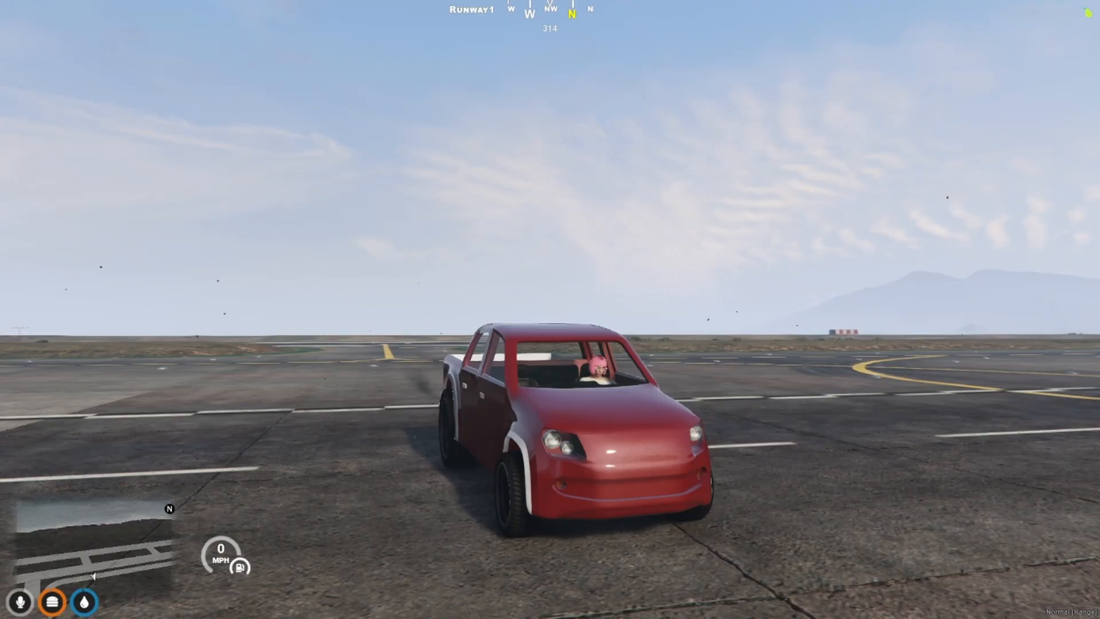
key("c")
key("space")
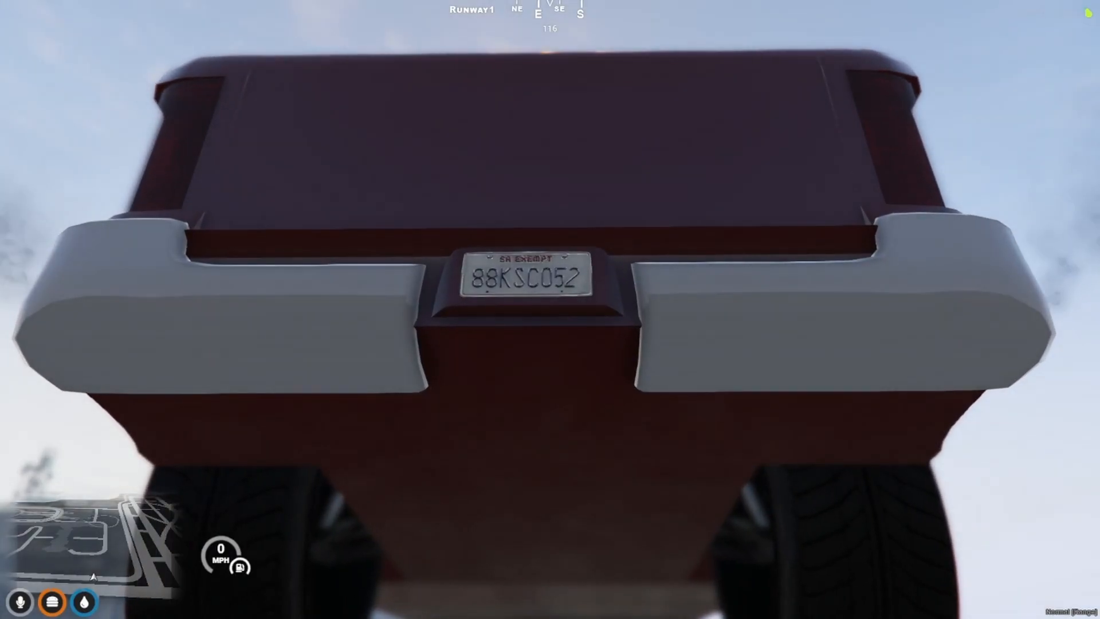
key("t")
key("Up")
key("Return")
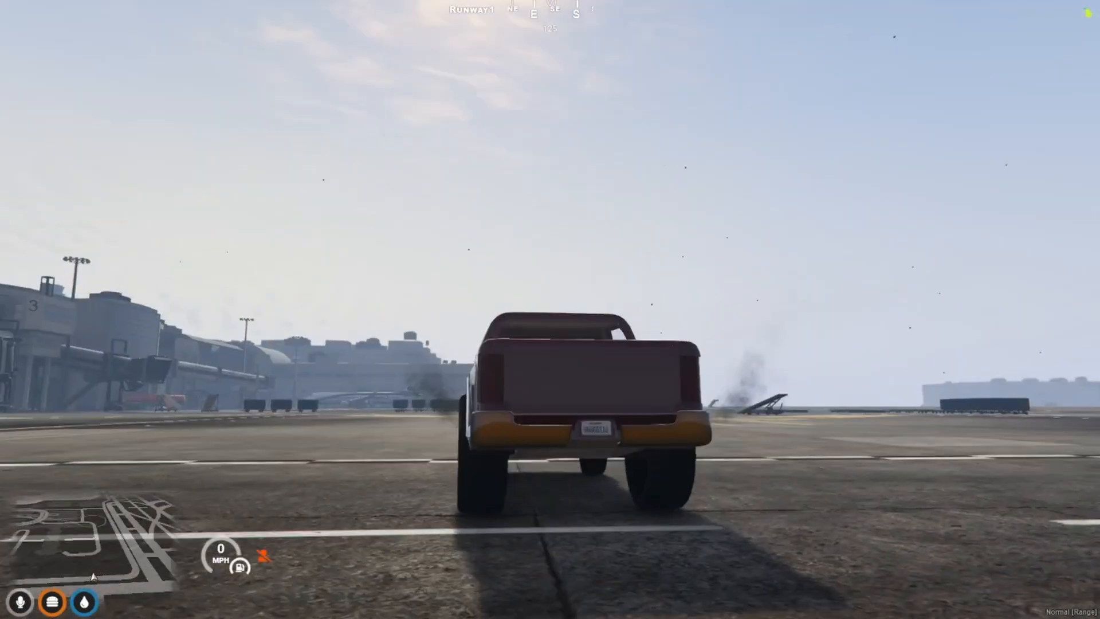
key("t")
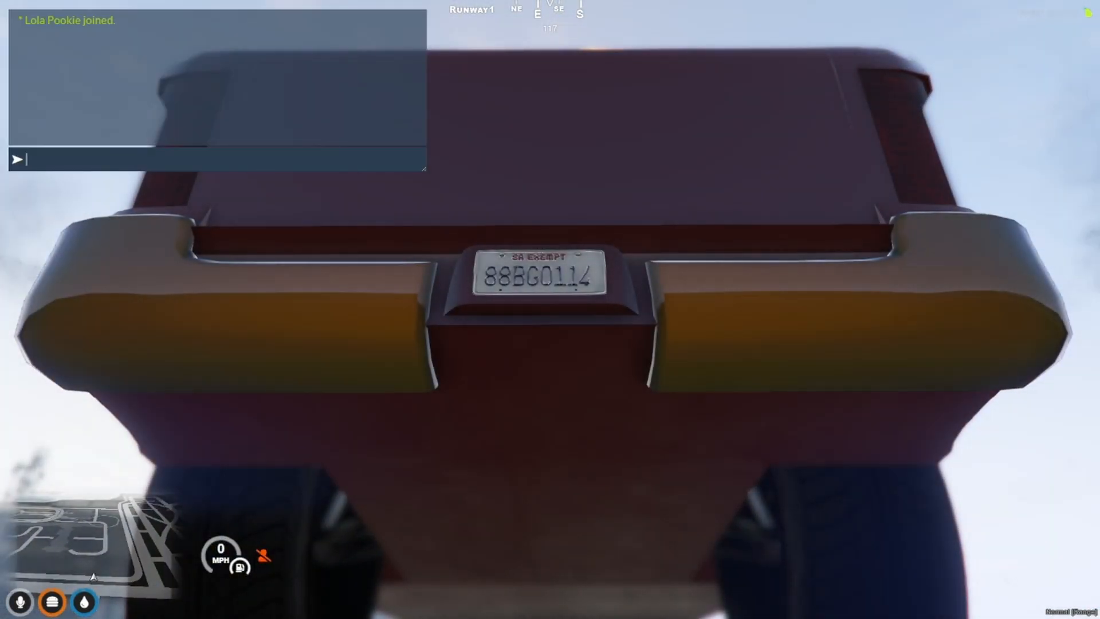
key("Up")
key("Return")
key("t")
key("Up")
key("Return")
key("t")
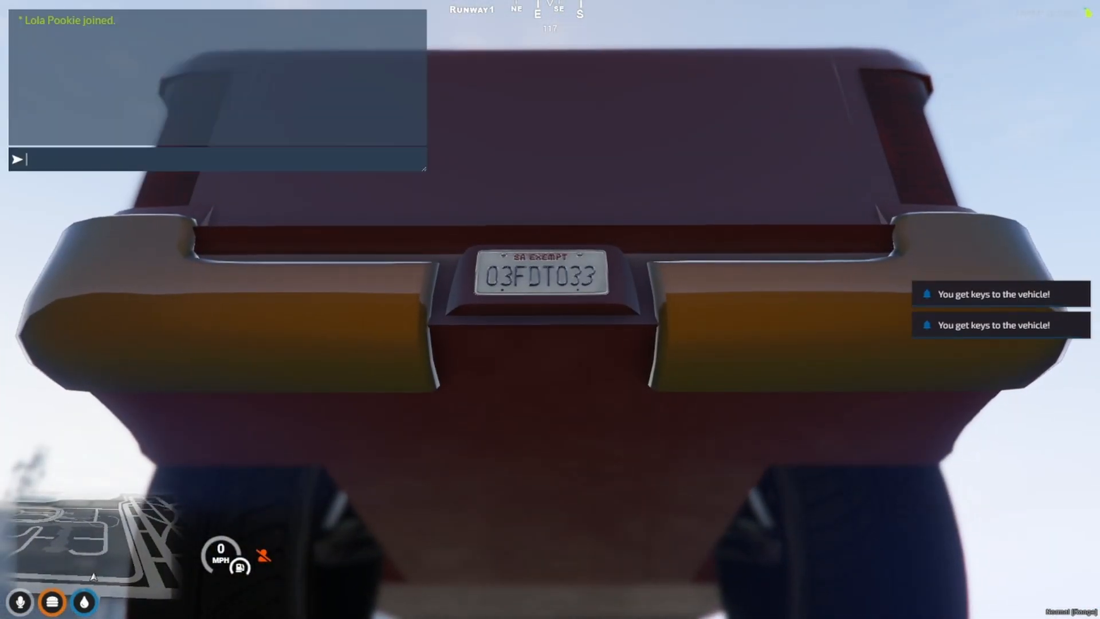
key("Up")
key("Return")
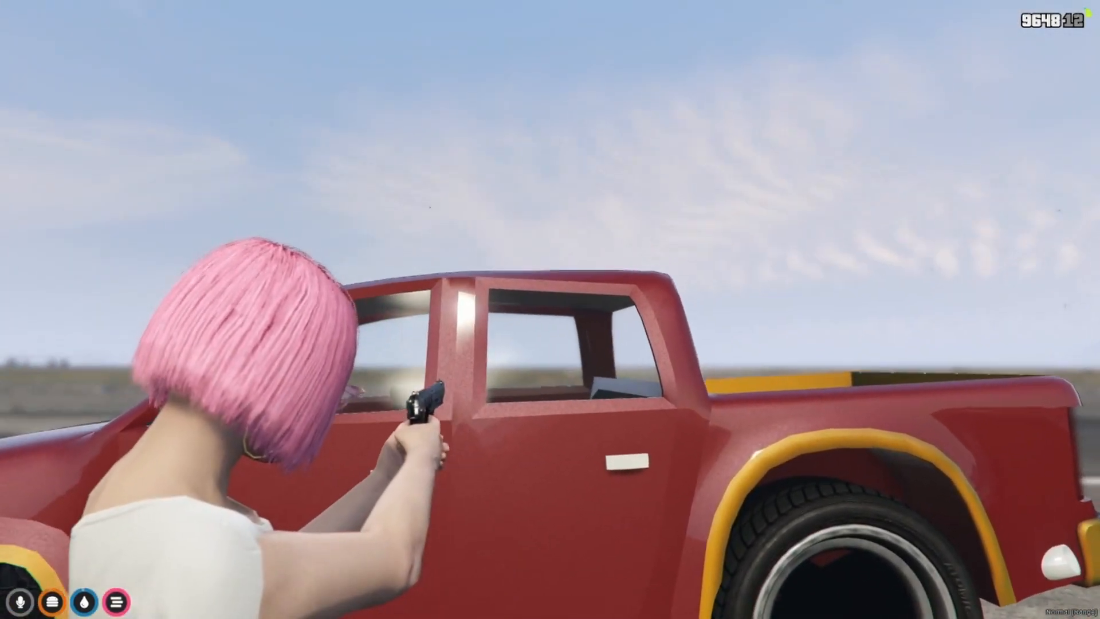
left_click(550, 310)
left_click(550, 310)
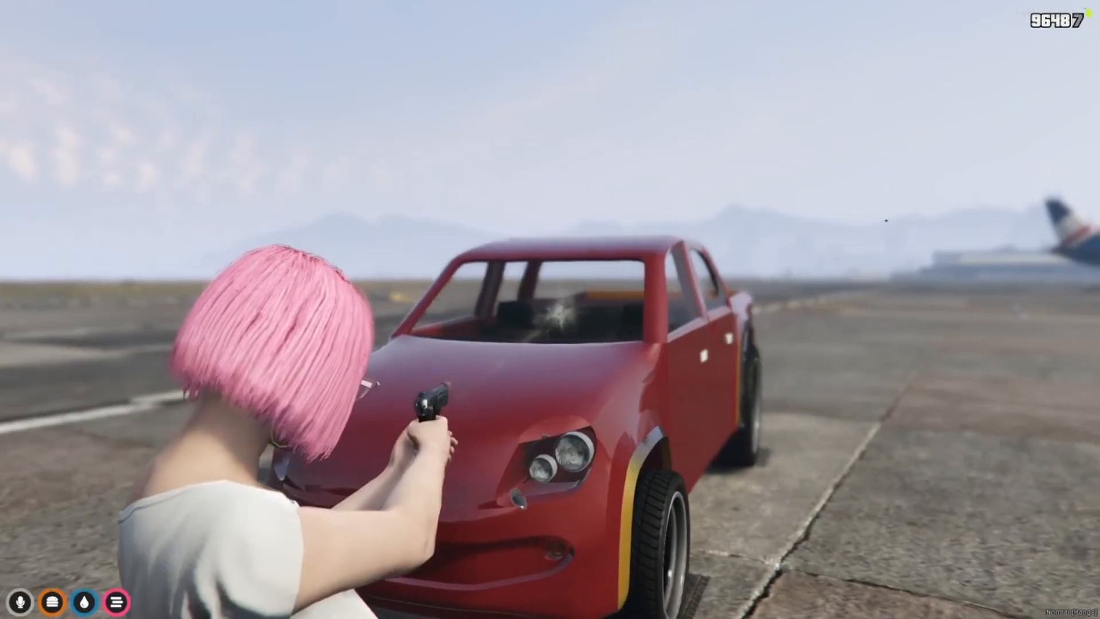
key("a")
left_click(550, 310)
key("d")
left_click(550, 310)
left_click(550, 309)
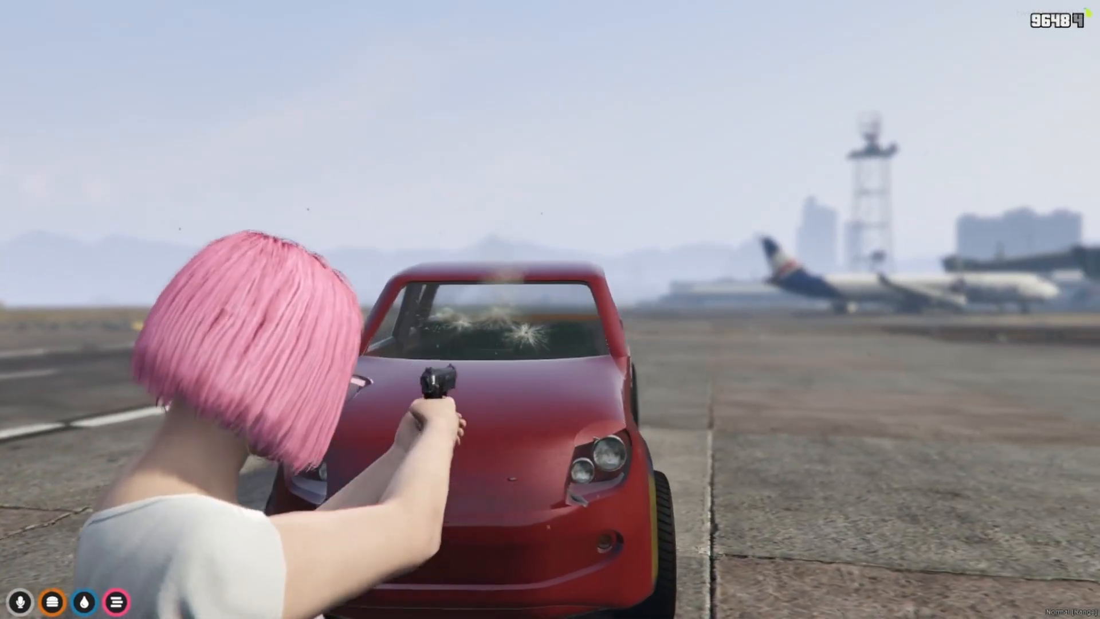
left_click(550, 310)
key("a")
left_click(550, 309)
left_click(551, 310)
left_click(550, 310)
key("d")
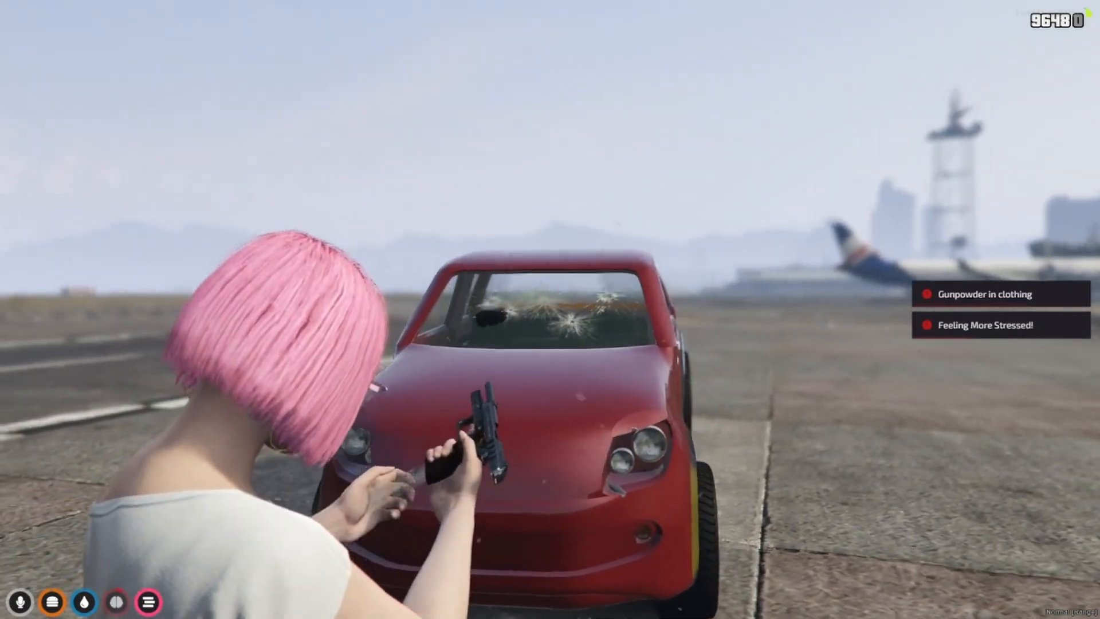
left_click(550, 309)
left_click(550, 310)
left_click(549, 309)
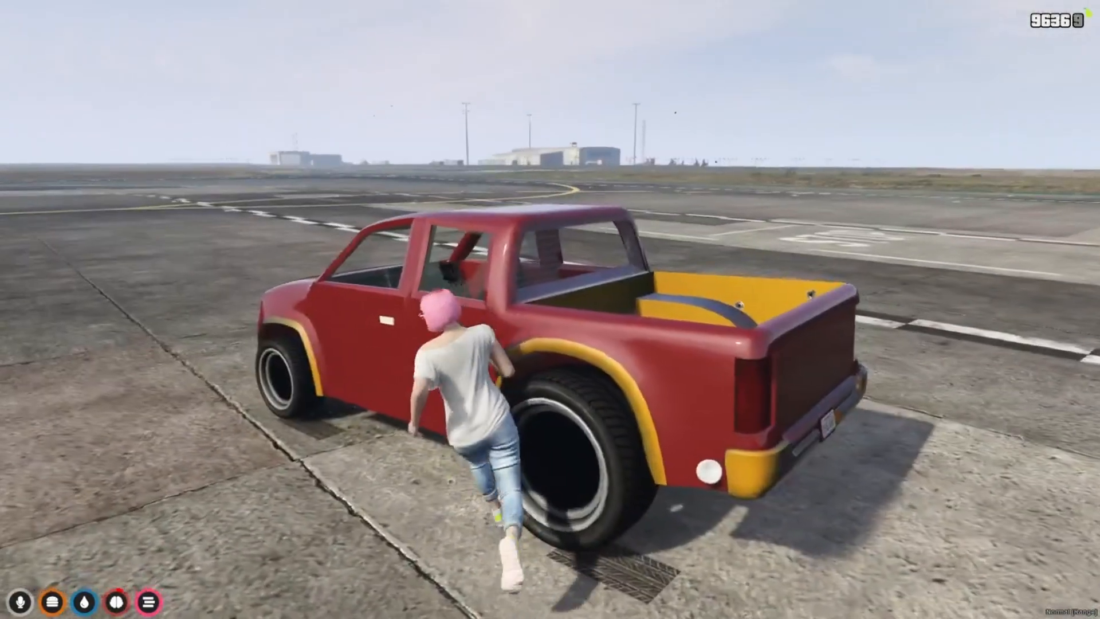
key("f")
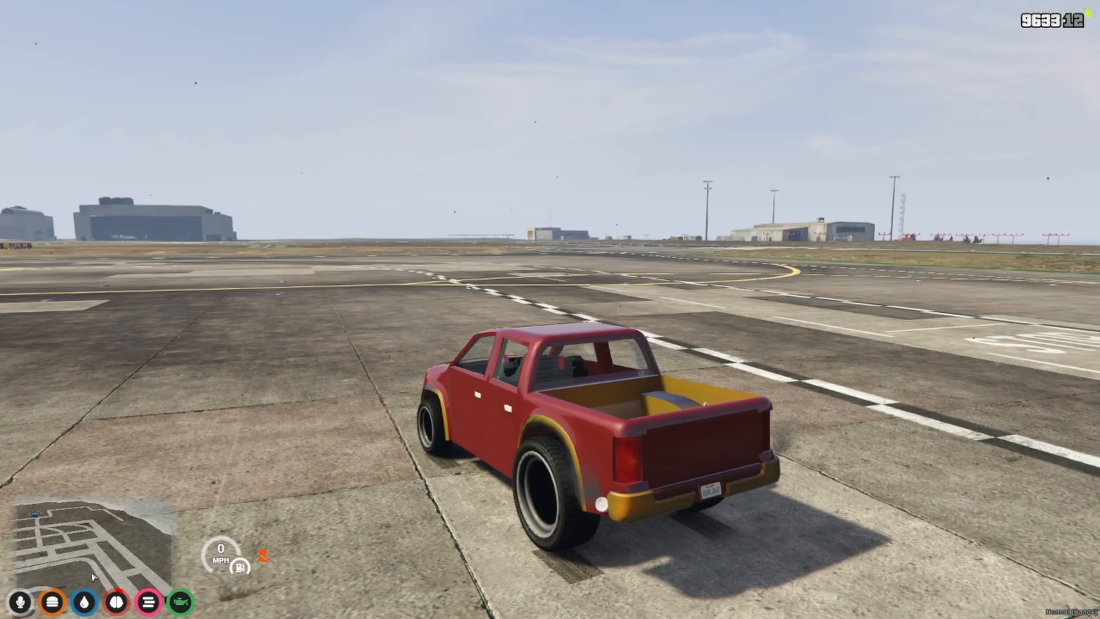
key("w")
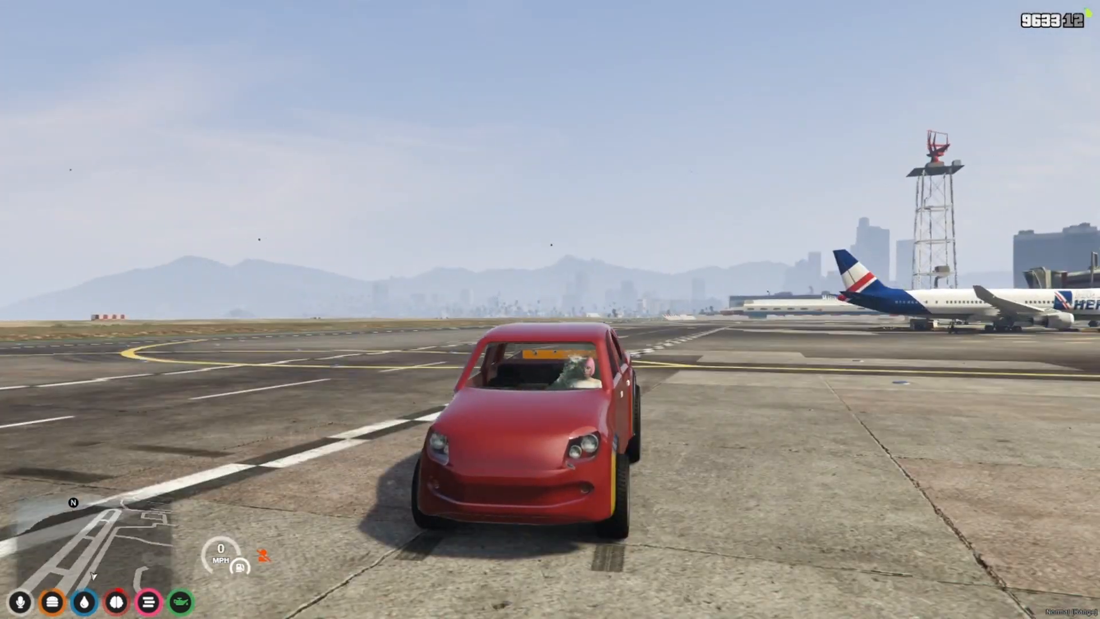
key("w")
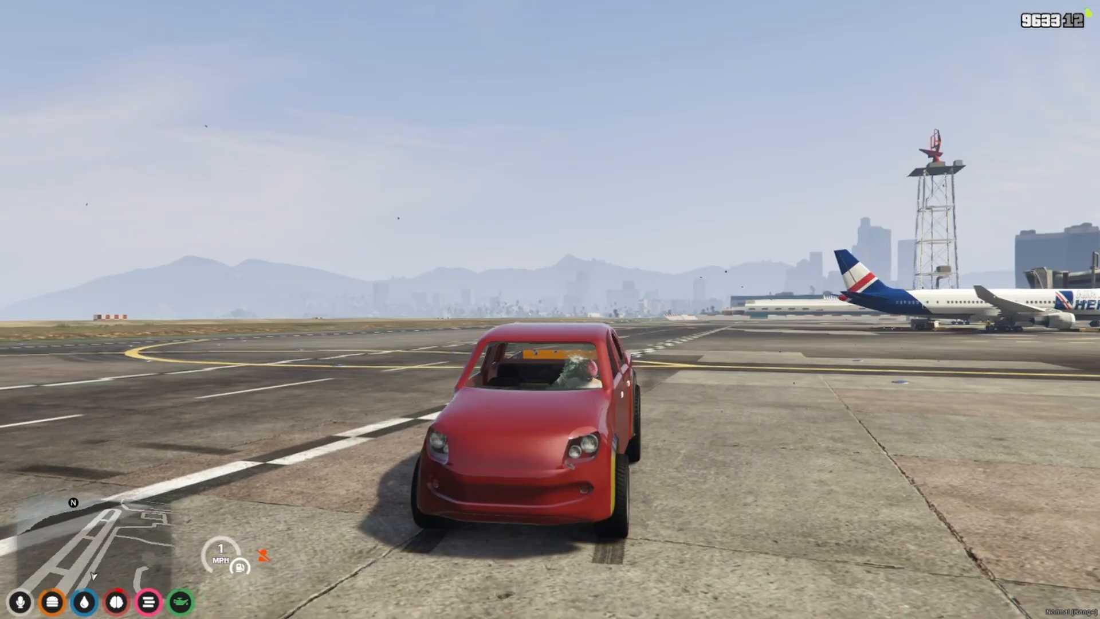
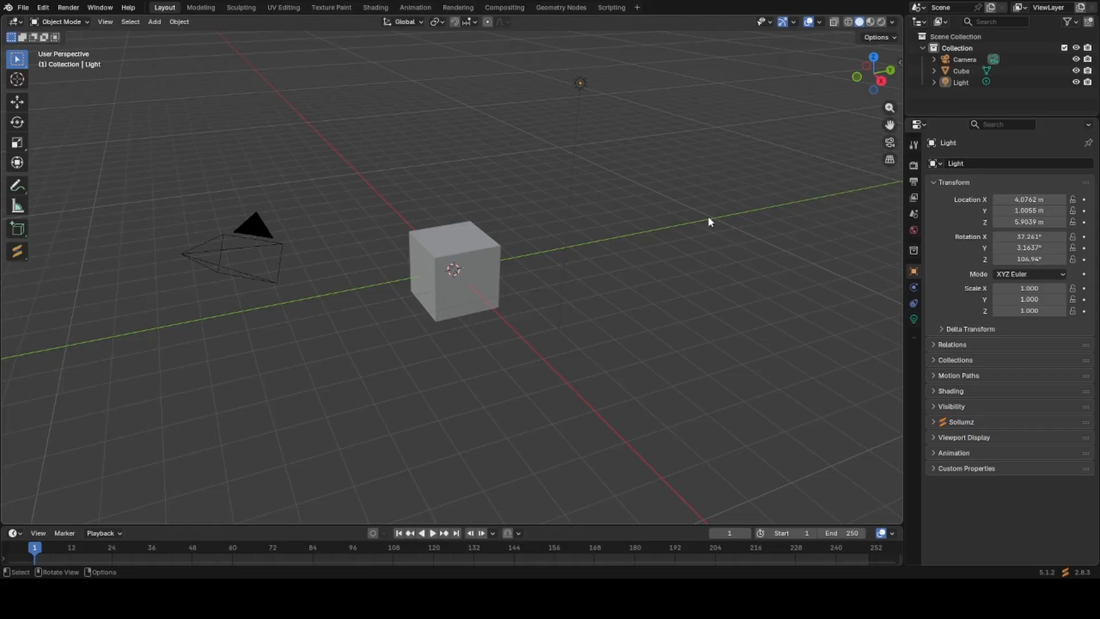
Save the file and delete the default camera, cube and light from the scene.
left_click(23, 8)
key("ctrl+s")
key("a")
key("x")
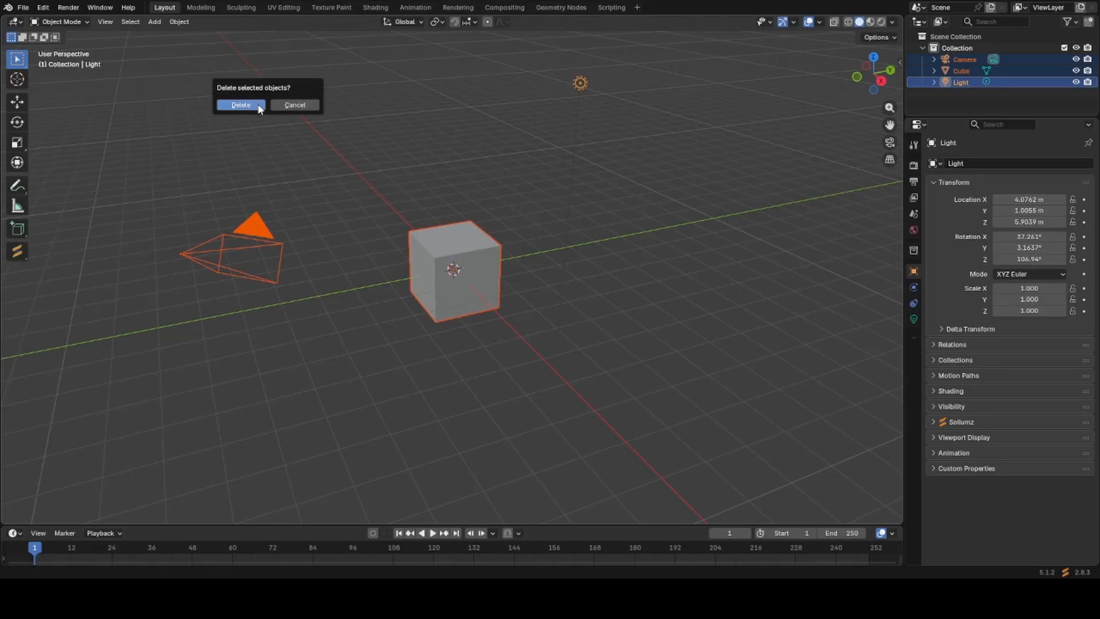
left_click(258, 105)
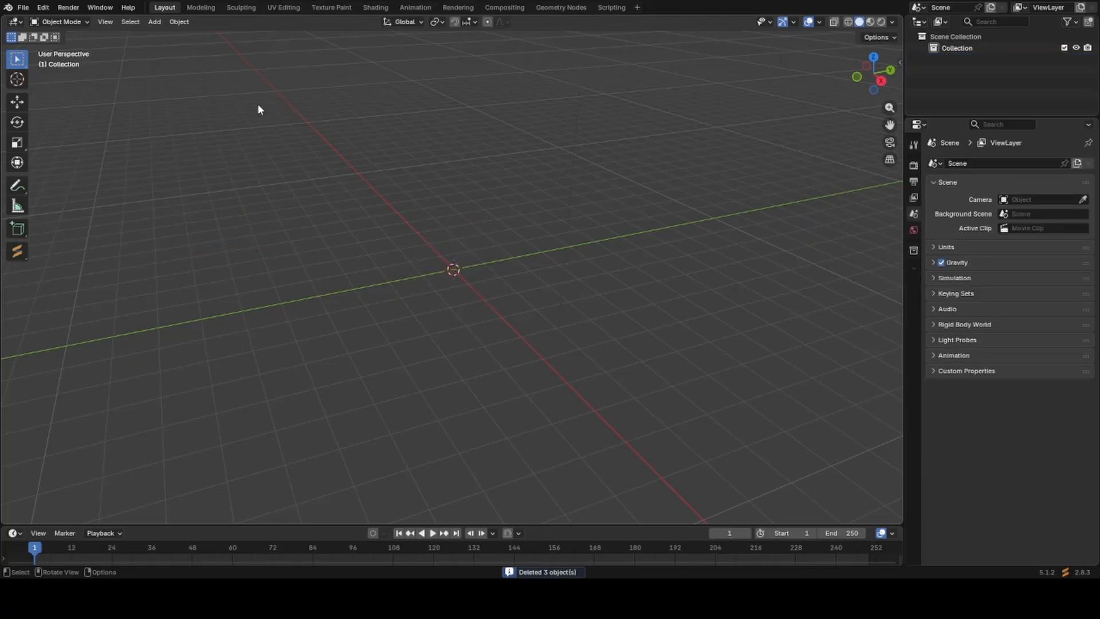
Open the preferences to check the program's settings.
left_click(44, 7)
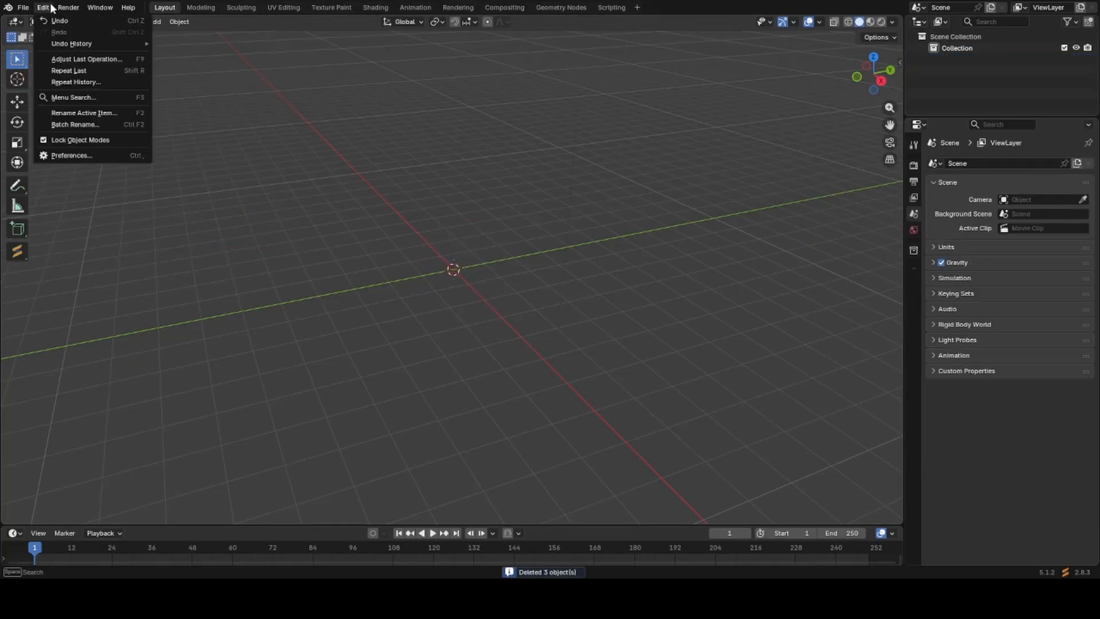
left_click(70, 154)
left_click(285, 103)
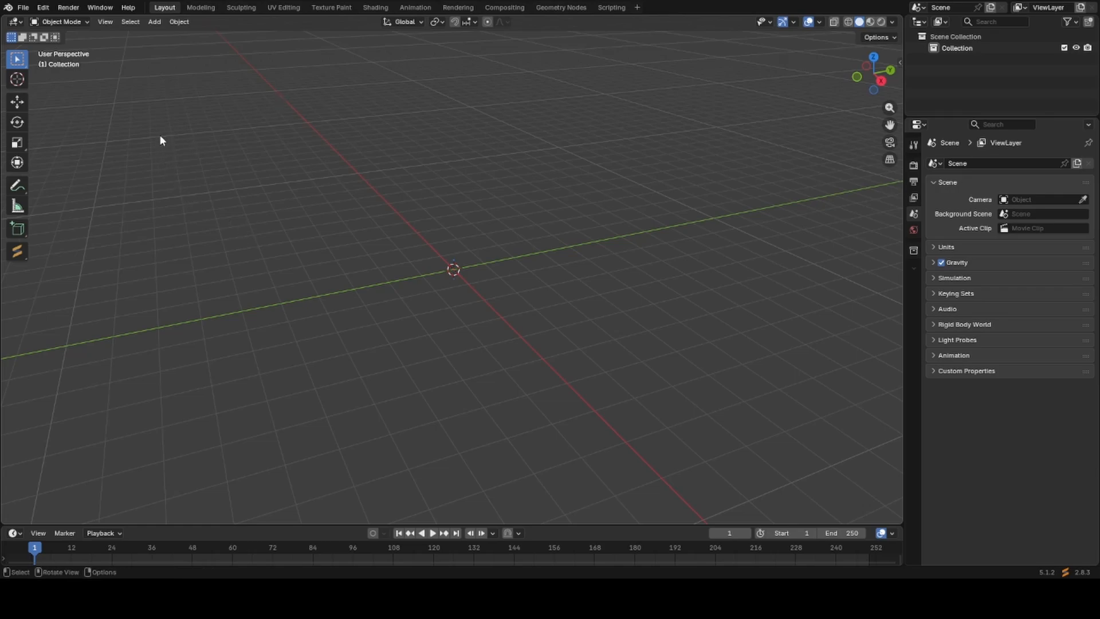
Add a second collection under the Scene Collection and rename the first collection to refs.
key("shift")
scroll(679, 280, "up", 2)
scroll(679, 280, "down", 3)
middle_click_drag(582, 229, 585, 267, "shift")
scroll(586, 267, "up", 2)
left_click(966, 39)
key("c")
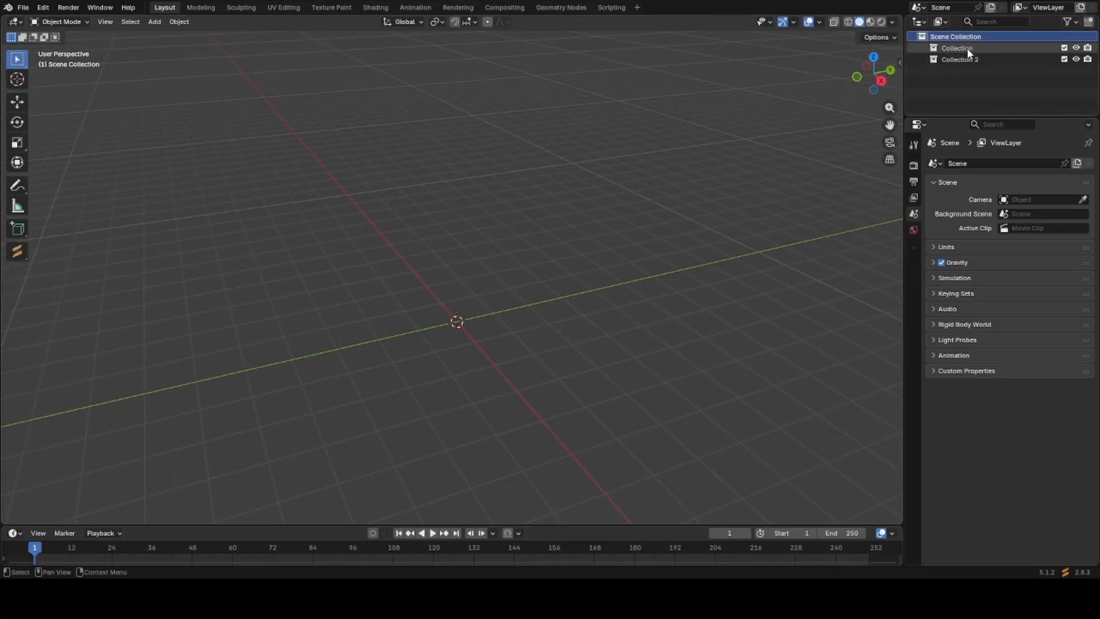
double_click(967, 48)
type("refs")
key("Return")
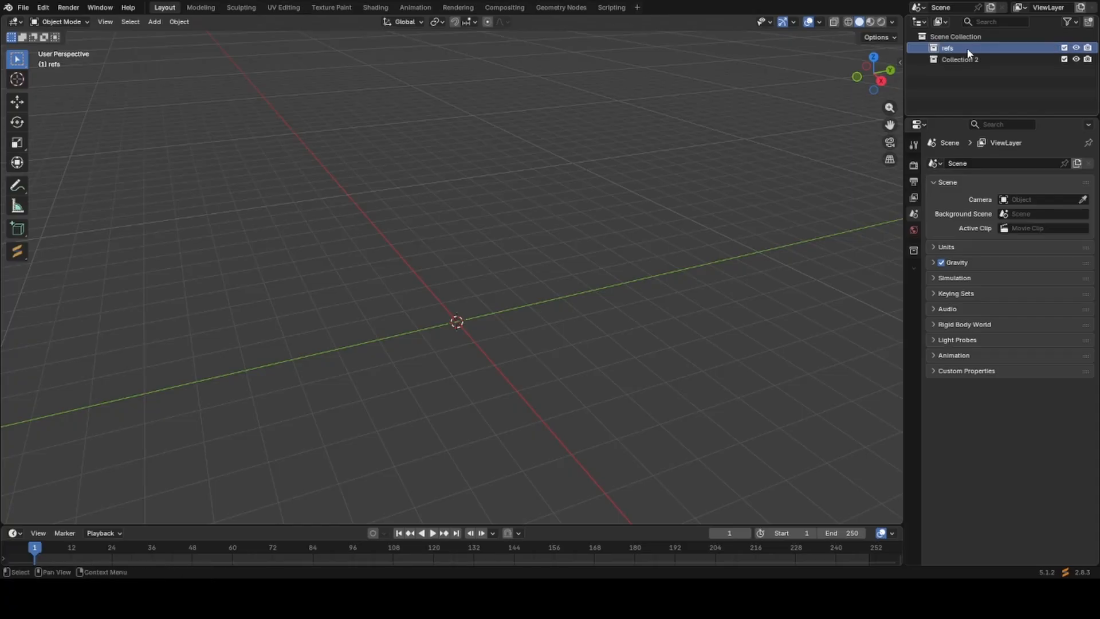
Bring the Volkswagen Amarok blueprint image 05404-mid.jpg into the refs collection as an image empty.
middle_click_drag(607, 229, 555, 242)
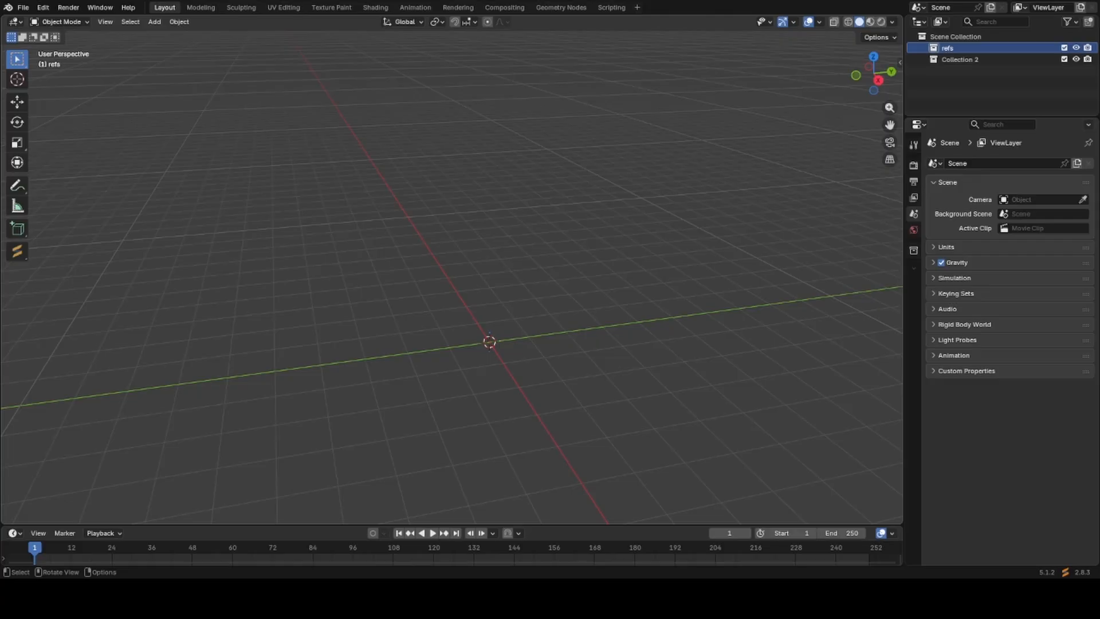
left_click_drag(0, 263, 224, 262)
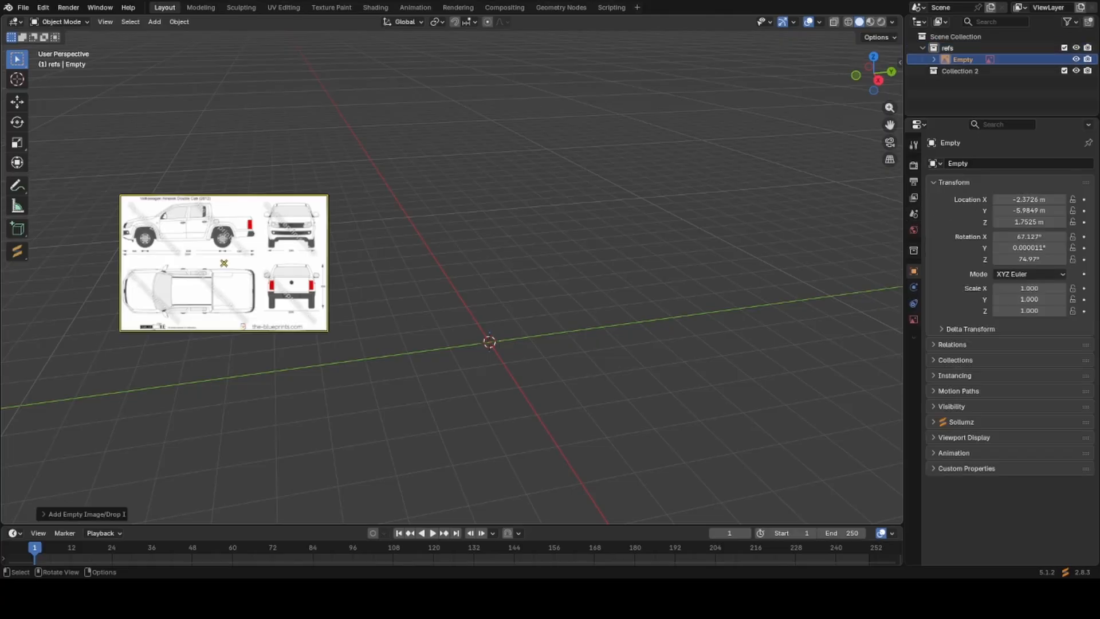
left_click(204, 353)
left_click(233, 295)
Clear the blueprint image's rotation, location and scale so it lies flat at the world origin.
scroll(234, 295, "down", 2)
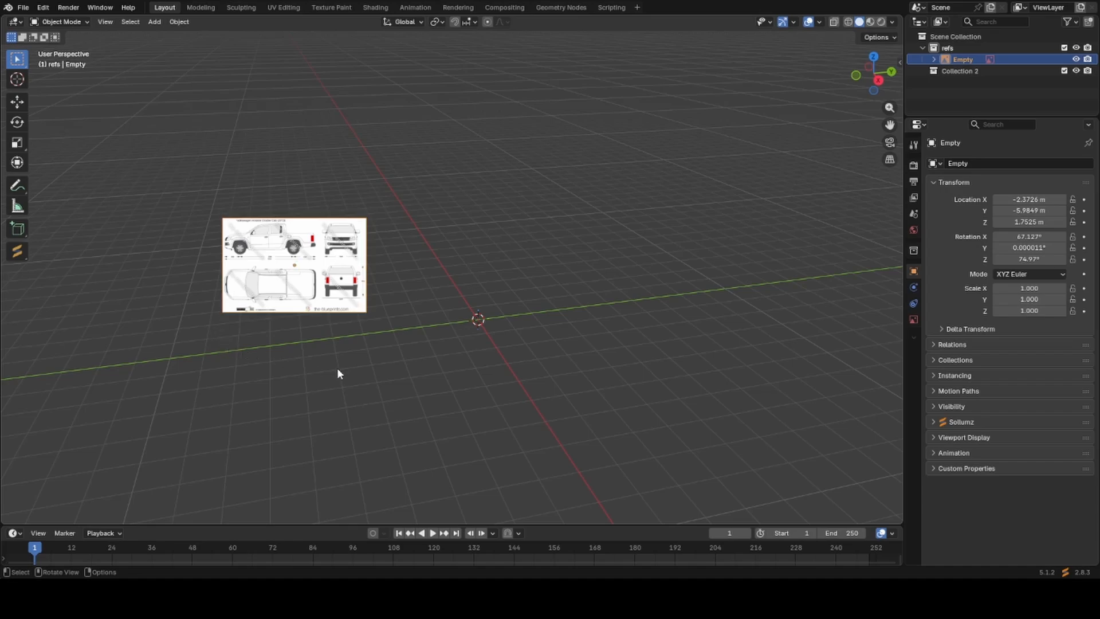
key("alt+r")
key("alt+g")
key("alt+s")
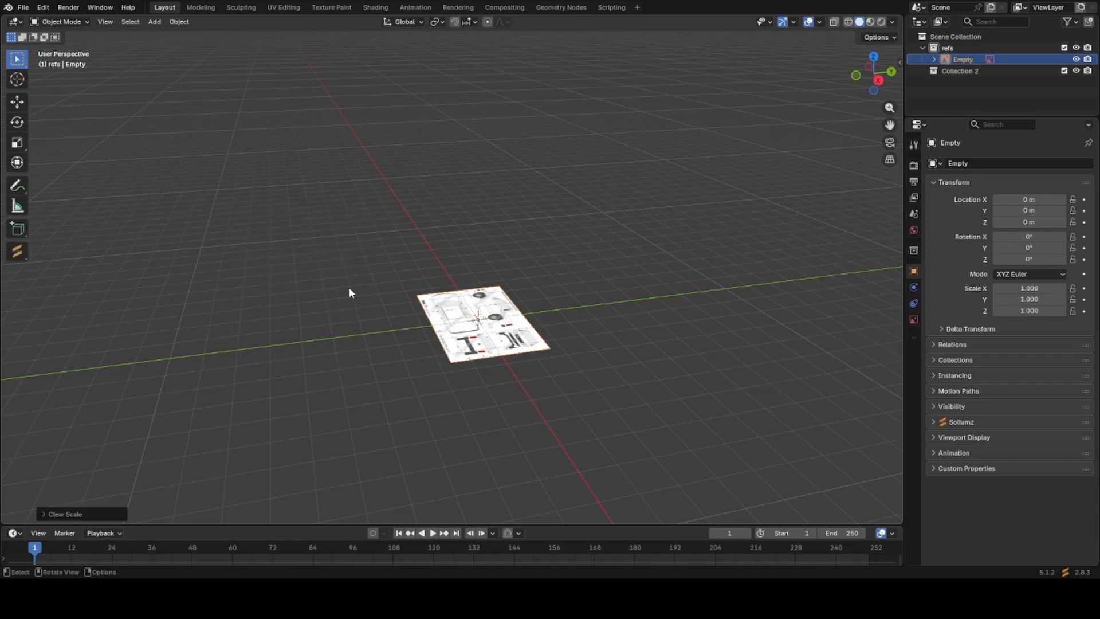
Examine the blueprint's side, front, top and rear drawings and their printed dimensions from the top orthographic view.
key("KP_7")
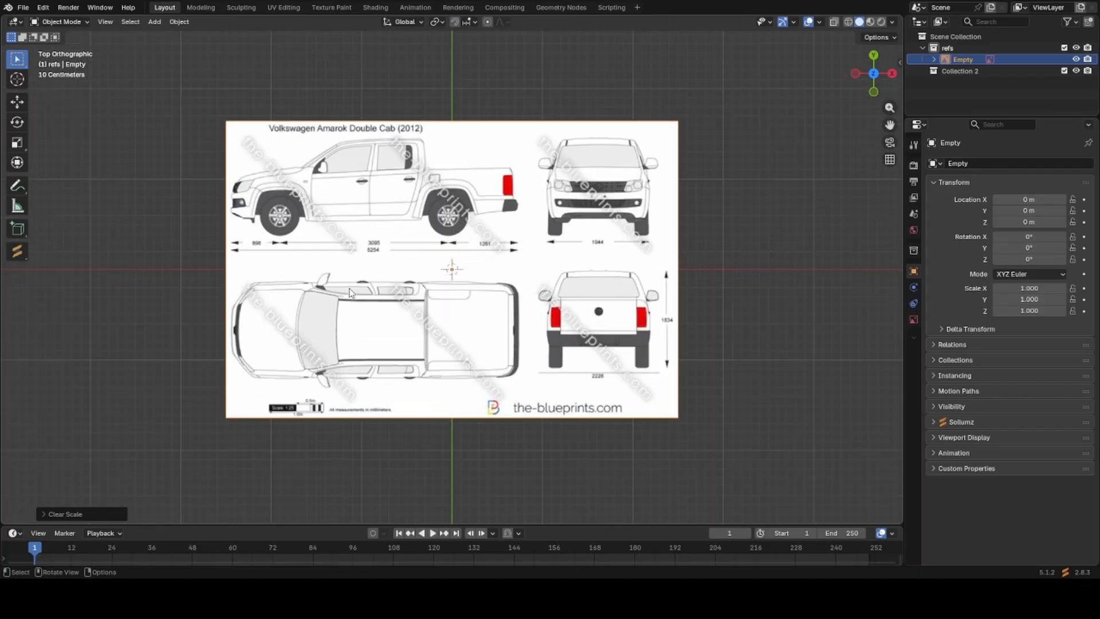
scroll(348, 292, "up", 2)
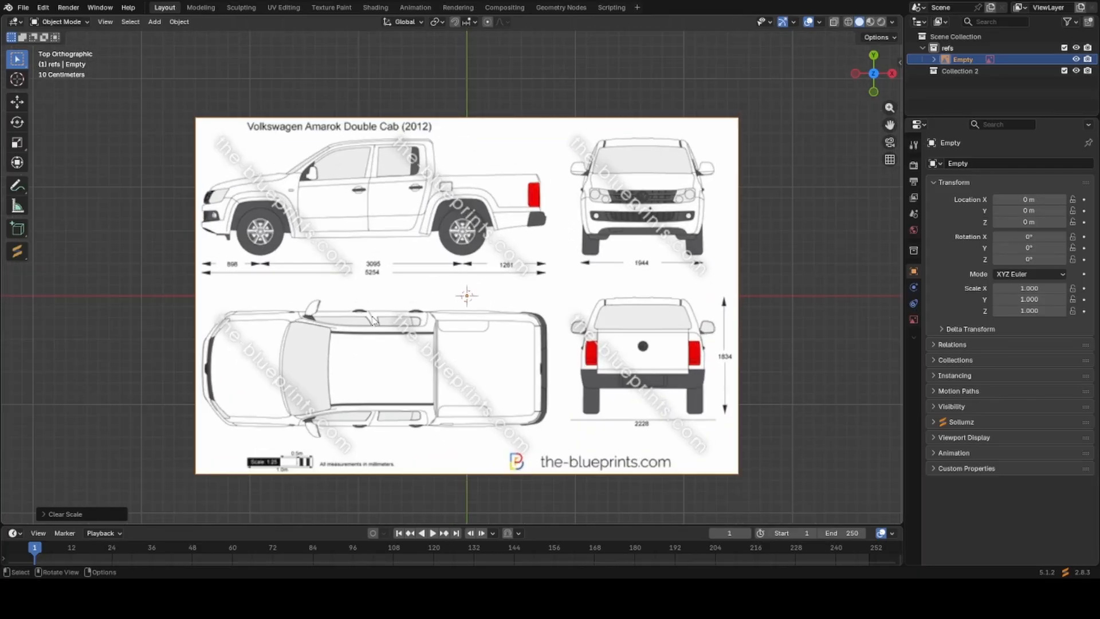
scroll(372, 319, "up", 1)
scroll(370, 304, "down", 2)
scroll(366, 286, "up", 3)
scroll(362, 268, "down", 1)
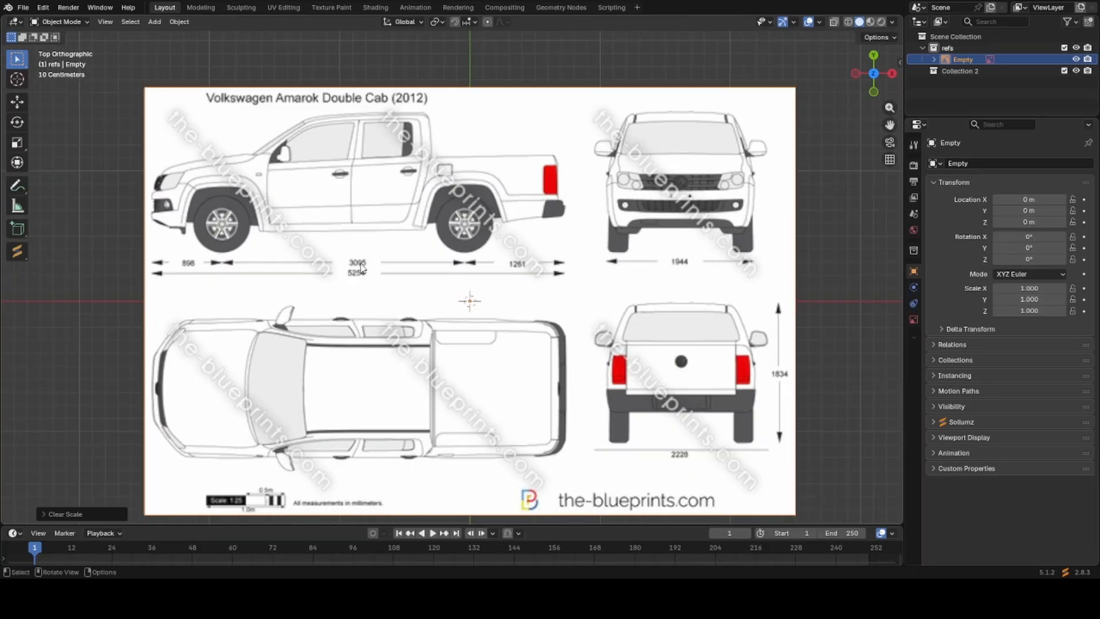
scroll(361, 268, "down", 2)
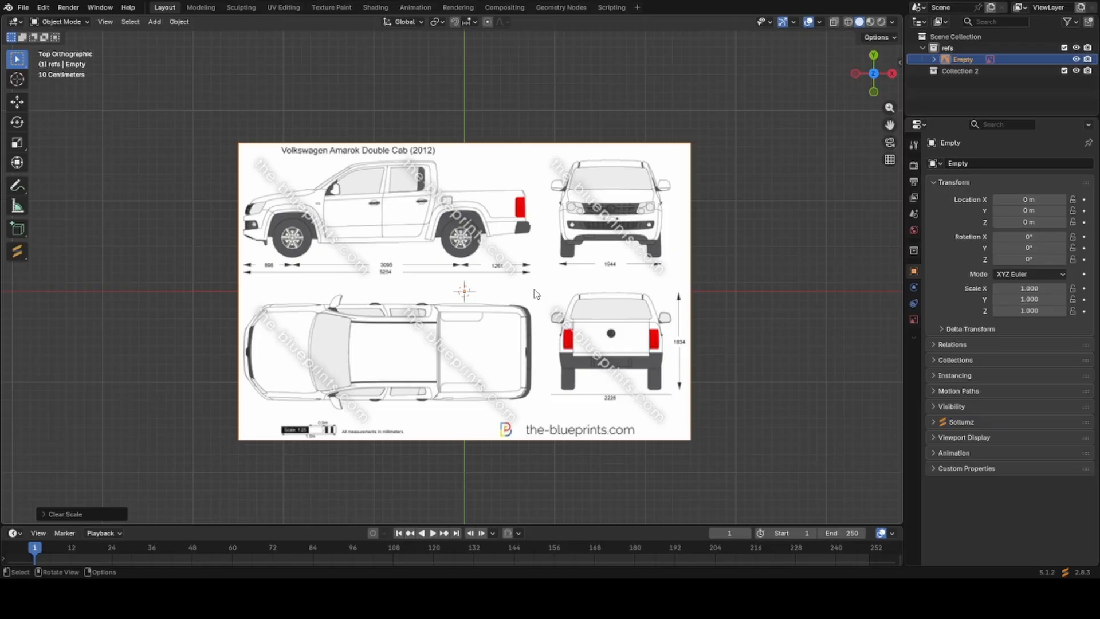
scroll(535, 294, "down", 5)
Enable opacity for the blueprint image and set it to about 0.162.
middle_click_drag(535, 294, 856, 366)
left_click(913, 319)
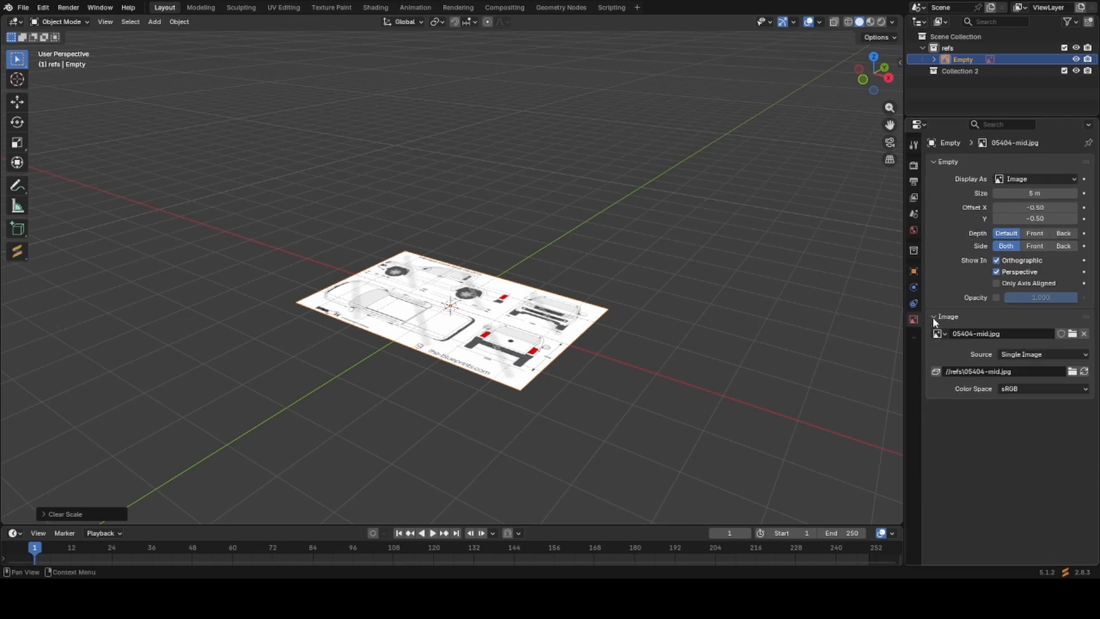
left_click(996, 297)
left_click_drag(1060, 298, 1016, 297)
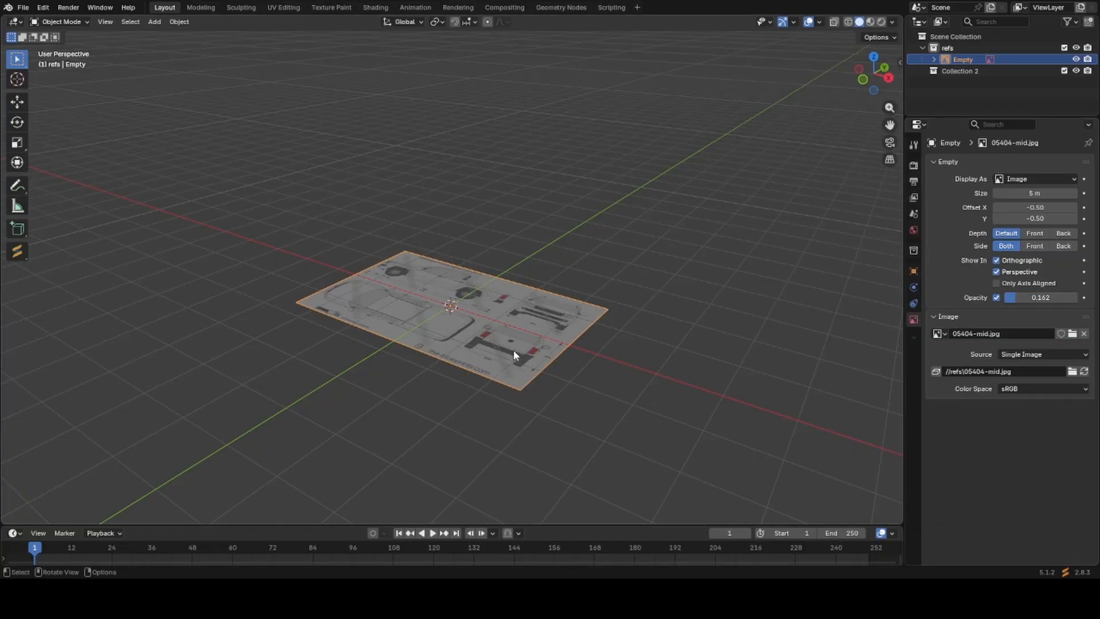
Clear the blueprint image's scale and rotate it 90° about the X axis to stand upright.
middle_click_drag(513, 349, 500, 355)
scroll(500, 355, "down", 2)
key("alt+s")
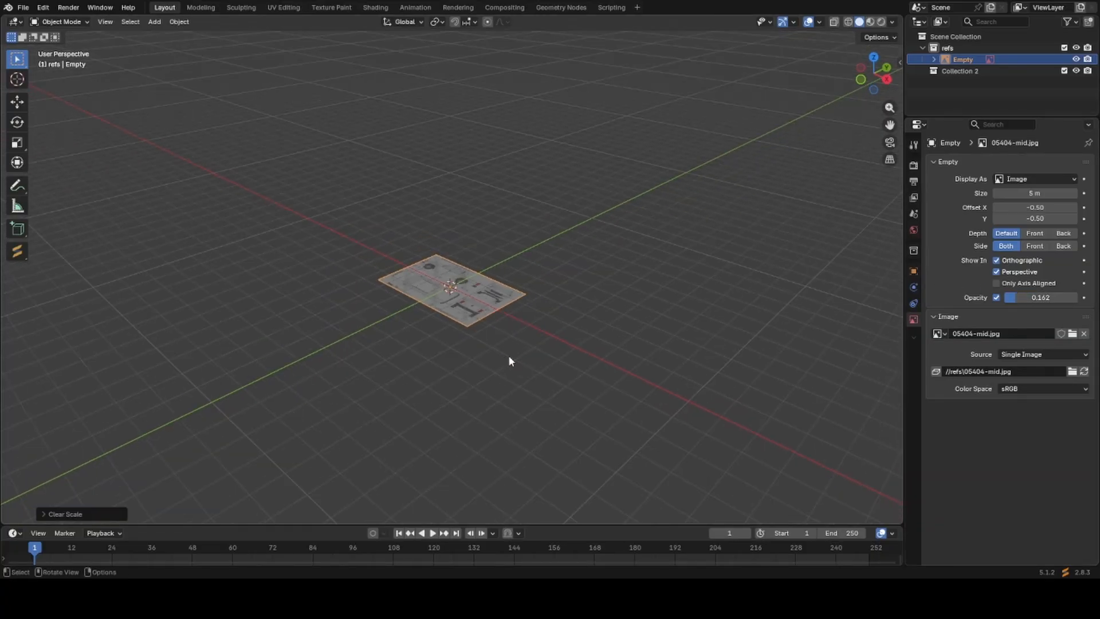
type("rx90")
key("Return")
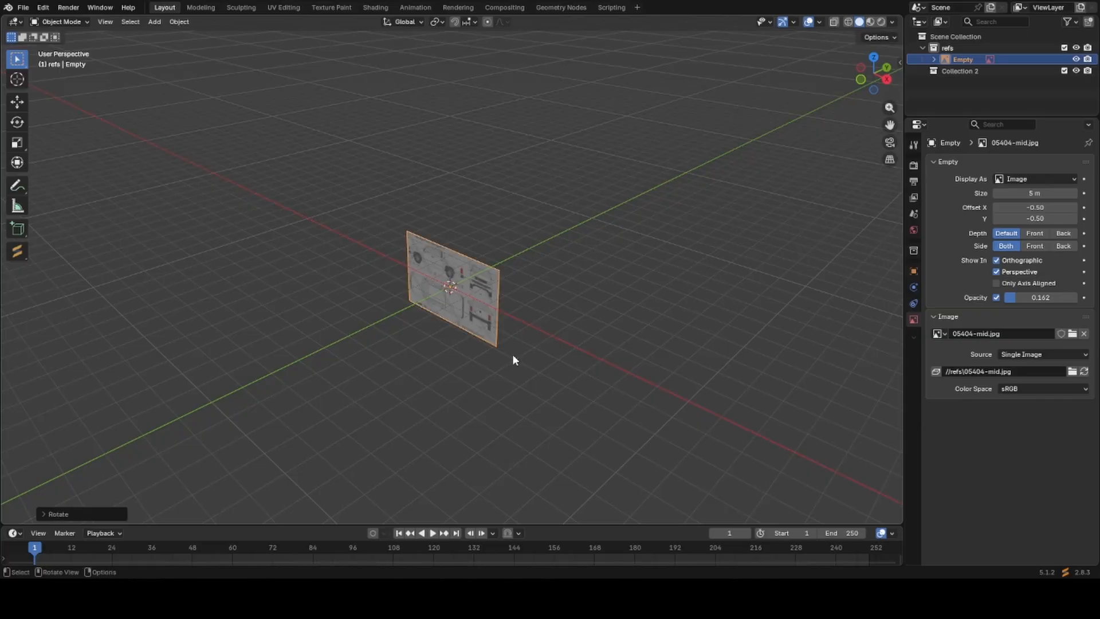
Move the upright blueprint image away from the origin in the negative Y direction.
middle_click_drag(512, 354, 451, 356)
key("g")
key("y")
left_click(336, 387)
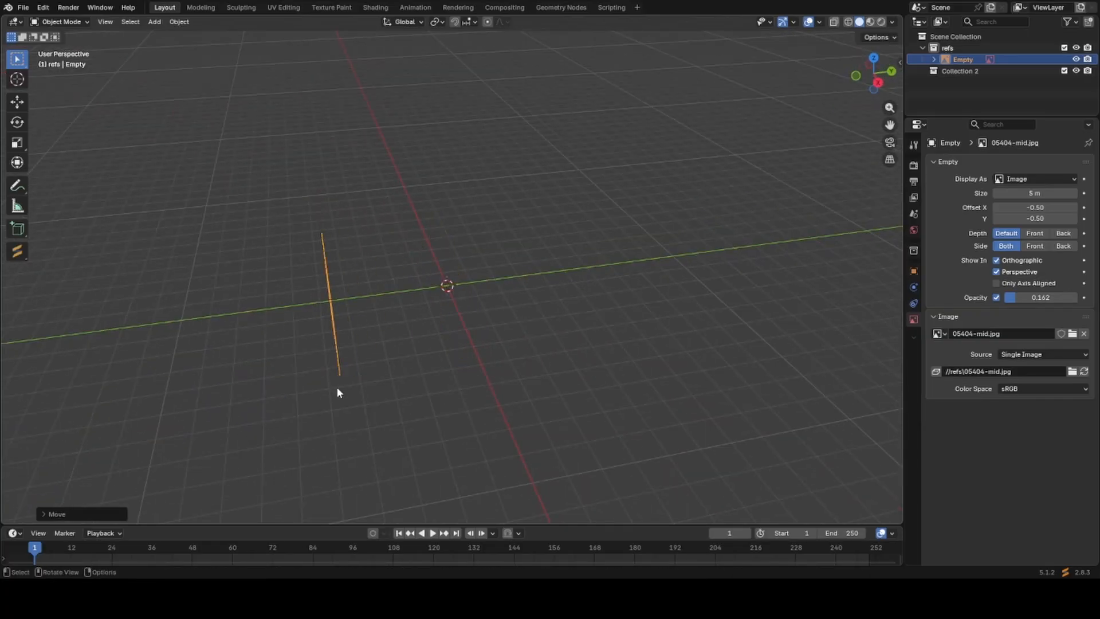
In front view, move the blueprint about -1.65 m in X and -0.8 m in Z, centring the truck's front drawing on the origin.
key("KP_1")
scroll(337, 392, "up", 7)
key("g")
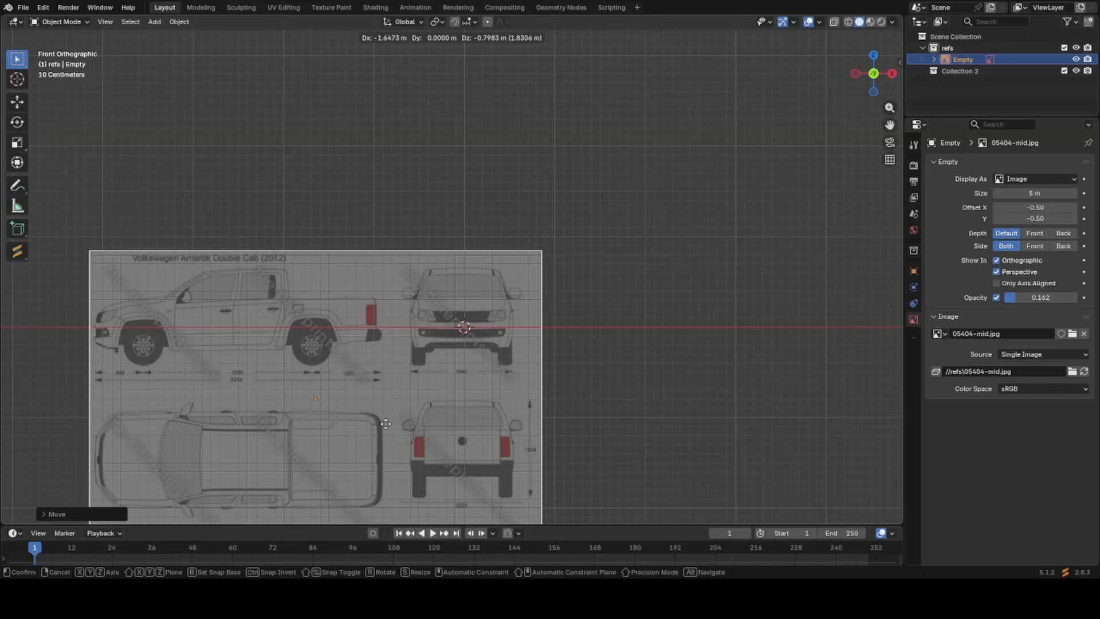
left_click(387, 424)
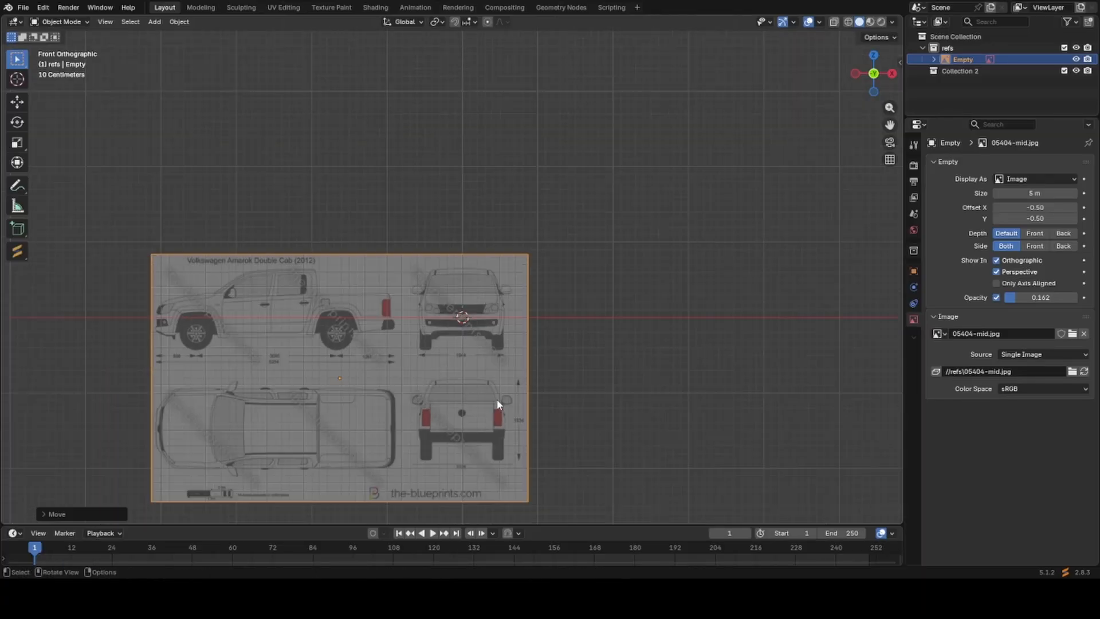
middle_click_drag(387, 423, 457, 395)
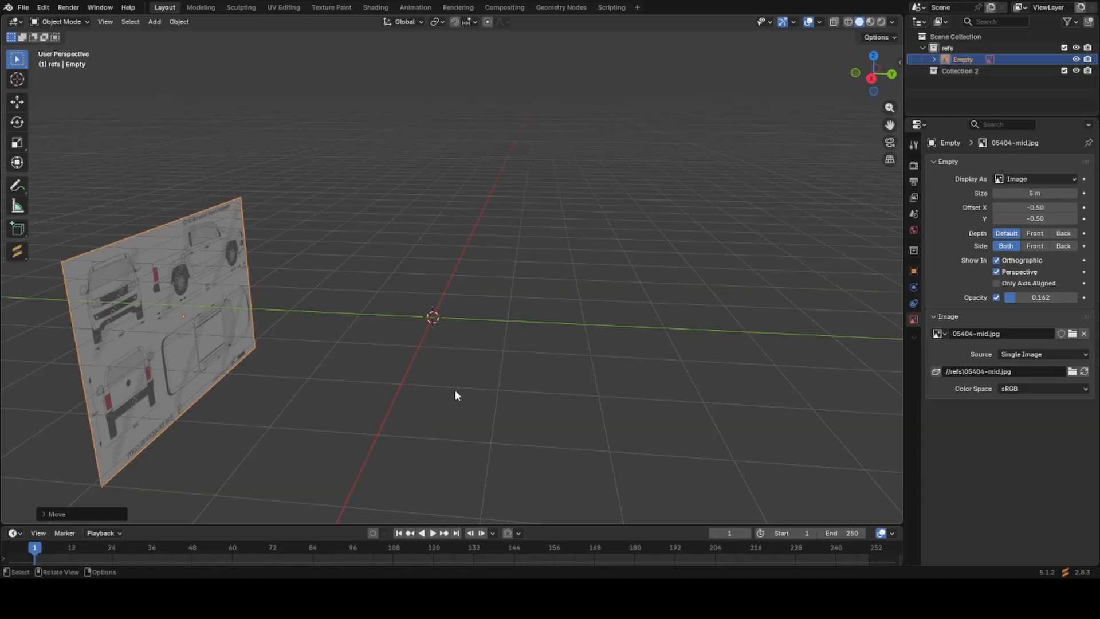
In front view, raise the blueprint image slightly along Z to fine-tune the front drawing's height against the origin.
key("KP_3")
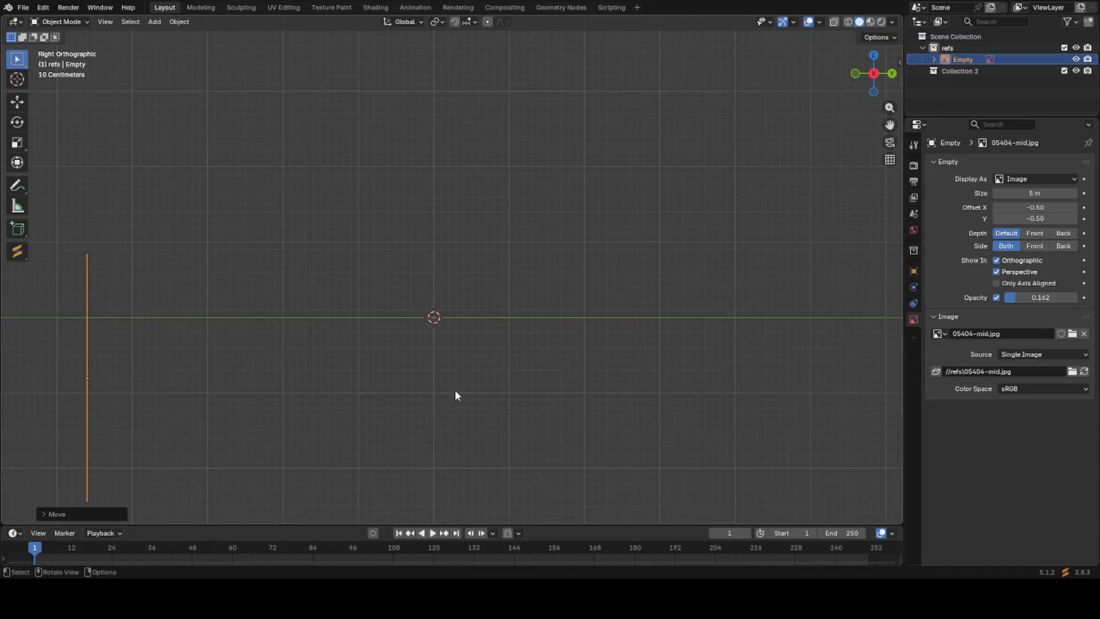
middle_click_drag(456, 391, 455, 350)
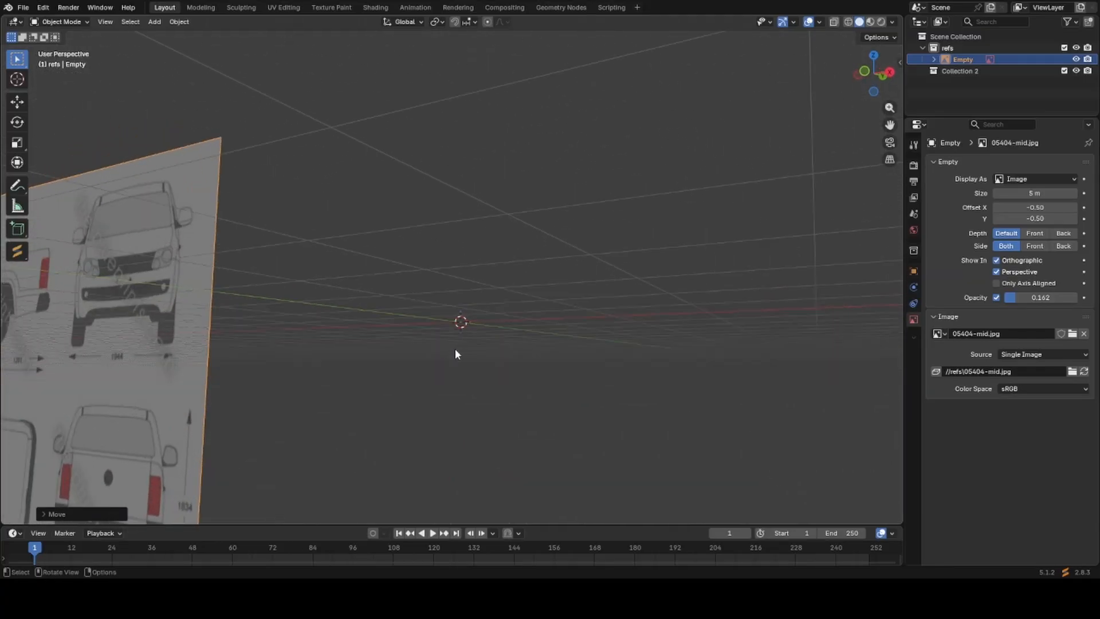
key("KP_1")
scroll(455, 348, "up", 5)
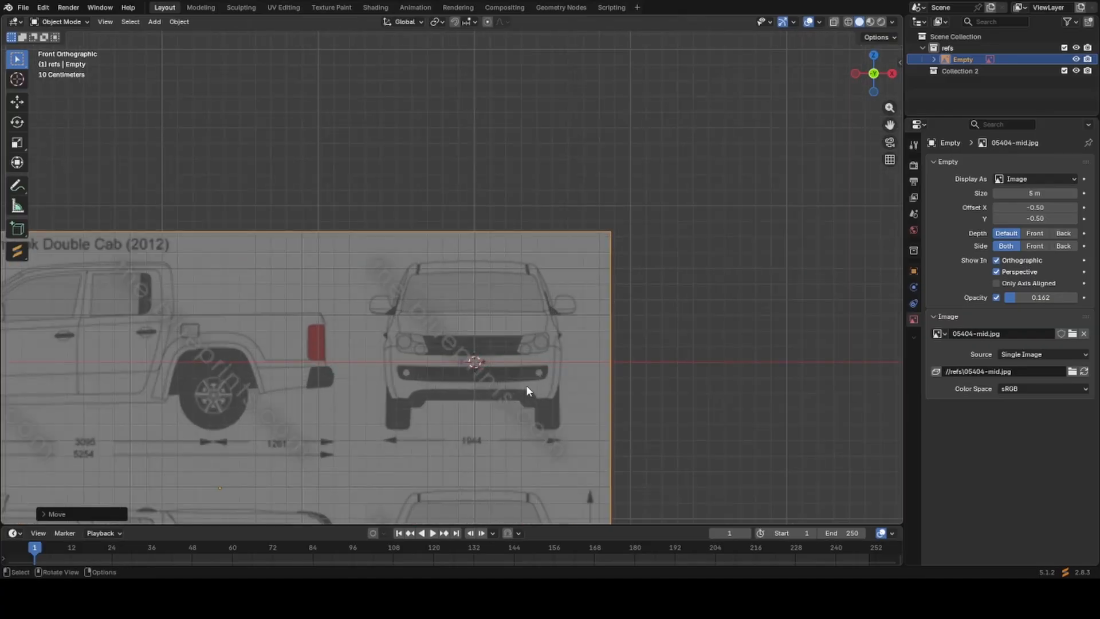
key("g")
key("z")
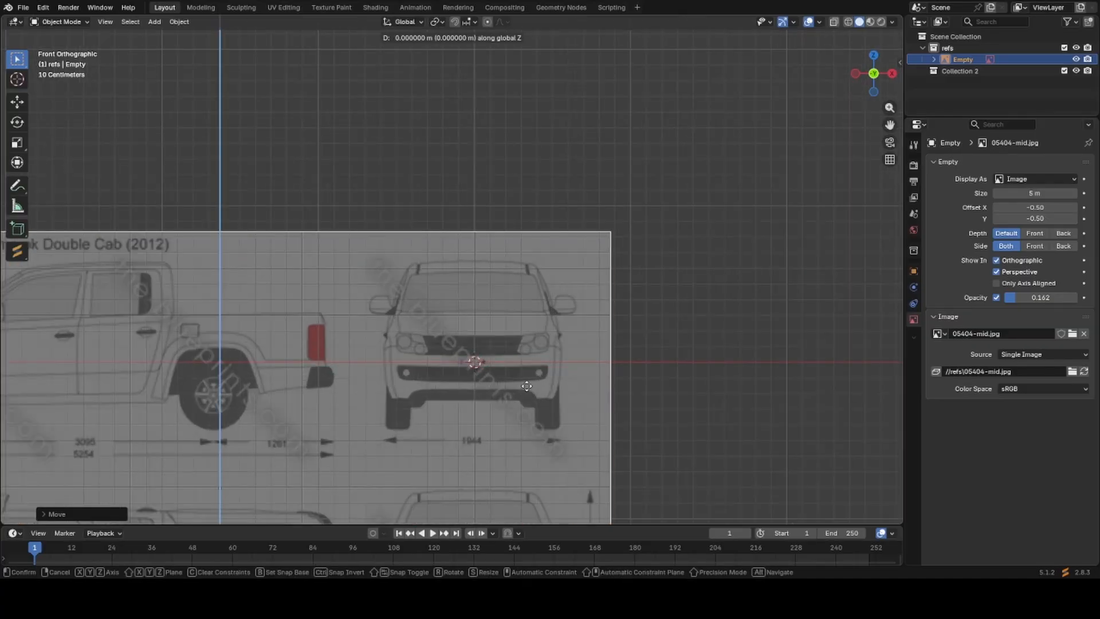
left_click(572, 314)
scroll(480, 370, "down", 5)
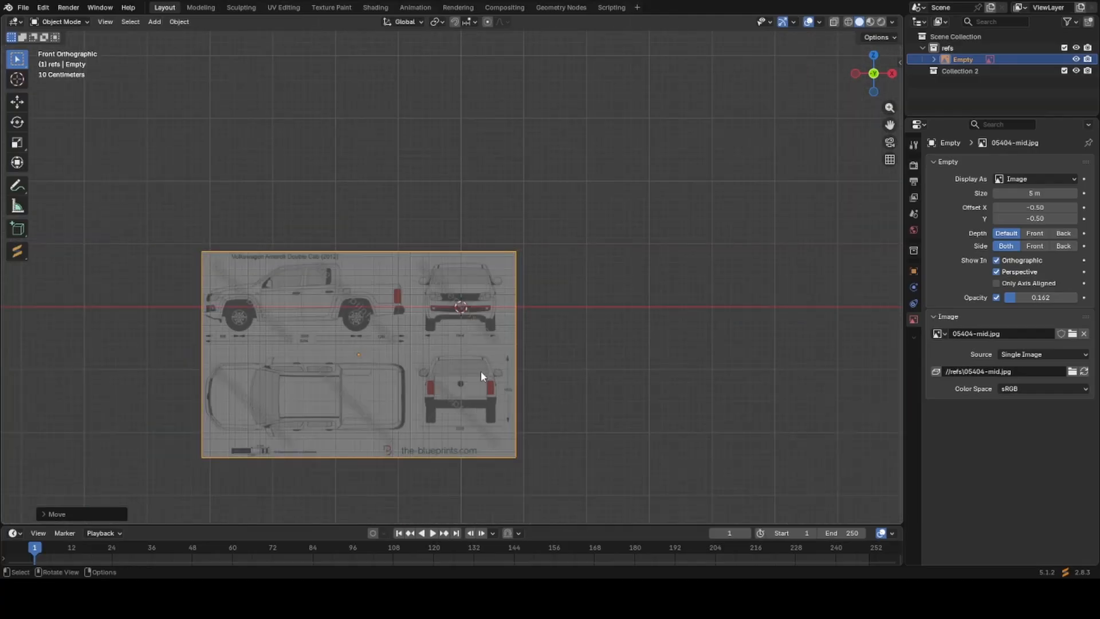
Duplicate the blueprint upward along Z until the copy's rear drawing overlaps the original's front drawing at the origin.
key("shift+d")
key("z")
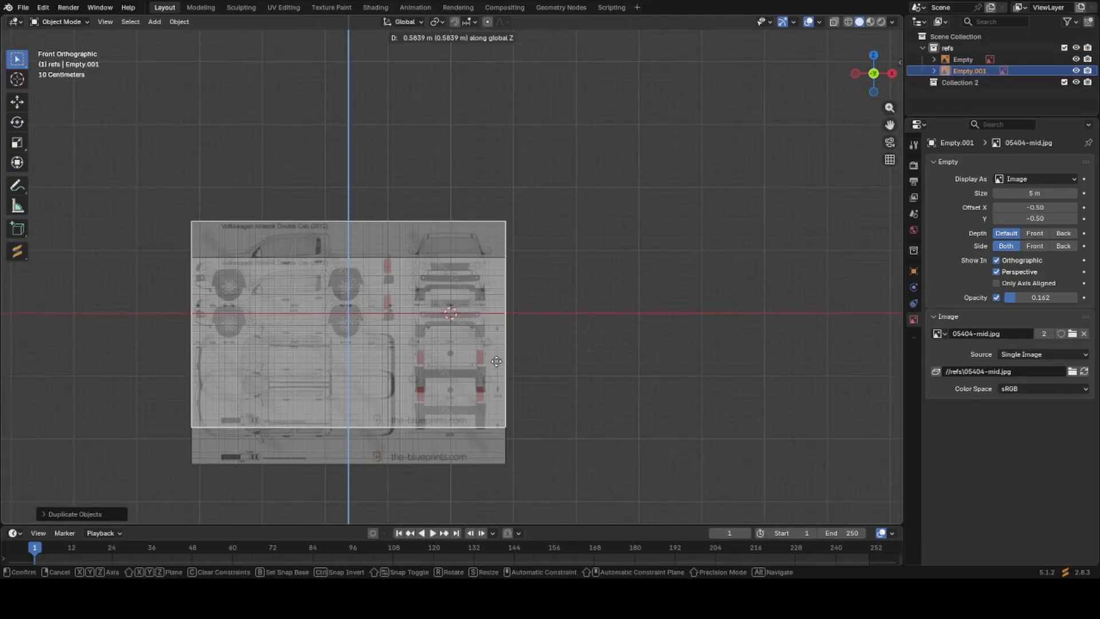
left_click(503, 111)
scroll(551, 360, "up", 6)
key("g")
key("z")
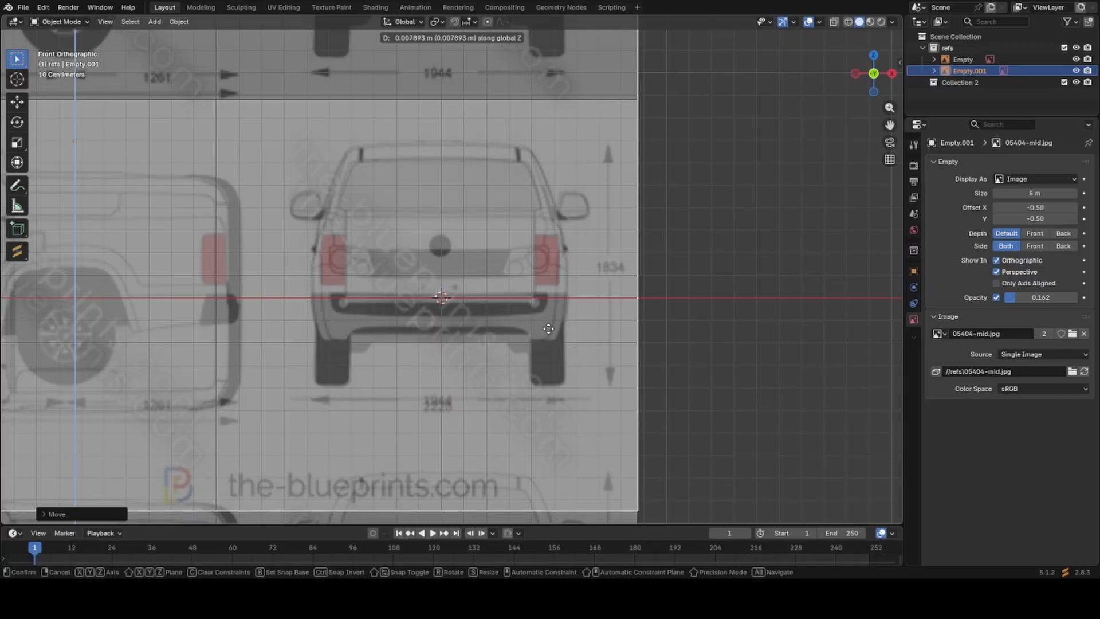
left_click(549, 317)
Move the rear blueprint copy away from the origin in the positive Y direction.
scroll(549, 317, "down", 10)
middle_click_drag(549, 317, 417, 407)
key("g")
left_click(416, 407)
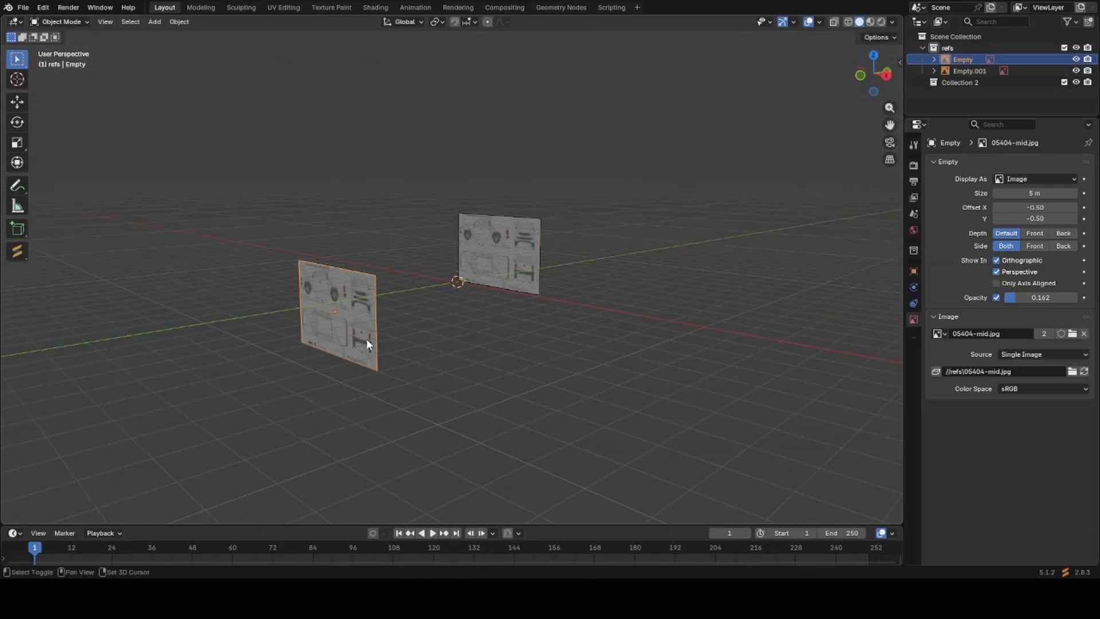
Duplicate the front blueprint image and rotate the copy 90° about Z and 90° about X so it lies flat.
key("shift+d")
key("r")
key("z")
key("9")
key("0")
key("Return")
key("r")
key("x")
key("9")
key("0")
key("Return")
Move the flat blueprint copy along X and Y, lining its top-view truck drawing up with the front drawing's centreline.
key("KP_7")
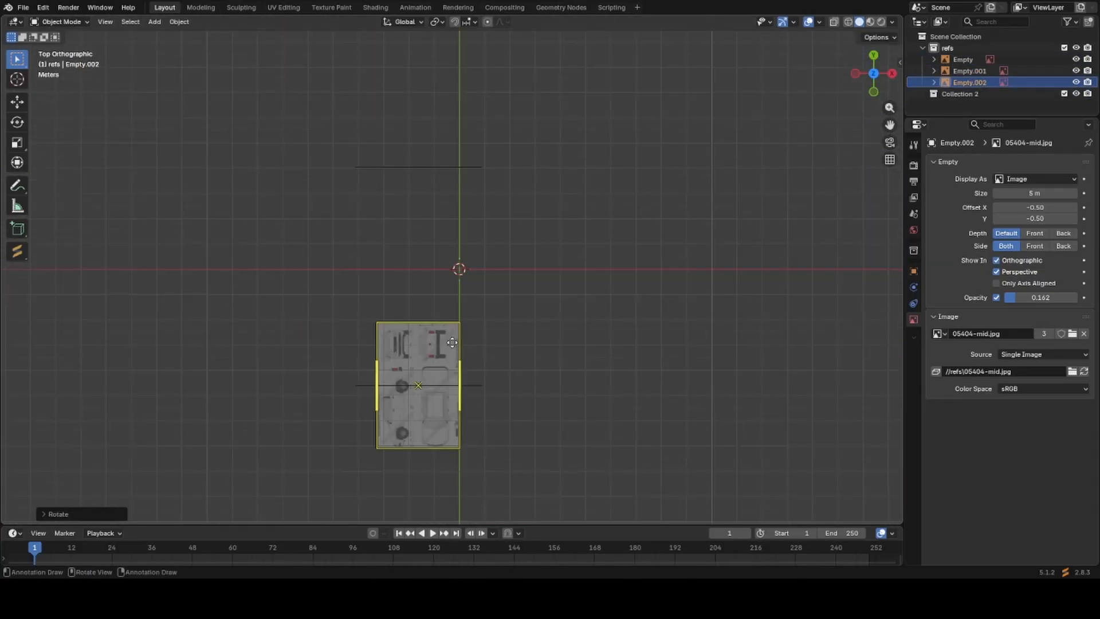
middle_click_drag(451, 344, 458, 257)
scroll(467, 327, "up", 11)
key("g")
key("x")
left_click(599, 450)
key("g")
key("y")
left_click(484, 351)
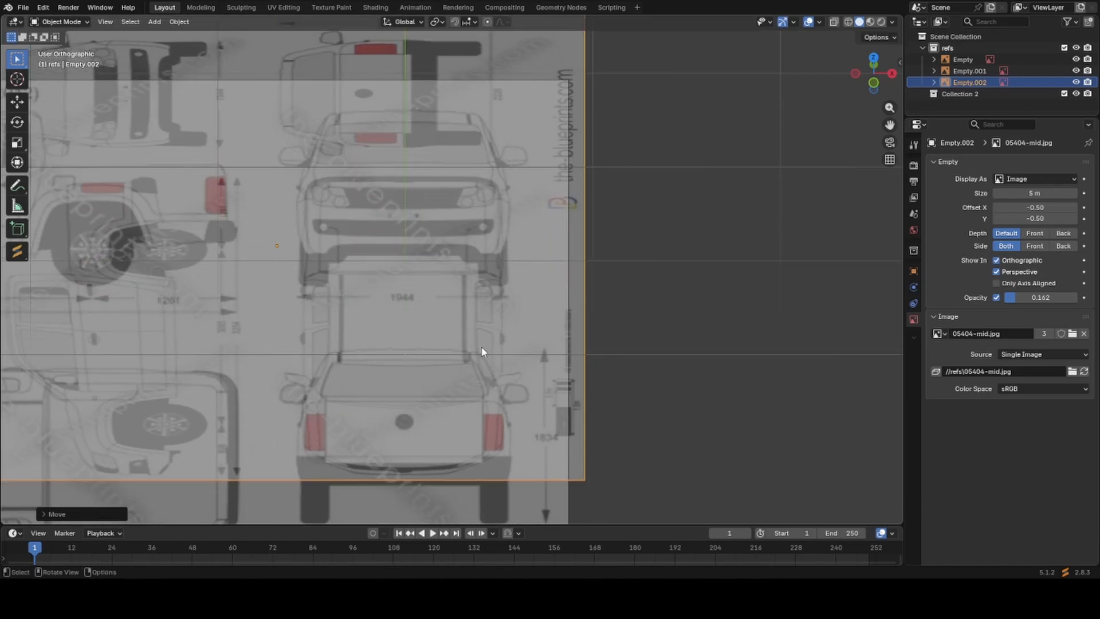
key("g")
key("x")
left_click(482, 351)
In top view, shift the flat blueprint along Y to bring the truck's top drawing over the origin.
key("KP_7")
scroll(484, 346, "down", 10)
key("g")
key("y")
left_click(533, 213)
scroll(519, 229, "up", 7)
middle_click_drag(509, 223, 521, 370, "shift")
key("t")
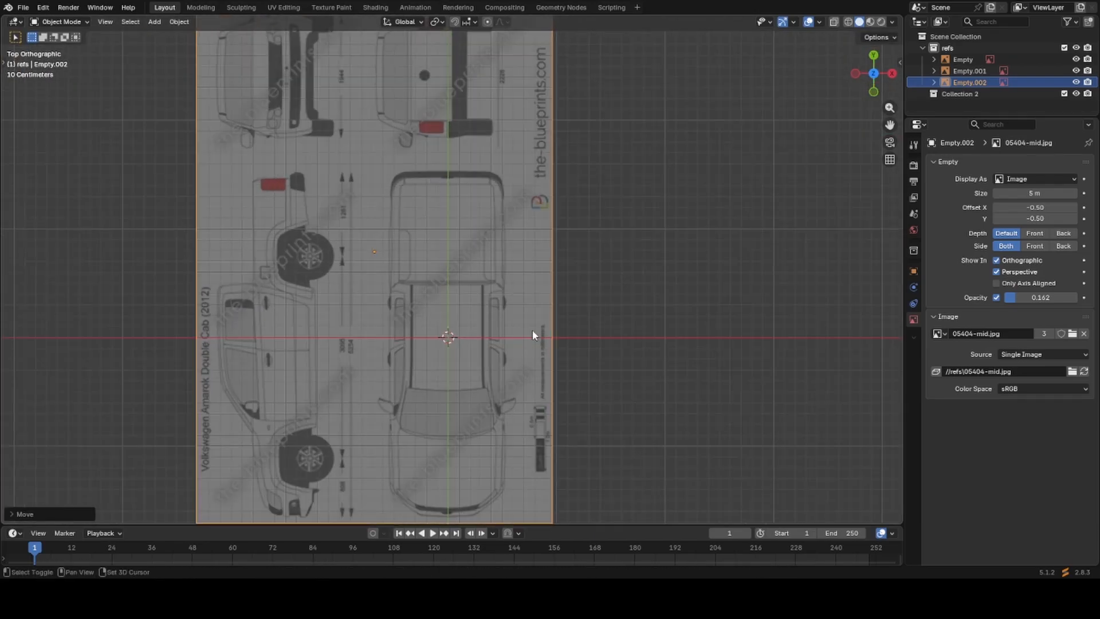
key("ctrl+z")
key("ctrl+z")
scroll(535, 331, "down", 10)
key("ctrl+shift+z")
key("ctrl+shift+z")
Fine-tune the flat blueprint's Y position so the truck's top drawing is centred lengthwise on the origin.
scroll(530, 349, "up", 11)
scroll(527, 382, "down", 3)
key("g")
key("y")
left_click(524, 378)
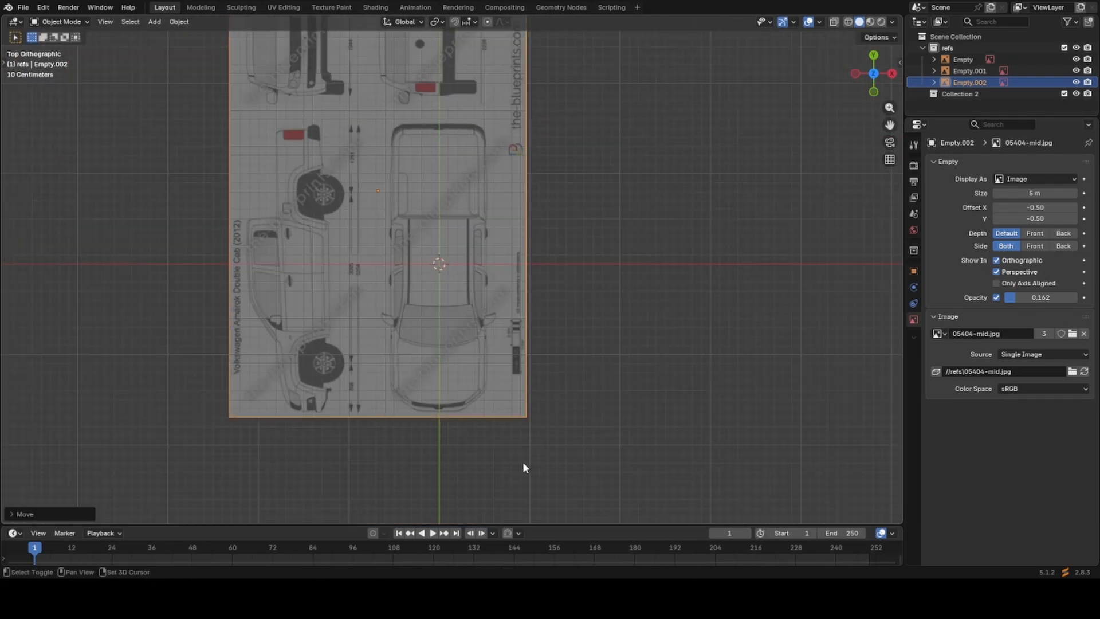
Duplicate the flat blueprint in place and rotate the copy 90° about Y to stand upright as the side reference.
key("shift+d")
right_click(548, 452)
key("r")
key("y")
key("9")
key("0")
key("Return")
Move the side blueprint away from the origin in the positive X direction and save the file.
middle_click_drag(594, 407, 446, 417)
key("KP_3")
key("g")
key("x")
left_click(524, 413)
key("KP_3")
scroll(527, 407, "up", 5)
key("KP_1")
key("g")
key("Escape")
scroll(529, 412, "down", 3)
key("ctrl+s")
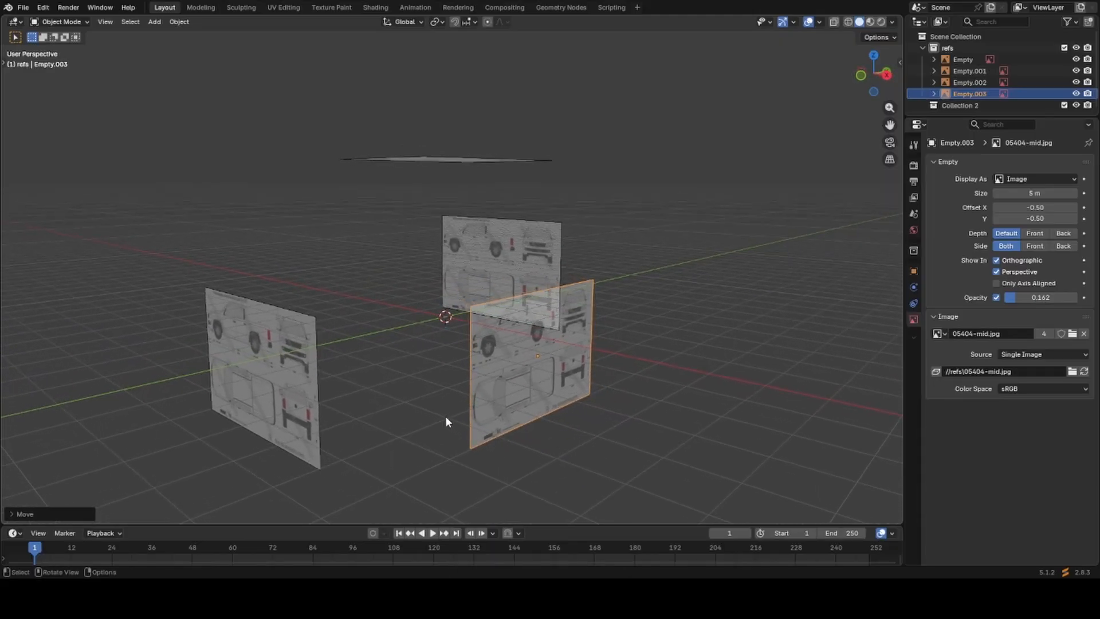
Examine the arrangement of the four blueprint images from perspective, right, front and back views.
scroll(445, 418, "down", 2)
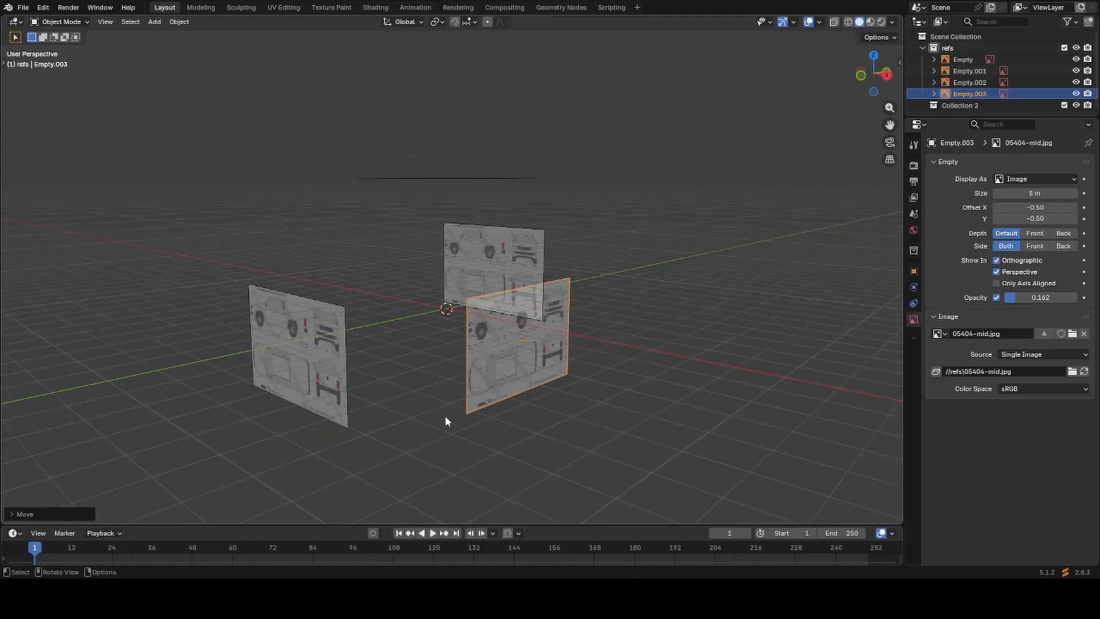
scroll(445, 419, "up", 3)
scroll(445, 419, "down", 3)
scroll(526, 331, "down", 5)
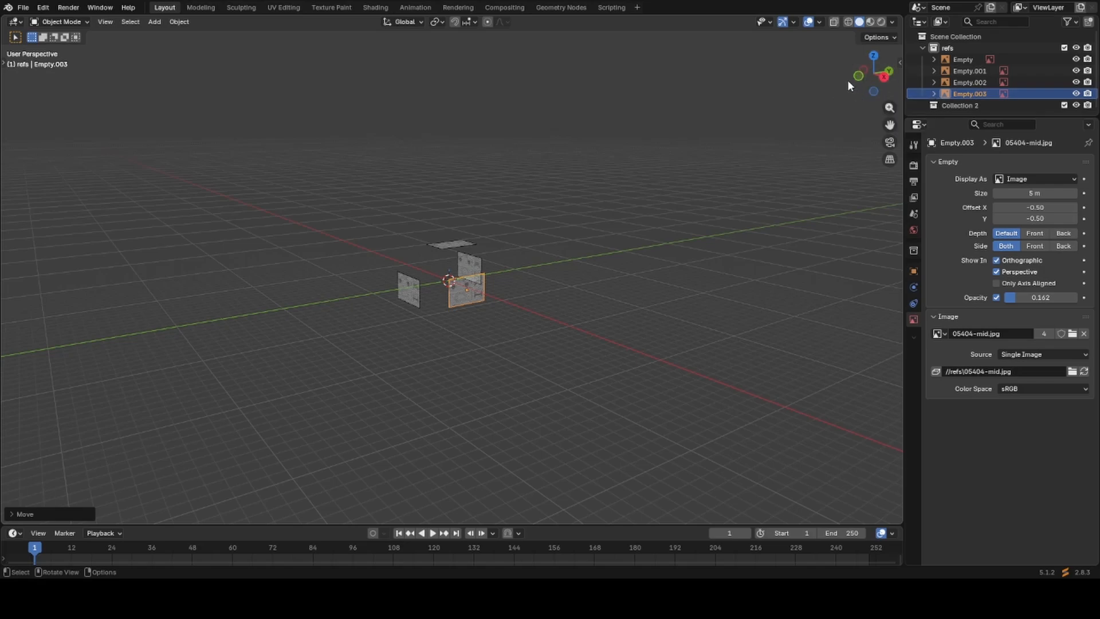
scroll(665, 199, "up", 4)
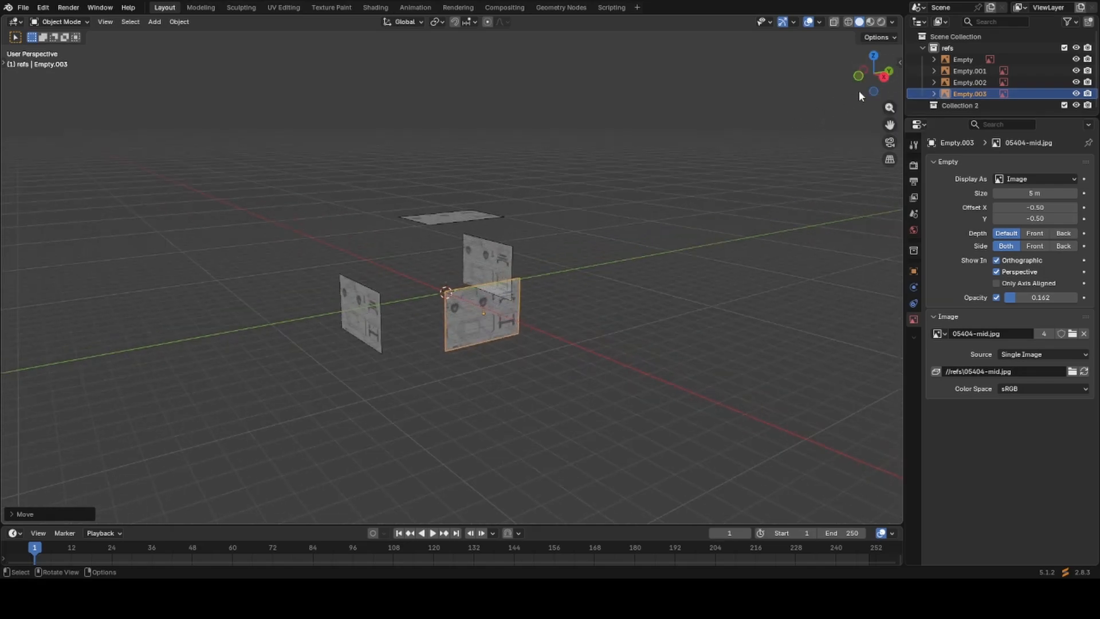
left_click(890, 74)
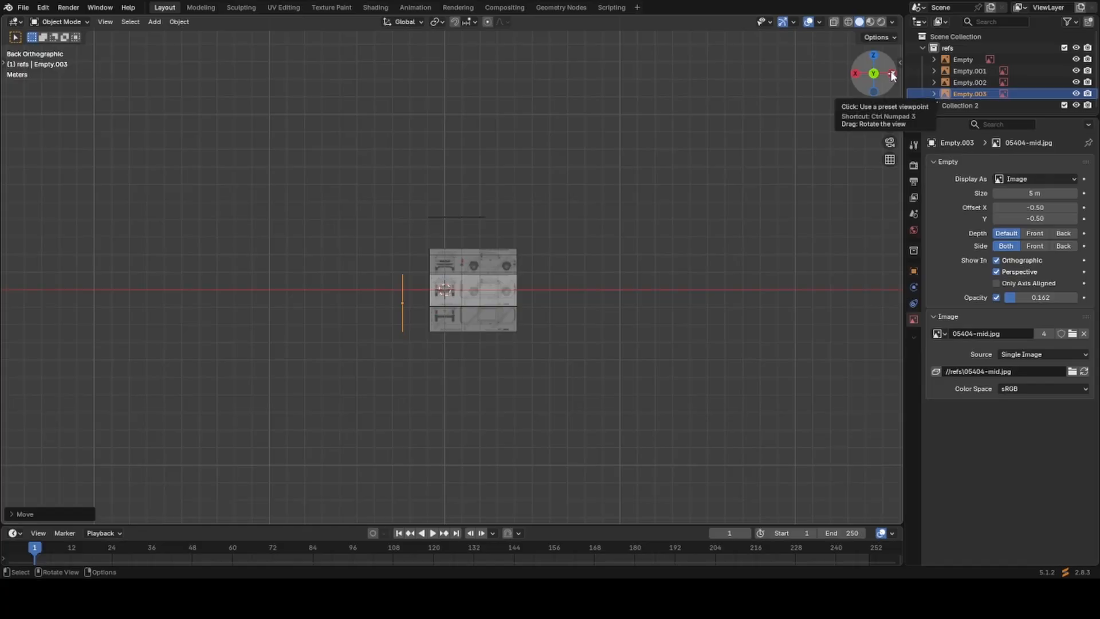
middle_click_drag(604, 196, 592, 265)
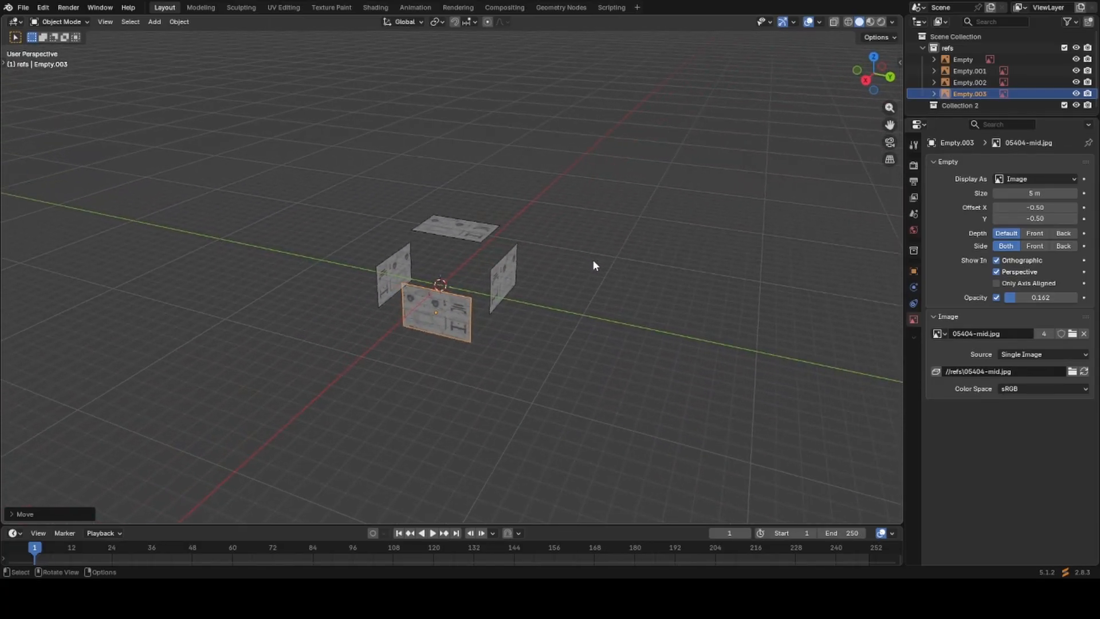
key("KP_3")
key("KP_1")
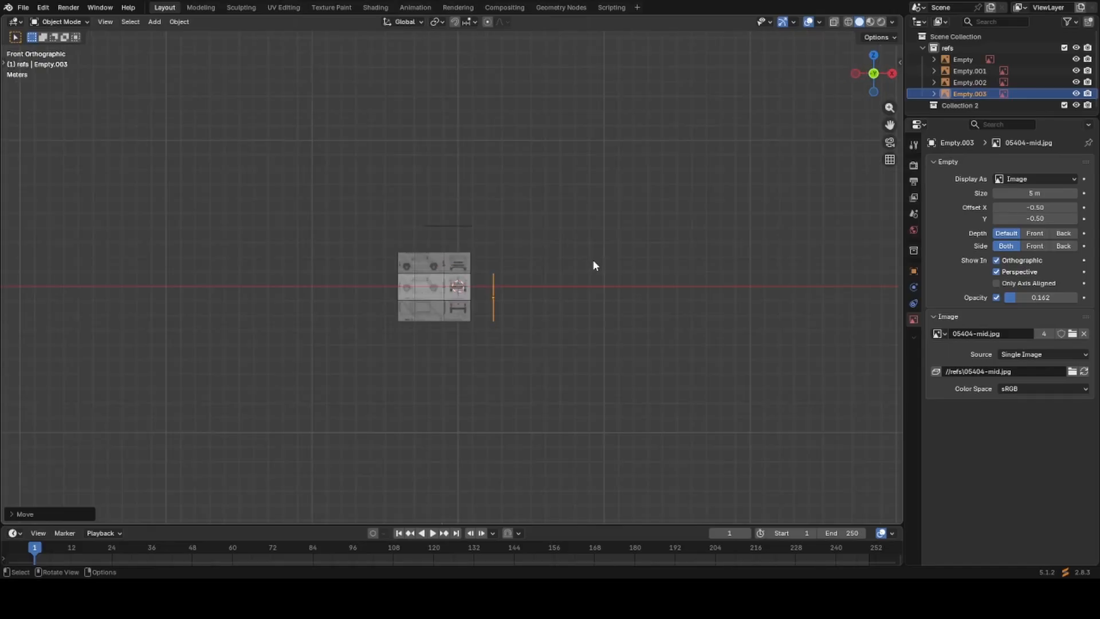
key("ctrl+KP_1")
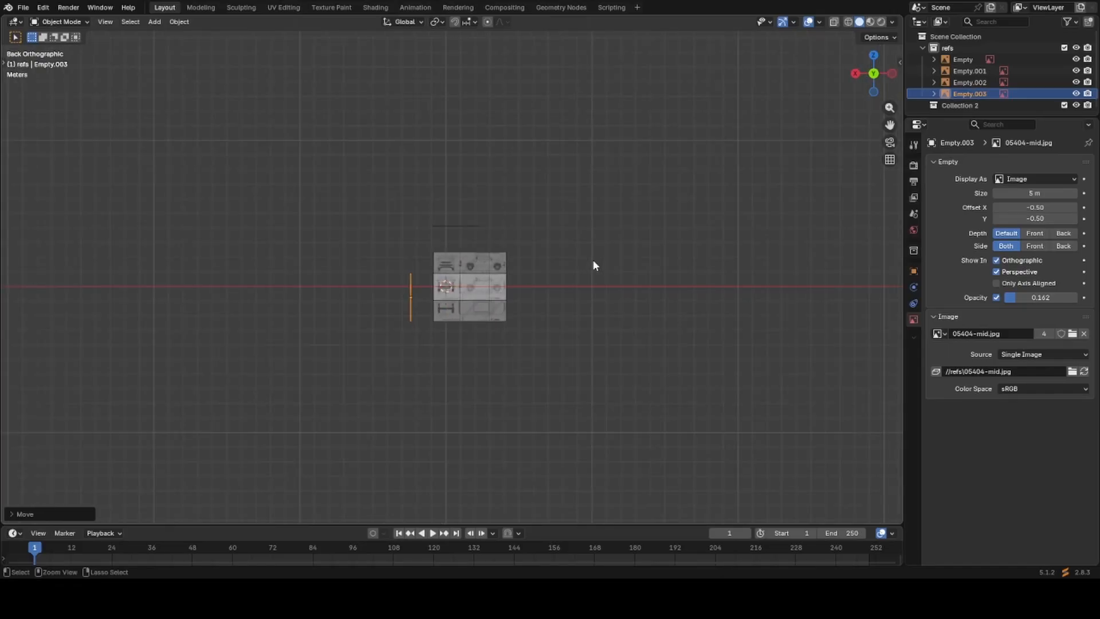
scroll(587, 269, "up", 7)
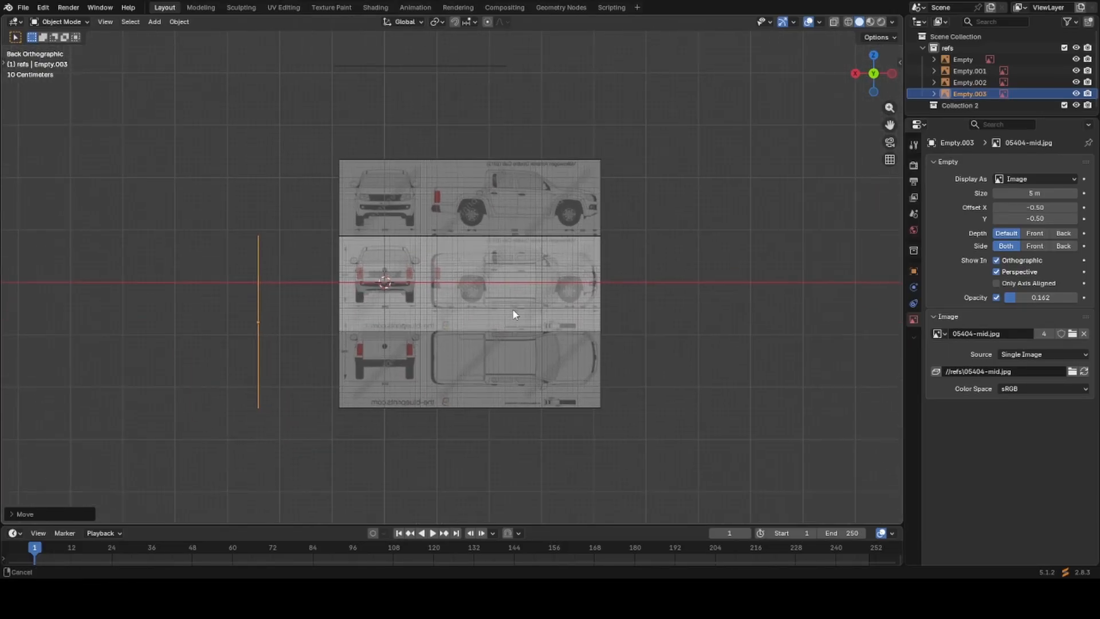
key("b")
left_click_drag(386, 199, 544, 378)
mouse_move(545, 378)
middle_mouse_down()
mouse_move(588, 353)
mouse_move(477, 339)
mouse_move(575, 342)
mouse_move(542, 334)
mouse_move(537, 392)
middle_mouse_up()
left_click(574, 342)
scroll(558, 344, "down", 4)
Set the transform pivot point to 3D Cursor and rotate all four blueprint images 180° about Z.
left_click(437, 22)
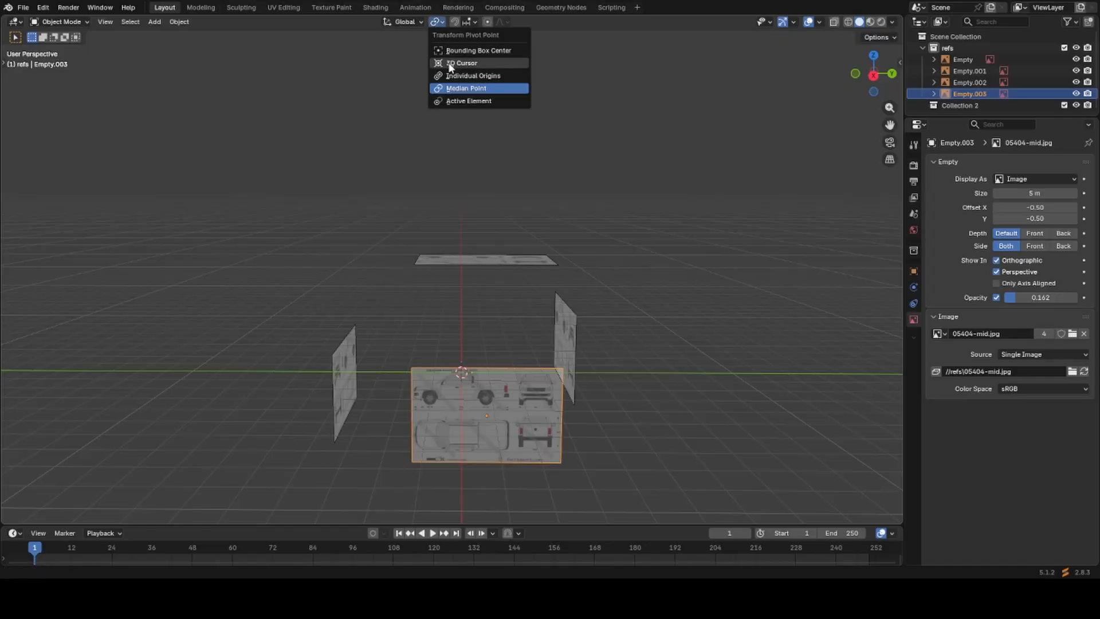
left_click(453, 88)
type("rz18")
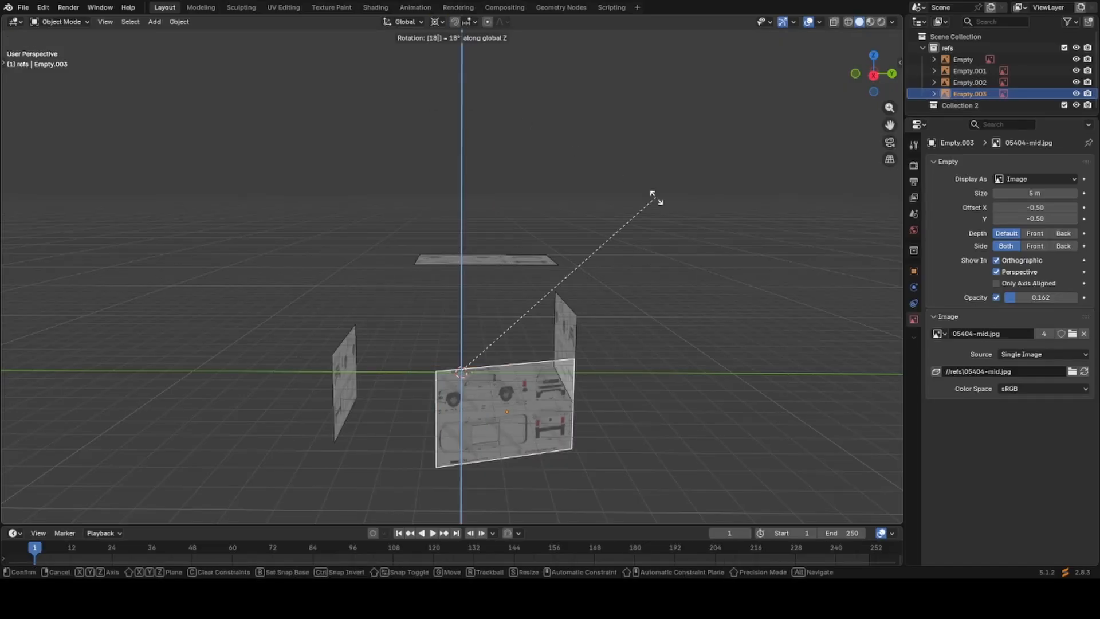
key("Escape")
type("arz180")
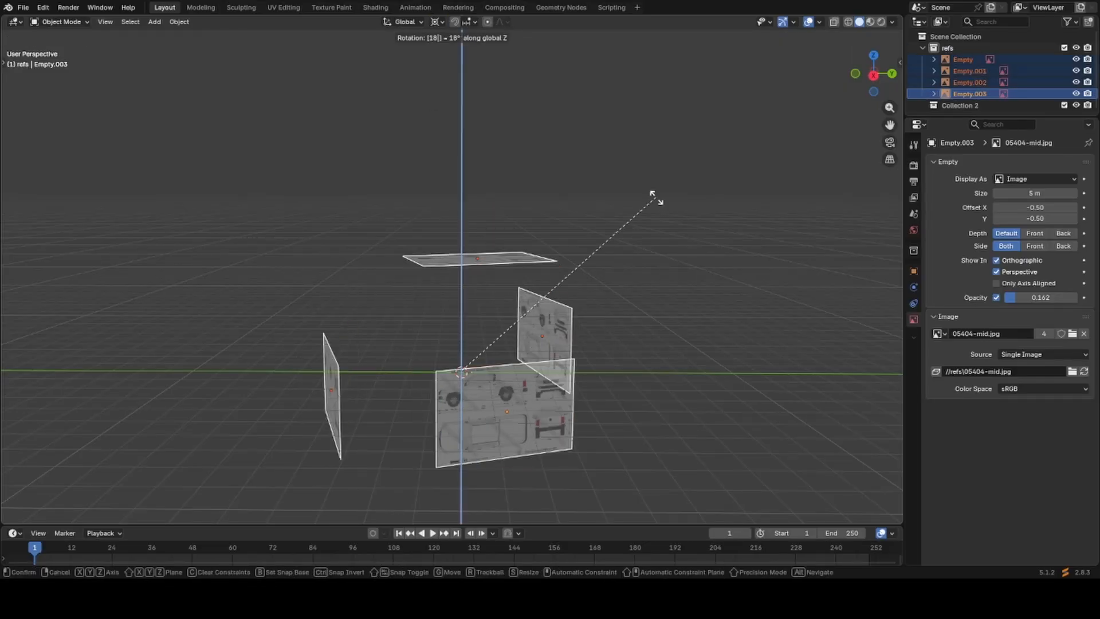
key("Return")
Keep 3D Cursor as the transform pivot point, deselect the blueprint images and save the file.
middle_click_drag(655, 197, 434, 60)
left_click(437, 22)
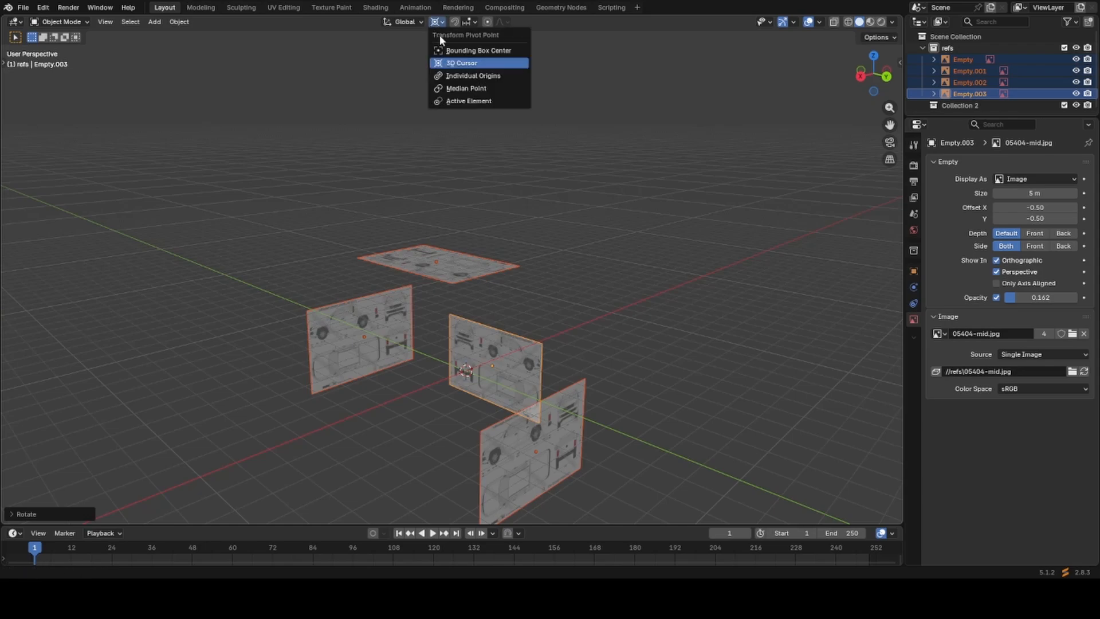
left_click(450, 64)
middle_click_drag(624, 269, 452, 277)
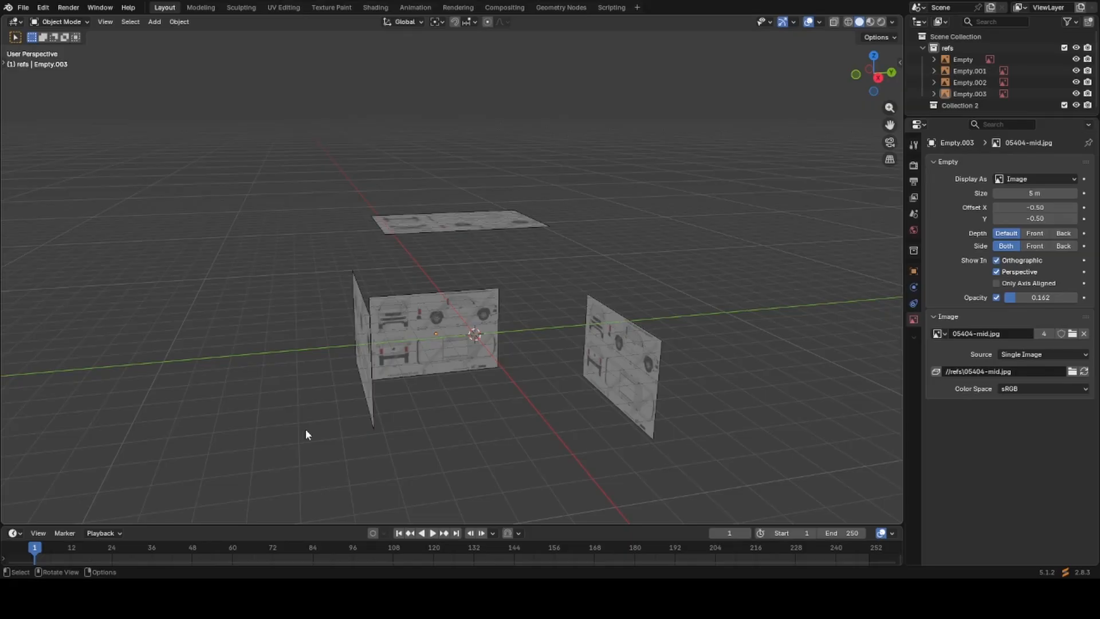
middle_click_drag(306, 434, 561, 394)
key("ctrl+s")
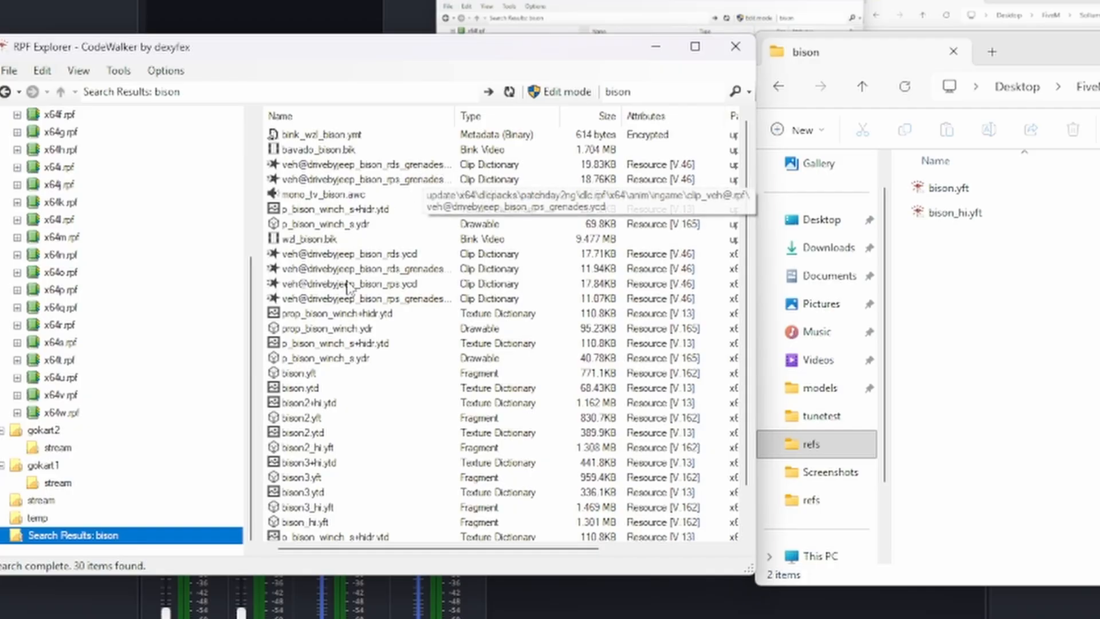
Switch to CodeWalker's RPF Explorer and try to export bison.yft and bison2.yft into the bison folder.
left_click(306, 376)
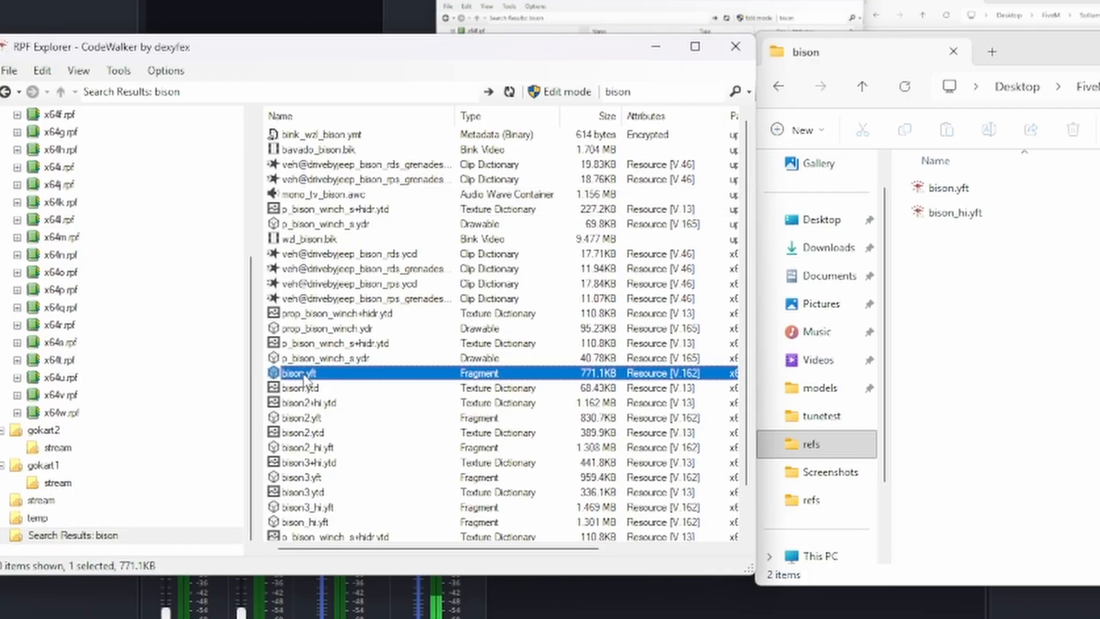
left_click(315, 418, "ctrl")
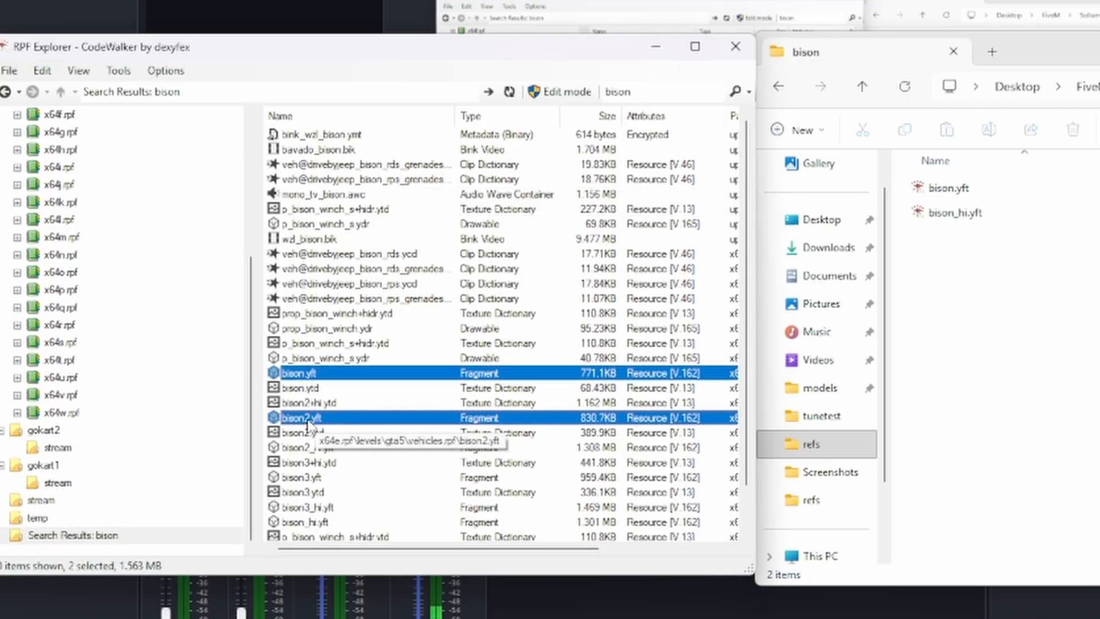
left_click_drag(315, 418, 1034, 299)
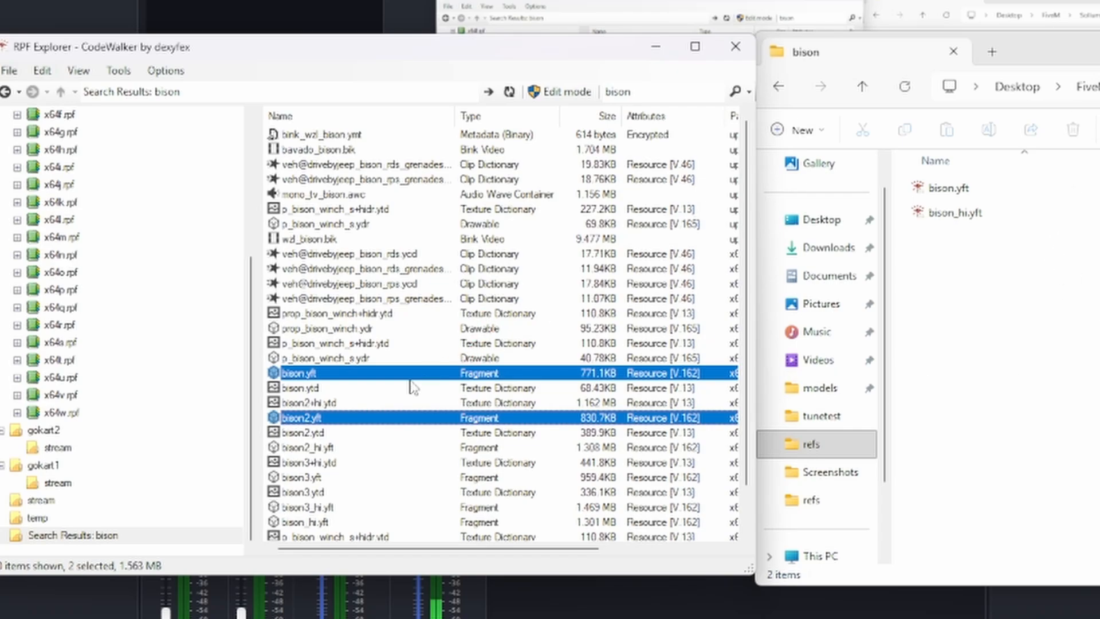
Open the bison.ytd texture dictionary, look at its option for saving all textures, and close it.
left_click(320, 390)
double_click(321, 389)
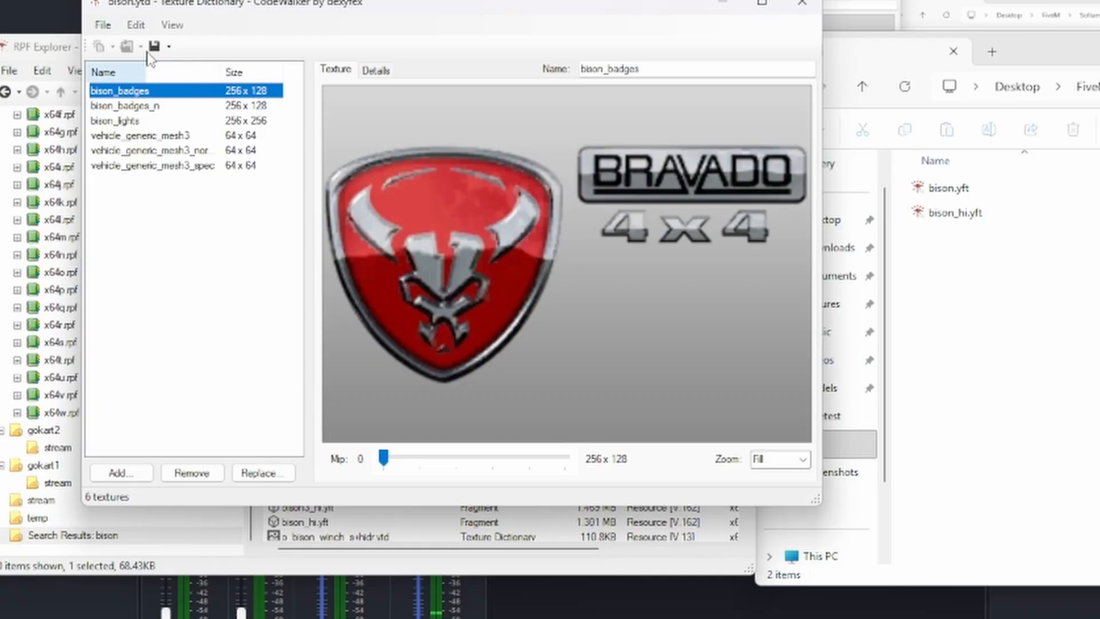
left_click(169, 47)
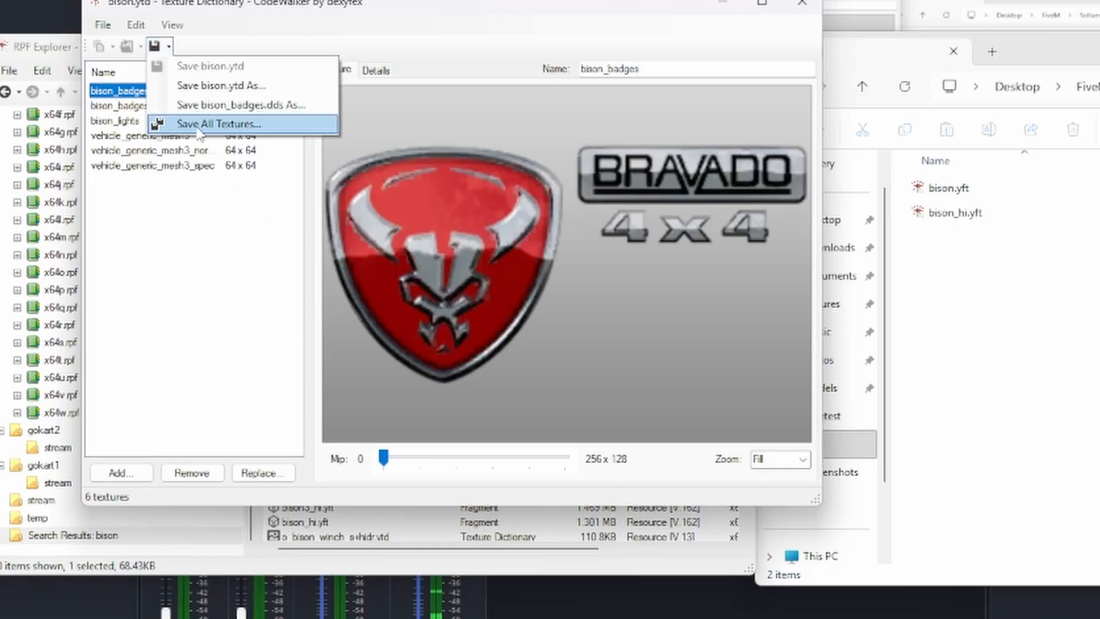
left_click(208, 336)
left_click(802, 4)
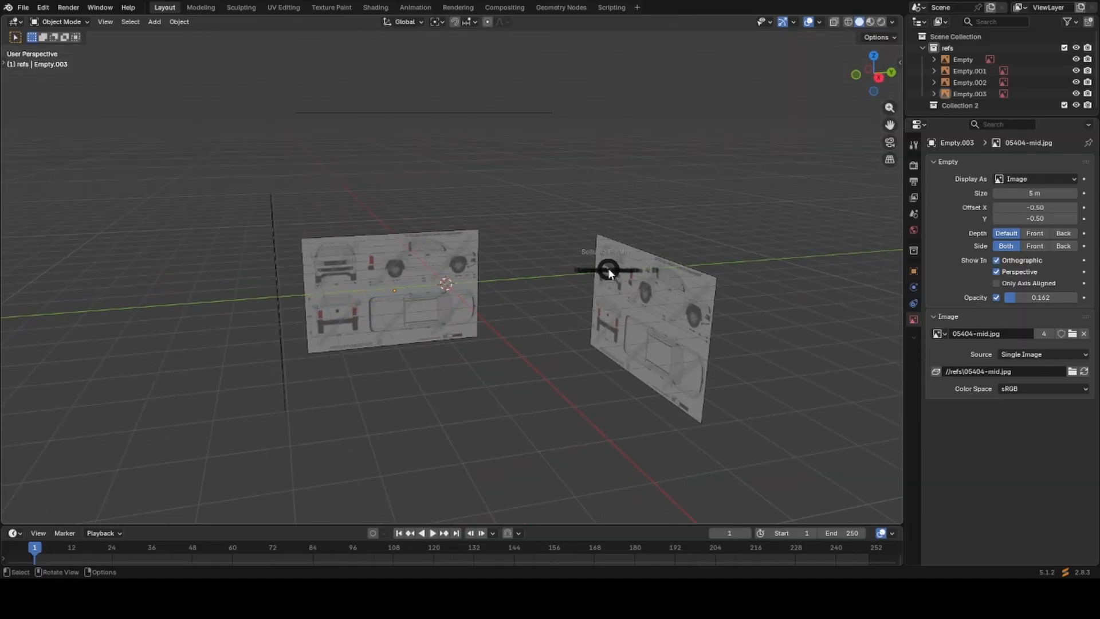
key("shift+q")
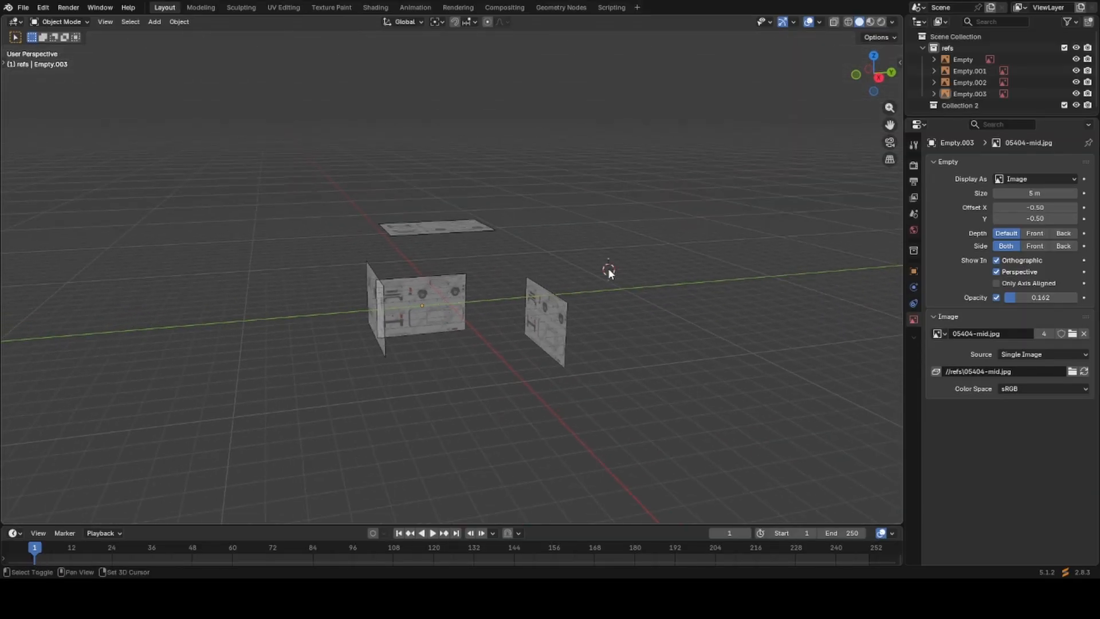
key("shift+v")
key("shift+v")
key("shift+c")
scroll(421, 342, "down", 2)
scroll(474, 351, "up", 5)
key("v")
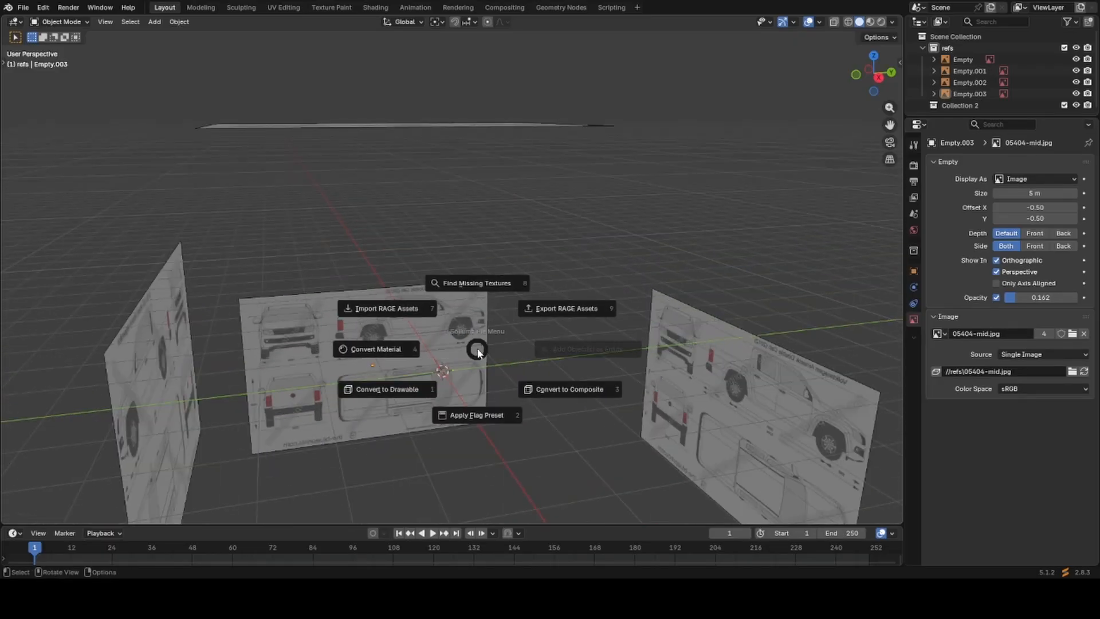
left_click(435, 322)
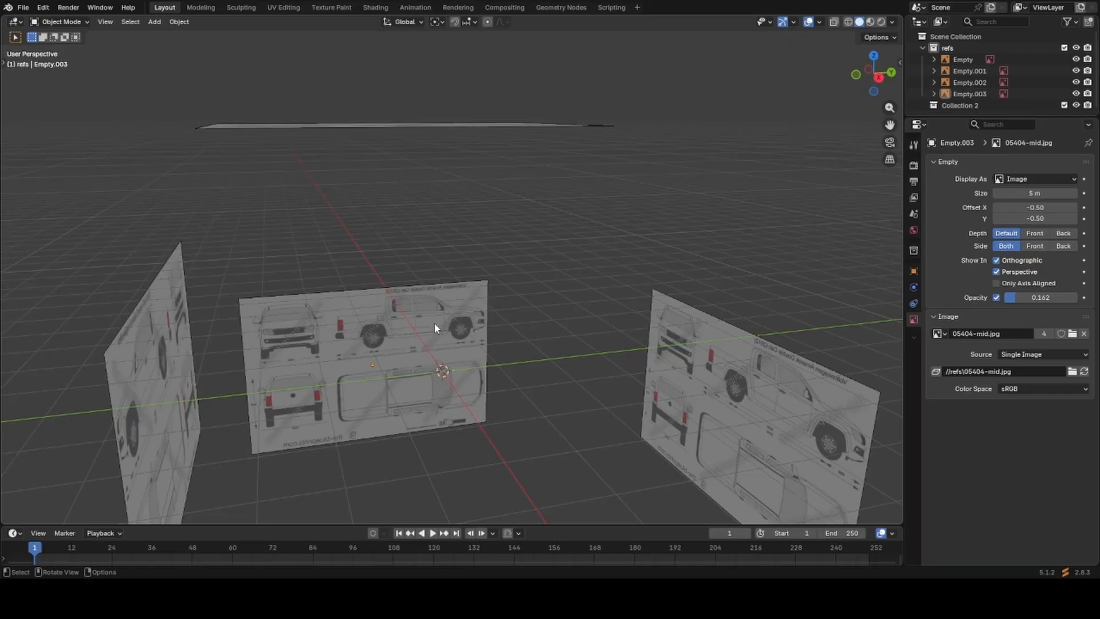
Import the GTA V Bison model into the scene as a RAGE asset.
left_click(23, 8)
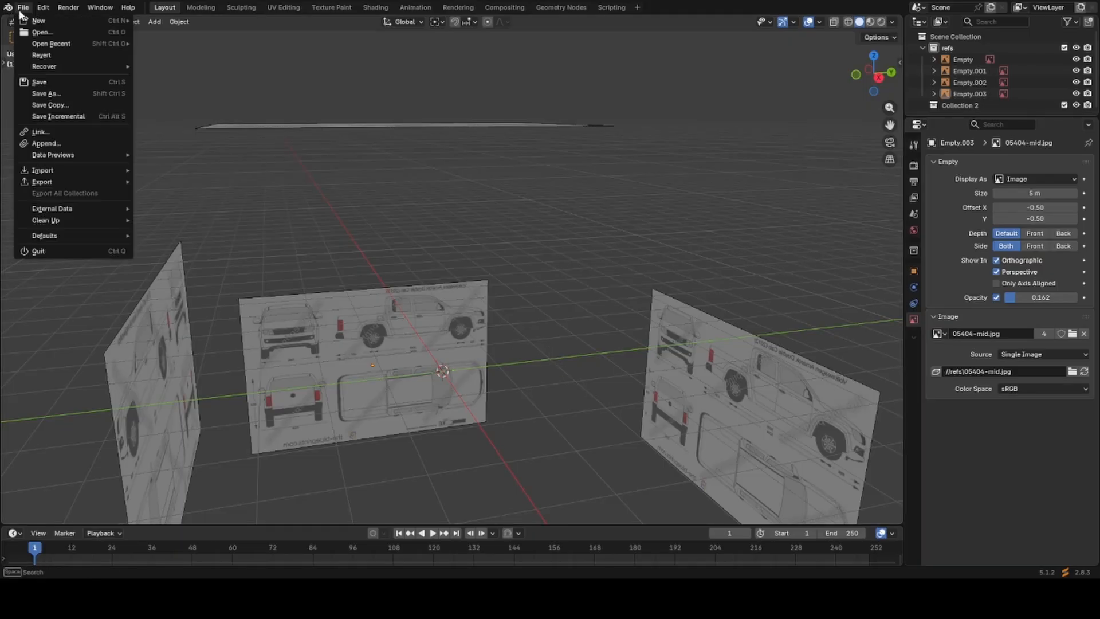
mouse_move(40, 171)
left_click(175, 297)
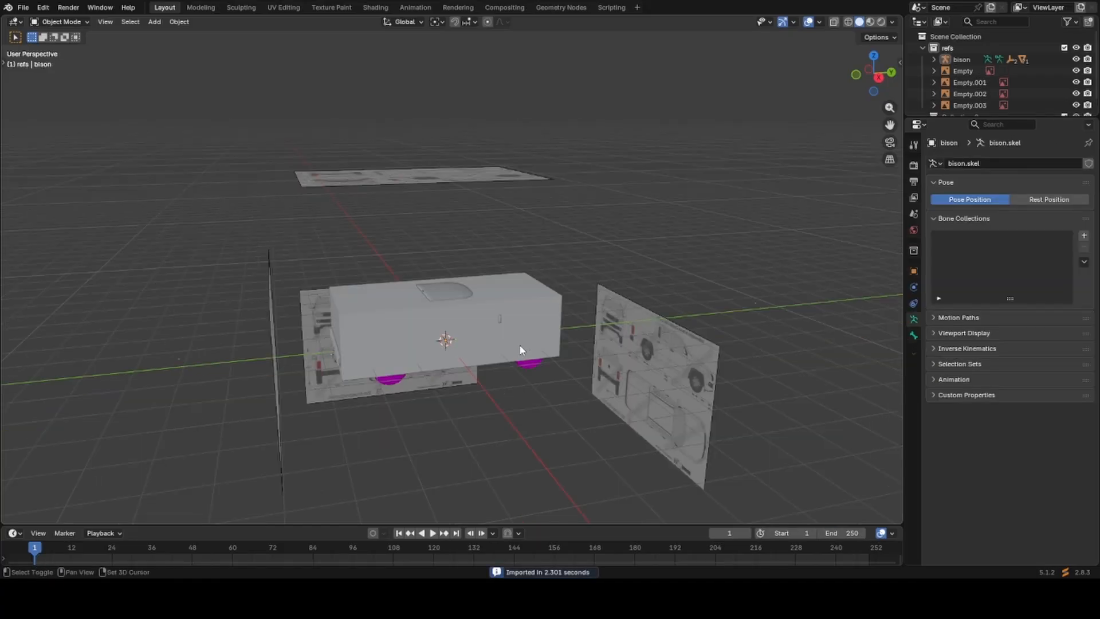
middle_click_drag(519, 345, 560, 272)
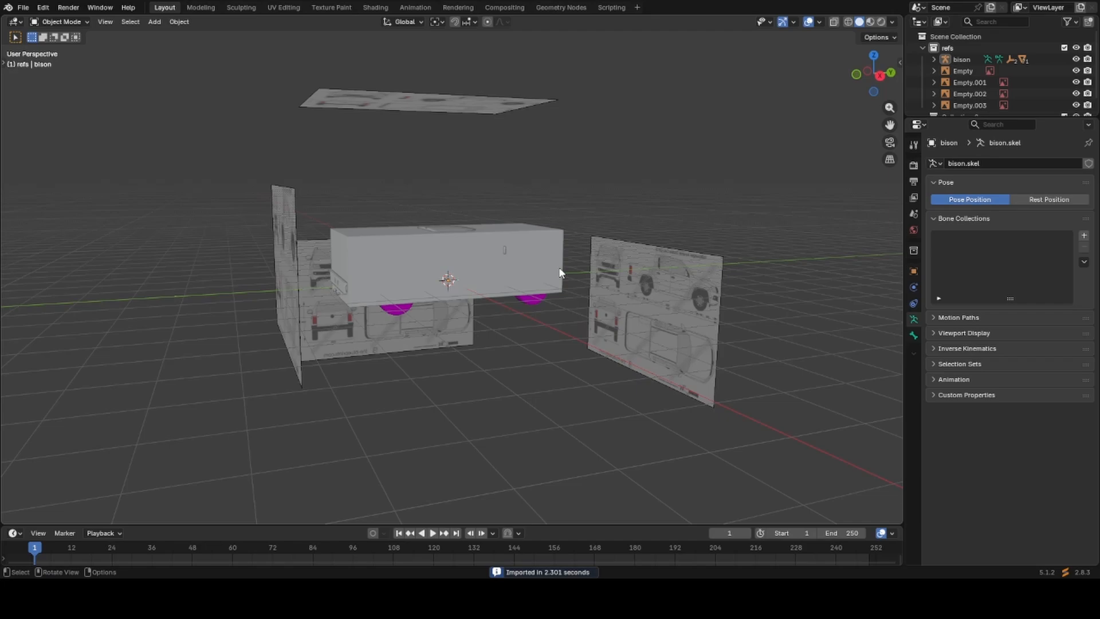
Select the entire bison hierarchy and move it from the refs collection into Collection 2.
right_click(955, 59)
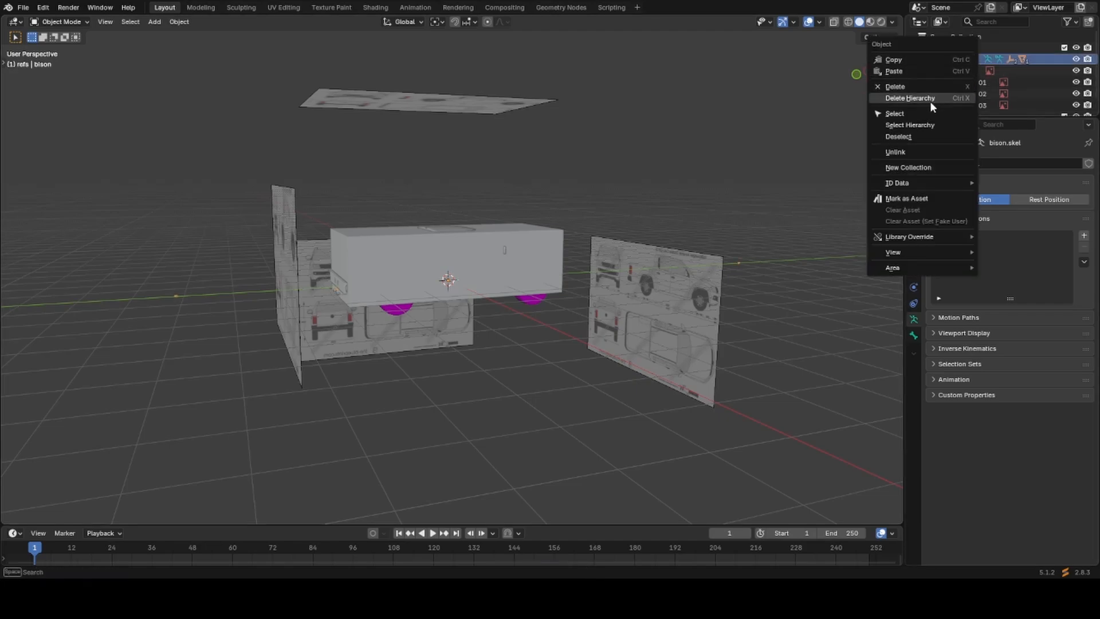
left_click(910, 125)
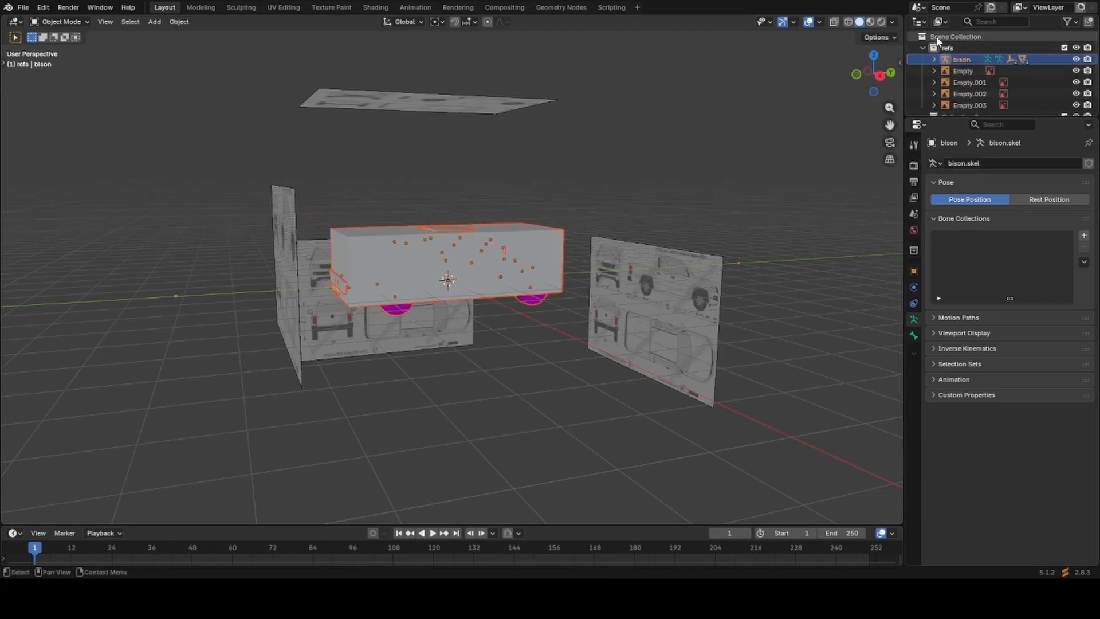
left_click(950, 39)
left_click_drag(960, 60, 960, 60)
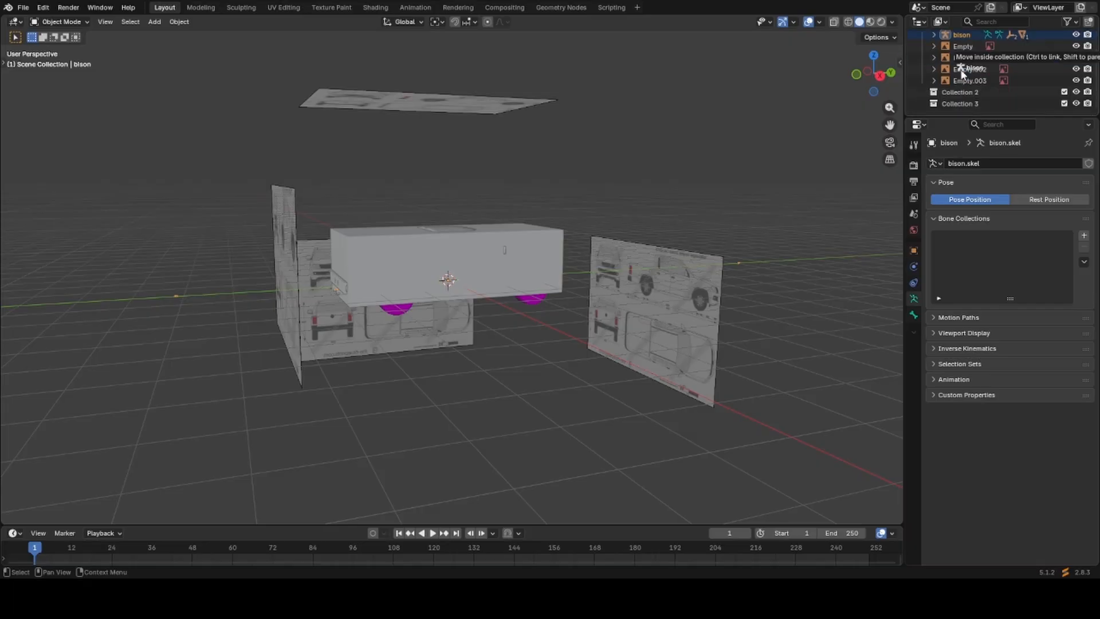
right_click(960, 60)
left_click(943, 95)
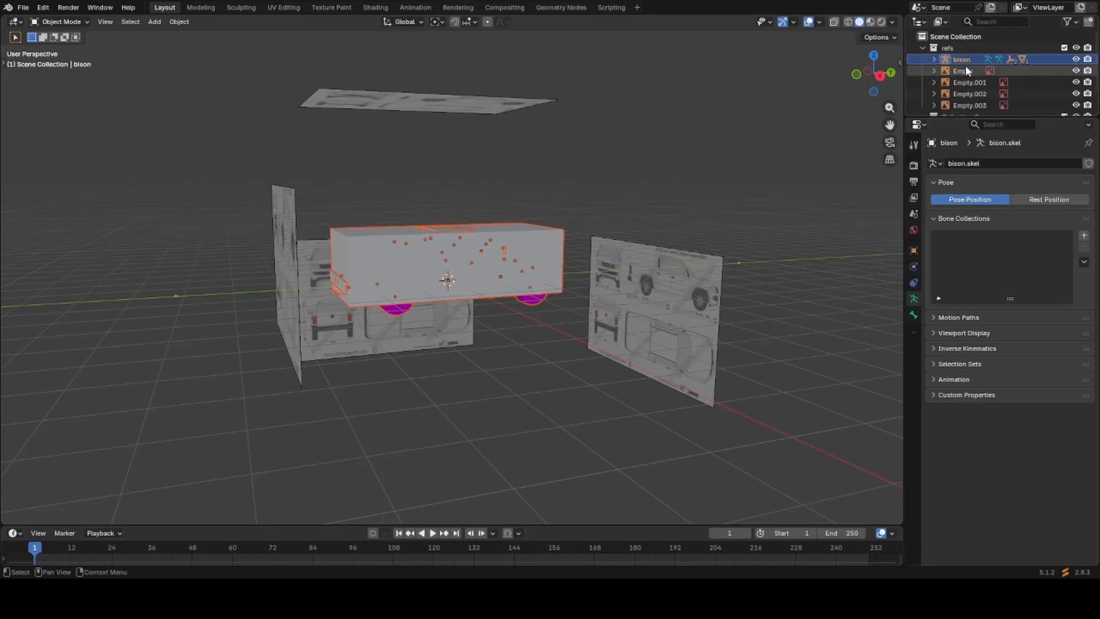
scroll(1002, 74, "up", 3)
left_click(979, 90)
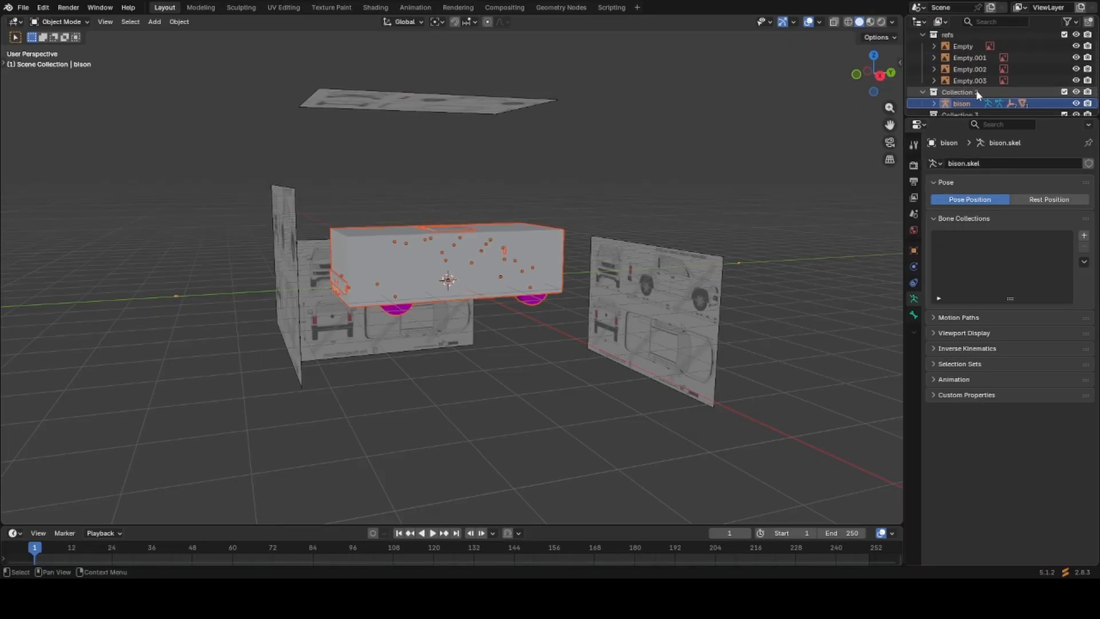
Rename Collection 2 as "bison ref".
double_click(979, 90)
type("bis")
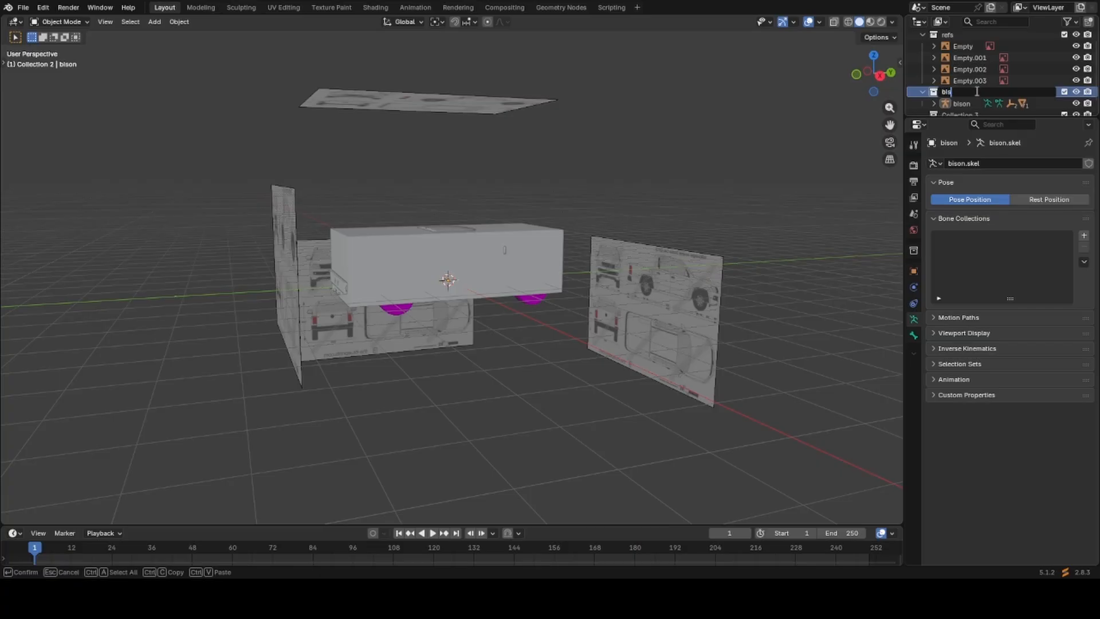
type("on ref")
key("Return")
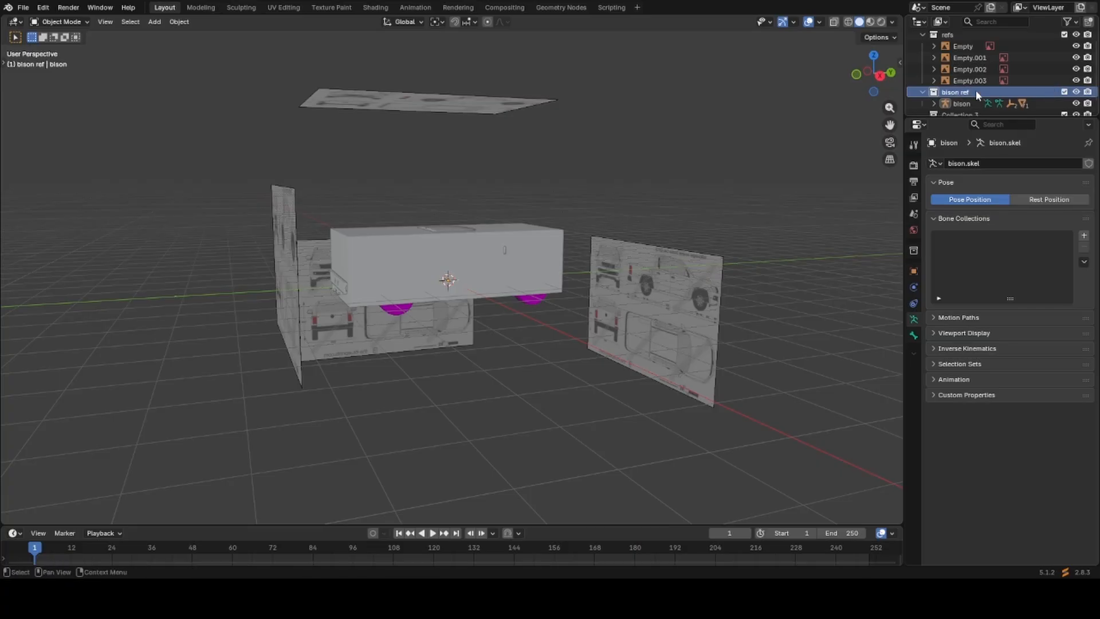
Collapse the refs collection in the outliner and save the file.
scroll(950, 63, "up", 2)
left_click(922, 48)
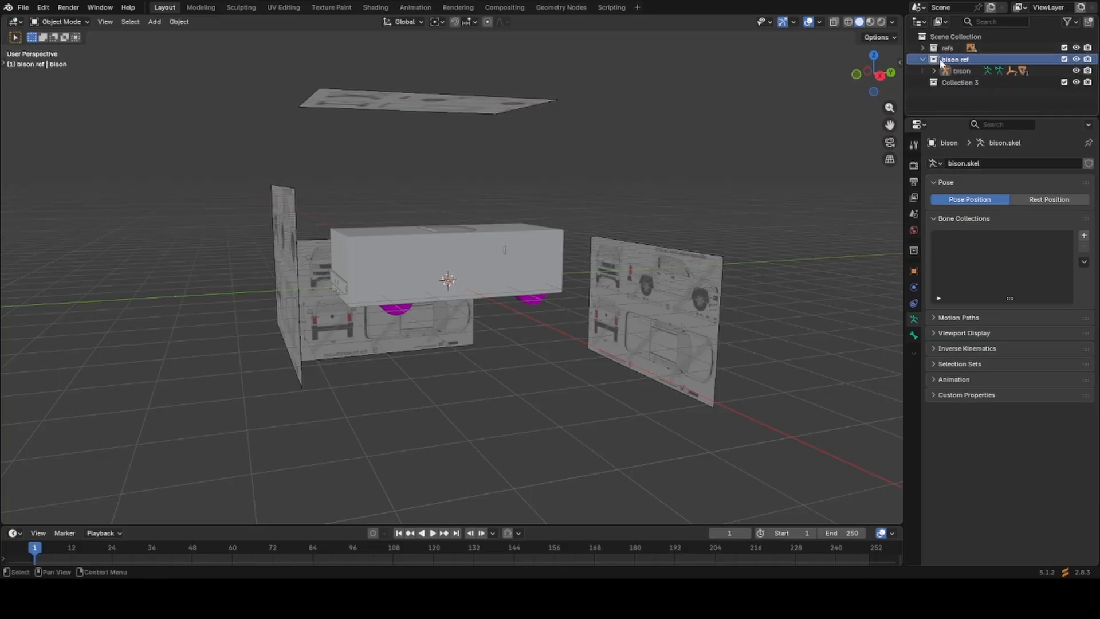
key("ctrl+s")
scroll(540, 198, "up", 2)
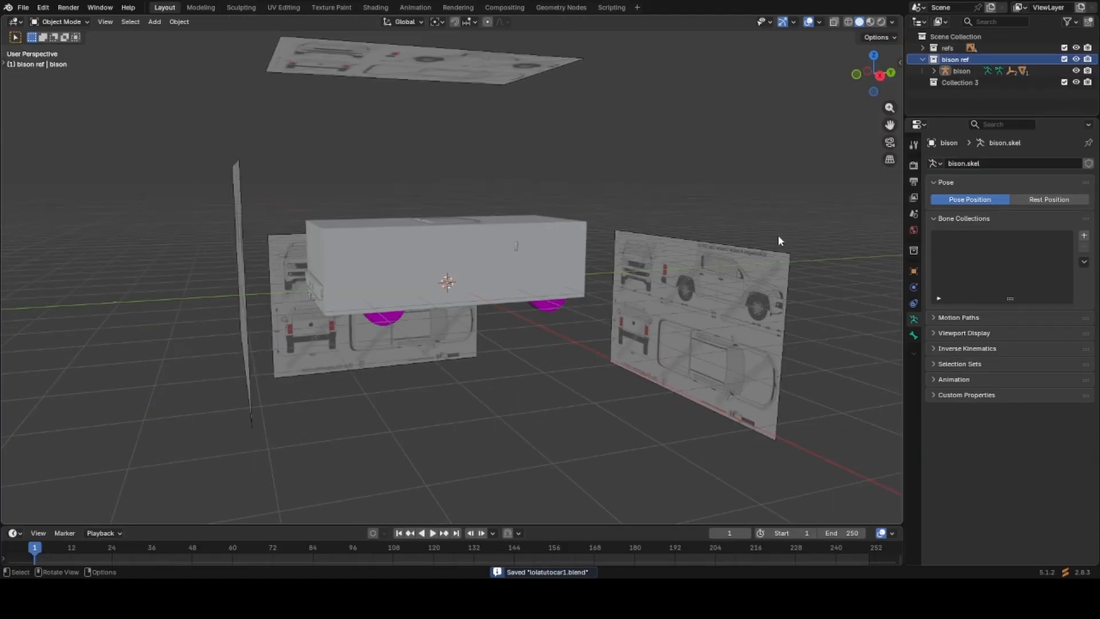
Enter Edit Mode on the chassis_dummy.col collision box and scale its whole mesh by about 3.86.
middle_click_drag(777, 235, 623, 285)
left_click(624, 258)
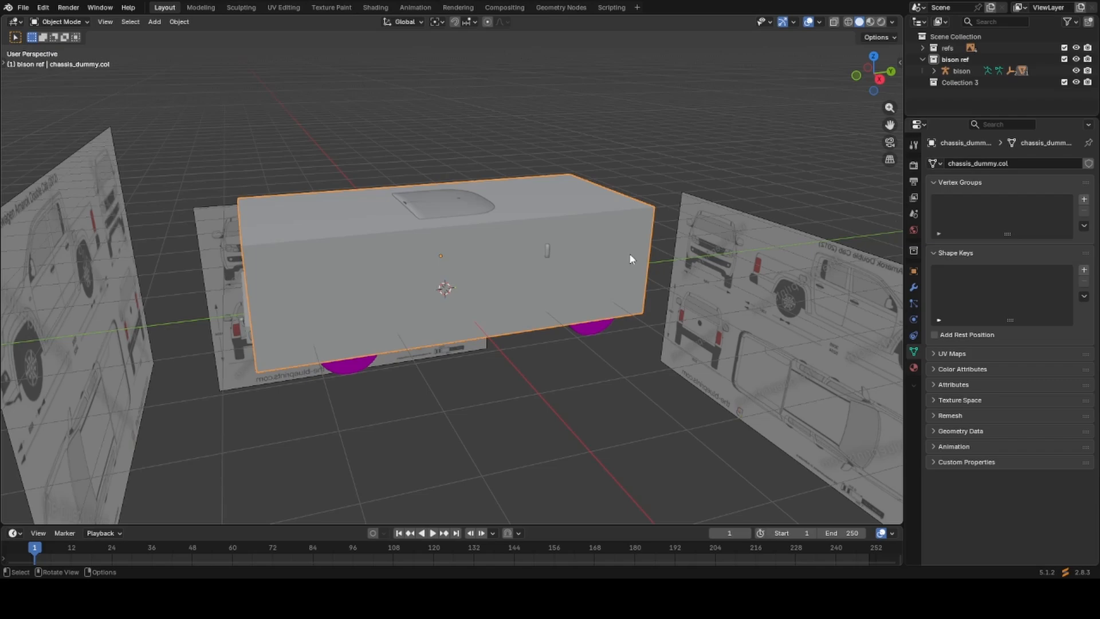
scroll(594, 277, "down", 4)
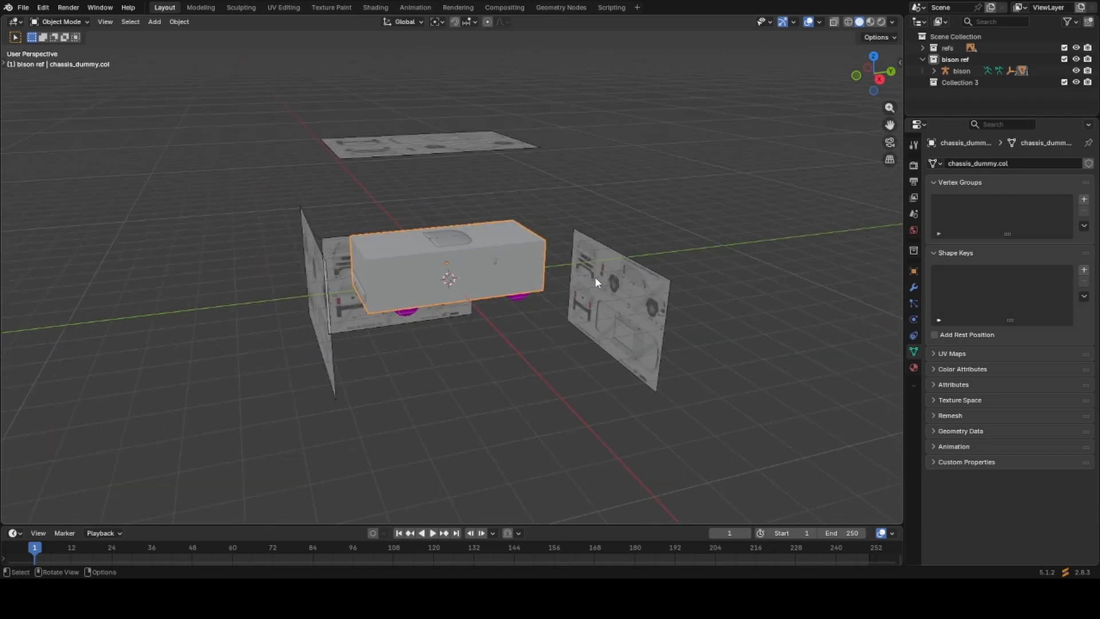
middle_click_drag(529, 277, 572, 307)
key("Tab")
scroll(560, 305, "down", 2)
key("s")
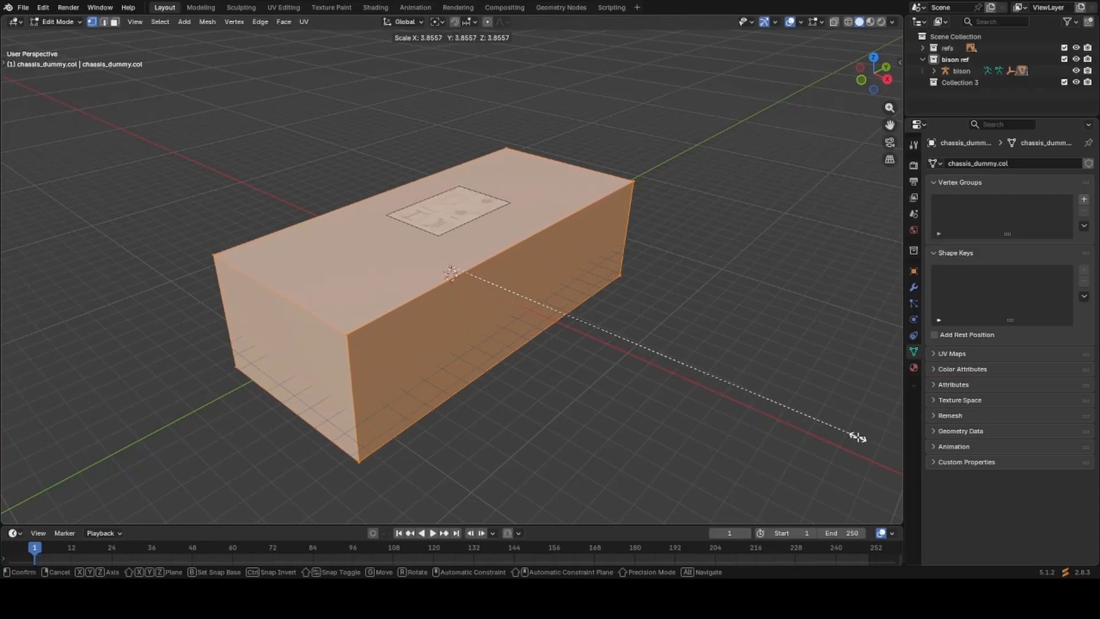
left_click(857, 437)
scroll(611, 363, "down", 1)
middle_click_drag(611, 363, 638, 342)
scroll(637, 347, "up", 2)
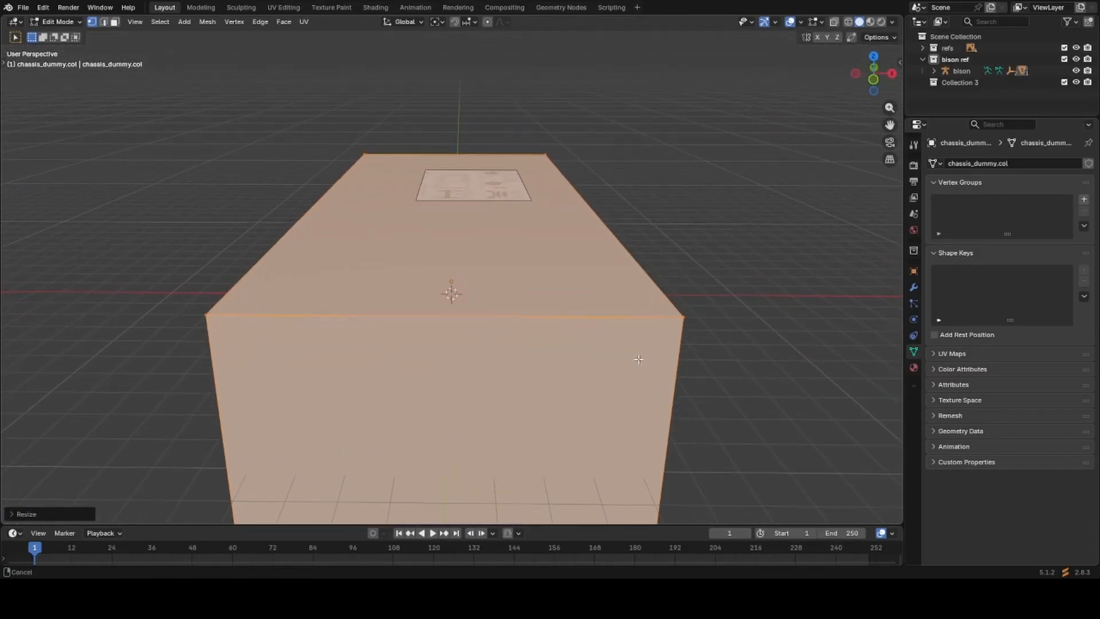
Turn on X-ray, enlarge the entire collision box mesh further, and shrink it by a factor of about 0.10.
key("alt+a")
key("a")
key("alt+z")
middle_click_drag(643, 360, 636, 361)
scroll(636, 362, "down", 3)
key("s")
left_click(886, 420)
scroll(770, 394, "down", 3)
middle_click_drag(764, 393, 768, 394)
scroll(768, 393, "up", 2)
scroll(768, 394, "up", 2)
key("s")
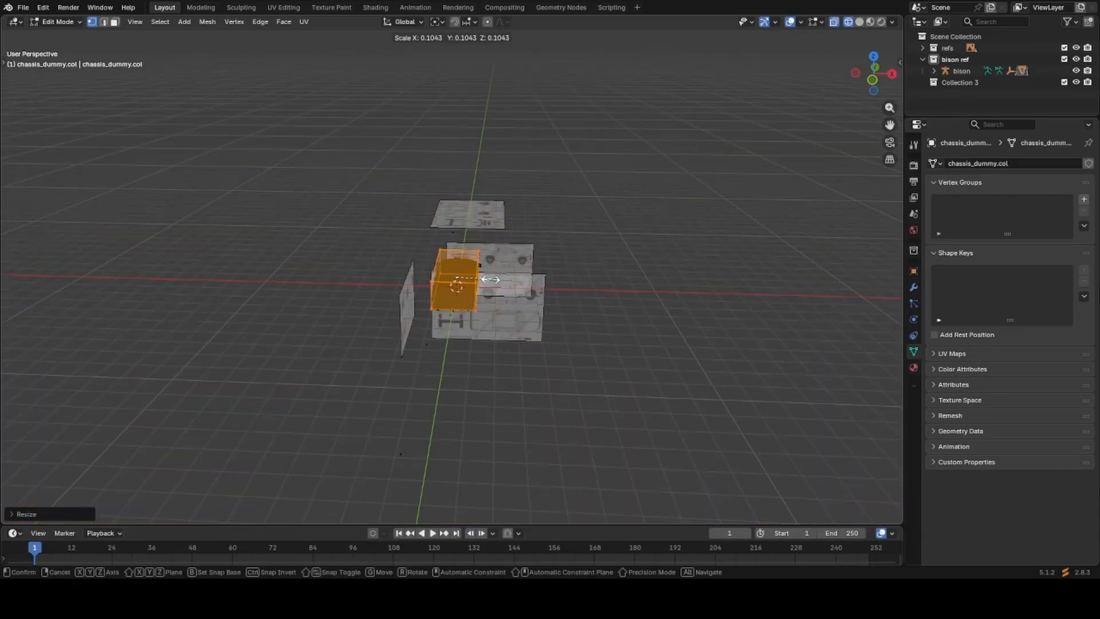
left_click(483, 285)
View the truck inside the collision box in wireframe and undo the scaling of the box.
scroll(587, 370, "up", 6)
scroll(589, 372, "down", 2)
key("shift+alt+z")
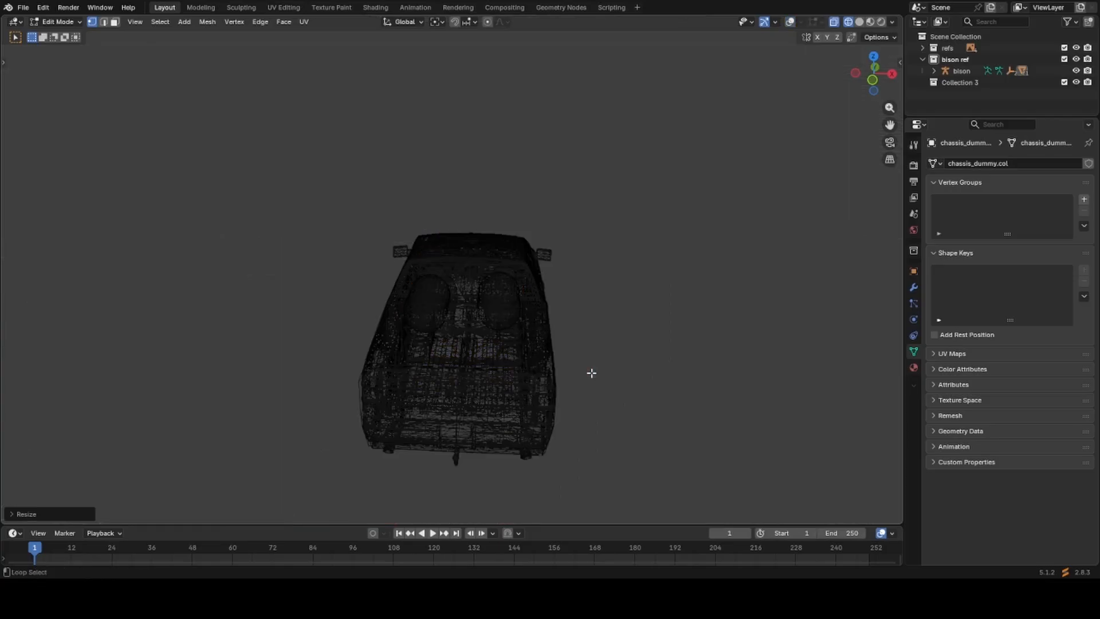
key("shift+alt+z")
key("shift+z")
middle_click_drag(591, 373, 494, 381)
key("alt+z")
key("ctrl+z")
key("ctrl+z")
key("ctrl+z")
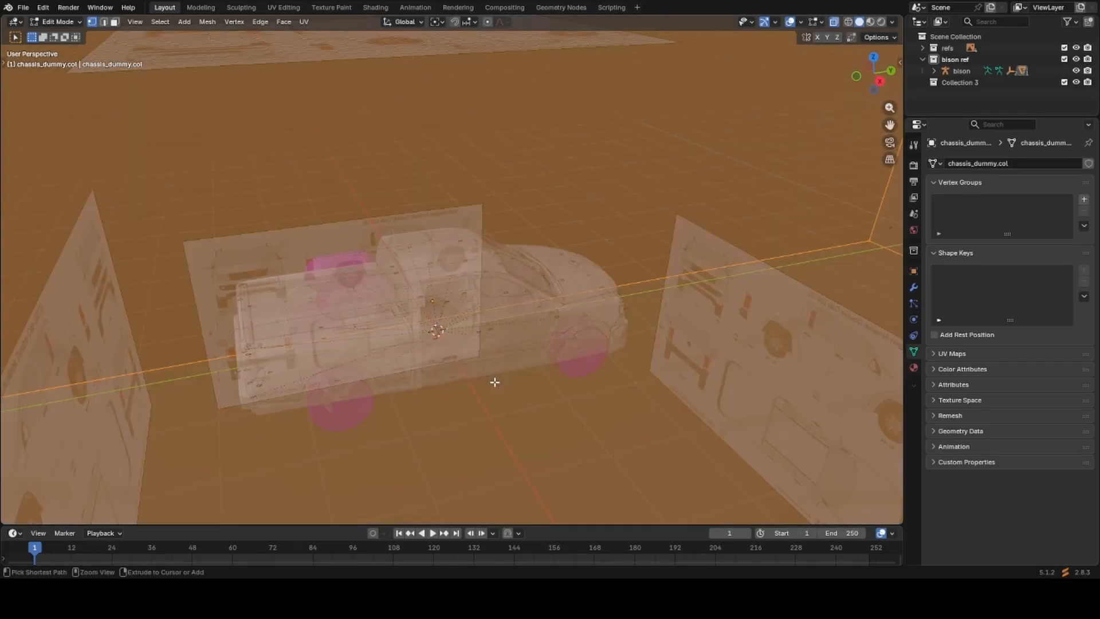
Return to Object Mode with X-ray off and hide the chassis_dummy.col collision box surrounding the truck.
scroll(496, 388, "down", 3)
key("Tab")
key("alt+z")
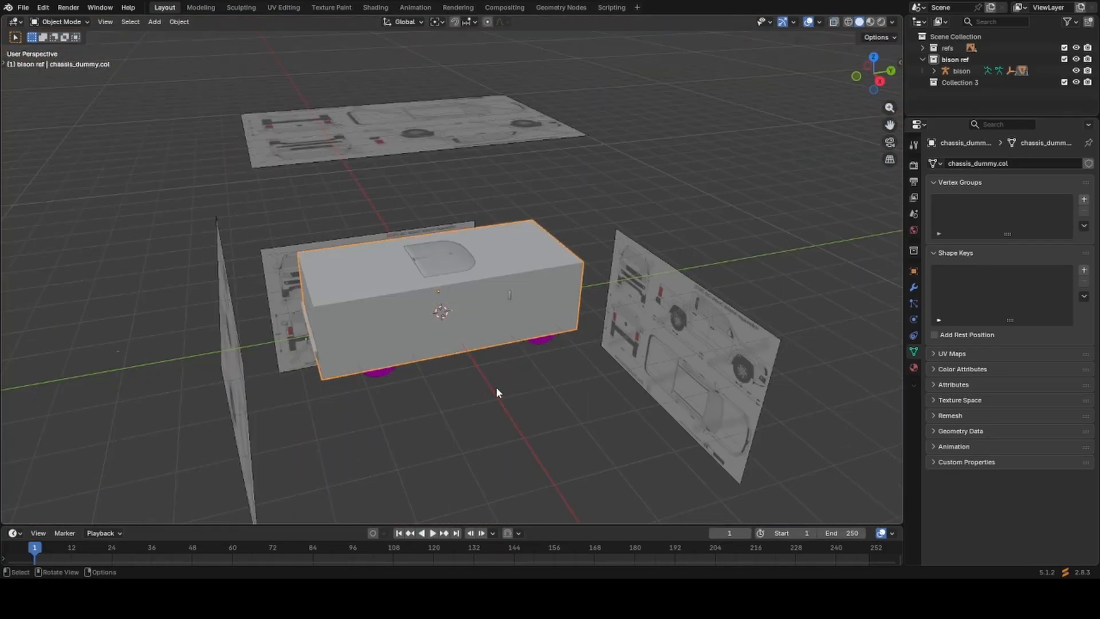
mouse_move(496, 387)
middle_mouse_down()
mouse_move(504, 393)
mouse_move(508, 381)
mouse_move(488, 363)
mouse_move(525, 359)
mouse_move(496, 352)
mouse_move(517, 360)
mouse_move(501, 371)
middle_mouse_up()
key("h")
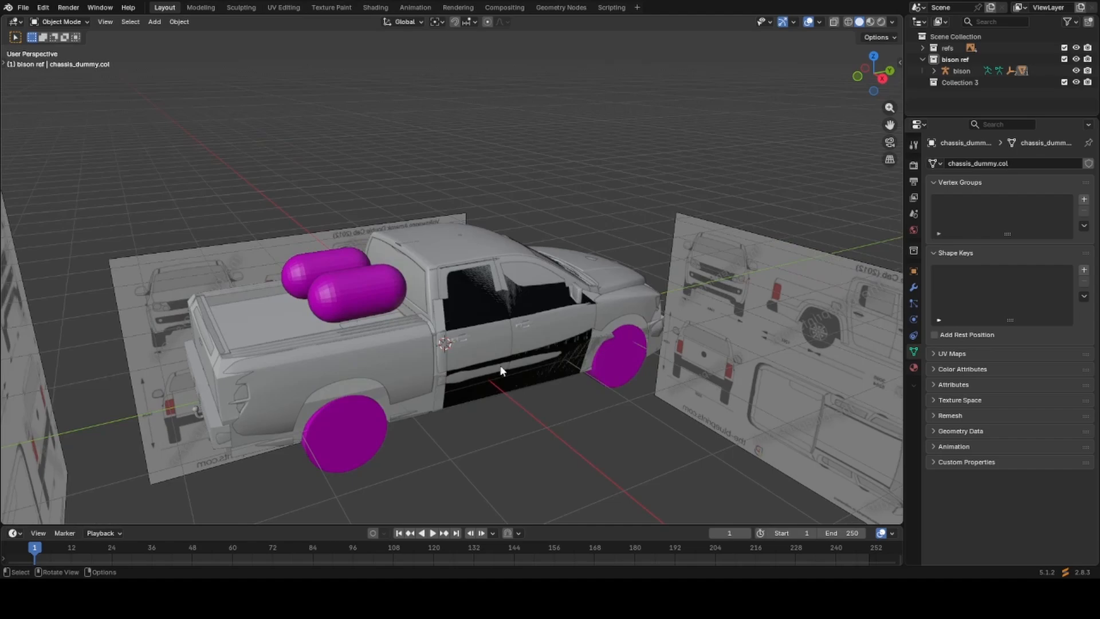
Delete the two seat collision capsules, seat_pside_r2.col and seat_dside_r2.col, above the truck bed.
left_click(402, 296)
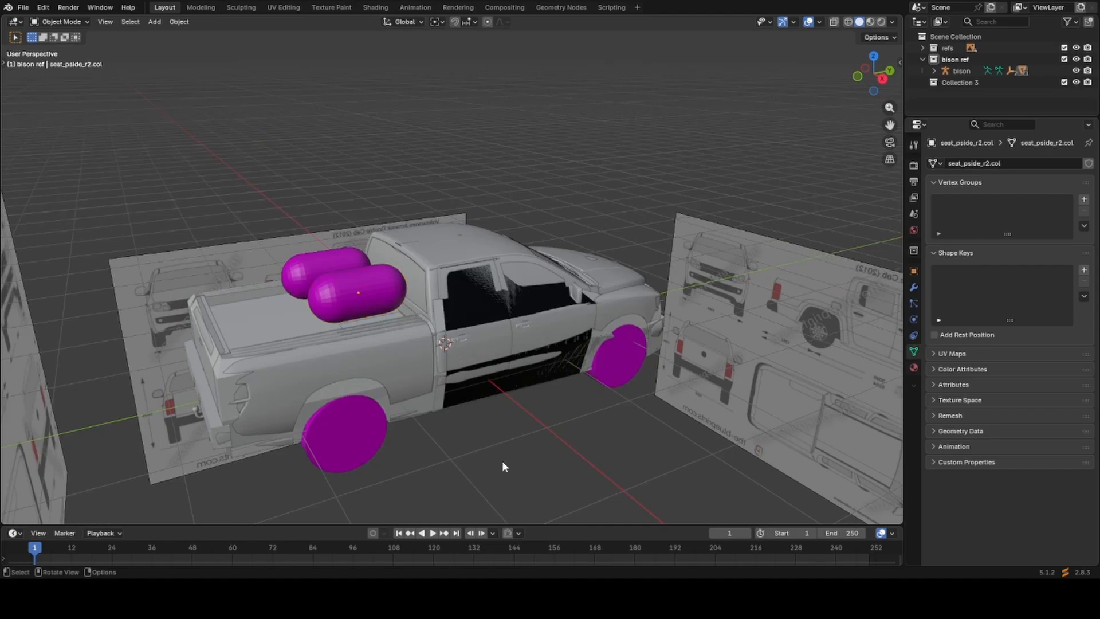
scroll(311, 263, "up", 3)
left_click(273, 272)
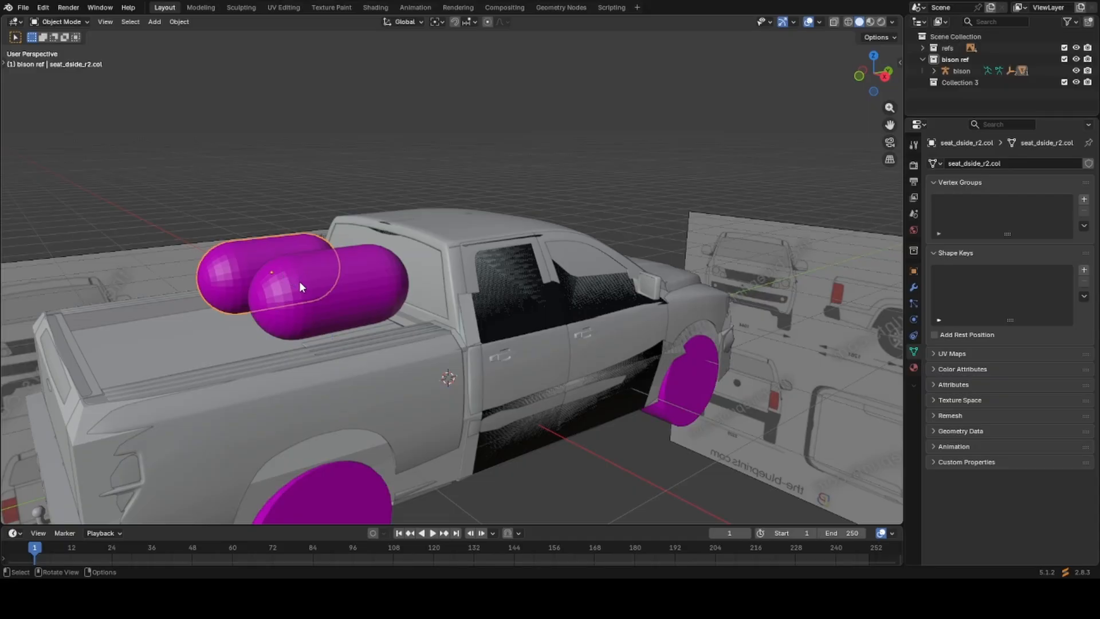
middle_click_drag(299, 281, 383, 310)
left_click(361, 296)
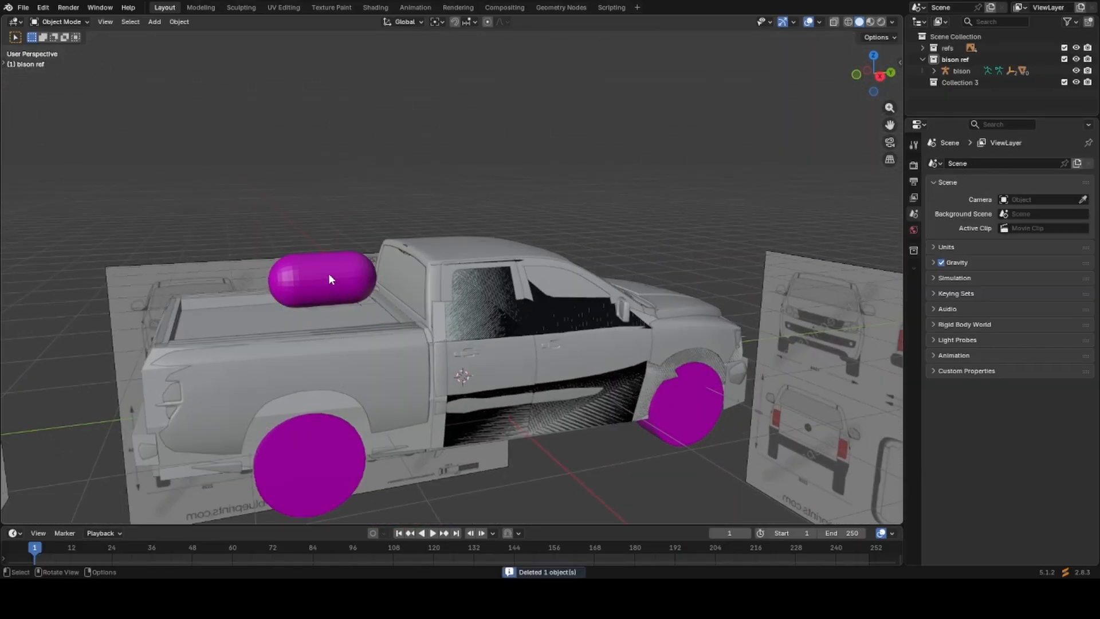
left_click(328, 274)
key("x")
left_click(329, 273)
middle_click_drag(722, 438, 665, 383)
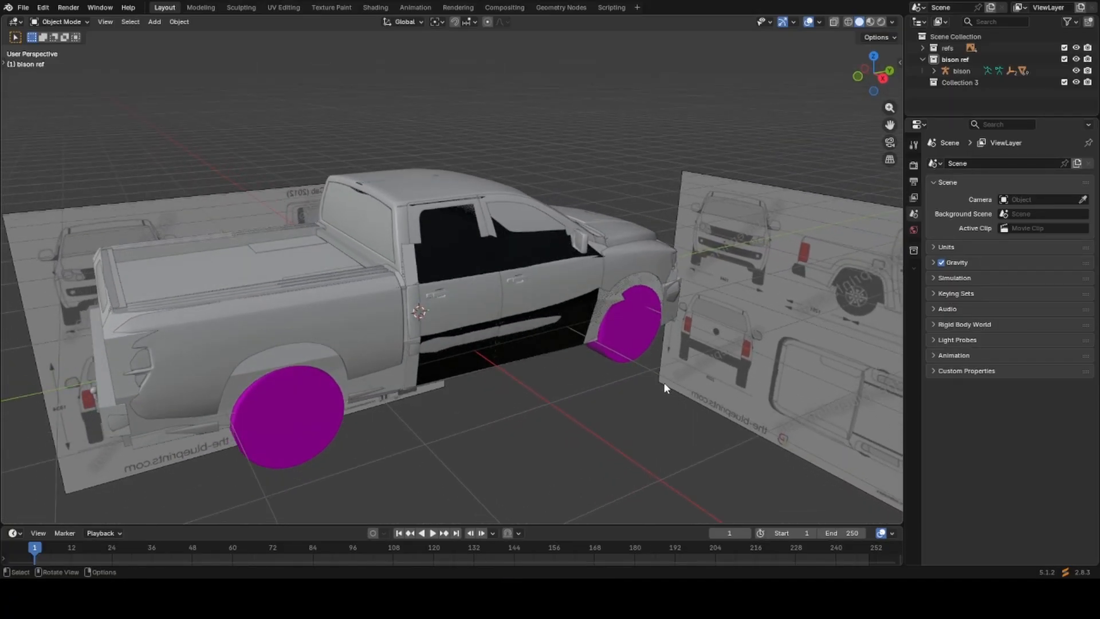
Use the general view options of Sollumz Tools to hide all collisions in the scene, toggling them on once to compare.
key("n")
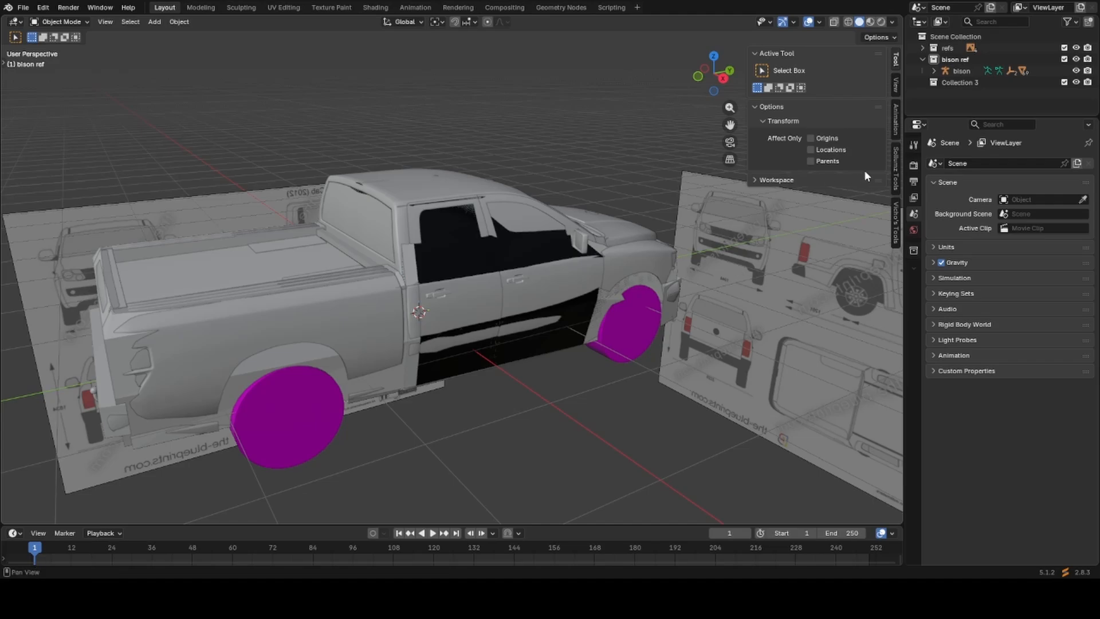
left_click(894, 167)
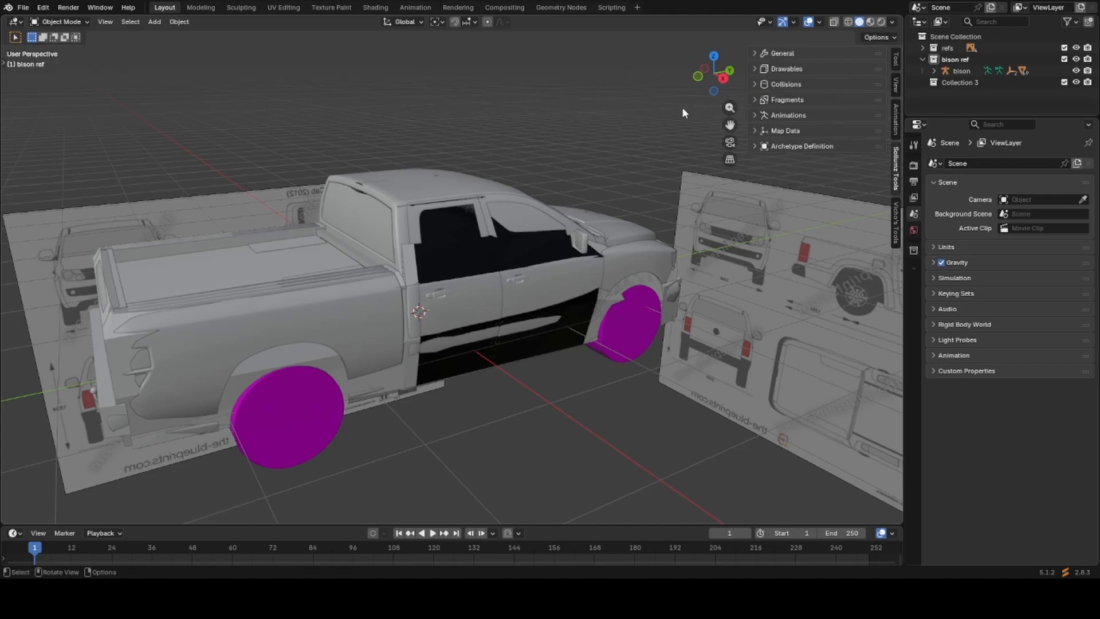
left_click(776, 53)
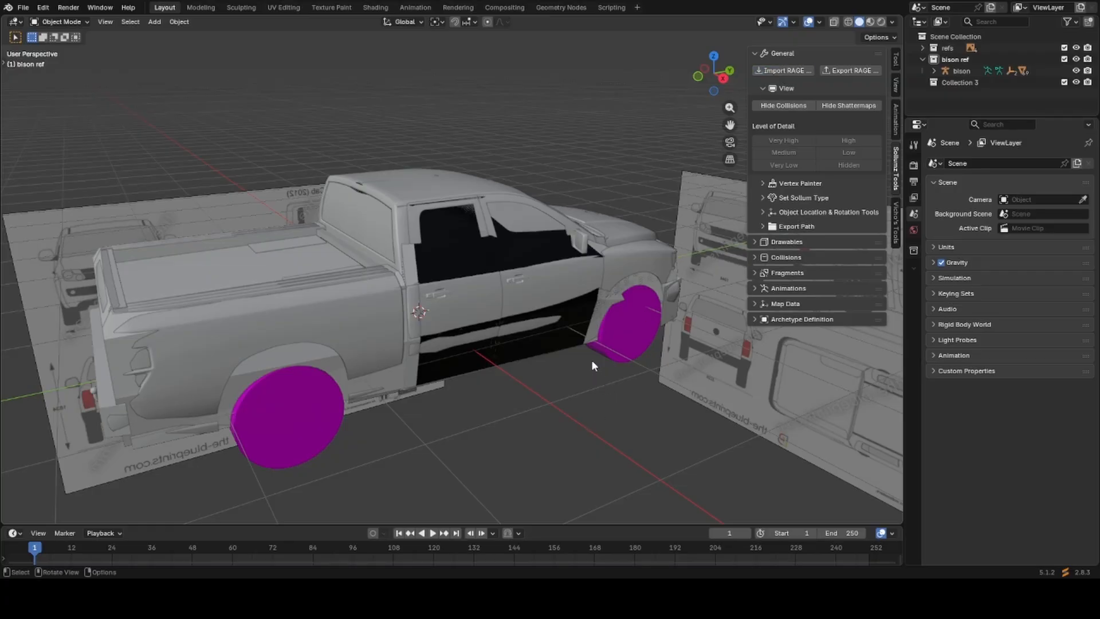
left_click(23, 7)
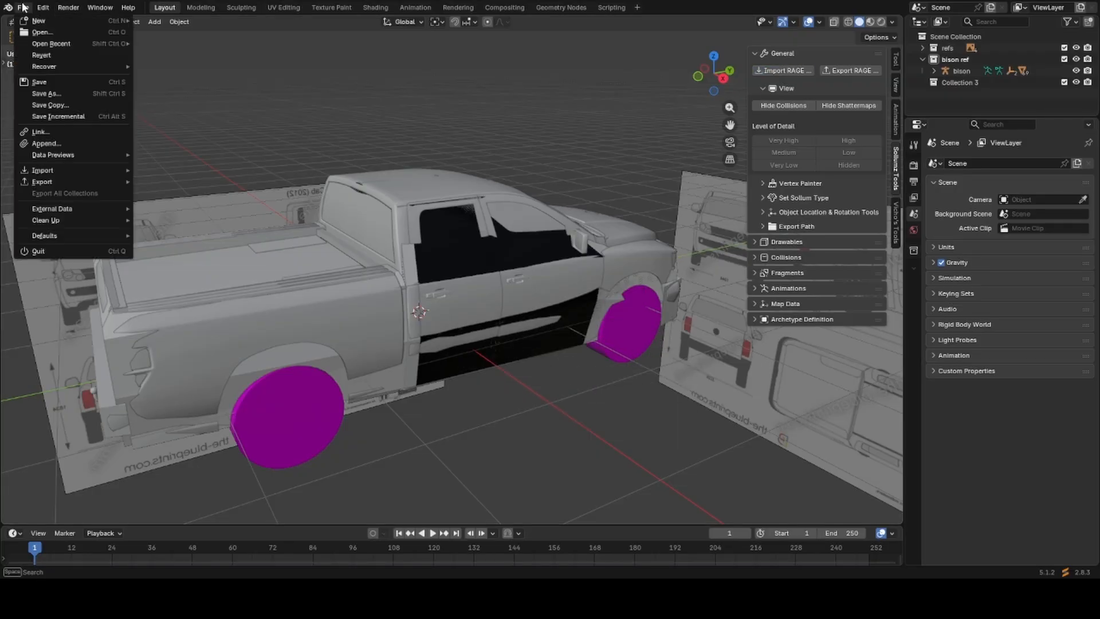
left_click(790, 110)
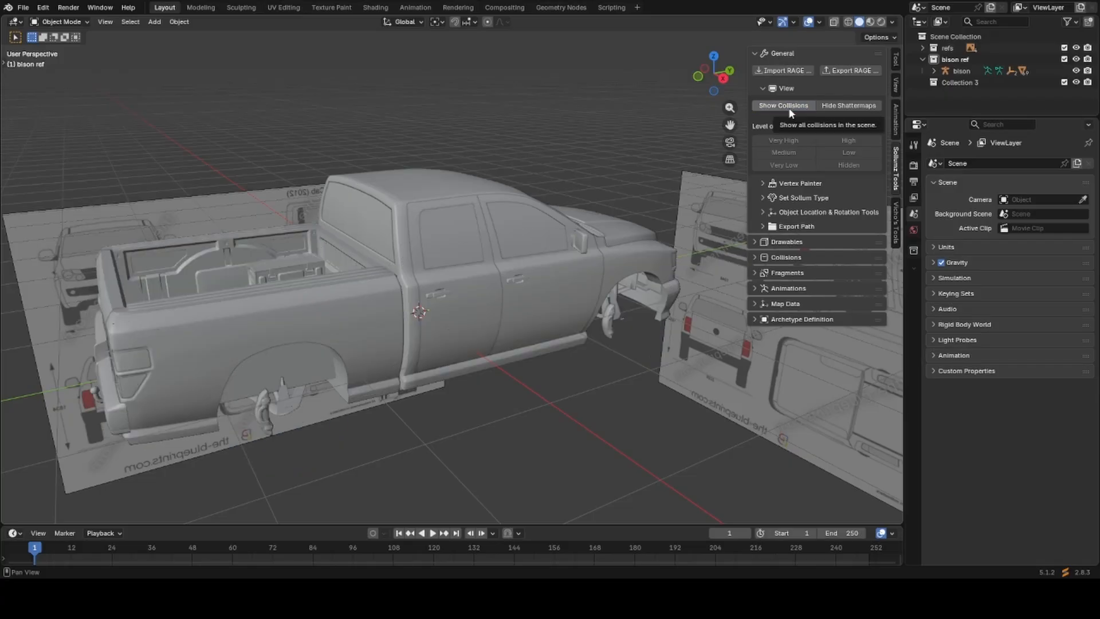
left_click(789, 110)
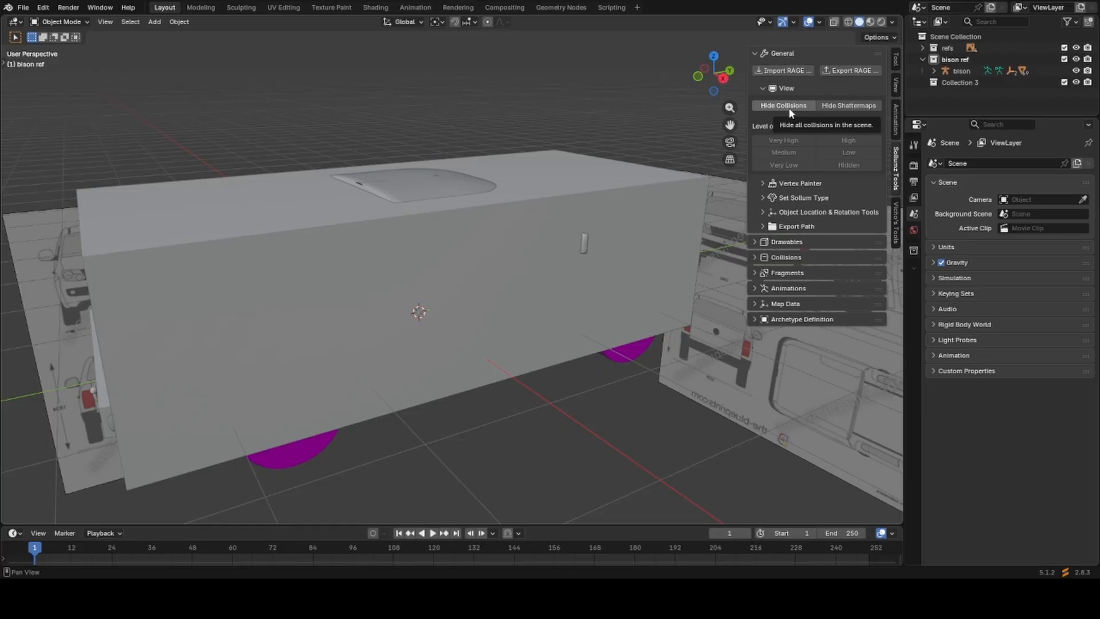
left_click(789, 110)
Hide the bison reference objects in the viewport.
scroll(356, 241, "down", 3)
middle_click_drag(356, 241, 397, 280)
scroll(389, 250, "down", 2)
key("KP_1")
key("KP_3")
left_click(397, 290)
key("h")
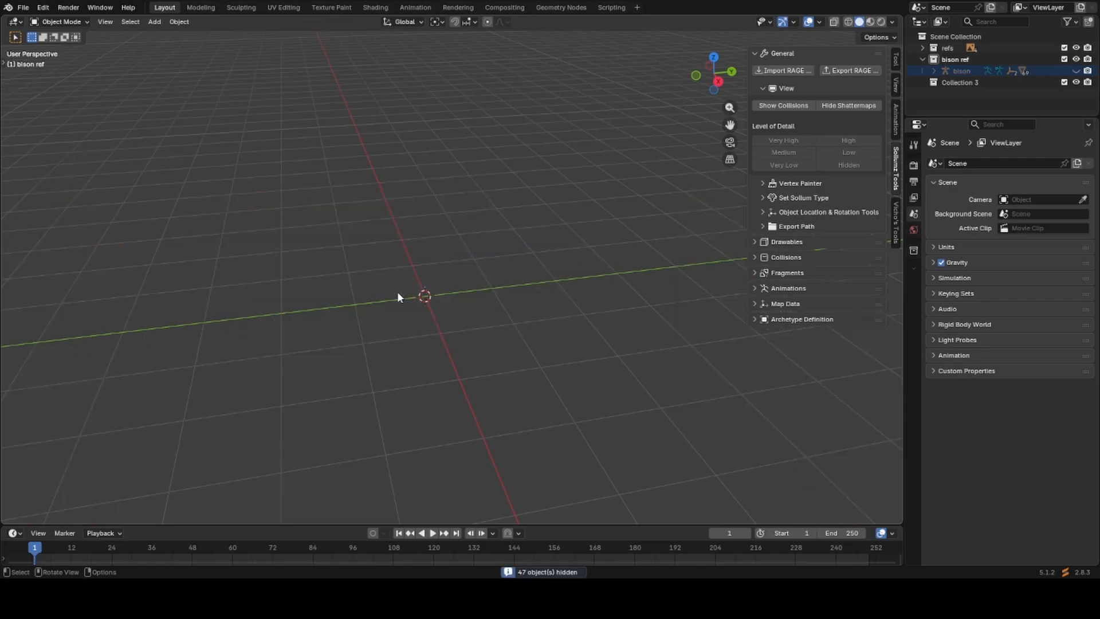
Show all collisions in the scene and hide the chassis_dummy.col box enclosing the truck.
left_click(775, 106)
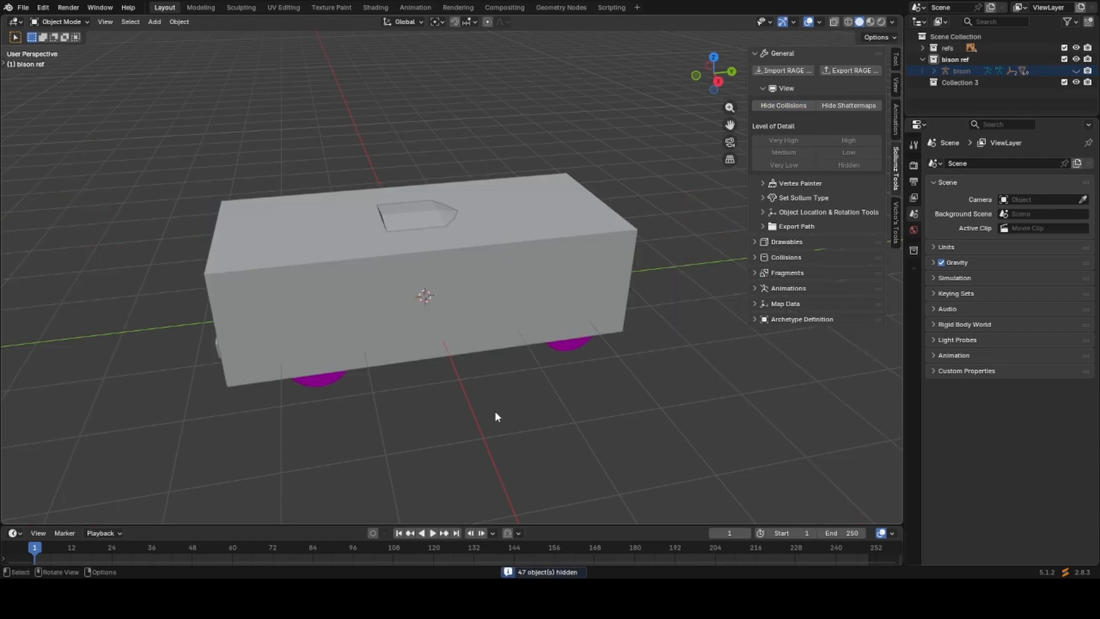
middle_click_drag(494, 411, 509, 383)
left_click(522, 294)
key("h")
Unhide the bison reference objects and select the truck's bodyshell.
middle_click_drag(523, 294, 566, 277)
scroll(566, 277, "up", 1)
key("alt+h")
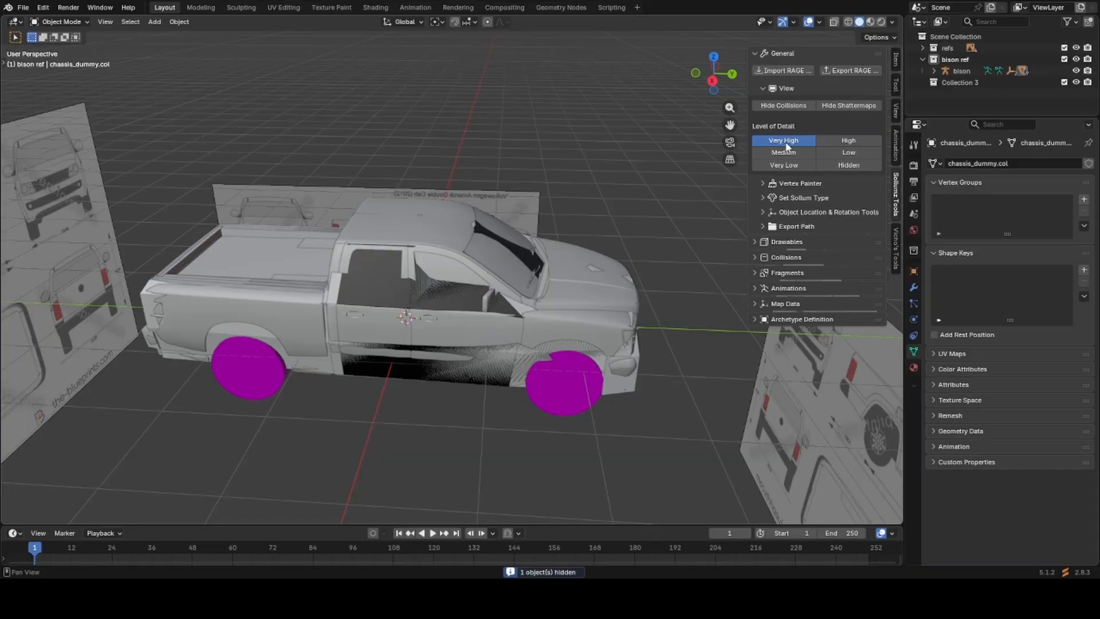
middle_click_drag(648, 225, 452, 223)
left_click(446, 217)
middle_click_drag(664, 149, 676, 149)
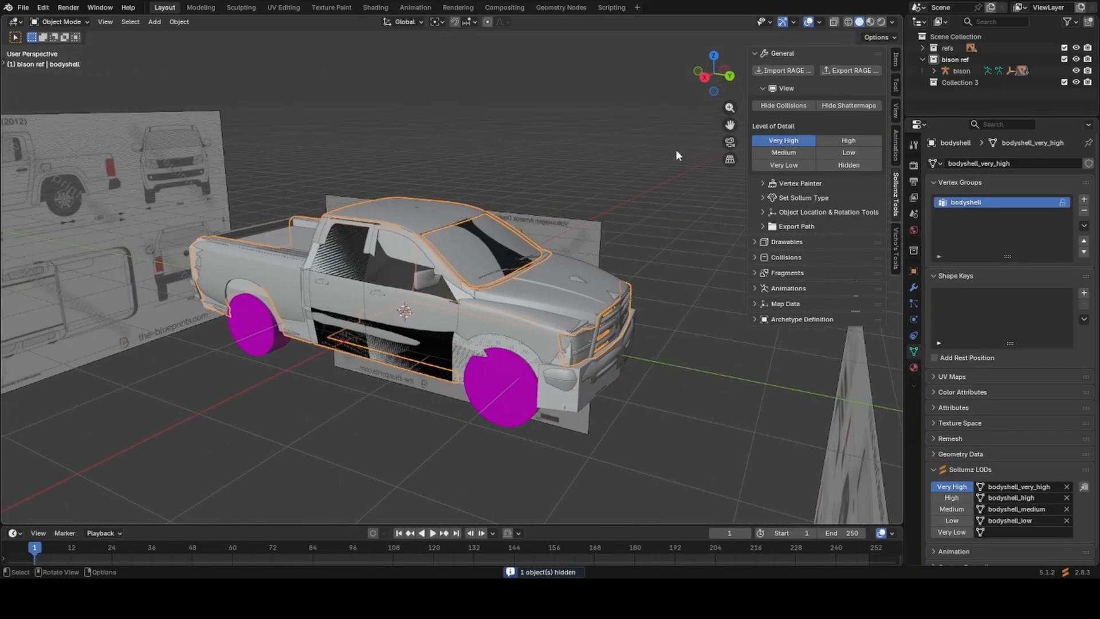
scroll(675, 150, "up", 1)
Hide all collisions around the truck with Sollumz Tools, toggling them on once to compare.
left_click(783, 105)
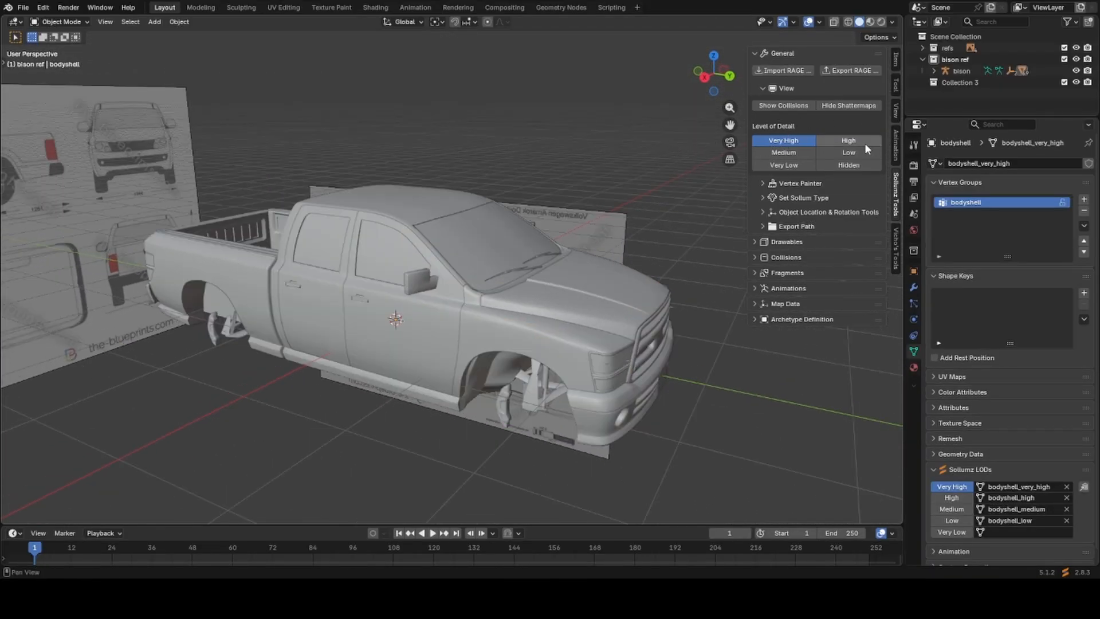
left_click(805, 106)
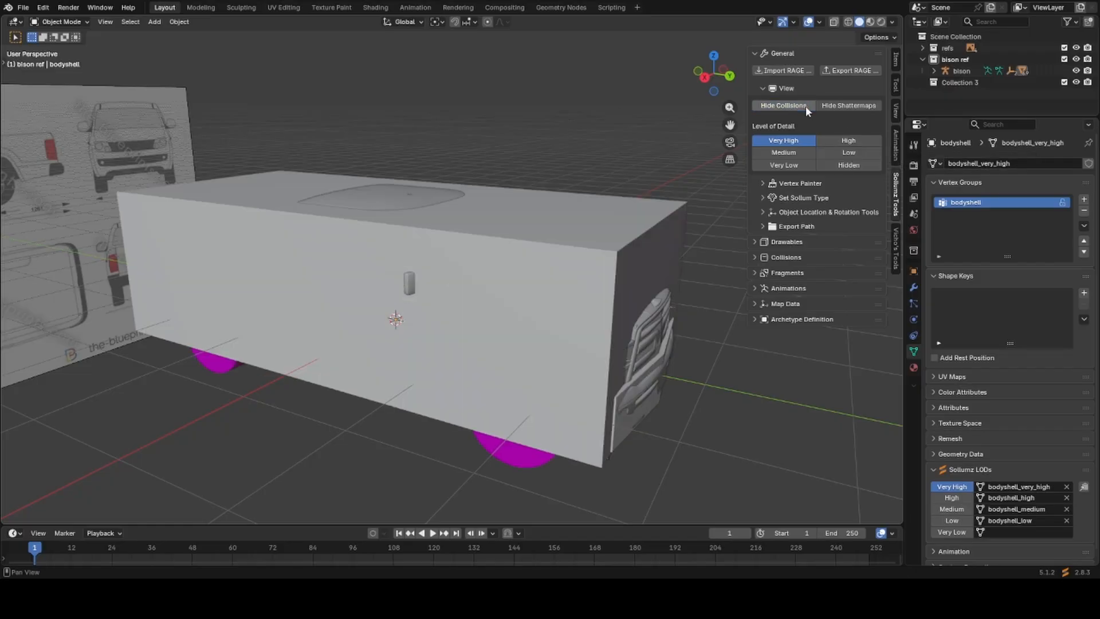
left_click(805, 105)
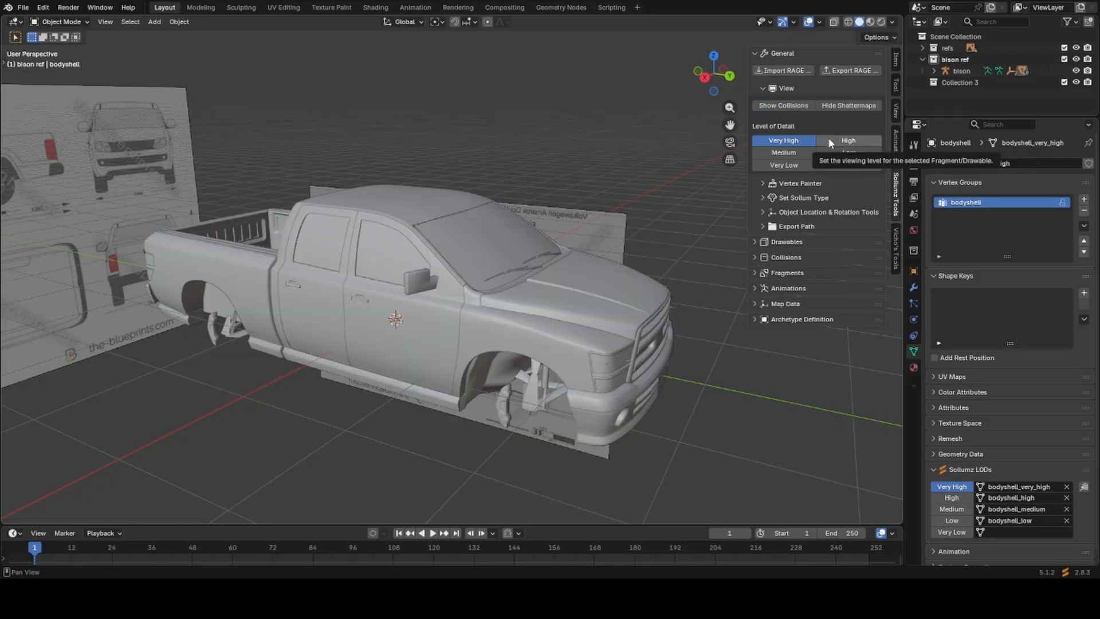
Compare the truck's High, Medium, Low and Very Low levels of detail, viewing the lowest one from far away.
left_click(829, 141)
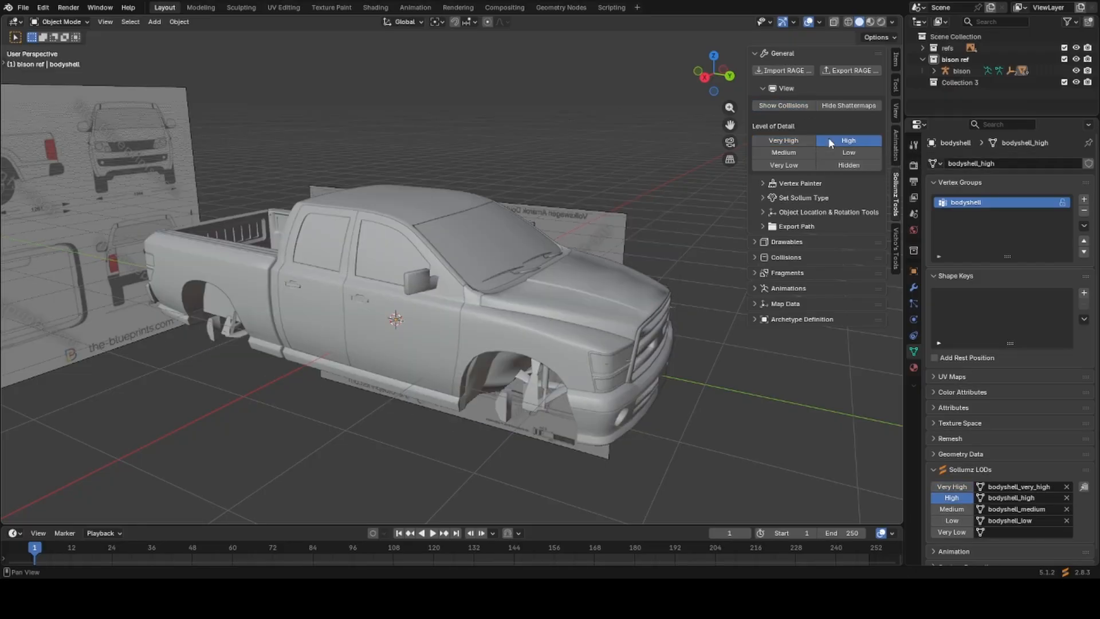
left_click(802, 153)
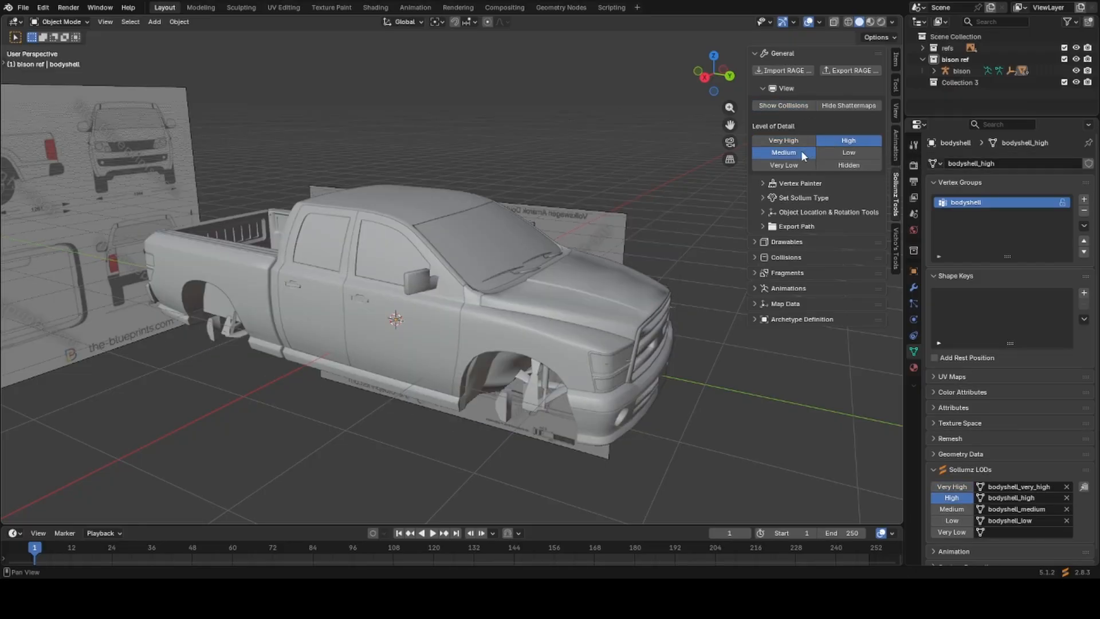
left_click(832, 155)
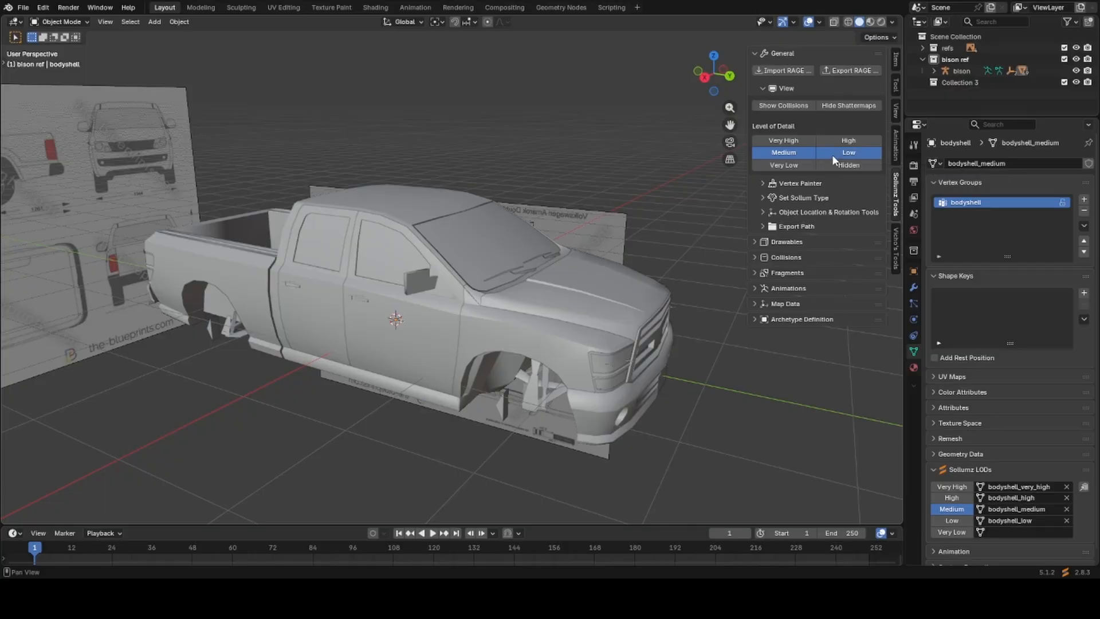
left_click(802, 165)
middle_click_drag(344, 275, 366, 283)
scroll(366, 282, "down", 10)
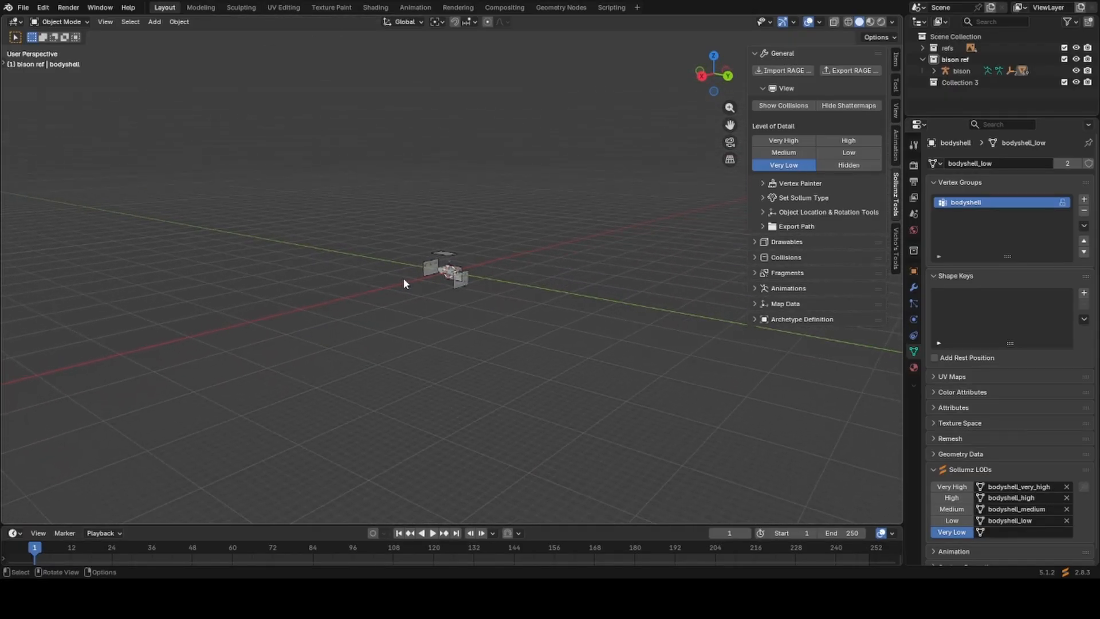
scroll(456, 282, "up", 10)
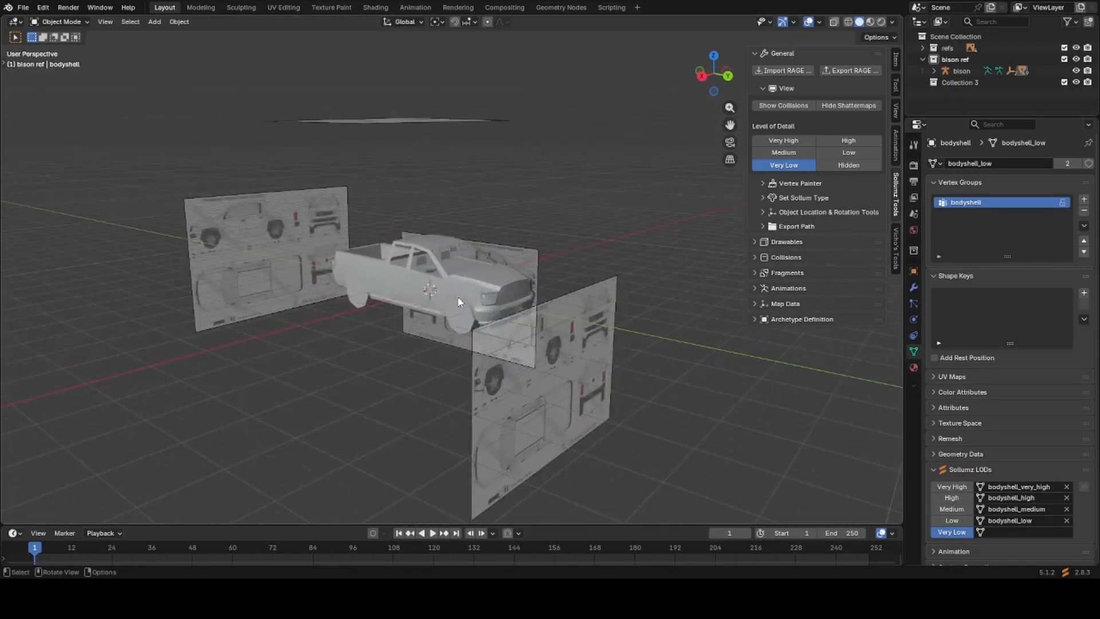
middle_click_drag(456, 283, 463, 312)
Step the truck's level of detail back up through Low, Medium and High to Very High.
left_click(858, 154)
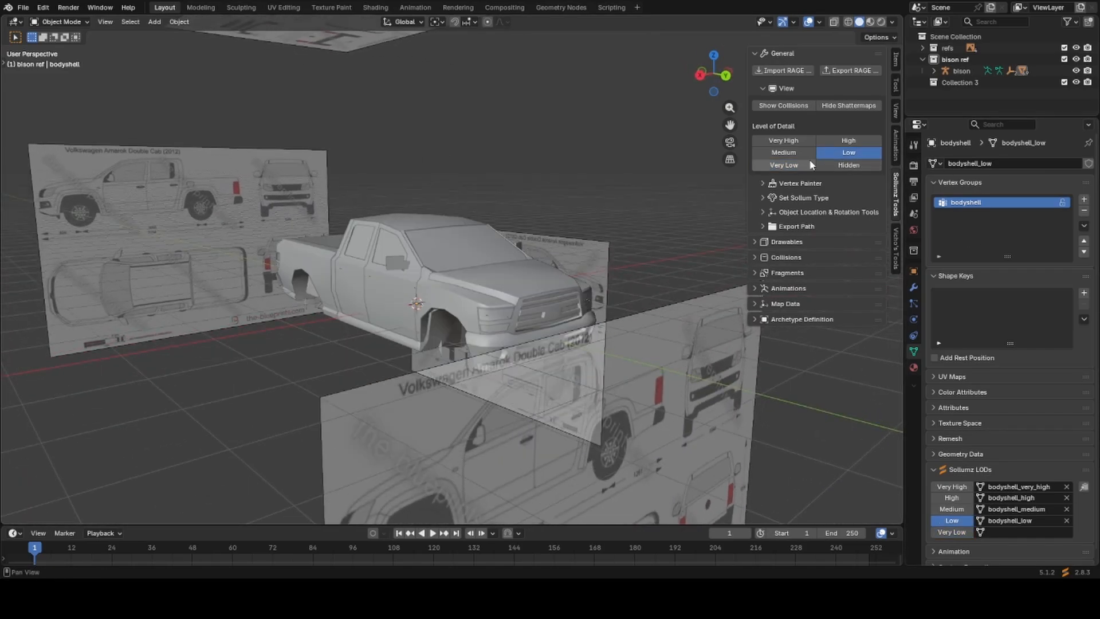
left_click(801, 153)
left_click(842, 141)
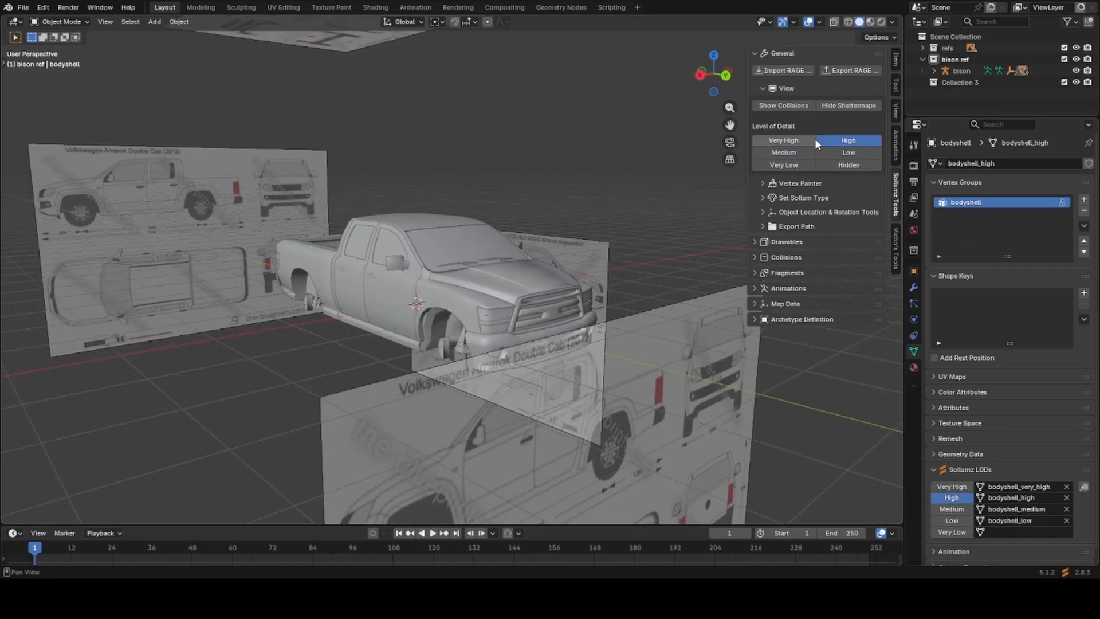
left_click(804, 140)
Delete the drink cup with the straw from the centre console inside the cab.
scroll(430, 254, "up", 4)
middle_click_drag(430, 254, 535, 390)
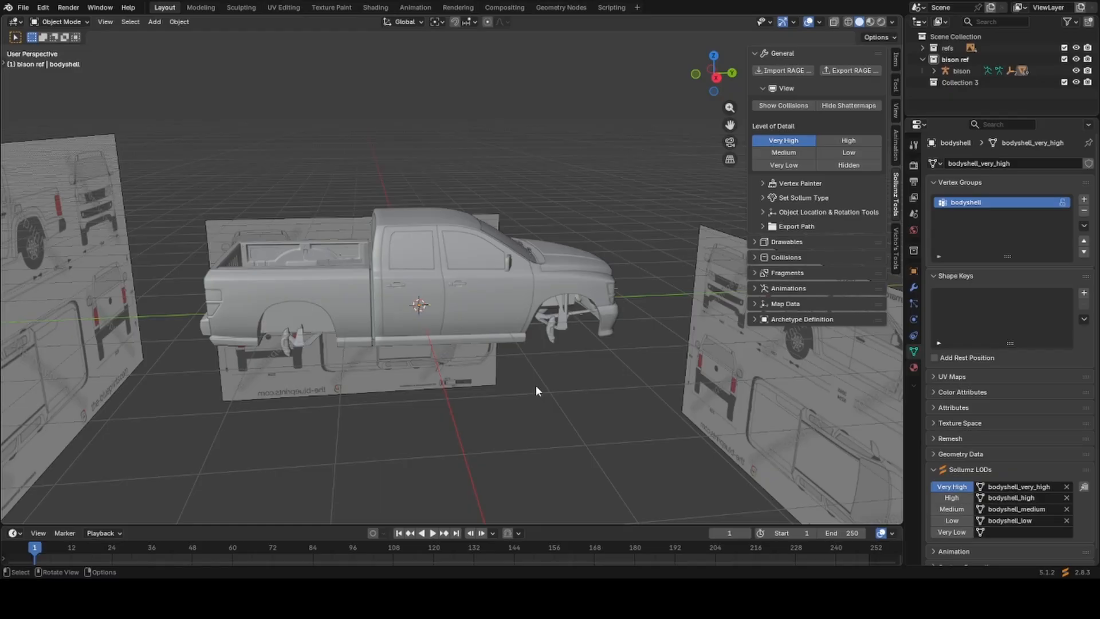
scroll(535, 385, "up", 5)
middle_click_drag(526, 329, 576, 326, "shift")
scroll(425, 370, "up", 4)
scroll(445, 372, "up", 4)
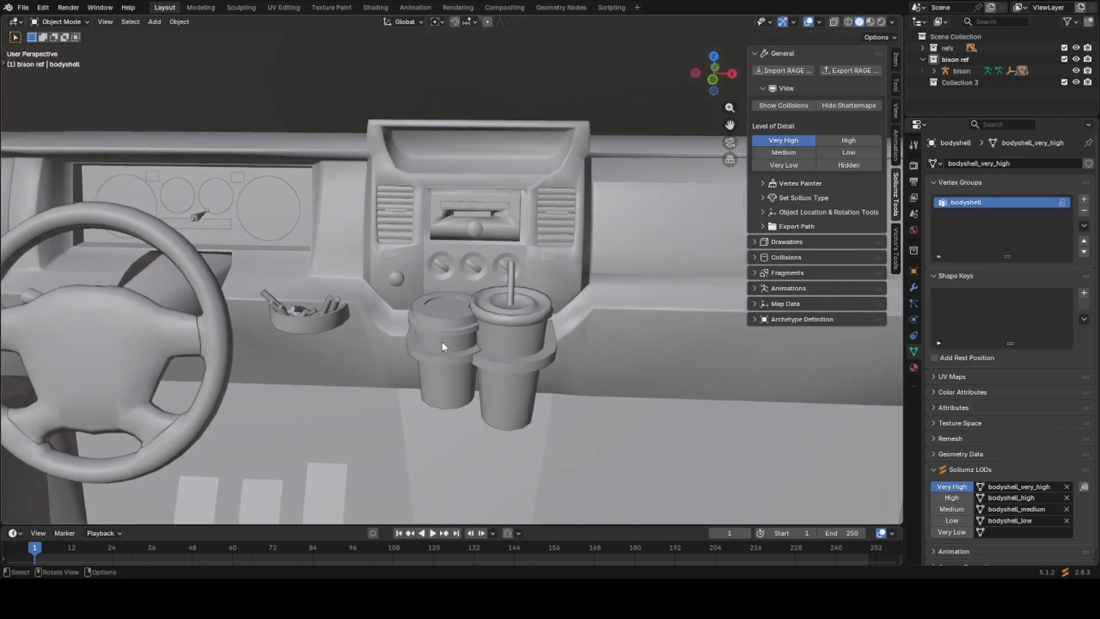
left_click(445, 347)
left_click(492, 346)
left_click(418, 347)
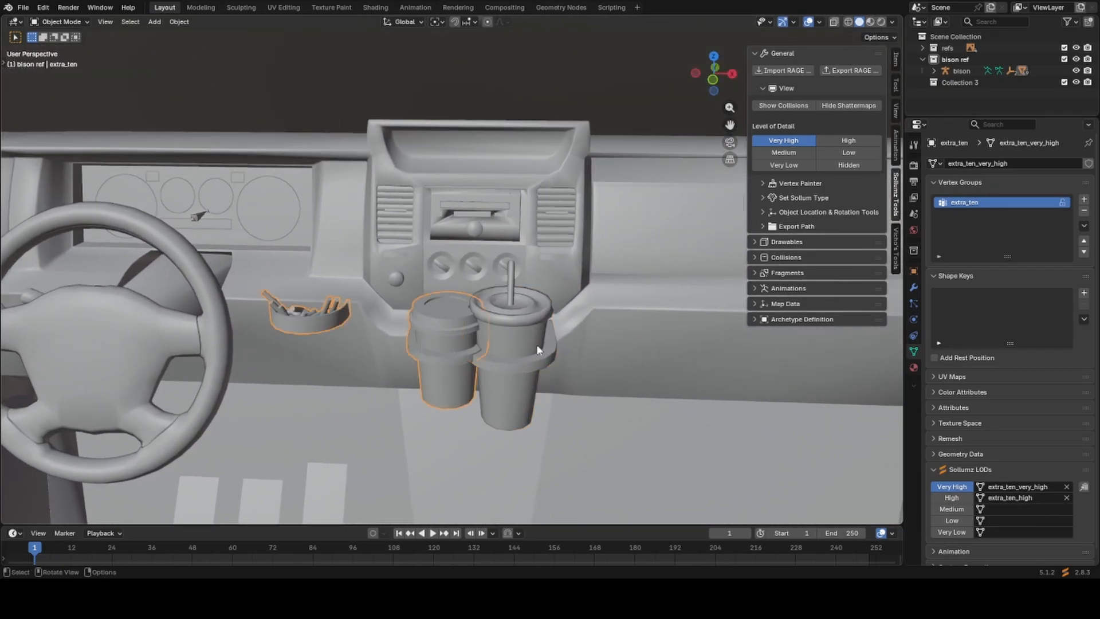
left_click(519, 348)
key("Delete")
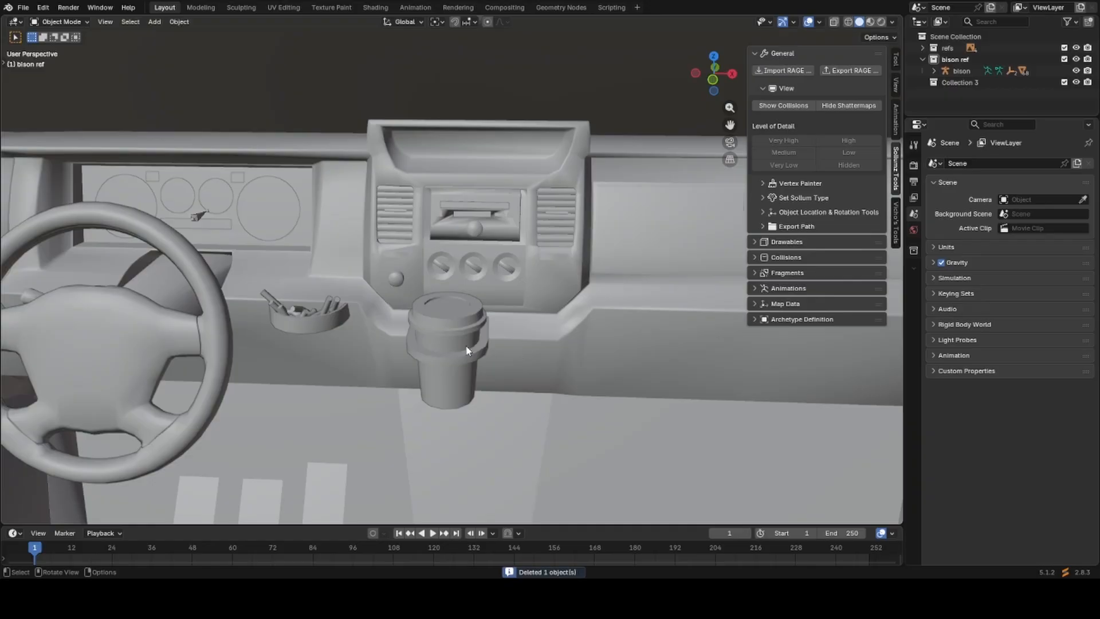
Delete the extra_ten object, which contains the lidded coffee cup and the dashboard ashtray.
left_click(450, 347)
key("x")
left_click(450, 346)
Try moving the steering wheel as a separate object.
middle_click_drag(466, 349, 375, 312)
left_click(373, 313)
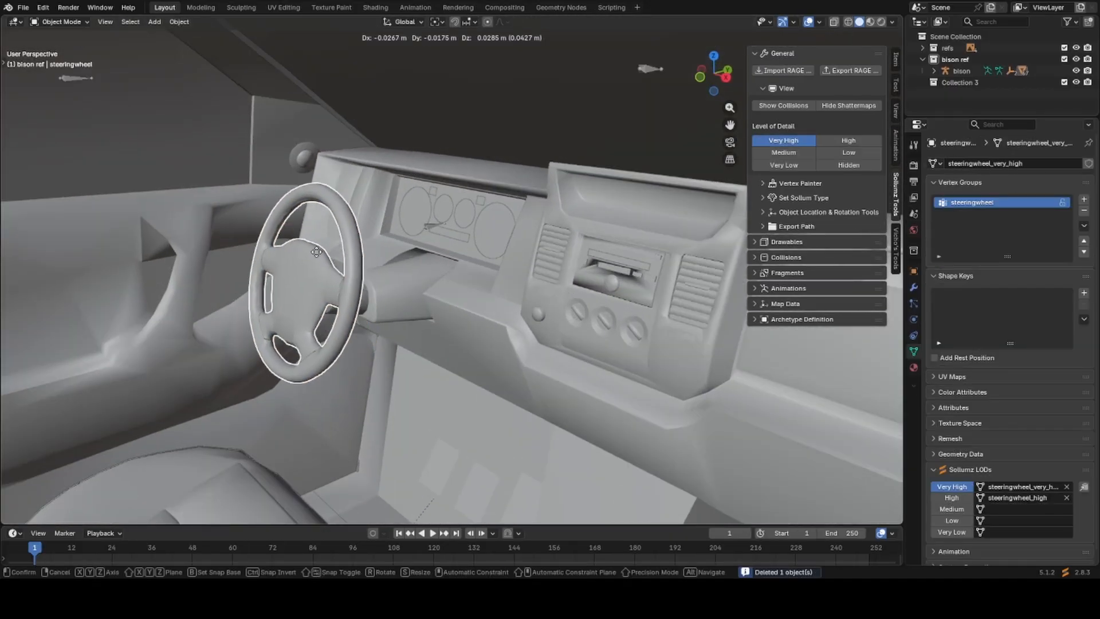
scroll(453, 188, "up", 2)
Select the dials object in the instrument cluster, inspect it from both sides and delete it.
left_click(452, 188)
middle_click_drag(452, 188, 545, 258, "shift")
scroll(459, 253, "up", 2)
left_click(469, 258)
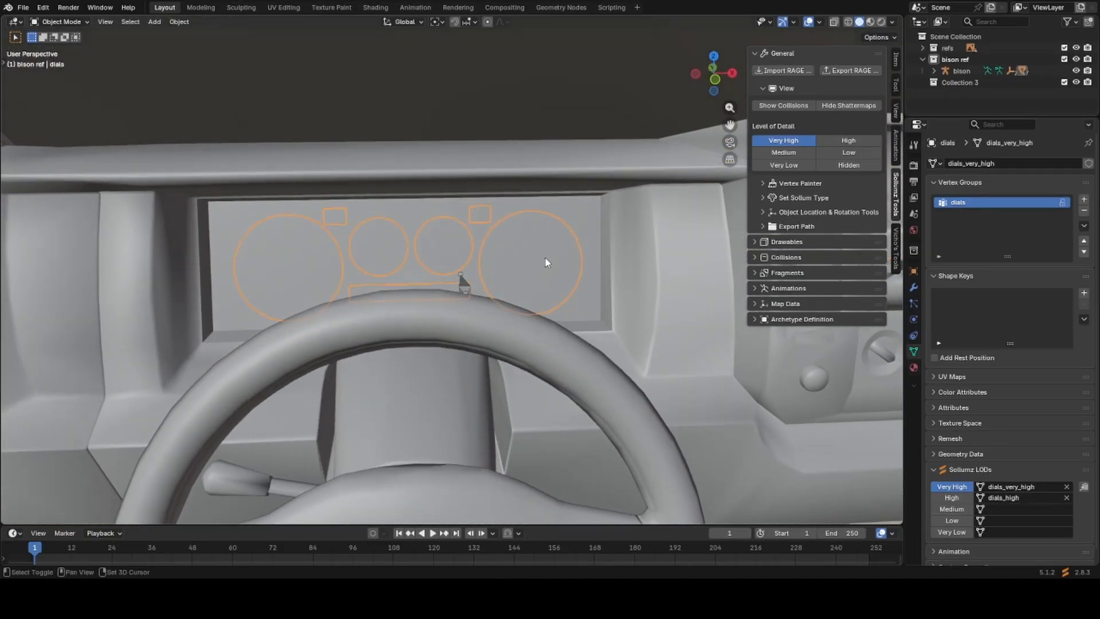
scroll(520, 300, "up", 1)
middle_click_drag(470, 249, 526, 305, "shift")
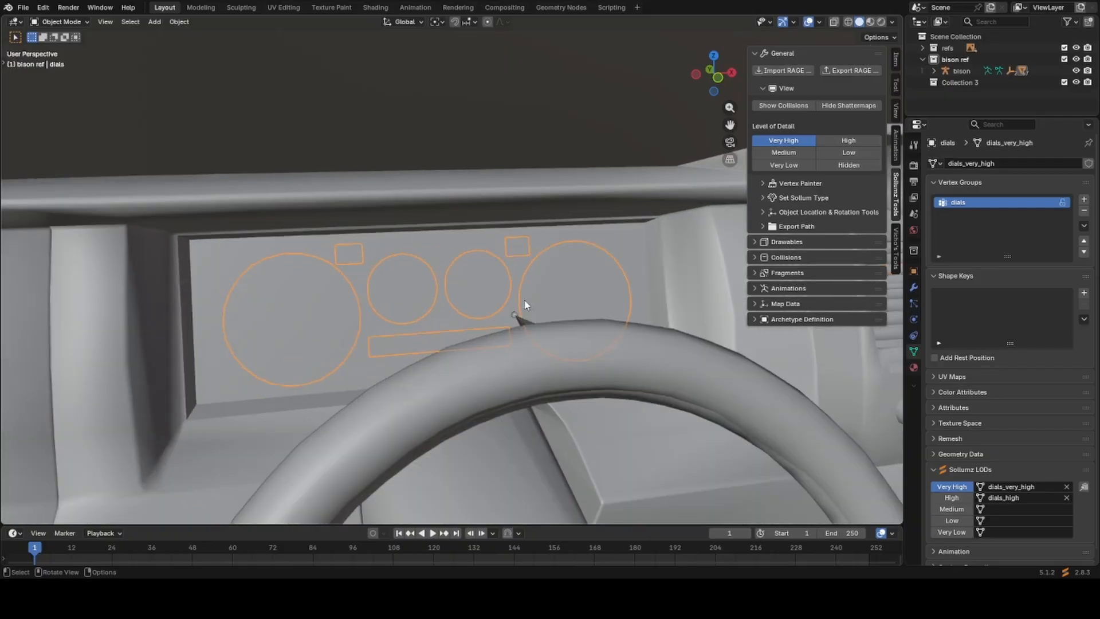
middle_click_drag(524, 305, 488, 312)
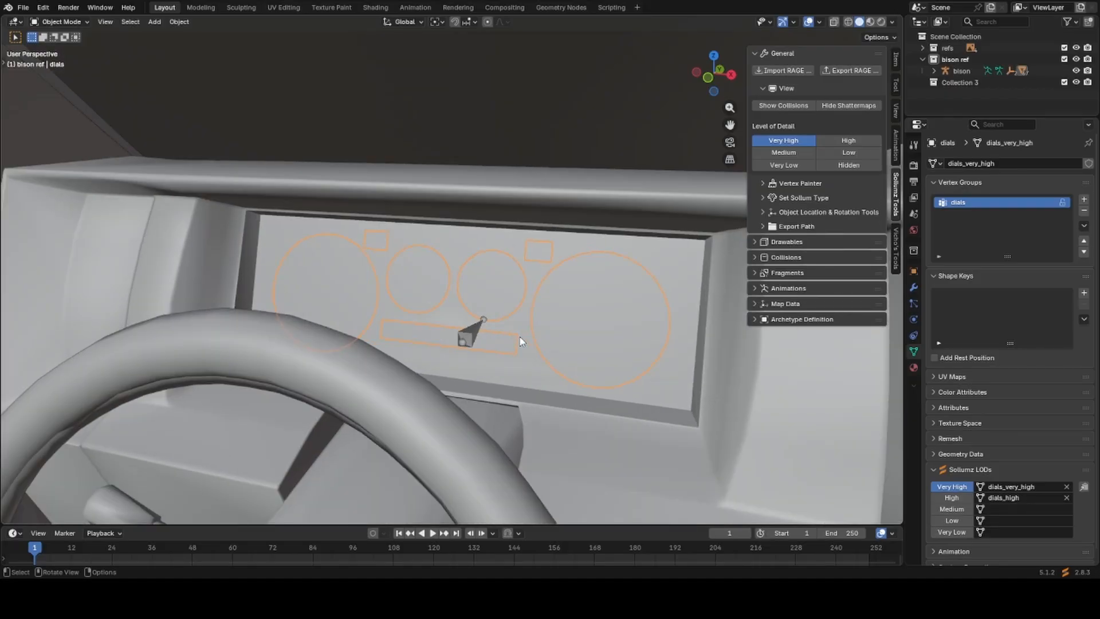
middle_click_drag(520, 338, 493, 331)
key("x")
left_click(494, 315)
scroll(493, 315, "down", 5)
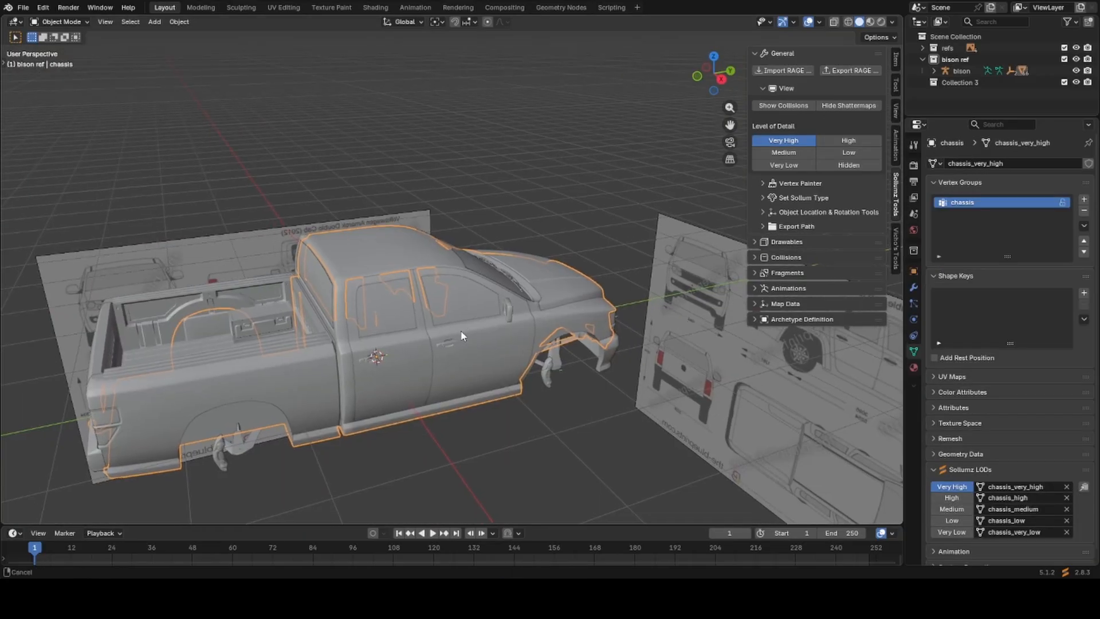
Select the suspension_rf part in the front right wheel arch and try moving it.
mouse_move(463, 335)
middle_mouse_down()
mouse_move(478, 324)
mouse_move(457, 327)
mouse_move(464, 315)
mouse_move(483, 304)
mouse_move(465, 321)
mouse_move(474, 319)
middle_mouse_up()
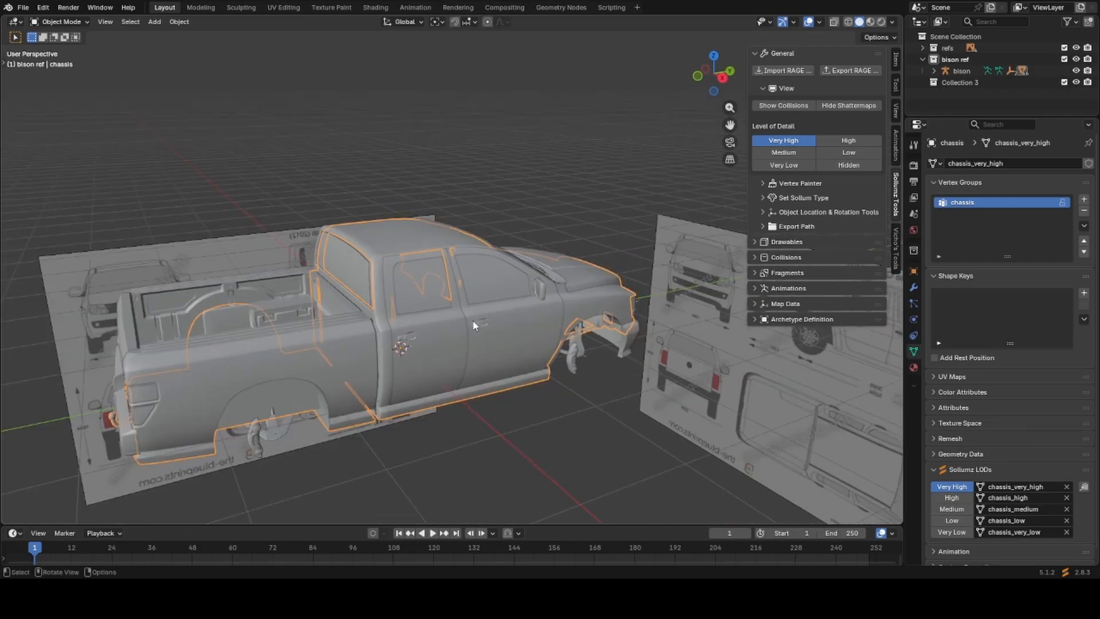
left_click(581, 353)
scroll(584, 355, "down", 3)
scroll(584, 355, "up", 2)
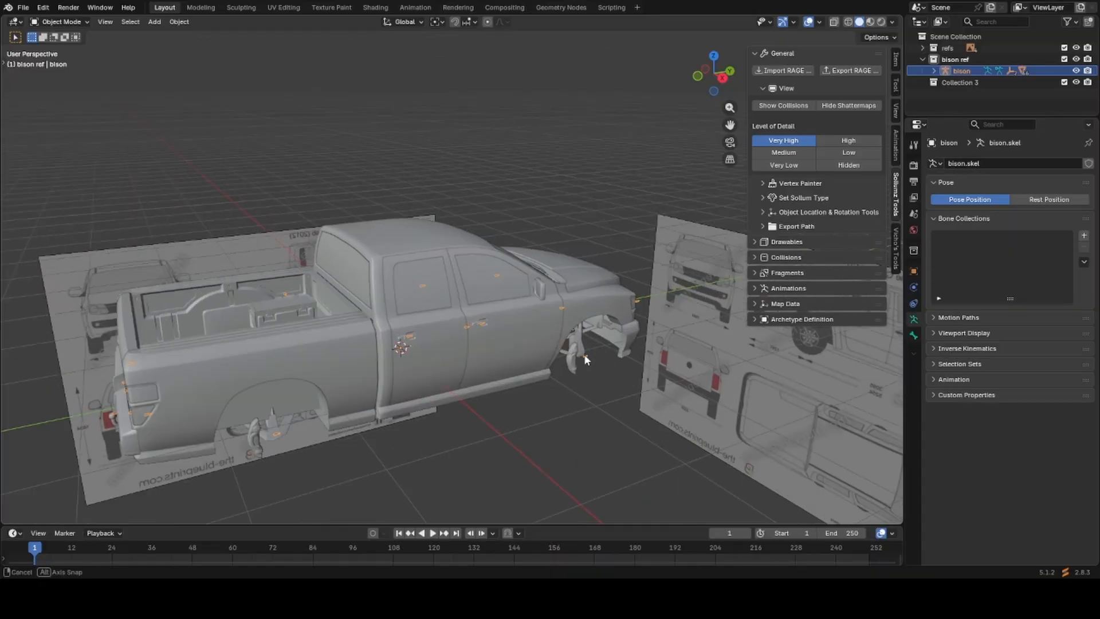
middle_click_drag(583, 355, 469, 325)
scroll(470, 329, "up", 2)
left_click(471, 330)
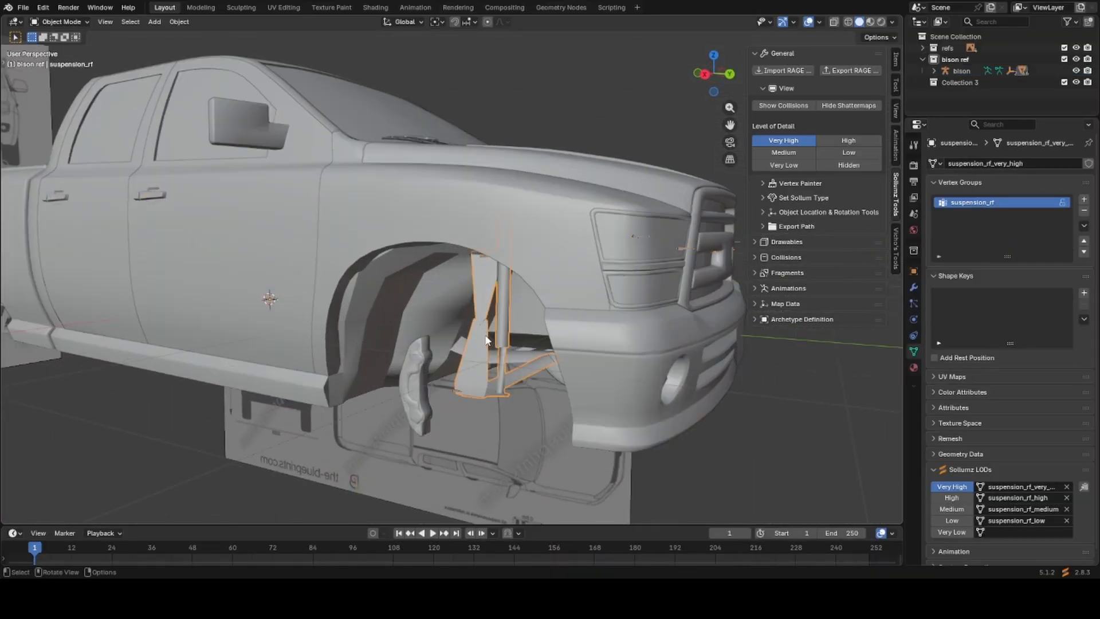
scroll(479, 349, "down", 1)
middle_click_drag(482, 369, 525, 356)
key("g")
right_click(552, 358)
Select the hub_rf brake caliper in the front right wheel arch and try moving it.
scroll(528, 374, "up", 3)
left_click(524, 357)
key("g")
left_click(478, 368)
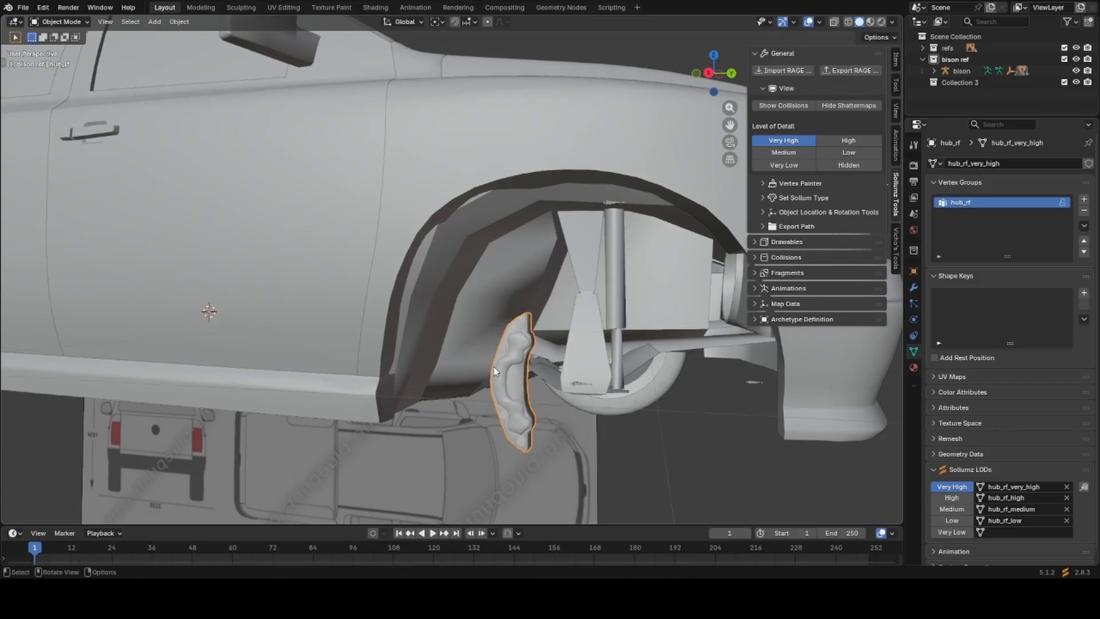
Select the bison skeleton and examine its bone near the front right suspension.
scroll(507, 387, "down", 3)
scroll(496, 394, "up", 4)
middle_click_drag(495, 382, 469, 352, "shift")
scroll(504, 338, "down", 4)
middle_click_drag(503, 316, 516, 349, "shift")
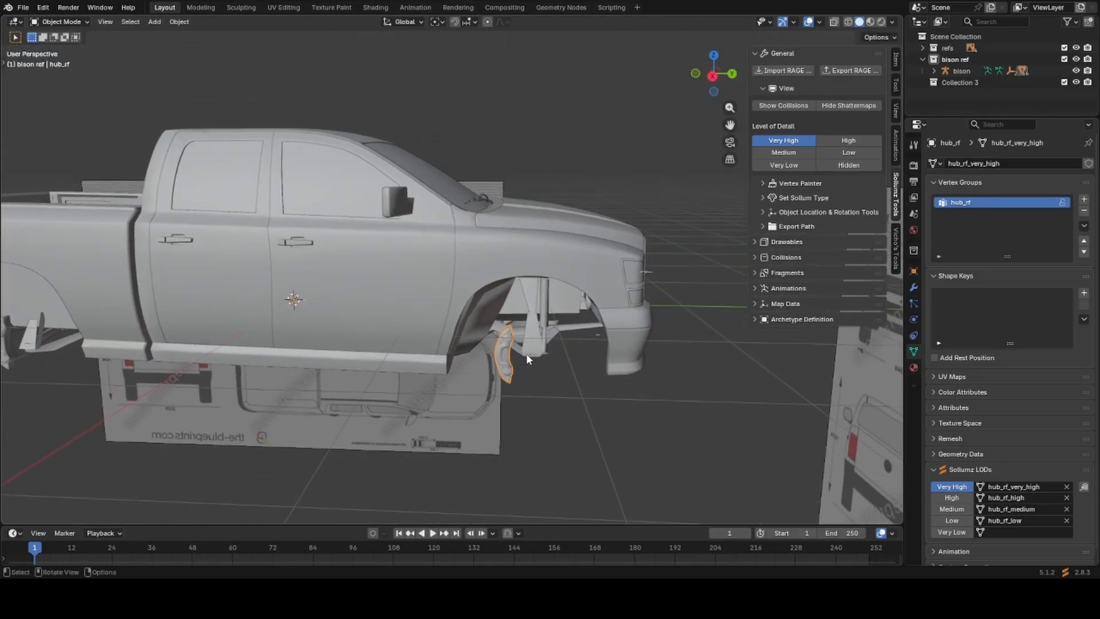
left_click(530, 355)
scroll(508, 352, "down", 3)
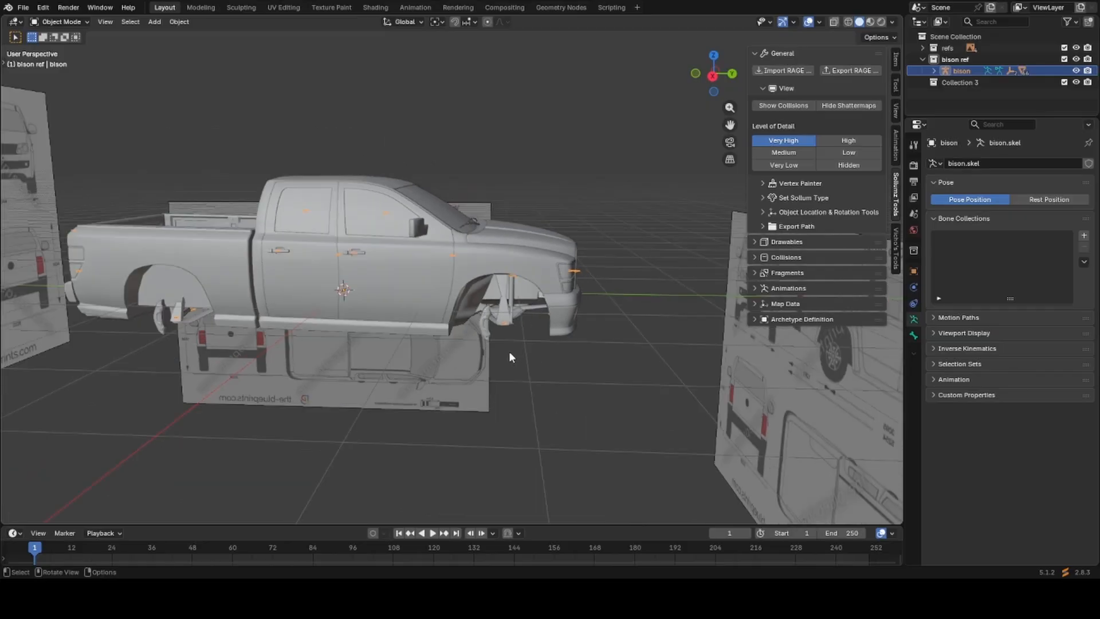
scroll(630, 452, "up", 5)
scroll(583, 397, "up", 8)
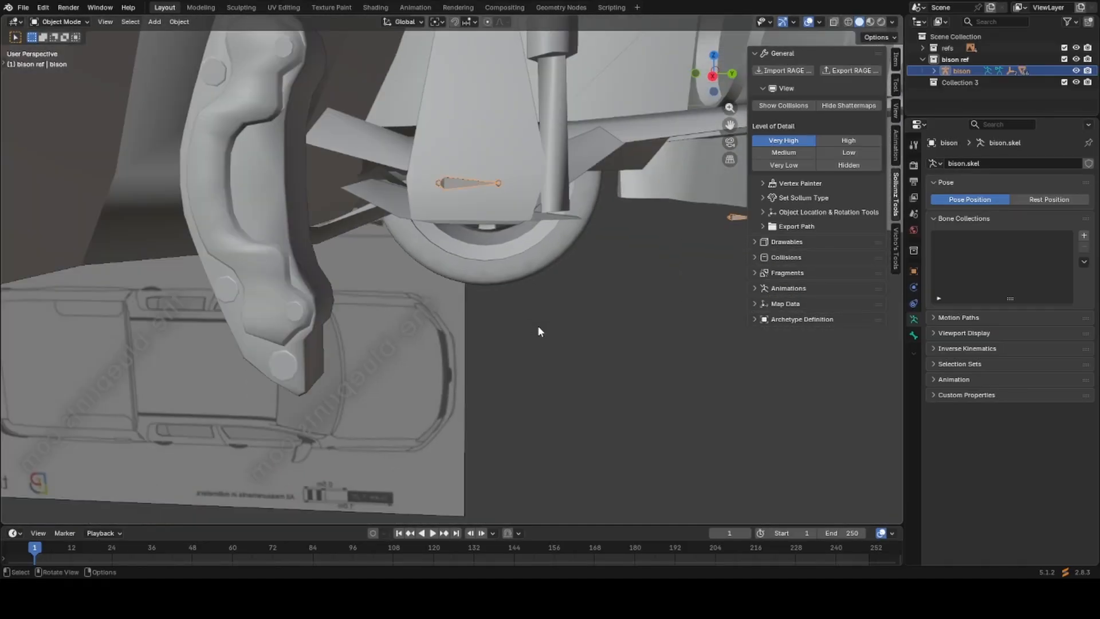
mouse_move(537, 338)
middle_mouse_down()
mouse_move(533, 355)
mouse_move(538, 336)
middle_mouse_up()
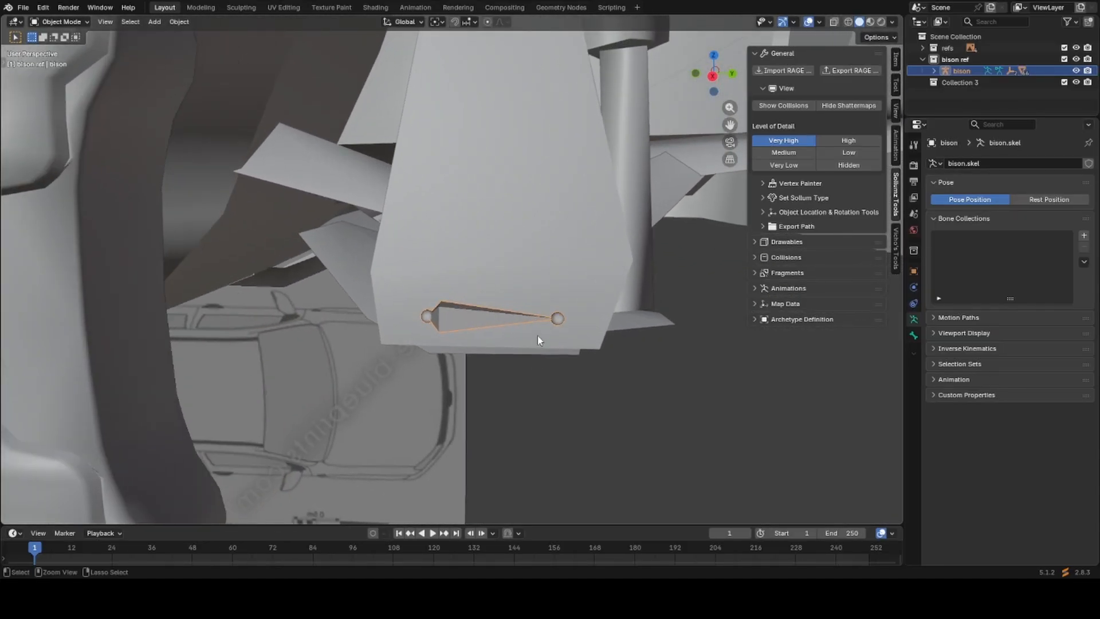
scroll(536, 342, "down", 9)
middle_click_drag(447, 326, 550, 401, "shift")
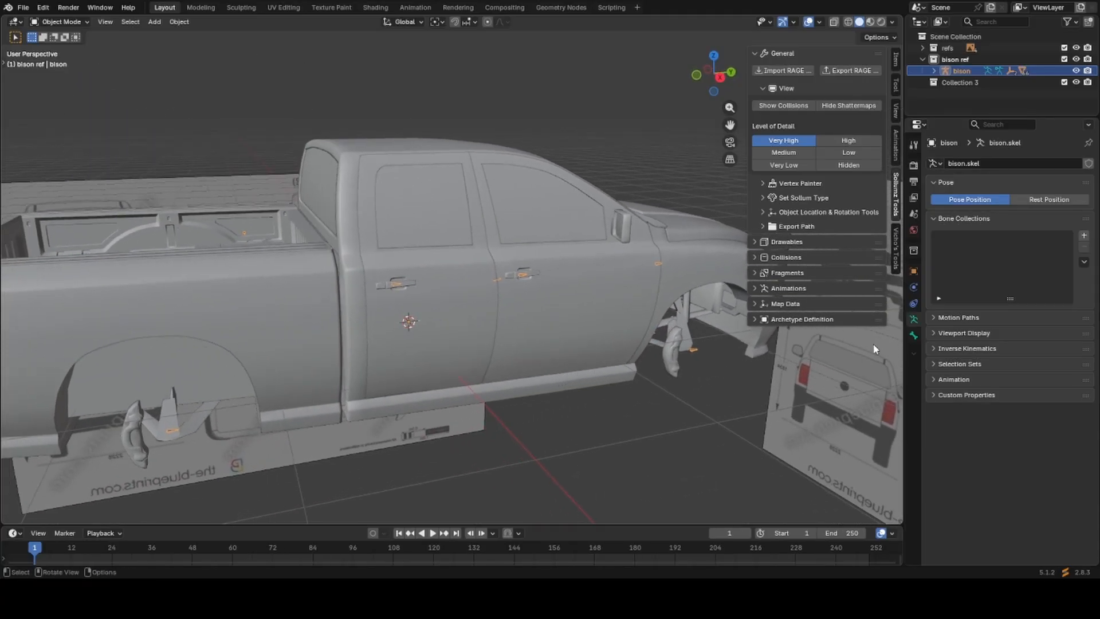
Turn on Names and Axes in the bison skeleton's viewport display settings.
left_click(913, 336)
left_click(913, 320)
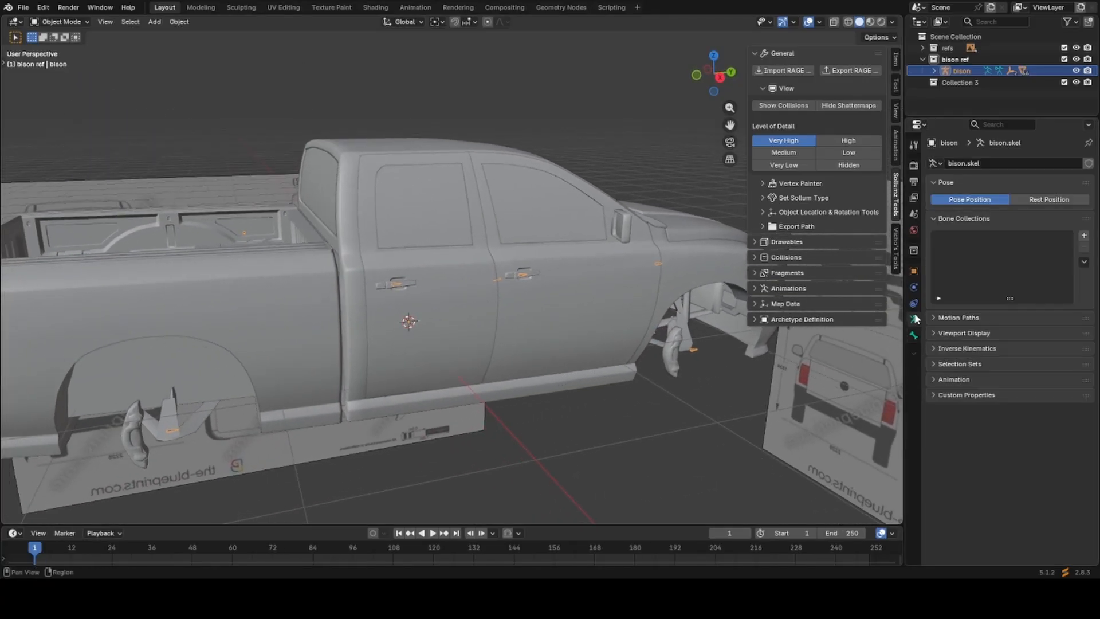
left_click(964, 333)
left_click(995, 364)
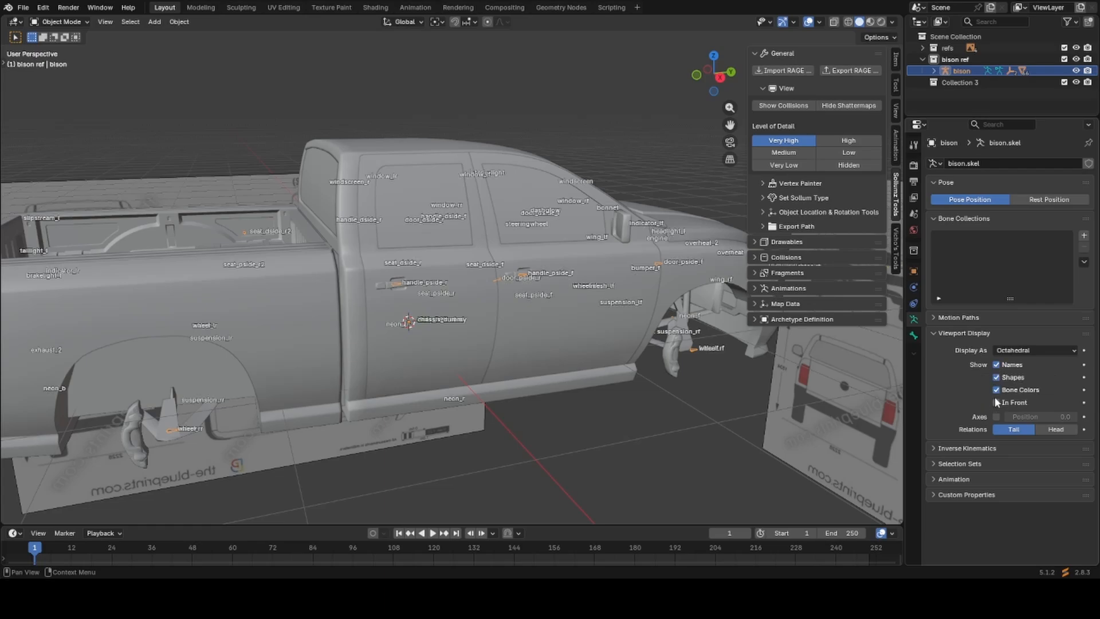
left_click(996, 416)
Enter Edit Mode on the bison skeleton at the front right wheel bone.
mouse_move(607, 344)
middle_mouse_down()
mouse_move(577, 333)
mouse_move(591, 334)
middle_mouse_up()
scroll(596, 338, "up", 8)
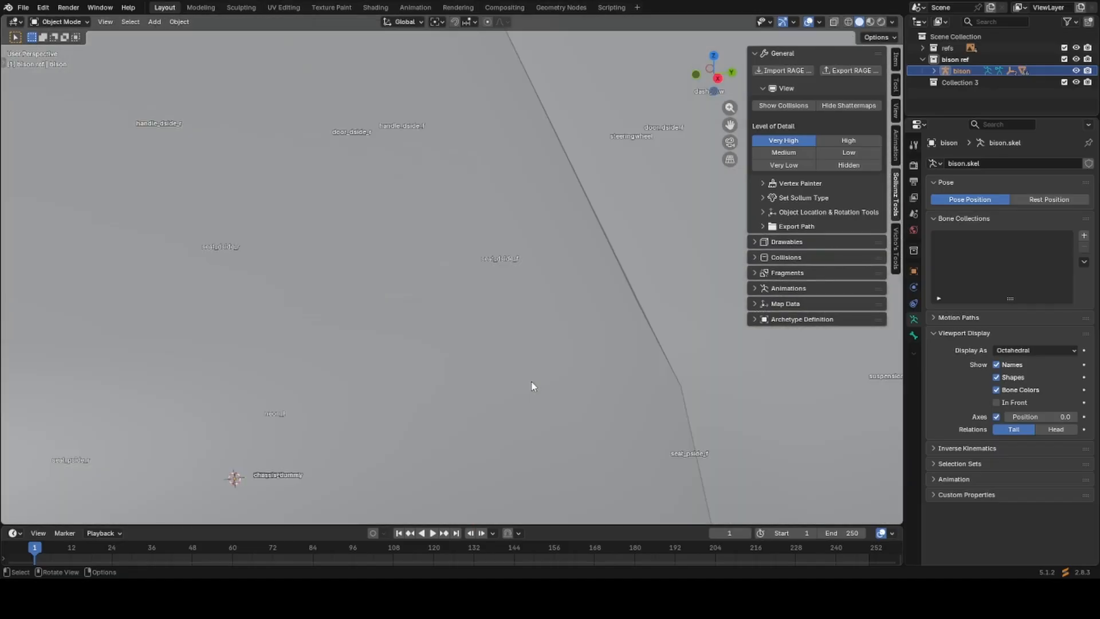
middle_click_drag(532, 382, 327, 272, "shift")
scroll(421, 287, "down", 5)
scroll(326, 292, "up", 4)
middle_click_drag(420, 287, 462, 323, "shift")
scroll(352, 284, "up", 6)
scroll(407, 292, "up", 2)
key("Tab")
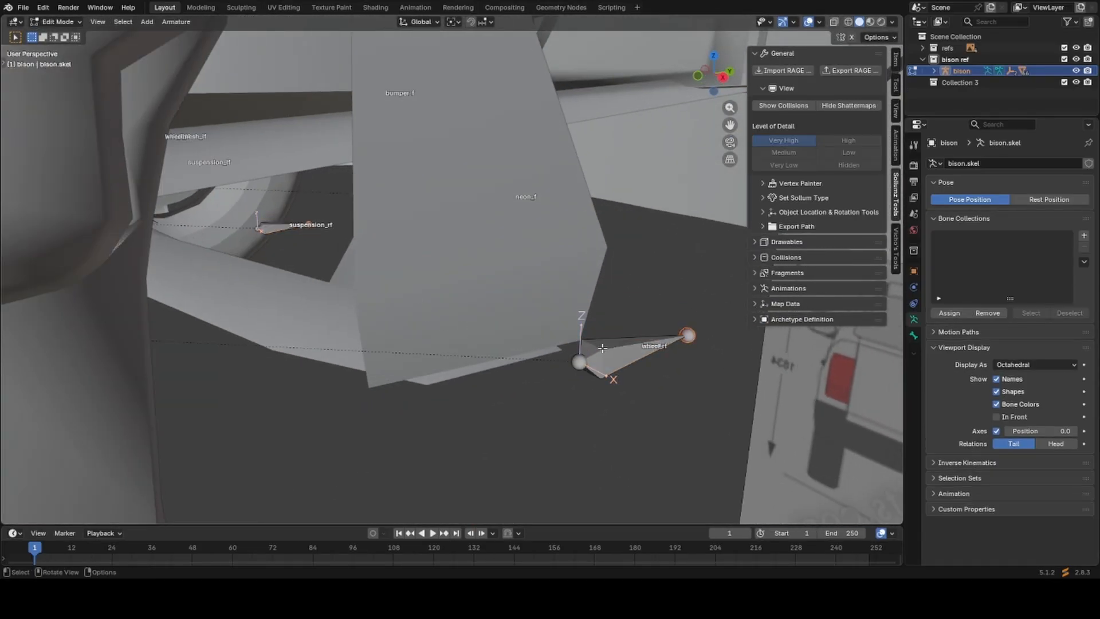
Select the wheel_rf bone in the front right wheel arch and examine its shape and axes up close.
left_click(603, 348)
left_click(603, 348)
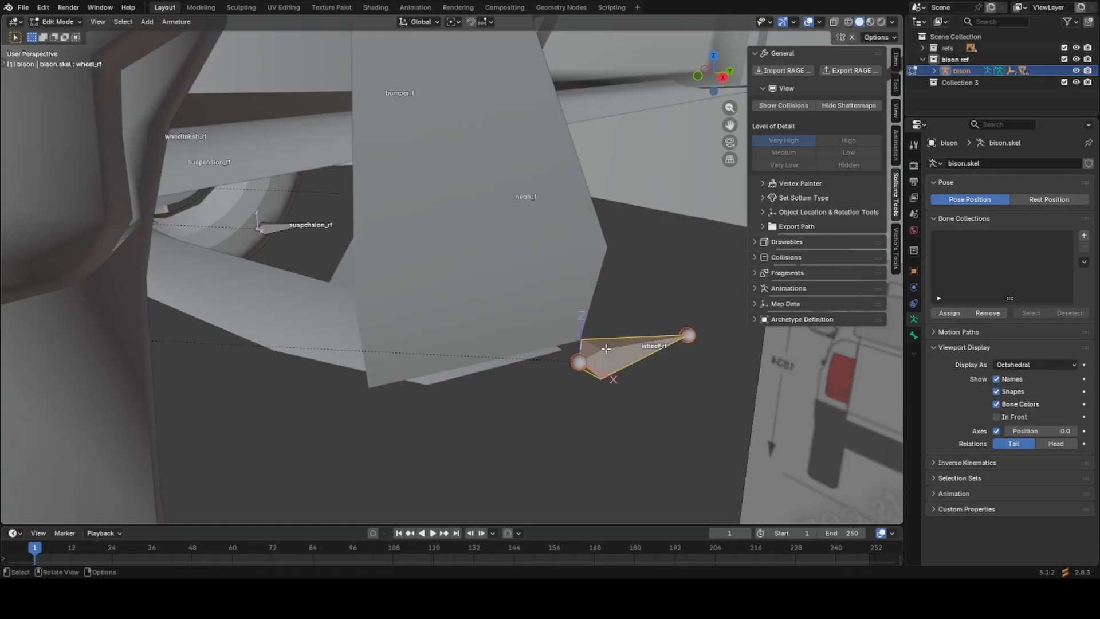
key("KP_Decimal")
scroll(606, 348, "down", 2)
middle_click_drag(457, 324, 493, 318)
scroll(493, 318, "up", 3)
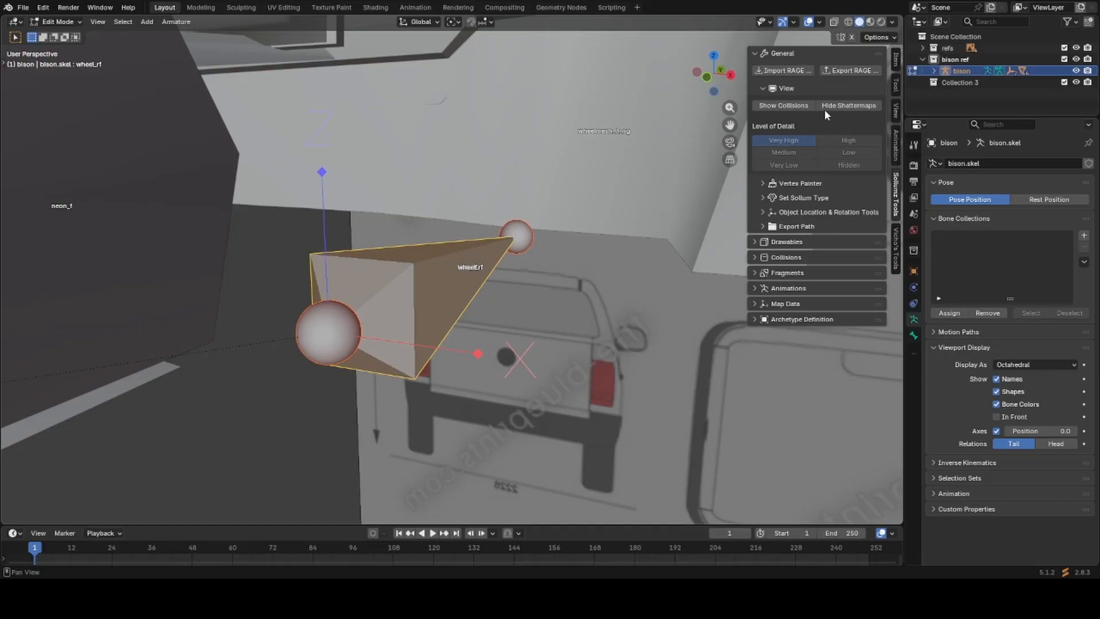
scroll(585, 277, "down", 2)
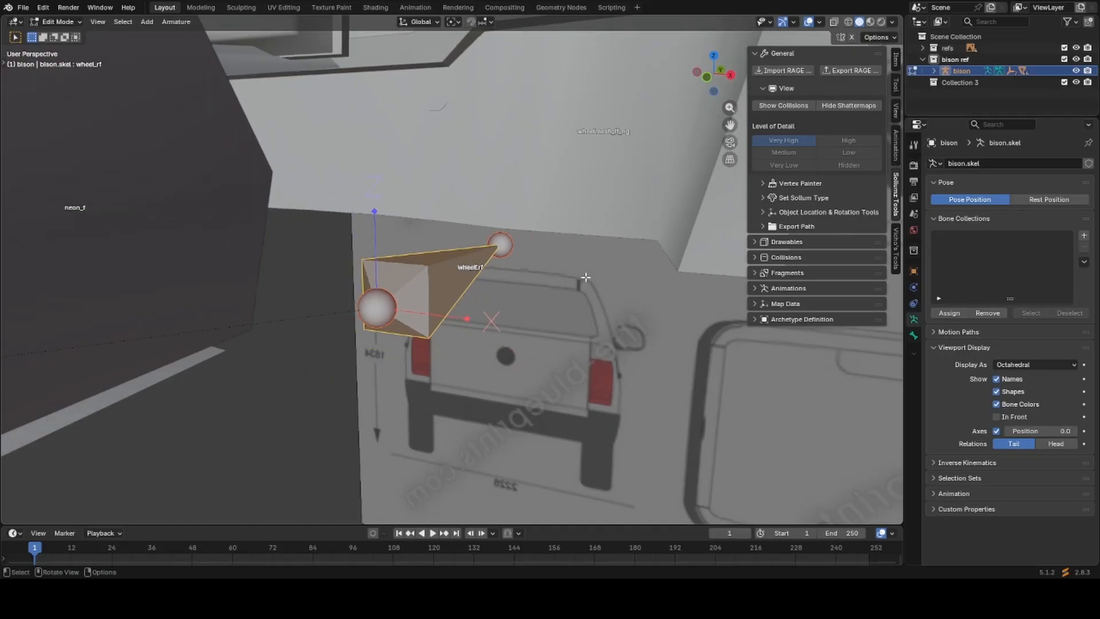
scroll(586, 277, "up", 2)
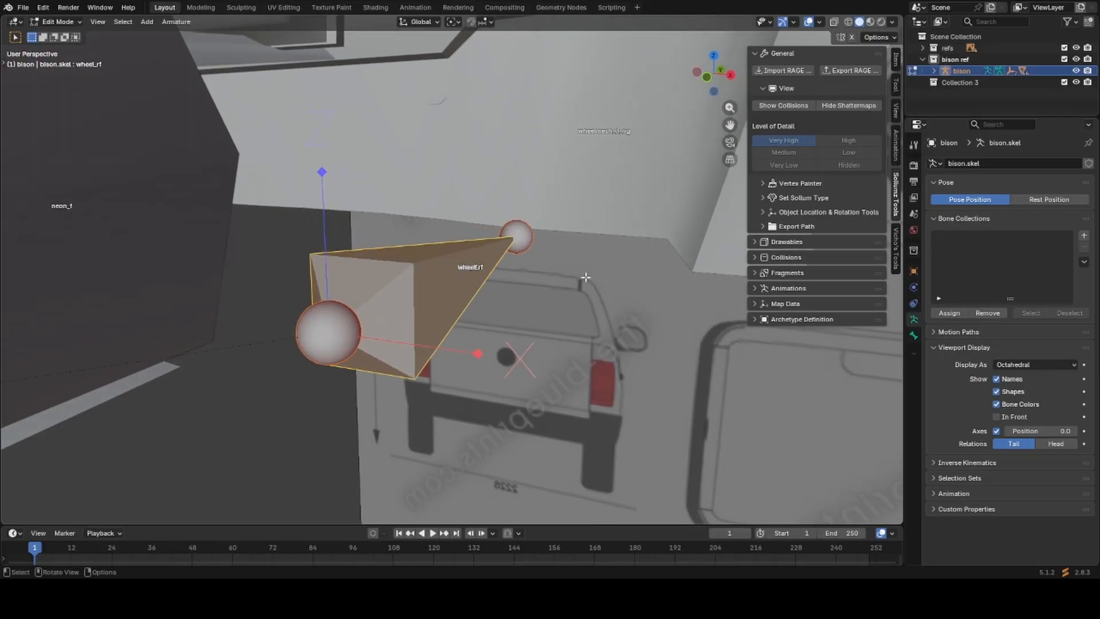
scroll(586, 278, "down", 2)
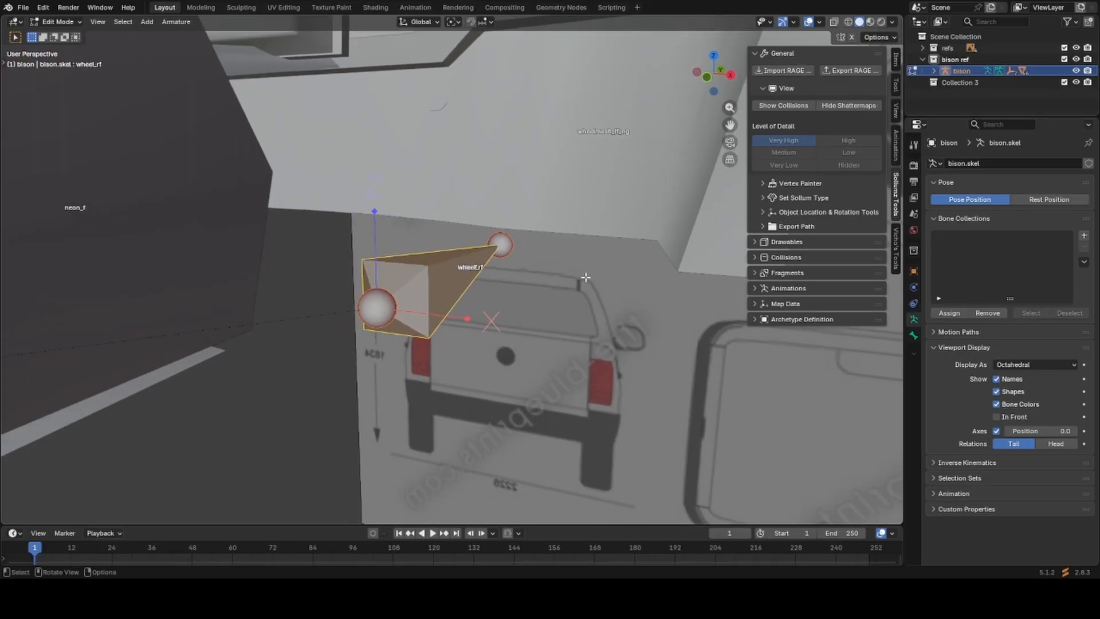
Show the wheel_rf bone's transform values and inspect its roll.
left_click(896, 60)
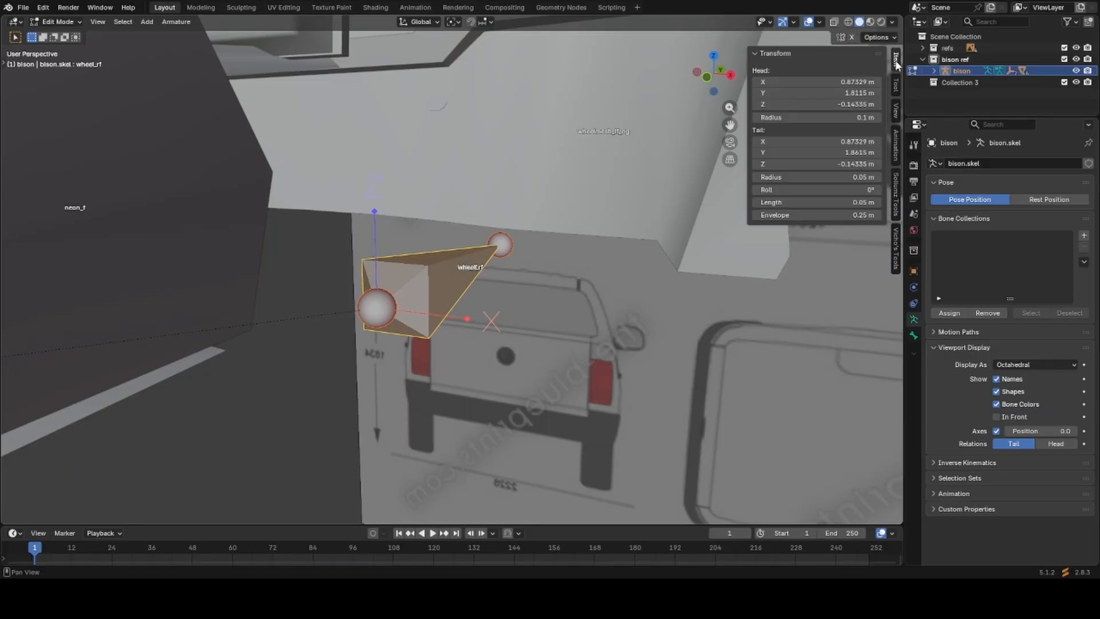
mouse_move(819, 189)
left_mouse_down()
mouse_move(842, 189)
mouse_move(807, 190)
mouse_move(877, 189)
mouse_move(820, 194)
left_mouse_up()
key("Escape")
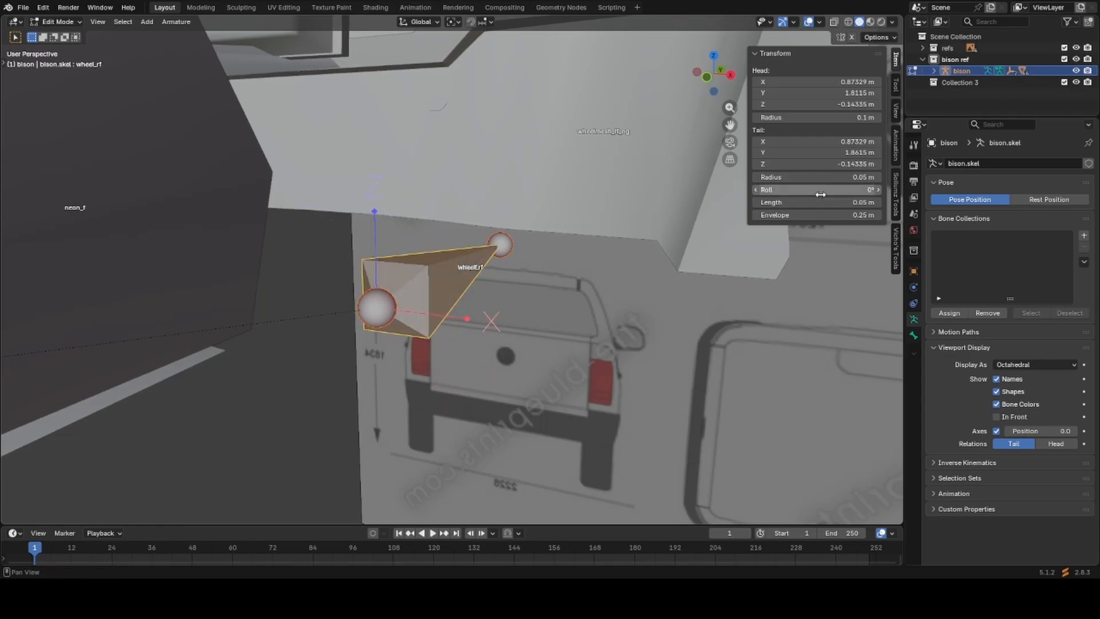
Return the bison skeleton to Object Mode and isolate it in local view.
scroll(470, 278, "down", 12)
scroll(470, 278, "down", 10)
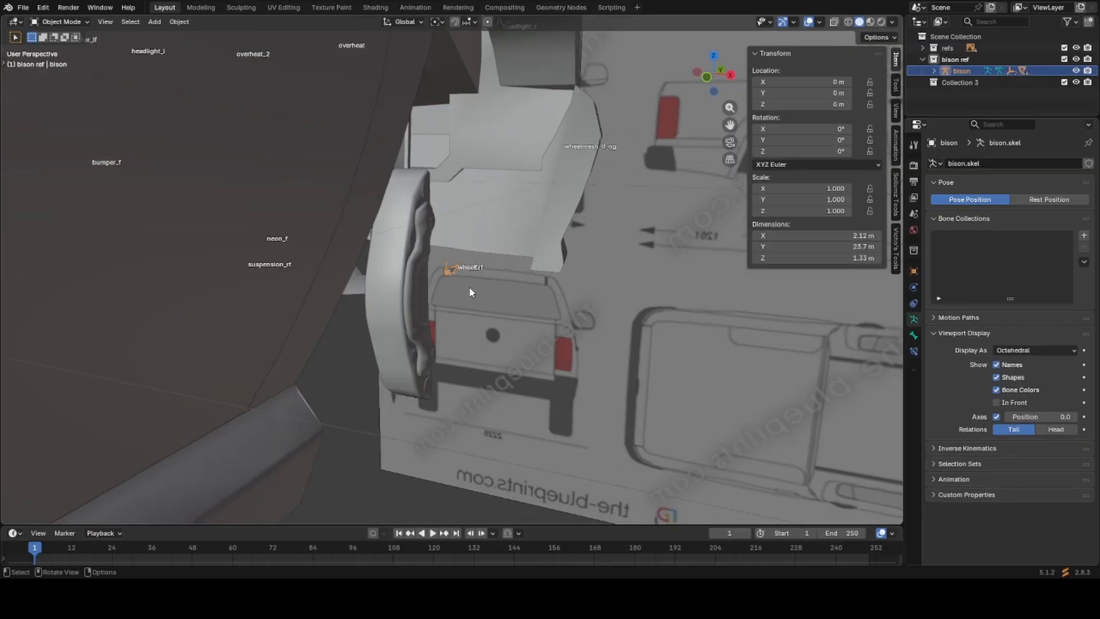
key("Tab")
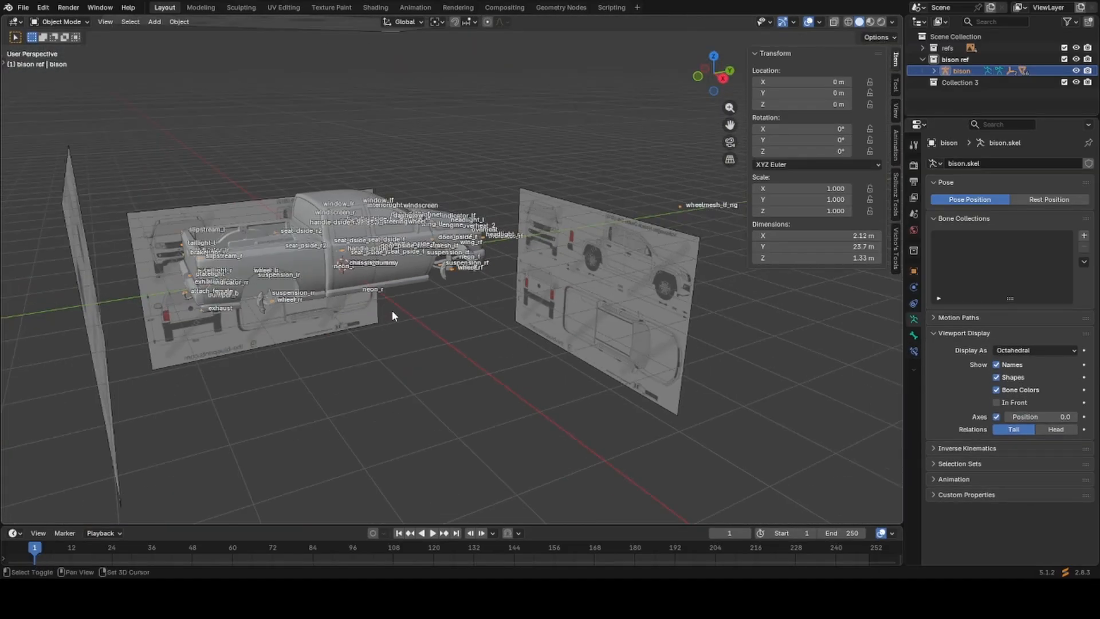
key("KP_Divide")
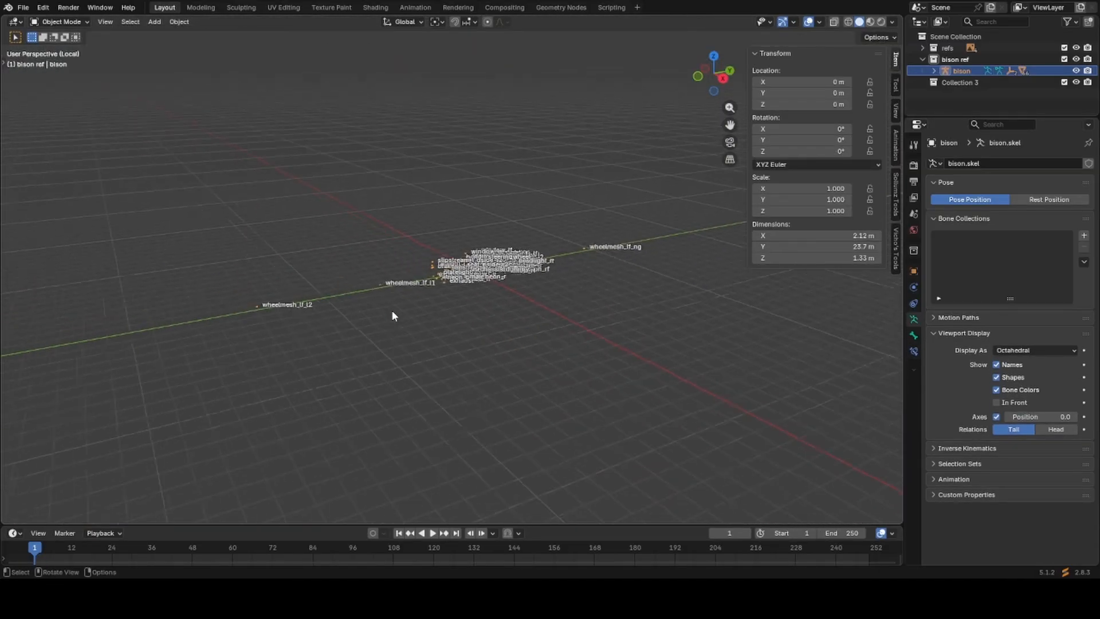
Enter Edit Mode on the isolated skeleton and select the far wheelmesh_lf_l2 bone.
middle_click_drag(392, 311, 514, 329)
middle_click_drag(408, 336, 453, 357, "shift")
scroll(150, 342, "up", 3)
middle_click_drag(171, 342, 388, 302, "shift")
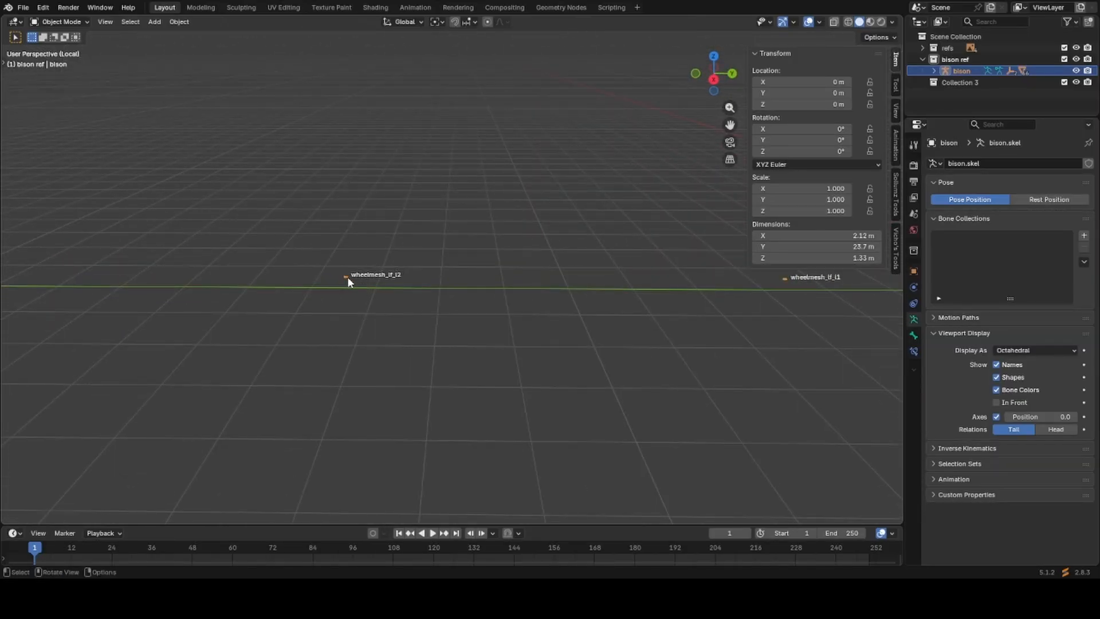
key("Tab")
left_click_drag(312, 246, 409, 365)
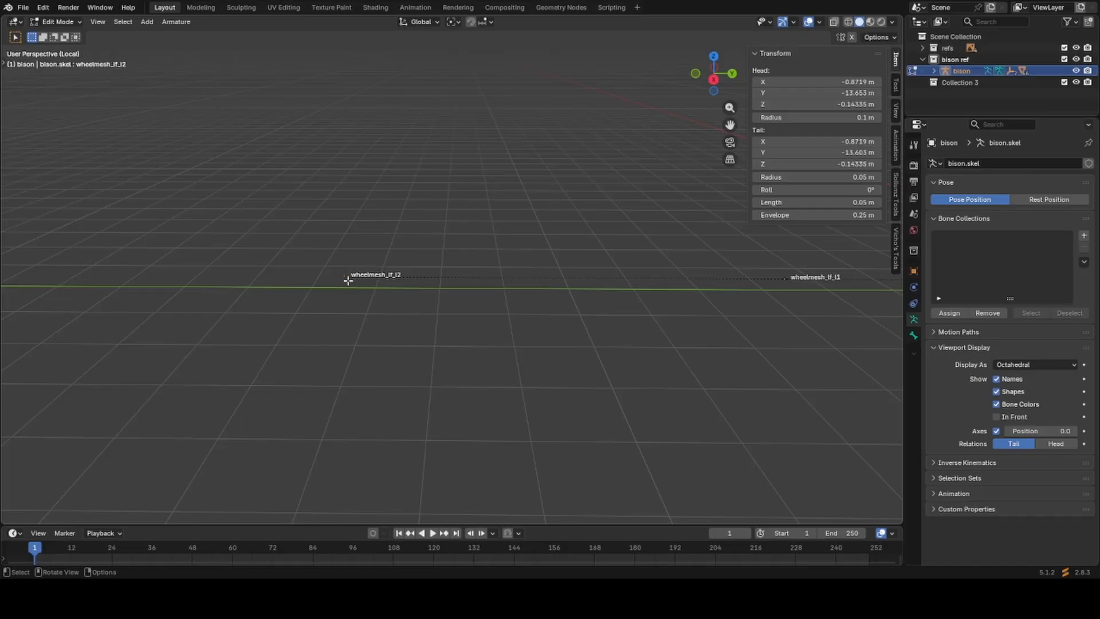
scroll(298, 310, "up", 3)
scroll(292, 310, "down", 1)
left_click_drag(321, 289, 280, 256)
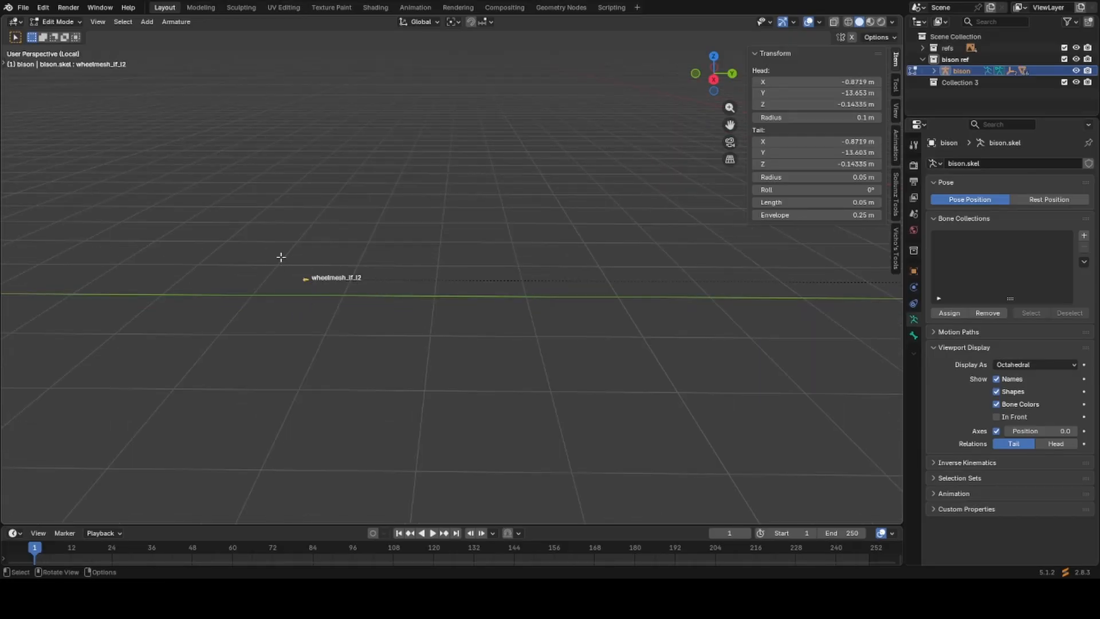
scroll(518, 338, "down", 6)
middle_click_drag(518, 338, 337, 346, "shift")
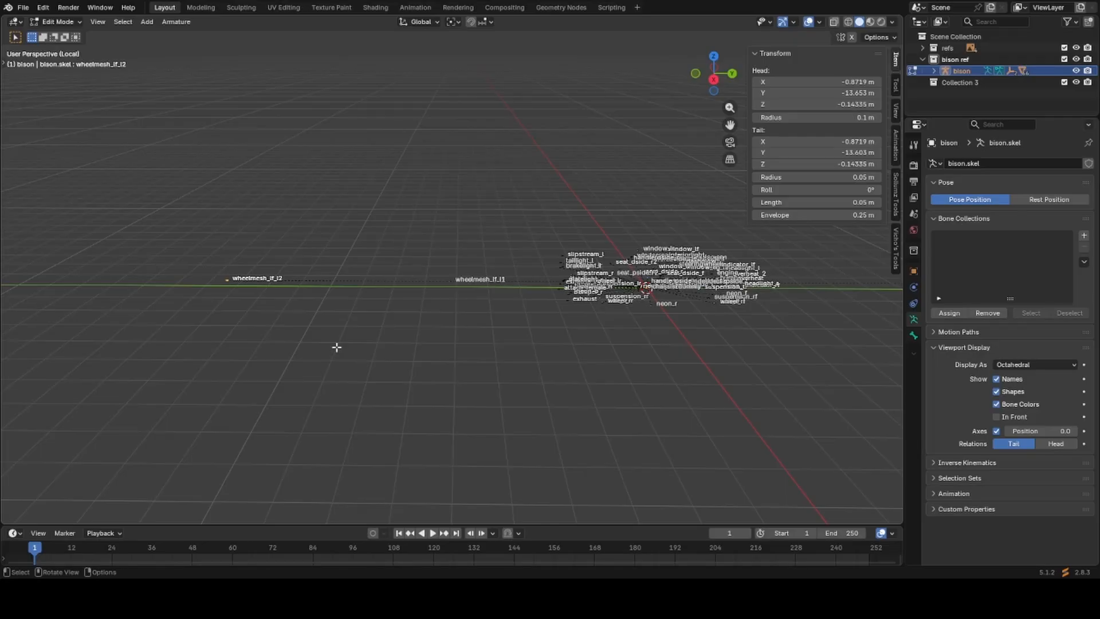
Try moving the wheelmesh_lf_l2 bone away from its place in the skeleton.
middle_click_drag(336, 347, 487, 361)
key("g")
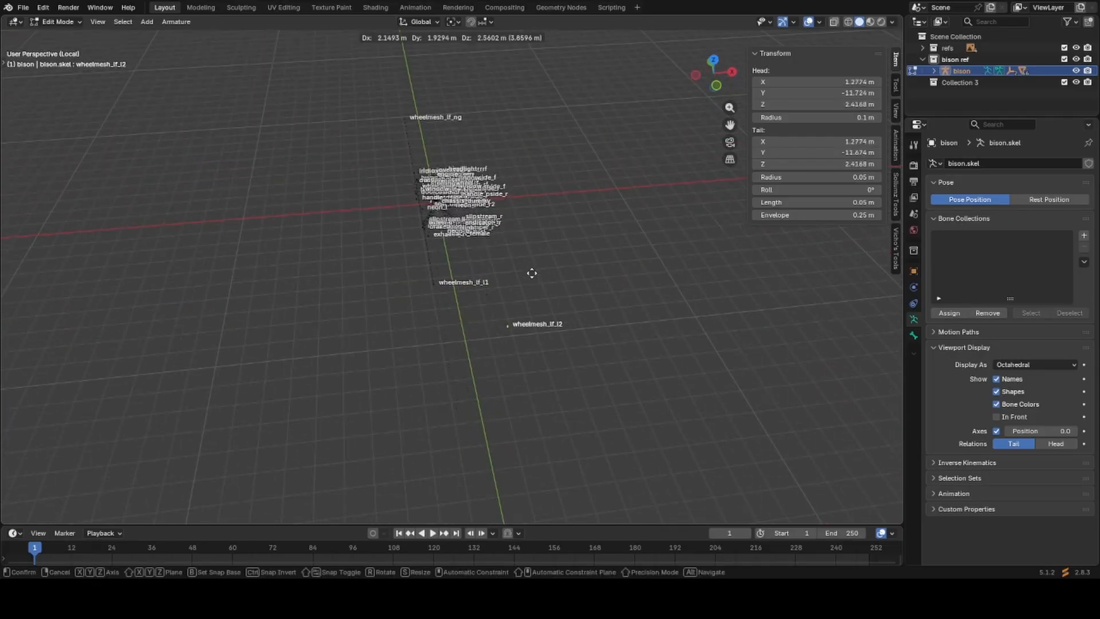
left_click(584, 235)
middle_click_drag(595, 401, 538, 406)
key("g")
right_click(456, 377)
middle_click_drag(457, 377, 448, 333)
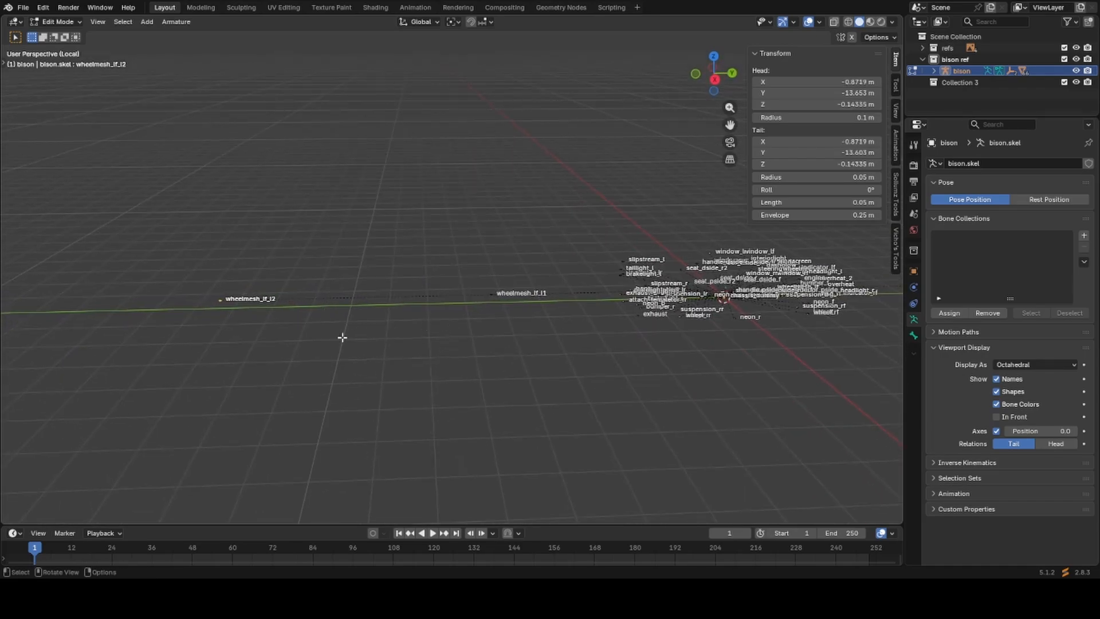
Hide the wheelmesh_lf_l2 and wheelmesh_lf_l1 bones.
middle_click_drag(342, 337, 406, 318)
key("h")
scroll(472, 282, "up", 2)
middle_click_drag(482, 318, 335, 285, "shift")
scroll(300, 280, "up", 3)
left_click_drag(336, 232, 436, 311)
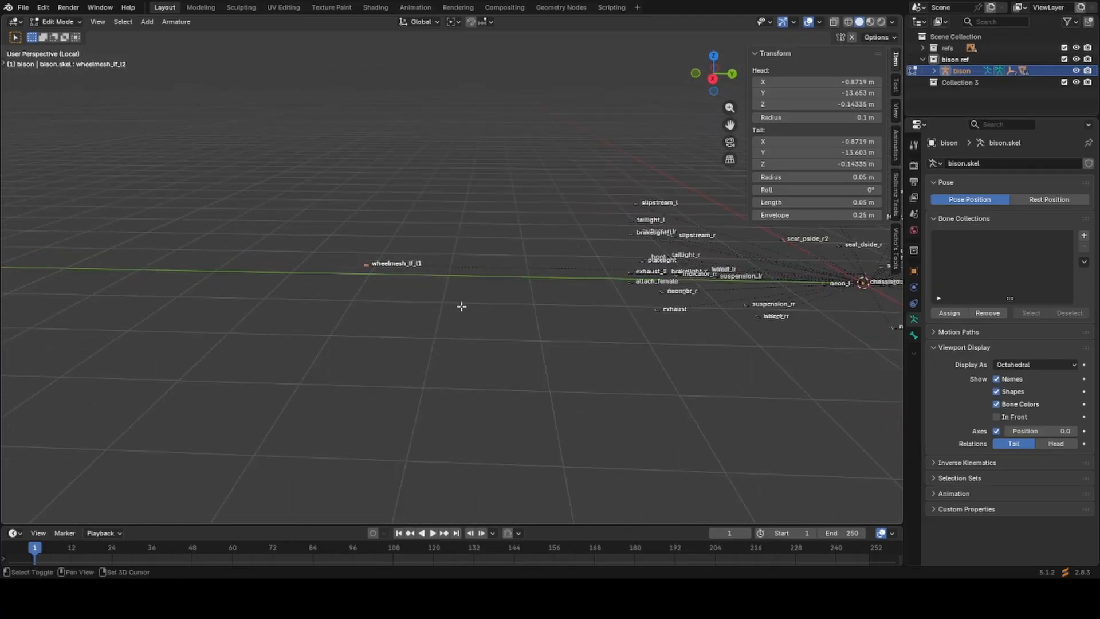
middle_click_drag(459, 307, 358, 327, "shift")
key("h")
Select the neon_f bone at the front of the skeleton and delete it in the right orthographic view.
middle_click_drag(609, 335, 466, 350)
scroll(468, 351, "up", 1)
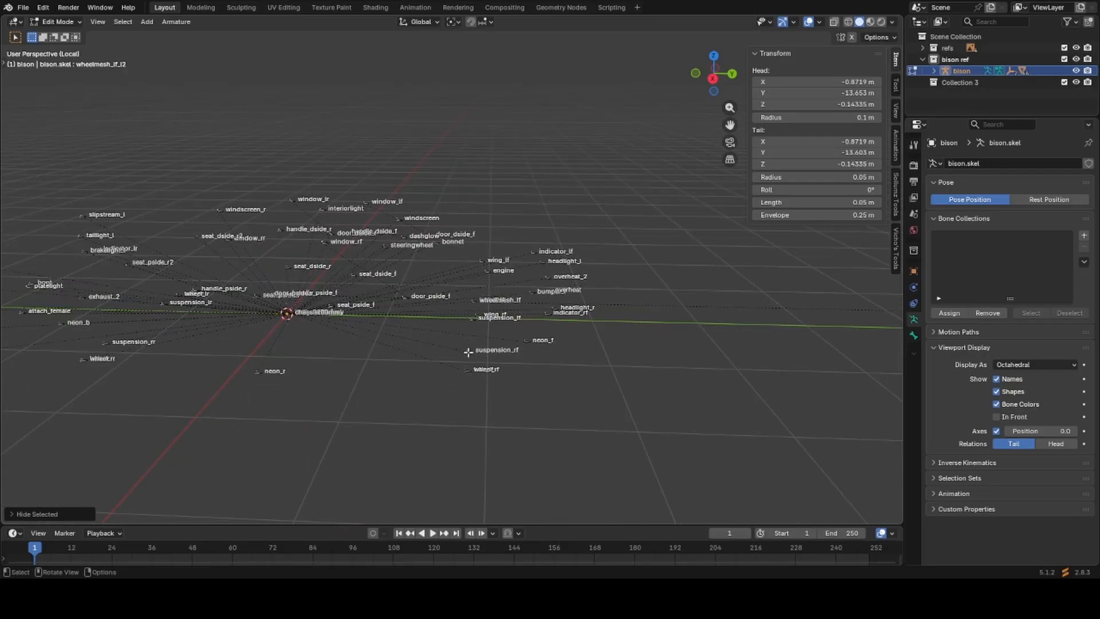
middle_click_drag(542, 329, 511, 312)
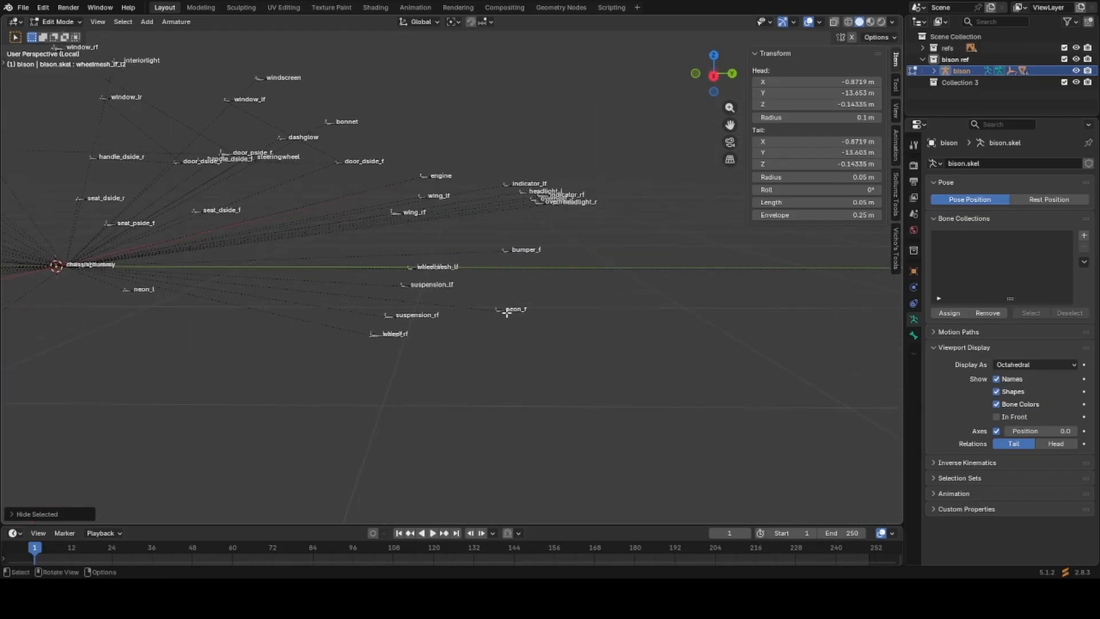
scroll(510, 344, "up", 4)
left_click(495, 285)
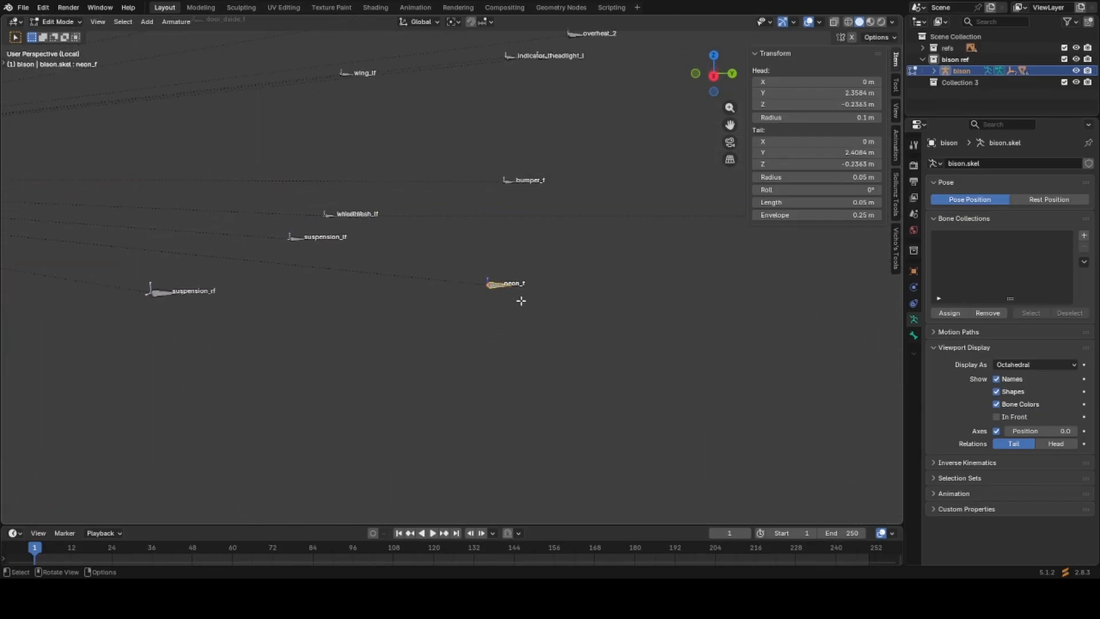
key("KP_3")
key("KP_Decimal")
scroll(521, 300, "down", 10)
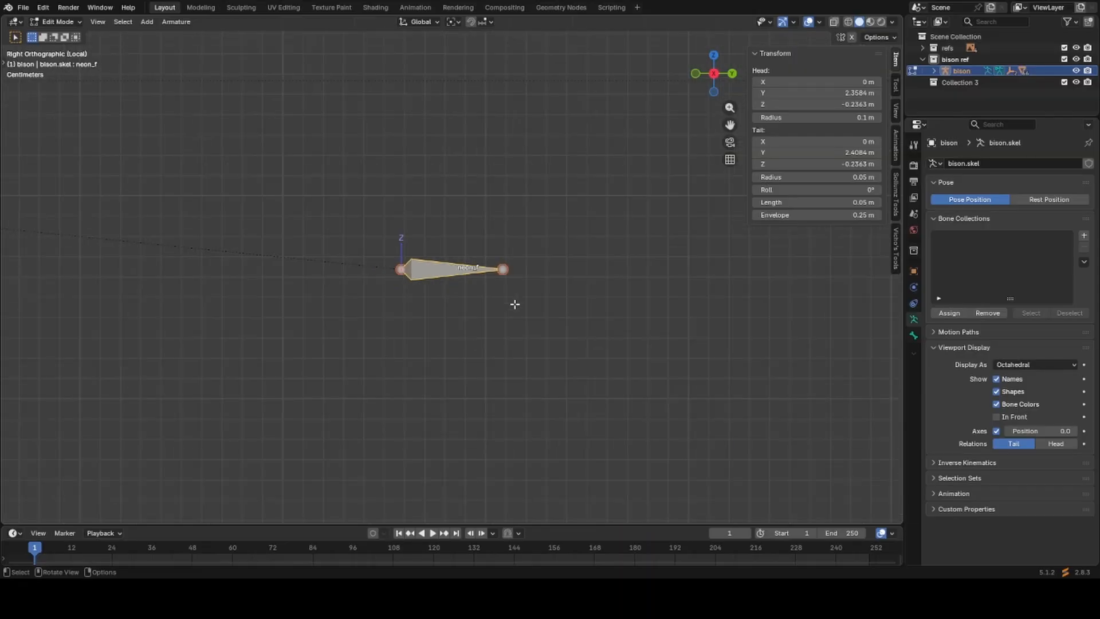
key("x")
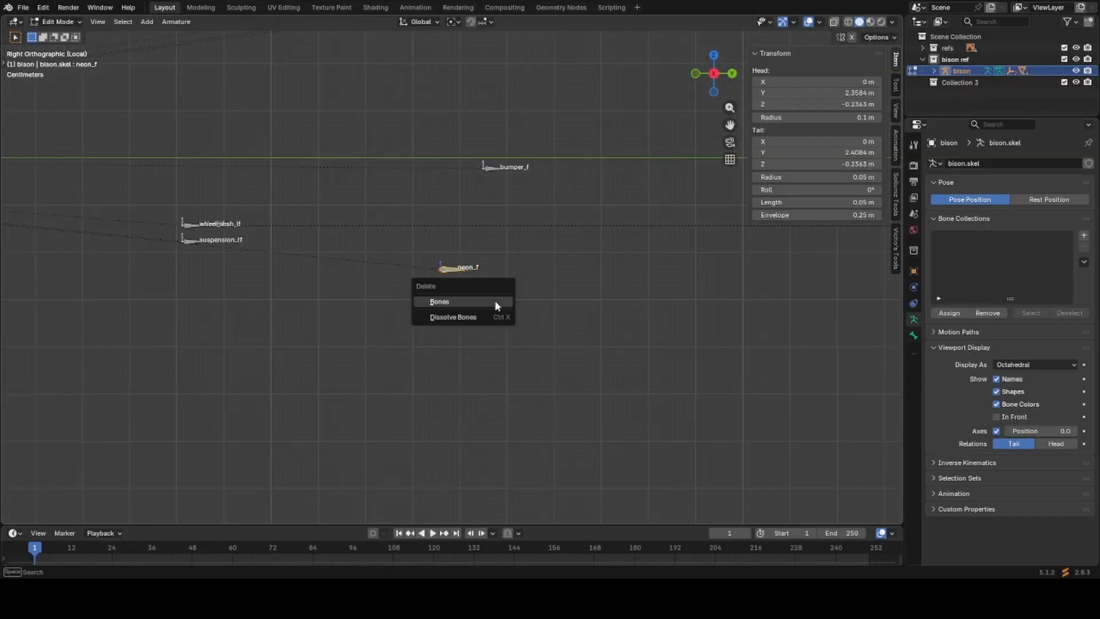
left_click(494, 301)
Delete the two overlapping side neon bones, neon_r and neon_l, below the chassis origin.
scroll(494, 300, "down", 3)
middle_click_drag(415, 300, 595, 281, "shift")
middle_click_drag(225, 313, 657, 307, "shift")
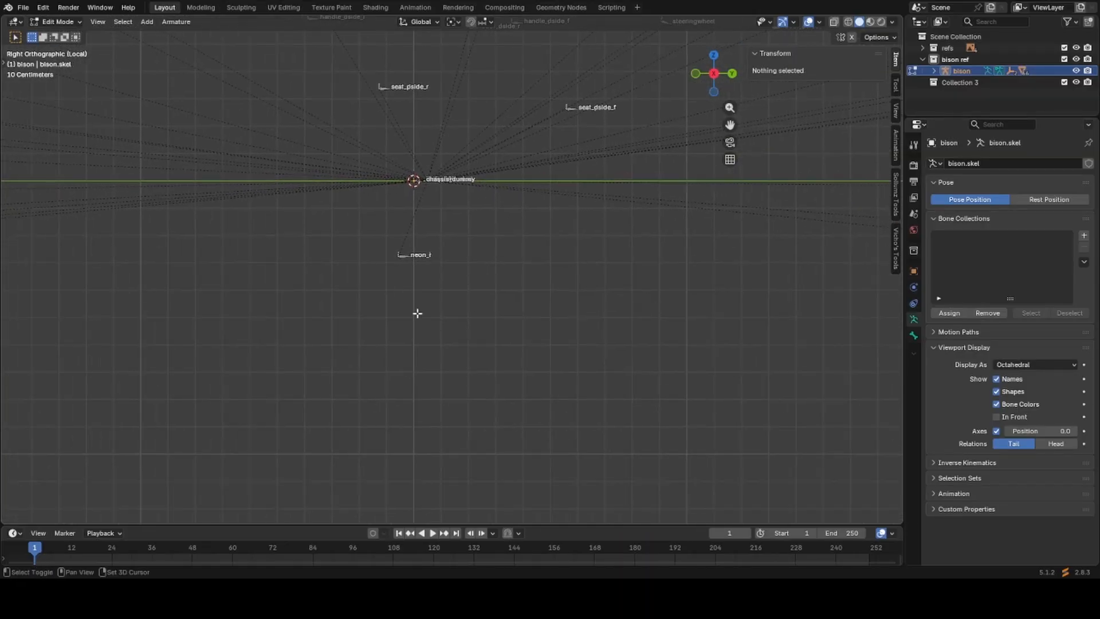
middle_click_drag(417, 314, 538, 347, "shift")
scroll(485, 311, "up", 3)
left_click(552, 273)
key("x")
left_click(553, 273)
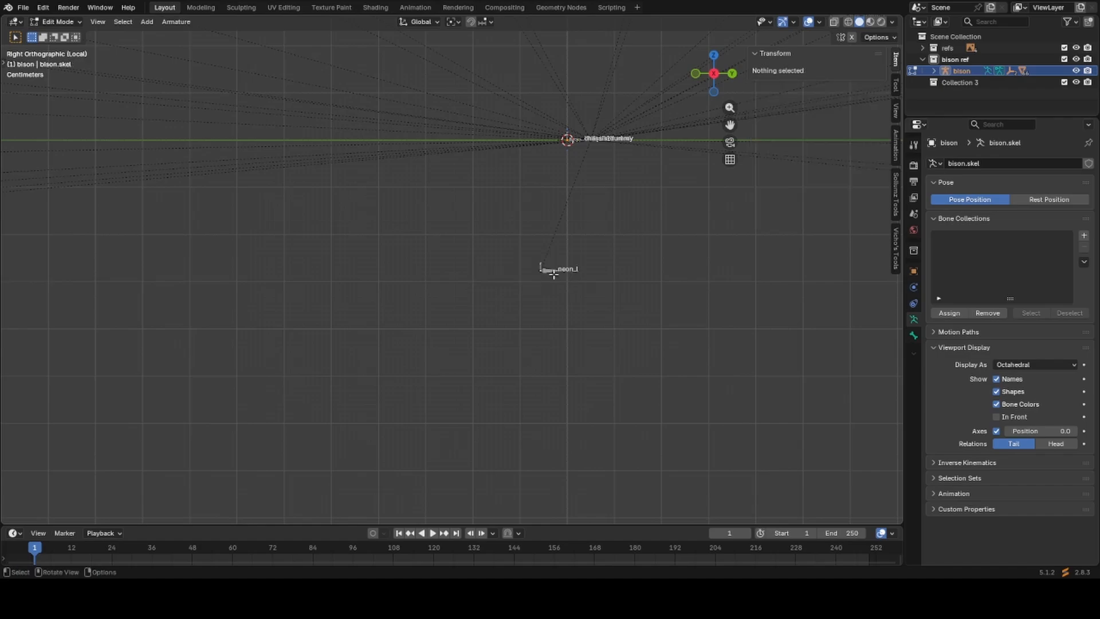
left_click(552, 273)
key("x")
left_click(552, 273)
Delete the neon_b bone near the rear of the skeleton.
scroll(404, 338, "down", 4)
middle_click_drag(403, 338, 633, 383, "shift")
middle_click_drag(370, 371, 549, 371, "shift")
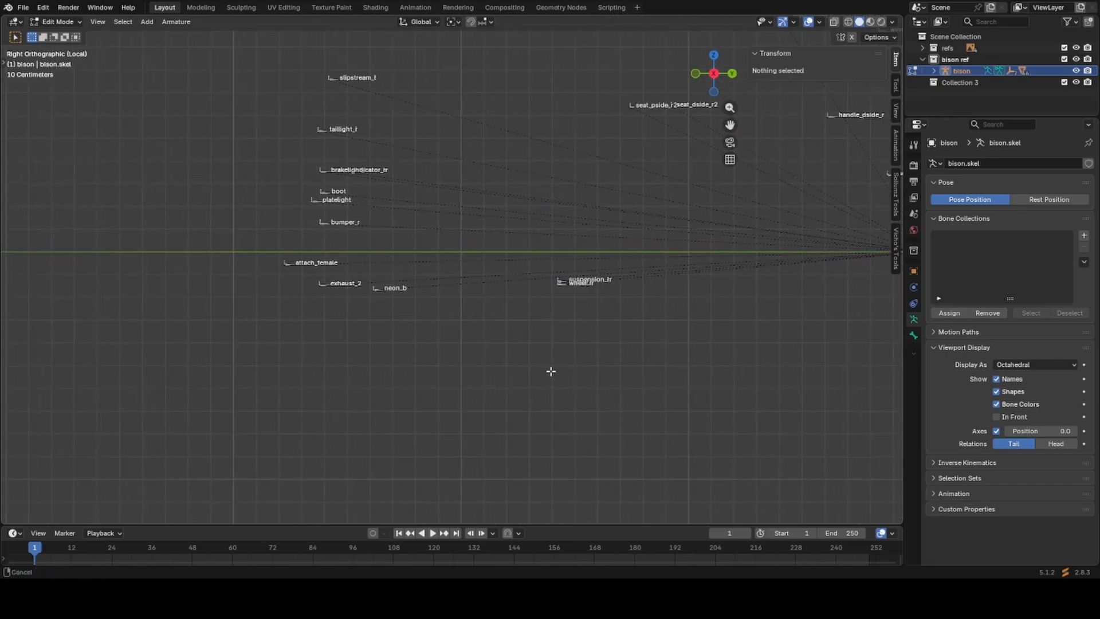
scroll(429, 356, "up", 3)
middle_click_drag(411, 356, 634, 347, "shift")
scroll(634, 347, "up", 3)
left_click(634, 308)
key("x")
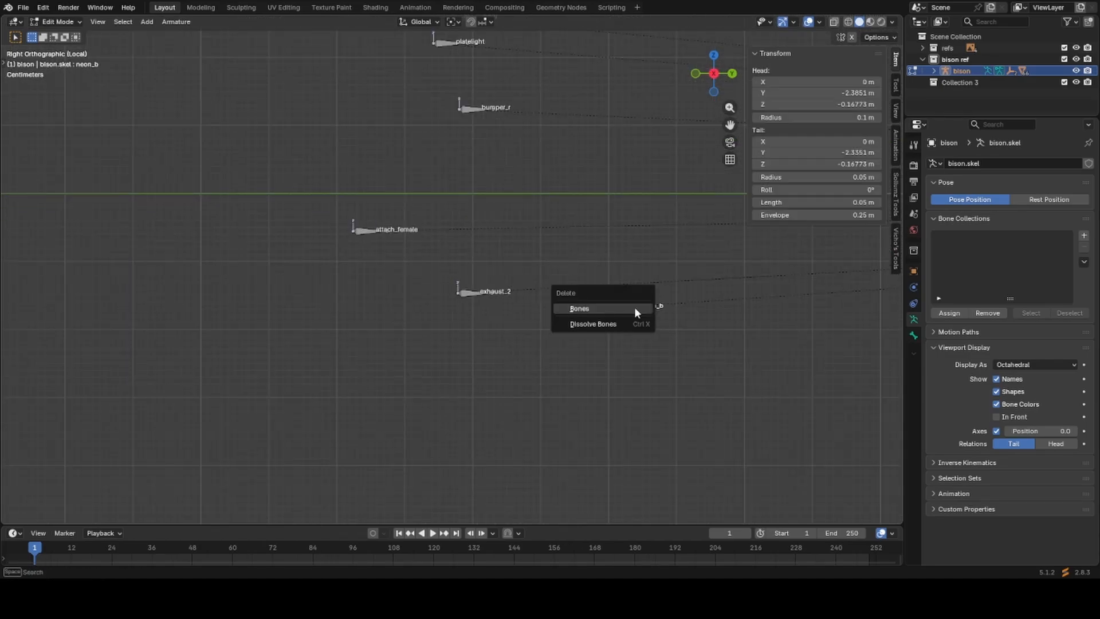
left_click(633, 309)
Select the exhaust bone at the rear of the skeleton and examine it with its neighbouring bones.
left_click(473, 292)
scroll(473, 293, "down", 1)
middle_click_drag(473, 293, 582, 347, "shift")
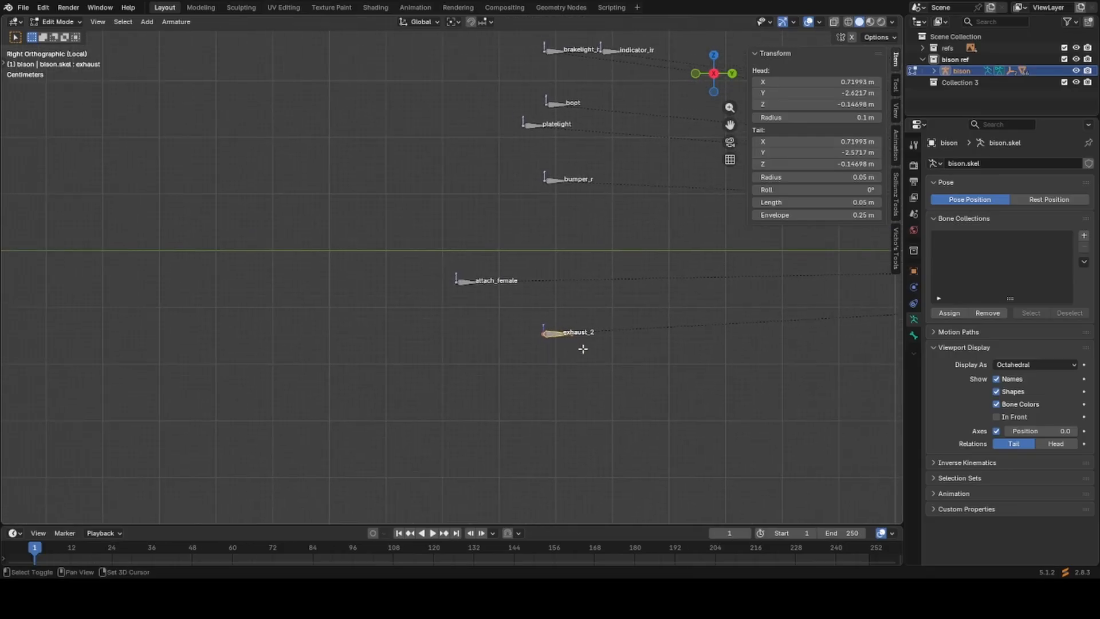
scroll(582, 346, "up", 1)
Select the attach_female bone behind the rear bumper and delete it.
left_click(473, 283)
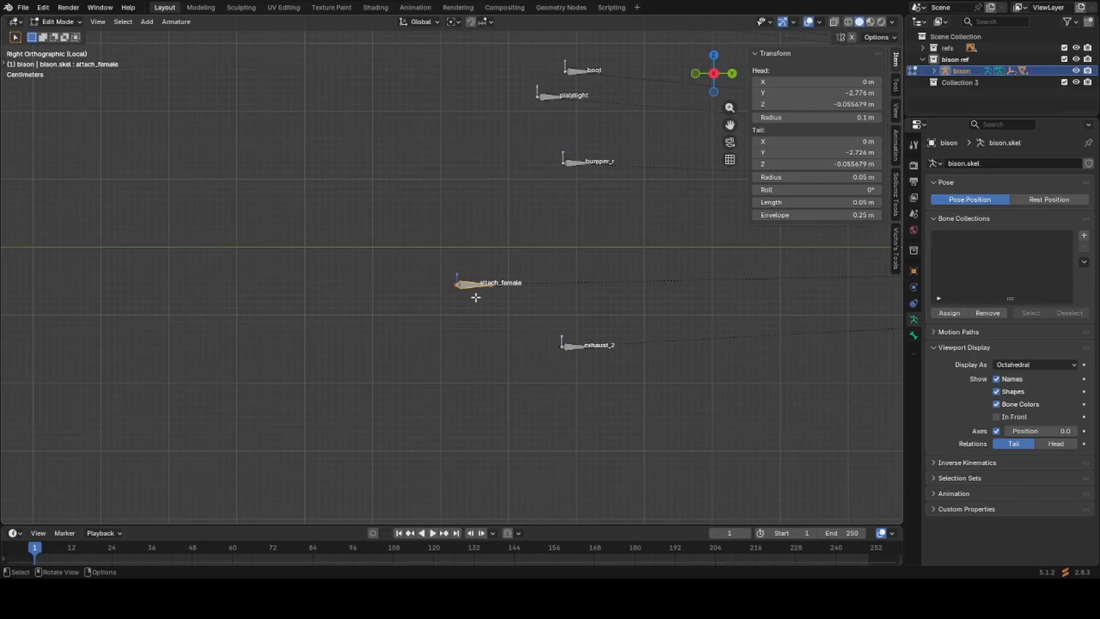
scroll(475, 297, "down", 1)
scroll(475, 297, "up", 1)
scroll(475, 297, "down", 1)
scroll(476, 297, "up", 1)
scroll(475, 298, "down", 1)
scroll(475, 297, "up", 1)
key("x")
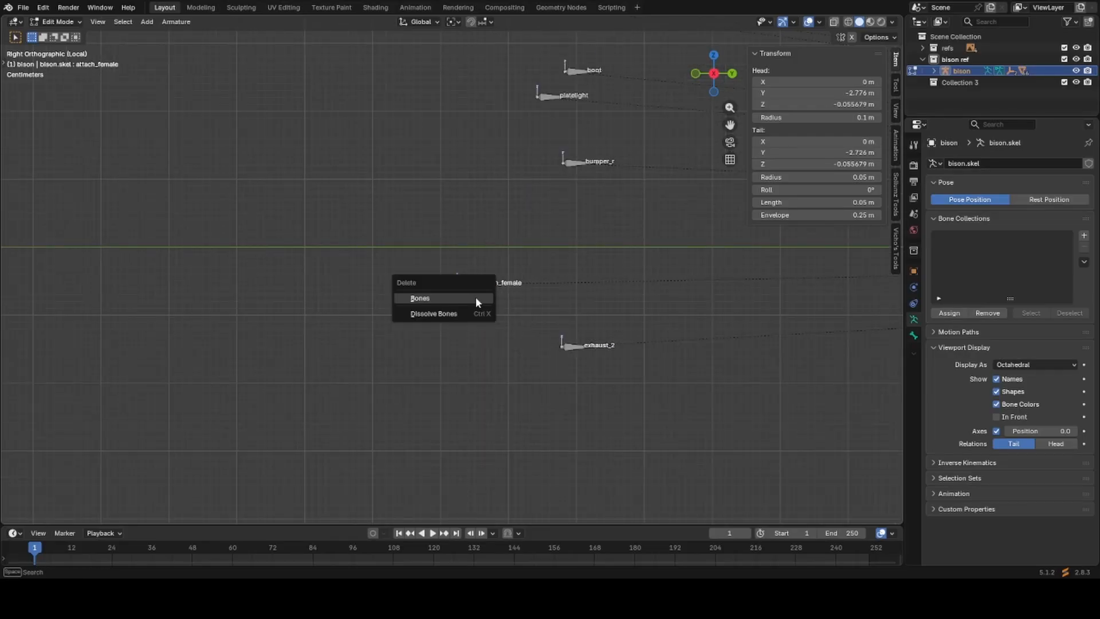
left_click(476, 296)
Select the bumper_r bone and try moving it.
middle_click_drag(636, 204, 493, 283, "shift")
scroll(491, 348, "up", 5)
left_click(448, 267)
key("g")
right_click(448, 275)
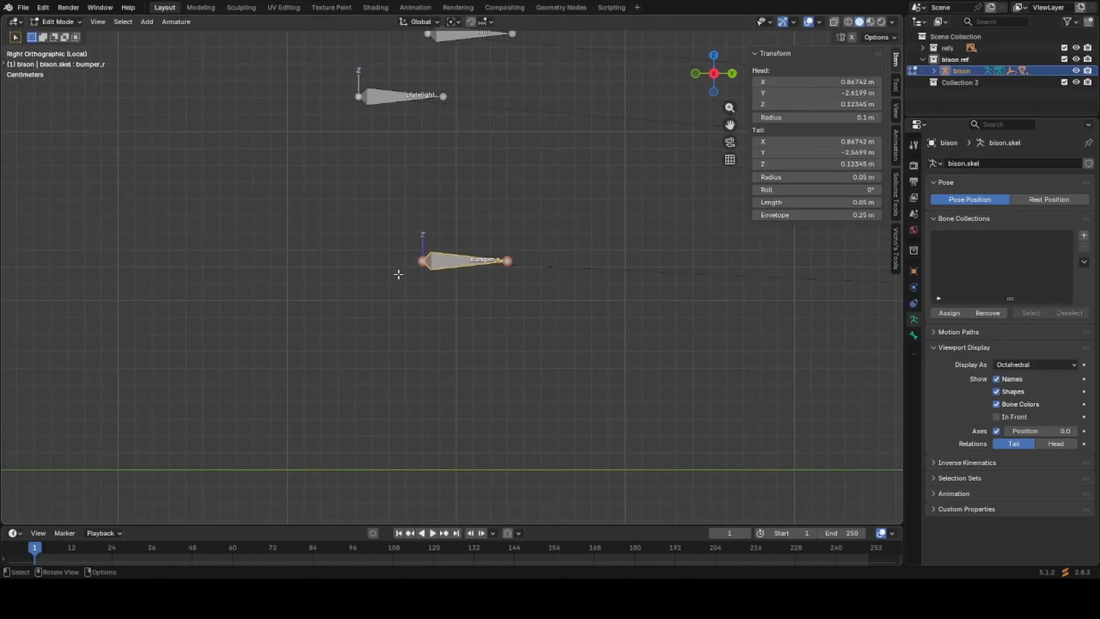
Undo the bumper_r selection and the deletion of the attach_female bone.
scroll(399, 275, "down", 2)
key("ctrl+z")
key("ctrl+z")
scroll(392, 340, "down", 2)
scroll(344, 410, "up", 2)
scroll(330, 430, "down", 2)
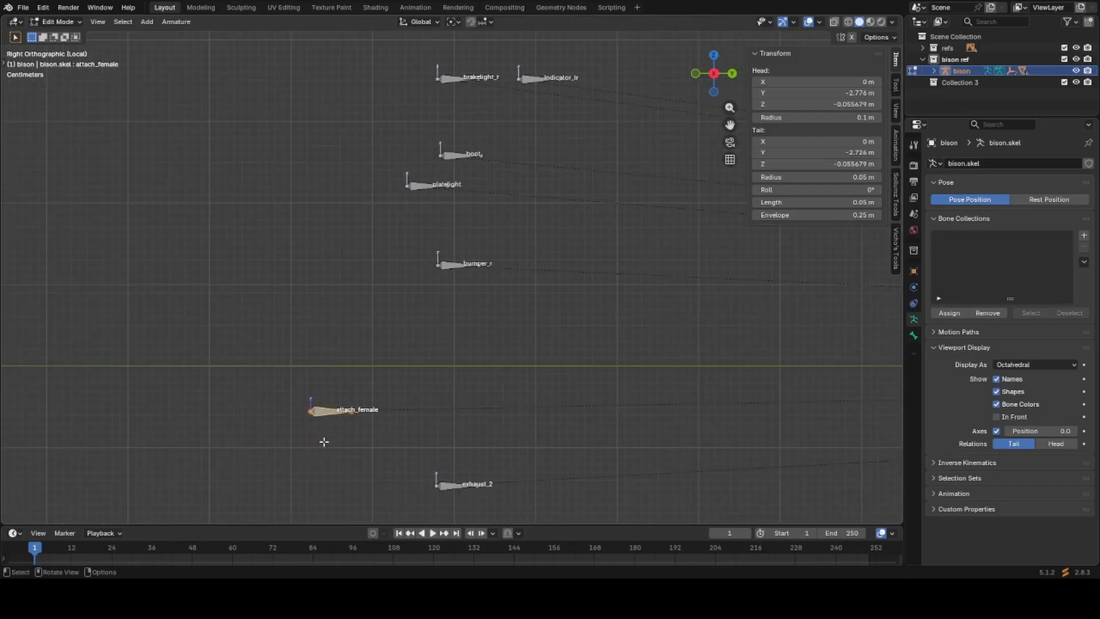
Delete the restored attach_female bone from the skeleton.
key("x")
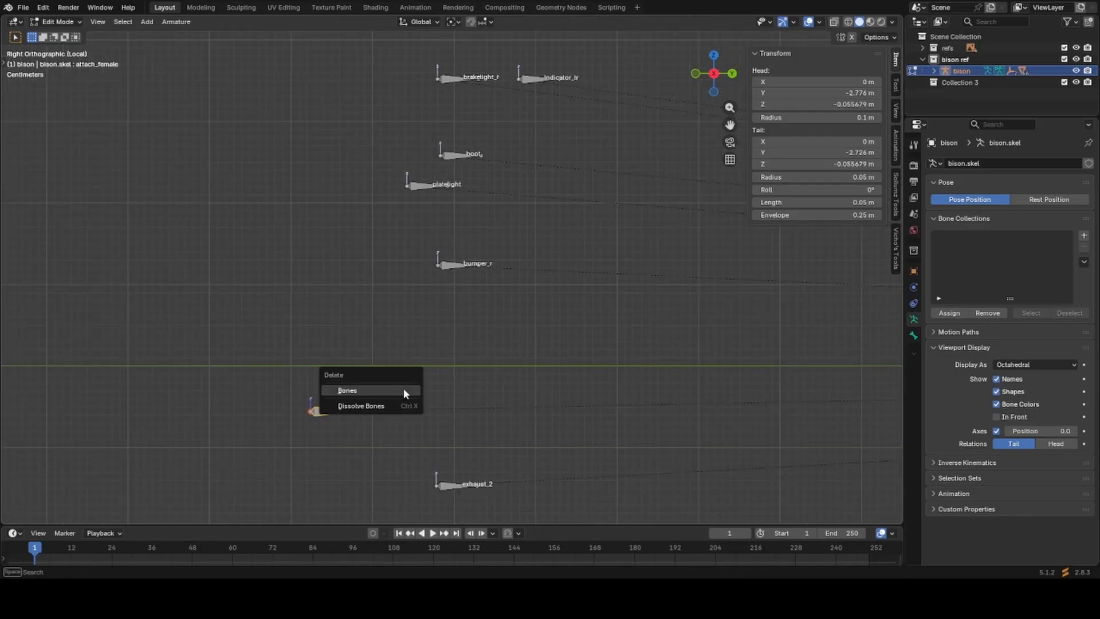
left_click(404, 387)
scroll(485, 282, "up", 5)
scroll(485, 294, "down", 3)
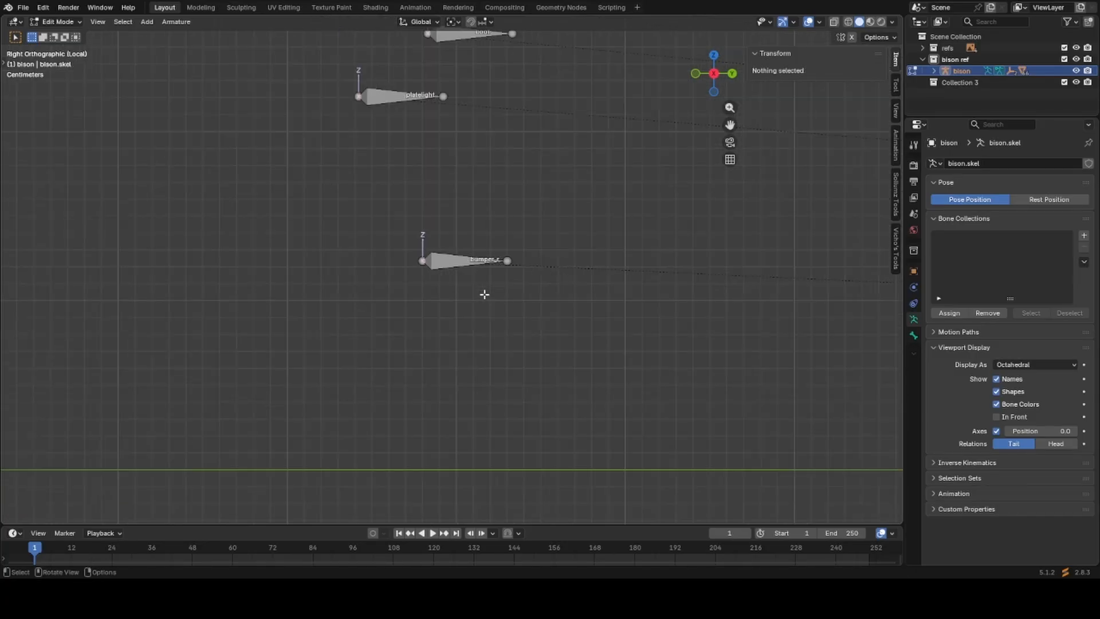
Select the bumper_r bone at the rear of the skeleton and hide it.
scroll(476, 304, "up", 1)
left_click(462, 265)
scroll(462, 264, "down", 2)
key("g")
key("Escape")
scroll(486, 297, "down", 2)
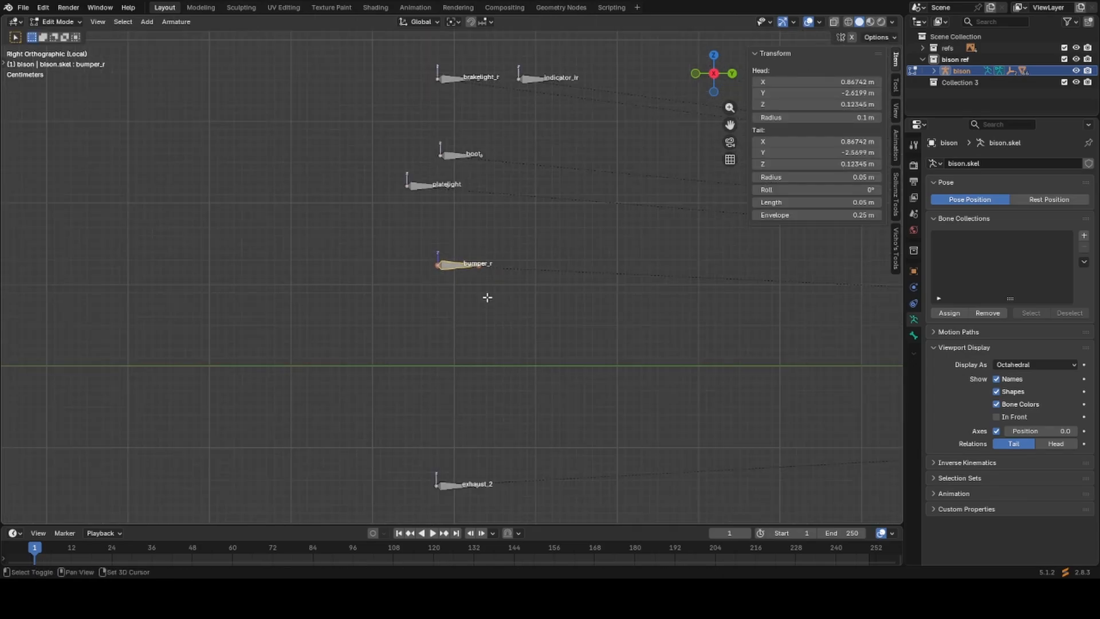
middle_click_drag(487, 297, 532, 365, "shift")
key("h")
scroll(506, 300, "up", 5)
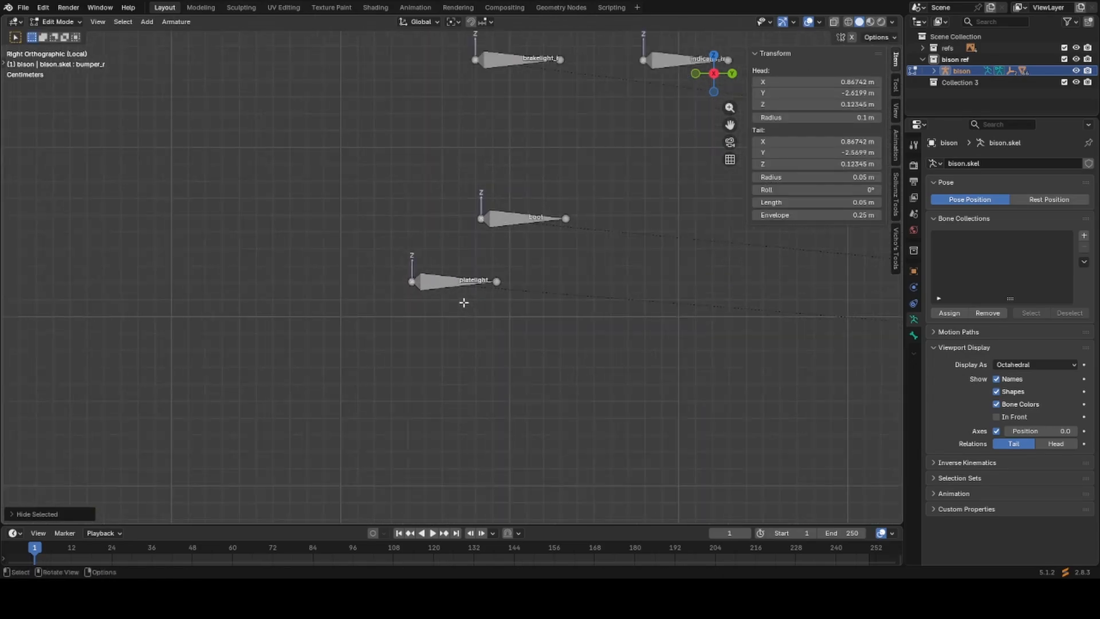
Hide the platelight and boot bones at the rear of the skeleton.
left_click(453, 289)
key("h")
middle_click_drag(560, 265, 461, 363, "shift")
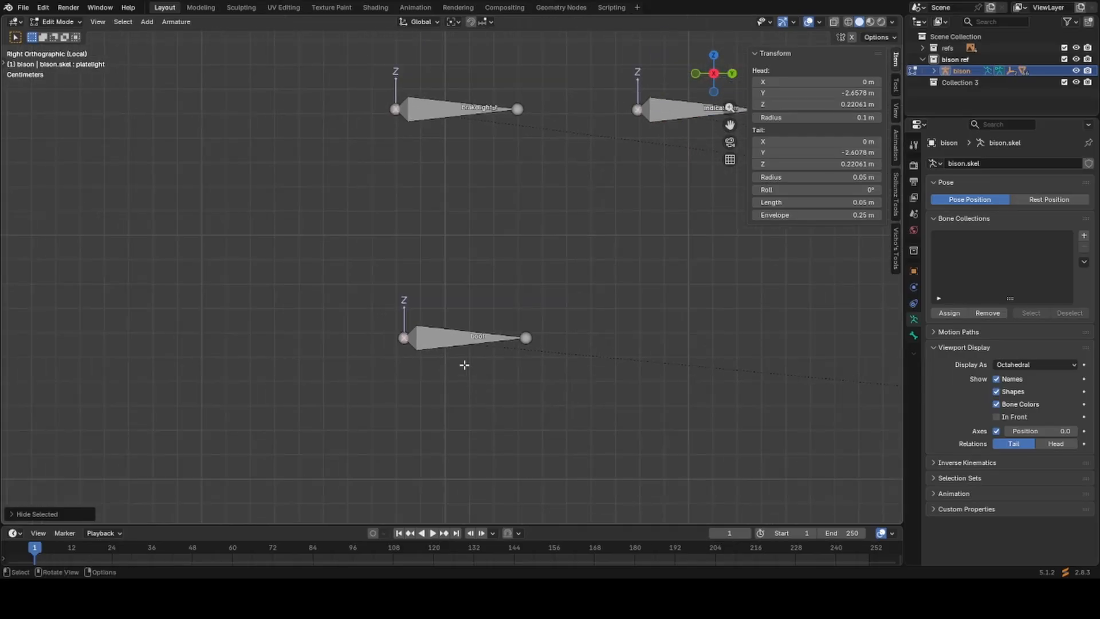
left_click(458, 337)
scroll(482, 285, "down", 2)
middle_click_drag(482, 284, 506, 368, "shift")
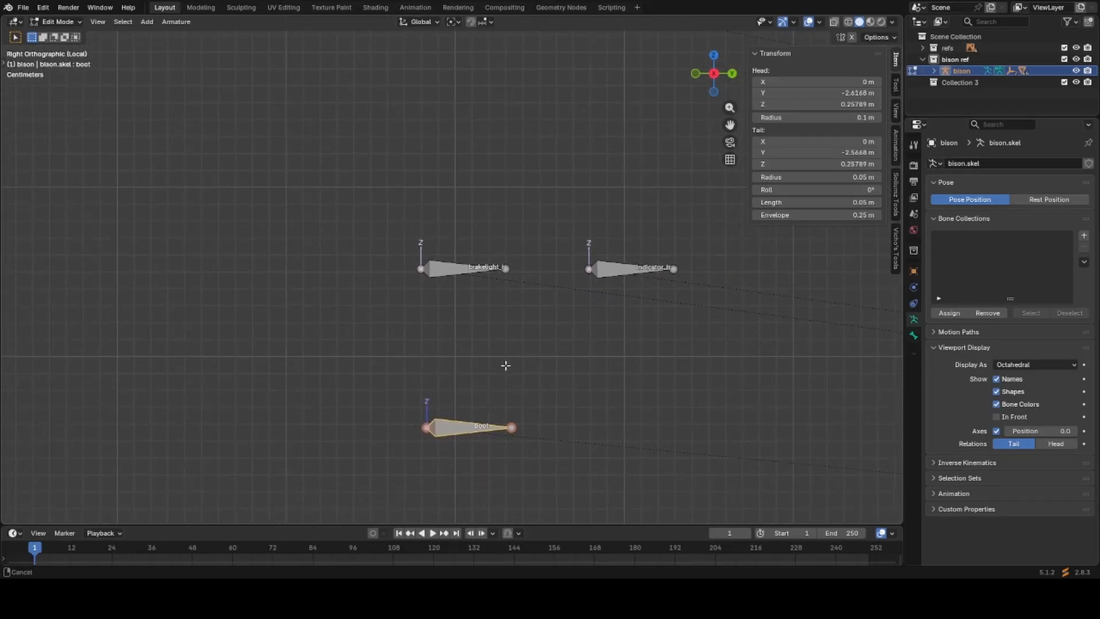
key("h")
Hide both overlapping brakelight bones.
left_click(468, 268)
key("h")
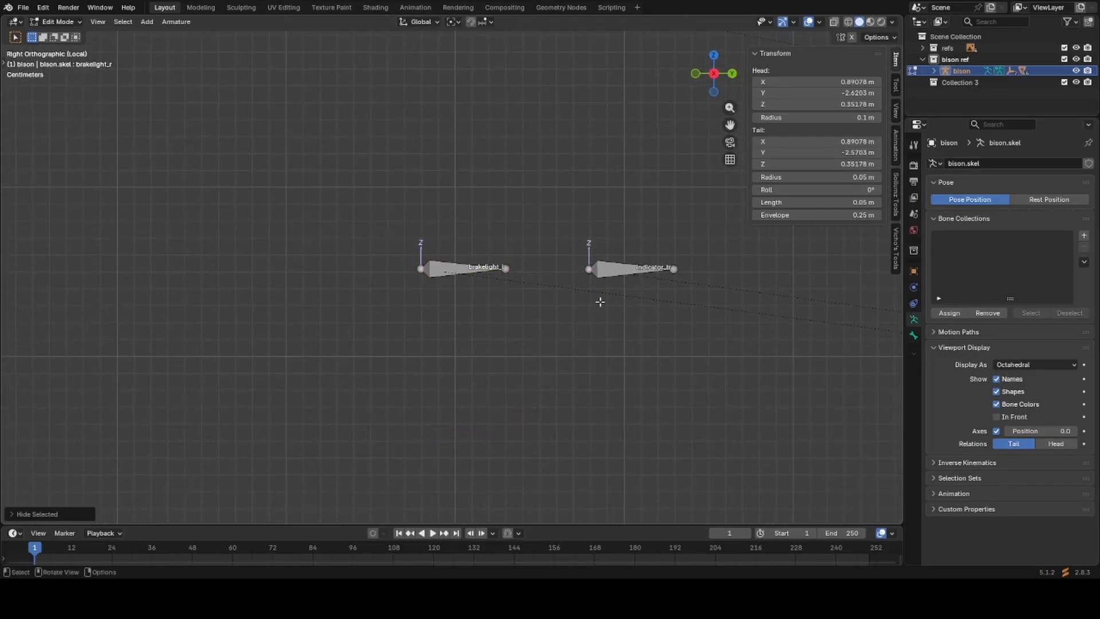
left_click(459, 272)
key("h")
Hide the rear indicator bones indicator_rr and indicator_lr.
middle_click_drag(601, 301, 432, 334, "shift")
scroll(433, 333, "up", 3)
left_click(452, 325)
key("h")
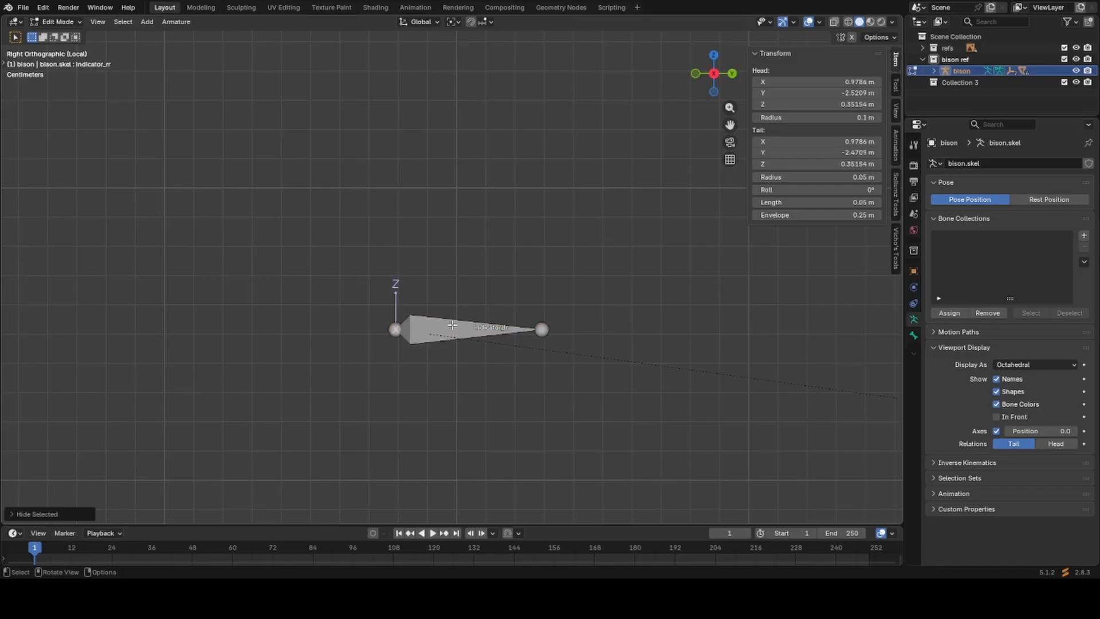
left_click(452, 325)
key("h")
Hide both overlapping taillight bones above the indicators.
scroll(520, 351, "down", 8)
middle_click_drag(443, 246, 492, 348, "shift")
scroll(492, 349, "up", 3)
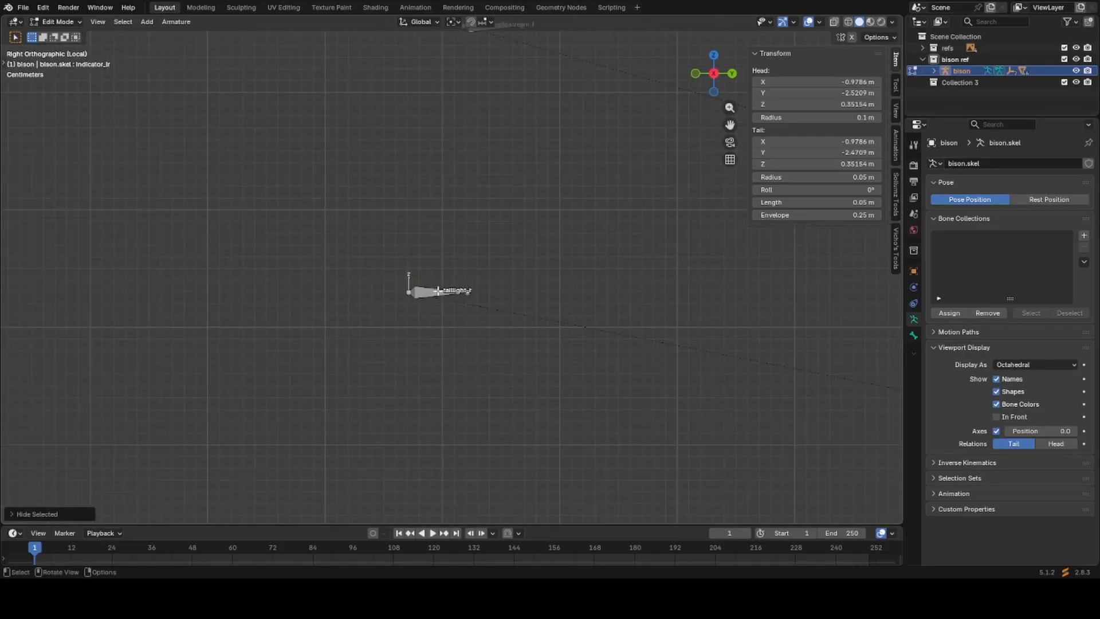
left_click(437, 291)
key("h")
left_click(433, 294)
key("h")
Select the slipstream_r bone above the taillights and delete it from the skeleton.
scroll(431, 294, "down", 3)
middle_click_drag(503, 246, 482, 419, "shift")
scroll(473, 375, "up", 3)
scroll(461, 373, "up", 4)
left_click(463, 332)
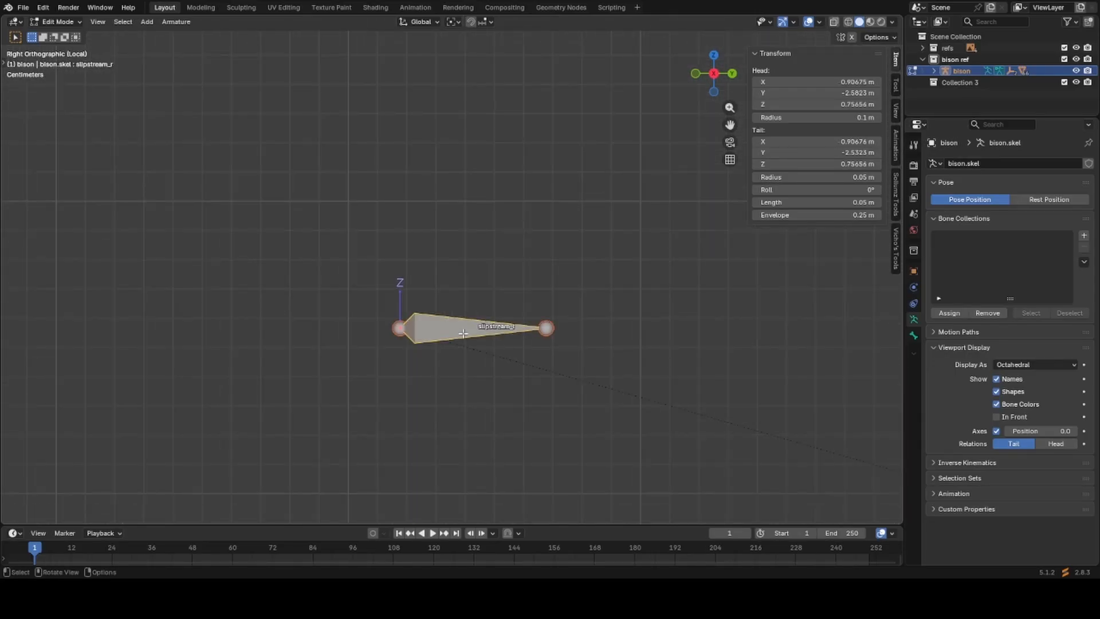
scroll(463, 333, "down", 2)
scroll(463, 333, "up", 2)
scroll(463, 334, "down", 2)
scroll(463, 333, "up", 1)
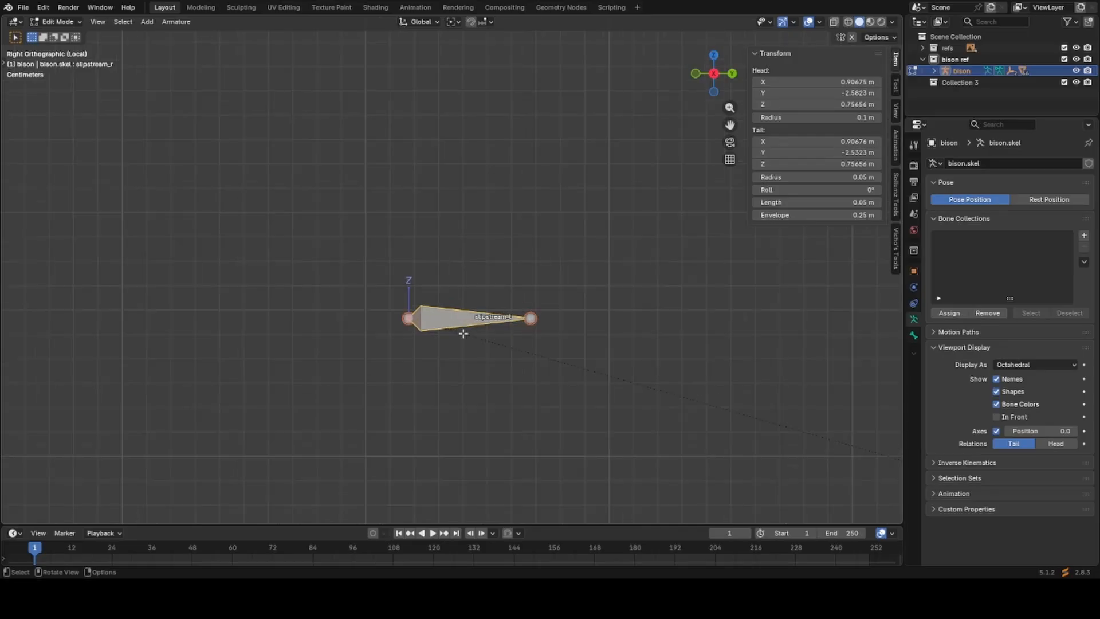
scroll(463, 333, "down", 1)
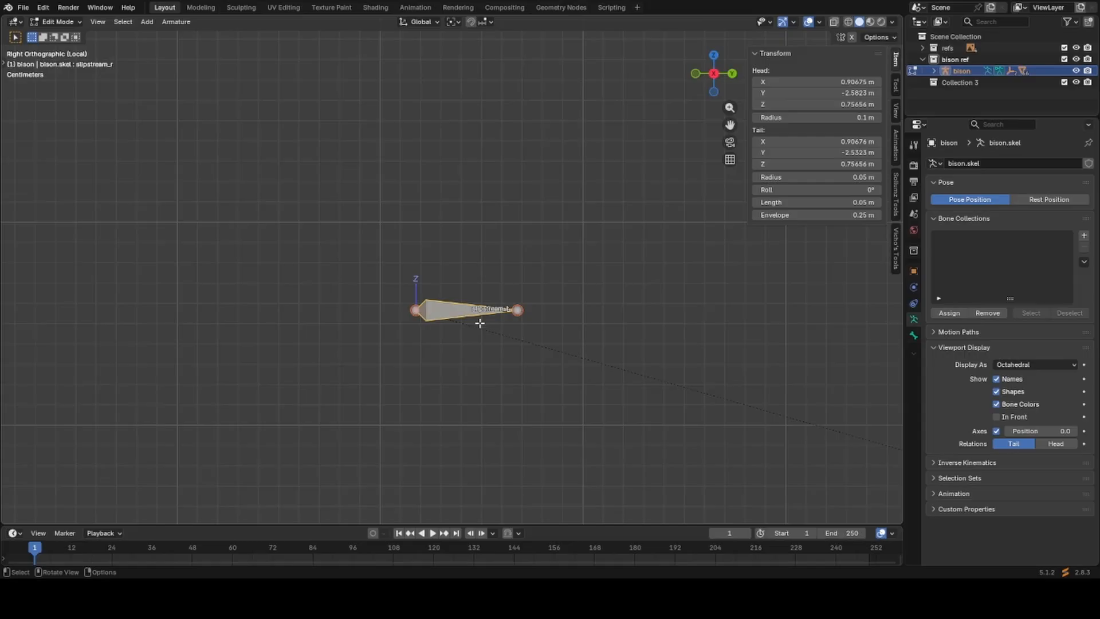
key("x")
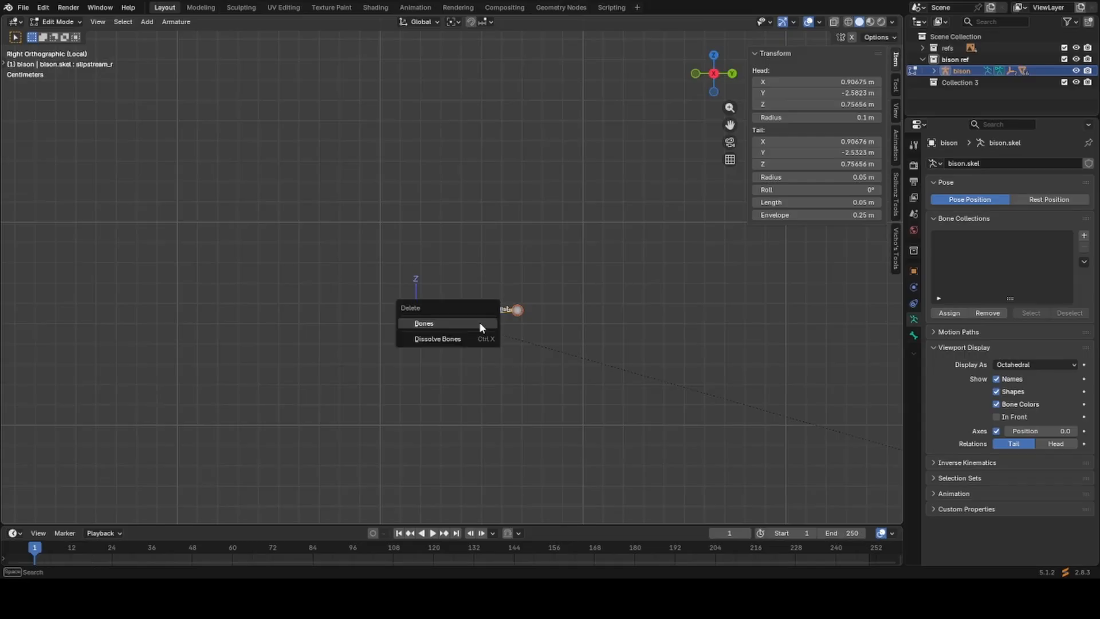
left_click(479, 322)
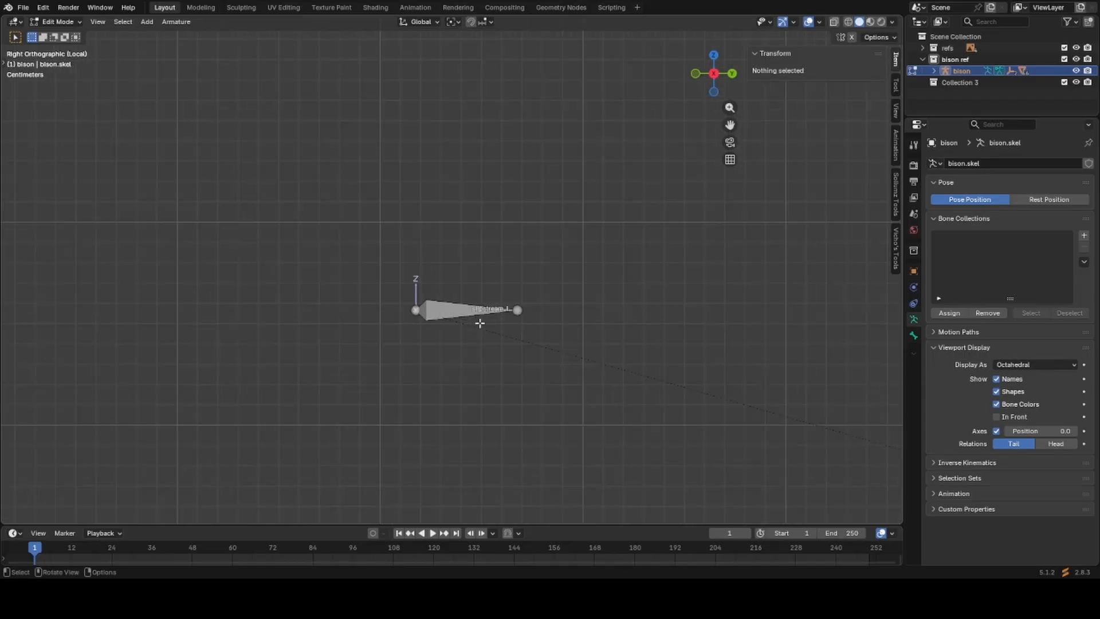
Delete the remaining slipstream bone on the opposite side.
left_click(475, 314)
key("x")
left_click(471, 315)
Hide the exhaust and exhaust_2 bones at the lower rear of the skeleton.
scroll(689, 353, "down", 7)
middle_click_drag(688, 352, 287, 246, "shift")
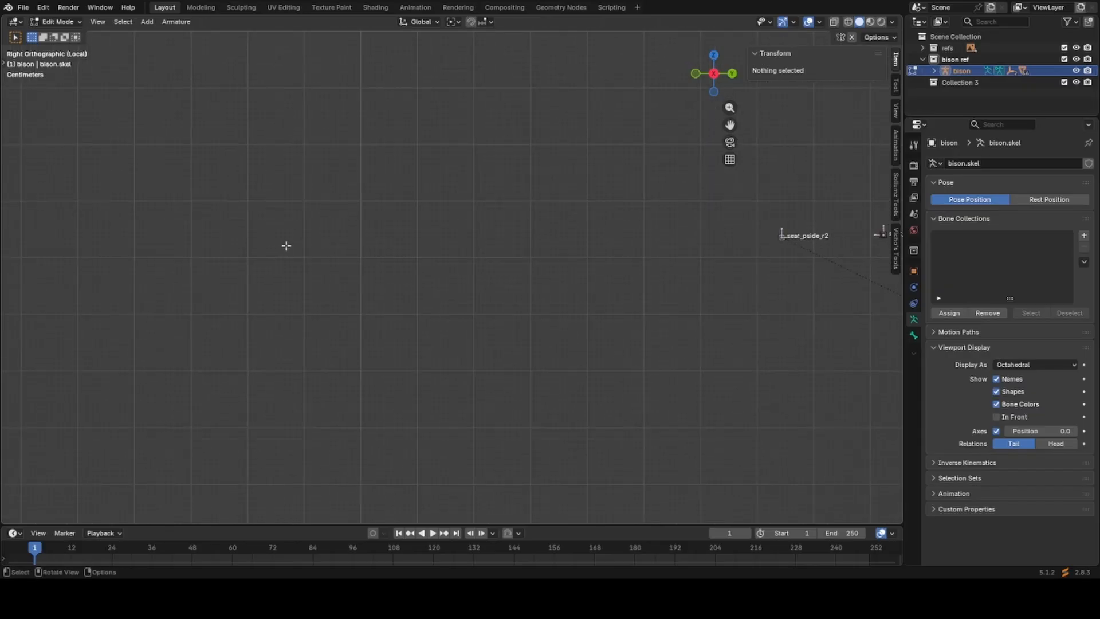
scroll(286, 246, "down", 4)
middle_click_drag(547, 295, 599, 163, "shift")
middle_click_drag(306, 324, 383, 301, "shift")
scroll(383, 302, "up", 3)
middle_click_drag(353, 373, 433, 323, "shift")
scroll(433, 324, "up", 3)
left_click(355, 327)
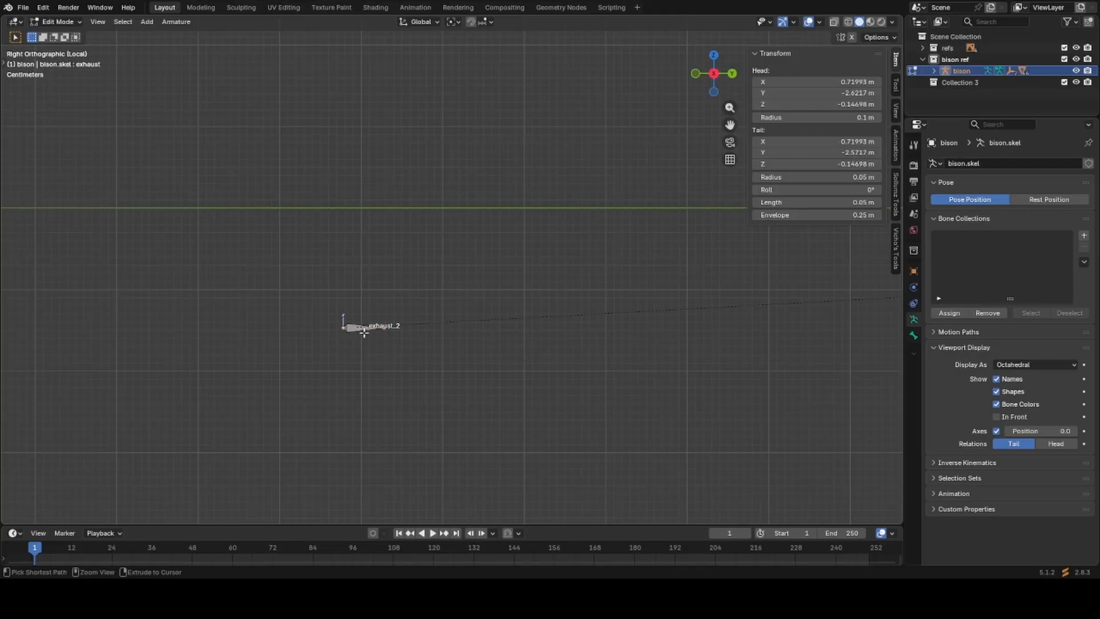
key("h")
scroll(364, 332, "down", 3)
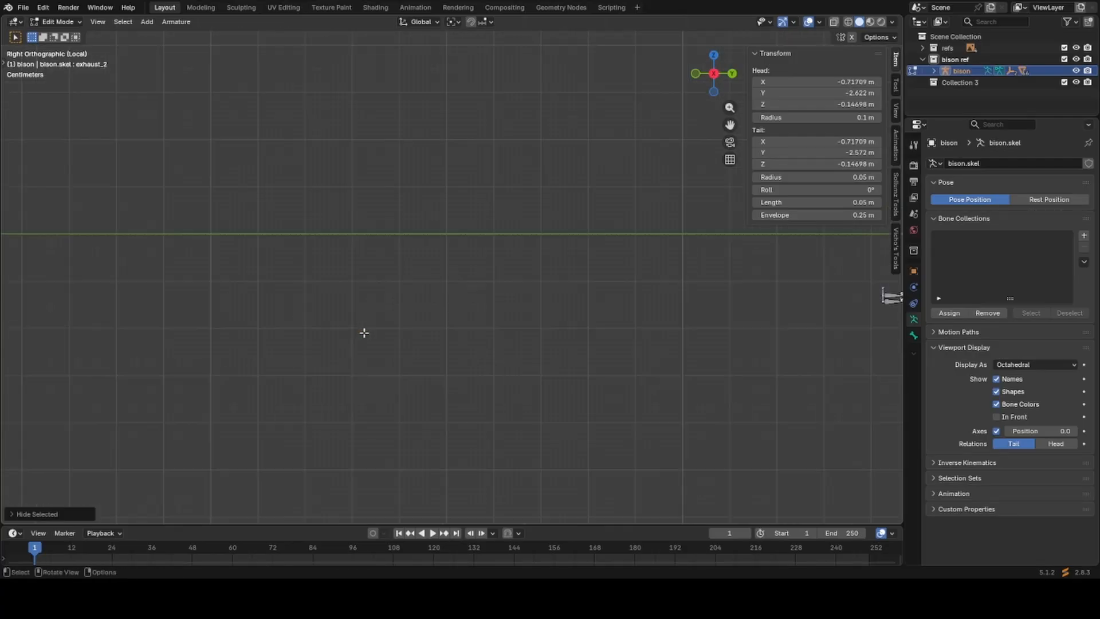
Hide the rear suspension bones above the rear wheel bones.
middle_click_drag(584, 343, 275, 364, "shift")
middle_click_drag(609, 351, 494, 356, "shift")
scroll(494, 356, "up", 4)
middle_click_drag(475, 461, 476, 351, "shift")
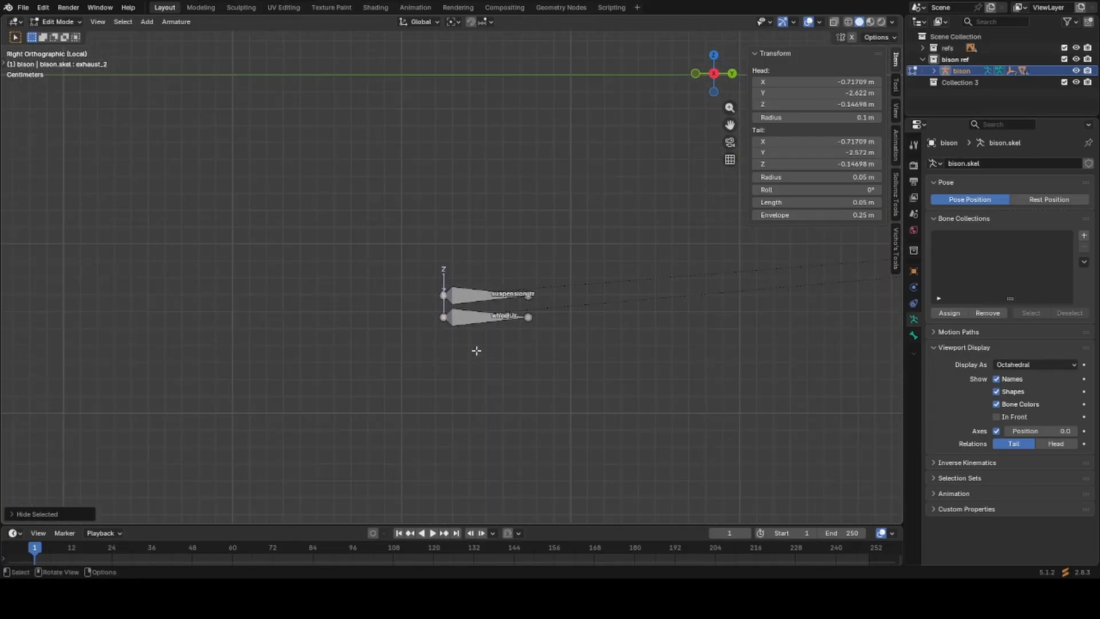
scroll(493, 316, "up", 2)
left_click(491, 318)
key("h")
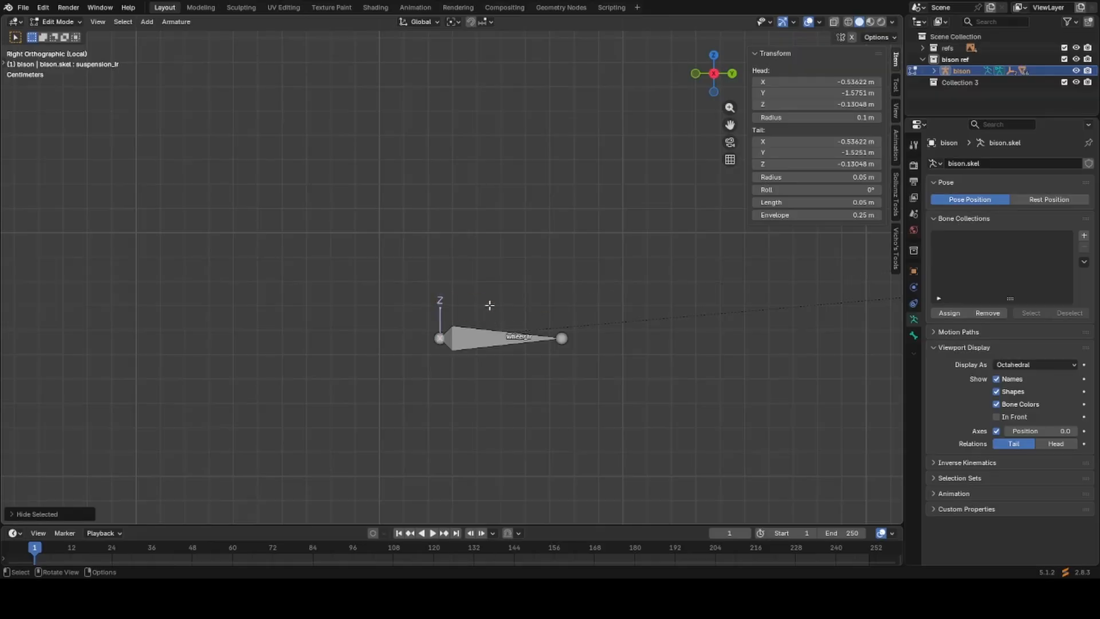
Select the hub_rr bone at the rear axle and hide it.
left_click(491, 340)
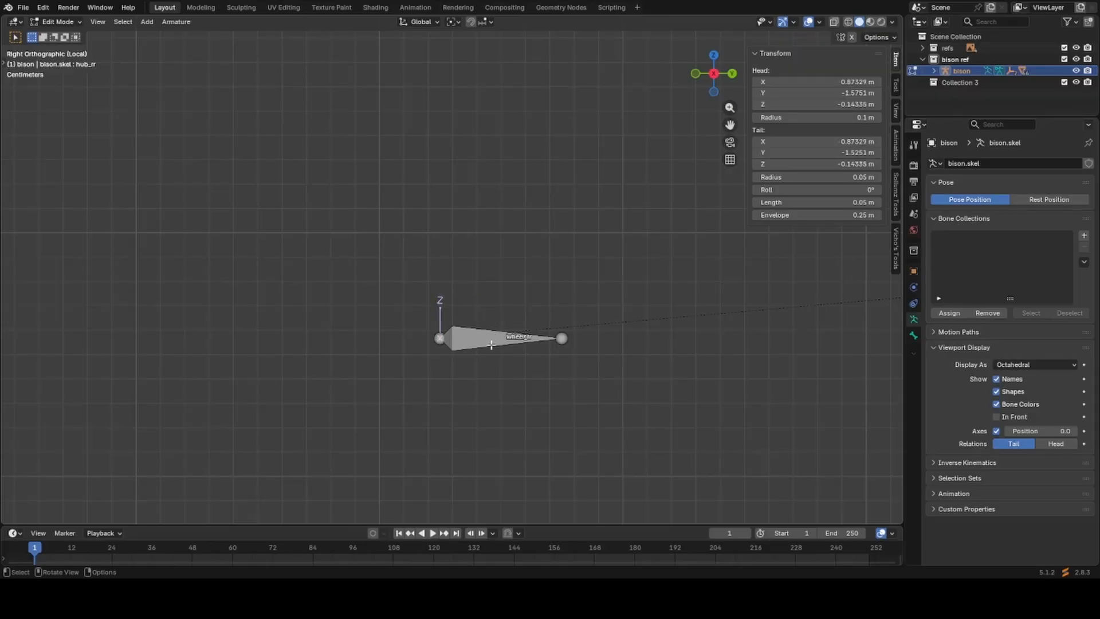
scroll(491, 346, "up", 1)
key("alt+h")
key("h")
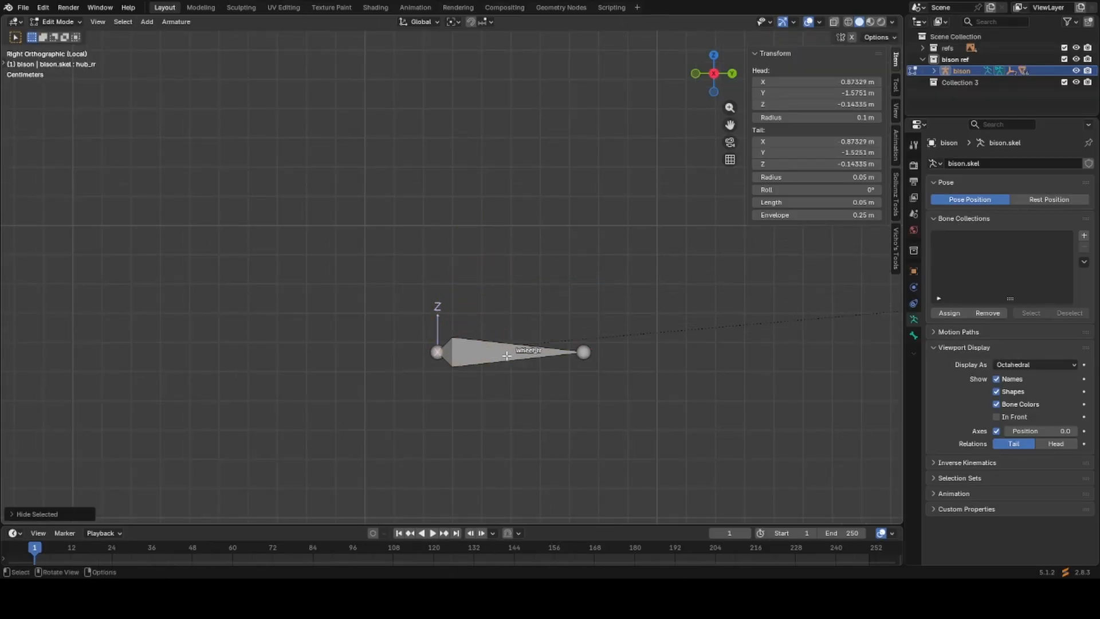
Check the wheel_rr and hub_lr bones with cancelled trial moves and hide them.
left_click(507, 355)
key("shift+d")
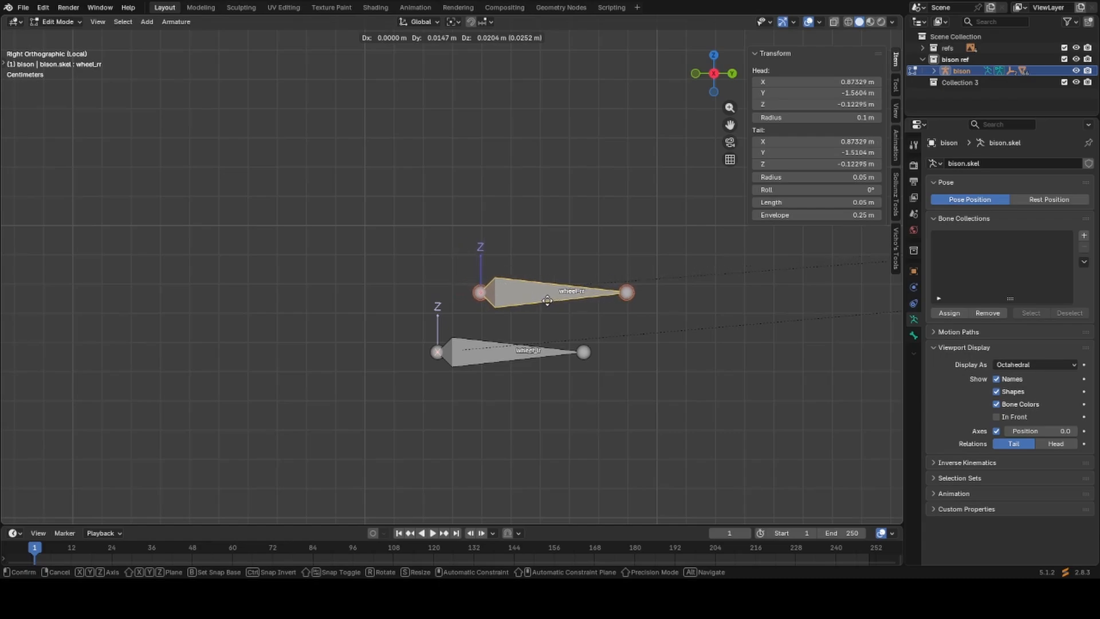
right_click(548, 302)
left_click(514, 355)
key("g")
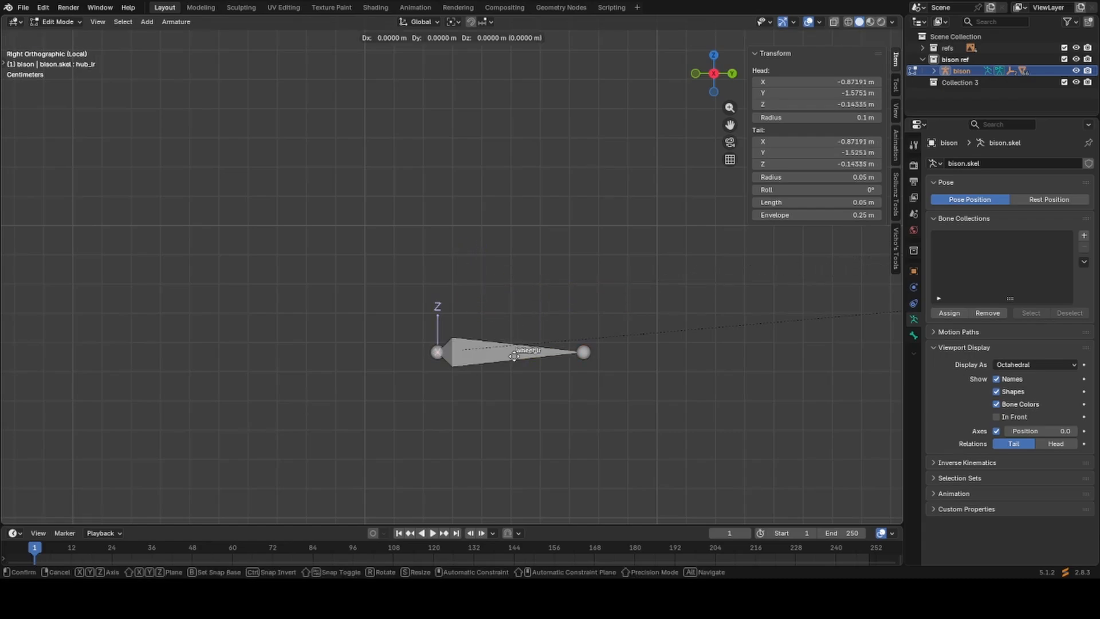
right_click(510, 299)
key("h")
Check the wheel_lr bone with a cancelled trial move and hide it.
left_click(517, 356)
key("g")
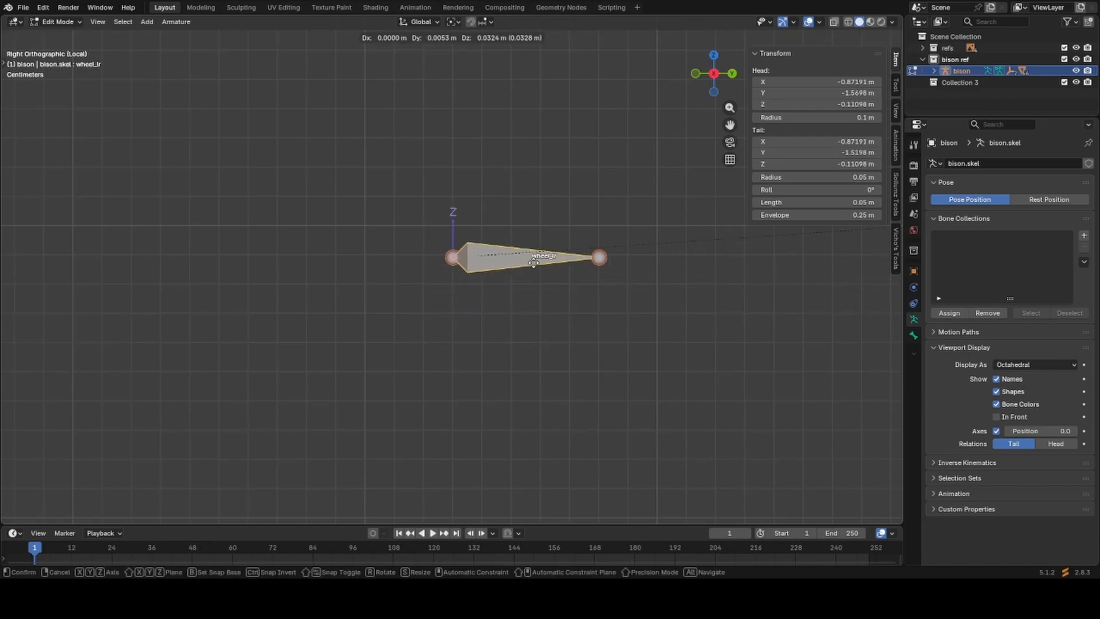
right_click(533, 264)
key("h")
Delete the seat_pside_r2 bone, the second-row rear seat on the passenger side.
scroll(529, 286, "down", 12)
middle_click_drag(657, 374, 469, 411, "shift")
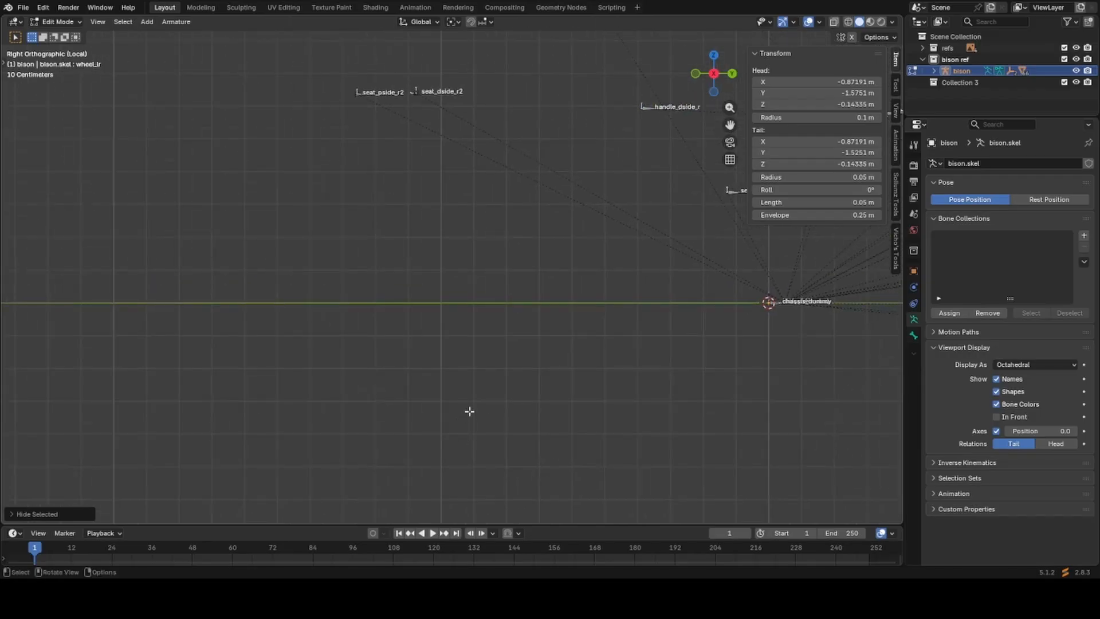
scroll(481, 298, "up", 10)
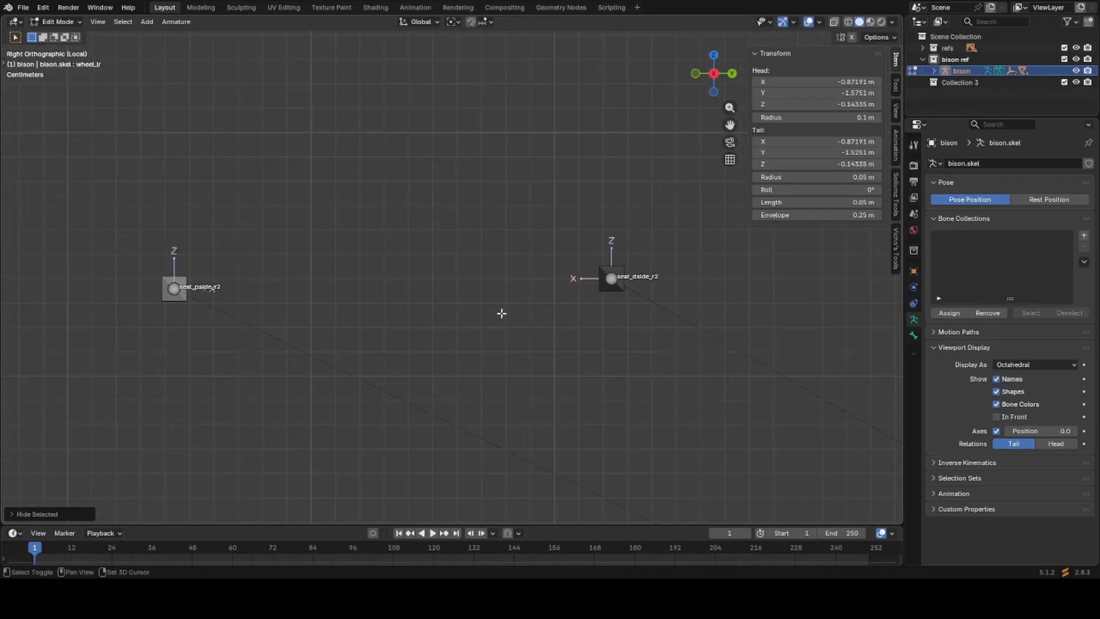
middle_click_drag(501, 313, 660, 303, "shift")
left_click(348, 272)
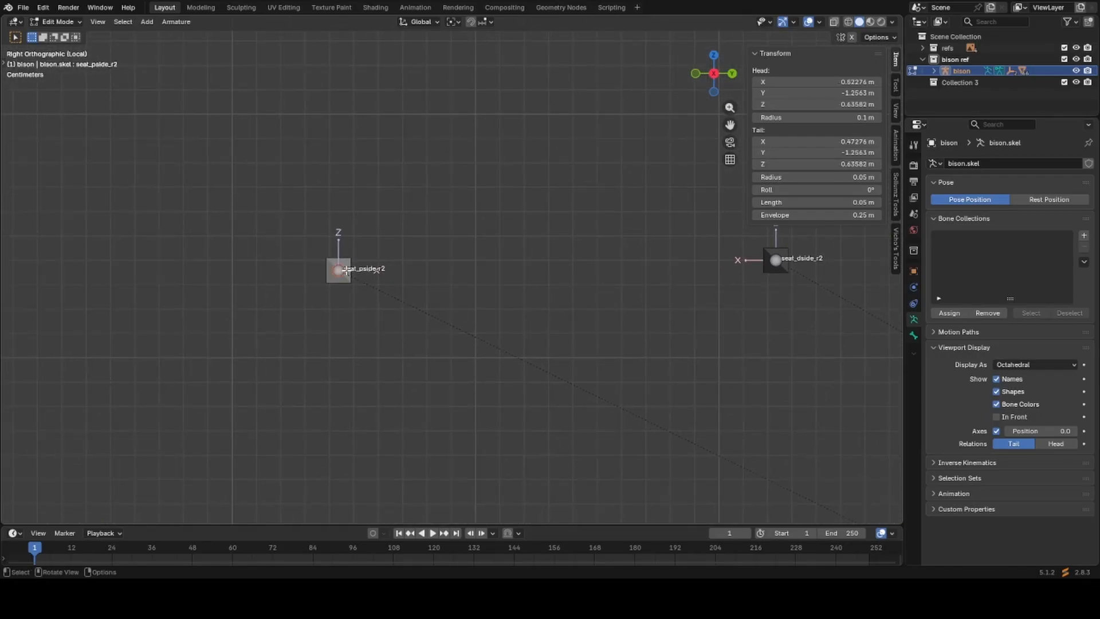
middle_click_drag(347, 272, 380, 295)
key("KP_Decimal")
scroll(381, 296, "down", 12)
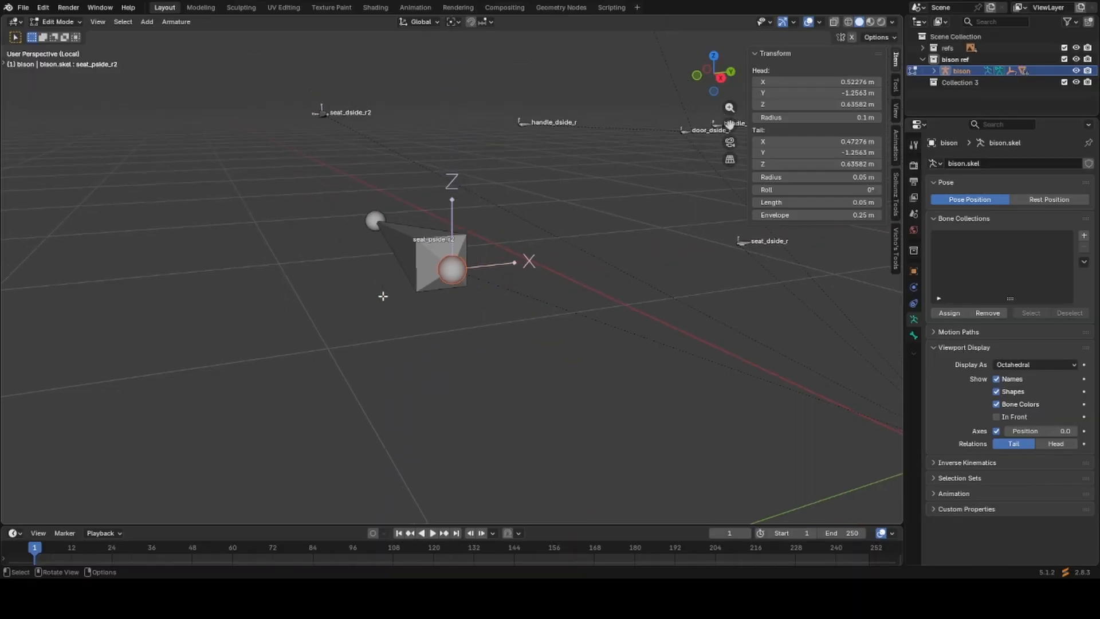
middle_click_drag(446, 307, 510, 334)
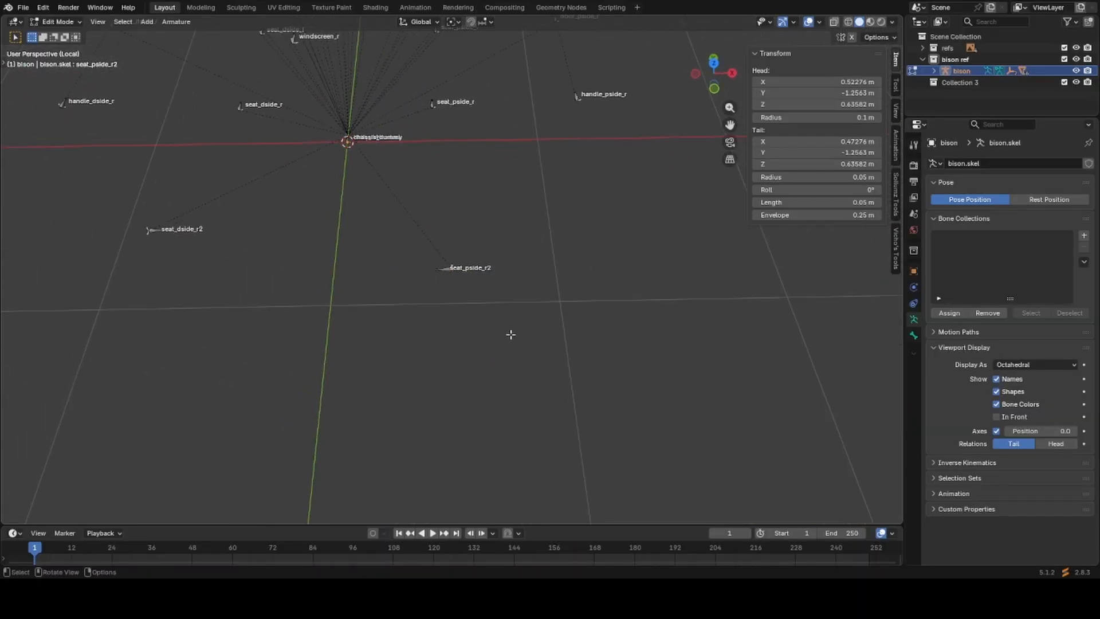
key("KP_Decimal")
key("x")
left_click(438, 273)
Delete the seat_dside_r2 bone on the driver side and return to the right orthographic view.
scroll(311, 298, "down", 4)
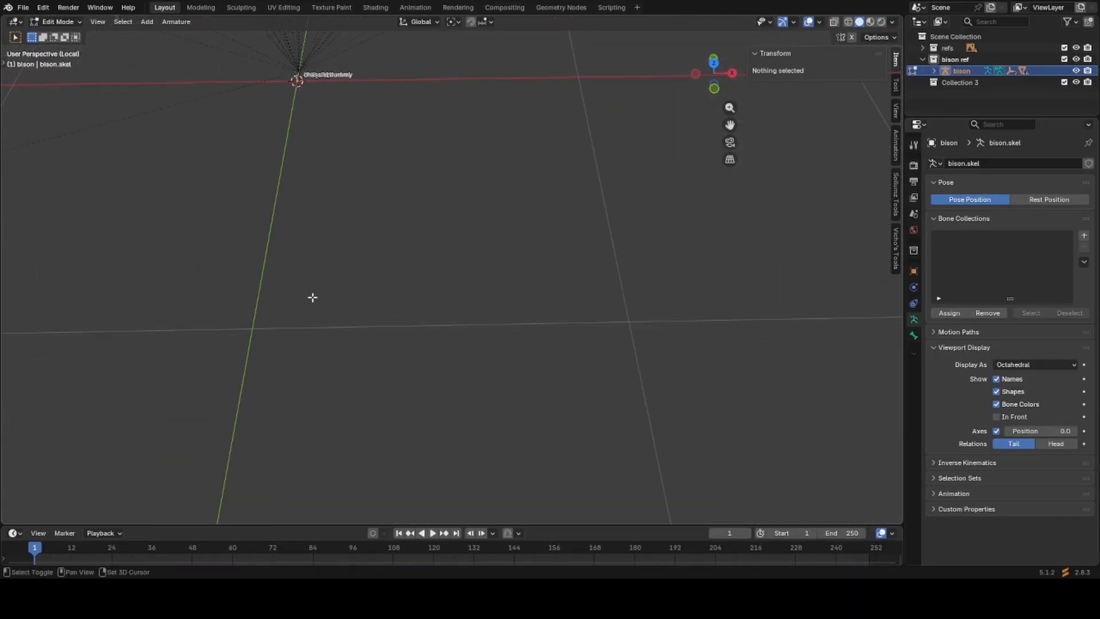
middle_click_drag(229, 298, 535, 334, "shift")
middle_click_drag(309, 311, 664, 387, "shift")
scroll(594, 373, "up", 4)
middle_click_drag(576, 372, 438, 360, "shift")
scroll(469, 351, "up", 3)
left_click(491, 345)
key("x")
left_click(489, 344)
scroll(496, 349, "down", 7)
key("KP_3")
scroll(437, 358, "up", 6)
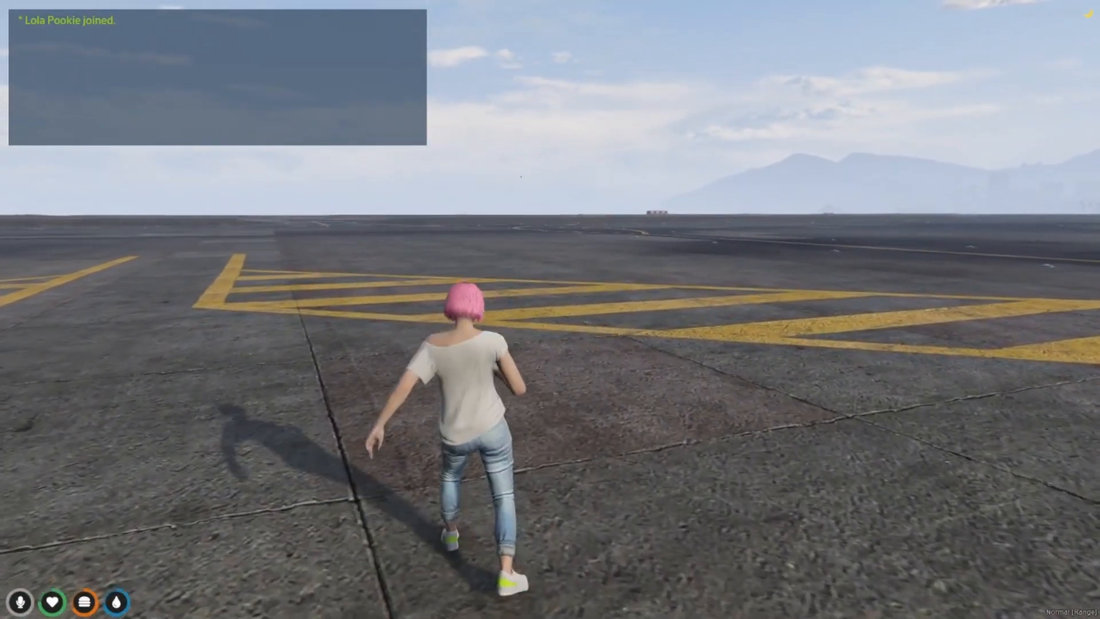
Switch to FiveM and spawn the Bison pickup with the chat command /car bison.
type("t/")
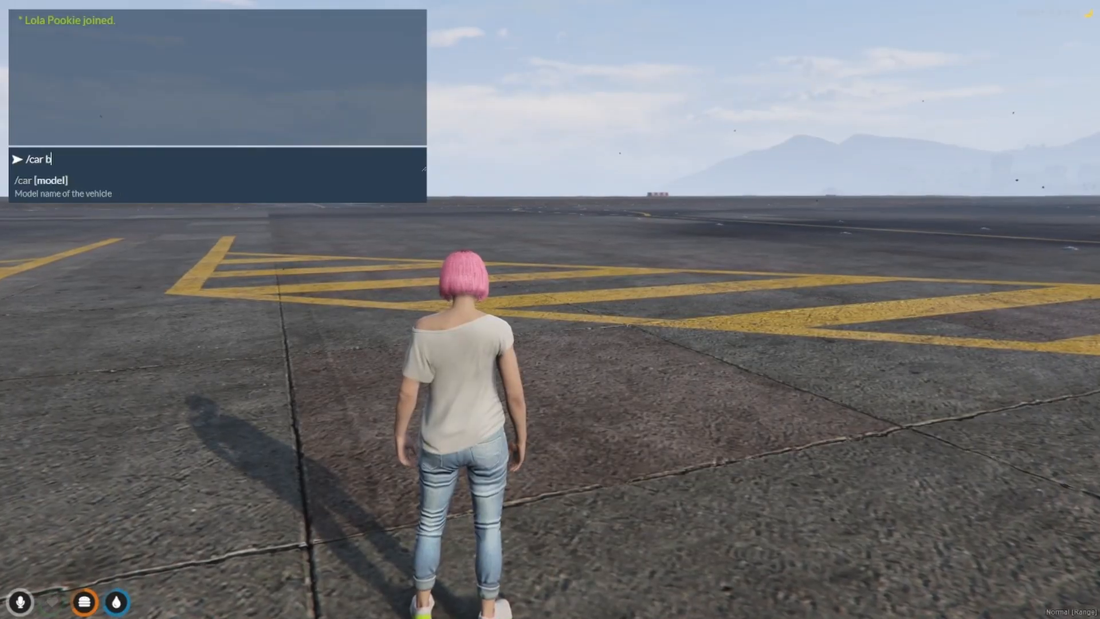
type("car bison")
key("Return")
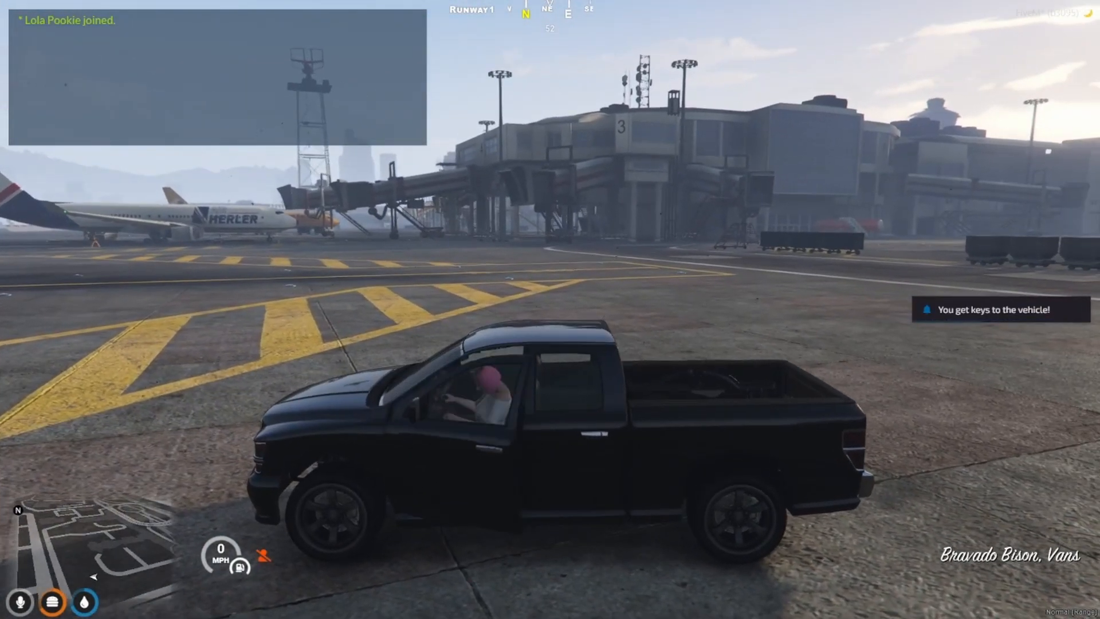
Compare exiting and entering the Bison and the Dinka Veto Classic kart, checking the Bison's first-person driver view.
key("f")
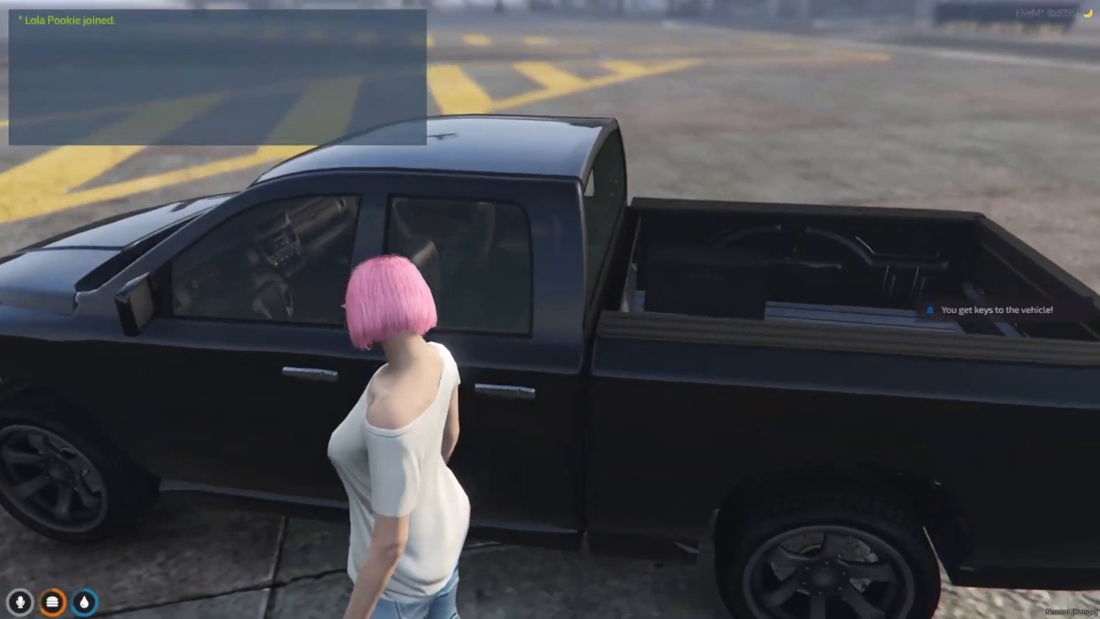
key("f")
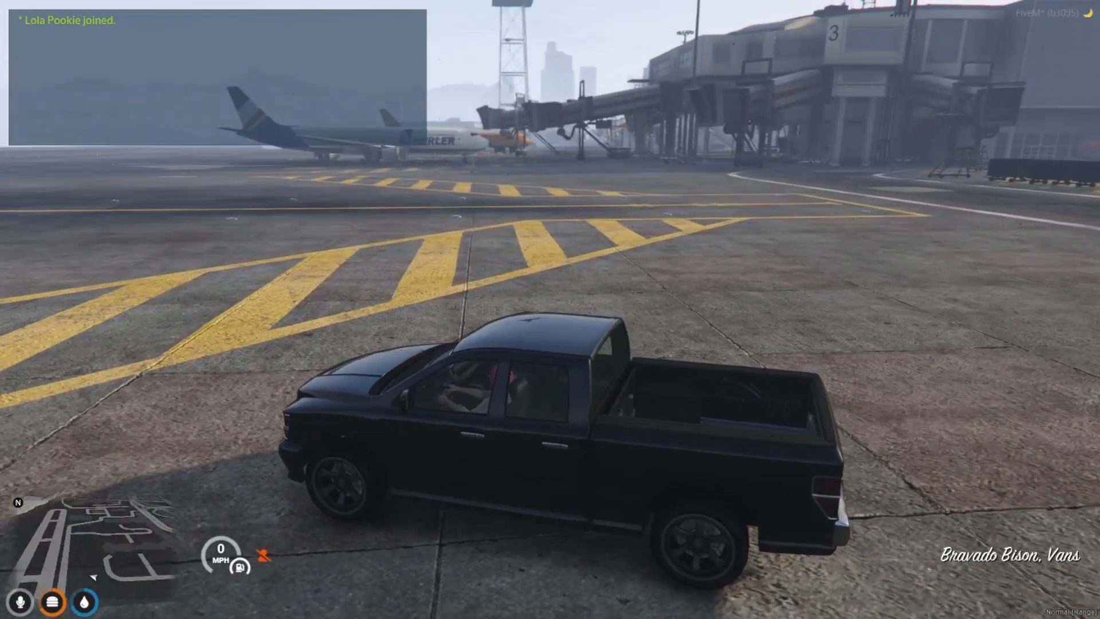
key("v")
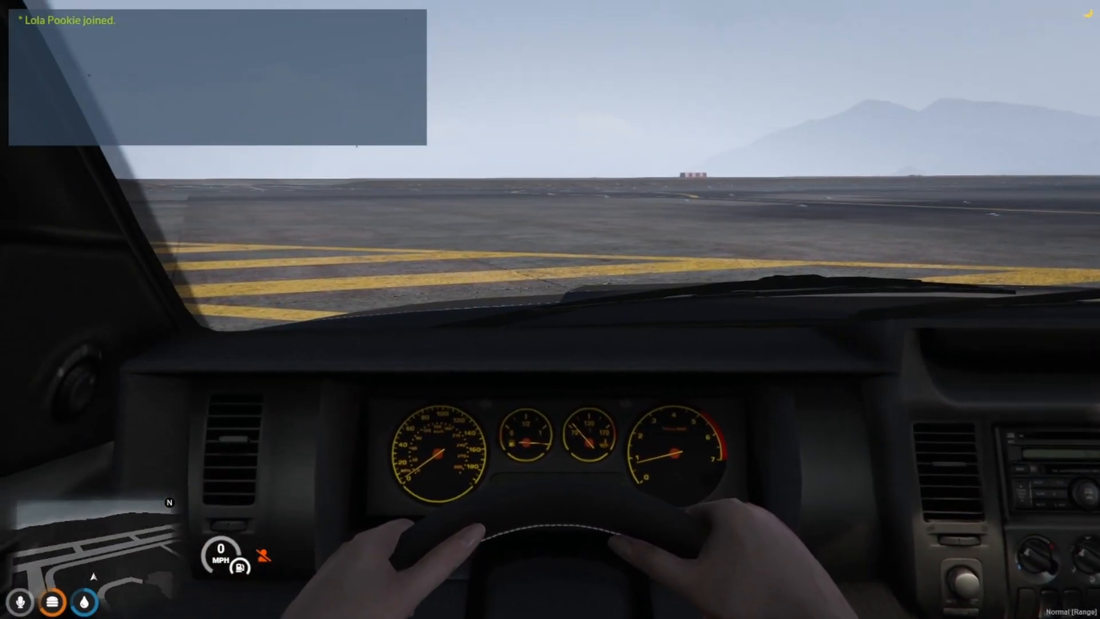
key("v")
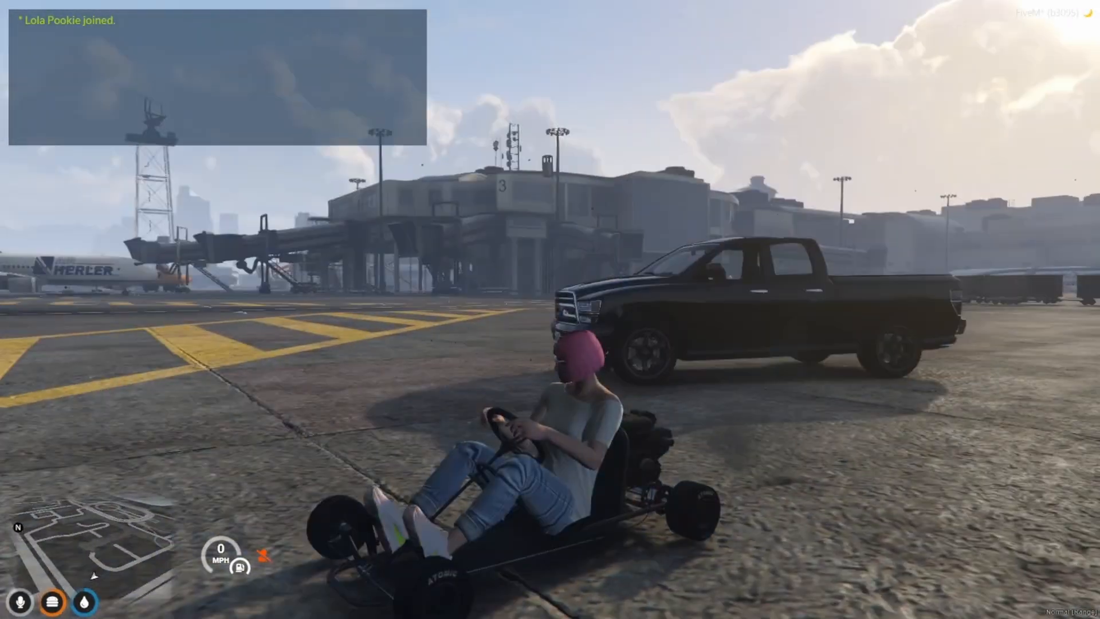
key("f")
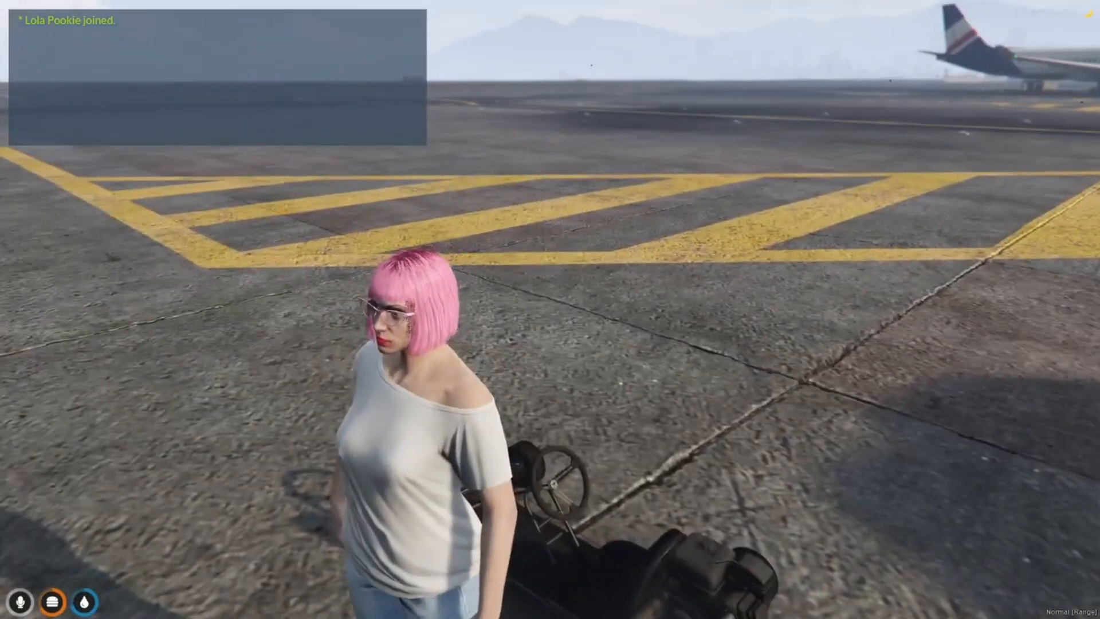
key("f")
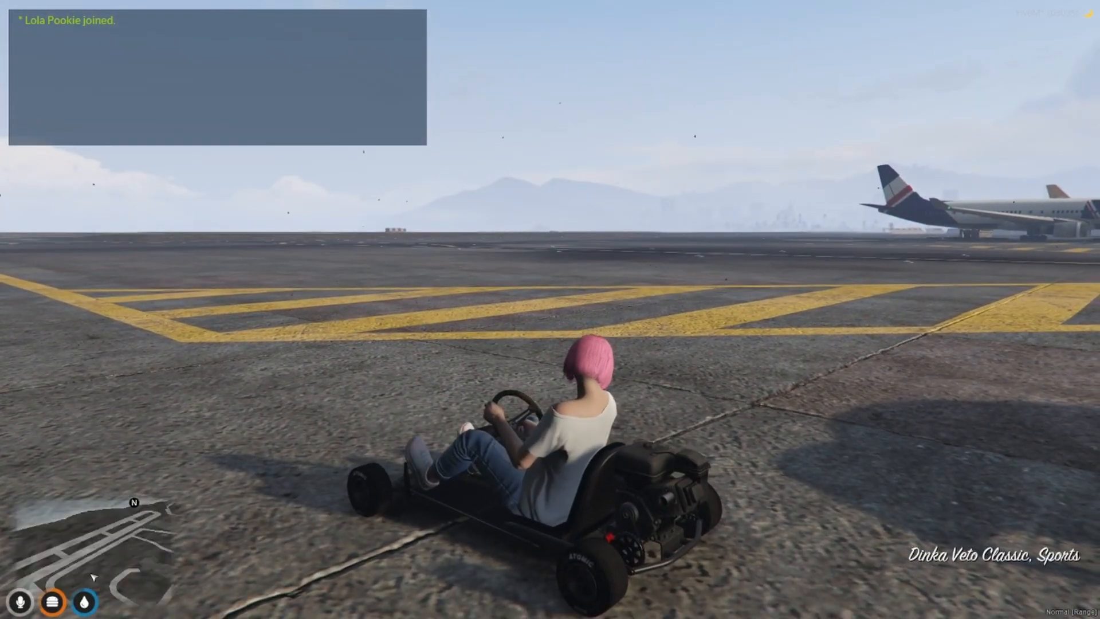
Leave the kart, walk onto the open tarmac and spawn the Mammoth Tula plane with the chat command /car tula.
key("f")
key("w")
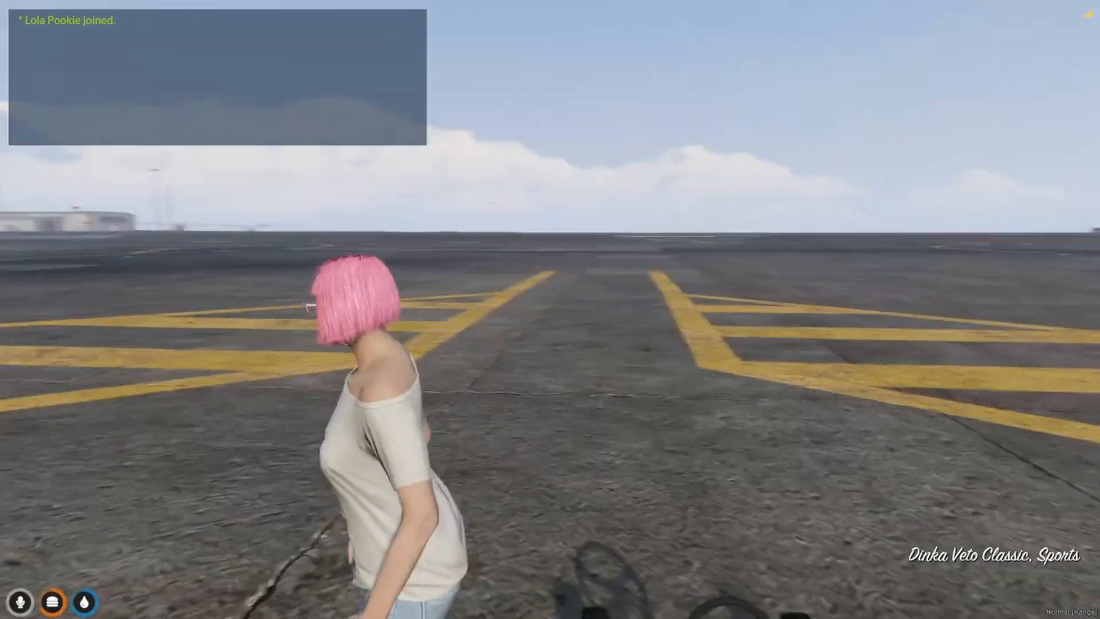
type("t")
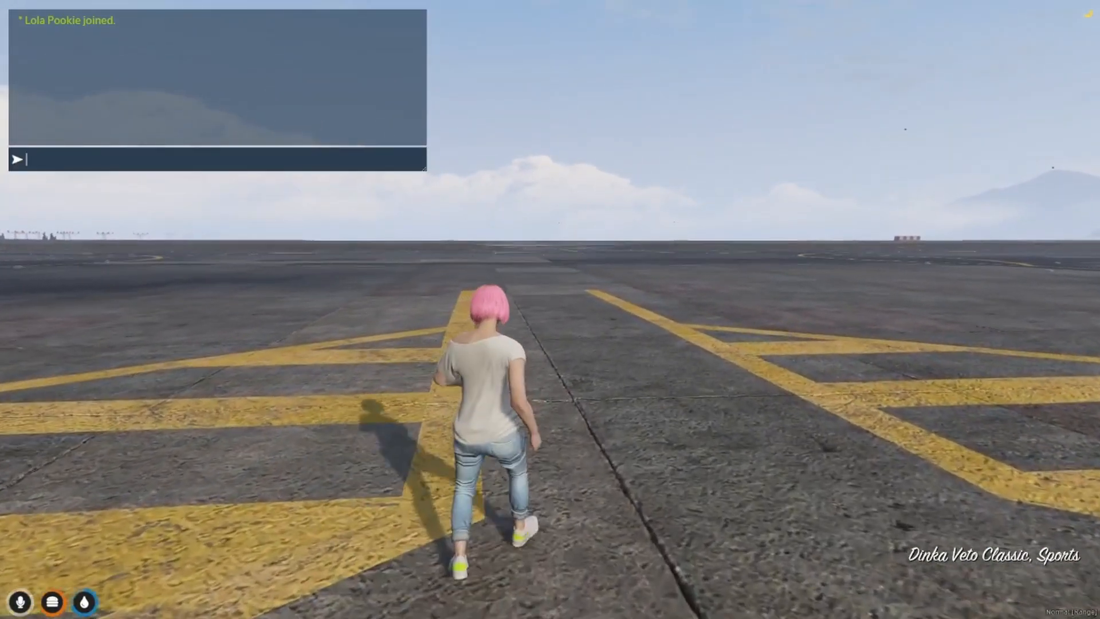
type("/car")
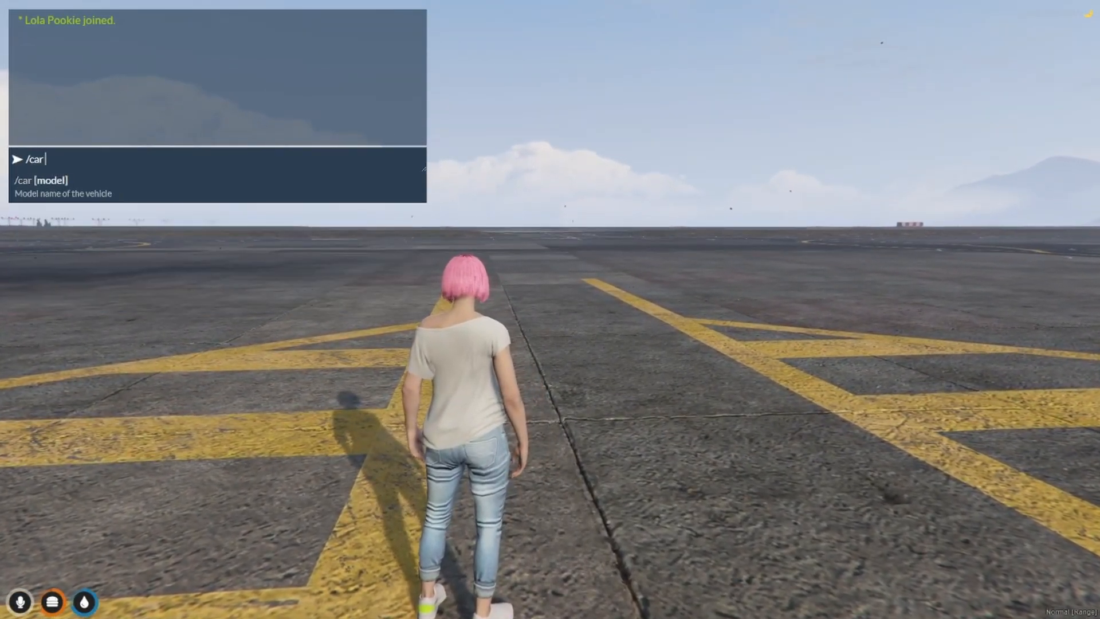
type(" tula")
key("Return")
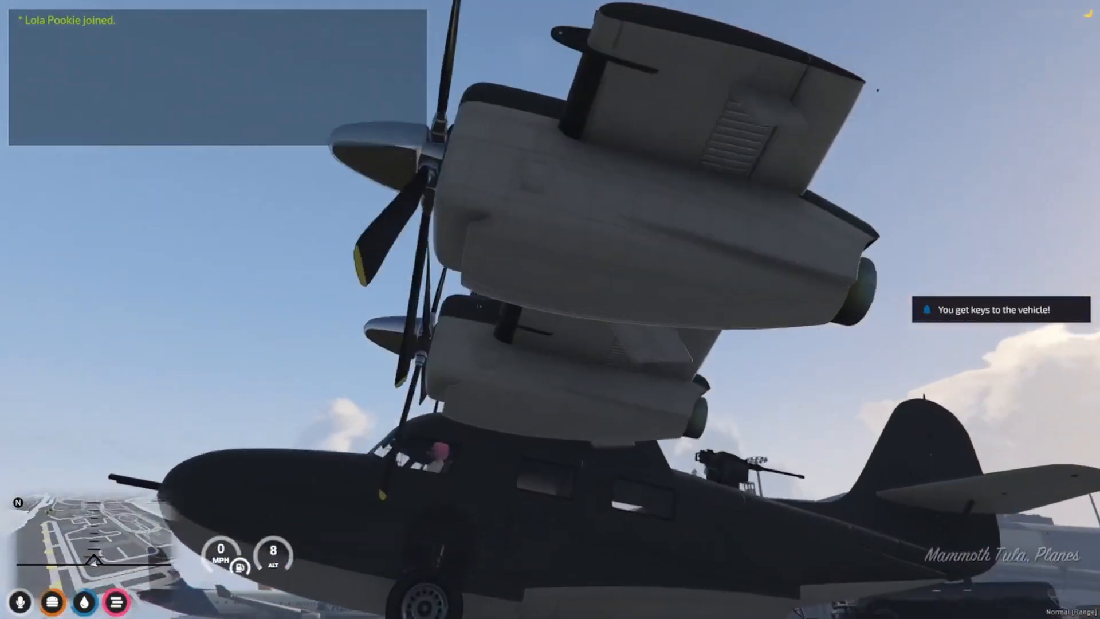
Exit the Tula and close its open side door with the Toggle Front Door interaction.
key("f")
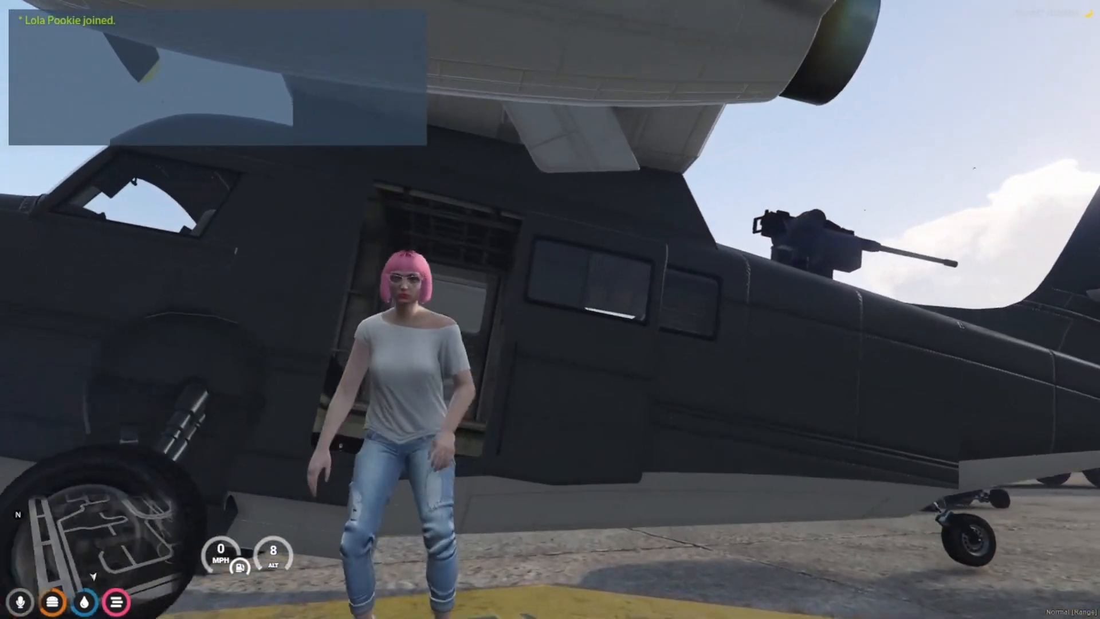
key("w")
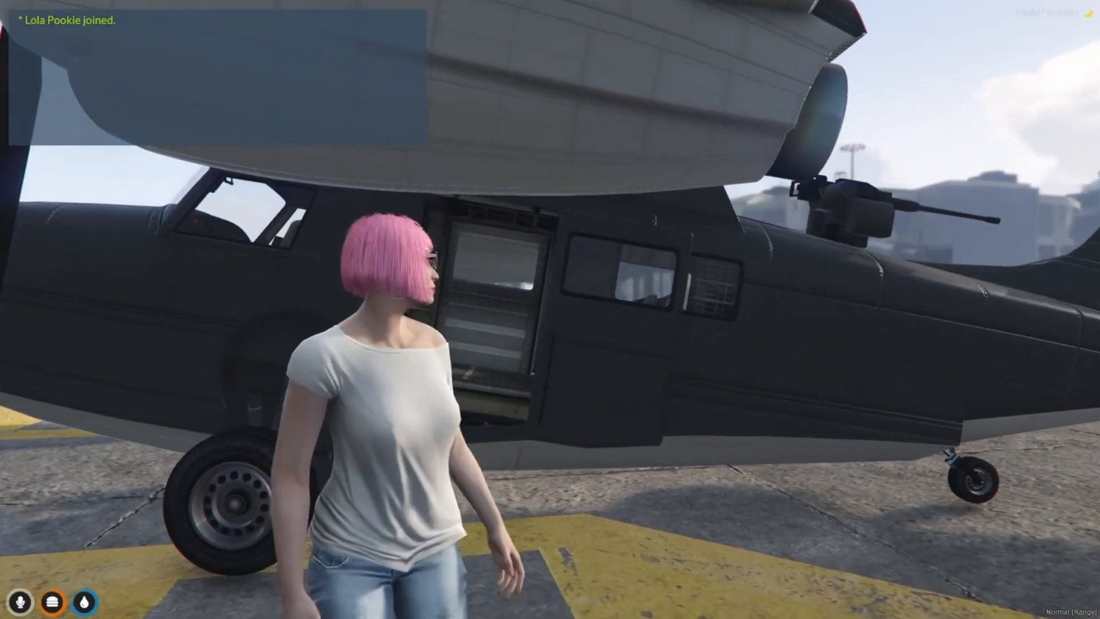
key("alt")
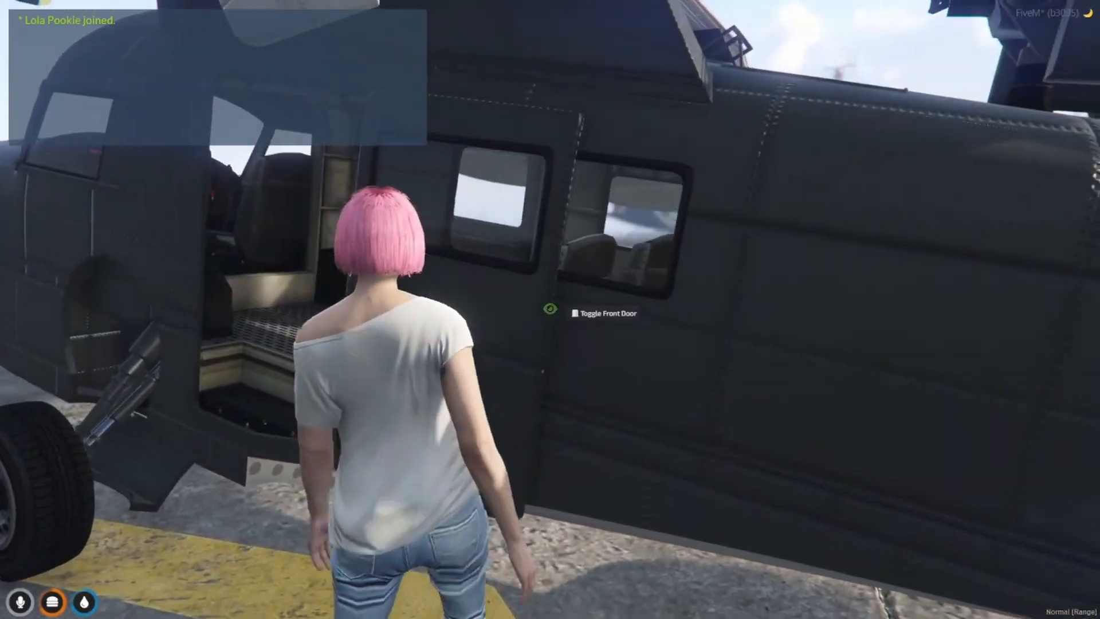
key("s")
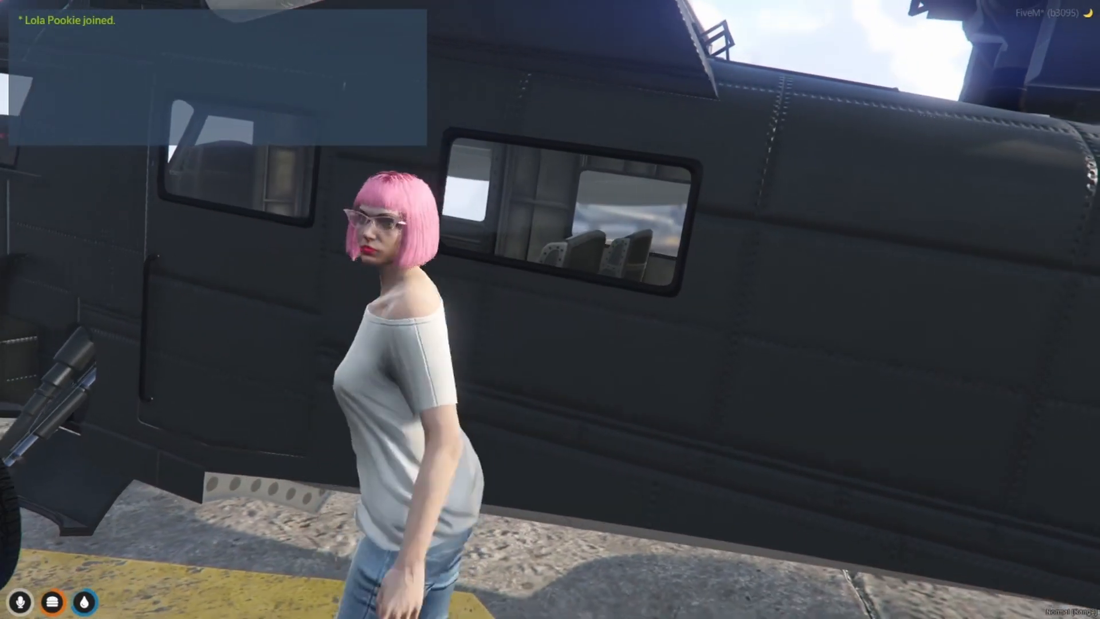
key("a")
key("w")
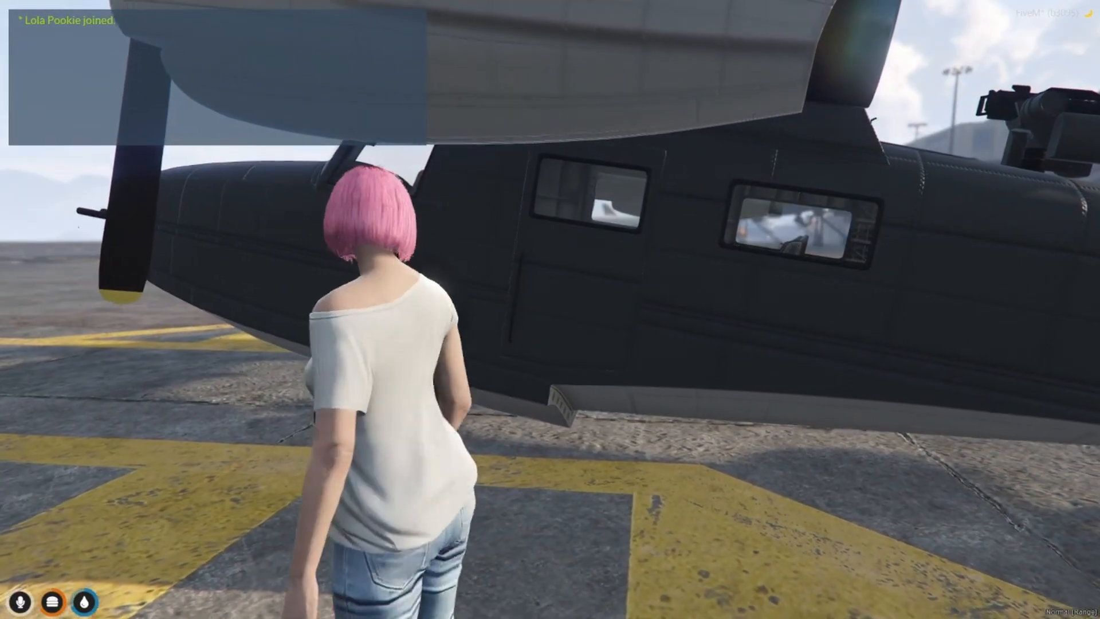
Board the Tula through its side door and check the pilot's first-person cockpit view.
key("f")
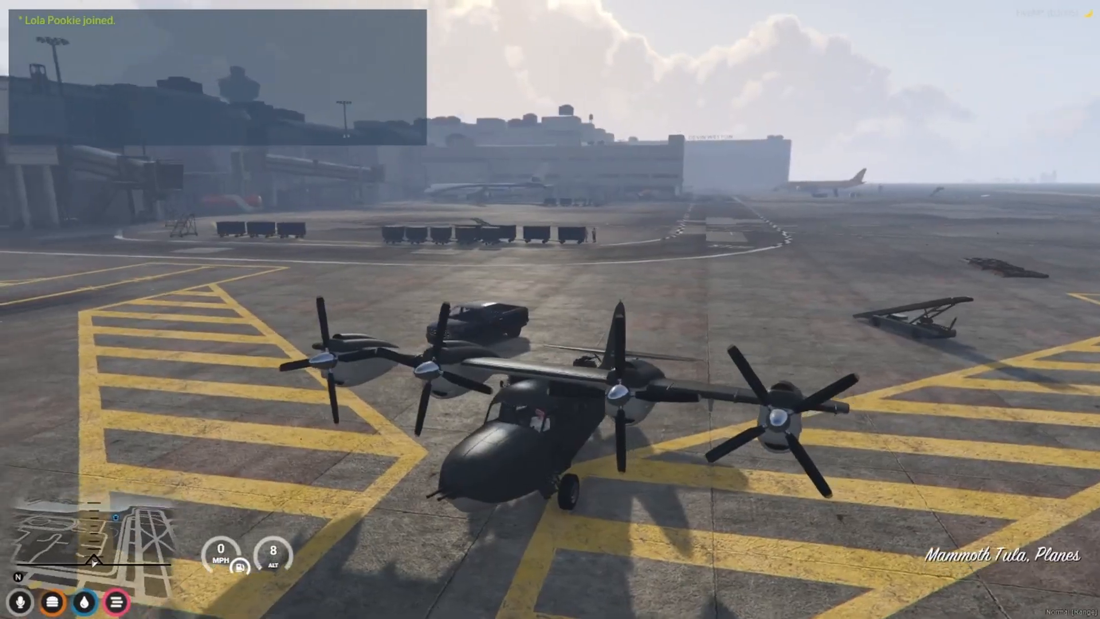
key("v")
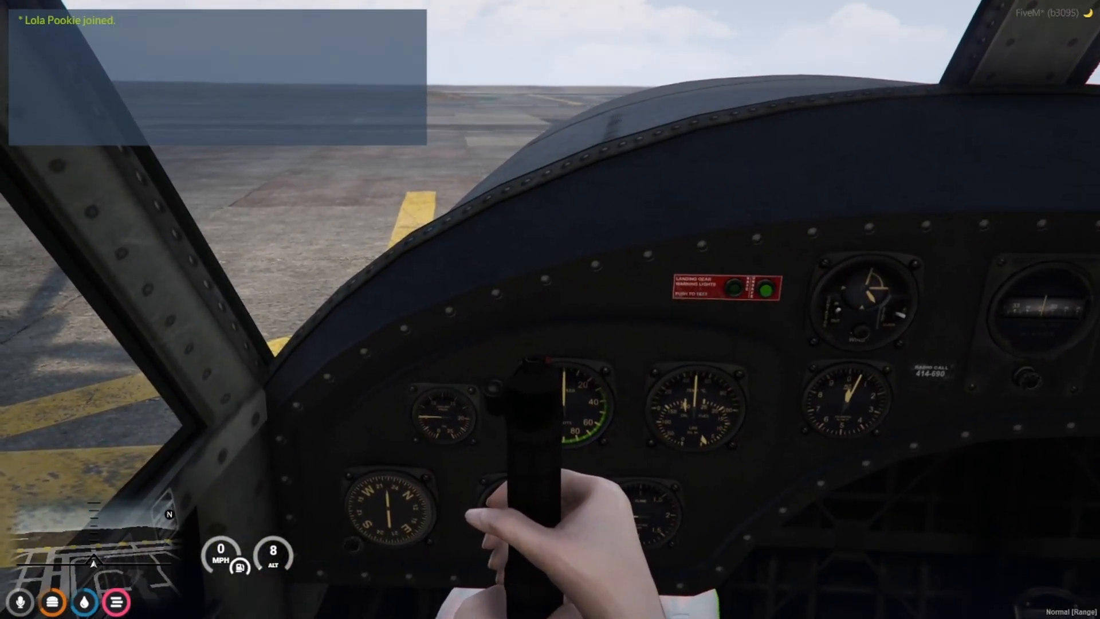
key("v")
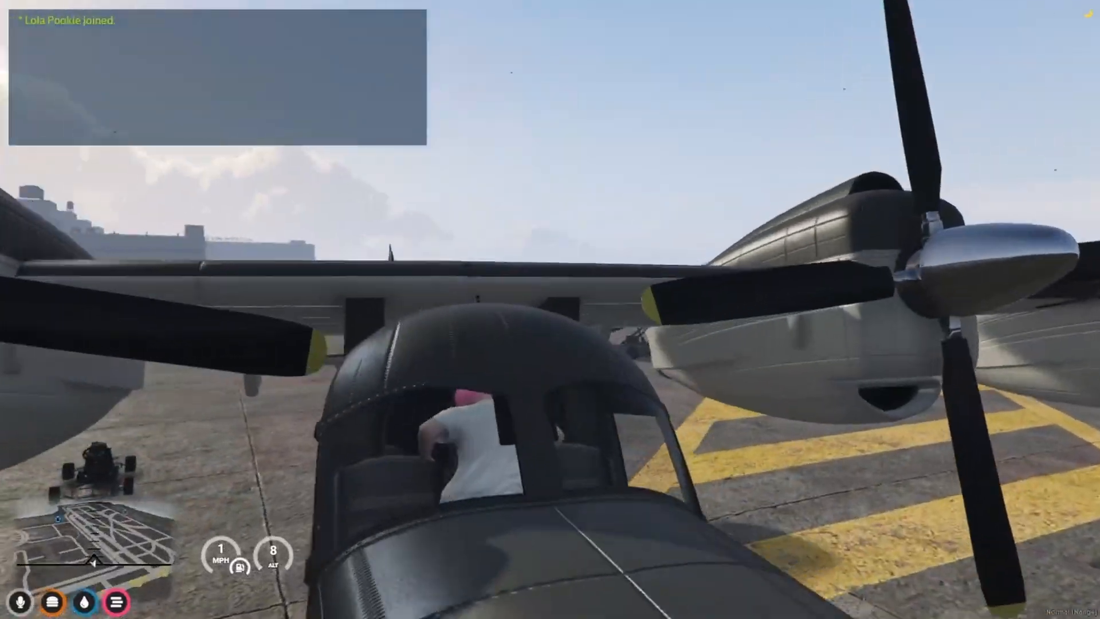
Leave the Tula for a clear stretch of tarmac and spawn another plane with the chat command /car bellx5.
key("f")
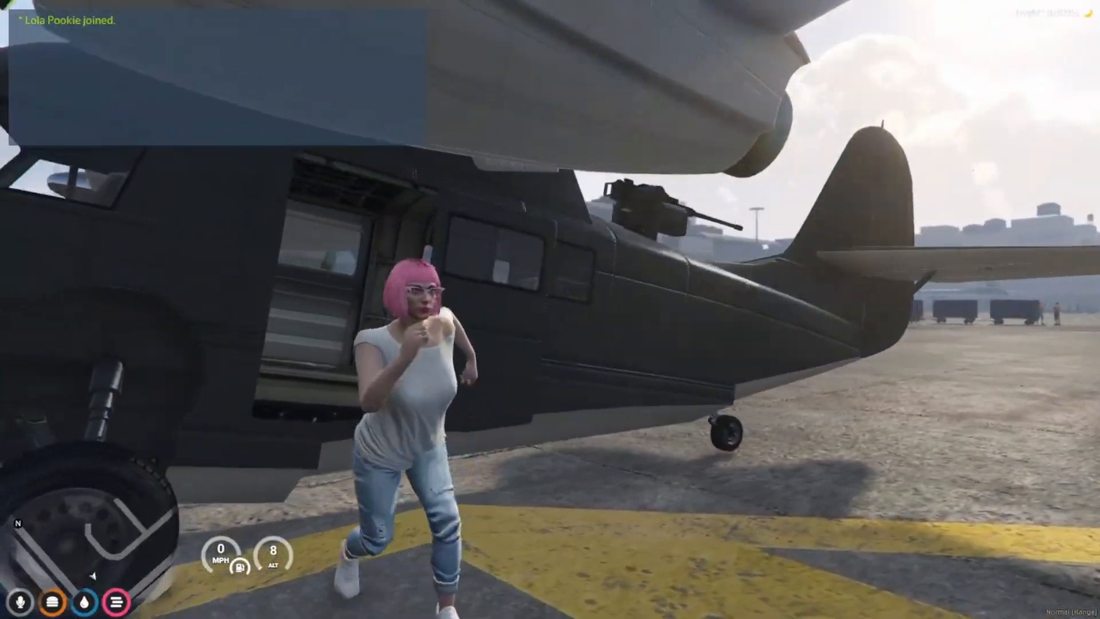
key("a")
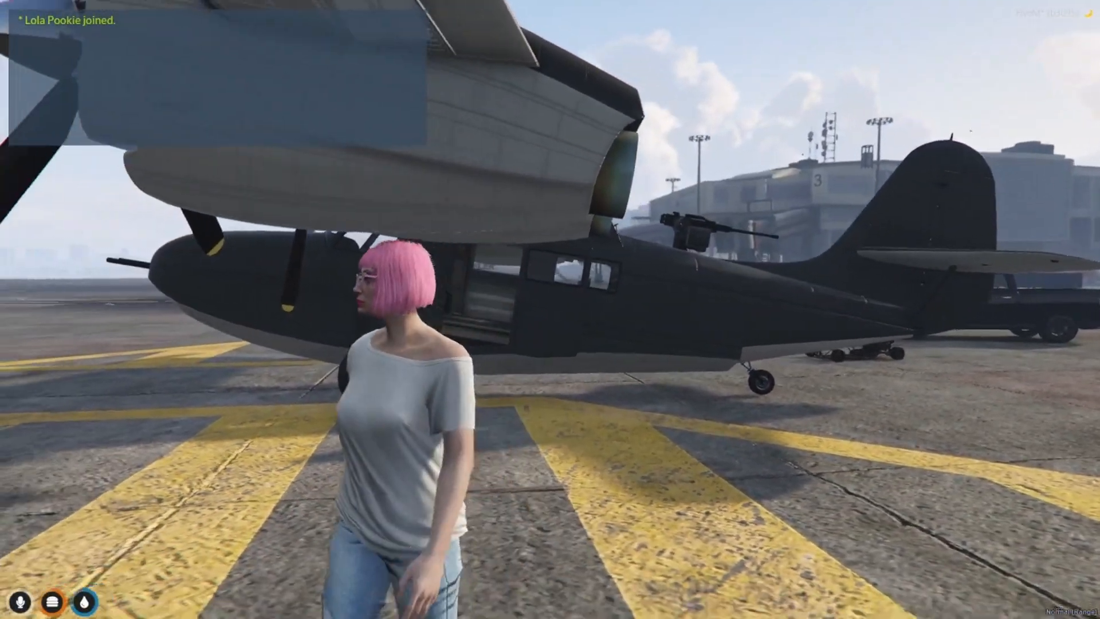
key("w")
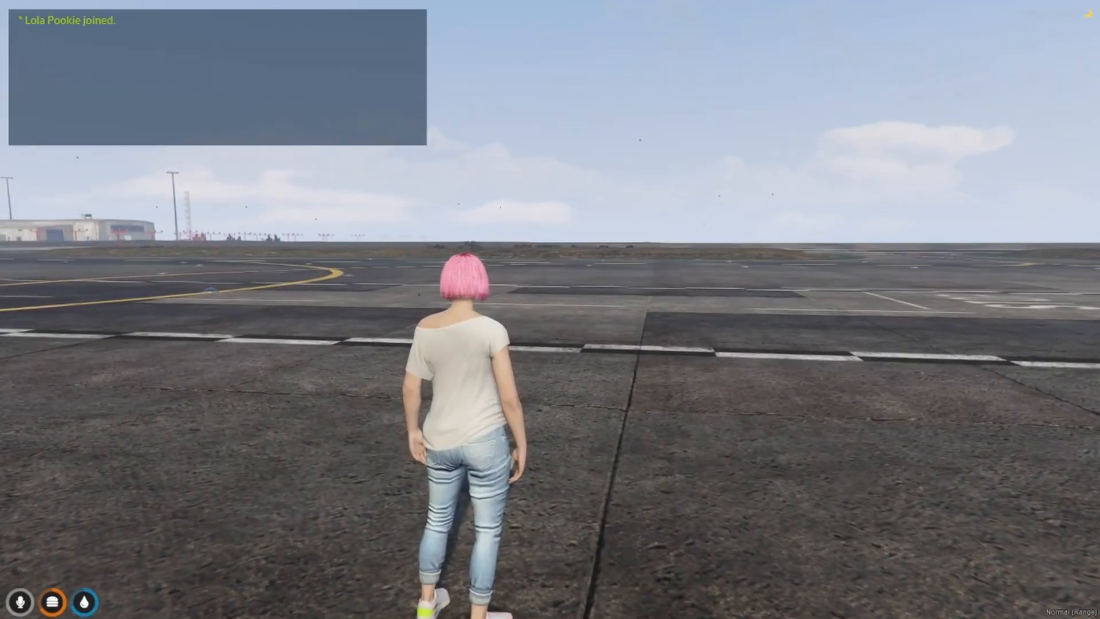
type("t/")
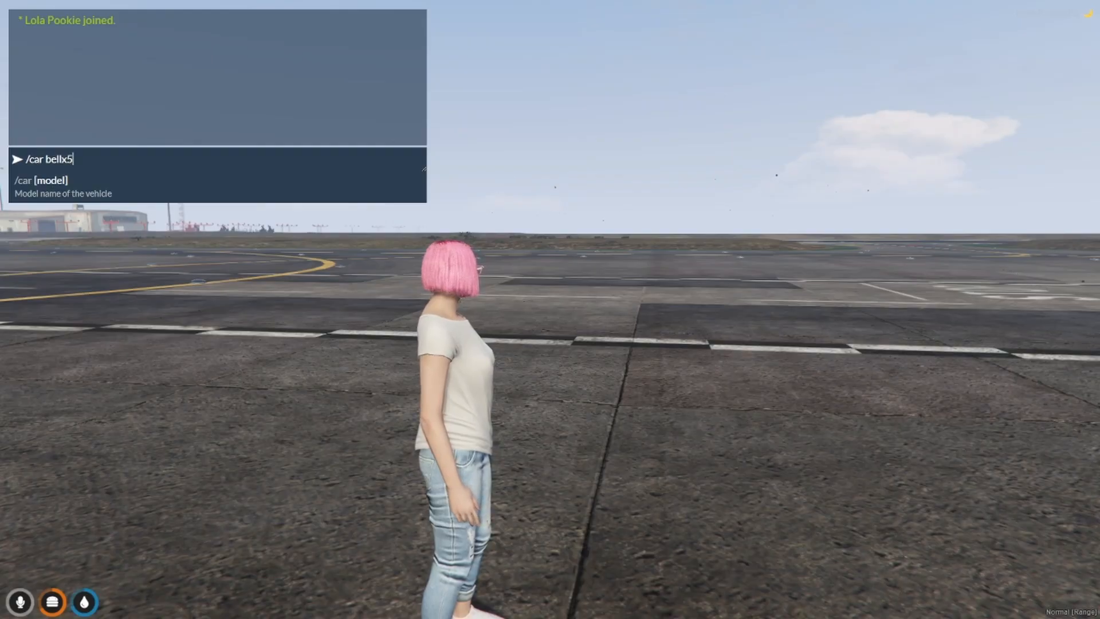
key("Return")
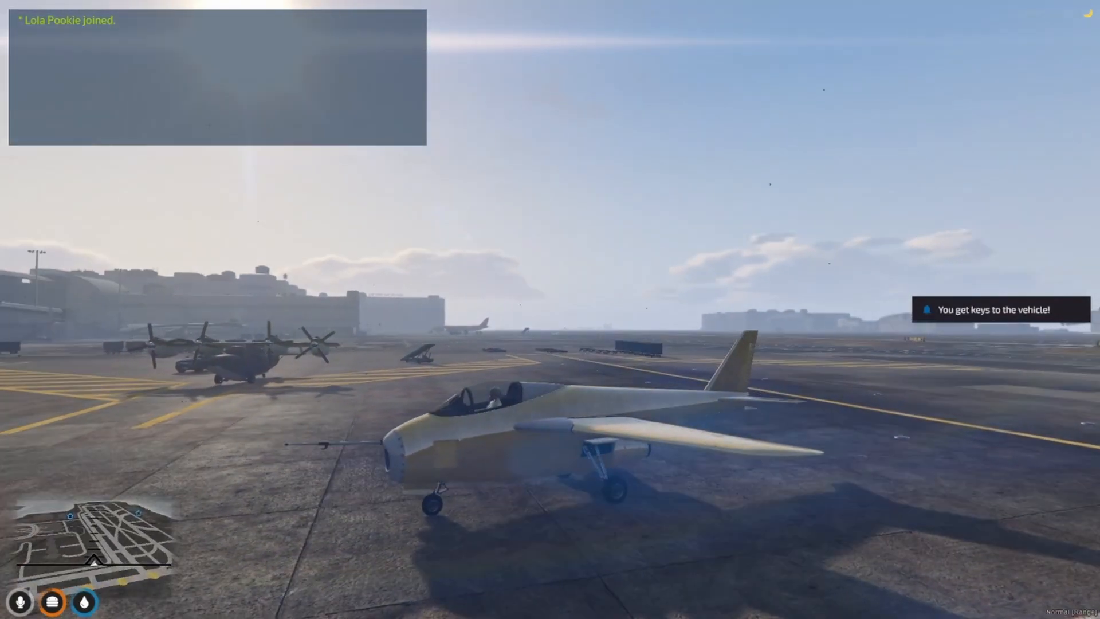
Exit the yellow bellx5 jet and toggle its front door from beside the fuselage.
key("f")
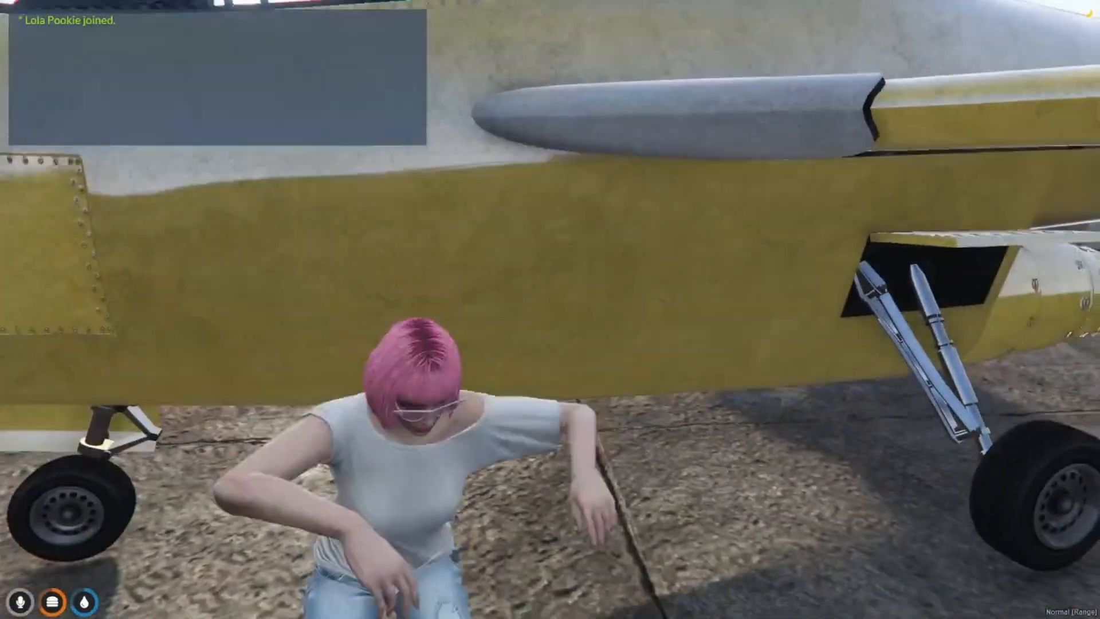
key("alt")
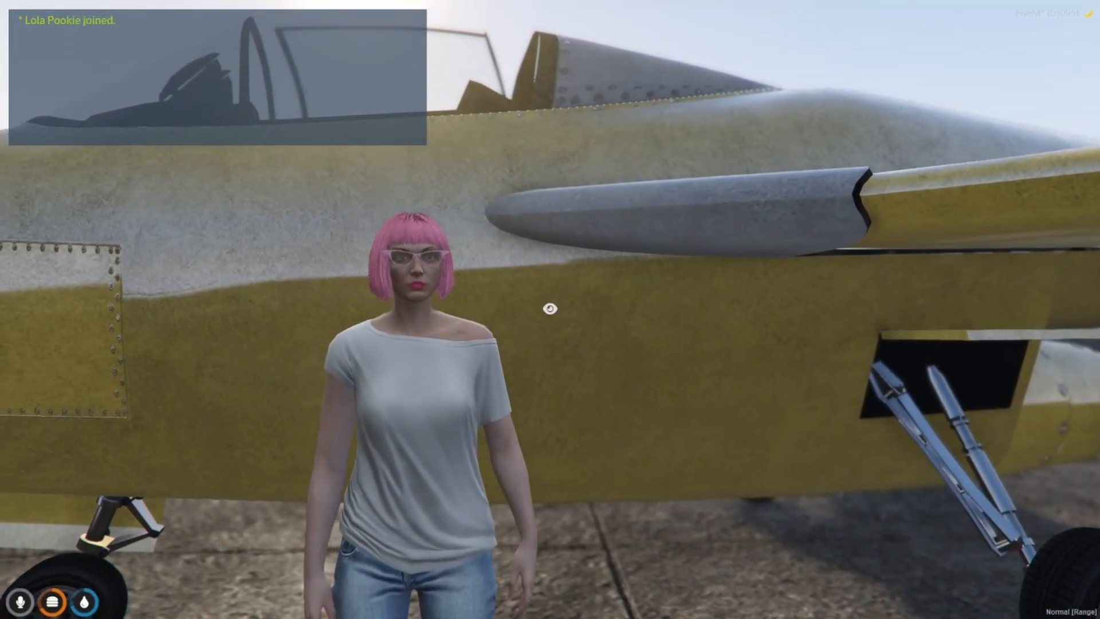
key("w")
right_click(549, 308)
left_click(595, 312)
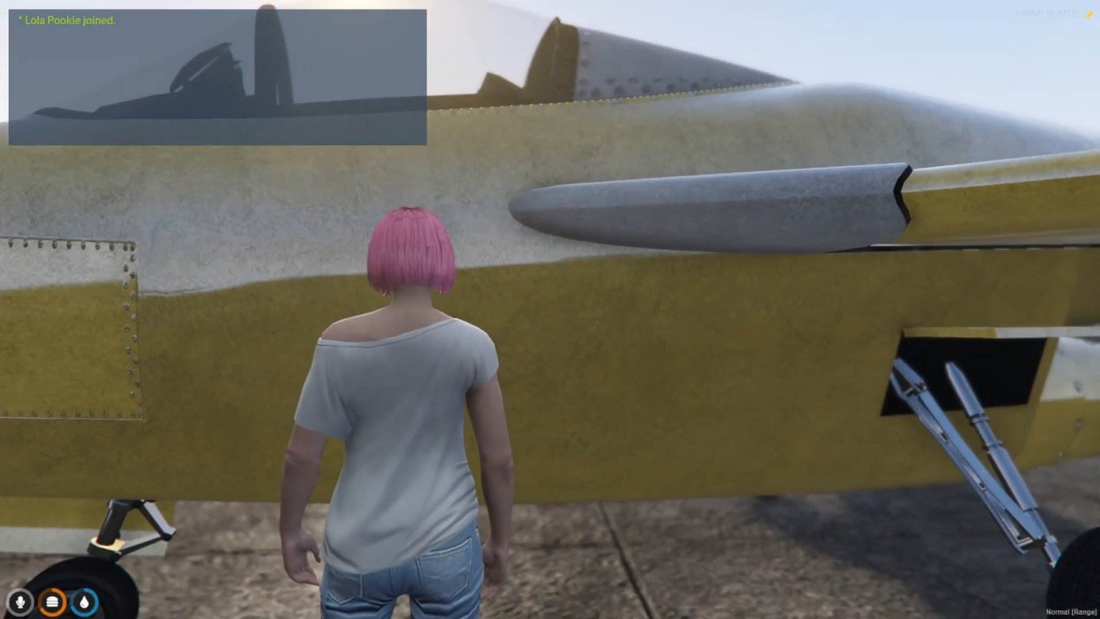
Board the yellow jet again and check its first-person cockpit view.
key("f")
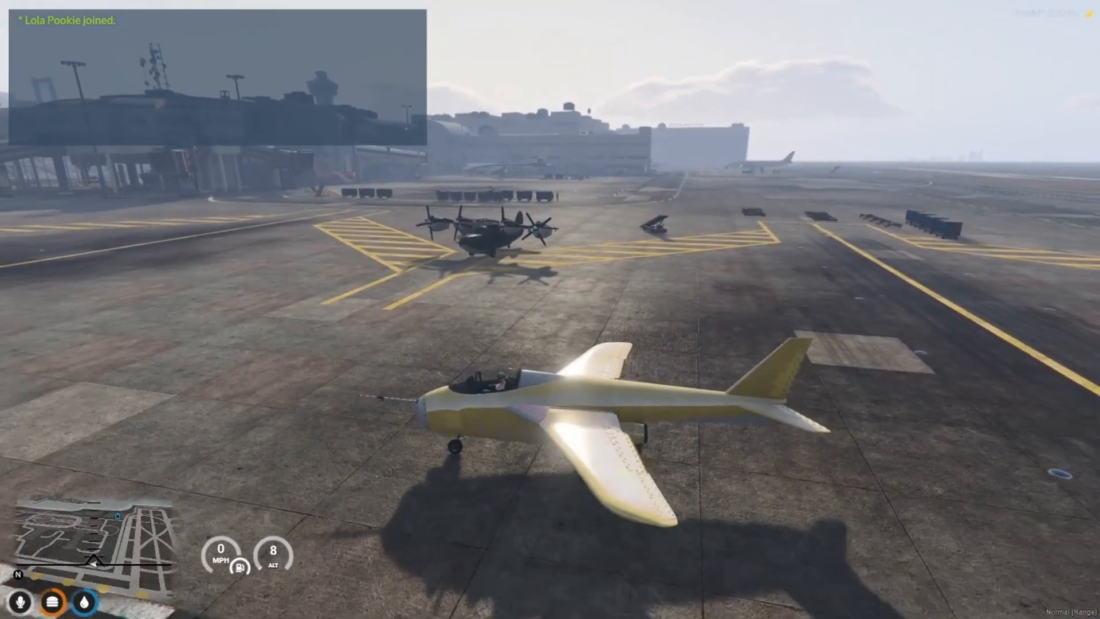
key("v")
key("v")
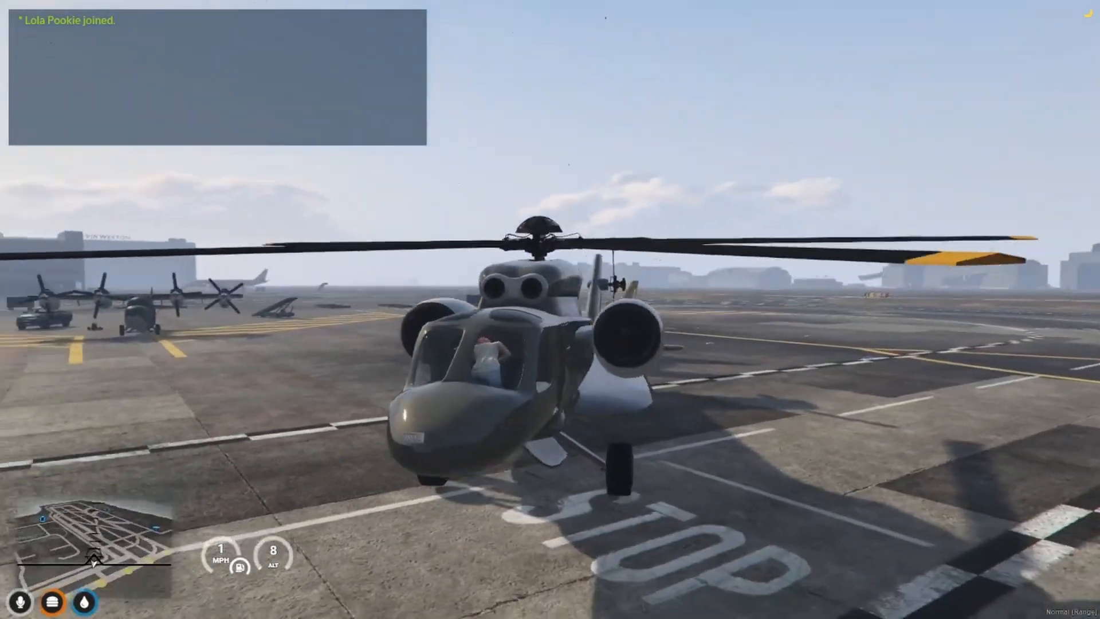
Exit the winged helicopter and close its open side door with the Toggle Front Door interaction.
key("f")
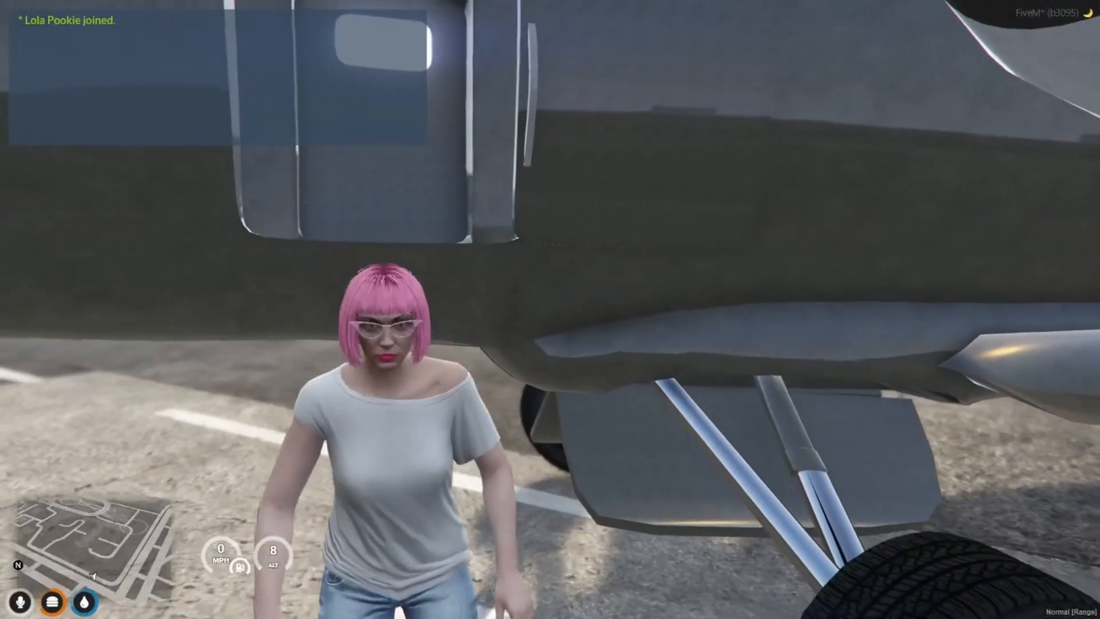
key("w")
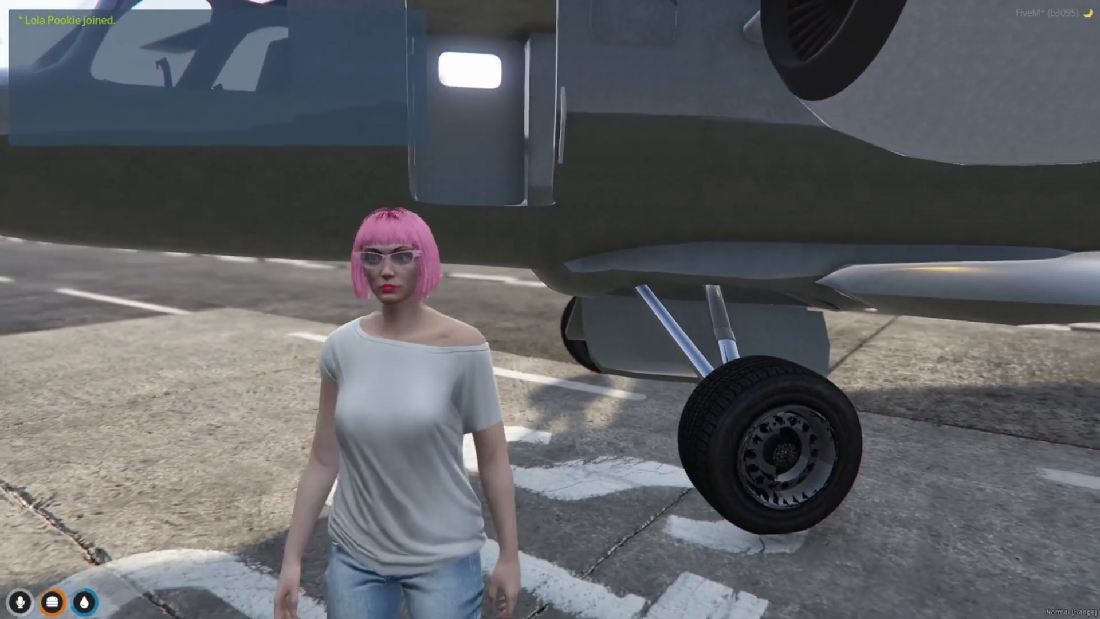
key("w")
key("w")
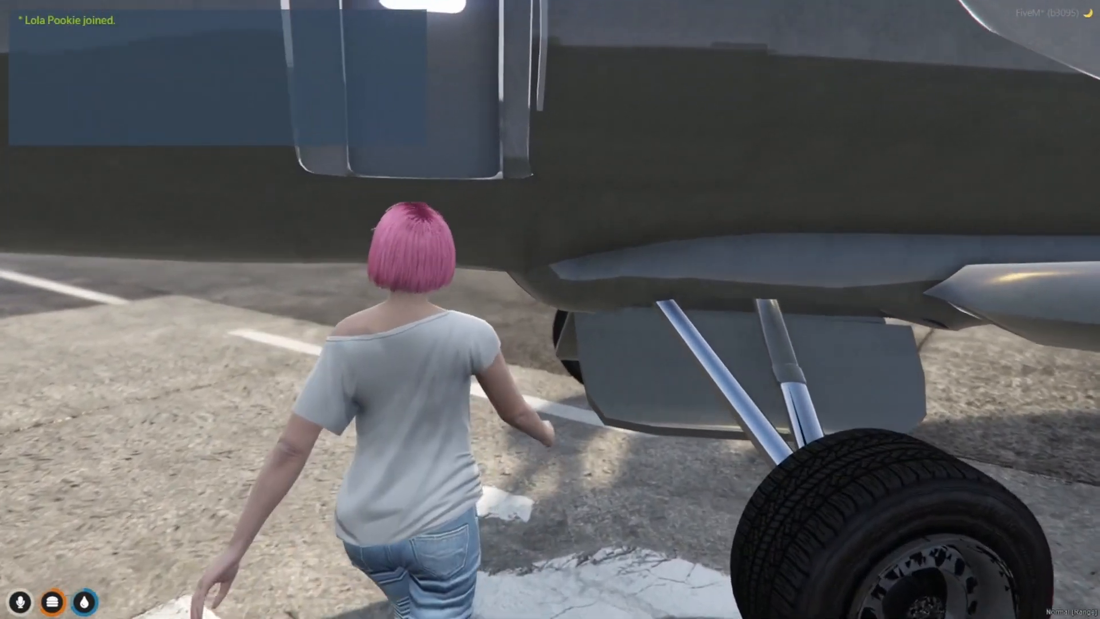
key("s")
key("alt")
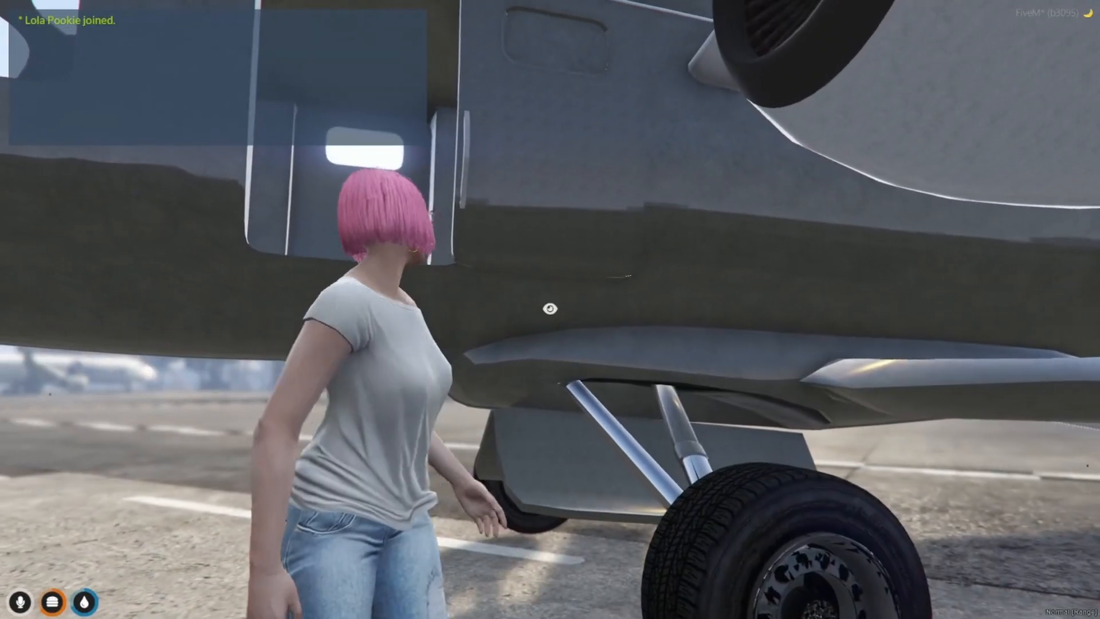
key("w")
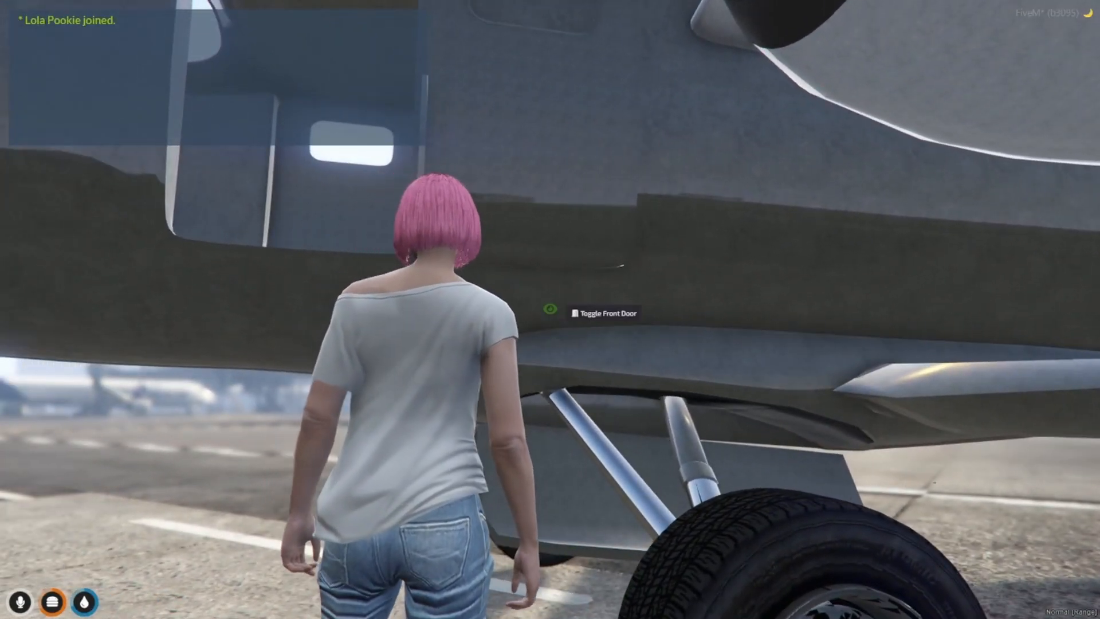
key("w")
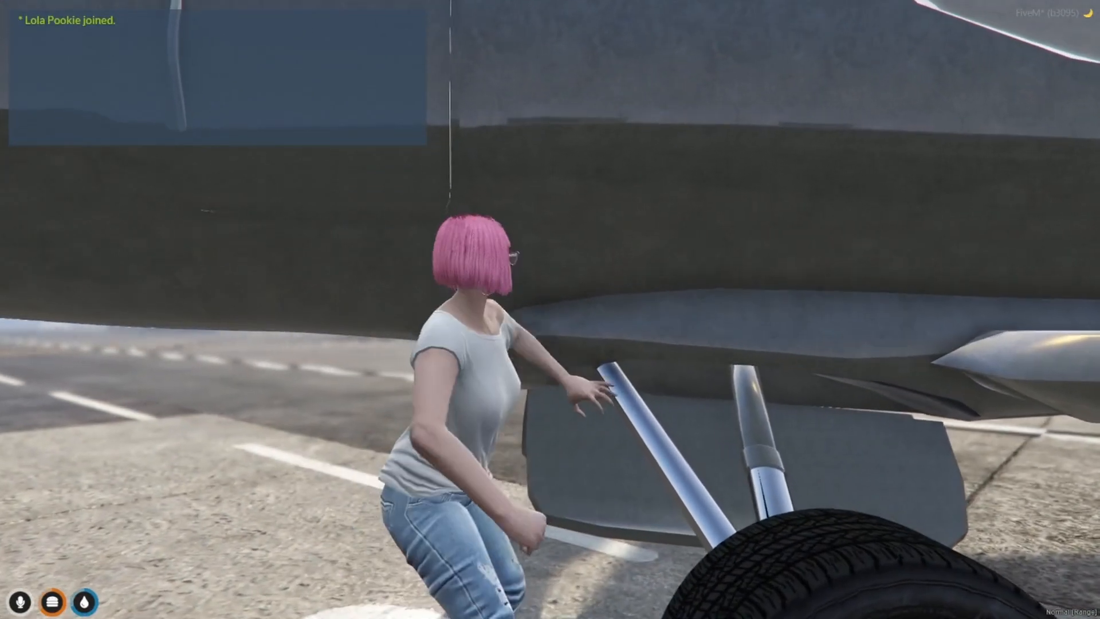
Board the winged helicopter and examine the pilot's hand on the stick in first-person cockpit view.
key("f")
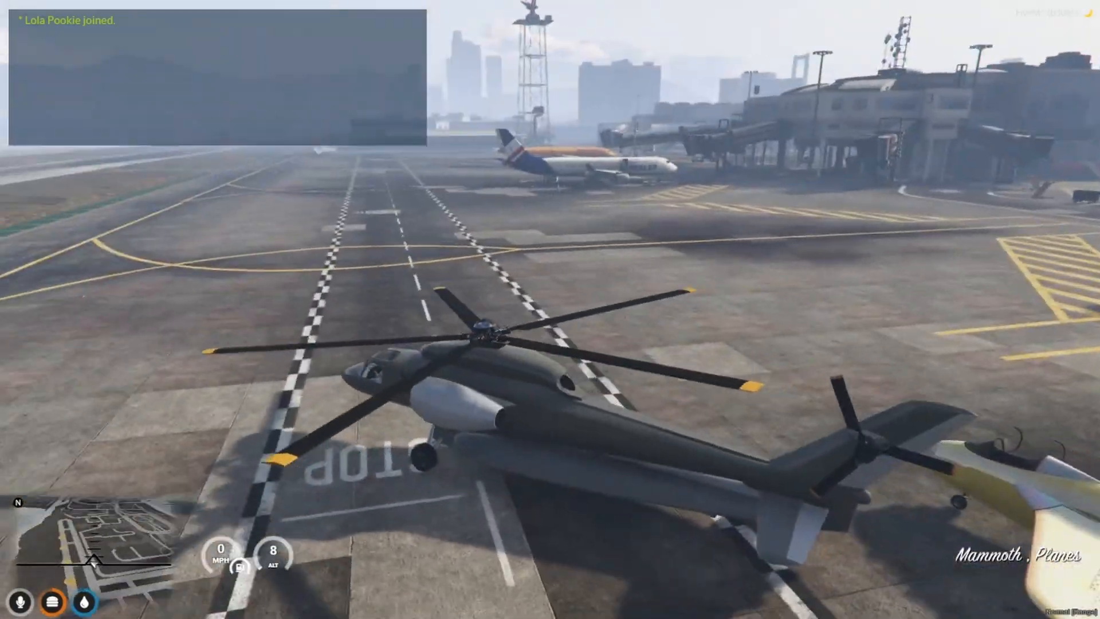
key("v")
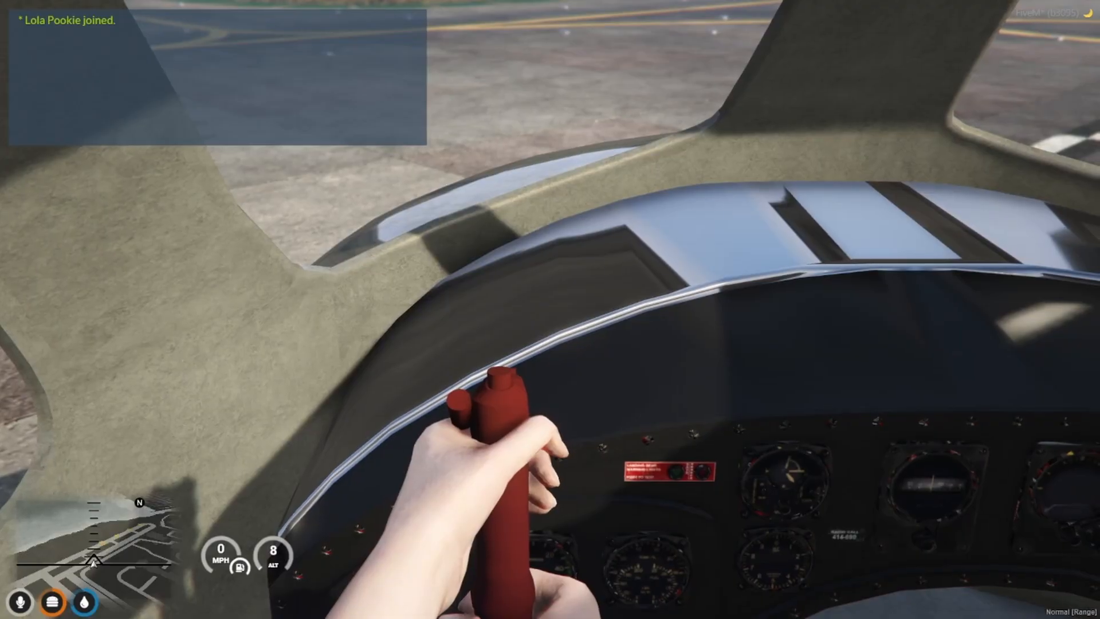
key("v")
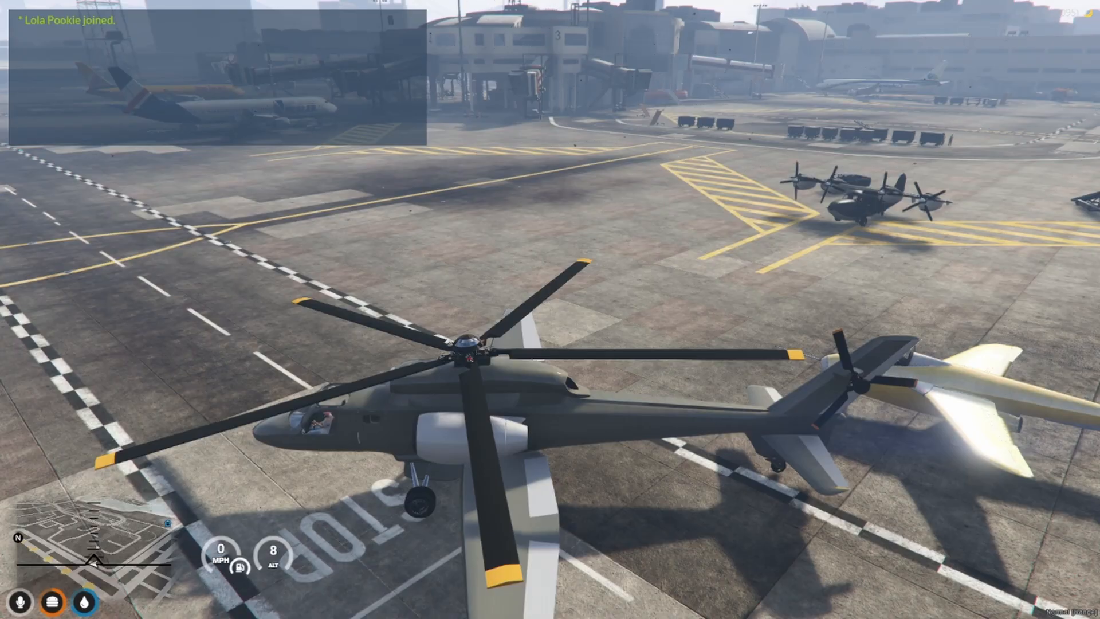
Test folding and extending the helicopter's wings, and climb onto its fuselage after getting out.
key("e")
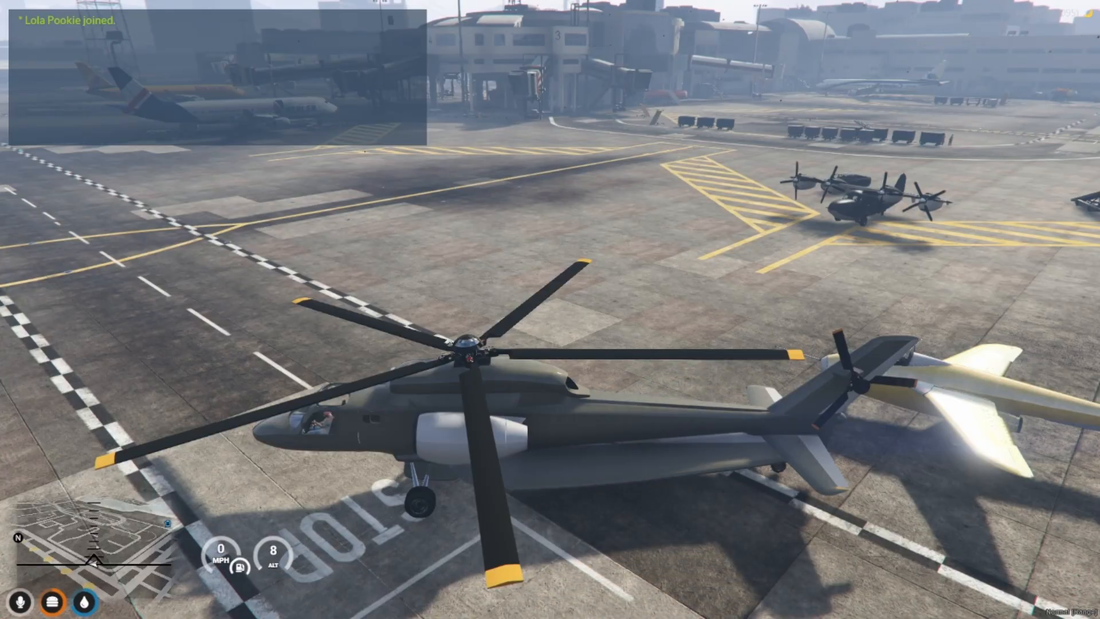
key("e")
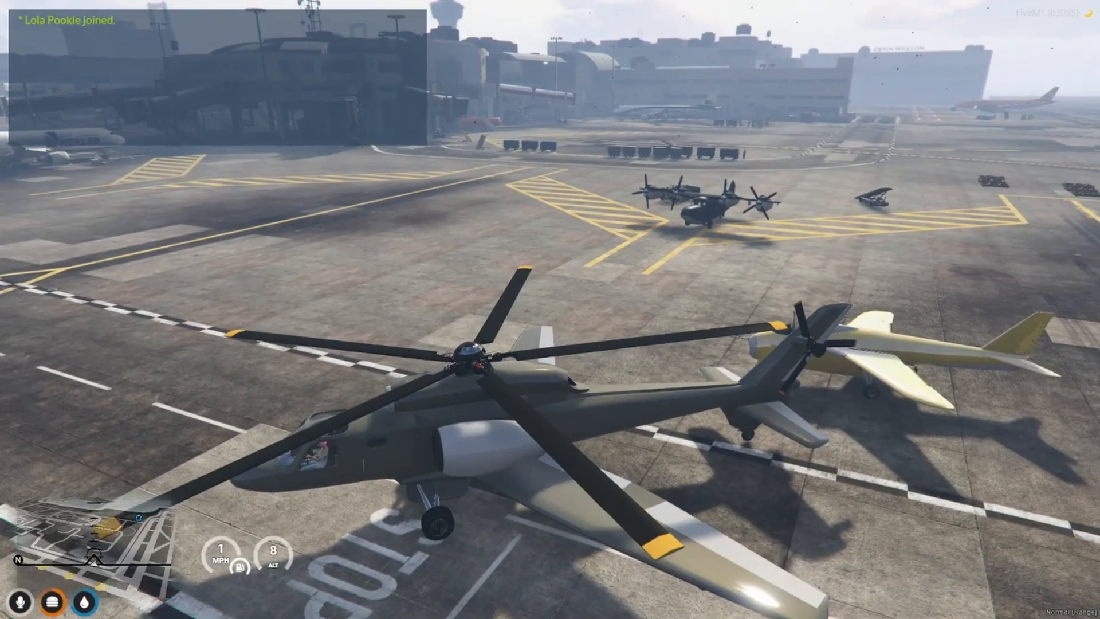
key("f")
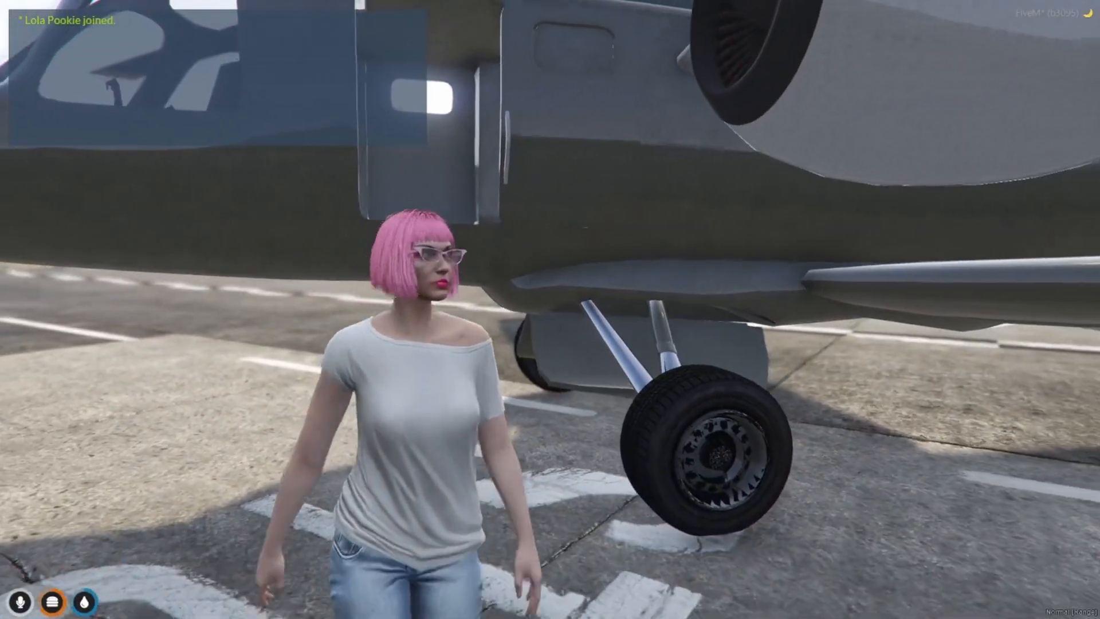
key("w")
key("space")
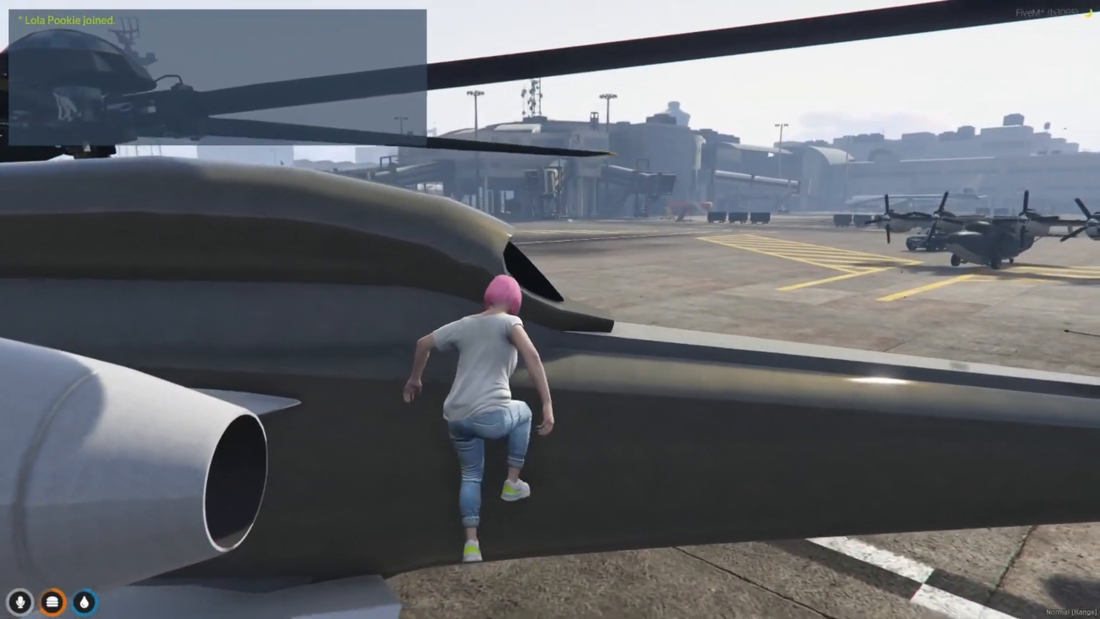
Run from the winged helicopter toward the parked four-propeller plane and back, viewing the aircraft exteriors on the apron.
key("shift+w")
key("shift+w")
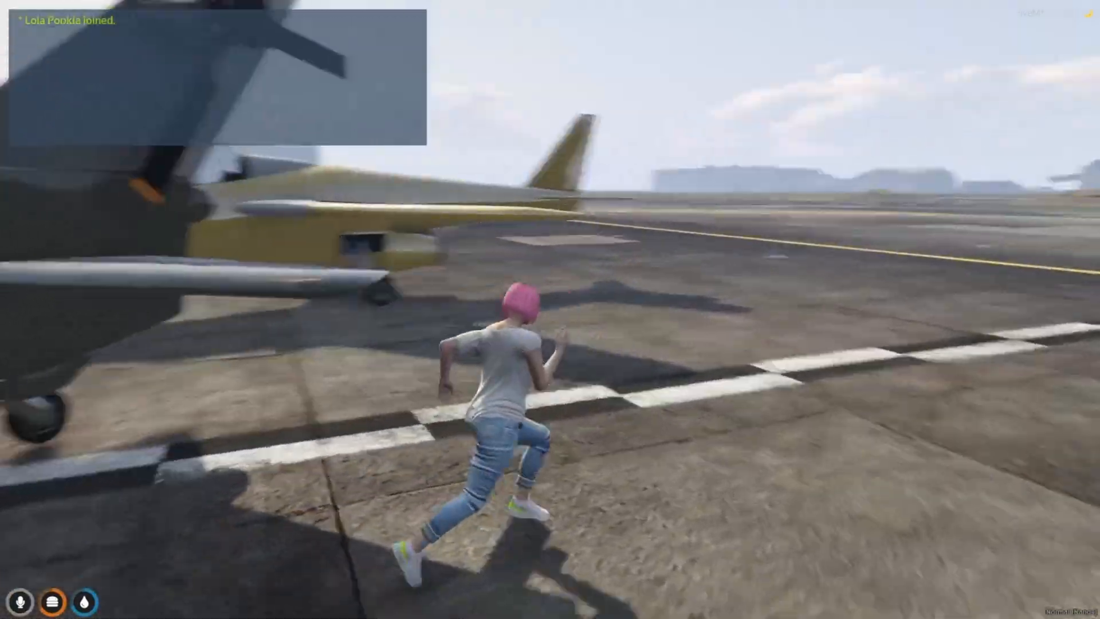
key("shift+w")
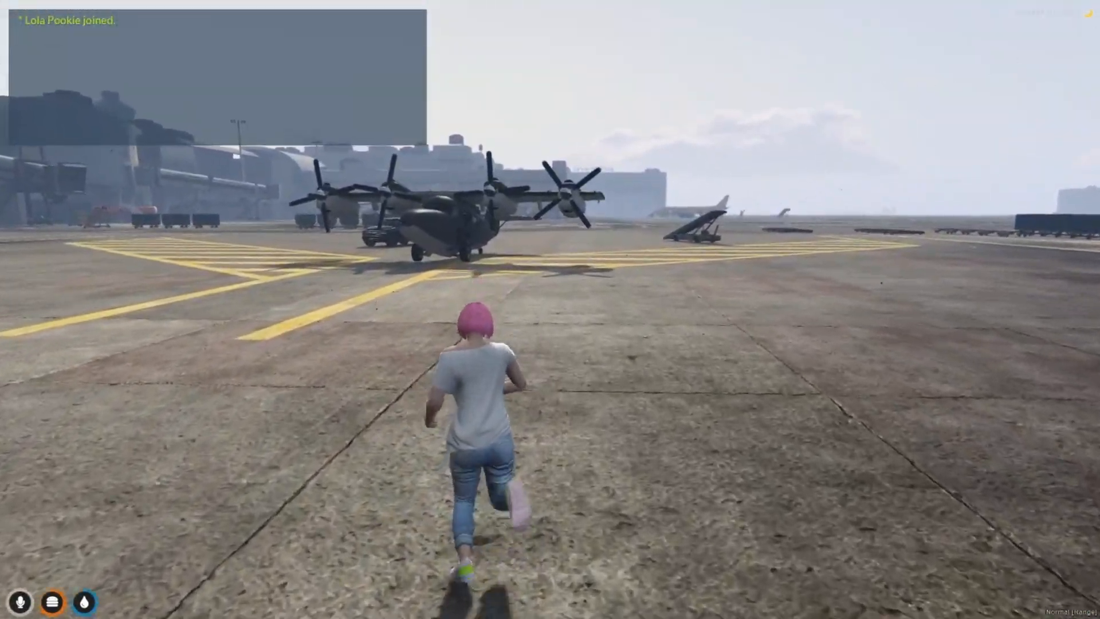
key("shift+w")
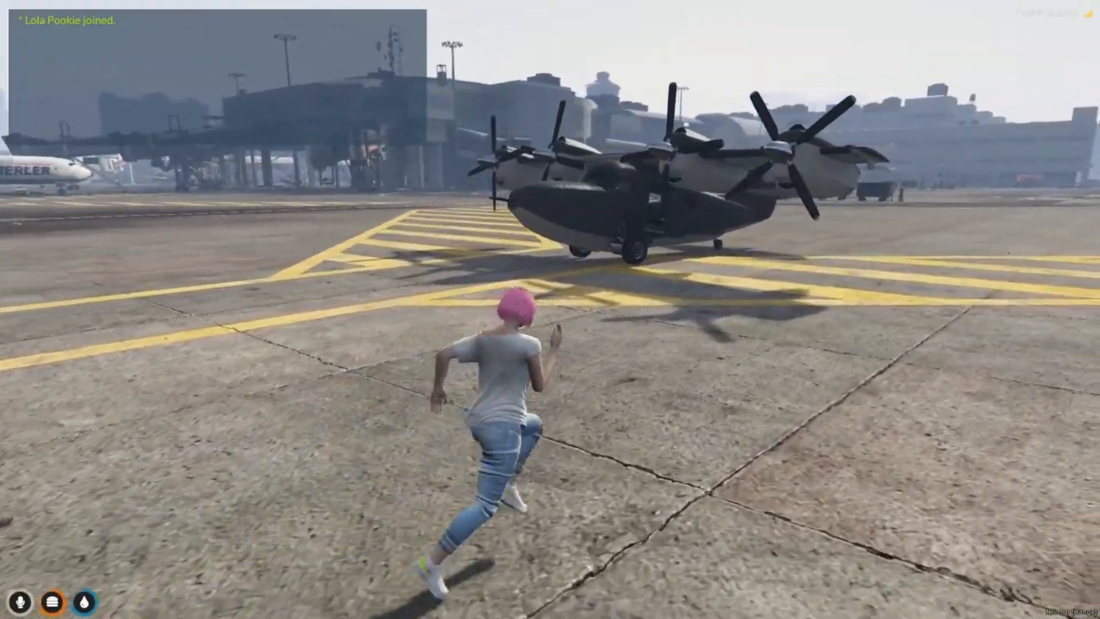
key("shift+w")
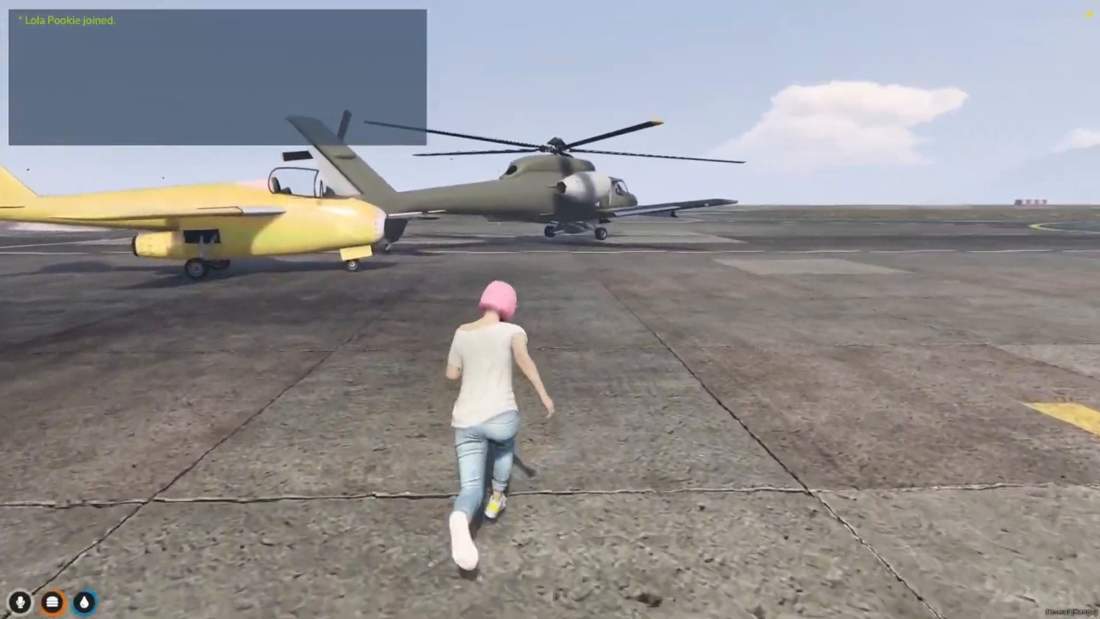
key("shift+w")
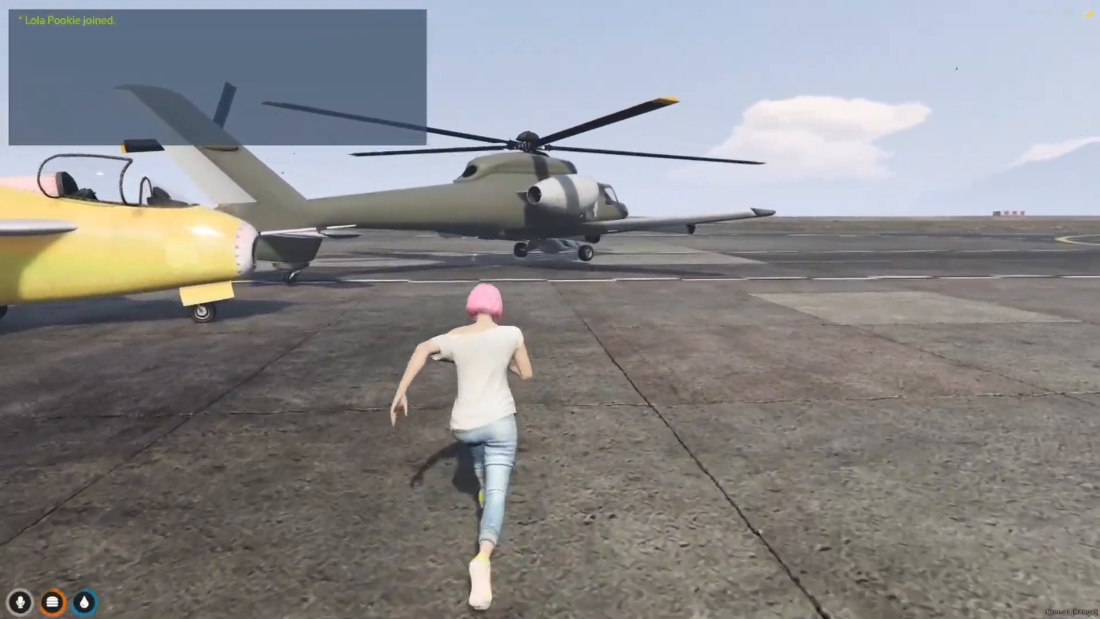
key("shift+w")
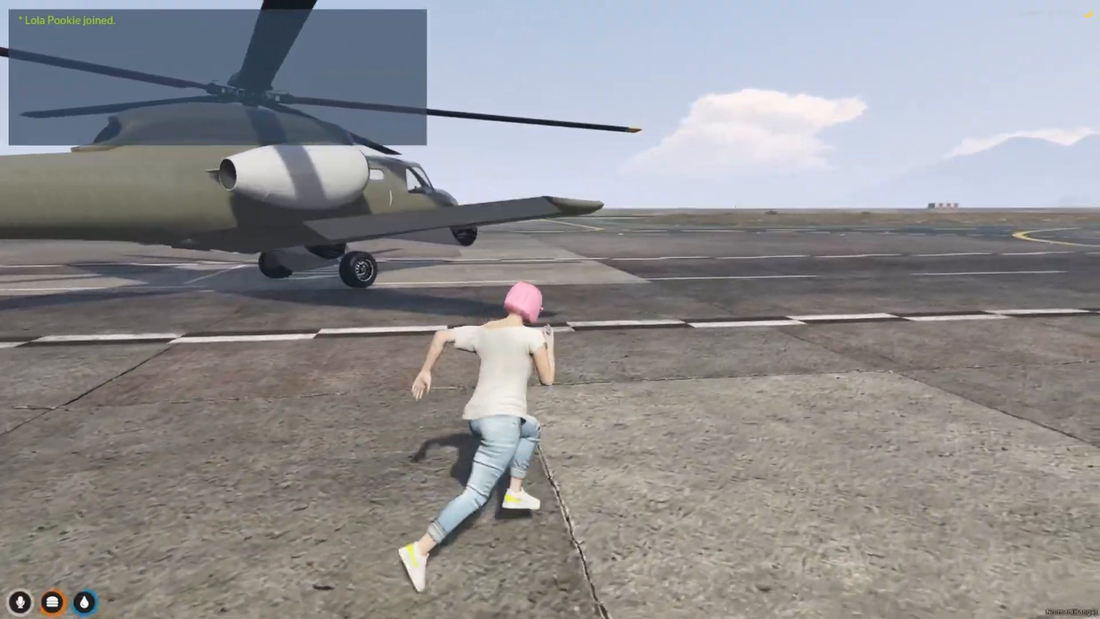
Walk around the winged helicopter's nose to examine both sides, and board it through the open side door.
key("w")
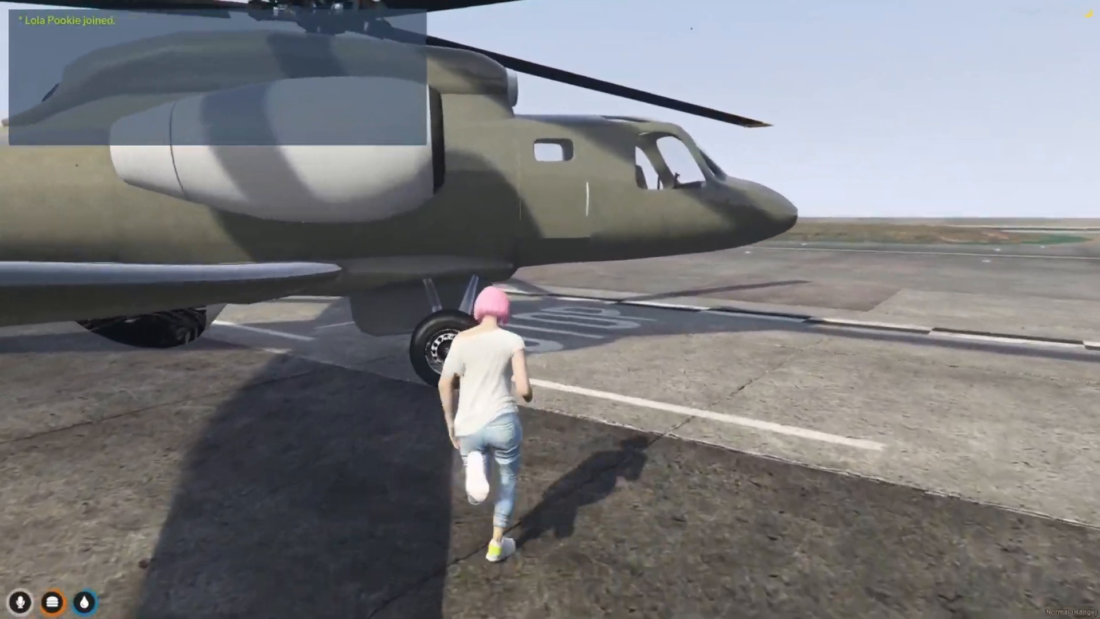
key("d")
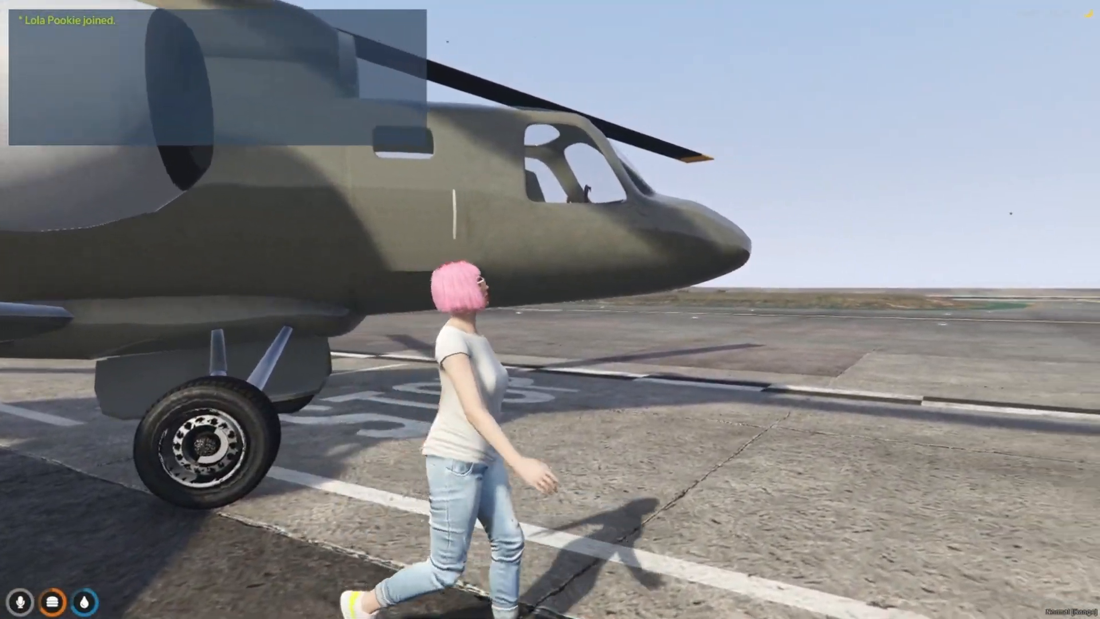
key("shift+d")
key("s")
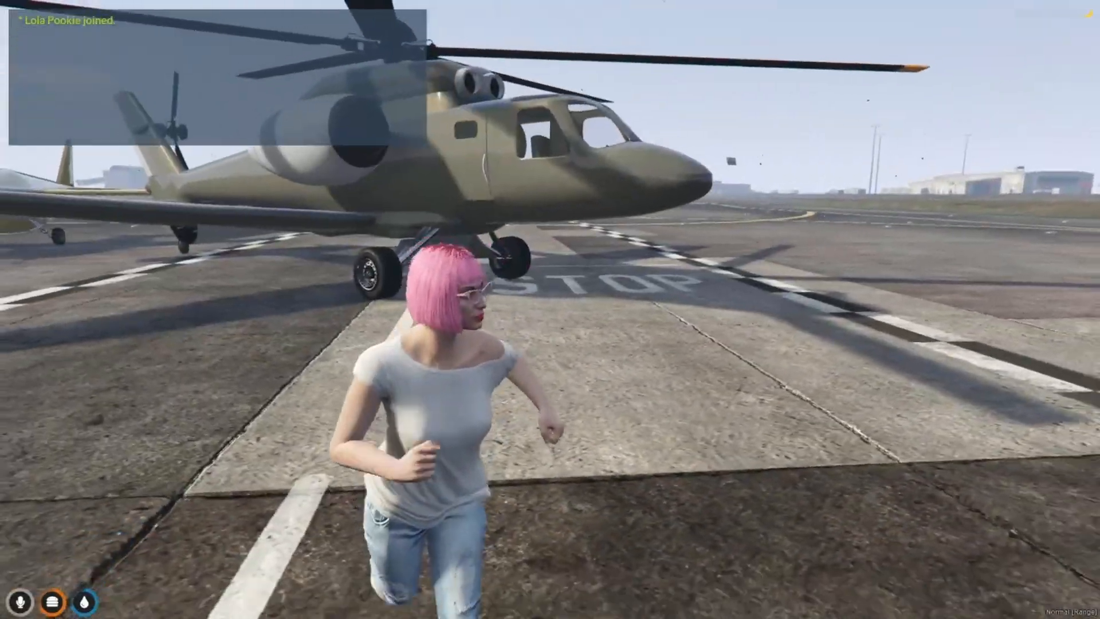
key("w")
key("w")
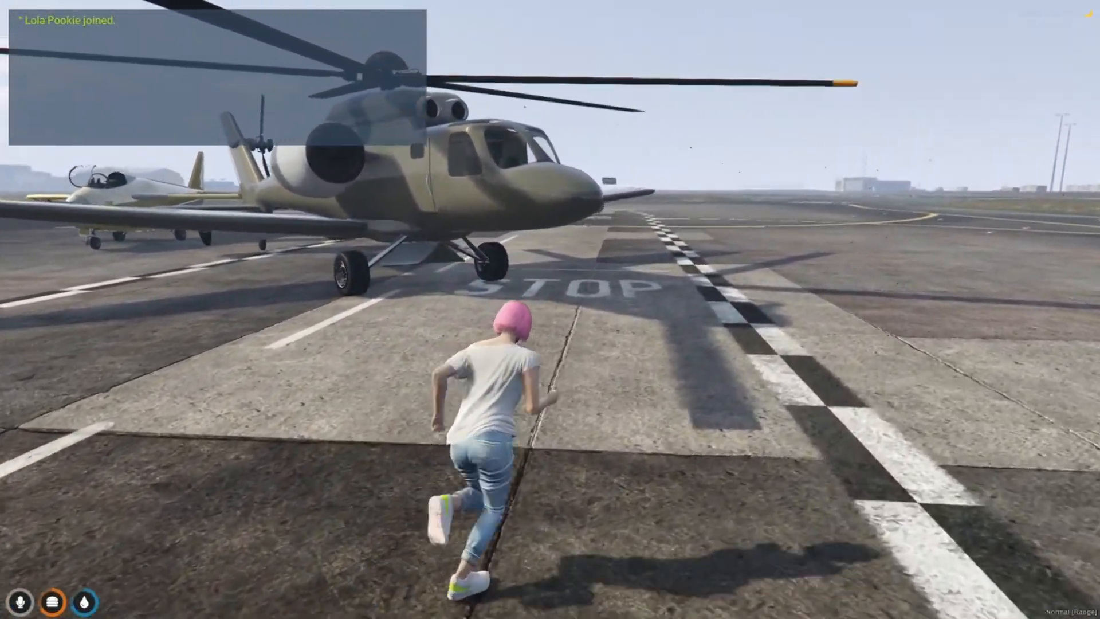
key("w")
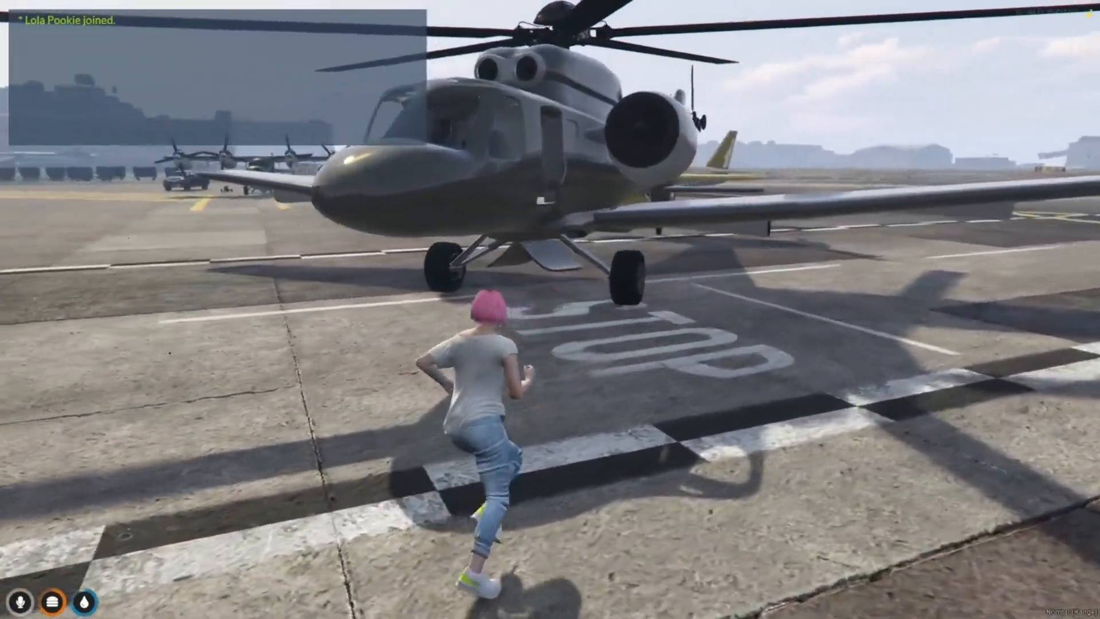
key("f")
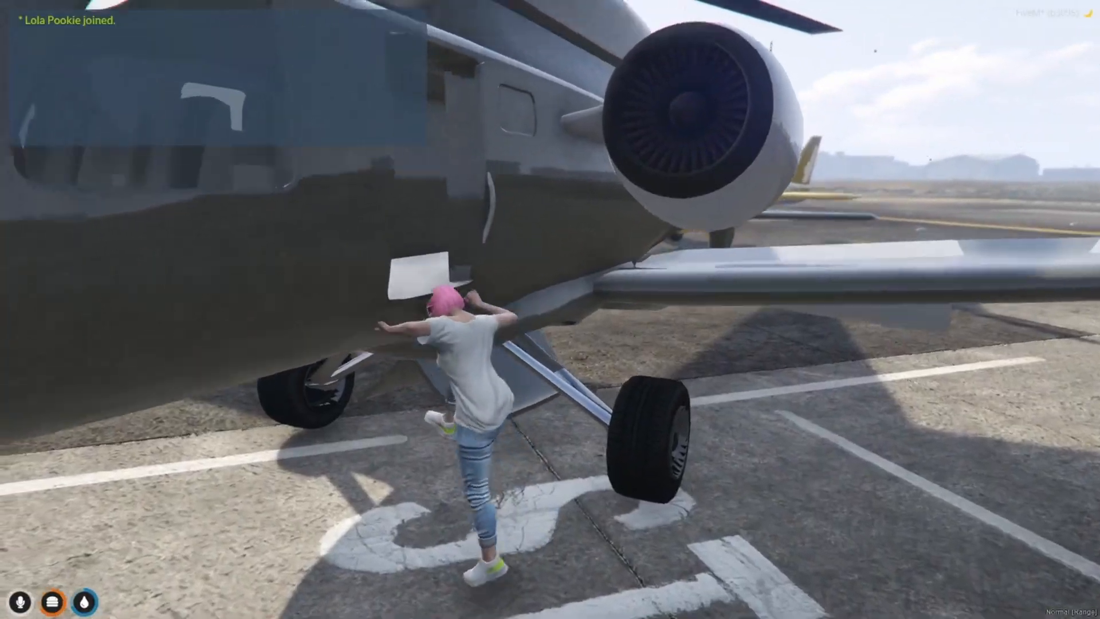
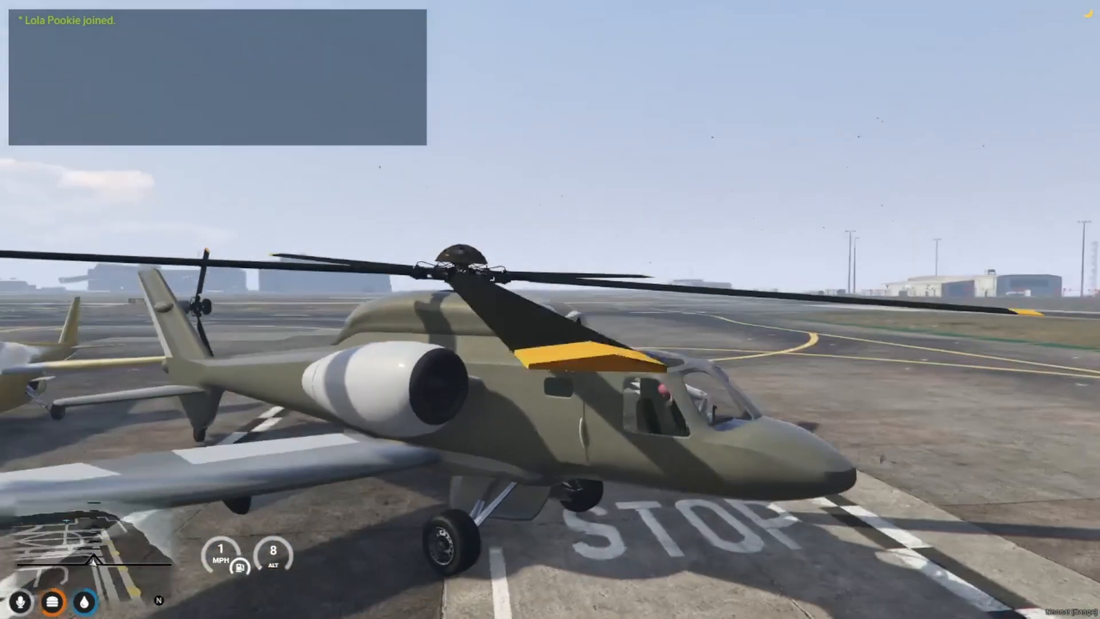
Exit the helicopter, climb onto its wing behind the engine and board it again from there.
key("f")
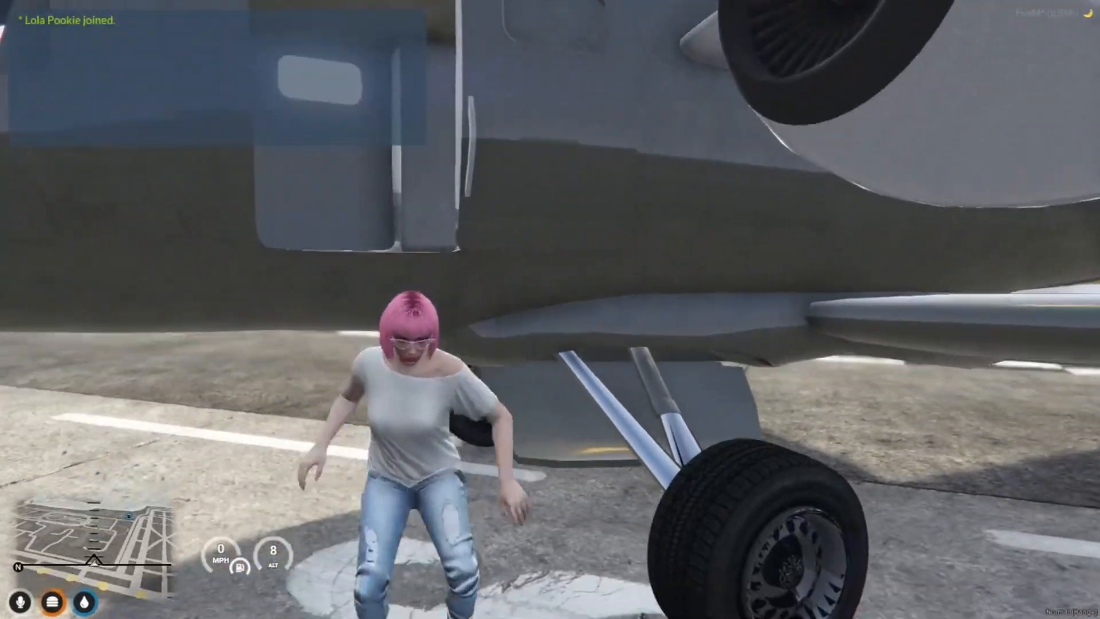
key("w")
key("space")
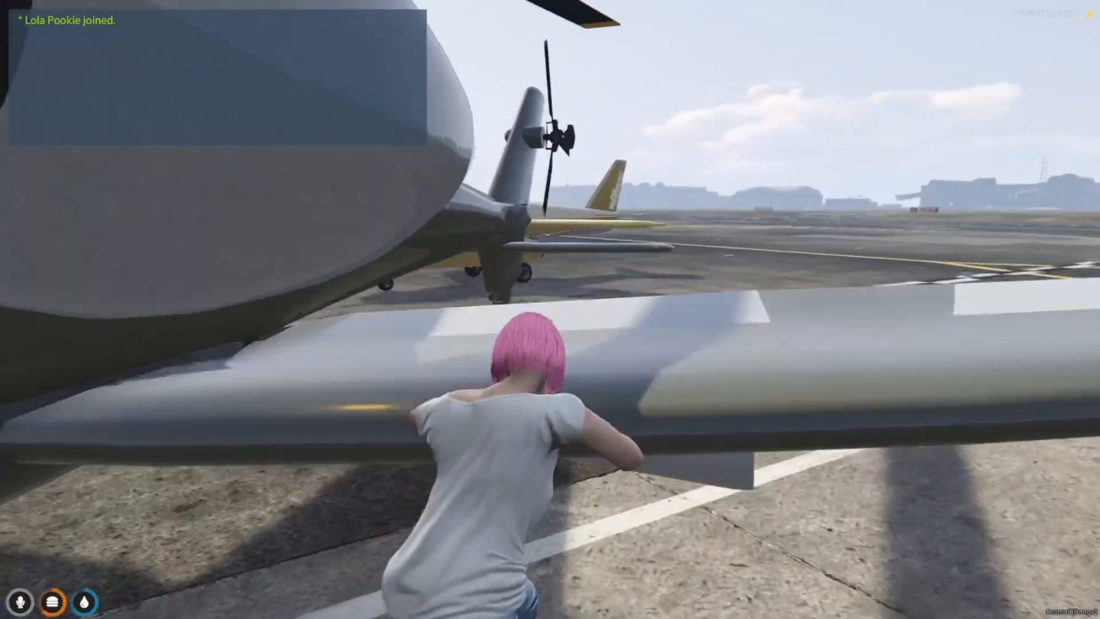
key("w")
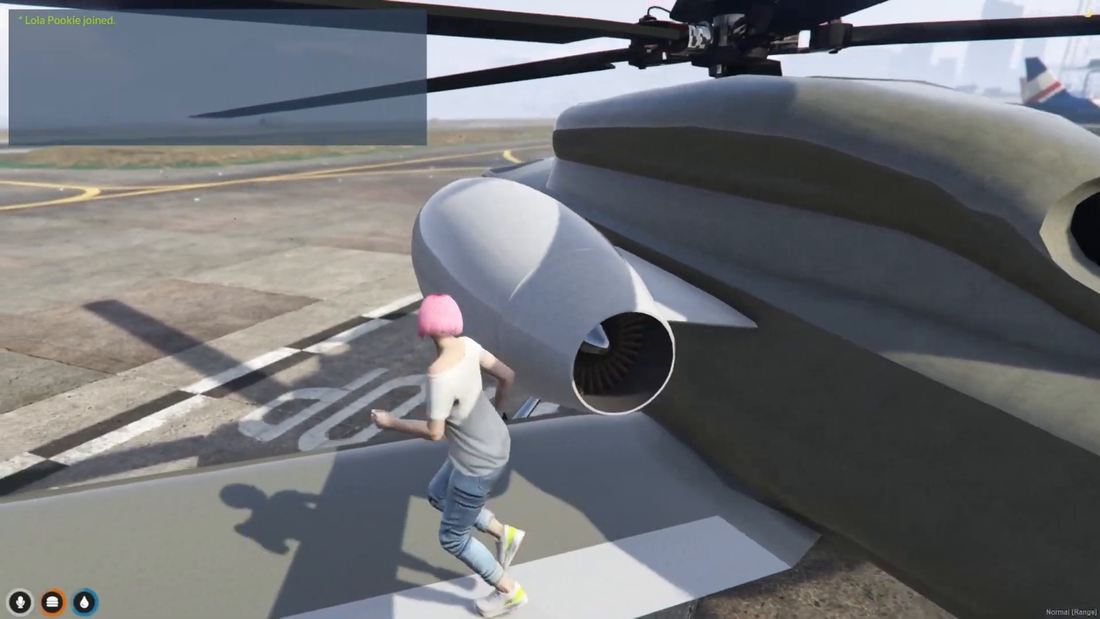
key("f")
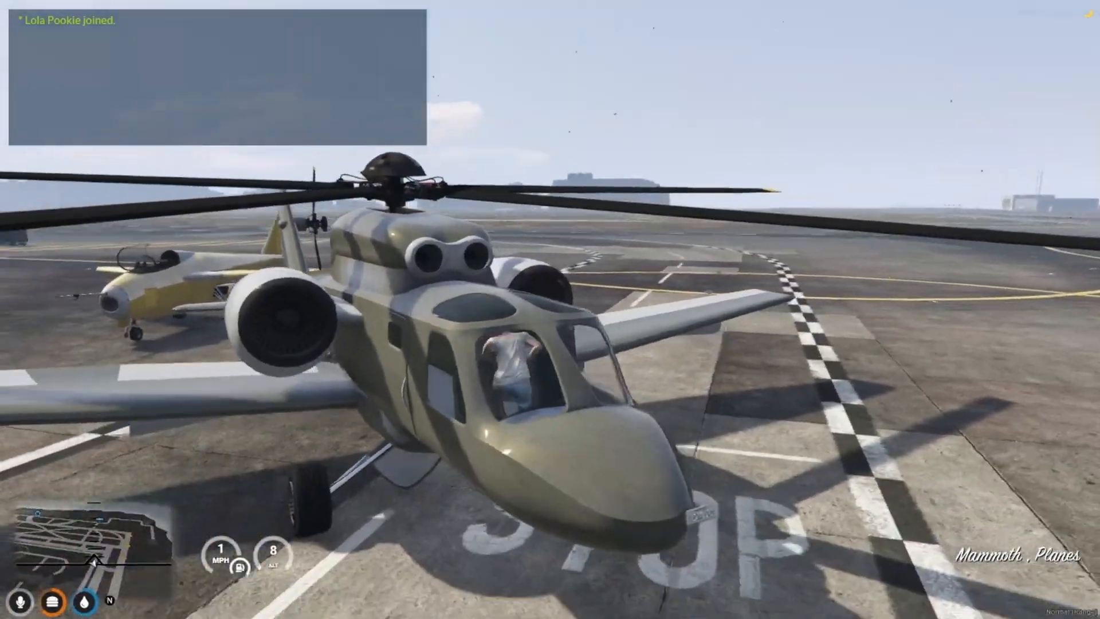
Get down from the wing and examine the helicopter's open side door and landing gear from the ground.
key("w")
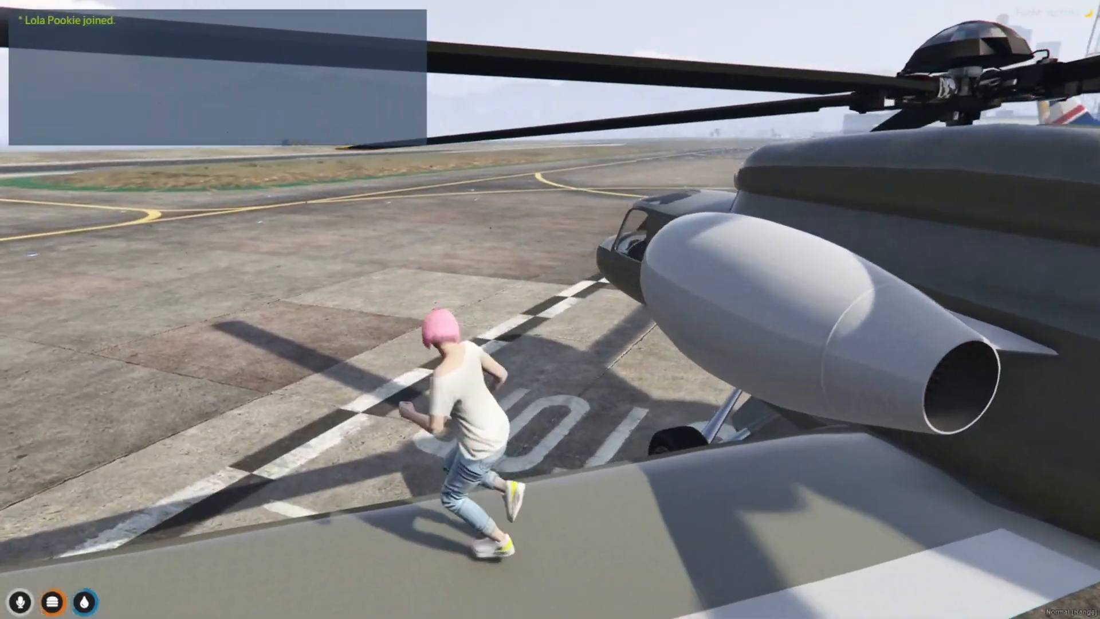
key("w")
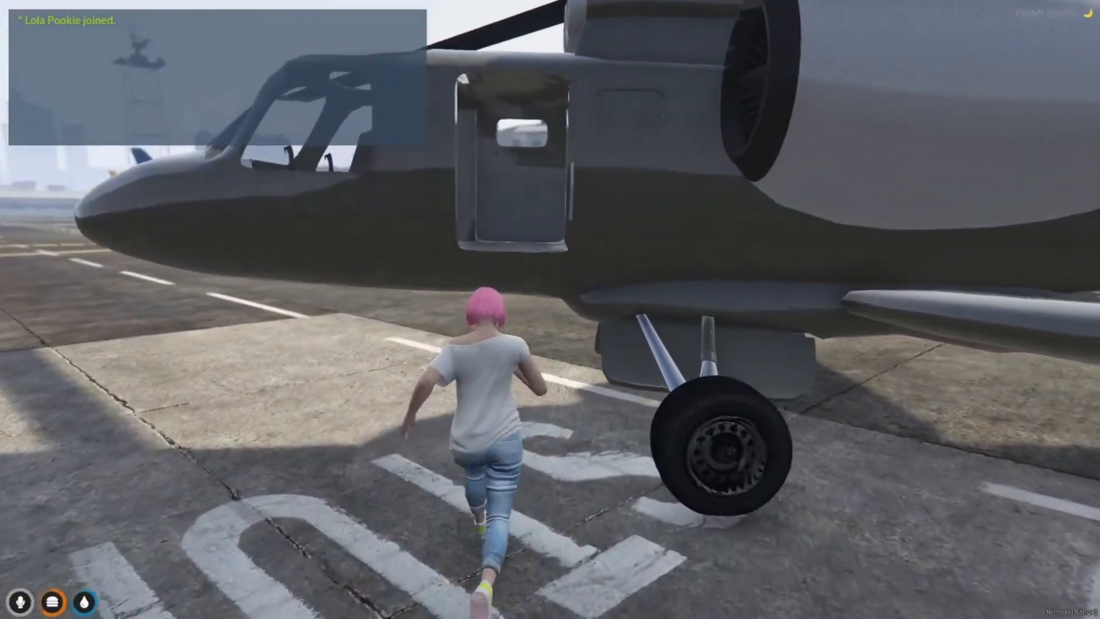
key("w")
key("a")
key("d")
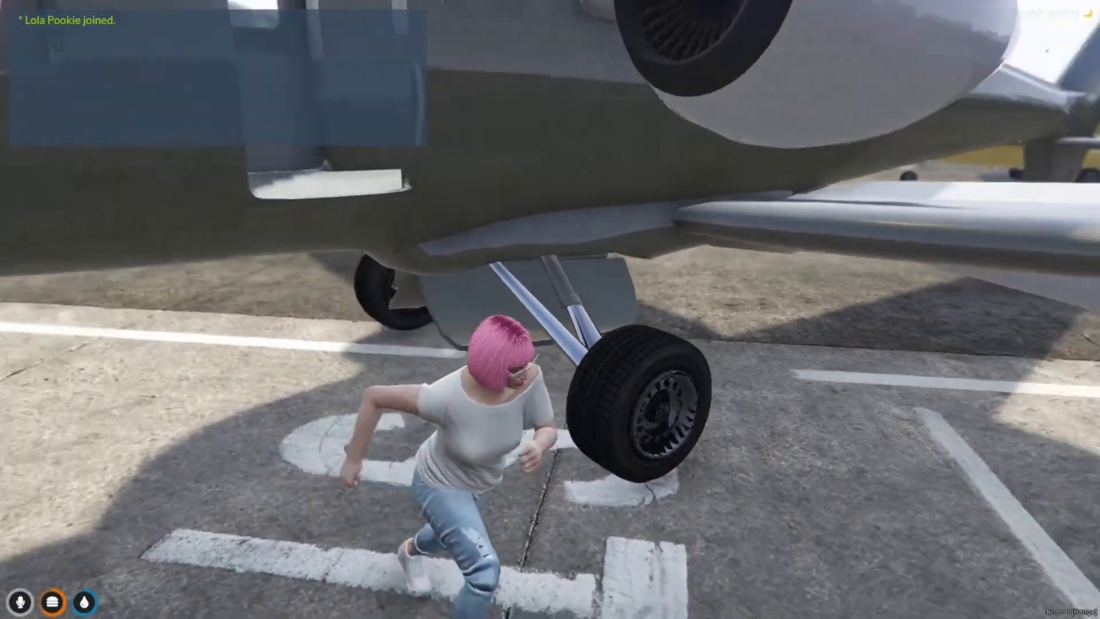
Climb onto the helicopter's wing again, jump off its leading edge and return to the open side door.
key("w")
key("space")
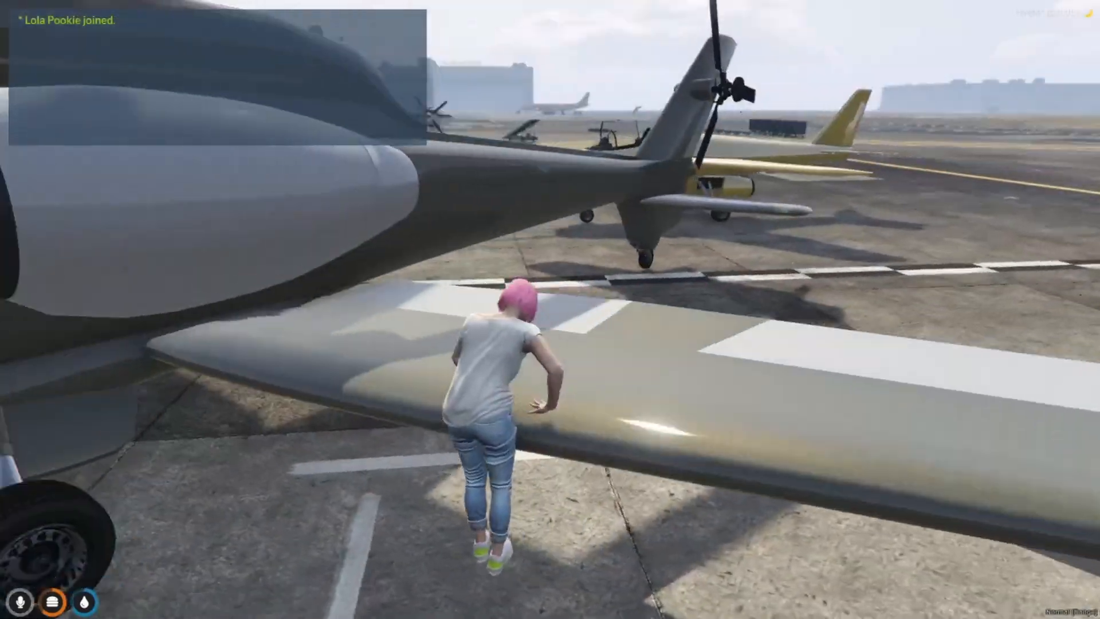
key("w")
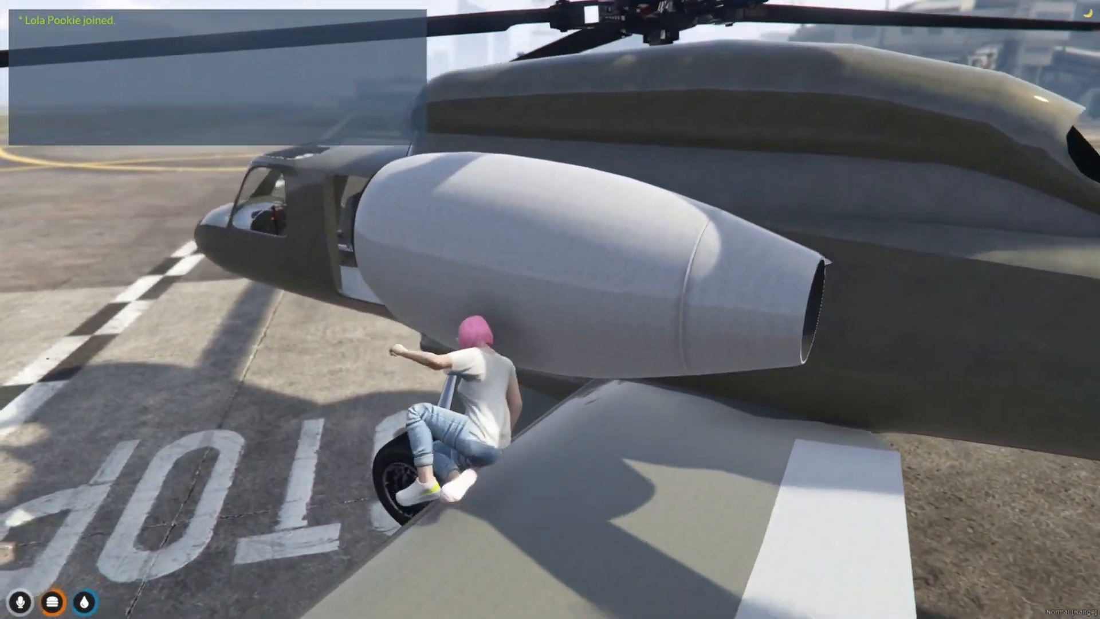
key("w")
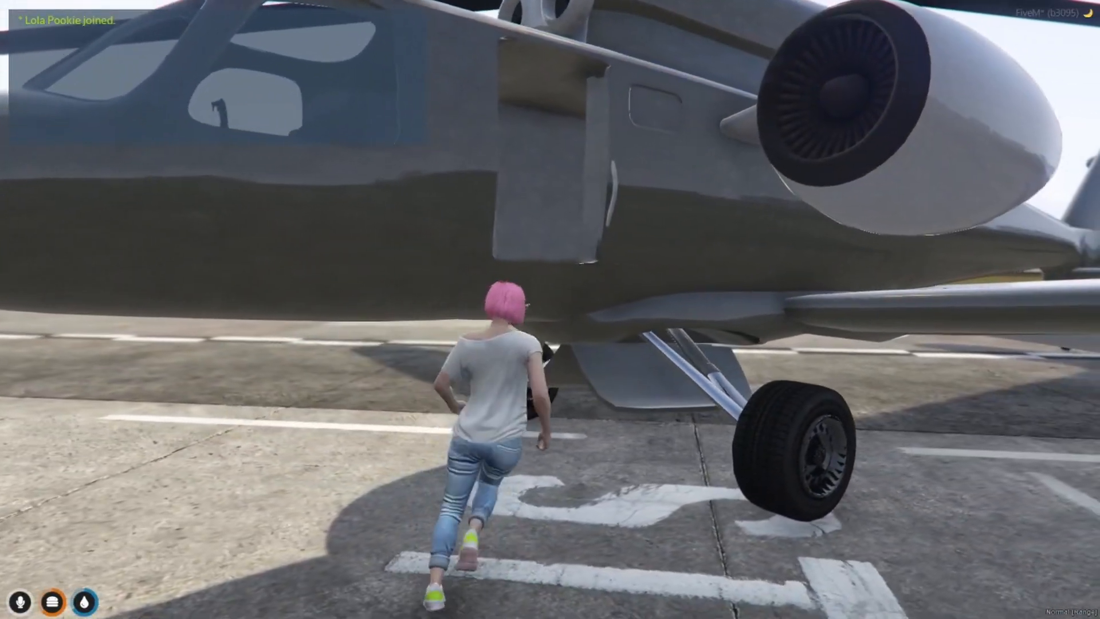
key("w")
key("s")
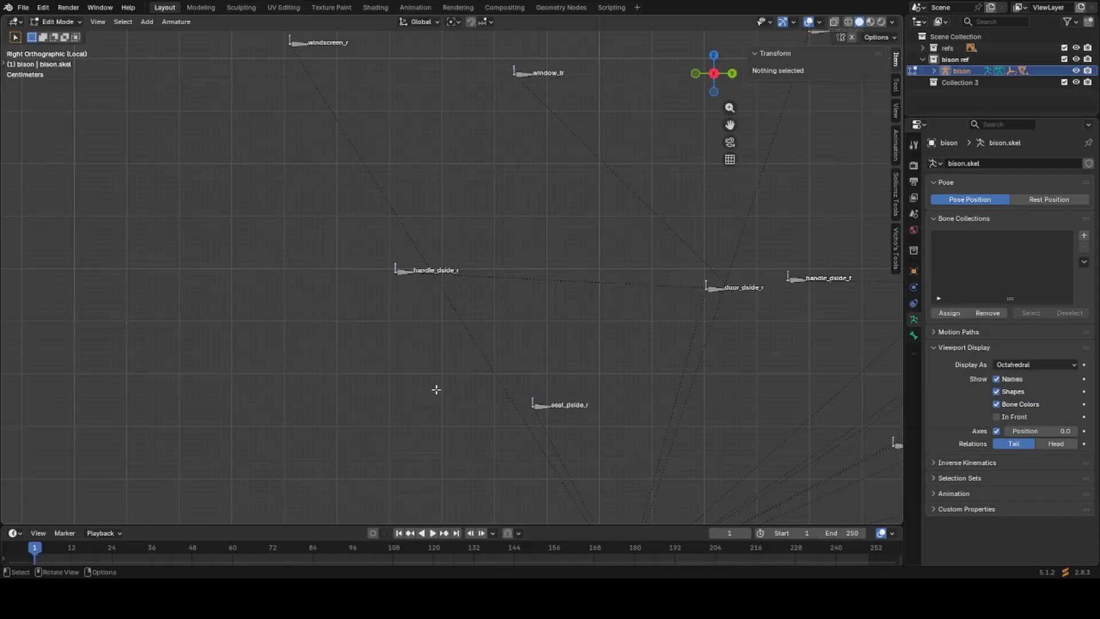
Switch to Blender and hide the rear door handle bones handle_pside_r and handle_dside_r of the bison skeleton.
scroll(430, 366, "up", 5)
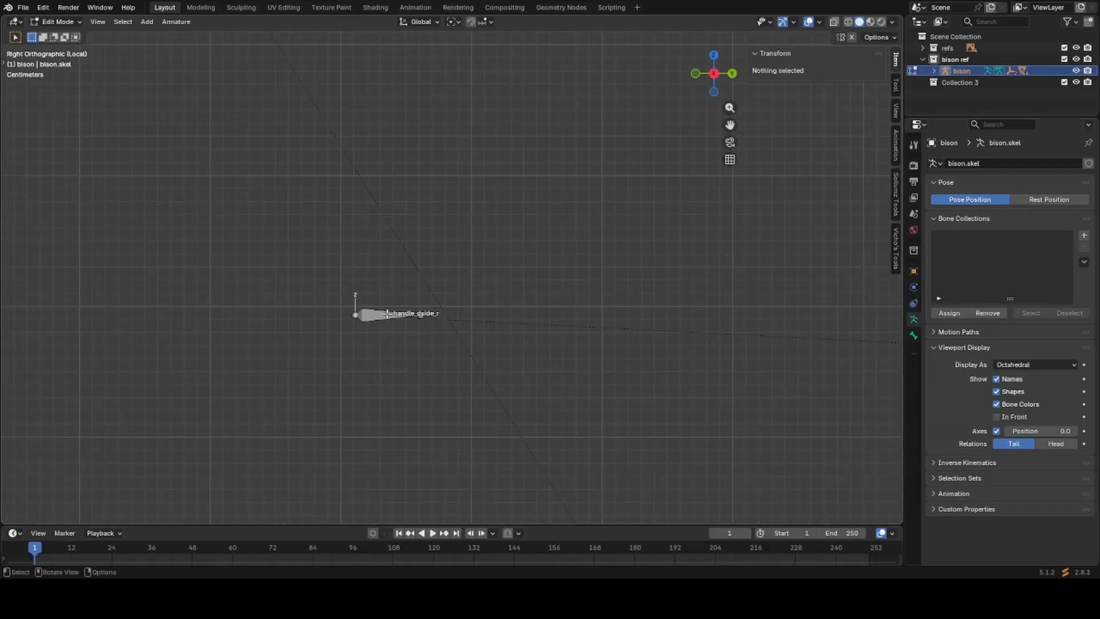
left_click(387, 313)
key("h")
middle_click_drag(379, 349, 452, 346, "shift")
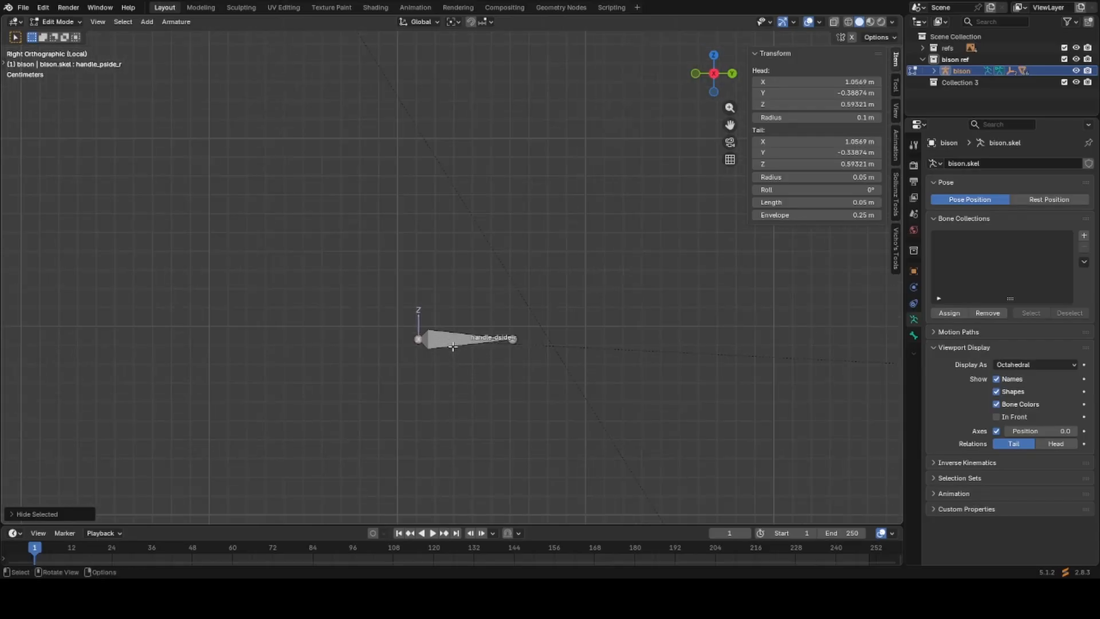
left_click(452, 344)
key("h")
Hide the rear windscreen bone windscreen_r.
scroll(468, 214, "down", 1)
middle_click_drag(468, 214, 510, 368, "shift")
scroll(510, 368, "down", 3)
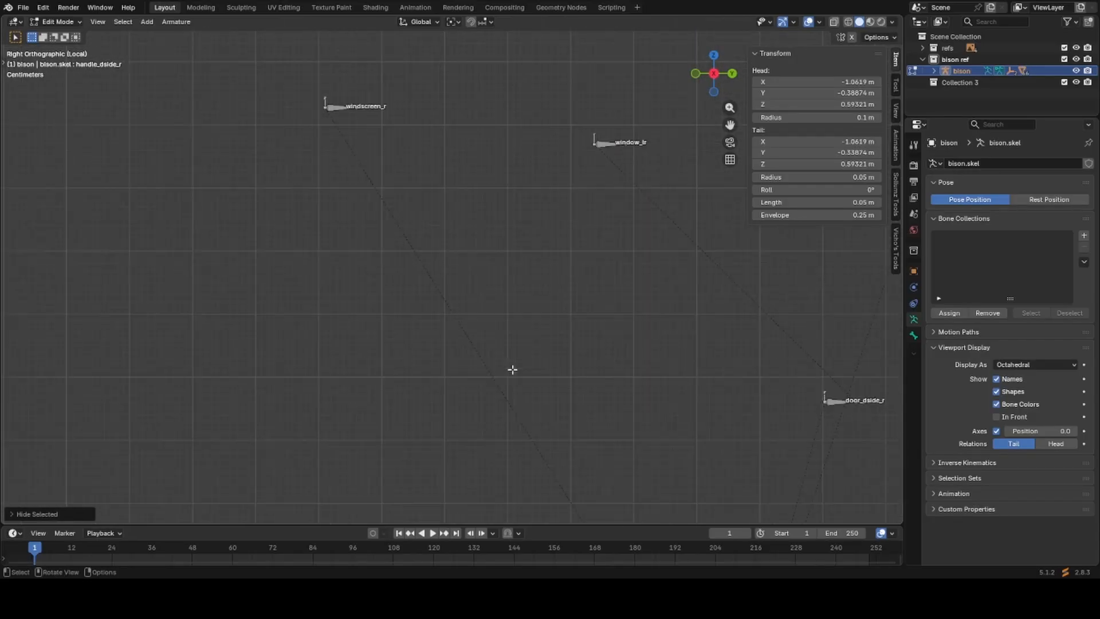
middle_click_drag(439, 302, 483, 386, "shift")
scroll(483, 361, "up", 4)
middle_click_drag(385, 257, 486, 336, "shift")
middle_click_drag(452, 294, 450, 359, "shift")
scroll(451, 359, "up", 3)
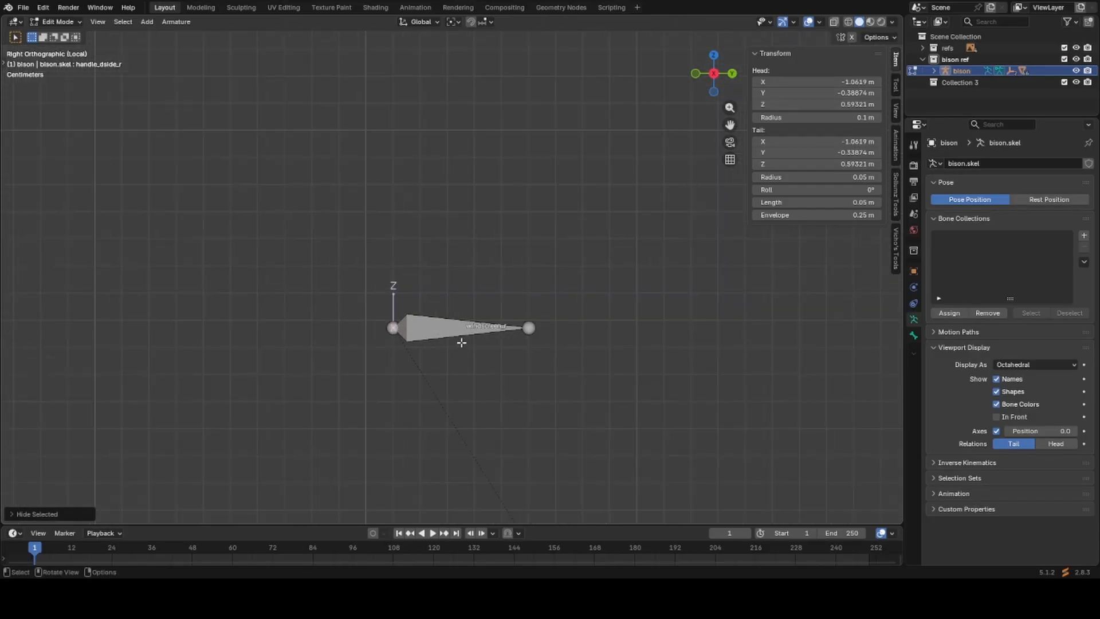
left_click(458, 340)
scroll(450, 335, "down", 5)
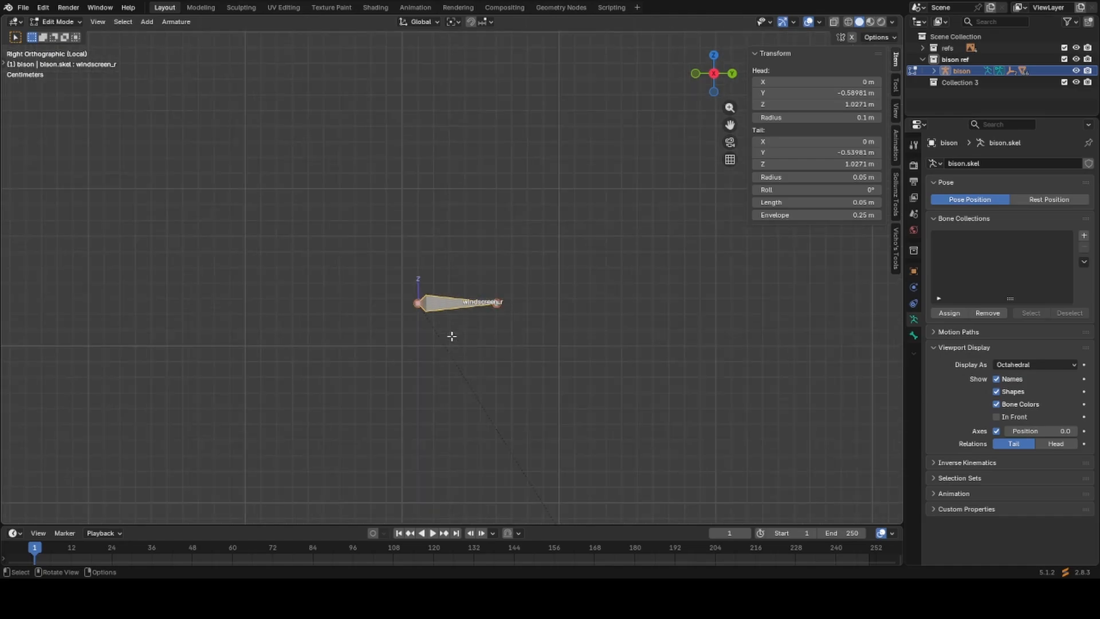
scroll(452, 336, "down", 2)
key("h")
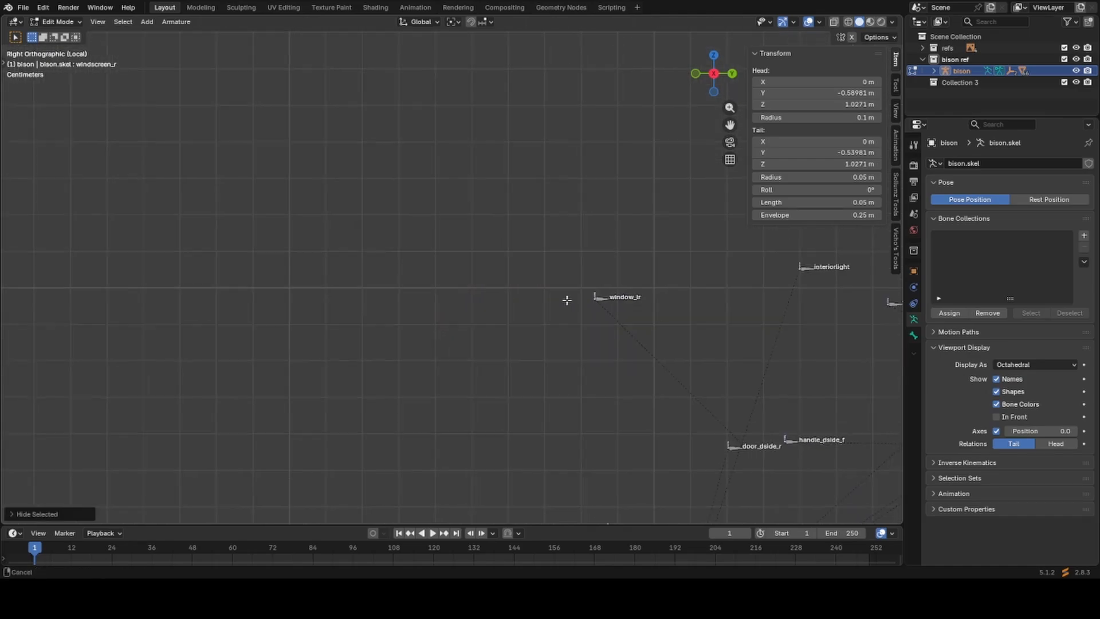
Hide the overlapping rear window bones window_rr and window_lr.
middle_click_drag(564, 299, 393, 285, "shift")
scroll(400, 301, "up", 4)
left_click(390, 311)
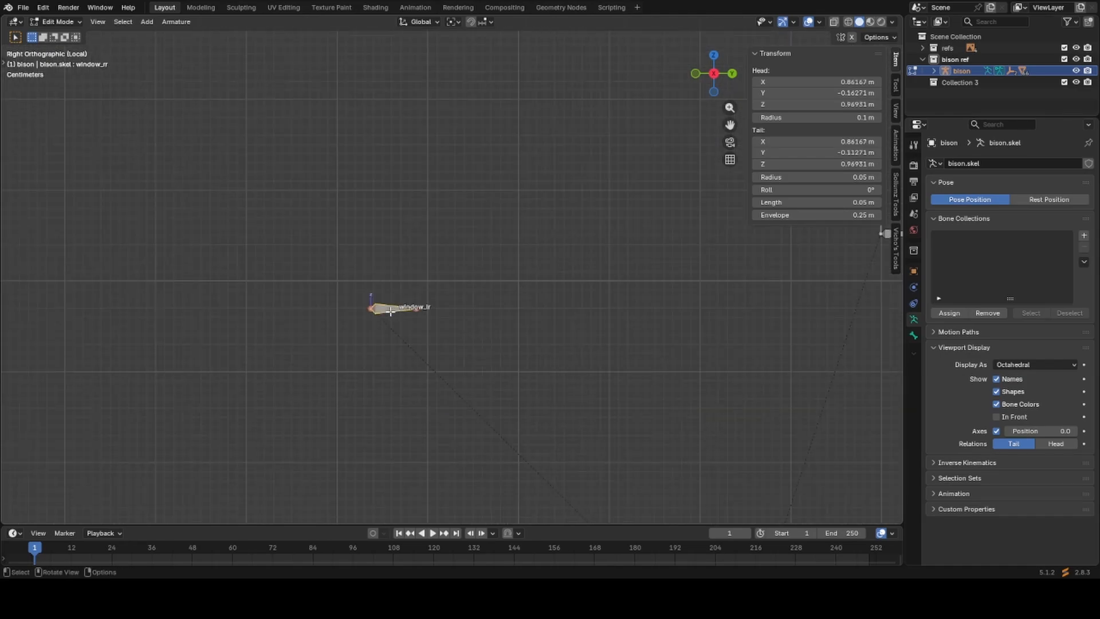
key("h")
left_click(390, 309)
key("ctrl+z")
left_click(390, 312)
key("h")
Hide the interiorlight bone above the cabin.
scroll(538, 349, "down", 5)
middle_click_drag(654, 364, 501, 384, "shift")
scroll(496, 378, "up", 4)
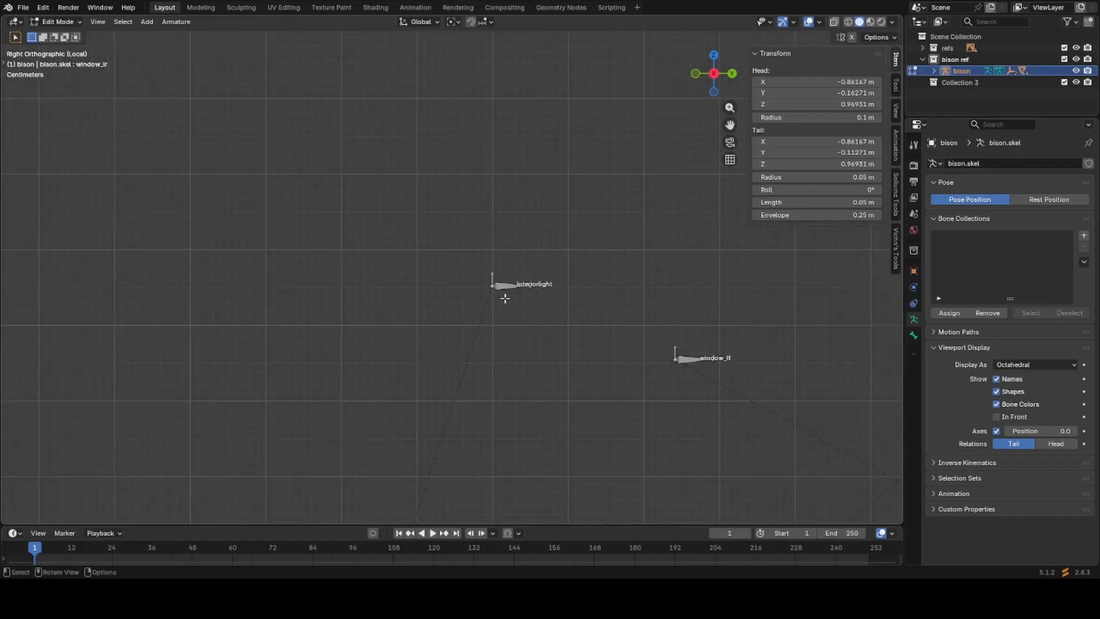
left_click(505, 290)
scroll(500, 321, "down", 2)
middle_click_drag(496, 334, 356, 308, "shift")
key("h")
Hide the front side window bones and the windscreen bone.
scroll(466, 317, "up", 2)
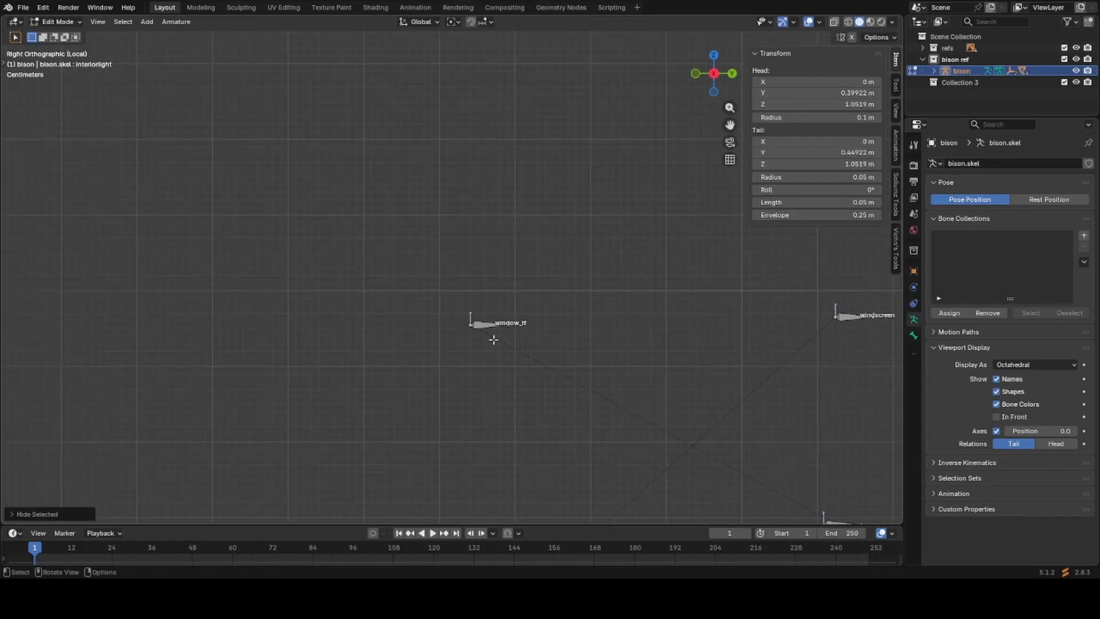
left_click(487, 324)
key("h")
middle_click_drag(487, 324, 328, 383, "shift")
scroll(374, 345, "up", 2)
left_click(391, 318)
key("h")
Hide the bonnet bone in front of the cabin.
scroll(421, 368, "down", 2)
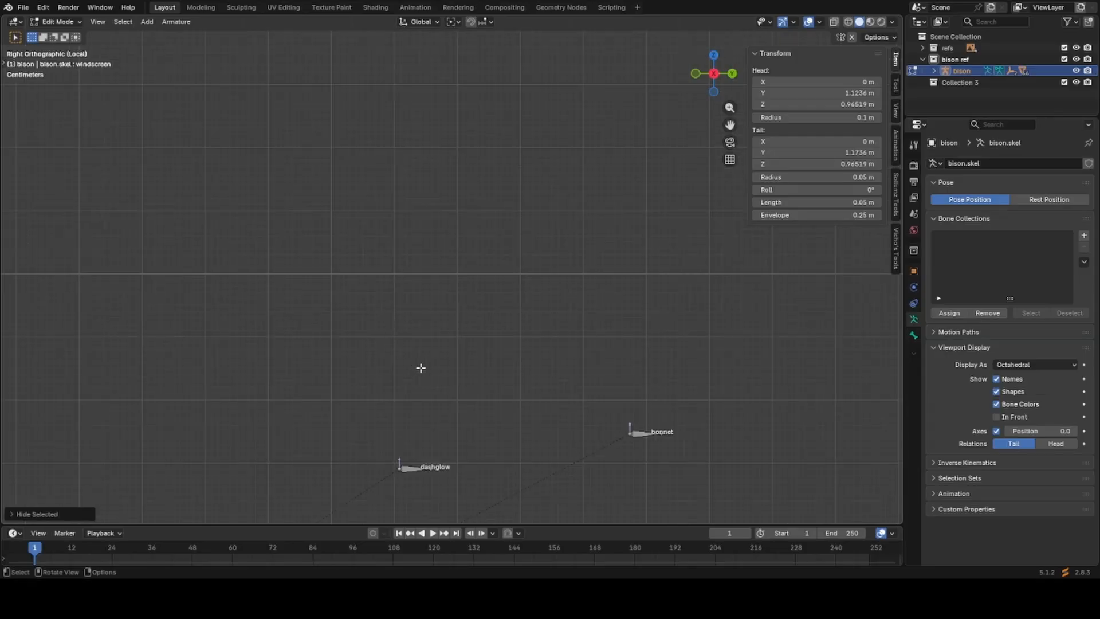
middle_click_drag(421, 368, 336, 319, "shift")
scroll(490, 374, "up", 3)
left_click(473, 329)
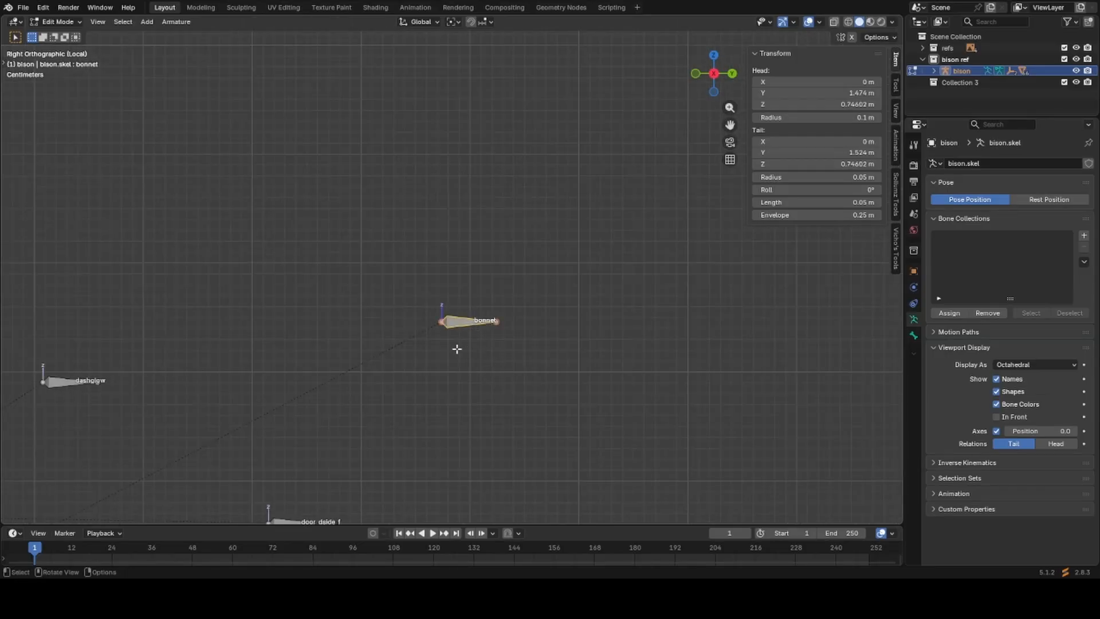
key("h")
Hide the dashglow bone above the steering wheel bone.
scroll(500, 371, "down", 2)
middle_click_drag(170, 402, 479, 346, "shift")
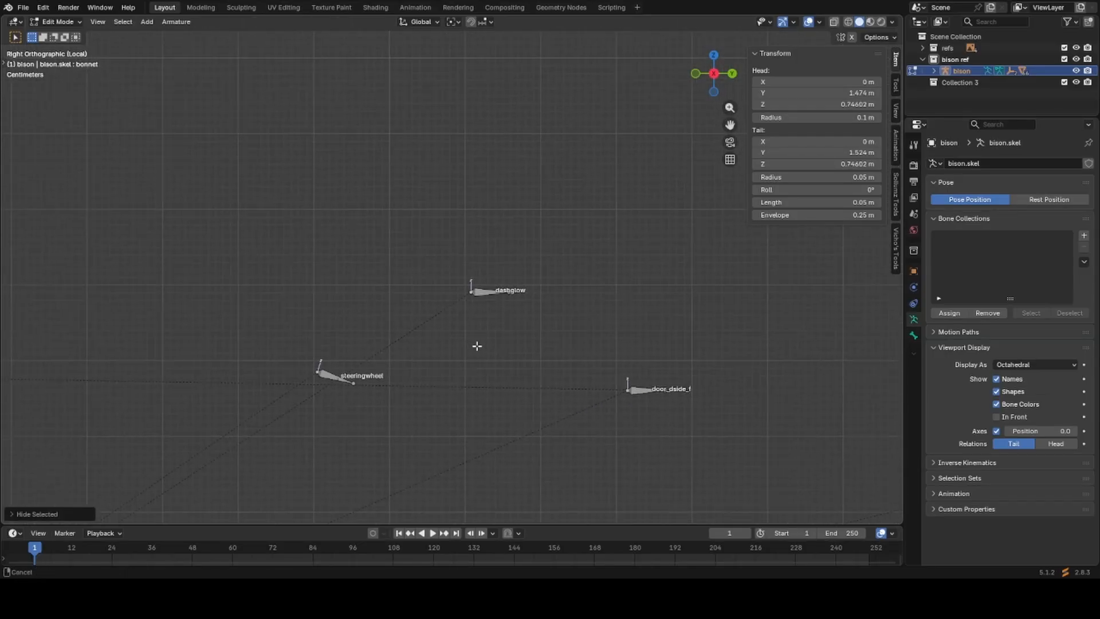
scroll(481, 344, "up", 1)
left_click(502, 297)
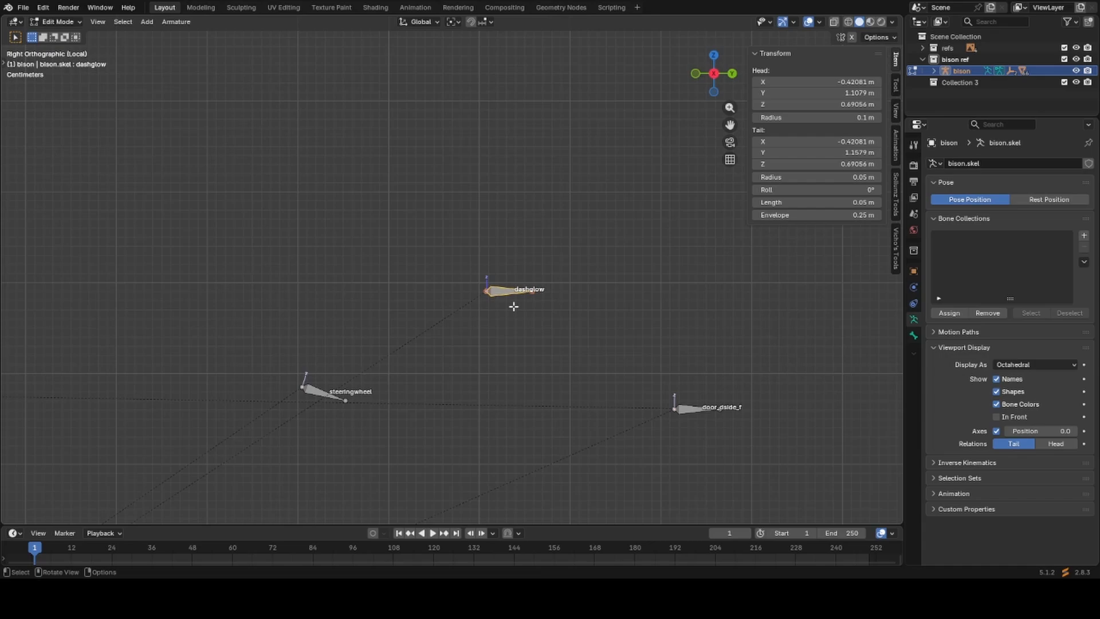
key("h")
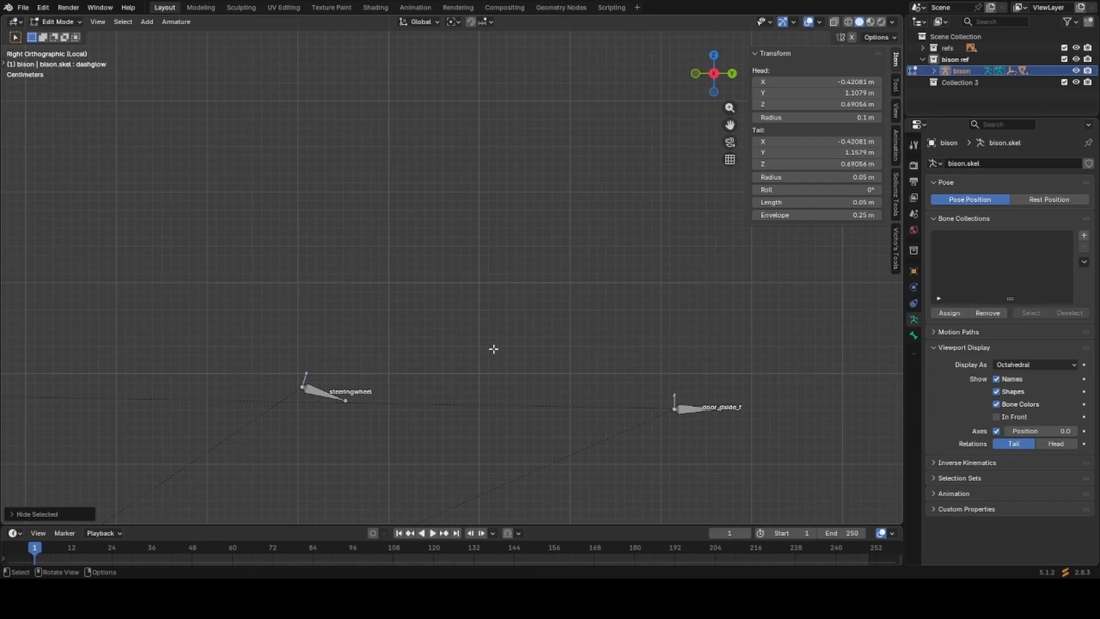
Try moving the steeringwheel bone, cancel the move, and hide the bone in Edit Mode.
middle_click_drag(493, 348, 536, 303, "shift")
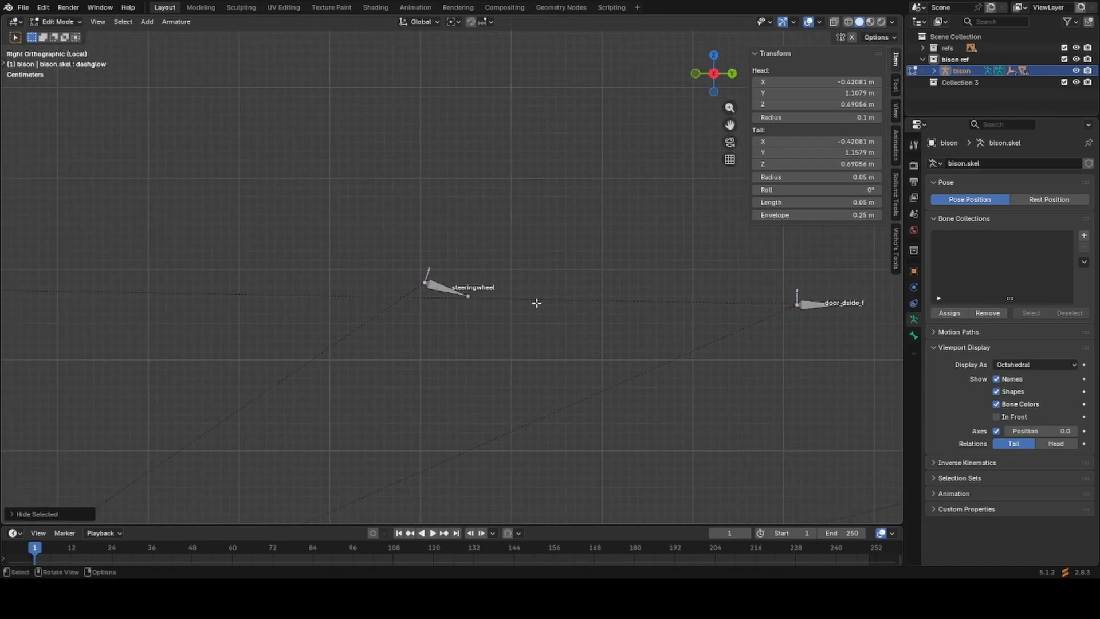
middle_click_drag(427, 293, 452, 302, "shift")
left_click(461, 298)
key("g")
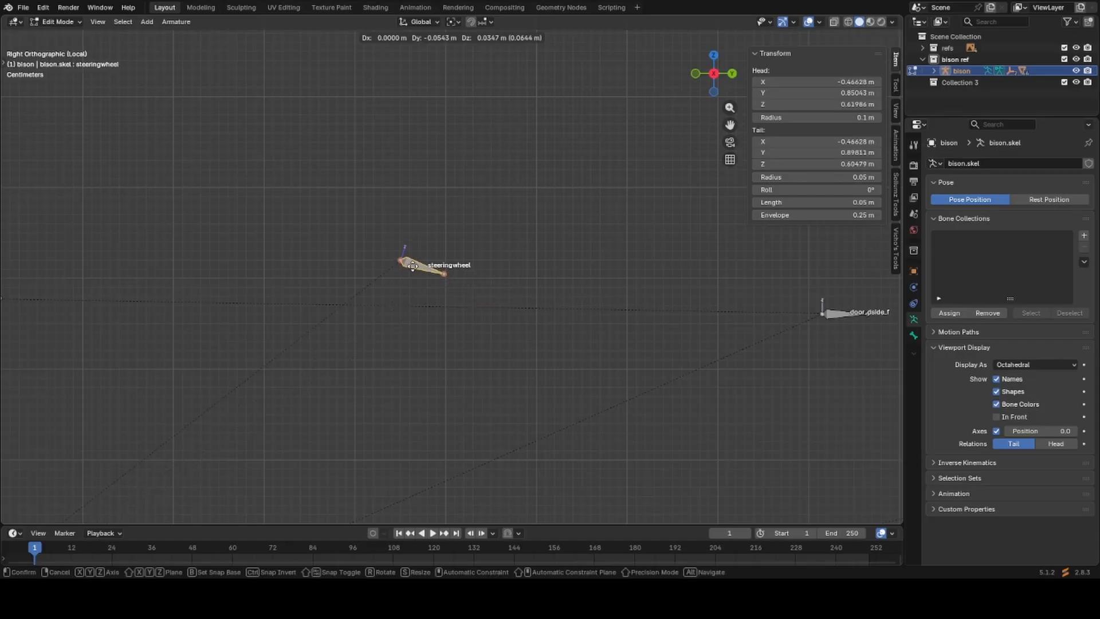
right_click(475, 297)
scroll(474, 297, "down", 1)
middle_click_drag(475, 297, 504, 344)
scroll(504, 344, "down", 10)
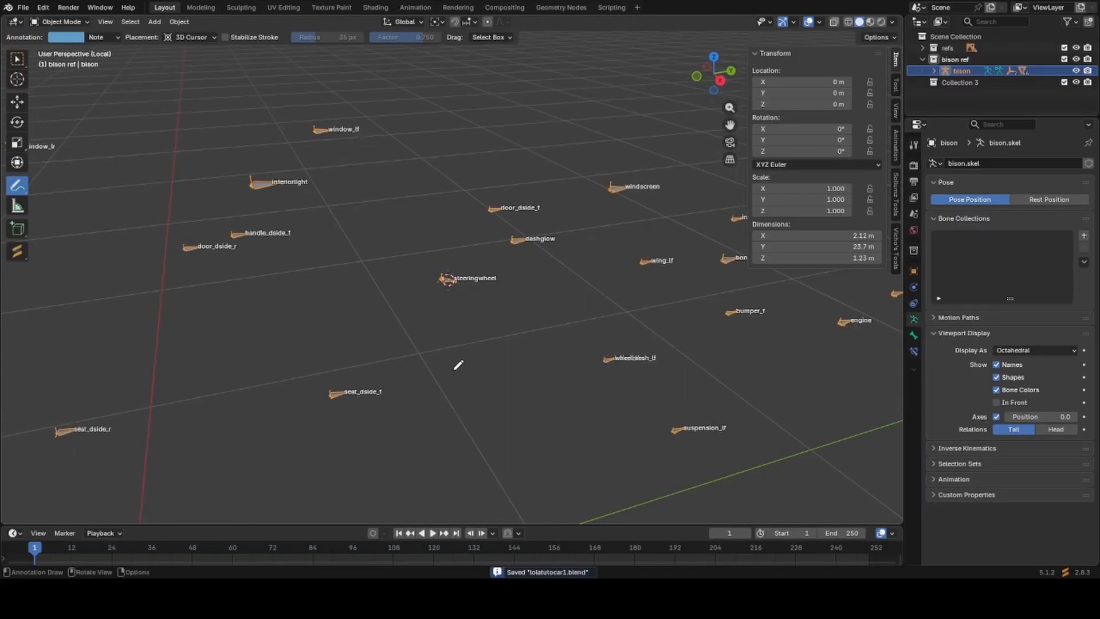
middle_click_drag(454, 368, 425, 339)
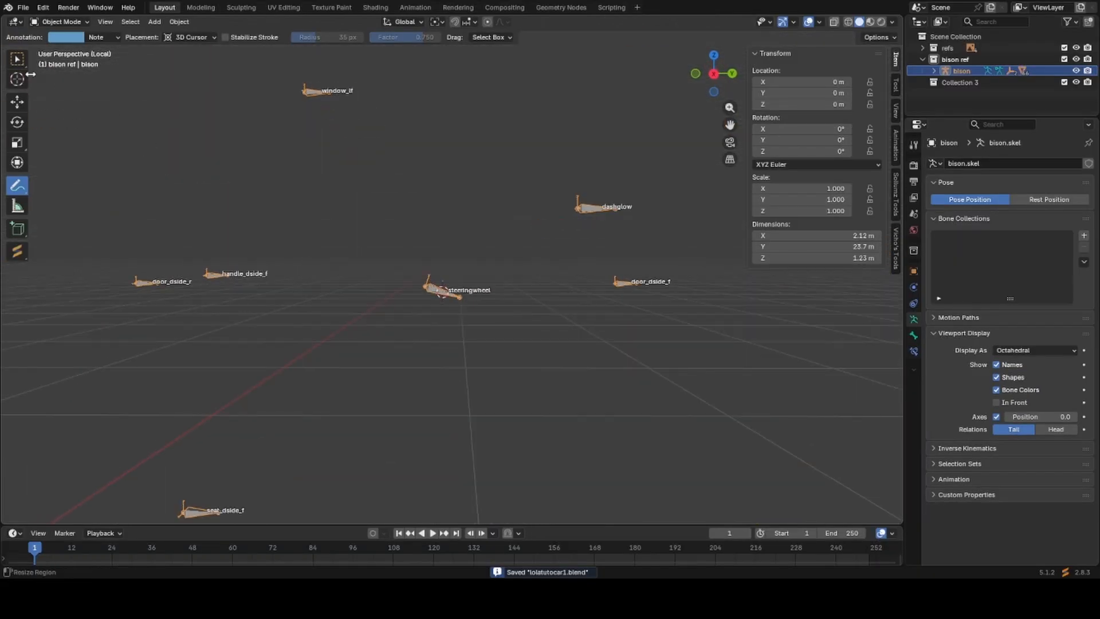
key("Tab")
scroll(447, 335, "up", 3)
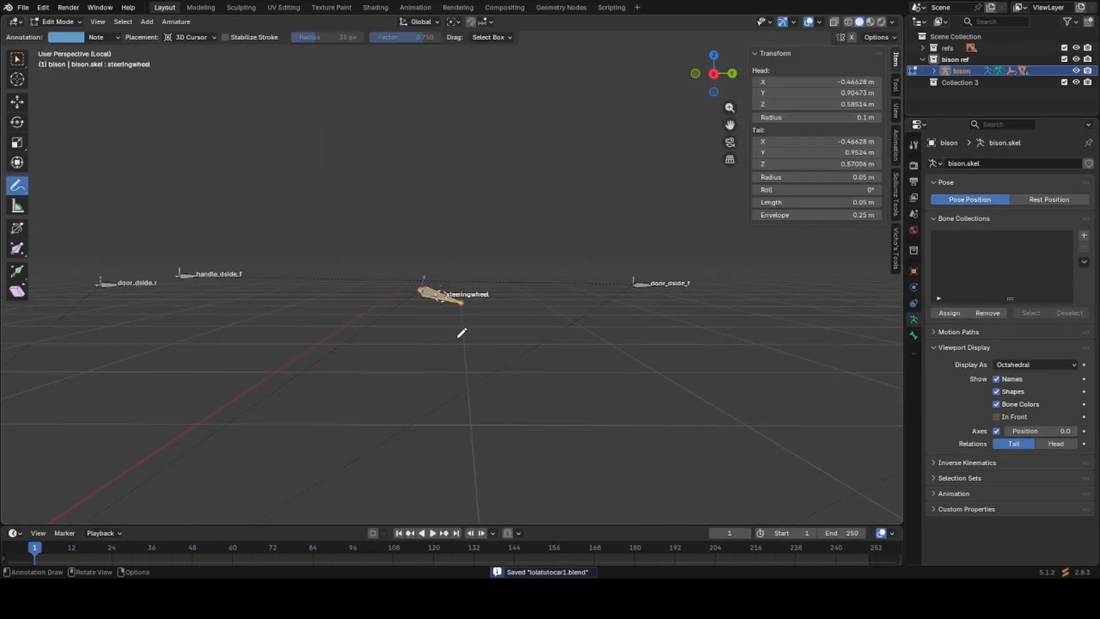
key("h")
Switch to the box selection tool and hide the front driver-side handle bone handle_dside_f.
middle_click_drag(467, 385, 595, 348, "shift")
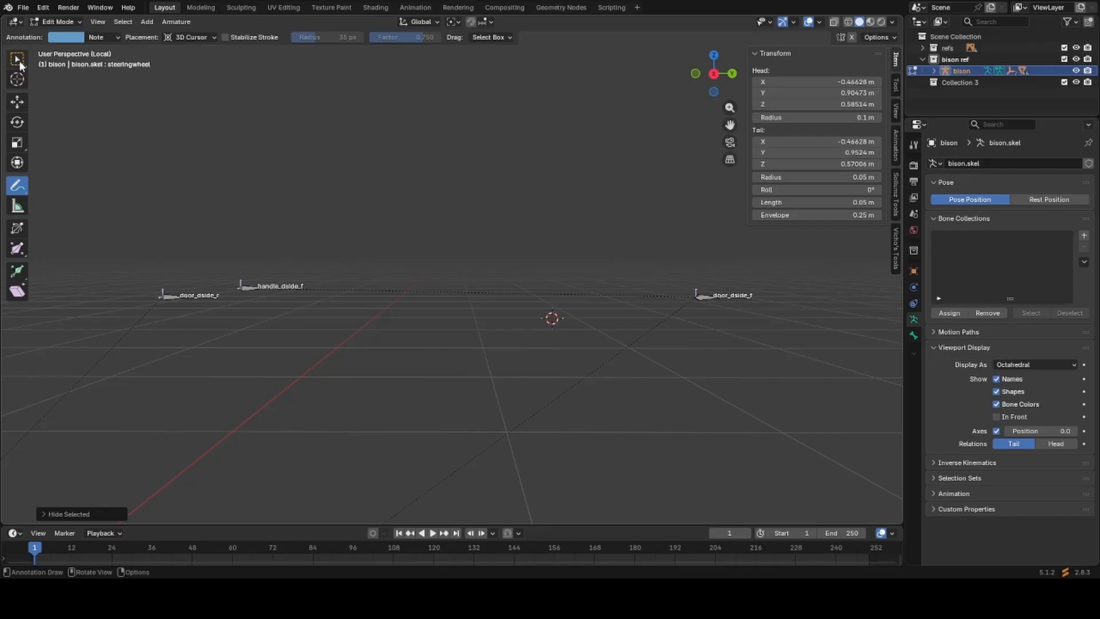
key("w")
middle_click_drag(235, 444, 469, 410, "shift")
scroll(424, 395, "up", 3)
left_click(314, 296)
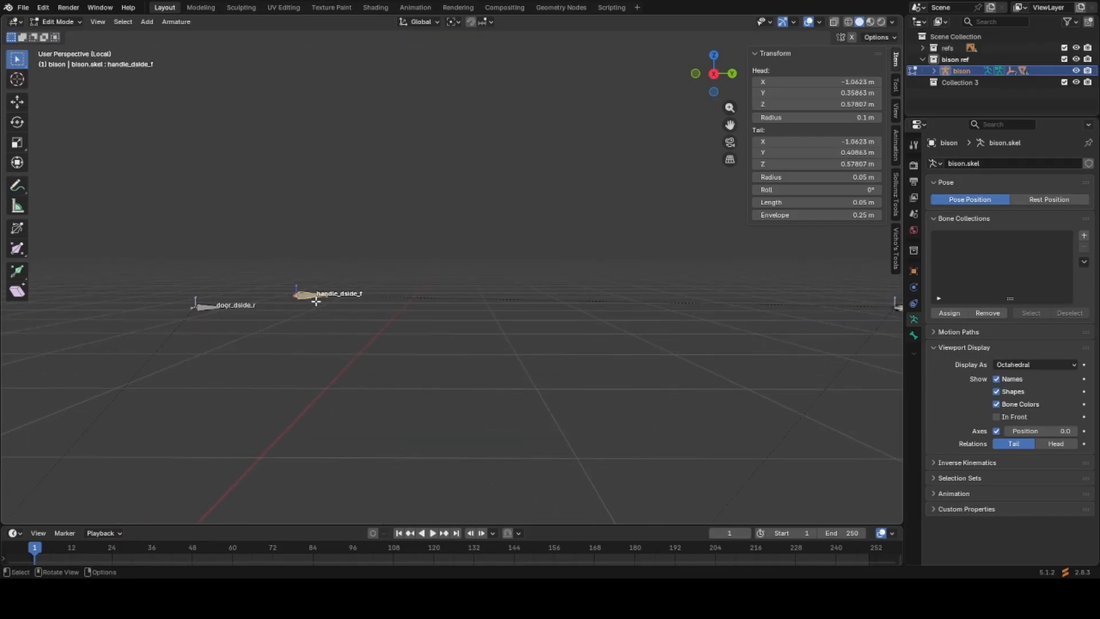
middle_click_drag(317, 325, 539, 349, "shift")
scroll(526, 360, "down", 2)
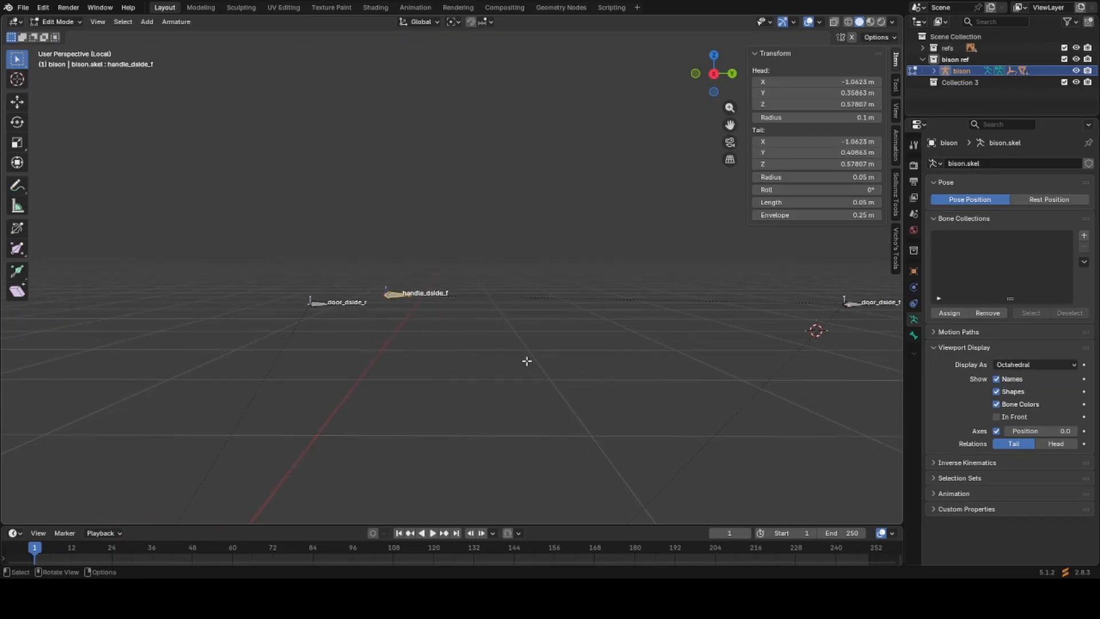
middle_click_drag(383, 338, 385, 349)
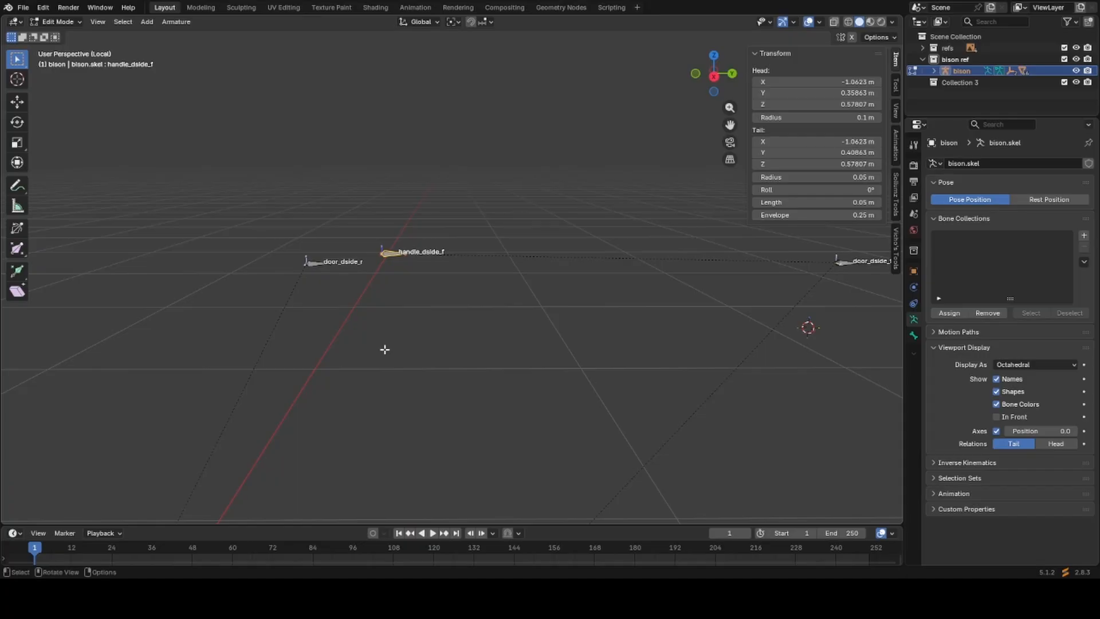
scroll(384, 349, "down", 1)
key("h")
Hide the rear driver-side door bone door_dside_r and select the front driver seat bone seat_dside_f.
left_click(330, 265)
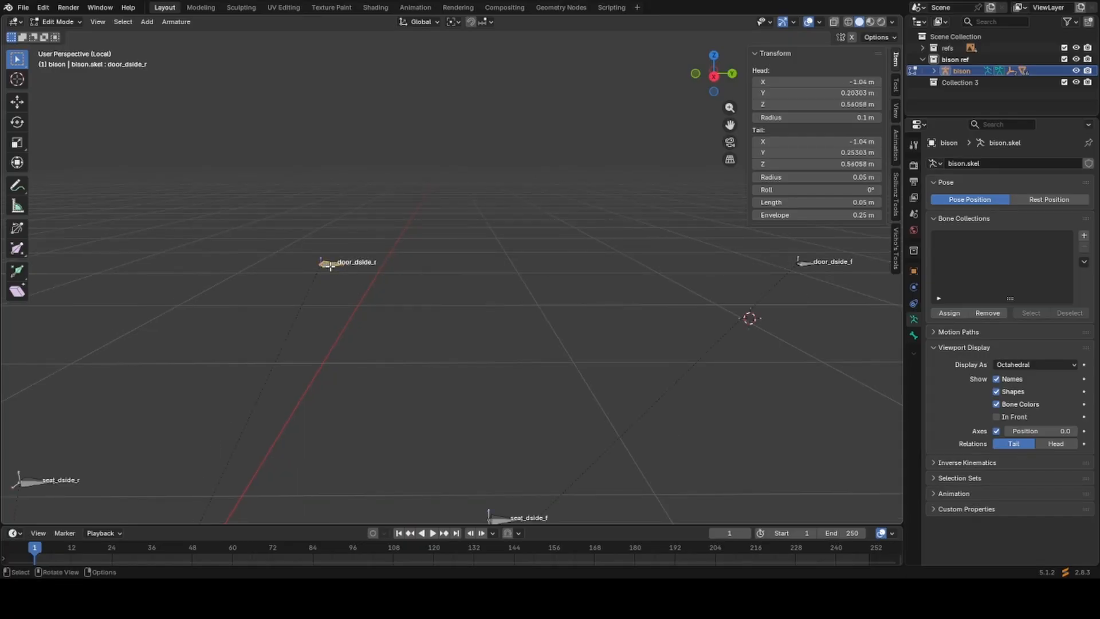
middle_click_drag(330, 266, 429, 335)
scroll(372, 344, "up", 2)
left_click(339, 341)
scroll(344, 346, "down", 4)
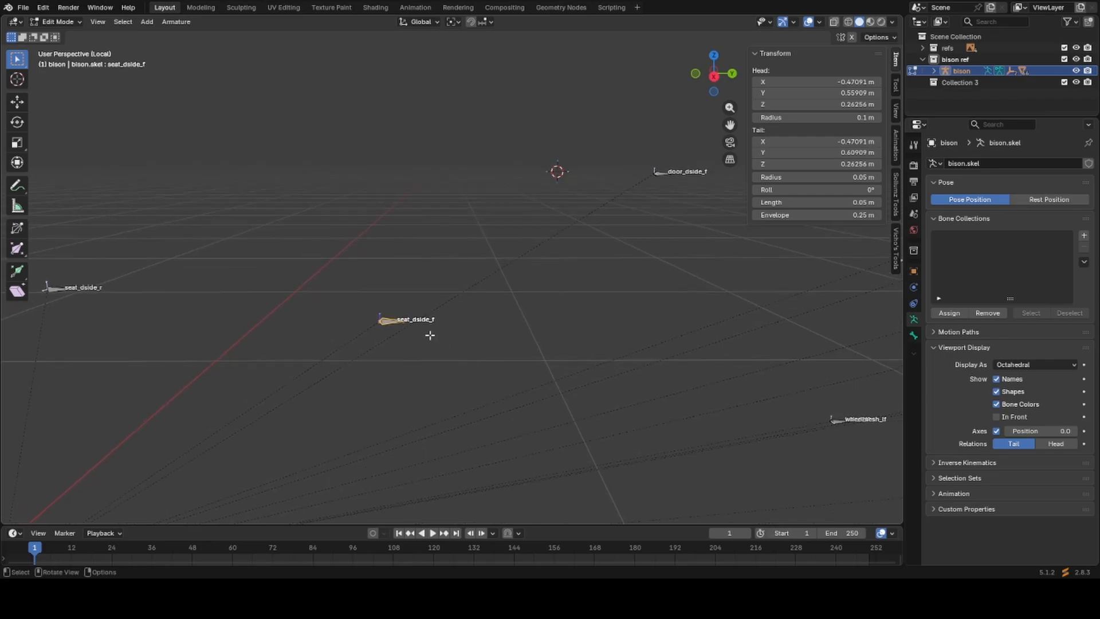
scroll(421, 325, "up", 1)
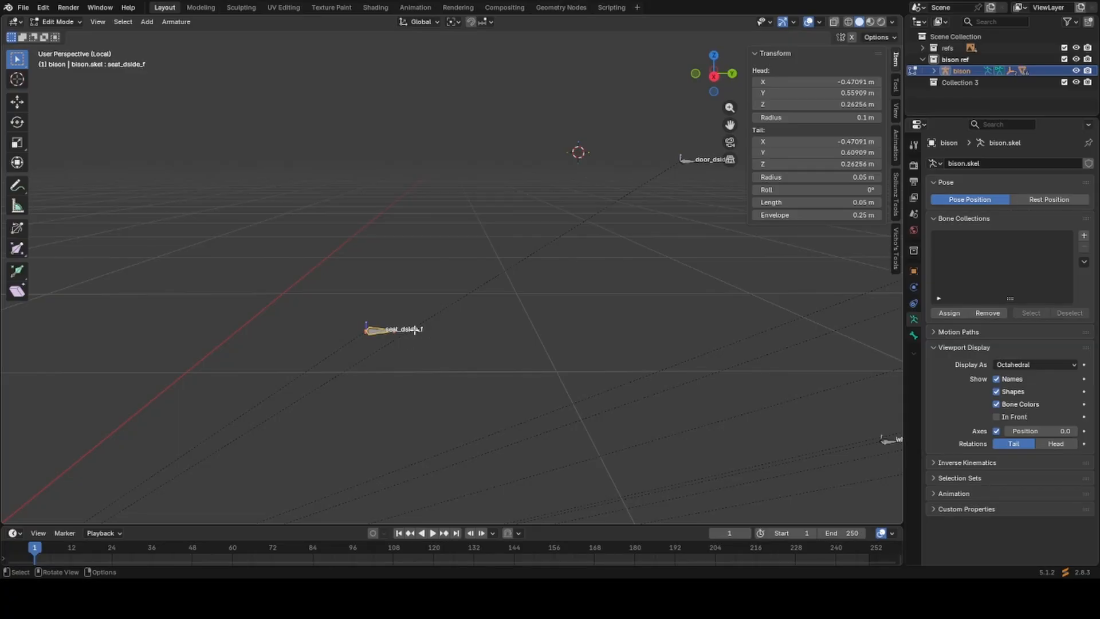
scroll(415, 339, "down", 5)
middle_click_drag(549, 348, 455, 409)
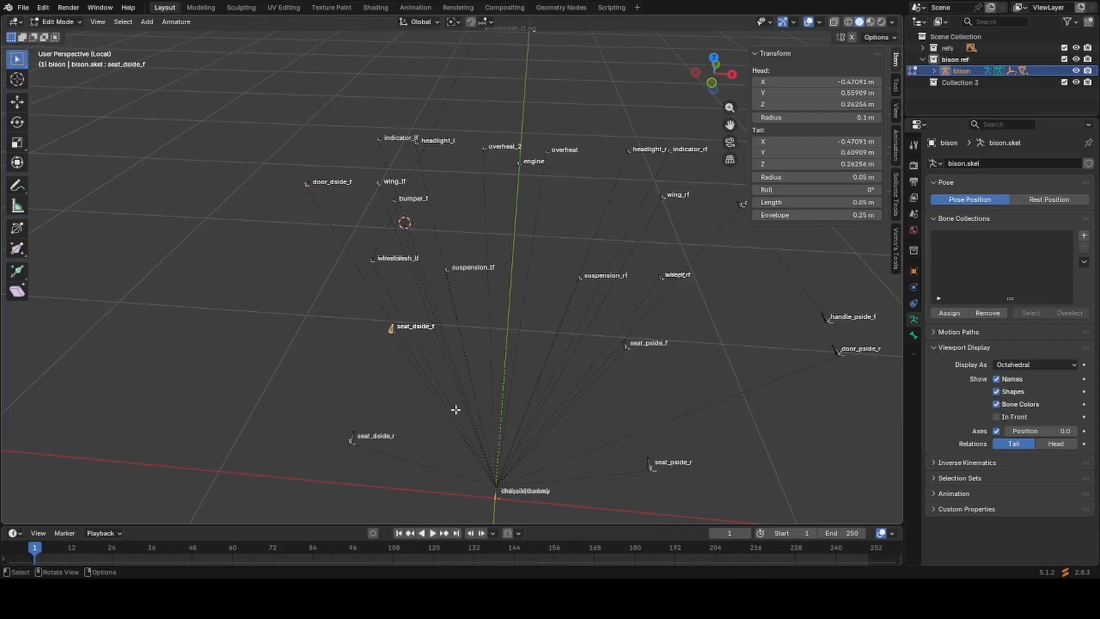
key("g")
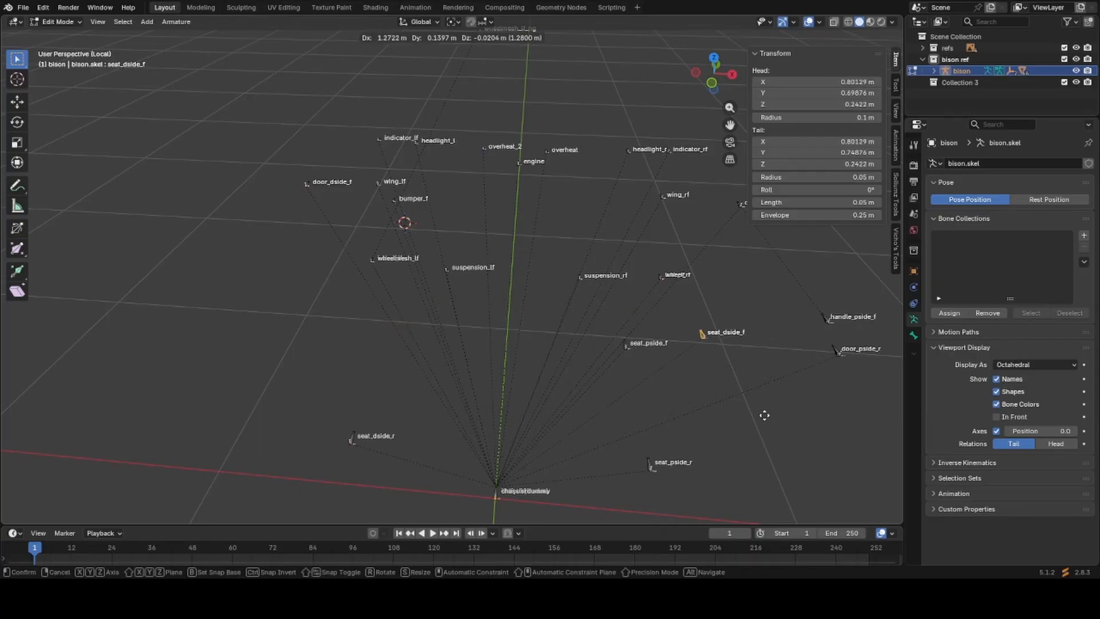
key("Escape")
scroll(614, 394, "down", 1)
scroll(613, 393, "up", 2)
scroll(598, 396, "down", 2)
scroll(597, 396, "up", 2)
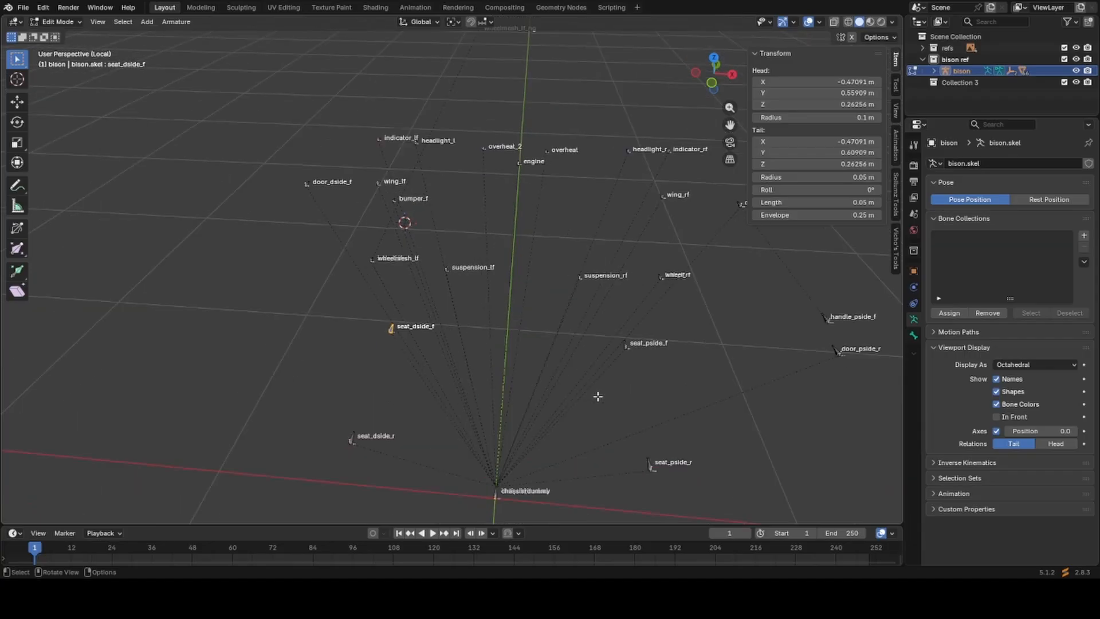
Try swapping the front seat bones seat_dside_f and seat_pside_f across the car, and undo both moves.
key("g")
left_click(663, 363)
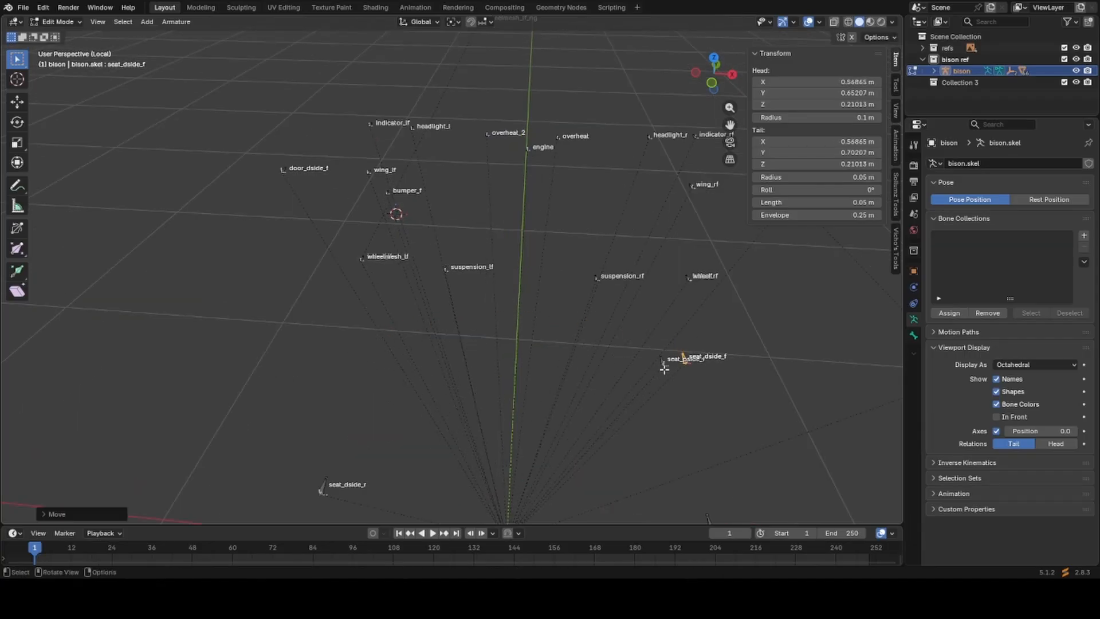
key("g")
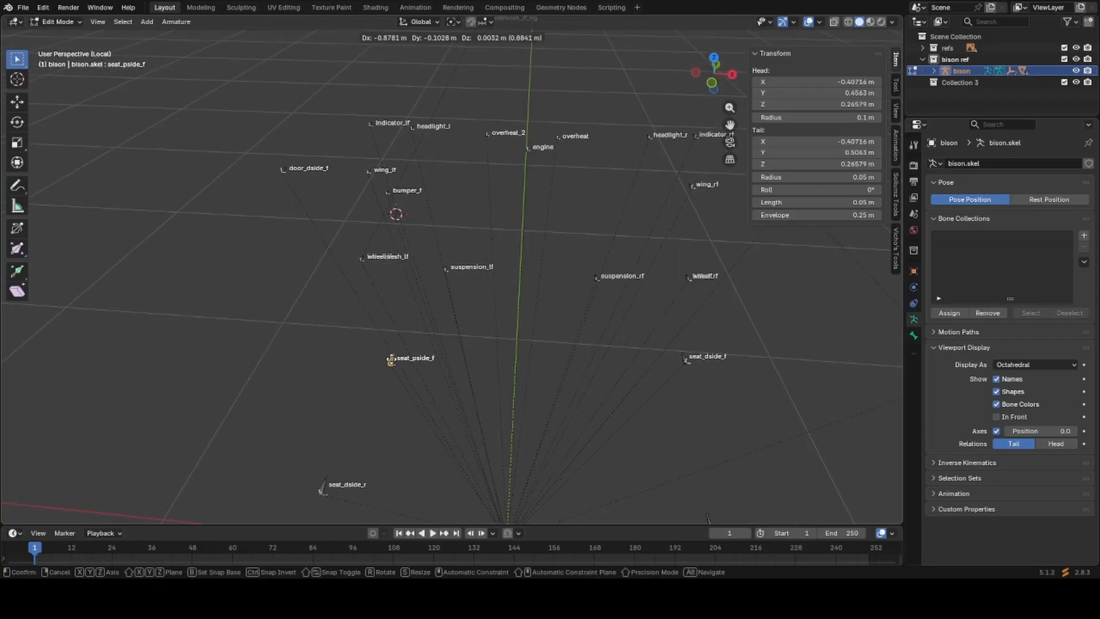
left_click(366, 346)
key("ctrl+z")
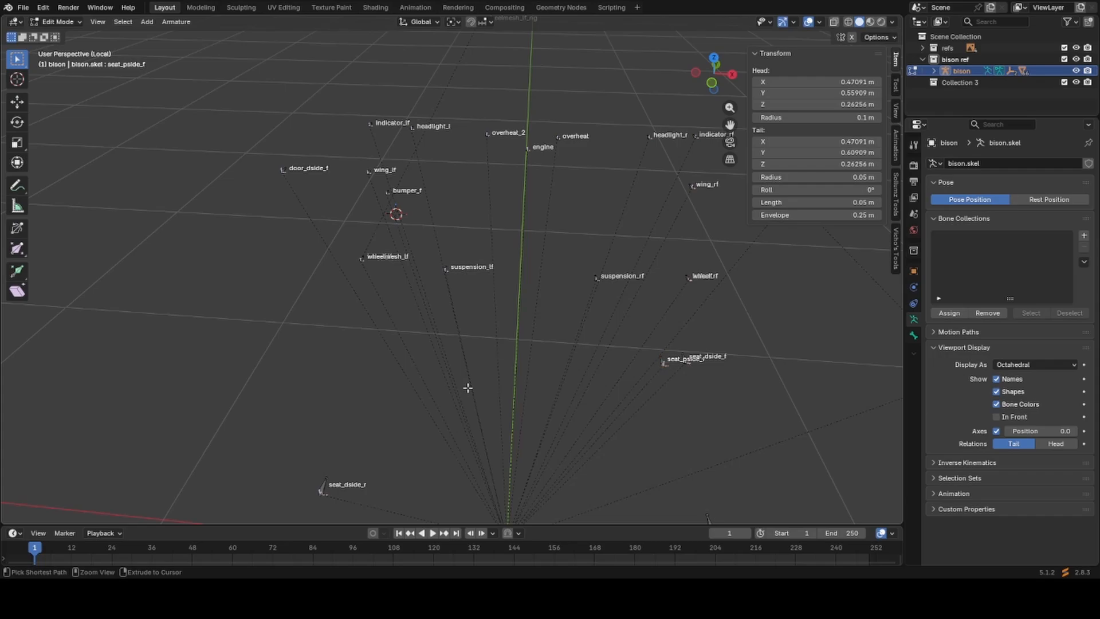
key("ctrl+z")
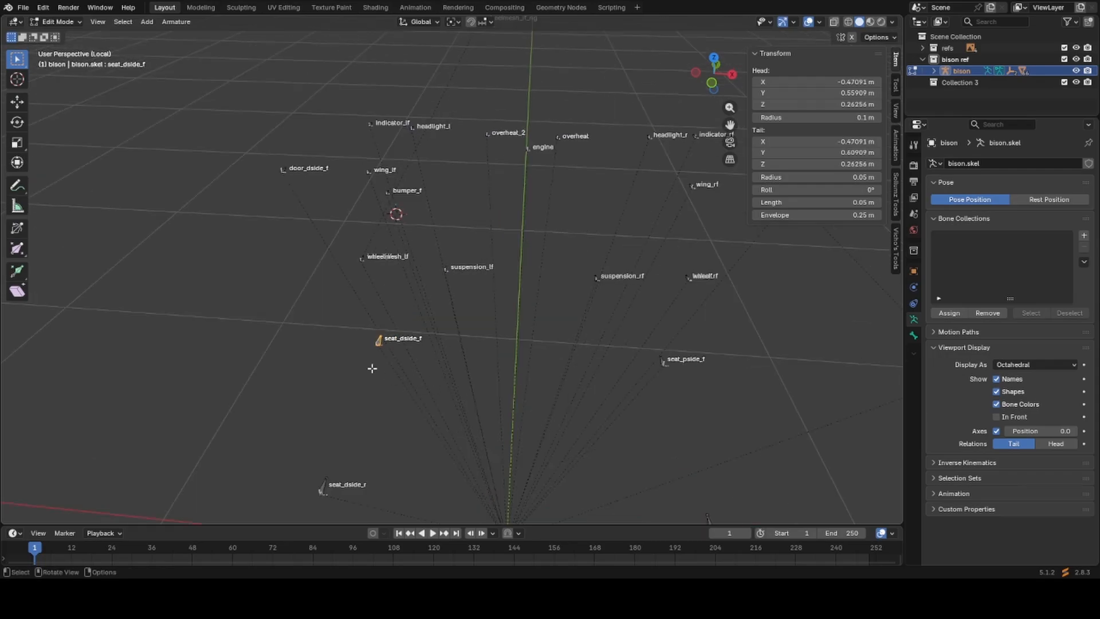
scroll(371, 347, "down", 1)
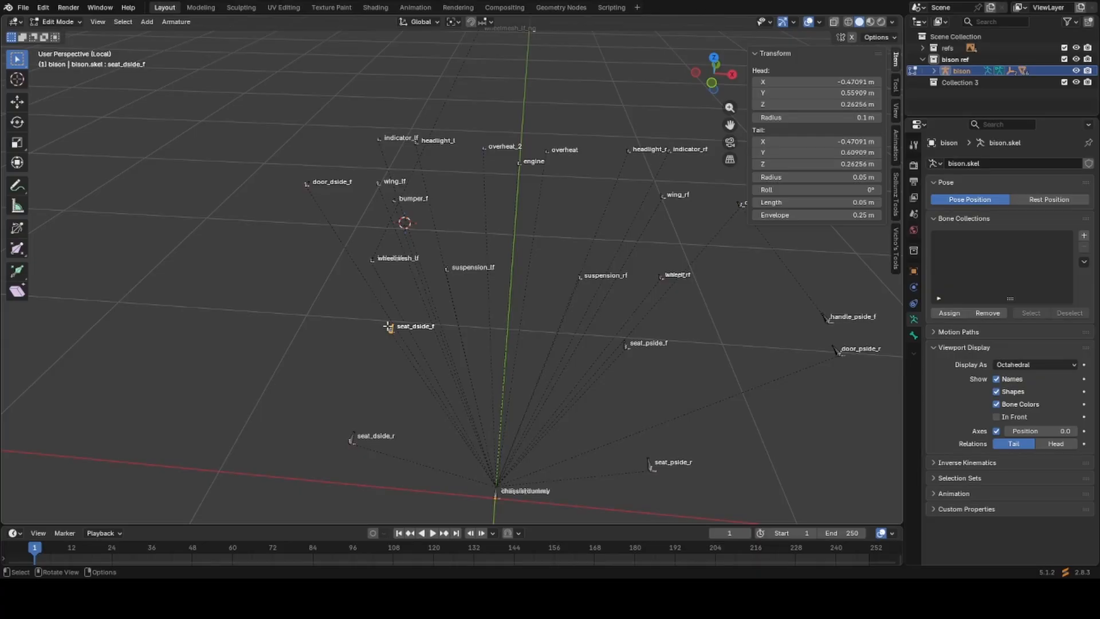
key("g")
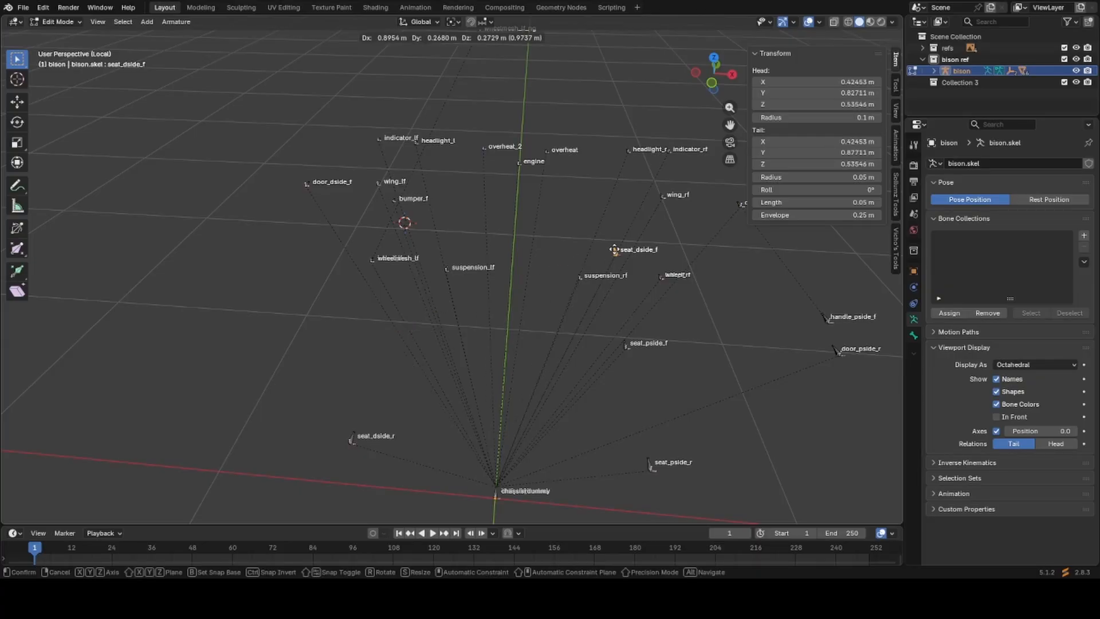
right_click(813, 344)
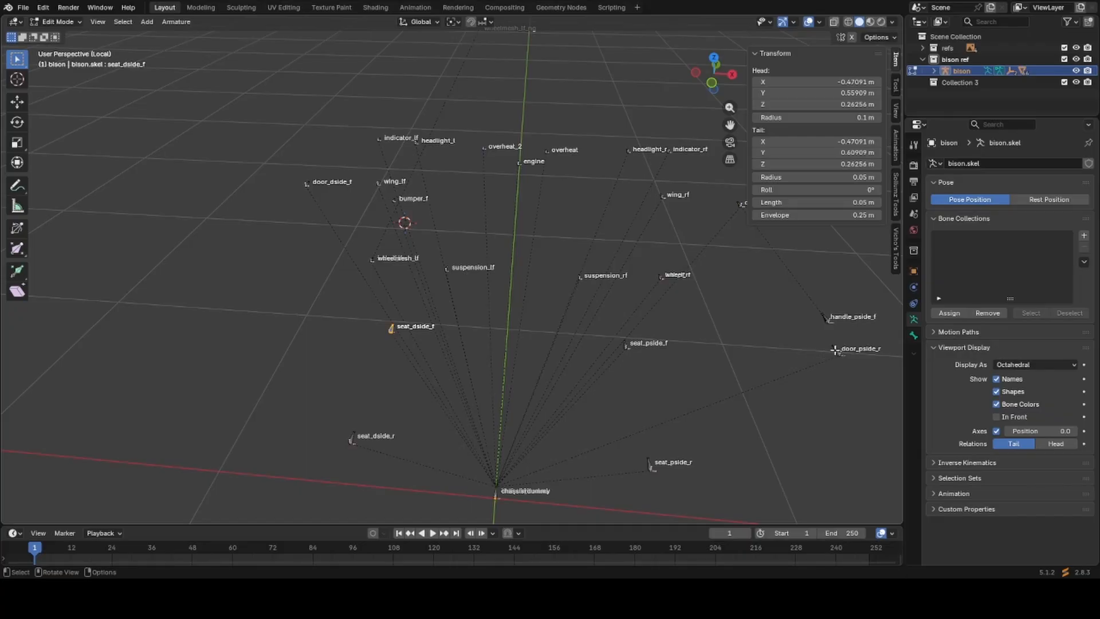
key("g")
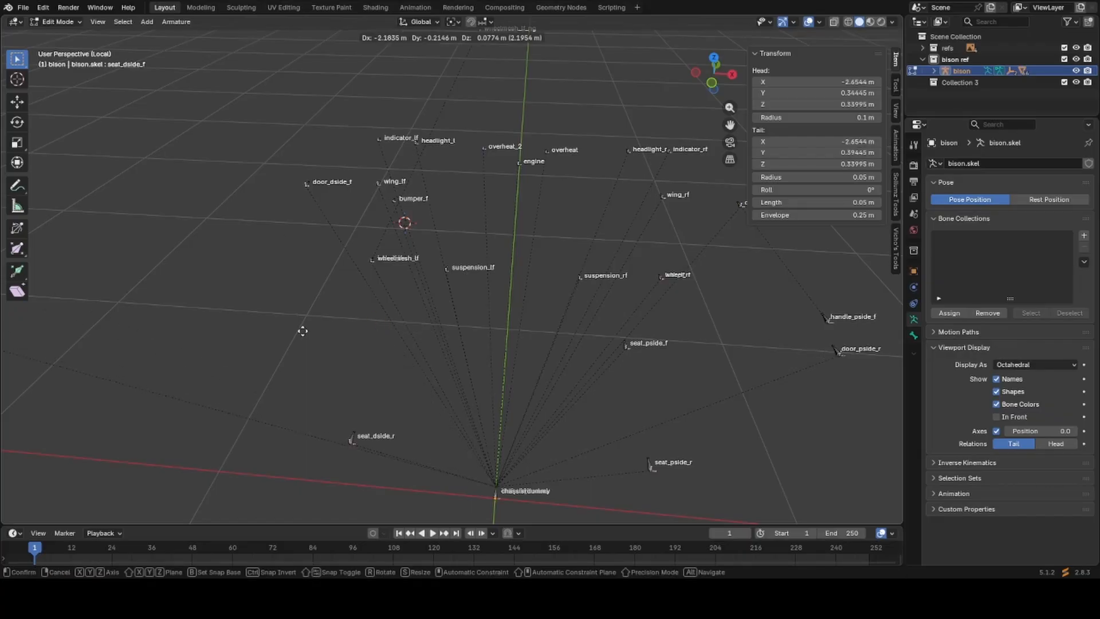
right_click(302, 331)
Hide the front seat bones seat_dside_f and seat_pside_f.
scroll(604, 365, "down", 3)
middle_click_drag(535, 355, 432, 324)
scroll(398, 304, "up", 2)
scroll(469, 287, "up", 4)
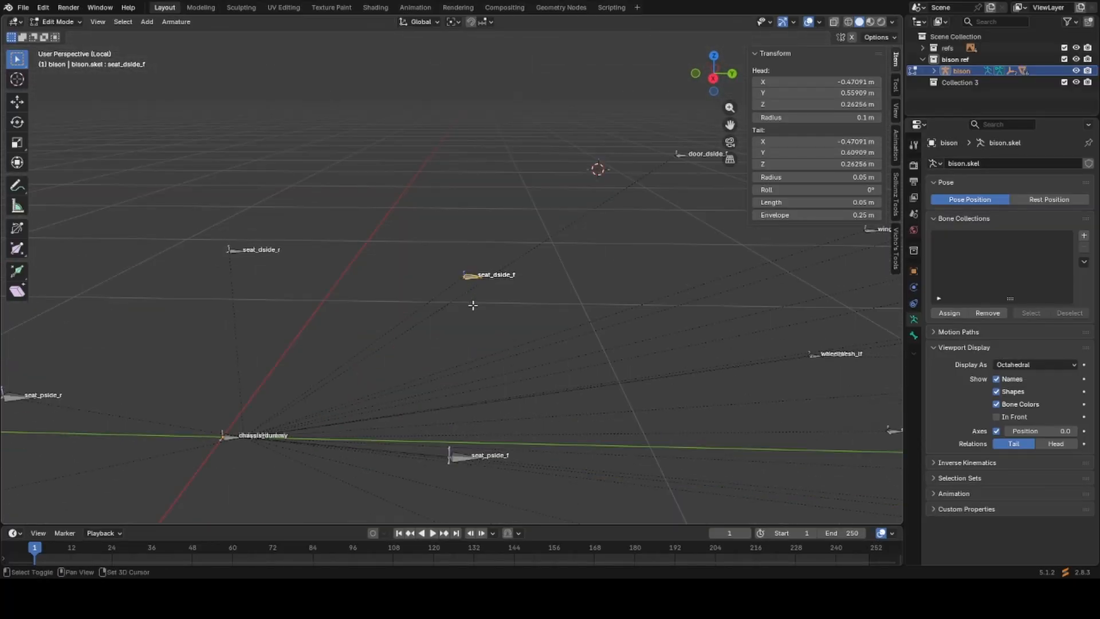
scroll(472, 303, "down", 2)
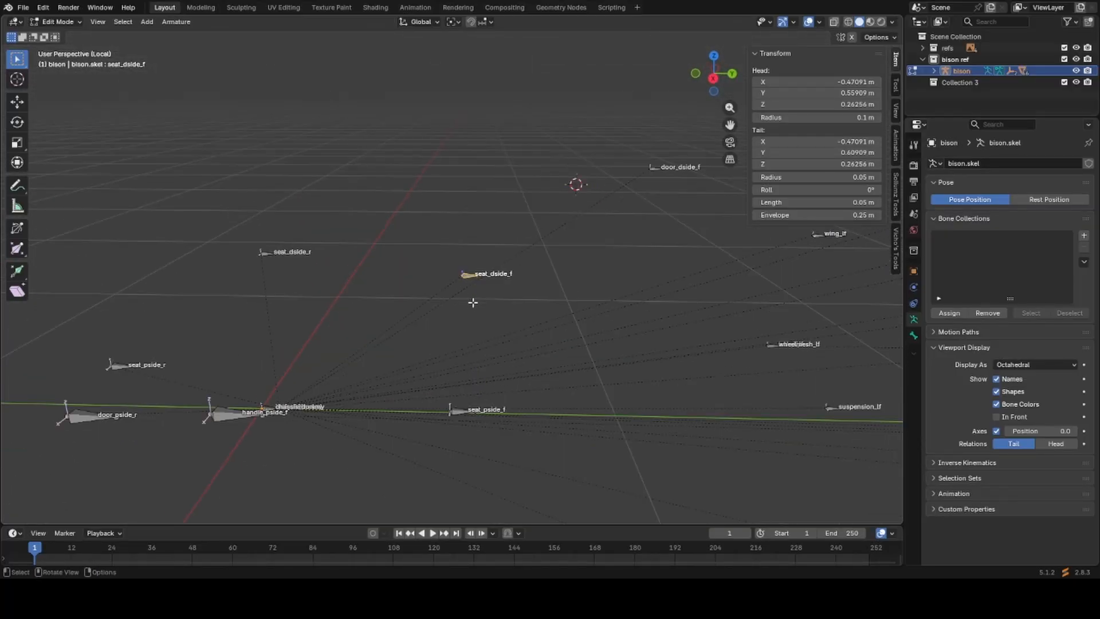
scroll(465, 359, "up", 1)
key("h")
left_click(456, 458)
key("h")
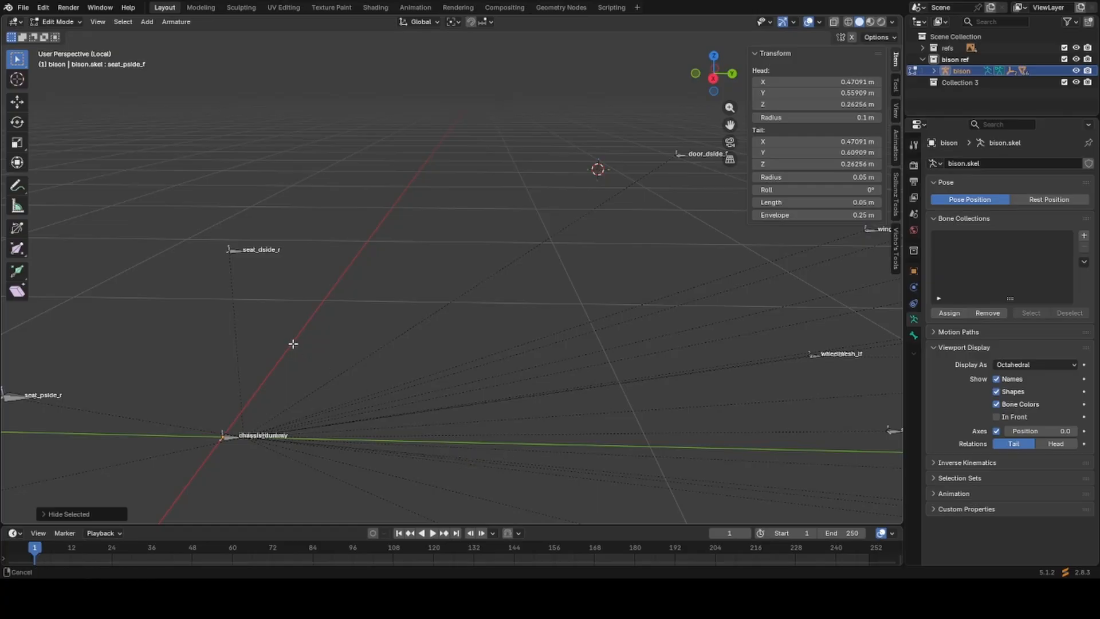
Hide the rear seat bones seat_dside_r and seat_pside_r.
middle_click_drag(292, 344, 465, 196)
left_click(453, 193)
key("h")
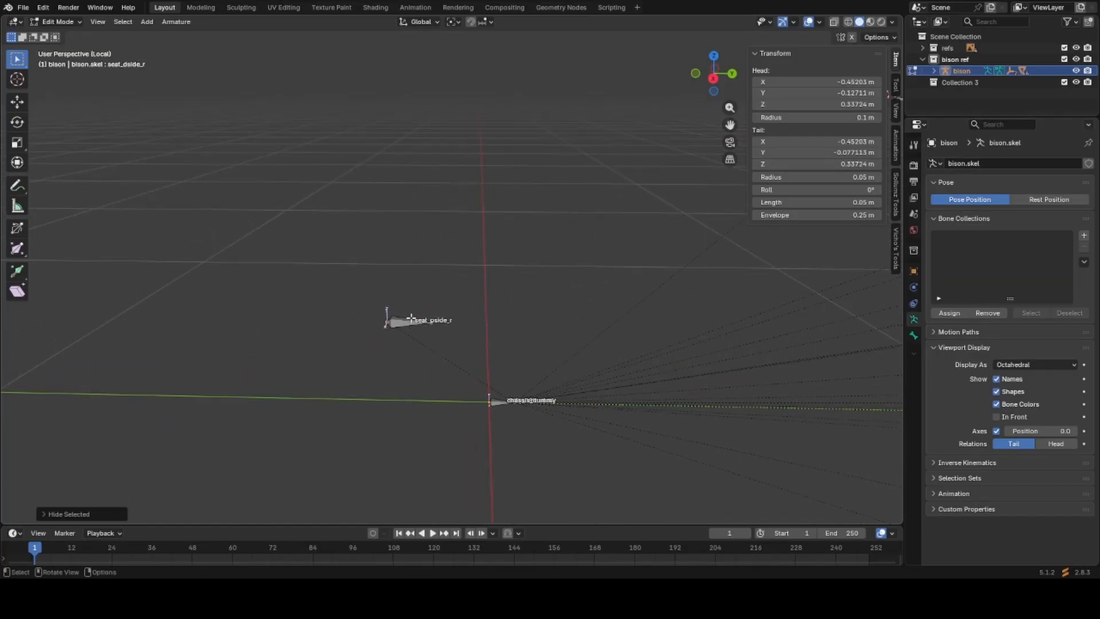
left_click(408, 317)
key("h")
Hide the rear passenger-side door bone door_pside_r.
middle_click_drag(510, 398, 495, 201, "shift")
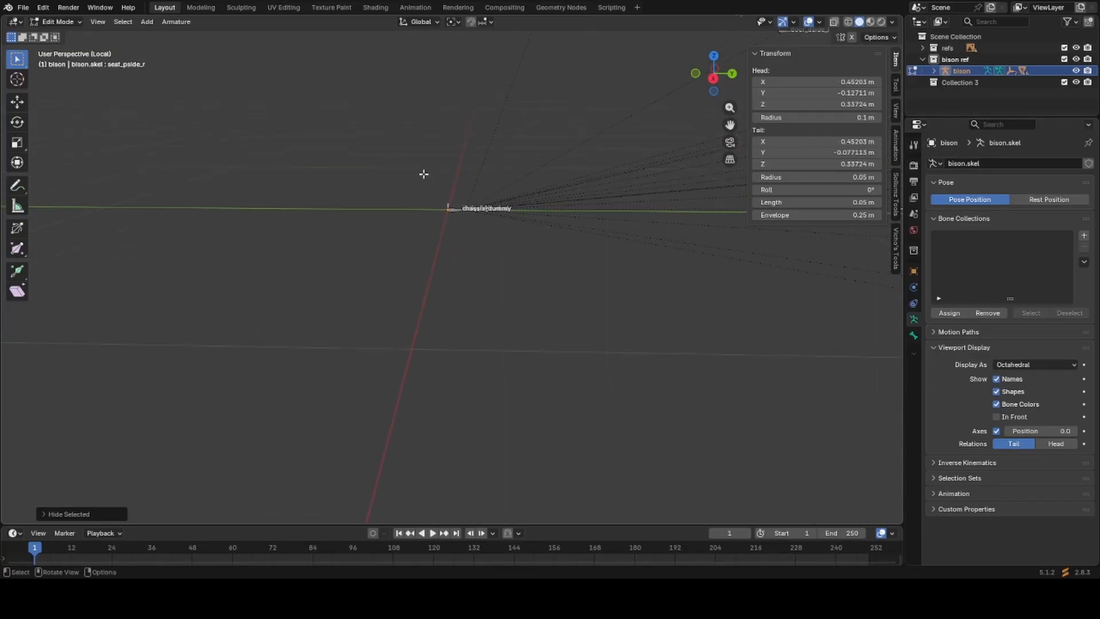
left_click_drag(422, 165, 504, 264)
scroll(551, 283, "down", 4)
middle_click_drag(584, 276, 518, 348, "shift")
scroll(373, 329, "up", 4)
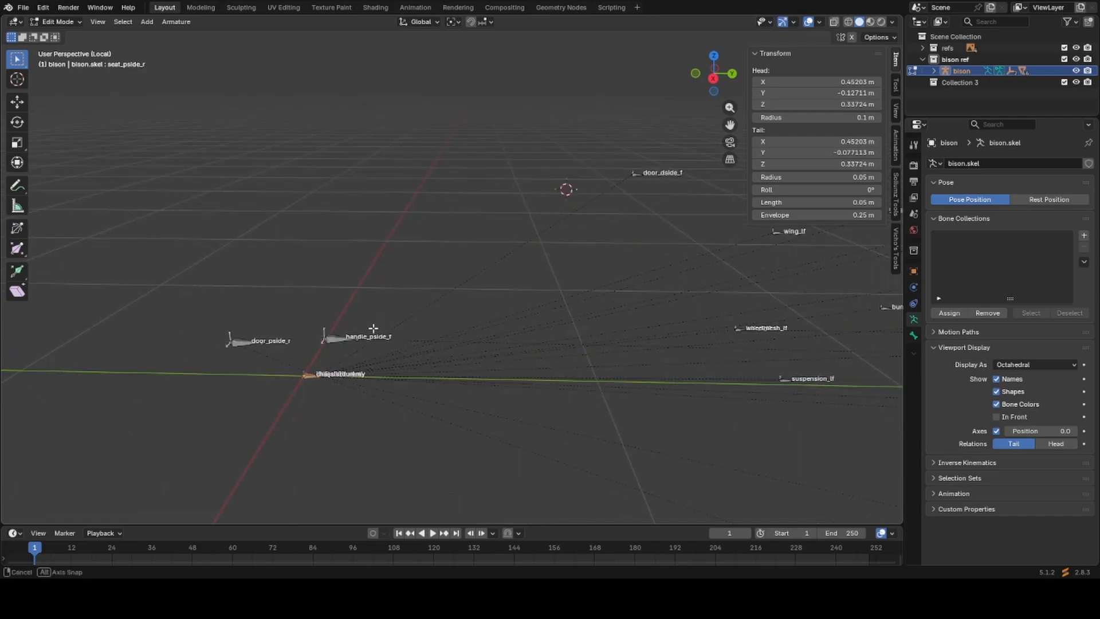
middle_click_drag(373, 329, 387, 319)
scroll(372, 309, "up", 2)
left_click(179, 214)
key("h")
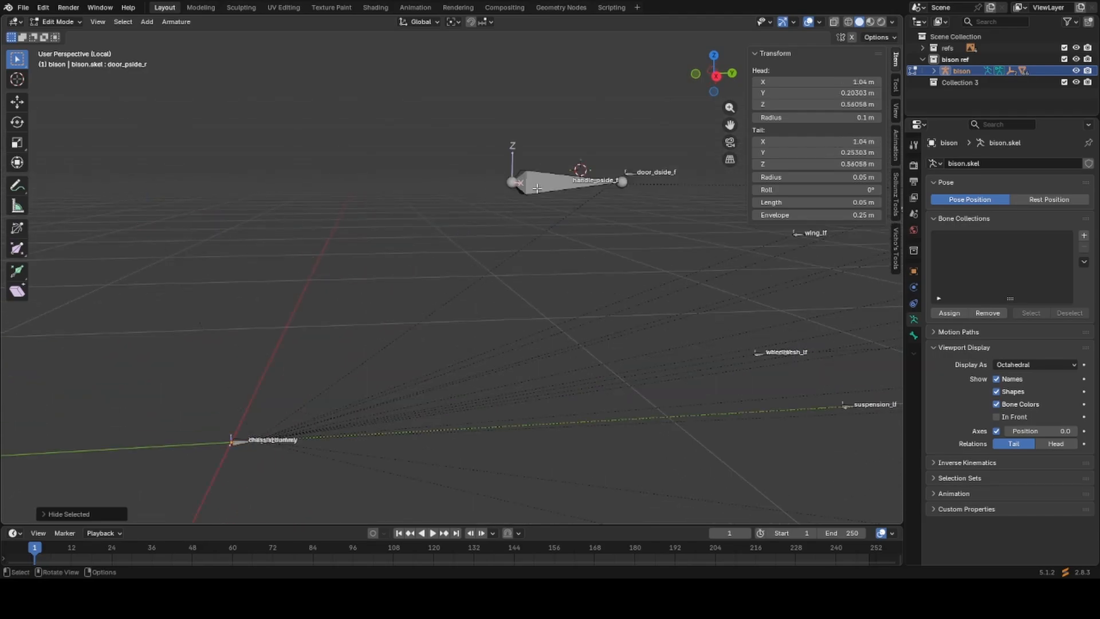
Hide the front passenger-side door handle bone handle_pside_f.
left_click(570, 181)
key("h")
scroll(572, 189, "down", 3)
middle_click_drag(572, 256, 472, 347, "shift")
scroll(488, 319, "up", 5)
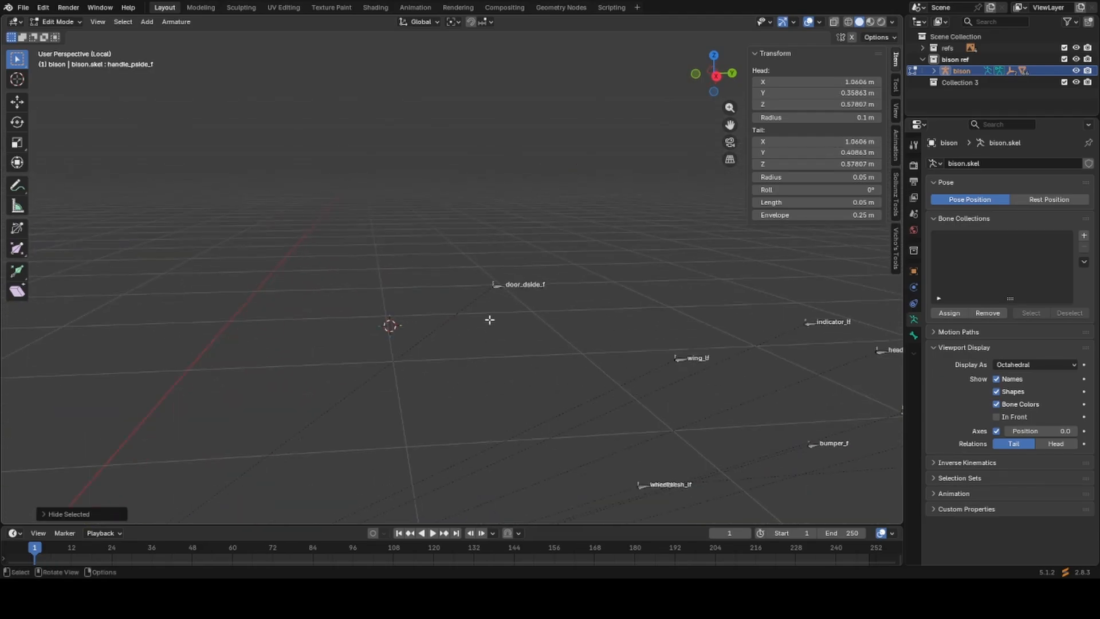
Hide the front door bones door_dside_f and door_pside_f.
left_click(517, 296)
key("h")
scroll(516, 295, "down", 3)
middle_click_drag(516, 295, 539, 335)
left_click(546, 335)
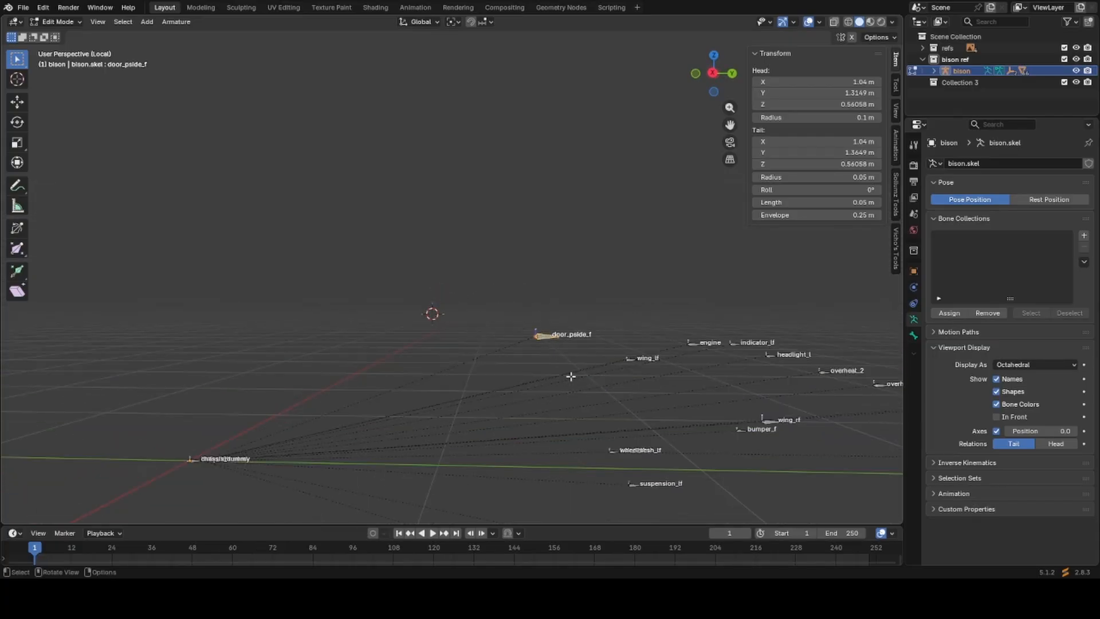
key("h")
Select the front wing bone wing_rf, then leave bone editing and show the whole truck model again.
middle_click_drag(570, 376, 466, 311)
key("KP_3")
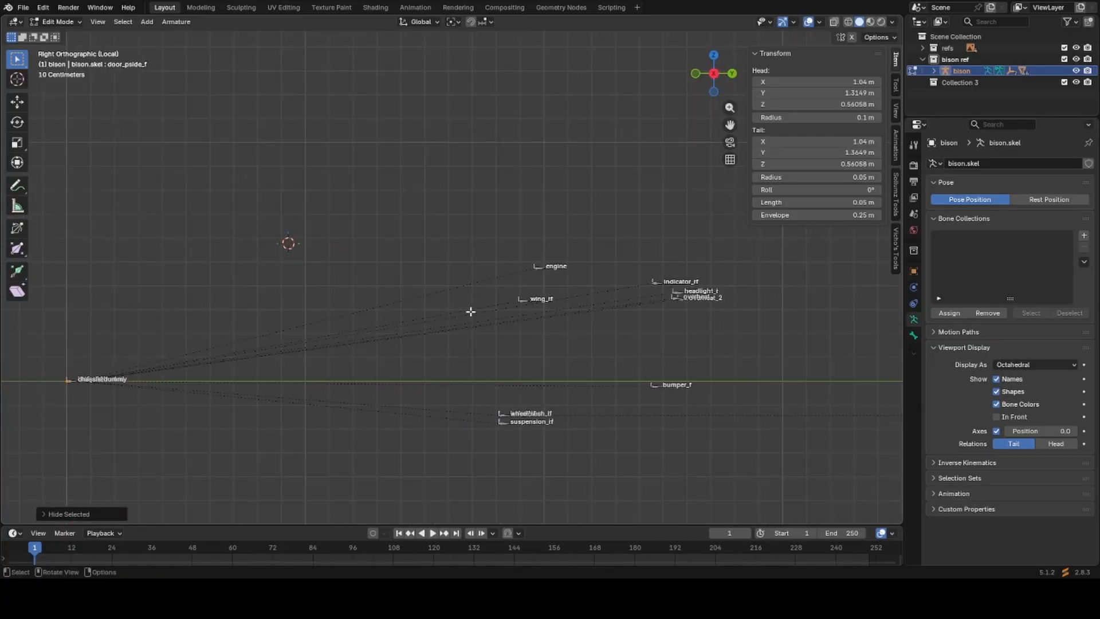
scroll(470, 311, "up", 4)
left_click(493, 312)
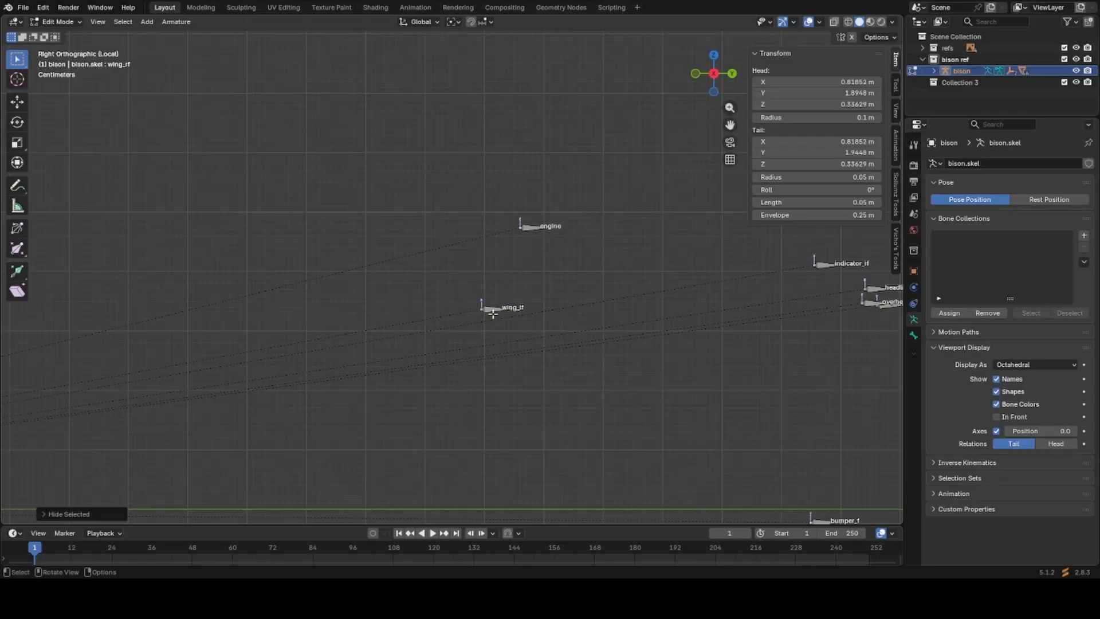
key("g")
scroll(501, 343, "down", 2)
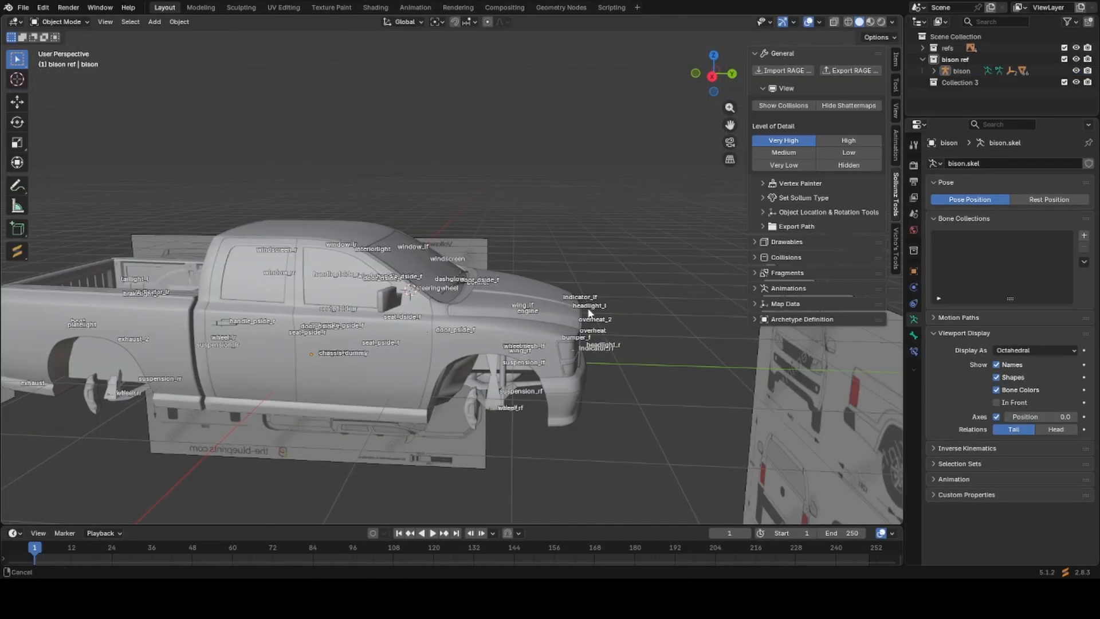
Try moving the right front fender mesh wing_rf away from the truck body several times, cancelling each move.
middle_click_drag(426, 241, 397, 260)
scroll(491, 292, "up", 3)
middle_click_drag(490, 292, 544, 241)
key("g")
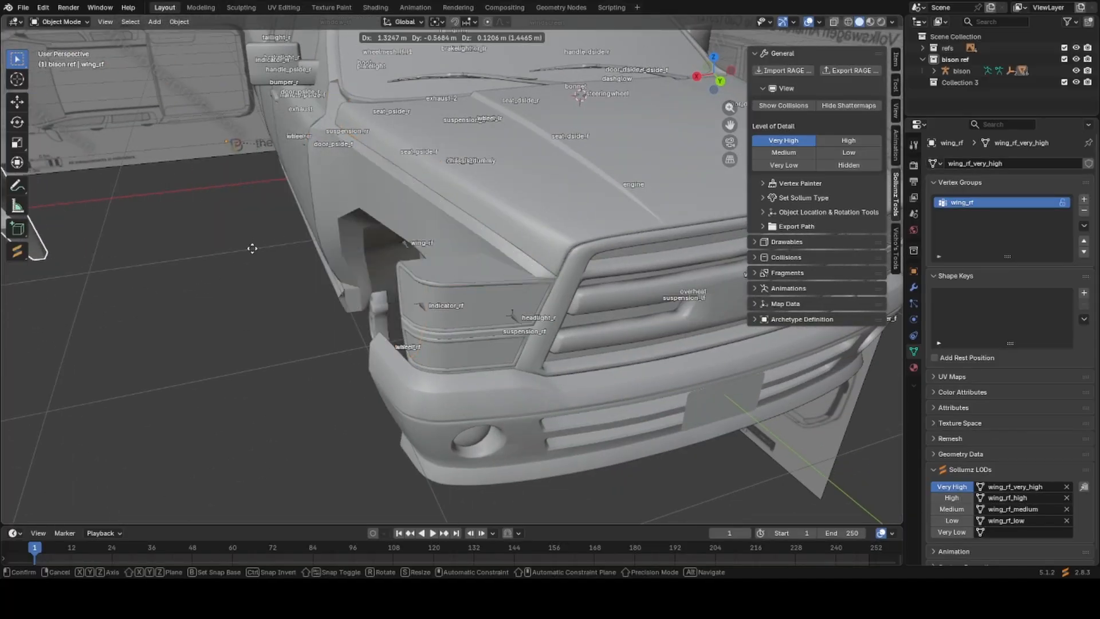
right_click(438, 275)
scroll(466, 282, "down", 3)
middle_click_drag(466, 283, 432, 287)
scroll(432, 286, "up", 4)
key("g")
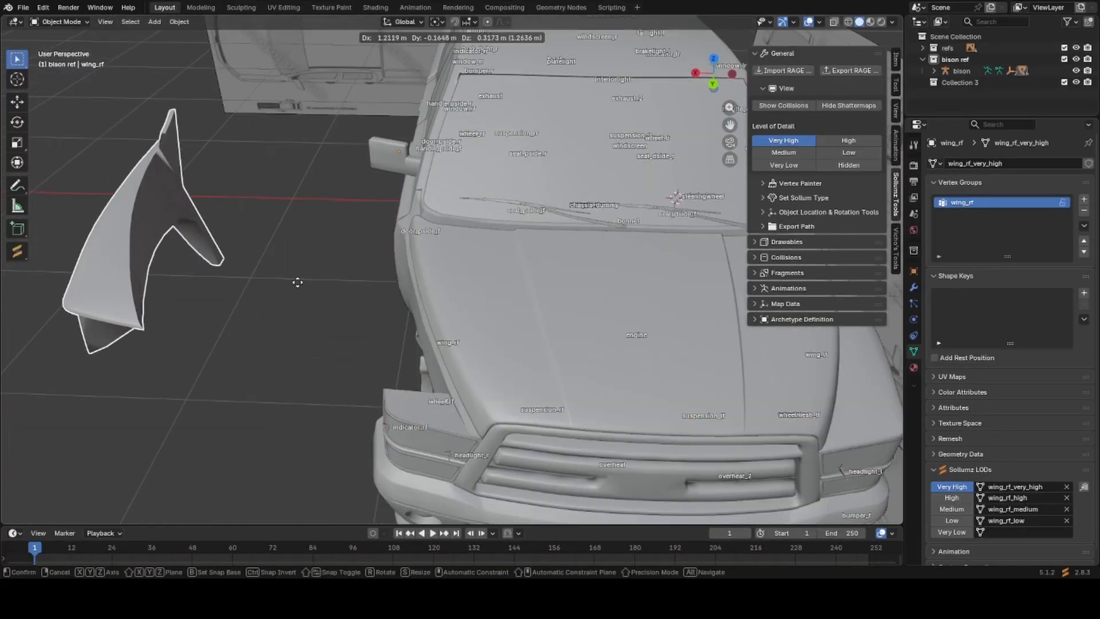
right_click(345, 341)
scroll(346, 341, "down", 2)
scroll(345, 341, "down", 2)
middle_click_drag(441, 331, 481, 311)
key("g")
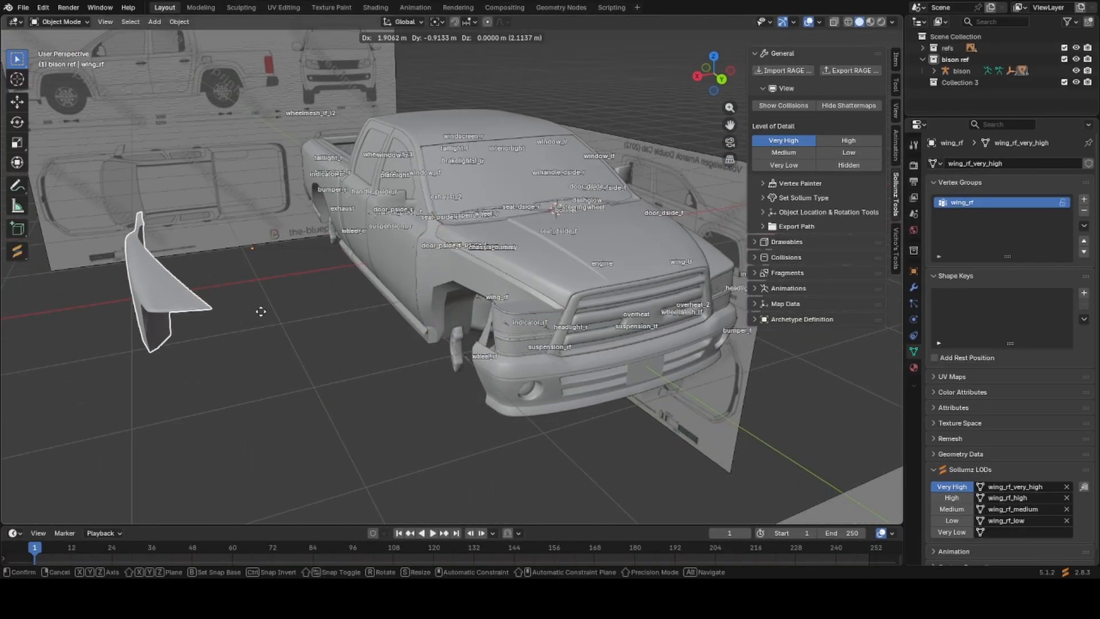
right_click(326, 338)
middle_click_drag(327, 338, 479, 353)
scroll(292, 378, "down", 3)
scroll(292, 374, "up", 3)
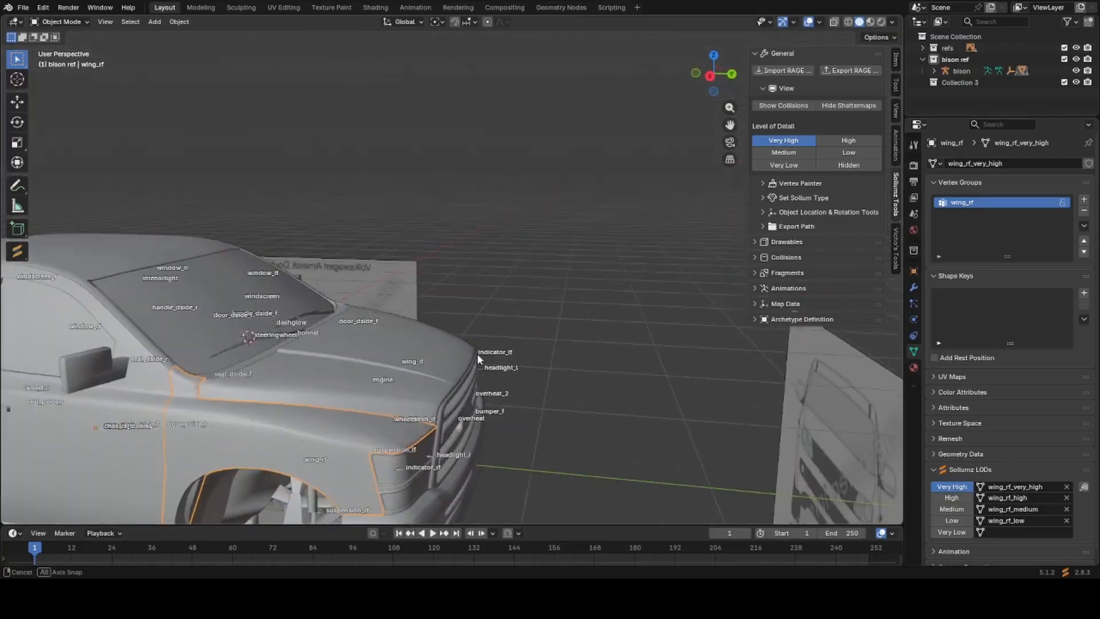
scroll(479, 353, "up", 1)
middle_click_drag(369, 403, 387, 335)
Select the bison armature, isolate it in Edit Mode and frame the wing_rf bone from the right side.
left_click(473, 269)
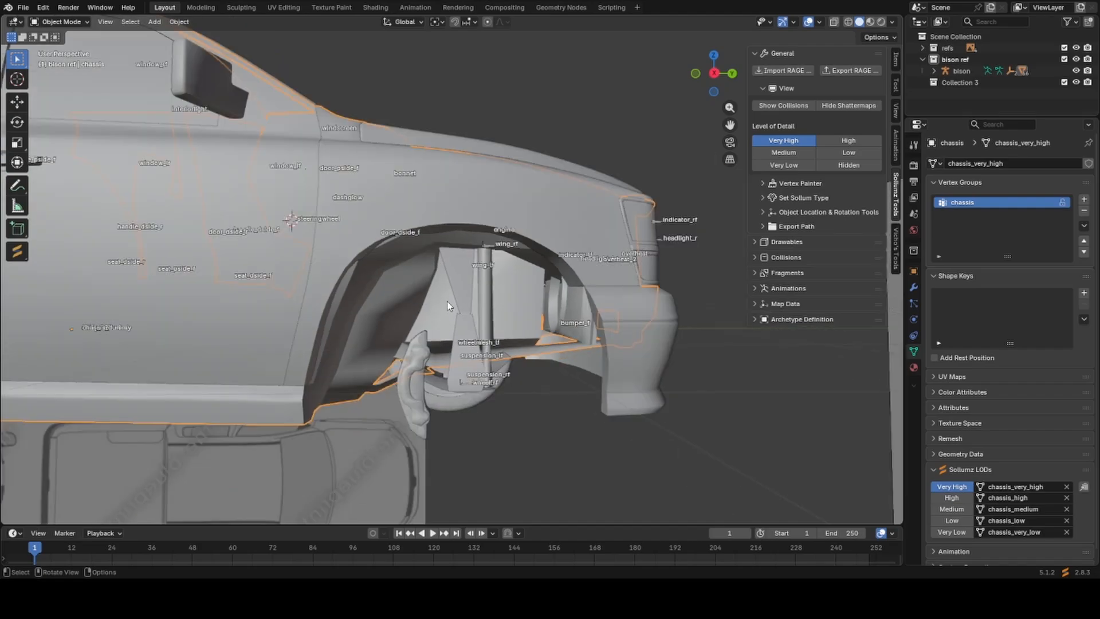
left_click(485, 268)
left_click(486, 246)
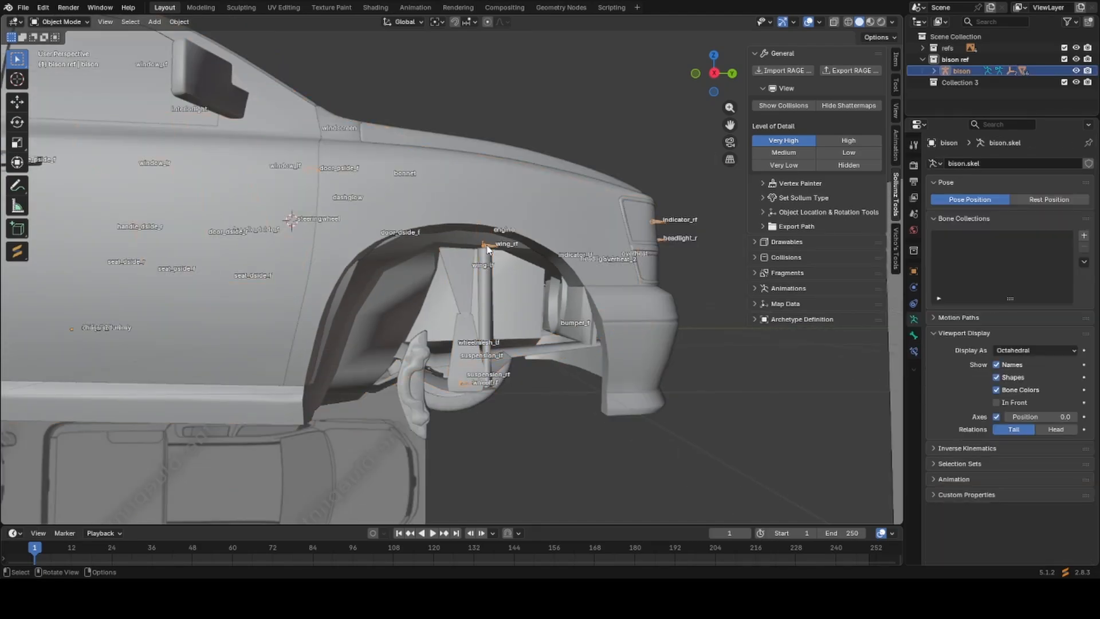
key("Tab")
key("KP_Divide")
key("KP_3")
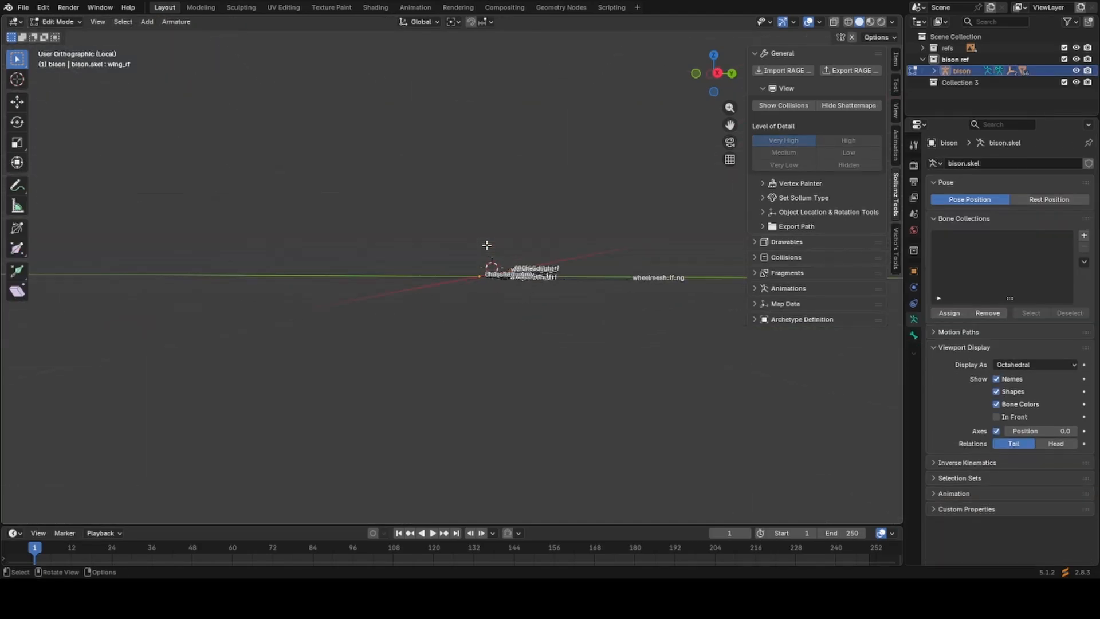
key("KP_Decimal")
scroll(486, 248, "down", 6)
scroll(485, 248, "up", 3)
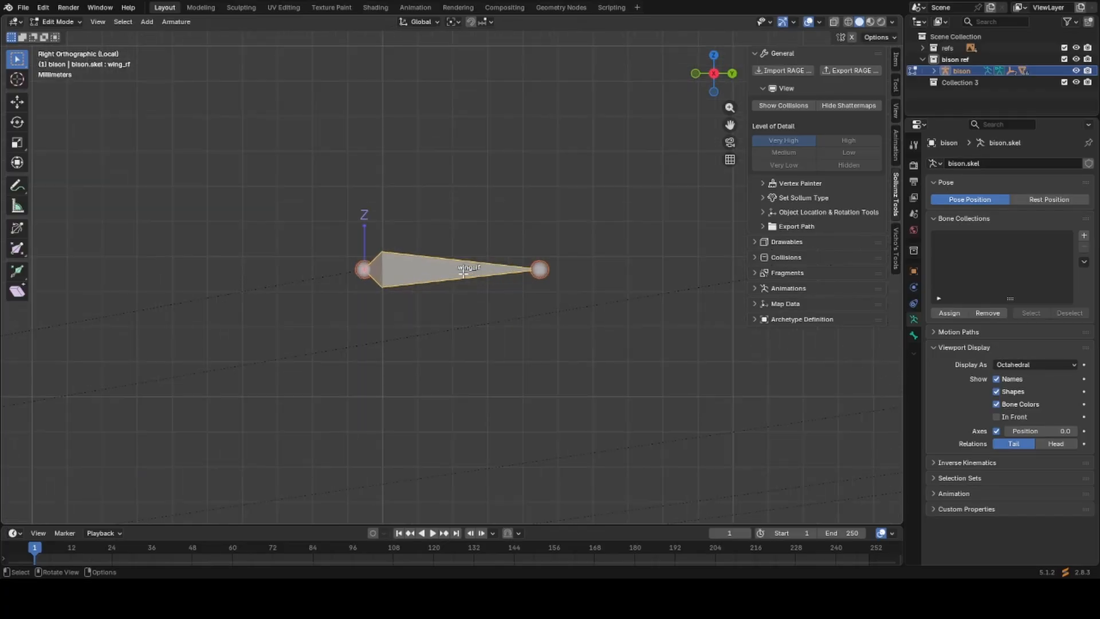
Delete the front wing bones wing_rf and wing_lf.
left_click(462, 273)
key("x")
left_click(462, 273)
left_click(463, 273)
key("x")
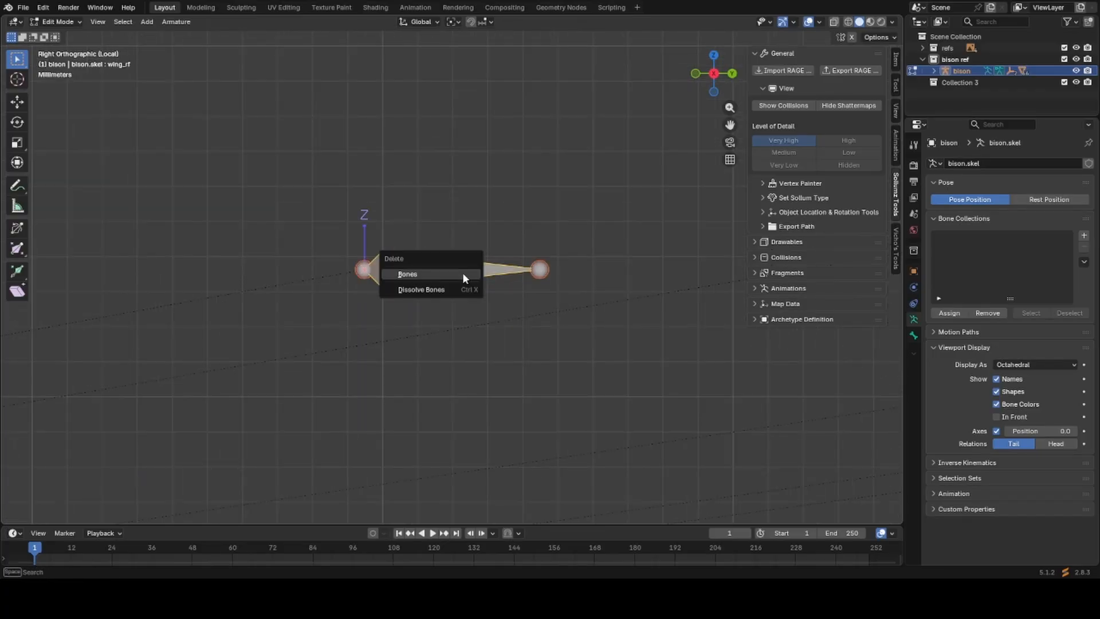
left_click(462, 273)
scroll(462, 273, "down", 5)
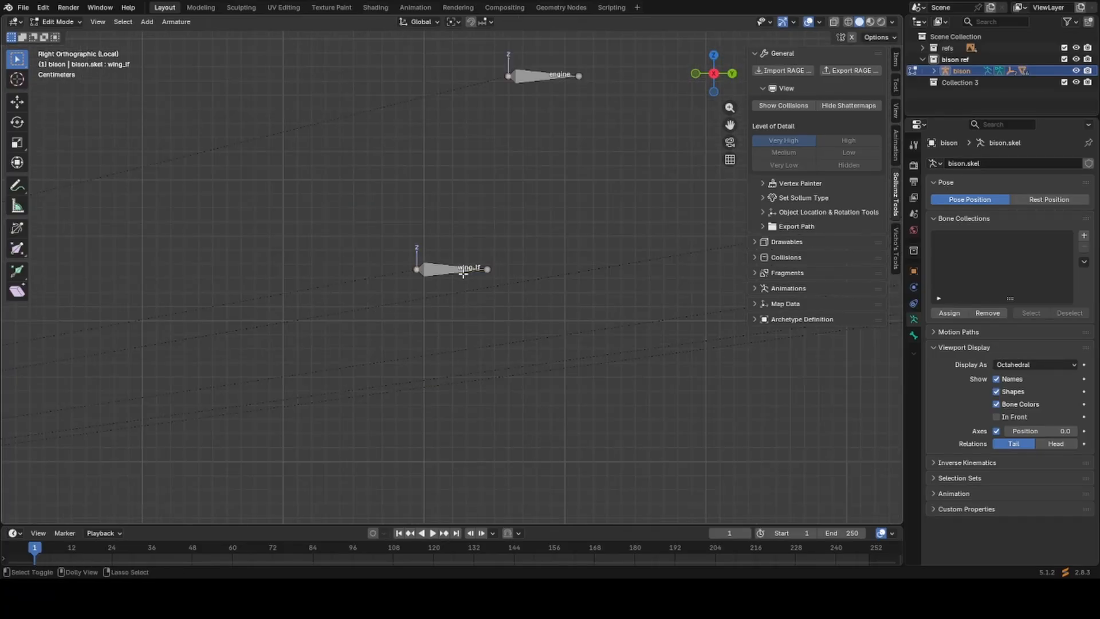
left_click(462, 273)
key("x")
left_click(463, 273)
Try moving the engine bone to the rear of the skeleton, behind the chassis bone.
scroll(463, 272, "down", 4)
scroll(465, 269, "up", 4)
middle_click_drag(531, 200, 492, 343, "shift")
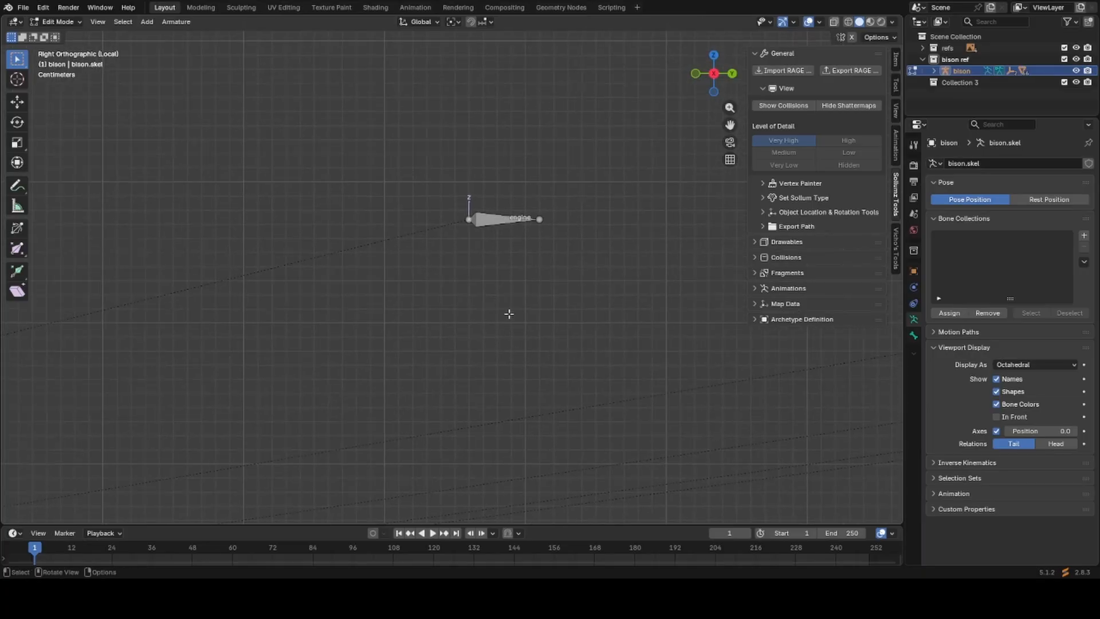
scroll(504, 260, "up", 2)
left_click(508, 203)
scroll(508, 204, "down", 3)
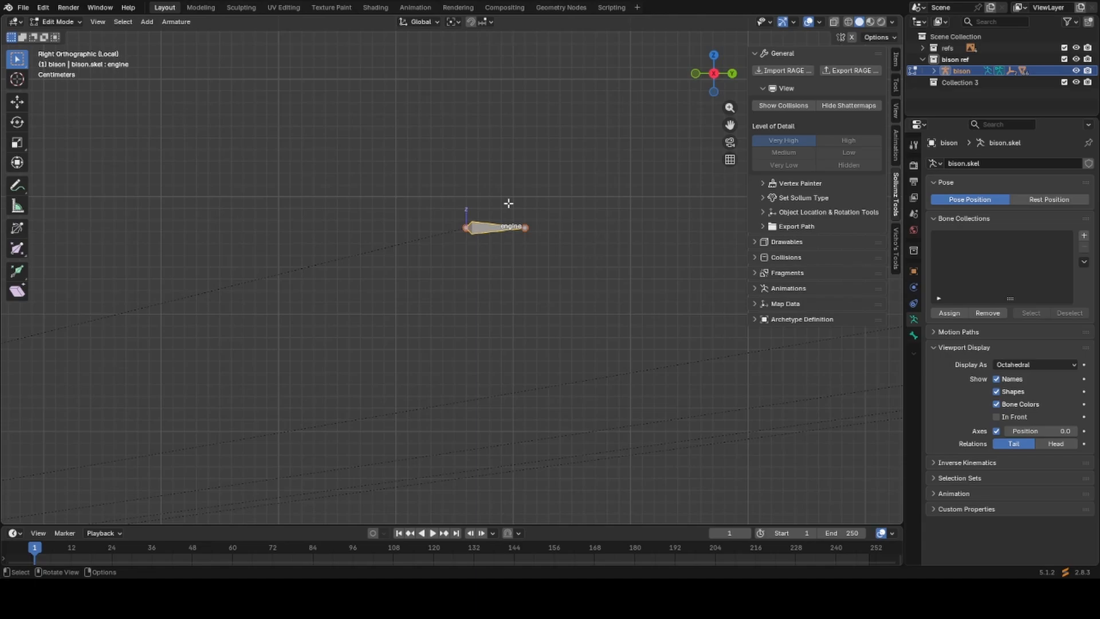
scroll(508, 202, "down", 10)
key("g")
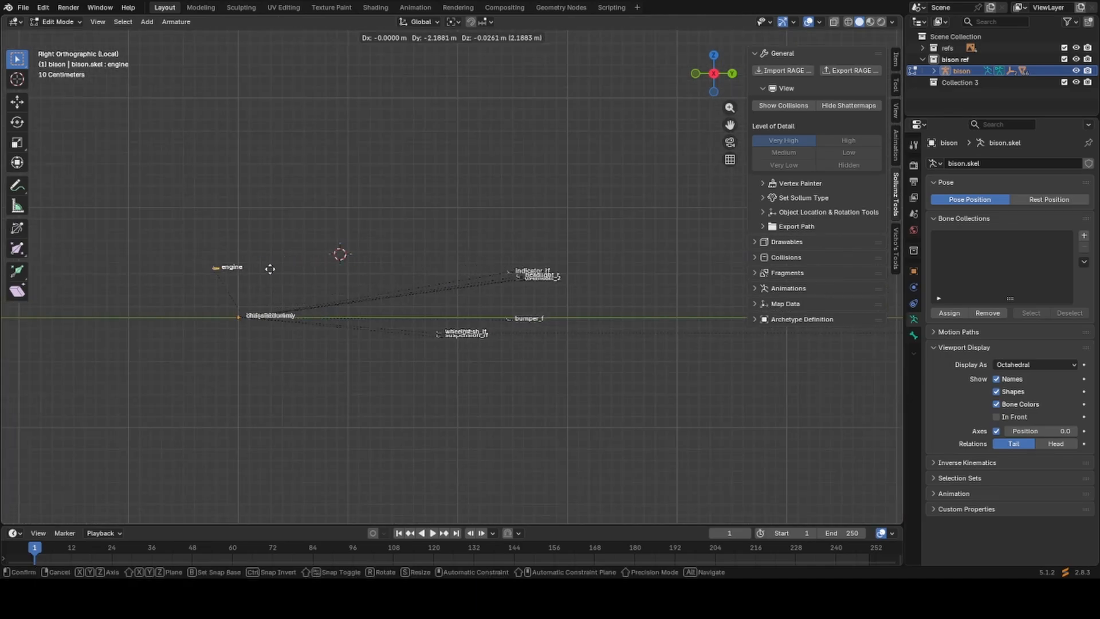
left_click(204, 261)
middle_click_drag(277, 338, 340, 331, "shift")
scroll(340, 330, "up", 1)
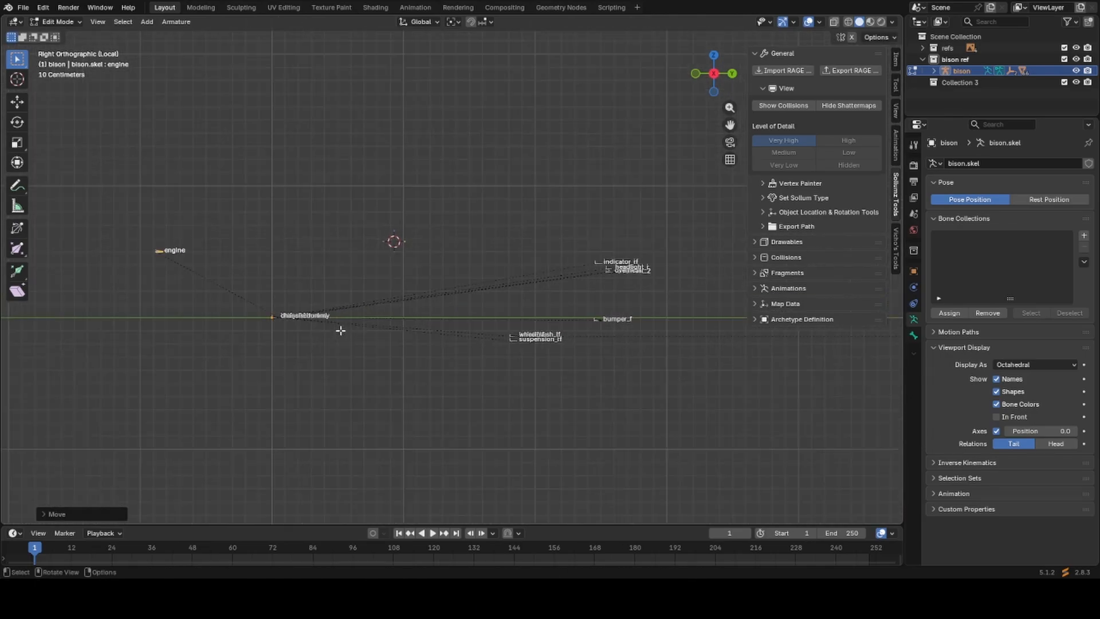
scroll(341, 330, "up", 1)
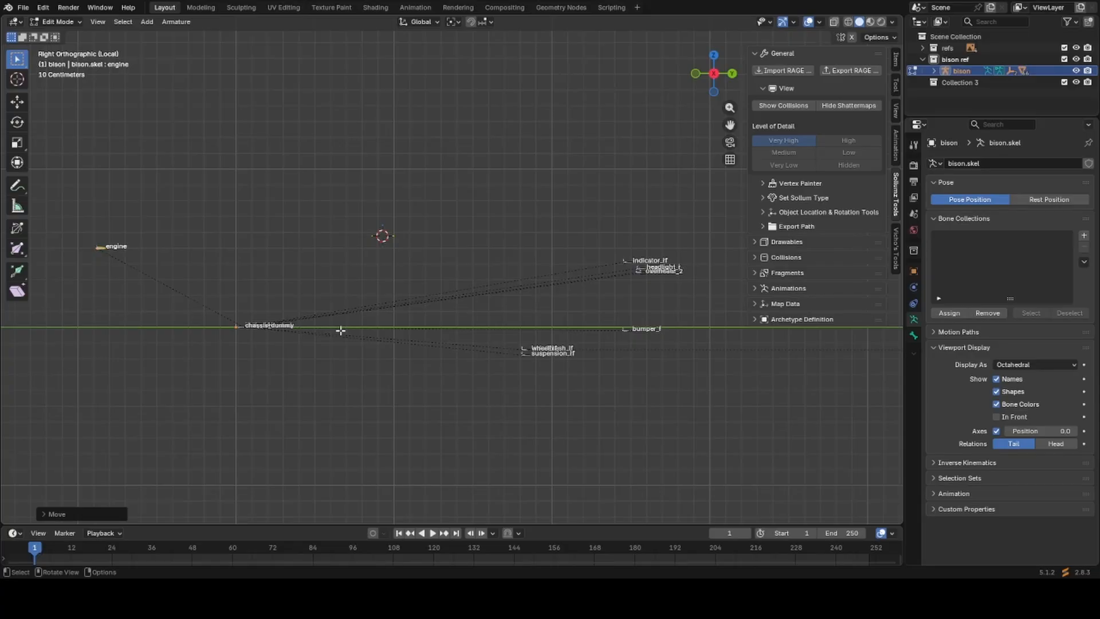
Try moving the engine bone toward the front of the skeleton, and undo the move.
key("g")
left_click(786, 358)
middle_click_drag(693, 358, 441, 359, "shift")
scroll(427, 359, "up", 2)
middle_click_drag(335, 346, 522, 254, "shift")
scroll(379, 345, "up", 1)
scroll(380, 343, "down", 1)
scroll(483, 336, "up", 1)
key("ctrl+z")
Hide the engine bone.
scroll(445, 347, "up", 1)
key("h")
scroll(488, 317, "up", 8)
middle_click_drag(489, 317, 485, 344, "shift")
scroll(485, 343, "up", 1)
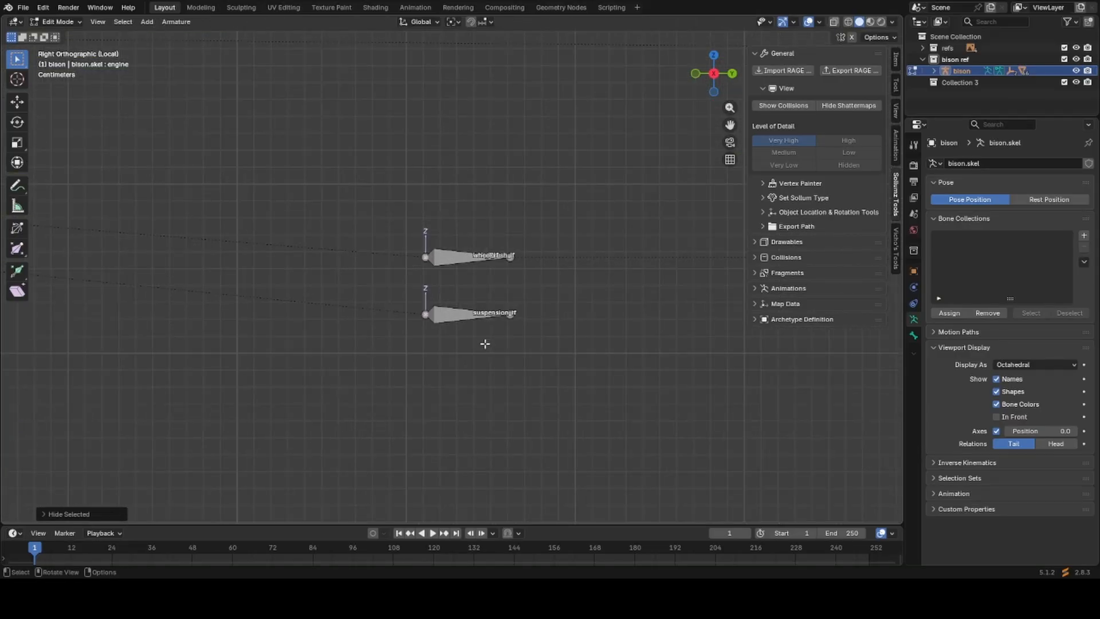
Hide the front suspension bones below the wheel bones.
left_click(470, 317)
key("ctrl+z")
left_click(468, 318)
key("h")
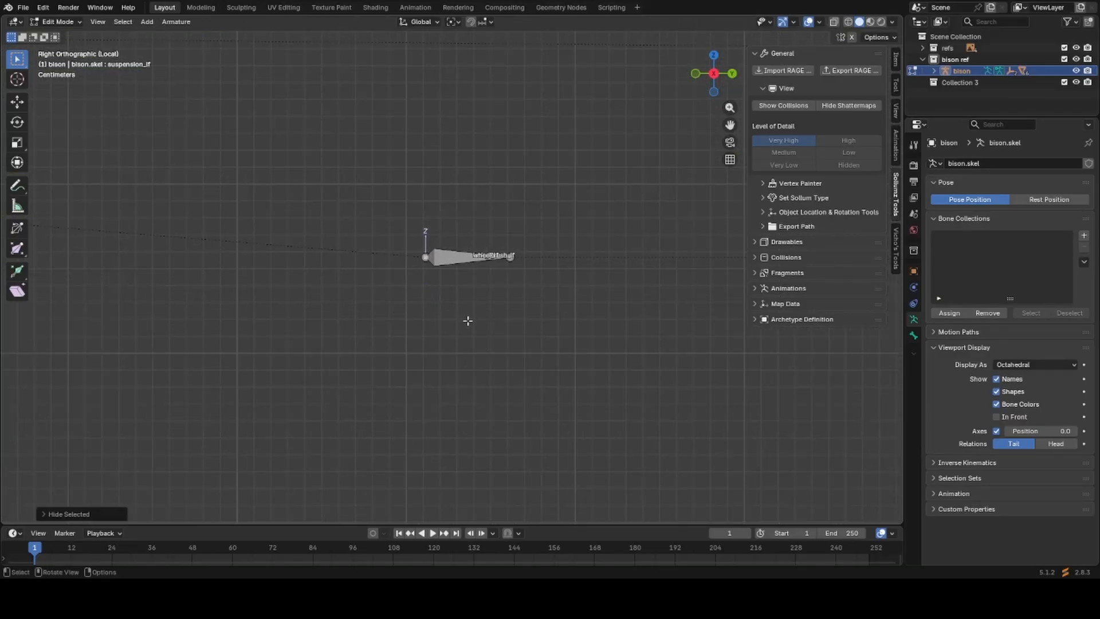
Hide the stacked front wheel and hub bones one by one, and select the remaining wheelmesh_lf bone.
scroll(474, 261, "up", 3)
left_click(475, 258)
key("h")
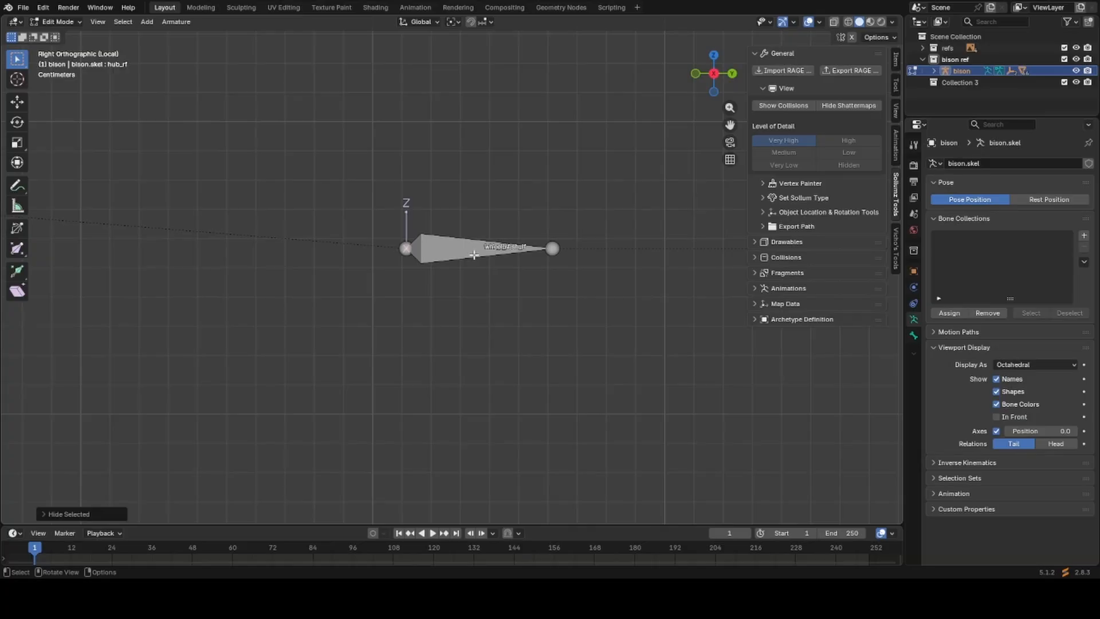
left_click(474, 256)
key("h")
left_click(474, 254)
left_click(474, 255)
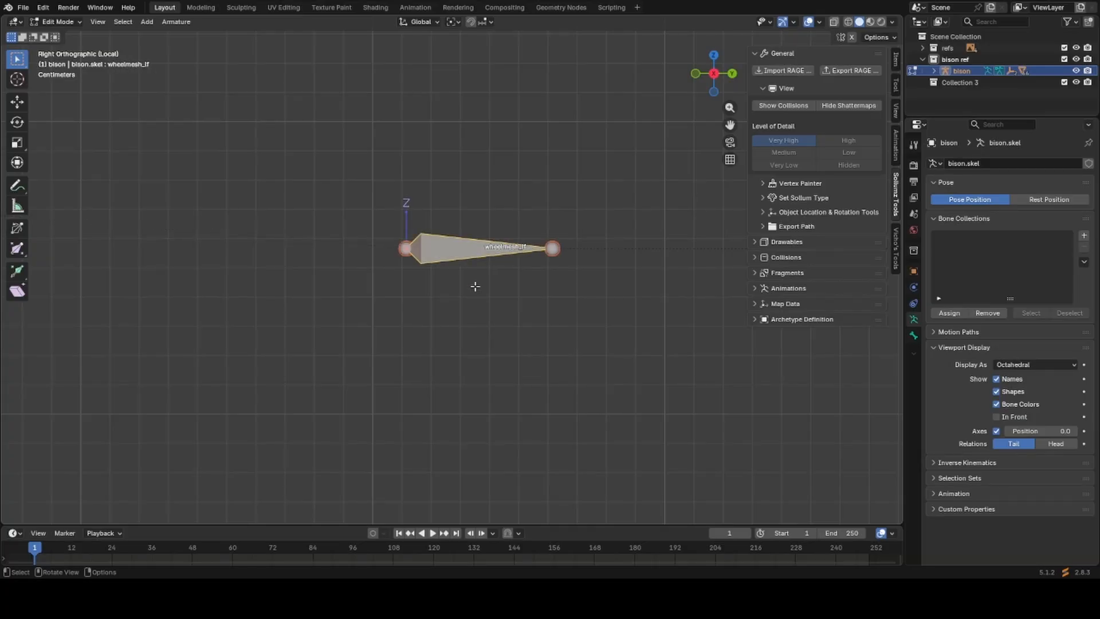
Try moving the wheelmesh_lf bone, cancel the move and frame the bone from the right side.
scroll(475, 287, "down", 3)
key("g")
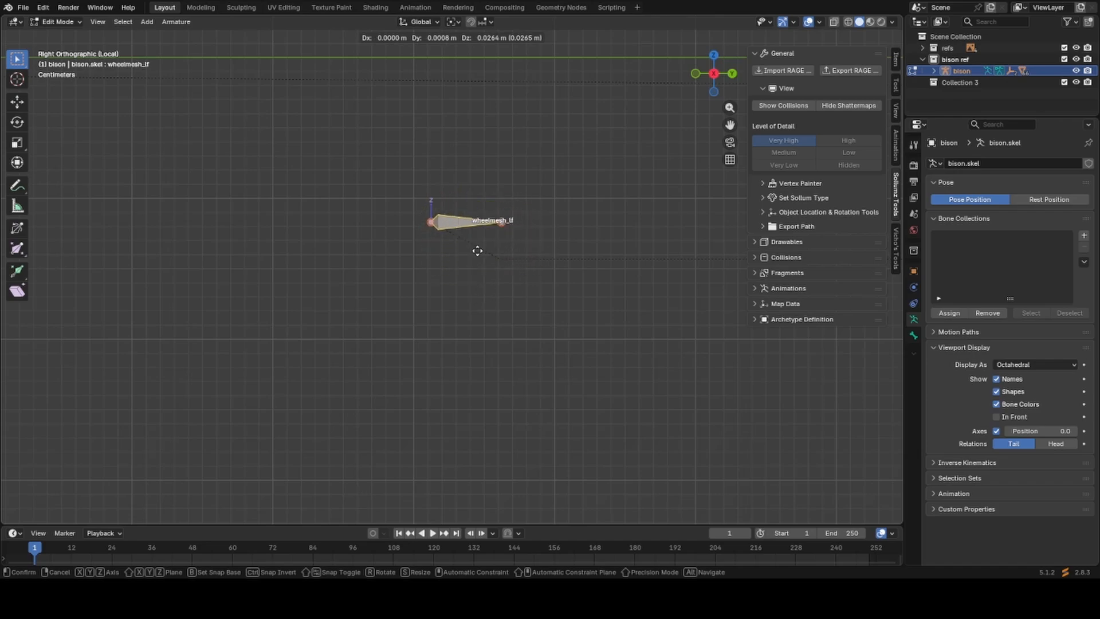
right_click(477, 251)
scroll(478, 251, "up", 1)
middle_click_drag(477, 259, 449, 280)
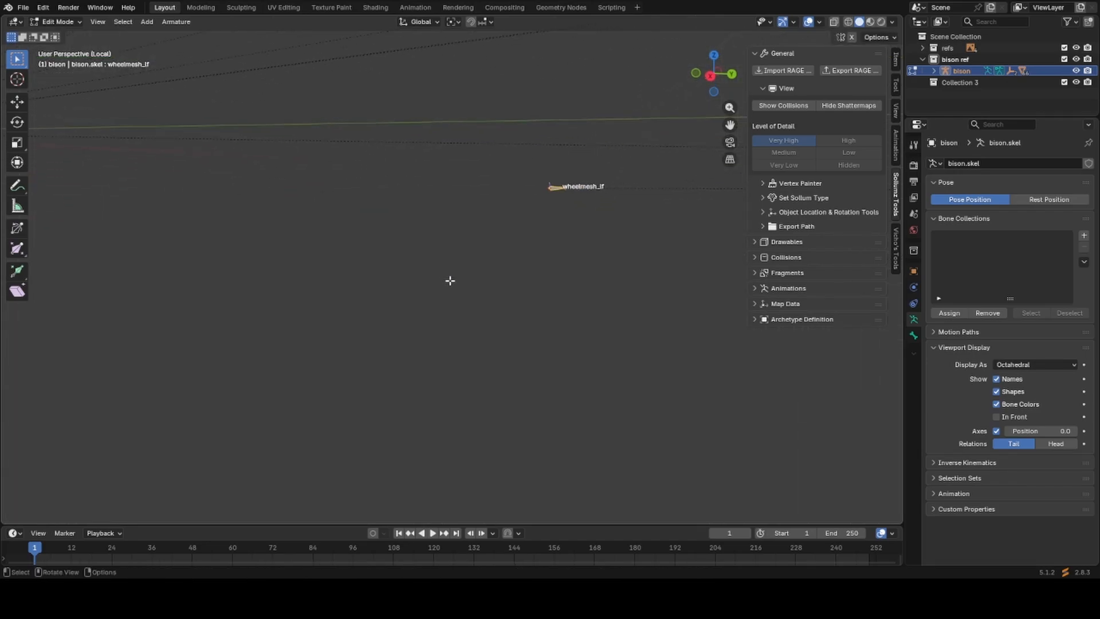
key("KP_Decimal")
key("KP_1")
key("KP_3")
scroll(451, 281, "down", 8)
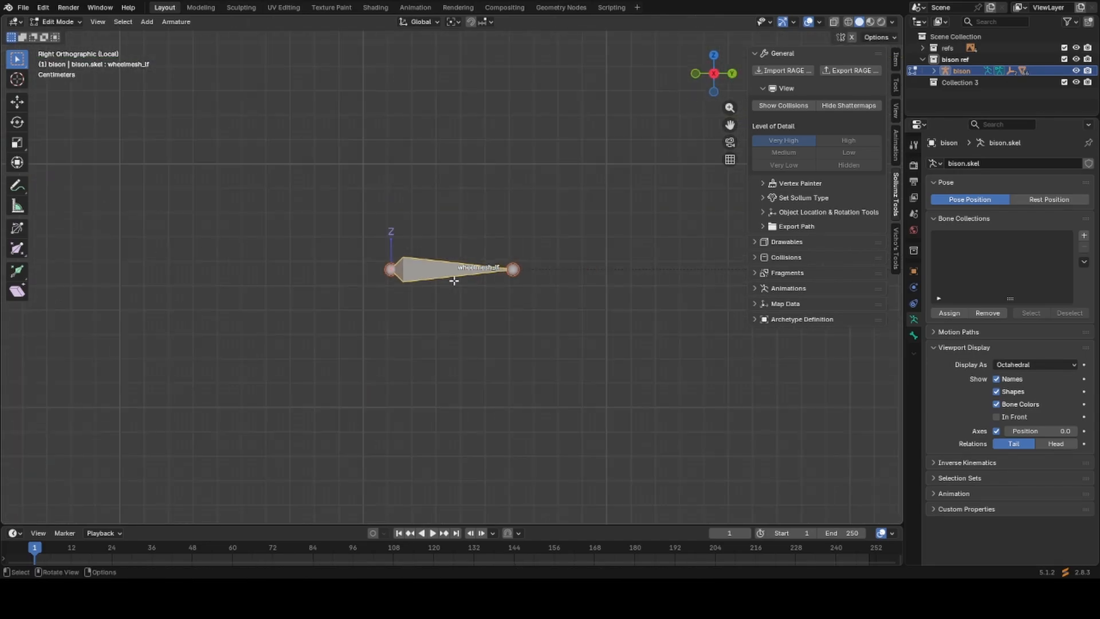
Reveal all hidden bones to inspect the other wheelmesh_lf variants, and undo the reveal.
key("Right")
middle_click_drag(453, 281, 482, 253)
key("alt+h")
middle_click_drag(542, 300, 186, 329)
scroll(186, 329, "up", 3)
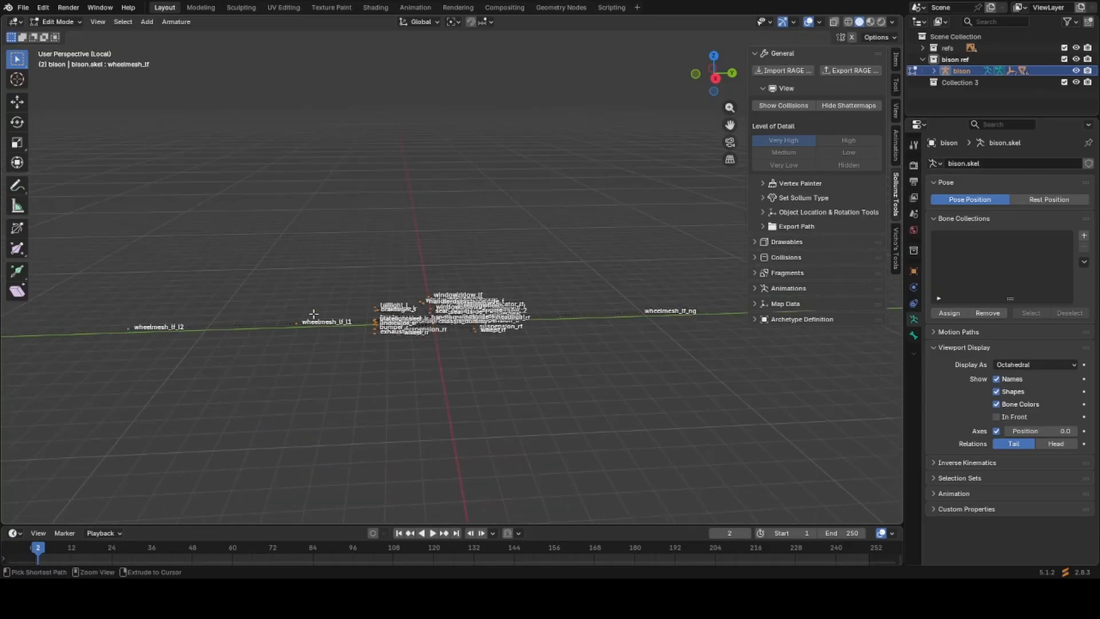
key("ctrl+z")
Frame the wheelmesh_lf bone and try moving it again, cancelling the move.
key("KP_Decimal")
middle_click_drag(419, 267, 636, 264)
scroll(517, 297, "down", 5)
key("g")
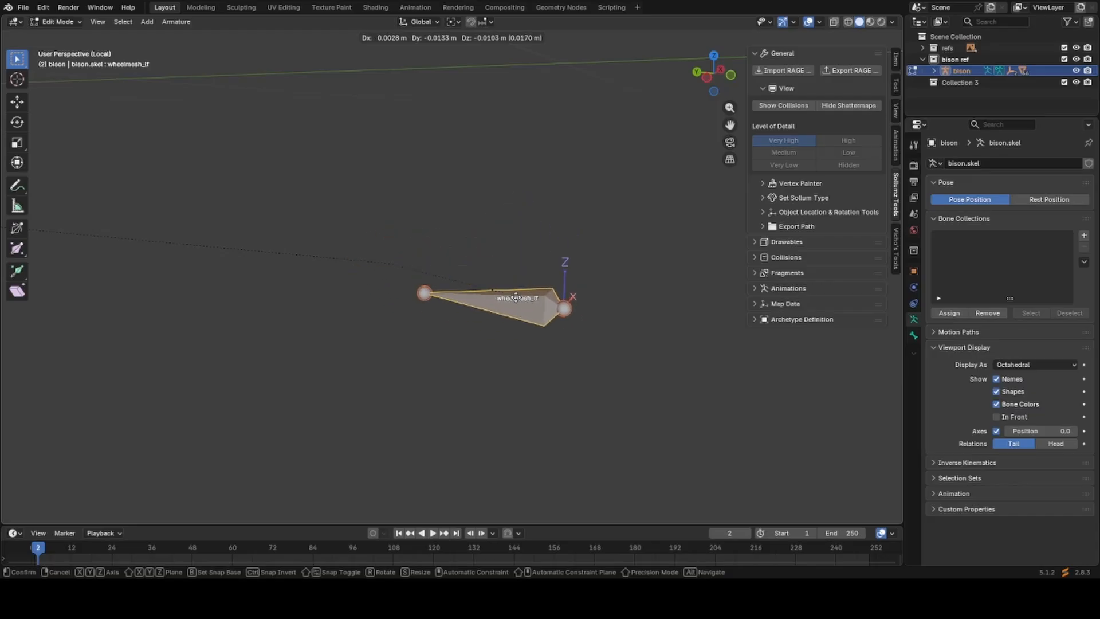
right_click(510, 299)
scroll(509, 299, "down", 6)
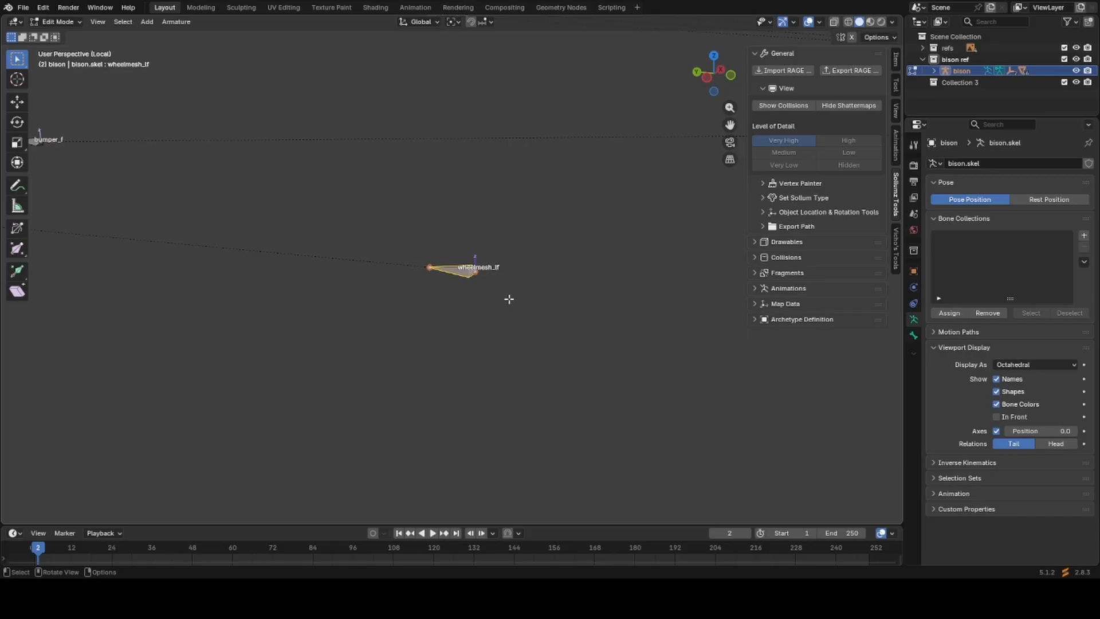
Hide the wheelmesh_lf bone, and select and frame all remaining bones.
key("h")
key("a")
key("KP_Decimal")
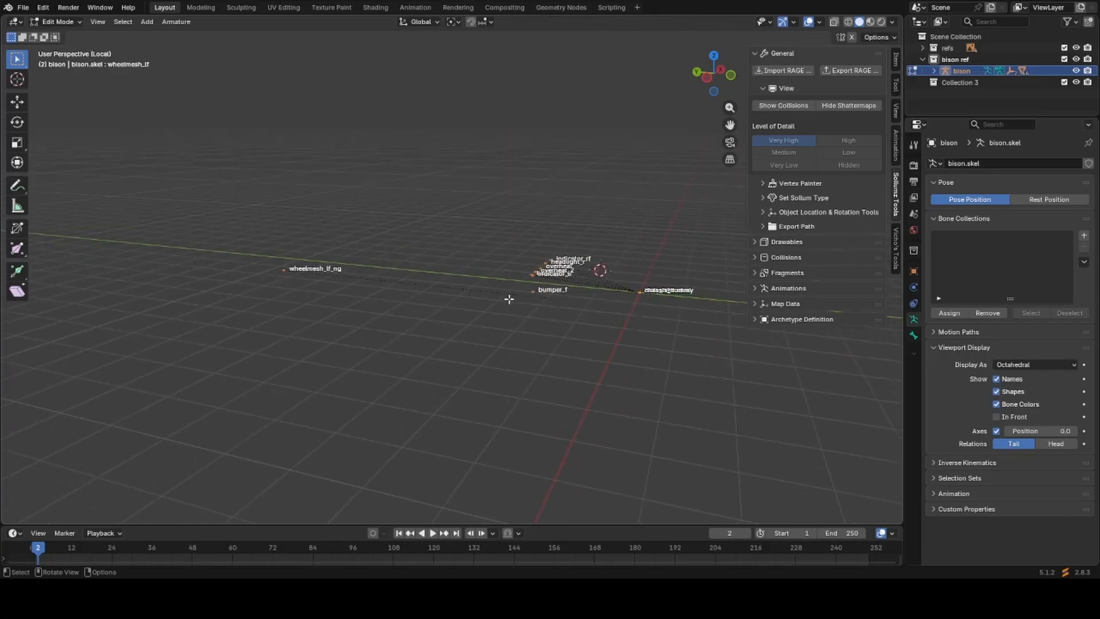
Hide the wheelmesh_lf_ng bone ahead of the vehicle, and select and frame all remaining bones.
left_click(278, 273)
left_click_drag(274, 261, 355, 314)
key("KP_Decimal")
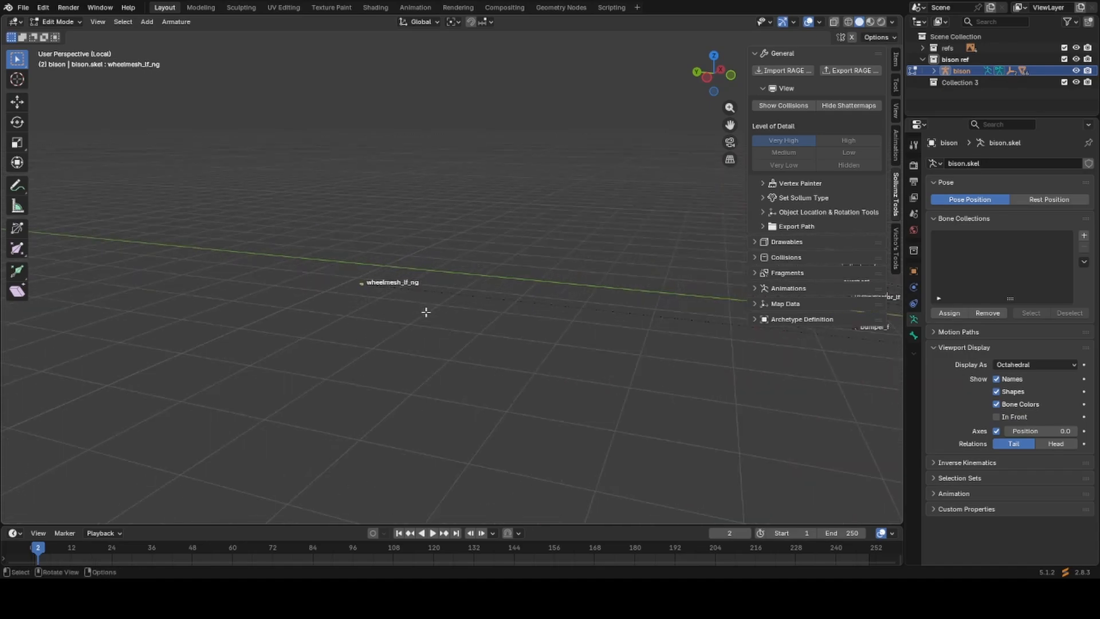
middle_click_drag(466, 318, 421, 326)
left_click_drag(424, 296, 450, 332)
scroll(298, 229, "down", 7)
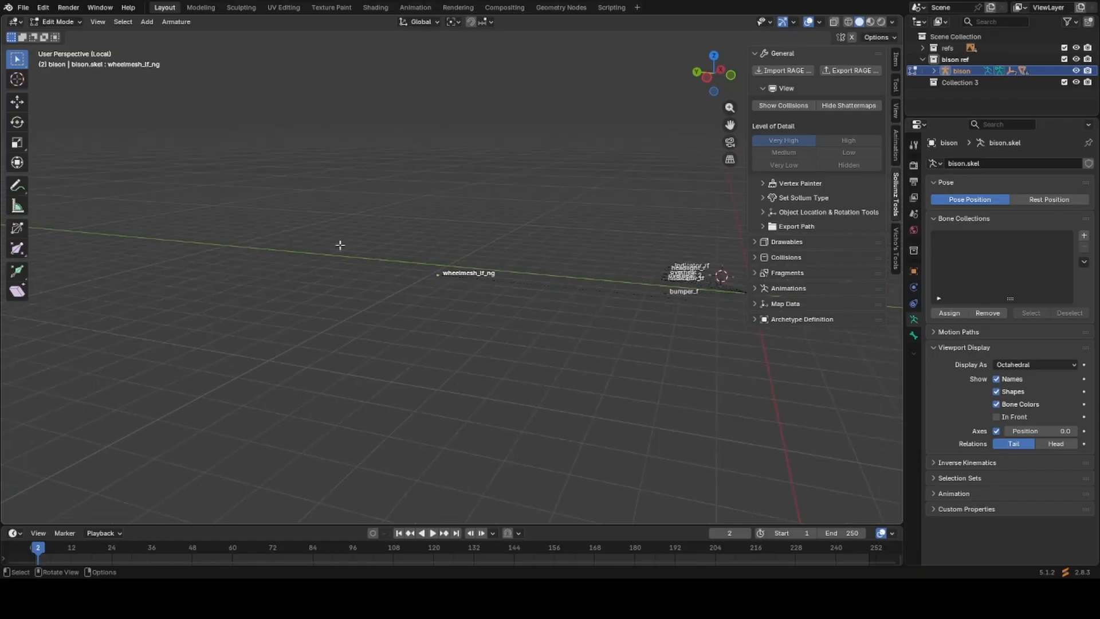
middle_click_drag(504, 294, 287, 331, "shift")
key("h")
key("a")
key("KP_Decimal")
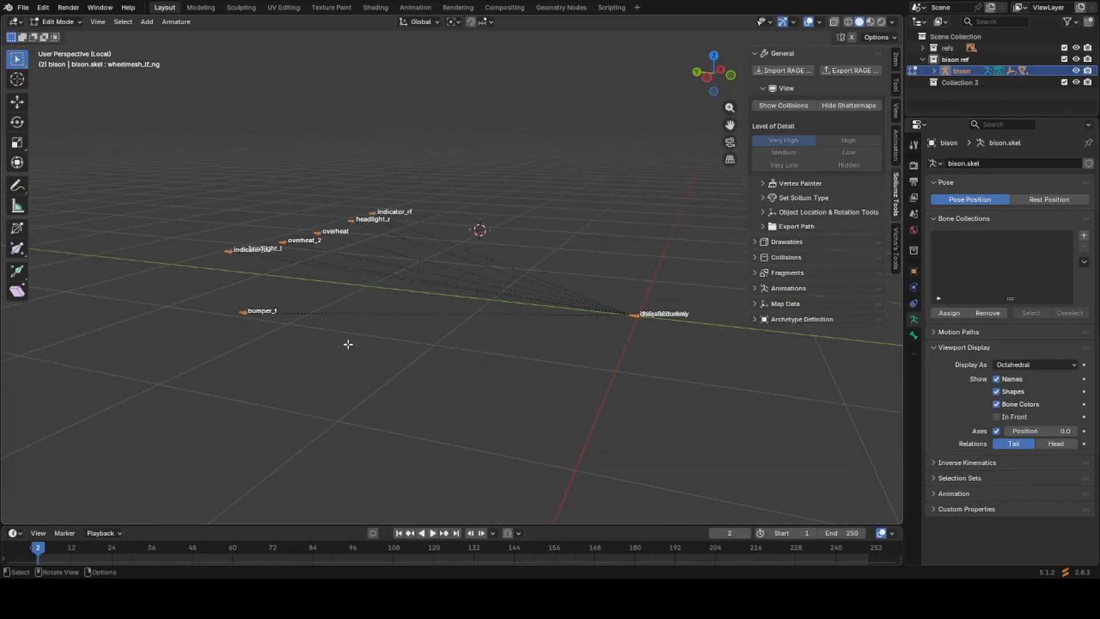
View the skeleton from the right side and hide the bumper_f bone.
key("KP_1")
key("KP_3")
middle_click_drag(491, 335, 224, 371, "shift")
scroll(450, 295, "up", 8)
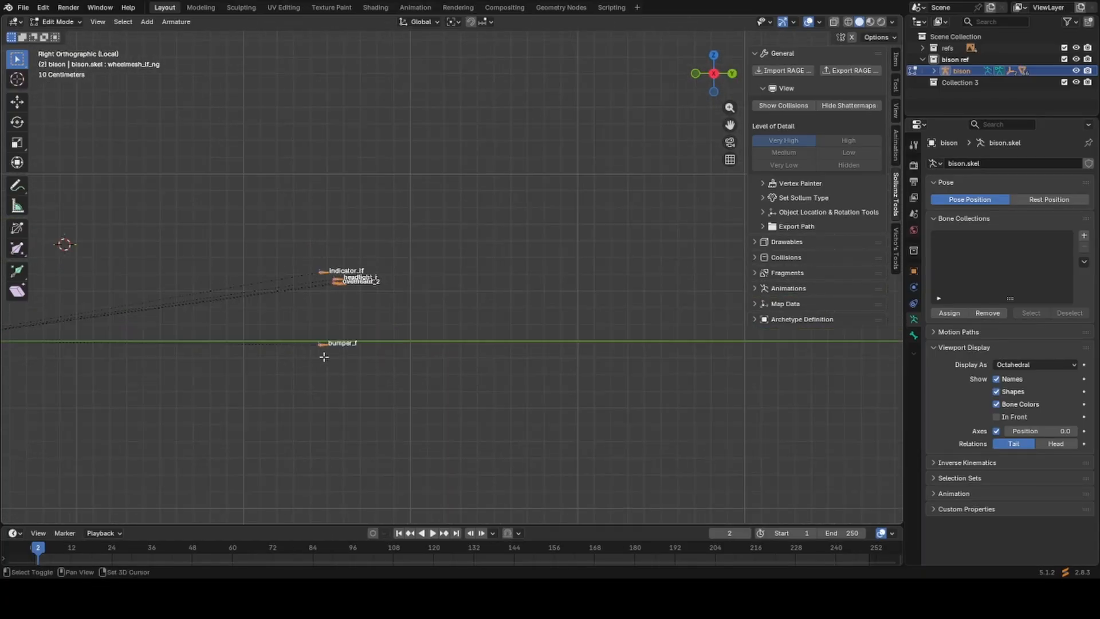
left_click(435, 369)
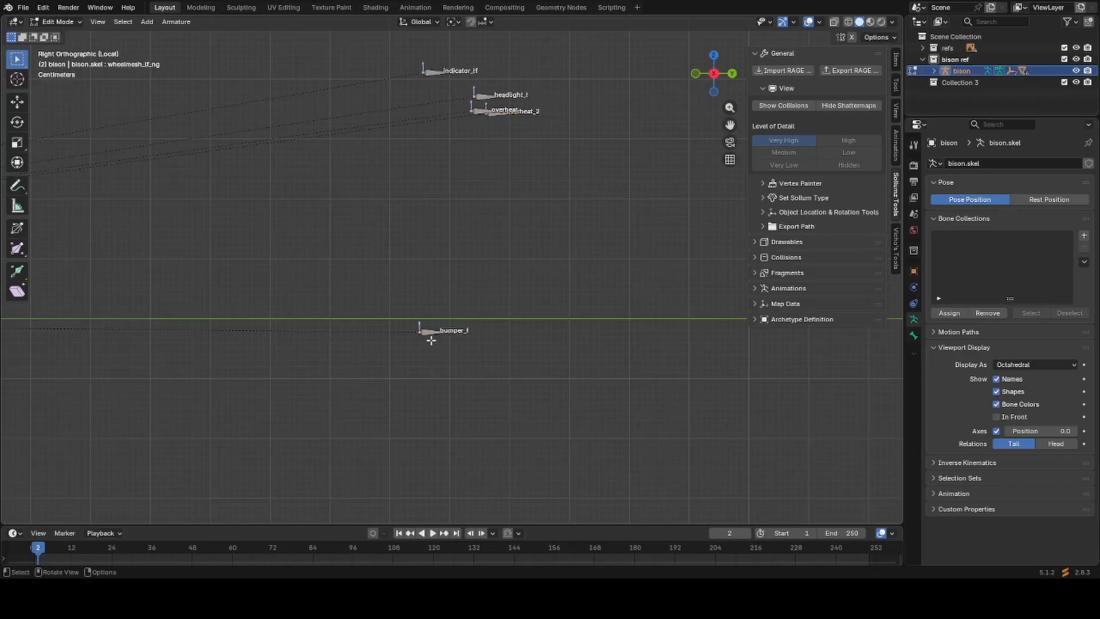
left_click(431, 334)
scroll(455, 374, "up", 1)
key("h")
Hide the front indicator bone above the headlight and overheat bones.
middle_click_drag(484, 165, 487, 319, "shift")
scroll(489, 292, "up", 3)
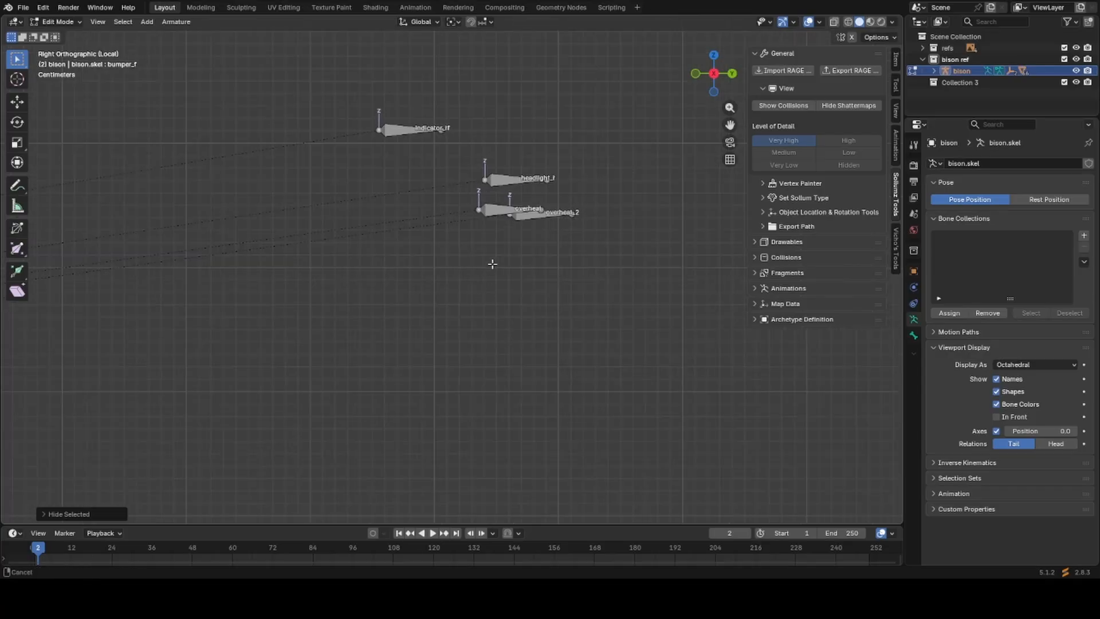
middle_click_drag(493, 264, 492, 361, "shift")
scroll(390, 216, "up", 2)
left_click(390, 216)
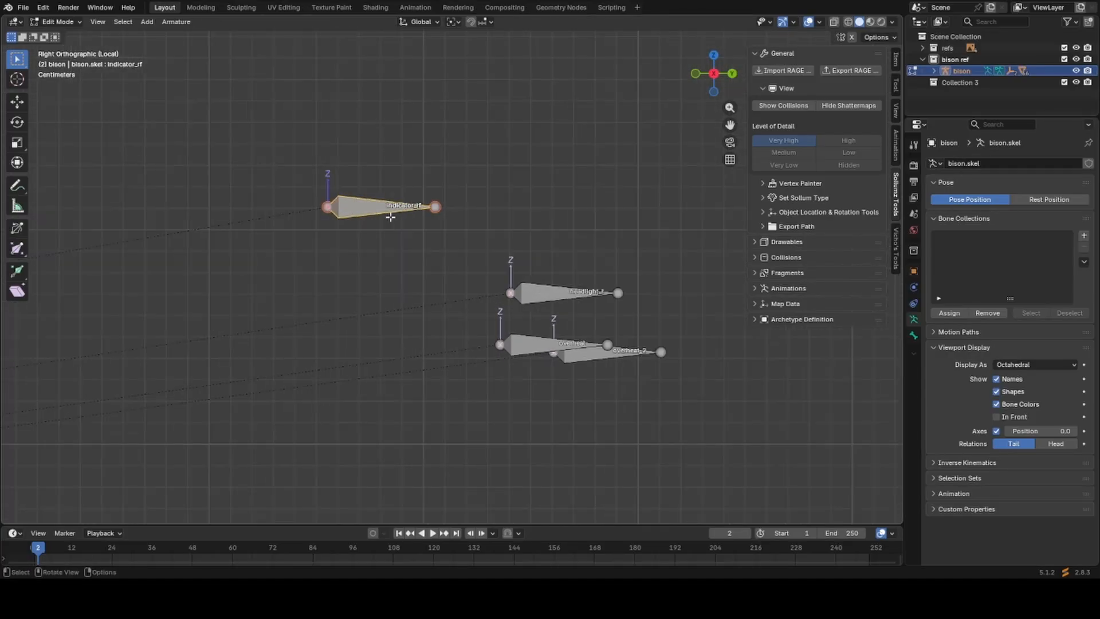
key("h")
Hide the headlight_r bone above the two overheat bones.
left_click(549, 289)
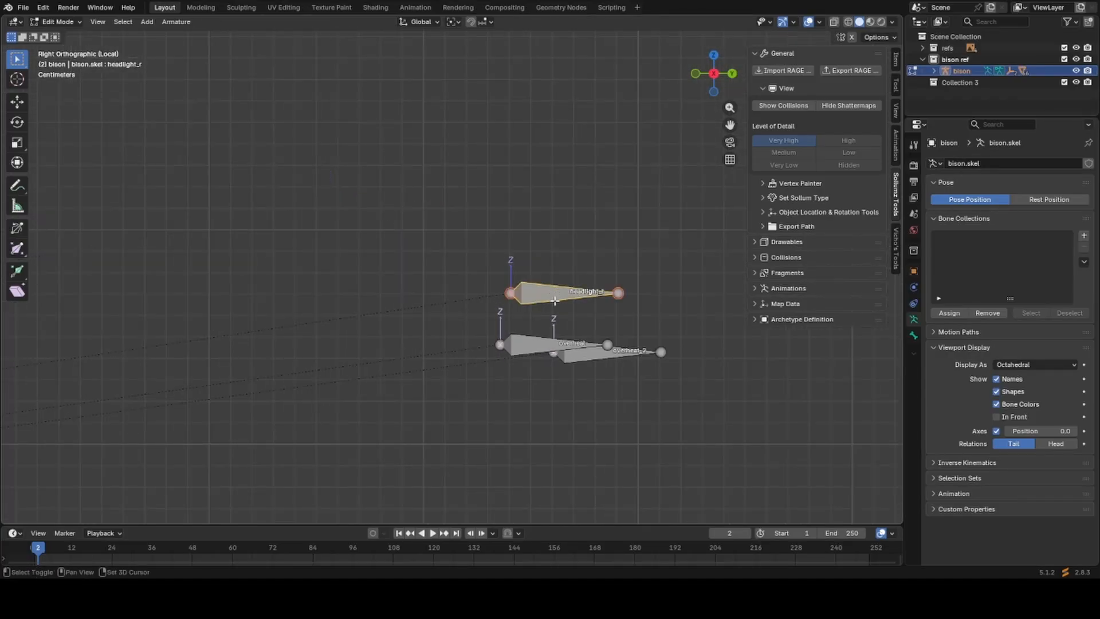
middle_click_drag(549, 289, 483, 292, "shift")
key("h")
Hide the overheat and overheat_2 bones, and select and frame all remaining bones.
left_click(490, 342)
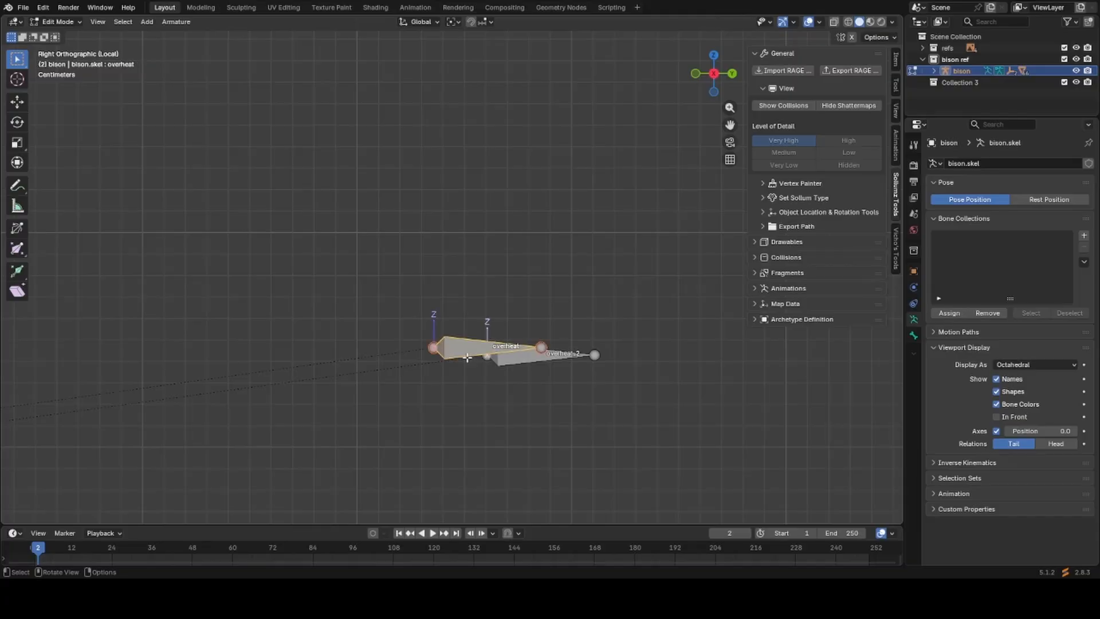
middle_click_drag(487, 401, 512, 338, "shift")
scroll(480, 350, "down", 1)
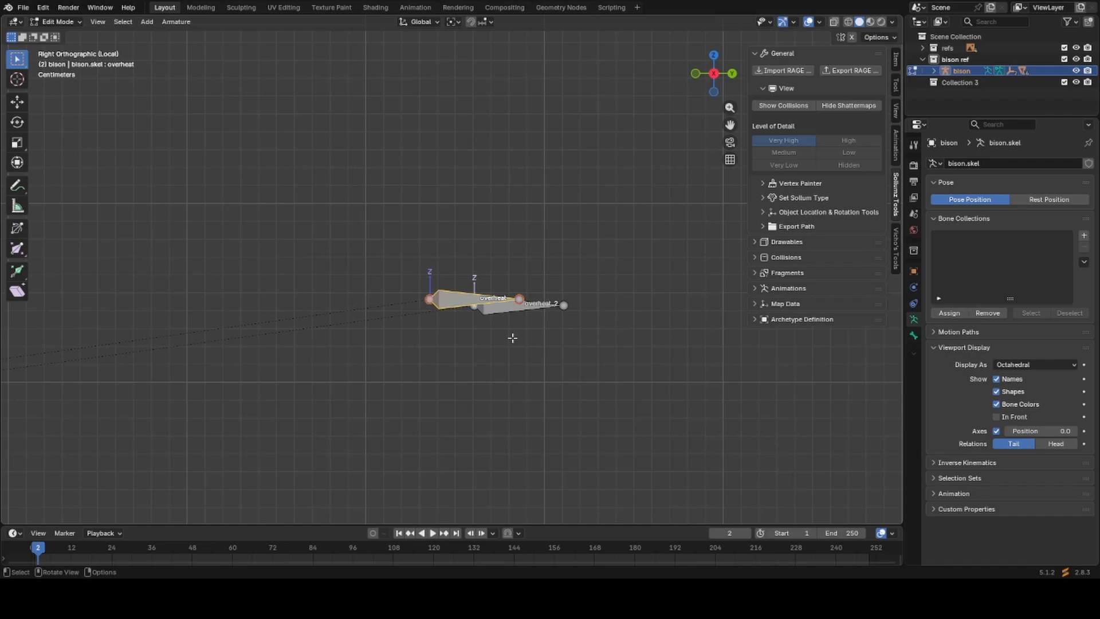
middle_click_drag(512, 337, 486, 359)
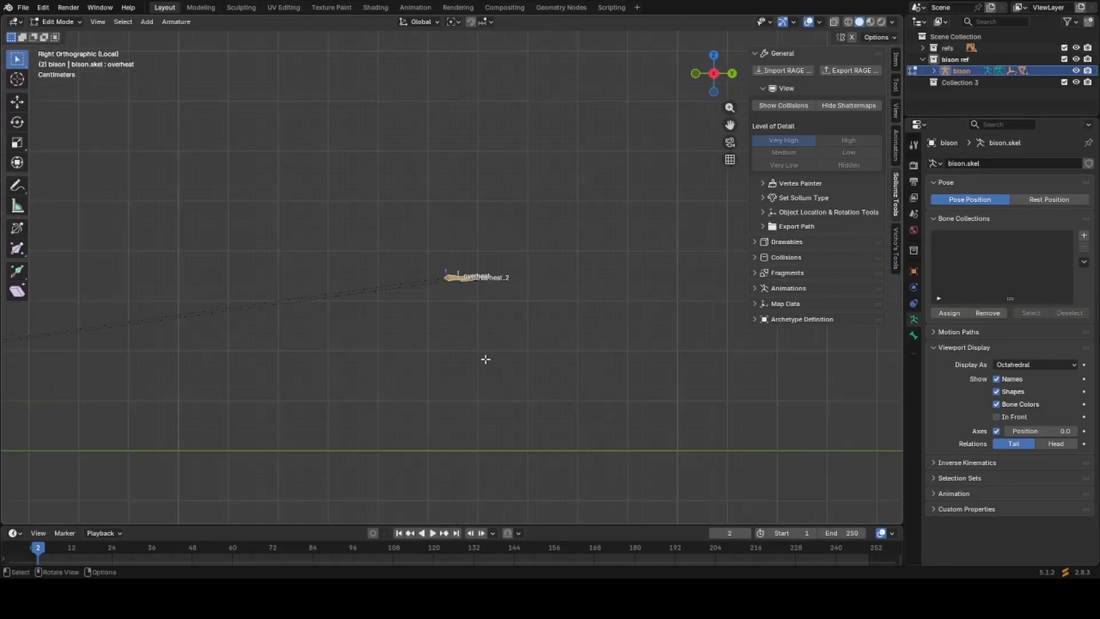
scroll(481, 353, "up", 4)
left_click(502, 311)
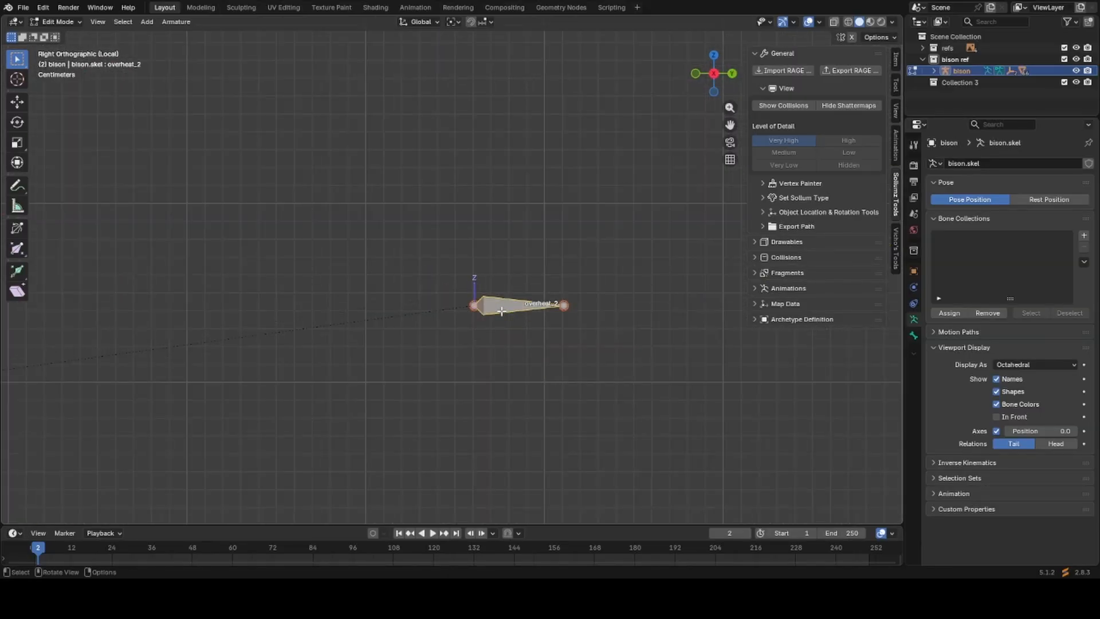
key("h")
key("a")
key("KP_Decimal")
scroll(502, 311, "down", 1)
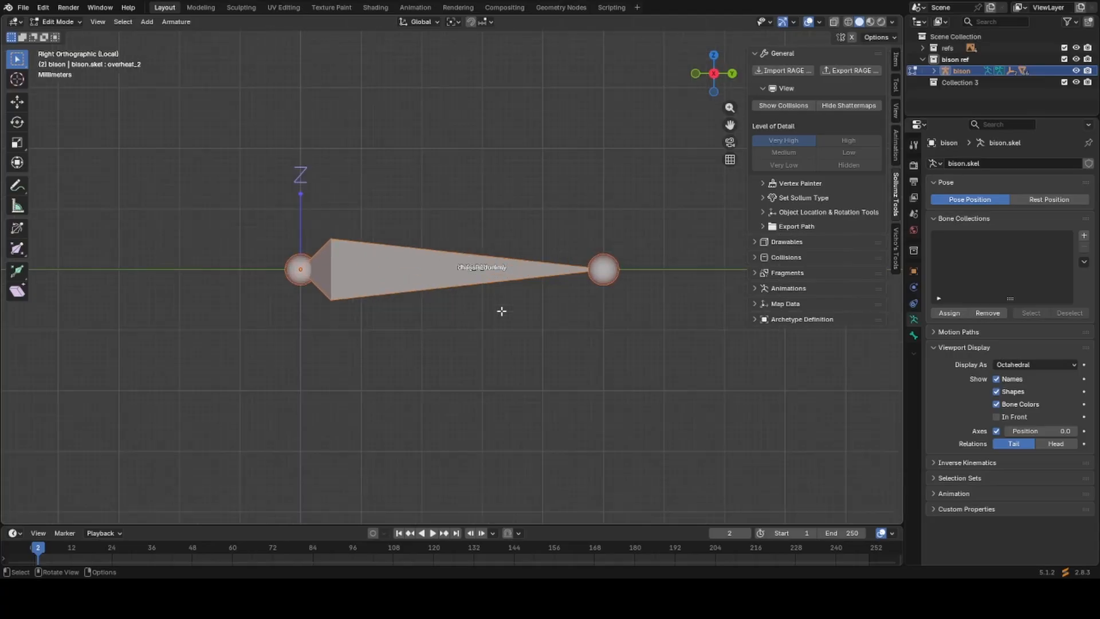
Cycle through the overlapping bones stacked at the origin and hide the bodyshell bone.
scroll(501, 311, "up", 2)
left_click(462, 287)
scroll(462, 287, "down", 1)
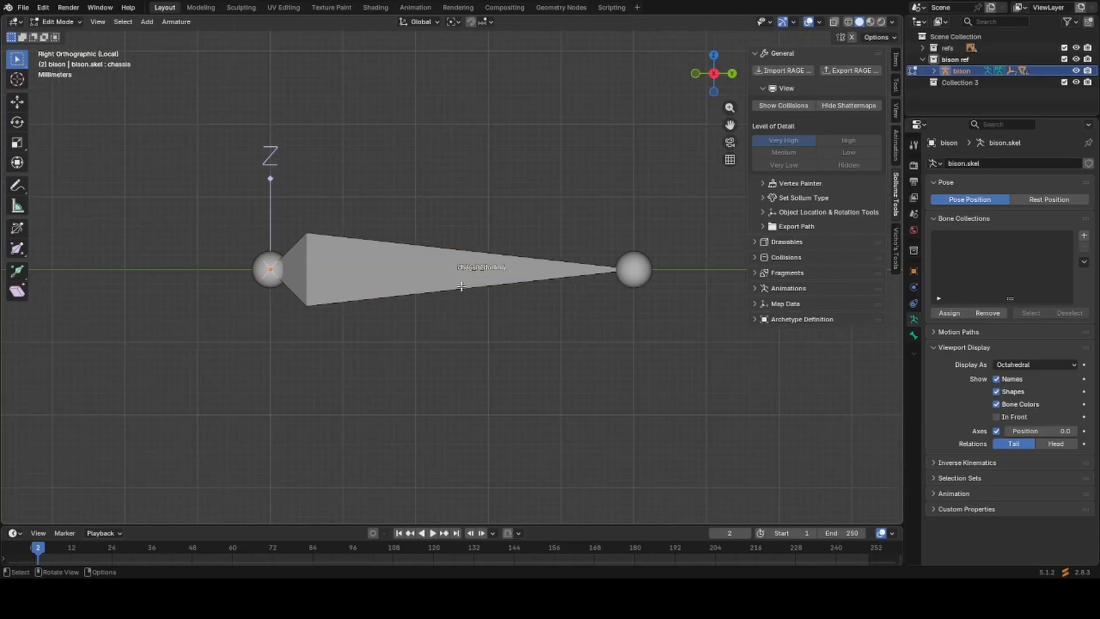
scroll(460, 286, "up", 3)
scroll(459, 287, "down", 3)
left_click(452, 288)
left_click(438, 284)
left_click(438, 284)
scroll(438, 283, "up", 1)
key("h")
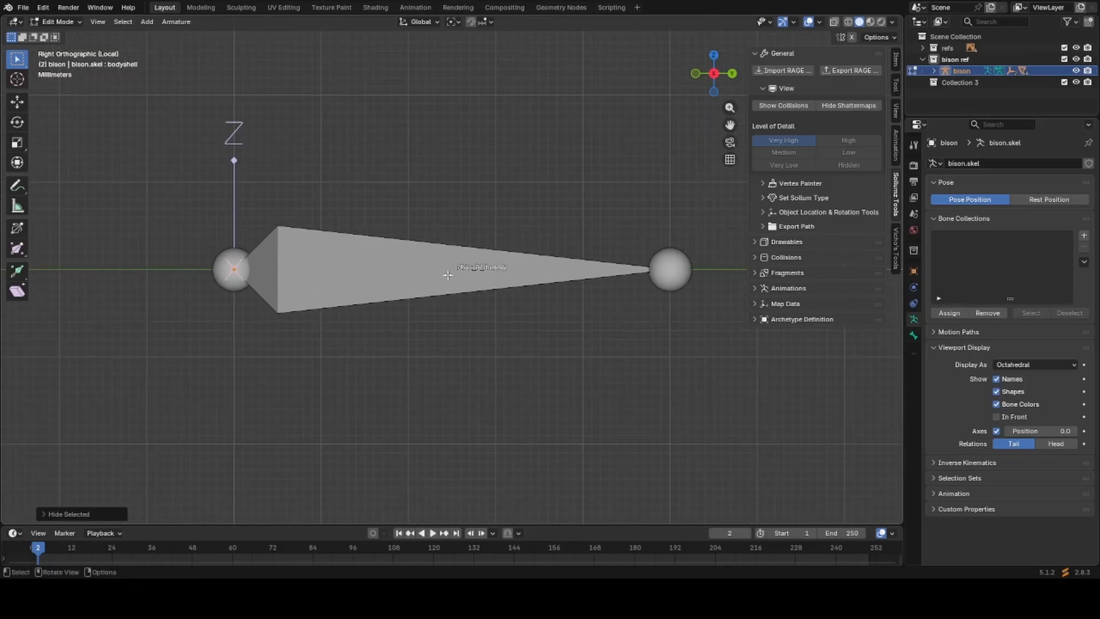
Select the chassis_lowlod bone in the stack at the origin and hide it.
left_click(447, 275)
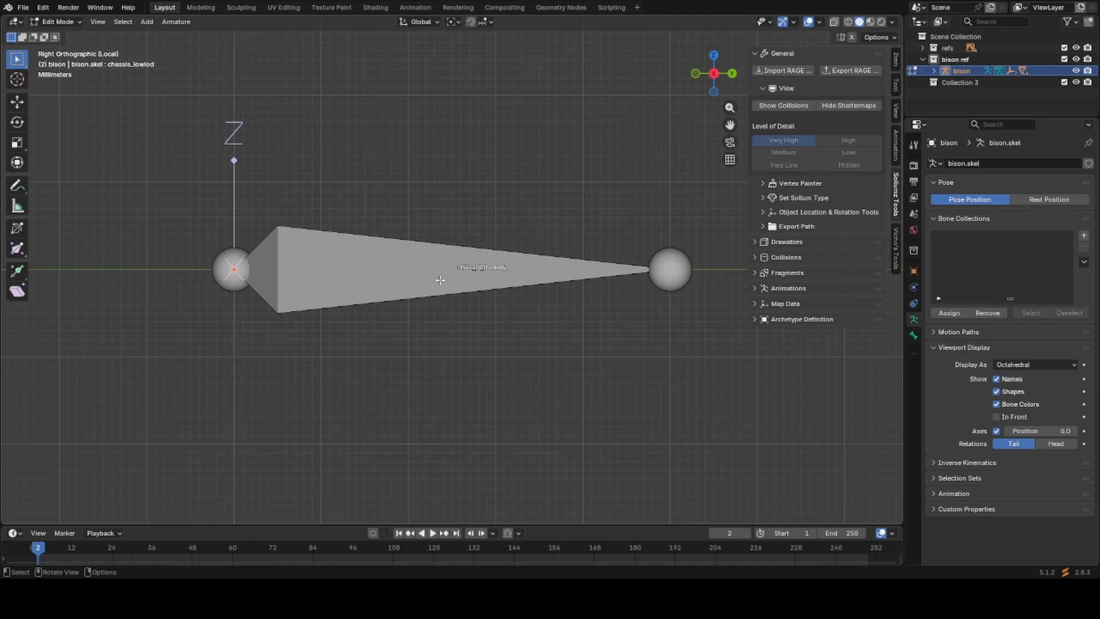
scroll(440, 280, "down", 1)
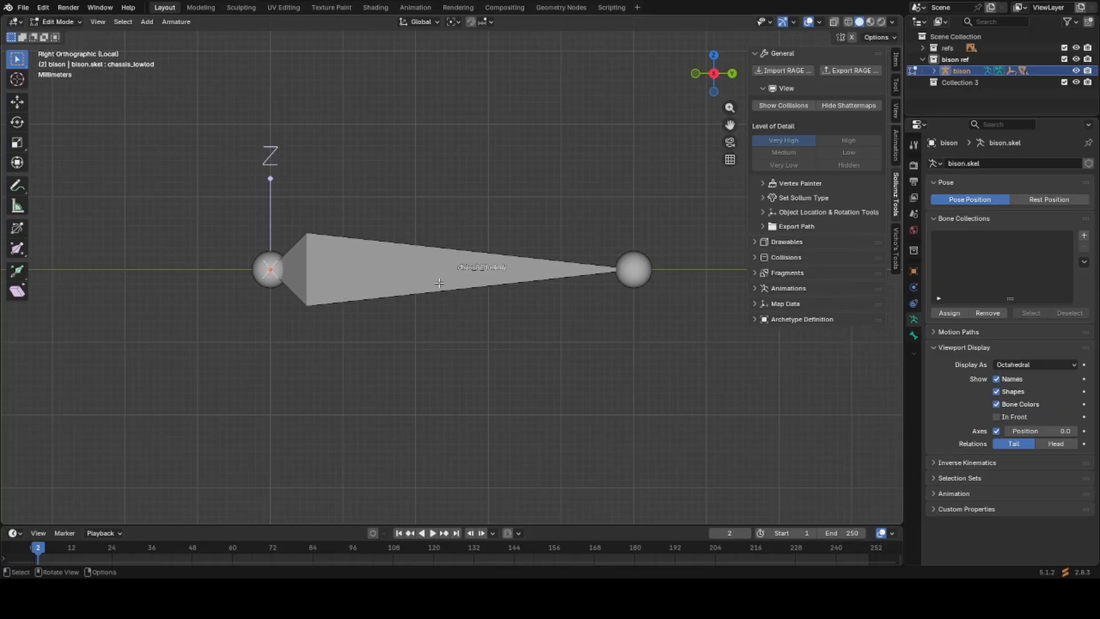
scroll(442, 282, "down", 2)
scroll(442, 282, "up", 1)
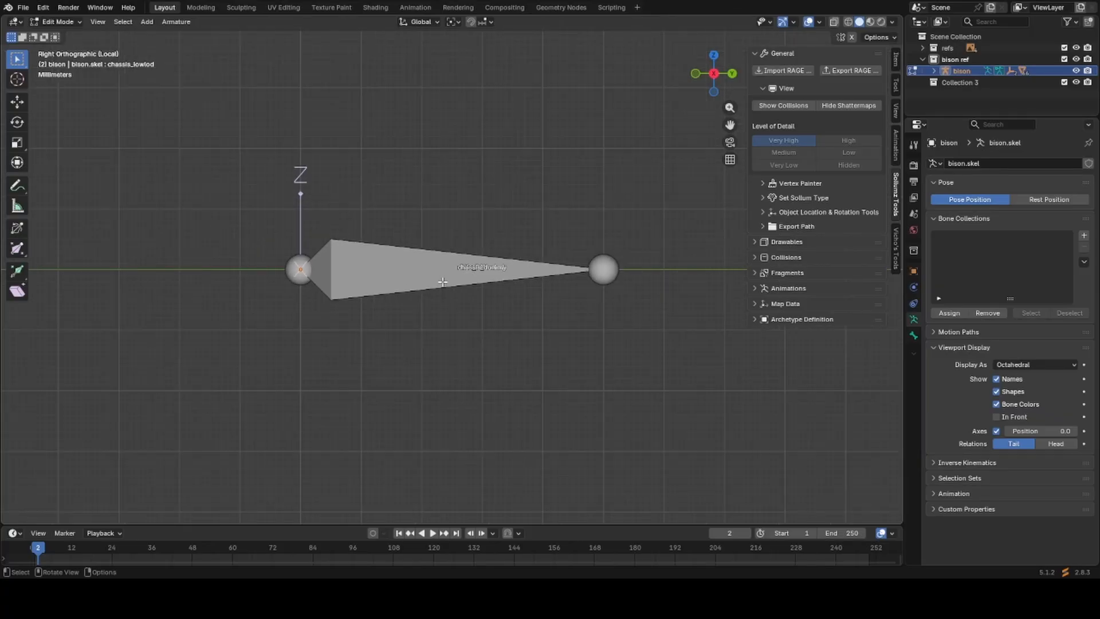
scroll(442, 282, "down", 1)
scroll(442, 281, "up", 2)
key("h")
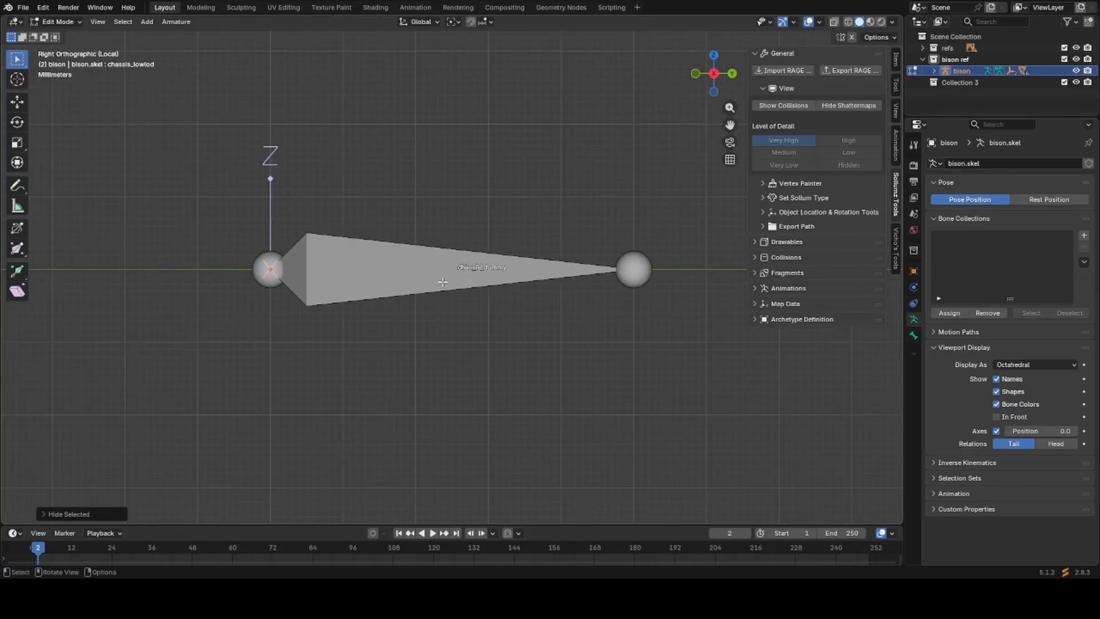
Delete extra_11 and the other leftover bones stacked at the origin, leaving chassis_dummy selected.
left_click(442, 281)
key("x")
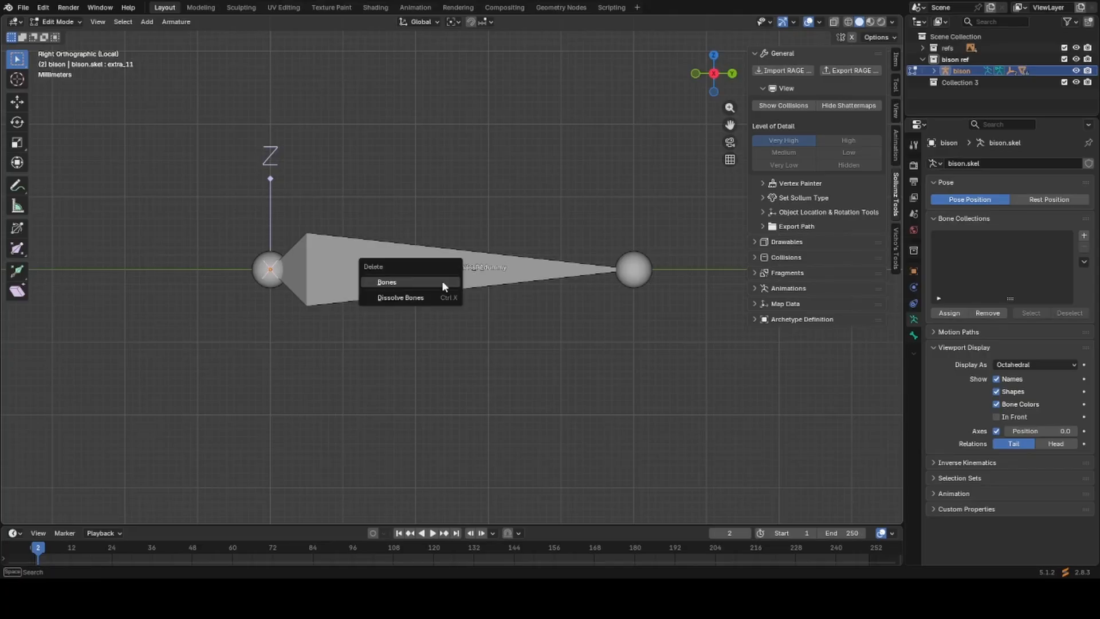
left_click(442, 281)
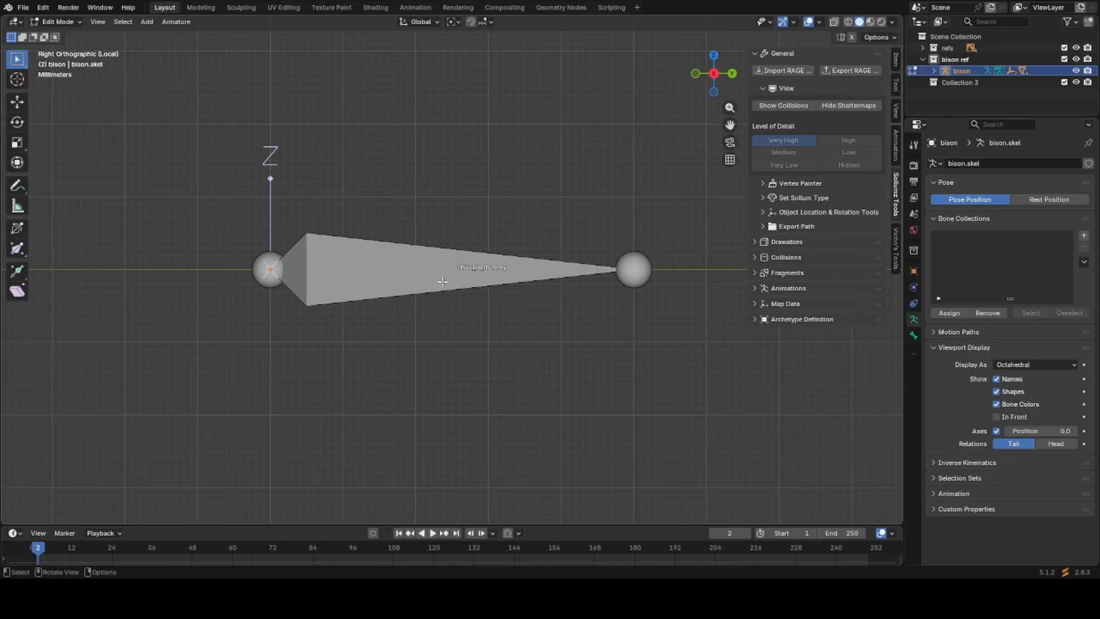
key("x")
left_click(442, 282)
key("x")
left_click(442, 281)
left_click(442, 282)
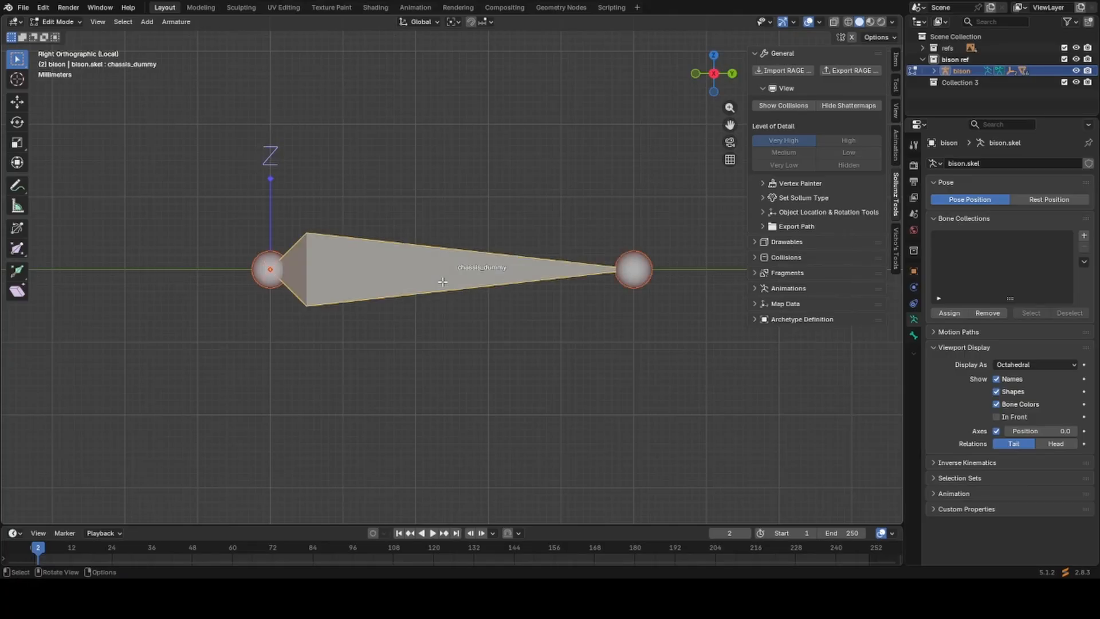
Hide the chassis_dummy bone and bring it back.
scroll(442, 282, "down", 3)
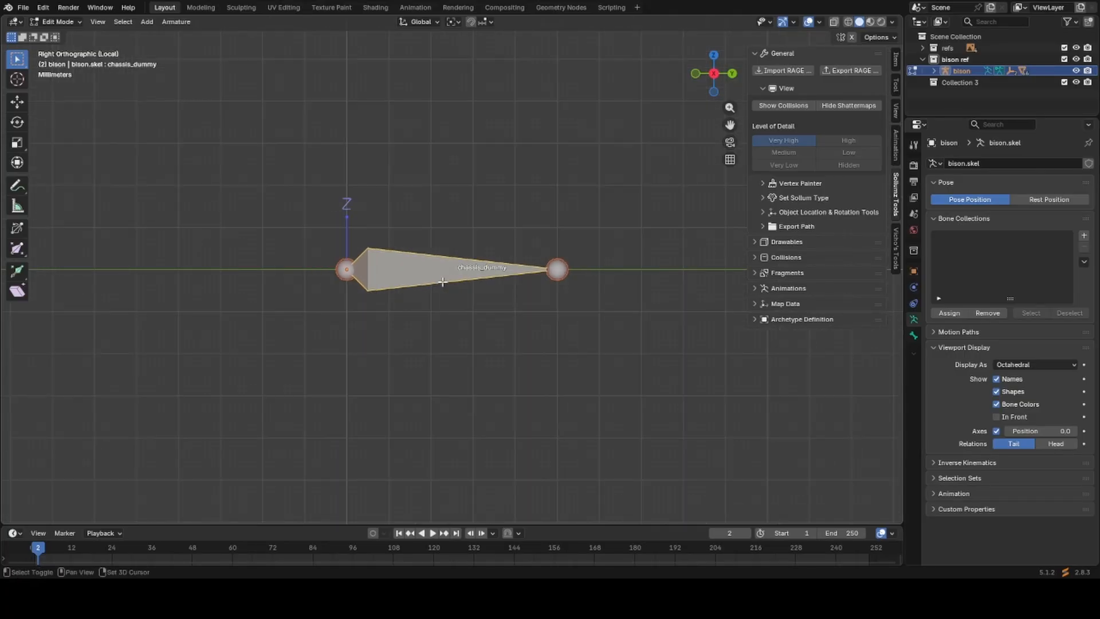
key("h")
scroll(438, 219, "down", 3)
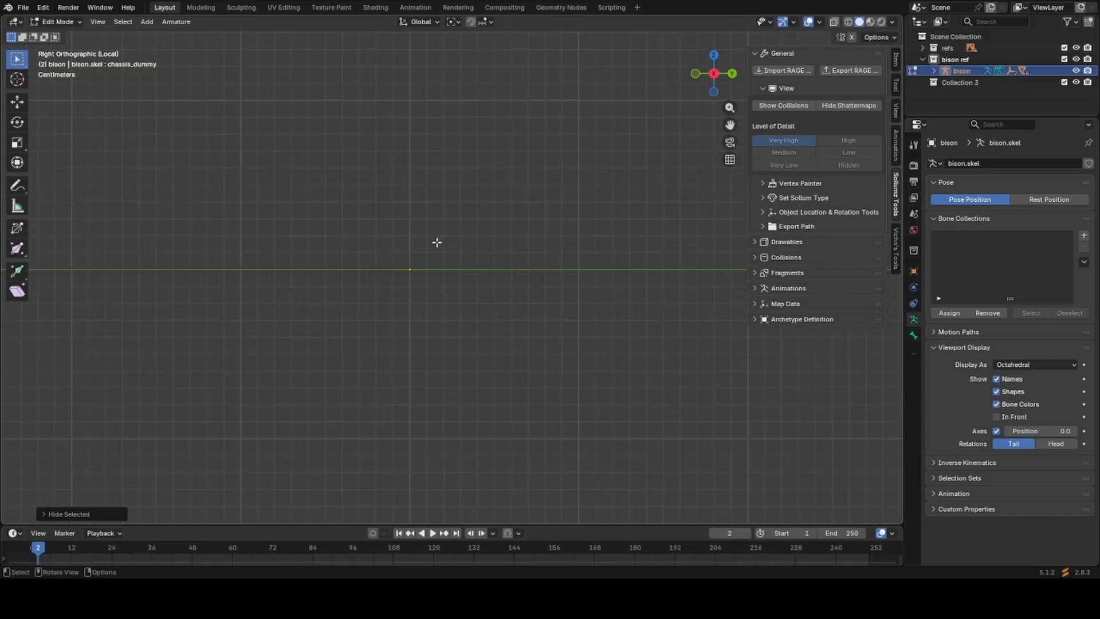
key("alt+h")
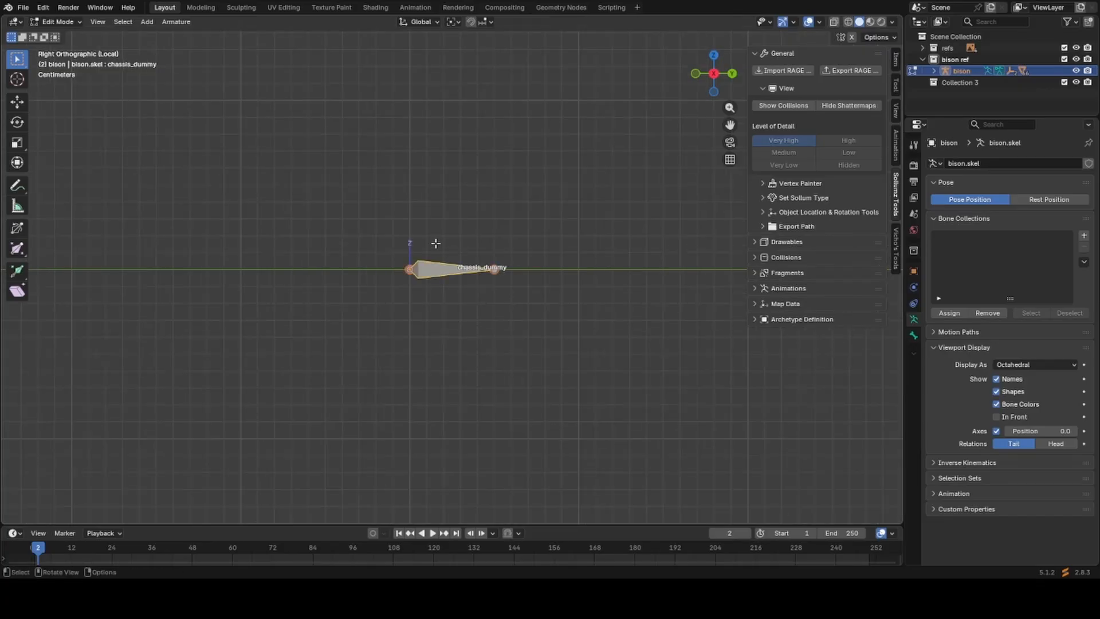
Reveal all hidden bones and return to Object Mode with the full scene out of local view.
scroll(435, 243, "up", 2)
key("h")
key("Tab")
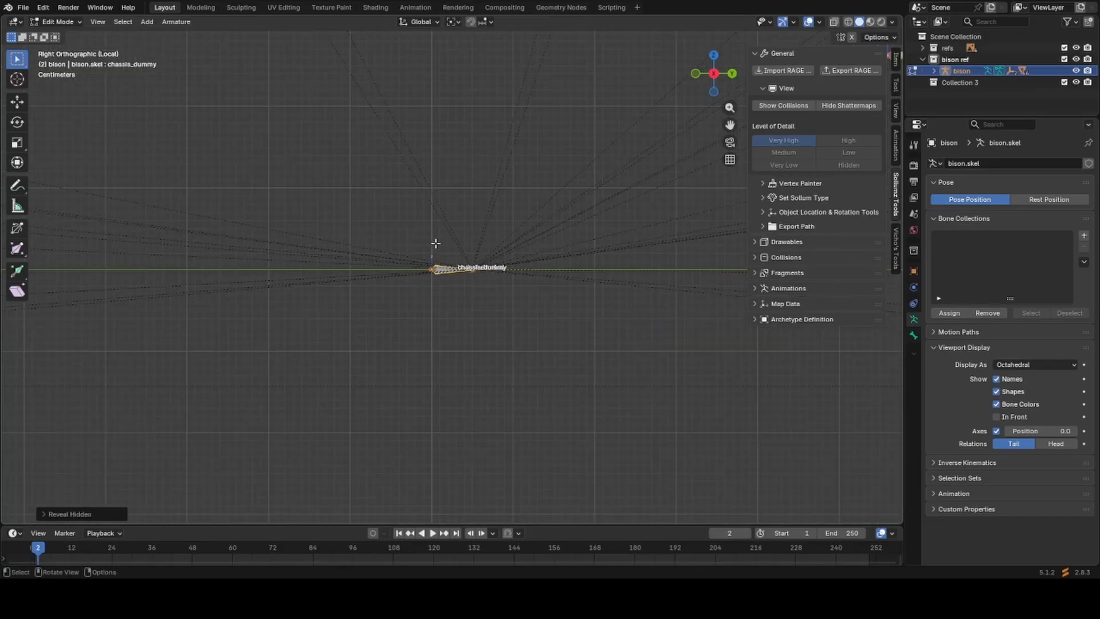
middle_click_drag(435, 242, 447, 272)
key("KP_Divide")
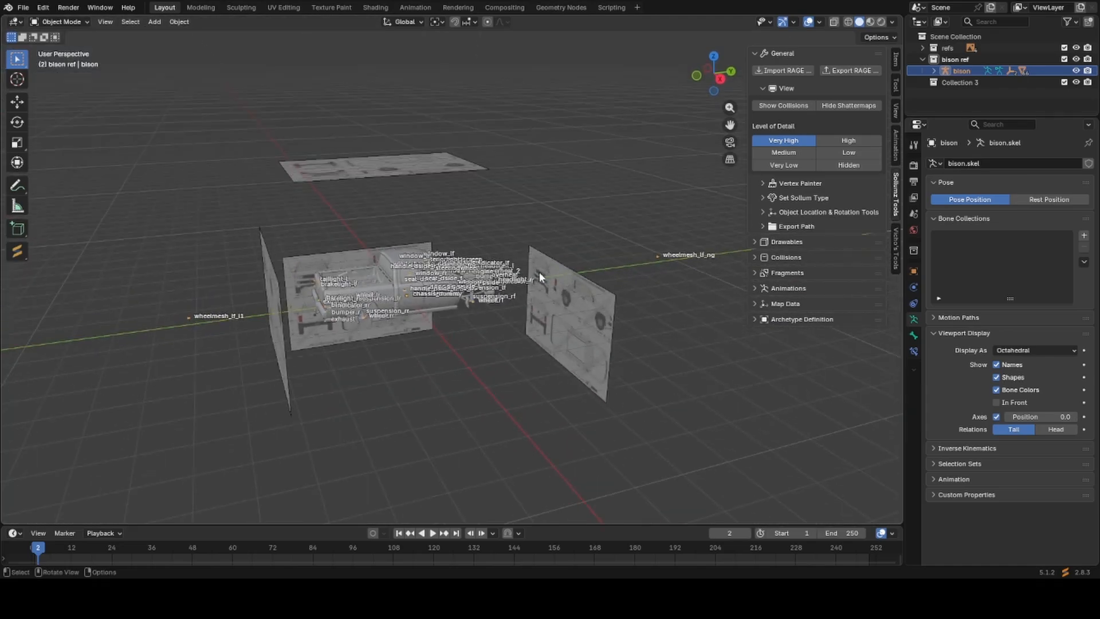
Show the collision meshes and try moving the chassis_dummy.col box, cancelling the move.
left_click(783, 105)
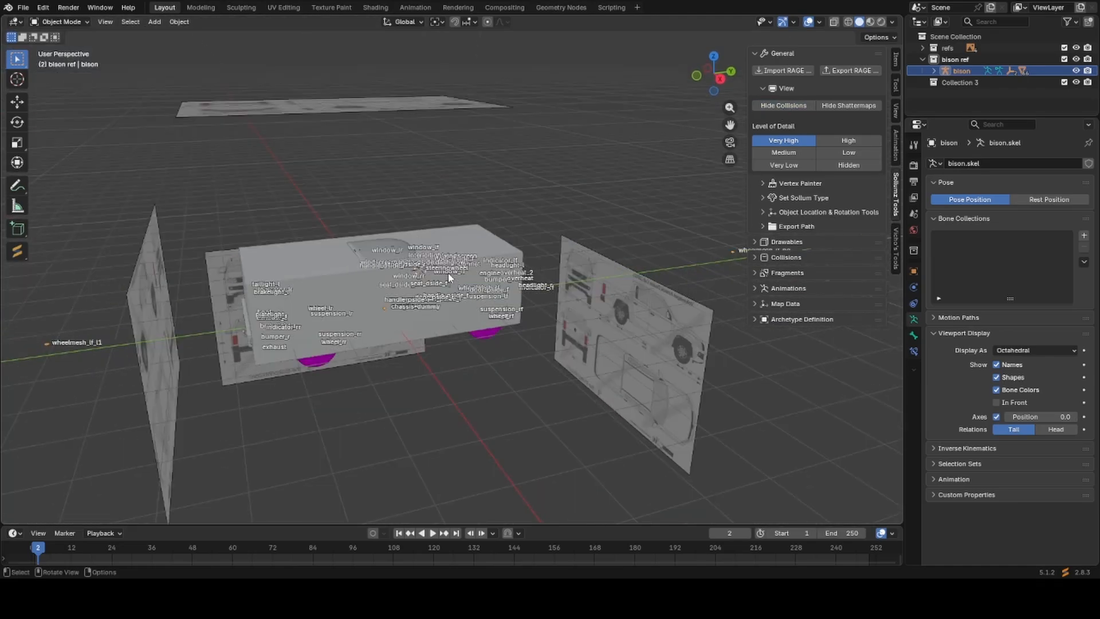
scroll(444, 320, "up", 3)
left_click(497, 229)
key("g")
right_click(525, 204)
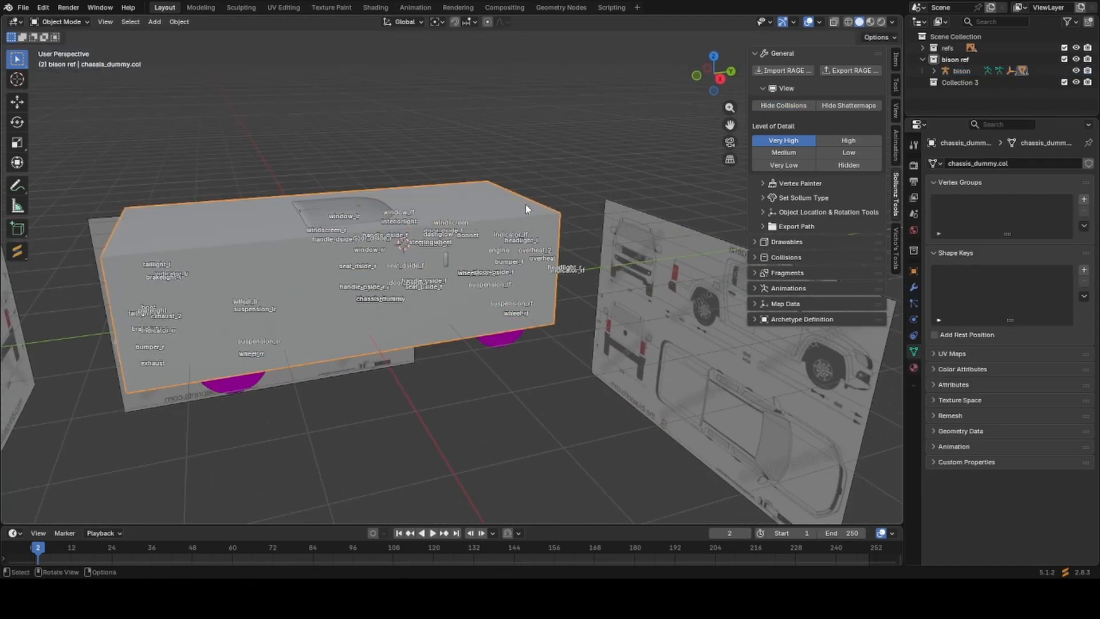
Examine the chassis_dummy.col box around the vehicle from several angles, and hide the collision meshes.
scroll(524, 204, "down", 1)
scroll(525, 204, "up", 2)
scroll(496, 220, "down", 3)
middle_click_drag(429, 312, 367, 318)
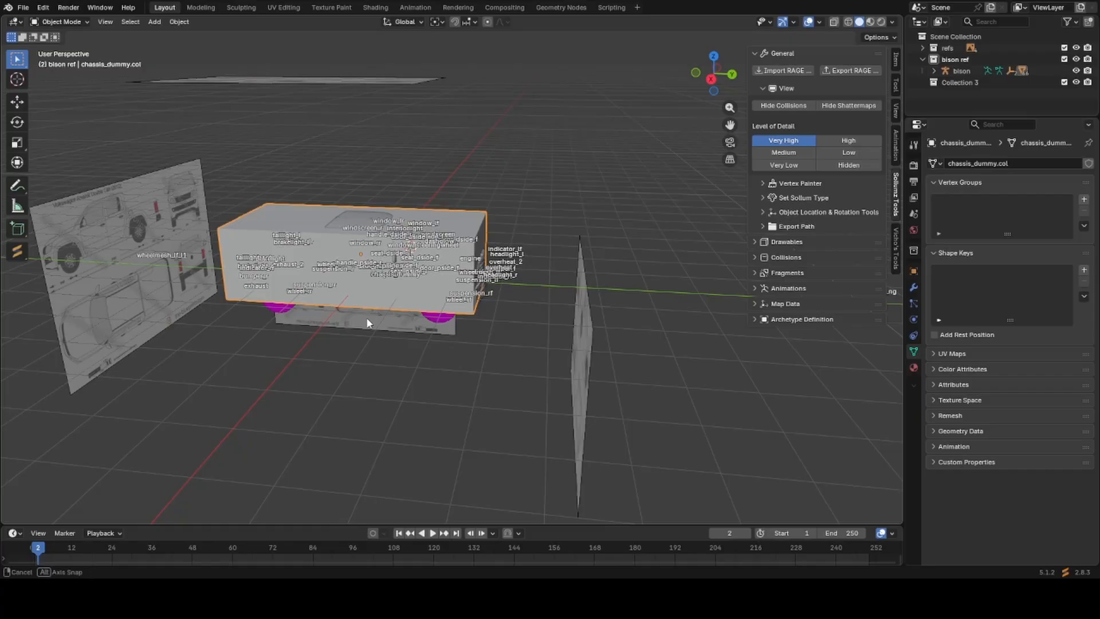
middle_click_drag(367, 319, 398, 313)
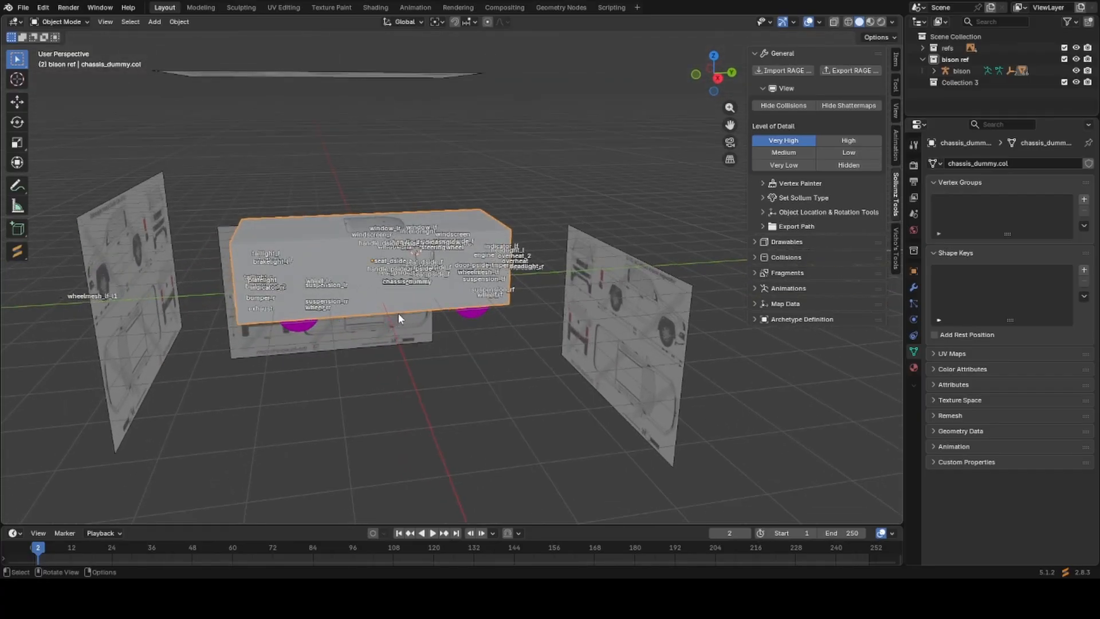
left_click(779, 109)
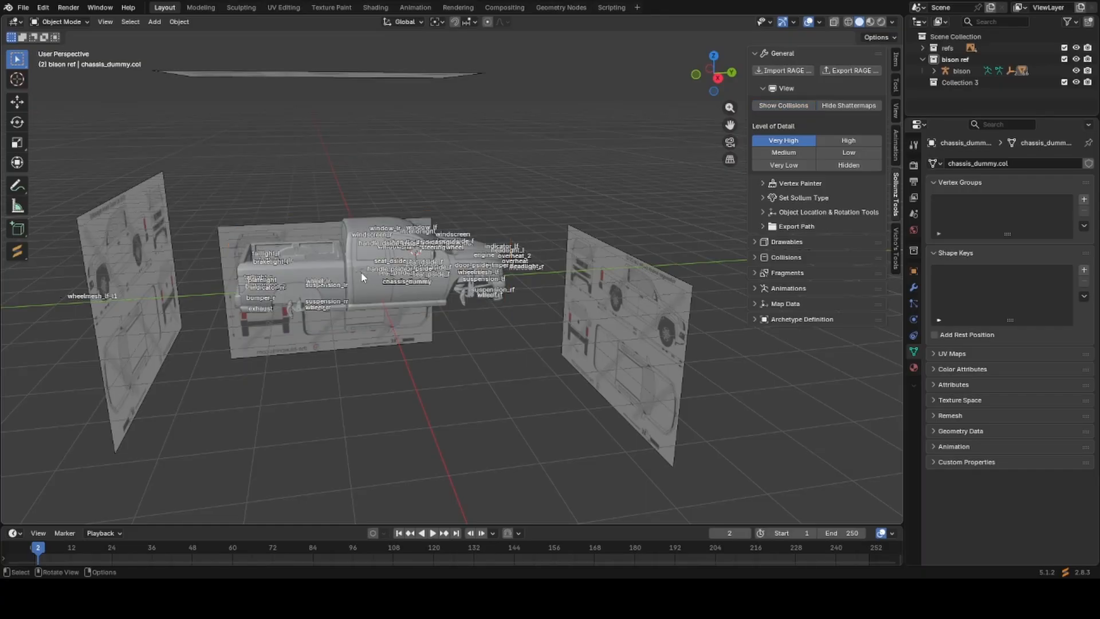
Select the bison armature at the front wheel bone and hide it, leaving the body meshes displayed.
middle_click_drag(361, 277, 410, 309)
left_click(409, 308)
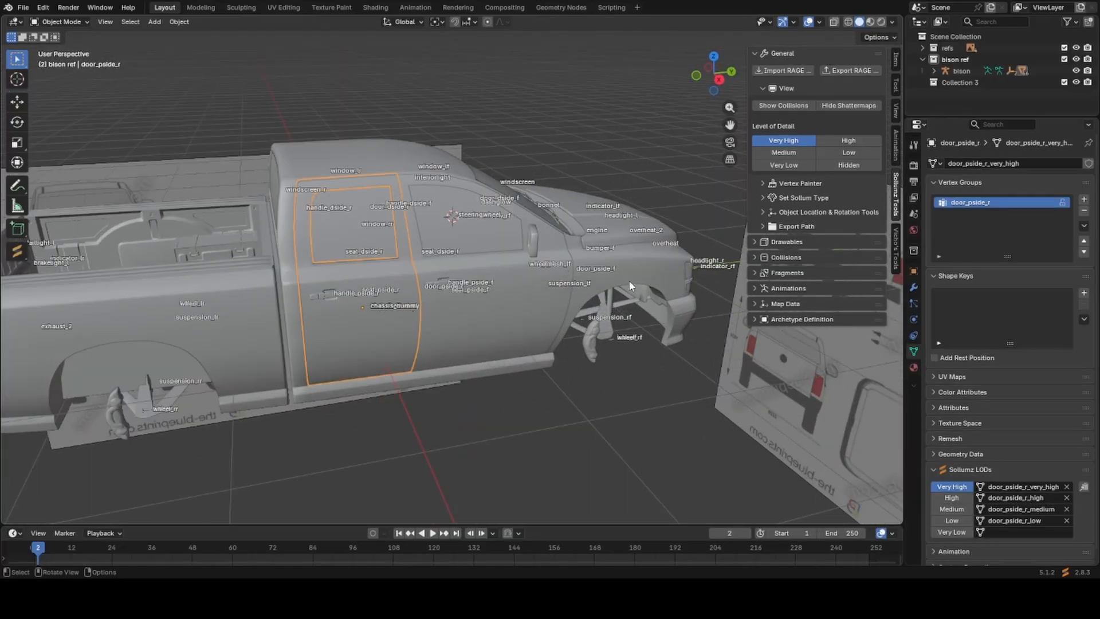
left_click(606, 338)
left_click(607, 338)
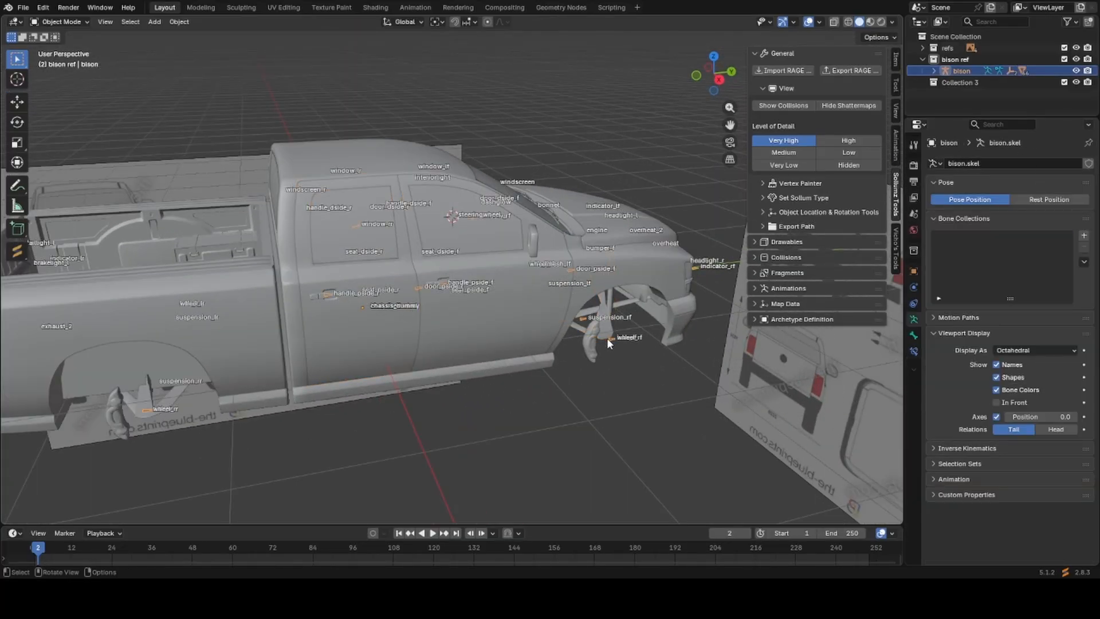
key("h")
scroll(607, 338, "down", 3)
middle_click_drag(607, 338, 492, 363)
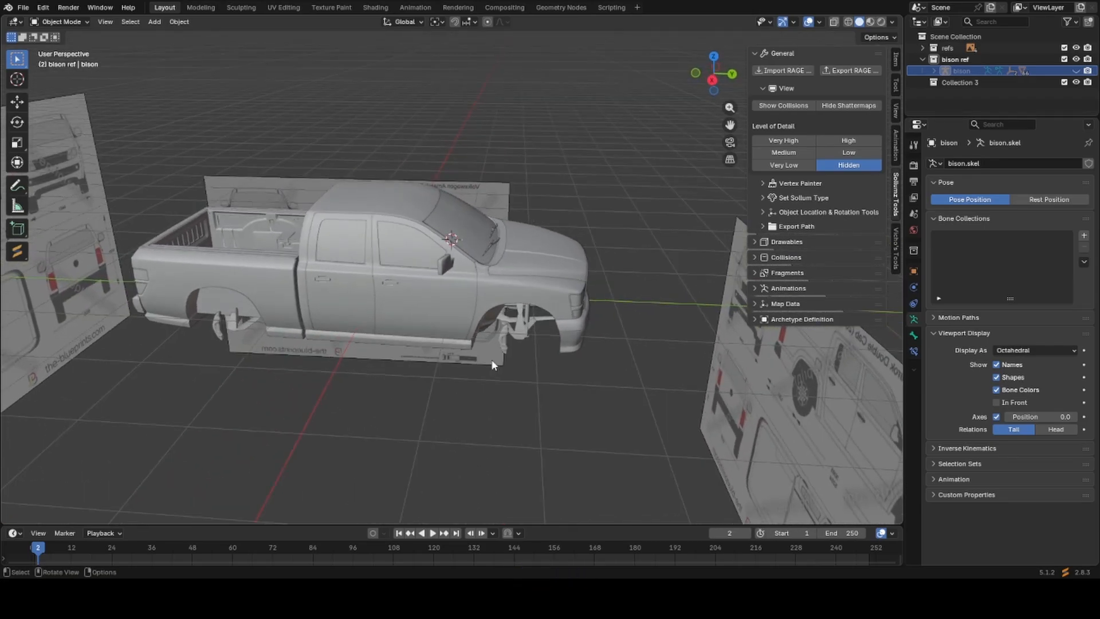
Select the door_pside_f door mesh and inspect it on the side of the truck.
scroll(491, 365, "up", 4)
left_click(433, 422)
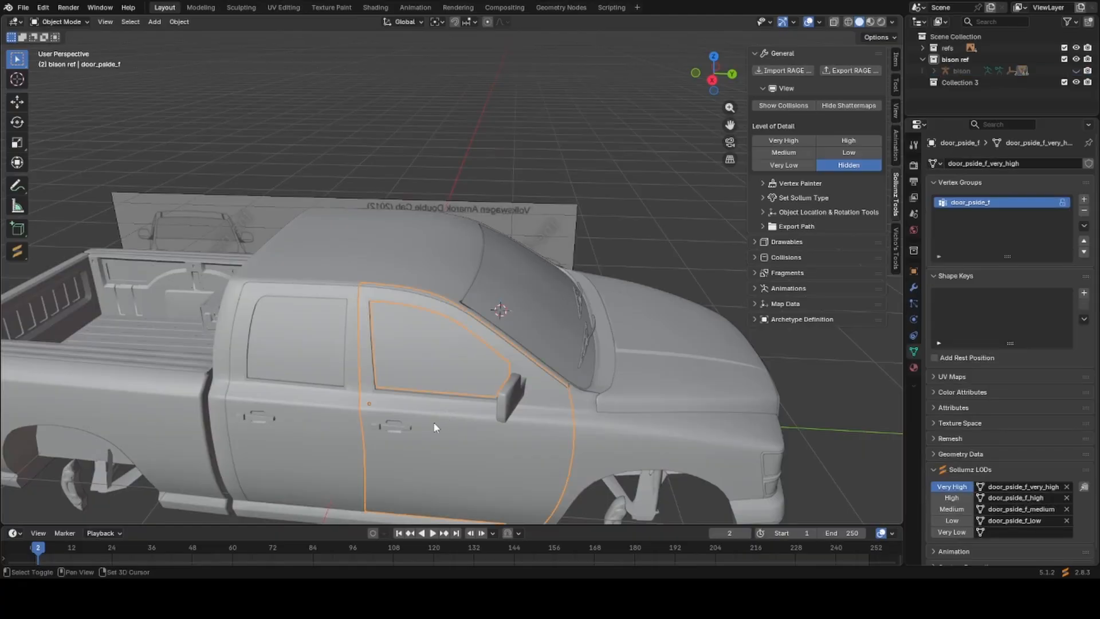
middle_click_drag(433, 421, 494, 329)
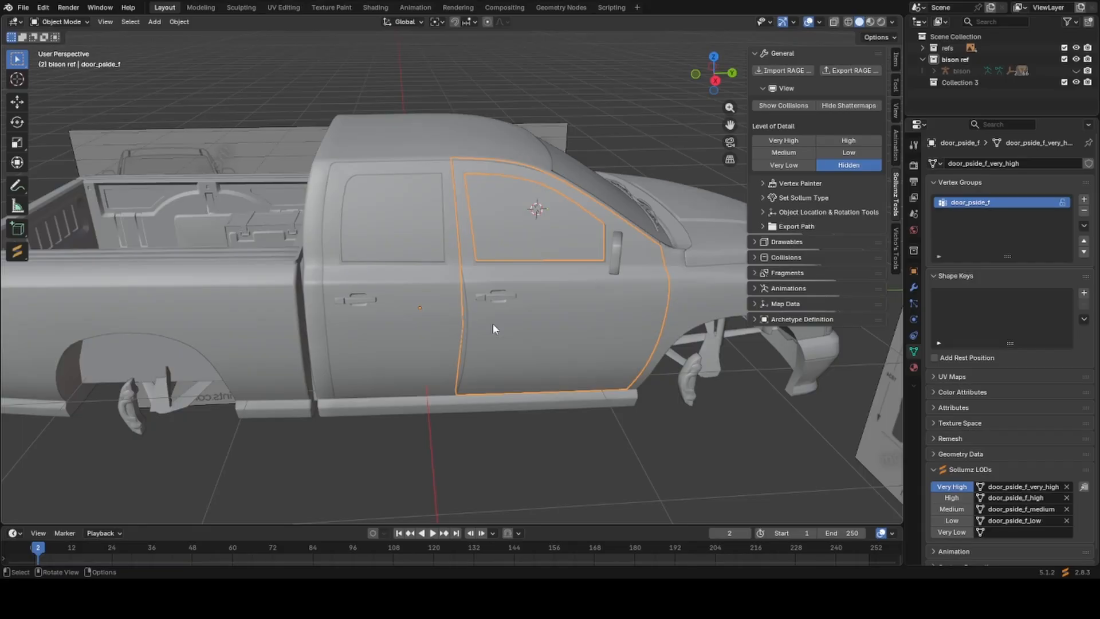
scroll(493, 323, "down", 2)
middle_click_drag(498, 318, 462, 347)
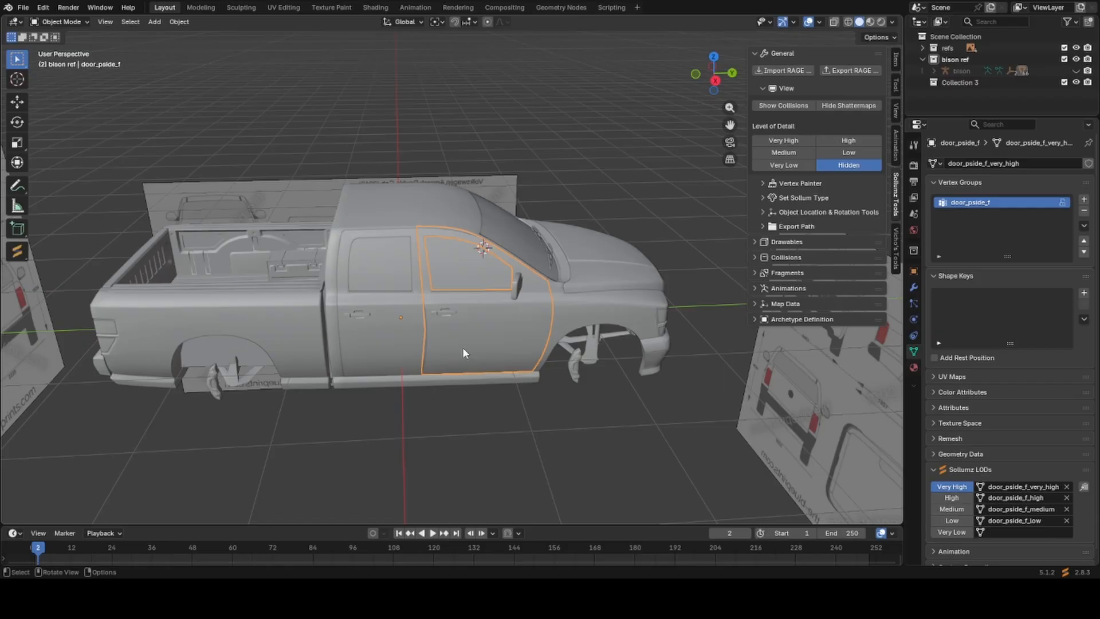
Delete the truck's front and rear door meshes on the passenger and driver sides.
key("x")
left_click(462, 347)
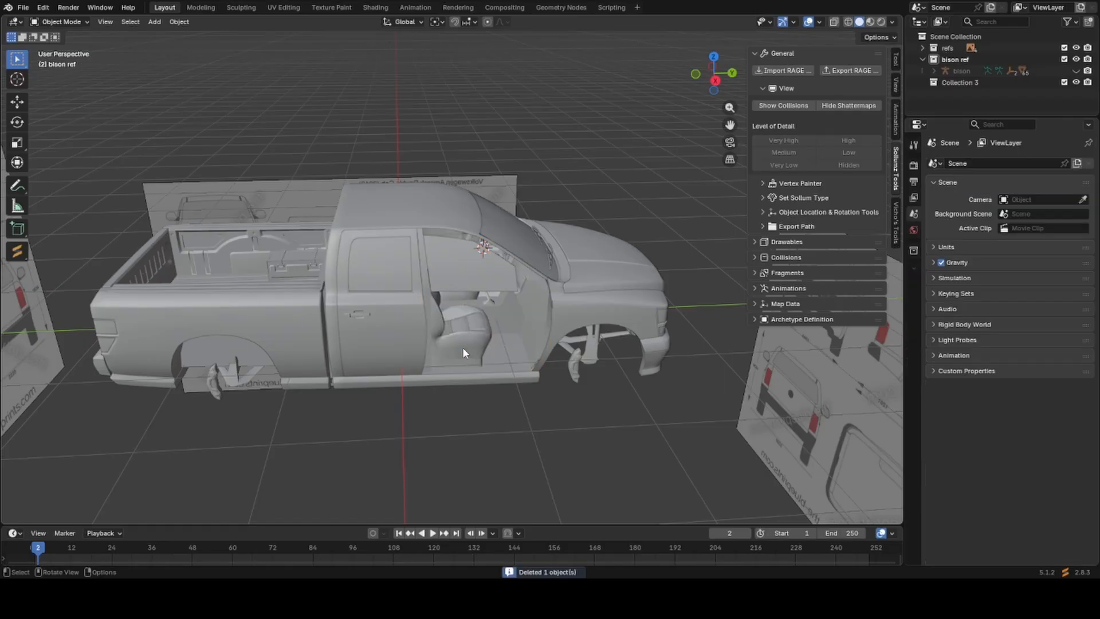
left_click(387, 332)
key("Delete")
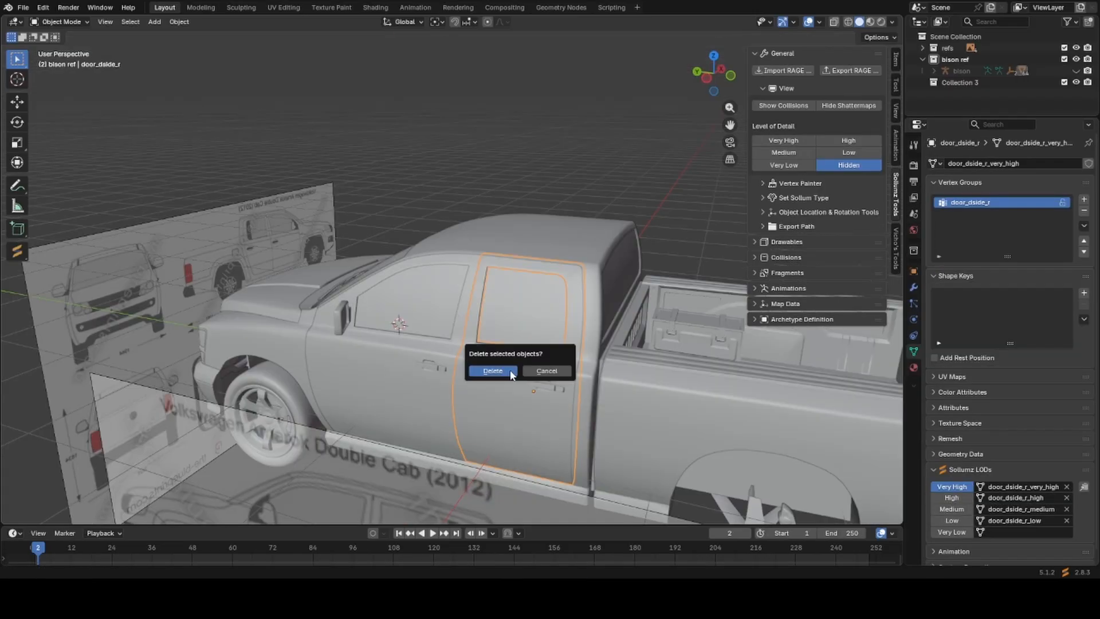
left_click(493, 370)
left_click(432, 367)
key("x")
left_click(432, 371)
Frame the window_lf glass mesh and examine its topology in wireframe, including with face orientation shown, before returning to solid shading.
mouse_move(431, 371)
middle_mouse_down()
mouse_move(447, 334)
mouse_move(388, 290)
mouse_move(472, 351)
mouse_move(456, 345)
mouse_move(541, 379)
mouse_move(572, 378)
middle_mouse_up()
left_click(439, 353)
key("KP_Decimal")
key("shift+z")
key("shift+z")
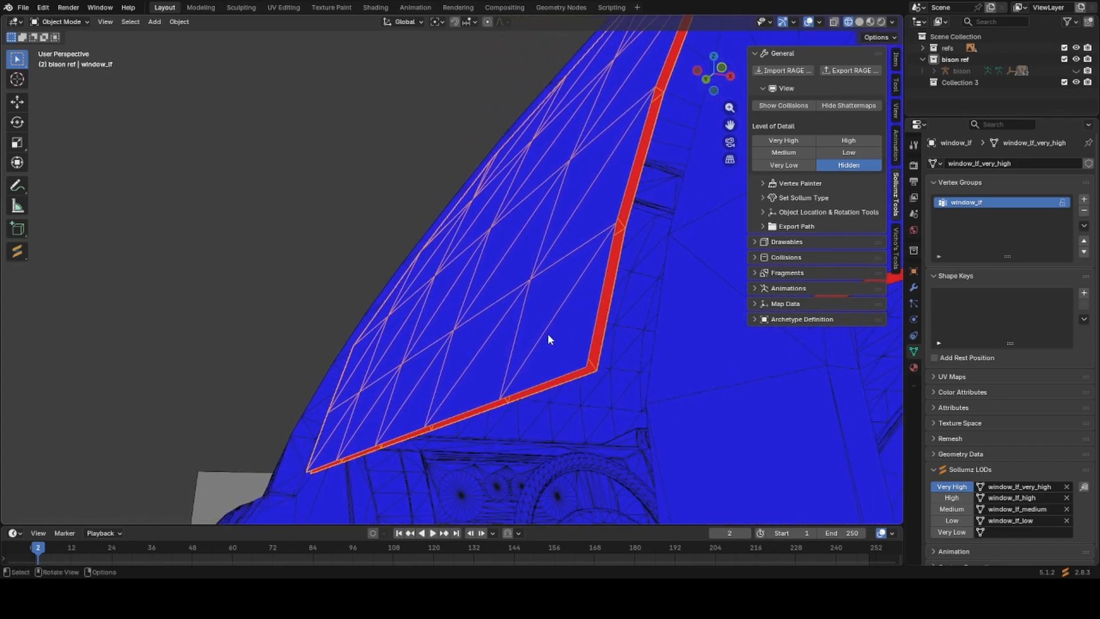
mouse_move(588, 306)
middle_mouse_down()
mouse_move(500, 286)
mouse_move(581, 269)
mouse_move(568, 336)
middle_mouse_up()
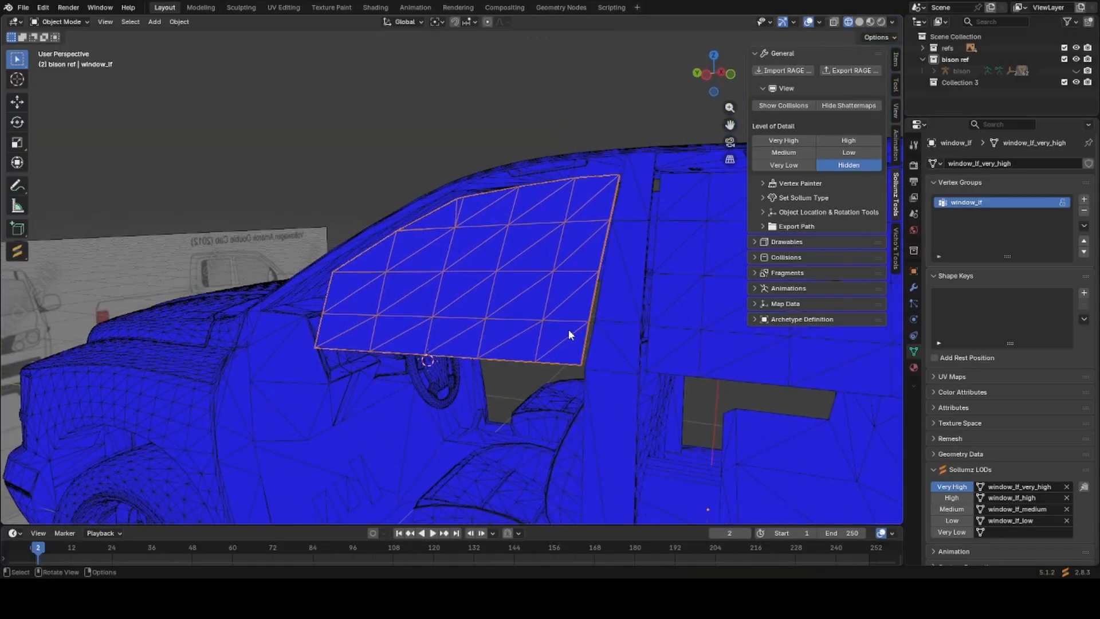
scroll(567, 329, "down", 5)
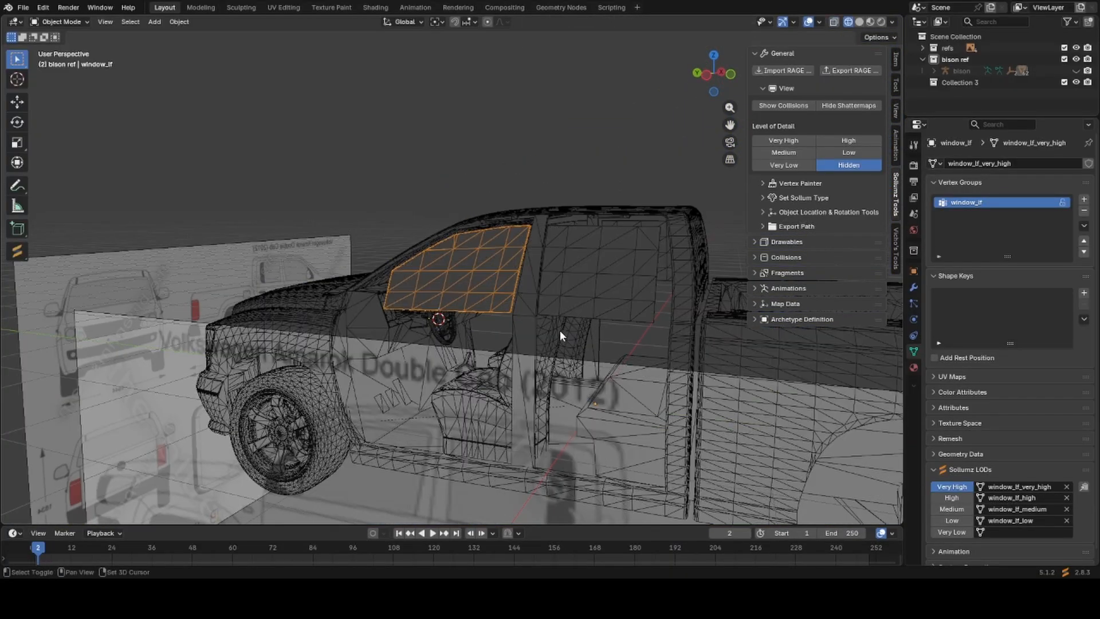
key("shift+z")
Delete the four side window meshes, starting with window_lf and window_lr, followed by window_rr and the right front window.
key("x")
left_click(479, 311)
left_click(516, 285)
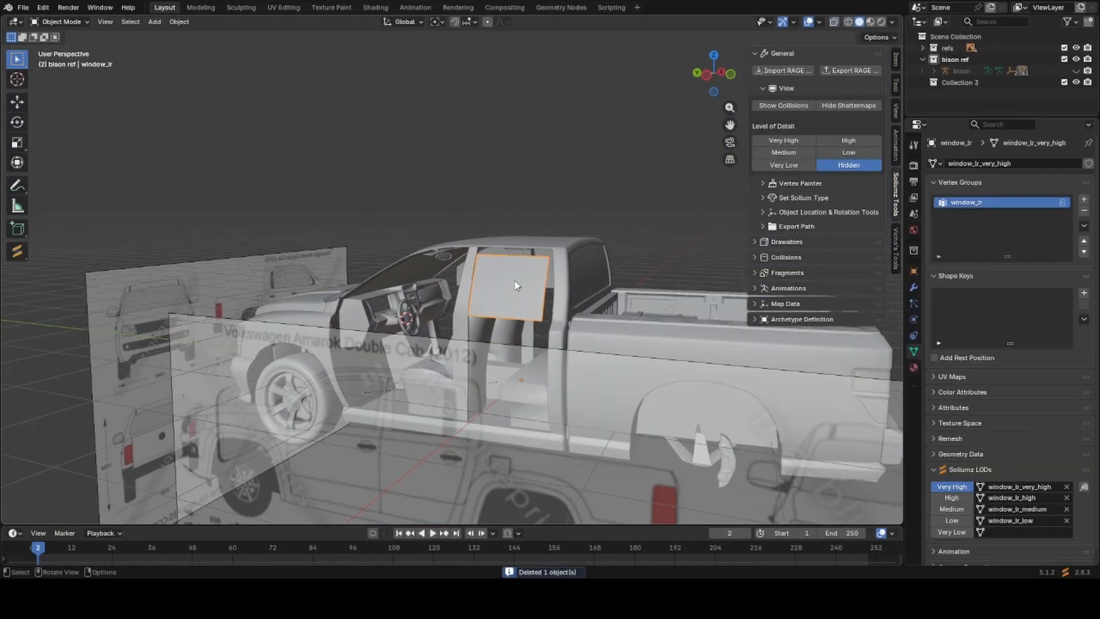
key("x")
left_click(515, 285)
middle_click_drag(515, 285, 446, 336)
left_click(447, 338)
key("x")
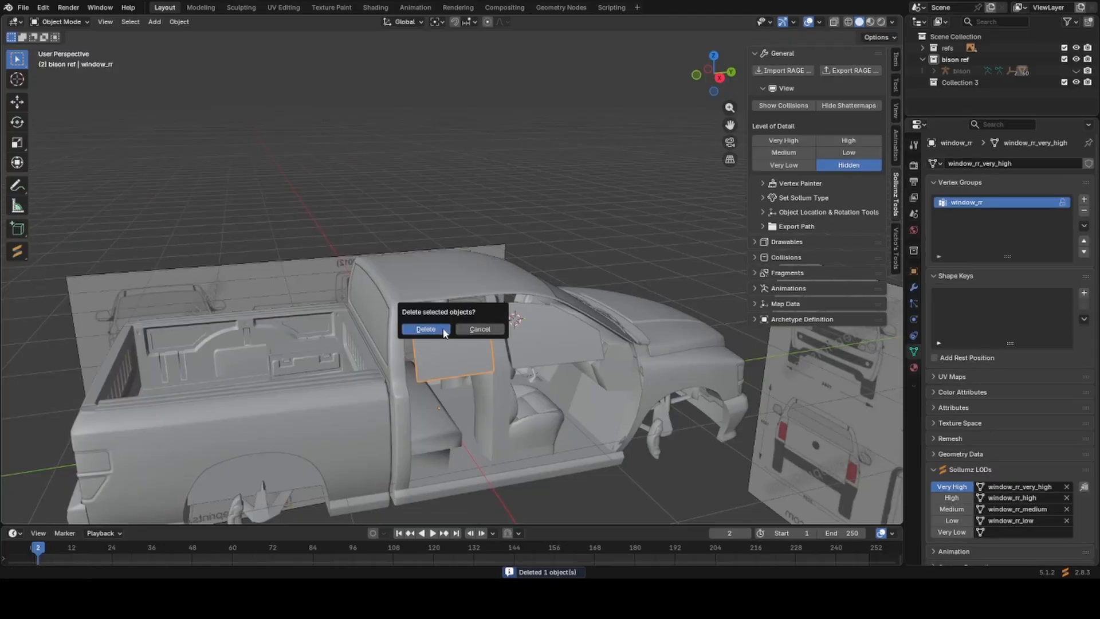
left_click(444, 333)
left_click(515, 327)
key("x")
left_click(516, 327)
Delete the rear window glass behind the seats and the front windscreen glass from the cab.
middle_click_drag(515, 326, 480, 330)
left_click(480, 330)
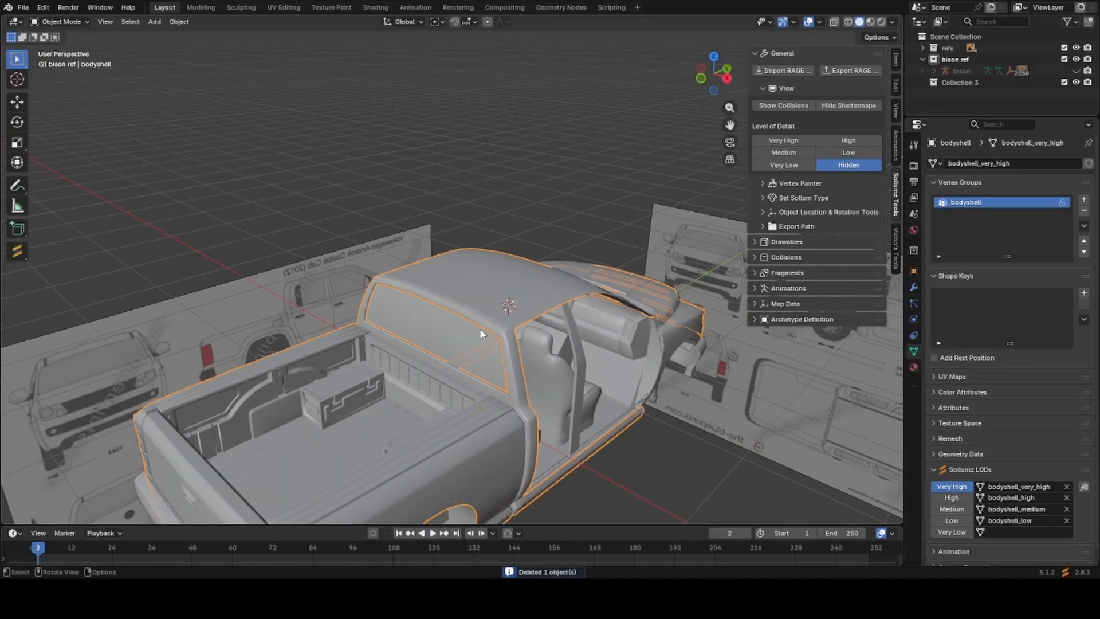
left_click(479, 328)
key("x")
left_click(476, 335)
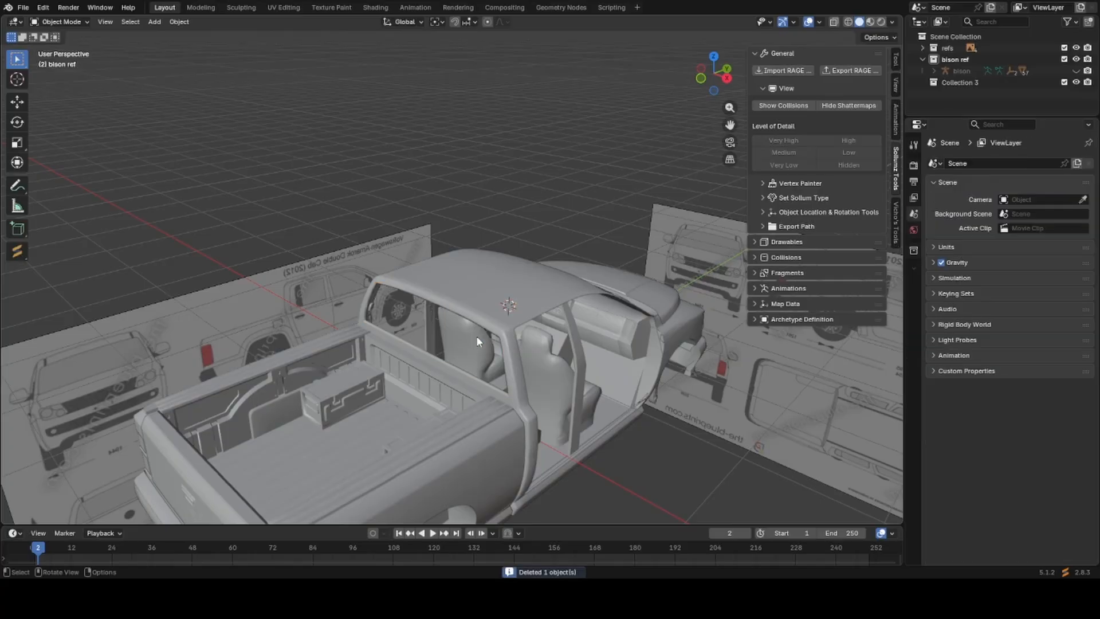
middle_click_drag(476, 336, 553, 311)
left_click(424, 326)
key("x")
left_click(422, 327)
Select the chassis mesh and try moving it out of the bodyshell, cancelling each move, with face orientation shown.
left_click(434, 377)
key("g")
right_click(638, 181)
key("shift+f")
scroll(543, 368, "up", 3)
key("g")
right_click(566, 400)
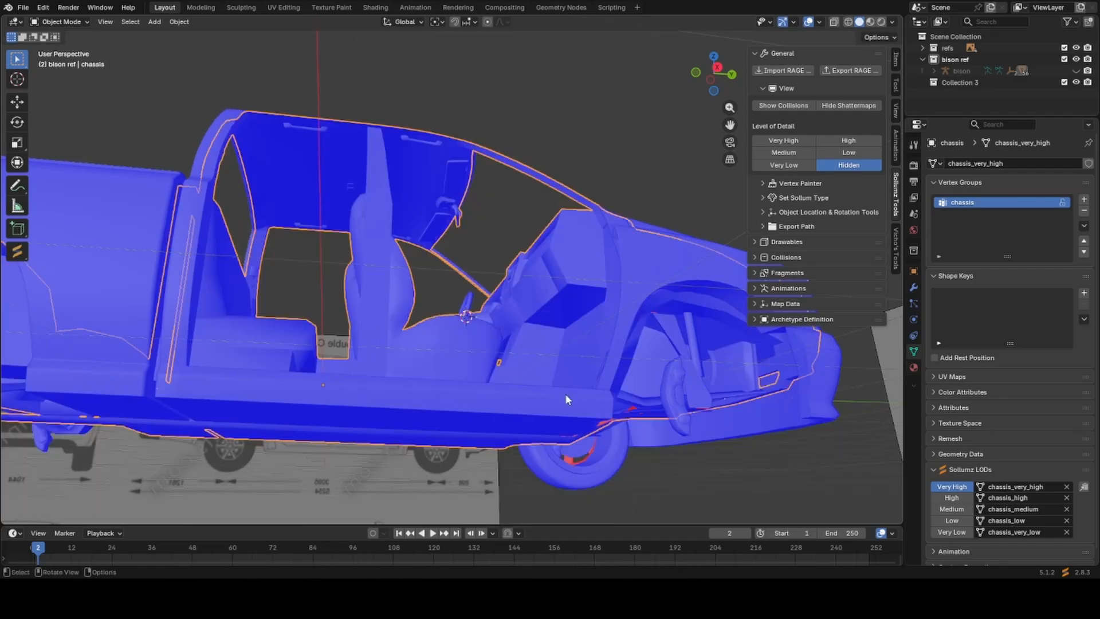
Compare the chassis with the bodyshell from the front by temporarily lifting it away and cancelling, toggling face orientation.
key("shift+f")
middle_click_drag(575, 370, 508, 425)
key("g")
right_click(544, 382)
key("shift+f")
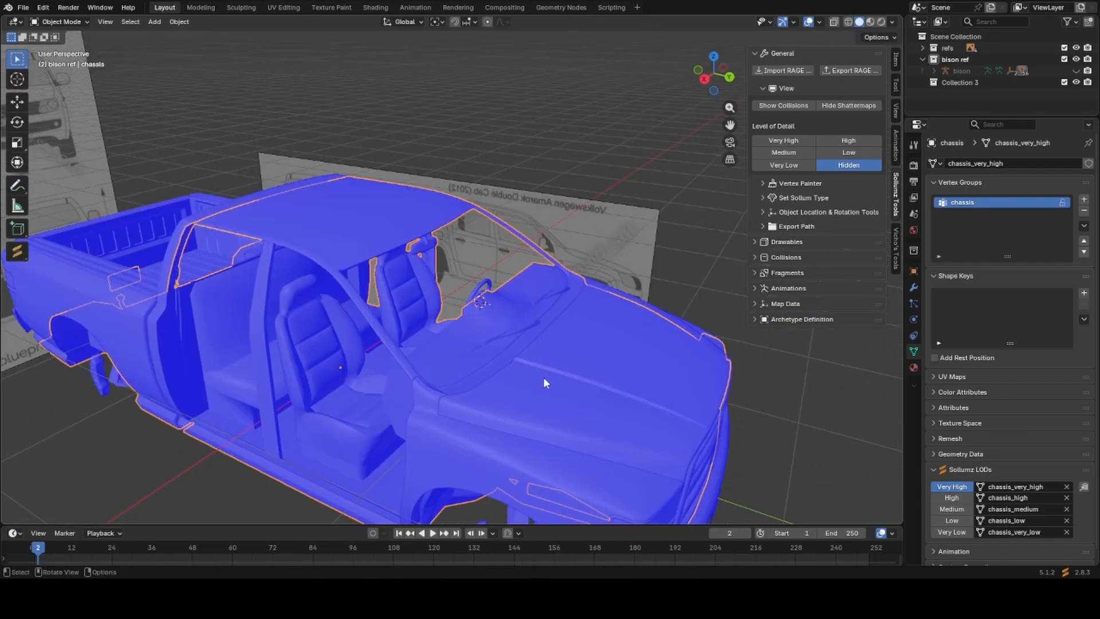
middle_click_drag(544, 383, 550, 366)
key("g")
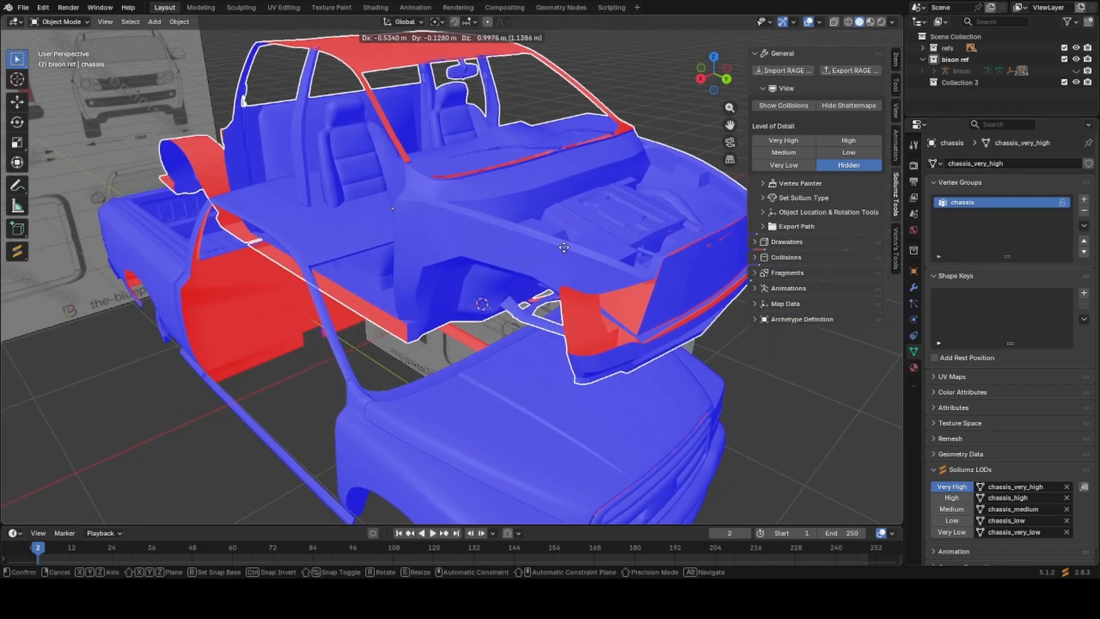
right_click(565, 246)
scroll(526, 285, "down", 4)
middle_click_drag(525, 285, 569, 291)
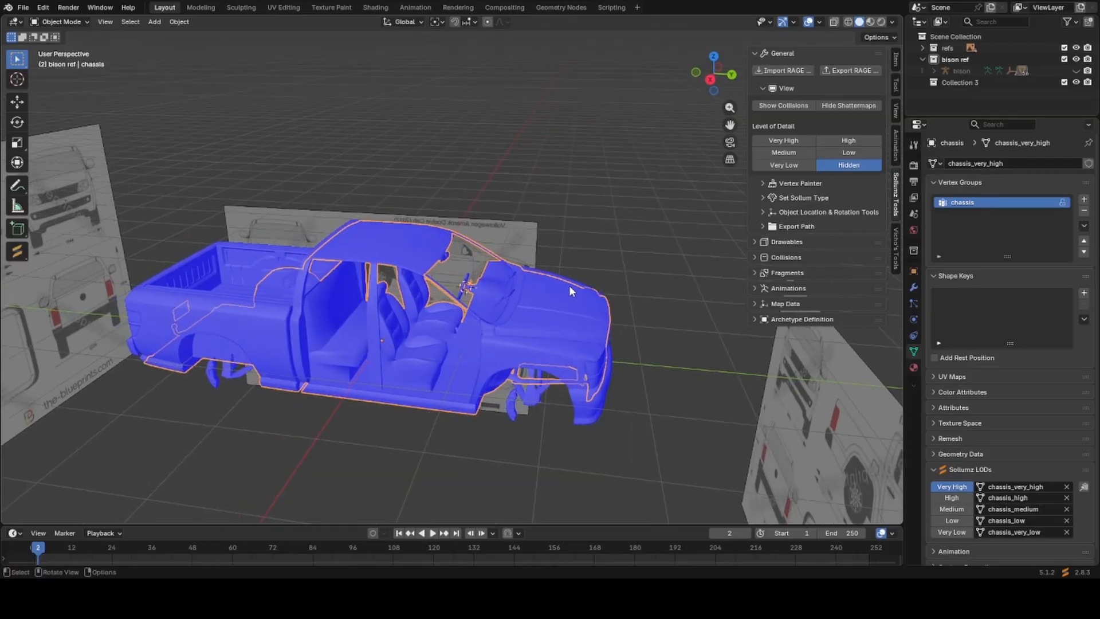
Hide the chassis mesh and turn off the face orientation overlay.
key("h")
scroll(569, 286, "down", 1)
key("shift+f")
Inspect the suspension_rf mesh in the right front wheel arch and delete the hub_rf mesh beside it.
left_click(521, 363)
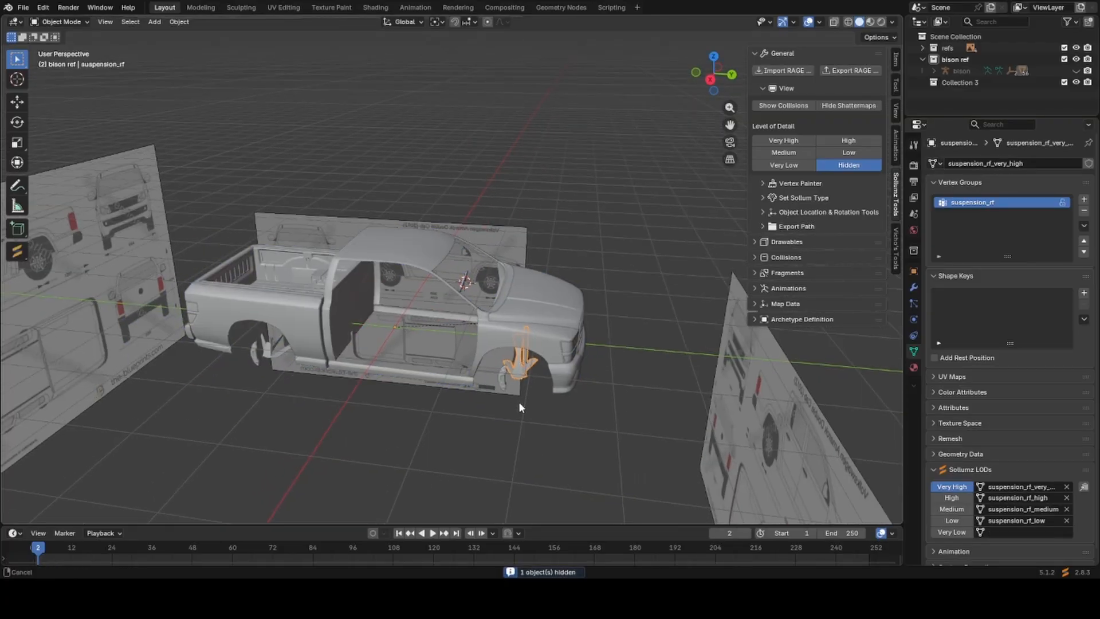
middle_click_drag(519, 407, 531, 374)
scroll(535, 355, "up", 2)
left_click(548, 383)
scroll(531, 373, "up", 2)
key("x")
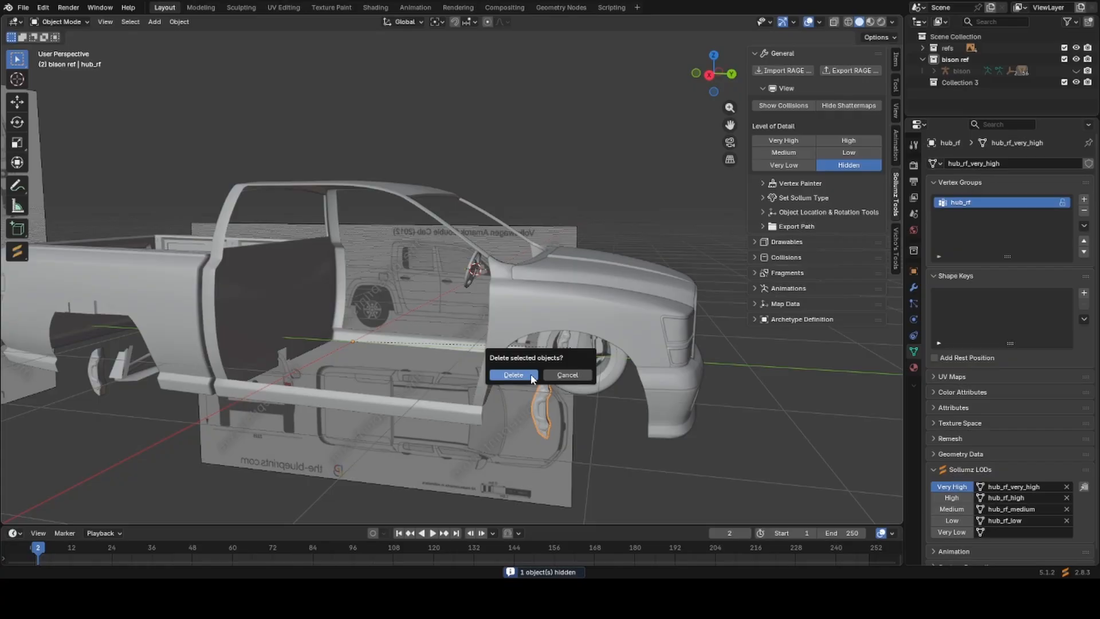
left_click(530, 375)
Hide the left front wheel mesh to select hub_lf behind it, and undo both the selection and the hiding.
middle_click_drag(209, 378, 344, 322, "shift")
scroll(368, 342, "up", 1)
scroll(368, 342, "down", 4)
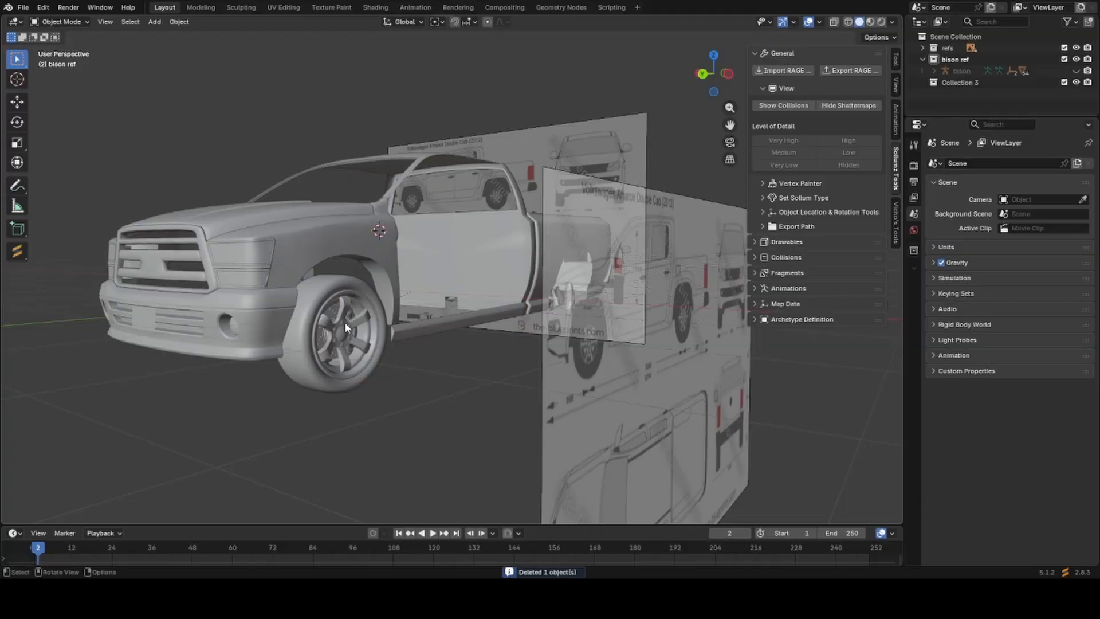
left_click(345, 325)
key("h")
left_click(345, 324)
middle_click_drag(460, 324, 465, 328)
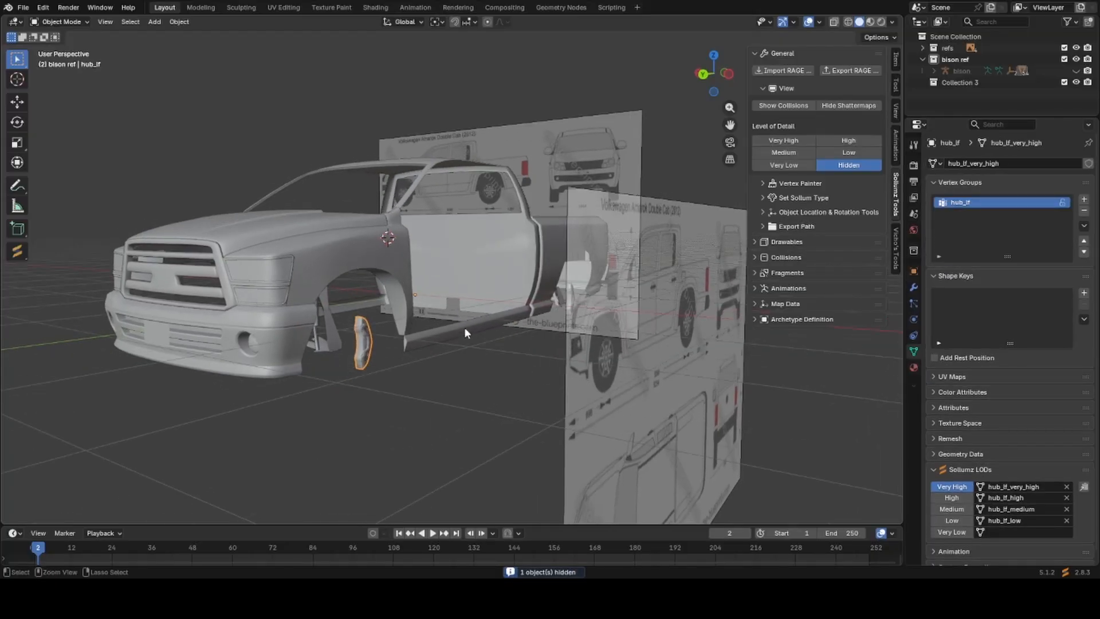
key("ctrl+z")
key("ctrl+z")
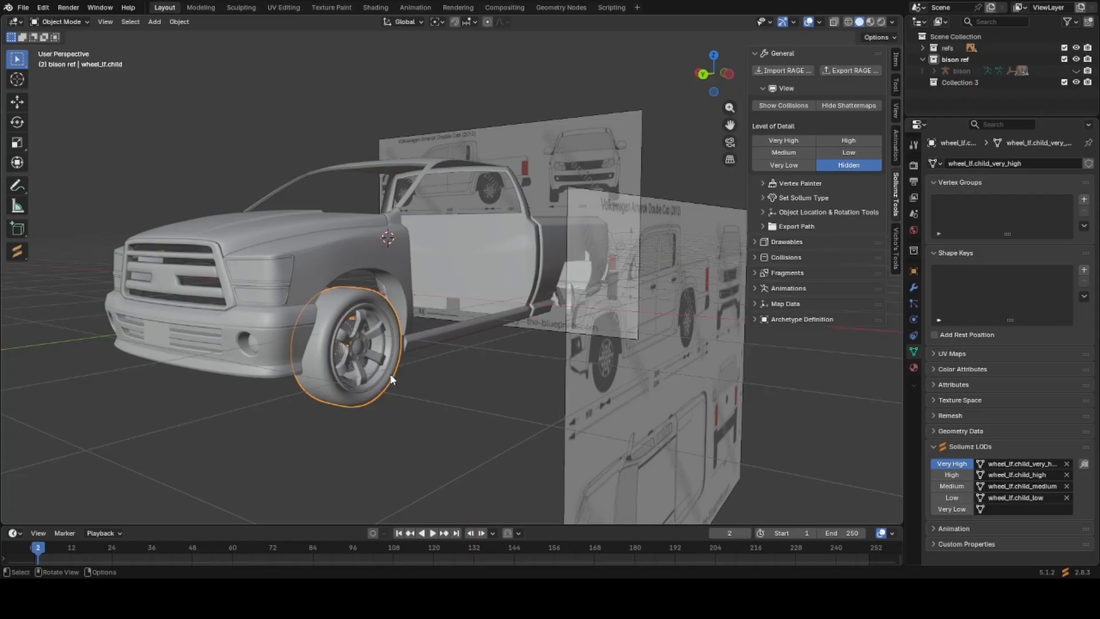
Hide the left front wheel and delete the hub part behind it.
key("h")
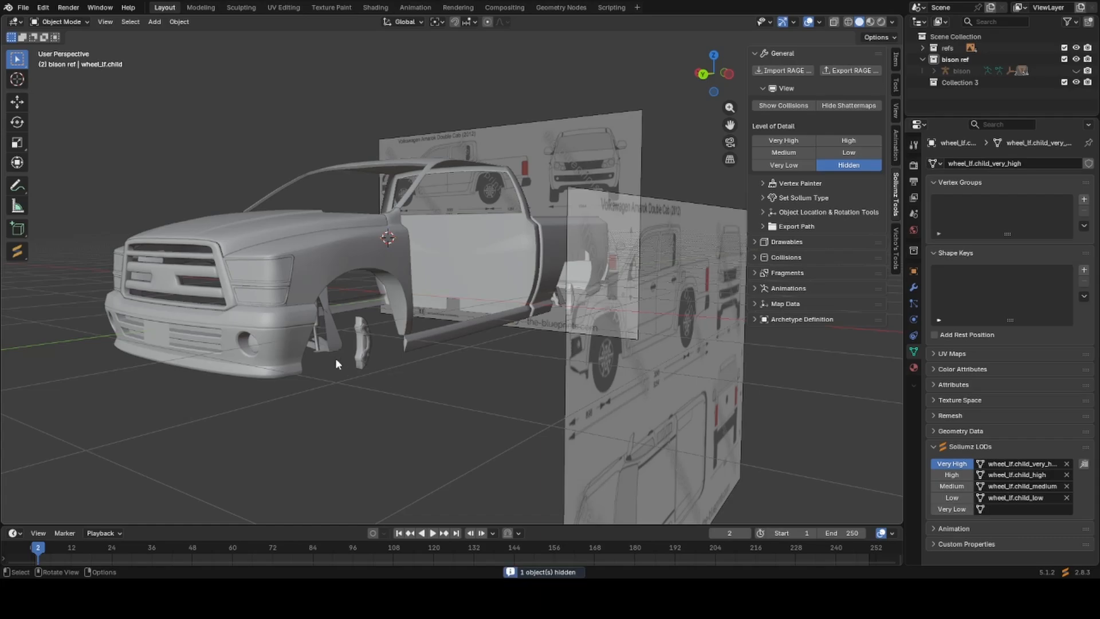
scroll(335, 358, "up", 3)
left_click(324, 376)
key("x")
left_click(309, 442)
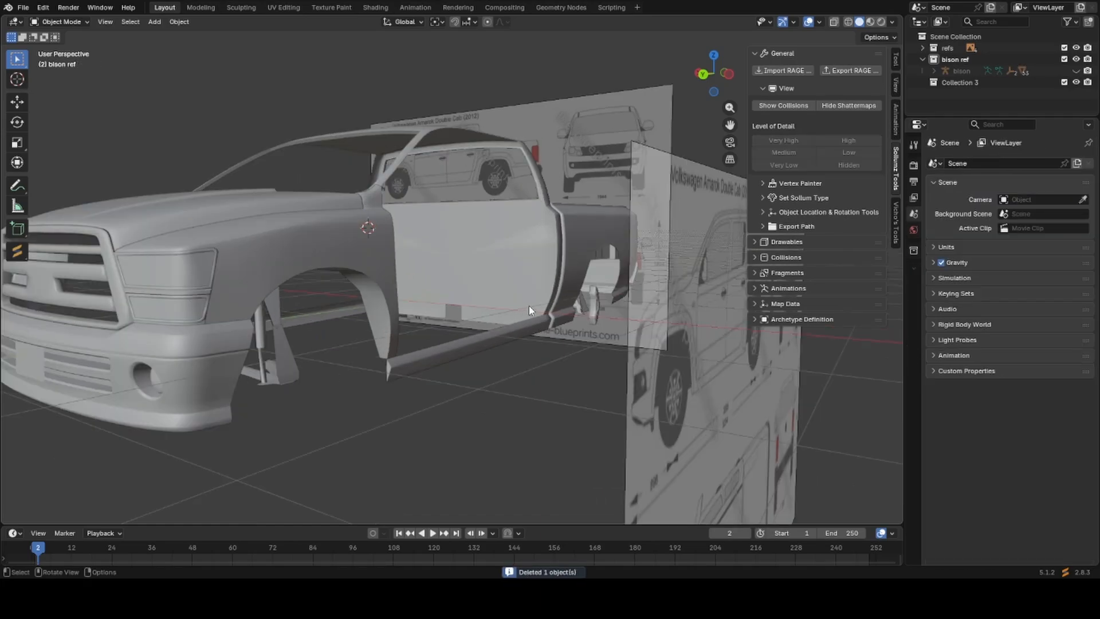
Delete the left rear hub part and hide the left front suspension.
left_click(594, 312)
key("Delete")
left_click(292, 362)
key("h")
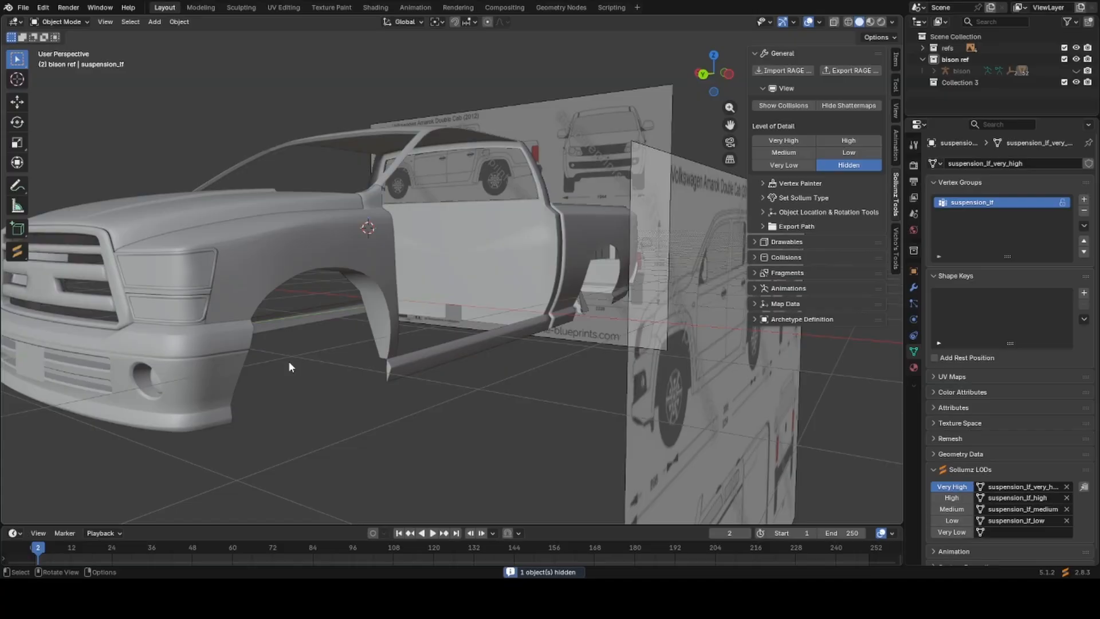
left_click(205, 277)
middle_click_drag(205, 277, 374, 336)
key("g")
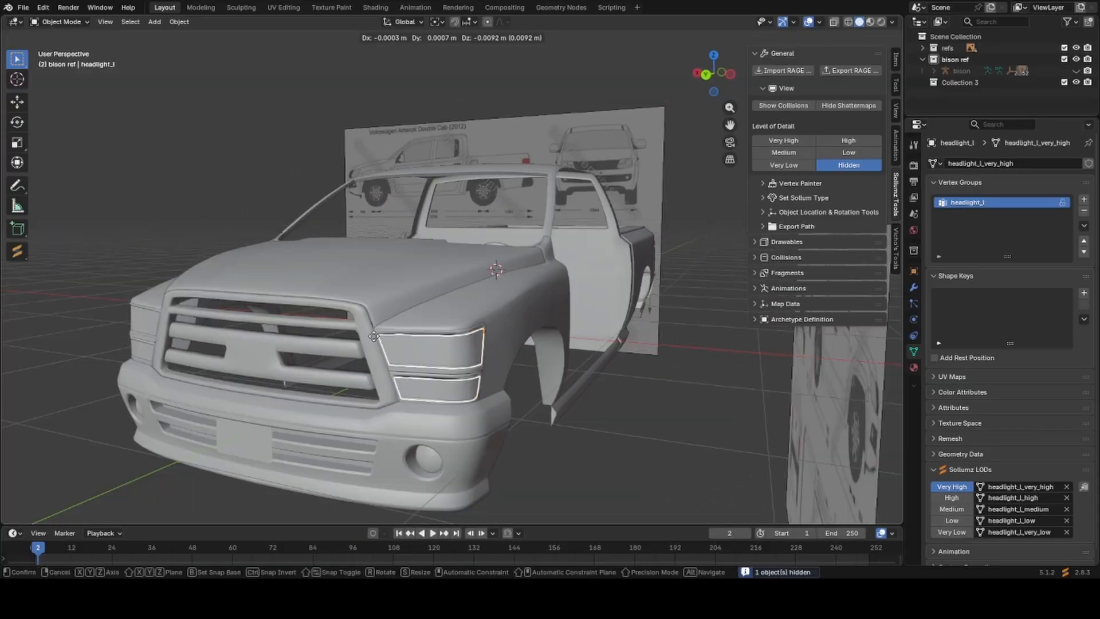
right_click(344, 434)
key("shift+f")
key("shift+f")
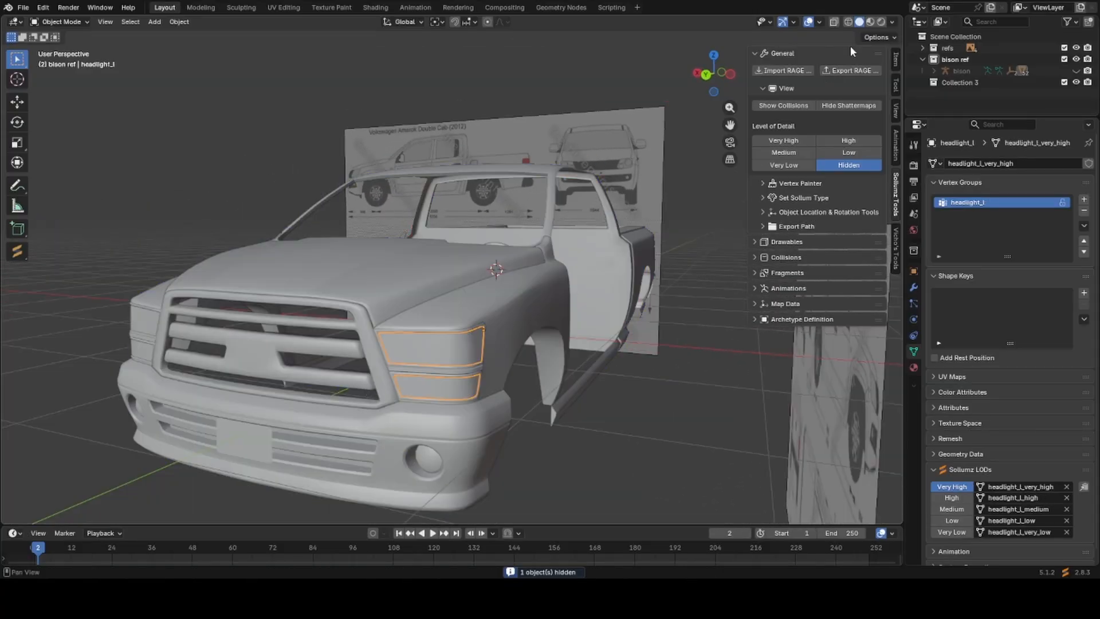
Switch the viewport to material preview shading and find the truck's missing textures.
left_click(869, 23)
mouse_move(447, 269)
middle_mouse_down()
mouse_move(578, 308)
mouse_move(429, 381)
mouse_move(481, 399)
mouse_move(470, 335)
mouse_move(403, 359)
mouse_move(423, 379)
mouse_move(474, 372)
mouse_move(469, 397)
mouse_move(491, 377)
middle_mouse_up()
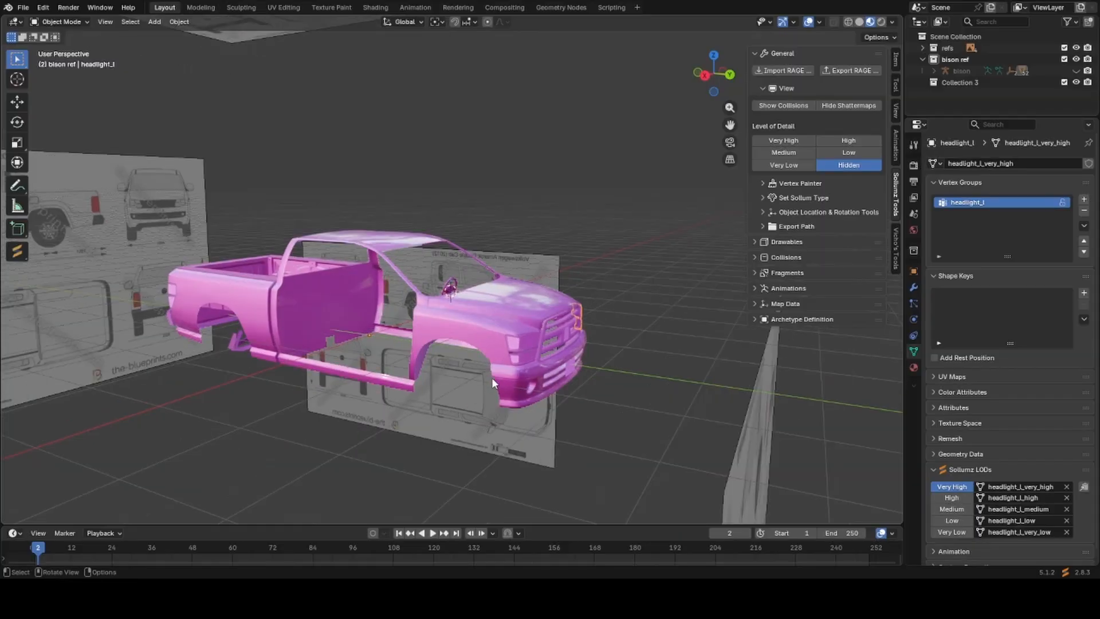
scroll(492, 377, "up", 2)
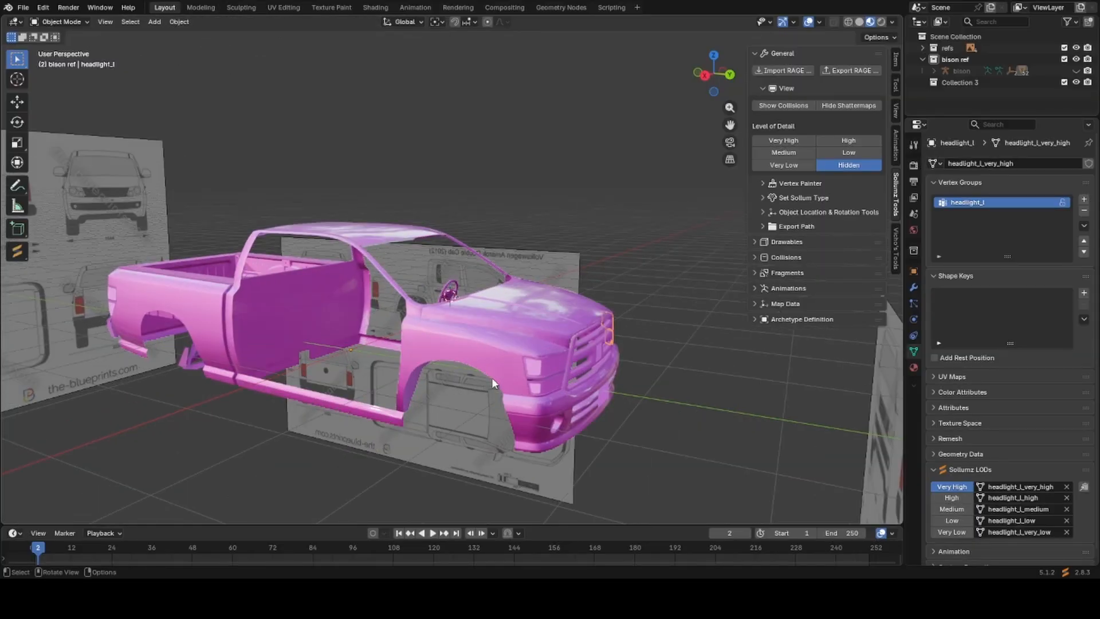
key("v")
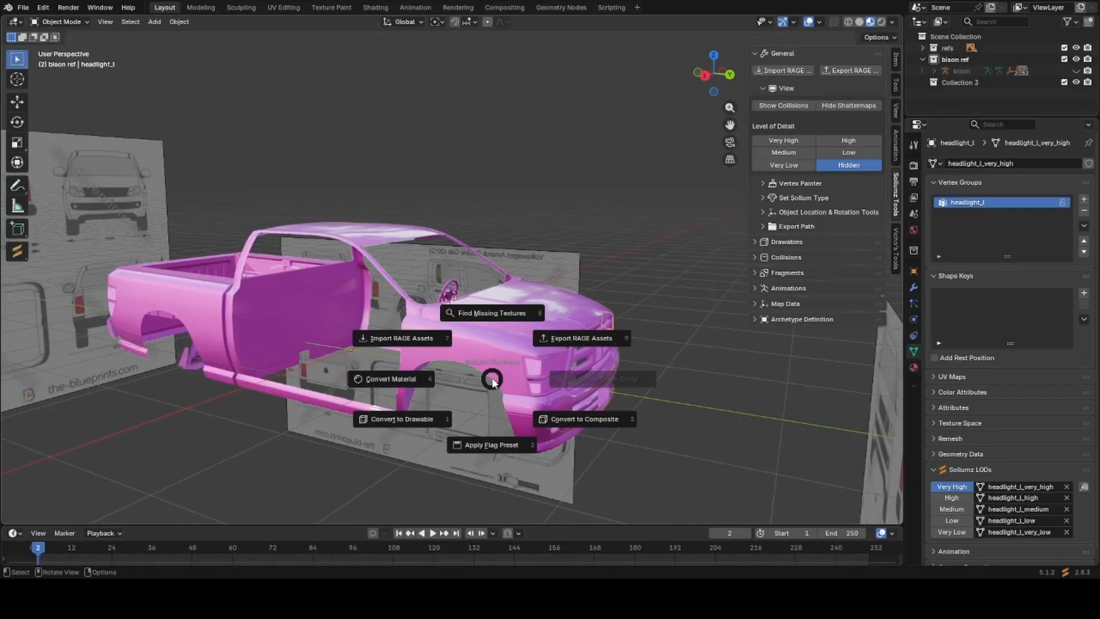
left_click(487, 337)
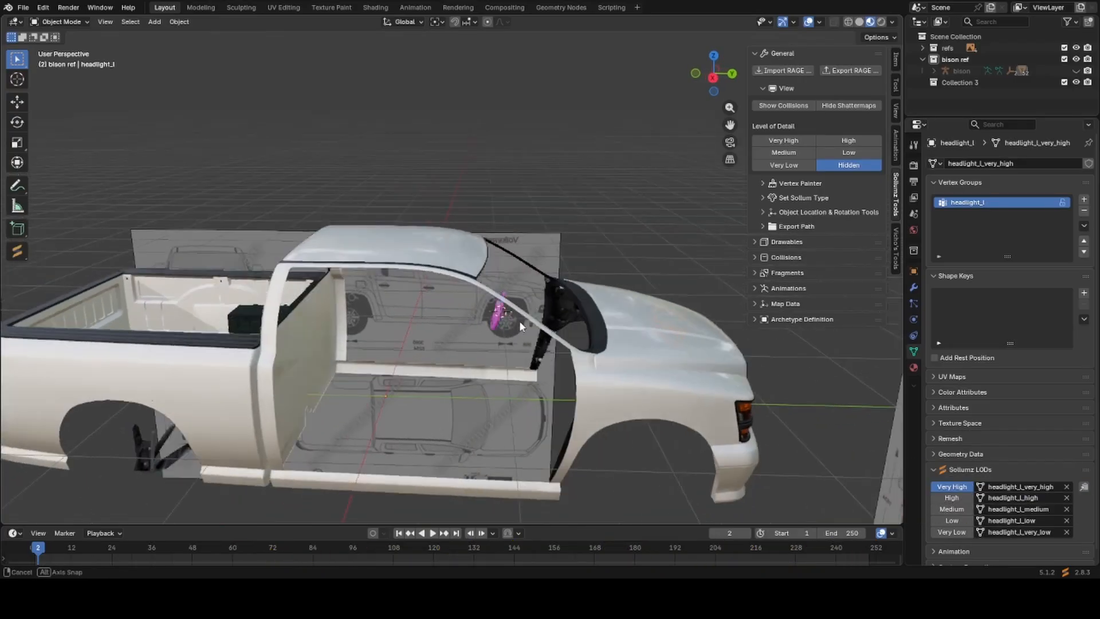
Frame the steering wheel for a close check and hide it.
scroll(519, 320, "up", 3)
left_click(564, 304)
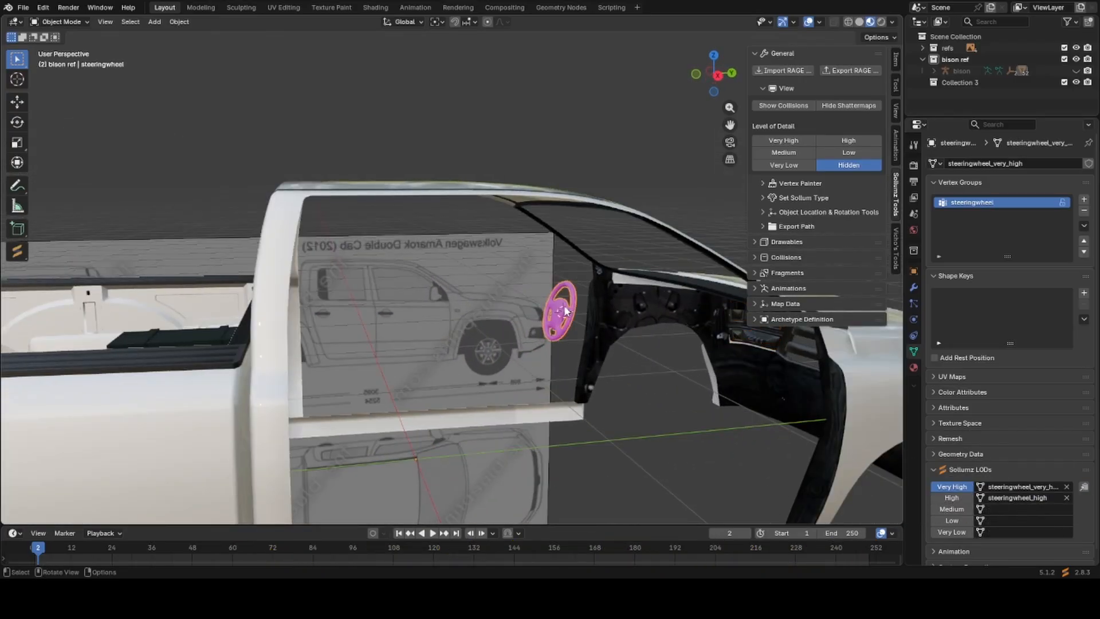
scroll(595, 315, "up", 3)
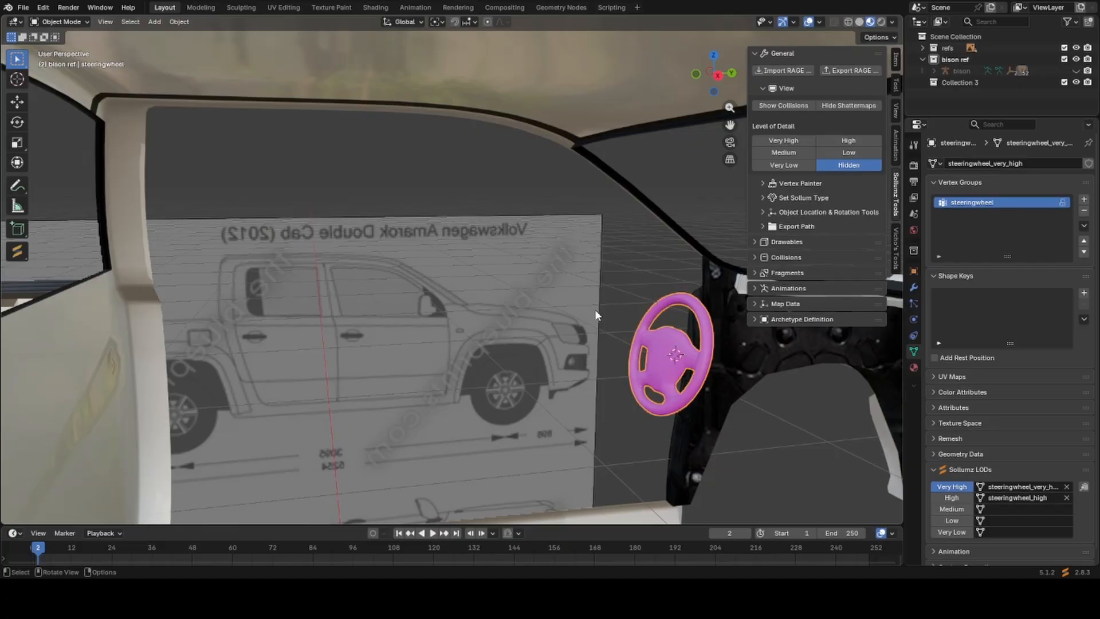
key("KP_Decimal")
middle_click_drag(464, 316, 538, 326)
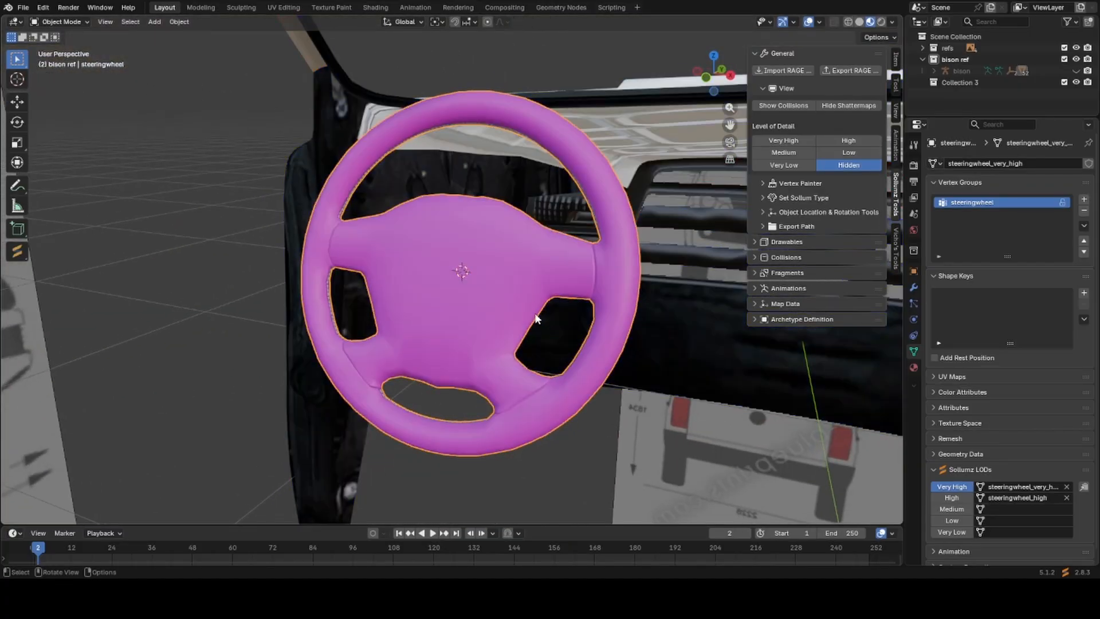
scroll(469, 294, "down", 3)
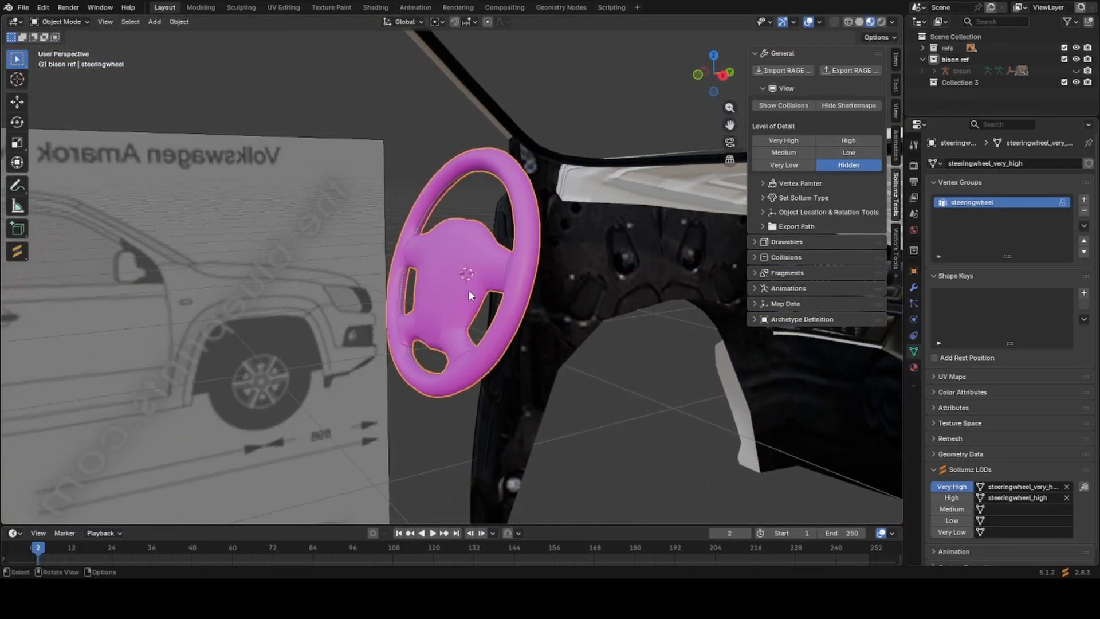
key("h")
Delete the front wing panels from both sides of the truck.
scroll(468, 290, "down", 4)
middle_click_drag(472, 292, 413, 318)
left_click(514, 286)
key("x")
left_click(339, 305)
left_click(410, 379)
key("x")
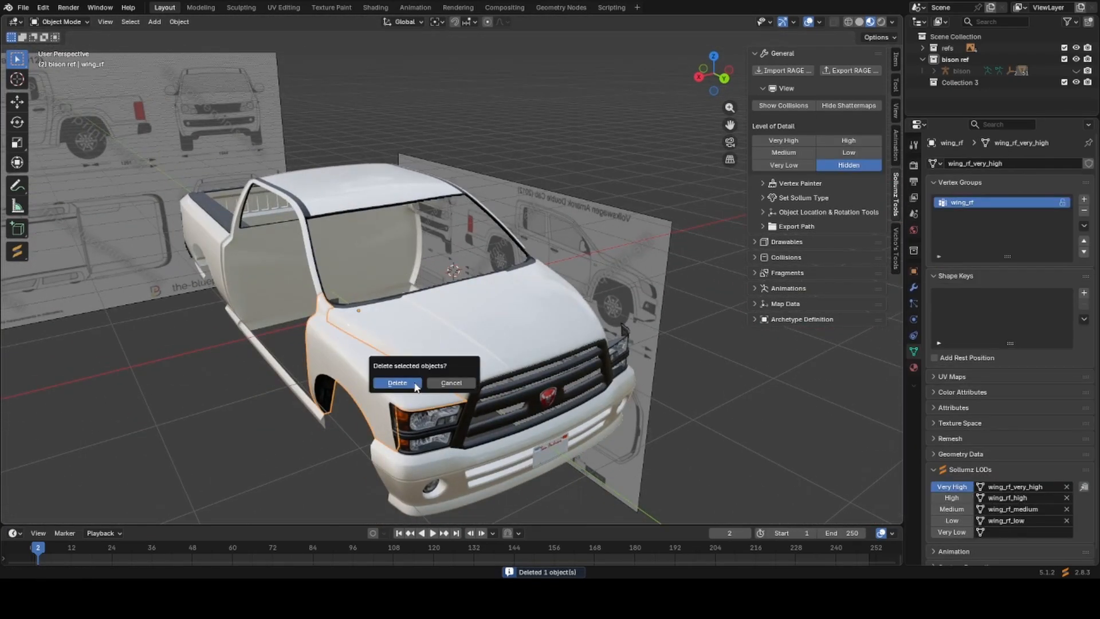
left_click(414, 384)
middle_click_drag(414, 385, 341, 370)
scroll(342, 370, "up", 3)
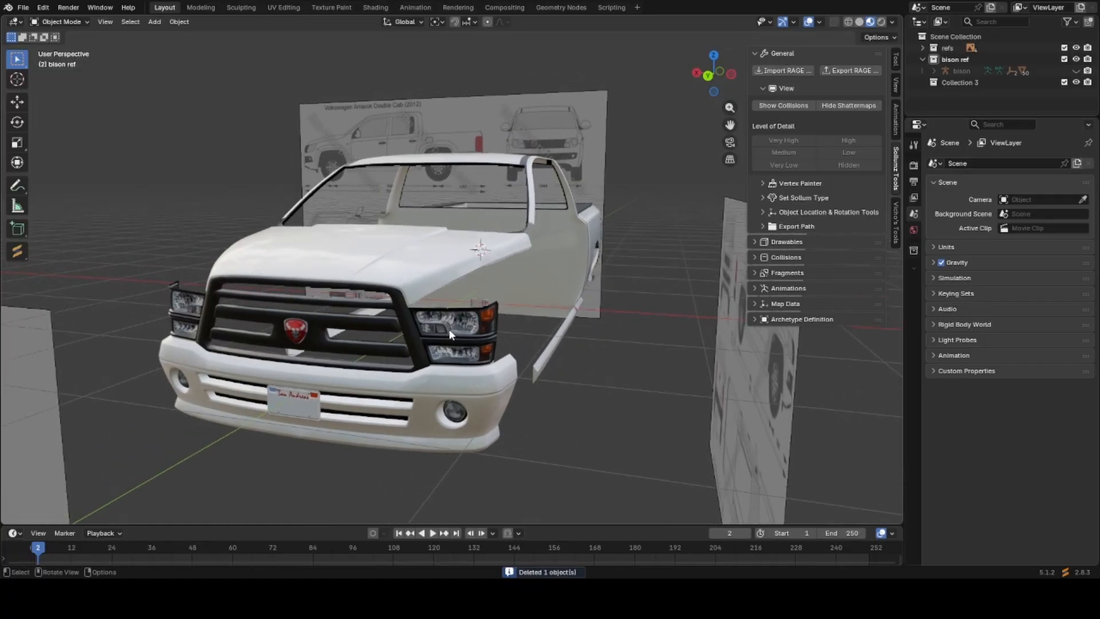
Examine the left headlight up close to see which geometry belongs to it.
scroll(449, 328, "up", 3)
left_click(453, 367)
key("g")
right_click(549, 364)
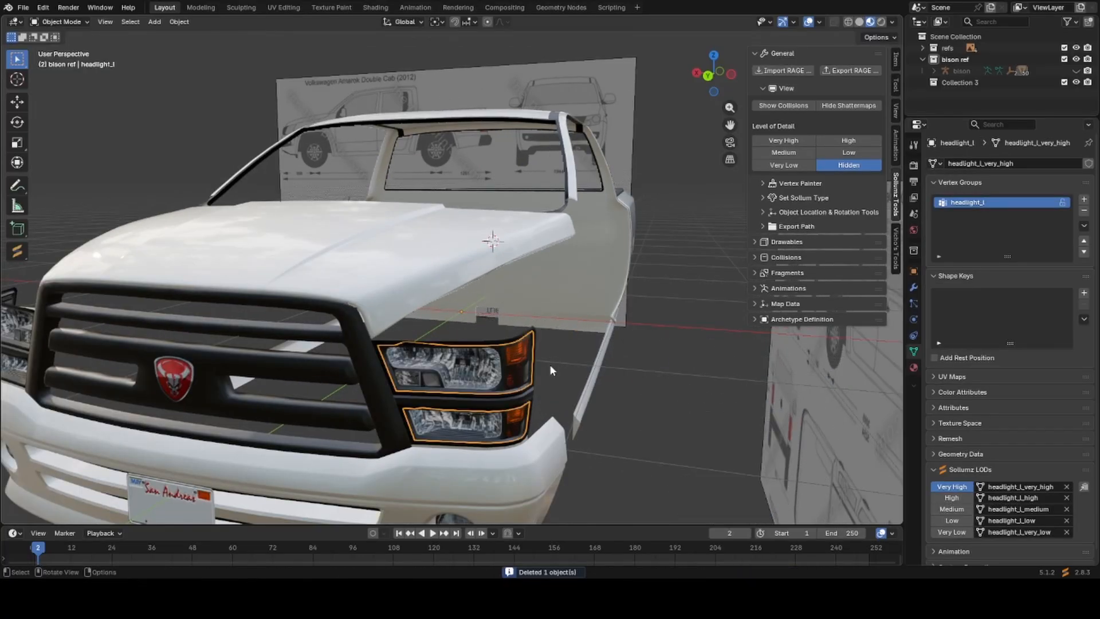
key("KP_Decimal")
scroll(505, 351, "down", 2)
mouse_move(505, 352)
middle_mouse_down()
mouse_move(408, 347)
mouse_move(410, 363)
mouse_move(528, 330)
mouse_move(488, 343)
mouse_move(487, 384)
mouse_move(512, 407)
mouse_move(568, 391)
mouse_move(528, 386)
mouse_move(542, 383)
mouse_move(521, 373)
middle_mouse_up()
key("g")
right_click(467, 360)
Examine the left headlight's mesh in Edit Mode and check which material its outer glass face uses.
key("Tab")
scroll(513, 406, "up", 7)
key("shift+z")
scroll(569, 390, "down", 4)
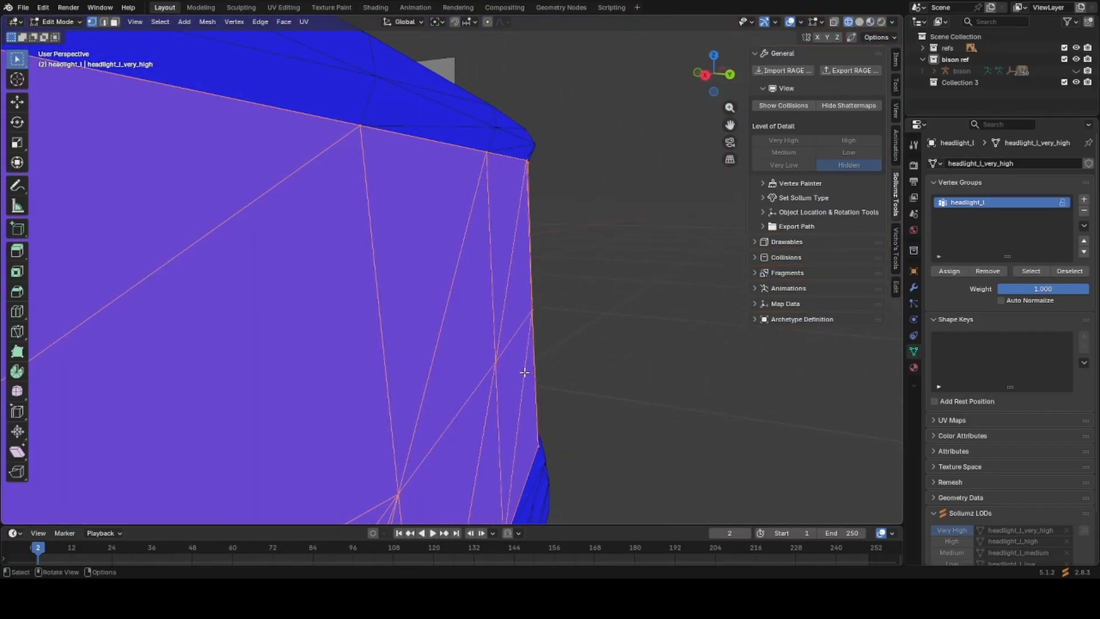
key("shift+z")
scroll(521, 371, "down", 4)
key("shift+z")
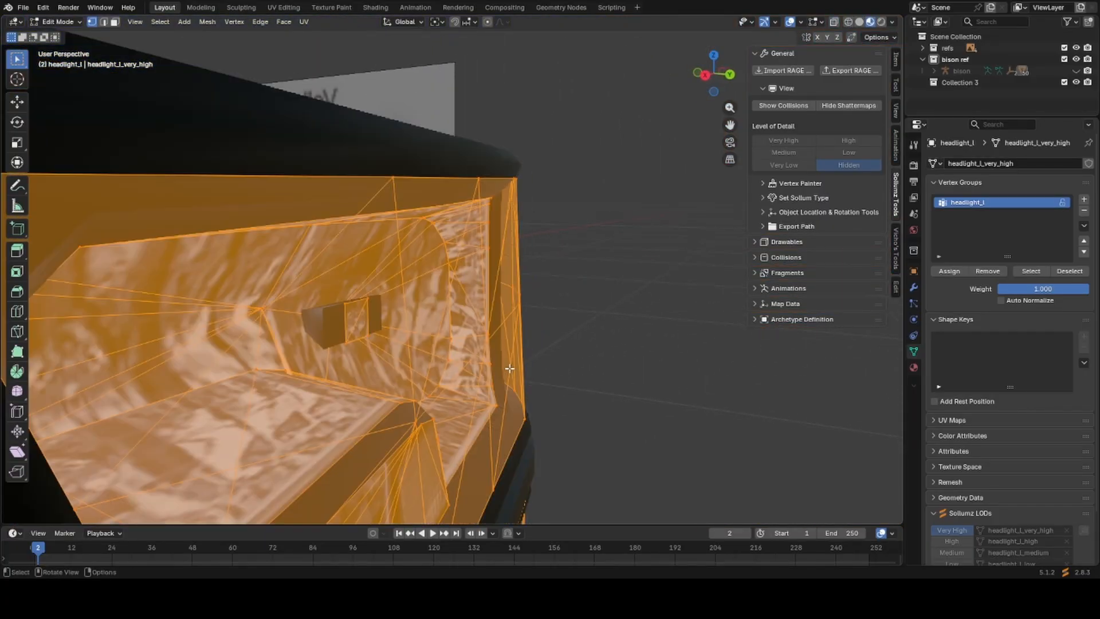
scroll(524, 309, "up", 2)
key("3")
left_click(462, 295)
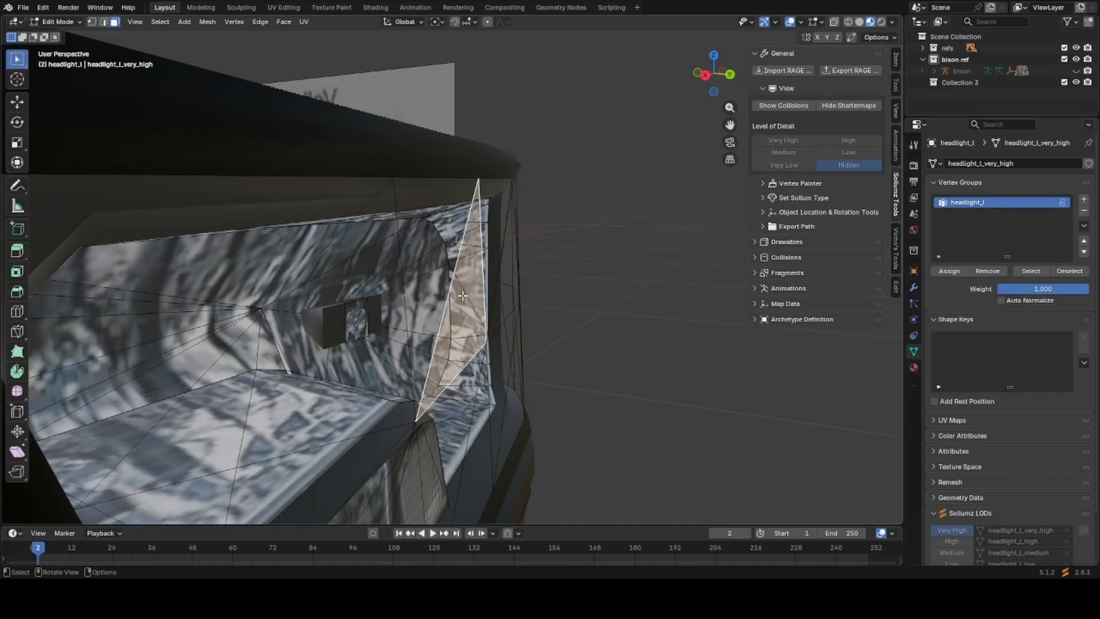
left_click(913, 367)
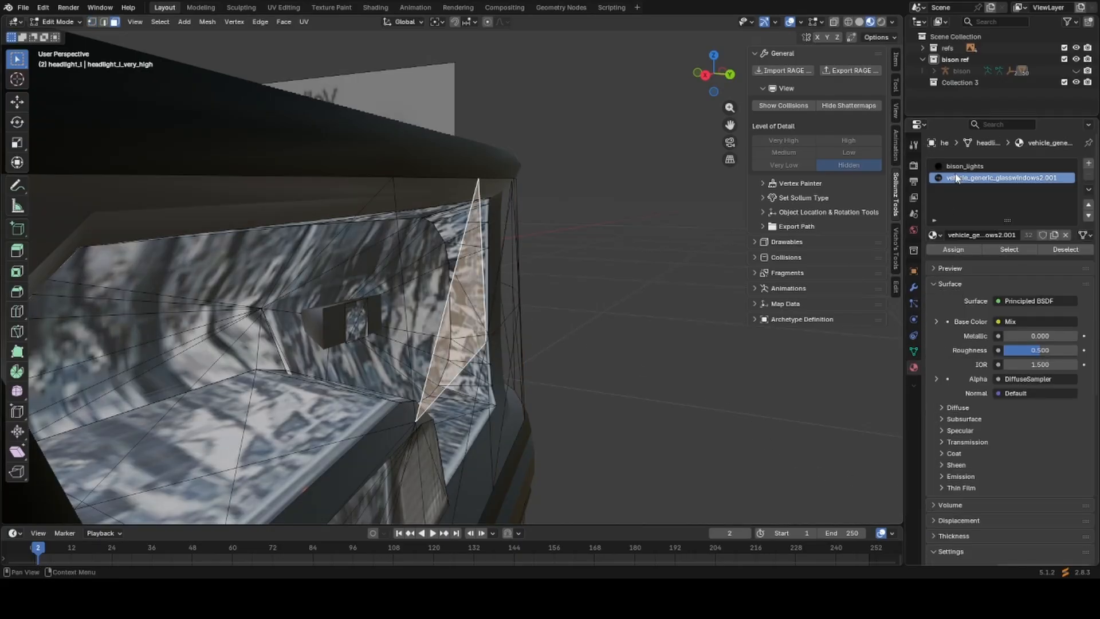
Examine the front end's face normals in wireframe and textured shading, leaving Edit Mode and turning the face orientation overlay off.
scroll(187, 288, "down", 4)
key("shift+z")
mouse_move(483, 304)
middle_mouse_down()
mouse_move(274, 359)
mouse_move(366, 325)
middle_mouse_up()
key("shift+z")
key("Tab")
scroll(366, 326, "down", 1)
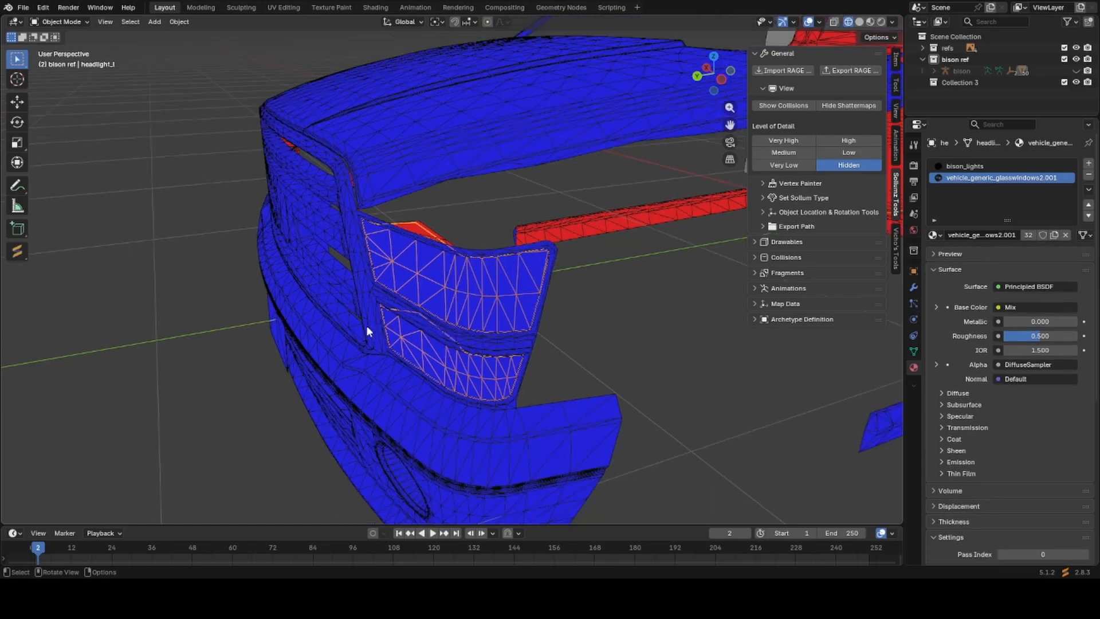
key("shift+z")
key("shift+z")
key("alt+z")
middle_click_drag(366, 325, 448, 306)
key("shift+z")
key("shift+z")
key("Right")
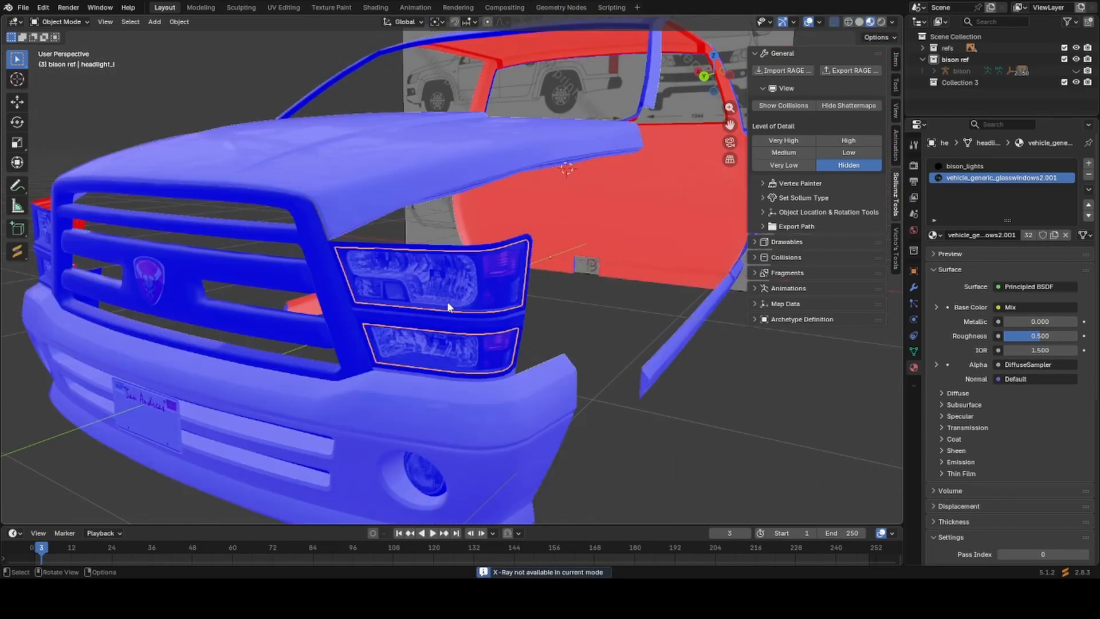
key("alt+shift+f")
scroll(447, 304, "down", 3)
scroll(447, 304, "up", 2)
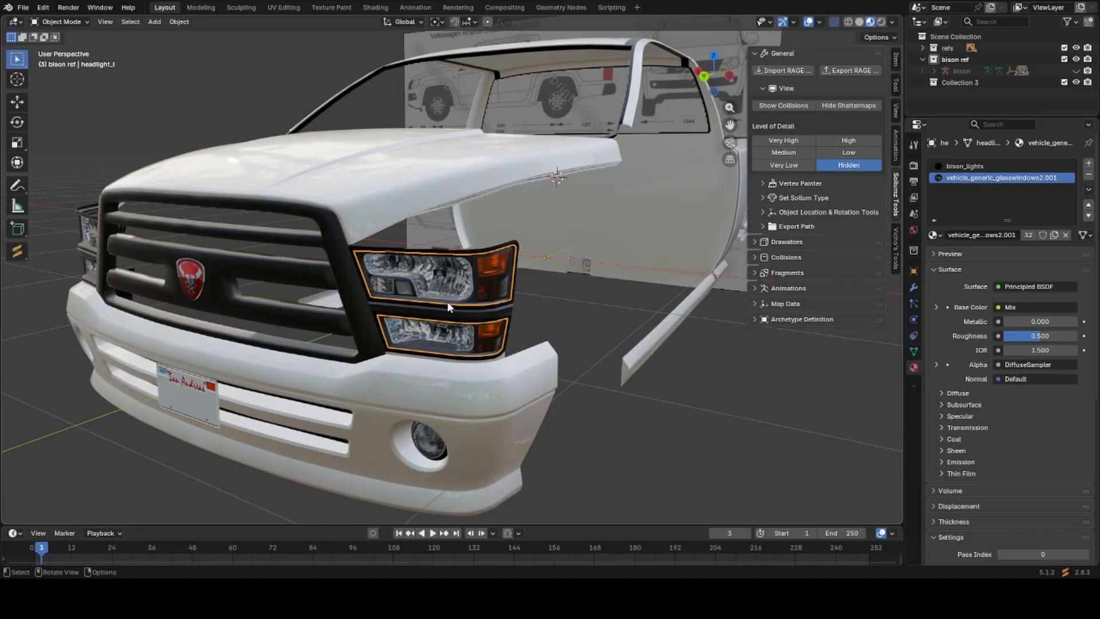
Delete the left and right headlight lens objects from the front of the truck.
key("Delete")
middle_click_drag(447, 304, 322, 305)
scroll(114, 326, "up", 2)
middle_click_drag(516, 367, 363, 296, "shift")
scroll(363, 296, "up", 4)
left_click_drag(390, 239, 458, 254)
scroll(336, 268, "down", 6)
middle_click_drag(335, 267, 385, 254)
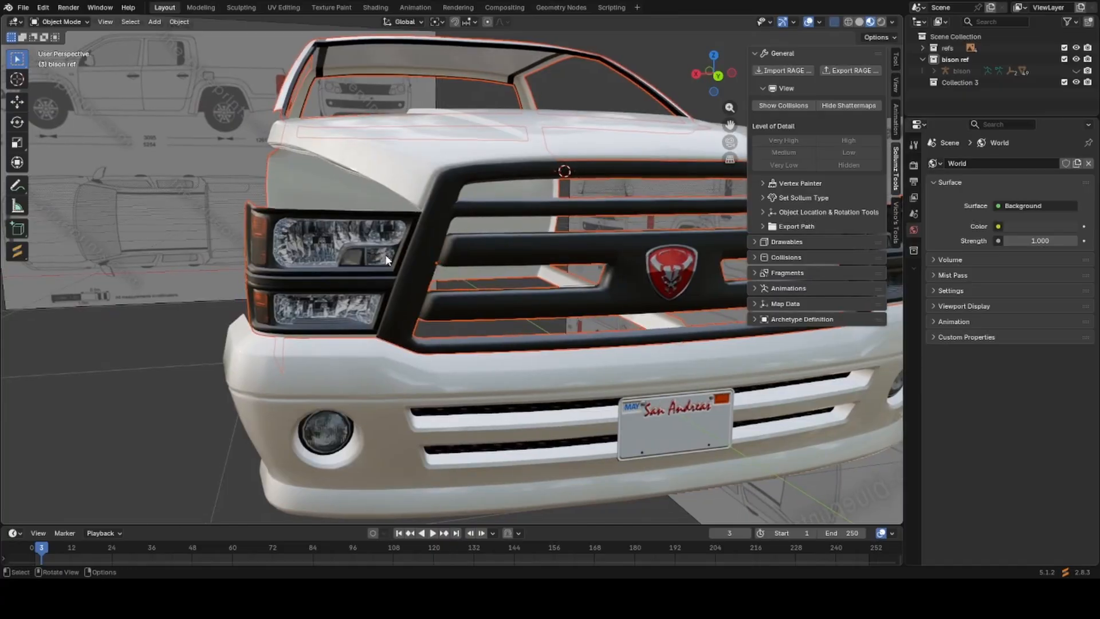
left_click(375, 256)
key("Delete")
scroll(389, 258, "down", 6)
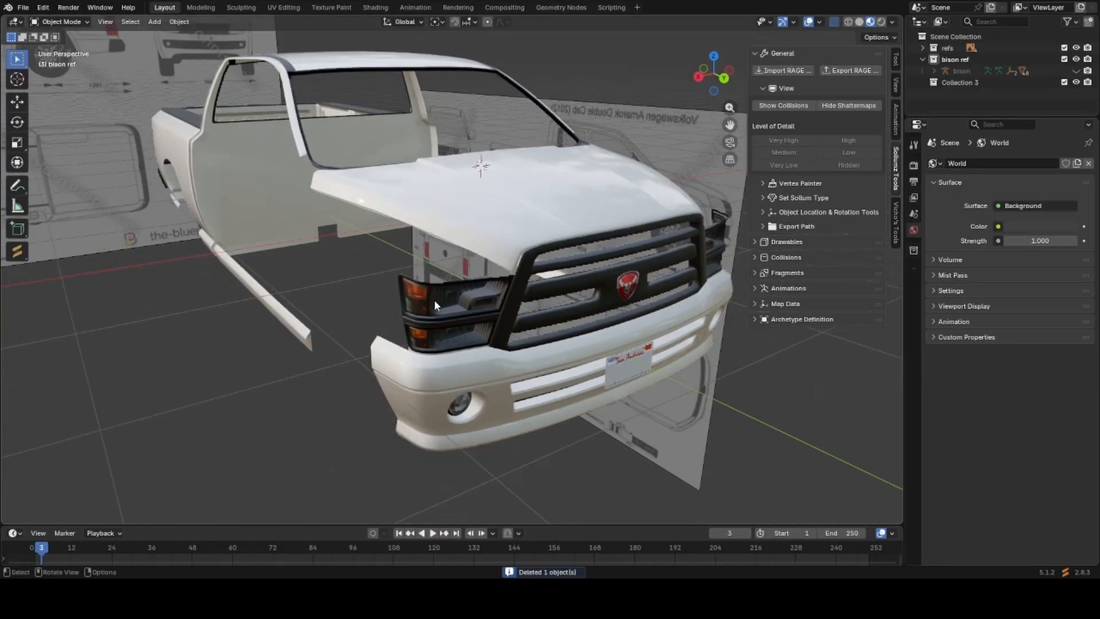
Delete the front bumper and the rear bumper.
left_click(424, 323)
scroll(424, 323, "down", 1)
left_click(427, 353)
middle_click_drag(429, 355, 479, 308)
key("x")
left_click(468, 358)
left_click(206, 356)
key("x")
left_click(397, 340)
Hide the rear suspension parts on both sides of the truck.
scroll(442, 367, "up", 4)
scroll(446, 361, "down", 5)
left_click(398, 355)
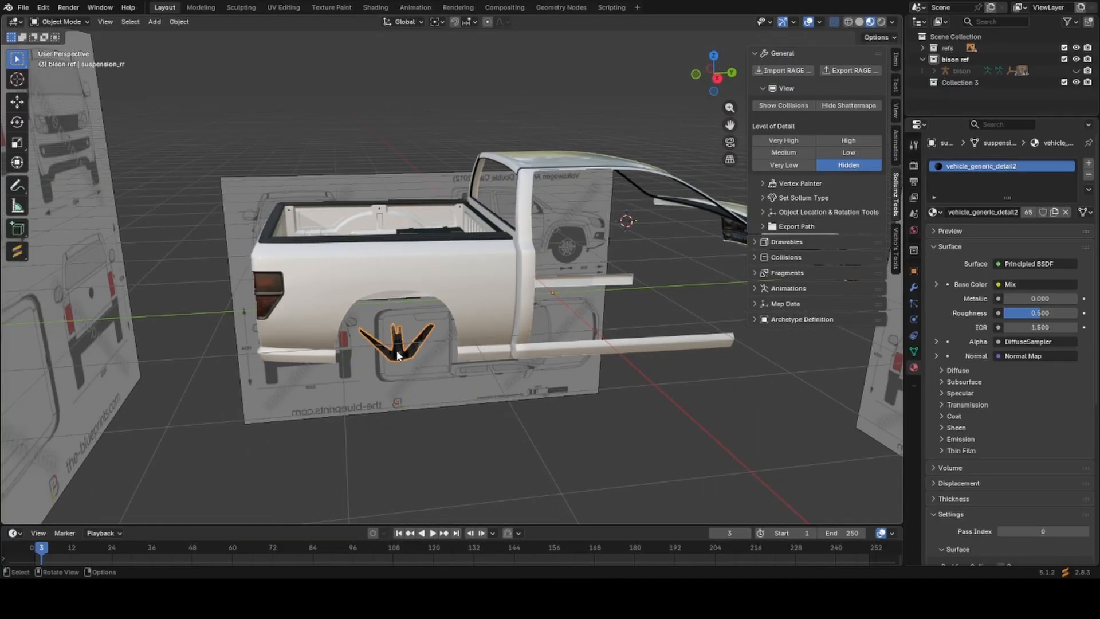
key("h")
middle_click_drag(396, 350, 373, 335)
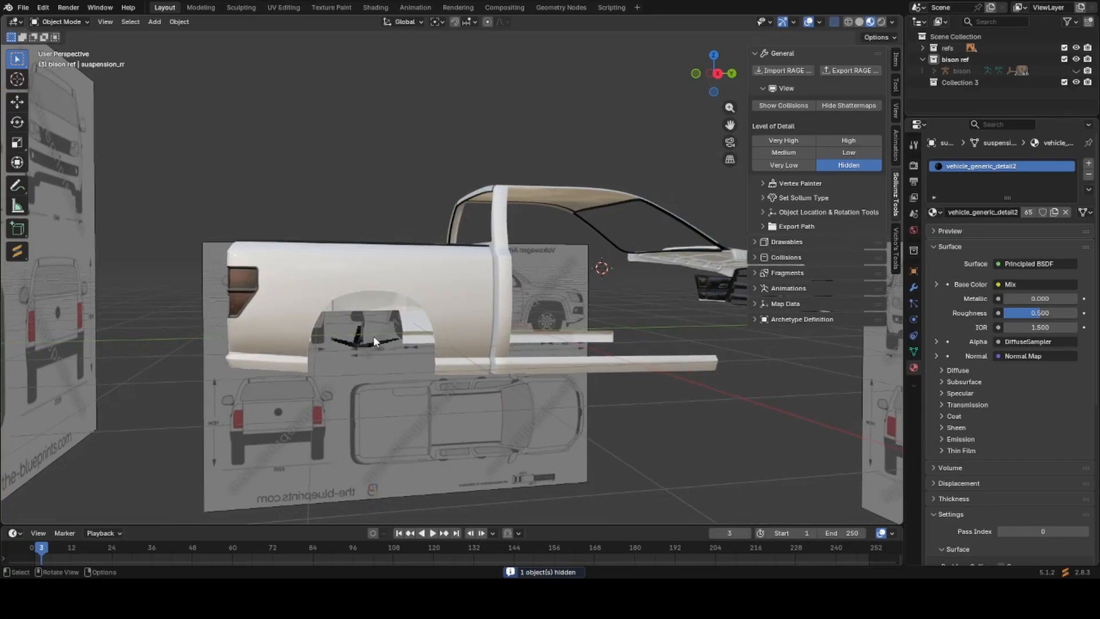
left_click(373, 336)
left_click(369, 340)
key("h")
left_click(462, 295)
key("KP_Decimal")
scroll(462, 295, "up", 4)
middle_click_drag(462, 295, 422, 331)
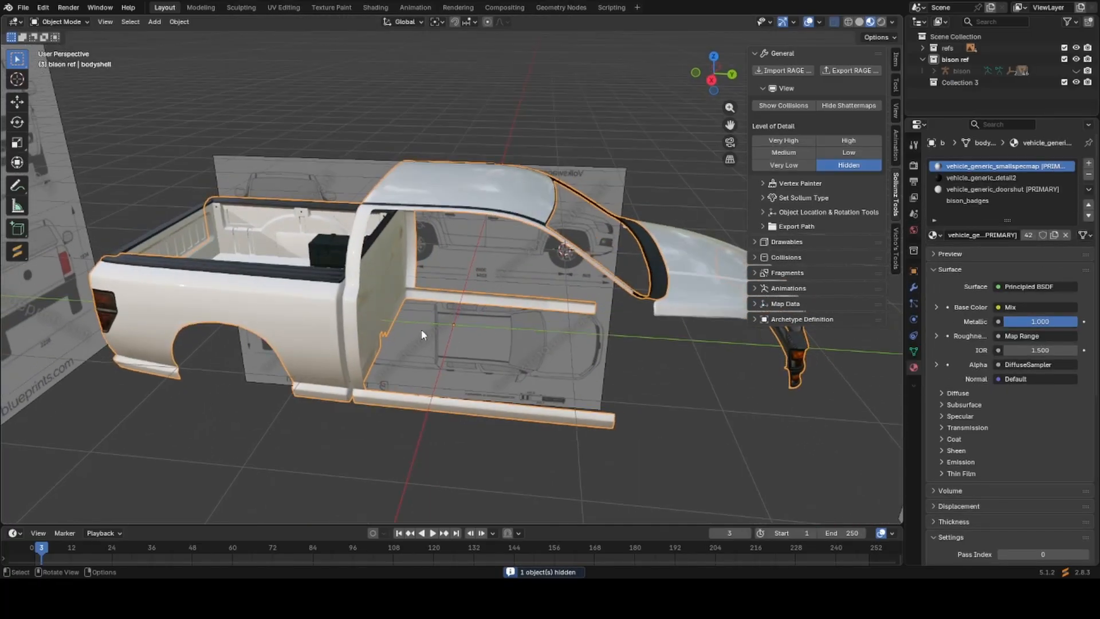
key("g")
right_click(401, 278)
Delete the bonnet.
middle_click_drag(670, 335, 468, 348, "shift")
left_click(482, 305)
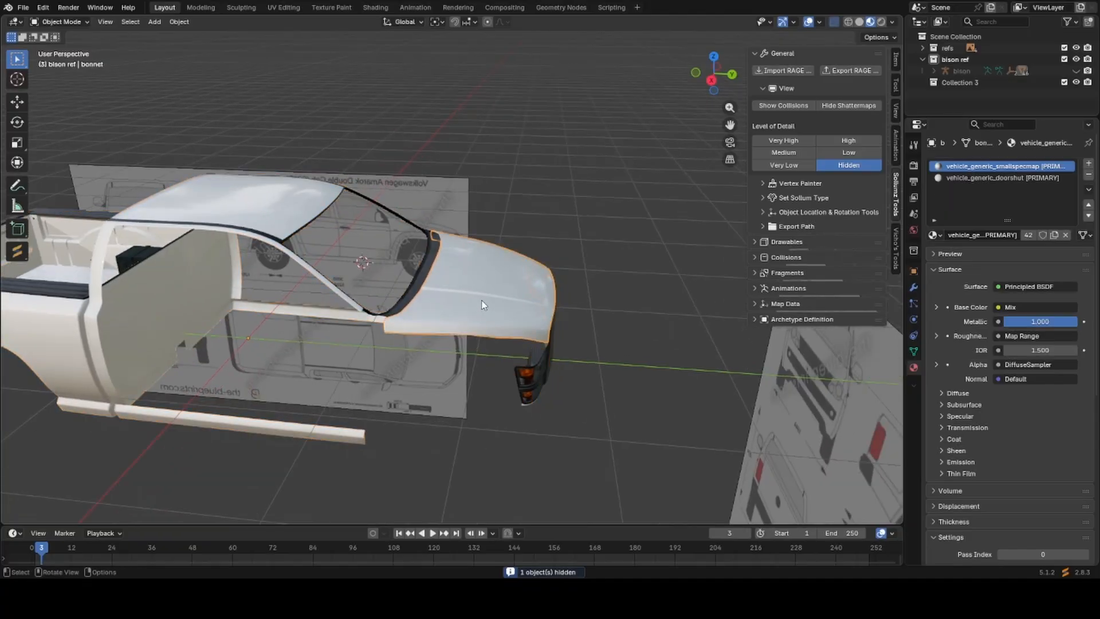
key("x")
left_click(464, 300)
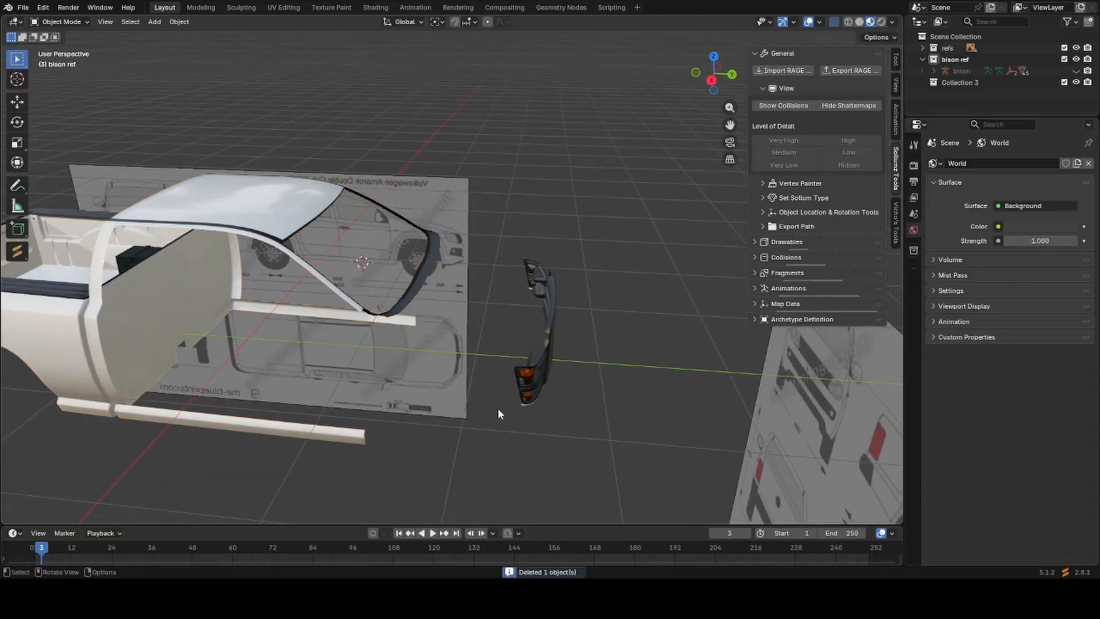
Delete the remaining indicator light objects beside the front grille.
middle_click_drag(497, 408, 445, 397)
left_click(473, 352)
key("x")
left_click(473, 352)
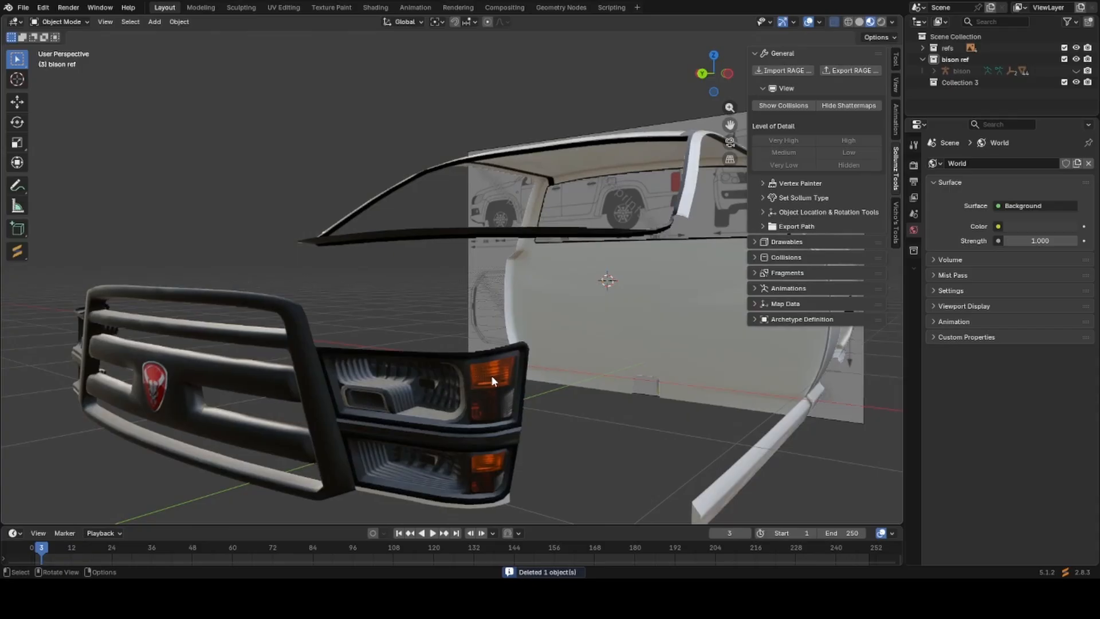
left_click(490, 376)
key("x")
left_click(490, 377)
left_click(468, 389)
scroll(469, 388, "down", 3)
key("g")
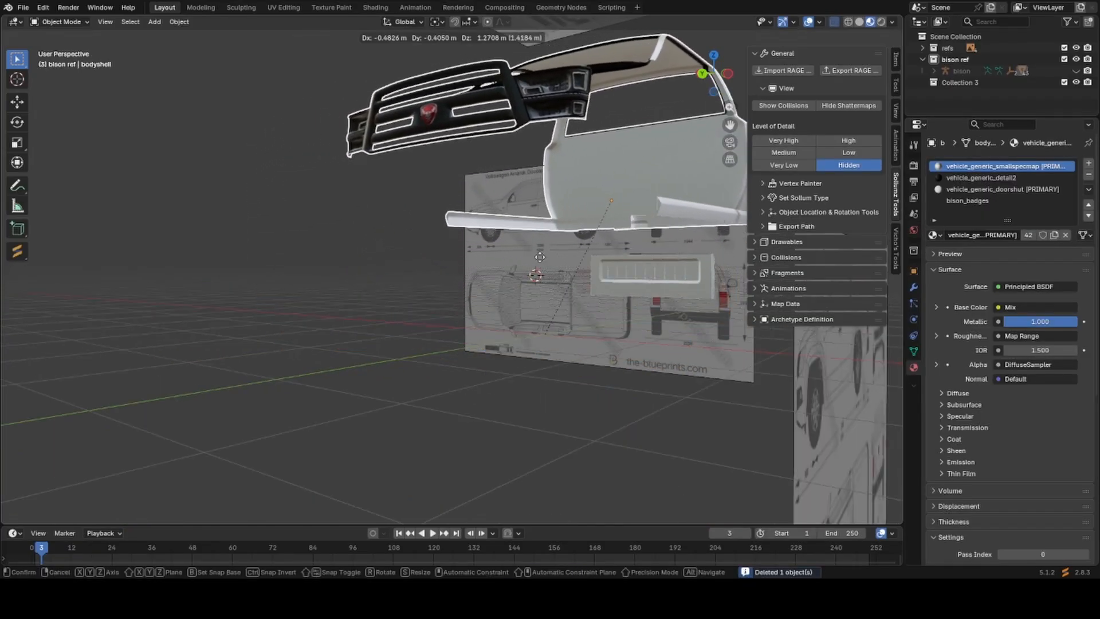
right_click(475, 321)
Delete the tailgate at the back of the truck bed.
middle_click_drag(475, 321, 628, 335)
middle_click_drag(504, 358, 469, 346)
scroll(540, 376, "down", 2)
scroll(470, 347, "up", 2)
middle_click_drag(470, 347, 435, 270, "shift")
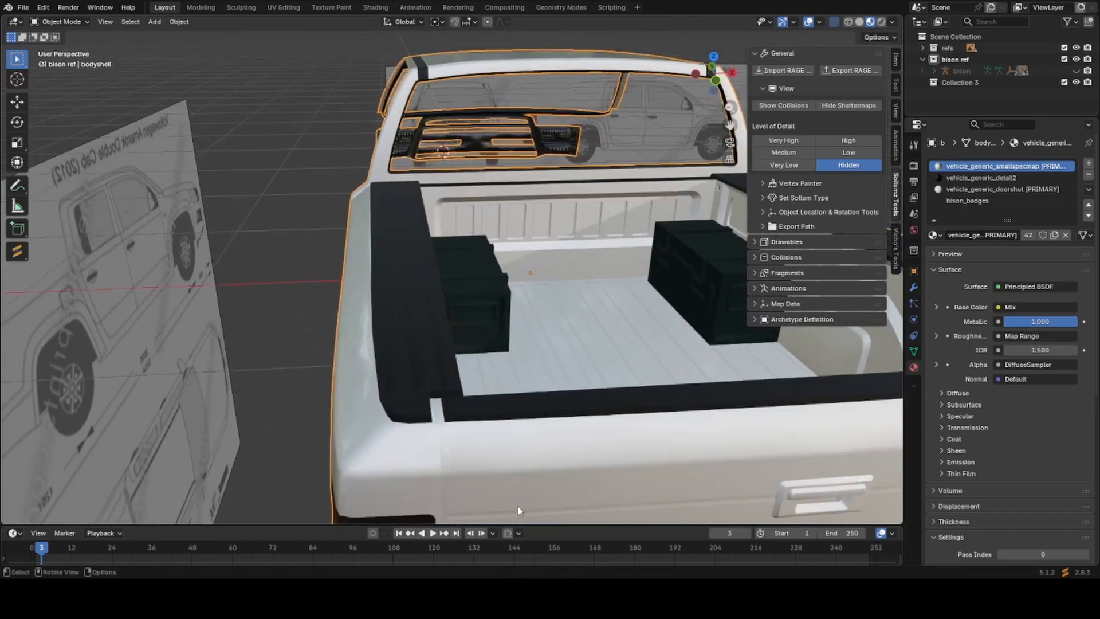
left_click(519, 505)
scroll(535, 453, "down", 4)
middle_click_drag(535, 452, 480, 444)
key("x")
left_click(573, 453)
Move the blueprint image behind the truck farther back along the Y axis.
scroll(480, 444, "down", 3)
left_click(428, 351)
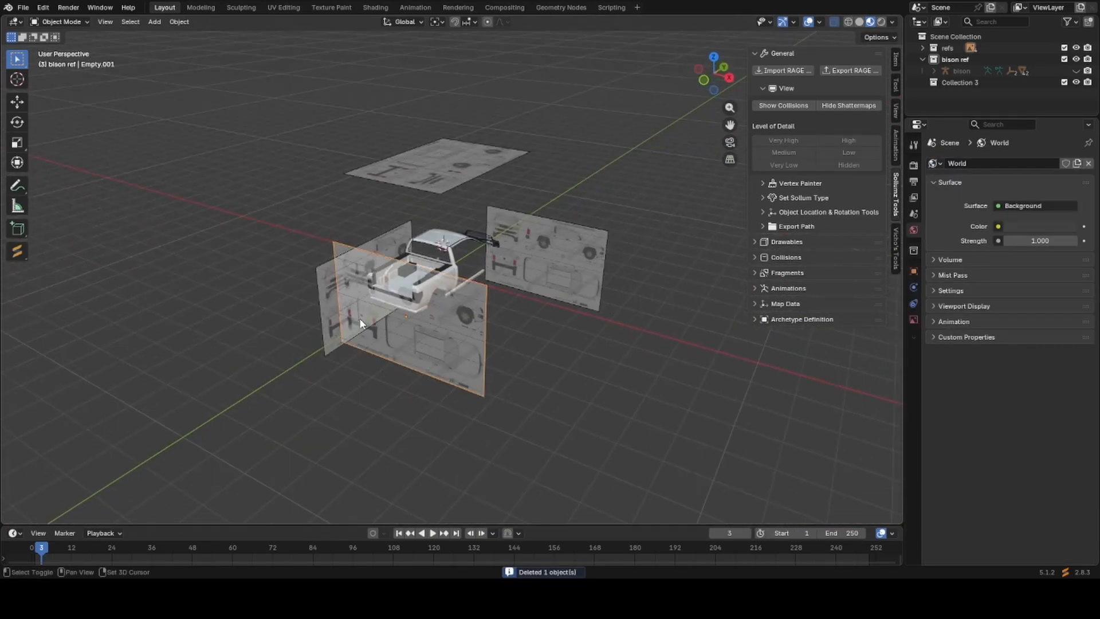
left_click(327, 315, "shift")
left_click(441, 334)
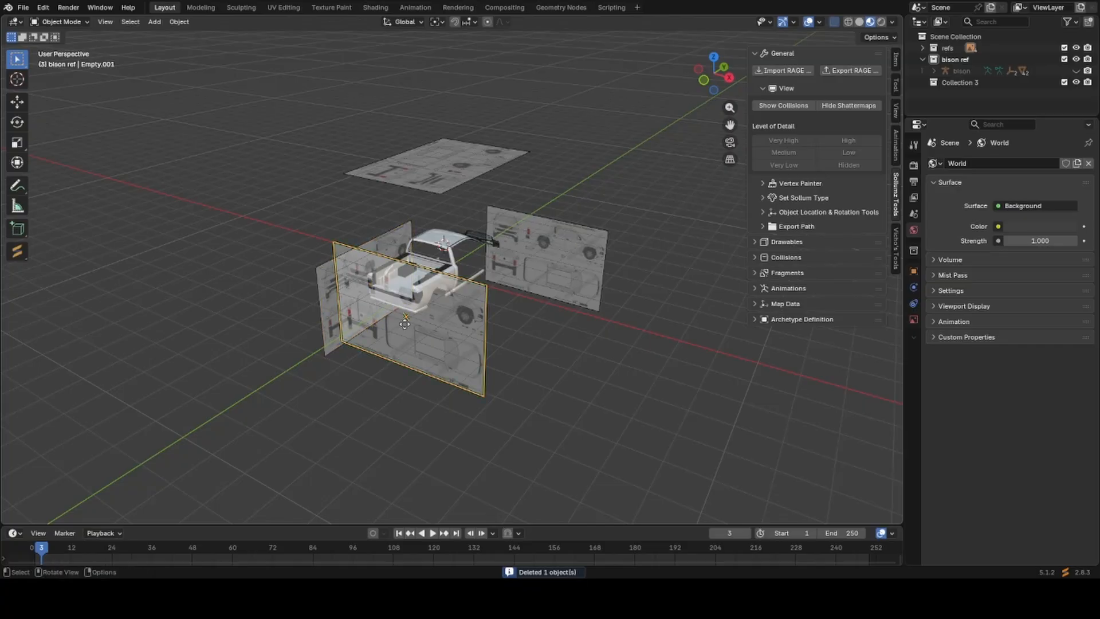
middle_click_drag(441, 333, 392, 334)
key("g")
key("x")
key("y")
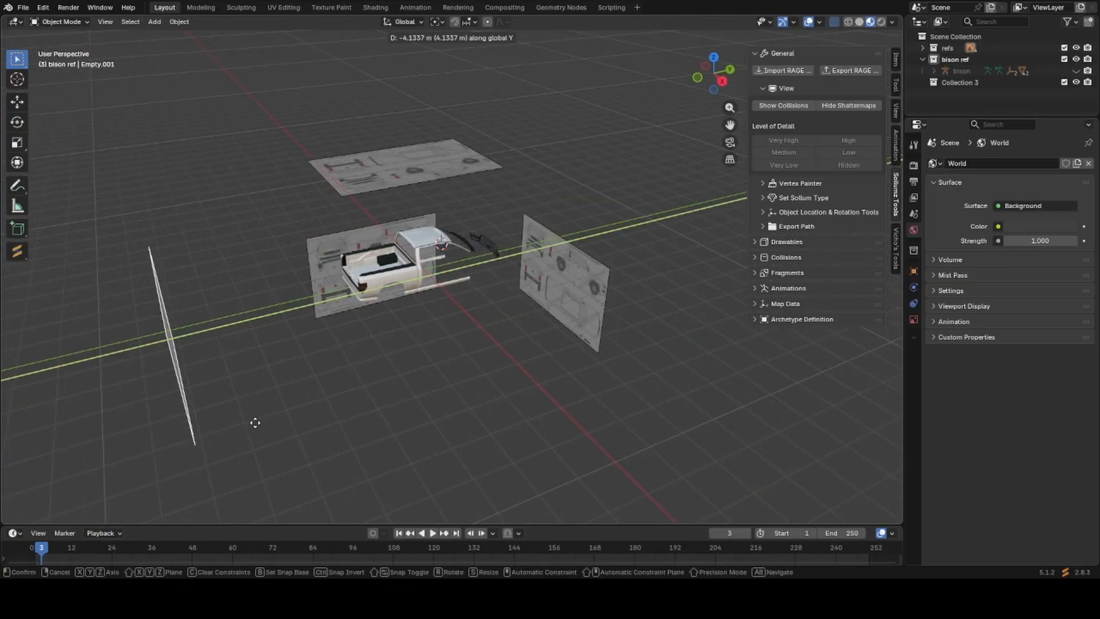
left_click(223, 430)
Move the blueprint image beside the truck farther out along the X axis.
left_click(335, 272)
middle_click_drag(336, 271, 461, 283)
key("g")
key("x")
left_click(294, 352)
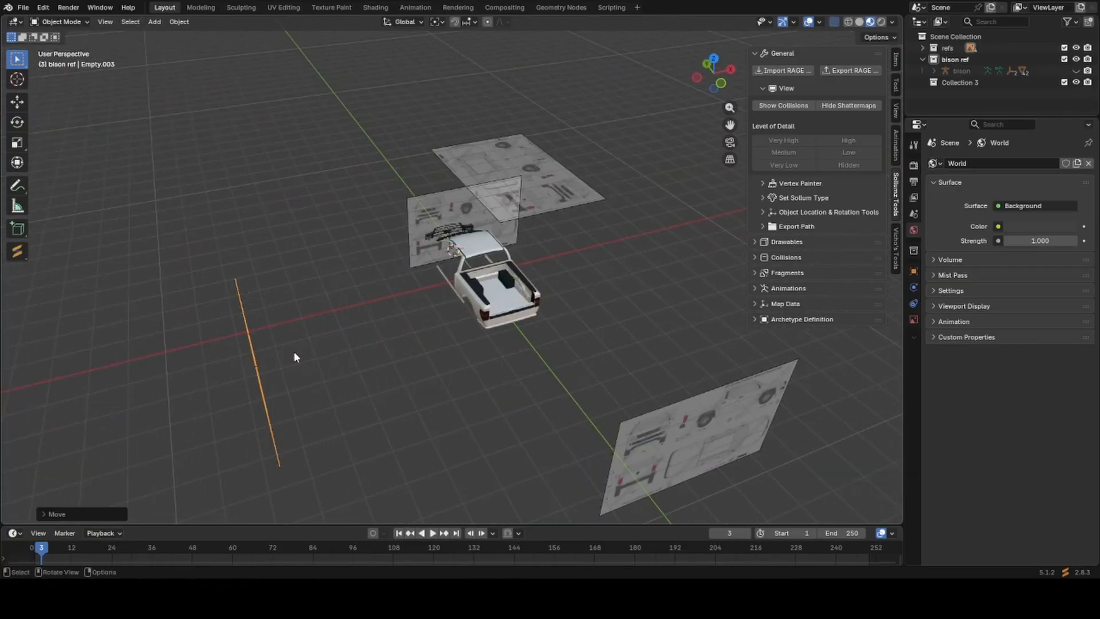
Move the blueprint image in front of the truck farther forward along the Y axis.
middle_click_drag(414, 323, 256, 314)
left_click(541, 318)
key("g")
key("x")
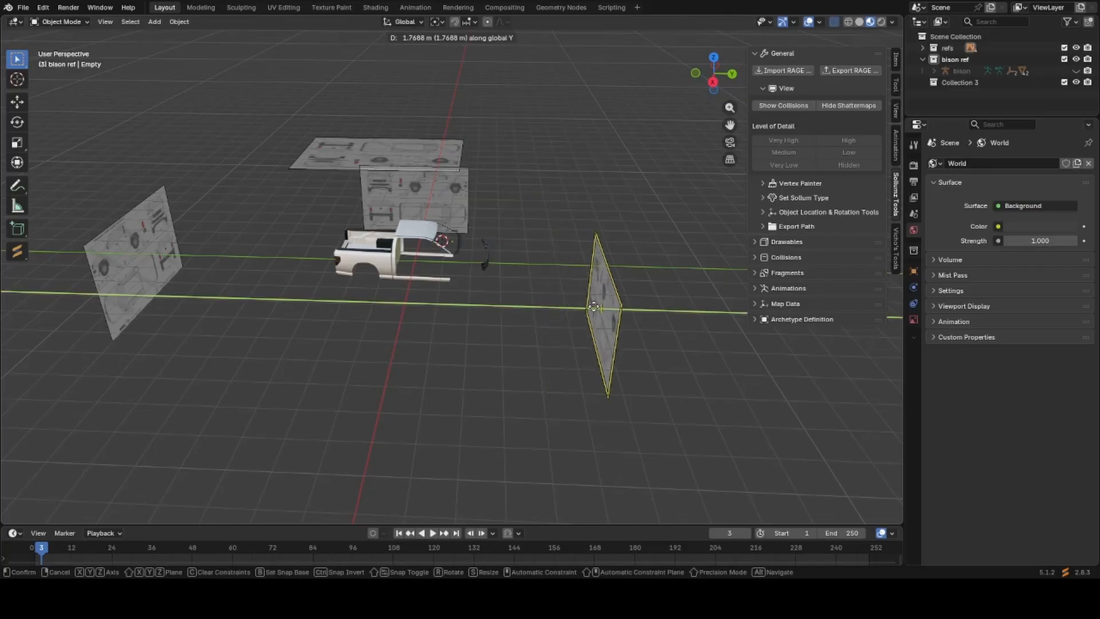
left_click(600, 266)
Raise the horizontal blueprint image higher above the truck along the Z axis and save the file.
left_click(346, 145)
middle_click_drag(345, 145, 431, 291)
key("g")
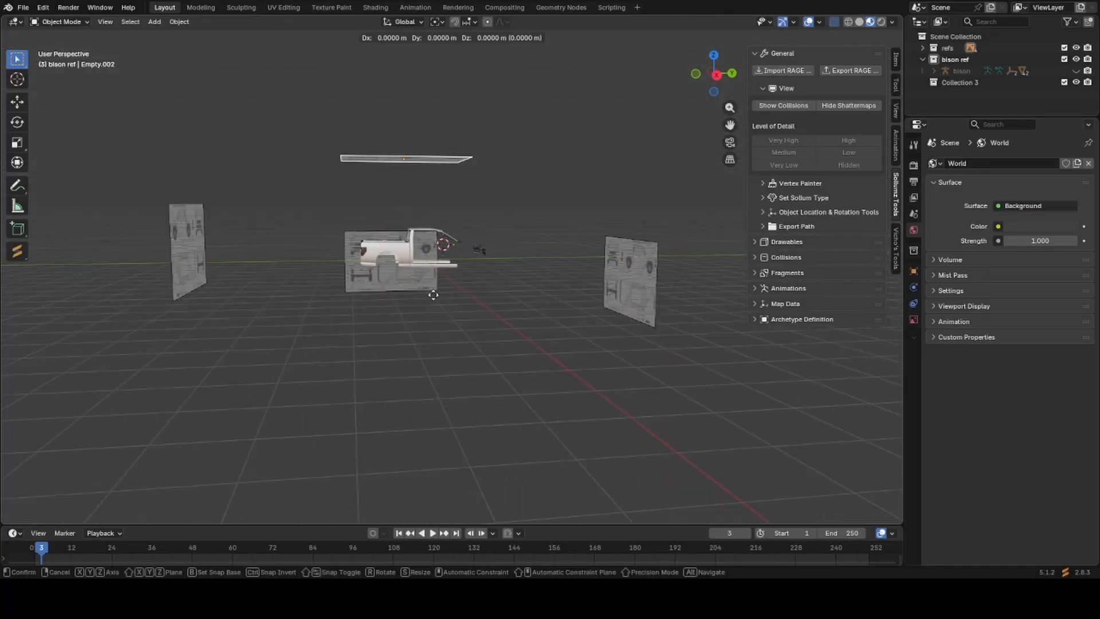
key("z")
left_click(475, 338)
scroll(490, 350, "up", 1)
middle_click_drag(476, 339, 552, 374)
key("g")
key("z")
left_click(491, 363)
scroll(441, 385, "up", 3)
middle_click_drag(436, 385, 424, 404)
scroll(487, 415, "up", 3)
key("ctrl+s")
Delete the bodyshell object of the truck.
middle_click_drag(544, 413, 548, 406, "shift")
scroll(372, 266, "up", 2)
left_click(294, 289)
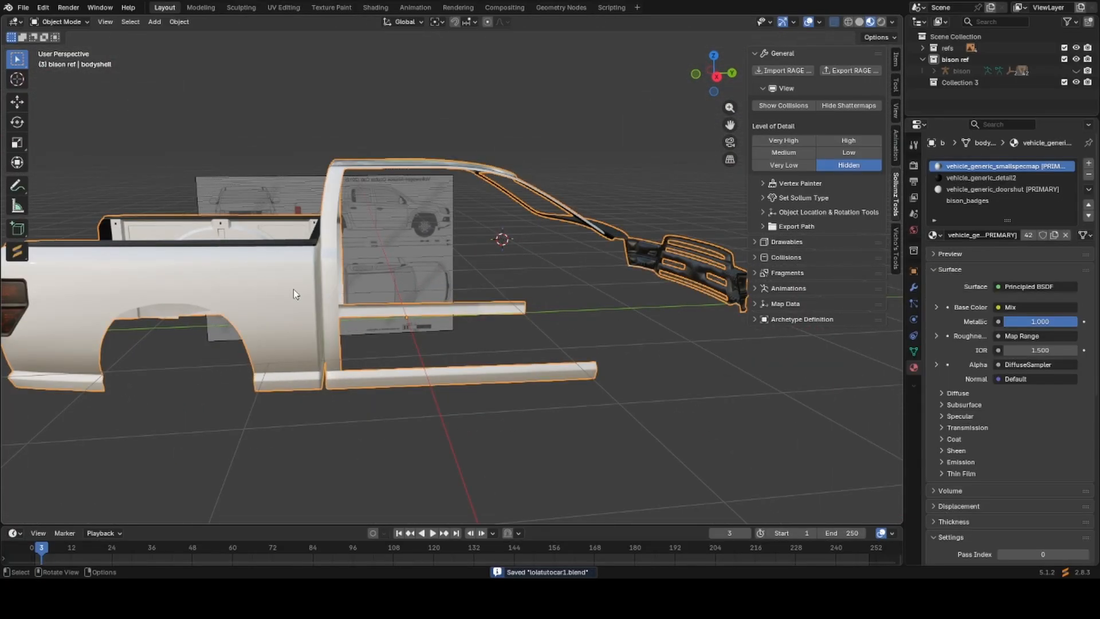
scroll(327, 364, "down", 3)
middle_click_drag(327, 363, 526, 286)
key("Delete")
Delete the right taillight and the light object beside it at the rear.
scroll(346, 374, "down", 3)
scroll(356, 390, "up", 2)
left_click(526, 290)
key("x")
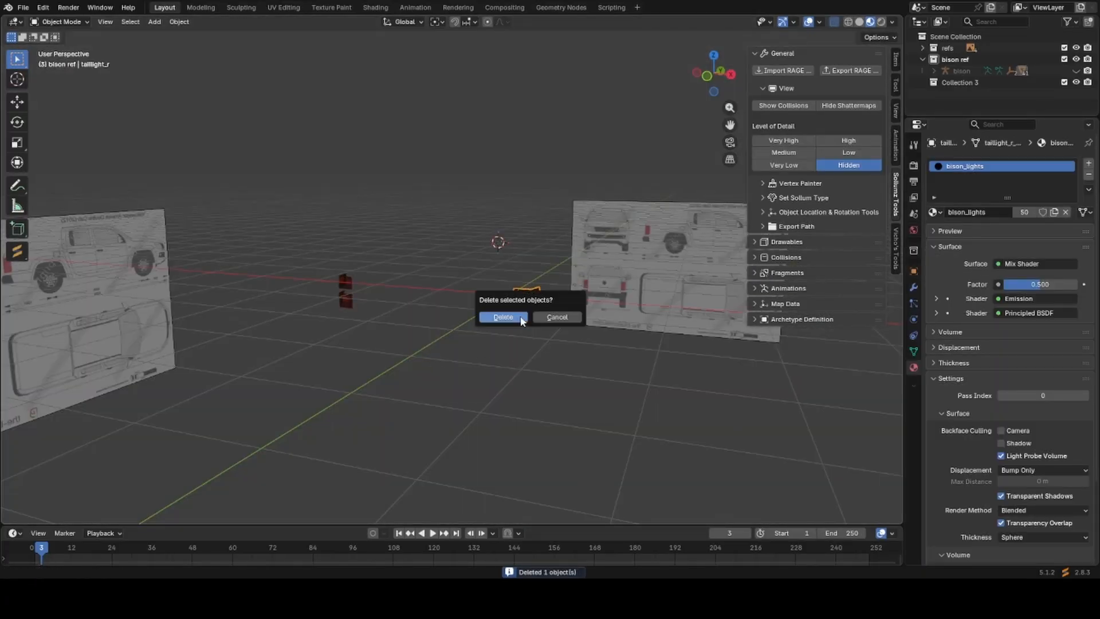
left_click(519, 316)
scroll(572, 344, "up", 4)
left_click(658, 412)
key("Delete")
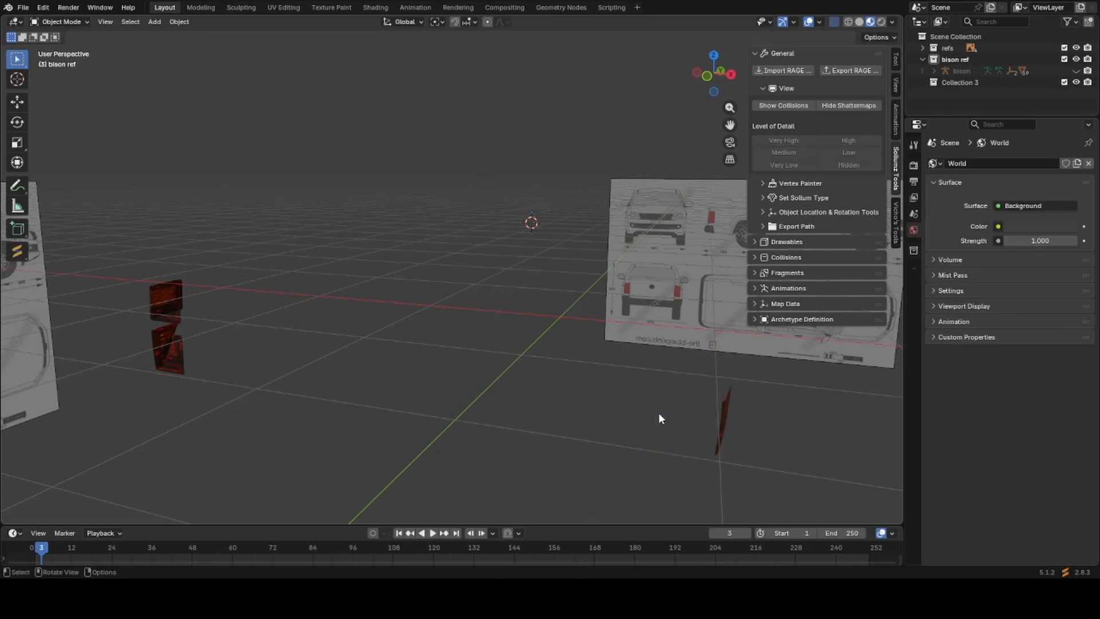
Delete the left rear light objects, including the left brake light.
left_click(160, 317)
key("x")
left_click(160, 316)
left_click(165, 349)
key("x")
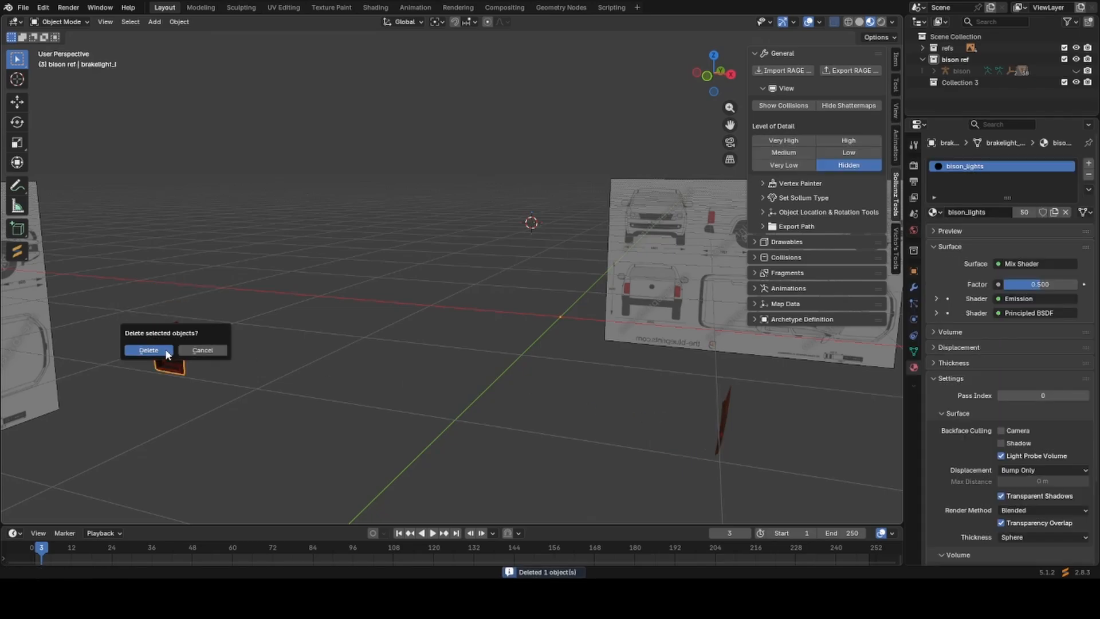
left_click(165, 349)
left_click(165, 348)
key("x")
left_click(149, 349)
Delete the remaining right rear indicator light.
middle_click_drag(165, 349, 242, 346)
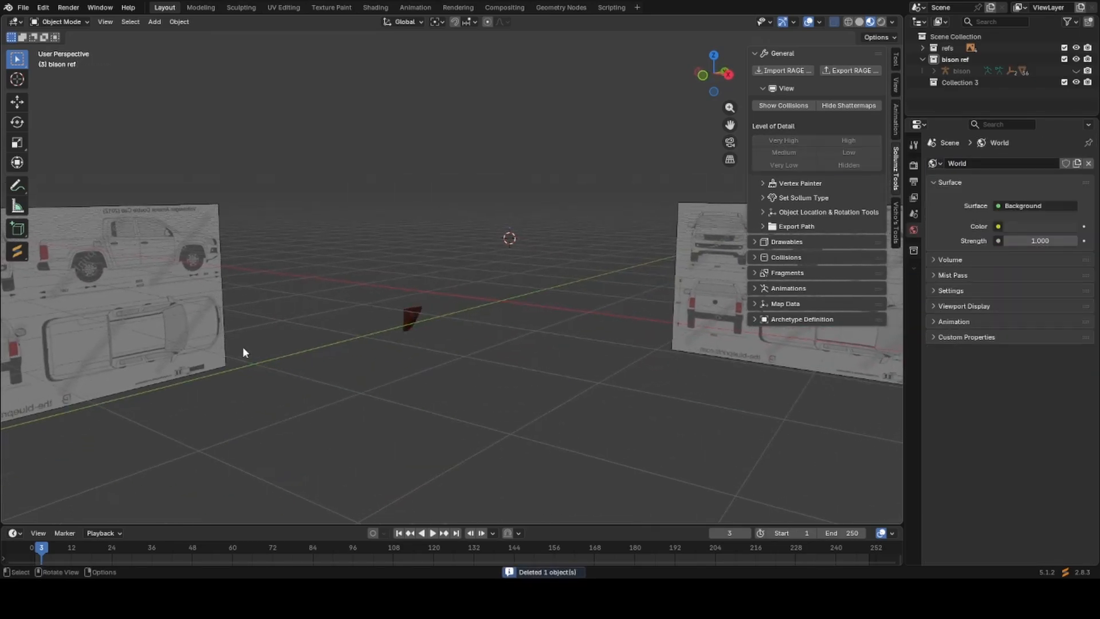
left_click(408, 318)
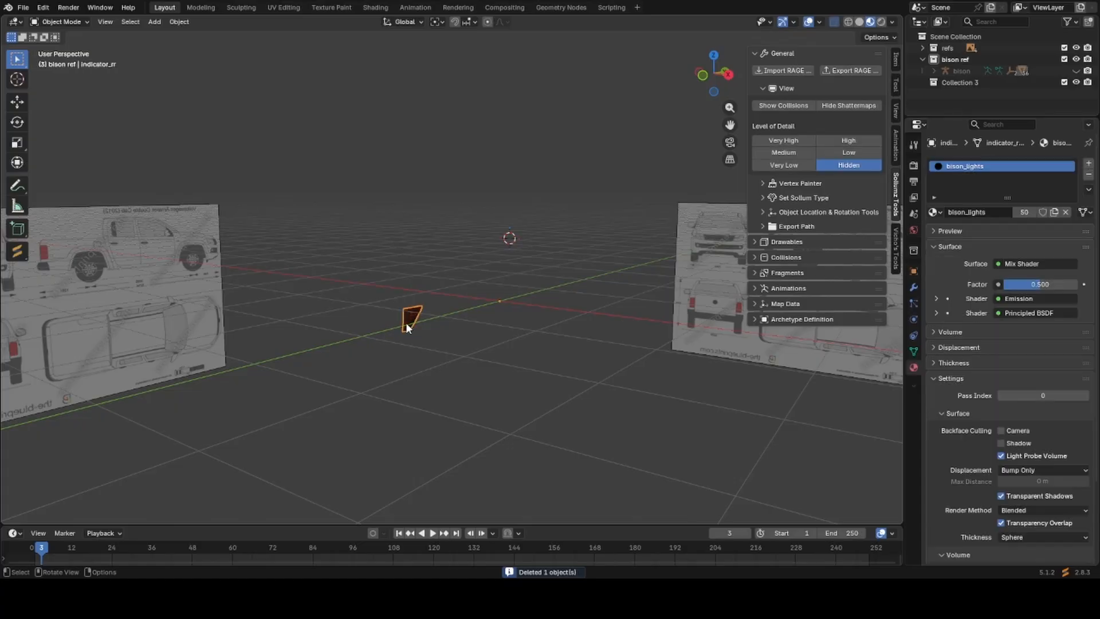
key("x")
left_click(406, 322)
middle_click_drag(406, 322, 420, 345)
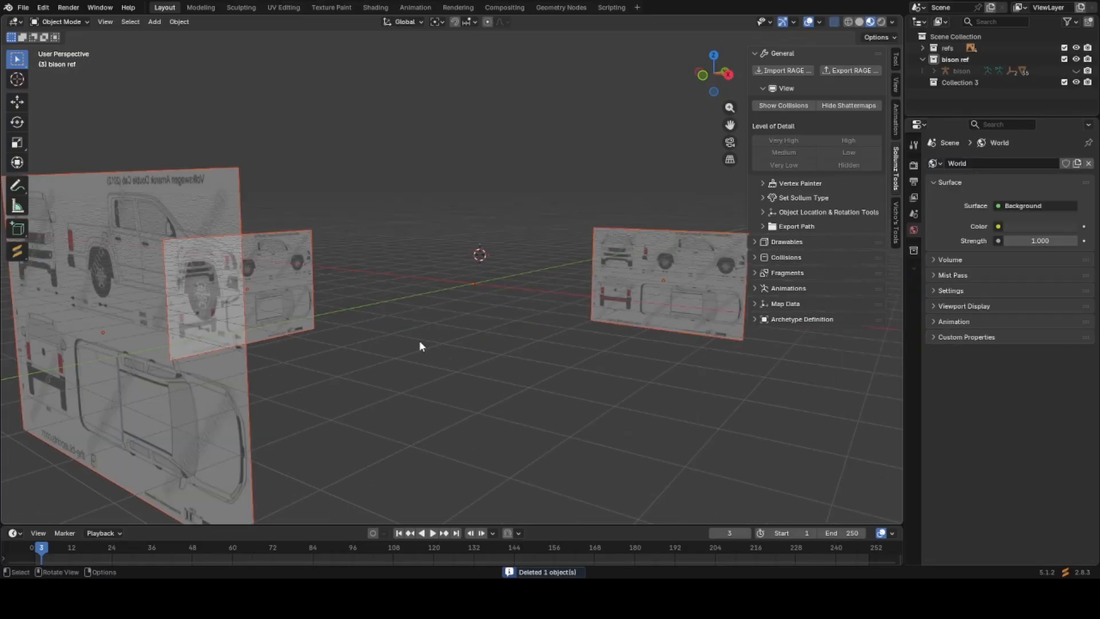
Unhide all hidden objects of the imported truck and hide the collision meshes.
scroll(420, 342, "down", 6)
left_click(420, 342)
key("alt+a")
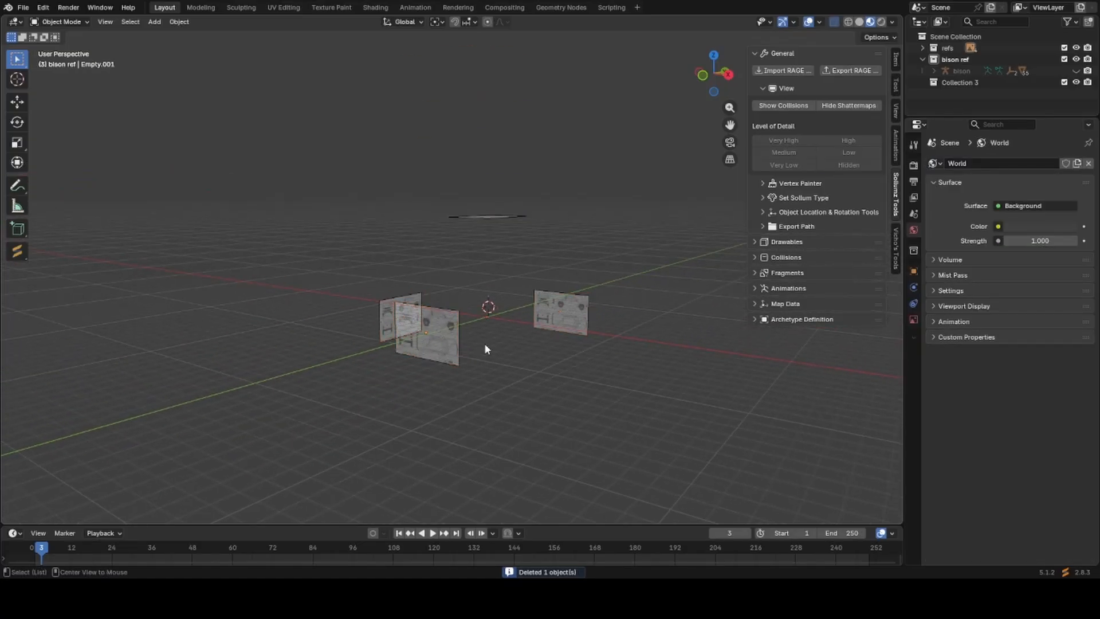
key("alt+h")
middle_click_drag(506, 393, 445, 369)
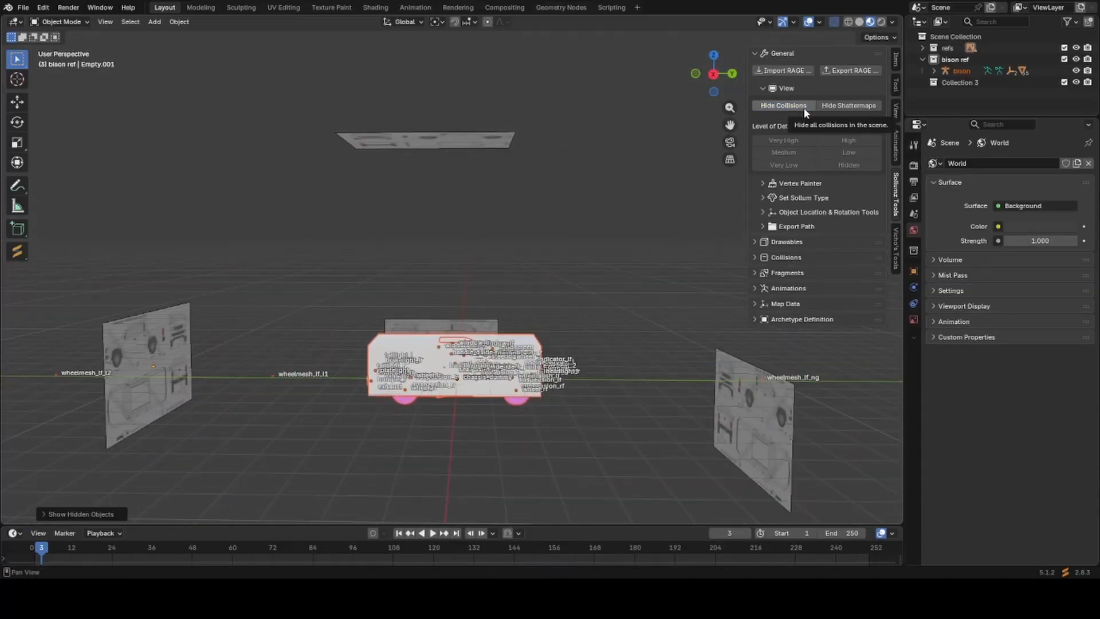
left_click(803, 108)
left_click(121, 309)
mouse_move(521, 370)
middle_mouse_down()
mouse_move(540, 365)
mouse_move(531, 358)
middle_mouse_up()
Frame the chassis and examine its interior for missing textures.
left_click(454, 342)
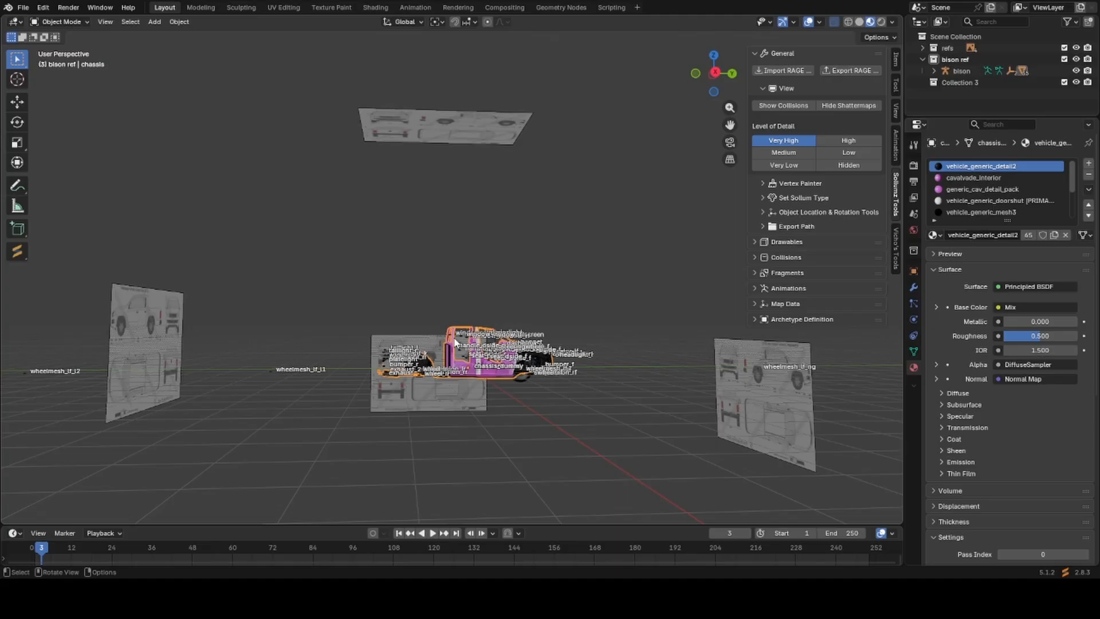
key("KP_Decimal")
middle_click_drag(455, 342, 498, 292)
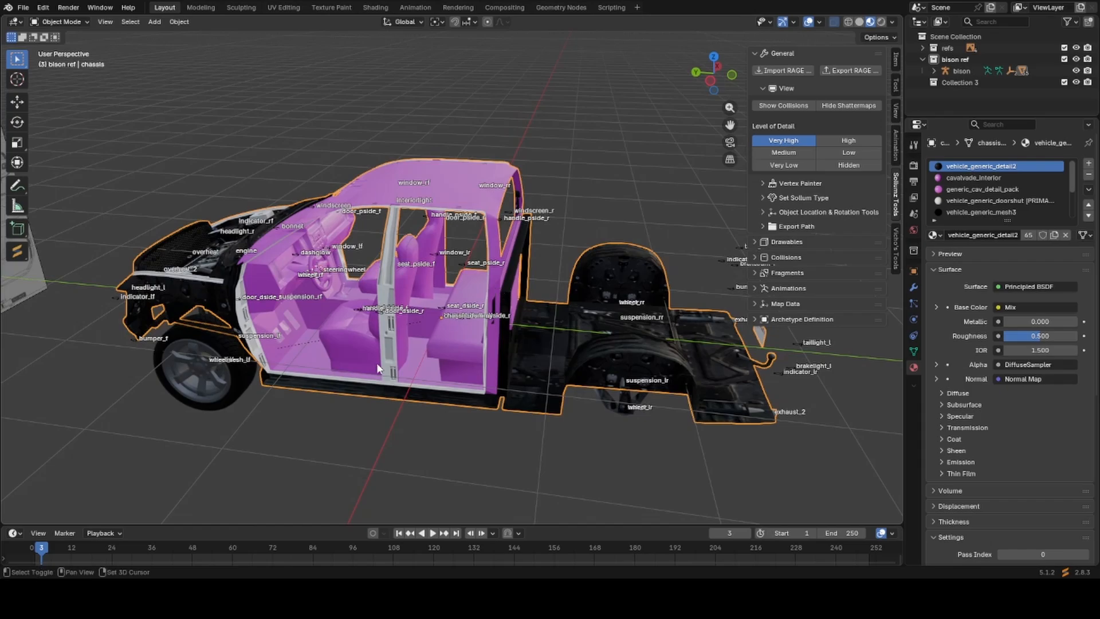
middle_click_drag(376, 366, 457, 388, "shift")
scroll(486, 406, "up", 2)
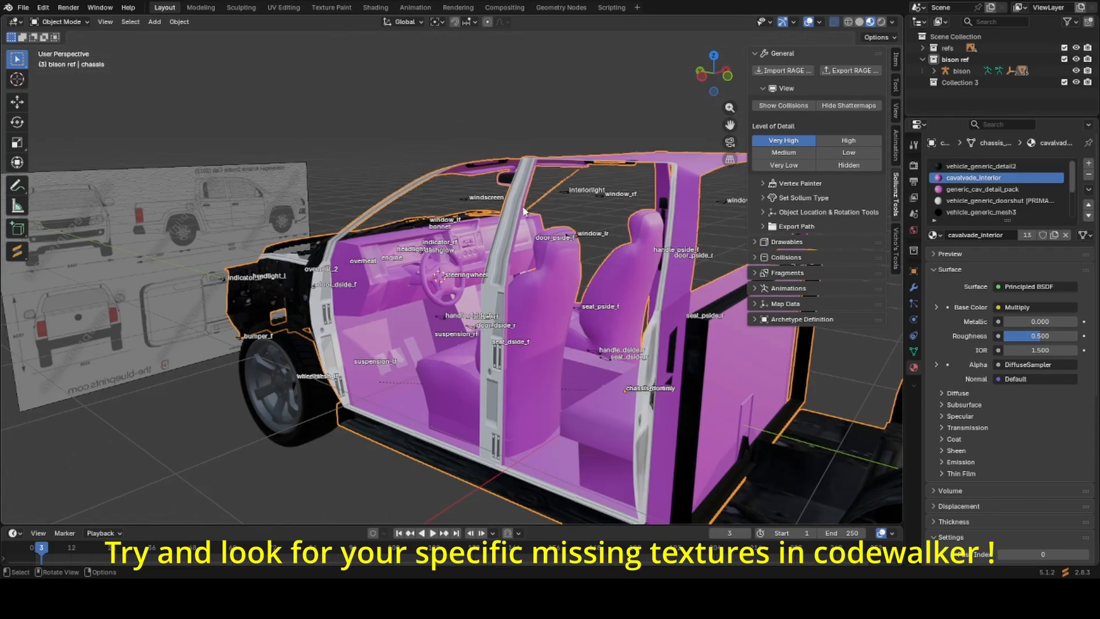
key("v")
left_click(523, 162)
middle_click_drag(526, 396, 527, 358, "shift")
scroll(394, 387, "down", 3)
scroll(503, 376, "up", 1)
left_click(509, 436)
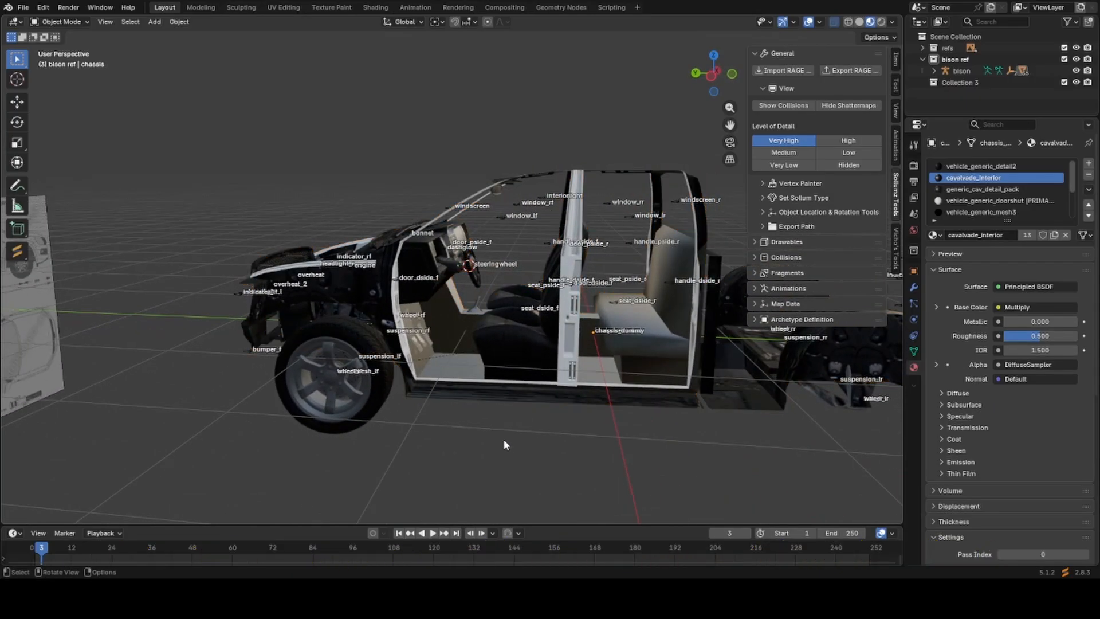
Hide the bison armature with its bone labels and save the file.
left_click(508, 215)
key("h")
mouse_move(514, 434)
middle_mouse_down("shift")
mouse_move(507, 412)
mouse_move(500, 438)
middle_mouse_up("shift")
scroll(497, 430, "up", 2)
key("ctrl+s")
Select the chassis and try moving it up off the wheel and suspension parts.
scroll(471, 329, "up", 4)
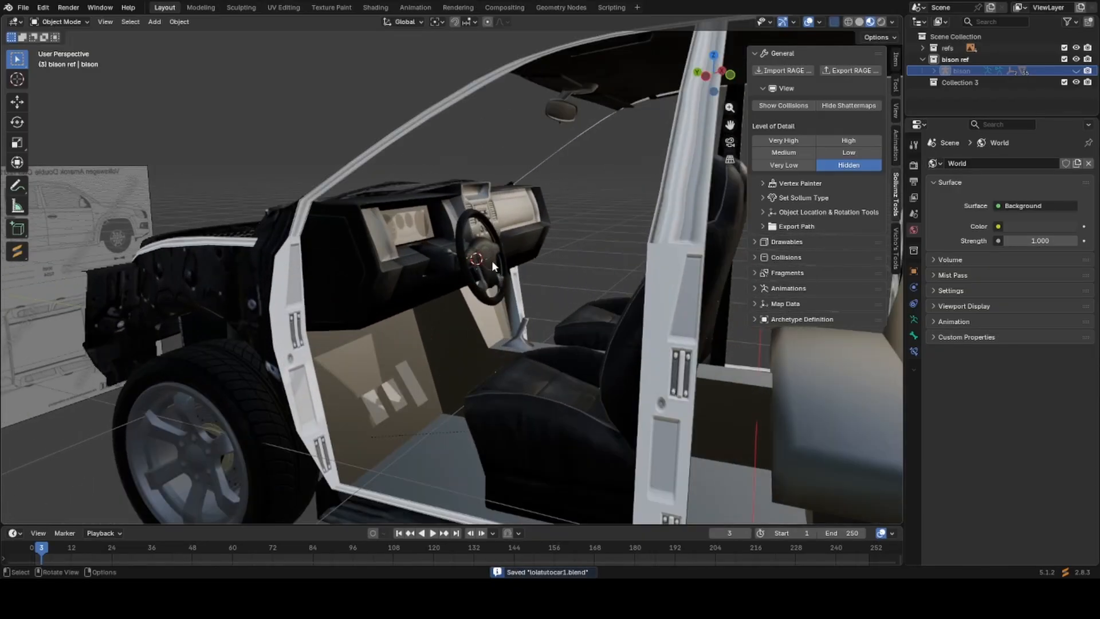
left_click(491, 260)
scroll(370, 294, "down", 2)
key("shift+alt+z")
key("shift+alt+z")
left_click(382, 281)
scroll(381, 281, "down", 2)
middle_click_drag(382, 280, 410, 301)
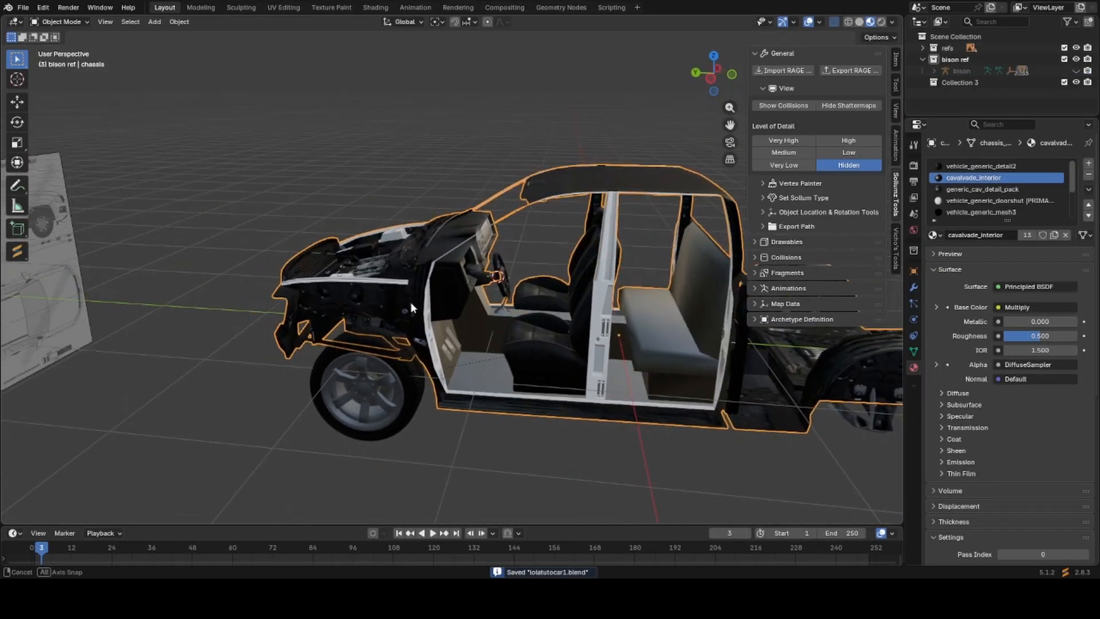
key("g")
scroll(584, 327, "down", 3, "alt")
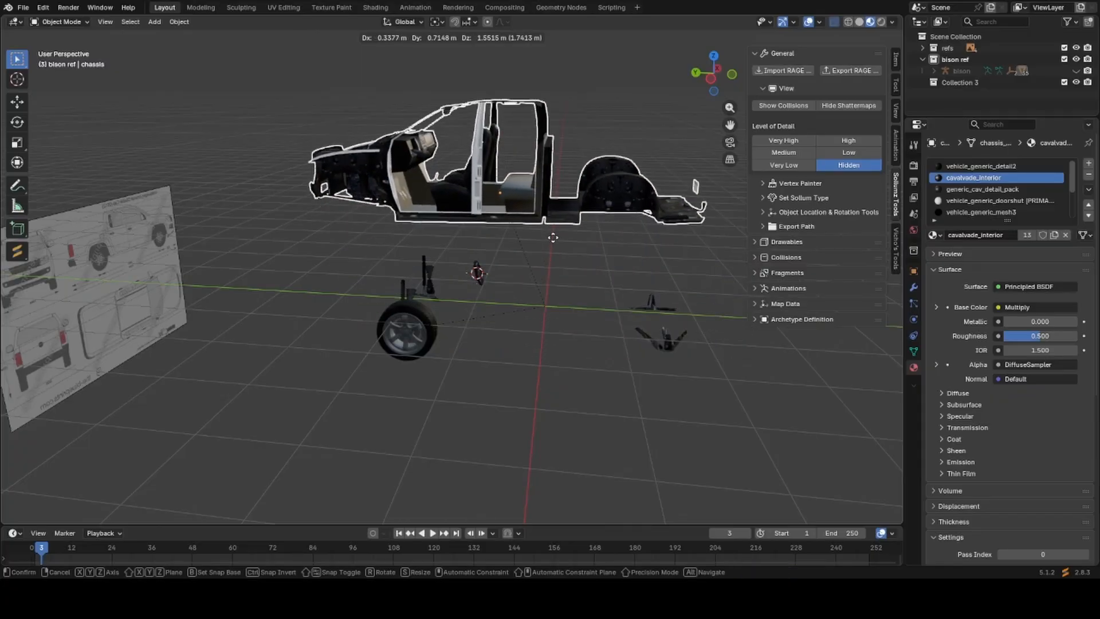
right_click(553, 237)
middle_click_drag(621, 359, 517, 192)
scroll(517, 192, "up", 4)
middle_click_drag(504, 239, 503, 380)
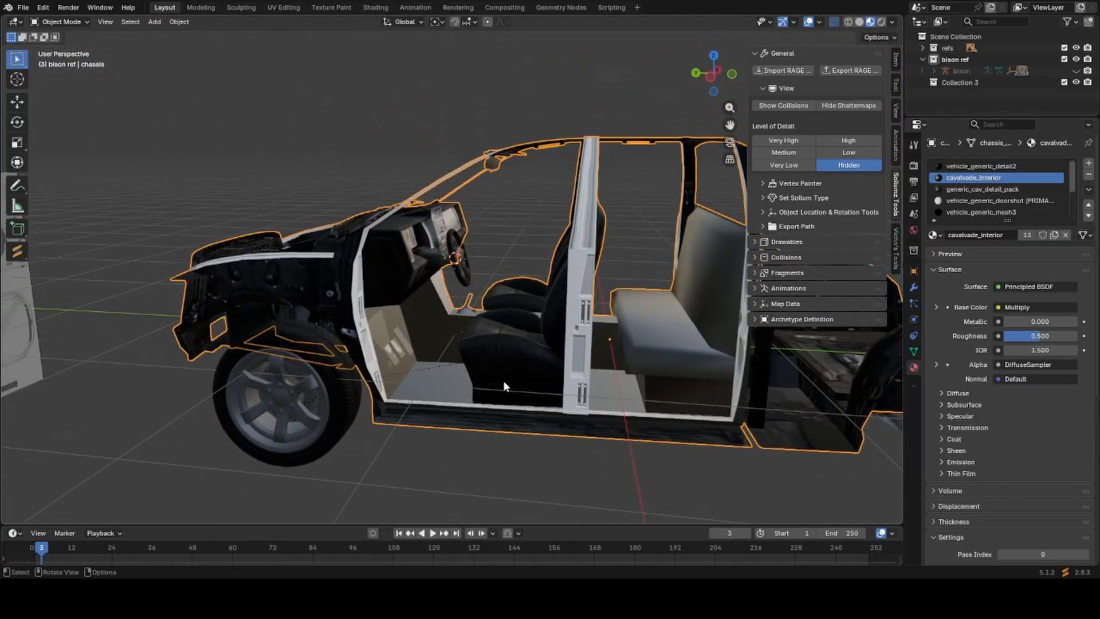
Edit the chassis mesh and select the linked rear wheel-arch geometry behind the cab.
key("Tab")
key("KP_3")
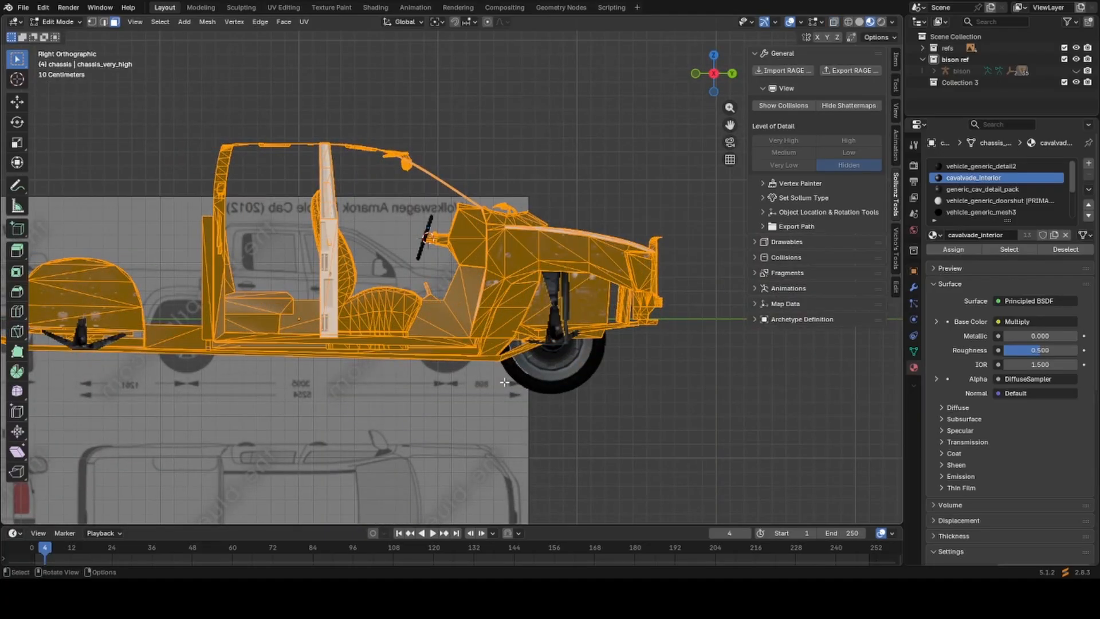
scroll(548, 374, "up", 3)
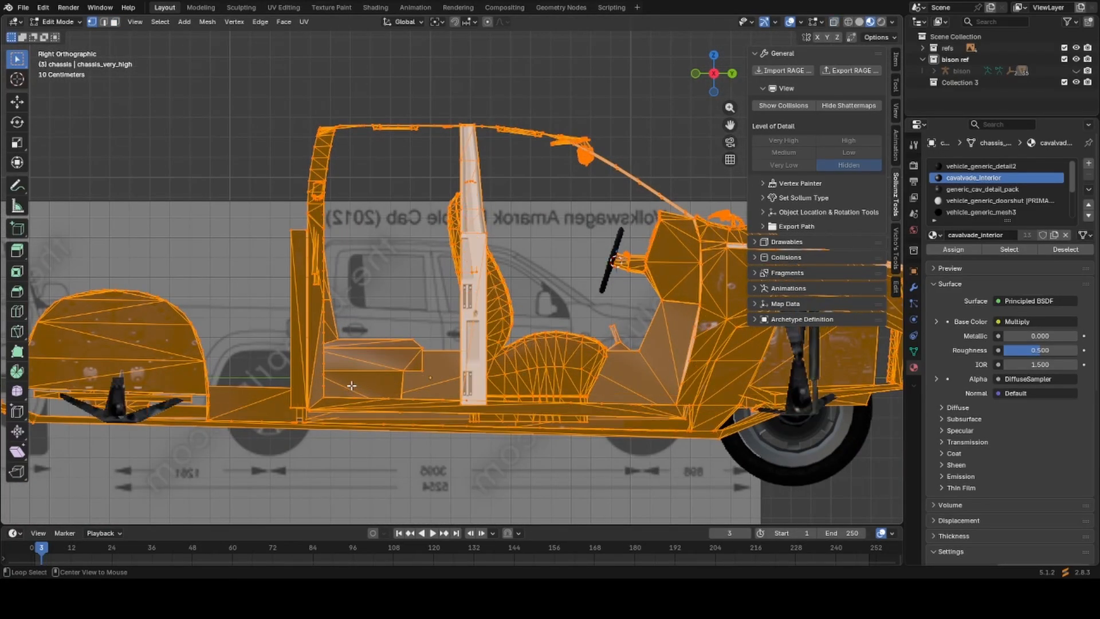
scroll(455, 379, "down", 4)
scroll(476, 379, "up", 1)
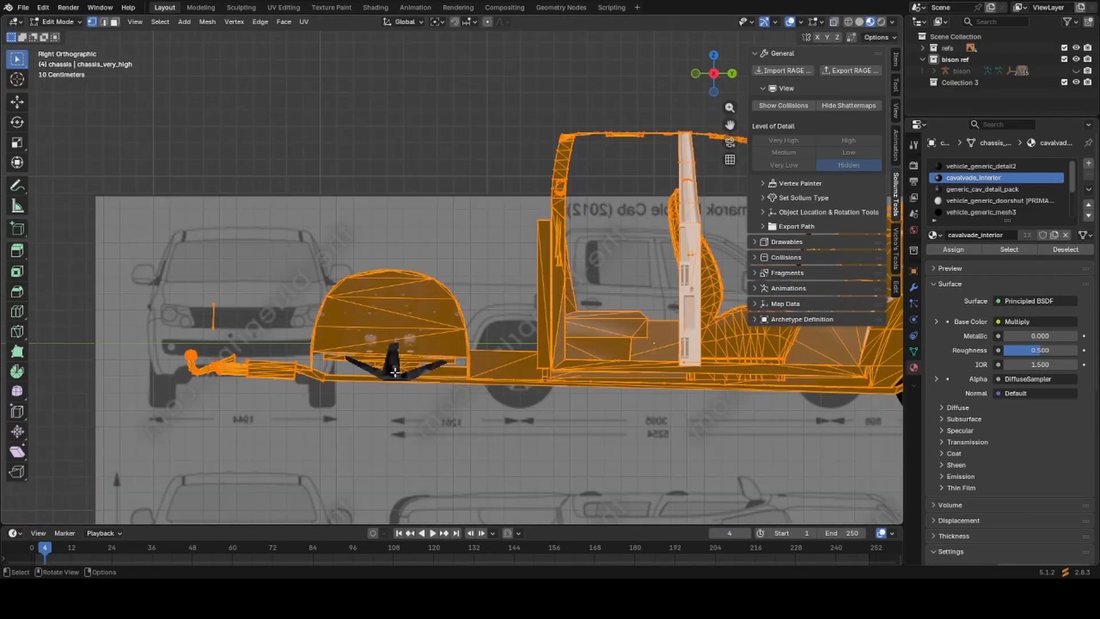
key("alt+z")
key("ctrl+l")
middle_click_drag(476, 379, 489, 320)
key("a")
left_click_drag(489, 320, 1, 458)
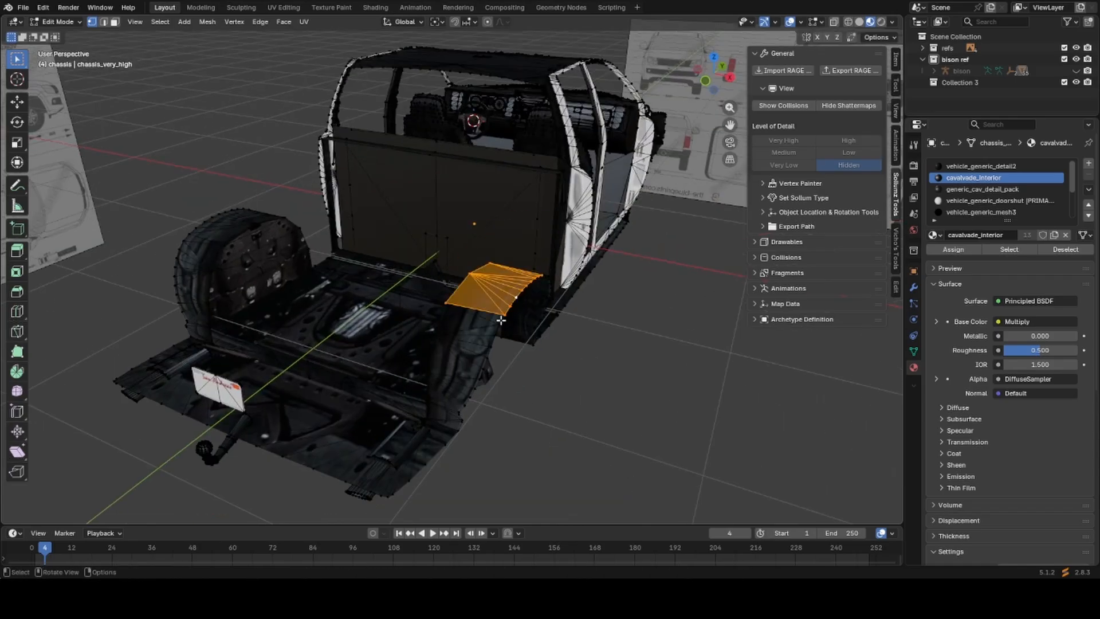
middle_click_drag(516, 344, 353, 376)
key("alt+a")
scroll(533, 367, "up", 5)
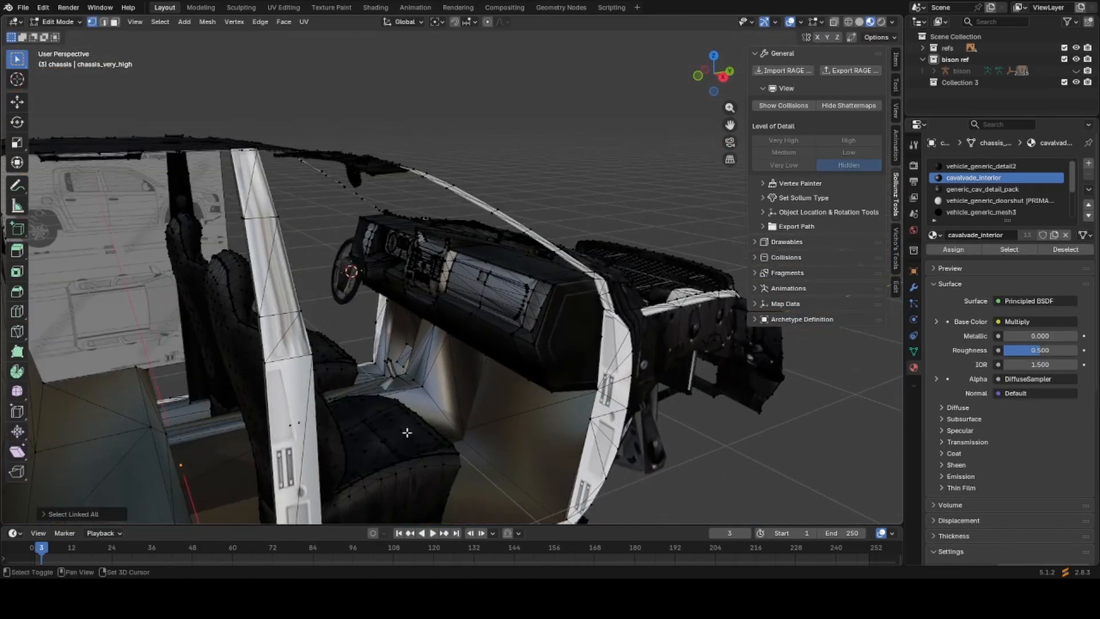
Merge all vertices of the chassis mesh by distance.
key("Tab")
middle_click_drag(534, 366, 400, 310)
key("Tab")
key("a")
key("m")
key("b")
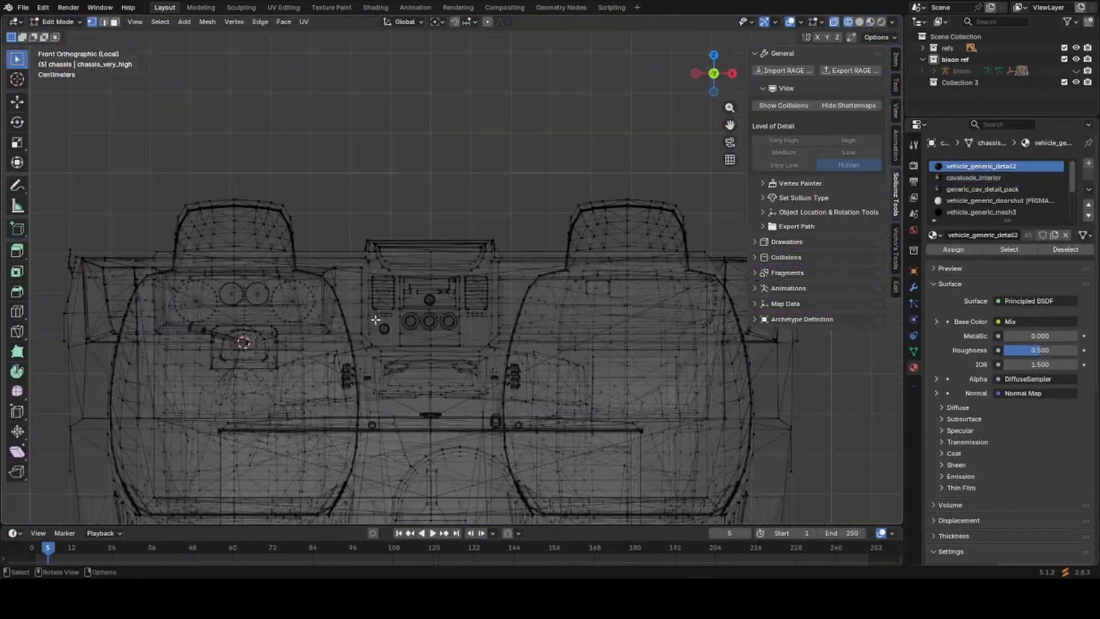
Select the linked dashboard and firewall geometry in the isolated chassis mesh, save the file and leave the isolated view.
key("ctrl+l")
middle_click_drag(479, 319, 311, 271)
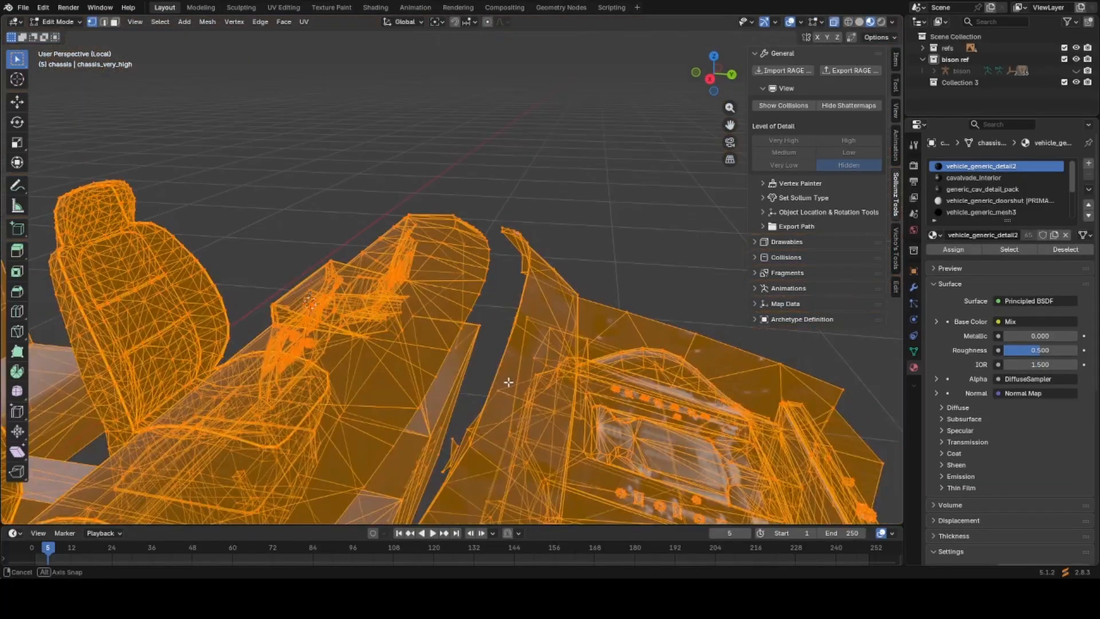
middle_click_drag(355, 263, 409, 278)
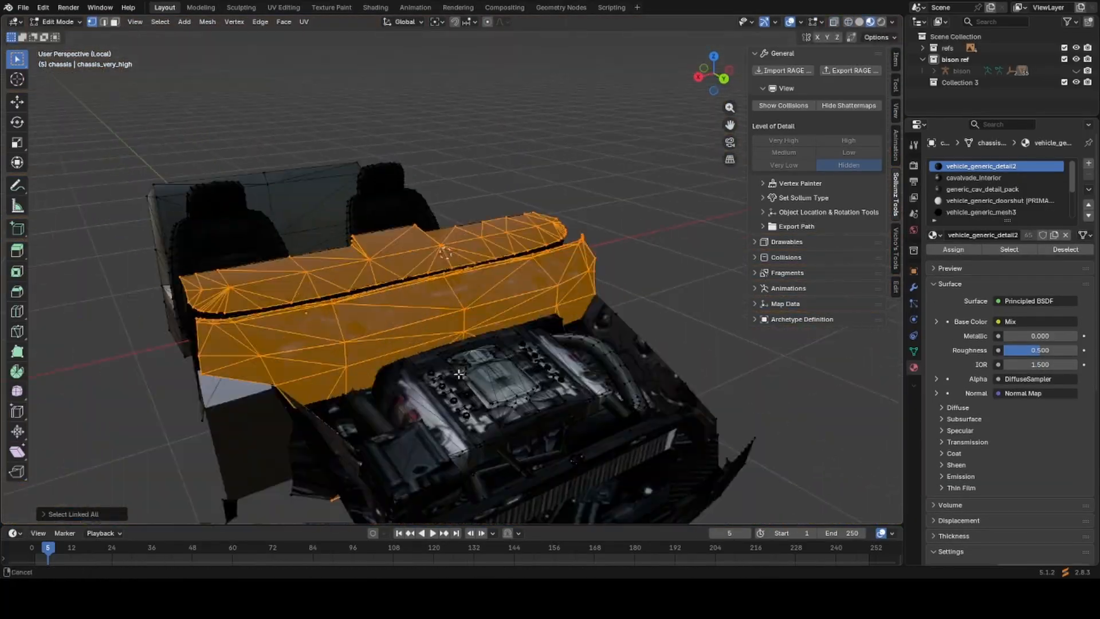
middle_click_drag(409, 279, 497, 355)
key("Tab")
key("ctrl+s")
scroll(504, 370, "up", 5)
scroll(507, 357, "down", 7)
key("slash")
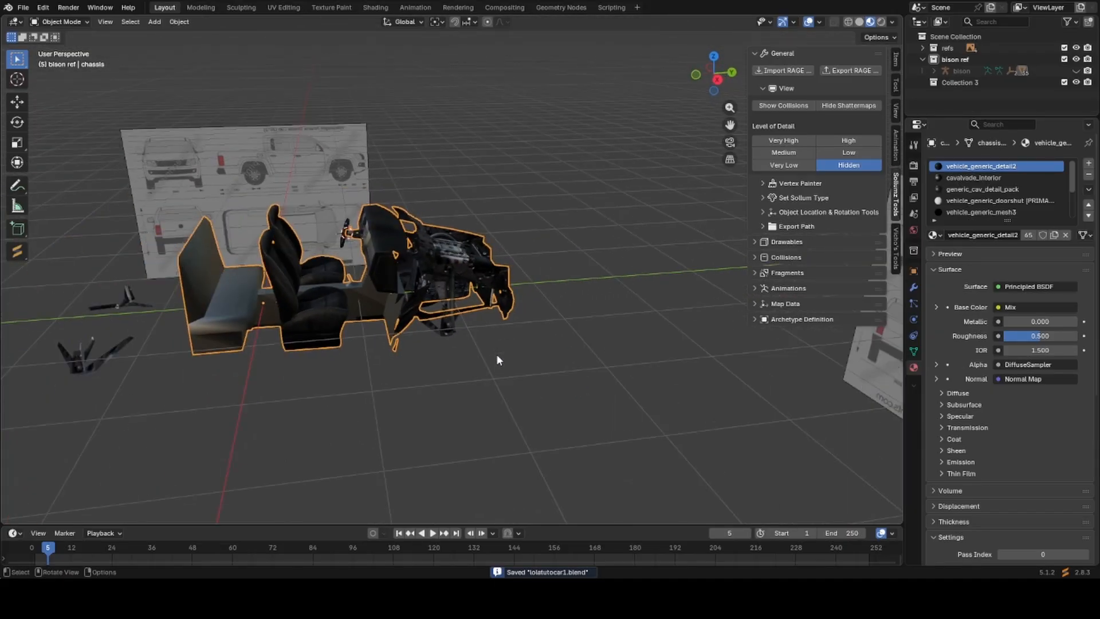
Bring back all hidden truck objects and switch off the collision display.
scroll(498, 359, "down", 4)
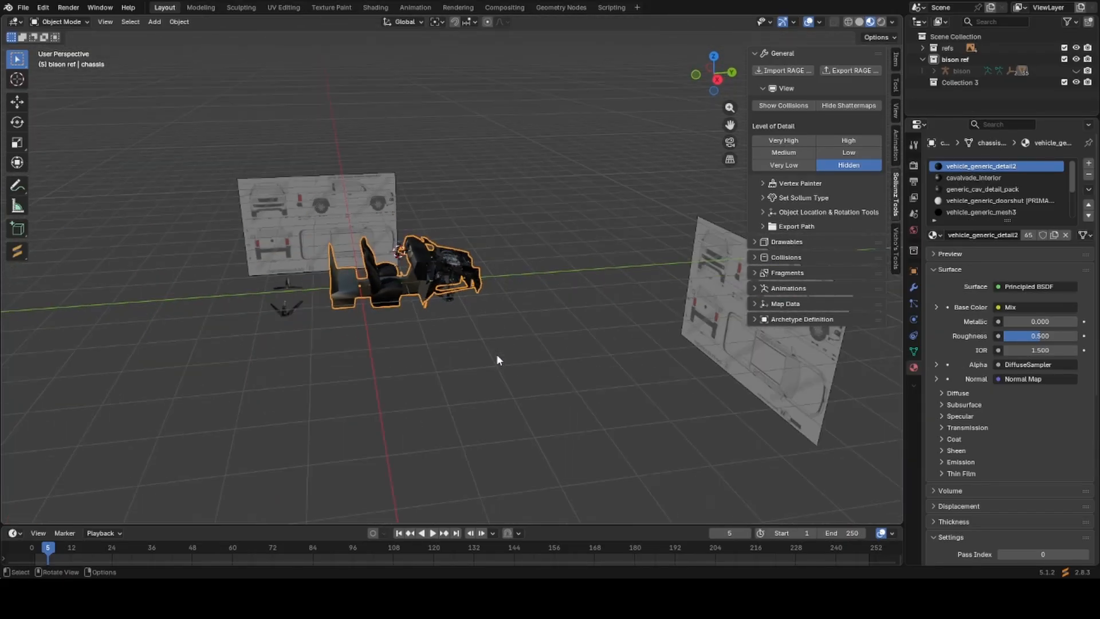
key("alt+h")
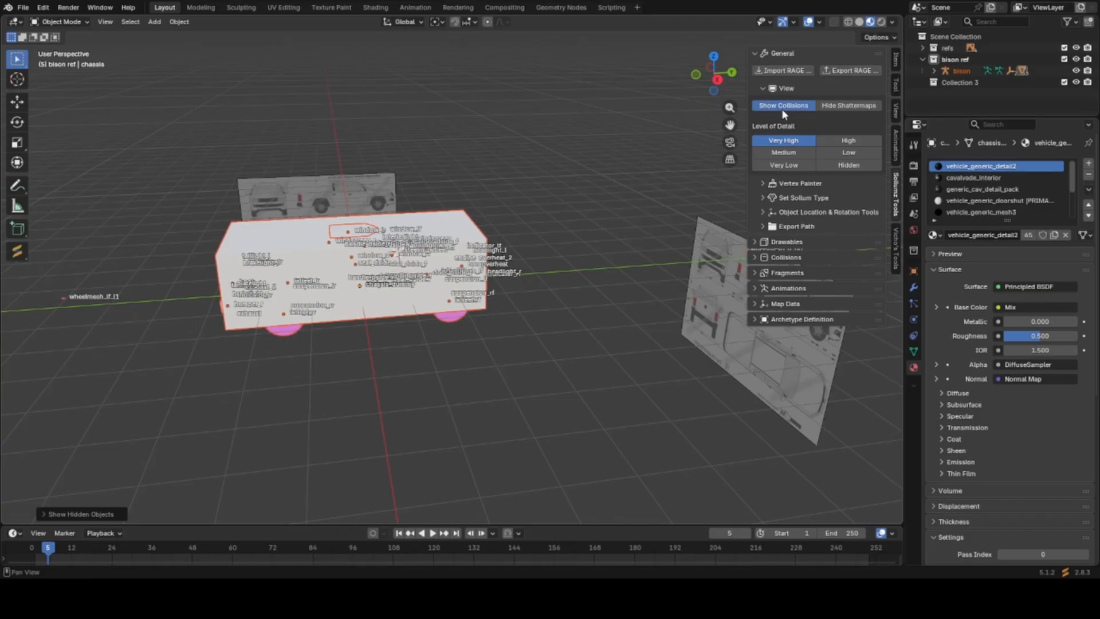
left_click(801, 107)
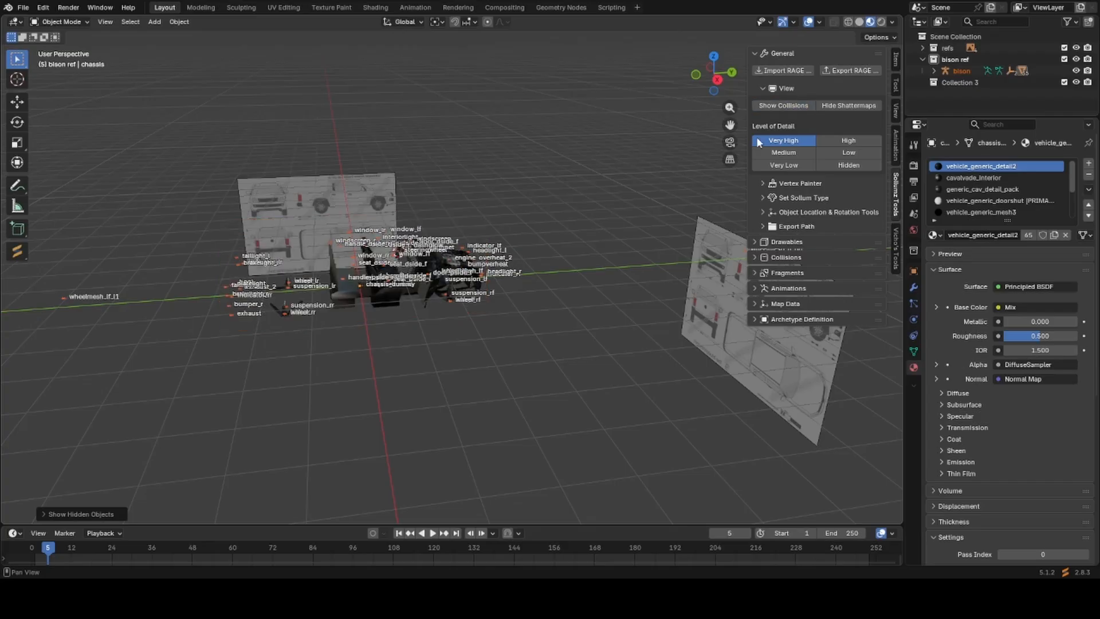
Hide all regular truck and blueprint objects and display only the collision meshes.
key("alt+h")
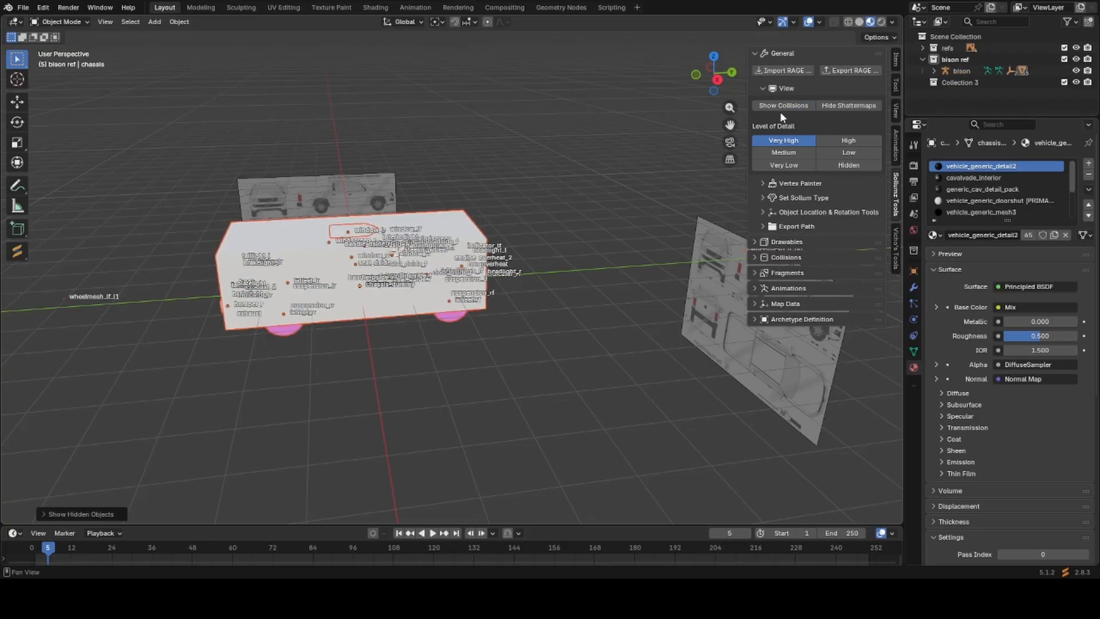
left_click(783, 109)
left_click(782, 109)
key("a")
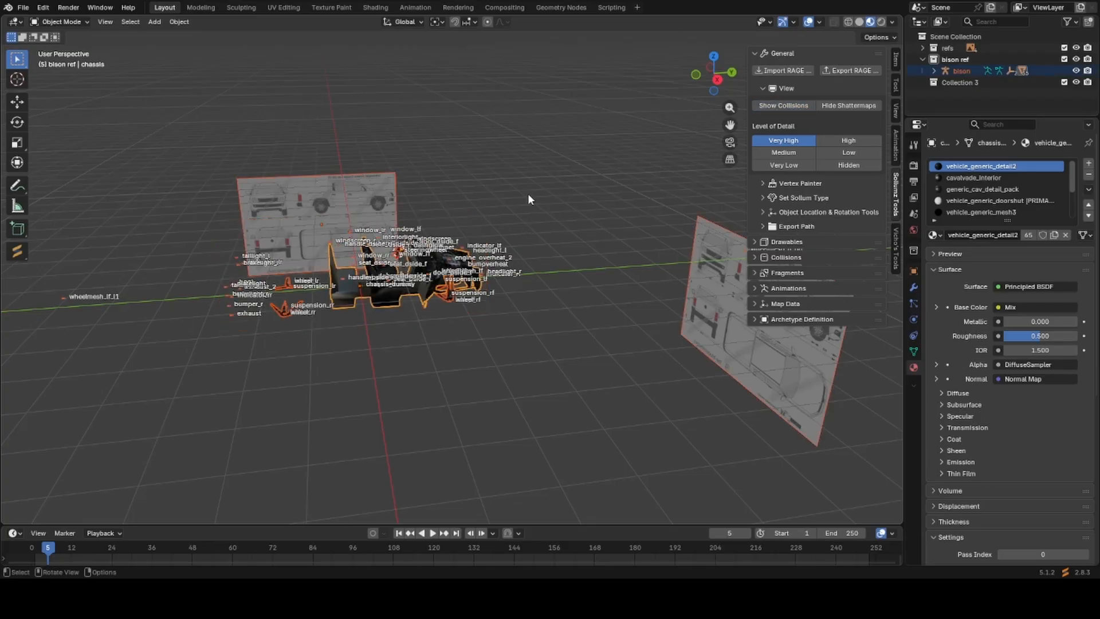
key("h")
left_click(780, 107)
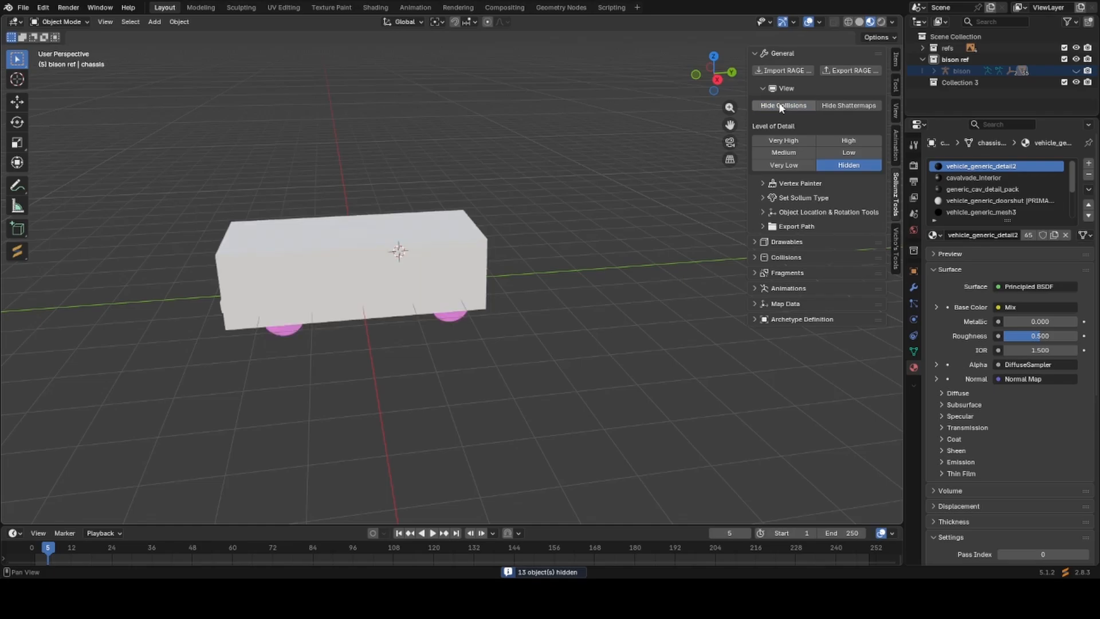
Select the large box-shaped chassis_dummy collision and hide it.
left_click(414, 273)
key("KP_Decimal")
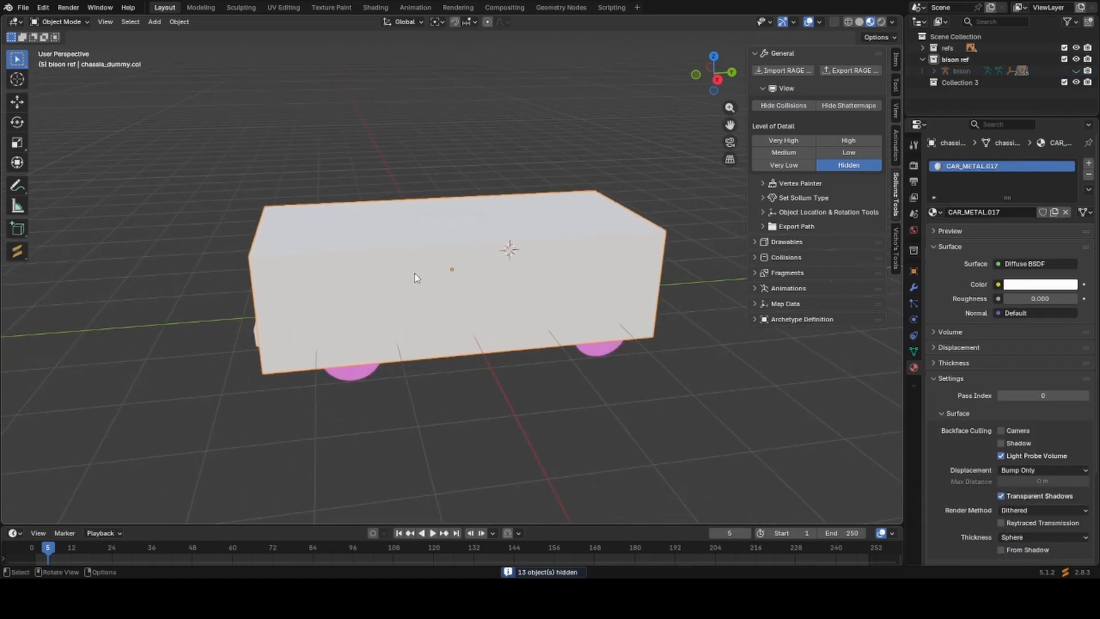
key("h")
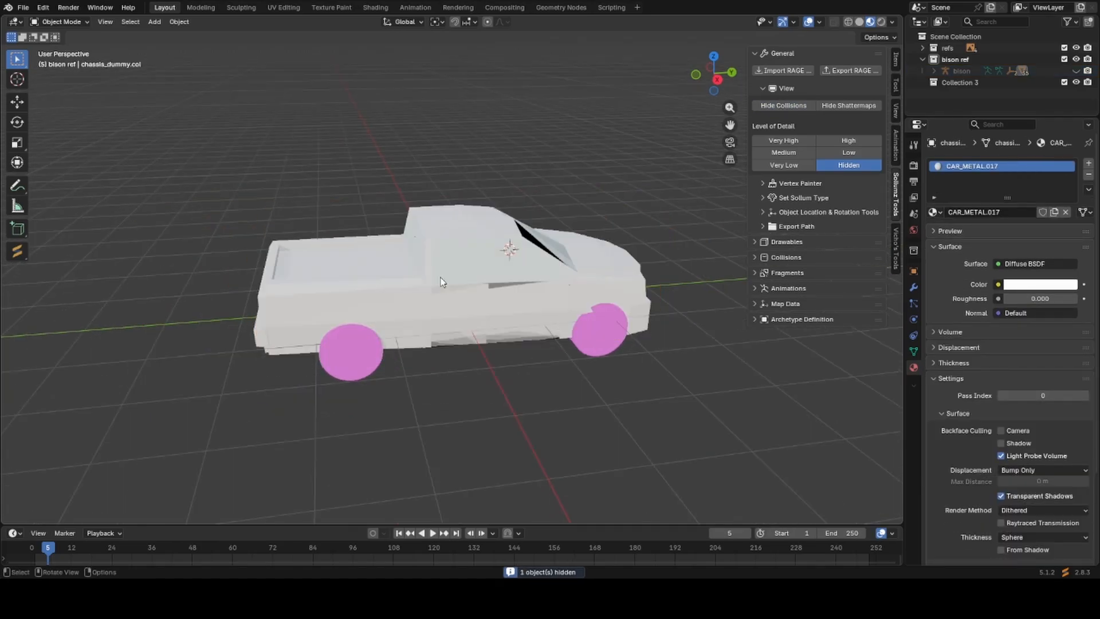
Hide the front left wheel collision and delete the other wheel collisions.
left_click(582, 344)
middle_click_drag(582, 343, 362, 373)
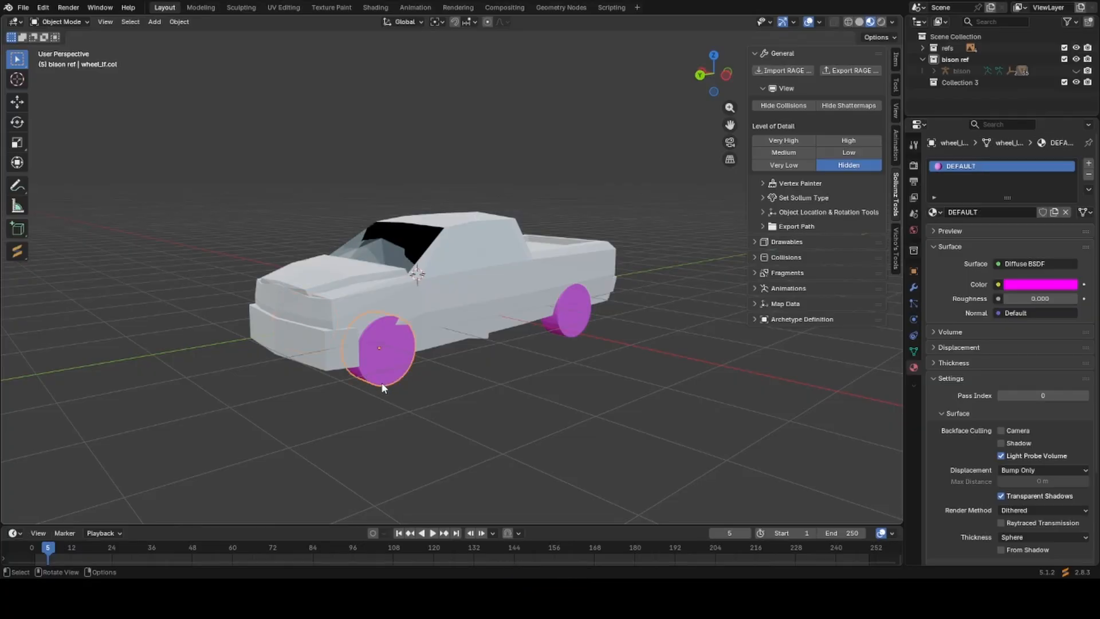
key("h")
middle_click_drag(380, 385, 300, 370)
left_click(524, 323)
key("x")
left_click(524, 323)
left_click(353, 333)
key("Delete")
left_click(557, 333)
key("Delete")
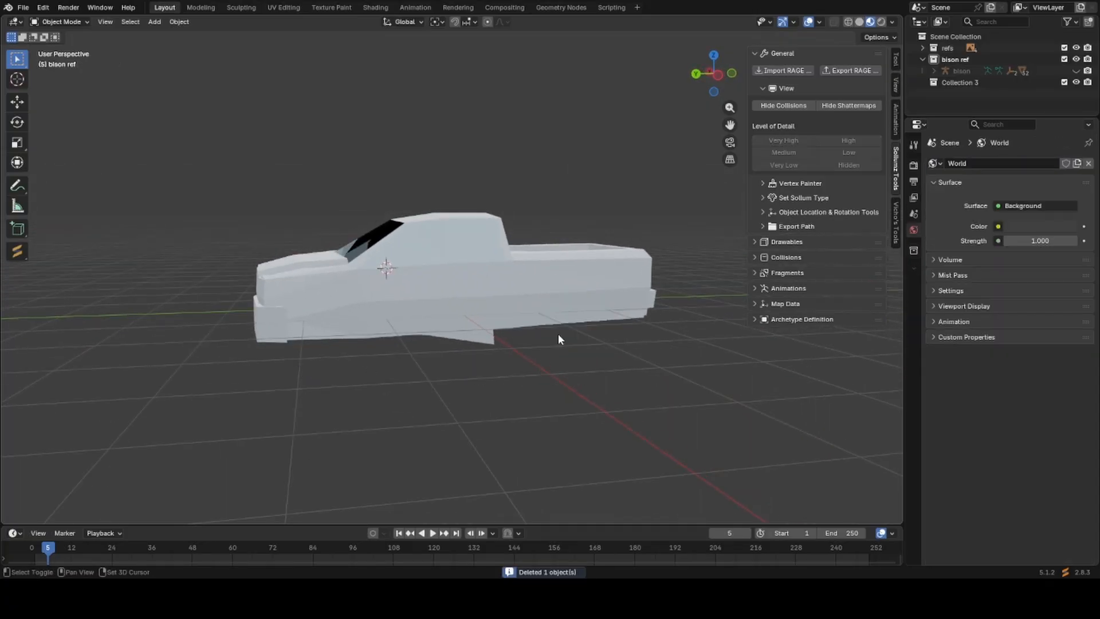
Select the extra collision pieces low on the truck body and delete them.
middle_click_drag(558, 333, 545, 383, "shift")
left_click(530, 336)
middle_click_drag(531, 336, 504, 332)
middle_click_drag(574, 367, 665, 400)
left_click(379, 368, "shift")
key("x")
left_click(480, 320)
Pull the chassis_lowlod collision up off the truck body and hide it.
left_click(500, 324)
key("g")
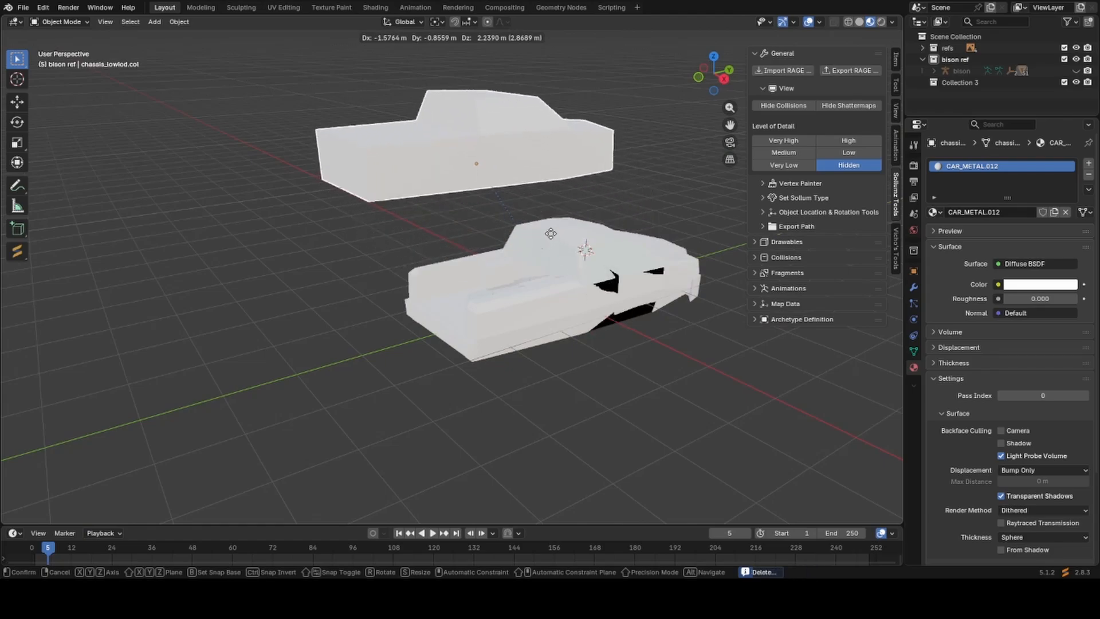
left_click(455, 197)
middle_click_drag(459, 199, 642, 324)
key("h")
scroll(642, 324, "up", 2)
scroll(500, 287, "up", 2)
middle_click_drag(501, 287, 456, 263)
left_click(486, 244)
key("g")
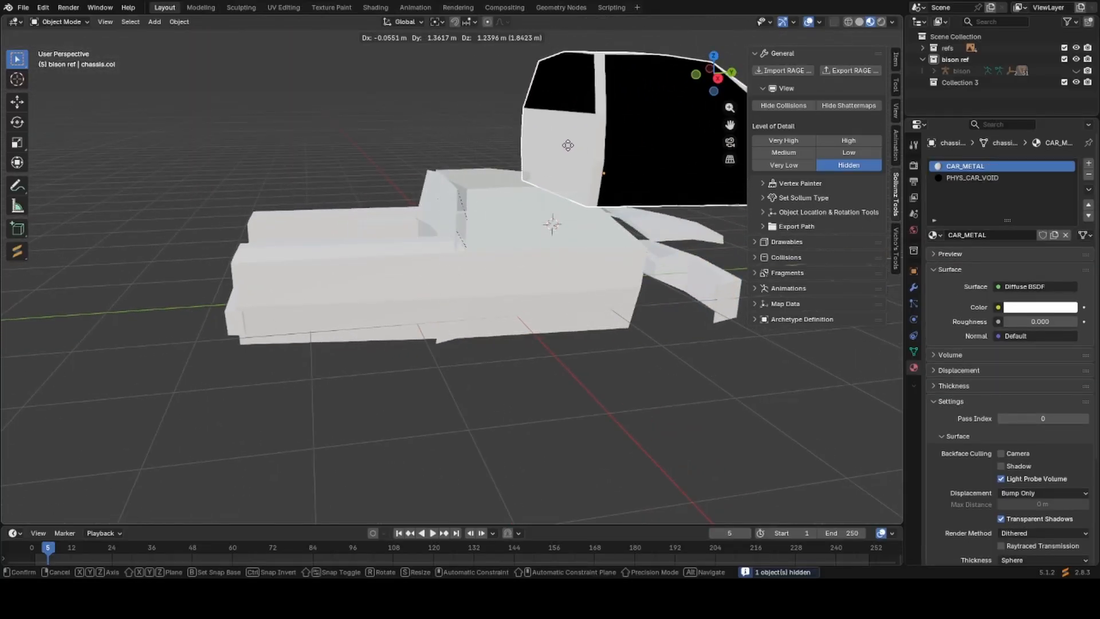
right_click(540, 153)
Switch the viewport to solid shading and check the parts under the main chassis collision with a trial move.
key("shift+z")
key("shift+z")
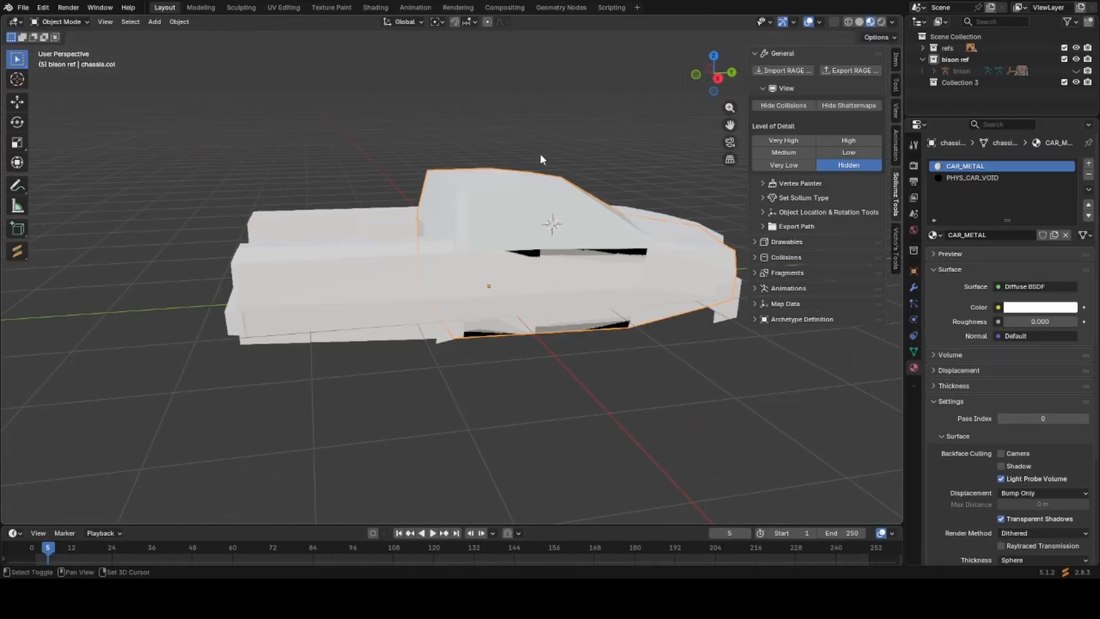
key("z")
left_click(663, 166)
middle_click_drag(626, 184, 578, 172)
key("g")
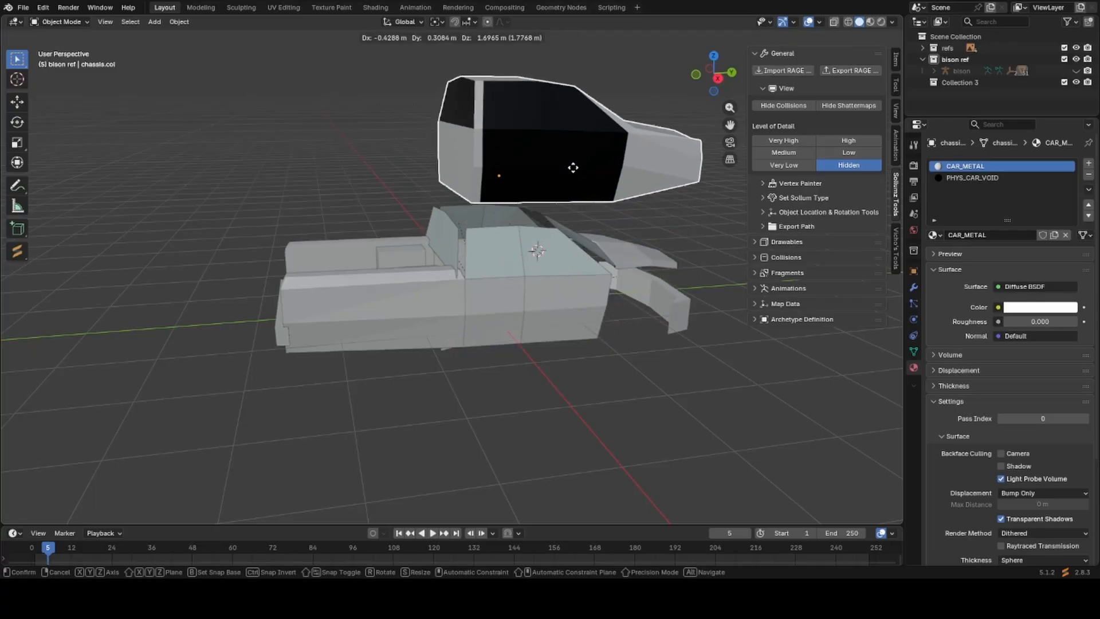
right_click(526, 225)
Select the main cab collision and both bed-side collisions and lift them together above the remaining collision parts.
left_click(391, 287)
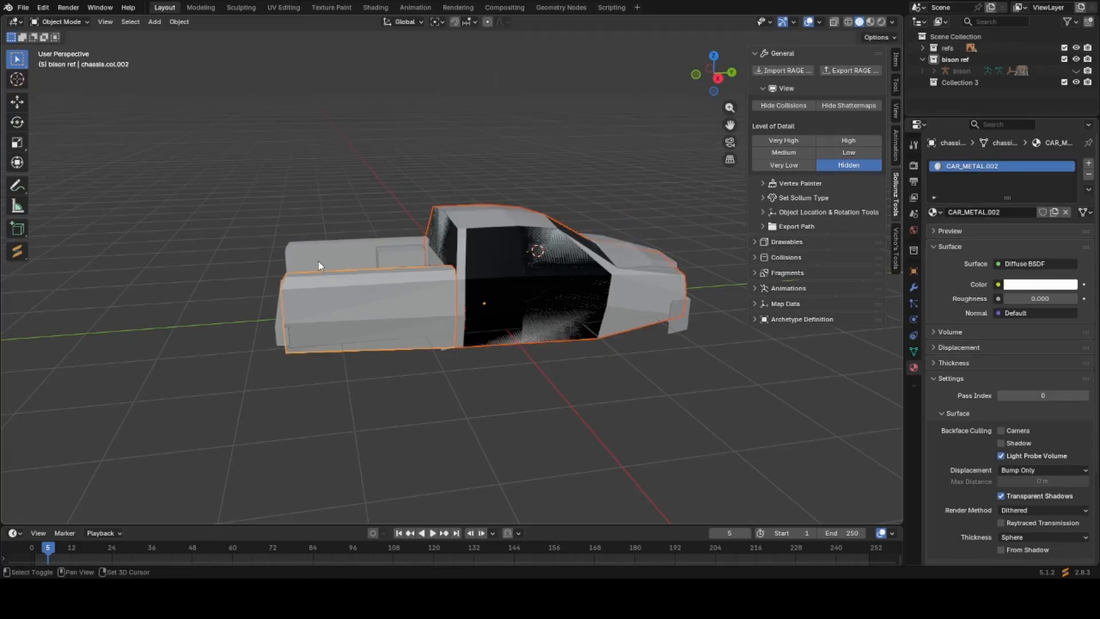
middle_click_drag(319, 258, 517, 237)
left_click(517, 237)
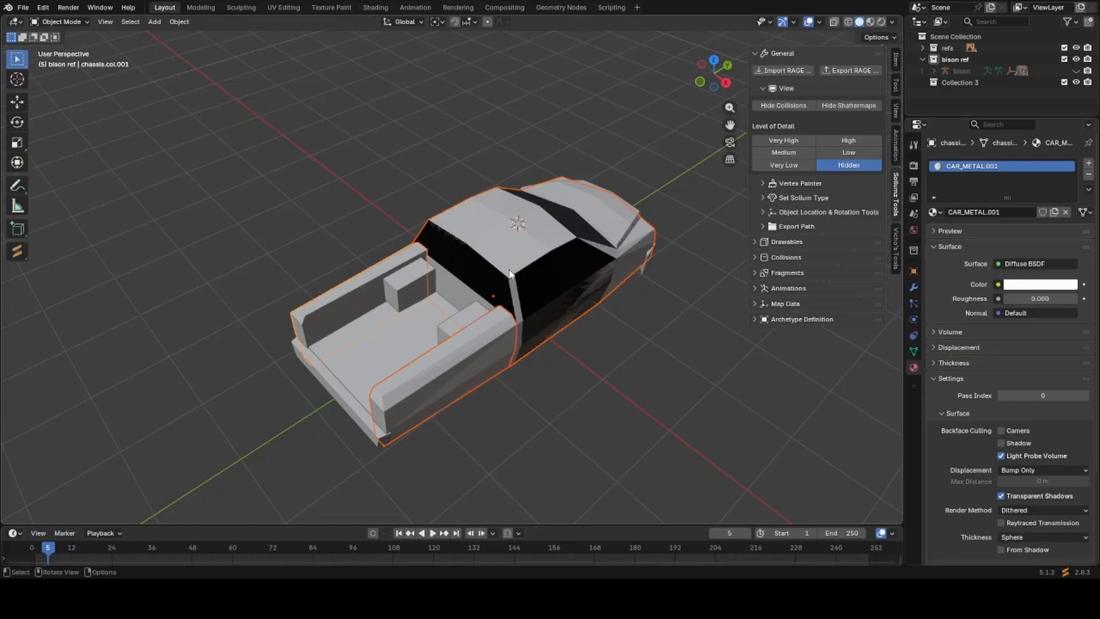
key("g")
left_click(486, 162)
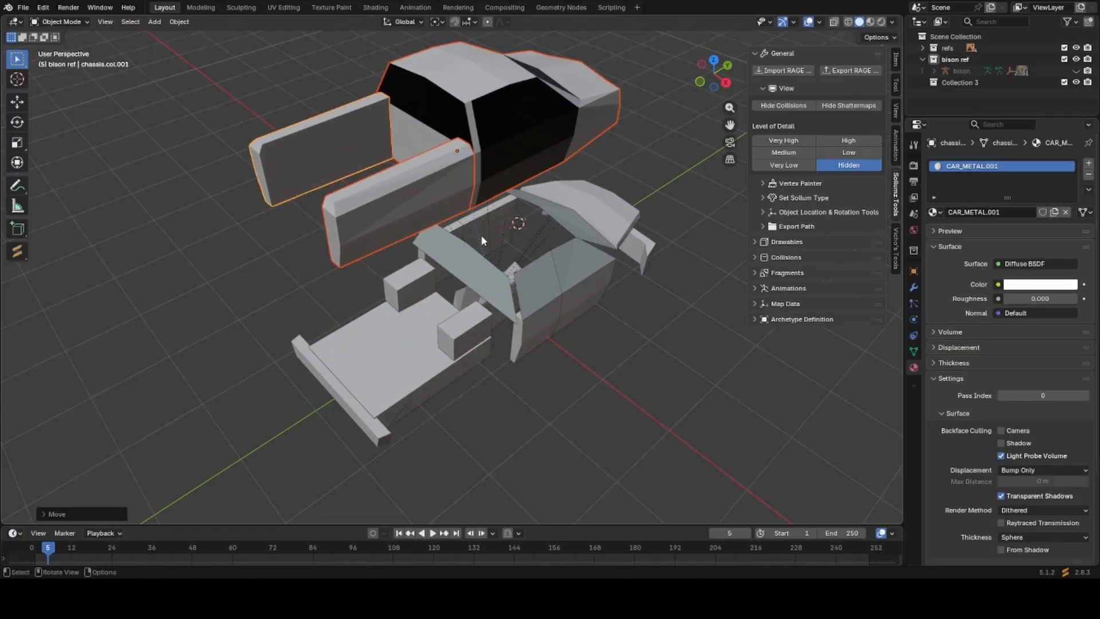
middle_click_drag(482, 236, 557, 226)
key("ctrl+z")
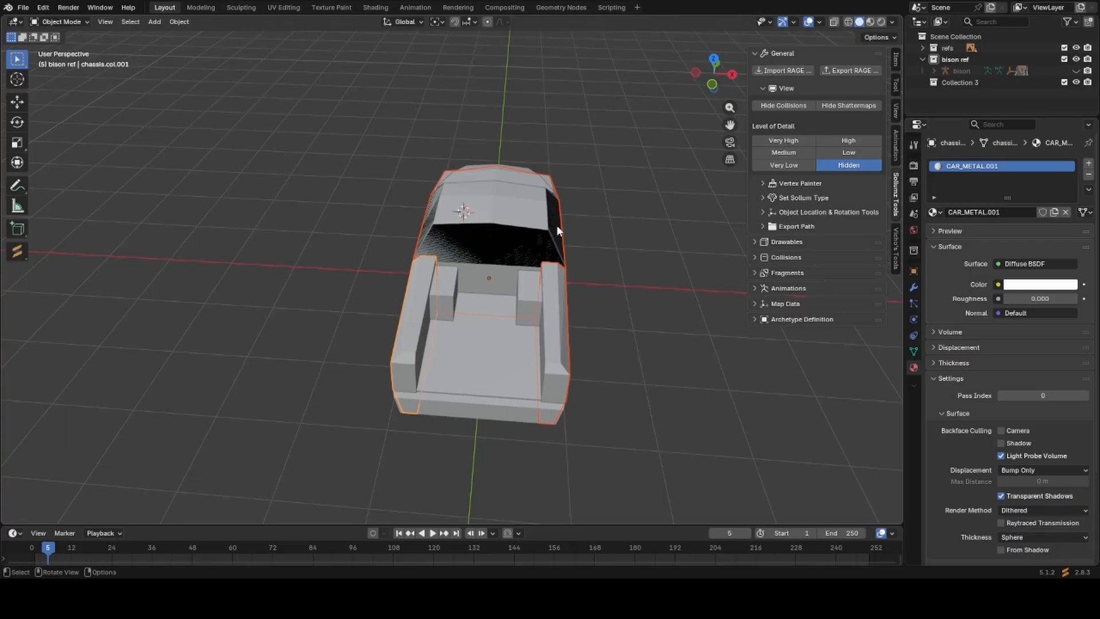
middle_click_drag(555, 224, 462, 394)
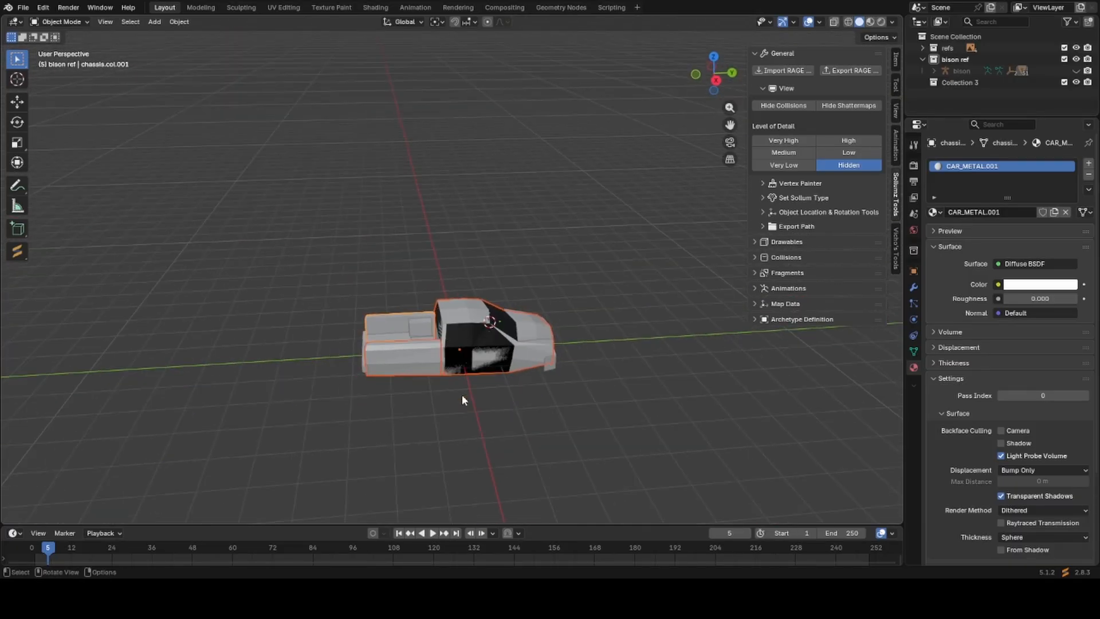
key("g")
left_click(451, 226)
middle_click_drag(452, 226, 501, 294)
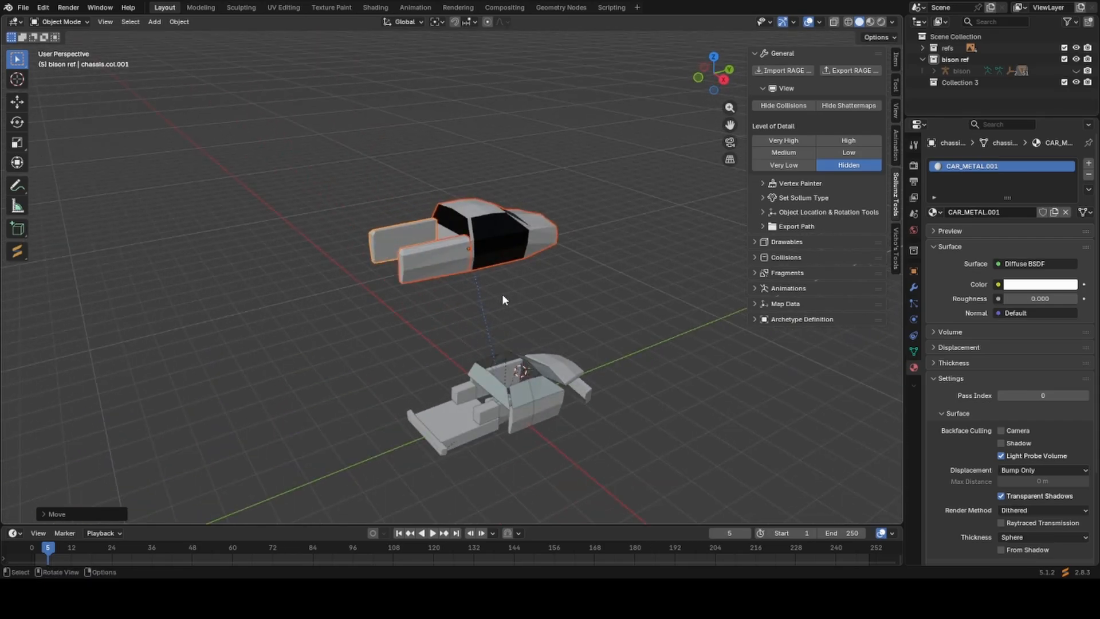
Move the cab collision forward and up from the bed sides in the right orthographic view.
scroll(502, 293, "up", 4)
left_click(507, 261)
middle_click_drag(507, 260, 478, 288)
key("KP_1")
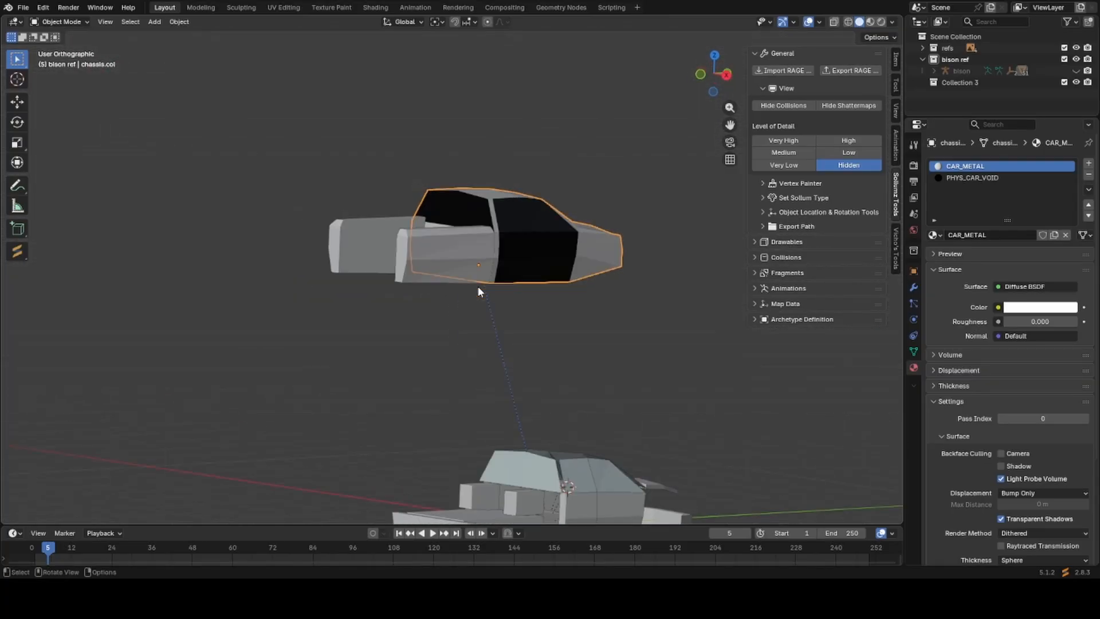
key("KP_3")
key("g")
left_click(733, 217)
middle_click_drag(696, 223, 548, 278, "shift")
scroll(548, 280, "up", 2)
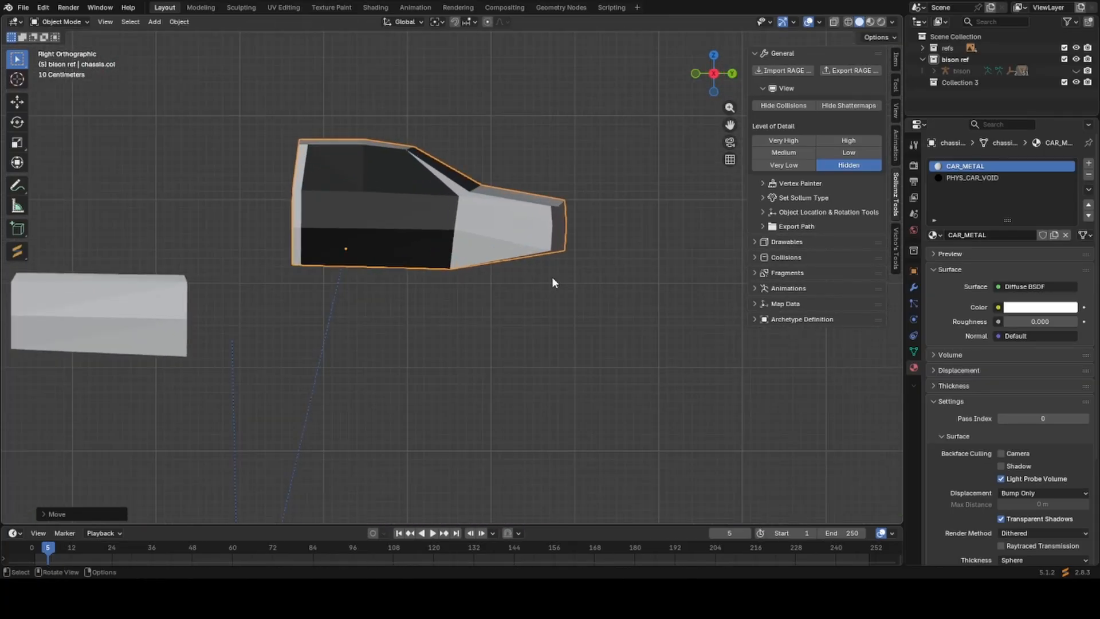
Annotate an outline and hatching around the cab collision's profile, and undo the strokes together with the cab move.
left_click(26, 186)
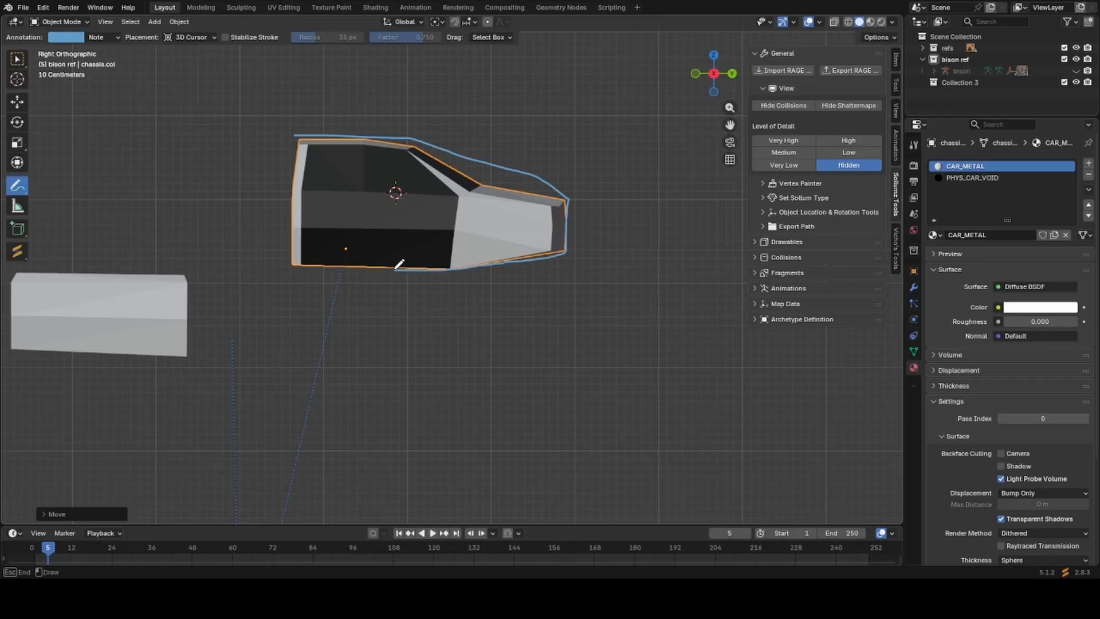
left_click_drag(292, 135, 293, 136)
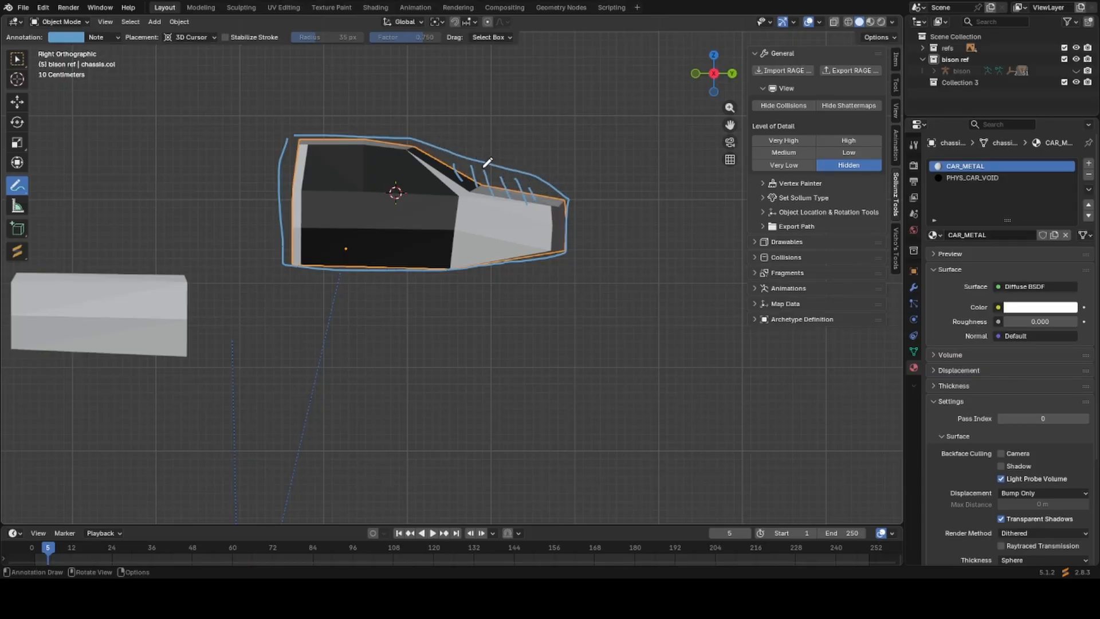
key("ctrl+z")
key("ctrl+z")
key("ctrl+z")
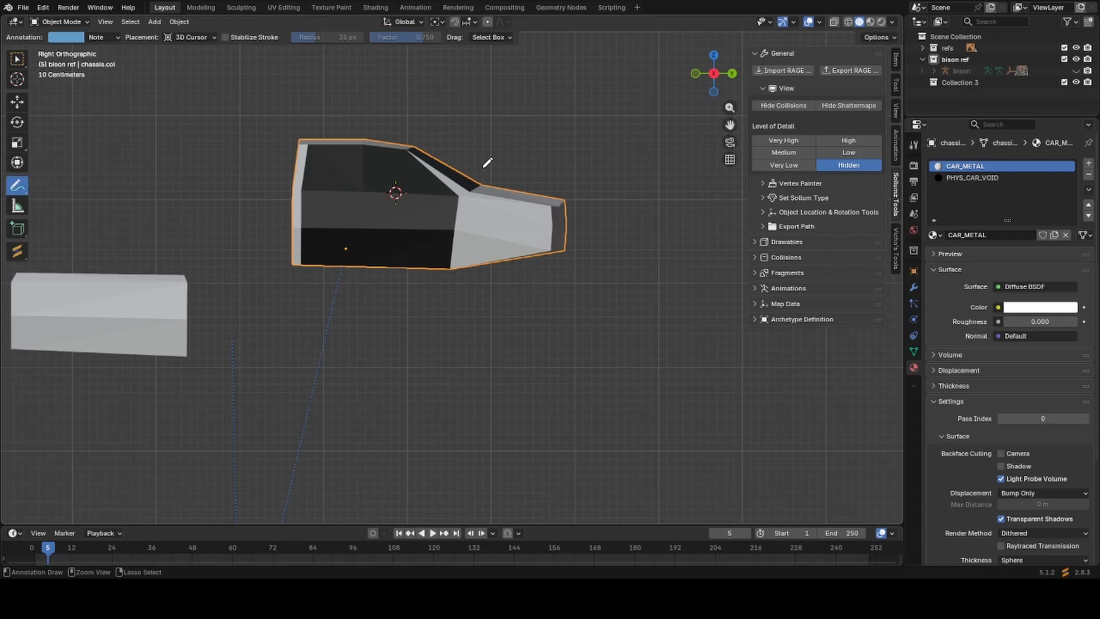
scroll(478, 183, "down", 1)
key("ctrl+z")
Join the cab collision and both bed-side collisions into one mesh.
scroll(475, 181, "down", 2)
middle_click_drag(321, 242, 499, 238, "shift")
key("ctrl+Tab")
left_click(469, 241)
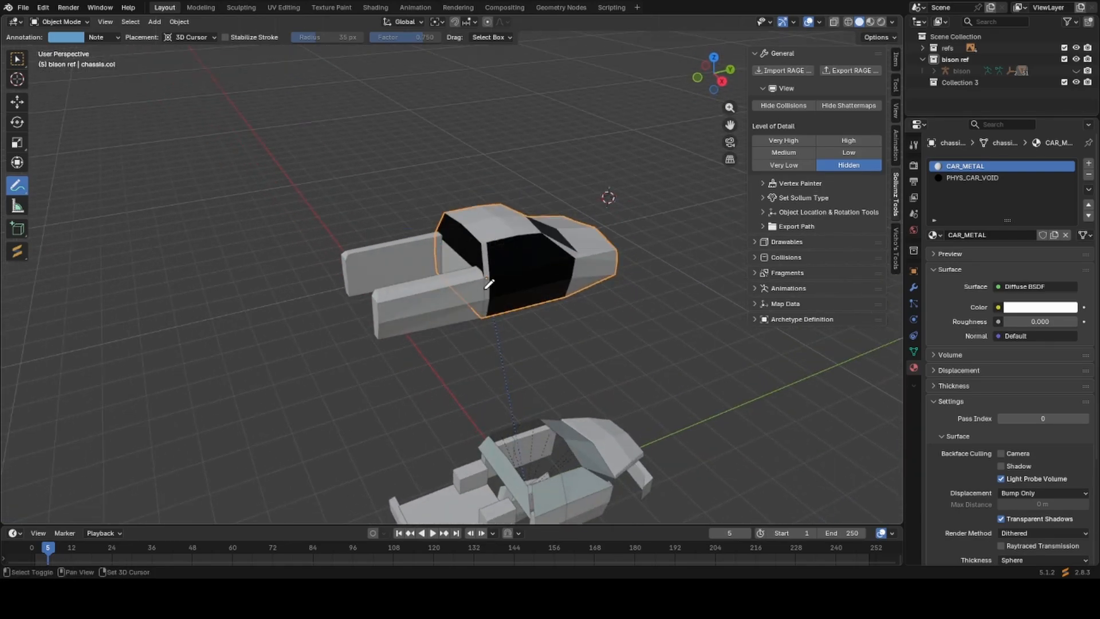
left_click(444, 277, "shift")
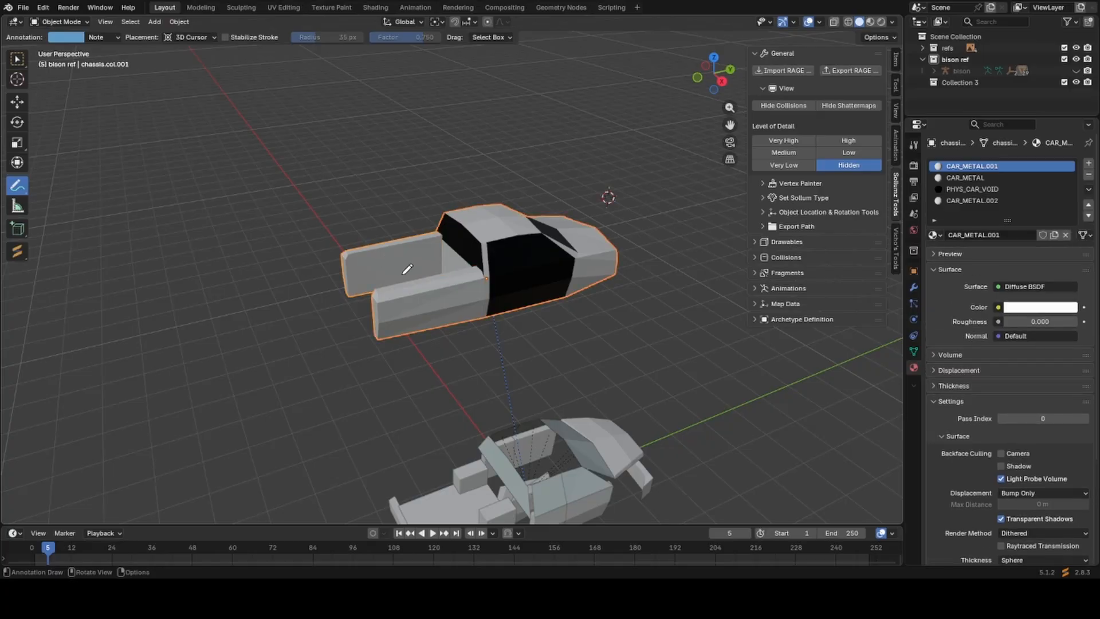
Move the joined collision beside the other parts in top view and annotate its open bed area and outer outline.
middle_click_drag(383, 259, 428, 264)
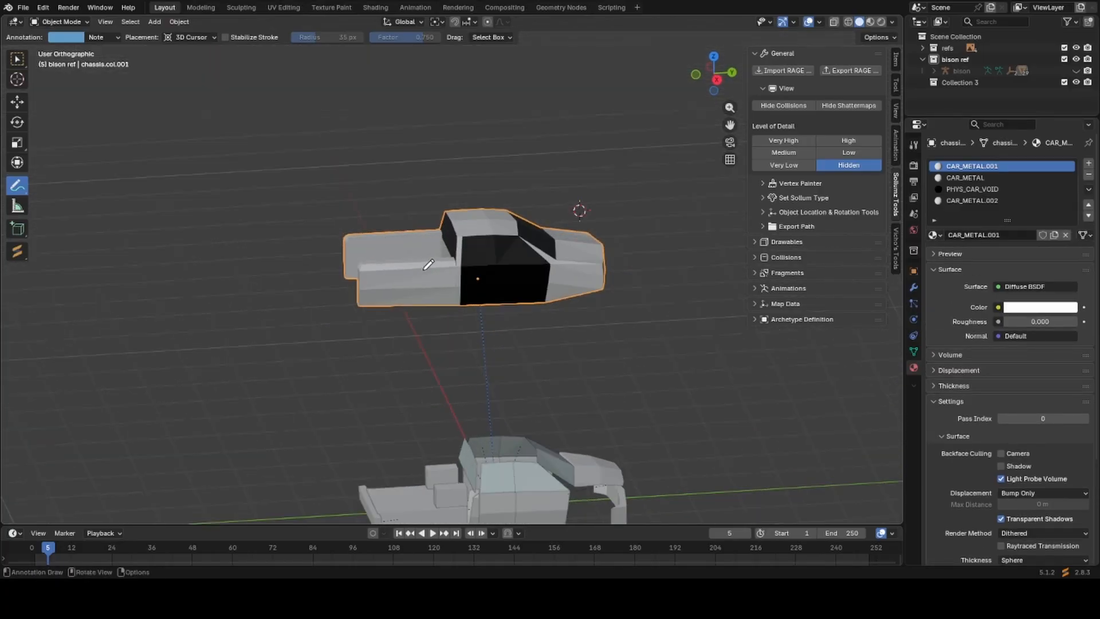
key("KP_7")
key("g")
left_click(430, 321)
scroll(418, 328, "up", 3)
middle_click_drag(418, 327, 511, 334, "shift")
left_click_drag(409, 236, 464, 218)
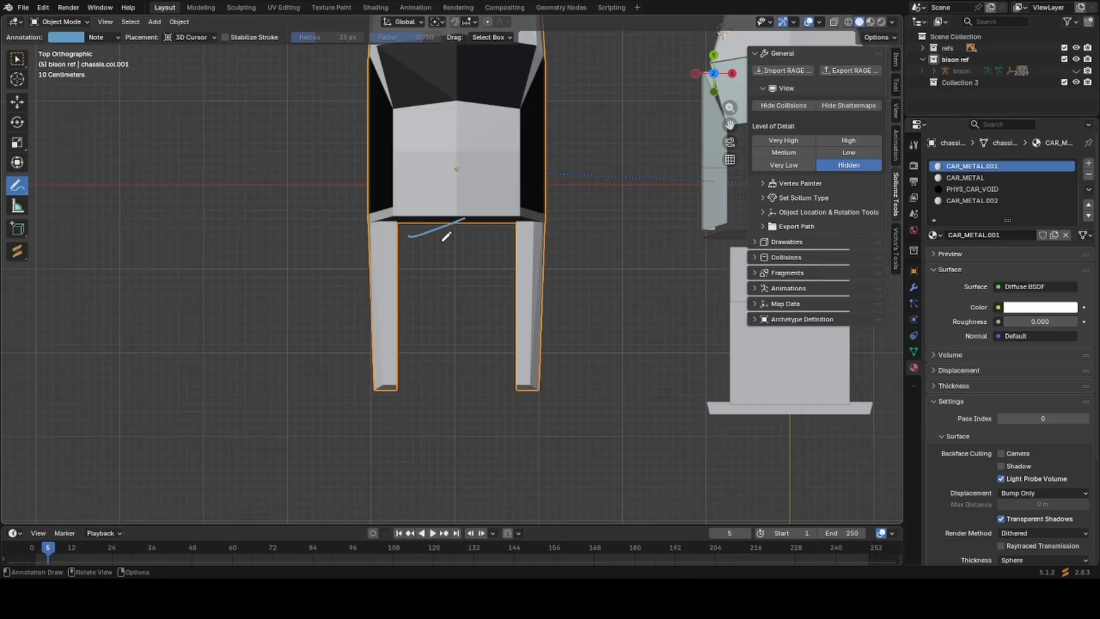
left_click_drag(417, 271, 468, 226)
scroll(455, 339, "down", 4)
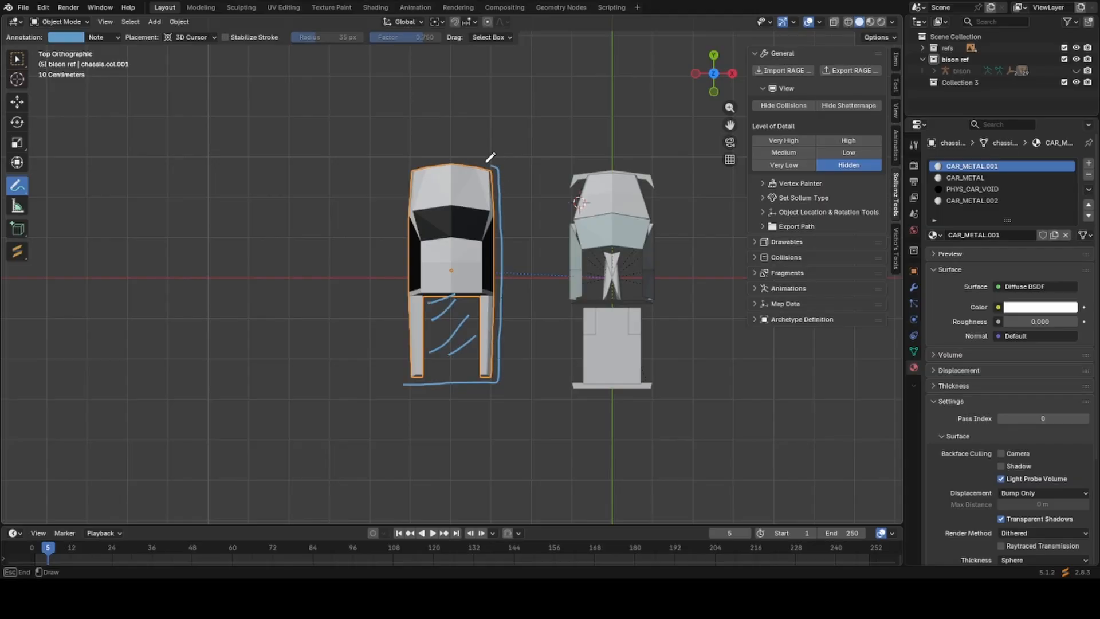
Raise the joined collision about 1 m along the Z axis and inspect it against the annotated outline.
middle_click_drag(408, 356, 448, 240)
key("g")
key("z")
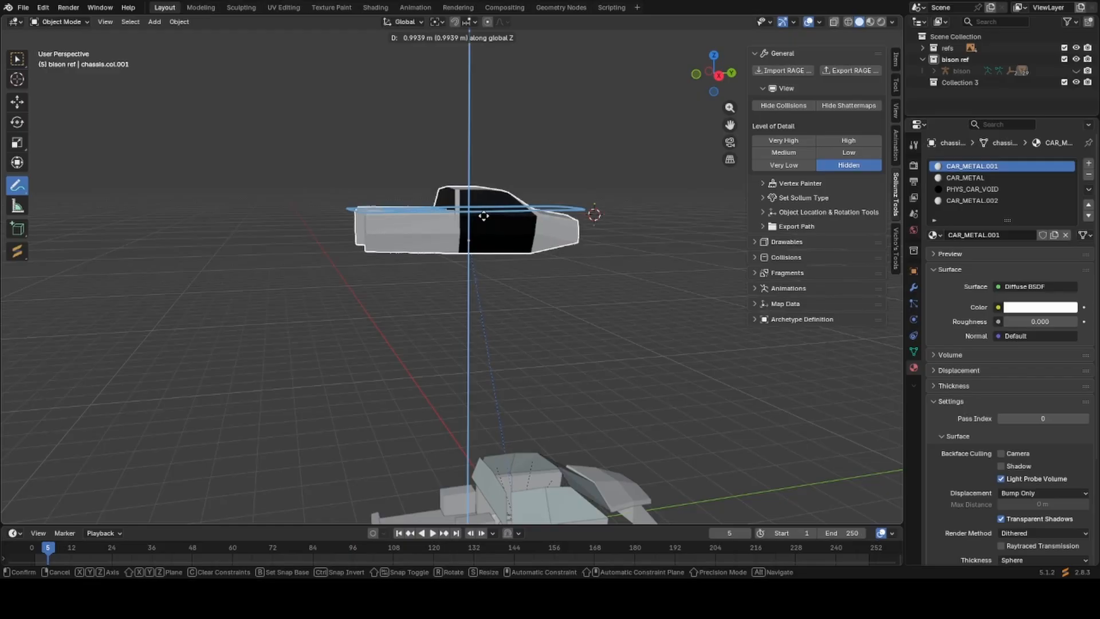
left_click(484, 216)
middle_click_drag(458, 221, 402, 177)
scroll(504, 241, "up", 2)
middle_click_drag(487, 235, 542, 357, "shift")
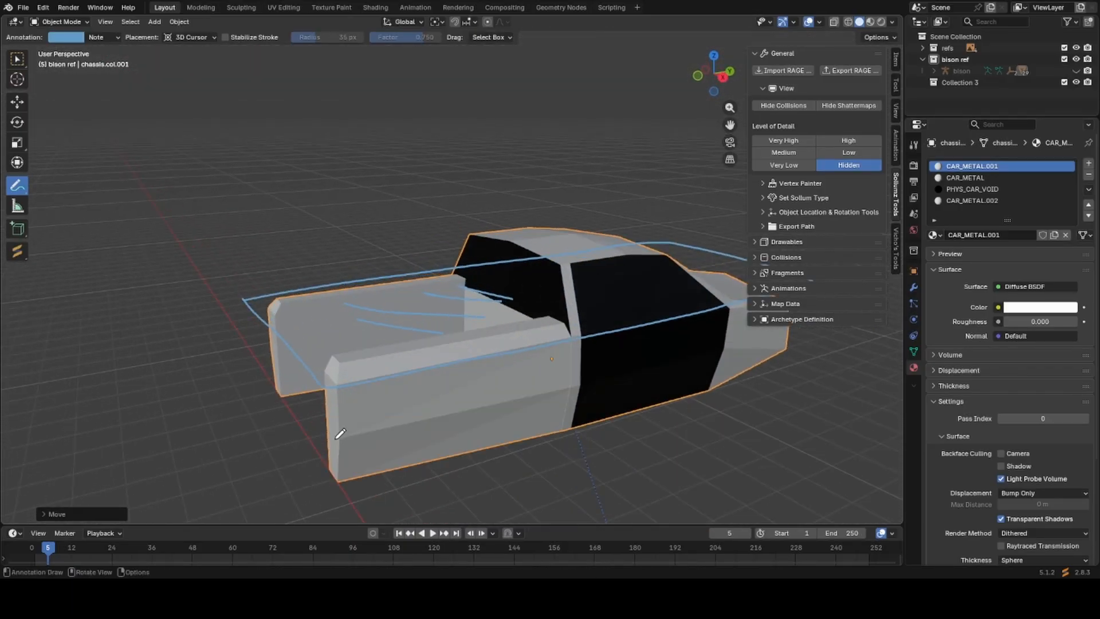
scroll(316, 274, "down", 3)
scroll(377, 275, "down", 2)
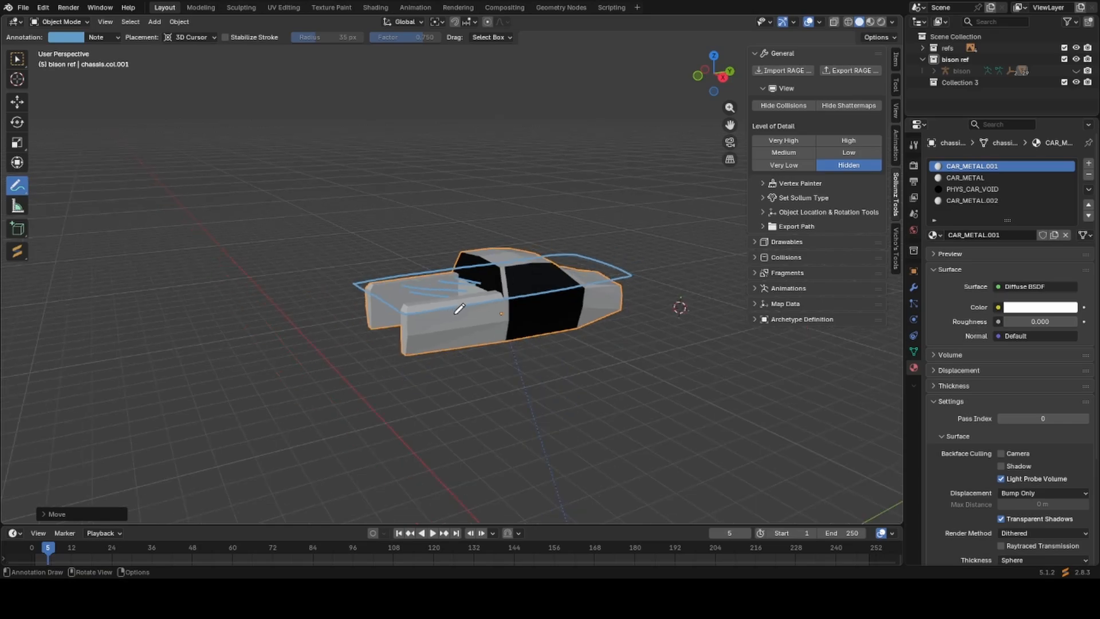
Undo the vertical move, the annotations, the sideways move and the joining of the collision meshes.
key("ctrl+z")
key("ctrl+z")
key("ctrl+z")
key("ctrl+z")
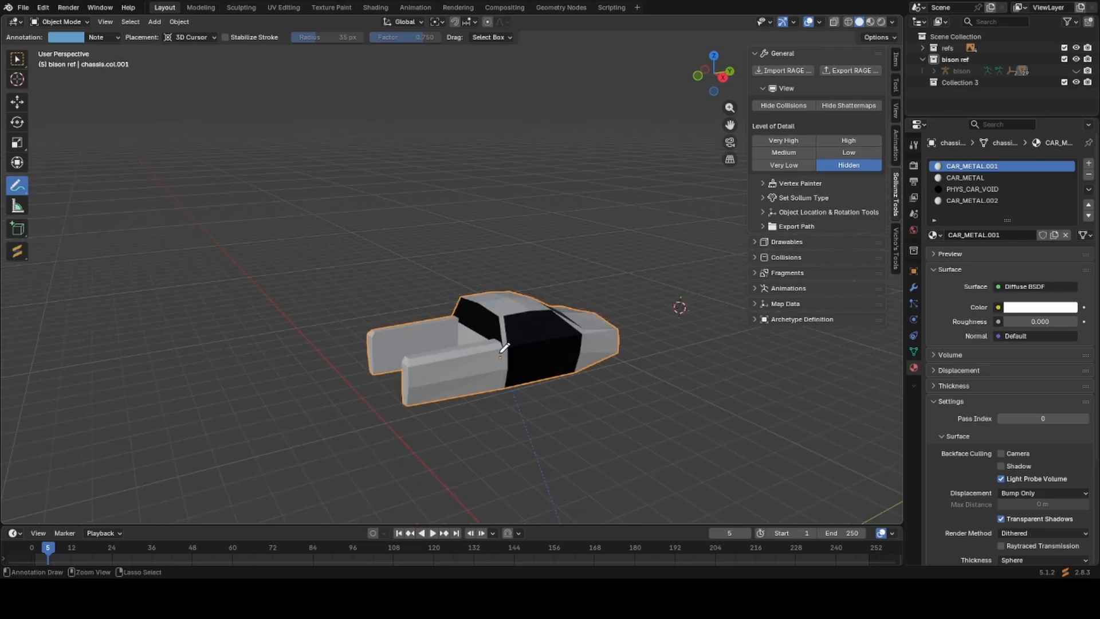
key("ctrl+z")
key("ctrl+z")
Annotate separate outlines around the bed-side and cab collisions, with strokes marking the division between them.
key("KP_Decimal")
middle_click_drag(504, 347, 411, 268)
mouse_move(332, 267)
left_mouse_down()
mouse_move(339, 183)
mouse_move(473, 188)
left_mouse_up()
left_click_drag(509, 294, 507, 295)
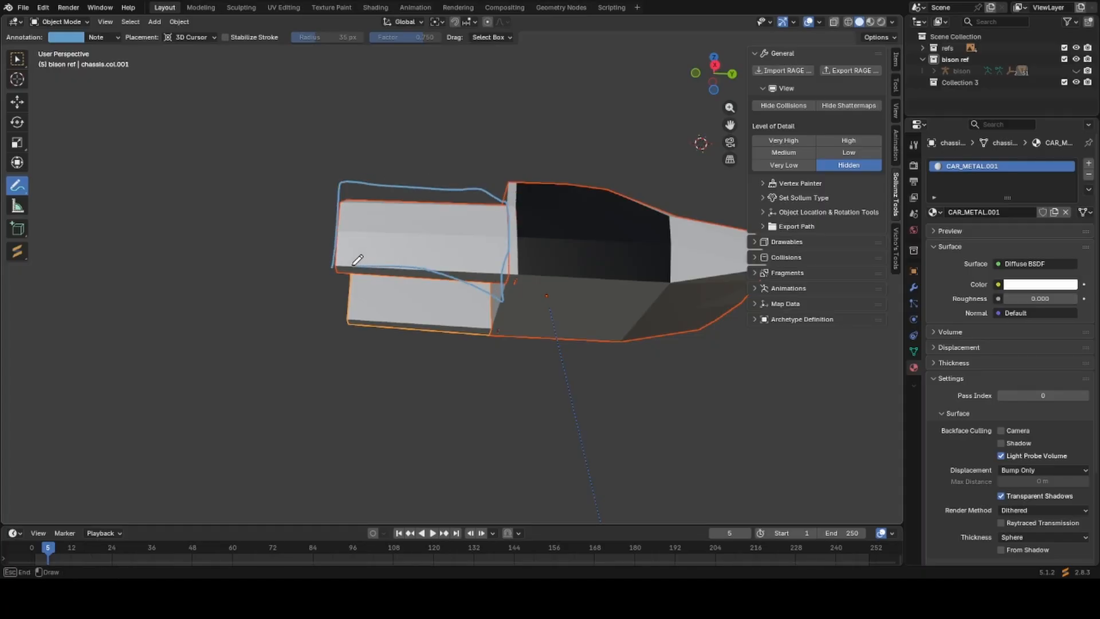
mouse_move(344, 261)
middle_mouse_down()
mouse_move(363, 263)
mouse_move(483, 351)
mouse_move(482, 380)
middle_mouse_up()
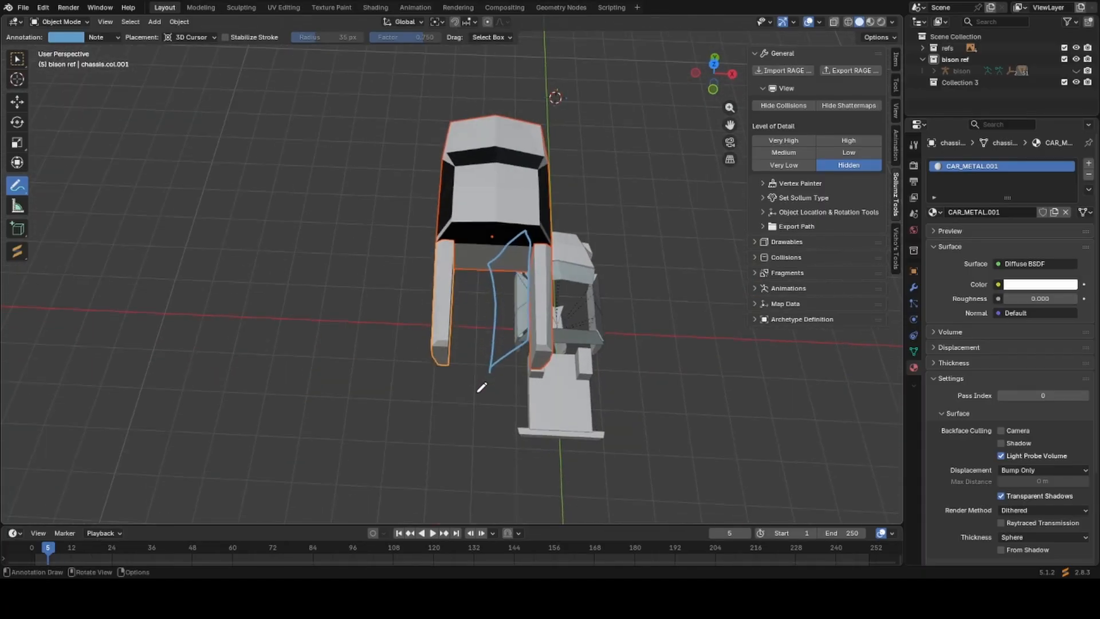
left_click_drag(472, 387, 470, 276)
left_click_drag(439, 242, 457, 368)
mouse_move(458, 370)
middle_mouse_down()
mouse_move(466, 409)
mouse_move(395, 345)
mouse_move(374, 241)
middle_mouse_up()
mouse_move(373, 242)
left_mouse_down()
mouse_move(627, 375)
mouse_move(375, 252)
left_mouse_up()
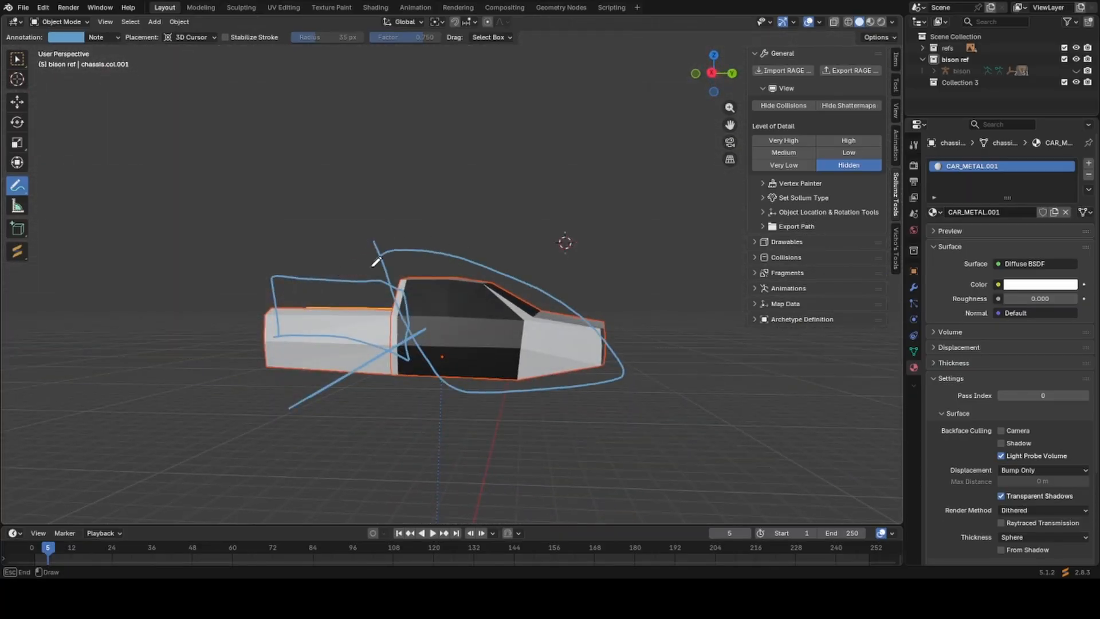
Undo the annotation strokes drawn around the separate collision pieces.
scroll(532, 360, "down", 3)
key("ctrl+z")
key("ctrl+z")
key("ctrl+z")
middle_click_drag(526, 374, 551, 394)
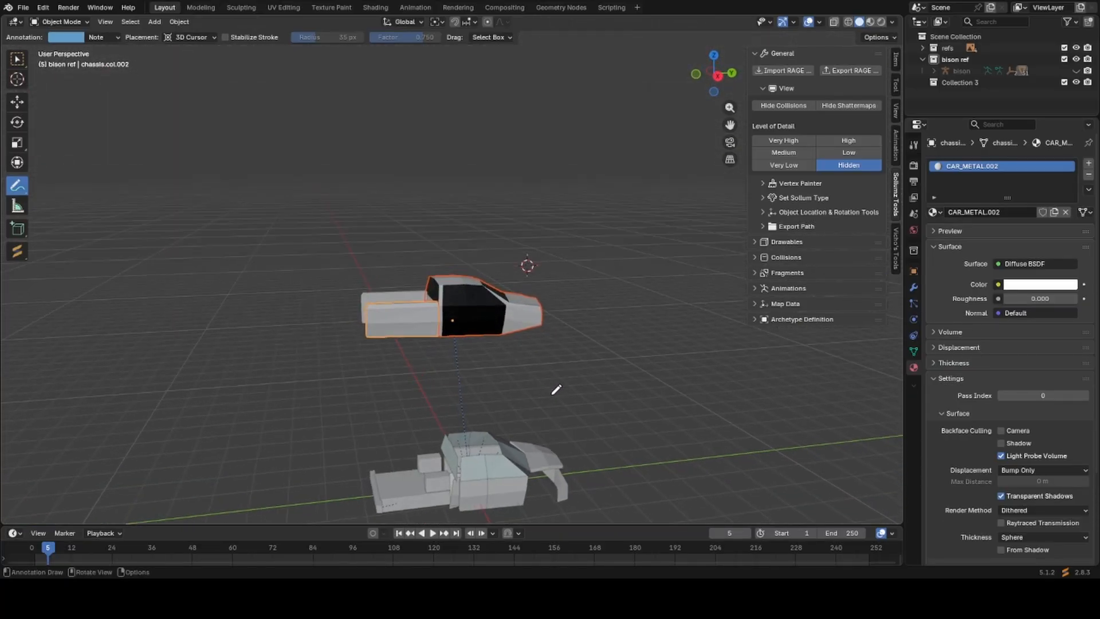
Undo the remaining move of the collision meshes and switch back to the Select Box tool.
key("ctrl+z")
key("ctrl+z")
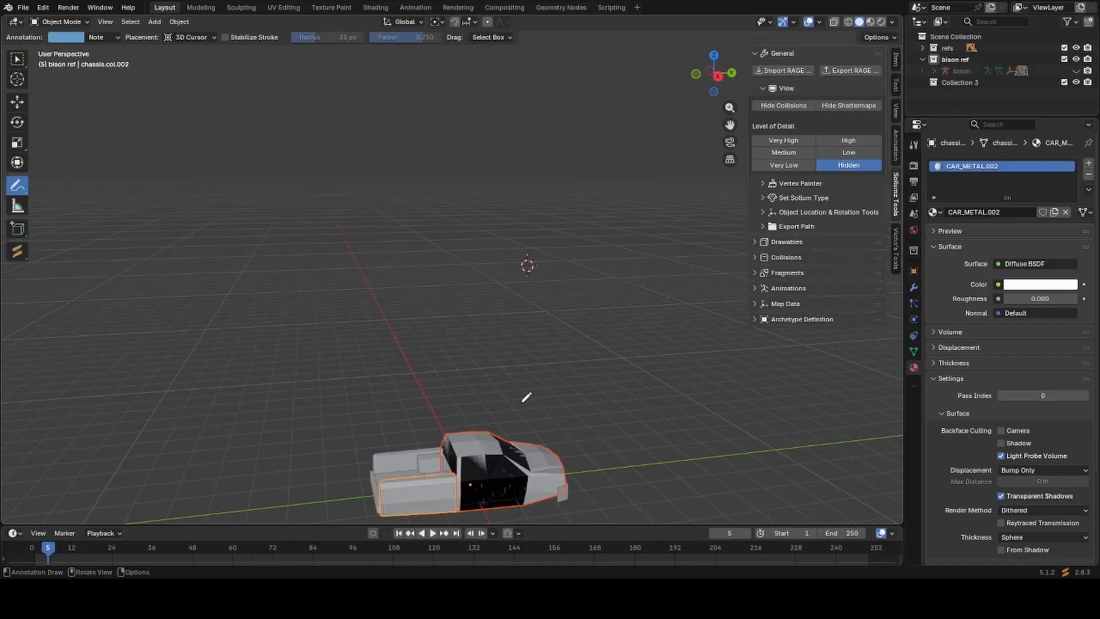
key("ctrl+Tab")
left_click(270, 250)
scroll(528, 150, "up", 3)
mouse_move(506, 338)
middle_mouse_down("shift")
mouse_move(527, 150)
mouse_move(503, 322)
middle_mouse_up("shift")
key("w")
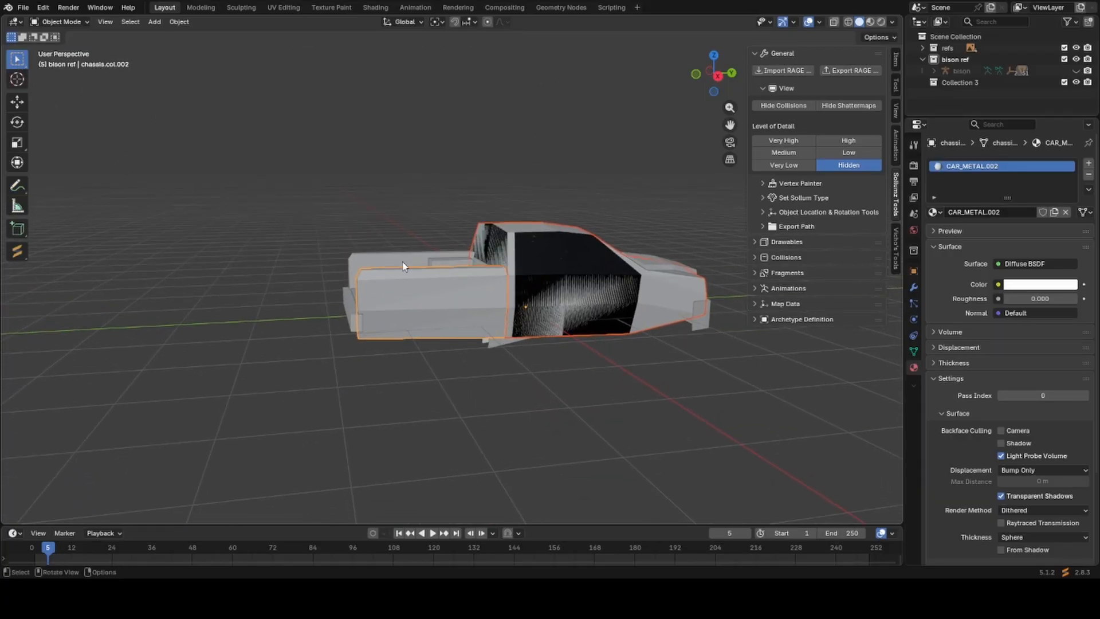
Delete the two bed-side collision meshes, chassis.col.002 and chassis.col.001.
middle_click_drag(404, 266, 425, 302)
key("x")
left_click(424, 300)
left_click(421, 290)
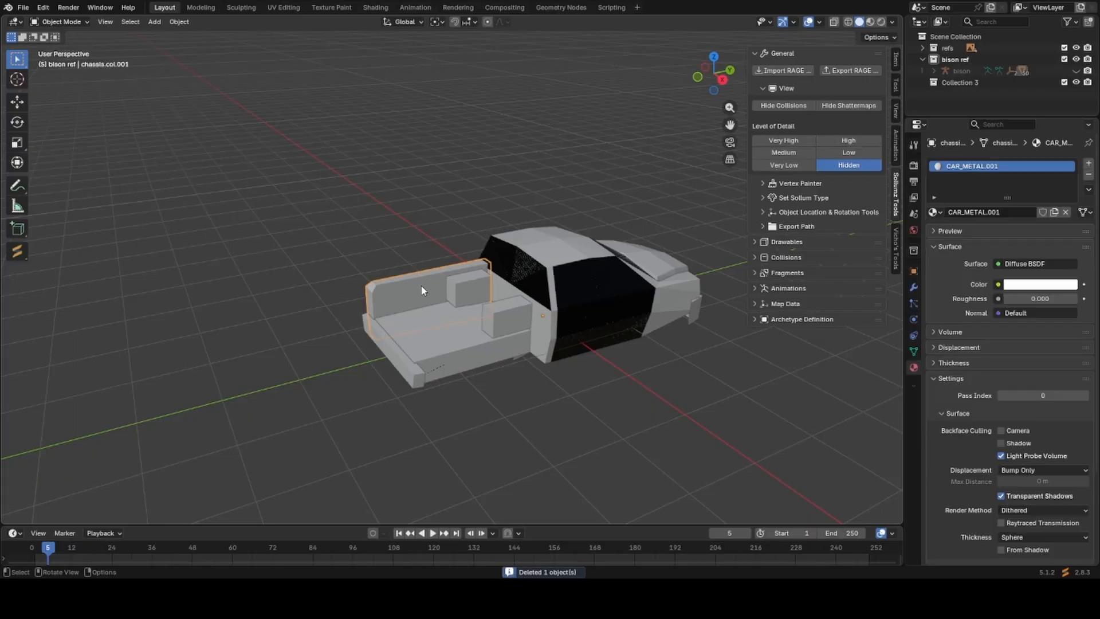
key("x")
left_click(421, 290)
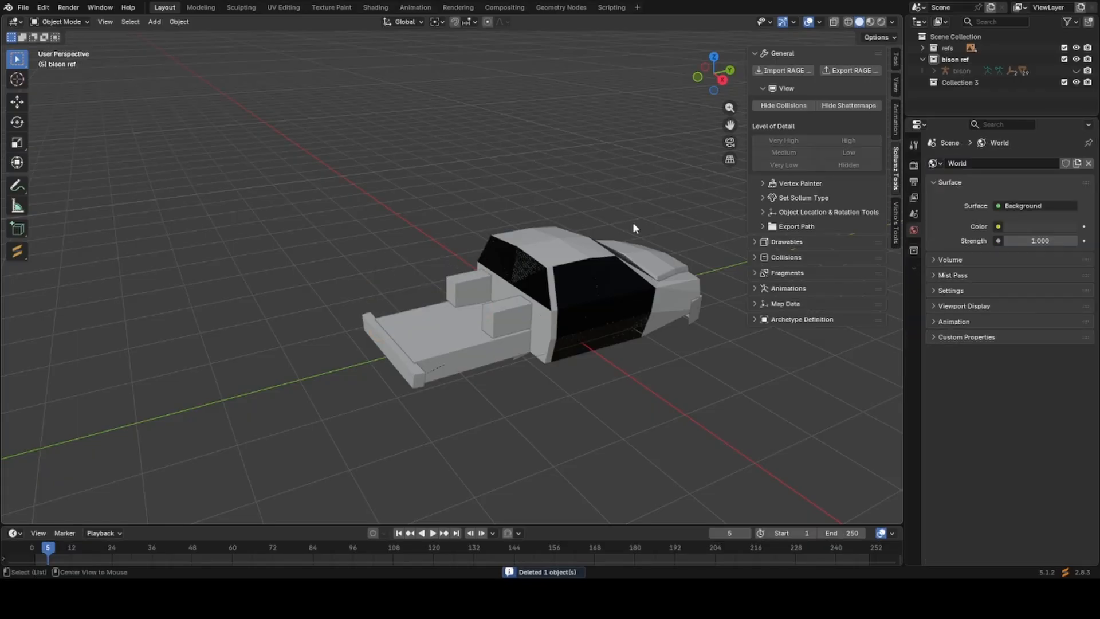
Refresh the collision display and hide the chassis_dummy, chassis and chassis_lowlod collisions.
left_click(793, 105)
left_click(627, 307)
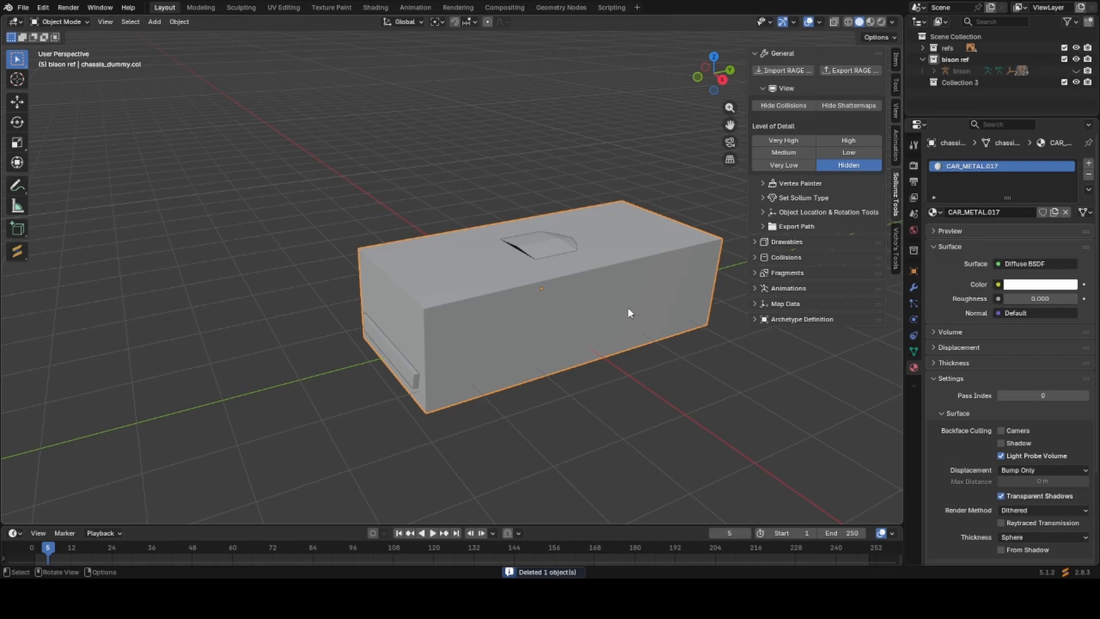
key("h")
left_click(551, 257)
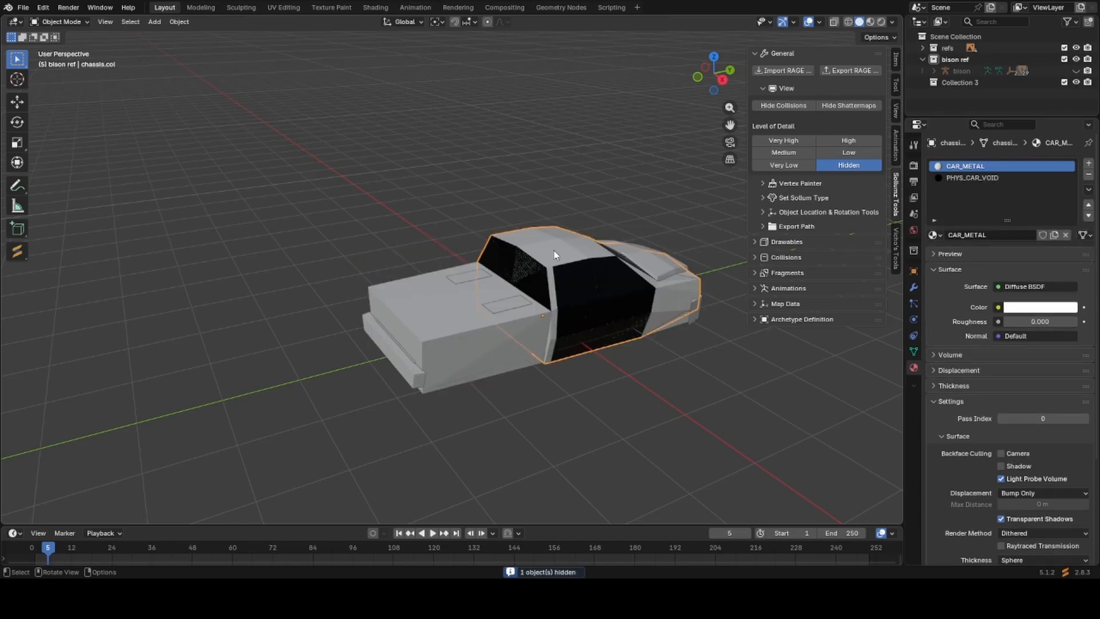
left_click_drag(582, 291, 608, 234)
middle_click_drag(608, 229, 585, 237)
scroll(585, 237, "up", 3)
key("h")
left_click(554, 247)
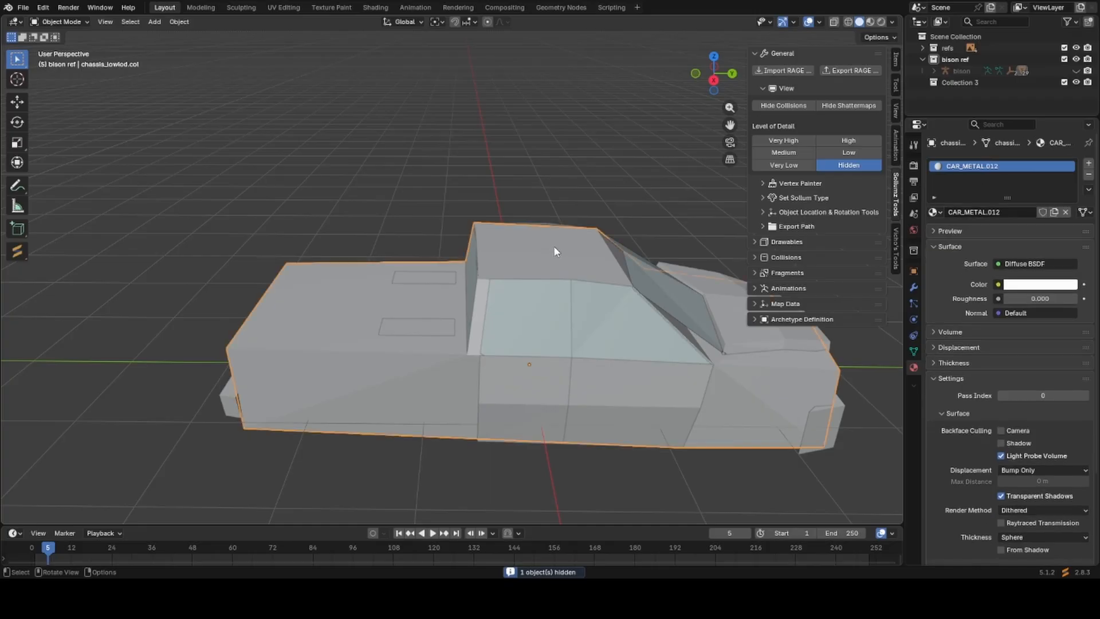
scroll(553, 246, "down", 3)
key("h")
Try deleting the window_rf collision on its own and undo the deletion.
mouse_move(414, 370)
middle_mouse_down()
mouse_move(520, 353)
mouse_move(400, 368)
middle_mouse_up()
scroll(400, 368, "up", 3)
left_click(344, 324)
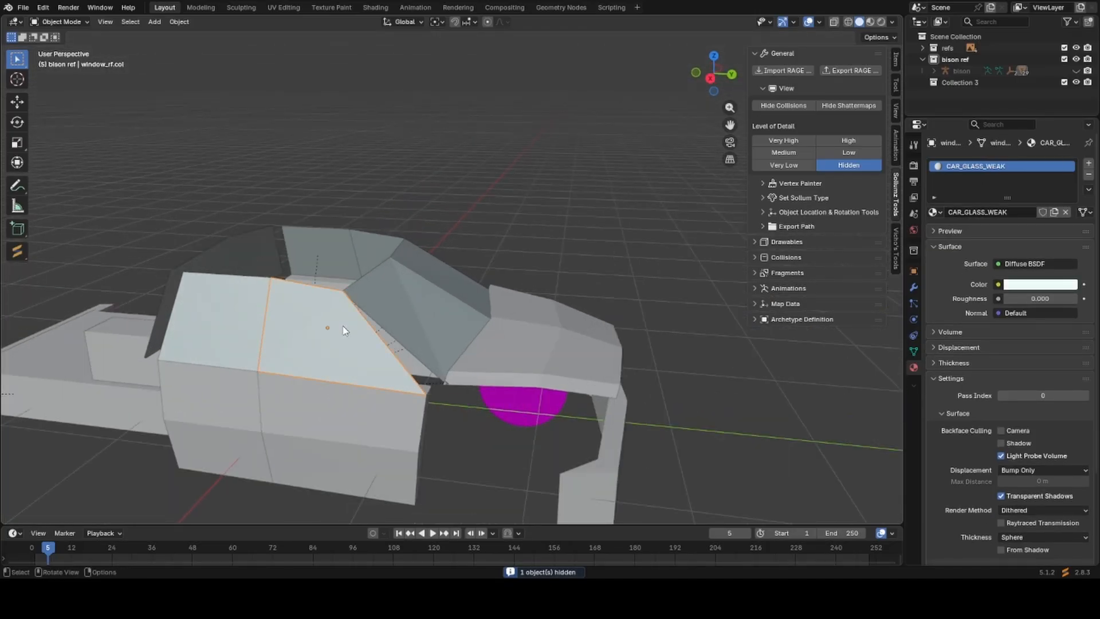
middle_click_drag(343, 323, 392, 312)
key("x")
left_click(402, 295)
key("x")
left_click(402, 295)
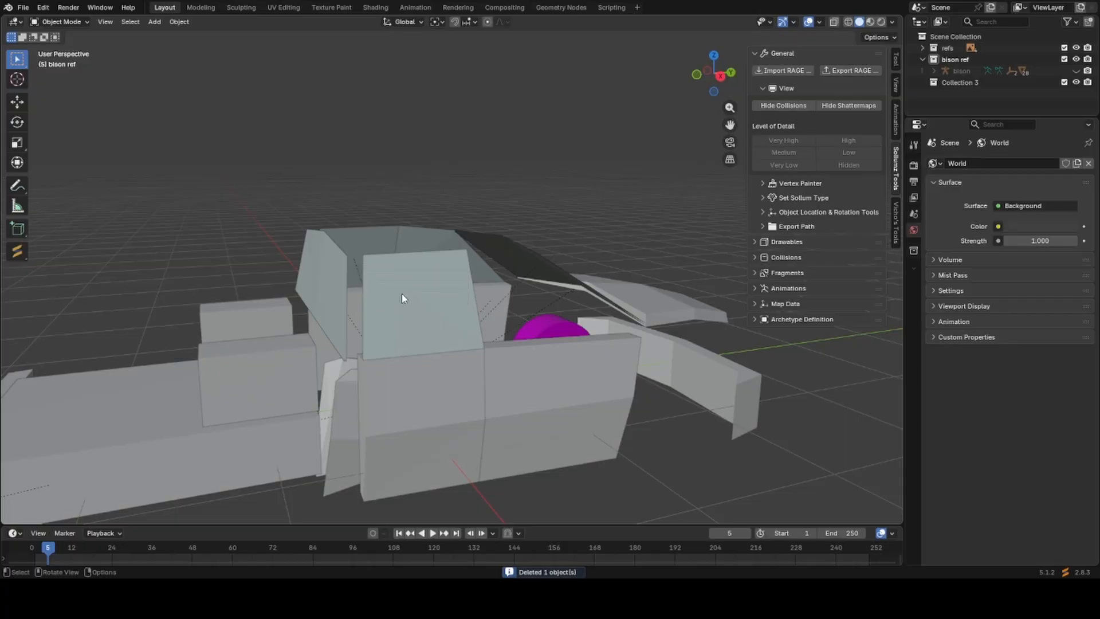
key("ctrl+z")
Delete the right rear and right front window collisions.
left_click(403, 298)
key("x")
left_click(403, 297)
left_click(510, 309)
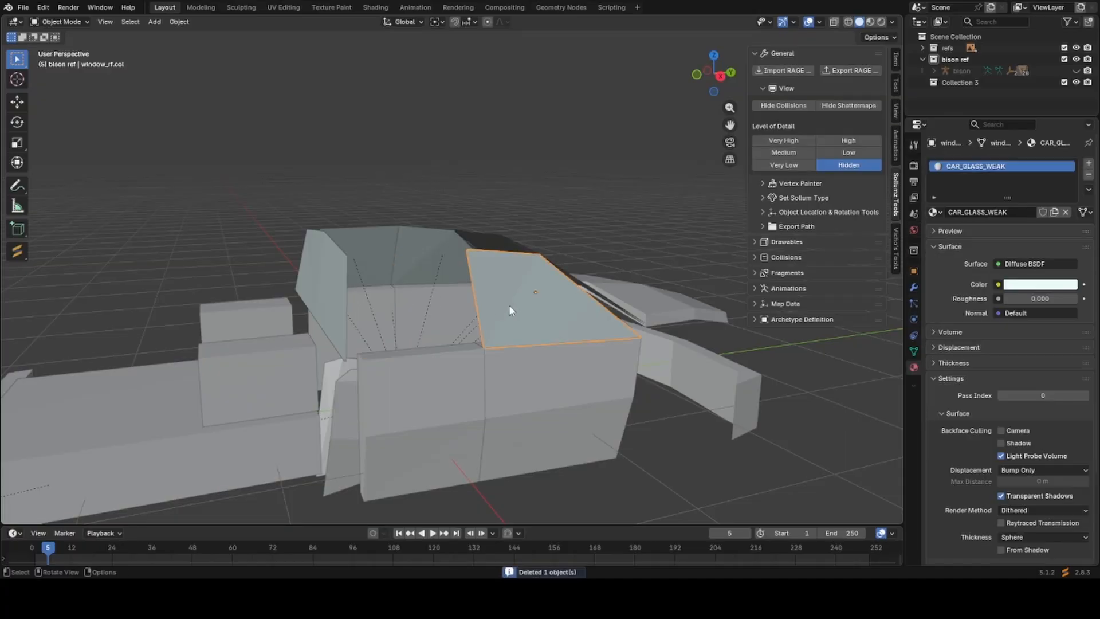
key("x")
left_click(504, 307)
Delete the left-side window collisions and the windscreen_r collision.
left_click(417, 265)
key("x")
left_click(416, 265)
left_click(348, 262)
key("x")
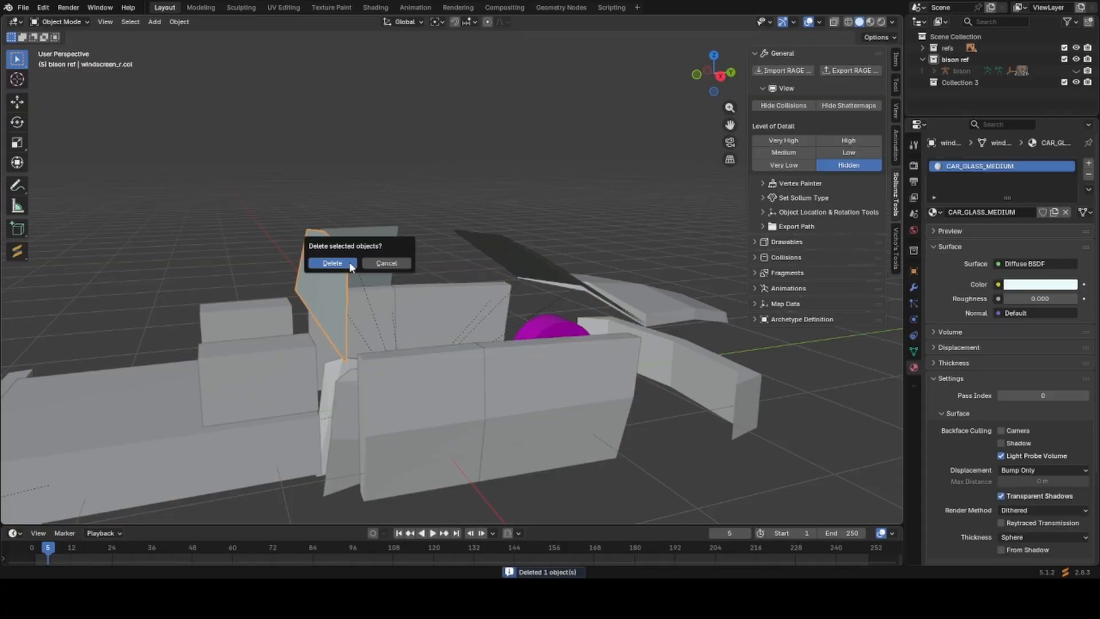
left_click(349, 262)
left_click(349, 263)
key("x")
left_click(350, 264)
Delete the front and rear door collisions on both sides of the cab.
middle_click_drag(690, 309, 458, 367)
left_click(388, 340)
left_click(291, 412)
middle_click_drag(291, 413, 511, 396, "shift")
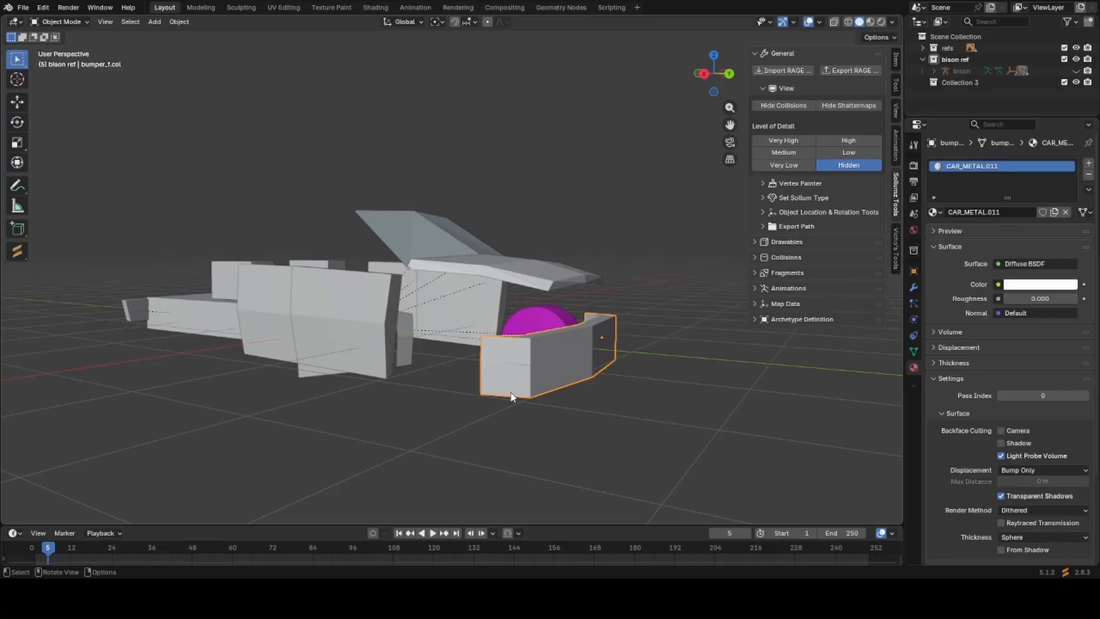
middle_click_drag(512, 395, 473, 313)
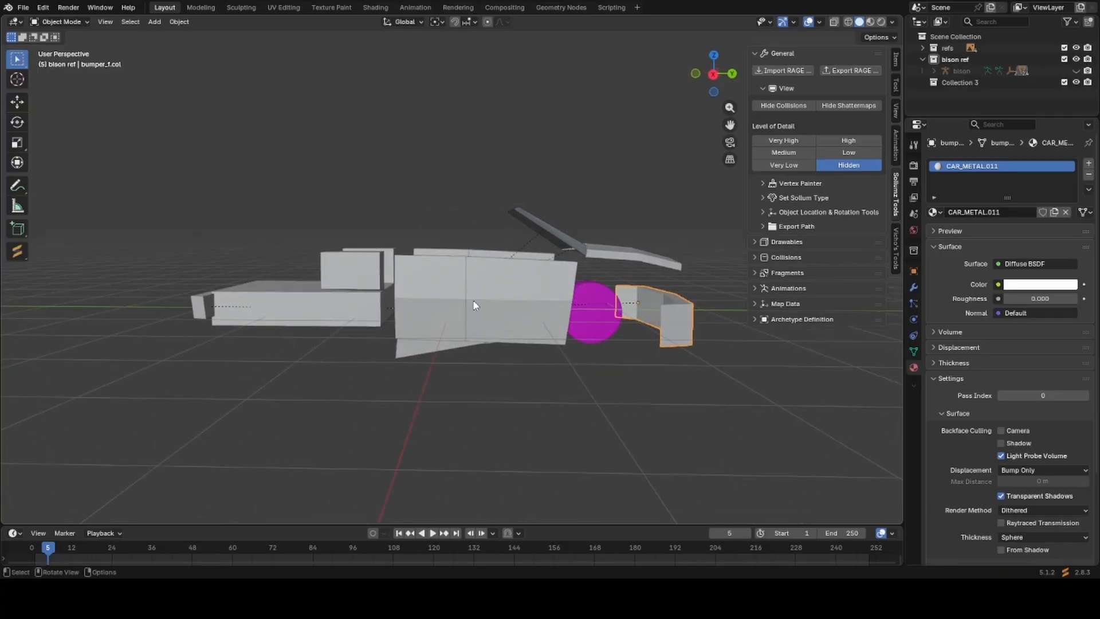
left_click(473, 305)
key("x")
left_click(427, 301)
left_click(502, 277)
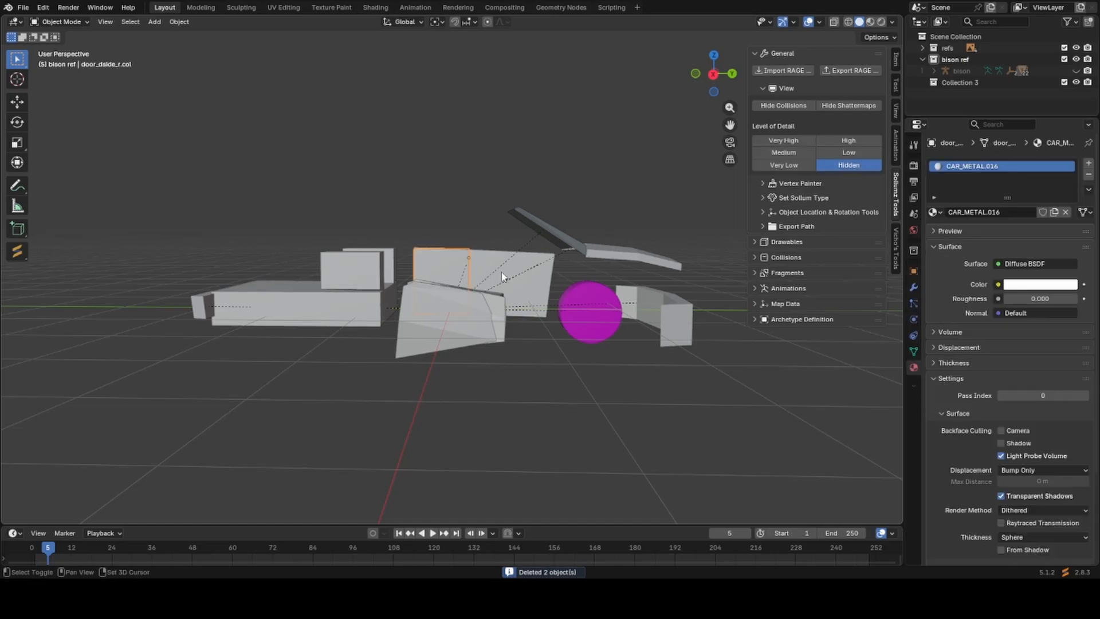
key("x")
left_click(501, 276)
Delete the remaining collision pieces in the cab area, keeping the bed, hood and bumper pieces.
middle_click_drag(502, 277, 617, 379)
scroll(494, 352, "up", 3)
left_click(486, 364)
key("x")
left_click(507, 371)
left_click(492, 373)
key("Delete")
Delete the two box collisions on the truck bed, chassis.col.005 and chassis.col.004.
scroll(585, 376, "up", 5)
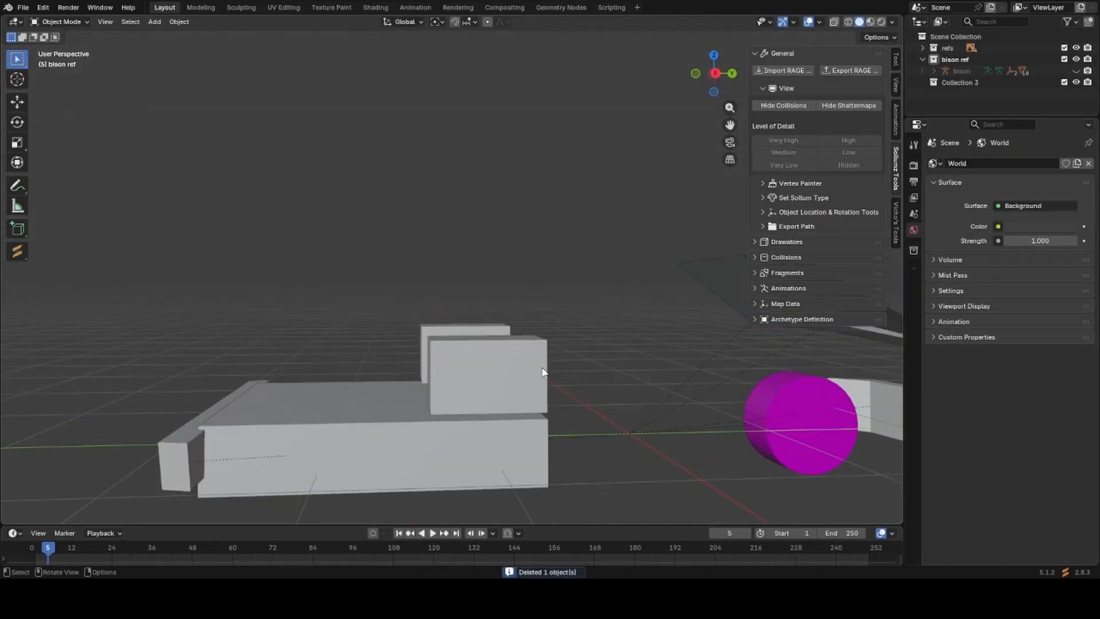
left_click(543, 371)
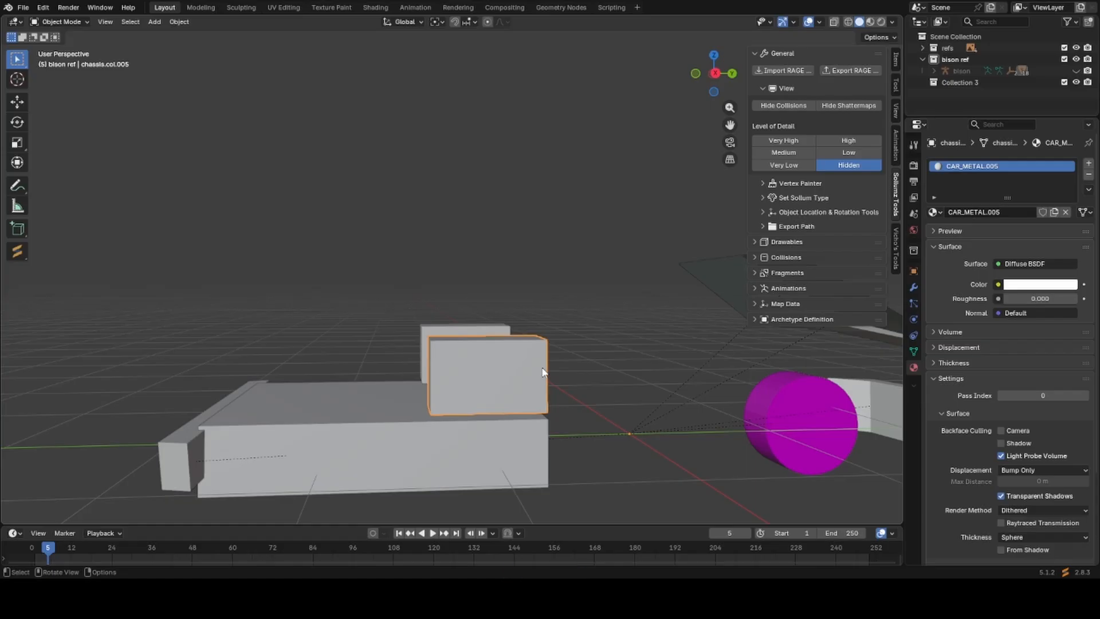
middle_click_drag(543, 372, 558, 374)
key("x")
left_click(550, 374)
left_click(491, 364)
key("x")
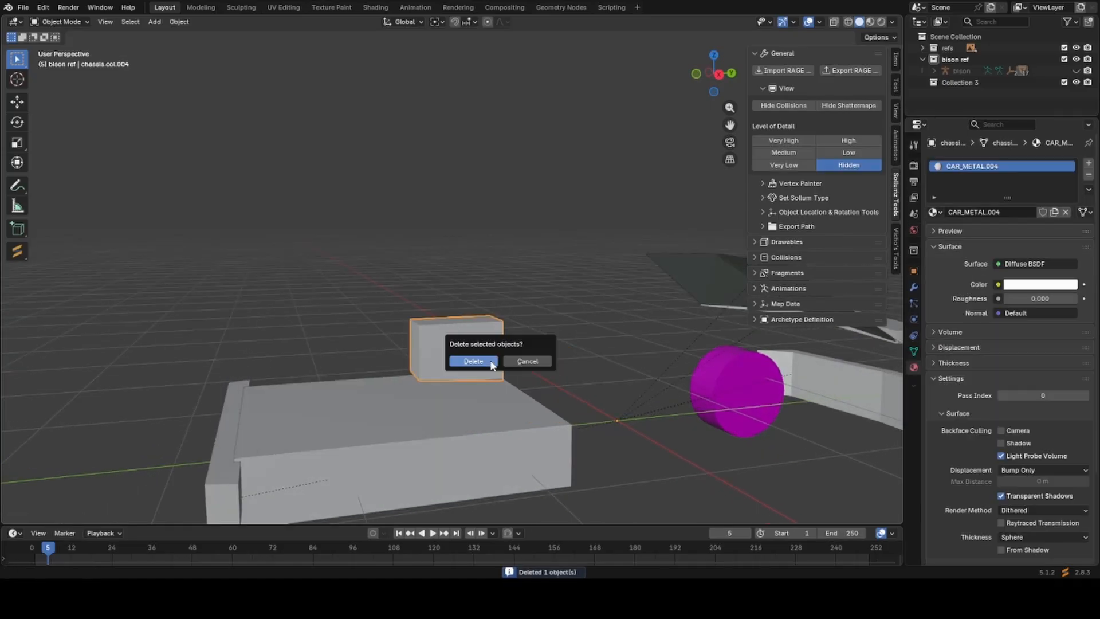
left_click(440, 359)
Delete the bed floor collision chassis.col.003 and the rear bumper collision bumper_r.col.
left_click(440, 380)
key("x")
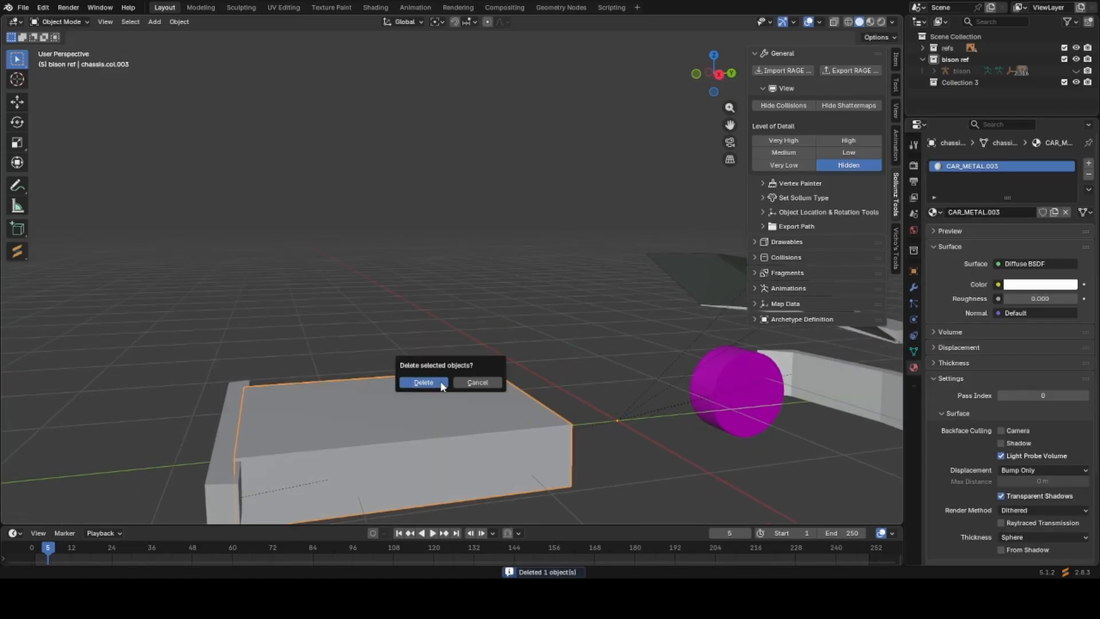
left_click(440, 381)
left_click(237, 418)
middle_click_drag(238, 418, 313, 390)
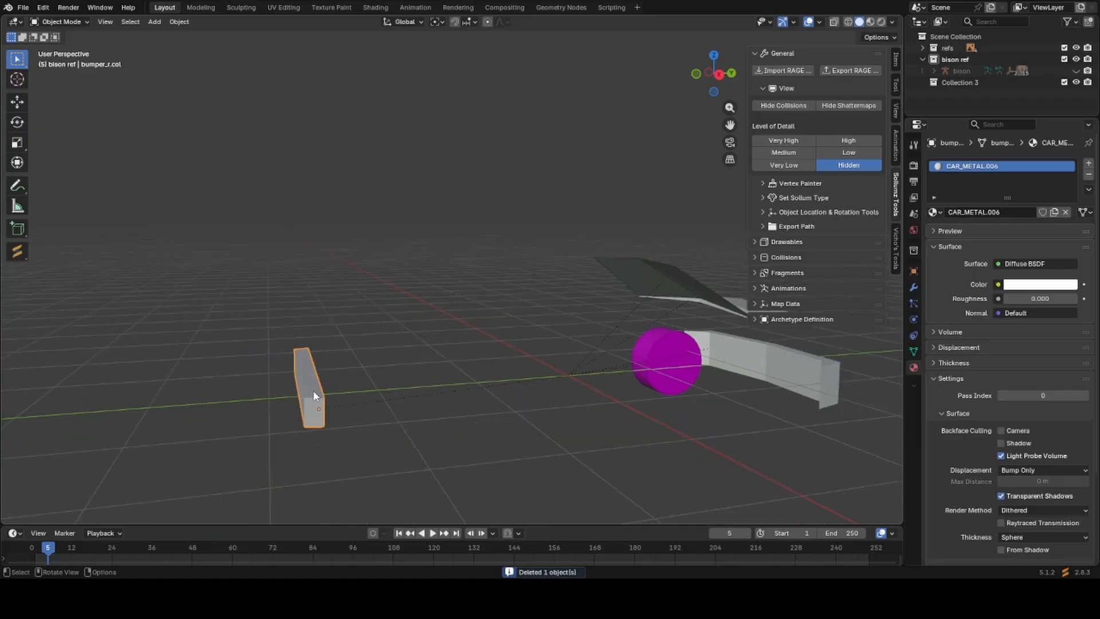
key("x")
left_click(408, 376)
Redisplay the collisions and hide the dummy box, chassis and chassis_lowlod meshes again.
middle_click_drag(721, 407, 595, 389)
left_click(801, 108)
left_click(596, 346)
key("h")
left_click(495, 243)
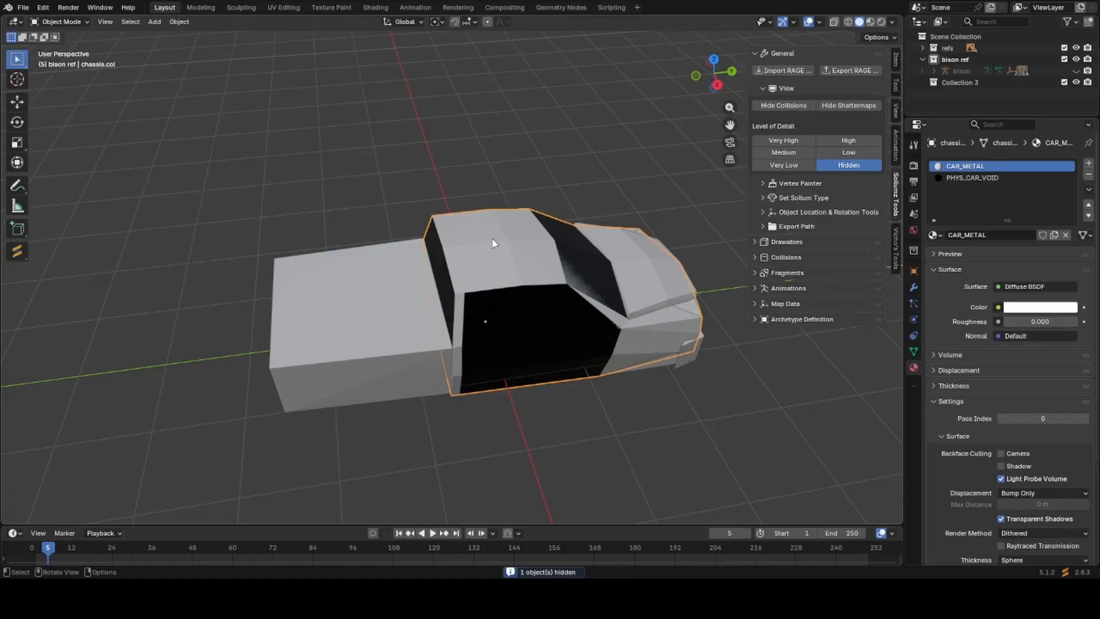
key("h")
left_click(405, 322)
key("h")
middle_click_drag(551, 332, 430, 350, "shift")
scroll(430, 329, "up", 2)
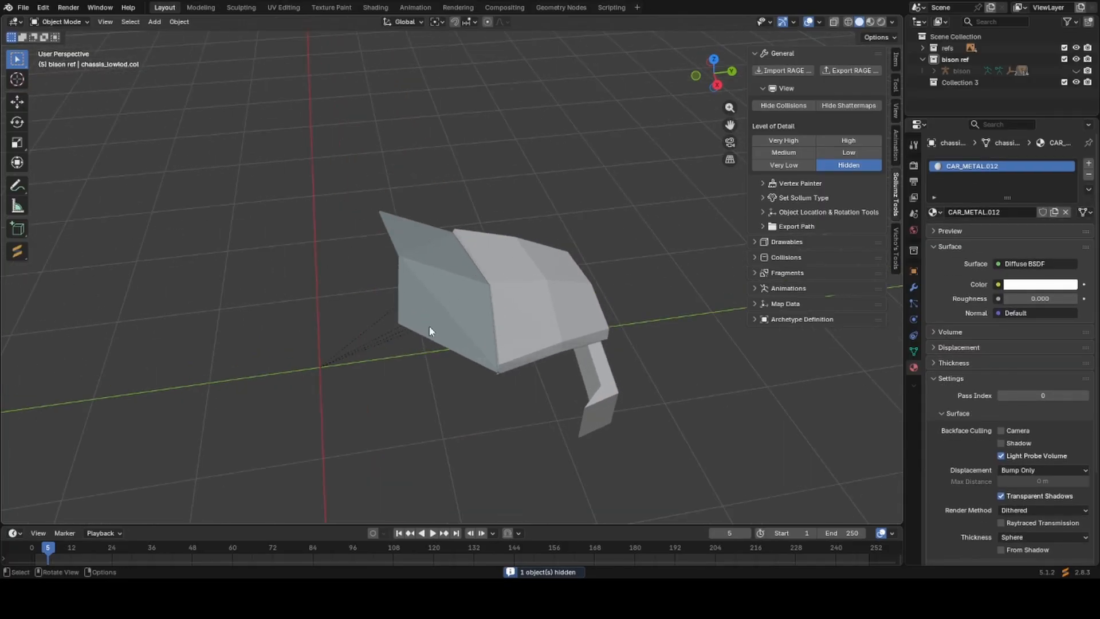
Hide the front windscreen collision and delete the bonnet collision.
left_click(440, 304)
key("h")
left_click(508, 311)
middle_click_drag(508, 311, 538, 277)
key("x")
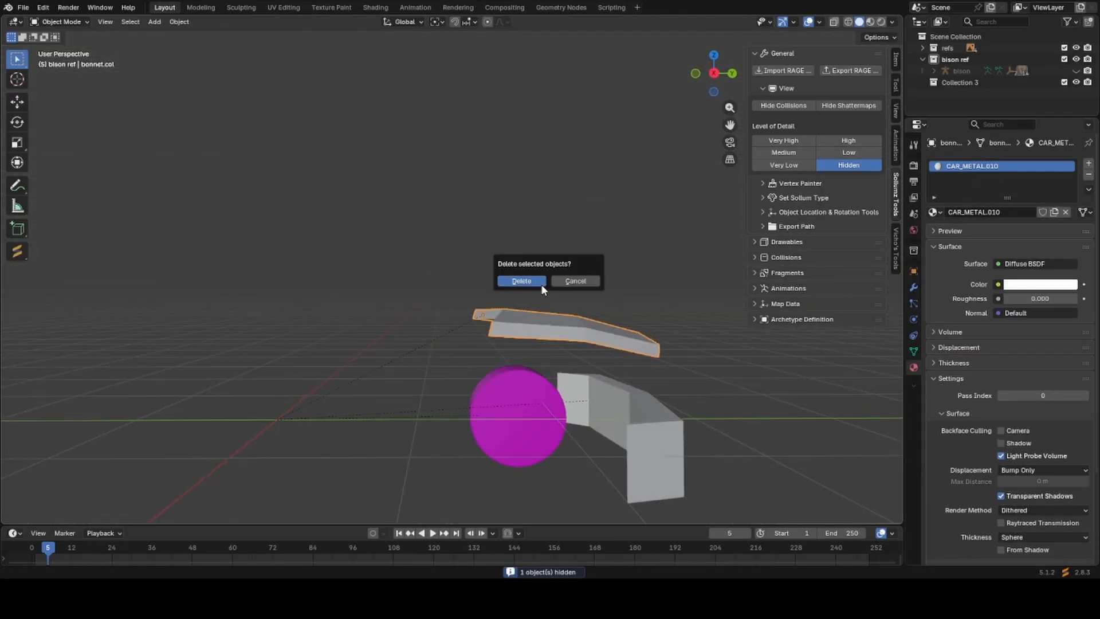
left_click(541, 282)
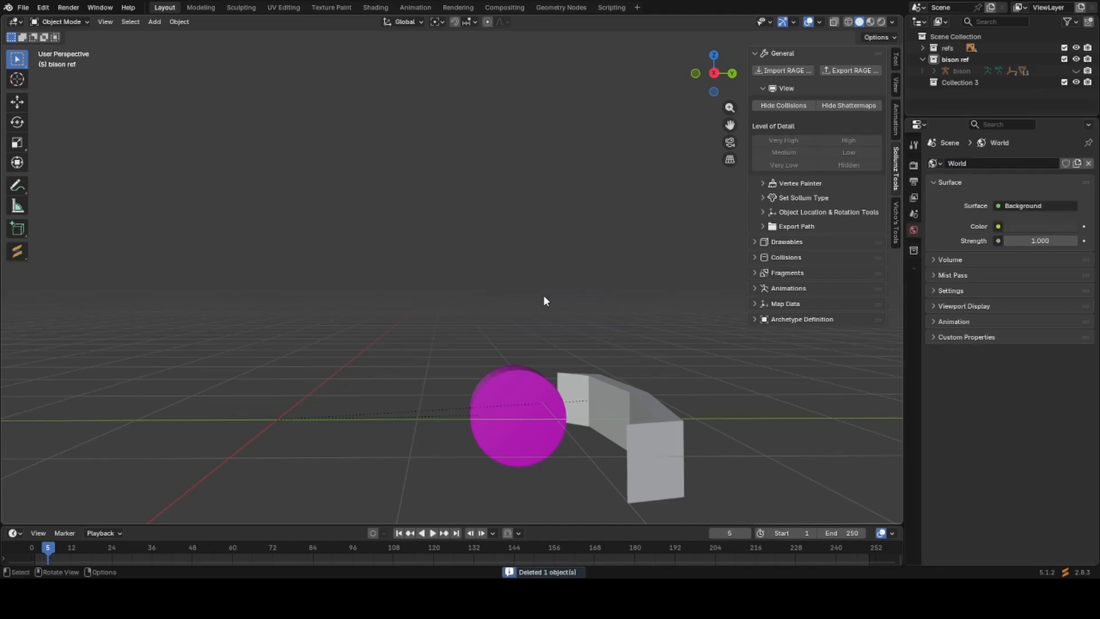
Hide the front bumper collision and the wheel_lf collision.
middle_click_drag(543, 294, 442, 337)
left_click(486, 378)
middle_click_drag(487, 378, 519, 369)
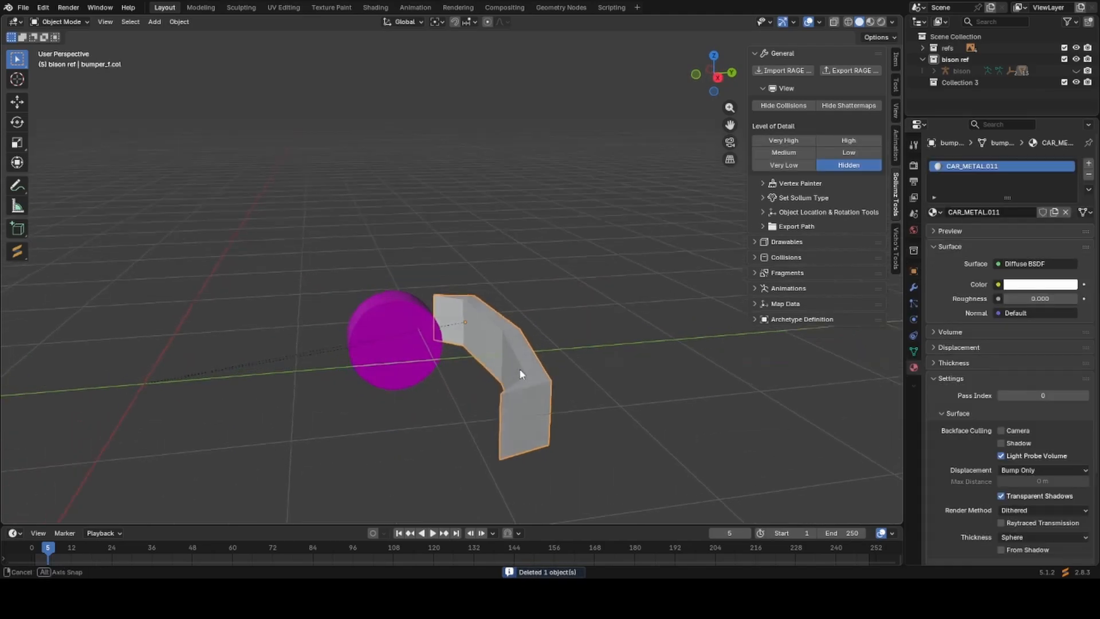
key("h")
left_click(411, 350)
key("h")
scroll(411, 350, "down", 6)
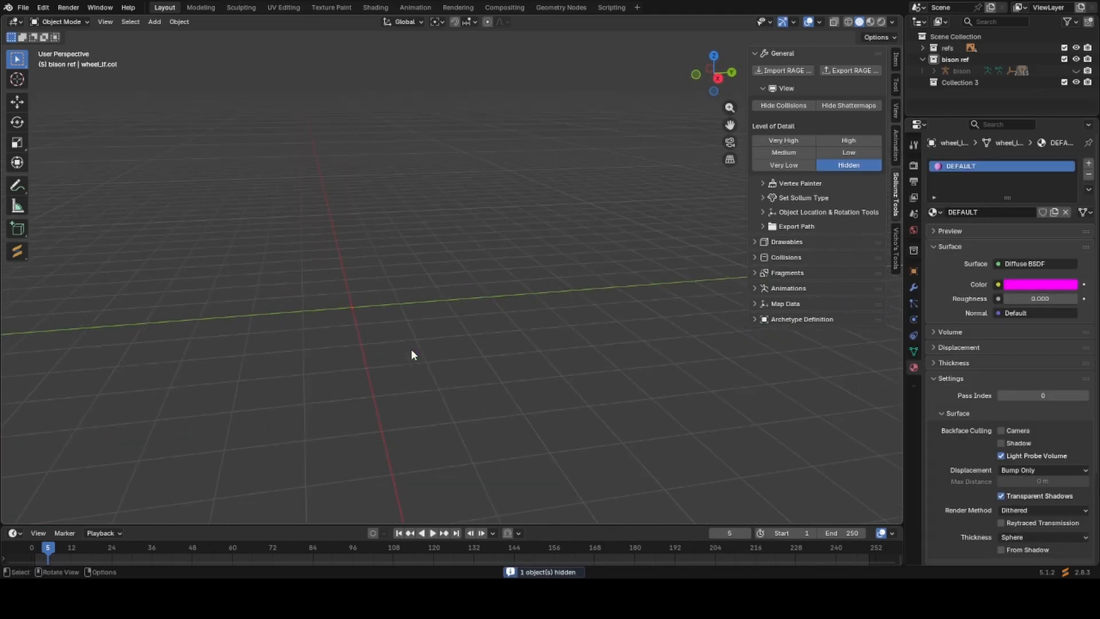
Reveal all hidden objects in the scene and turn off the display of collisions.
key("alt+h")
middle_click_drag(411, 350, 647, 308)
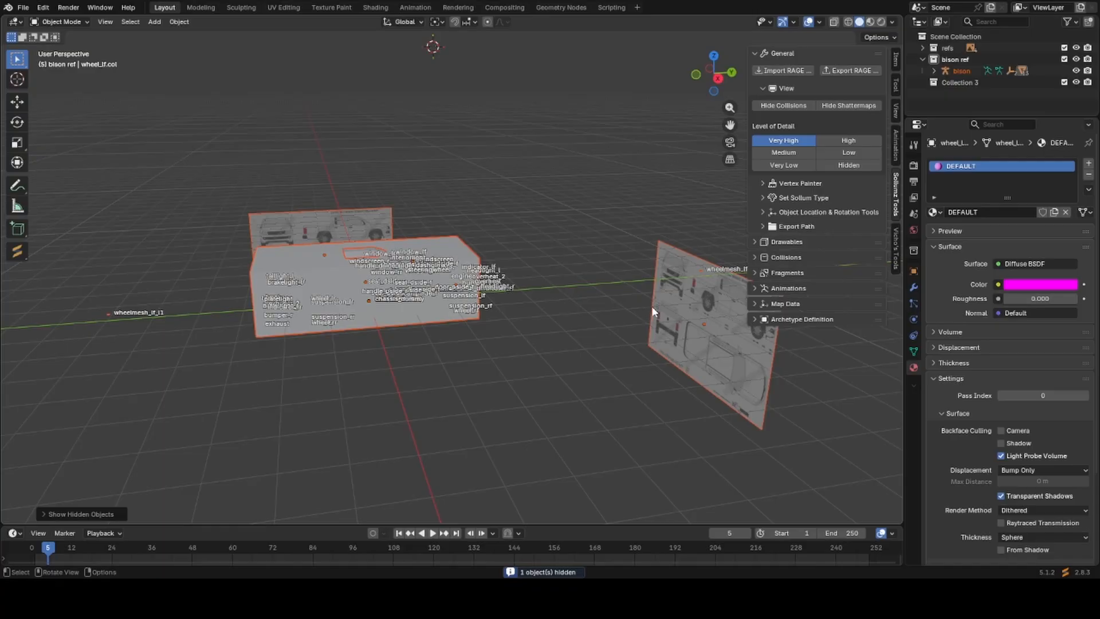
left_click(796, 106)
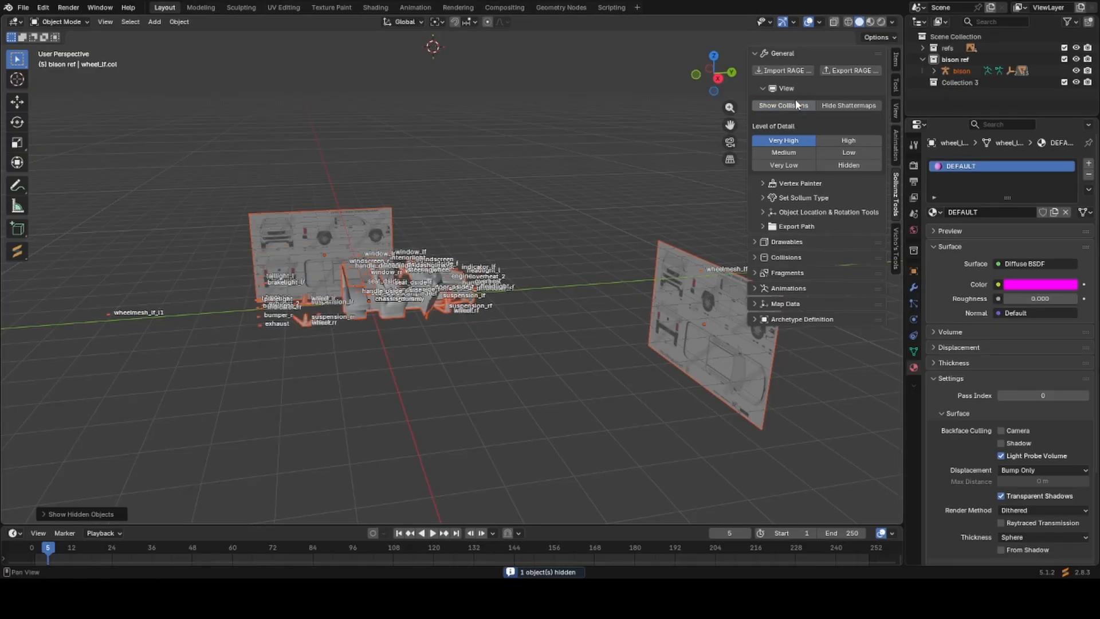
left_click(795, 106)
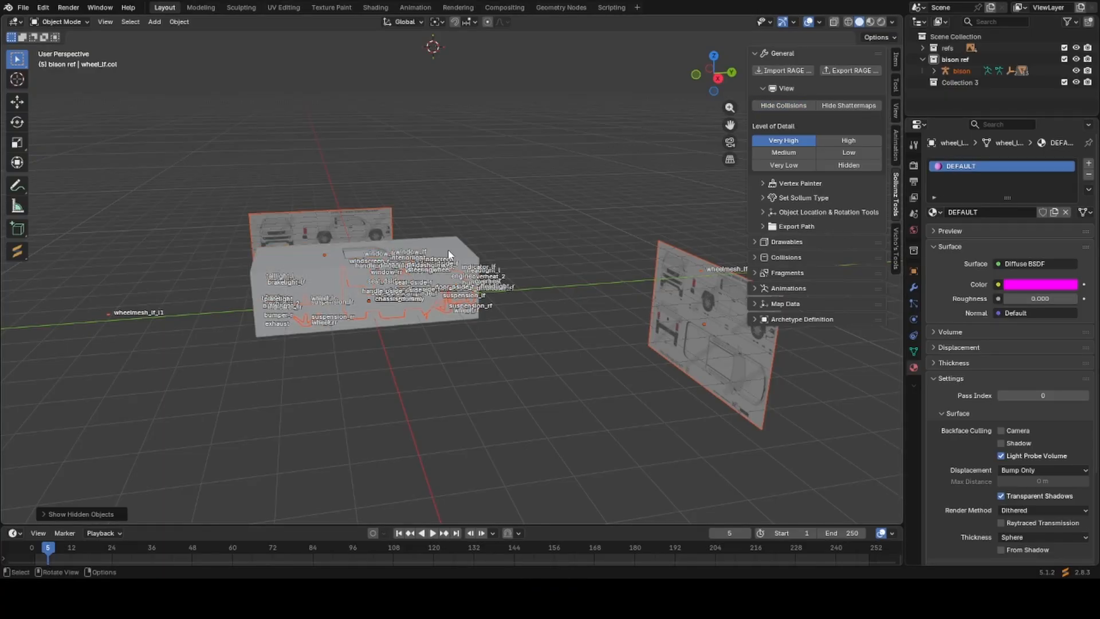
left_click(449, 254)
left_click(791, 106)
middle_click_drag(744, 183, 493, 343)
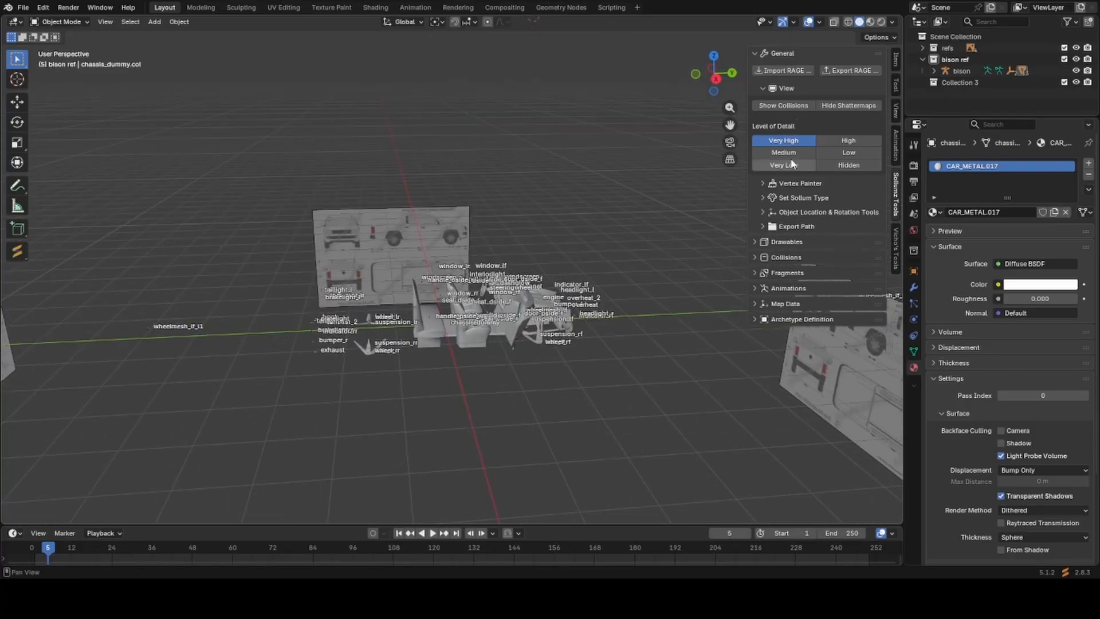
Expand the bison object's hierarchy and examine its skel, col and mesh children.
left_click(934, 71)
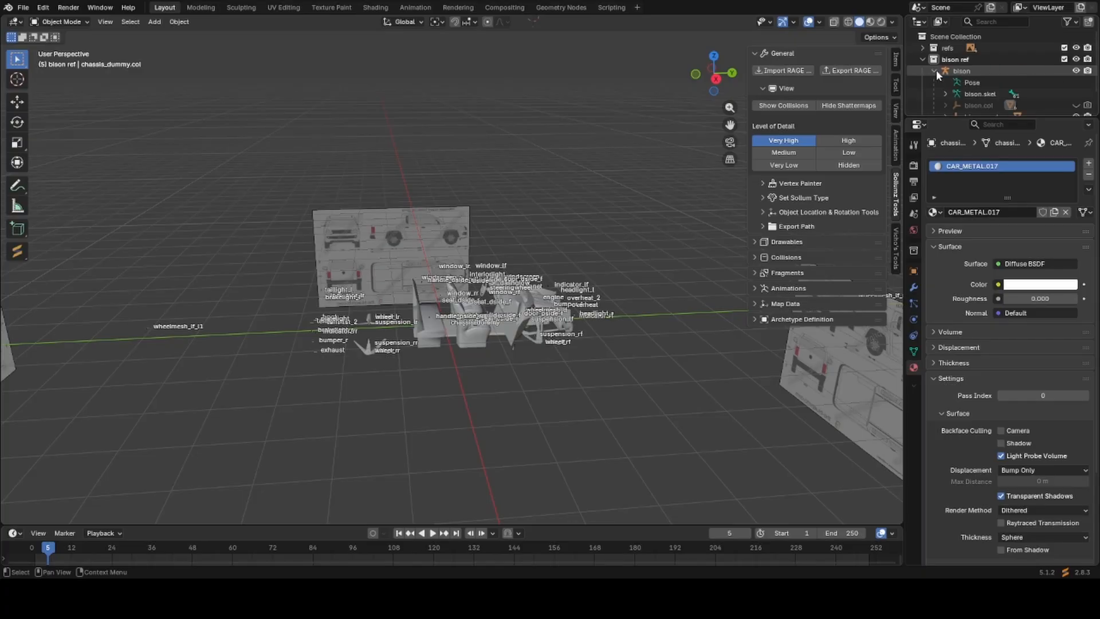
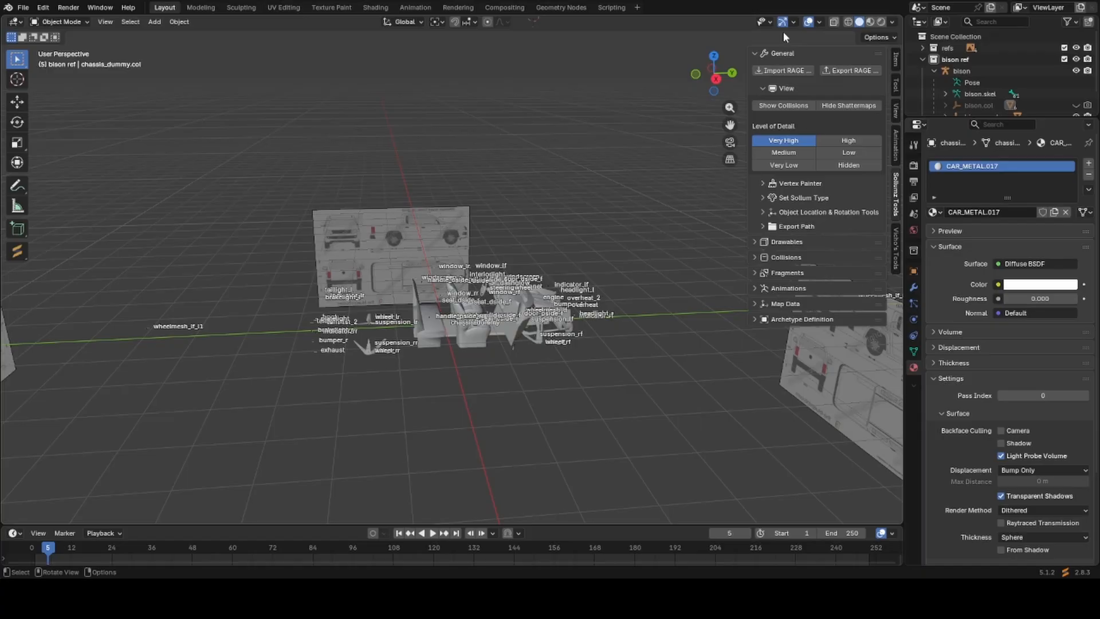
double_click(961, 71)
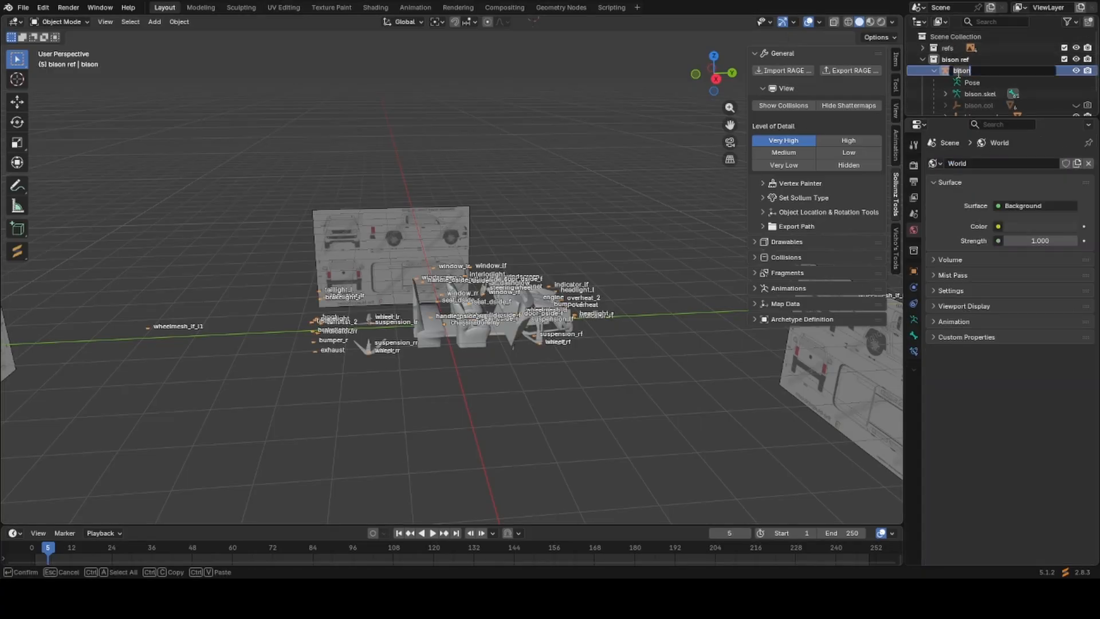
key("Return")
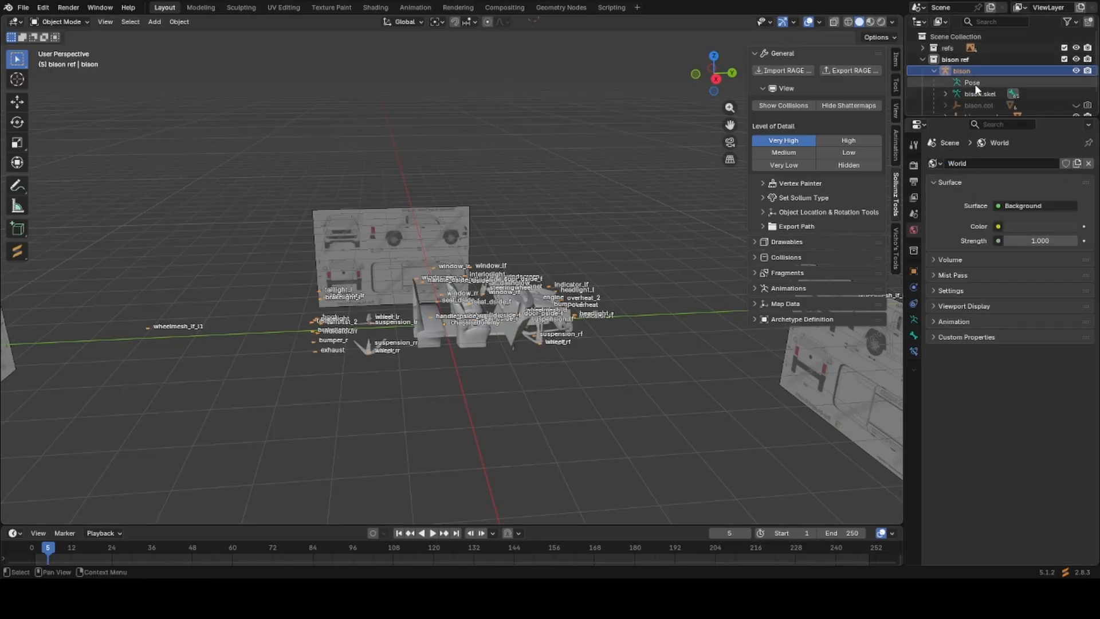
scroll(972, 93, "down", 2)
left_click(972, 90)
left_click(971, 81)
left_click(967, 70)
left_click(962, 48)
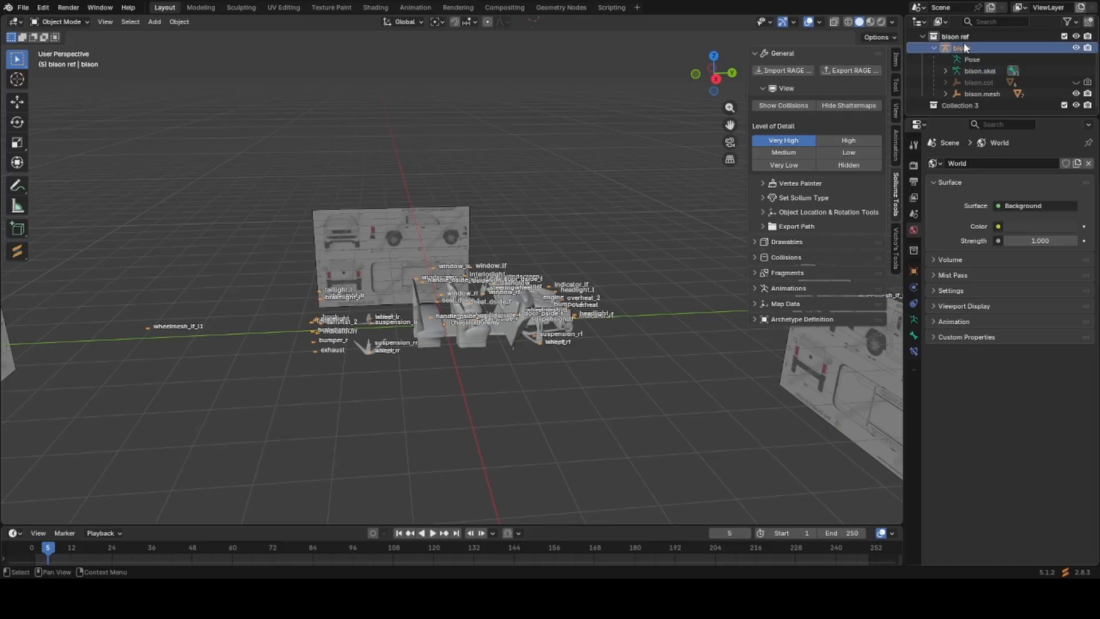
scroll(977, 89, "down", 1)
scroll(977, 89, "up", 2)
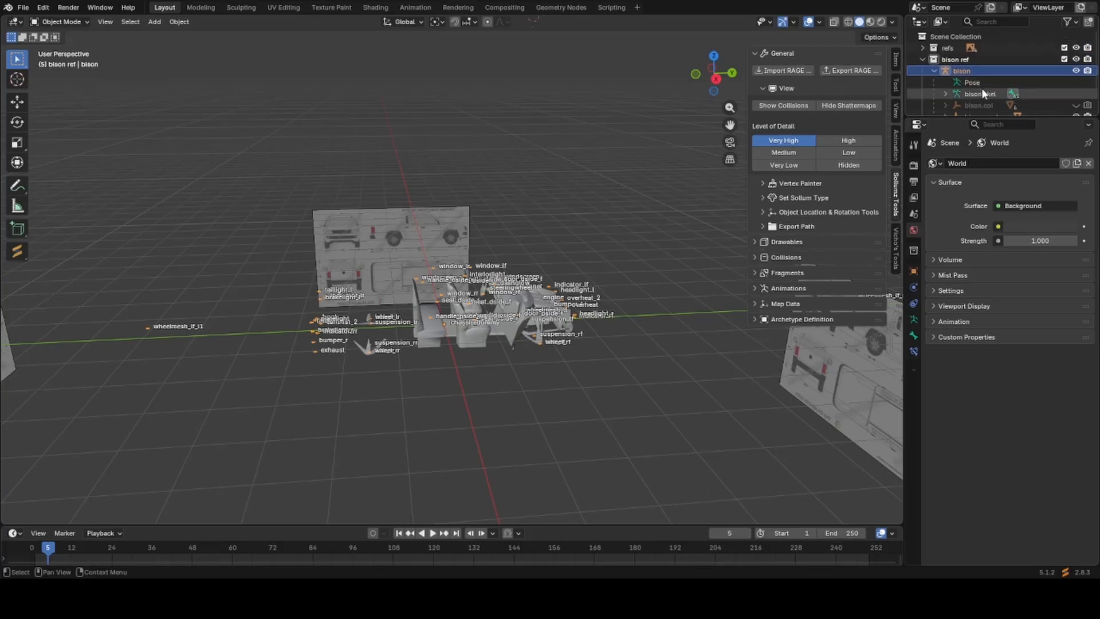
Open the name of the bison root object for editing.
scroll(966, 94, "down", 1)
scroll(969, 95, "up", 1)
double_click(969, 70)
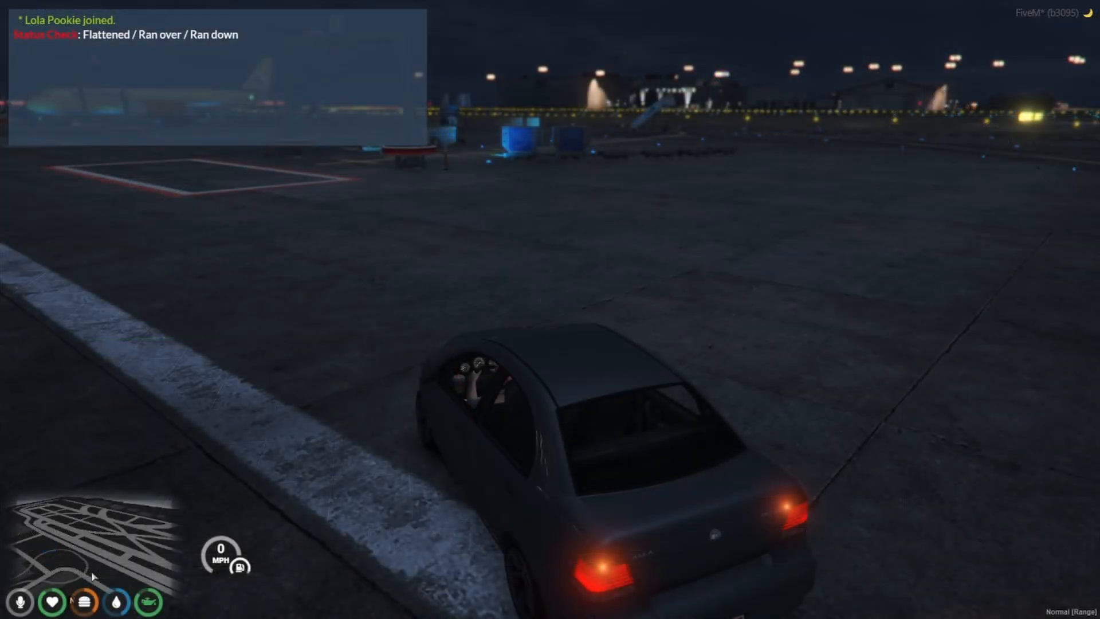
Switch to FiveM and spawn the pickup with the chat command /car bison.
type("t/car")
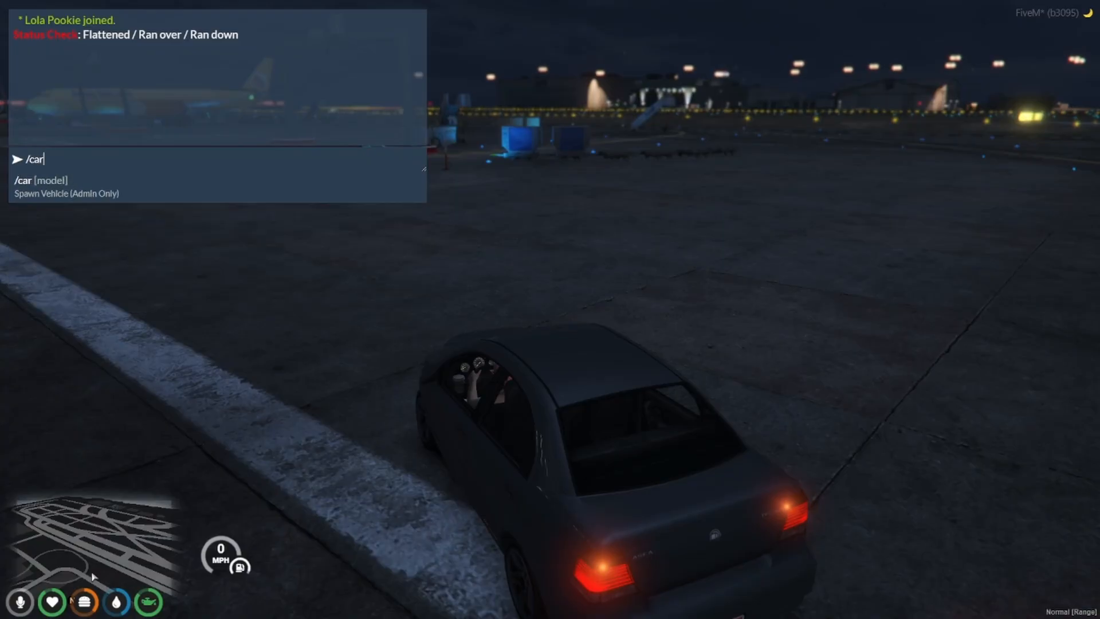
type(" biu")
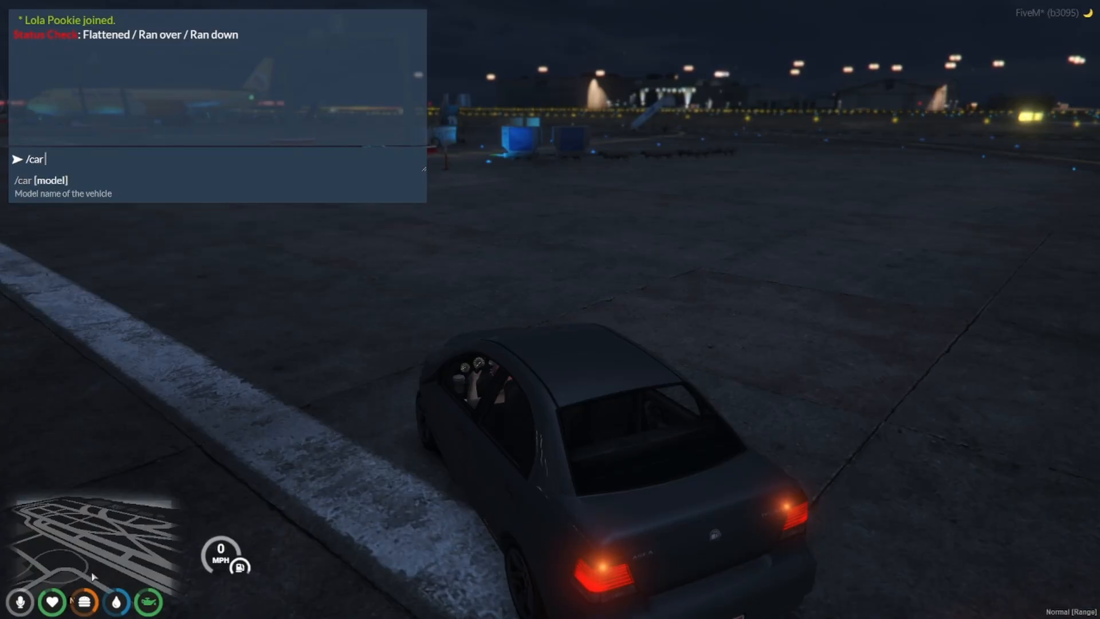
type("sonb")
key("BackSpace")
key("BackSpace")
key("BackSpace")
key("BackSpace")
key("BackSpace")
type("son")
key("Return")
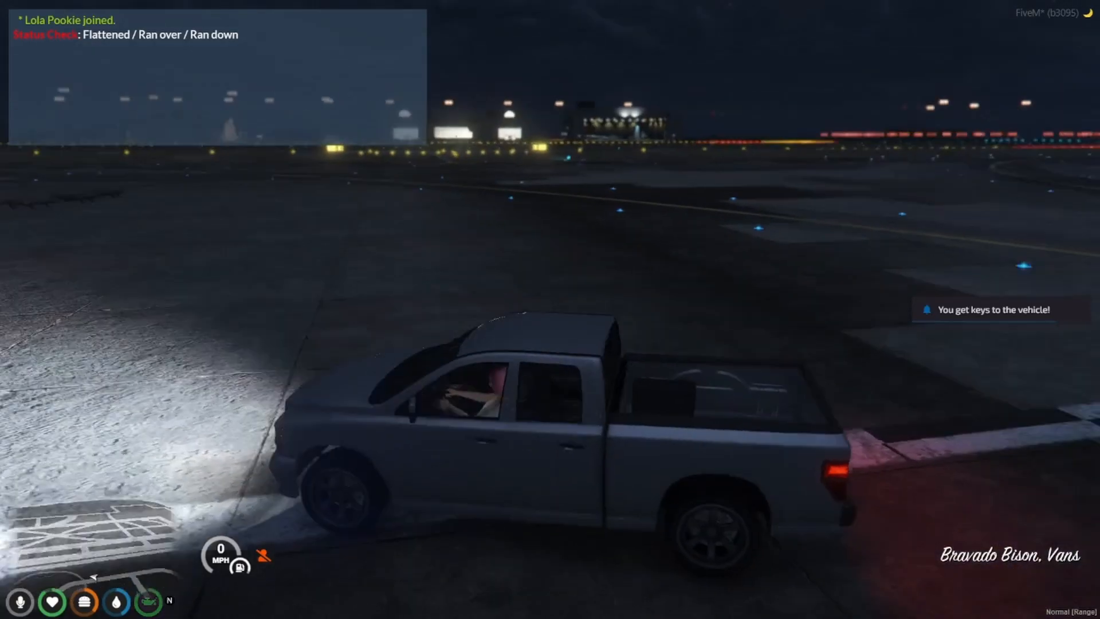
Remove the spawned pickup with the chat command /dv.
type("t")
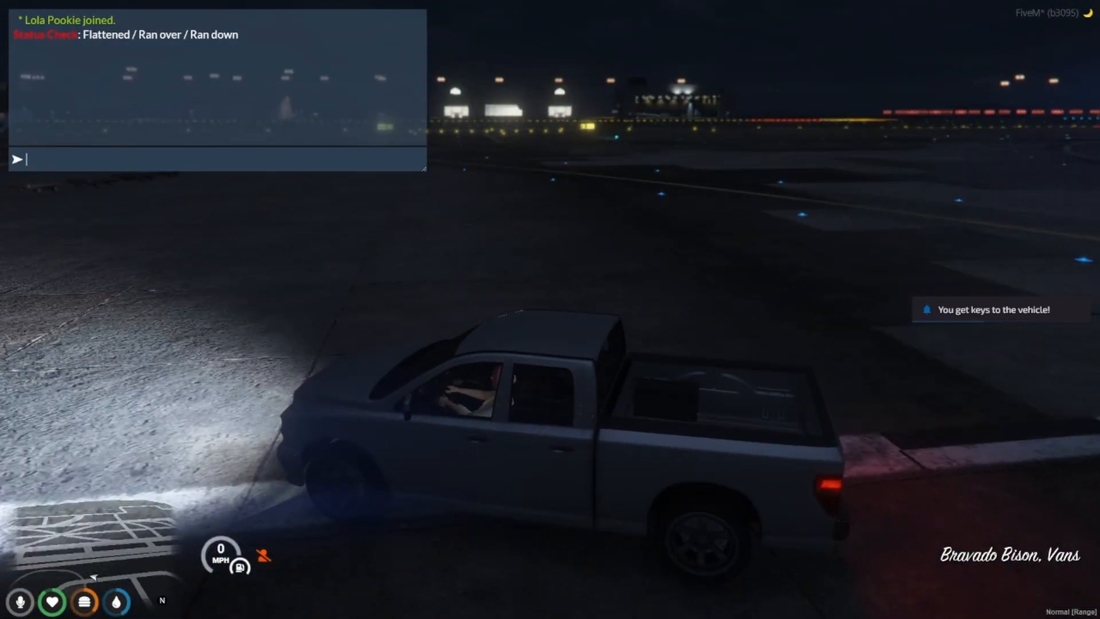
type("/dv")
key("Return")
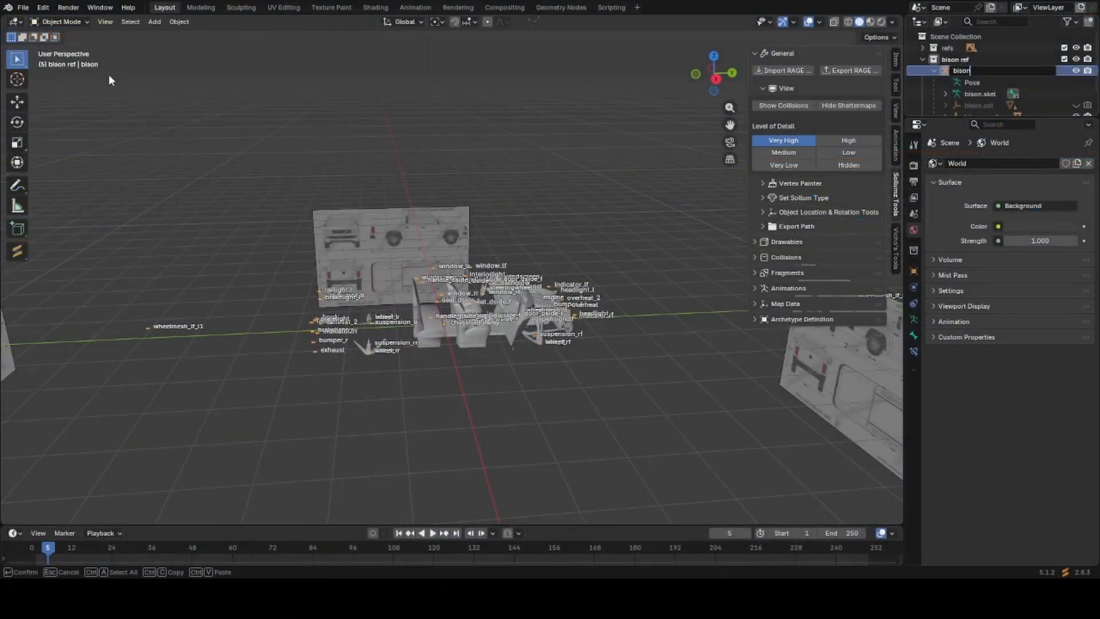
Switch back to Blender and rename the bison root object to lolatutocar1.
key("Return")
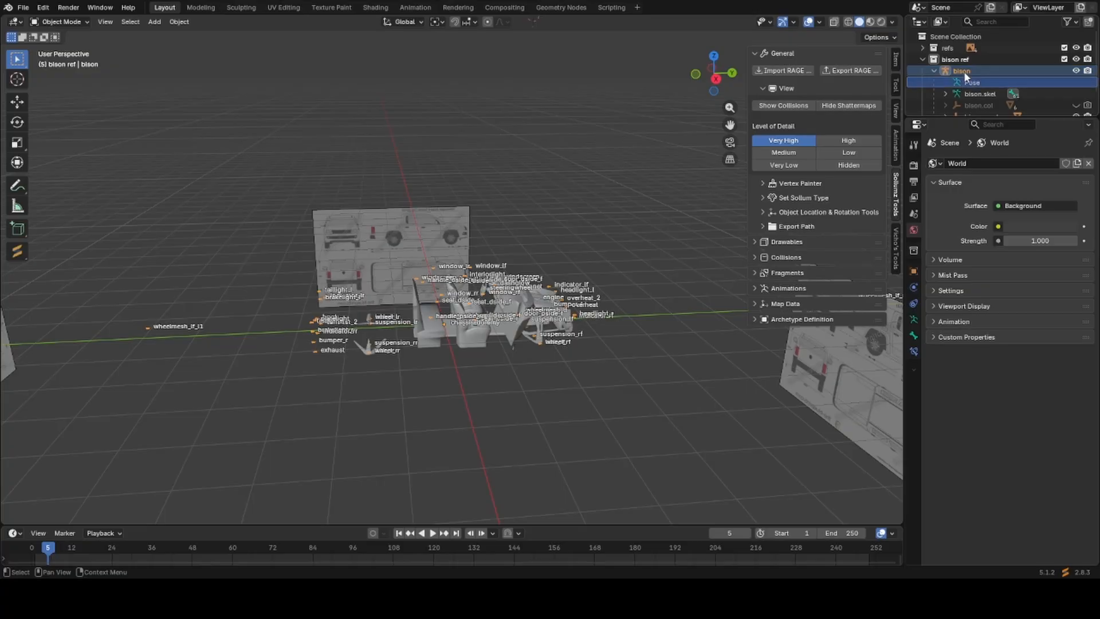
double_click(964, 71)
key("Return")
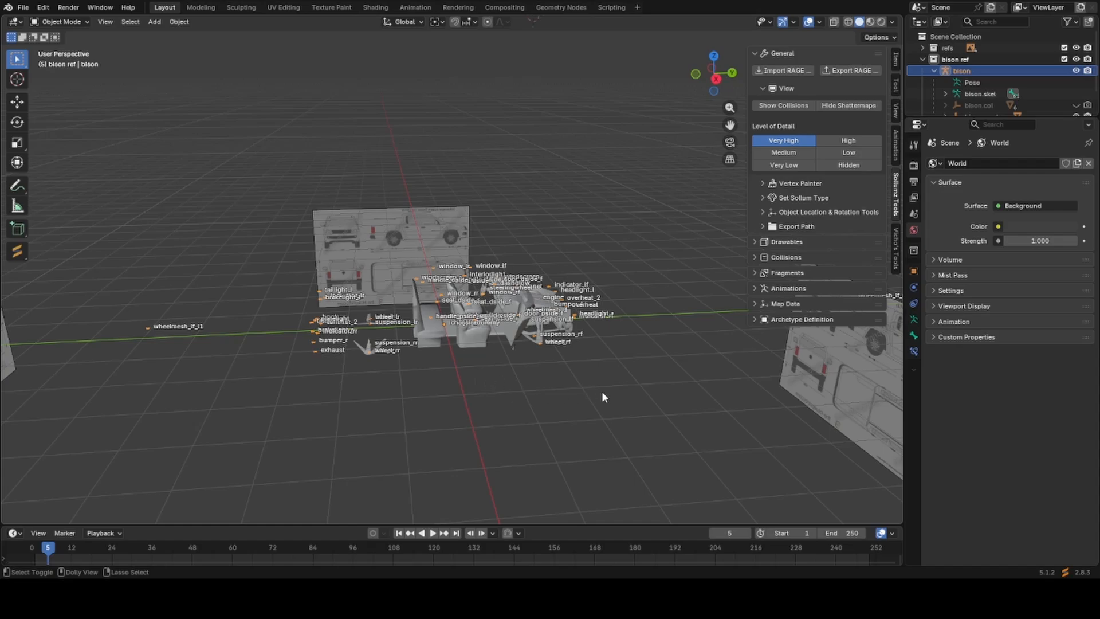
left_click(962, 70, "ctrl")
type("loatutocar1.blend")
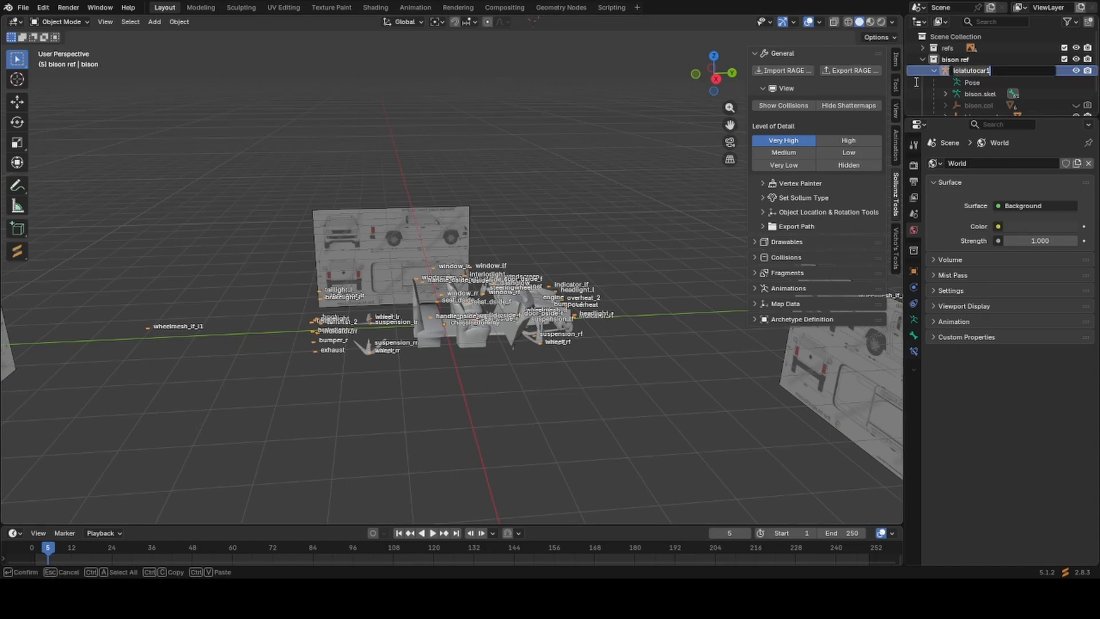
key("Return")
Rename the bison.mesh object to lolatutocar1.mesh.
left_click(959, 106)
scroll(962, 106, "down", 2)
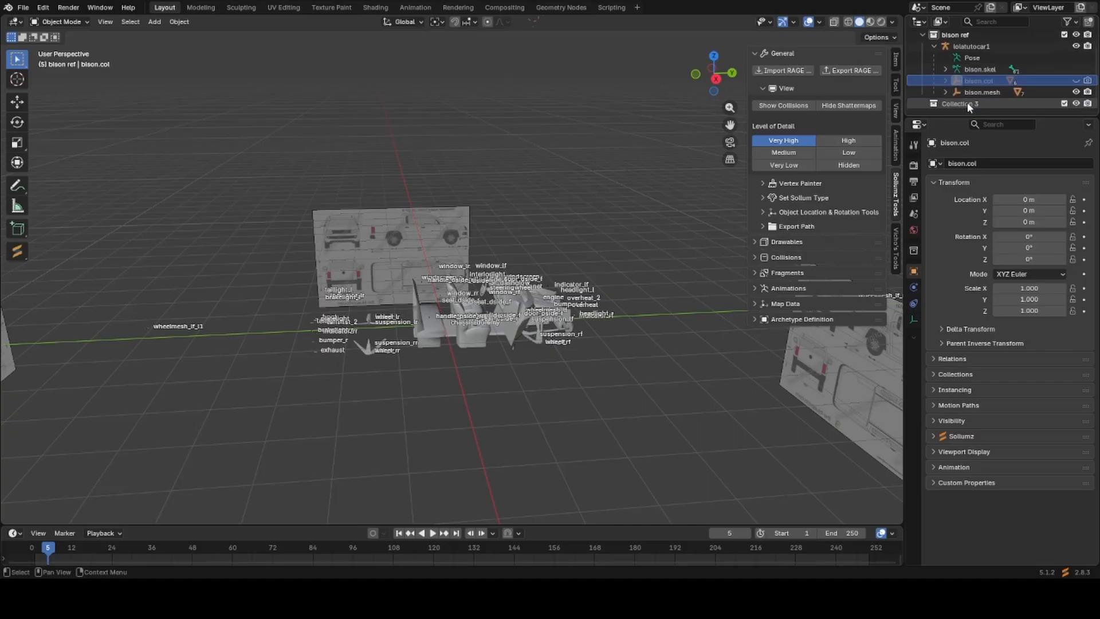
double_click(974, 91)
type("lolatutocar1")
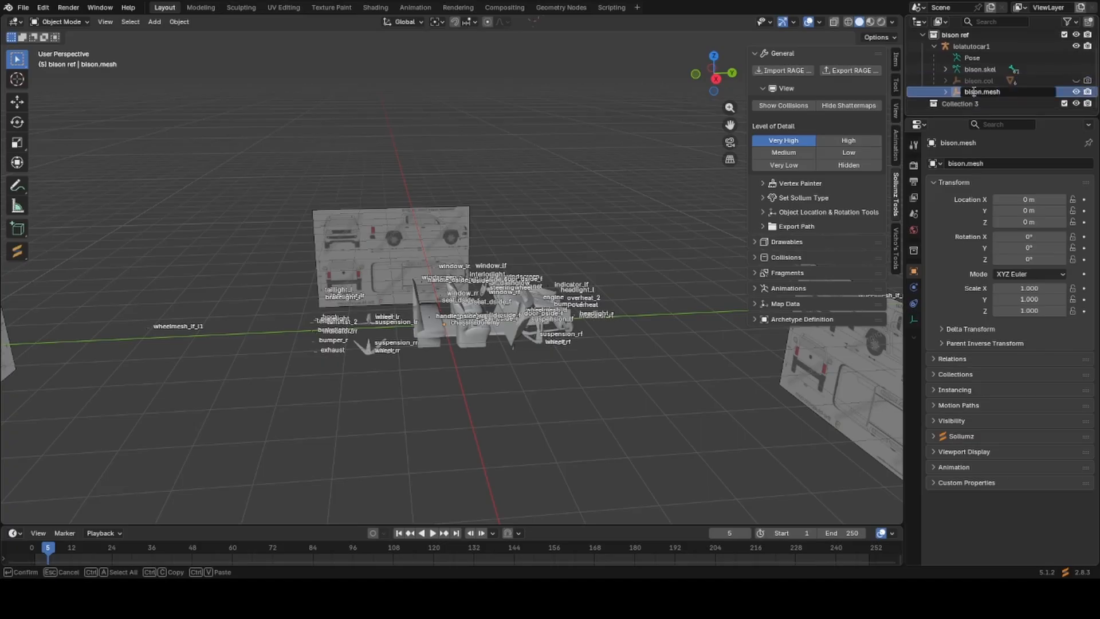
type("lolatutocar1")
key("Return")
Rename bison.col to lolatutocar1.col and bison.skel to lolatutocar1.skel, keeping the root object's name.
double_click(972, 81)
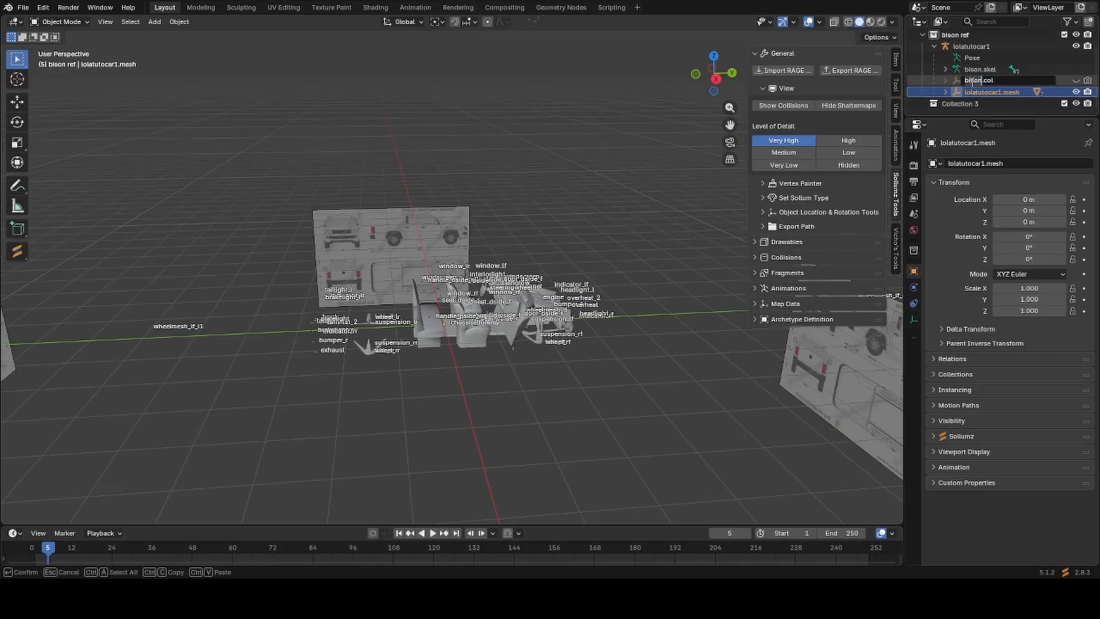
key("Return")
double_click(974, 69)
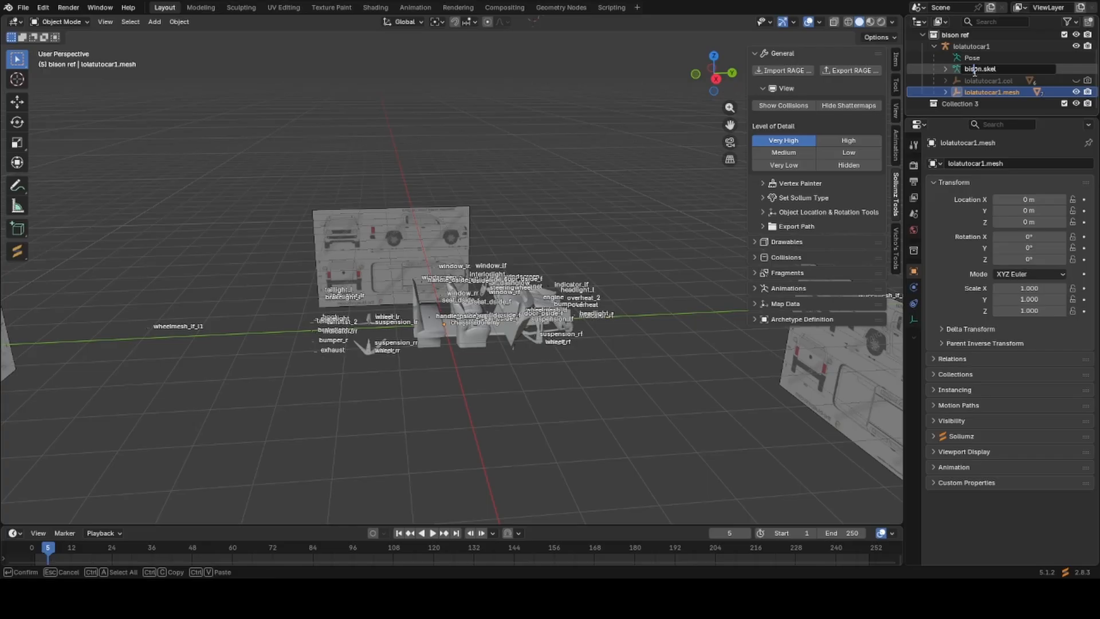
type("lolatutocar1")
key("Return")
scroll(976, 63, "up", 2)
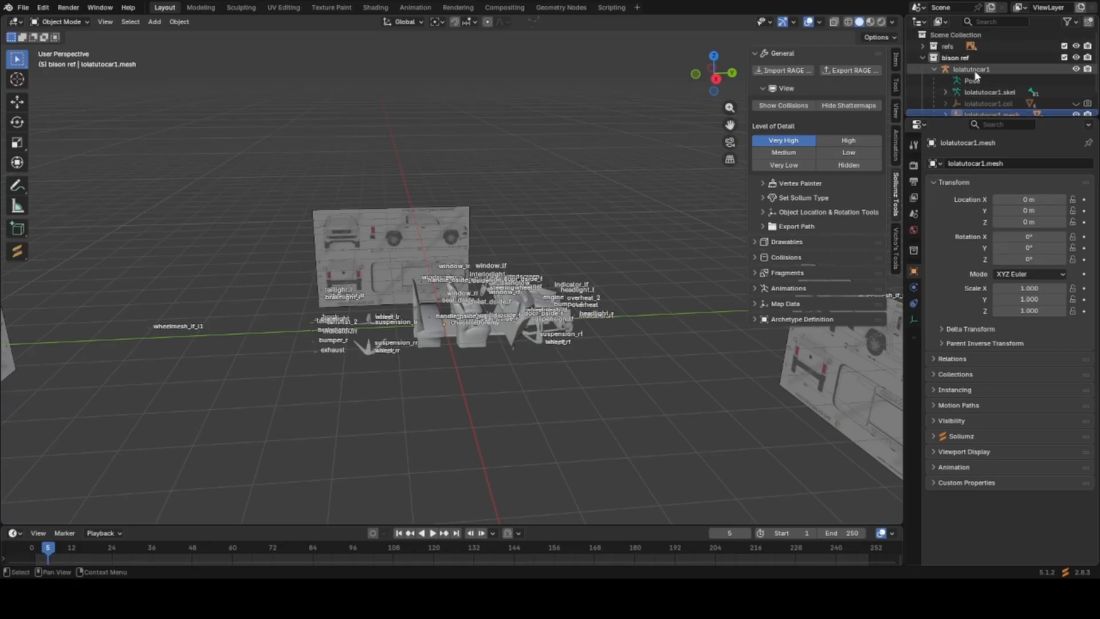
double_click(974, 70)
key("Return")
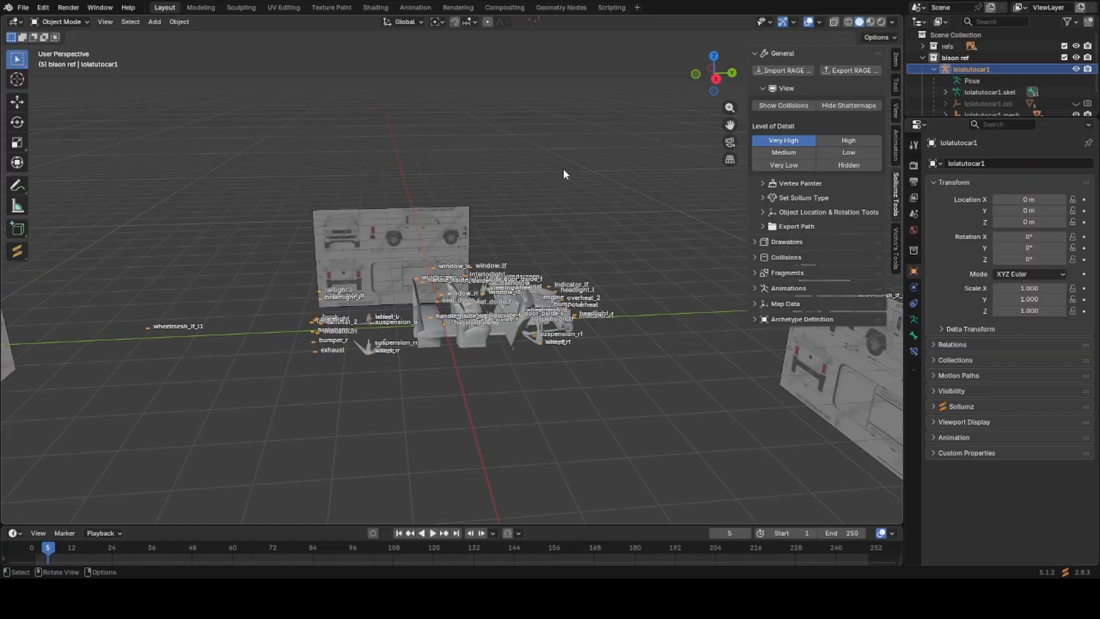
Collapse the bison ref collection in the scene hierarchy.
middle_click_drag(562, 169, 583, 167)
scroll(582, 167, "up", 2)
scroll(962, 94, "down", 2)
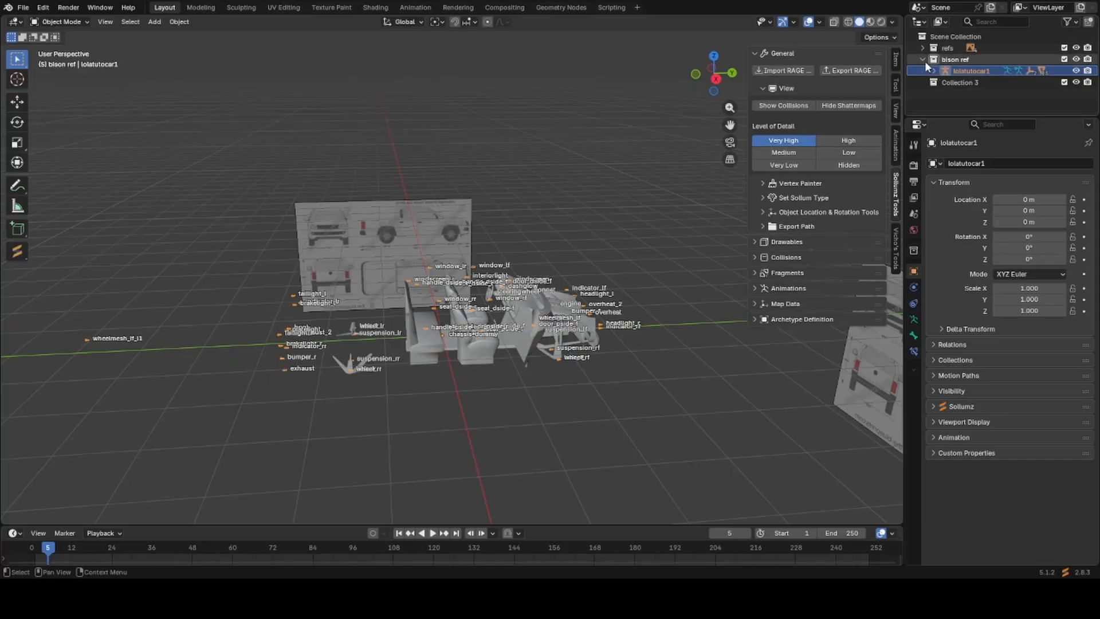
left_click(924, 59)
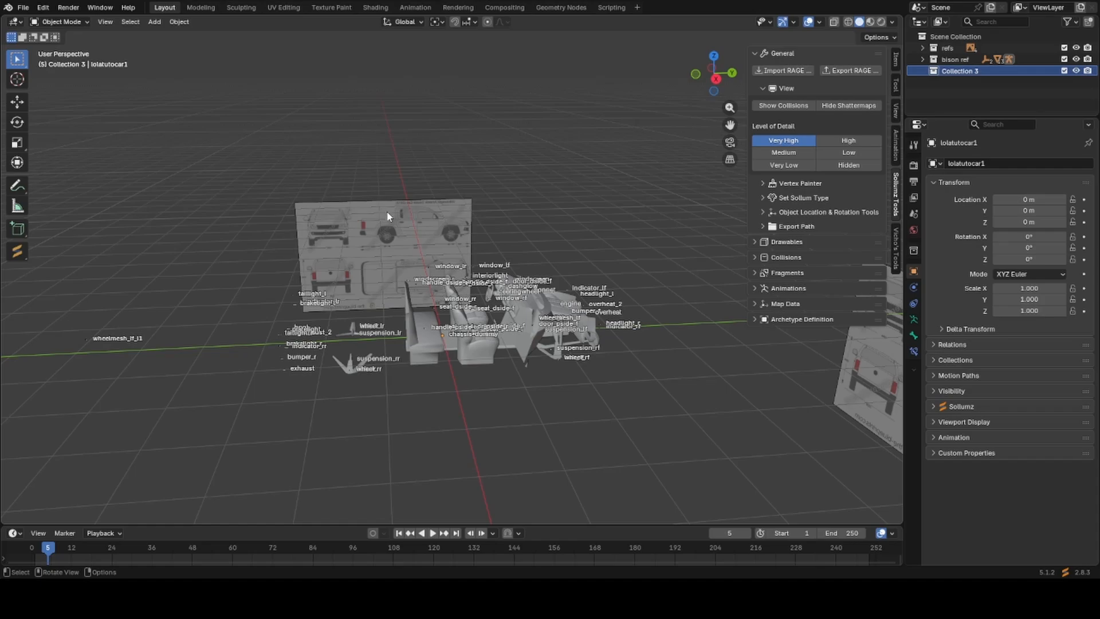
Switch to the right orthographic view and reset the 3D cursor to the world origin.
key("KP_3")
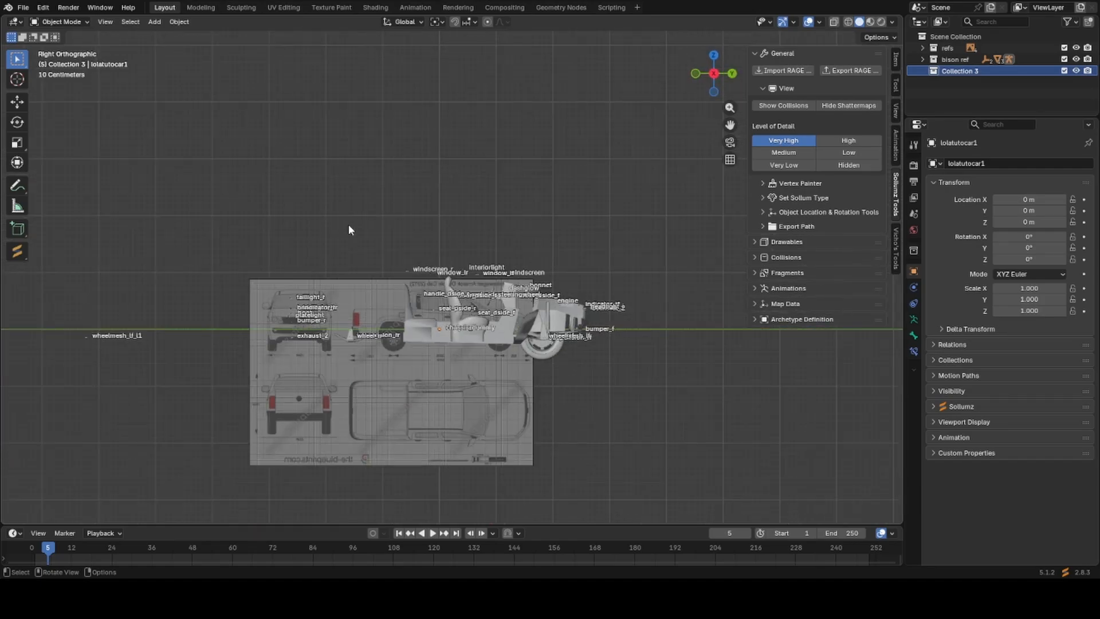
scroll(348, 232, "down", 2)
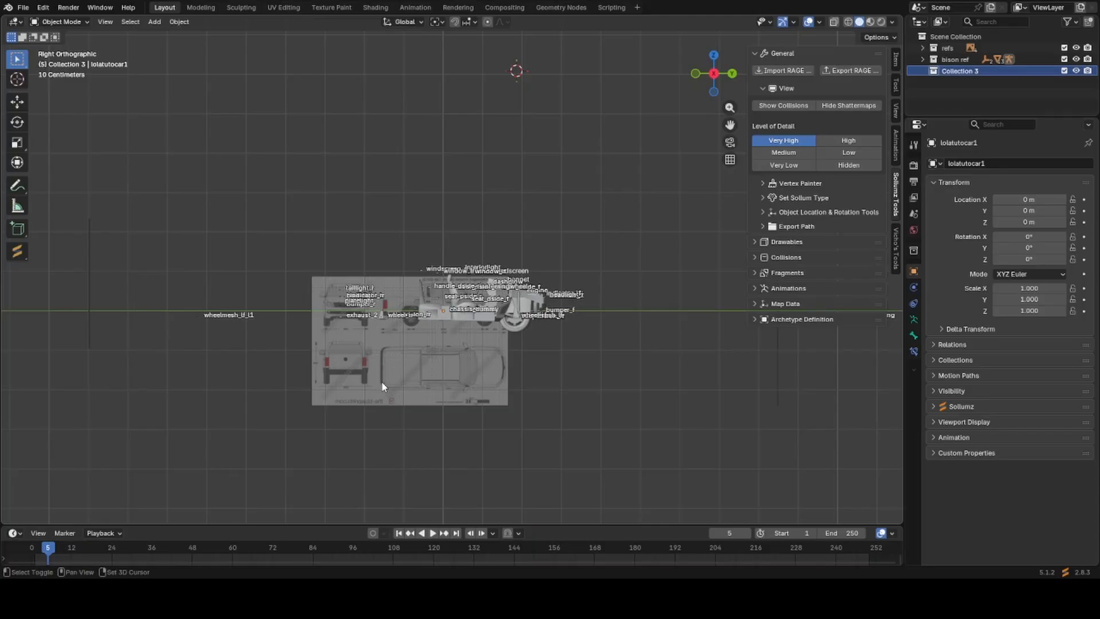
key("shift+c")
scroll(381, 385, "up", 1)
scroll(422, 401, "up", 2)
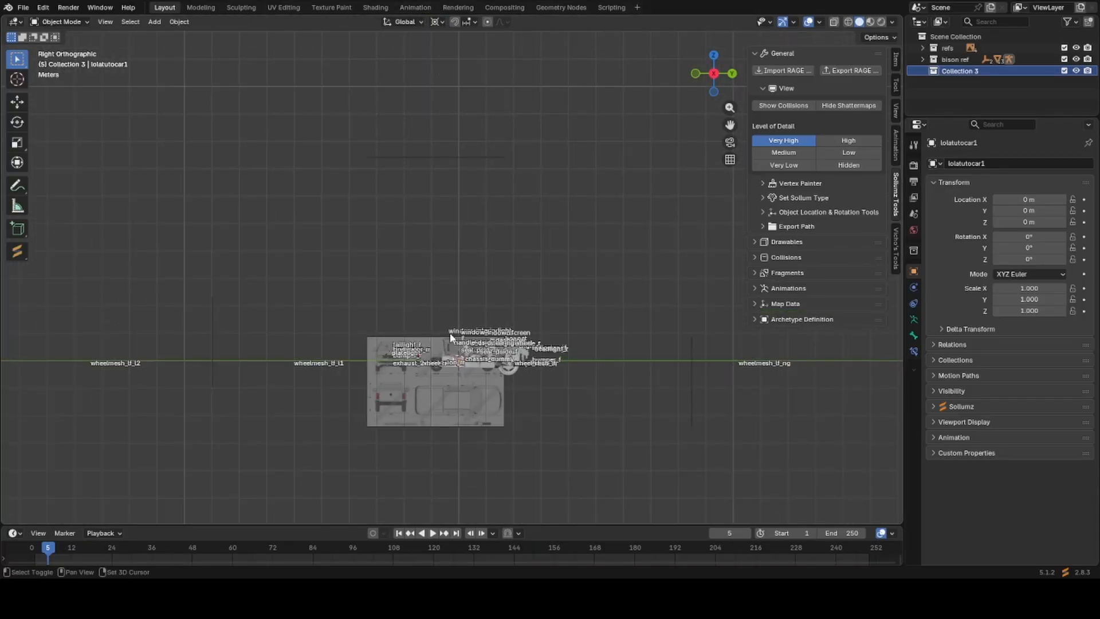
Display the scene in wireframe shading.
scroll(472, 393, "up", 8)
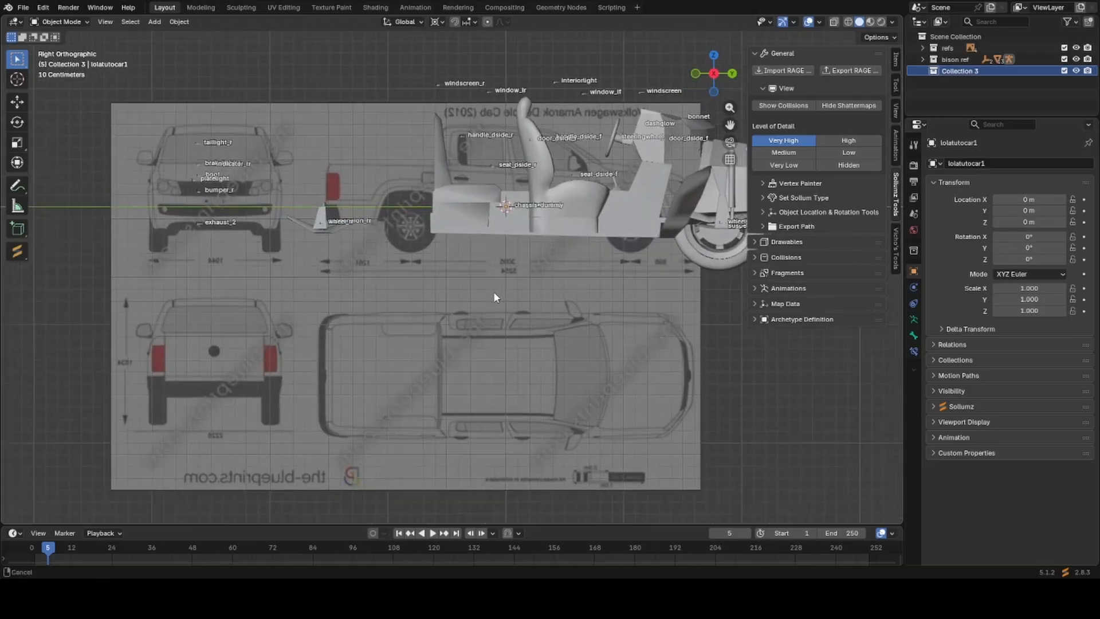
middle_click_drag(494, 293, 422, 355, "shift")
key("shift+z")
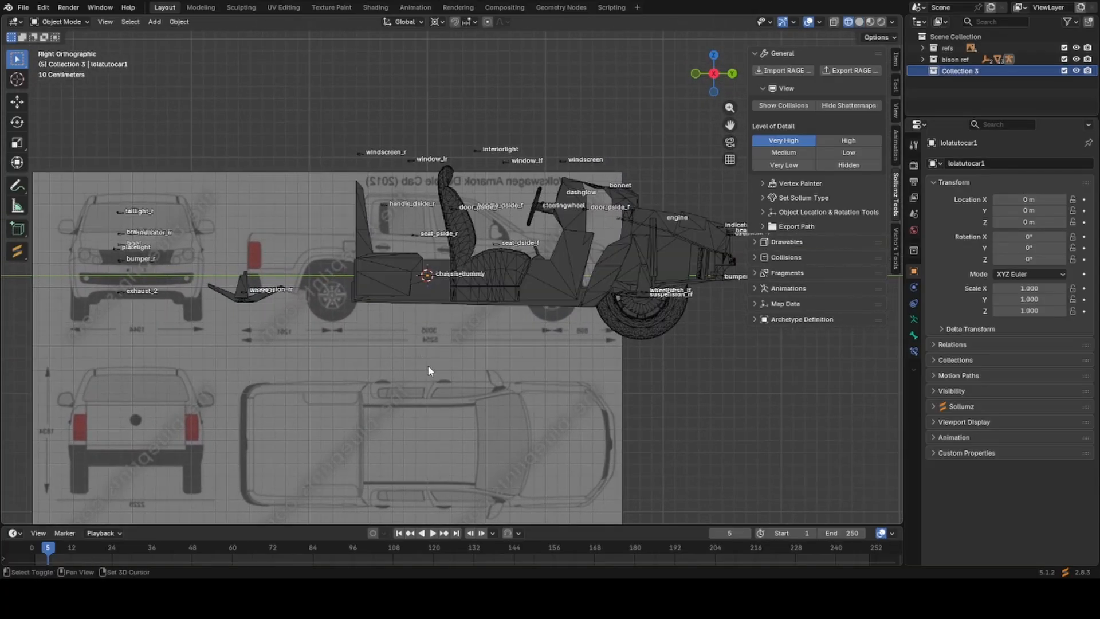
Select the four blueprint reference images placed around the vehicle.
scroll(468, 373, "down", 7)
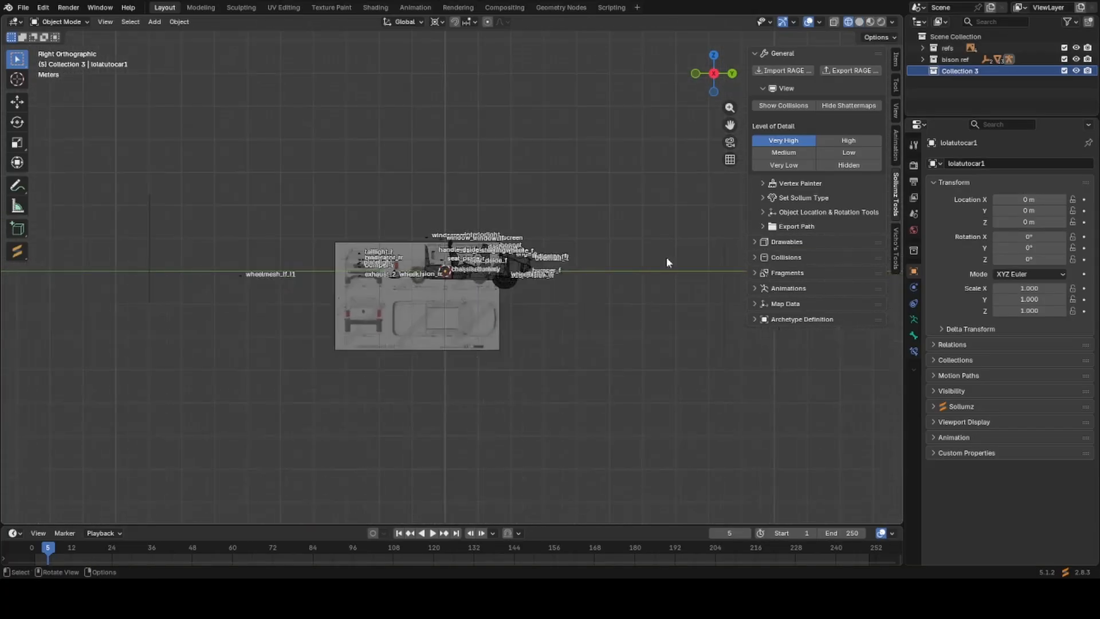
scroll(503, 337, "down", 3)
key("a")
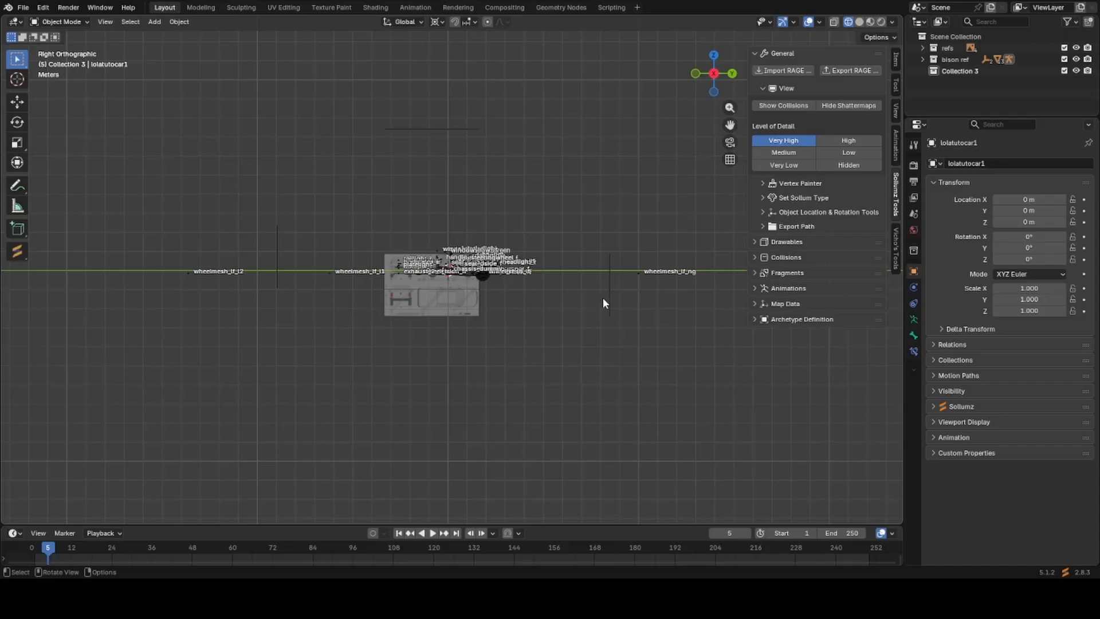
left_click(606, 298)
middle_click_drag(541, 325, 410, 369)
left_click(524, 293, "shift")
middle_click_drag(524, 294, 408, 260)
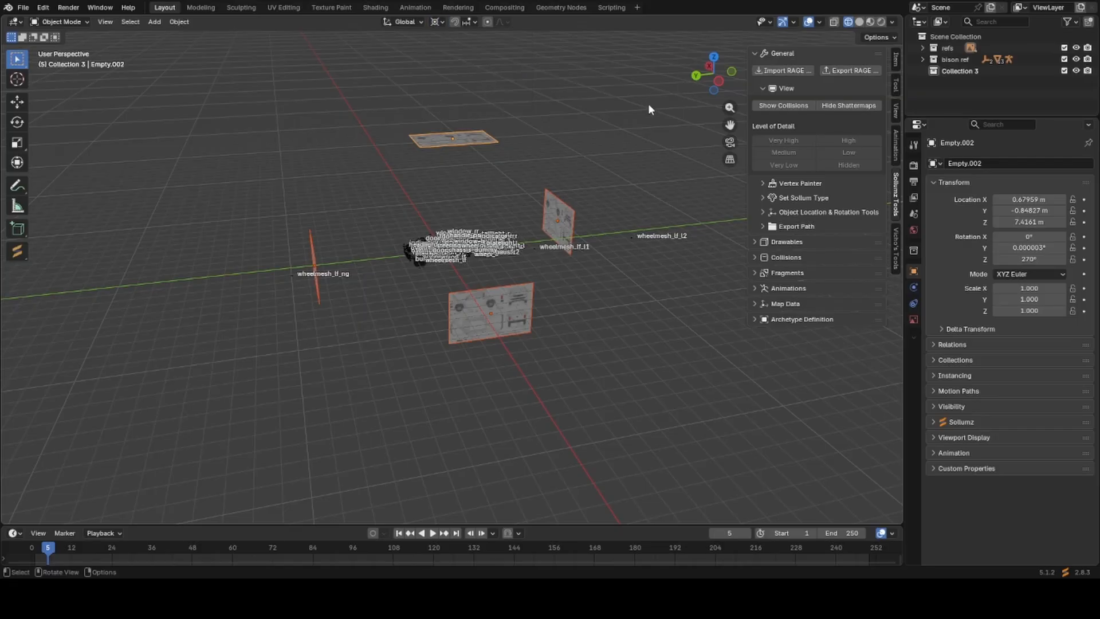
Scale the selected blueprint images up about the 3D cursor to a scale of about 1.810.
key("s")
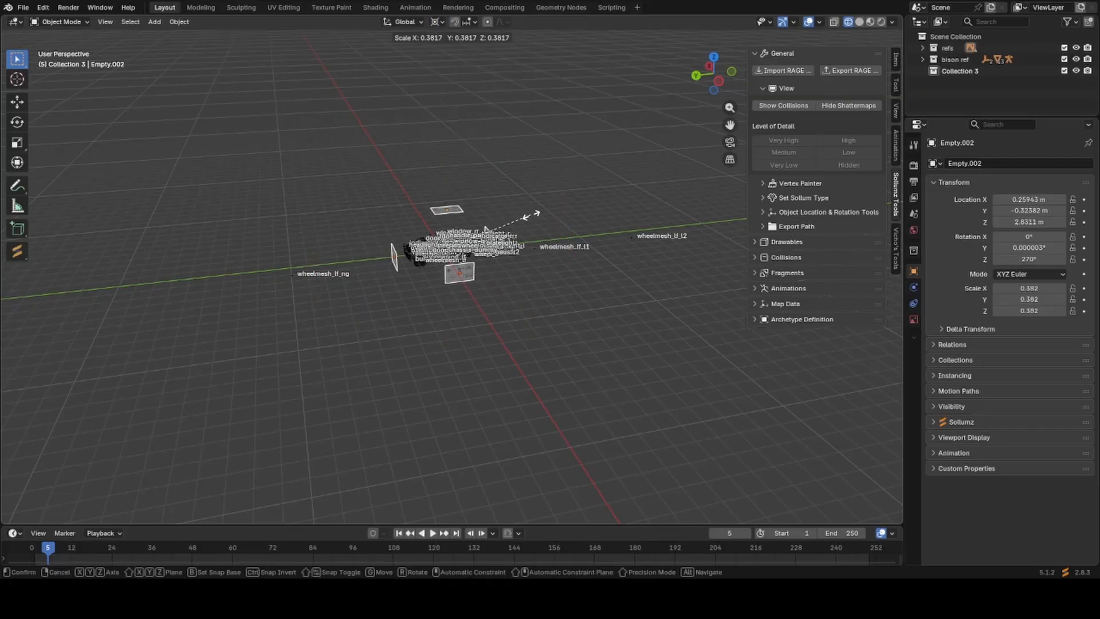
key("Escape")
key("KP_3")
scroll(507, 205, "up", 3)
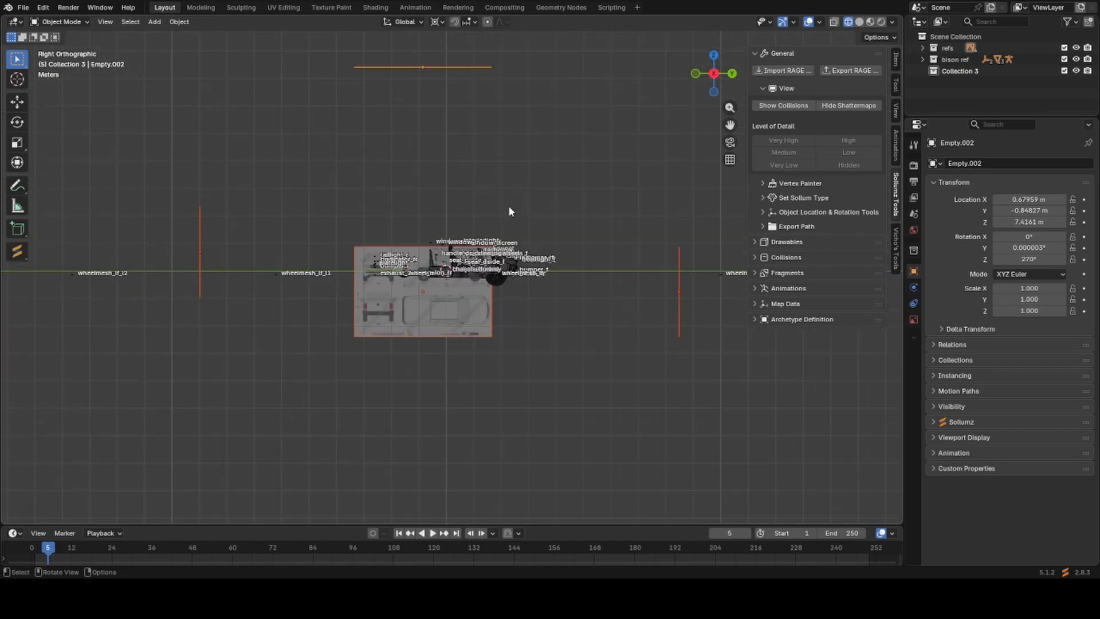
scroll(472, 327, "up", 2)
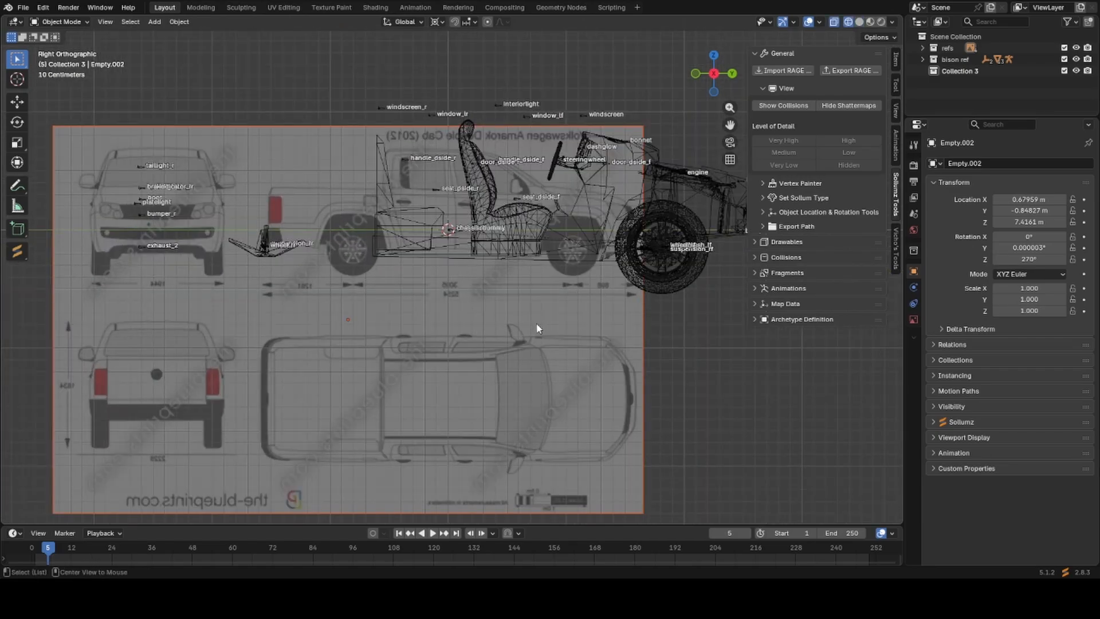
key("s")
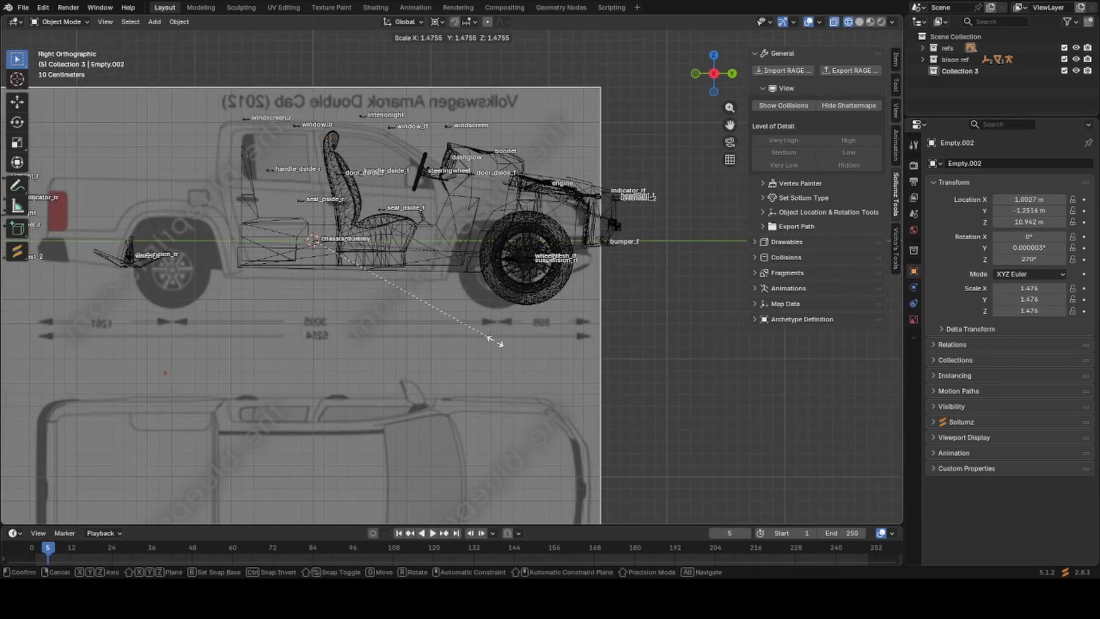
left_click(543, 348)
Try to move the scaled blueprint images to line up the Amarok's side view with the model's wheels.
key("g")
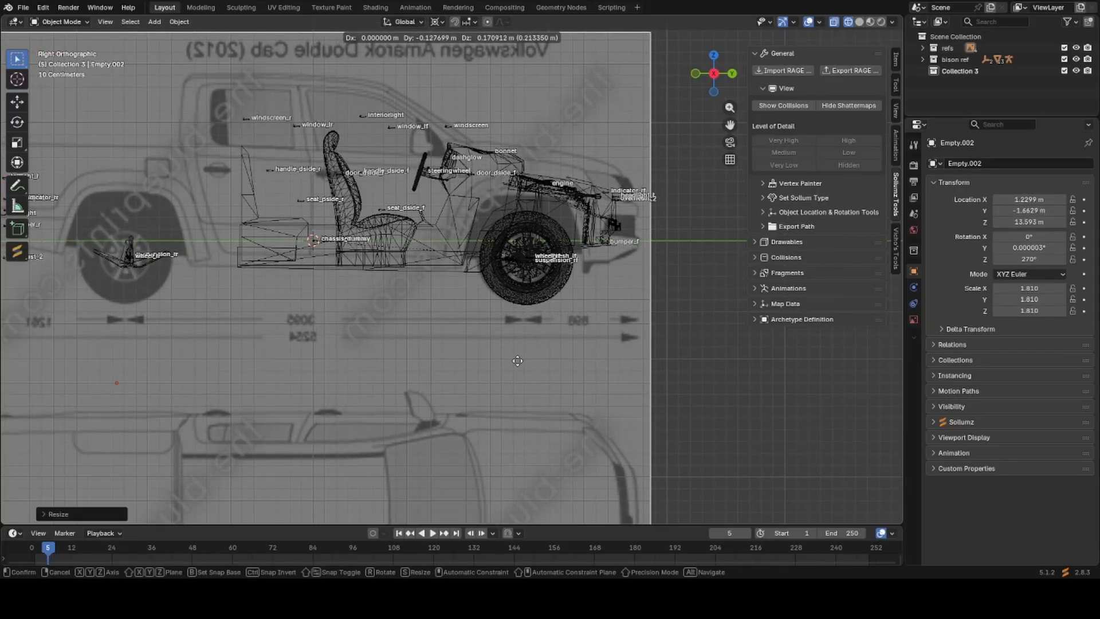
scroll(513, 362, "down", 2)
key("ctrl+z")
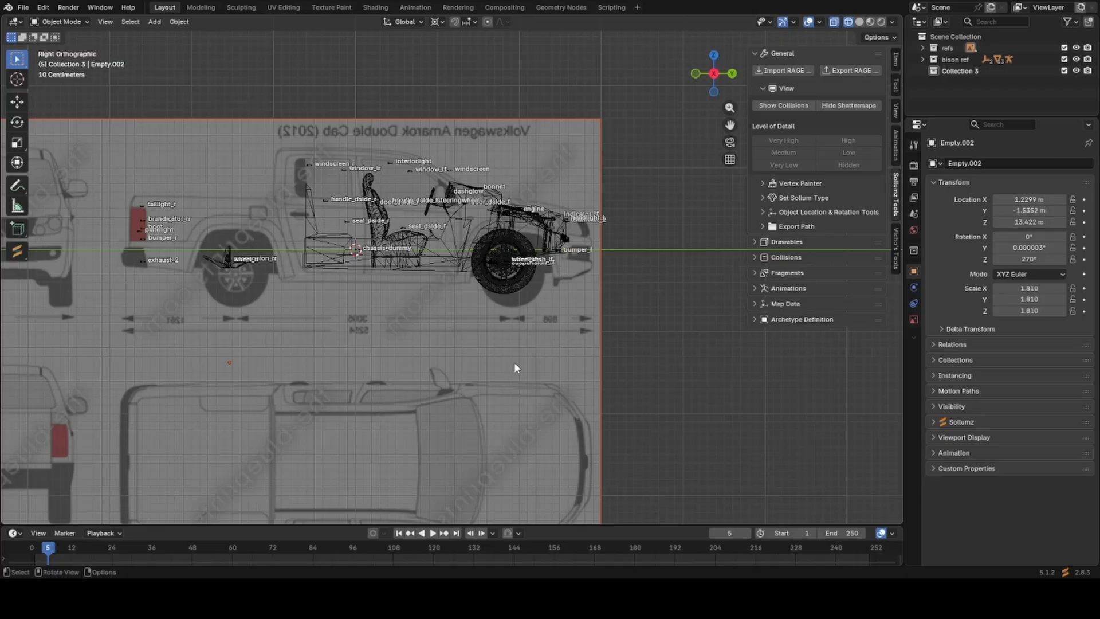
scroll(514, 362, "up", 3)
scroll(513, 362, "down", 3)
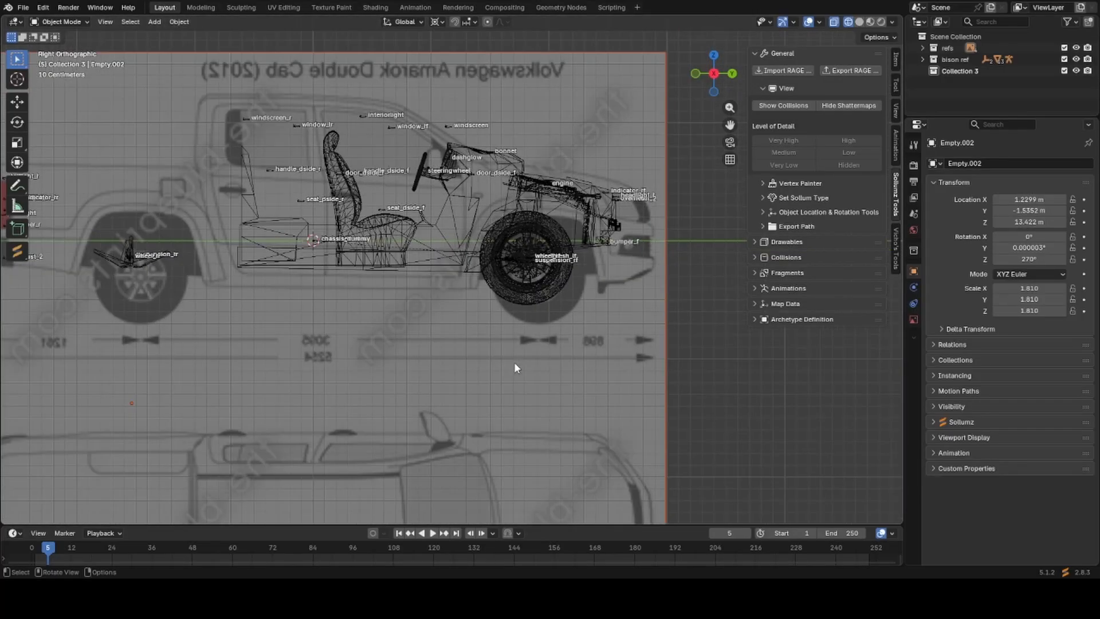
key("g")
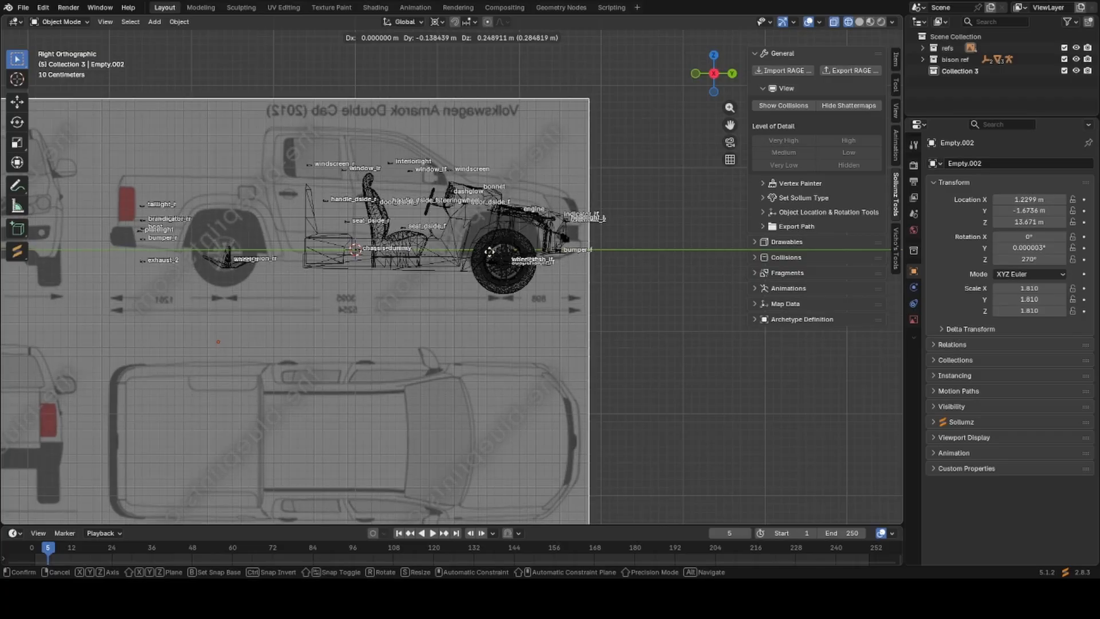
right_click(486, 264)
scroll(485, 264, "down", 2)
scroll(483, 283, "up", 2)
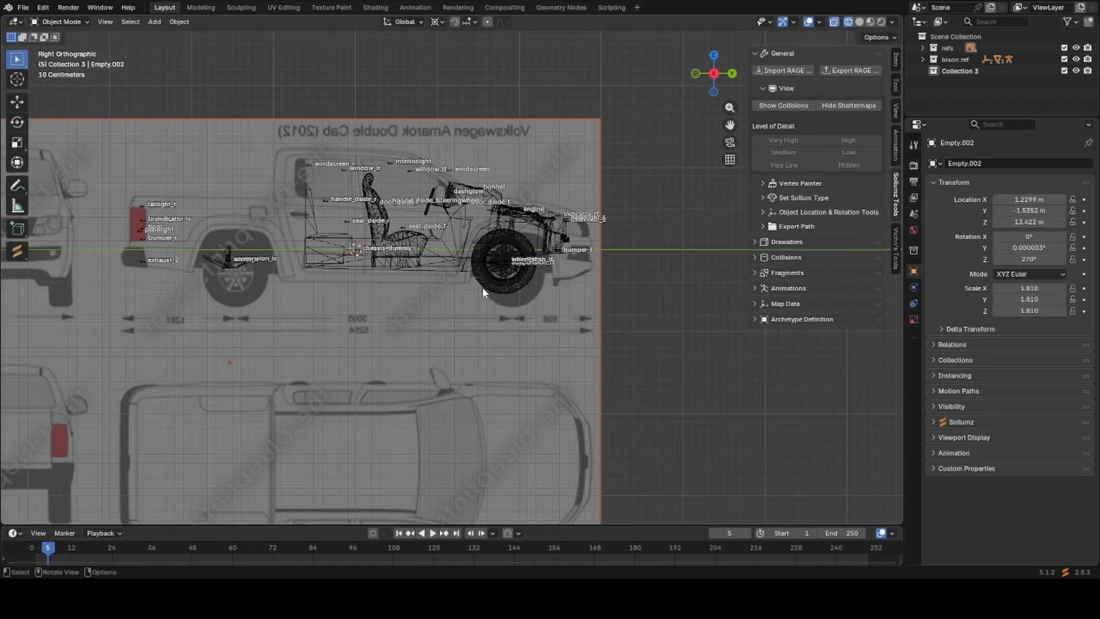
Move the scaled blueprint images to align the Amarok side view with the reference model's wheels.
scroll(481, 289, "down", 5)
scroll(481, 291, "up", 3)
scroll(481, 291, "up", 6)
key("g")
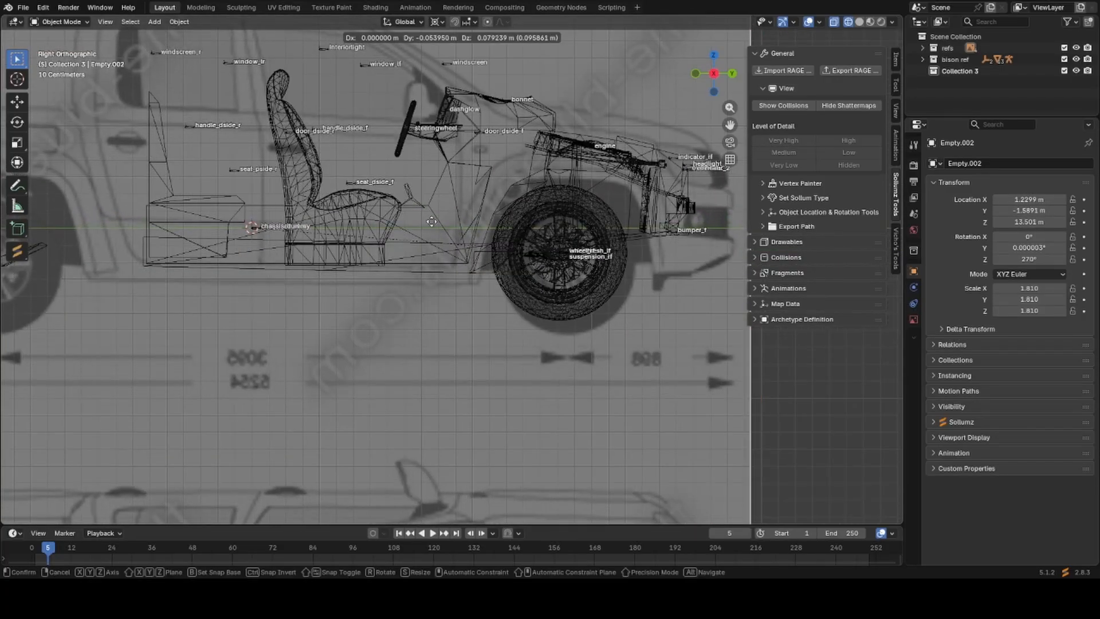
scroll(381, 200, "down", 5)
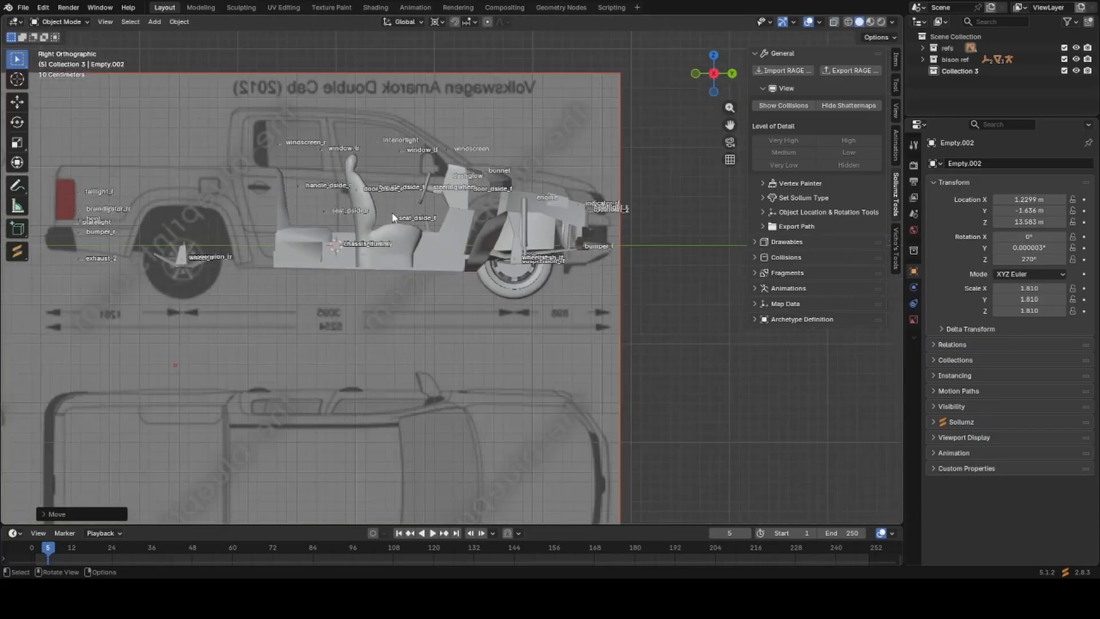
middle_click_drag(381, 201, 495, 233)
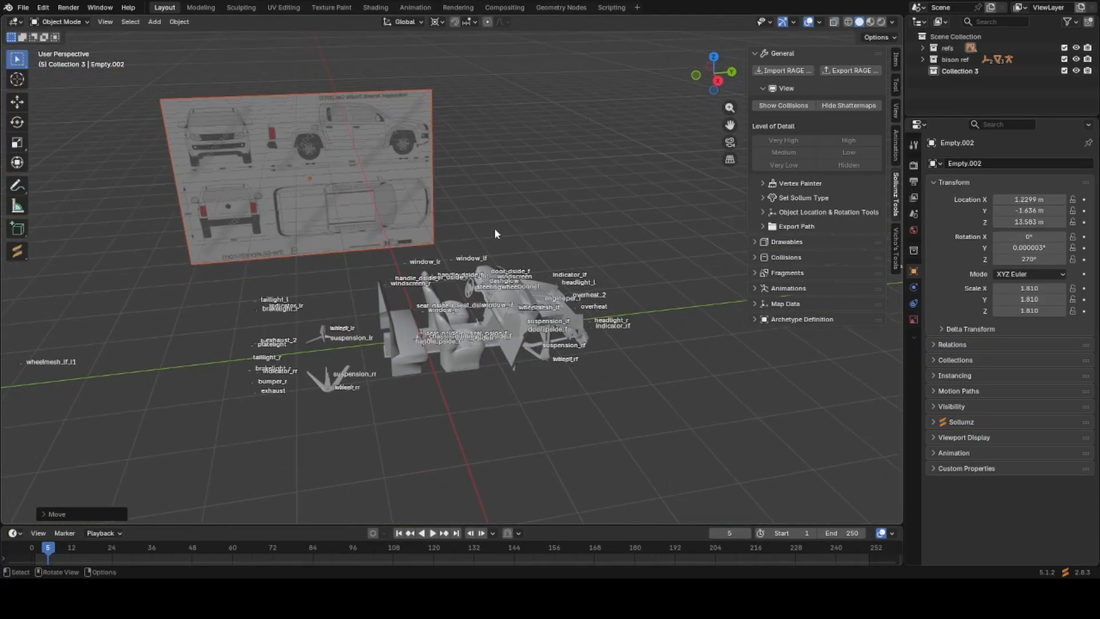
Exclude the bison ref collection from the view layer and add a mesh plane in Collection 3.
left_click(1062, 59)
scroll(421, 324, "down", 2)
middle_click_drag(438, 349, 421, 336)
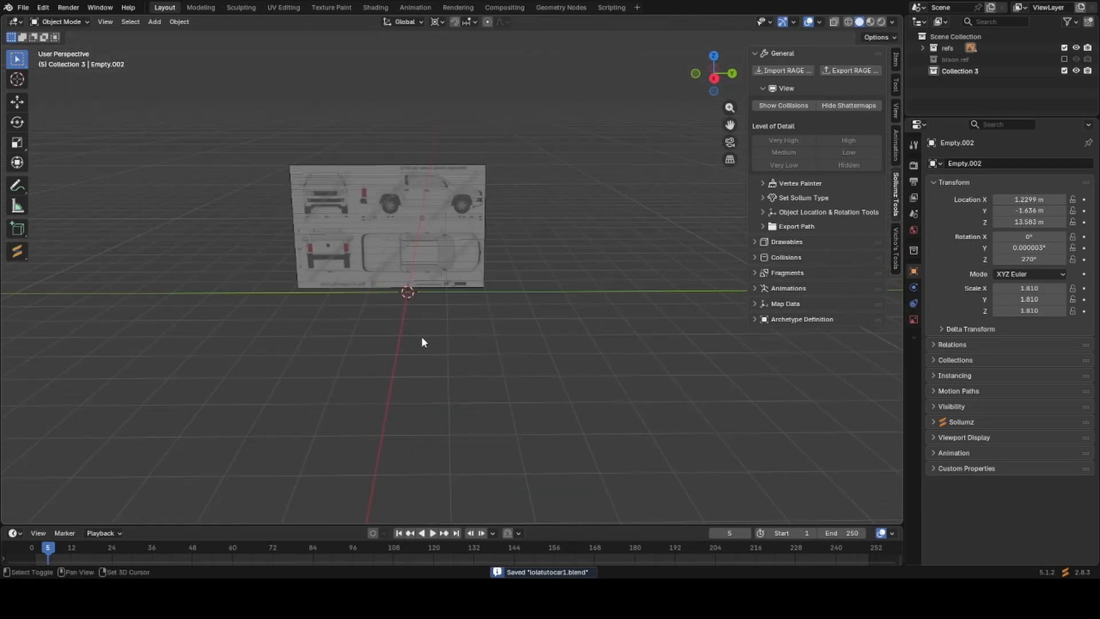
key("shift+a")
mouse_move(422, 337)
left_click(504, 118)
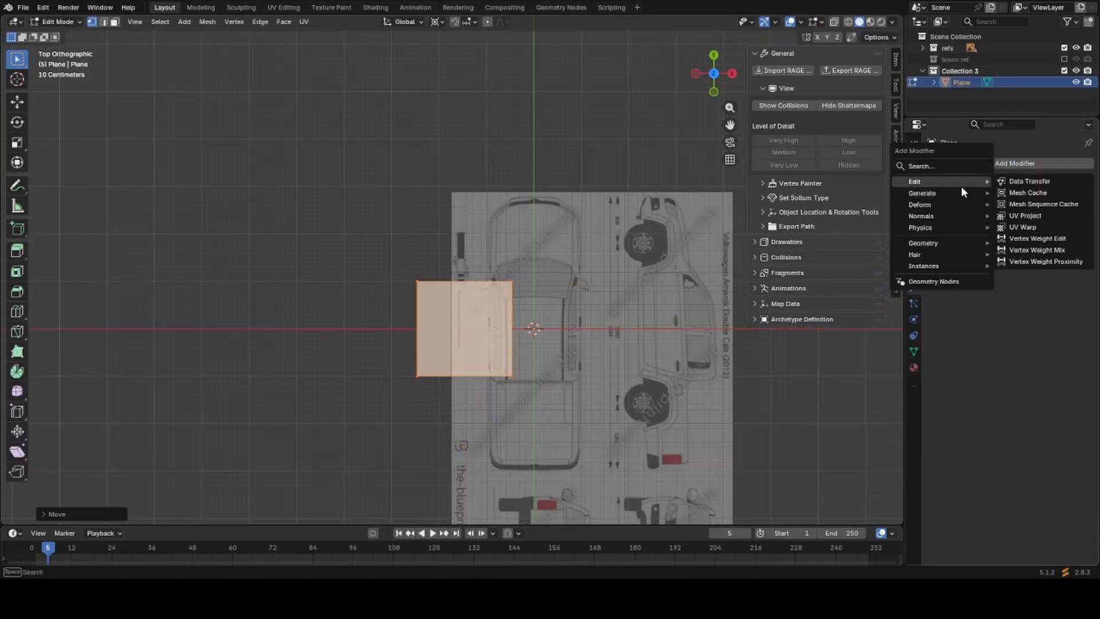
Add an X-axis Mirror modifier with Clipping to the plane and move its mesh to meet the centreline.
left_click(1008, 202)
left_click(996, 255)
key("g")
left_click(538, 338)
middle_click_drag(538, 338, 347, 326)
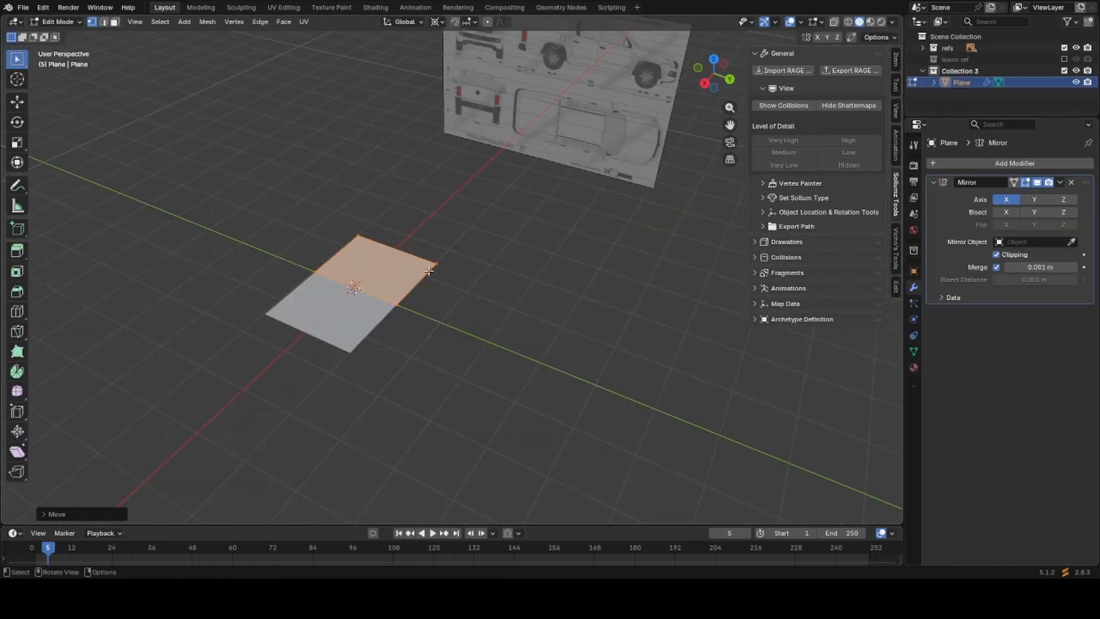
Hide one of the blueprint images around the plane and resume editing the plane's mesh.
key("KP_1")
scroll(486, 253, "down", 2)
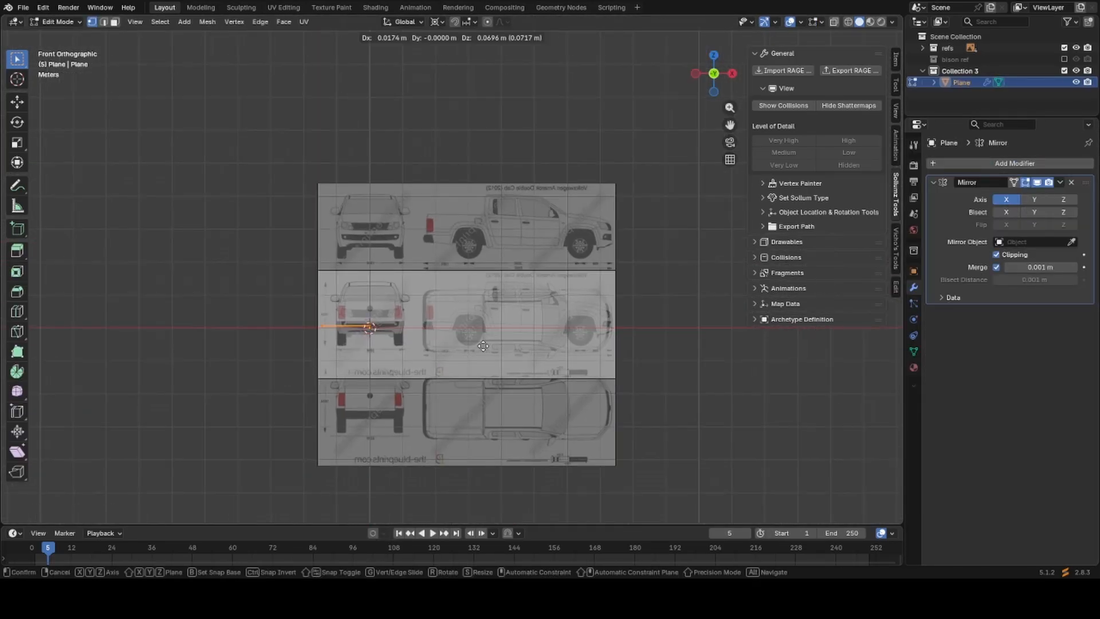
middle_click_drag(481, 264, 601, 298)
key("Tab")
middle_click_drag(355, 292, 412, 287)
left_click(679, 257)
key("h")
key("Tab")
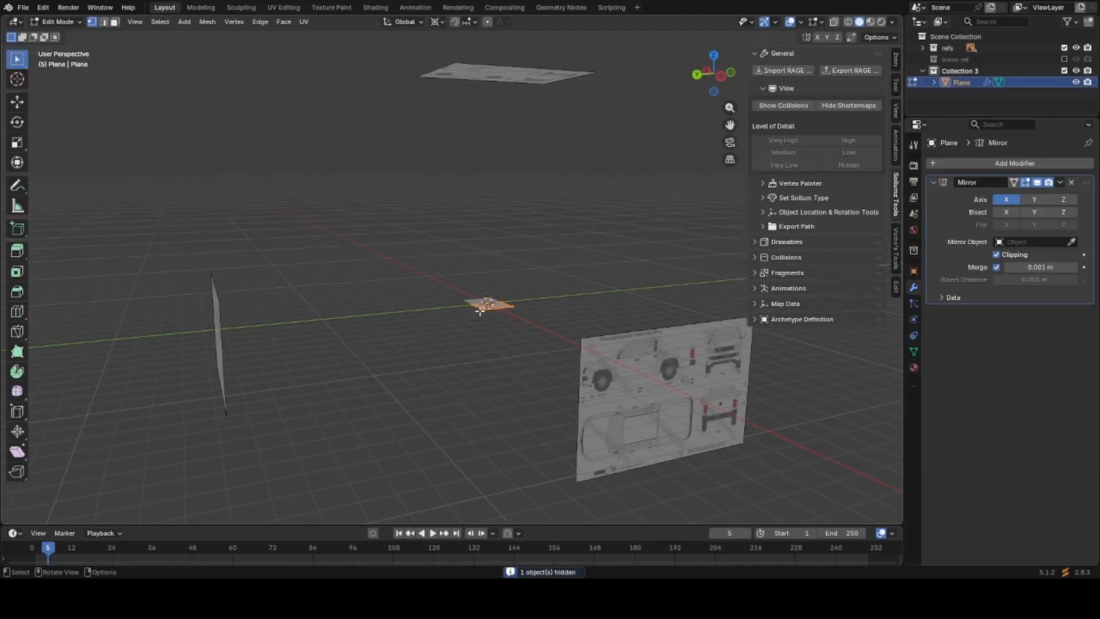
Move the plane's mesh up and forward over the Amarok's front fender in the side view.
key("ctrl+KP_3")
scroll(471, 364, "up", 5)
key("KP_1")
middle_click_drag(471, 363, 470, 444, "shift")
key("KP_3")
key("g")
left_click(565, 374)
middle_click_drag(565, 374, 459, 339, "shift")
scroll(459, 339, "up", 8)
key("g")
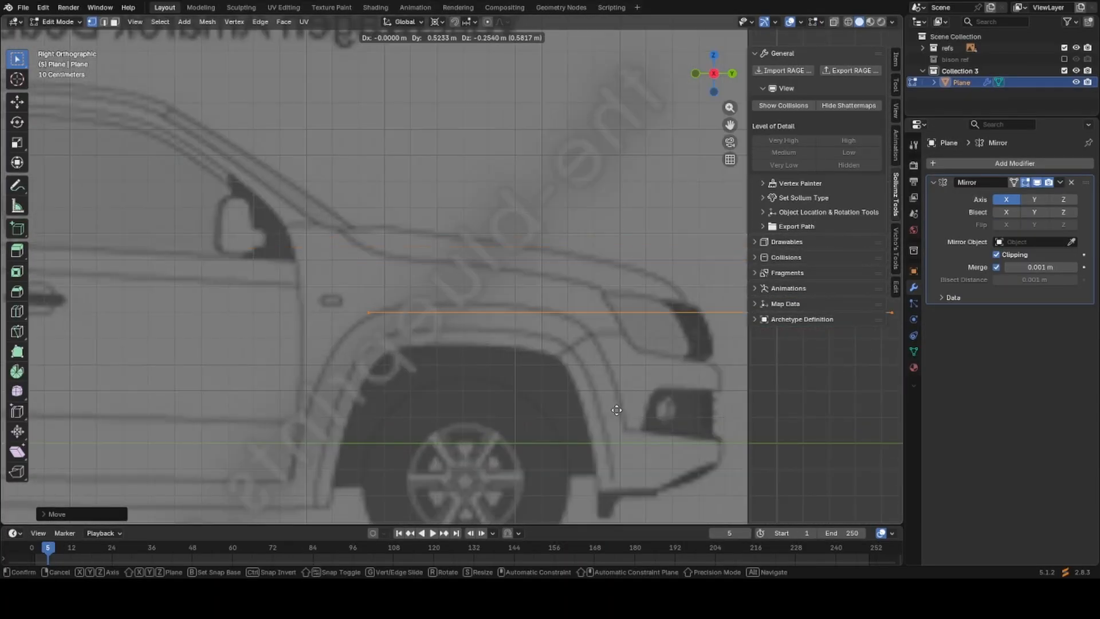
left_click(542, 451)
Reposition the plane's vertices at the fender's rear corner beside the windscreen base, using the side and top blueprints.
middle_click_drag(542, 451, 469, 366)
key("ctrl+KP_3")
right_click(428, 251)
key("KP_3")
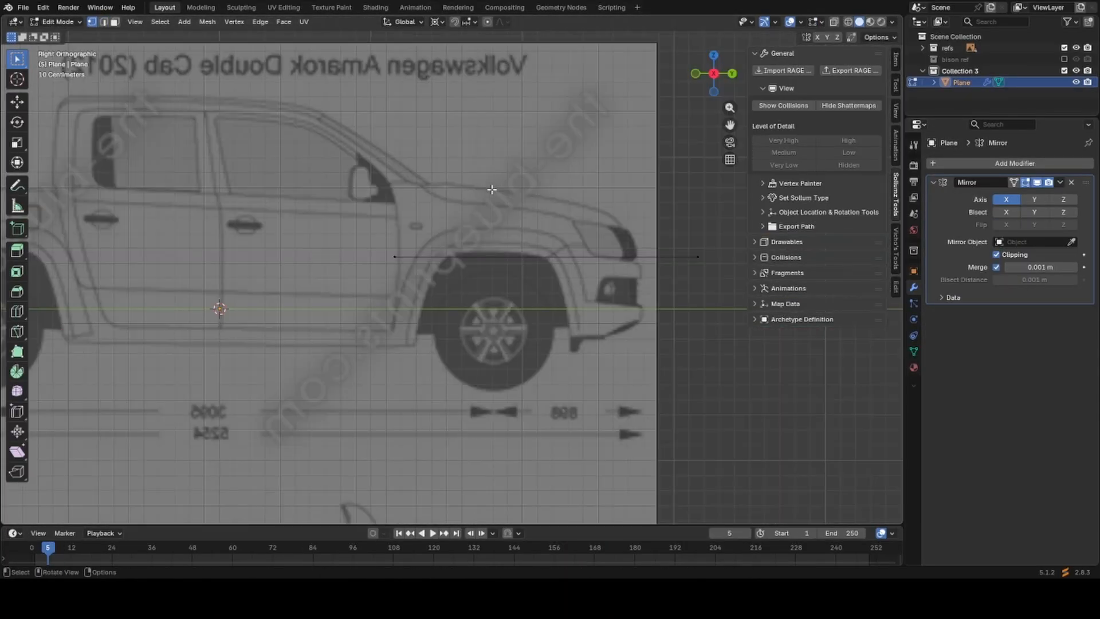
key("ctrl+KP_3")
key("g")
left_click(506, 145)
key("KP_7")
scroll(518, 304, "up", 6)
key("g")
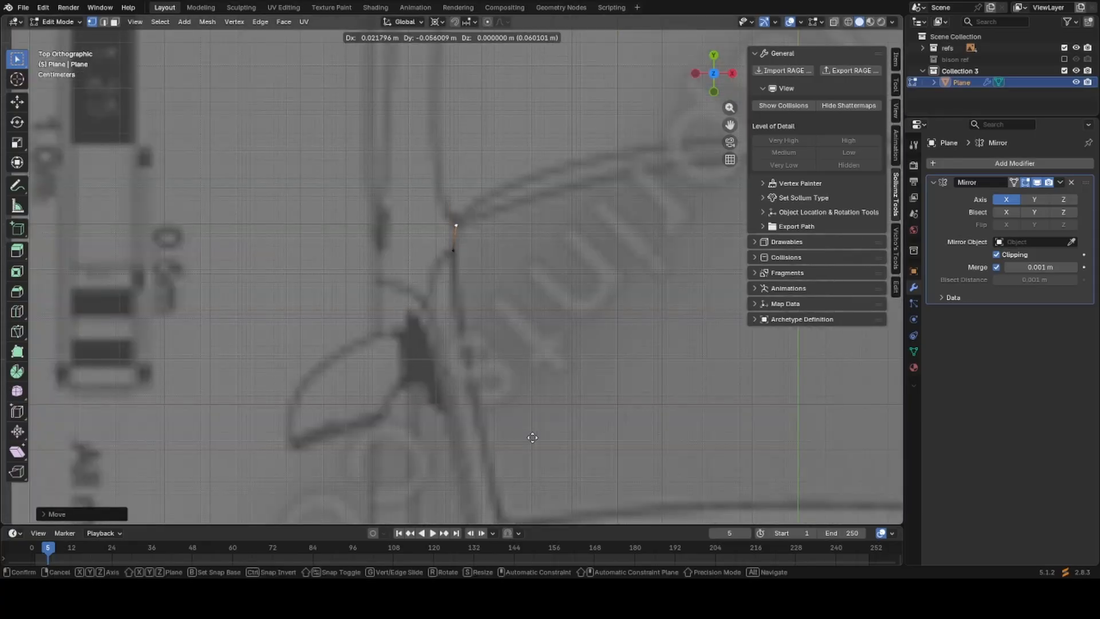
key("ctrl+KP_3")
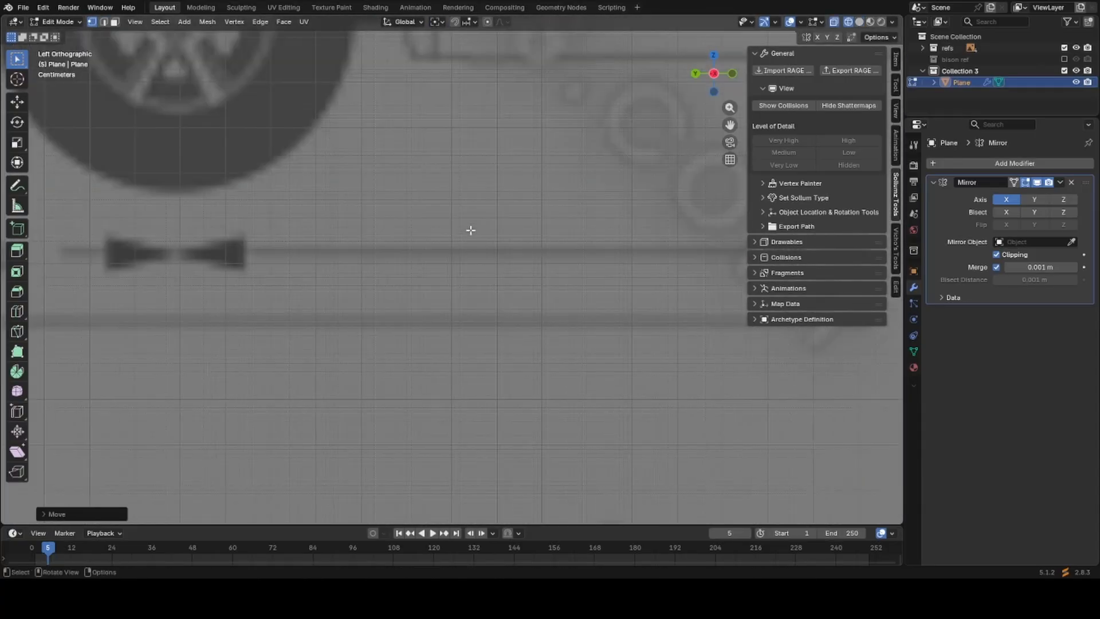
Save the file, then scale and move the small face's edge to fit the fender corner below the A-pillar.
key("KP_Decimal")
key("2")
key("ctrl+s")
scroll(449, 289, "down", 8)
mouse_move(491, 280)
middle_mouse_down()
mouse_move(449, 288)
mouse_move(487, 300)
middle_mouse_up()
key("KP_3")
scroll(450, 284, "up", 7)
scroll(450, 285, "down", 2)
key("KP_7")
key("KP_3")
key("ctrl+KP_3")
key("ctrl+KP_3")
scroll(504, 289, "up", 2)
key("s")
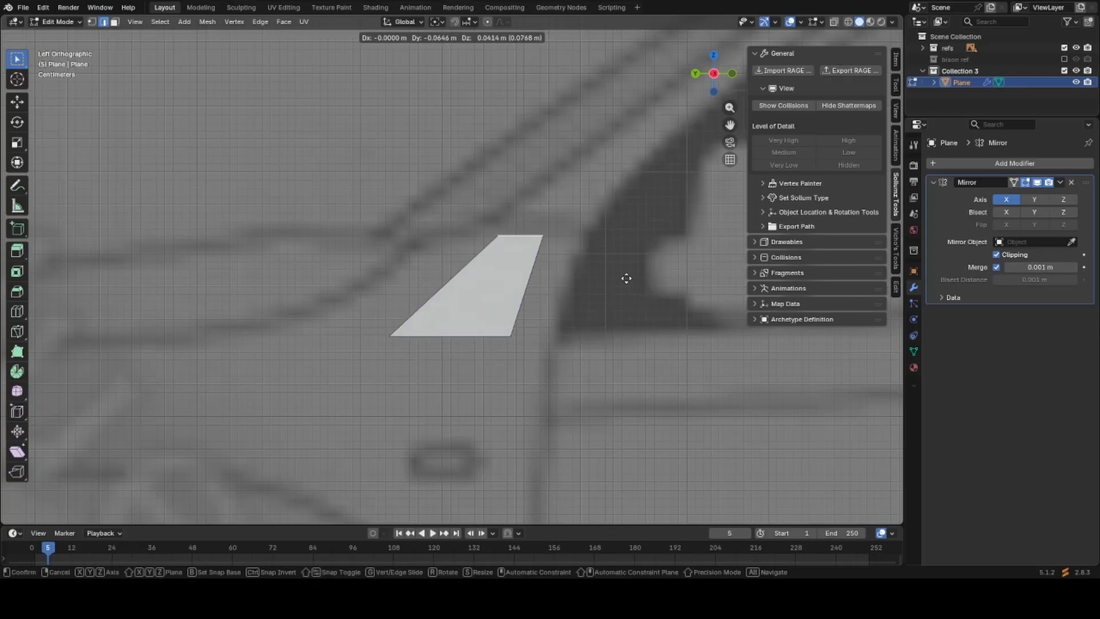
key("g")
left_click(404, 304)
Extrude the face's lower edge straight down along Z beside the front door line.
scroll(404, 305, "down", 3)
middle_click_drag(435, 406, 457, 245, "shift")
left_click(457, 161)
key("e")
key("z")
left_click(475, 286)
Adjust the strip's lower corner and extrude its bottom edge down along Z behind the wheel arch.
left_click(420, 240)
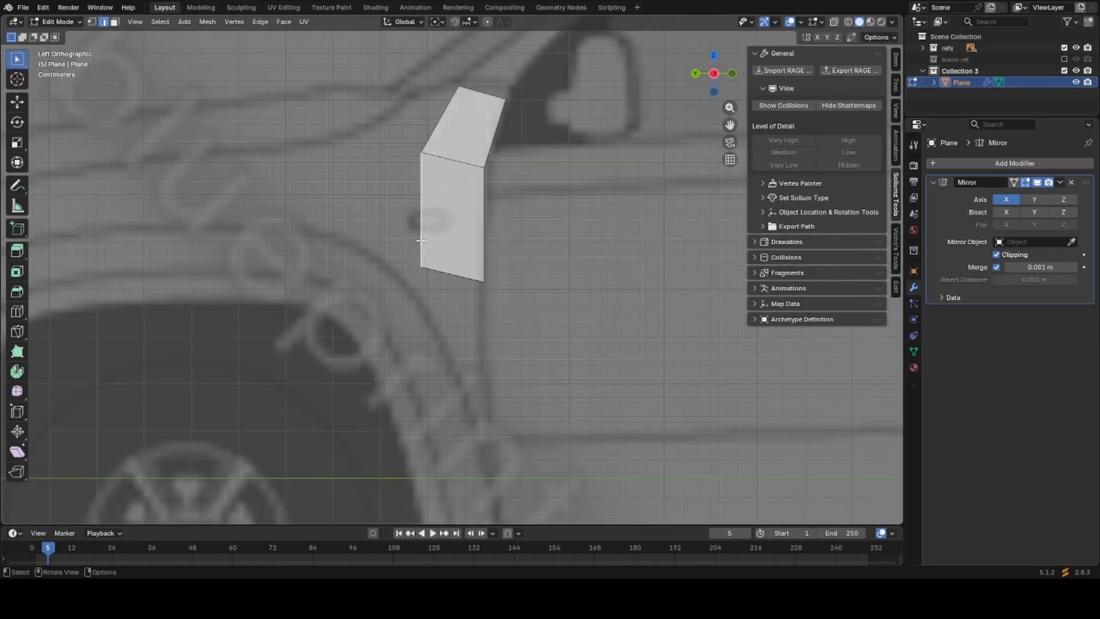
left_click(478, 271)
left_click(484, 282, "shift")
middle_click_drag(504, 315, 470, 275, "shift")
key("e")
key("z")
left_click(435, 432)
Move the strip's lower vertices to follow the rear outline of the front wheel arch.
left_click(384, 399)
key("g")
key("y")
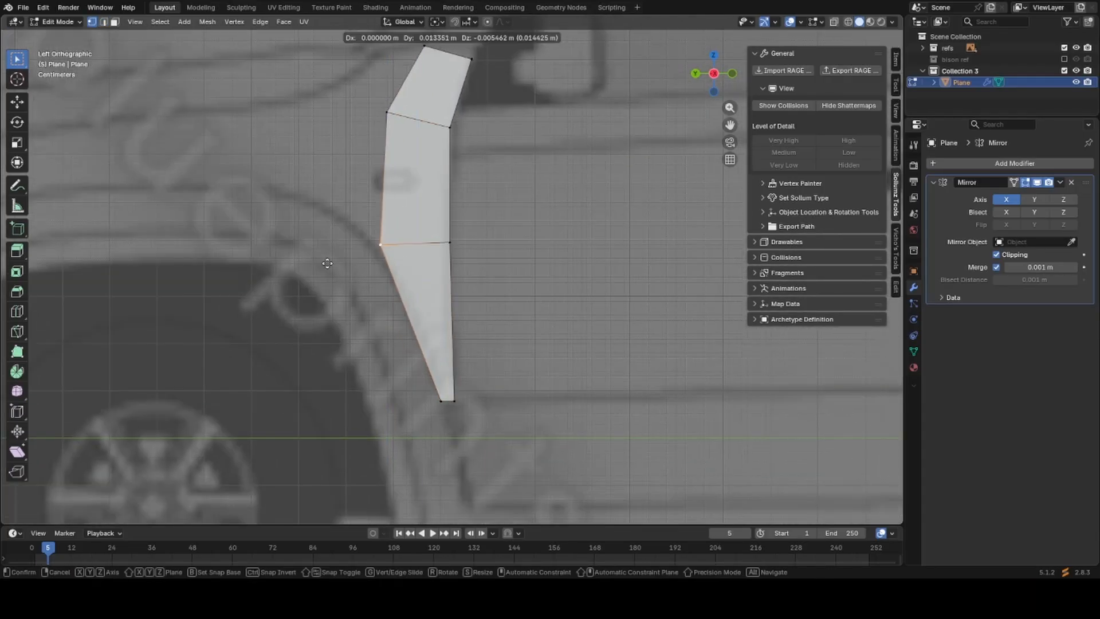
left_click(327, 262)
middle_click_drag(356, 258, 470, 498, "shift")
scroll(494, 441, "up", 1)
scroll(495, 441, "down", 1)
Add a Subdivision modifier to the fender strip with a viewport level of 1.
key("Tab")
scroll(490, 452, "down", 2)
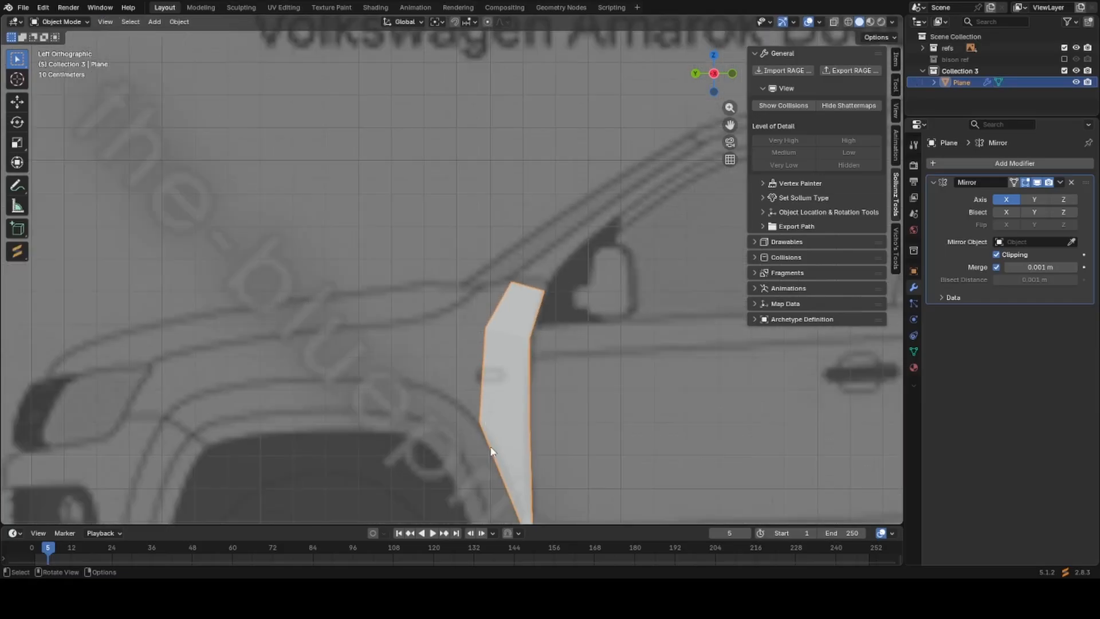
middle_click_drag(491, 451, 510, 429)
key("ctrl+1")
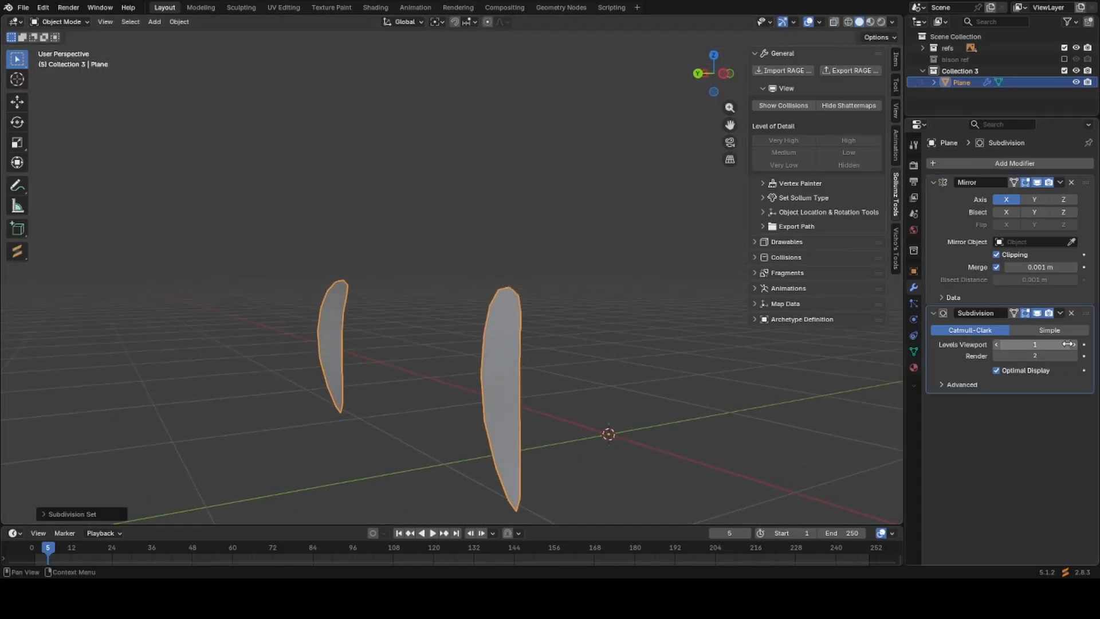
left_click(995, 344)
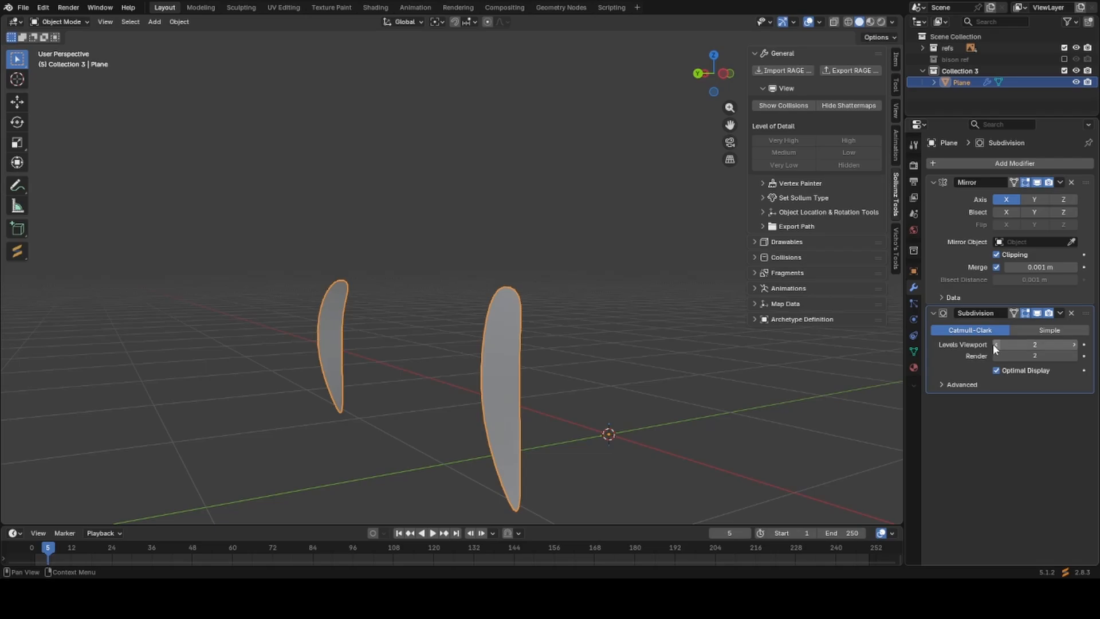
Move the whole fender strip outward along X toward the body outline in the back view.
key("KP_1")
key("ctrl+KP_1")
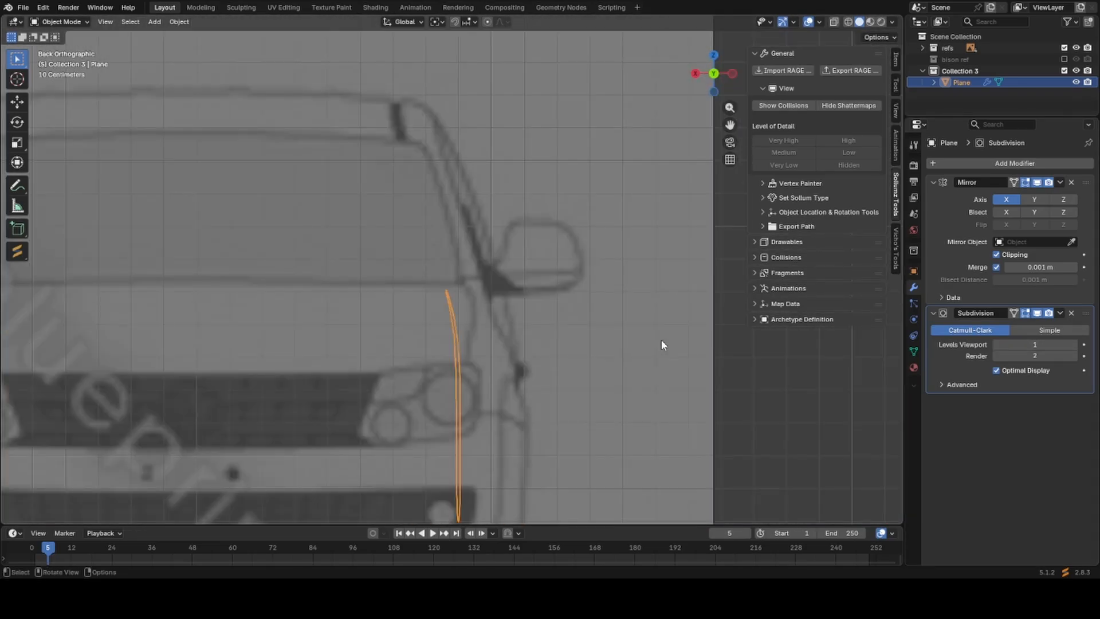
middle_click_drag(413, 309, 409, 225, "shift")
scroll(408, 225, "up", 4)
key("Tab")
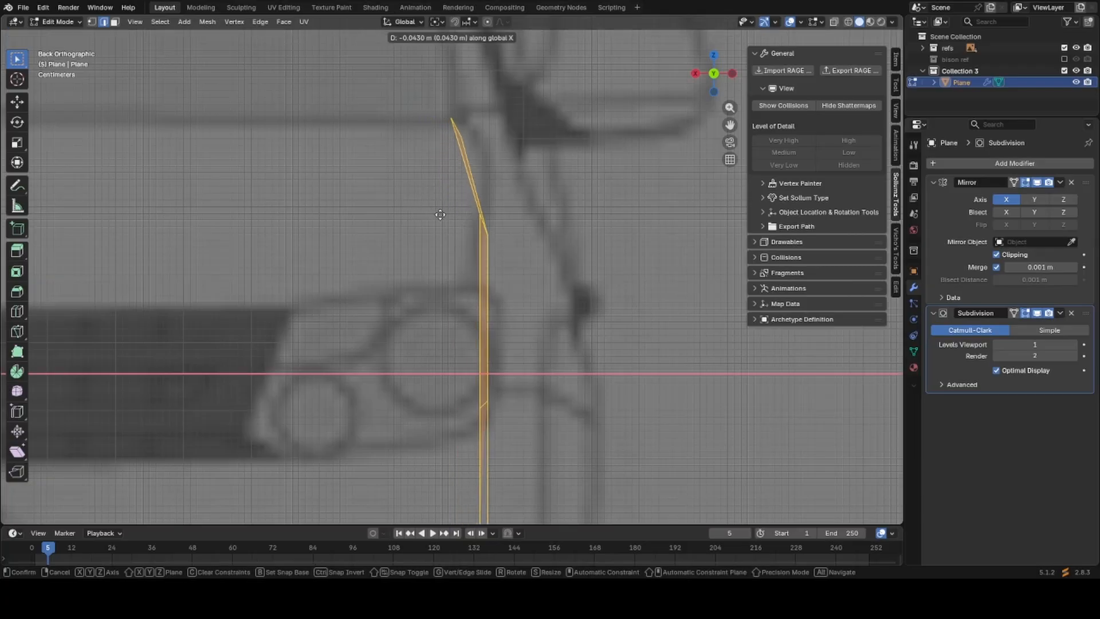
left_click(454, 216)
middle_click_drag(523, 216, 509, 241)
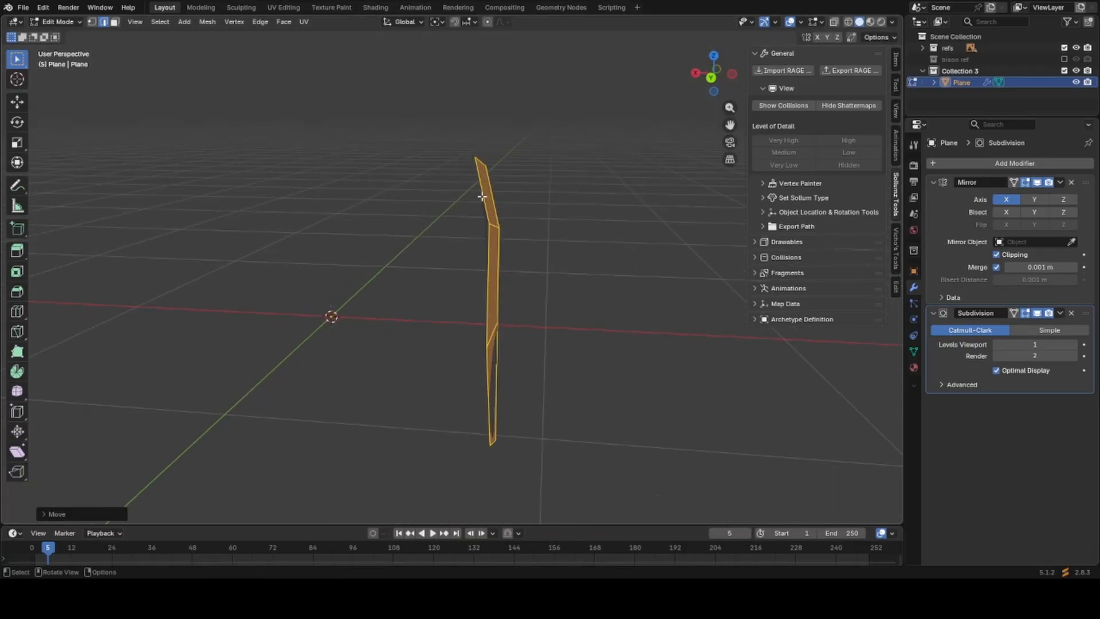
Move the strip's door-side edge loop outward to follow the body outline in the back view.
key("KP_1")
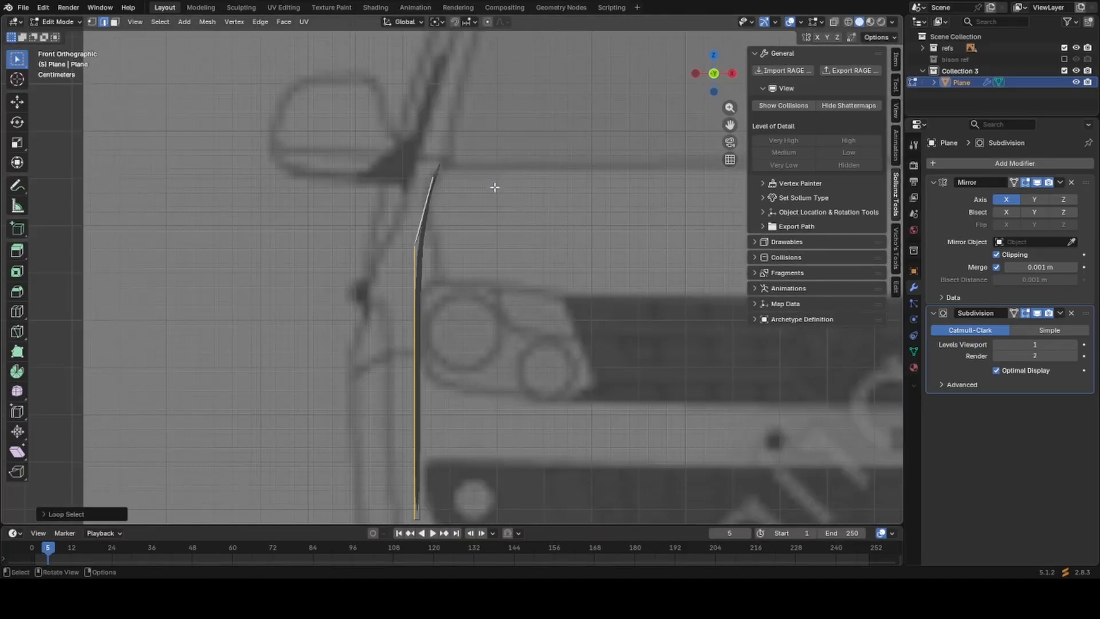
key("ctrl+KP_1")
key("g")
middle_click_drag(545, 246, 538, 324, "shift")
left_click(513, 277)
scroll(538, 325, "up", 3)
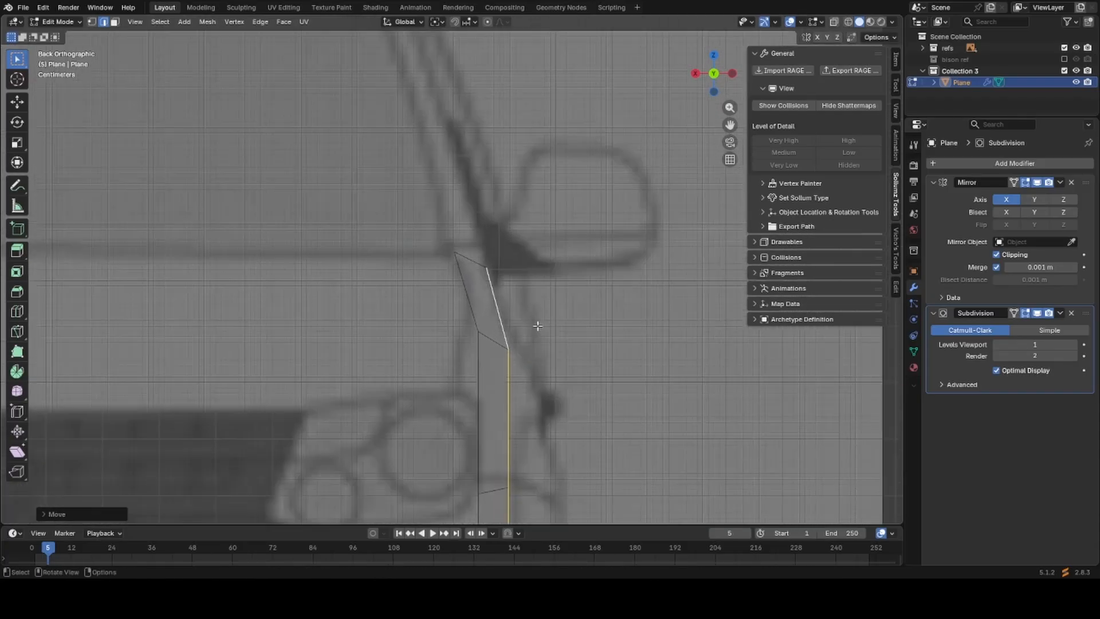
Adjust individual vertices of the strip against the door-side body contour in the back view.
key("1")
left_click(501, 269)
key("g")
left_click(493, 238)
key("ctrl+KP_3")
scroll(484, 221, "down", 4)
key("g")
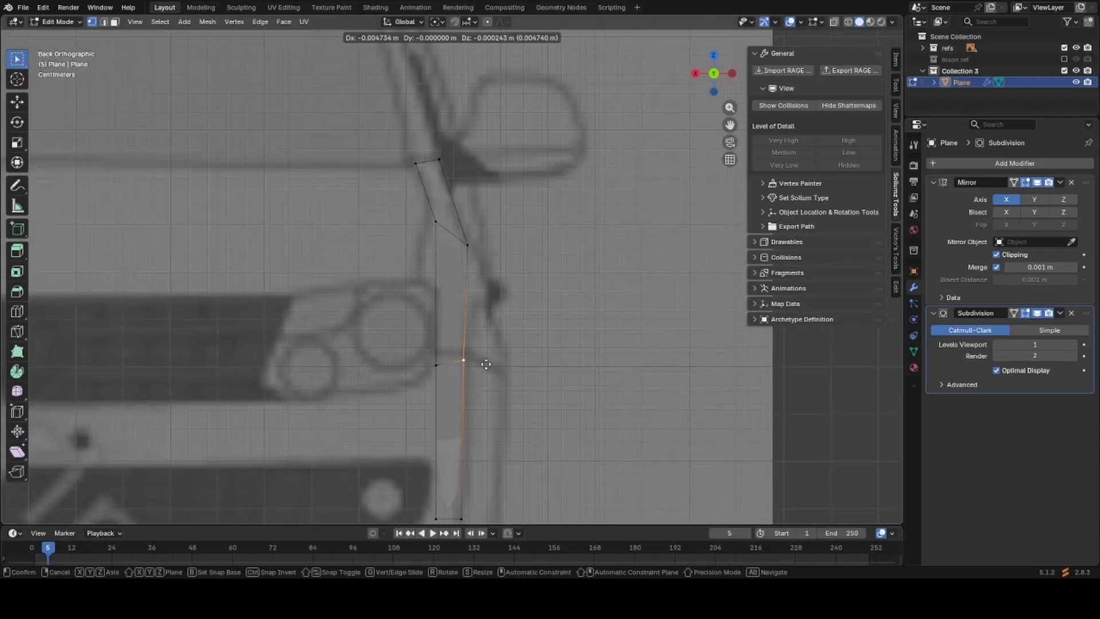
left_click(468, 361)
Extrude the strip's front edge forward above the wheel arch and scale the new edge to the fender's height.
key("KP_1")
key("KP_3")
key("2")
key("g")
key("shift+z")
middle_click_drag(546, 334, 208, 317, "shift")
key("shift+z")
right_click(297, 277, "ctrl")
key("s")
left_click(309, 287)
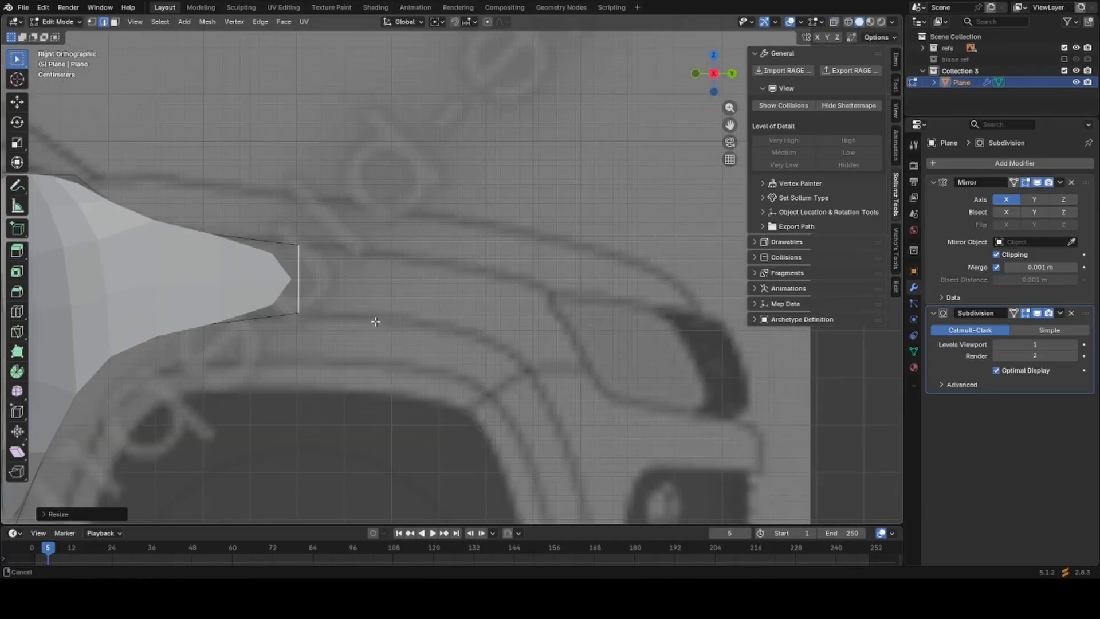
Extrude the fender's front edge forward twice more toward the headlight and scale the last edge.
right_click(457, 297, "ctrl")
right_click(525, 320, "ctrl")
key("s")
left_click(544, 298)
Fit the fender's front vertices to the top blueprint and extend the front strip below the grille toward the centreline.
scroll(458, 286, "down", 3)
key("KP_7")
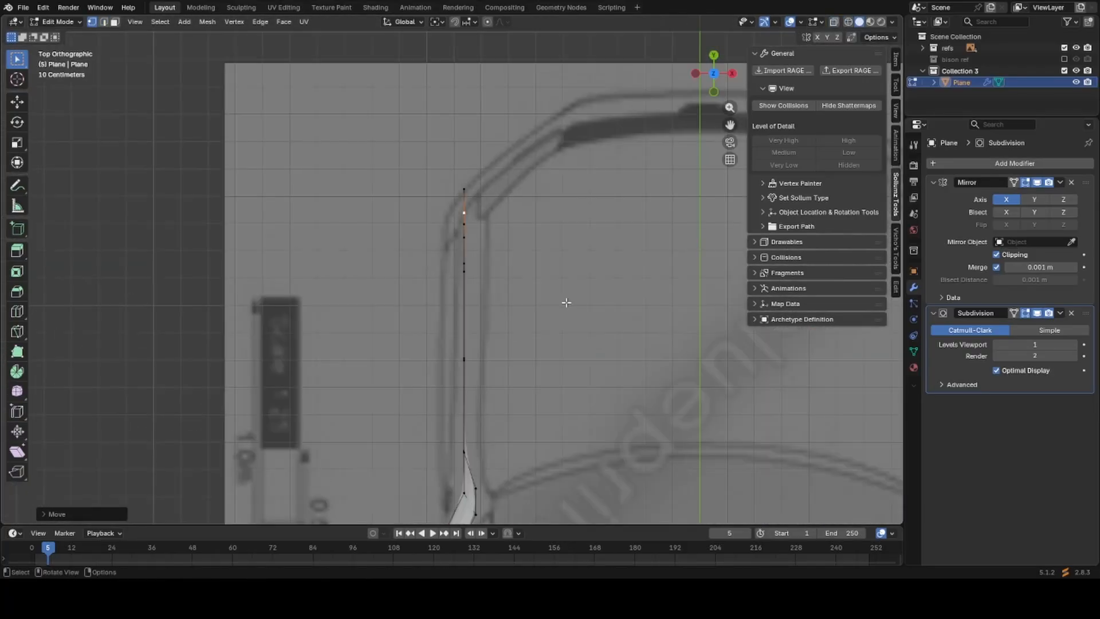
middle_click_drag(564, 302, 429, 243)
left_click(429, 245, "alt")
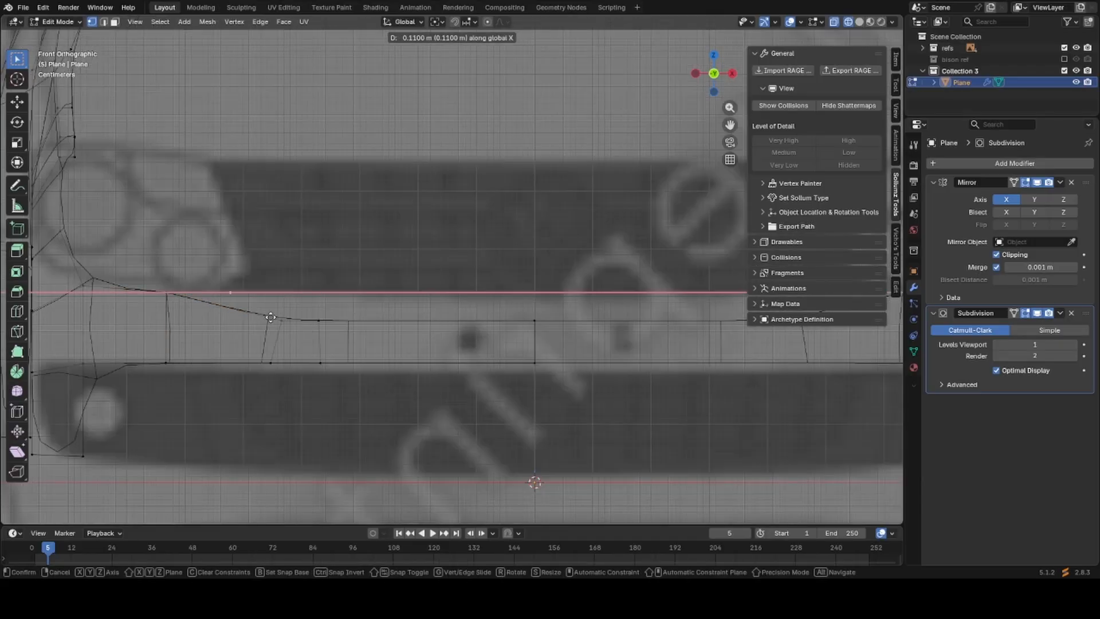
right_click(283, 319, "ctrl")
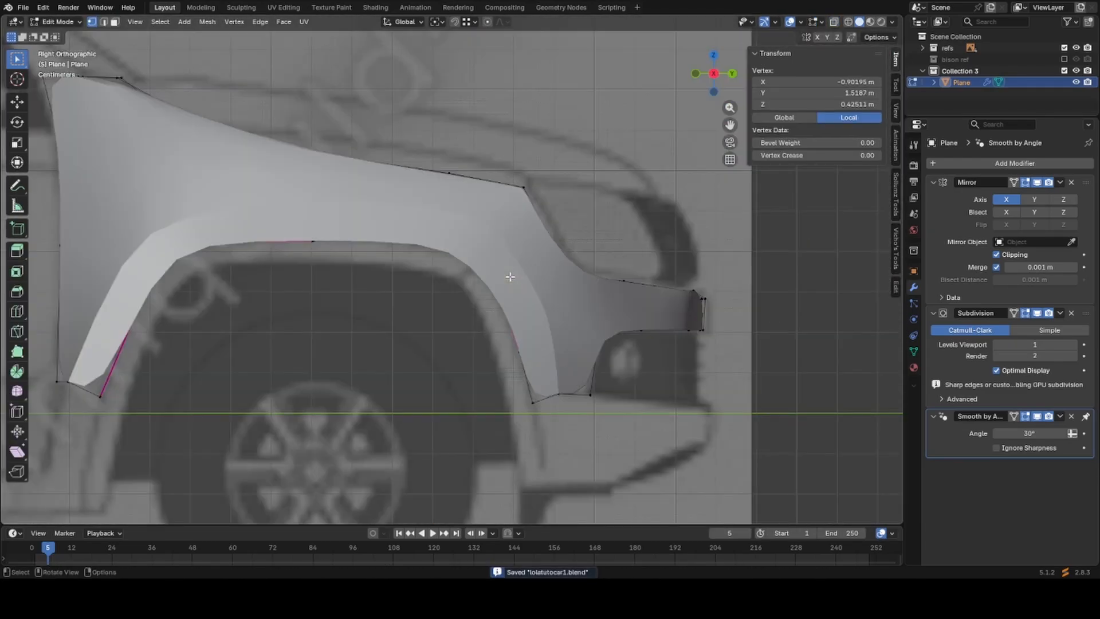
Move a vertex on the wheel arch's sharp edge behind the headlight and compare the fender with the side blueprint.
key("ctrl+KP_3")
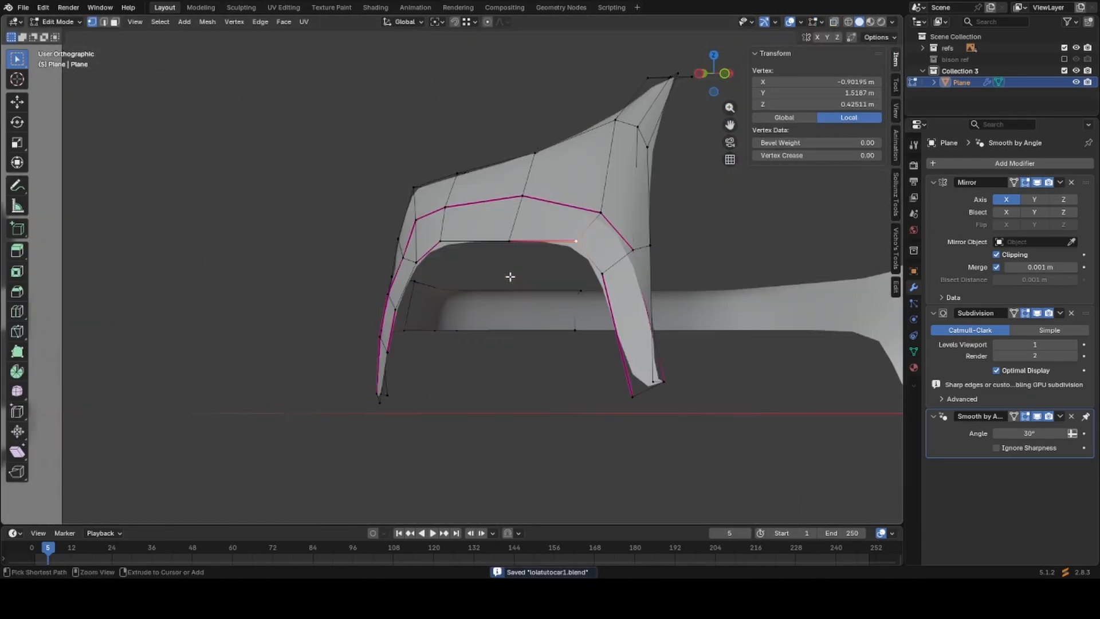
middle_click_drag(608, 379, 664, 380, "shift")
scroll(636, 393, "up", 3)
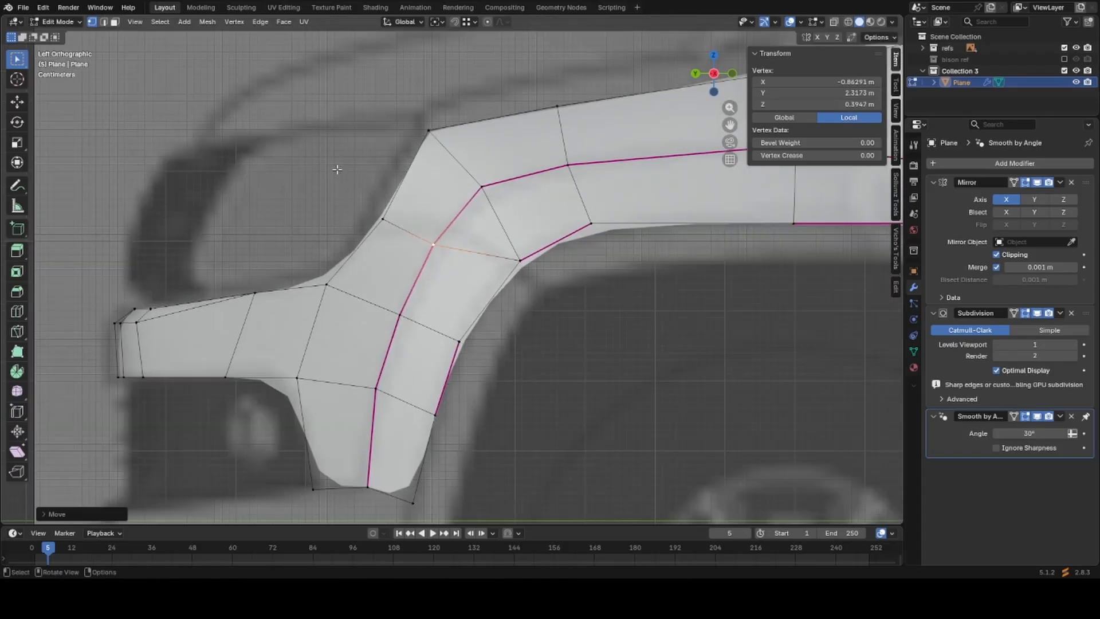
scroll(337, 170, "down", 5)
middle_click_drag(586, 211, 477, 344, "shift")
scroll(523, 215, "down", 10)
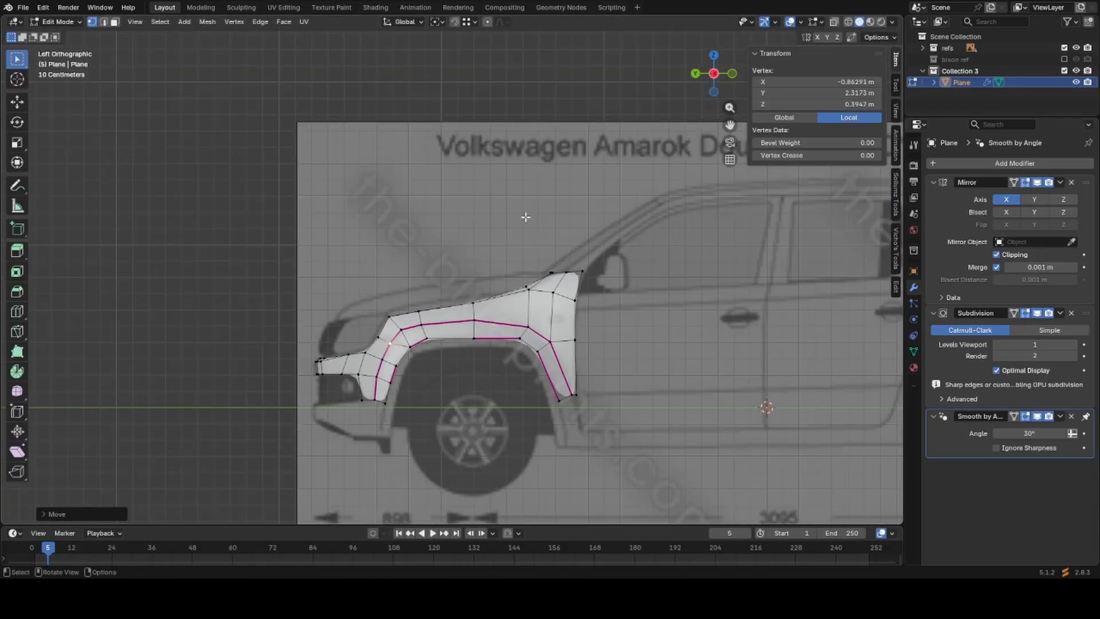
scroll(608, 364, "up", 7)
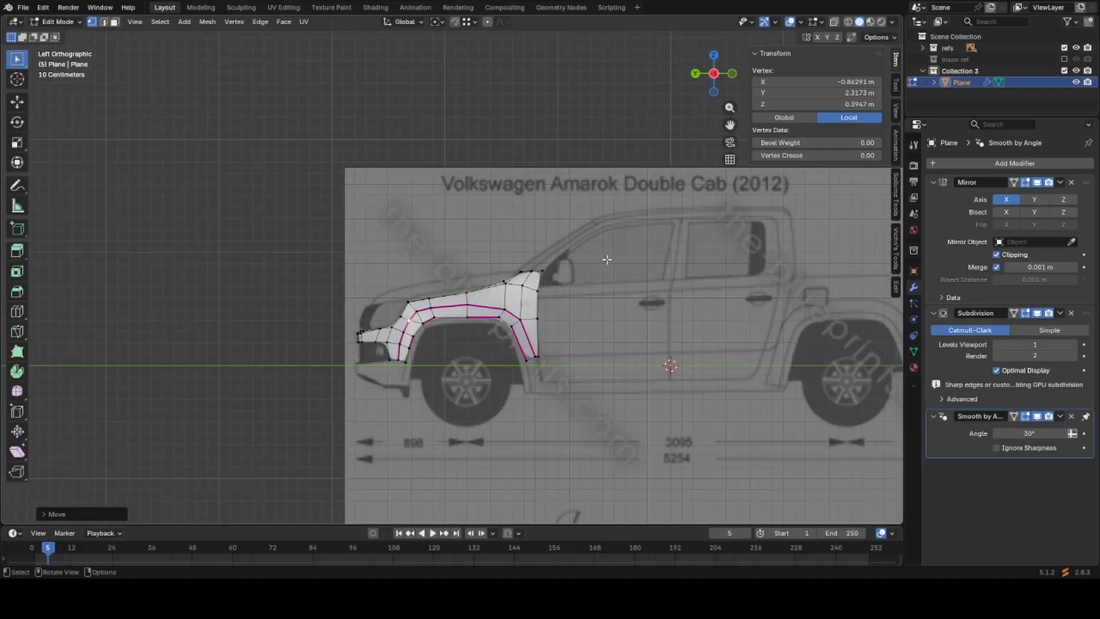
scroll(469, 266, "up", 2)
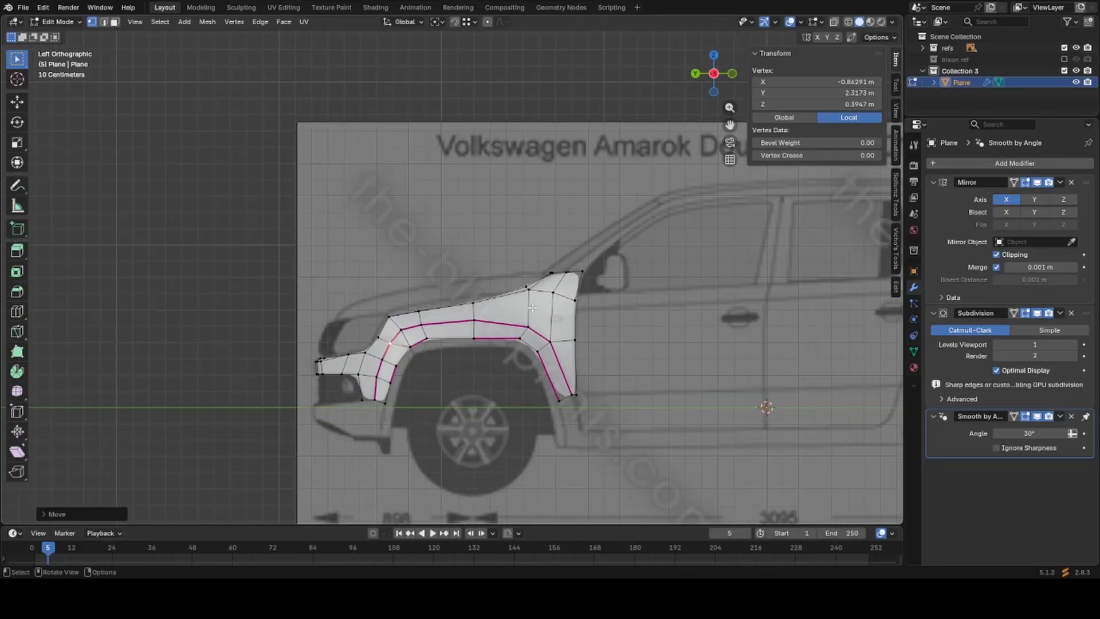
scroll(532, 307, "up", 2)
middle_click_drag(532, 308, 516, 321)
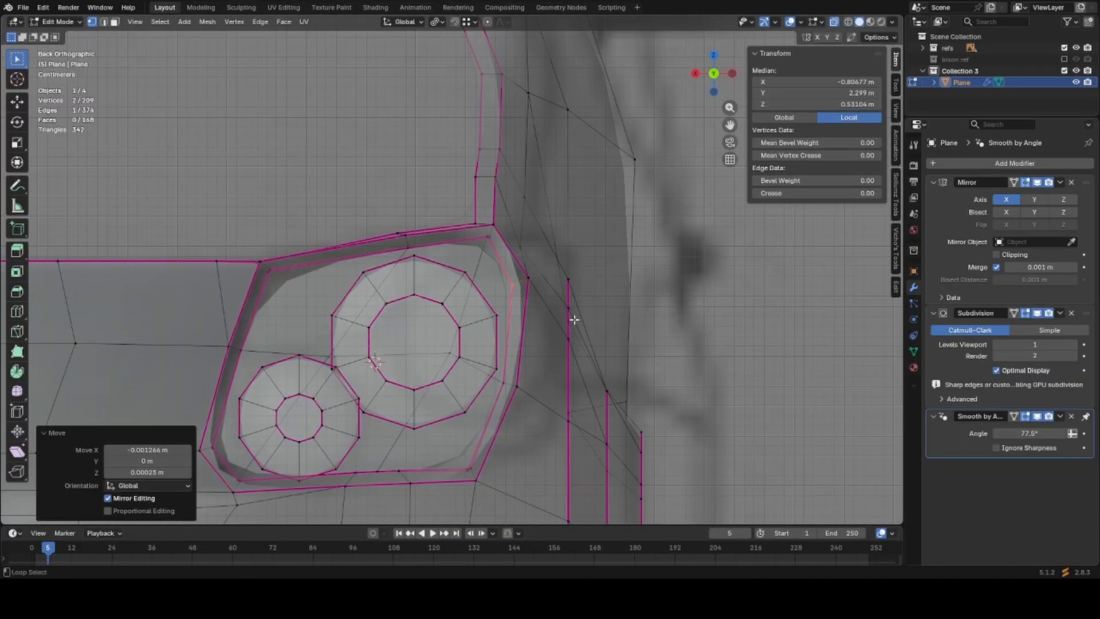
Move the selected headlight recess geometry within the XZ plane, keeping its Y position locked.
key("g")
key("shift+y")
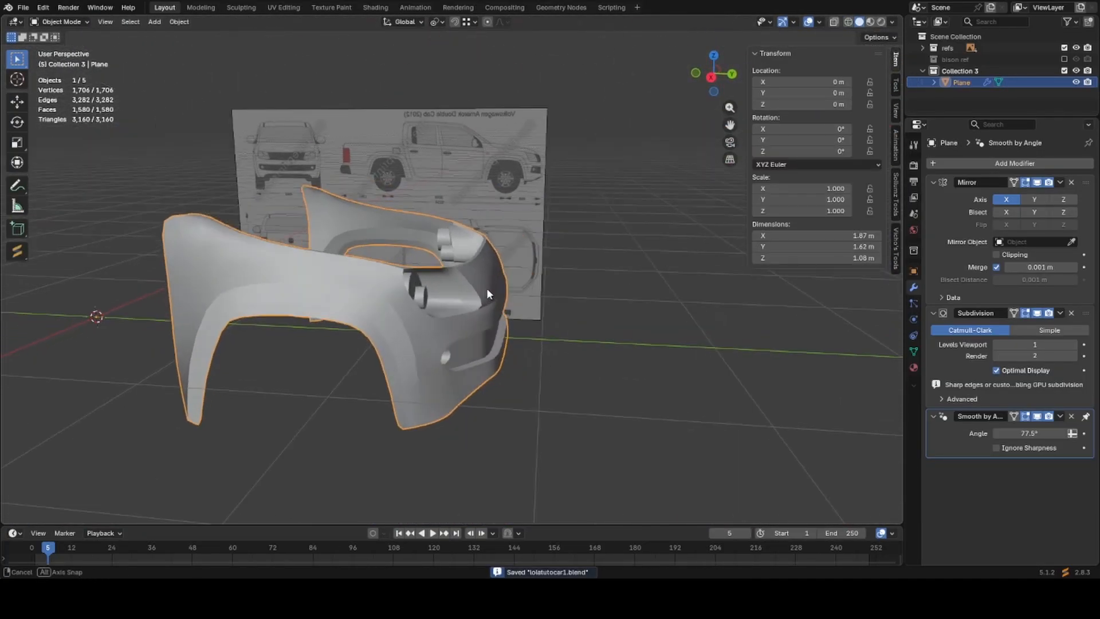
Compare the front fender with the reference vehicle's engine bay and undo the last chassis mesh edit.
middle_click_drag(487, 287, 520, 249)
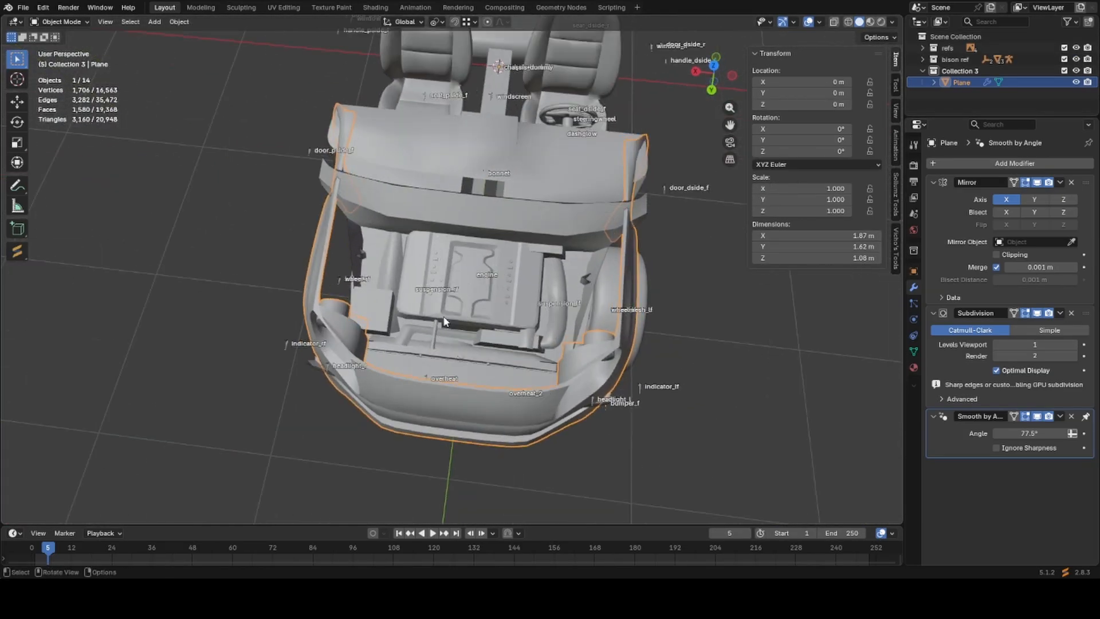
middle_click_drag(504, 321, 420, 290)
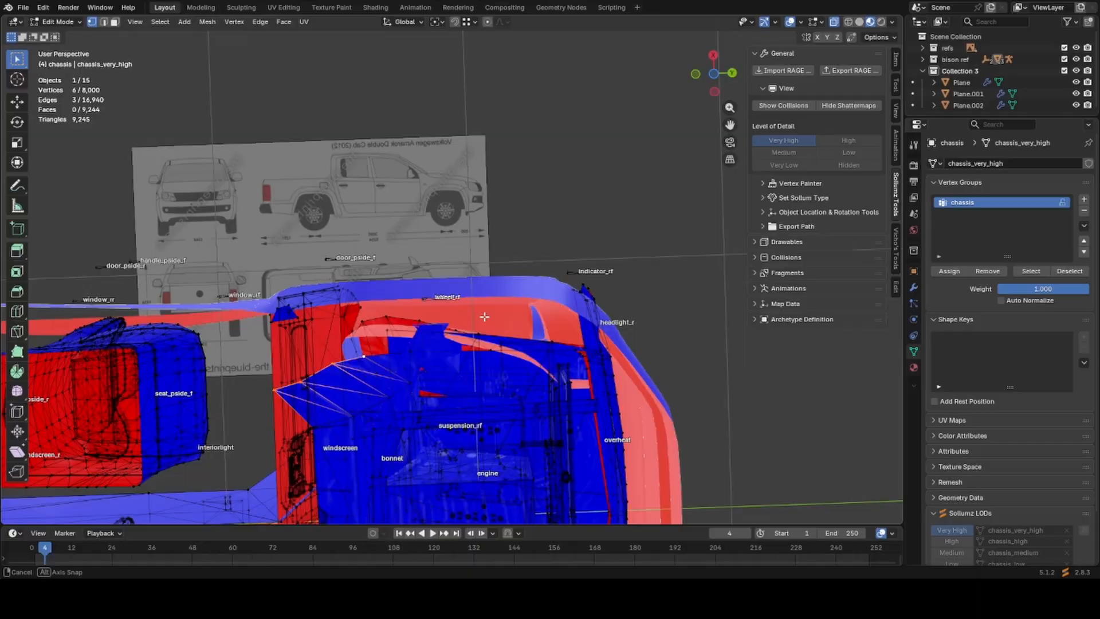
middle_click_drag(573, 344, 355, 338)
key("ctrl+z")
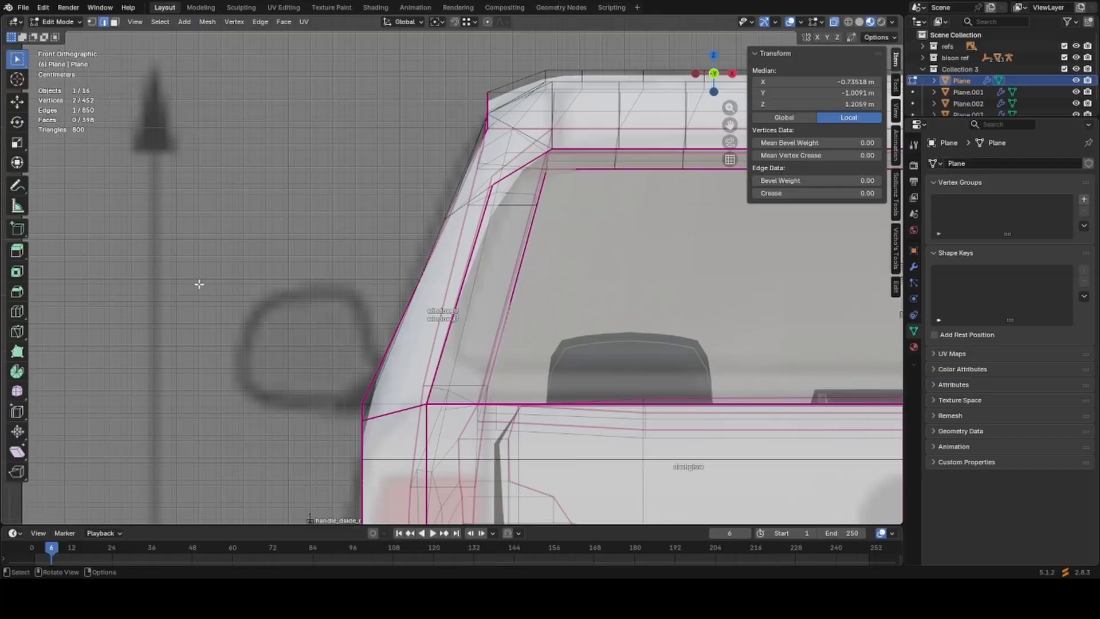
Move the rear cab pillar's edge vertices in the side view and reposition the loop cut running through the pillar.
key("KP_3")
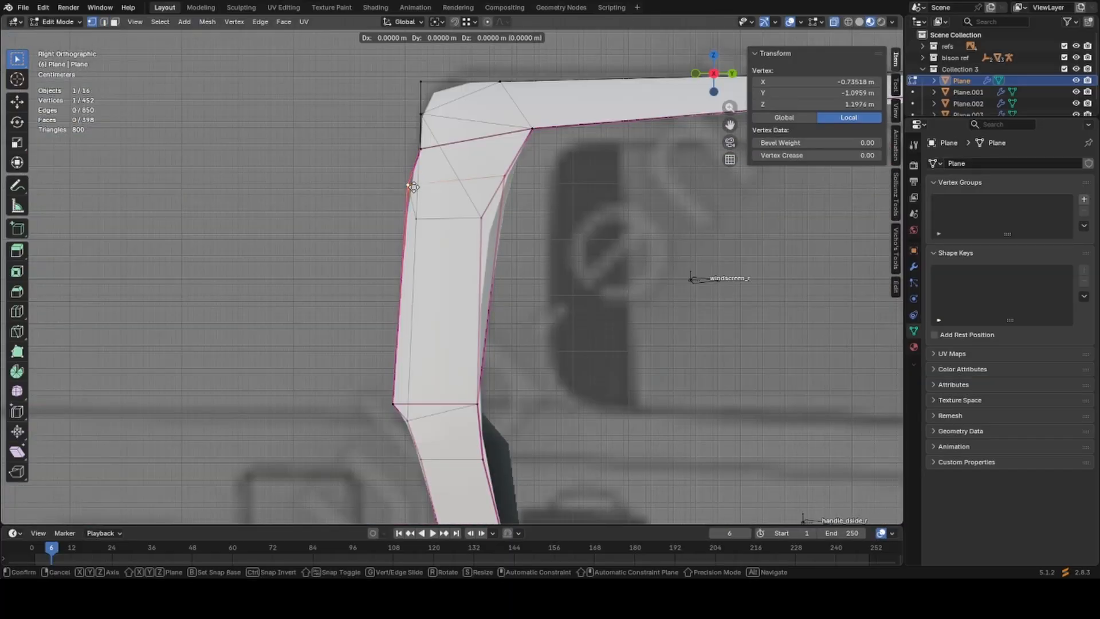
left_click(406, 394)
key("g")
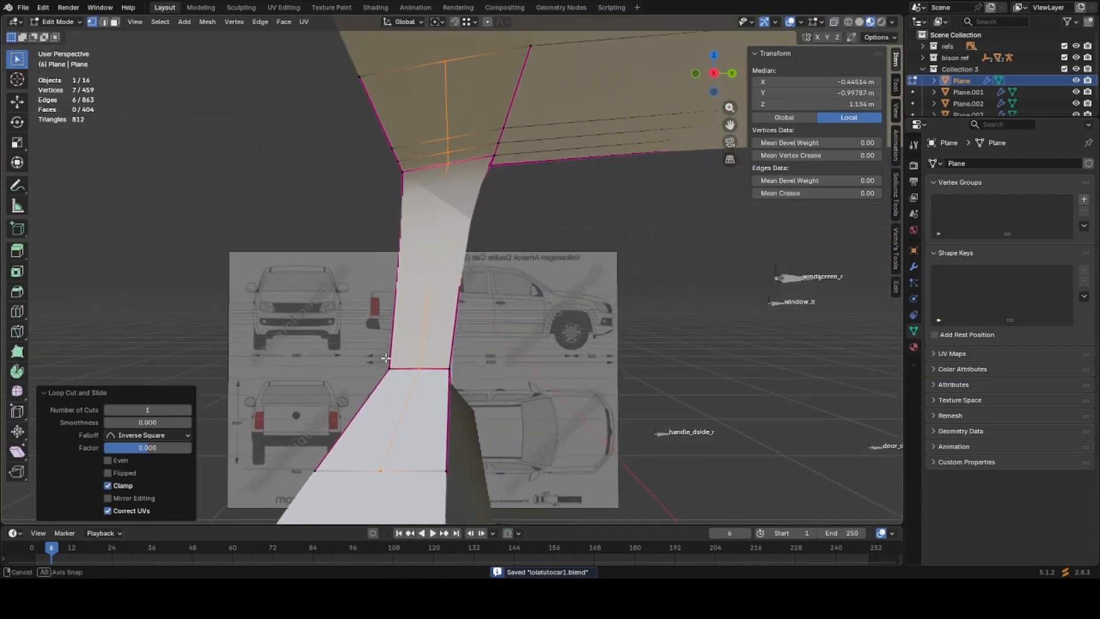
key("g")
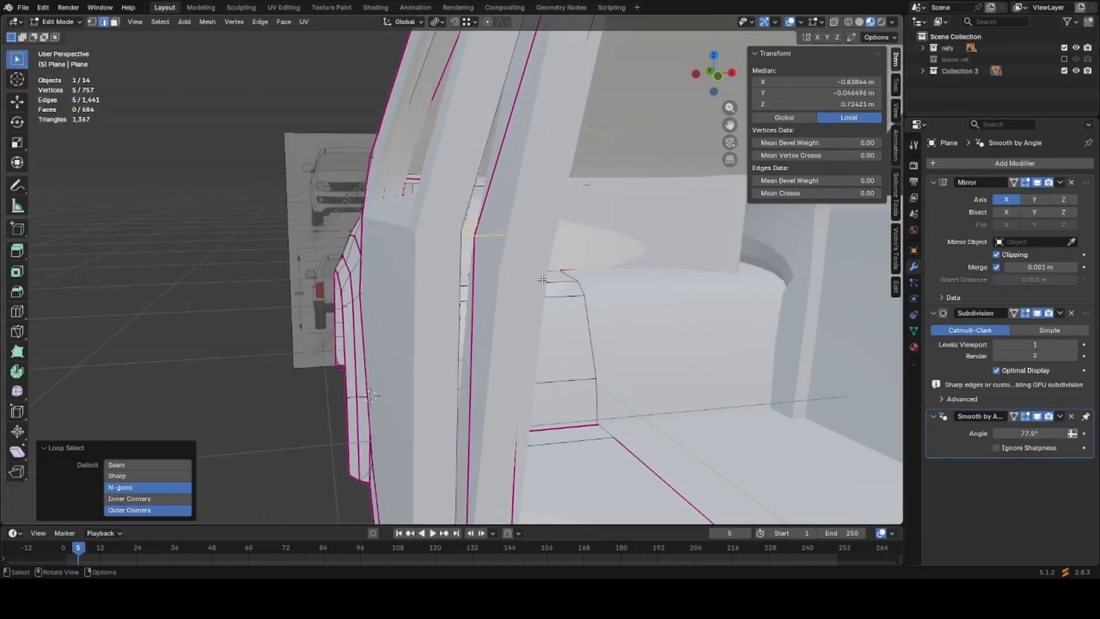
Scale the selected window-frame edges of the front door.
right_click(553, 265)
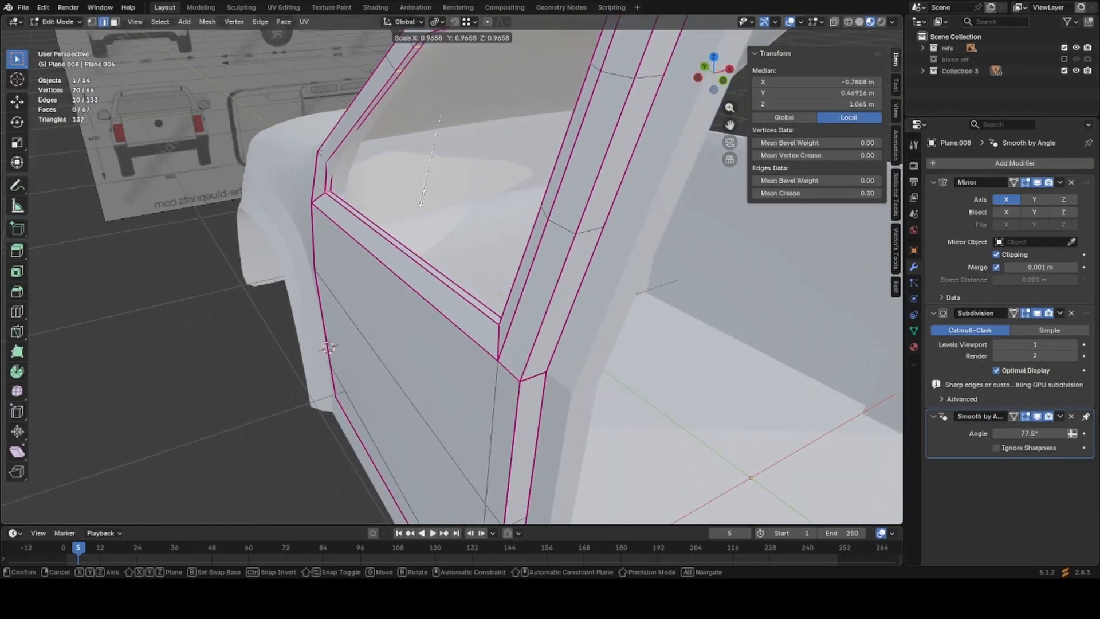
key("s")
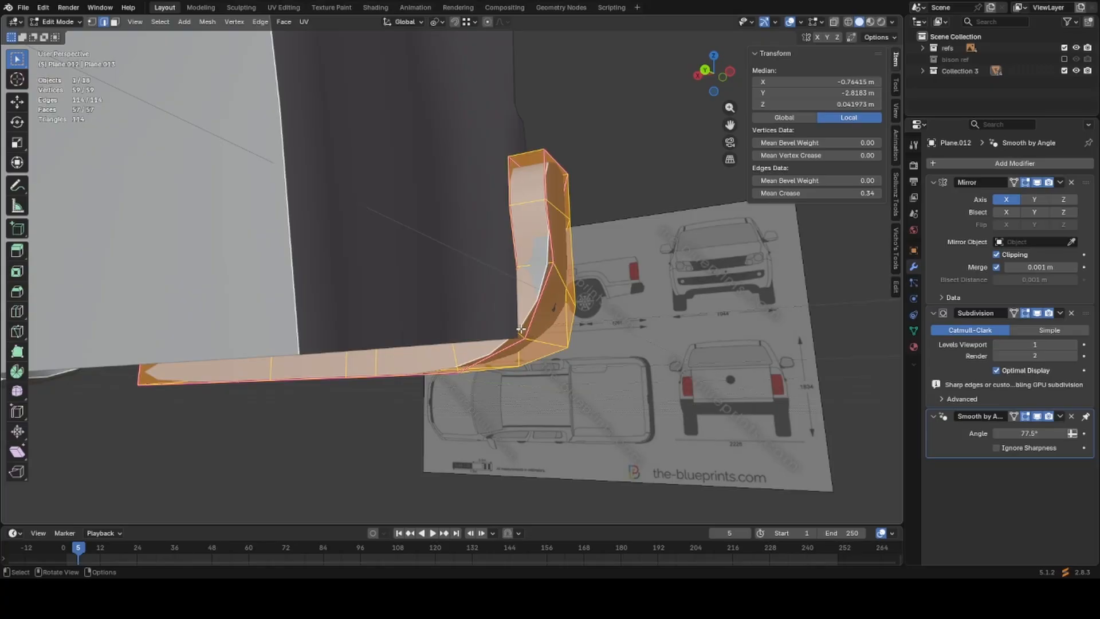
Move the rear bumper's lower corner edge within the XZ plane, keeping its Y position locked.
left_click(520, 328)
key("g")
key("shift+y")
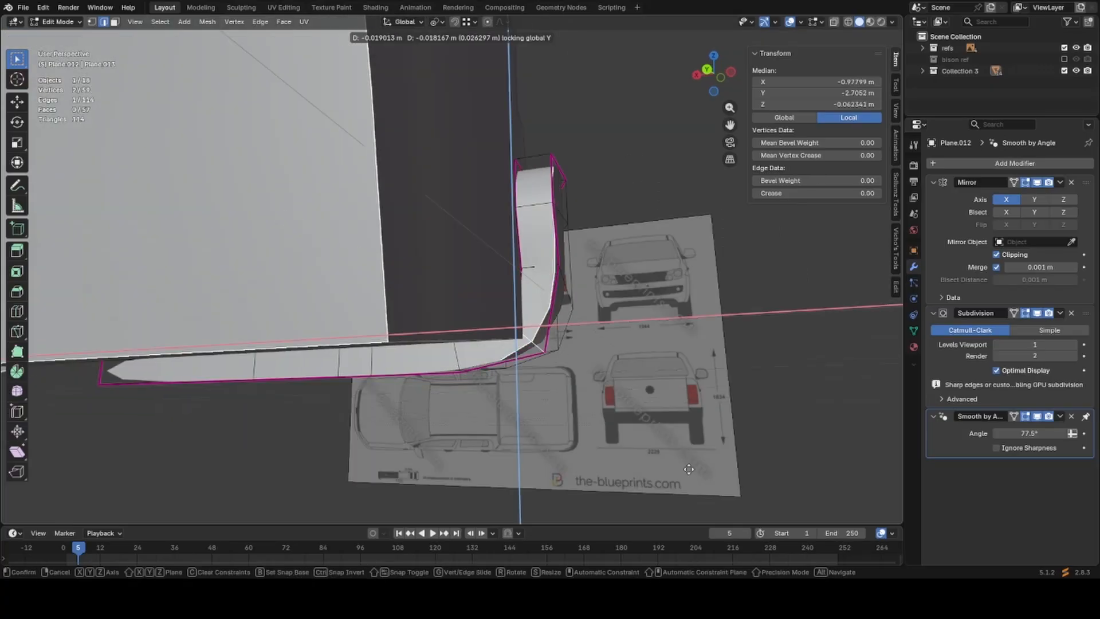
key("g")
Select the rear bumper's lower border edges and mark them as sharp.
middle_click_drag(520, 329, 442, 292)
left_click(442, 292, "alt")
middle_click_drag(363, 348, 436, 321)
right_click(436, 338)
left_click(412, 463)
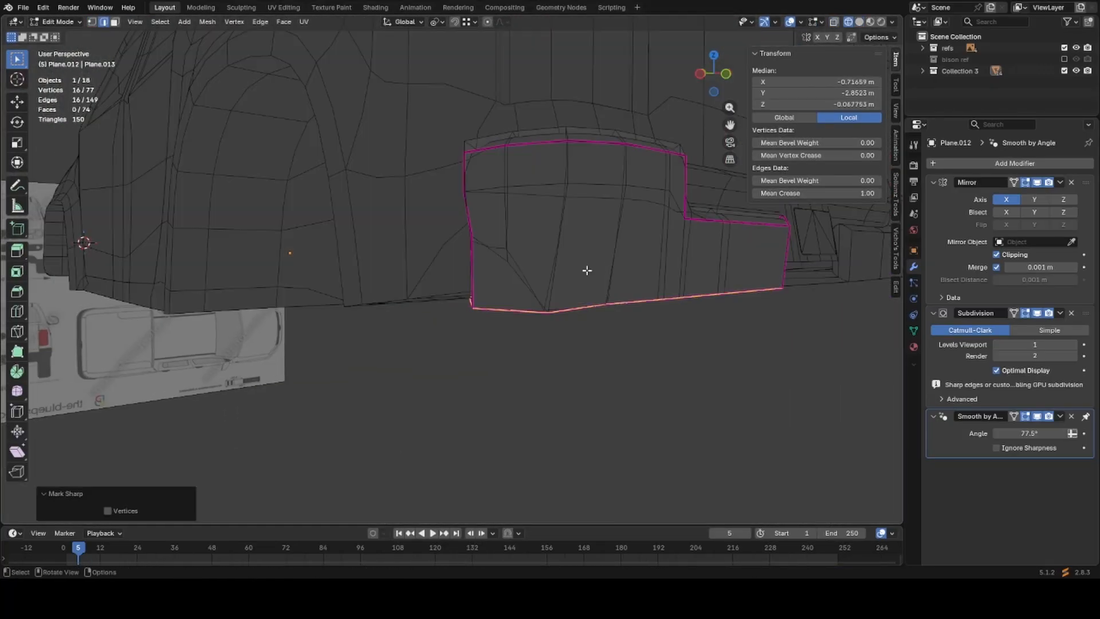
Return to Object Mode, look over the whole pickup body and save the file.
key("Tab")
middle_click_drag(401, 287, 597, 377)
scroll(465, 334, "down", 3)
key("ctrl+s")
scroll(595, 378, "up", 2)
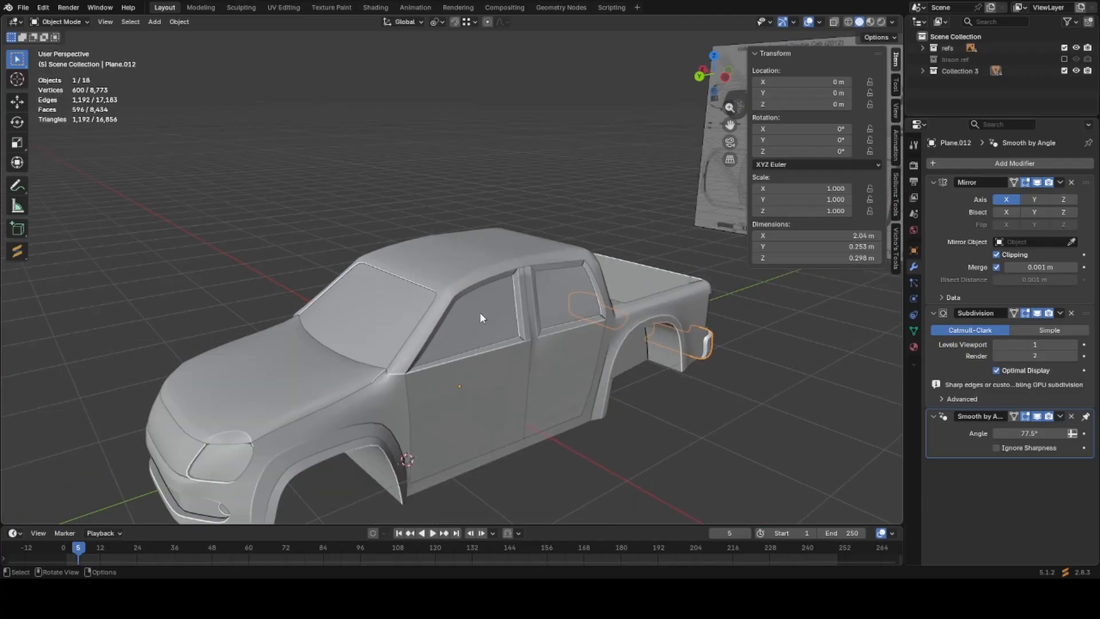
Check that the front door's window is a separate object with trial moves that are cancelled.
left_click(479, 315)
key("g")
right_click(491, 255)
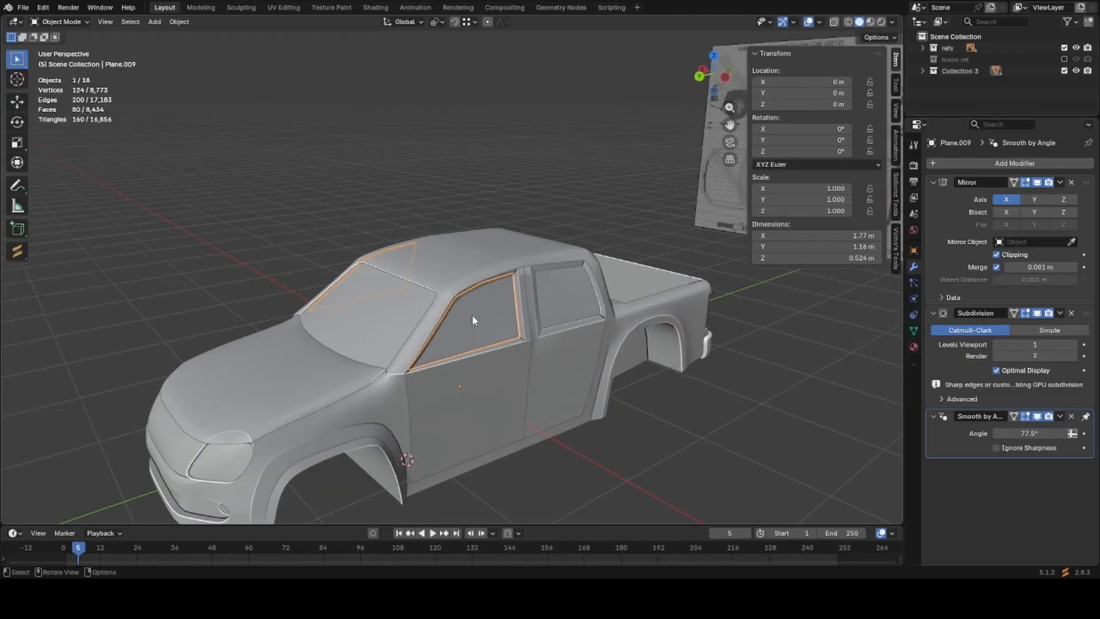
key("g")
middle_click_drag(472, 314, 529, 331)
right_click(499, 229)
scroll(517, 260, "down", 1)
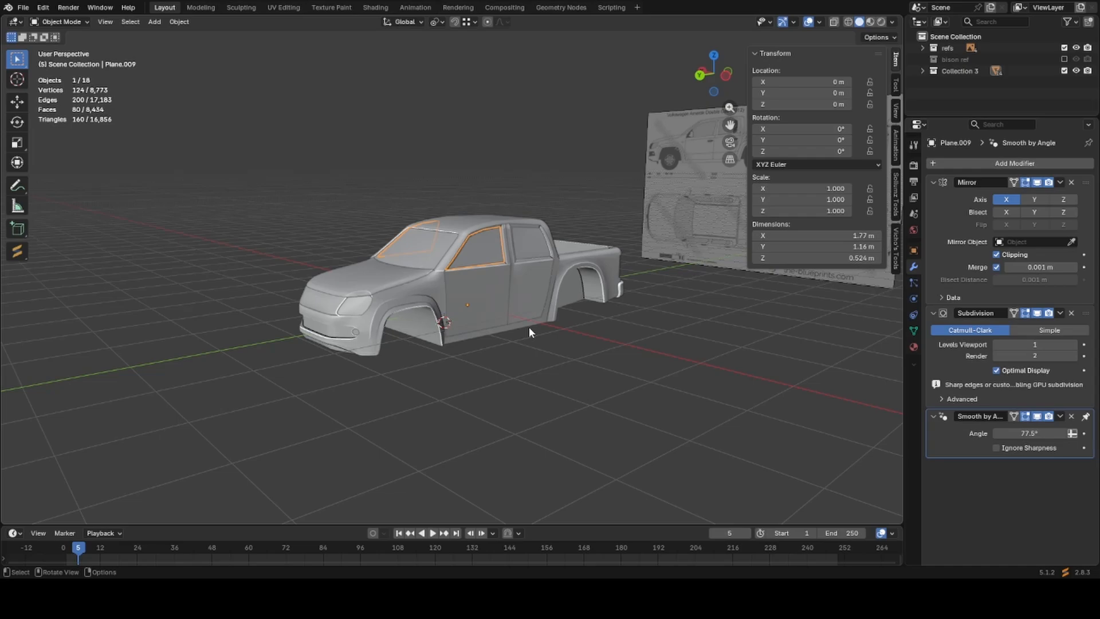
middle_click_drag(528, 326, 493, 323)
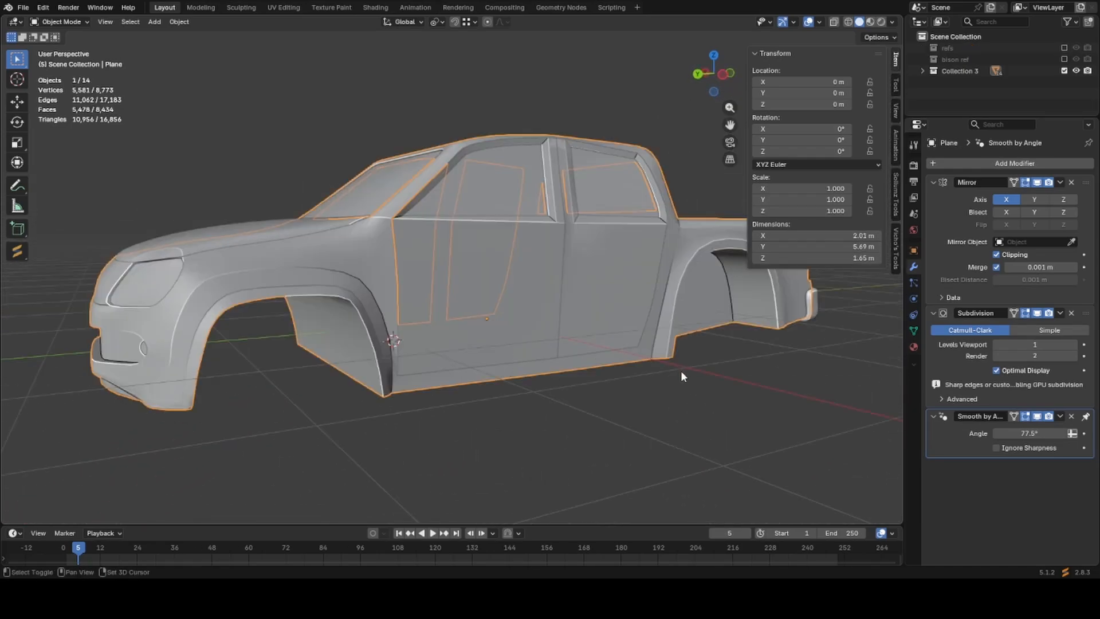
Check that the main body is separate from the doors, bonnet and glass with trial moves that are cancelled.
middle_click_drag(680, 370, 515, 345)
key("g")
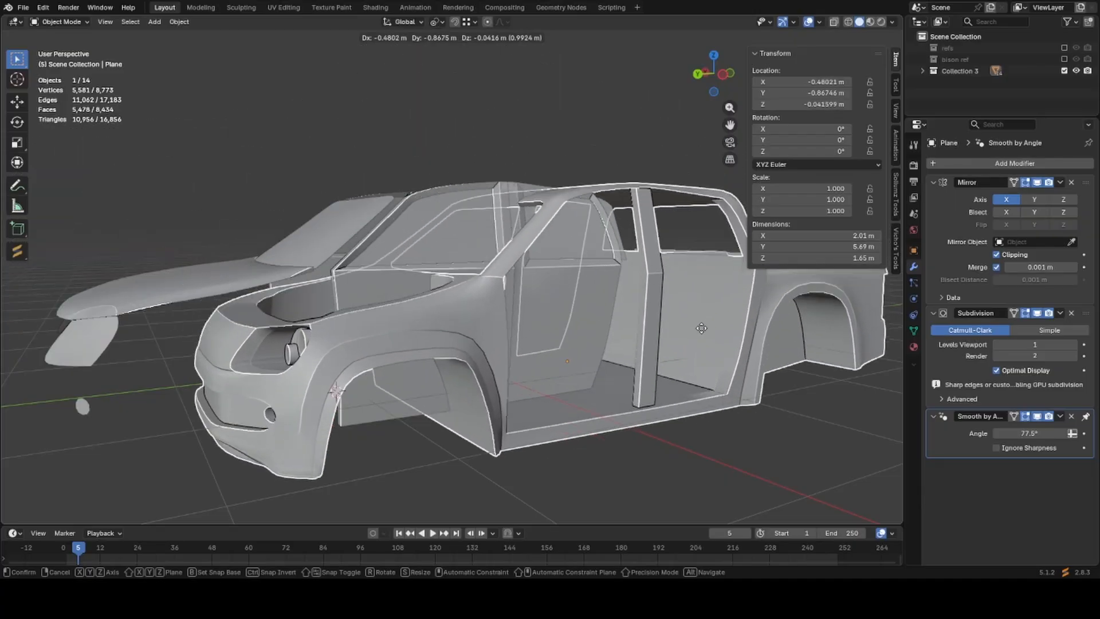
right_click(683, 390)
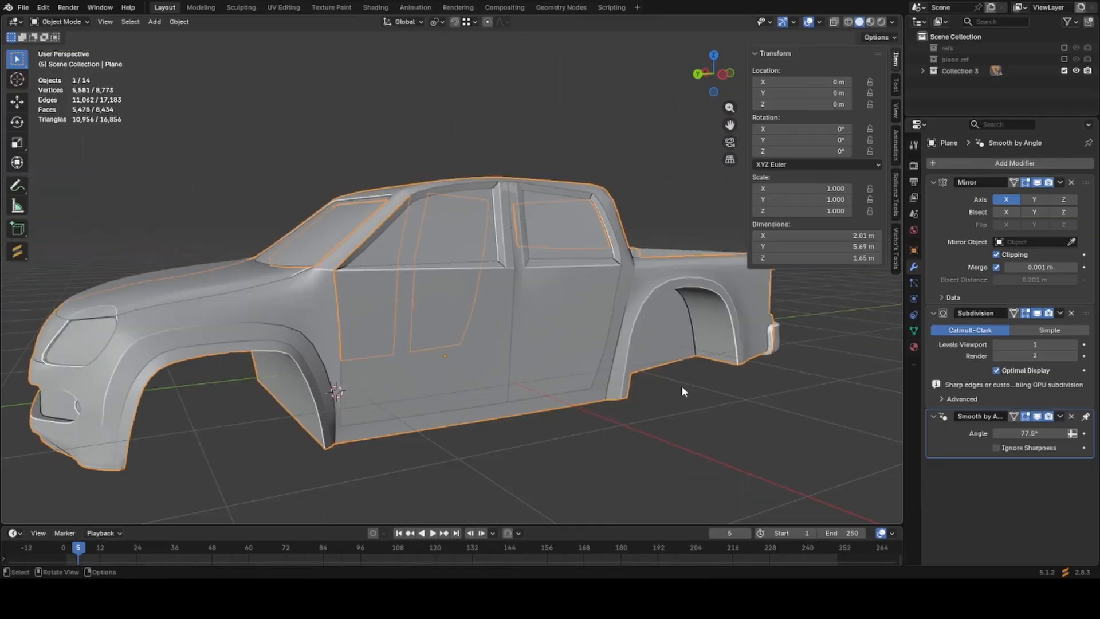
key("g")
right_click(633, 365)
Rename the main body object as bodyshell.
key("F2")
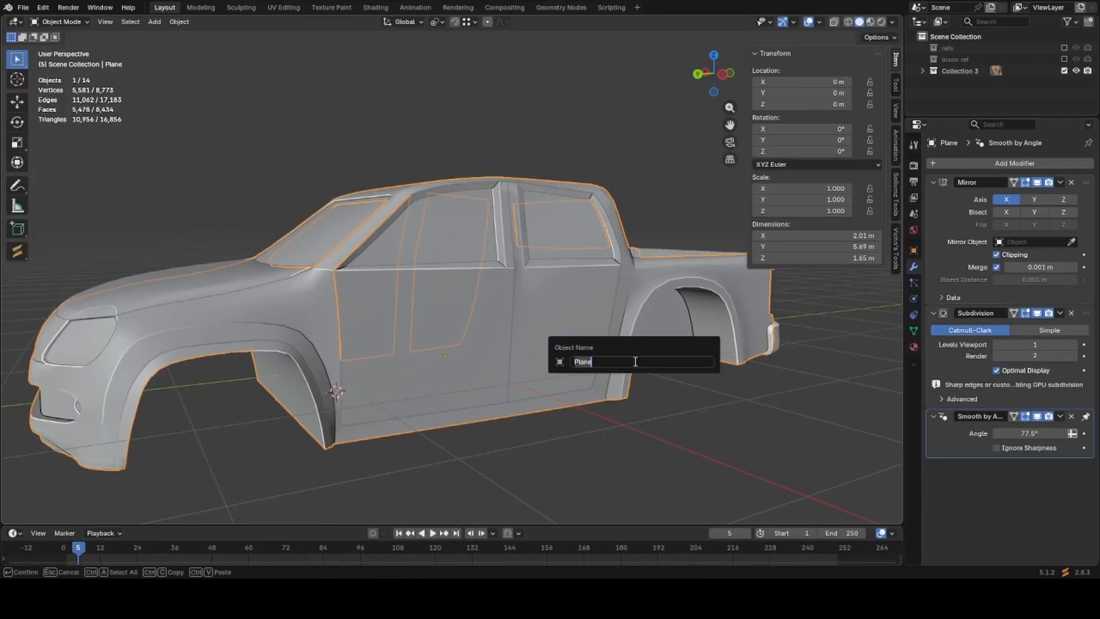
type("BO")
key("ctrl+a")
type("b")
type("dy")
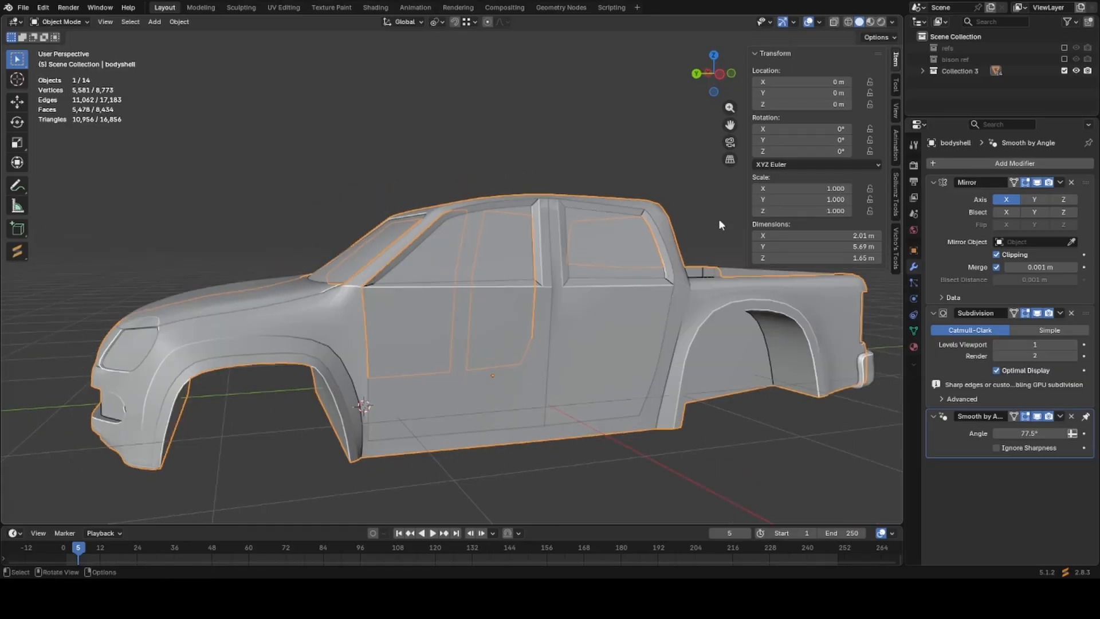
Rename the main body's mesh data from its object data properties as bodyshell, matching the object name.
left_click(913, 331)
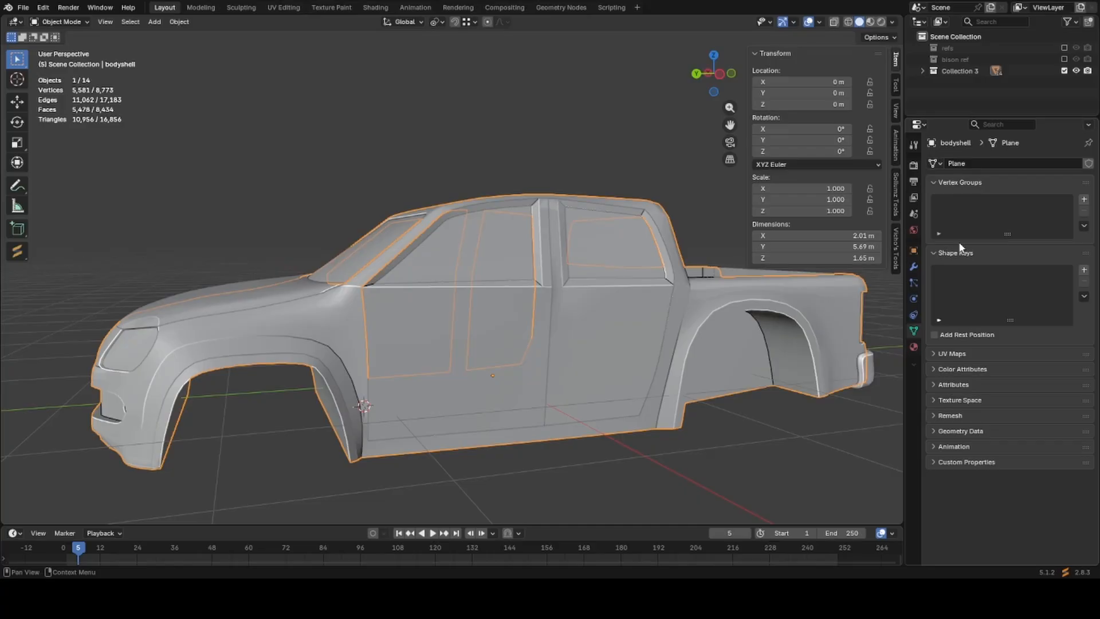
left_click(938, 164)
left_click(966, 163)
left_click(968, 163)
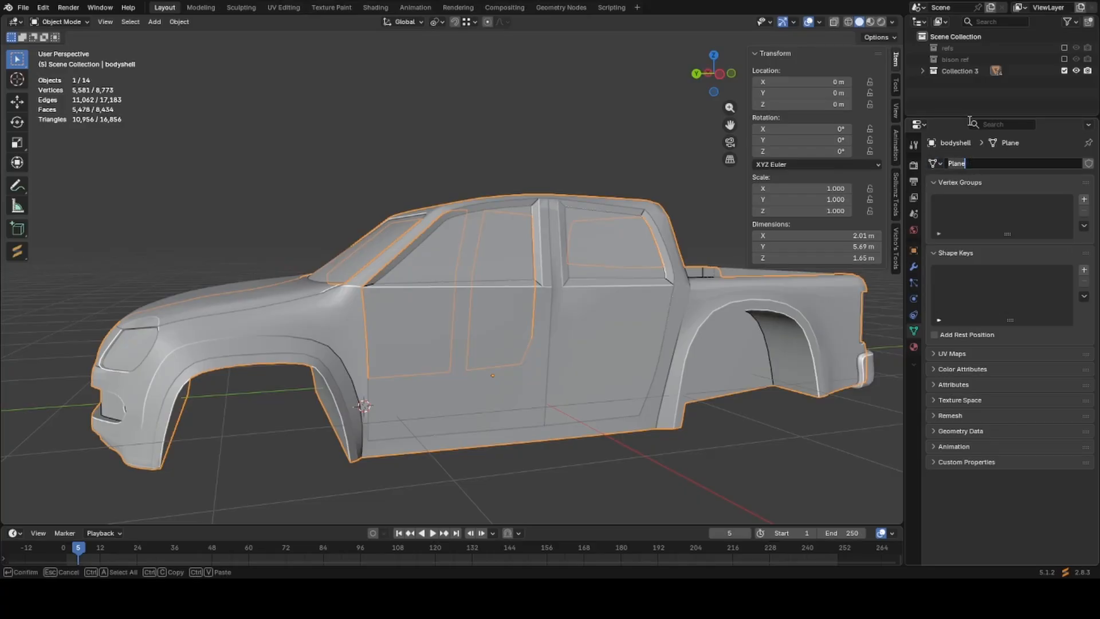
left_click(968, 105)
left_click(922, 71)
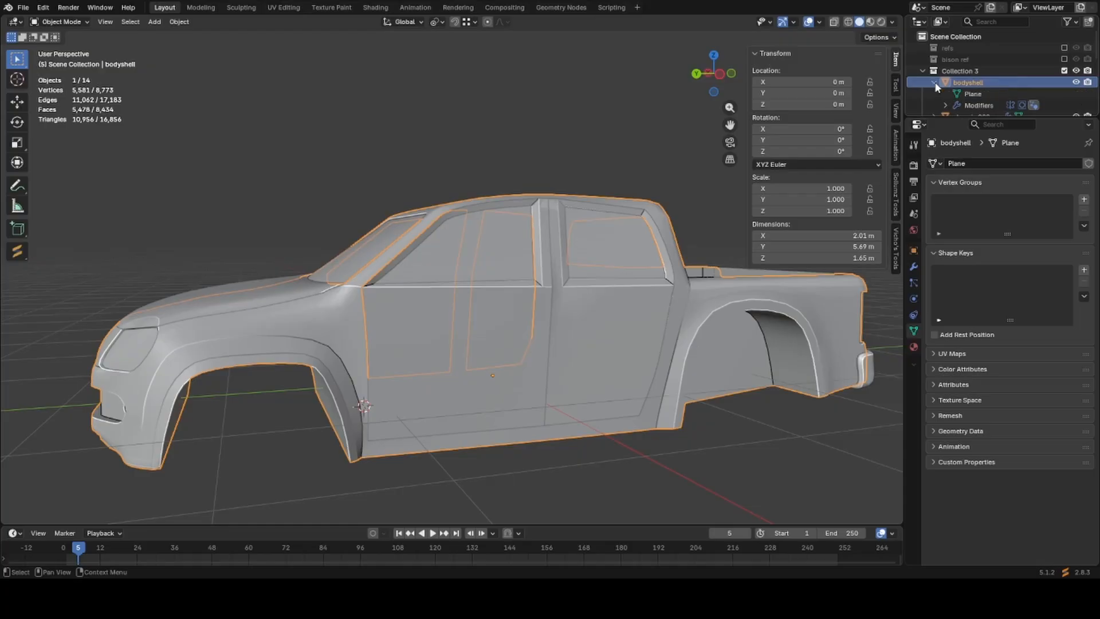
left_click(934, 83)
left_click(969, 94)
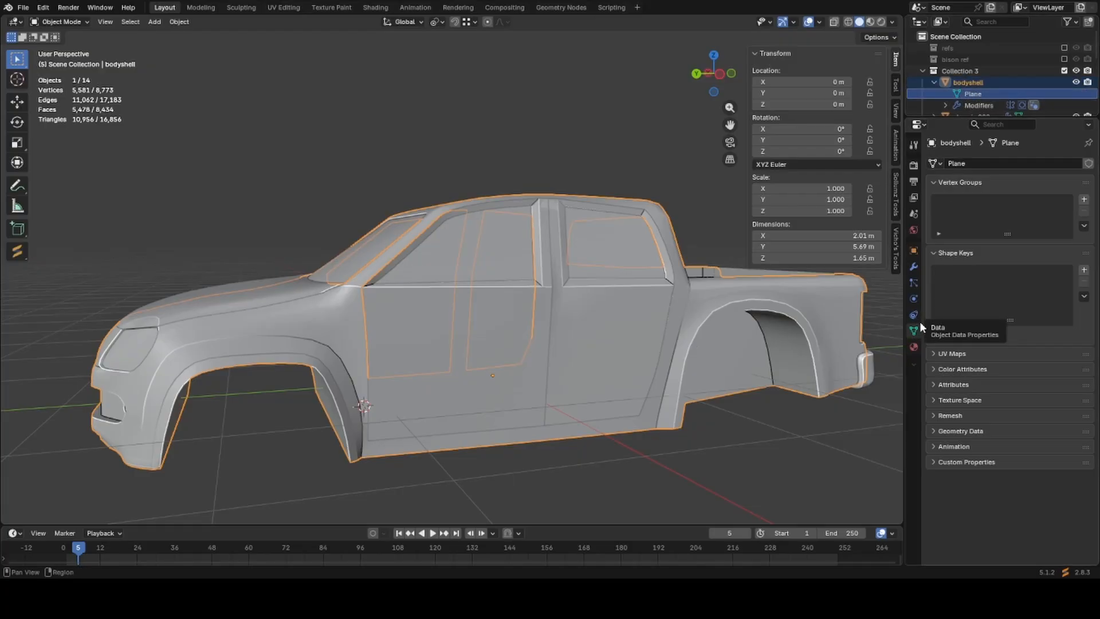
left_click(989, 163)
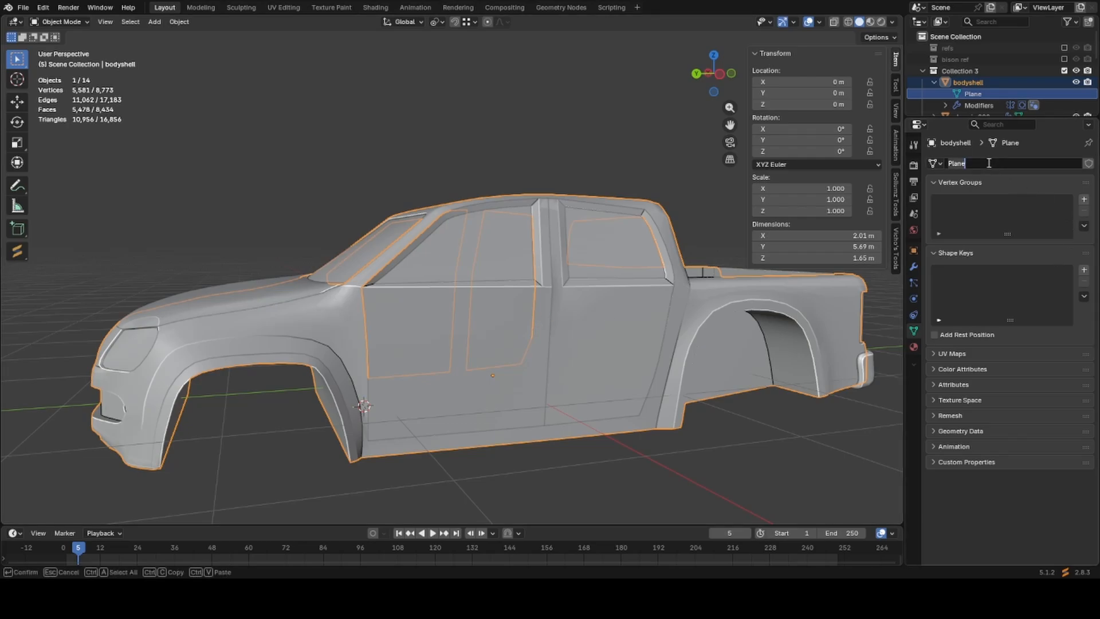
type("bodyshell")
key("Return")
scroll(597, 298, "down", 1)
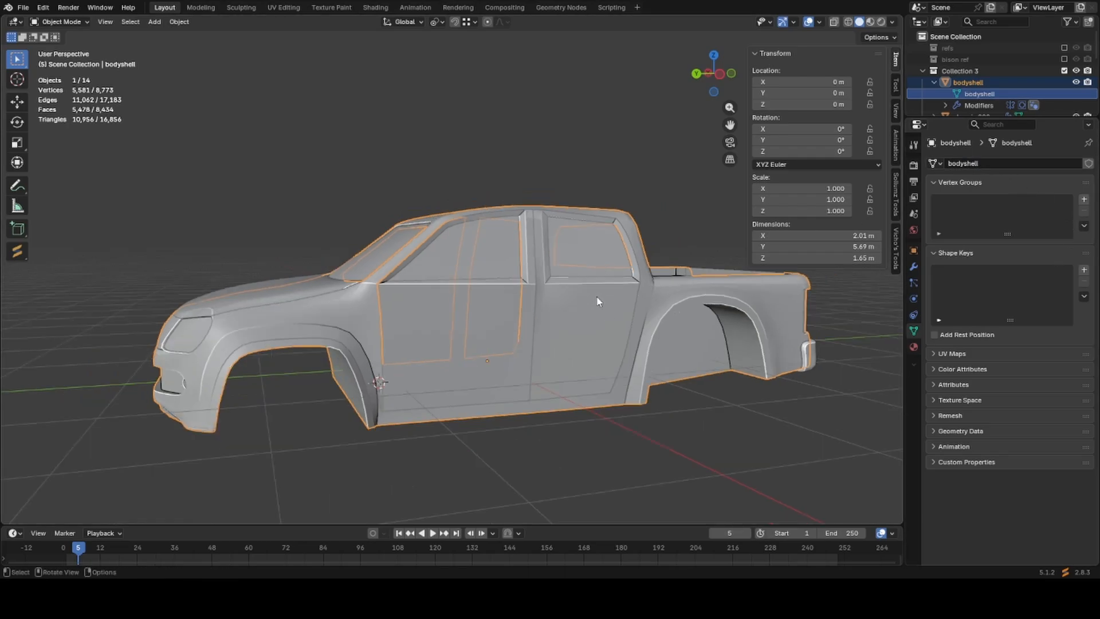
Hide the bodyshell and rename the hood object as bonnet.
key("h")
middle_click_drag(509, 315, 527, 322)
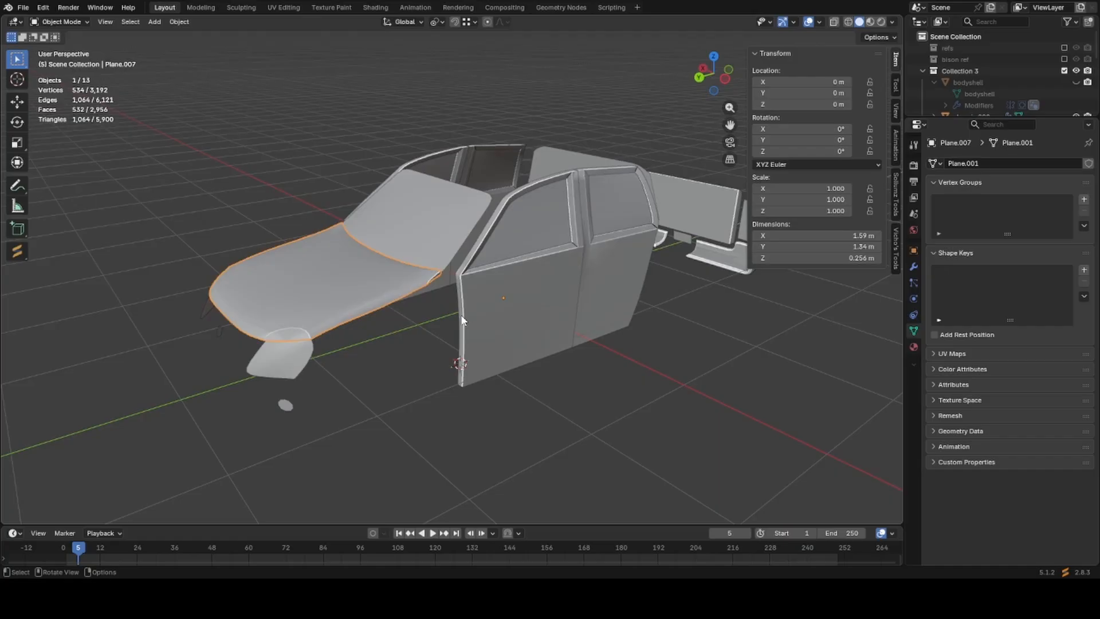
key("F2")
type("bonnet")
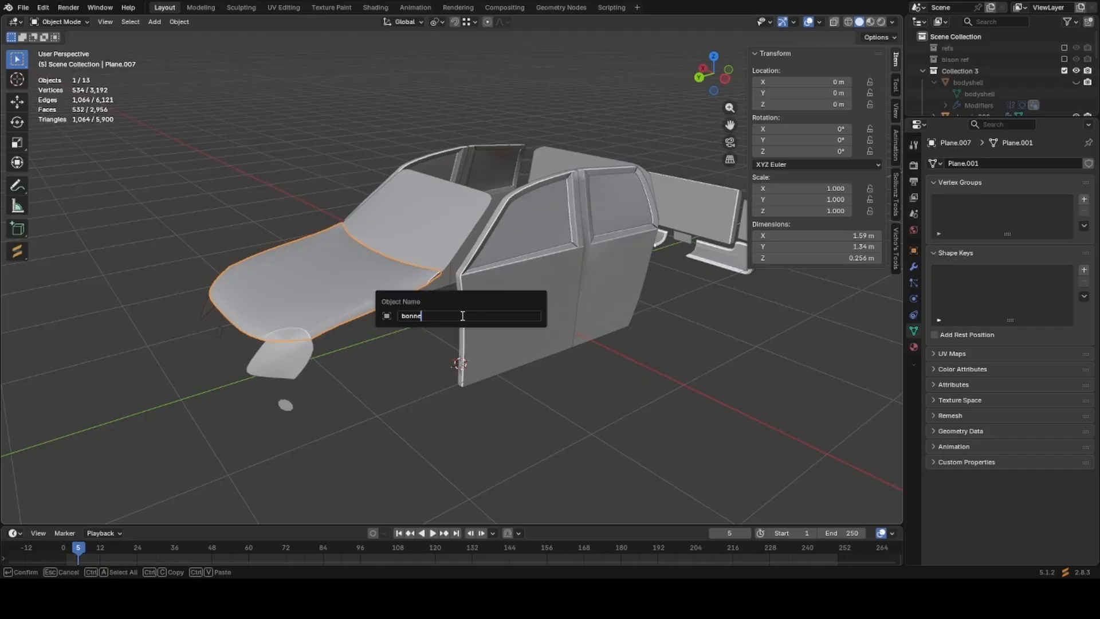
key("Return")
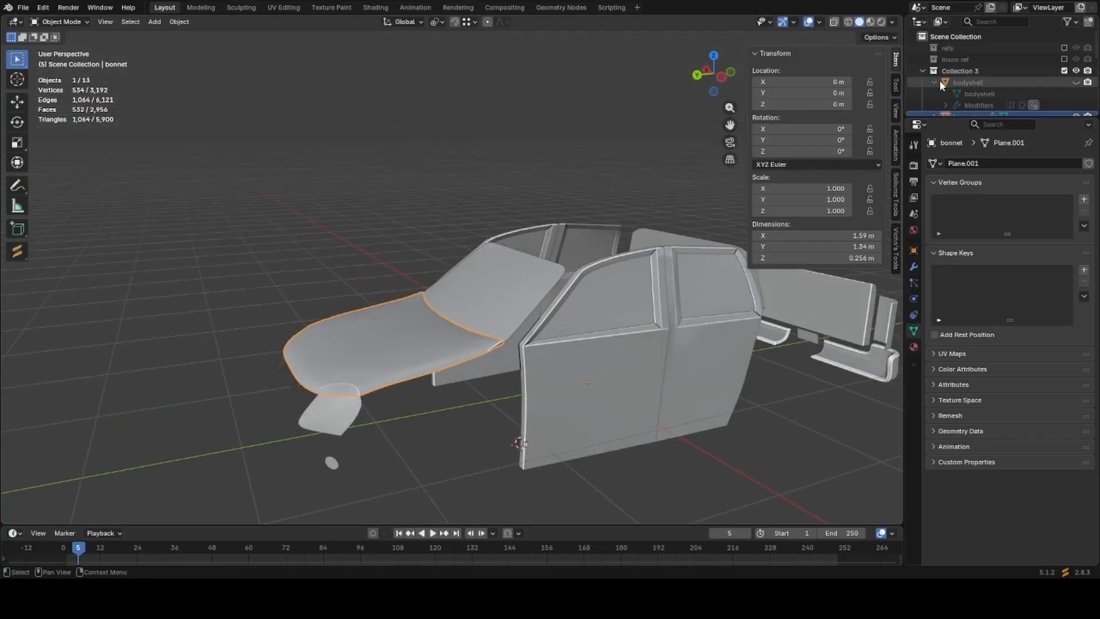
Collapse the bodyshell entry in the outliner and rename the hood's mesh data as bonnet.
left_click(934, 82)
left_click(934, 93)
double_click(967, 105)
type("bonnet")
key("Return")
Hide the bonnet and rename the front windshield object as windscreen.
middle_click_drag(516, 338, 562, 319)
key("h")
left_click(389, 218)
middle_click_drag(630, 309, 616, 359)
key("F2")
type("windscreen")
type("_r")
key("Return")
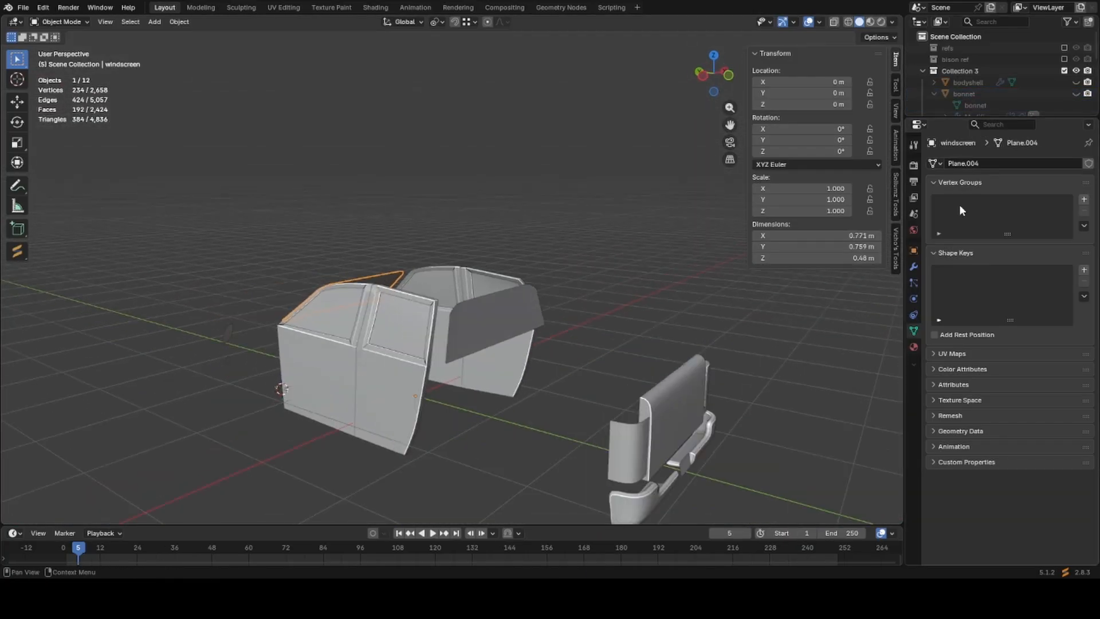
Hide the windscreen and rename the tailgate object as boot.
key("h")
middle_click_drag(487, 309, 302, 344)
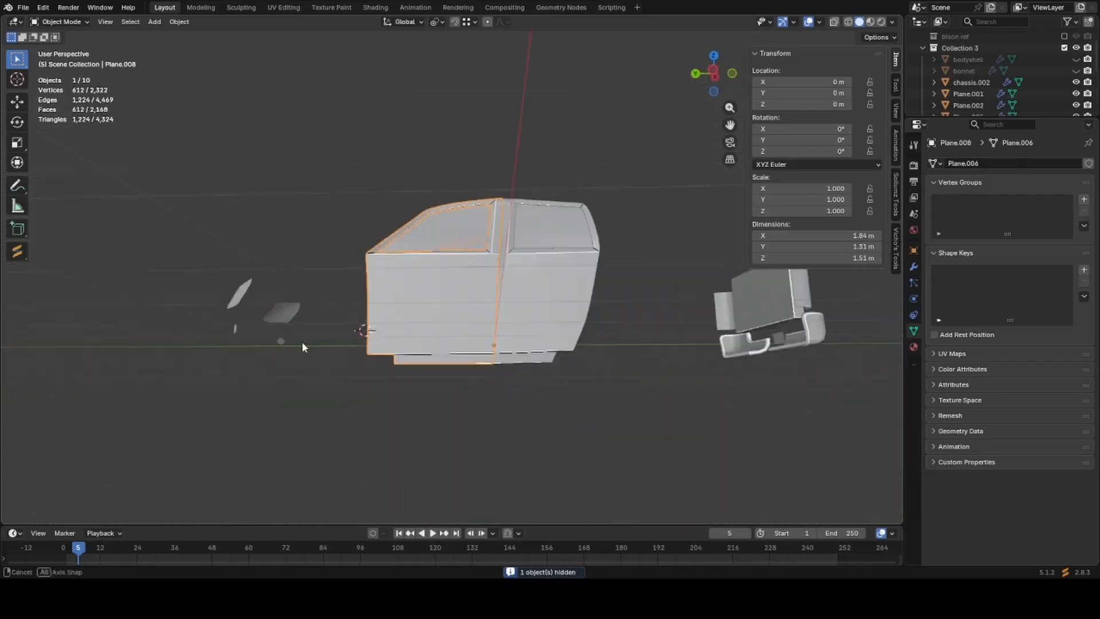
key("F2")
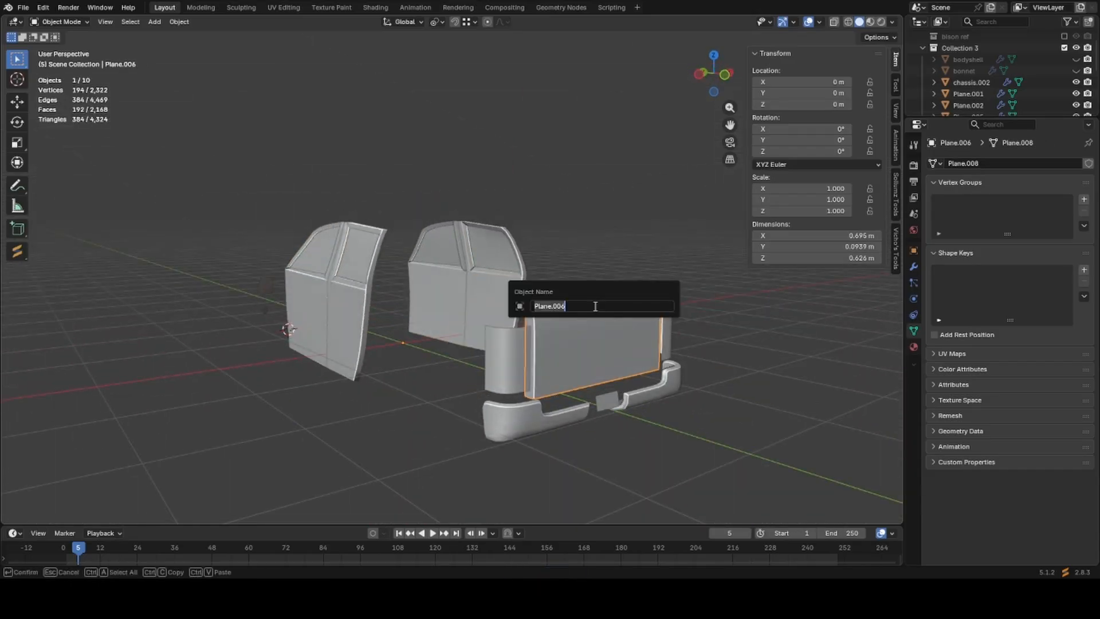
type("boot")
key("Return")
Hide the boot and examine the small plate between the rear bumper halves.
middle_click_drag(591, 304, 547, 292)
key("h")
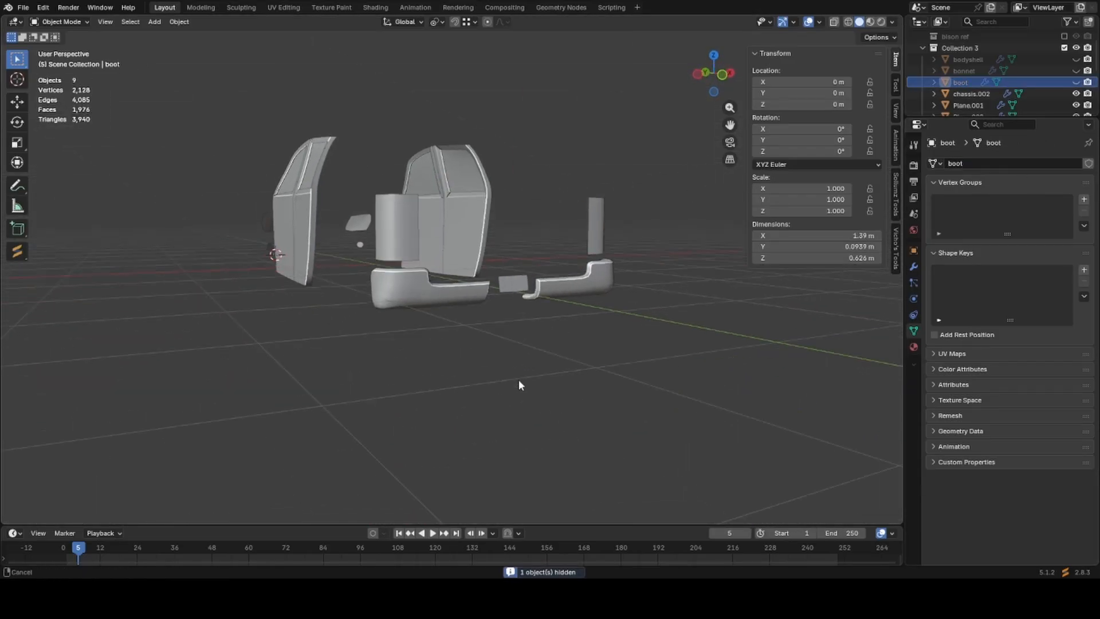
scroll(549, 249, "up", 4)
middle_click_drag(548, 249, 536, 271)
left_click(536, 271)
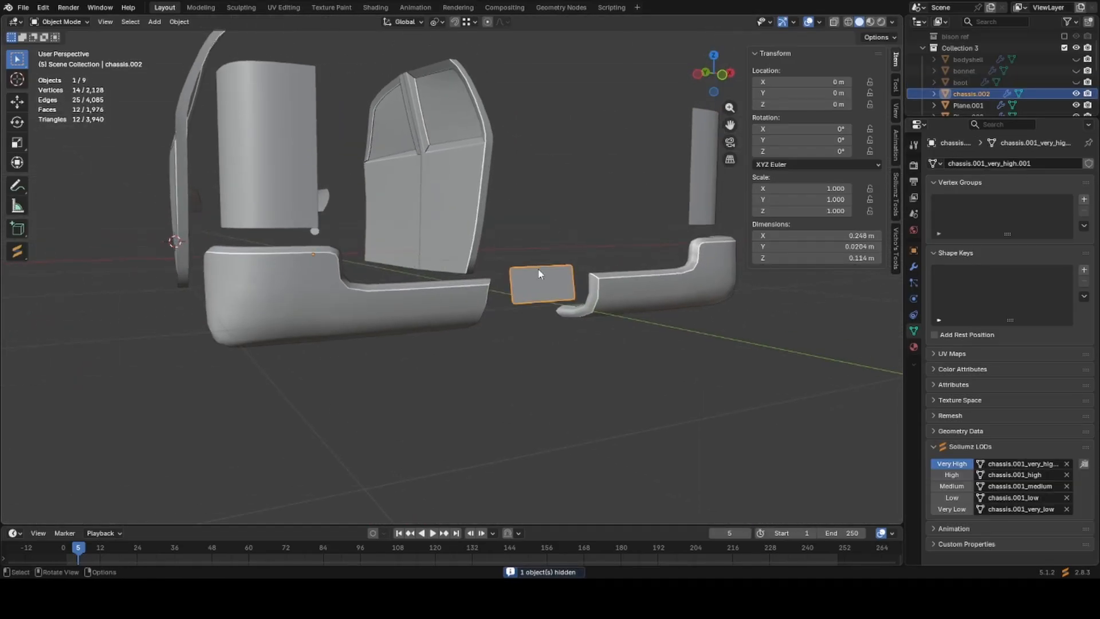
key("KP_Decimal")
scroll(539, 273, "down", 5)
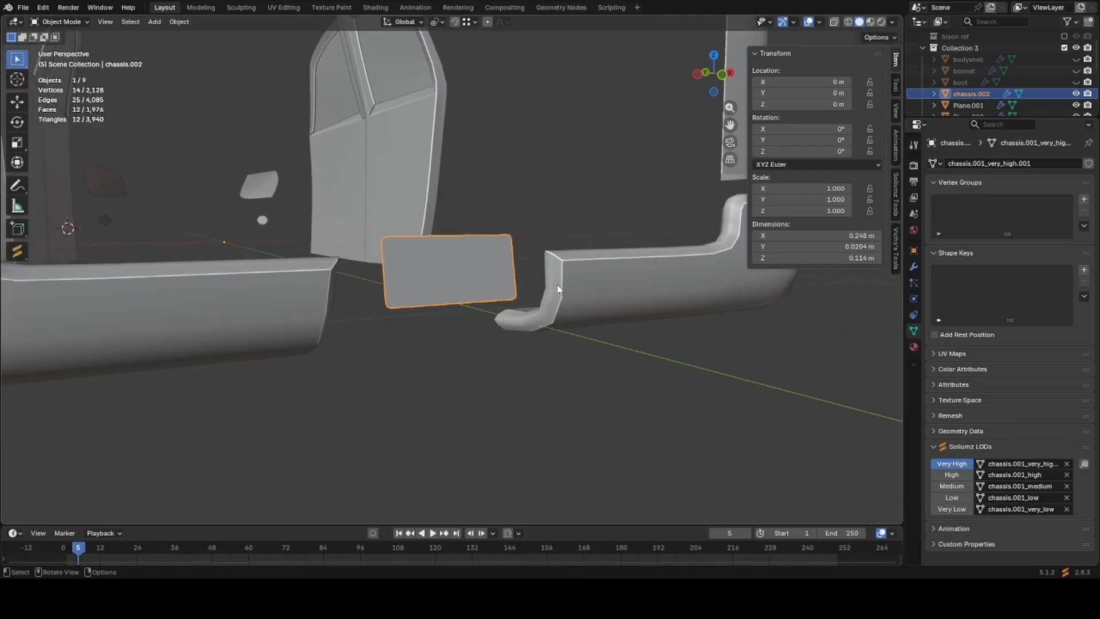
scroll(555, 286, "down", 6)
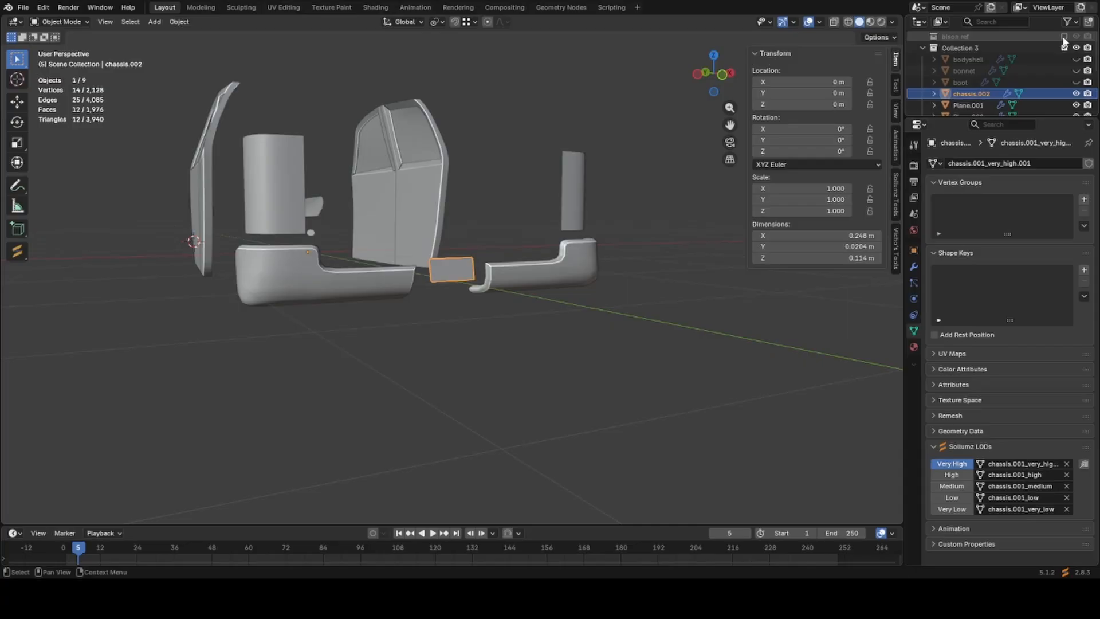
middle_click_drag(641, 183, 745, 212)
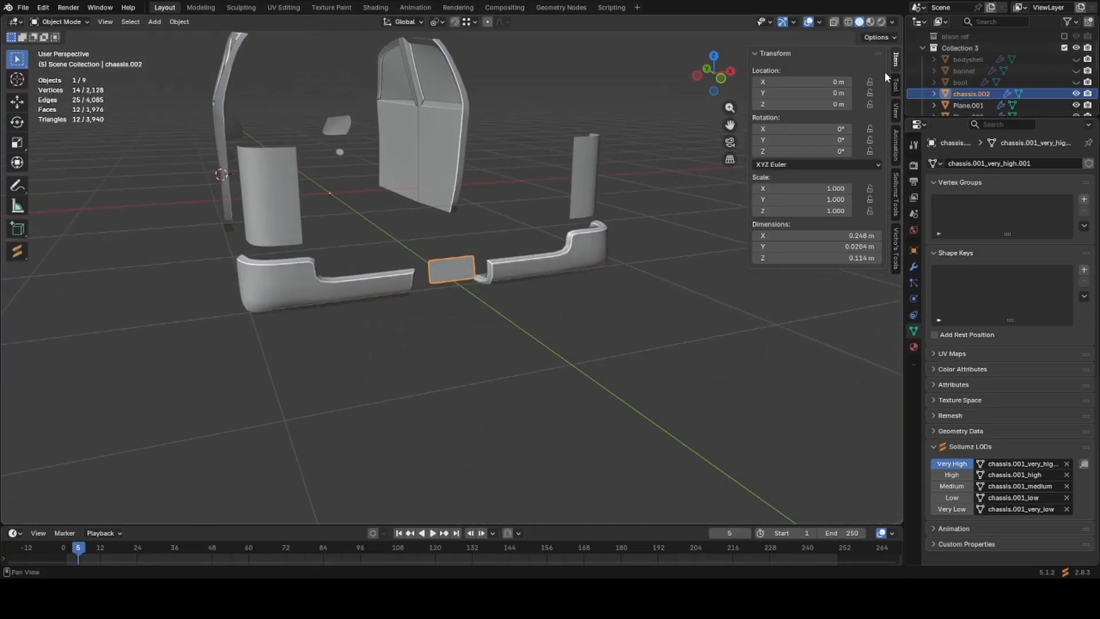
Switch the viewport to Material Preview shading and examine the licence plate between the rear bumper halves.
left_click(870, 22)
scroll(474, 355, "up", 4)
key("g")
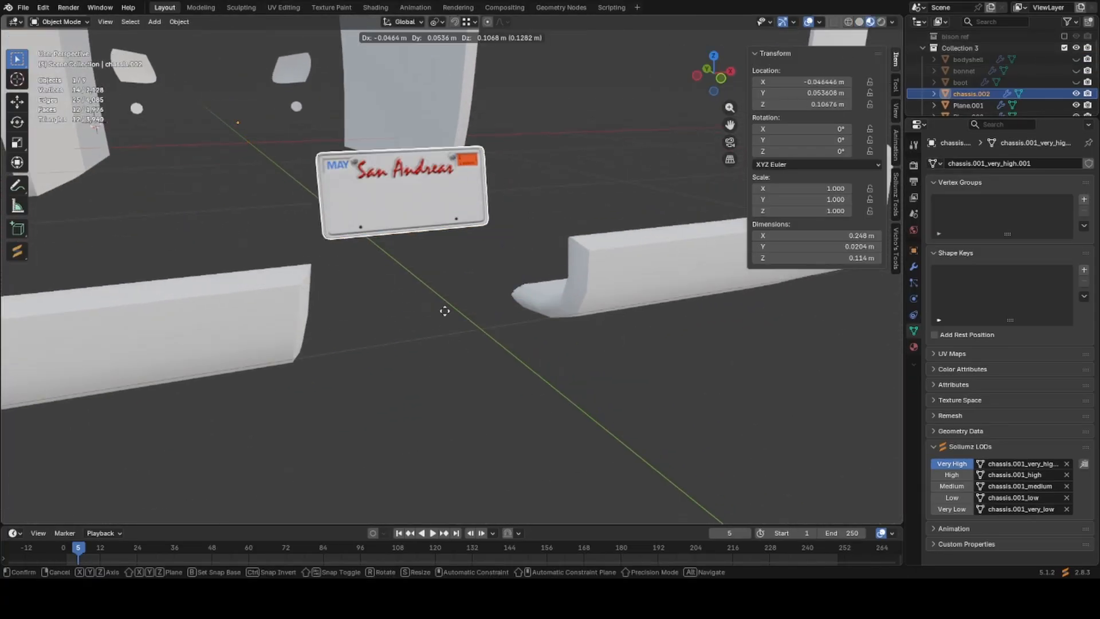
right_click(475, 321)
scroll(475, 325, "down", 1)
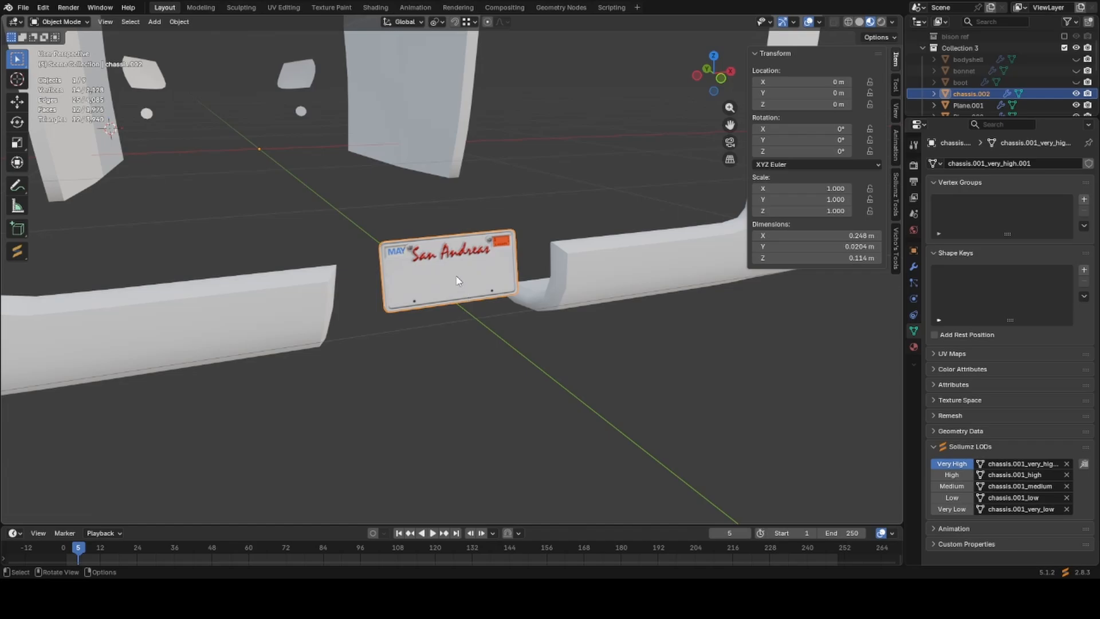
Inspect the licence plate's mesh geometry in edit mode and return to object mode.
key("Tab")
middle_click_drag(457, 280, 489, 360)
key("Tab")
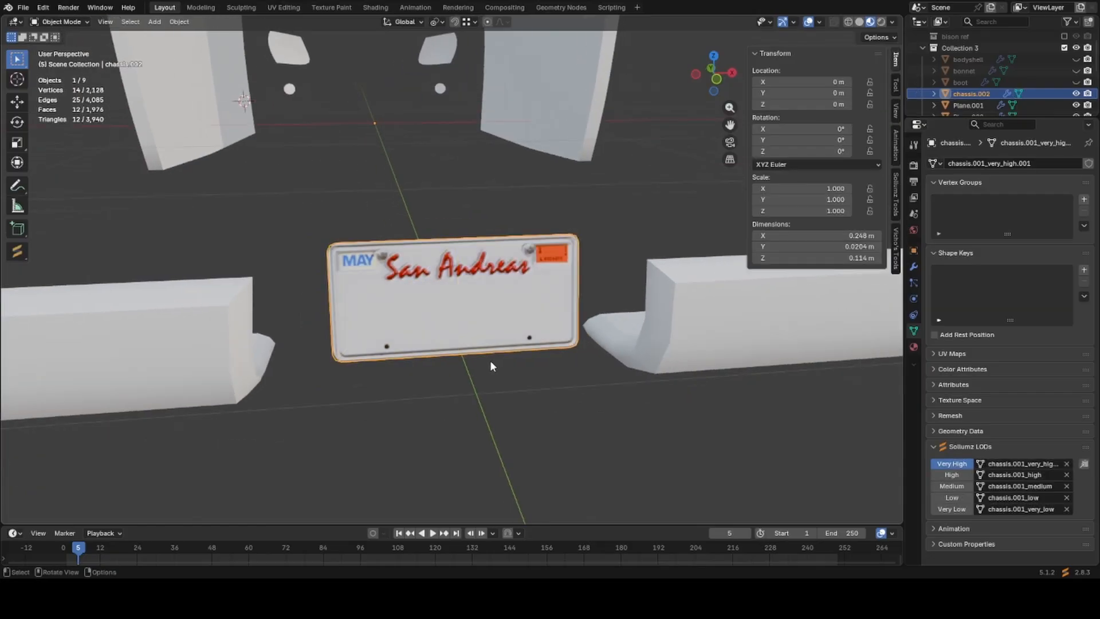
key("Tab")
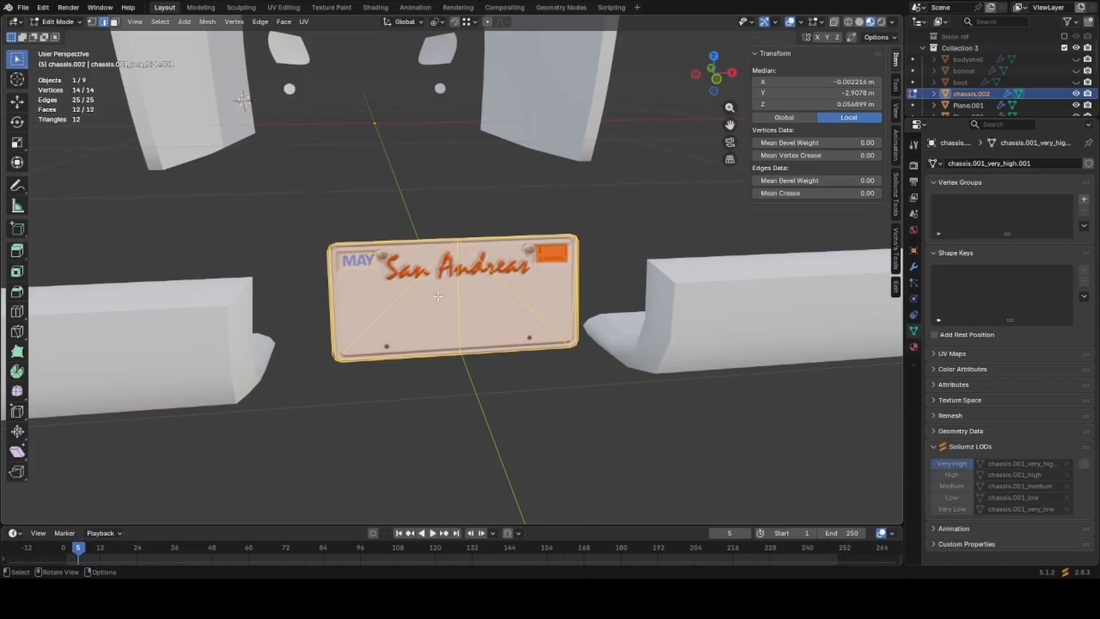
left_click_drag(361, 294, 548, 327)
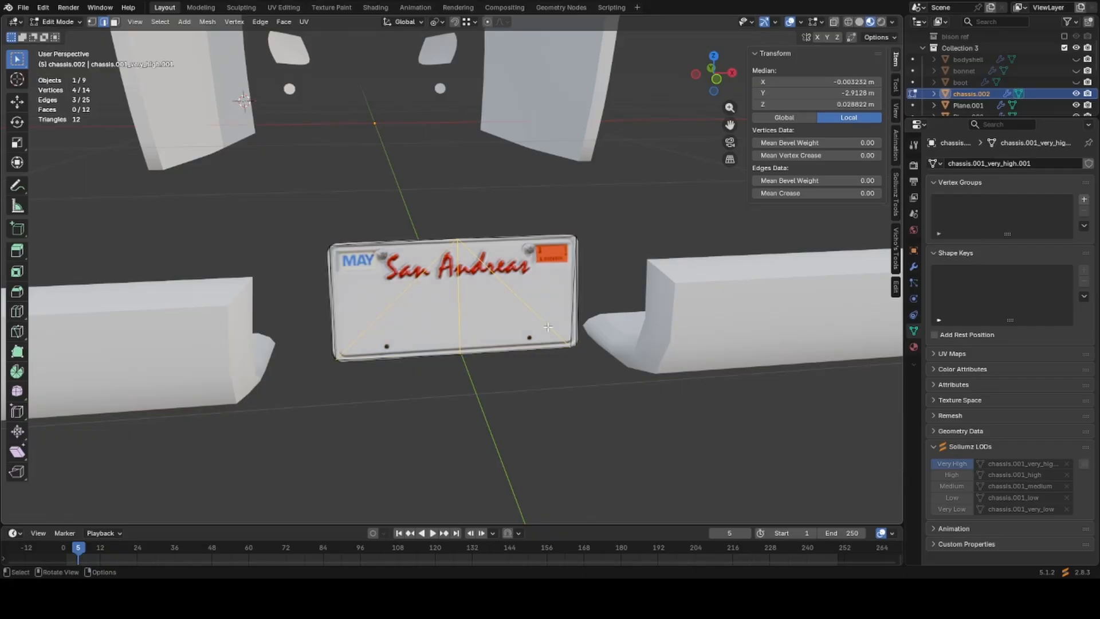
key("Tab")
scroll(403, 334, "down", 1)
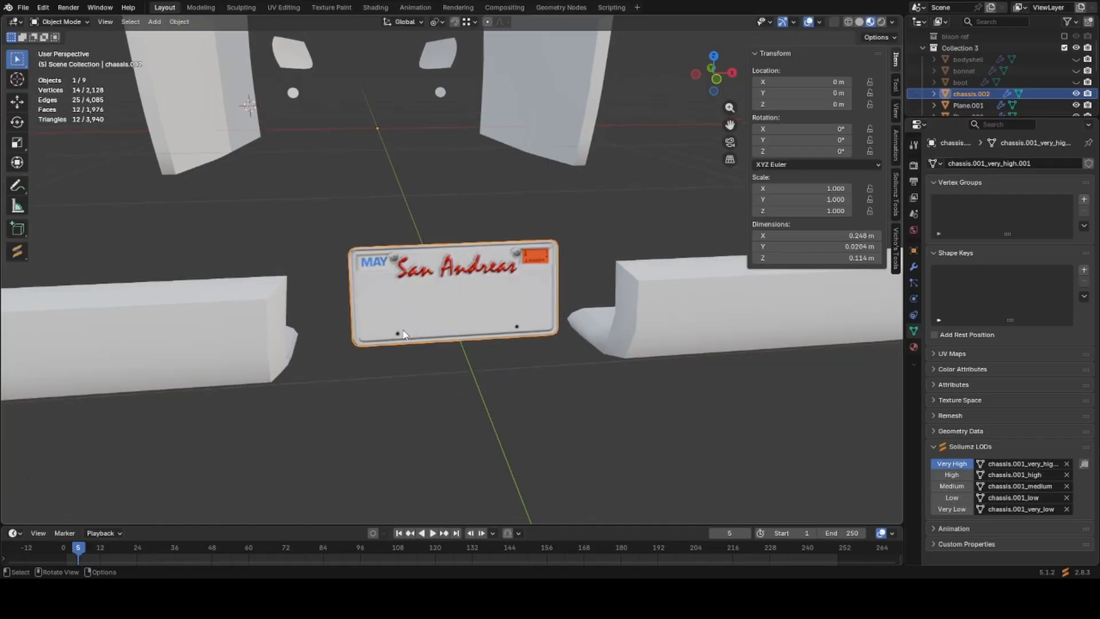
Rename the licence plate's material as vehicle_licenseplate.
left_click(914, 347)
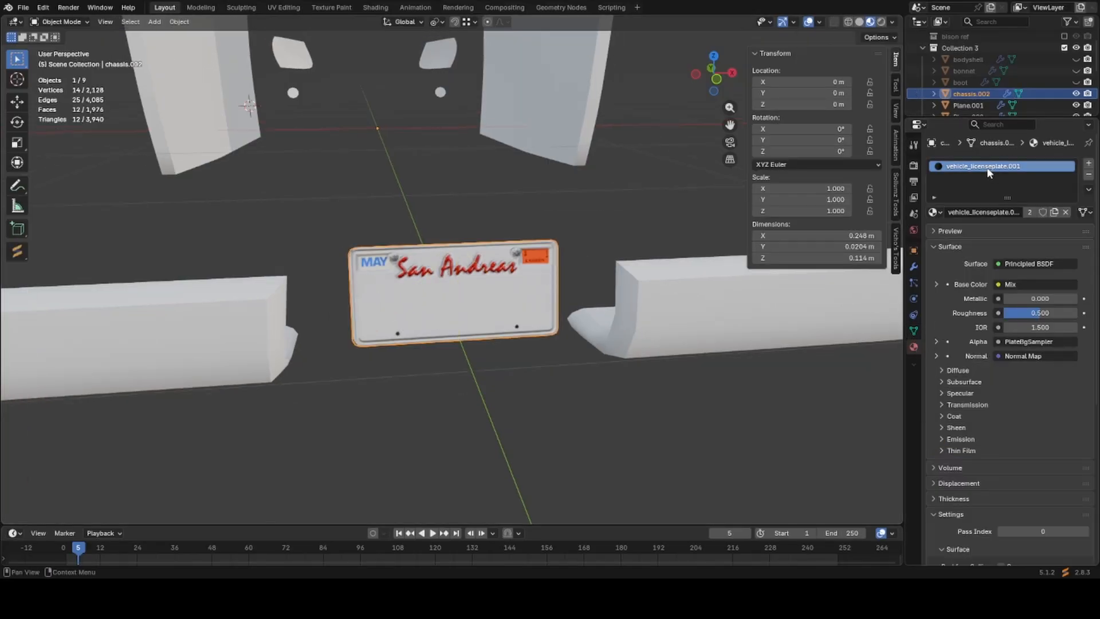
double_click(991, 212)
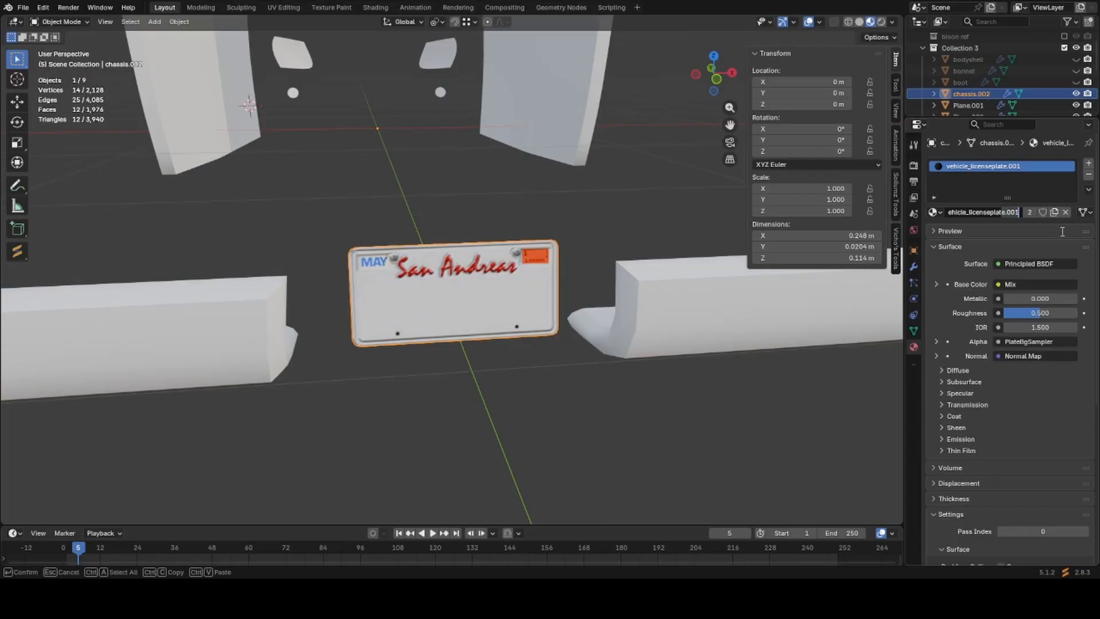
key("Return")
scroll(1011, 276, "down", 4)
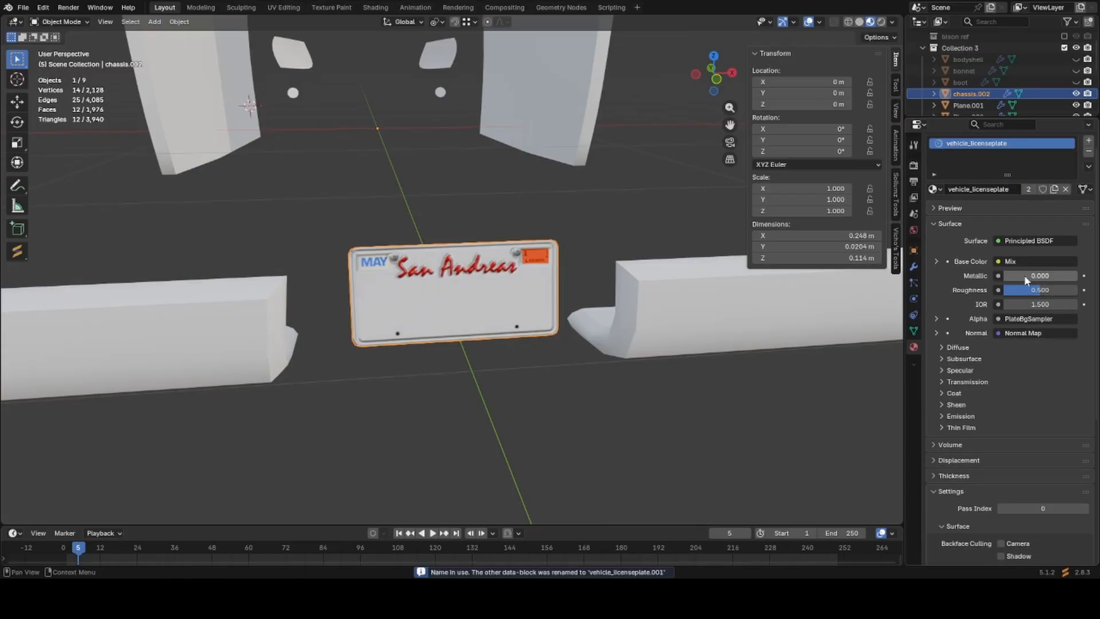
Expand the plate material's Sollumz properties and examine its texture parameters.
scroll(1009, 278, "down", 6)
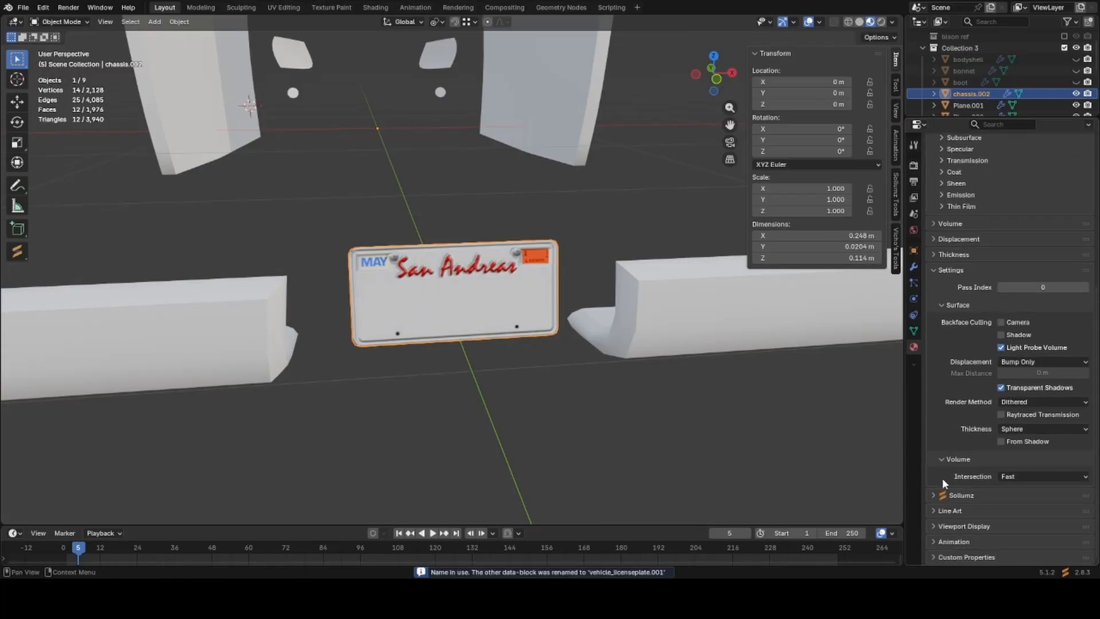
left_click(937, 493)
scroll(970, 454, "down", 4)
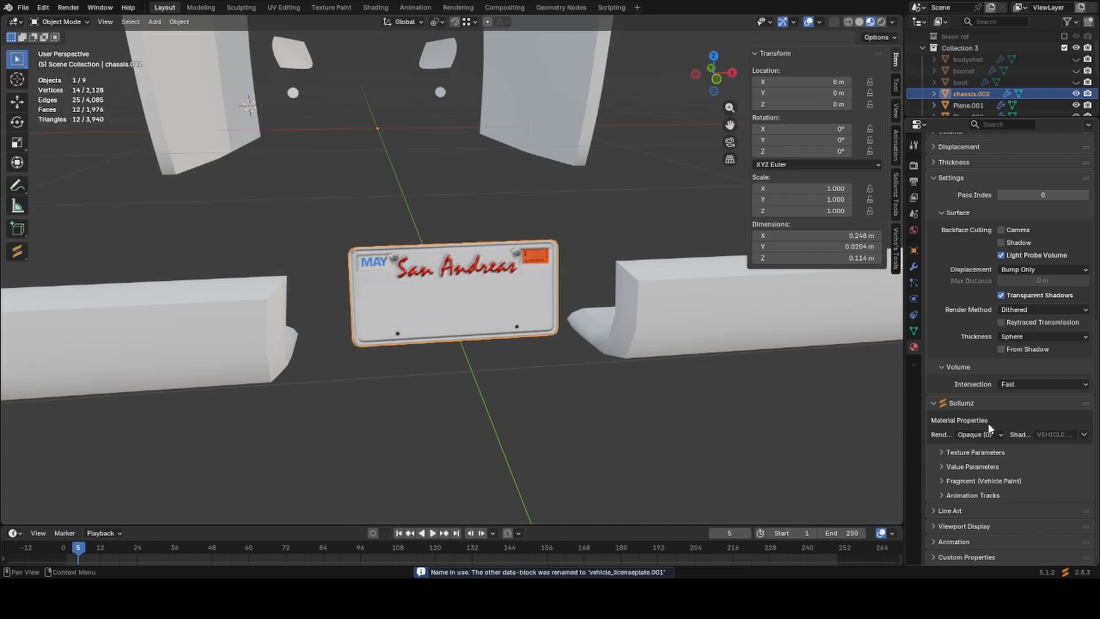
left_click(953, 452)
scroll(960, 425, "down", 3)
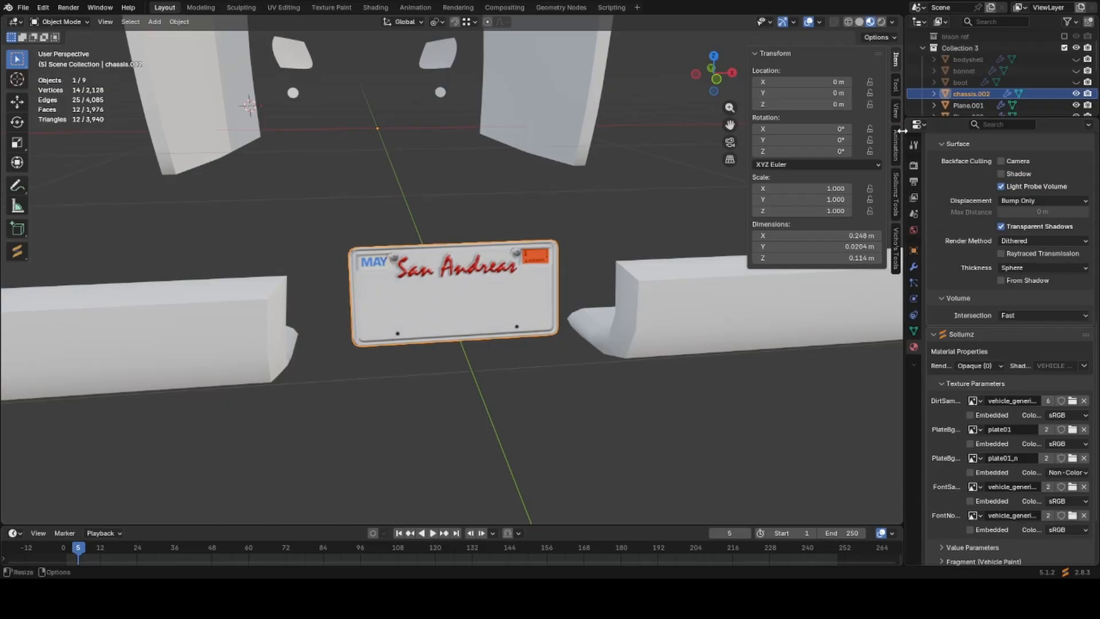
Search the Sollumz shader tools for "lice" and select the VEHICLE LICENSEPLATE shader.
left_click(896, 192)
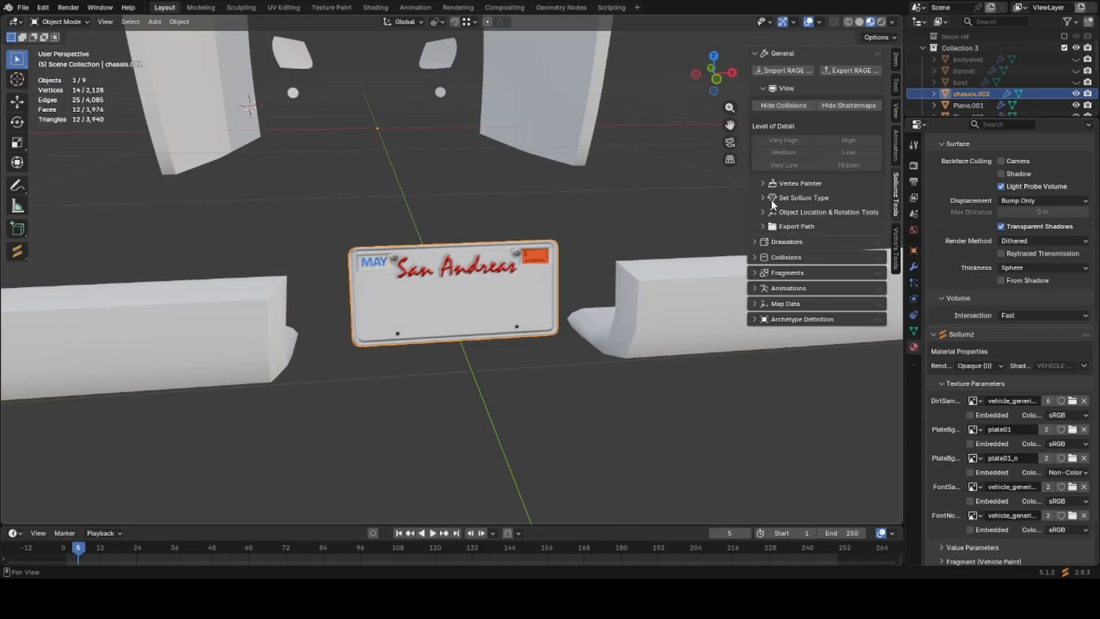
left_click(768, 243)
left_click(777, 270)
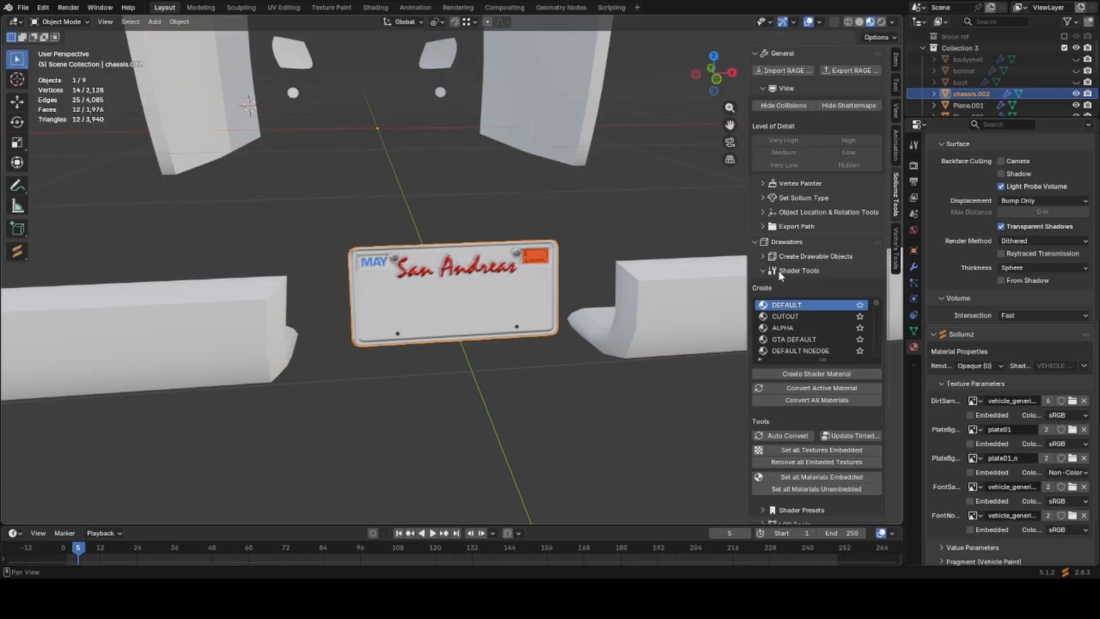
scroll(773, 286, "down", 2)
left_click(762, 312)
left_click(774, 324)
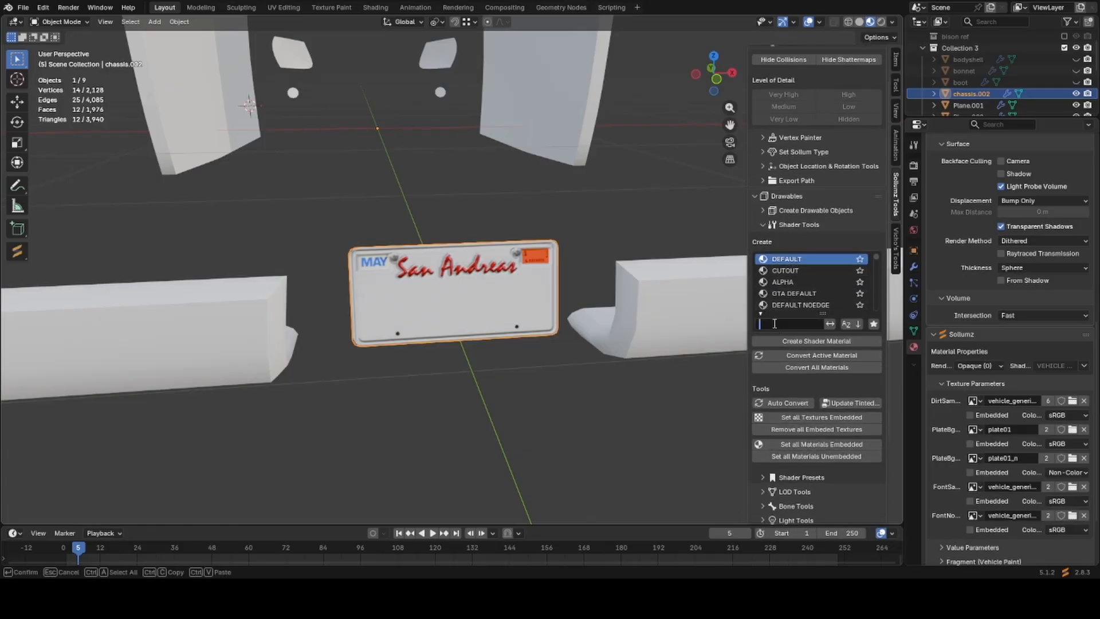
type("lic")
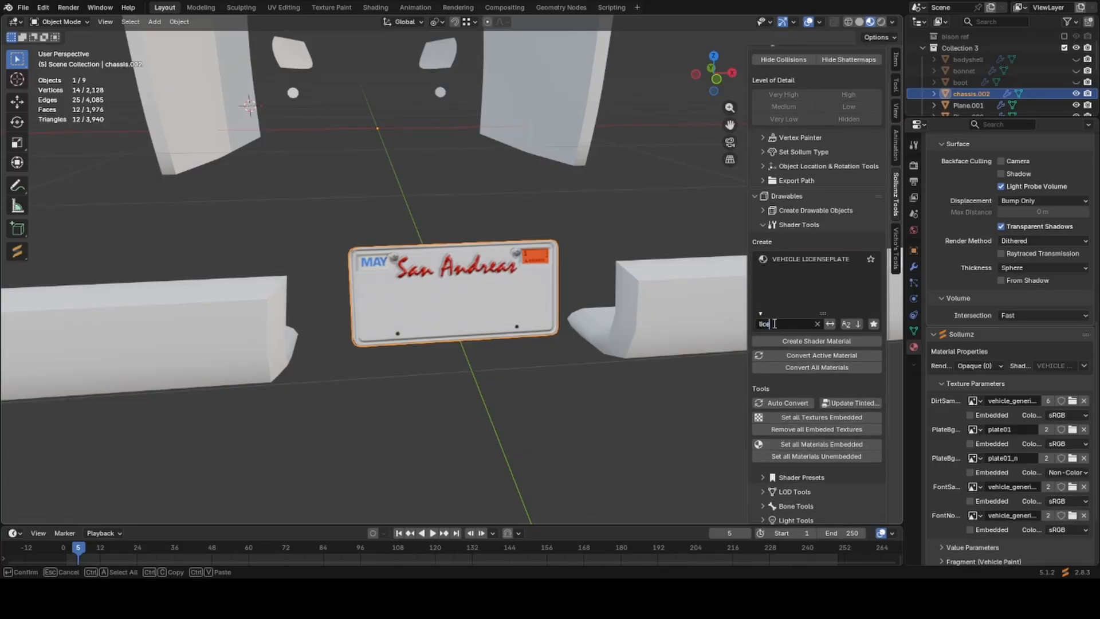
type("e")
key("Return")
left_click(796, 260)
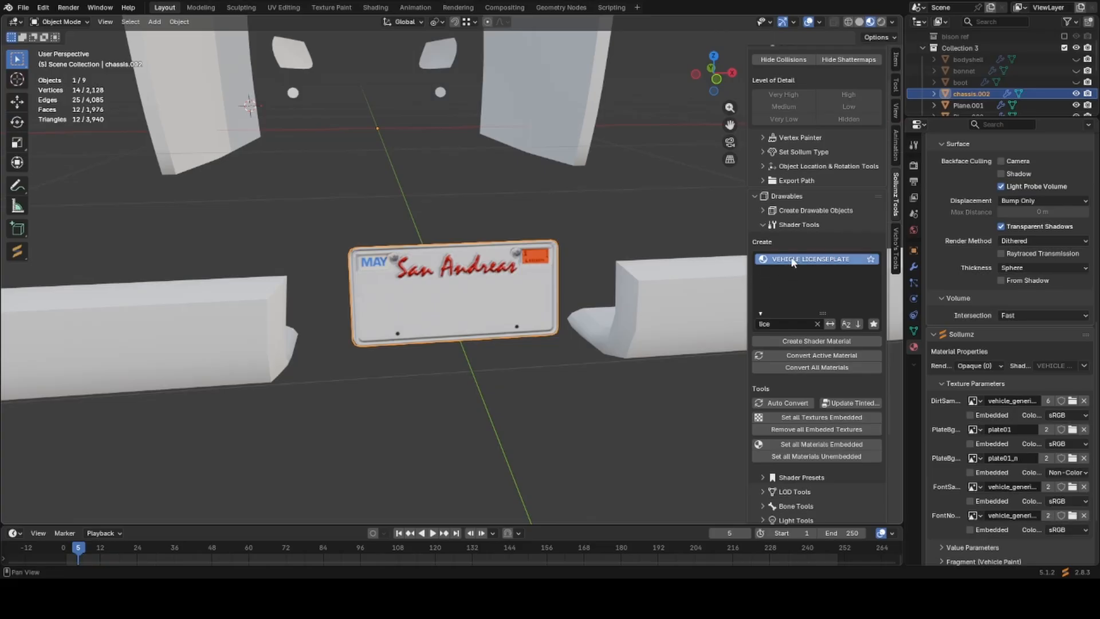
Check the plate material's name, collapse the Drawables tools and deselect the plate.
scroll(1088, 383, "up", 3)
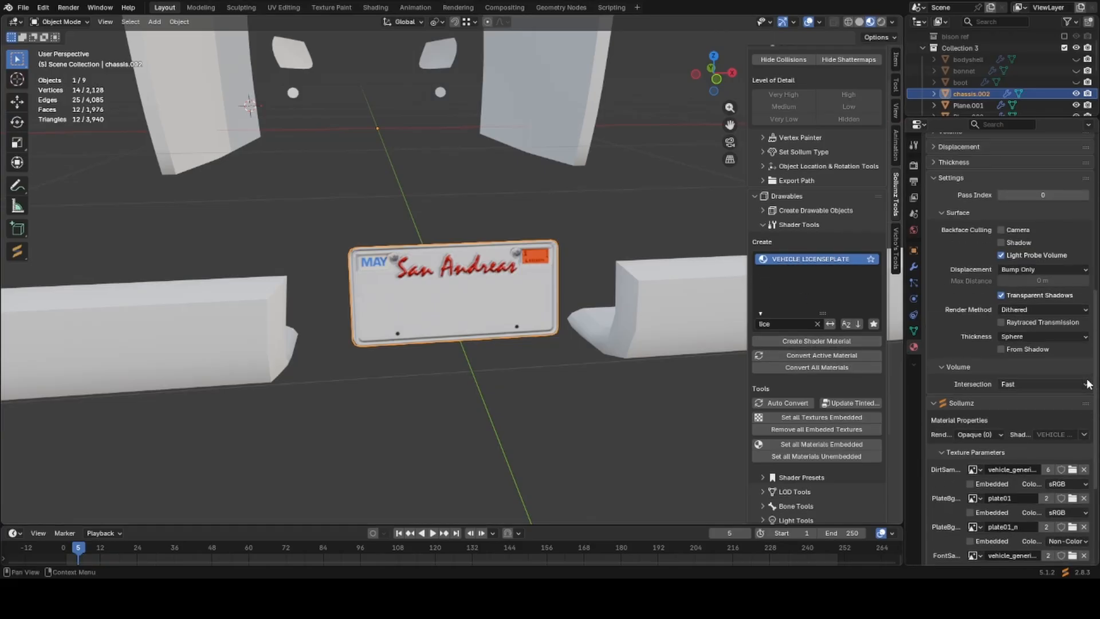
scroll(1045, 356, "up", 10)
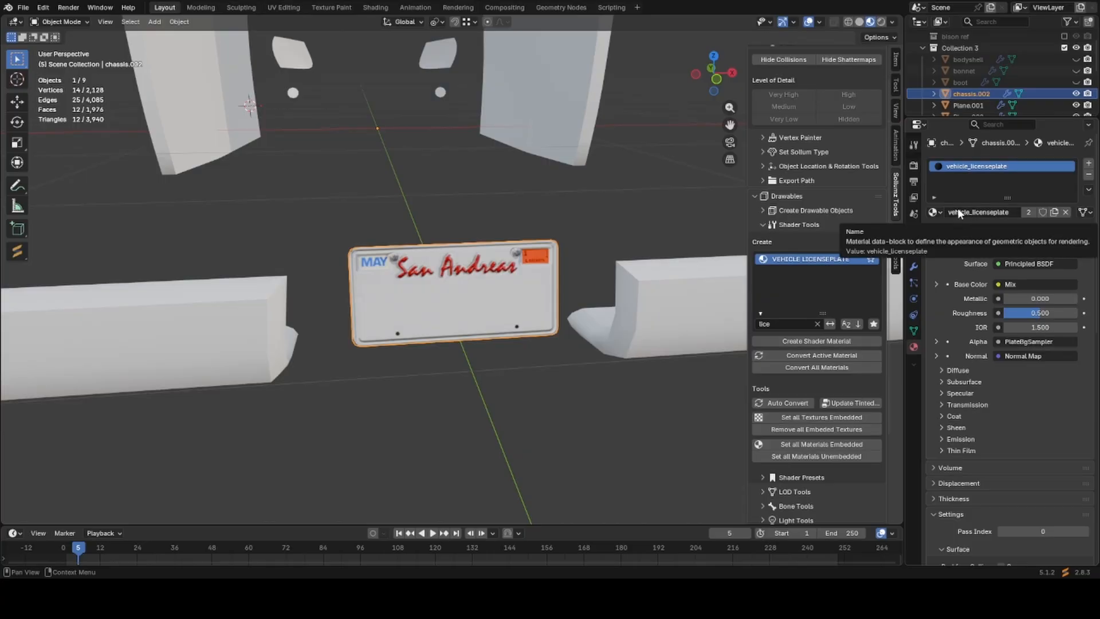
scroll(763, 253, "up", 2)
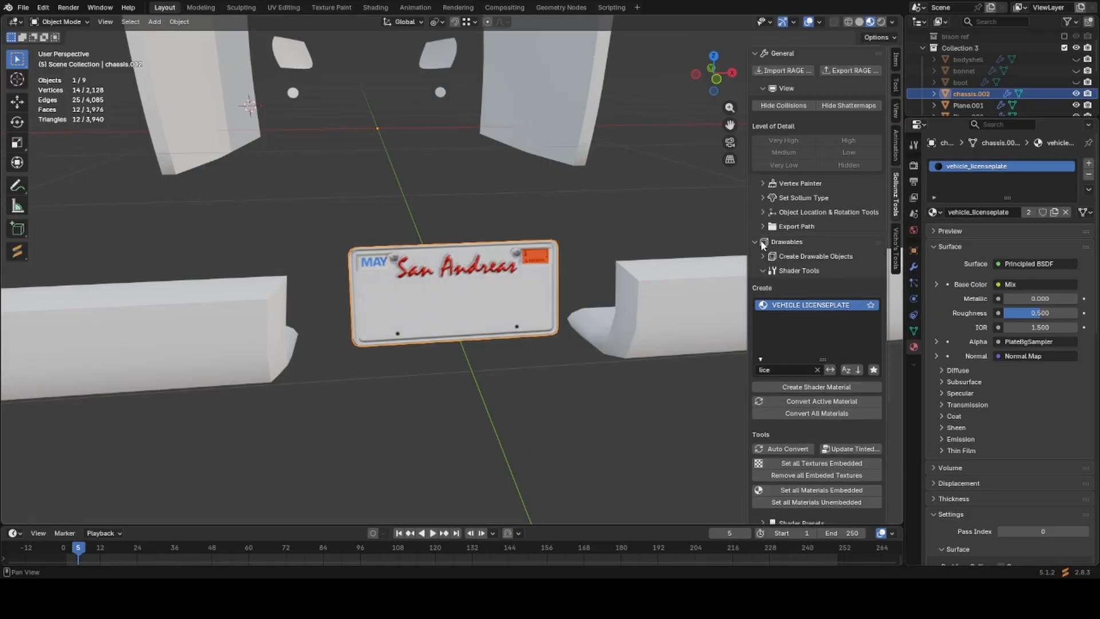
left_click(763, 241)
scroll(495, 314, "down", 5)
middle_click_drag(495, 315, 514, 360)
left_click(514, 360)
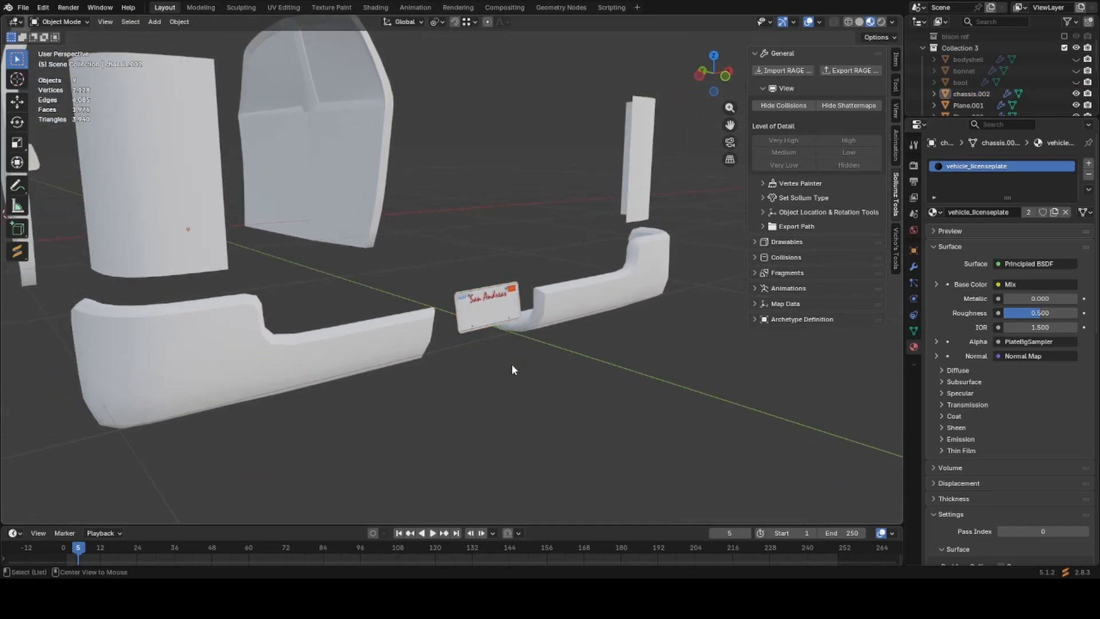
Reveal all hidden objects and hide the revealed ones again except the bodyshell.
key("alt+h")
scroll(503, 354, "up", 2)
scroll(501, 338, "down", 2)
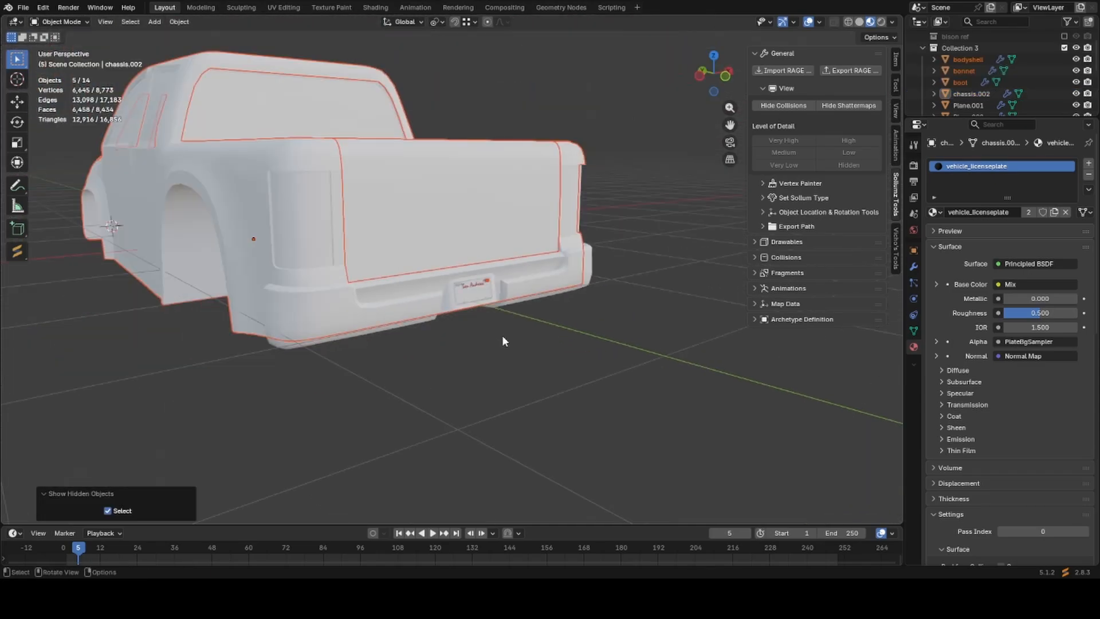
left_click(395, 332, "shift")
key("h")
Join the licence plate into the bodyshell, keeping the bodyshell as the active object.
scroll(398, 335, "up", 4)
left_click(480, 311, "shift")
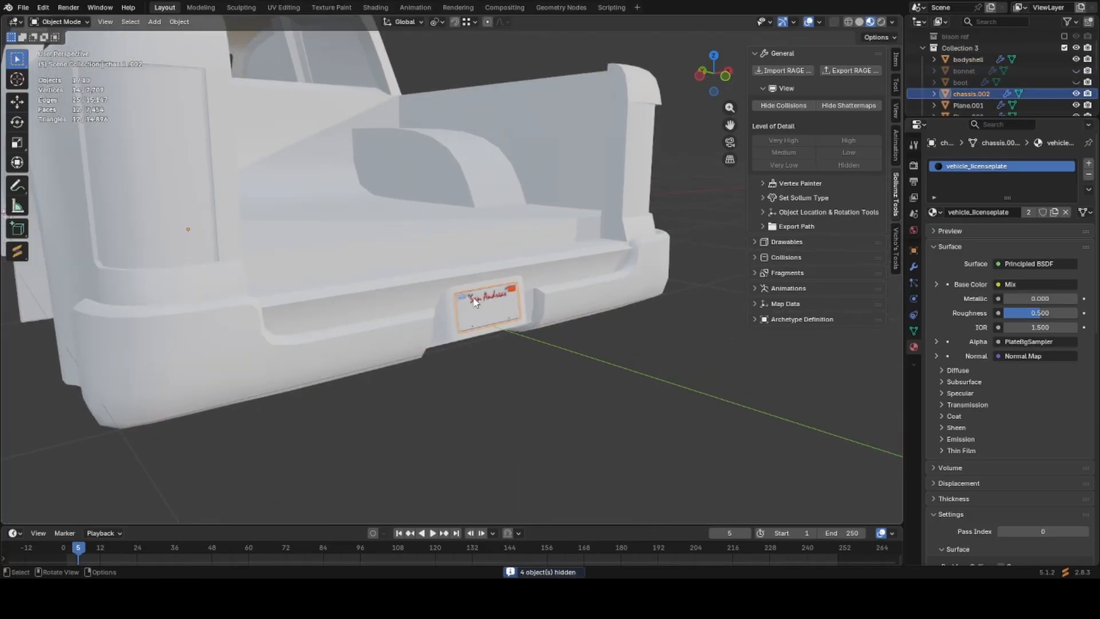
left_click(421, 284, "shift")
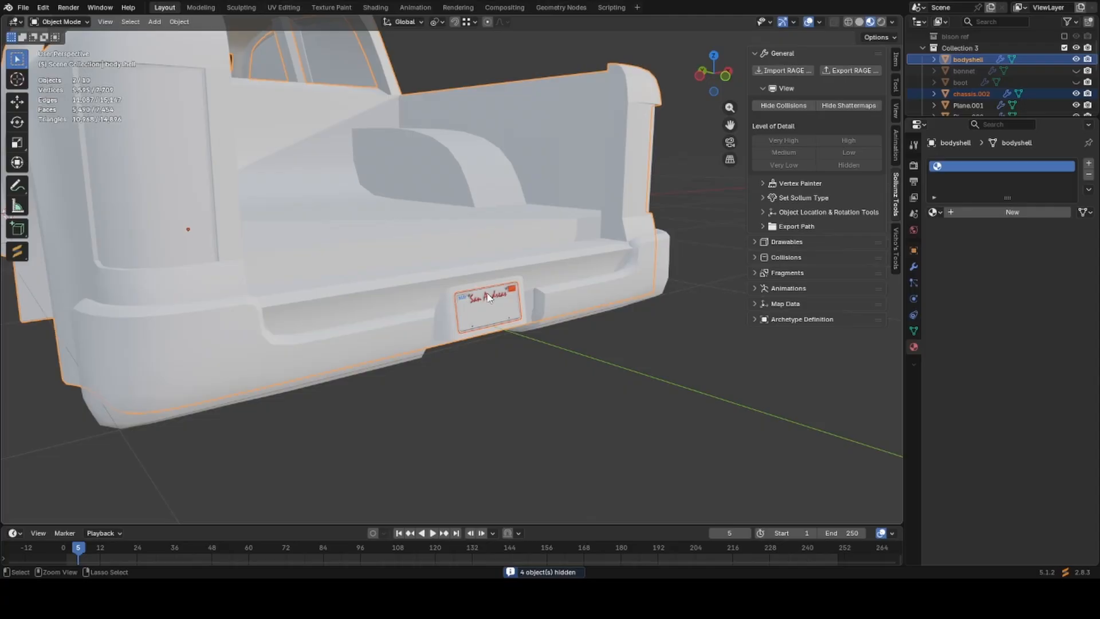
key("ctrl+j")
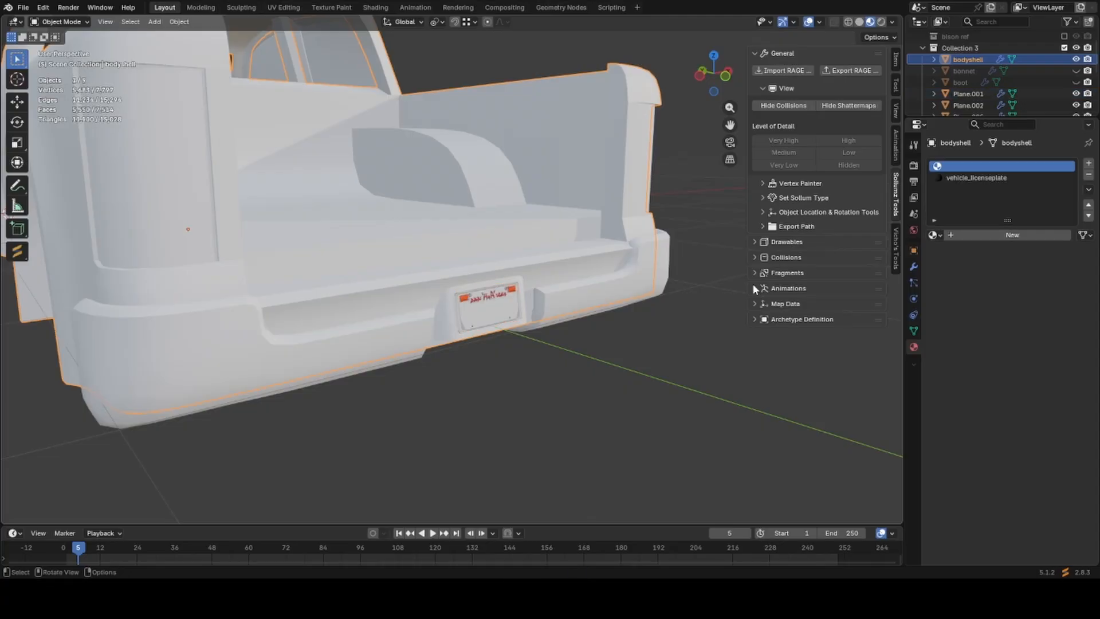
Try to remove the bodyshell's empty material slot and undo the change.
left_click(1087, 176)
scroll(477, 260, "down", 4)
middle_click_drag(478, 260, 541, 353)
key("ctrl+z")
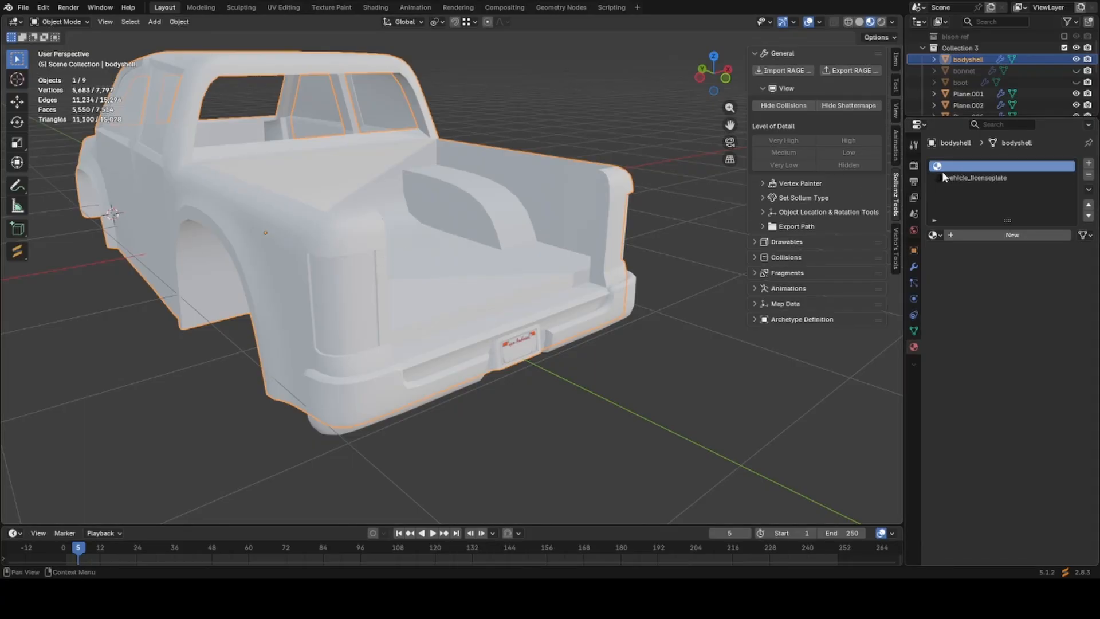
Look over the joined bodyshell and save the Blender file.
scroll(441, 304, "down", 3)
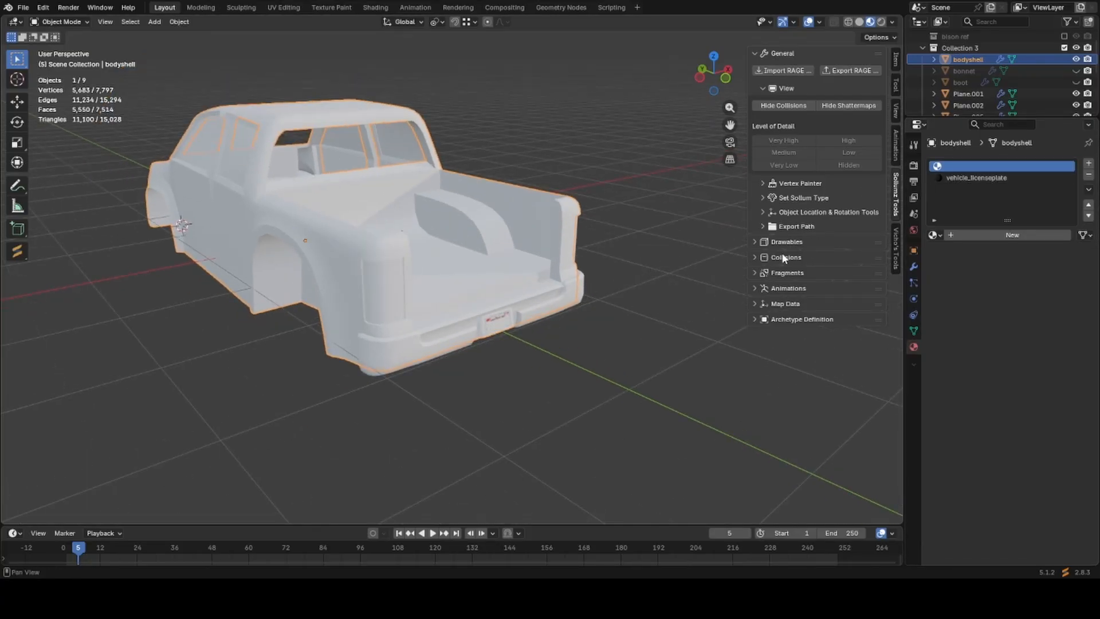
scroll(508, 302, "down", 2)
scroll(508, 302, "up", 2)
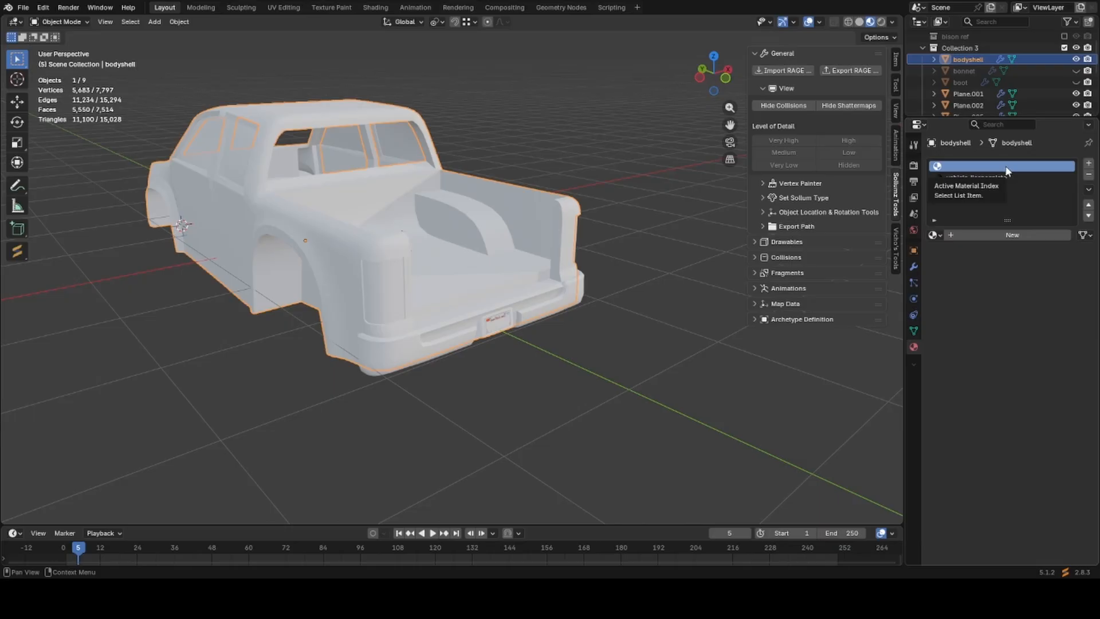
middle_click_drag(483, 290, 536, 316)
key("ctrl+s")
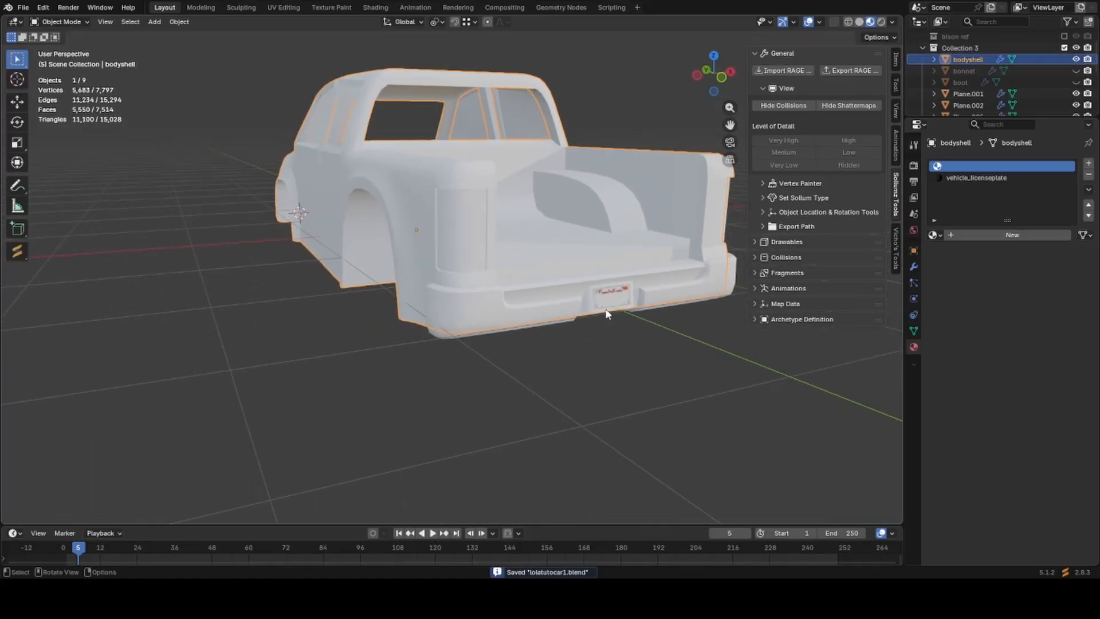
Hide the bodyshell and select the rear bumper.
key("h")
middle_click_drag(604, 317, 527, 361)
scroll(549, 358, "up", 2)
left_click(534, 365)
Try to separate the rear bumper's linked geometry into its own object.
key("Tab")
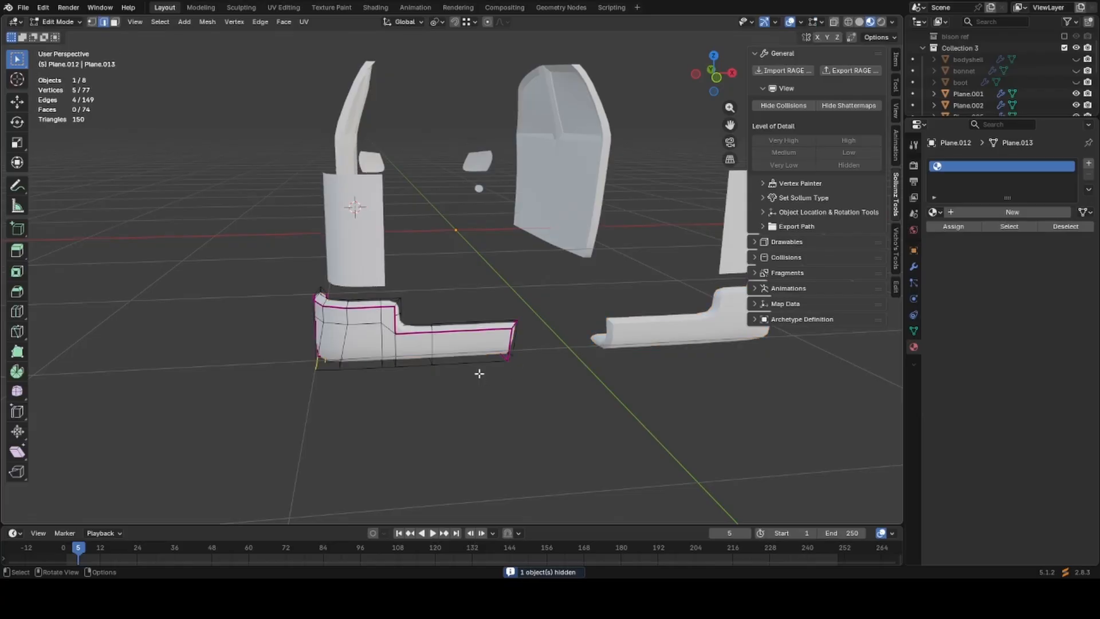
left_click(476, 358)
key("l")
key("p")
left_click(476, 357)
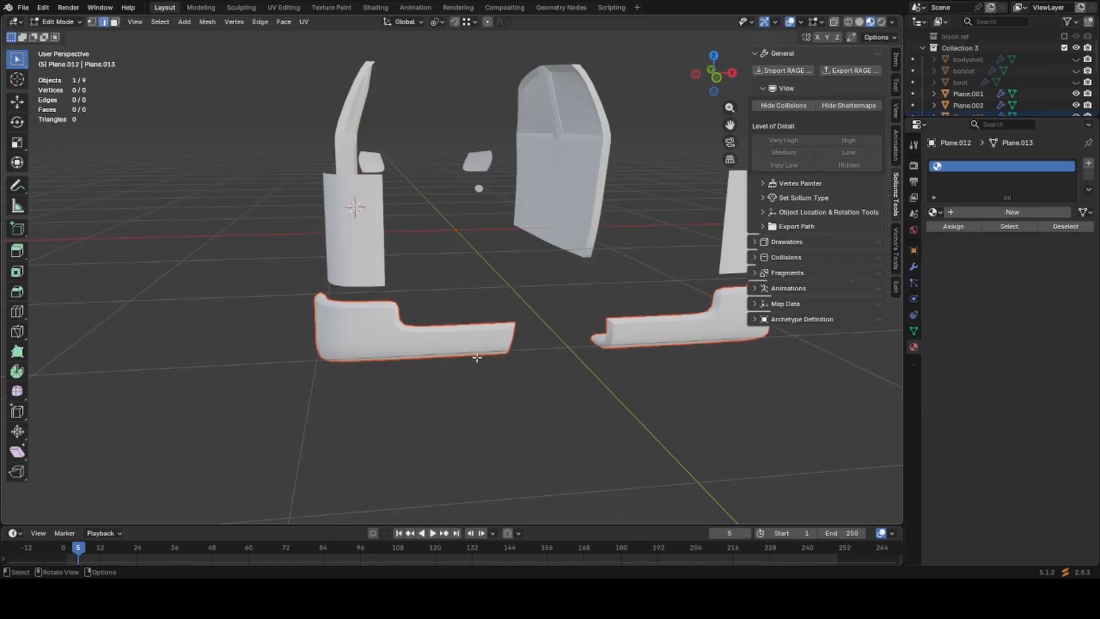
key("Tab")
Inspect the rear bumper's entire mesh in edit mode and return to object mode.
left_click(489, 345)
middle_click_drag(490, 345, 514, 337)
left_click(514, 335)
key("Tab")
key("a")
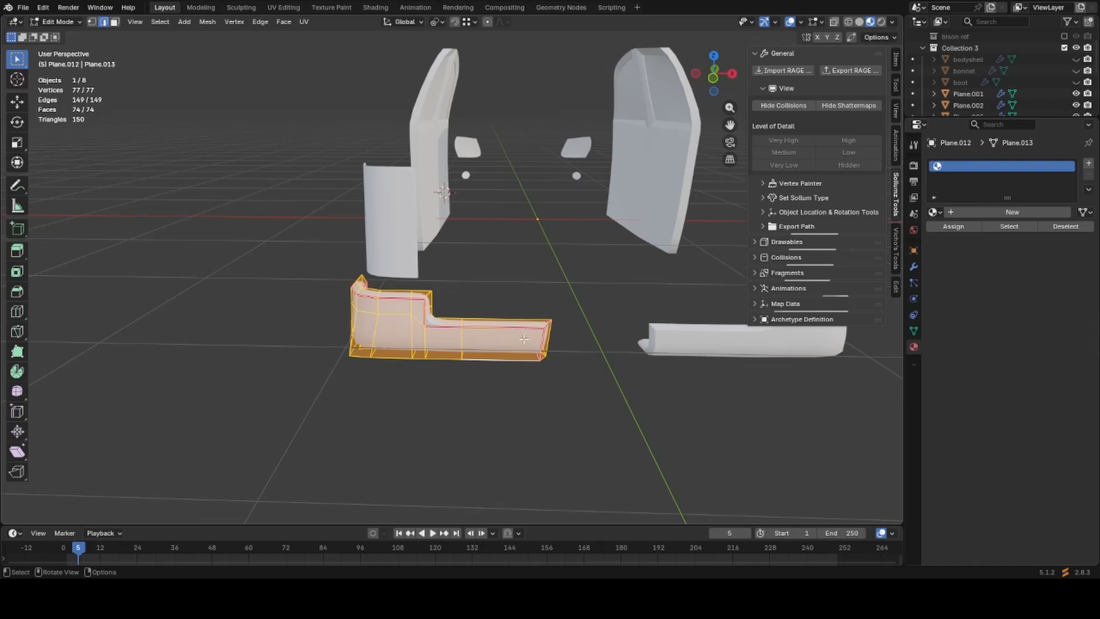
key("Tab")
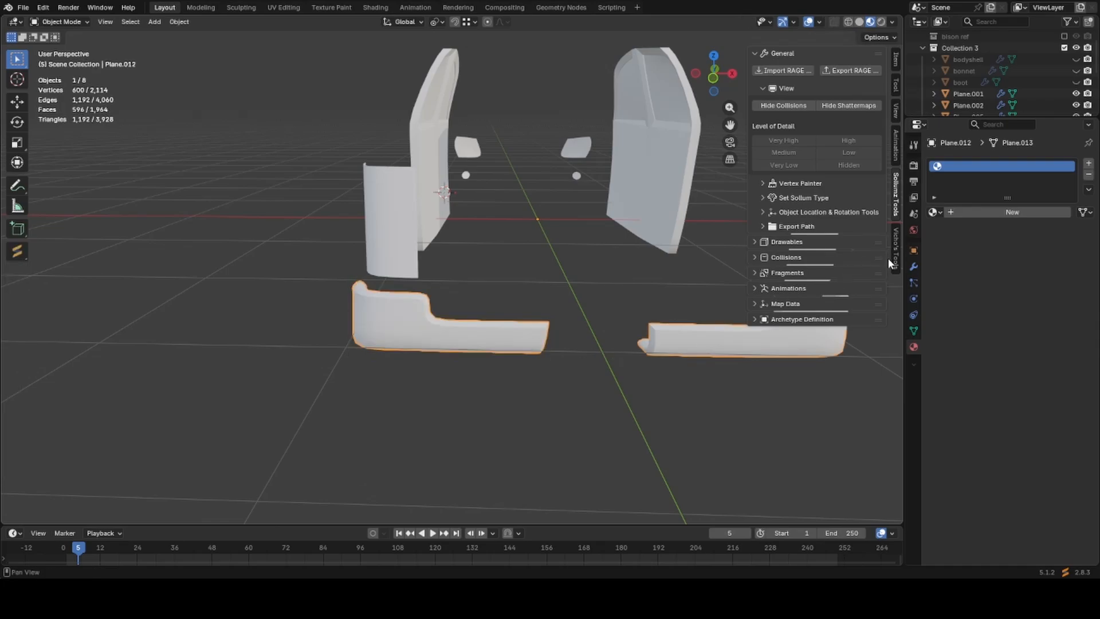
Apply the Mirror modifier on the rear bumper.
left_click(913, 266)
mouse_move(461, 315)
middle_mouse_down()
mouse_move(489, 331)
mouse_move(447, 326)
middle_mouse_up()
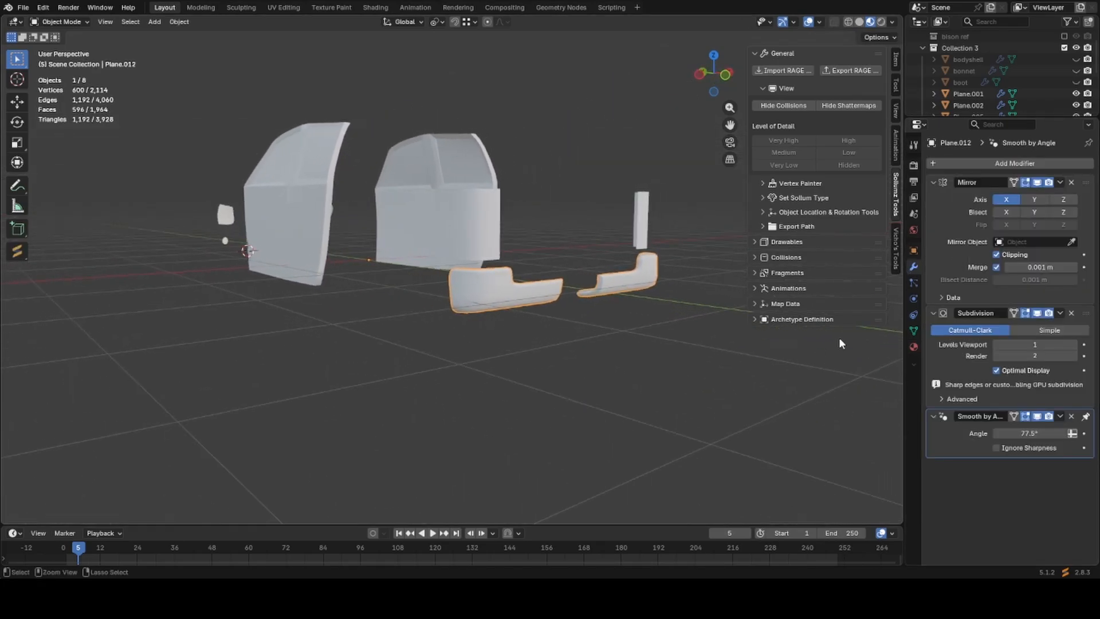
key("ctrl+a")
middle_click_drag(364, 263, 403, 247)
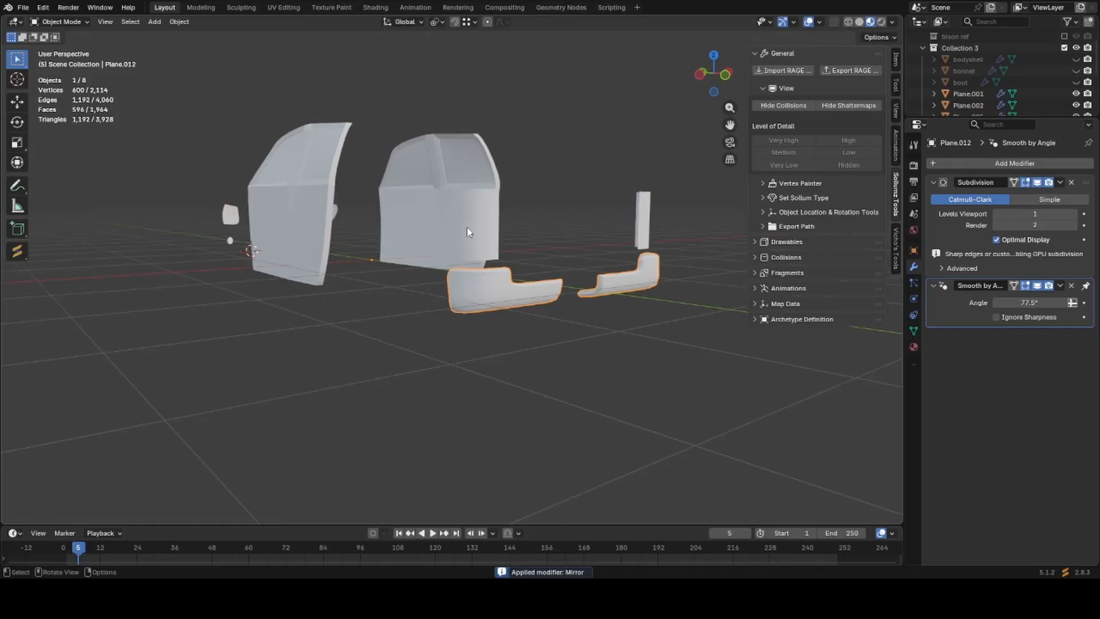
Apply the Mirror modifier on the tail lights and on the rear doors.
left_click(467, 228)
key("ctrl+a")
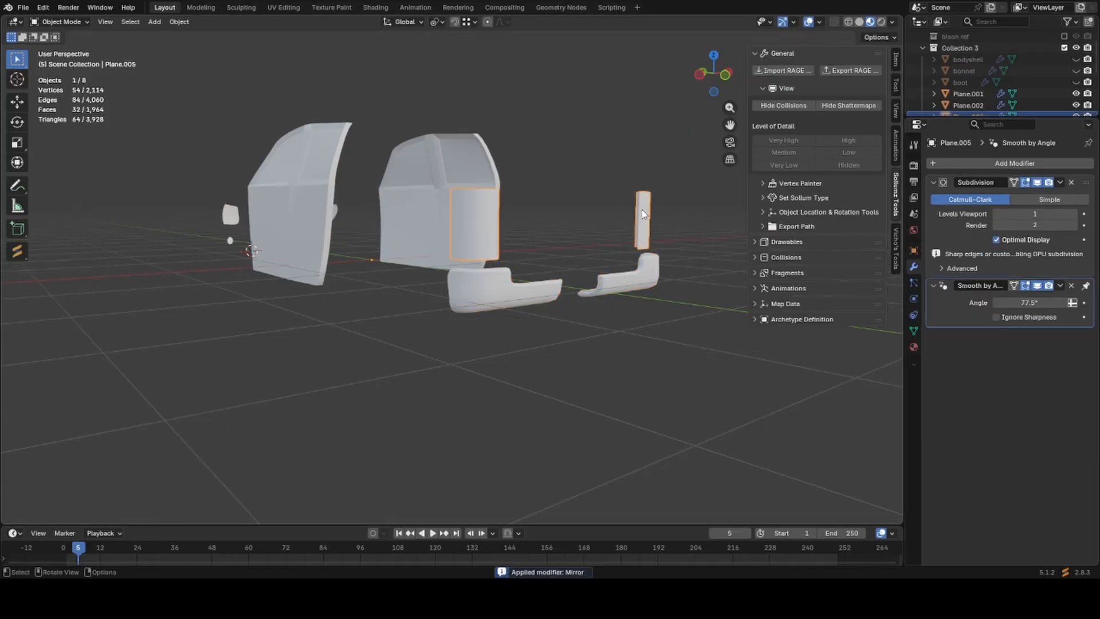
middle_click_drag(539, 297, 652, 356)
middle_click_drag(652, 356, 572, 362)
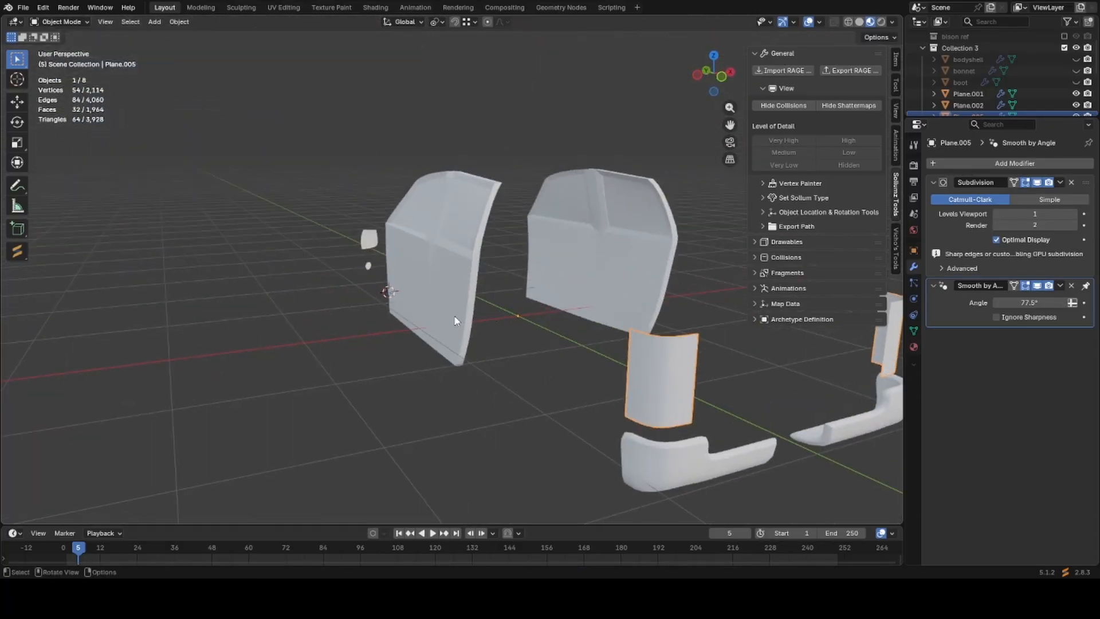
left_click(456, 321)
middle_click_drag(441, 329, 516, 338)
scroll(456, 341, "up", 2)
key("ctrl+a")
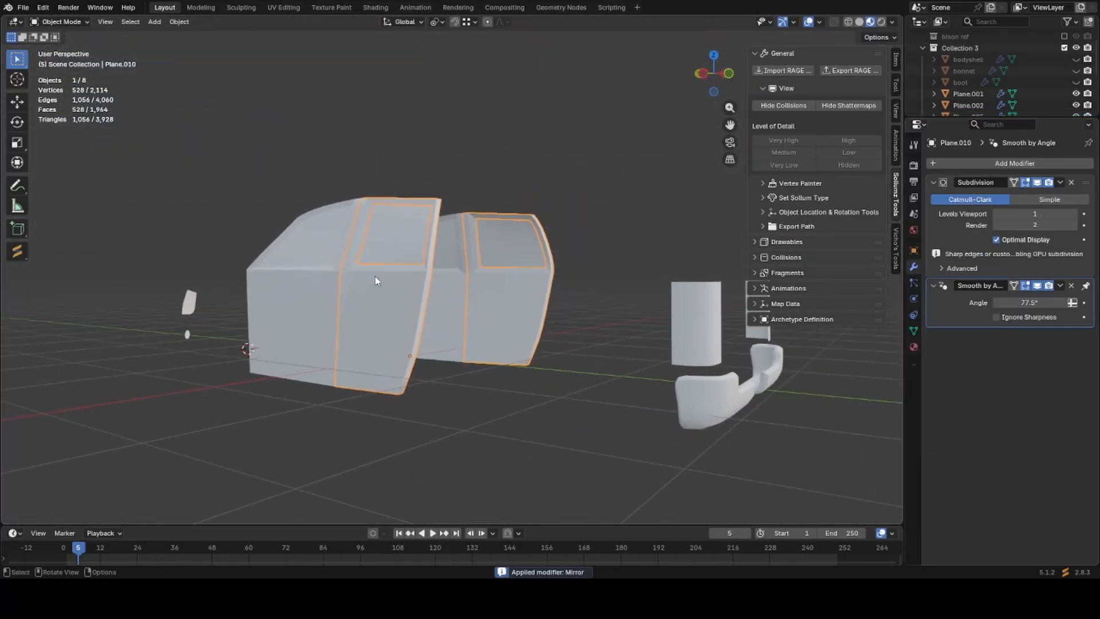
Apply the Mirror modifier on the rear and front side windows and on the front doors.
left_click(374, 227)
key("ctrl+a")
left_click(324, 242)
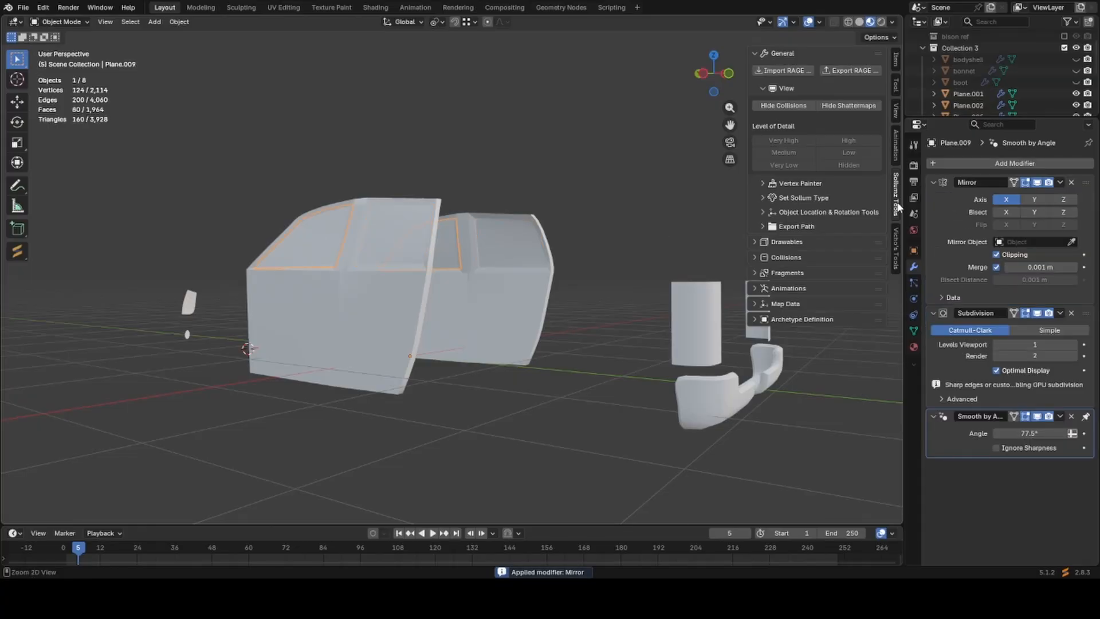
key("ctrl+a")
left_click(296, 320)
middle_click_drag(296, 320, 385, 266)
Apply the Mirror modifier on the headlights and on the small round front fog lights.
left_click(293, 265)
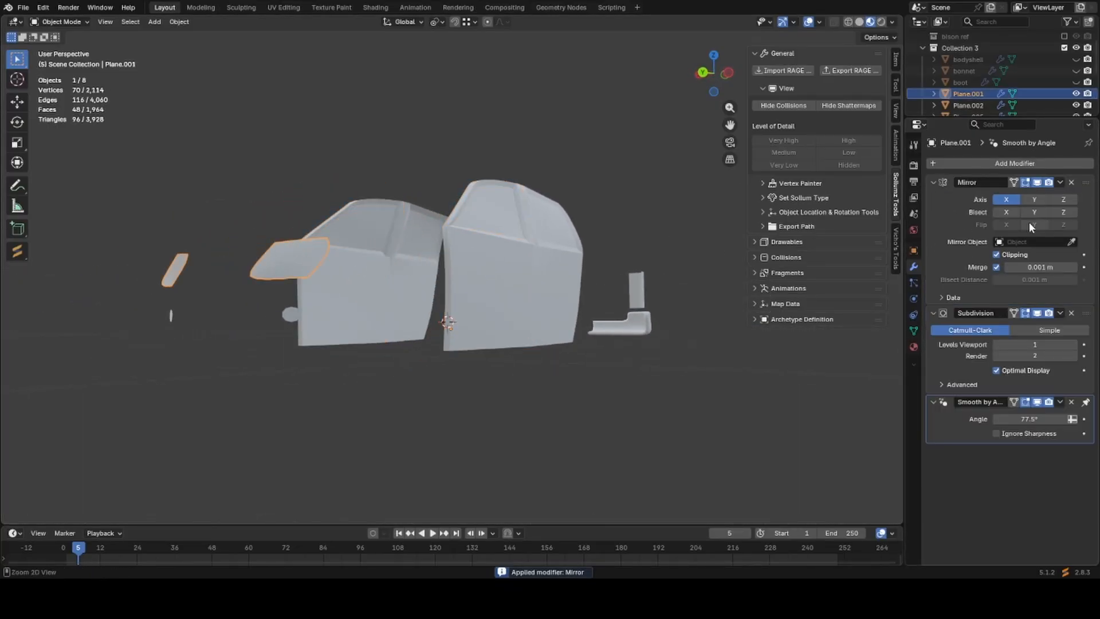
key("ctrl+a")
left_click(291, 314)
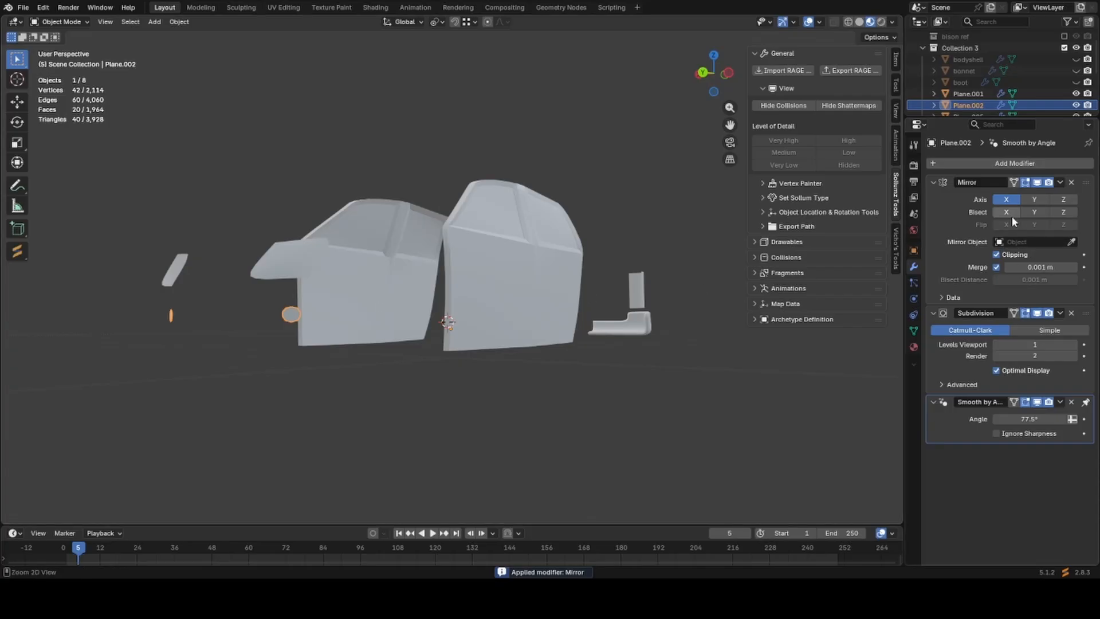
key("ctrl+a")
Separate one half of the rear bumper into its own object and return to object mode.
middle_click_drag(440, 337, 519, 312)
scroll(486, 369, "up", 3)
left_click(484, 360)
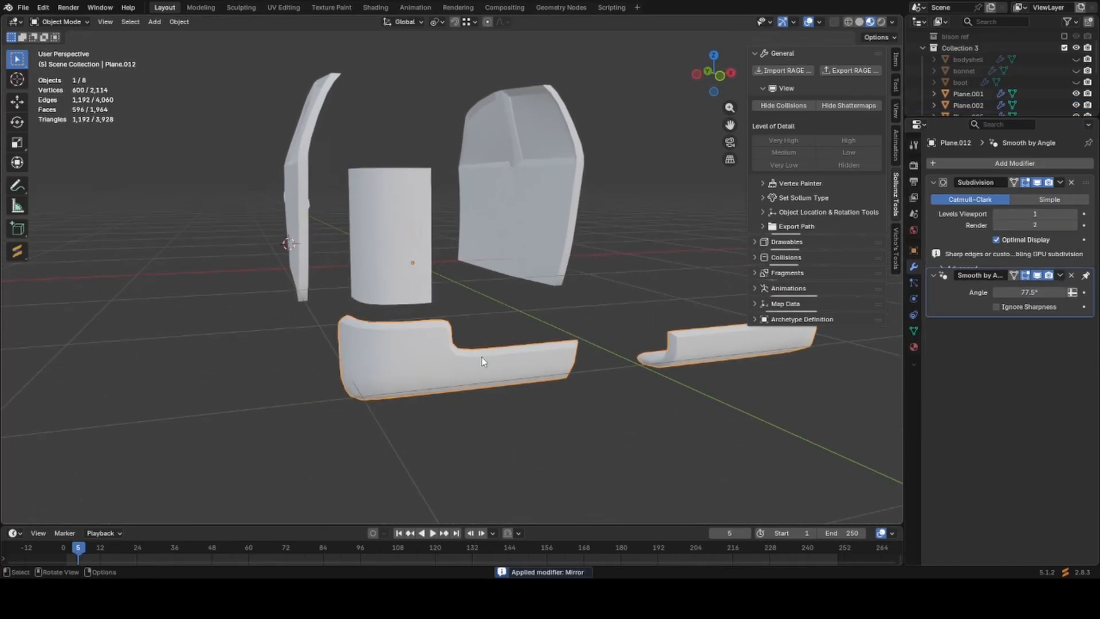
key("Tab")
left_click(489, 360)
key("l")
key("p")
left_click(490, 360)
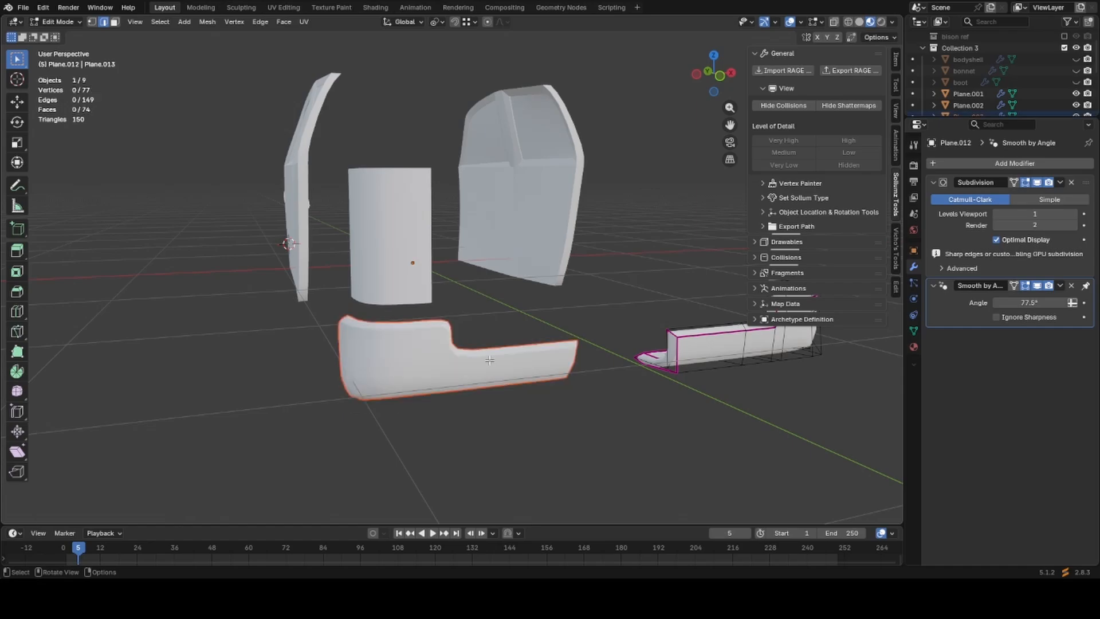
key("Tab")
scroll(491, 362, "down", 4)
middle_click_drag(466, 331, 424, 329)
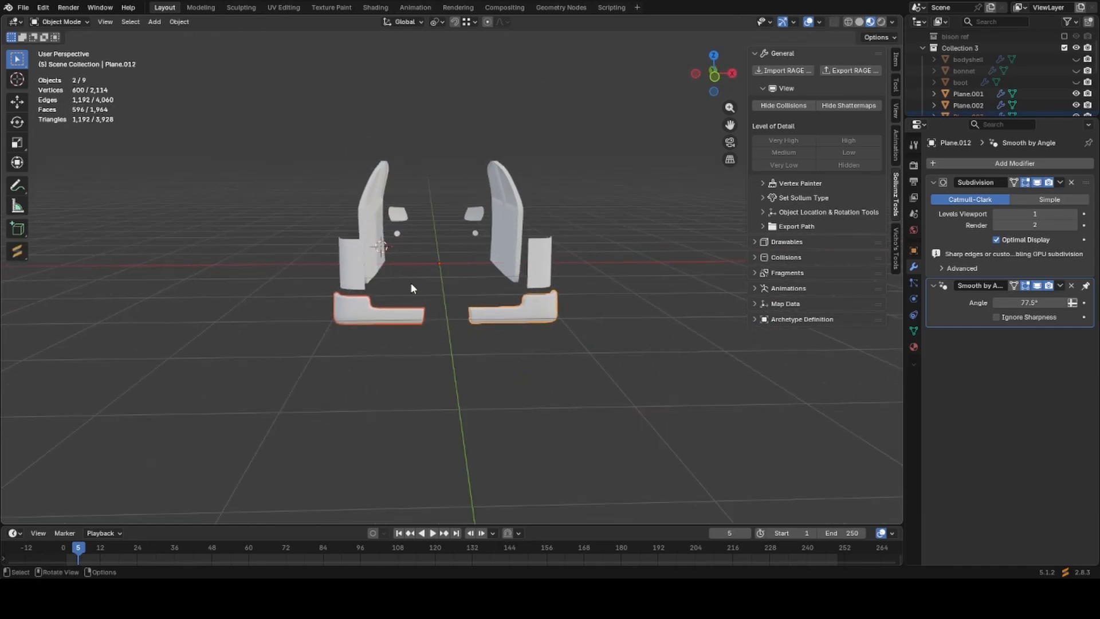
Separate the vertices on one side of all remaining mirrored doors, windows and lights into their own objects.
left_click_drag(412, 285, 260, 151)
key("g")
right_click(494, 213)
key("Tab")
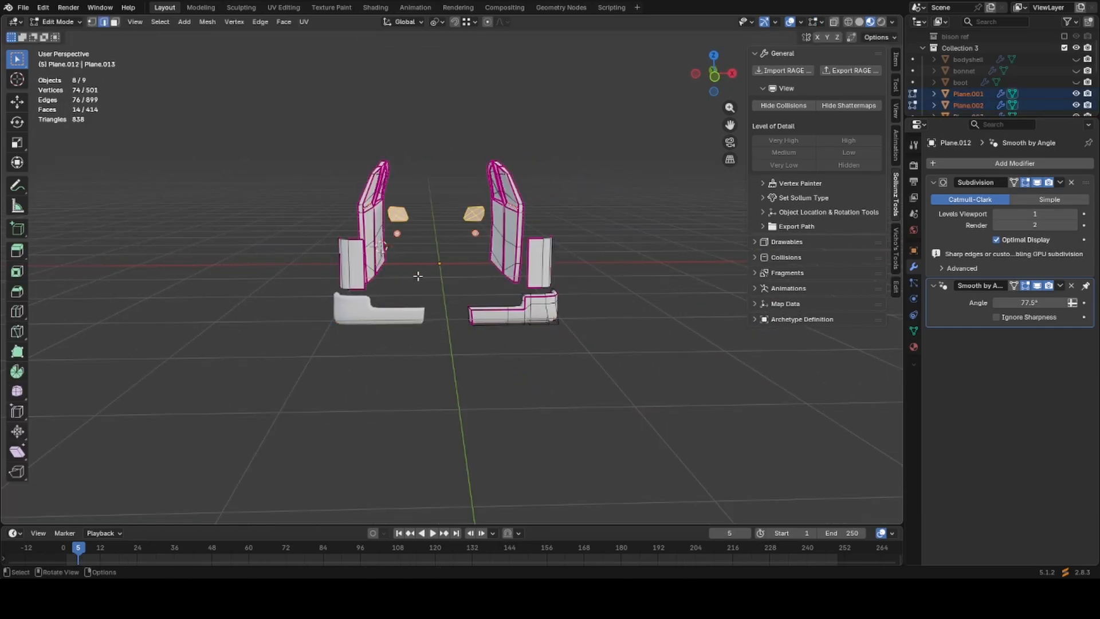
key("1")
key("alt+z")
left_click_drag(426, 331, 206, 98)
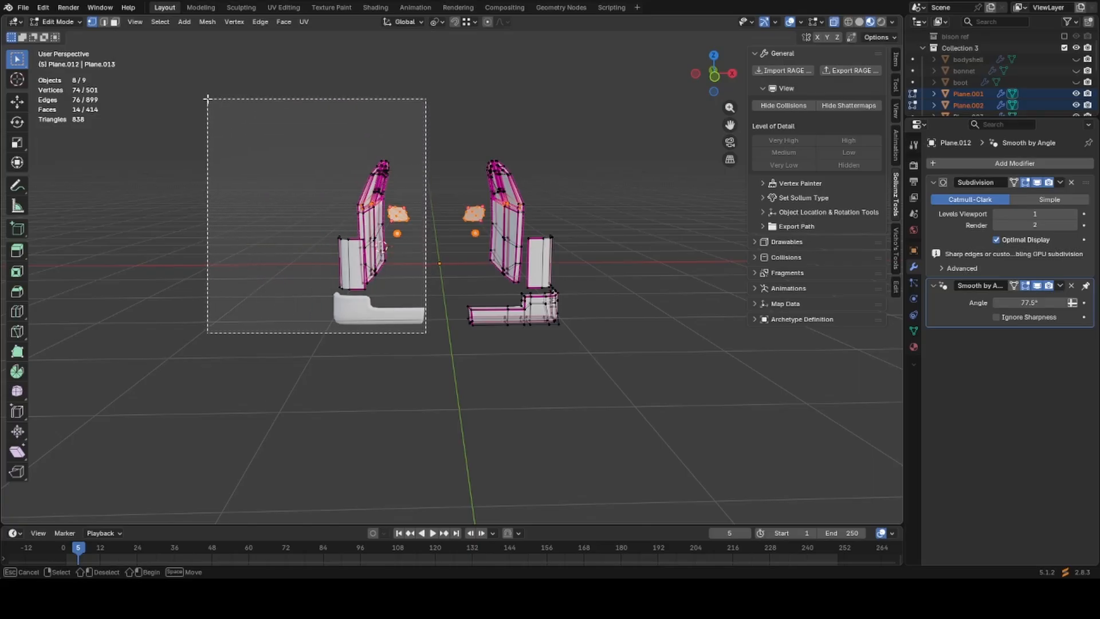
key("p")
left_click(207, 98)
key("Tab")
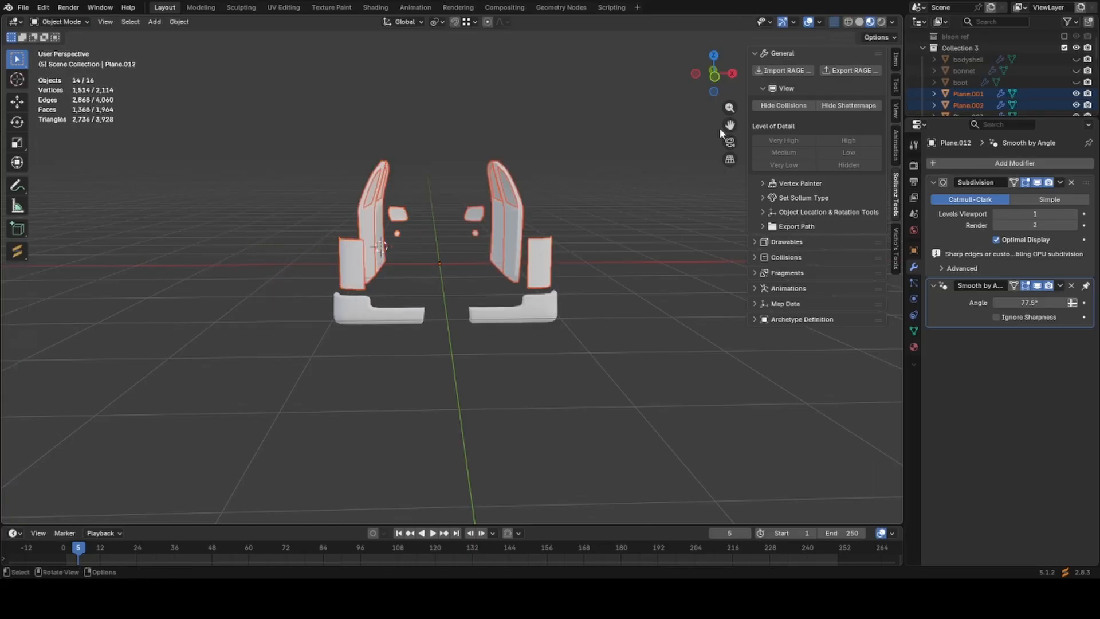
left_click(497, 201)
left_click(517, 240)
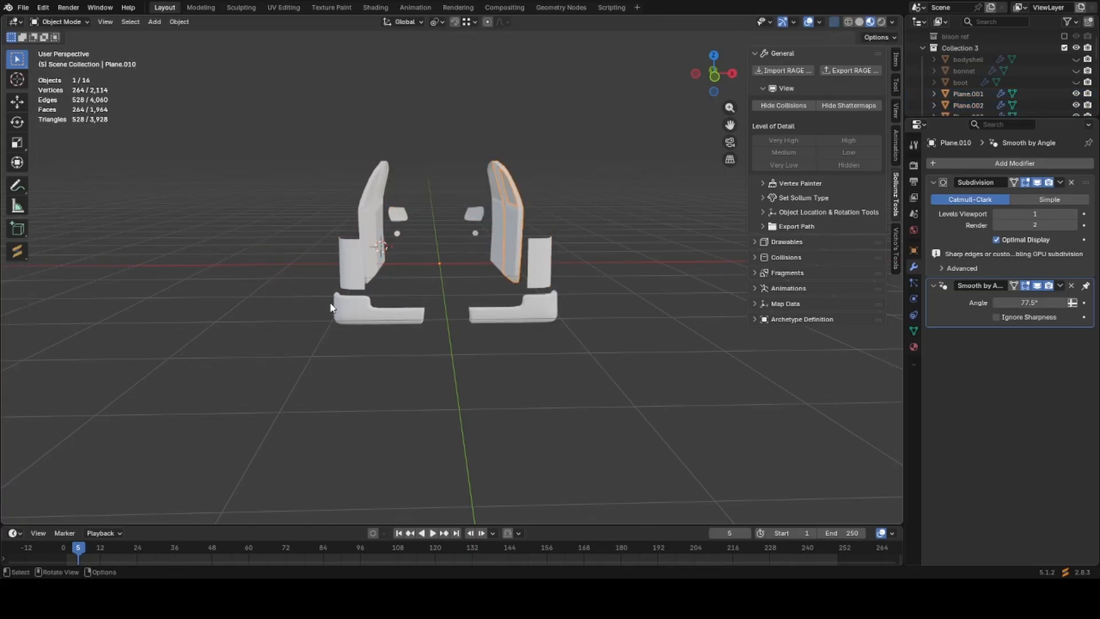
Rename the driver-side half of the rear bumper to bumper and copy that name.
middle_click_drag(331, 303, 496, 349)
left_click(493, 328)
middle_click_drag(579, 372, 545, 363)
scroll(544, 364, "up", 2)
key("F2")
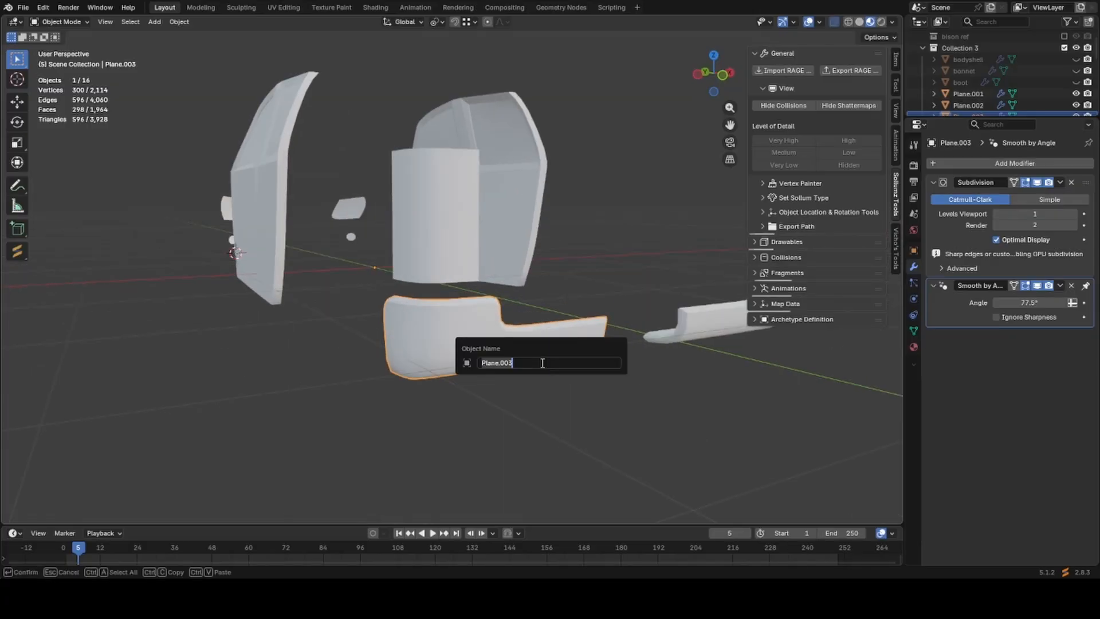
type("bumper")
key("ctrl+a")
key("Return")
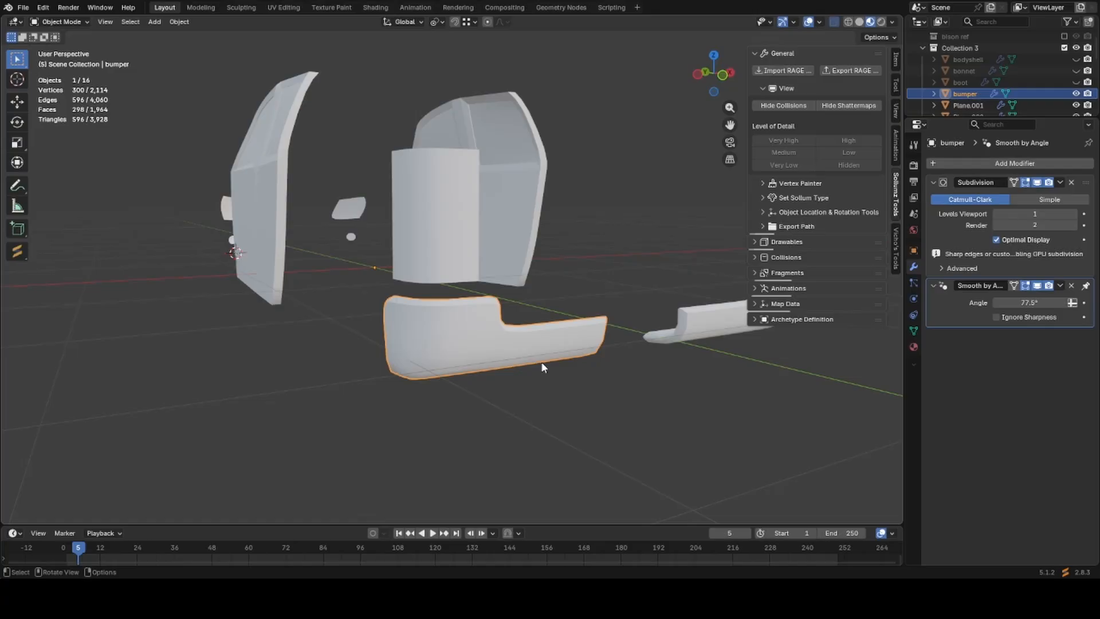
key("F2")
key("ctrl+c")
left_click(543, 363)
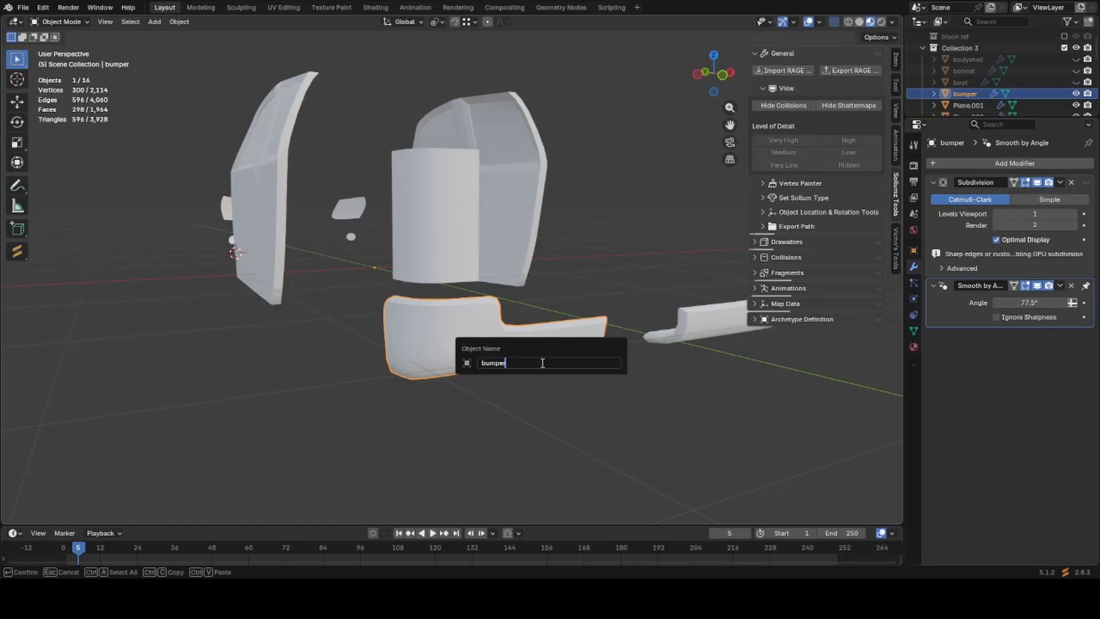
key("Return")
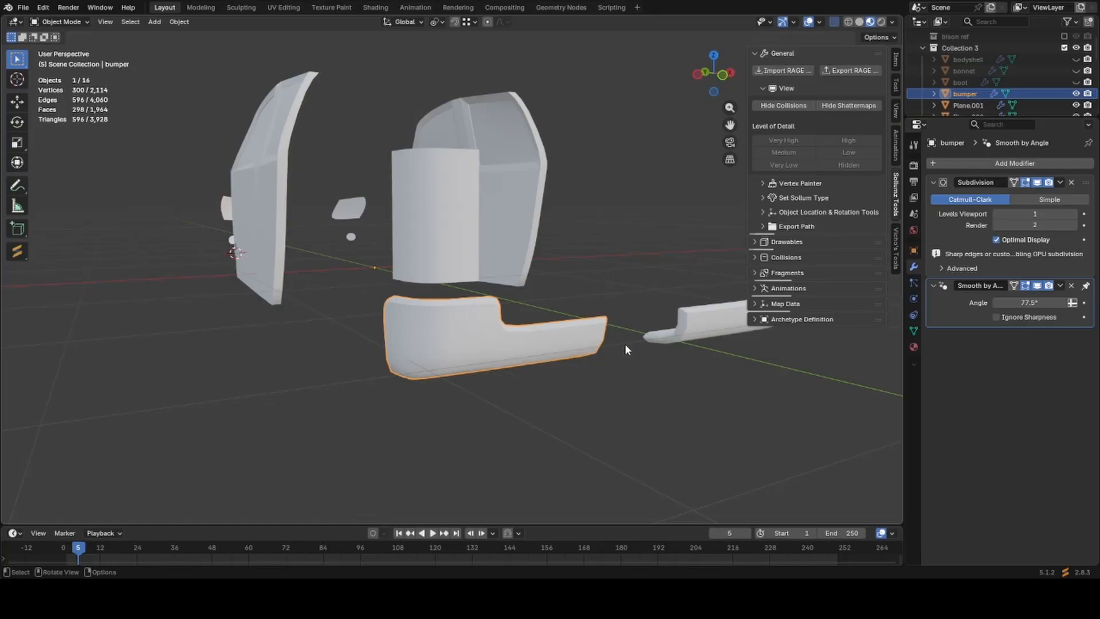
Name the mesh data of the driver-side rear bumper half bumper as well.
left_click(914, 330)
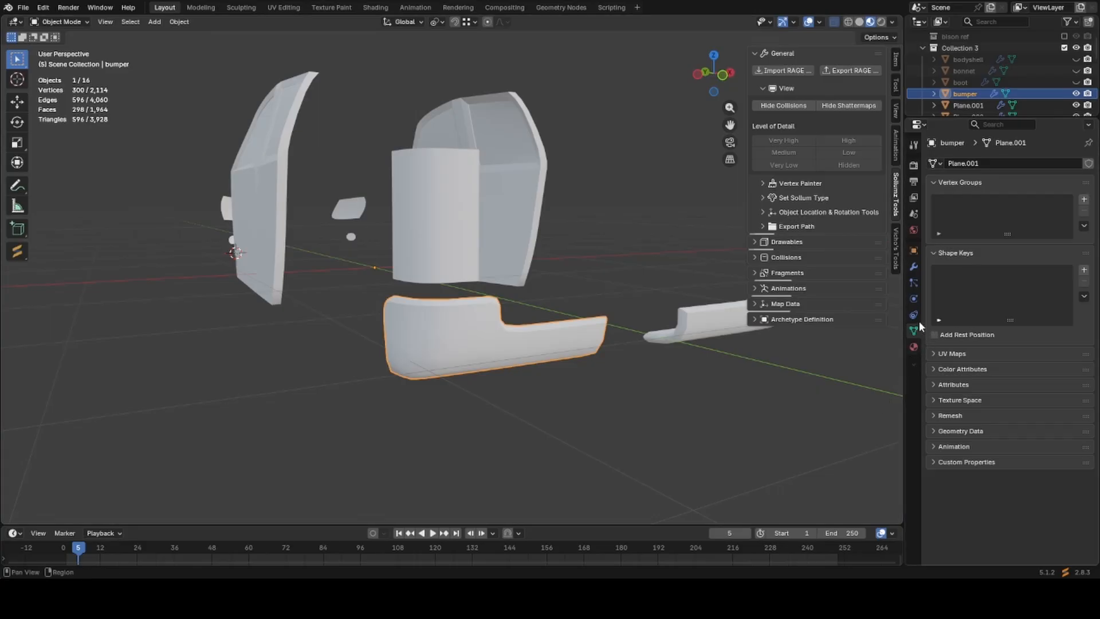
middle_click_drag(687, 325, 474, 334)
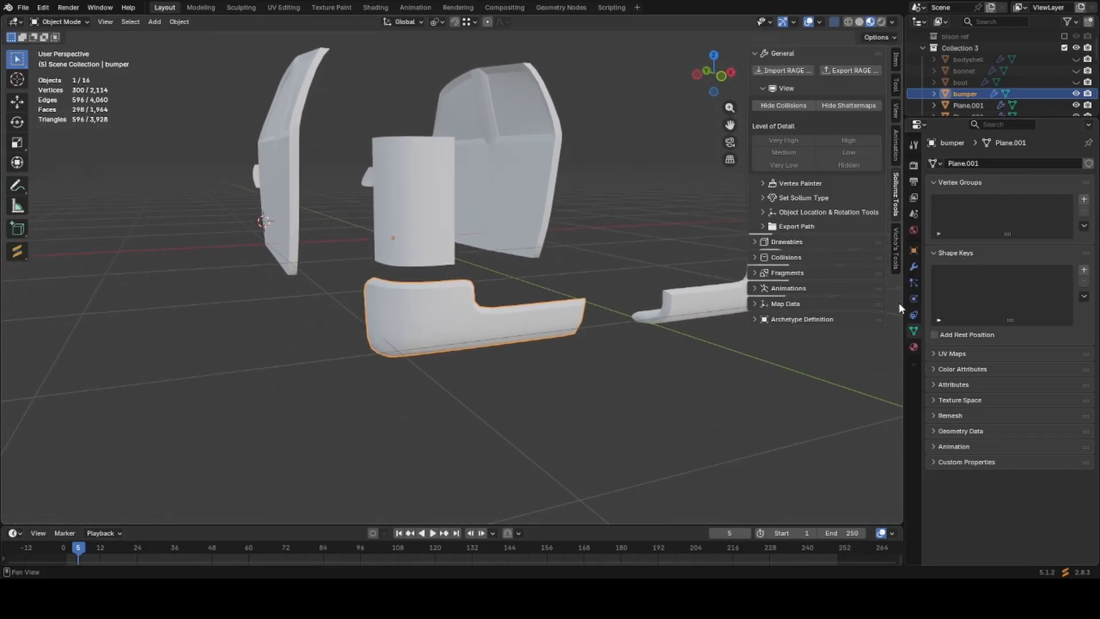
left_click(914, 266)
left_click(914, 331)
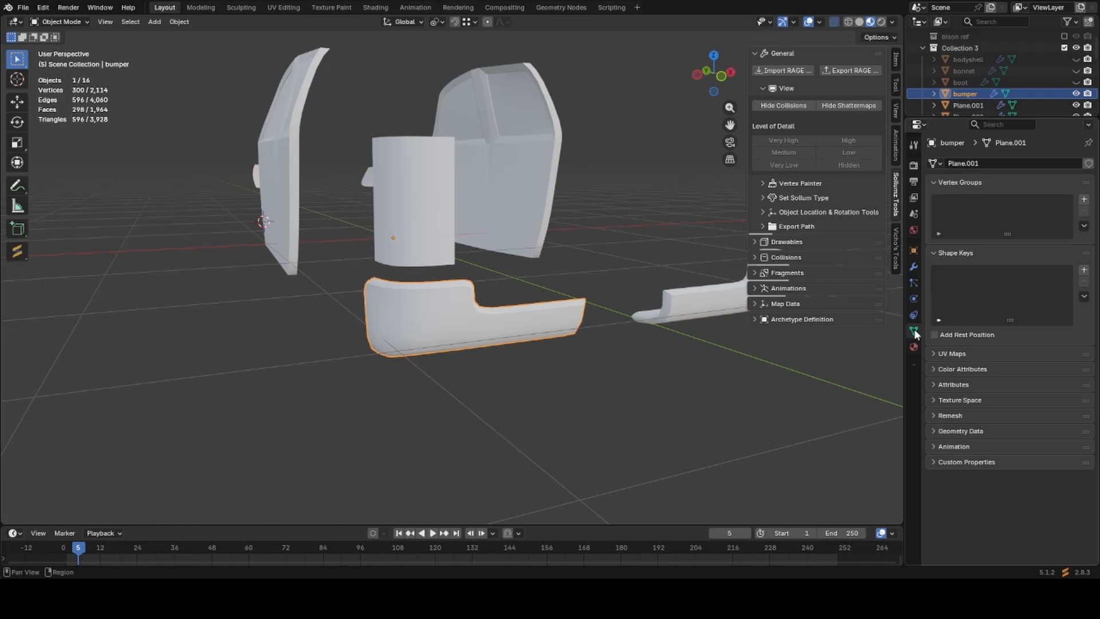
left_click(977, 163)
key("ctrl+v")
key("Return")
left_click(638, 304)
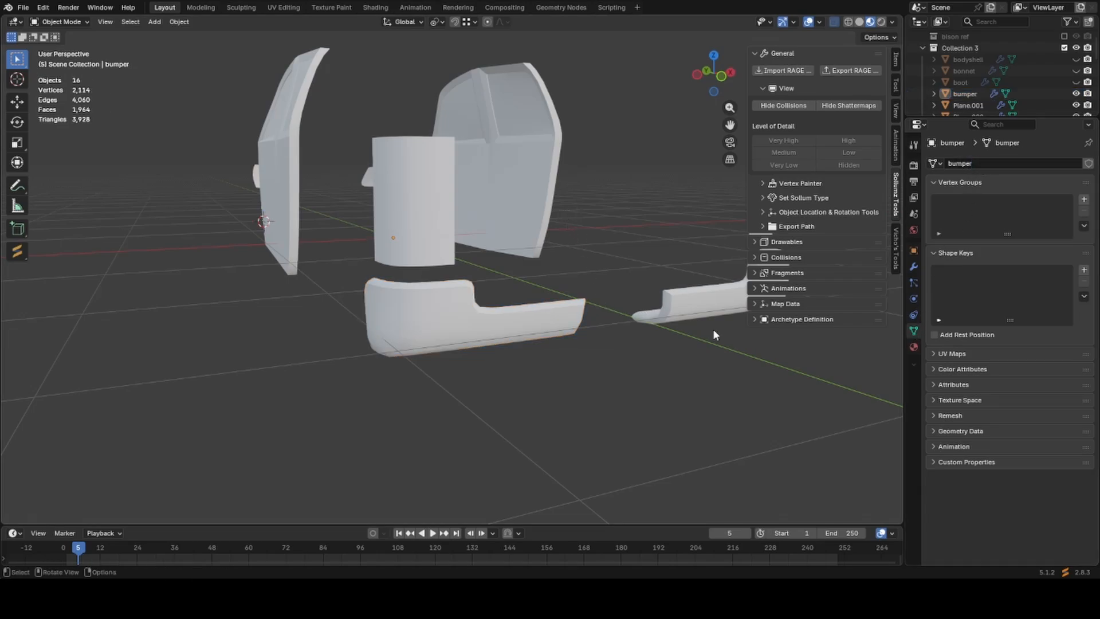
Rename the opposite half of the rear bumper to bumper_r.
left_click(682, 315)
middle_click_drag(682, 315, 480, 380)
key("F2")
key("ctrl+v")
type("_r")
key("Return")
key("h")
key("alt+h")
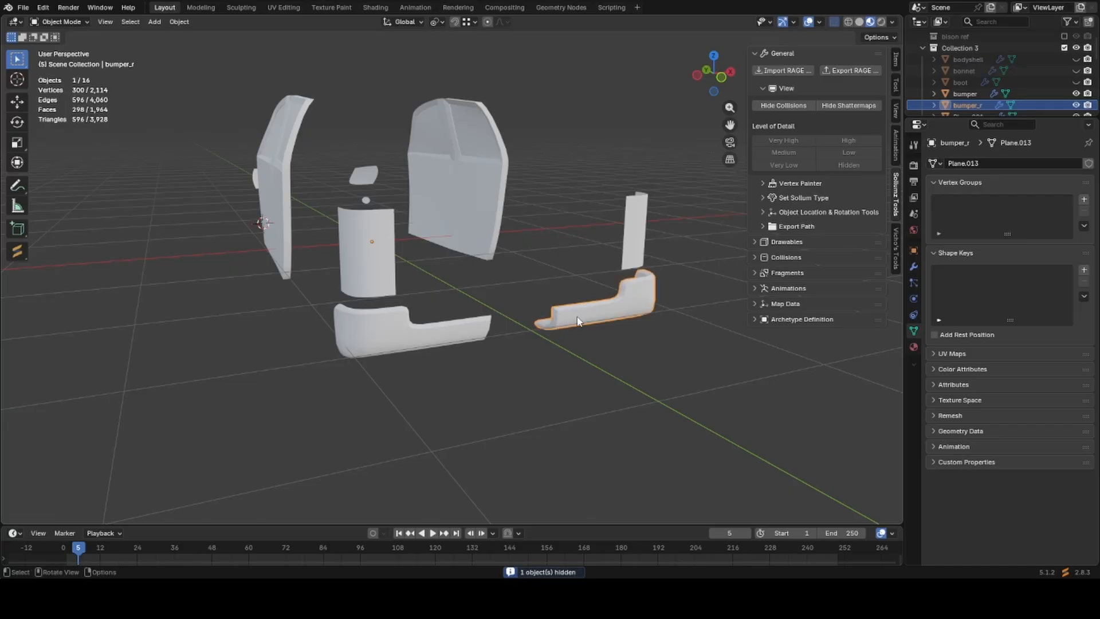
Name that bumper half's mesh data bumper_r and save the file.
left_click(971, 163)
key("ctrl+v")
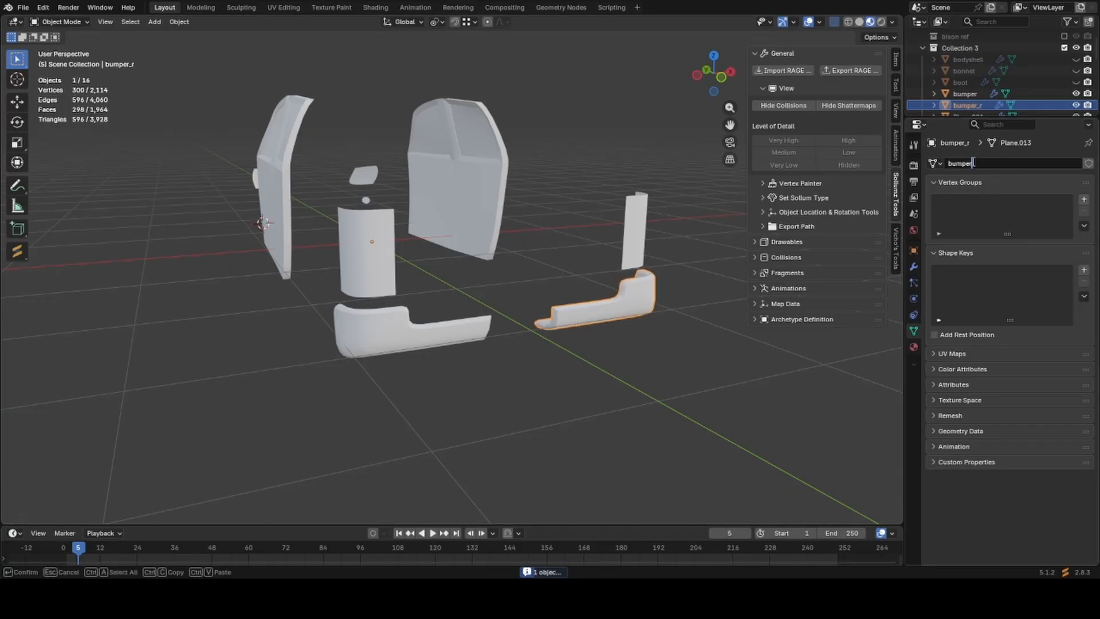
type("_r")
key("Return")
key("ctrl+s")
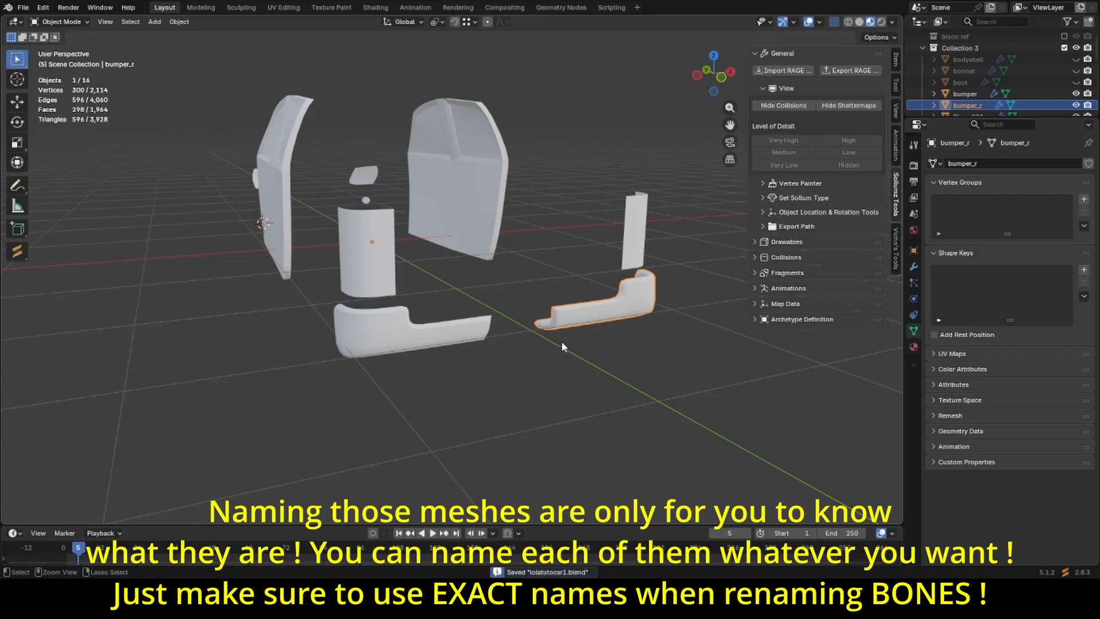
Hide both halves of the rear bumper.
key("h")
left_click(458, 325)
key("h")
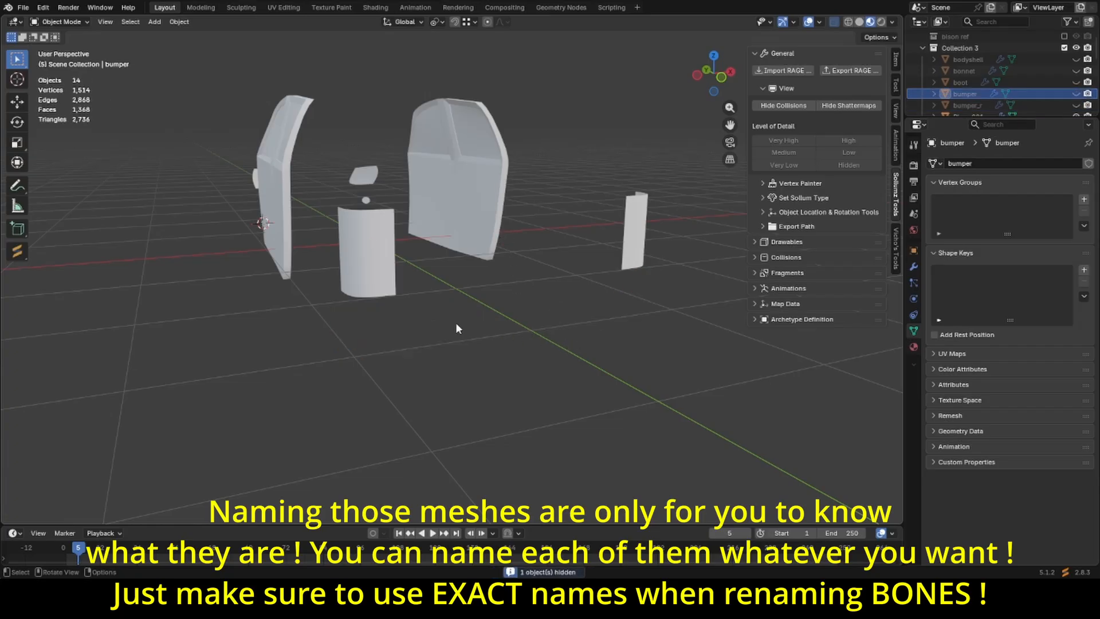
Name the driver-side front door's object and mesh door_dside_f and hide the door.
left_click(378, 256)
middle_click_drag(378, 255, 437, 345)
left_click(480, 293)
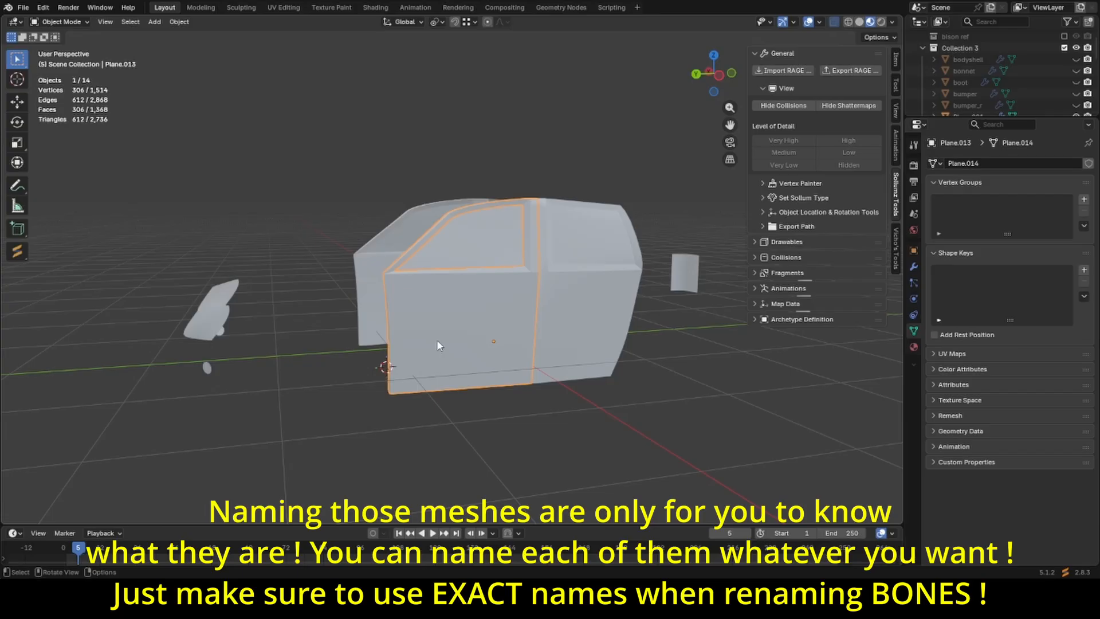
key("F2")
type("door_dside_f")
key("Return")
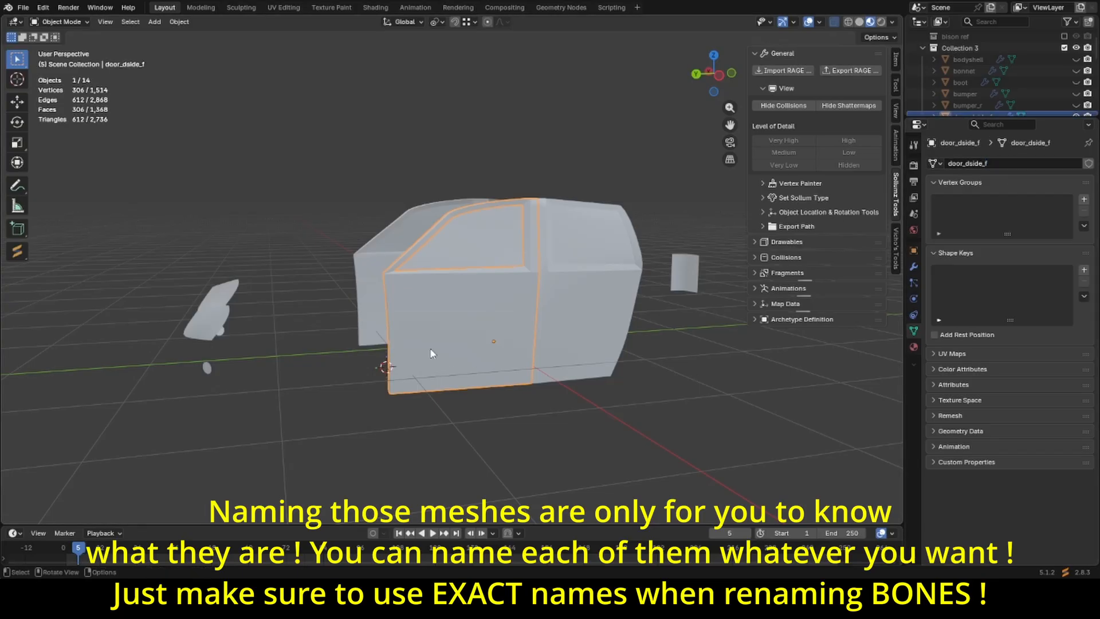
key("h")
Rename the passenger-side front door to door_pside_f and hide it.
left_click(458, 338)
key("F2")
type("door_pside_f")
key("Return")
key("h")
Name the driver-side rear door's object and mesh door_dside_r, hide the door and save the file.
left_click(469, 301)
key("F2")
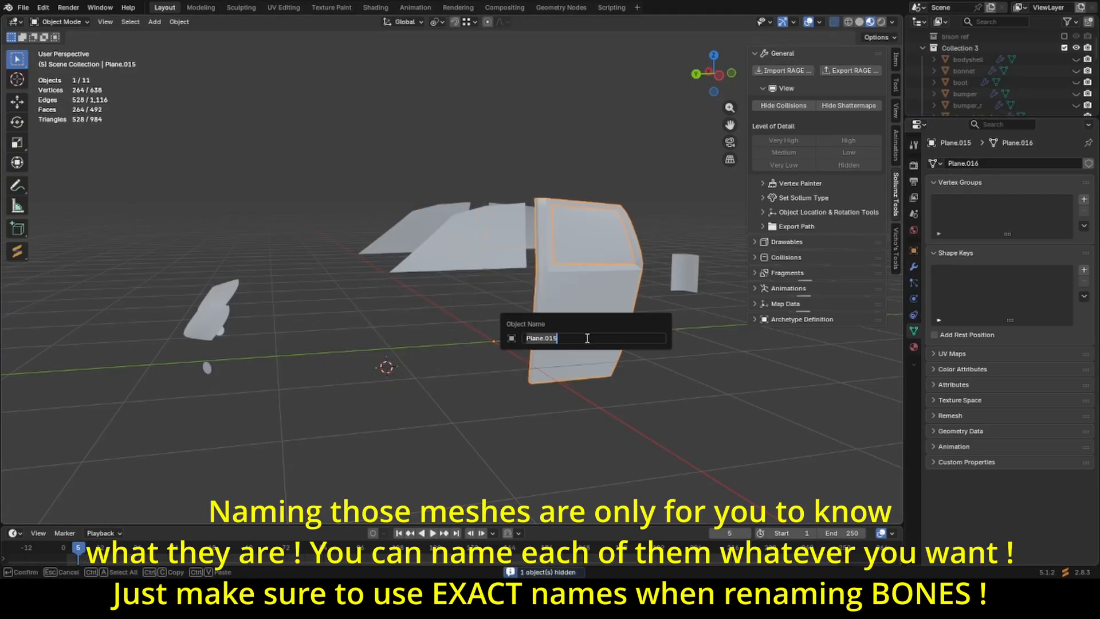
type("door_dside_r")
key("Return")
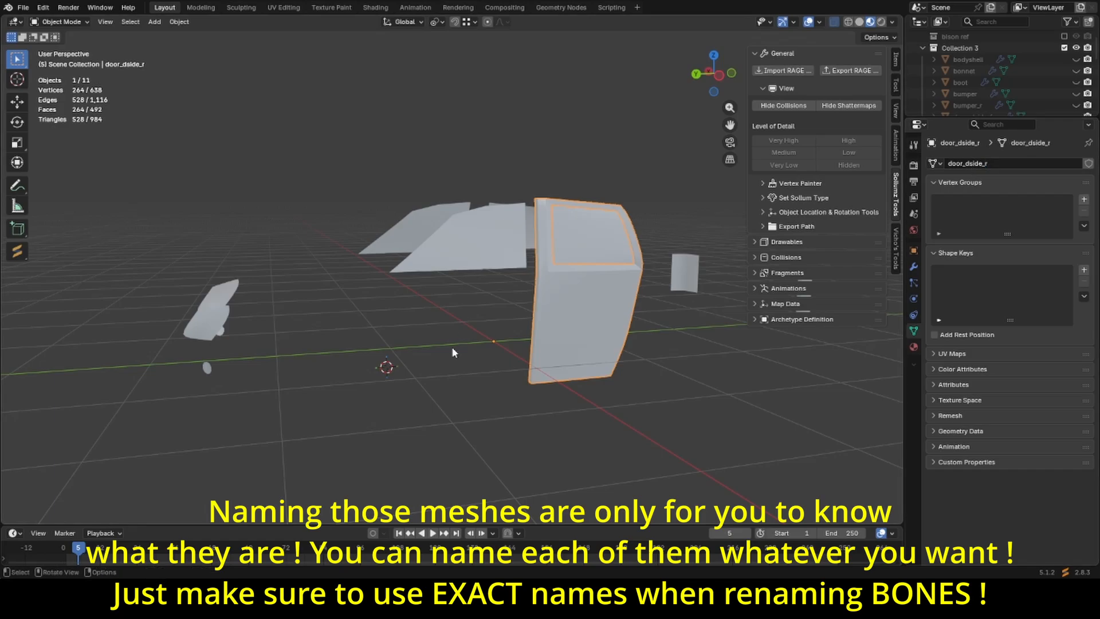
key("h")
key("ctrl+s")
Name the driver-side front window's object and mesh window_lf.
middle_click_drag(453, 351, 492, 359)
left_click(489, 315)
key("F2")
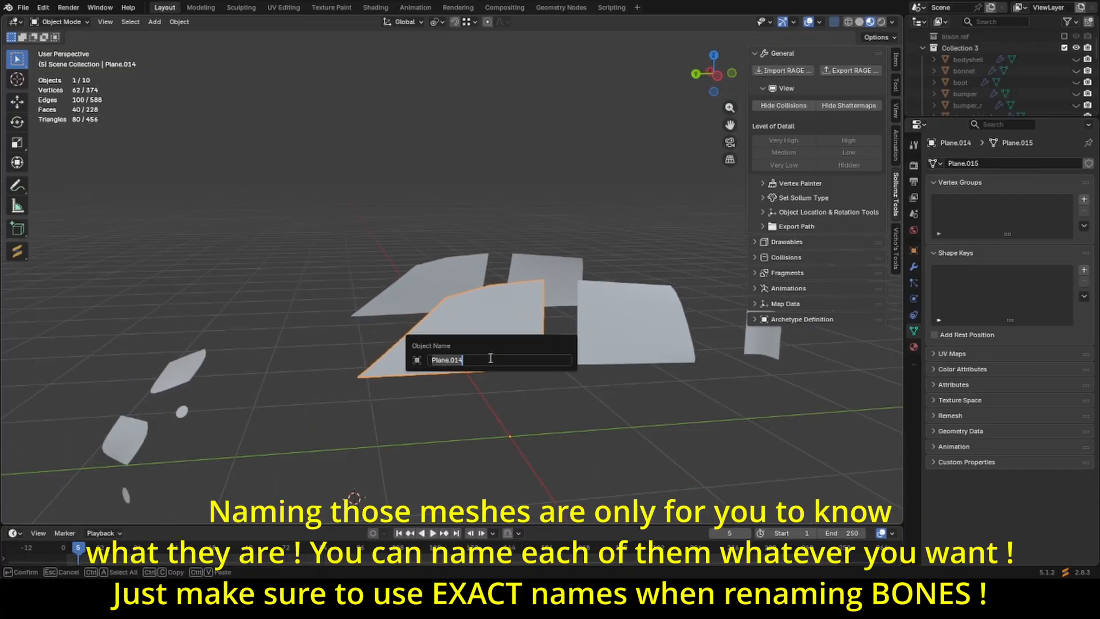
type("window_lf")
key("ctrl+a")
key("Return")
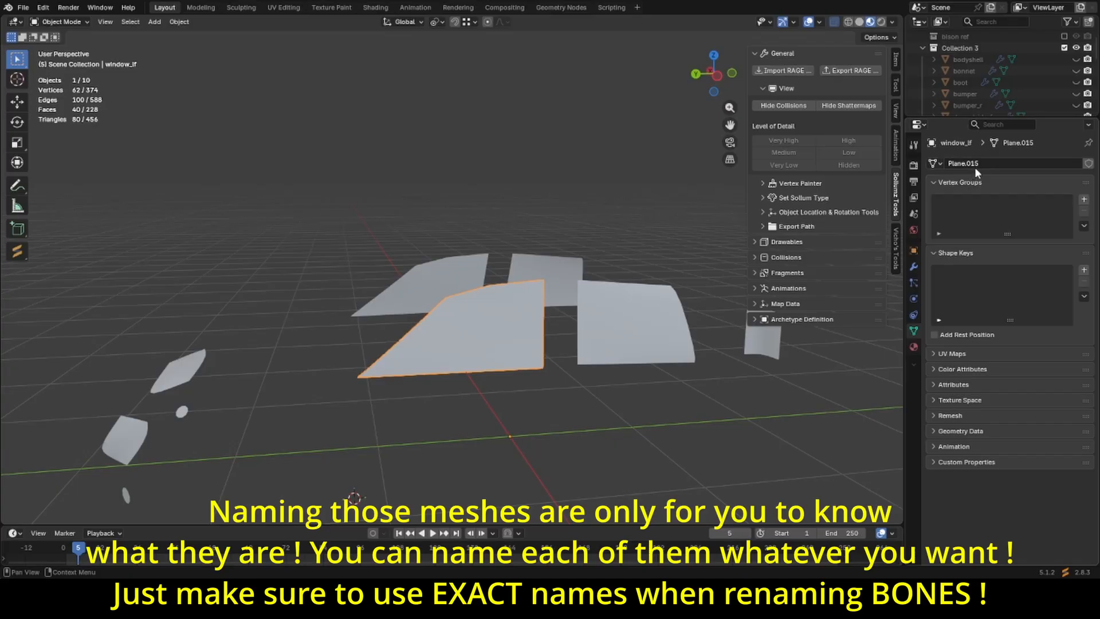
type("window_lf")
Name the driver-side rear window's object and mesh window_lr.
left_click(611, 314)
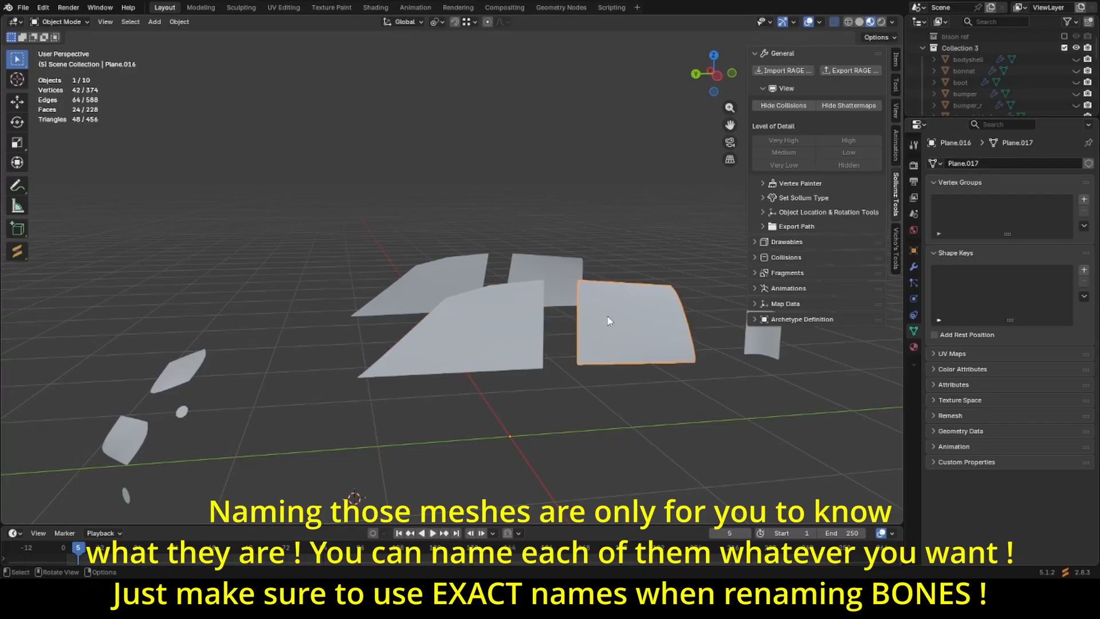
middle_click_drag(611, 315, 554, 345)
key("F2")
type("window_lf")
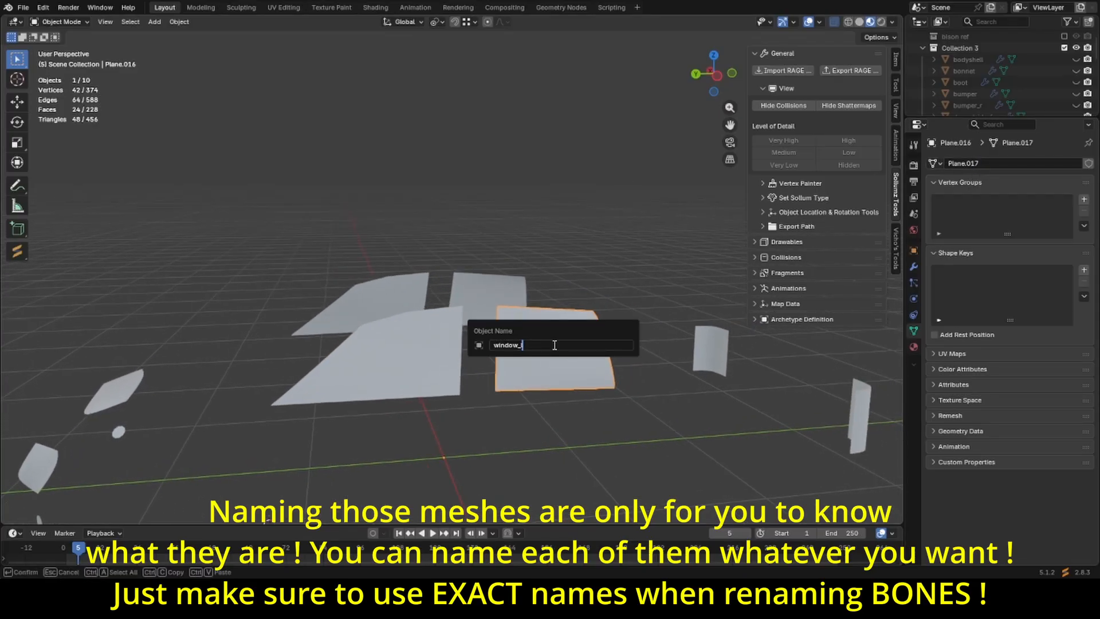
key("Return")
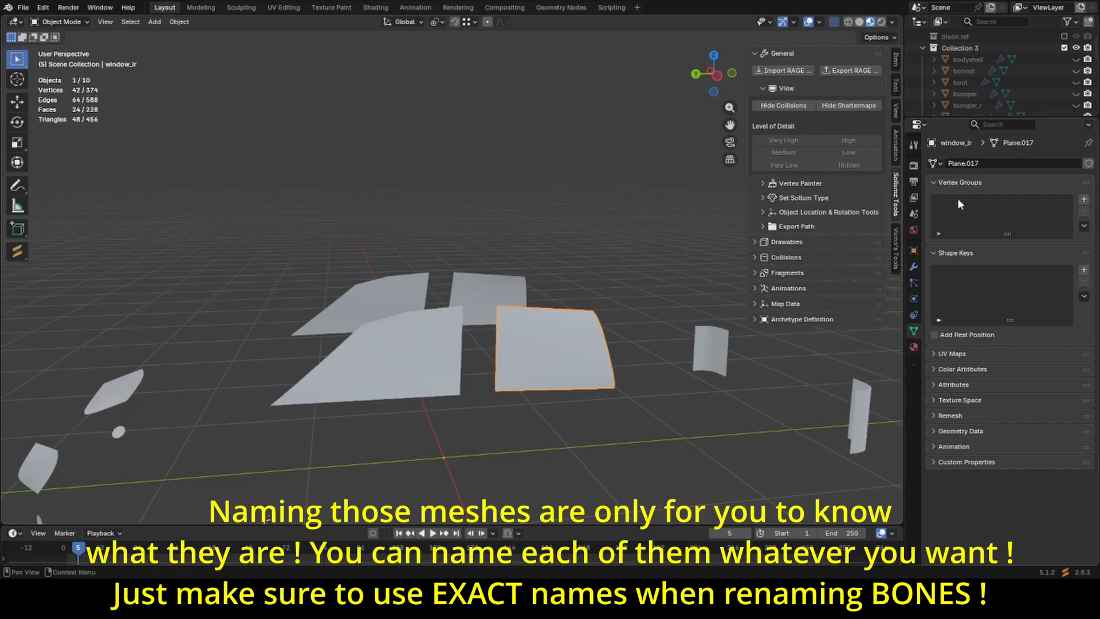
left_click(985, 163)
type("window_lr")
key("Return")
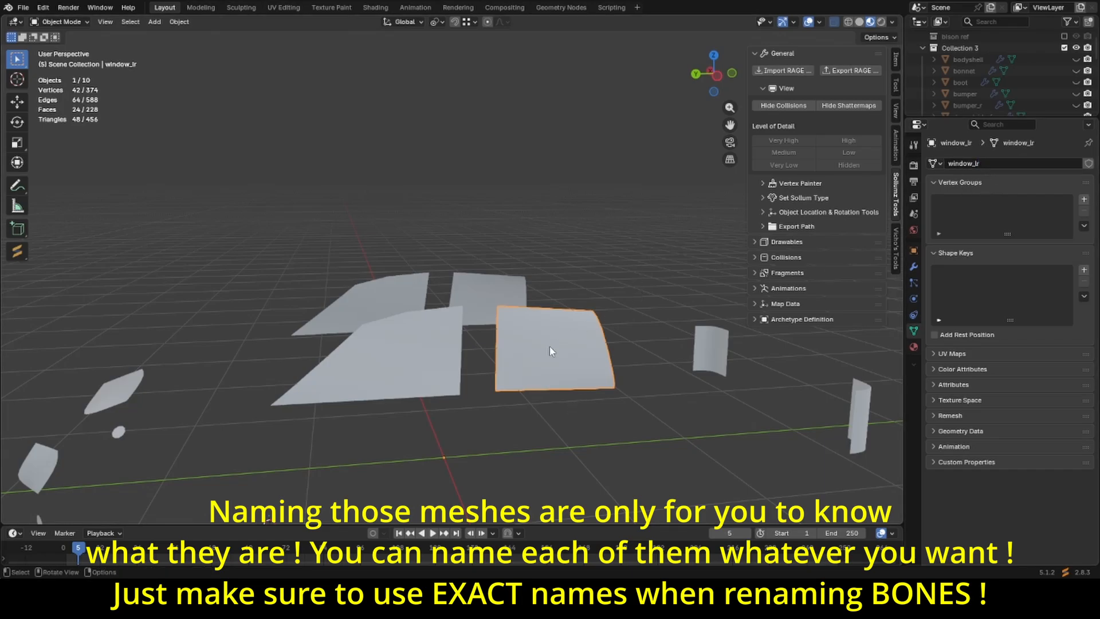
Hide the driver-side rear and front windows.
key("h")
left_click(453, 382)
key("h")
Name the passenger-side rear window's object and mesh window_rr and hide the window.
left_click(416, 321)
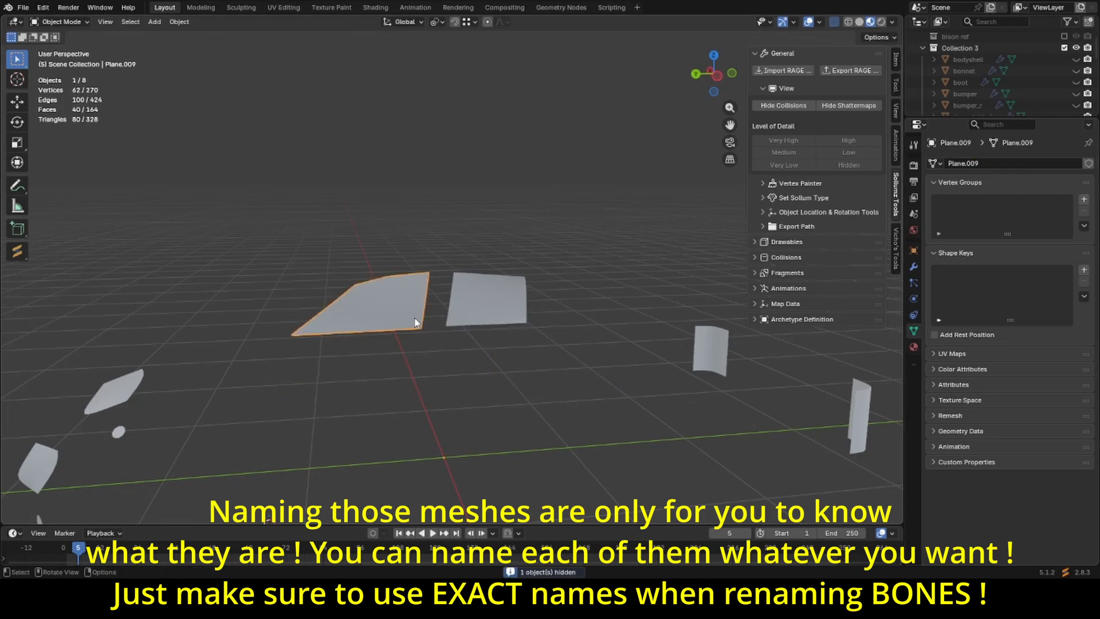
left_click(558, 298)
left_click(507, 299)
key("F2")
type("window_lr")
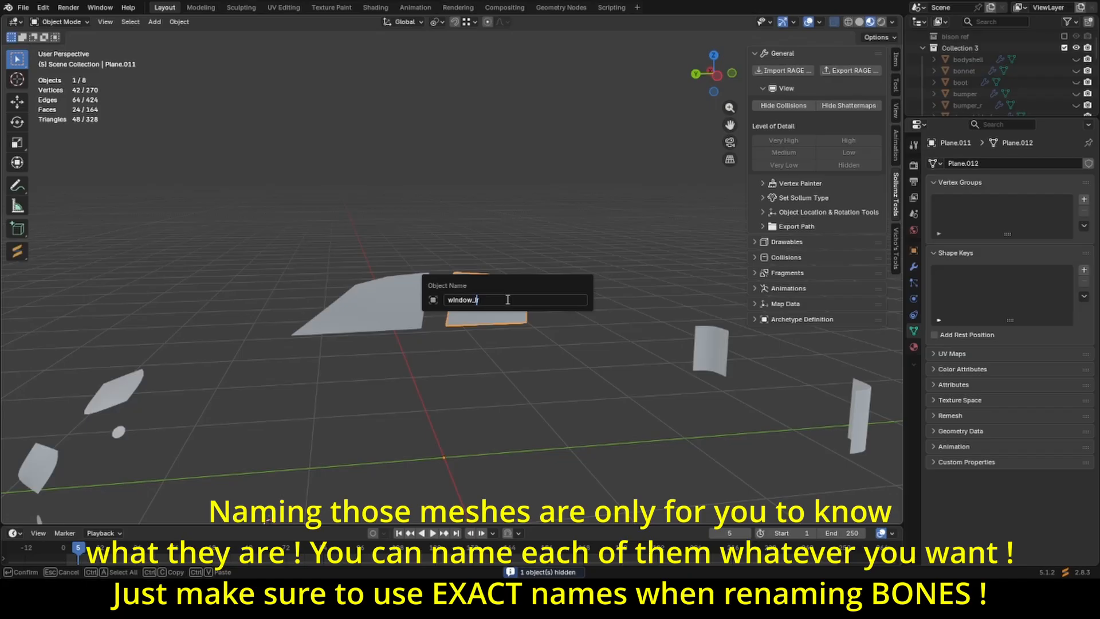
key("ctrl+a")
key("Return")
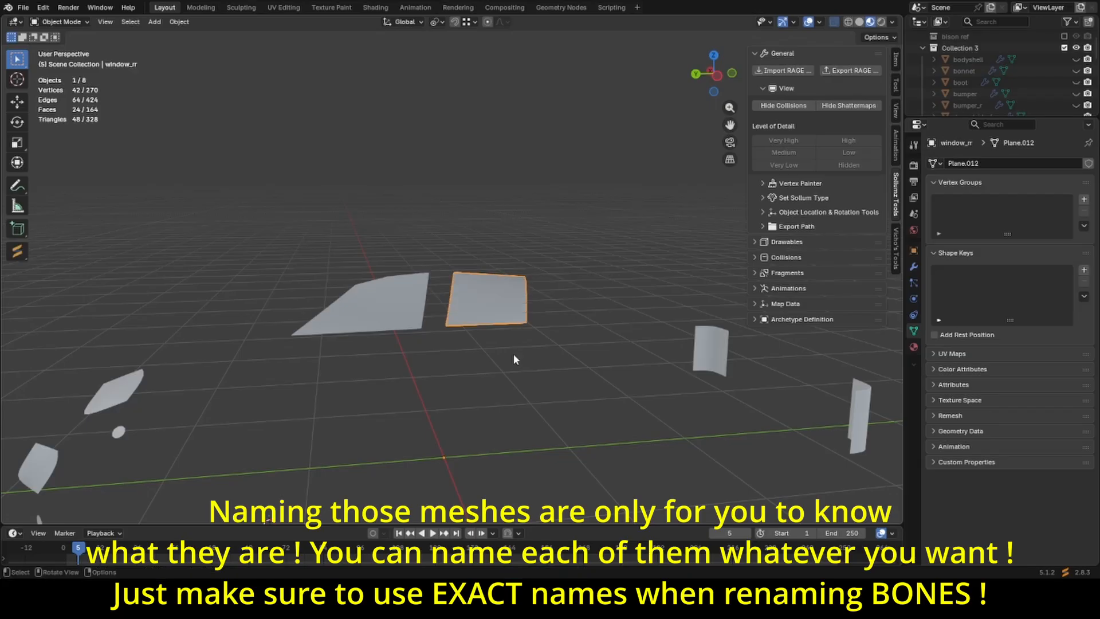
left_click(974, 164)
type("window_rr")
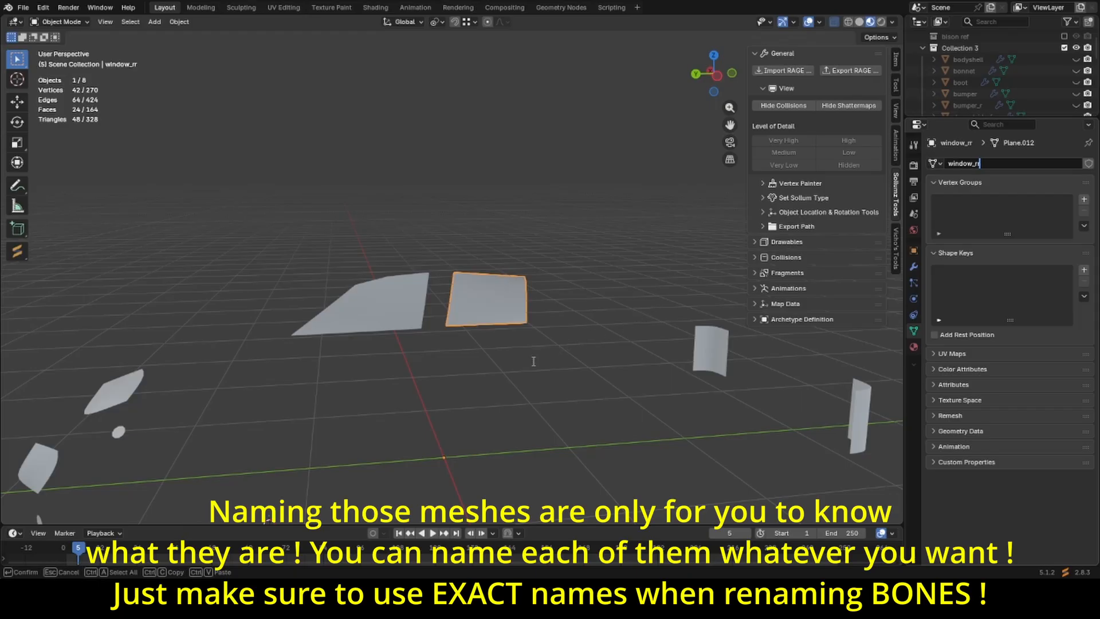
key("Return")
key("h")
Name the passenger-side front window's object and mesh window_rf, save the file and hide the window.
left_click(420, 304)
key("F2")
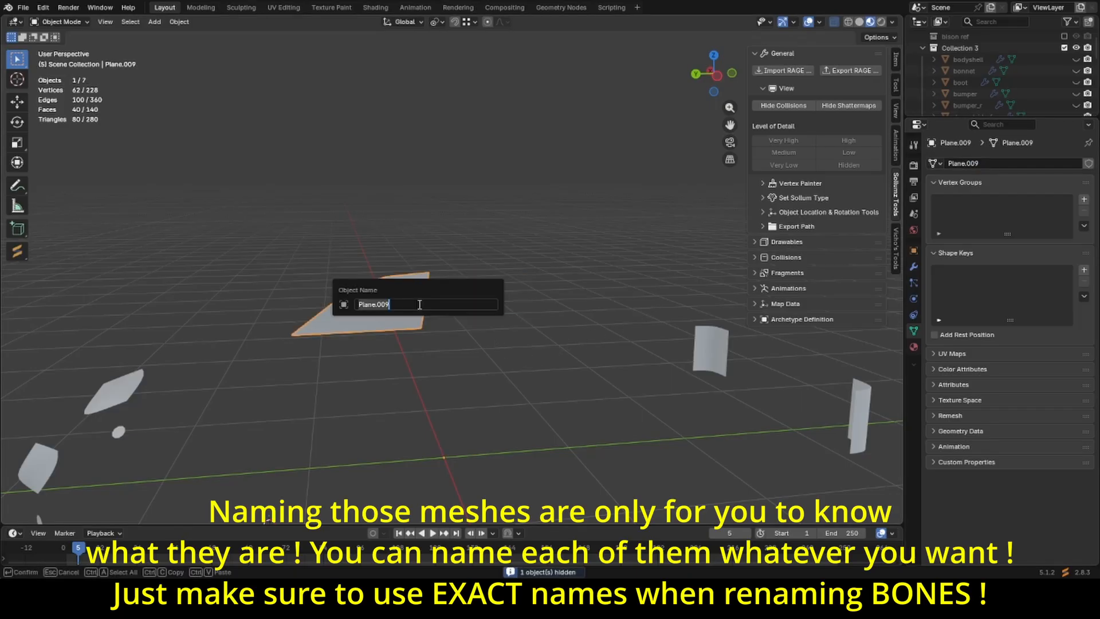
type("window_r")
key("ctrl+a")
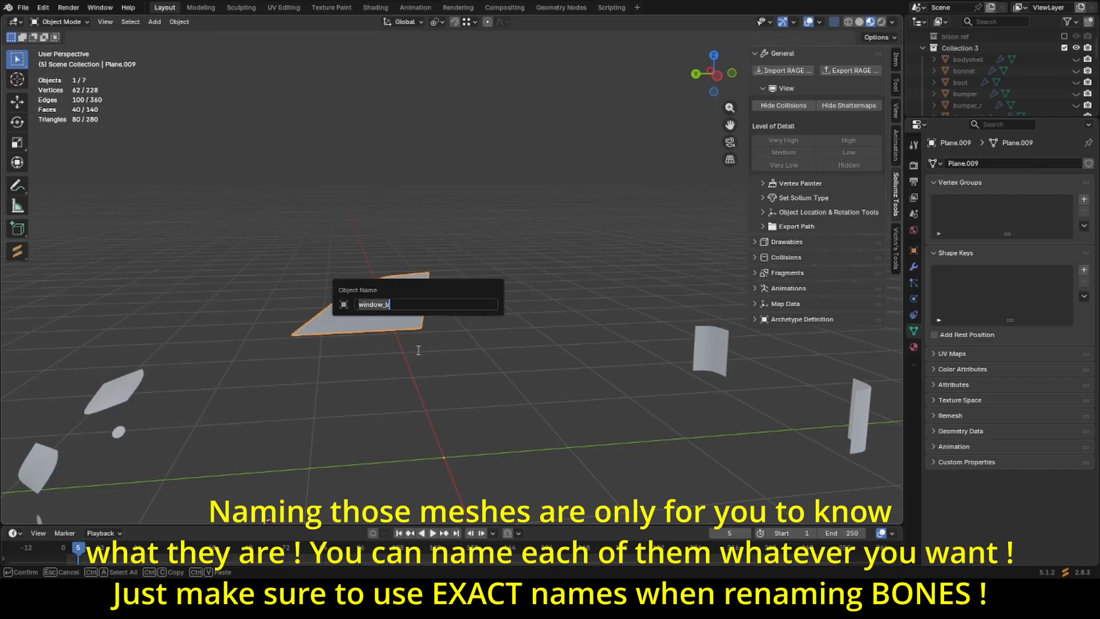
key("Home")
key("ctrl+a")
key("Return")
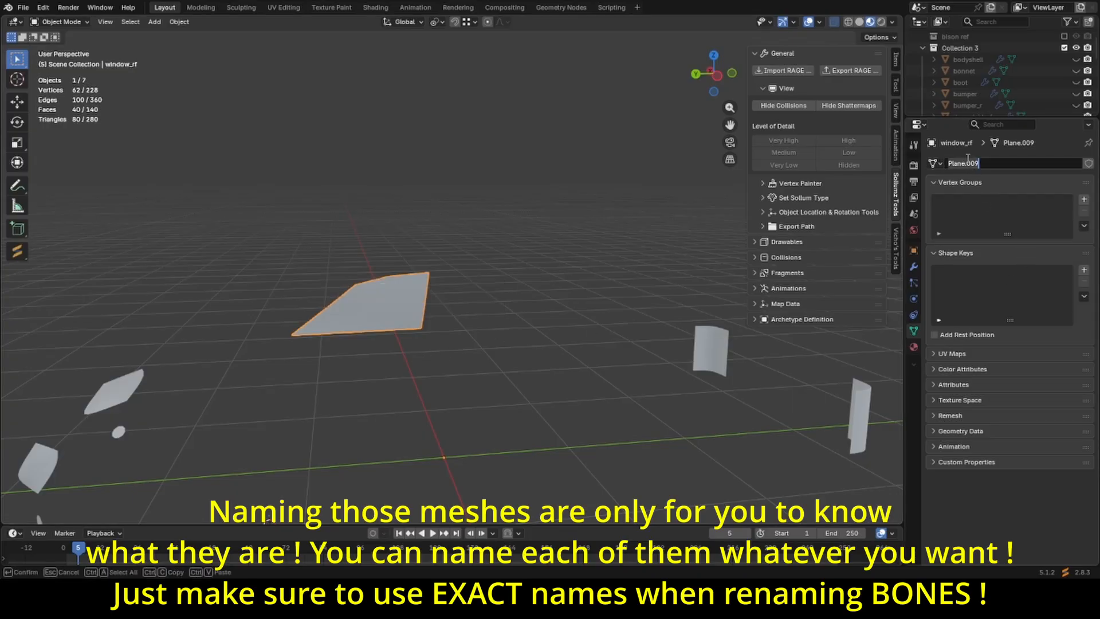
middle_click_drag(549, 273, 484, 342)
key("ctrl+s")
key("Delete")
Name the driver-side headlight glass object window_lm1 and save the file.
left_click(480, 336)
key("F2")
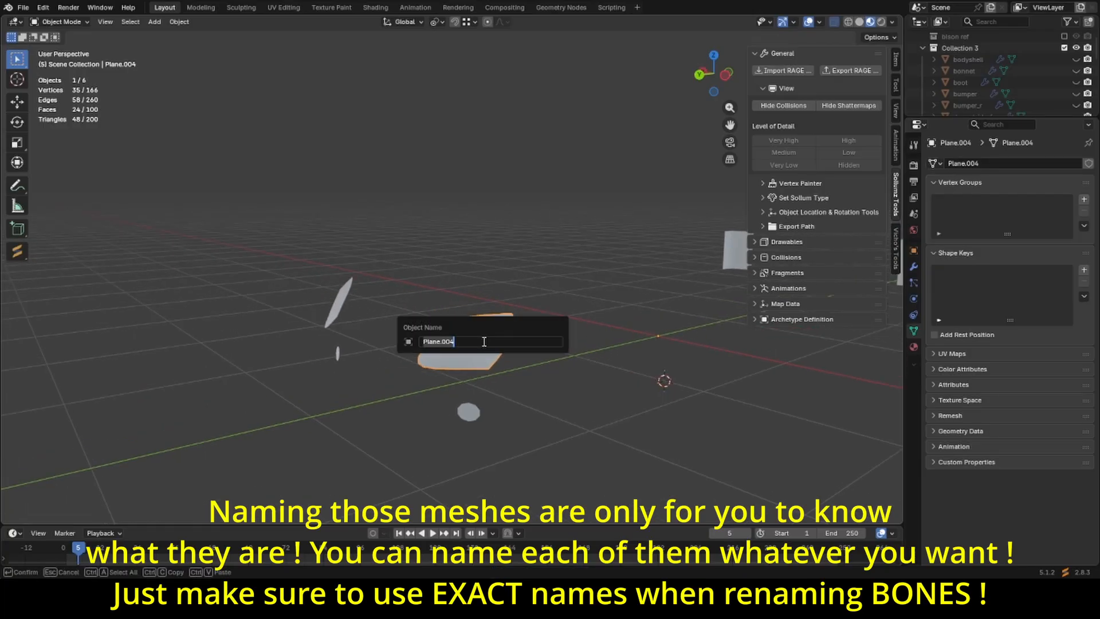
type("window_r")
key("ctrl+a")
key("Return")
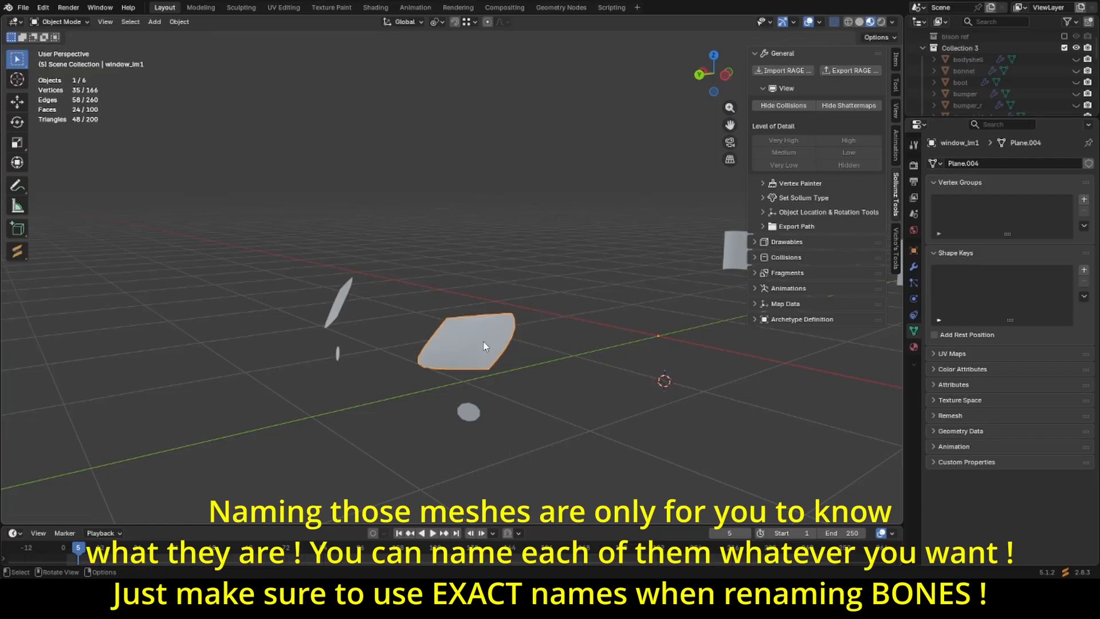
scroll(630, 377, "down", 5)
key("ctrl+s")
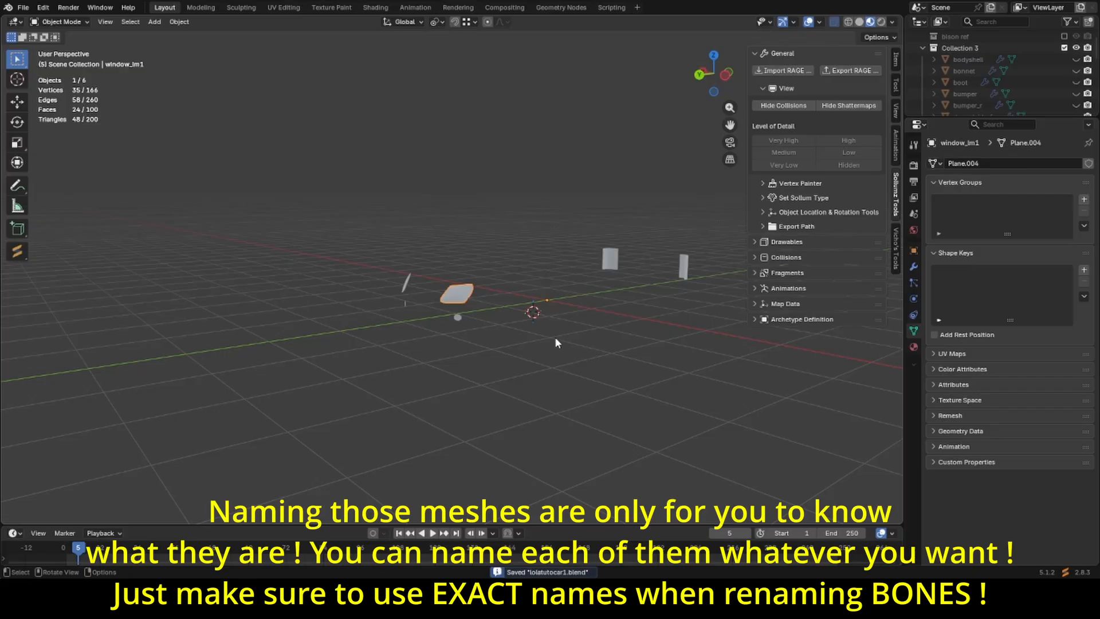
Add a new collection to the scene and import the bus vehicle into it as a bone-name reference.
left_click(922, 48)
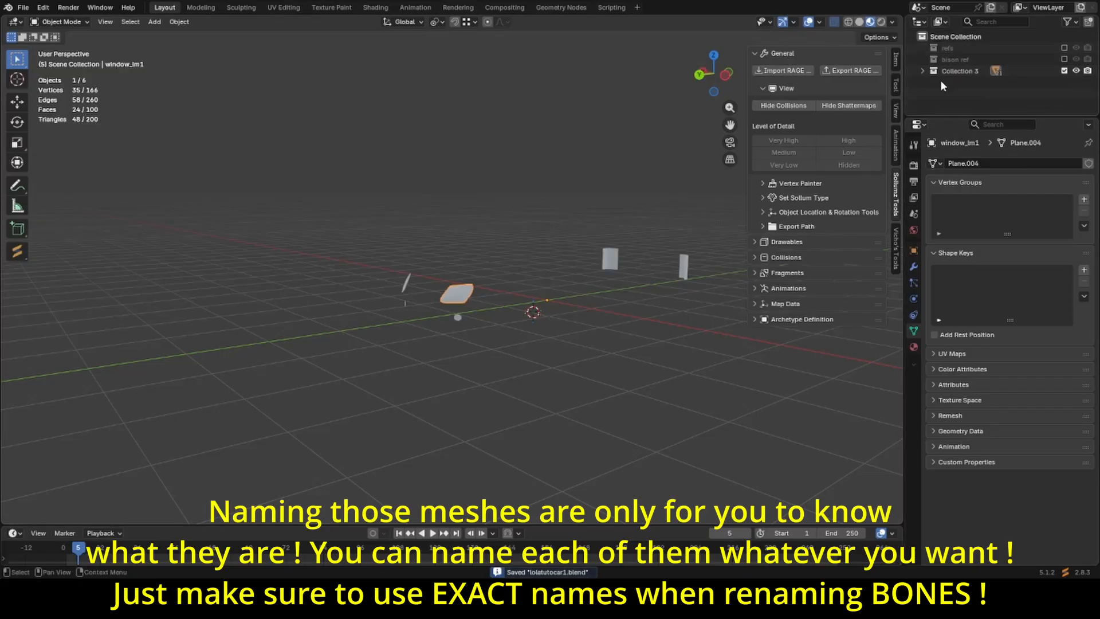
left_click(959, 38)
key("c")
left_click(961, 85)
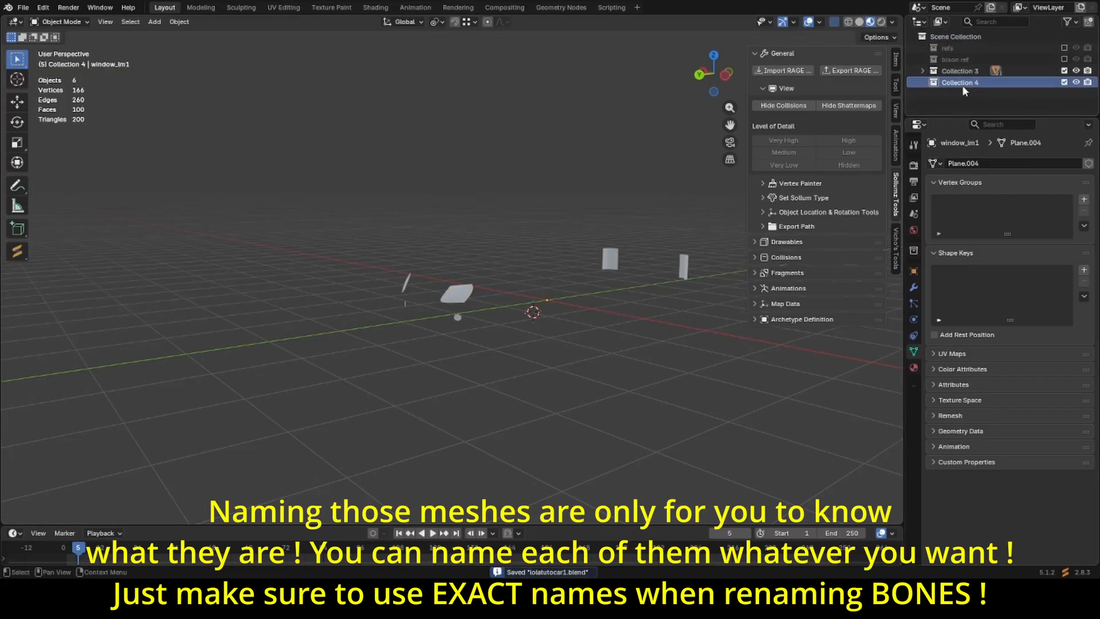
left_click(23, 8)
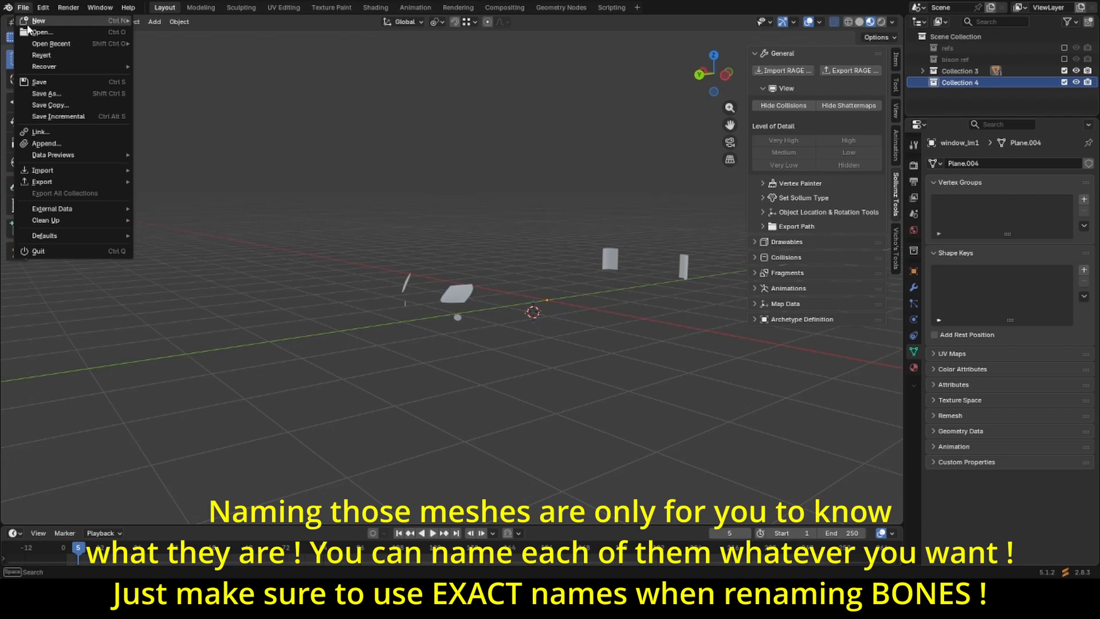
key("v")
left_click(259, 166)
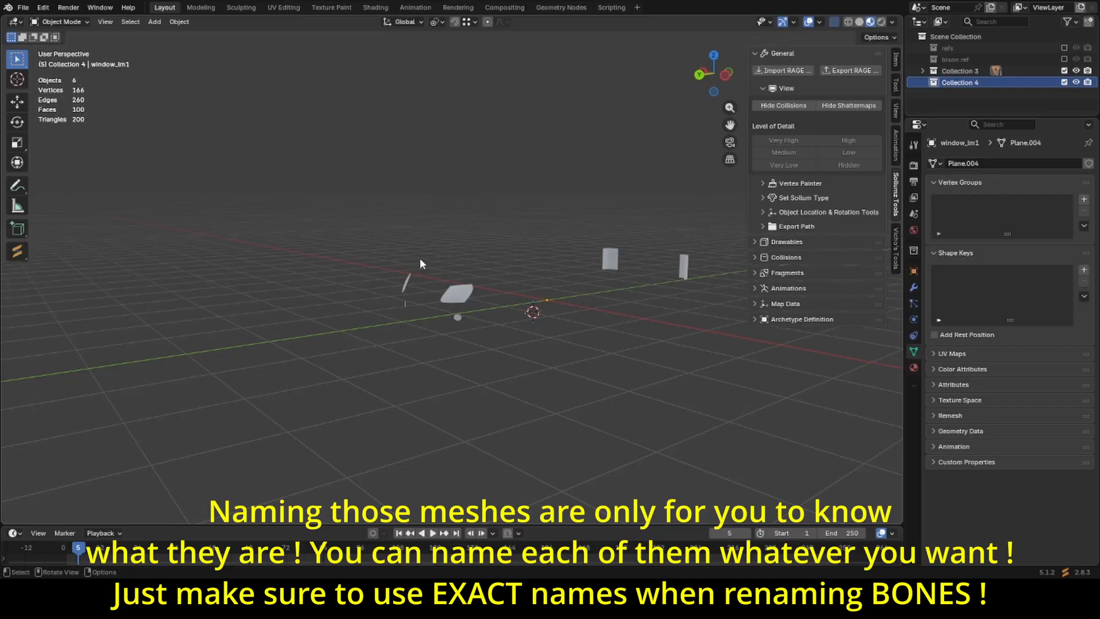
Select the bus armature and switch it to Pose Mode with the selection tool active.
middle_click_drag(515, 274, 458, 290)
scroll(464, 291, "up", 5)
scroll(465, 291, "down", 4)
left_click(468, 276)
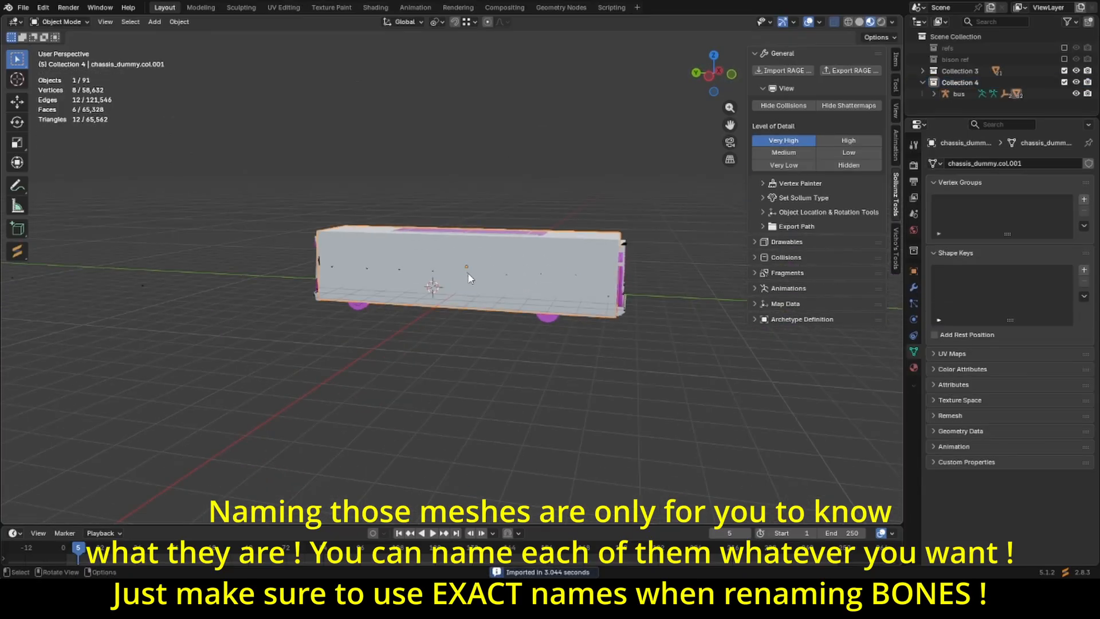
left_click(468, 275)
left_click(468, 275)
key("ctrl+z")
scroll(456, 300, "up", 5)
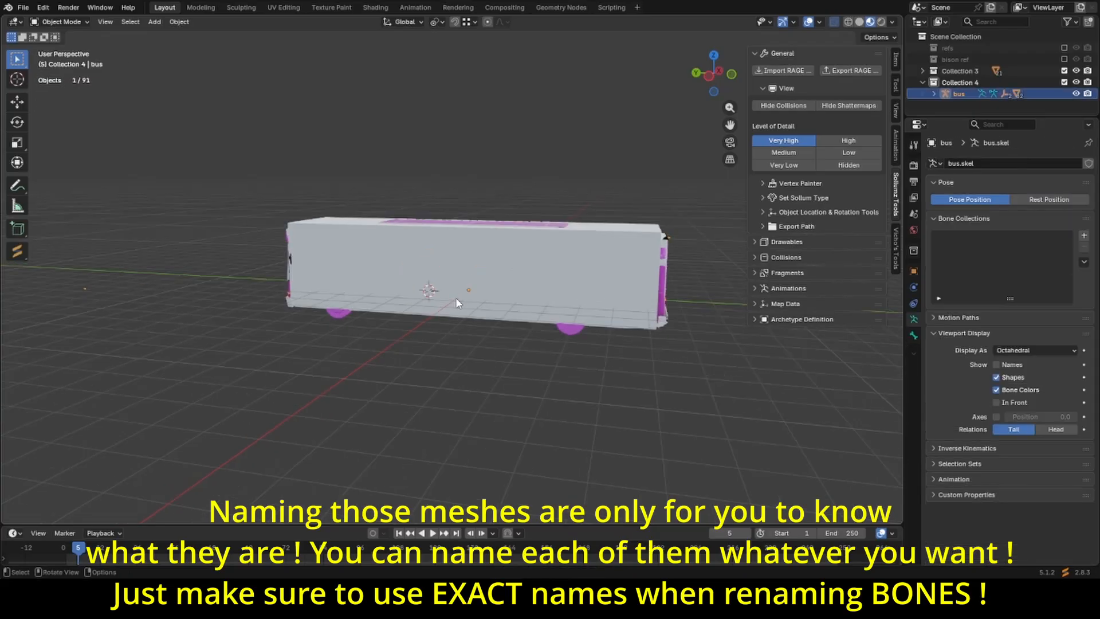
key("ctrl+Tab")
left_click(18, 60)
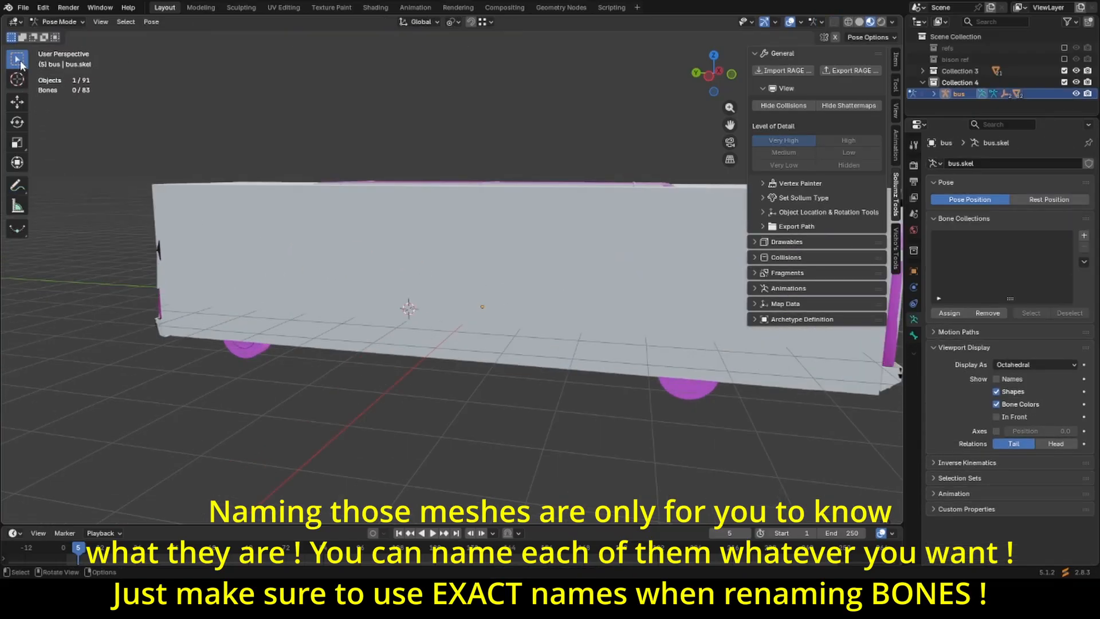
Examine the names of the window bones on both sides of the bus skeleton, then return to Object Mode.
middle_click_drag(490, 330, 391, 333, "shift")
key("alt+z")
scroll(458, 321, "up", 4)
left_click(544, 299)
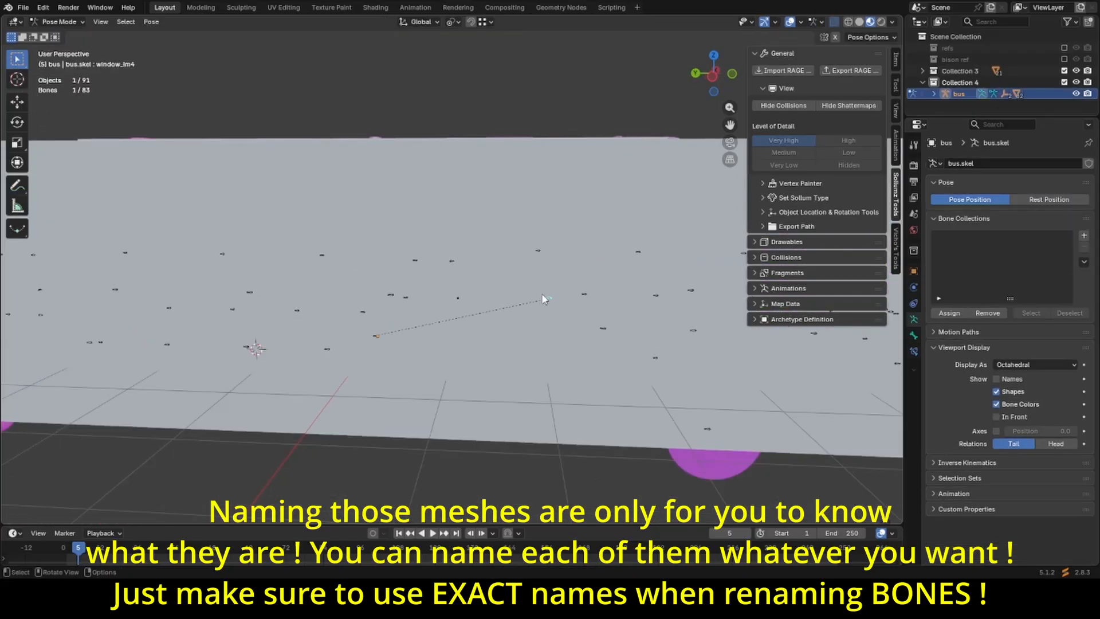
scroll(536, 327, "down", 2)
scroll(534, 330, "up", 3)
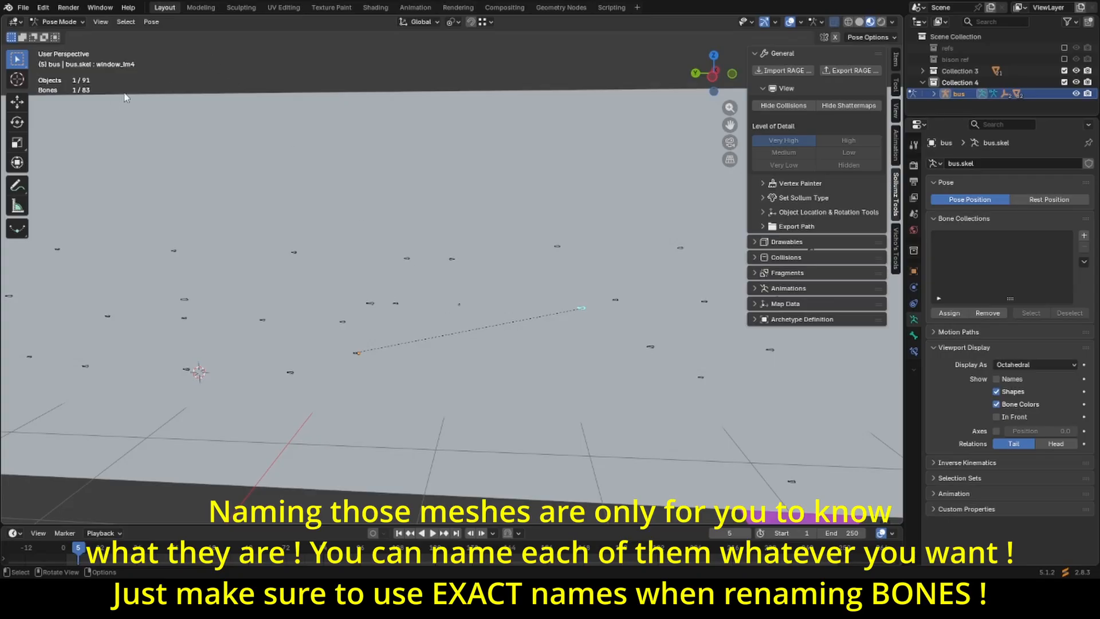
middle_click_drag(628, 261, 487, 277)
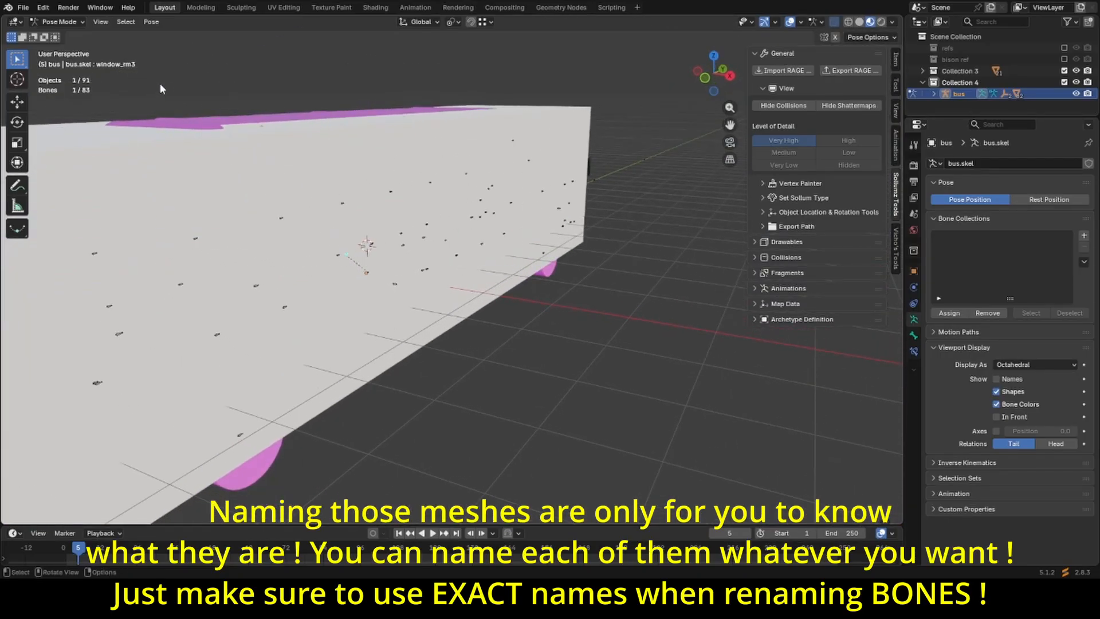
middle_click_drag(181, 102, 385, 167)
key("ctrl+Tab")
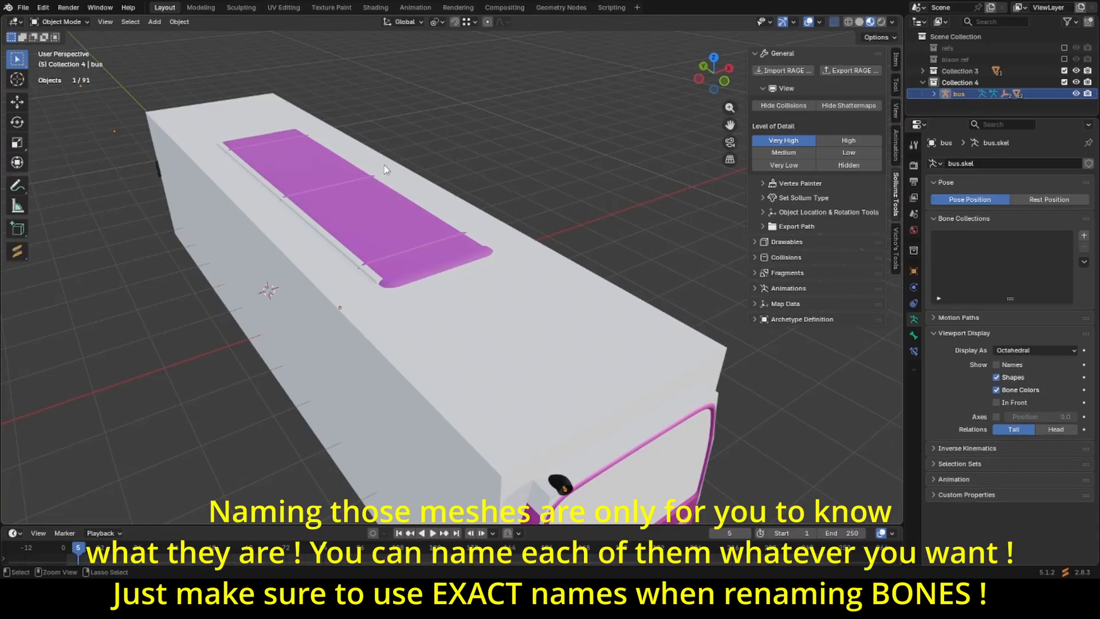
Undo the bus import and the creation of its collection.
key("ctrl+z")
key("ctrl+z")
key("ctrl+z")
key("ctrl+z")
key("ctrl+z")
key("ctrl+z")
key("ctrl+z")
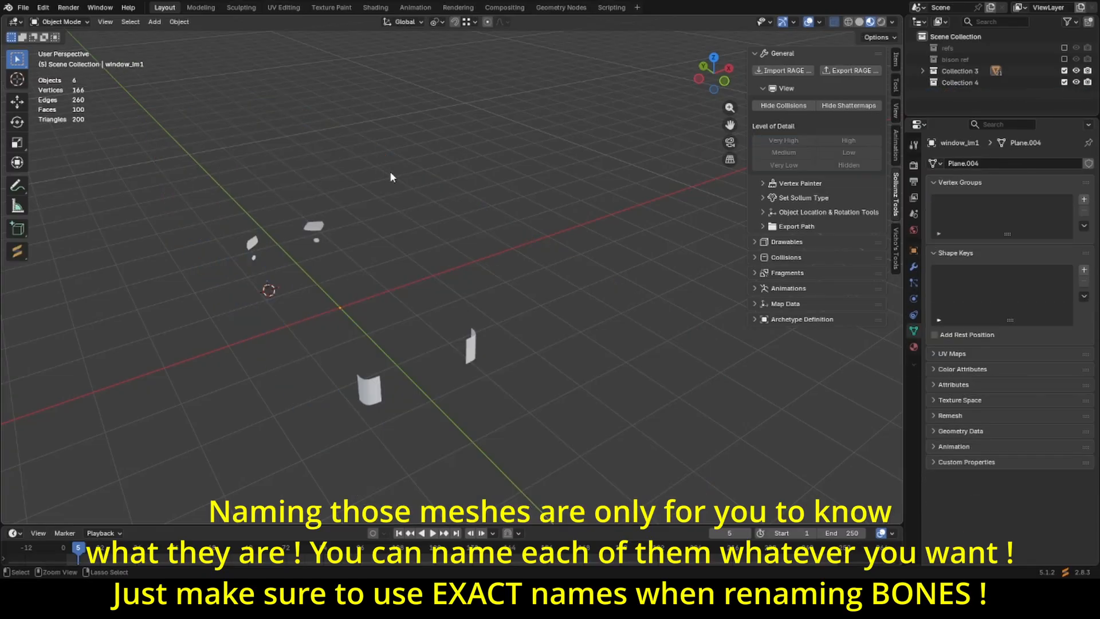
key("ctrl+z")
Name the driver-side headlight glass mesh window_lm1 to match its object.
middle_click_drag(390, 177, 441, 333)
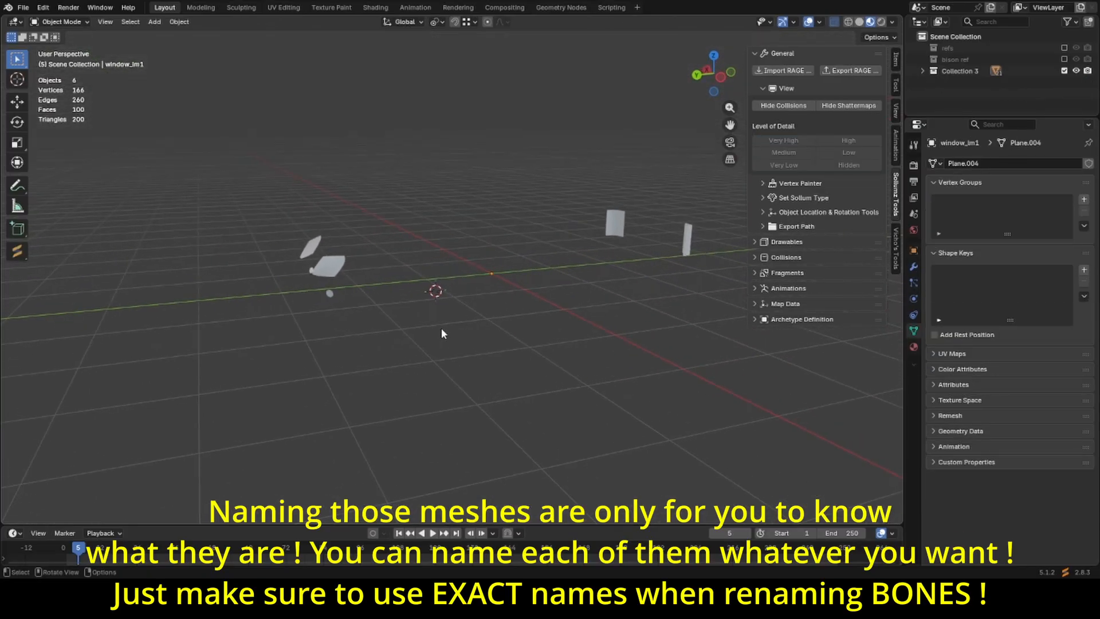
left_click(334, 266)
middle_click_drag(344, 272, 561, 322)
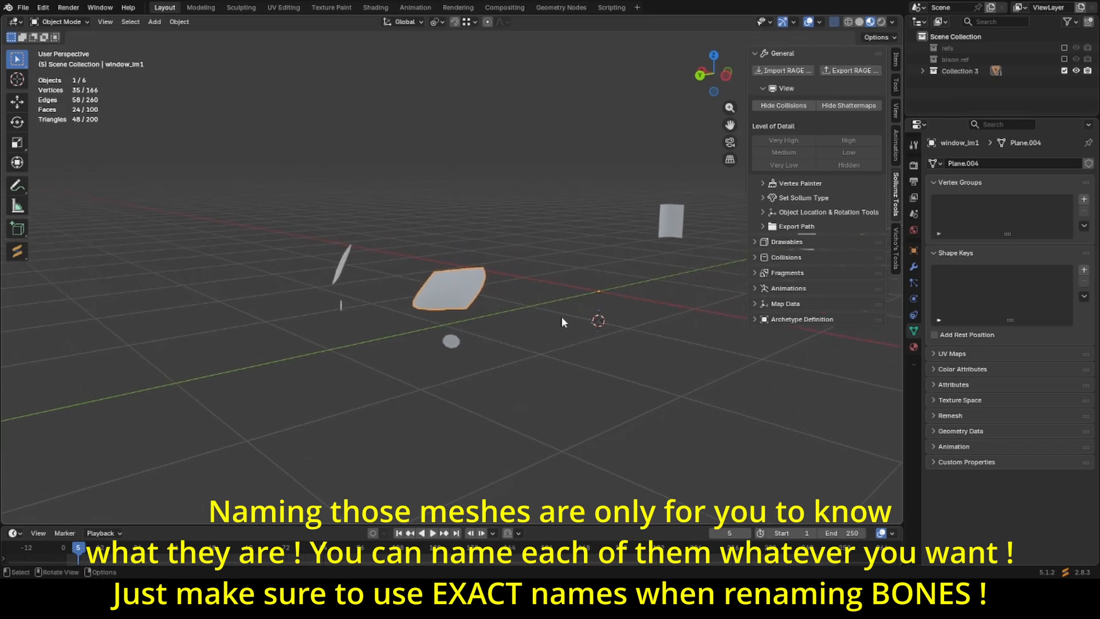
scroll(562, 318, "up", 3)
key("F2")
left_click(1004, 163)
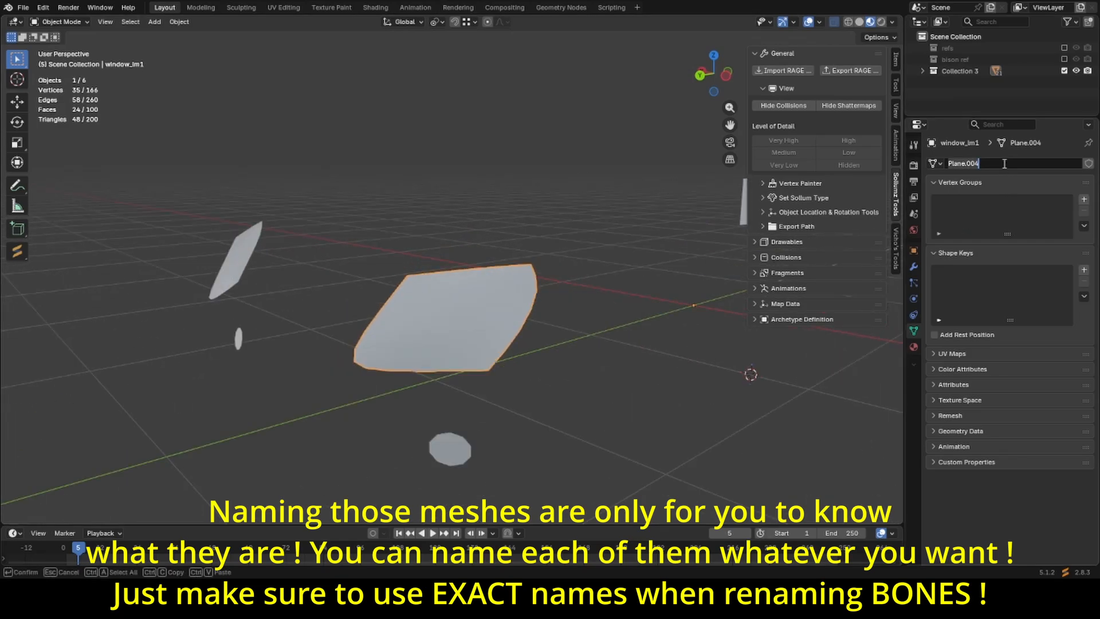
type("window_lm1")
key("Return")
Name the small round driver-side fog light glass object window_lm2.
left_click(441, 454)
key("F2")
type("window_lm1")
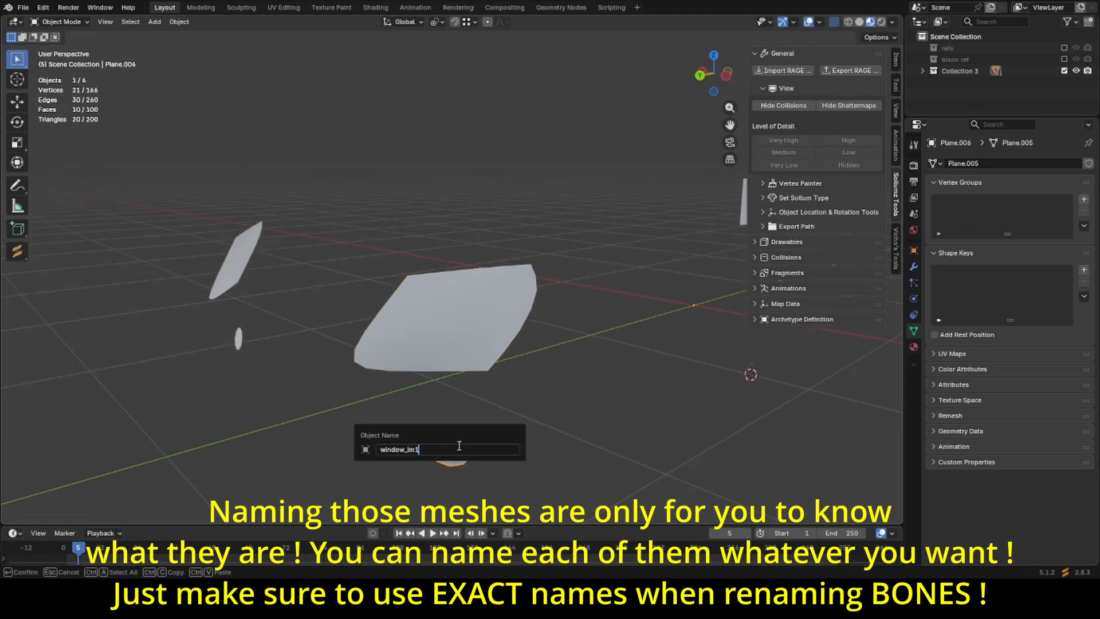
key("Return")
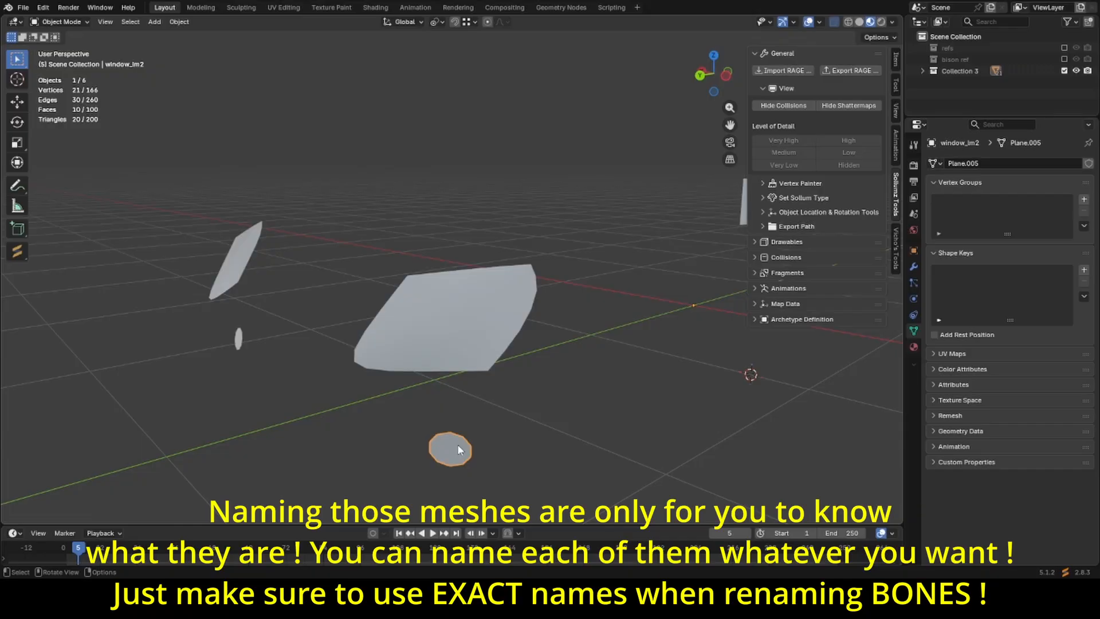
Name the driver-side taillight glass's object and mesh window_lm3 and hide it.
left_click(491, 363)
key("F2")
type("window_lm")
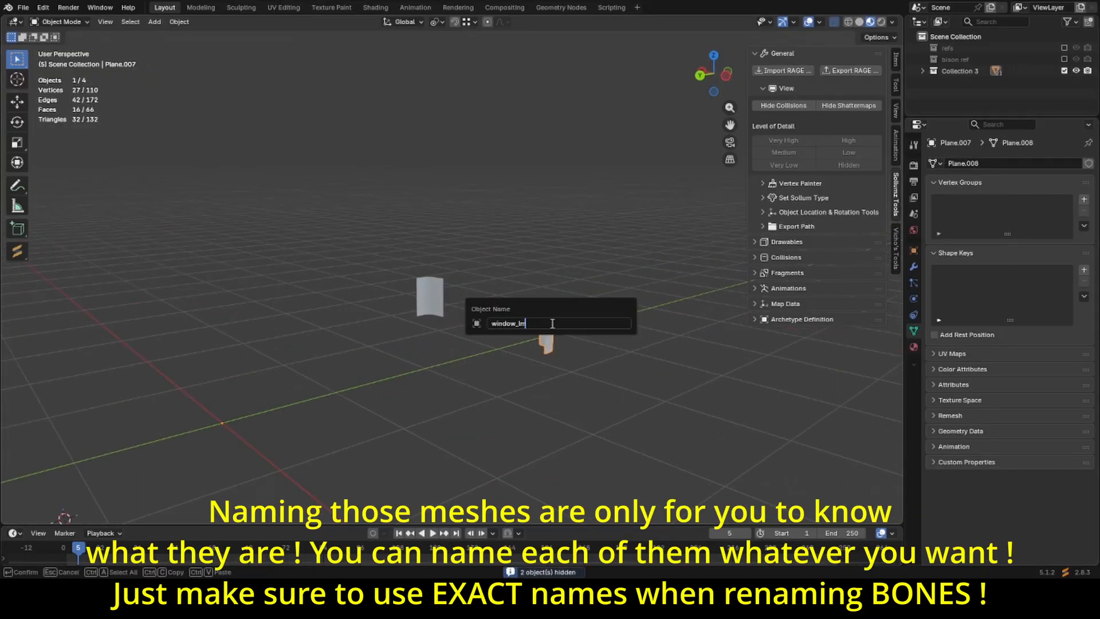
type("3")
key("Return")
left_click(984, 163)
type("window_lm3")
key("Return")
key("h")
Name the passenger-side light glasses, using window_rm2 for the fog light and window_rm1 for the headlight, and hide them.
left_click(425, 303)
key("F2")
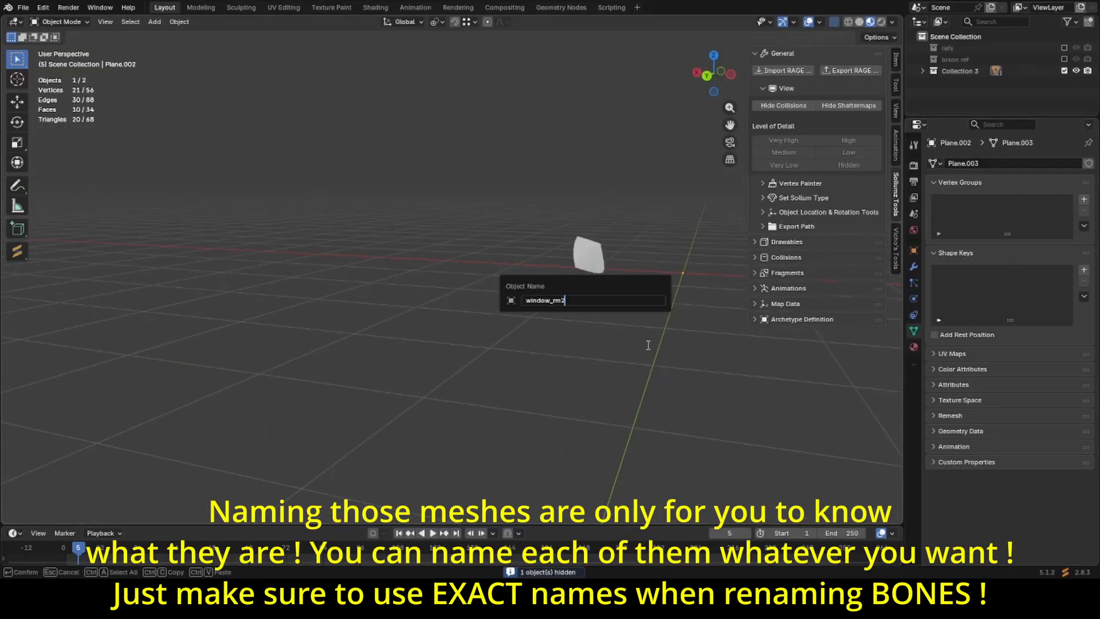
type("1")
key("Return")
key("h")
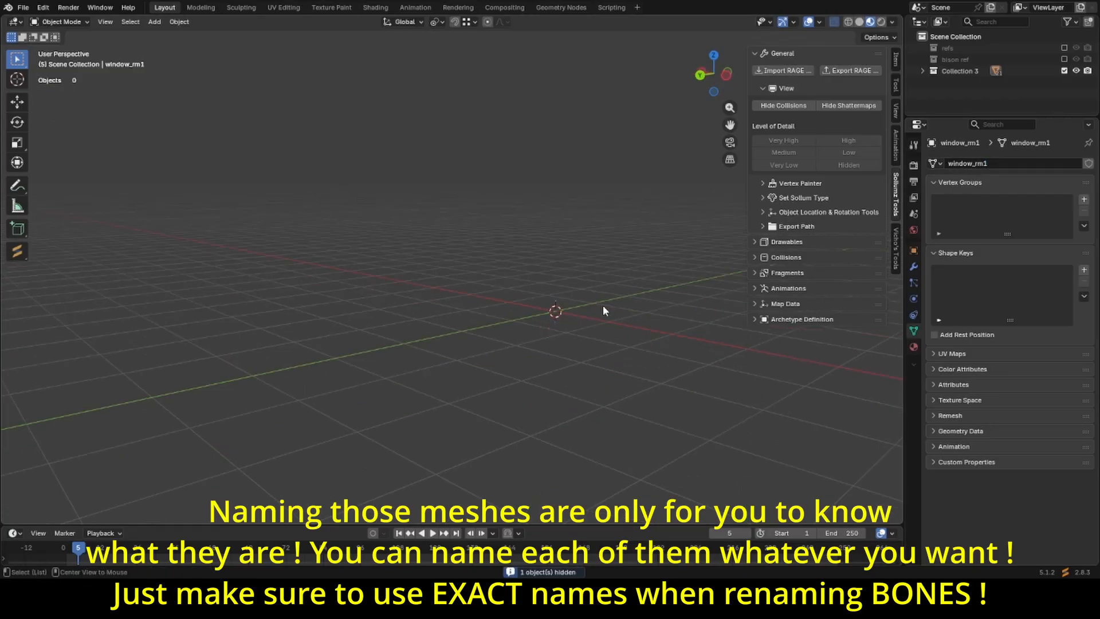
Reveal all hidden vehicle parts and select only the bodyshell.
key("alt+h")
middle_click_drag(558, 325, 489, 338)
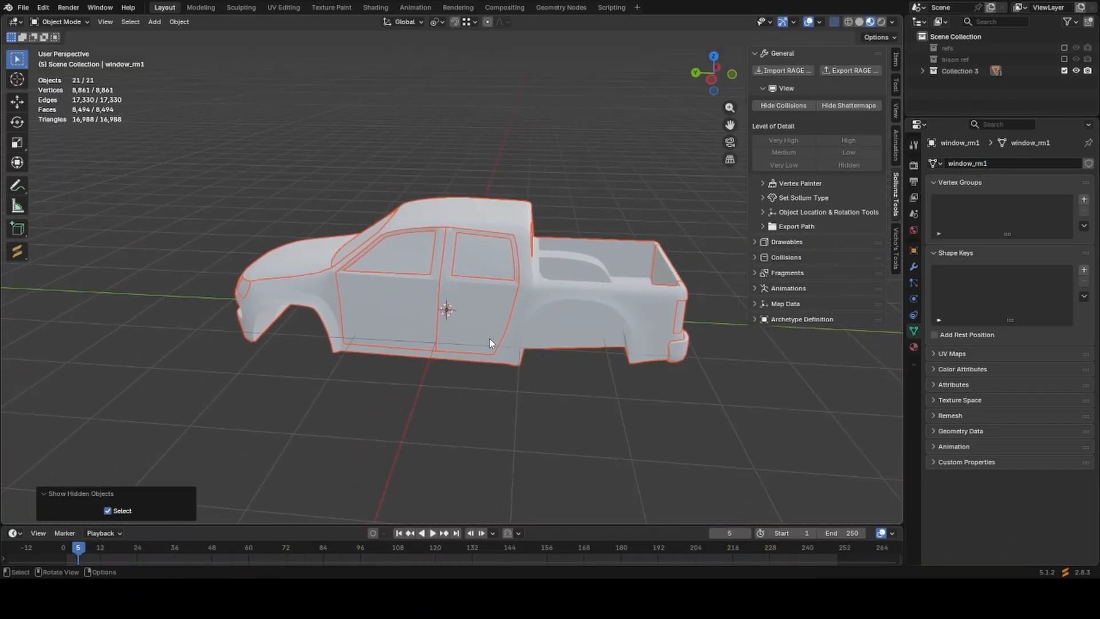
left_click(572, 304)
middle_click_drag(537, 310, 572, 313)
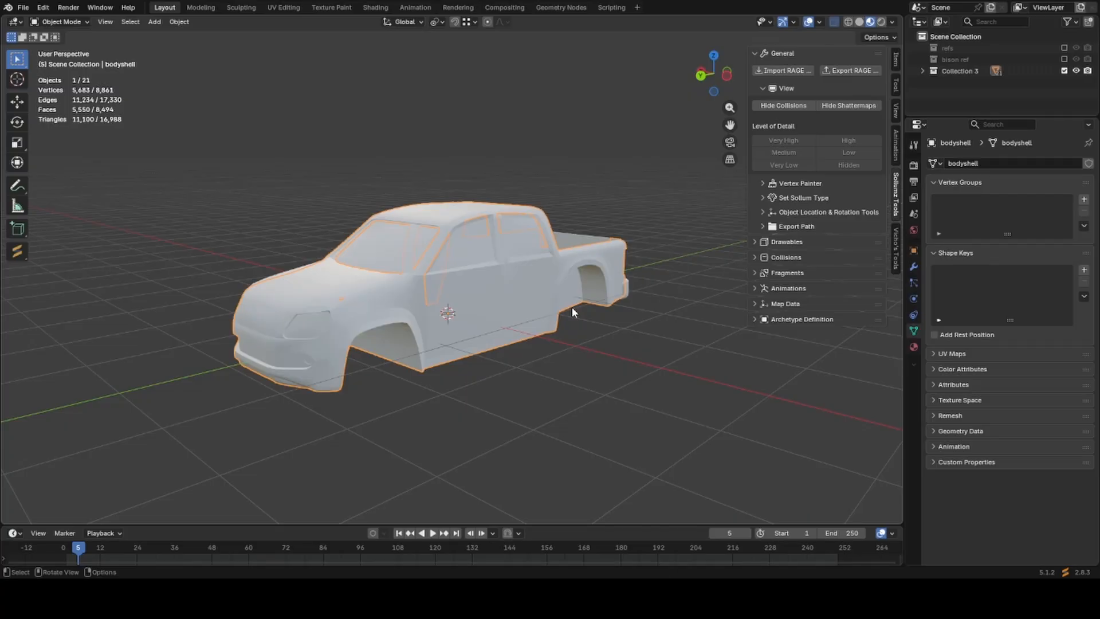
middle_click_drag(571, 307, 614, 295, "shift")
scroll(611, 282, "up", 1)
scroll(611, 283, "down", 2)
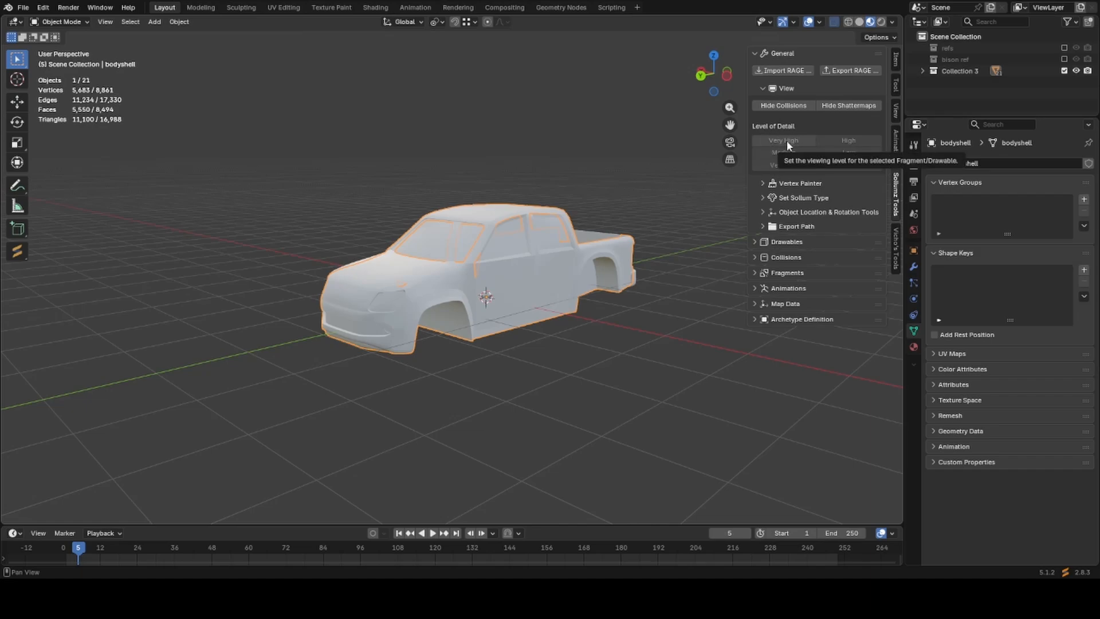
scroll(462, 285, "up", 5)
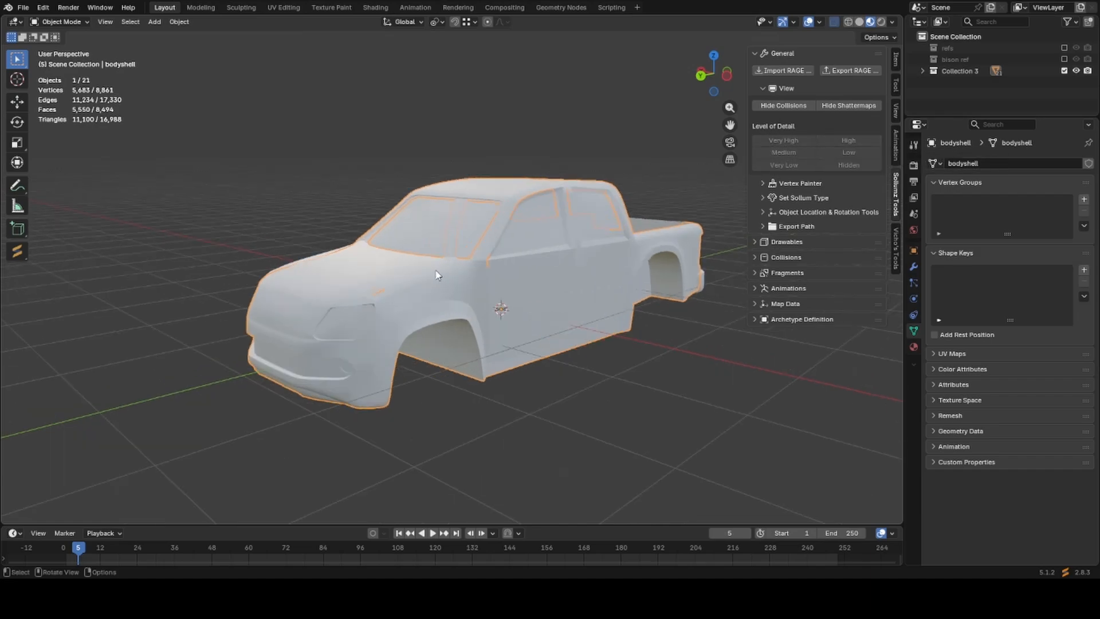
scroll(461, 282, "down", 1)
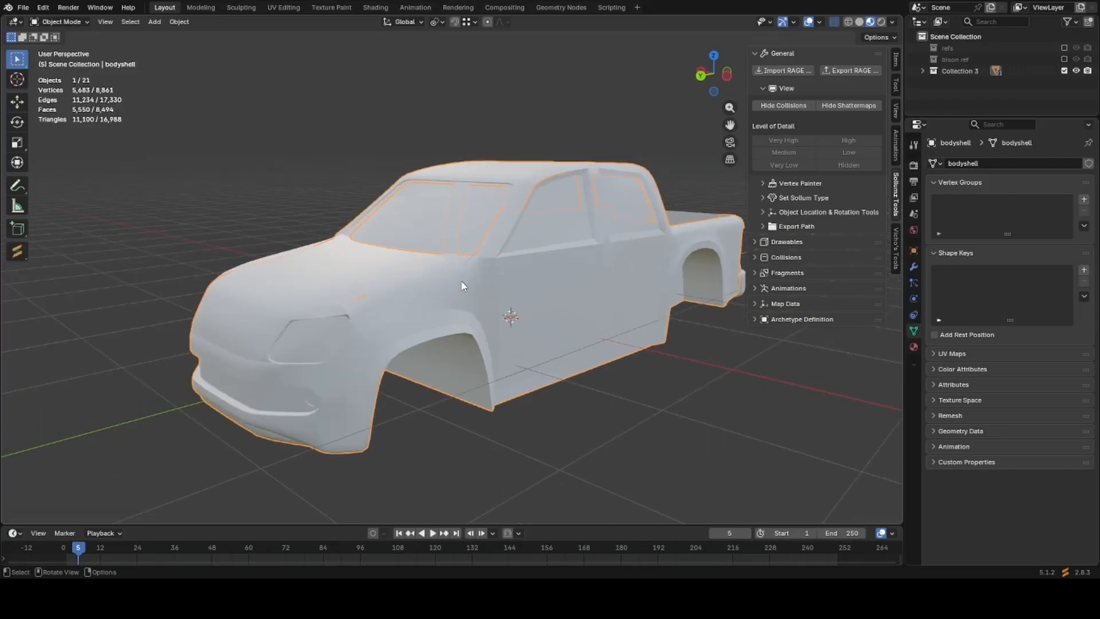
Rename the driver-side front door's mesh data as door_dside_f_veryhigh and hide the door.
scroll(490, 327, "up", 1)
scroll(544, 409, "down", 2)
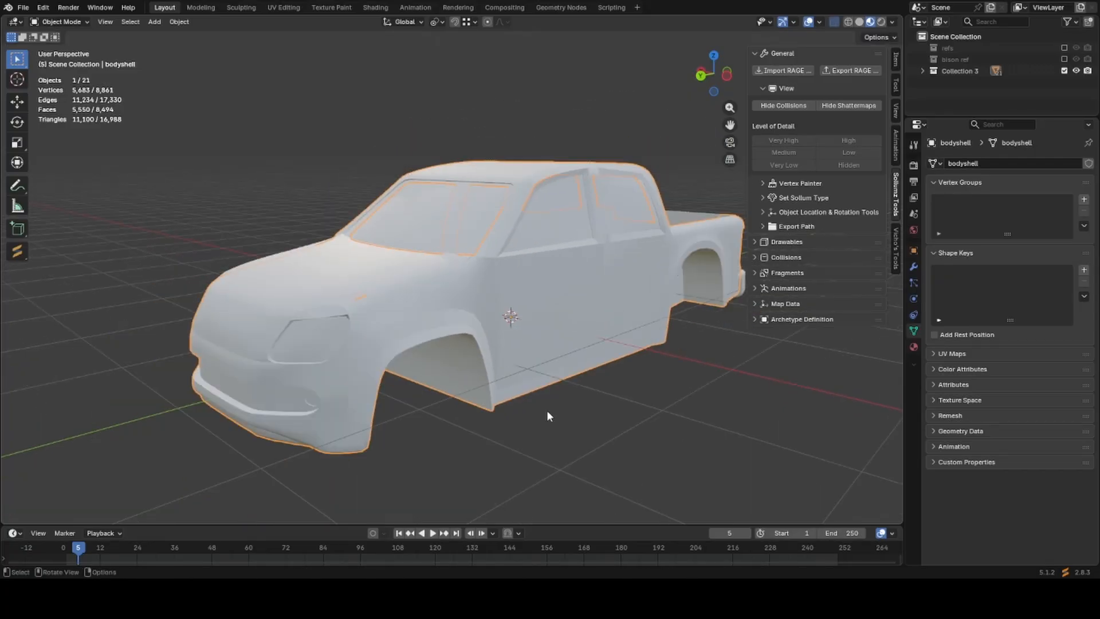
left_click(621, 423)
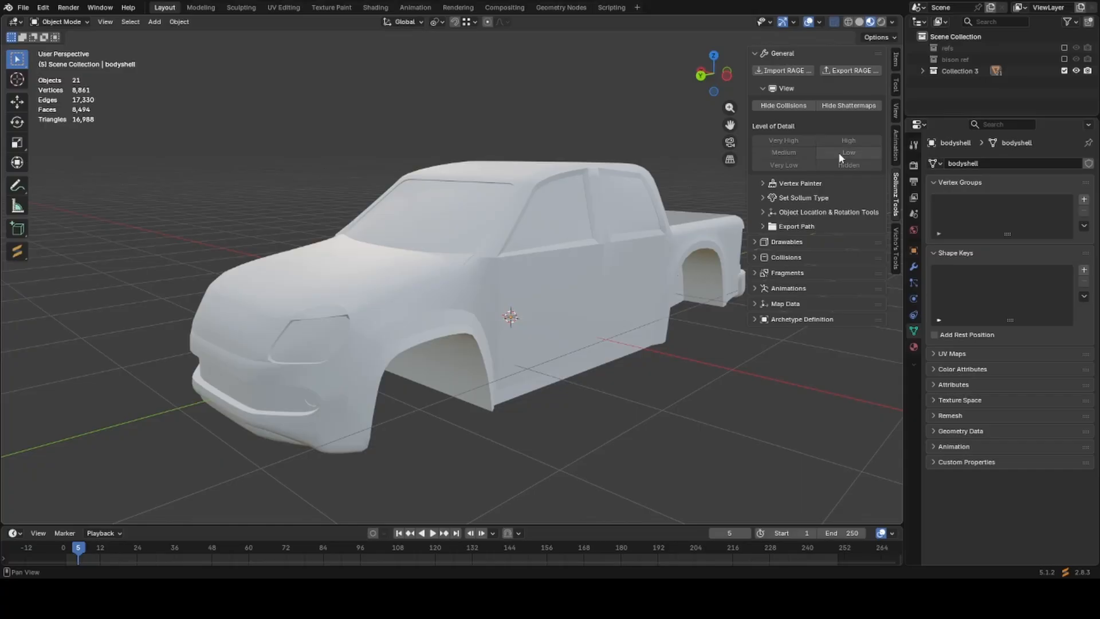
scroll(680, 223, "down", 1)
scroll(610, 264, "up", 1)
left_click(554, 281)
middle_click_drag(554, 281, 571, 291)
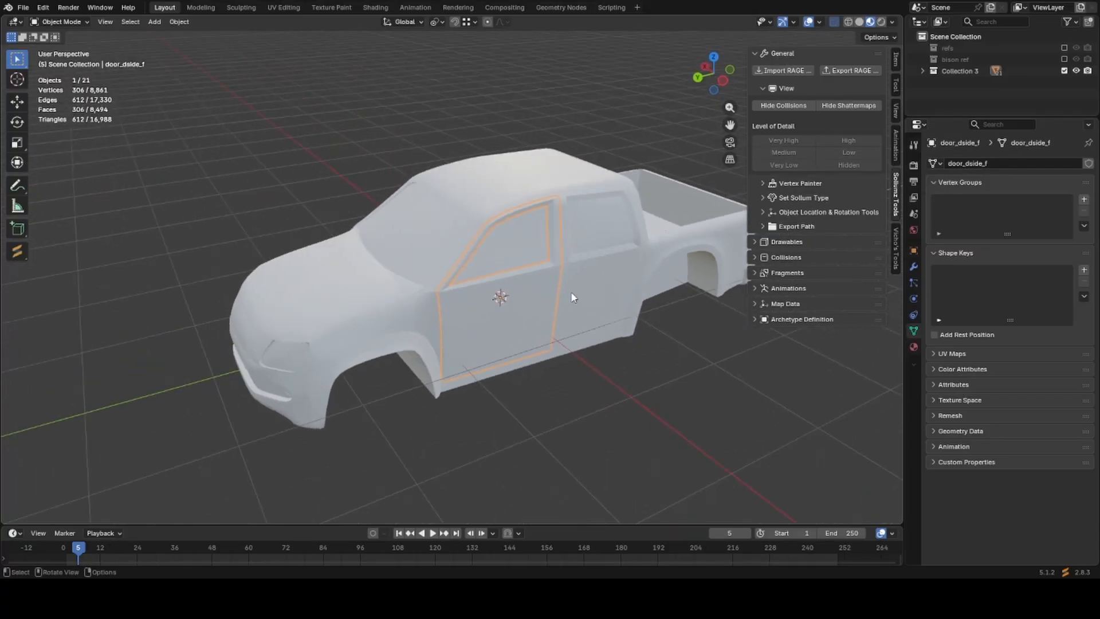
left_click(1009, 163)
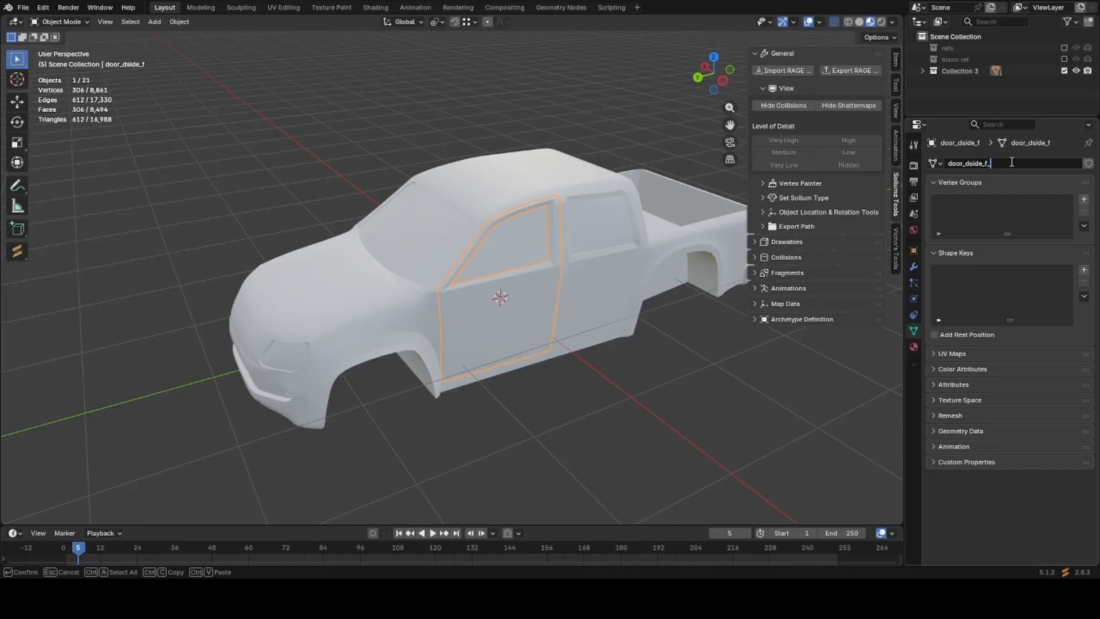
type("_veryhigh")
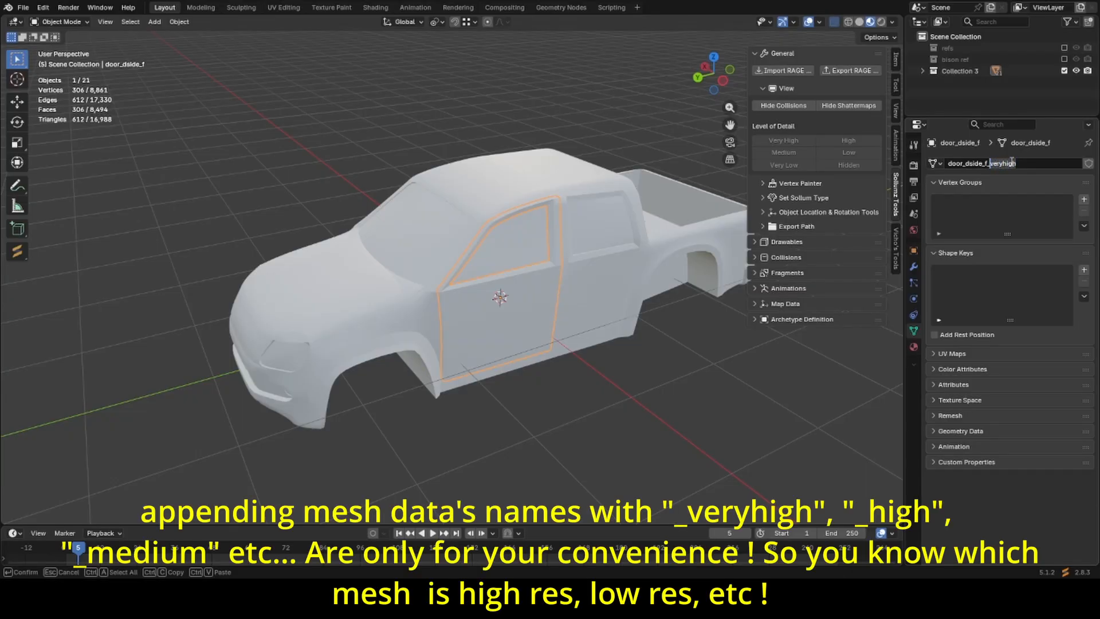
key("Return")
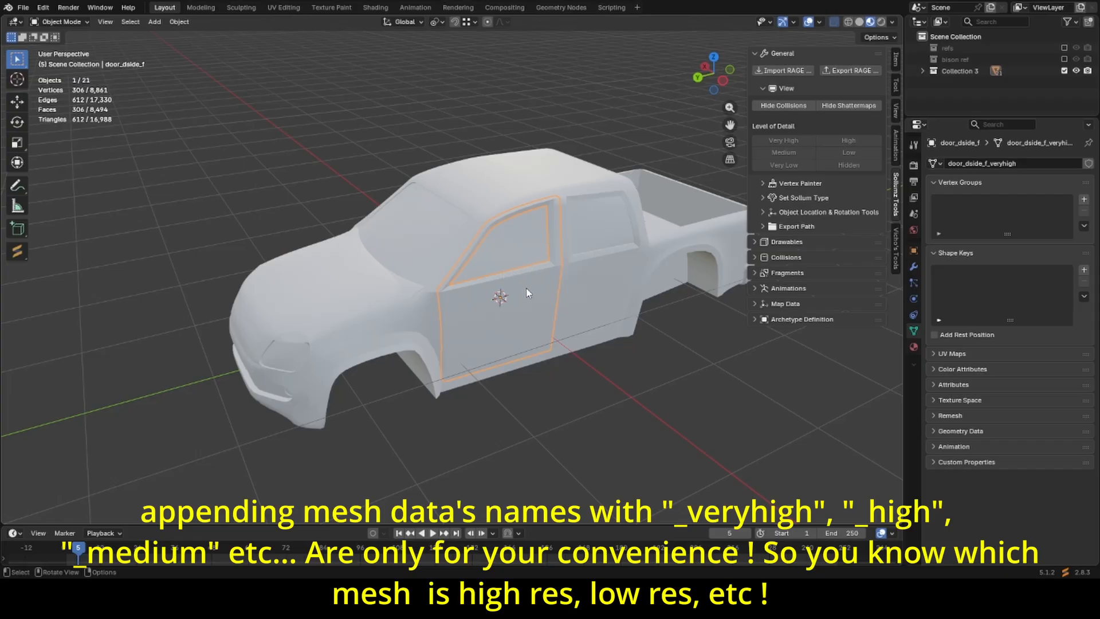
key("h")
Append _veryhigh to the mesh data names of the driver-side front window and rear door, hiding each part.
left_click(521, 250)
double_click(994, 164)
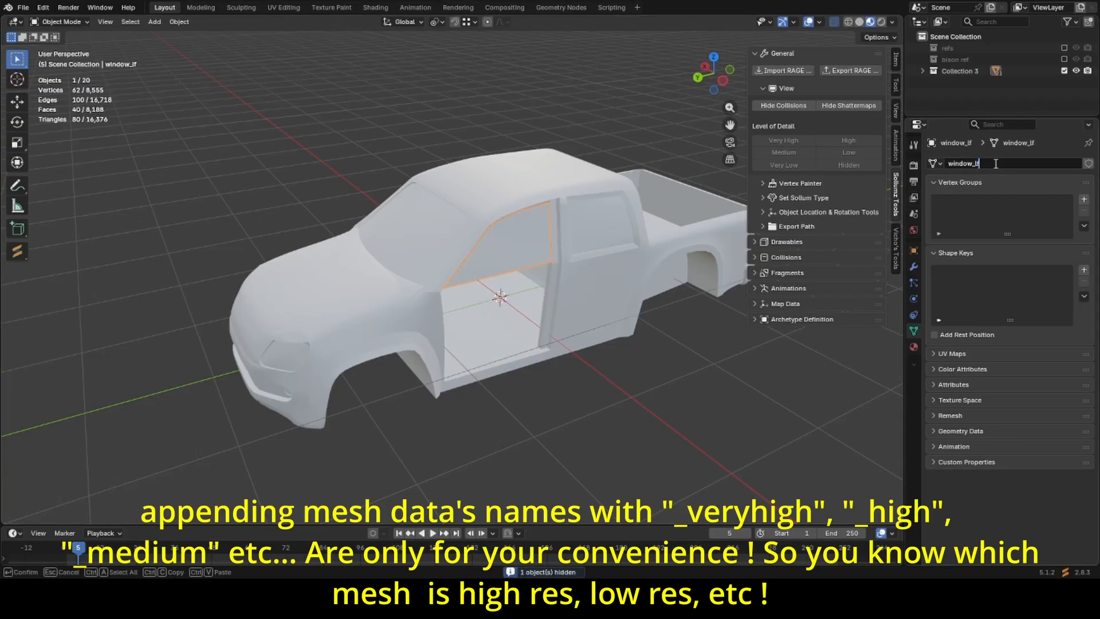
key("Return")
key("h")
left_click(596, 275)
double_click(1013, 164)
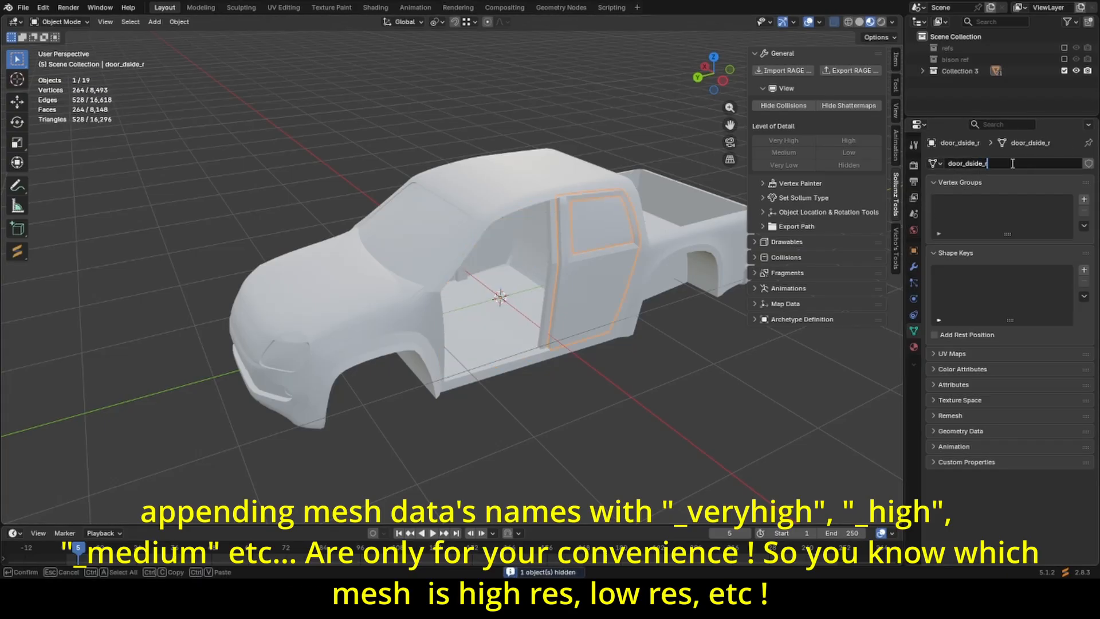
type("_veryhigh")
key("Return")
key("h")
Append _veryhigh to the bodyshell's mesh data name and hide the bodyshell.
left_click(659, 266)
type("_veryhigh")
key("Return")
key("h")
Append _veryhigh to the mesh data names of the boot and the neighbouring rear parts, hiding each one.
left_click(602, 246)
double_click(1002, 165)
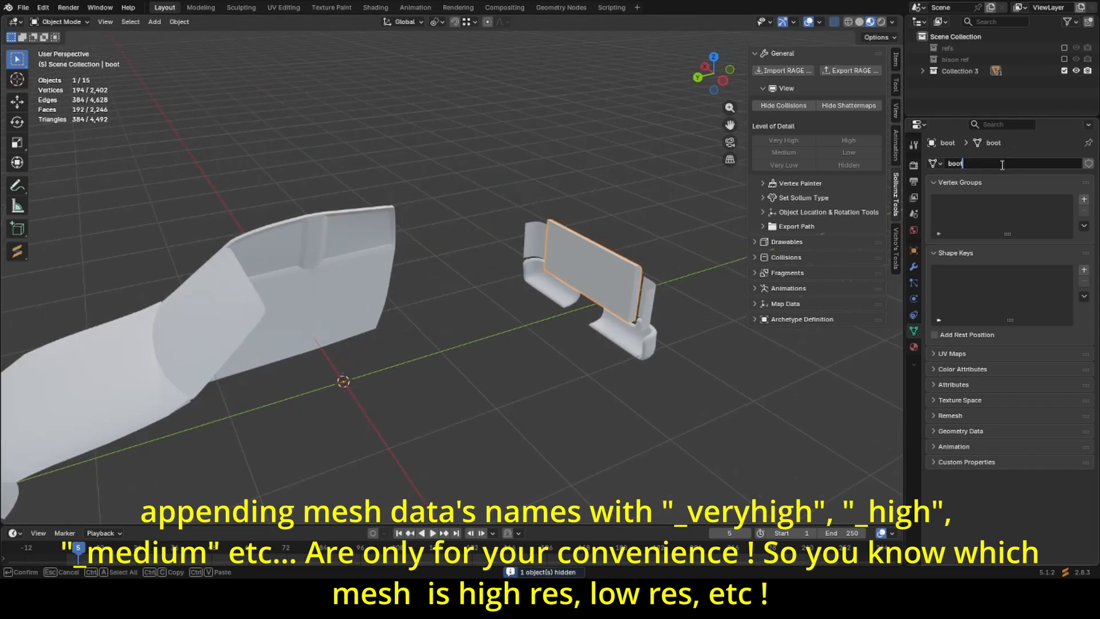
type("_veryhigh")
left_click(606, 317)
left_click(538, 240)
key("h")
Append _veryhigh to the mesh data names of the passenger-side doors, their windows and the windscreen, hiding each part.
scroll(513, 303, "down", 3)
left_click(513, 303)
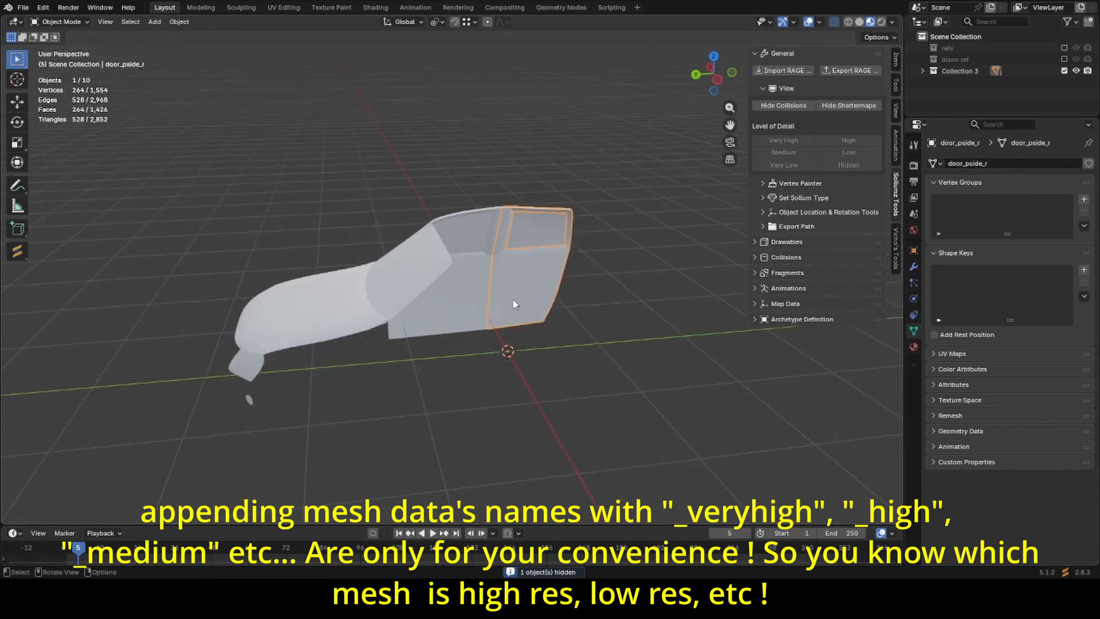
left_click(536, 232)
double_click(1002, 165)
type("_veryhigh")
left_click(475, 232)
left_click(412, 269)
key("h")
Rename the bonnet's mesh data as bonnet_veryhigh.
left_click(321, 301)
type("_veryhigh")
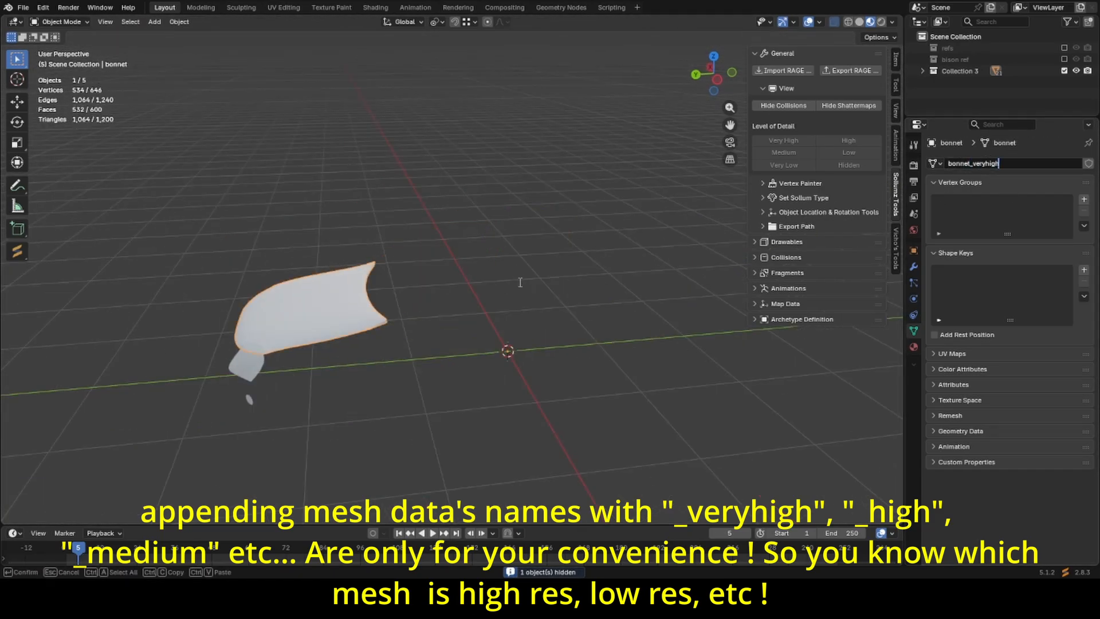
type("h_veryhigh")
Hide the bonnet and append _veryhigh to the remaining front light glasses' mesh data names, ending with window_rm2_veryhigh.
left_click(255, 319)
key("h")
double_click(1013, 165)
type("_veryhighh")
left_click(264, 333)
double_click(1014, 165)
type("_veryhighh")
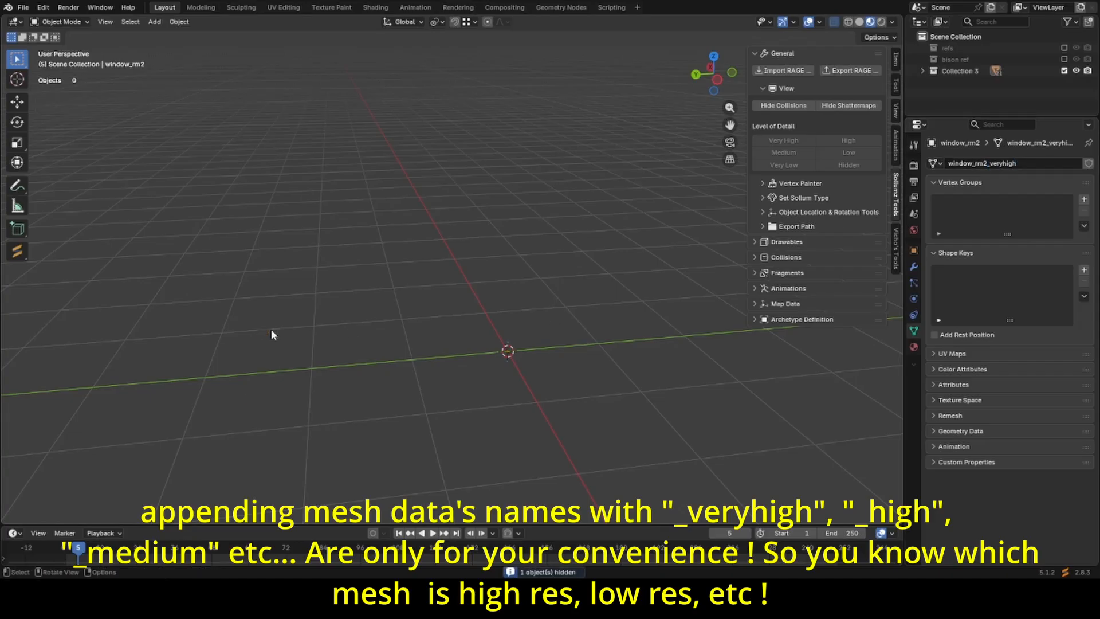
Reveal all hidden vehicle parts with nothing selected and save the file.
key("alt+h")
left_click(521, 394)
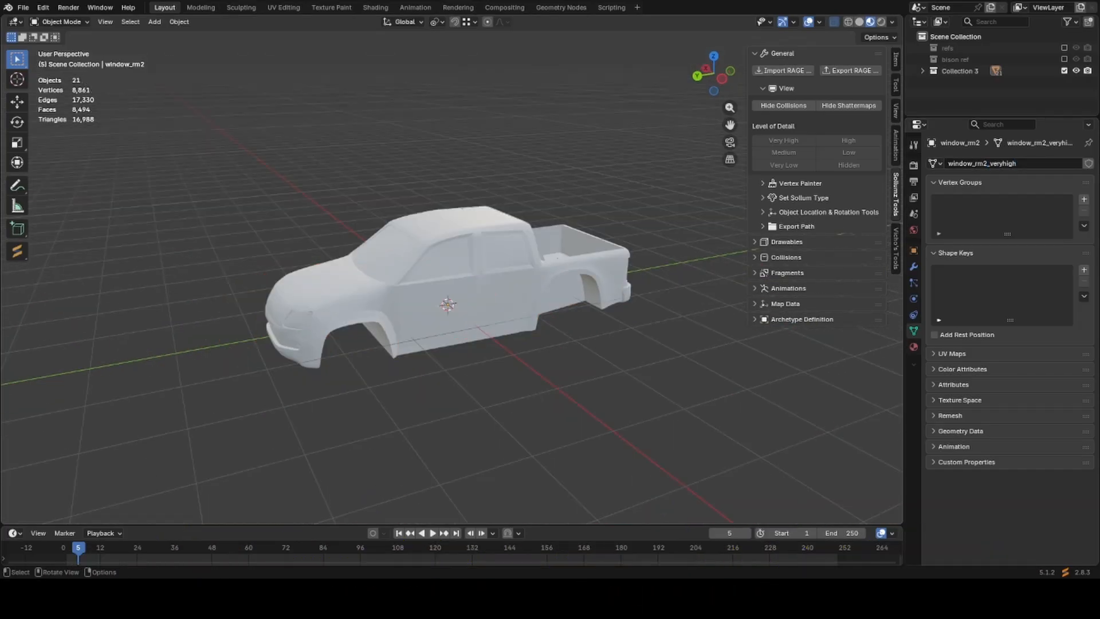
scroll(733, 344, "up", 1)
key("ctrl+s")
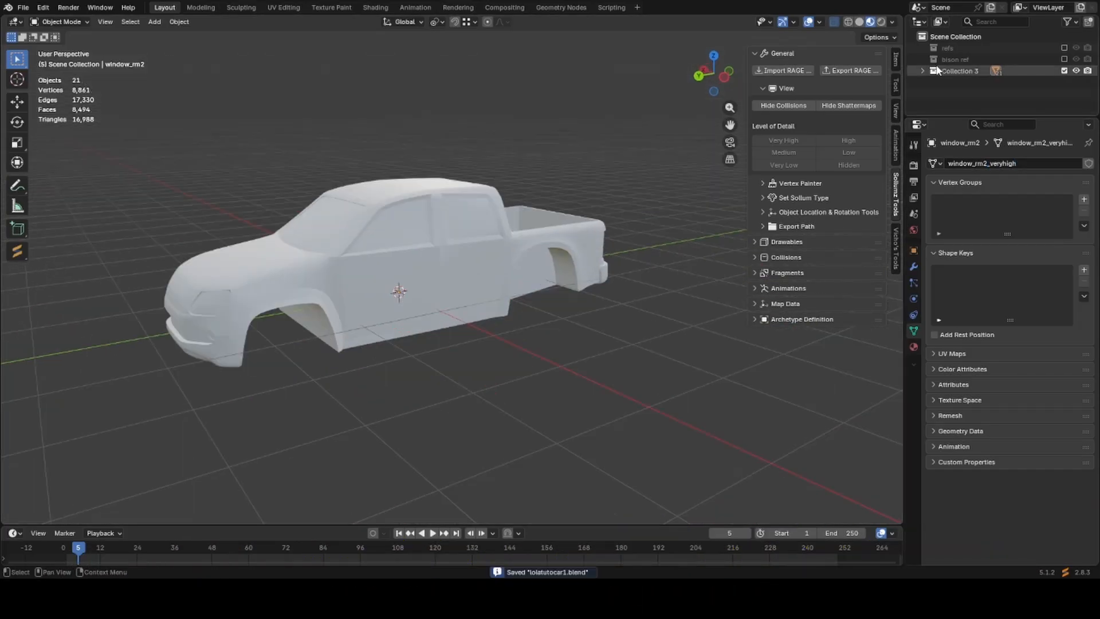
Enable the bison ref collection and expand its lolatutocar1 hierarchy and Collection 3 in the Outliner.
left_click(1063, 59)
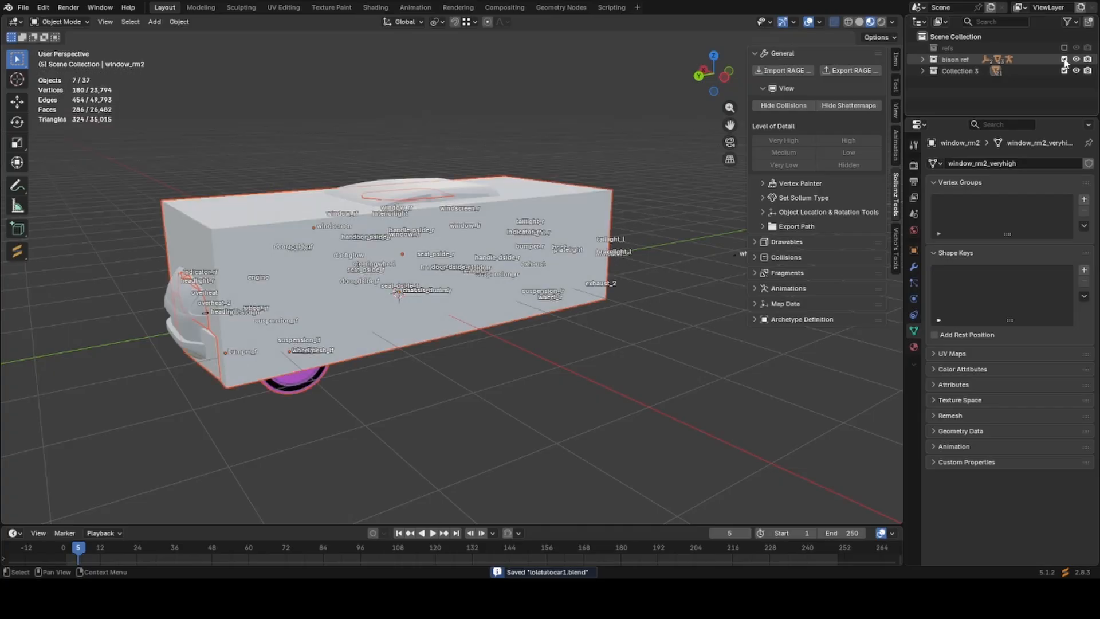
middle_click_drag(640, 162, 724, 163)
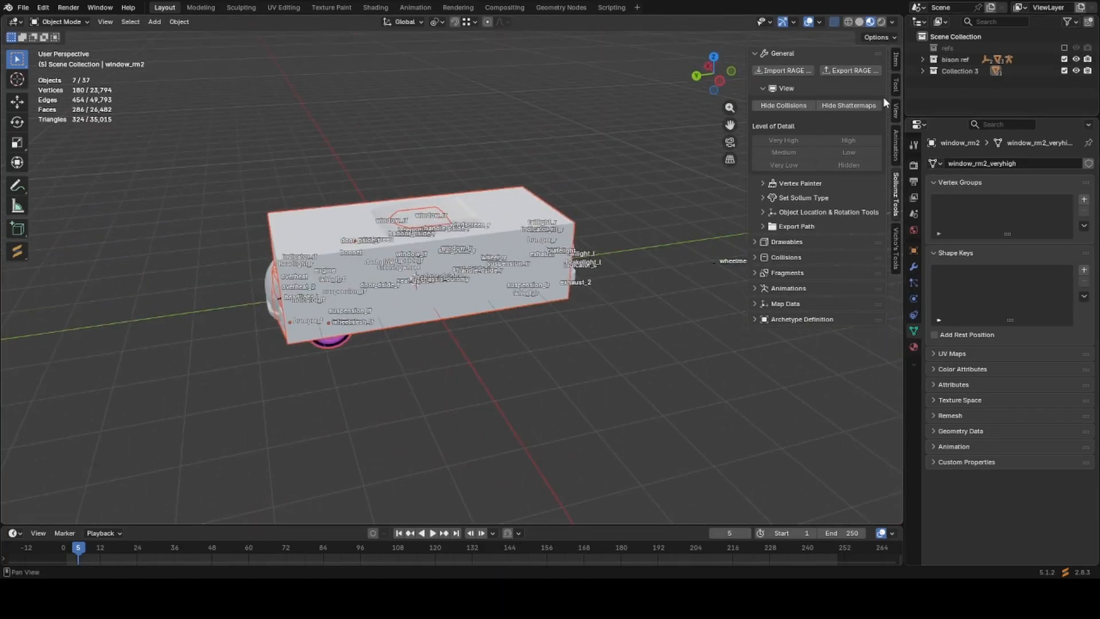
left_click(922, 59)
left_click(965, 70)
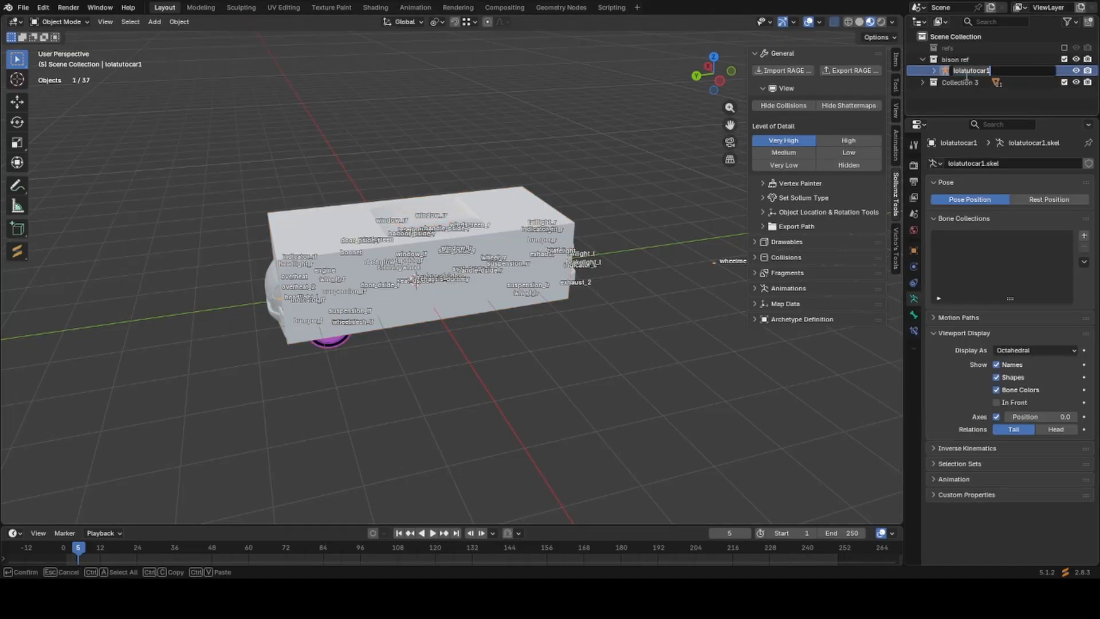
left_click(934, 71)
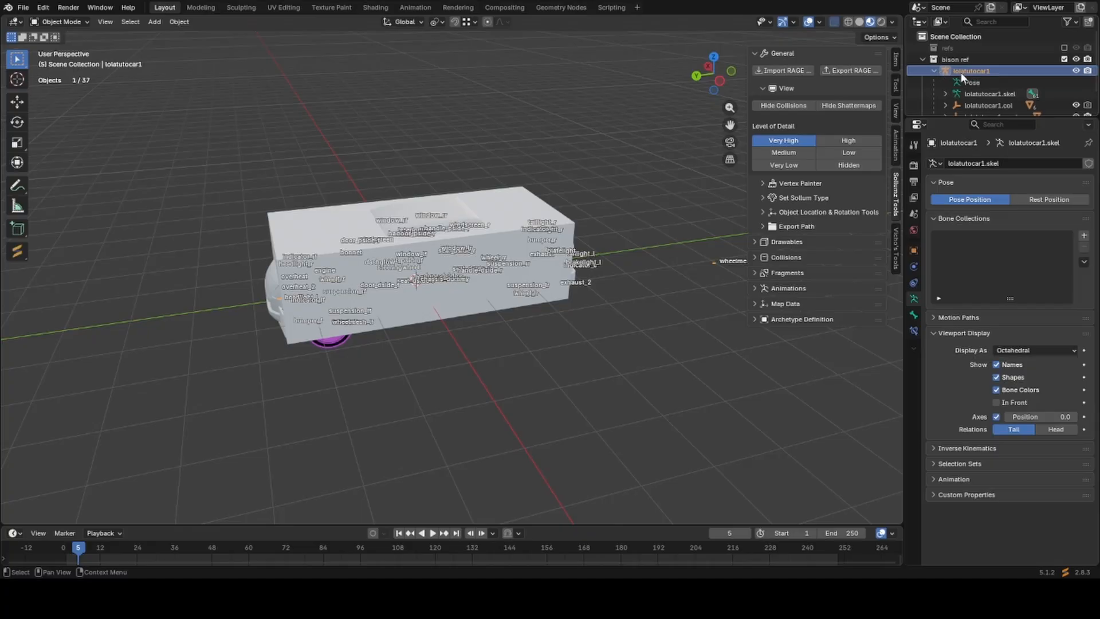
scroll(939, 72, "down", 2)
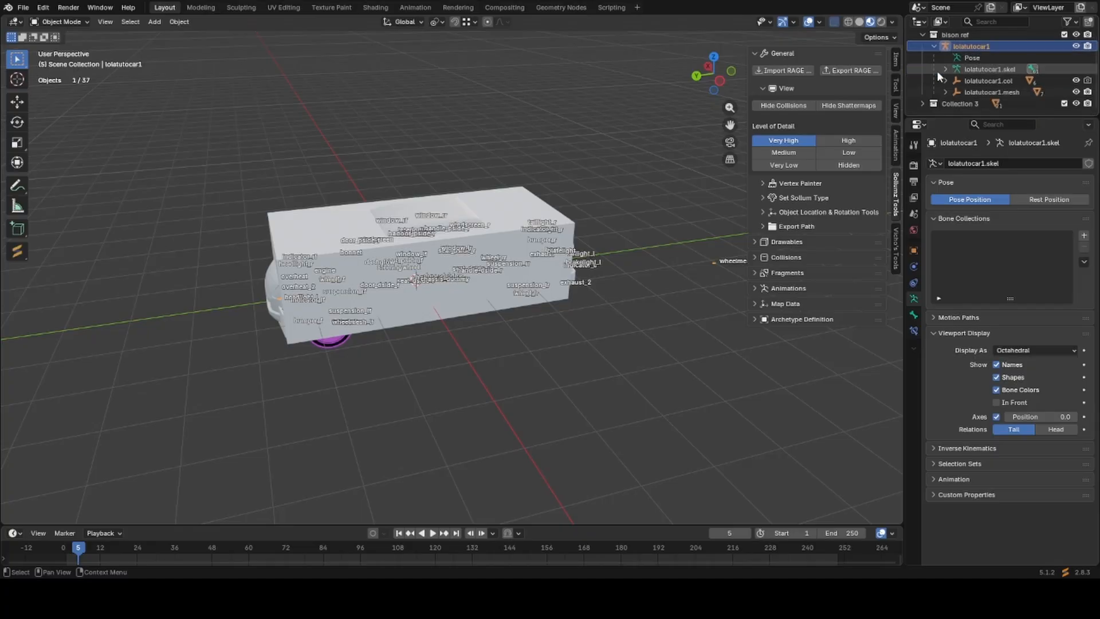
left_click(923, 104)
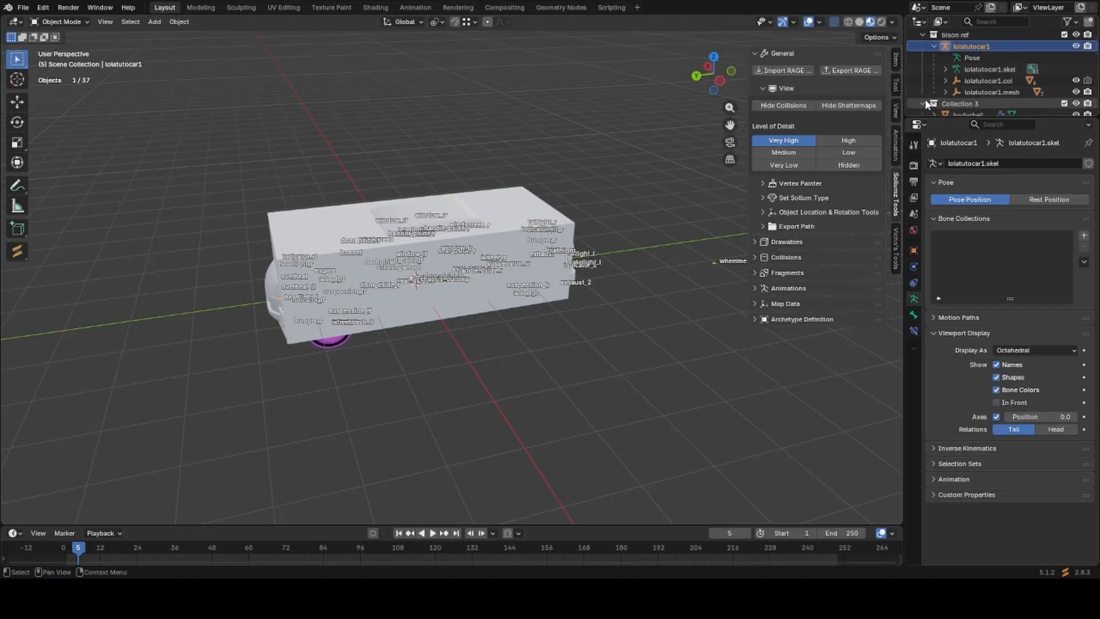
Hide the collision meshes and the lolatutocar1 armature of the bison reference.
left_click(777, 108)
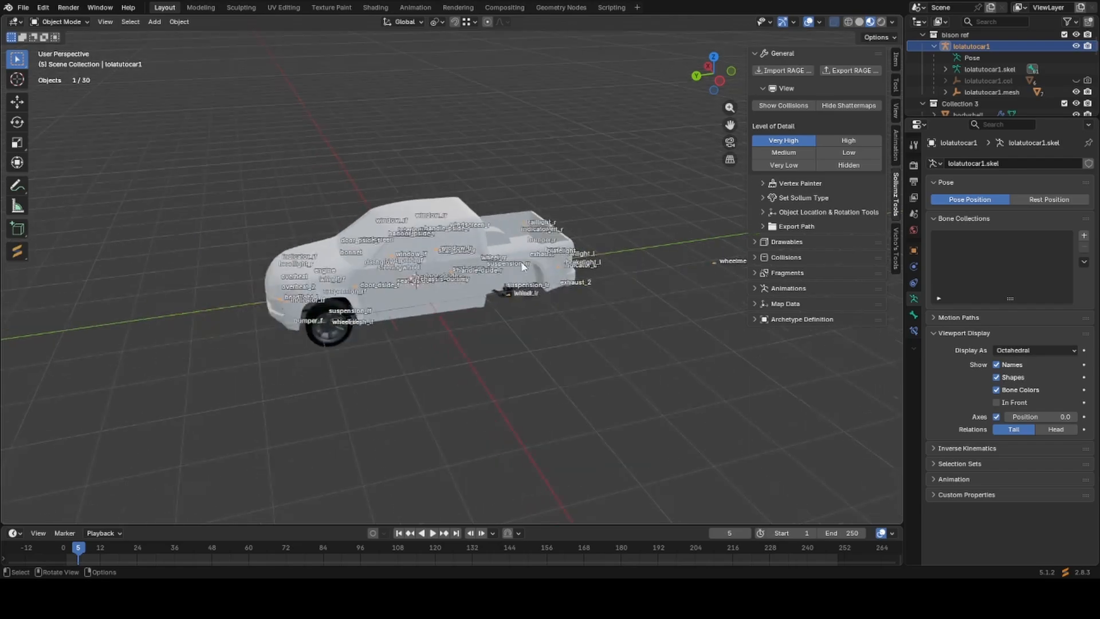
key("g")
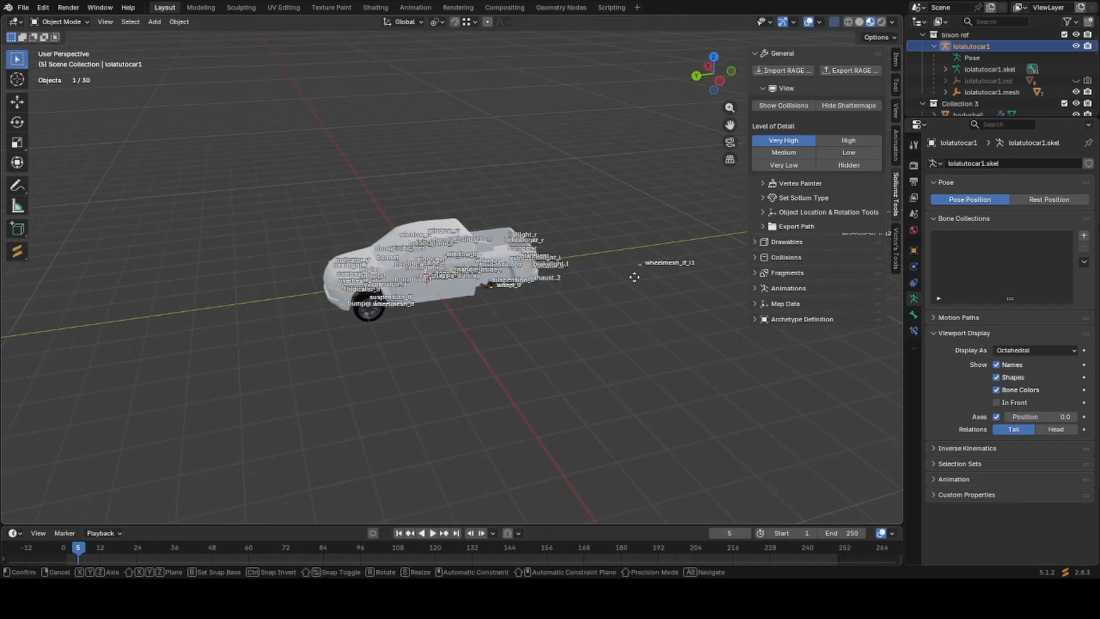
right_click(659, 188)
key("h")
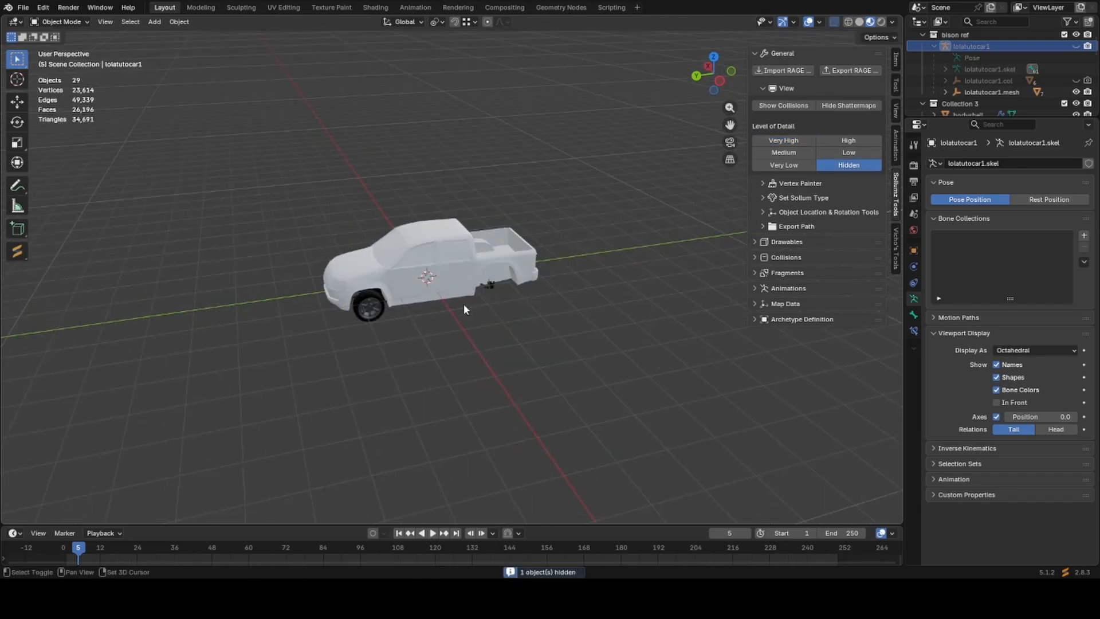
Select the reference's driver-side front wheel and hide it.
scroll(500, 313, "up", 3)
middle_click_drag(463, 304, 458, 269, "shift")
left_click(366, 288)
middle_click_drag(461, 339, 500, 314, "shift")
scroll(382, 276, "up", 2)
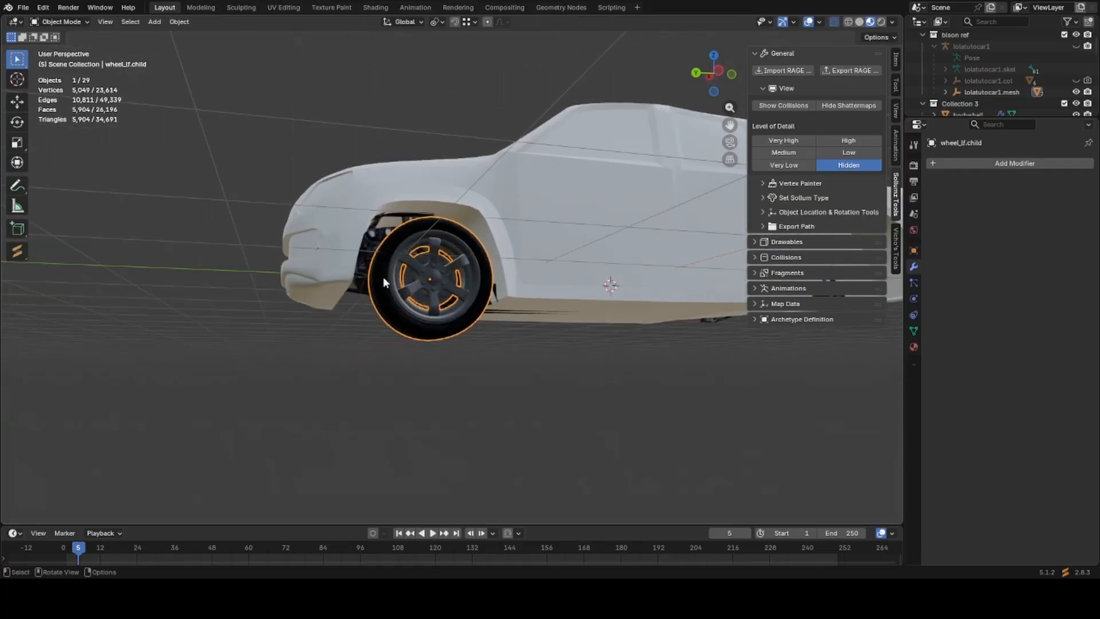
key("h")
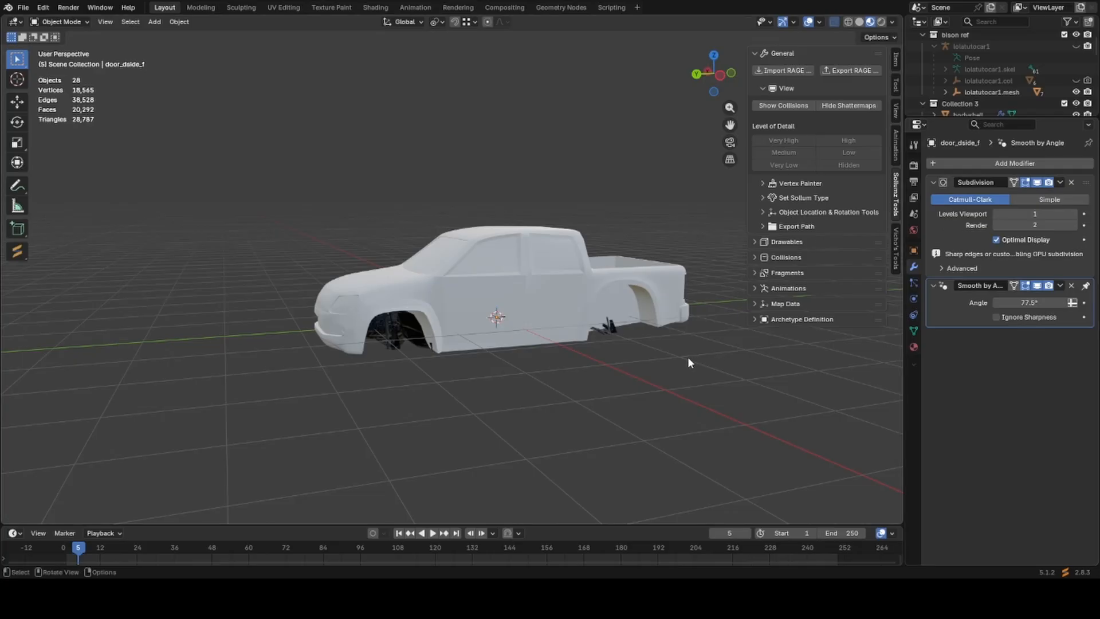
Inspect the body over the reference suspension and exclude the bison ref collection.
scroll(619, 335, "up", 1)
middle_click_drag(606, 331, 620, 335)
key("alt+shift+z")
key("alt+shift+z")
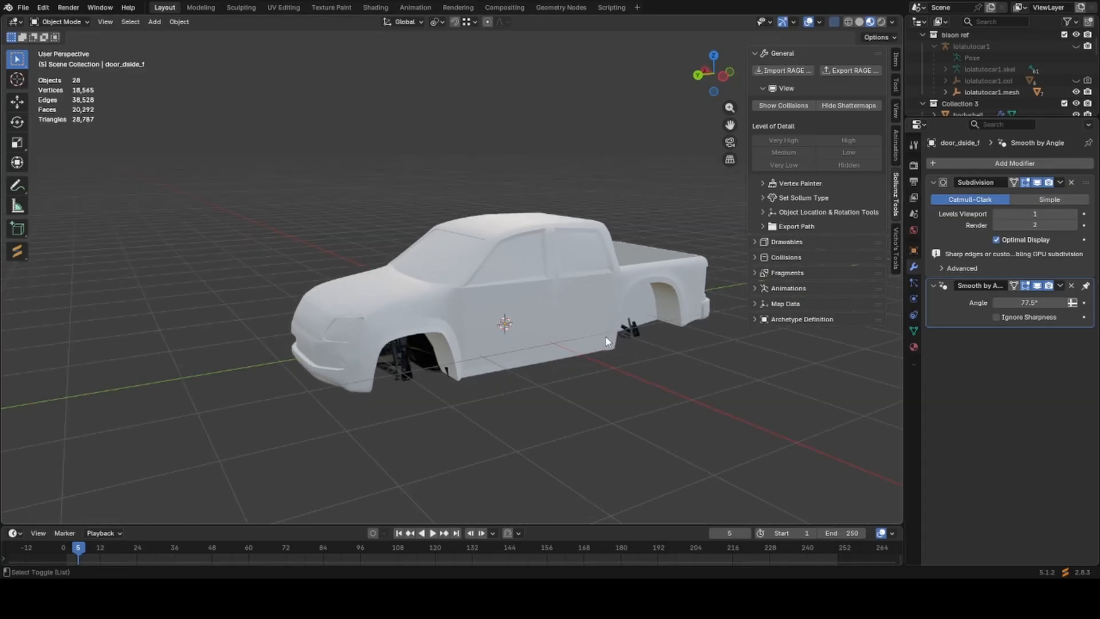
middle_click_drag(535, 325, 533, 360, "shift")
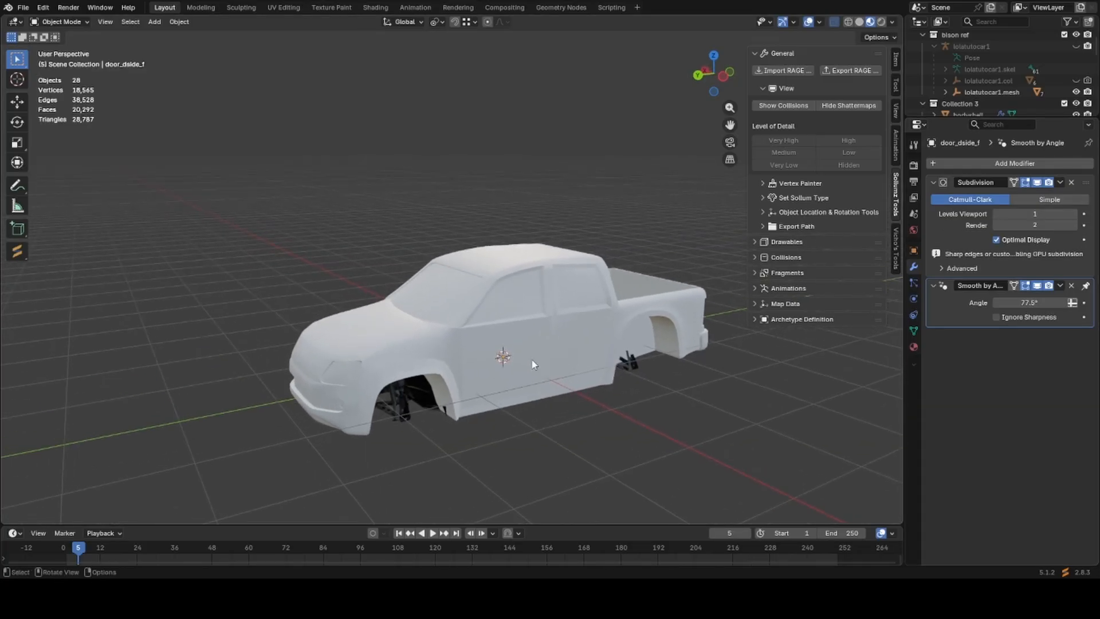
left_click(1063, 35)
Apply the Subdivision modifier on the driver-side front door.
middle_click_drag(516, 288, 496, 242, "shift")
left_click(481, 292)
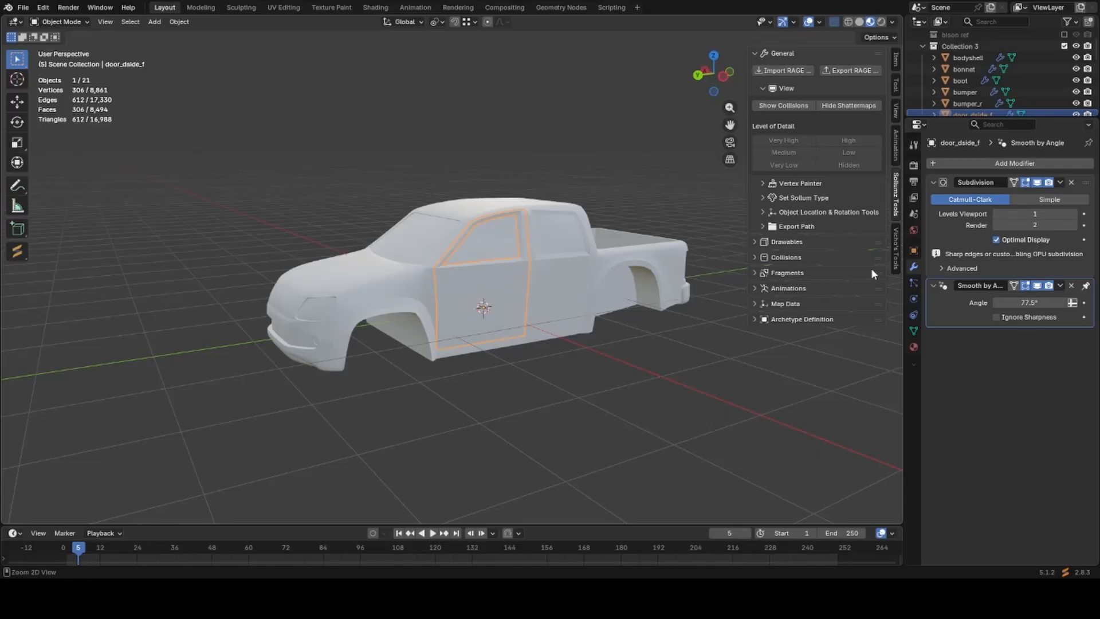
key("ctrl+a")
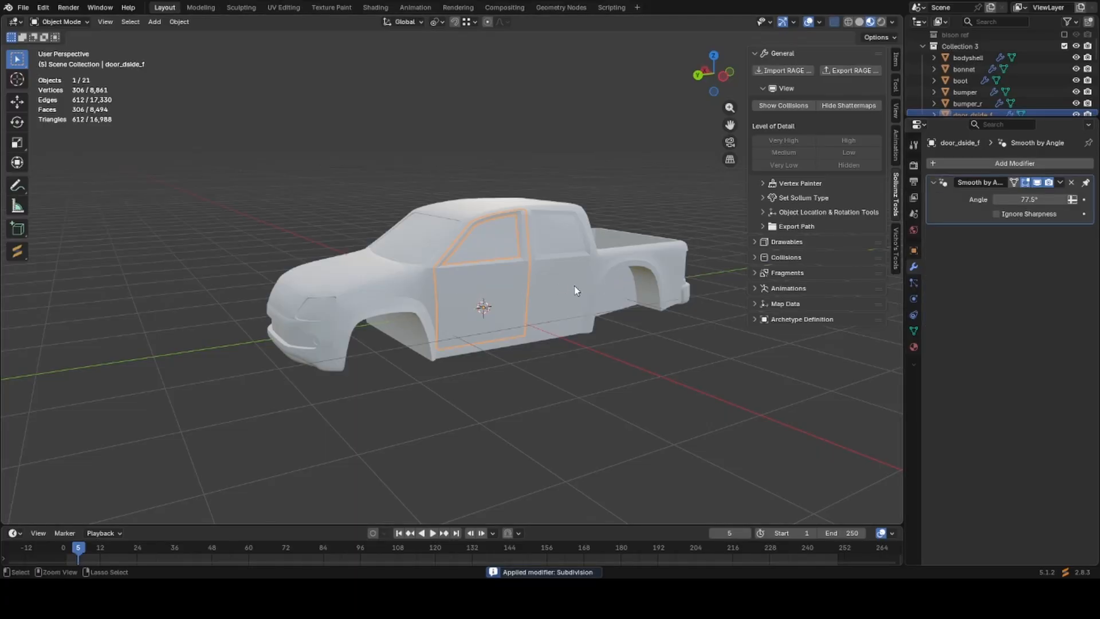
Select all the truck's body parts and convert them to meshes, applying their remaining modifiers.
left_click(578, 271)
left_click(426, 252)
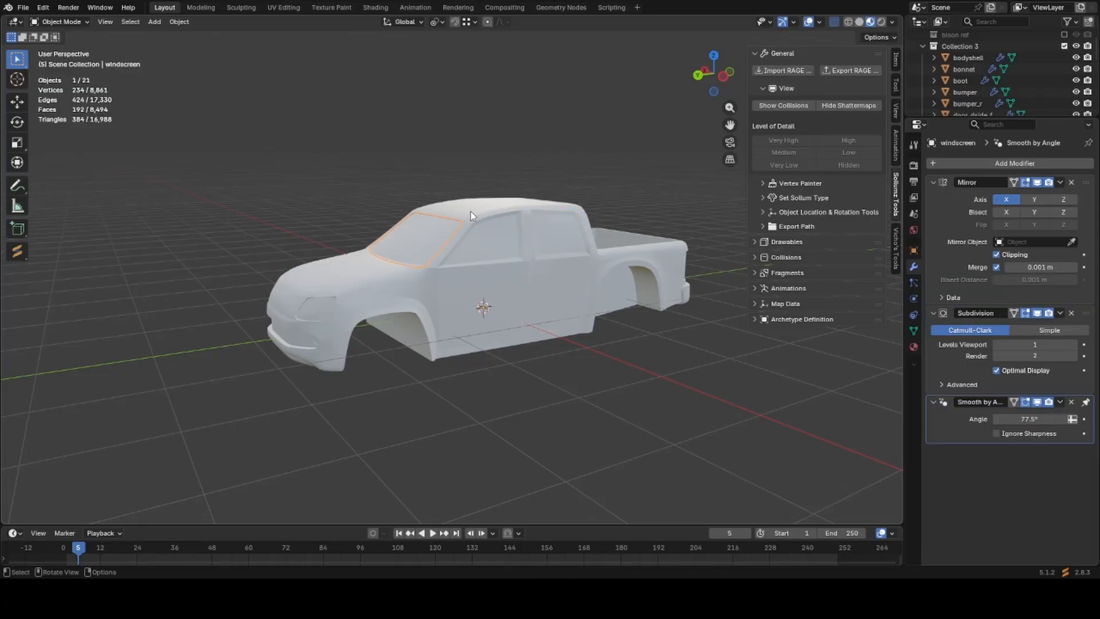
key("a")
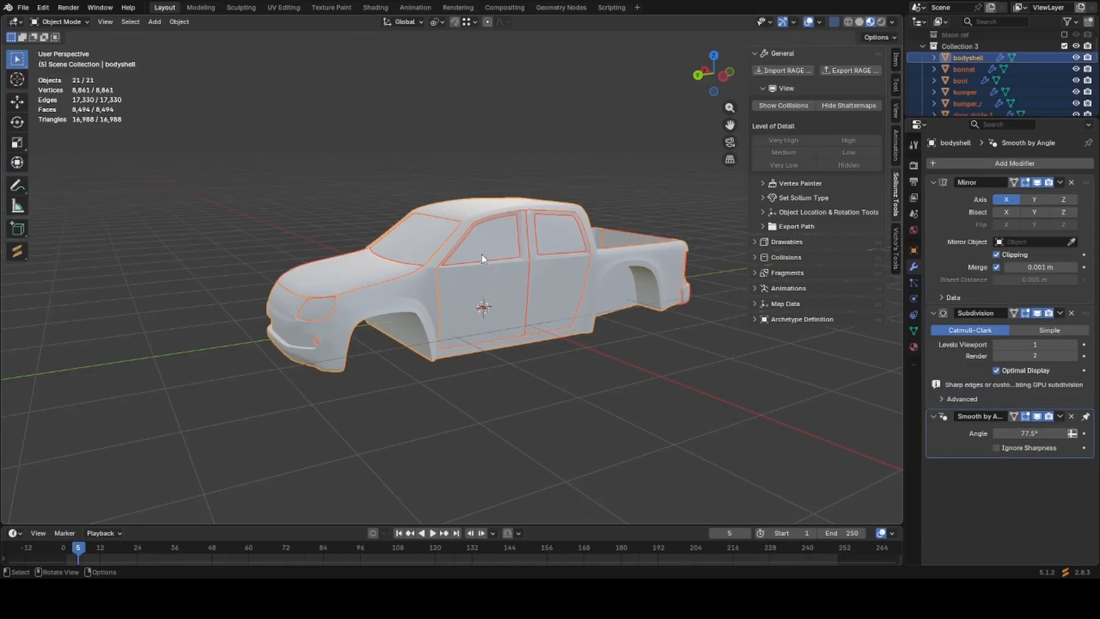
left_click(440, 256)
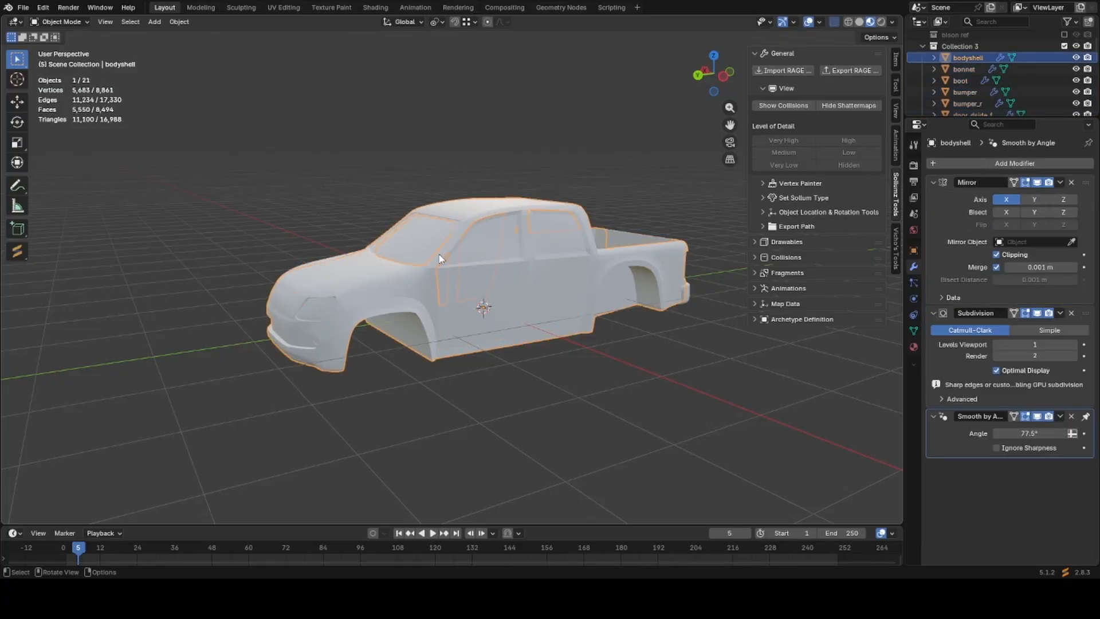
key("ctrl+z")
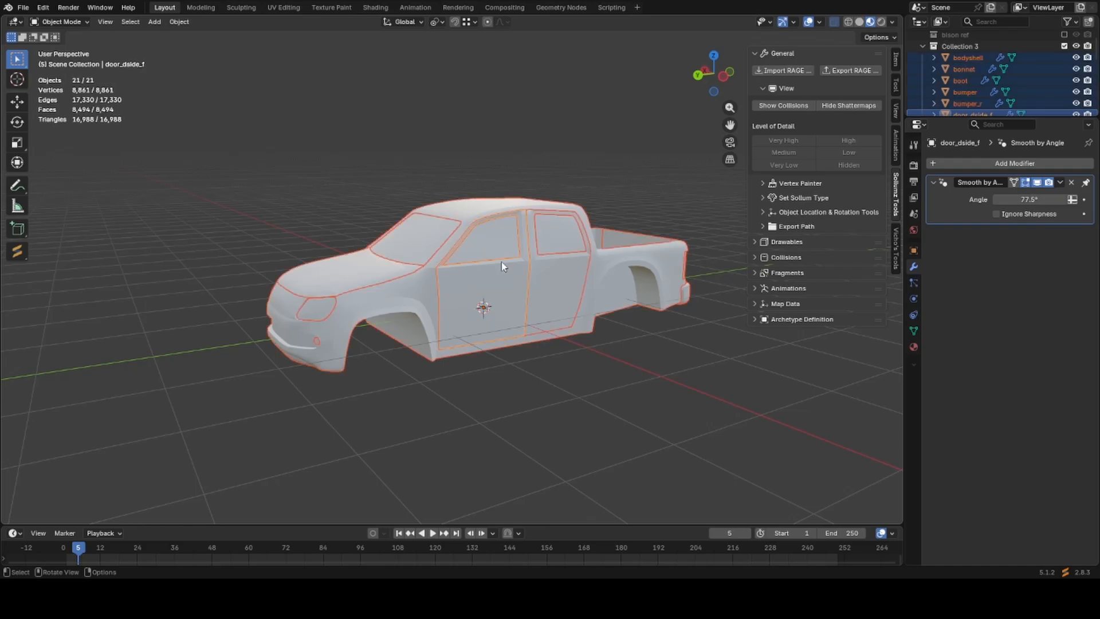
right_click(505, 240)
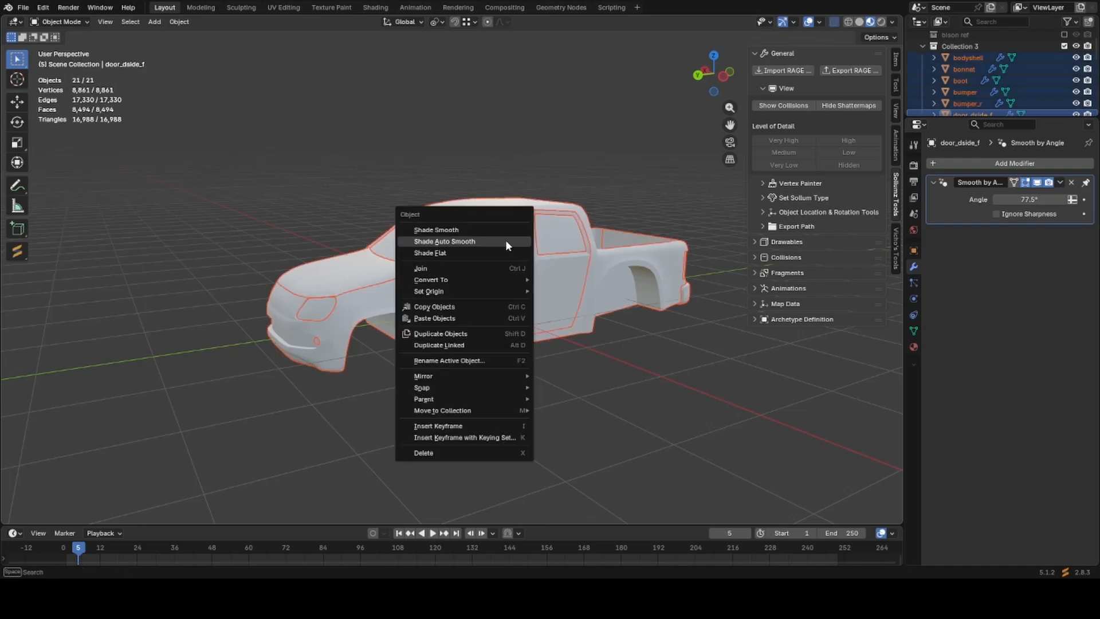
key("ctrl+a")
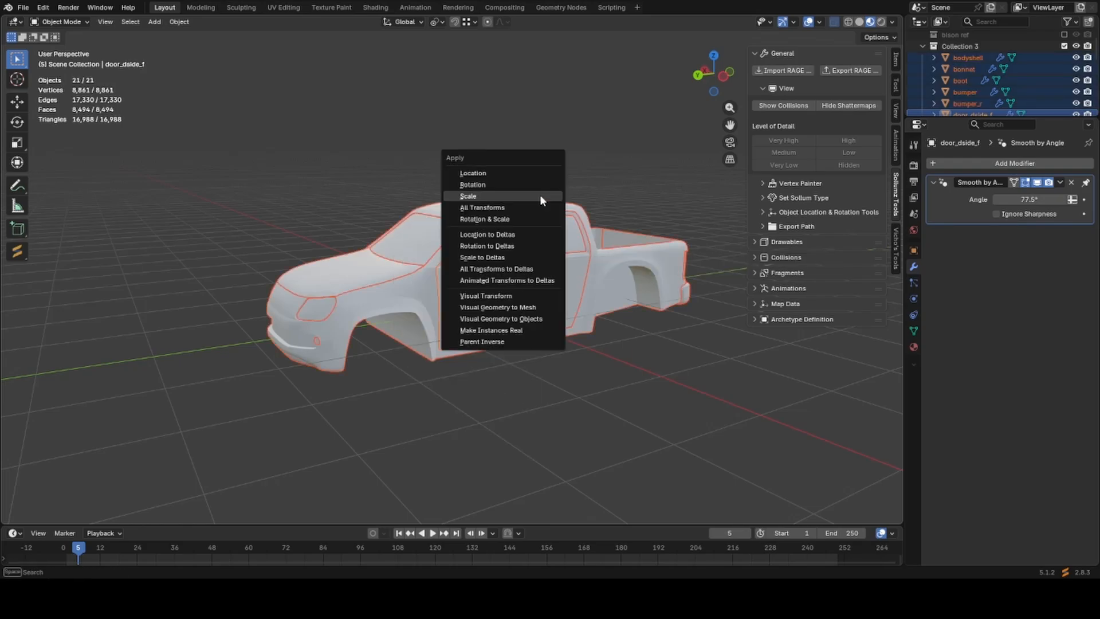
right_click(451, 213)
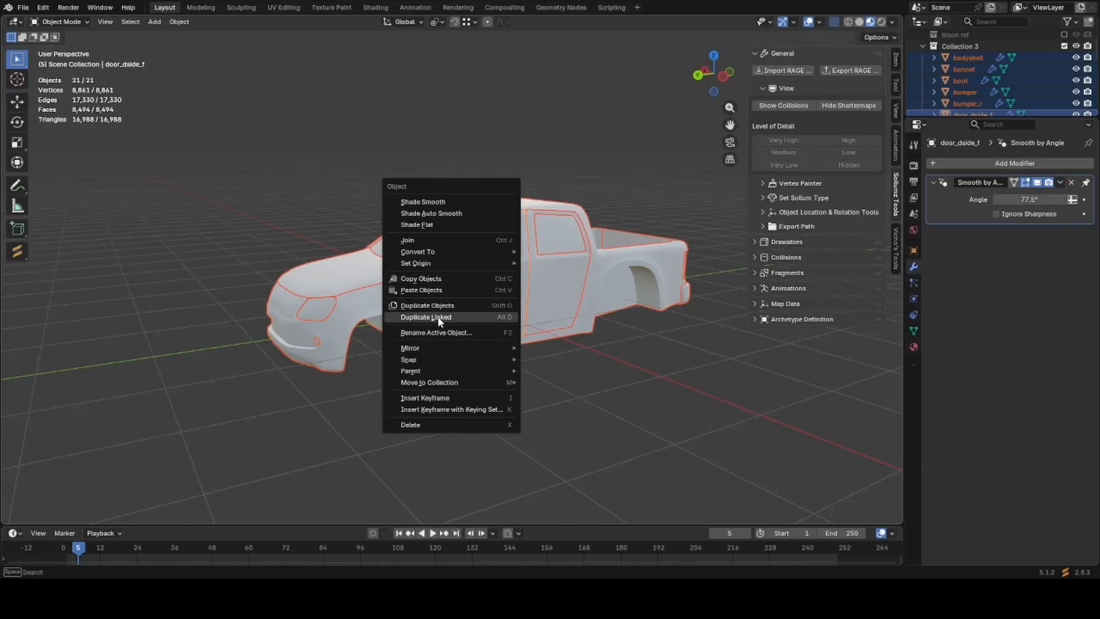
mouse_move(437, 263)
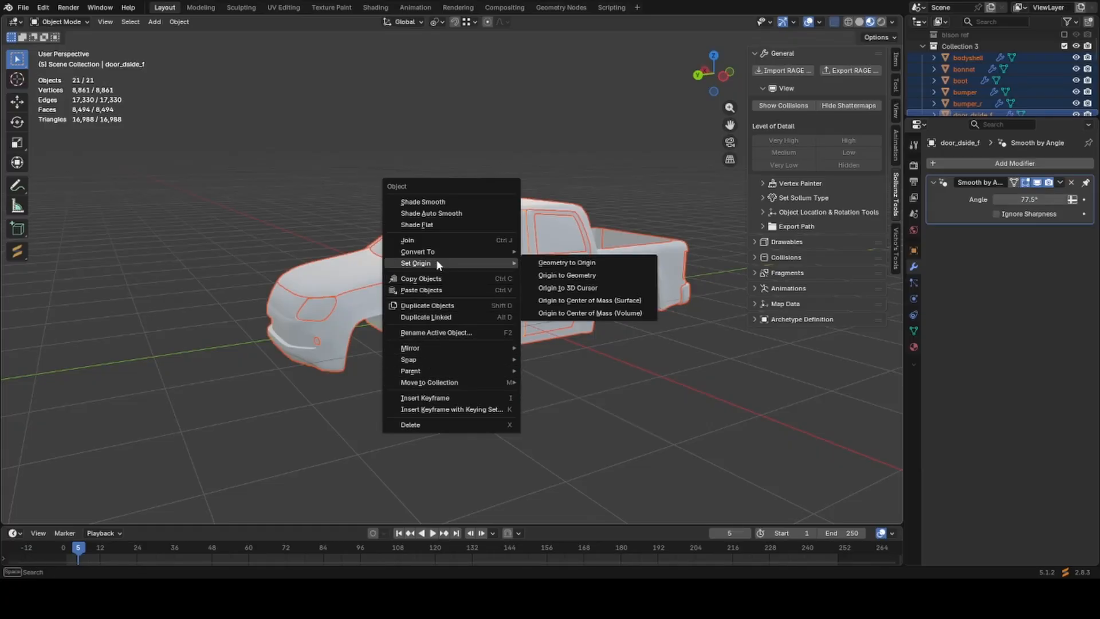
left_click(571, 250)
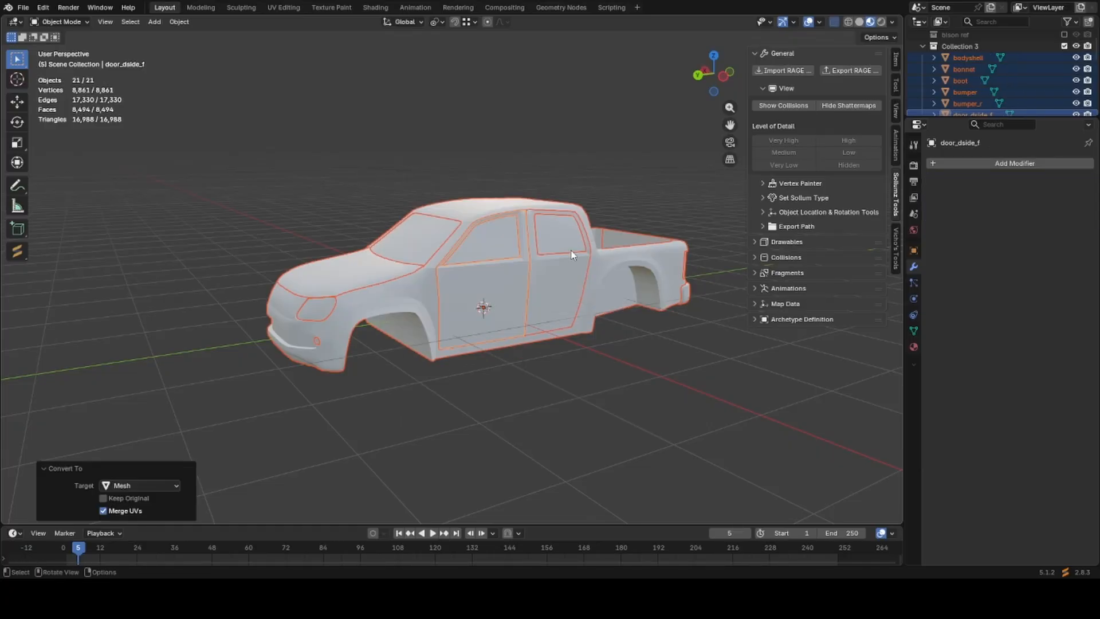
Check the driver-side front door's mesh data and the front-left window's modifier stack after the conversion.
scroll(572, 255, "down", 3)
scroll(571, 255, "up", 1)
scroll(572, 254, "down", 2)
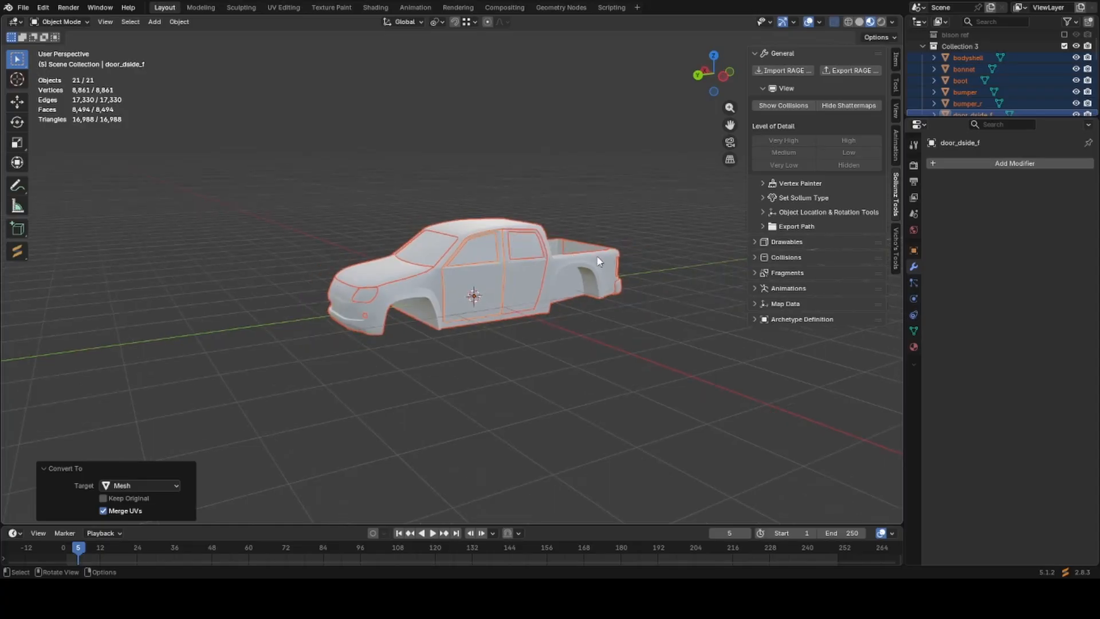
left_click(913, 331)
scroll(620, 292, "up", 2)
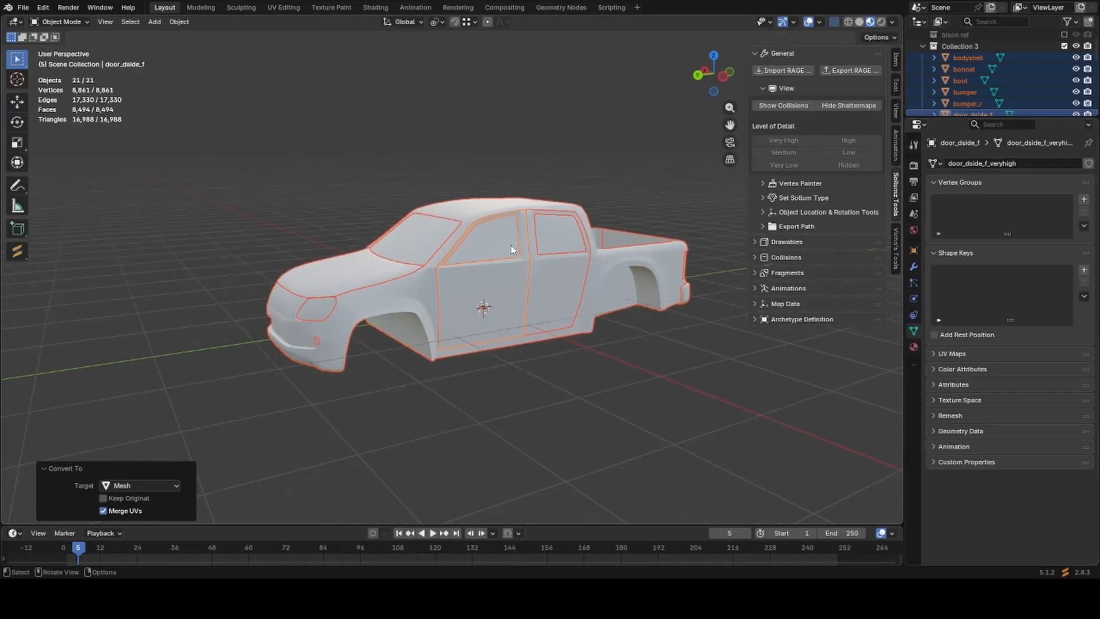
left_click(503, 252)
key("g")
key("Escape")
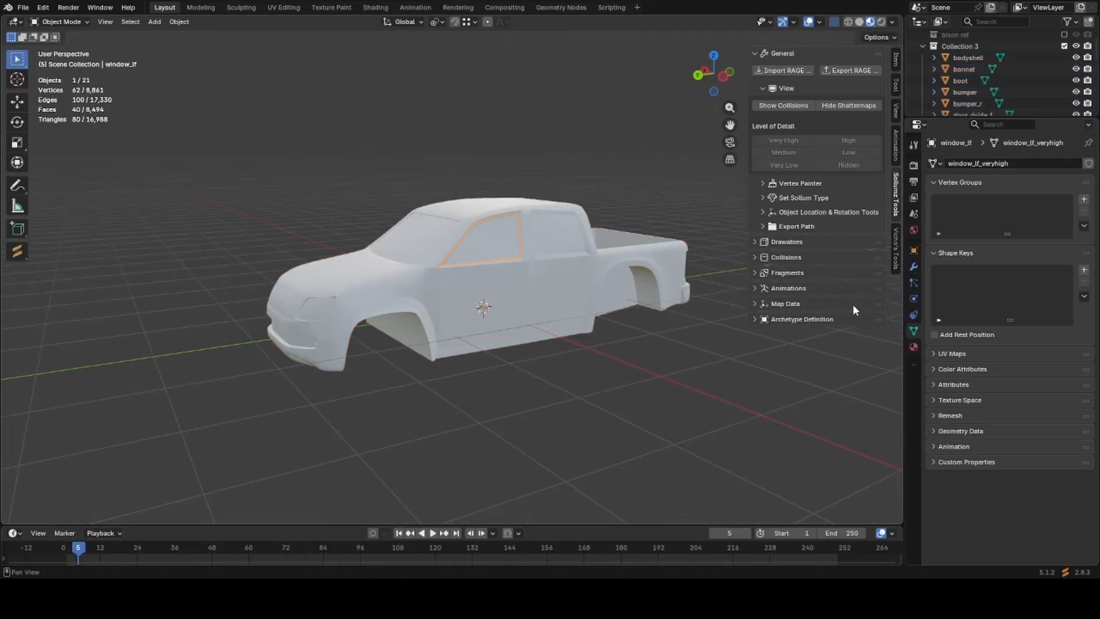
left_click(914, 267)
key("g")
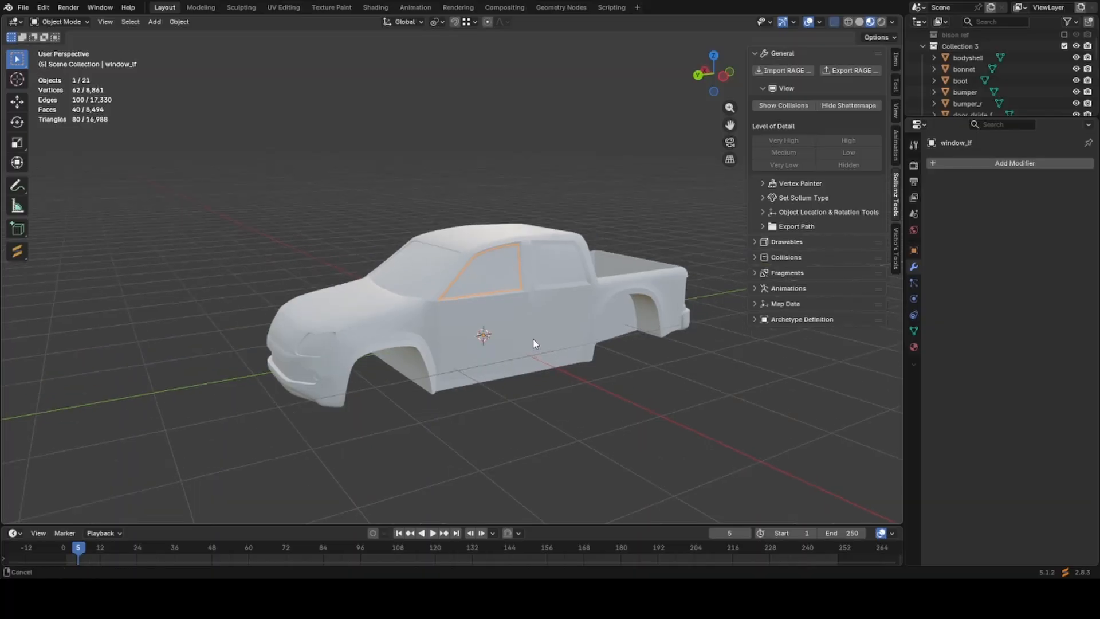
Save the lolatutocar1.blend file.
scroll(544, 361, "up", 3)
middle_click_drag(544, 363, 558, 367)
key("ctrl+s")
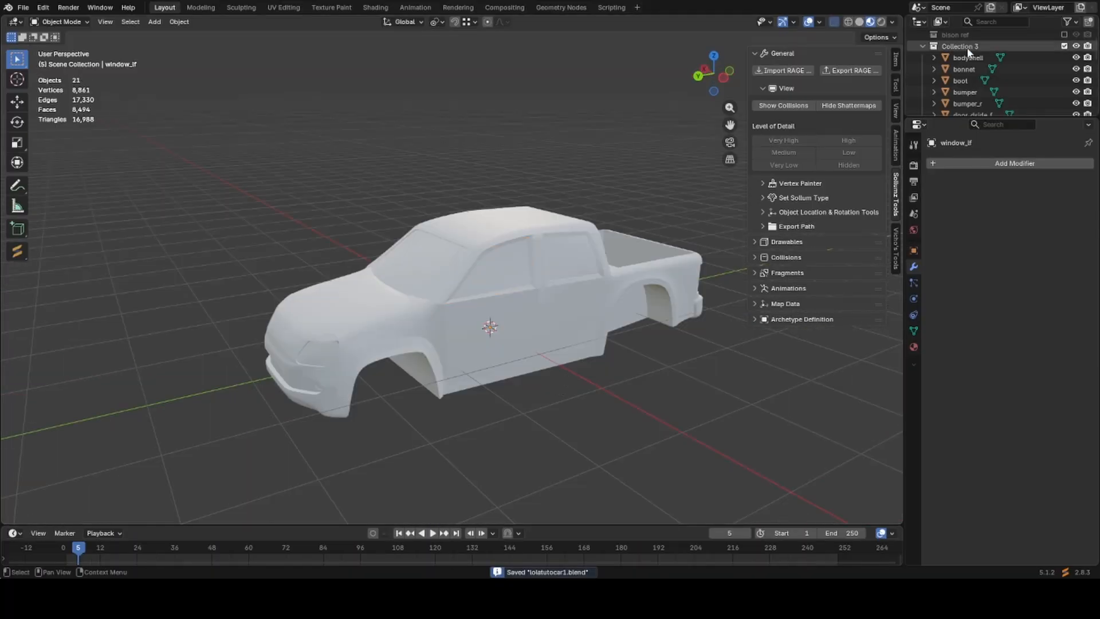
Move all parts from bodyshell to windscreen_r out of Collection 3 into the Scene Collection, and delete Collection 3.
left_click(558, 239)
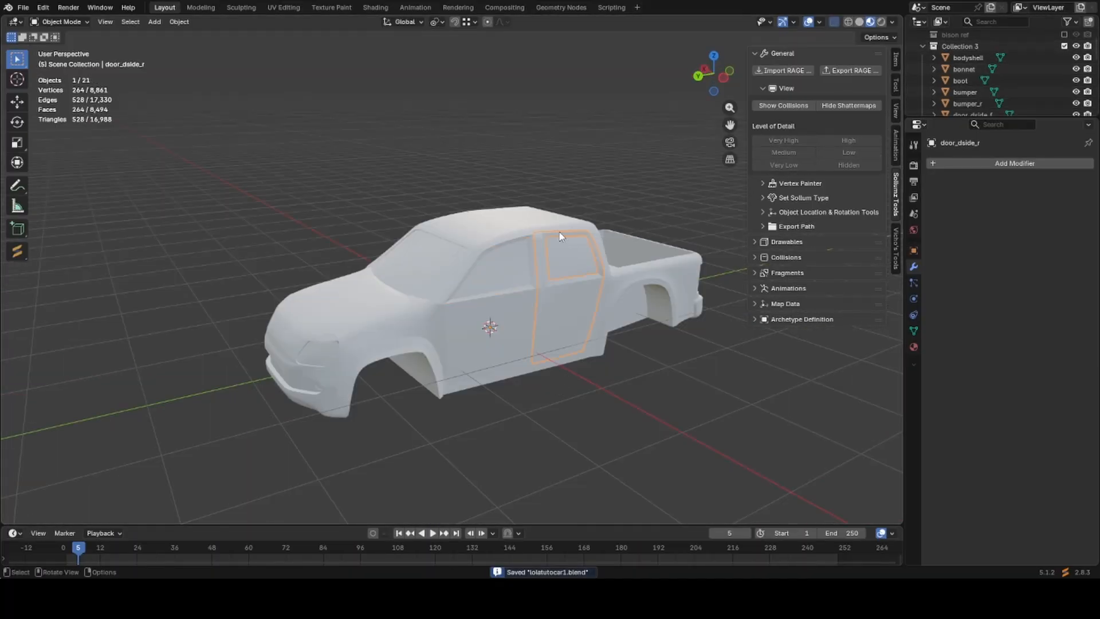
left_click(978, 57)
scroll(973, 80, "down", 8)
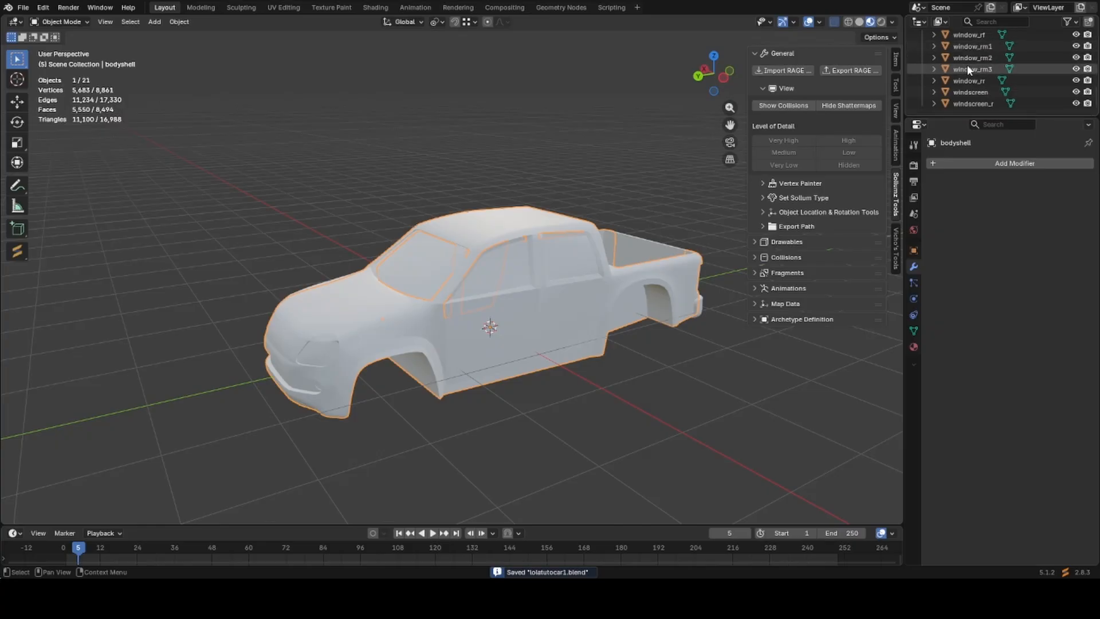
left_click(974, 103, "shift")
scroll(962, 92, "up", 8)
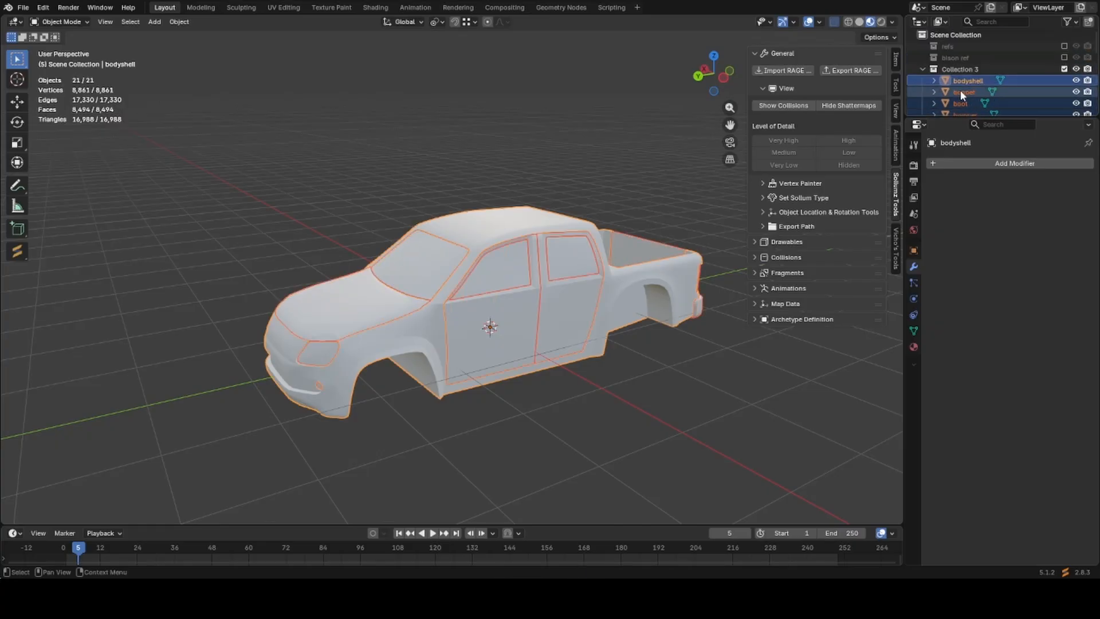
left_click_drag(966, 82, 952, 35)
left_click(956, 71)
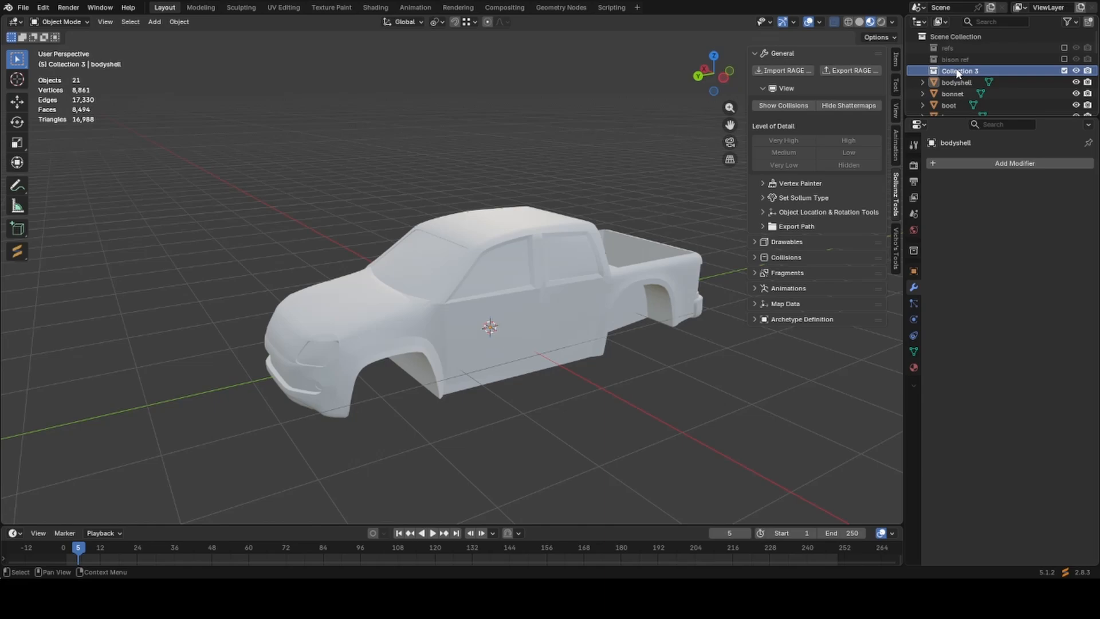
key("Delete")
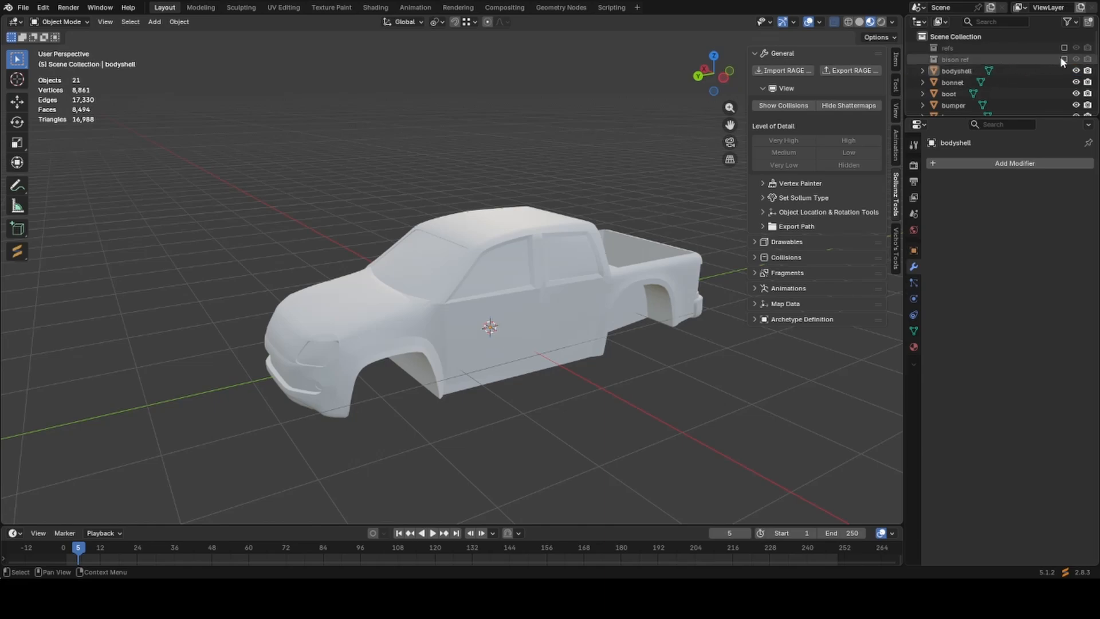
Select all the truck's body parts and include the bison ref collection in the view layer again.
left_click(1002, 71)
scroll(1002, 71, "down", 6)
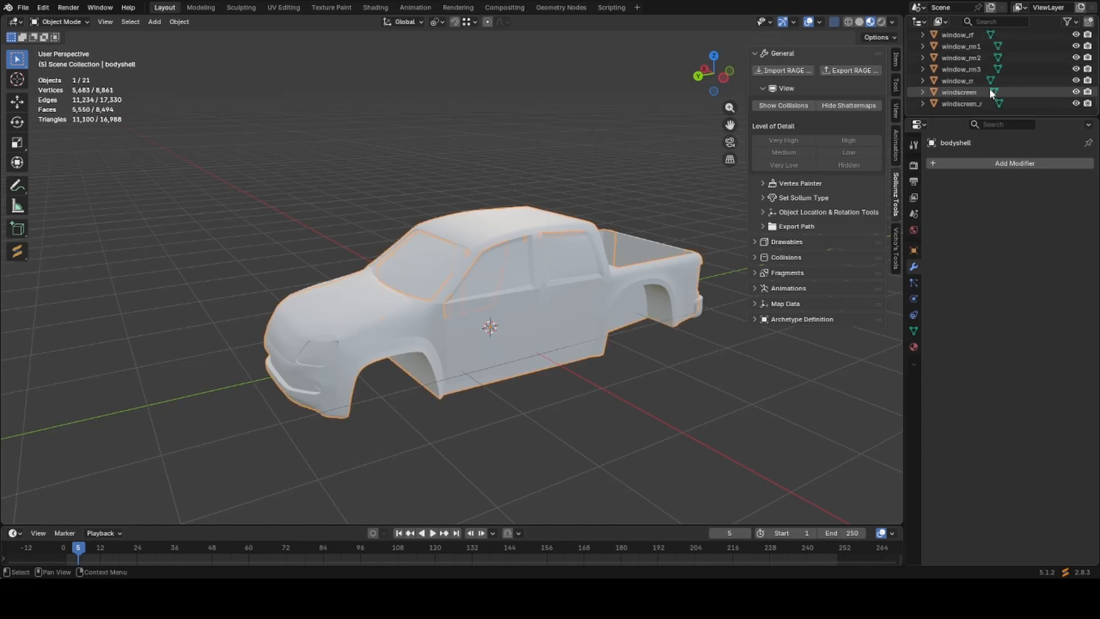
key("a")
scroll(974, 101, "up", 6)
left_click(1063, 46)
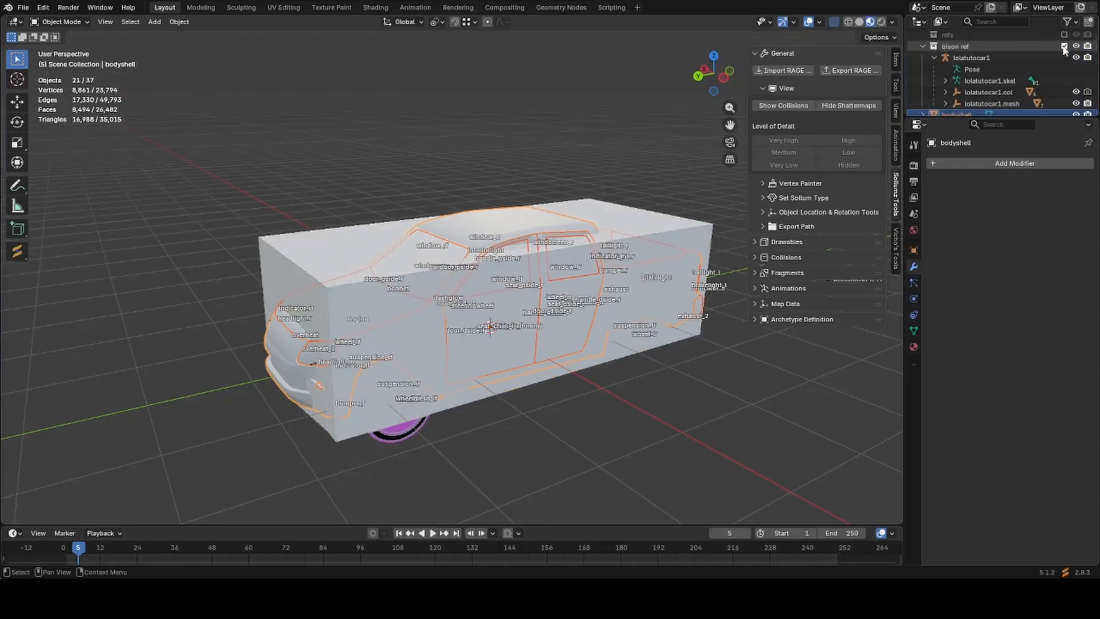
Parent the selected car body parts to the lolatutocar1.mesh empty.
scroll(1003, 60, "down", 4)
scroll(1001, 61, "up", 2)
scroll(1001, 60, "up", 5)
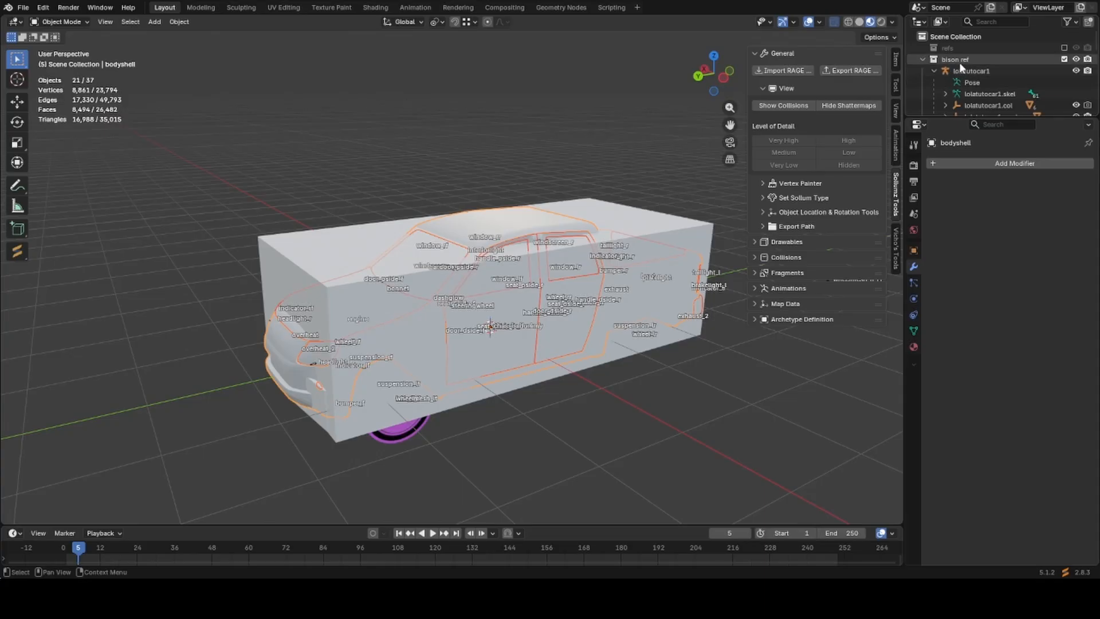
scroll(960, 67, "down", 2)
scroll(954, 69, "up", 2)
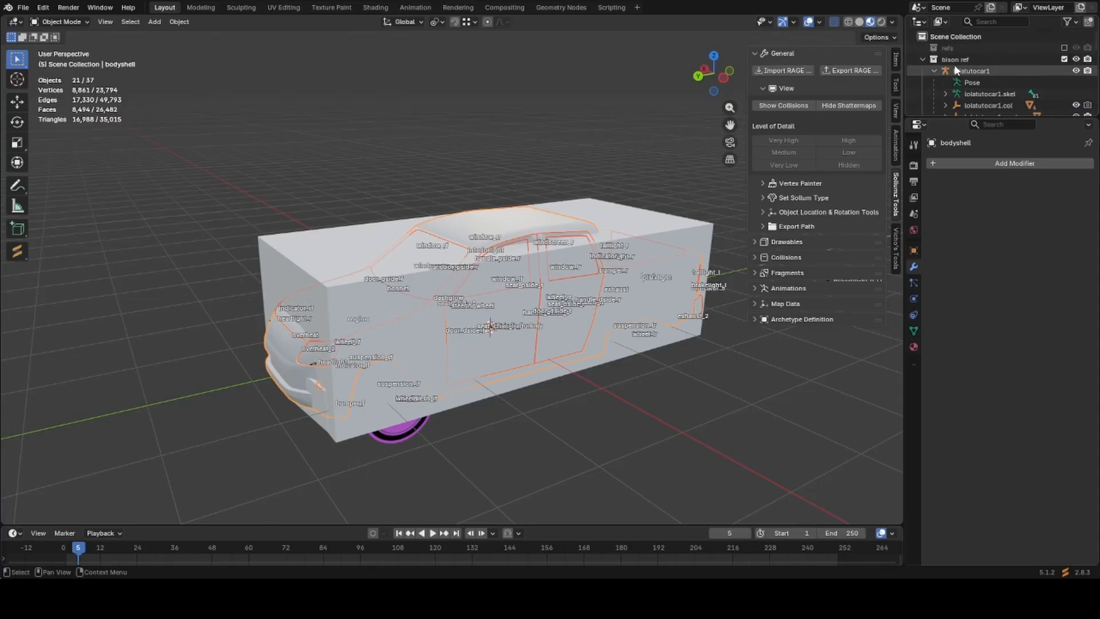
scroll(966, 64, "down", 2)
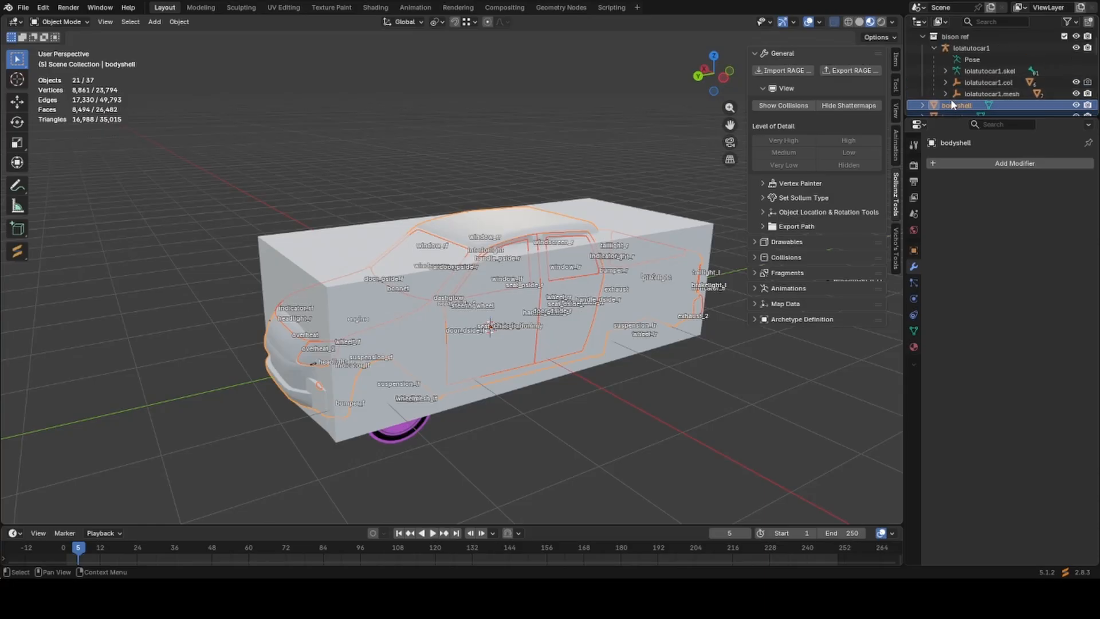
left_click_drag(949, 107, 976, 91)
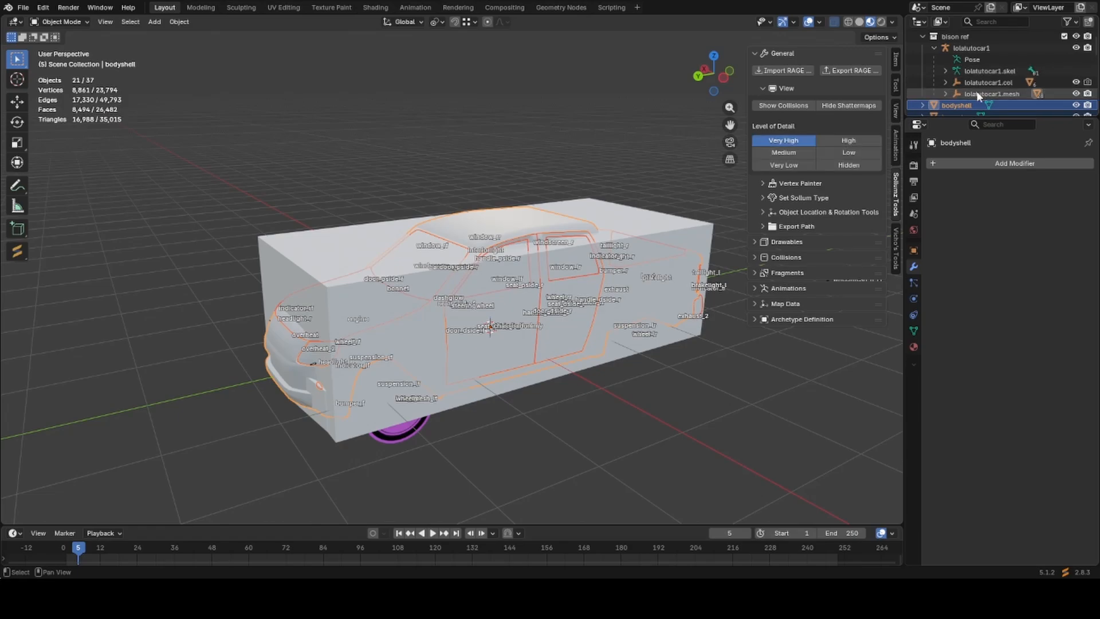
Move the selected body parts into the "bison ref" collection and check them under lolatutocar1.mesh in the outliner.
scroll(938, 108, "down", 4)
scroll(941, 105, "up", 5)
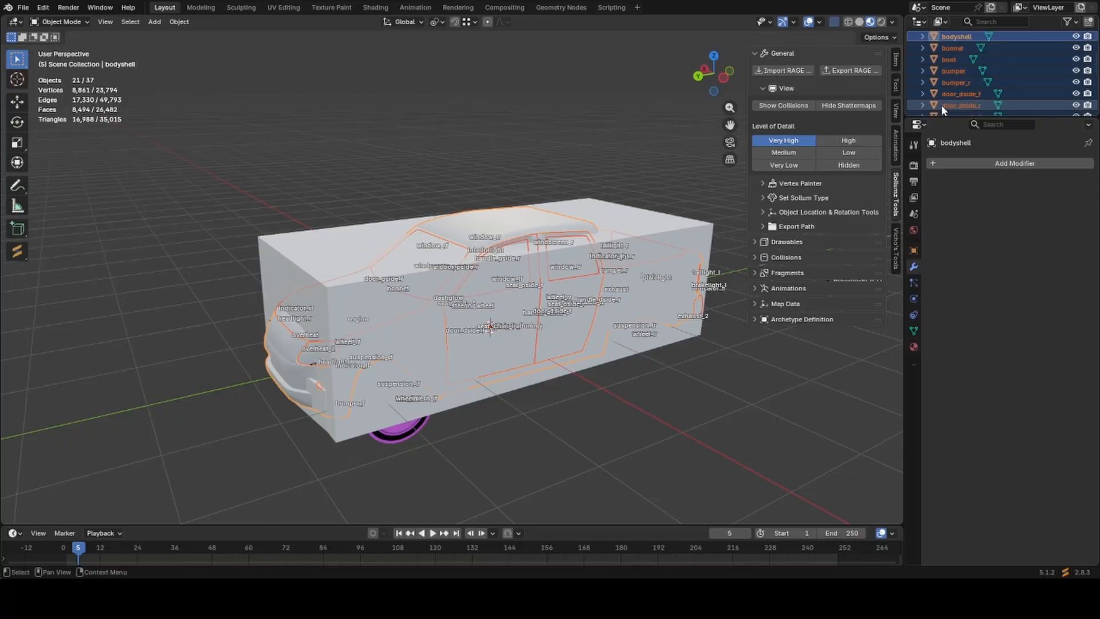
scroll(938, 104, "down", 2)
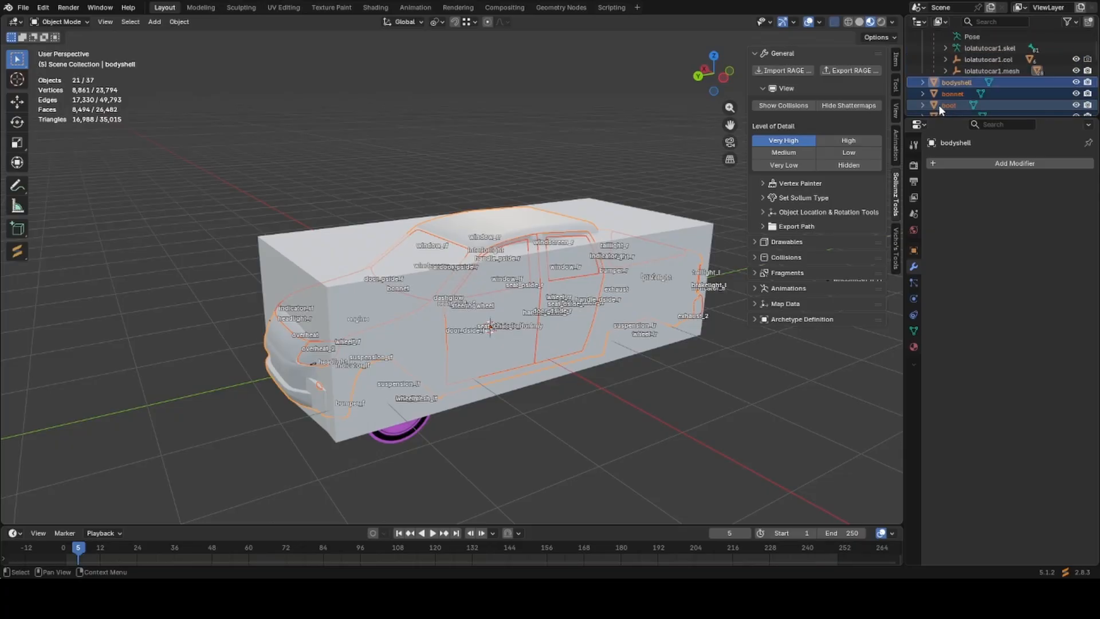
left_click(971, 84)
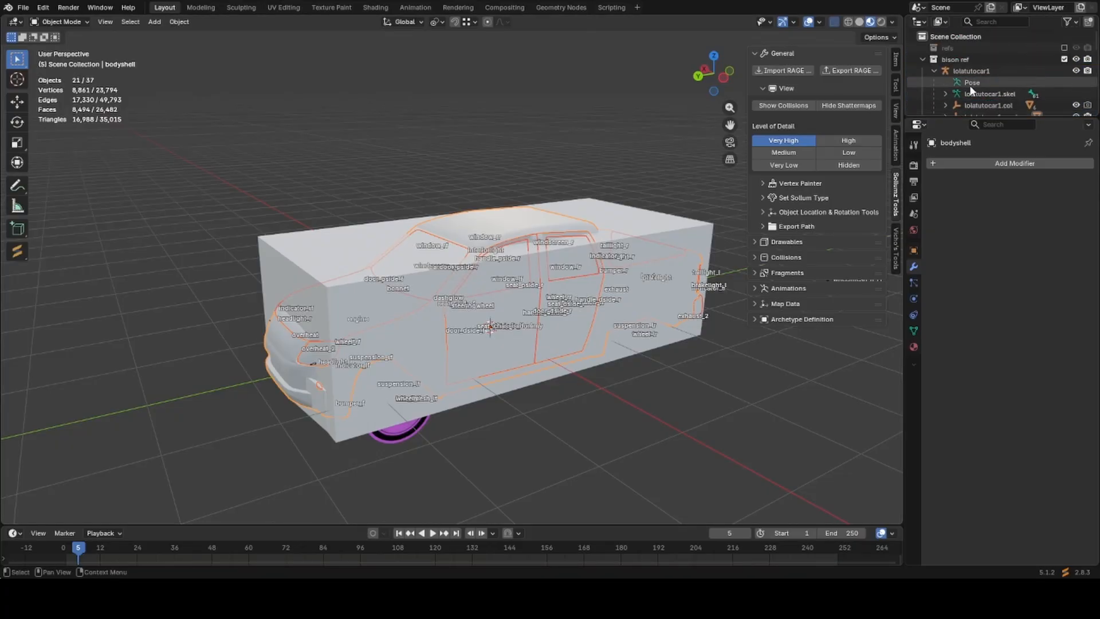
scroll(968, 69, "up", 2)
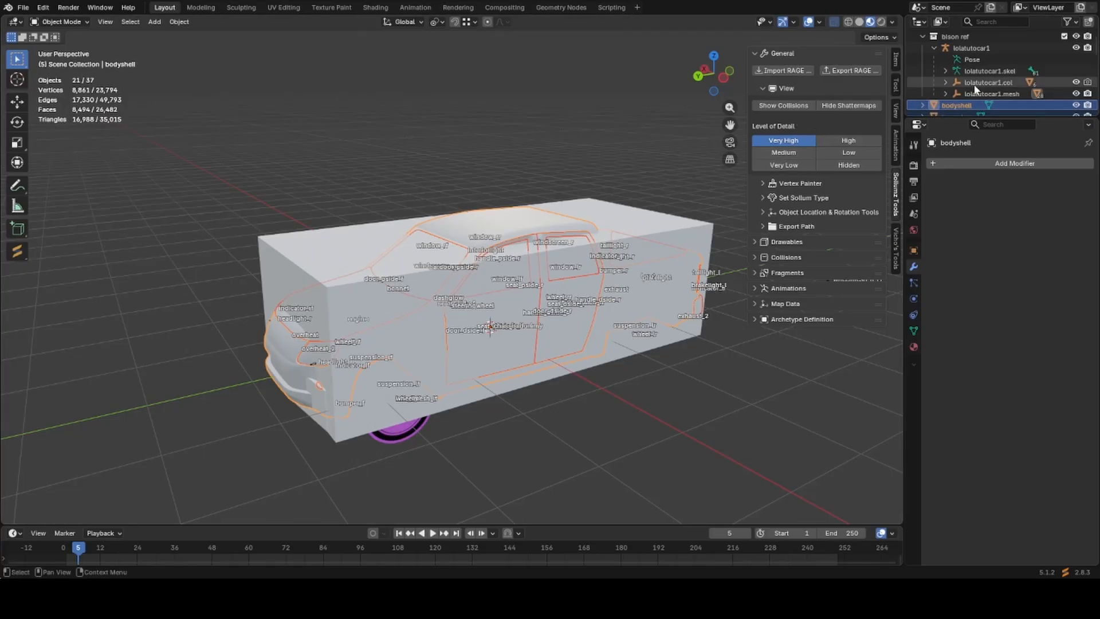
left_click_drag(949, 105, 953, 60)
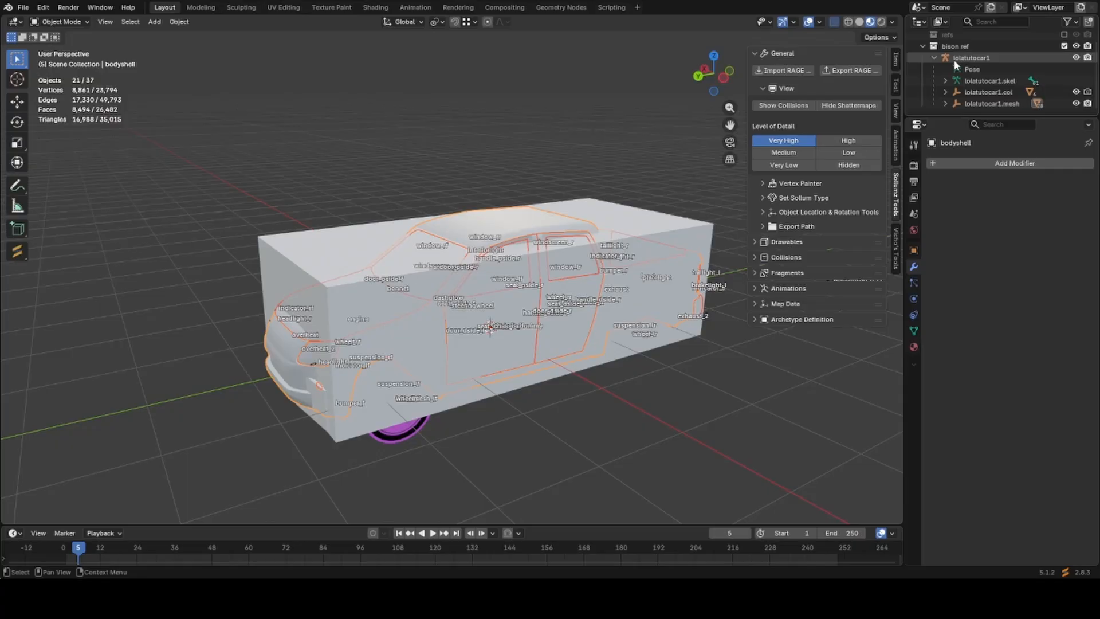
left_click(946, 104)
scroll(947, 97, "down", 4)
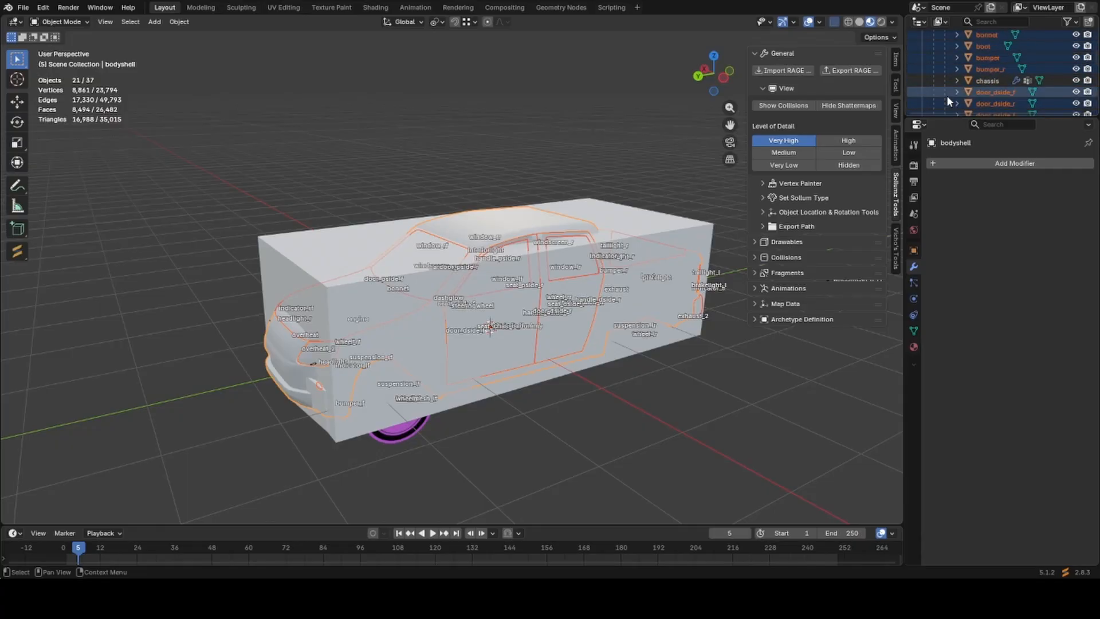
scroll(946, 95, "down", 5)
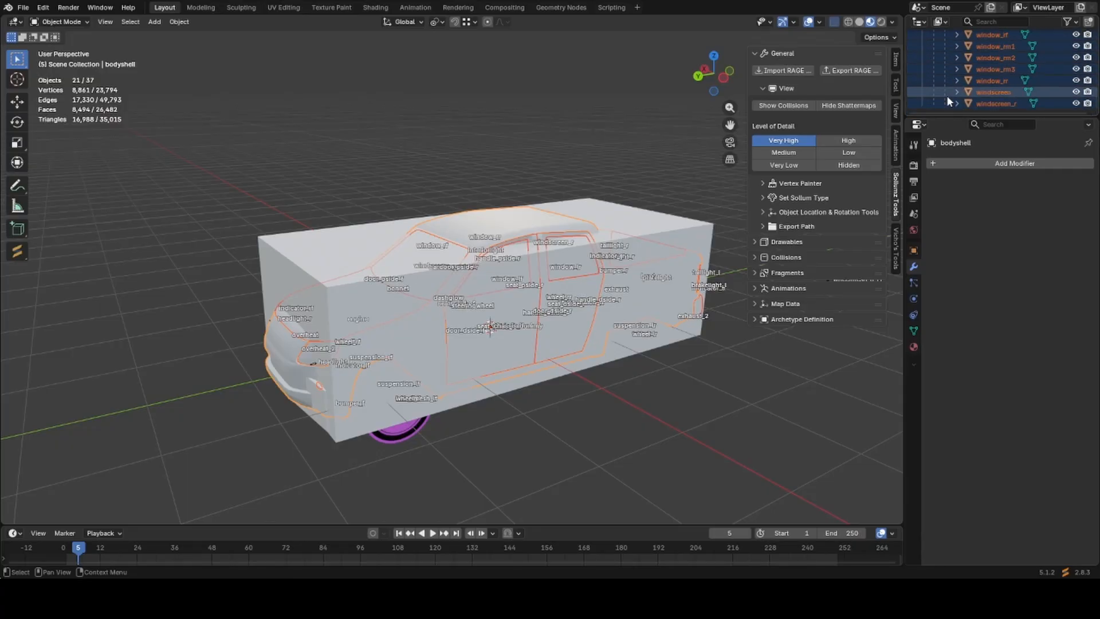
scroll(946, 95, "up", 9)
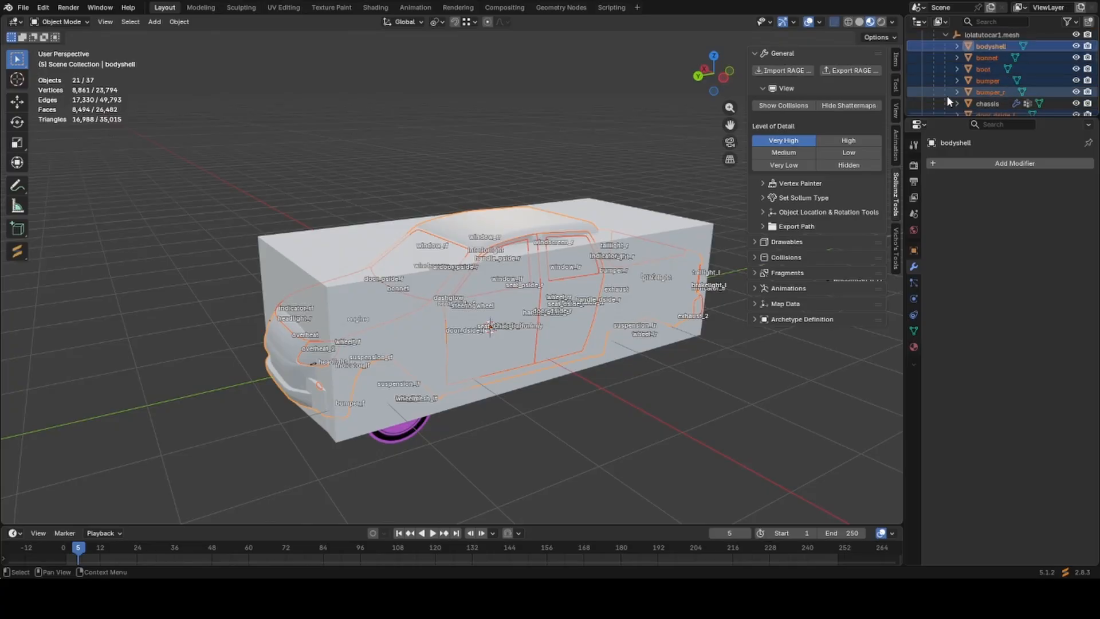
left_click(944, 60)
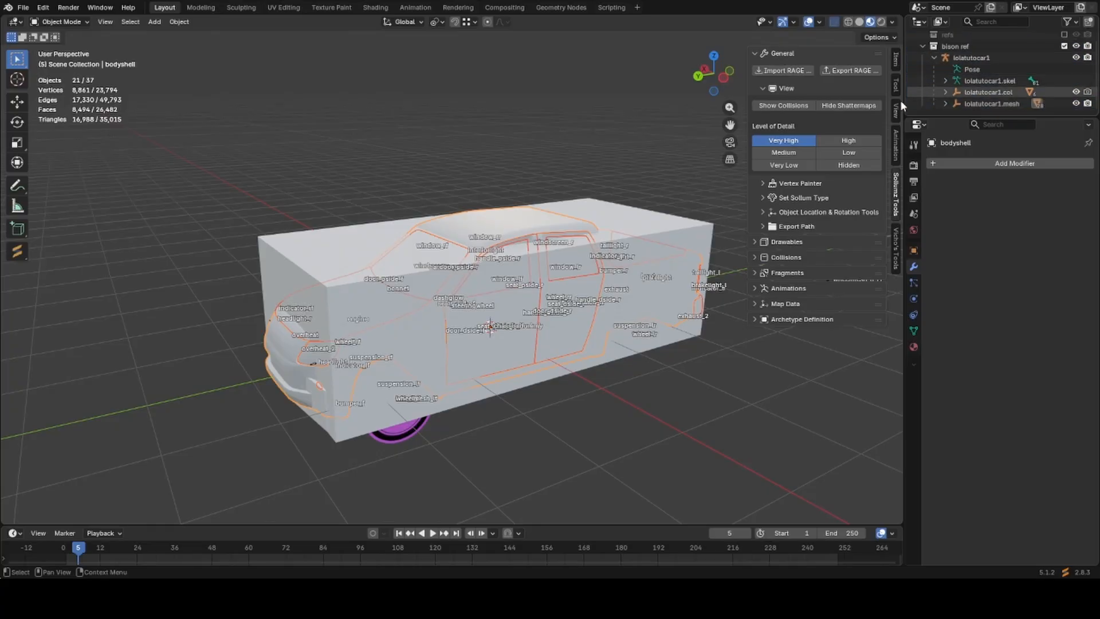
Clear the selection and hide the collision meshes to reveal the truck body.
key("alt+a")
middle_click_drag(635, 257, 628, 221, "shift")
left_click(627, 193)
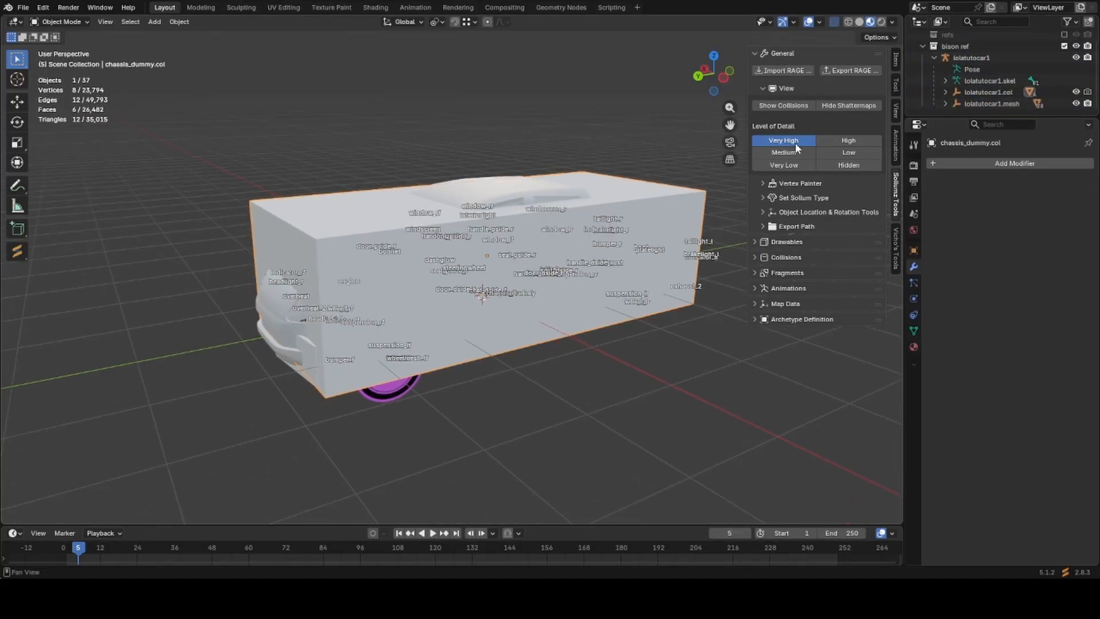
left_click(791, 109)
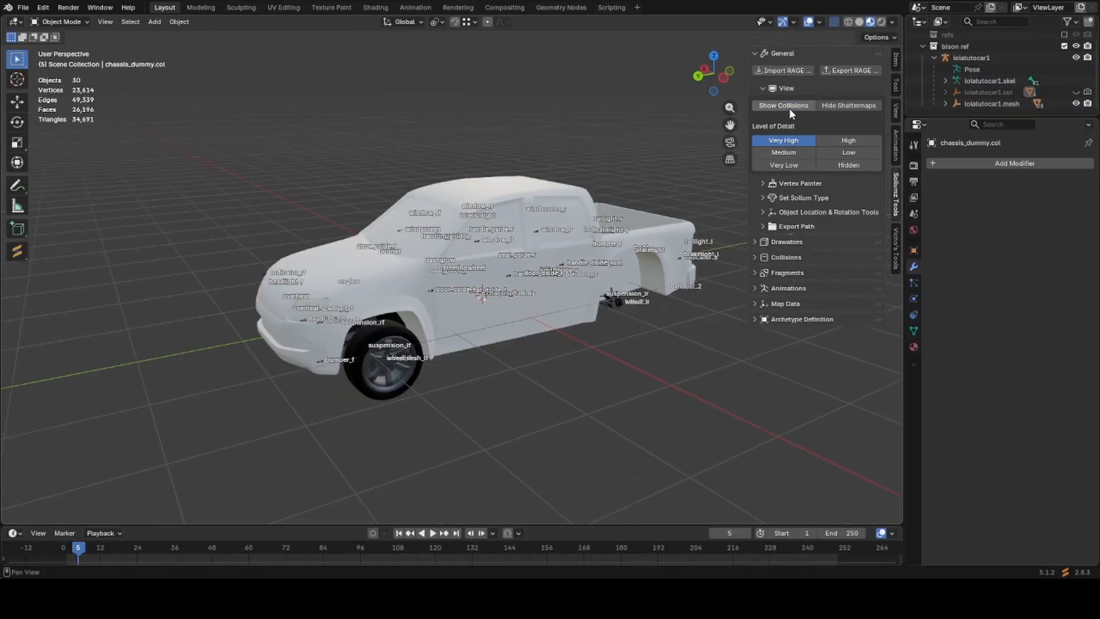
Deselect everything and save the Blender file.
left_click(700, 261)
left_click(685, 255)
scroll(682, 269, "down", 2)
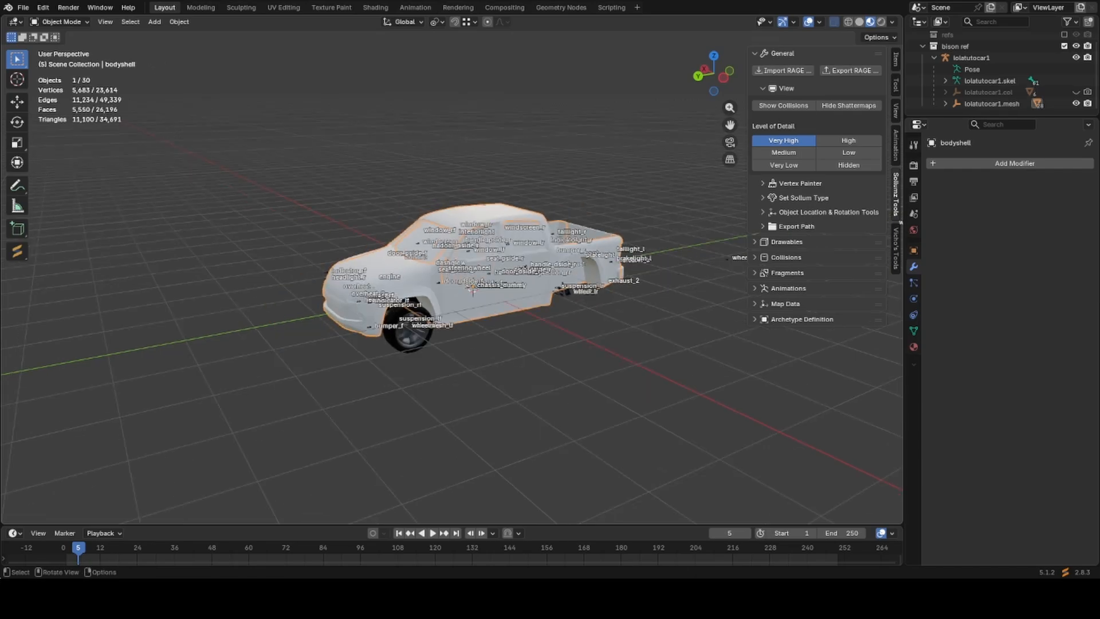
key("alt+a")
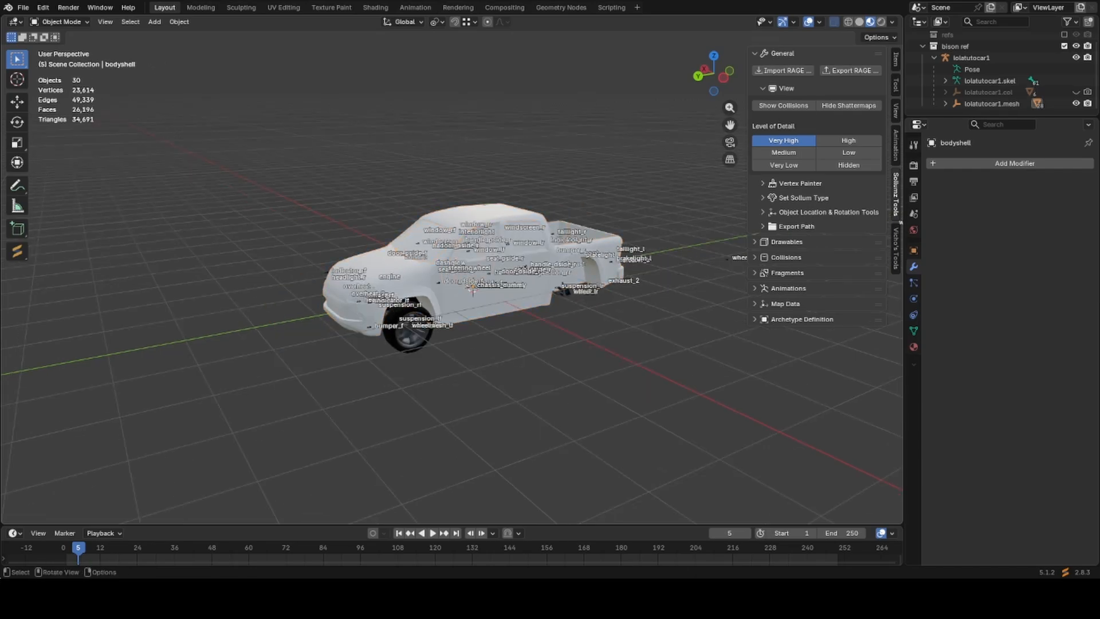
scroll(582, 215, "up", 3)
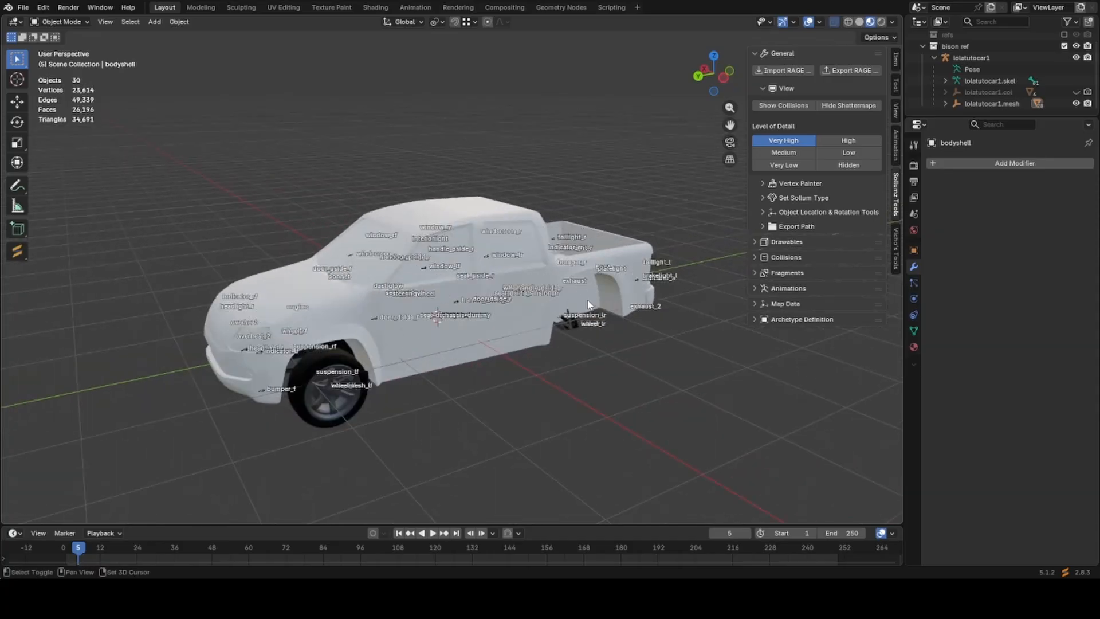
key("ctrl+s")
scroll(581, 292, "up", 2)
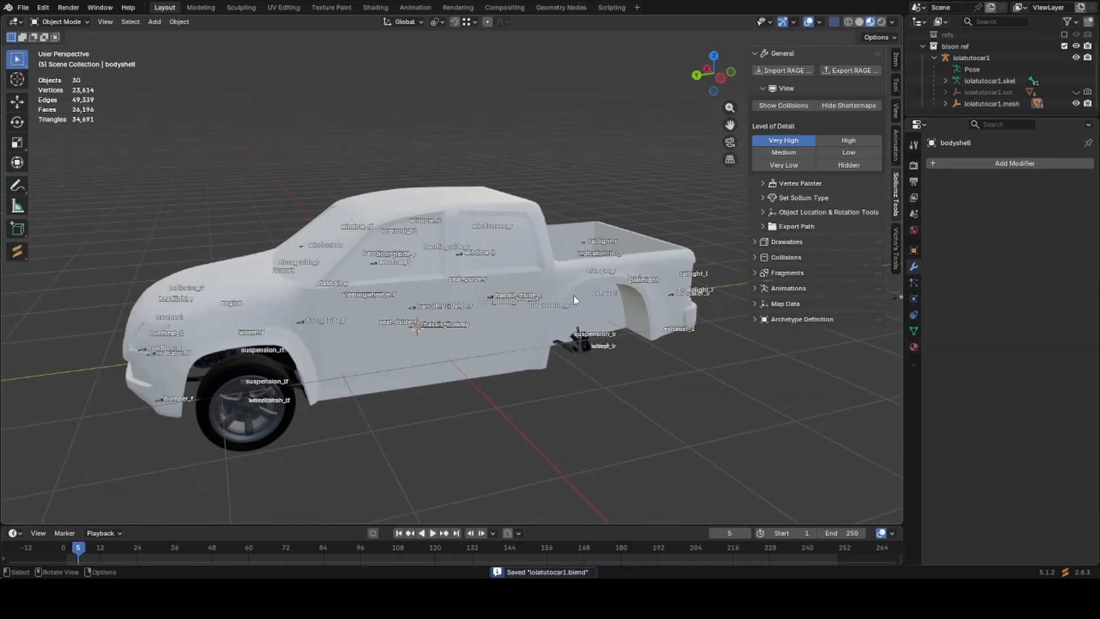
Hide the lolatutocar1 armature so its bone labels no longer cover the truck.
left_click(673, 292)
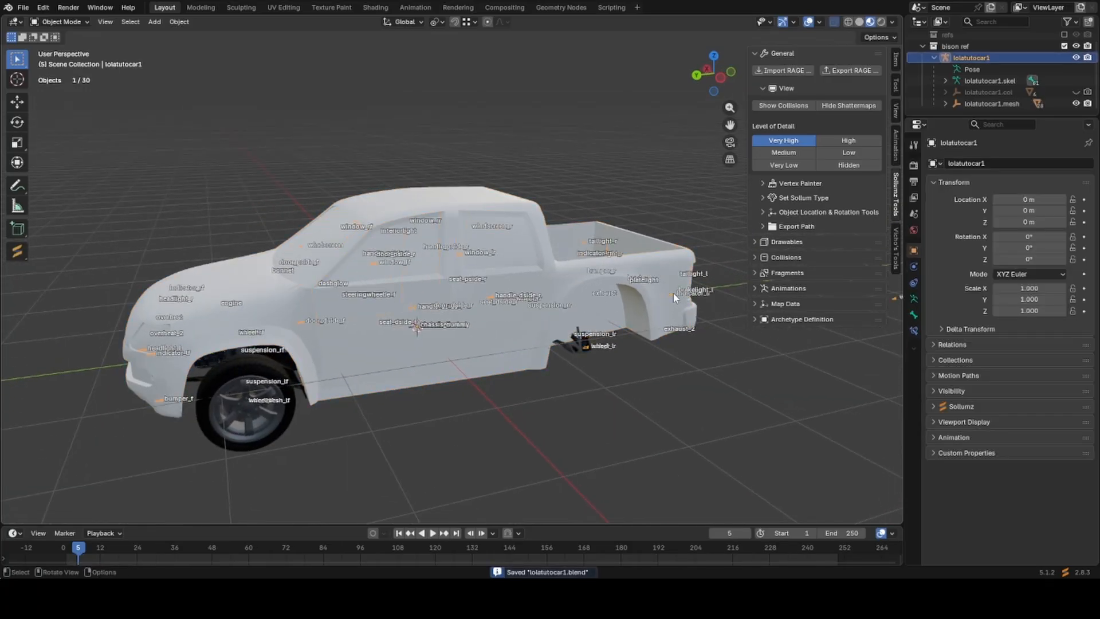
key("h")
scroll(614, 333, "down", 3)
middle_click_drag(615, 335, 594, 311, "shift")
middle_click_drag(595, 310, 622, 310)
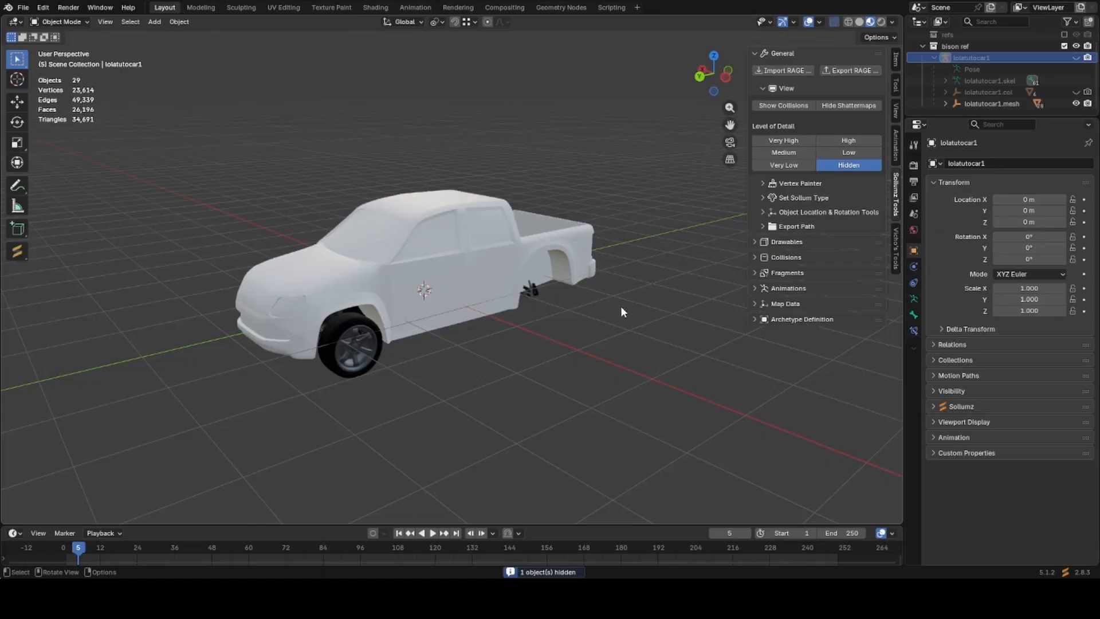
Examine the front wheel's mesh data, including its UV maps, color attributes and Sollumz LODs.
left_click(375, 336)
middle_click_drag(450, 329, 473, 347, "shift")
left_click(912, 330)
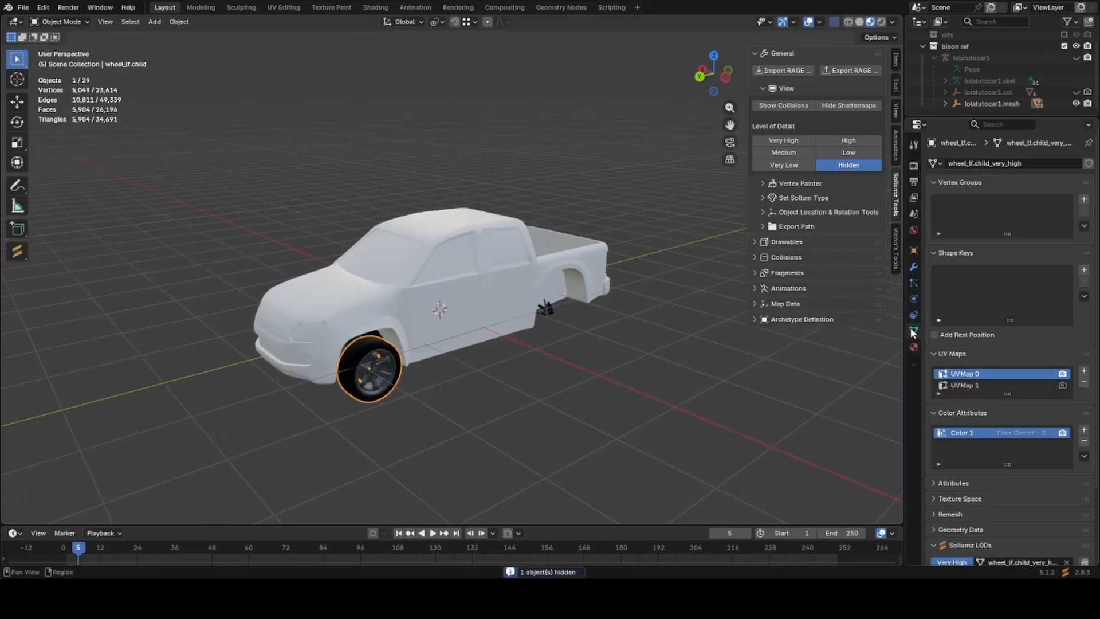
scroll(965, 414, "down", 3)
middle_click_drag(503, 366, 545, 389, "shift")
left_click(588, 432)
middle_click_drag(598, 419, 617, 392, "shift")
scroll(601, 409, "up", 2)
scroll(614, 410, "down", 2)
scroll(644, 398, "up", 1)
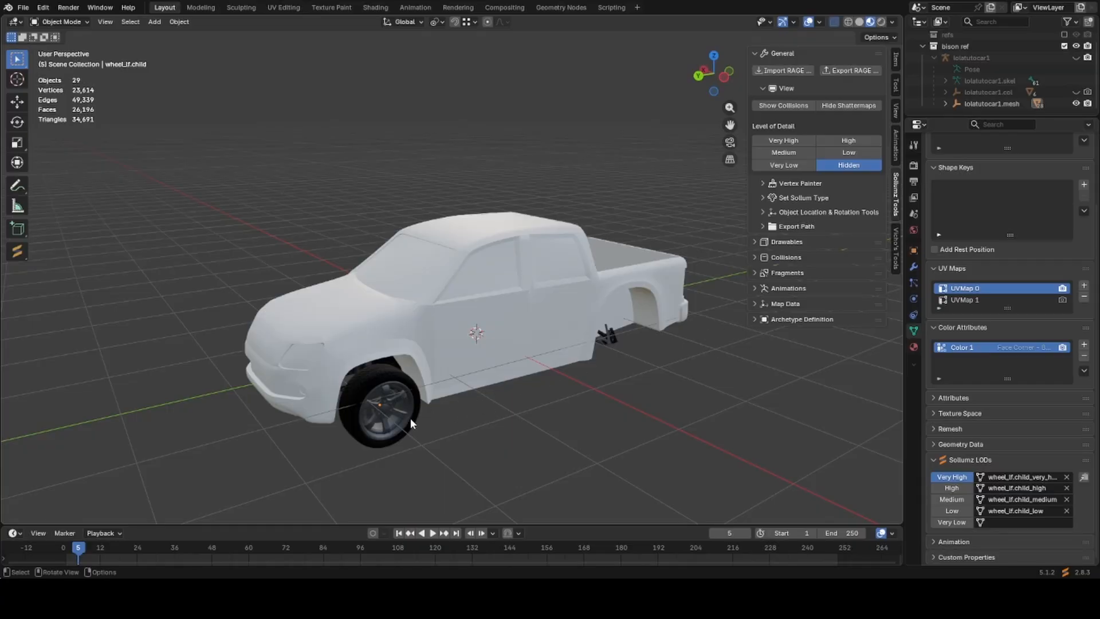
left_click(379, 419)
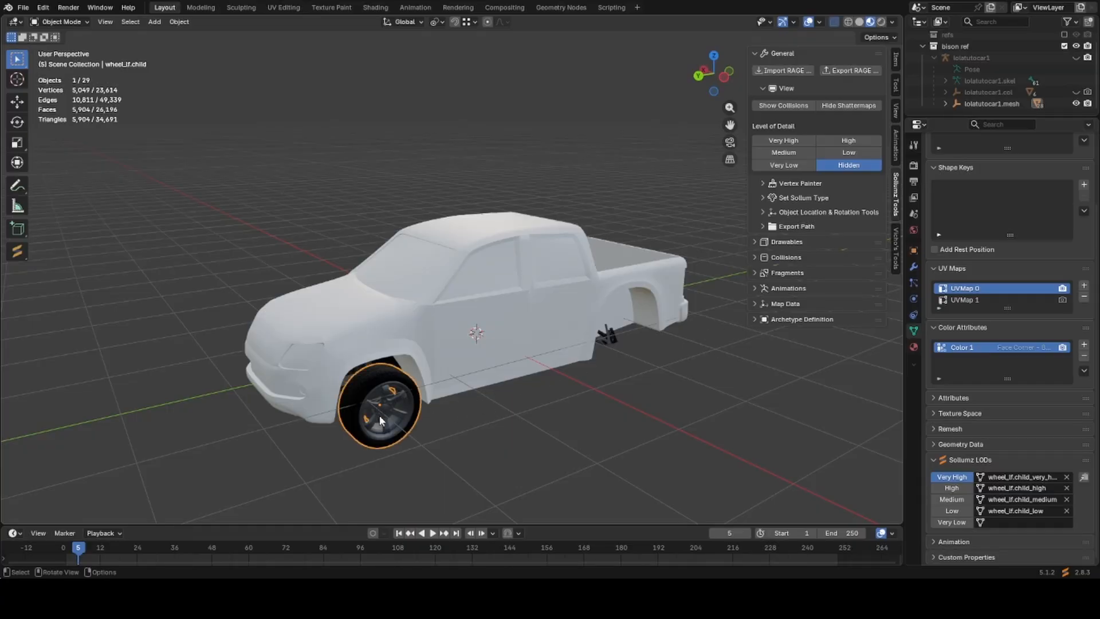
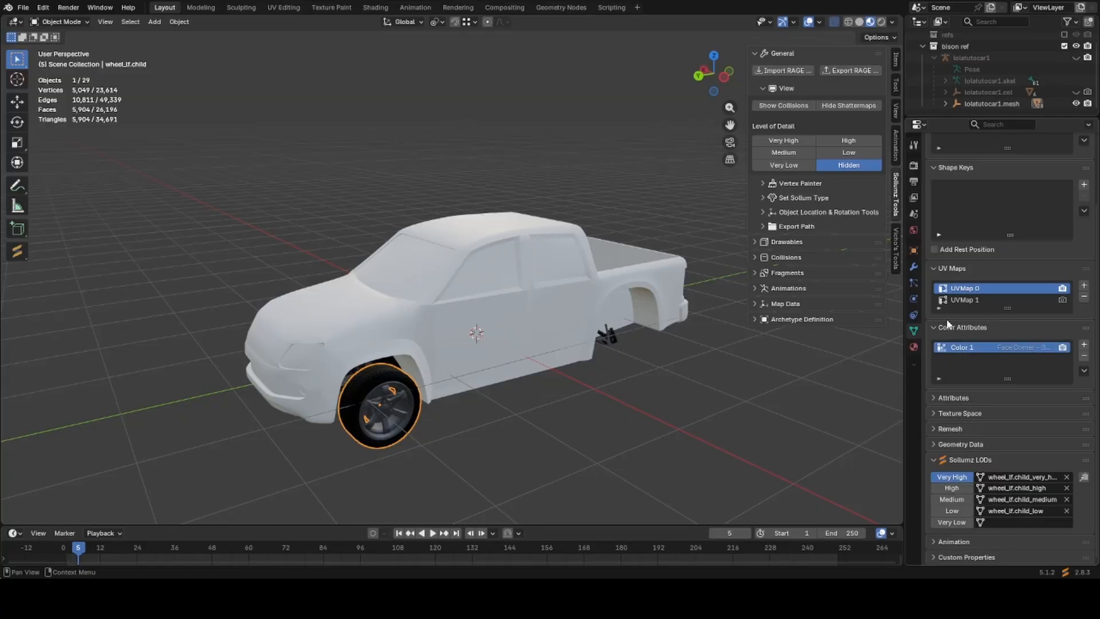
scroll(964, 221, "up", 2)
scroll(964, 222, "down", 2)
Compare the driver-side front door's mesh data with that of the front wheel.
left_click(502, 319)
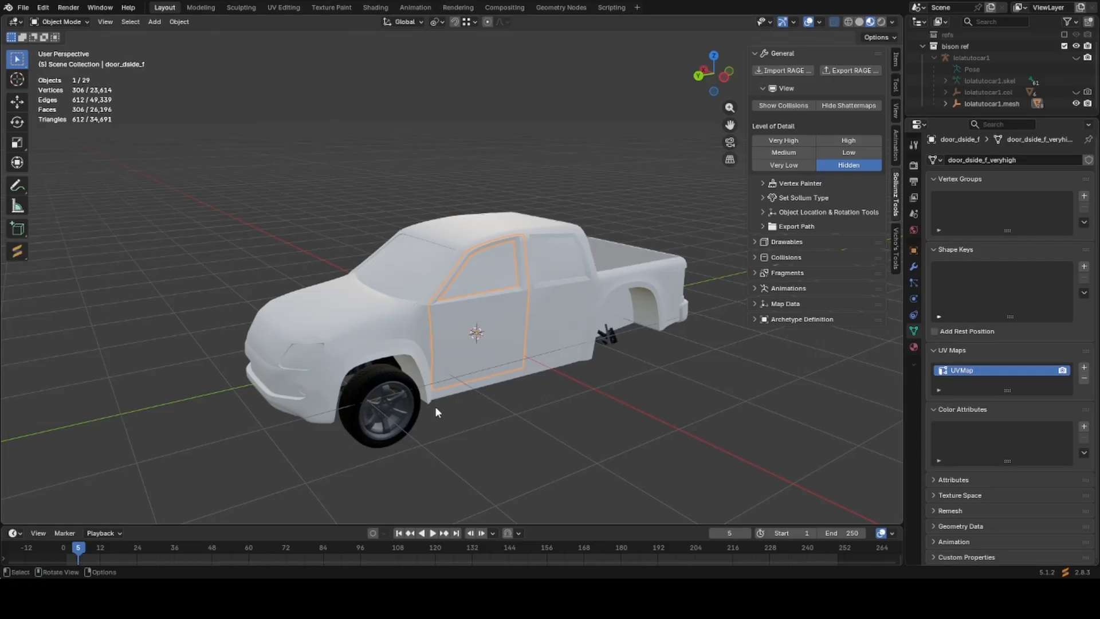
left_click(401, 406)
left_click(517, 337)
scroll(949, 485, "up", 1)
scroll(949, 487, "down", 1)
Hide the front wheel meshes and the suspension_lf part behind them.
middle_click_drag(619, 344, 363, 322)
left_click(341, 309)
scroll(363, 321, "up", 2)
key("h")
left_click(325, 326)
key("h")
left_click(327, 331)
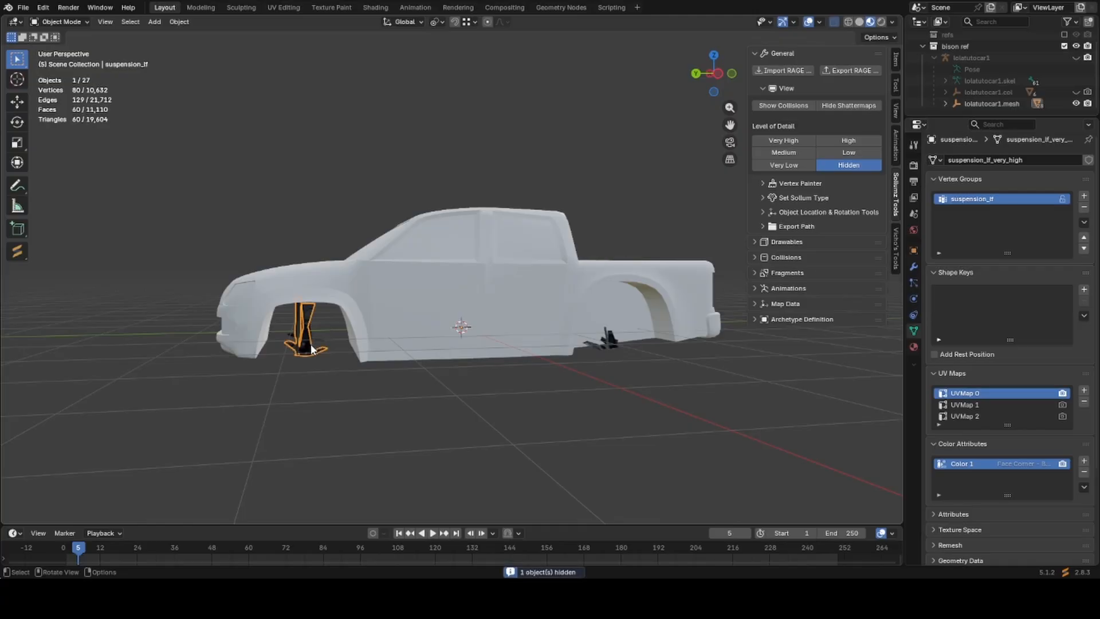
key("h")
Hide the rear suspension part in the rear wheel arch.
middle_click_drag(638, 340, 556, 349)
left_click(566, 342)
left_click(575, 345)
key("h")
Hide the remaining reference parts, including the steering wheel inside the cabin, leaving only the custom body parts.
left_click(452, 260)
key("h")
key("alt+z")
key("shift+z")
key("shift+z")
left_click(489, 322)
middle_click_drag(490, 322, 456, 275)
scroll(487, 289, "up", 8)
left_click(213, 300)
key("h")
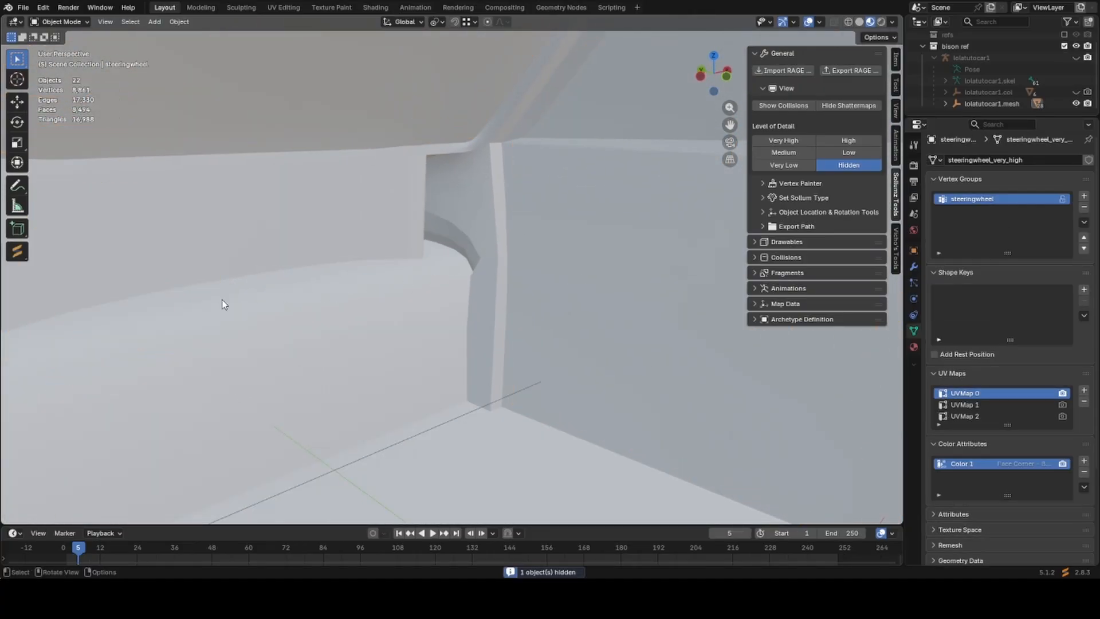
scroll(226, 309, "down", 10)
scroll(401, 312, "up", 5)
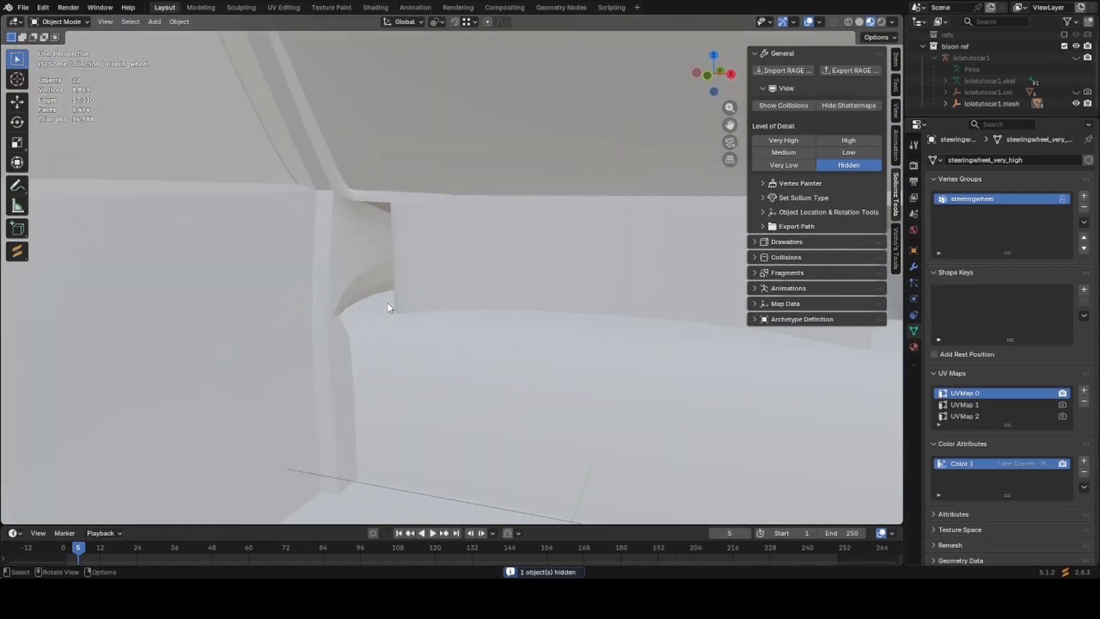
scroll(402, 310, "down", 7)
scroll(627, 303, "down", 5)
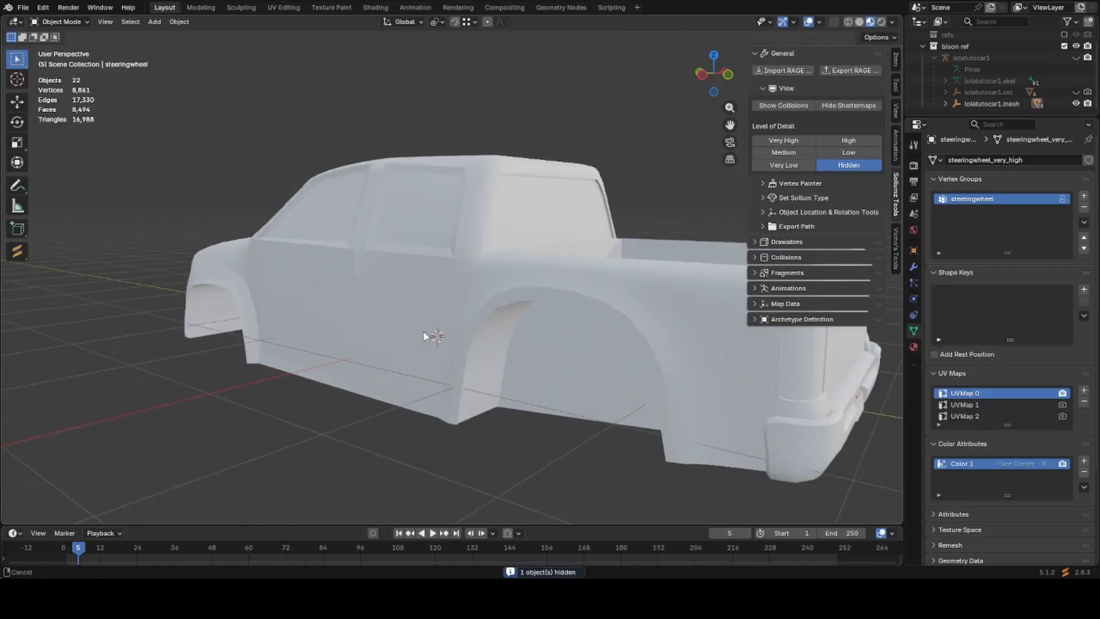
Select all visible truck body parts together with lolatutocar1.mesh and set their Sollumz type to Drawable Model.
left_click(343, 285)
middle_click_drag(362, 287, 384, 293)
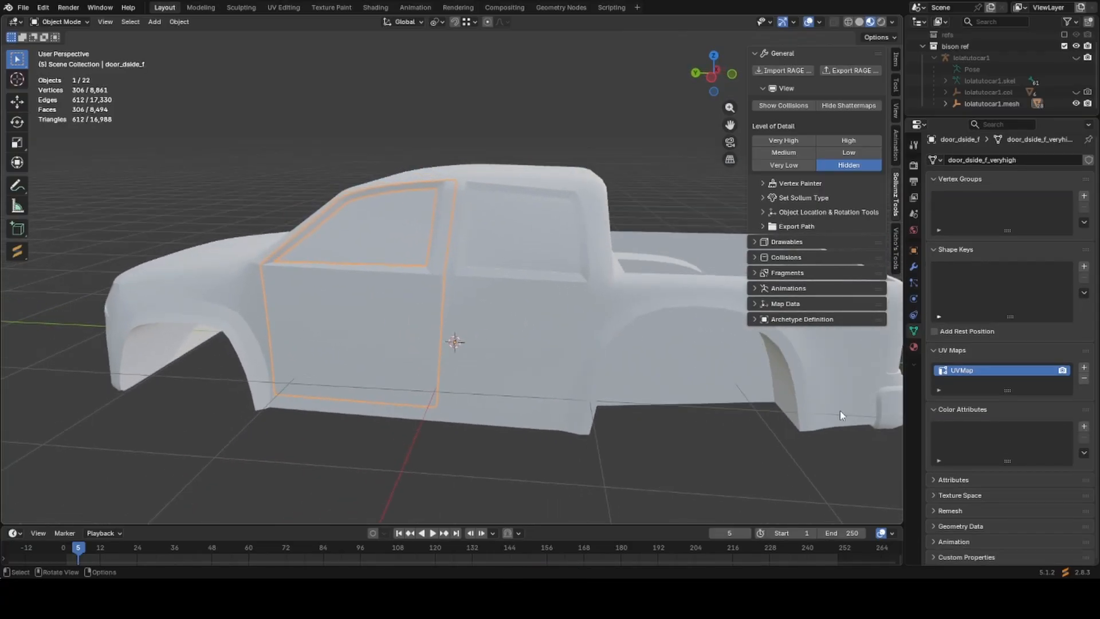
key("a")
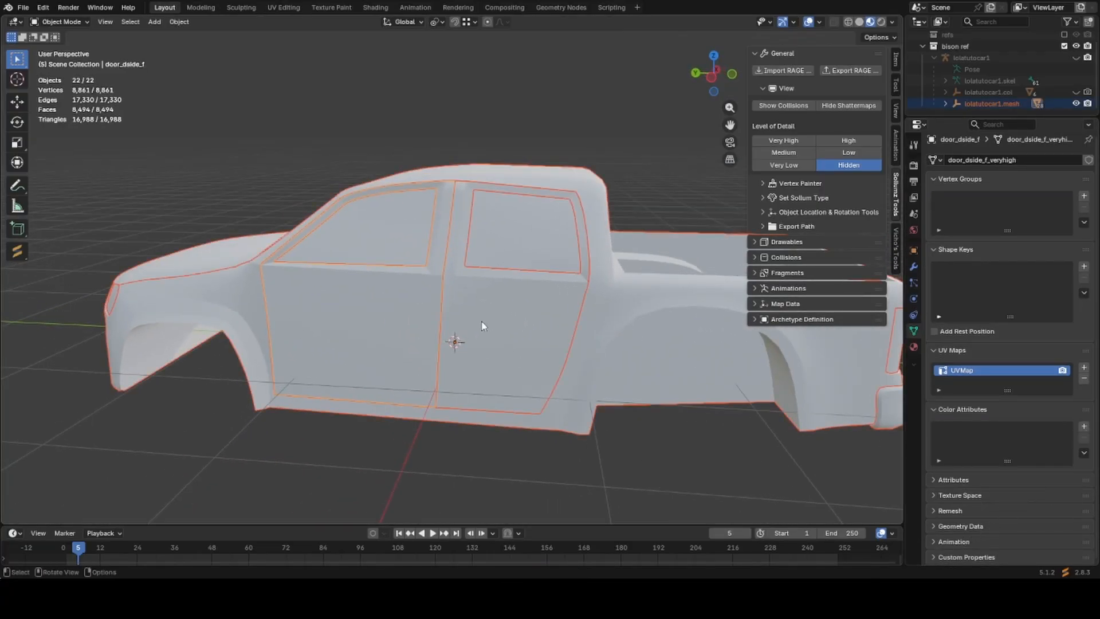
left_click(913, 251)
left_click(952, 451)
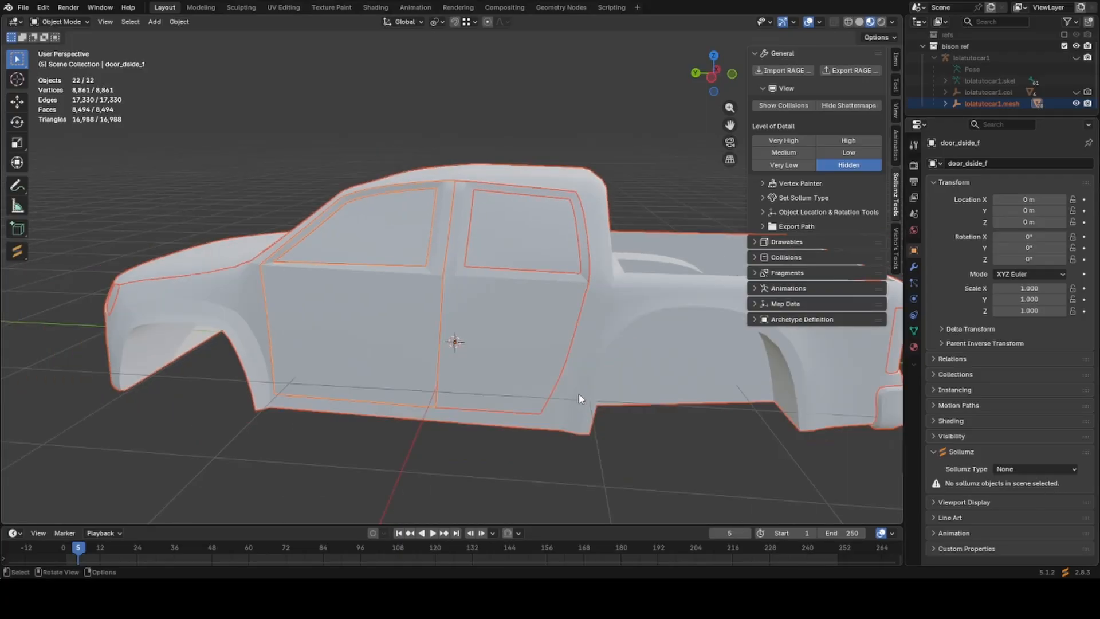
scroll(579, 394, "down", 2)
middle_click_drag(513, 367, 494, 337)
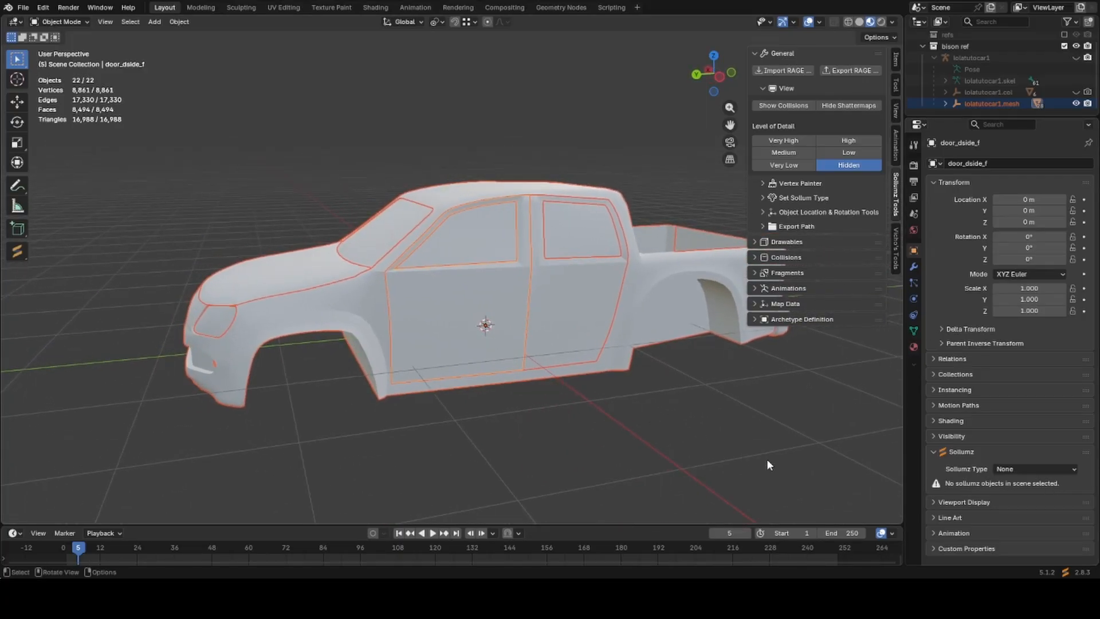
left_click(1018, 468)
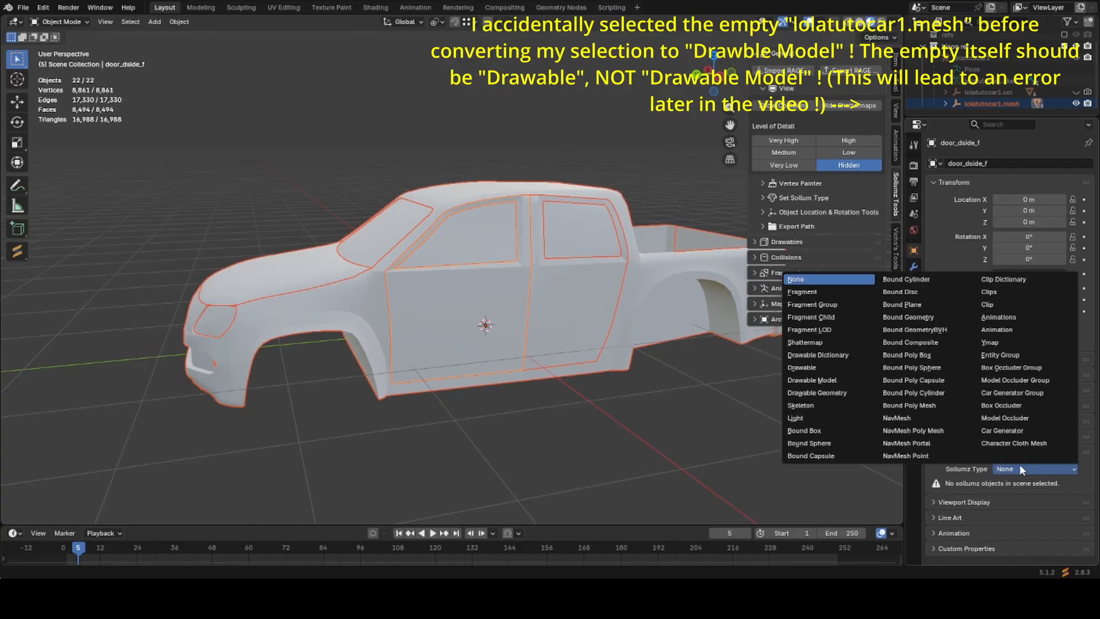
left_click(825, 381)
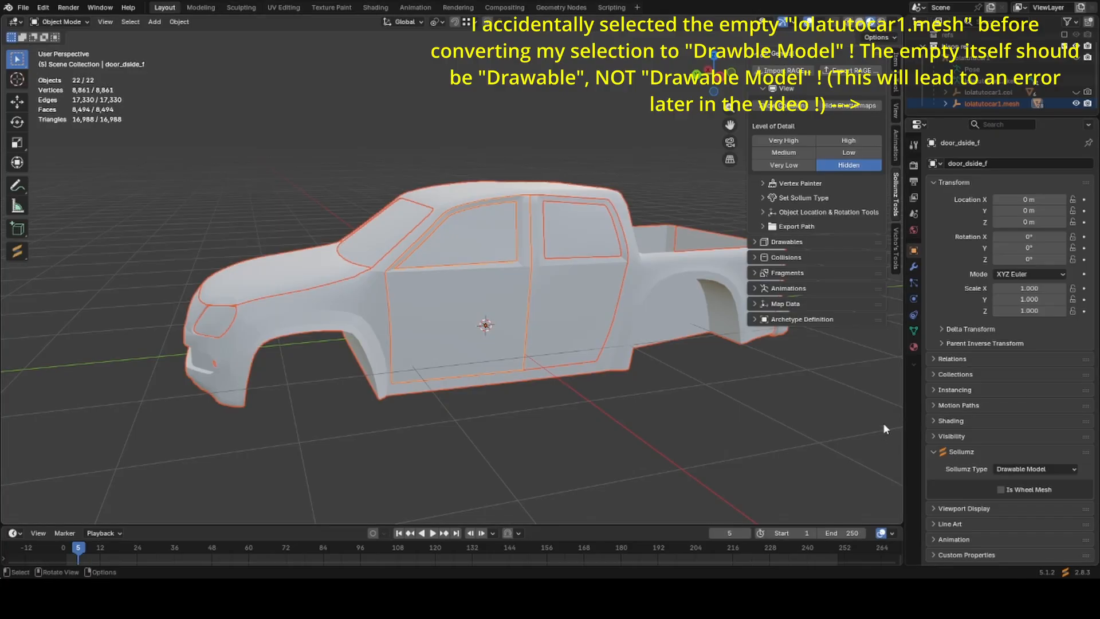
Examine the Sollumz LOD slots of the driver-side front door, and clear the selection.
left_click(913, 335)
scroll(942, 397, "down", 4)
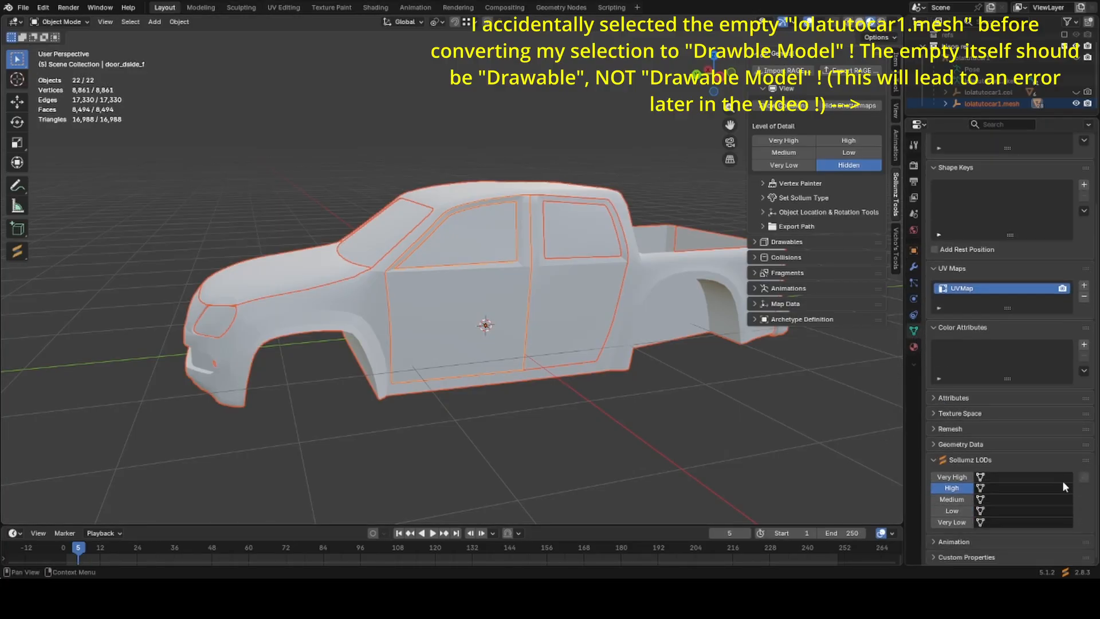
left_click(952, 487)
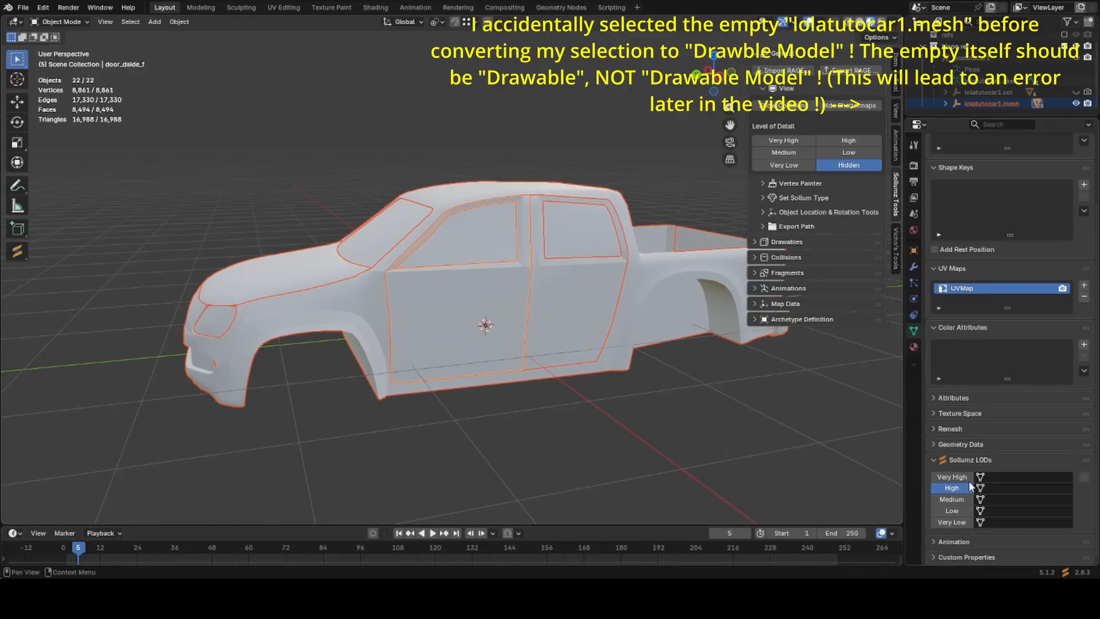
left_click(822, 444)
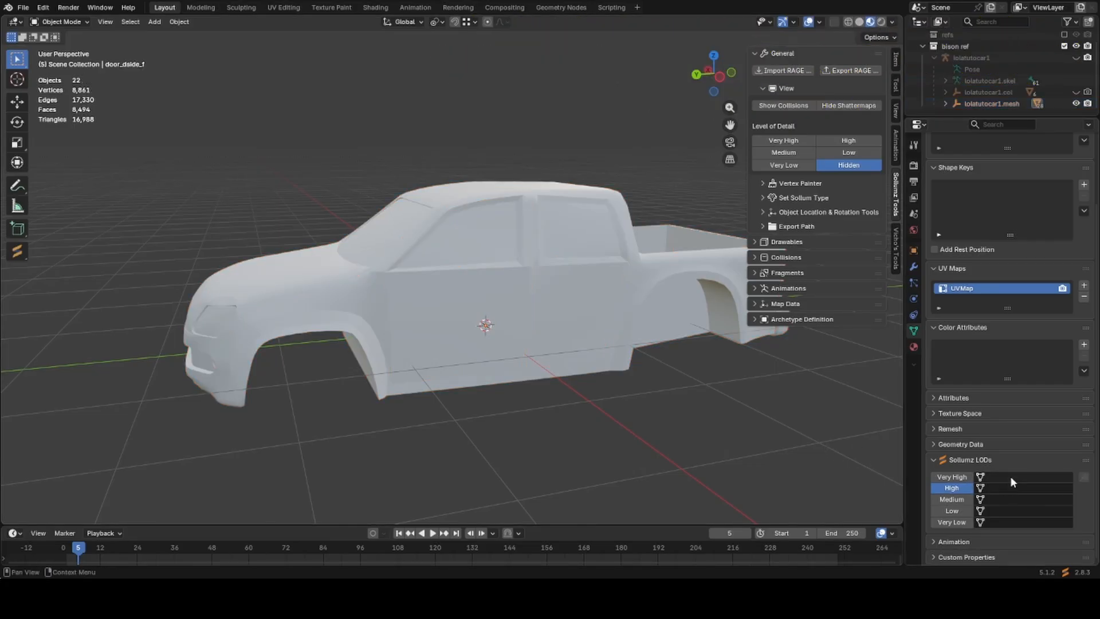
Display the Very High level of detail, examine the chassis's LOD mesh assignments, and return to the Hidden level.
left_click(785, 141)
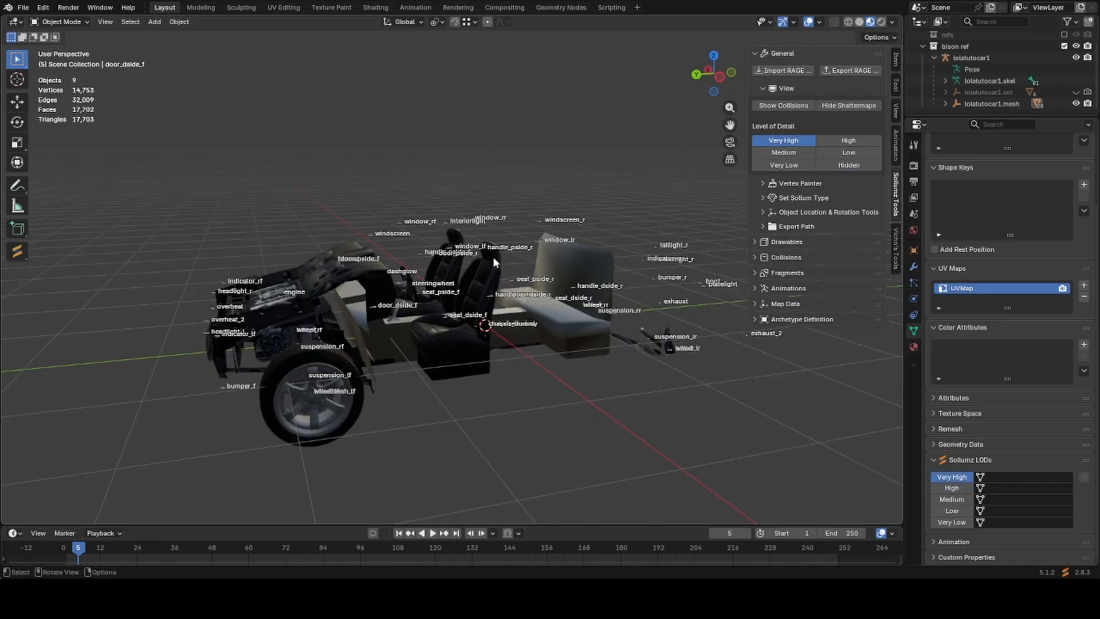
scroll(472, 319, "up", 3)
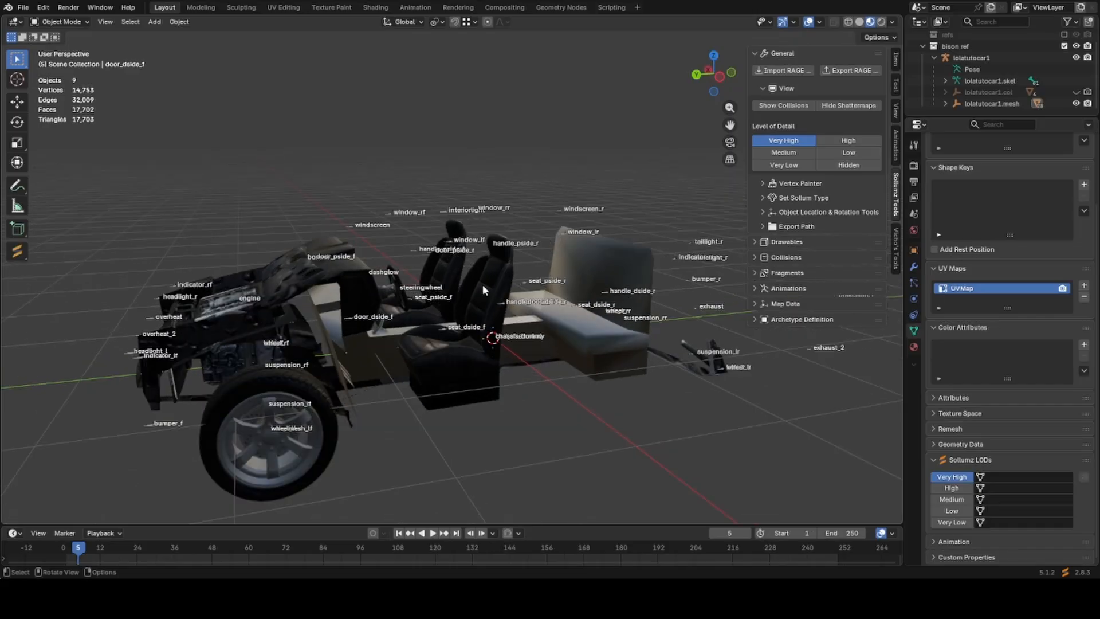
left_click(481, 287)
scroll(481, 295, "down", 3)
scroll(994, 514, "down", 2)
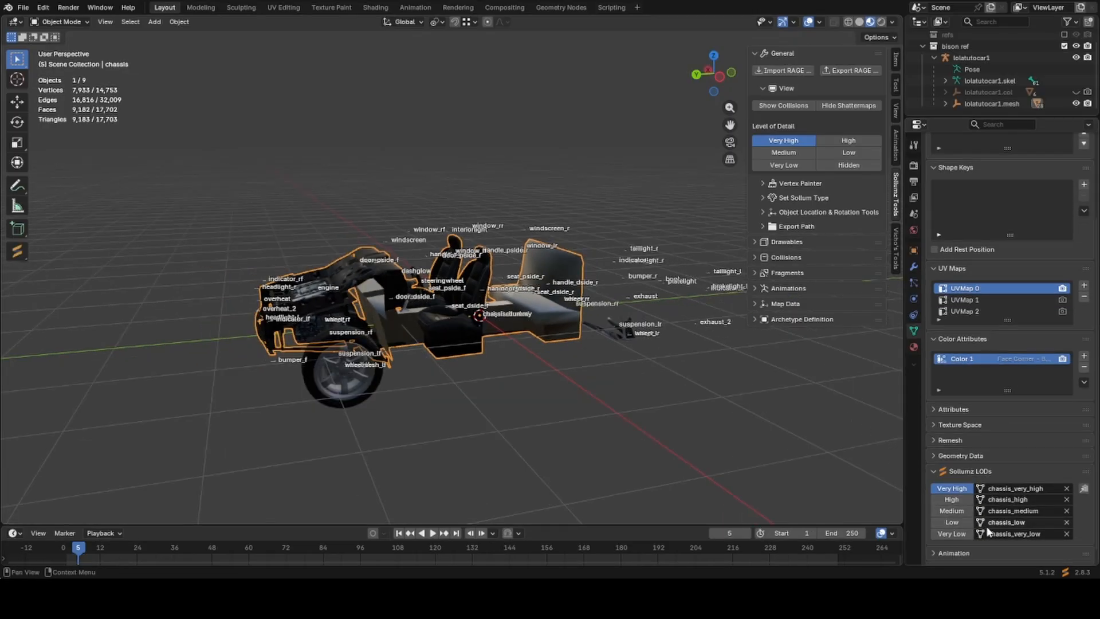
scroll(616, 411, "up", 2)
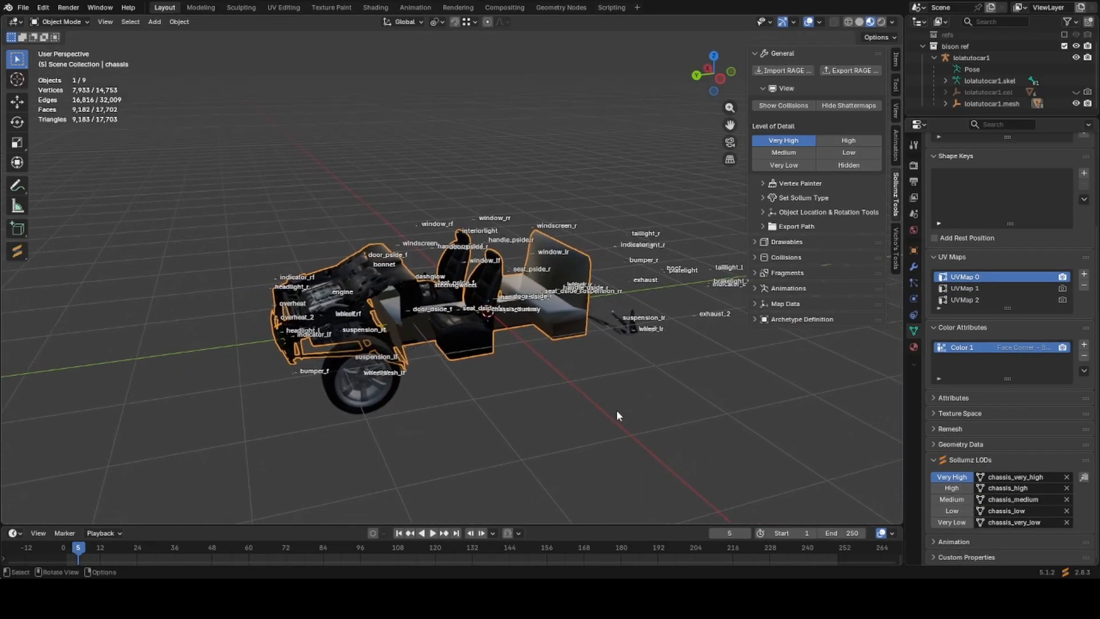
middle_click_drag(621, 408, 600, 422, "shift")
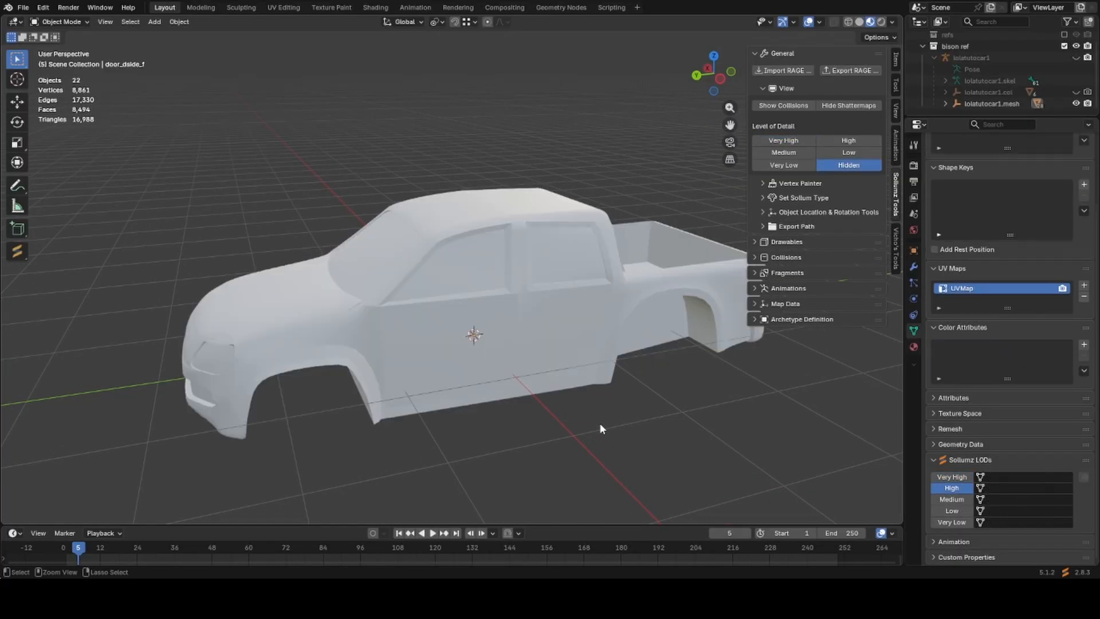
middle_click_drag(600, 415, 611, 419, "shift")
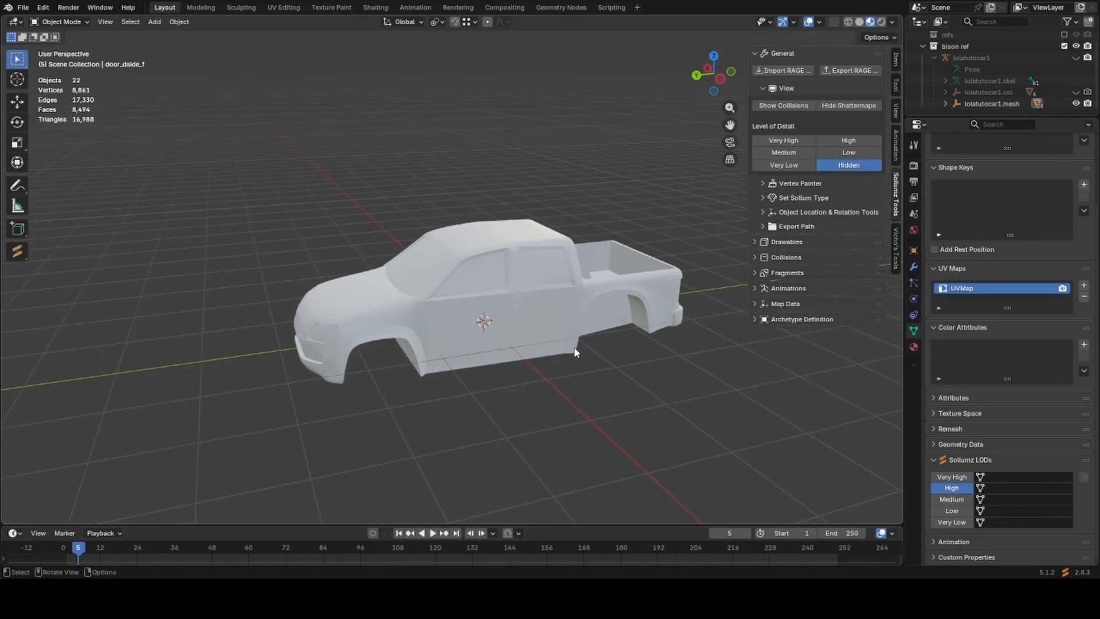
Copy the driver-side rear door's mesh name and assign door_dside_r_veryhigh as its Very High LOD.
left_click(548, 308)
scroll(1040, 263, "up", 5)
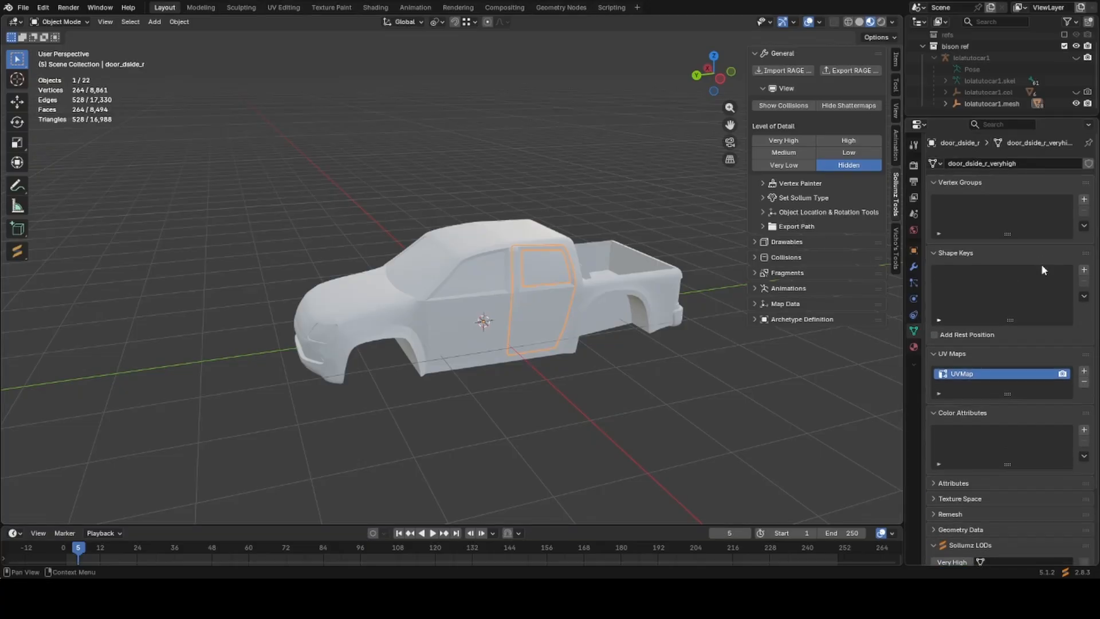
left_click(1015, 165)
key("ctrl+c")
key("Return")
scroll(1008, 193, "down", 4)
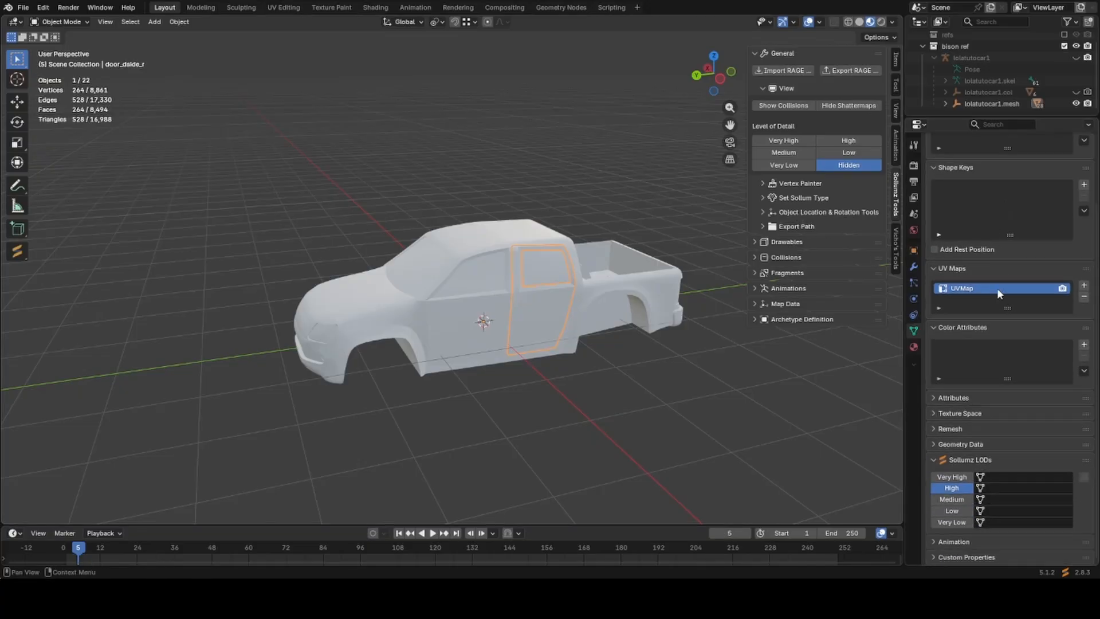
left_click(994, 479)
key("ctrl+v")
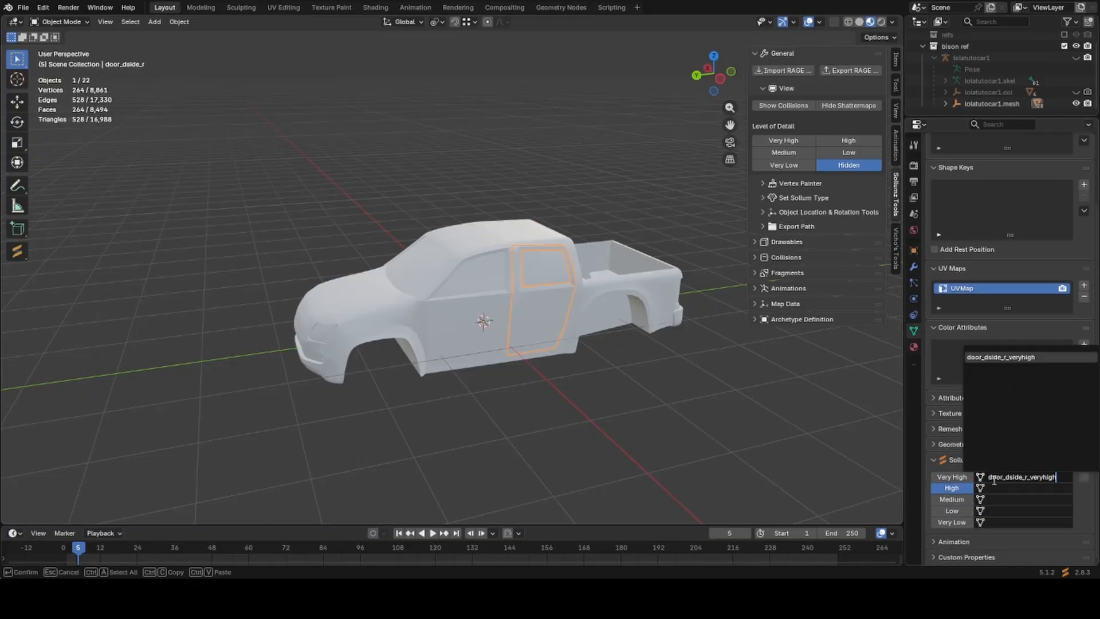
left_click(996, 490)
left_click(1007, 476)
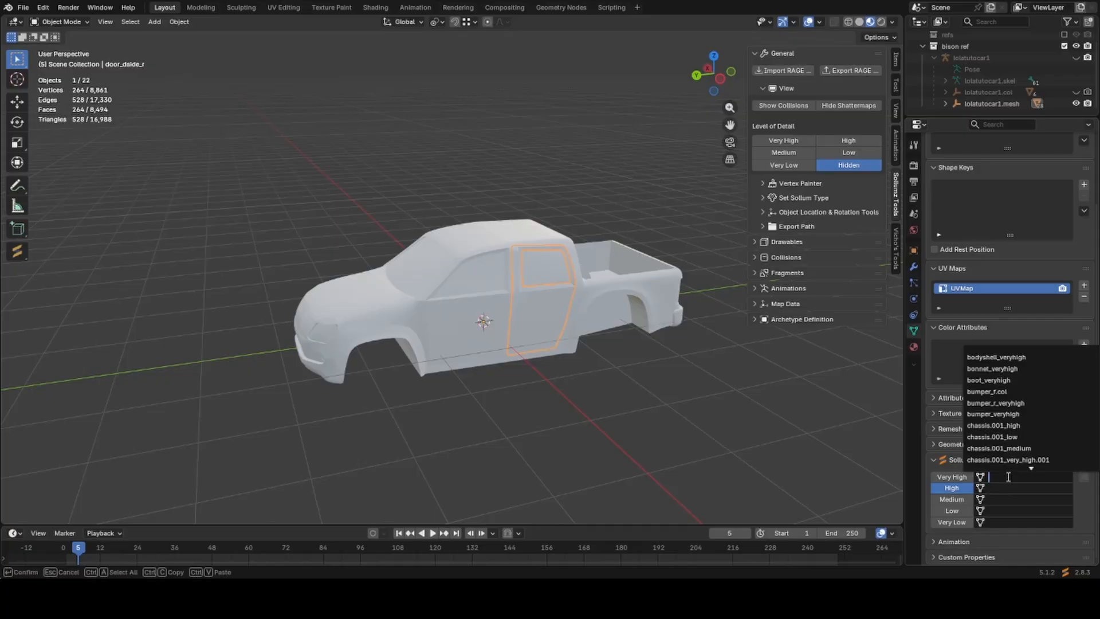
key("ctrl+v")
left_click(1013, 357)
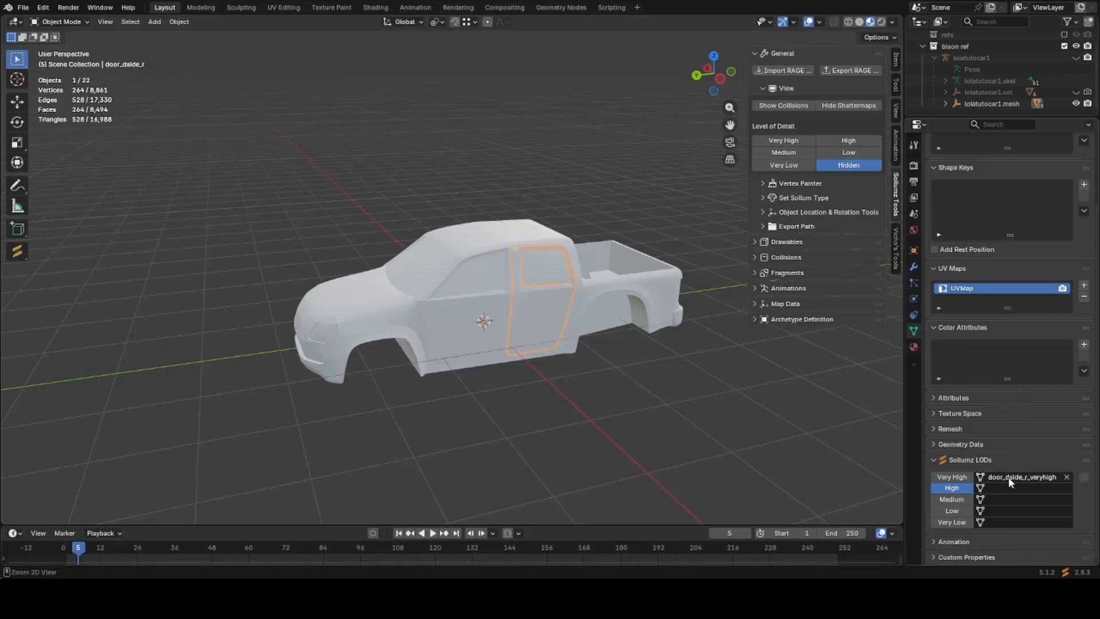
Assign door_dside_r_veryhigh to the door's High, Medium, Low and Very Low LODs, and hide the door.
key("ctrl+v")
key("ctrl+v")
key("ctrl+v")
key("ctrl+v")
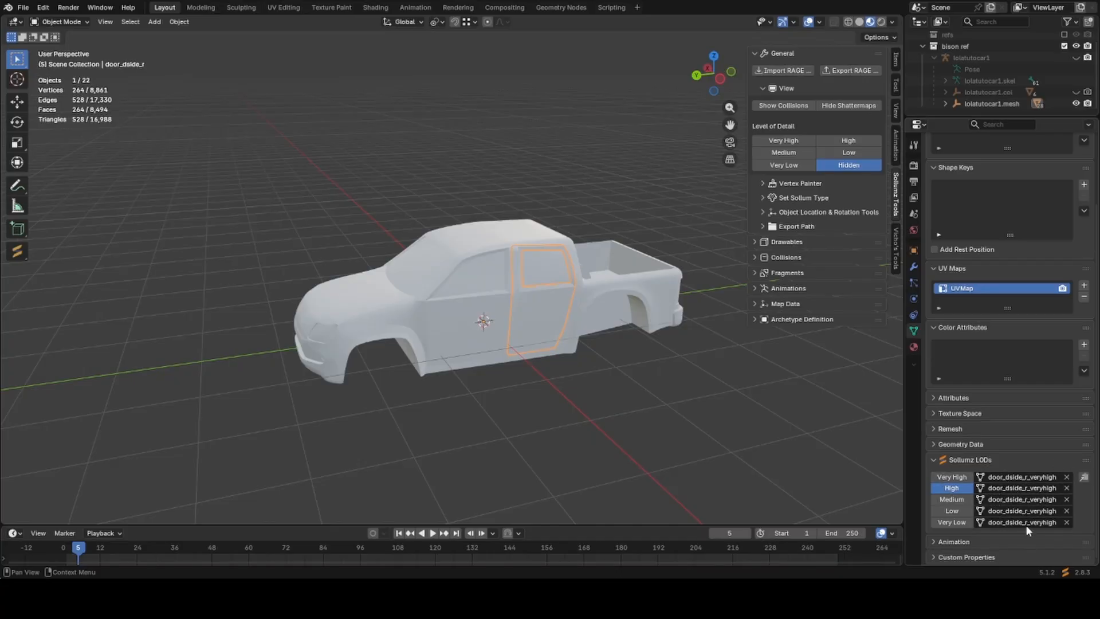
key("h")
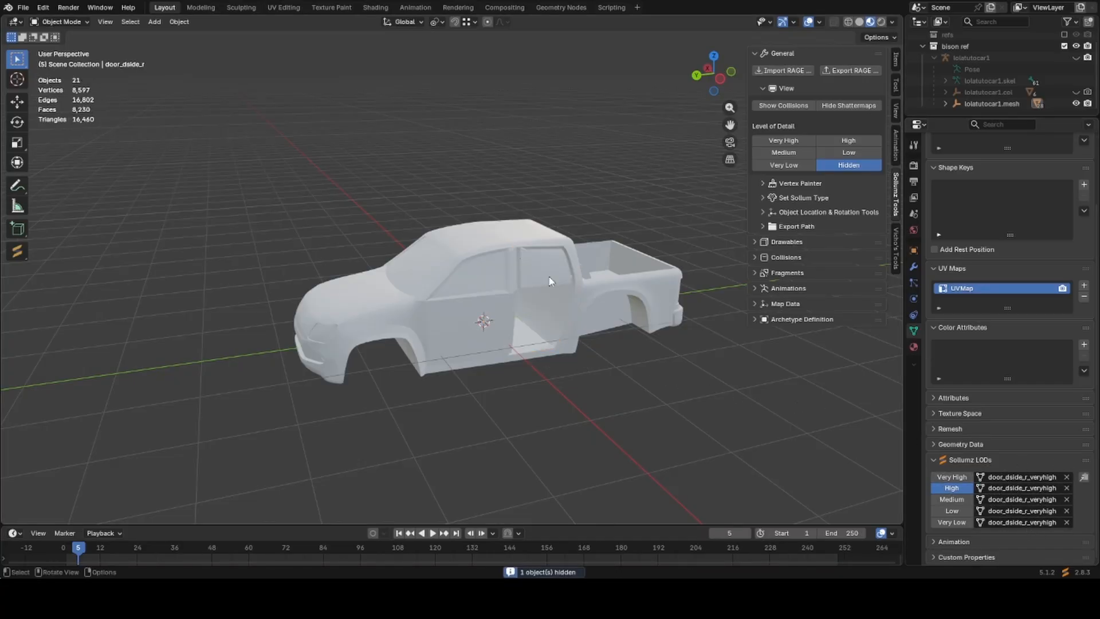
Assign window_lr_veryhigh to all five LODs of the driver-side rear window, and hide the window.
left_click(548, 279)
scroll(965, 346, "up", 3)
left_click(976, 160)
key("ctrl+c")
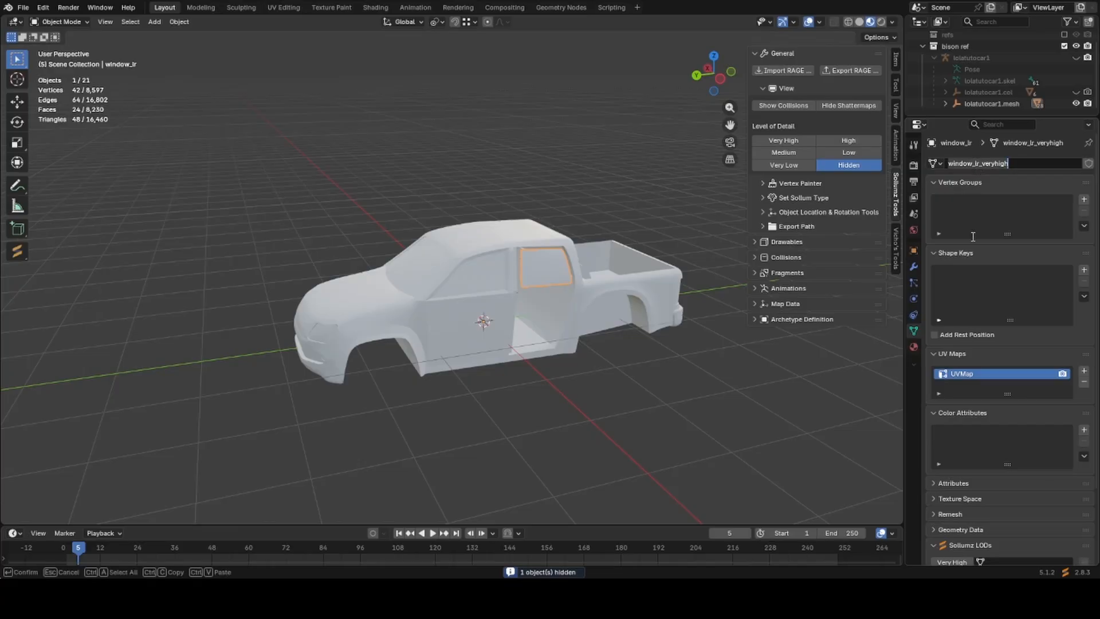
left_click(972, 234)
scroll(973, 291, "down", 3)
key("ctrl+v")
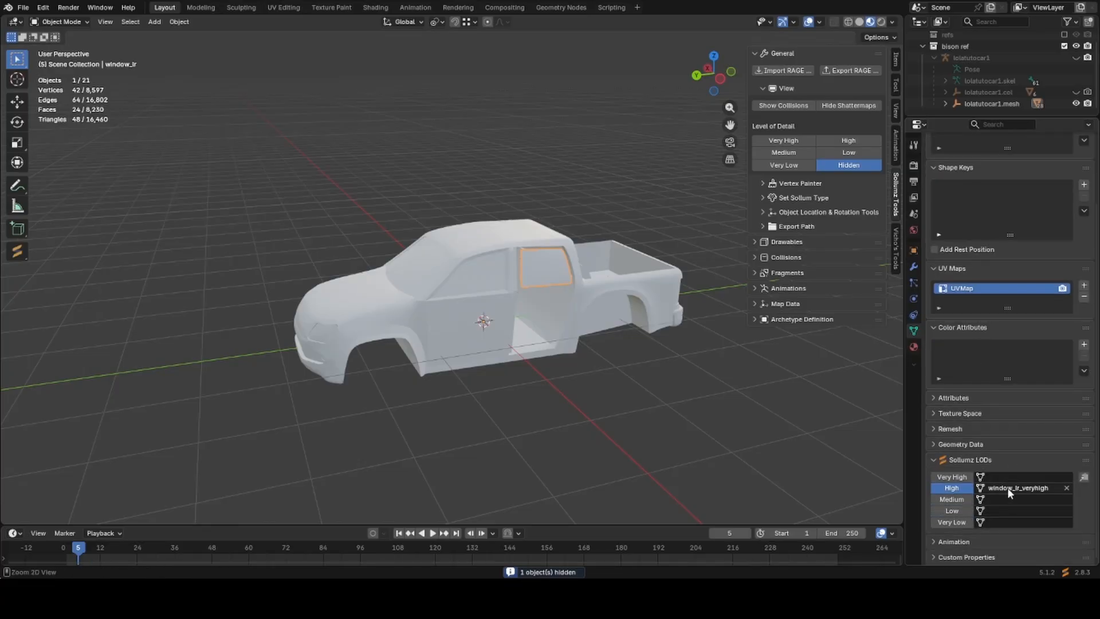
key("ctrl+v")
key("ctrl+v")
key("ctrl+v")
key("ctrl+v")
key("h")
Assign windscreen_r_veryhigh to all five LODs of the rear windscreen, and hide the windscreen.
left_click(545, 255)
scroll(979, 344, "up", 3)
scroll(979, 344, "down", 3)
key("ctrl+v")
key("ctrl+v")
key("ctrl+v")
key("ctrl+v")
key("ctrl+v")
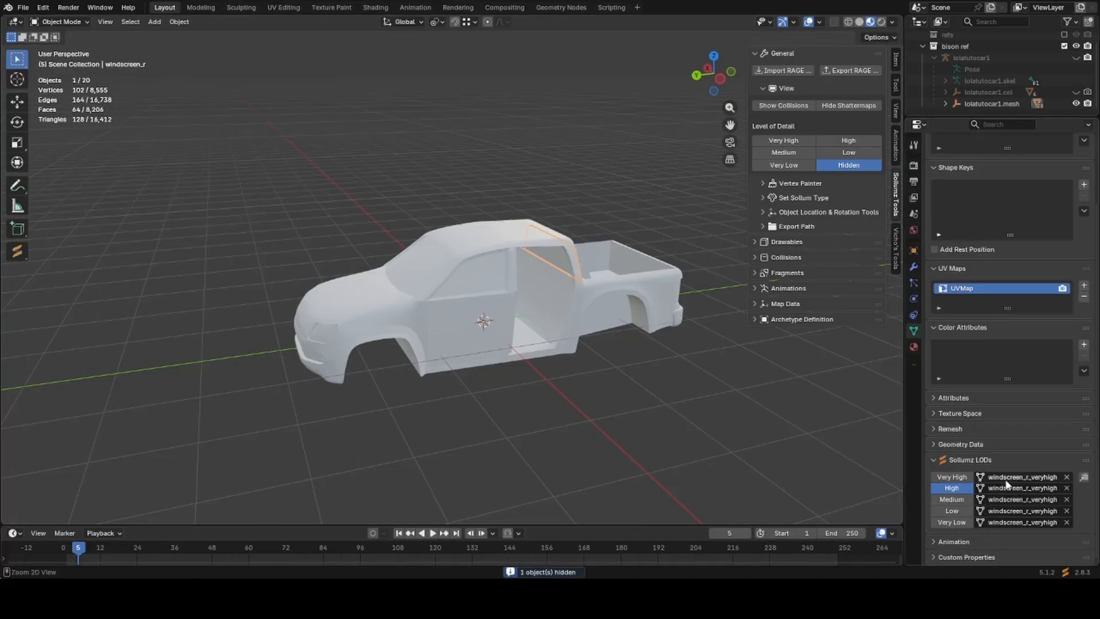
key("h")
Assign bodyshell_veryhigh to all five LODs of the body shell, and hide the body shell.
left_click(547, 258)
key("ctrl+v")
key("ctrl+v")
key("ctrl+v")
key("ctrl+v")
key("ctrl+v")
scroll(628, 408, "up", 1)
key("h")
left_click(530, 401)
mouse_move(530, 401)
middle_mouse_down()
mouse_move(590, 402)
mouse_move(530, 401)
middle_mouse_up()
key("ctrl+v")
key("ctrl+v")
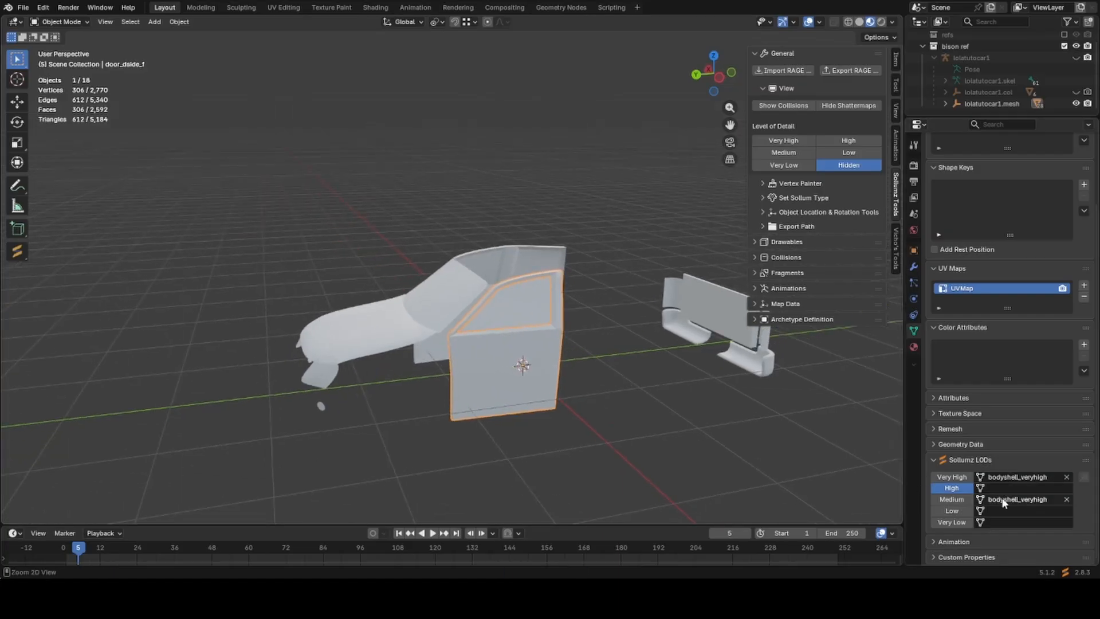
key("ctrl+z")
key("ctrl+z")
key("ctrl+z")
Hide the driver-side front door, and assign window_lf_veryhigh to the LODs of its window before hiding that too.
left_click(509, 355)
key("h")
left_click(518, 309)
key("ctrl+v")
key("ctrl+v")
key("ctrl+v")
key("ctrl+v")
key("ctrl+v")
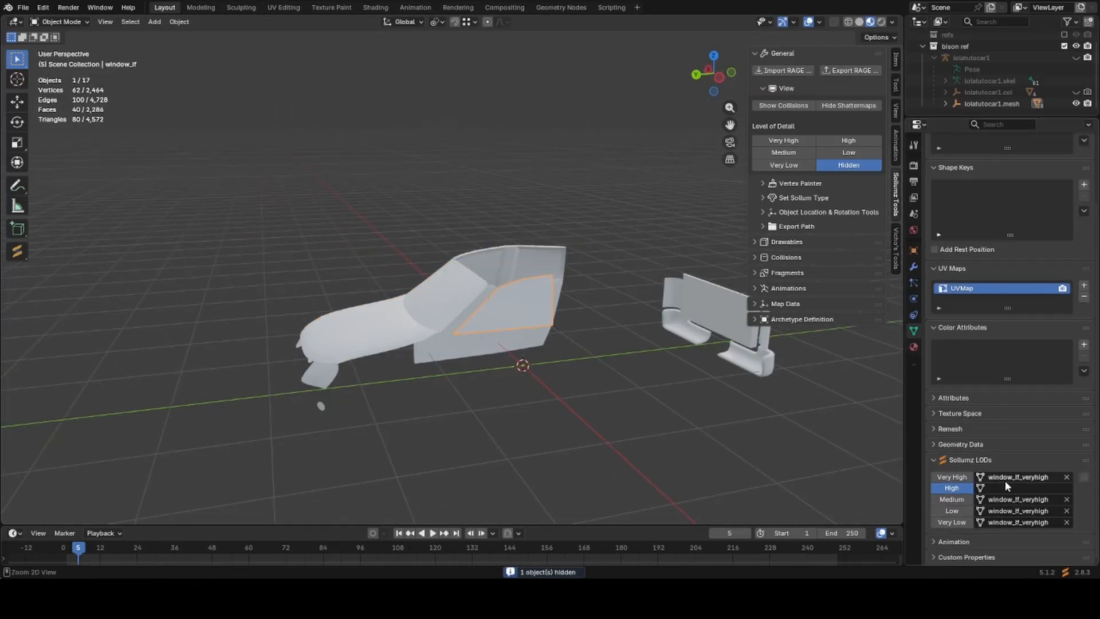
key("h")
Assign the passenger-side rear door's own mesh to all five of its LODs, and hide both passenger-side doors.
left_click(538, 320)
middle_click_drag(539, 321, 524, 317)
left_click(1013, 164)
scroll(1011, 258, "down", 3)
key("ctrl+v")
key("ctrl+v")
key("ctrl+v")
key("ctrl+v")
key("ctrl+v")
key("h")
left_click(514, 297)
key("h")
Assign each of the two passenger-side windows' own mesh to its LODs, and hide both windows.
left_click(558, 287)
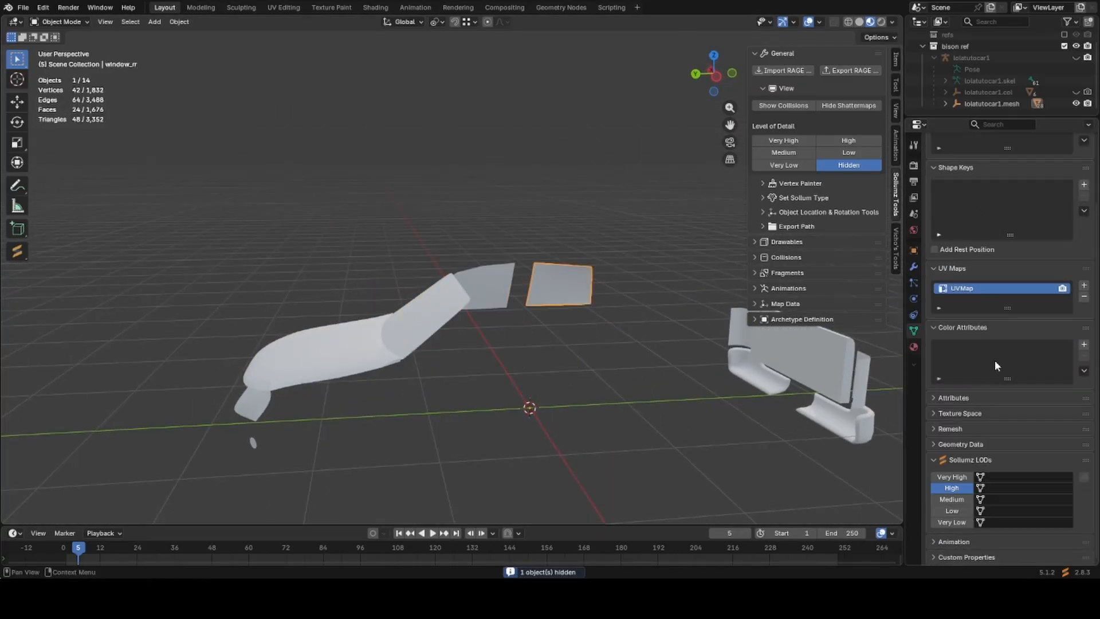
left_click(493, 286)
left_click(1011, 163)
scroll(1026, 259, "down", 3)
key("h")
Assign the front windscreen's own mesh to its LODs, and hide the windscreen and the bonnet.
left_click(444, 304)
key("ctrl+v")
key("ctrl+v")
key("ctrl+v")
key("ctrl+v")
key("h")
left_click(343, 350)
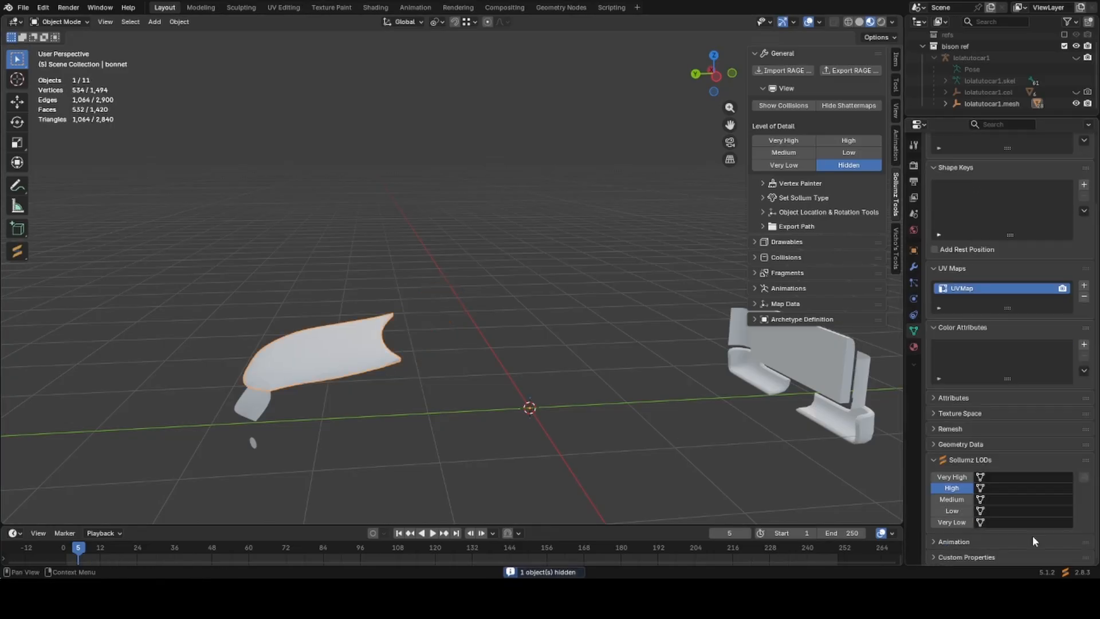
key("h")
Assign the driver-side headlight cover's own mesh to all five of its LODs, and hide the cover.
left_click(252, 404)
scroll(997, 344, "down", 3)
key("ctrl+v")
key("ctrl+v")
key("ctrl+v")
key("ctrl+v")
key("ctrl+v")
key("h")
Assign the passenger-side headlight cover's own mesh to all five of its LODs, and hide the cover.
left_click(276, 352)
key("ctrl+v")
key("ctrl+v")
key("ctrl+v")
key("ctrl+v")
key("ctrl+v")
key("h")
Assign window_rm2_veryhigh to all five LODs of the small front lens window_rm2, and hide the lens.
left_click(277, 385)
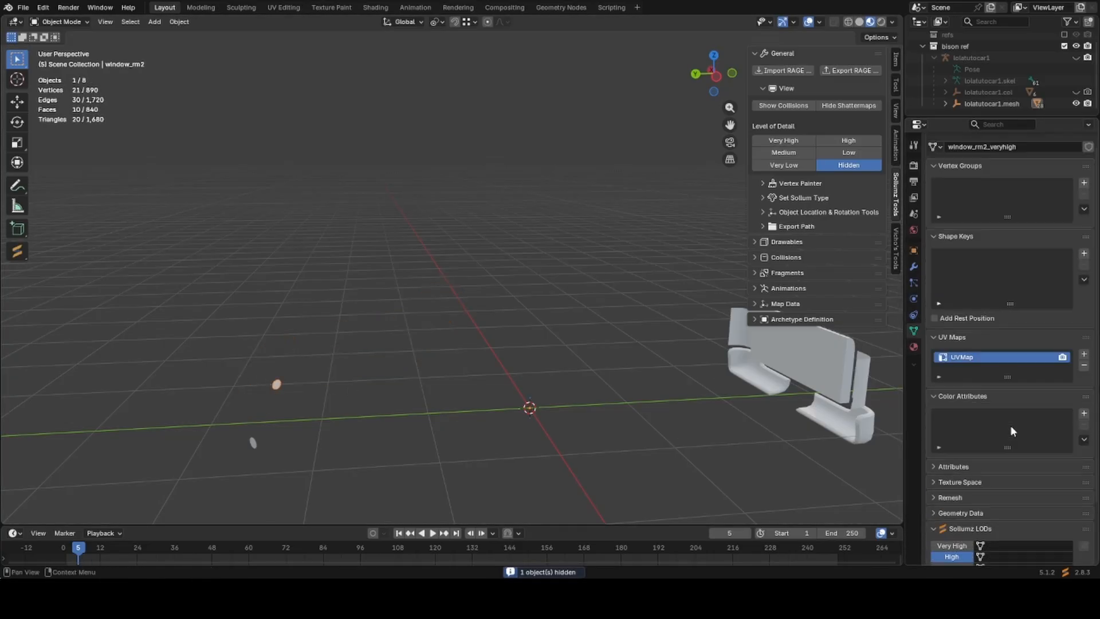
left_click(974, 184)
key("ctrl+v")
key("ctrl+v")
key("ctrl+v")
key("ctrl+v")
key("ctrl+v")
key("h")
Assign the remaining small front lens's own mesh to all five of its LODs, and hide the lens.
left_click(253, 442)
key("ctrl+v")
key("ctrl+v")
key("ctrl+v")
key("ctrl+v")
key("ctrl+v")
key("h")
Assign window_lm3_veryhigh to all five LODs of the rear light window_lm3, and hide the light.
middle_click_drag(441, 383, 487, 395)
left_click(504, 321)
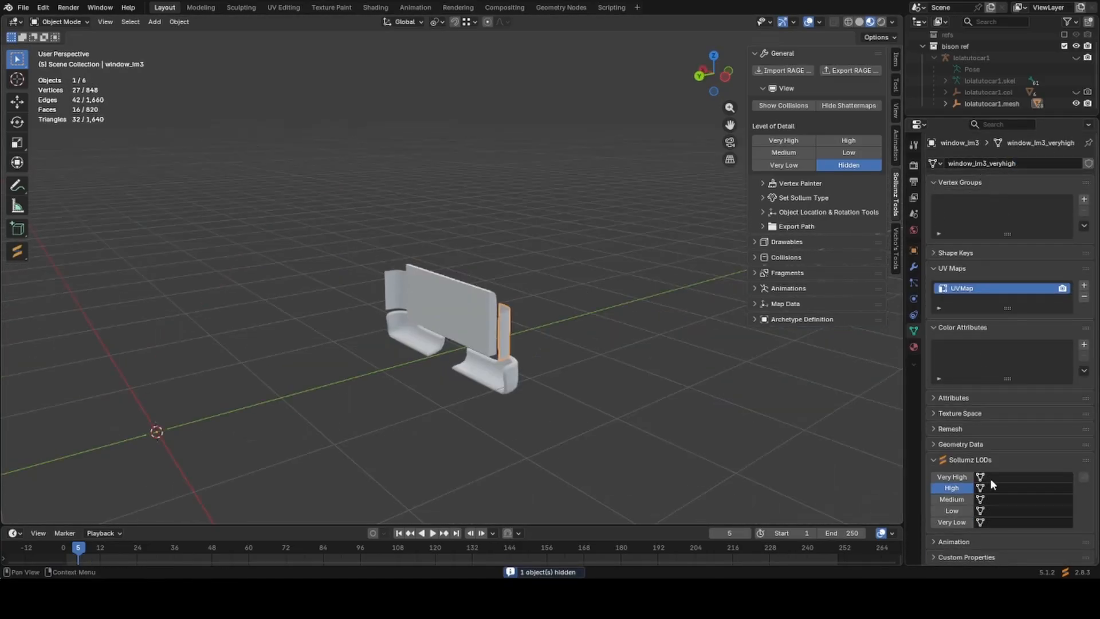
key("ctrl+v")
key("ctrl+v")
key("ctrl+v")
key("ctrl+v")
key("ctrl+v")
key("h")
Assign the tailgate panel's own mesh to all five of its LODs, and hide the panel.
left_click(452, 310)
key("Return")
key("ctrl+v")
key("ctrl+v")
key("ctrl+v")
key("ctrl+v")
key("ctrl+v")
key("h")
Assign the first rear bumper corner's own mesh to all five of its LODs, and hide that corner.
left_click(417, 338)
key("ctrl+v")
key("ctrl+v")
key("ctrl+v")
key("ctrl+v")
key("ctrl+v")
key("h")
Assign the own meshes of window_rm3 and the remaining rear bumper corner to all five of their LODs, and hide both.
left_click(404, 302)
left_click(1031, 163)
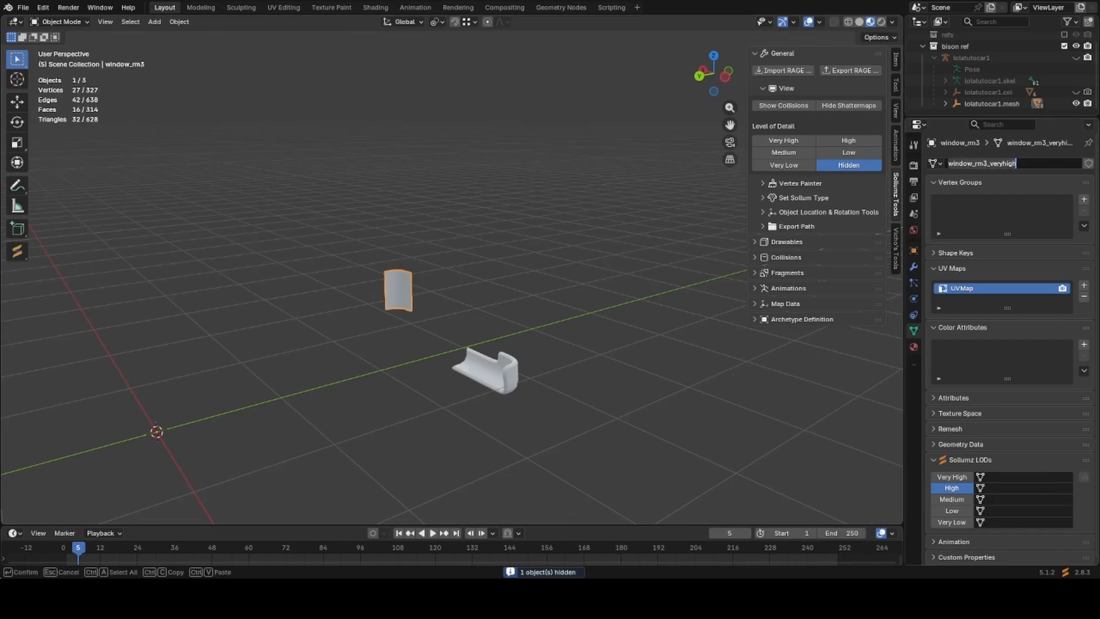
key("Return")
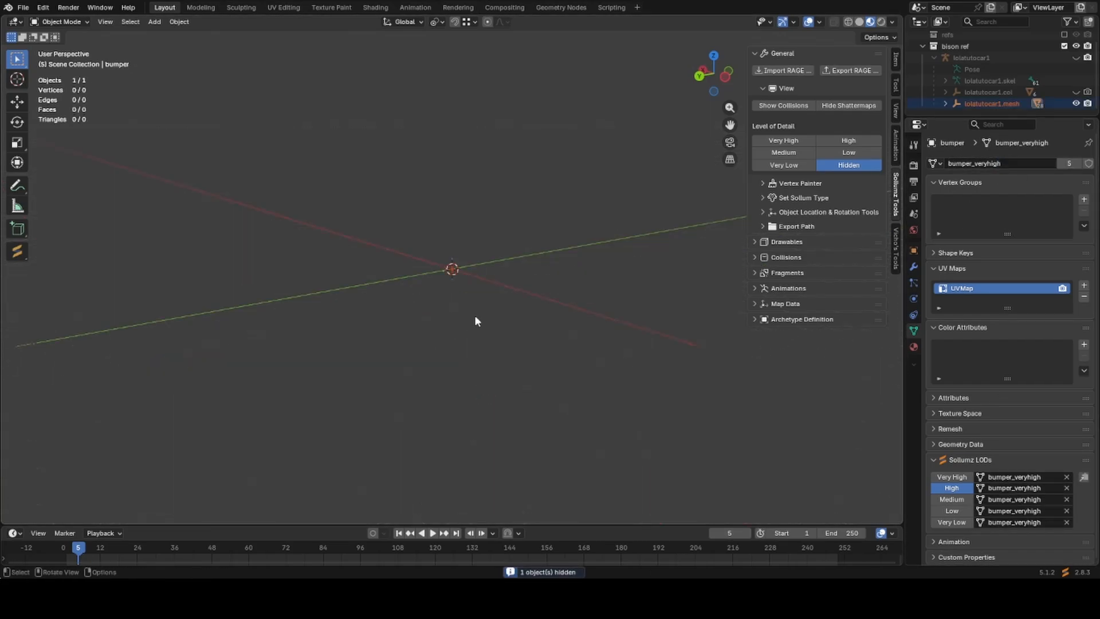
Show all hidden objects again, and hide the lolatutocar1 armature and the collisions so only the truck model is displayed.
left_click(472, 304)
key("alt+h")
left_click(570, 273)
key("h")
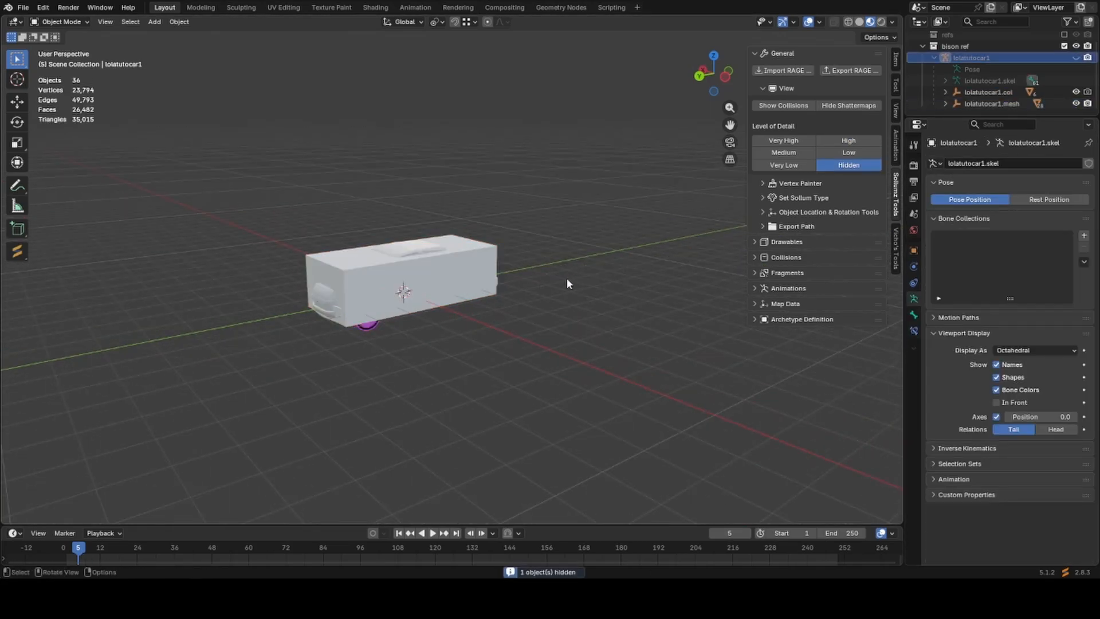
key("shift+c")
left_click(767, 109)
left_click(766, 109)
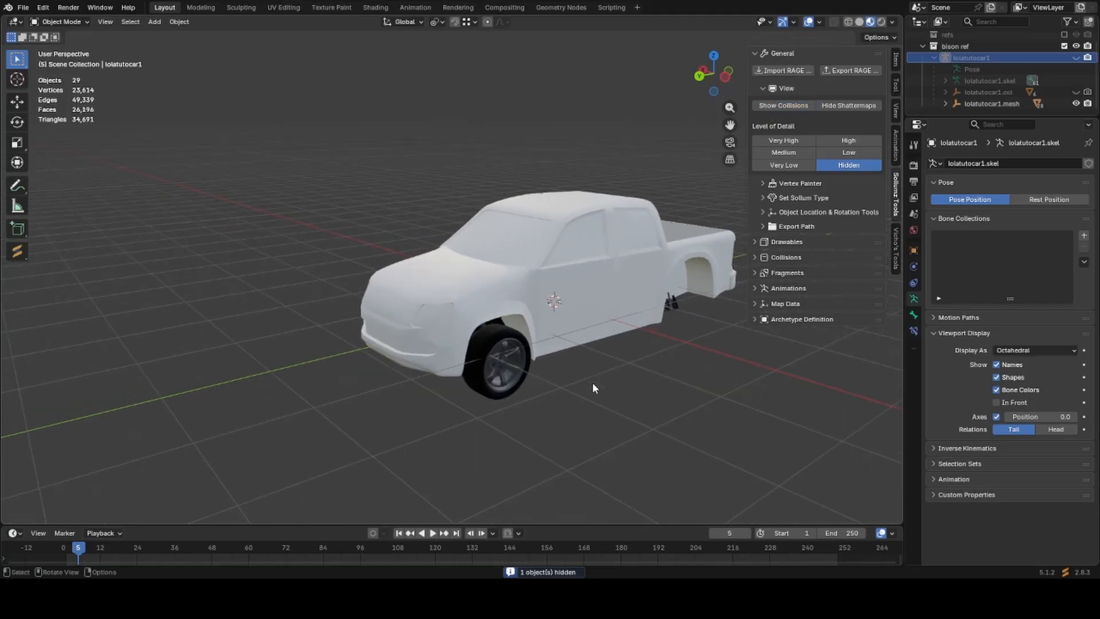
Compare the truck at the Very High, High and Medium levels of detail, checking the front wheel, chassis and rear suspension.
left_click(792, 143)
left_click(853, 140)
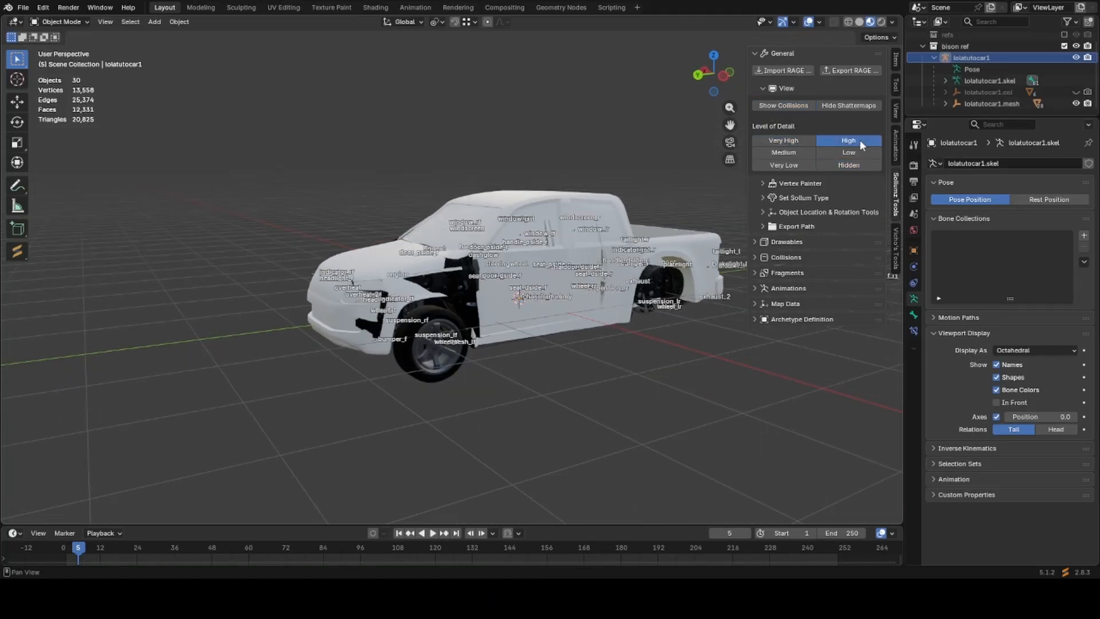
left_click(784, 153)
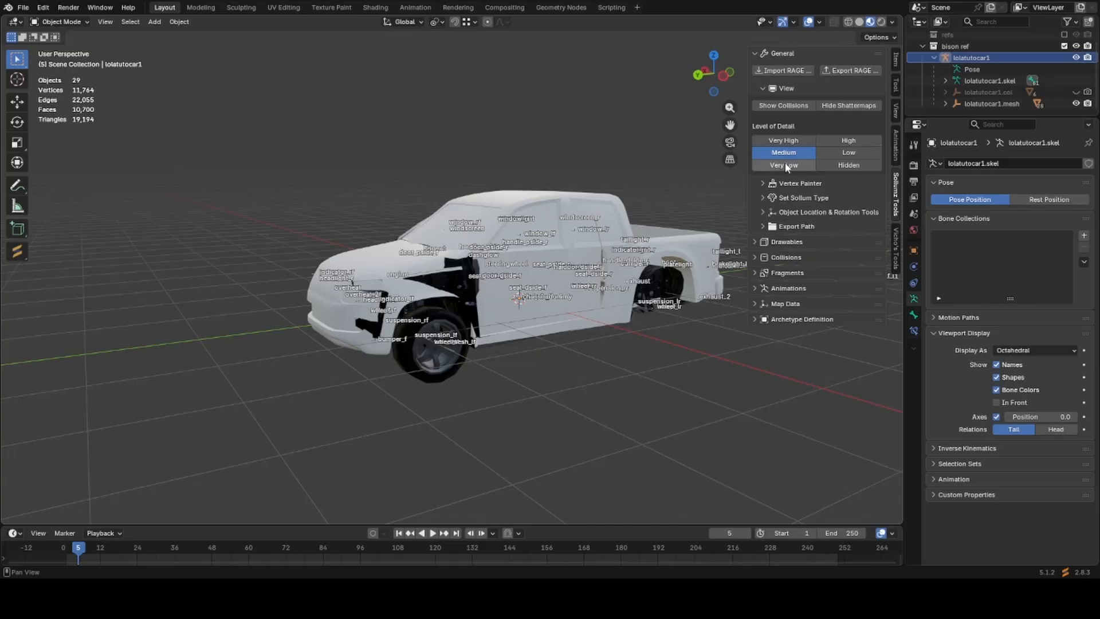
left_click(452, 356)
scroll(452, 383, "up", 5)
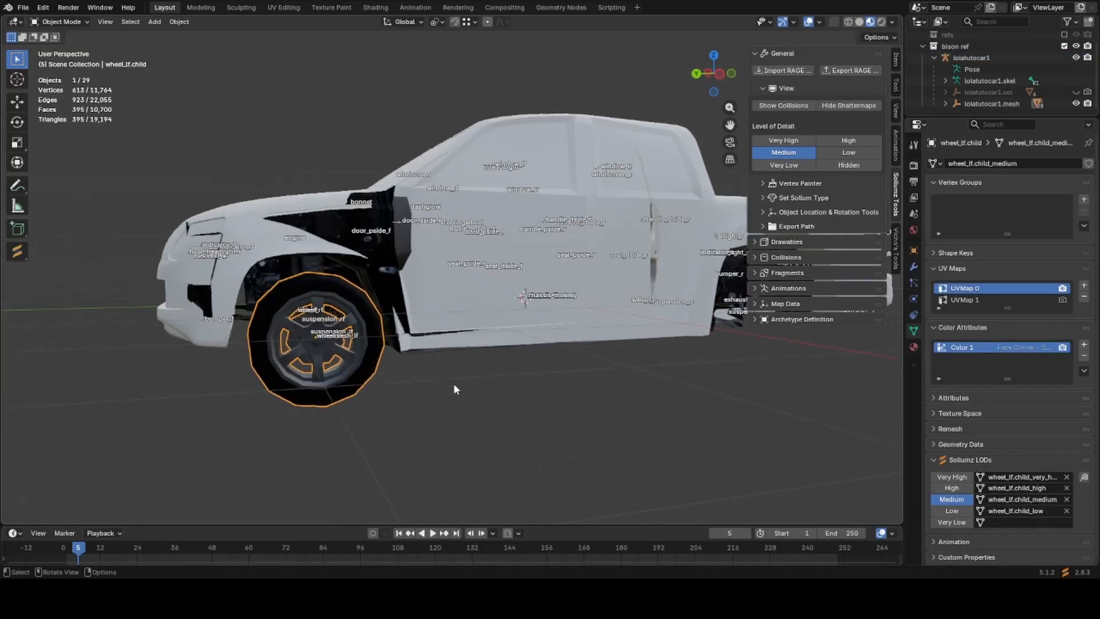
scroll(359, 236, "down", 6)
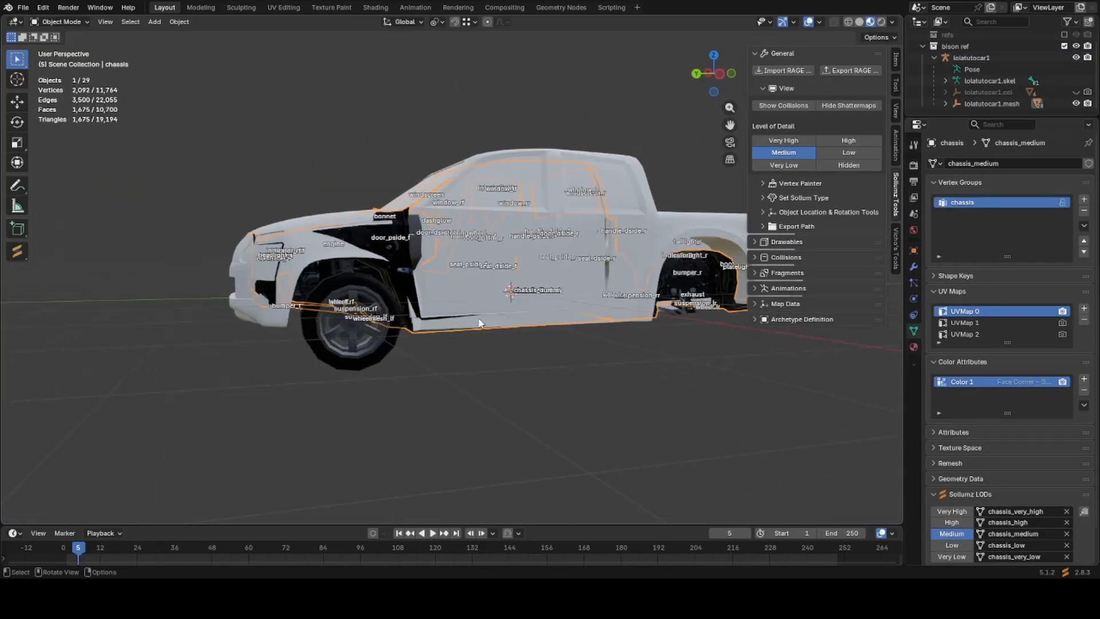
left_click(611, 322)
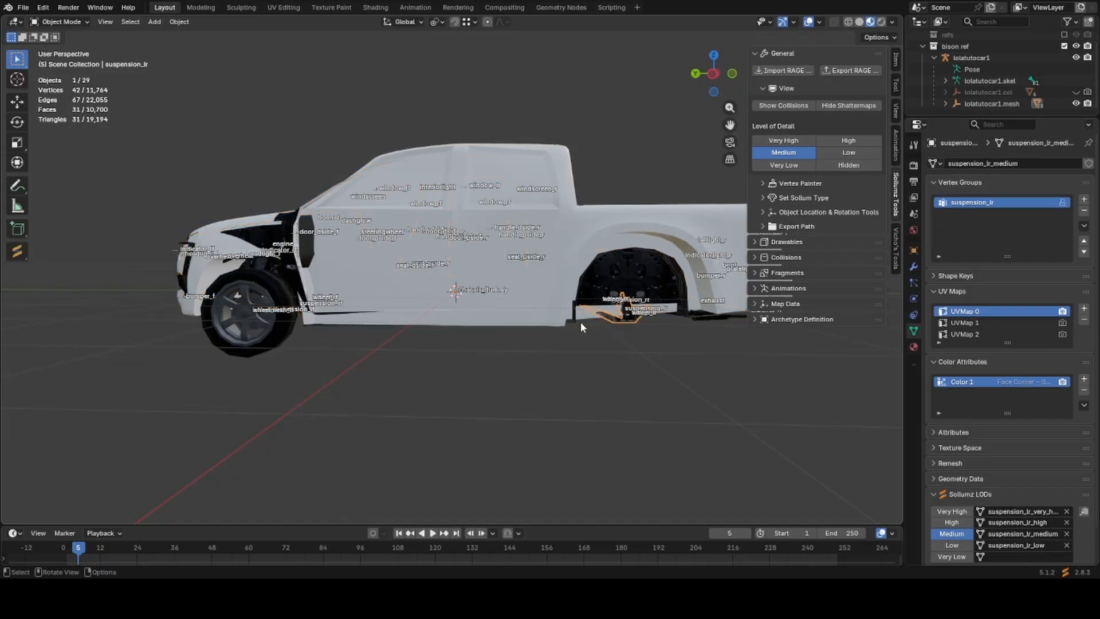
Examine the dashboard and steering wheel inside the cab at the Medium, Very High, High and Low levels of detail.
scroll(580, 322, "up", 3)
middle_click_drag(457, 369, 507, 345)
scroll(504, 375, "up", 6)
scroll(507, 348, "down", 5)
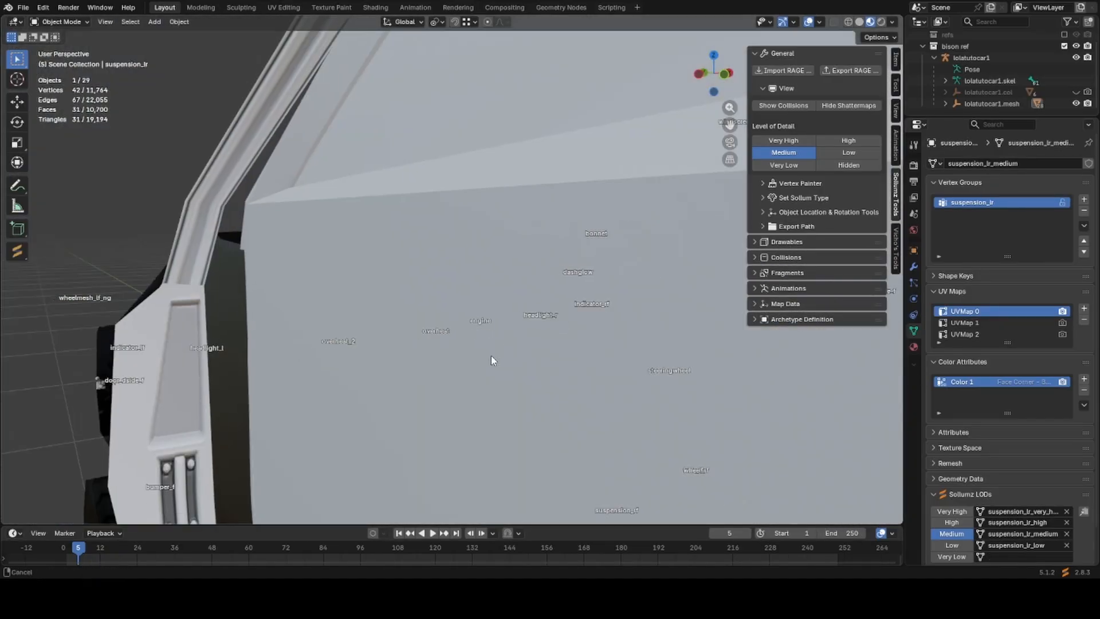
left_click(469, 367)
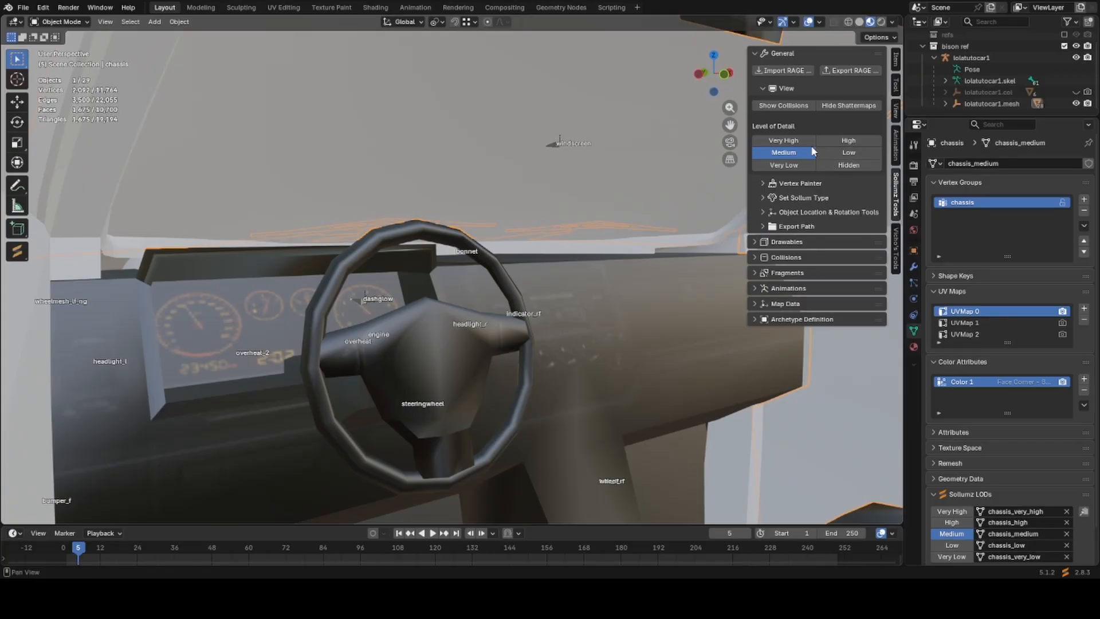
left_click(785, 140)
left_click(382, 383)
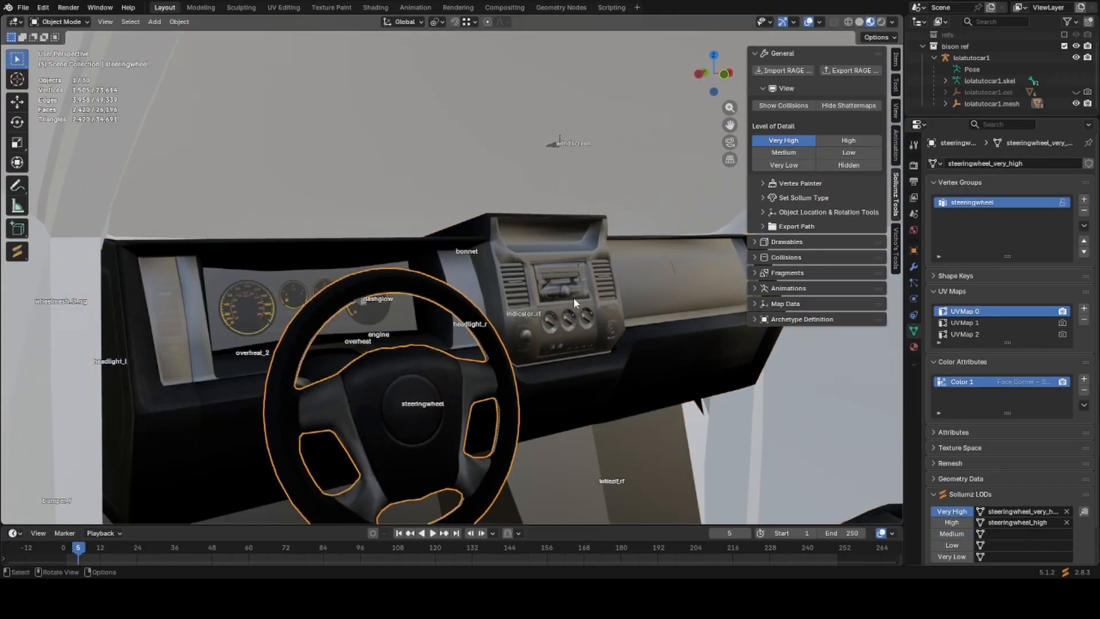
left_click(848, 141)
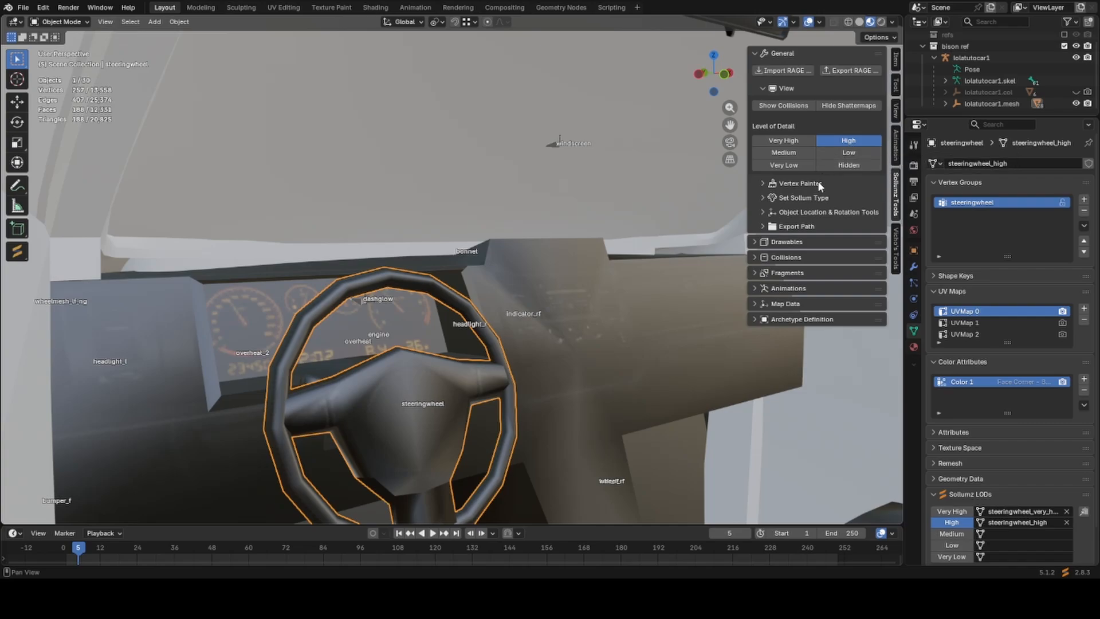
left_click(797, 152)
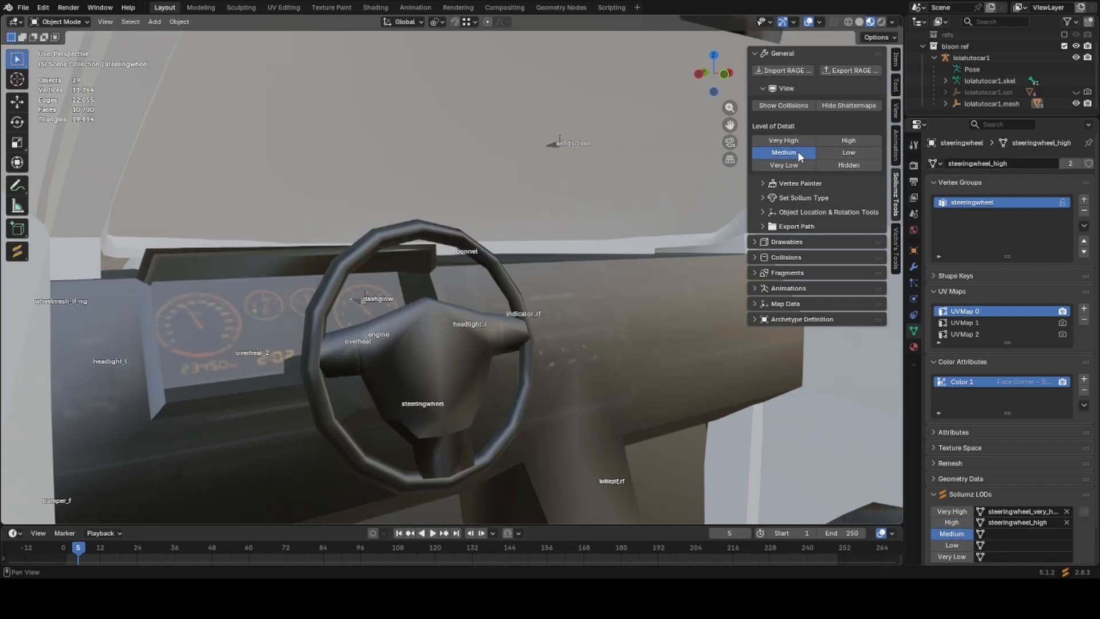
left_click(836, 156)
Check the truck exterior and the windscreen's LODs at the Low level of detail, and return the display to Very High.
scroll(664, 319, "down", 10)
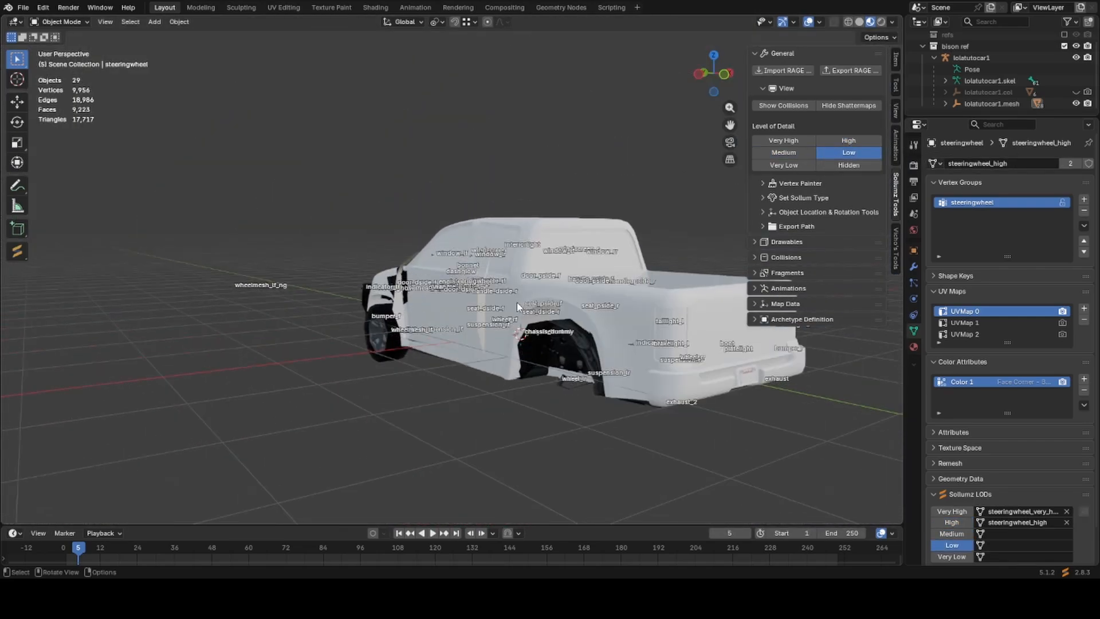
middle_click_drag(517, 303, 617, 334)
scroll(595, 300, "up", 3)
left_click(603, 259)
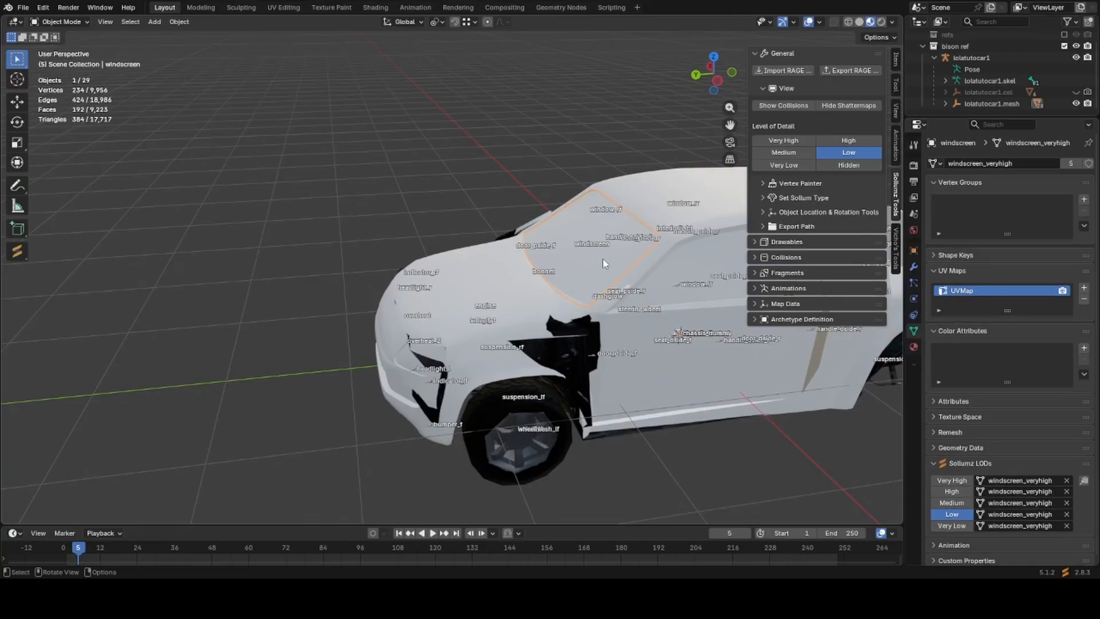
left_click(773, 142)
scroll(593, 362, "down", 5)
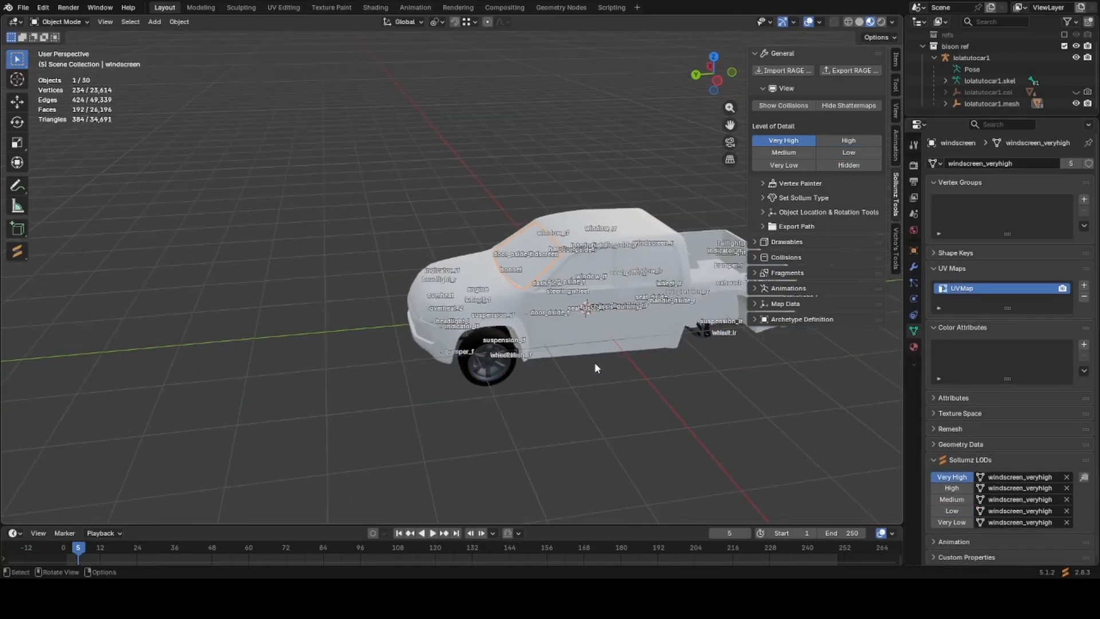
scroll(590, 370, "up", 2)
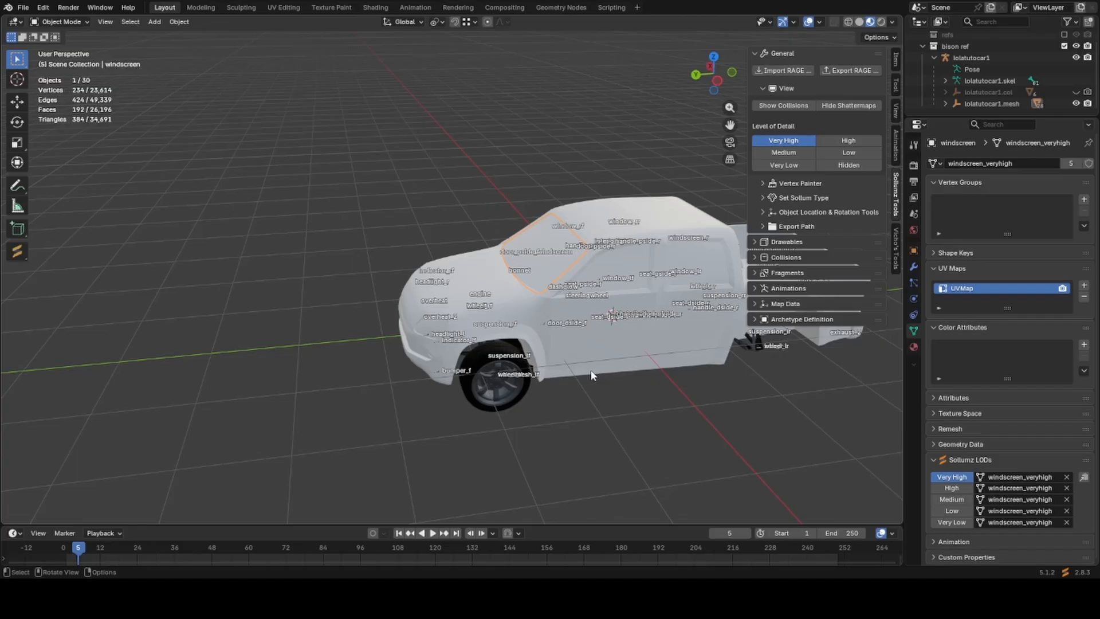
scroll(591, 370, "down", 3)
scroll(590, 371, "up", 4)
middle_click_drag(620, 396, 491, 365, "shift")
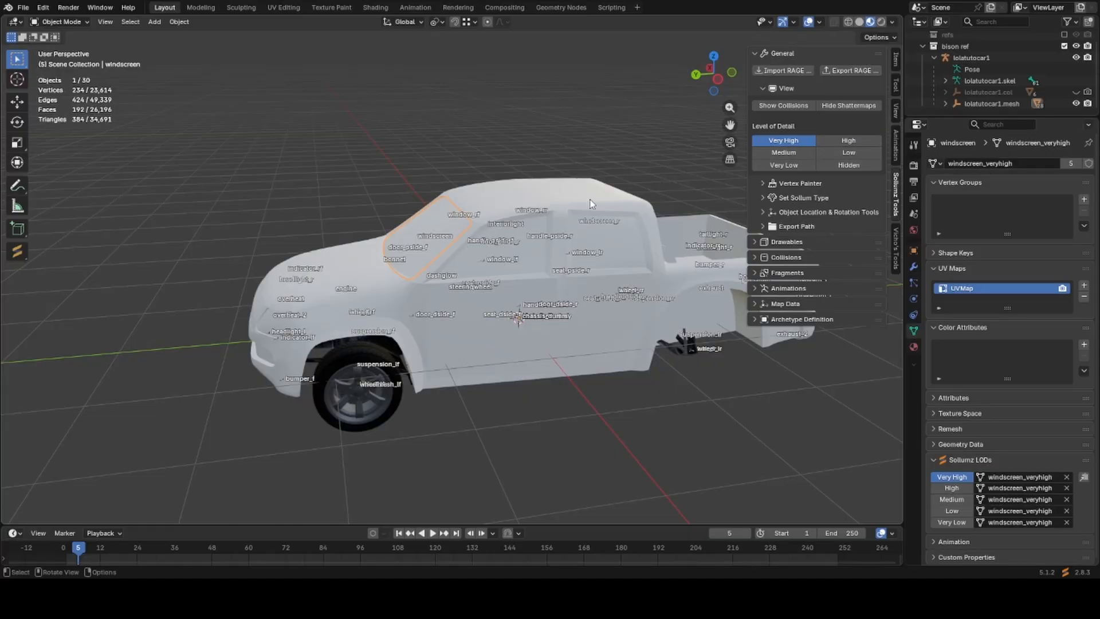
Hide the bodyshell at the Very High level of detail and examine the parts beneath it.
left_click(527, 206)
key("h")
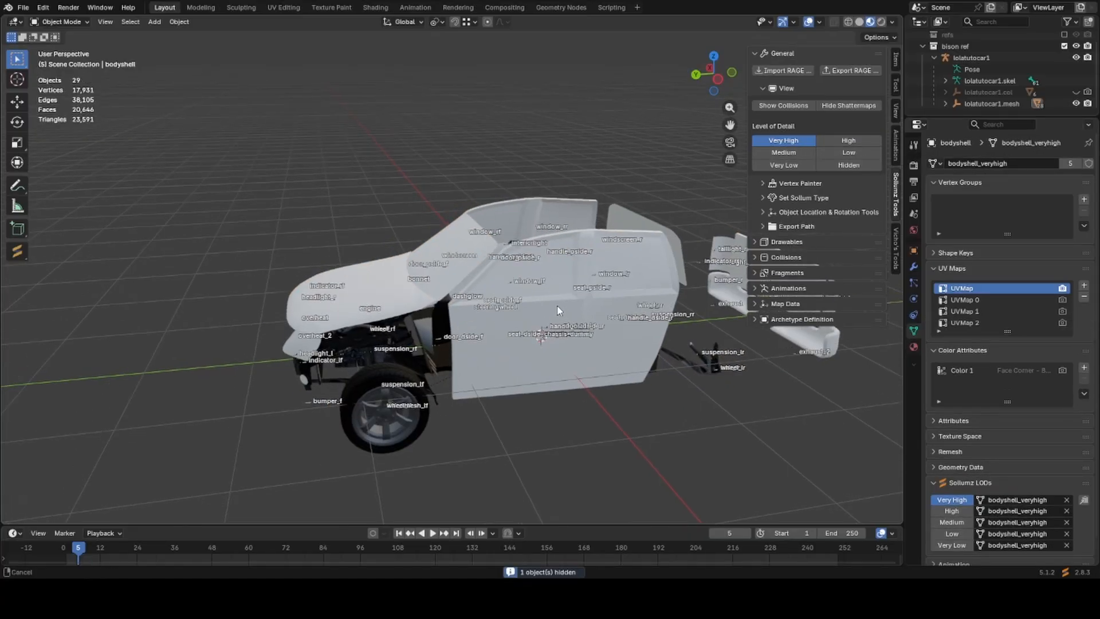
middle_click_drag(527, 207, 434, 323)
scroll(414, 329, "up", 6)
Switch to the High level of detail, hide the bodyshell, and inspect the underlying parts from several angles.
left_click(862, 140)
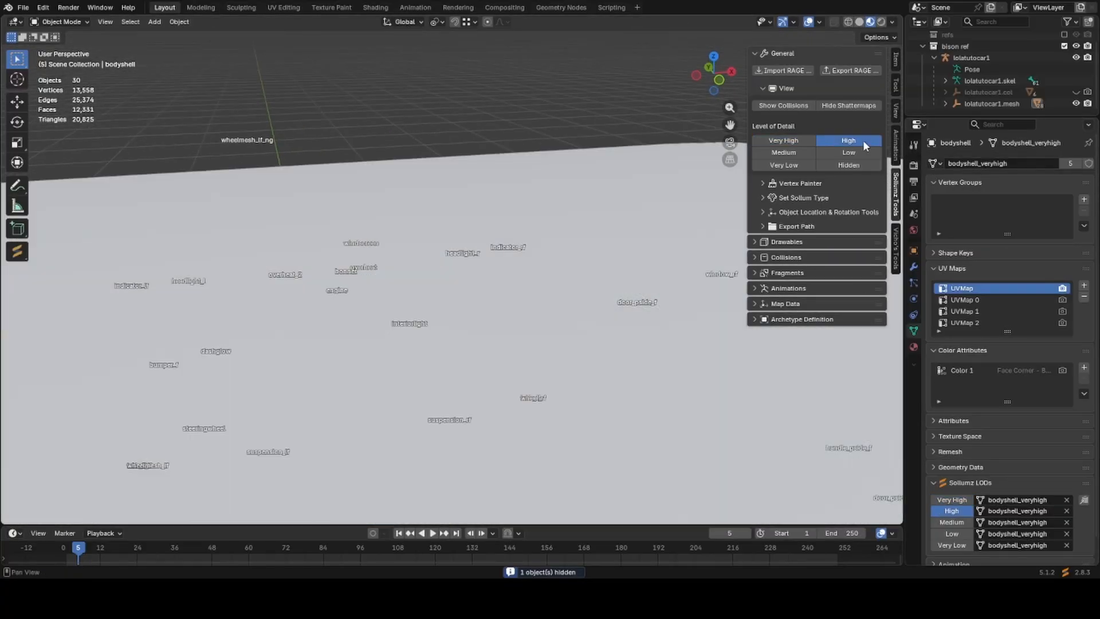
scroll(487, 333, "down", 3)
middle_click_drag(486, 333, 513, 273)
left_click(514, 273)
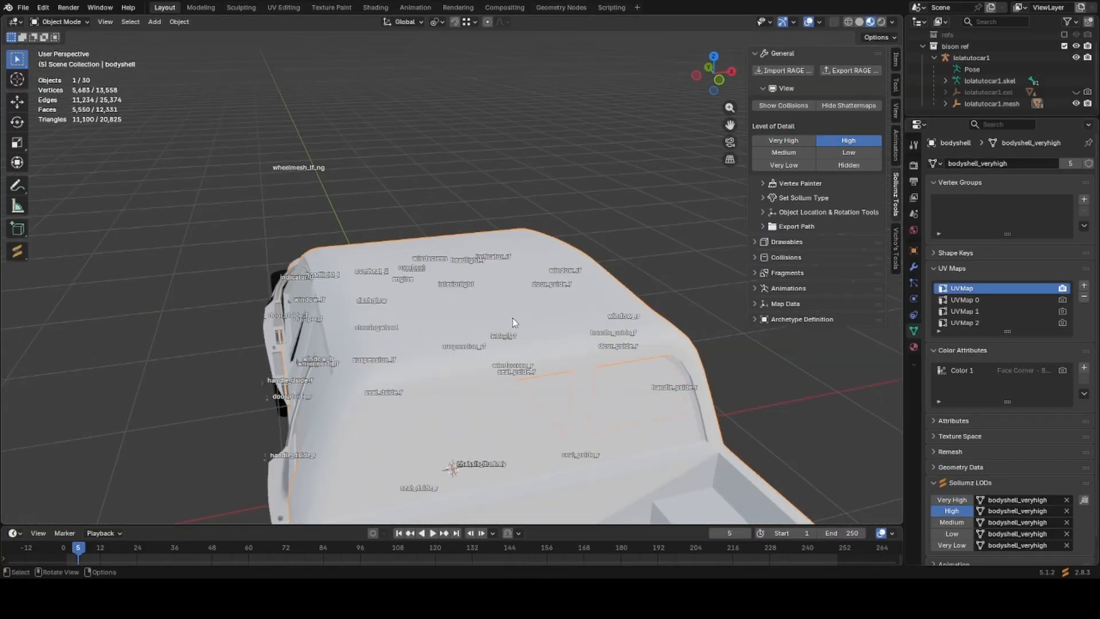
key("h")
scroll(486, 312, "up", 5)
middle_click_drag(507, 332, 550, 358)
scroll(536, 303, "down", 8)
scroll(497, 321, "up", 7)
scroll(463, 304, "down", 1)
scroll(469, 287, "up", 1)
scroll(441, 379, "down", 3)
Show all hidden objects again and turn off the display of the collisions.
key("alt+h")
scroll(550, 360, "up", 3)
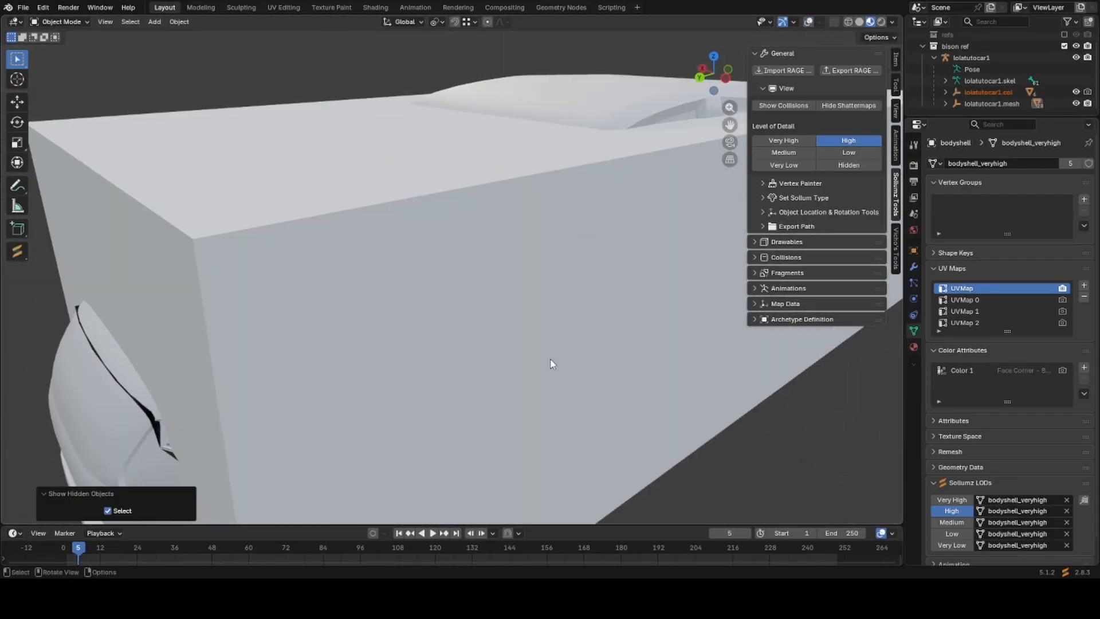
scroll(584, 326, "down", 3)
left_click(783, 107)
Assign chassis_very_high to the chassis's High, Medium, Low and Very Low LODs.
middle_click_drag(492, 498, 527, 397)
scroll(524, 398, "up", 5)
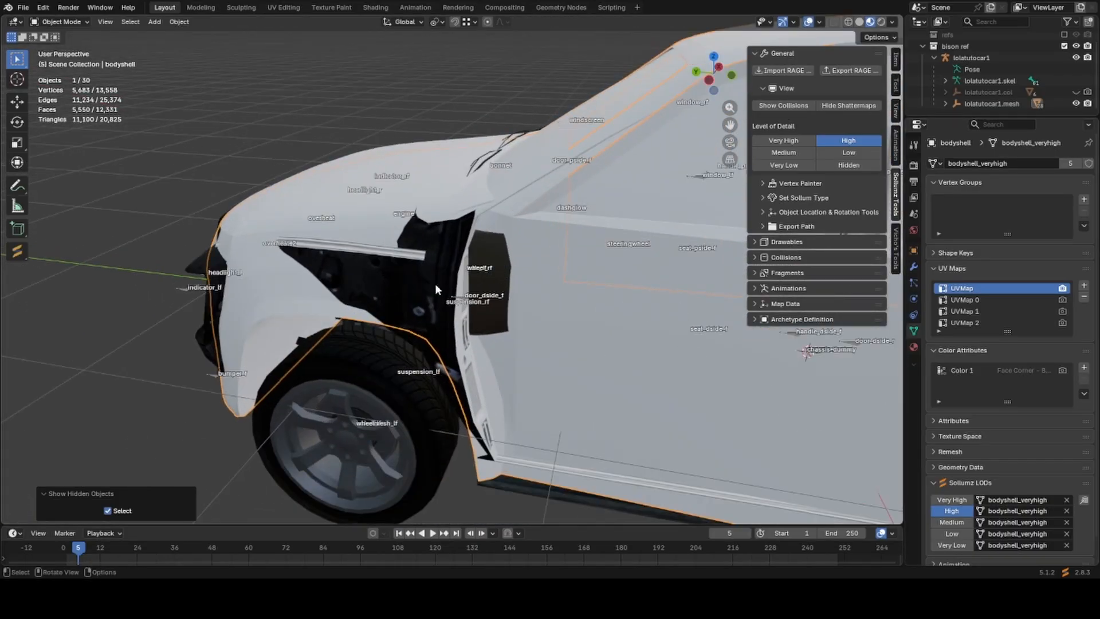
left_click(434, 284)
scroll(982, 529, "down", 2)
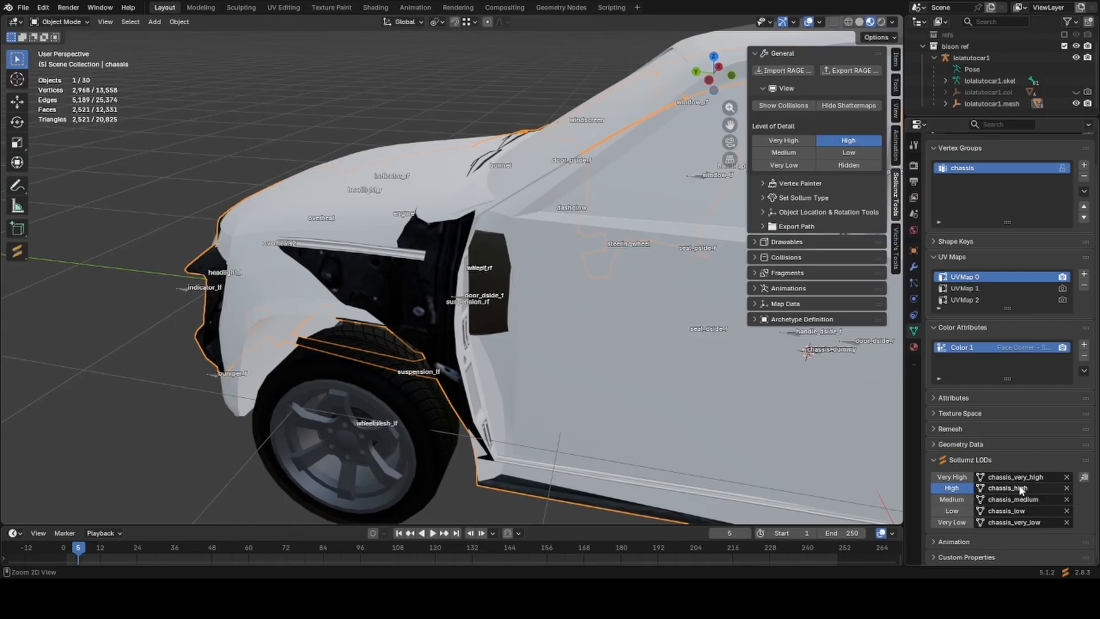
type("chassis_very_high")
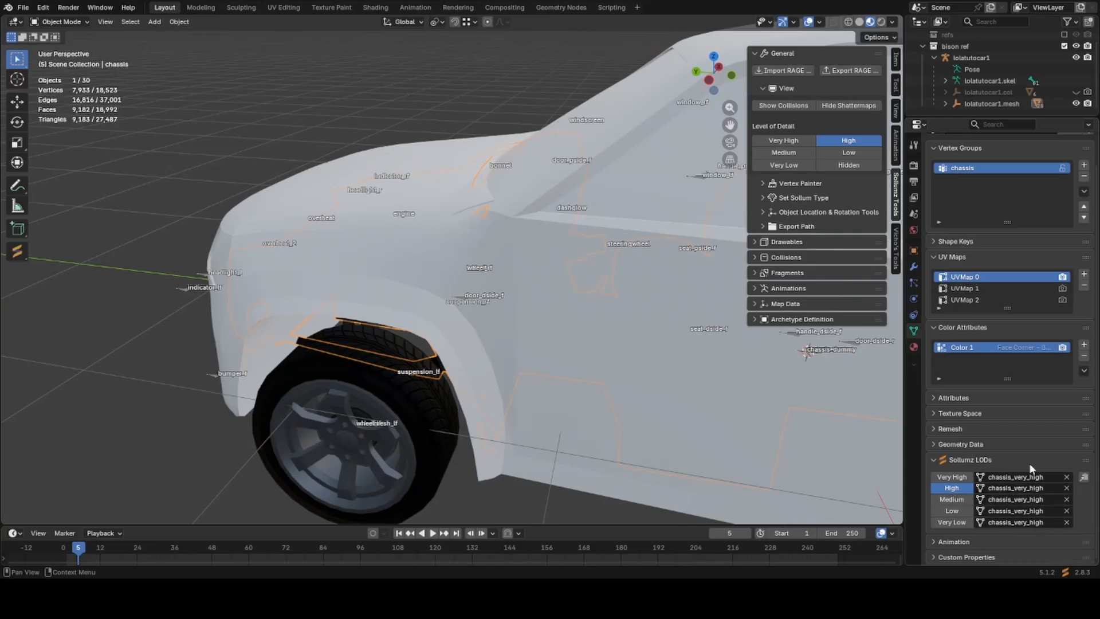
Look over the whole truck from the side and save the Blender file.
scroll(582, 422, "down", 5)
middle_click_drag(582, 422, 401, 416, "shift")
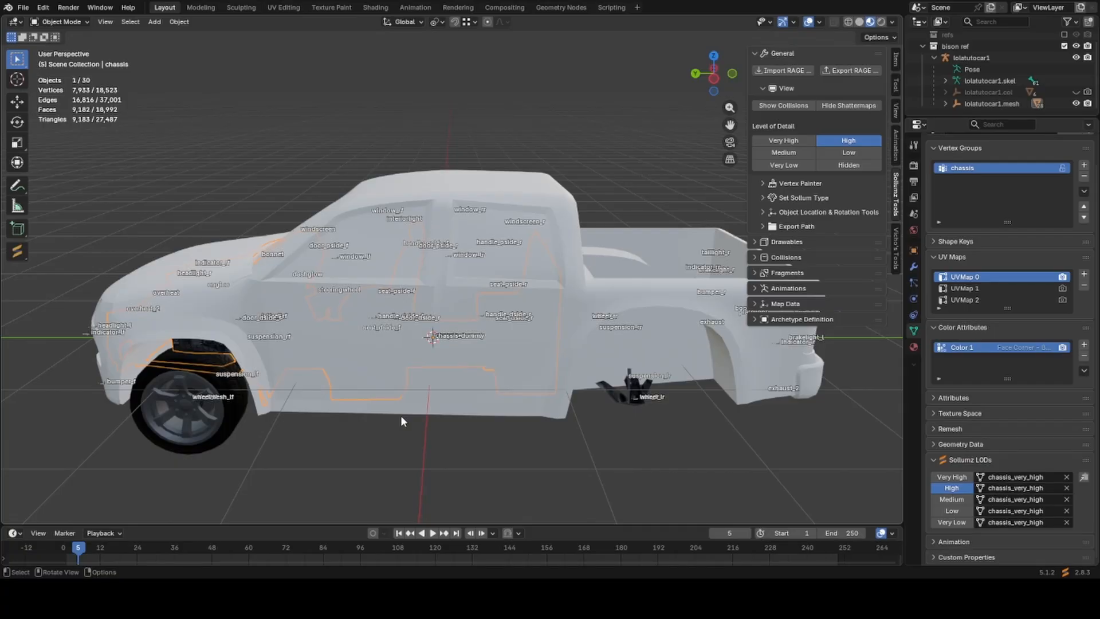
middle_click_drag(401, 421, 459, 425)
key("ctrl+s")
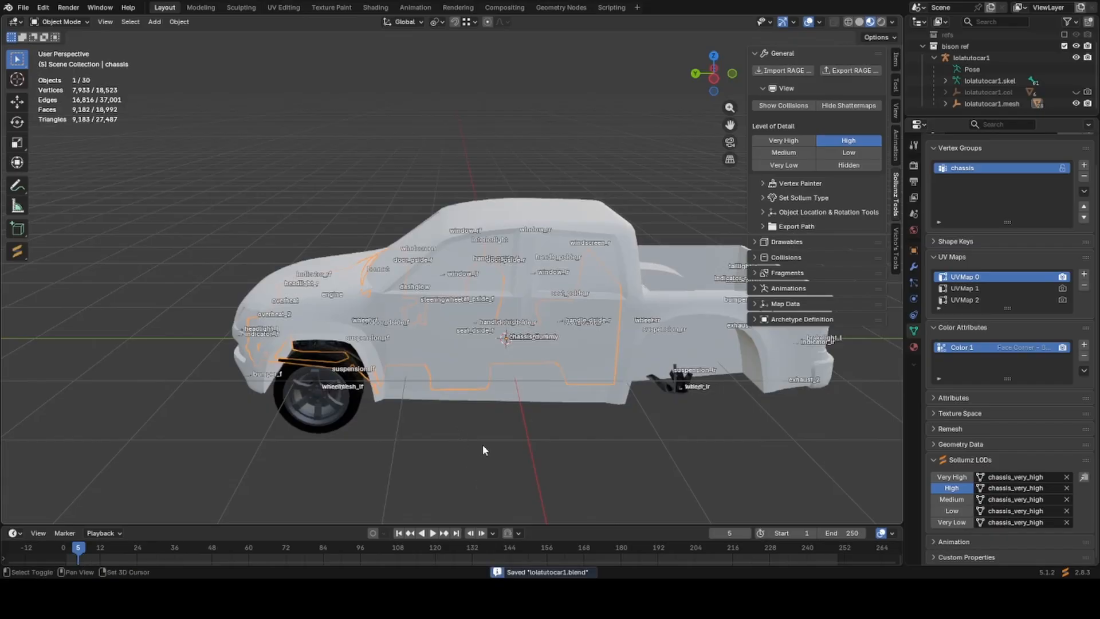
Check the truck at each level of detail from Very High to Very Low, and return to Very High.
left_click(793, 143)
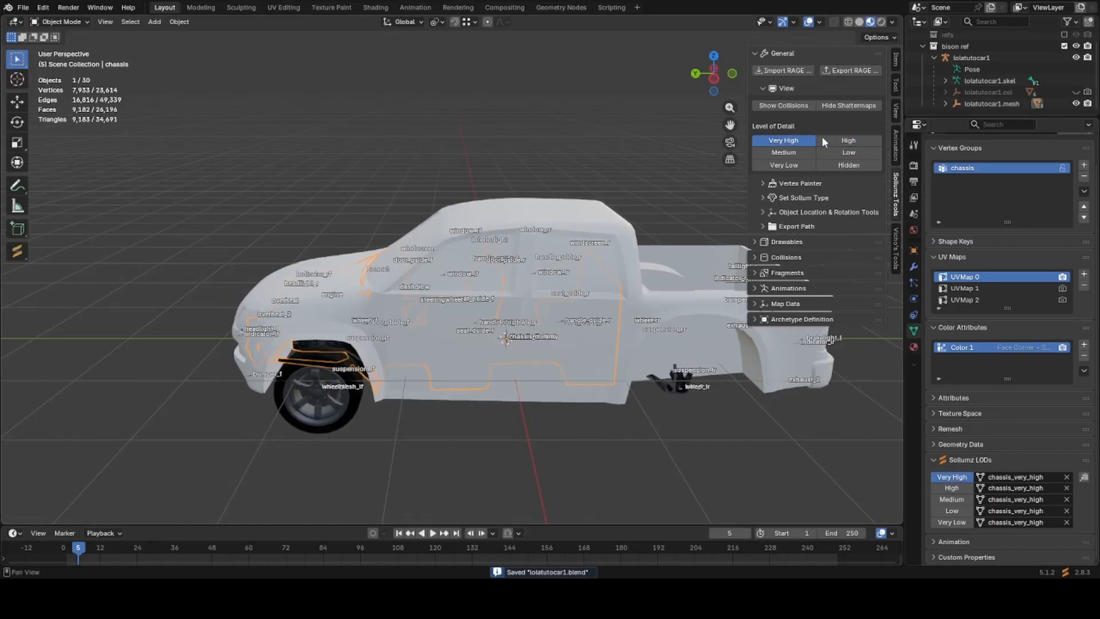
left_click(824, 143)
left_click(807, 153)
left_click(833, 154)
left_click(806, 162)
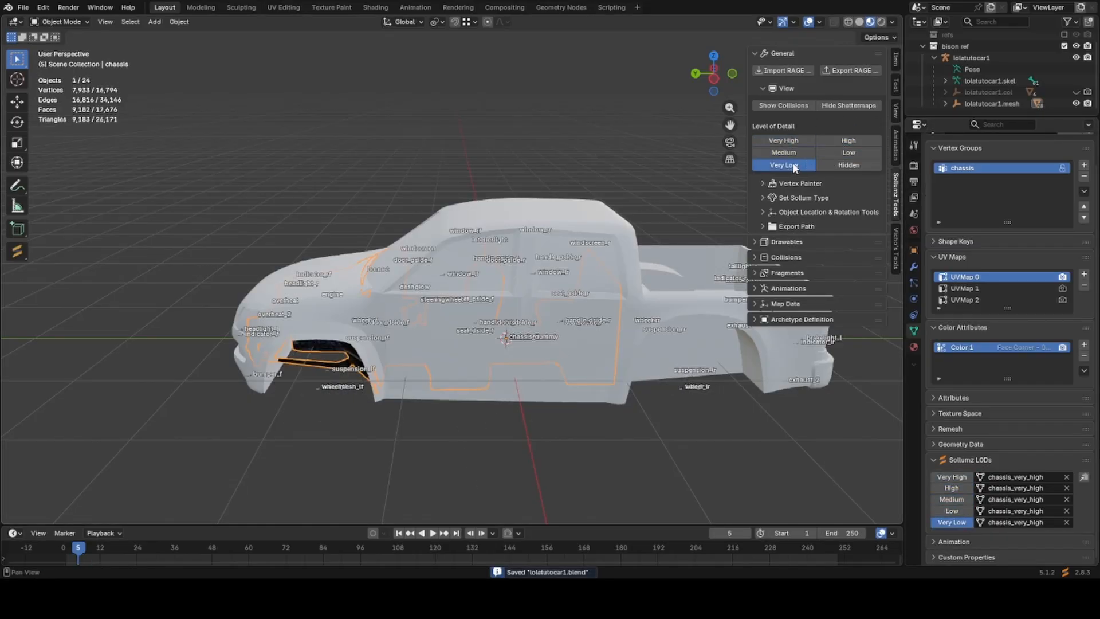
left_click(800, 140)
Select the chassis through the overlapping parts, and try to move the whole lolatutocar1 armature.
middle_click_drag(428, 425, 478, 399)
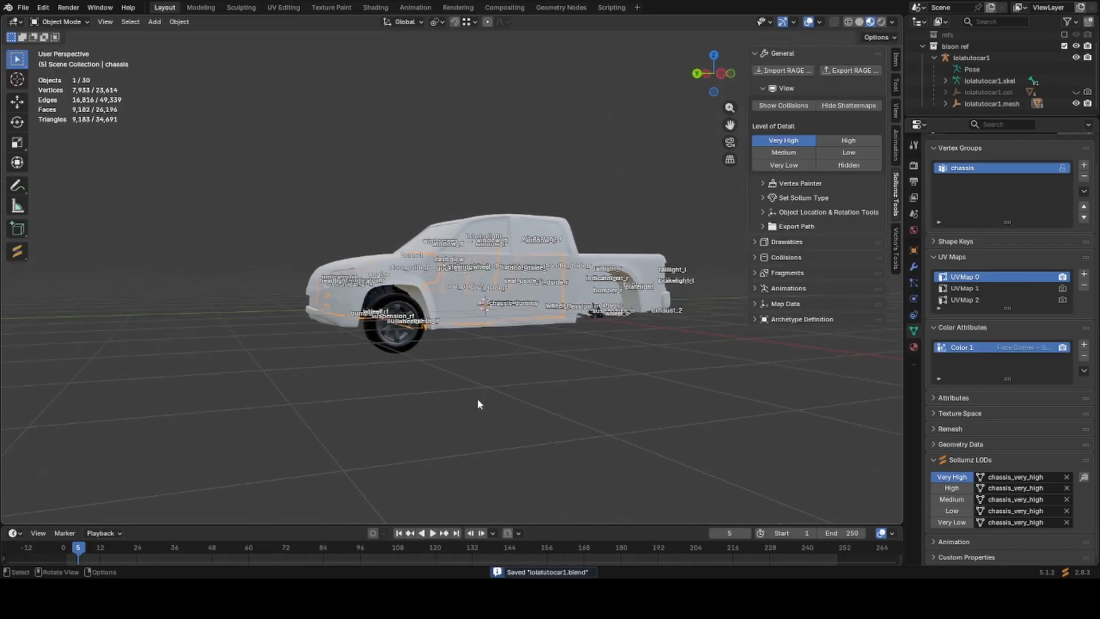
left_click(508, 324)
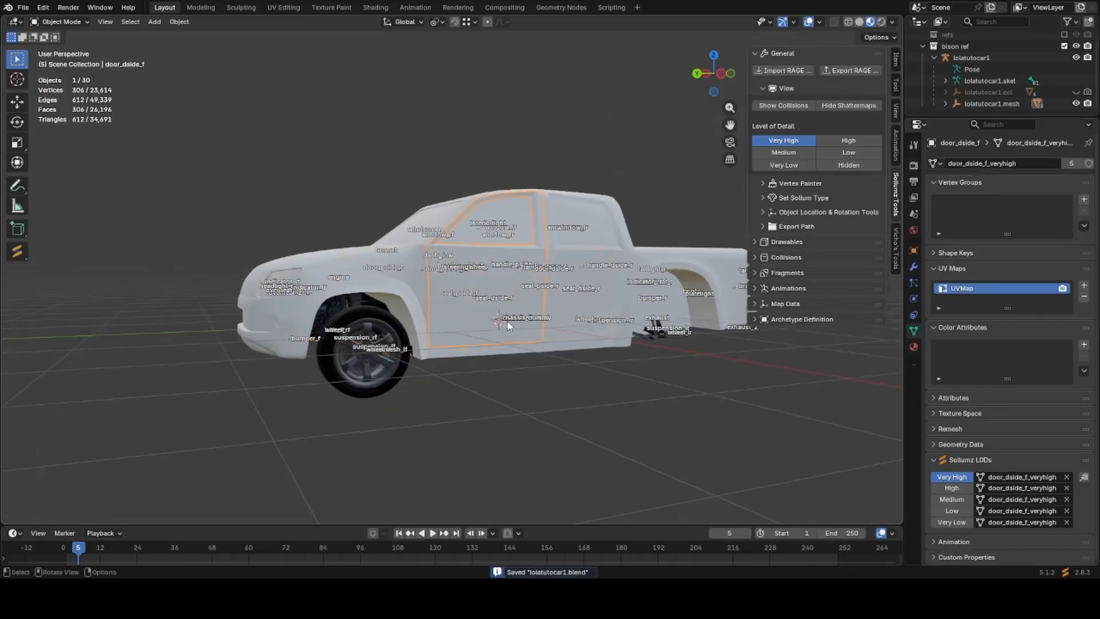
left_click(516, 326)
left_click(516, 326)
left_click(516, 326)
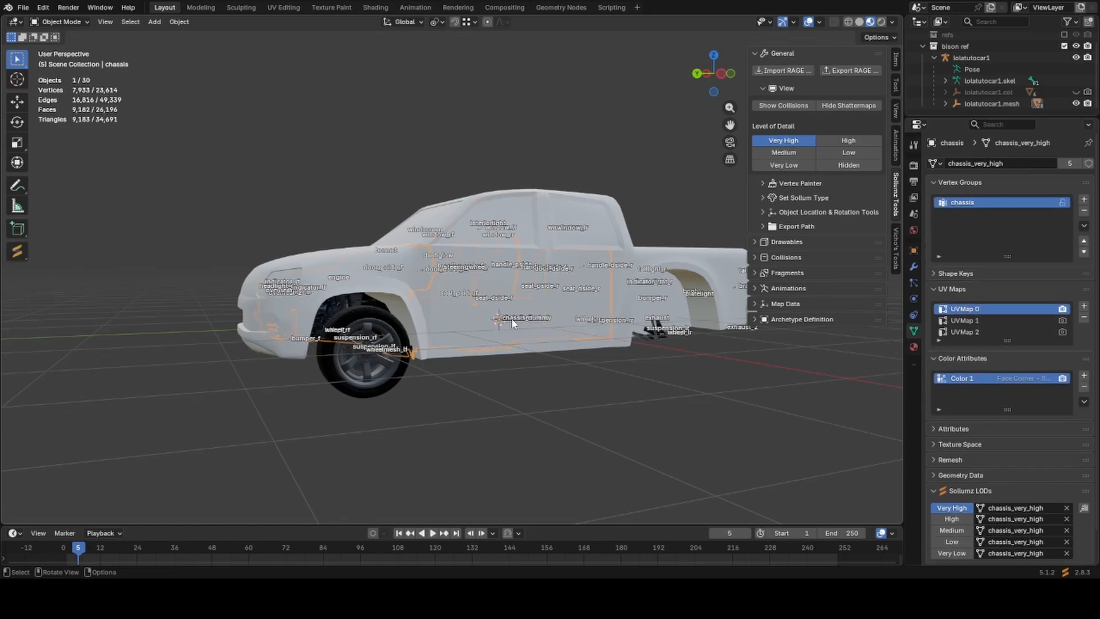
left_click(668, 337)
key("g")
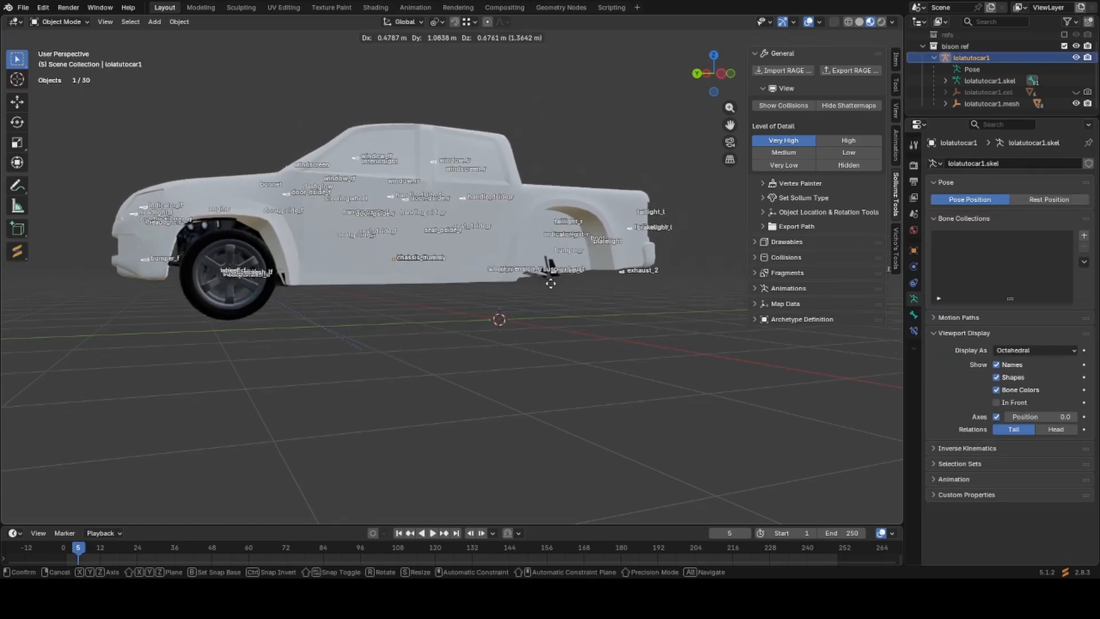
right_click(616, 301)
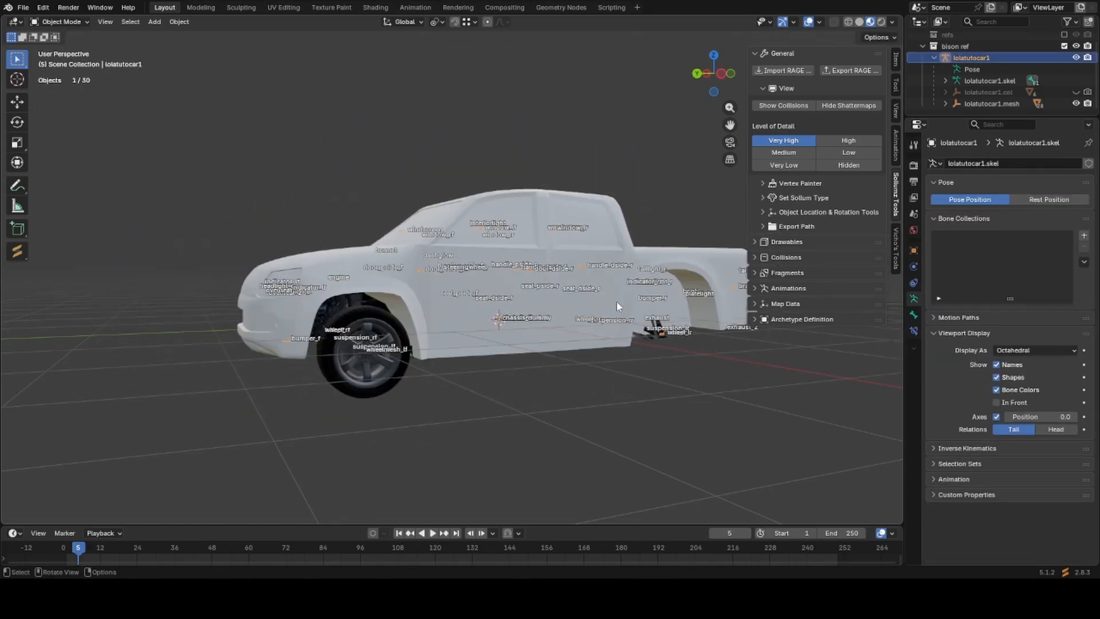
Switch the lolatutocar1 armature to Pose Mode and try to move a bone near the truck's centre.
left_click(591, 292)
middle_click_drag(591, 292, 576, 305)
left_click(569, 300)
key("ctrl+Tab")
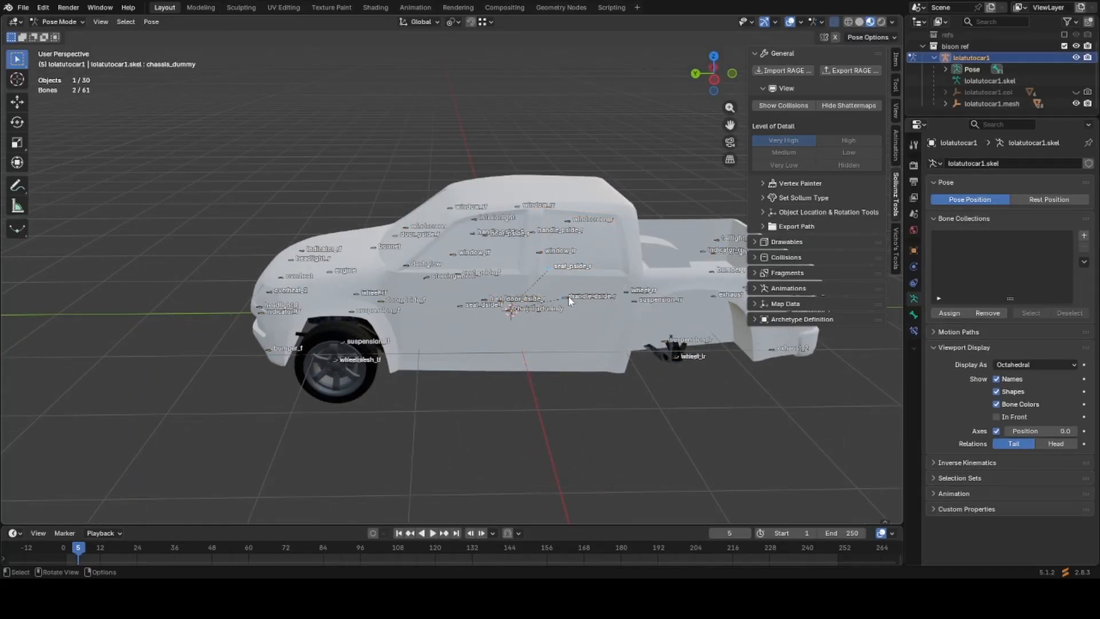
left_click(568, 300)
key("g")
left_click(581, 323)
Try to move the door_dside_r bone in Pose Mode.
scroll(506, 318, "up", 5)
middle_click_drag(506, 318, 425, 356)
scroll(423, 359, "up", 1)
scroll(418, 368, "down", 2)
left_click(323, 328)
key("g")
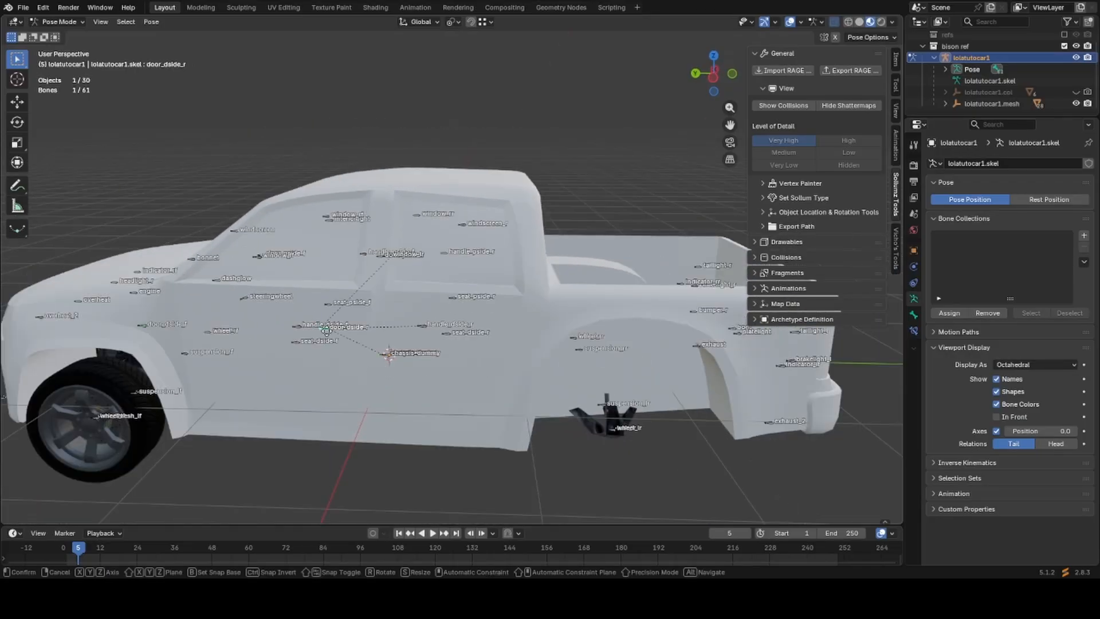
left_click(411, 291)
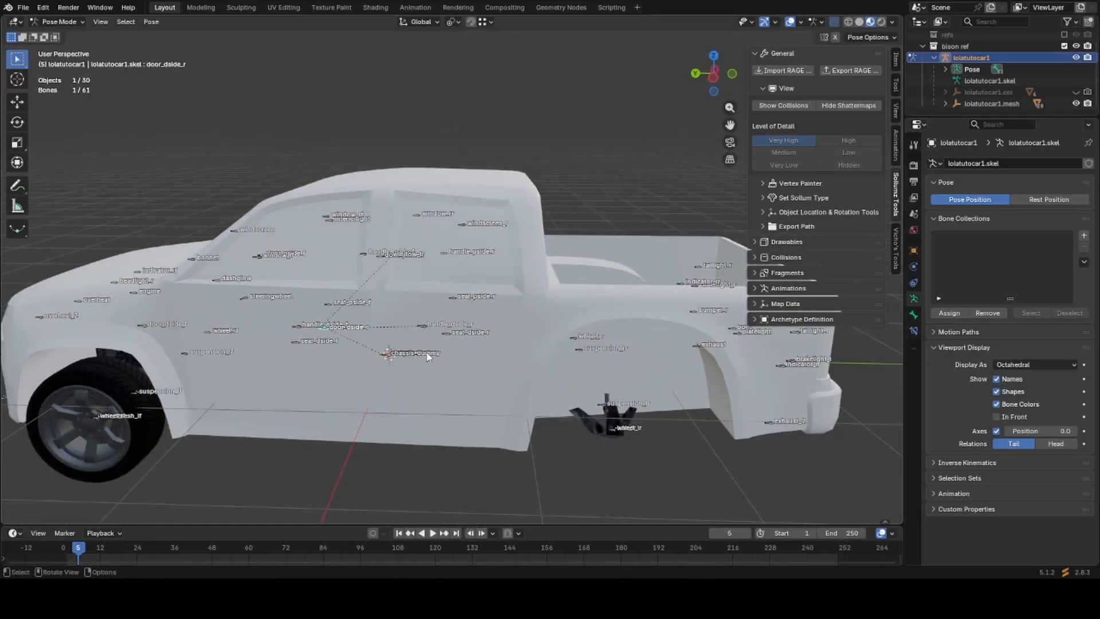
Return the armature to Object Mode and save the Blender file.
middle_click_drag(410, 291, 461, 322)
scroll(427, 320, "down", 4)
key("ctrl+Tab")
left_click(475, 388)
key("ctrl+s")
middle_click_drag(475, 389, 513, 416)
left_click(394, 293)
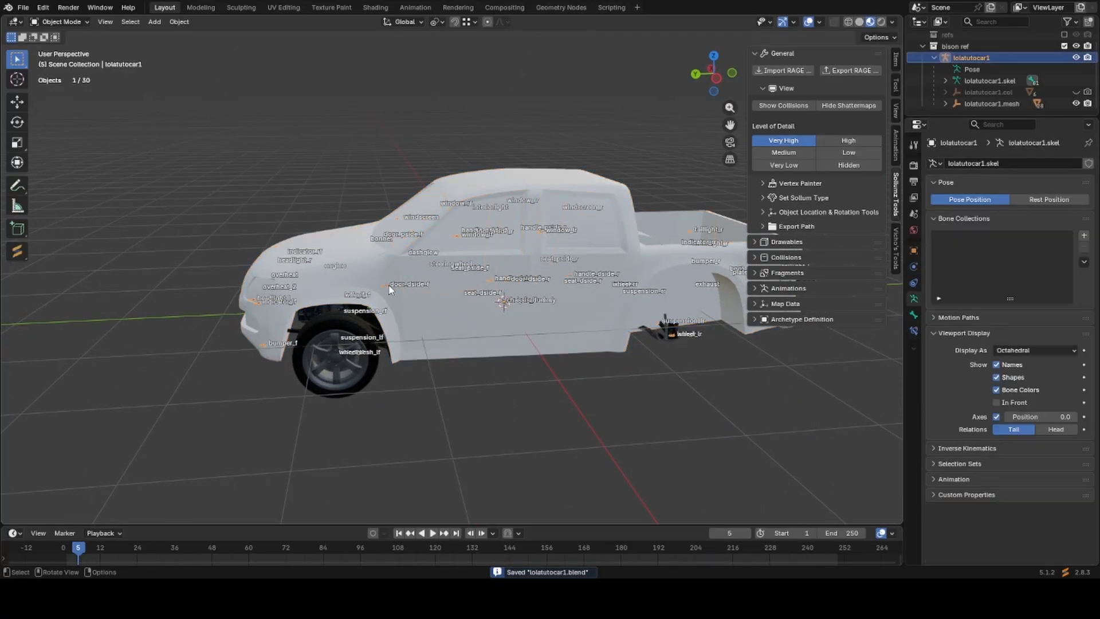
middle_click_drag(394, 293, 518, 383)
Add a cylinder for the exhaust to the bodyshell mesh just ahead of the rear bumper and scale it to about 0.103.
left_click(482, 344)
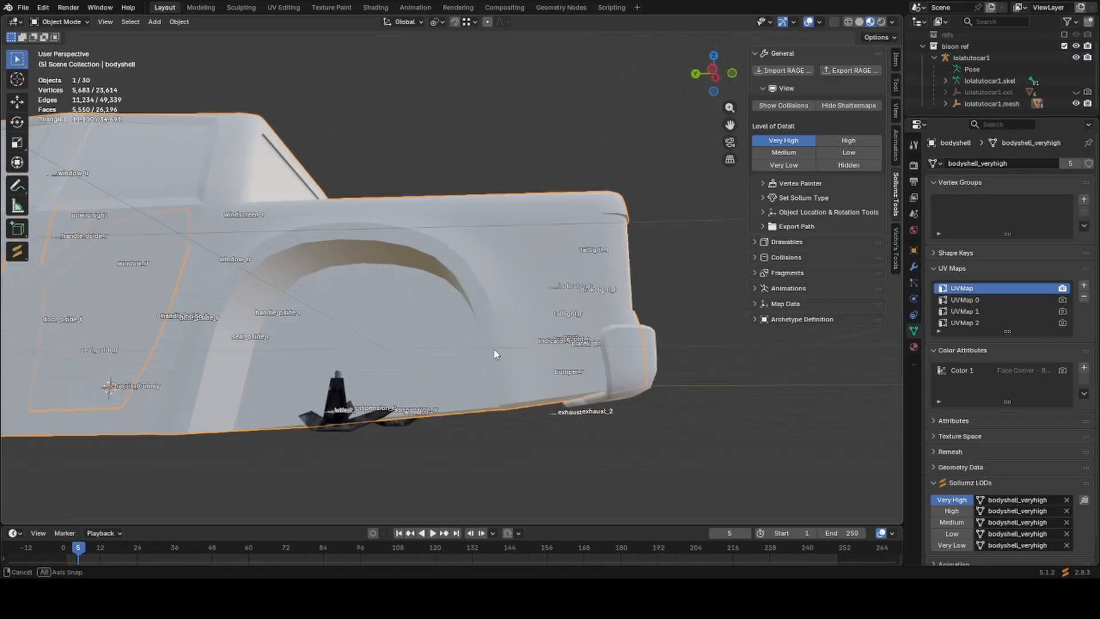
key("Tab")
scroll(538, 401, "down", 3)
middle_click_drag(535, 396, 474, 331)
scroll(497, 338, "up", 4)
scroll(475, 331, "down", 4)
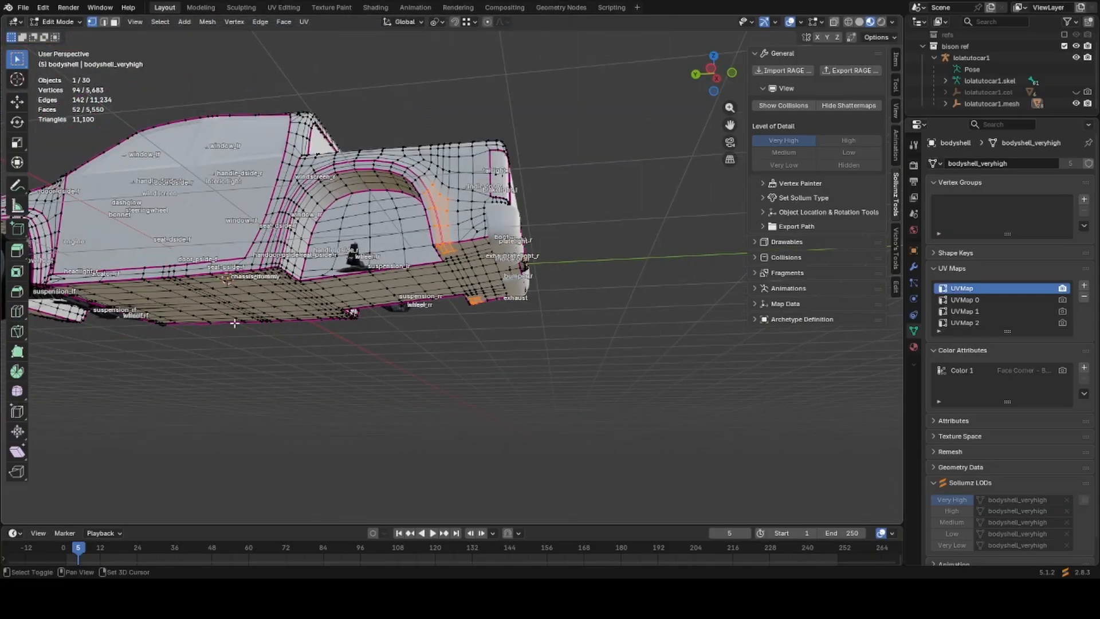
middle_click_drag(233, 321, 519, 395, "shift")
middle_click_drag(744, 344, 240, 321, "shift")
right_click(559, 369, "shift")
key("shift+a")
left_click(596, 405)
key("s")
left_click(584, 396)
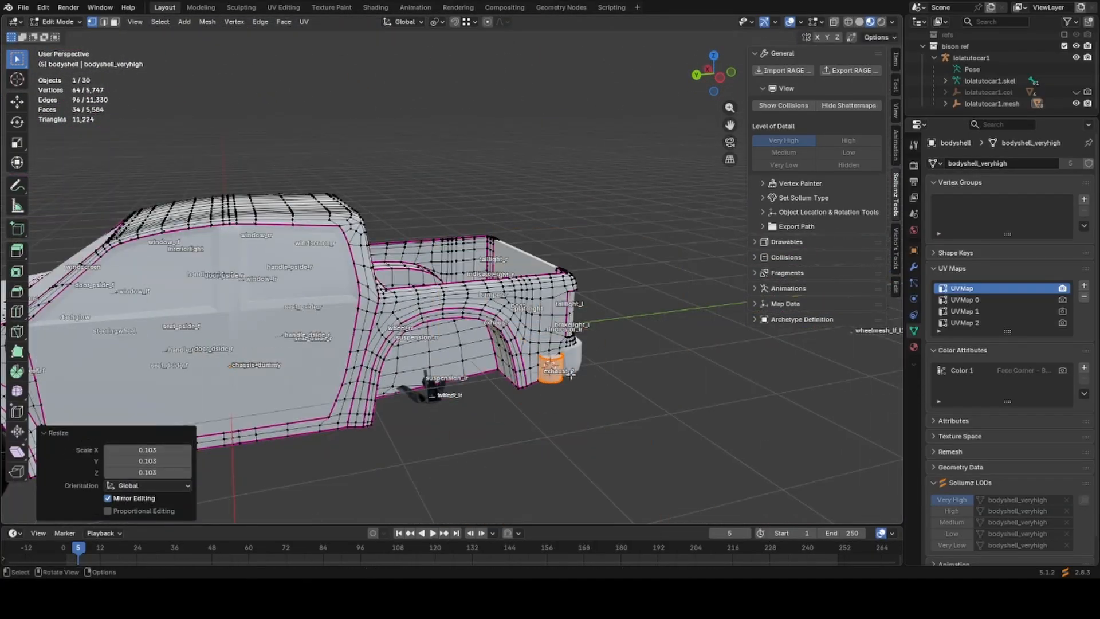
Rotate the exhaust cylinder on the bodyshell behind the rear wheel arch.
scroll(590, 401, "up", 5)
key("r")
key("z")
left_click(539, 329)
middle_click_drag(516, 327, 842, 434)
Inset the exhaust cylinder's end face by about 0.016 m, finish shaping the pipe and save the Blender file.
key("alt+z")
key("alt+z")
key("3")
left_click(452, 238)
key("i")
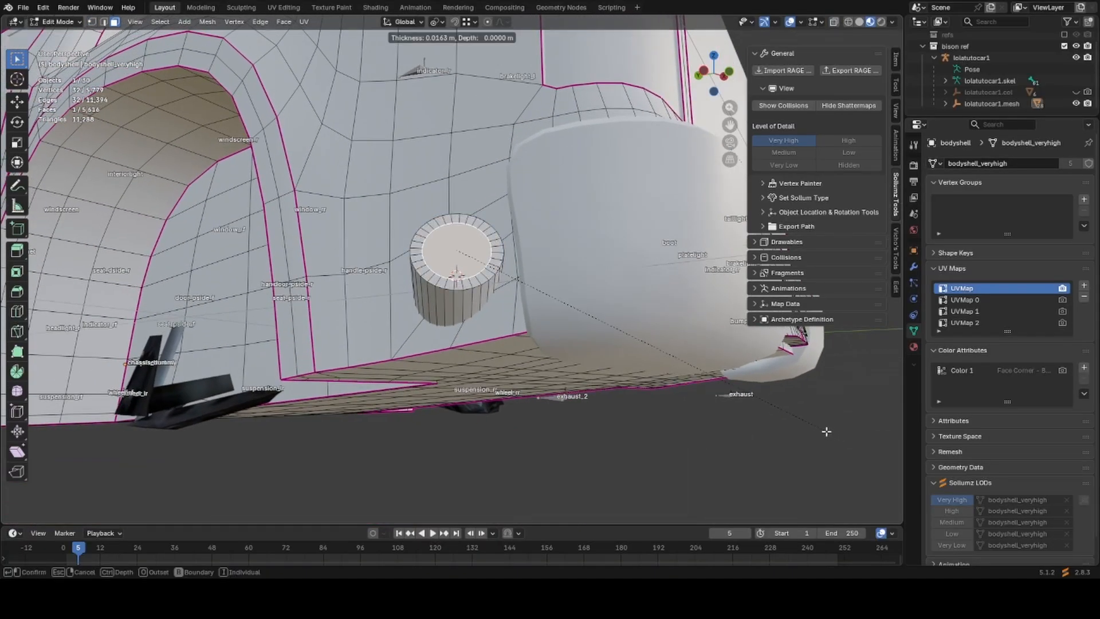
left_click(820, 428)
key("alt+s")
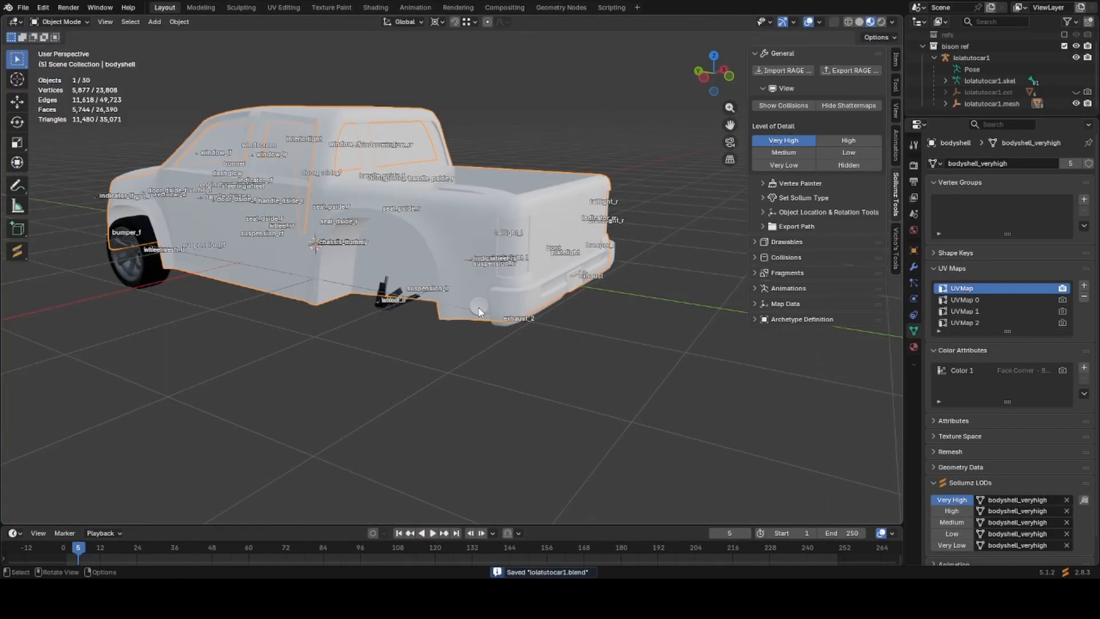
Select the armature, check the exhaust bones against the new pipe in front and right views, and save the file.
middle_click_drag(476, 305, 507, 276)
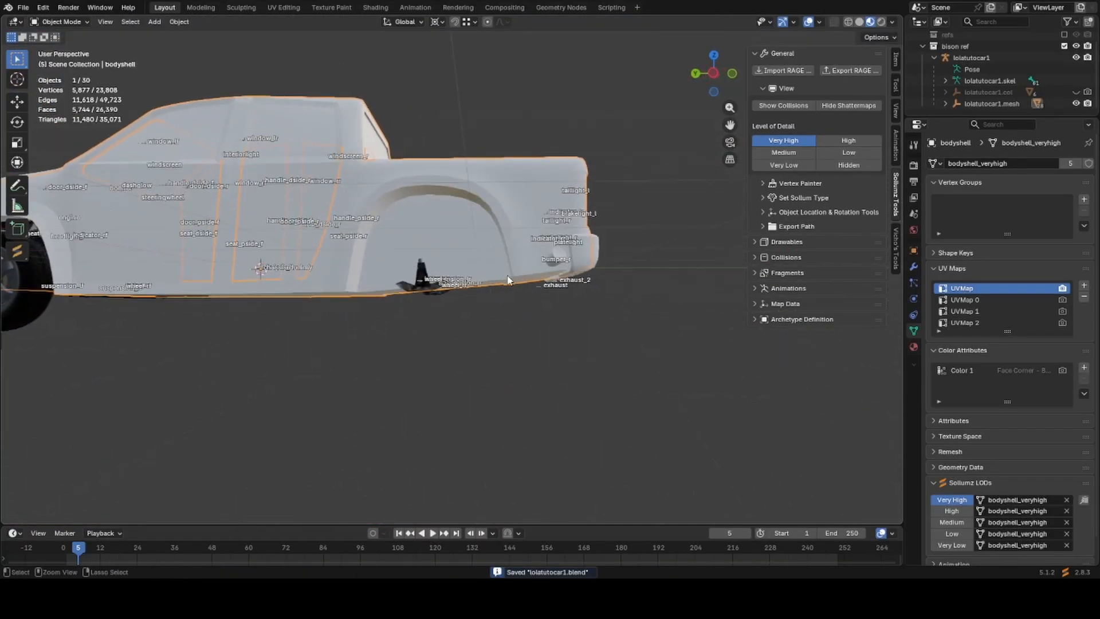
left_click(543, 289)
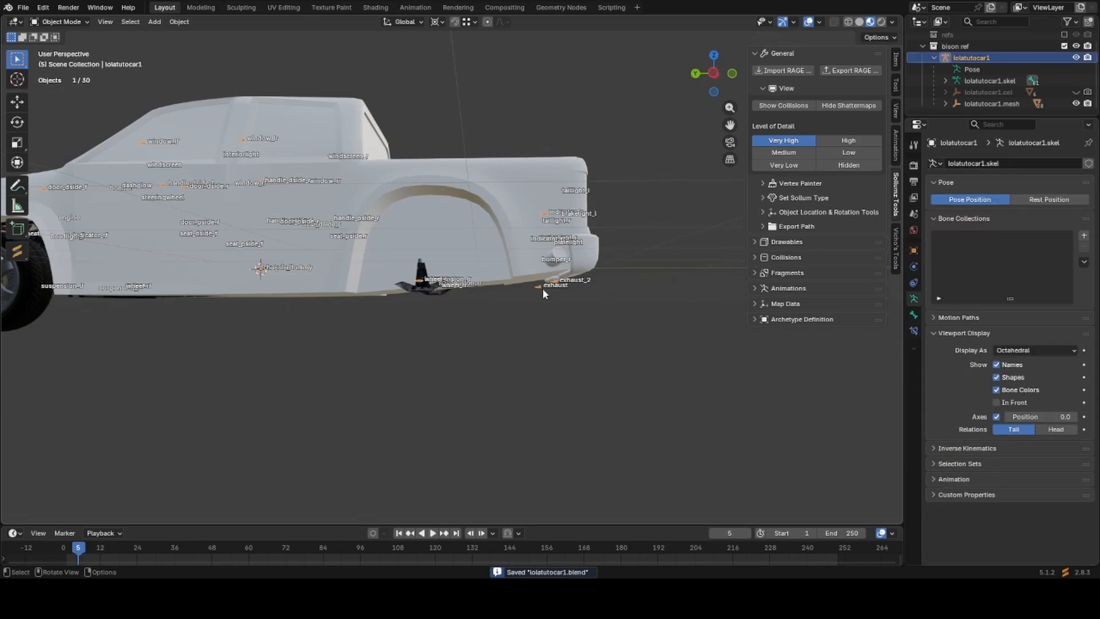
key("KP_1")
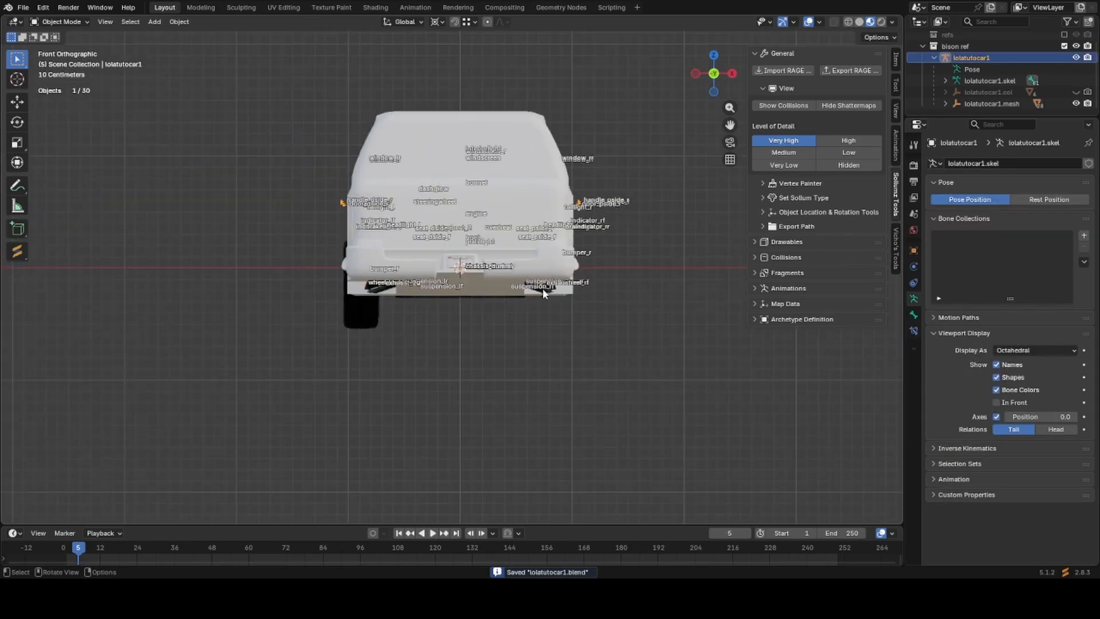
key("KP_3")
middle_click_drag(543, 294, 223, 313, "shift")
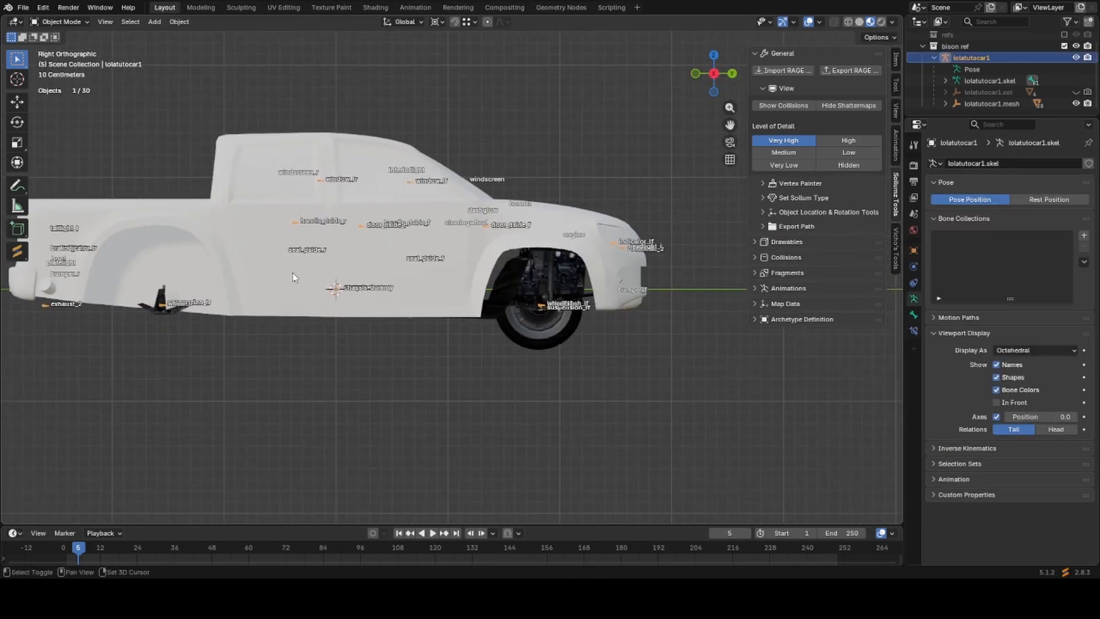
middle_click_drag(295, 275, 582, 270, "shift")
middle_click_drag(538, 299, 446, 345, "shift")
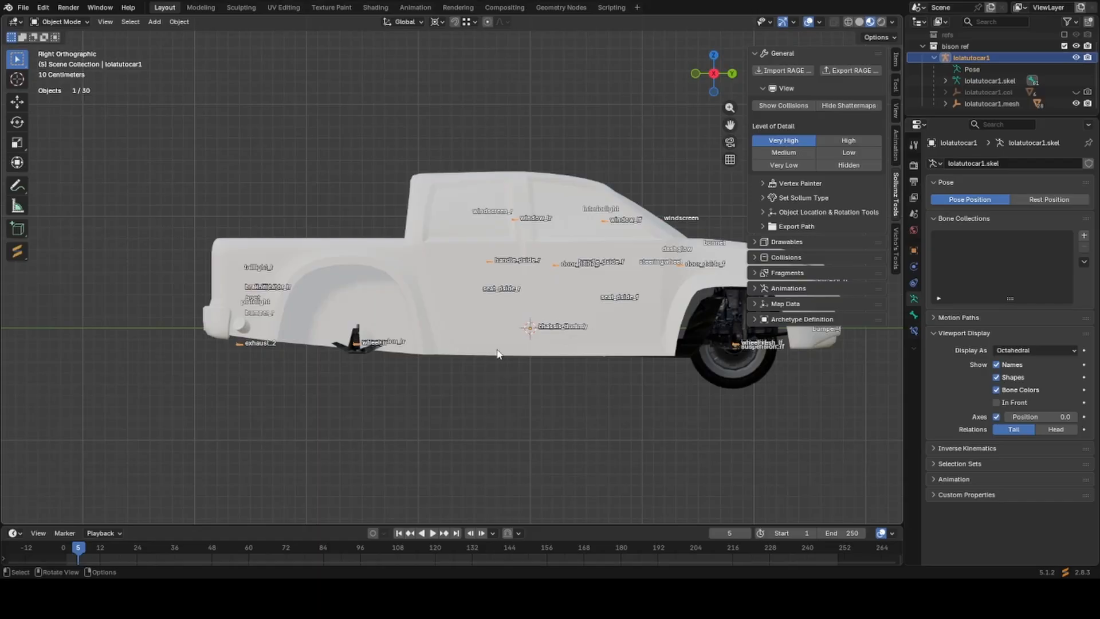
key("ctrl+s")
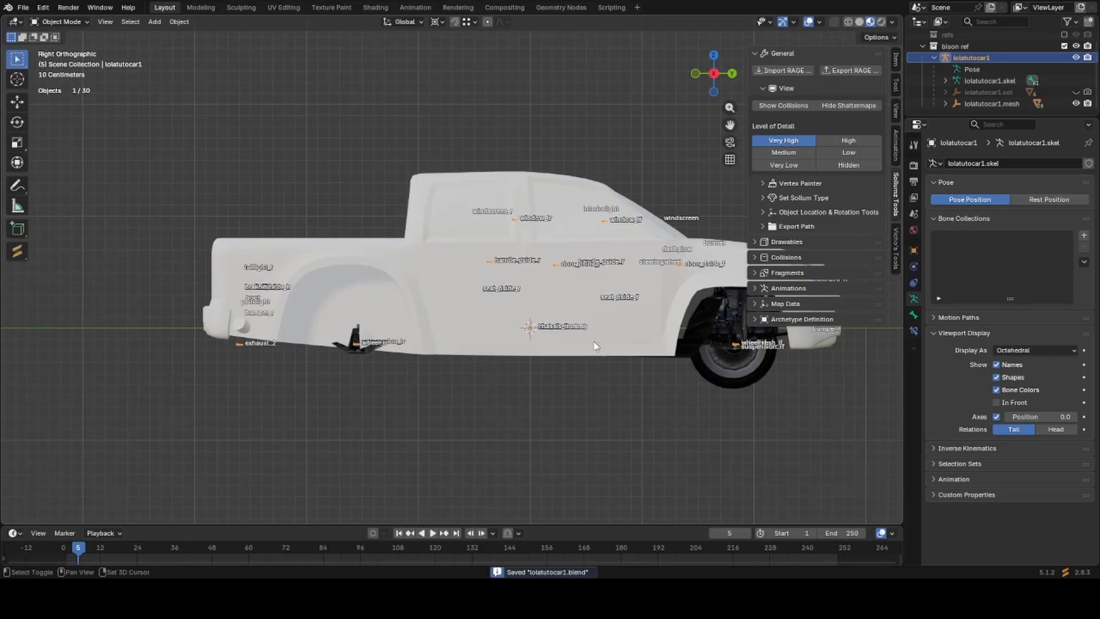
Check the armature's bones in Edit Mode and set the armature to display In Front of the truck.
middle_click_drag(532, 345, 384, 331)
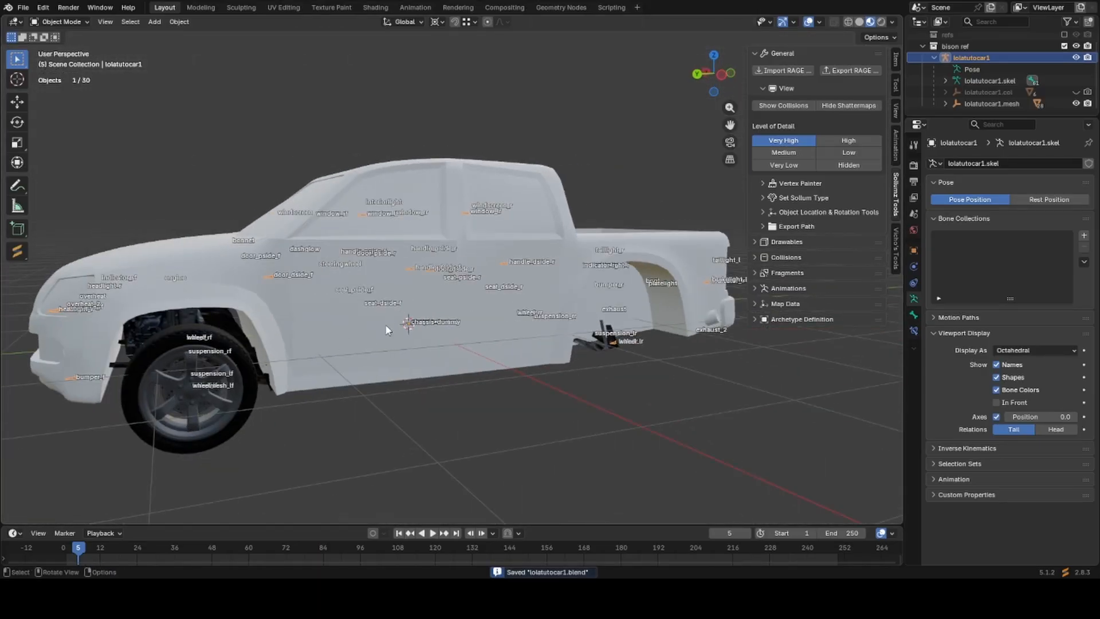
key("Tab")
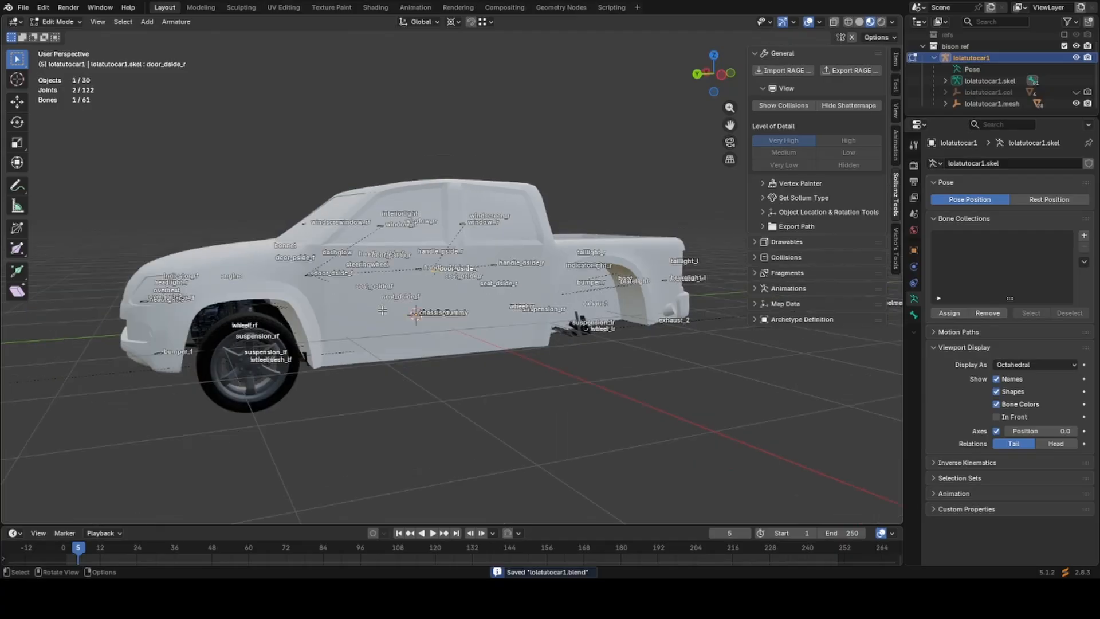
key("Tab")
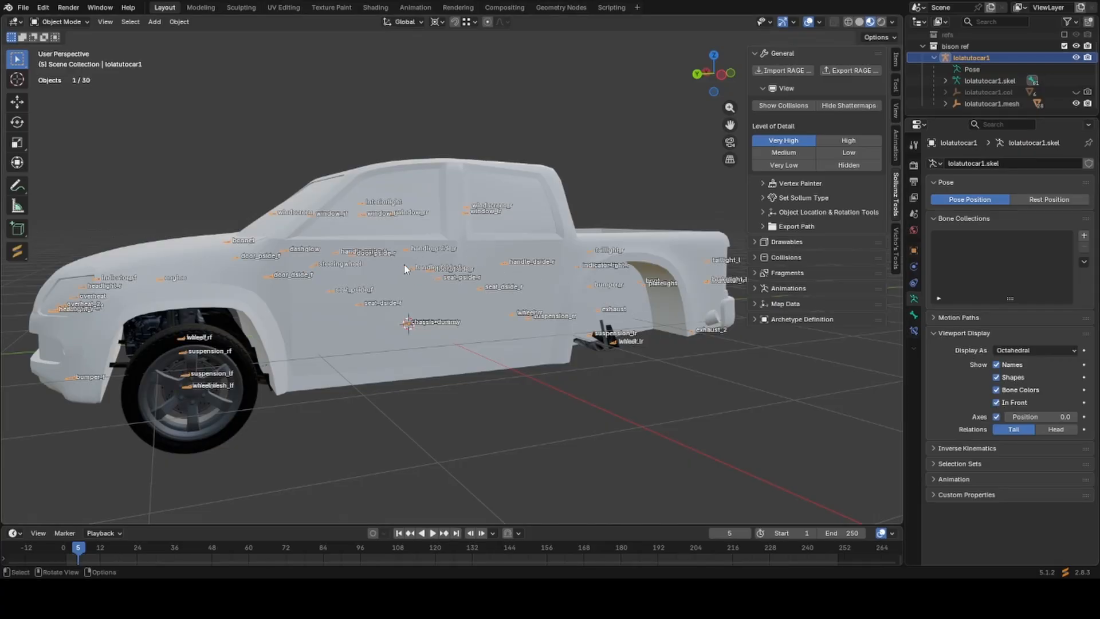
middle_click_drag(404, 269, 493, 279)
scroll(498, 280, "up", 3)
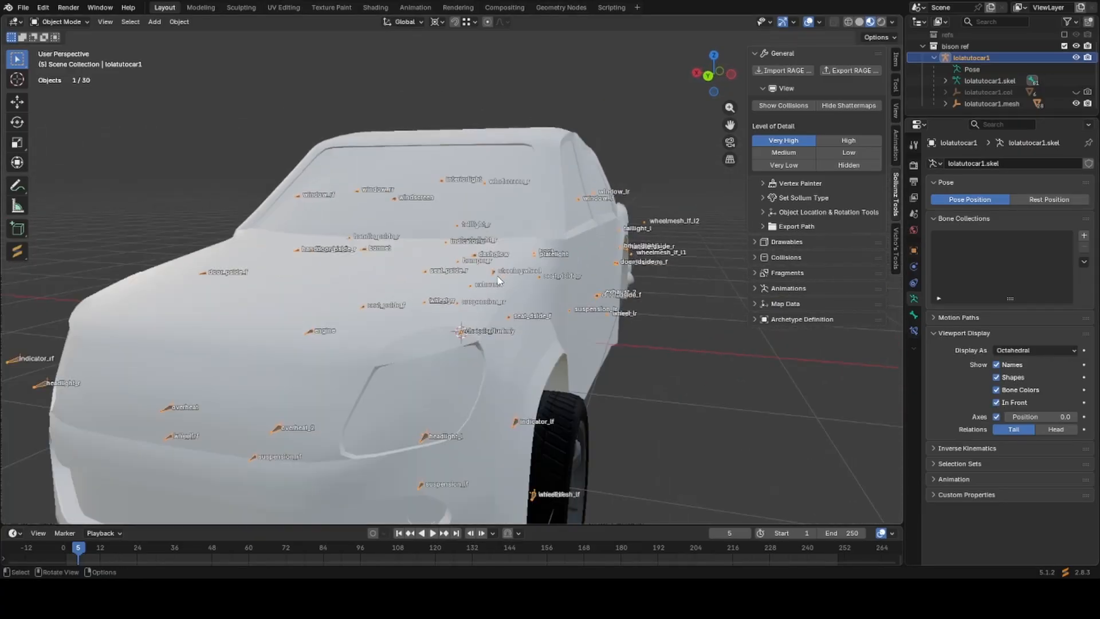
scroll(498, 281, "down", 2)
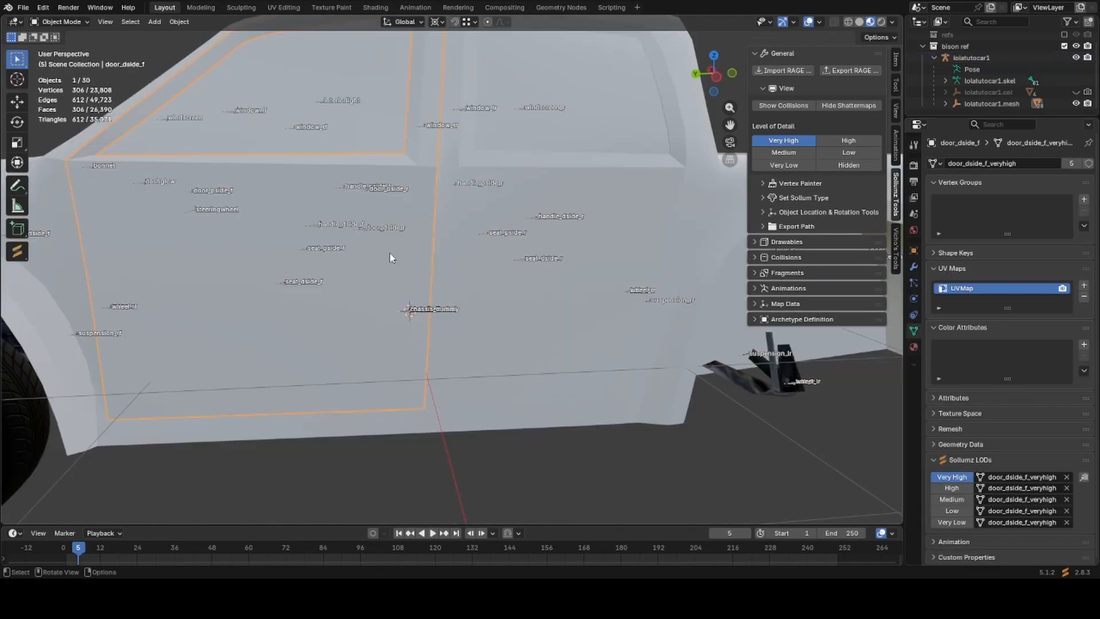
Edit the door_dside_f mesh and snap the 3D cursor to the vertex near the door handle bone.
scroll(396, 256, "down", 2)
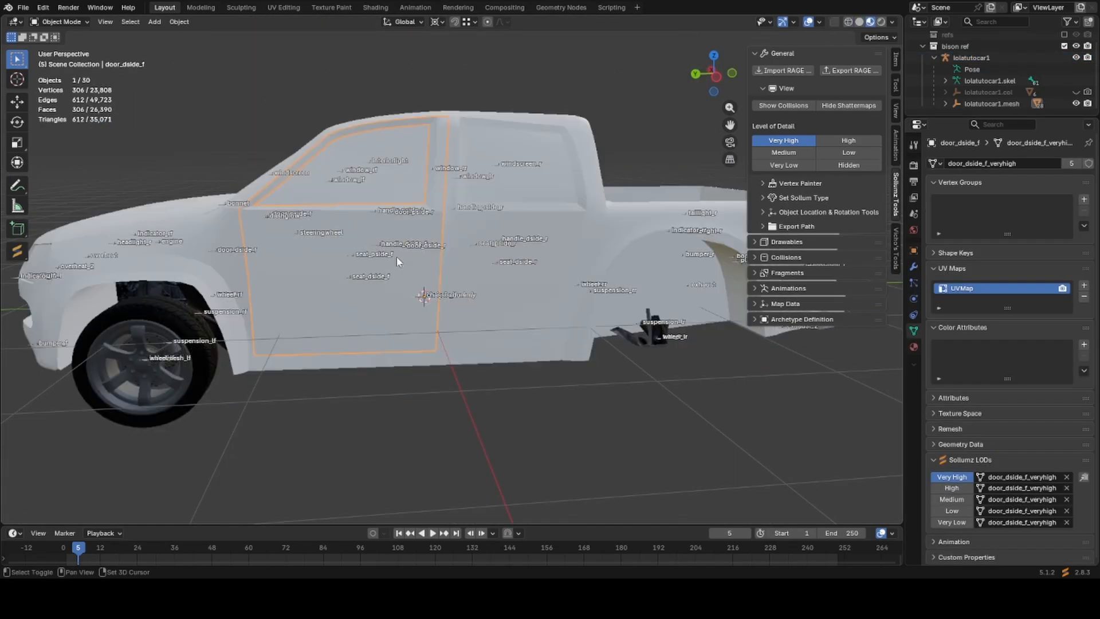
key("shift+z")
key("shift+z")
key("Tab")
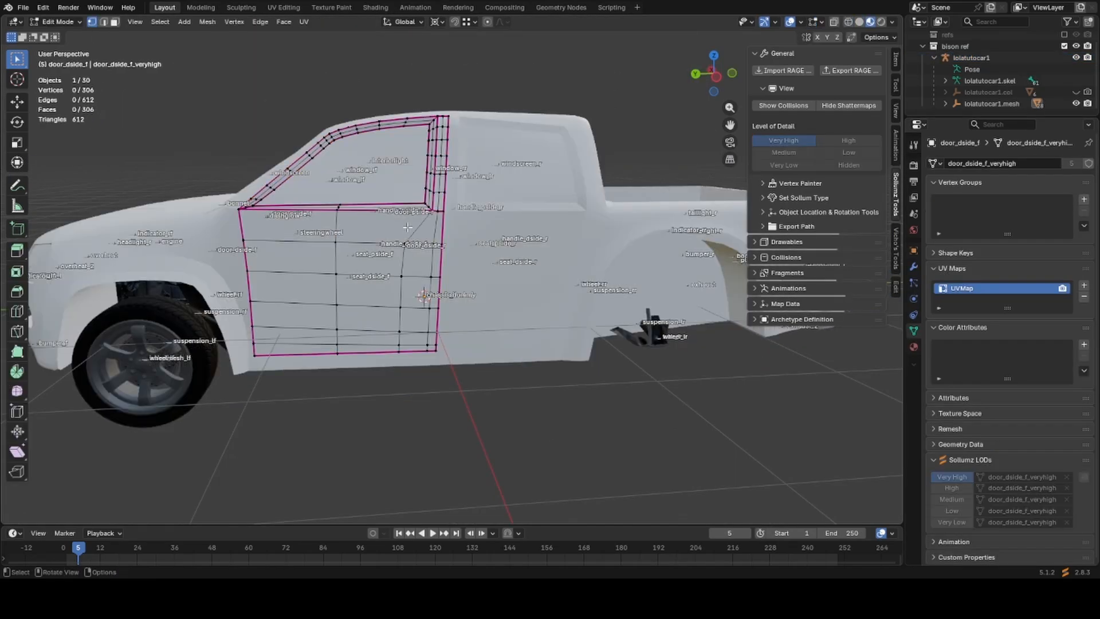
key("shift+s")
left_click(407, 266)
Add a 2 m cube to door_dside_f at the 3D cursor and shrink it to handle size, with a final scale of 0.190.
key("KP_1")
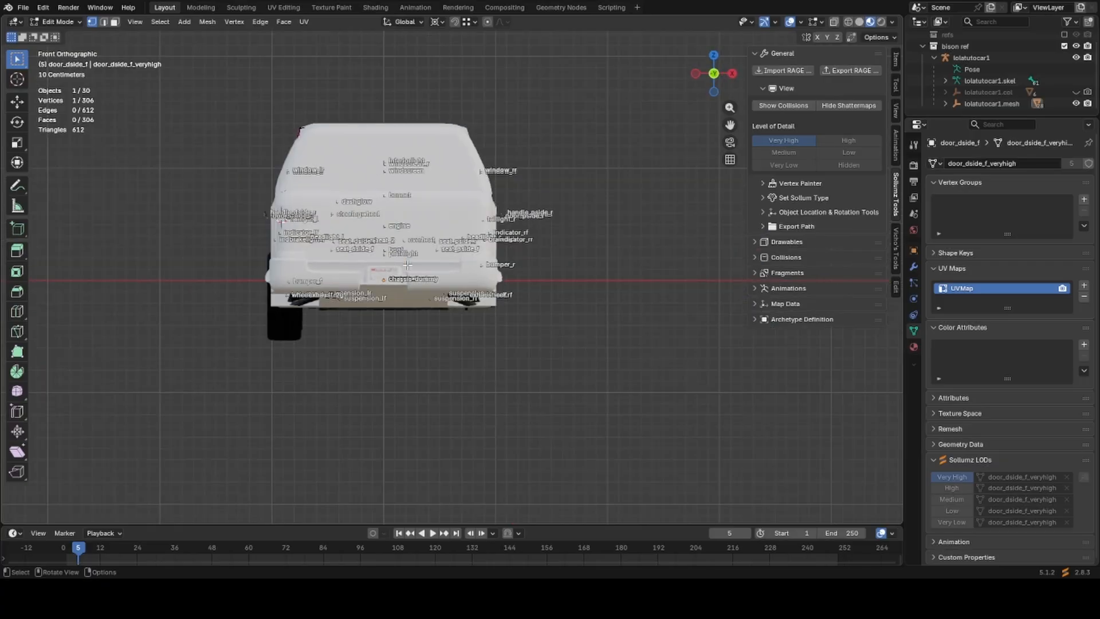
key("ctrl+KP_3")
scroll(484, 273, "up", 6)
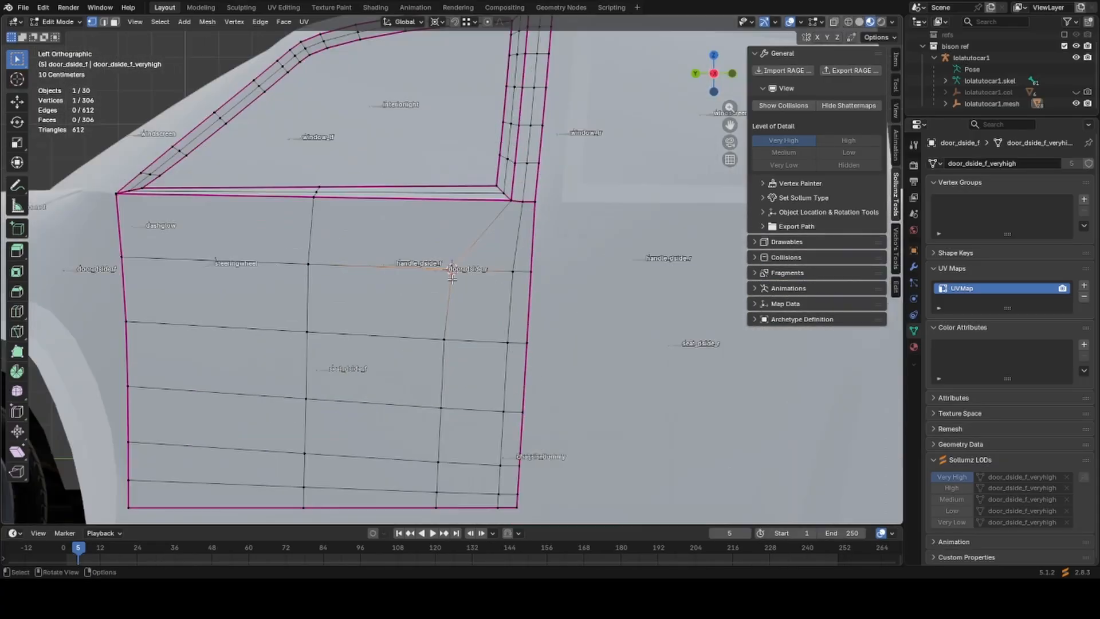
key("shift+a")
left_click(452, 229)
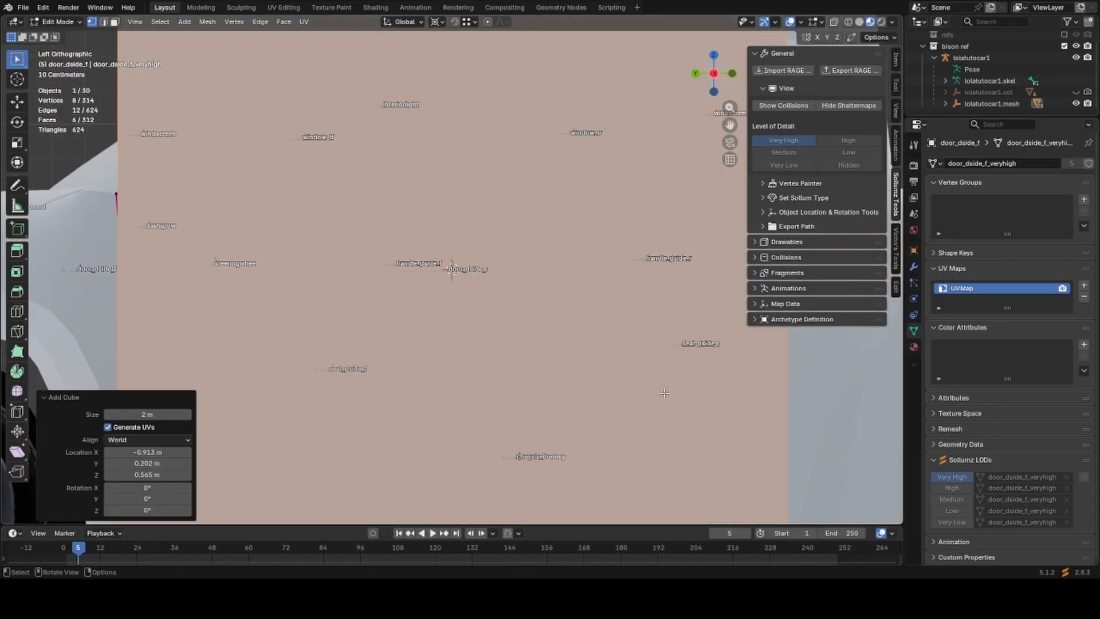
scroll(515, 269, "down", 2)
key("s")
left_click(486, 278)
key("s")
left_click(473, 276)
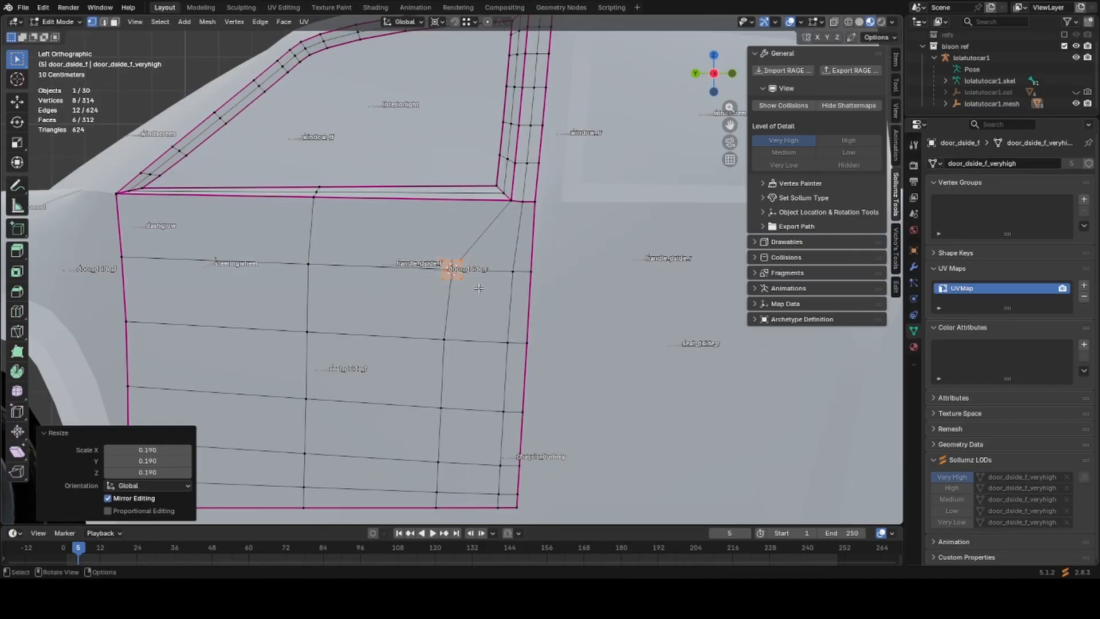
middle_click_drag(473, 275, 476, 377)
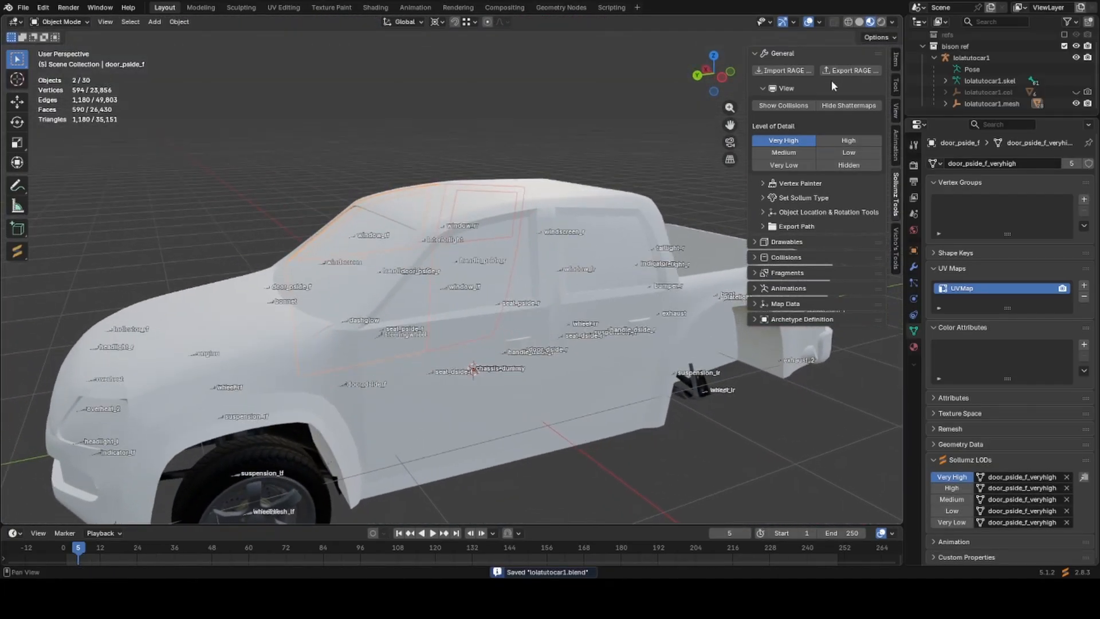
Set the viewport to solid shading and open its shading options.
left_click(891, 24)
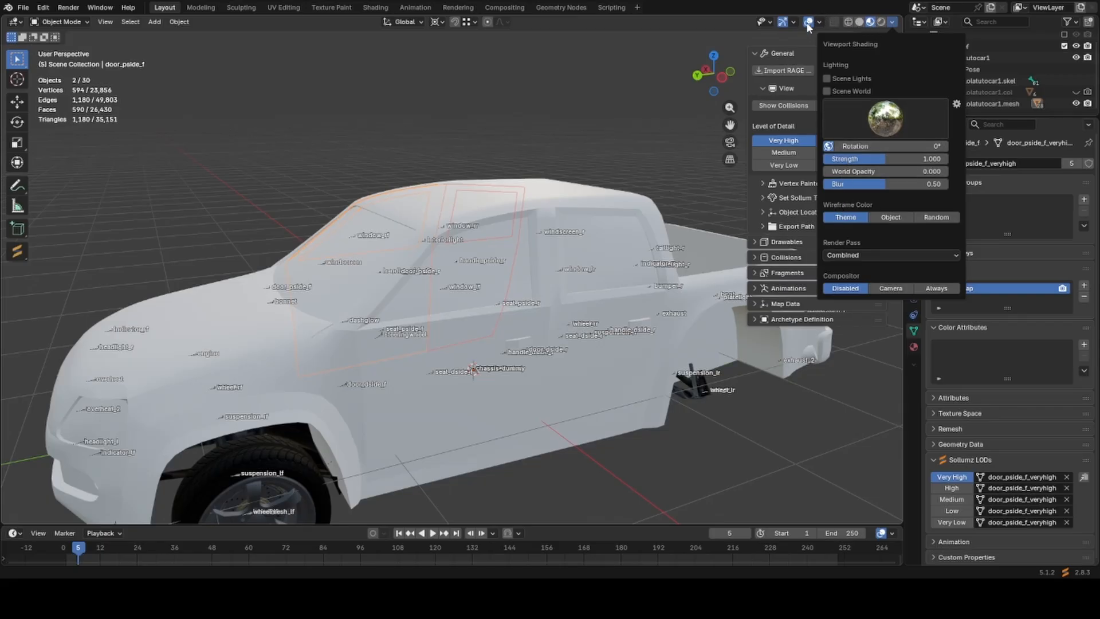
left_click(859, 22)
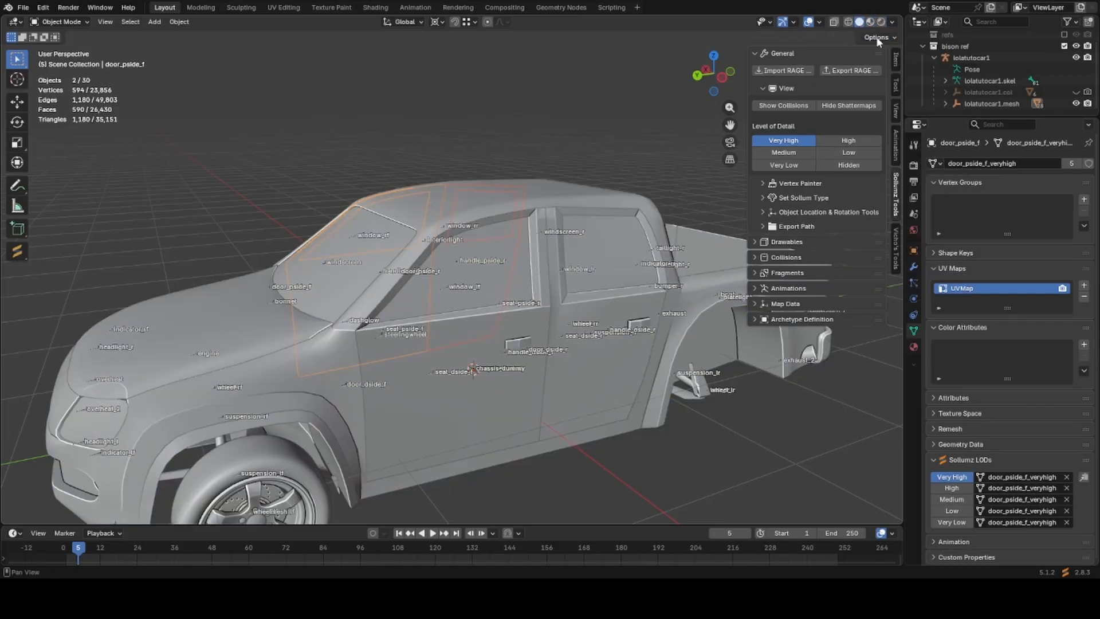
left_click(893, 22)
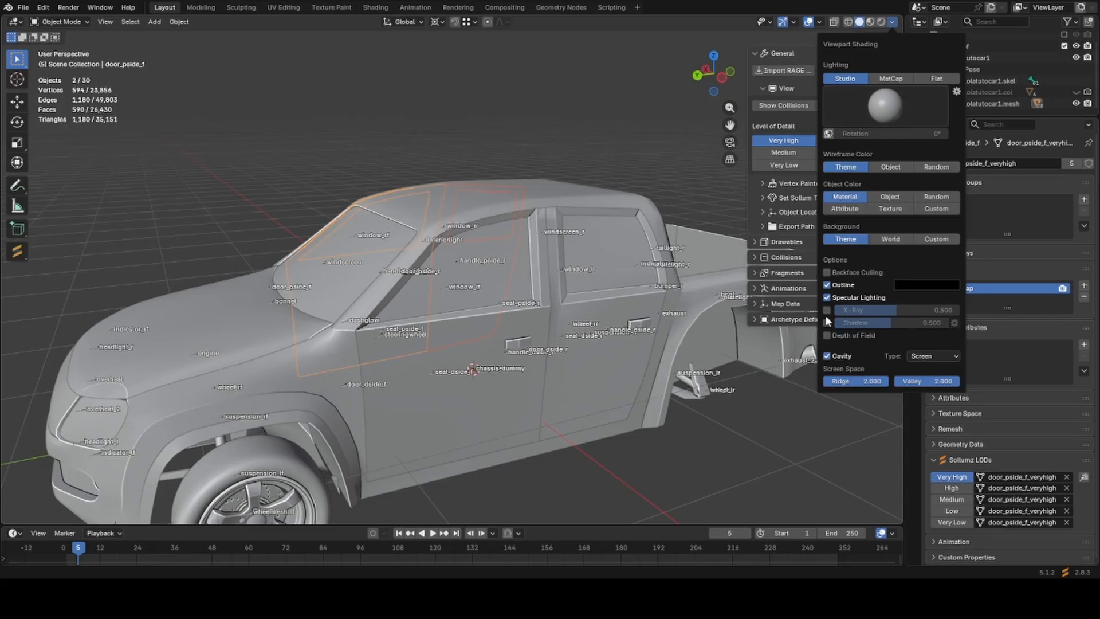
Turn on the Face Orientation overlay and inspect the truck's outer and inner faces for flipped normals.
left_click(819, 22)
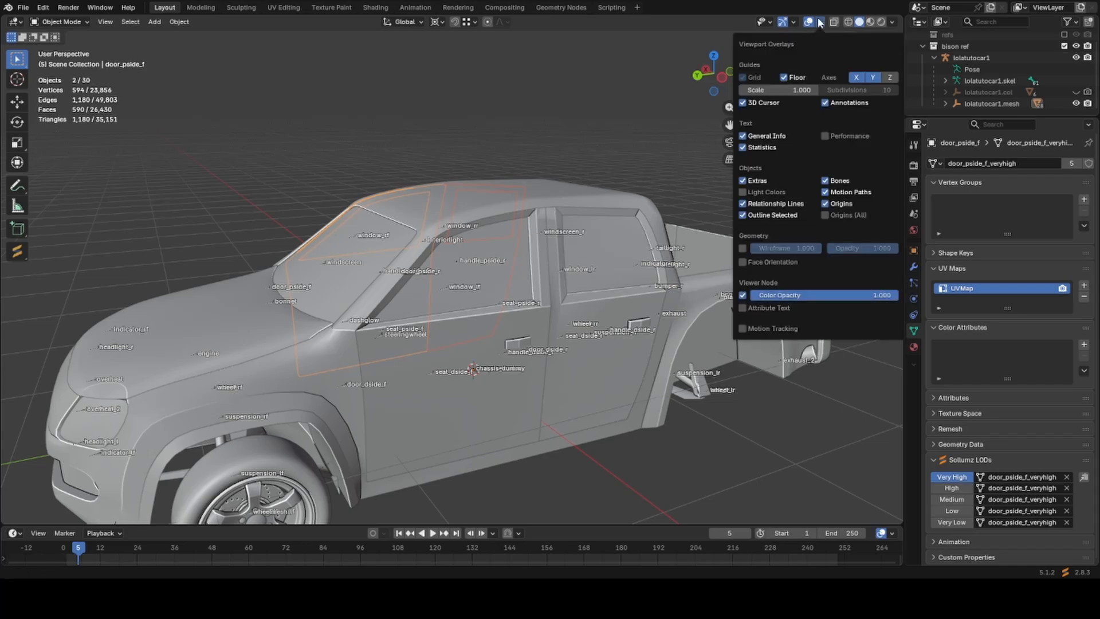
left_click(743, 262)
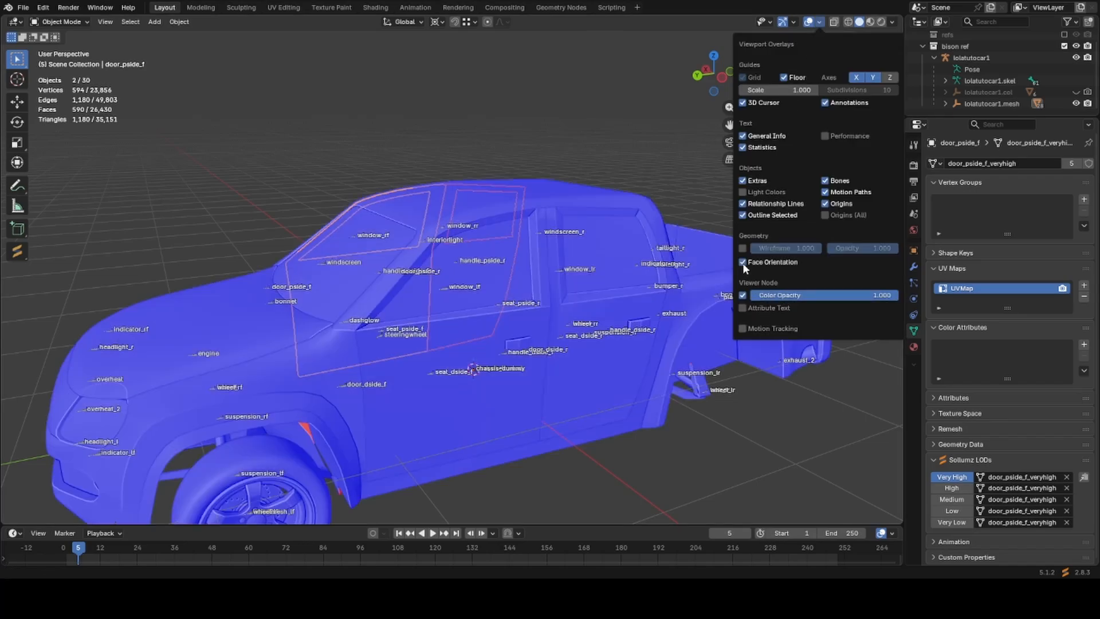
left_click(742, 262)
left_click(742, 263)
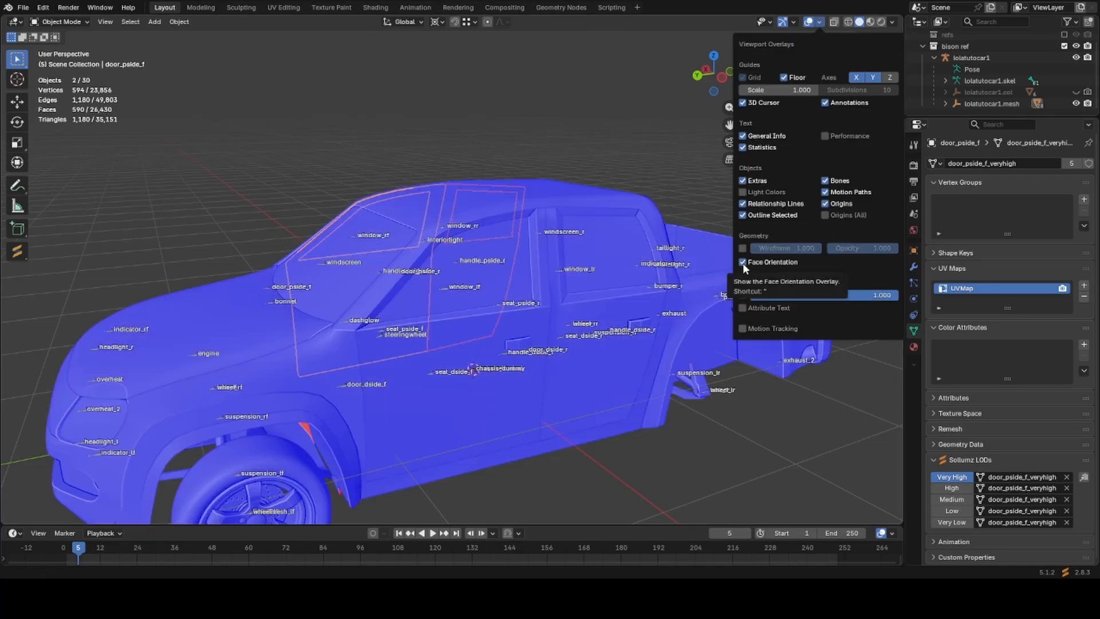
left_click(742, 262)
scroll(401, 355, "down", 4)
middle_click_drag(414, 355, 468, 345)
key("shift+f")
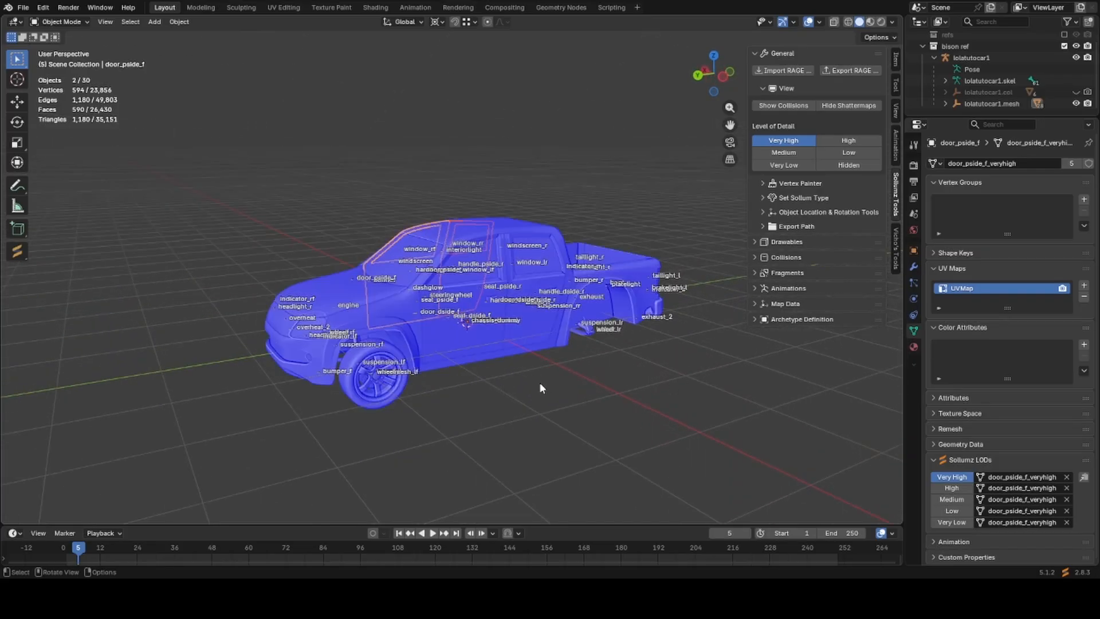
scroll(405, 304, "up", 10)
scroll(427, 315, "down", 8)
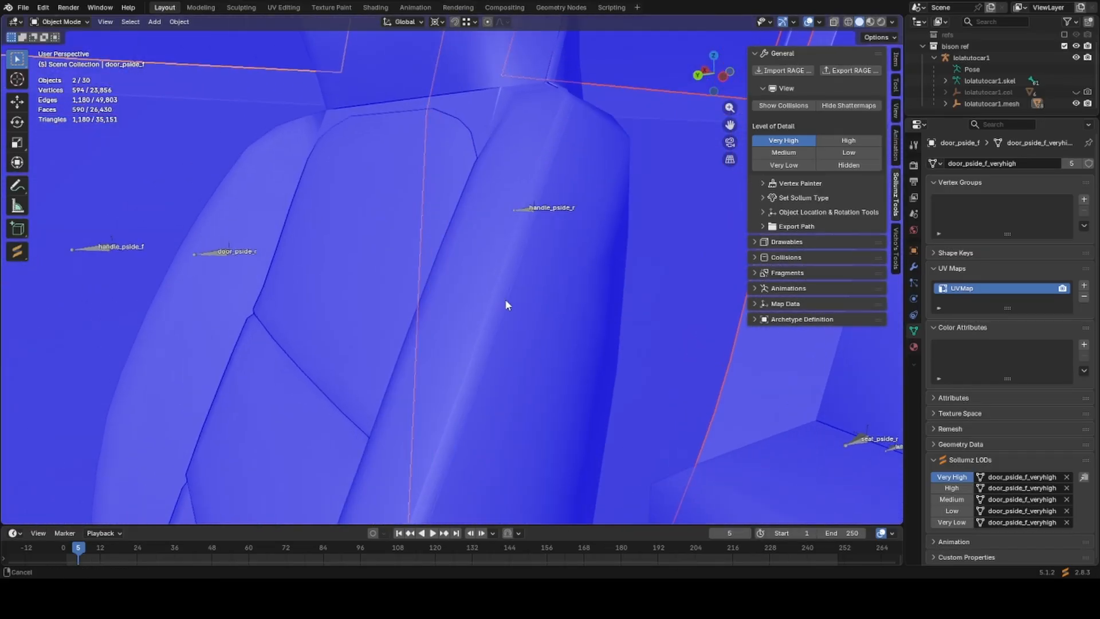
scroll(394, 272, "down", 10)
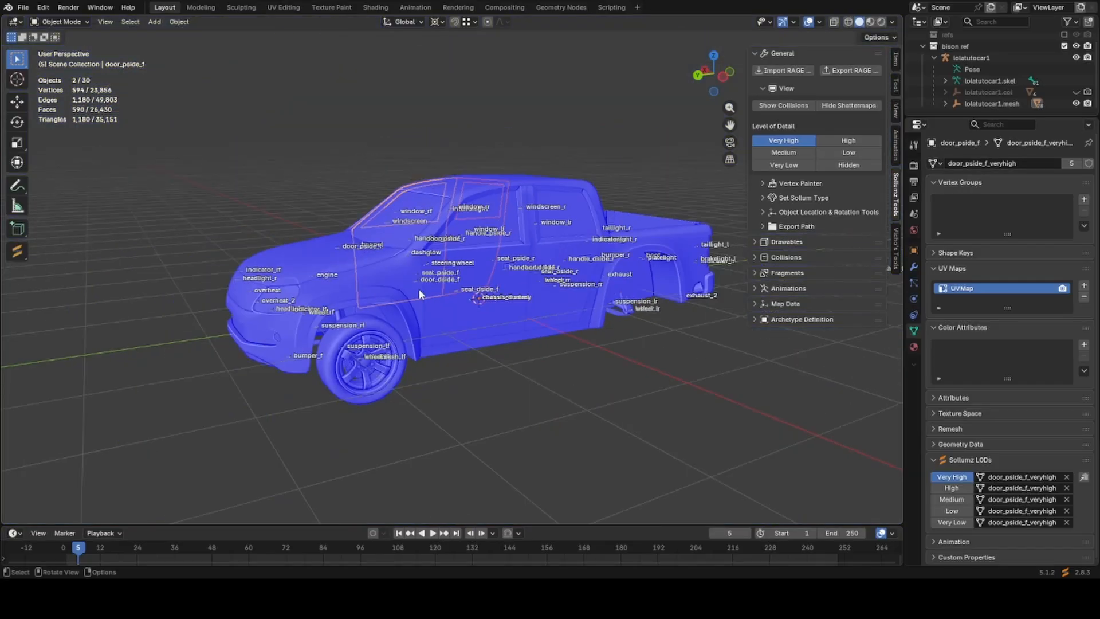
Add a 2 m cube behind the truck, examine its face orientation inside and out, and delete it.
key("shift+a")
mouse_move(659, 325)
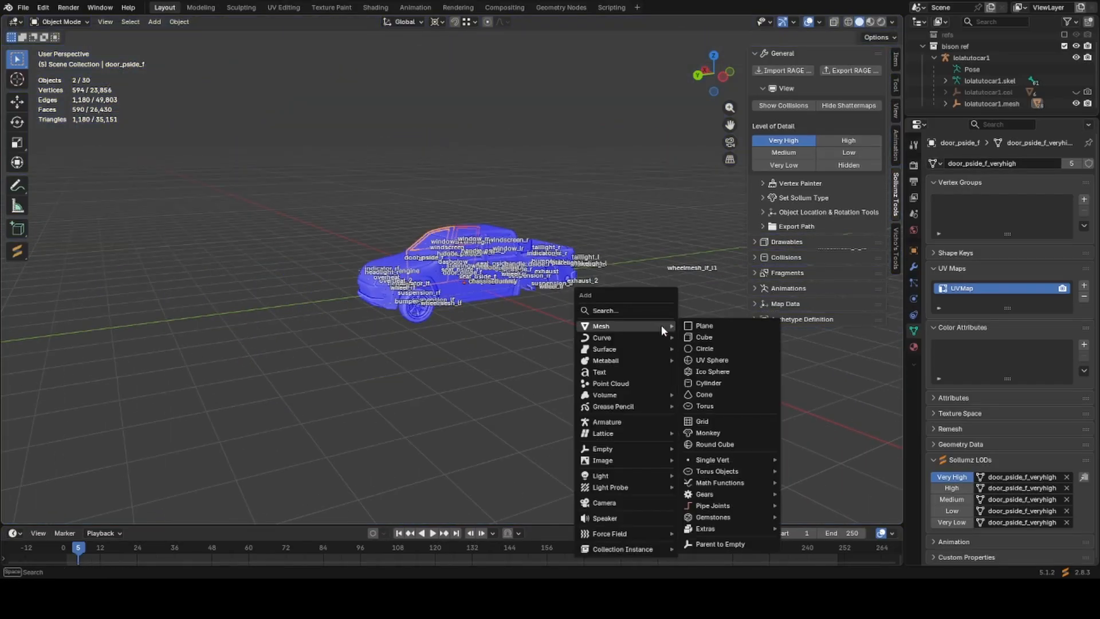
left_click(700, 336)
key("KP_Decimal")
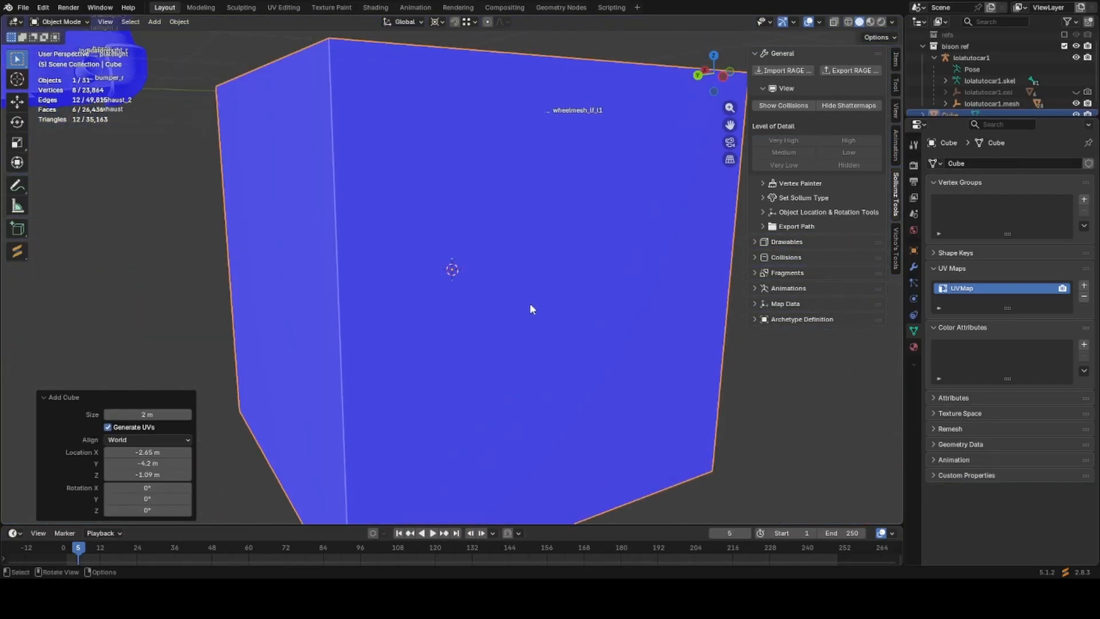
scroll(529, 304, "down", 7)
mouse_move(529, 304)
middle_mouse_down()
mouse_move(535, 332)
mouse_move(532, 257)
mouse_move(307, 211)
mouse_move(545, 319)
middle_mouse_up()
scroll(538, 331, "up", 12)
scroll(538, 318, "down", 8)
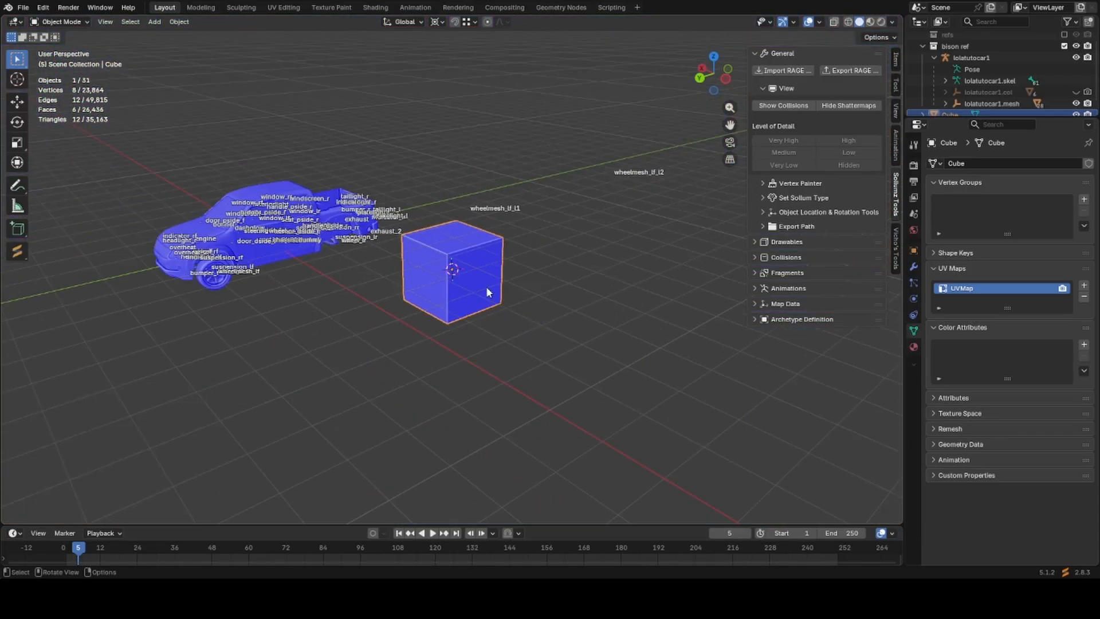
key("Delete")
Show the armature in left view and select the exhaust_2 bone near the rear bumper in Edit Mode.
key("KP_3")
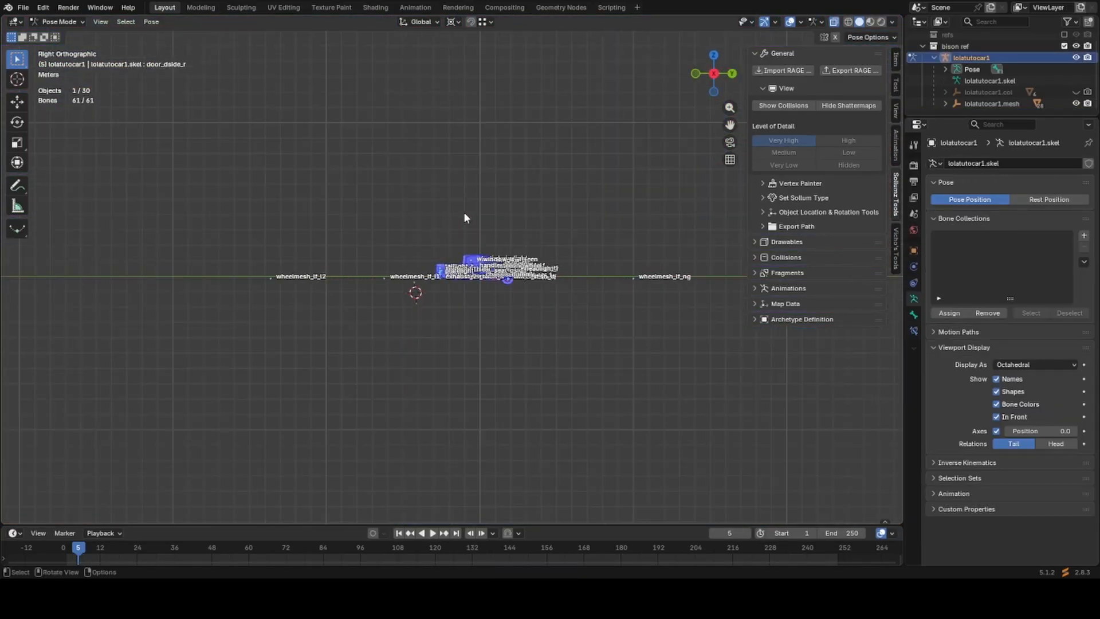
key("ctrl+KP_3")
key("alt+z")
scroll(464, 212, "up", 5)
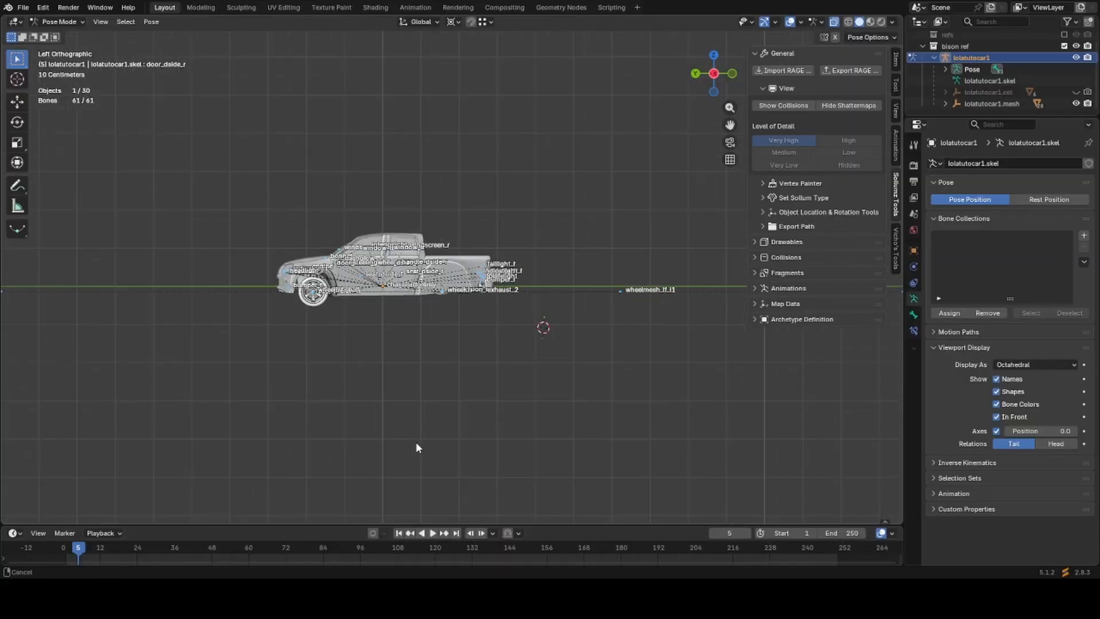
middle_click_drag(415, 441, 529, 344, "shift")
scroll(573, 292, "up", 3)
key("Tab")
middle_click_drag(598, 227, 464, 363, "shift")
scroll(482, 338, "up", 3)
middle_click_drag(534, 321, 232, 296, "shift")
scroll(308, 306, "up", 4)
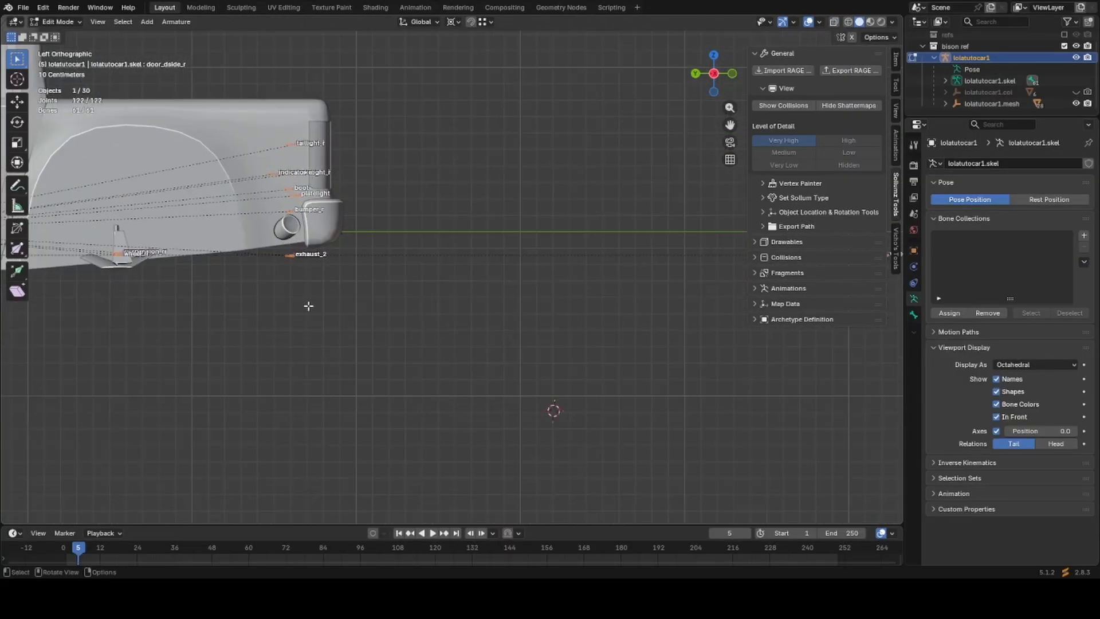
middle_click_drag(315, 305, 391, 308, "shift")
scroll(507, 320, "up", 3)
left_click(484, 286)
scroll(493, 303, "down", 2)
key("ctrl+Tab")
key("Tab")
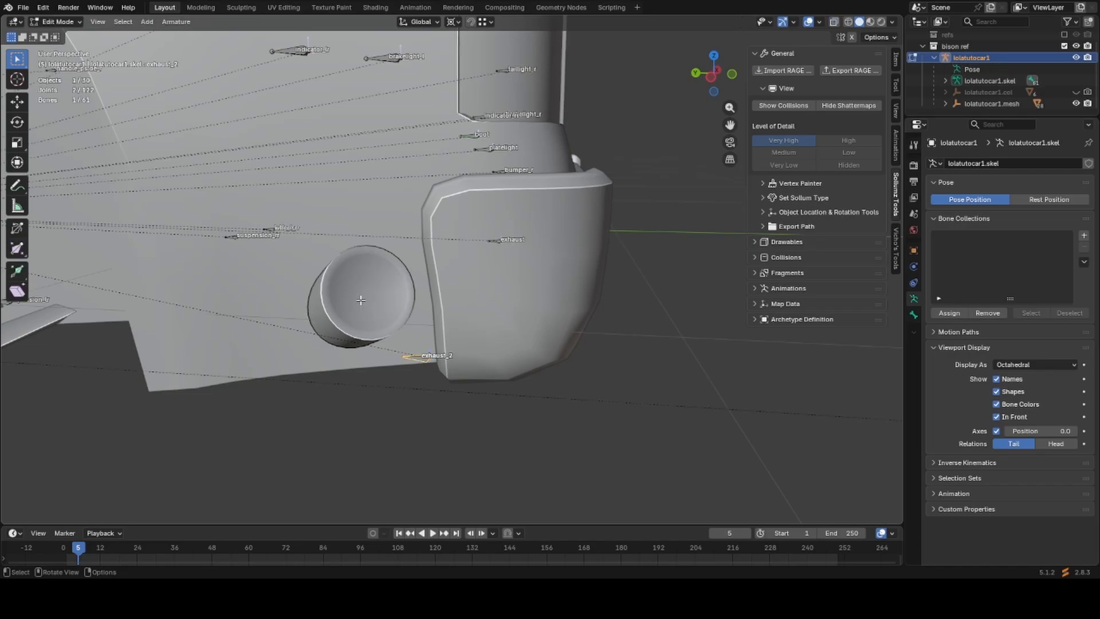
Edit the bodyshell mesh and snap the 3D cursor to the selected end of the exhaust pipe.
key("Tab")
left_click(360, 299)
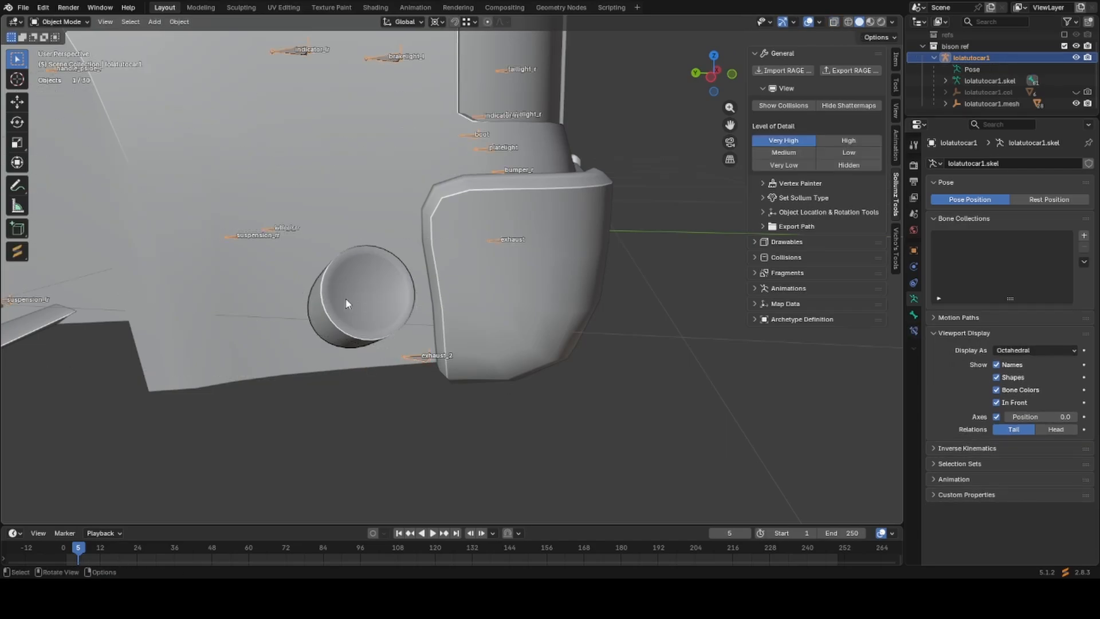
key("Tab")
key("shift+s")
left_click(362, 363)
key("Tab")
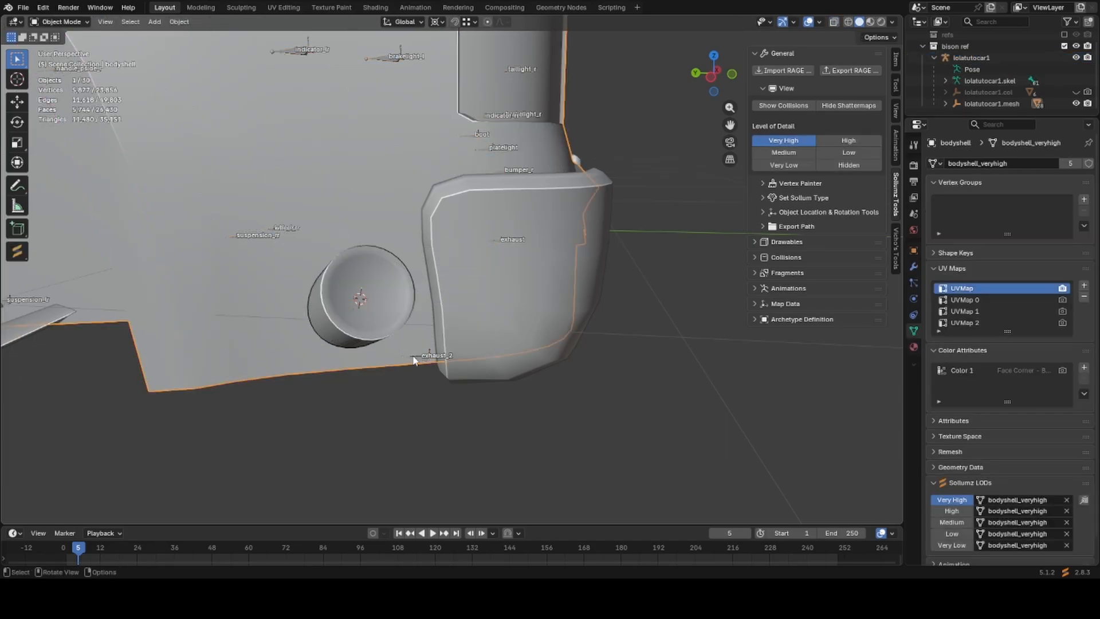
Select the exhaust_2 bone in the armature's Edit Mode and snap it to the 3D cursor.
left_click(427, 364)
key("Tab")
key("shift+s")
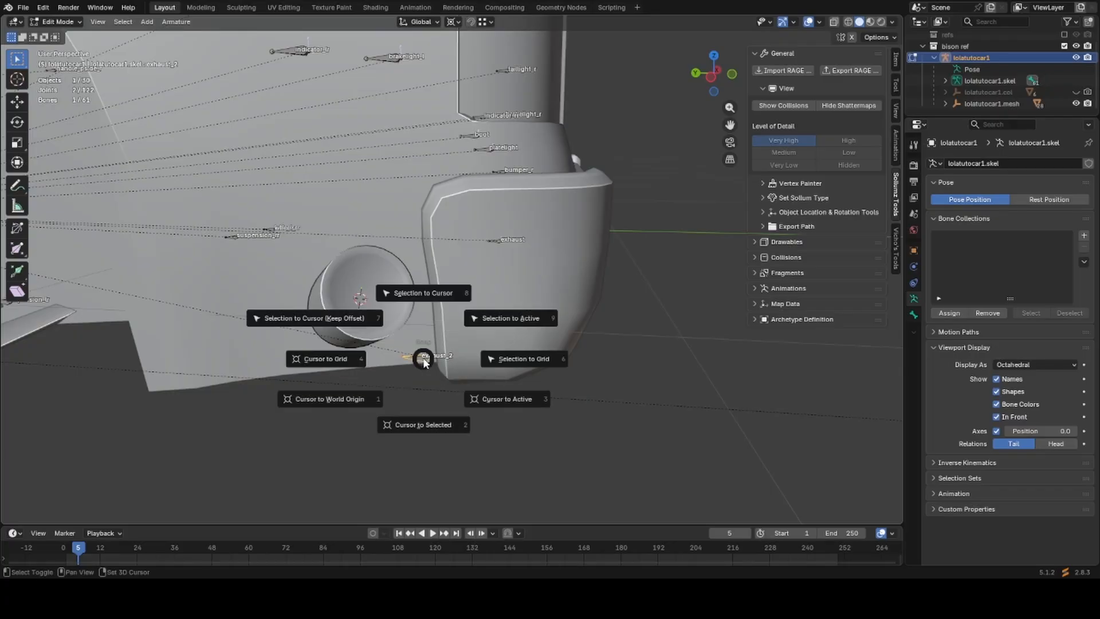
left_click(427, 335)
Trackball-rotate the exhaust_2 bone by about -20.6° and -64.2° to line it up with the pipe's axis.
middle_click_drag(427, 335, 481, 344)
scroll(481, 344, "up", 4)
middle_click_drag(467, 429, 473, 372, "shift")
key("r")
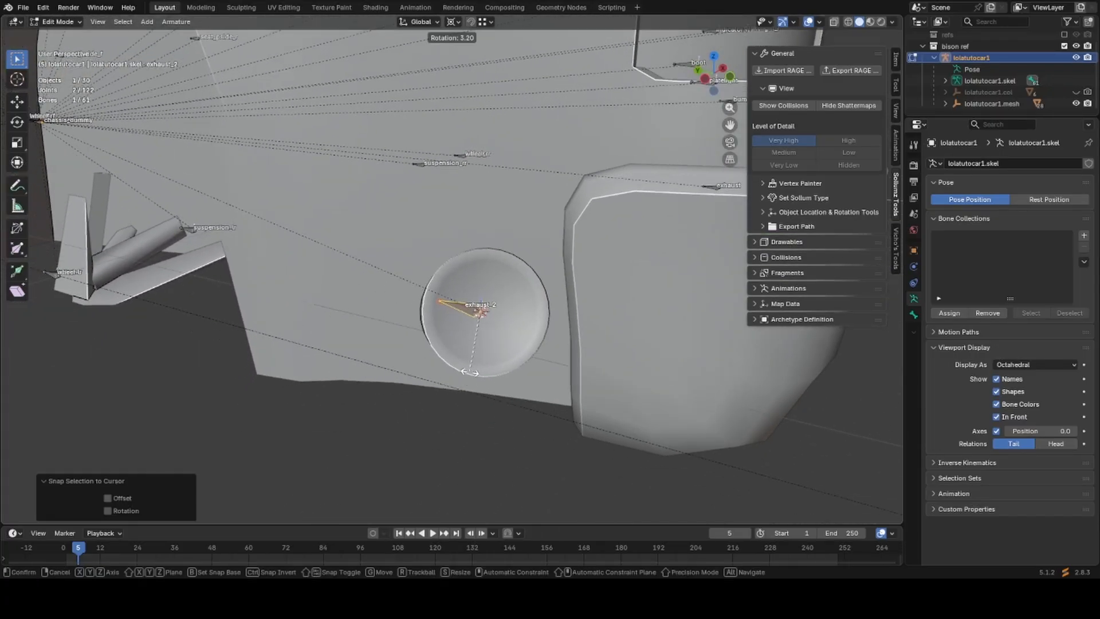
left_click(409, 351)
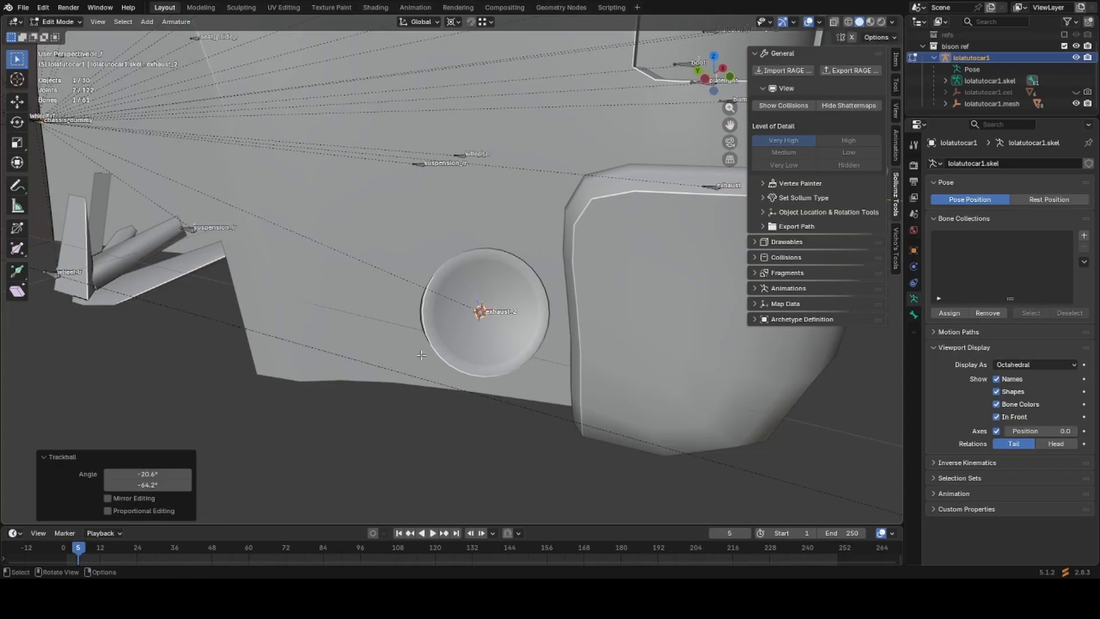
Place the exhaust bone at the opposite side's pipe and save the file.
middle_click_drag(409, 351, 434, 371)
scroll(434, 370, "down", 7)
middle_click_drag(611, 322, 421, 383)
key("shift+s")
key("ctrl+s")
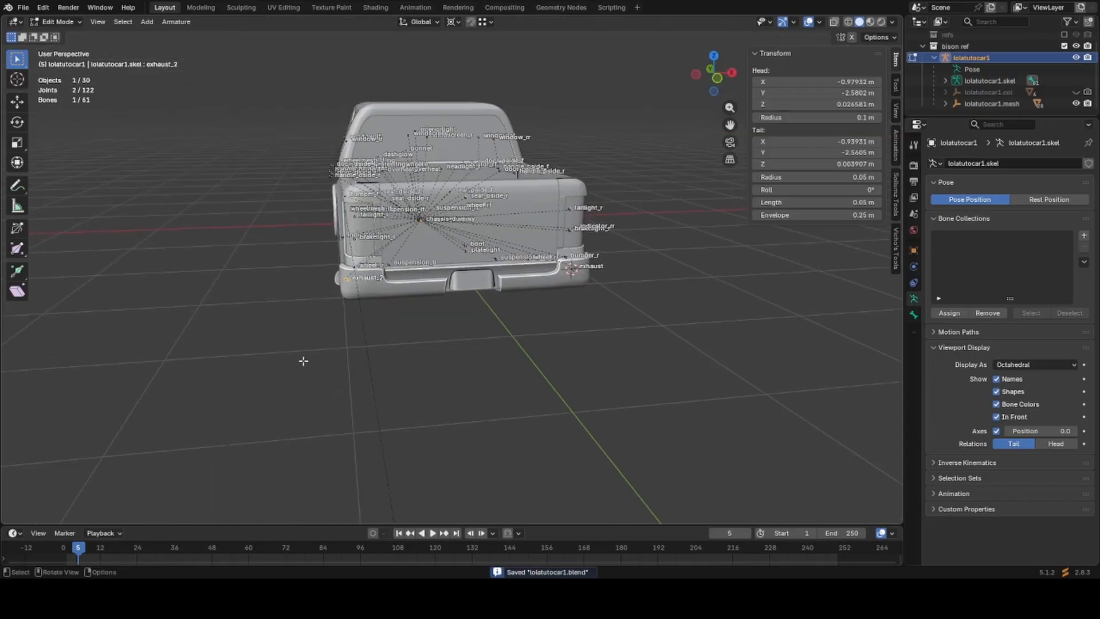
Check both exhaust bones against the pipes in right view and hide the two bones.
middle_click_drag(303, 361, 437, 344)
scroll(437, 344, "up", 2)
key("Right")
key("ctrl+KP_1")
scroll(439, 333, "up", 6)
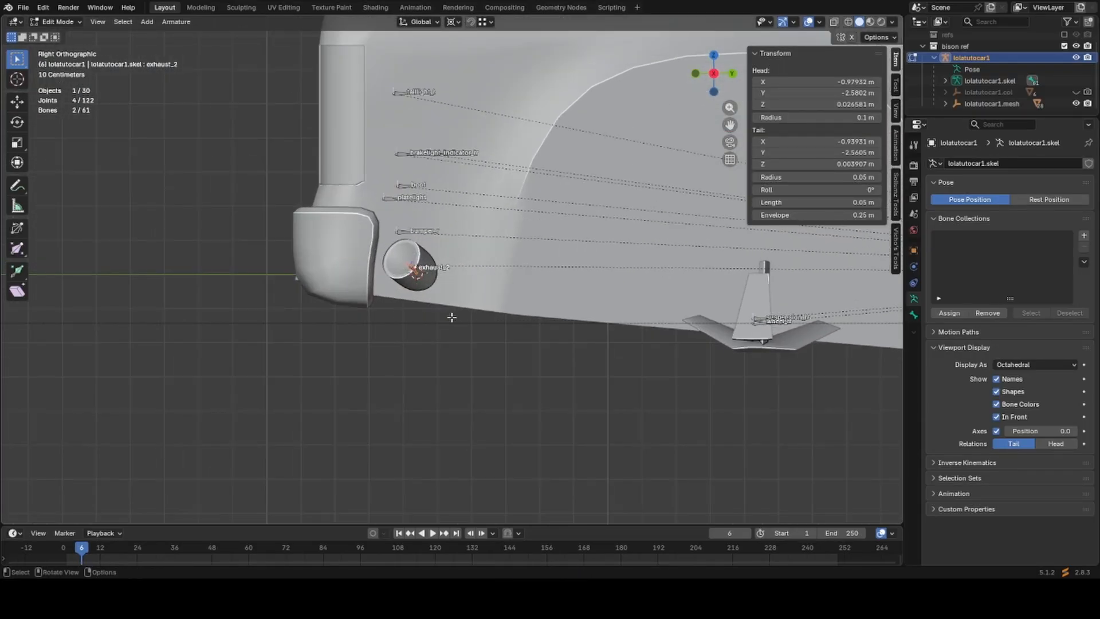
scroll(451, 323, "up", 2)
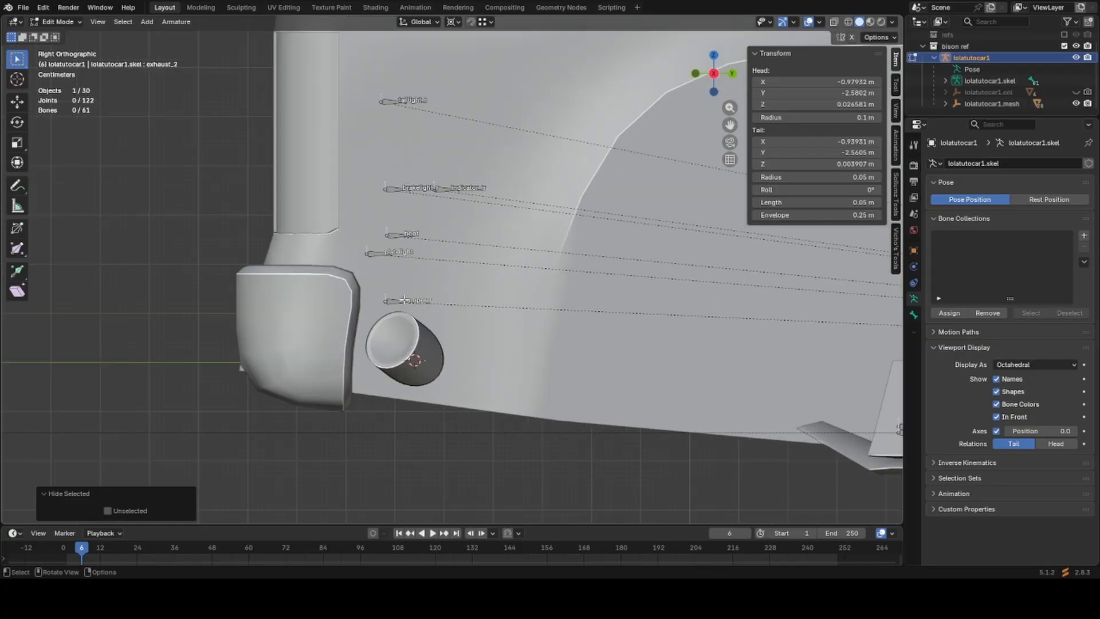
Select the bumper_r bone above the exhaust pipe and move it.
left_click(389, 306)
middle_click_drag(396, 301, 493, 309)
scroll(533, 338, "down", 3)
key("g")
left_click(544, 363)
Edit the bumper_r mesh, select a vertex on its rear face, and turn on X-ray display.
scroll(493, 309, "up", 2)
key("Tab")
left_click(442, 287)
key("Tab")
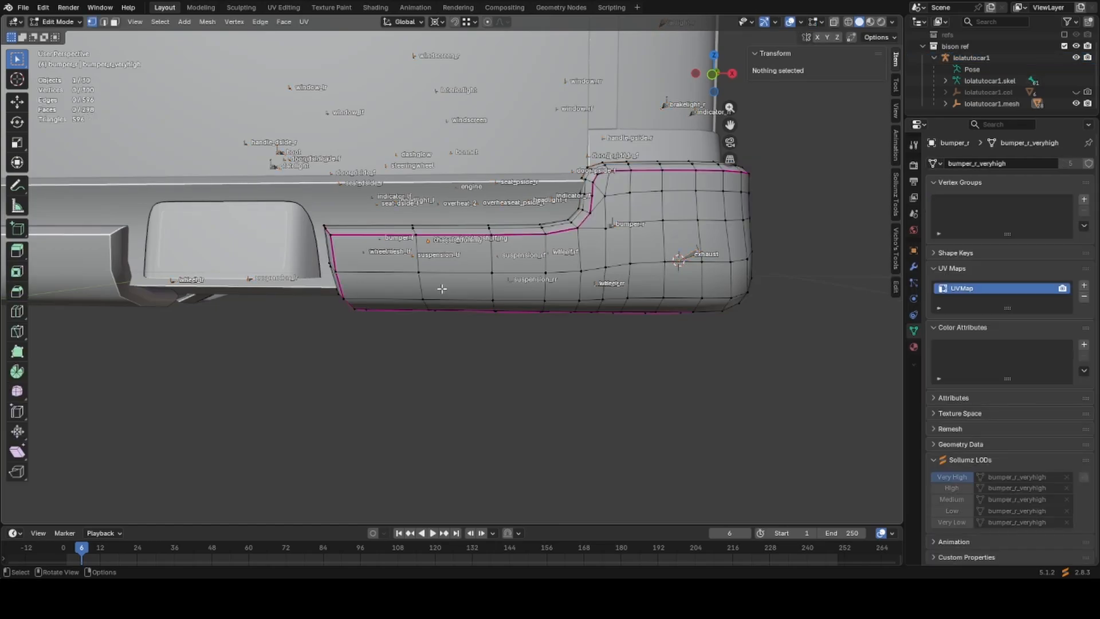
left_click(441, 277)
middle_click_drag(442, 279, 528, 297)
key("alt+z")
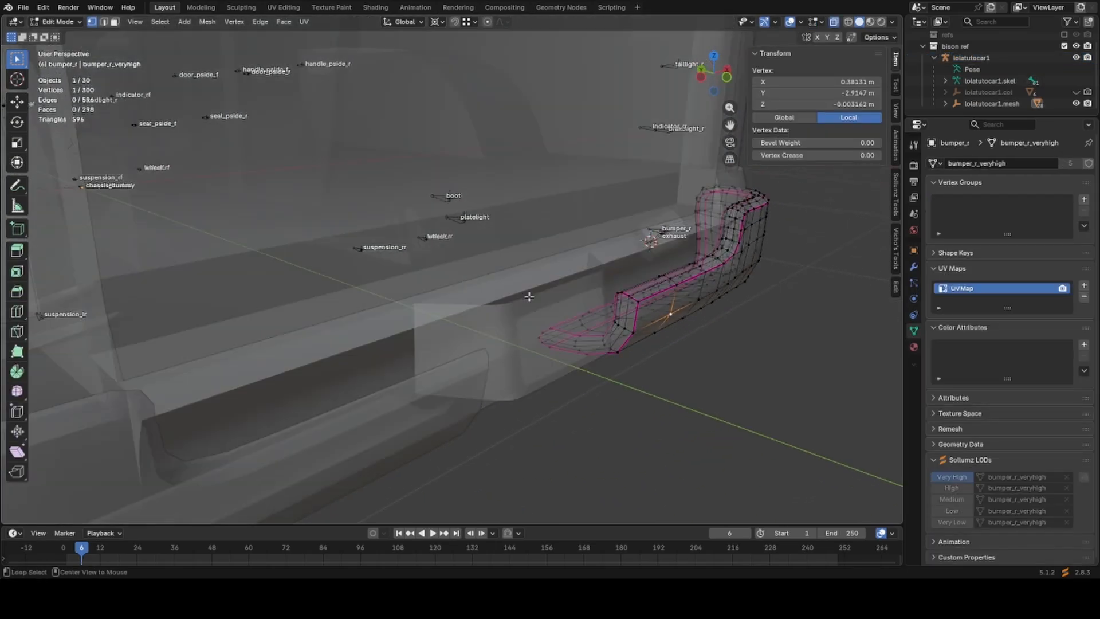
middle_click_drag(605, 320, 596, 355)
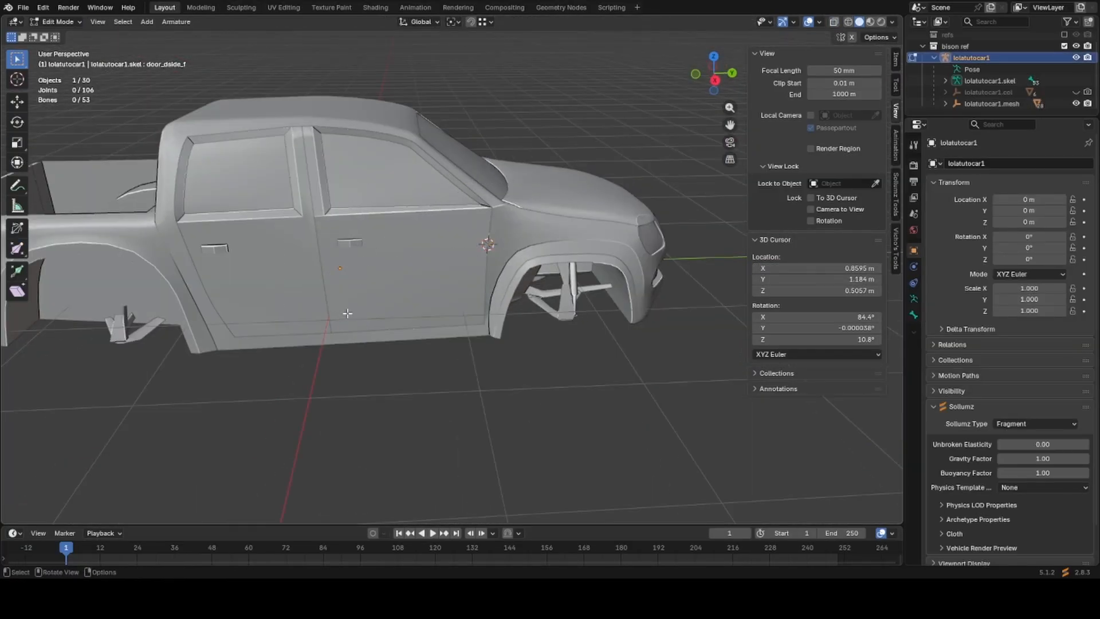
Reveal all hidden bones of the armature, return to Object Mode, and save the file.
key("alt+h")
key("KP_Decimal")
key("KP_3")
key("Tab")
scroll(537, 297, "up", 1)
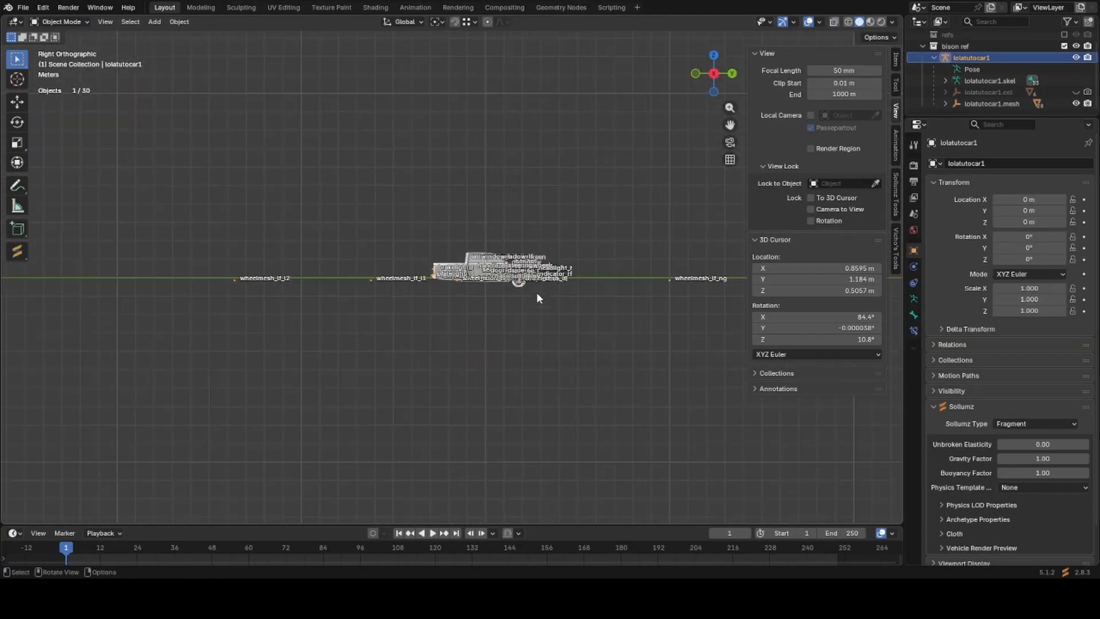
mouse_move(536, 294)
middle_mouse_down()
mouse_move(425, 384)
mouse_move(521, 304)
middle_mouse_up()
key("ctrl+s")
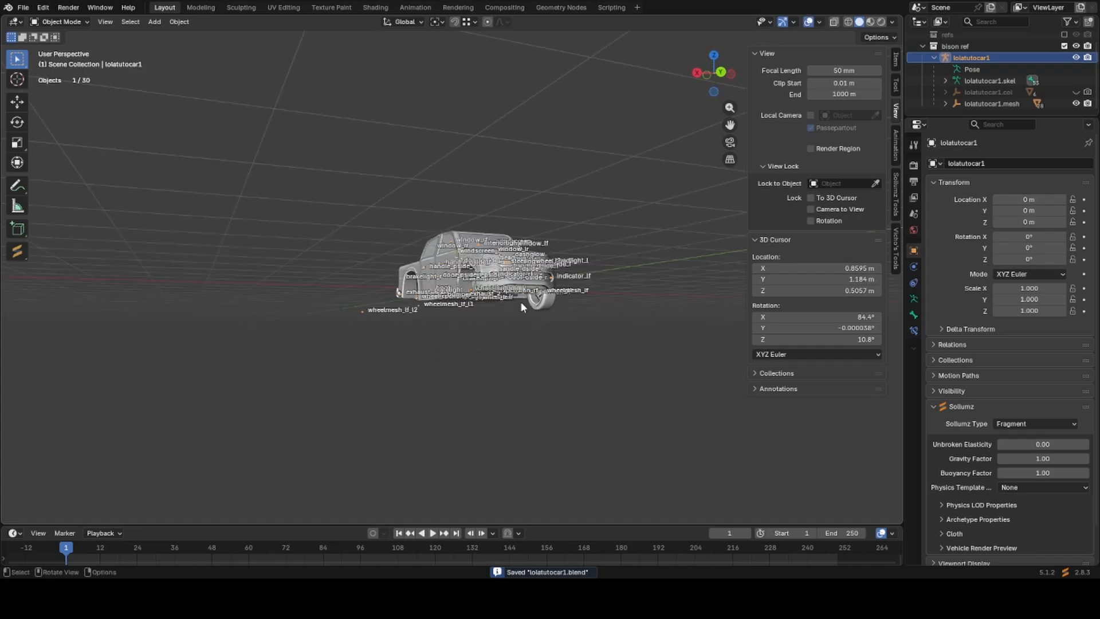
Switch the armature to Pose Mode and examine its bones along the truck's passenger side.
scroll(521, 301, "up", 5)
middle_click_drag(545, 342, 504, 314)
key("ctrl+Tab")
scroll(507, 314, "down", 3)
key("ctrl+Tab")
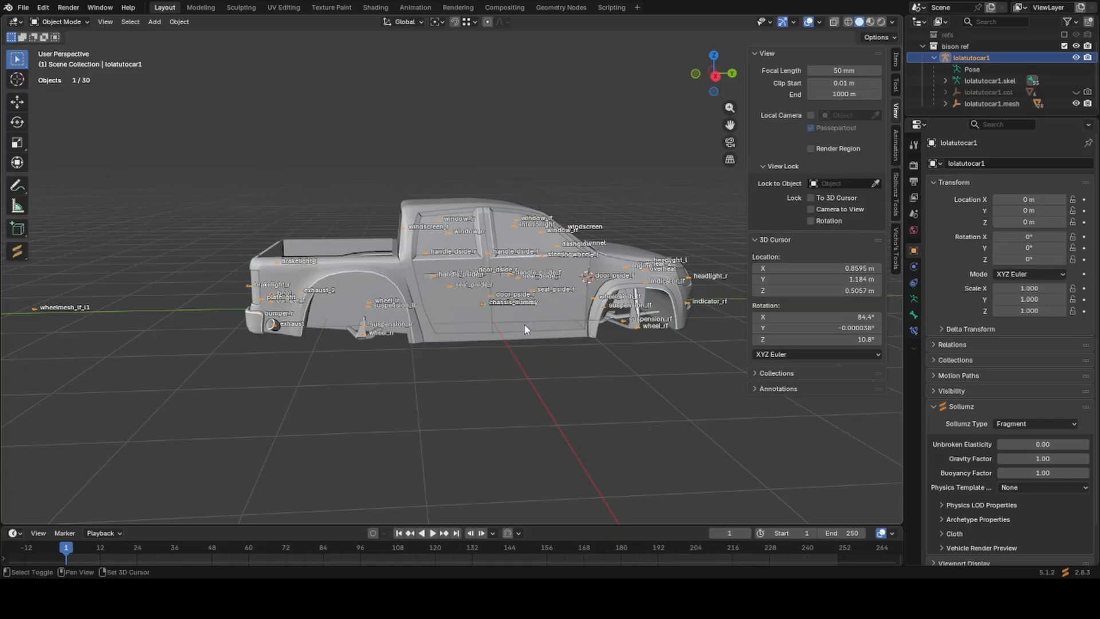
key("ctrl+Tab")
scroll(525, 329, "up", 4)
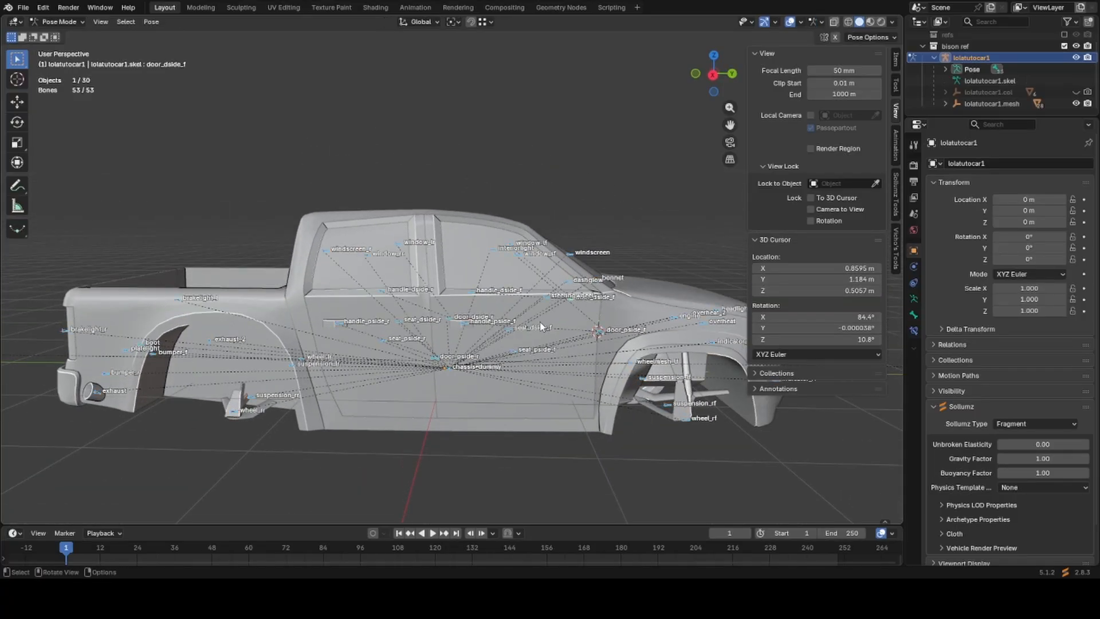
Select the windscreen bone, try moving it away from the windscreen, and cancel the move.
middle_click_drag(569, 271, 478, 371)
scroll(531, 276, "up", 3)
left_click(538, 245)
mouse_move(510, 325)
middle_mouse_down("shift")
mouse_move(455, 373)
mouse_move(500, 323)
middle_mouse_up("shift")
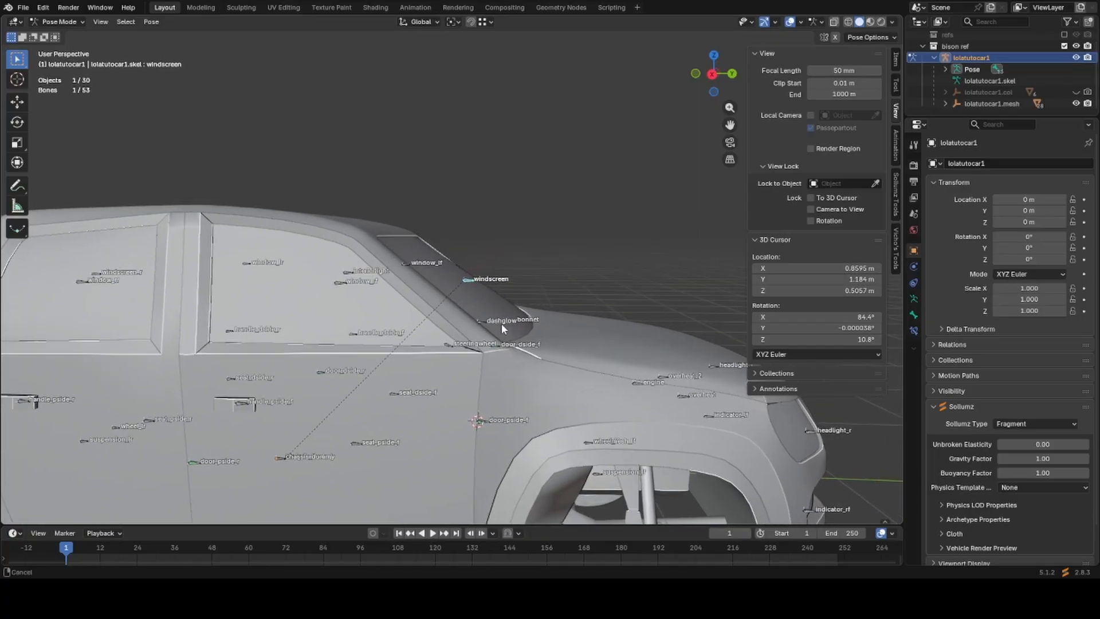
key("g")
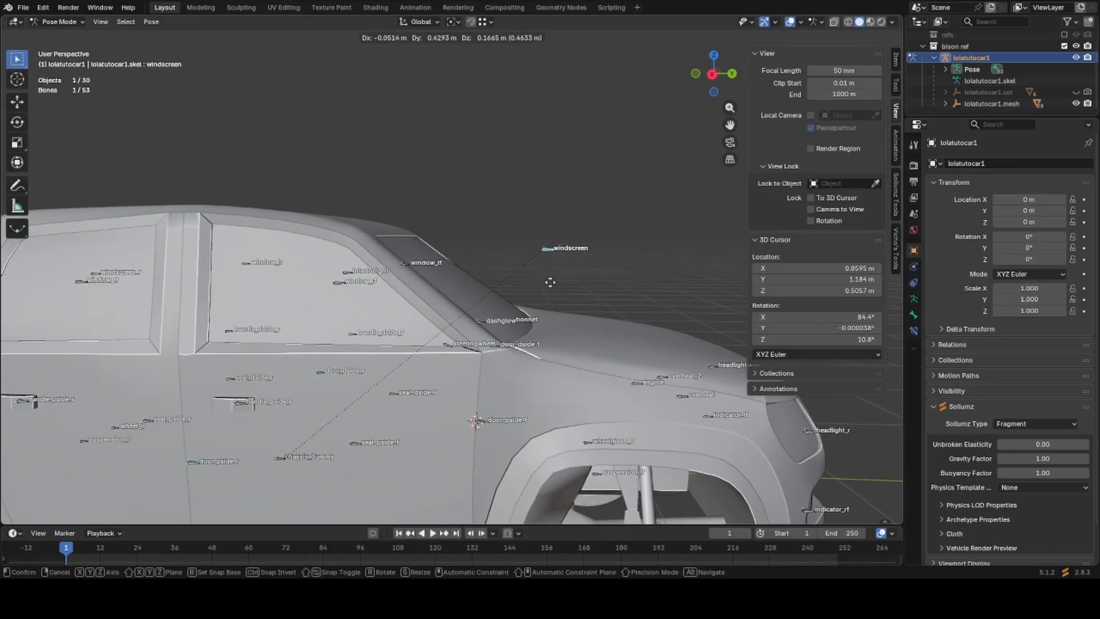
key("Escape")
scroll(550, 284, "down", 4)
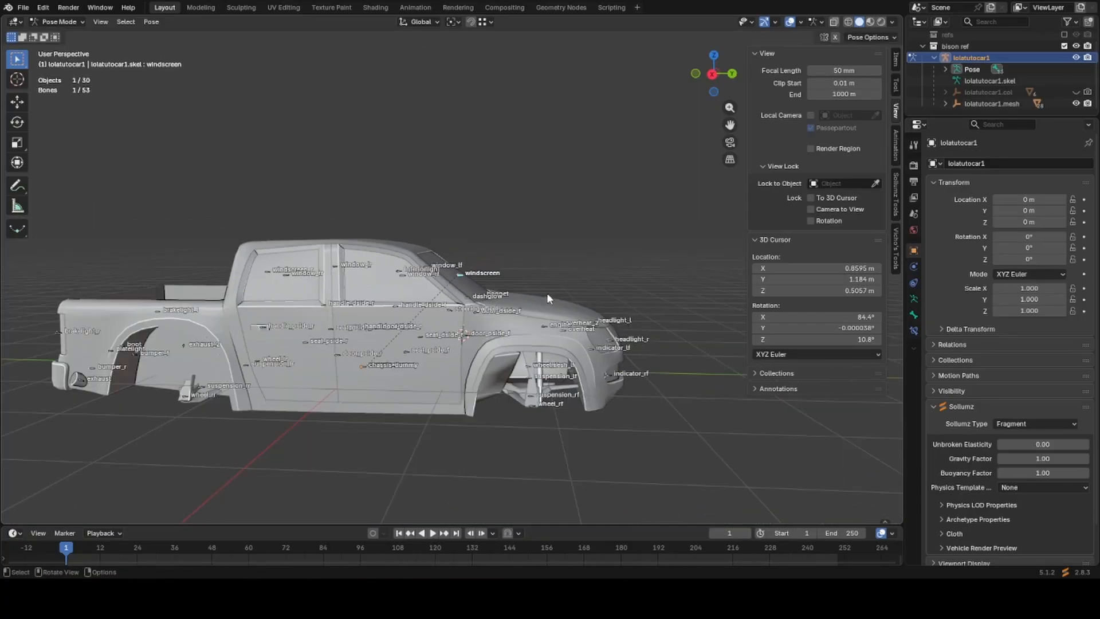
middle_click_drag(546, 293, 500, 318)
scroll(443, 336, "up", 8)
key("ctrl+Tab")
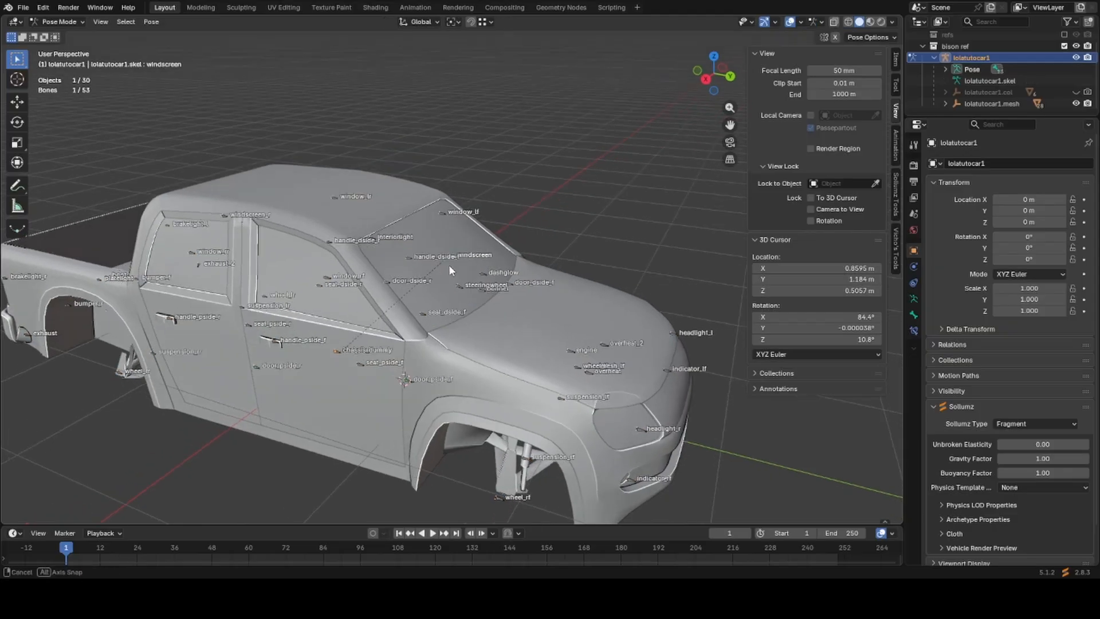
Copy the windscreen bone's name and return the armature to Object Mode.
key("F2")
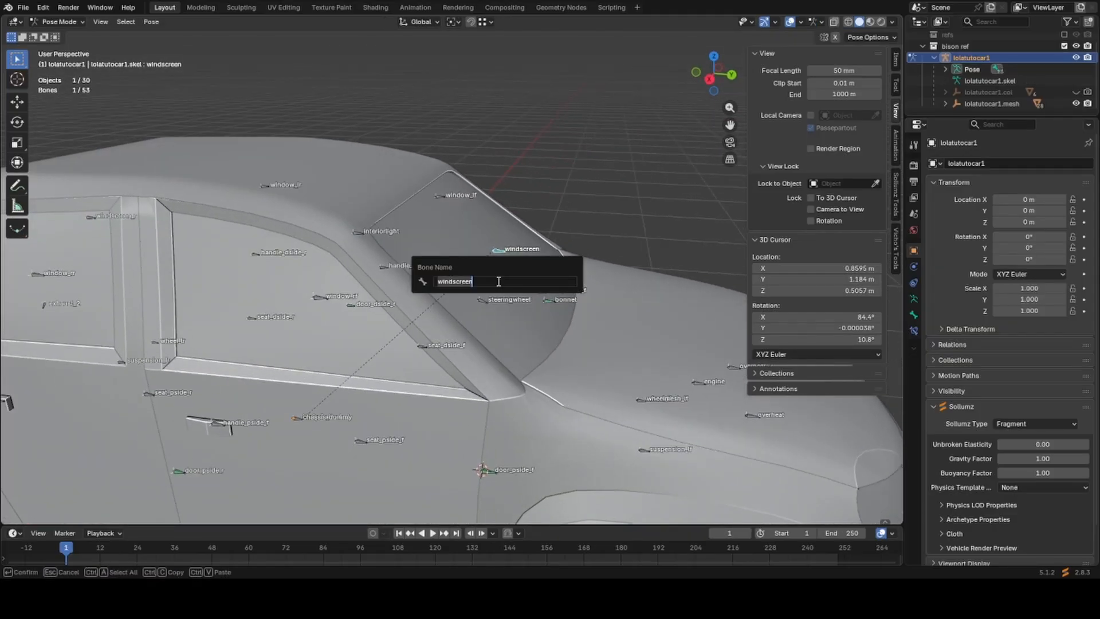
key("Escape")
scroll(486, 291, "down", 4)
key("ctrl+Tab")
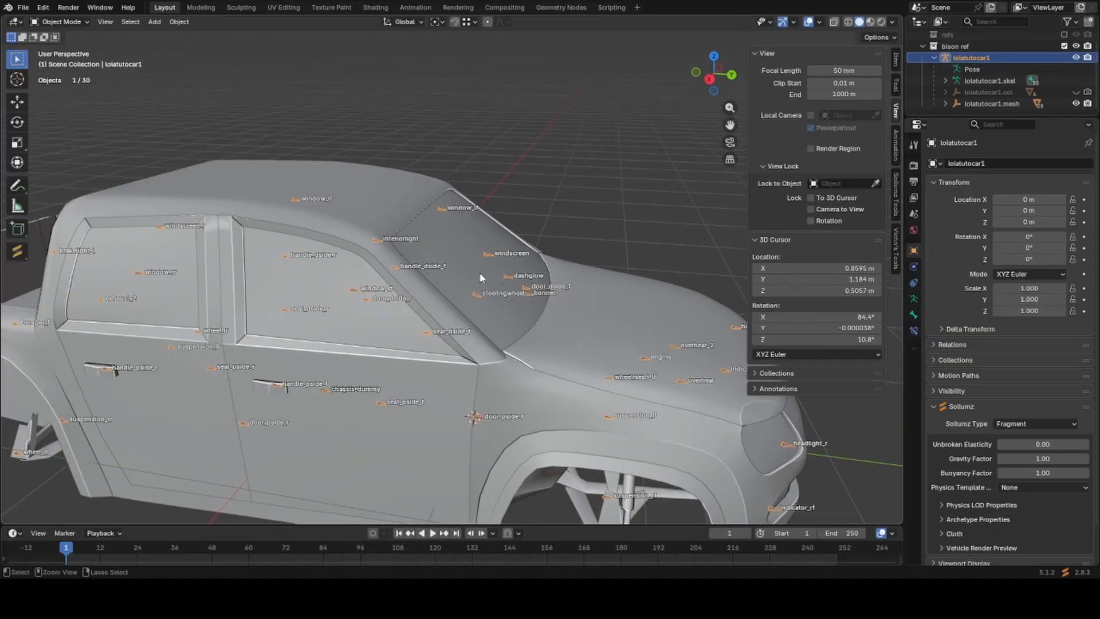
Add a vertex group named windscreen to the windscreen mesh and assign all its vertices to it.
left_click(476, 270)
key("Tab")
key("Tab")
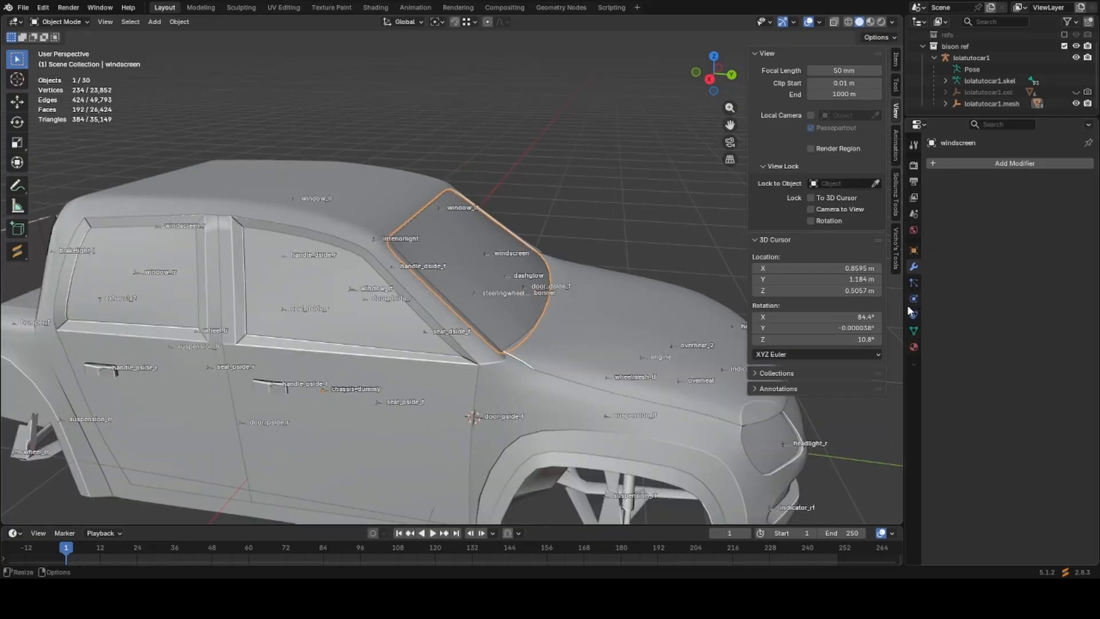
left_click(914, 329)
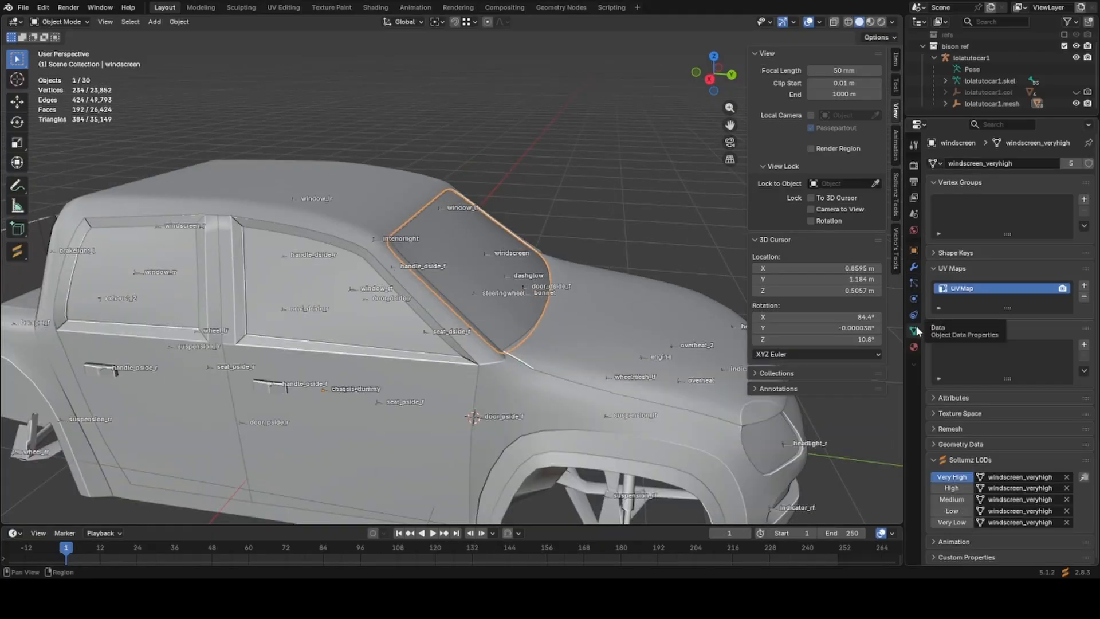
left_click(1084, 200)
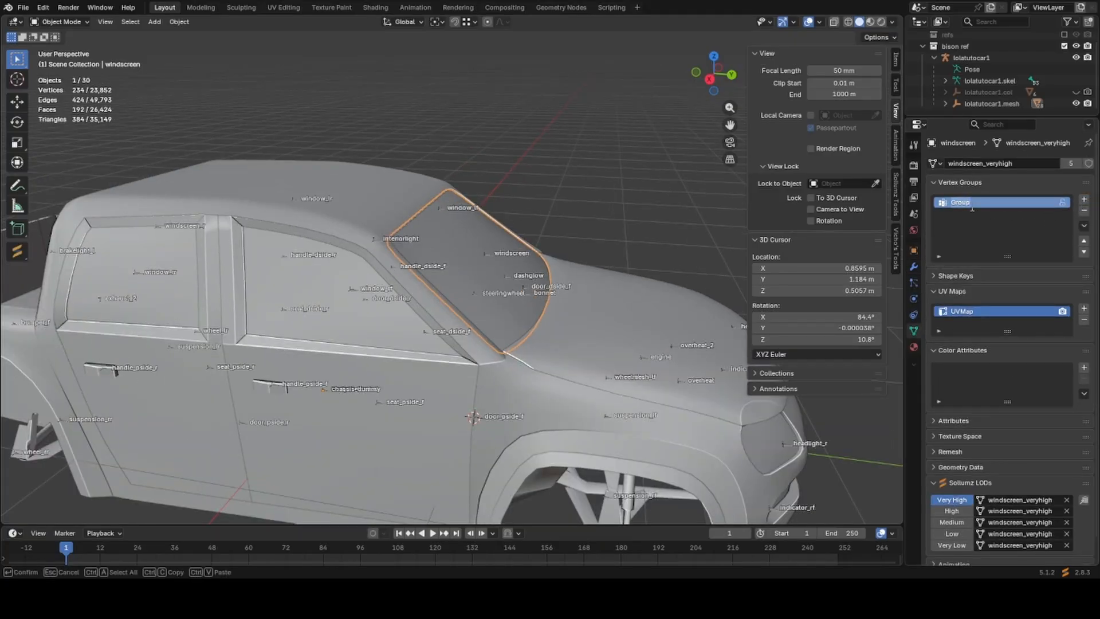
key("Tab")
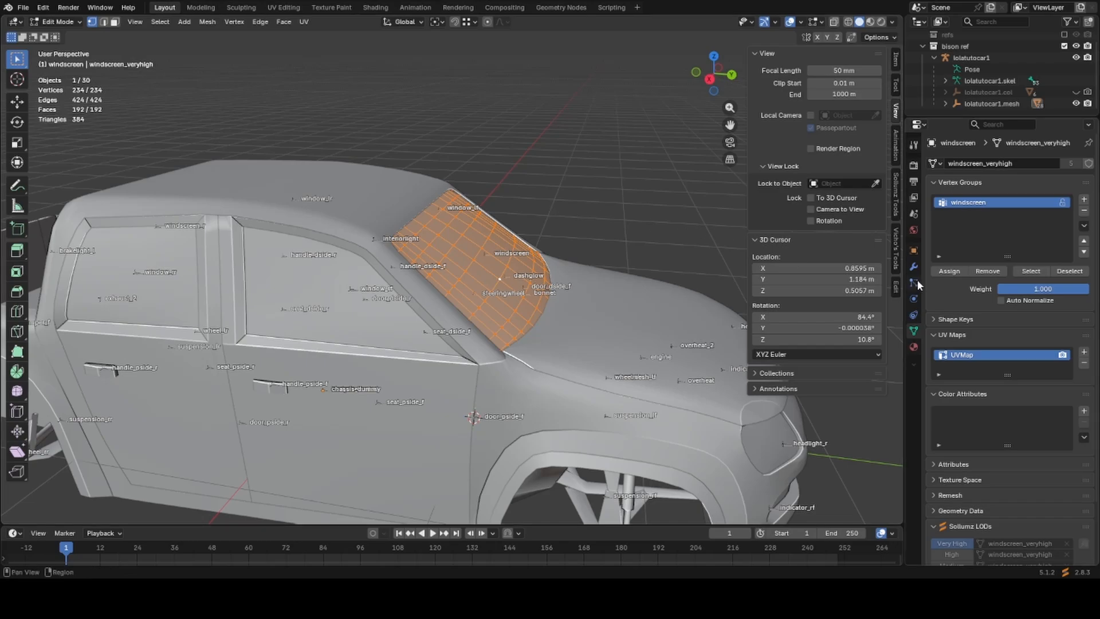
scroll(638, 243, "down", 3)
key("Tab")
middle_click_drag(455, 253, 446, 256)
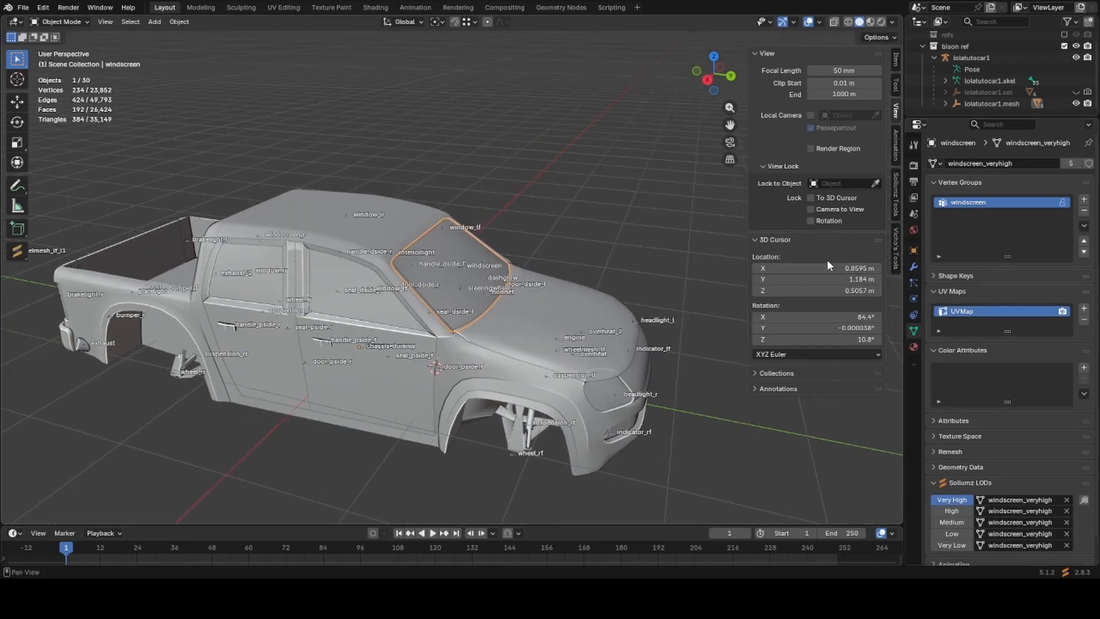
Add an Armature modifier to the windscreen mesh with lolatutocar1 as its object.
left_click(914, 267)
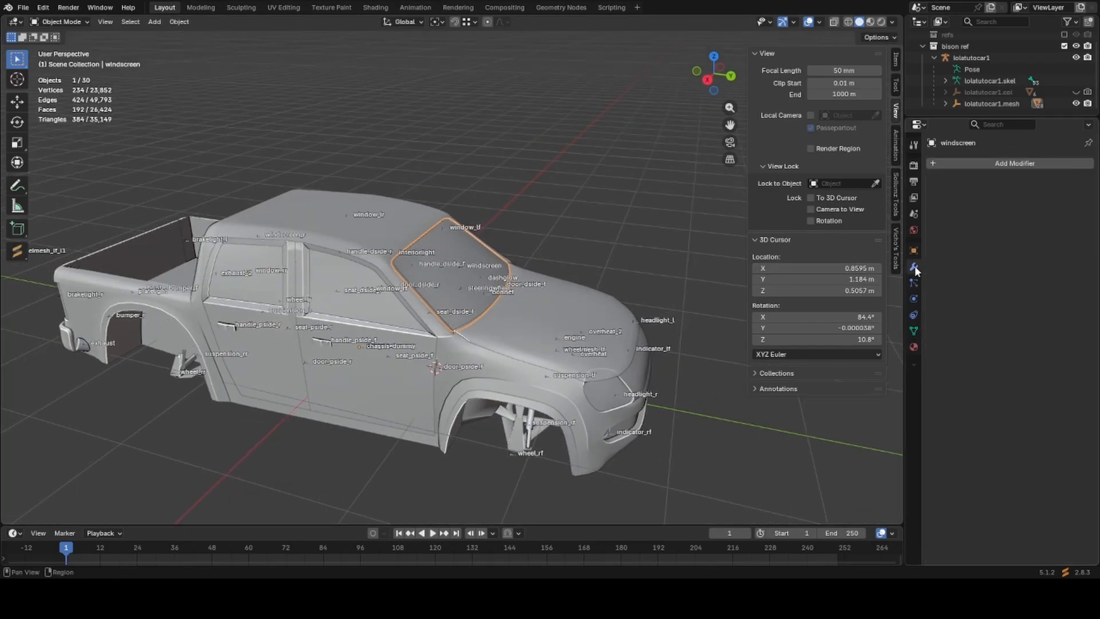
left_click(979, 163)
mouse_move(966, 164)
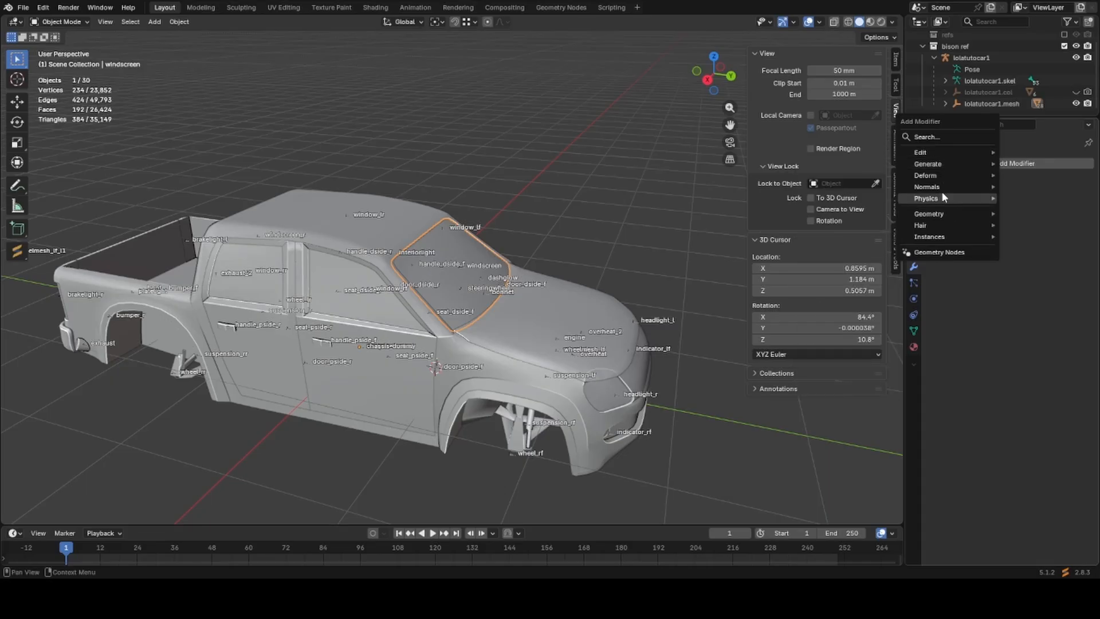
mouse_move(937, 175)
left_click(840, 170)
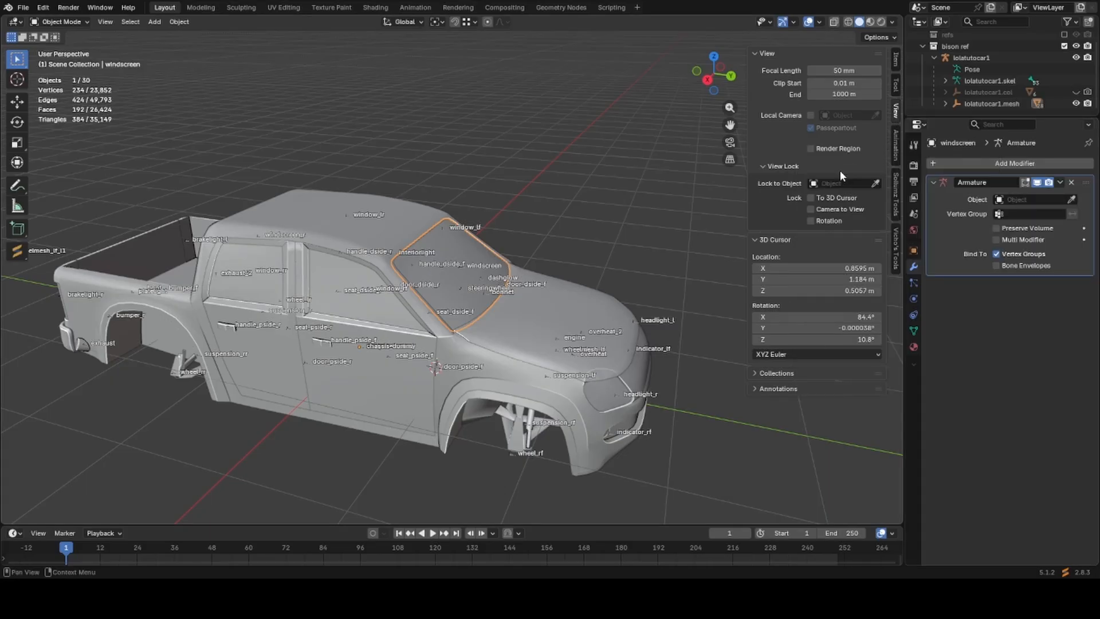
left_click(1061, 199)
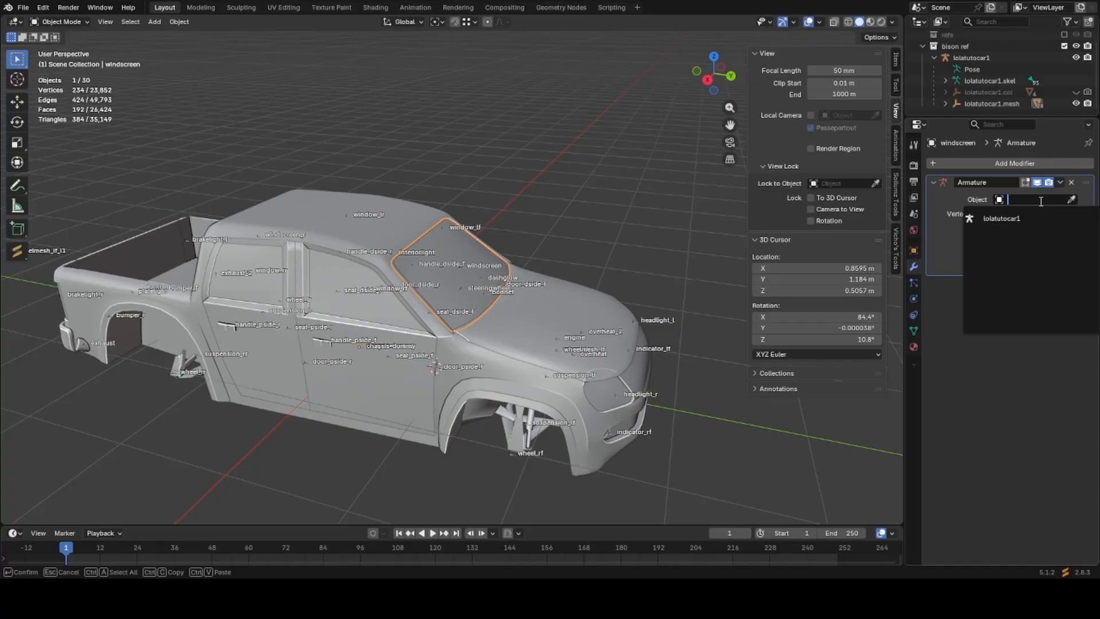
left_click(1002, 219)
Test the windscreen bone with a move in Pose Mode, cancel the move, and return to Object Mode.
middle_click_drag(393, 285, 406, 257)
scroll(406, 257, "up", 2)
left_click(483, 224)
key("ctrl+Tab")
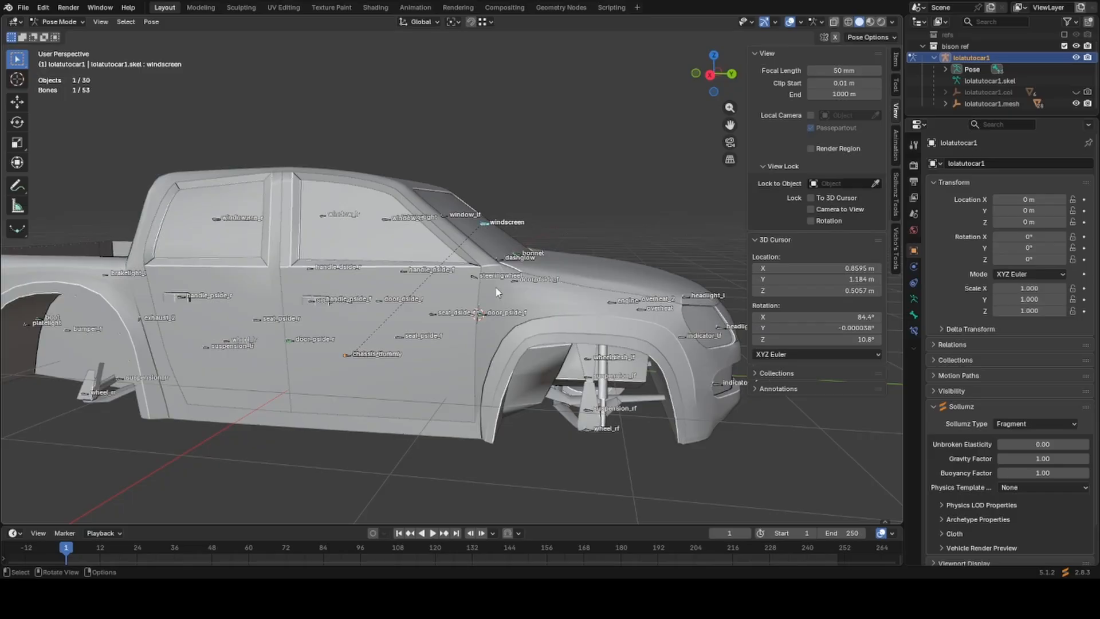
key("g")
right_click(593, 247)
middle_click_drag(593, 246, 611, 261, "shift")
key("ctrl+Tab")
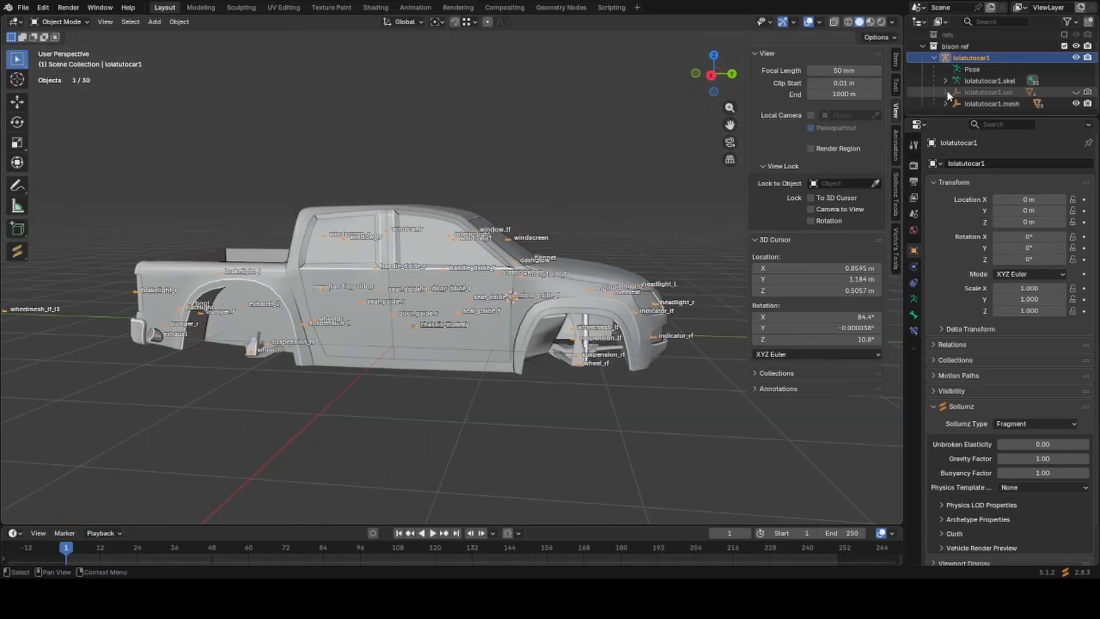
Hide the suspension and wheel meshes at the truck's front axle.
scroll(600, 319, "down", 2)
scroll(598, 307, "up", 2)
mouse_move(600, 319)
middle_mouse_down()
mouse_move(599, 307)
mouse_move(591, 316)
middle_mouse_up()
left_click(566, 316)
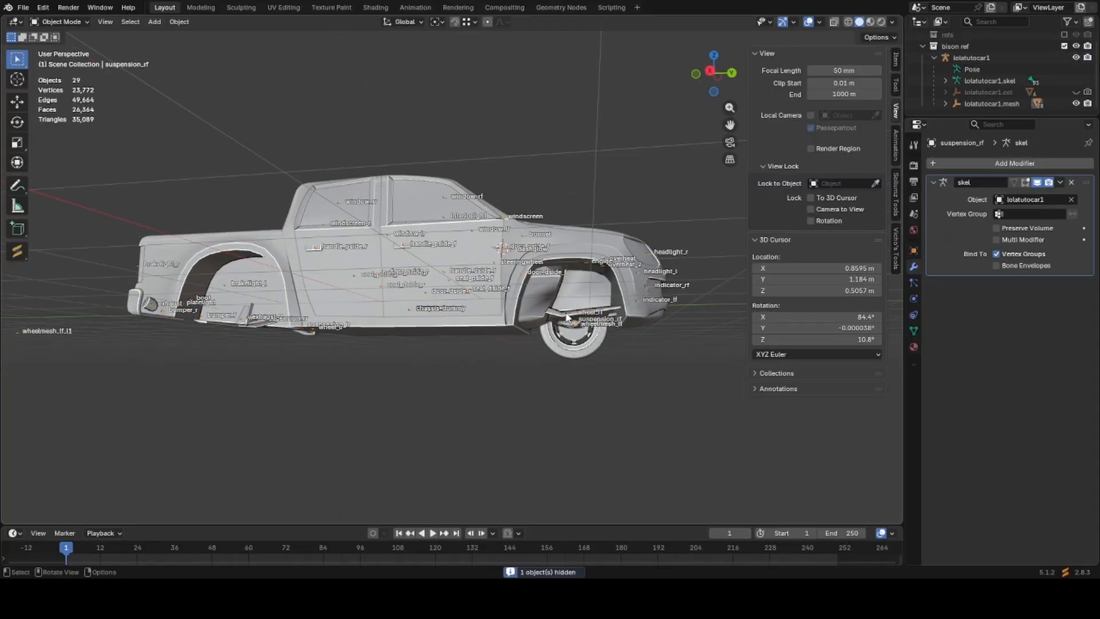
key("h")
key("h")
left_click(564, 322)
key("h")
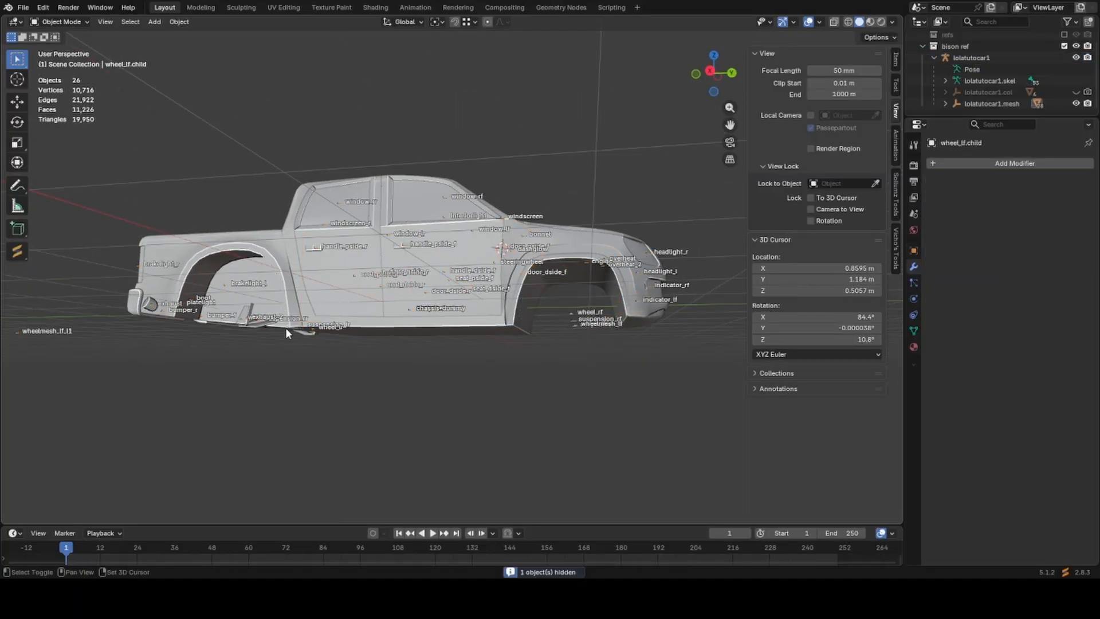
Hide the suspension meshes at the truck's rear axle.
middle_click_drag(286, 329, 553, 265, "shift")
scroll(553, 265, "up", 3)
left_click(568, 294)
left_click(575, 283)
key("h")
left_click(573, 311)
key("h")
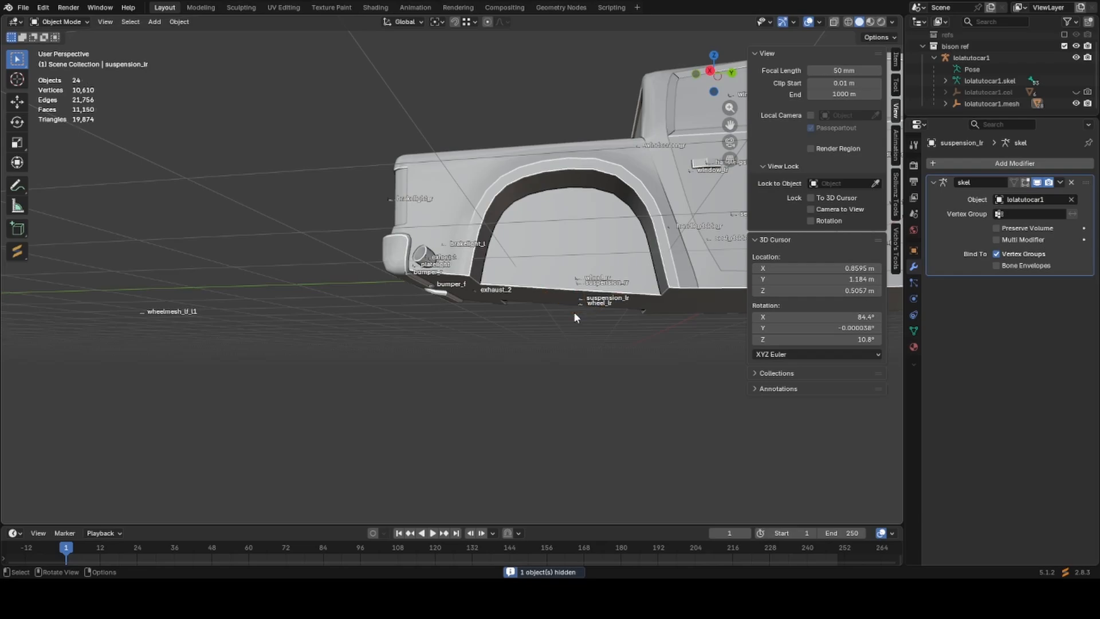
Hide the steering wheel mesh inside the cab.
middle_click_drag(572, 311, 476, 343, "shift")
scroll(476, 343, "down", 1)
scroll(598, 166, "up", 8)
scroll(122, 368, "down", 2)
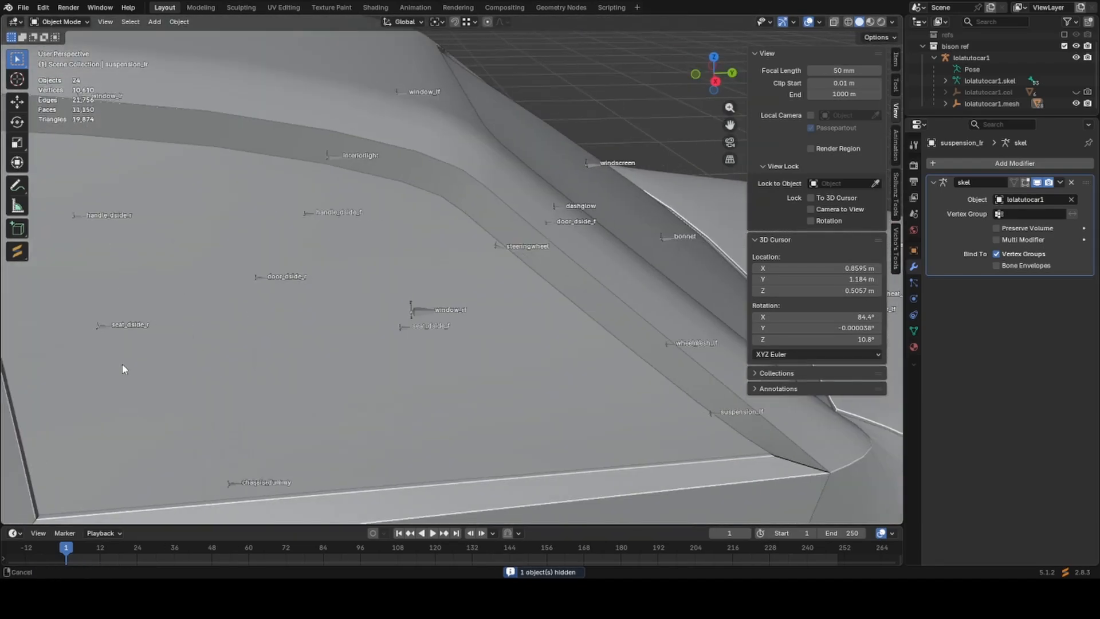
middle_click_drag(151, 302, 231, 339)
scroll(475, 232, "up", 2)
left_click(489, 226)
key("h")
scroll(489, 229, "down", 6)
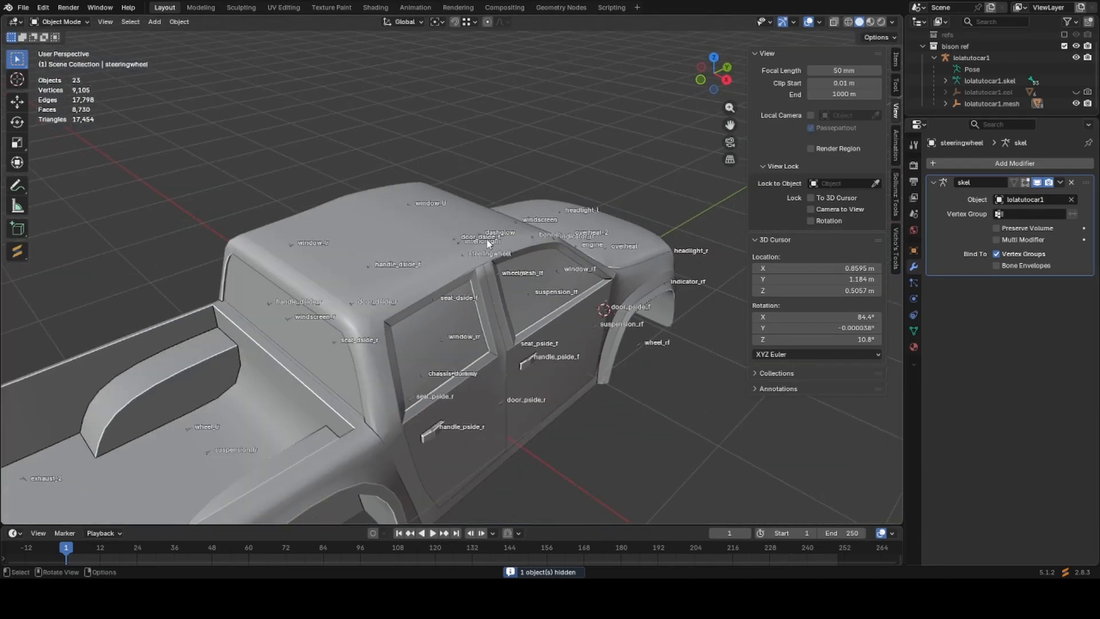
Copy the windscreen's Armature modifier to the bodyshell mesh.
left_click(490, 232)
scroll(507, 293, "up", 2)
middle_click_drag(507, 293, 430, 331)
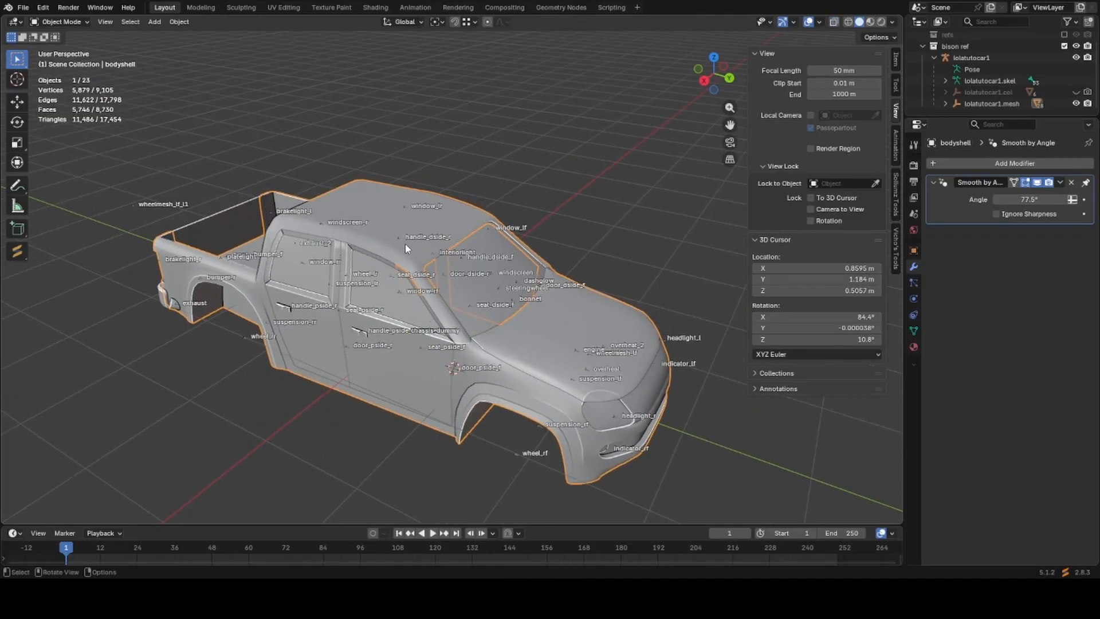
scroll(405, 247, "up", 3)
middle_click_drag(405, 247, 435, 258)
left_click(478, 253, "shift")
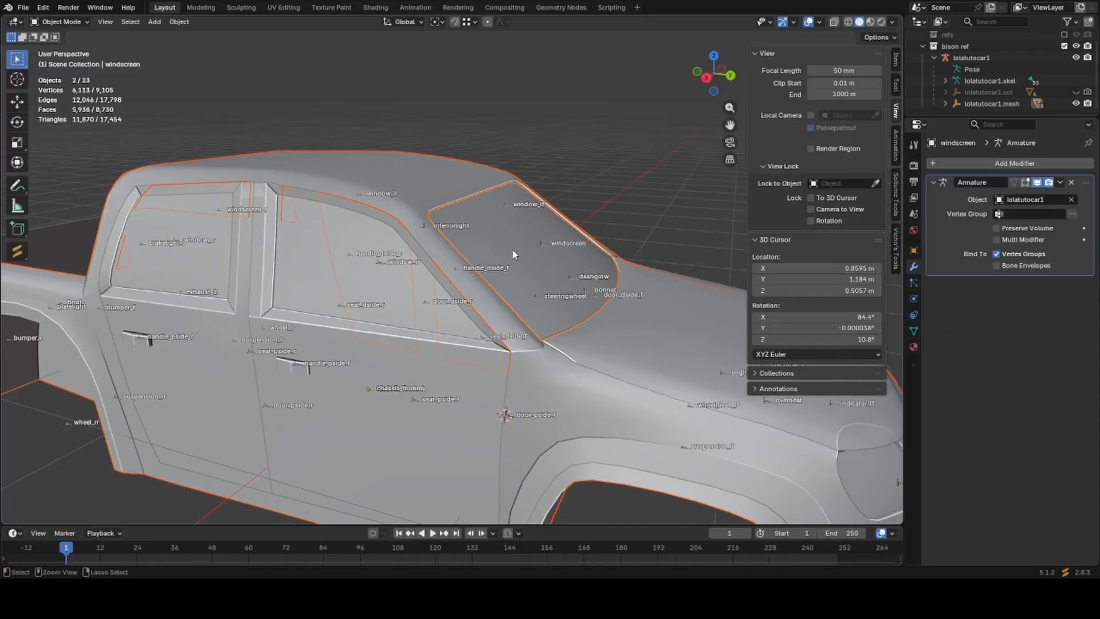
key("ctrl+l")
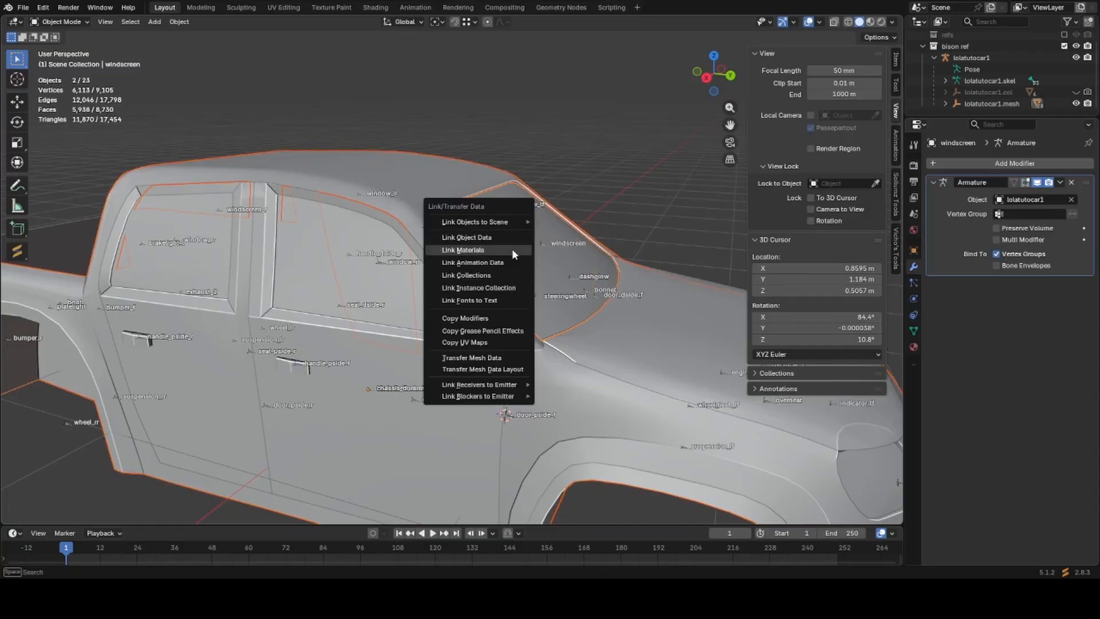
left_click(485, 314)
Select all visible objects and copy the windscreen's Armature modifier to them.
scroll(484, 321, "down", 4)
mouse_move(444, 300)
middle_mouse_down()
mouse_move(452, 275)
mouse_move(420, 317)
mouse_move(432, 292)
middle_mouse_up()
mouse_move(281, 216)
middle_mouse_down()
mouse_move(229, 252)
mouse_move(287, 273)
mouse_move(204, 288)
mouse_move(269, 224)
middle_mouse_up()
key("a")
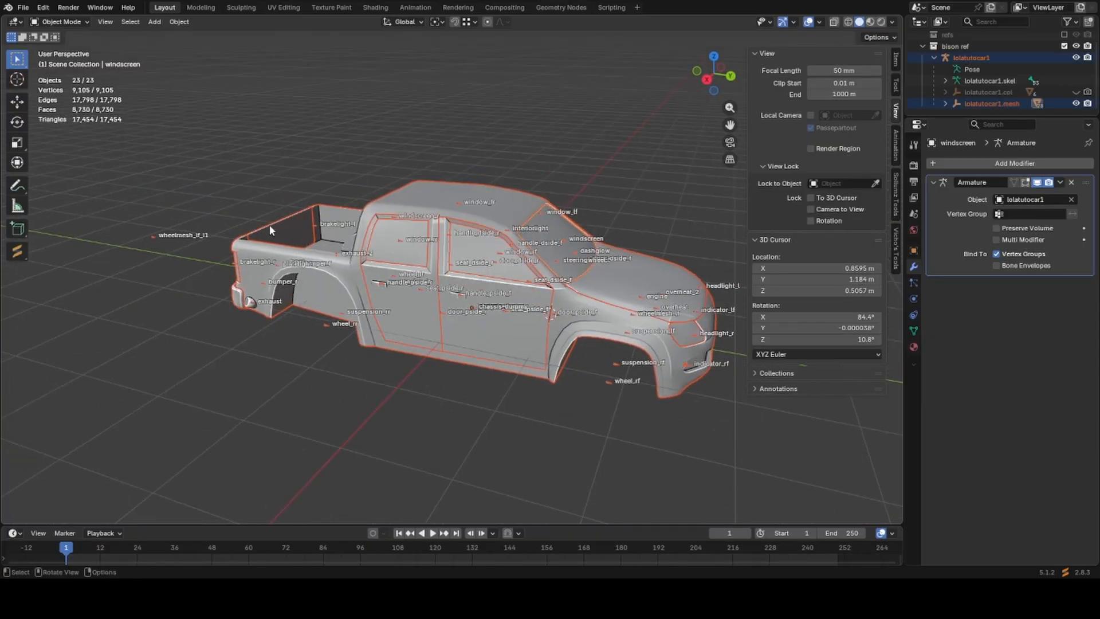
key("ctrl+l")
left_click(321, 237)
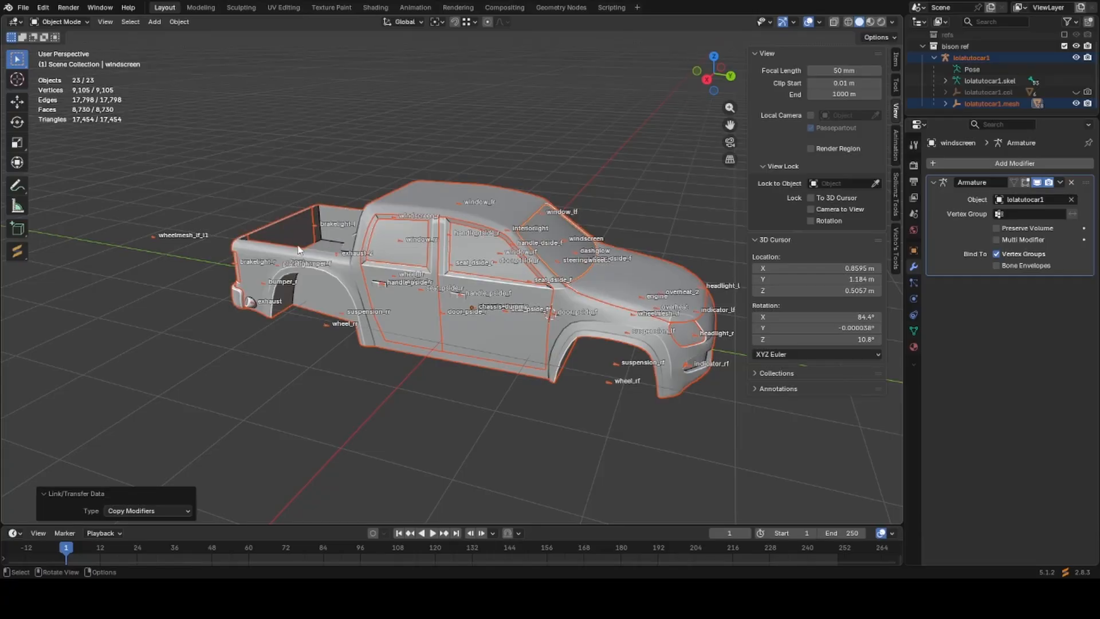
Check the boot and bodyshell meshes for the copied Armature modifier.
scroll(298, 249, "up", 4)
left_click(189, 203)
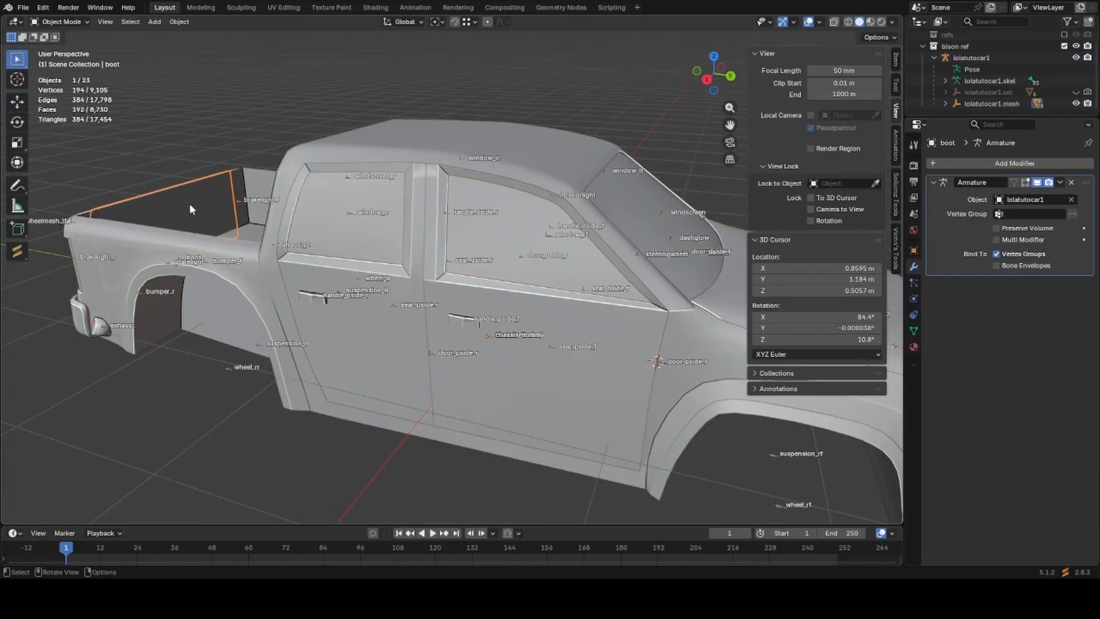
left_click(177, 266)
left_click(168, 263)
left_click(182, 248)
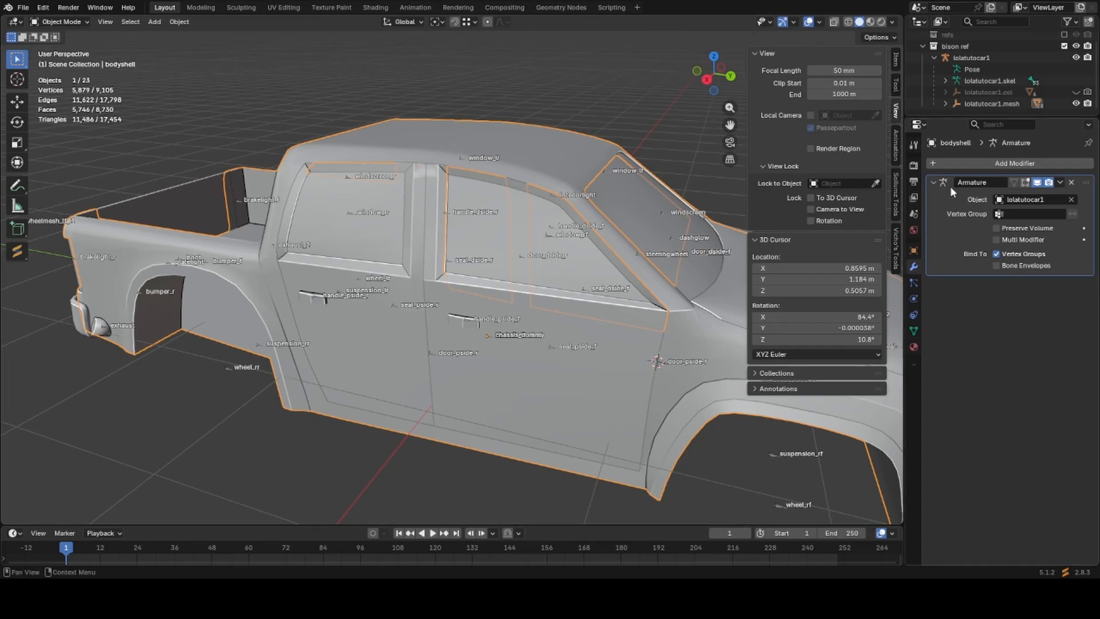
left_click(173, 190)
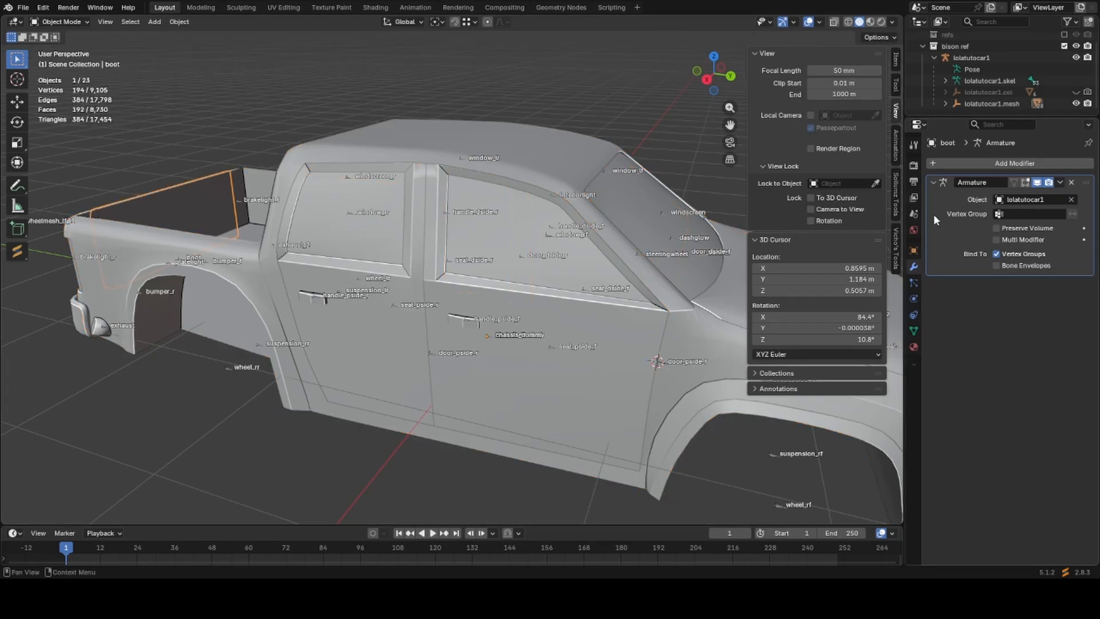
scroll(590, 274, "down", 4)
scroll(589, 274, "up", 2)
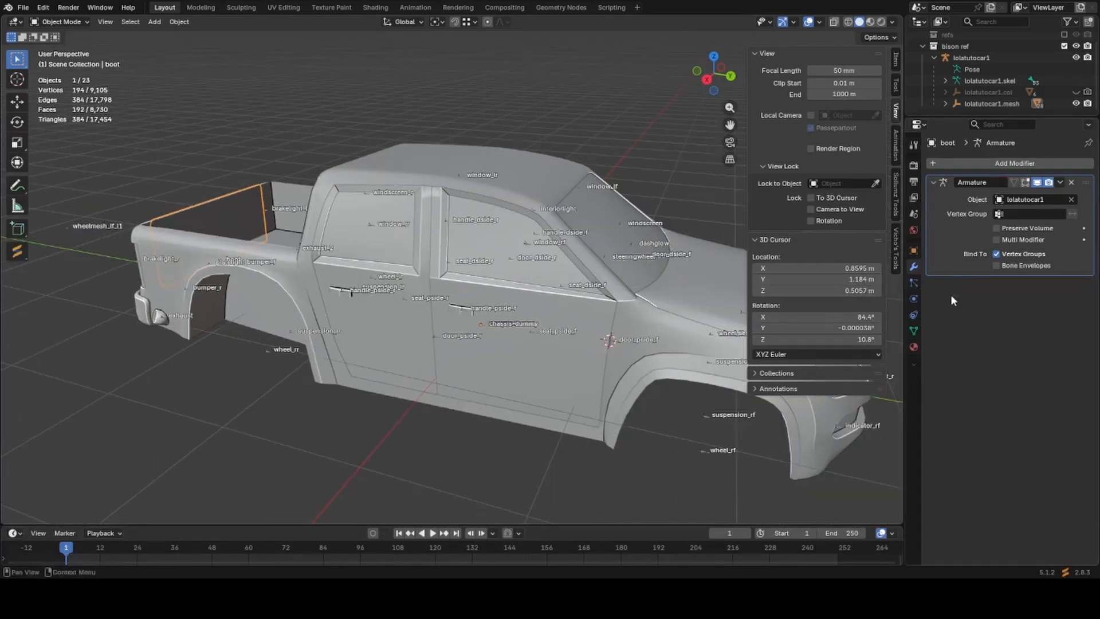
Open the boot mesh's data properties, copy the boot bone's name in Pose Mode, and return to Object Mode.
left_click(915, 330)
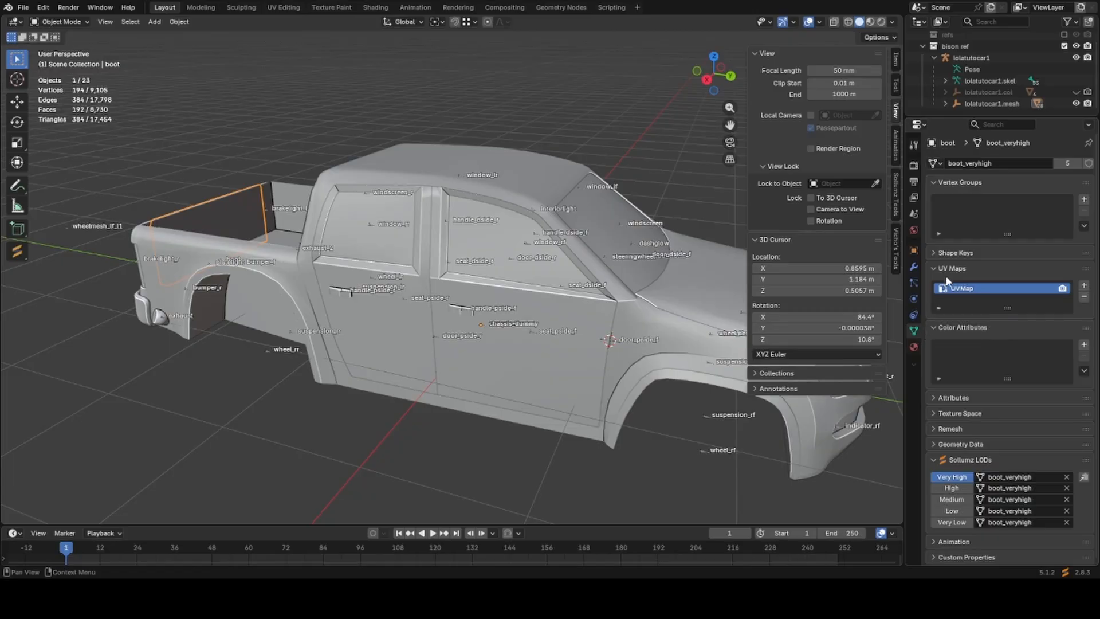
middle_click_drag(68, 283, 120, 290)
middle_click_drag(172, 326, 465, 285, "shift")
scroll(379, 292, "up", 2)
scroll(382, 294, "up", 2)
left_click(313, 319)
middle_click_drag(314, 319, 500, 264)
key("ctrl+Tab")
key("F2")
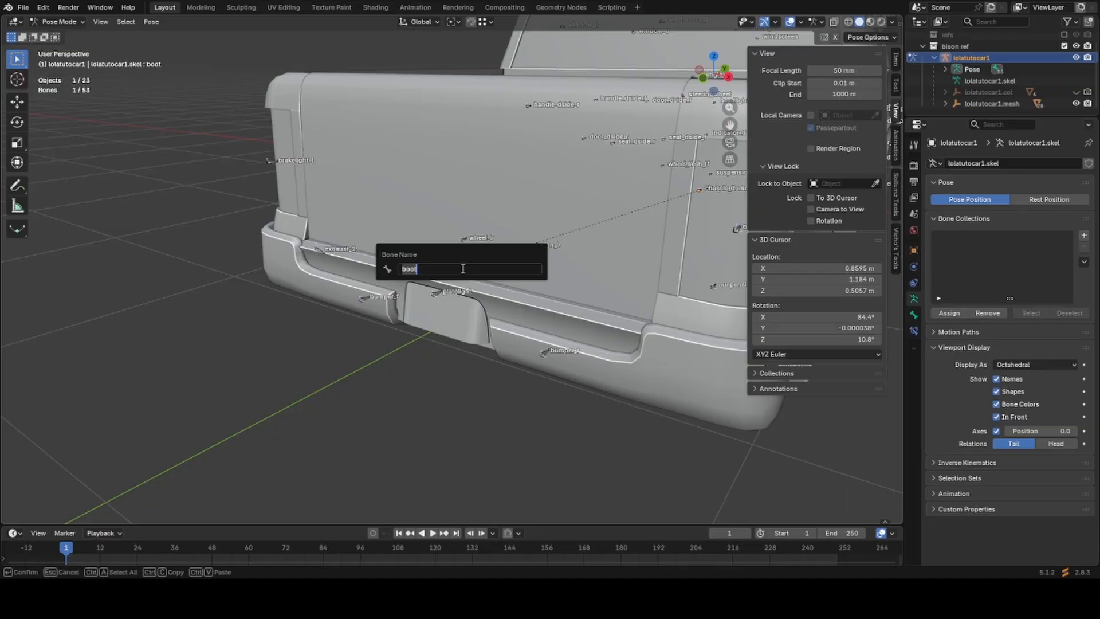
key("Escape")
key("Tab")
scroll(487, 252, "down", 1)
key("Tab")
key("ctrl+Tab")
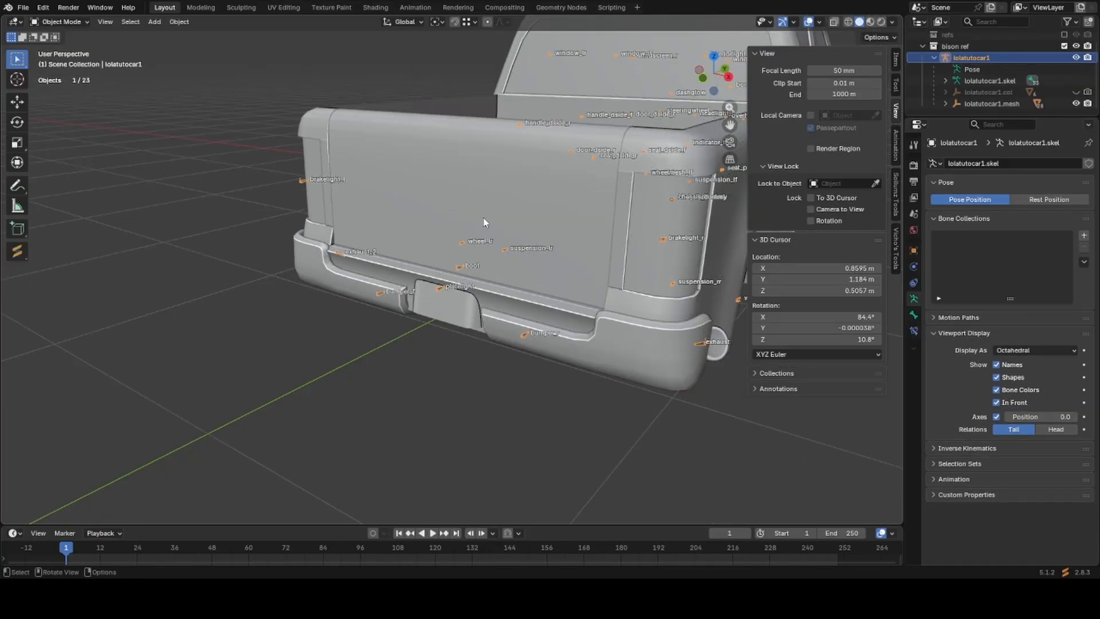
Select all vertices of the boot mesh in Edit Mode and return to Object Mode.
left_click(622, 231)
key("Tab")
key("a")
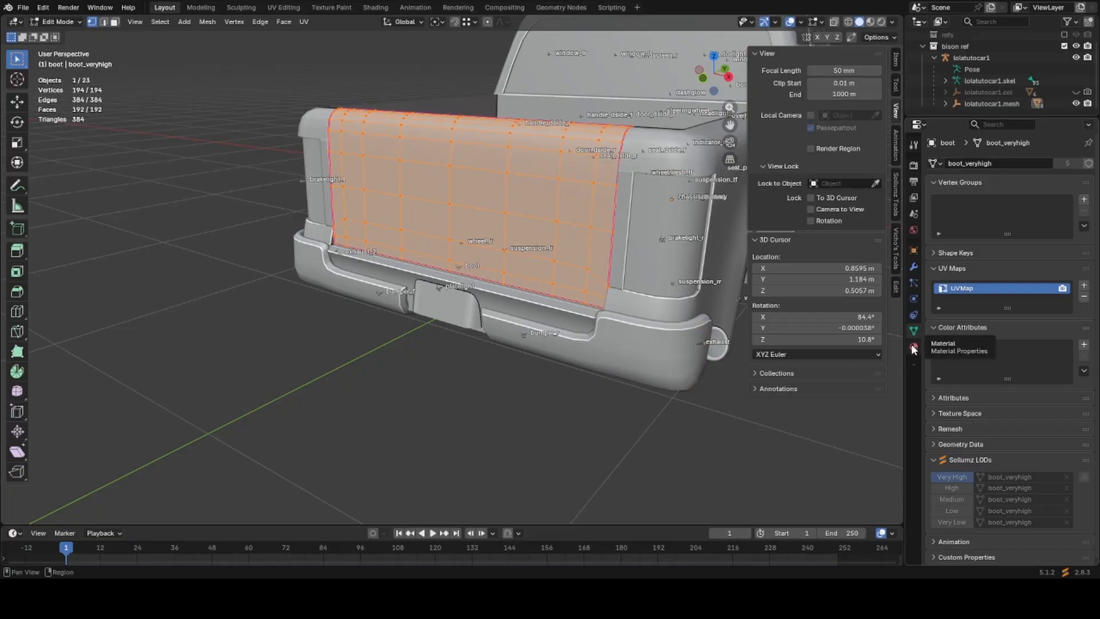
scroll(576, 321, "down", 3)
key("Tab")
Select all visible objects, reveal any hidden geometry in their meshes in Edit Mode, and return to Object Mode.
middle_click_drag(576, 320, 413, 390)
key("a")
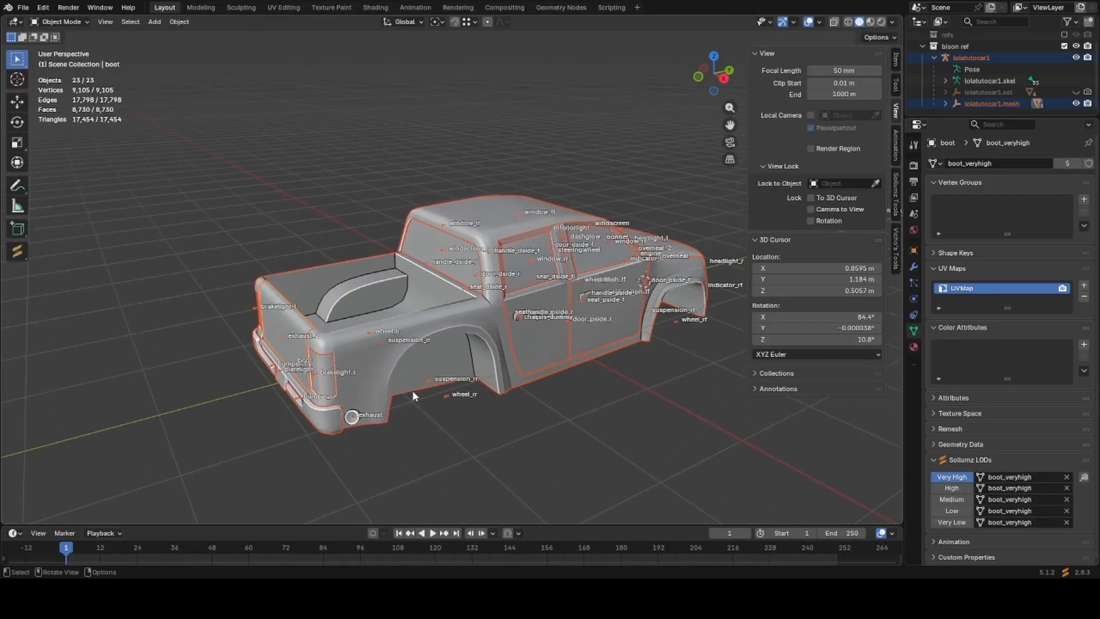
key("Tab")
scroll(412, 390, "down", 2)
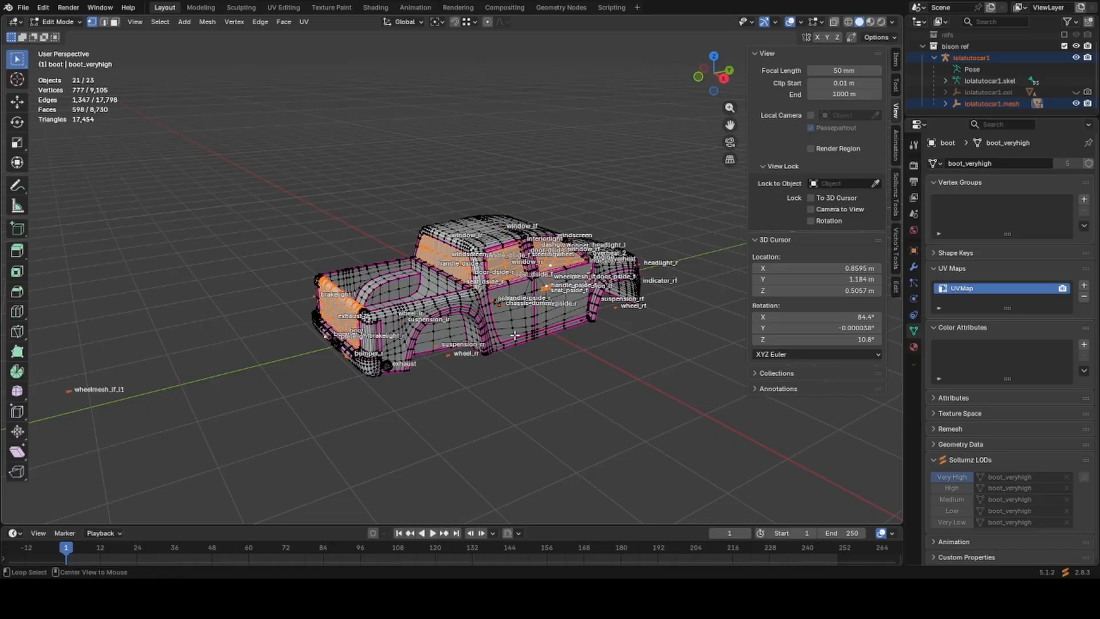
key("alt+h")
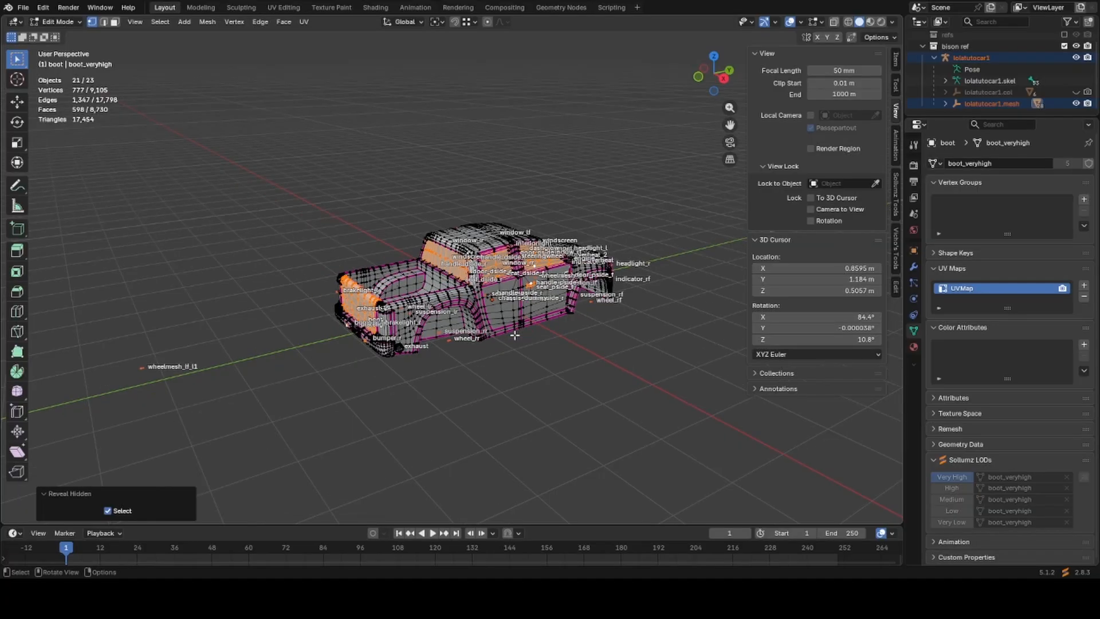
key("Tab")
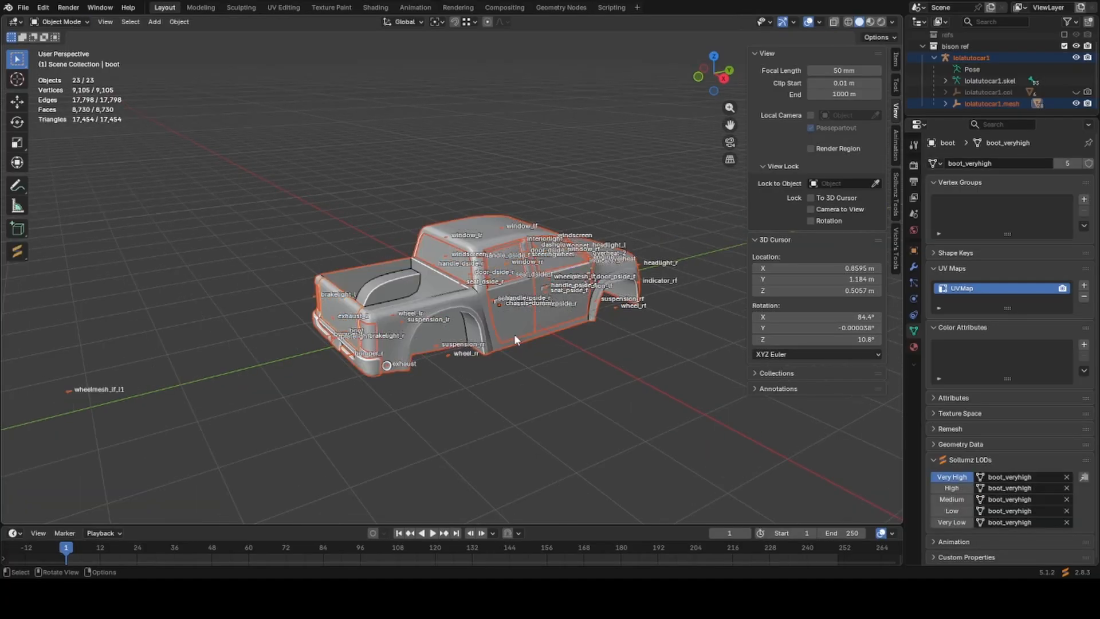
Add a vertex group named boot to the boot mesh in Edit Mode, return to Object Mode and hide the mesh.
left_click(329, 338)
key("KP_Decimal")
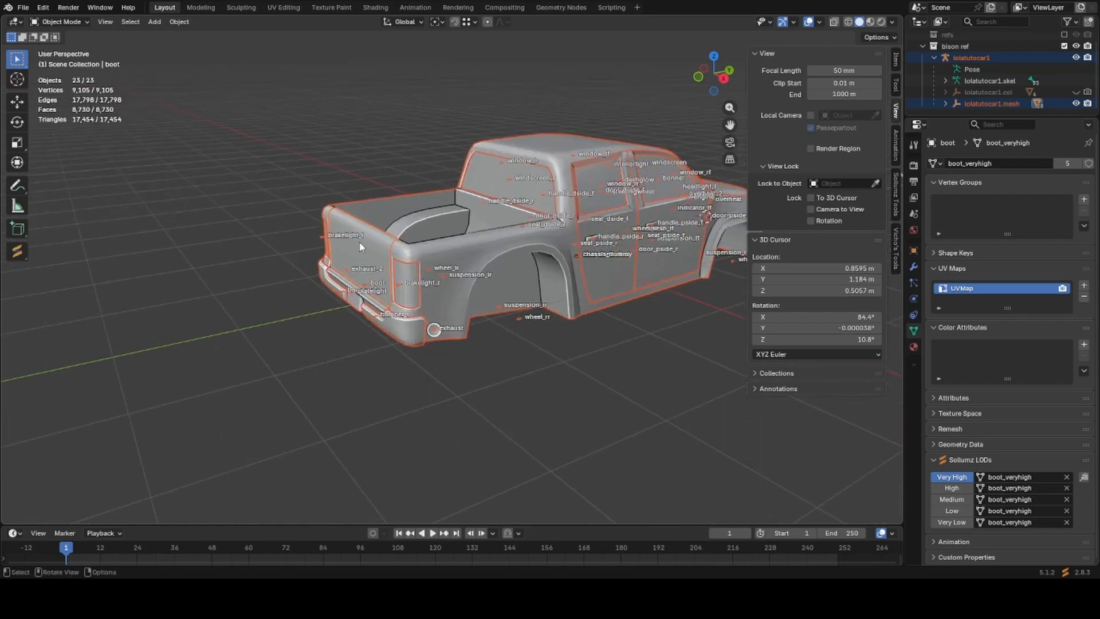
key("Tab")
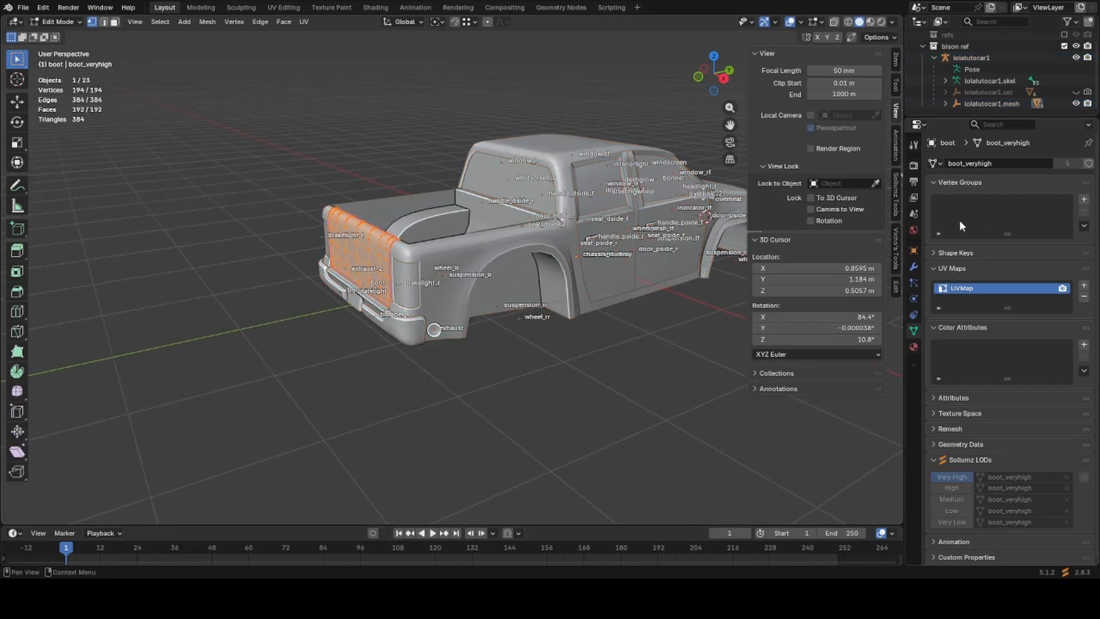
left_click(1083, 198)
double_click(969, 204)
key("ctrl+v")
key("Return")
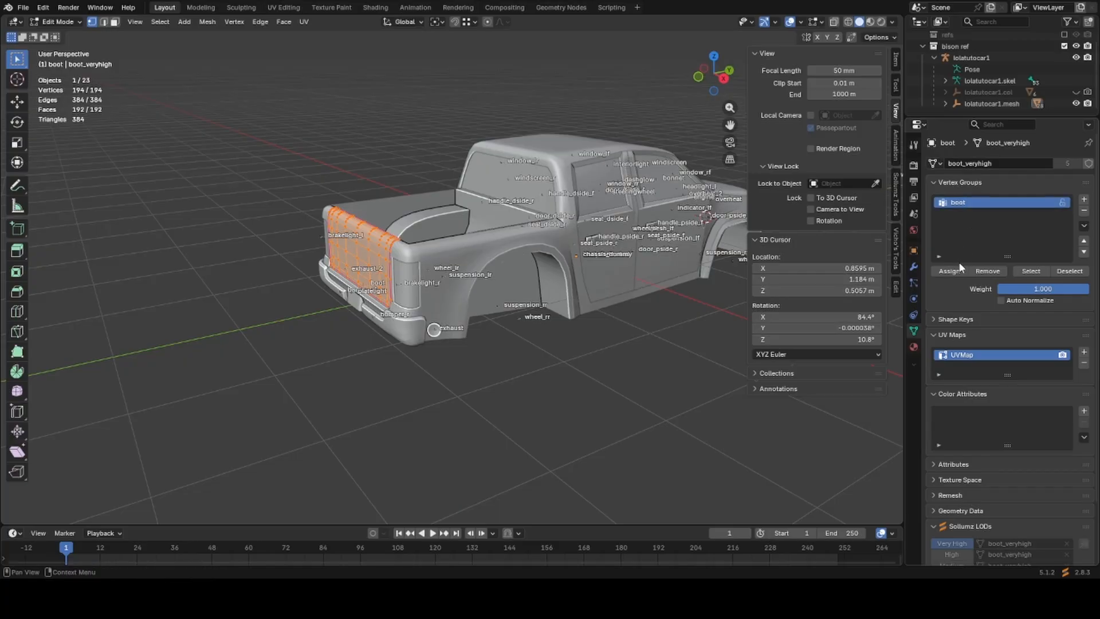
key("Tab")
middle_click_drag(472, 282, 315, 269)
key("h")
Give the front windscreen mesh a vertex group named windscreen and hide the mesh.
left_click(582, 285)
scroll(591, 285, "up", 1)
key("h")
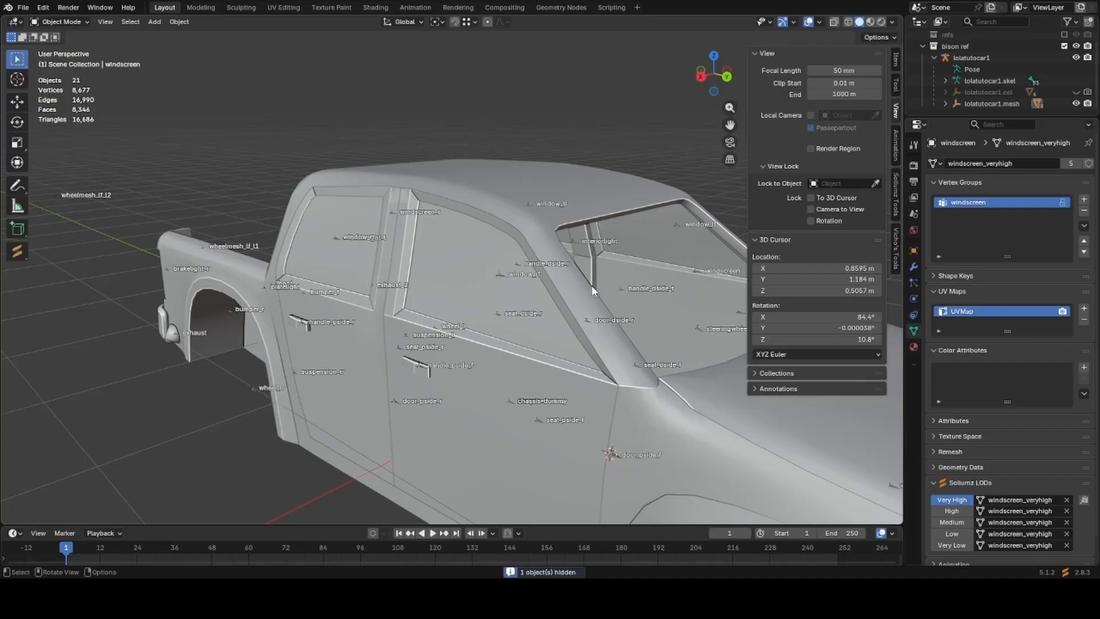
Copy the window_rf bone's name, add a vertex group with that name to the matching front window mesh, and hide the mesh.
left_click(536, 269)
middle_click_drag(504, 265, 529, 258)
middle_click_drag(613, 310, 572, 425)
key("ctrl+c")
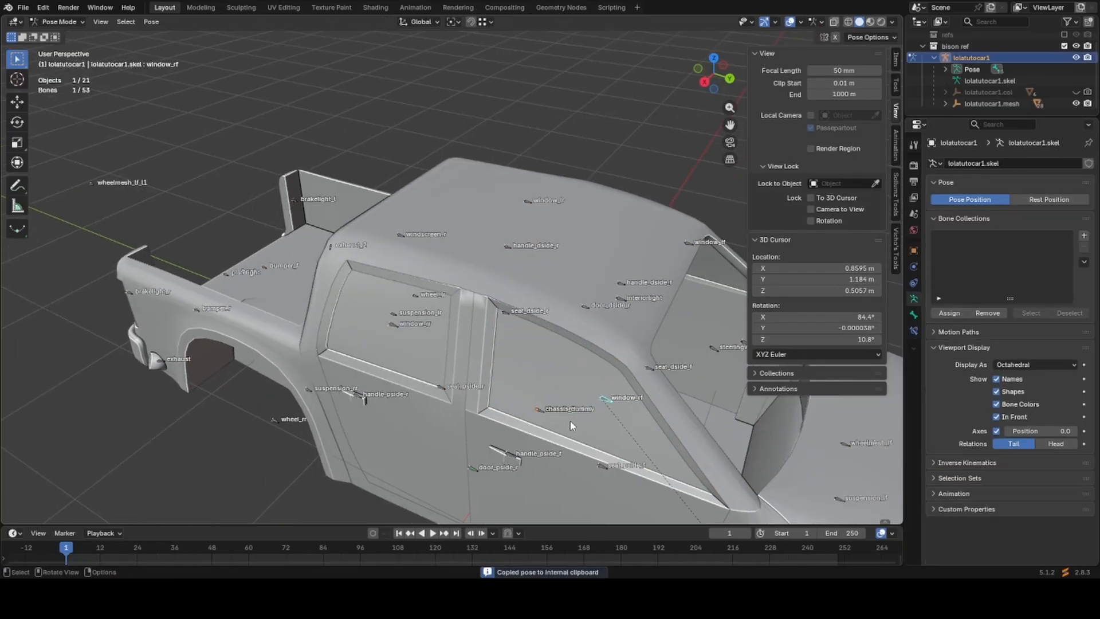
left_click(562, 383)
left_click(1082, 198)
double_click(974, 204)
key("ctrl+v")
key("h")
Assign the window_rr mesh's vertices to a new vertex group named window_rr and hide the mesh.
middle_click_drag(516, 344, 486, 228)
left_click(485, 224)
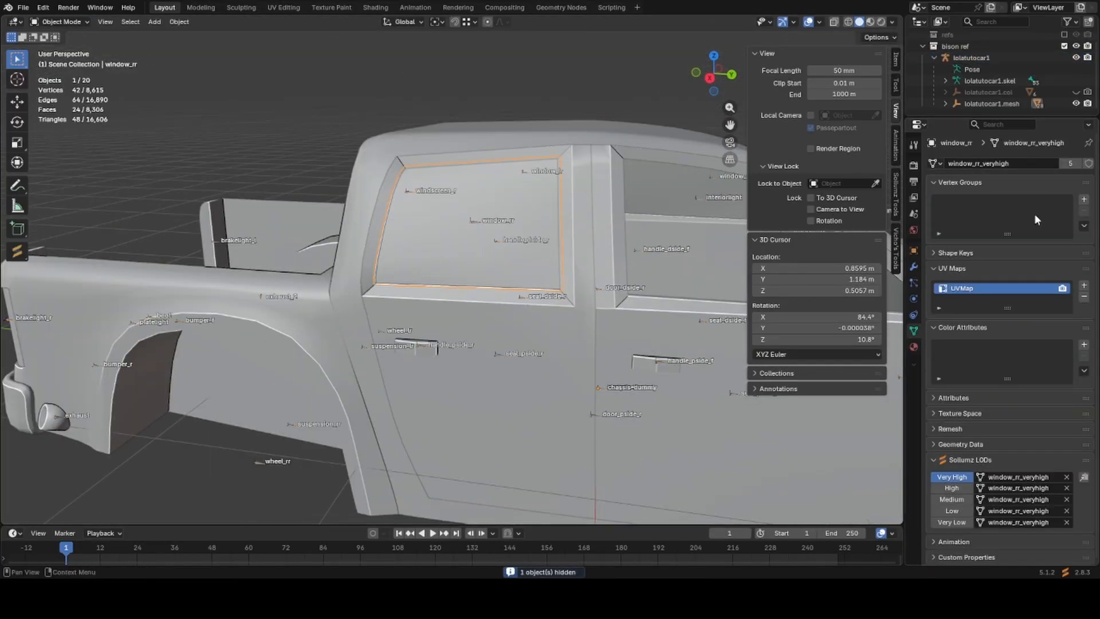
left_click(1083, 199)
double_click(973, 202)
key("ctrl+v")
key("Return")
key("Tab")
left_click(951, 273)
key("Tab")
key("h")
Add a vertex group named after the window_lr bone to the matching rear window mesh and hide the mesh.
middle_click_drag(401, 298, 483, 304)
left_click(475, 251)
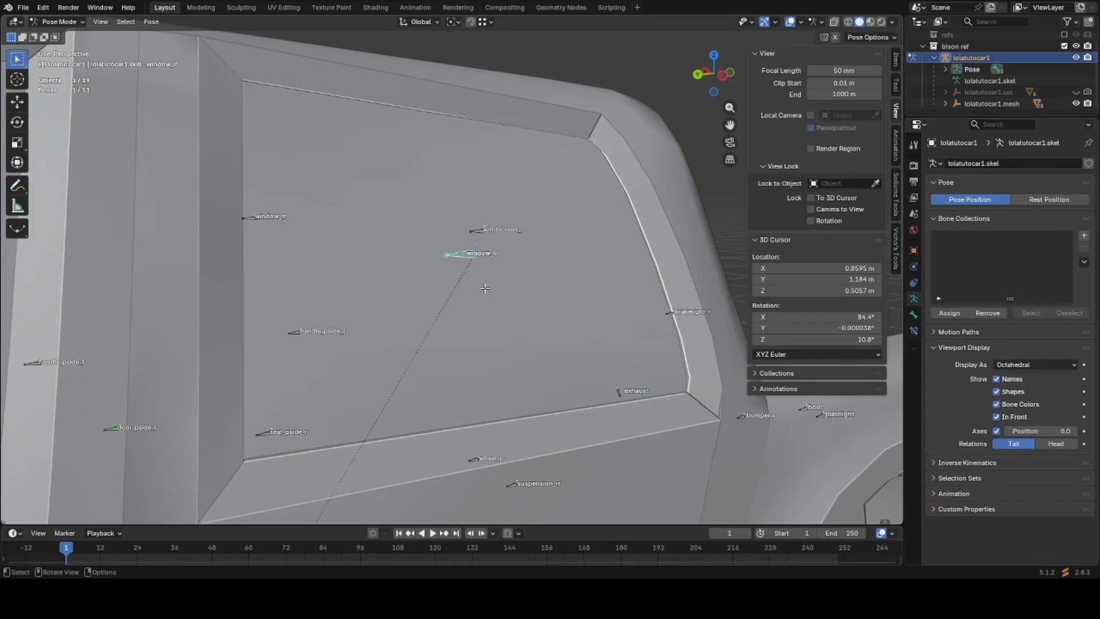
left_click(483, 293)
key("Tab")
left_click(1083, 199)
double_click(974, 203)
key("ctrl+v")
key("Return")
scroll(482, 292, "down", 5)
key("Tab")
key("h")
Assign the window_lf mesh's vertices to a new vertex group named window_lf and hide the mesh.
left_click(434, 260)
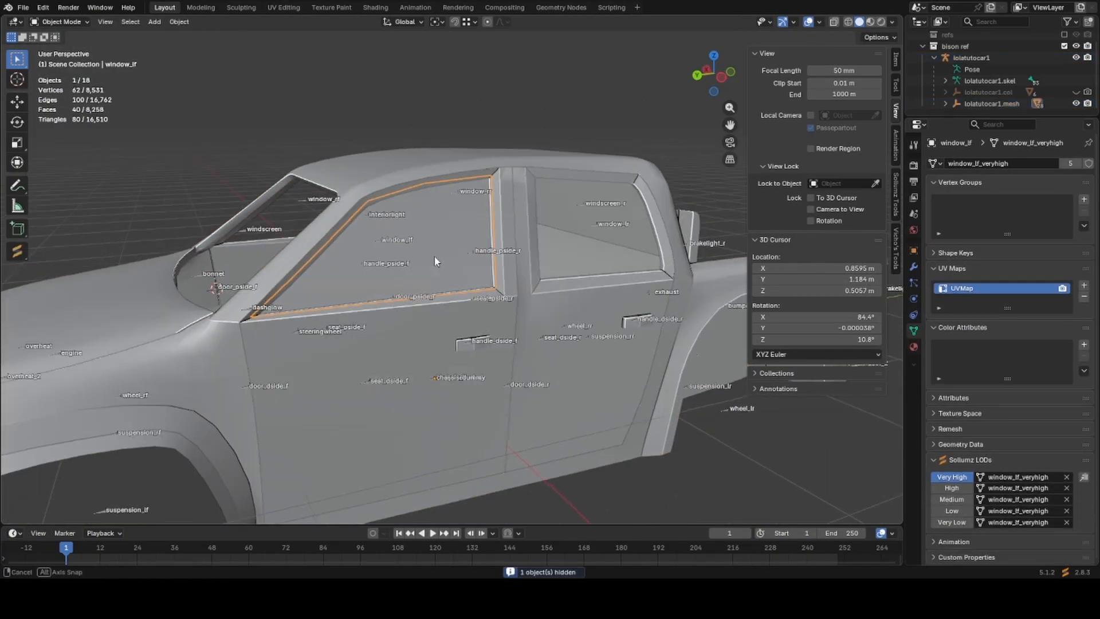
scroll(444, 240, "up", 4)
left_click(444, 238)
left_click(567, 283)
left_click(1083, 198)
double_click(974, 202)
type("window_lf")
key("Return")
key("Tab")
left_click(948, 270)
key("Tab")
scroll(376, 275, "down", 5)
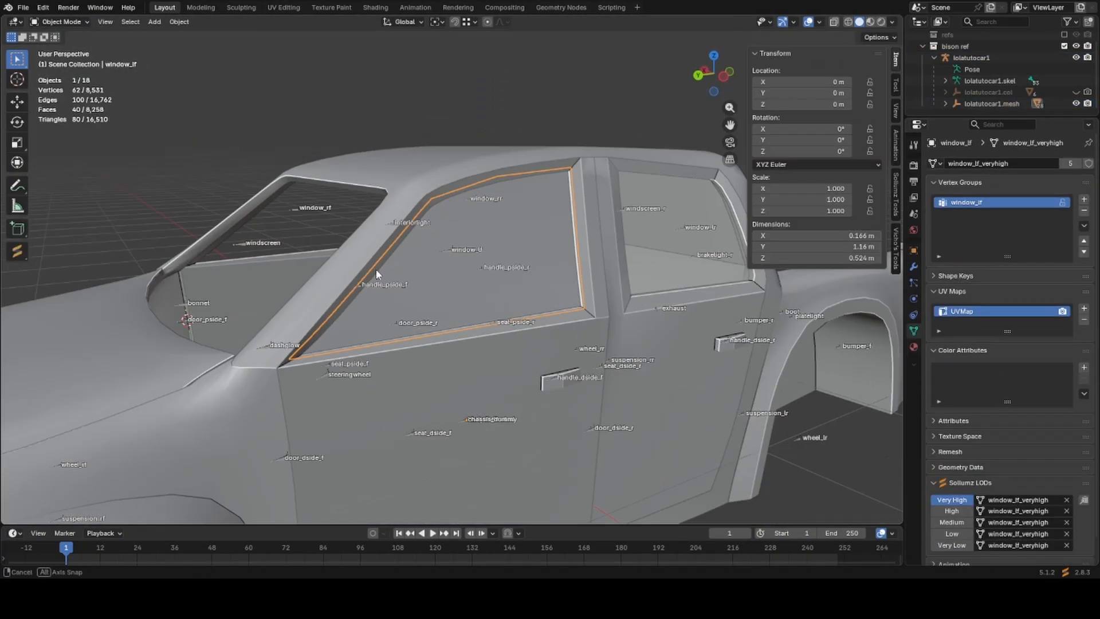
key("h")
Add a vertex group named bodyshell to the bodyshell mesh and switch to Edit Mode for assigning its vertices.
middle_click_drag(376, 275, 643, 304)
scroll(643, 304, "down", 2)
left_click(643, 304)
middle_click_drag(487, 401, 464, 409)
middle_click_drag(498, 269, 505, 290)
scroll(506, 290, "up", 2)
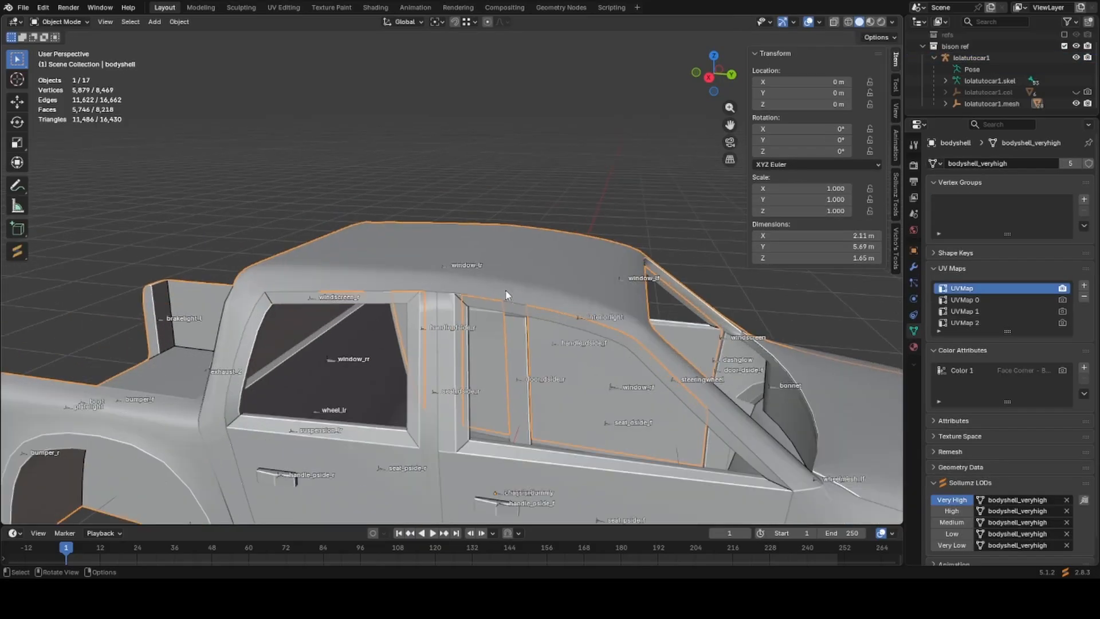
scroll(505, 289, "down", 1)
left_click(1083, 199)
double_click(980, 202)
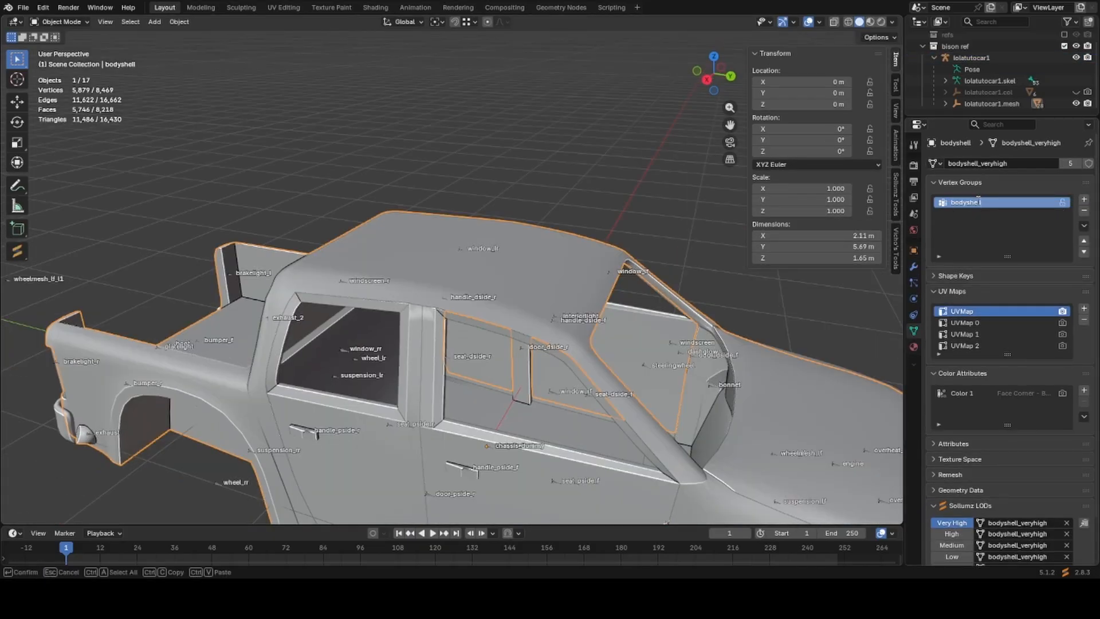
key("Return")
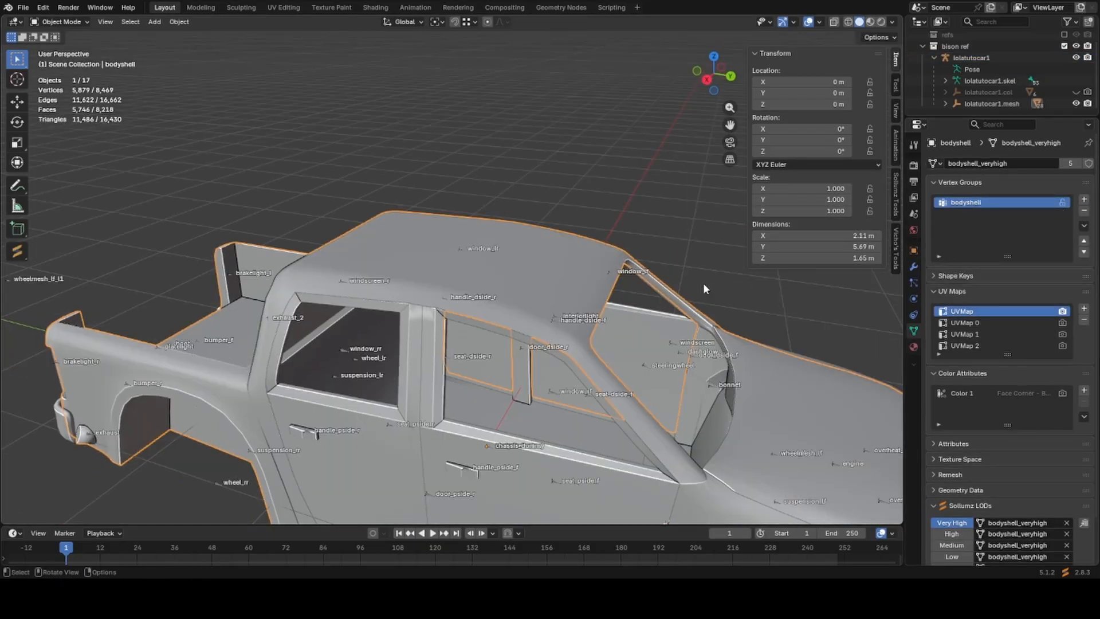
key("Tab")
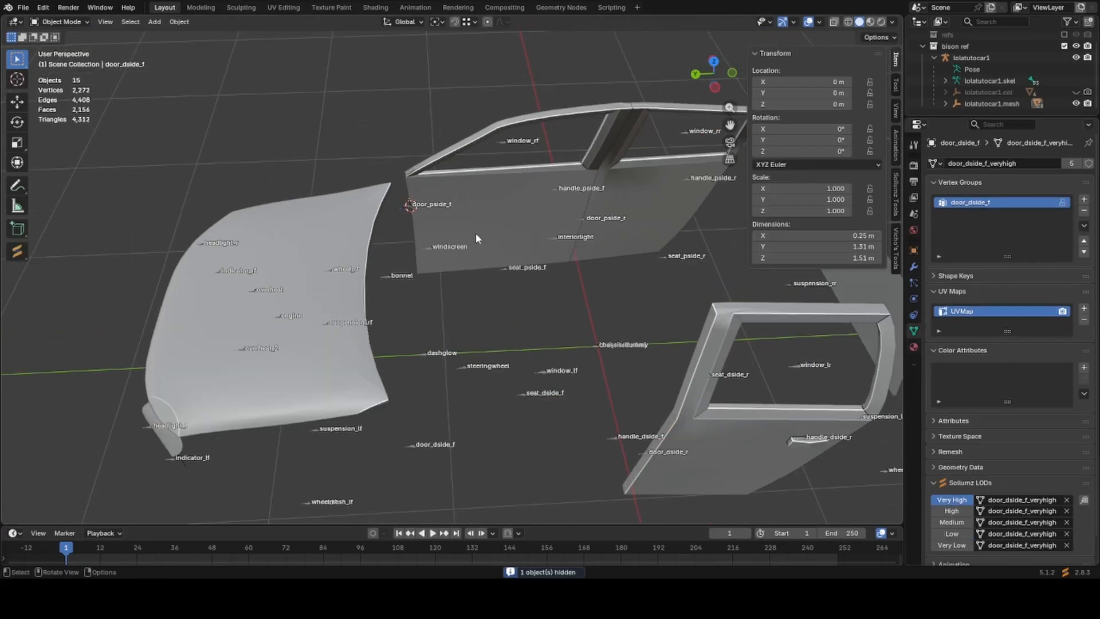
Match the front and rear passenger-side doors to the door_pside_f and door_pside_r bones and hide both meshes.
left_click(408, 205)
key("Tab")
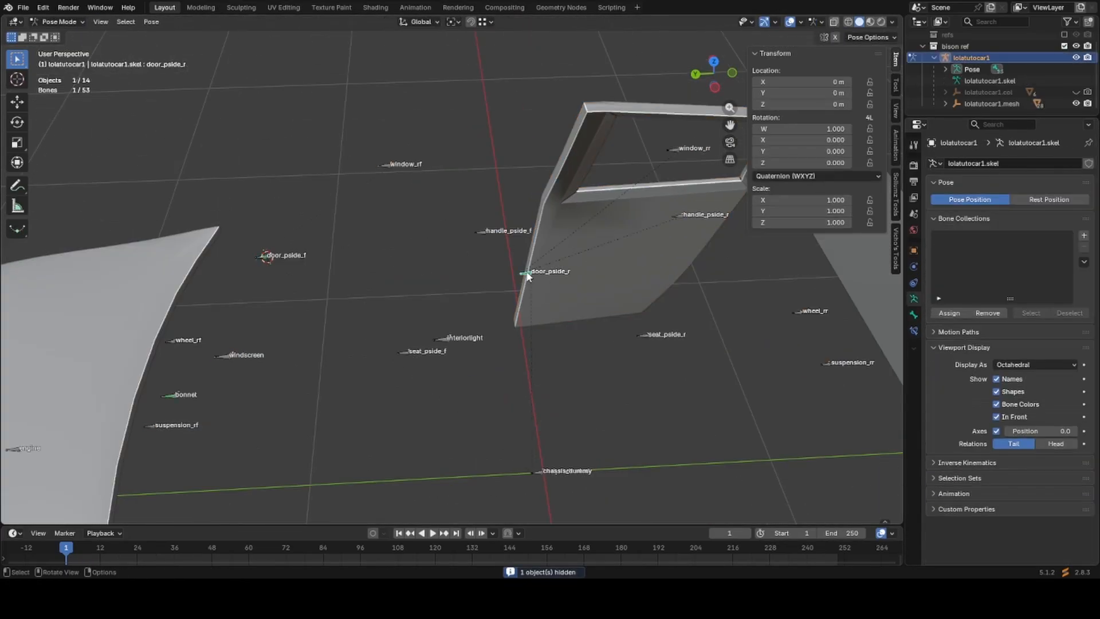
key("h")
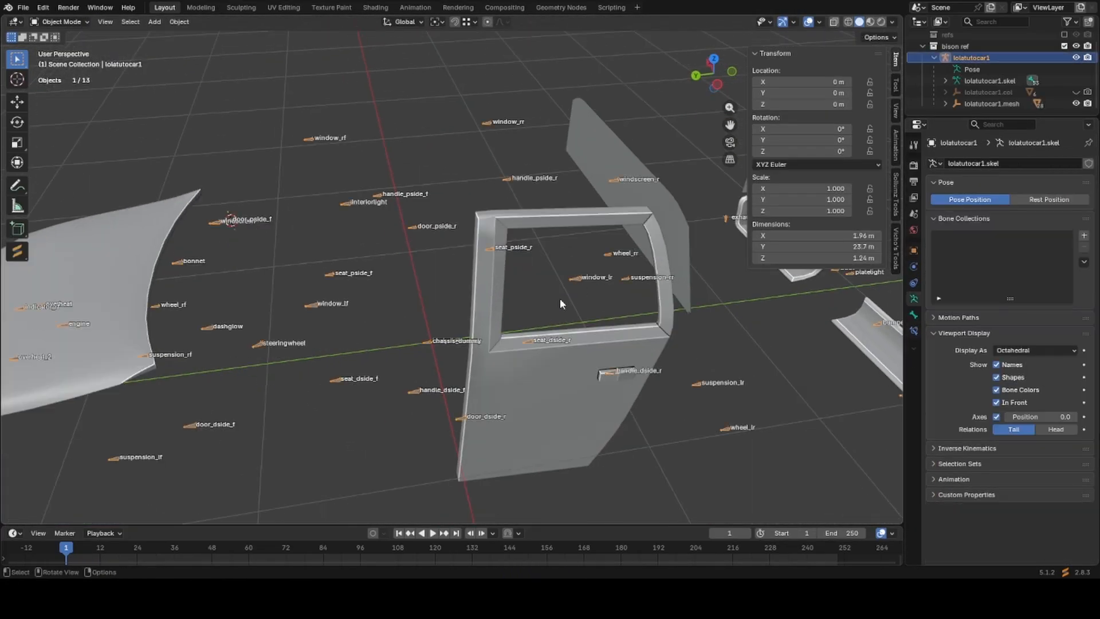
Select the door_dside_r mesh with its door_dside_r vertex group, and hide it along with the bonnet mesh.
left_click(559, 299)
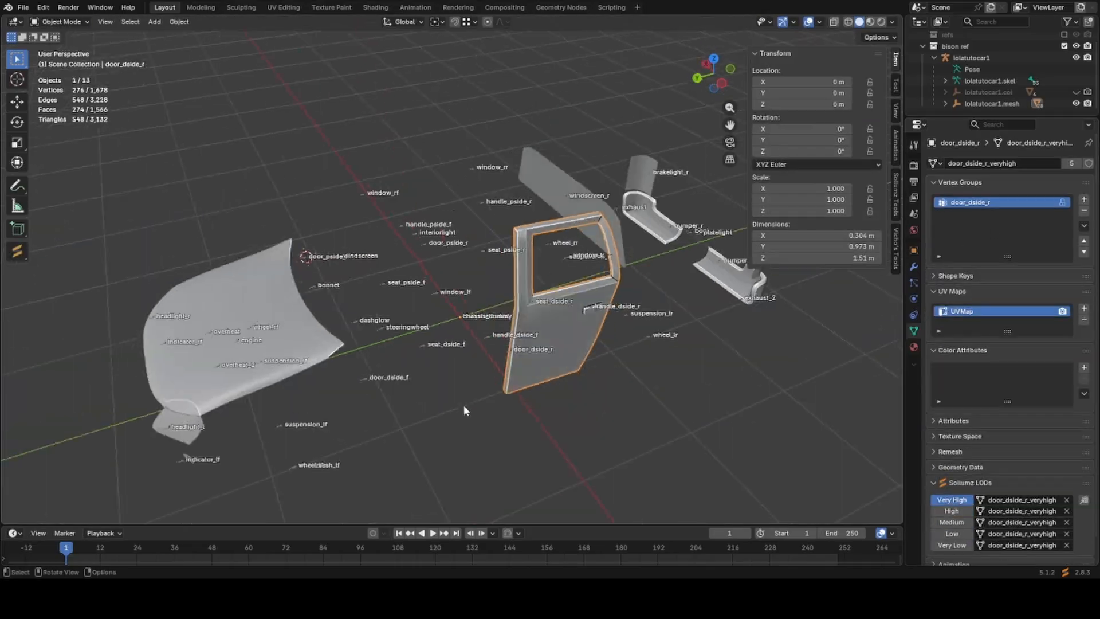
key("h")
left_click(473, 323)
key("h")
Give the rear windscreen mesh a vertex group named windscreen_r and hide the mesh.
key("ctrl+Tab")
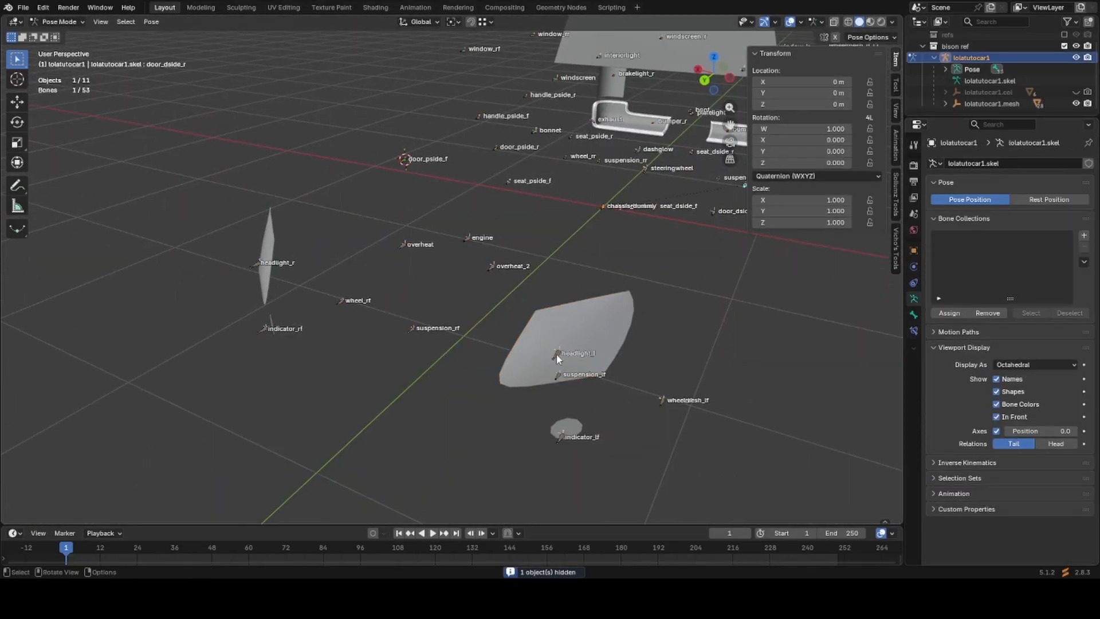
middle_click_drag(560, 359, 526, 346)
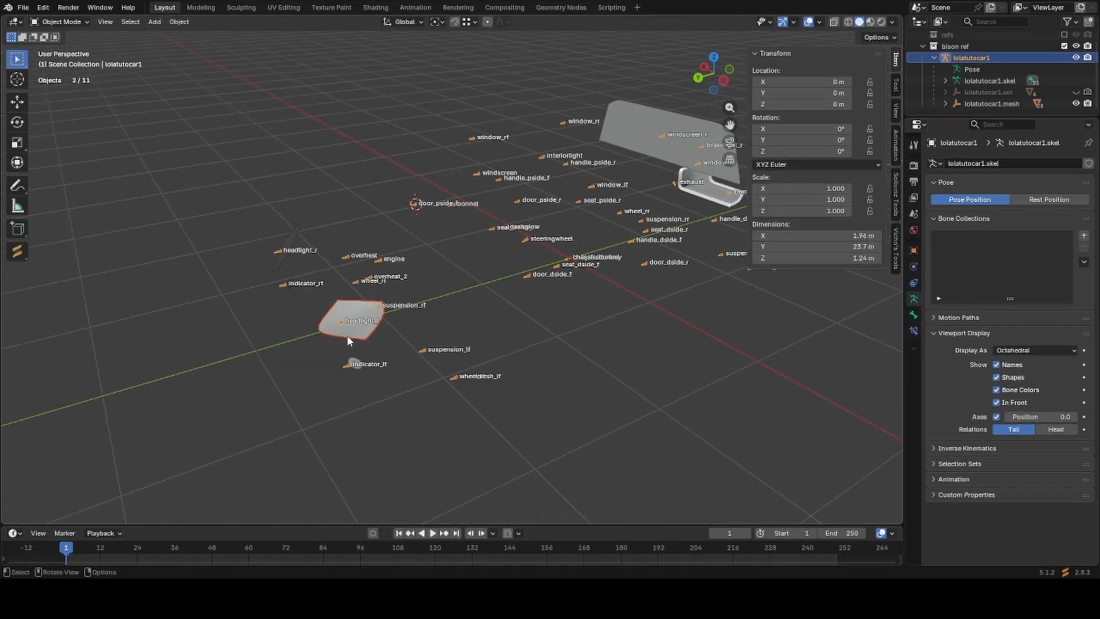
key("ctrl+Tab")
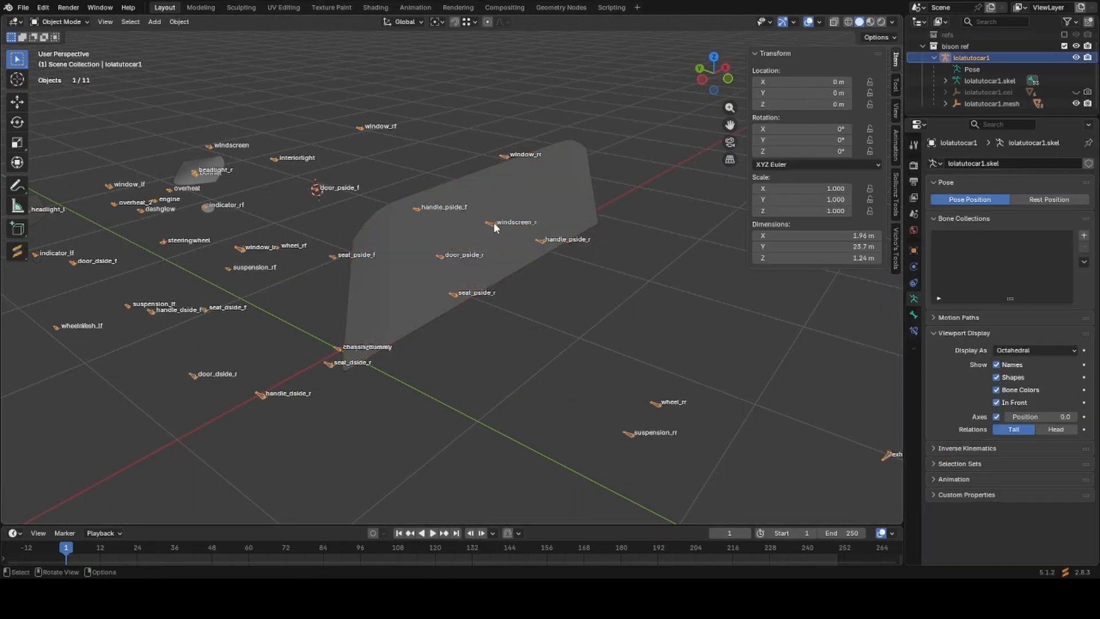
left_click(493, 222)
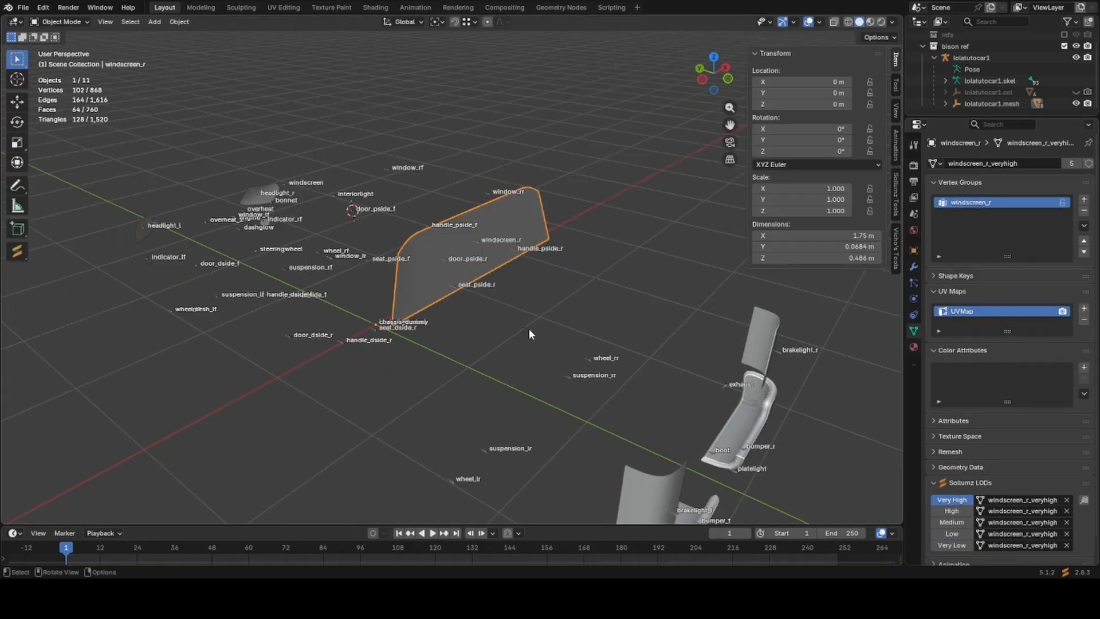
key("h")
Give the bumper mesh a vertex group named bumper_f and hide the mesh.
left_click(512, 403)
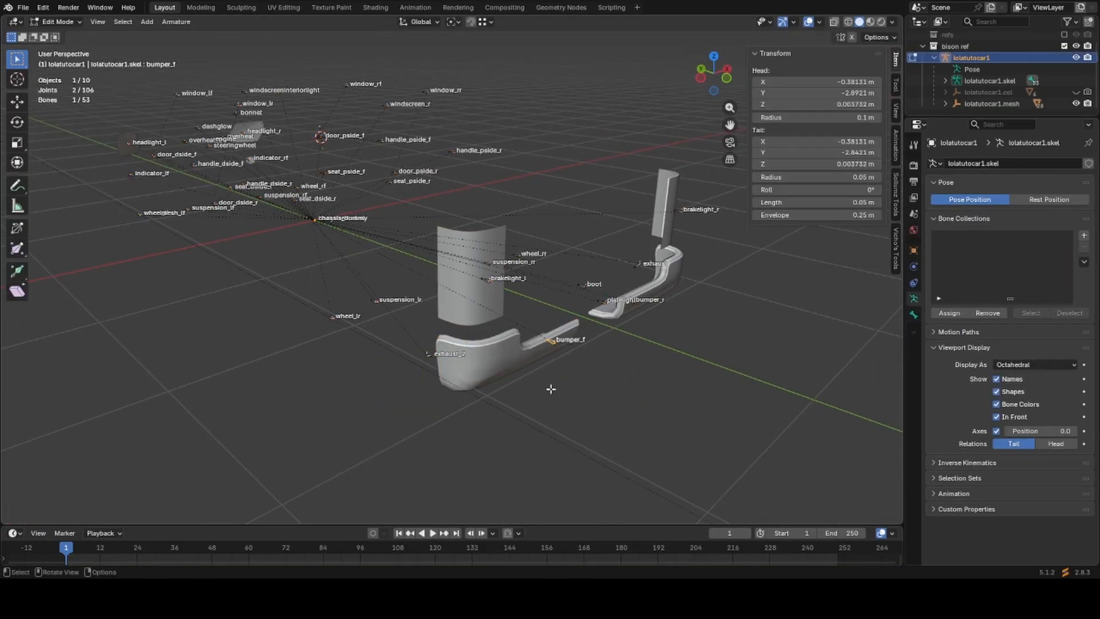
left_click(952, 236)
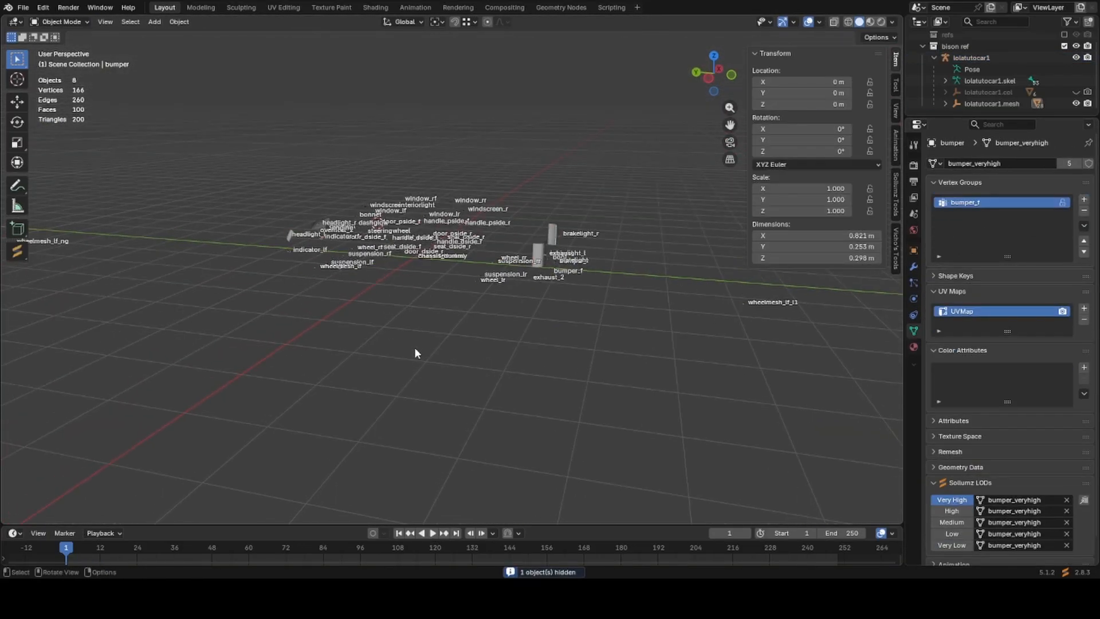
Locate the remaining visible meshes and examine how the window_lm1 headlight glass lies relative to the headlight_l bone.
key("a")
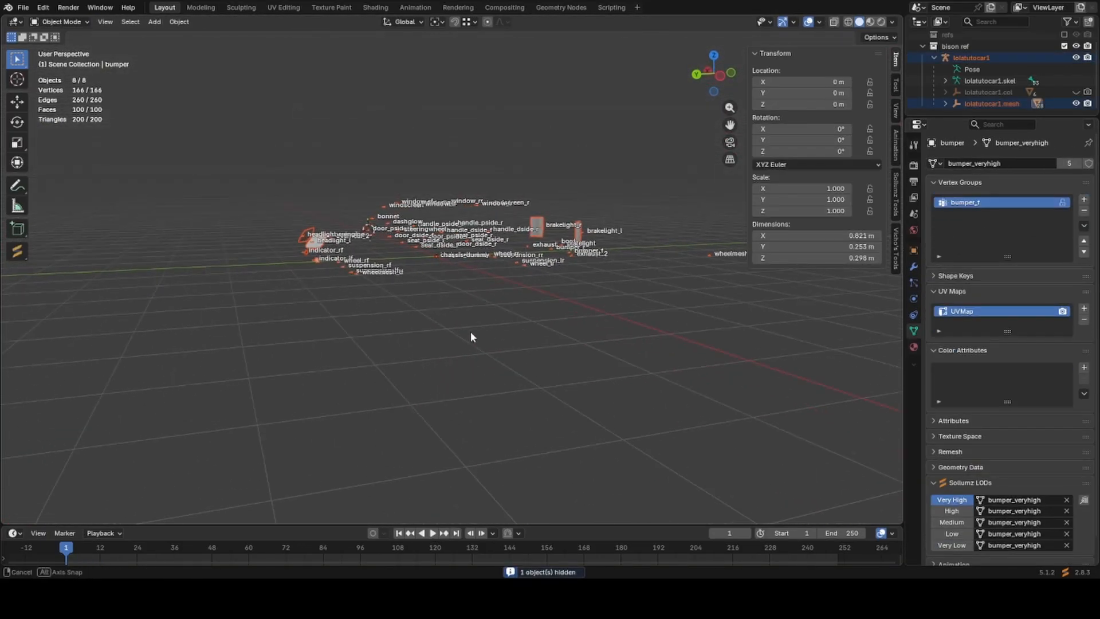
middle_click_drag(470, 331, 410, 328)
scroll(509, 333, "up", 4)
middle_click_drag(337, 315, 606, 342, "shift")
left_click(557, 248)
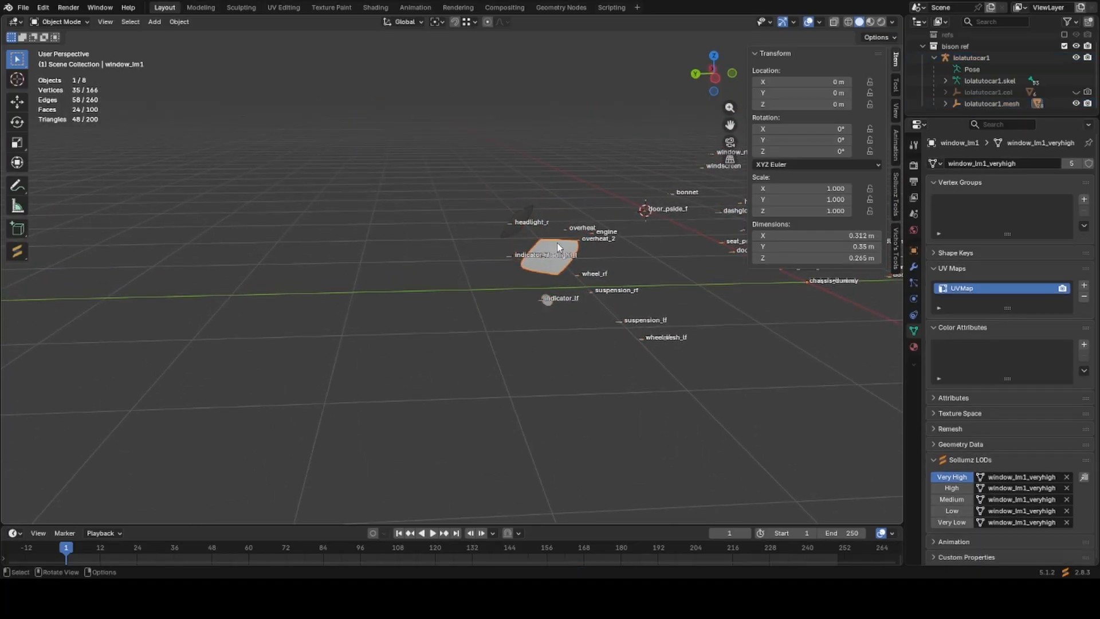
left_click(508, 256)
key("KP_3")
middle_click_drag(552, 248, 504, 294, "shift")
scroll(504, 294, "down", 1)
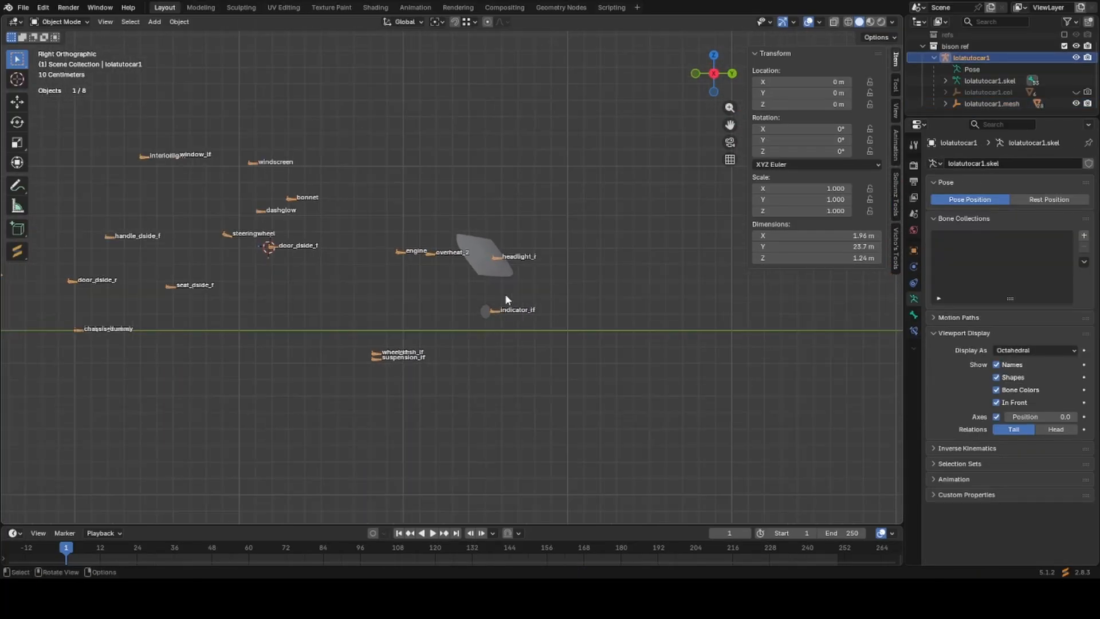
scroll(509, 274, "up", 4)
scroll(509, 279, "up", 2)
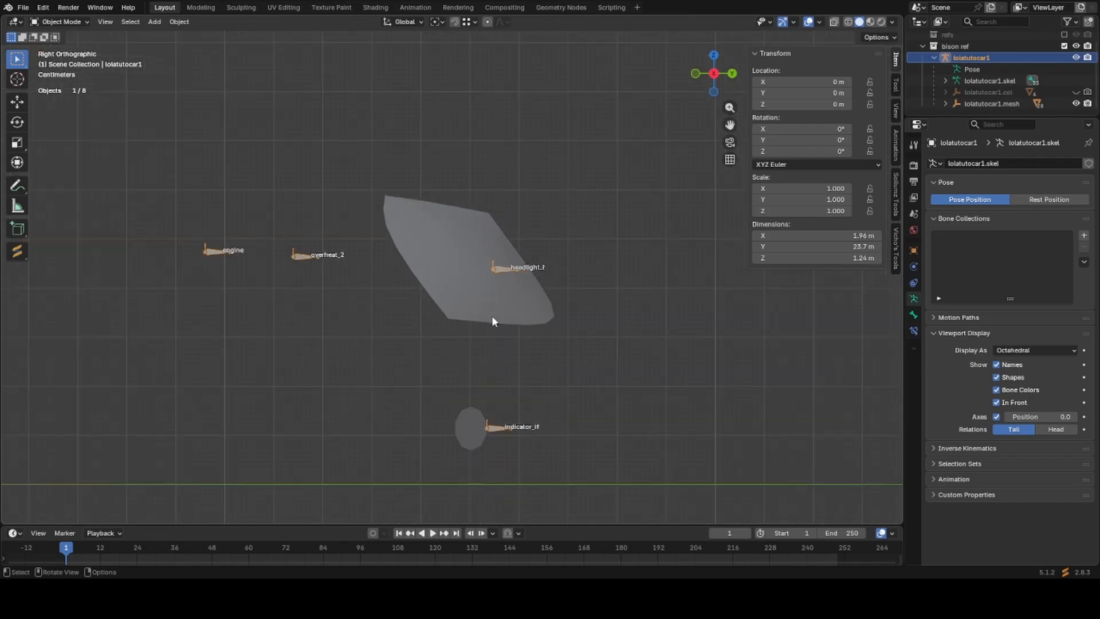
left_click(496, 305)
middle_click_drag(496, 305, 436, 237)
scroll(461, 245, "up", 2)
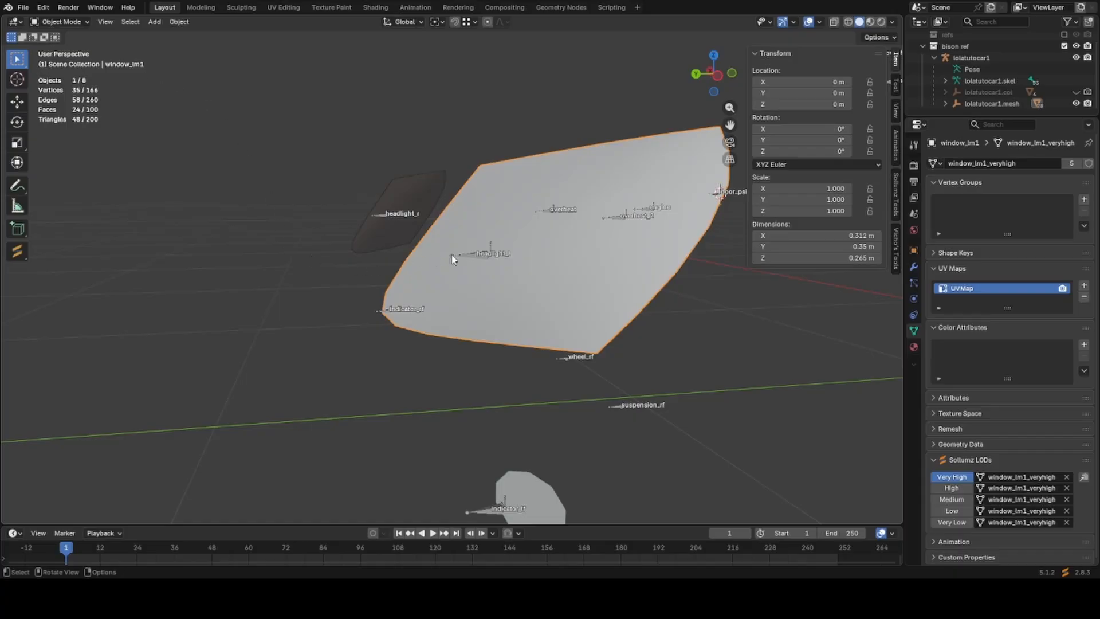
middle_click_drag(451, 259, 430, 296)
scroll(479, 288, "up", 1)
left_click(508, 282)
key("Tab")
left_click(508, 281)
key("Tab")
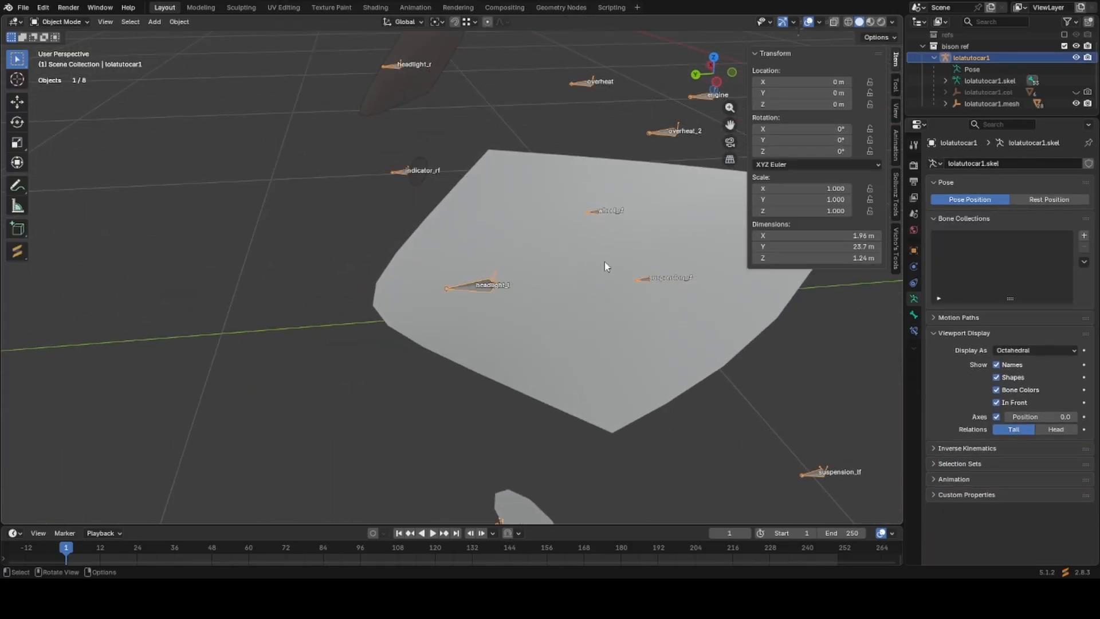
Snap the 3D cursor to the selected geometry of the window_lm1 mesh in Edit Mode and return to Object Mode.
left_click(596, 263)
key("Tab")
key("shift+s")
left_click(604, 322)
key("Tab")
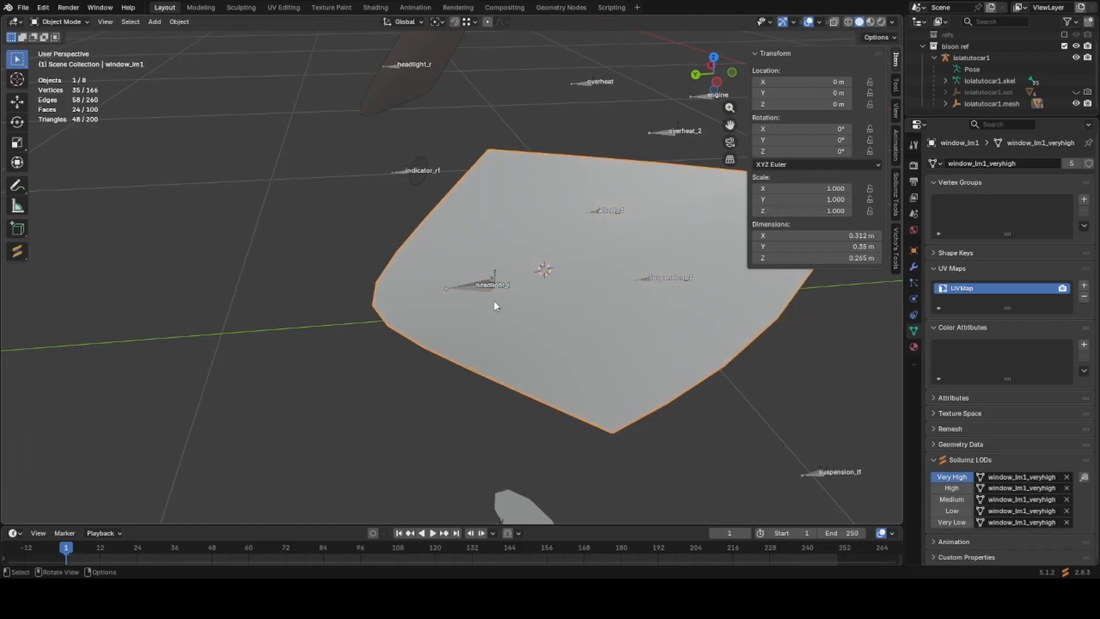
Duplicate the headlight_l bone in the armature's Edit Mode and snap the copy to the 3D cursor.
left_click(487, 291)
middle_click_drag(486, 291, 525, 278)
key("Tab")
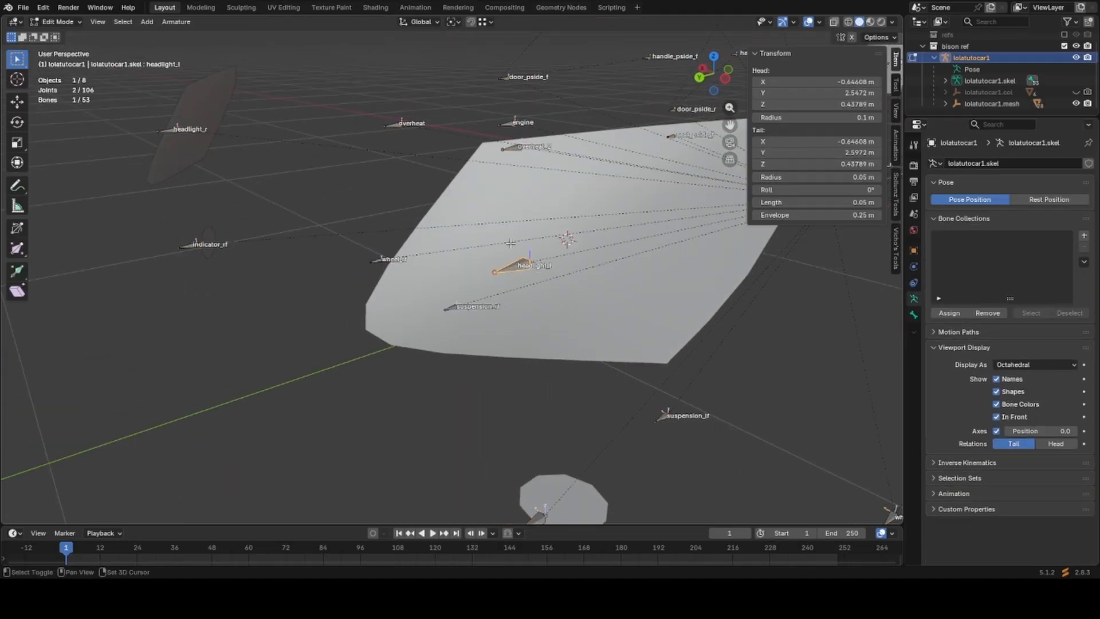
key("shift+d")
left_click(579, 288)
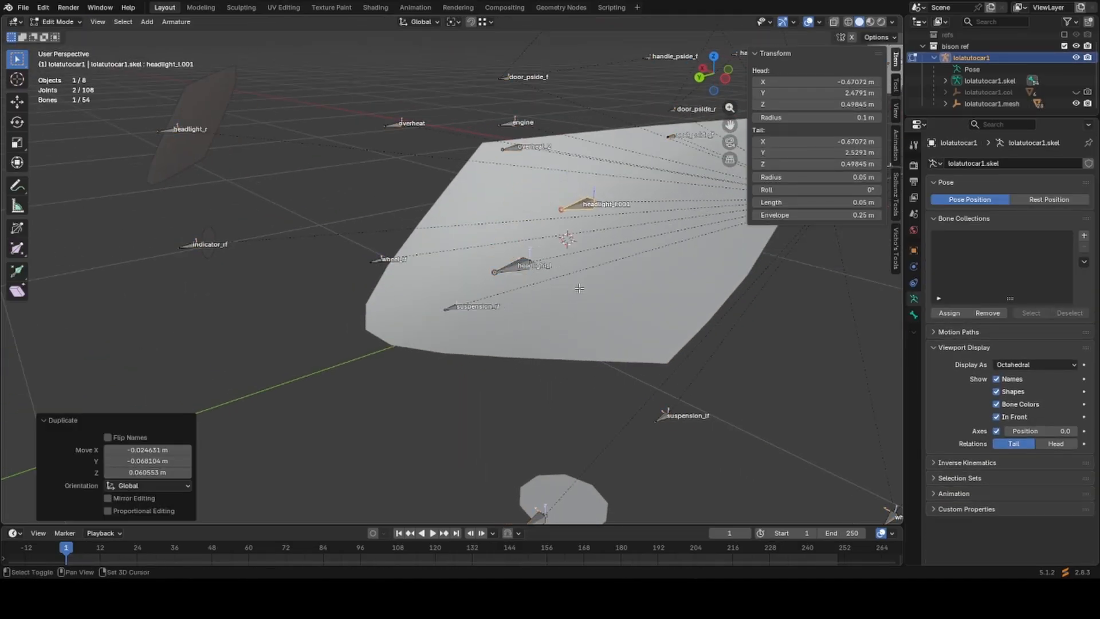
key("shift+s")
left_click(579, 252)
Rename the duplicated bone to window_lm1 and return the armature to Object Mode.
middle_click_drag(579, 269, 526, 308, "shift")
key("F2")
key("Return")
scroll(503, 321, "down", 3)
key("ctrl+Tab")
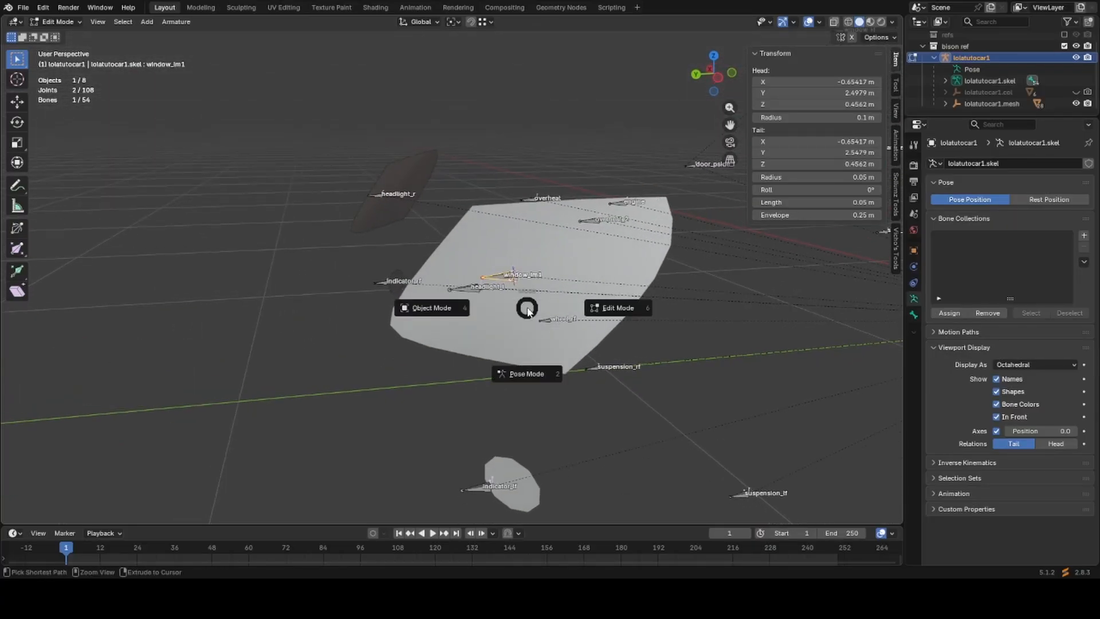
left_click(524, 333)
key("ctrl+Tab")
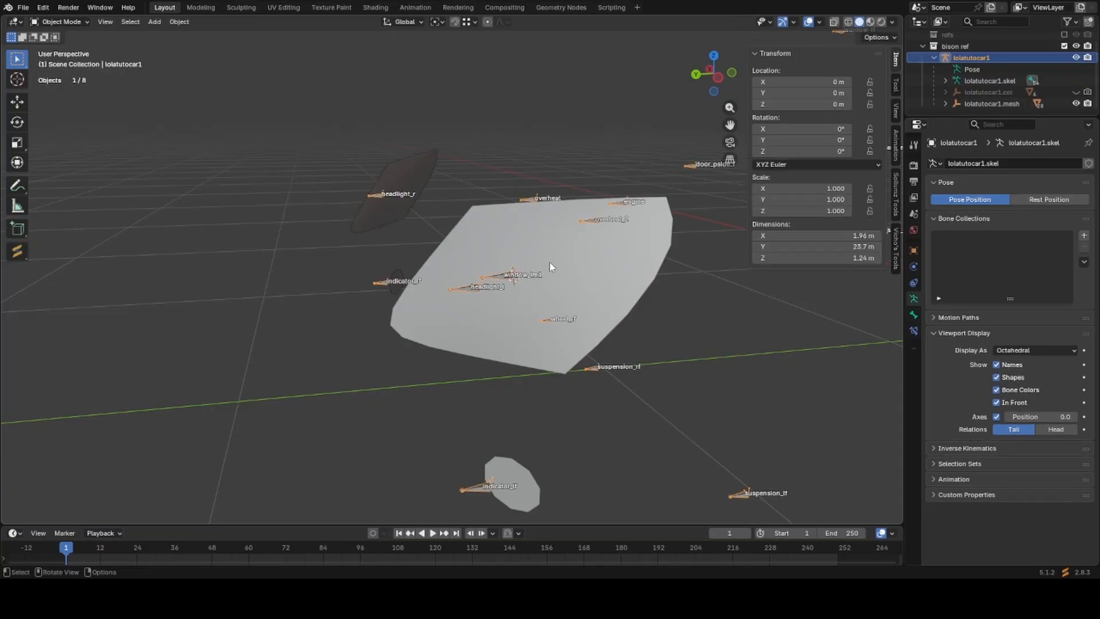
Add a vertex group named window_lm1 to the window_lm1 mesh, assign all its vertices, and hide the mesh in Object Mode.
left_click(554, 262)
key("Tab")
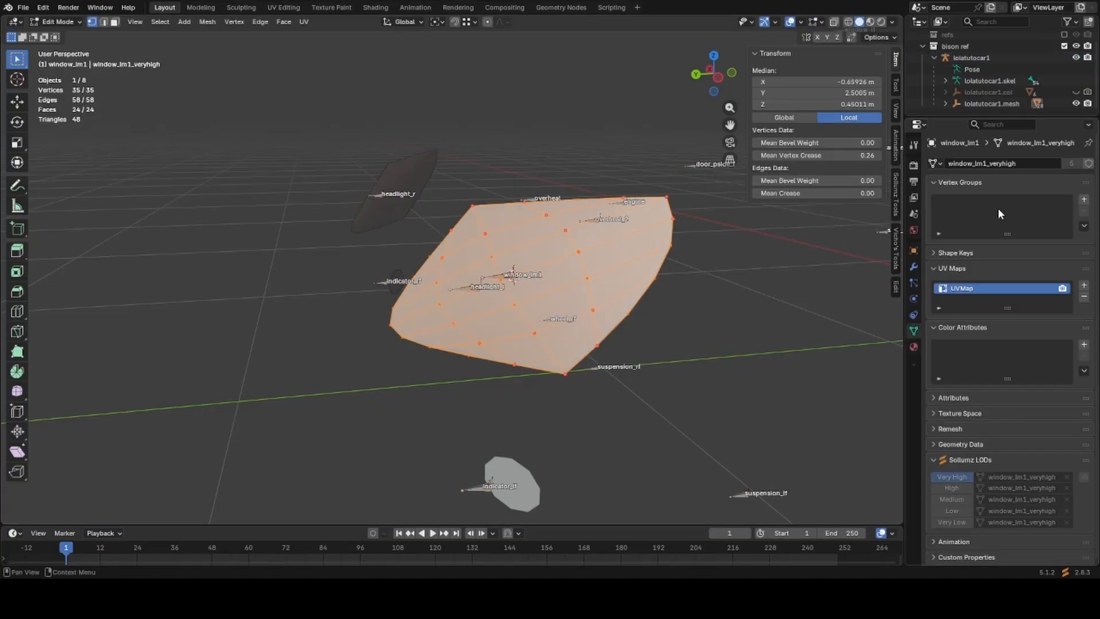
left_click(1083, 199)
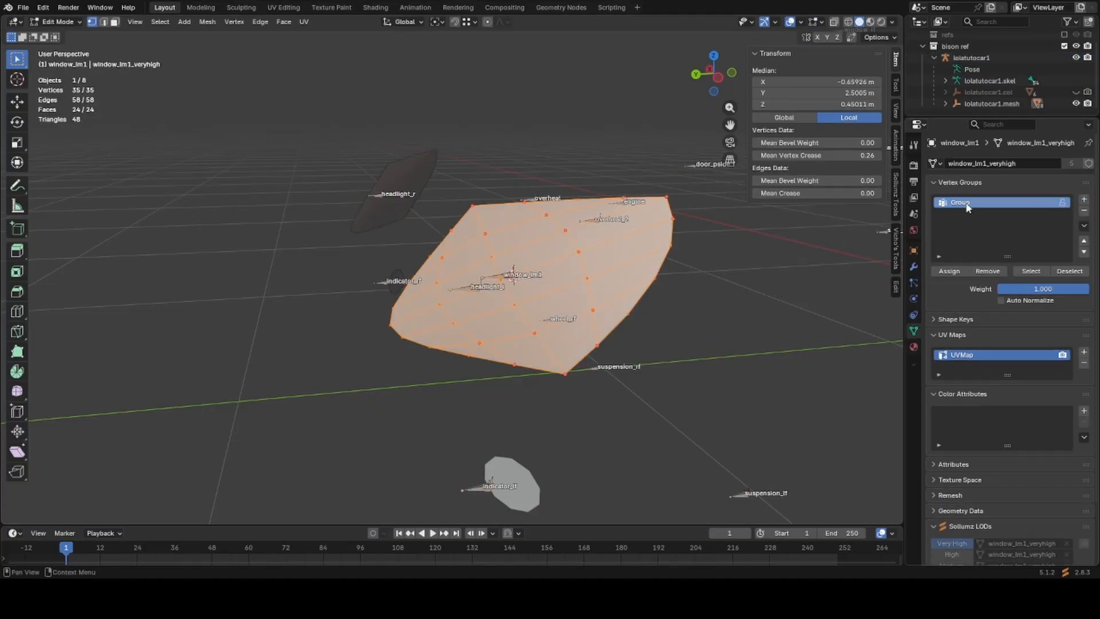
left_click(948, 272)
key("Tab")
middle_click_drag(651, 290, 626, 264)
key("h")
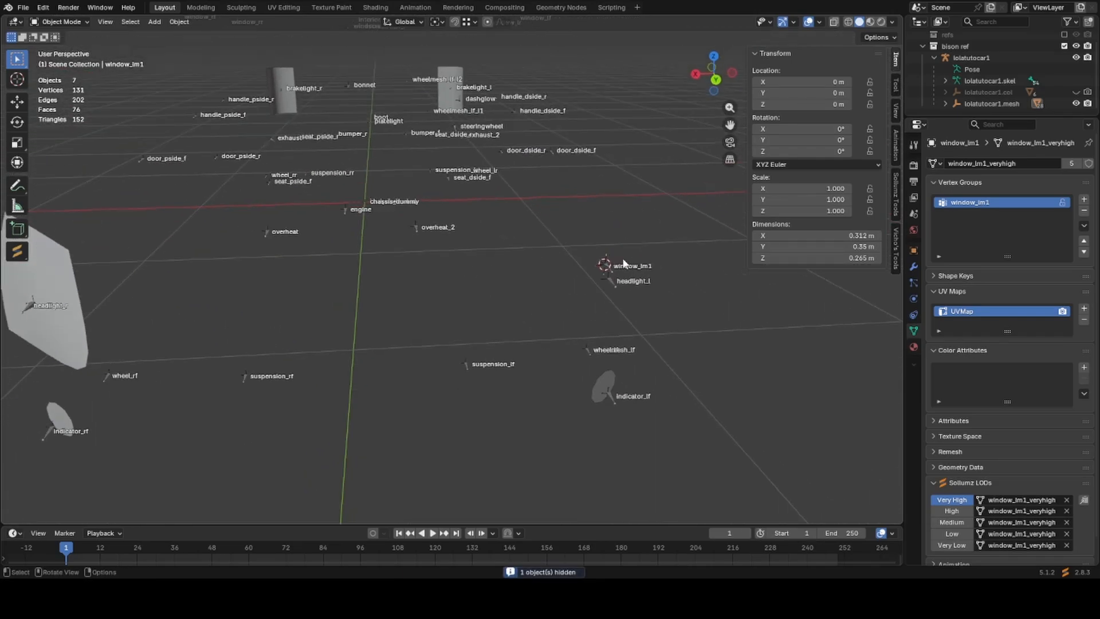
Snap the 3D cursor to the selected geometry of the window_rm1 headlight glass in Edit Mode.
left_click(895, 110)
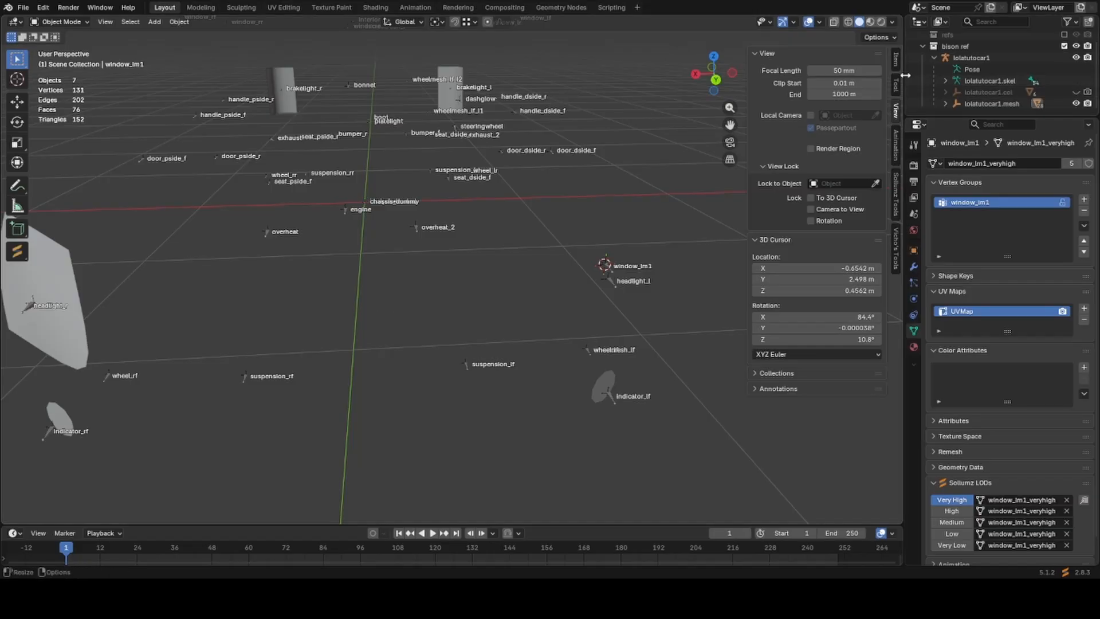
left_click(895, 60)
mouse_move(461, 319)
middle_mouse_down()
mouse_move(663, 288)
mouse_move(441, 315)
middle_mouse_up()
left_click(441, 315)
key("Tab")
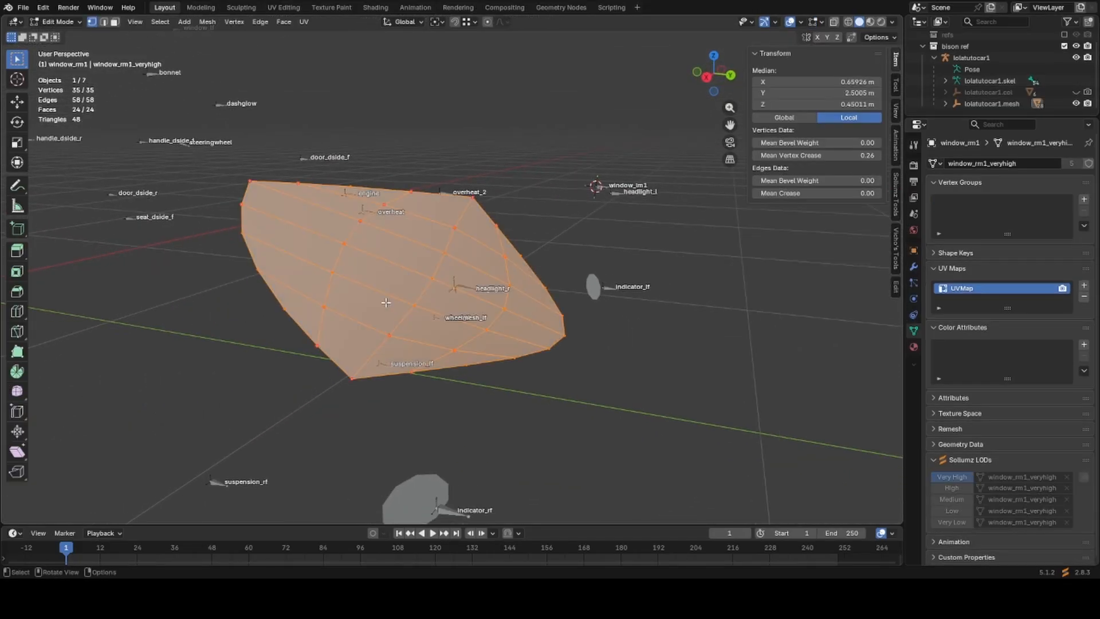
key("shift+s")
left_click(380, 351)
Copy the window_rm1 object name, use it to name a new vertex group on that mesh, and return to Object Mode.
key("F2")
key("ctrl+c")
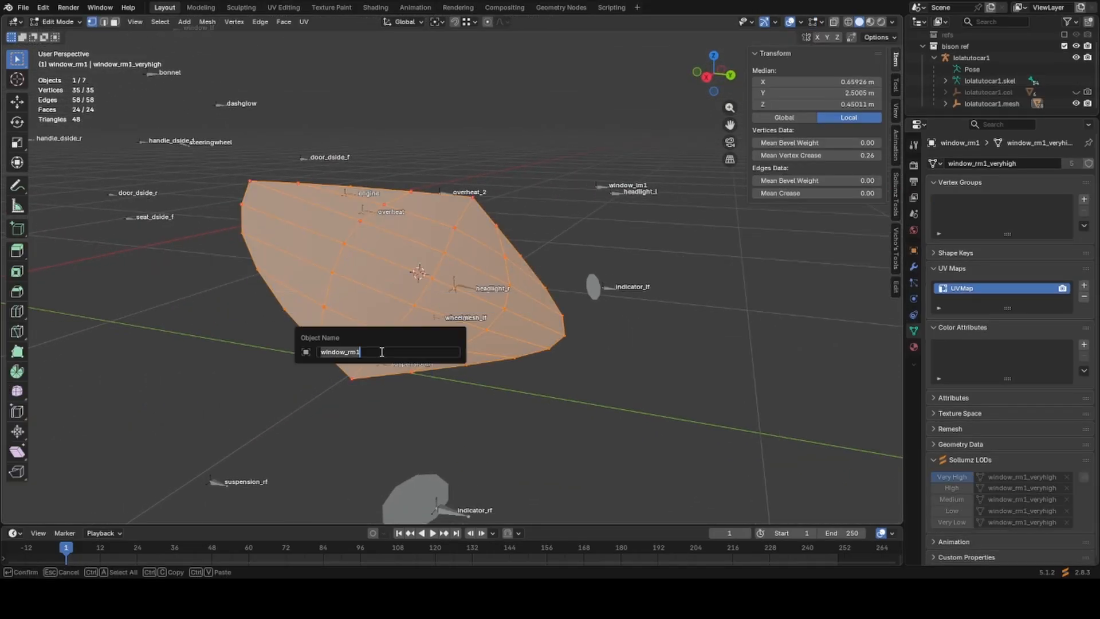
left_click(1083, 199)
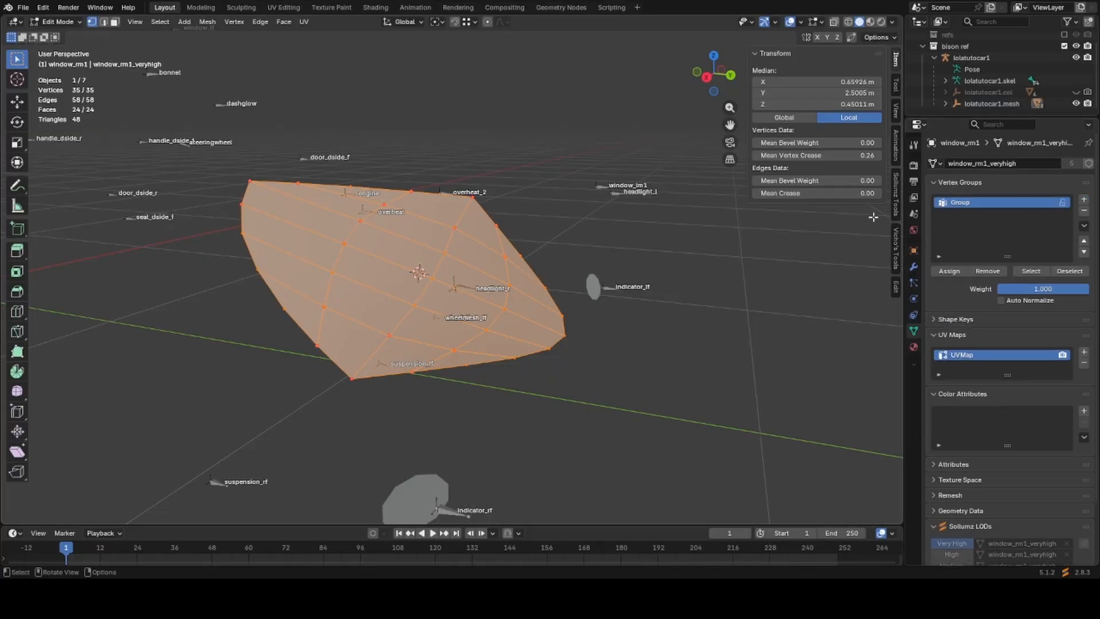
double_click(940, 203)
key("ctrl+v")
key("Return")
key("Tab")
Duplicate the headlight_r bone in the armature's Edit Mode and snap the copy to the 3D cursor.
left_click(457, 290)
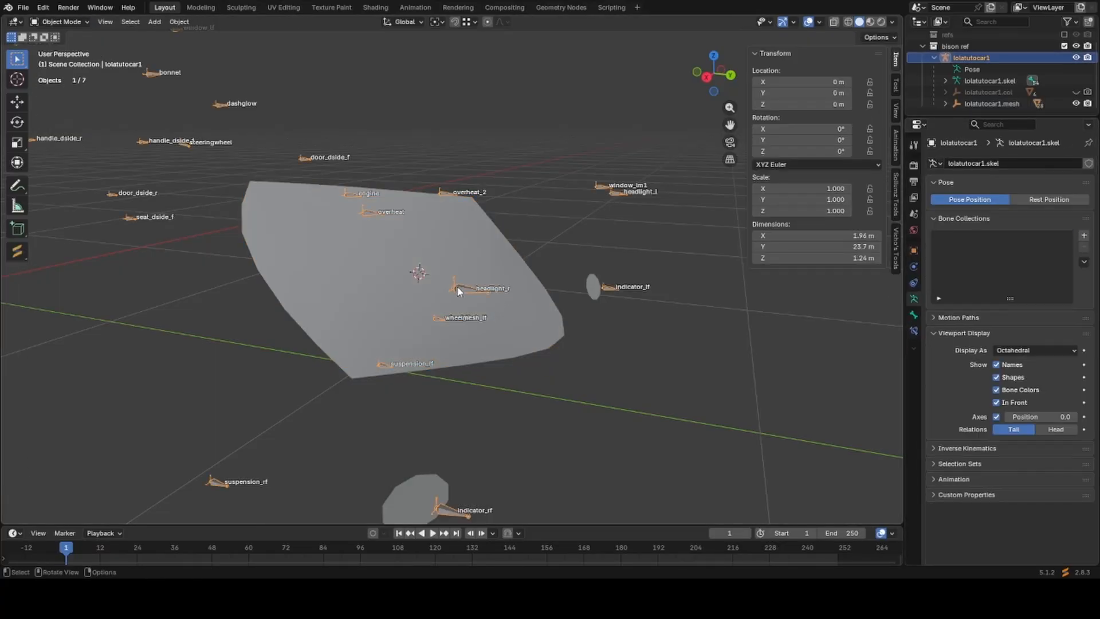
key("Tab")
key("shift+d")
right_click(472, 324)
key("shift+s")
left_click(495, 263)
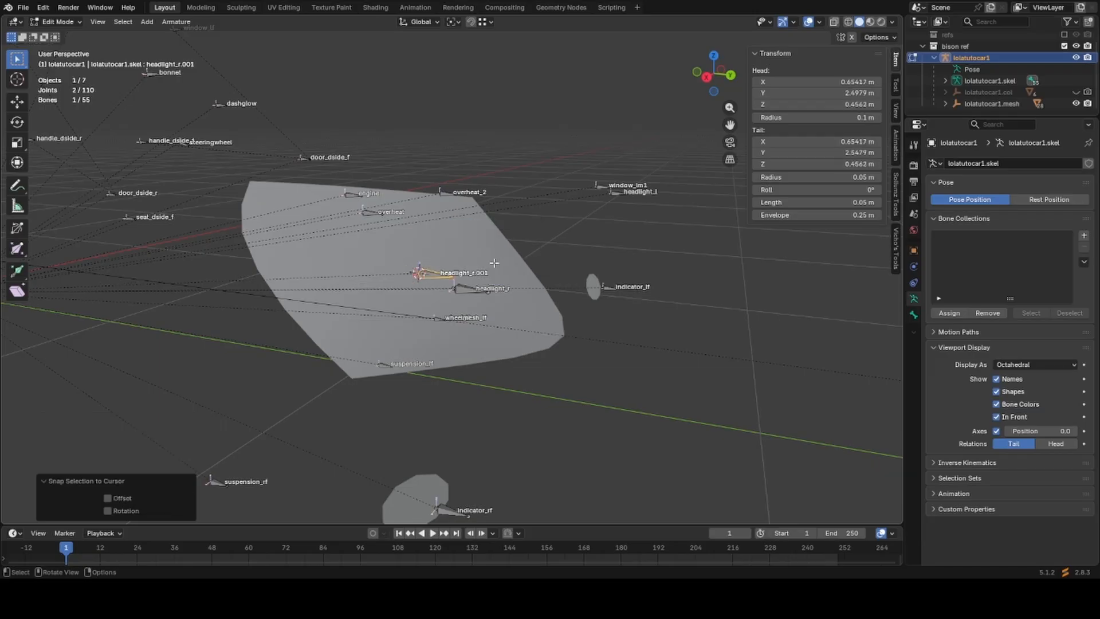
Rename the copied headlight_r bone to window_rm1, clear the Outliner search, and return the armature to Object Mode.
key("F2")
key("Return")
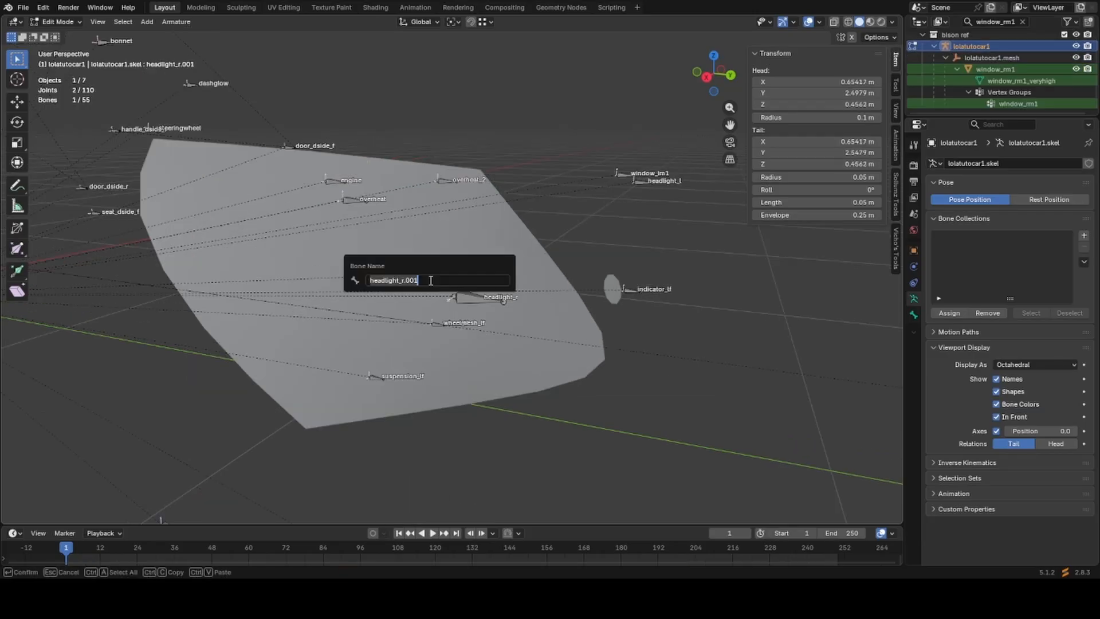
key("Return")
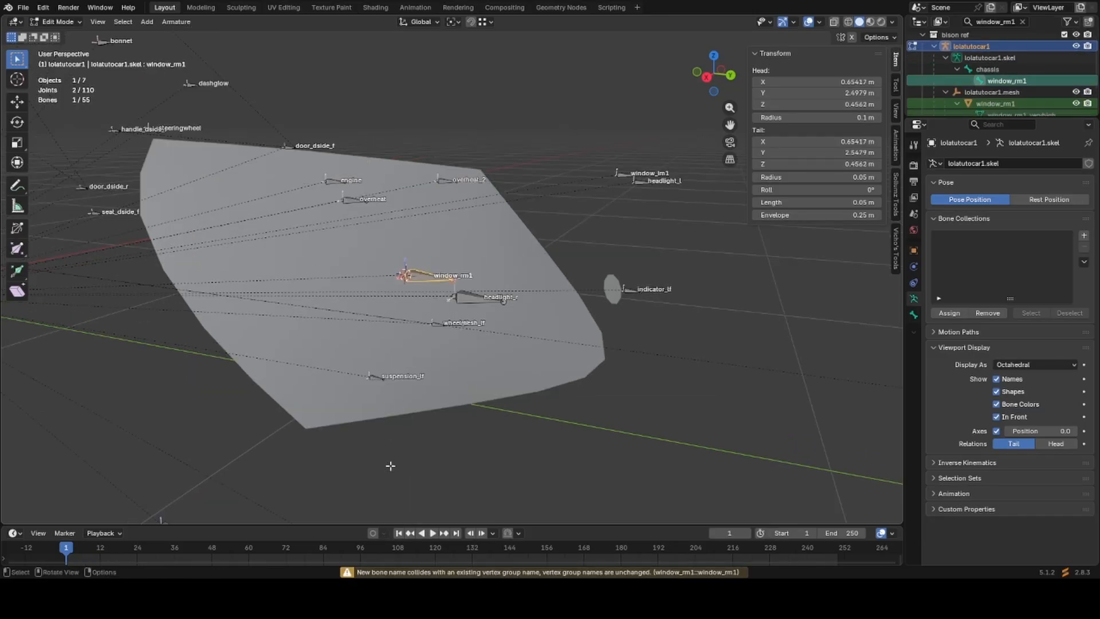
scroll(535, 300, "down", 1)
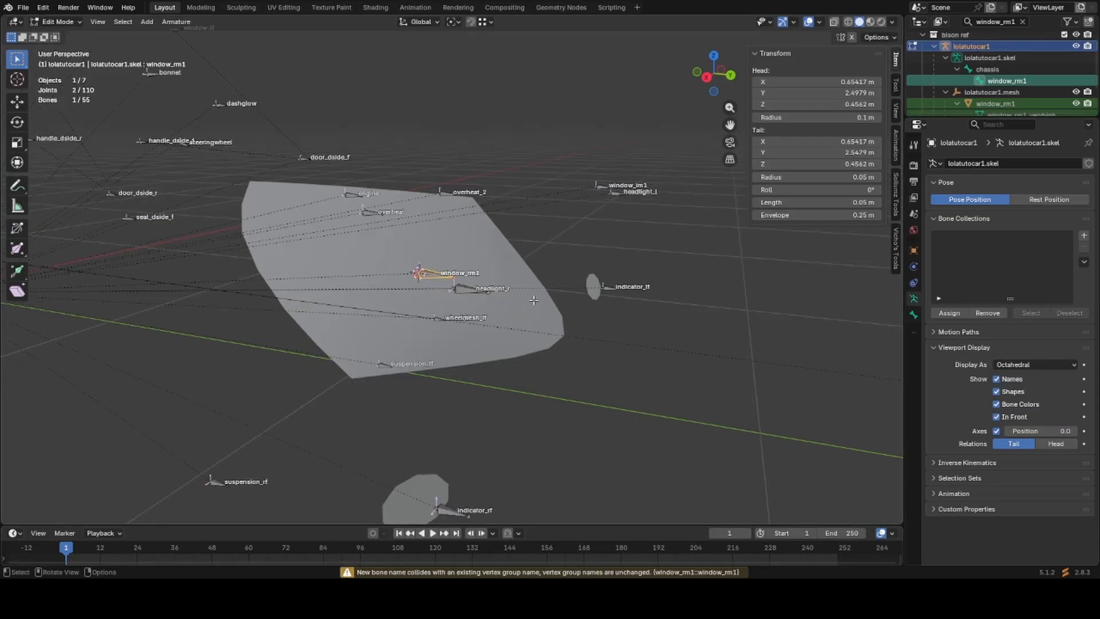
scroll(535, 298, "up", 1)
middle_click_drag(535, 298, 450, 282)
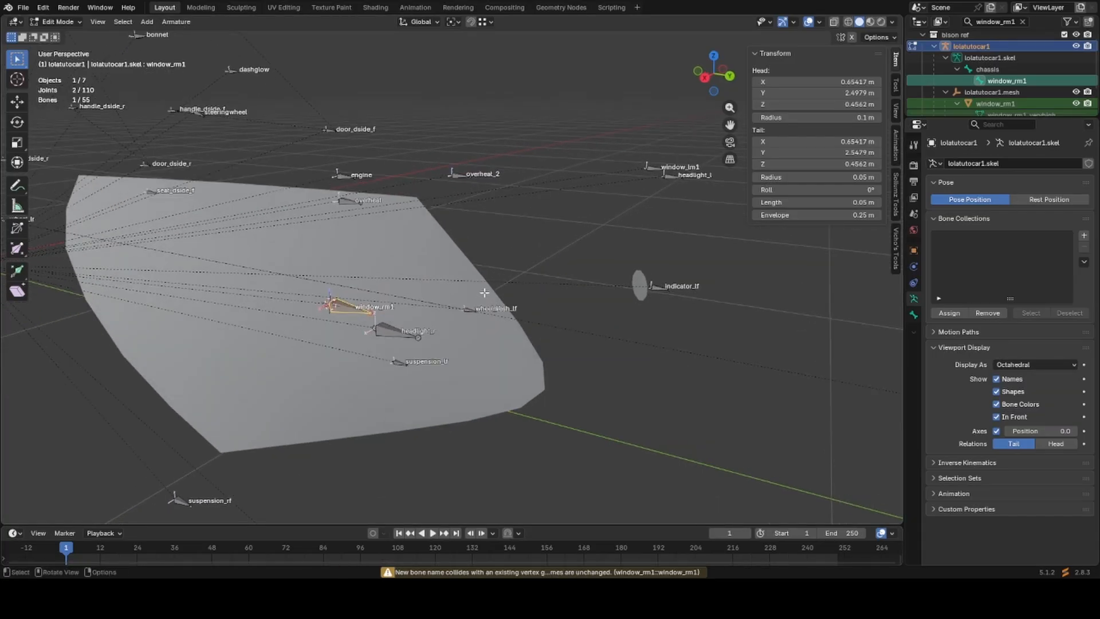
scroll(484, 294, "down", 1)
left_click(1022, 22)
key("Tab")
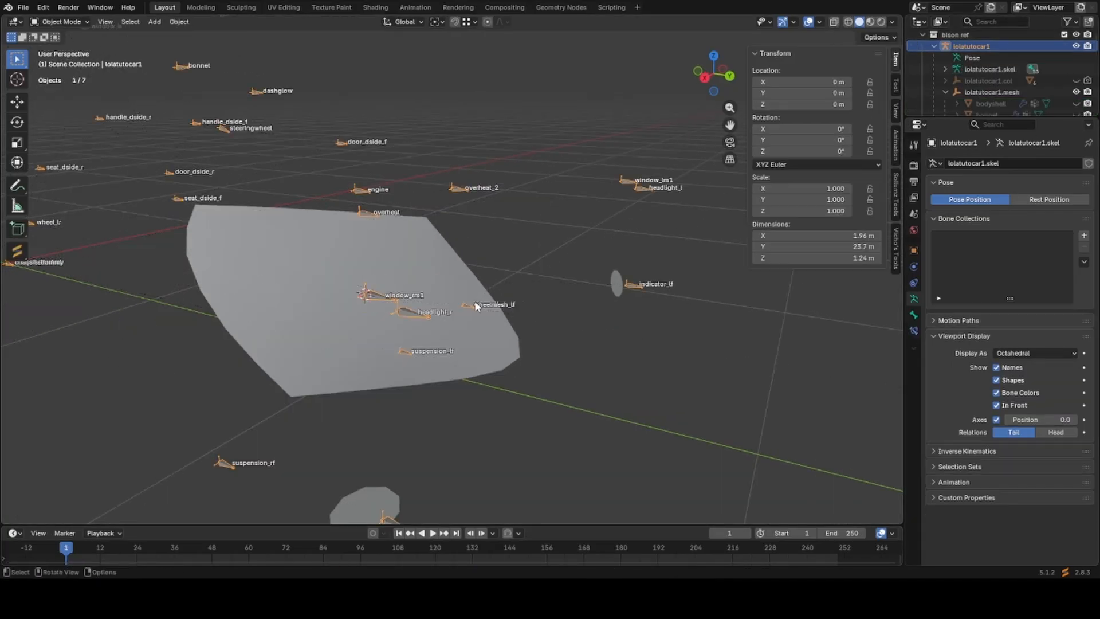
Test-move the window_rm1 bone in Pose Mode to check whether the glass follows, cancel the move, and return to Object Mode.
left_click(399, 278)
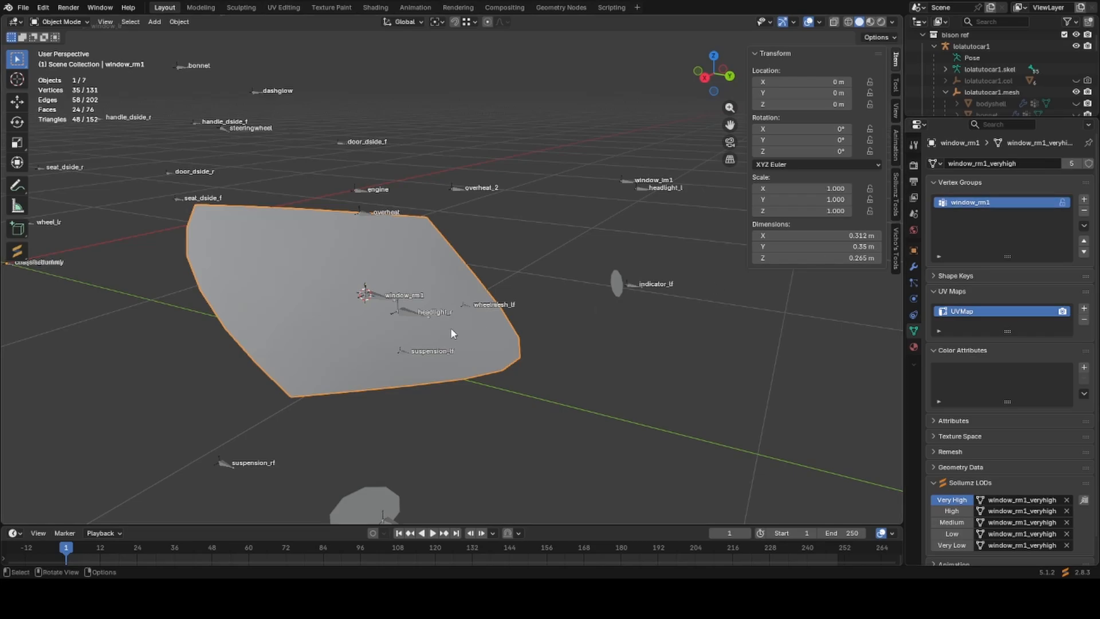
scroll(424, 304, "up", 1)
middle_click_drag(394, 311, 472, 279)
scroll(473, 292, "up", 1)
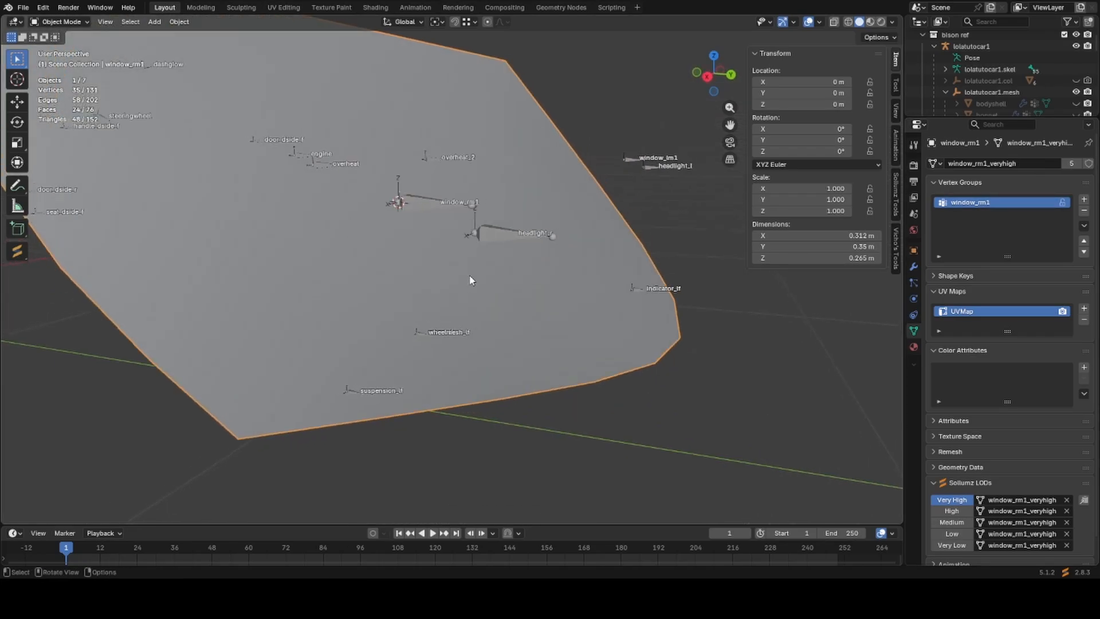
scroll(464, 266, "down", 1)
left_click(445, 228)
key("g")
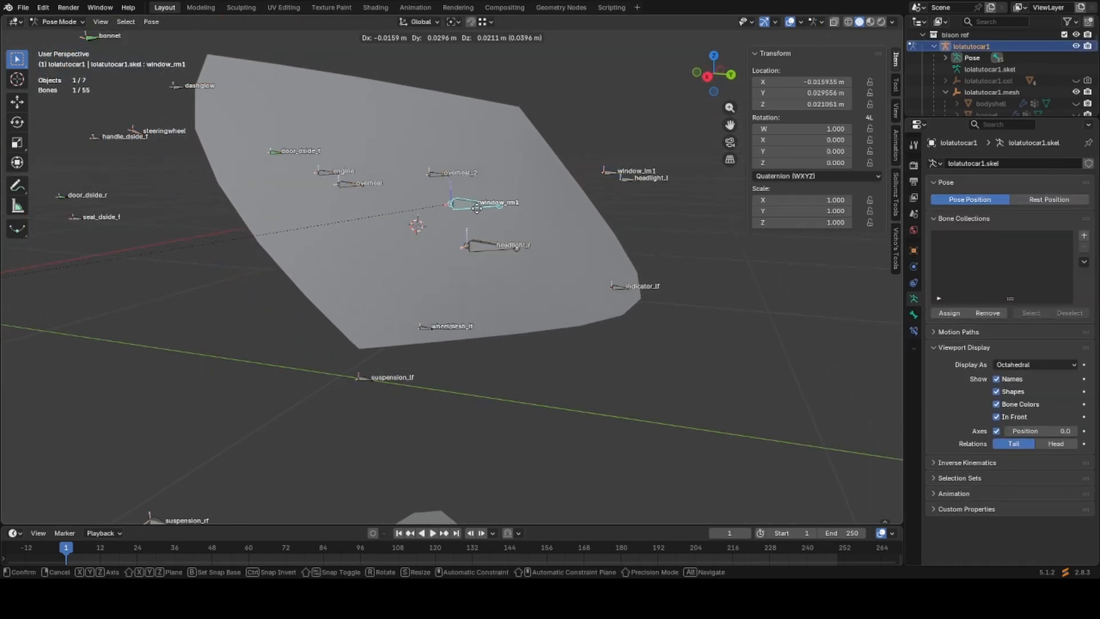
right_click(485, 268)
key("ctrl+Tab")
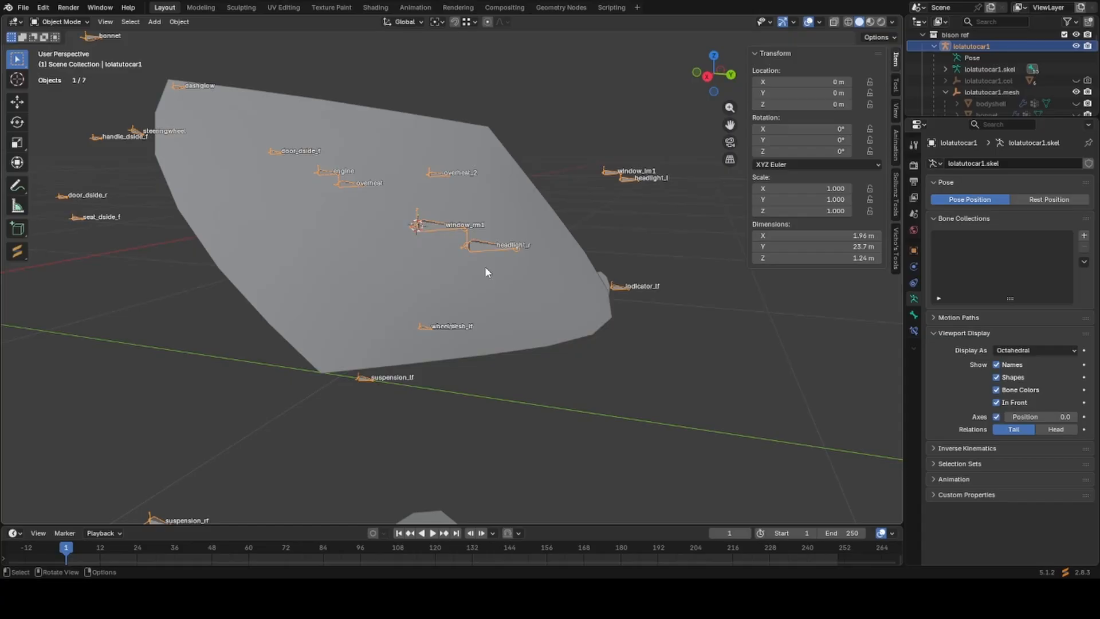
Hide the window_rm1 headlight glass mesh.
mouse_move(405, 212)
middle_mouse_down("shift")
mouse_move(429, 196)
mouse_move(396, 229)
middle_mouse_up("shift")
scroll(368, 257, "down", 3)
middle_click_drag(380, 280, 451, 275, "shift")
scroll(413, 283, "up", 3)
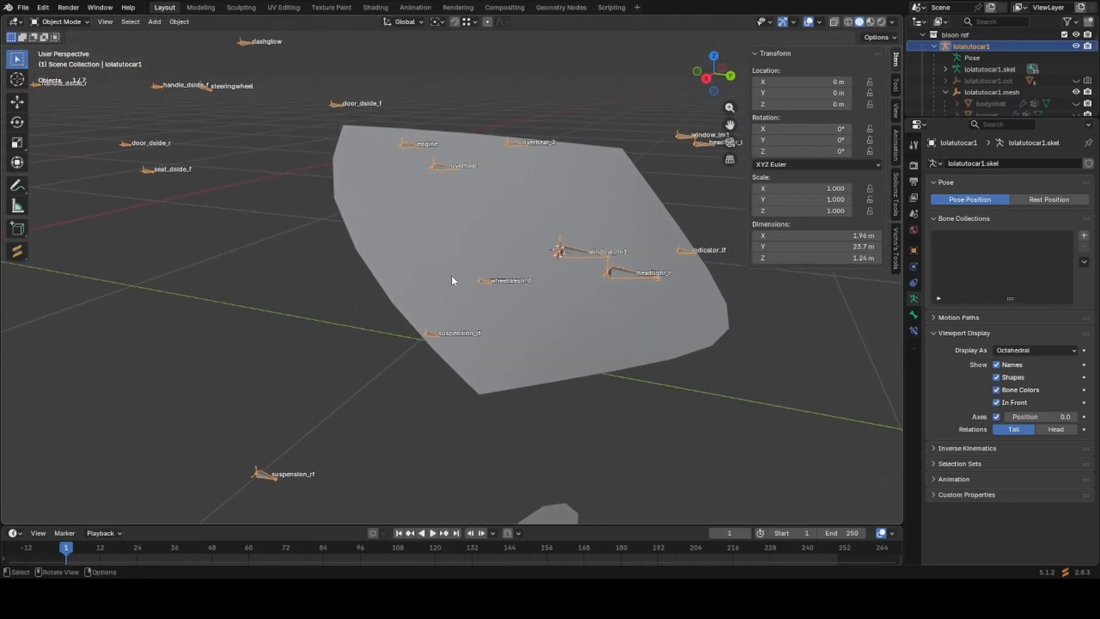
scroll(451, 275, "down", 5)
left_click(483, 273)
key("h")
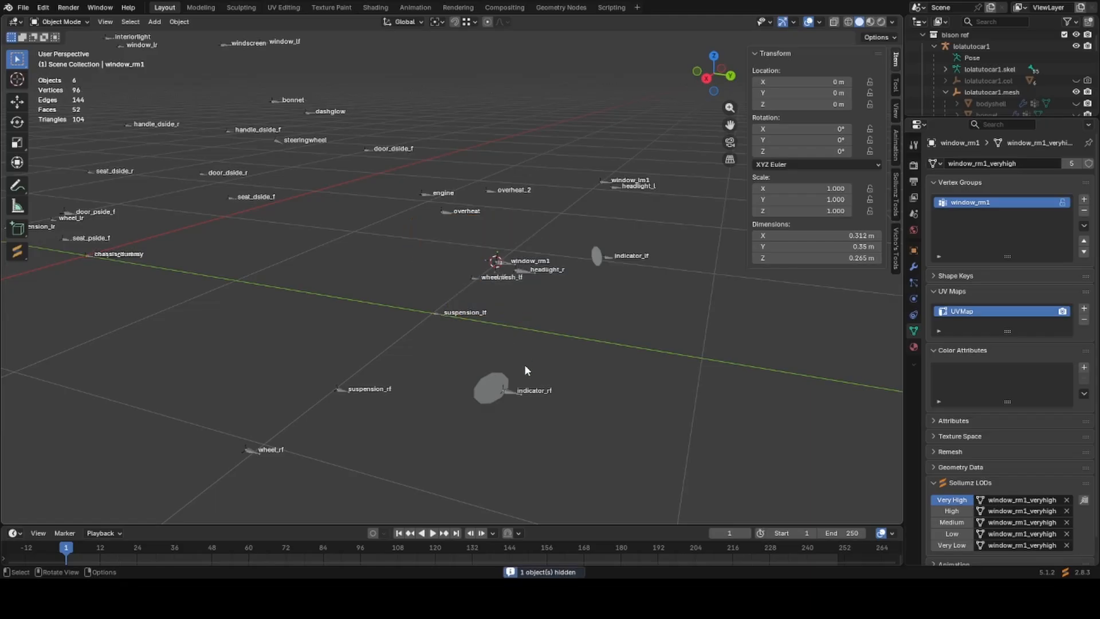
Snap the 3D cursor to the selected geometry of the round window_rm2 indicator glass in Edit Mode.
scroll(522, 333, "up", 3)
left_click(550, 367)
left_click(542, 362)
key("Tab")
key("shift+s")
key("2")
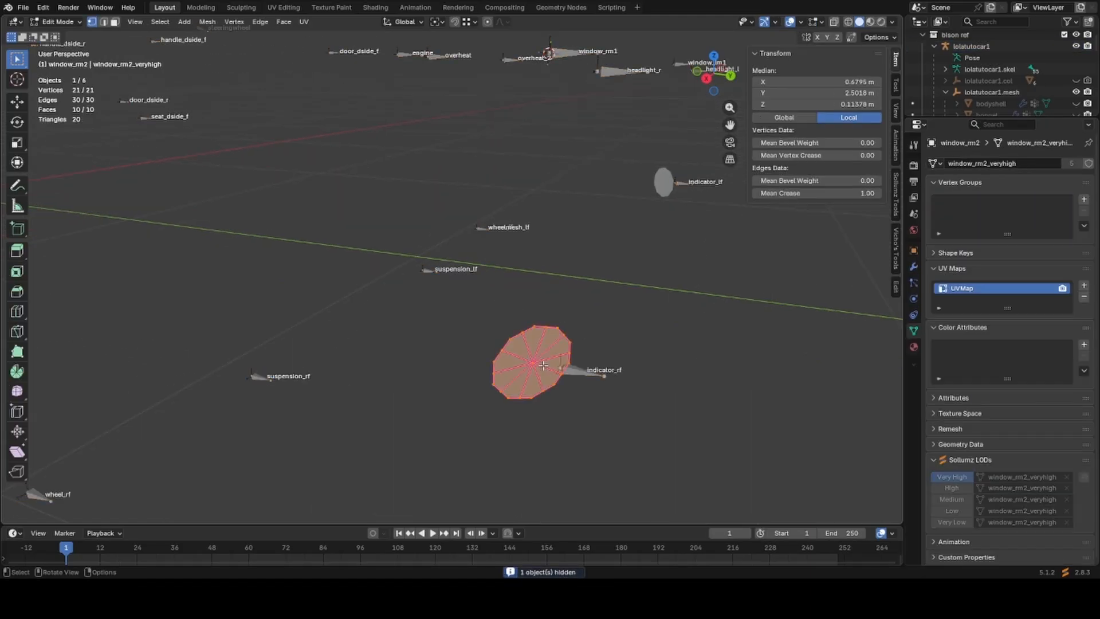
Return to Object Mode and add a vertex group named window_rm2 to the window_rm2 mesh.
key("Tab")
left_click(1083, 199)
double_click(977, 202)
type("window_rm1")
key("Return")
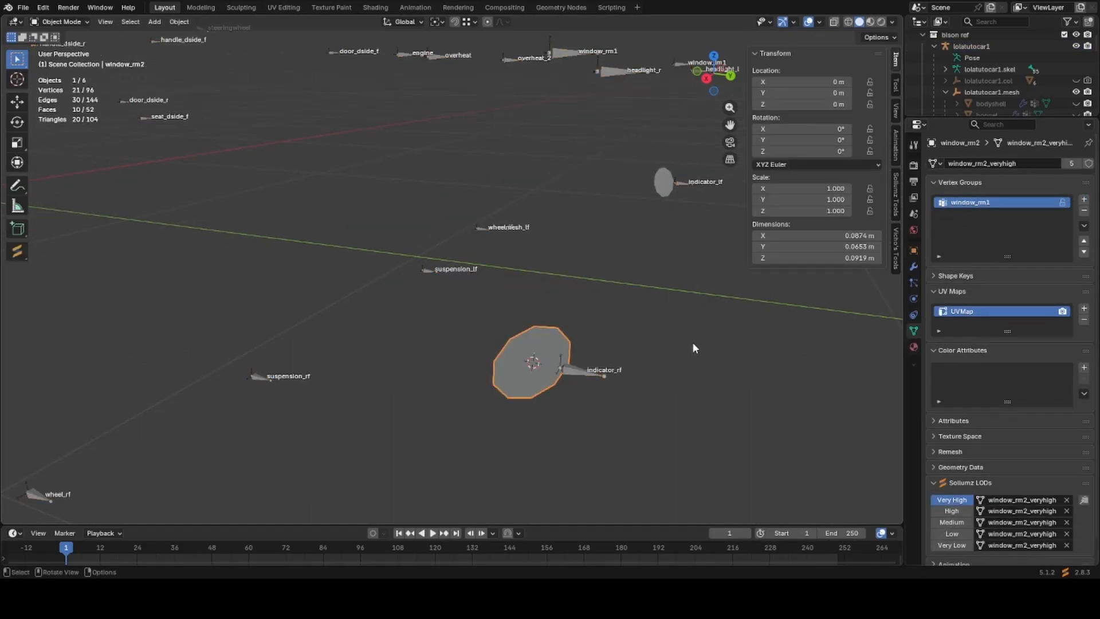
double_click(1000, 201)
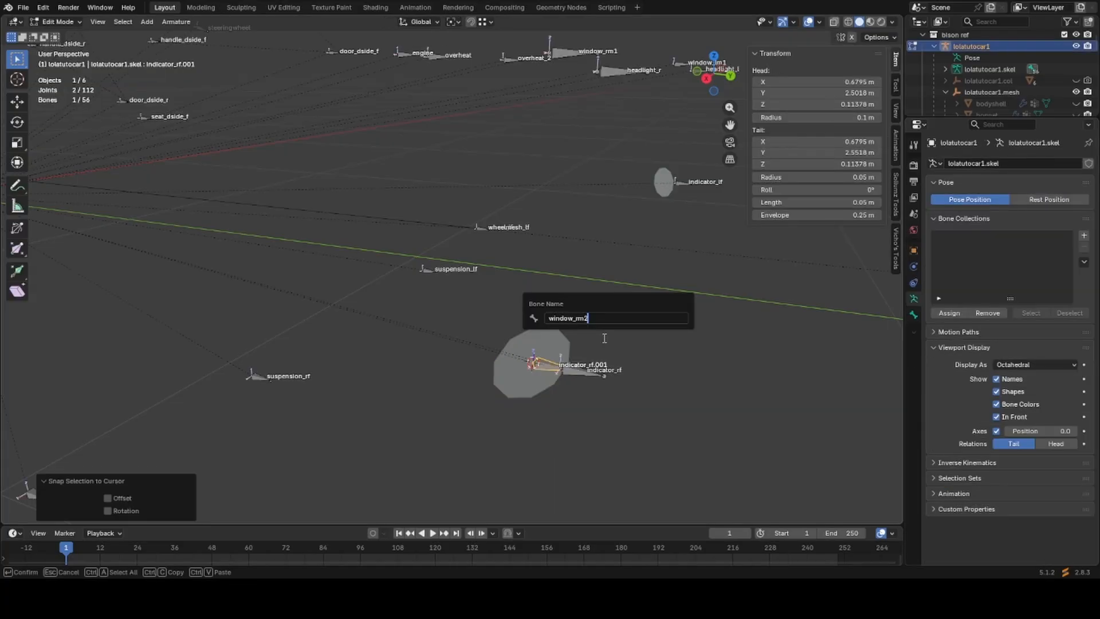
Rename the copied indicator_rf bone to window_rm2 and return the armature to Object Mode.
key("Return")
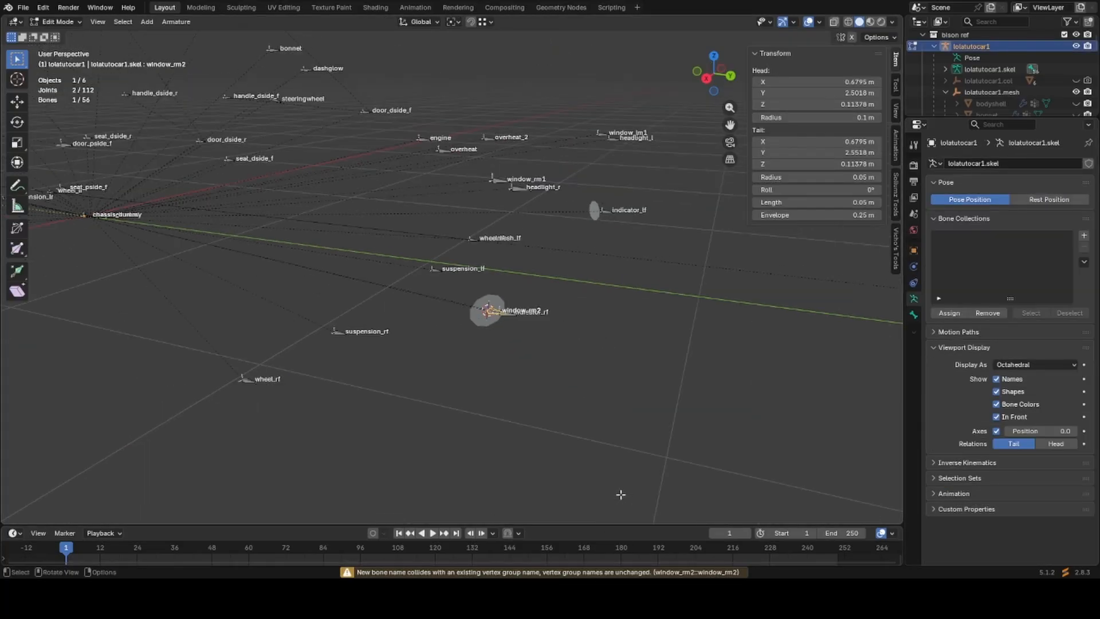
middle_click_drag(620, 494, 512, 315)
scroll(504, 321, "up", 4)
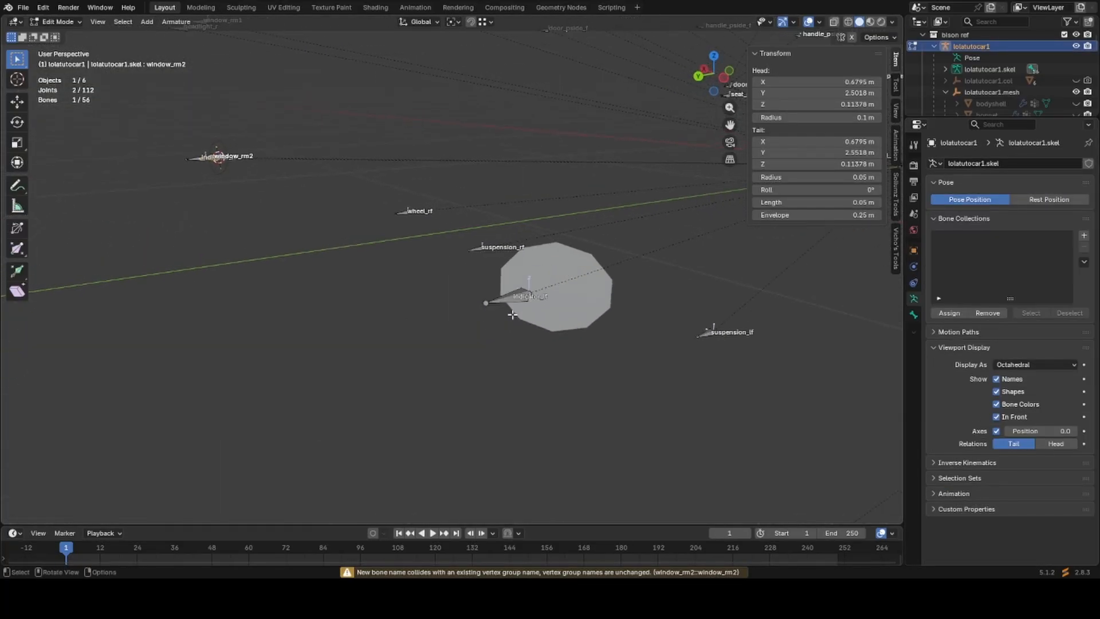
key("Tab")
Snap the 3D cursor to the selected geometry of the window_lm2 indicator glass and leave Edit Mode.
left_click(554, 289)
key("Tab")
key("shift+s")
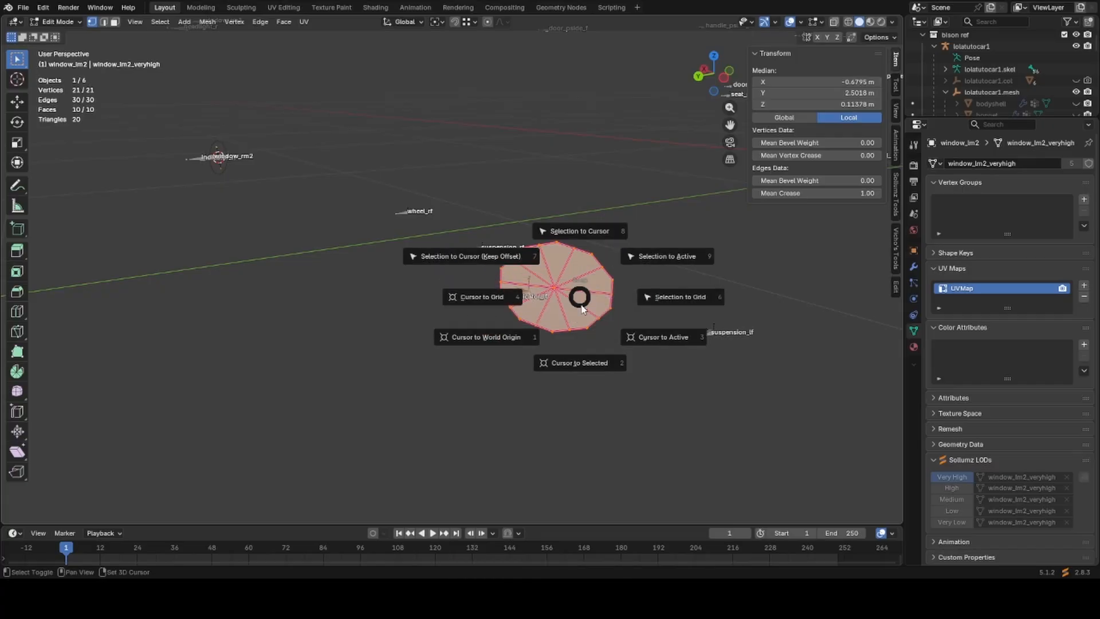
key("Escape")
key("Tab")
Duplicate the indicator_lf bone onto the window_lm2 glass in Edit Mode, rename the copy window_lm2, and return to Object Mode.
left_click(524, 300)
key("Tab")
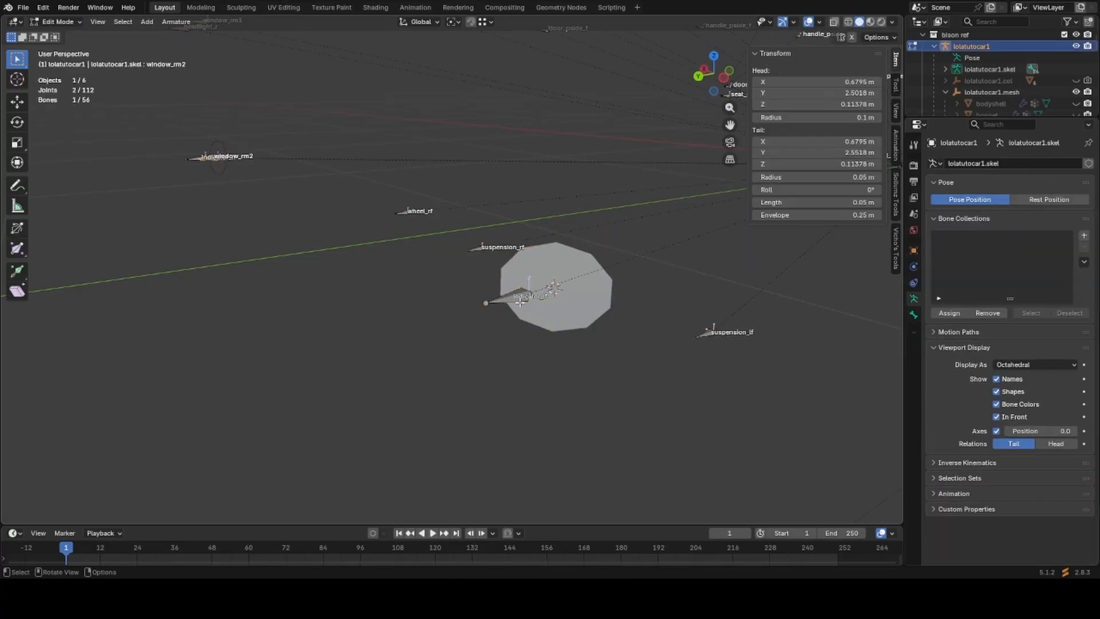
left_click(518, 299)
key("shift+d")
left_click(605, 320)
key("F2")
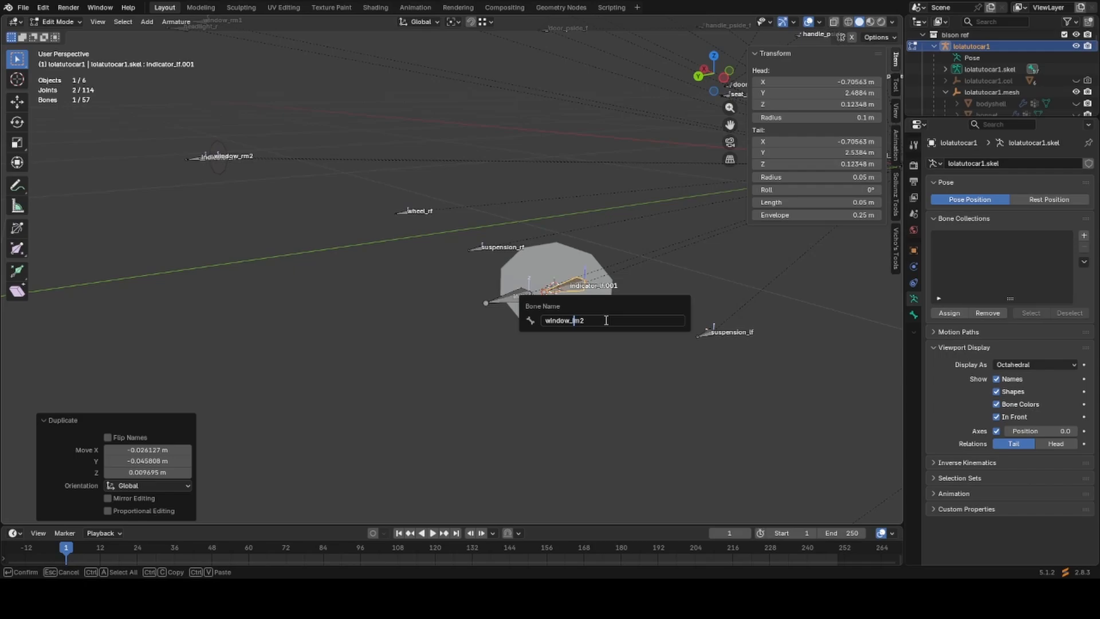
key("Tab")
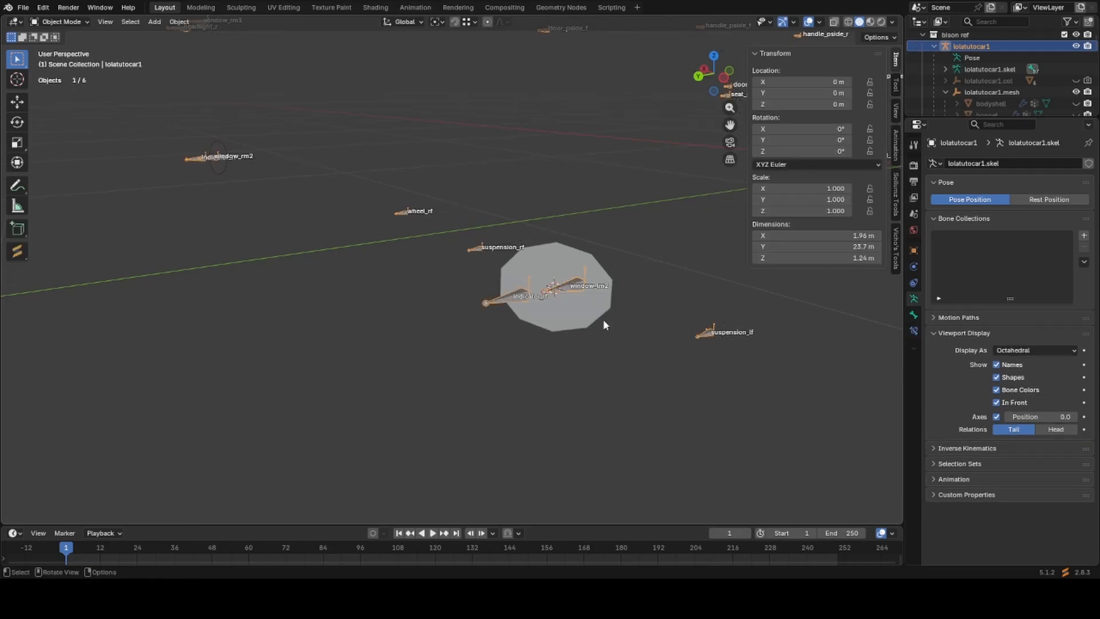
Add a vertex group named window_lm2 to the window_lm2 mesh in Edit Mode, return to Object Mode, and hide the mesh.
left_click(603, 318)
key("Tab")
left_click(1084, 199)
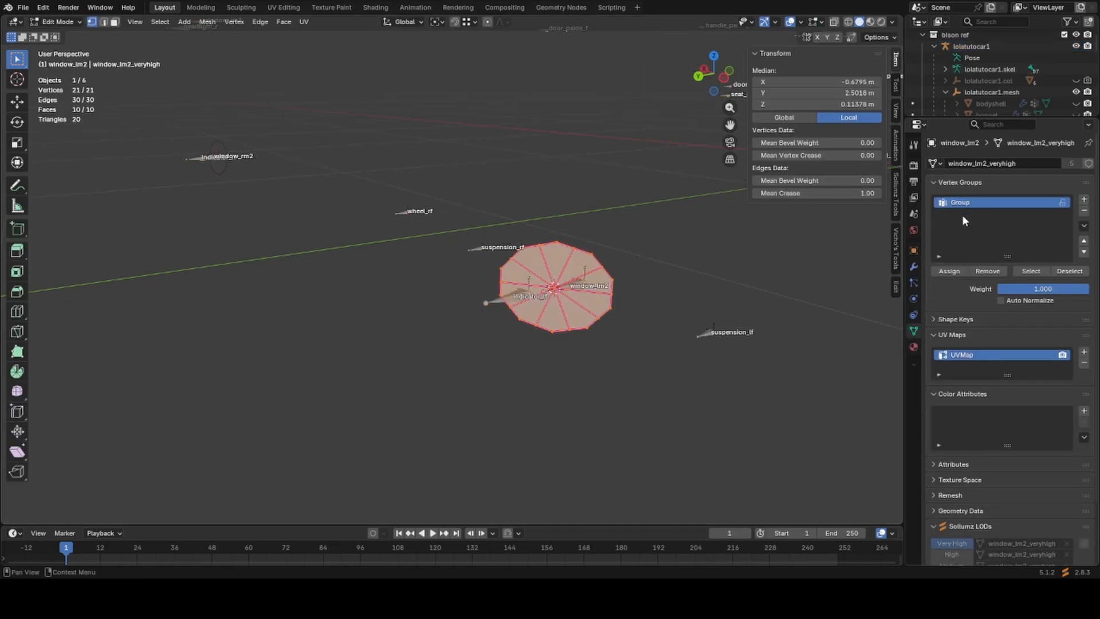
double_click(966, 203)
type("window_lm2")
key("Return")
key("Tab")
scroll(599, 308, "down", 5)
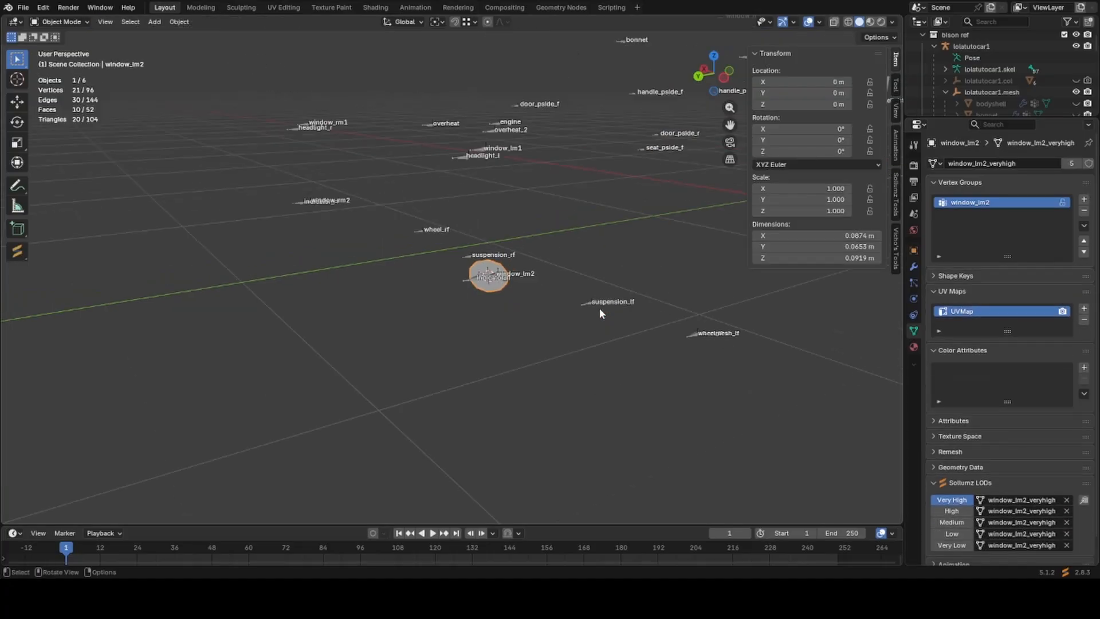
middle_click_drag(599, 308, 172, 372)
key("h")
Rename the copied brakelight_l bone on the curved brake light glass to window_lm3 and return the armature to Object Mode.
left_click(486, 211)
key("Tab")
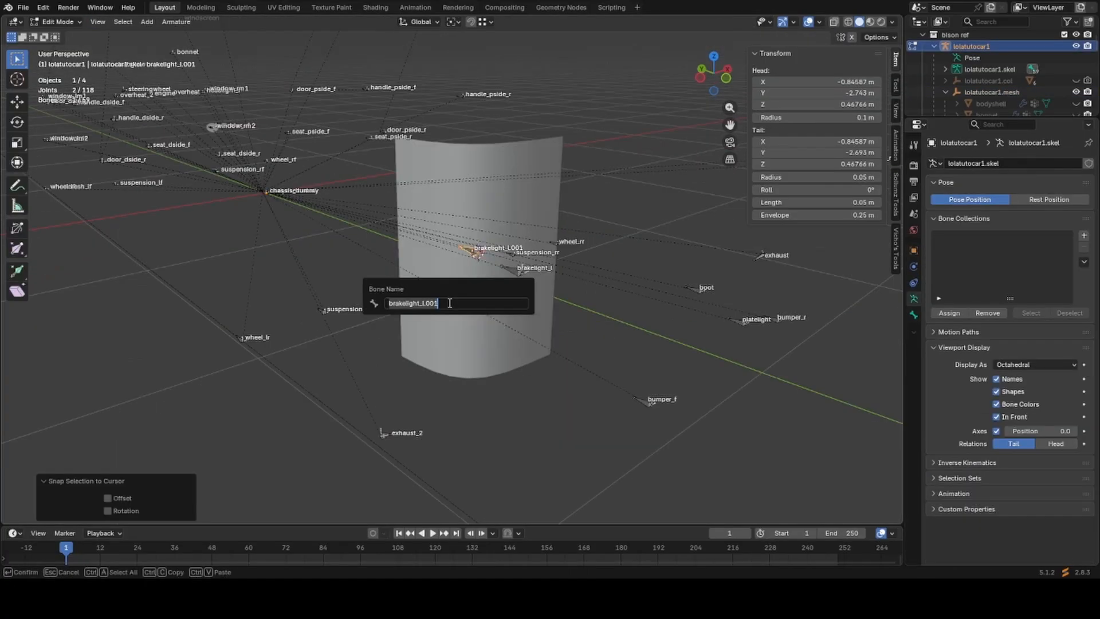
key("Return")
key("Tab")
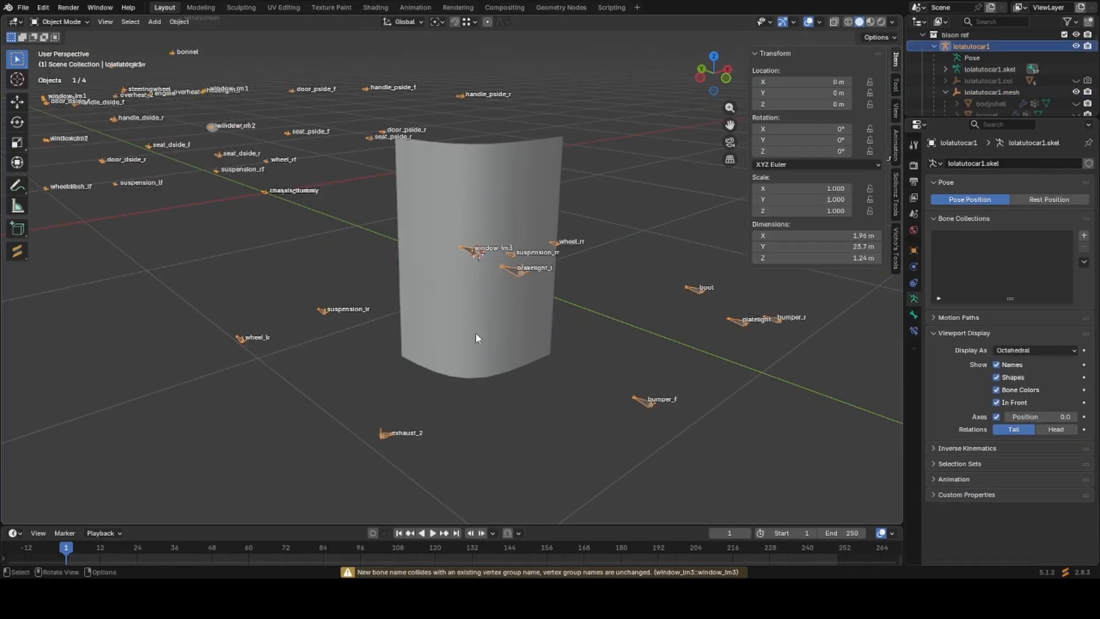
Hide the curved left brake light glass and look over the scene for meshes that are still visible.
left_click(476, 333)
key("h")
scroll(473, 332, "down", 4)
key("a")
mouse_move(439, 300)
middle_mouse_down()
mouse_move(513, 296)
mouse_move(448, 287)
middle_mouse_up()
scroll(514, 295, "down", 4)
Select the armature, return it to Object Mode, and reveal all hidden objects of the vehicle.
left_click(447, 289)
key("ctrl+Tab")
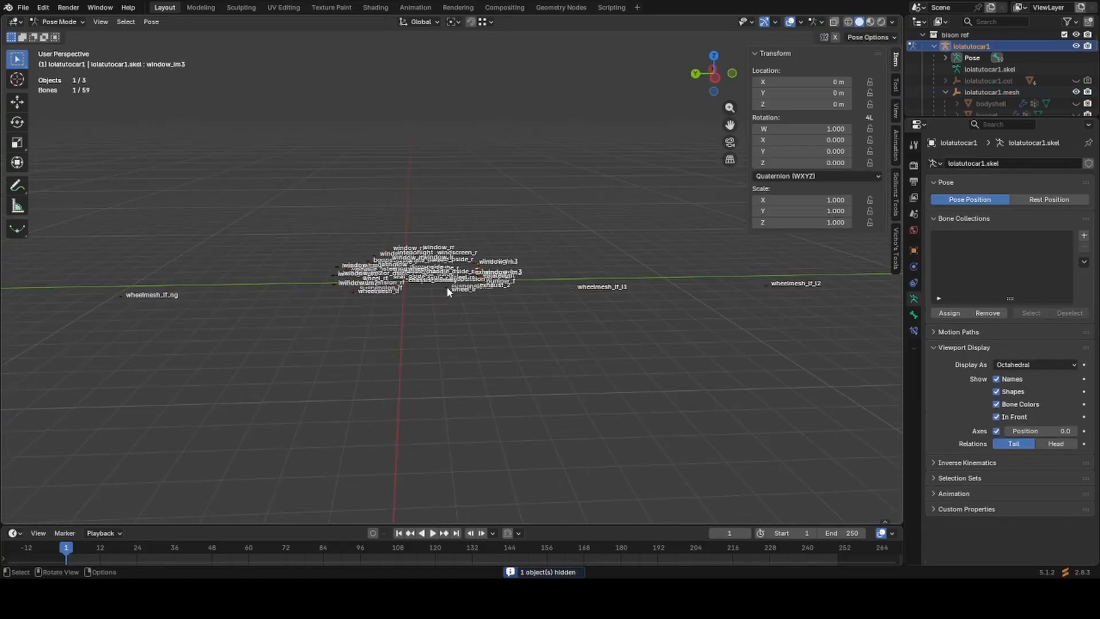
key("ctrl+Tab")
key("alt+h")
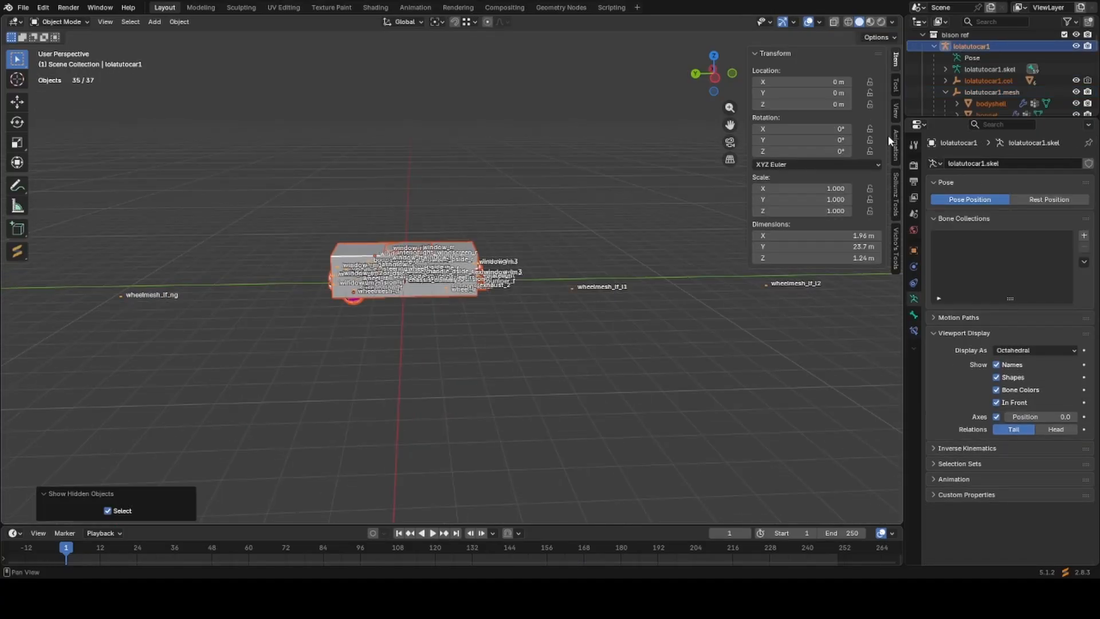
Turn off the collision objects' display in Sollumz Tools and put the armature in Pose Mode with all bones selected.
left_click(896, 189)
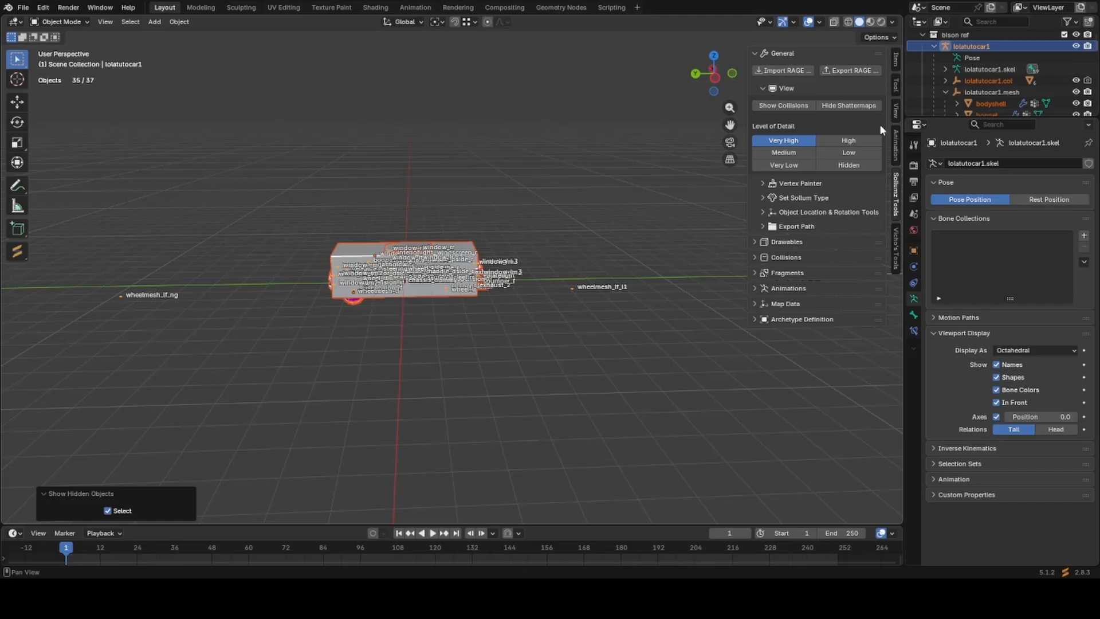
left_click(784, 106)
middle_click_drag(516, 244, 575, 262)
left_click(575, 263)
key("ctrl+Tab")
key("a")
key("KP_1")
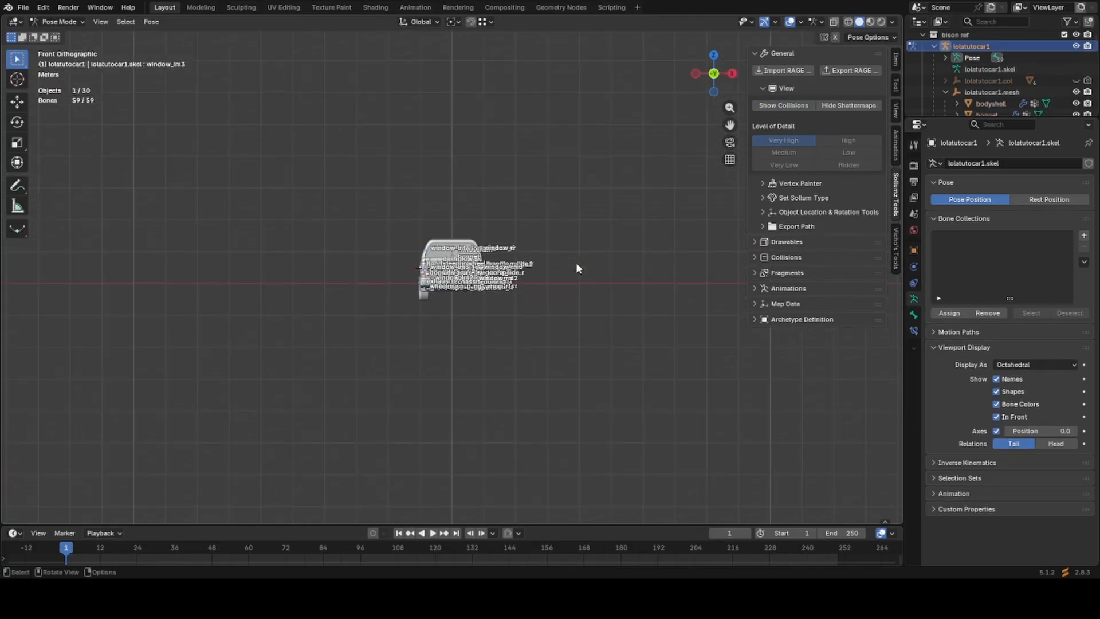
key("KP_3")
key("Tab")
key("Tab")
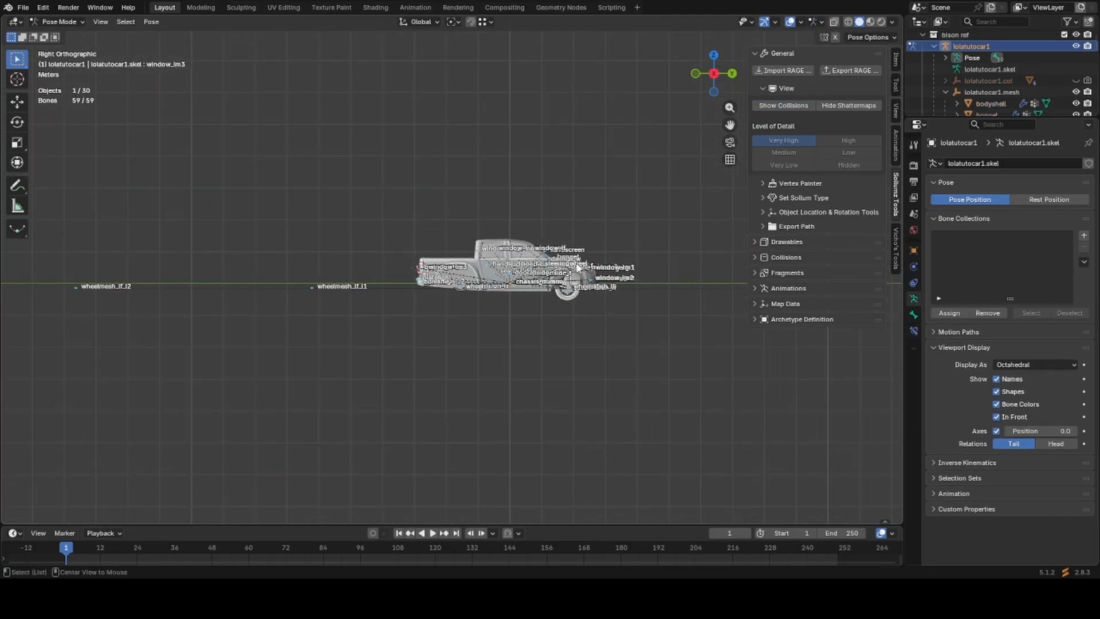
scroll(576, 264, "down", 3)
key("Tab")
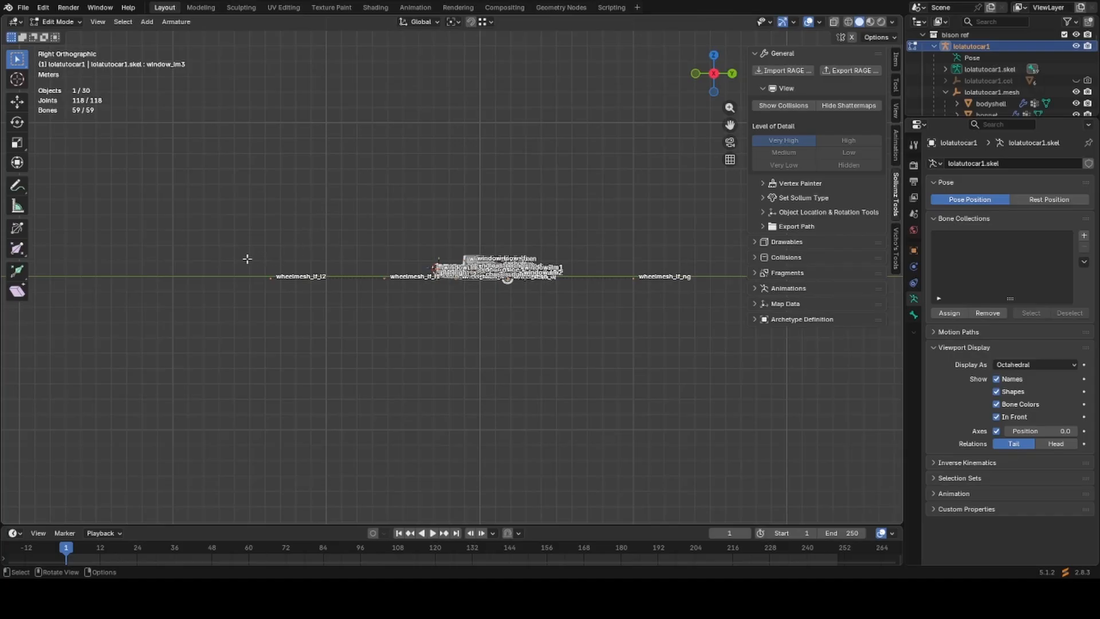
key("Tab")
Hide the brakelight_r bone, try moving window_rm3 at the right brake light, and hide it as well.
scroll(404, 280, "up", 13)
middle_click_drag(334, 297, 462, 275, "shift")
middle_click_drag(401, 243, 429, 264)
left_click(452, 267)
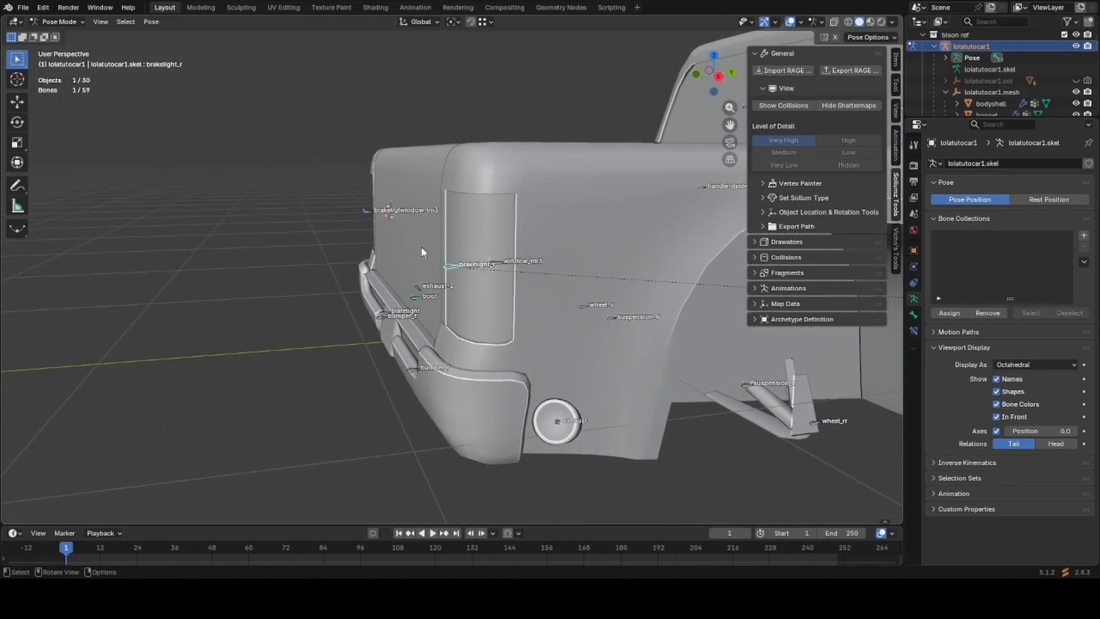
left_click(494, 266)
key("g")
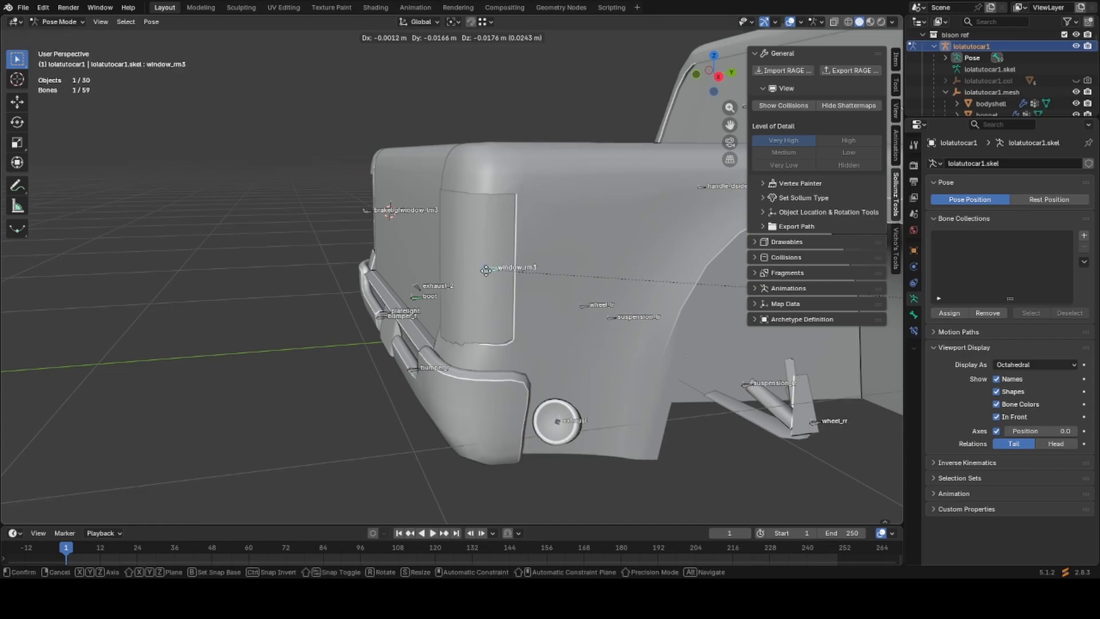
right_click(362, 269)
middle_click_drag(358, 234, 464, 275)
key("h")
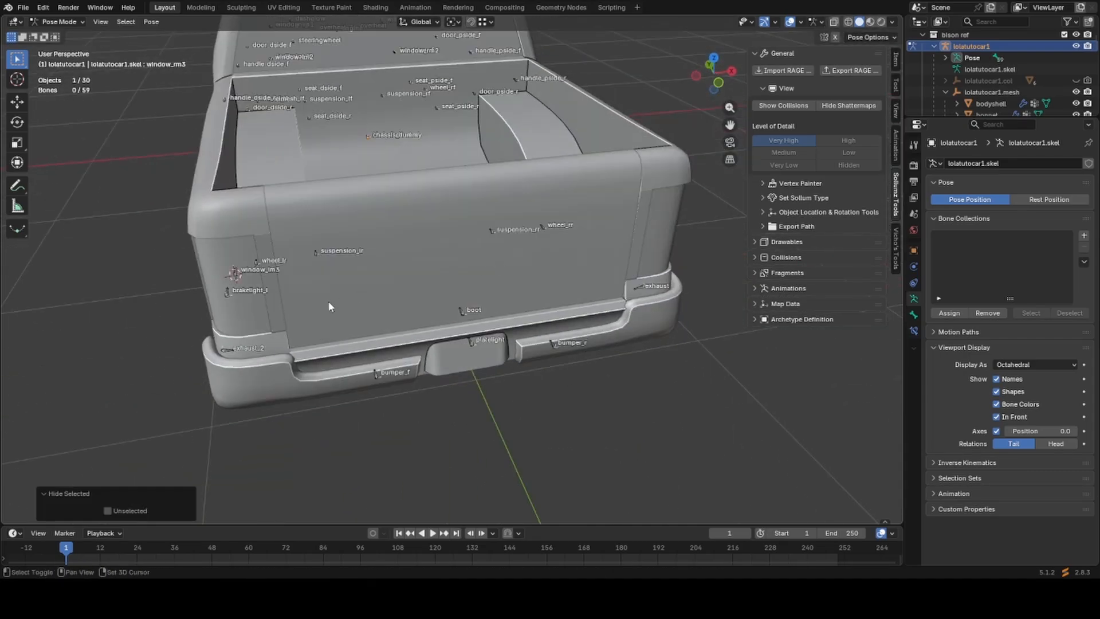
Hide the brakelight_l and window_lm3 bones at the left brake light, trying a move before hiding the second.
scroll(508, 290, "up", 4)
middle_click_drag(328, 300, 519, 311, "shift")
left_click(492, 261)
scroll(560, 262, "down", 1)
key("h")
left_click(498, 269)
middle_click_drag(498, 269, 545, 281)
key("g")
right_click(640, 298)
key("h")
Try moving a bone of the rear bumper and hide that bone.
middle_click_drag(640, 298, 571, 300)
left_click(604, 388)
middle_click_drag(604, 389, 564, 389)
key("g")
right_click(705, 385)
scroll(557, 325, "down", 7)
key("h")
Try moving the suspension_lr bone, and hide it along with the exhaust bone.
left_click(481, 364)
key("g")
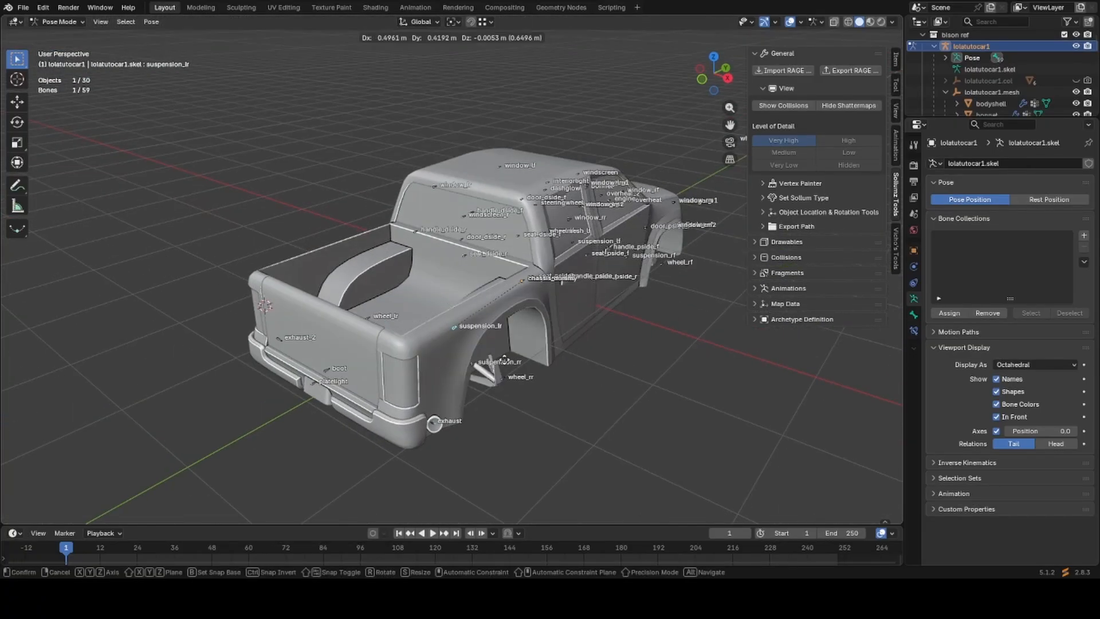
key("h")
left_click(386, 393)
scroll(483, 373, "up", 3)
middle_click_drag(401, 369, 452, 386)
key("h")
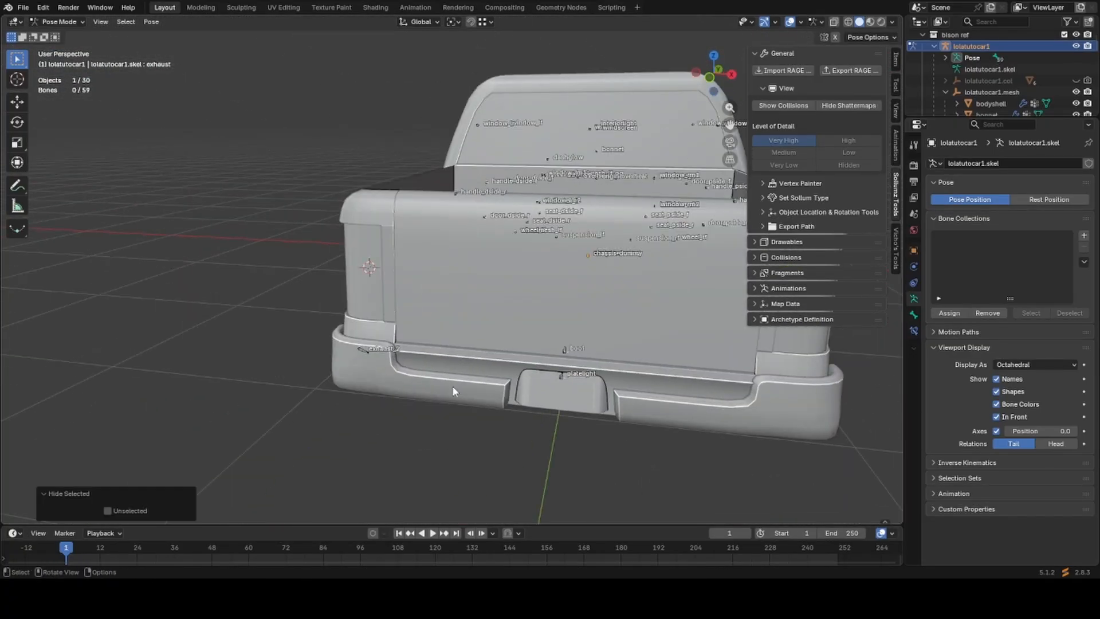
Try rotating the boot bone of the tailgate and clear its rotation.
left_click(546, 368)
middle_click_drag(547, 368, 651, 330)
key("r")
left_click(458, 414)
middle_click_drag(458, 414, 269, 252)
scroll(466, 413, "up", 4)
key("Tab")
key("Tab")
scroll(489, 332, "down", 4)
scroll(489, 332, "down", 5)
key("alt+r")
key("Tab")
key("ctrl+Tab")
Hide two more bones, then try moving the chassis bone and cancel the move.
left_click(456, 317)
key("h")
left_click(461, 338)
key("h")
left_click(485, 321)
scroll(485, 321, "down", 6)
middle_click_drag(441, 321, 375, 286)
scroll(390, 298, "up", 4)
key("g")
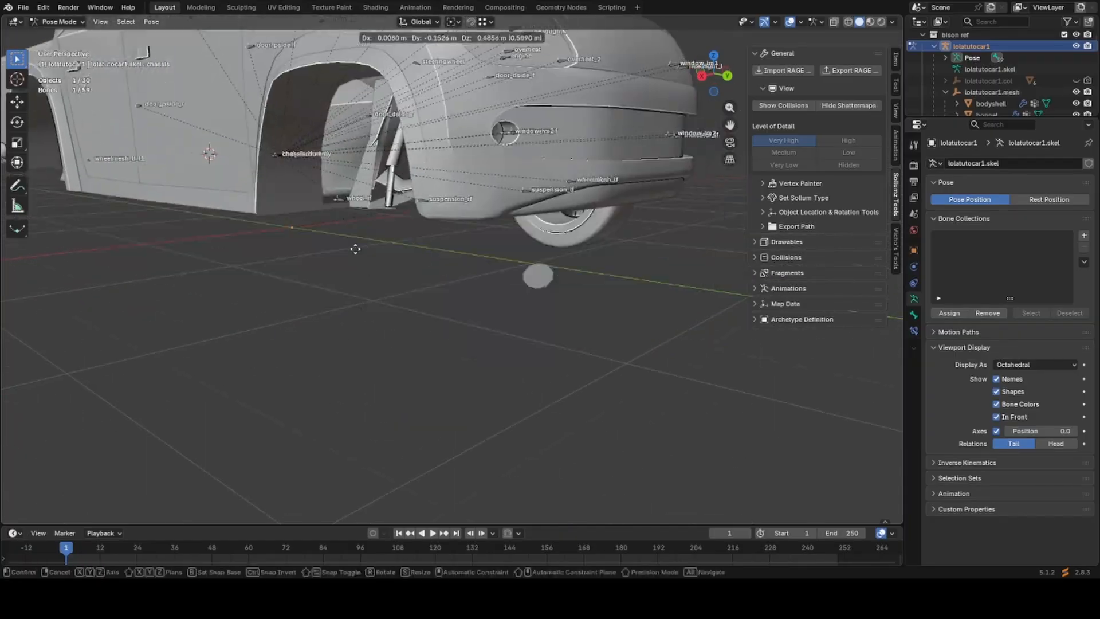
right_click(411, 307)
Try moving the bone at the right front fog light, and save the file.
scroll(411, 308, "up", 3)
key("ctrl+Tab")
left_click(549, 324)
left_click(548, 314)
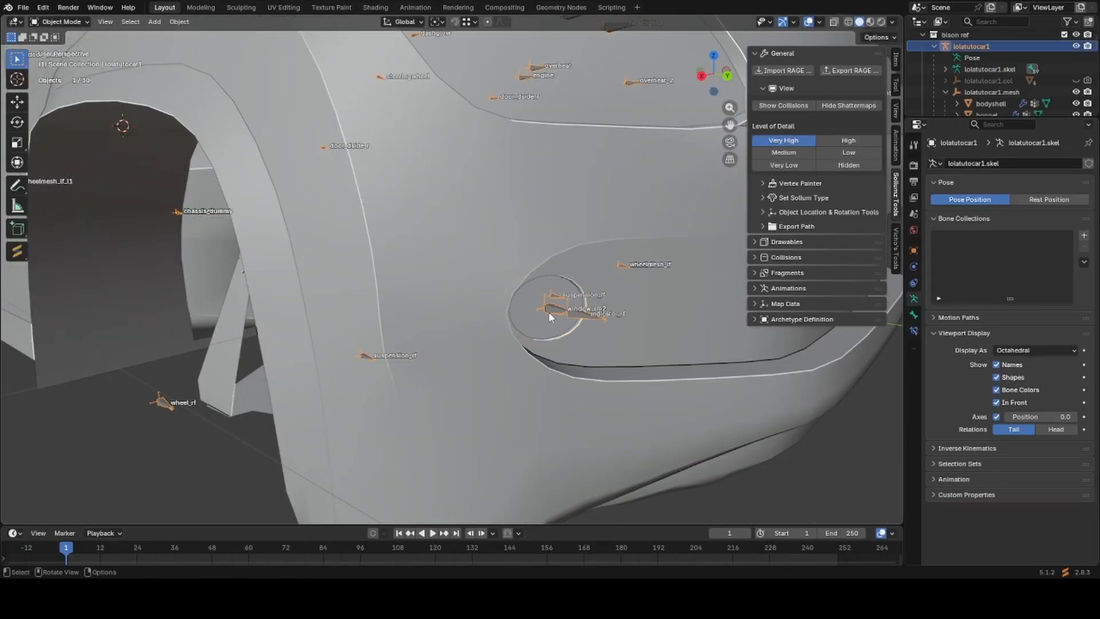
key("ctrl+Tab")
left_click(567, 327)
key("g")
right_click(596, 377)
key("ctrl+Tab")
left_click(471, 331)
left_click(547, 309)
key("Tab")
scroll(644, 331, "down", 7)
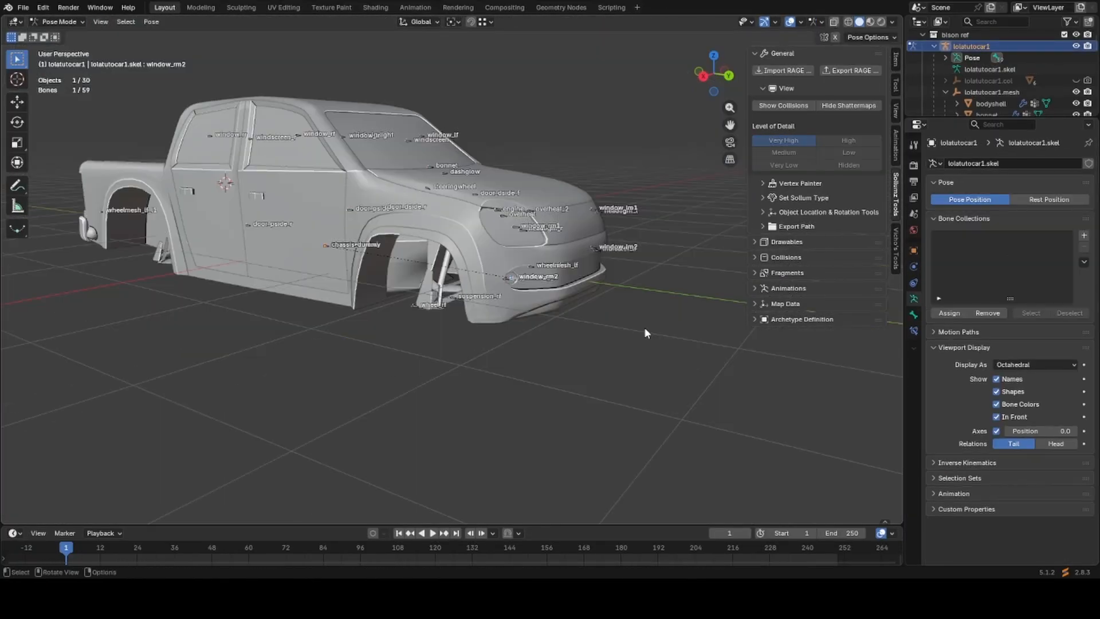
key("ctrl+s")
Try moving the bodyshell bone, and hide it together with chassis_dummy.
middle_click_drag(644, 332, 373, 322)
scroll(547, 329, "up", 5)
scroll(373, 322, "up", 3)
left_click(373, 322)
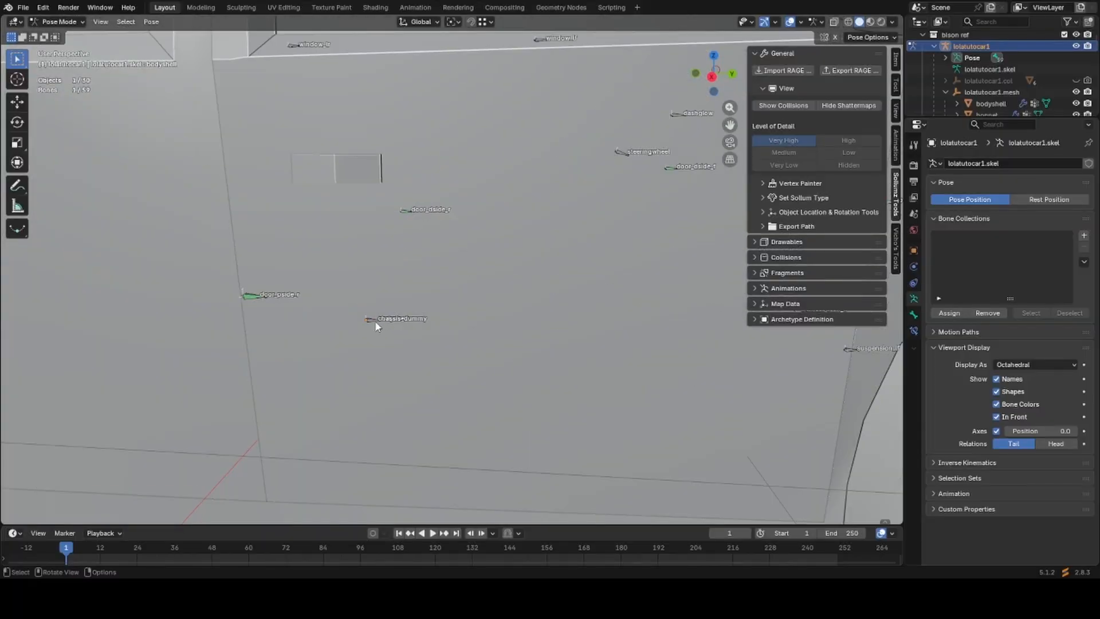
scroll(374, 322, "down", 7)
key("g")
right_click(422, 257)
scroll(505, 354, "up", 6)
scroll(474, 353, "down", 2)
key("h")
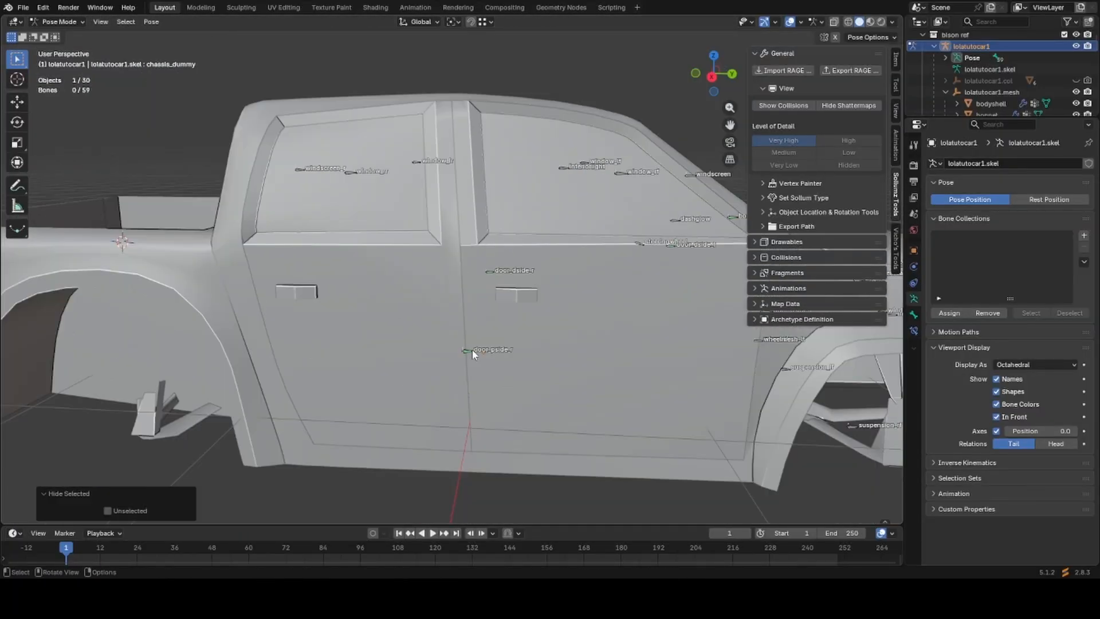
Try rotating the door_pside_r bone about the Z axis and undo the rotation.
left_click(472, 350)
key("r")
key("z")
left_click(449, 332)
middle_click_drag(448, 332, 459, 341)
key("ctrl+z")
key("ctrl+z")
Hide the door_dside_r, interiorlight and windscreen_r bones of the cab.
scroll(459, 341, "down", 4)
scroll(641, 303, "up", 4)
scroll(642, 304, "down", 4)
middle_click_drag(745, 304, 597, 287)
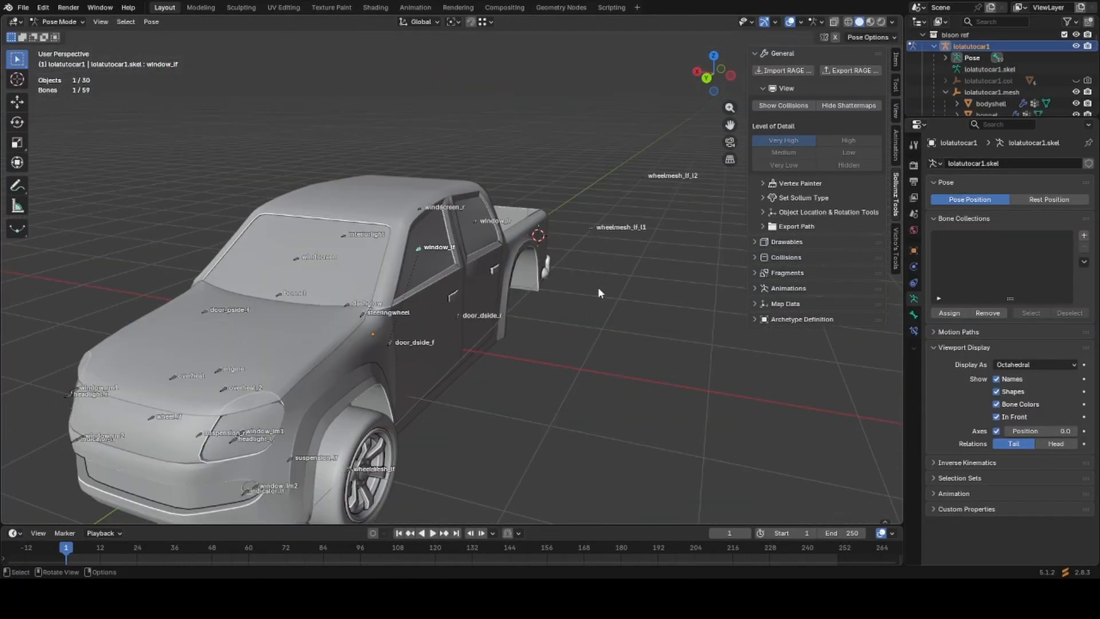
left_click(457, 317)
middle_click_drag(456, 317, 497, 258)
scroll(497, 258, "down", 3)
key("h")
scroll(497, 258, "up", 4)
left_click(384, 241)
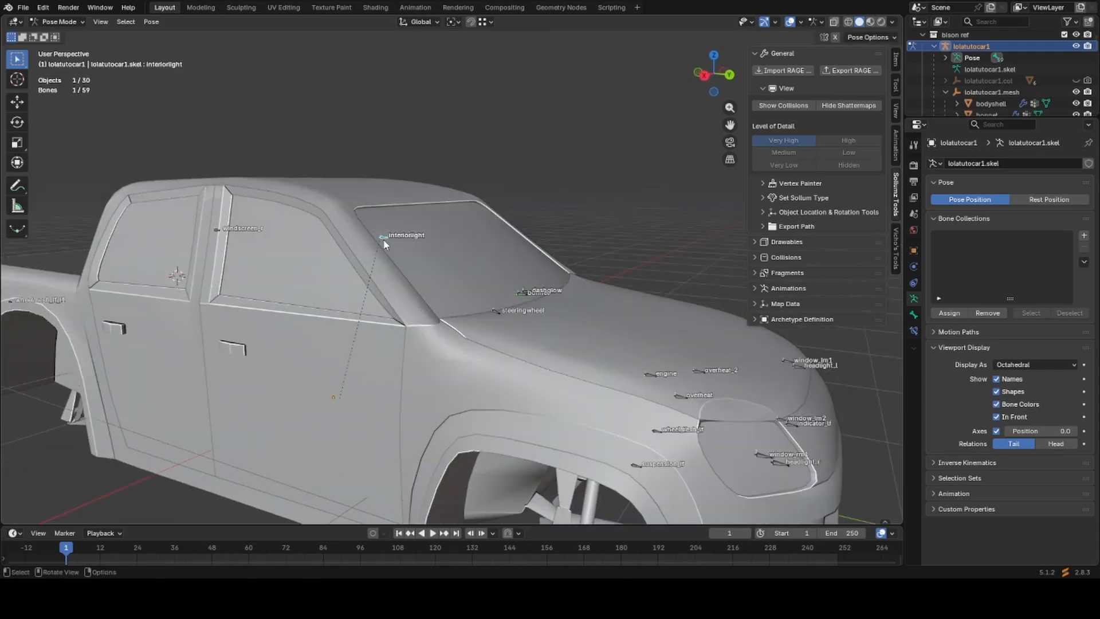
left_click(215, 228, "shift")
key("h")
Try rotating the bonnet bone, and hide it together with a neighbouring bone.
scroll(584, 422, "up", 6)
left_click(631, 363)
left_click(519, 253)
key("r")
right_click(520, 168)
key("h")
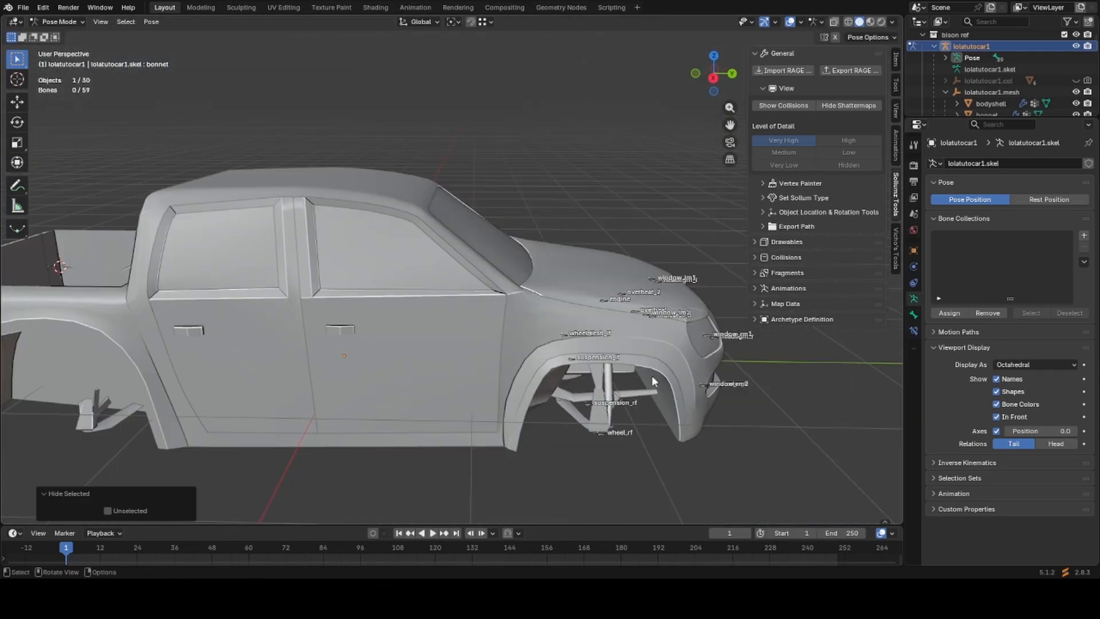
left_click(476, 301)
key("h")
Try moving the front suspension bone, and hide it with the wheel_rf and wheelmesh_lf bones.
middle_click_drag(367, 348, 364, 322)
left_click(389, 338)
key("g")
right_click(491, 456)
key("h")
left_click(449, 312)
key("h")
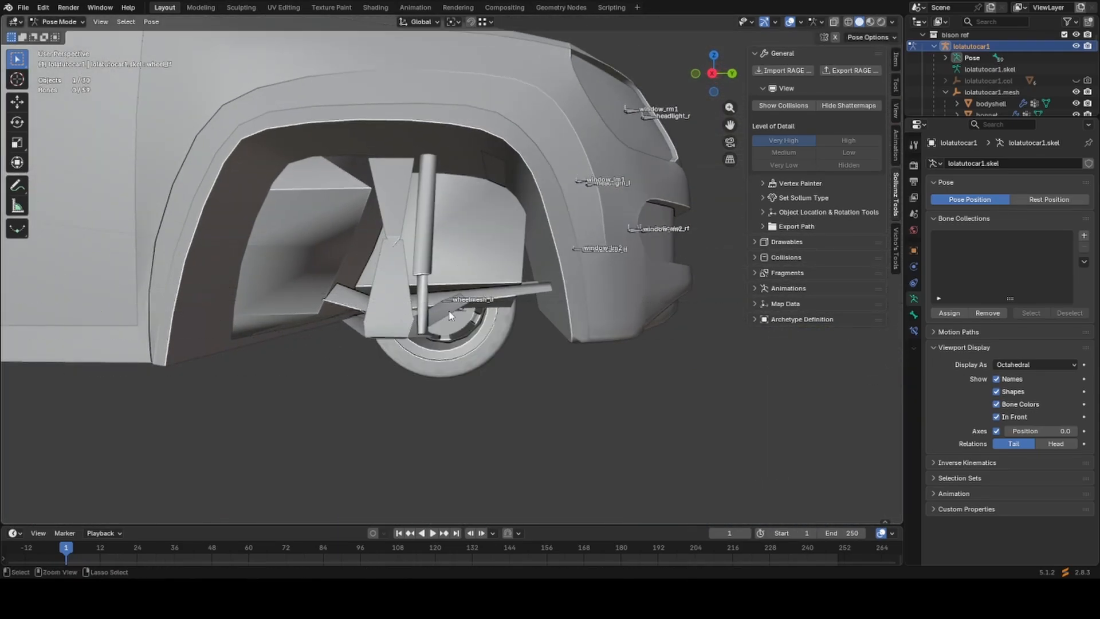
key("h")
Try moving the window_rm2 bone at the right front fog light, and hide it.
middle_click_drag(558, 434, 384, 202)
left_click(385, 201)
key("g")
left_click(372, 369)
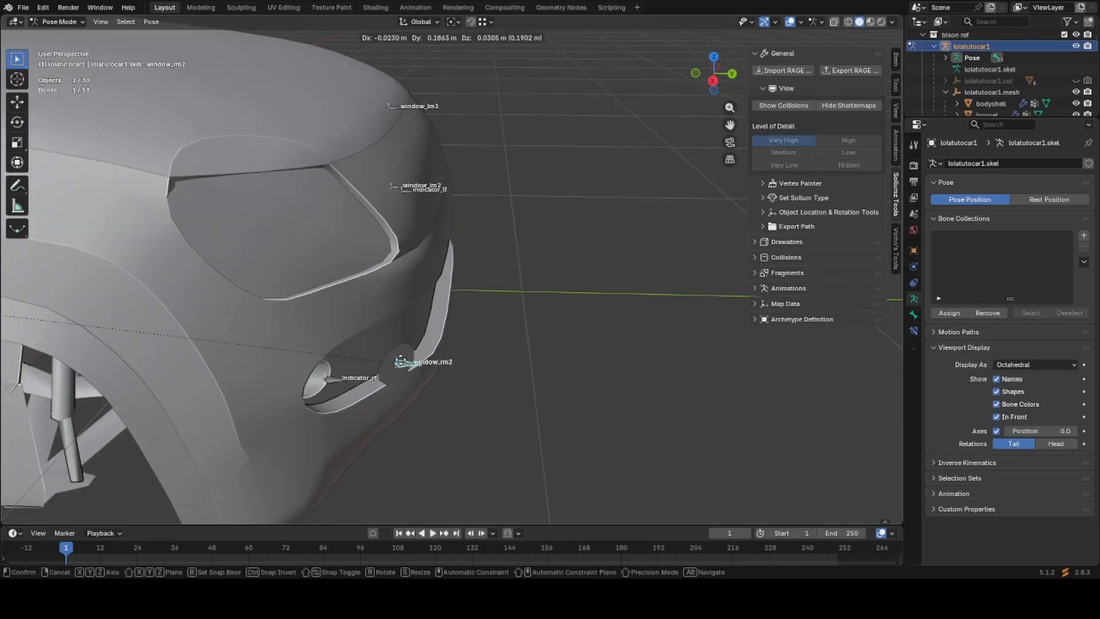
key("h")
Hide the remaining front light bones, including window_lm1.
middle_click_drag(405, 363, 545, 360)
left_click(544, 354)
key("h")
left_click(504, 350)
key("h")
left_click(535, 130)
scroll(342, 344, "down", 10)
key("h")
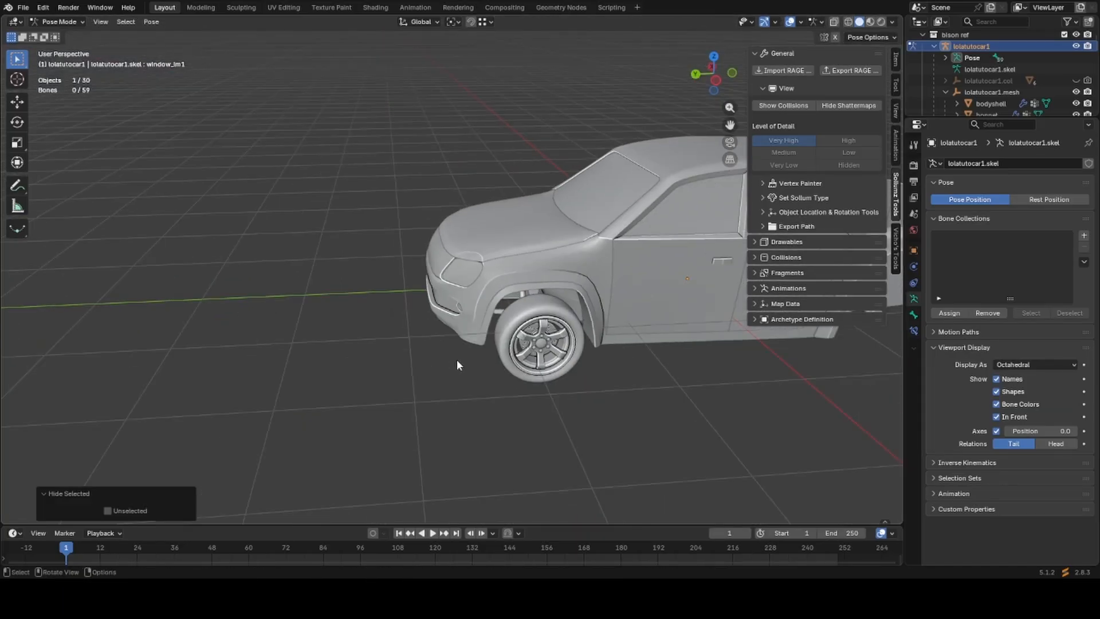
Select all bones that are still visible around the truck and look over them.
middle_click_drag(455, 360, 330, 366)
key("z")
key("a")
key("KP_Decimal")
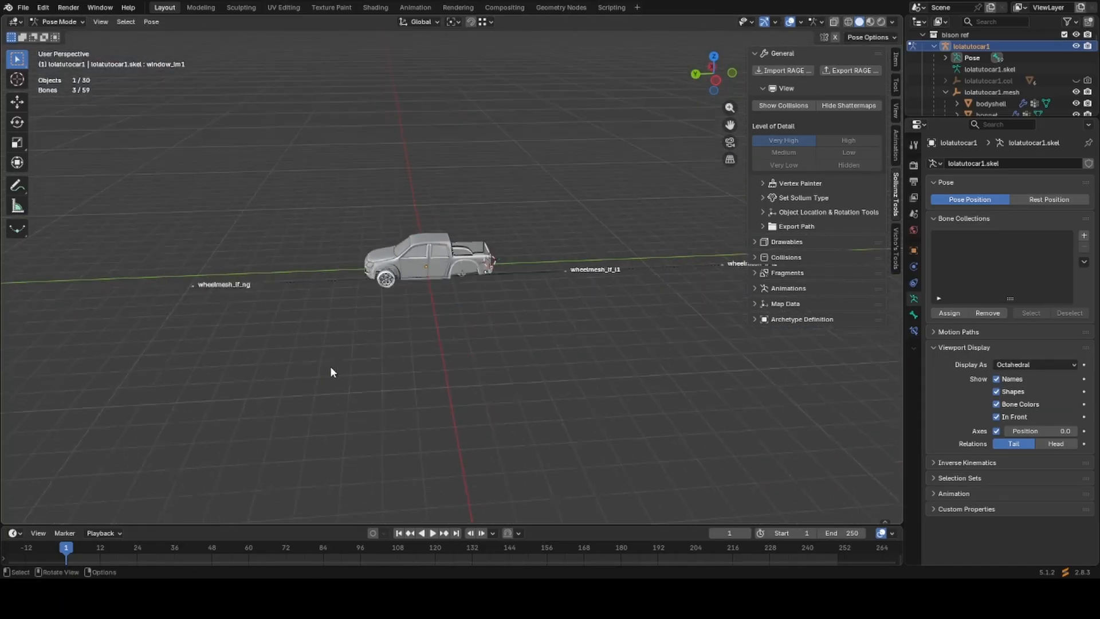
middle_click_drag(579, 318, 518, 376)
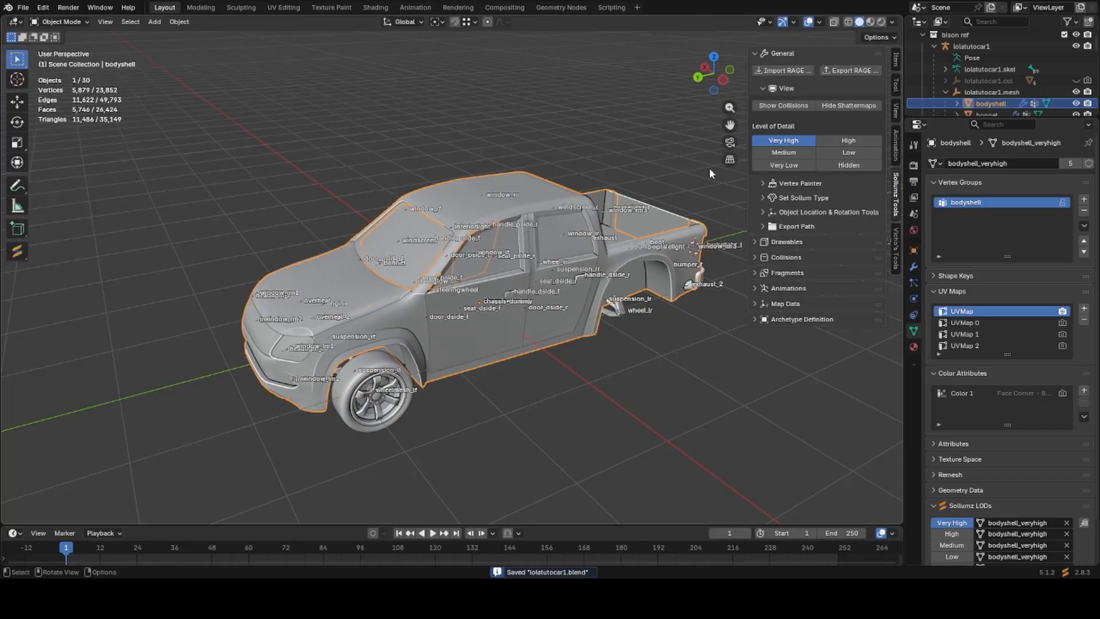
Switch the viewport to Material Preview shading and inspect the truck from the rear and the side.
left_click(869, 23)
mouse_move(575, 320)
middle_mouse_down()
mouse_move(465, 314)
mouse_move(585, 337)
middle_mouse_up()
scroll(541, 334, "up", 5)
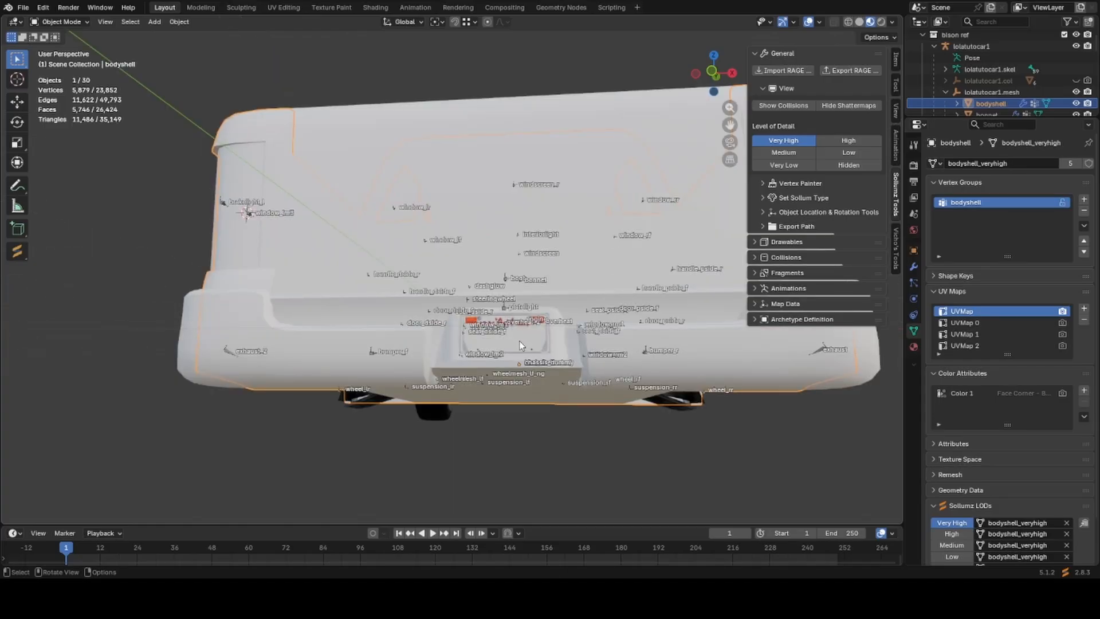
scroll(521, 345, "up", 3)
middle_click_drag(445, 332, 596, 352)
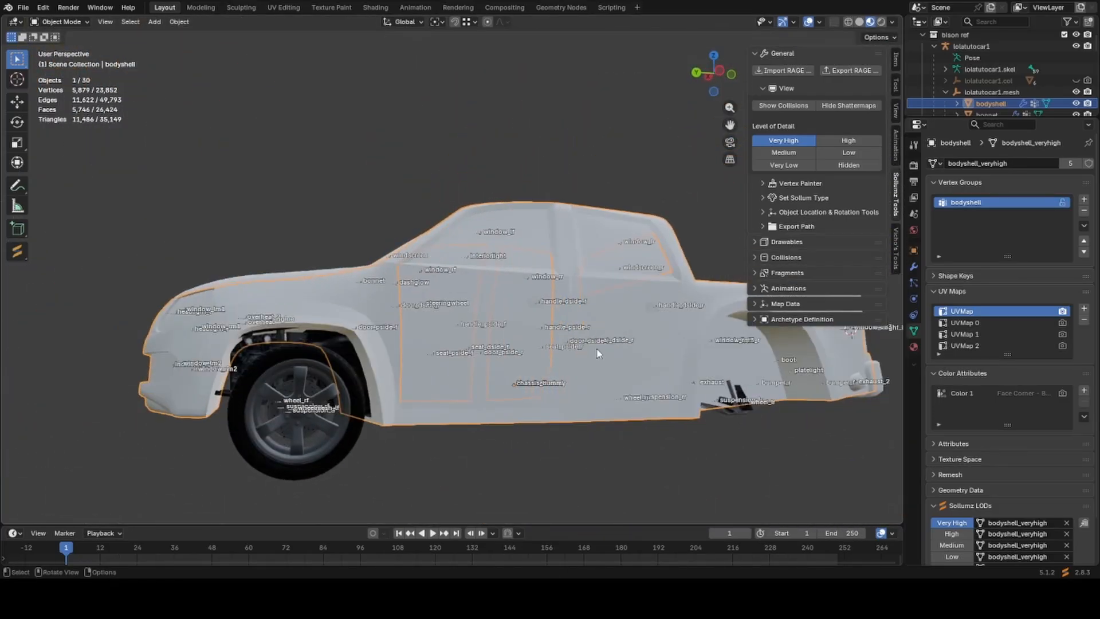
Hide the front wheel, chassis and suspension_lf meshes in Object Mode.
left_click(320, 416)
middle_click_drag(319, 416, 311, 395)
key("h")
left_click(304, 411)
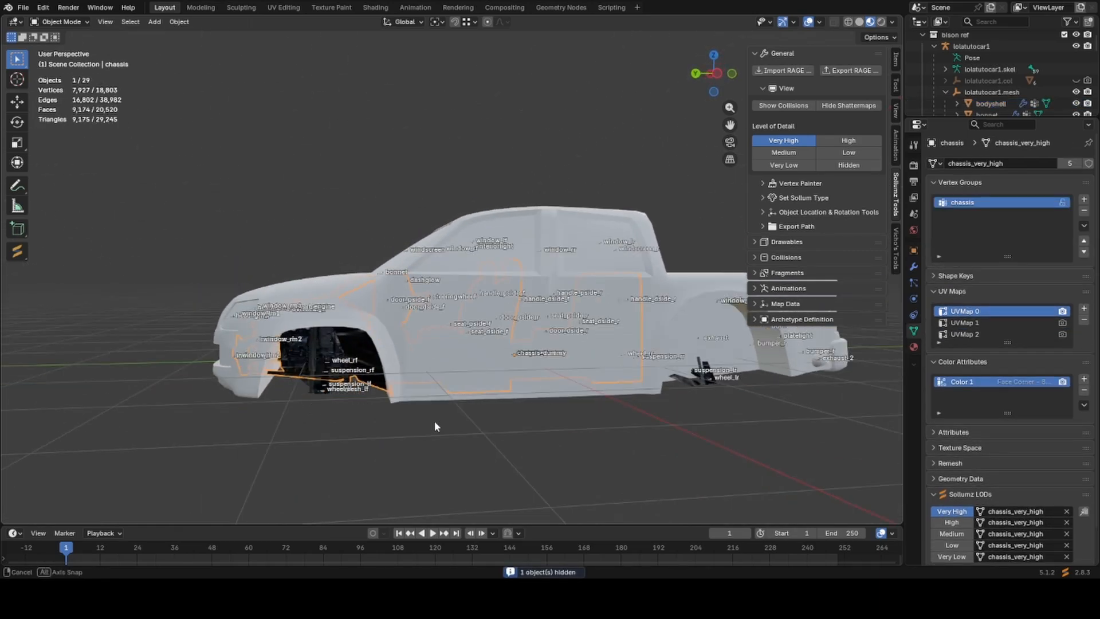
middle_click_drag(434, 420, 404, 431)
left_click(367, 407)
left_click(334, 374)
key("h")
middle_click_drag(334, 374, 368, 345)
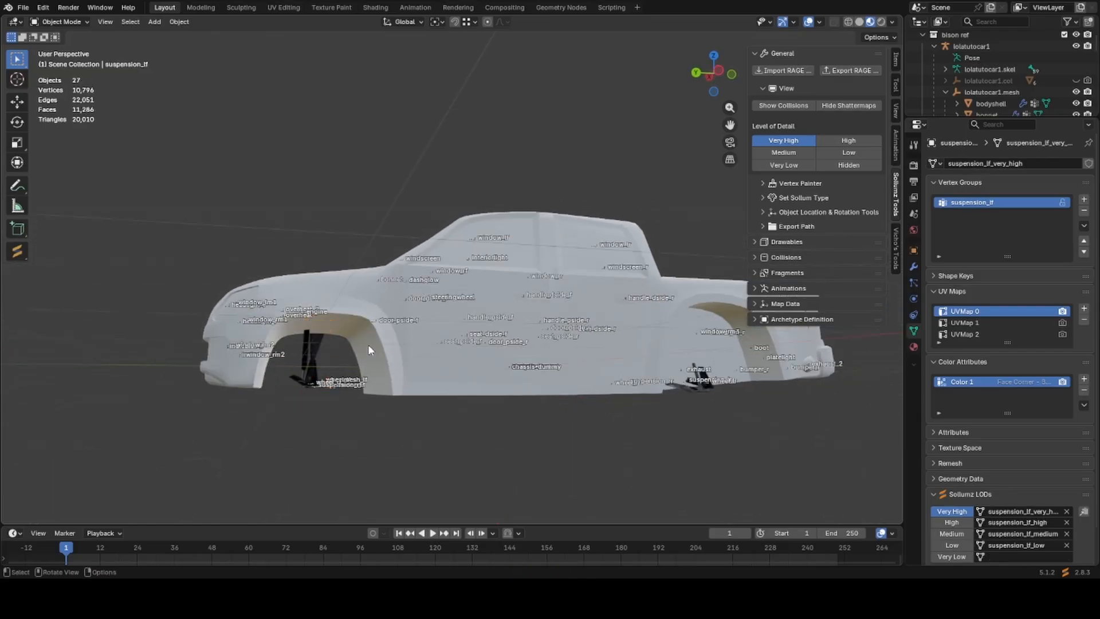
Hide the remaining suspension meshes beneath the truck body.
key("h")
middle_click_drag(304, 365, 509, 410)
left_click(626, 428)
left_click(610, 436)
key("h")
left_click(531, 388)
key("h")
Hide the steering wheel mesh and check from the rear for other leftover parts.
scroll(535, 388, "up", 5)
middle_click_drag(653, 380, 163, 250)
left_click(678, 390)
key("h")
scroll(639, 386, "down", 5)
key("shift+z")
middle_click_drag(640, 386, 686, 415)
key("shift+z")
middle_click_drag(601, 391, 444, 353)
scroll(654, 390, "down", 3)
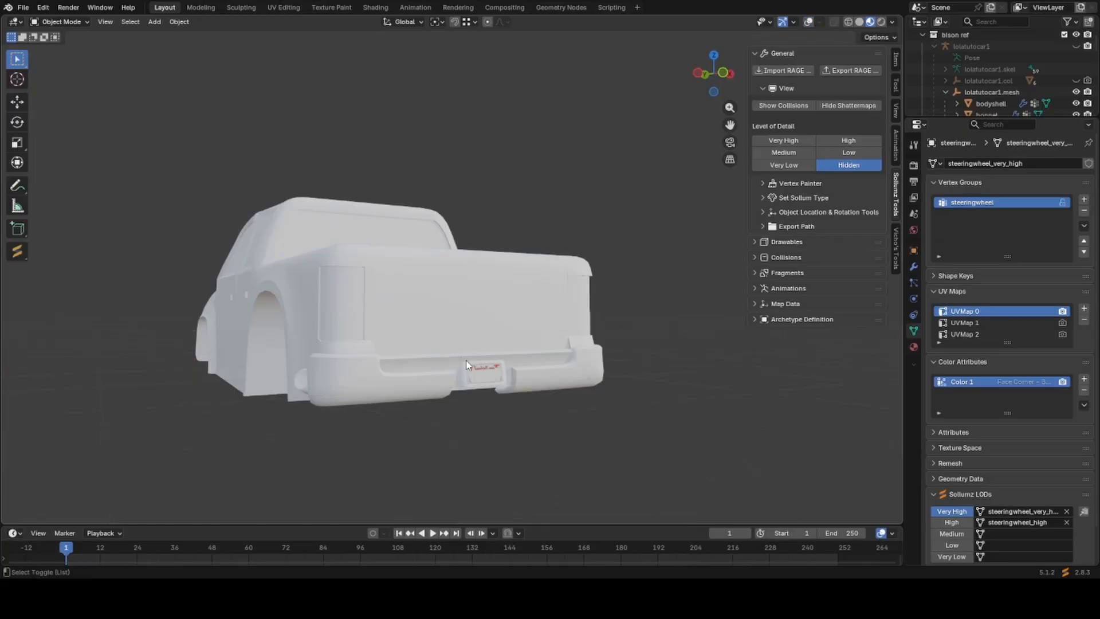
Make Color 1 the bodyshell's active color attribute and remove its extra UV map named UVMap.
left_click(467, 366)
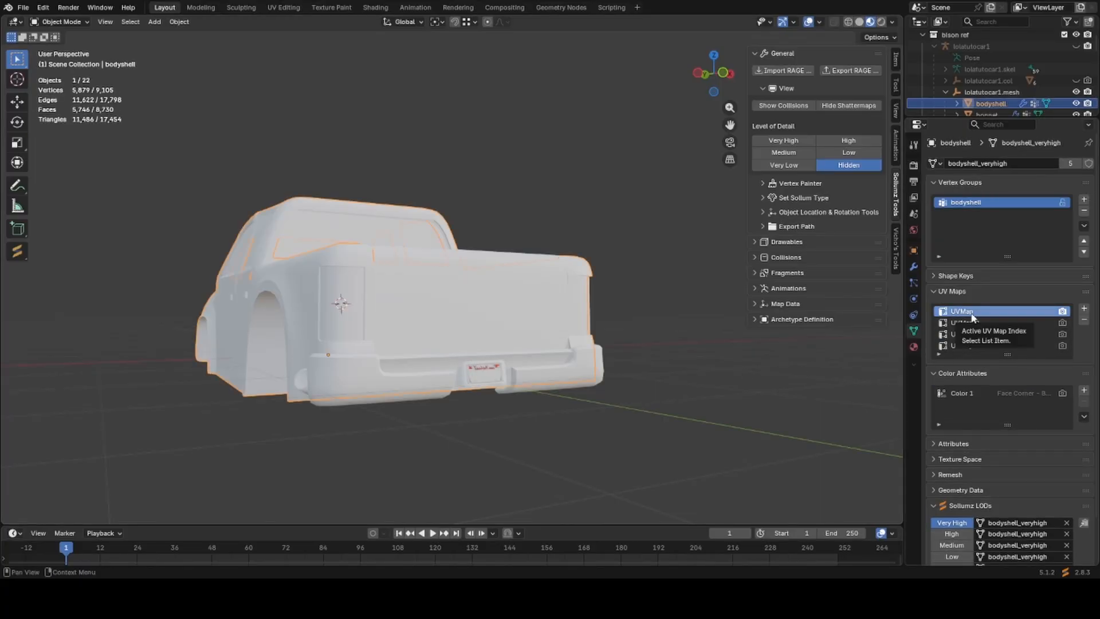
left_click(951, 395)
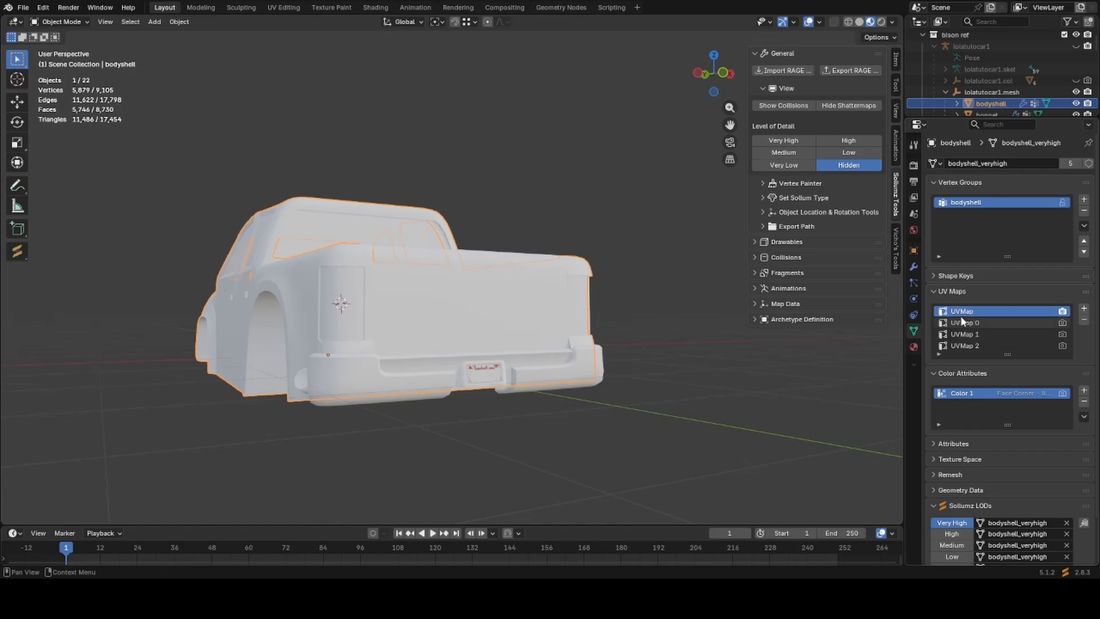
left_click(1083, 321)
middle_click_drag(521, 316, 504, 373)
scroll(504, 372, "up", 2)
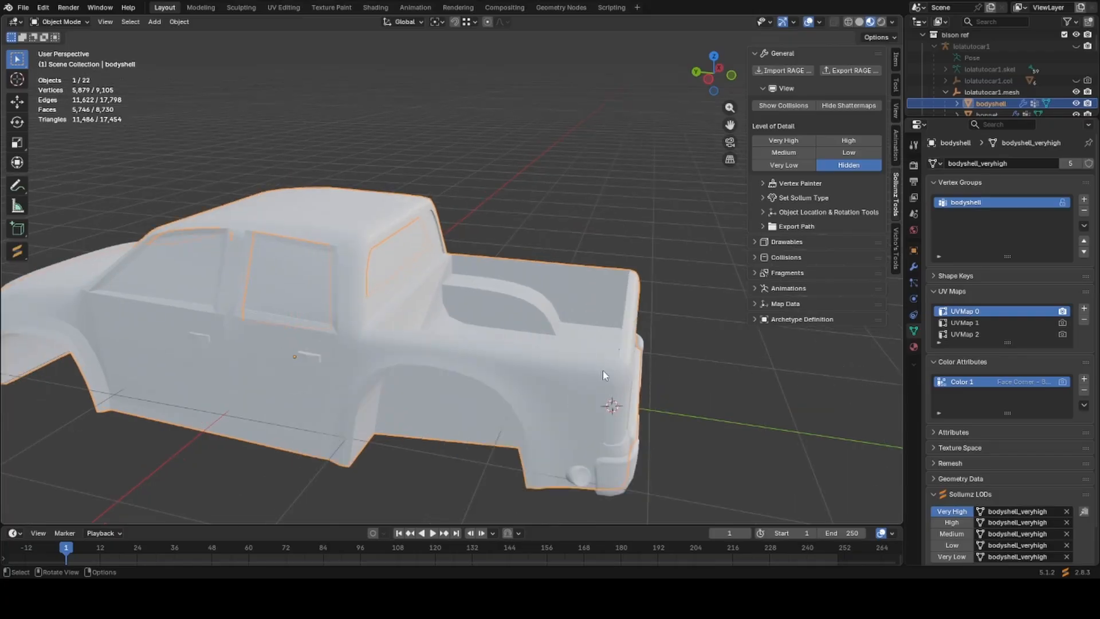
Hide the bodyshell and remove the UV map from the window_rm3 mesh.
key("h")
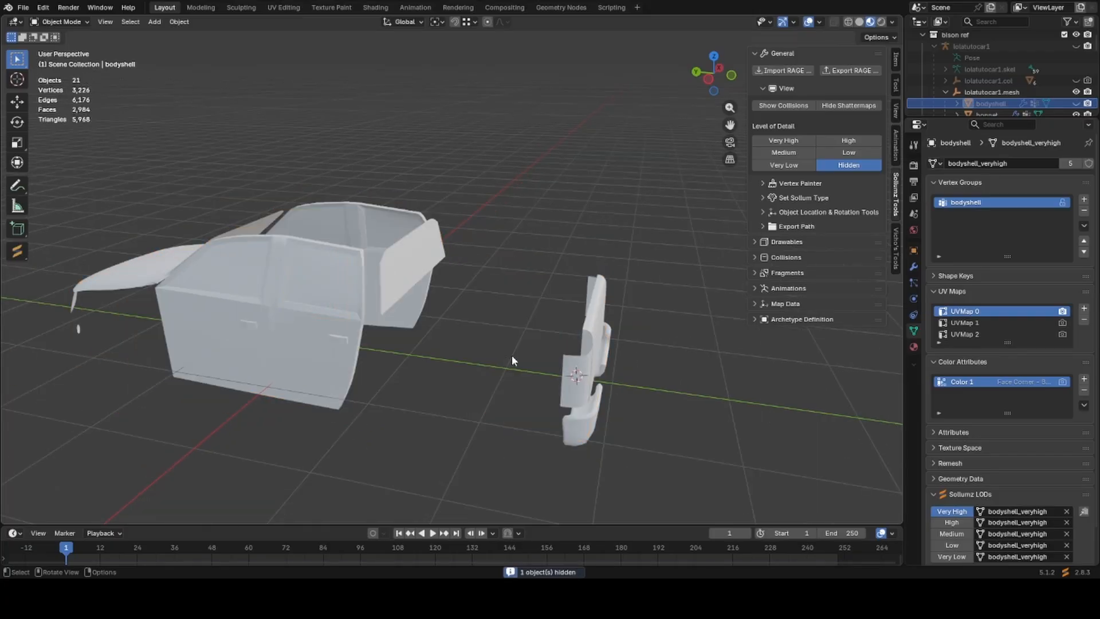
left_click(582, 310)
left_click(1084, 320)
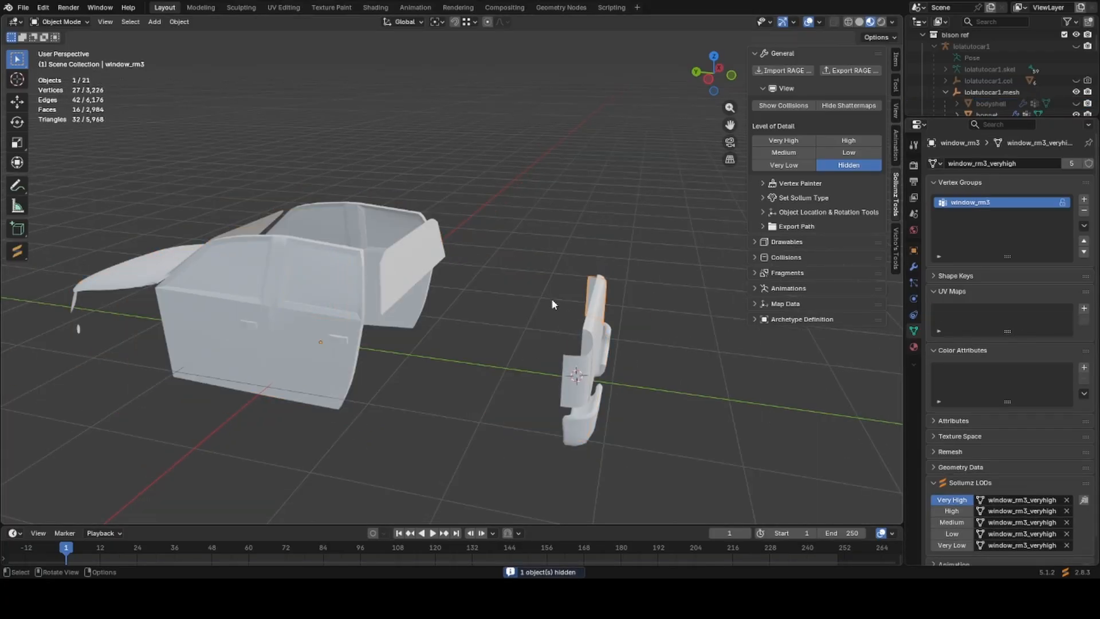
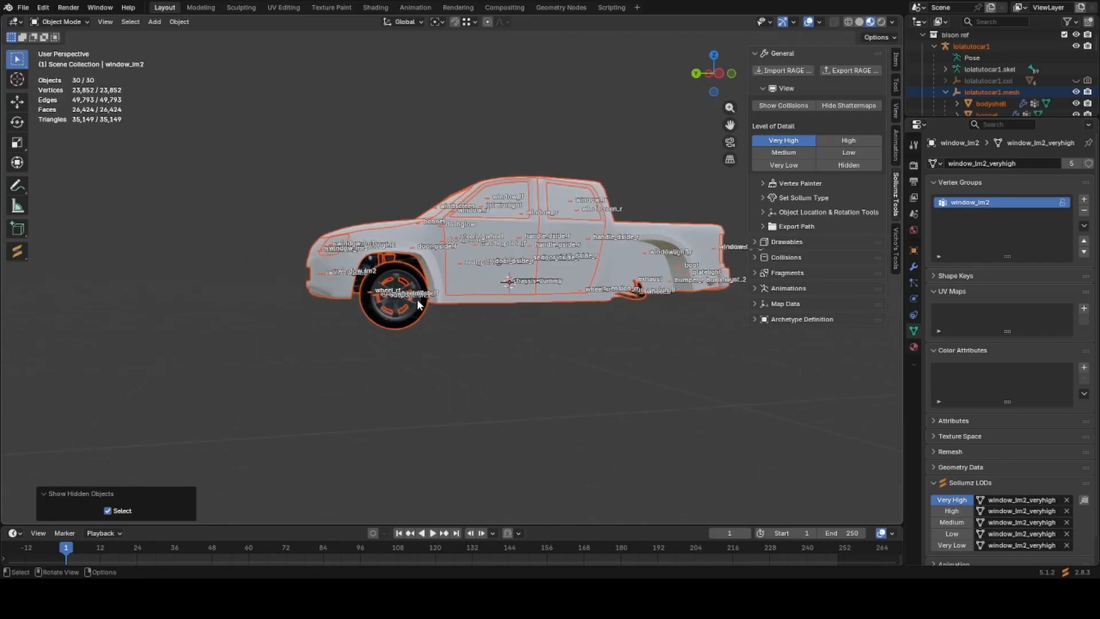
Hide the front wheel and the undercarriage parts of the fully revealed truck so only the body panels remain.
left_click(395, 314)
scroll(395, 314, "up", 2)
key("h")
left_click(370, 300)
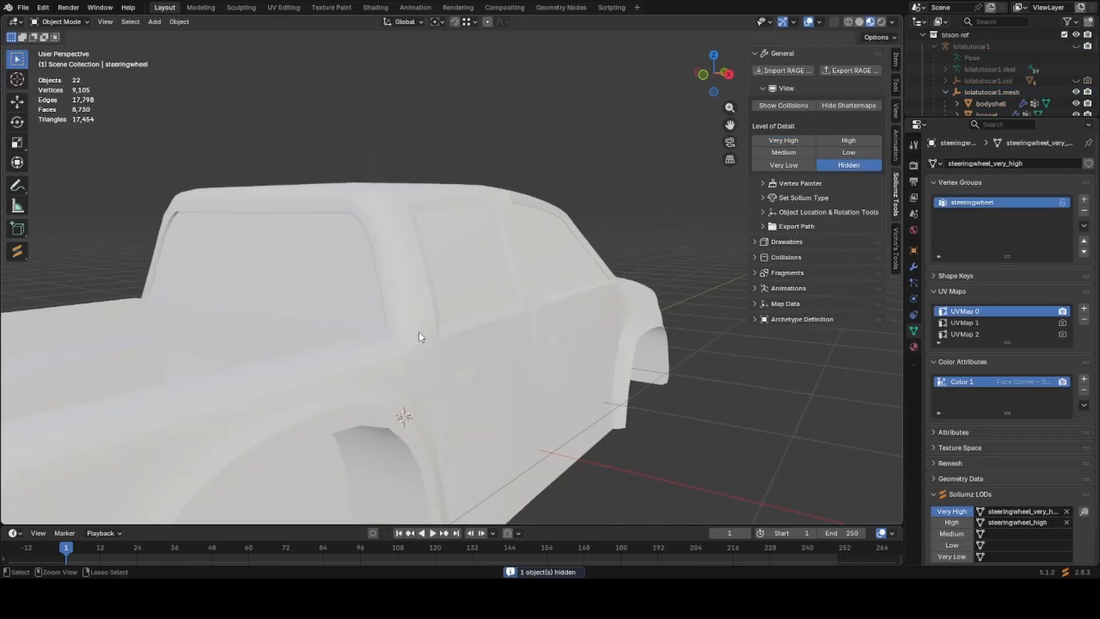
middle_click_drag(418, 332, 501, 358)
scroll(501, 358, "down", 5)
middle_click_drag(515, 307, 541, 297)
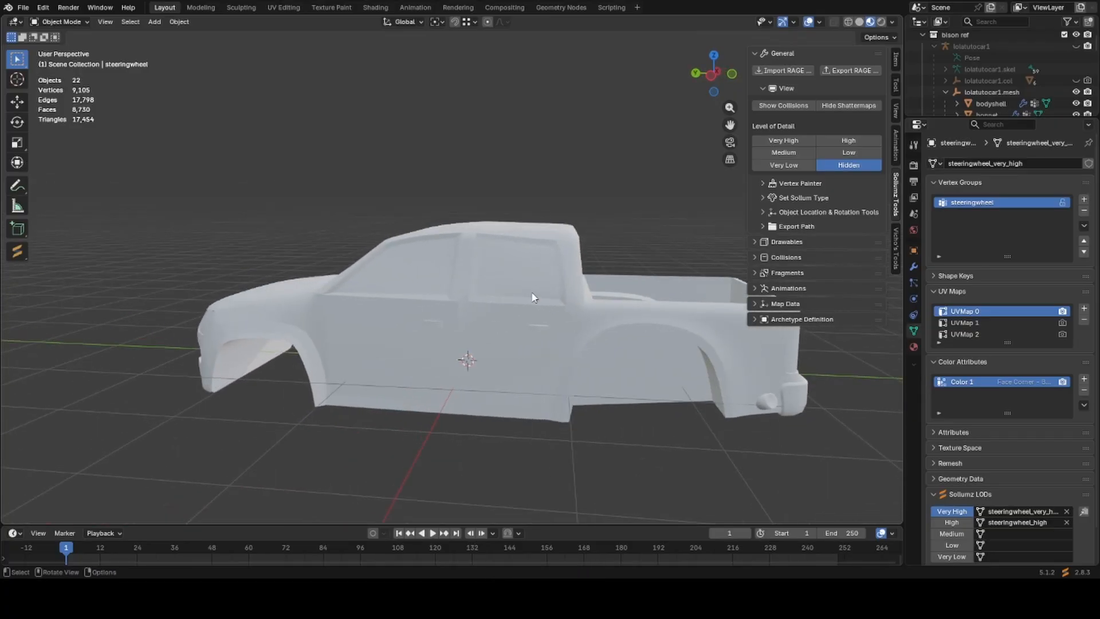
mouse_move(527, 297)
middle_mouse_down()
mouse_move(456, 299)
mouse_move(524, 321)
middle_mouse_up()
Search the Sollumz shader list under Drawables for "paint".
left_click(777, 184)
left_click(776, 184)
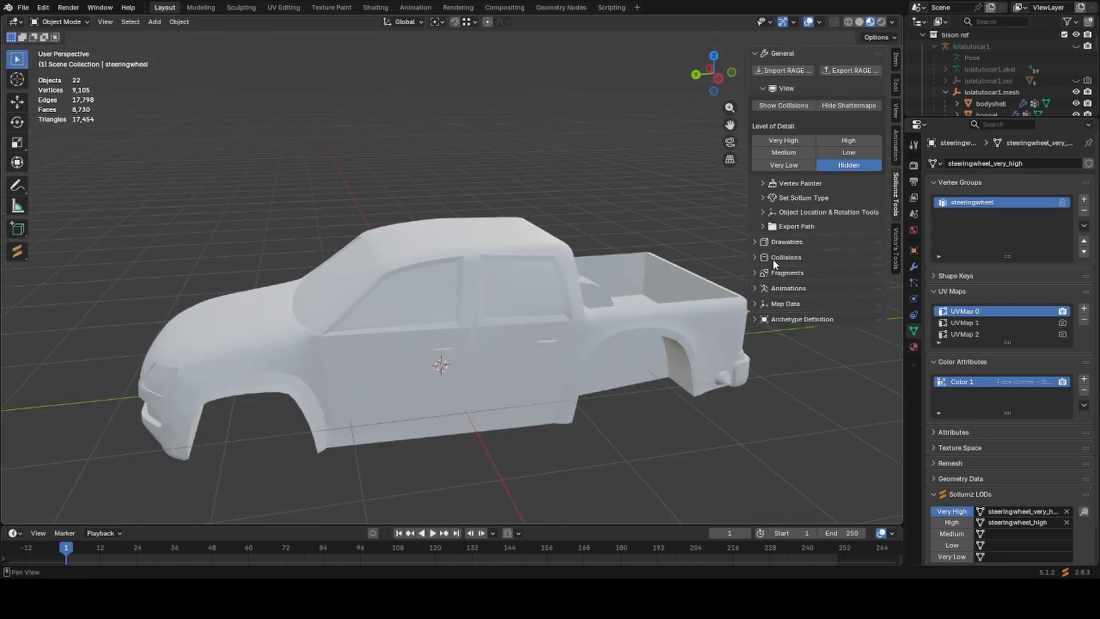
left_click(774, 245)
scroll(772, 408, "down", 1)
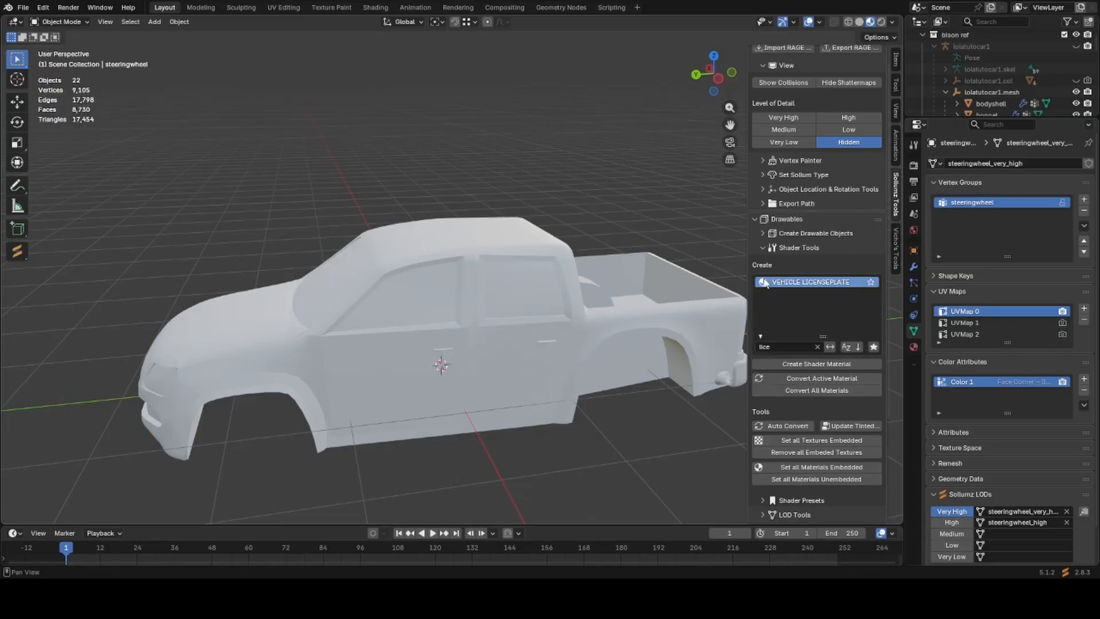
left_click(817, 347)
left_click(793, 346)
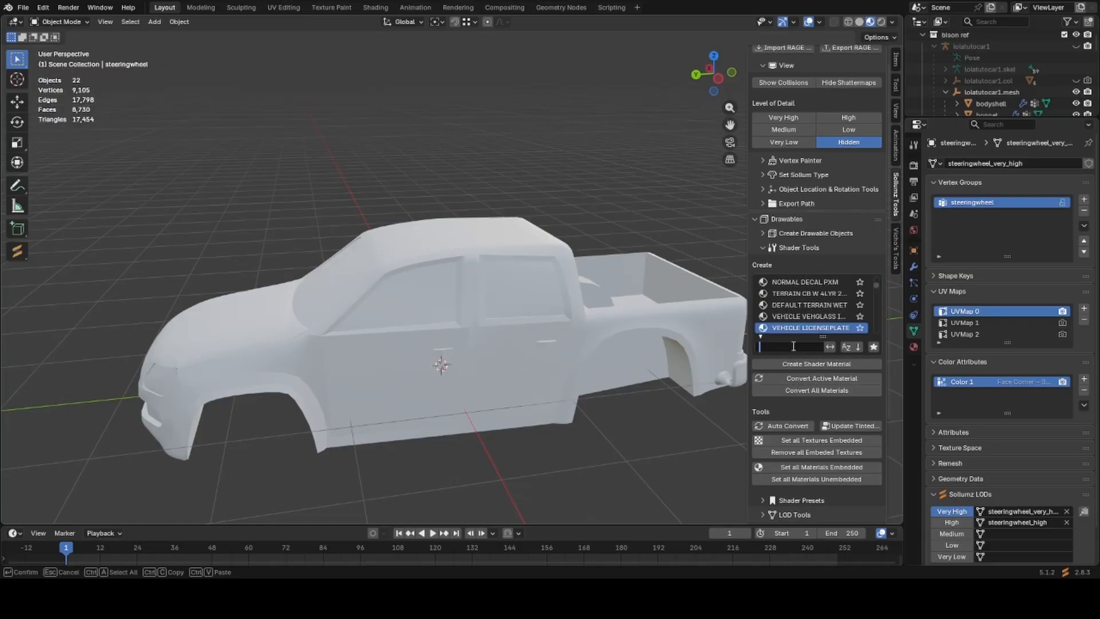
type("paint")
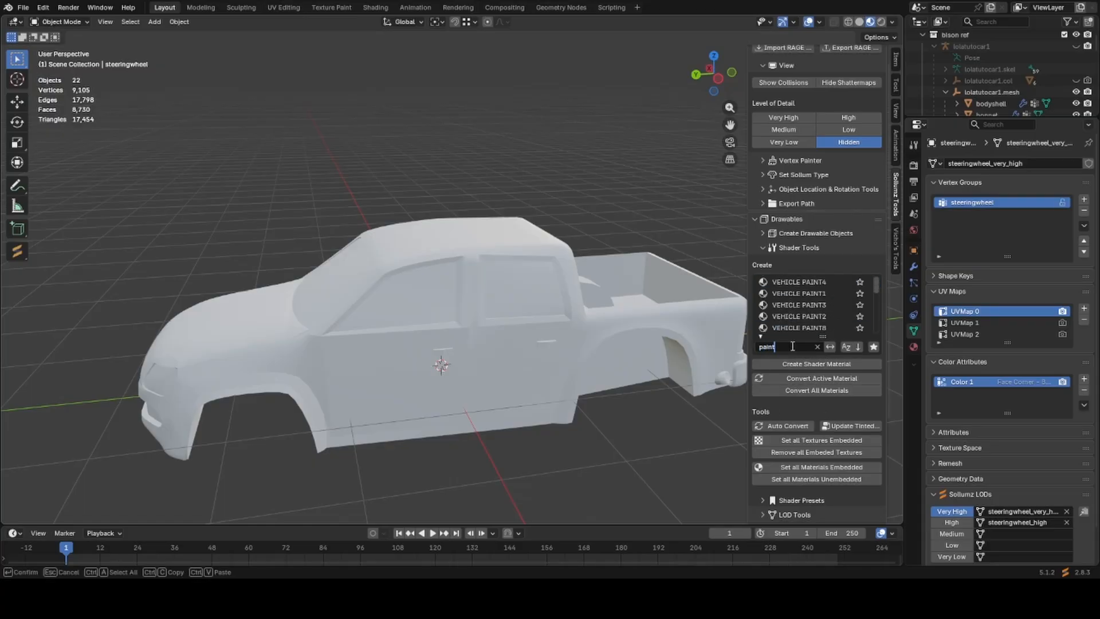
Browse the vehicle paint shaders, including VEHICLE PAINT2 and VEHICLE PAINT3, and select VEHICLE PAINT6.
scroll(796, 294, "up", 1)
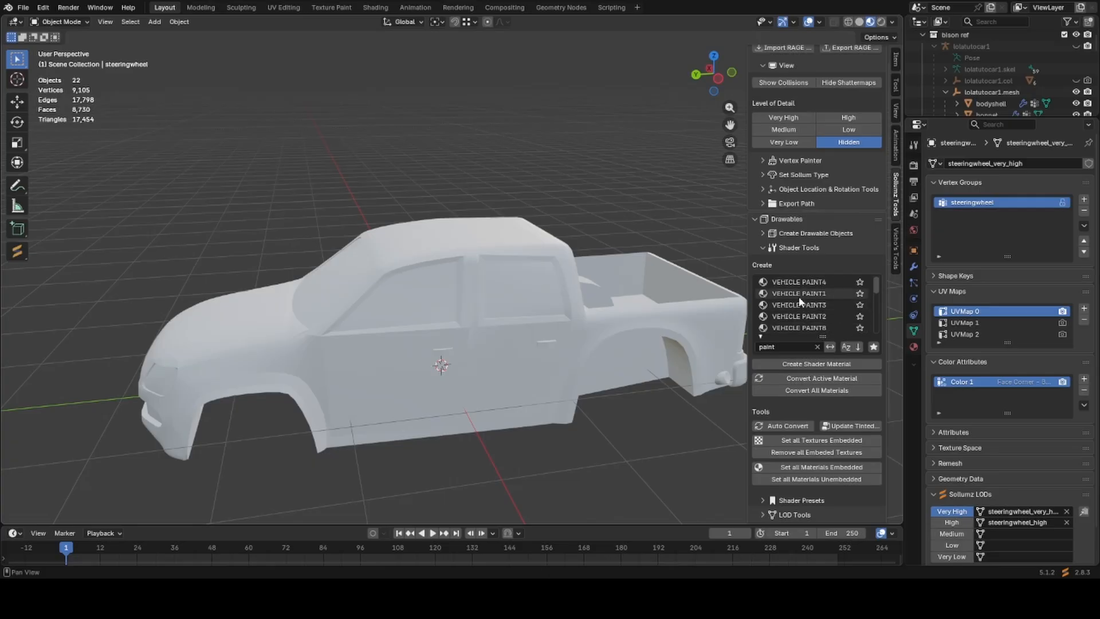
scroll(792, 301, "down", 1)
left_click(796, 294)
scroll(810, 311, "down", 1)
left_click(809, 308)
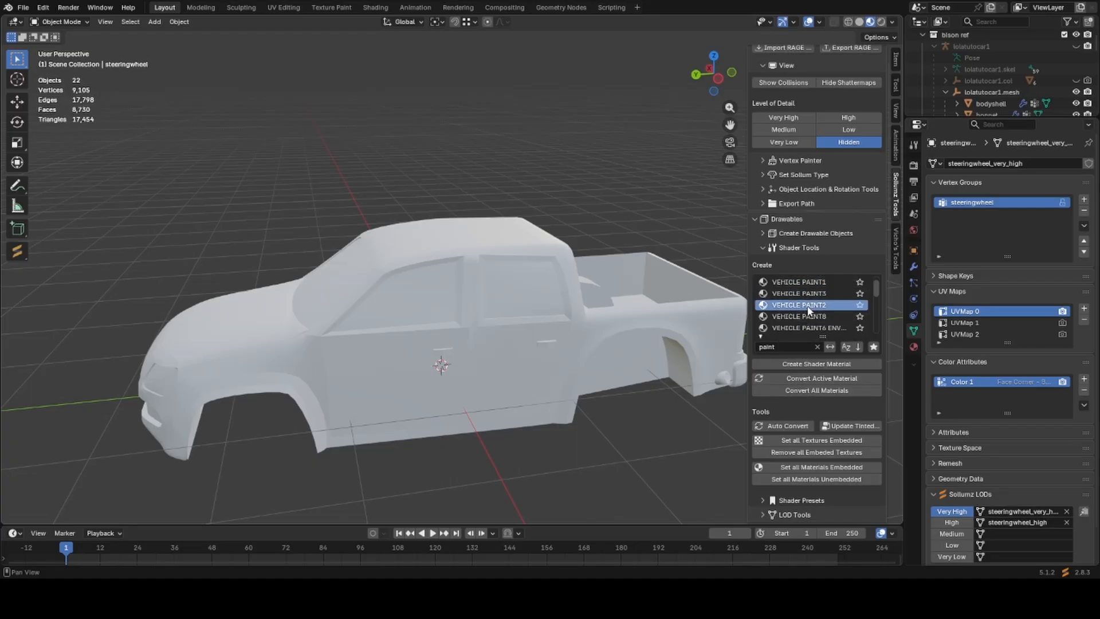
scroll(809, 310, "down", 1)
scroll(809, 309, "up", 1)
scroll(810, 309, "up", 1)
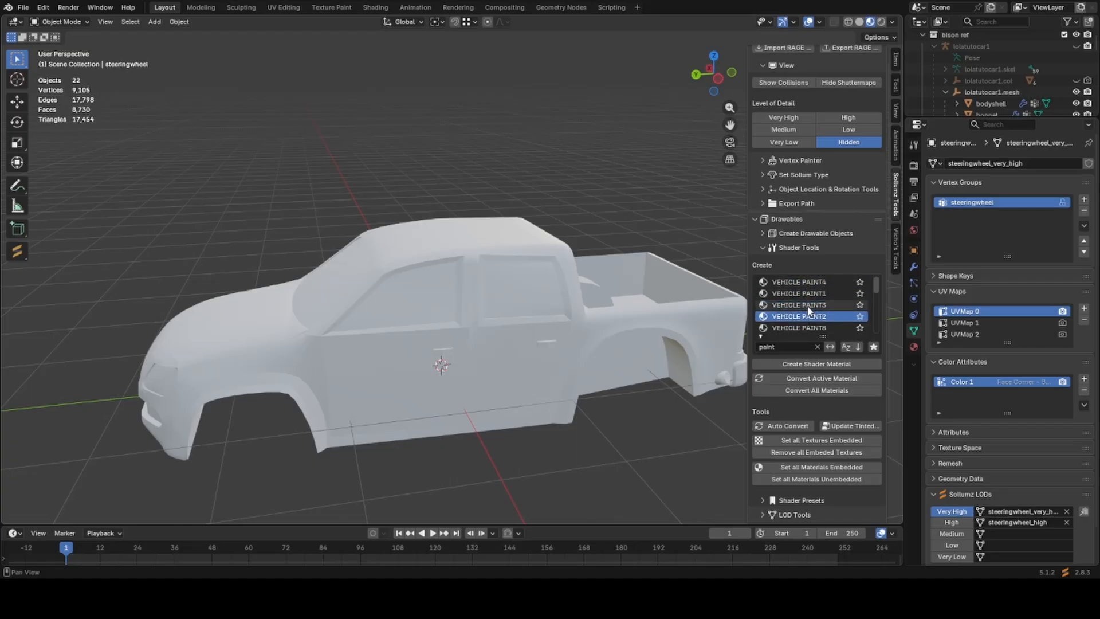
left_click(809, 309)
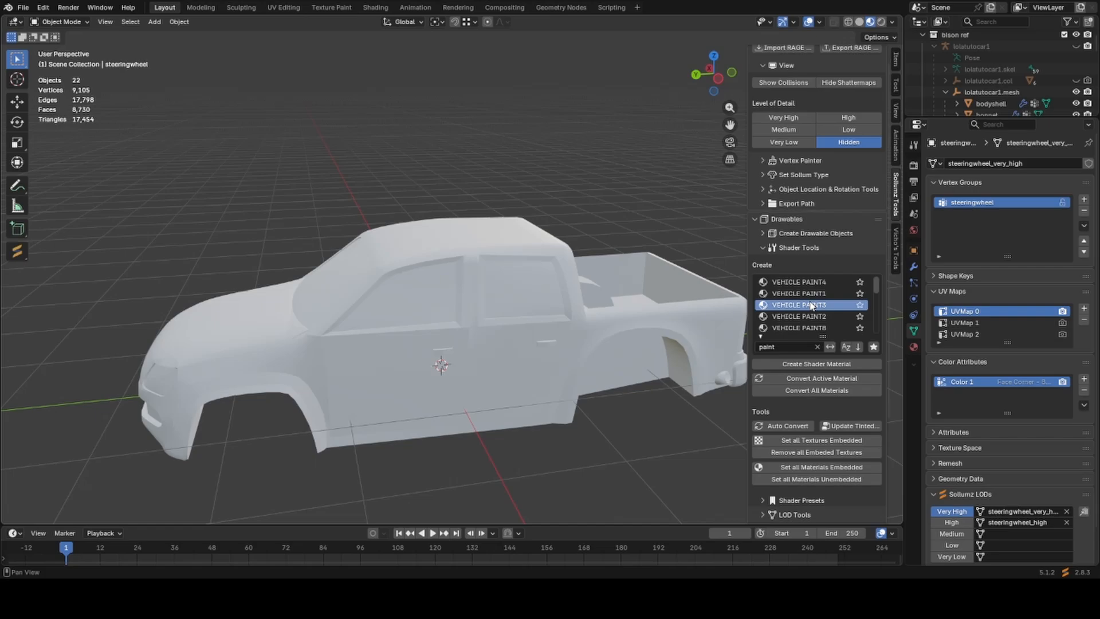
scroll(807, 312, "down", 3)
left_click(801, 317)
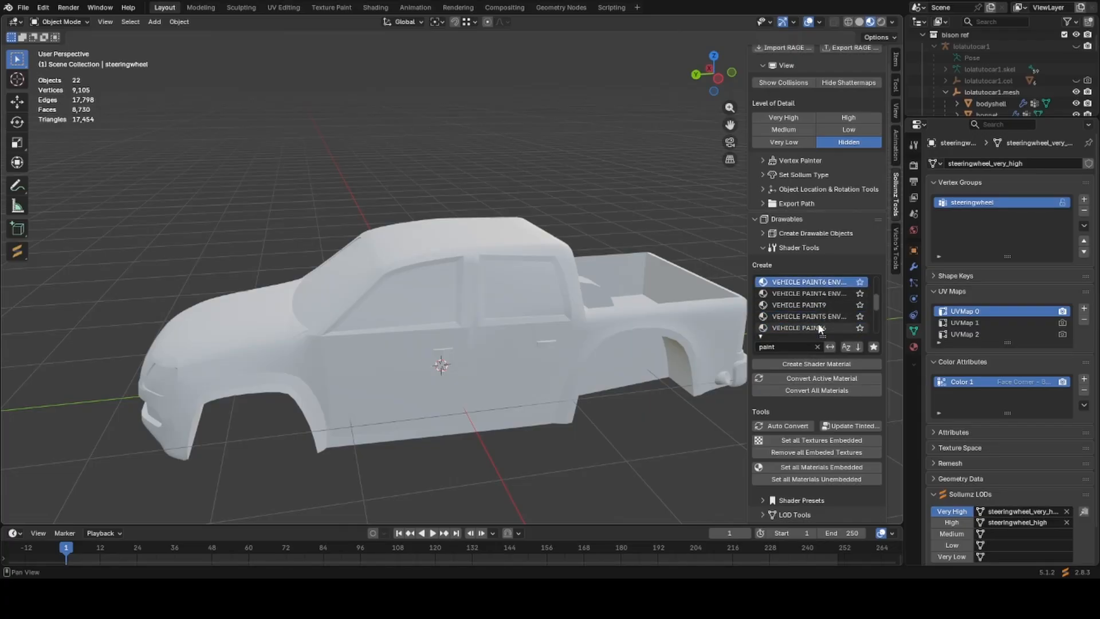
scroll(818, 323, "down", 2)
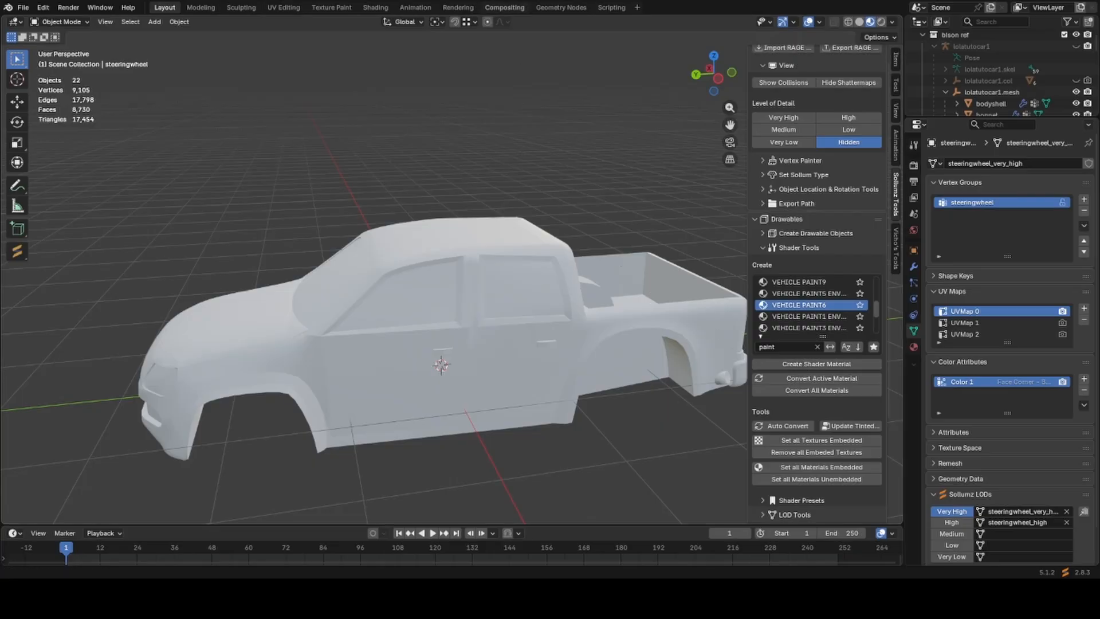
Inspect the node network of the steering wheel's generic_cav_detail_dash material in the Shading workspace, and return to Layout.
left_click(370, 7)
scroll(345, 431, "down", 3)
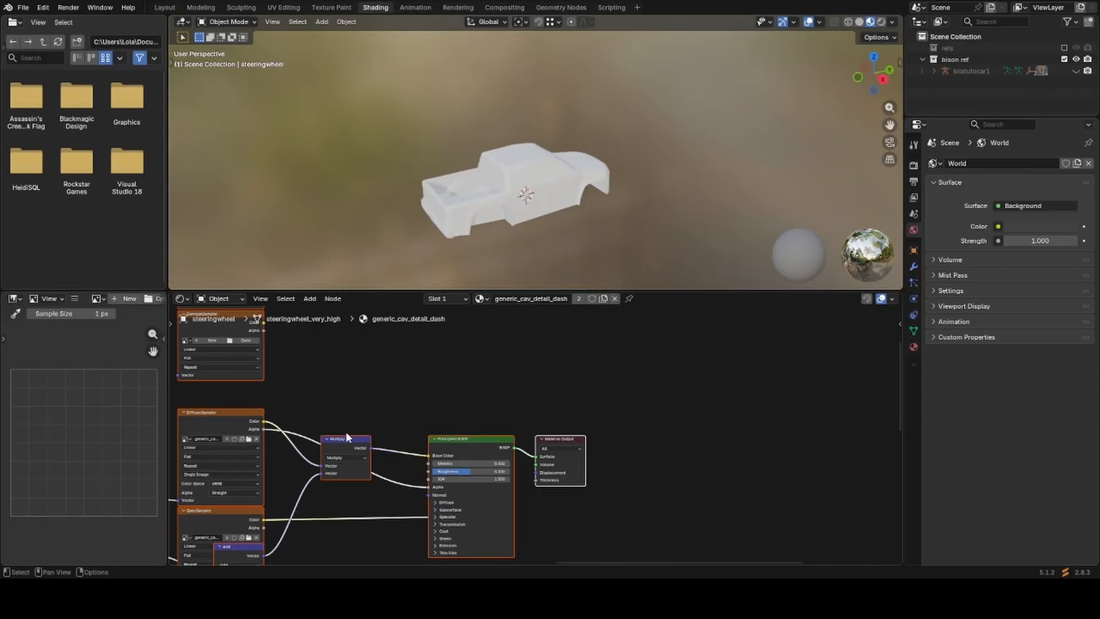
middle_click_drag(364, 385, 517, 369)
scroll(596, 383, "down", 1)
scroll(432, 392, "up", 6)
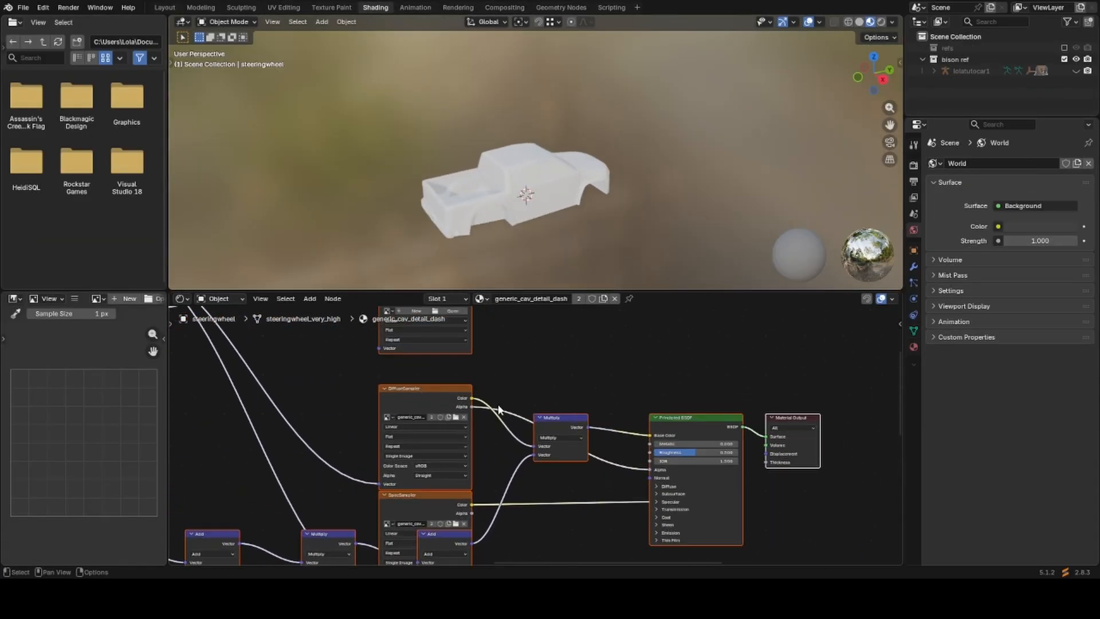
scroll(400, 443, "up", 2)
scroll(493, 371, "down", 3)
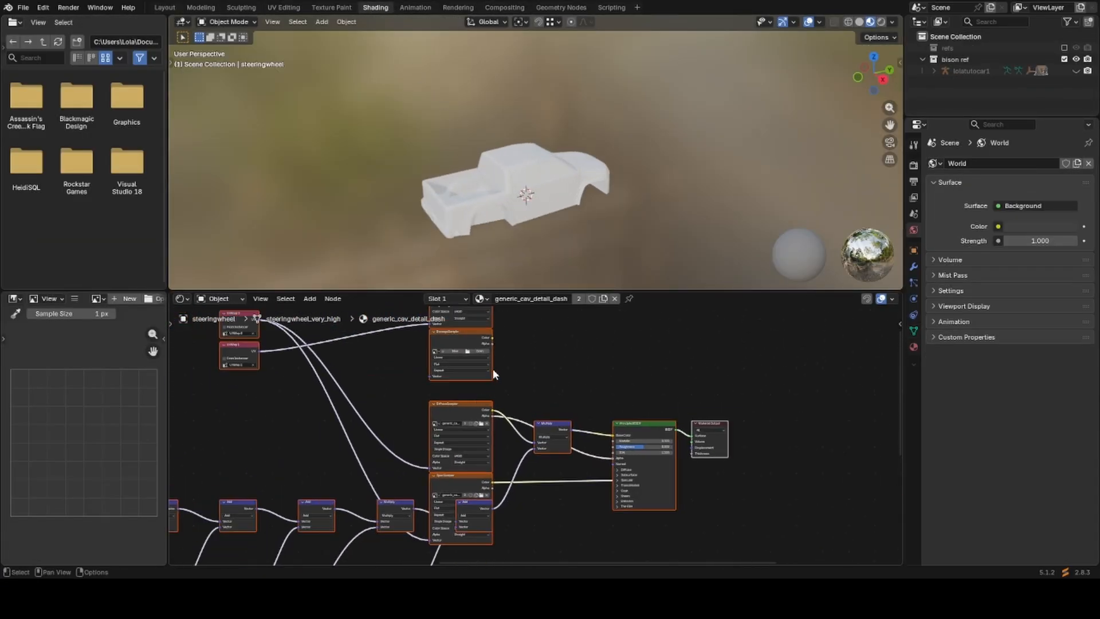
left_click(164, 7)
Purge unused local and linked data-blocks from the file with recursive delete.
mouse_move(383, 263)
middle_mouse_down()
mouse_move(413, 233)
mouse_move(473, 293)
mouse_move(447, 289)
middle_mouse_up()
left_click(23, 7)
mouse_move(63, 221)
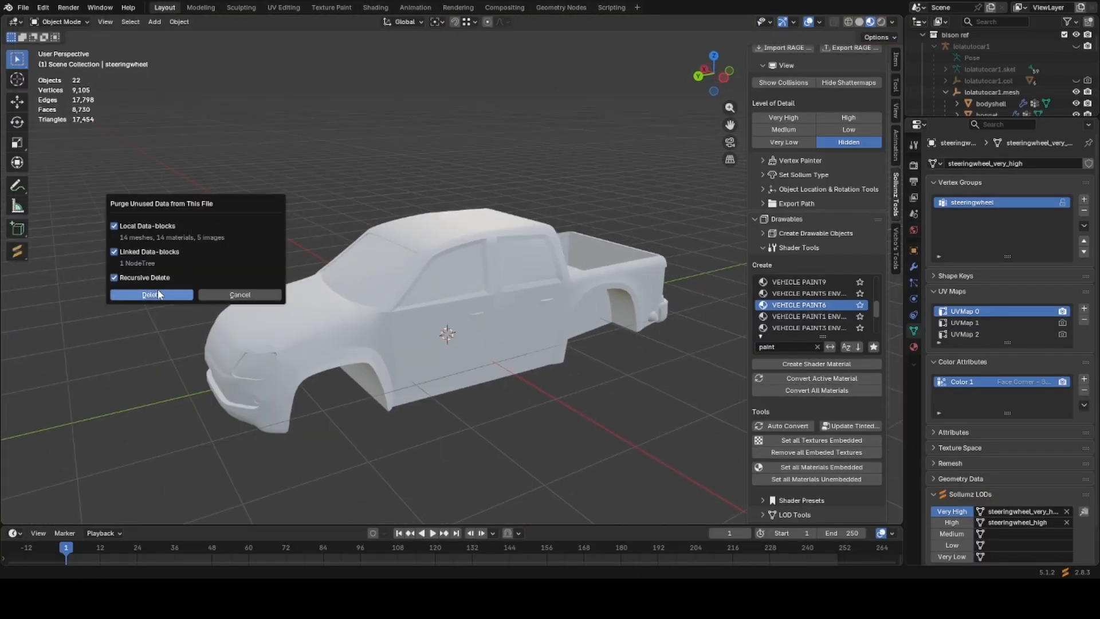
left_click(153, 295)
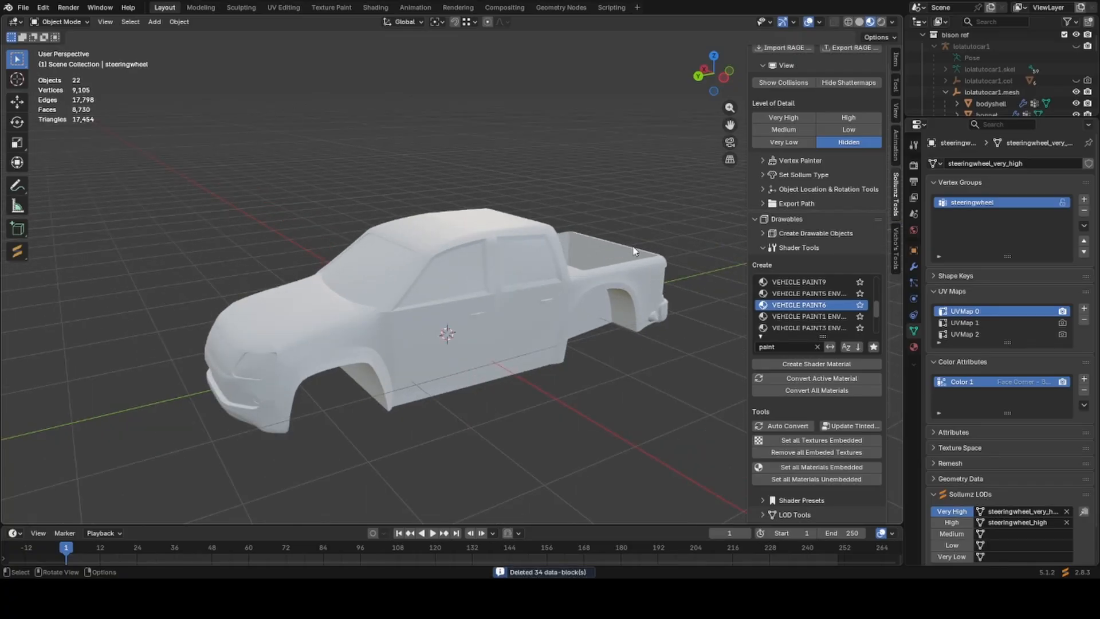
Look through the materials available for the steering wheel's first slot for unused numbered duplicates.
scroll(592, 244, "up", 1)
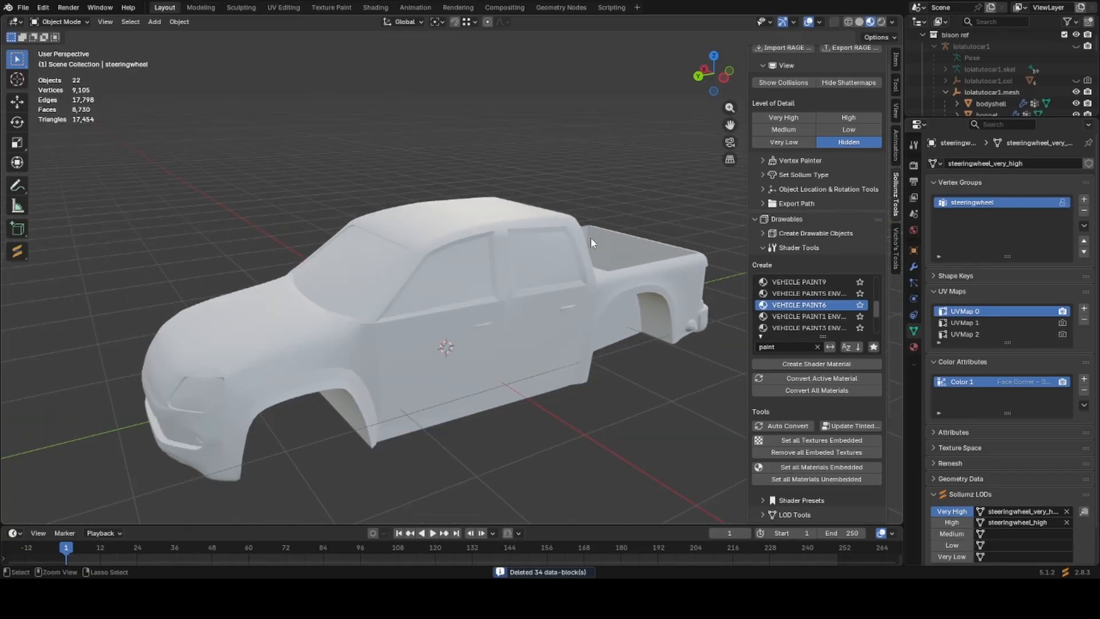
left_click(913, 347)
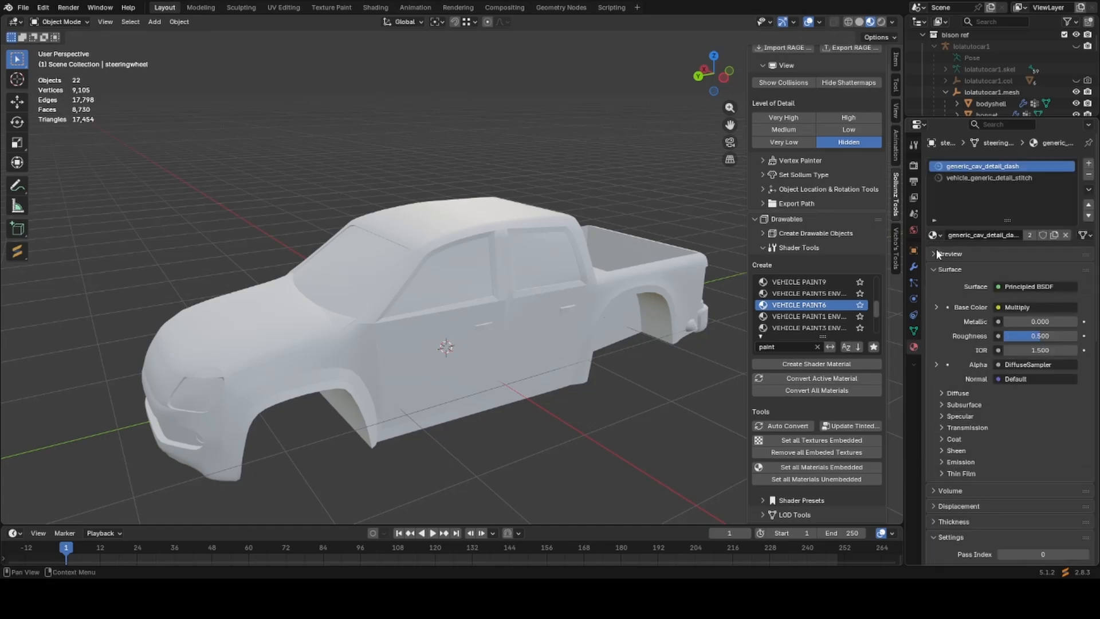
left_click(933, 235)
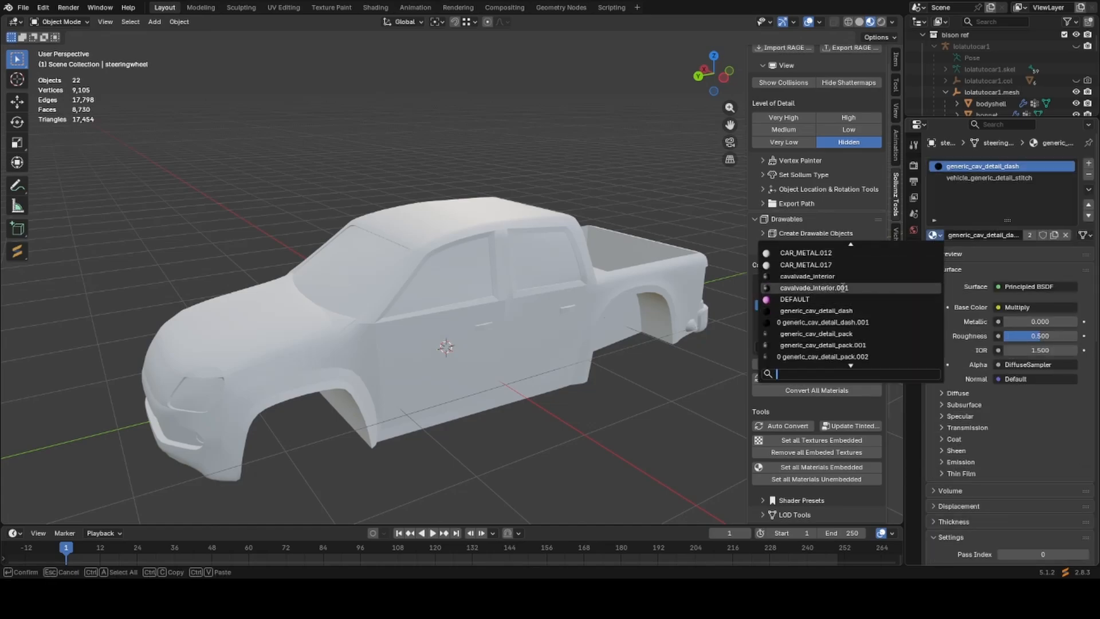
scroll(841, 323, "down", 4)
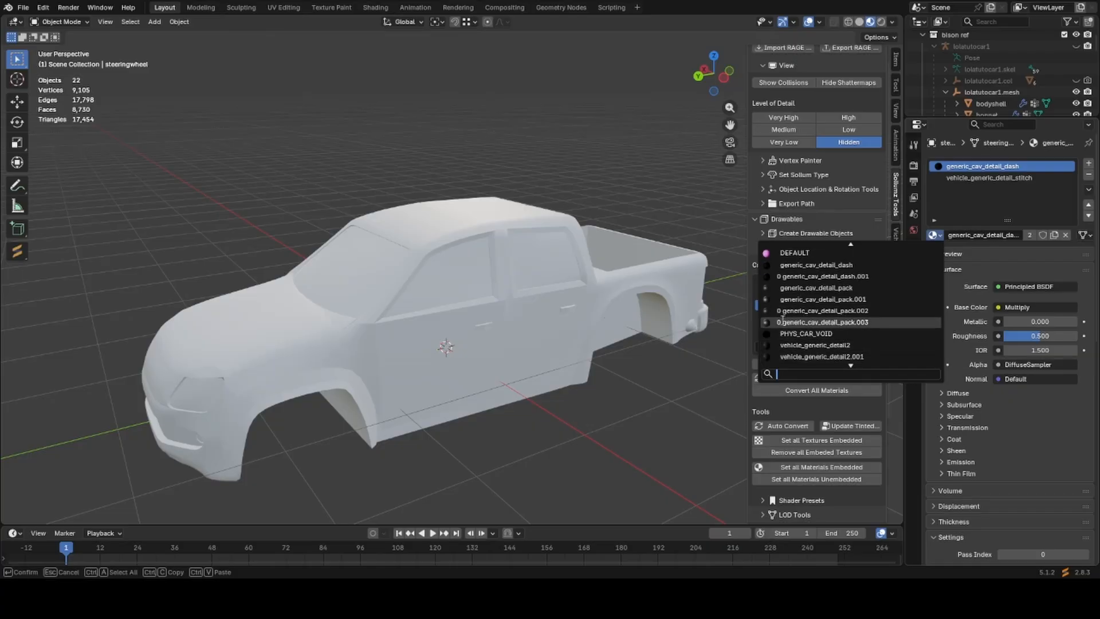
scroll(778, 310, "up", 9)
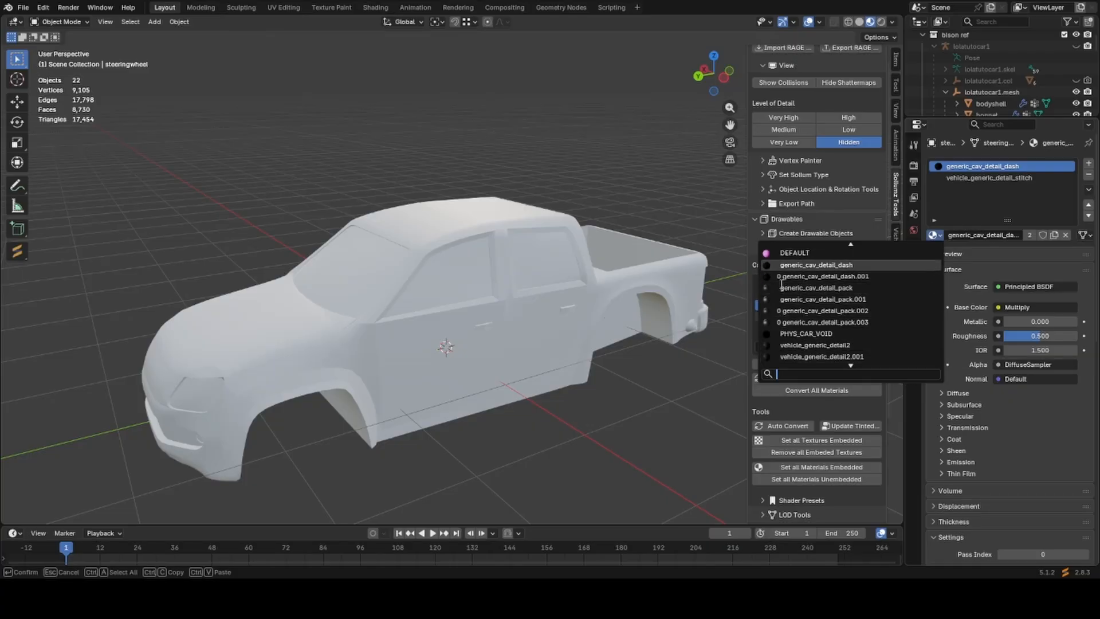
scroll(782, 282, "down", 20)
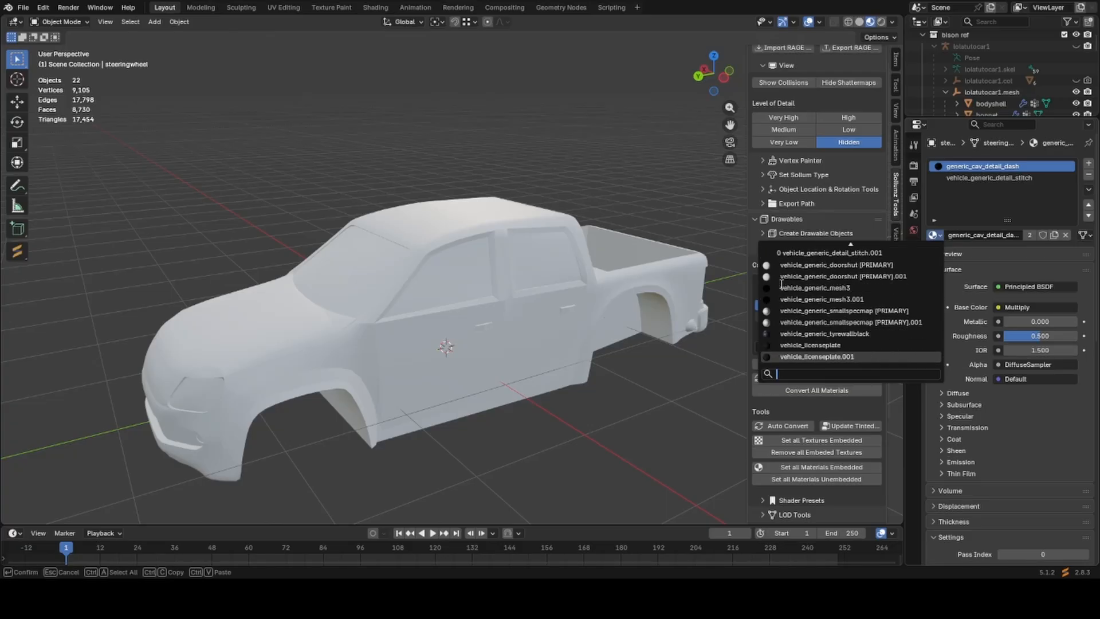
Purge all unused meshes, materials, images and node trees from the file, including linked and recursive data.
left_click(23, 7)
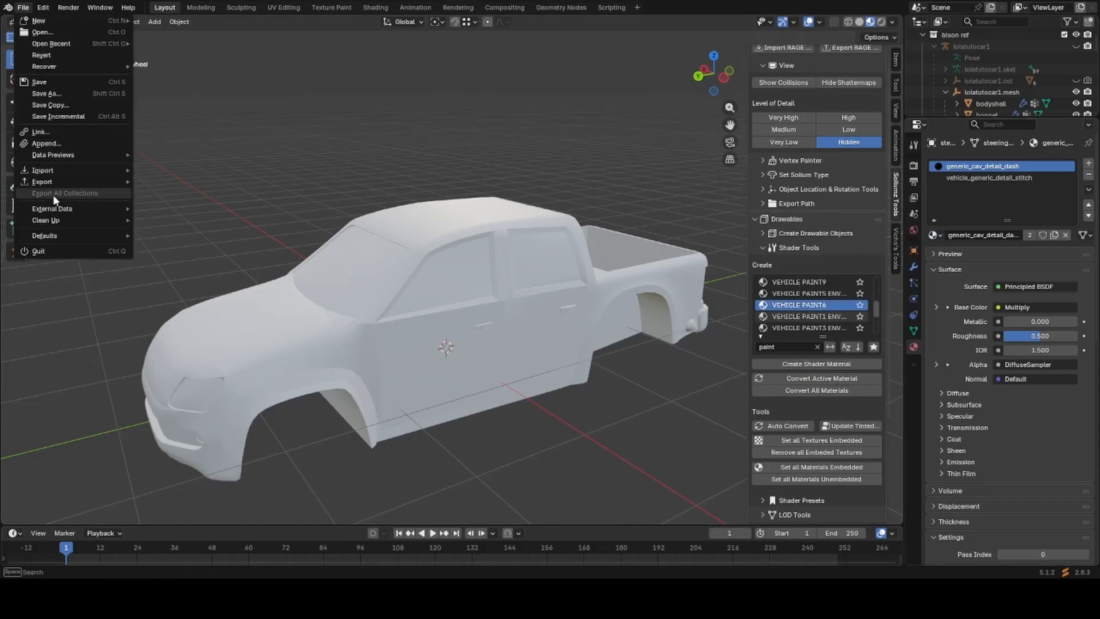
mouse_move(63, 220)
left_click(166, 215)
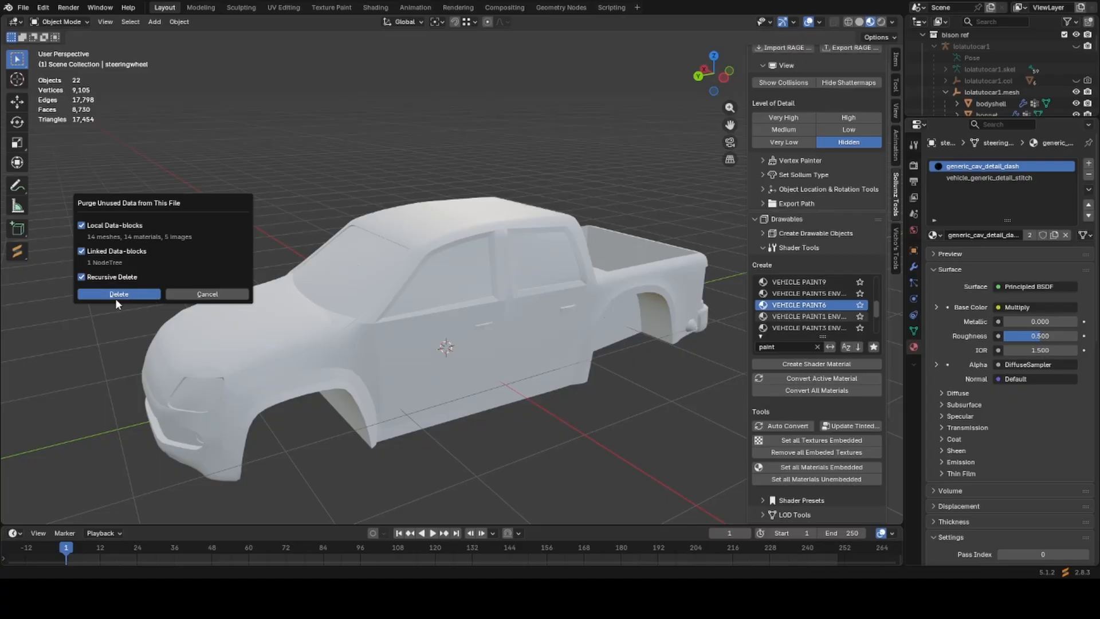
left_click(135, 296)
Check the list of available materials for the steering wheel's generic_cav_detail_dash slot after the cleanup.
left_click(935, 237)
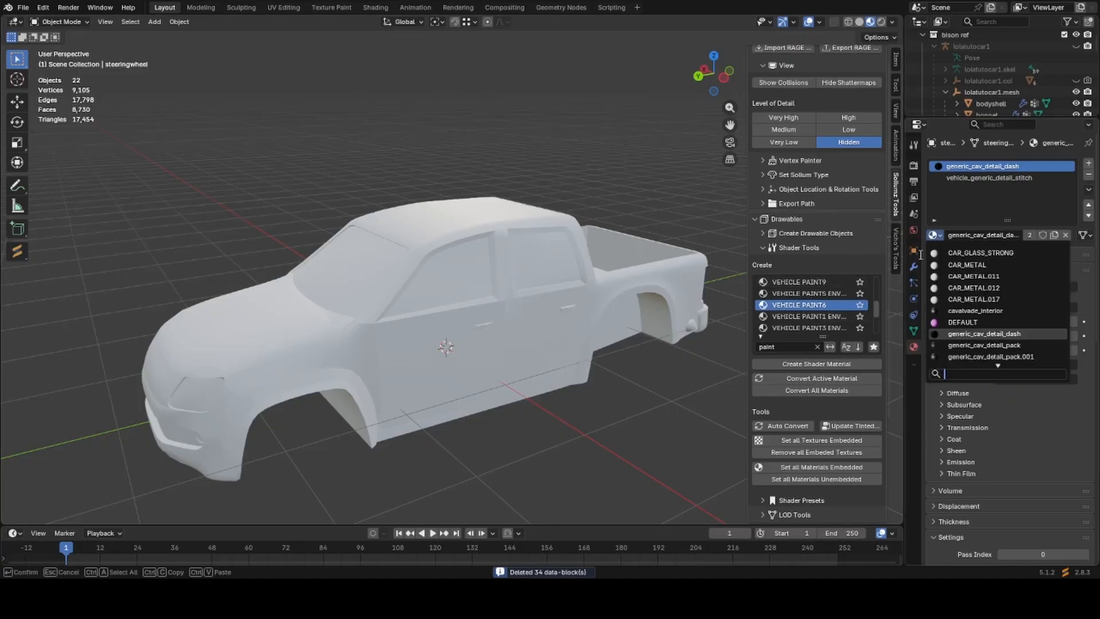
scroll(935, 292, "up", 6)
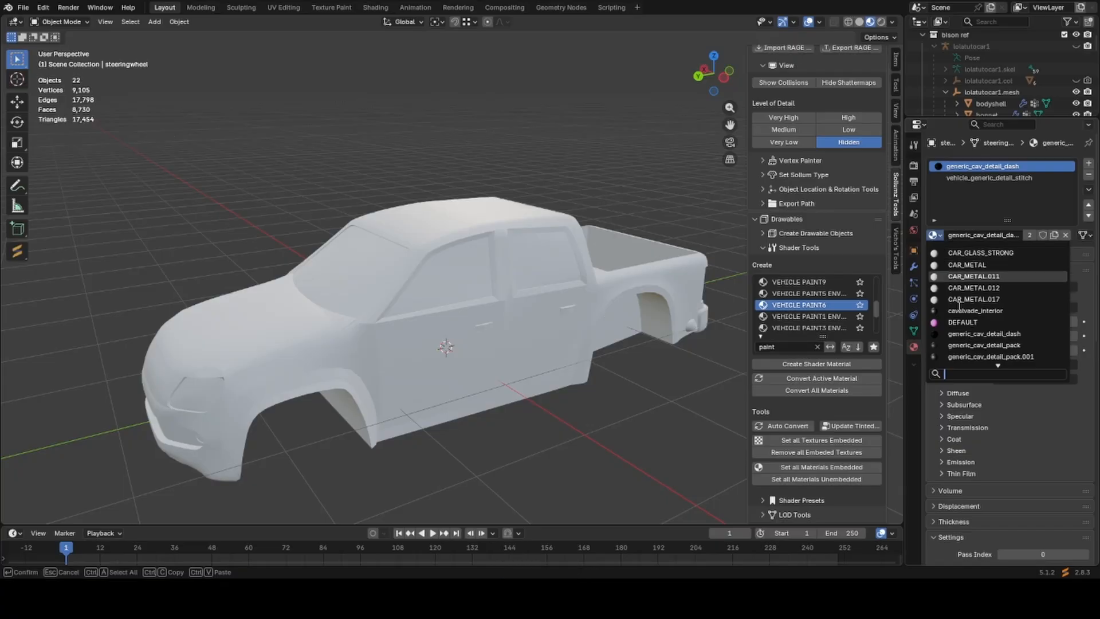
scroll(957, 309, "down", 6)
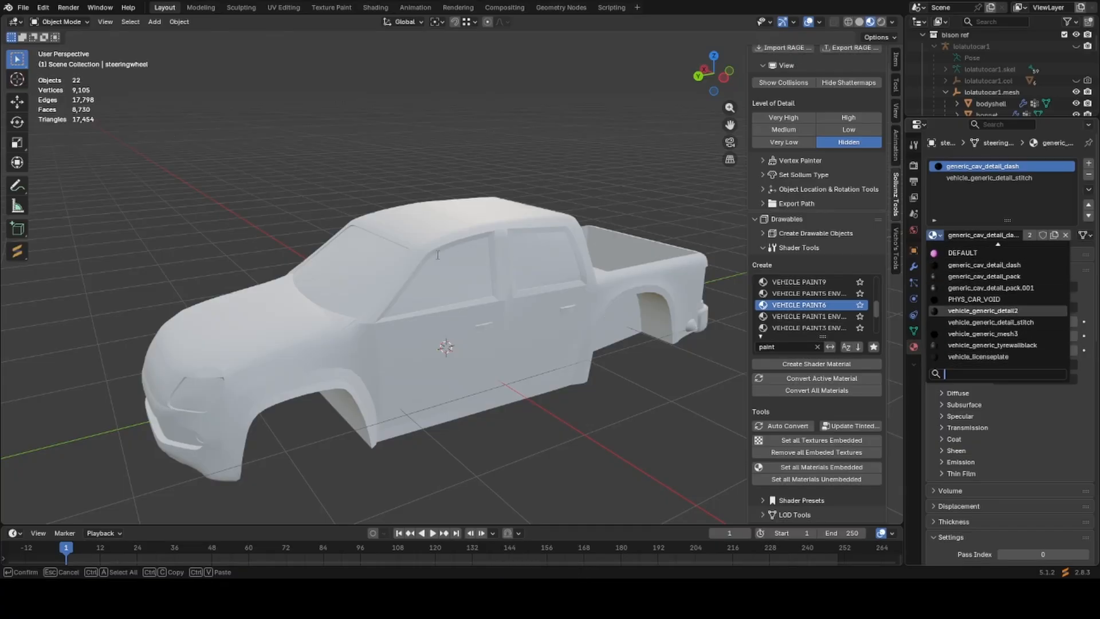
Close the material list and save the file lolatutocar1.blend.
scroll(460, 225, "down", 4)
key("ctrl+s")
middle_click_drag(460, 225, 467, 252)
scroll(281, 171, "up", 2)
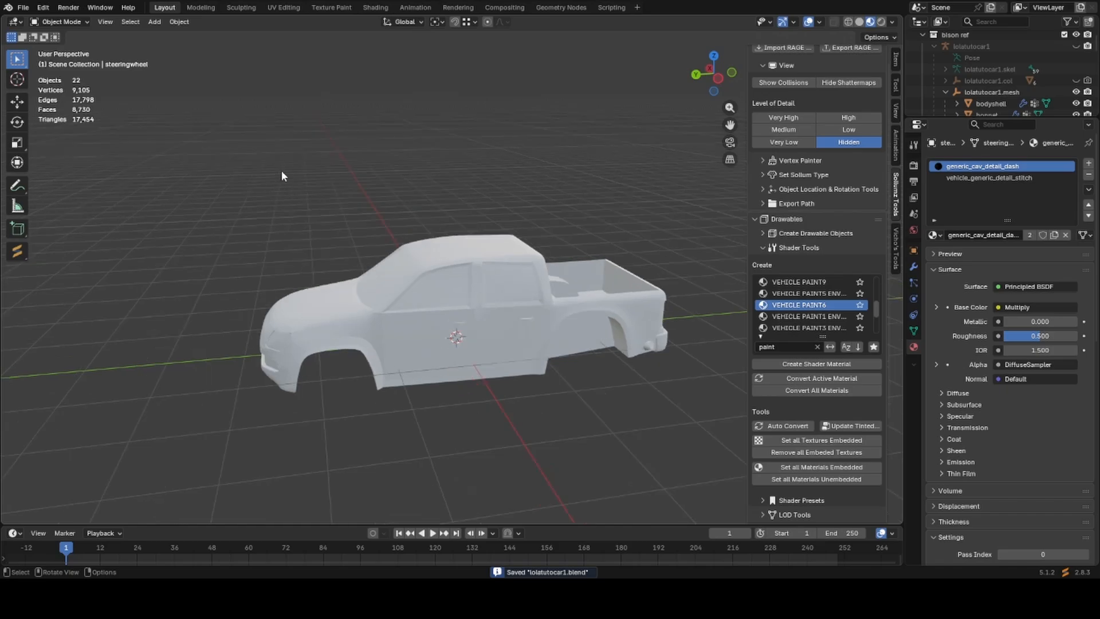
Import the complete bison pickup as a RAGE asset to use as a material reference.
left_click(23, 7)
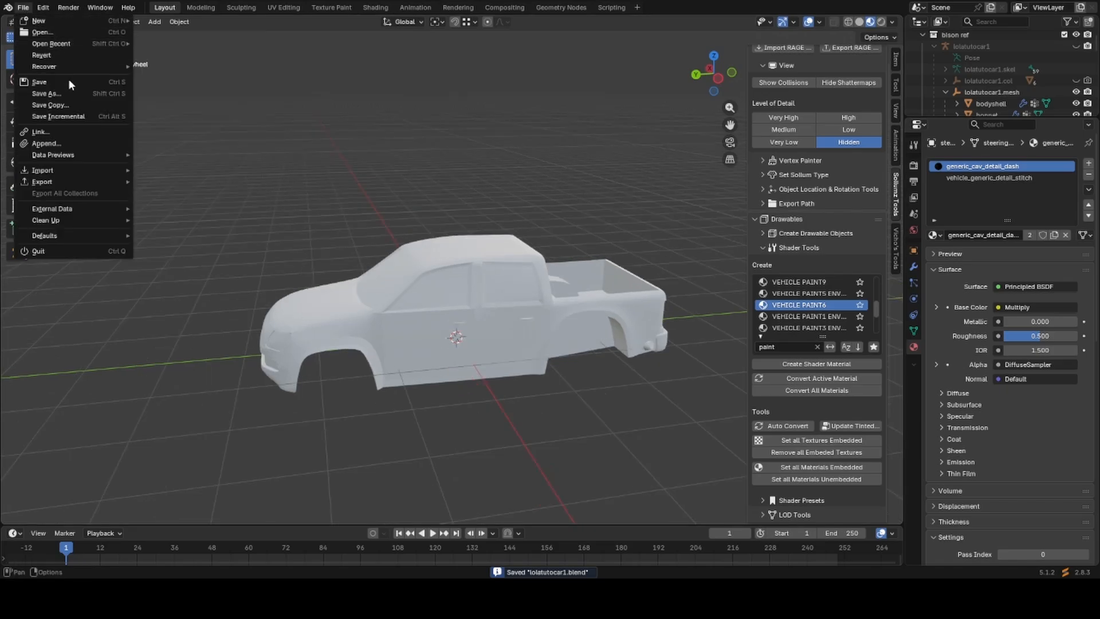
mouse_move(67, 181)
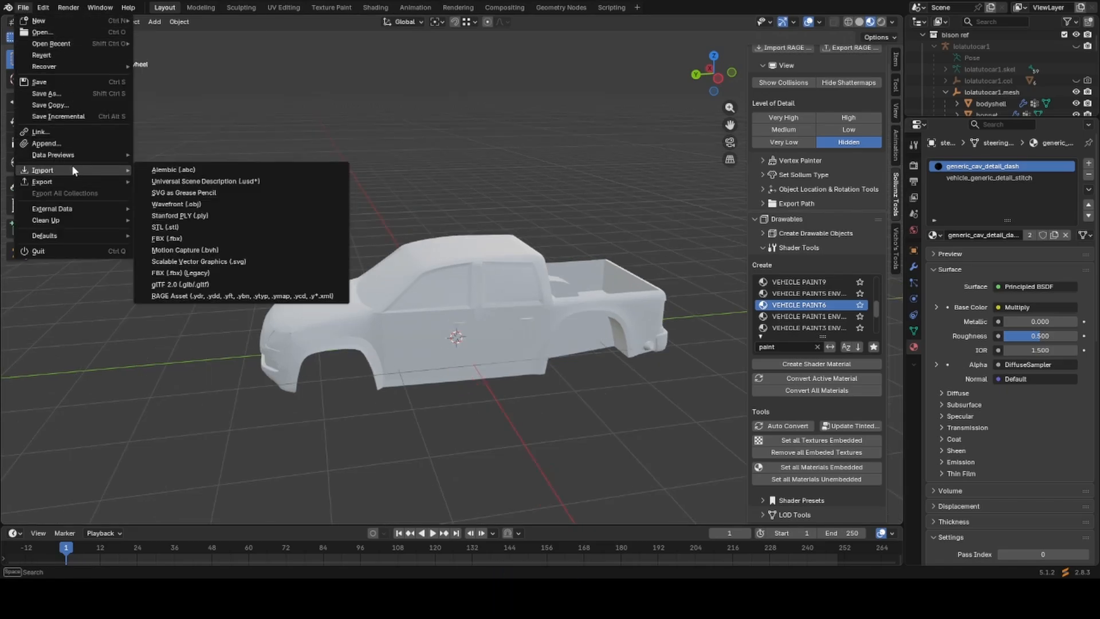
left_click(215, 292)
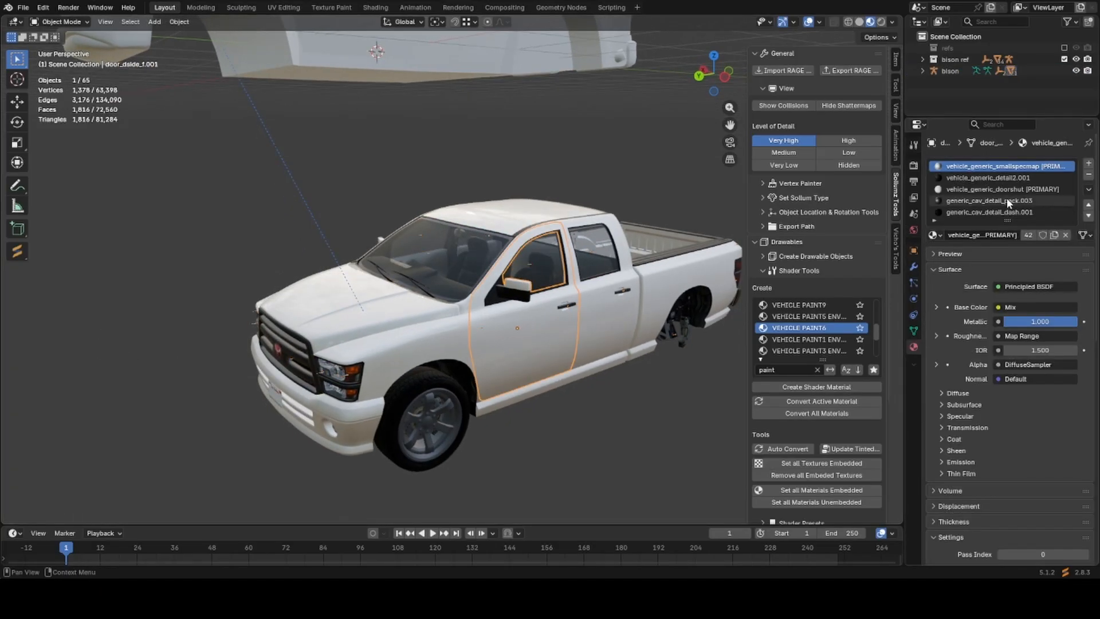
Edit the bison's driver-side front door in face selection mode and select one face of its outer panel.
middle_click_drag(630, 315, 435, 292)
scroll(556, 384, "up", 4)
key("Tab")
scroll(557, 384, "down", 3)
scroll(435, 293, "up", 4)
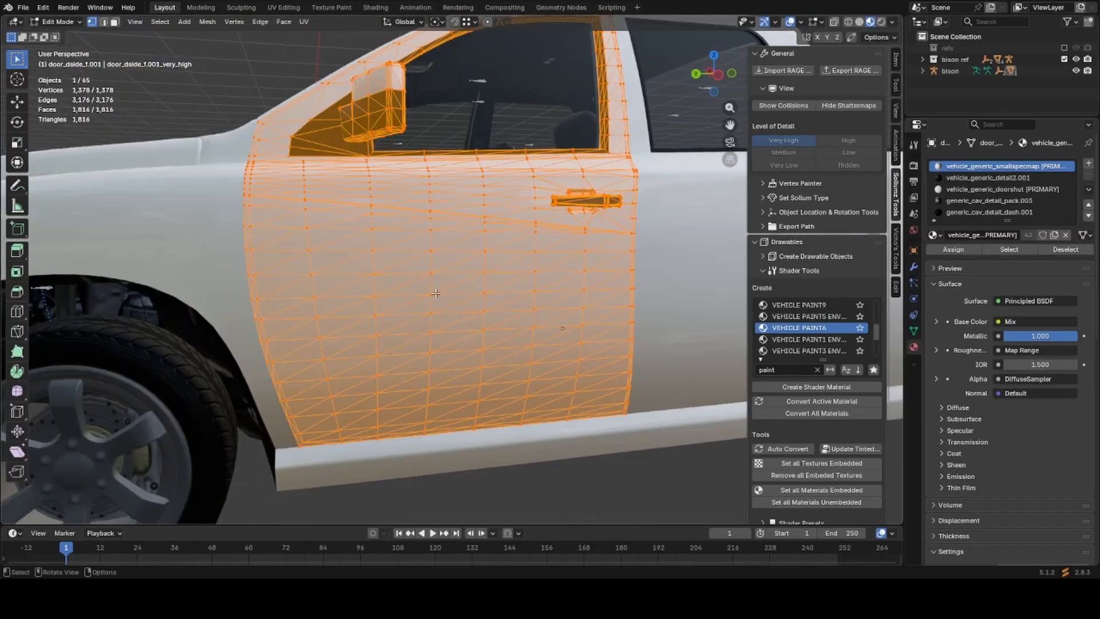
left_click(115, 22)
scroll(576, 272, "down", 2)
scroll(553, 279, "up", 4)
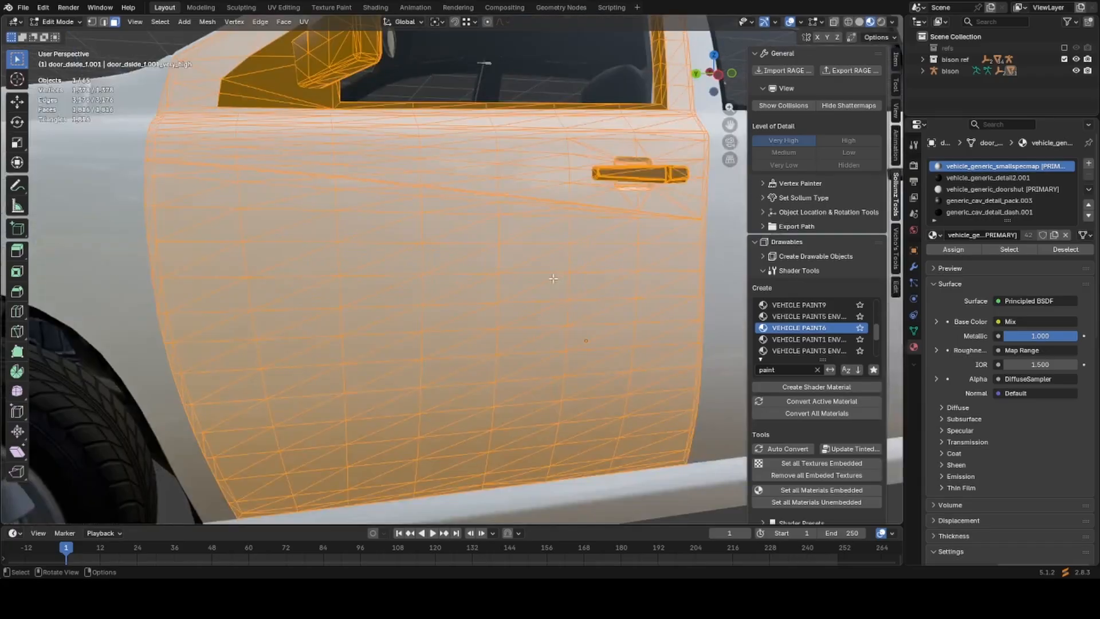
left_click(543, 261)
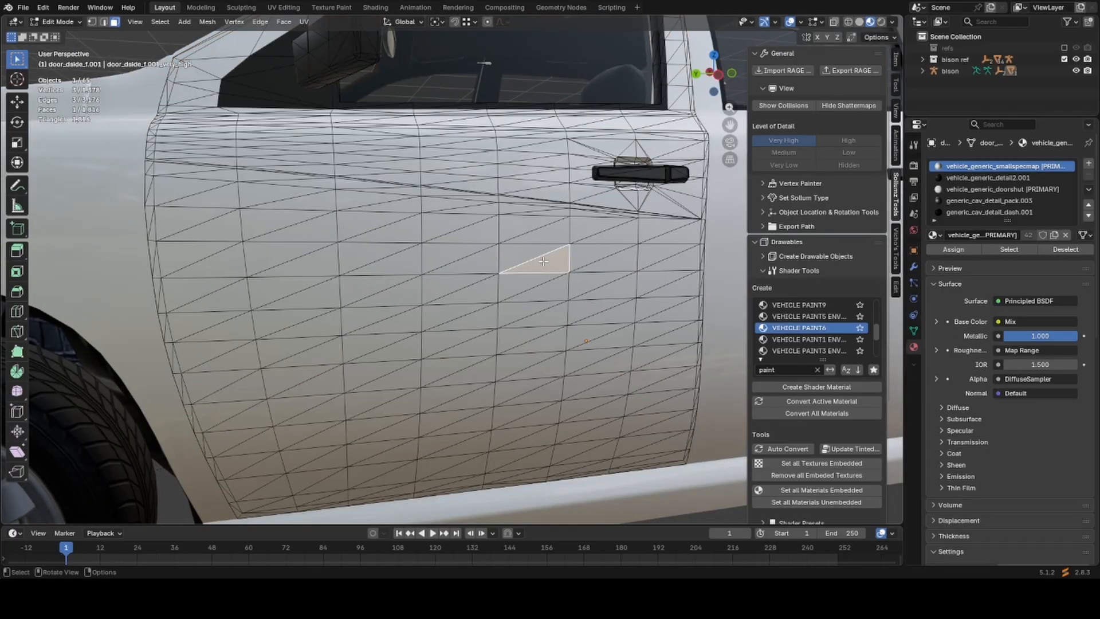
Check which material another face of the door's outer panel uses and copy the name vehicle_generic_smallspecmap [PRIMARY].
scroll(972, 207, "down", 2)
scroll(972, 208, "up", 2)
left_click(968, 211)
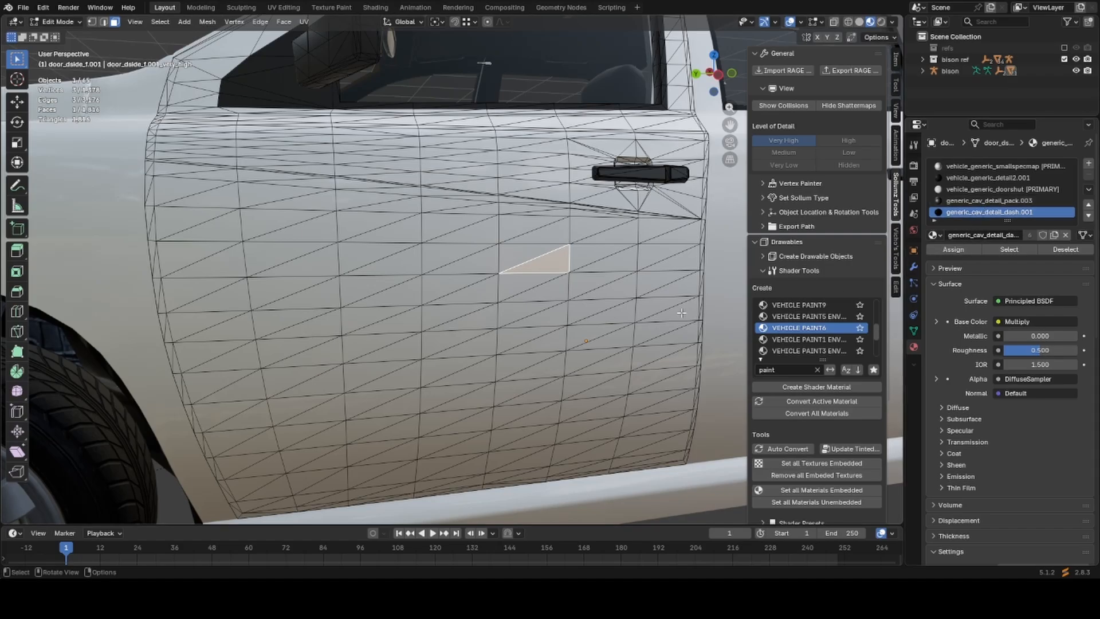
scroll(552, 381, "down", 8)
left_click(552, 381)
scroll(553, 380, "up", 8)
left_click(475, 270)
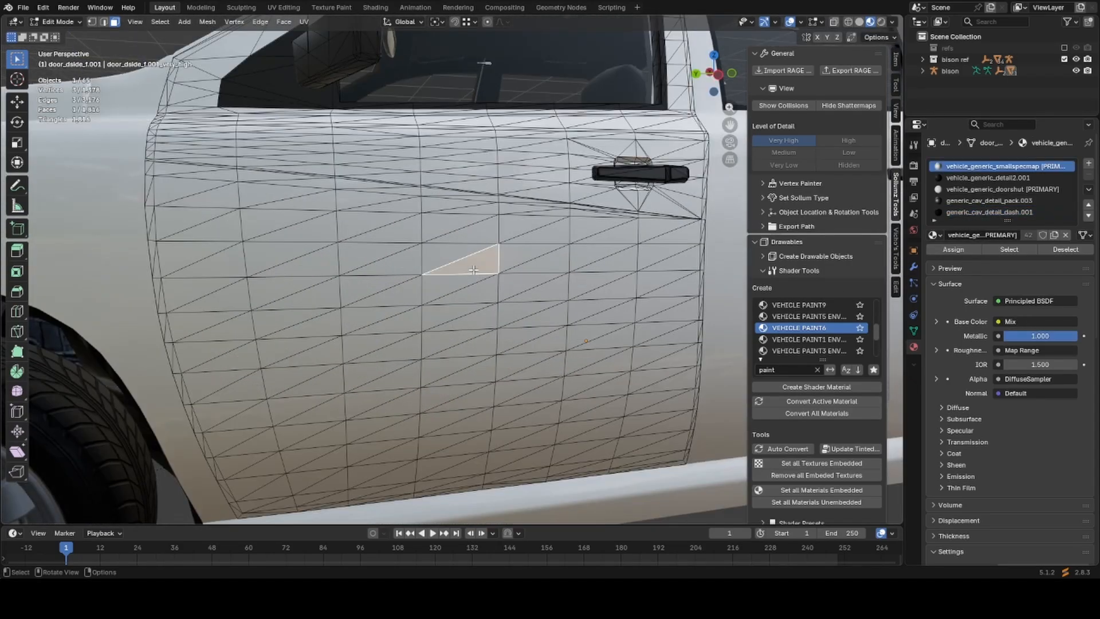
double_click(997, 166)
key("ctrl+c")
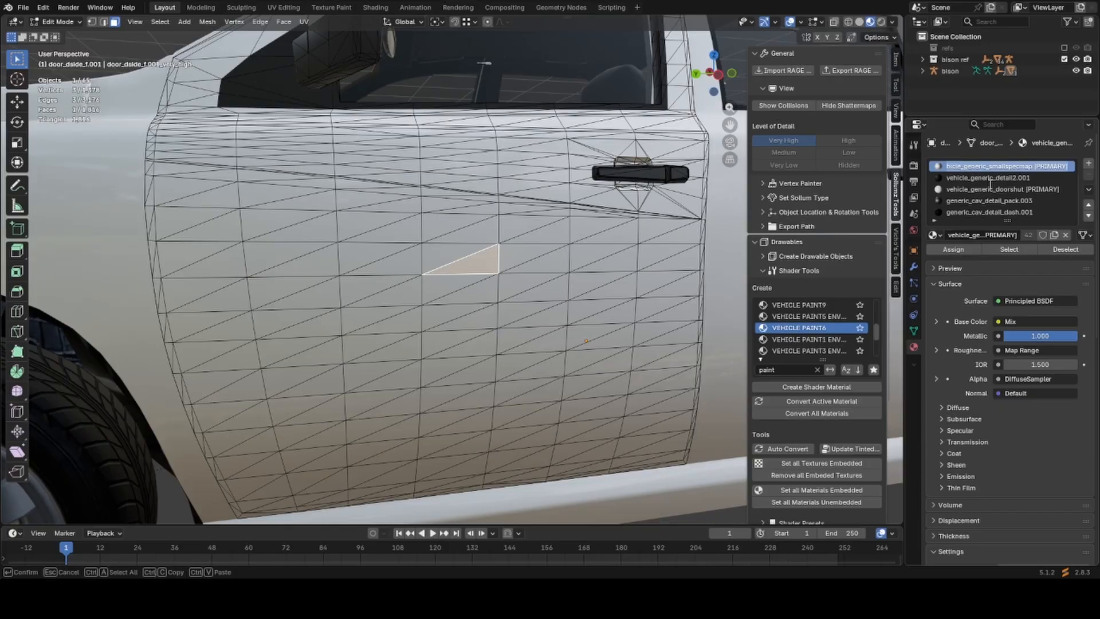
key("Escape")
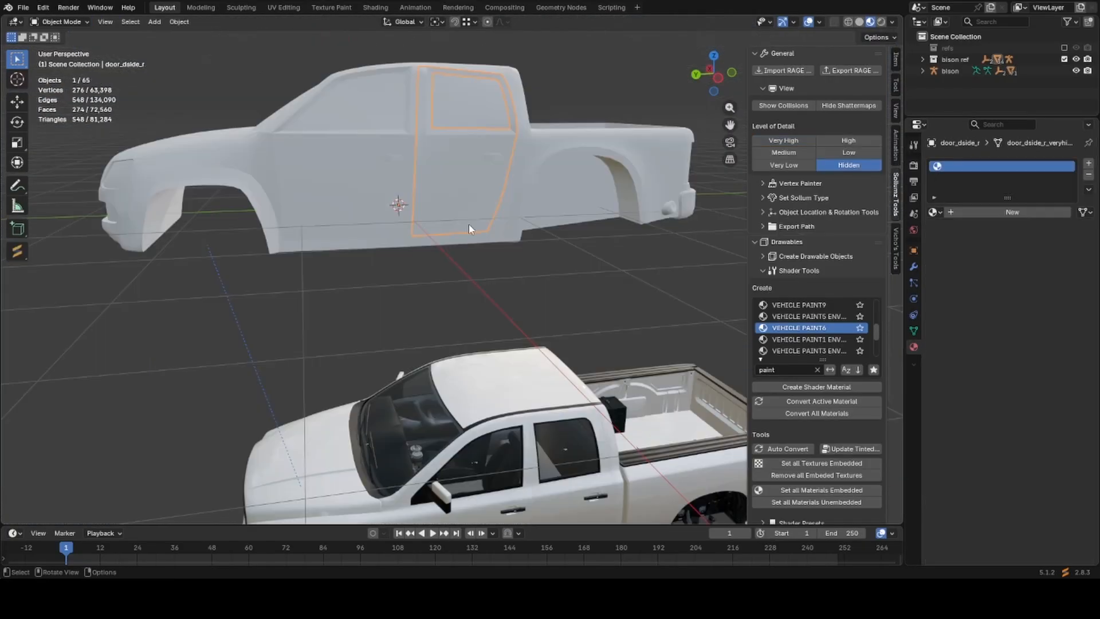
Assign vehicle_generic_smallspecmap [PRIMARY] to the empty first material slot of the custom truck's bodyshell.
left_click(479, 239)
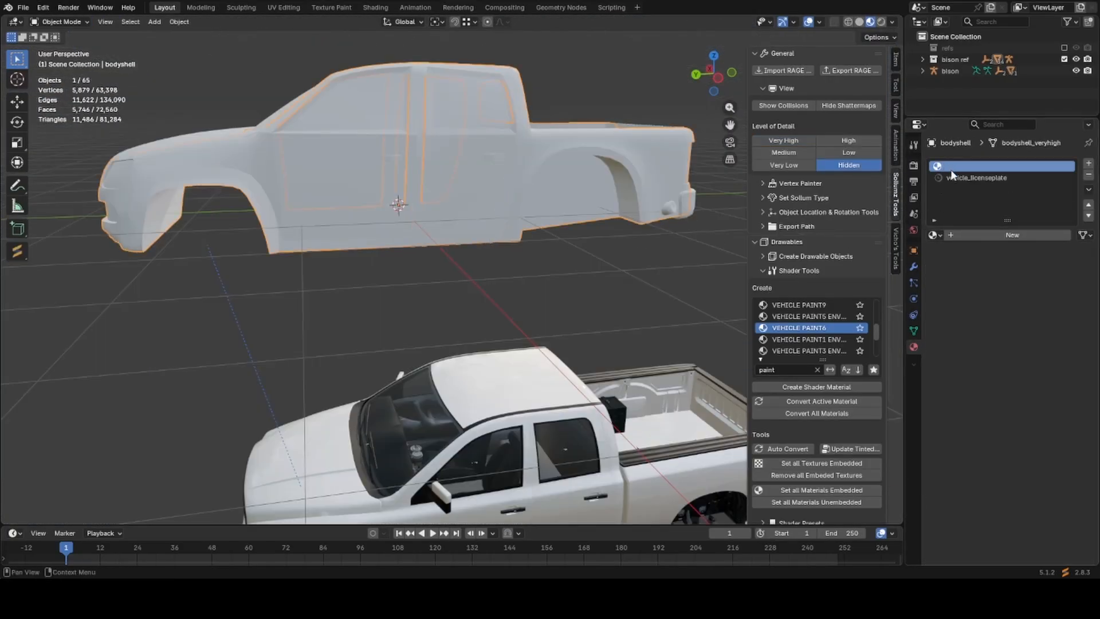
left_click(933, 234)
key("ctrl+v")
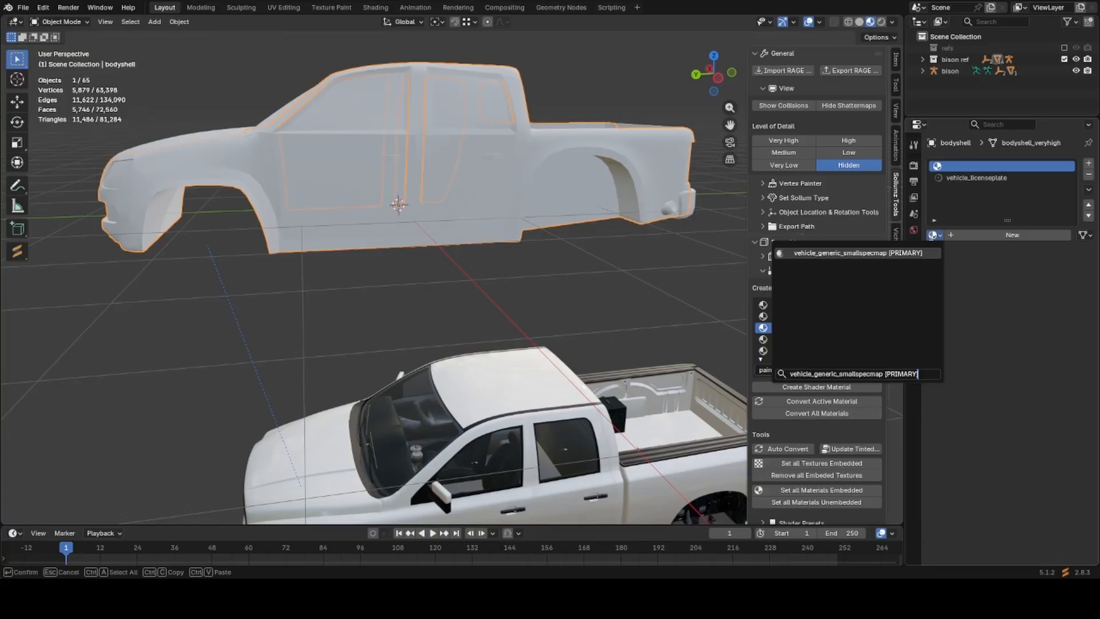
left_click(907, 253)
Delete all objects of the imported bison pickup, including its leftover bison.col collision object.
middle_click_drag(578, 212, 532, 293)
scroll(529, 286, "down", 3)
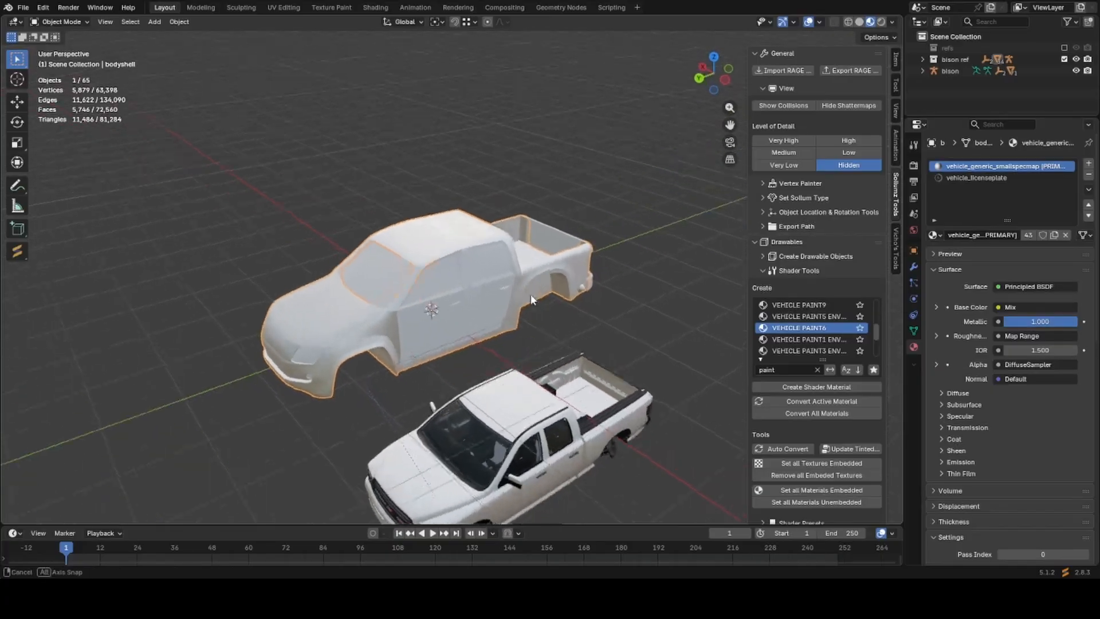
scroll(523, 286, "down", 1)
scroll(491, 378, "down", 3)
middle_click_drag(490, 380, 467, 363)
scroll(466, 362, "up", 2)
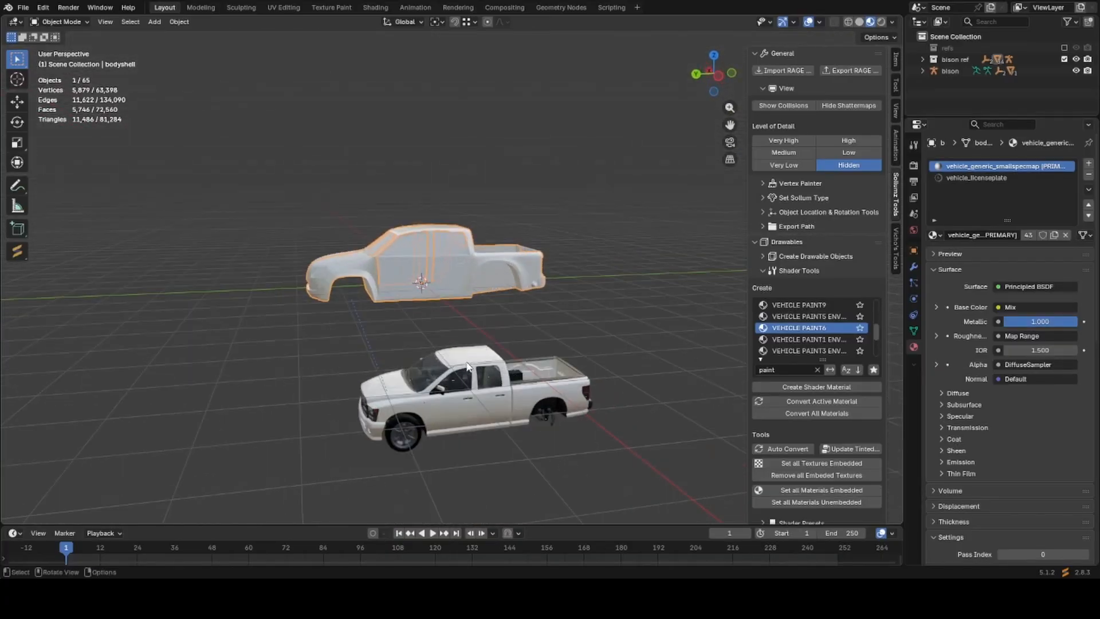
left_click_drag(355, 346, 627, 458)
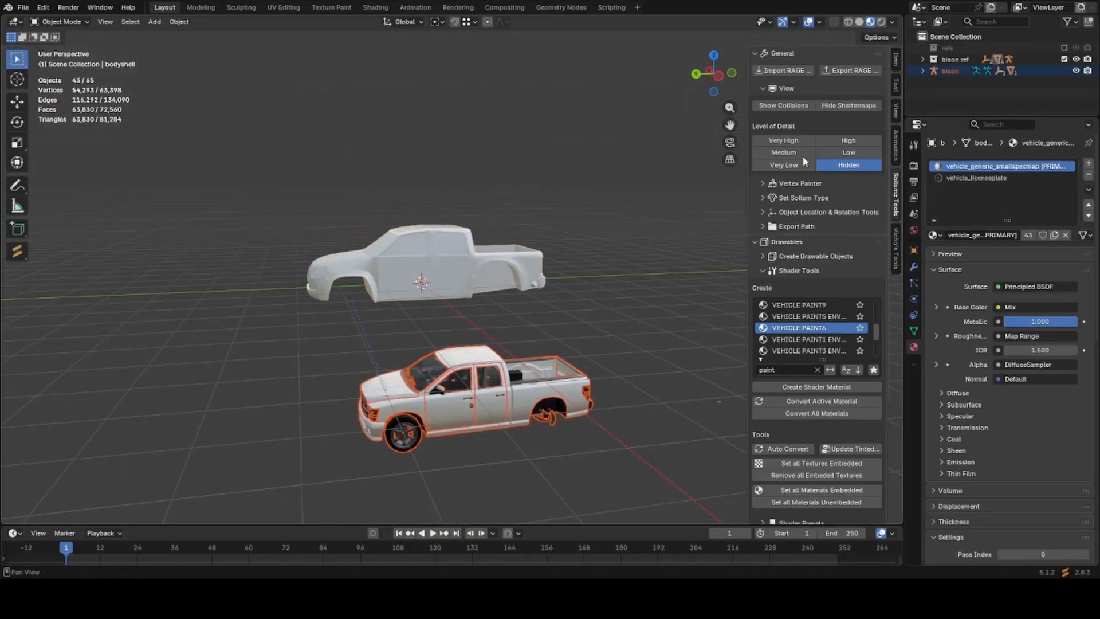
key("x")
left_click(355, 273)
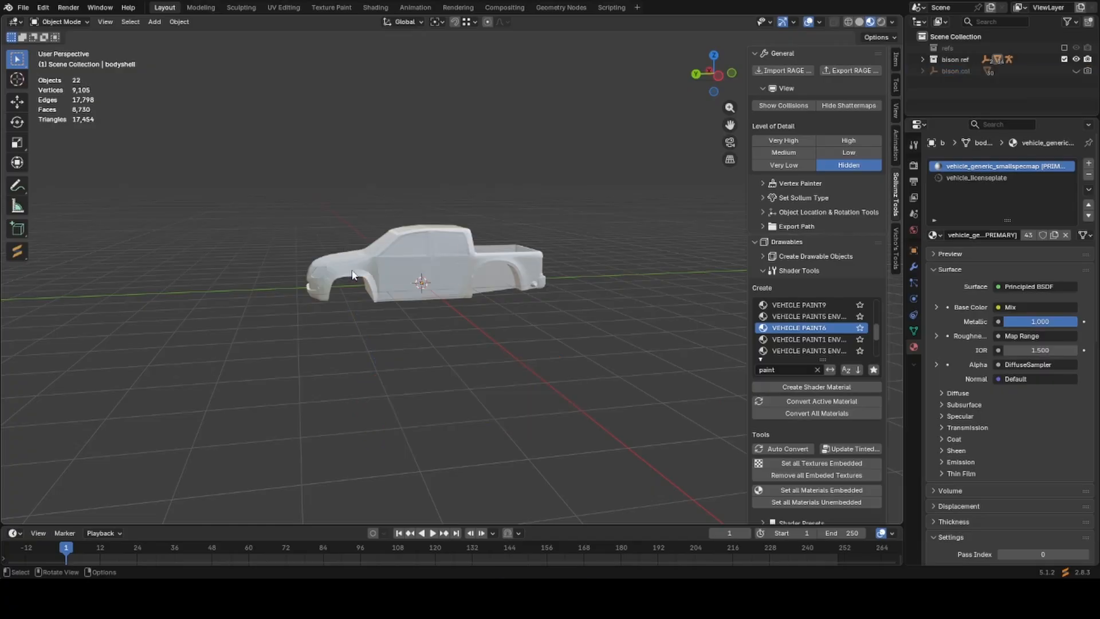
left_click(967, 72)
key("x")
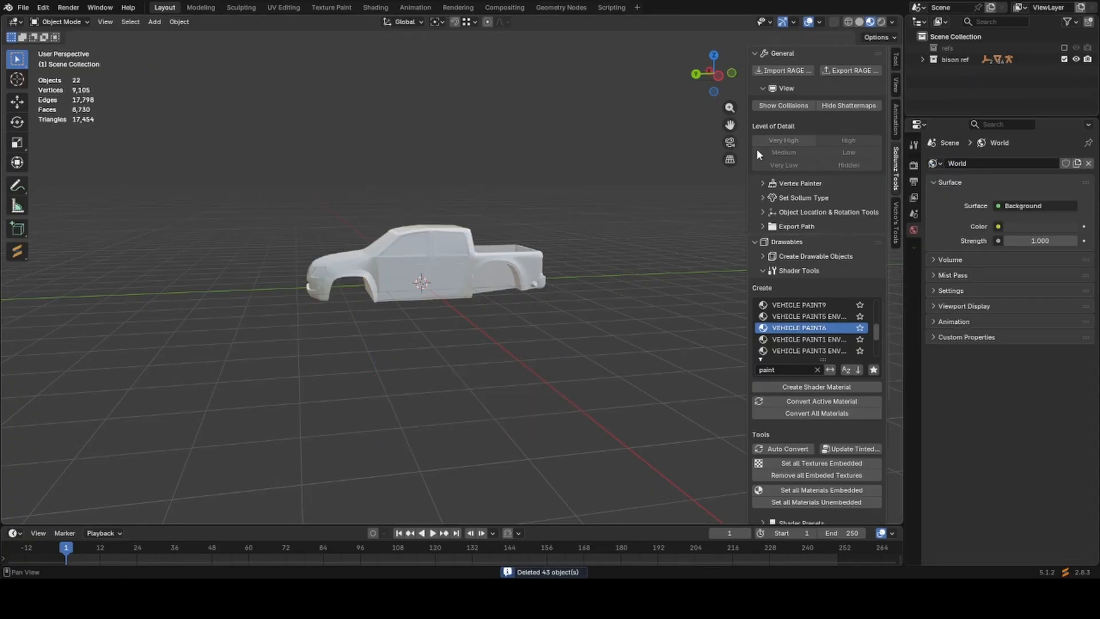
Assign vehicle_generic_smallspecmap [PRIMARY] to the custom truck's driver-side front door.
scroll(507, 307, "up", 6)
scroll(528, 273, "up", 2)
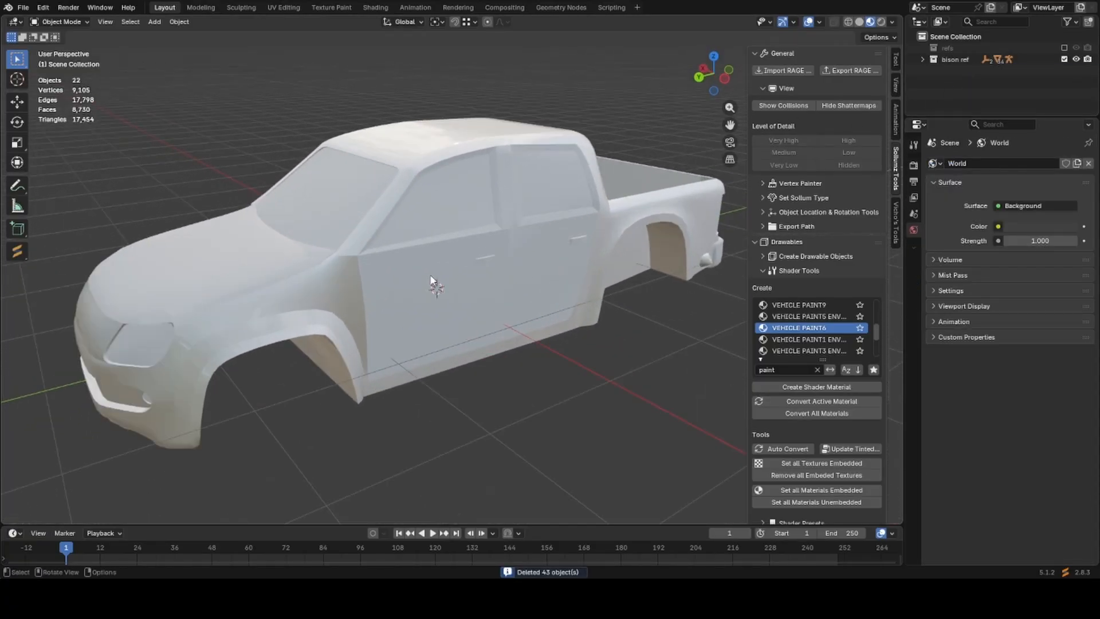
left_click(427, 276)
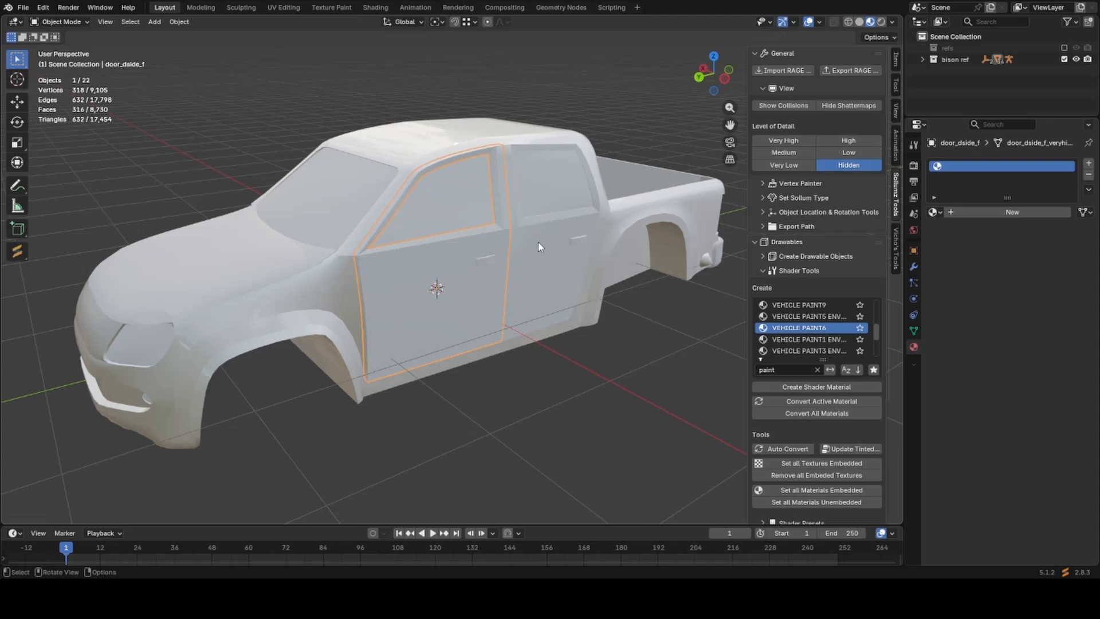
scroll(538, 246, "up", 2)
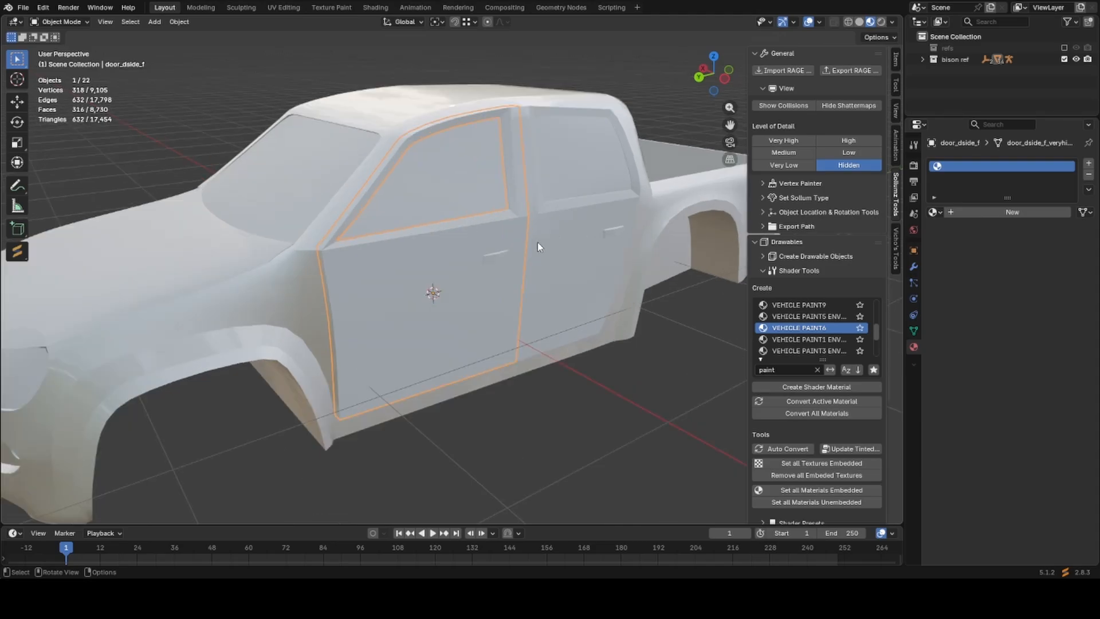
scroll(537, 247, "up", 4)
scroll(521, 263, "down", 2)
middle_click_drag(520, 263, 489, 315, "shift")
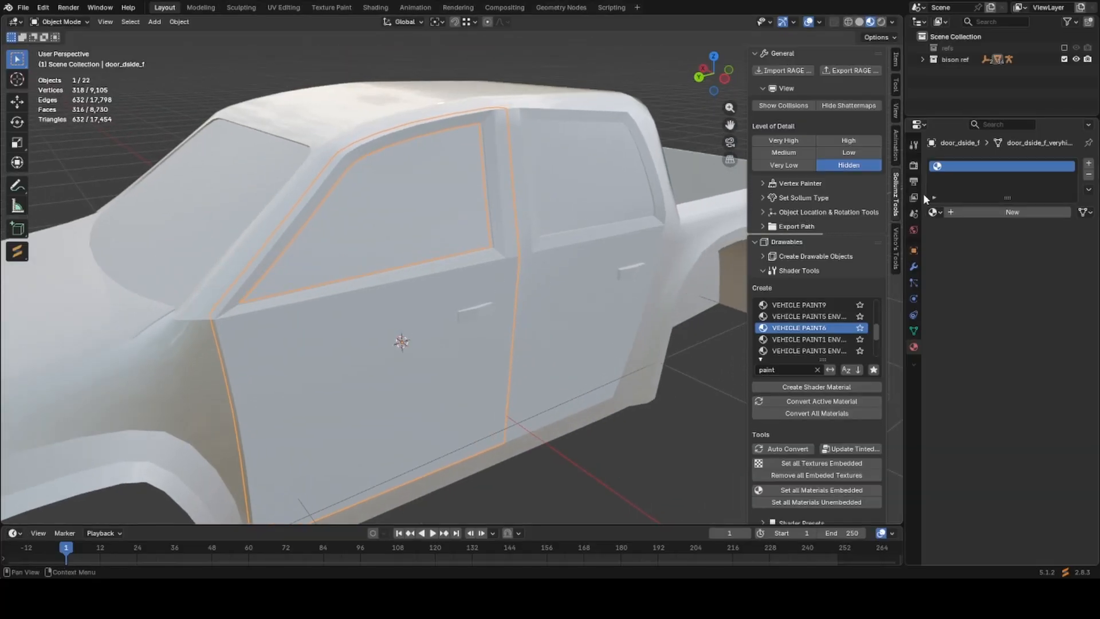
left_click(932, 212)
key("ctrl+v")
left_click(917, 229)
Assign vehicle_generic_smallspecmap [PRIMARY] to the driver-side rear door.
middle_click_drag(461, 268, 404, 272, "shift")
left_click(520, 293)
left_click(932, 211)
key("ctrl+v")
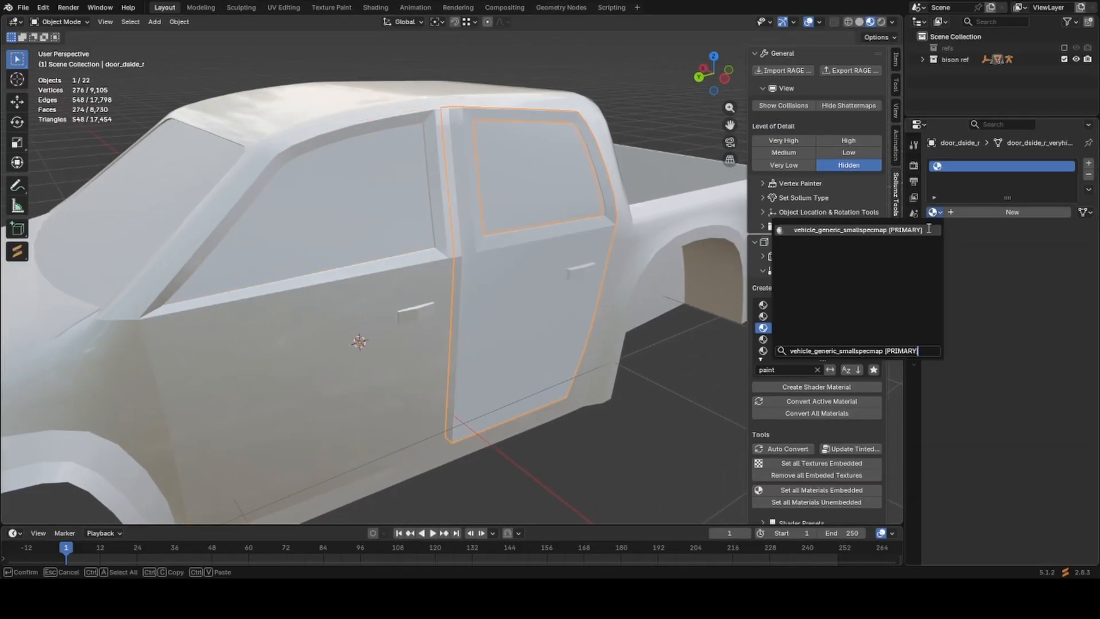
left_click(928, 229)
Assign vehicle_generic_smallspecmap [PRIMARY] to the passenger-side front door.
scroll(406, 279, "down", 5)
middle_click_drag(407, 279, 505, 322)
scroll(504, 310, "up", 4)
left_click(506, 323)
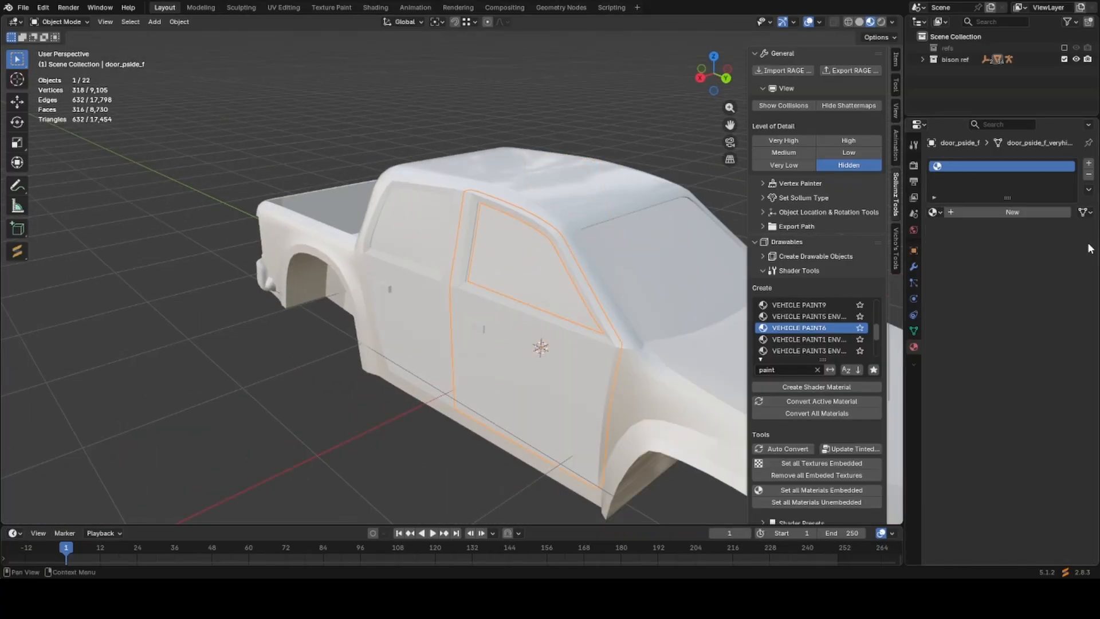
left_click(931, 213)
type("vehicle_generic_smallspecmap")
left_click(819, 339)
Assign vehicle_generic_smallspecmap [PRIMARY] to the passenger-side rear door.
left_click(455, 309)
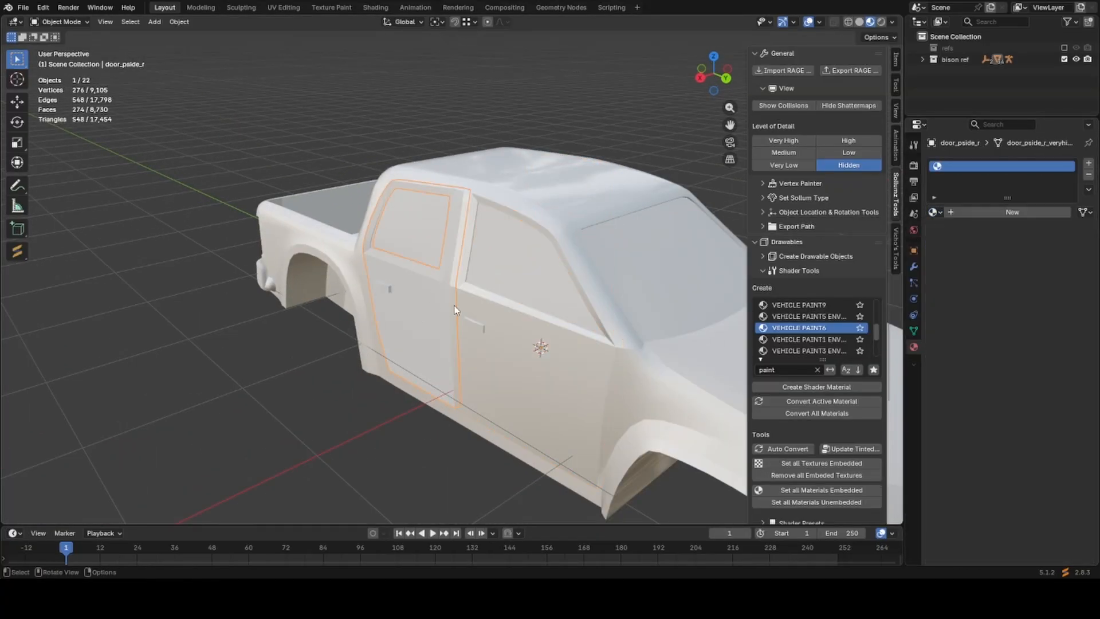
left_click(930, 211)
key("ctrl+v")
left_click(919, 228)
Reselect vehicle_generic_smallspecmap [PRIMARY] as the material of the bodyshell's first slot.
scroll(401, 286, "down", 3)
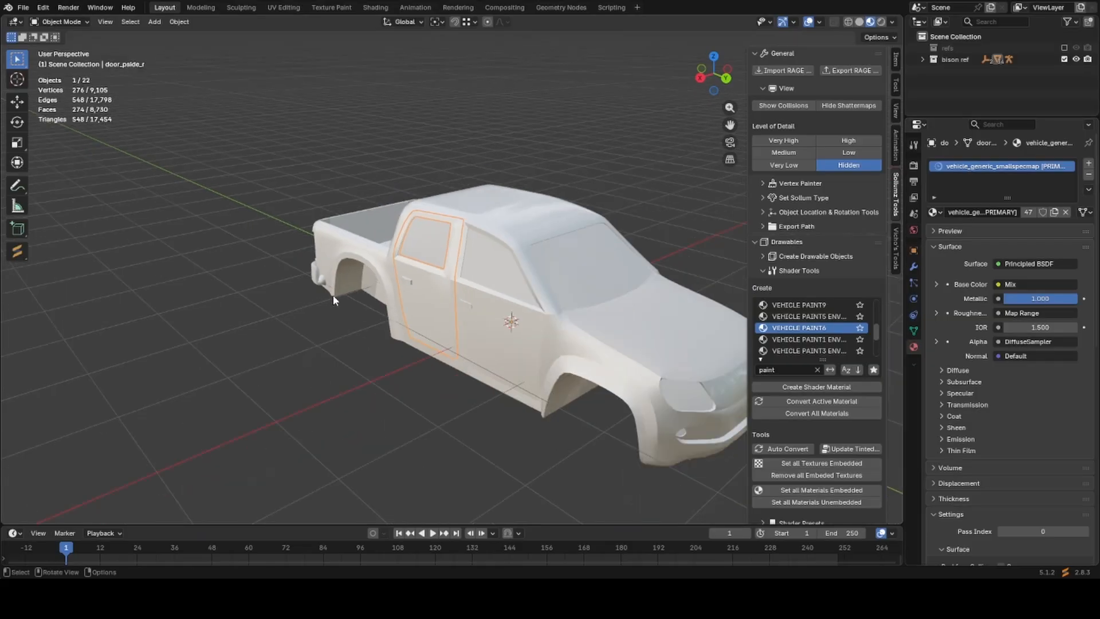
middle_click_drag(355, 290, 428, 303)
left_click(428, 304)
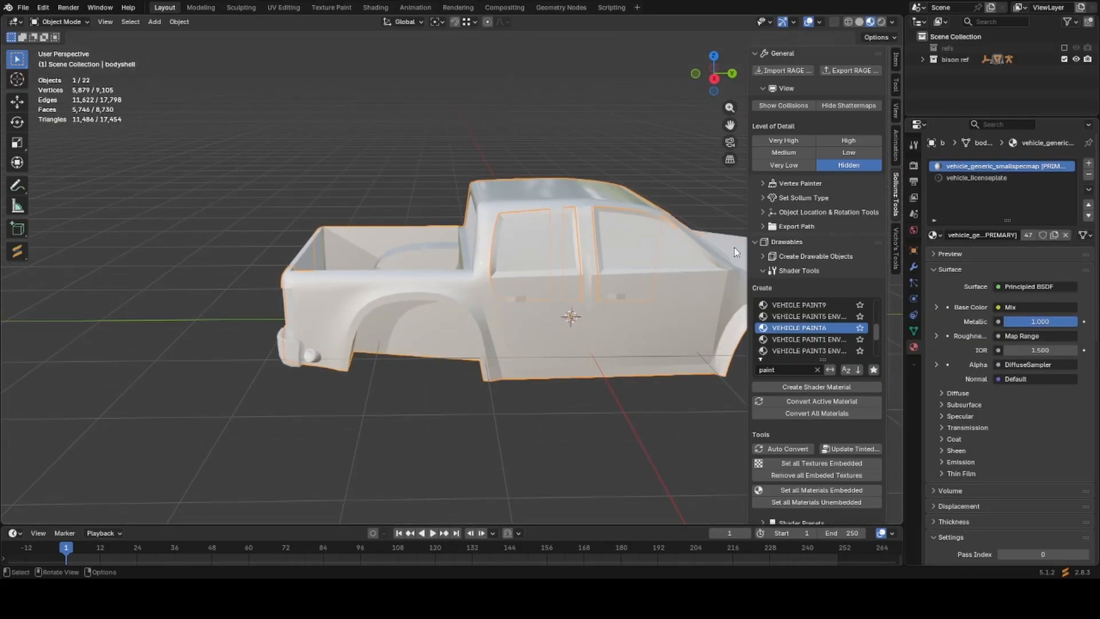
left_click(932, 236)
type("vehicle_generic_smallspecmap [PRIMARY]")
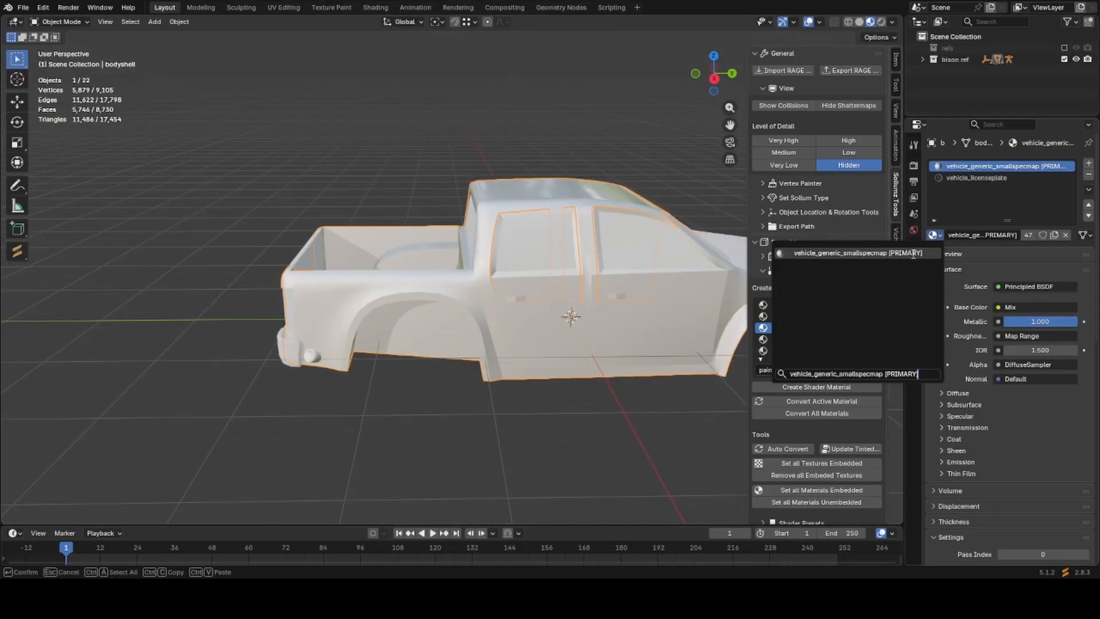
left_click(913, 253)
Inspect the truck's rear end and hide the bodyshell to expose the remaining parts.
middle_click_drag(421, 299, 378, 305)
scroll(378, 305, "up", 3)
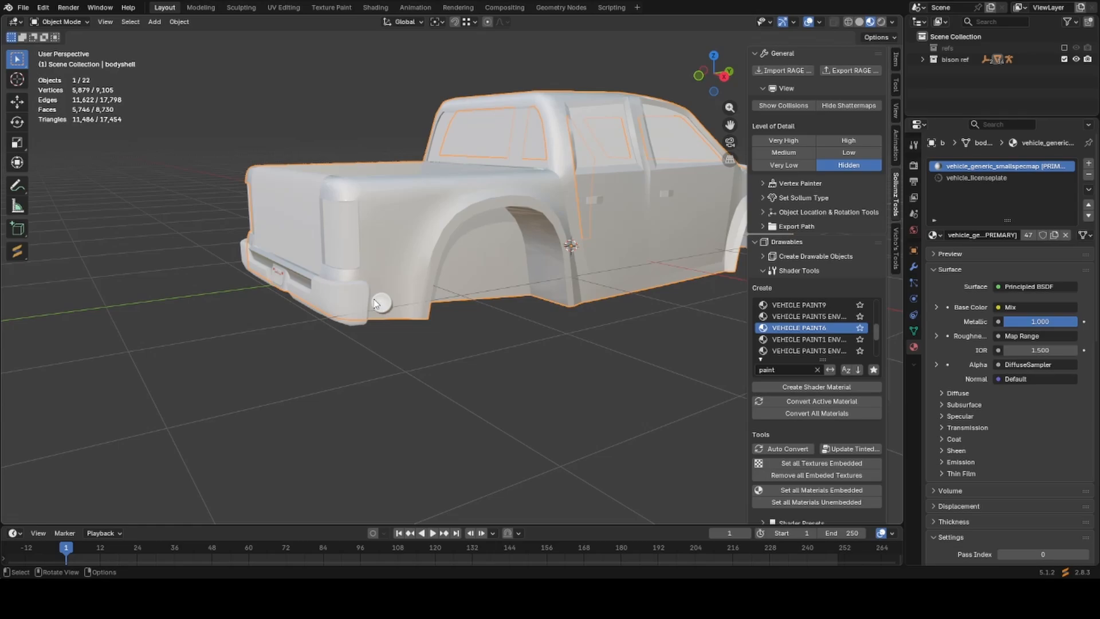
scroll(378, 305, "down", 3)
middle_click_drag(479, 301, 313, 324)
key("h")
Assign vehicle_generic_smallspecmap [PRIMARY] to the bonnet and hide the bonnet.
scroll(471, 301, "up", 4)
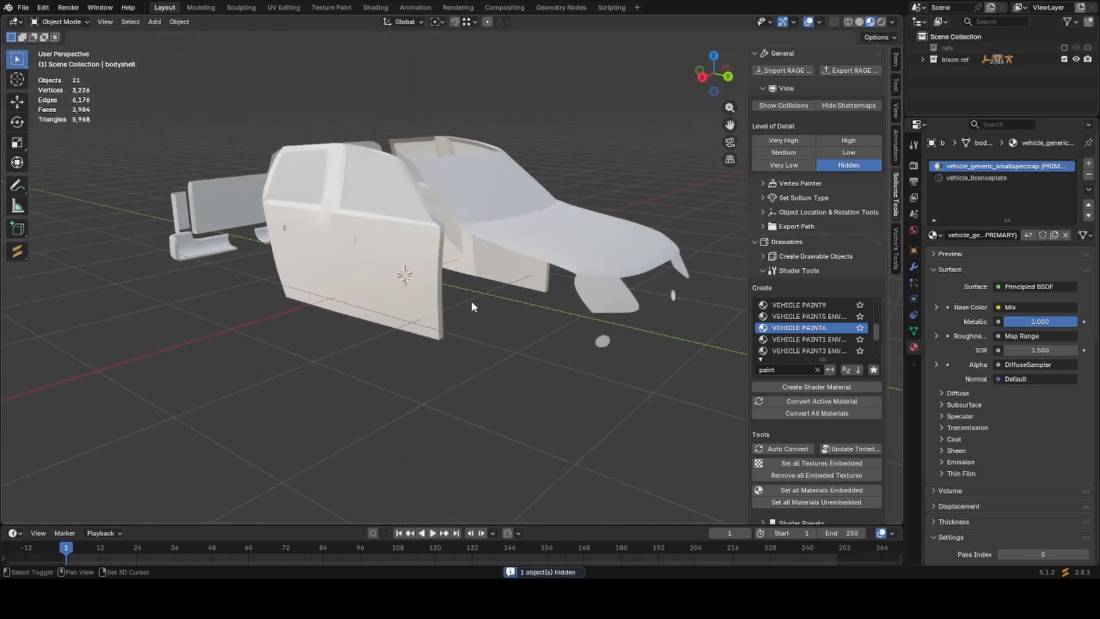
left_click(448, 328)
left_click(933, 212)
type("vehicle_generic_smallspecmap [PRIMARY]")
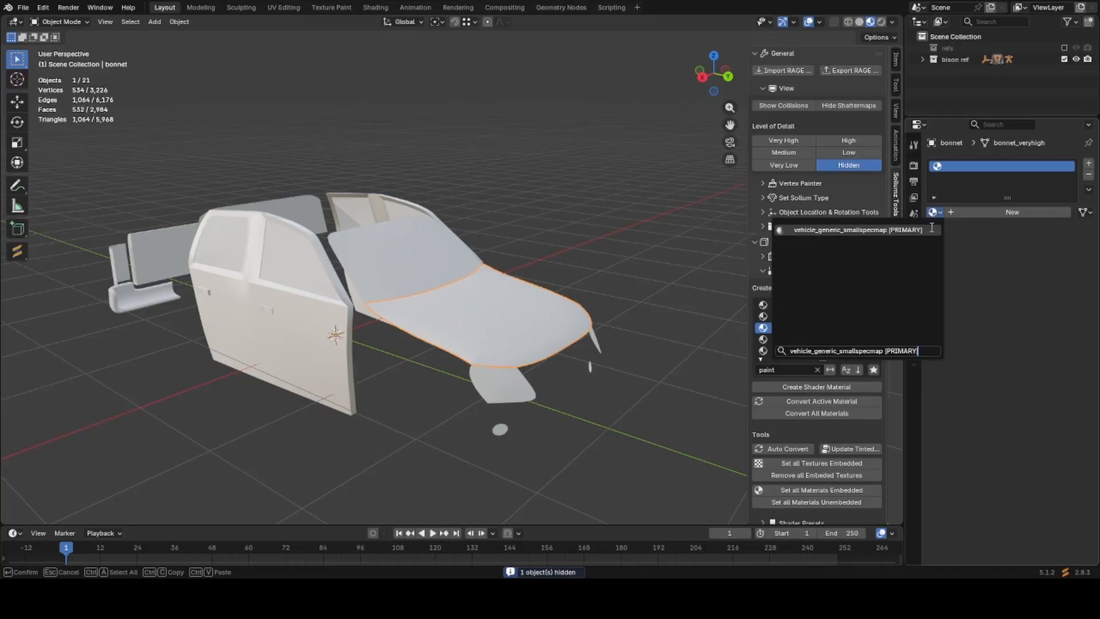
left_click(932, 229)
scroll(584, 328, "down", 2)
scroll(578, 330, "up", 1)
key("h")
left_click(497, 389)
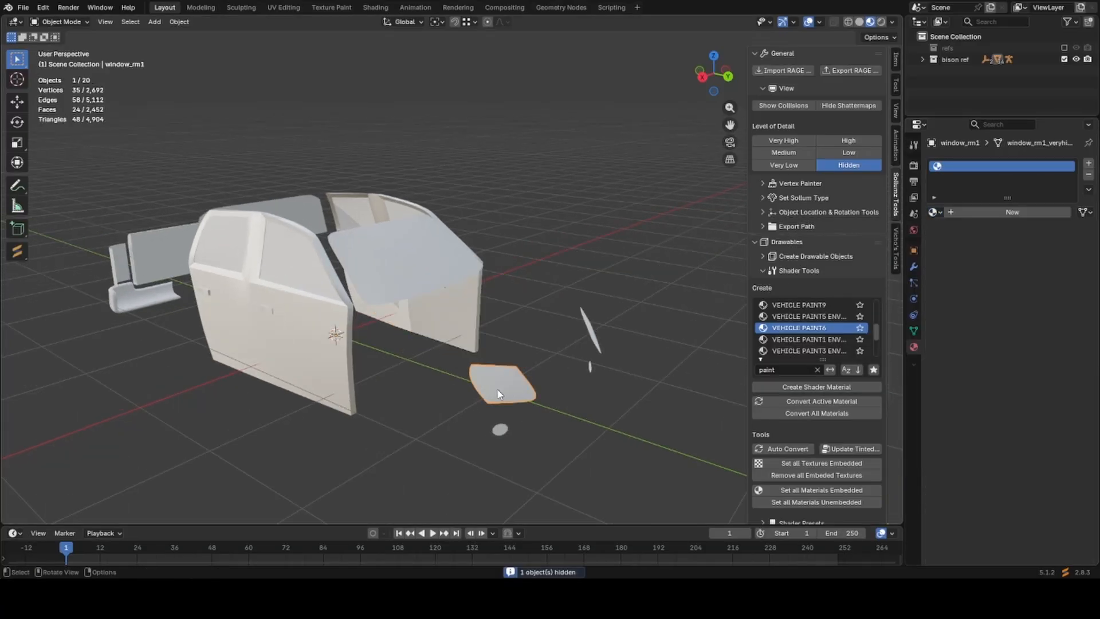
key("h")
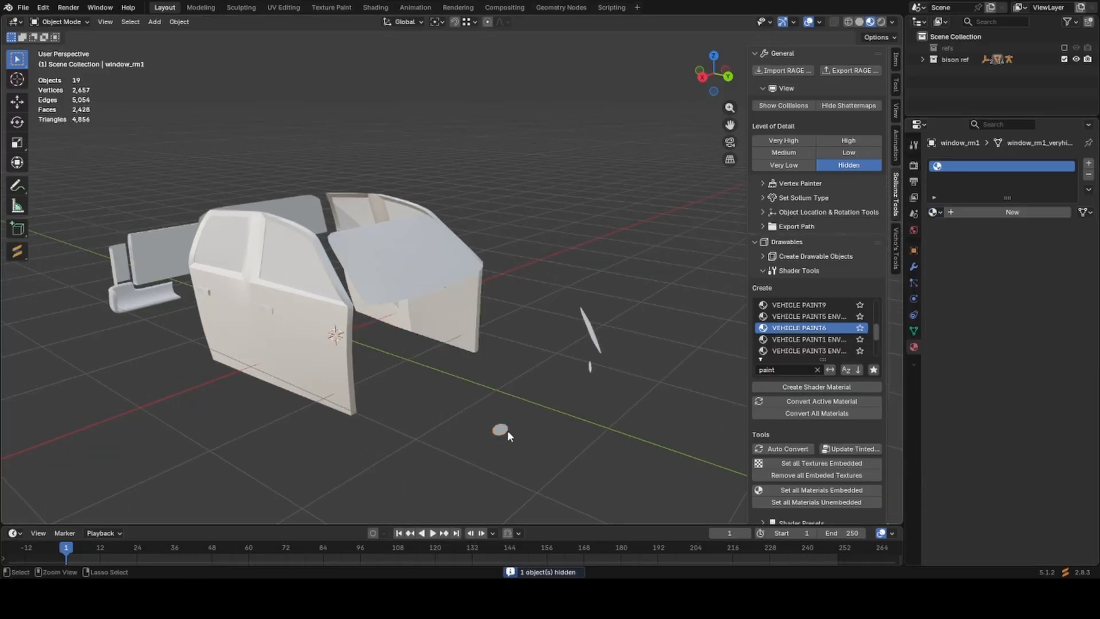
key("ctrl+z")
Hide the truck's remaining doors one after another to expose the tailgate, windows and bumpers.
middle_click_drag(369, 324, 478, 344)
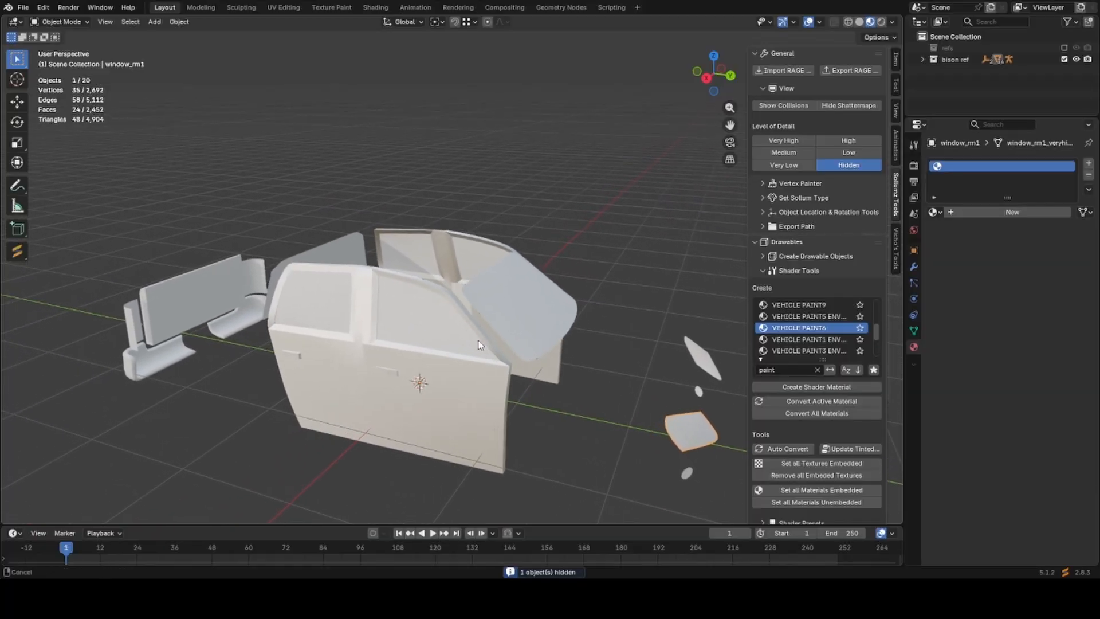
left_click(406, 388)
middle_click_drag(406, 388, 358, 405)
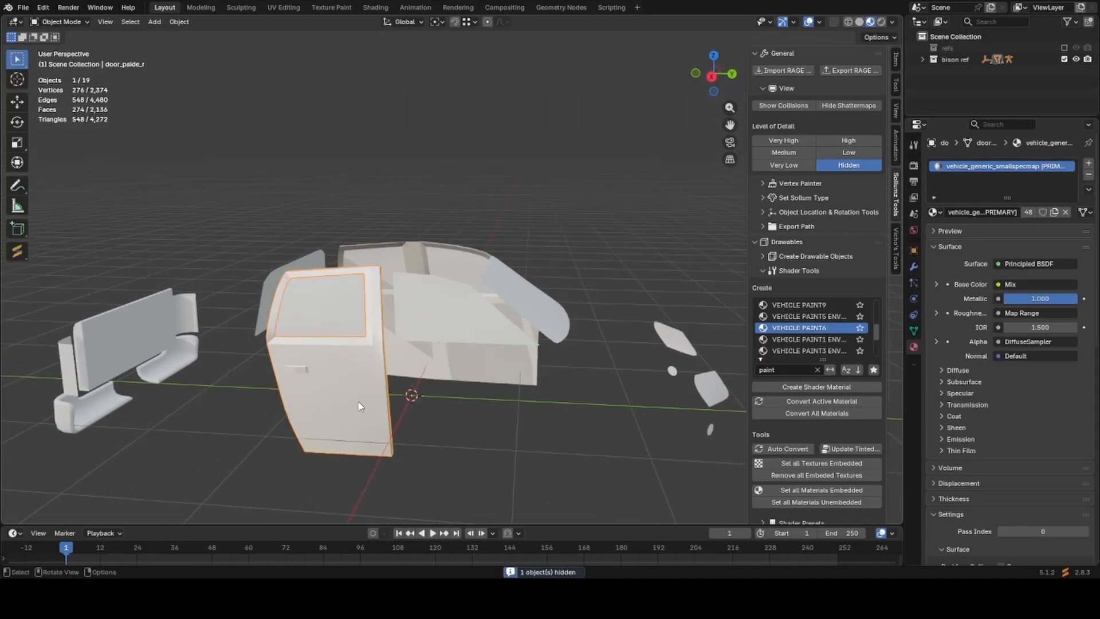
key("h")
left_click(380, 376)
key("h")
left_click(474, 380)
key("h")
Assign vehicle_generic_smallspecmap [PRIMARY] to the boot panel and hide it.
middle_click_drag(466, 374, 344, 326)
left_click(368, 325)
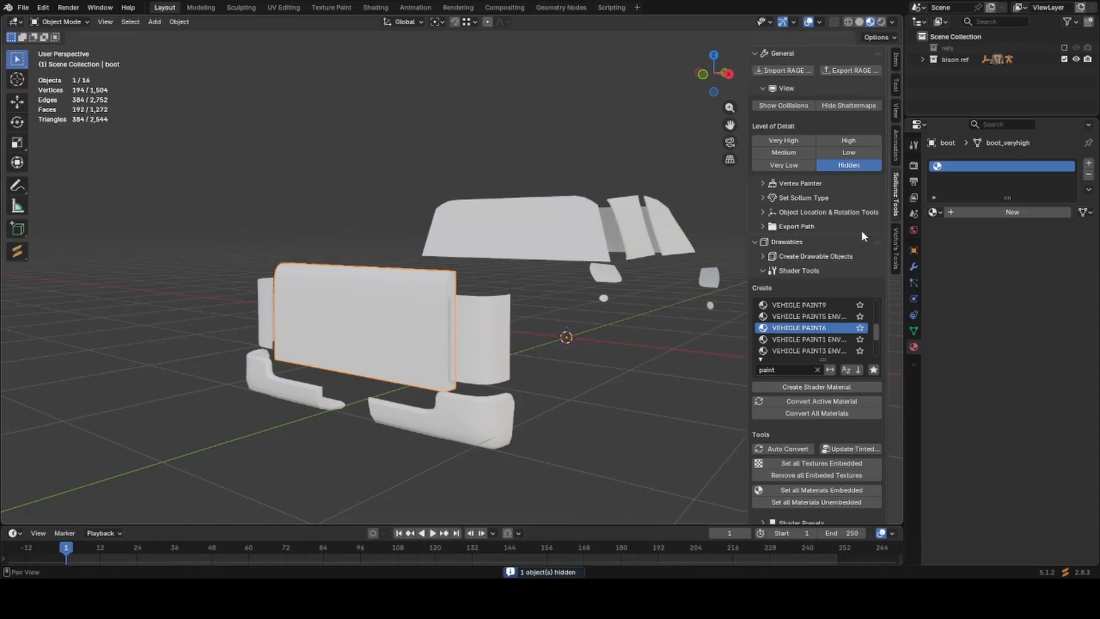
left_click(932, 212)
left_click(911, 228)
key("h")
Assign the existing material vehicle_generic_glasswindows2 to the front windscreen.
left_click(482, 338)
middle_click_drag(483, 338, 388, 360)
left_click(453, 319)
scroll(450, 321, "up", 4)
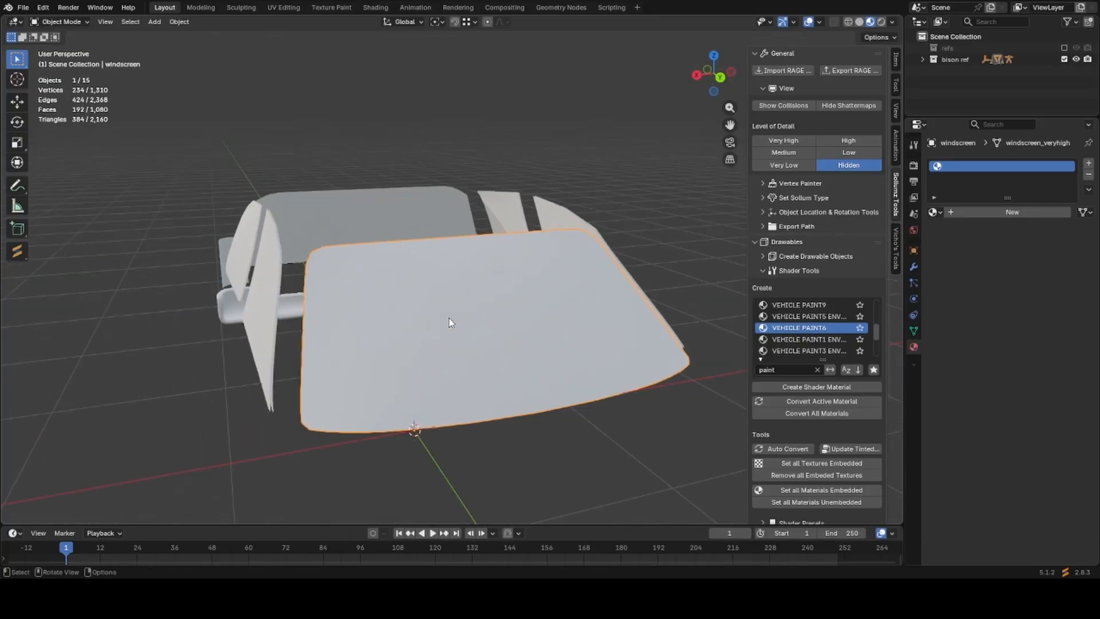
left_click(933, 212)
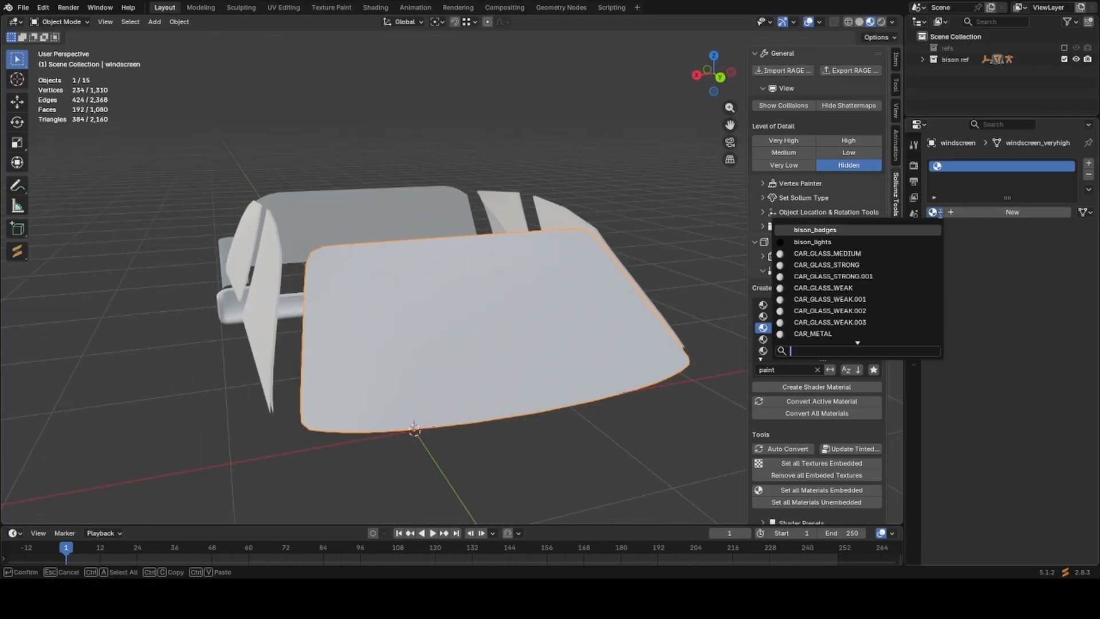
type("vehicle win")
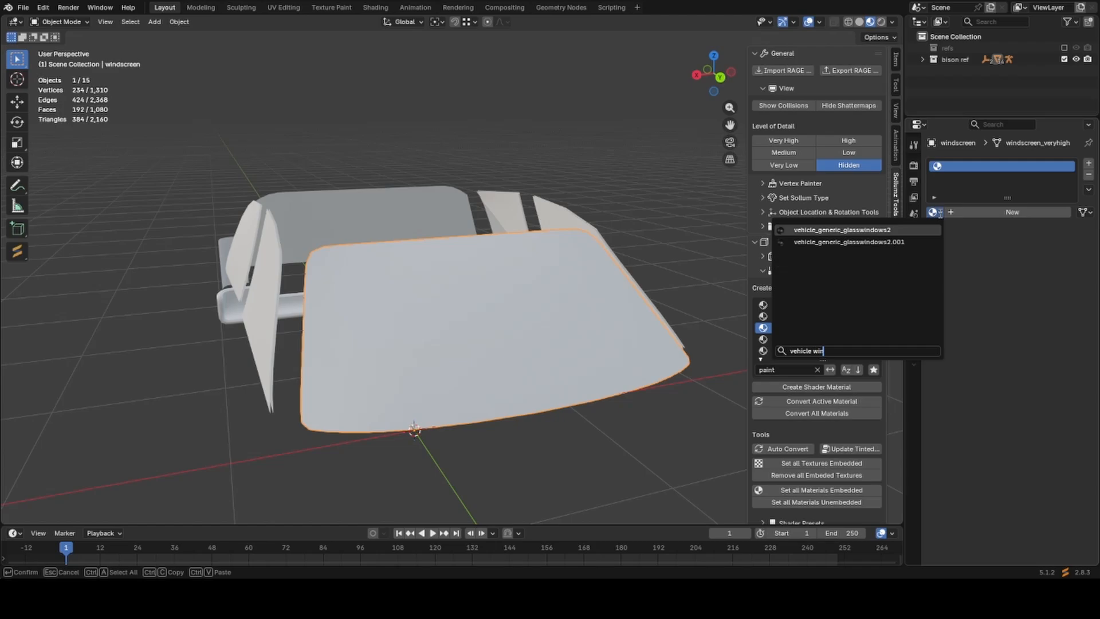
key("Return")
middle_click_drag(573, 321, 493, 324)
scroll(494, 324, "up", 1)
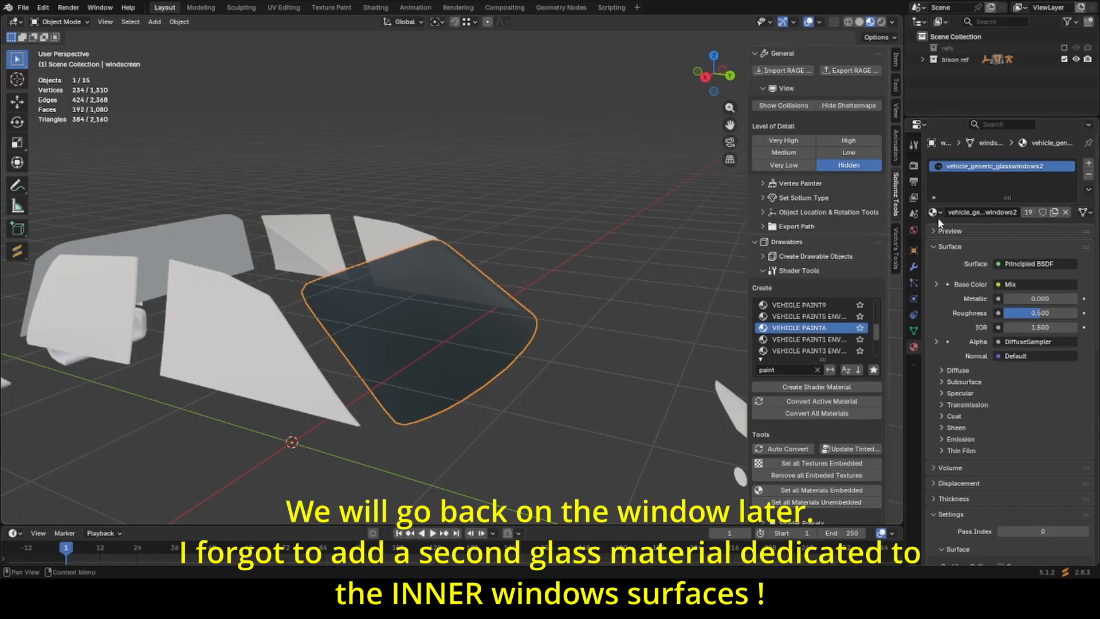
Link the front windscreen's glass material to the rear windscreen and all four side windows.
middle_click_drag(359, 318, 328, 239)
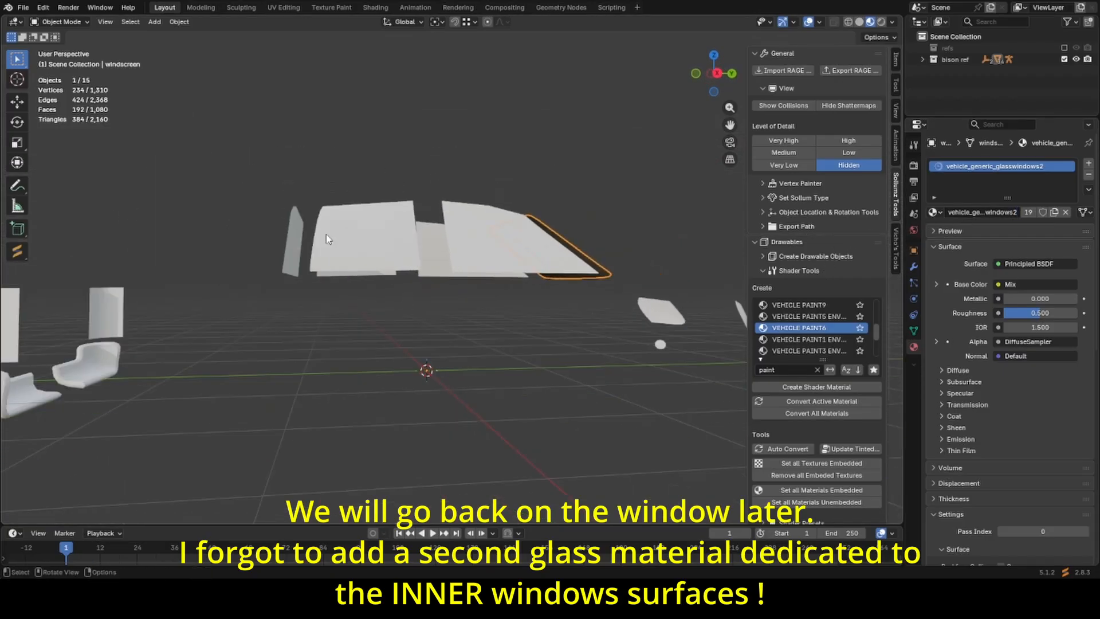
left_click(288, 230)
left_click_drag(331, 233, 542, 252, "shift")
middle_click_drag(542, 252, 423, 302)
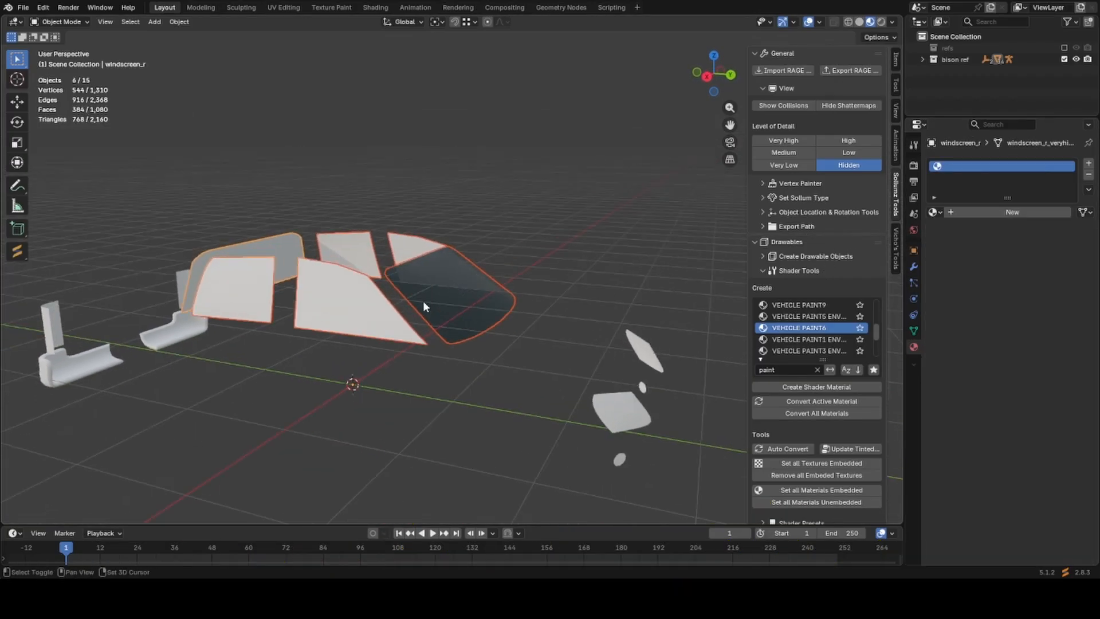
left_click(412, 301, "shift")
key("ctrl+l")
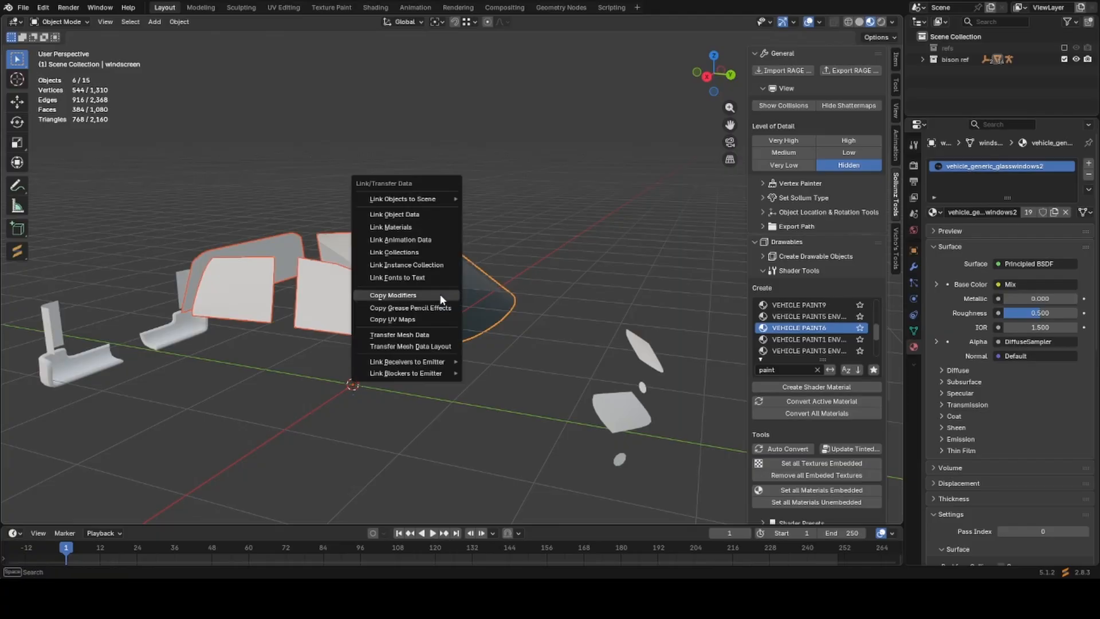
key("Up")
key("Up")
key("Up")
key("Up")
key("Up")
key("Return")
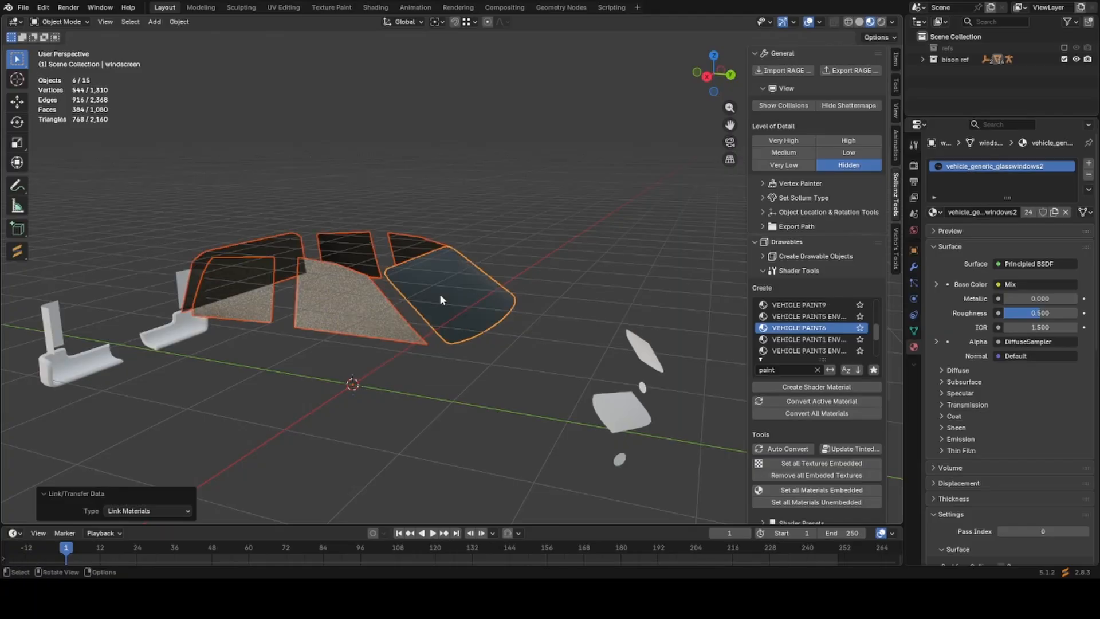
Examine the glass material on the windows from several distances and check the windscreen's mesh data.
middle_click_drag(213, 262, 250, 255)
scroll(251, 256, "up", 6)
scroll(260, 269, "down", 2)
scroll(261, 274, "up", 3)
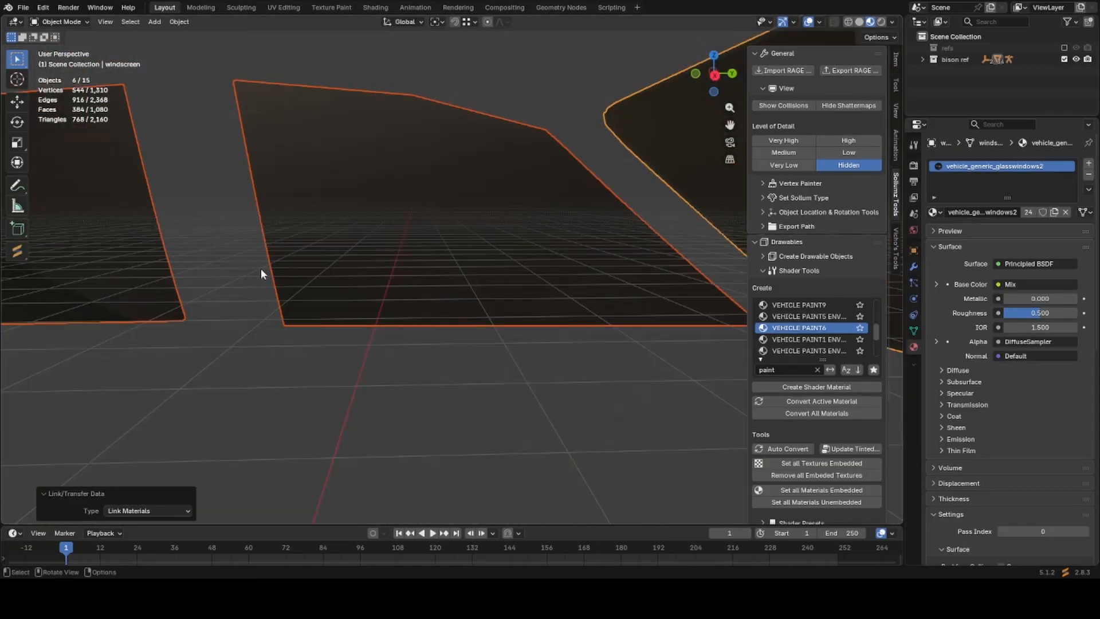
scroll(261, 269, "down", 3)
scroll(260, 268, "up", 3)
scroll(259, 268, "down", 7)
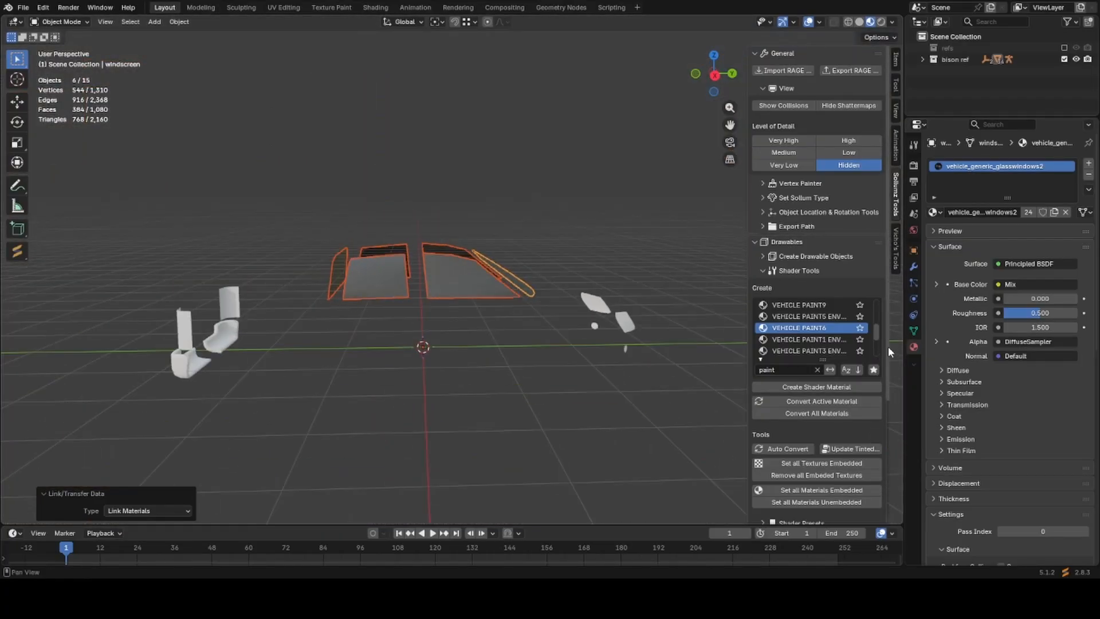
left_click(913, 331)
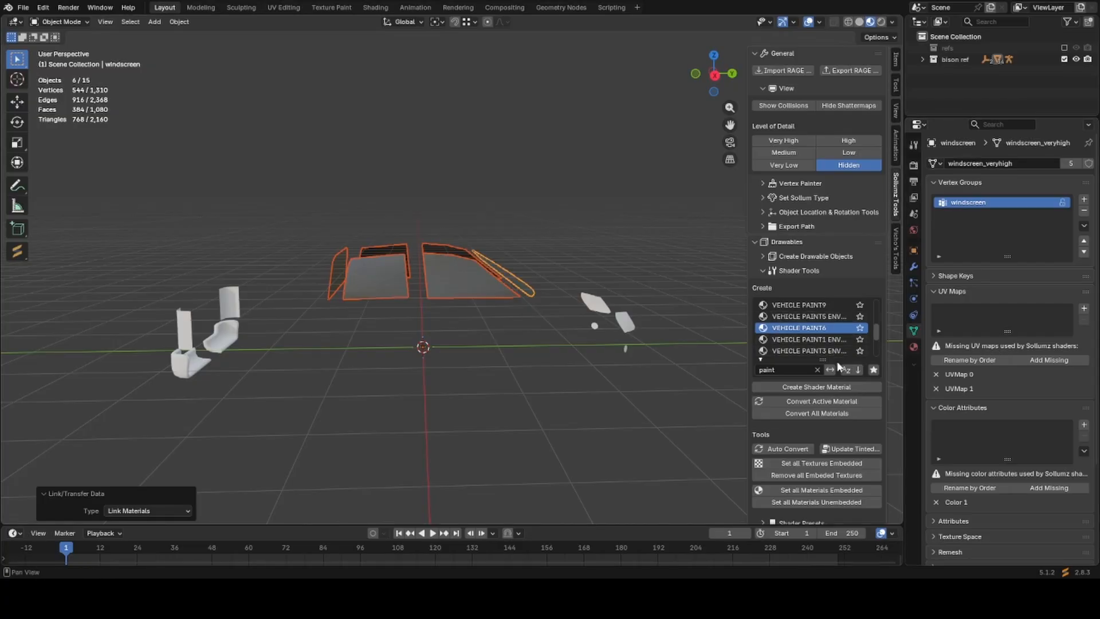
left_click(913, 346)
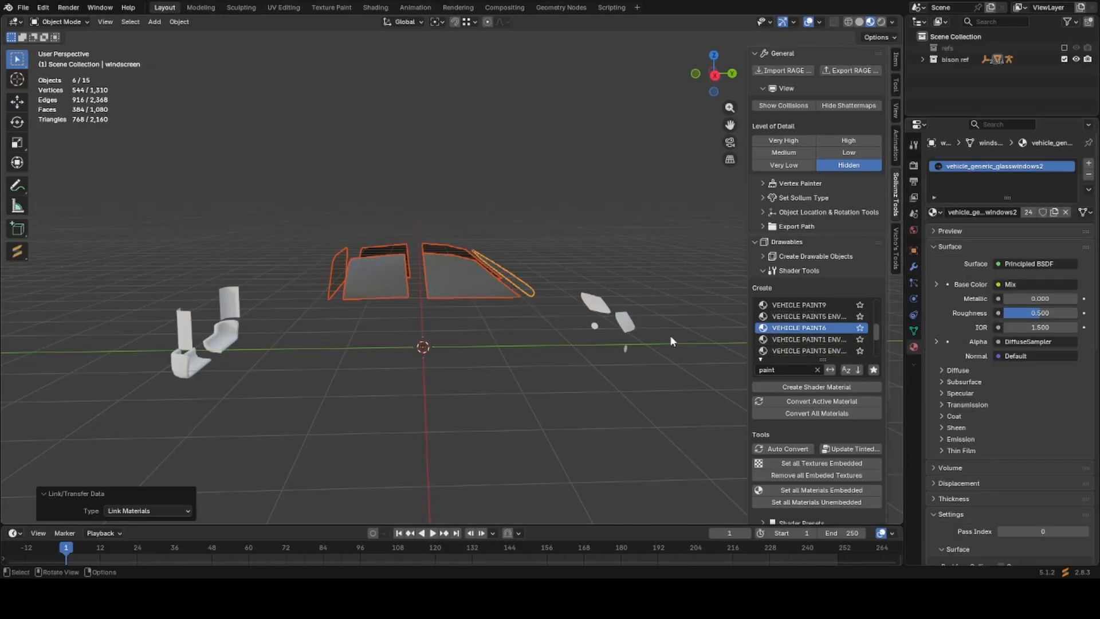
middle_click_drag(488, 295, 493, 297)
scroll(497, 301, "up", 3)
scroll(497, 301, "down", 4)
key("h")
middle_click_drag(441, 328, 334, 305, "shift")
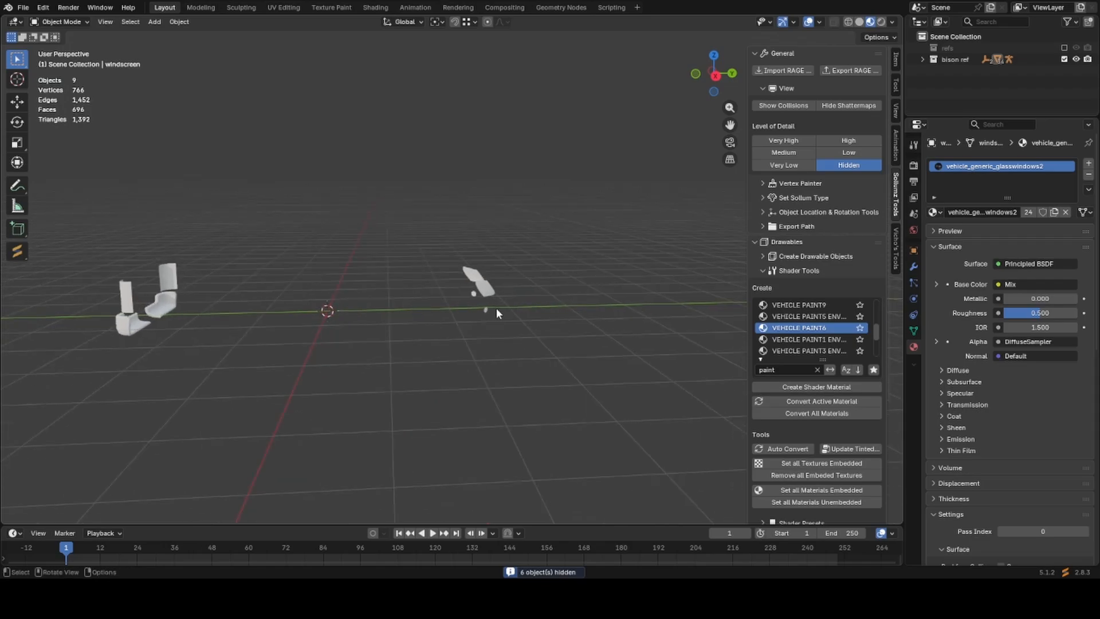
middle_click_drag(496, 309, 471, 305)
key("ctrl+z")
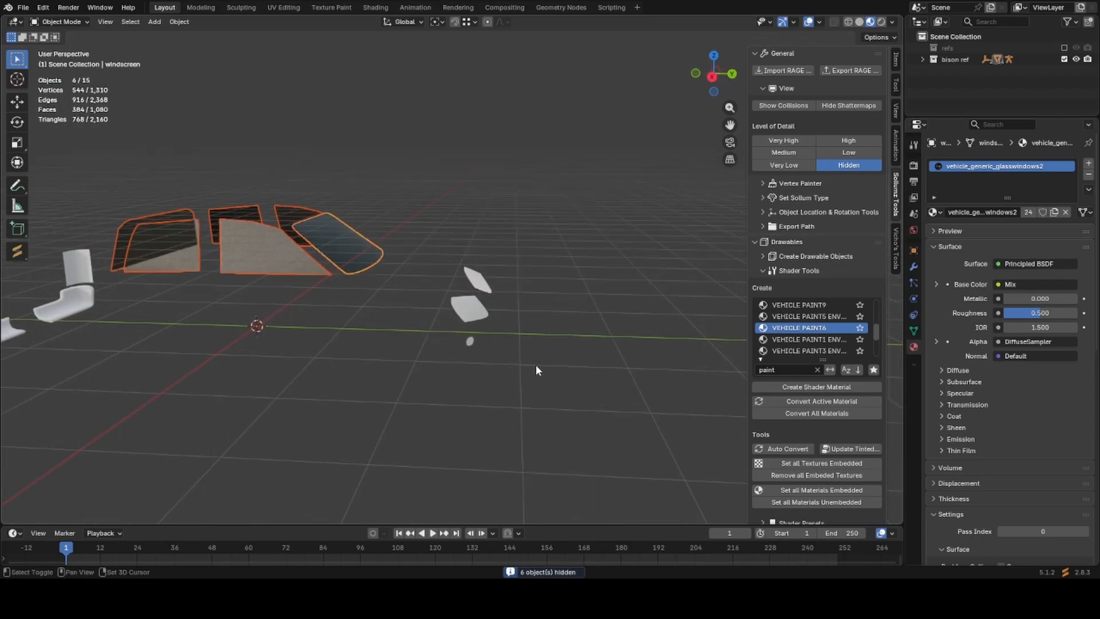
Link the rear windscreen's glass material to the front and rear light pieces, and hide all the glass parts.
left_click_drag(525, 386, 343, 175, "shift")
scroll(373, 215, "down", 2)
middle_click_drag(309, 282, 393, 268)
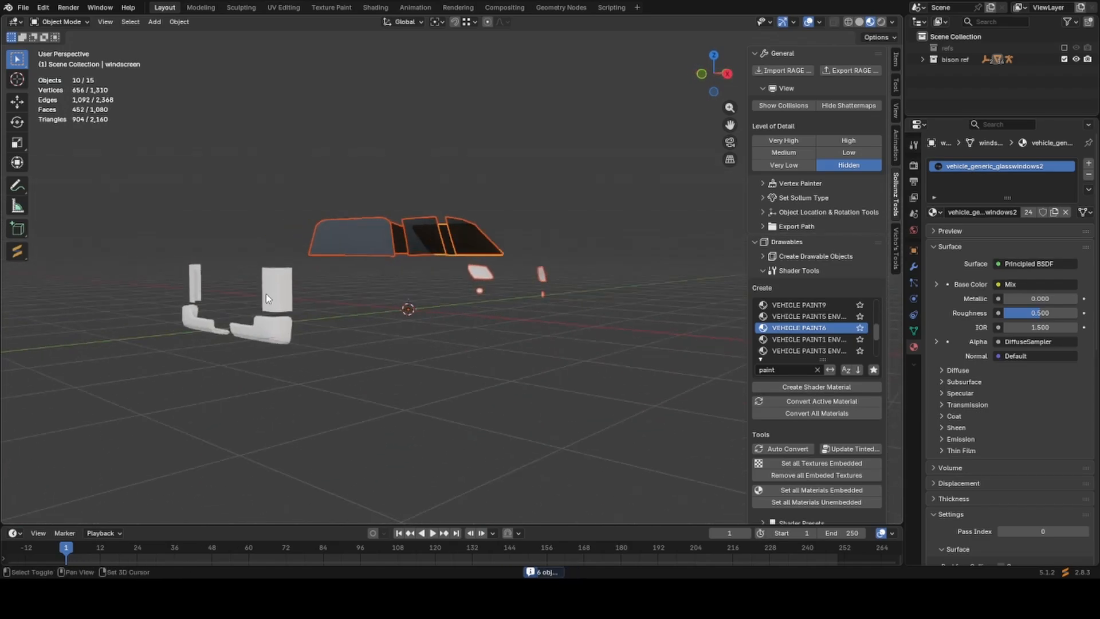
left_click(196, 274, "shift")
left_click(271, 286, "shift")
left_click(348, 246, "shift")
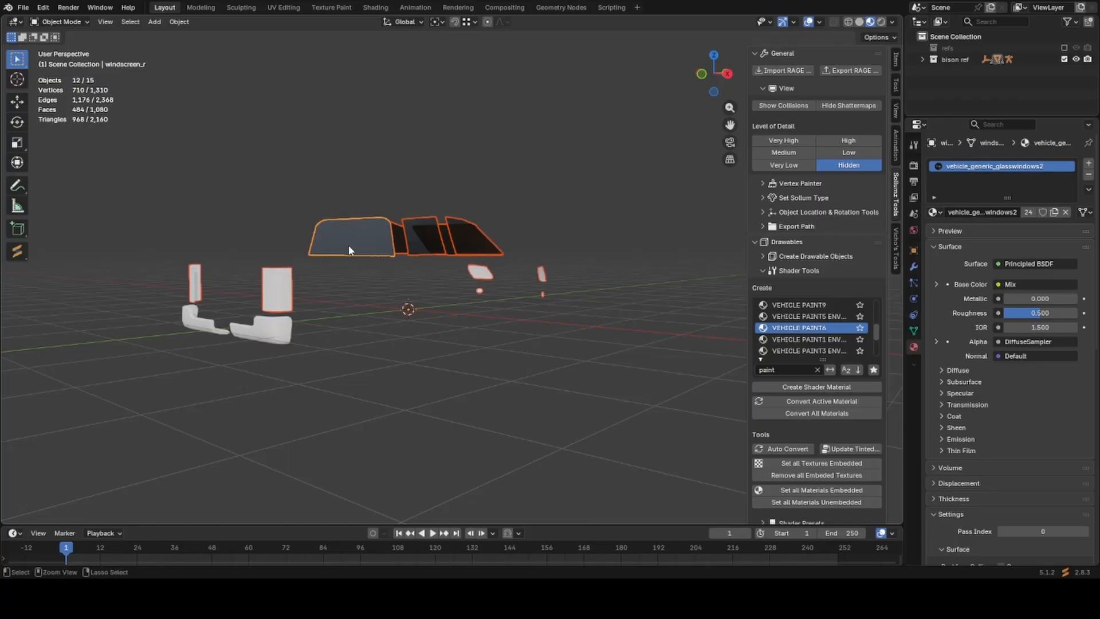
key("ctrl+l")
left_click(348, 245)
key("h")
Assign vehicle_generic_smallspecmap [PRIMARY] to the rear bumper piece bumper_r.
middle_click_drag(348, 245, 455, 239, "shift")
left_click(417, 322)
scroll(417, 321, "up", 2)
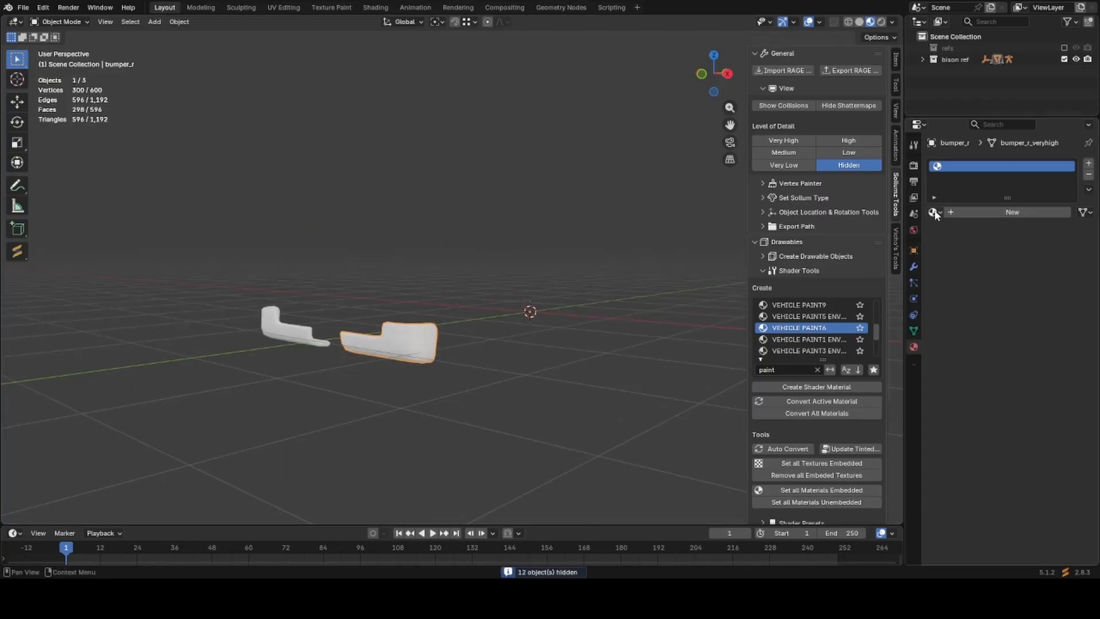
left_click(933, 212)
type("second")
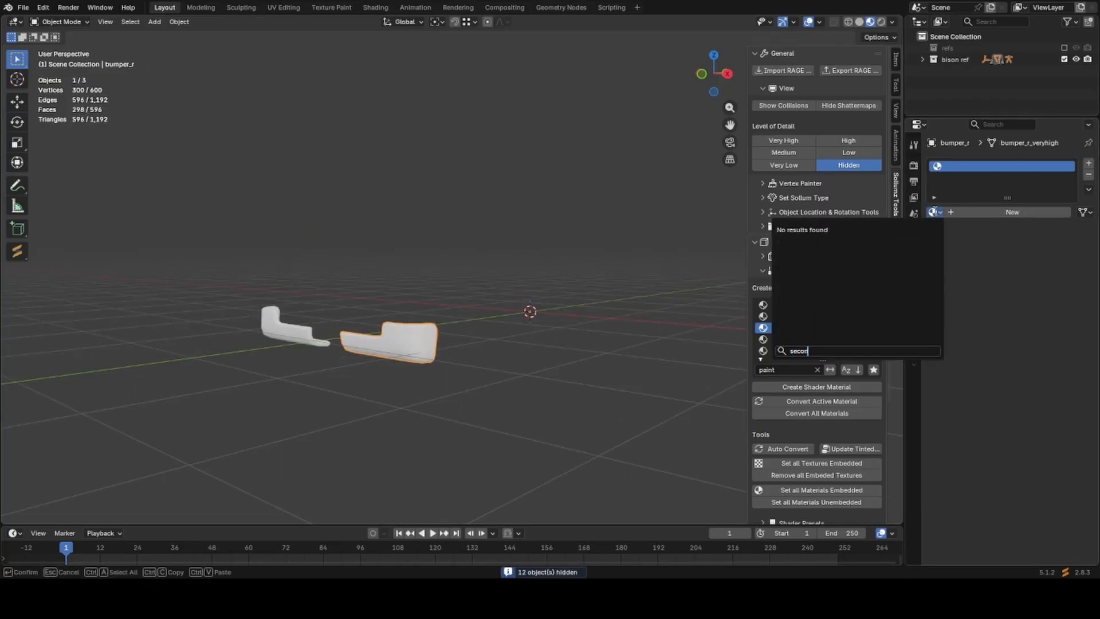
key("BackSpace")
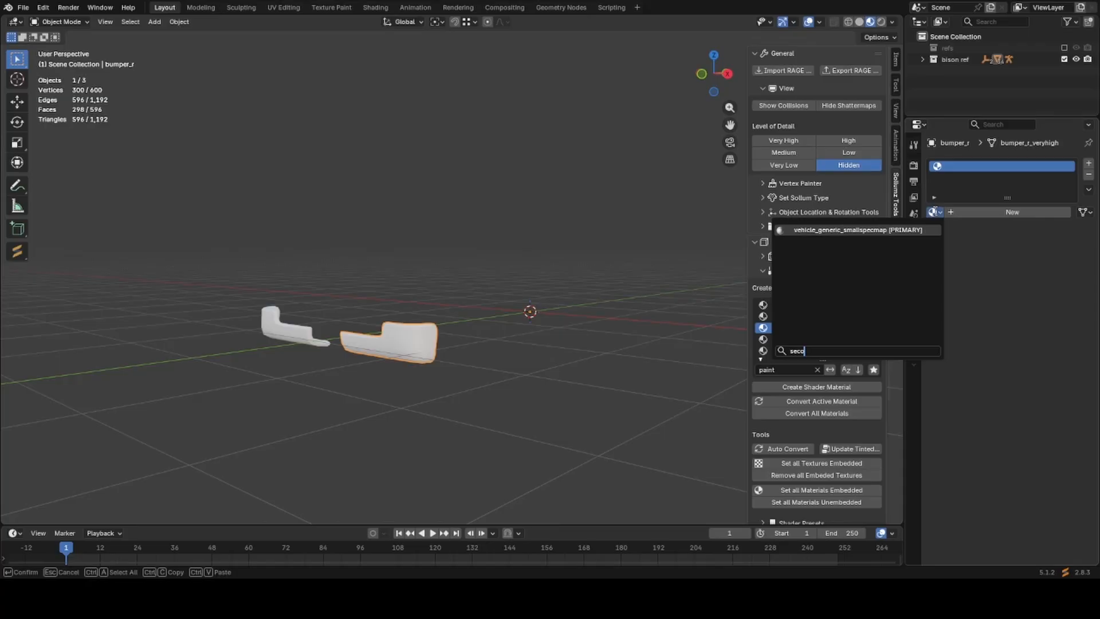
left_click(853, 229)
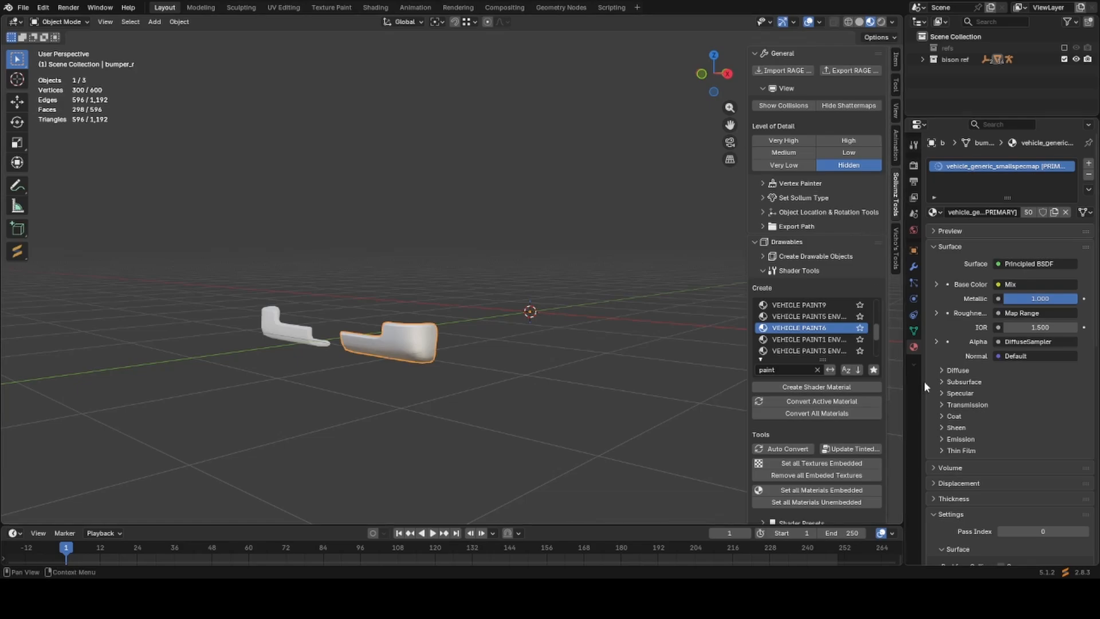
Make a separate copy of bumper_r's material and rename it vehicle_generic_smallspecmap [SECONDARY].
left_click(1053, 213)
left_click(973, 213)
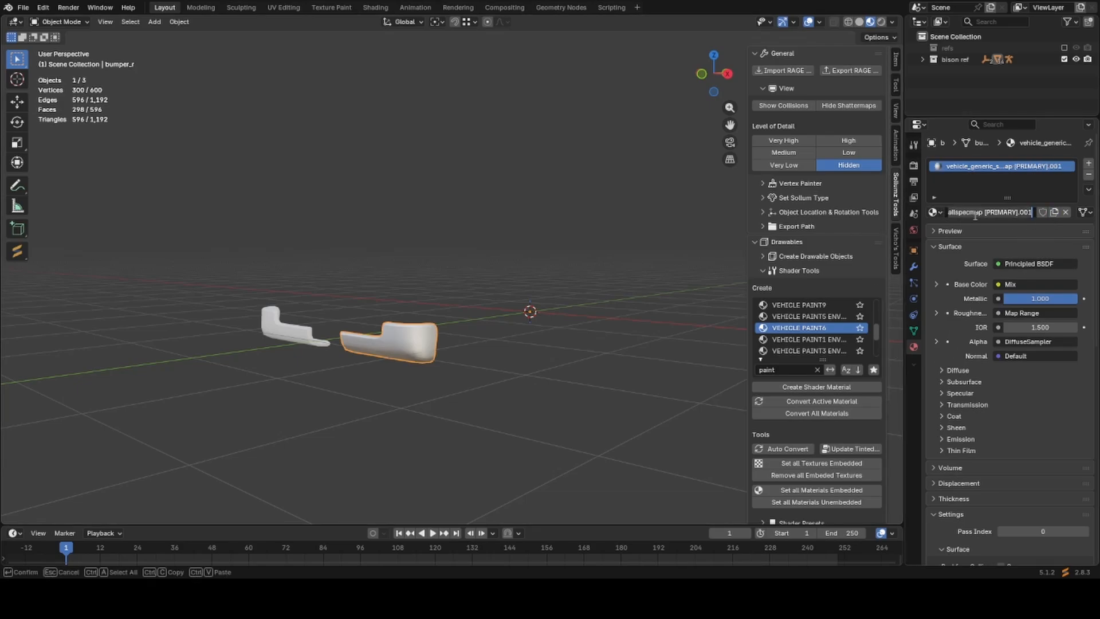
left_click(1013, 212)
key("ctrl+BackSpace")
type("SECONDARY")
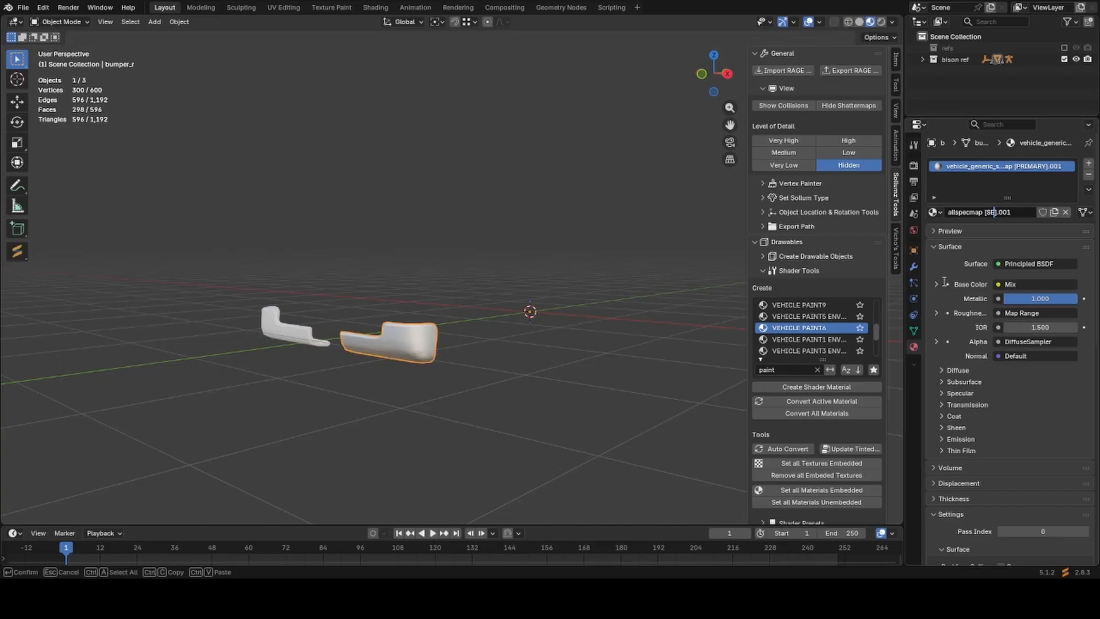
key("Delete")
key("Delete")
key("Delete")
key("Delete")
key("Return")
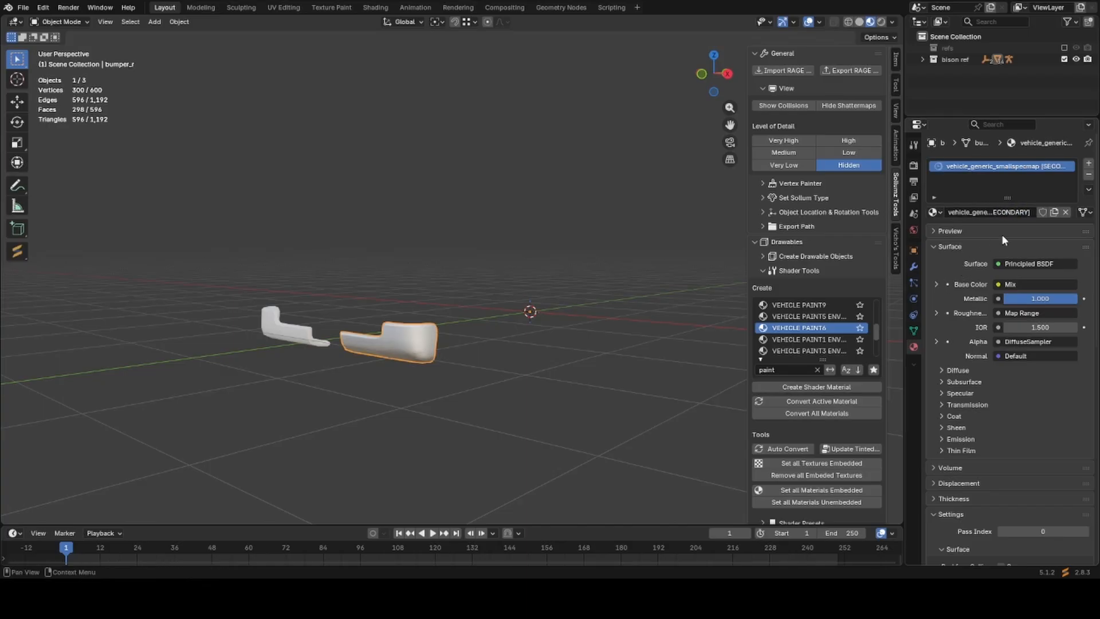
left_click(1004, 212)
left_click(1004, 212)
left_click(987, 235)
Set the Sollumz vehicle paint layer of bumper_r's [SECONDARY] material to Secondary.
scroll(986, 234, "down", 10)
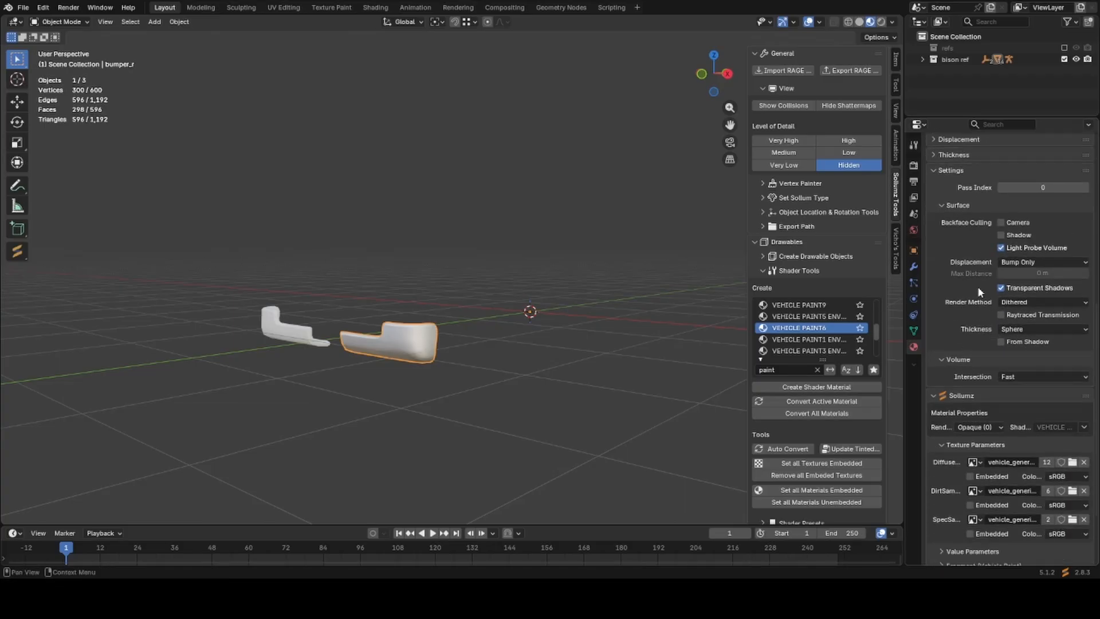
scroll(967, 396, "down", 2)
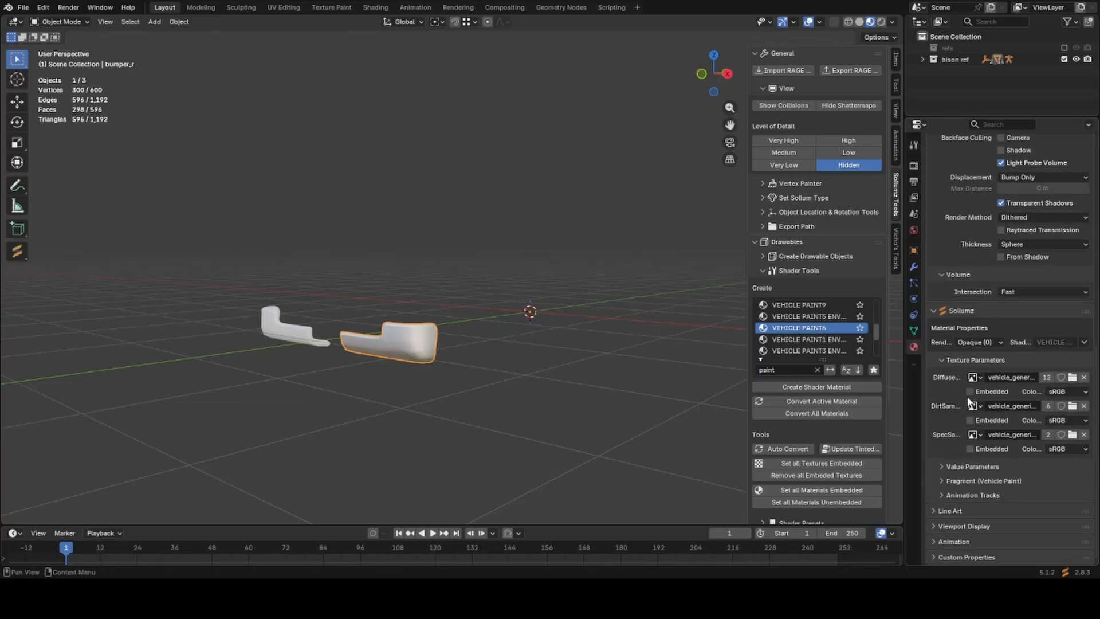
left_click(964, 469)
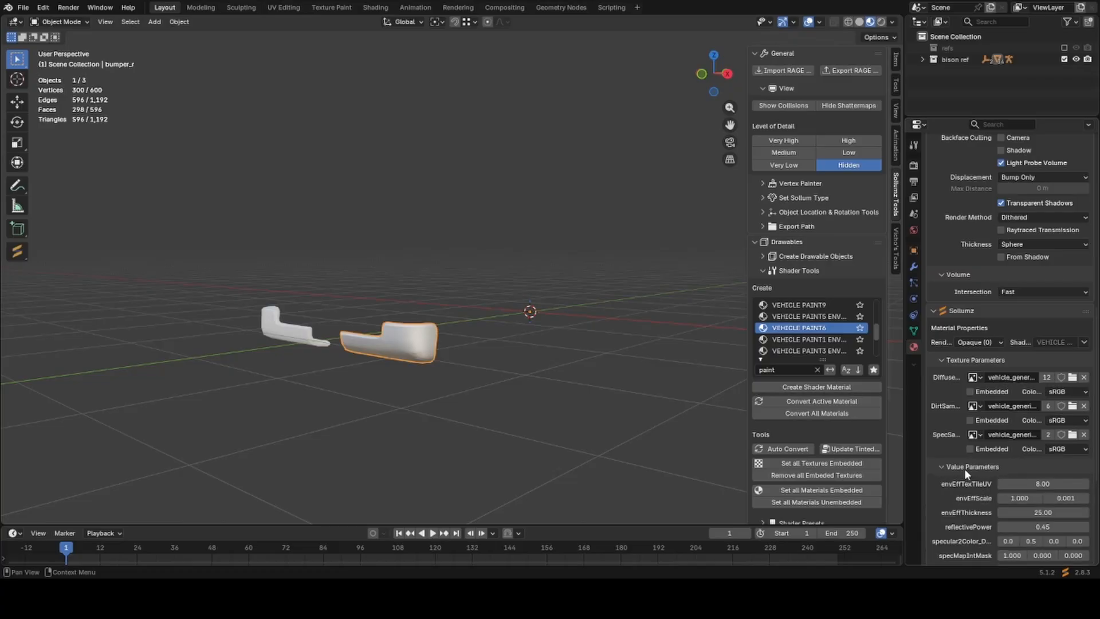
left_click(964, 469)
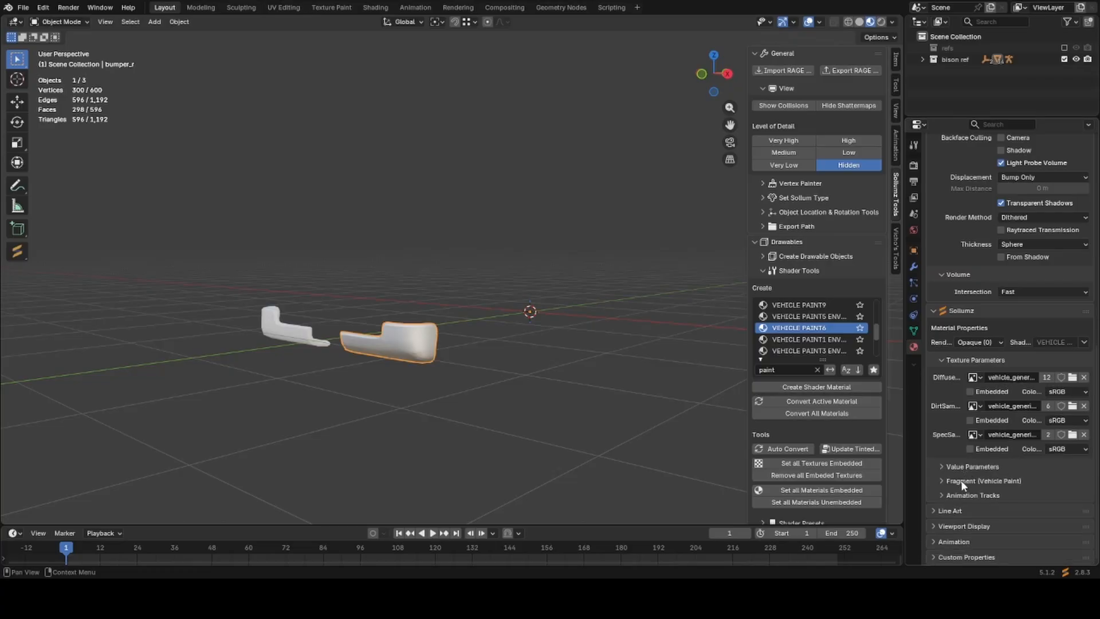
left_click(961, 481)
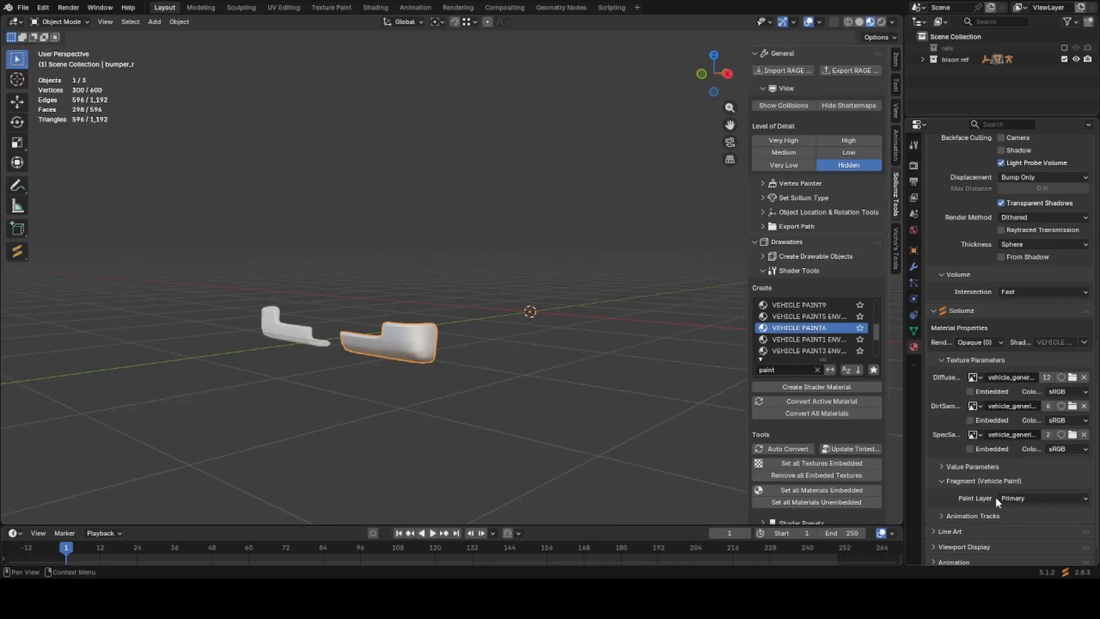
left_click(1000, 497)
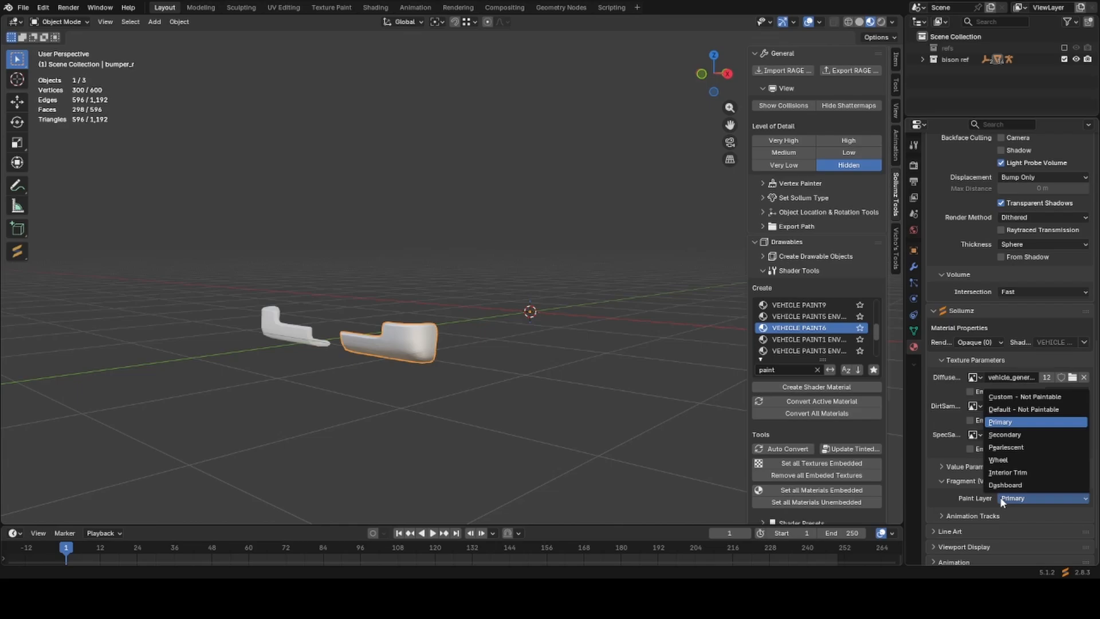
left_click(1014, 435)
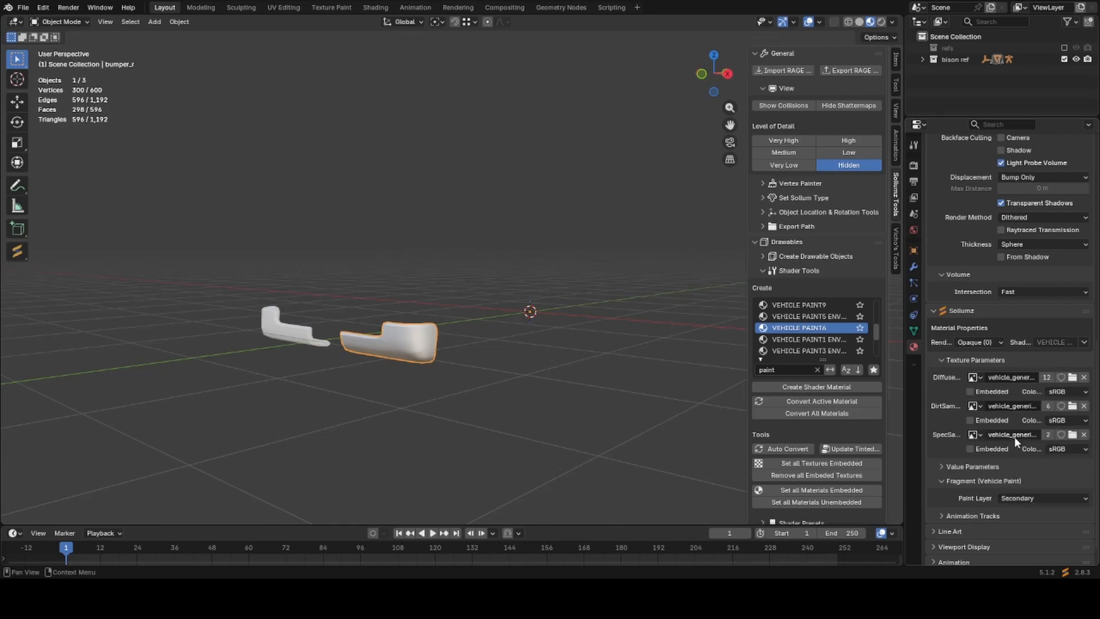
scroll(1022, 295, "up", 15)
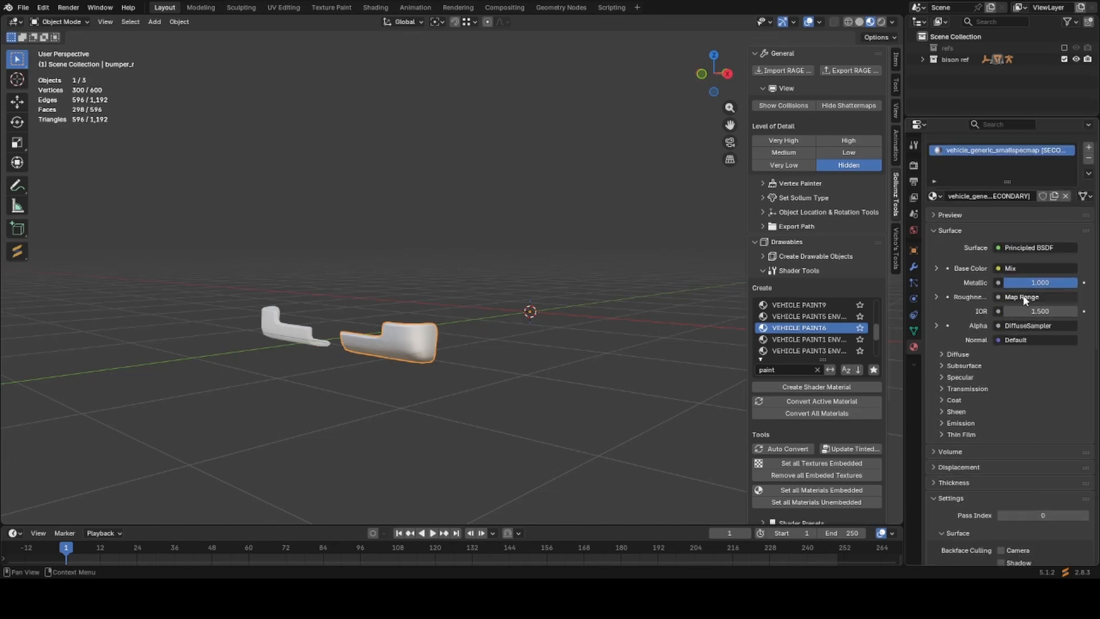
scroll(1022, 296, "up", 1)
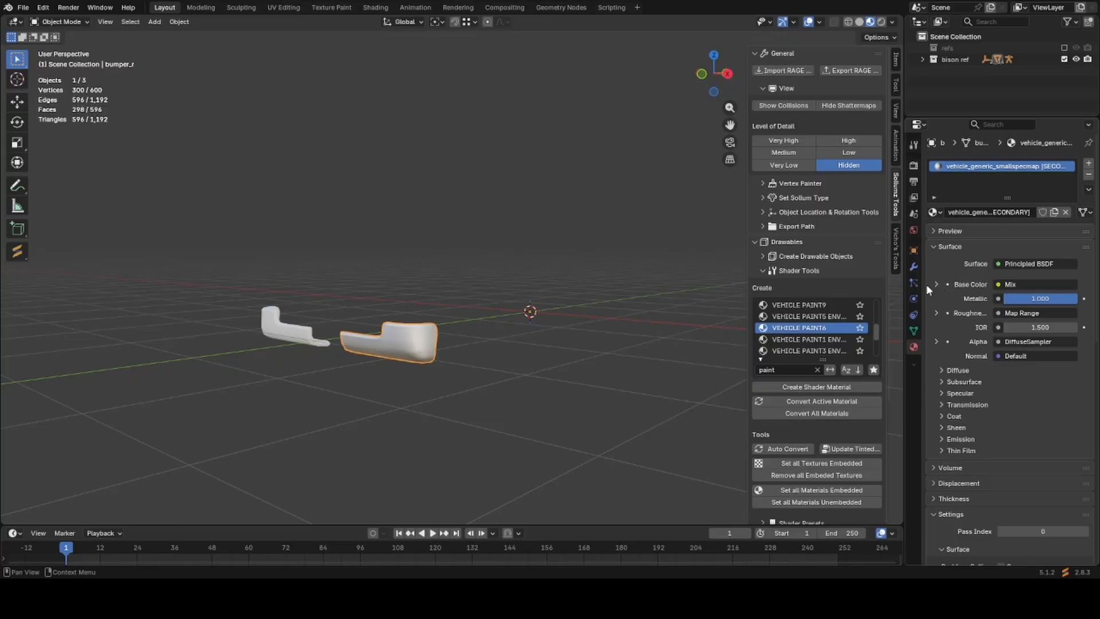
Link the vehicle_generic_smallspecmap [SECONDARY] material from bumper_r to the front bumper piece.
middle_click_drag(475, 391, 501, 393)
left_click(321, 352, "shift")
left_click(460, 360, "shift")
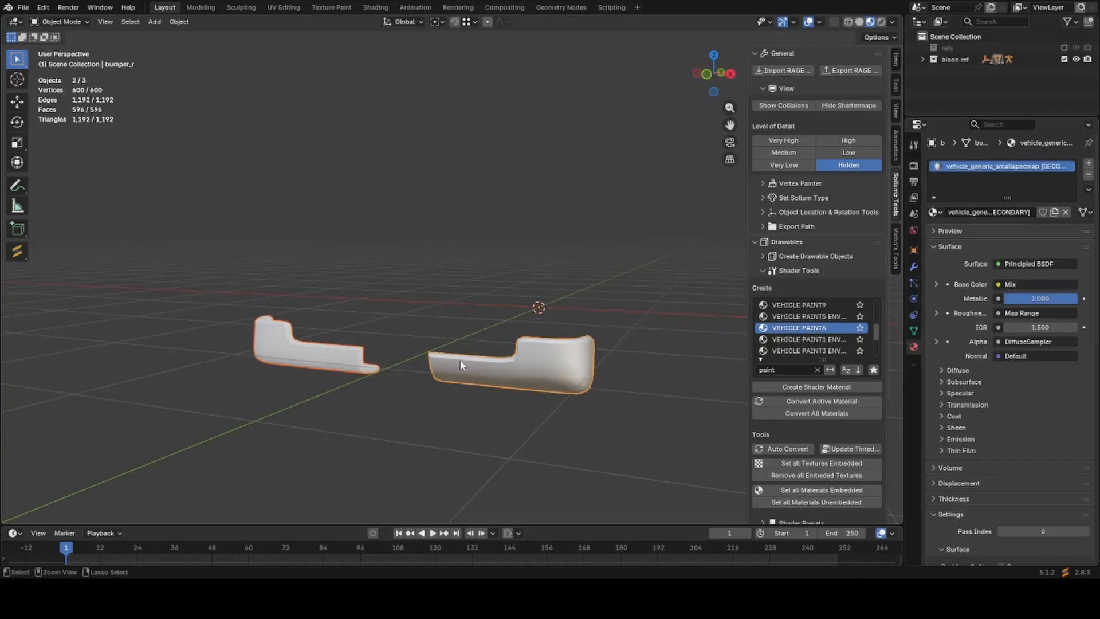
key("ctrl+l")
left_click(460, 360)
Hide the rear bumper piece bumper_r and the front bumper piece.
left_click(462, 362)
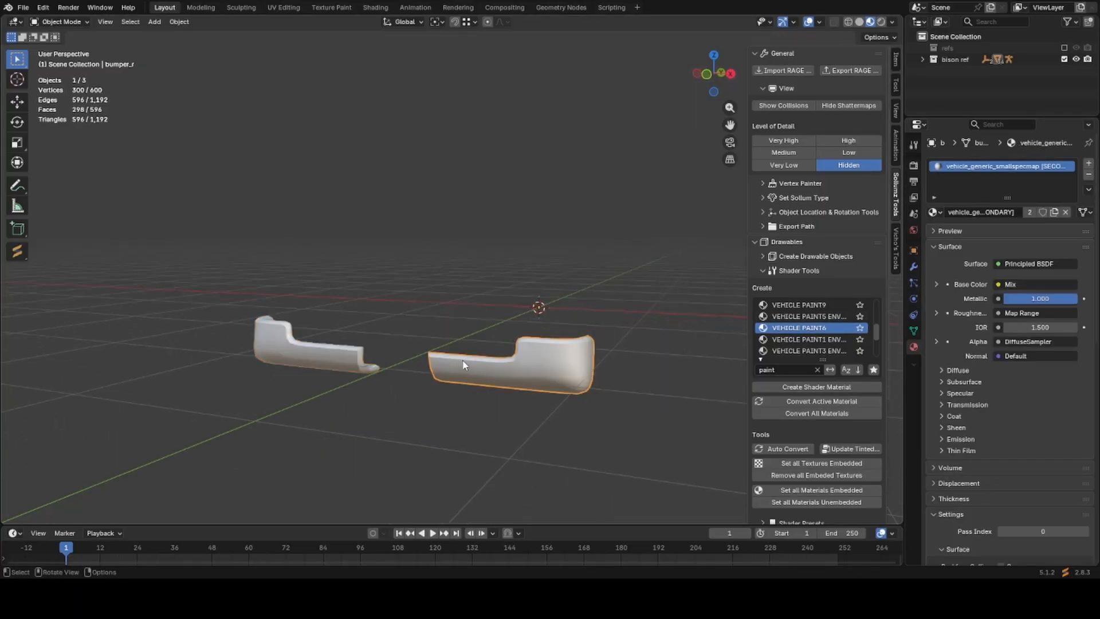
key("h")
left_click(351, 357)
key("h")
Unhide all the hidden truck parts and hide the shattermaps.
scroll(479, 396, "down", 4)
middle_click_drag(478, 394, 422, 407)
key("alt+h")
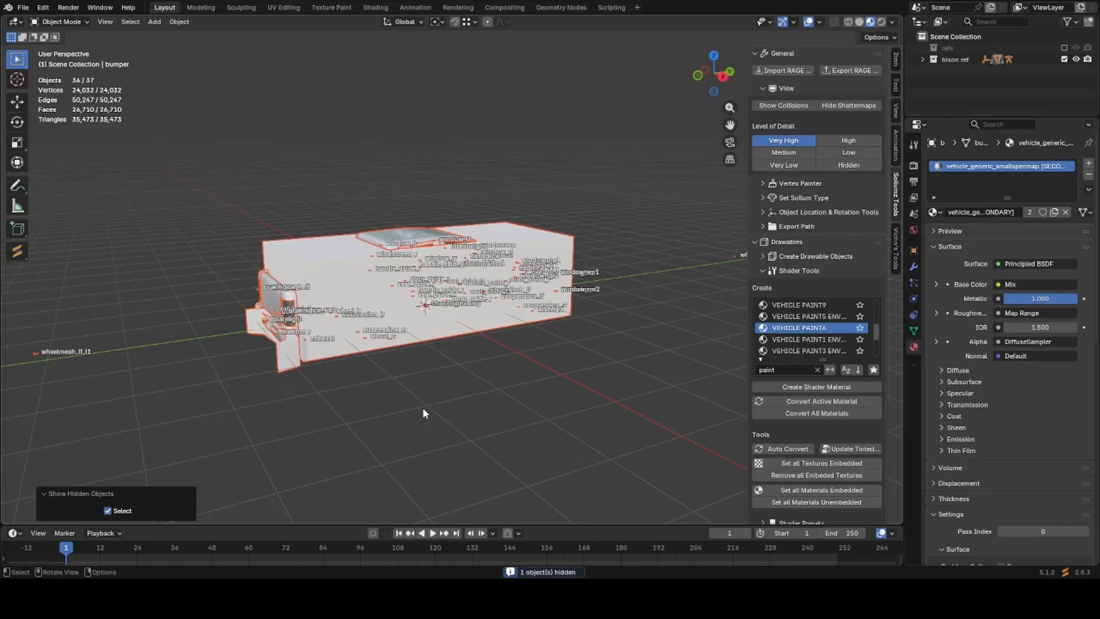
left_click(782, 107)
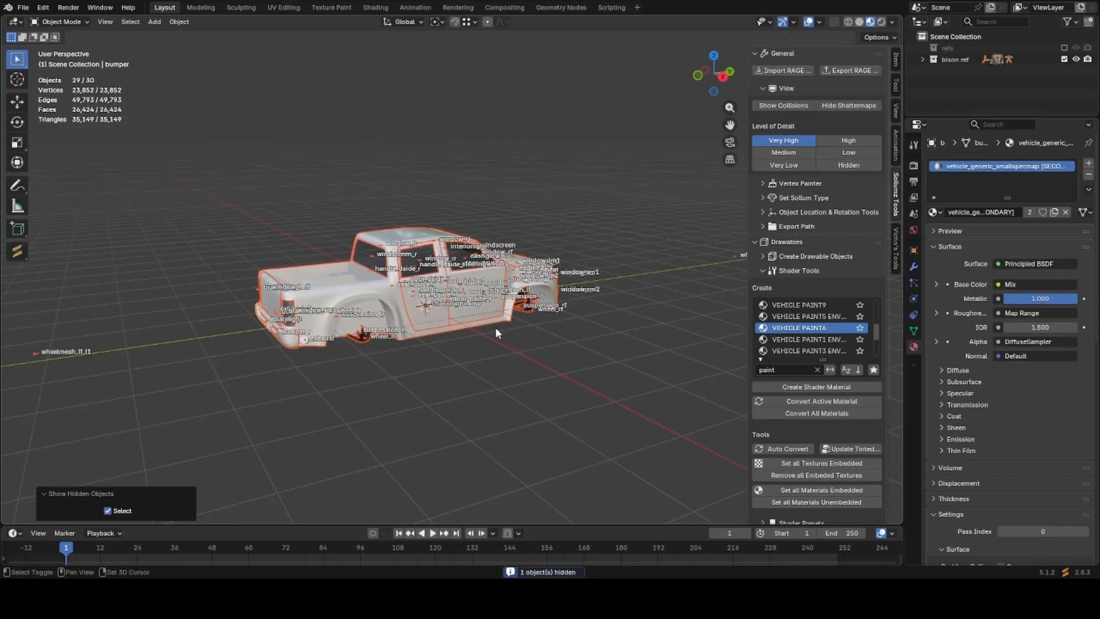
Select the bonnet and open its mesh data properties showing the UV maps and color attributes.
scroll(495, 328, "up", 3)
middle_click_drag(495, 327, 519, 346)
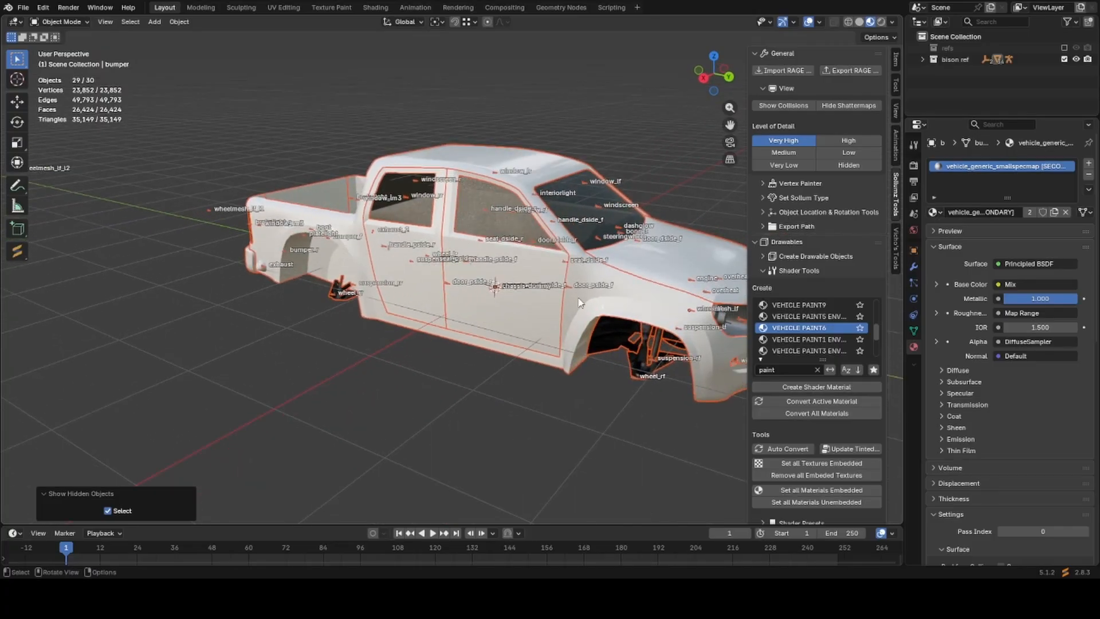
scroll(579, 302, "down", 2)
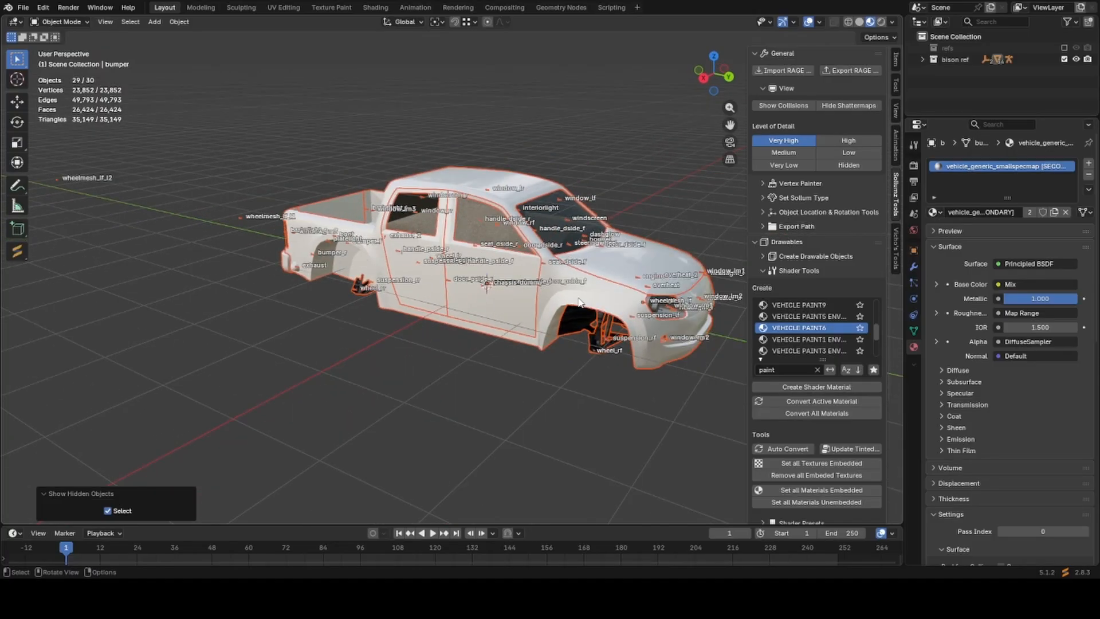
left_click(613, 279)
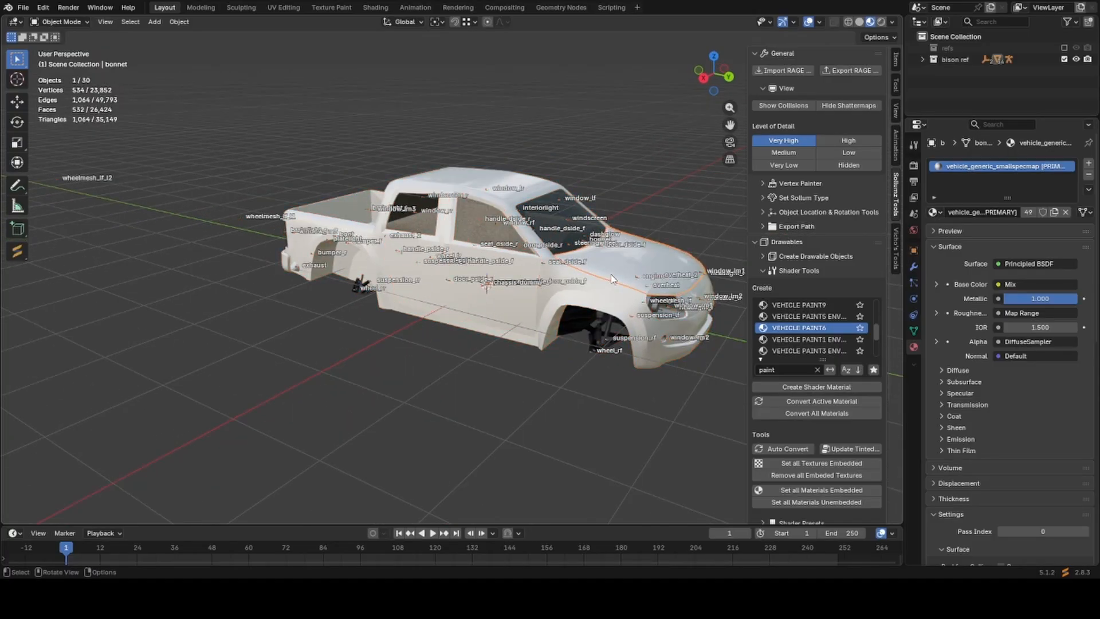
left_click(913, 331)
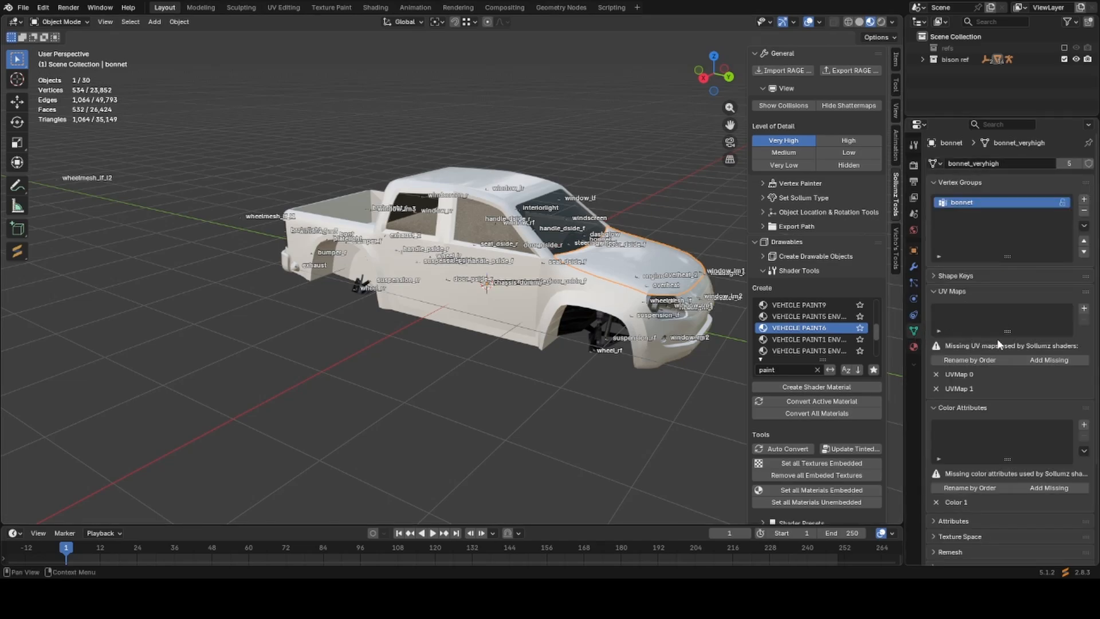
Add the missing UVMap 0 and UVMap 1 and the missing Color 1 attribute to the bonnet mesh.
left_click(971, 360)
left_click(1023, 360)
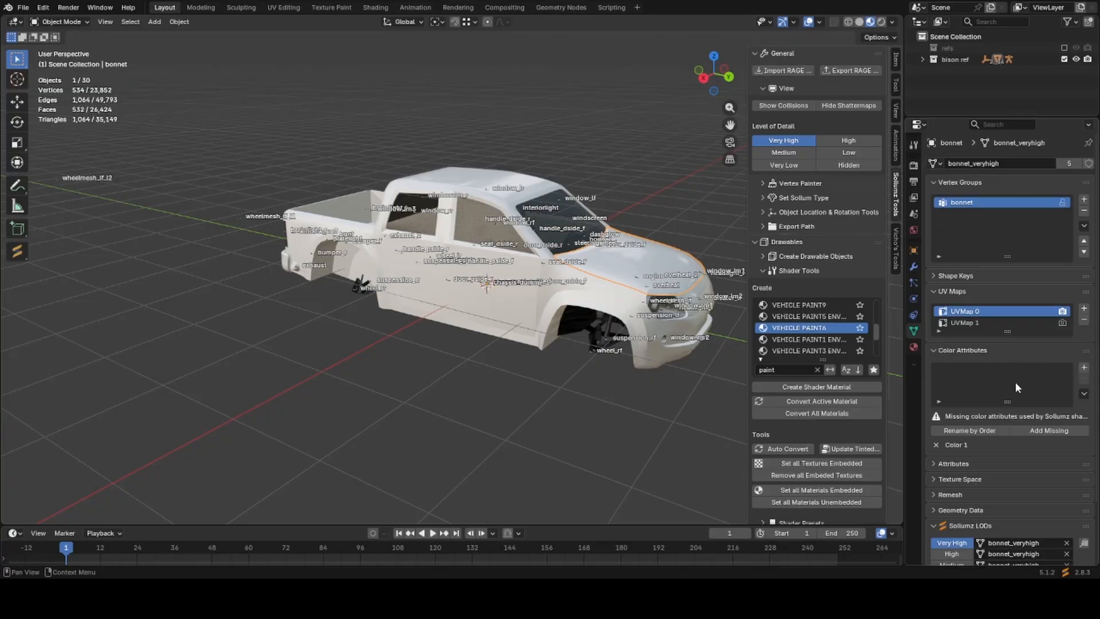
left_click(1035, 431)
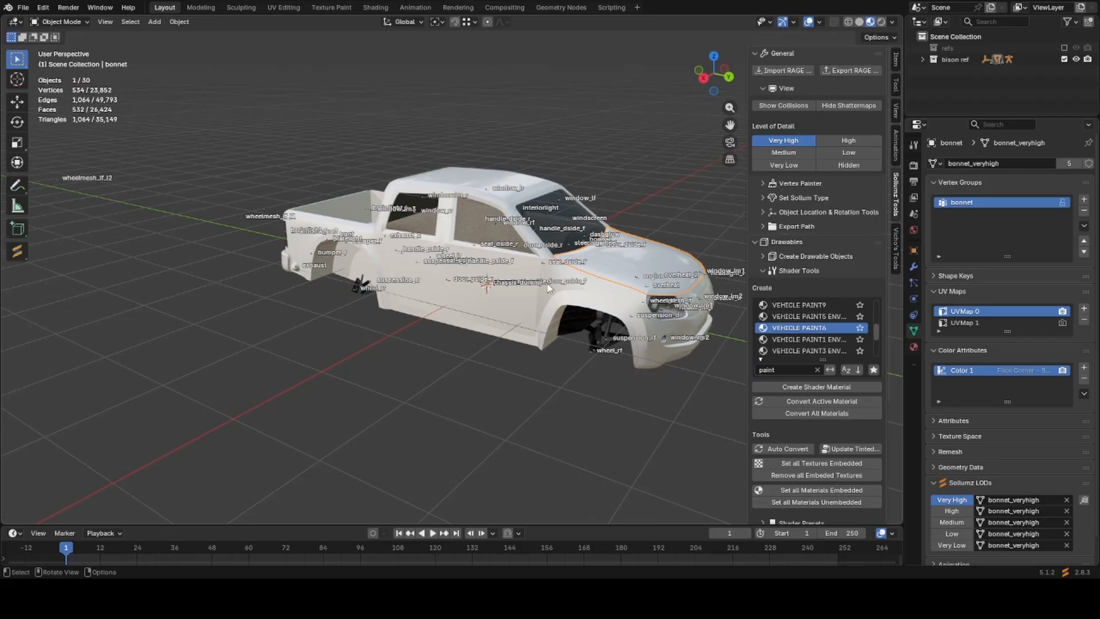
scroll(1048, 269, "down", 1)
scroll(1044, 273, "up", 1)
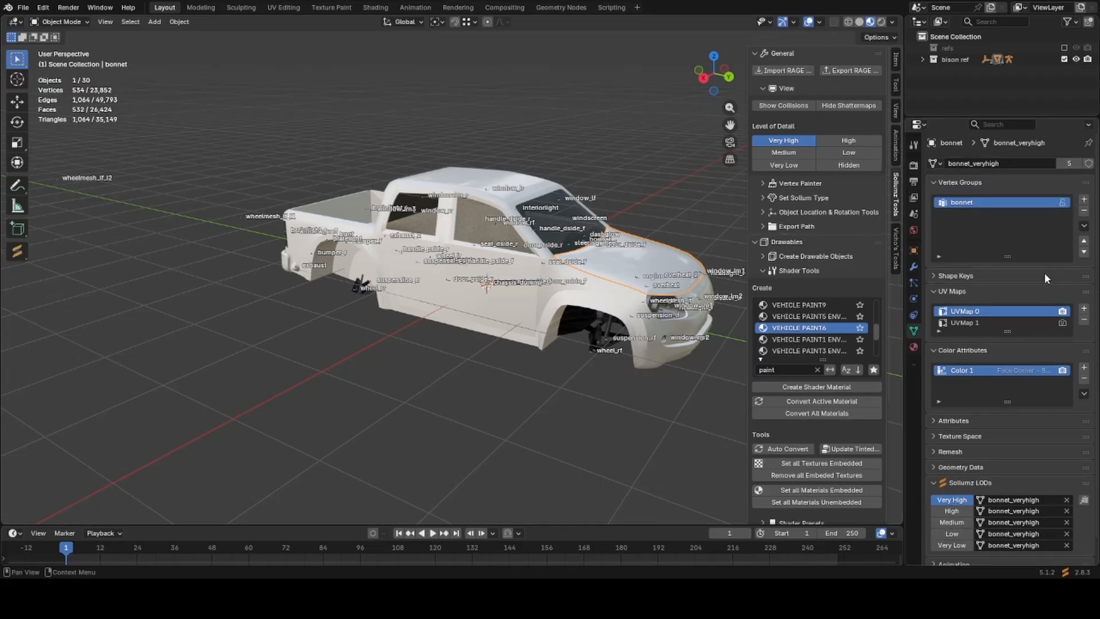
scroll(1038, 274, "down", 1)
scroll(1031, 276, "up", 1)
scroll(614, 322, "up", 1)
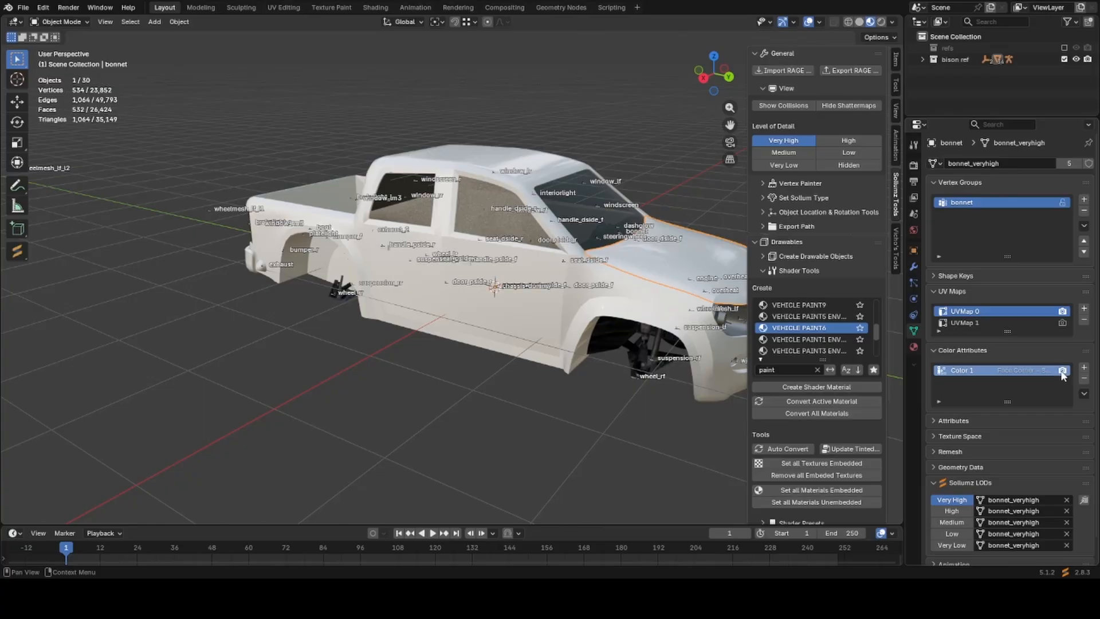
Hide the bonnet to expose the engine bay.
middle_click_drag(395, 436, 448, 393)
scroll(448, 394, "up", 4)
middle_click_drag(579, 361, 463, 400, "shift")
scroll(464, 400, "down", 5)
scroll(547, 350, "up", 3)
middle_click_drag(548, 349, 530, 378, "shift")
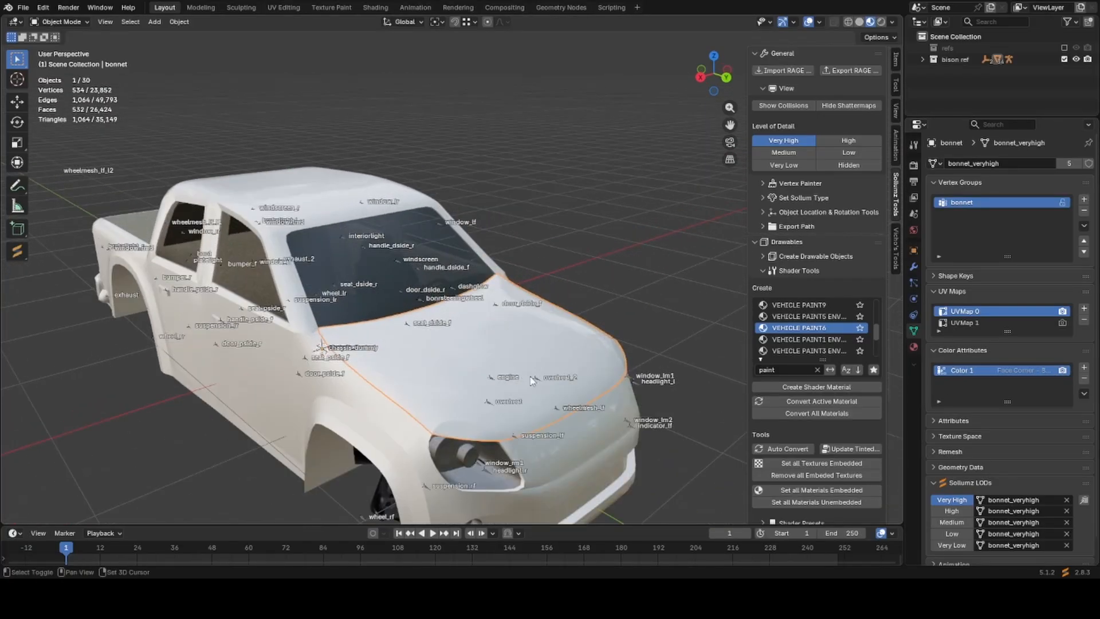
scroll(518, 356, "down", 3)
scroll(530, 374, "up", 3)
key("h")
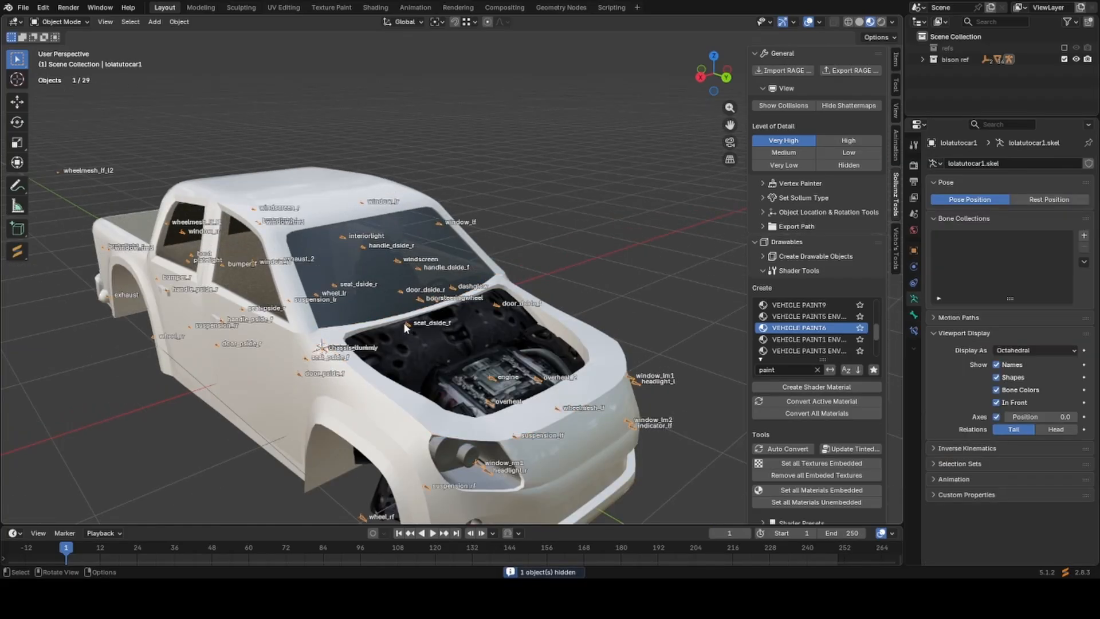
Hide the lolatutocar1 armature and the chassis mesh.
left_click(434, 342)
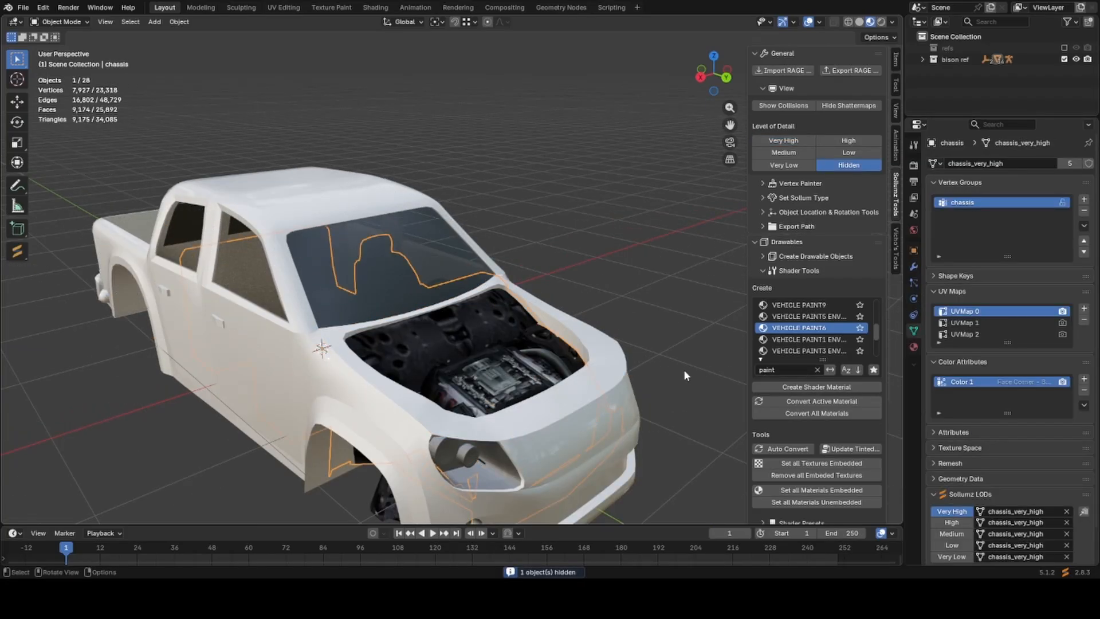
middle_click_drag(682, 369, 657, 376)
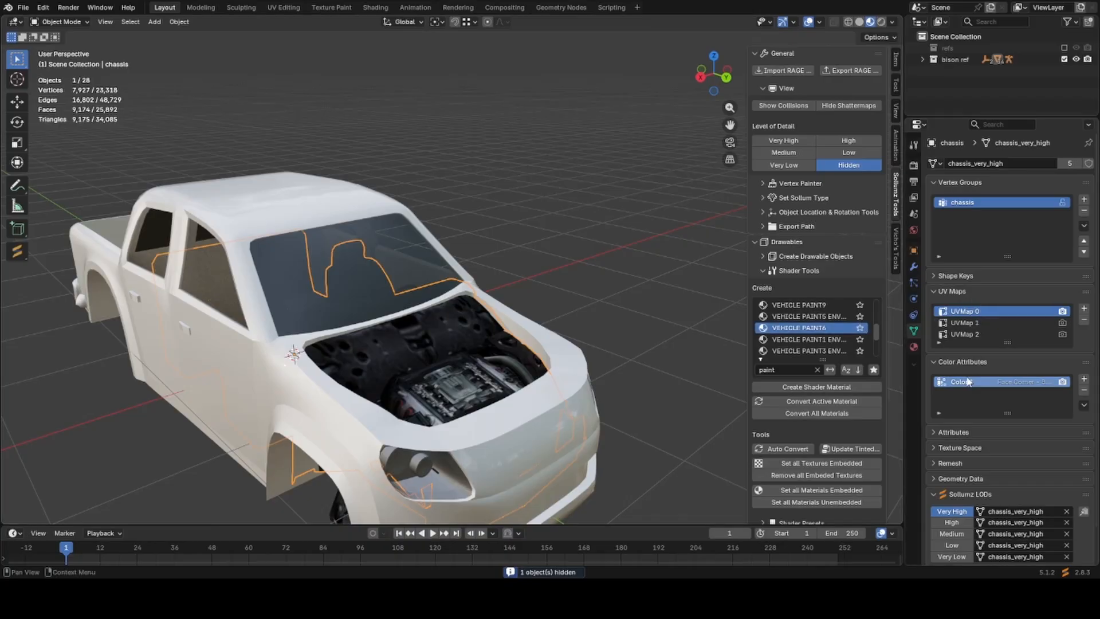
key("h")
middle_click_drag(480, 373, 489, 376)
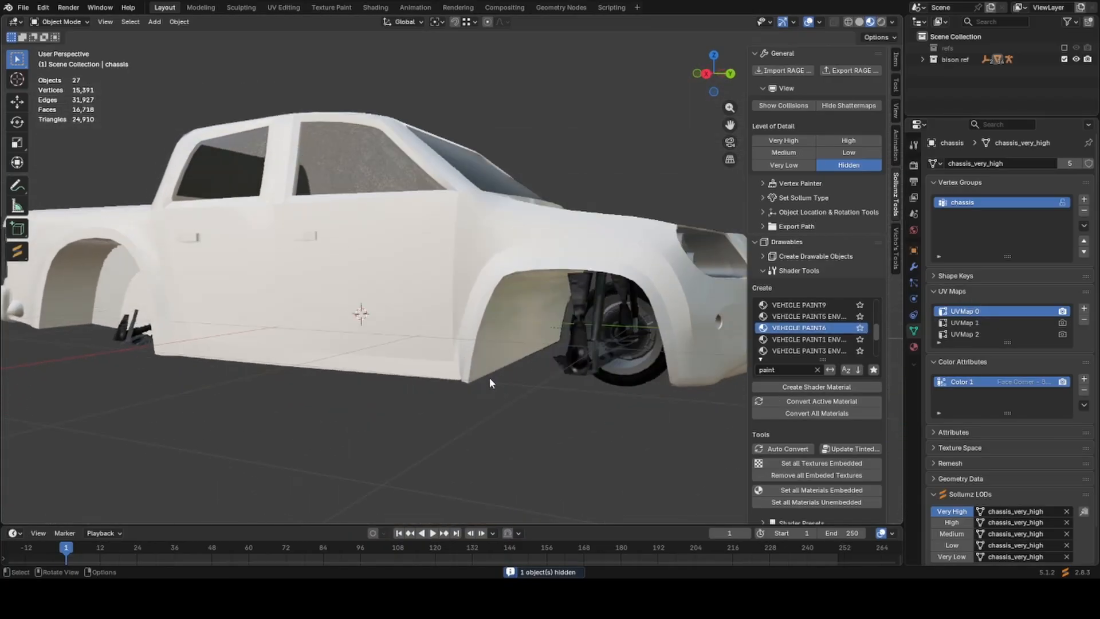
Hide the left front wheel and the suspension_lf and suspension_rf meshes.
left_click(640, 350)
key("h")
left_click(638, 346)
key("h")
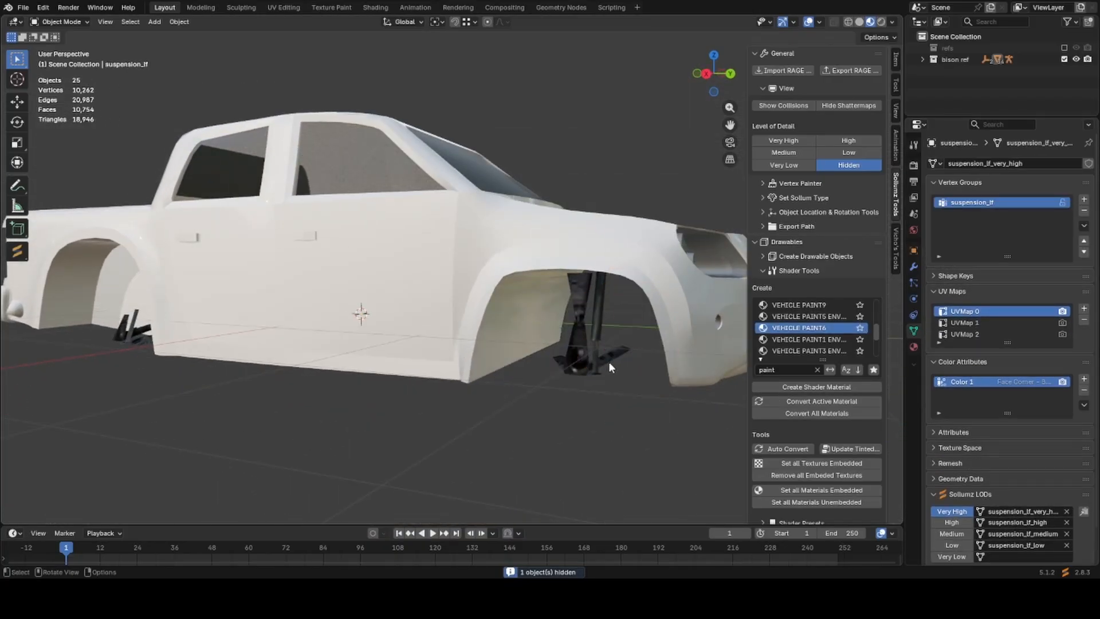
middle_click_drag(444, 356, 449, 378)
scroll(449, 378, "up", 8)
middle_click_drag(567, 353, 461, 349, "shift")
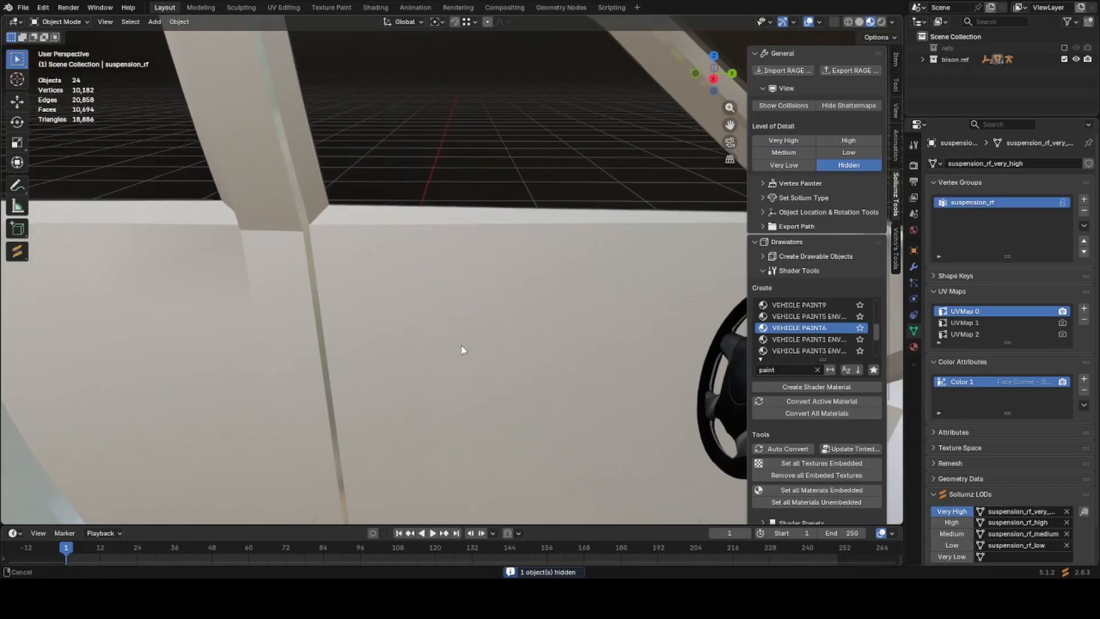
Hide the steering wheel and the suspension_lr mesh.
left_click(730, 379)
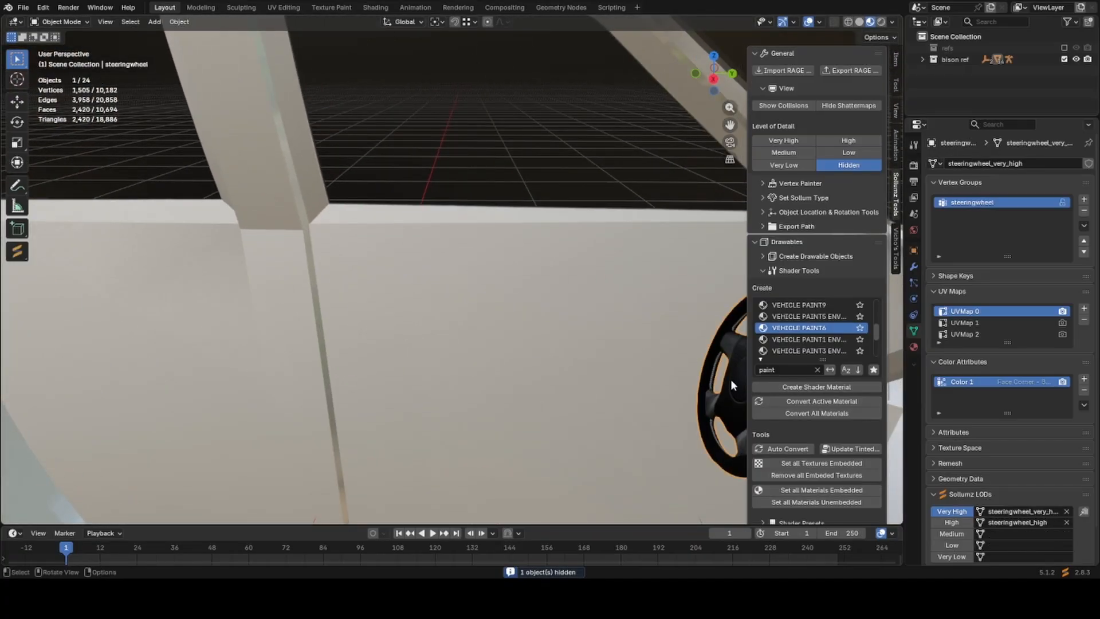
key("h")
scroll(630, 379, "down", 6)
middle_click_drag(366, 435, 567, 290, "shift")
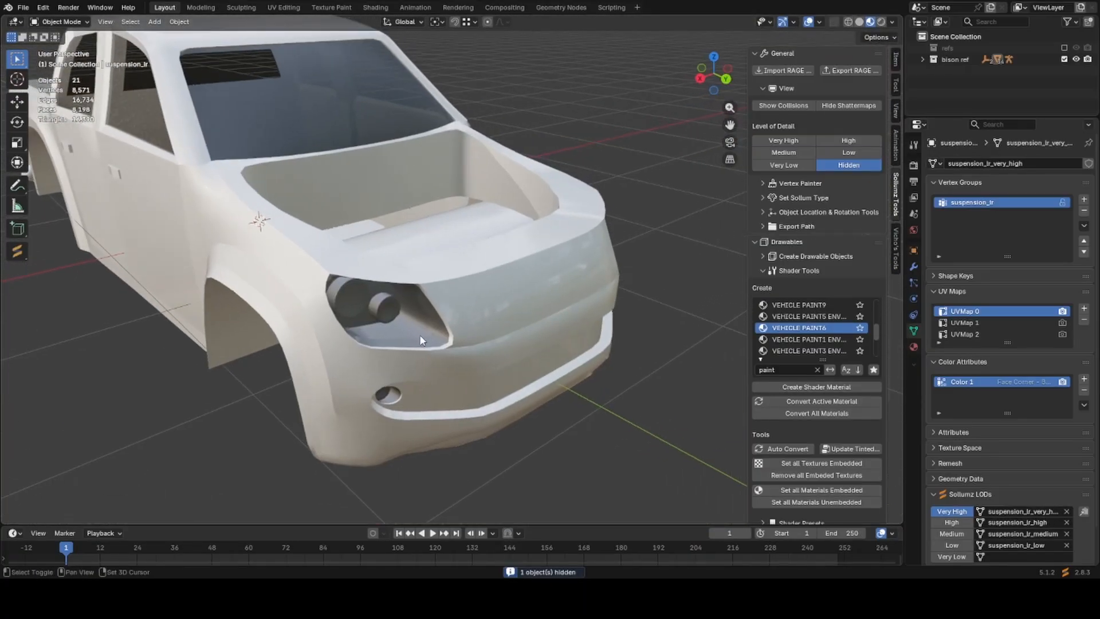
mouse_move(420, 336)
middle_mouse_down()
mouse_move(361, 338)
mouse_move(438, 339)
middle_mouse_up()
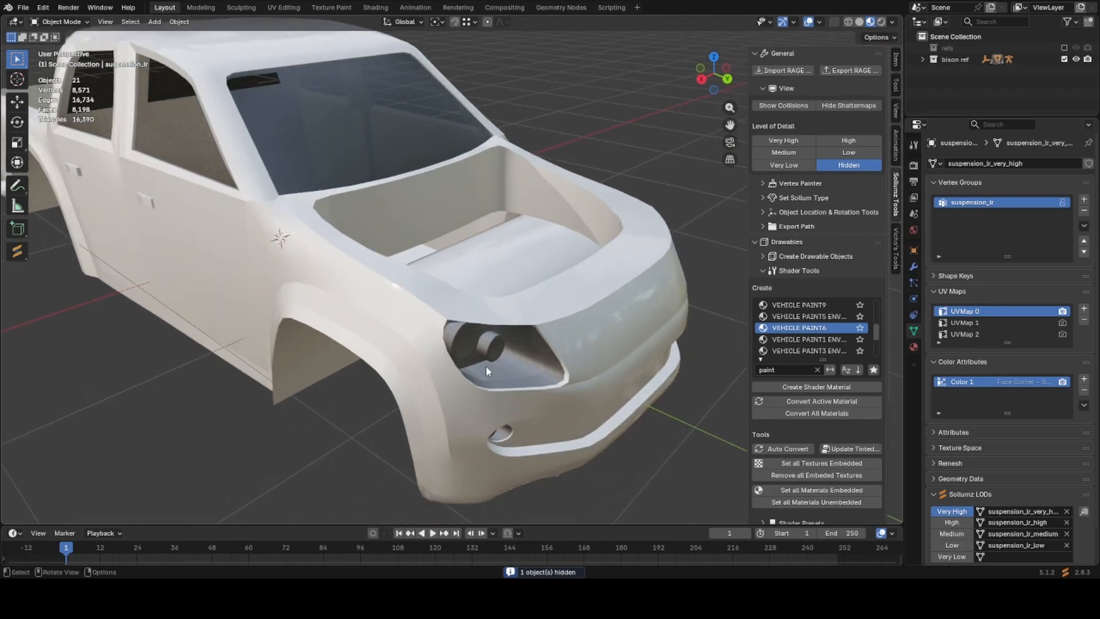
Add the missing UVMap 0, UVMap 1 and Color 1 attribute to the window_rm1 headlight glass, and hide it.
left_click(487, 366)
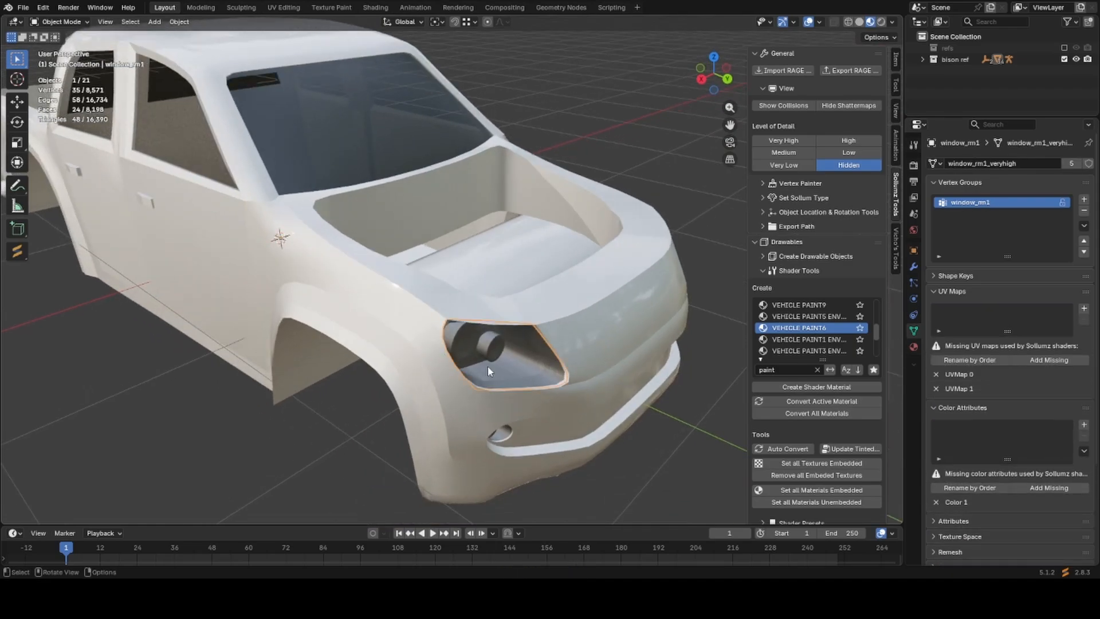
left_click(1023, 359)
left_click(1022, 429)
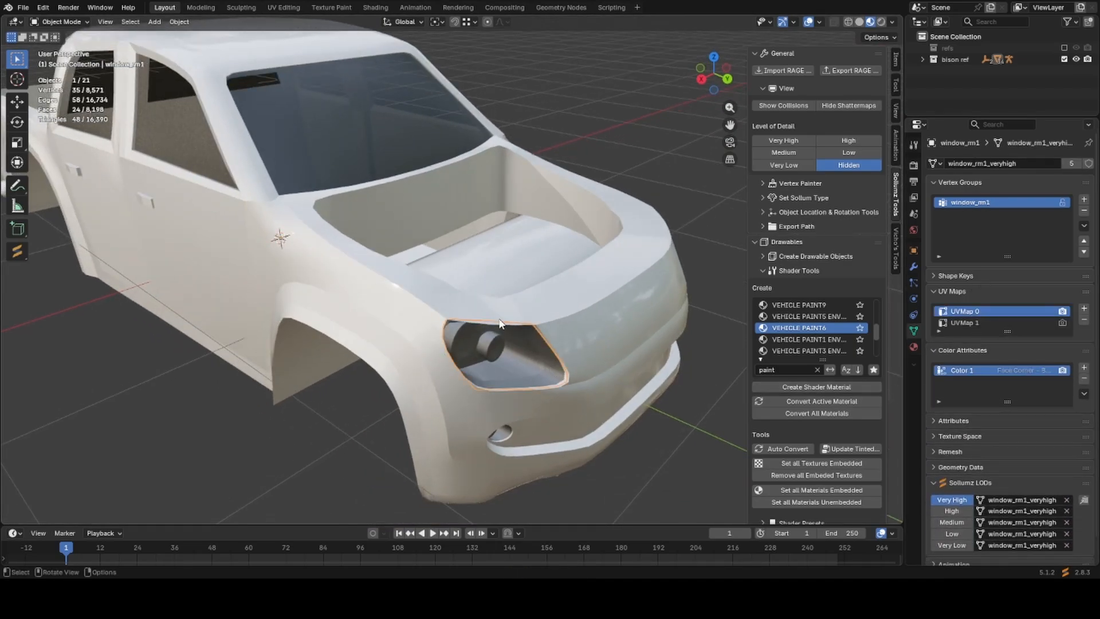
key("h")
Add the missing UVMap 0, UVMap 1 and Color 1 attribute to the window_lm1 headlight glass, and hide it.
middle_click_drag(575, 337, 489, 339)
middle_click_drag(298, 287, 435, 401, "shift")
scroll(422, 416, "up", 2)
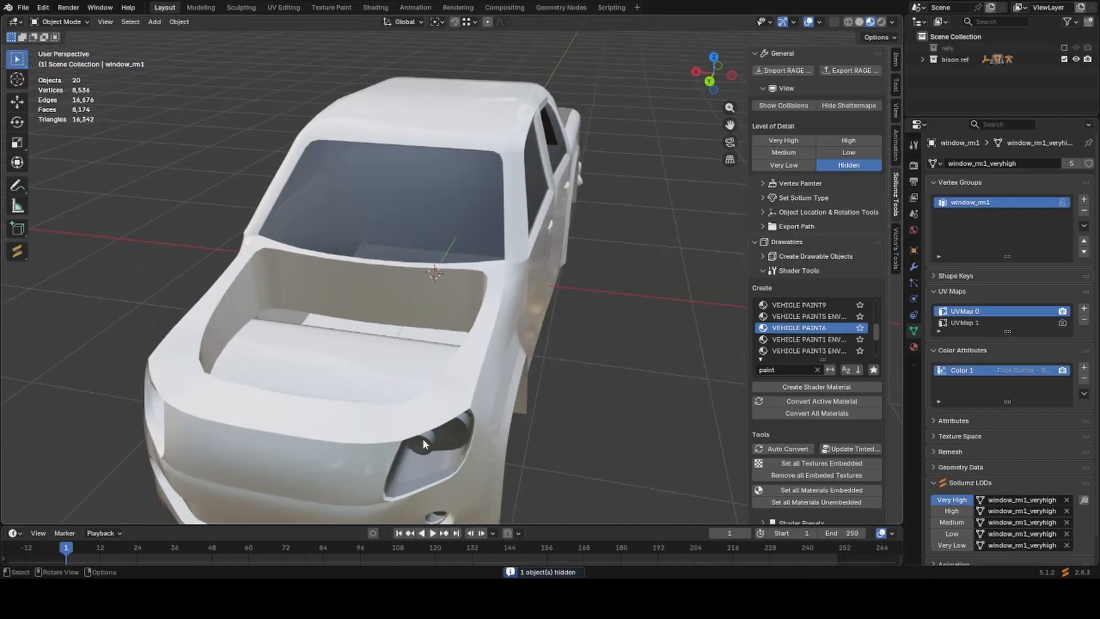
left_click(423, 440)
left_click(1024, 360)
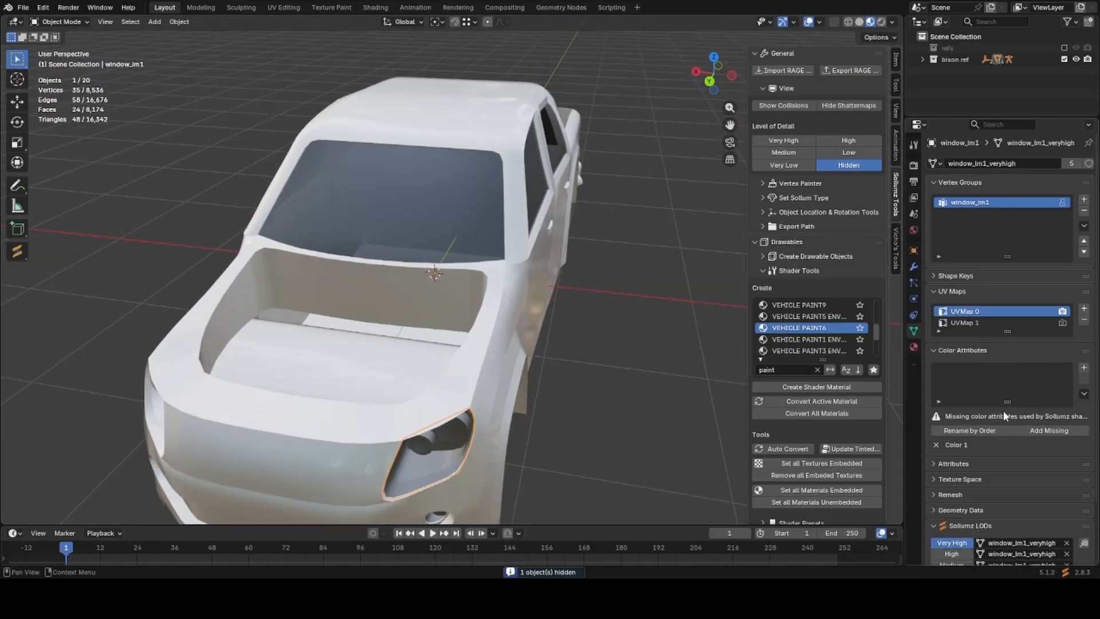
left_click(993, 431)
key("h")
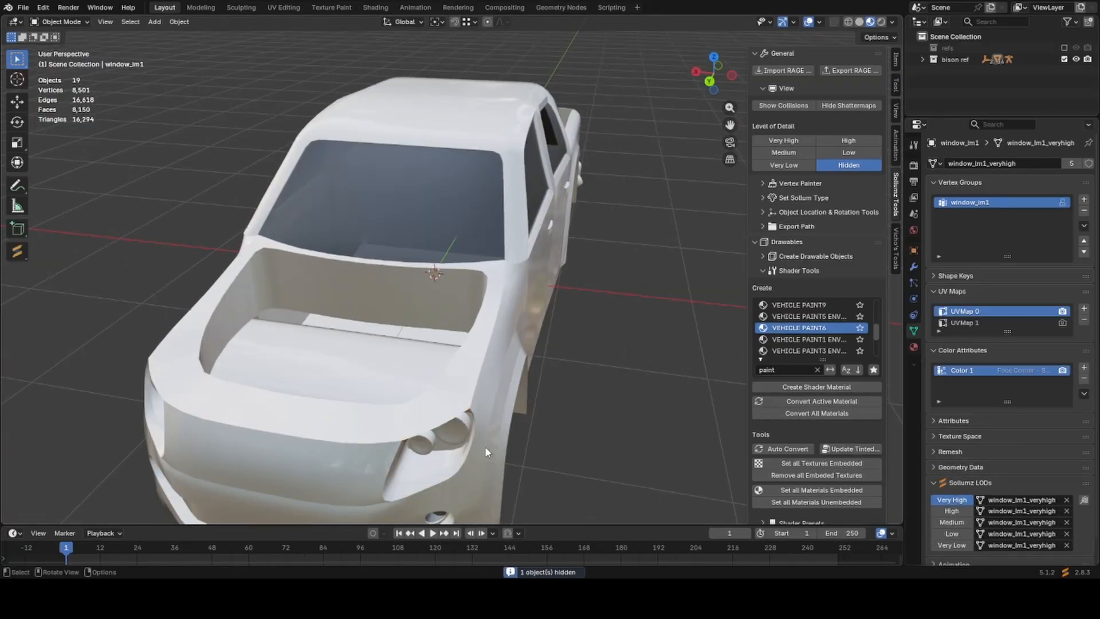
Remove the bodyshell's Color 1 attribute and add it back as the missing color attribute, repeating this three times and leaving it selected.
left_click(482, 451)
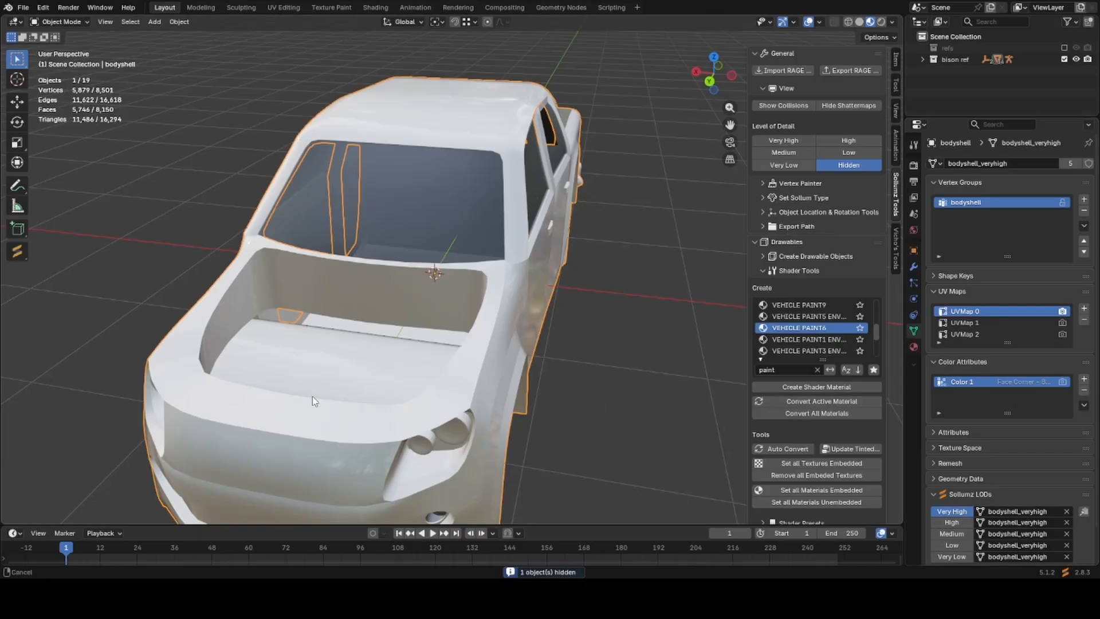
middle_click_drag(338, 375, 321, 361)
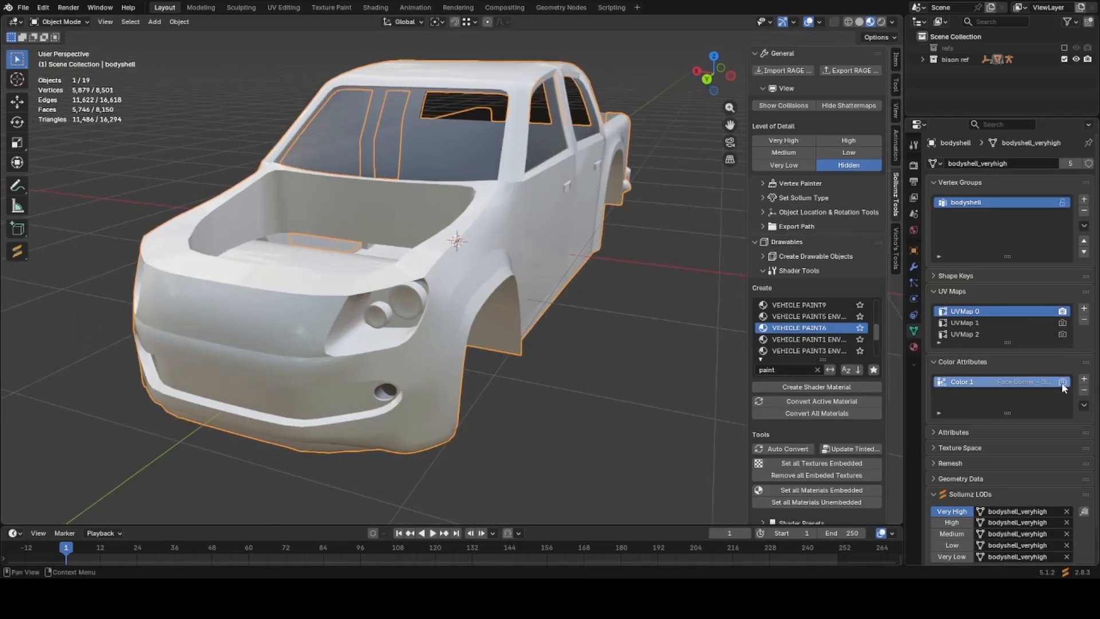
left_click(1083, 390)
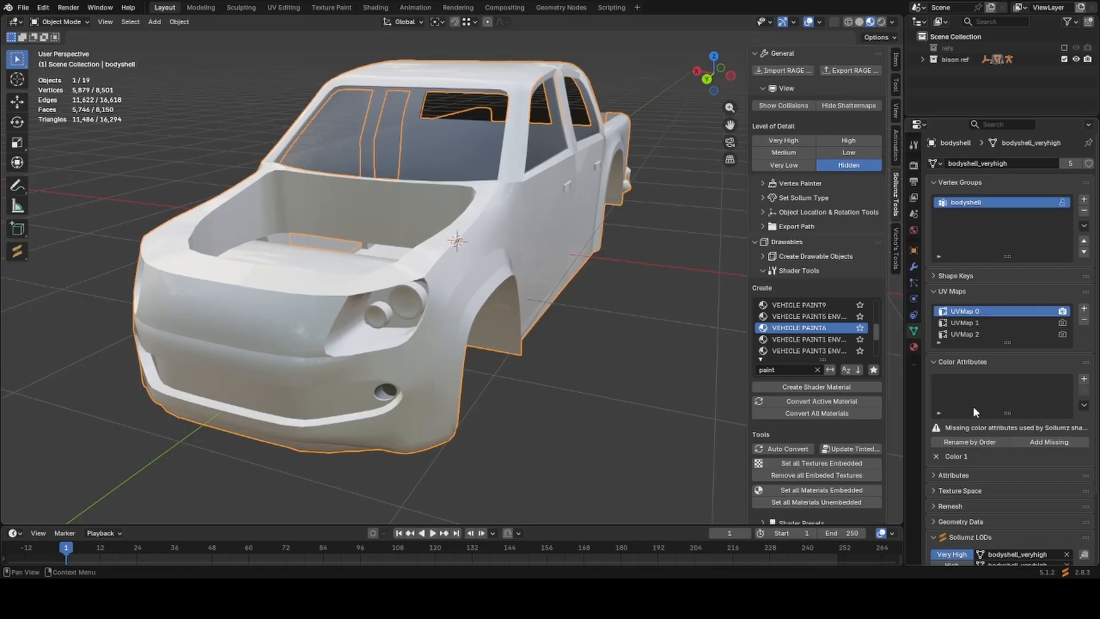
left_click(1022, 440)
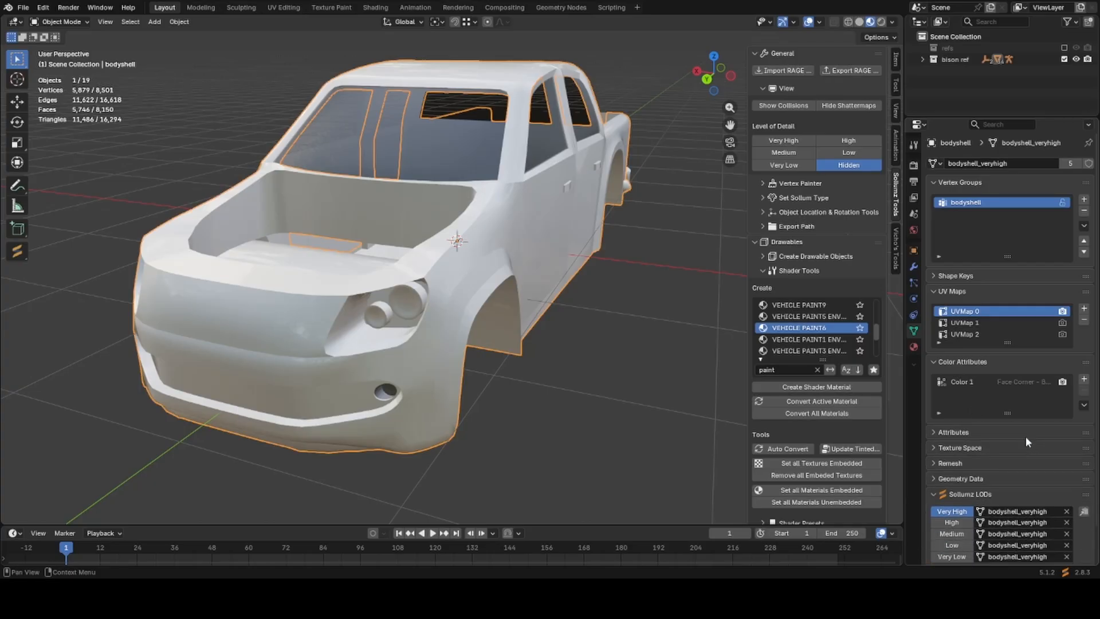
left_click(1056, 388)
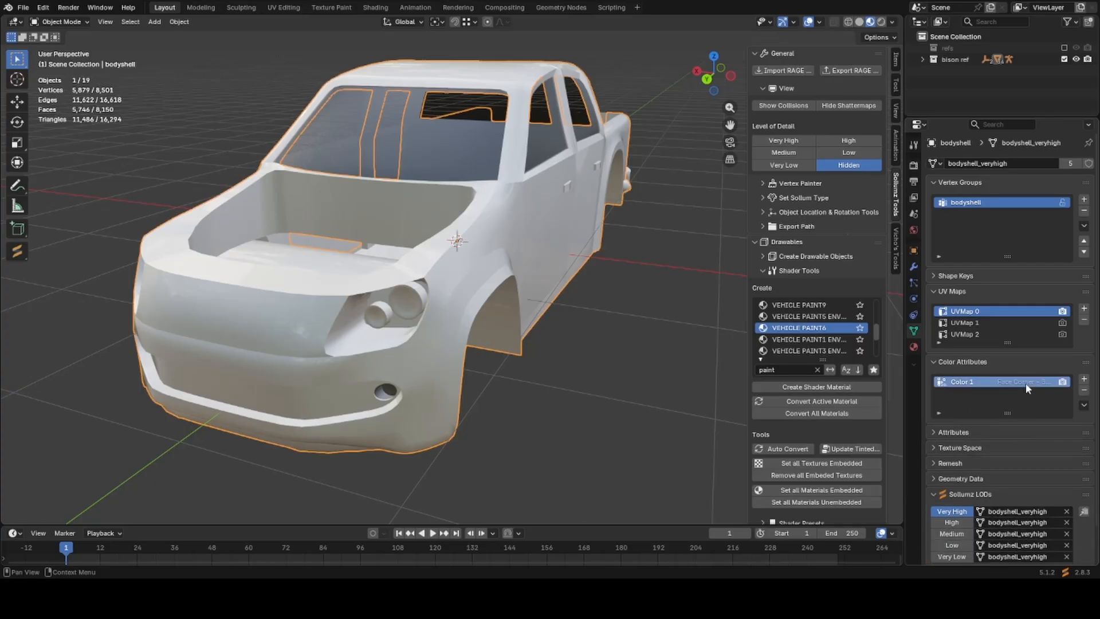
left_click(1083, 393)
left_click(1021, 436)
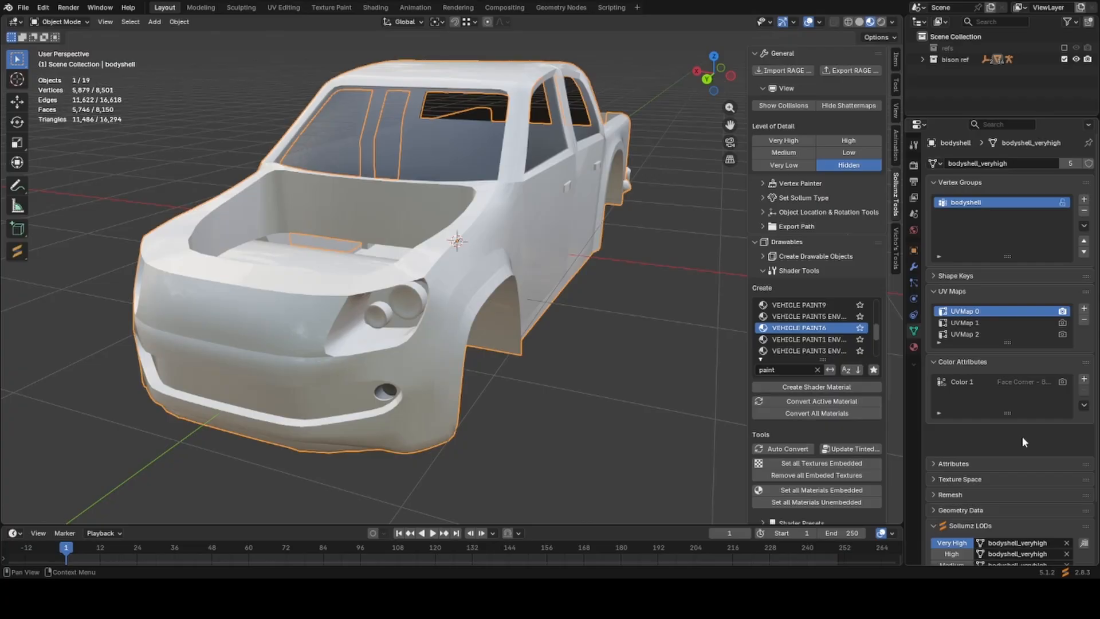
left_click(1059, 384)
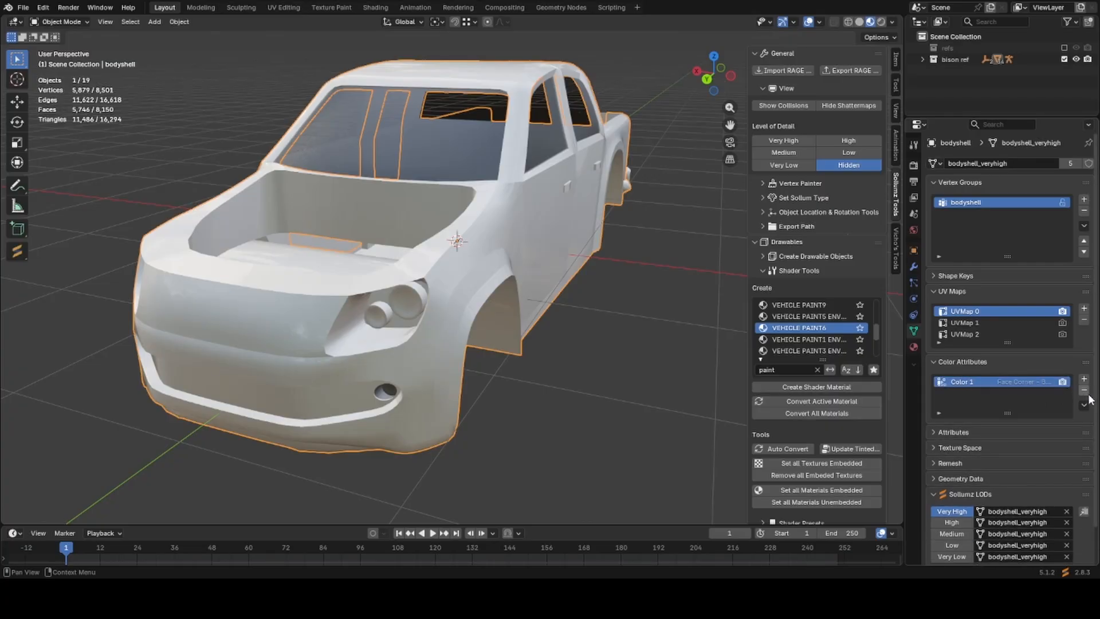
left_click(1083, 390)
left_click(1026, 437)
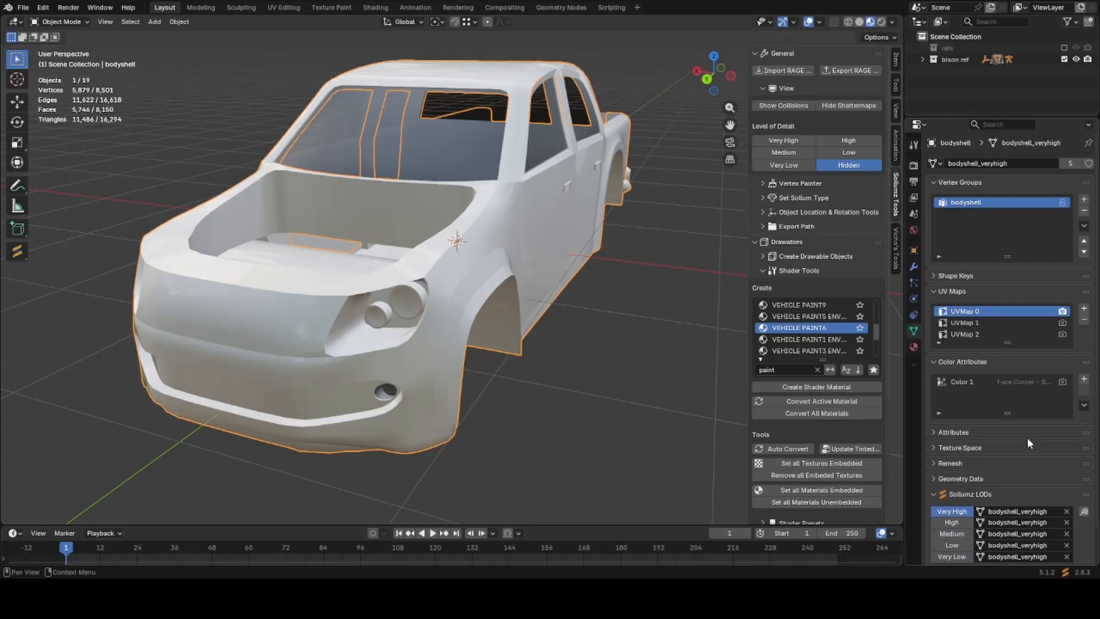
left_click(1040, 381)
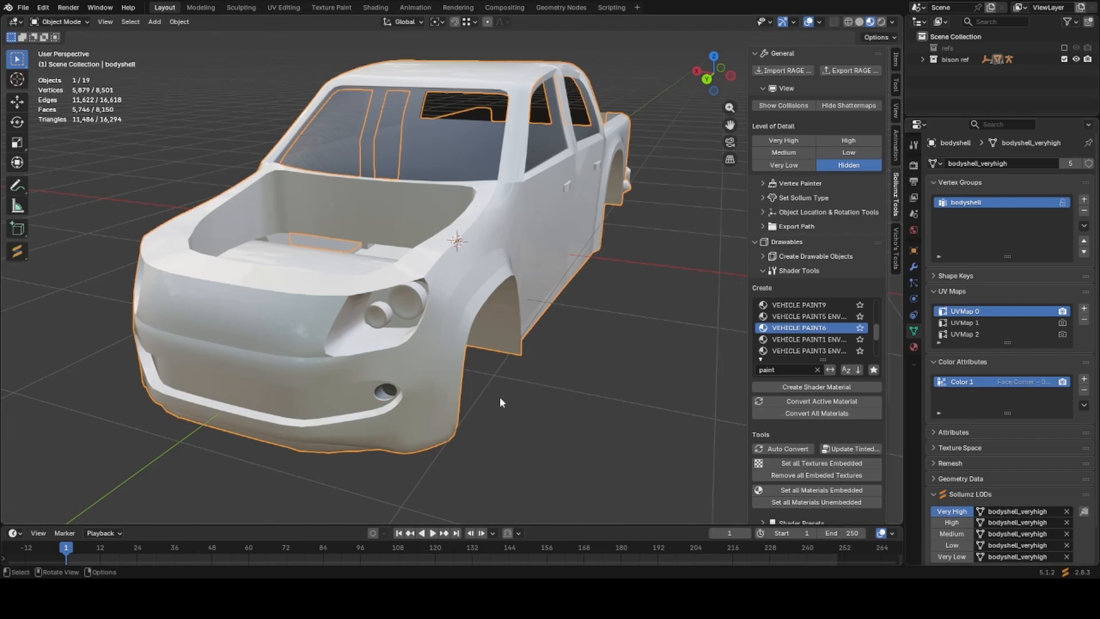
Hide the bodyshell to expose the doors, bumpers and windows.
middle_click_drag(500, 396, 540, 356)
scroll(498, 398, "down", 1)
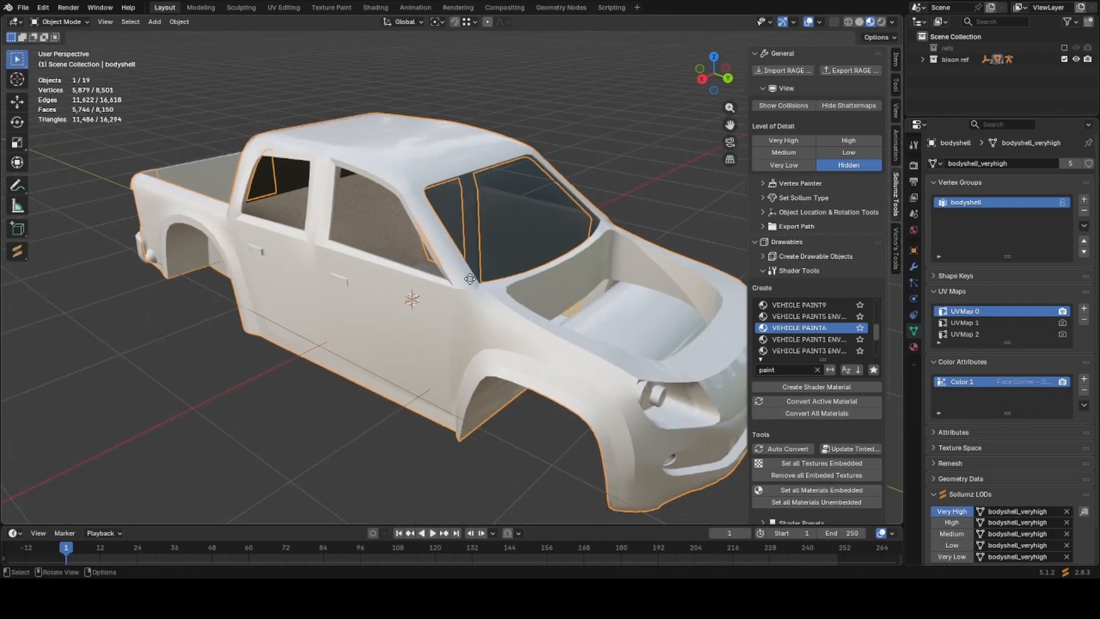
key("g")
right_click(536, 240)
scroll(532, 254, "down", 2)
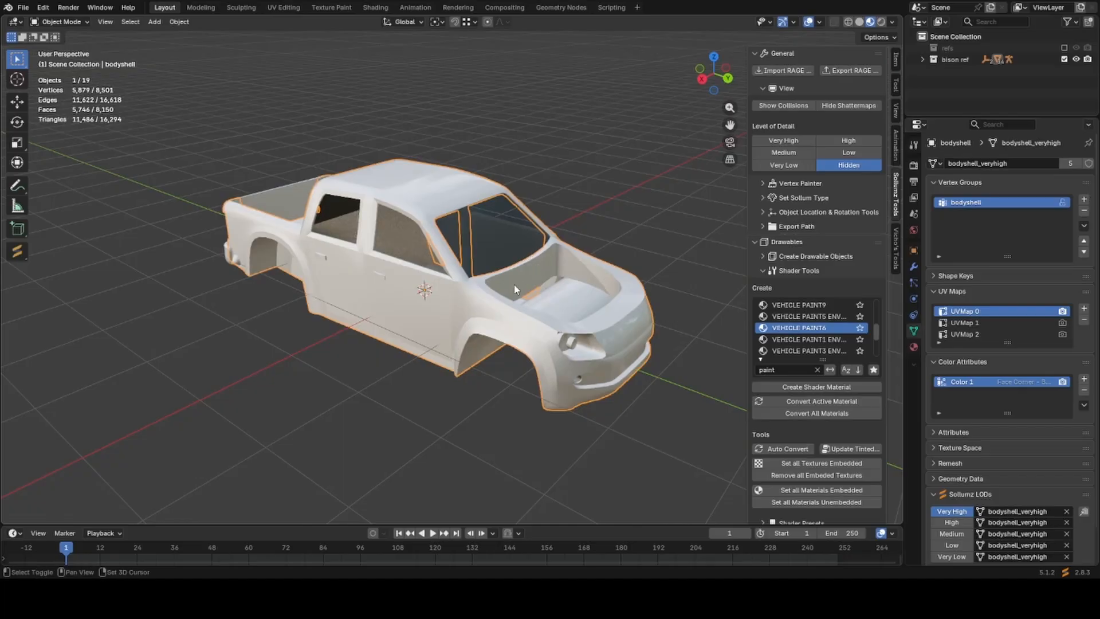
middle_click_drag(515, 290, 490, 340, "shift")
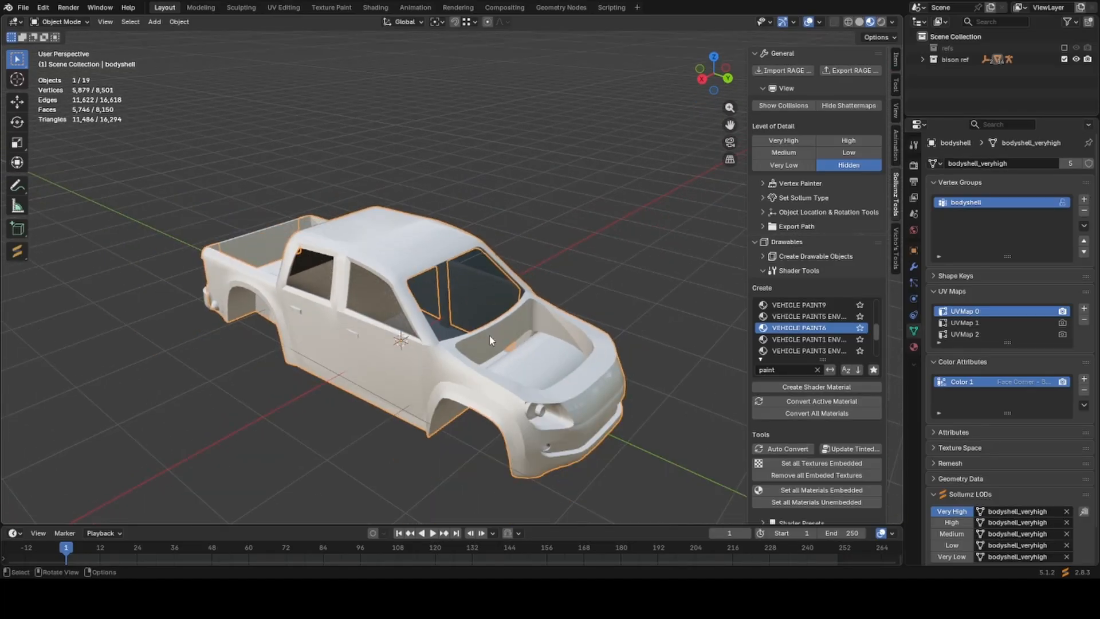
scroll(490, 340, "up", 2)
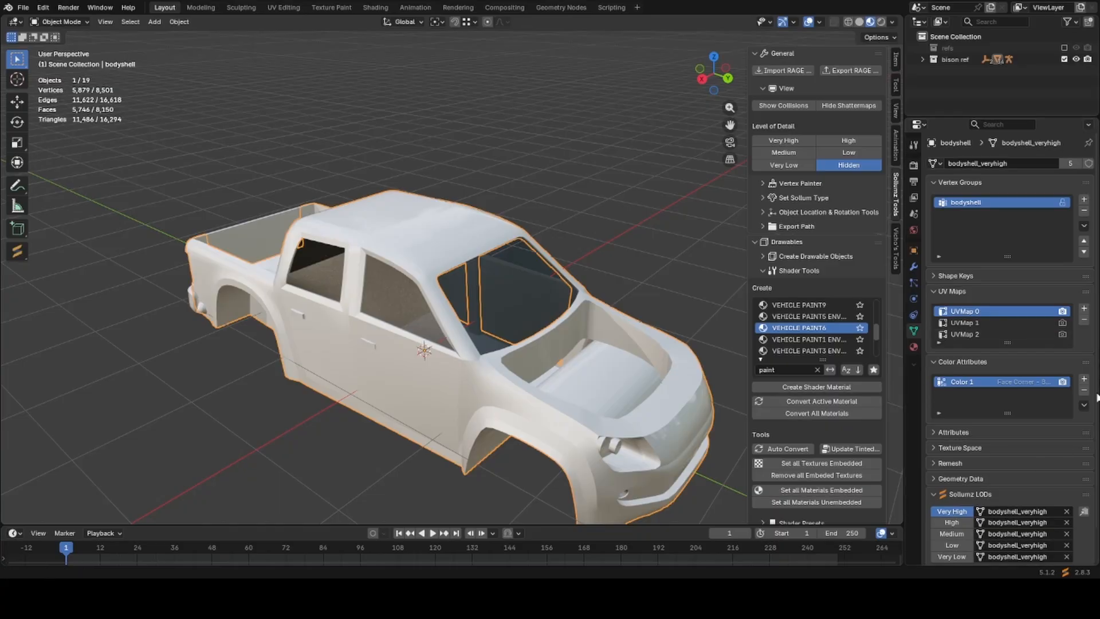
middle_click_drag(528, 366, 521, 387)
key("h")
Add the missing UVMap 0, UVMap 1 and Color 1 attribute to the door_dside_f mesh.
left_click(556, 357)
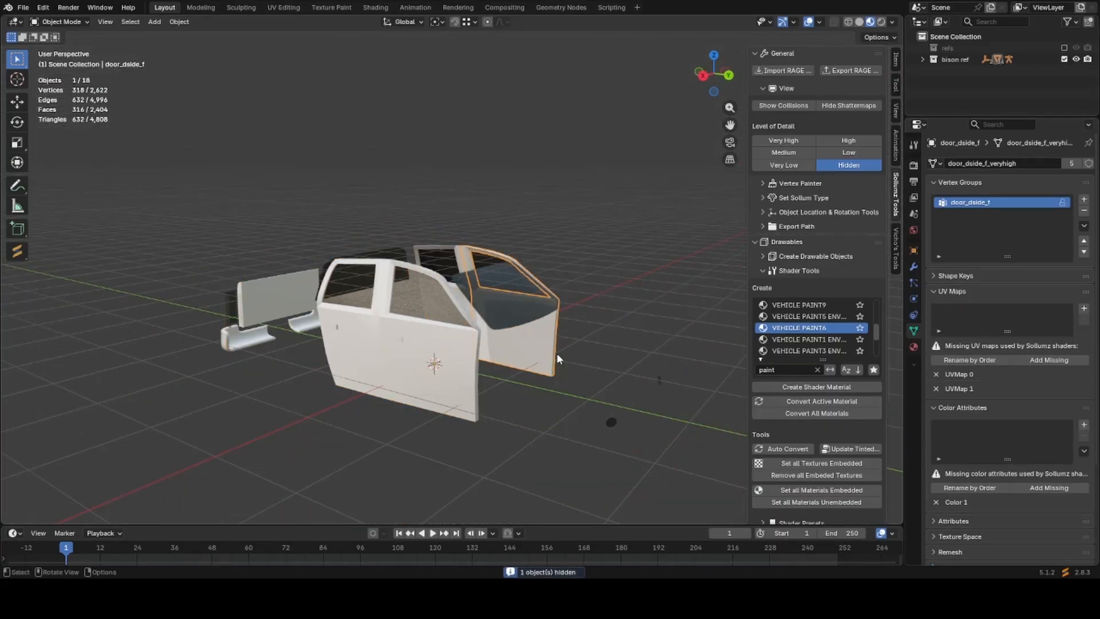
left_click(1017, 360)
left_click(1021, 425)
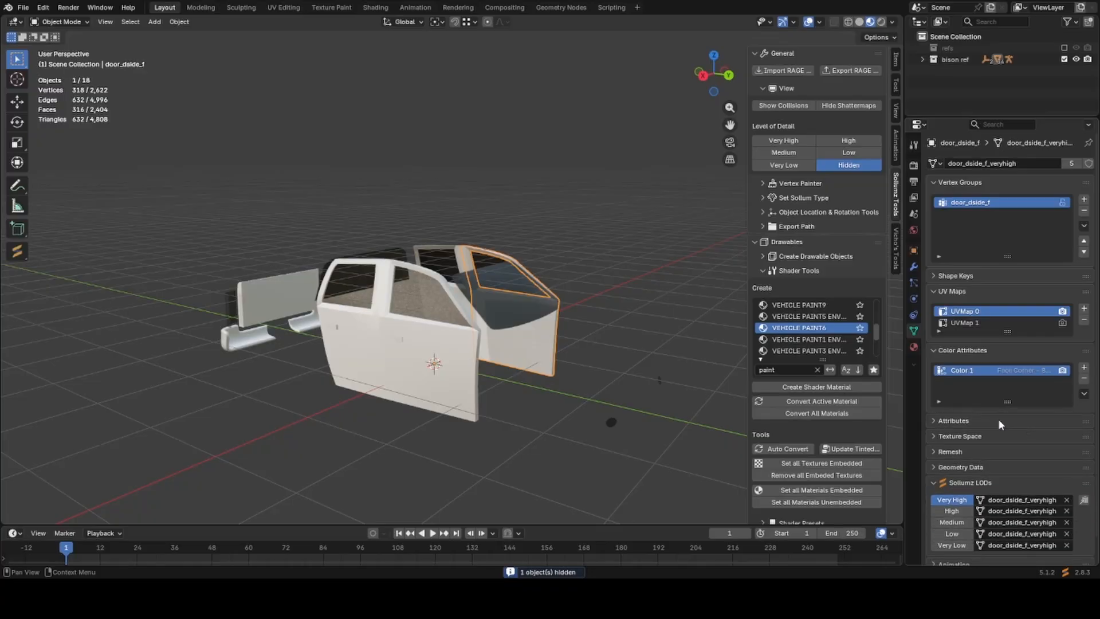
Add the missing UVMap 0, UVMap 1 and Color 1 attribute to the windscreen mesh.
left_click(482, 313)
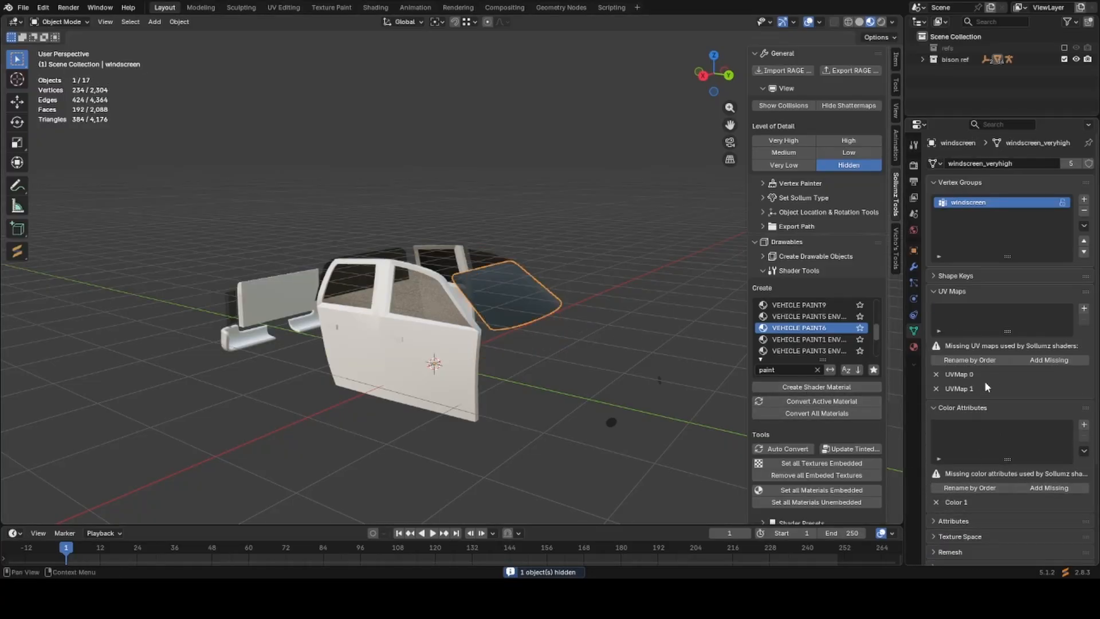
left_click(1025, 361)
left_click(1024, 424)
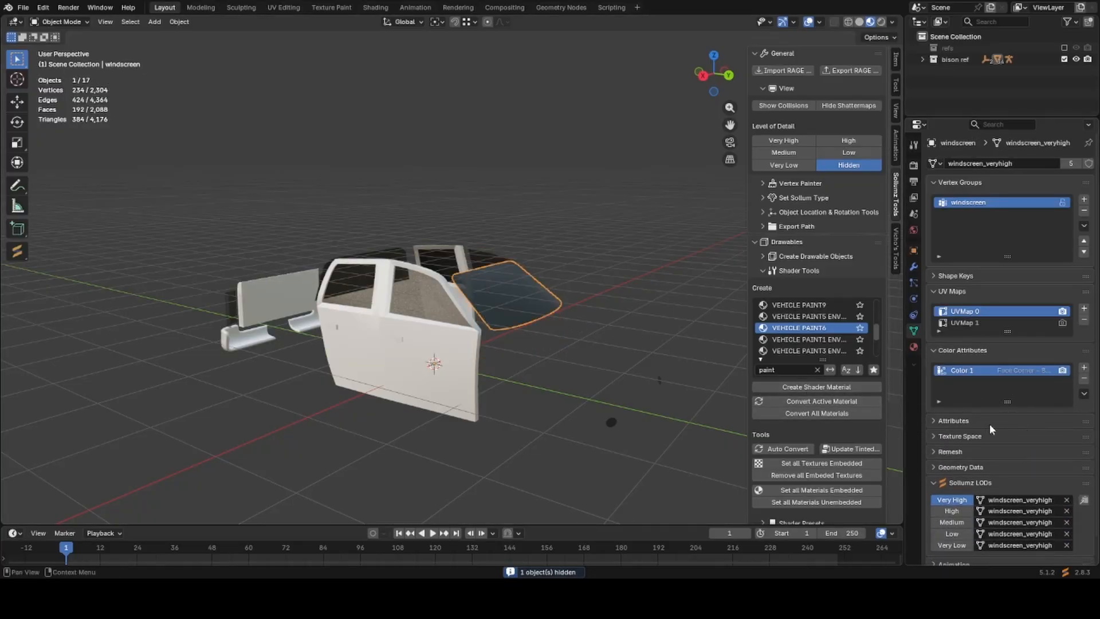
Add the missing Color 1 attribute, UVMap 0 and UVMap 1 to the door_pside_f mesh, and hide it.
left_click(424, 343)
left_click(1027, 486)
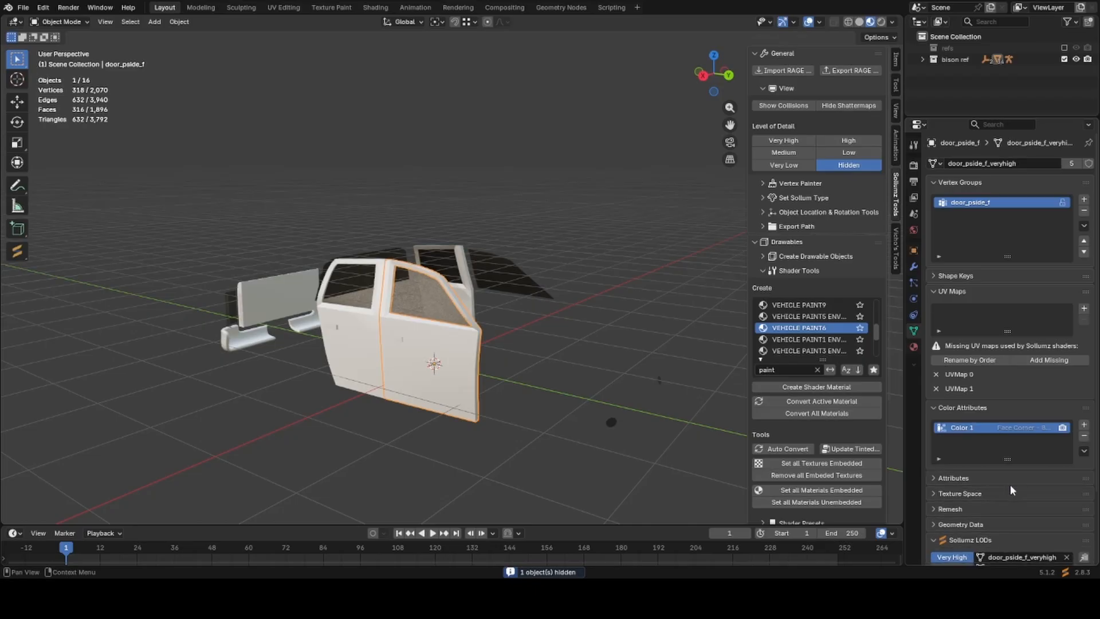
left_click(1025, 361)
key("h")
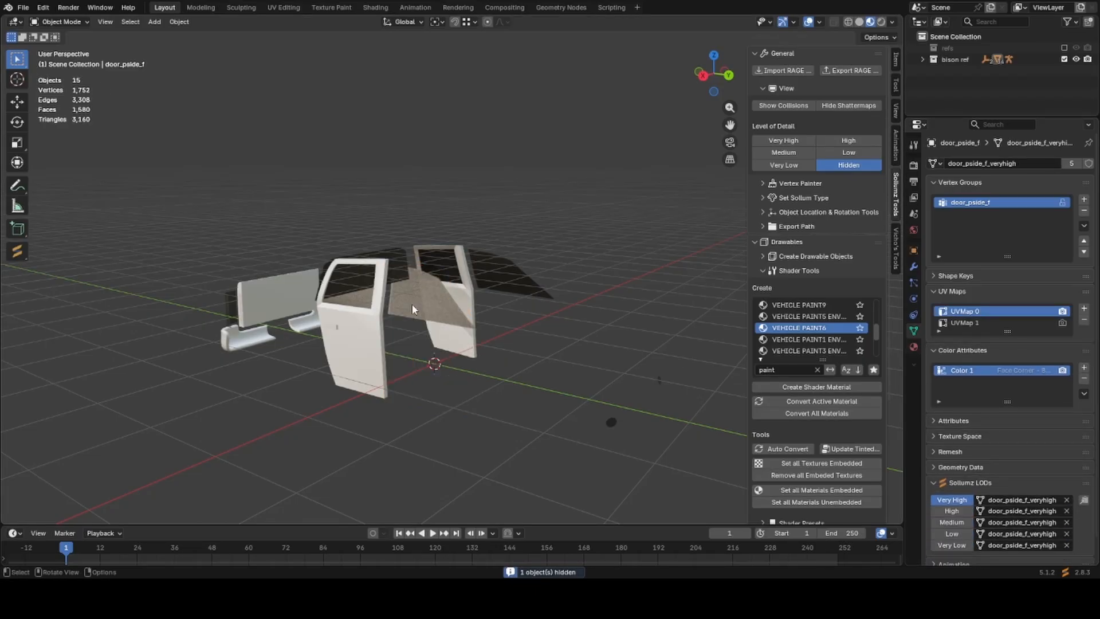
Add the missing UVMap 0, UVMap 1 and Color 1 attribute to the window_rf glass, and hide it.
left_click(430, 298)
left_click(1041, 360)
left_click(1035, 431)
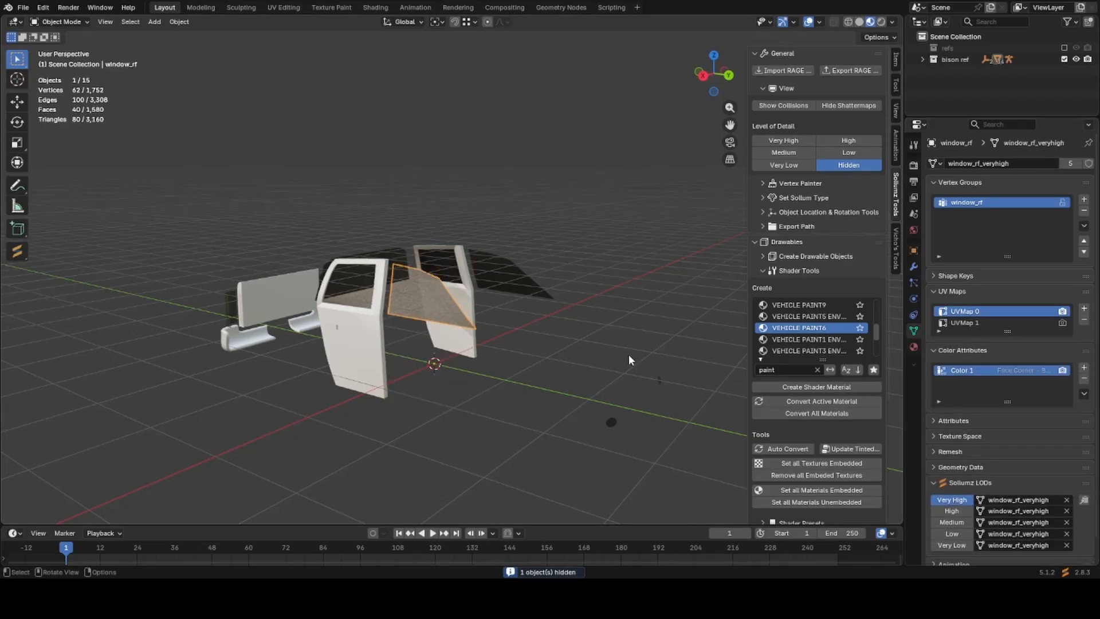
key("h")
Add the missing UVMap 0, UVMap 1 and Color 1 attribute to the door_dside_r mesh, and hide it.
left_click(444, 310)
left_click(1048, 360)
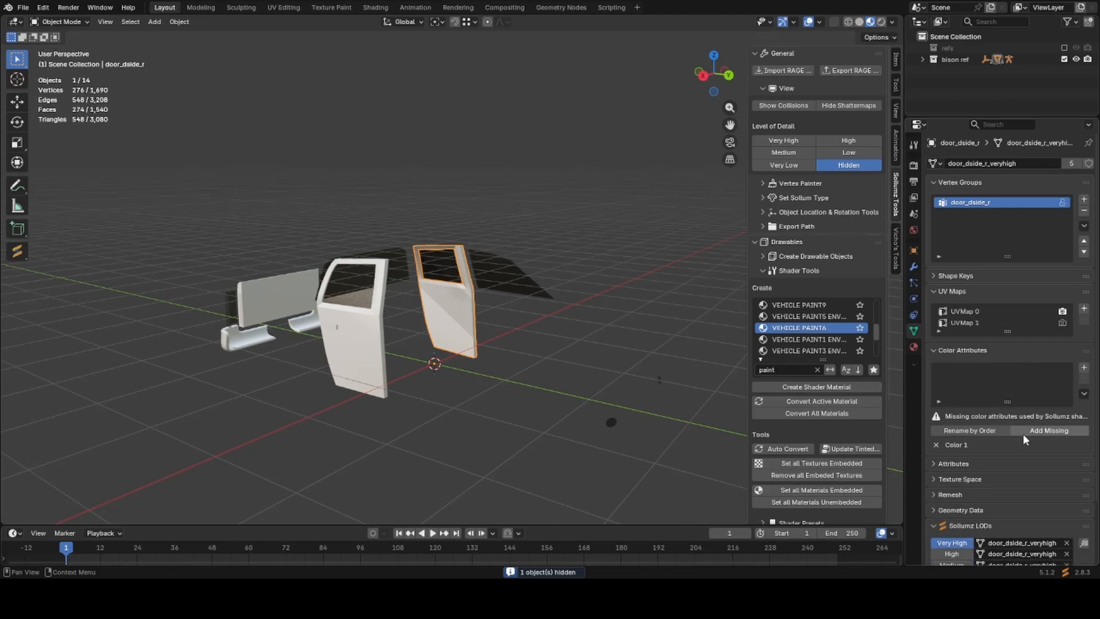
left_click(1035, 432)
key("h")
Add the missing UVMap 0, UVMap 1 and Color 1 attribute to the window_lf glass, and hide it.
left_click(517, 291)
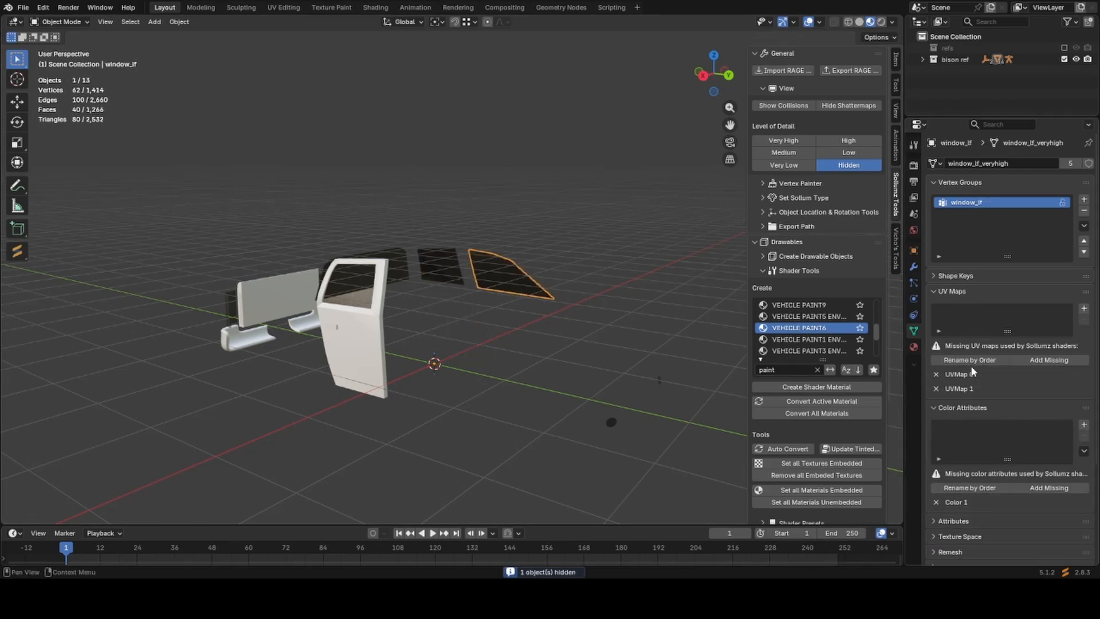
left_click(1021, 360)
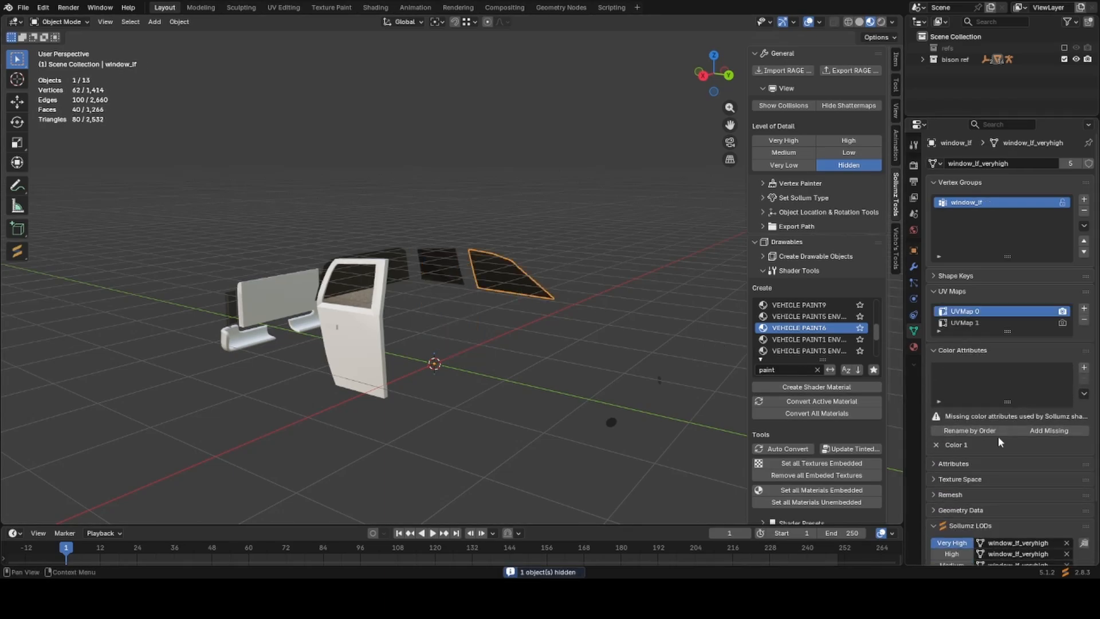
left_click(1023, 432)
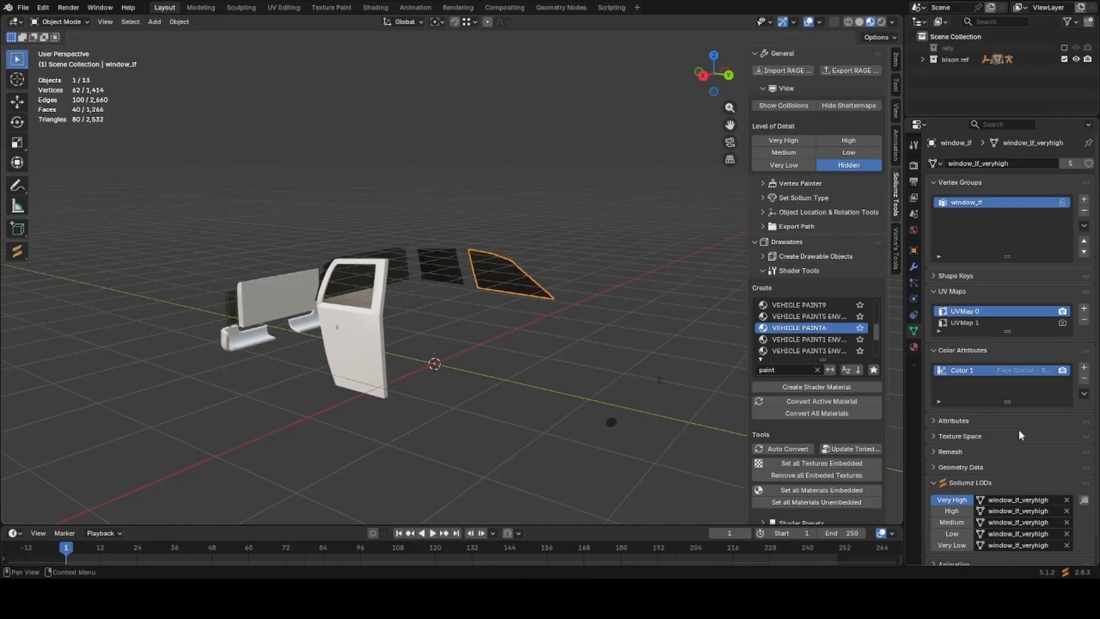
key("h")
Create a new UV map on the window_lr glass and rename it by order to UVMap 0.
middle_click_drag(517, 311, 478, 310)
left_click(477, 310)
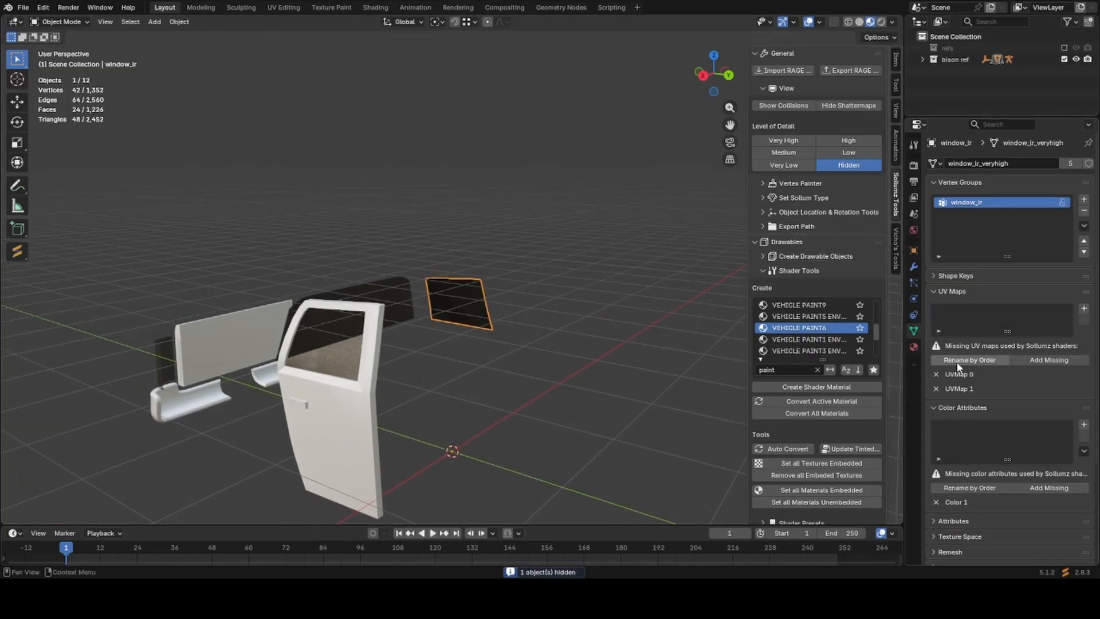
left_click(1084, 310)
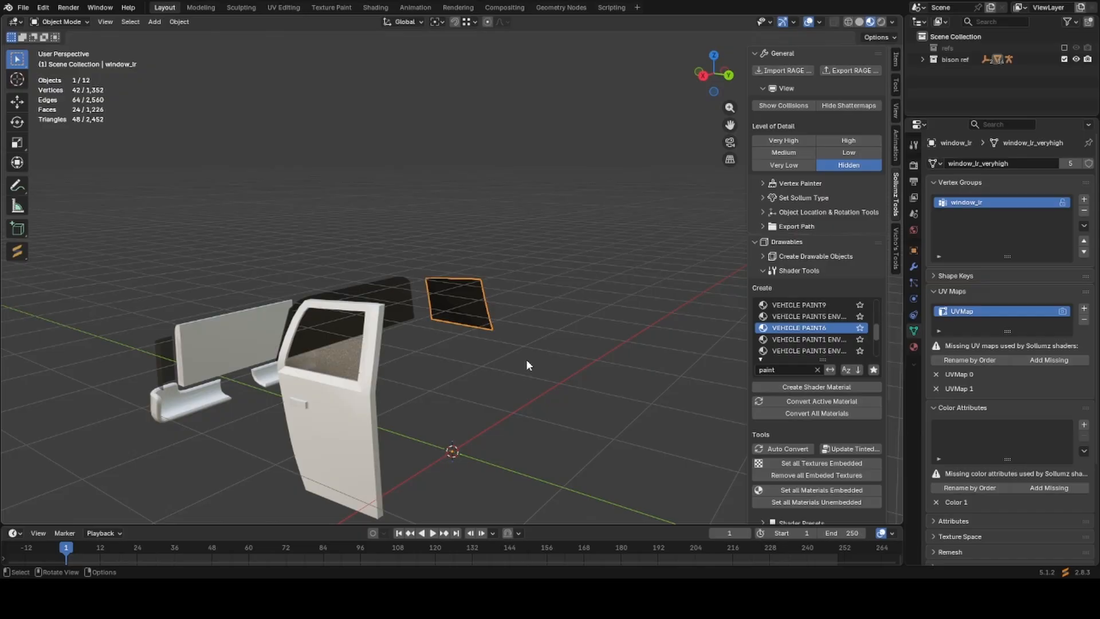
left_click(940, 363)
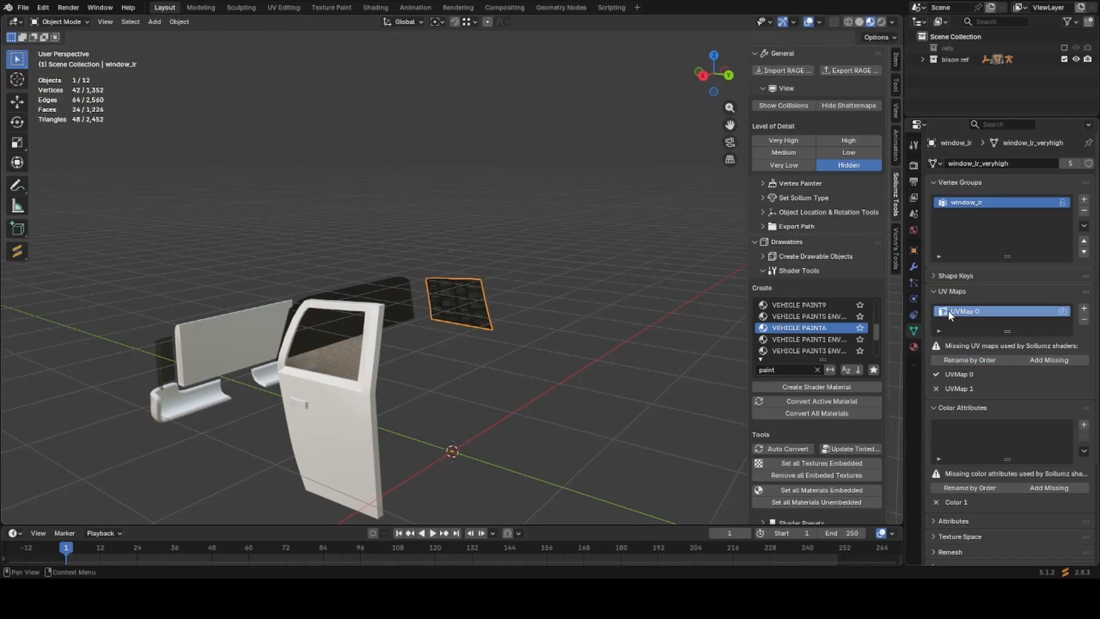
Add the missing UVMap 1 and Color 1 attribute to the window_lr glass.
scroll(468, 312, "up", 4)
scroll(474, 325, "up", 3)
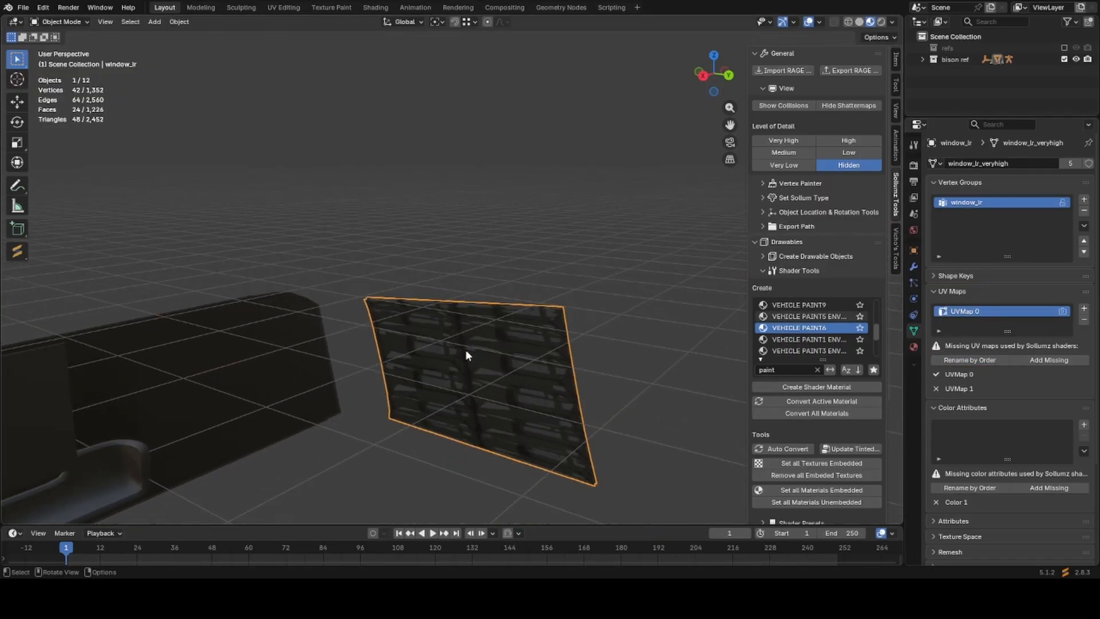
scroll(356, 352, "down", 2)
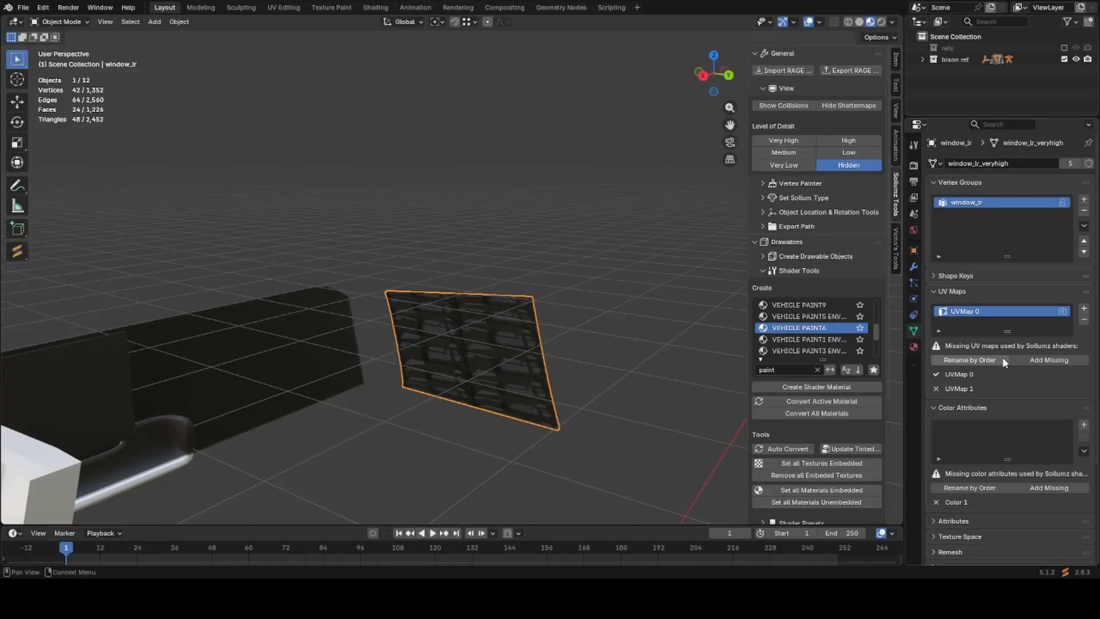
left_click(1029, 360)
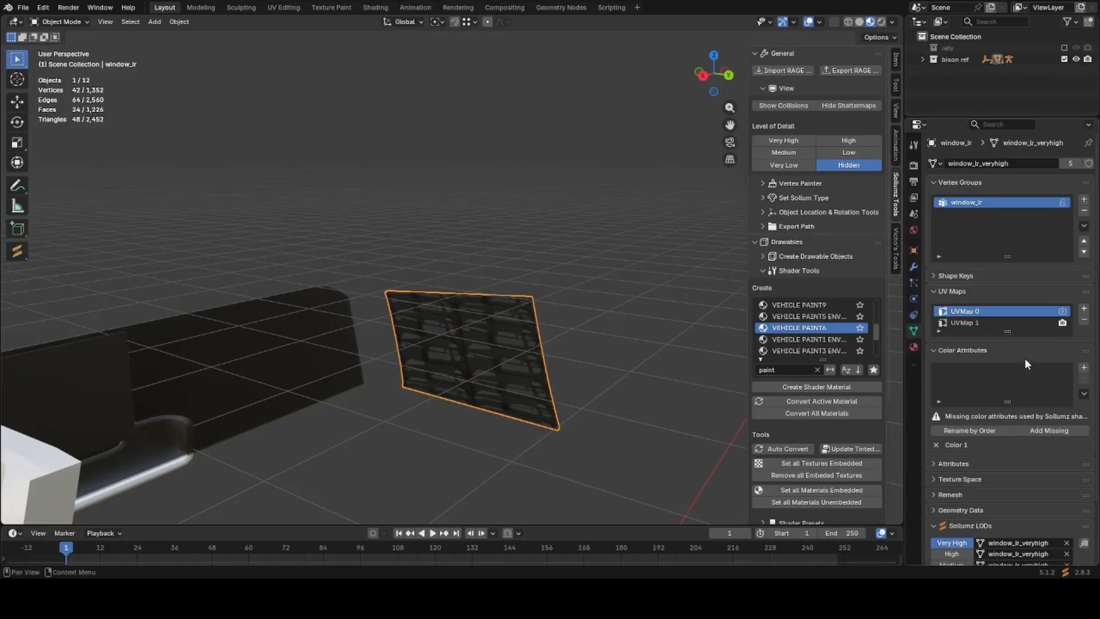
left_click(1016, 426)
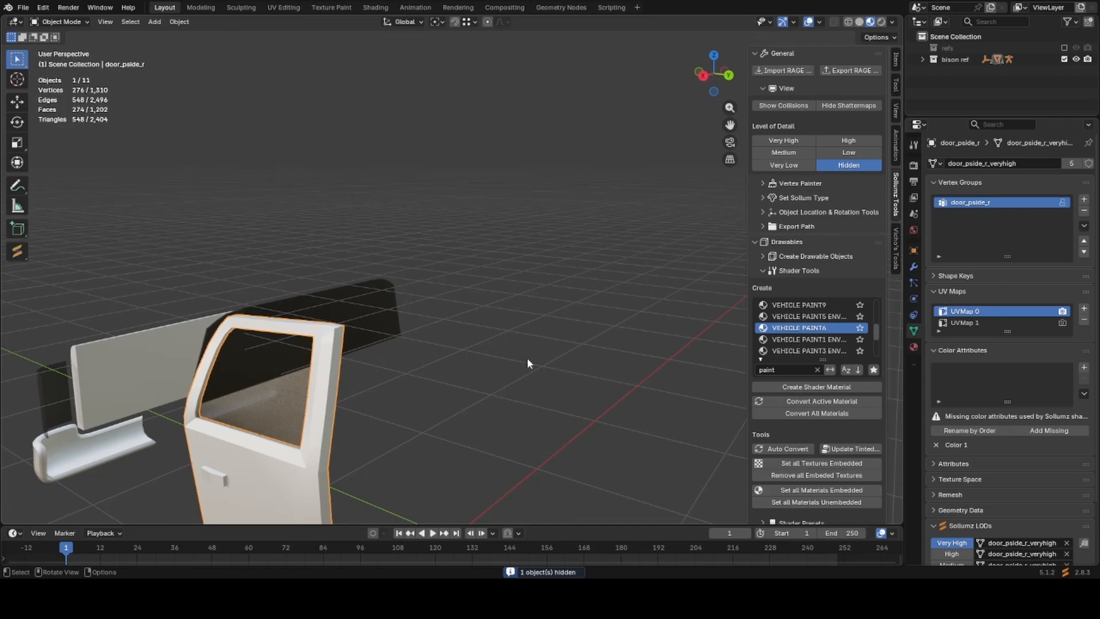
Add the missing UV and color attributes to the door_pside_r and windscreen_r meshes, and save the file.
left_click(1048, 430)
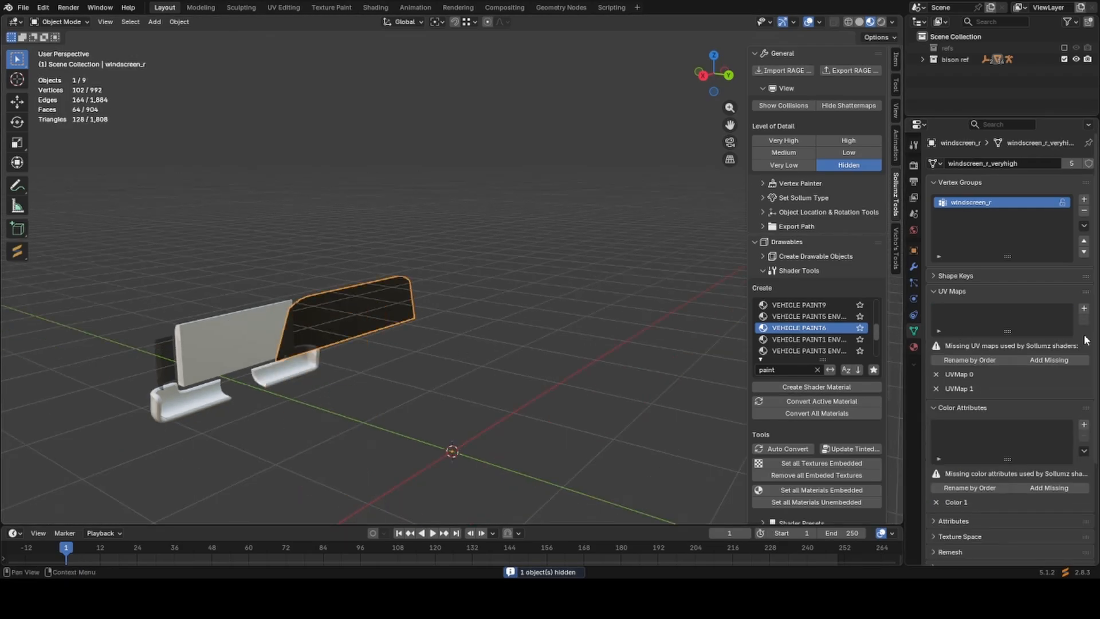
left_click(1049, 430)
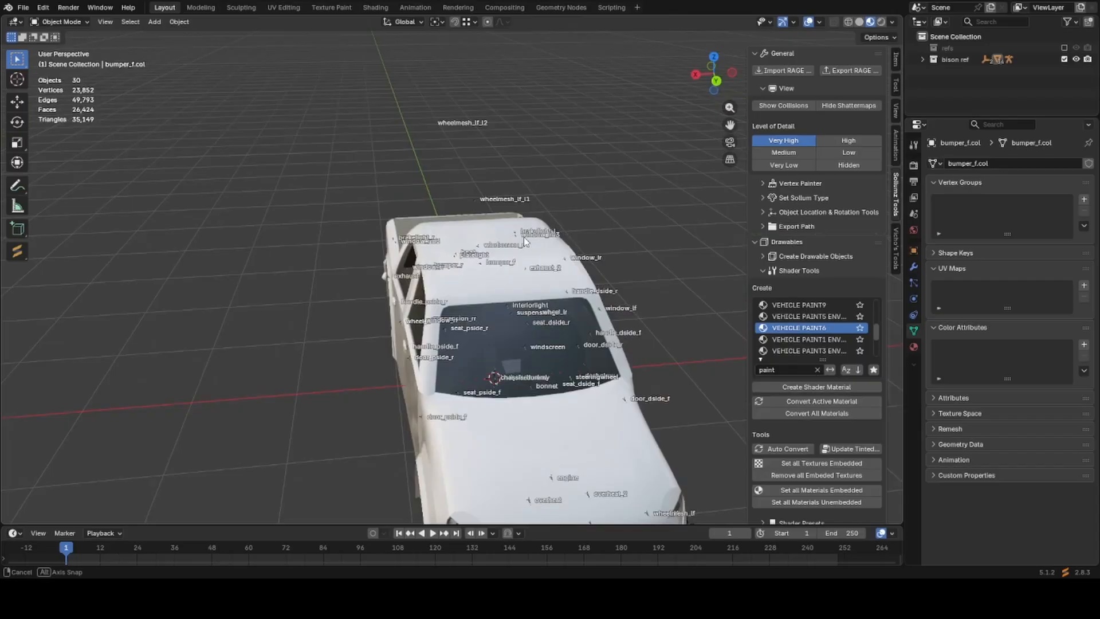
middle_click_drag(641, 303, 515, 295)
key("ctrl+s")
Mark the lengthwise edge loop along the middle of the bodyshell's roof as a seam.
left_click(503, 288)
scroll(435, 259, "down", 3)
key("Tab")
scroll(422, 256, "up", 4)
scroll(444, 299, "up", 3)
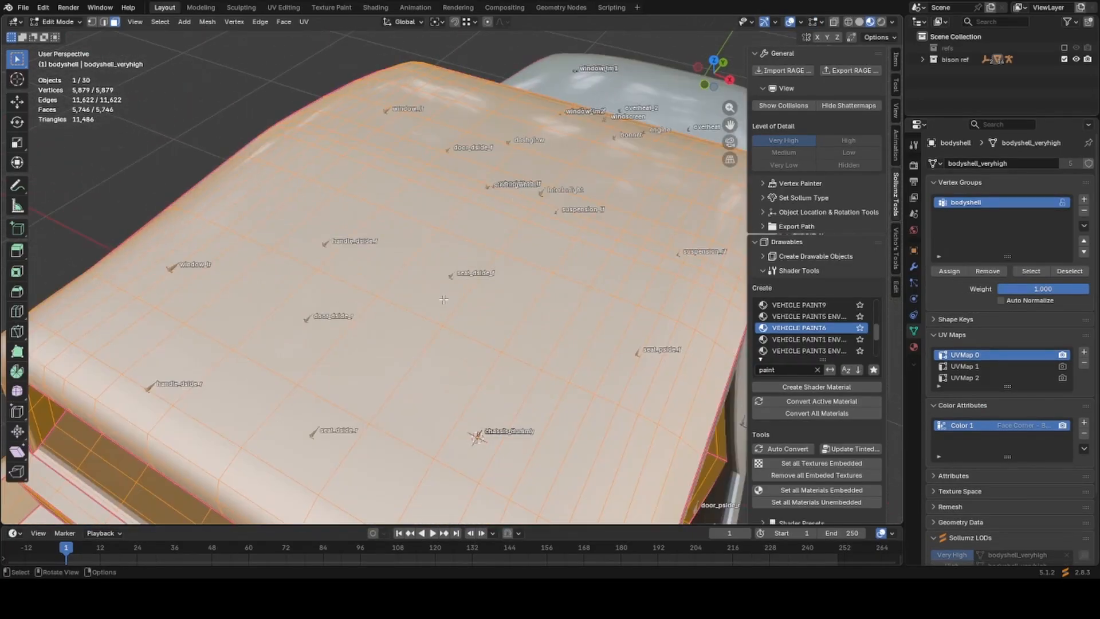
key("2")
left_click(505, 296, "alt")
right_click(478, 290)
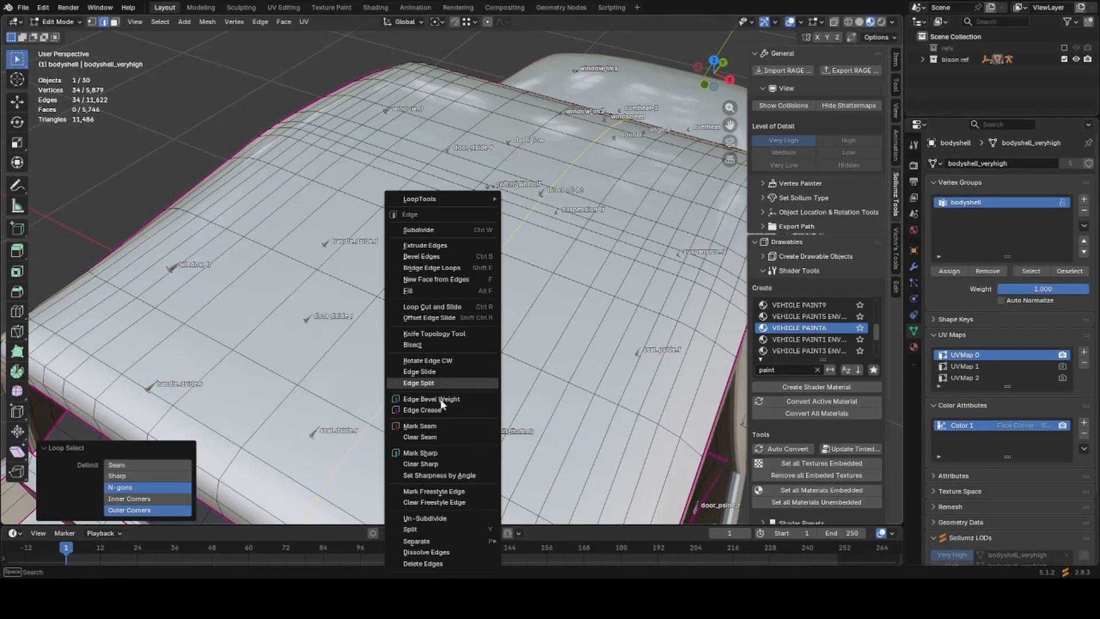
left_click(432, 429)
Select all of the bodyshell's geometry in Edit Mode and return to Object Mode.
scroll(459, 378, "down", 4)
middle_click_drag(463, 367, 514, 277)
key("Tab")
key("Tab")
key("a")
scroll(492, 330, "down", 2)
key("Tab")
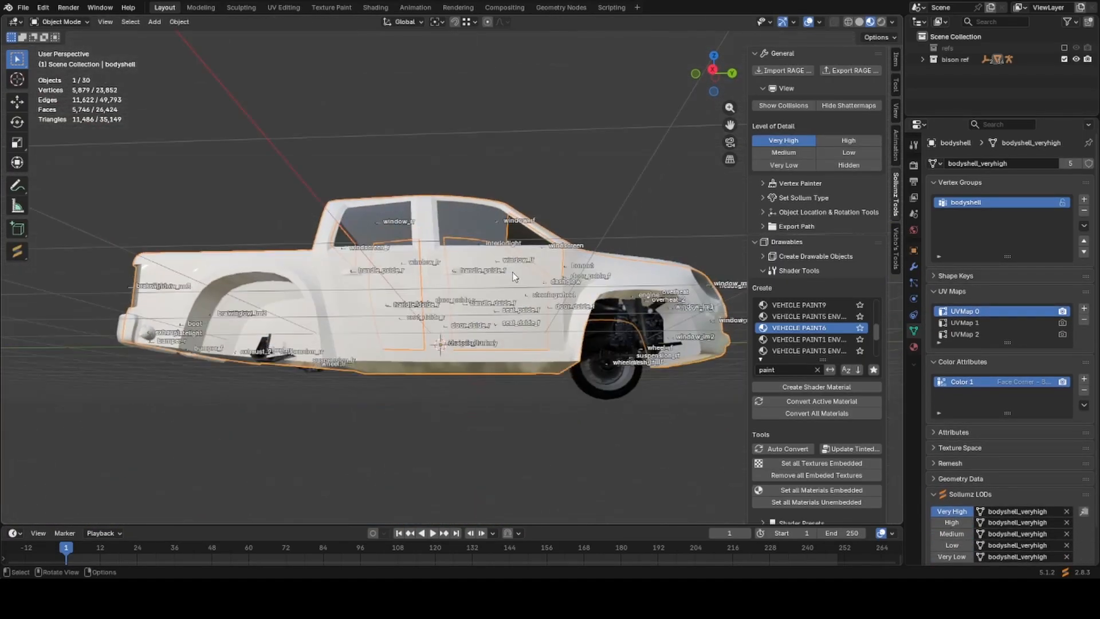
Hide the lolatutocar1 skeleton and the suspension_rr part beneath the truck bed.
left_click(273, 359)
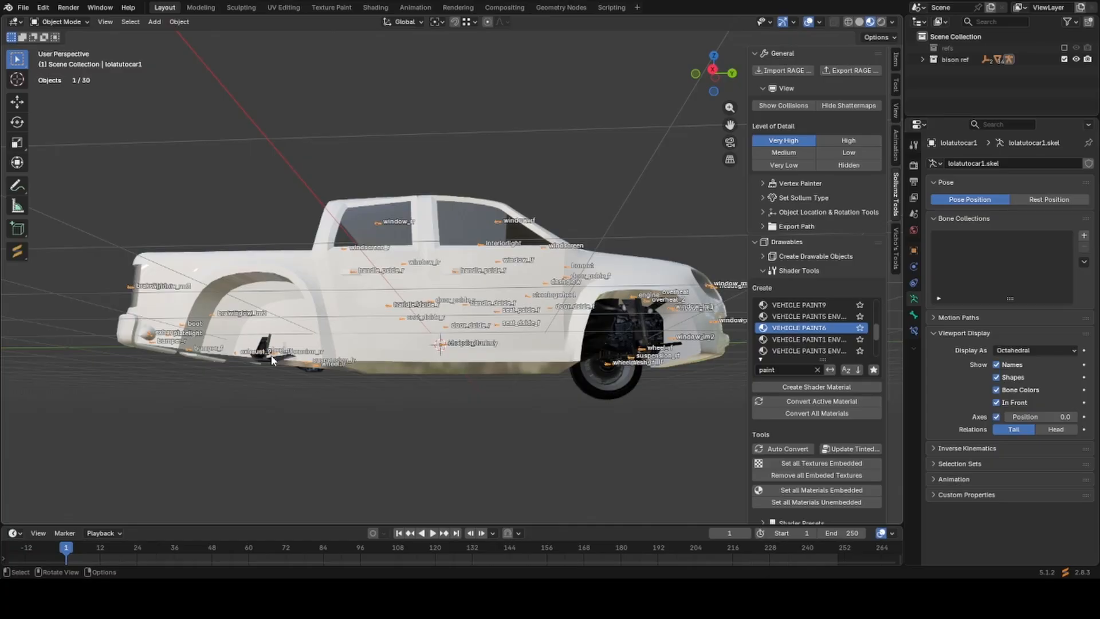
key("h")
left_click(261, 367)
middle_click_drag(262, 366, 294, 311)
left_click(285, 270)
key("h")
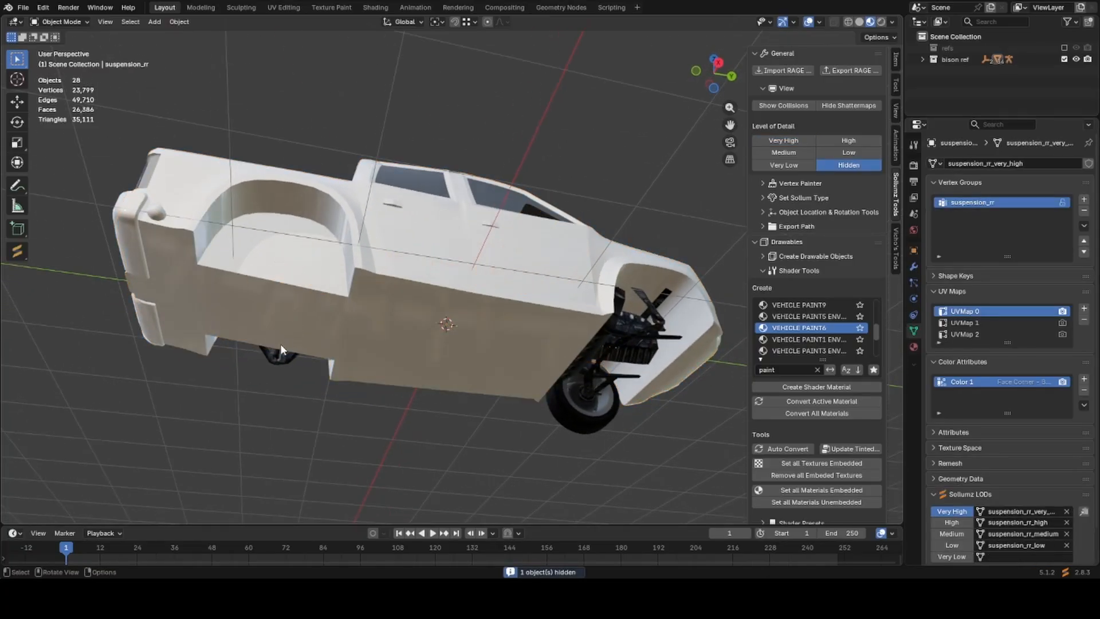
Hide the remaining wheel, chassis and suspension parts beneath the bodyshell, including suspension_lf.
middle_click_drag(630, 406, 594, 420)
left_click(497, 413)
key("h")
left_click(510, 378)
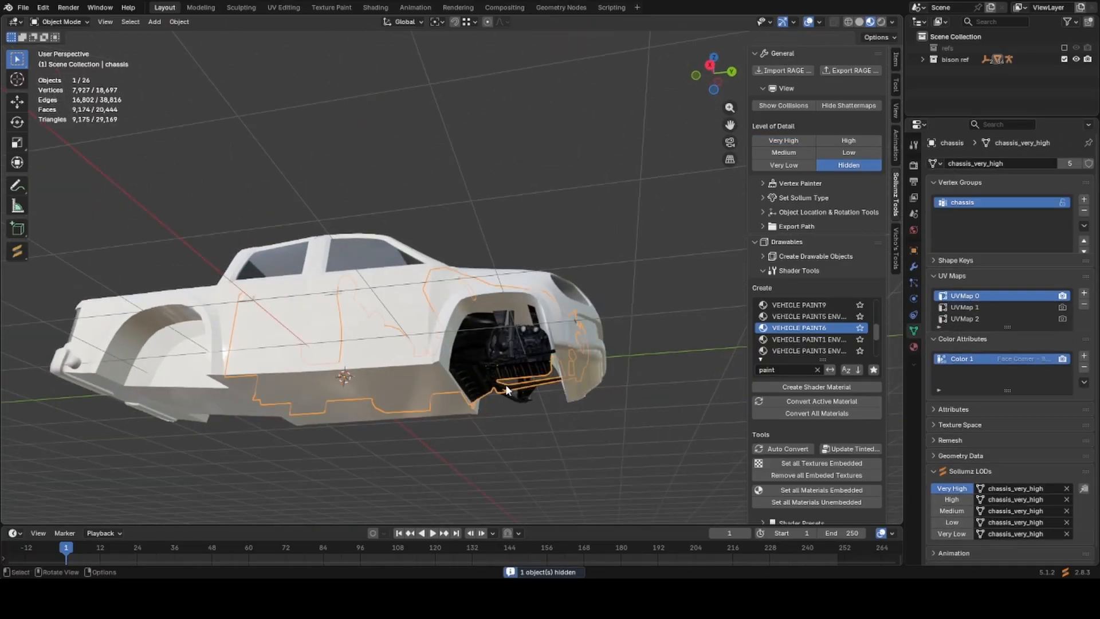
key("h")
left_click(506, 356)
key("h")
left_click(510, 364)
key("h")
Hide the steering wheel inside the cabin.
middle_click_drag(509, 365, 611, 380)
scroll(611, 379, "up", 5)
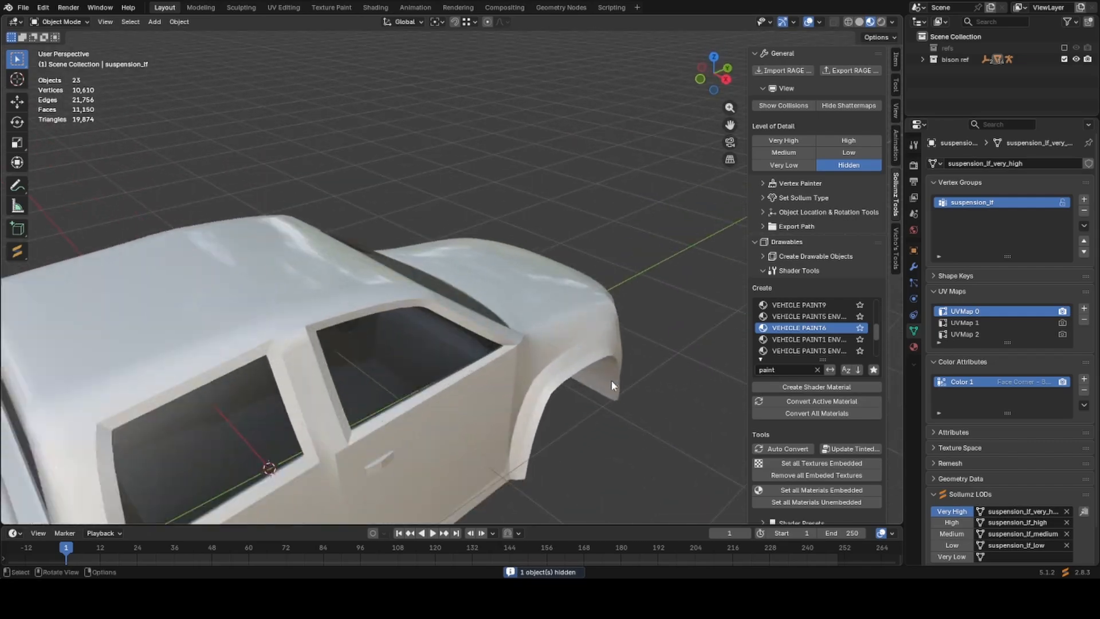
middle_click_drag(458, 335, 358, 350)
scroll(457, 329, "down", 3)
left_click(281, 375)
key("h")
Select the bodyshell, both passenger-side doors and the boot together.
scroll(280, 374, "down", 3)
scroll(280, 374, "down", 5)
scroll(359, 349, "down", 3)
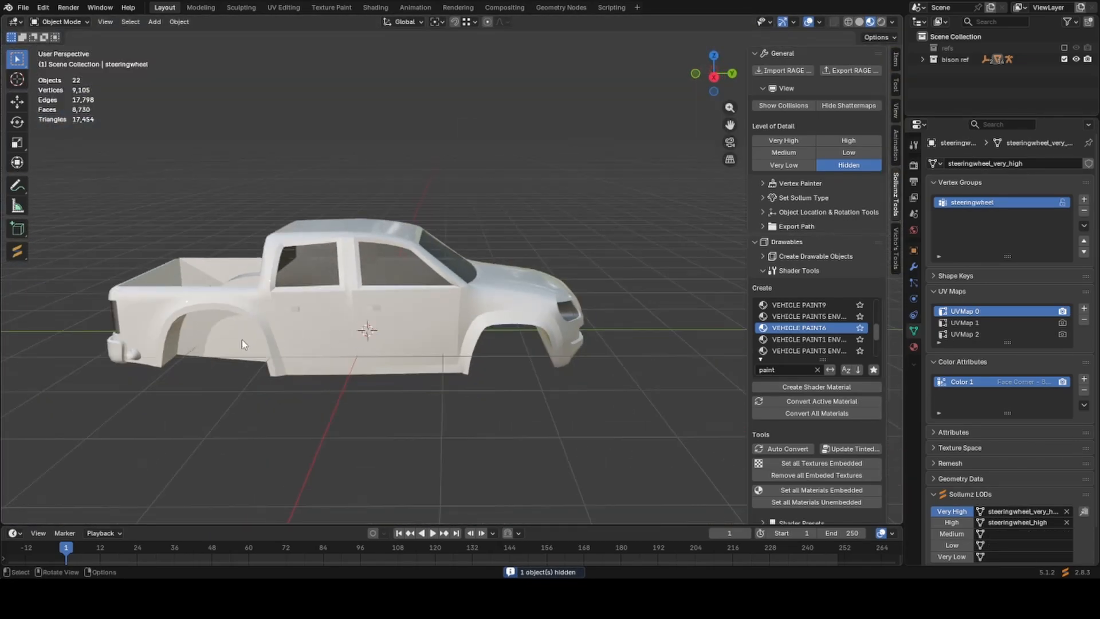
left_click_drag(241, 340, 524, 342)
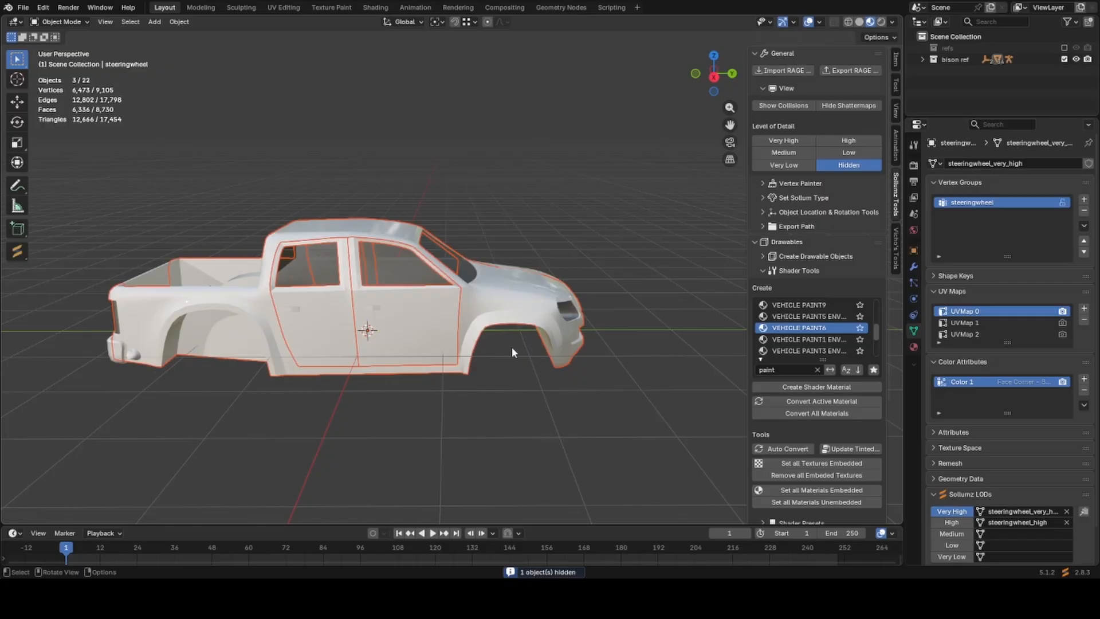
key("h")
key("ctrl+z")
middle_click_drag(446, 267, 411, 369)
left_click(397, 346, "shift")
key("g")
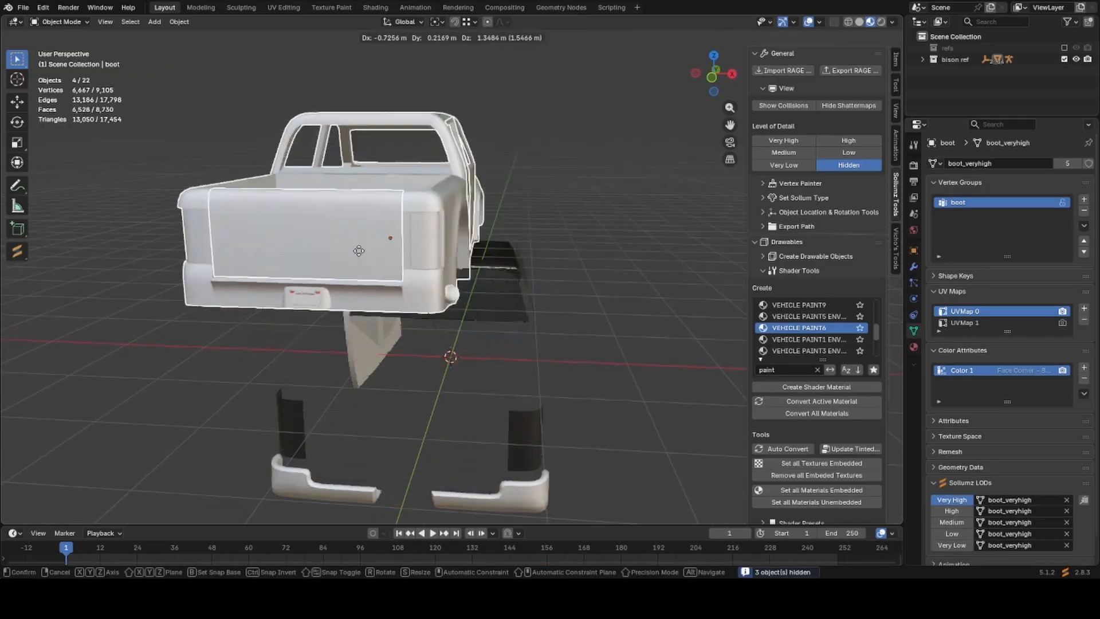
right_click(255, 263)
Add both driver-side doors, door_dside_f and door_dside_r, to the selection.
middle_click_drag(286, 269, 470, 283)
left_click(515, 300, "shift")
left_click(558, 301, "shift")
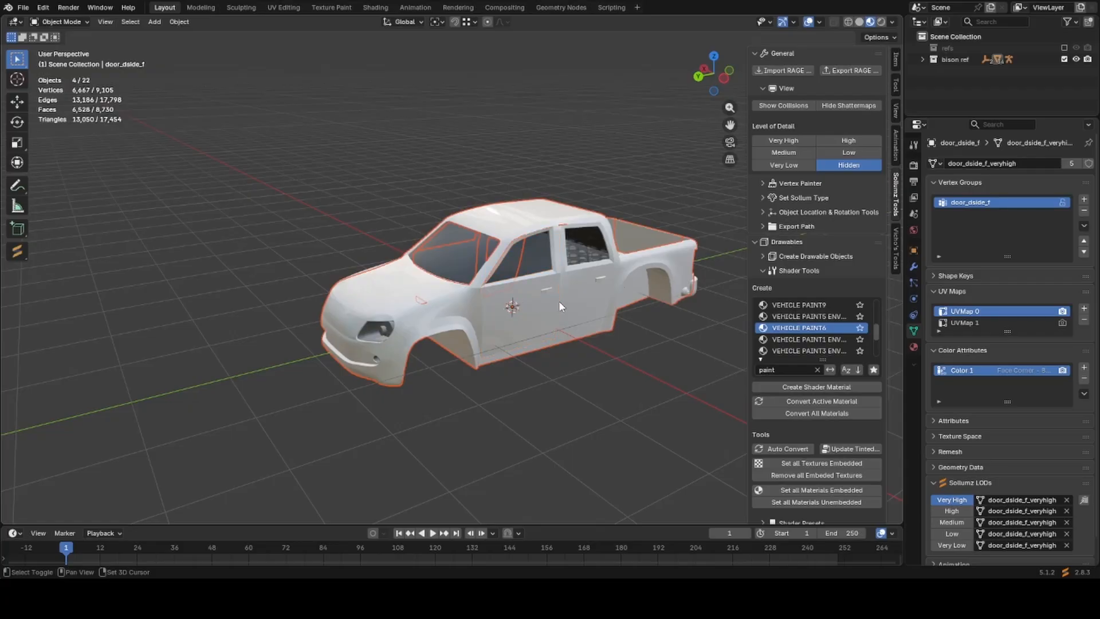
left_click(573, 301, "shift")
left_click(537, 310, "shift")
key("g")
right_click(273, 159)
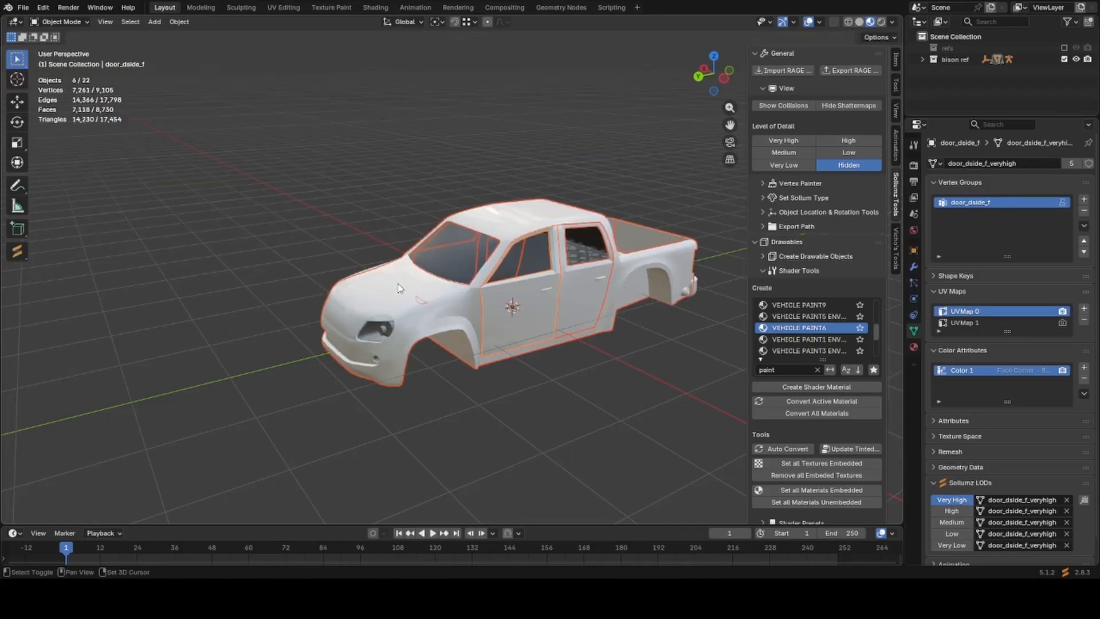
Add the bonnet and the two rear bumper pieces, bumper and bumper_r, to the selection.
left_click(399, 284, "shift")
middle_click_drag(559, 329, 494, 314)
middle_click_drag(544, 367, 313, 338)
left_click(396, 407, "shift")
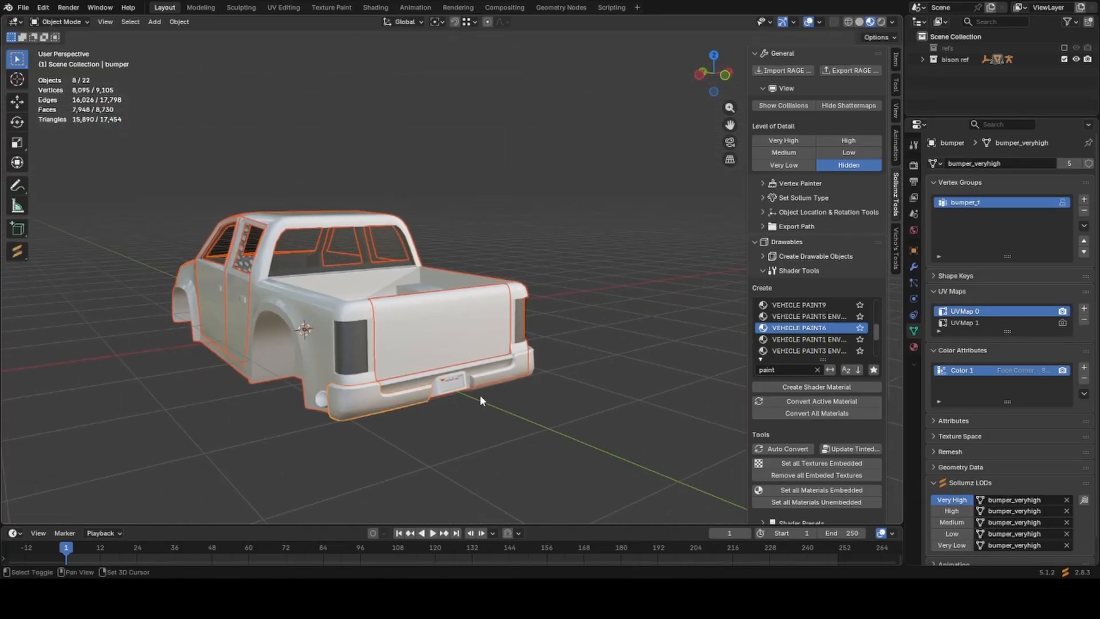
left_click(487, 387, "shift")
key("g")
right_click(471, 336)
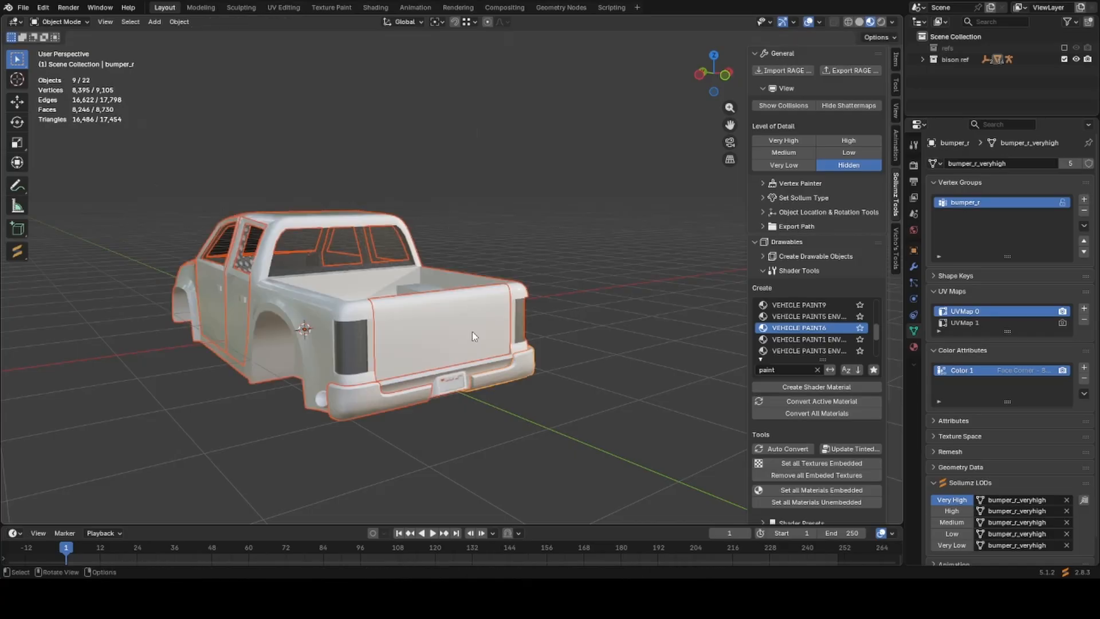
Select all geometry of the selected body parts in Edit Mode and return to Object Mode.
key("Tab")
scroll(460, 351, "up", 1)
key("alt+a")
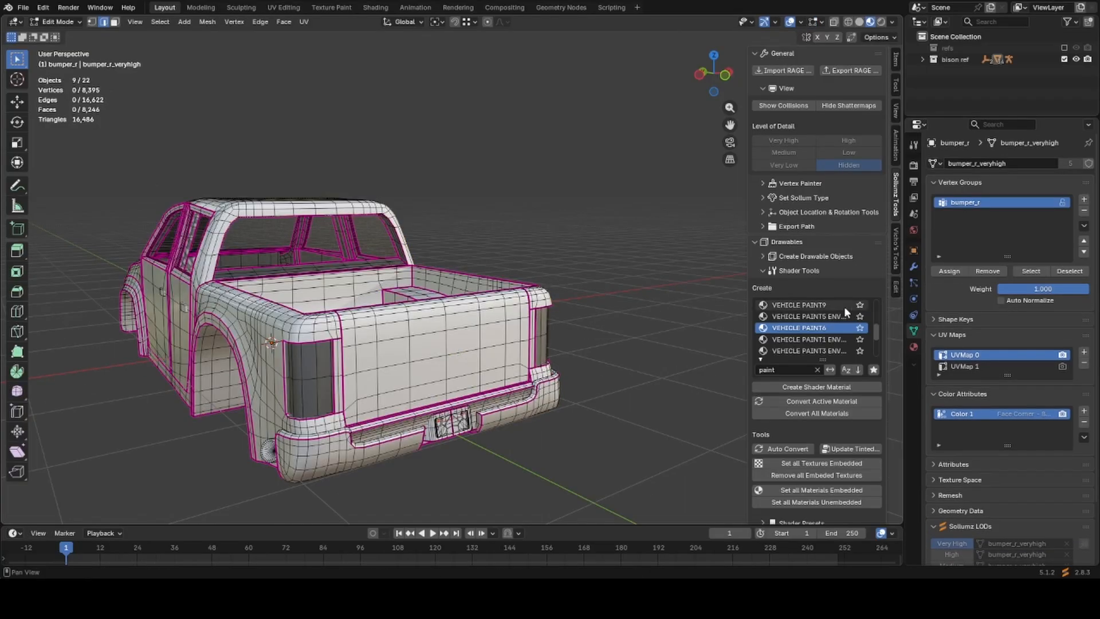
key("a")
key("Tab")
Make the boot the active object, show its material settings and enter Edit Mode for the selected parts.
left_click(464, 375, "shift")
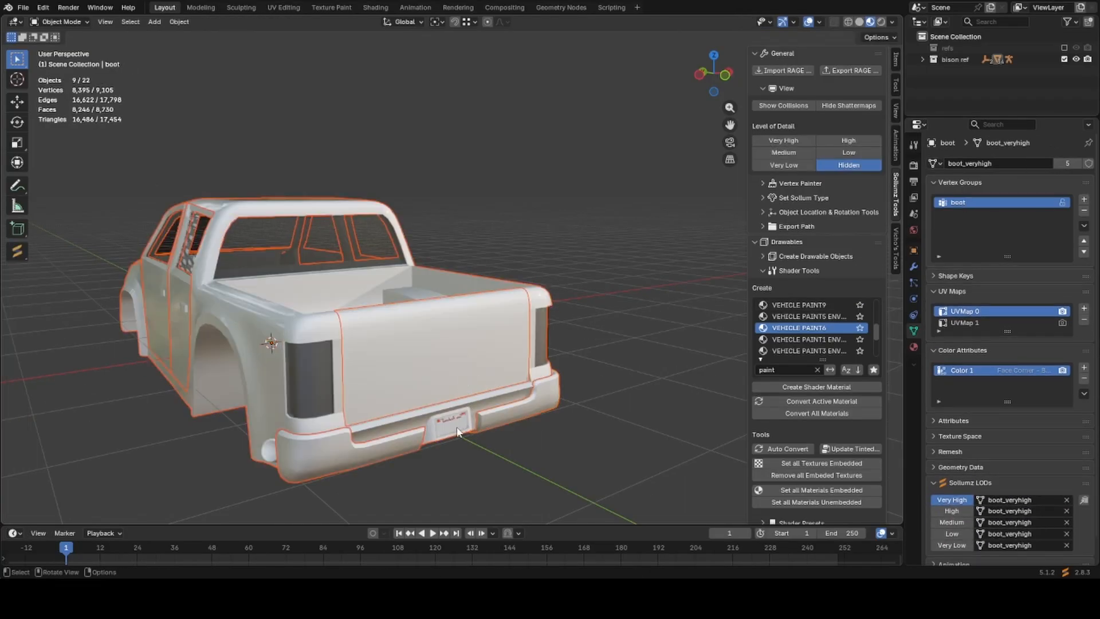
left_click(913, 346)
key("Tab")
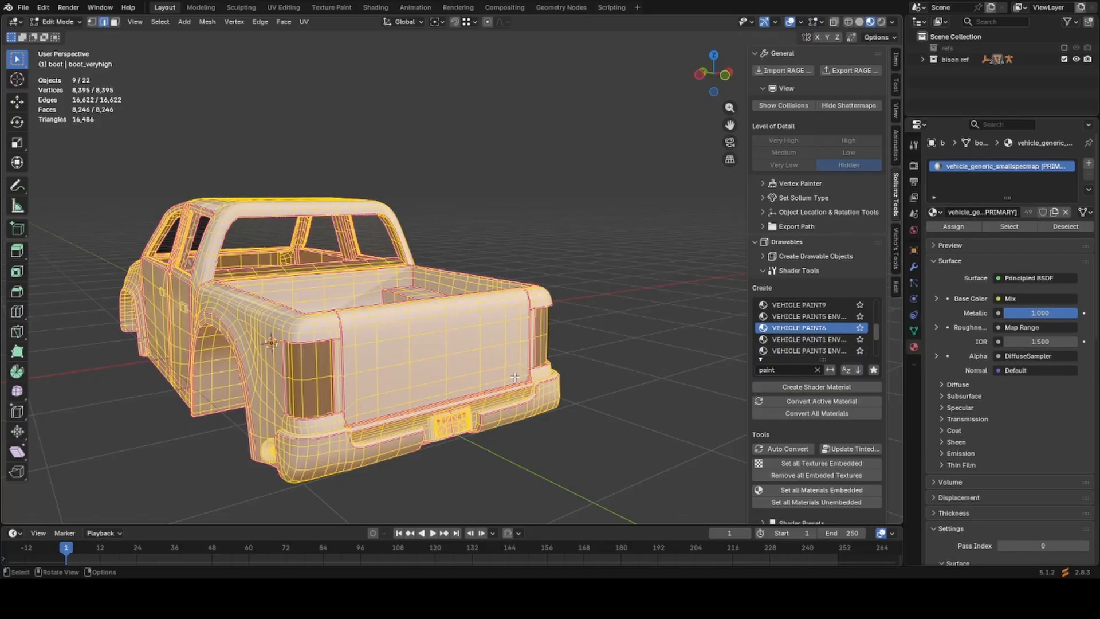
Make the body shell the active object and deselect its vehicle_licenseplate faces in Edit Mode.
key("Tab")
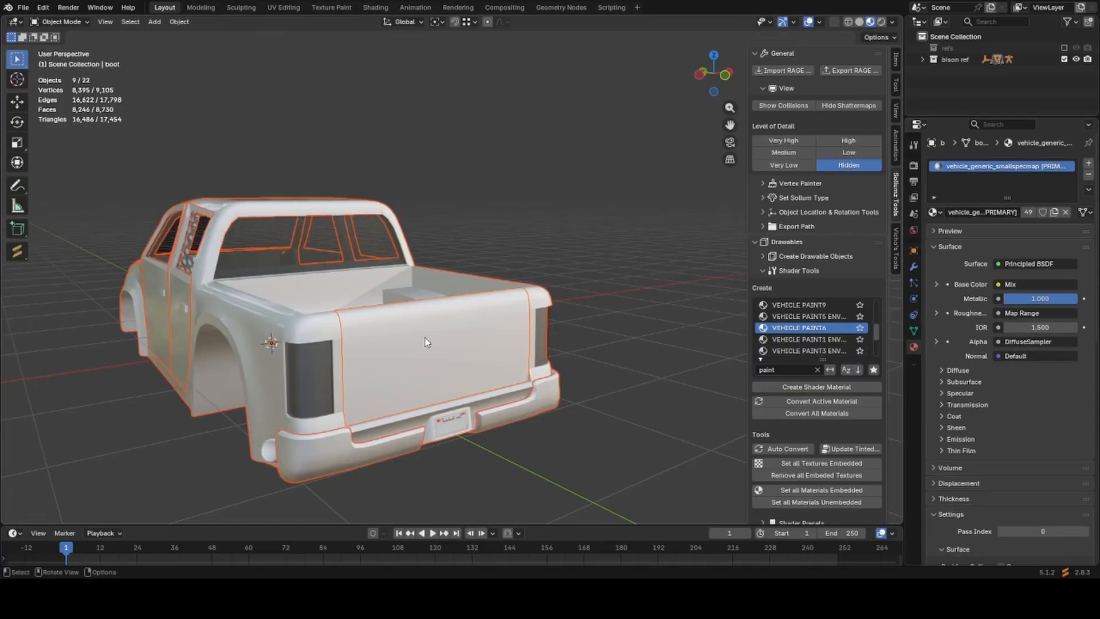
left_click(448, 423, "shift")
key("Tab")
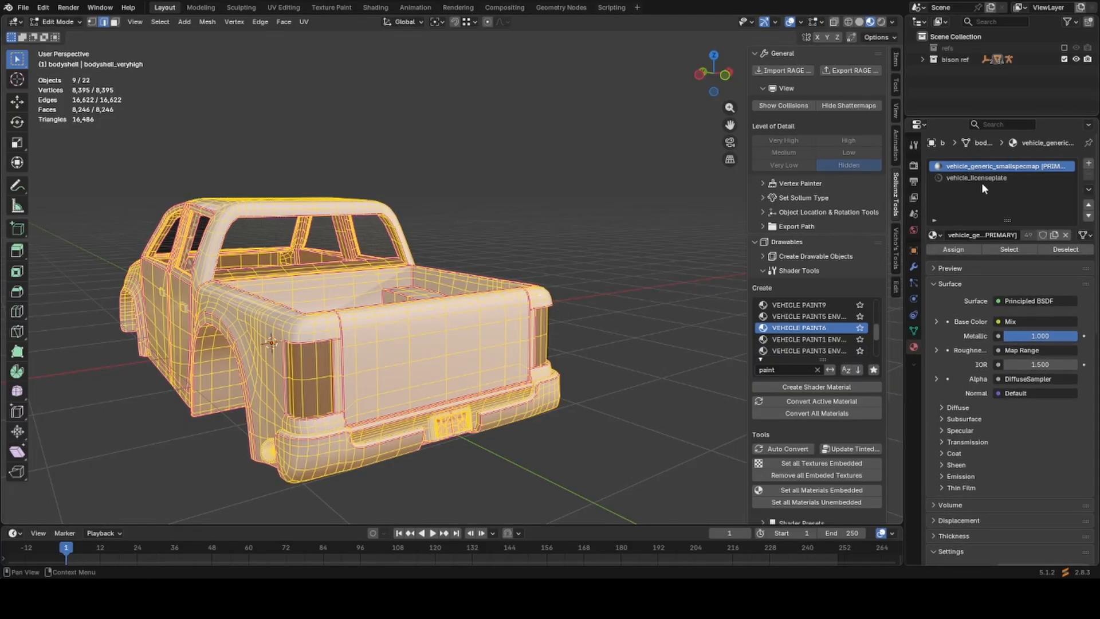
left_click(981, 180)
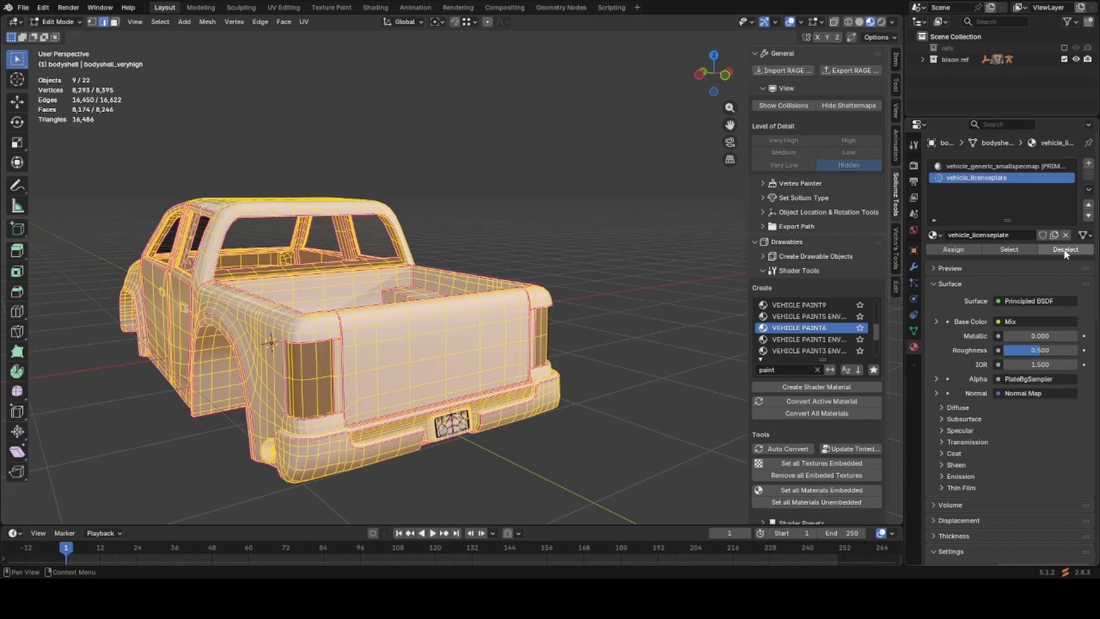
Examine the licence plate on the rear bumper and the side of the truck body.
key("Tab")
scroll(515, 441, "up", 3)
middle_click_drag(515, 440, 497, 330, "shift")
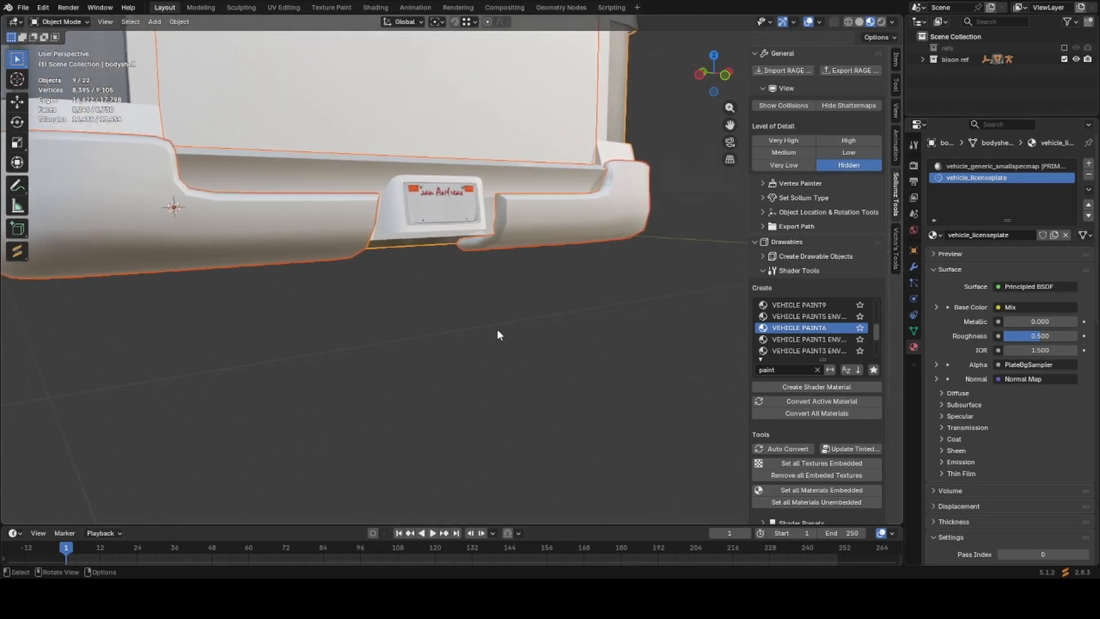
key("Tab")
key("Tab")
scroll(389, 260, "down", 4)
middle_click_drag(380, 263, 522, 369)
key("g")
right_click(607, 32)
Apply Cube Projection with cube size 0.8 to all geometry of the selected body parts in the UV Editing workspace.
key("Tab")
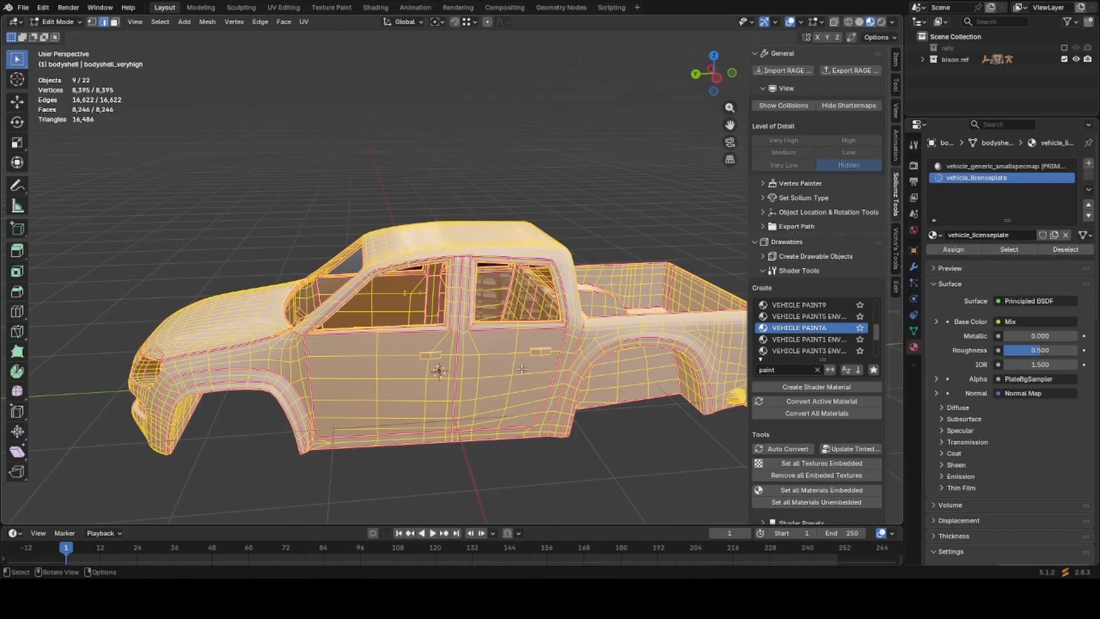
scroll(522, 369, "down", 3)
left_click(293, 8)
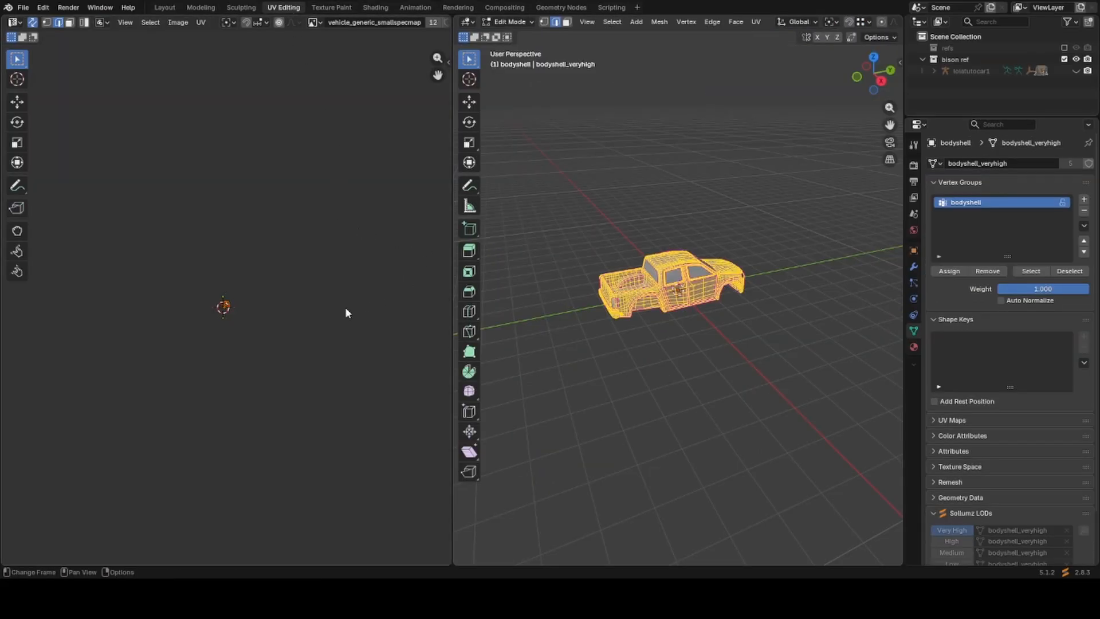
scroll(321, 319, "up", 8)
key("u")
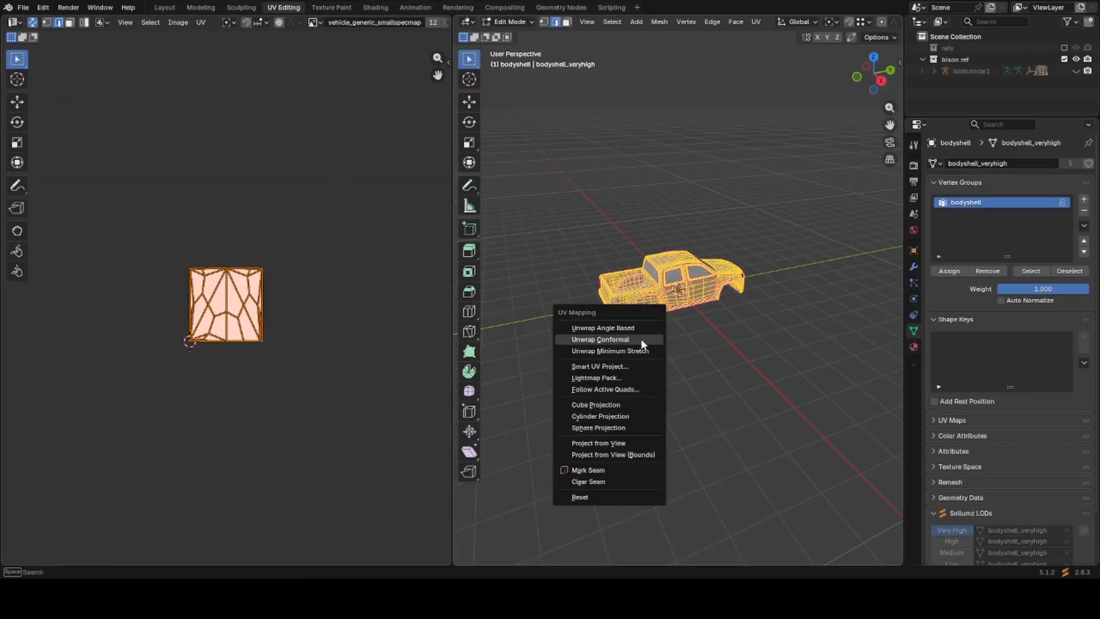
left_click(624, 403)
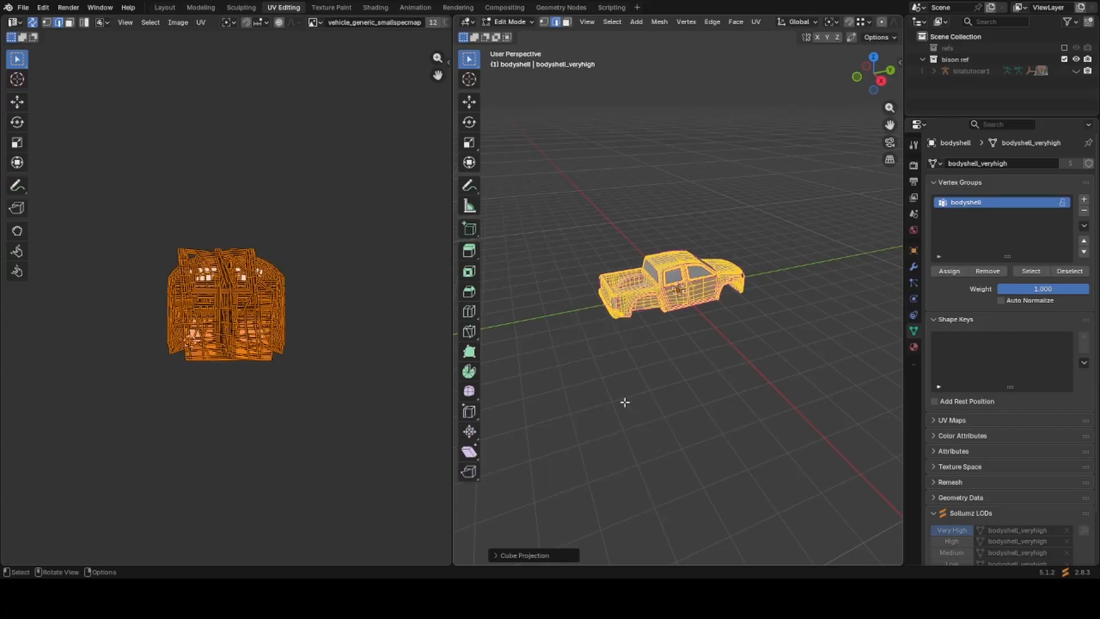
left_click(517, 554)
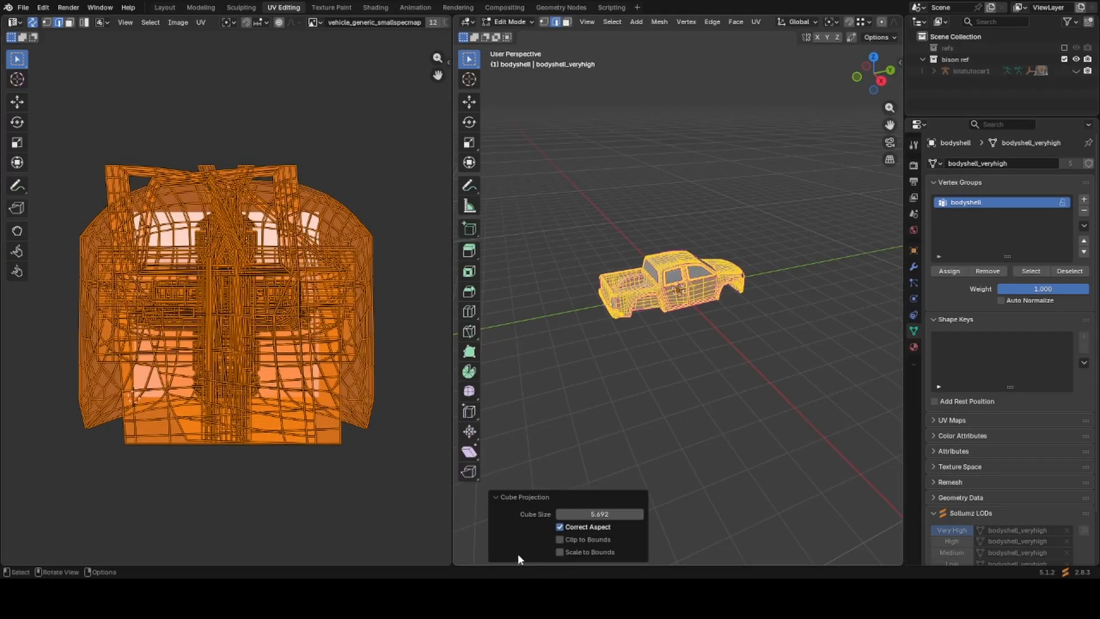
left_click(623, 513)
type("0.8")
key("Return")
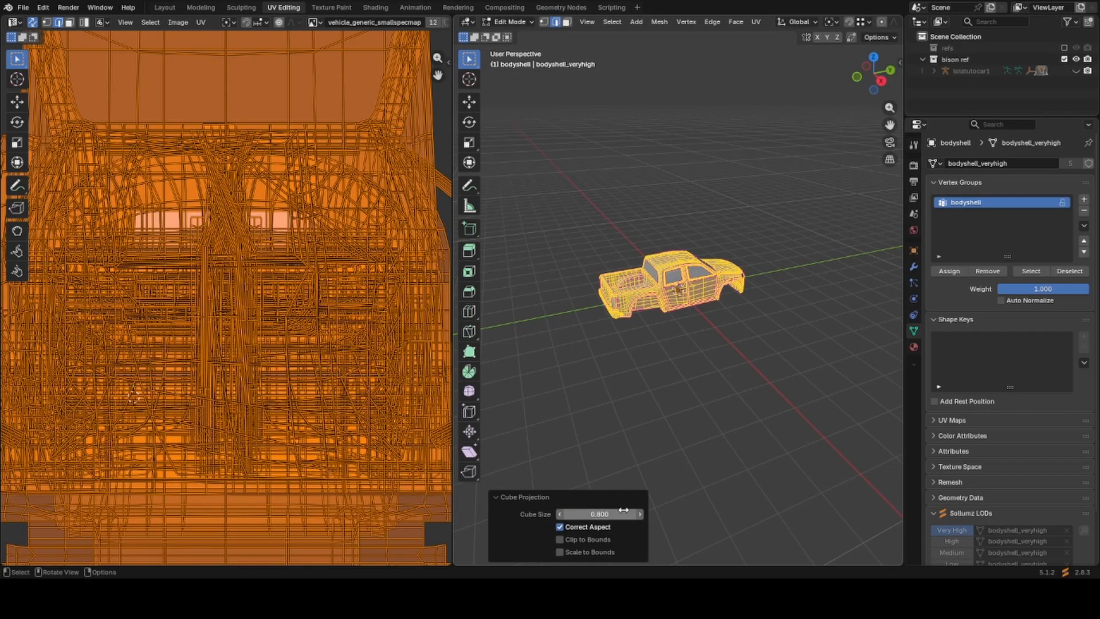
scroll(258, 373, "down", 3)
scroll(260, 375, "up", 4)
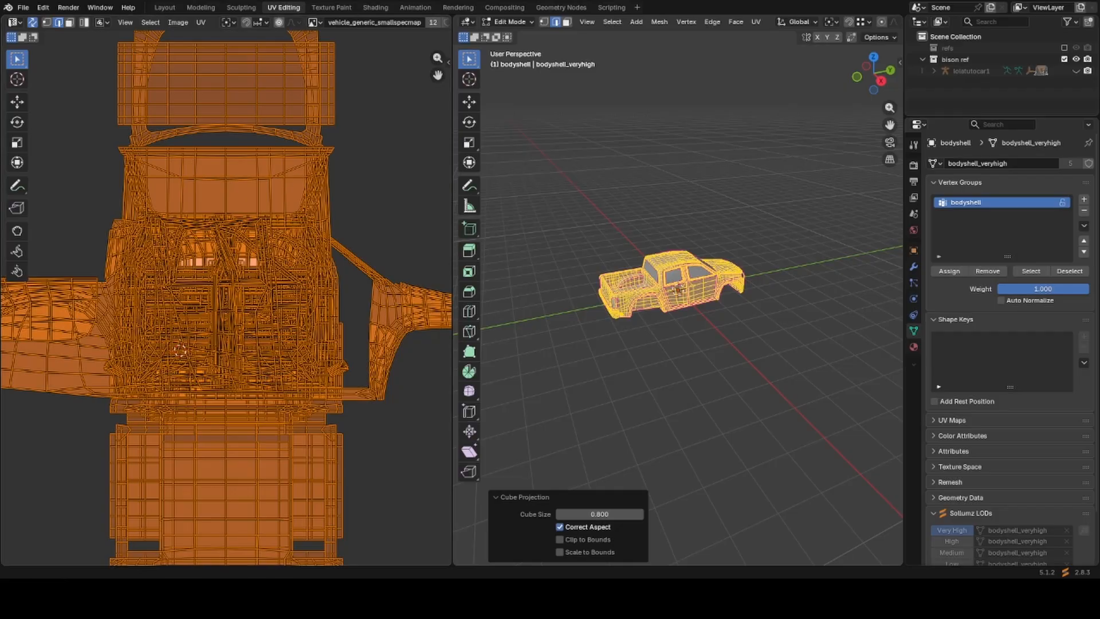
Return to the Layout workspace and inspect the licence plate's texture on the rear bumper.
left_click(174, 9)
middle_click_drag(311, 236, 213, 215)
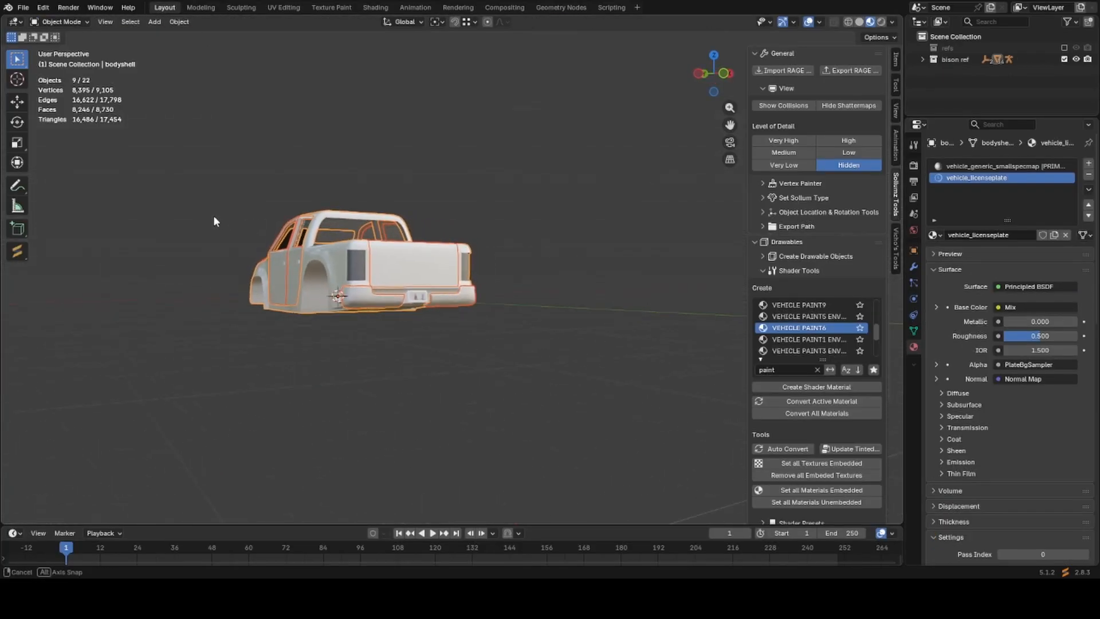
scroll(257, 272, "up", 5)
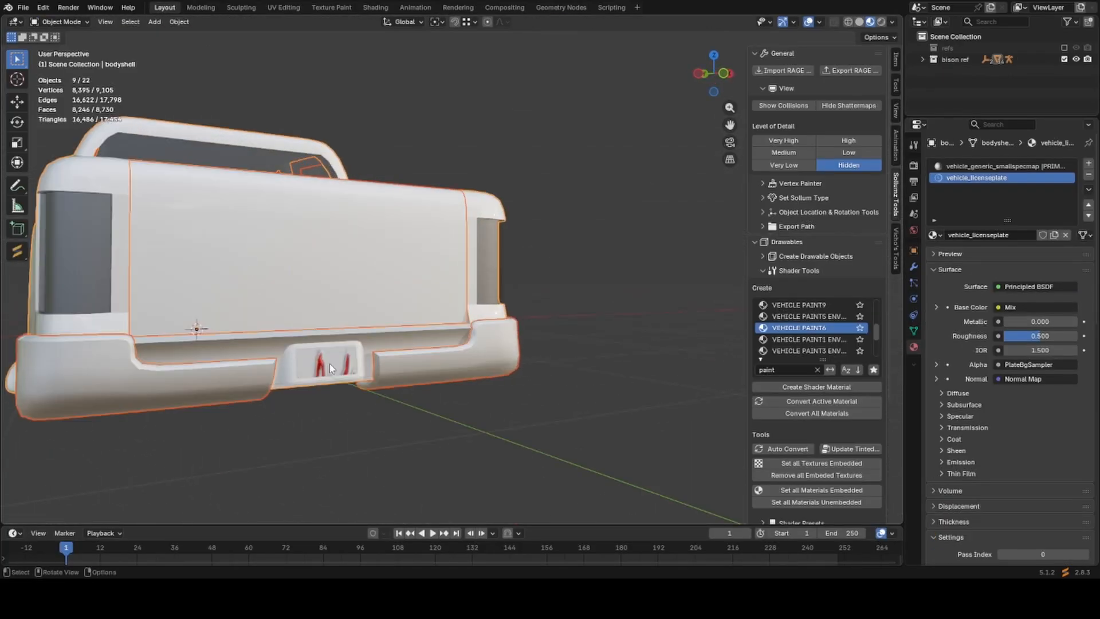
middle_click_drag(329, 363, 392, 350)
scroll(416, 331, "up", 4)
Deselect the vehicle_licenseplate faces and apply Cube Projection with cube size 0.8 to the remaining body geometry.
key("Tab")
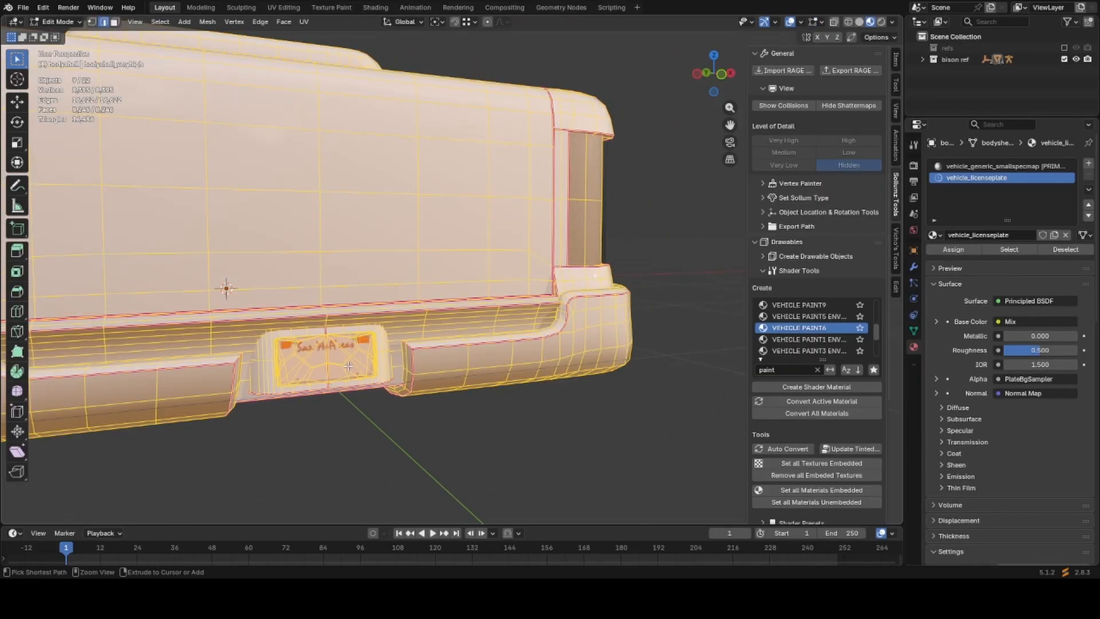
left_click(1059, 251)
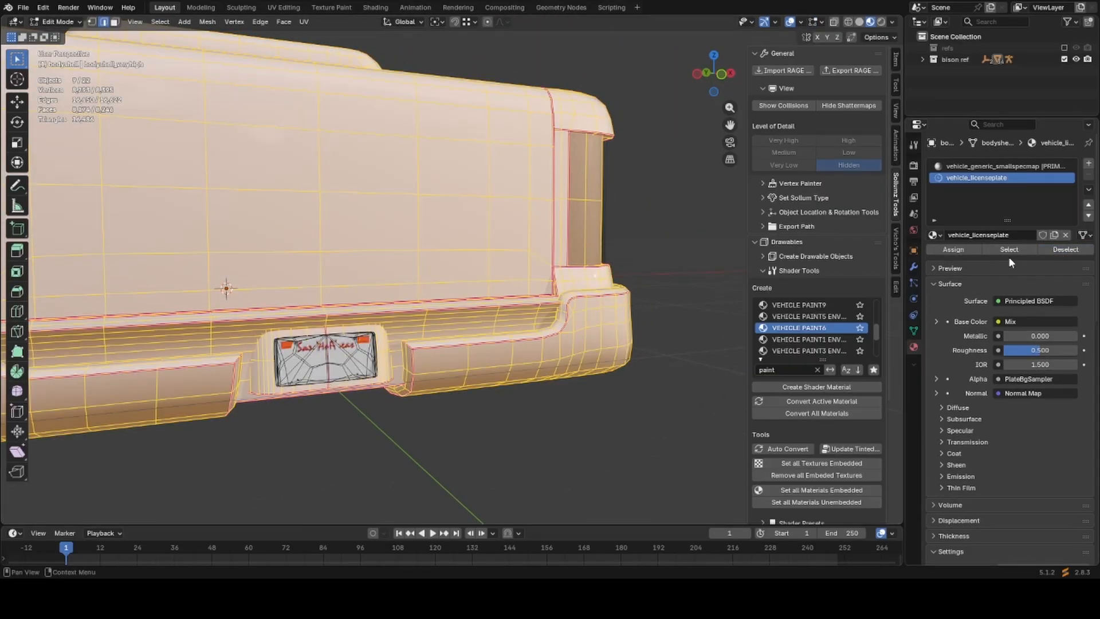
key("u")
left_click(332, 155)
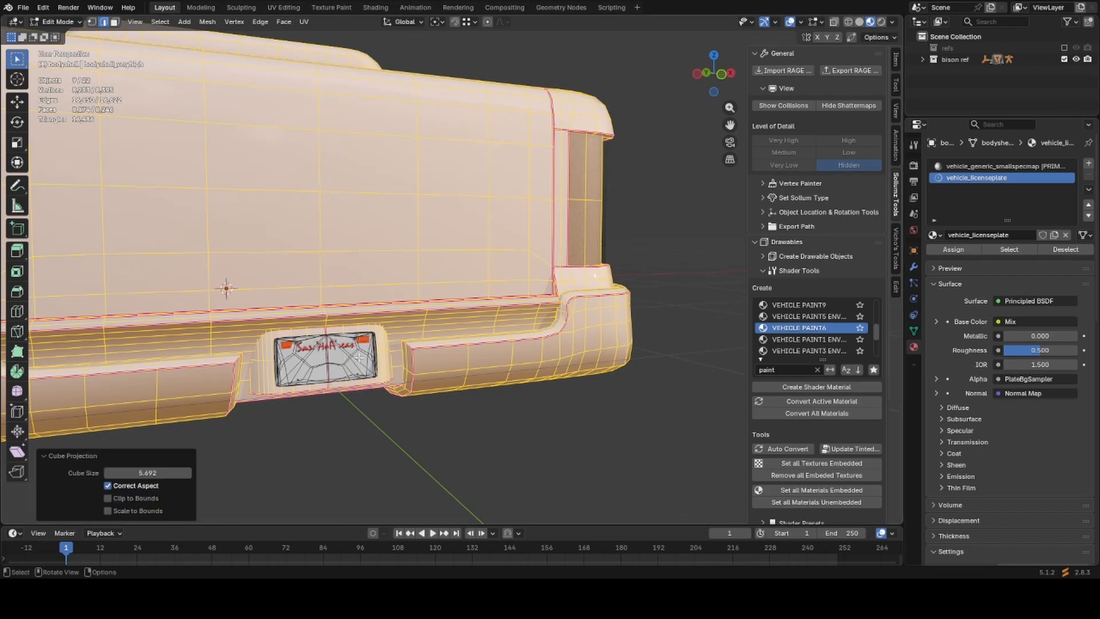
left_click(176, 471)
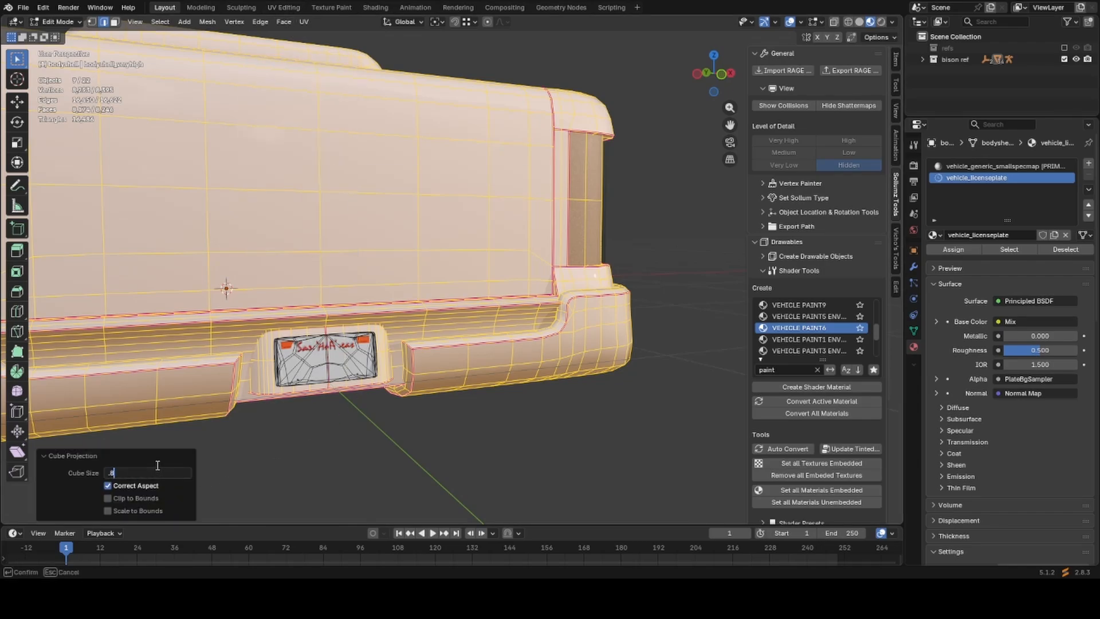
key("Return")
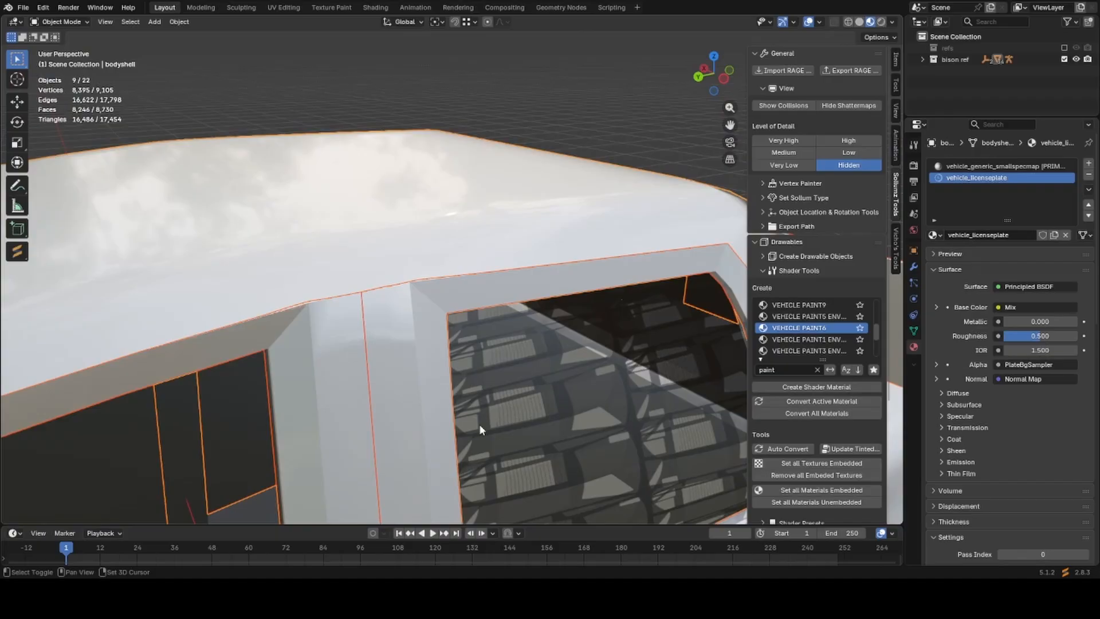
Inspect the paint around the roof, window frames and exhaust tip, and select only the body shell.
middle_click_drag(479, 424, 550, 338)
scroll(498, 322, "up", 3)
scroll(391, 315, "up", 4)
middle_click_drag(645, 378, 471, 316, "shift")
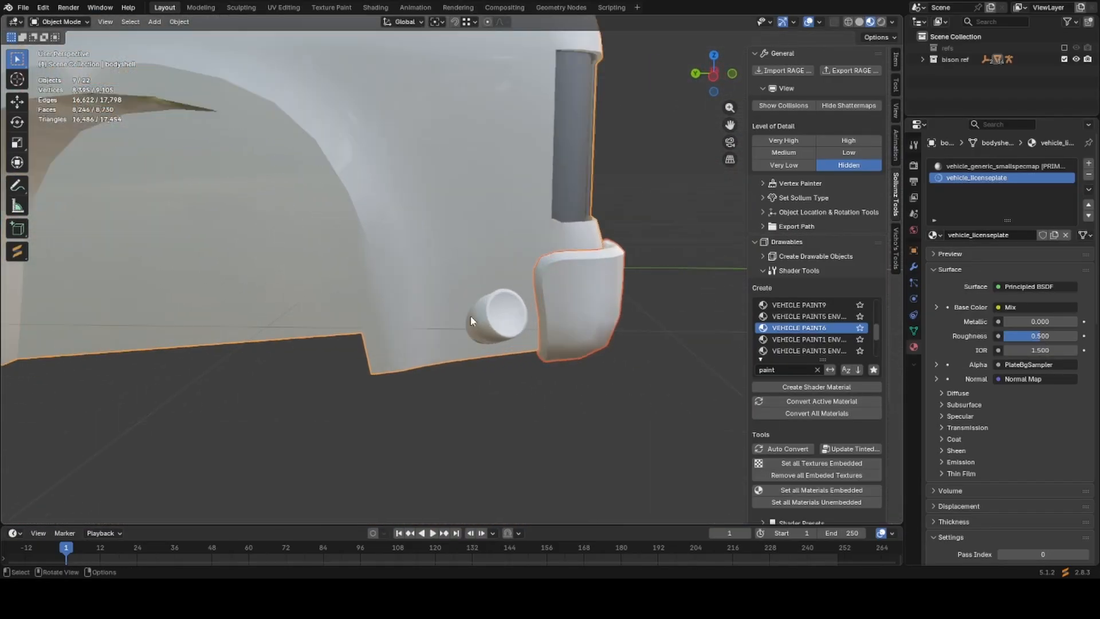
scroll(467, 301, "down", 2)
left_click(467, 244)
scroll(459, 250, "down", 1)
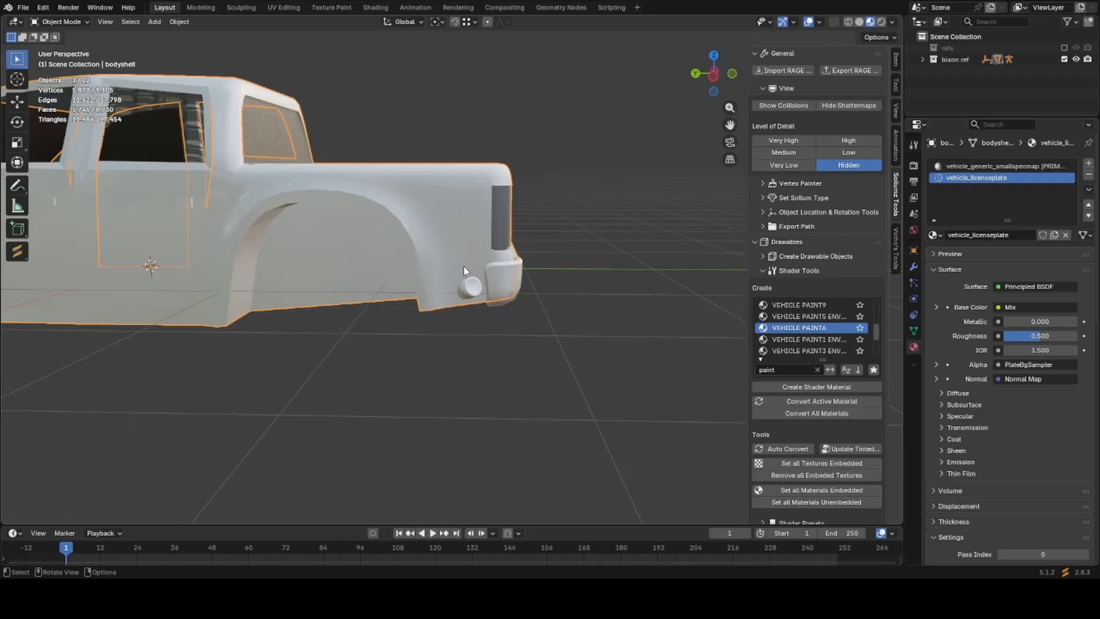
scroll(463, 266, "up", 6)
scroll(500, 348, "down", 3)
scroll(498, 341, "up", 1)
mouse_move(489, 338)
middle_mouse_down()
mouse_move(483, 320)
mouse_move(481, 346)
middle_mouse_up()
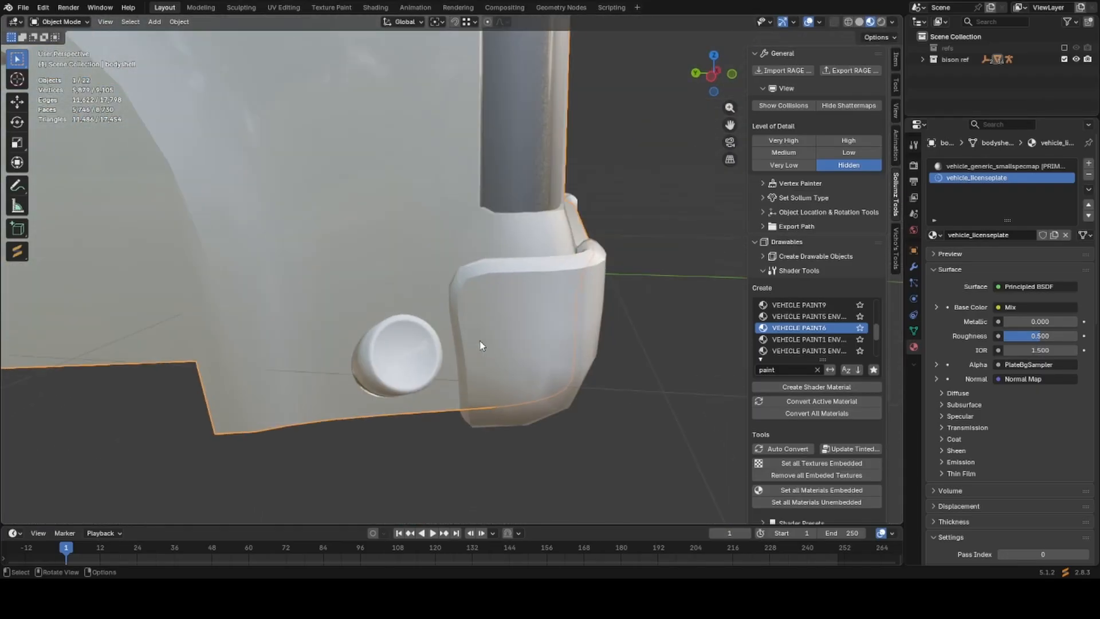
Add a third material slot to the body shell and give it the existing vehicle_generic_detail2 material.
left_click(1088, 164)
left_click(934, 236)
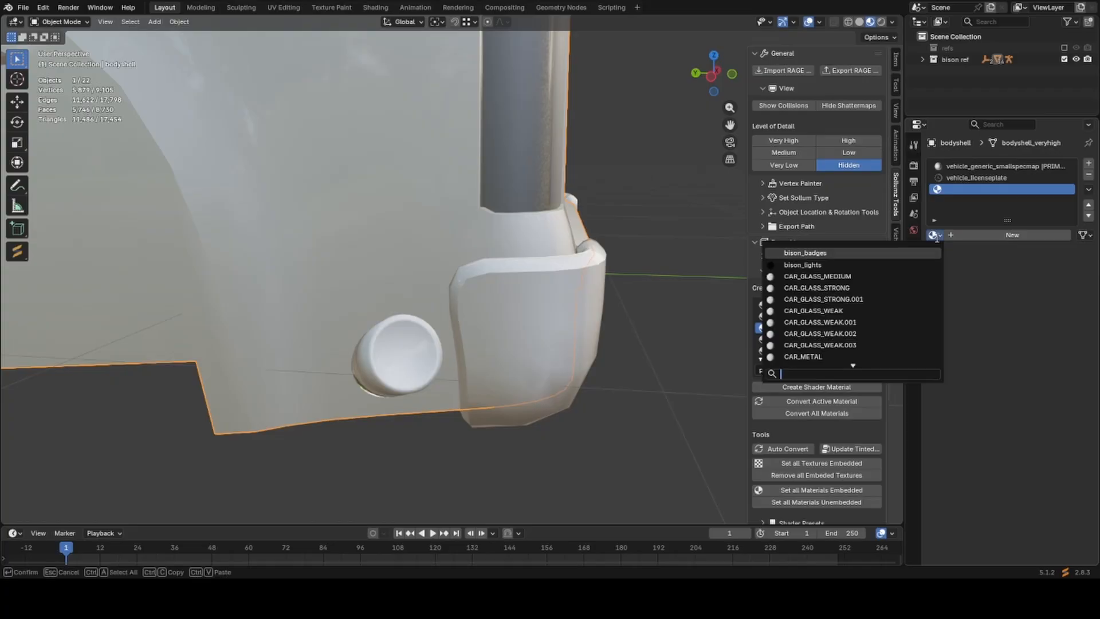
type("gene")
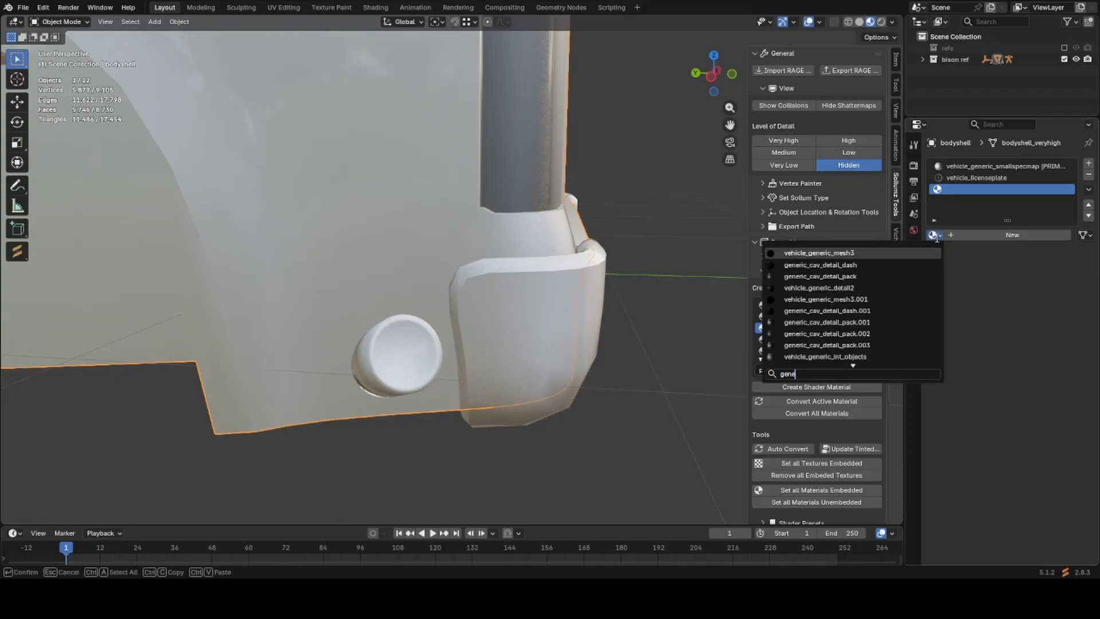
type("r")
key("Down")
key("Down")
key("Up")
key("Up")
key("Down")
type("de")
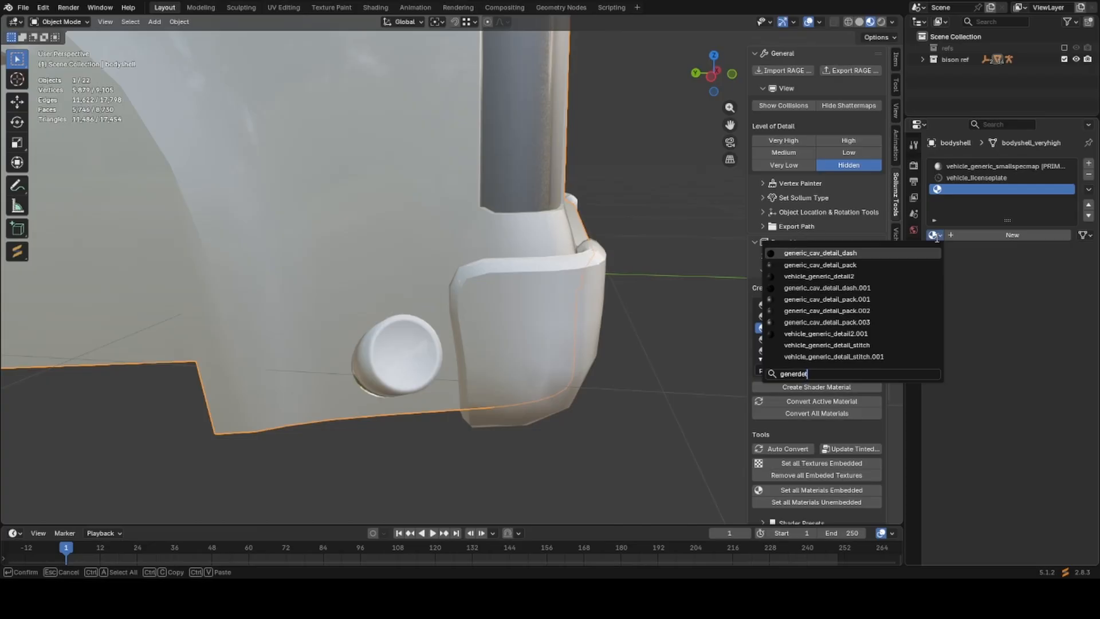
type("t")
key("Down")
key("Down")
key("Return")
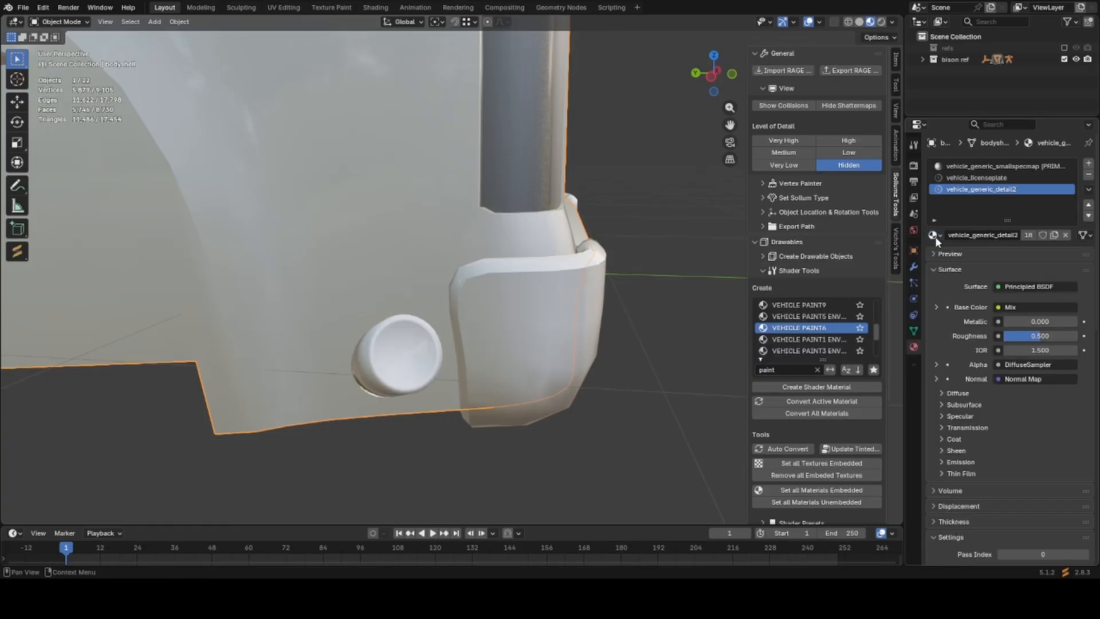
Assign vehicle_generic_detail2 to the exhaust tips, then shrink and move their UVs onto a light area of the texture.
left_click(987, 234)
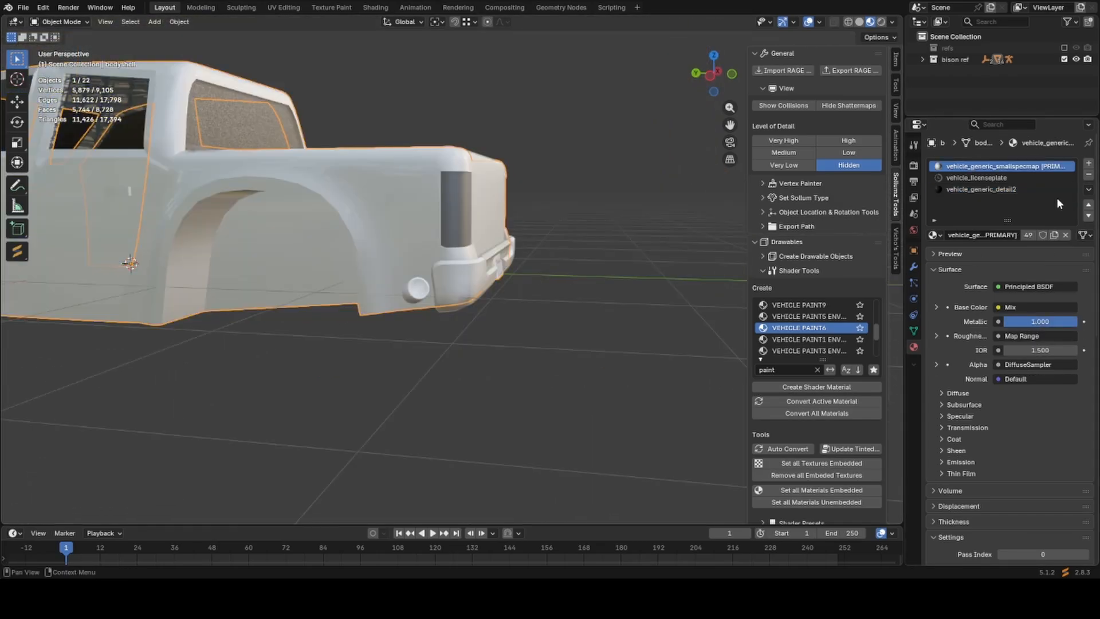
left_click(1007, 189)
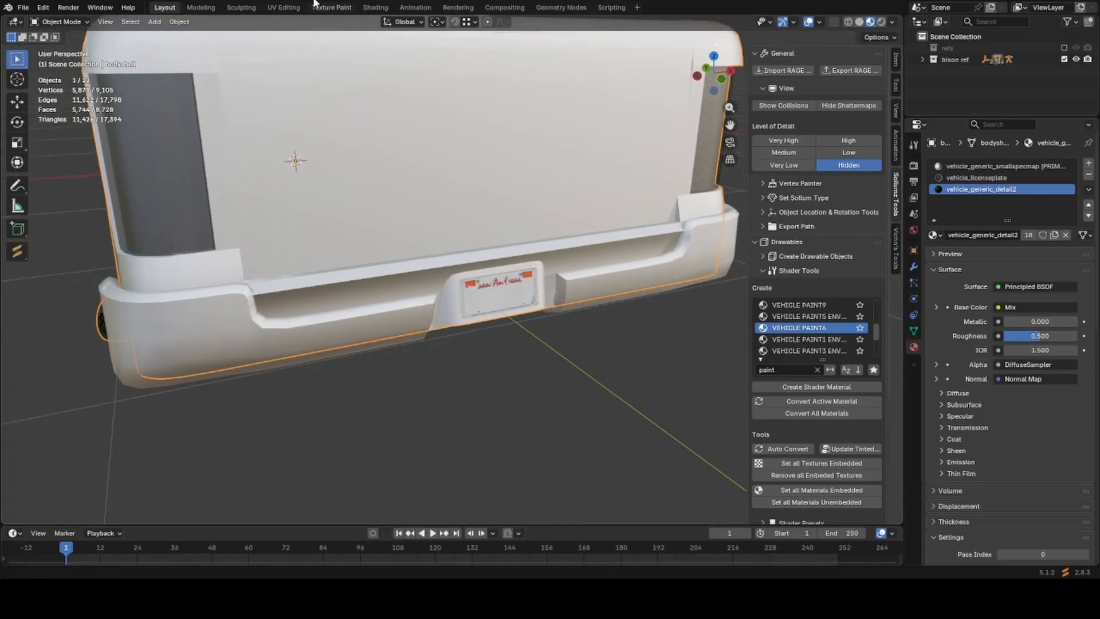
left_click(284, 7)
scroll(269, 218, "down", 5)
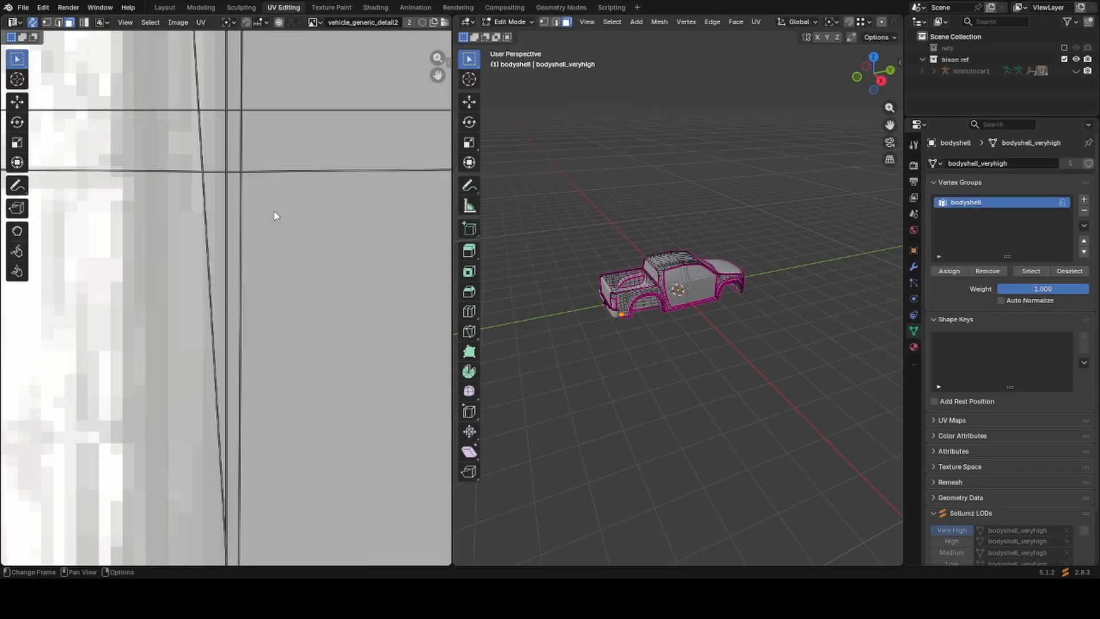
scroll(265, 221, "down", 3)
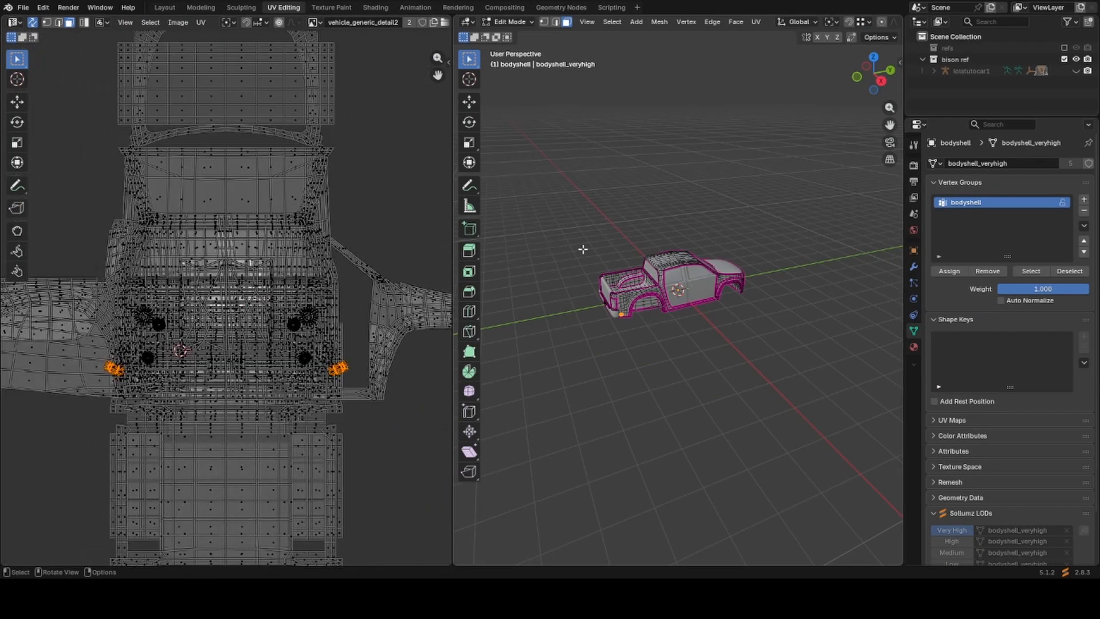
key("shift+h")
scroll(245, 366, "up", 3)
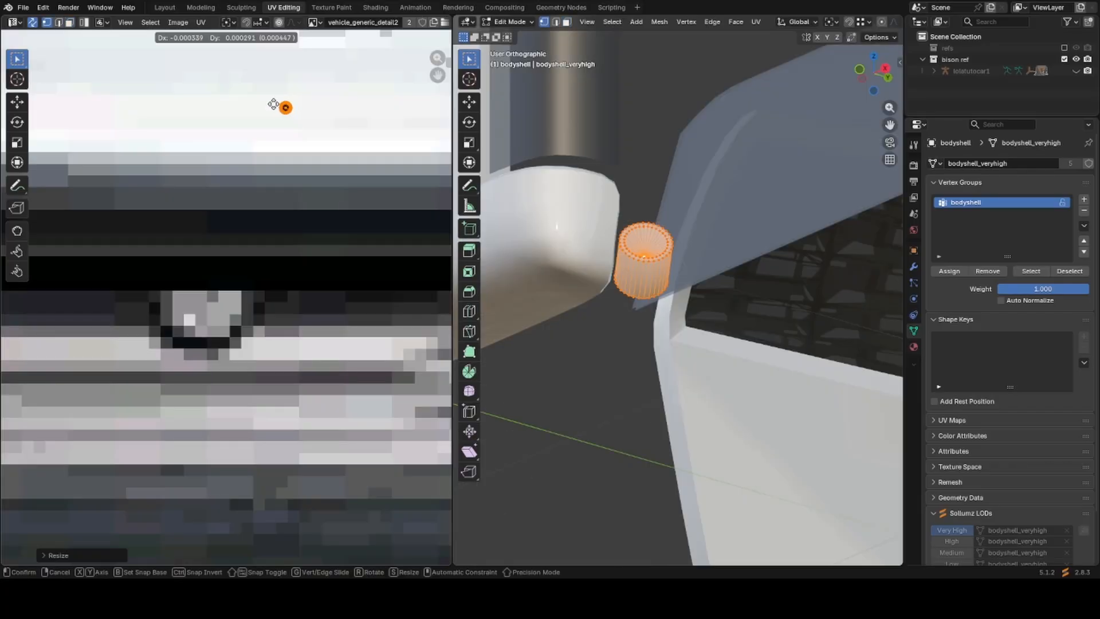
Return to Object Mode and save the blend file.
key("Tab")
scroll(540, 361, "down", 6)
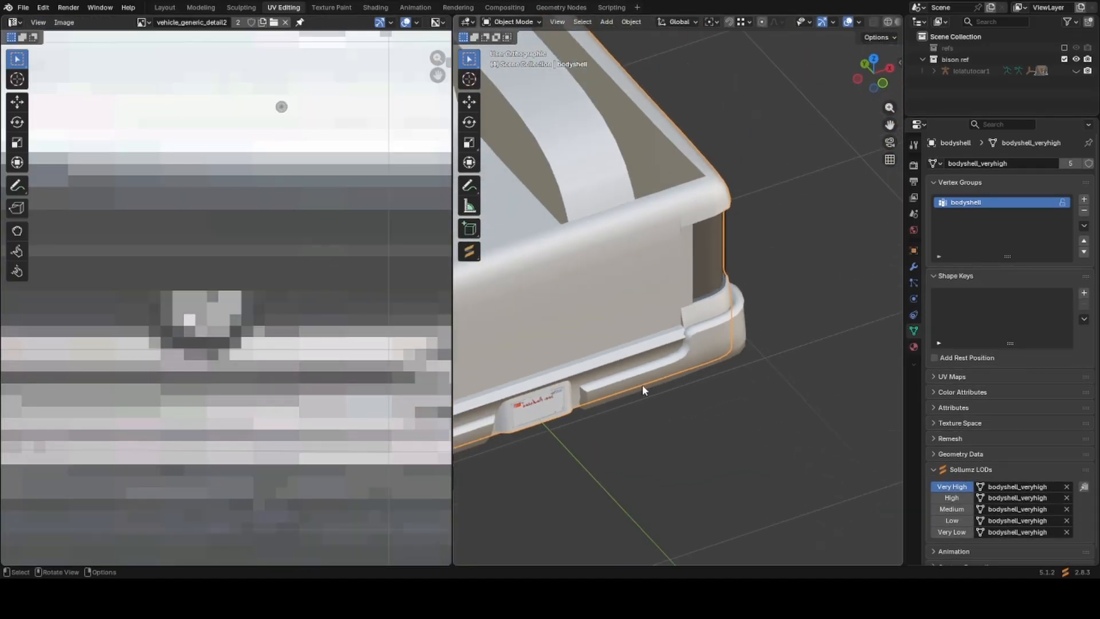
scroll(619, 375, "down", 3)
key("ctrl+s")
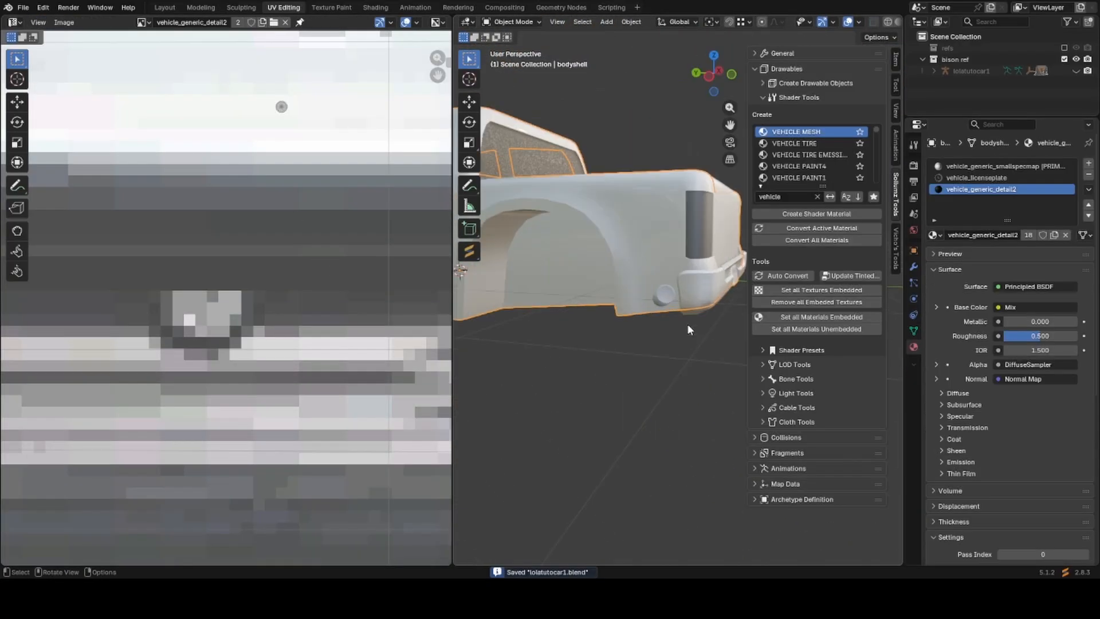
Switch to the Layout workspace and select the two driver-side doors, door_dside_f and door_dside_r.
middle_click_drag(687, 324, 275, 109)
scroll(627, 356, "up", 3)
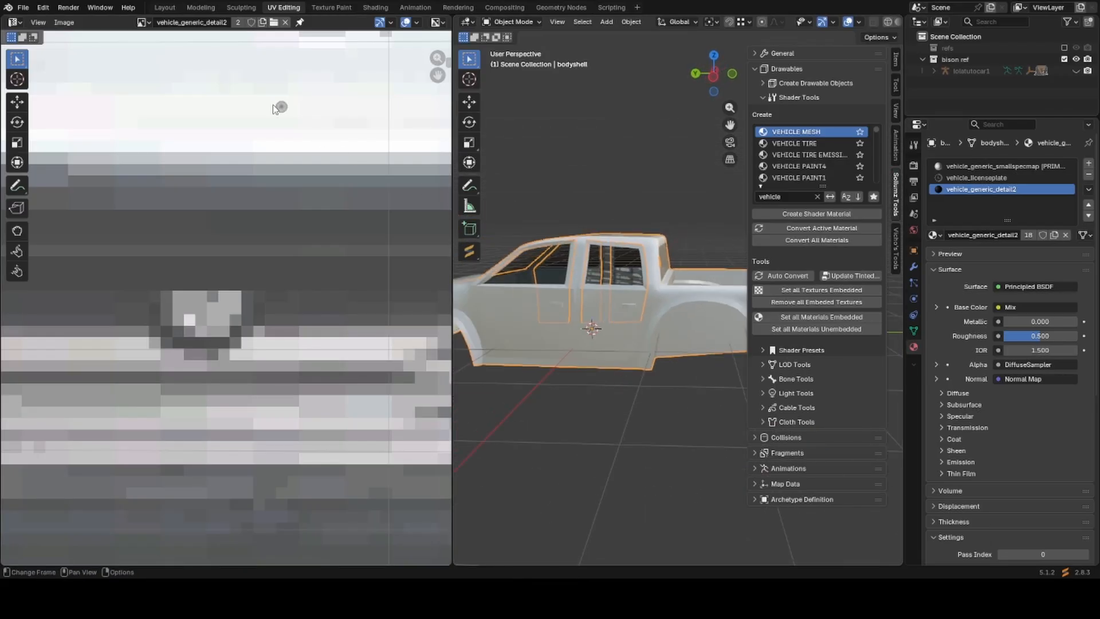
left_click(164, 7)
scroll(299, 343, "down", 2)
middle_click_drag(441, 321, 467, 324, "shift")
left_click(466, 313)
left_click(621, 307, "shift")
middle_click_drag(372, 298, 602, 309)
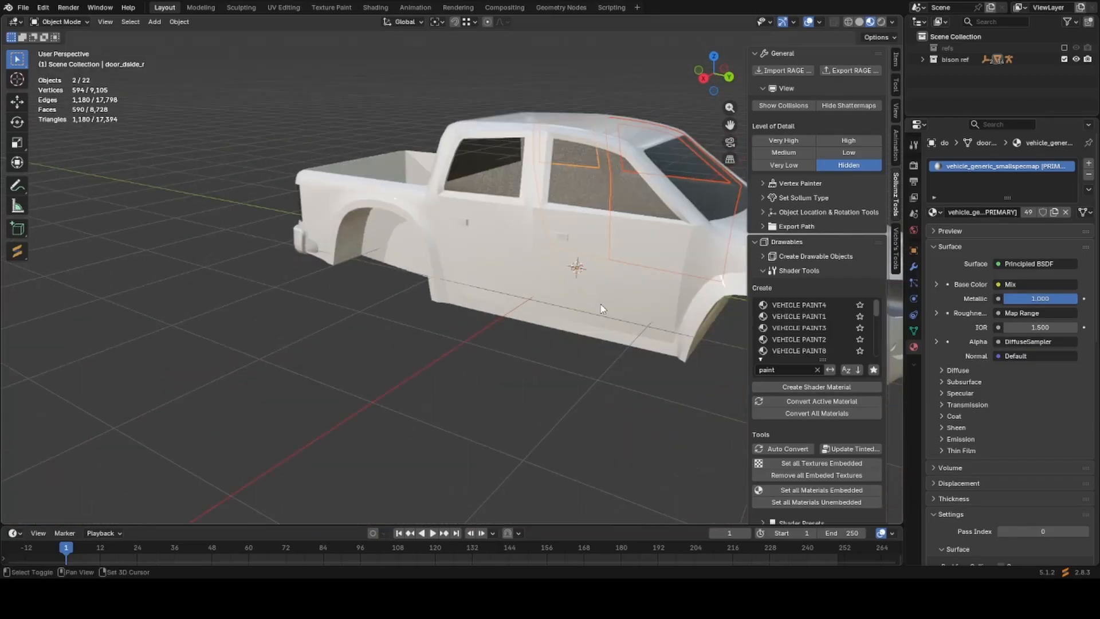
middle_click_drag(468, 245, 436, 247)
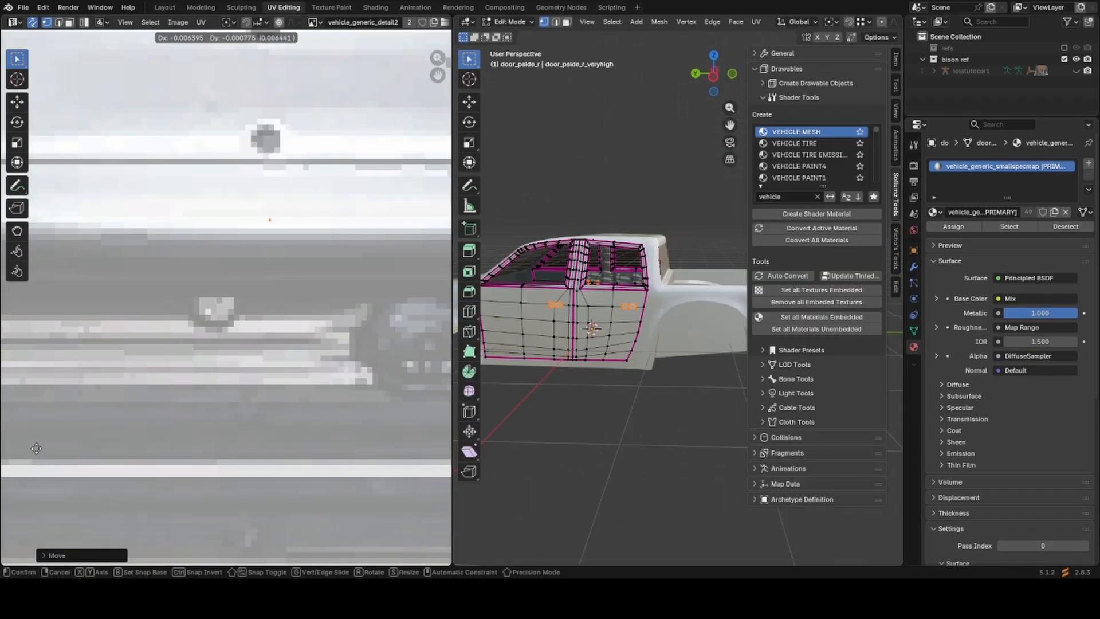
Place the passenger-side door handle UVs on a light area of the detail texture and check them in Object Mode.
left_click(43, 442)
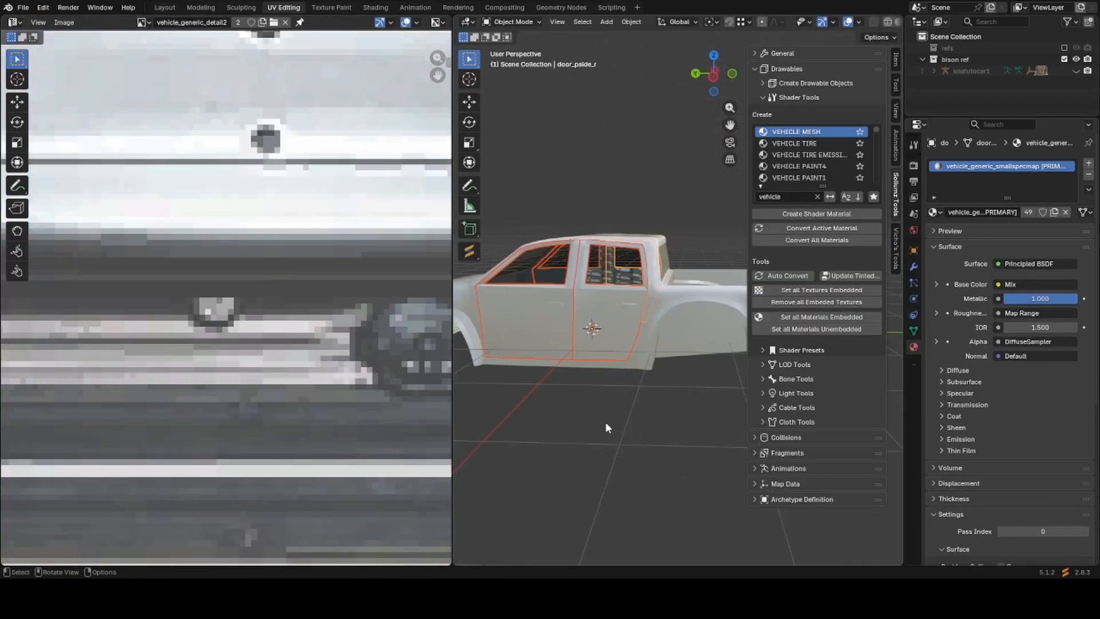
scroll(605, 421, "up", 6)
scroll(217, 285, "down", 4)
key("Tab")
scroll(272, 263, "up", 3)
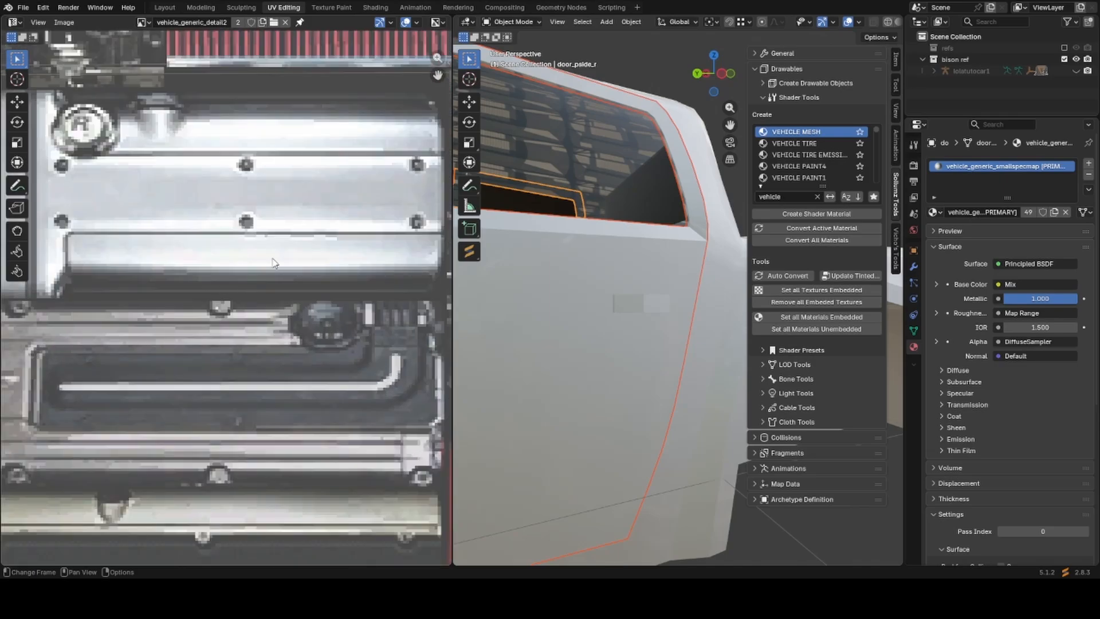
Add a second material slot to the rear passenger-side door and give it the existing vehicle_generic_detail2 material.
key("Tab")
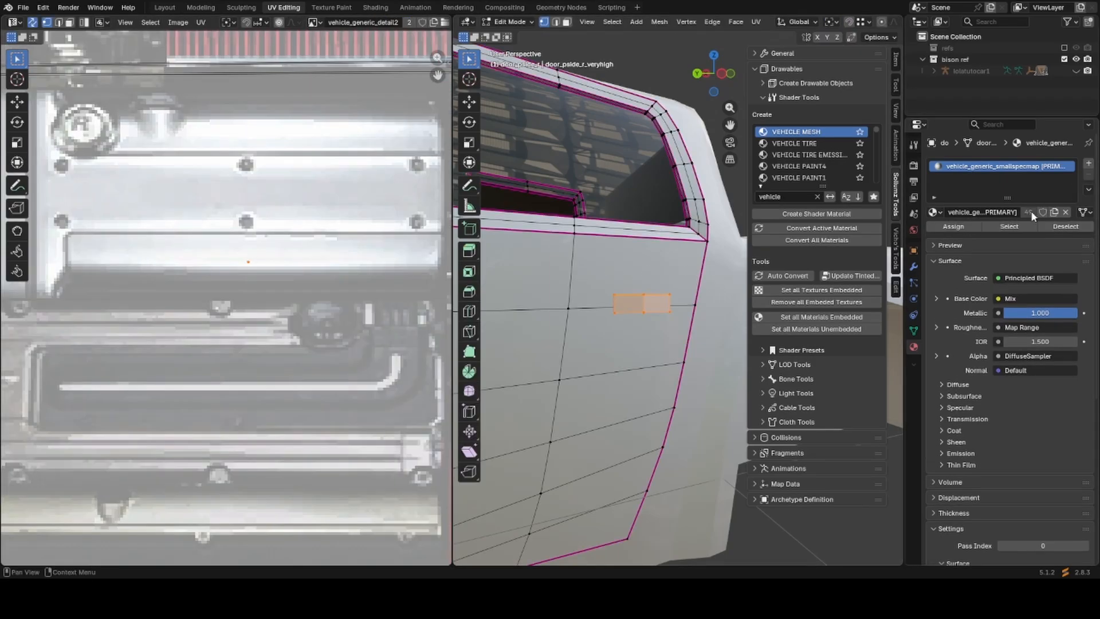
left_click(1089, 165)
left_click(932, 235)
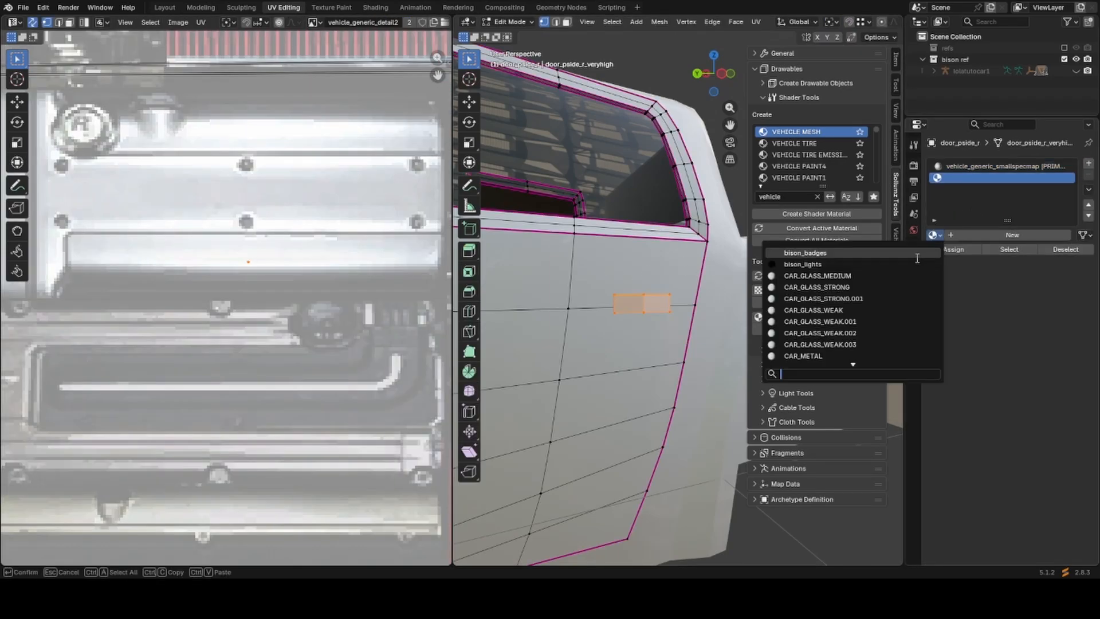
type("deta2")
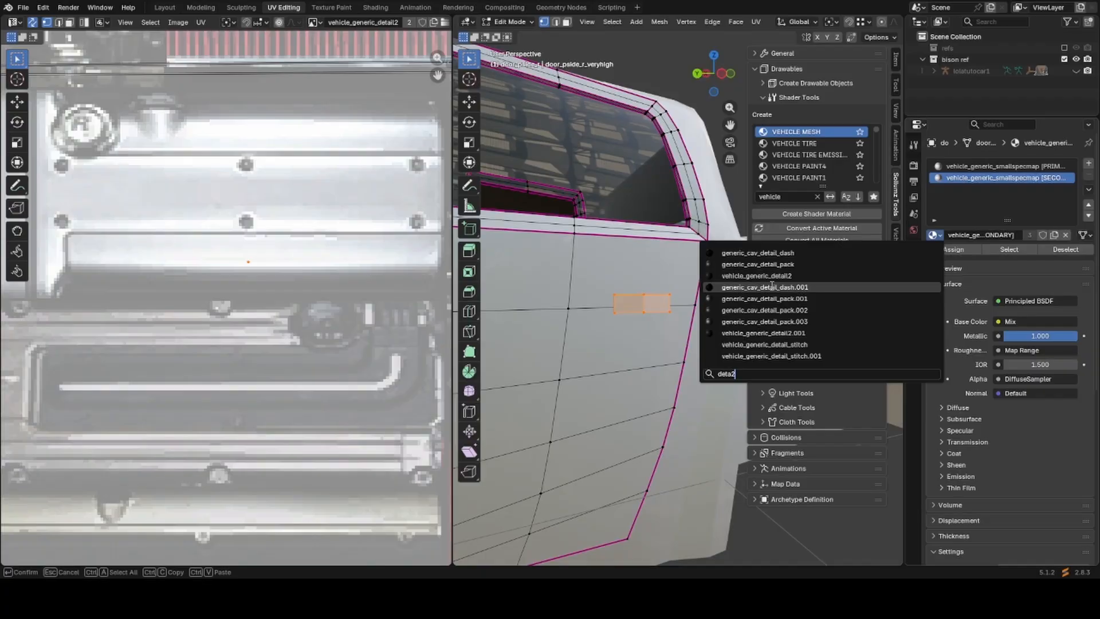
left_click(788, 276)
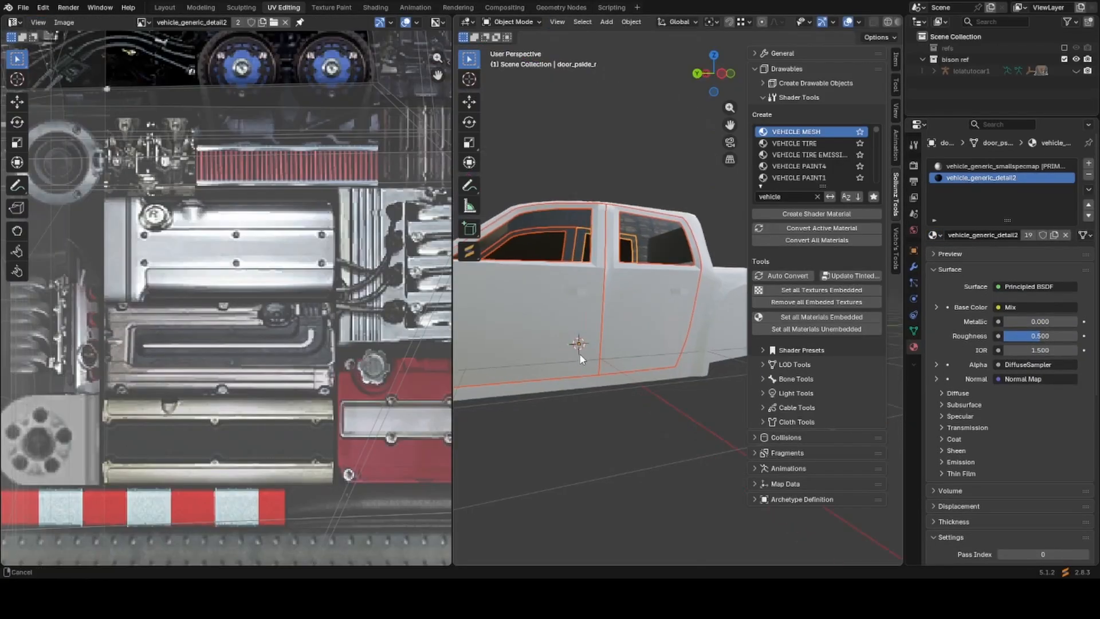
Link the rear passenger-side door's materials to the other selected passenger-side door.
middle_click_drag(579, 353, 743, 310)
middle_click_drag(674, 309, 619, 327, "shift")
key("Tab")
scroll(619, 326, "down", 1)
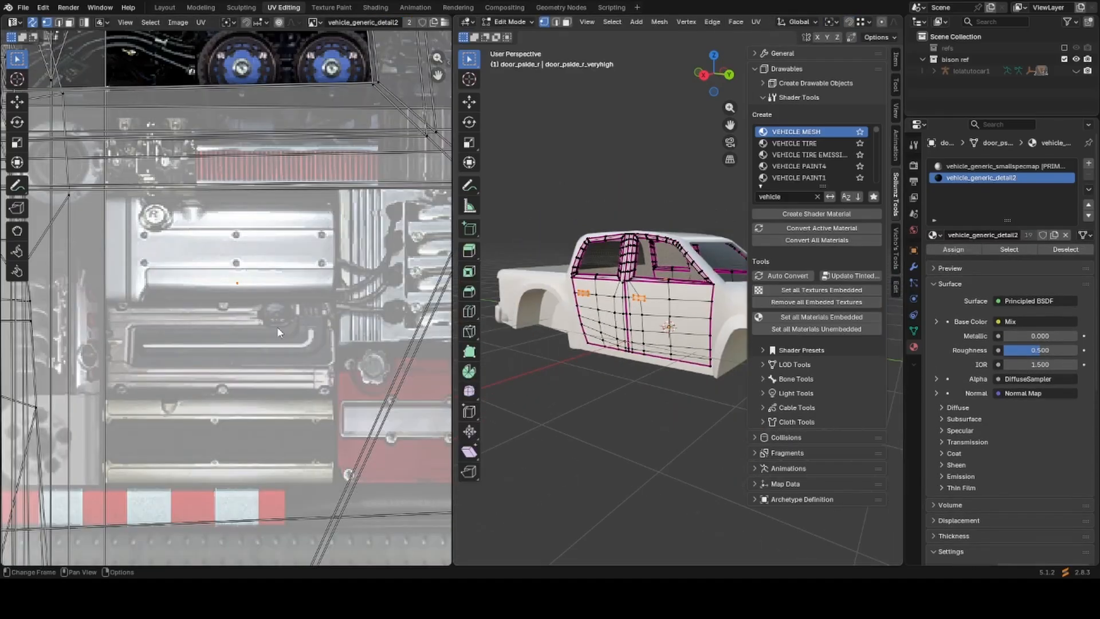
left_click(200, 408)
key("Tab")
scroll(624, 322, "up", 4)
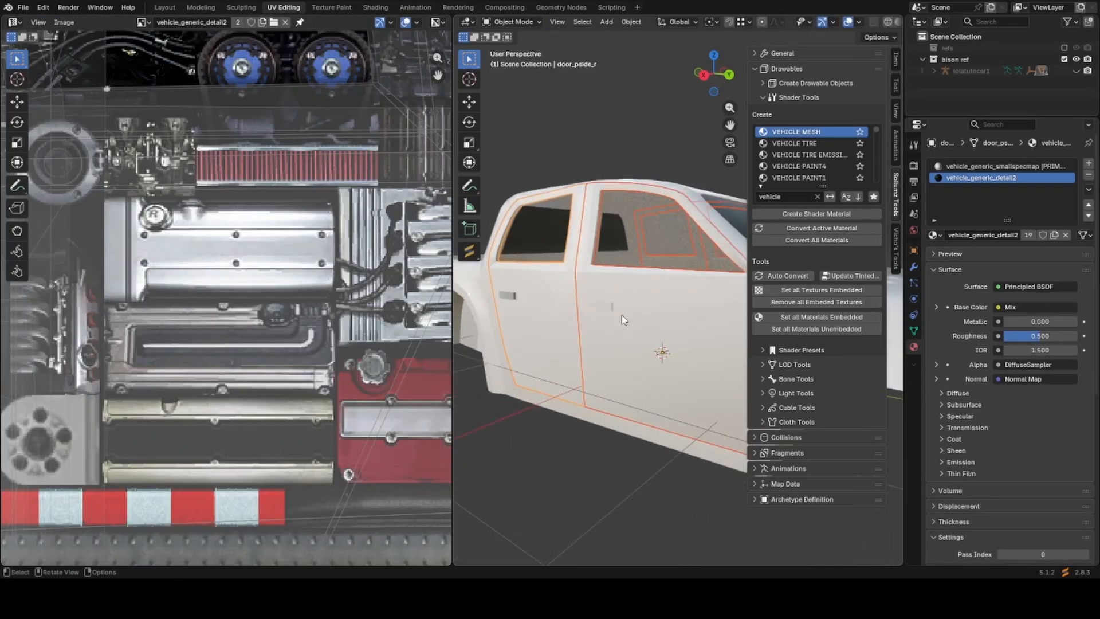
key("ctrl+l")
left_click(624, 317)
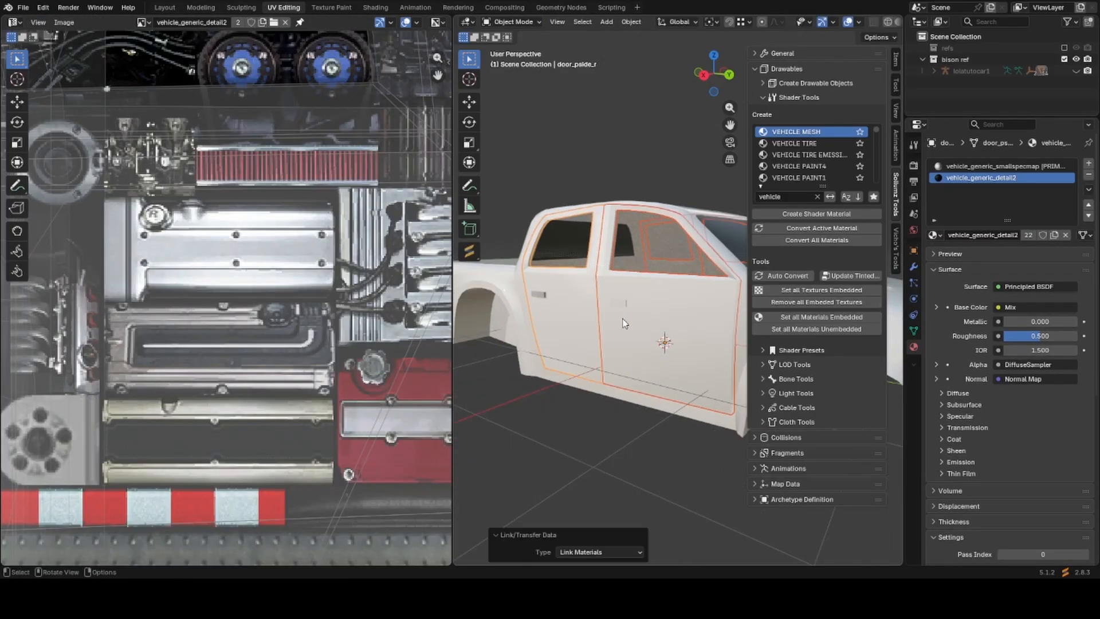
Assign vehicle_generic_detail2 to the selected faces of both passenger-side doors and save the blend file.
key("Tab")
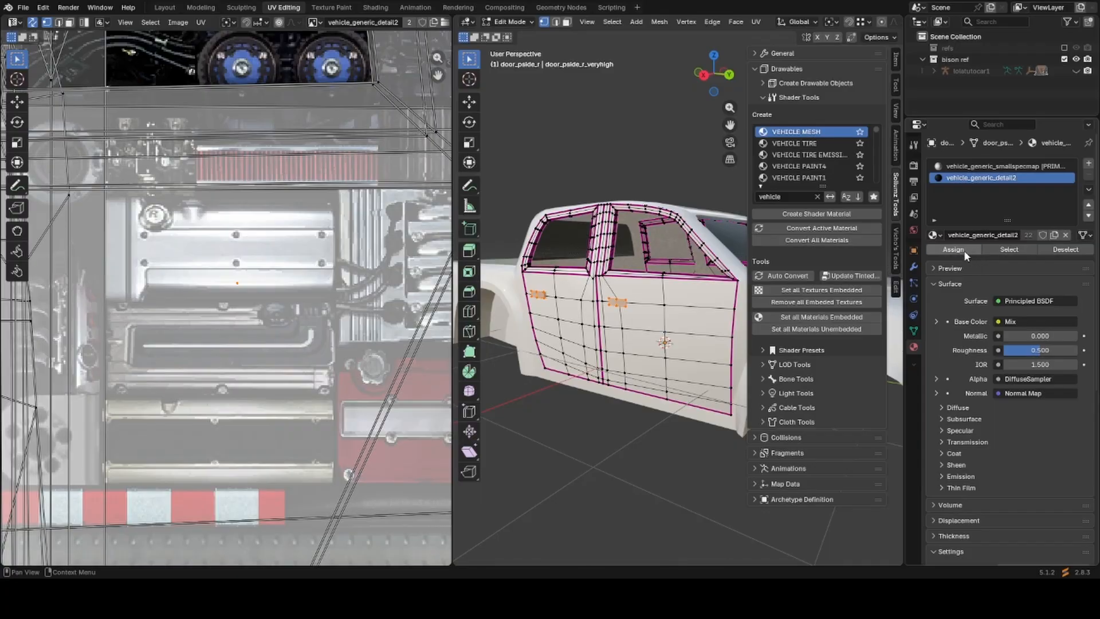
left_click(965, 252)
key("Tab")
middle_click_drag(590, 299, 864, 305)
scroll(401, 333, "down", 1)
scroll(617, 380, "down", 4)
key("ctrl+s")
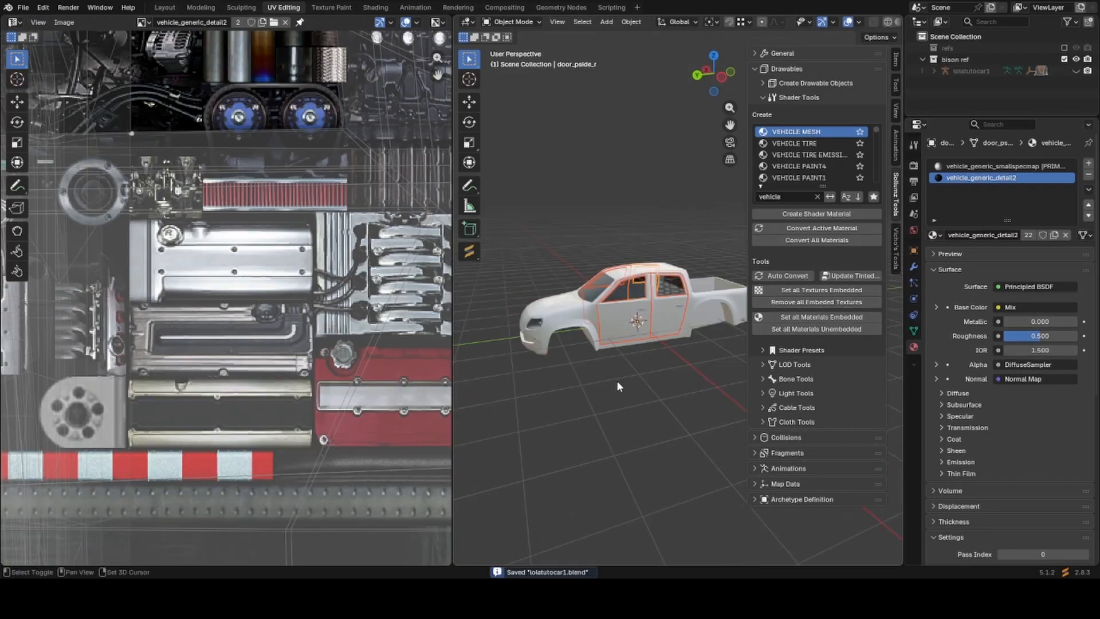
Hide the two passenger-side doors.
scroll(616, 380, "up", 3)
key("h")
mouse_move(611, 401)
middle_mouse_down()
mouse_move(614, 373)
mouse_move(633, 369)
mouse_move(628, 404)
mouse_move(564, 407)
mouse_move(602, 390)
middle_mouse_up()
scroll(579, 378, "up", 3)
left_click(596, 353)
key("h")
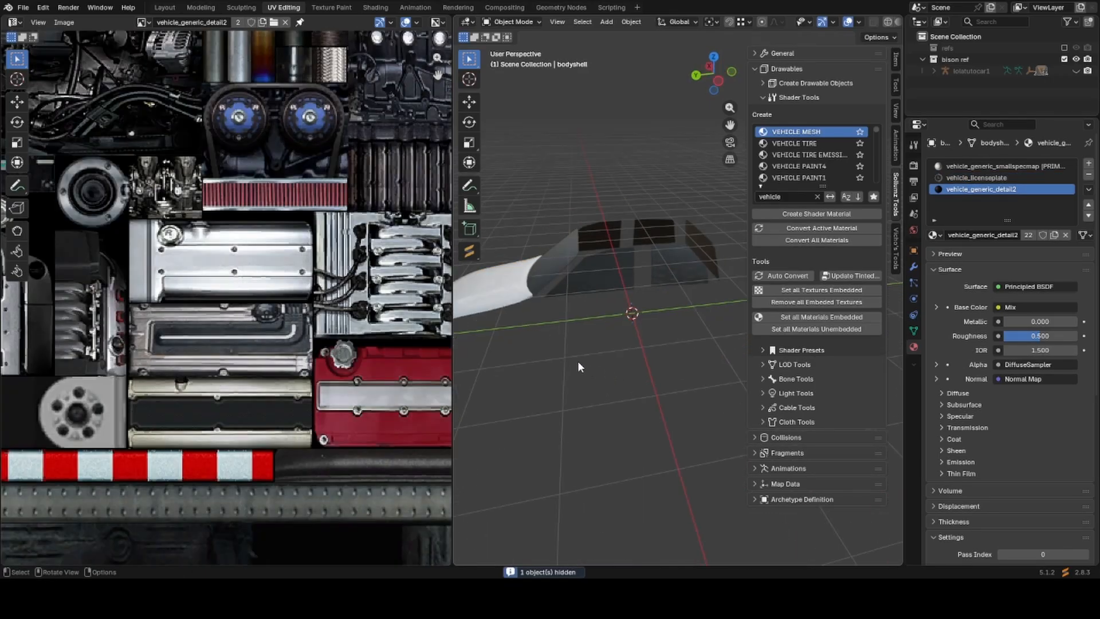
scroll(585, 357, "down", 4)
middle_click_drag(651, 352, 608, 367, "shift")
key("ctrl+z")
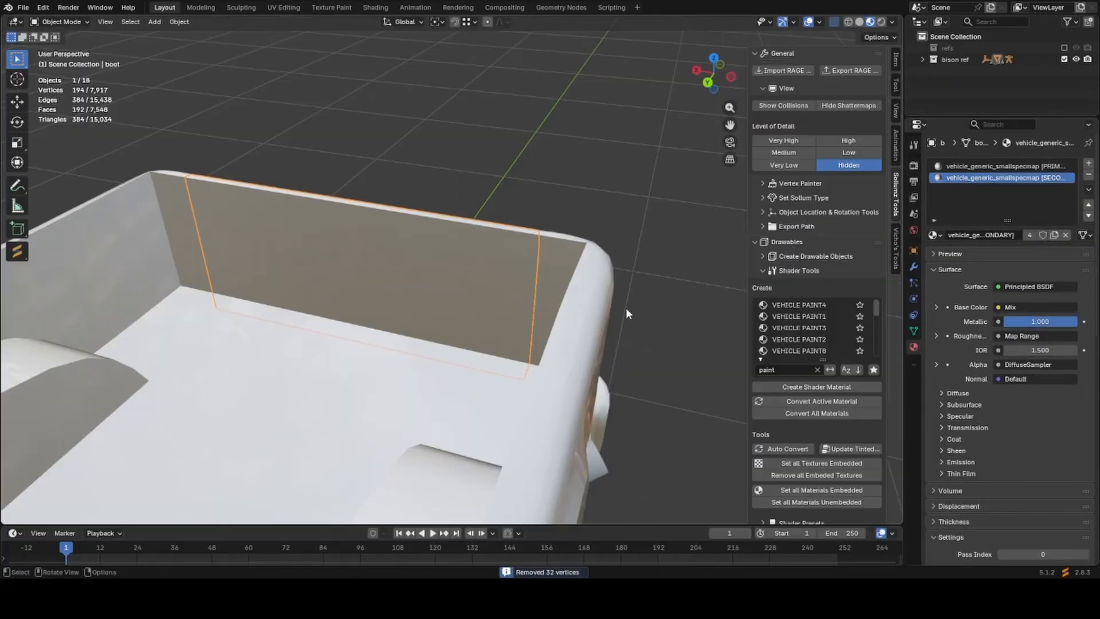
Save the blend file with the boot object selected.
middle_click_drag(626, 309, 403, 320)
scroll(551, 392, "up", 5)
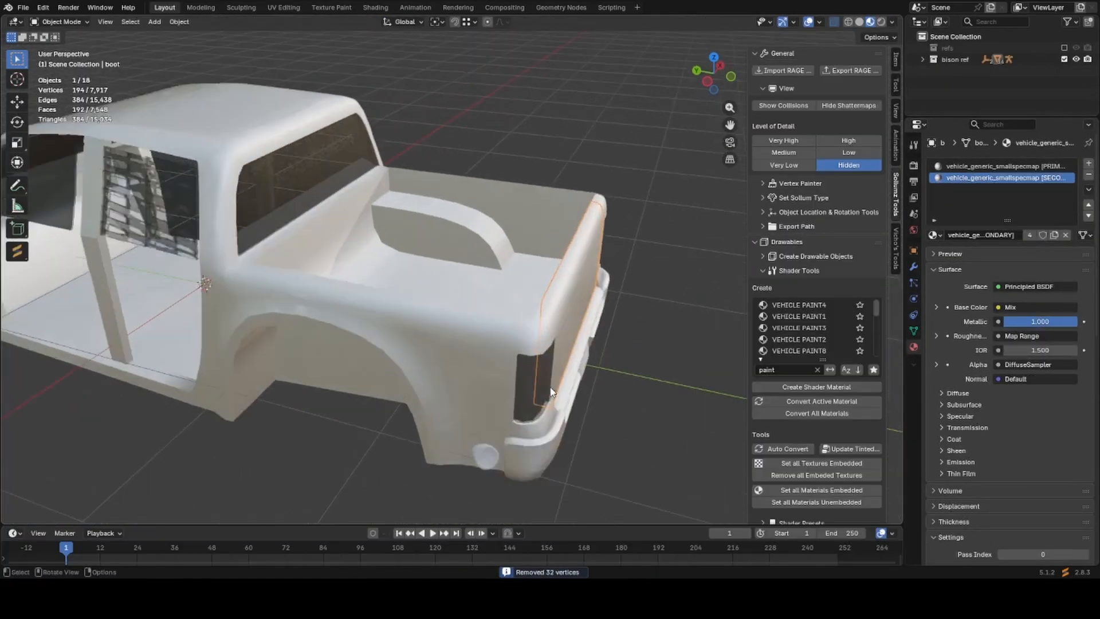
scroll(551, 393, "up", 2)
key("ctrl+s")
Examine the cargo bed interior, tailgate and rear body of the truck.
scroll(527, 351, "down", 3)
middle_click_drag(339, 311, 443, 285)
scroll(429, 275, "down", 4)
scroll(451, 294, "up", 3)
scroll(451, 293, "down", 3)
scroll(451, 293, "up", 3)
scroll(442, 284, "up", 5)
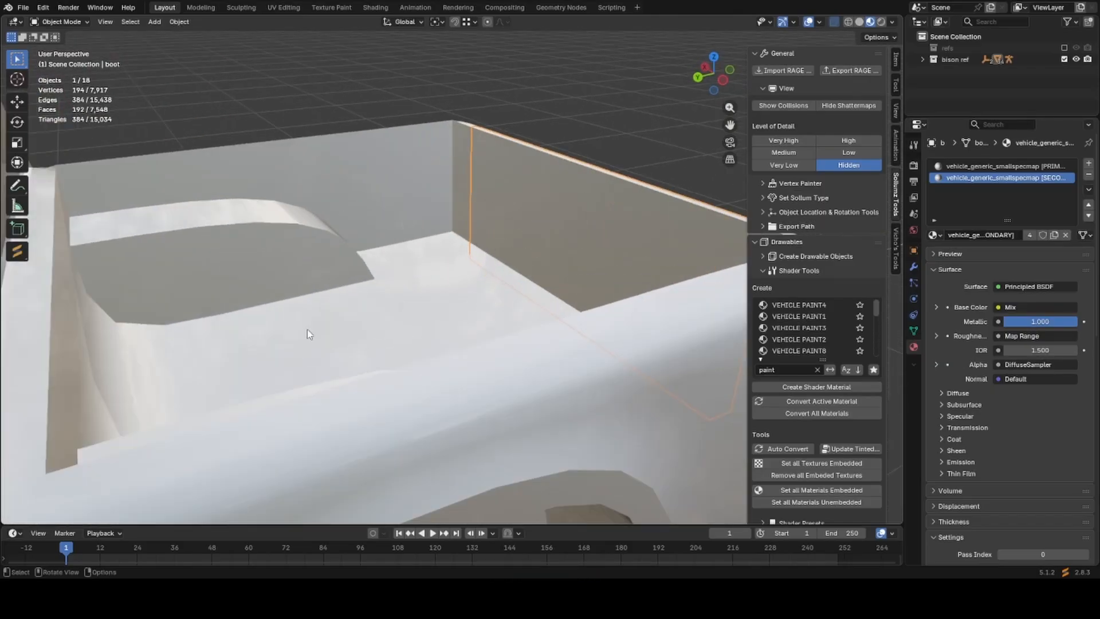
scroll(425, 236, "down", 2)
middle_click_drag(696, 353, 619, 322)
scroll(544, 327, "down", 3)
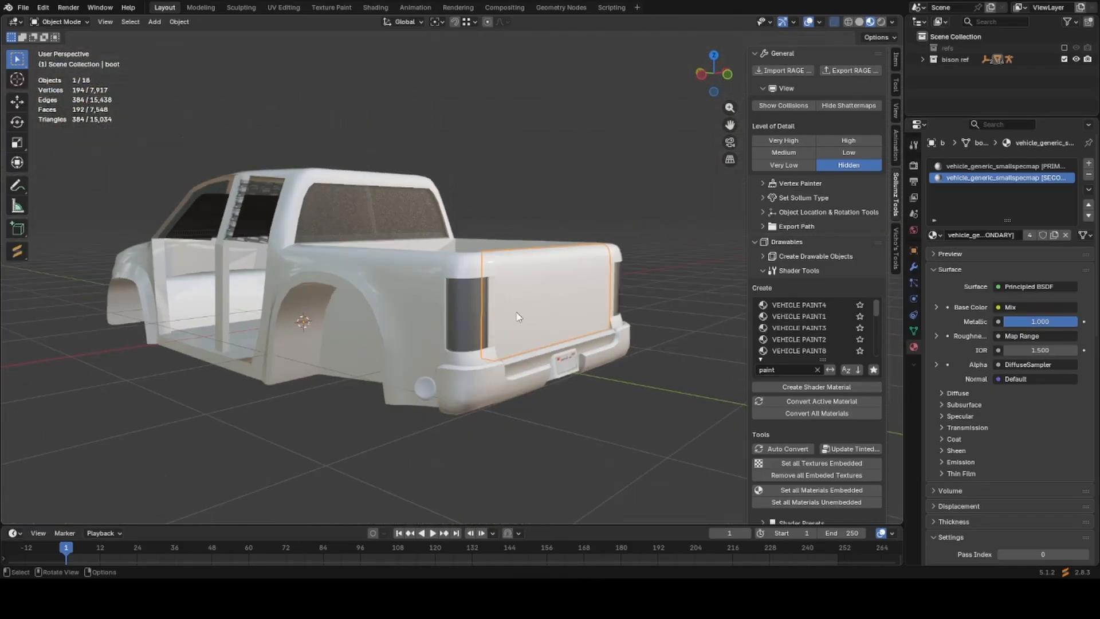
middle_click_drag(518, 314, 617, 311)
Select the vehicle's root fragment object and set its Vehicle Render Preview primary colour to blue #0018FF.
left_click(607, 312)
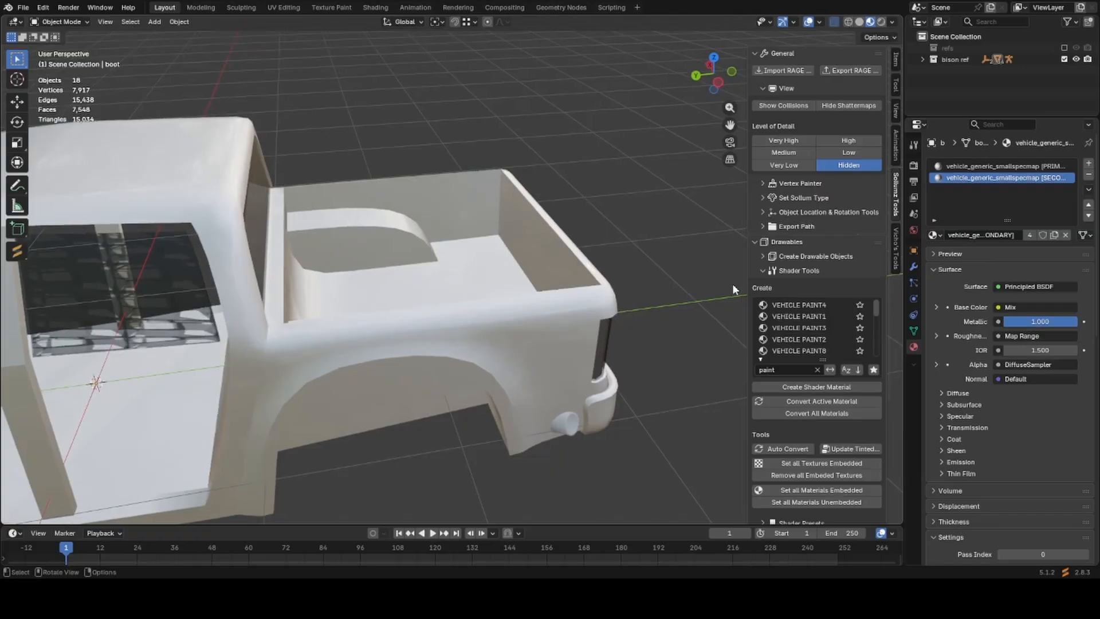
scroll(795, 344, "down", 3)
left_click(964, 73)
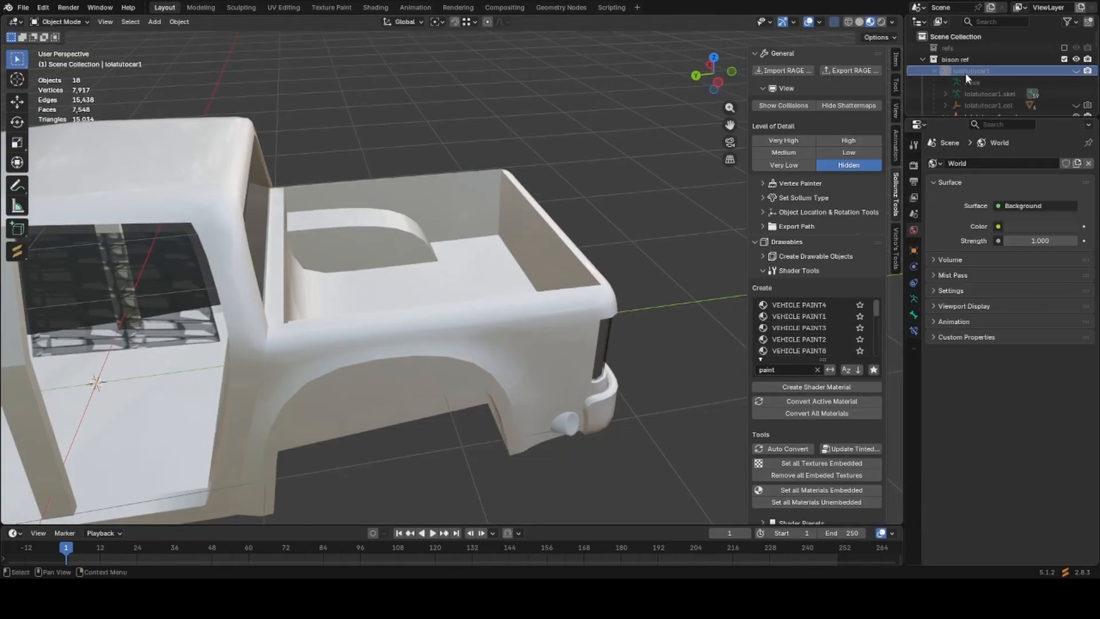
left_click(913, 299)
left_click(912, 251)
scroll(962, 373, "down", 2)
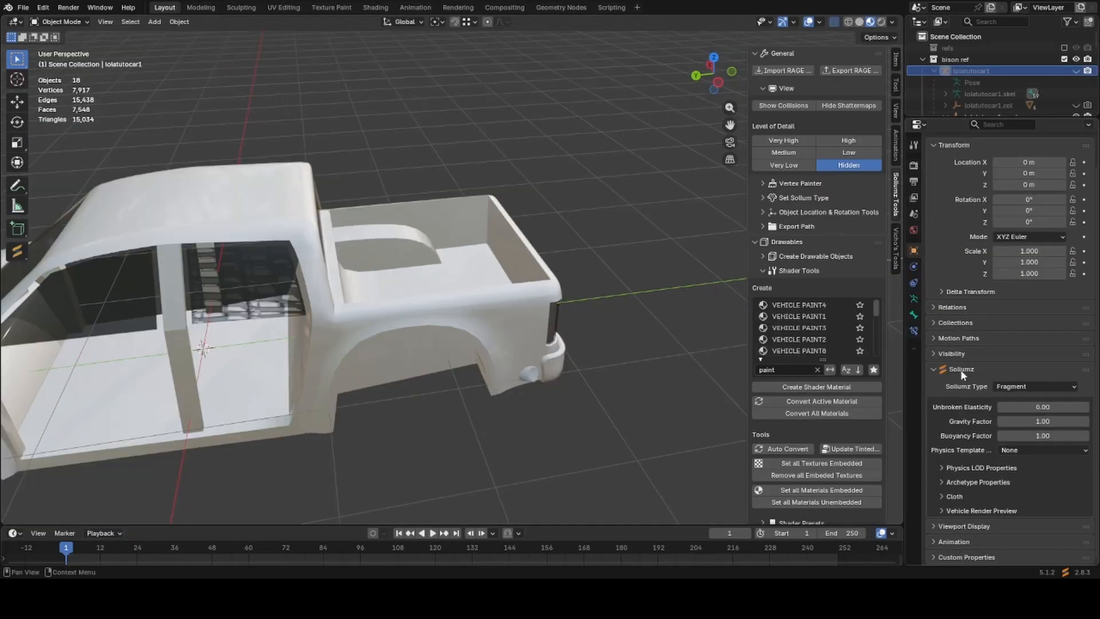
left_click(951, 507)
scroll(953, 502, "down", 5)
left_click(1011, 452)
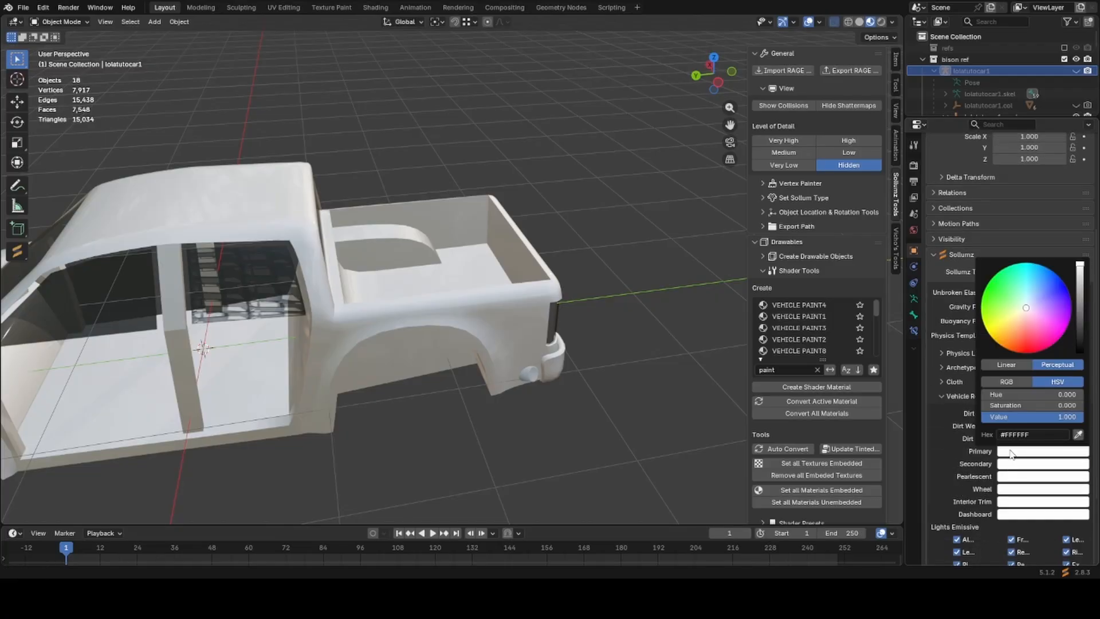
left_click_drag(1036, 319, 1062, 281)
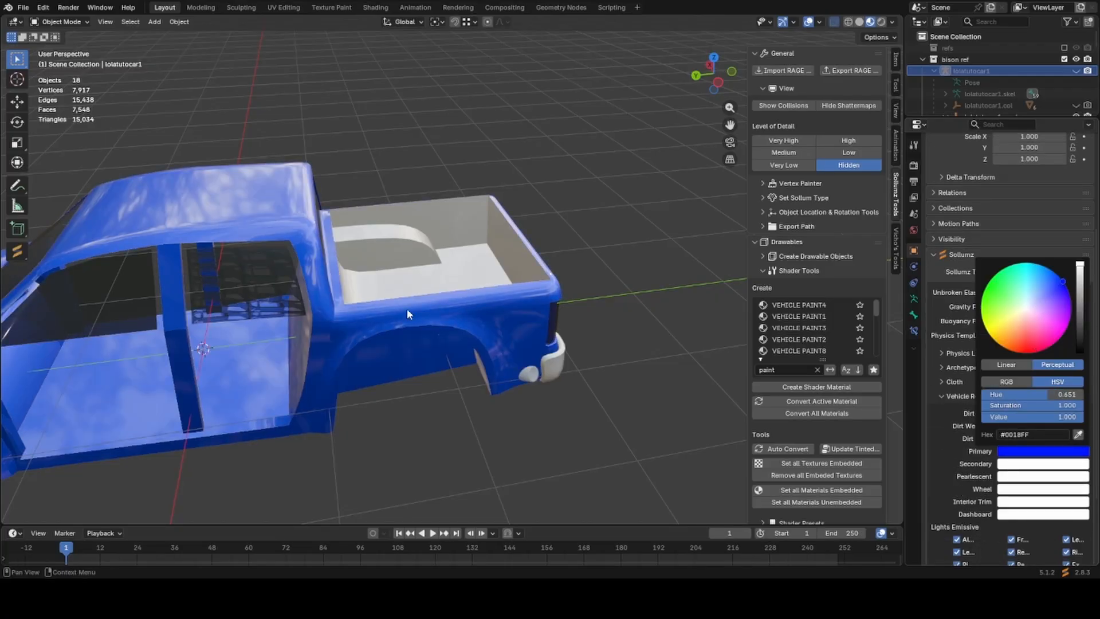
mouse_move(407, 309)
middle_mouse_down()
mouse_move(343, 262)
mouse_move(363, 243)
mouse_move(296, 267)
mouse_move(399, 295)
middle_mouse_up()
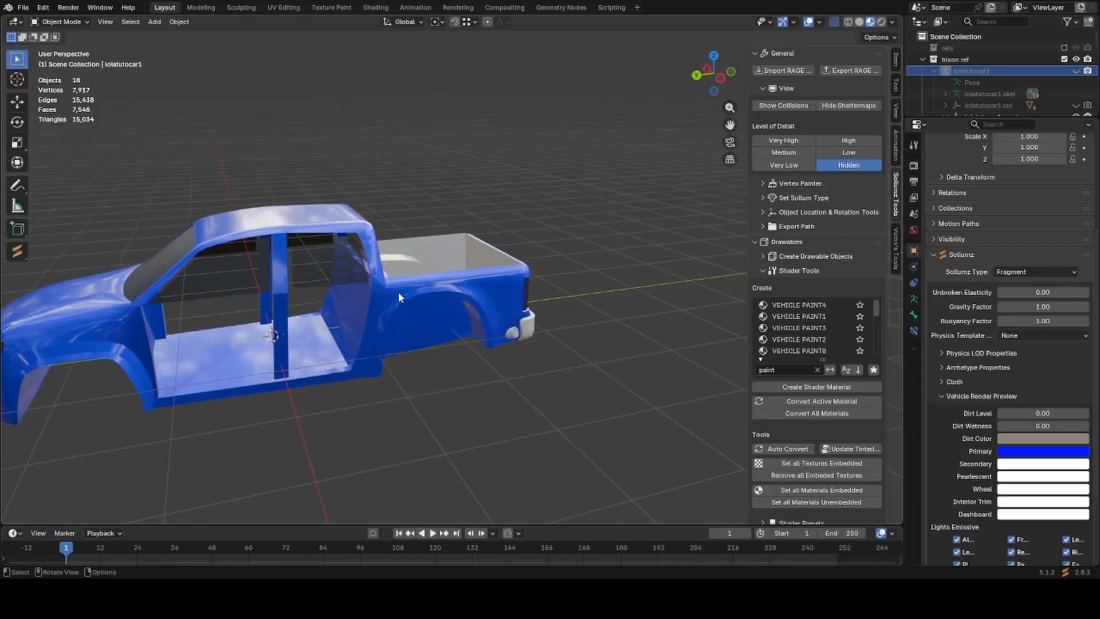
Set the Vehicle Render Preview secondary colour to red #FF0017.
left_click(1006, 465)
left_click_drag(1020, 344, 1030, 365)
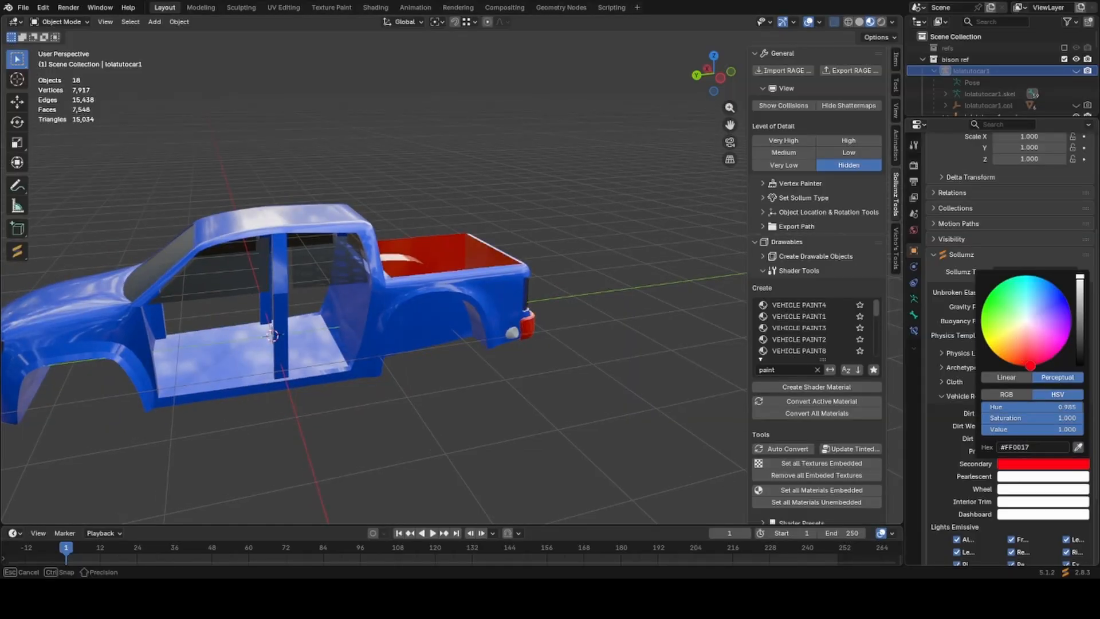
middle_click_drag(378, 250, 414, 302)
Select the body shell and enter Edit Mode at the rear licence plate with X-ray turned off.
scroll(428, 314, "up", 8)
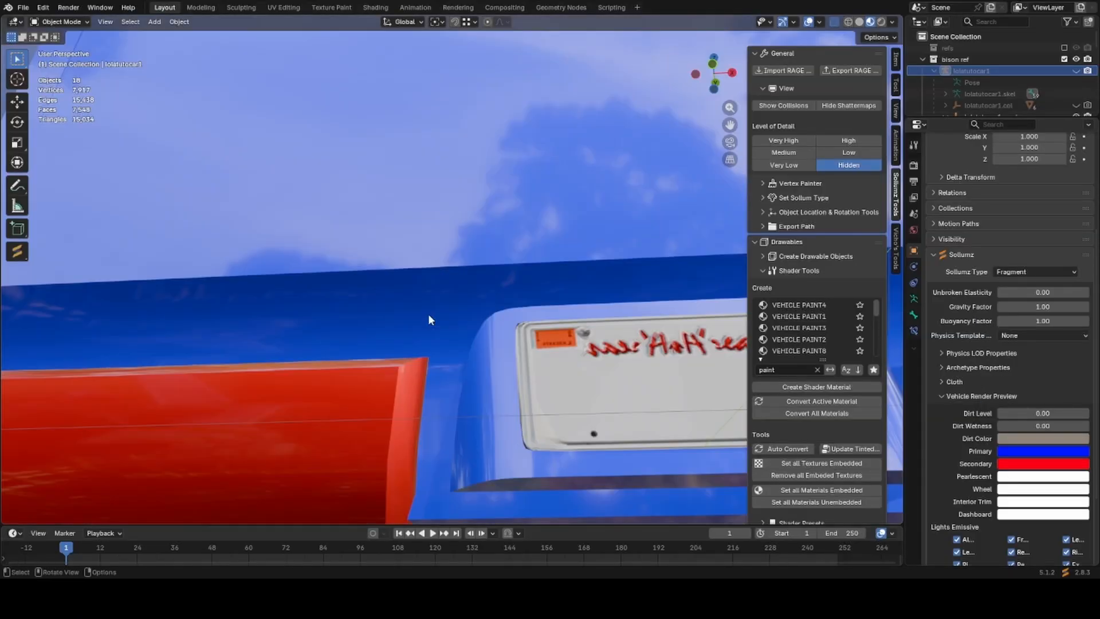
left_click(566, 374)
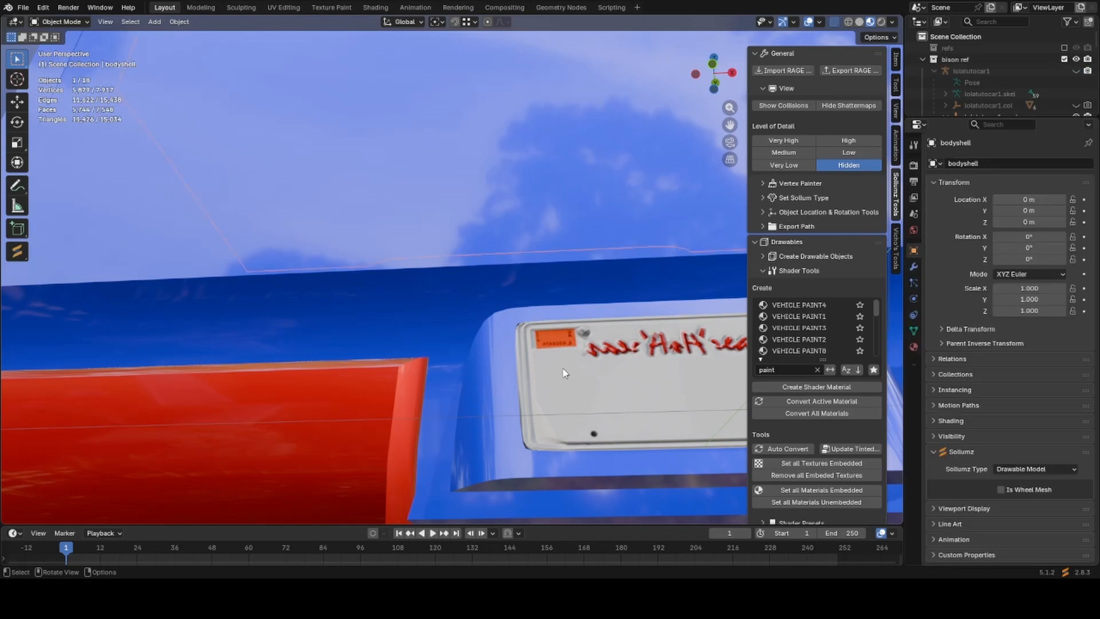
middle_click_drag(566, 374, 544, 320)
scroll(544, 320, "down", 2)
key("Tab")
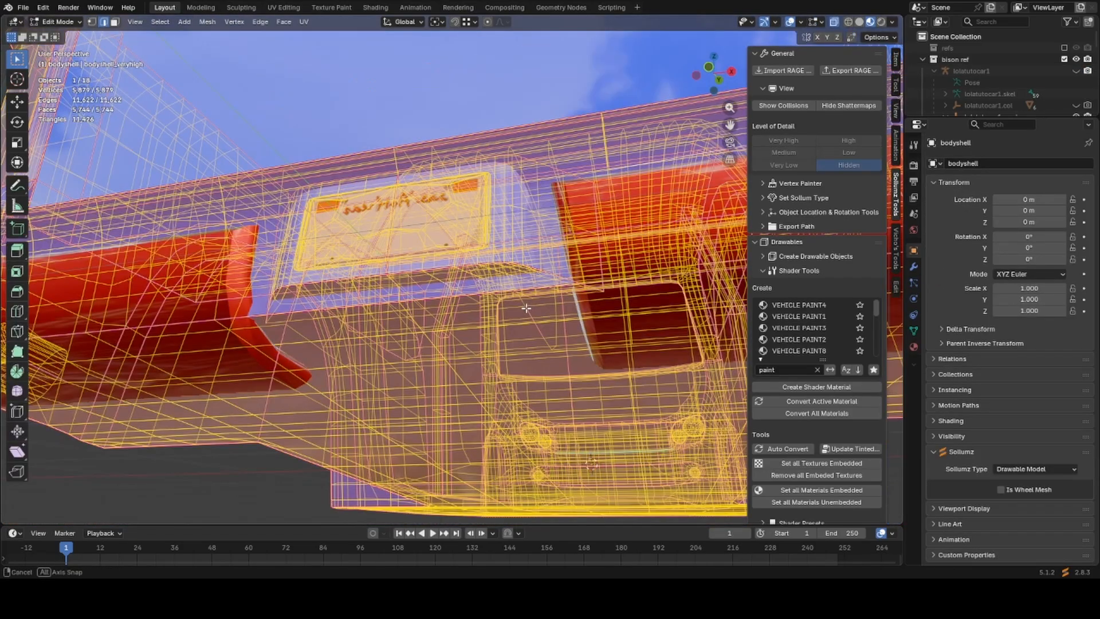
middle_click_drag(542, 269, 539, 321)
key("alt+z")
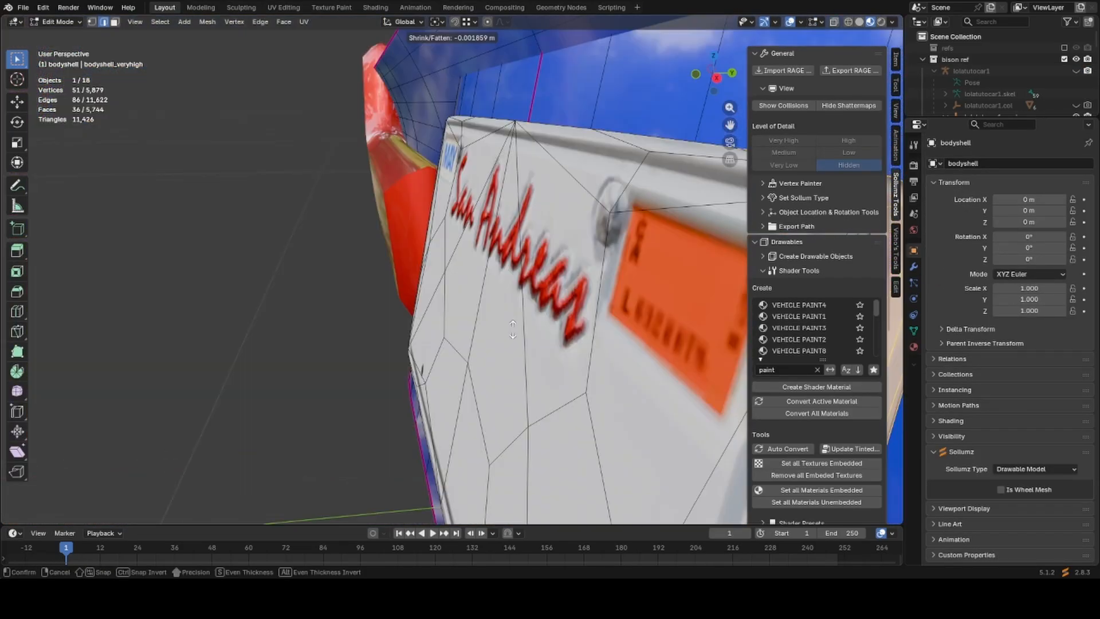
Try offsetting the licence plate's back-side copy with Shrink/Fatten by -0.000737 m and moving it away from the plate.
key("alt+s")
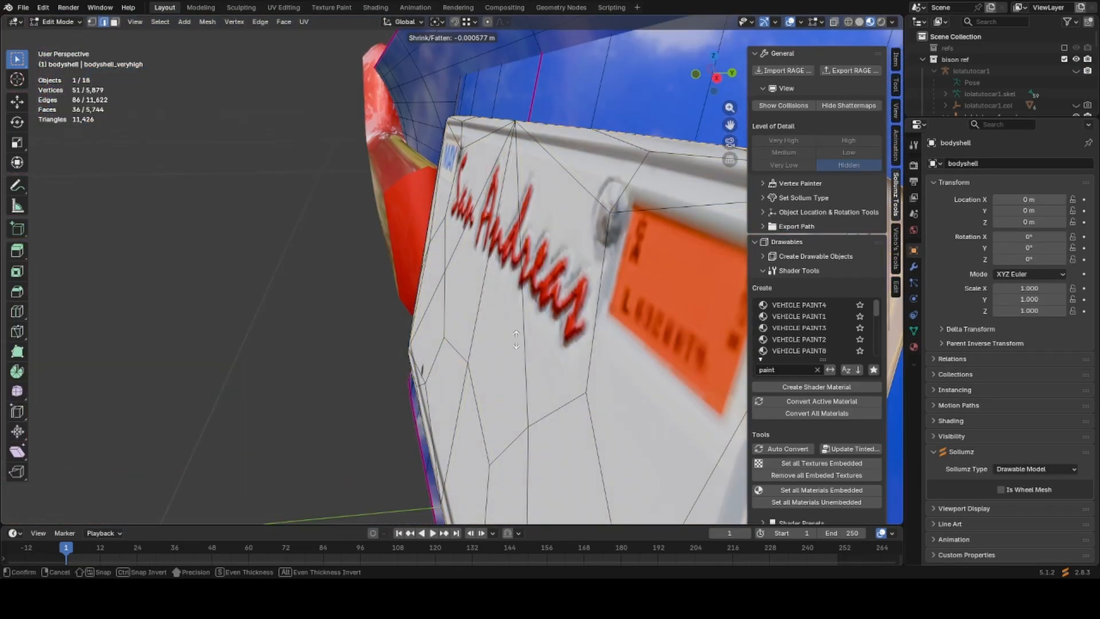
left_click(517, 343)
scroll(518, 342, "down", 3)
key("g")
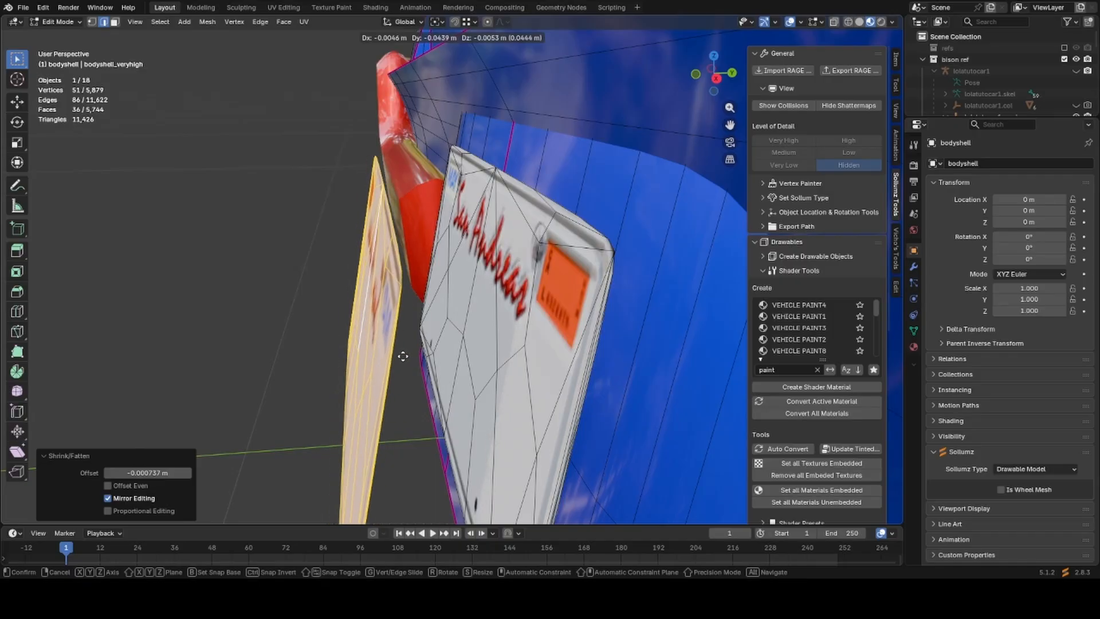
right_click(473, 315)
Delete the licence plate's back-side copy from the body shell, return to Object Mode and save the file.
key("x")
left_click(432, 310)
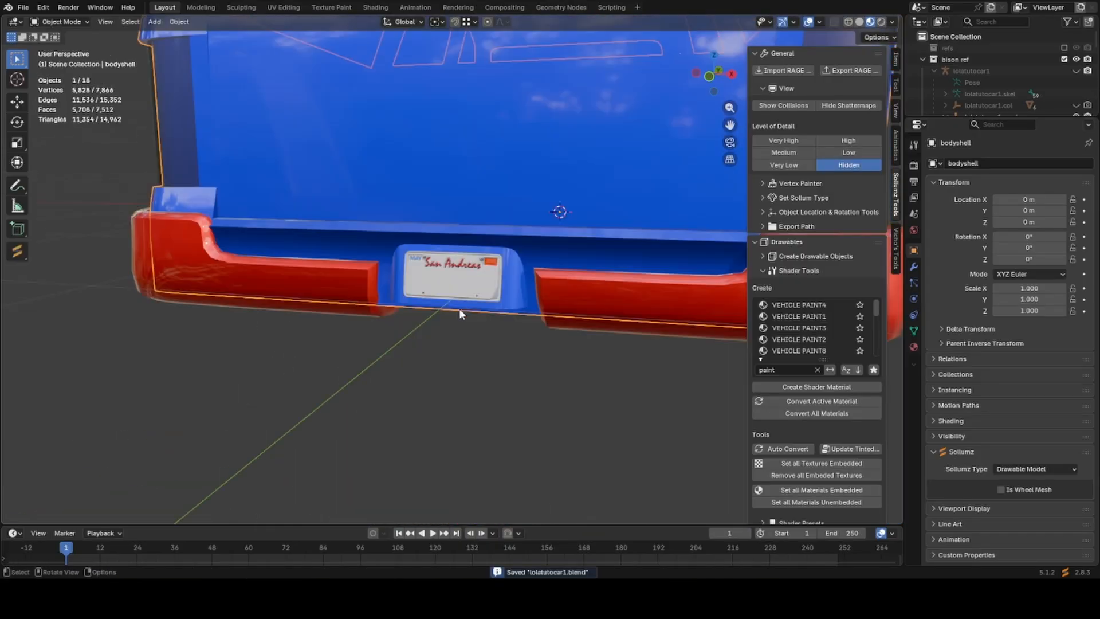
scroll(470, 302, "down", 4)
middle_click_drag(338, 247, 429, 259)
scroll(430, 261, "down", 1)
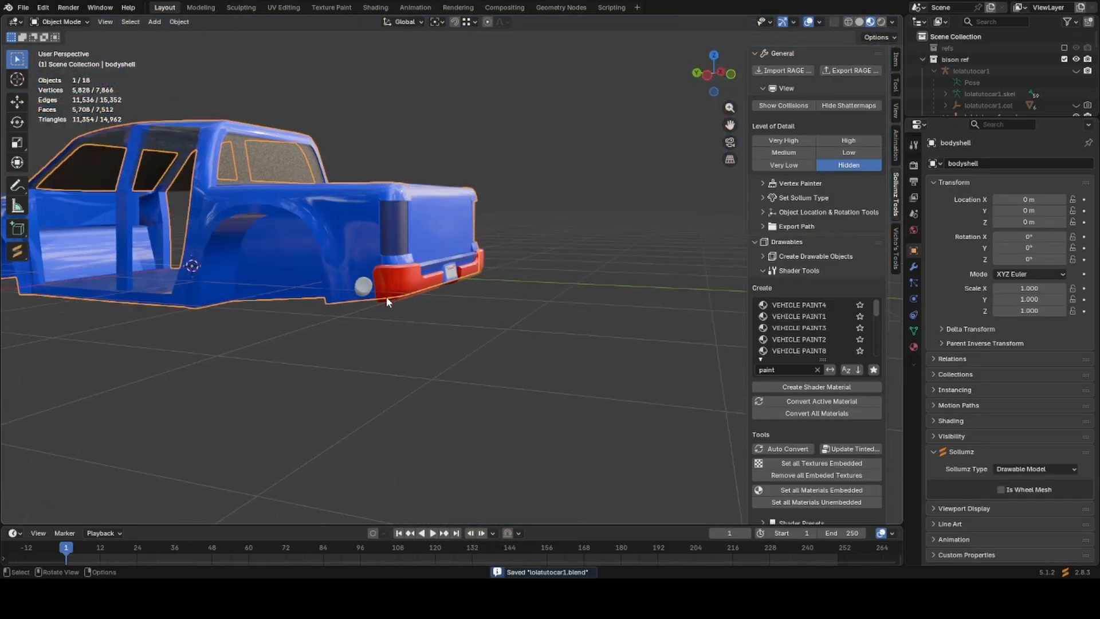
middle_click_drag(386, 297, 435, 287)
scroll(318, 262, "down", 2)
middle_click_drag(317, 262, 505, 338)
key("alt+h")
left_click(774, 106)
key("ctrl+z")
key("ctrl+z")
key("Tab")
key("Tab")
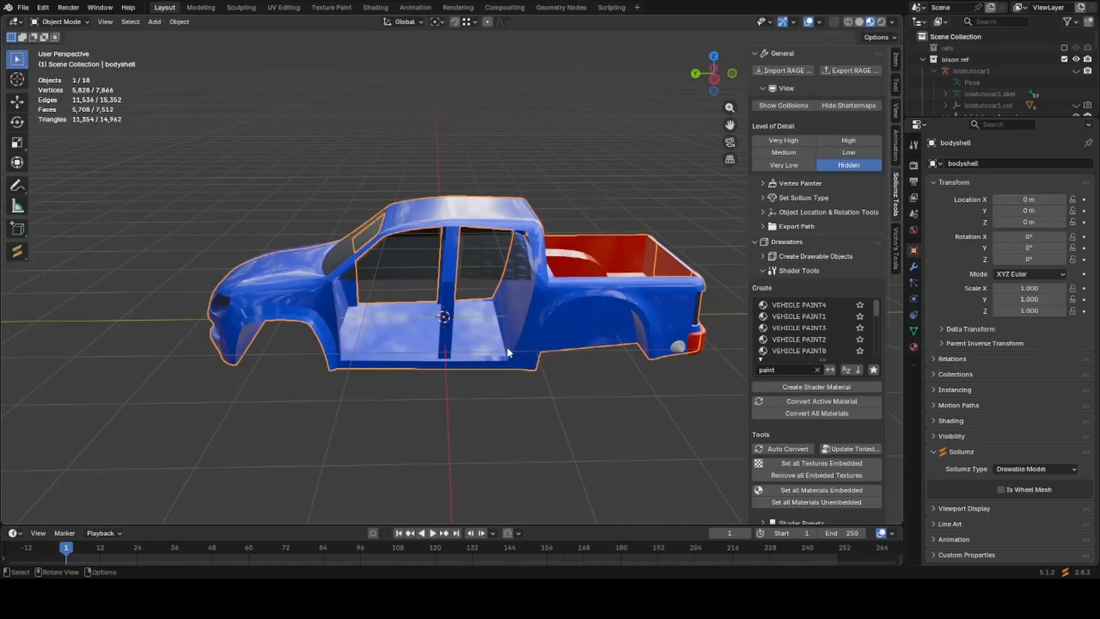
Hide the body shell and the boot.
key("h")
left_click(665, 286)
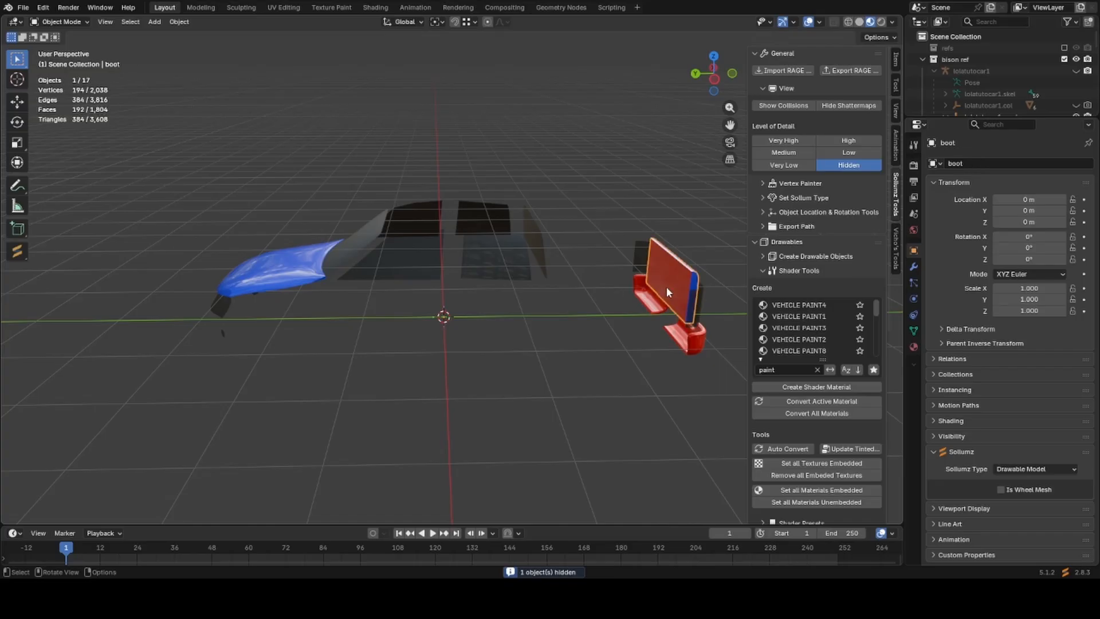
middle_click_drag(666, 287, 548, 281)
scroll(548, 282, "up", 1)
key("h")
Hide both rear bumper halves and the hood so only the glass and light pieces remain.
middle_click_drag(349, 331, 418, 297, "shift")
scroll(418, 298, "up", 1)
left_click(369, 342)
key("h")
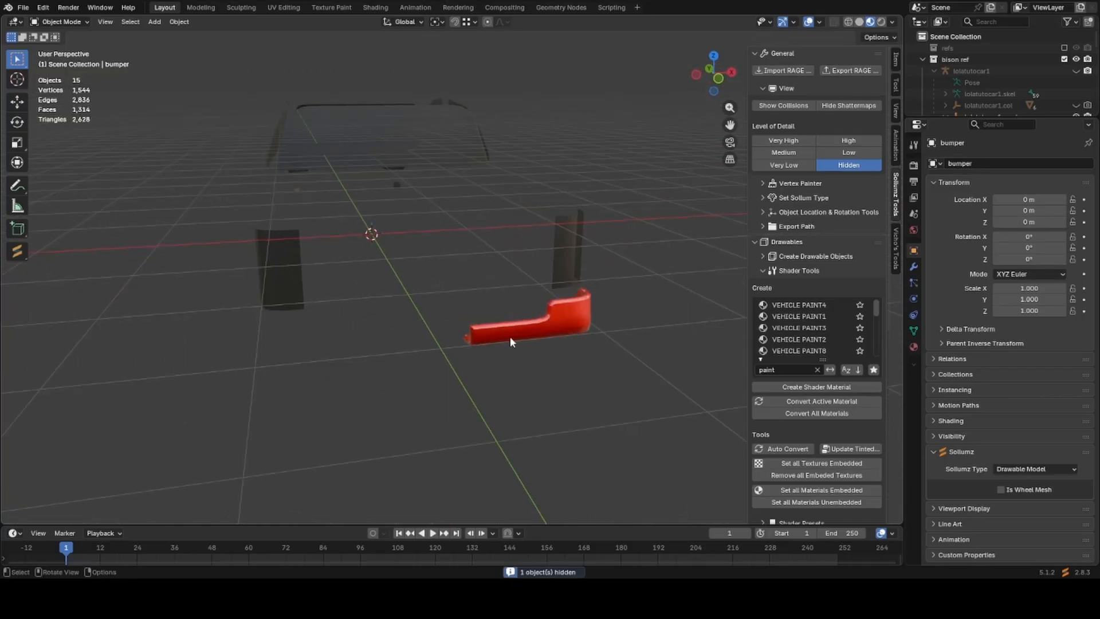
left_click(510, 336)
key("h")
middle_click_drag(342, 237, 459, 256, "shift")
left_click(473, 339)
key("h")
Select all the remaining glass and light objects and enter Edit Mode on them together.
left_click(473, 339)
key("a")
key("Tab")
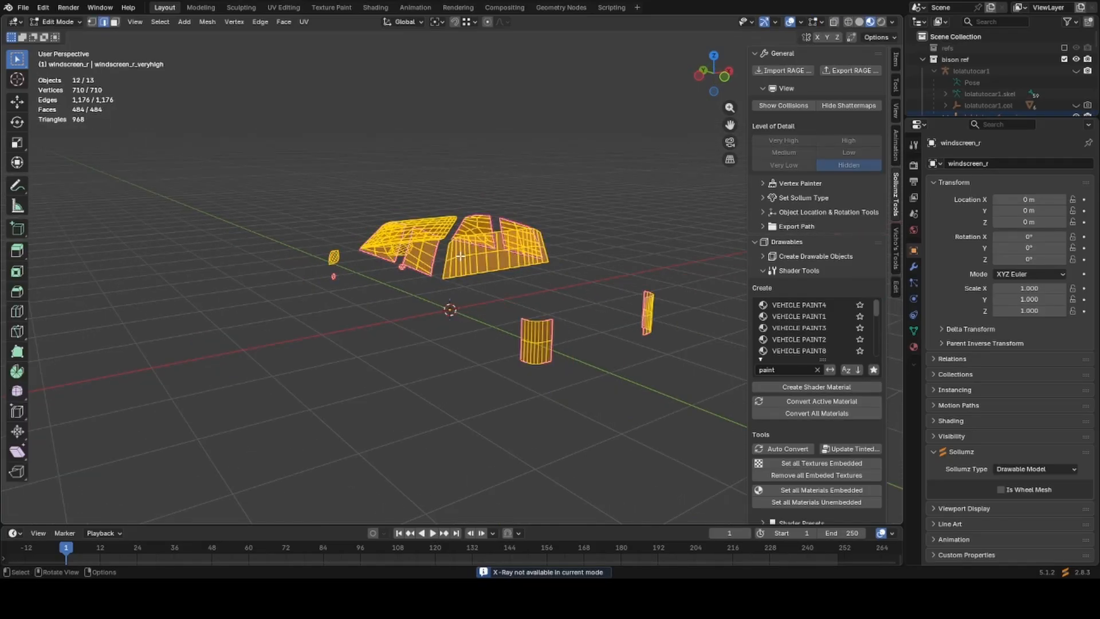
Unwrap all the selected glass and light pieces together in the UV Editing workspace.
left_click(276, 8)
scroll(331, 279, "down", 5)
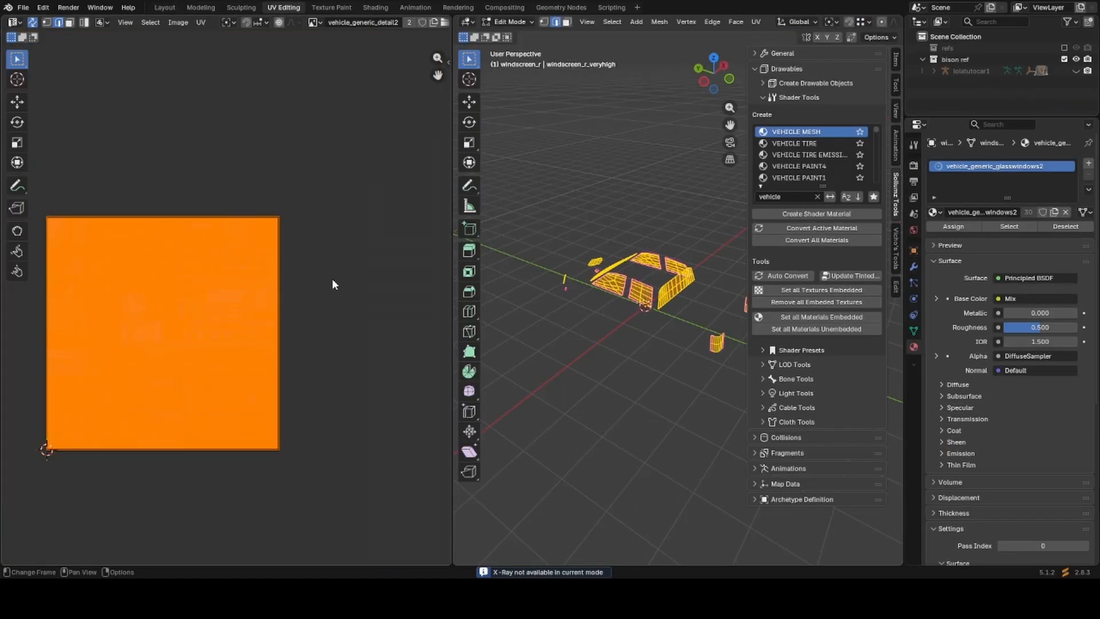
key("u")
left_click(331, 280)
scroll(276, 361, "up", 4)
Find the glass textures and display vehicle_generic_glasswindows2 behind the UVs.
left_click(314, 22)
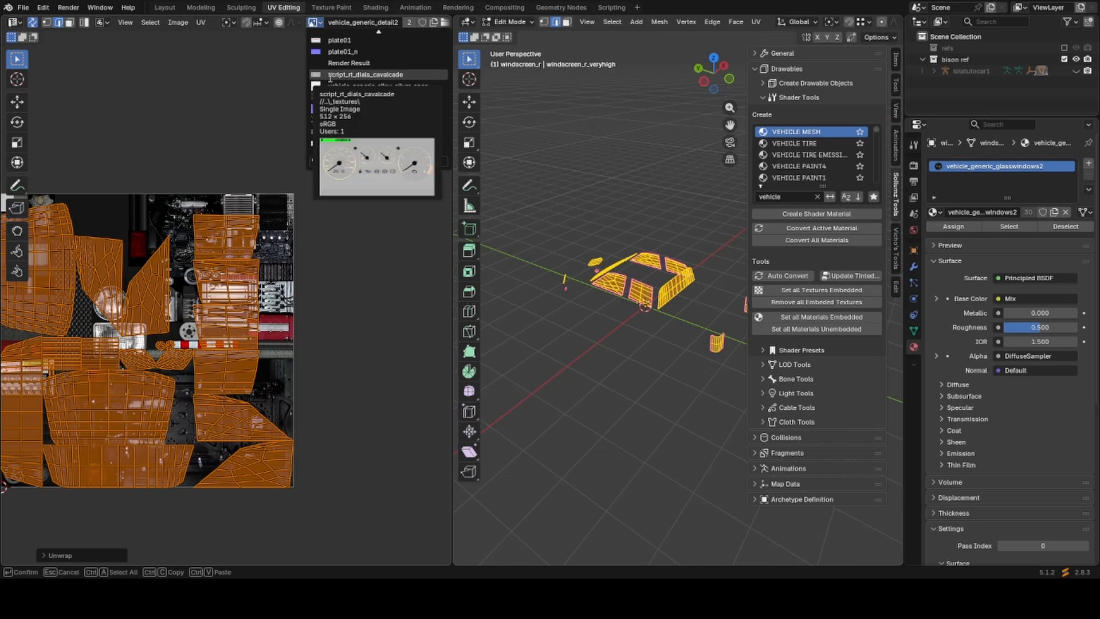
type("GLASS")
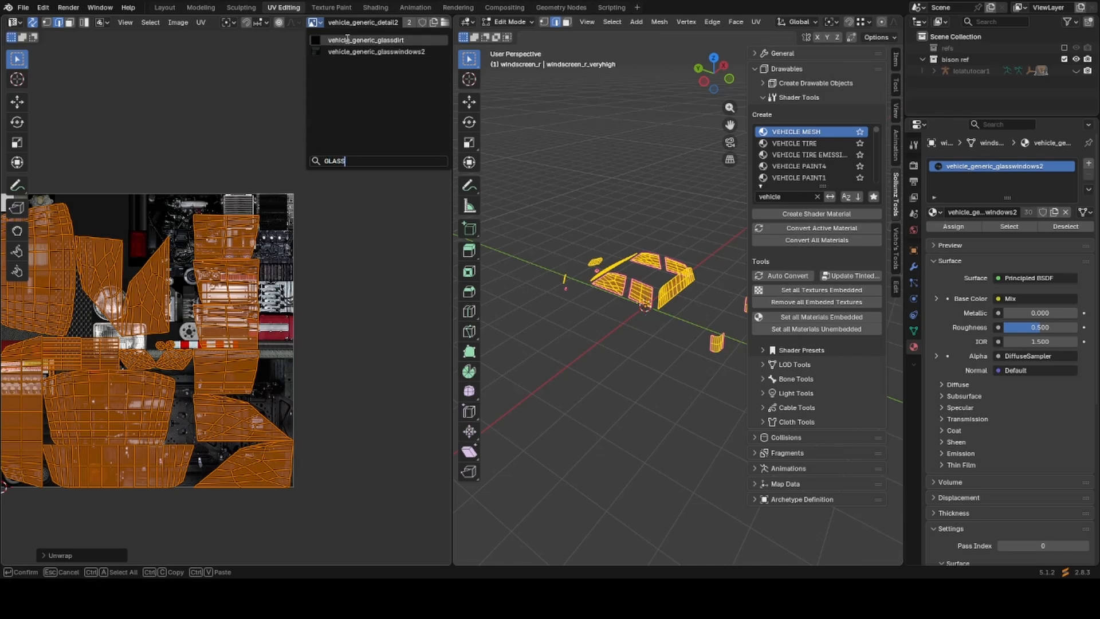
mouse_move(350, 52)
type("SS")
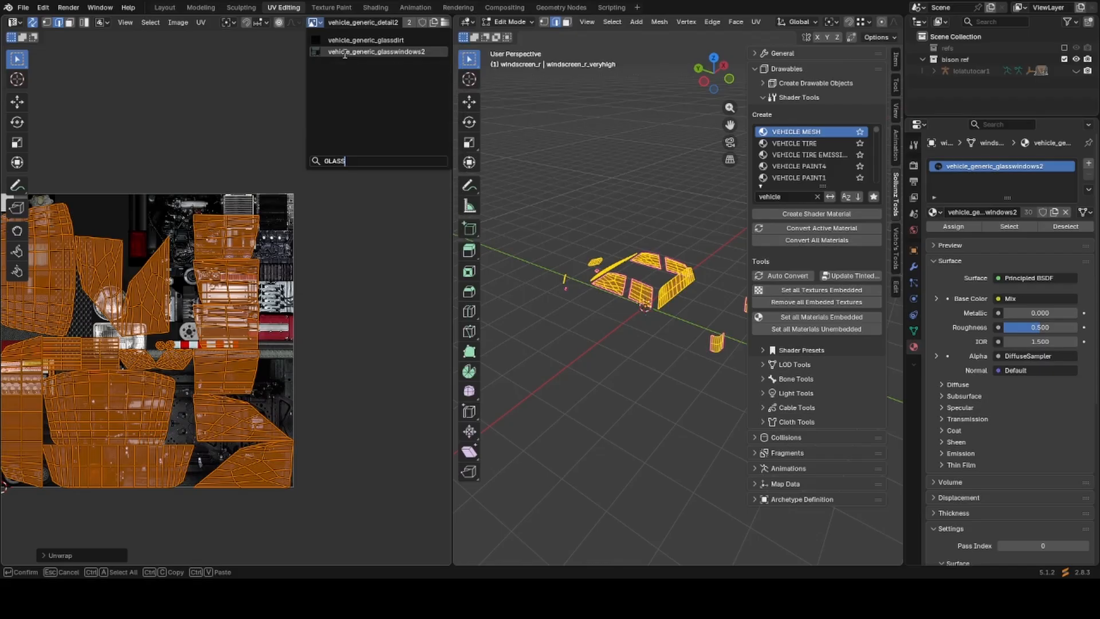
left_click(351, 51)
Shrink all the glass UV islands and move them inside the large windscreen shape of the glass texture.
scroll(319, 360, "down", 3)
key("s")
left_click(214, 355)
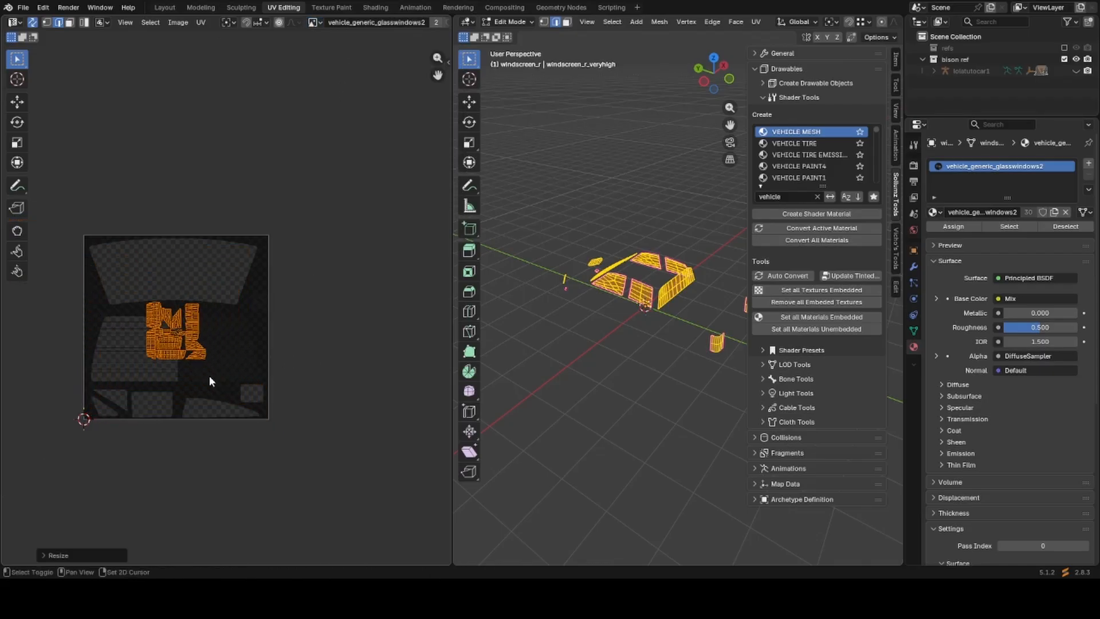
middle_click_drag(208, 378, 278, 411)
scroll(301, 397, "up", 4)
key("g")
left_click(293, 215)
key("s")
left_click(218, 322)
scroll(218, 322, "up", 3)
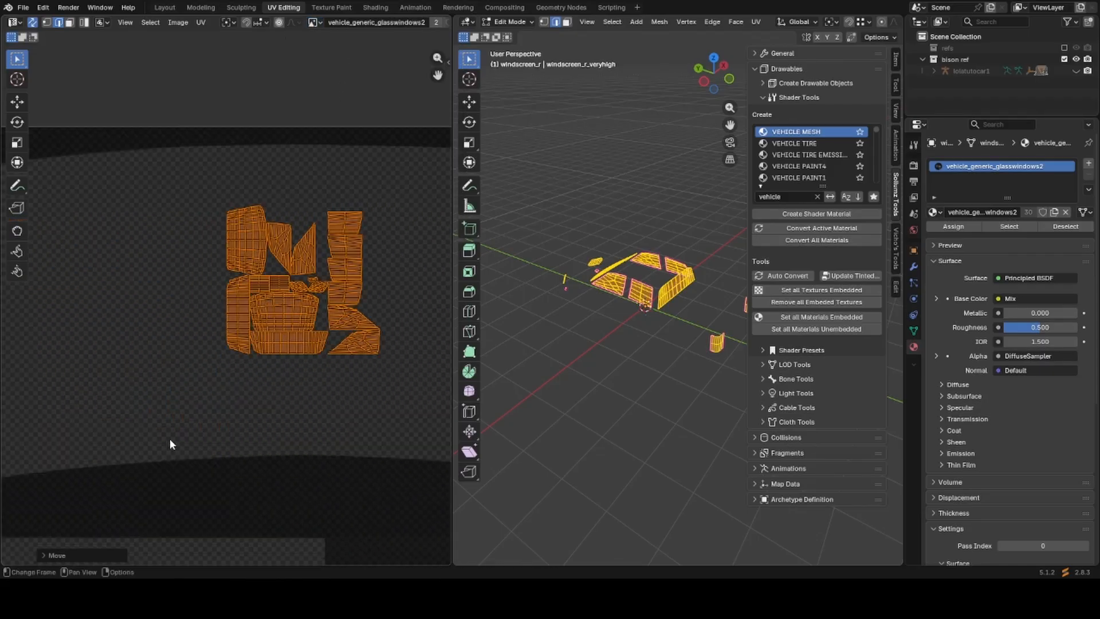
middle_click_drag(169, 438, 193, 375)
scroll(226, 309, "down", 3)
middle_click_drag(219, 427, 208, 362)
Project the rear windscreen's UVs from the front view and fit them over the striped heated-window area of the texture.
middle_click_drag(599, 326, 614, 358)
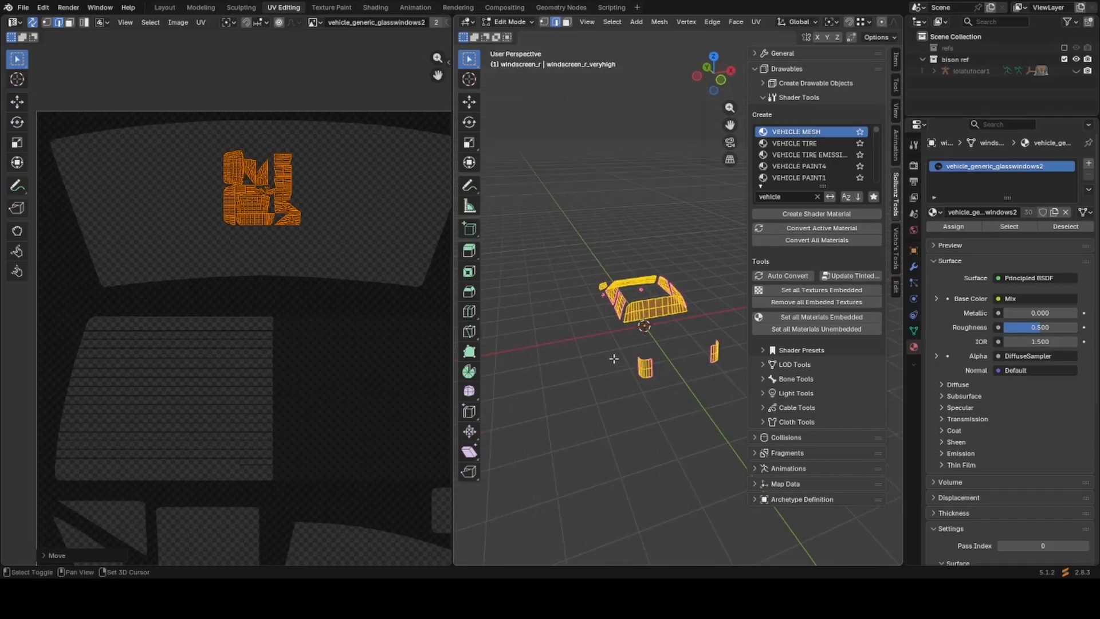
left_click(659, 290)
key("ctrl+l")
key("KP_1")
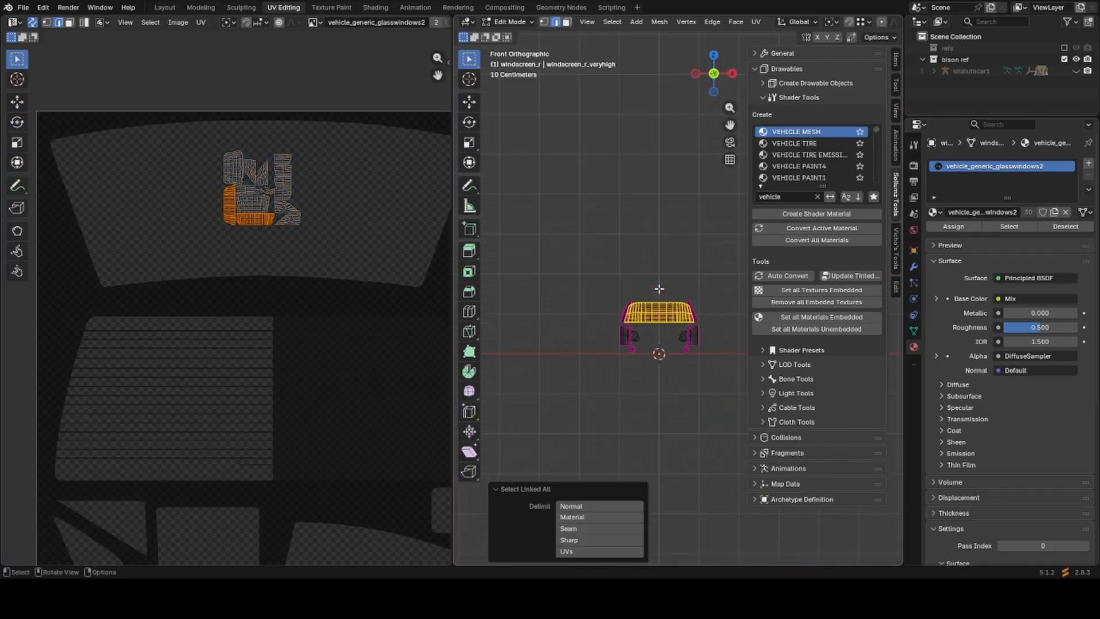
key("KP_3")
key("KP_1")
key("KP_Decimal")
key("KP_1")
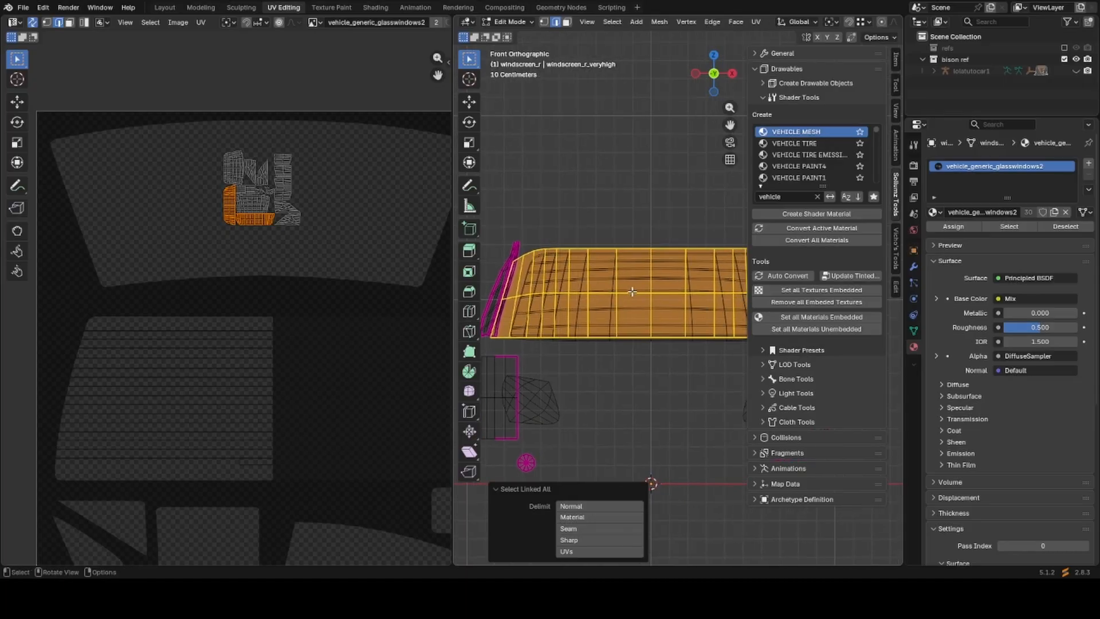
key("u")
left_click(631, 290)
key("g")
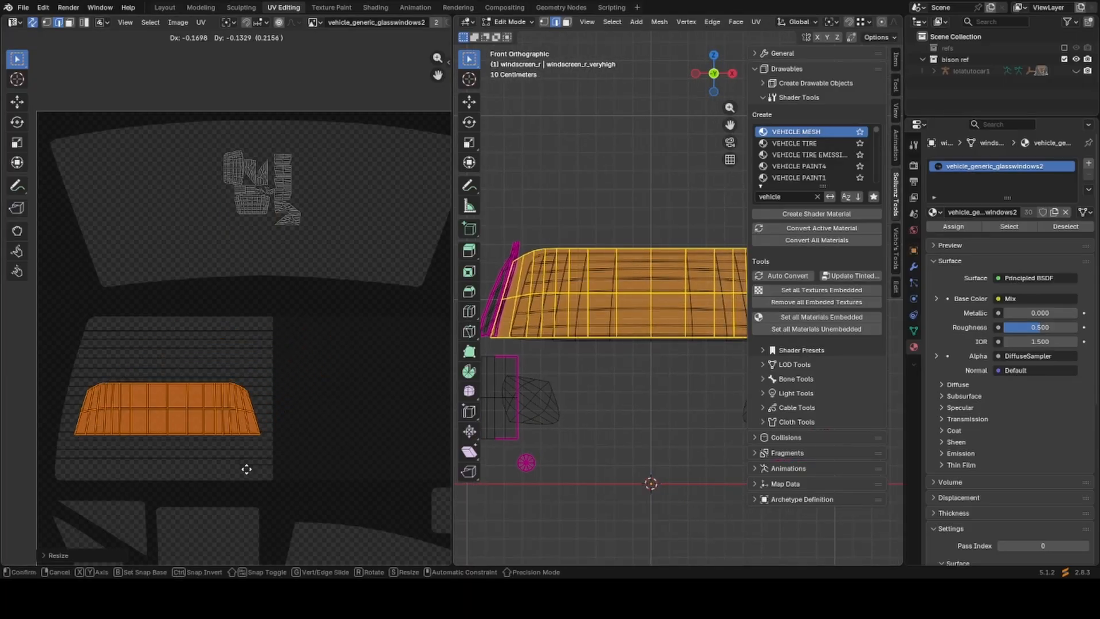
left_click(248, 453)
Return to Object Mode, save the file, reveal all hidden objects and hide the collisions.
key("Tab")
middle_click_drag(576, 356, 551, 345)
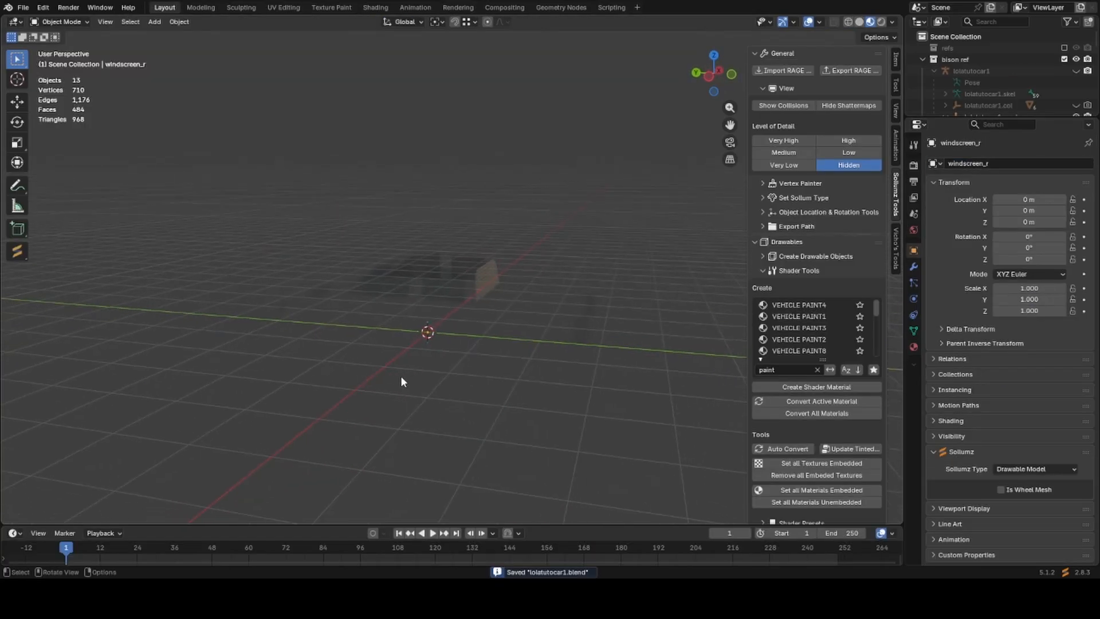
key("alt+h")
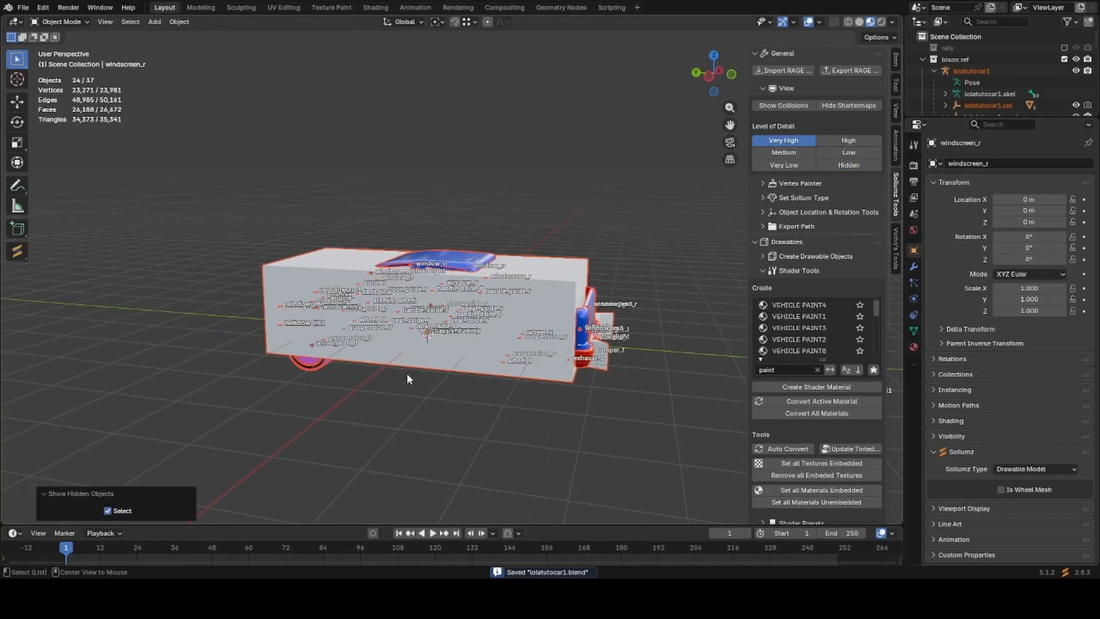
left_click(792, 108)
Isolate the body shell in Edit Mode and project its large round headlight with Project from View (Bounds).
middle_click_drag(406, 401, 459, 383)
scroll(458, 383, "up", 5)
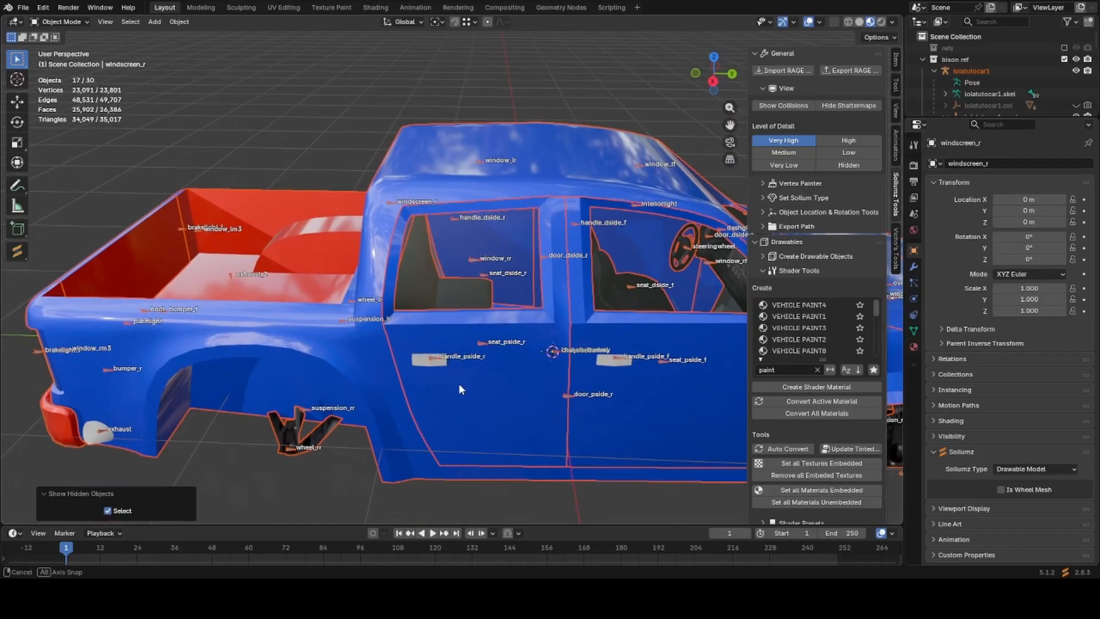
left_click(468, 346)
scroll(475, 321, "up", 10)
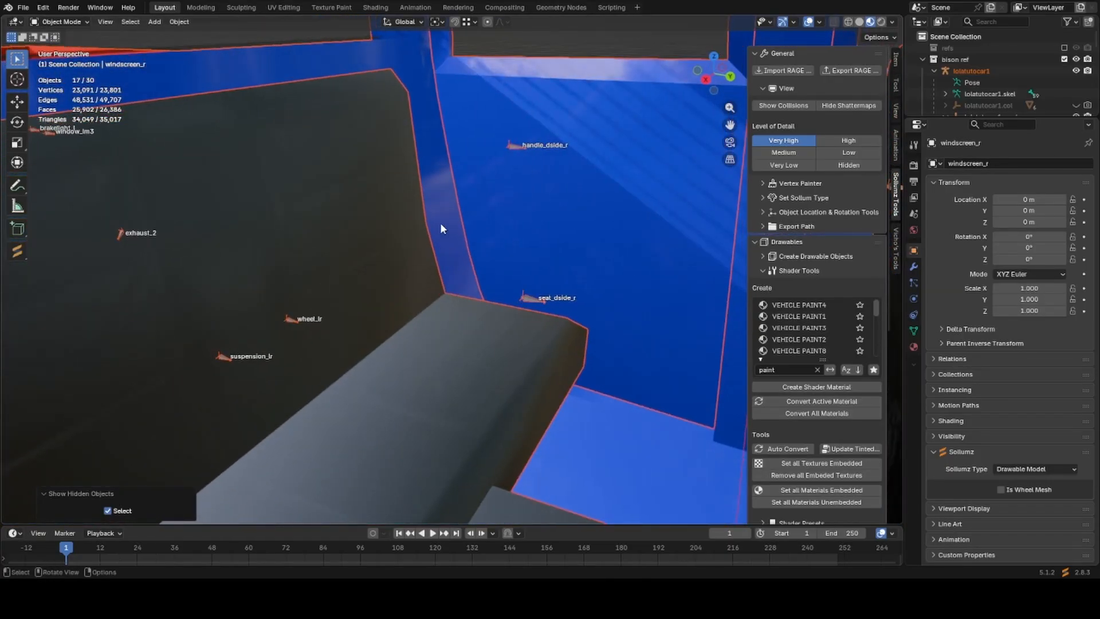
scroll(441, 241, "up", 3)
scroll(499, 311, "down", 12)
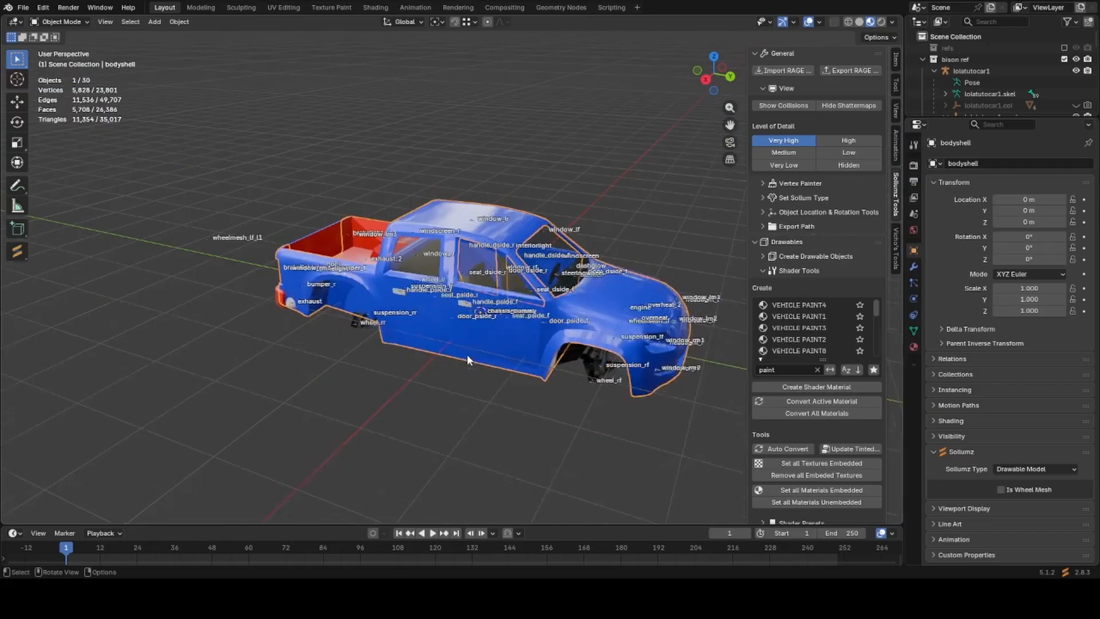
middle_click_drag(467, 354, 404, 335)
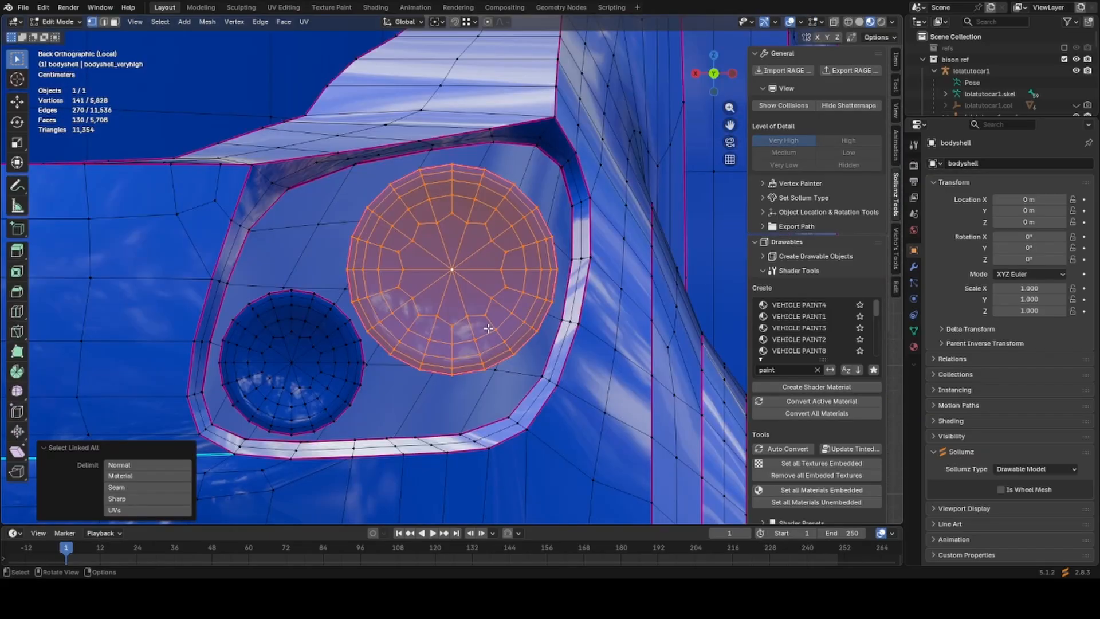
key("u")
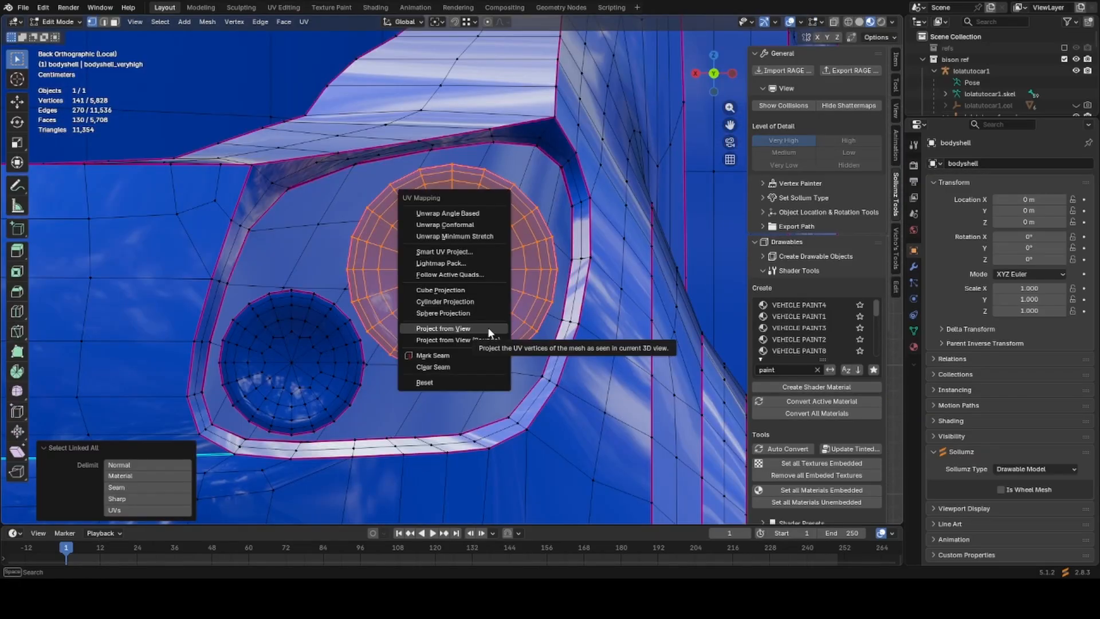
left_click(487, 336)
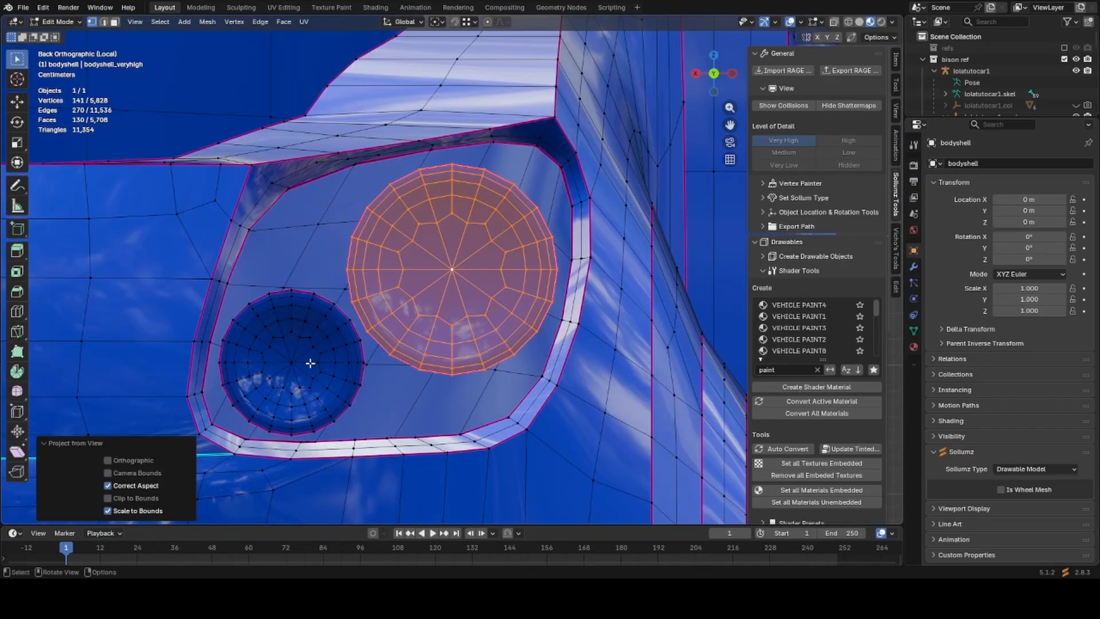
Project the smaller round headlight and the bumper's fog light from the same view, scaled to bounds.
left_click(292, 363)
key("ctrl+l")
key("u")
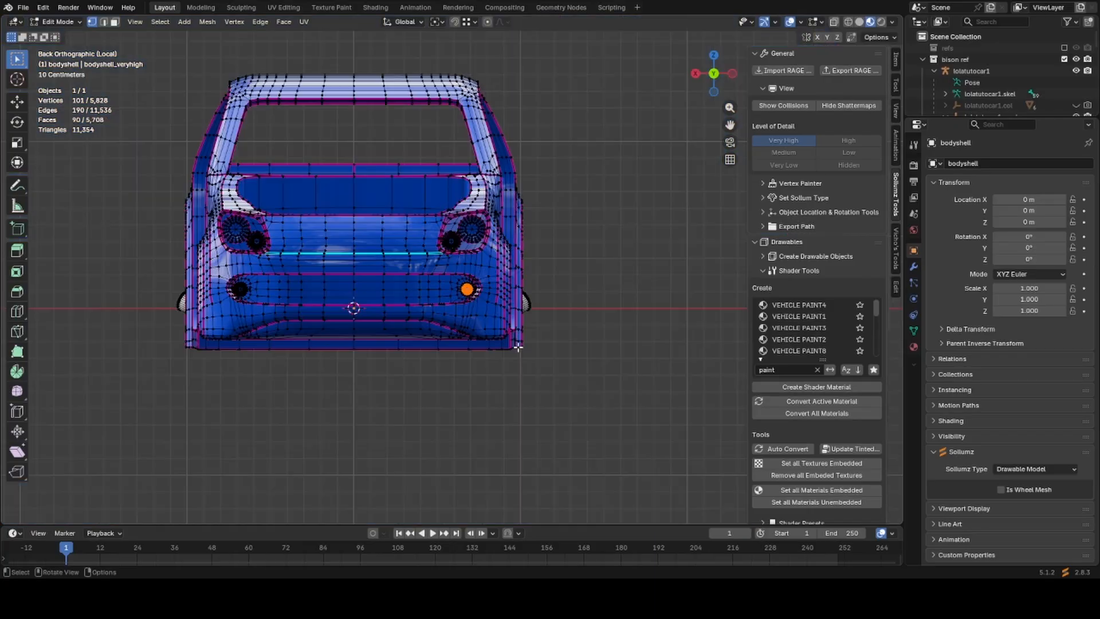
middle_click_drag(517, 346, 521, 346)
key("alt+z")
key("alt+z")
key("KP_1")
key("ctrl+KP_1")
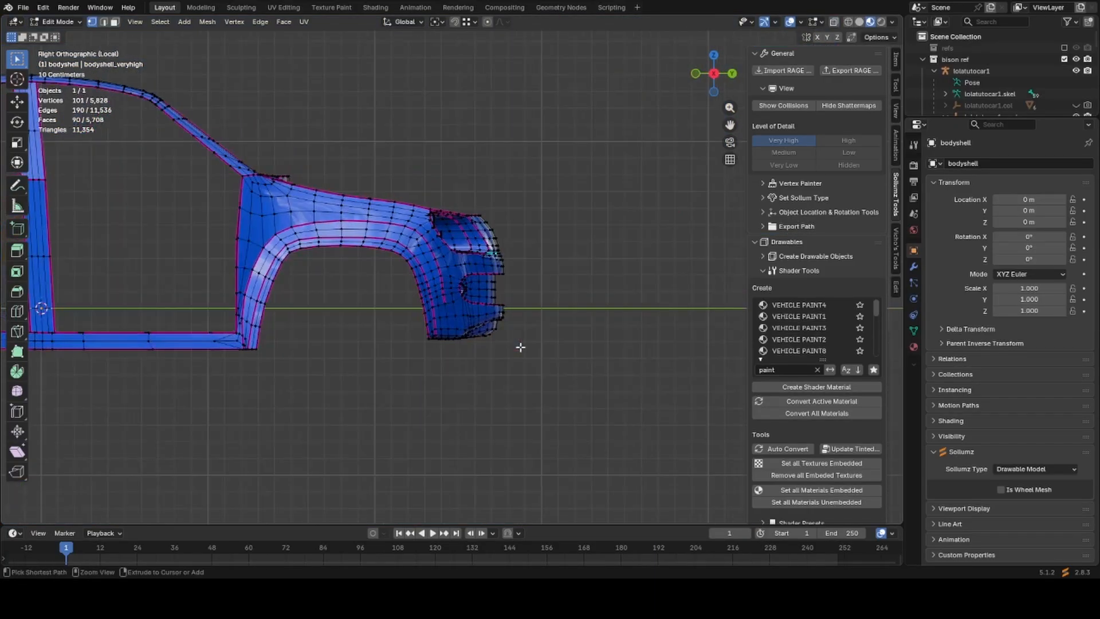
scroll(515, 343, "up", 5)
Select the round headlights and fog lights on both sides and assign the vehicle_generic_detail2 material to them.
left_click(285, 7)
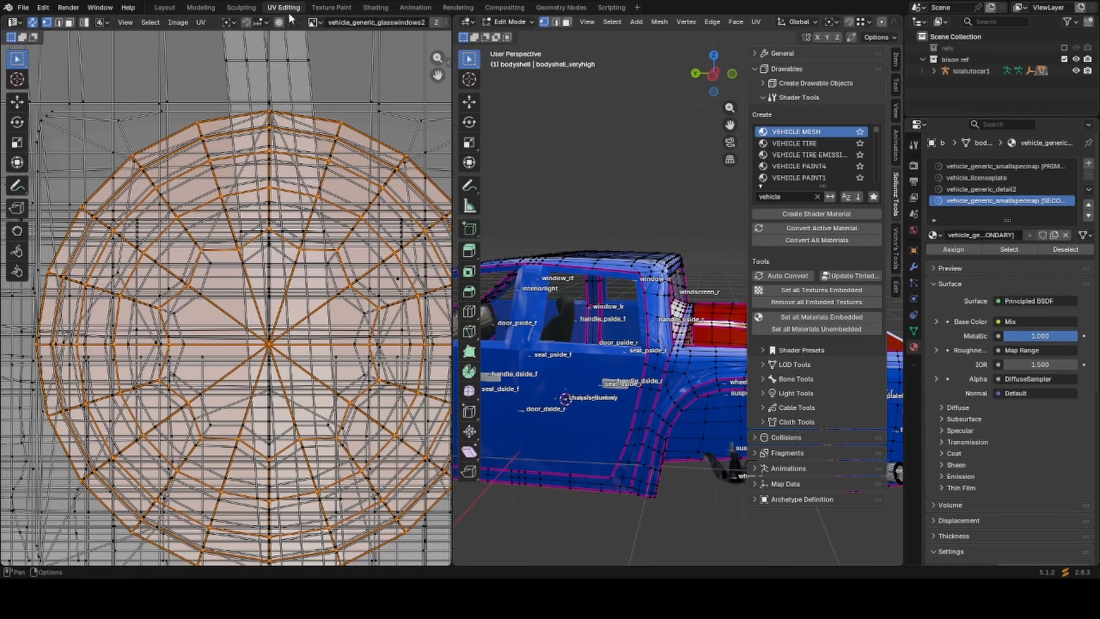
scroll(362, 311, "down", 5)
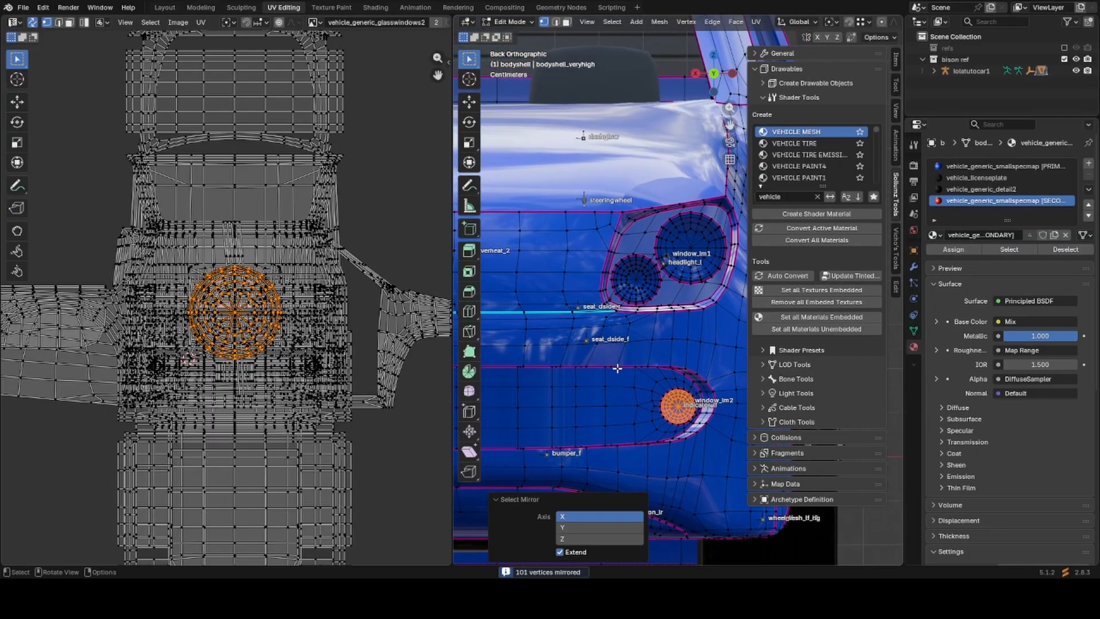
scroll(615, 294, "down", 4)
key("l")
key("l")
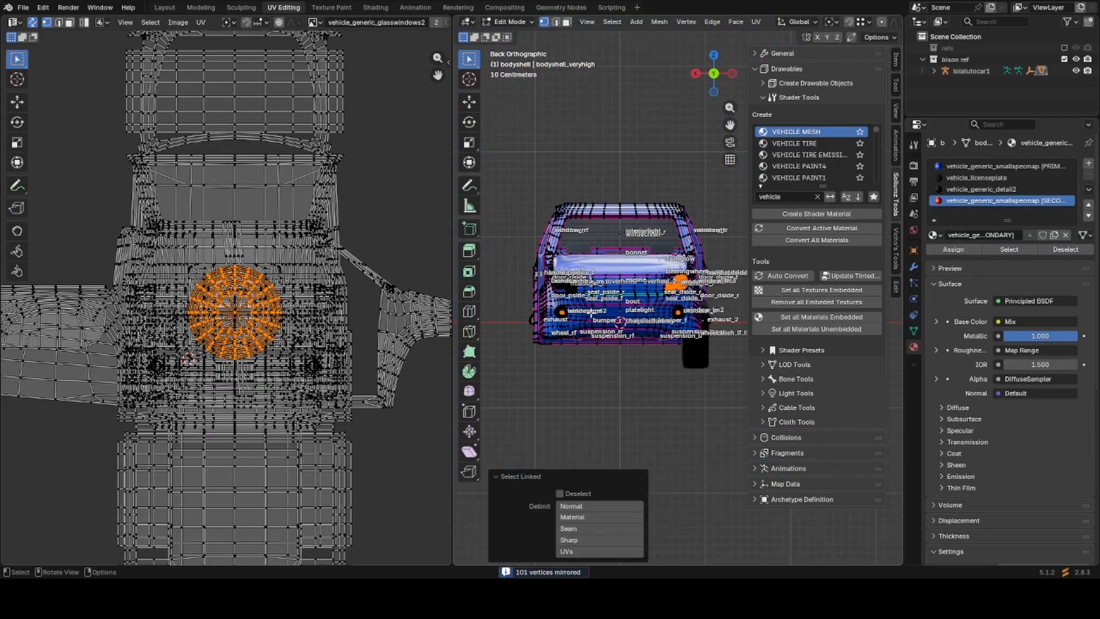
left_click(981, 189)
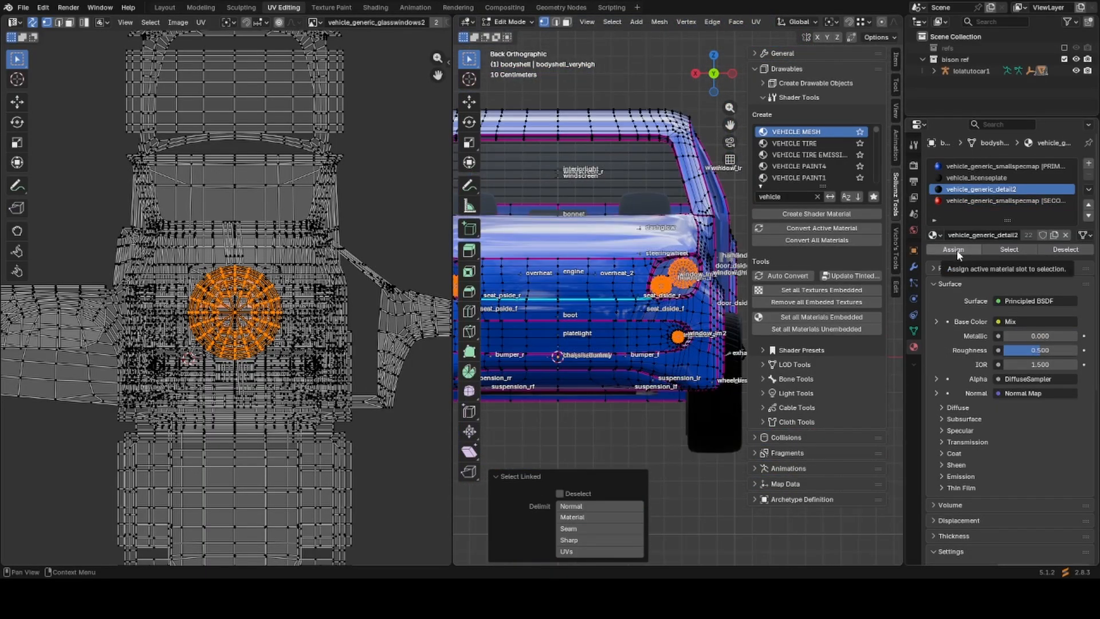
left_click(955, 250)
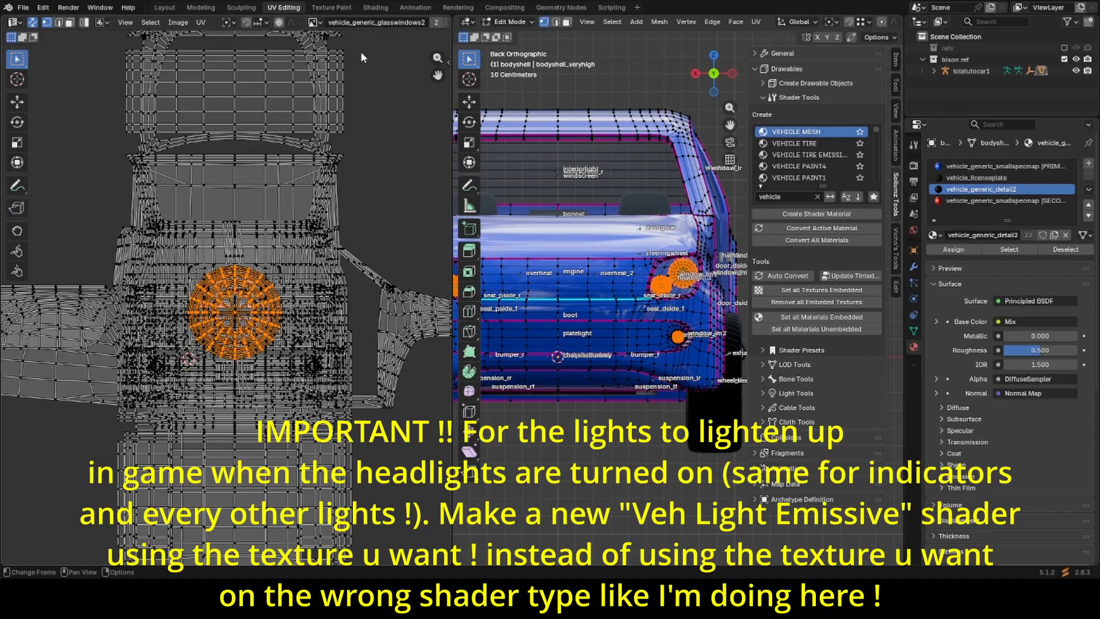
Hide the unselected body shell geometry and display the vehicle_generic_detail2 texture behind the lights' UVs.
key("shift+h")
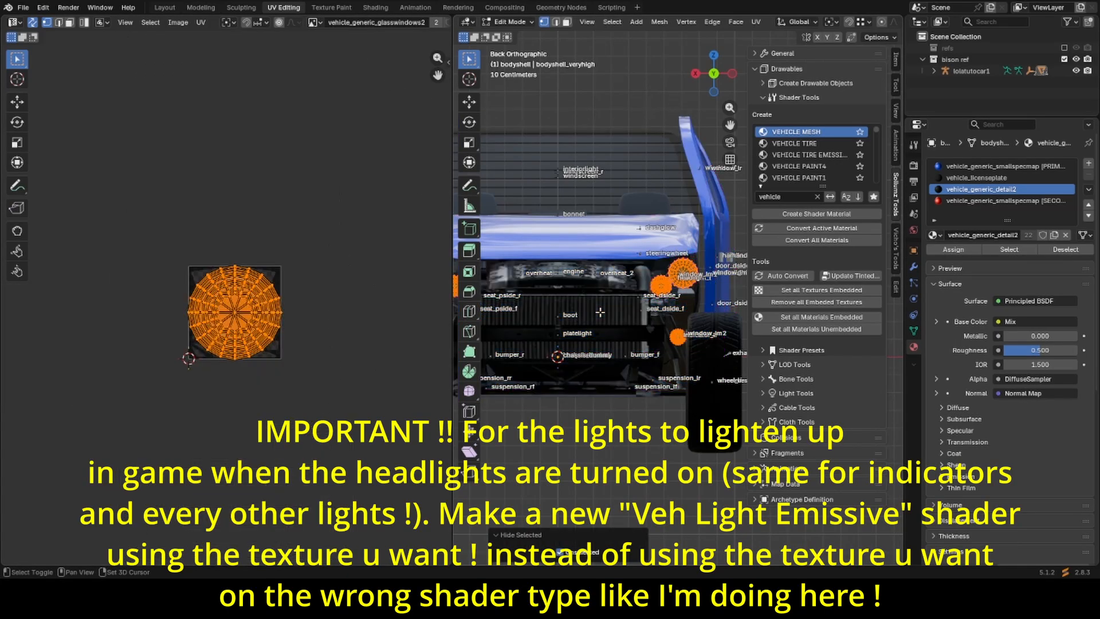
scroll(308, 436, "up", 6)
left_click(313, 22)
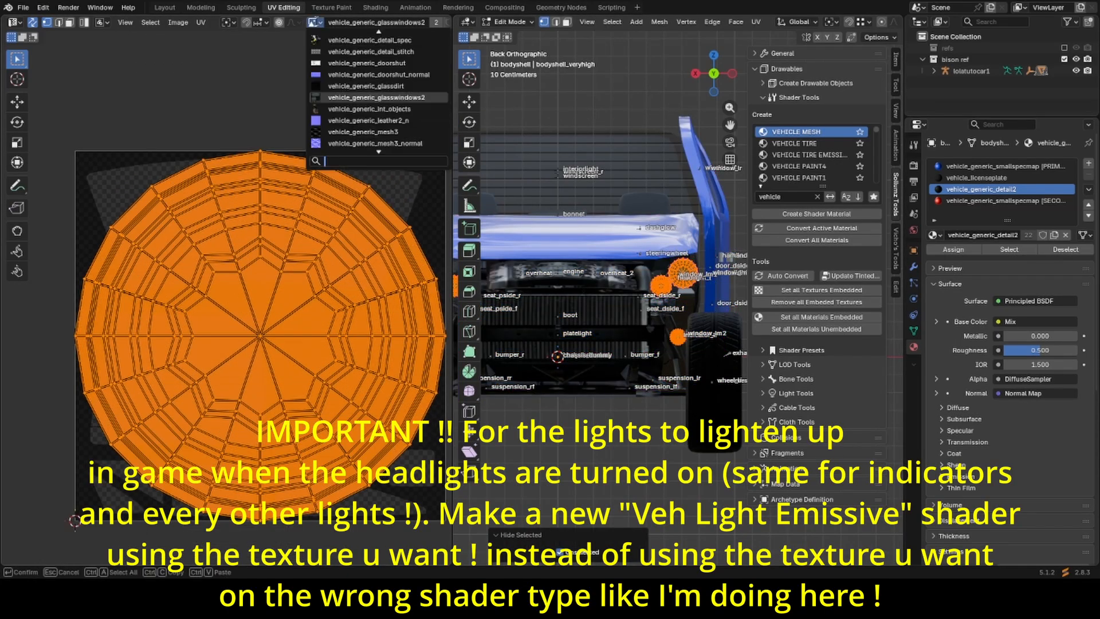
type("d")
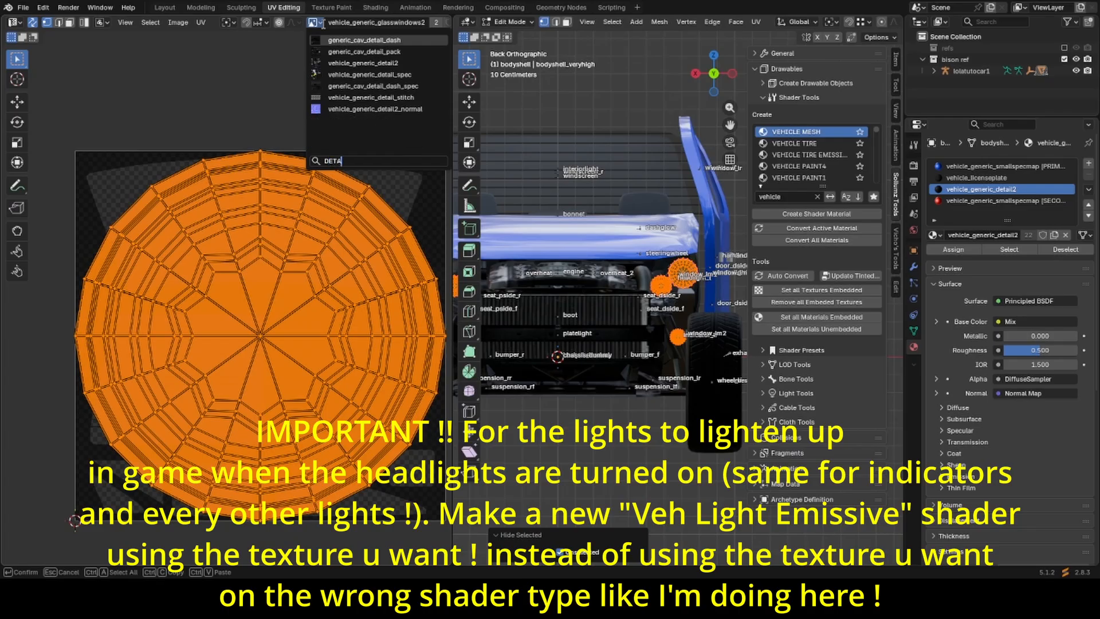
left_click(391, 63)
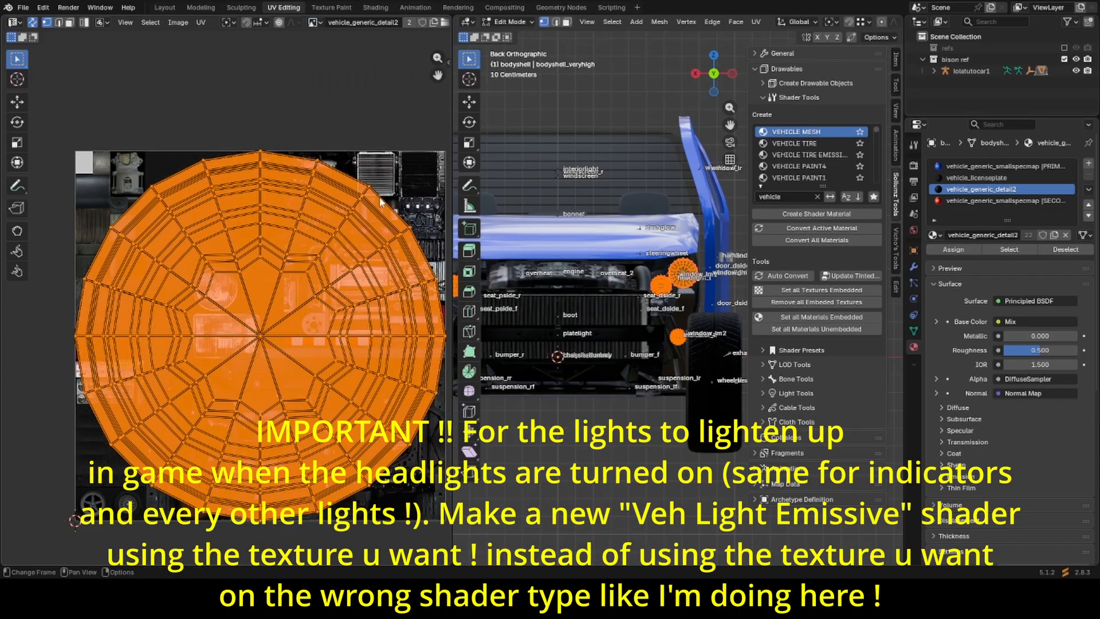
Scale down and position the lights' UVs over the round headlight picture in the detail texture.
scroll(337, 394, "down", 3)
scroll(336, 394, "up", 2)
key("s")
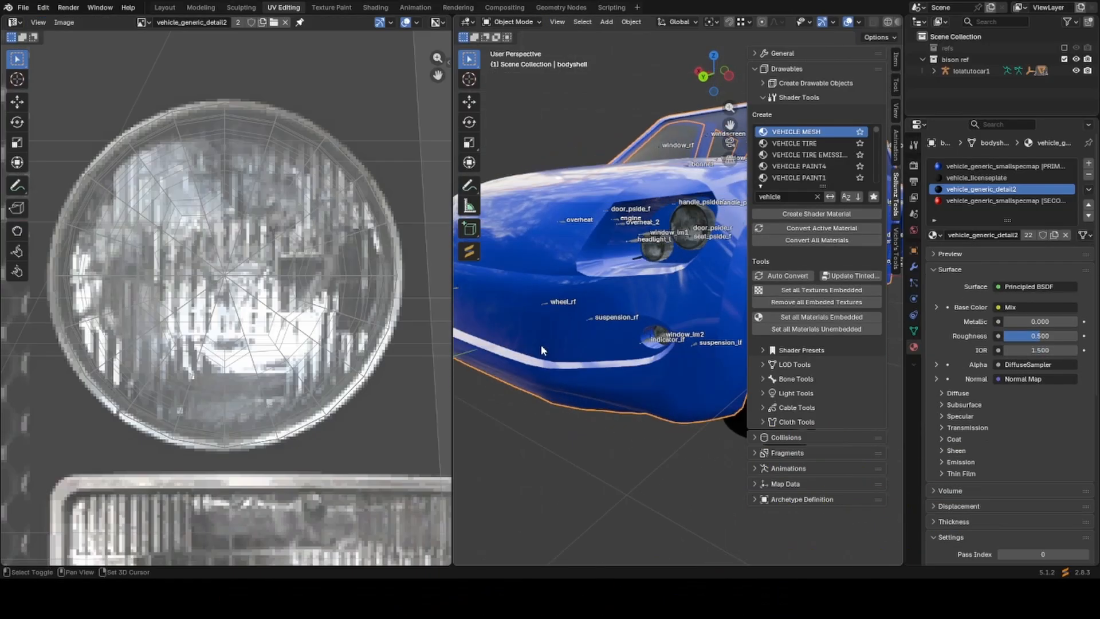
Select only the cylindrical side faces of the round headlight housings on both sides of the body shell.
middle_click_drag(541, 345, 603, 397)
scroll(636, 378, "up", 5)
scroll(609, 410, "down", 6)
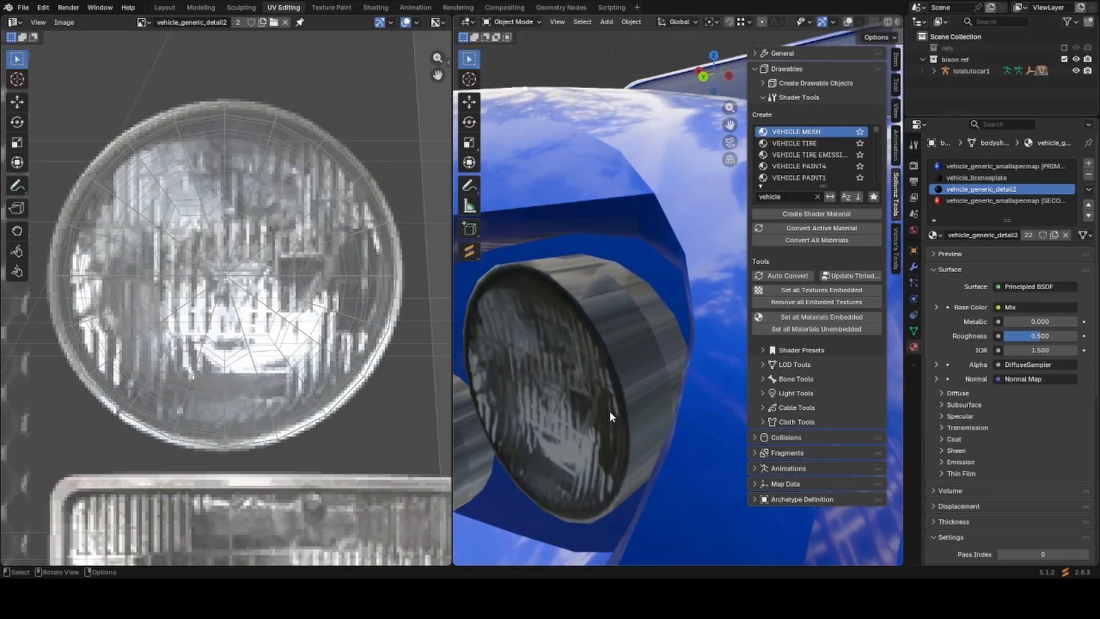
scroll(658, 331, "up", 6)
middle_click_drag(658, 331, 677, 262)
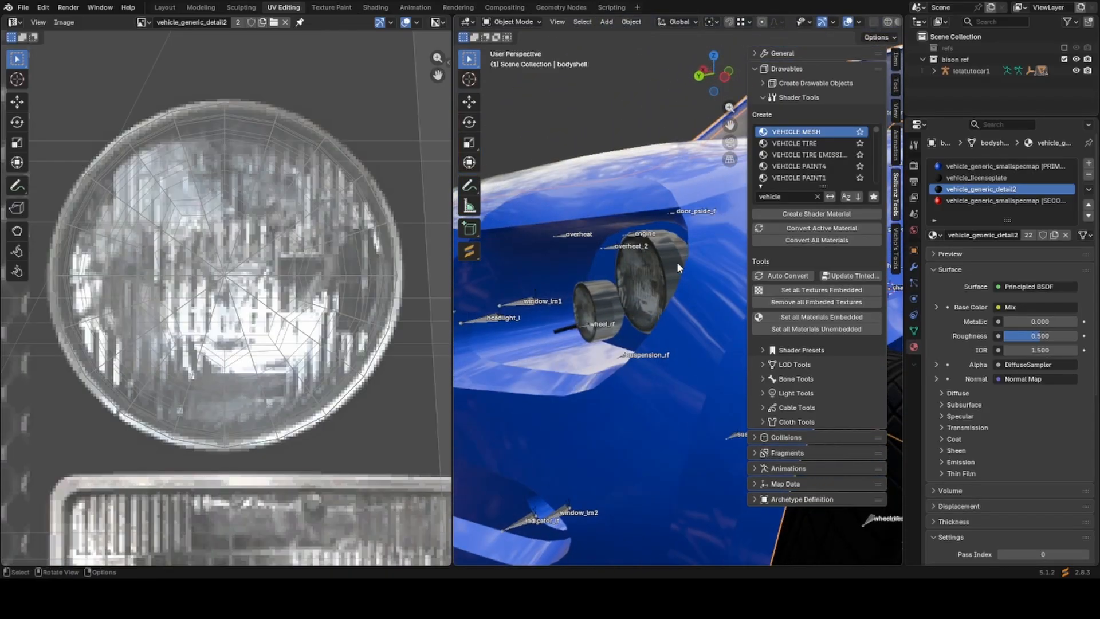
key("Tab")
key("ctrl+KP_Subtract")
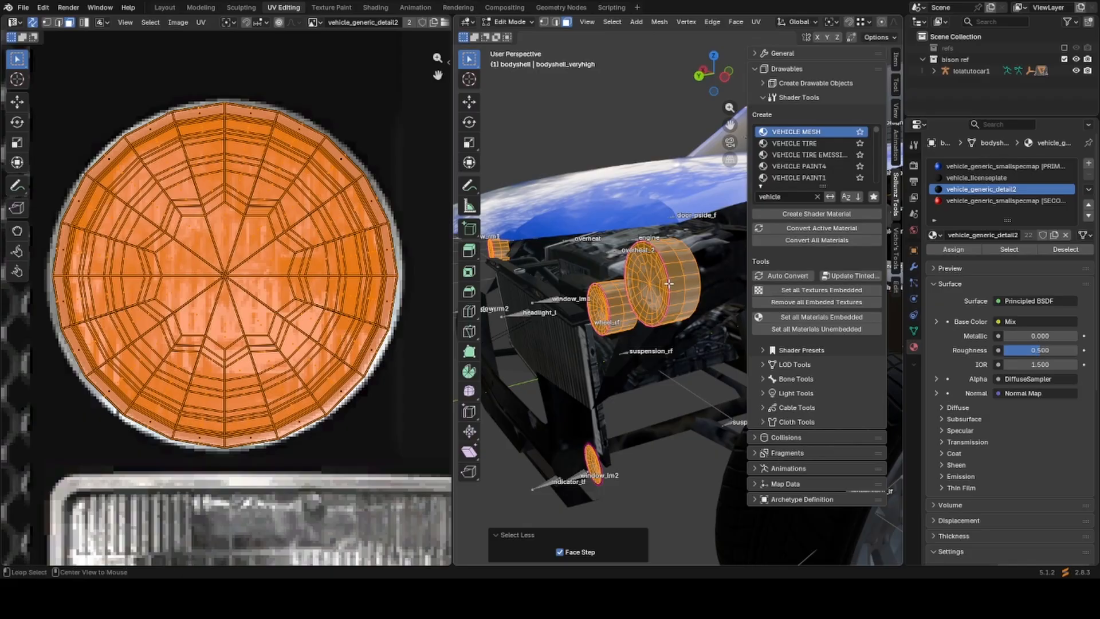
left_click(668, 283, "alt")
left_click(697, 277, "alt+shift")
middle_click_drag(697, 277, 813, 281)
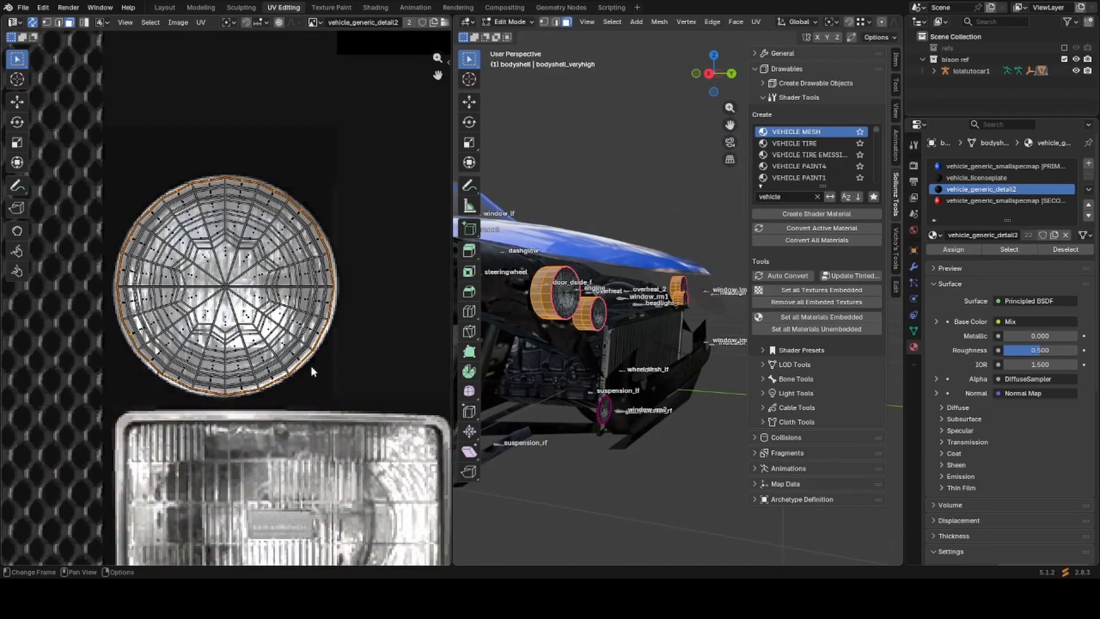
Shrink the housing sides' UVs to a small spot and place it on the bright area of the round headlight picture.
key("u")
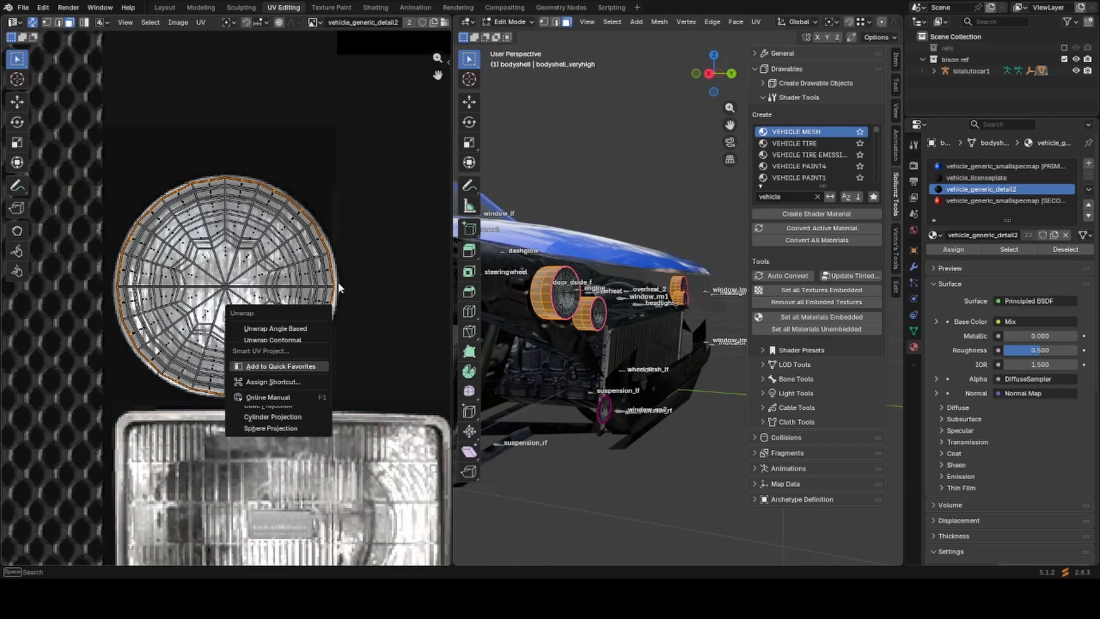
key("s")
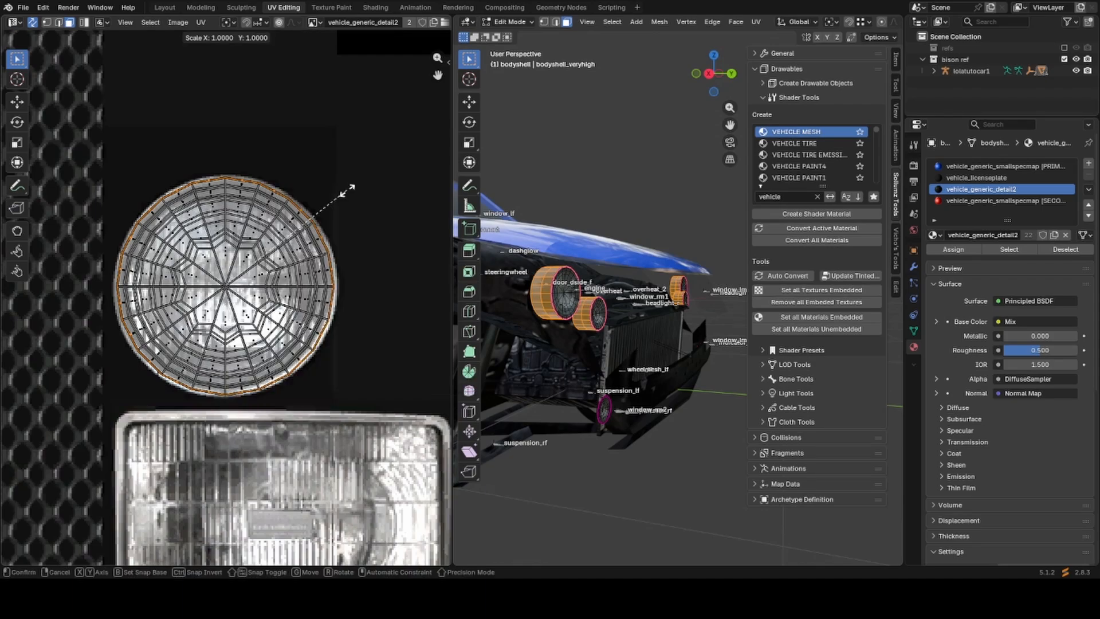
key("Return")
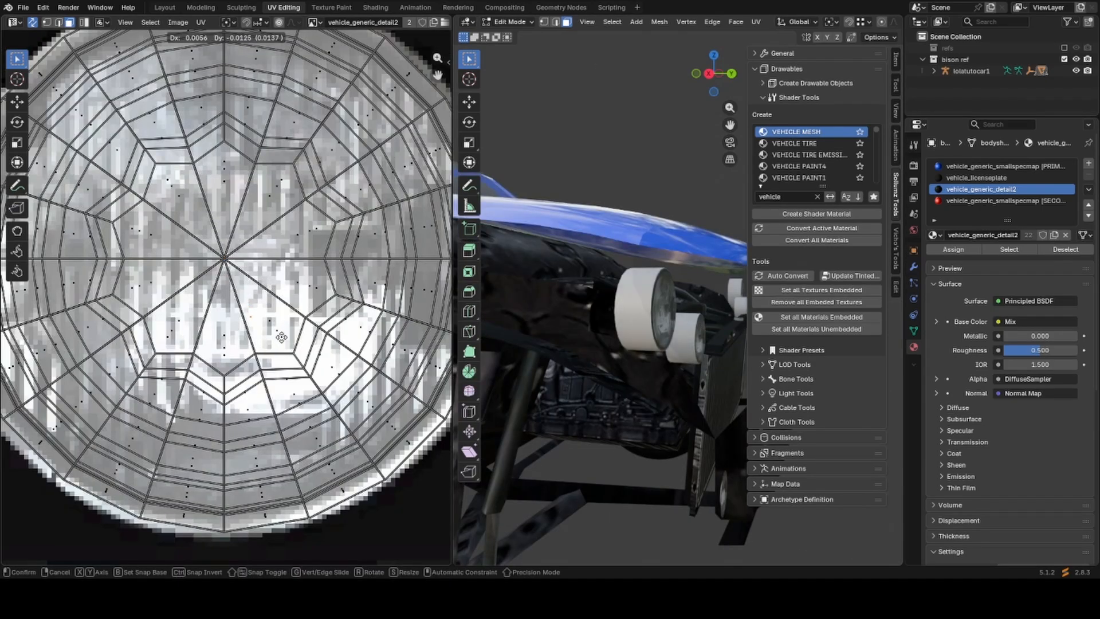
left_click(285, 337)
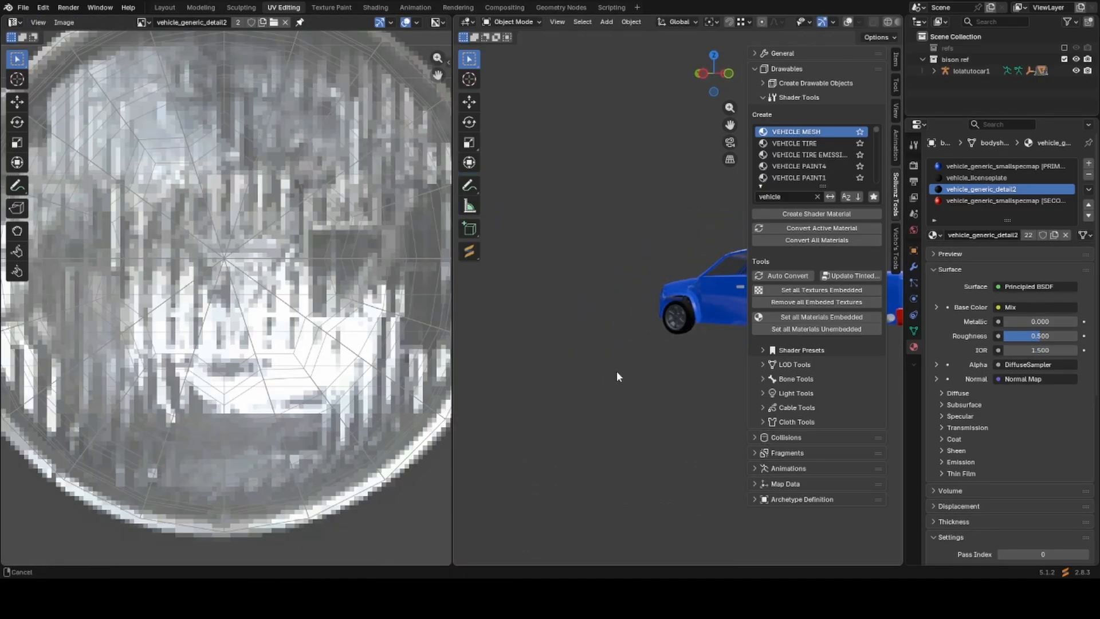
Inspect the textured headlights and fog light on the front of the truck, with and without the viewport overlays.
scroll(650, 324, "up", 4)
middle_click_drag(617, 370, 680, 320)
key("alt+shift+z")
scroll(670, 341, "up", 8)
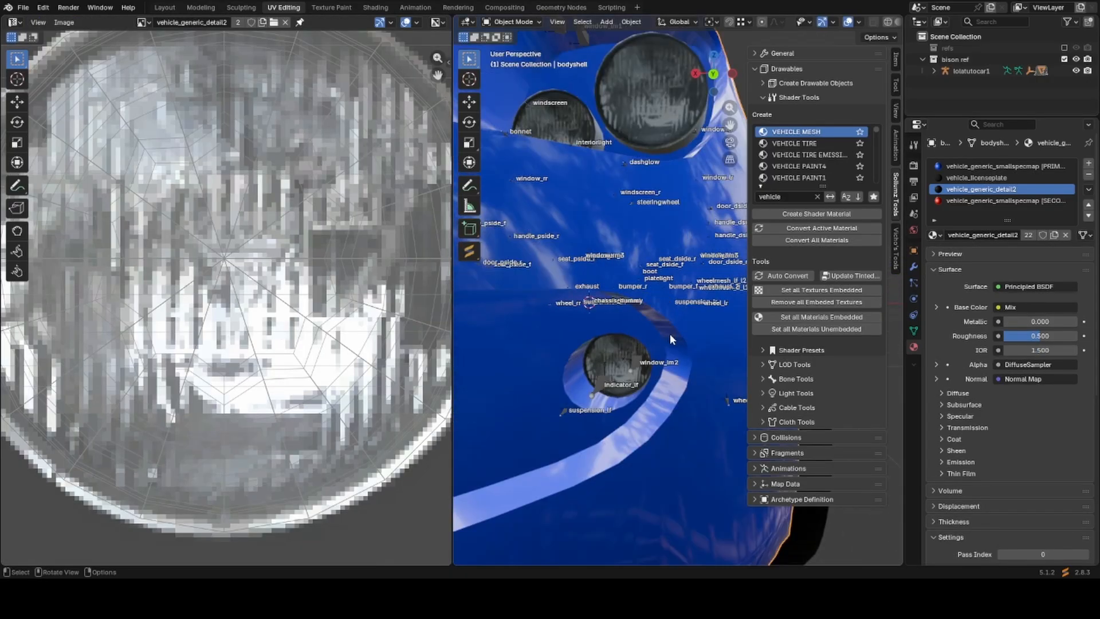
scroll(669, 333, "down", 6)
key("alt+shift+z")
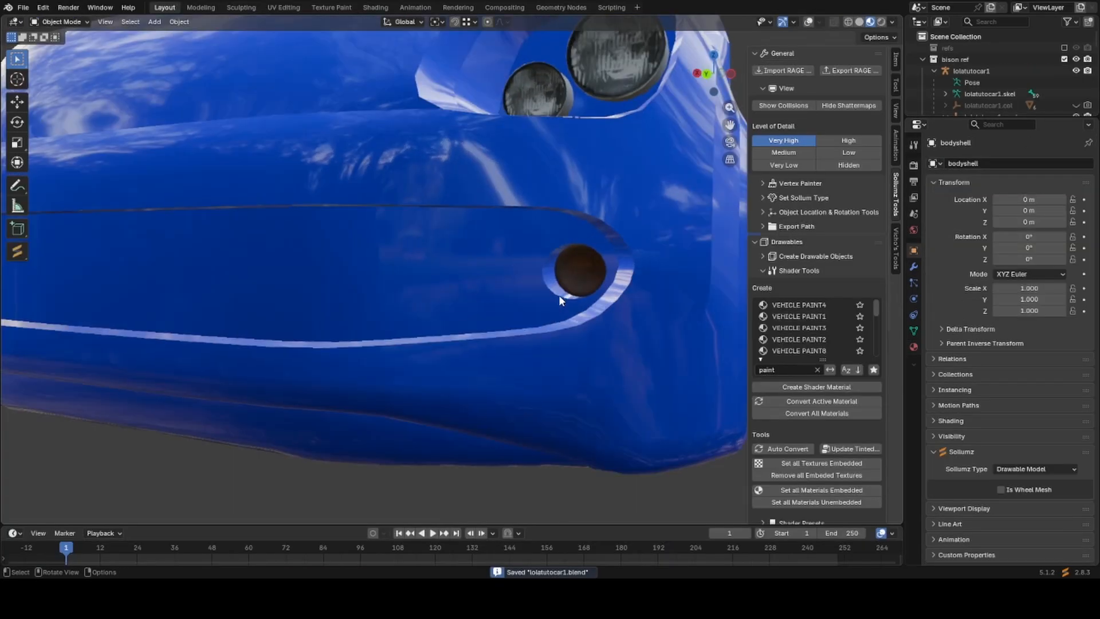
scroll(559, 296, "up", 5)
scroll(558, 297, "down", 9)
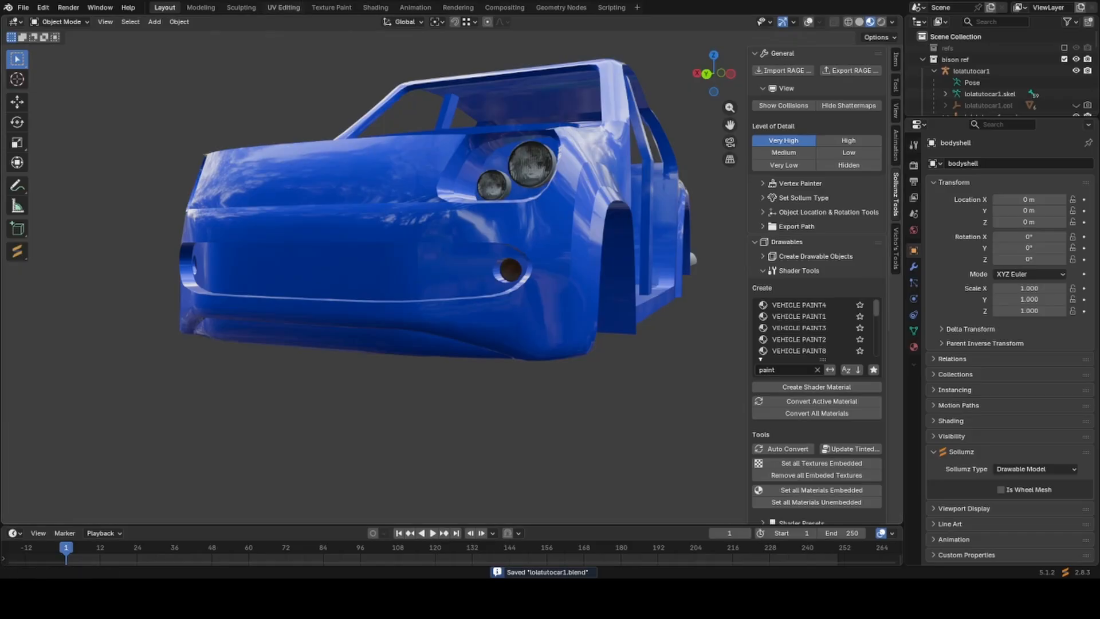
Scale and position the rear light's UVs over the red rear light picture in the vehicle_generic_detail2 texture.
left_click(376, 8)
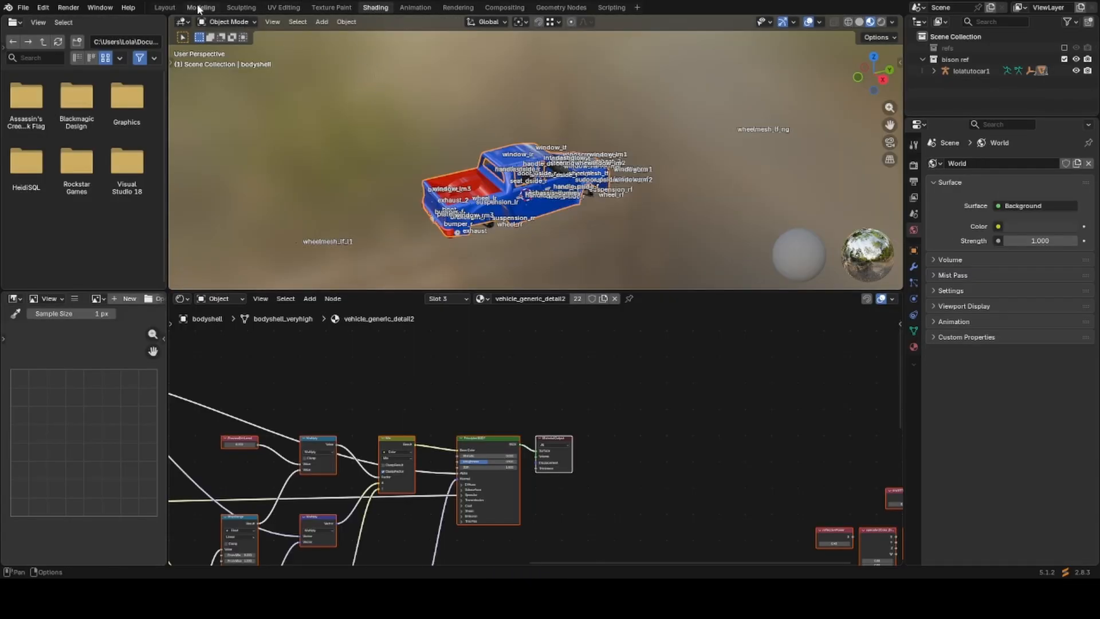
left_click(172, 6)
left_click(283, 8)
scroll(234, 339, "down", 2)
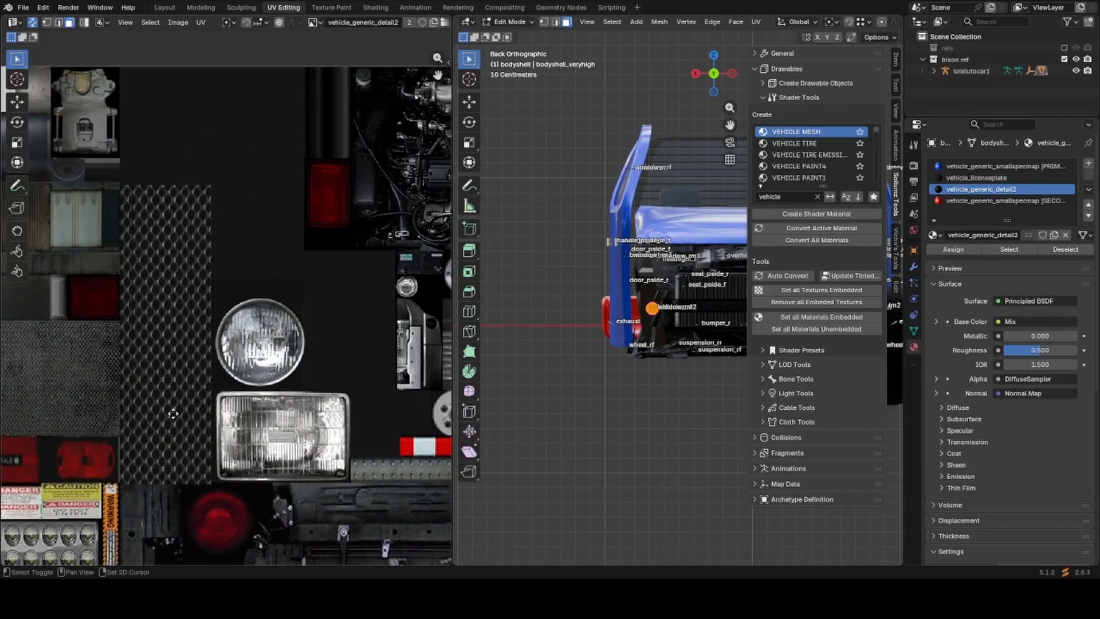
scroll(253, 223, "up", 7)
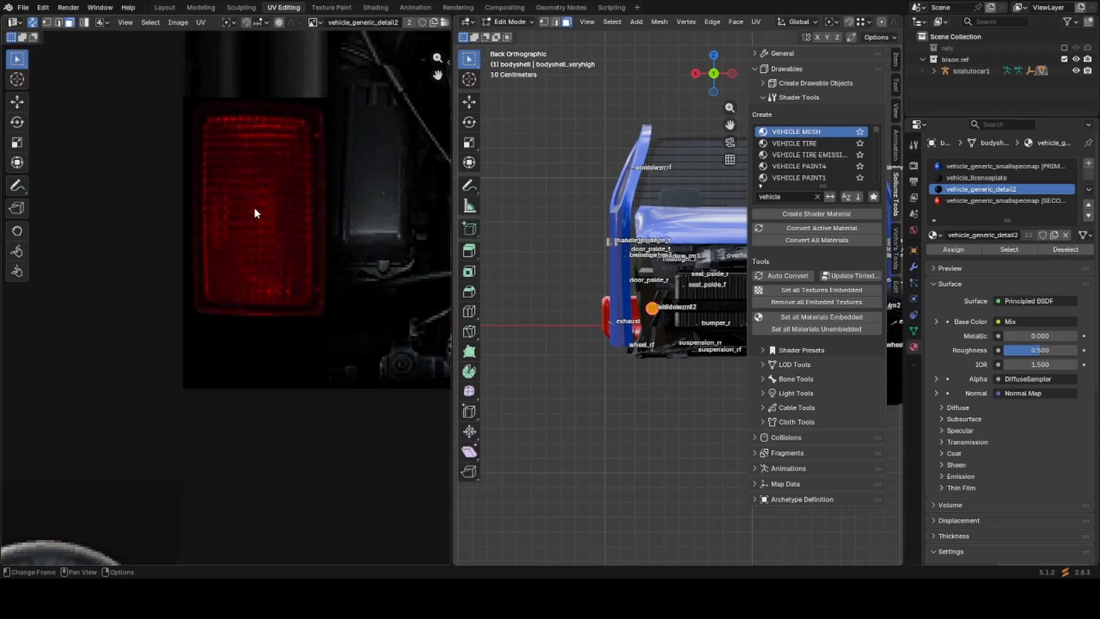
scroll(252, 215, "down", 3)
key("Tab")
key("s")
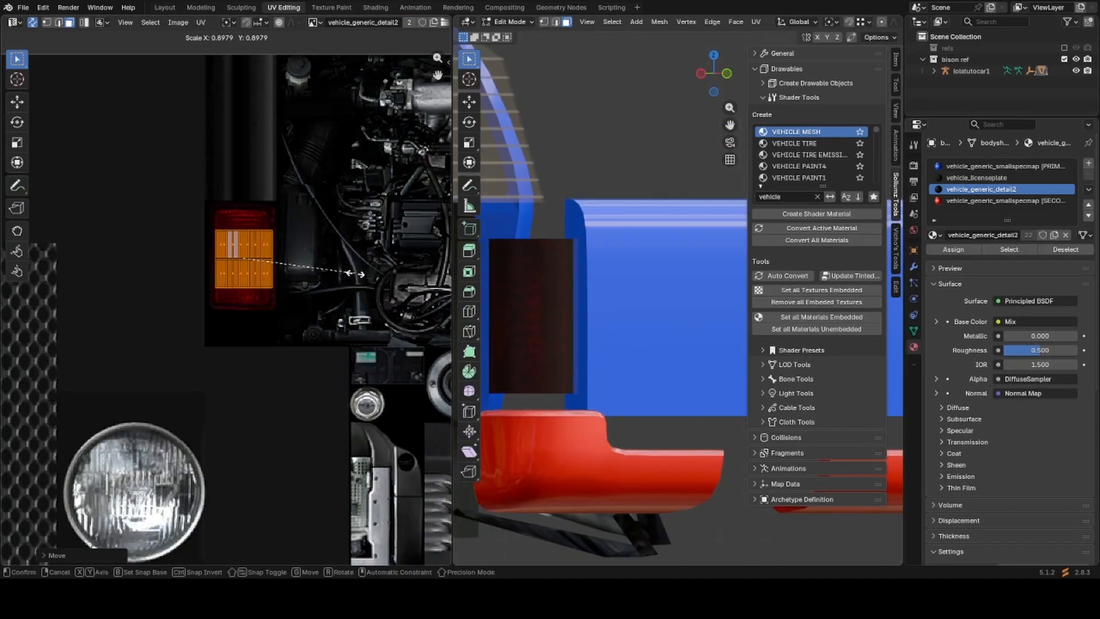
left_click(338, 274)
scroll(331, 273, "up", 4)
key("g")
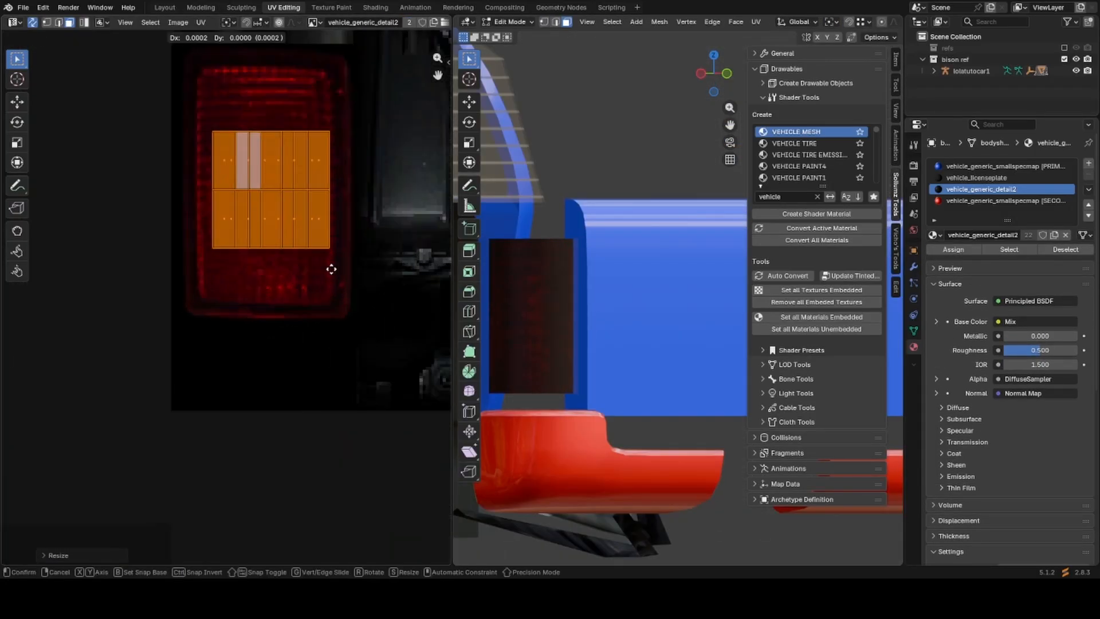
left_click(314, 298)
key("s")
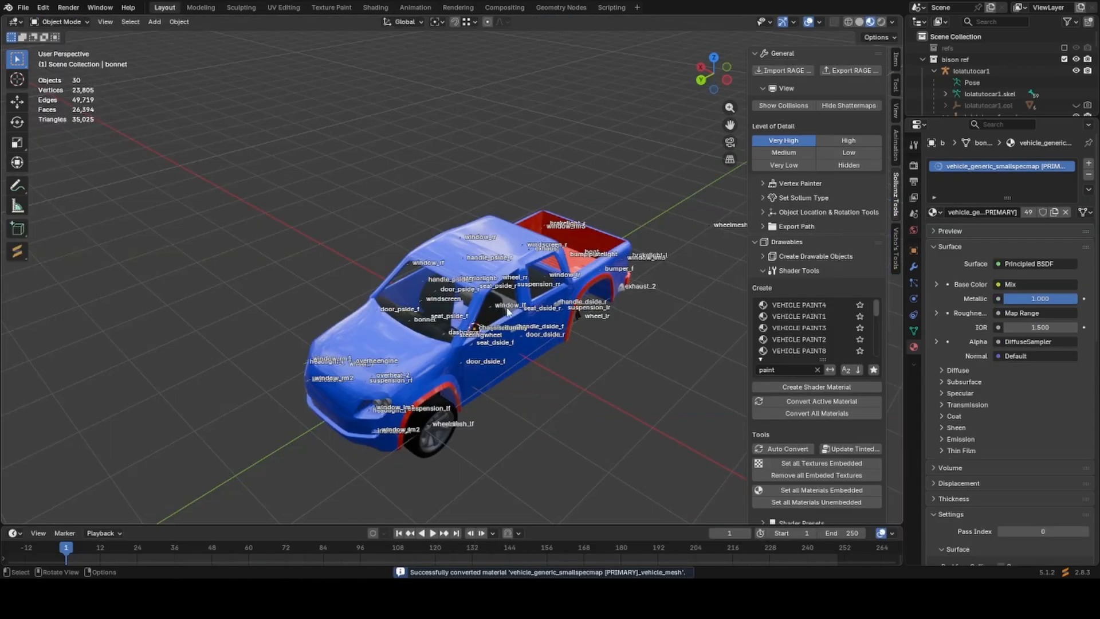
Set the lolatutocar1 fragment's Primary and Secondary vehicle render preview colours to white and save the file.
left_click(464, 262)
middle_click_drag(464, 262, 625, 328)
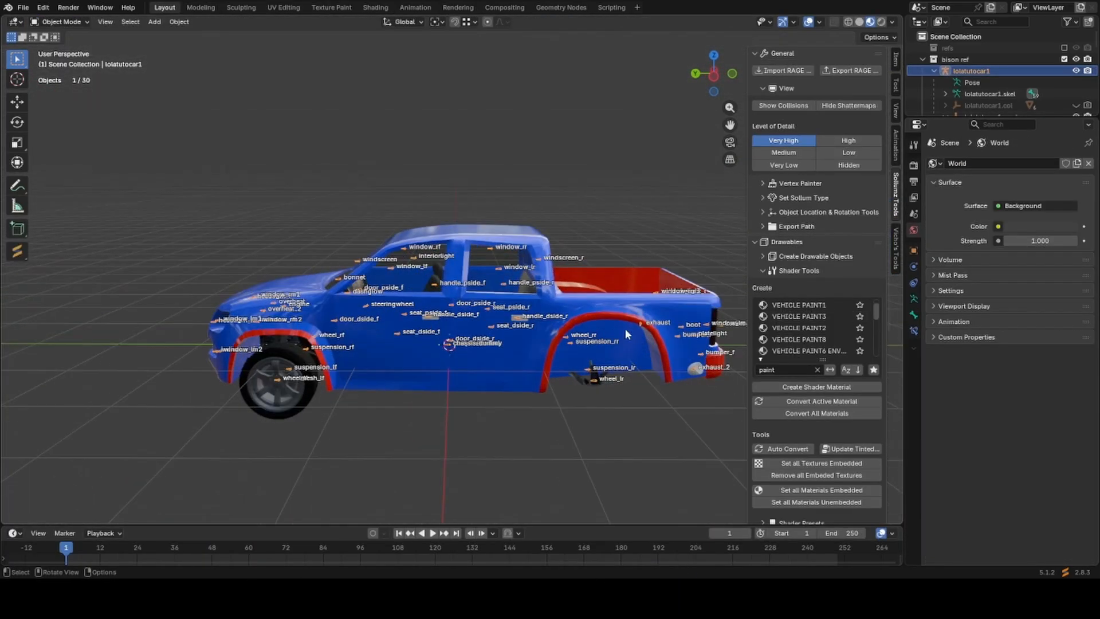
left_click(914, 253)
scroll(946, 463, "down", 10)
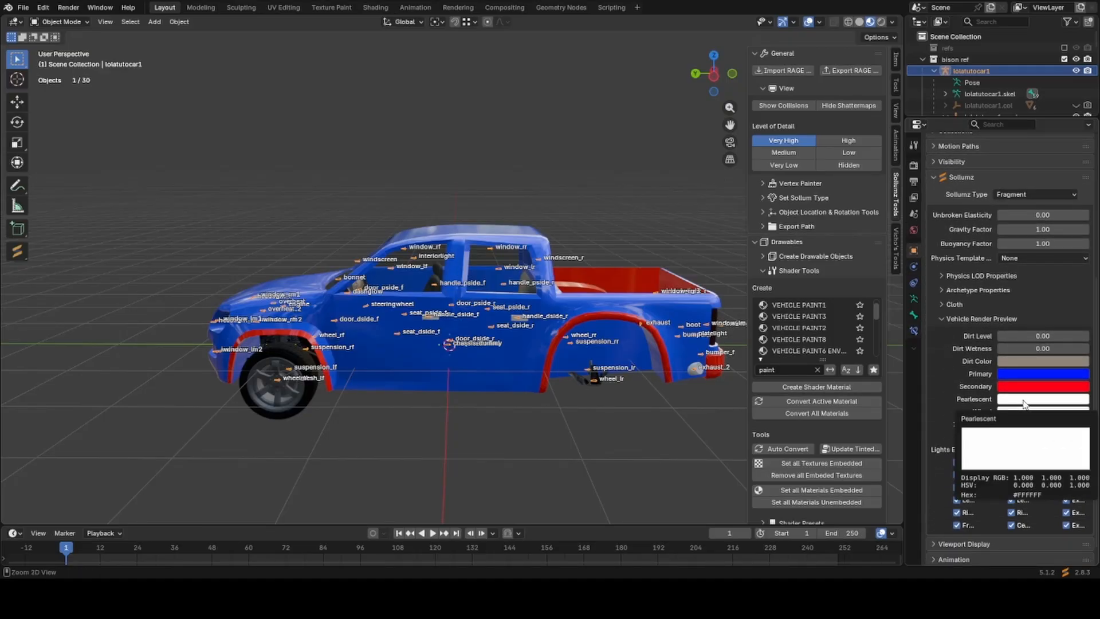
key("ctrl+z")
key("ctrl+z")
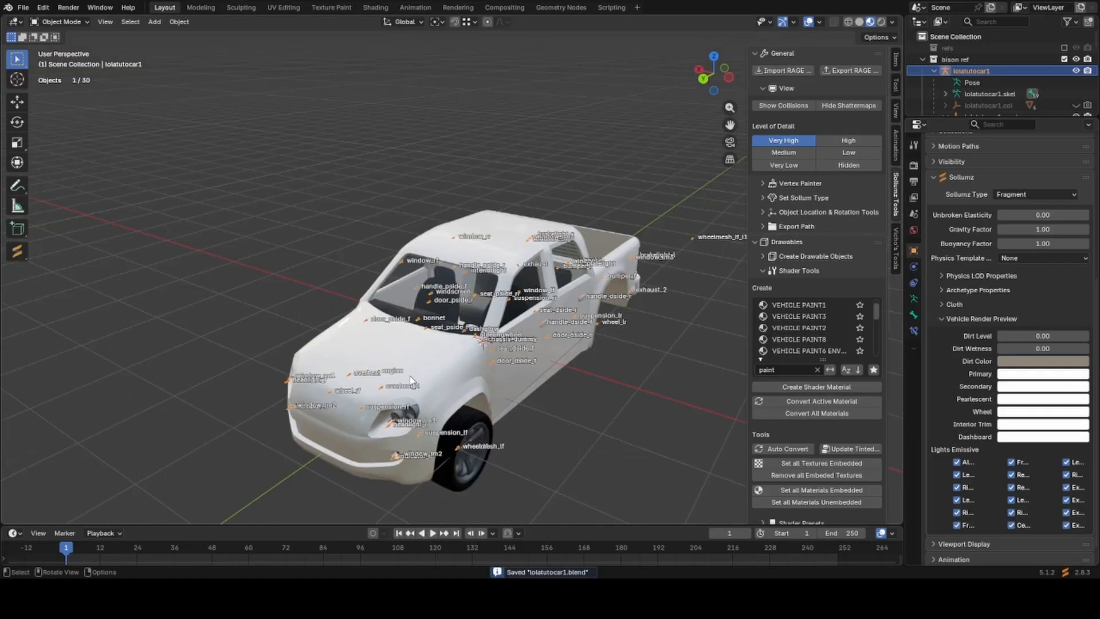
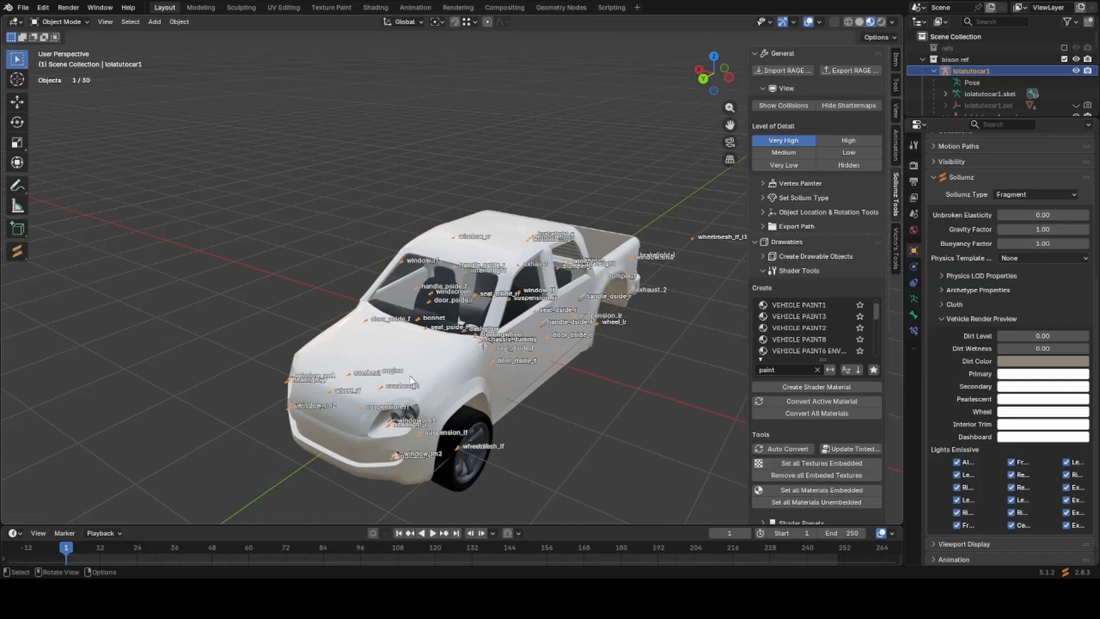
key("ctrl+s")
Select the front left wheel mesh and open it for editing, framed in the side view.
middle_click_drag(411, 380, 485, 428)
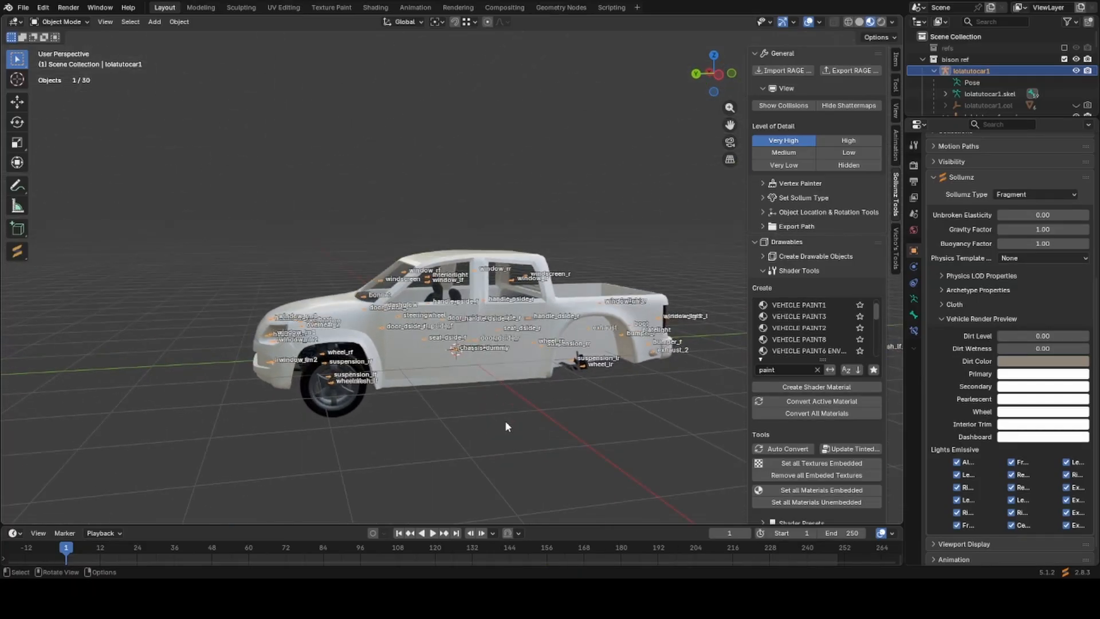
middle_click_drag(353, 424, 426, 371, "shift")
scroll(427, 371, "up", 1)
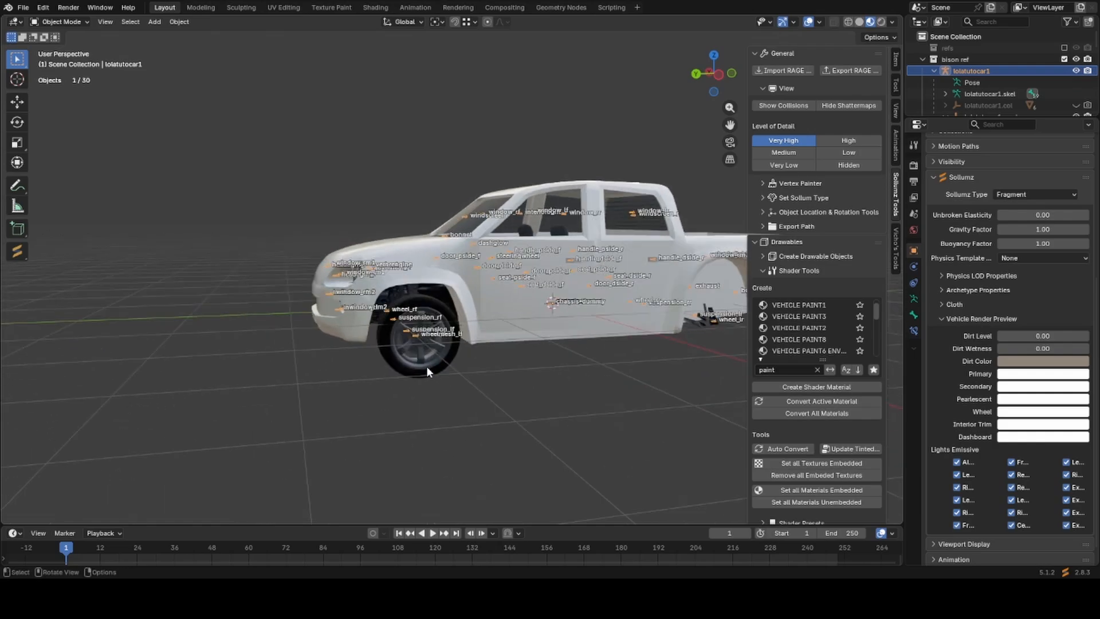
left_click(426, 369)
key("KP_Decimal")
key("Tab")
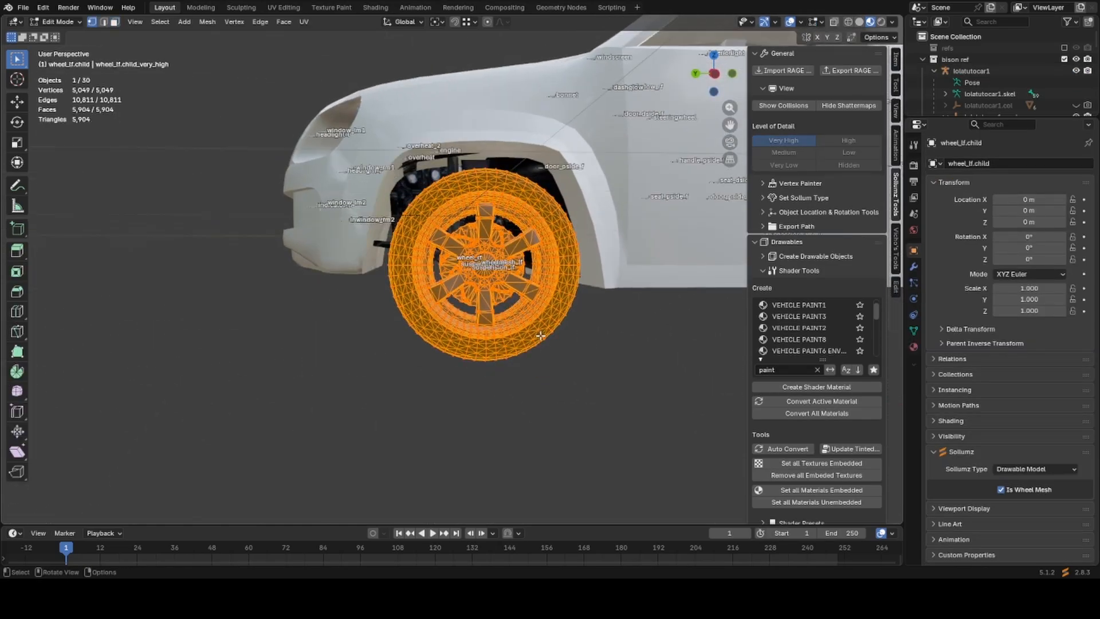
key("KP_1")
key("KP_3")
scroll(540, 336, "up", 5)
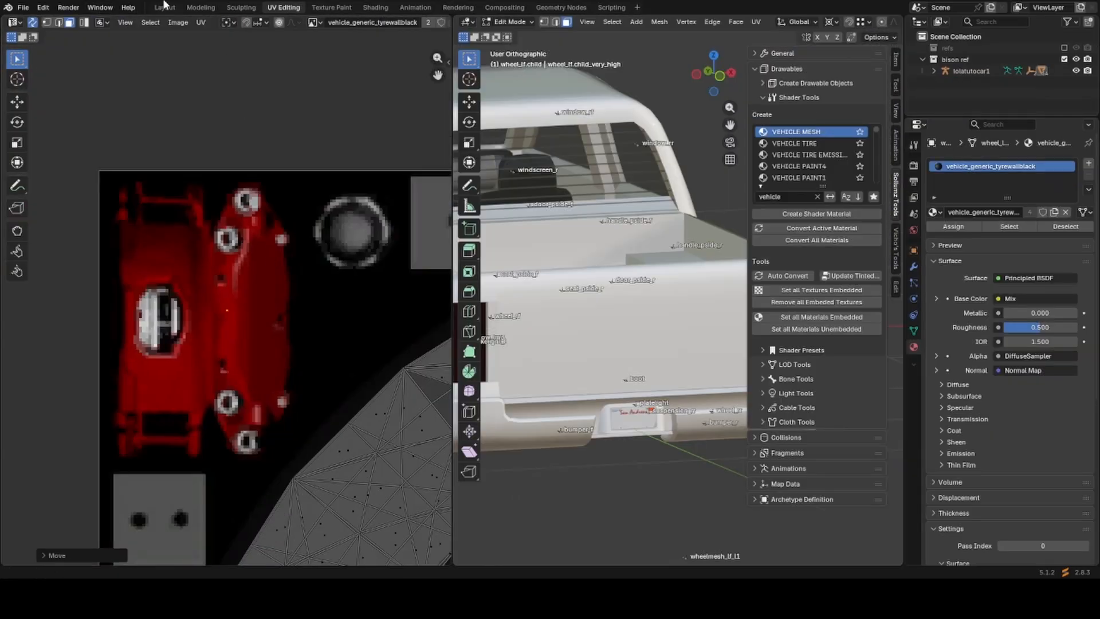
Return to the Layout workspace, save the file and hide the front left wheel.
left_click(164, 7)
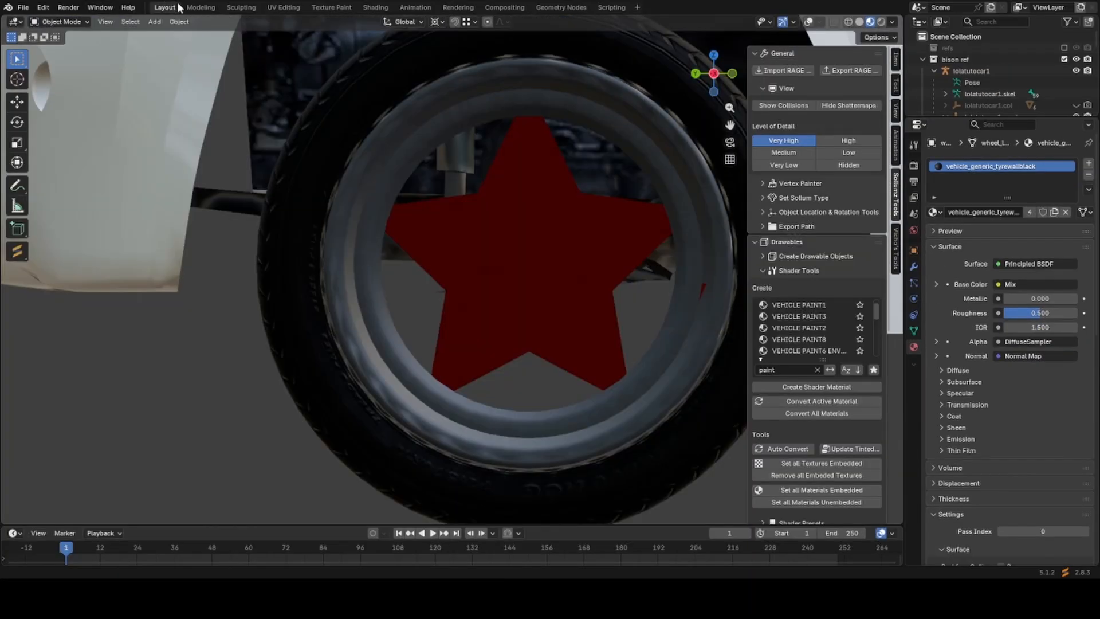
scroll(577, 435, "down", 5)
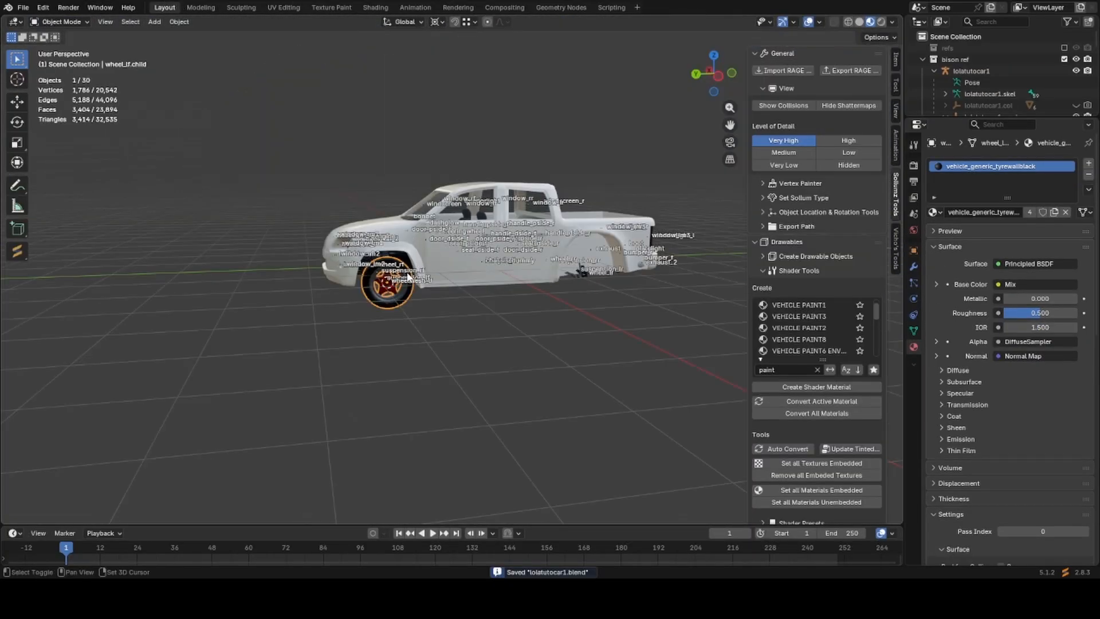
middle_click_drag(535, 318, 438, 322)
scroll(421, 364, "up", 3)
key("ctrl+s")
mouse_move(421, 364)
middle_mouse_down()
mouse_move(459, 338)
mouse_move(411, 314)
mouse_move(513, 289)
mouse_move(429, 379)
middle_mouse_up()
key("h")
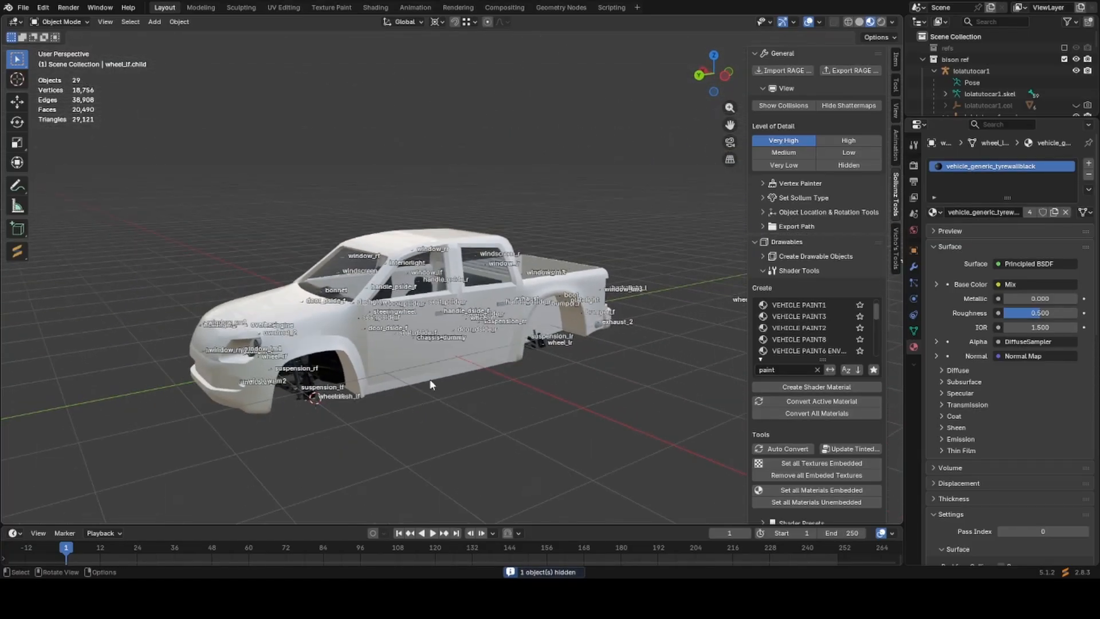
Reveal all hidden objects, including the collisions and the front wheel, and save the file.
left_click(480, 324)
key("a")
scroll(480, 332, "down", 2)
key("alt+h")
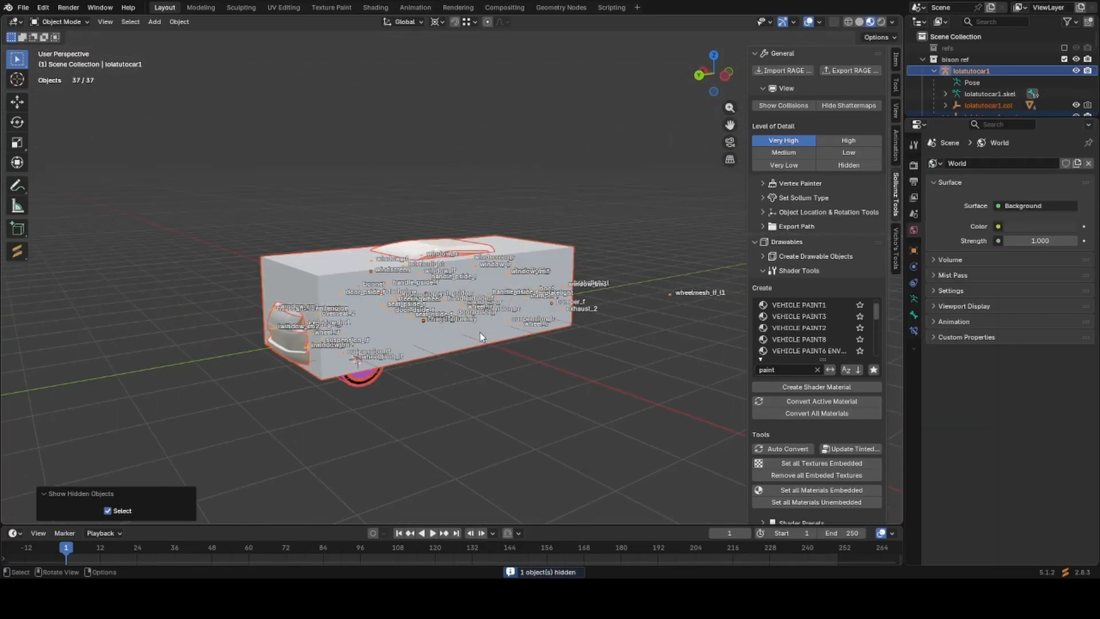
key("ctrl+s")
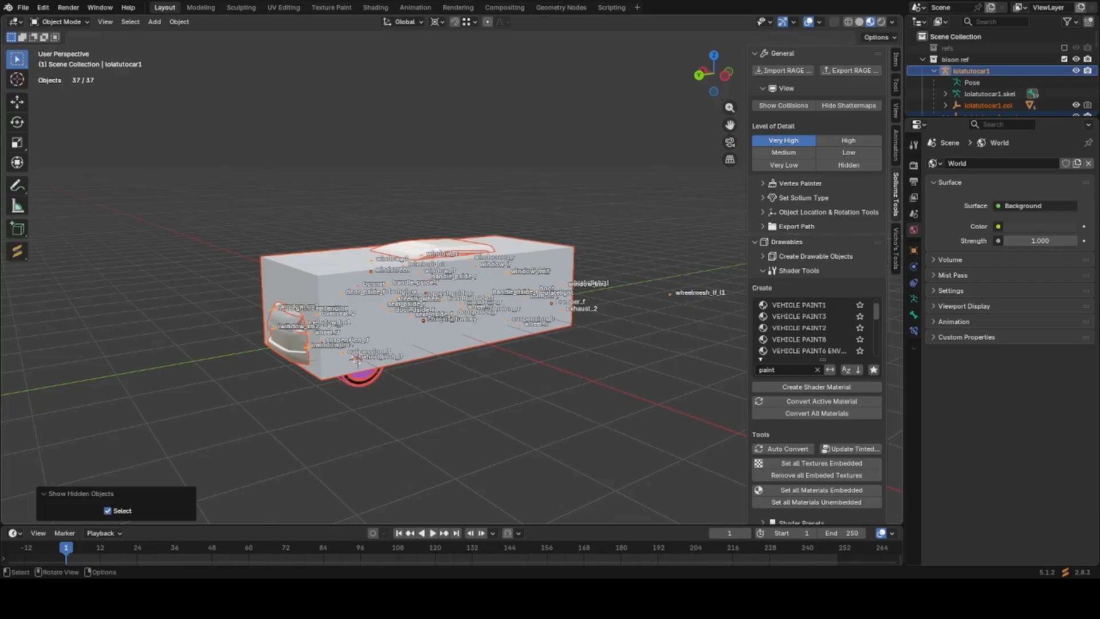
Hide all of the truck's regular models and display only the collision meshes.
left_click(172, 400)
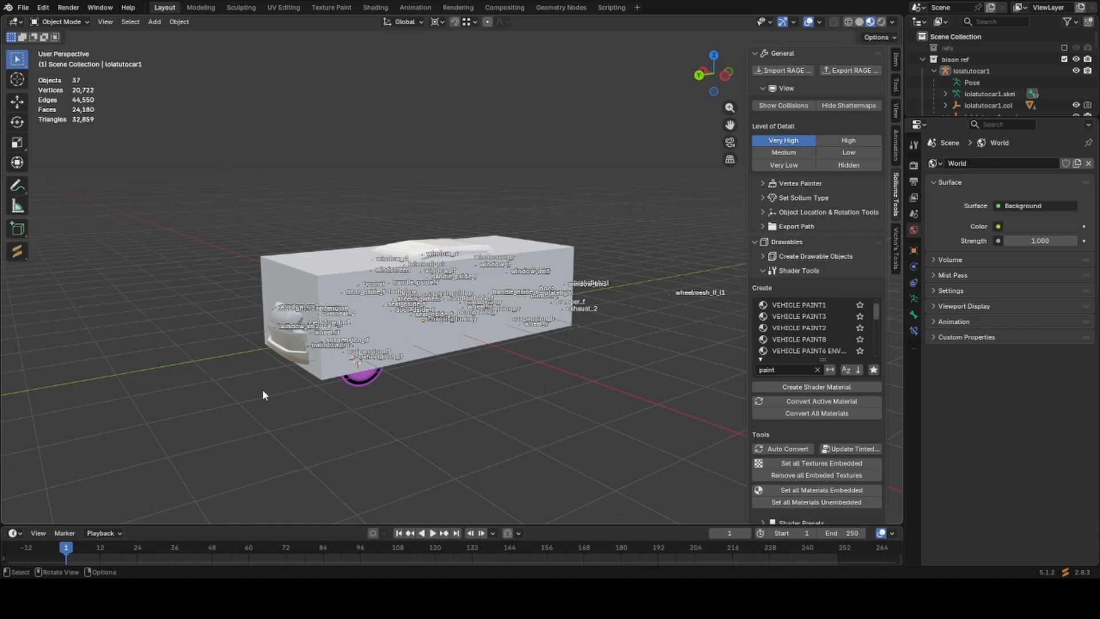
left_click(793, 107)
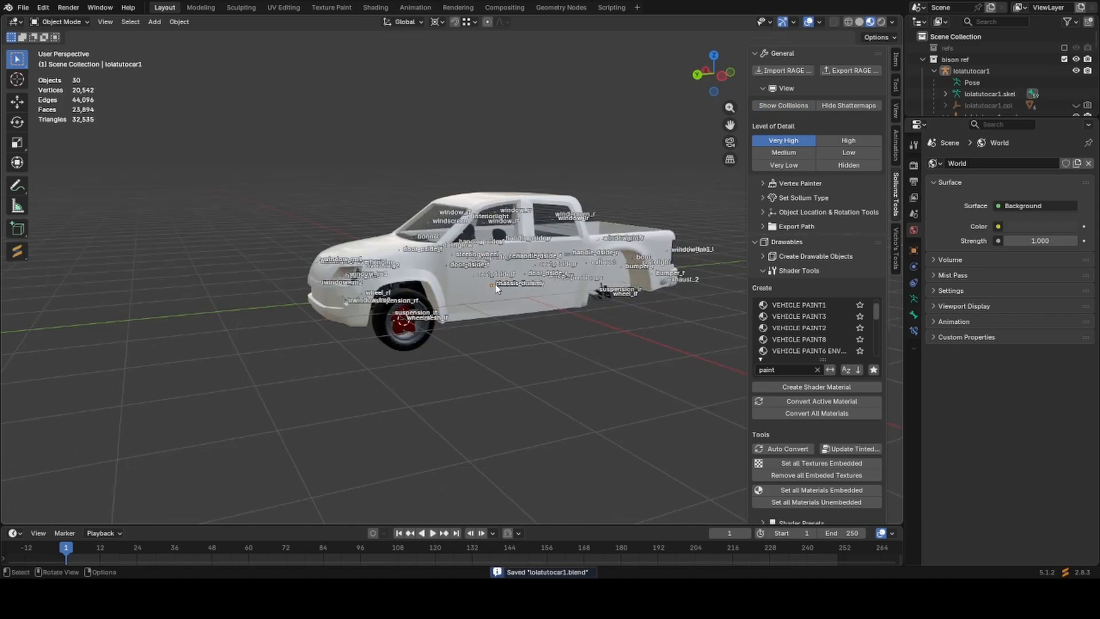
key("a")
middle_click_drag(578, 309, 511, 321, "shift")
key("h")
left_click(783, 106)
Hide the large box collision enclosing the car and select the chassis collision underneath.
left_click(469, 287)
middle_click_drag(469, 287, 514, 367)
key("h")
left_click(452, 293)
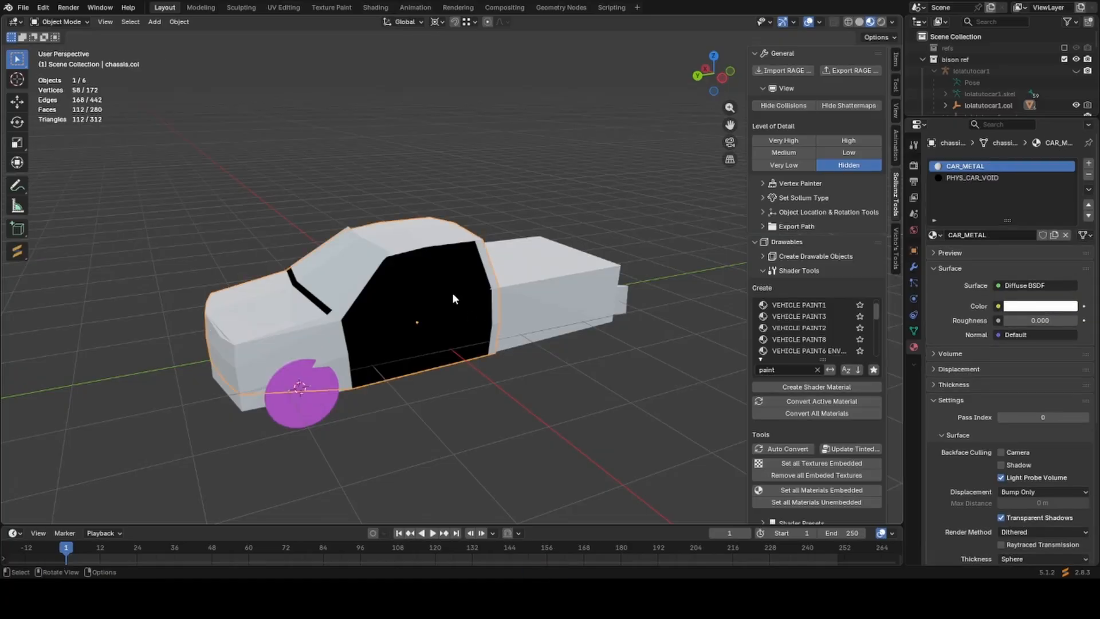
Show the Very High detail models together with the collision meshes and select the chassis collision around the cab.
scroll(452, 293, "down", 3)
middle_click_drag(515, 280, 483, 327)
left_click(461, 376)
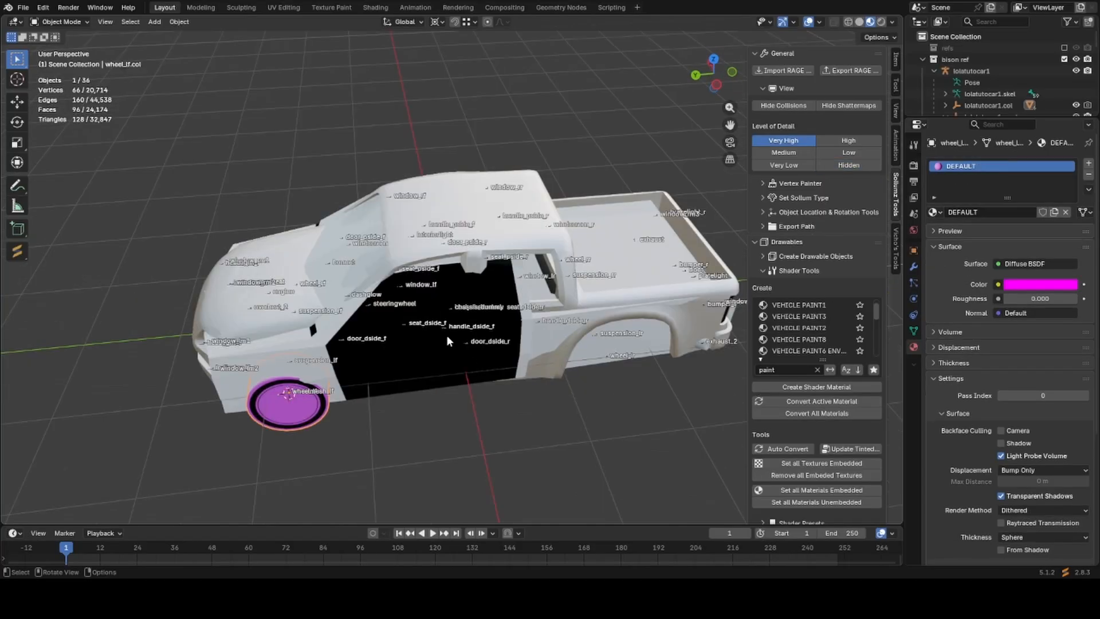
left_click(437, 356)
left_click_drag(437, 355, 518, 202)
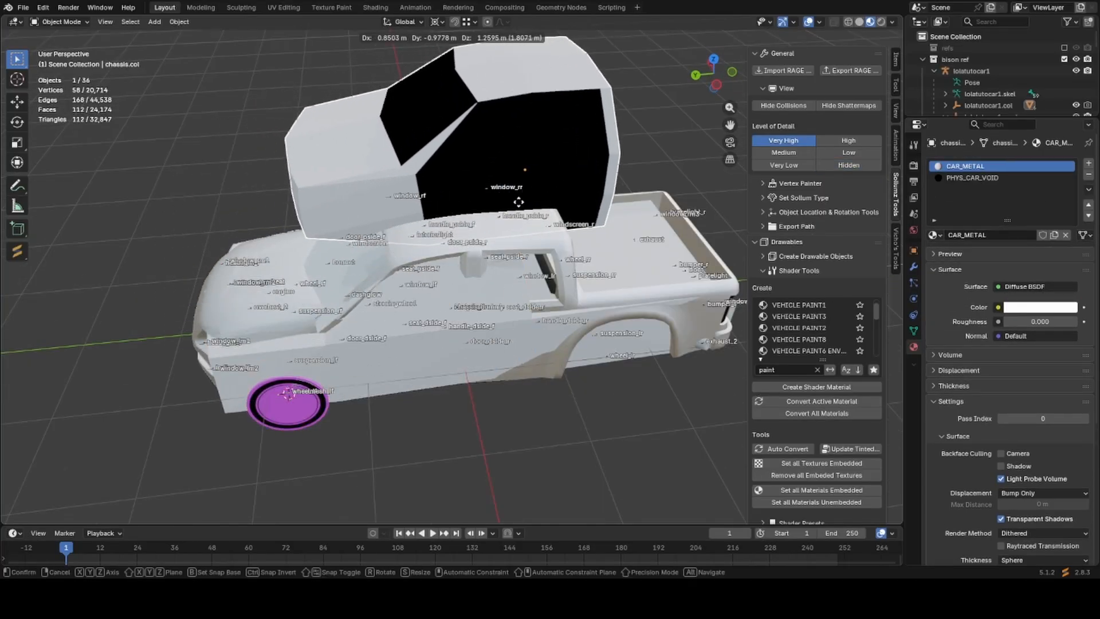
right_click(519, 268)
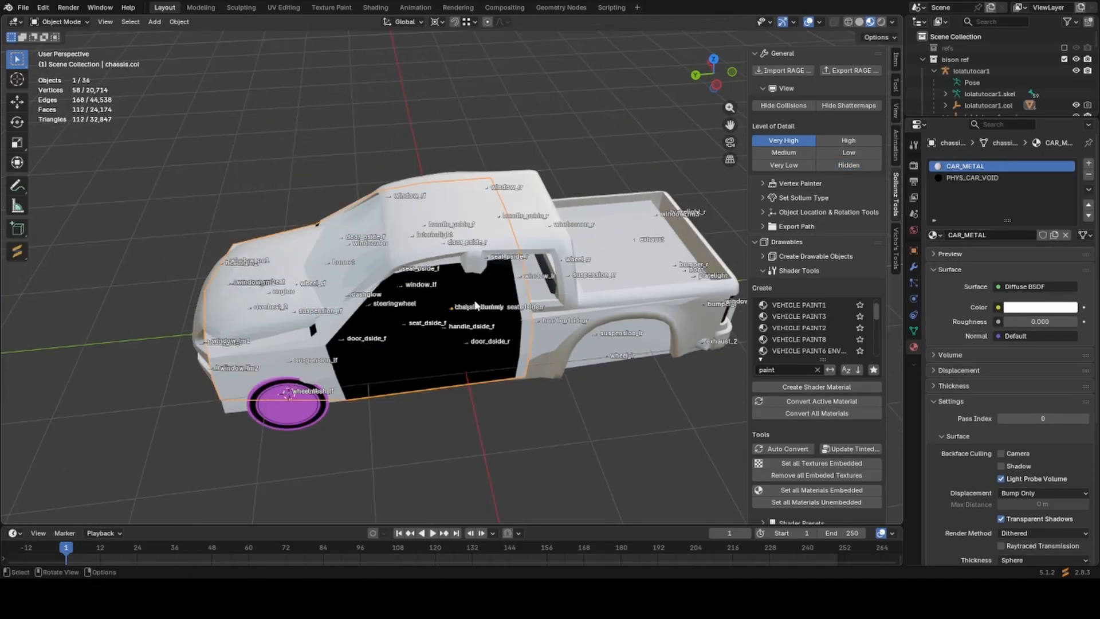
middle_click_drag(467, 331, 404, 324)
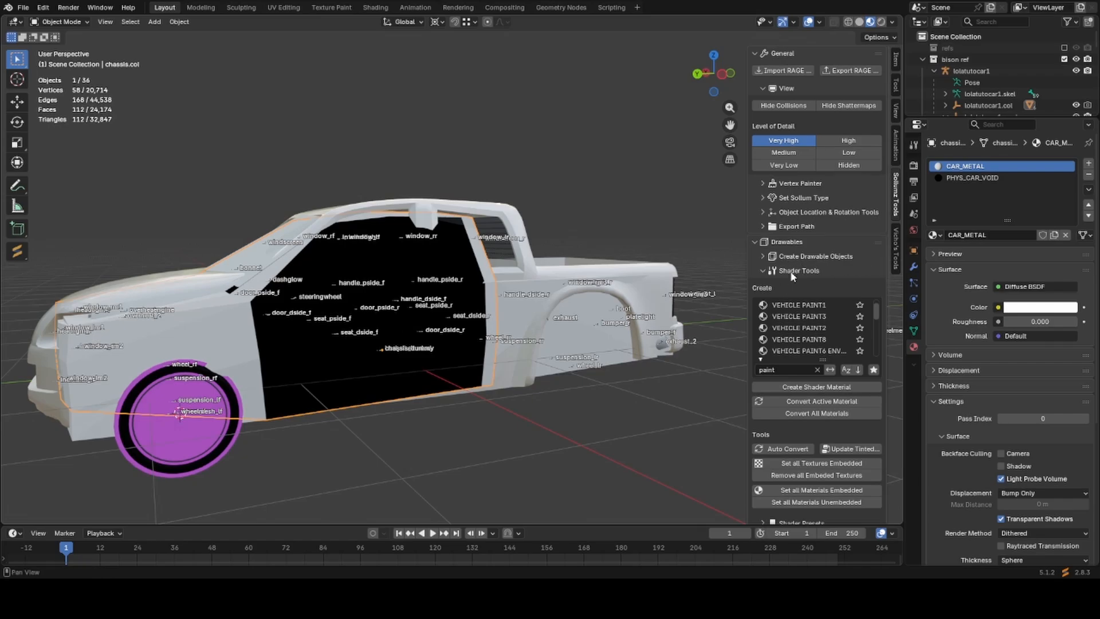
Expand the Sollumz collision tools and browse the collision materials available for creation.
scroll(792, 275, "down", 4)
scroll(791, 219, "down", 2)
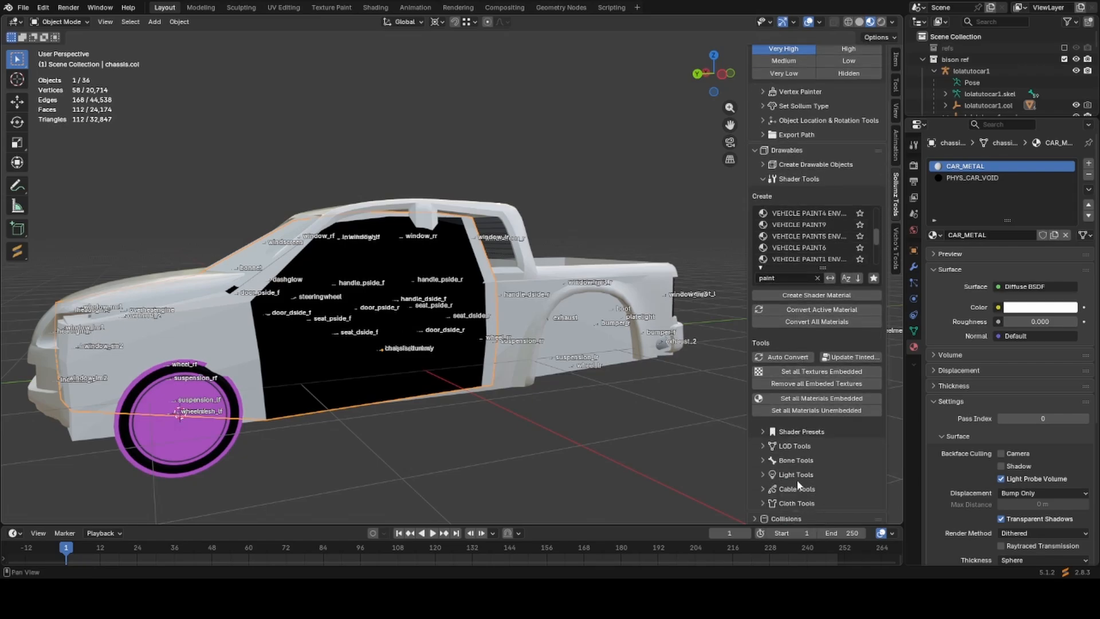
scroll(799, 485, "down", 3)
scroll(780, 469, "down", 2)
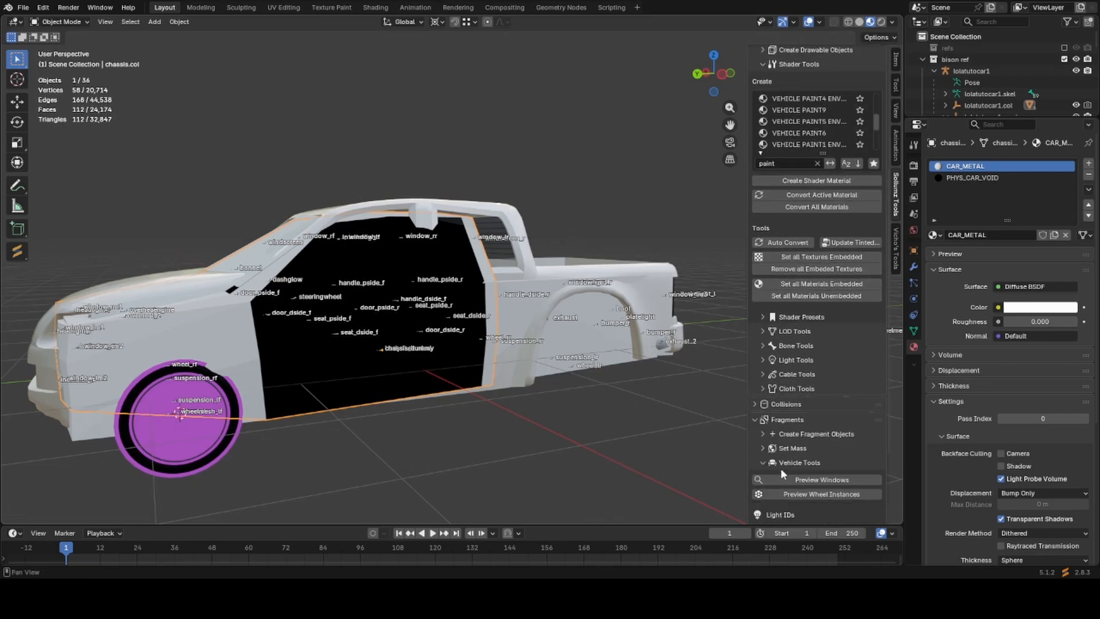
left_click(789, 406)
left_click(790, 433)
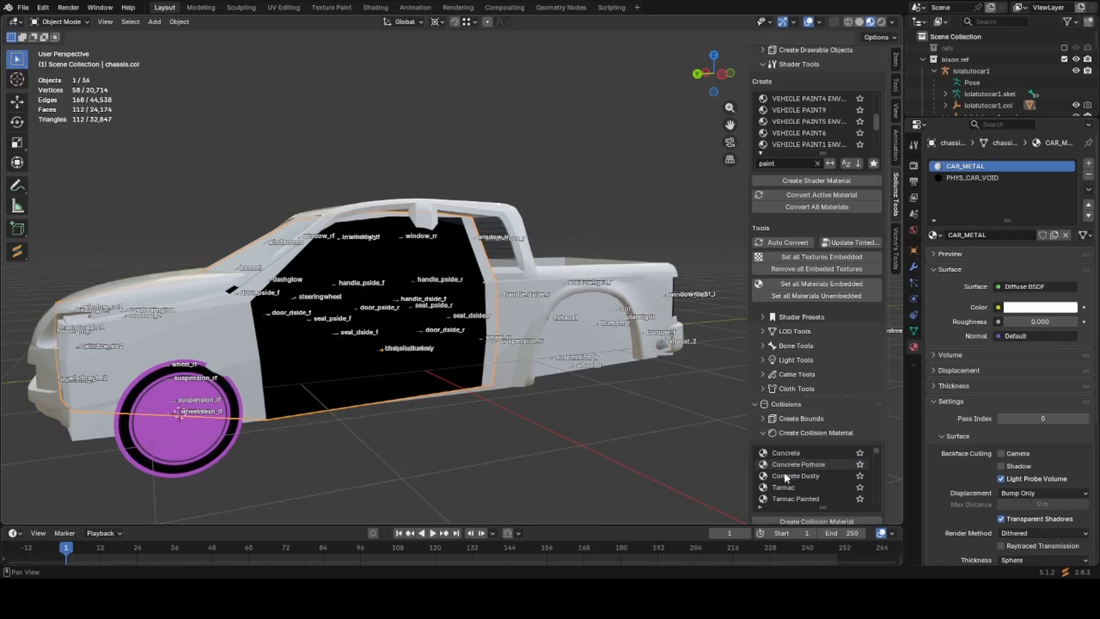
scroll(784, 469, "down", 2)
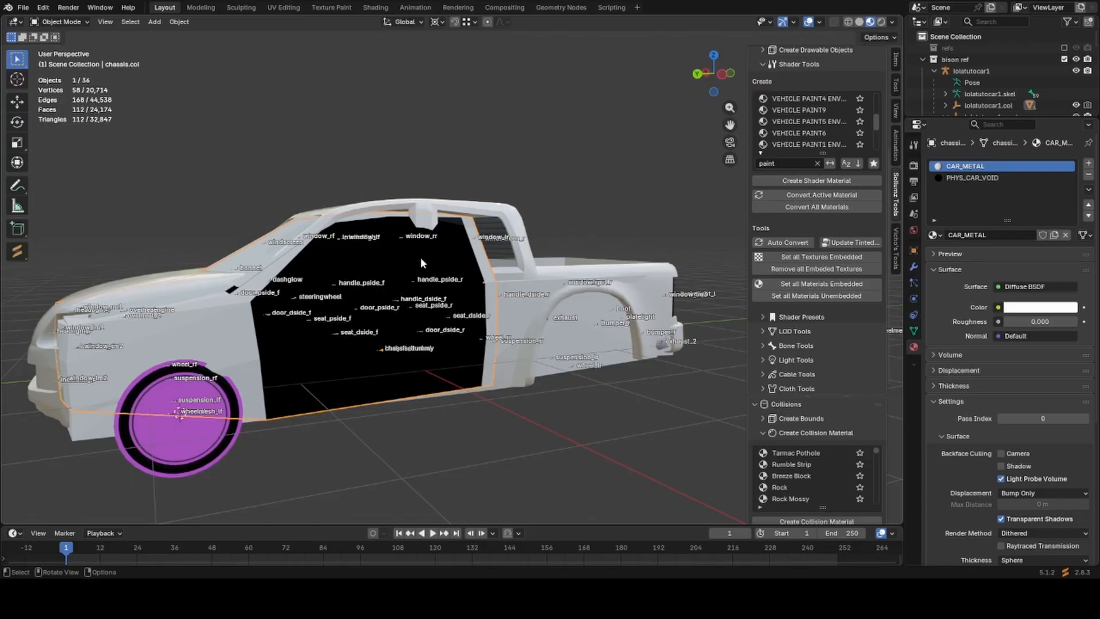
Examine the chassis collision from several sides and compare its CAR_METAL and PHYS_CAR_VOID materials.
scroll(430, 330, "down", 3)
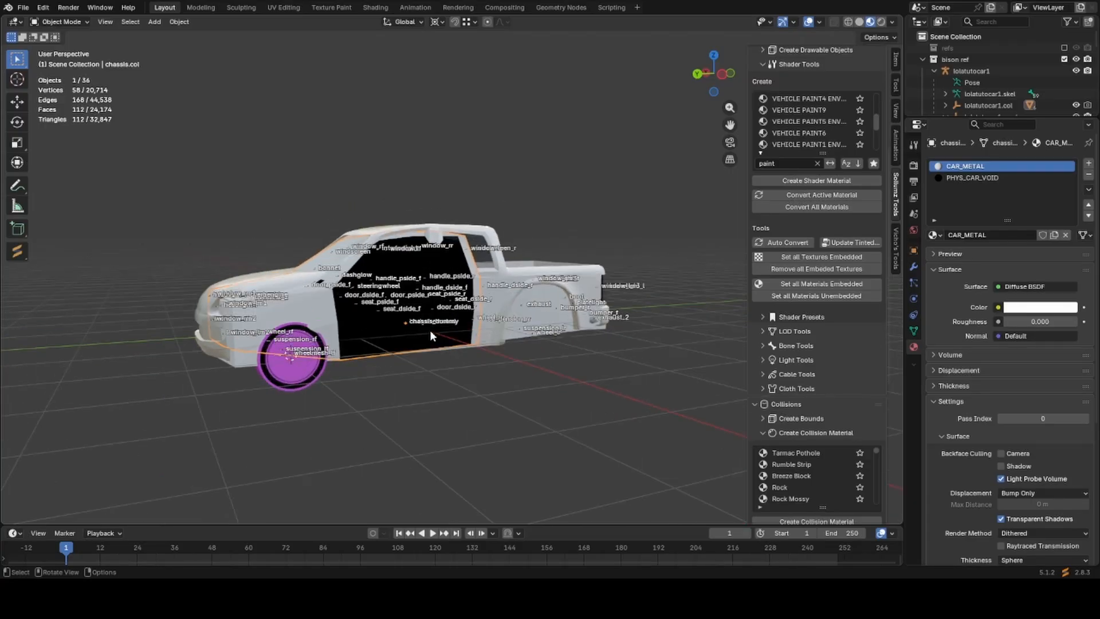
middle_click_drag(429, 330, 351, 393)
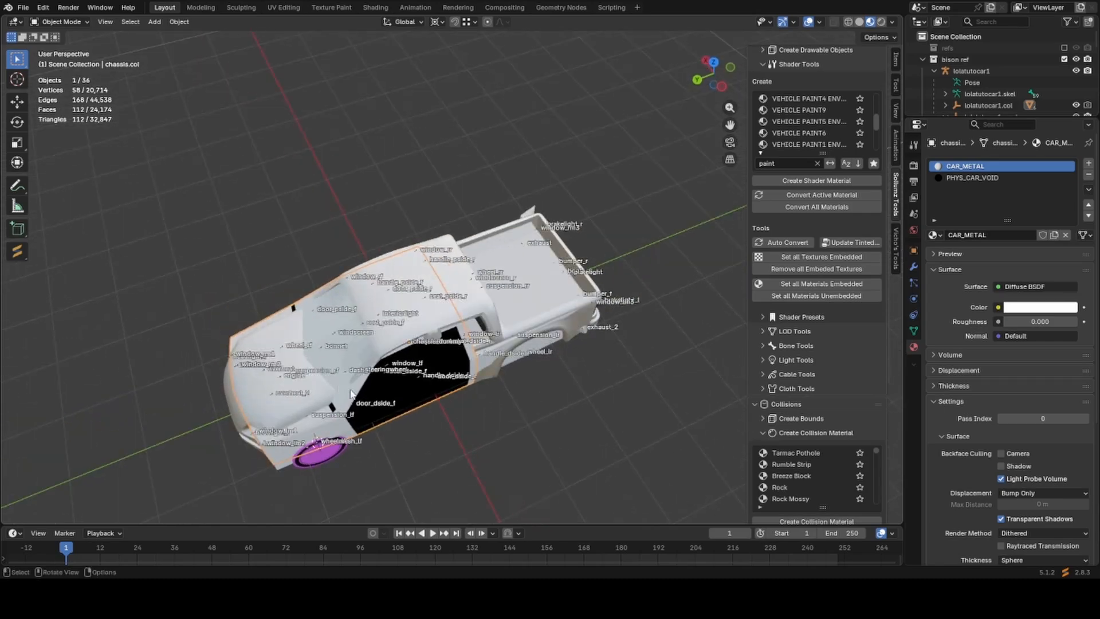
middle_click_drag(423, 389, 449, 318)
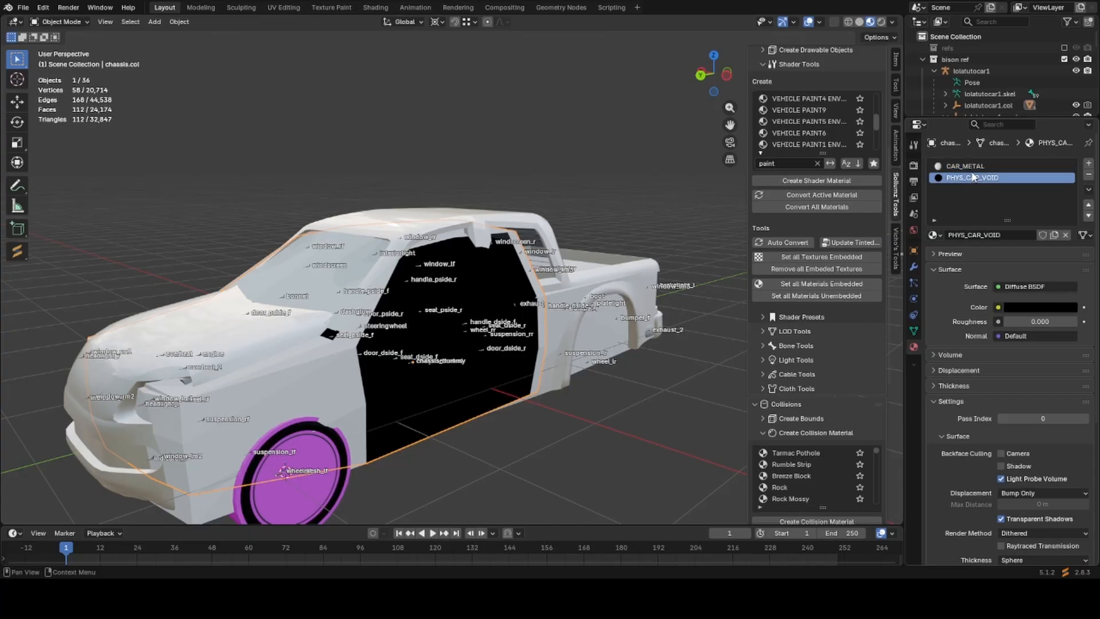
scroll(392, 360, "down", 3)
middle_click_drag(391, 361, 314, 359)
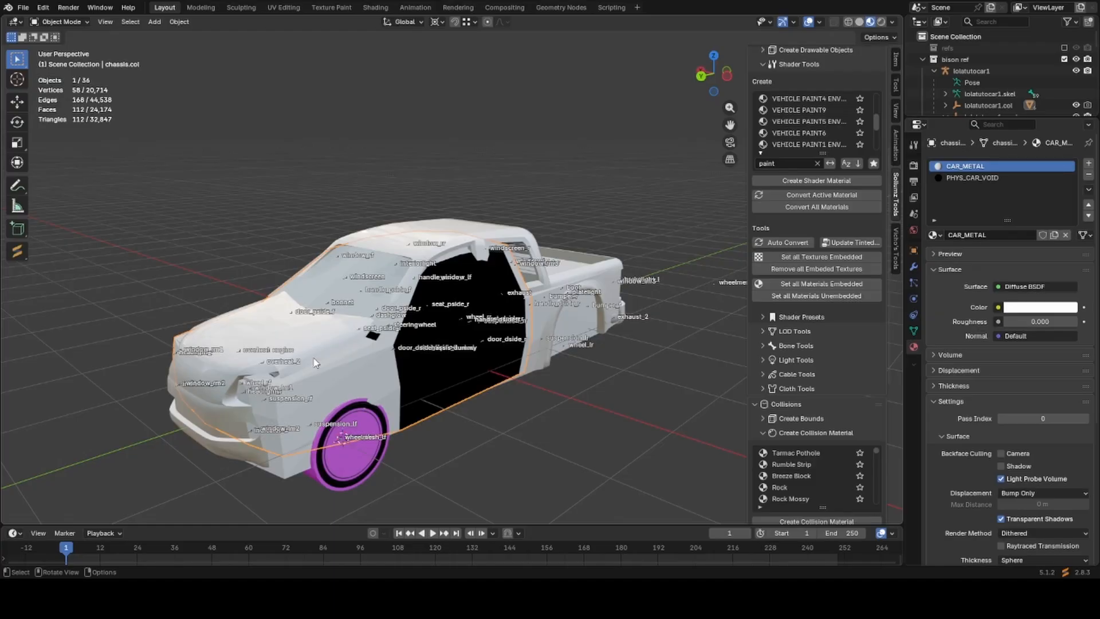
middle_click_drag(313, 362, 438, 340)
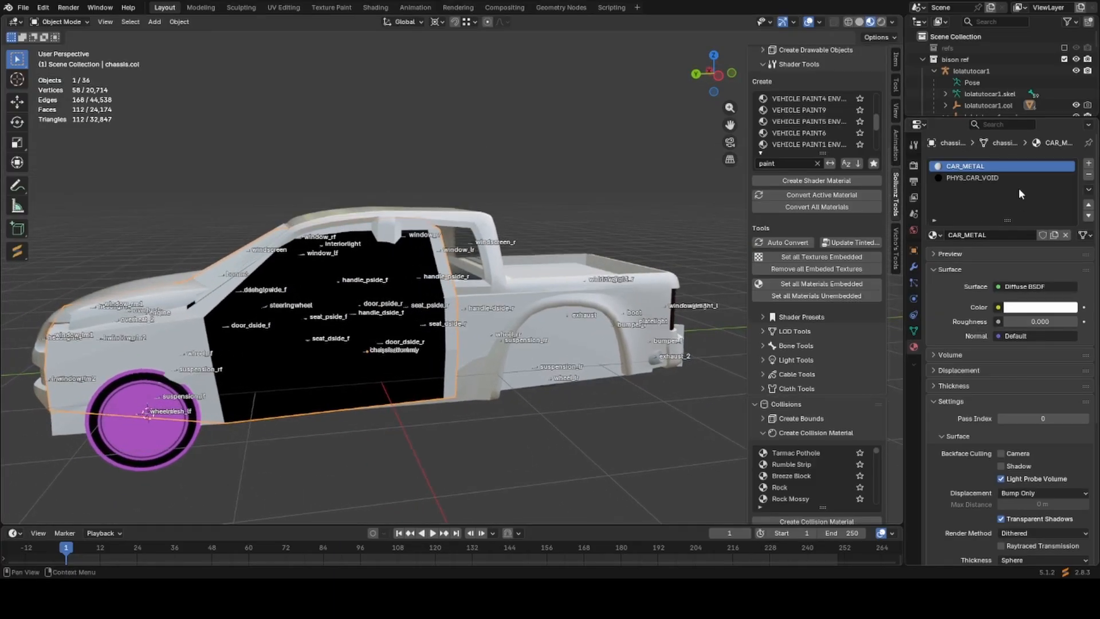
left_click(1013, 177)
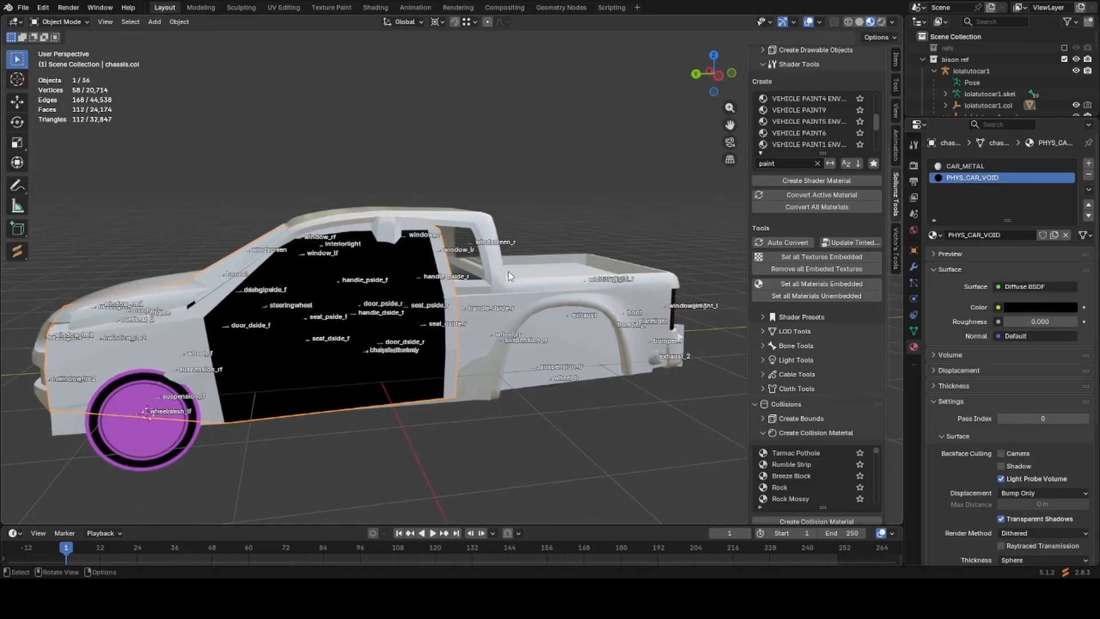
middle_click_drag(507, 271, 550, 269)
left_click(974, 166)
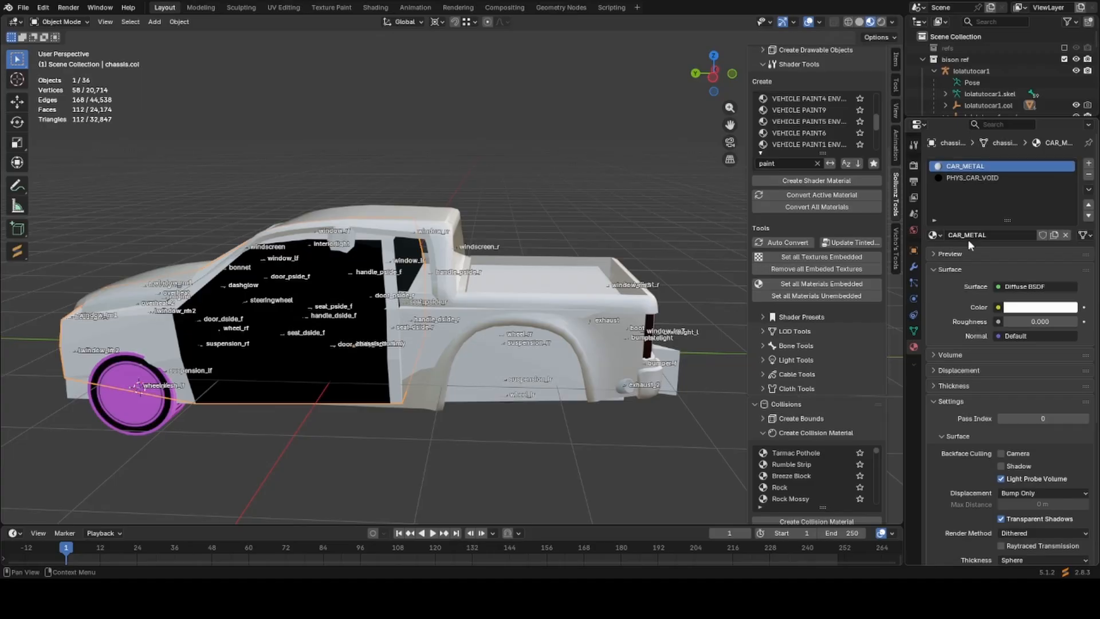
Expand the Sollumz collision flags of the chassis collision's CAR_METAL material.
left_click(914, 329)
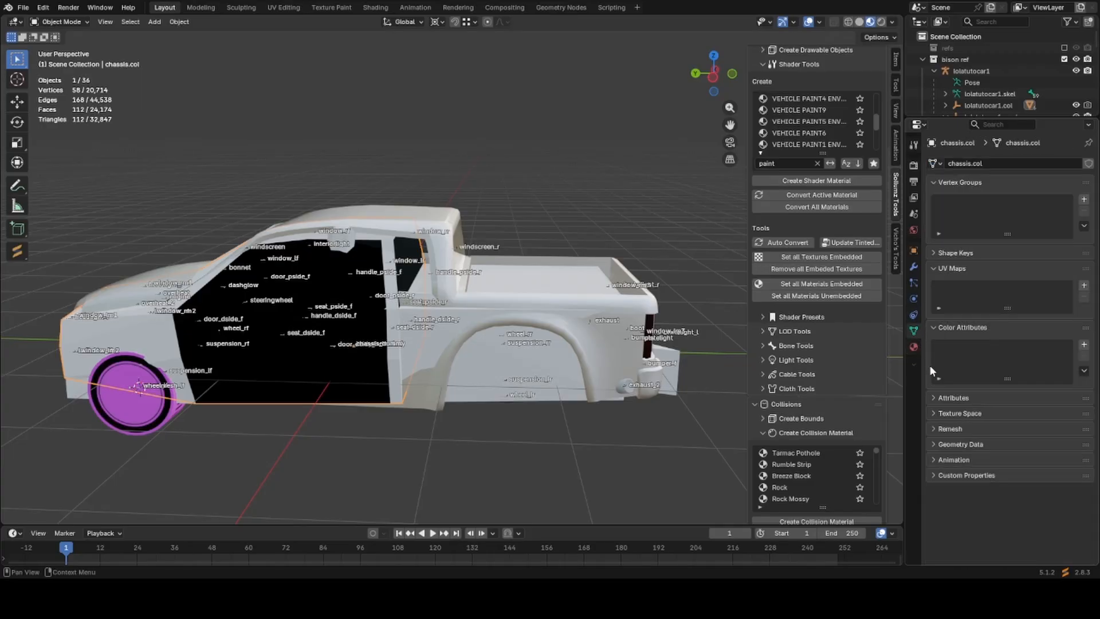
left_click(914, 346)
scroll(997, 352, "down", 10)
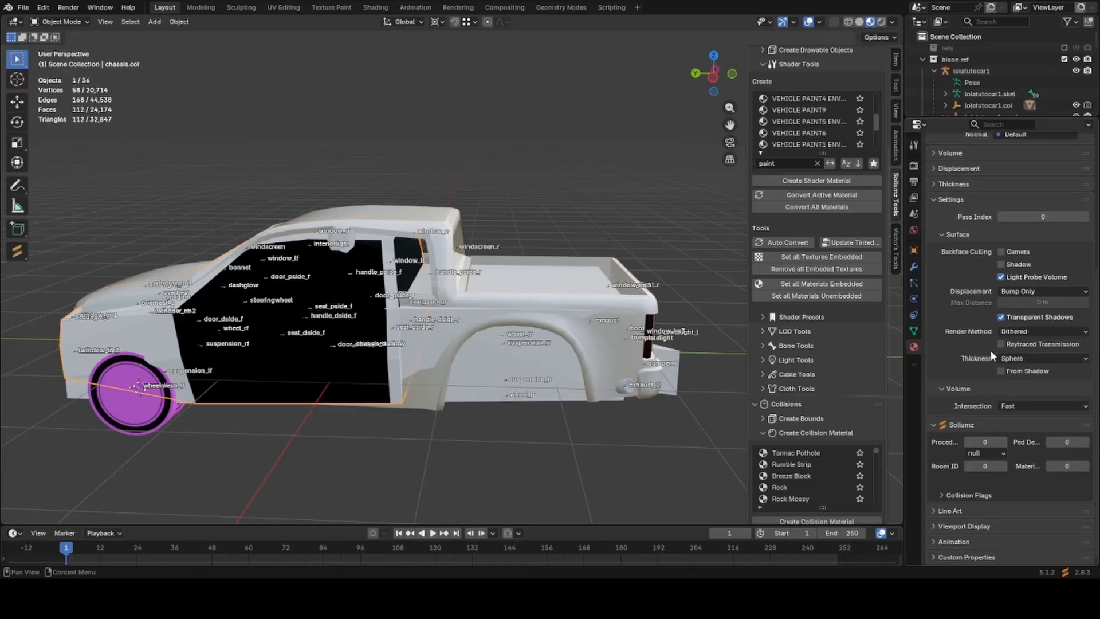
left_click(949, 495)
scroll(950, 498, "down", 3)
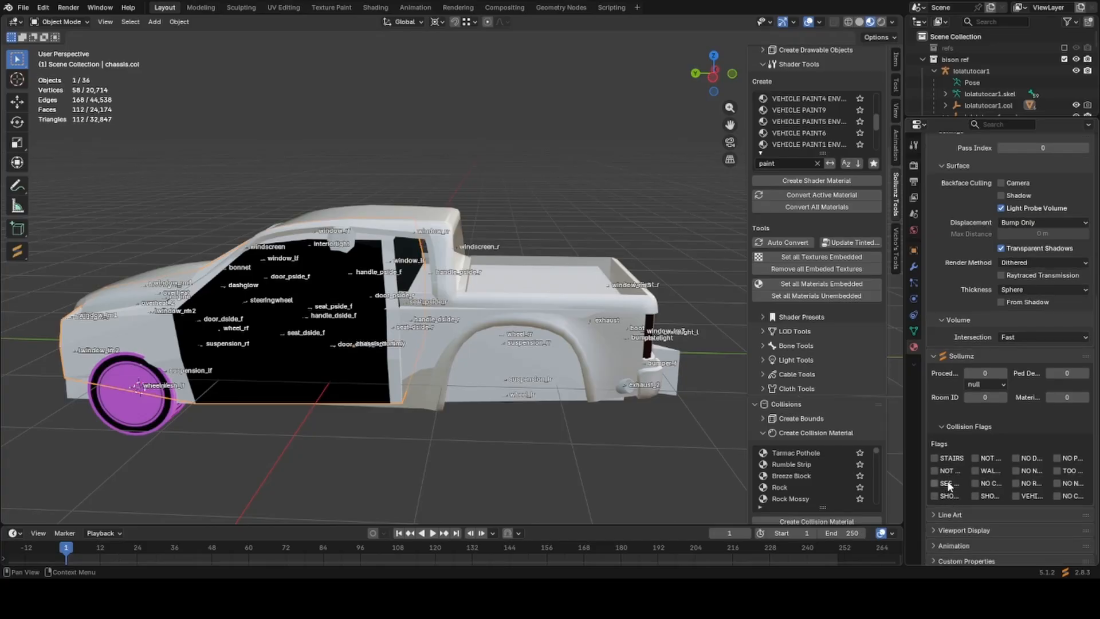
Toggle the NOT CLIMBABLE flag on CAR_METAL, widening the properties editor only while reading the flag names.
left_click_drag(904, 483, 697, 484)
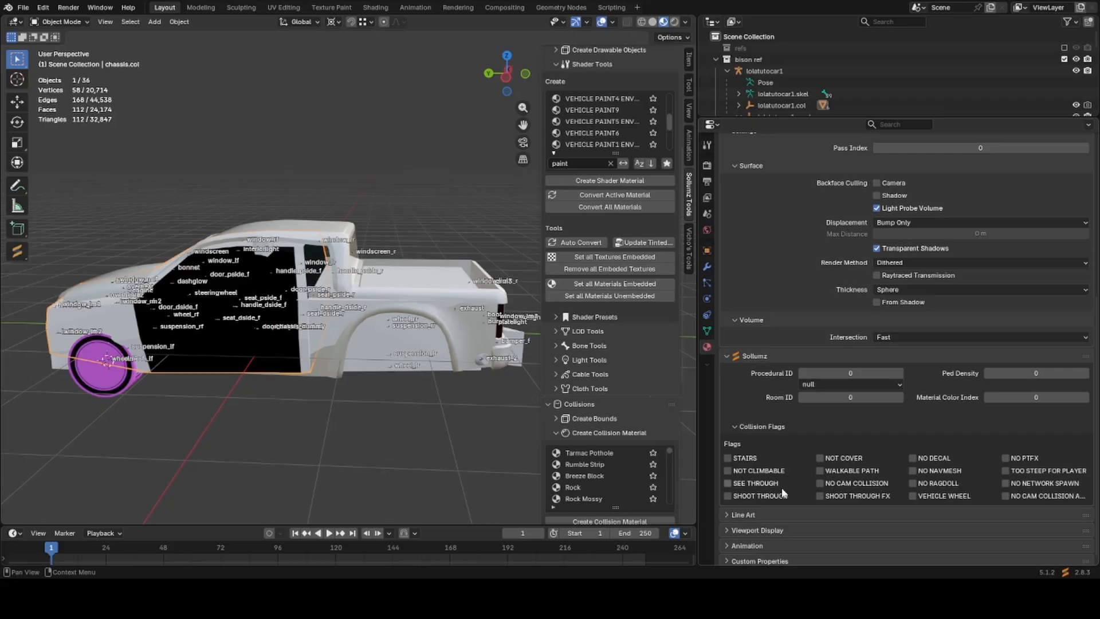
left_click(727, 470)
left_click_drag(698, 467, 865, 468)
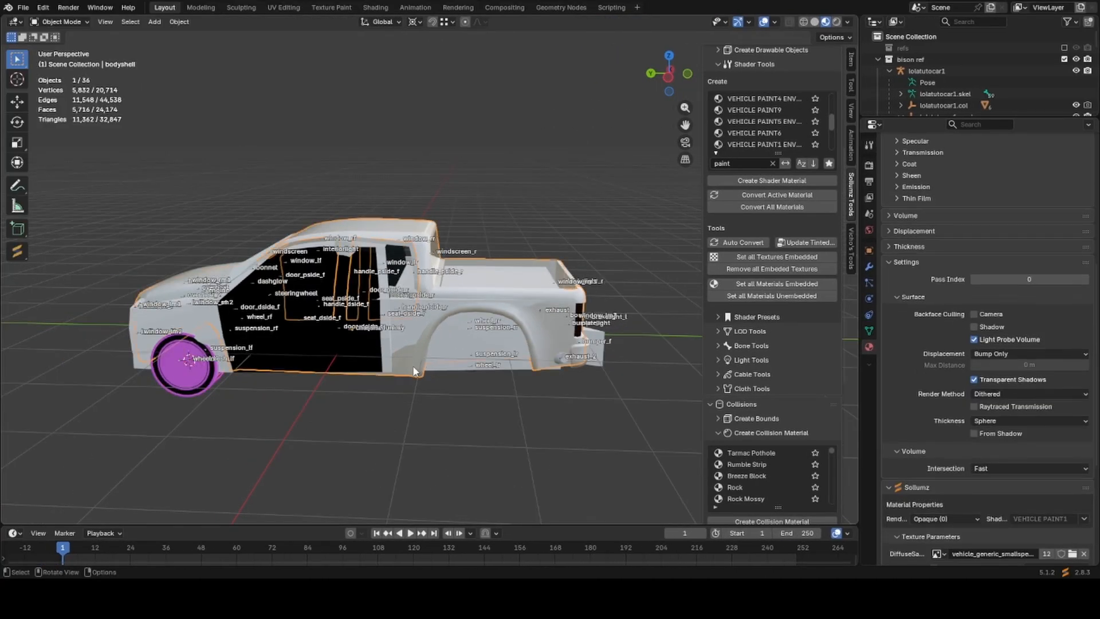
Select the chassis collision around the cab together with the chassis_lowlod collision.
middle_click_drag(412, 366, 470, 394)
left_click(385, 356)
middle_click_drag(390, 359, 421, 358)
left_click(434, 359, "shift")
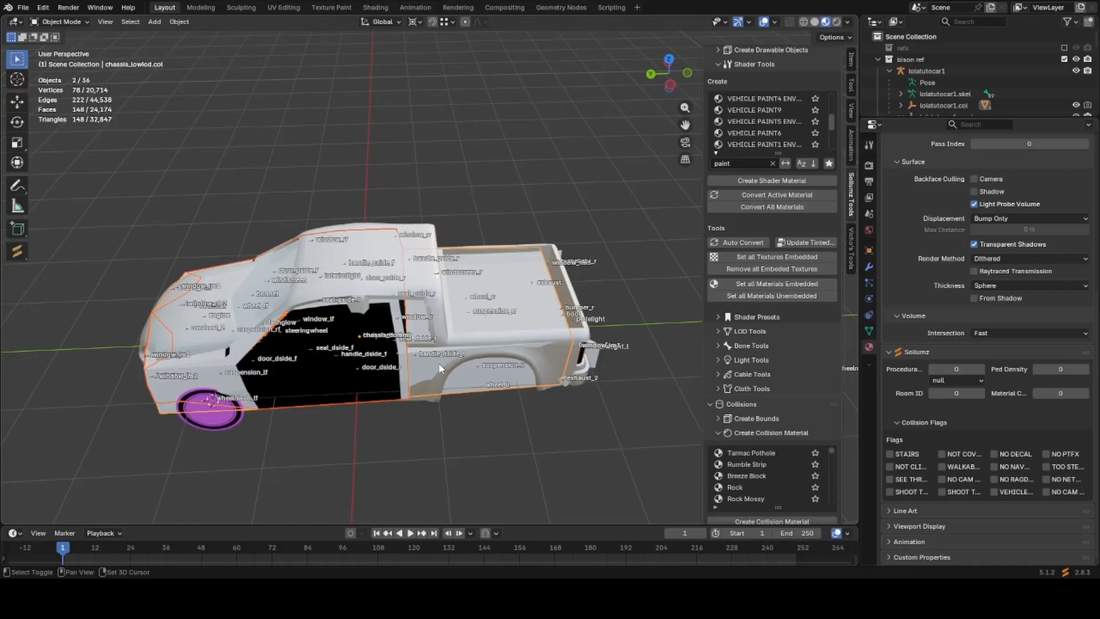
Isolate the bodyshell and the chassis collision together in local view.
left_click(498, 346)
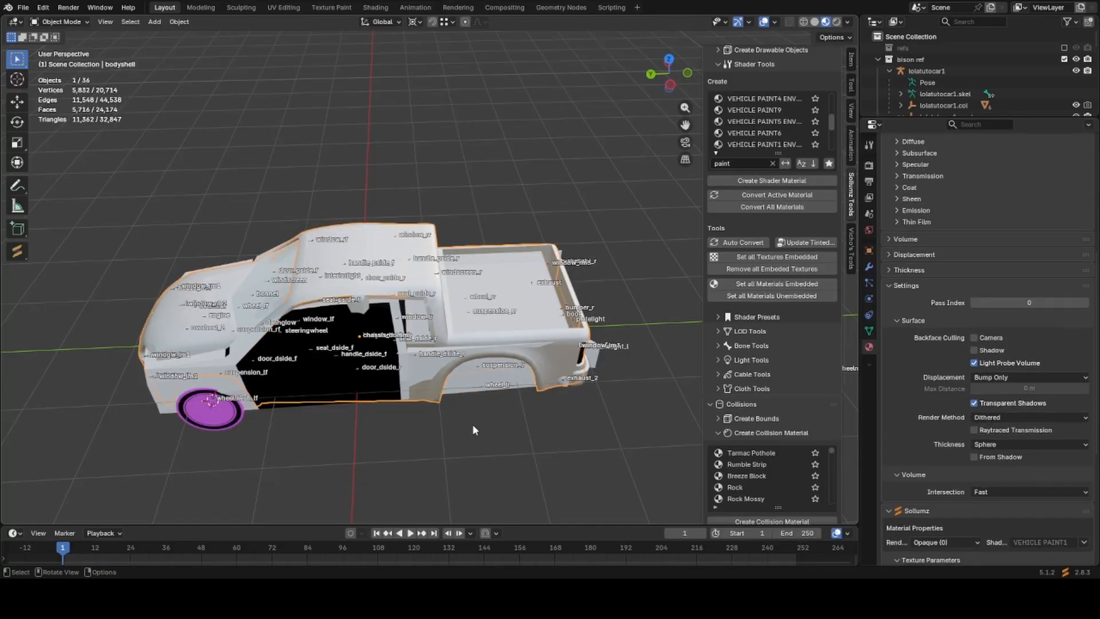
key("g")
right_click(438, 369)
left_click(355, 370)
key("ctrl+z")
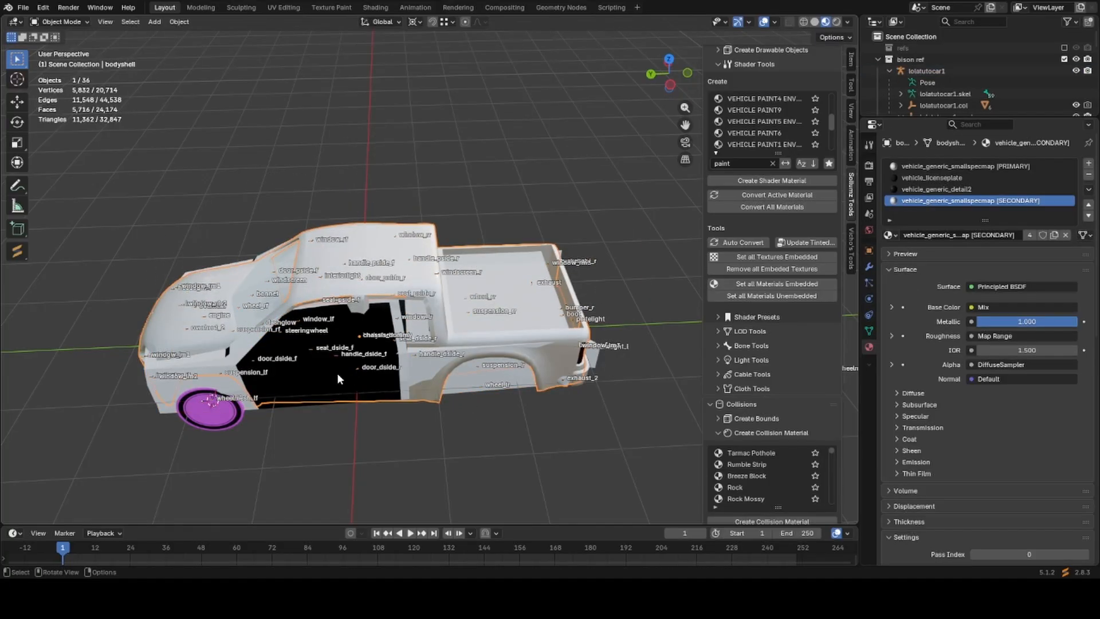
left_click(338, 378, "shift")
key("KP_Divide")
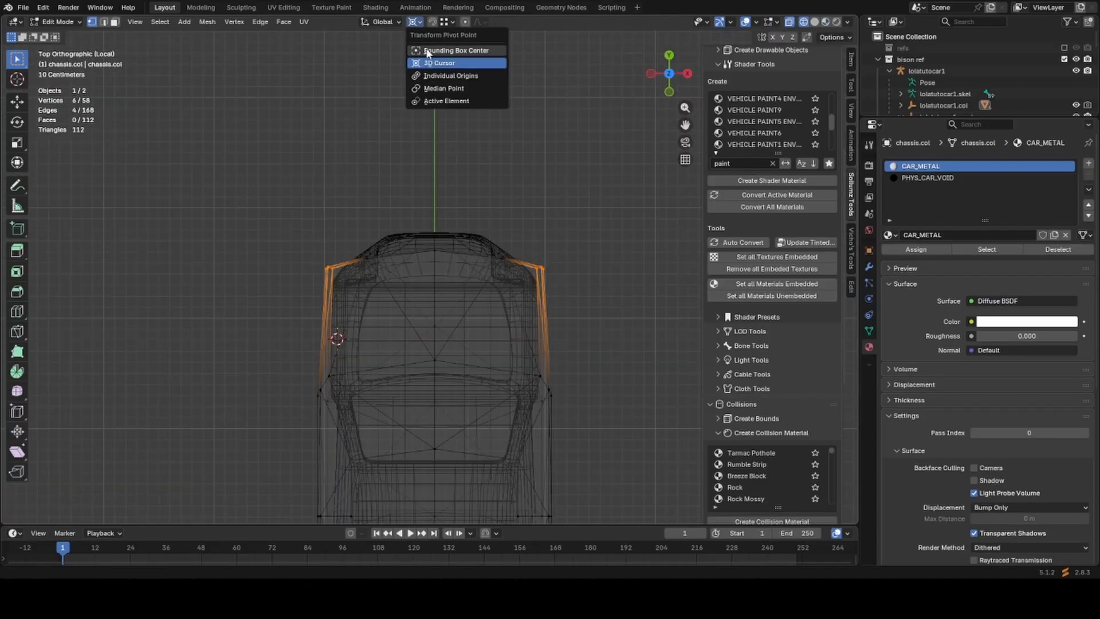
Change the transform pivot point and scale the chassis collision's sides inwards in X to fit the bodyshell, using 0.863 for the cab vertices.
left_click(435, 61)
key("s")
key("x")
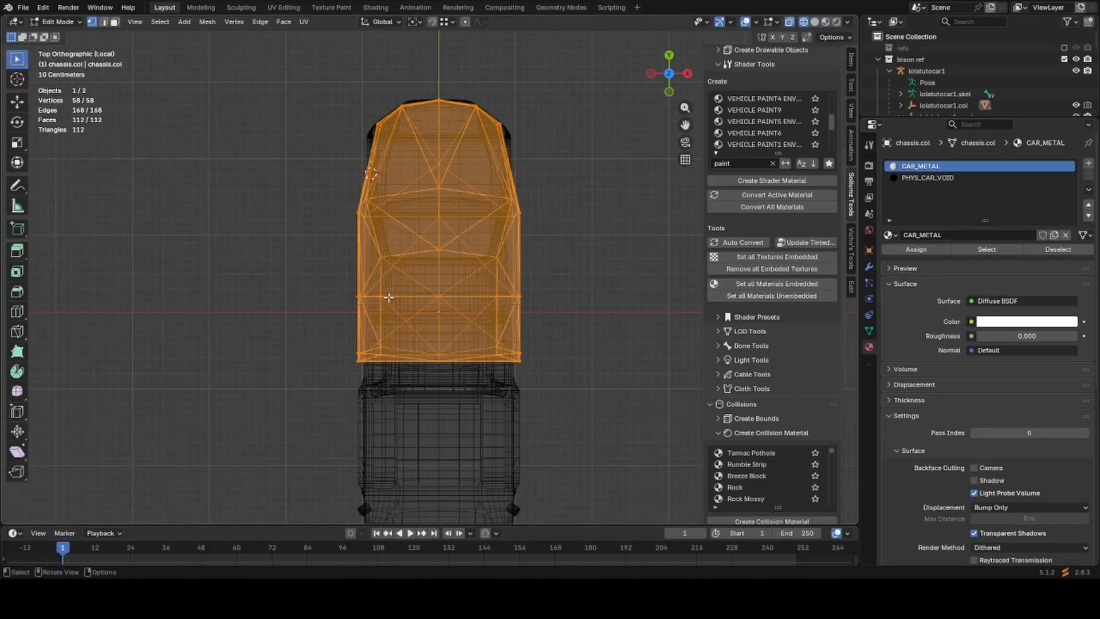
left_click_drag(334, 189, 594, 326)
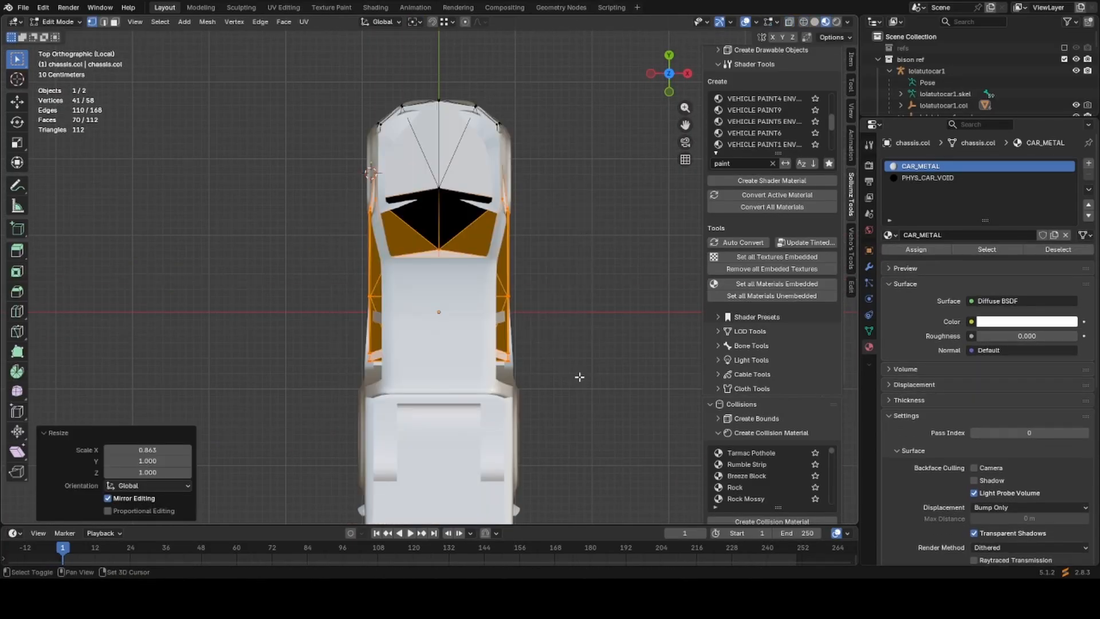
Move the chassis collision's roof vertices above the windscreen to follow the bodyshell outline in the side view.
key("alt+z")
key("KP_3")
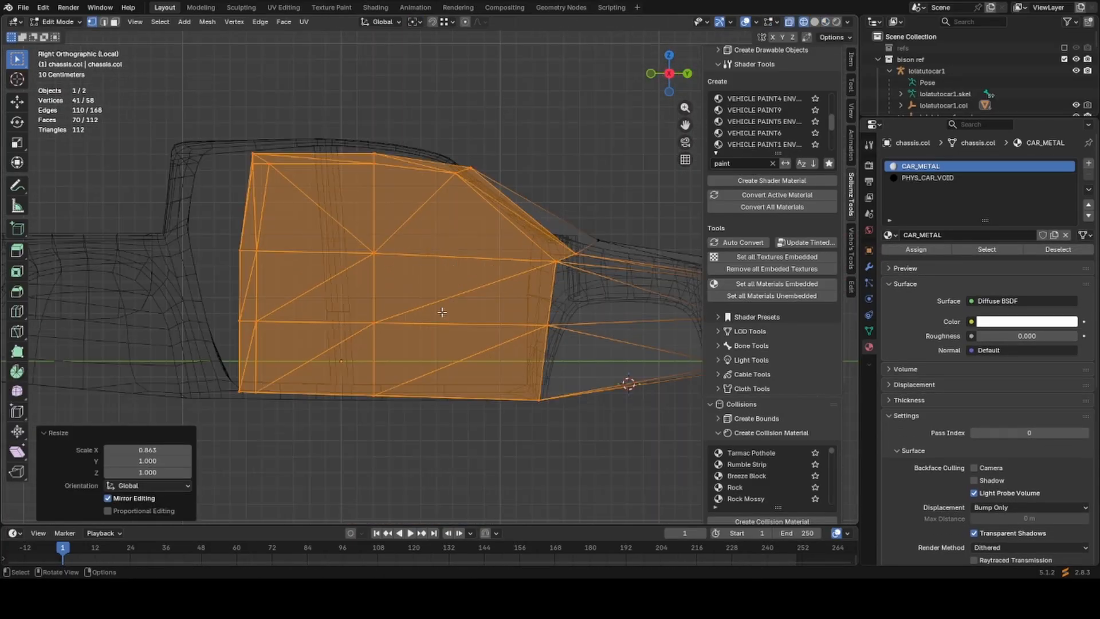
left_click_drag(493, 150, 442, 189)
key("g")
left_click(449, 163)
scroll(435, 271, "down", 2)
scroll(459, 319, "up", 2)
Lower chassis collision vertices by 0.1237 m in Z and shift the lower front bumper vertices to follow the bodyshell's underside.
key("g")
left_click(424, 260)
key("g")
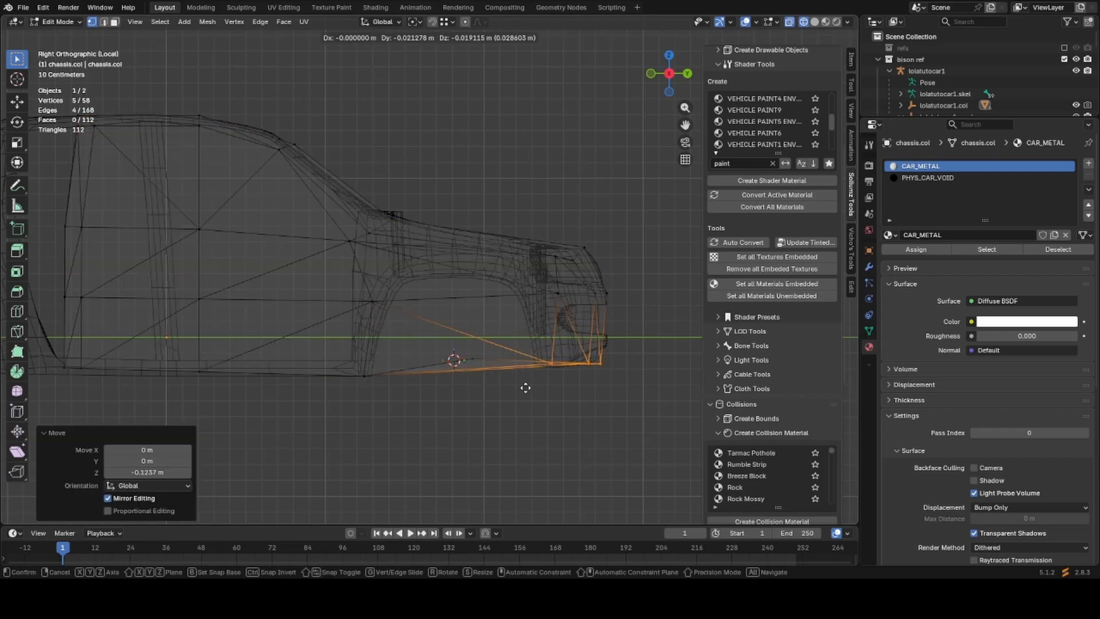
left_click(525, 388)
middle_click_drag(525, 388, 523, 270)
key("KP_3")
scroll(435, 297, "down", 3)
key("a")
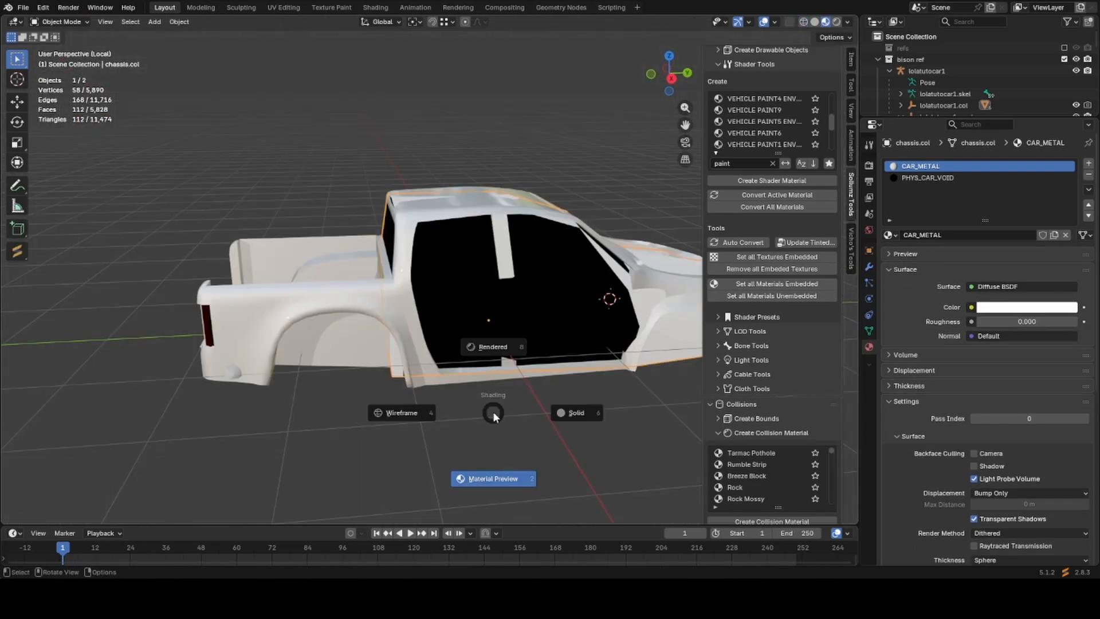
Switch to wireframe shading in the right side view and duplicate the chassis collision in place.
key("4")
key("KP_3")
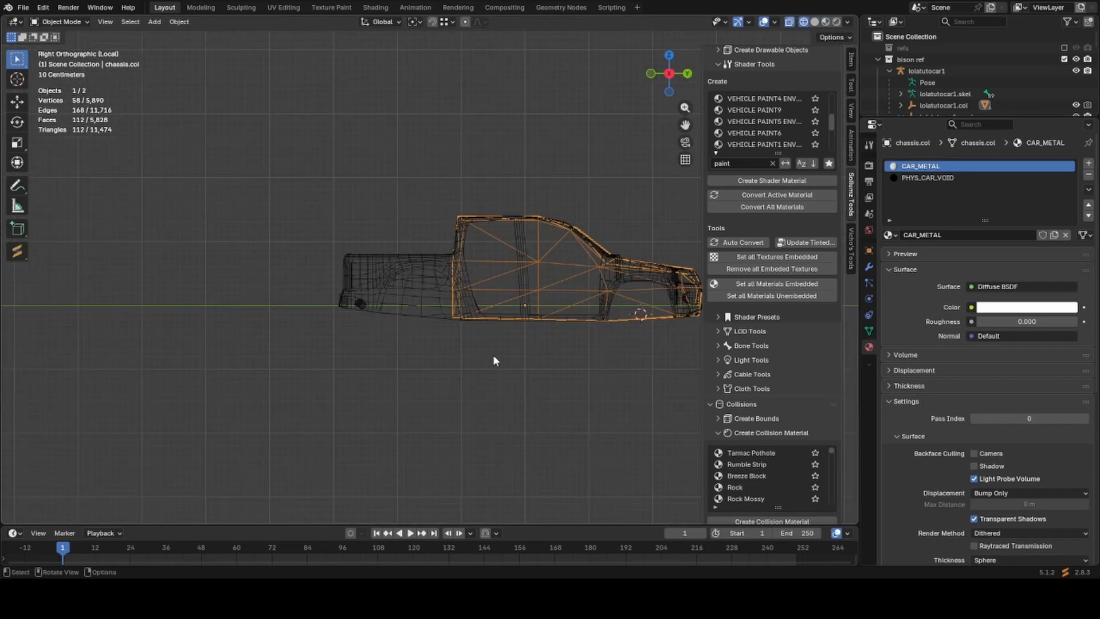
scroll(493, 360, "up", 2)
scroll(505, 313, "down", 2)
scroll(505, 313, "up", 2)
scroll(503, 312, "down", 1)
scroll(499, 314, "up", 1)
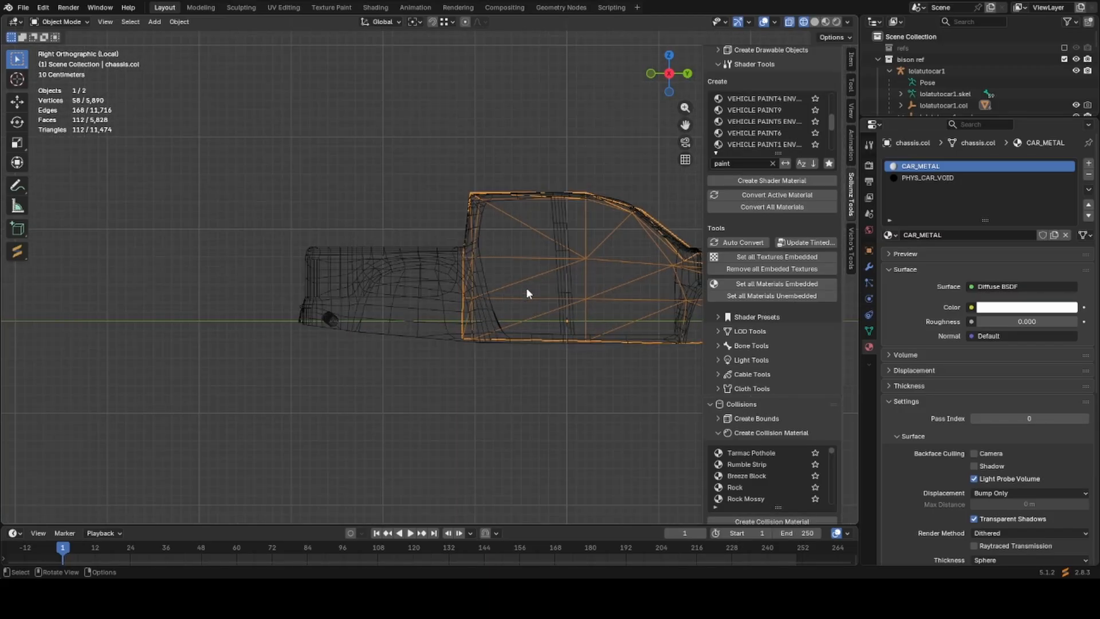
scroll(526, 288, "down", 1)
scroll(526, 287, "up", 1)
key("shift+d")
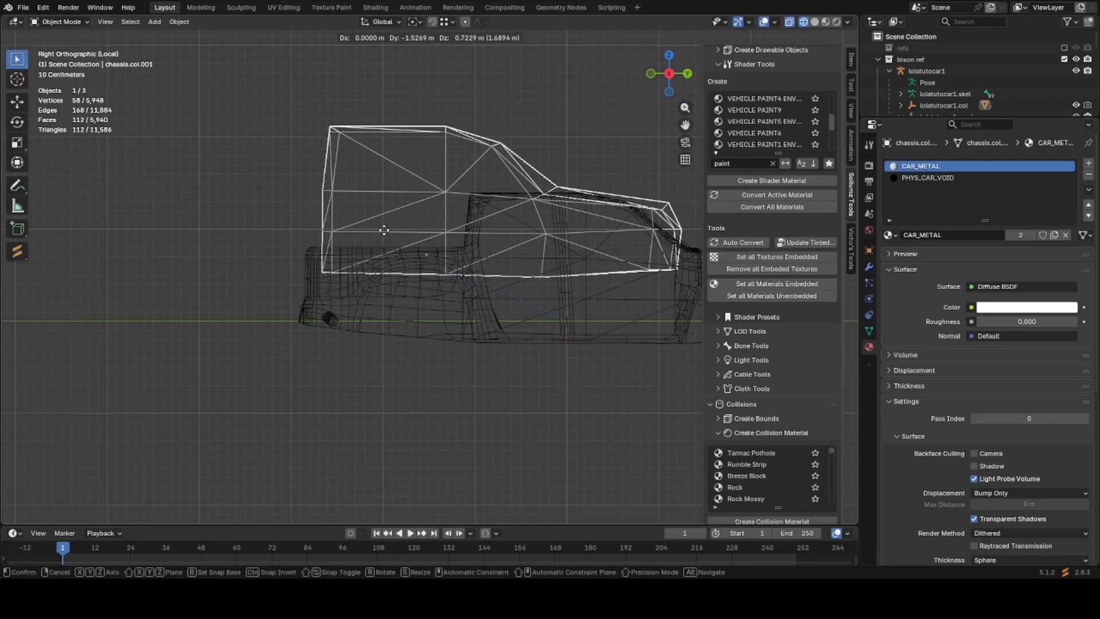
right_click(510, 355)
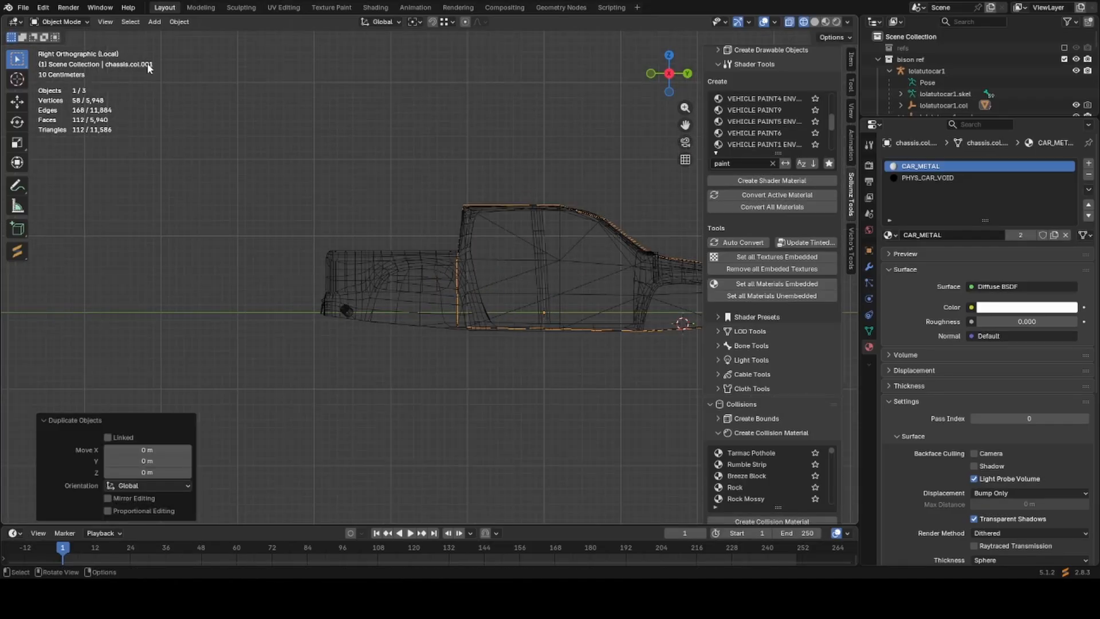
Replace the entire mesh of the duplicated chassis collision with a new cube.
scroll(485, 361, "down", 2)
scroll(487, 362, "up", 1)
middle_click_drag(502, 360, 453, 359, "shift")
scroll(454, 359, "up", 2)
scroll(472, 380, "up", 1)
key("Tab")
key("a")
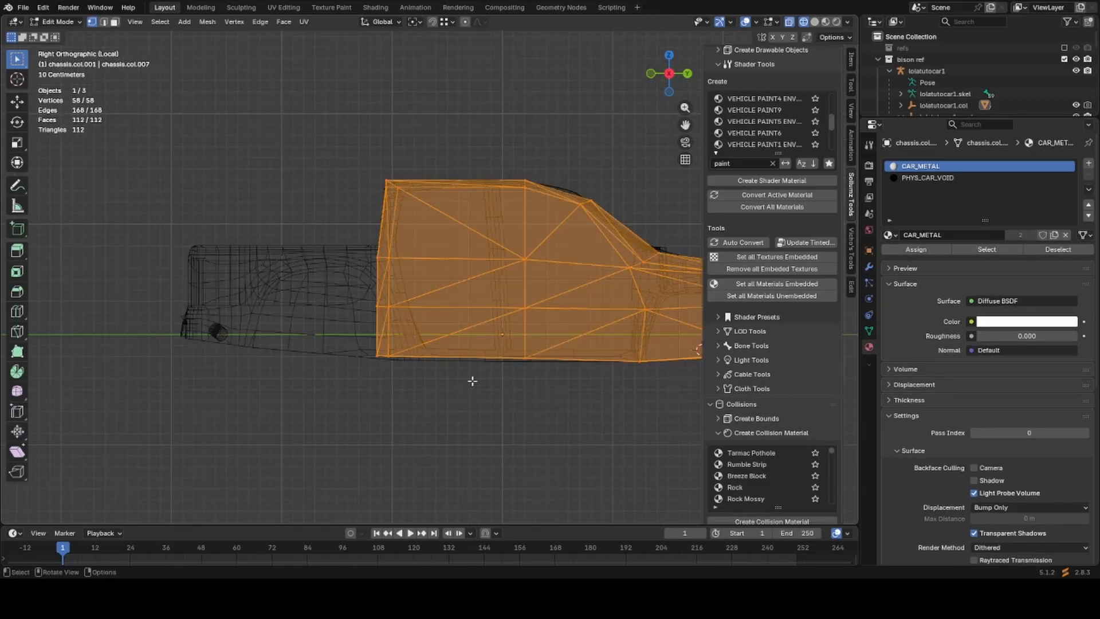
key("x")
left_click(446, 327)
key("shift+a")
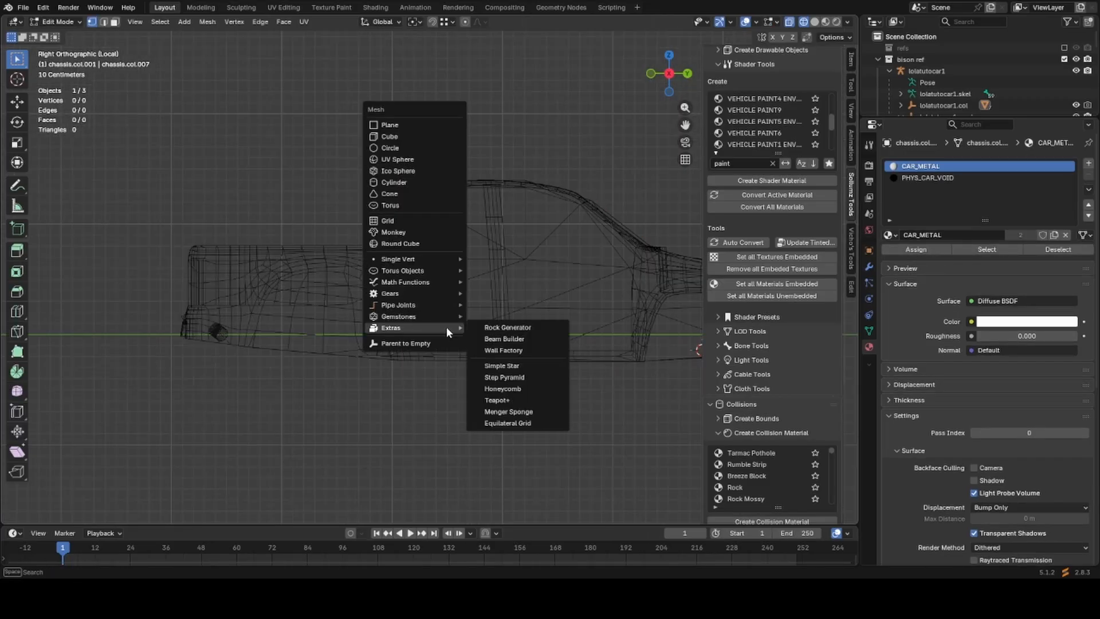
left_click(395, 139)
scroll(438, 302, "down", 2)
key("Tab")
middle_click_drag(438, 302, 457, 369)
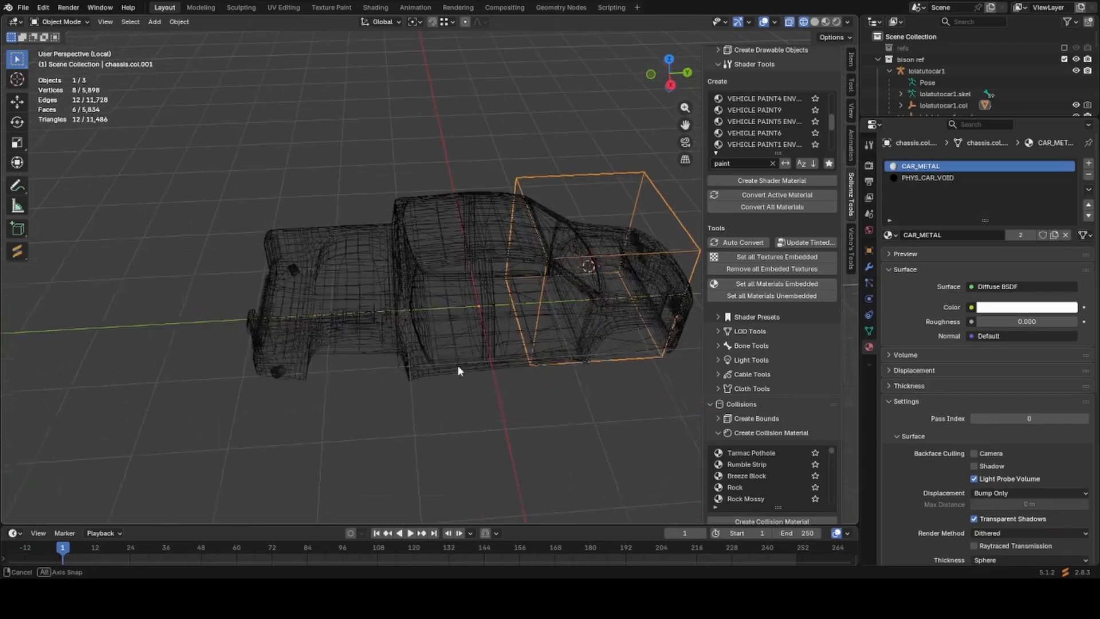
key("KP_7")
scroll(551, 373, "down", 1)
key("shift+z")
key("shift+f")
key("shift+f")
middle_click_drag(548, 371, 424, 287)
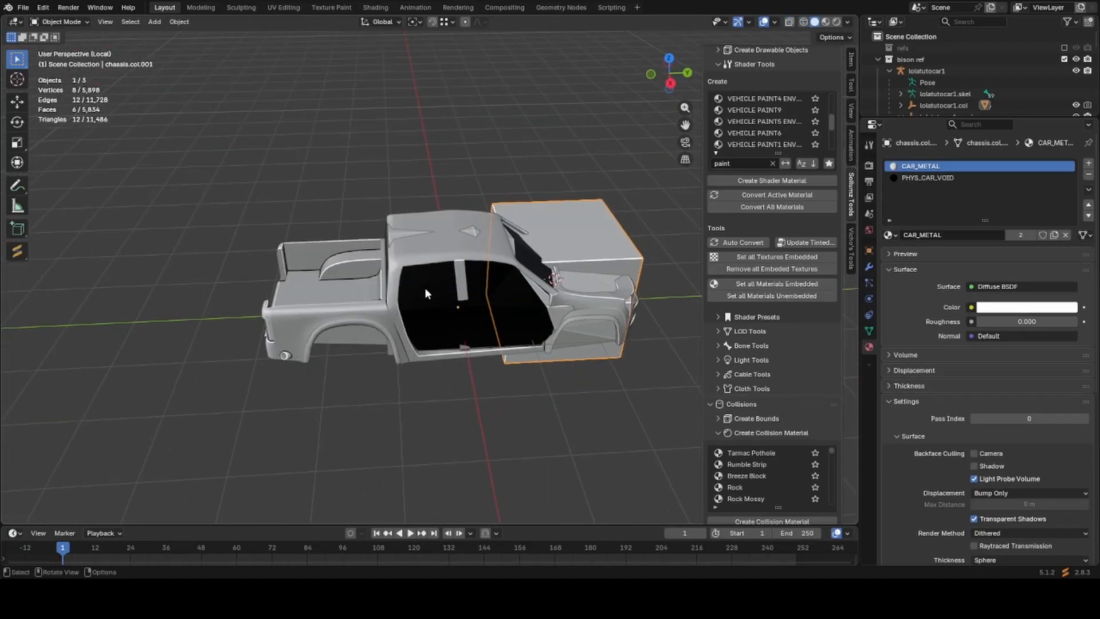
Remove the PHYS_CAR_VOID material slot from the cube, reset the 3D cursor to the origin and snap the cube to it.
left_click(1020, 177)
left_click(1087, 174)
middle_click_drag(338, 215, 378, 243)
key("Tab")
key("shift+c")
key("shift+s")
key("8")
Move the cube to the truck bed in the right side wireframe view and scale it to 0.633.
key("KP_3")
key("shift+z")
key("g")
left_click(403, 344)
key("s")
key("z")
left_click(447, 355)
Tilt the cube slightly in the side view and move its end vertices to fit the bed floor.
key("r")
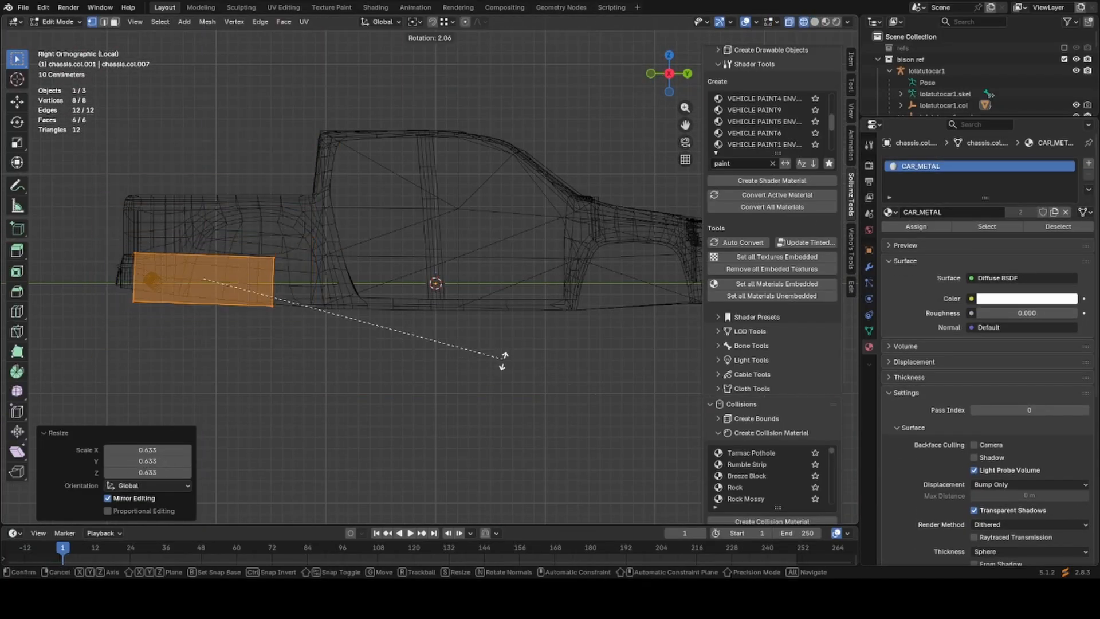
left_click(503, 361)
left_click_drag(344, 258, 515, 349)
key("g")
left_click(645, 321)
Scale the bed floor cube along X in the top view to match the truck bed's width.
key("shift+z")
middle_click_drag(645, 321, 502, 344)
key("KP_7")
key("alt+z")
key("a")
key("s")
key("x")
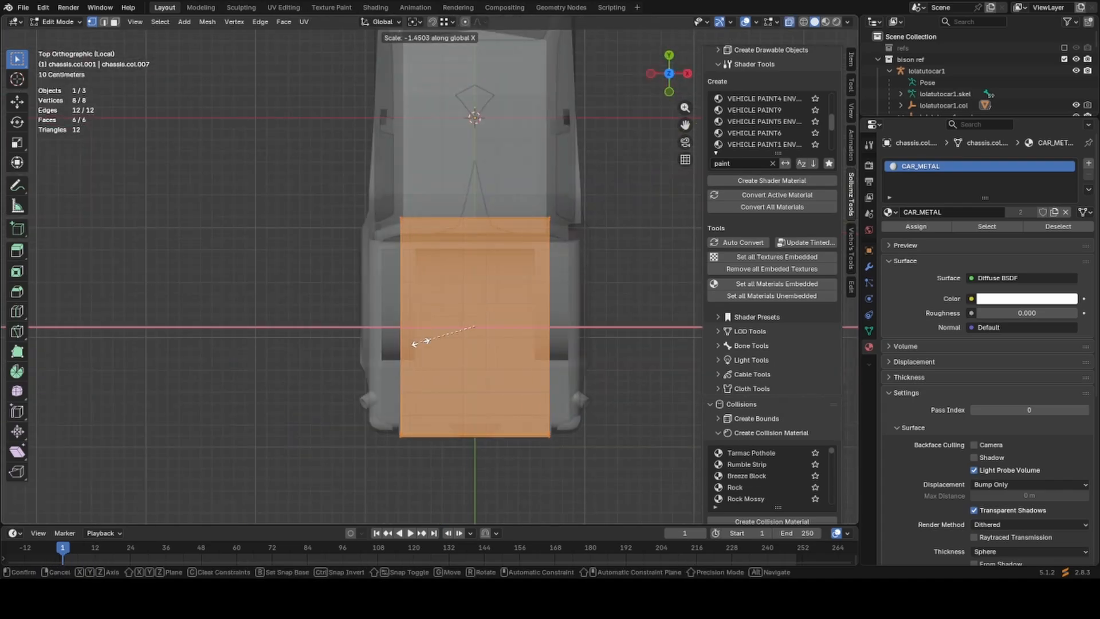
right_click(422, 343)
key("alt+z")
key("shift+f")
key("s")
key("x")
left_click(646, 373)
Duplicate the bed floor collision in place and rotate the copy's mesh 90° about Y.
key("KP_3")
key("shift+z")
key("shift+z")
mouse_move(476, 223)
middle_mouse_down()
mouse_move(590, 403)
mouse_move(526, 383)
mouse_move(456, 311)
middle_mouse_up()
key("Tab")
key("shift+d")
key("Escape")
key("Tab")
key("r")
key("y")
key("9")
key("0")
key("Return")
Move the rotated copy about -0.825 m in X onto the truck bed's side wall in the top view.
key("KP_7")
key("alt+z")
key("r")
key("g")
left_click(449, 351)
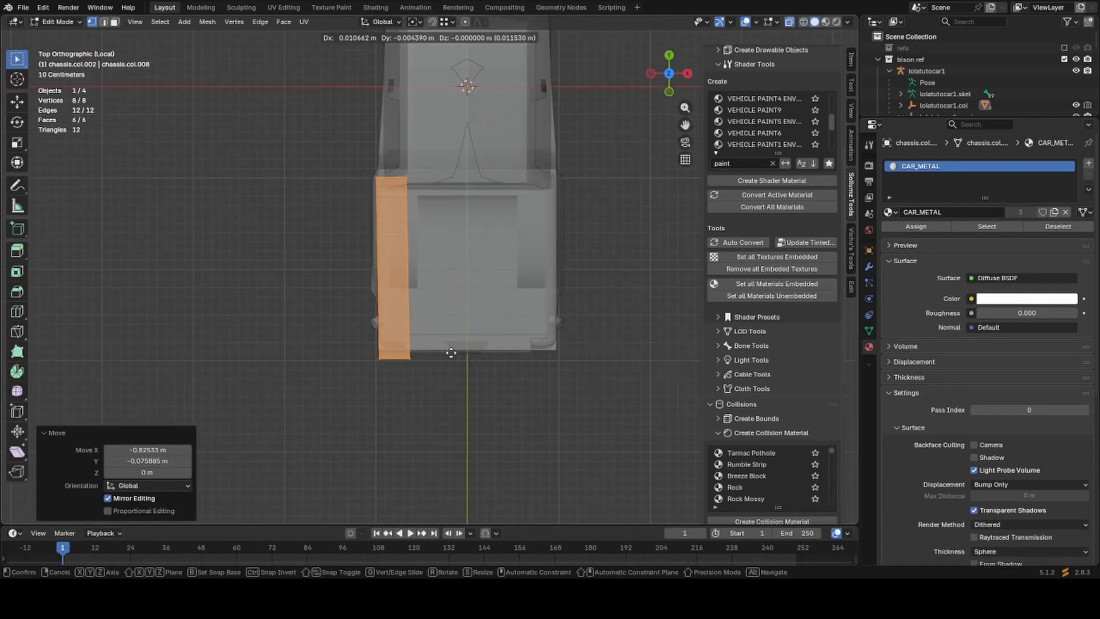
Move a group of the side wall collision's vertices along Z in the front view to fit the bed wall's height.
key("KP_1")
key("shift+z")
left_click_drag(395, 389, 457, 327)
key("g")
key("z")
left_click(457, 353)
key("shift+z")
Rotate the selected end vertices of the side wall collision in the top view to follow the bodyshell.
key("KP_7")
left_click_drag(468, 372, 404, 338)
key("r")
left_click(507, 375)
key("alt+z")
key("shift+f")
key("shift+f")
Mirror a copy of the side wall mesh in X about the 3D cursor and separate it into its own object.
mouse_move(508, 375)
middle_mouse_down()
mouse_move(530, 280)
mouse_move(610, 172)
mouse_move(509, 200)
middle_mouse_up()
key("a")
key("shift+d")
key("Escape")
key("shift+c")
key("period")
key("6")
key("ctrl+m")
key("x")
key("Return")
key("p")
key("s")
Edit both side wall collisions together, move their selected vertices along Z in the side view, and save the file.
key("Tab")
left_click(481, 286, "shift")
key("Tab")
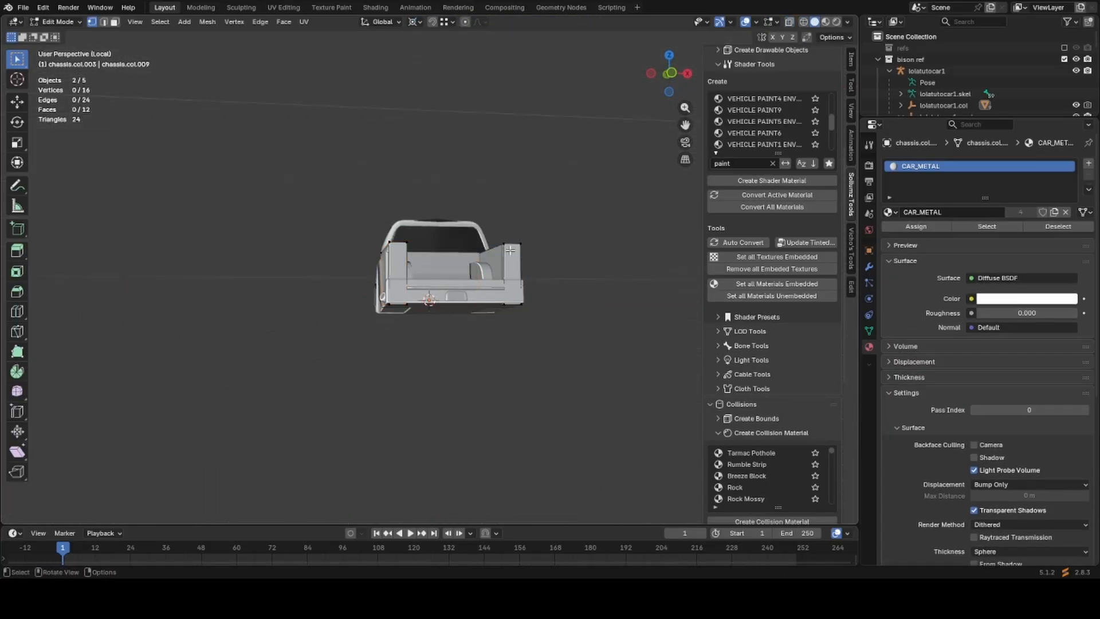
key("KP_1")
key("alt+z")
key("KP_3")
key("shift+z")
left_click_drag(282, 348, 218, 304)
key("g")
key("z")
left_click(529, 229)
key("ctrl+s")
key("shift+z")
middle_click_drag(529, 229, 681, 269)
key("Tab")
Hide the bed and chassis collision objects one after another and leave local view.
mouse_move(542, 326)
middle_mouse_down()
mouse_move(428, 314)
mouse_move(437, 315)
middle_mouse_up()
key("h")
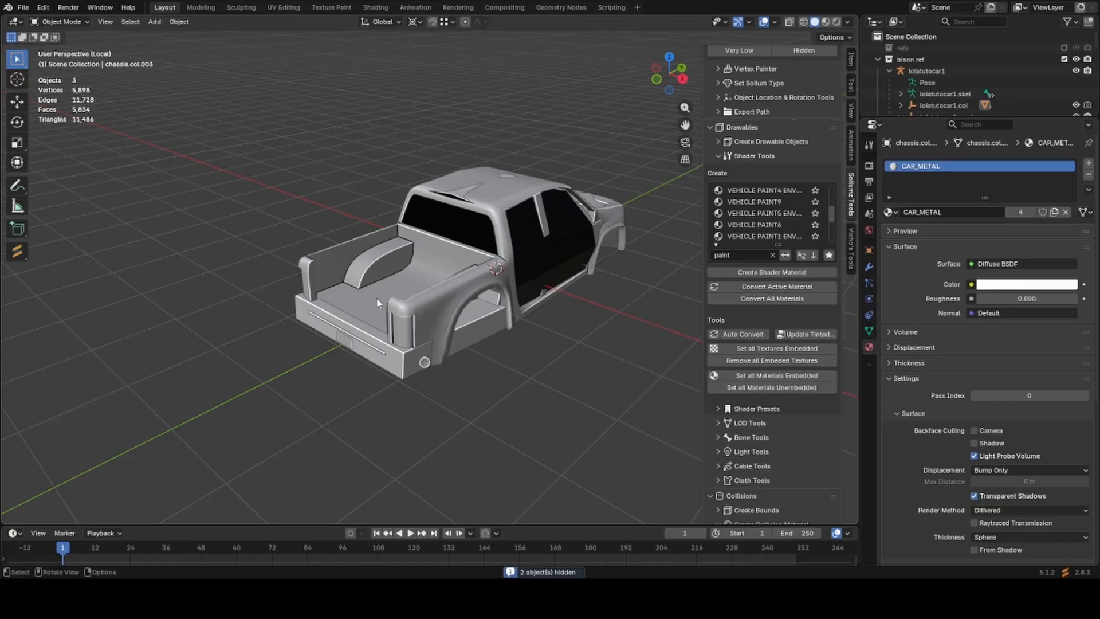
left_click(355, 343)
key("h")
left_click(533, 240)
key("h")
middle_click_drag(536, 252, 389, 420)
scroll(469, 373, "down", 2)
key("KP_Divide")
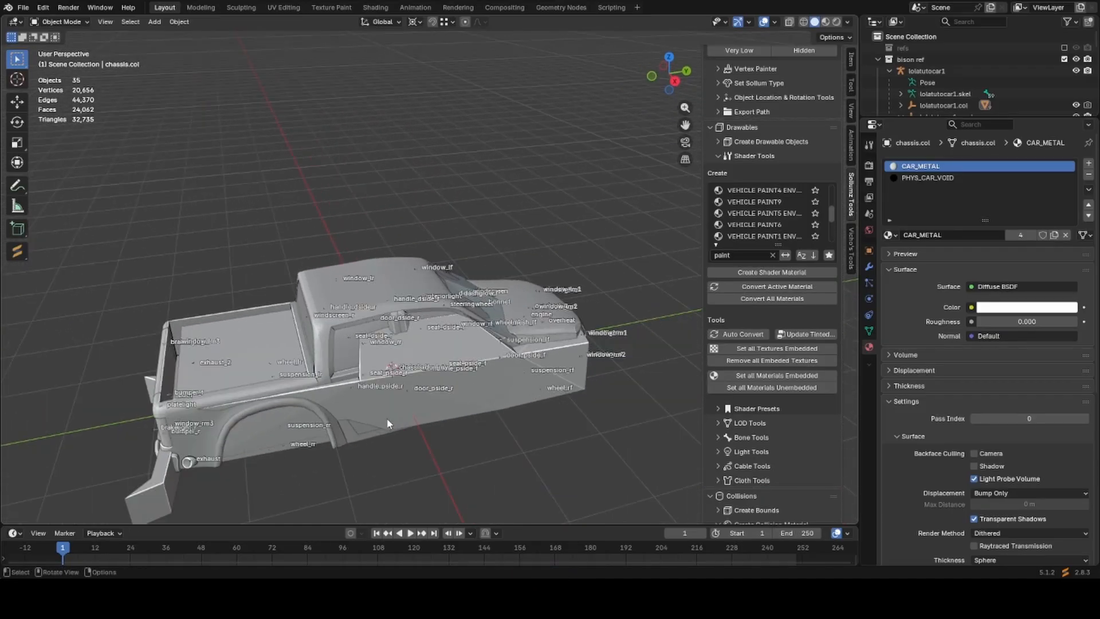
Shift the rear vertices of chassis_lowlod.col along Y and scale its cab vertices to 0.931 in X in the top view.
left_click(340, 354)
left_click(341, 354)
middle_click_drag(342, 368, 454, 341, "shift")
key("h")
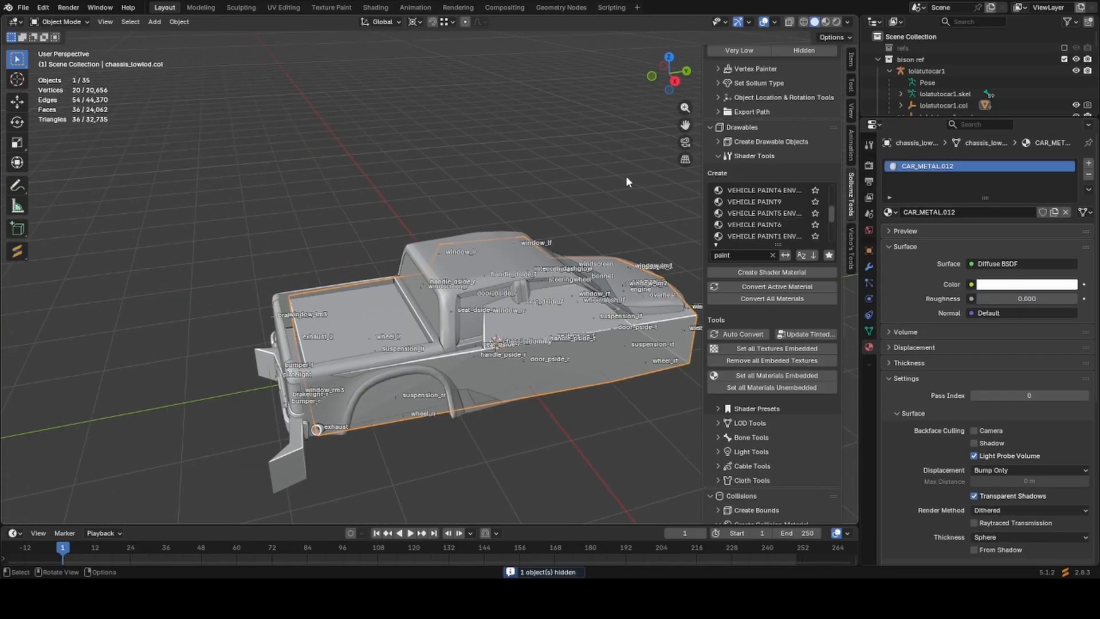
key("Tab")
key("KP_7")
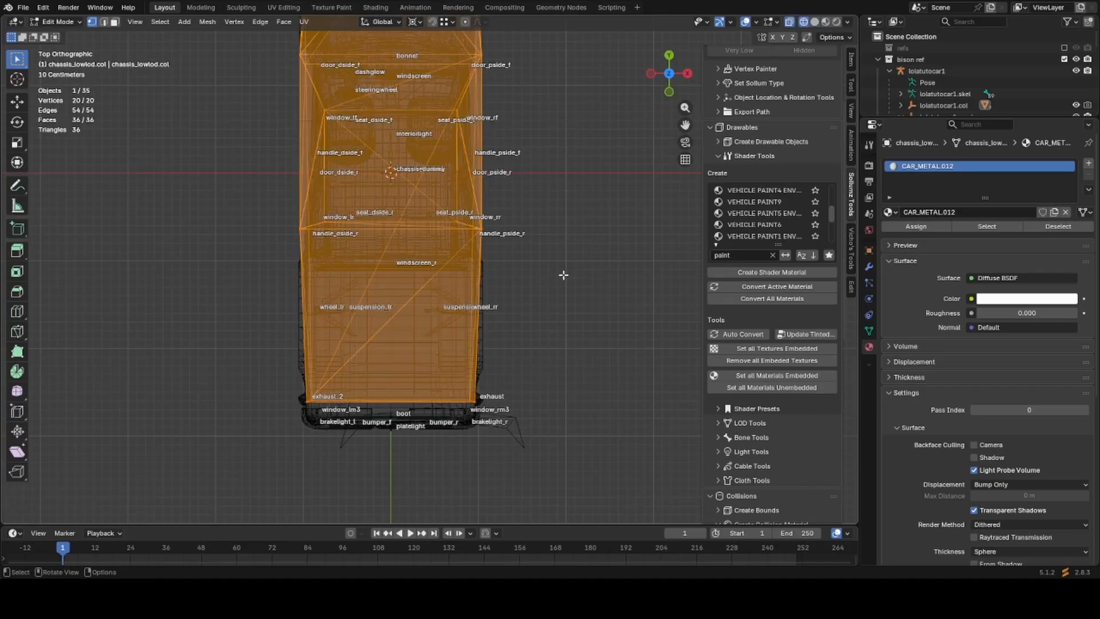
left_click_drag(505, 432, 135, 355)
key("g")
key("y")
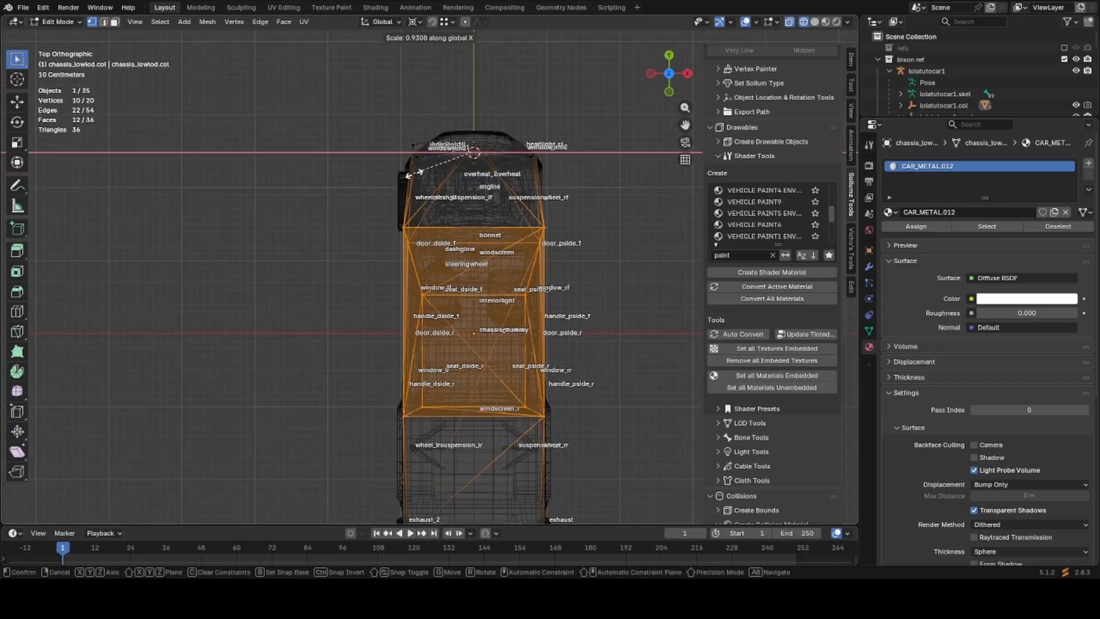
left_click(414, 179)
key("shift+z")
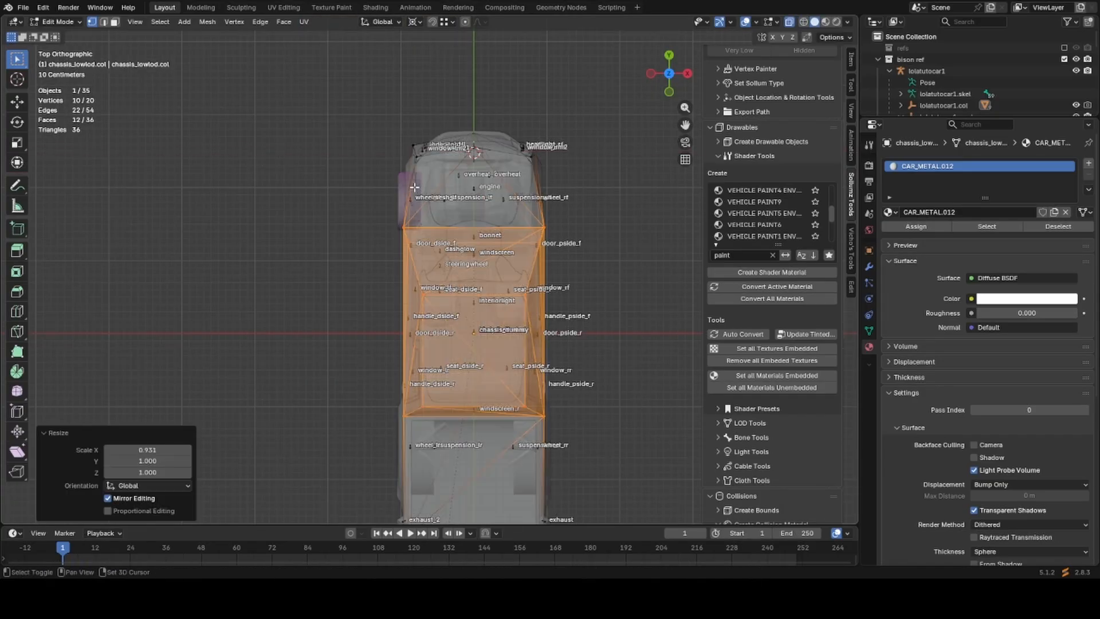
Save the file and delete the chassis_lowlod.col object.
scroll(405, 275, "down", 1)
middle_click_drag(404, 292, 445, 413)
key("Tab")
key("ctrl+s")
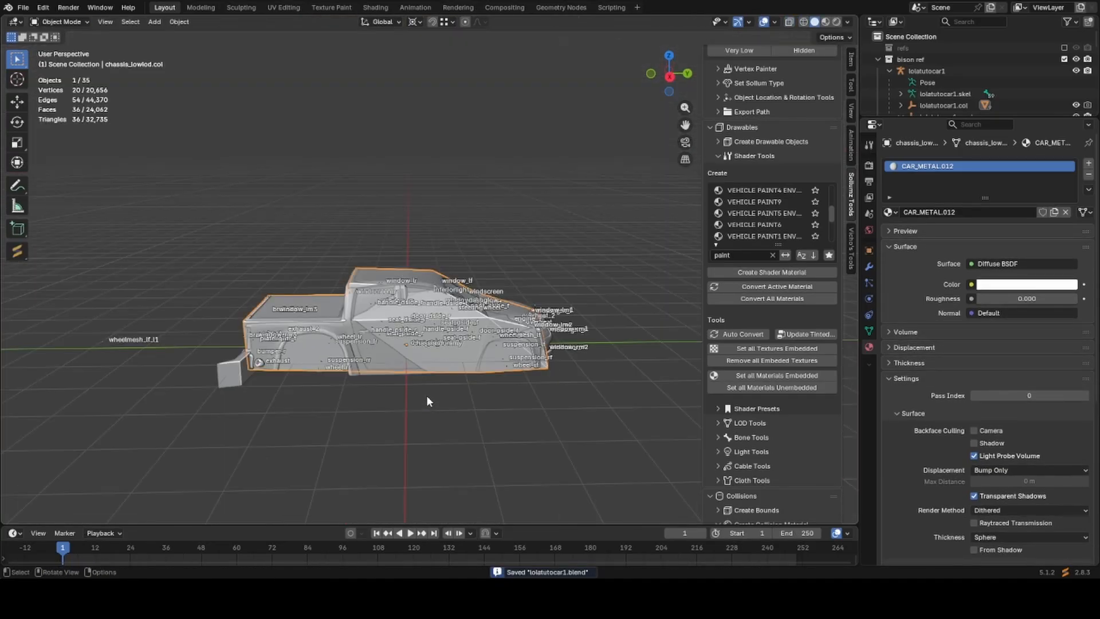
scroll(448, 373, "up", 3)
mouse_move(448, 374)
middle_mouse_down()
mouse_move(440, 401)
mouse_move(461, 383)
middle_mouse_up()
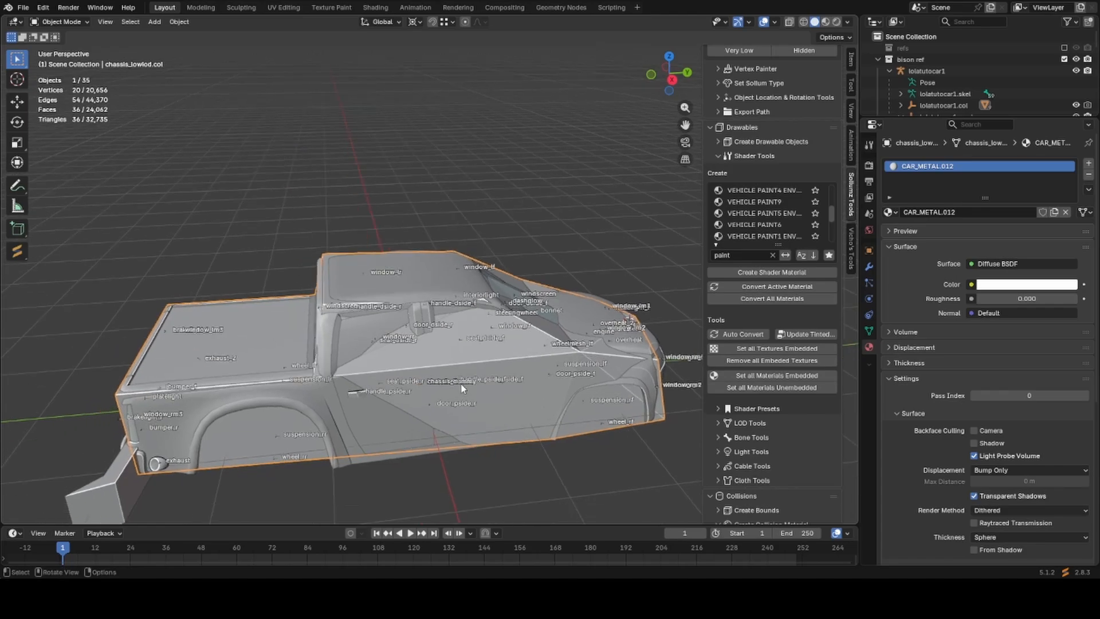
key("Delete")
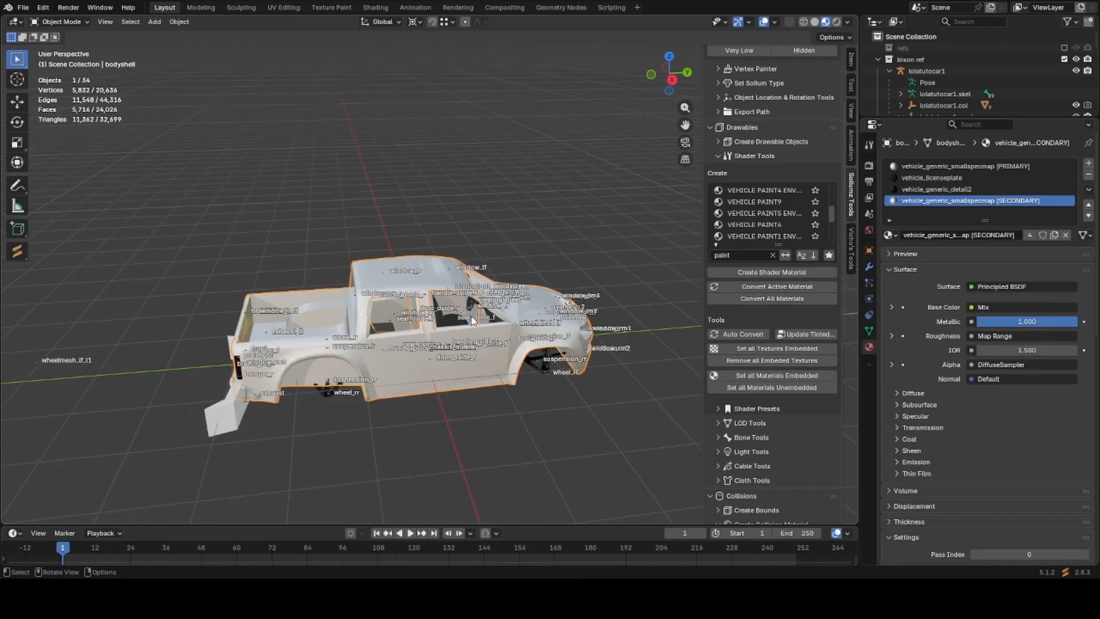
Duplicate the wheel_lf.col collision in place and set the copy's Copy Transforms bone to wheel_rf.
middle_click_drag(561, 350, 322, 356)
left_click(283, 434)
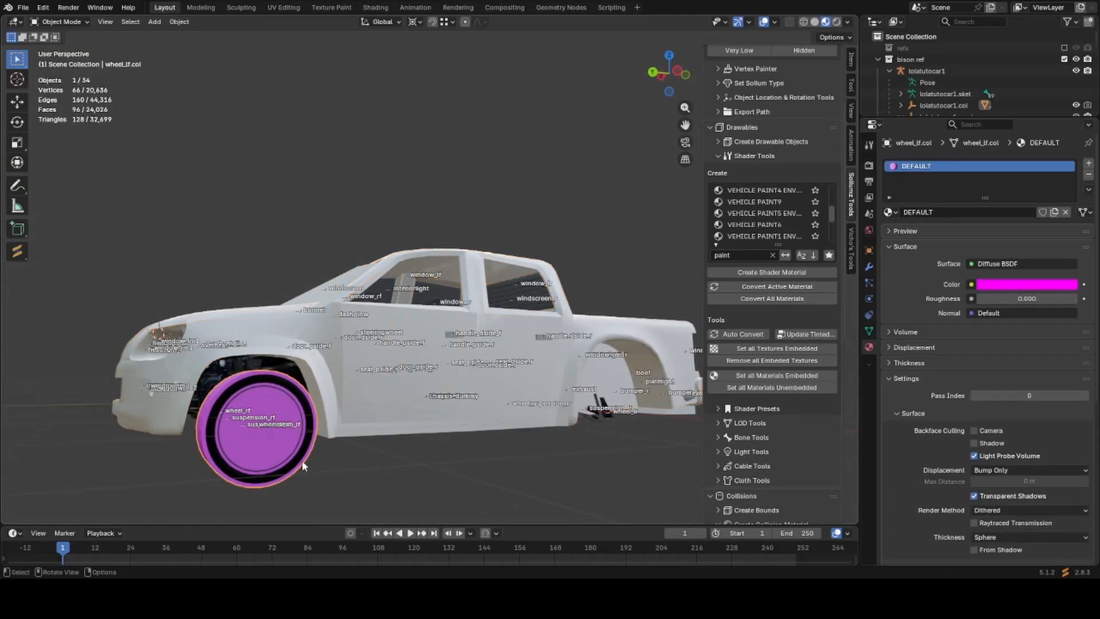
middle_click_drag(301, 459, 452, 435)
key("g")
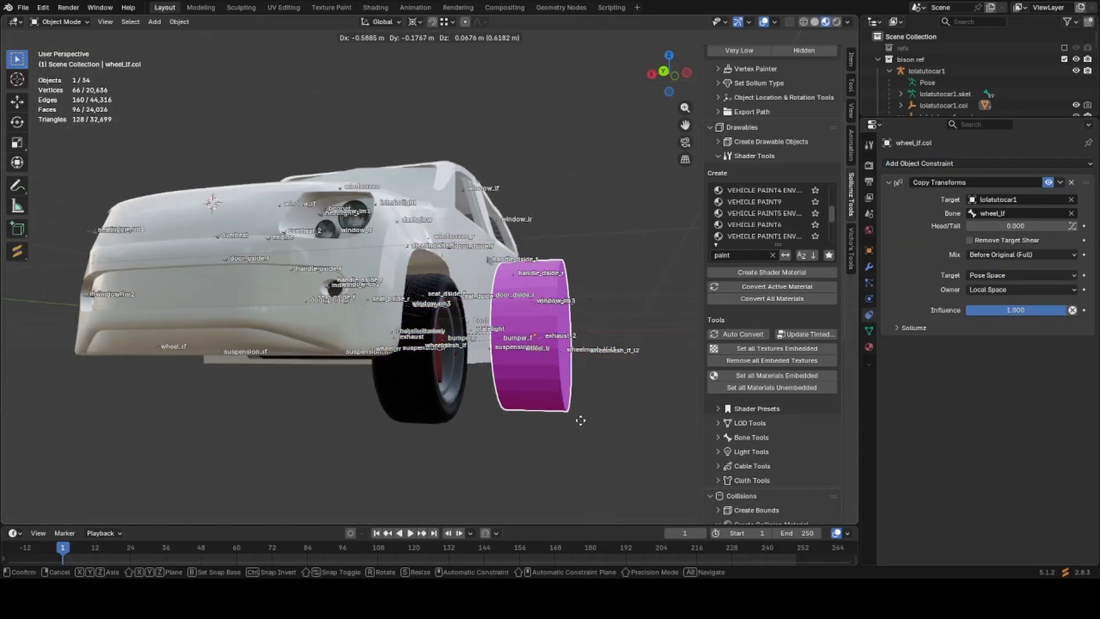
right_click(580, 419)
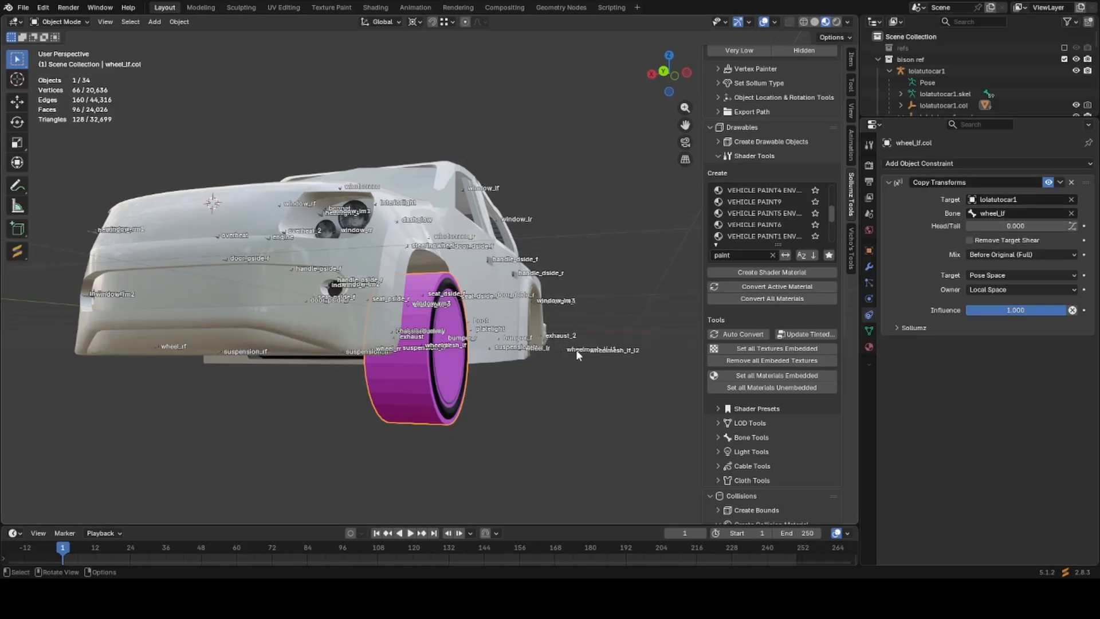
middle_click_drag(575, 350, 461, 393)
key("shift+d")
right_click(564, 379)
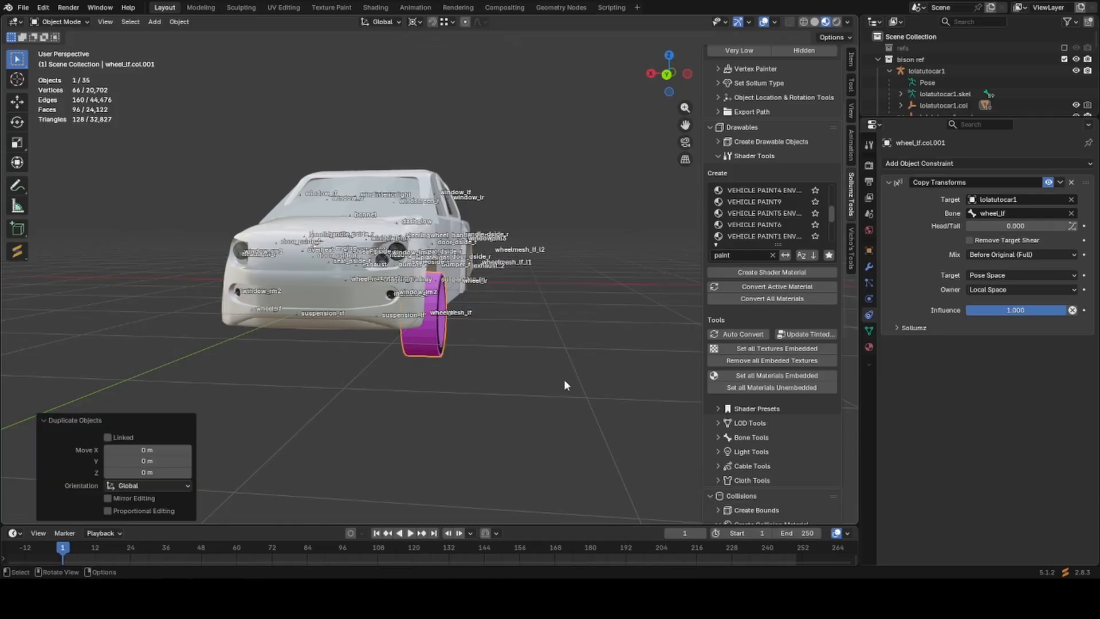
left_click(1018, 216)
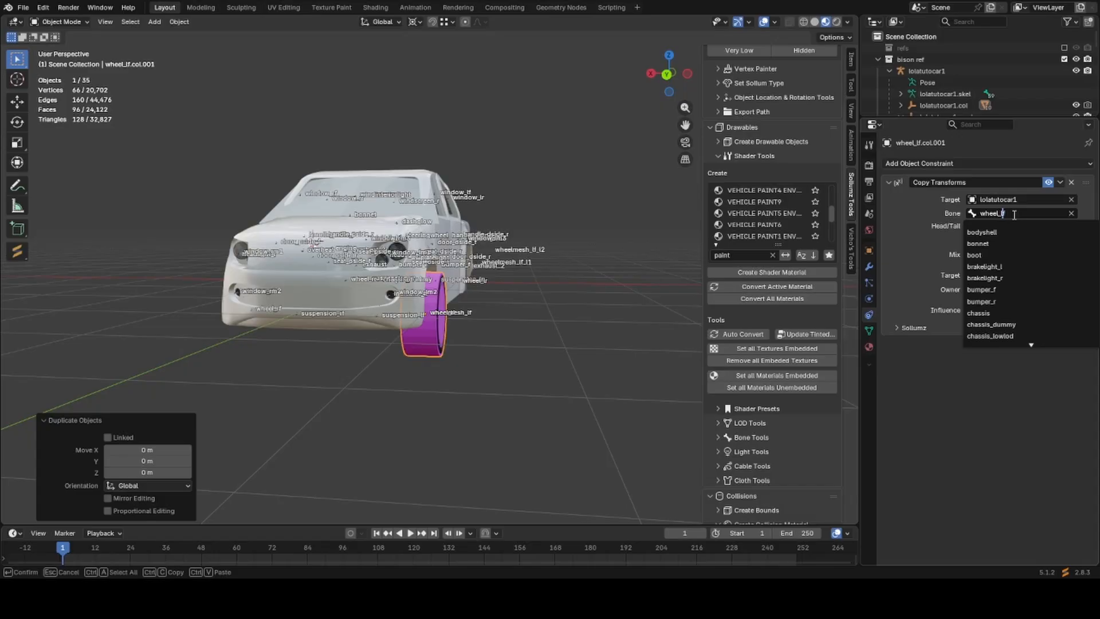
key("Return")
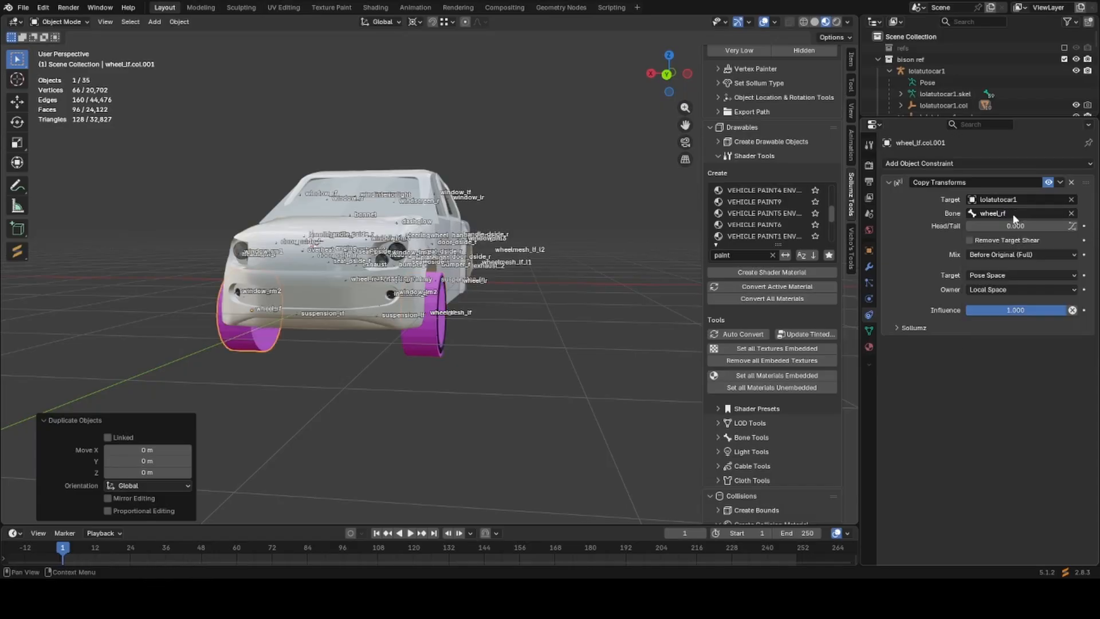
Duplicate the front right wheel collision in place and set the copy's Copy Transforms bone to wheel_rr.
middle_click_drag(532, 299, 473, 359)
key("shift+d")
right_click(563, 295)
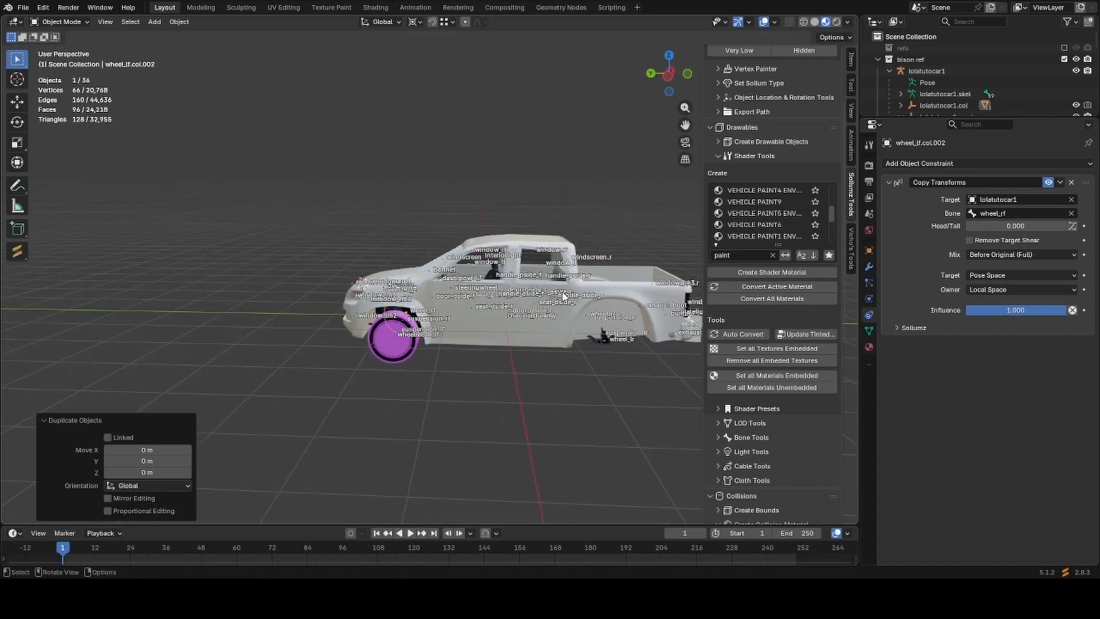
left_click(1011, 216)
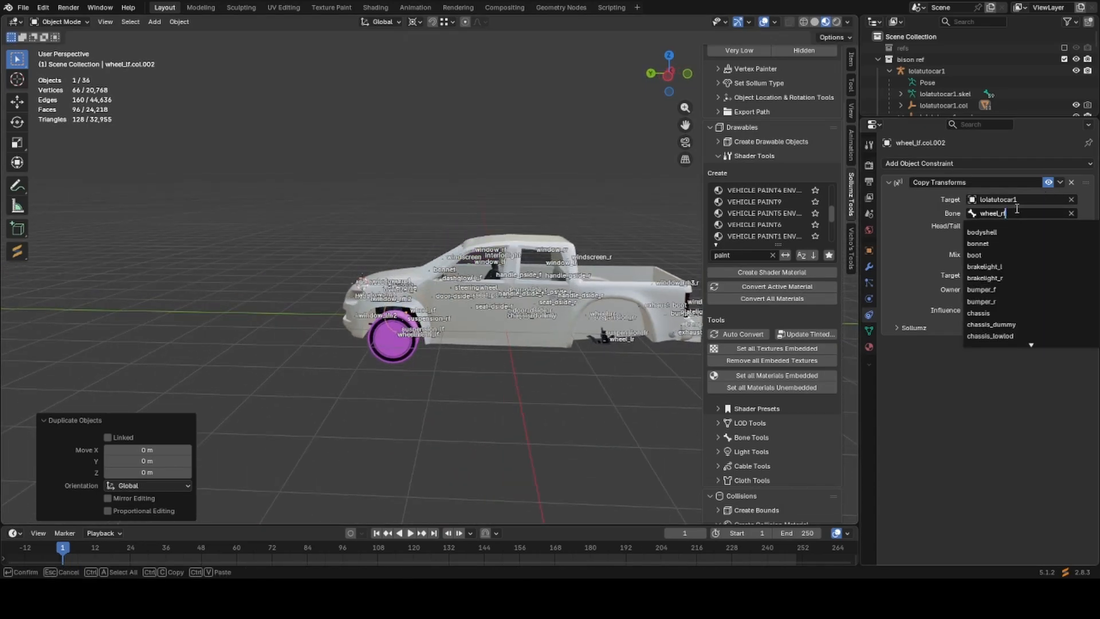
type("wheel_r")
key("Return")
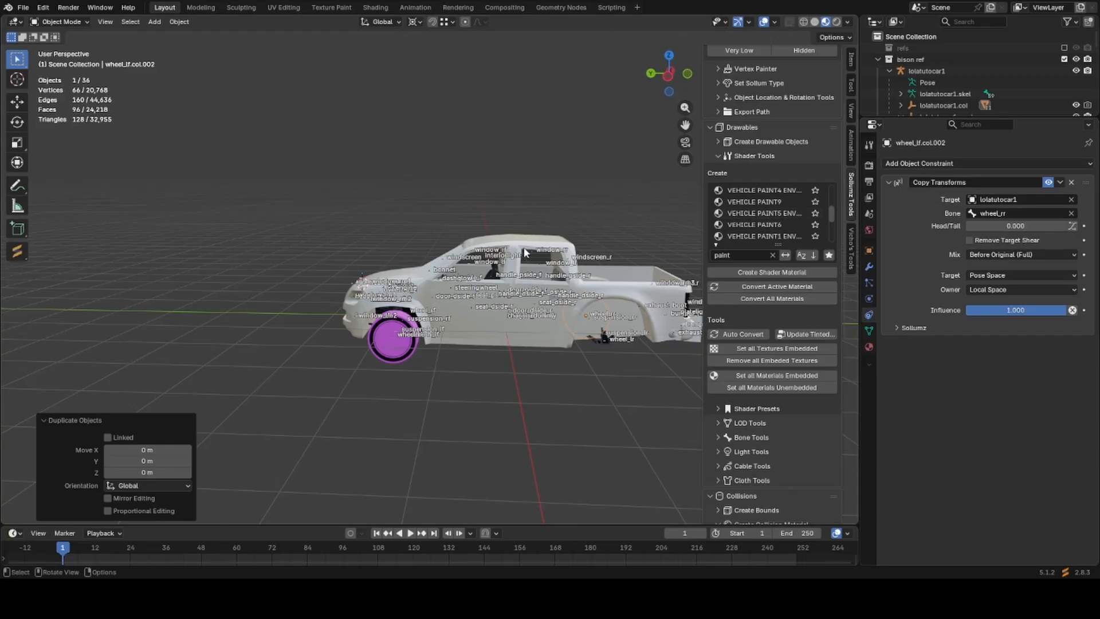
Duplicate the rear right wheel collision in place and set the copy's Copy Transforms bone to wheel_lr.
middle_click_drag(524, 252, 590, 253)
key("shift+d")
right_click(389, 250)
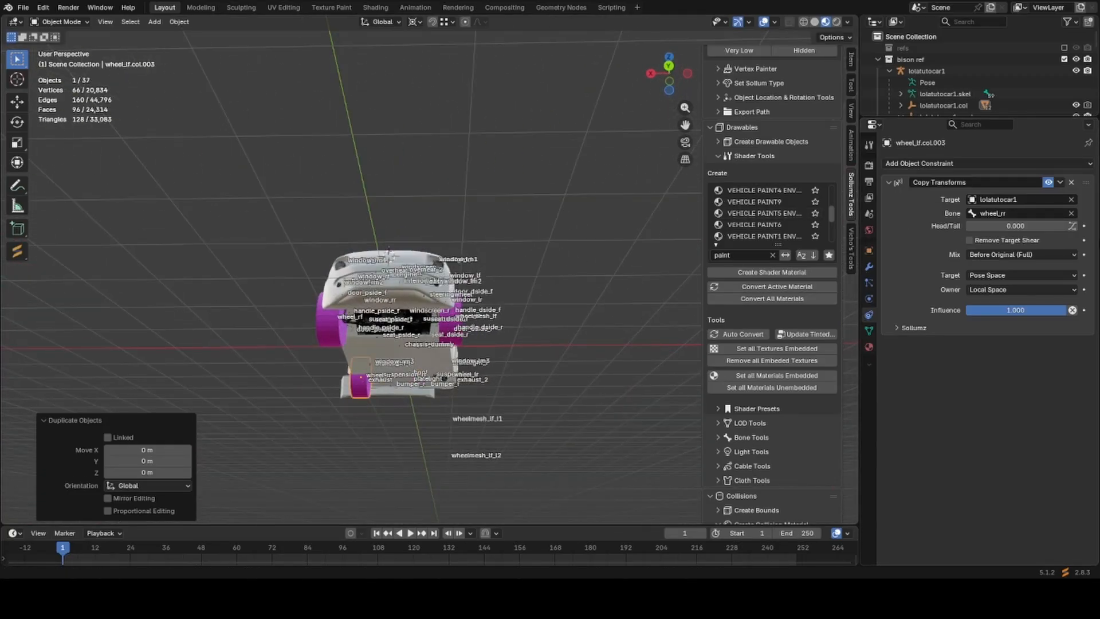
left_click(1017, 213)
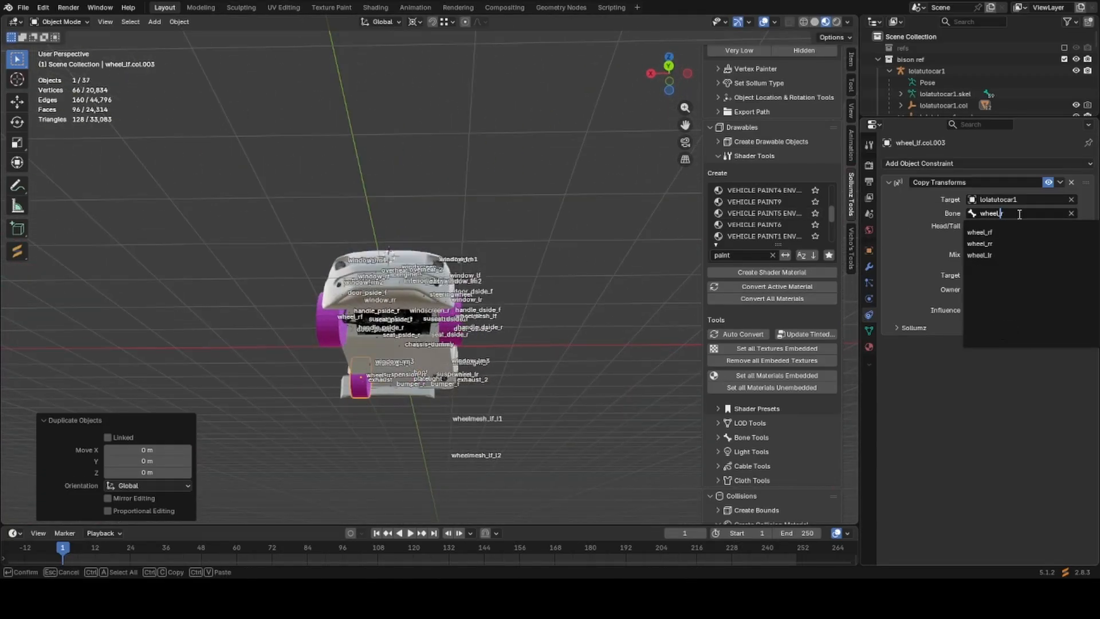
key("Return")
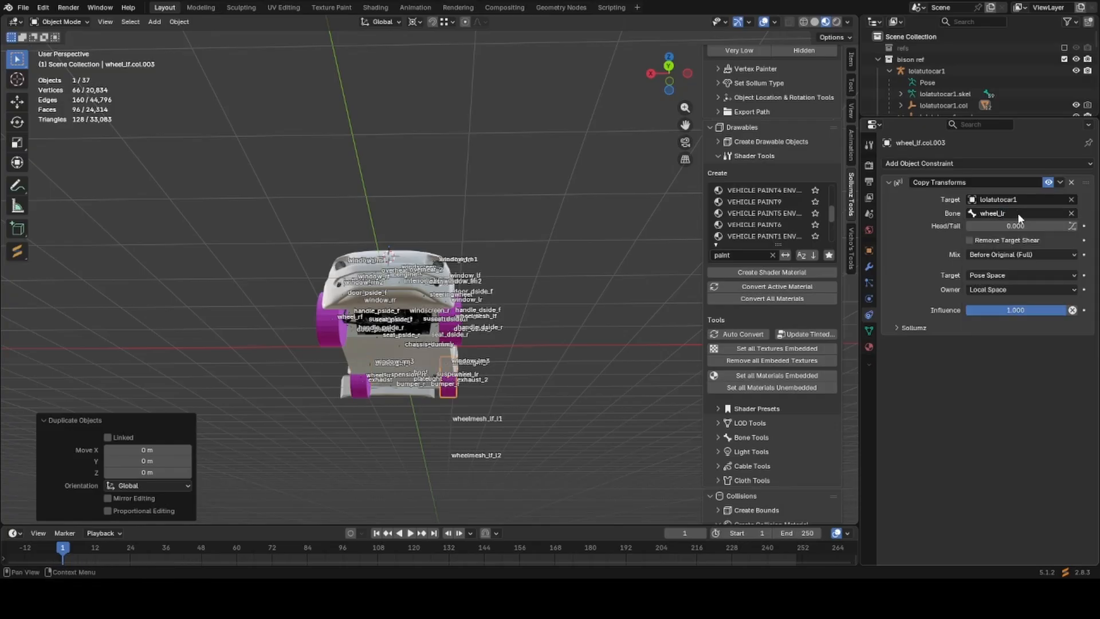
Inspect the four wheel collisions from the front, rear and side views, ending on the rear wheels in wireframe.
middle_click_drag(550, 298, 402, 345)
key("KP_3")
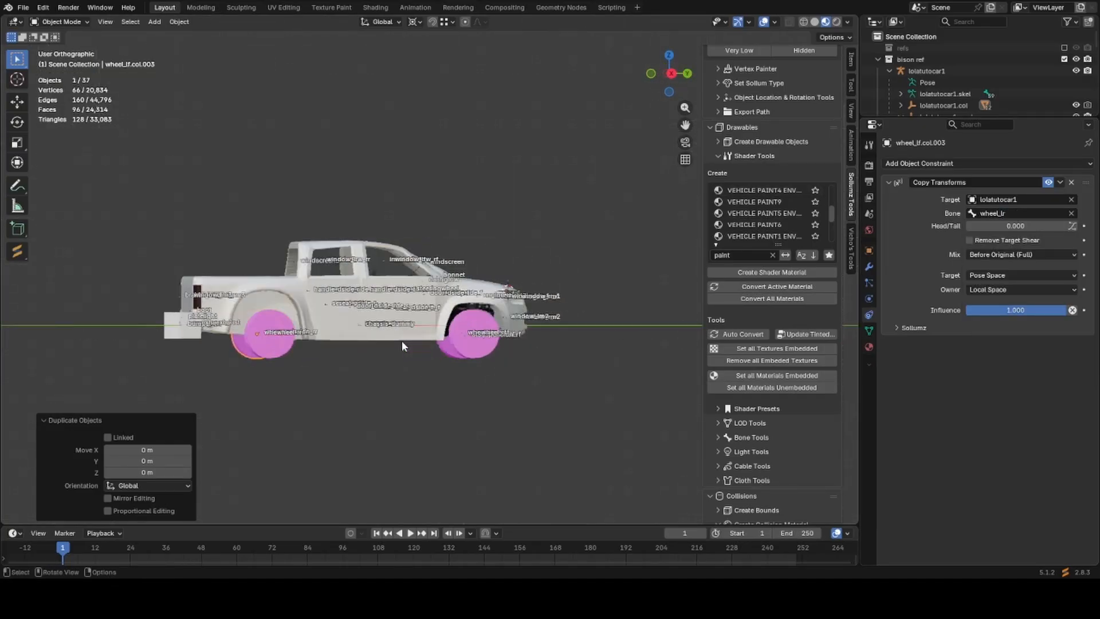
key("KP_1")
scroll(403, 345, "up", 2)
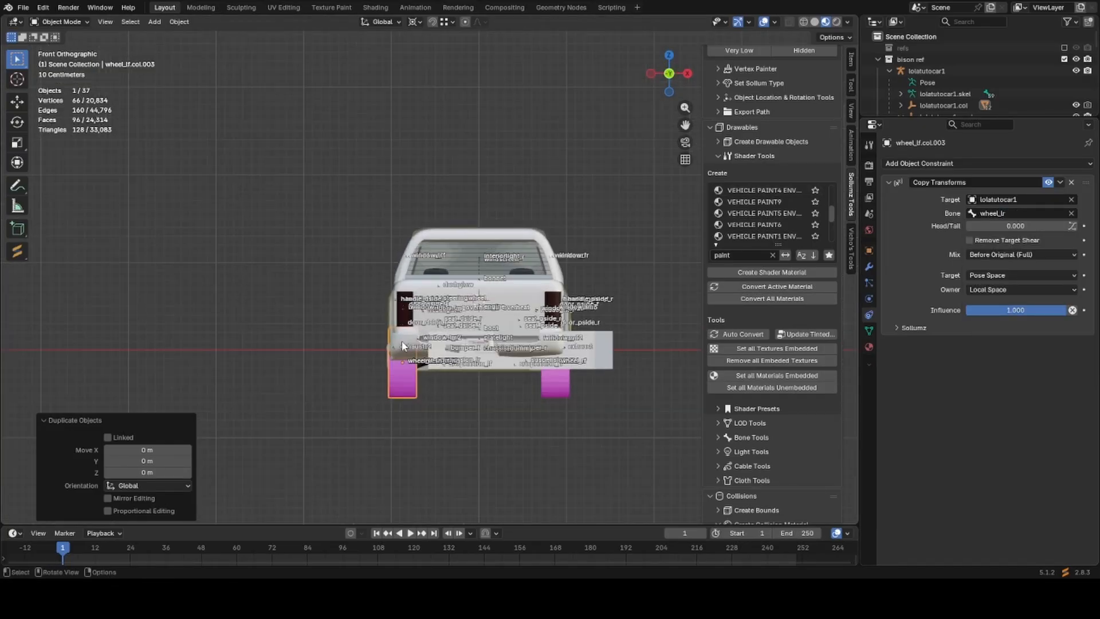
key("ctrl+KP_1")
scroll(401, 341, "up", 2)
middle_click_drag(402, 341, 265, 318)
key("ctrl+Right")
key("ctrl+KP_3")
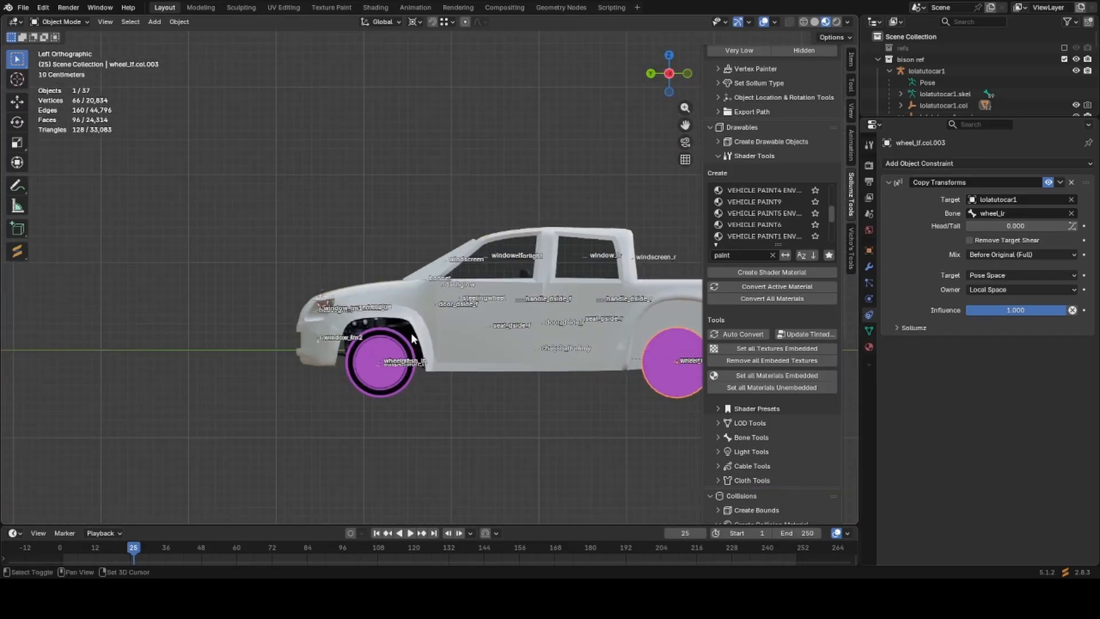
middle_click_drag(457, 339, 91, 300, "shift")
key("shift+z")
middle_click_drag(325, 348, 450, 294, "shift")
scroll(466, 292, "up", 5)
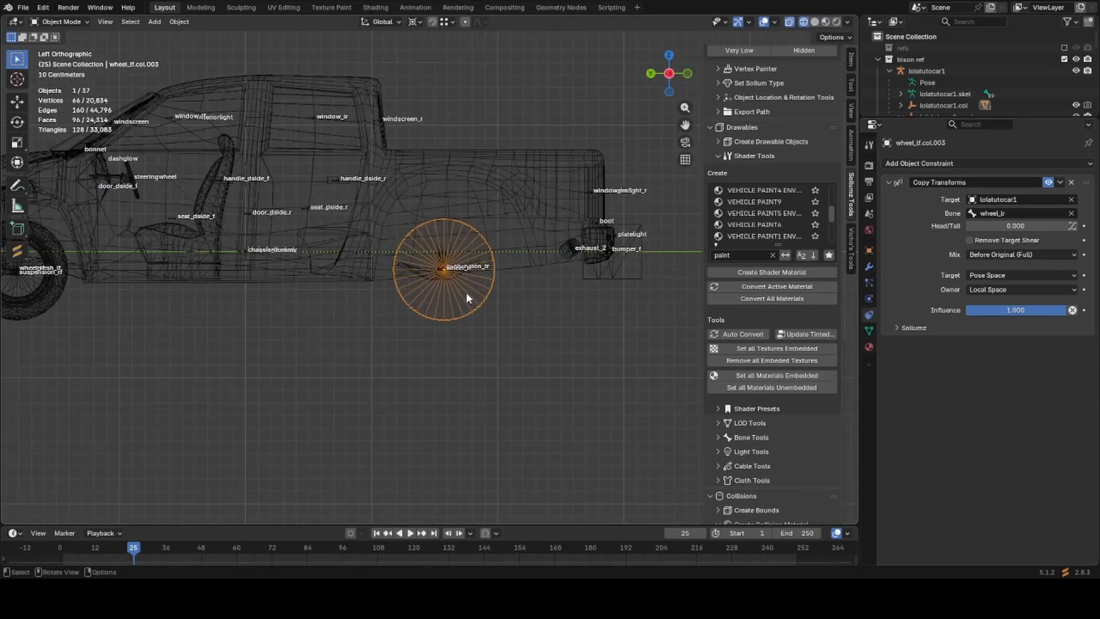
Open both rear wheel collision meshes for editing and set the transform pivot to Individual Origins.
left_click(444, 280)
left_click(458, 307)
left_click_drag(607, 357, 419, 315)
key("Tab")
scroll(435, 332, "down", 5)
middle_click_drag(459, 343, 414, 228)
left_click(413, 21)
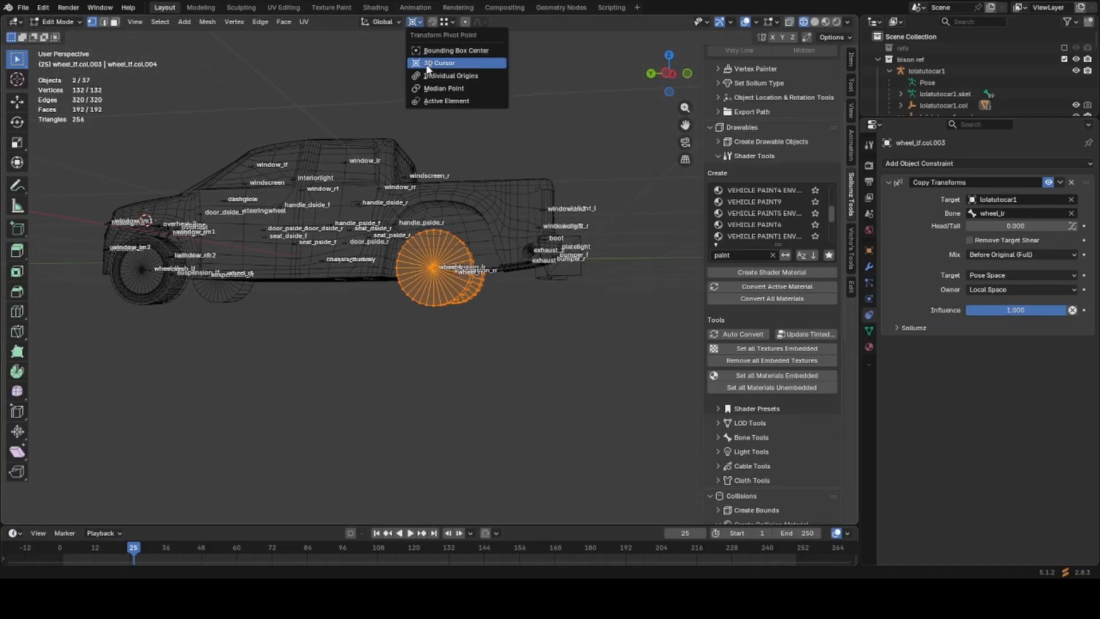
left_click(426, 76)
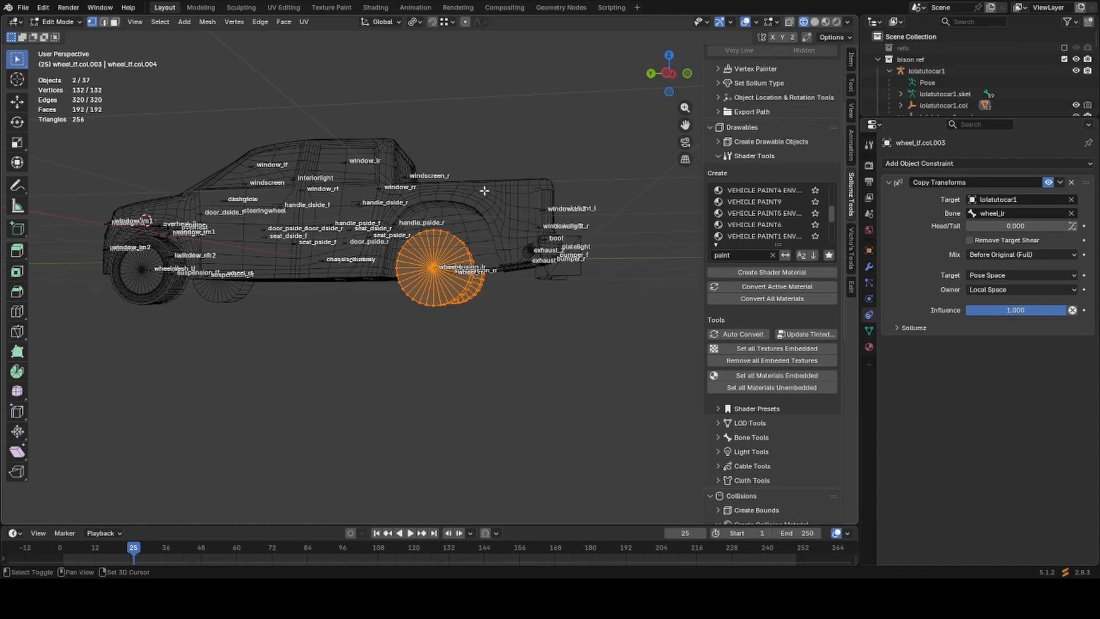
Scale both rear wheel collisions up uniformly by about 1.5.
key("shift+z")
key("KP_2")
key("KP_1")
key("KP_3")
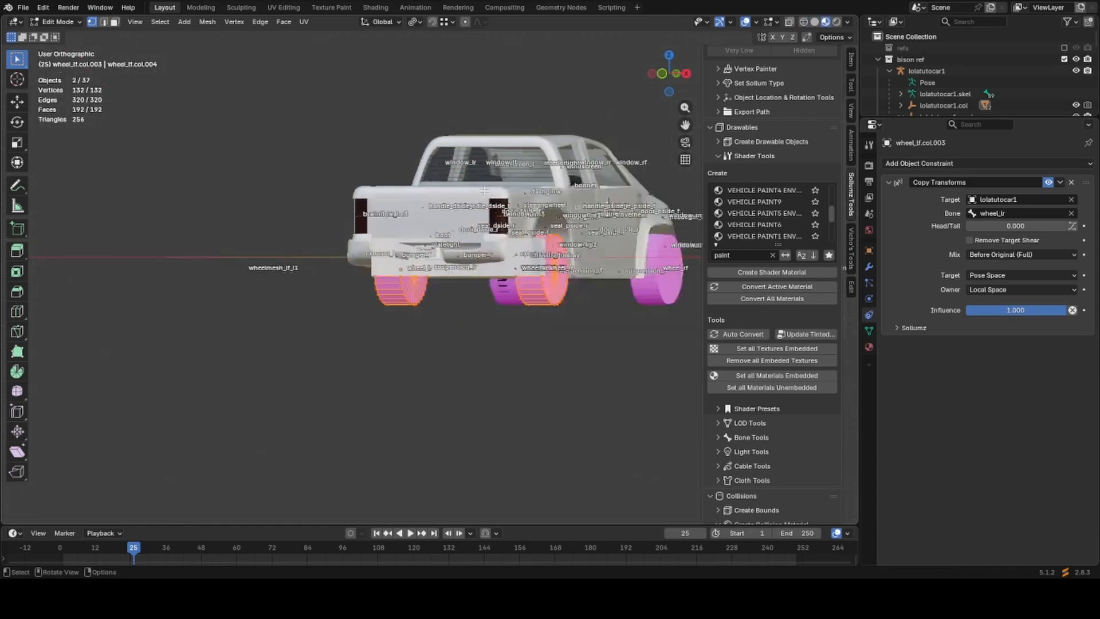
key("ctrl+KP_1")
scroll(542, 277, "up", 3)
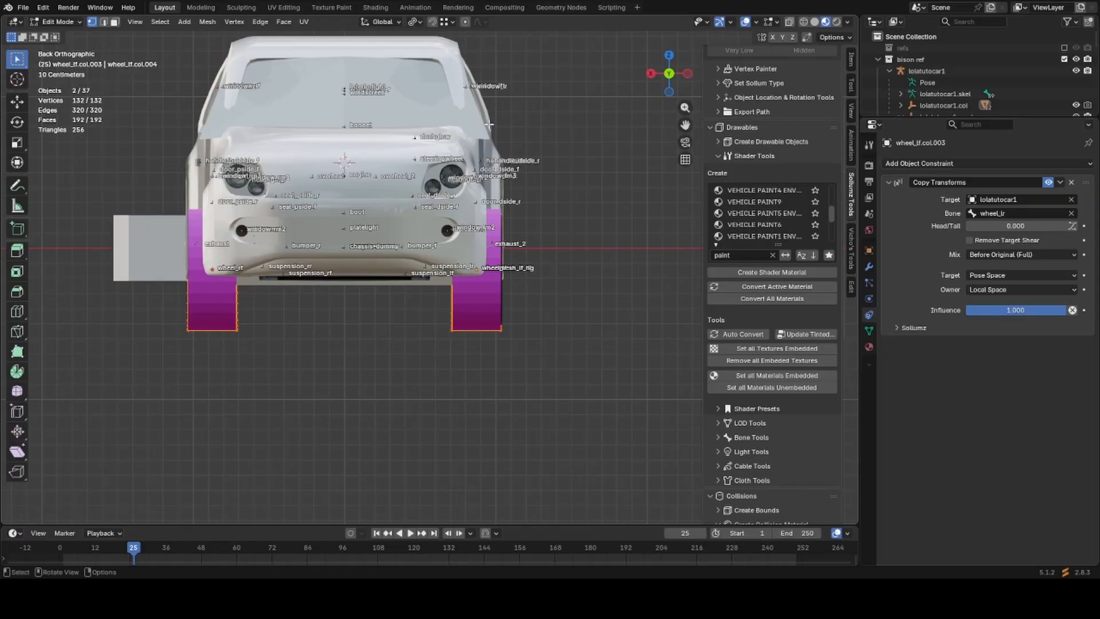
key("KP_3")
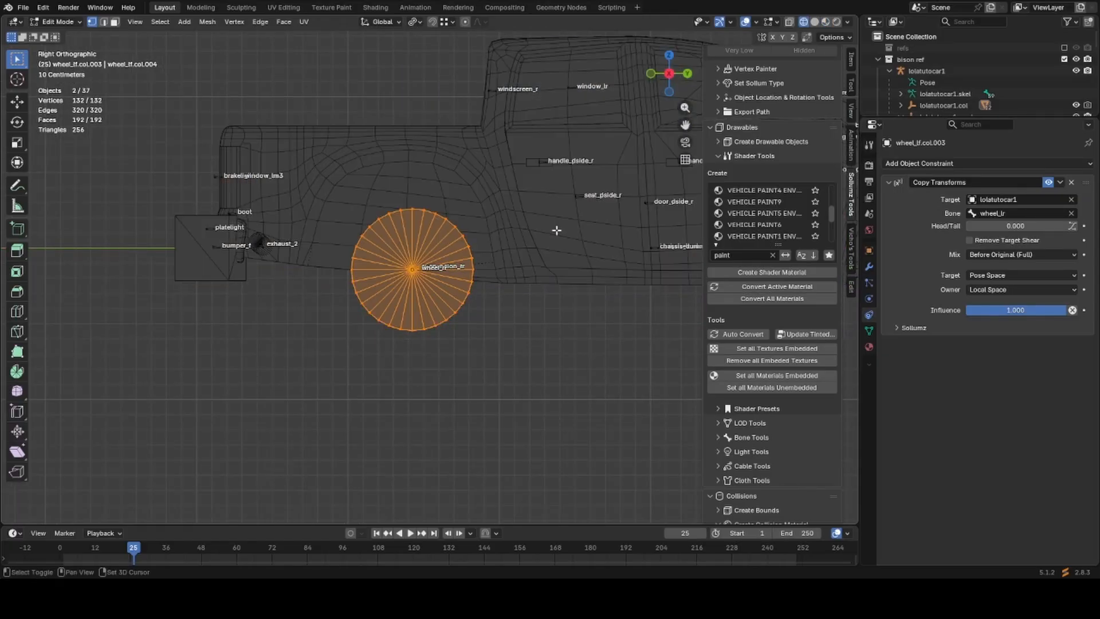
middle_click_drag(555, 232, 518, 276, "shift")
key("s")
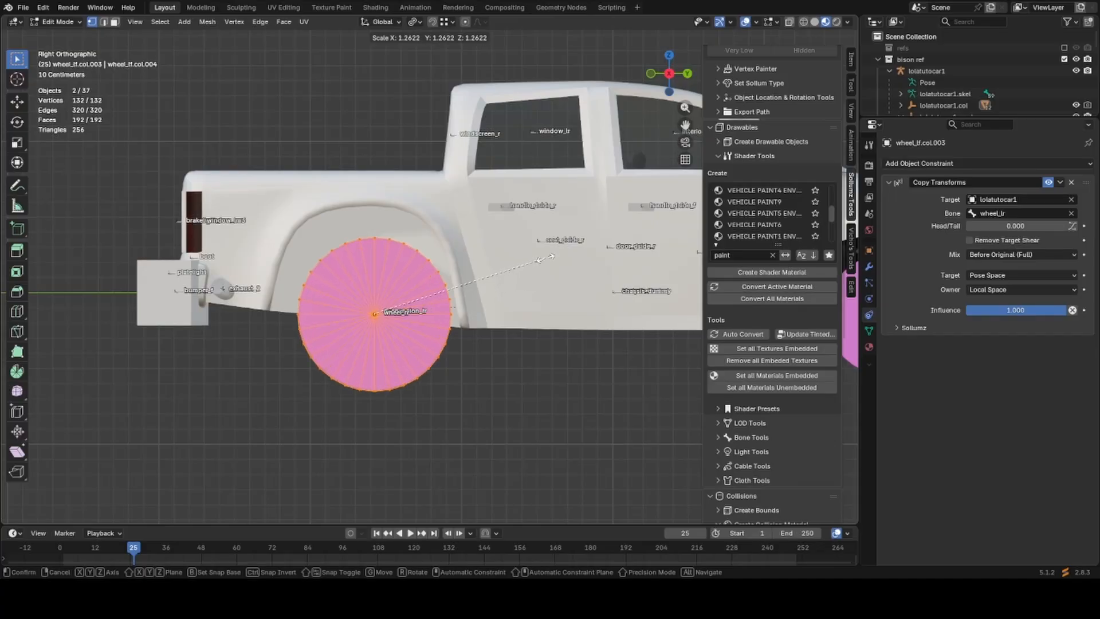
left_click(547, 197)
Move the rear wheel collisions about -0.064 m in Y and 0.052 m in Z, and scale them by 0.96.
key("g")
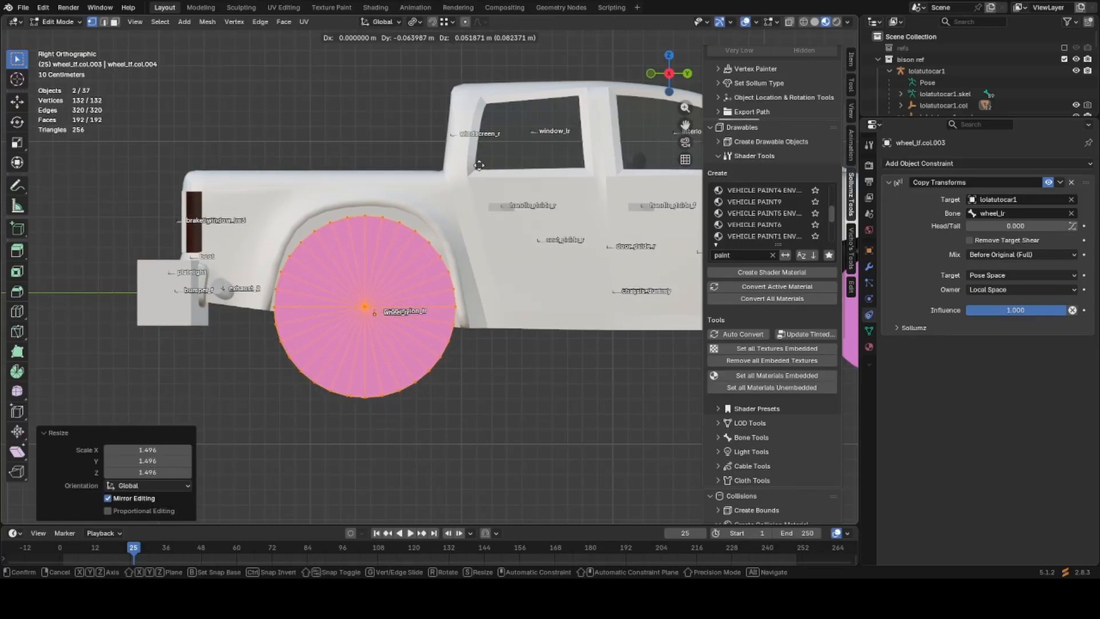
left_click(479, 165)
key("s")
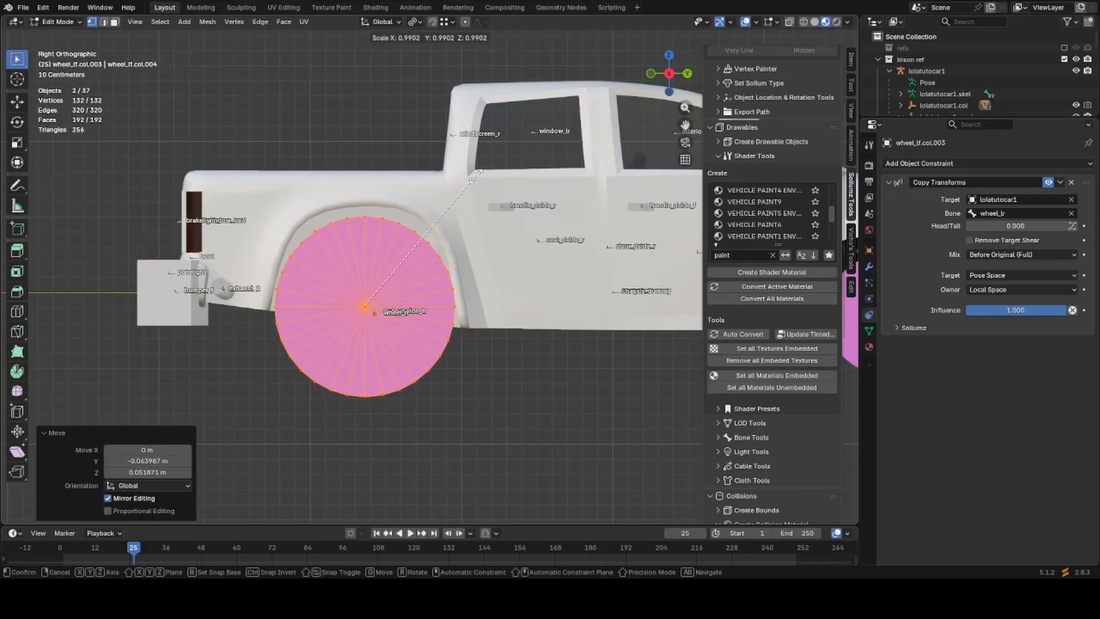
left_click(461, 234)
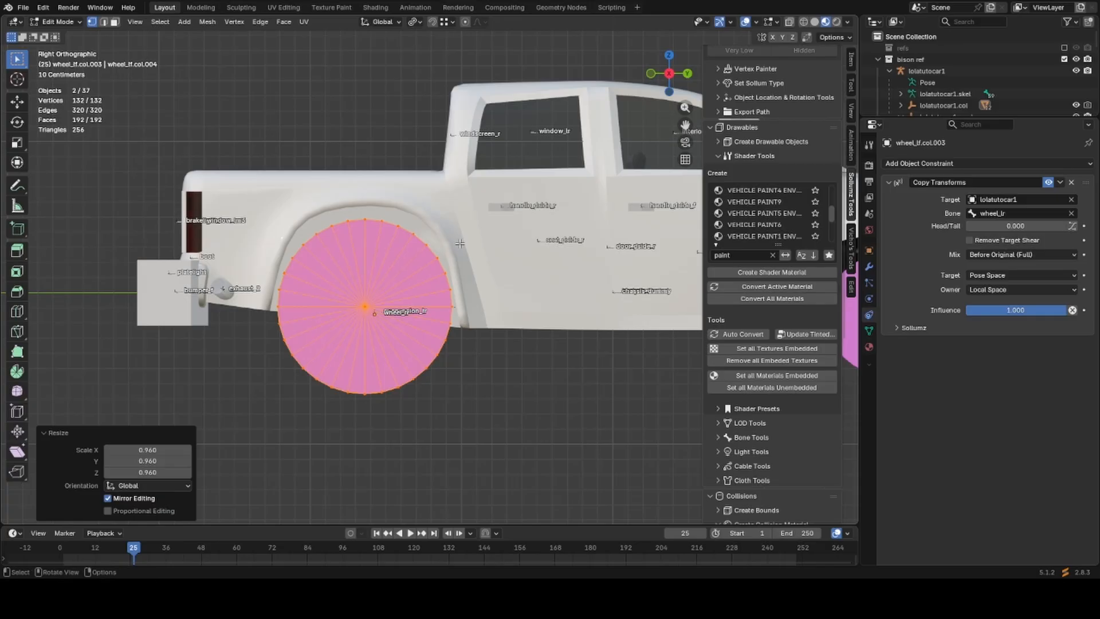
key("KP_1")
key("shift+z")
scroll(417, 385, "up", 4)
middle_click_drag(418, 385, 466, 189, "shift")
scroll(437, 277, "up", 3)
key("g")
key("z")
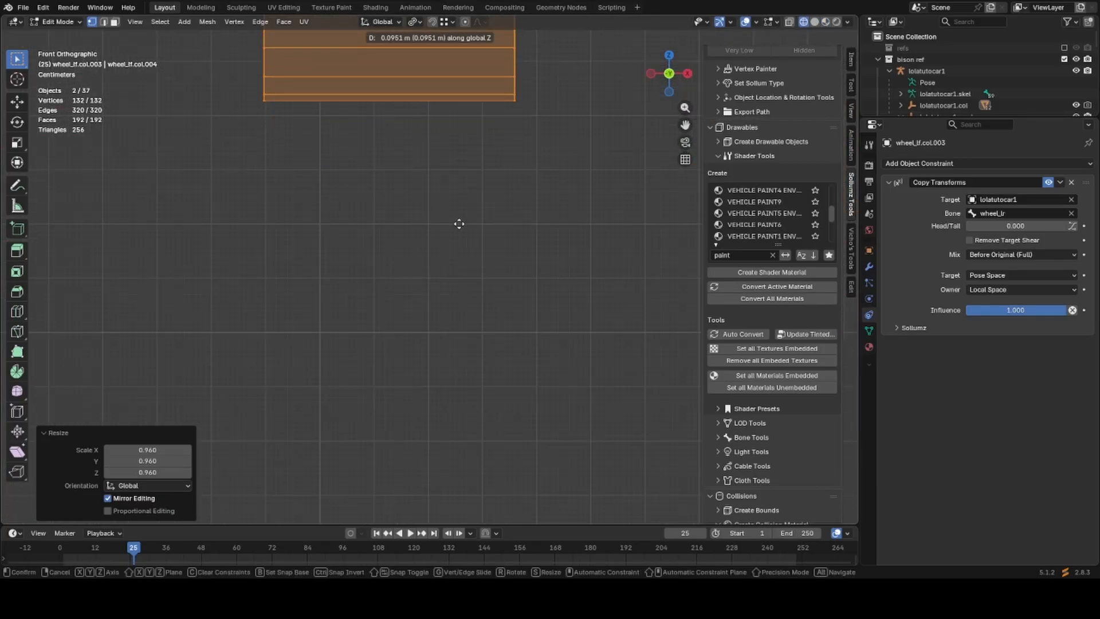
key("ctrl")
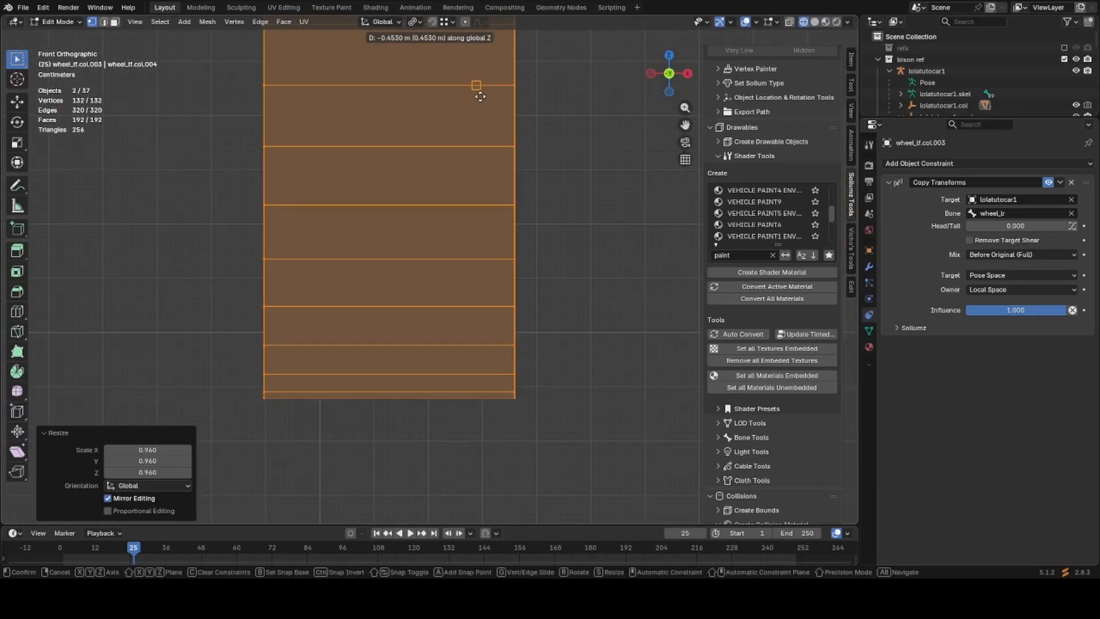
right_click(480, 96)
Raise both rear wheel collisions about 0.124 m along Z and return to Object Mode in shaded display.
middle_click_drag(492, 157, 541, 336, "shift")
key("g")
key("z")
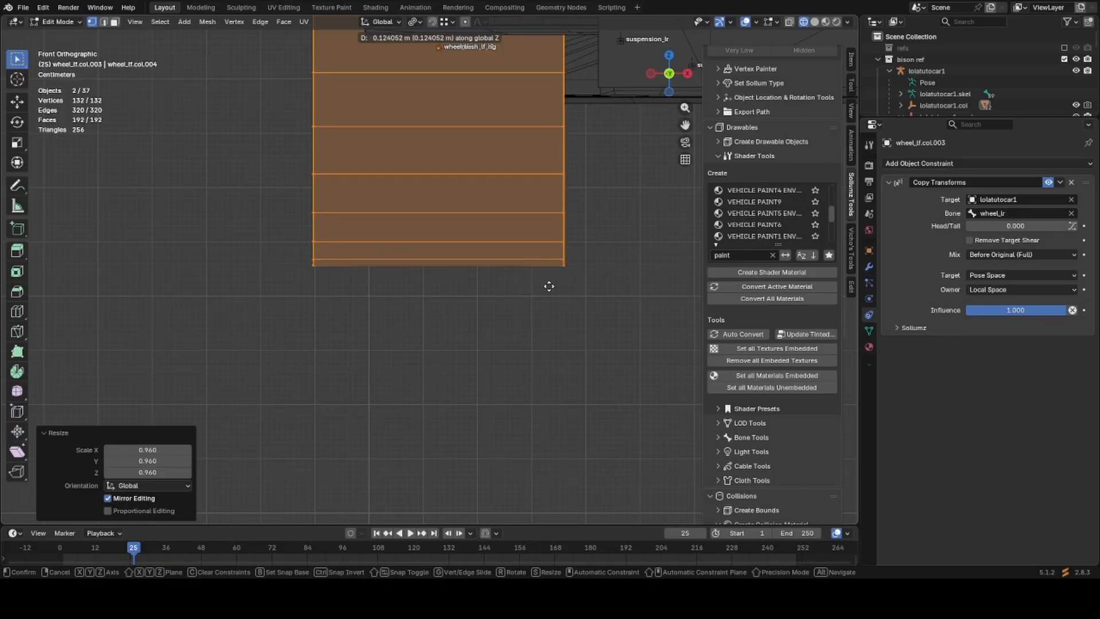
left_click(548, 285)
scroll(547, 285, "down", 5)
key("Tab")
key("shift+z")
Check the enlarged rear wheel collisions against the wheel arches with overlays hidden, and save the file.
mouse_move(425, 265)
middle_mouse_down()
mouse_move(469, 263)
mouse_move(513, 313)
middle_mouse_up()
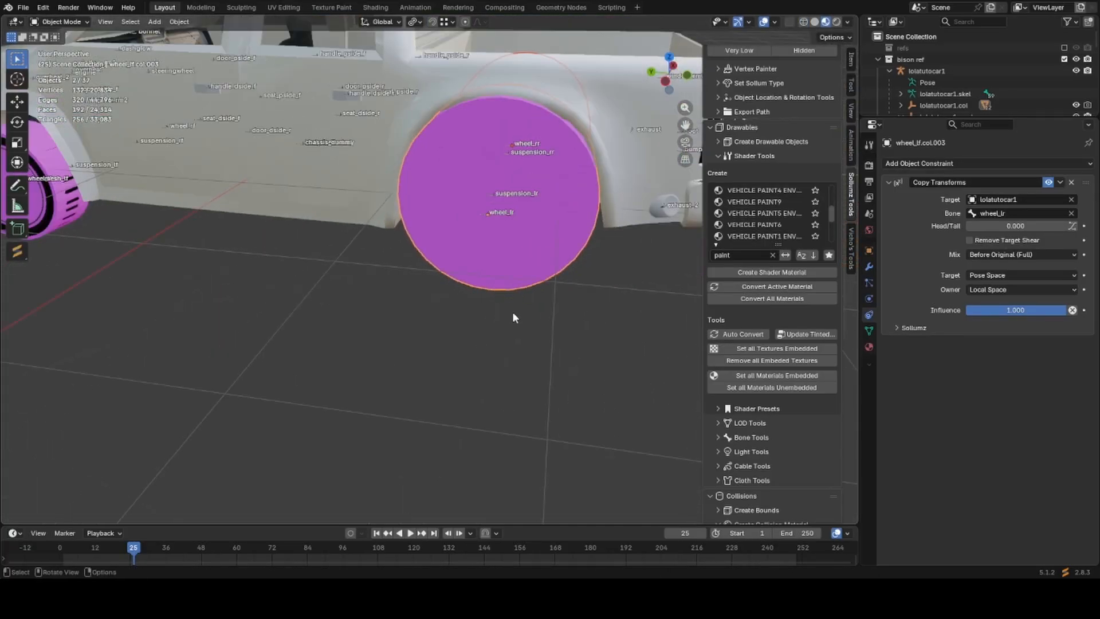
key("KP_1")
key("KP_3")
key("shift+alt+z")
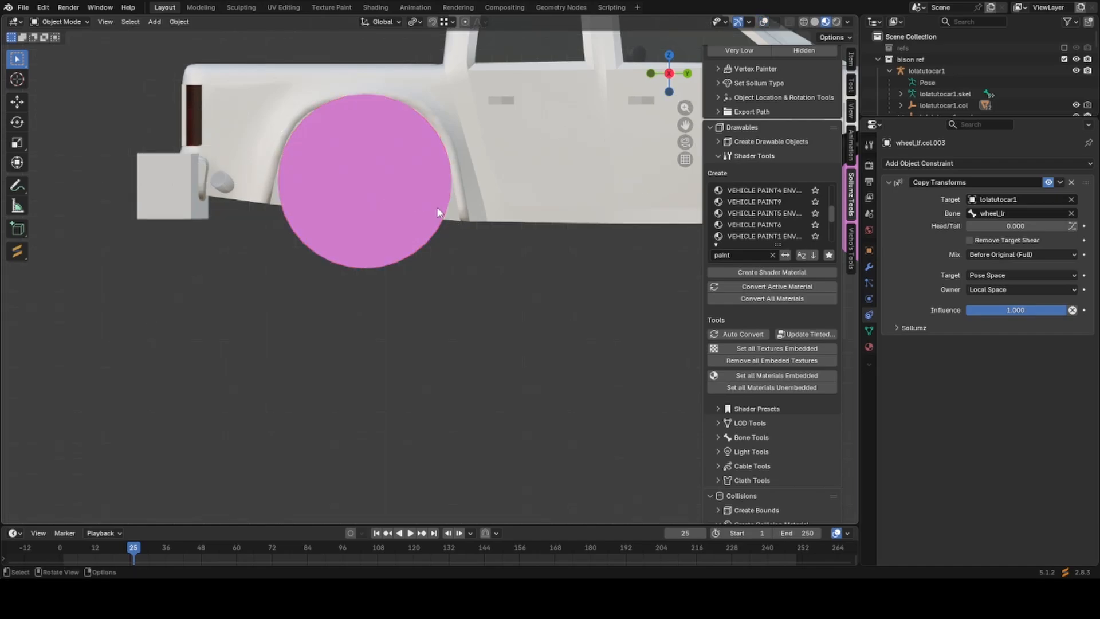
scroll(439, 243, "down", 2)
key("ctrl+s")
Move the bodyshell faces on top of the truck bed's wheel housings along Z to cover the collisions, and save the file.
middle_click_drag(438, 212, 141, 290)
left_click(443, 213)
key("Tab")
key("shift+alt+z")
scroll(431, 281, "up", 3)
key("3")
left_click(405, 287, "shift")
key("g")
key("z")
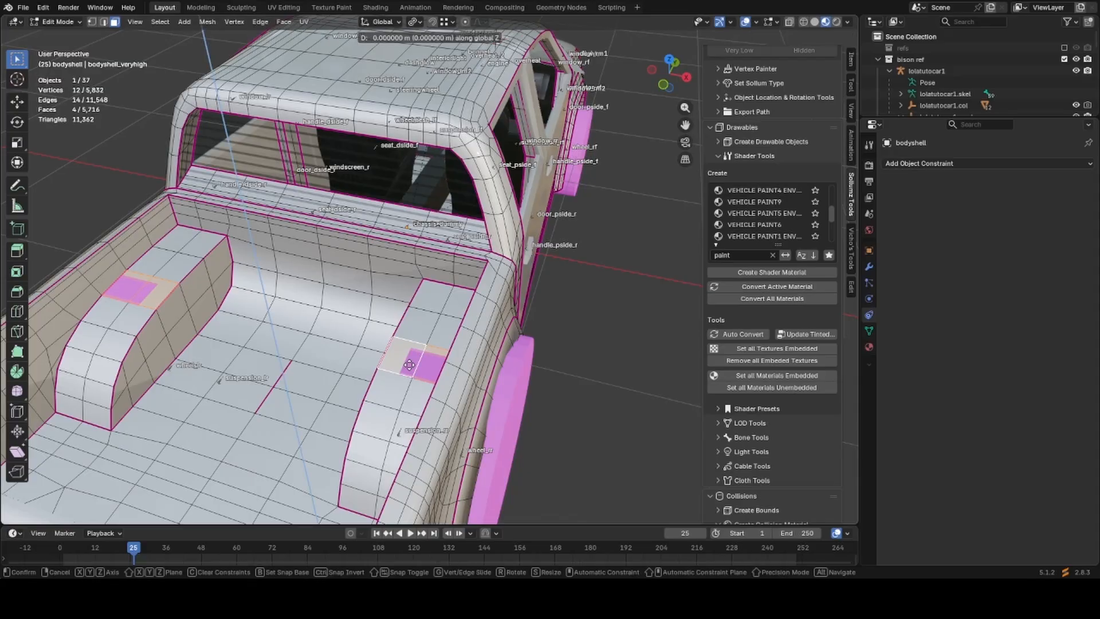
left_click(415, 354)
key("Tab")
scroll(356, 340, "down", 2)
key("ctrl+s")
middle_click_drag(356, 340, 497, 291)
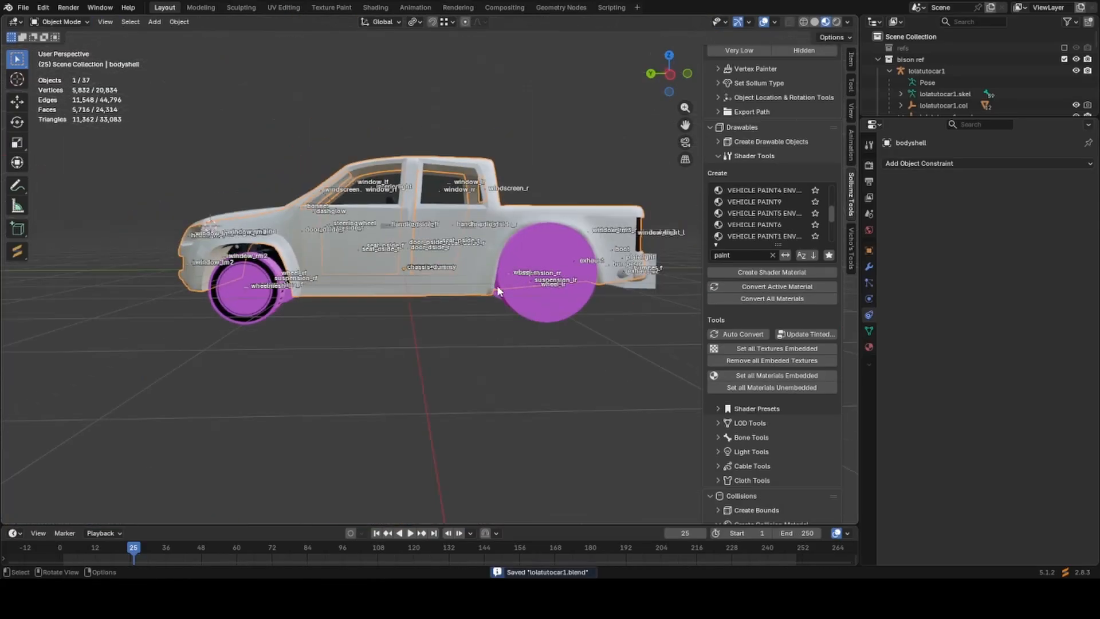
Hide the four wheel collision objects.
left_click(251, 286)
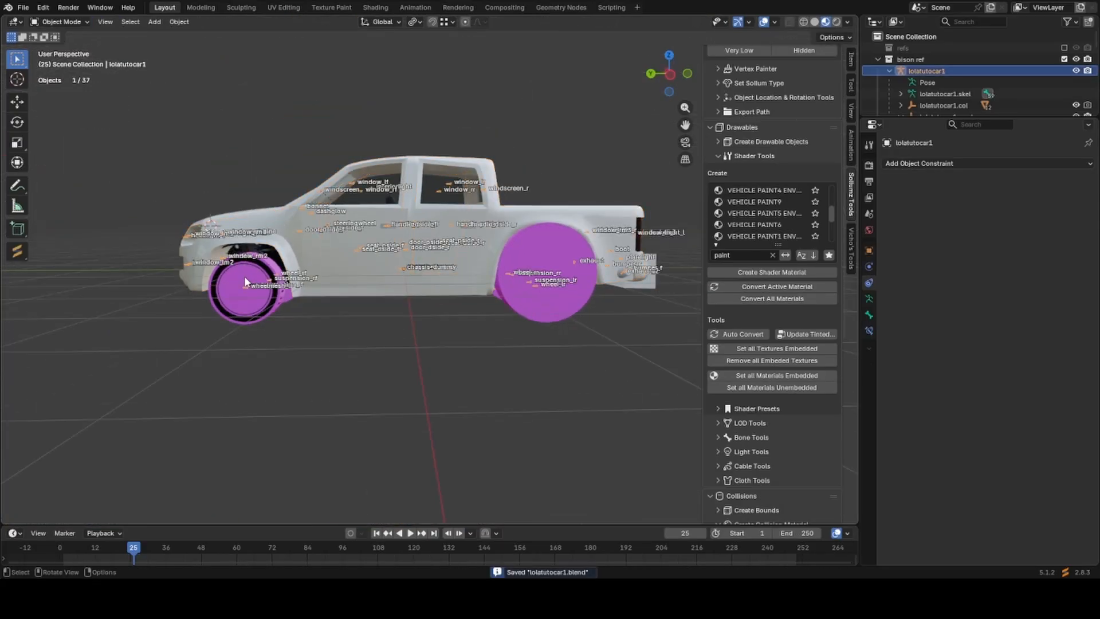
left_click(245, 278)
left_click(561, 262)
middle_click_drag(561, 262, 444, 330)
scroll(444, 329, "up", 2)
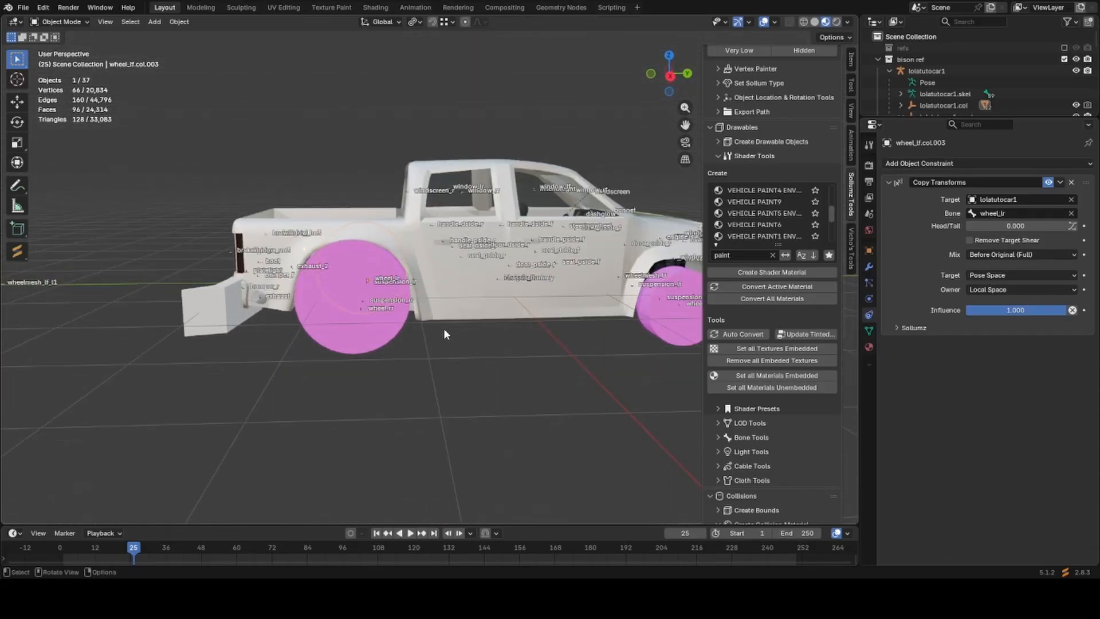
key("h")
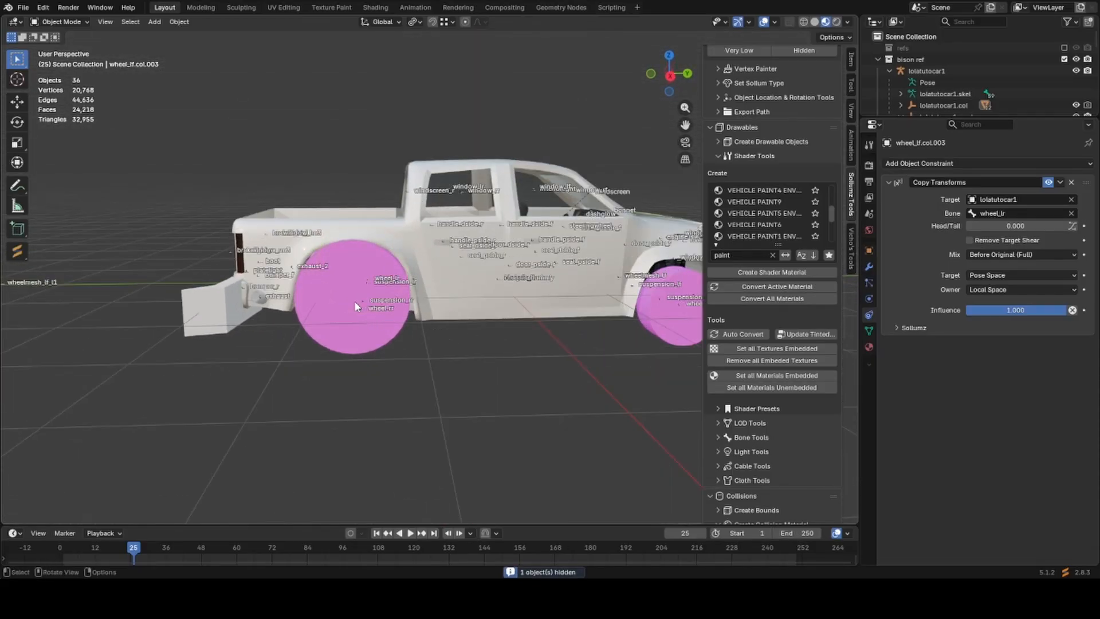
left_click(355, 301)
key("h")
middle_click_drag(572, 355, 264, 309, "shift")
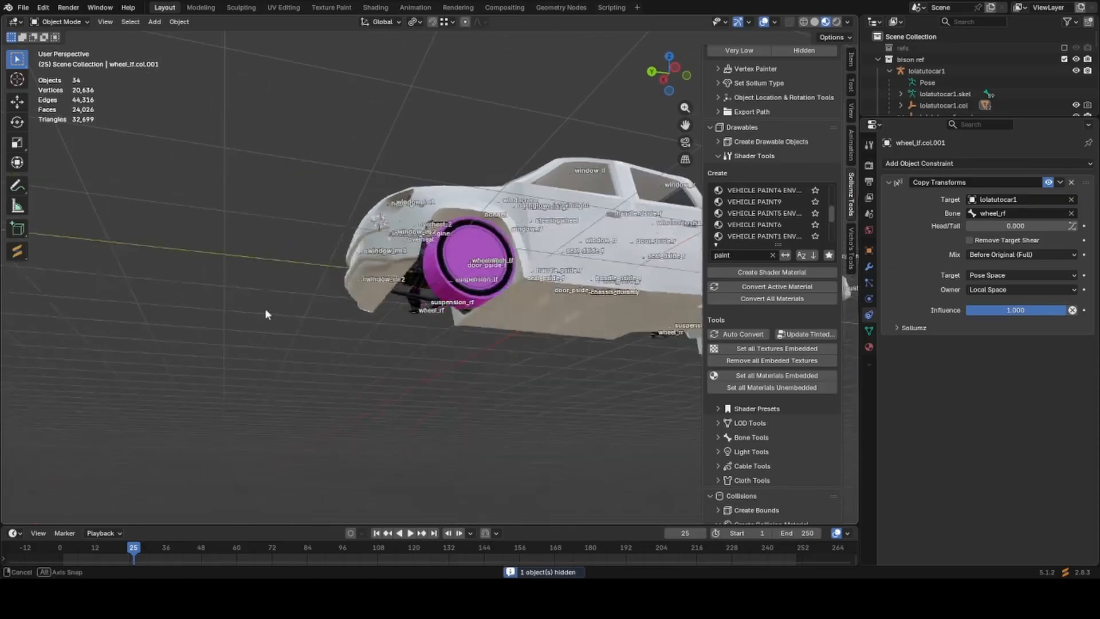
left_click(435, 274)
key("h")
Select the suspension_rf bone in Pose Mode and show its Sollumz bone settings.
scroll(435, 309, "up", 4)
left_click(317, 247)
middle_click_drag(314, 261, 438, 319)
middle_click_drag(390, 294, 479, 309, "shift")
left_click(537, 299)
key("ctrl+Tab")
left_click(538, 298)
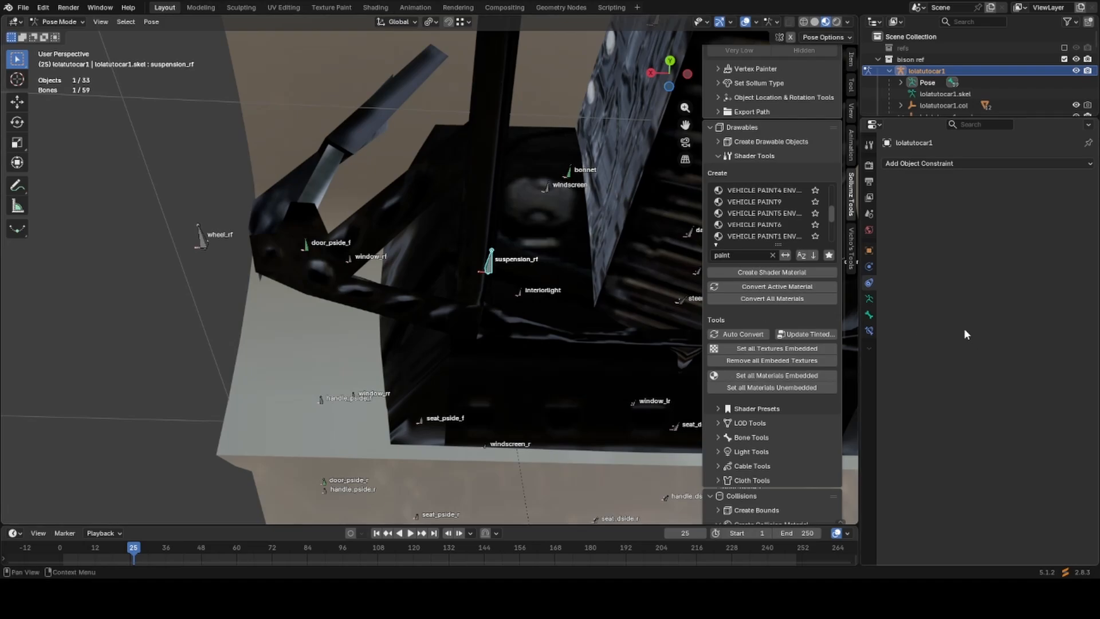
left_click(869, 314)
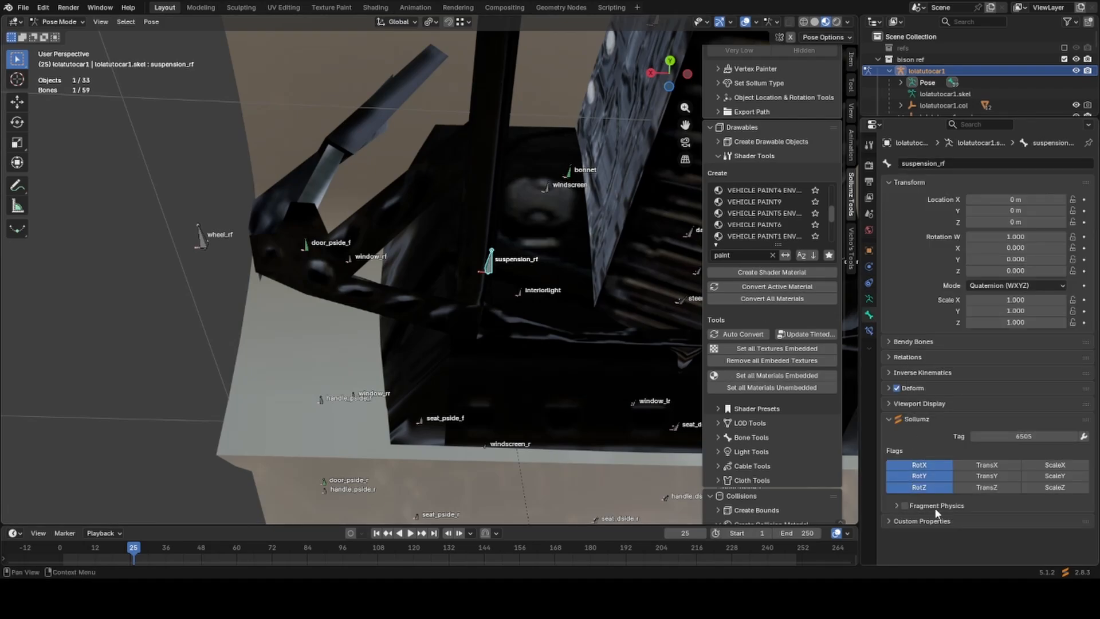
scroll(452, 289, "down", 10)
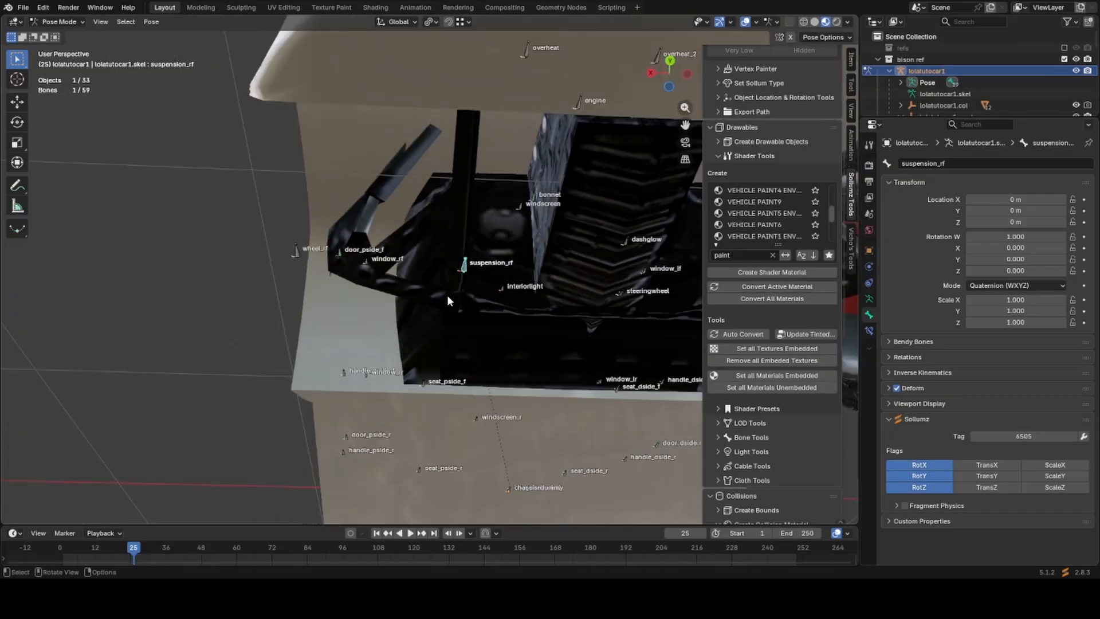
key("g")
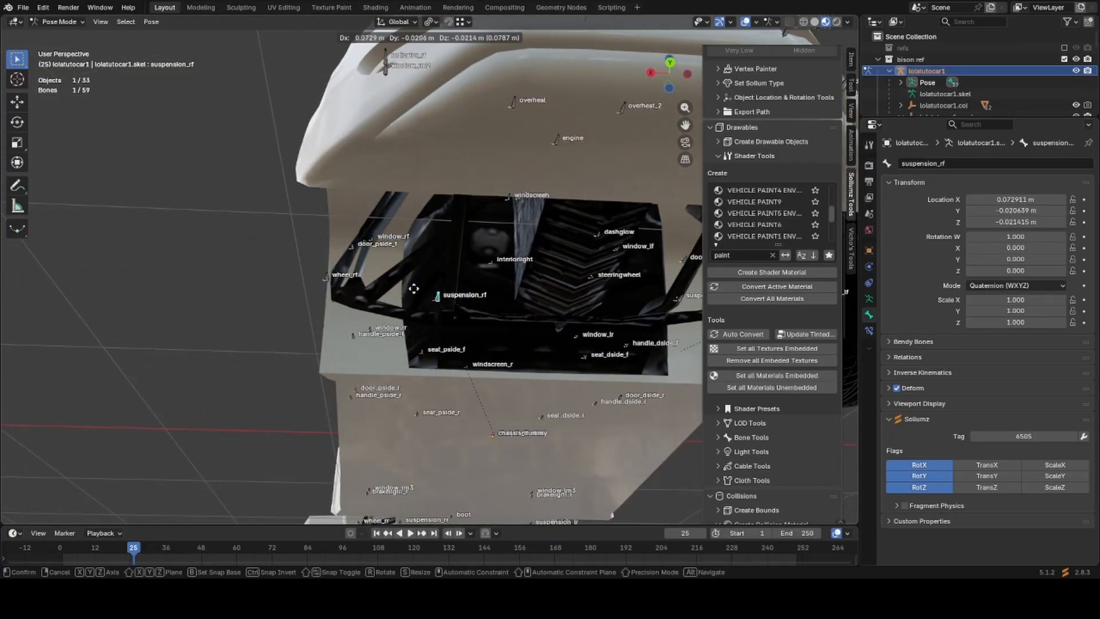
right_click(390, 292)
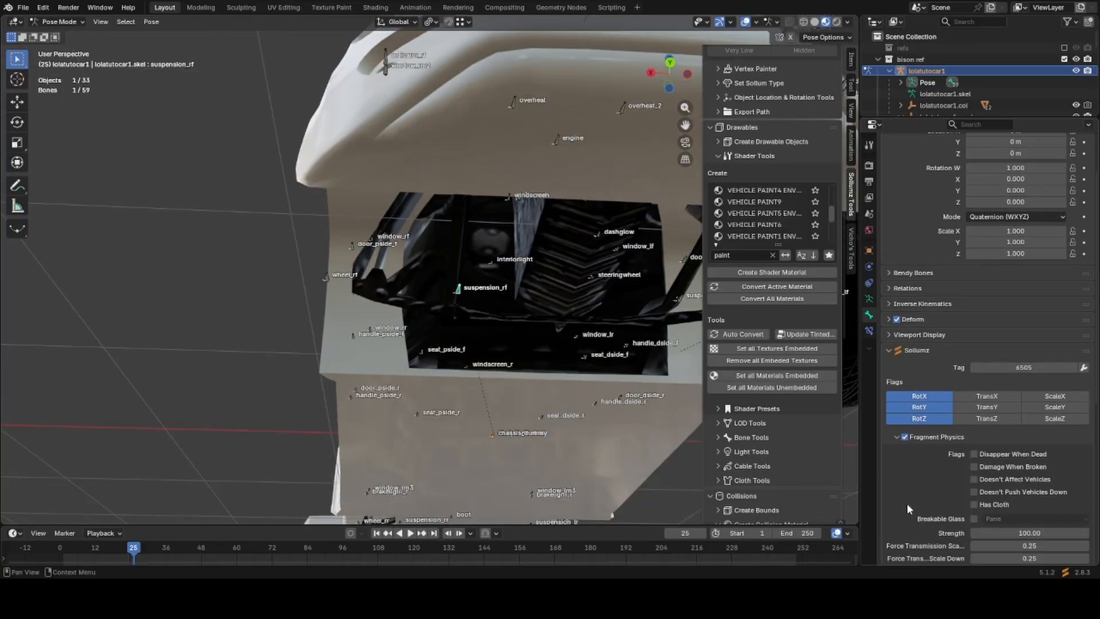
Try enabling Fragment Physics on the suspension_rf bone and return to Object Mode.
left_click(906, 505)
scroll(481, 332, "down", 5)
middle_click_drag(481, 332, 524, 302)
key("ctrl+Tab")
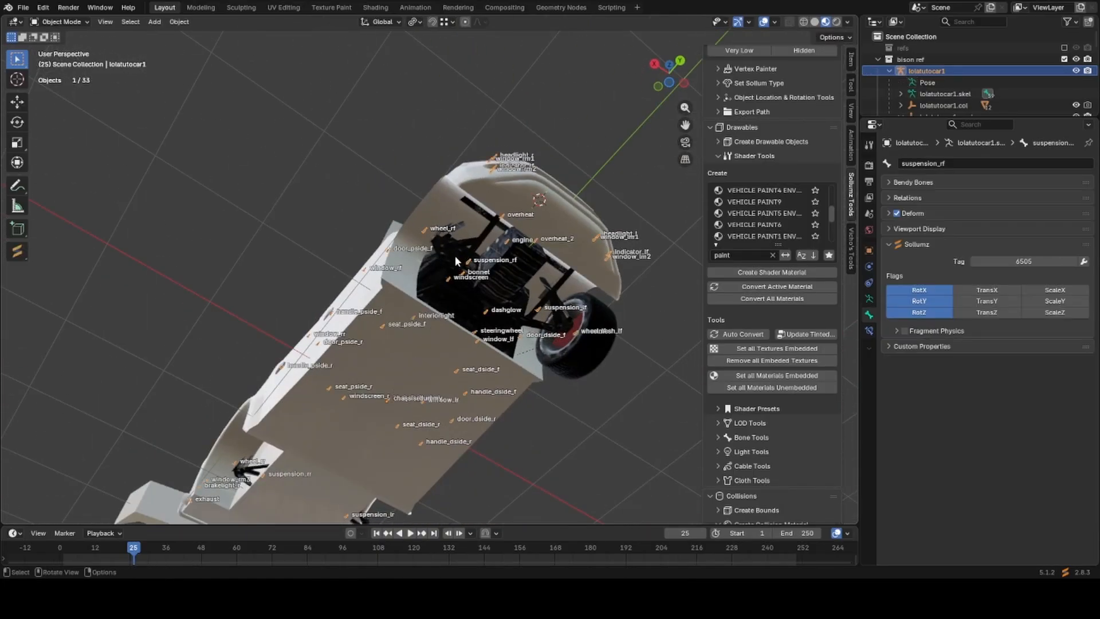
Hide the chassis mesh to expose the front suspension.
left_click(455, 256)
middle_click_drag(455, 255, 521, 318)
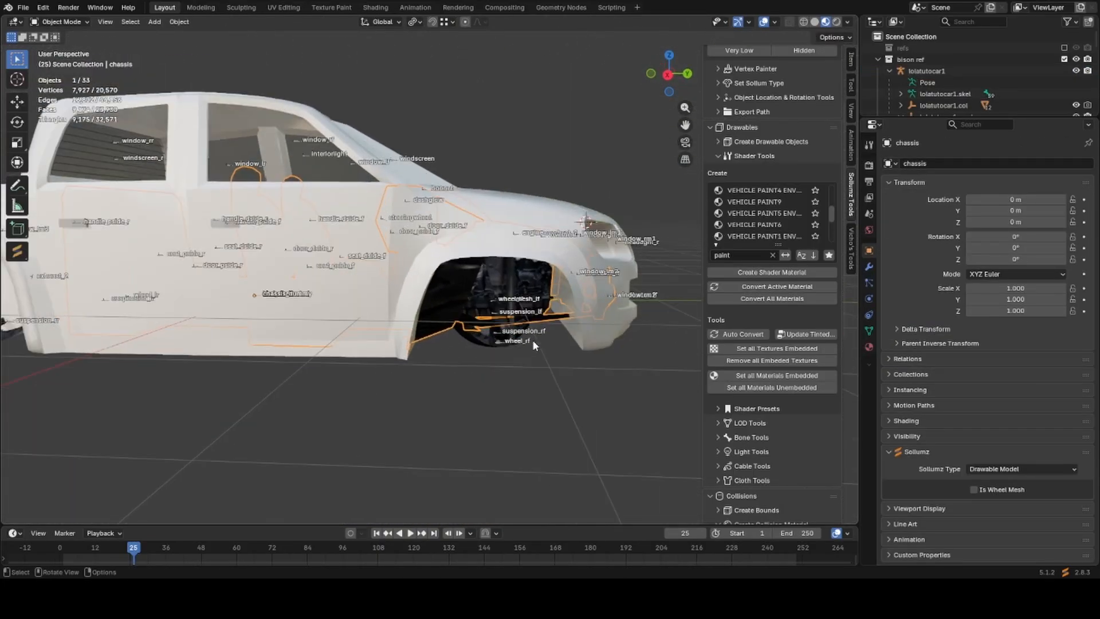
key("h")
Select the suspension_rf mesh, examine it in the wheel arch and hide it.
left_click(506, 296)
middle_click_drag(507, 295, 519, 294)
scroll(520, 413, "up", 4)
mouse_move(504, 367)
middle_mouse_down()
mouse_move(484, 373)
mouse_move(503, 376)
middle_mouse_up()
scroll(503, 375, "down", 3)
scroll(503, 378, "down", 3)
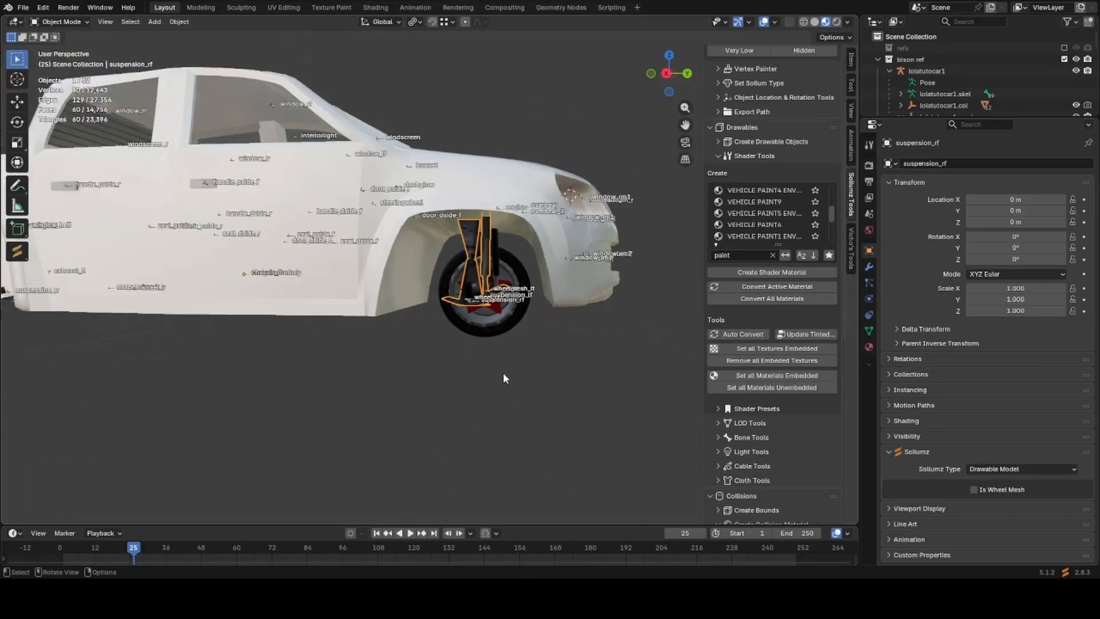
scroll(503, 378, "up", 3)
middle_click_drag(503, 378, 508, 376)
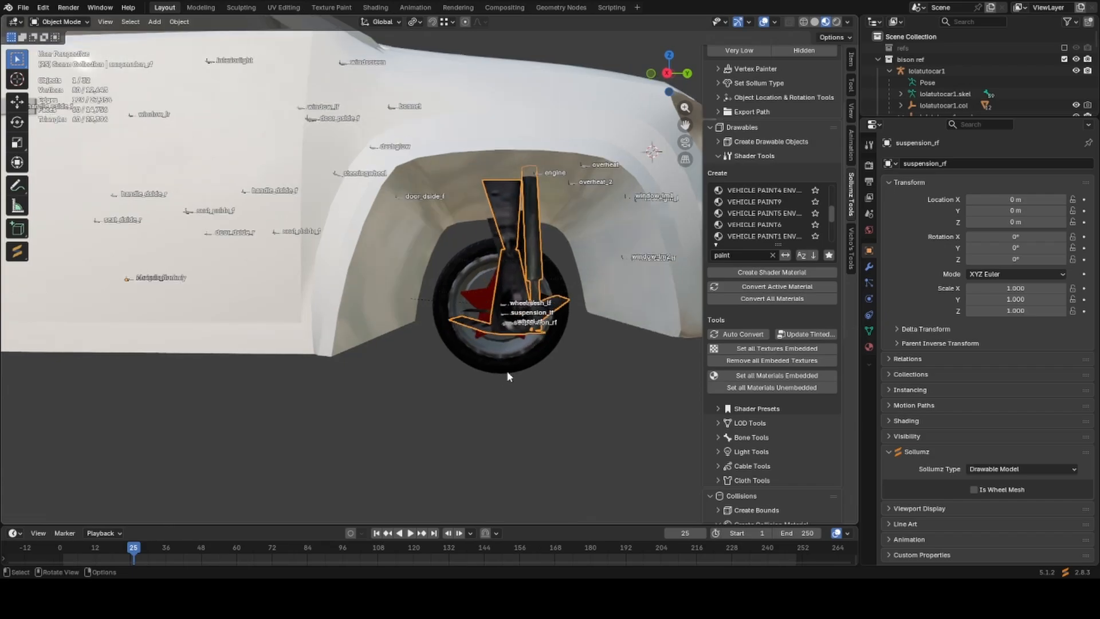
key("h")
Hide the suspension_lf mesh and the wheel_lf.child wheel mesh, and bring the rear suspension into view.
left_click(493, 313)
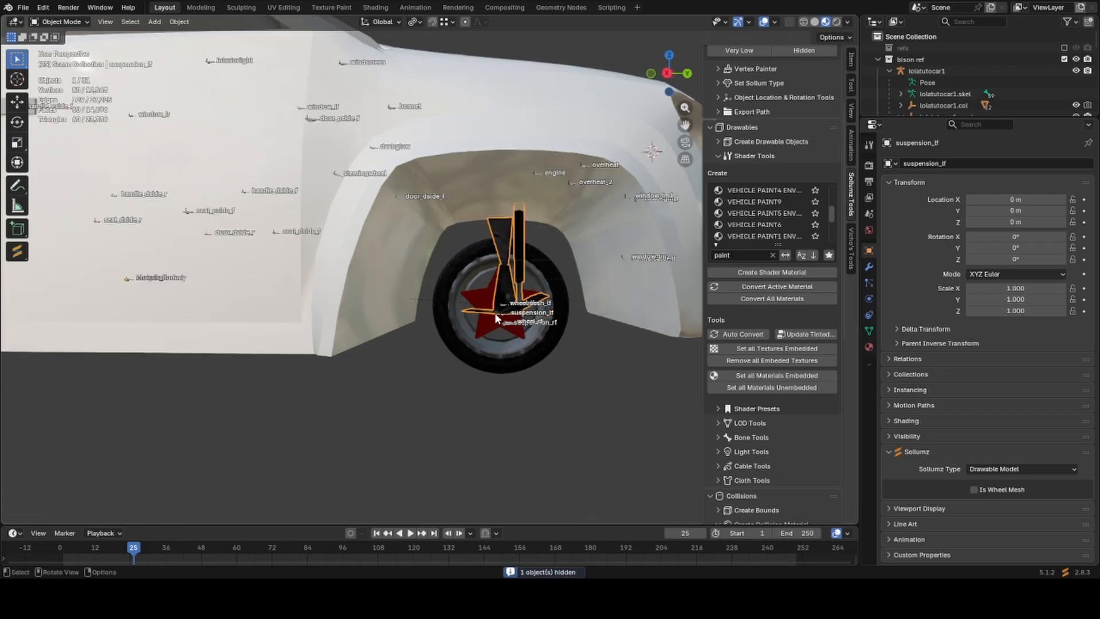
middle_click_drag(493, 313, 346, 302)
key("h")
left_click(547, 284)
scroll(552, 297, "down", 2)
key("h")
scroll(506, 355, "down", 1)
middle_click_drag(507, 356, 160, 349, "shift")
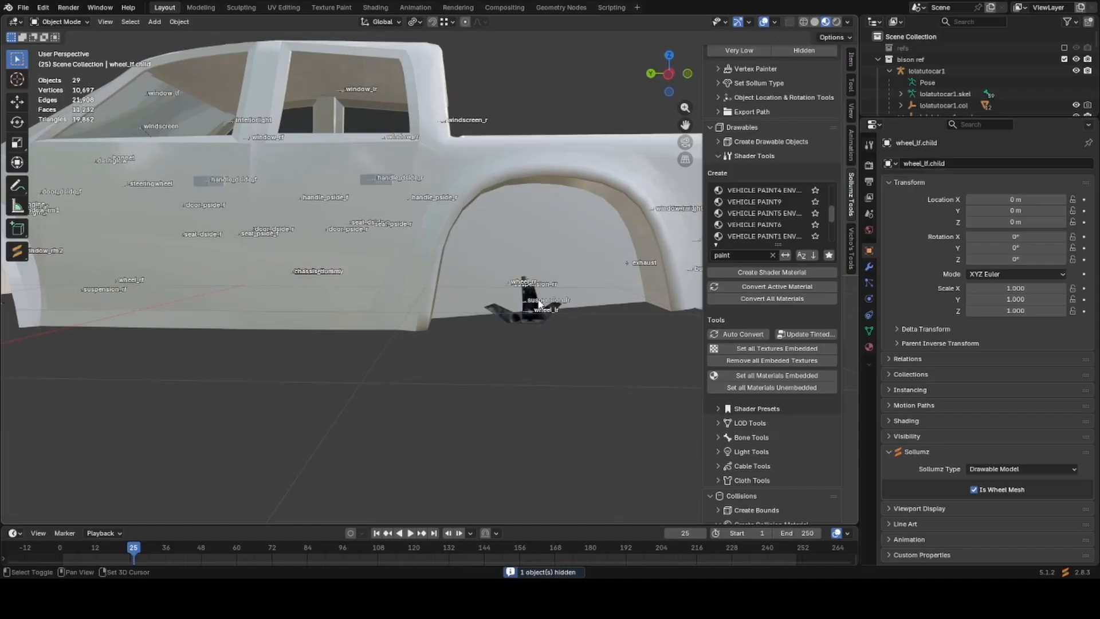
Hide the two rear suspension meshes on the left and right sides of the truck.
left_click(510, 321)
key("h")
middle_click_drag(518, 329, 390, 282)
left_click(436, 243)
key("h")
Select the bumper_f.col collision at the rear of the truck and examine where it sits.
middle_click_drag(437, 243, 520, 365)
scroll(523, 365, "up", 4)
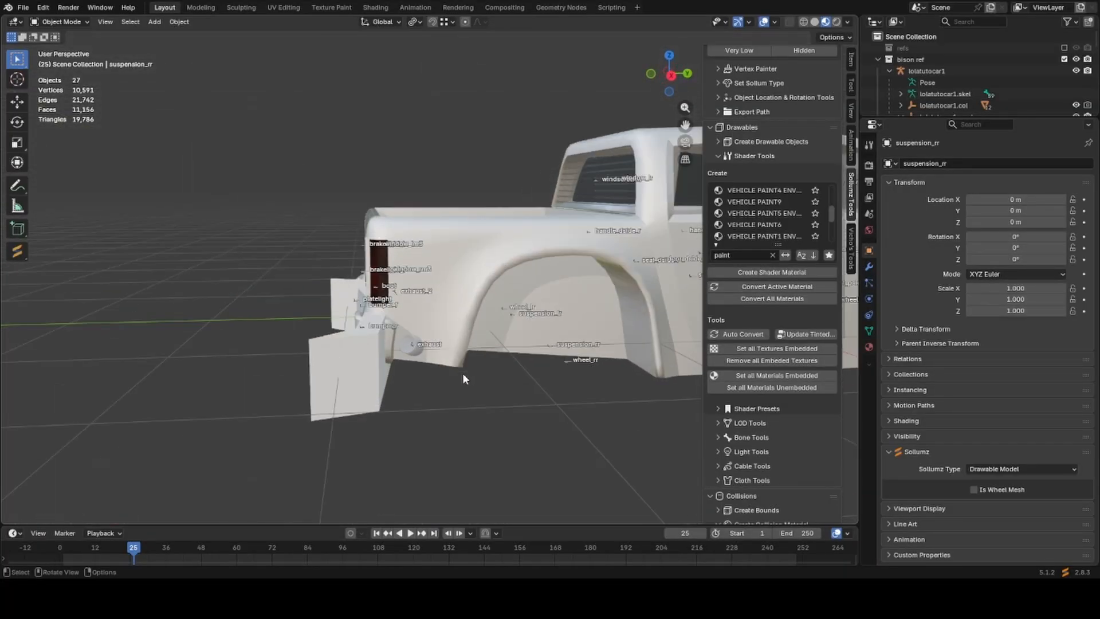
scroll(458, 376, "down", 4)
scroll(442, 373, "up", 3)
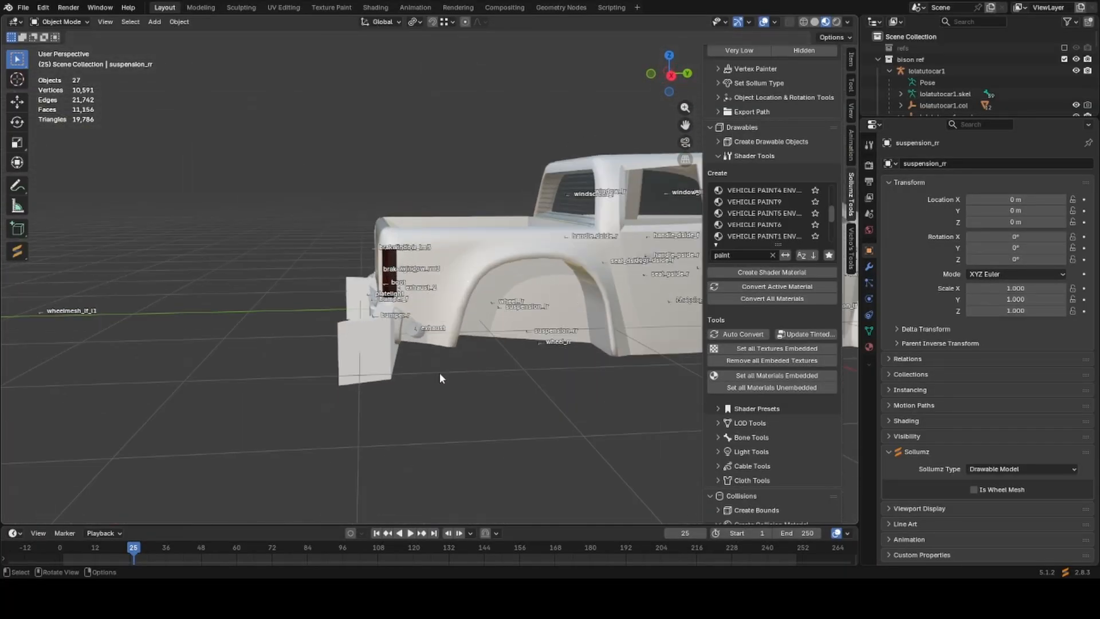
left_click(358, 364)
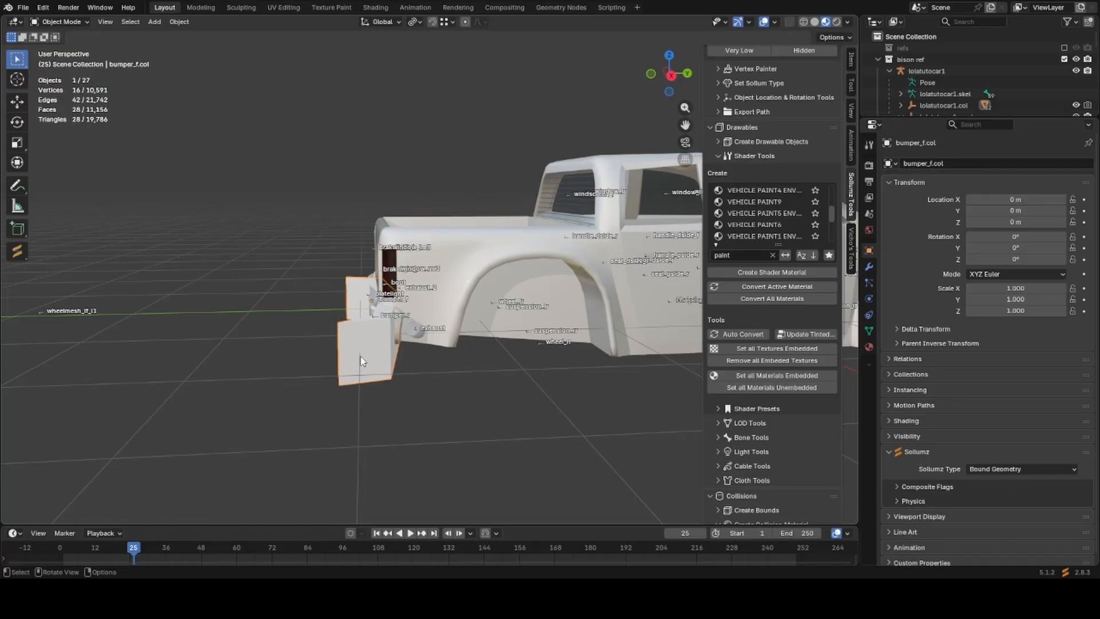
scroll(360, 361, "down", 3)
middle_click_drag(362, 355, 381, 367)
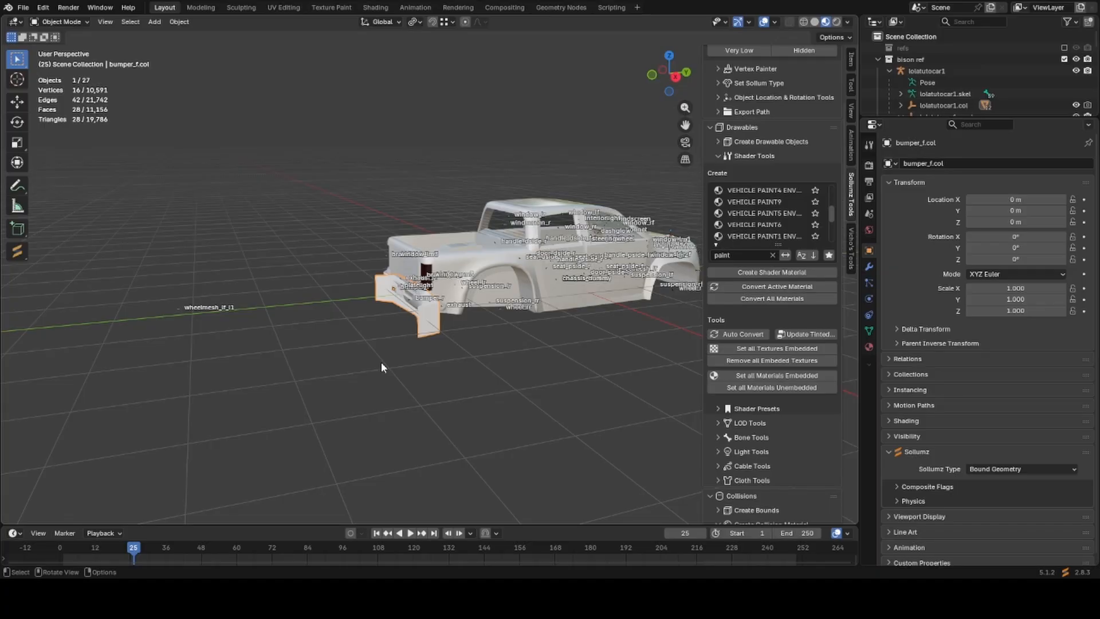
Try moving the door_pside_r mesh and the boot mesh away from the body.
scroll(380, 313, "up", 3)
middle_click_drag(499, 287, 364, 277)
scroll(479, 312, "down", 4)
scroll(479, 313, "up", 2)
scroll(363, 277, "up", 1)
left_click(363, 277)
key("g")
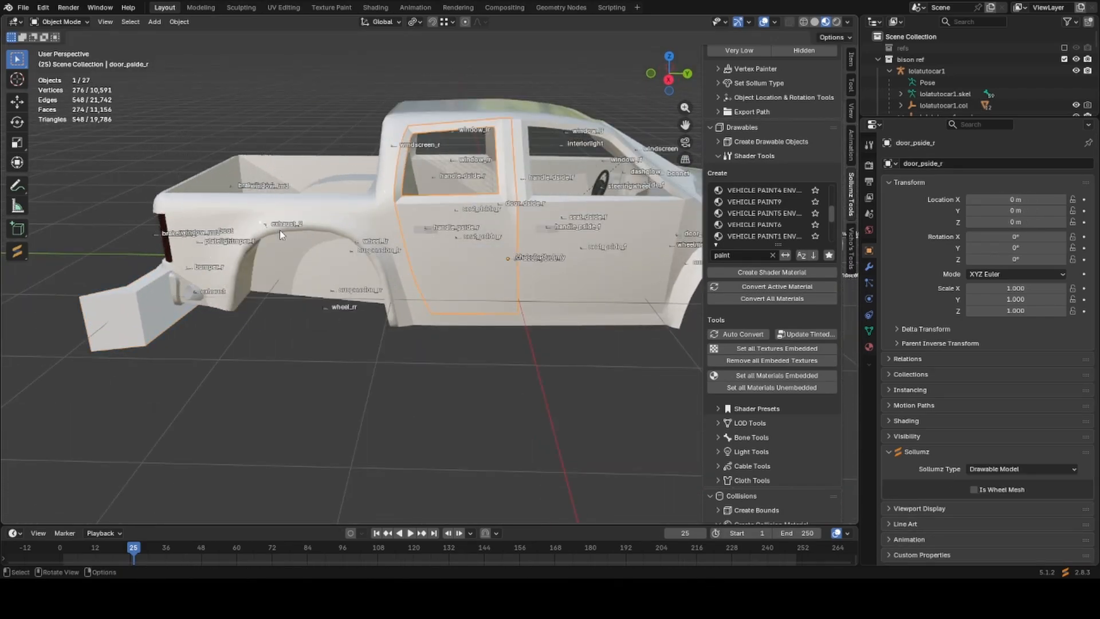
right_click(255, 215)
left_click(216, 180)
key("g")
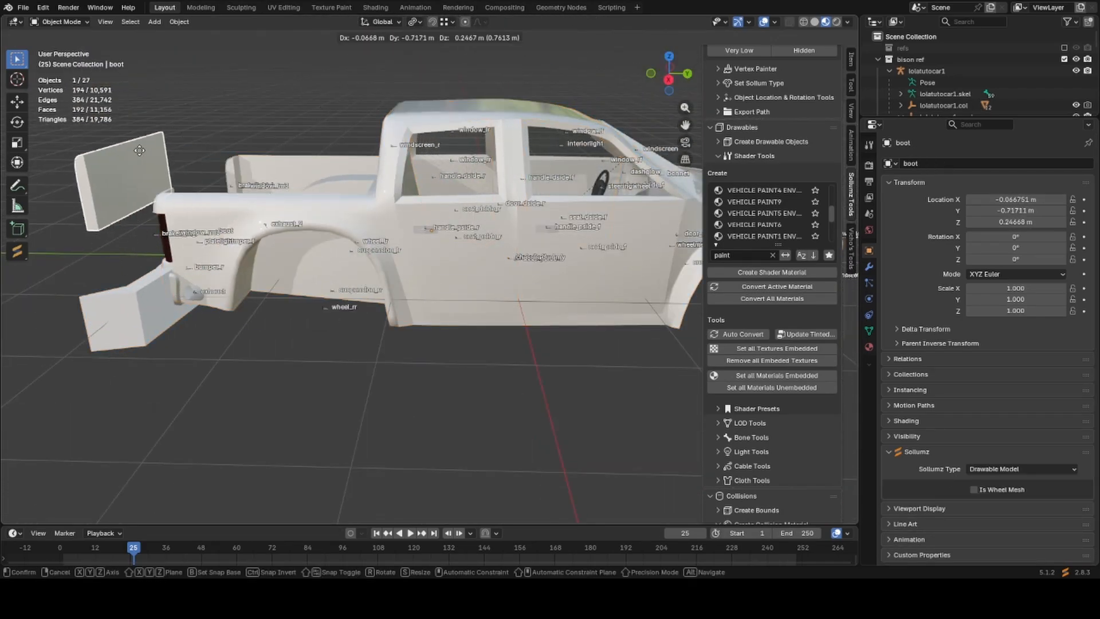
right_click(140, 154)
scroll(382, 301, "down", 2)
middle_click_drag(383, 301, 483, 375)
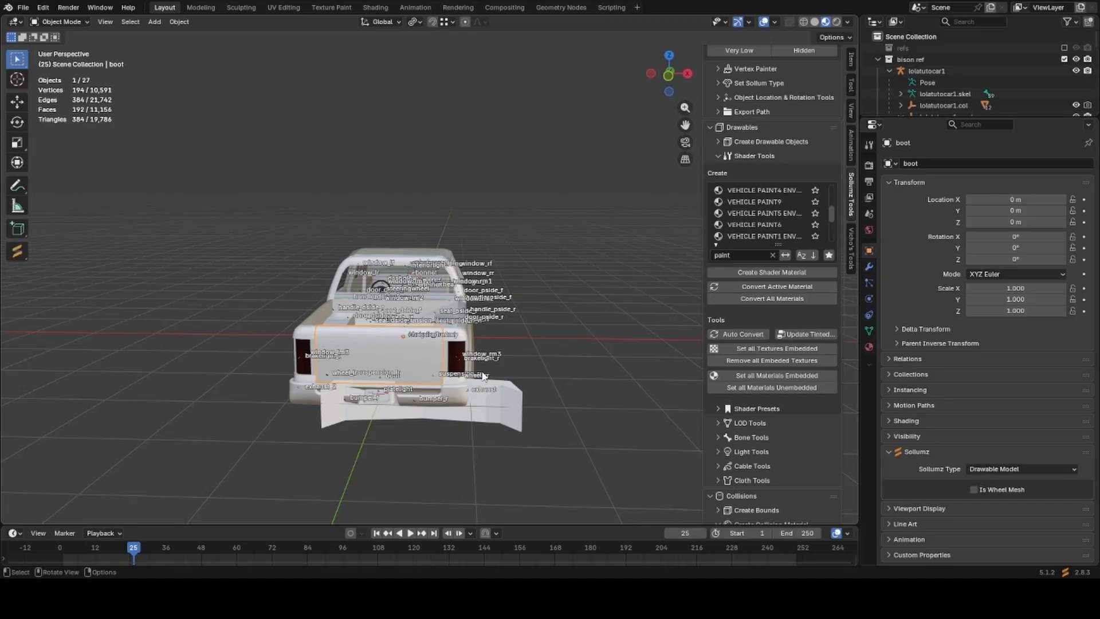
Select the bumper_f.col collision and snap the 3D cursor to its geometry in Edit Mode.
left_click(495, 405)
key("g")
right_click(525, 411)
middle_click_drag(530, 408, 499, 361)
key("Tab")
key("x")
left_click(522, 355)
key("ctrl+z")
key("shift+s")
left_click(516, 334)
Delete all the existing geometry inside bumper_f.col.
key("Tab")
key("shift+a")
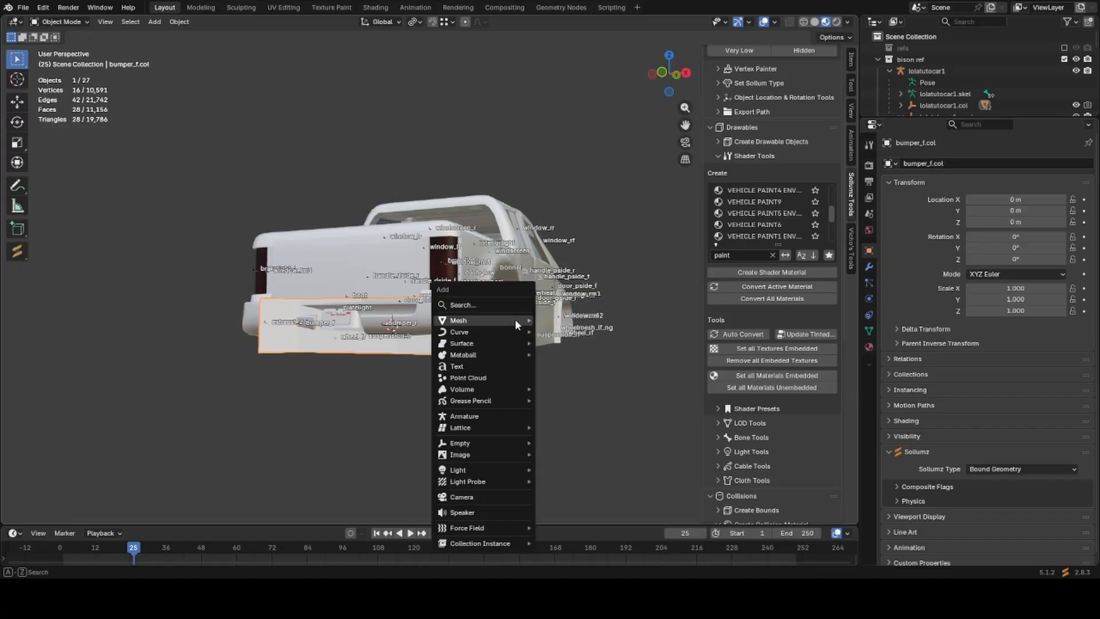
key("Escape")
key("Tab")
key("x")
left_click(524, 277)
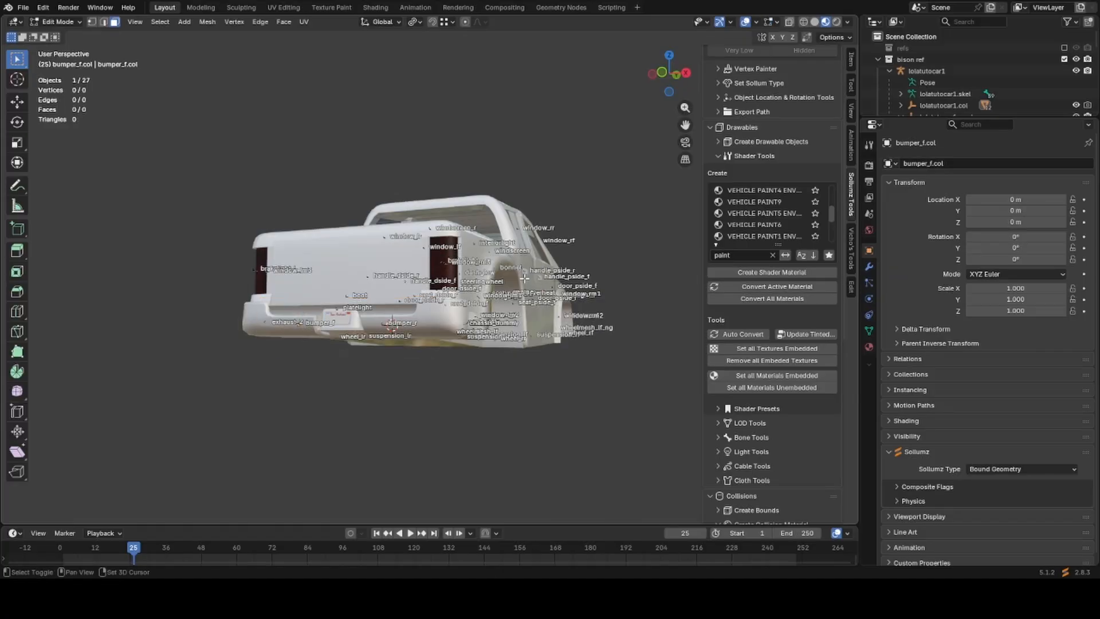
Add a 2 m cube at the 3D cursor inside bumper_f.col and scale it down towards the rear bumper's size.
key("shift+a")
left_click(524, 278)
key("KP_1")
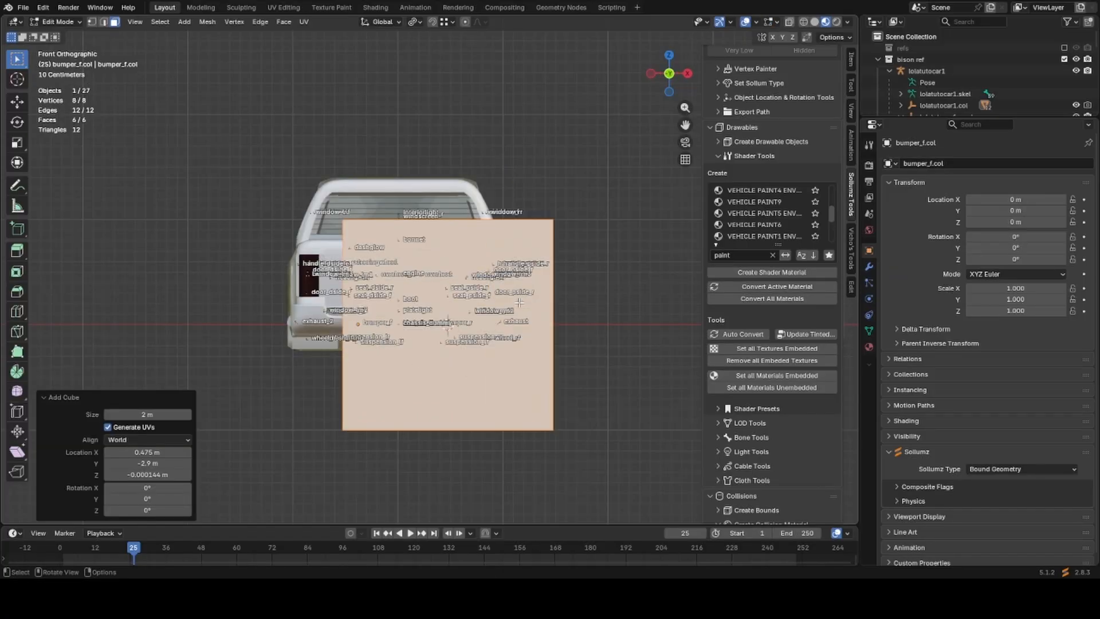
key("KP_3")
key("KP_Decimal")
key("s")
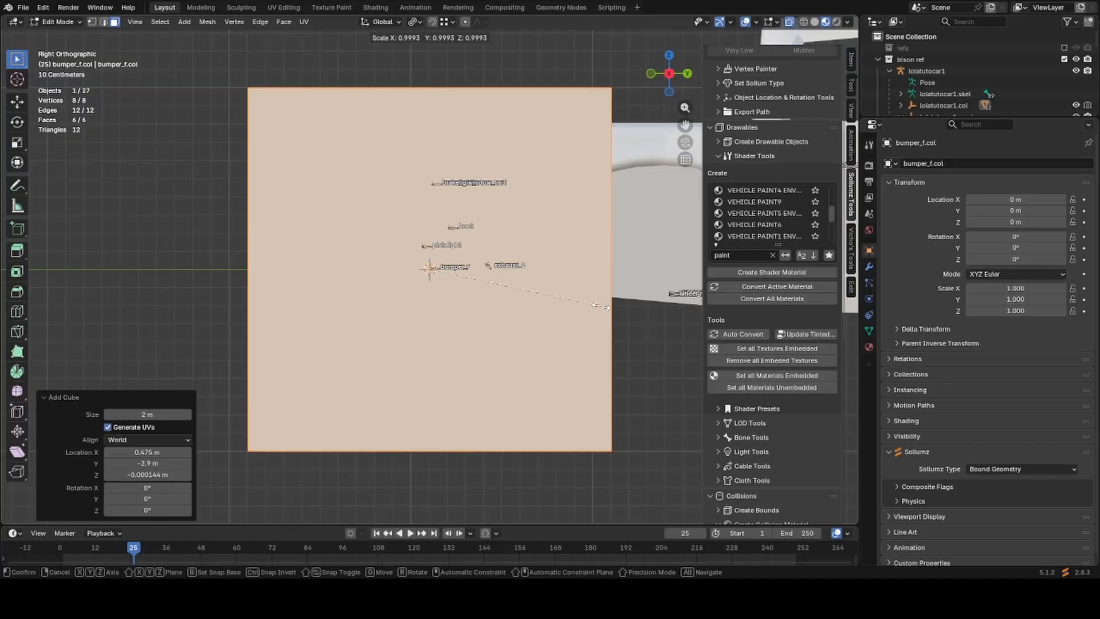
left_click(448, 272)
Fit the box to the rear bumper's side profile, moving its inner face about -0.0226 m along Y.
scroll(452, 269, "up", 3)
key("g")
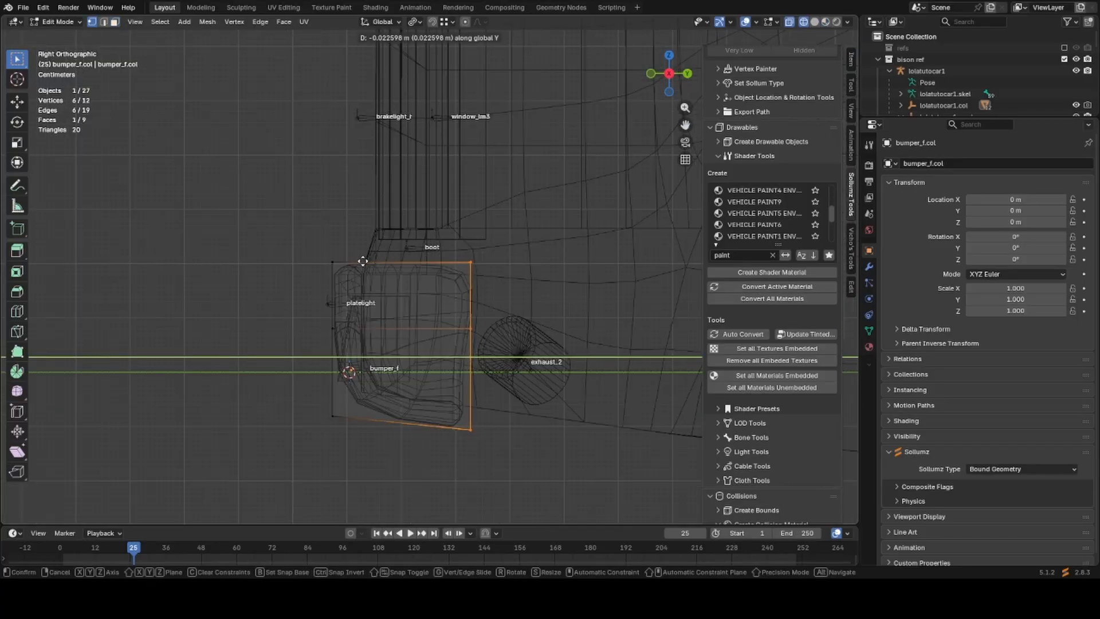
left_click(363, 261)
scroll(415, 324, "down", 2)
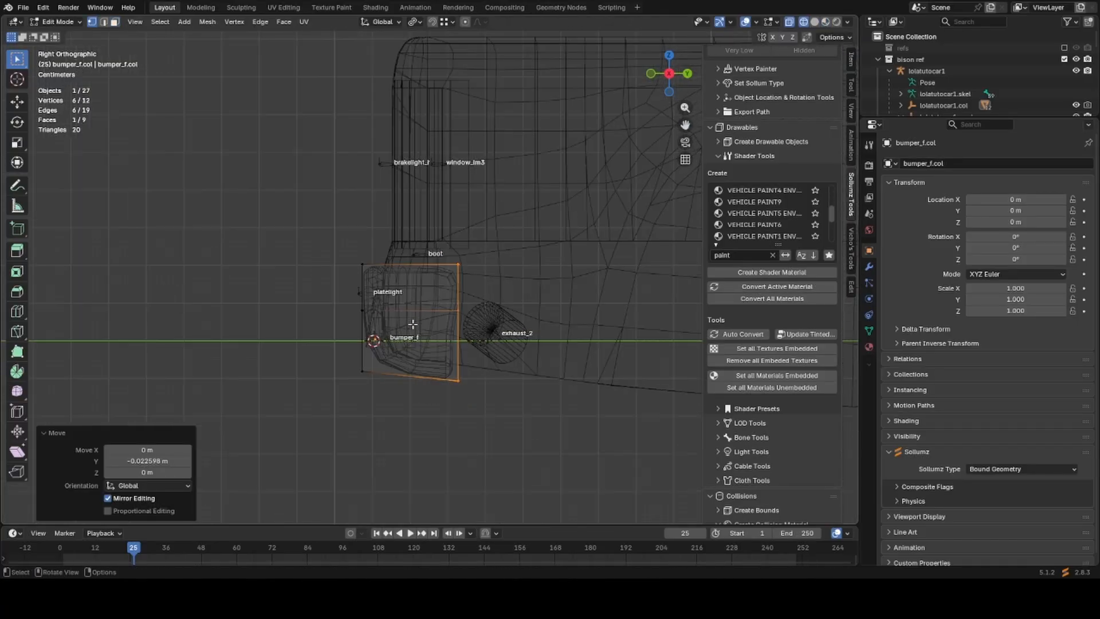
Try moving the outer end face of the bumper collision along Y in solid view.
middle_click_drag(415, 324, 528, 332)
key("shift+z")
key("3")
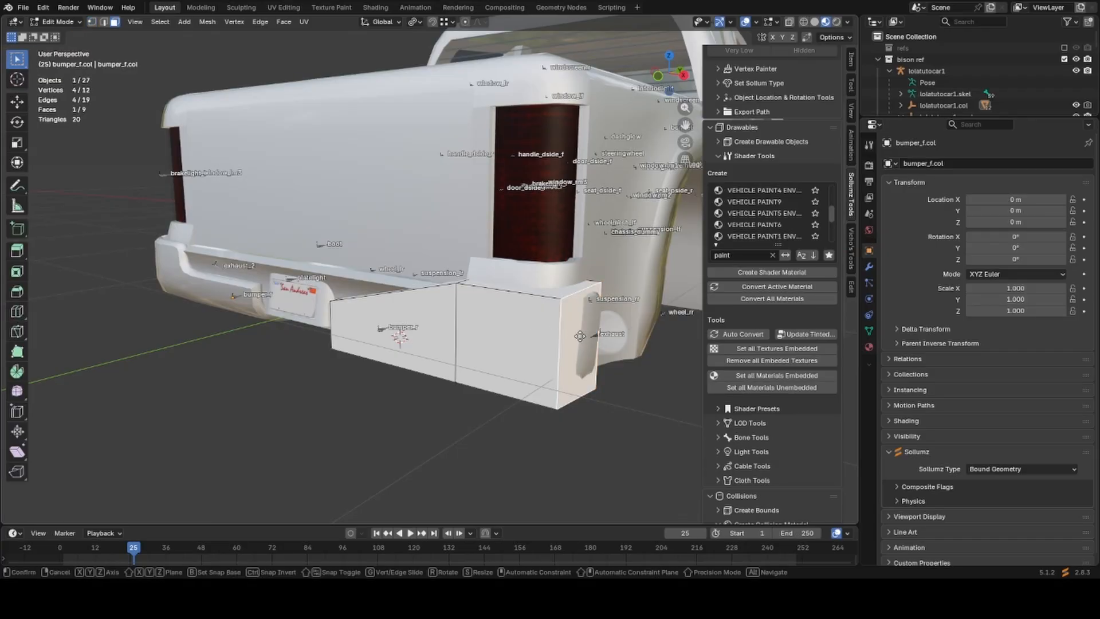
key("g")
key("y")
right_click(579, 336)
Duplicate bumper_f.col, mirror the copy to the opposite half of the bumper with its scale applied, and check its face orientation.
key("Tab")
middle_click_drag(432, 358, 488, 382)
key("shift+d")
right_click(463, 367)
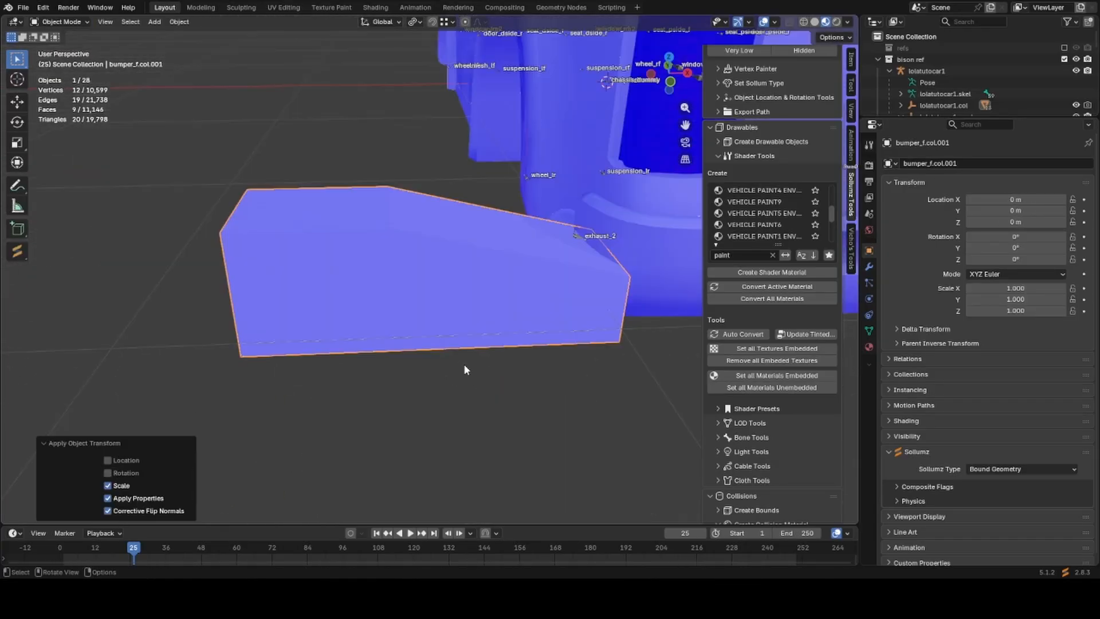
key("Tab")
scroll(456, 349, "down", 6)
key("a")
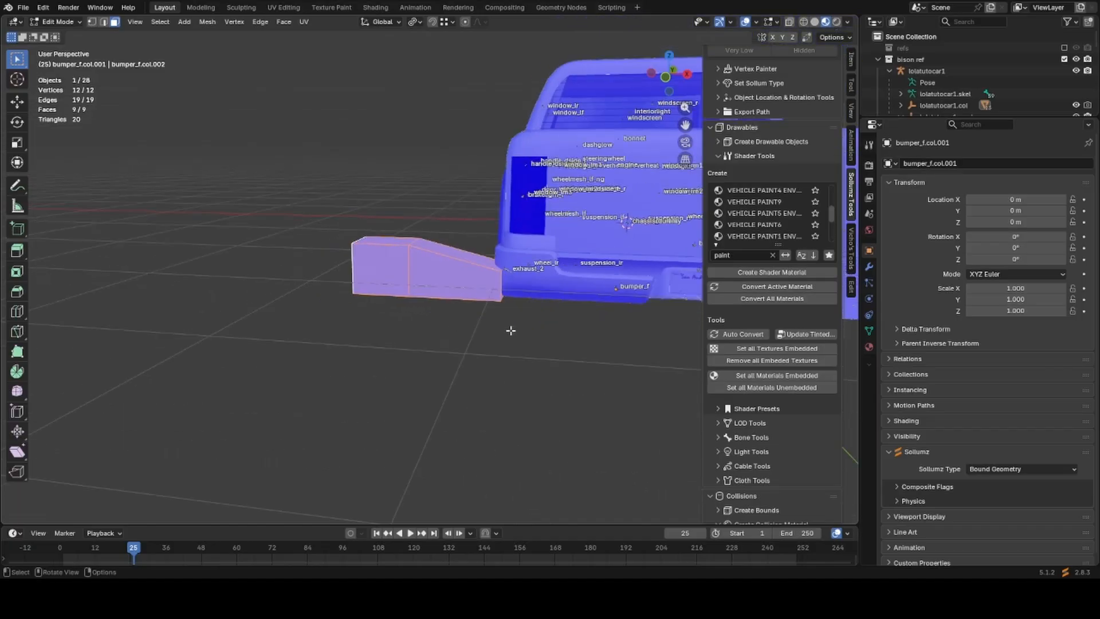
middle_click_drag(510, 328, 421, 345)
key("Tab")
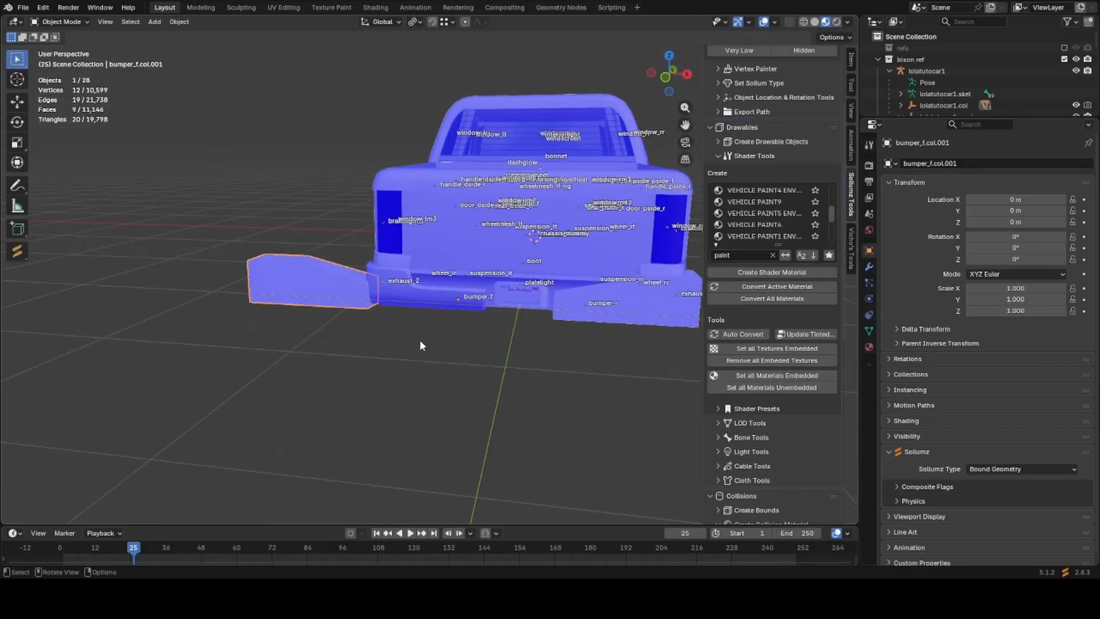
Clear the copied collision's scale and set its Copy Transforms bone to bumper_r.
left_click(867, 266)
key("alt+s")
left_click(870, 315)
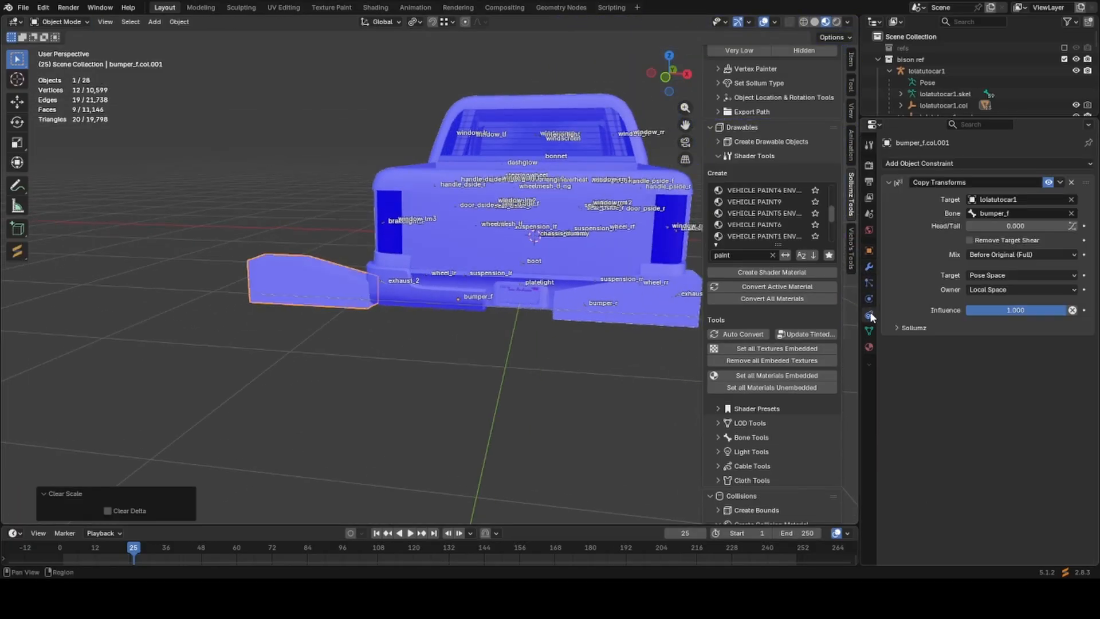
left_click(1011, 214)
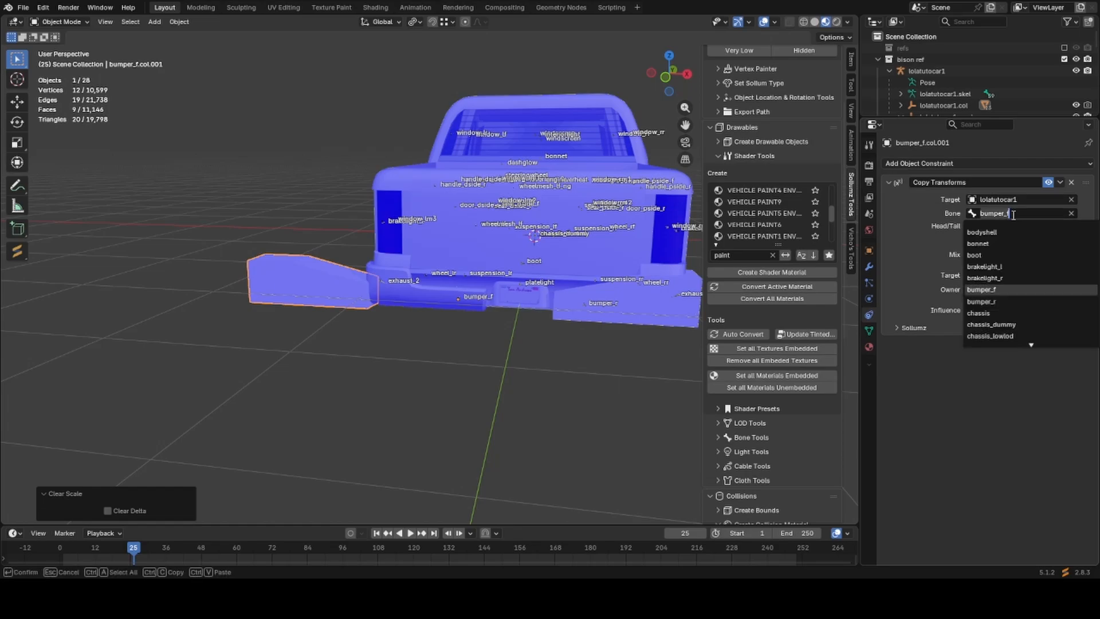
type("R")
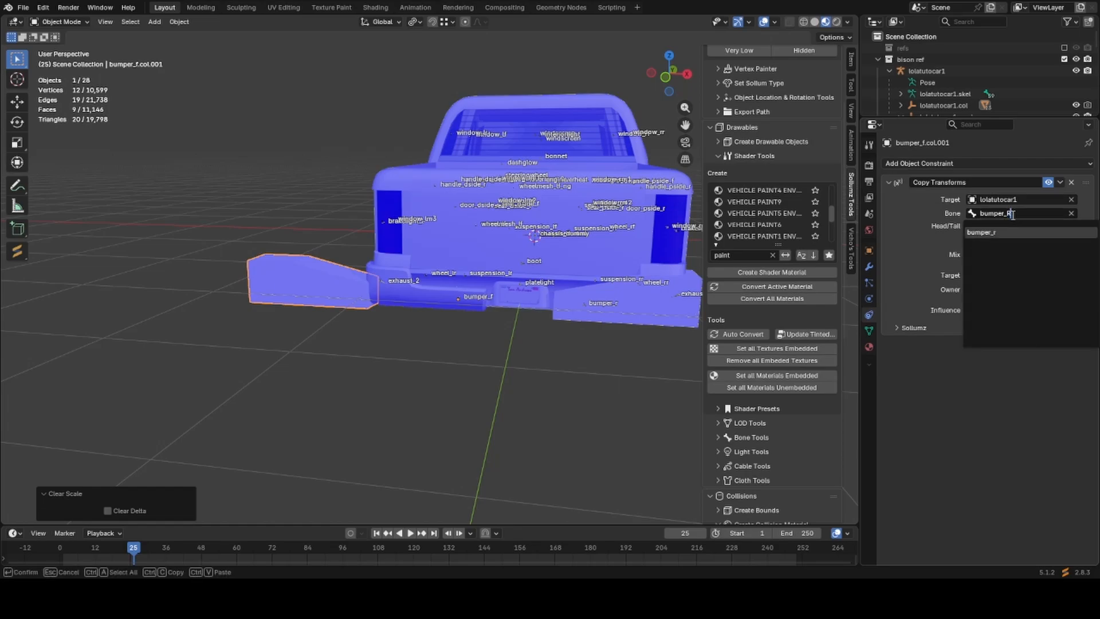
key("Return")
middle_click_drag(689, 320, 454, 346)
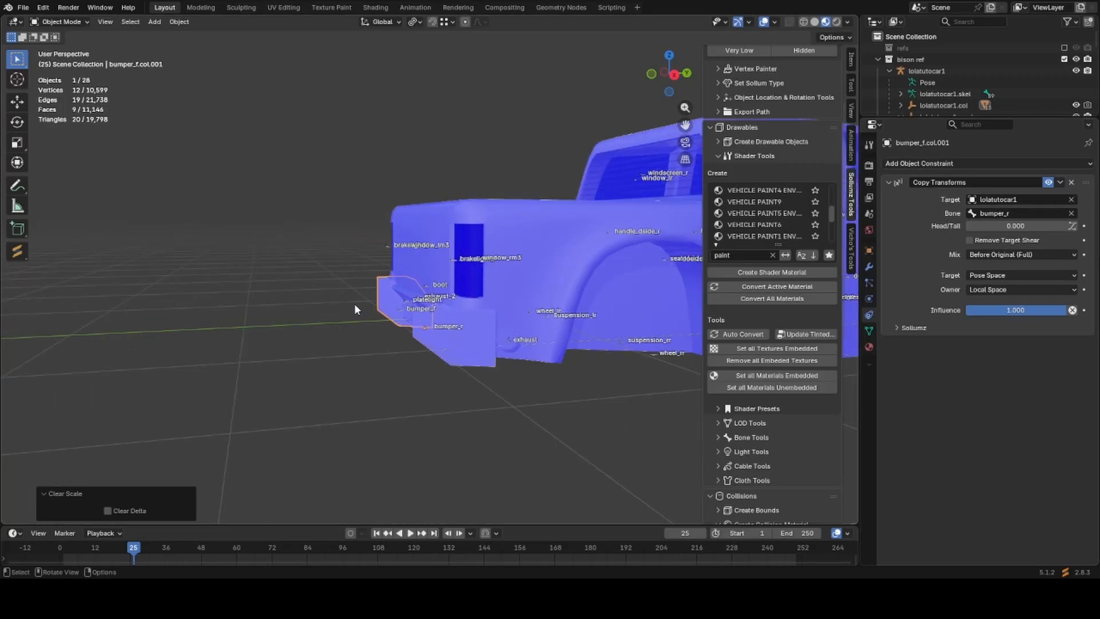
middle_click_drag(410, 308, 585, 259)
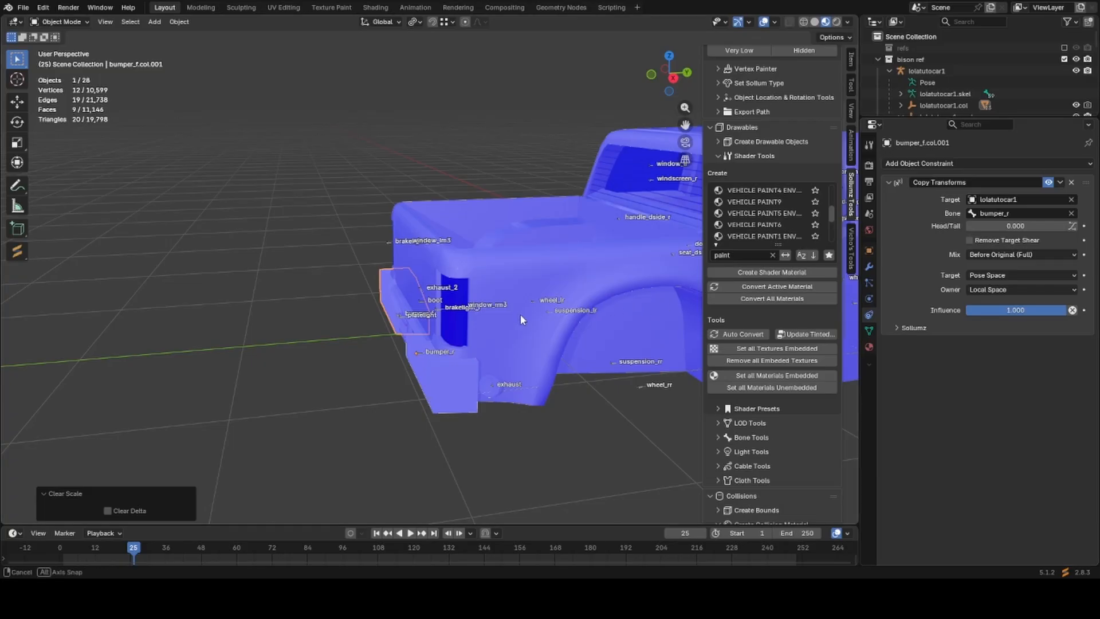
middle_click_drag(520, 314, 522, 307)
Try moving the door_dside_r bone in Pose Mode and return to Object Mode.
middle_click_drag(646, 307, 482, 360, "shift")
key("alt+z")
left_click(431, 399)
key("ctrl+Tab")
middle_click_drag(482, 360, 360, 379, "shift")
scroll(496, 345, "up", 2)
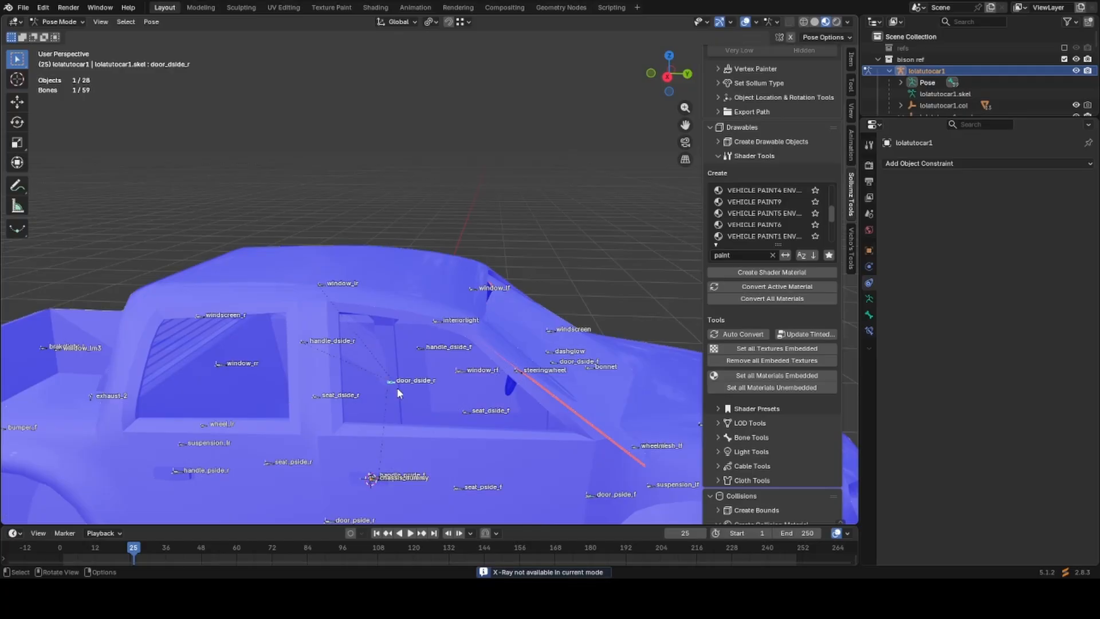
mouse_move(399, 392)
middle_mouse_down()
mouse_move(537, 377)
mouse_move(457, 421)
mouse_move(456, 377)
mouse_move(487, 367)
mouse_move(462, 380)
middle_mouse_up()
key("shift+z")
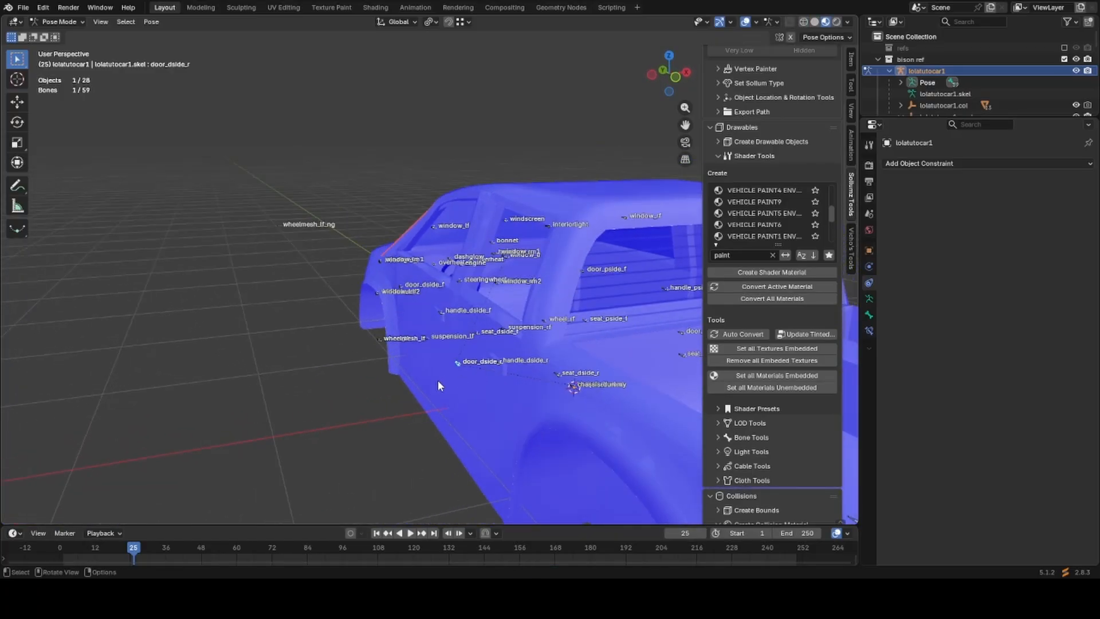
key("g")
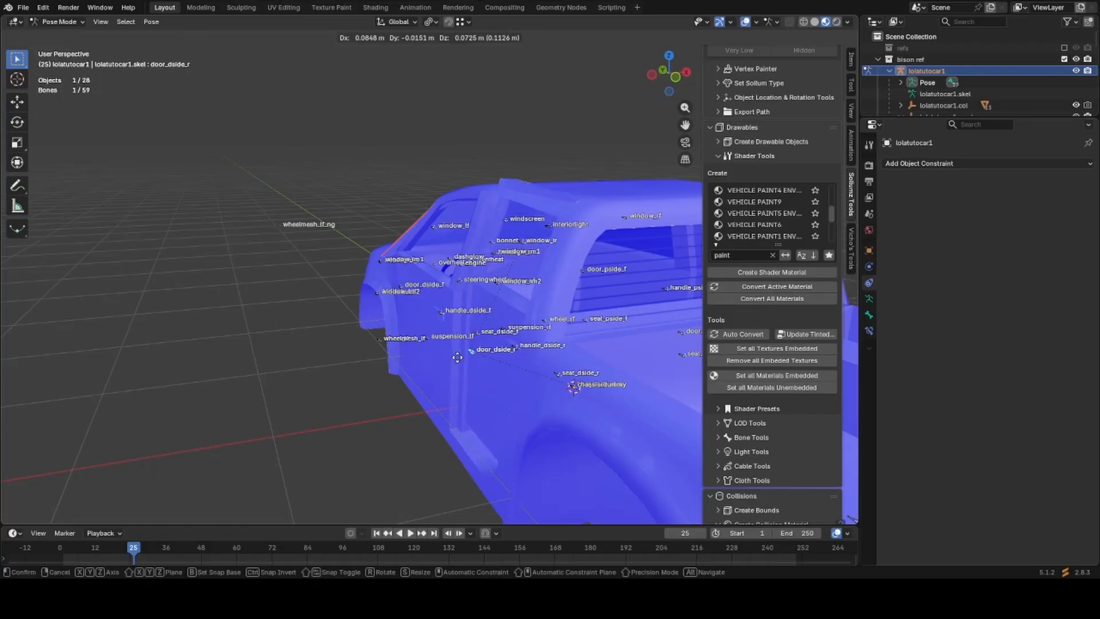
right_click(467, 378)
scroll(463, 379, "down", 1)
key("g")
right_click(418, 392)
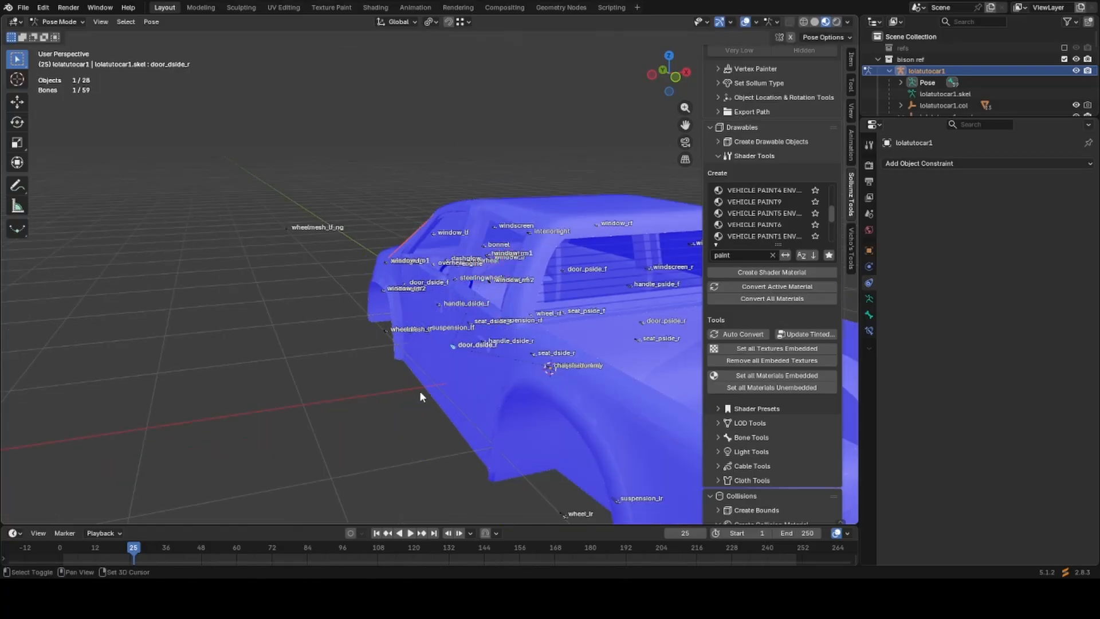
middle_click_drag(419, 390, 489, 374)
key("ctrl+Tab")
scroll(469, 360, "down", 1)
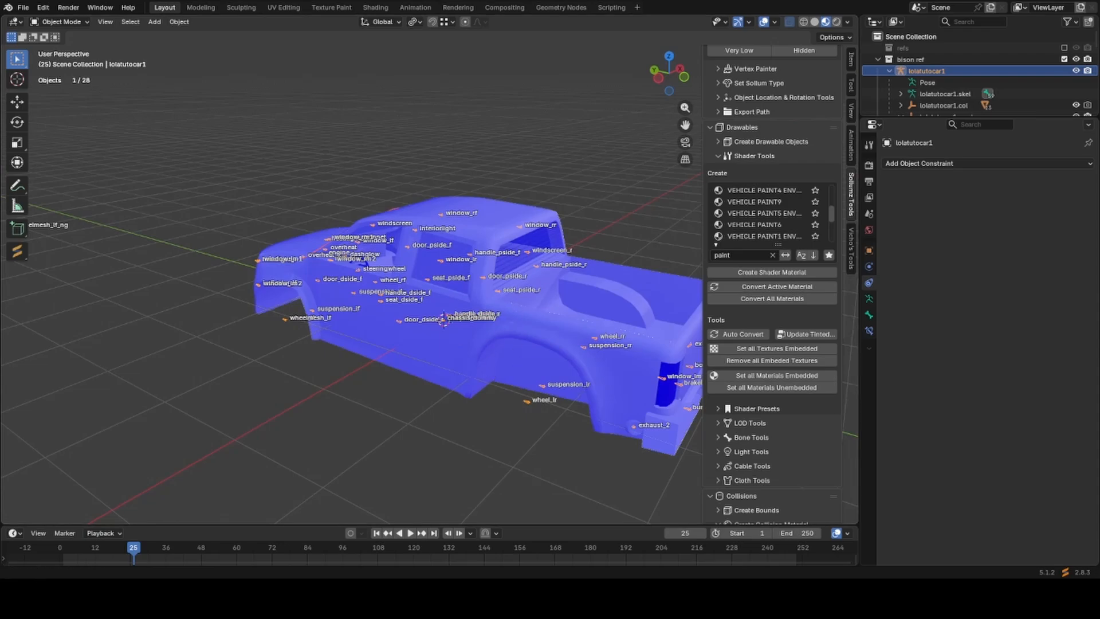
Hide the bumper_f.col collision at the rear bumper.
middle_click_drag(458, 229, 367, 240)
middle_click_drag(380, 362, 383, 246, "shift")
left_click(479, 324)
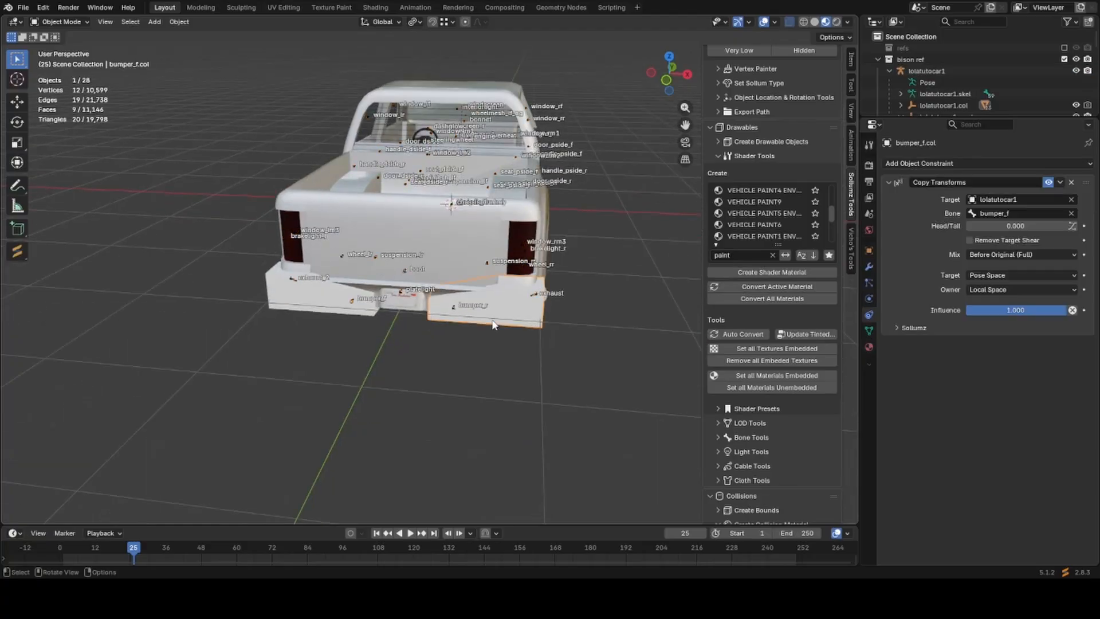
key("h")
left_click(538, 315)
Enter Pose Mode on the lolatutocar1 armature and check the active bone's properties.
middle_click_drag(537, 316, 396, 283)
scroll(435, 309, "up", 4)
left_click(481, 327)
key("ctrl+Tab")
scroll(488, 336, "up", 3)
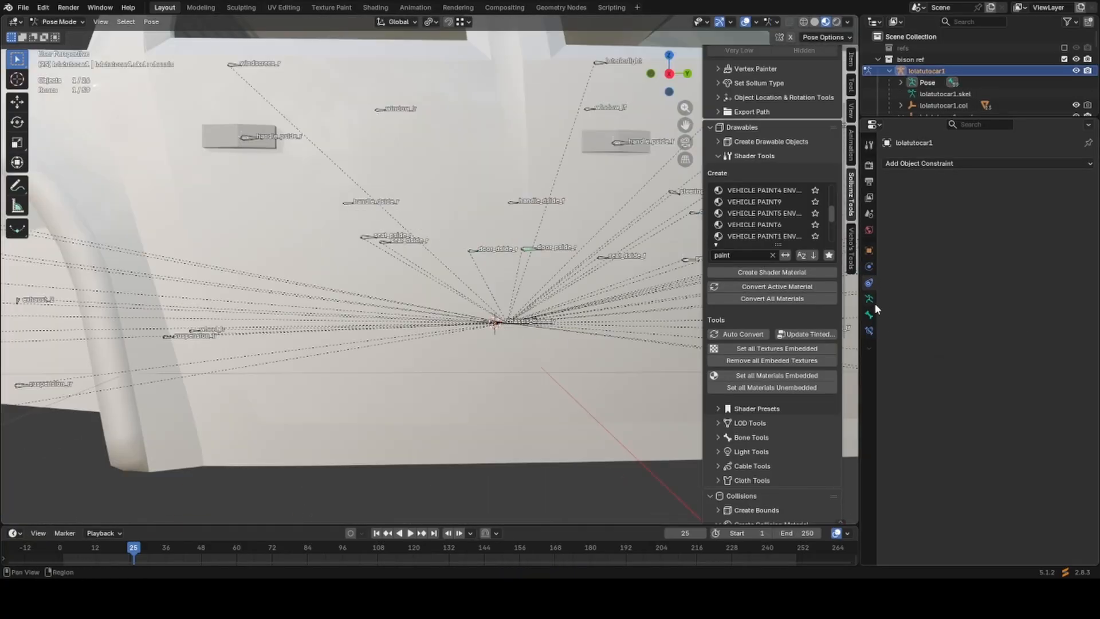
left_click(869, 314)
scroll(586, 395, "down", 5)
scroll(586, 395, "up", 6)
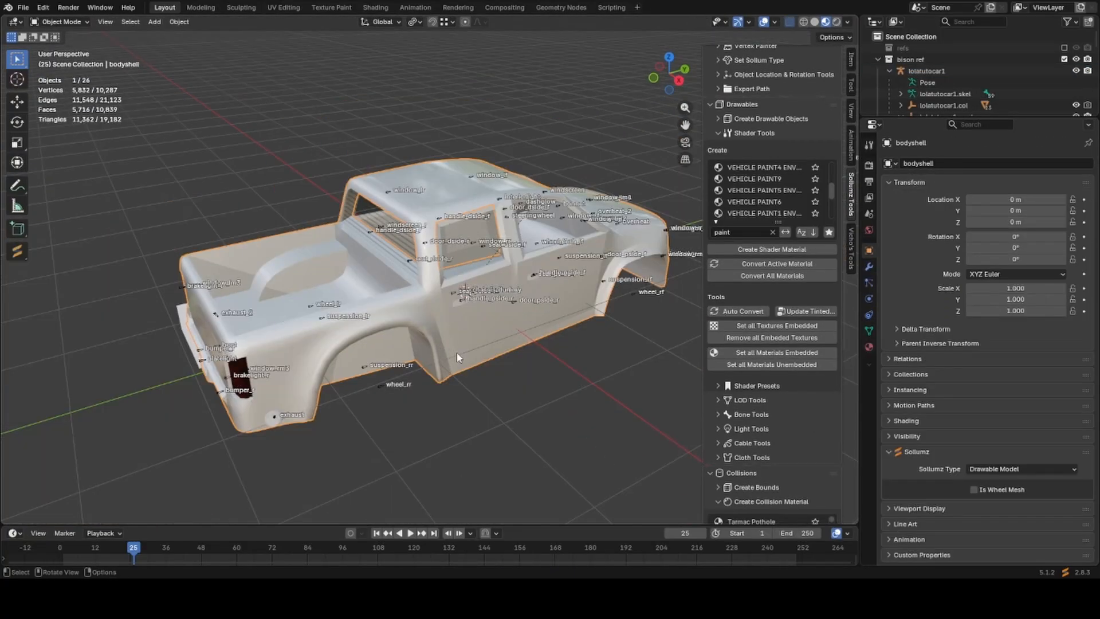
Hide the bodyshell mesh and snap the 3D cursor to the centre of the bonnet's geometry.
key("h")
middle_click_drag(457, 357, 350, 358)
left_click(504, 258)
key("Tab")
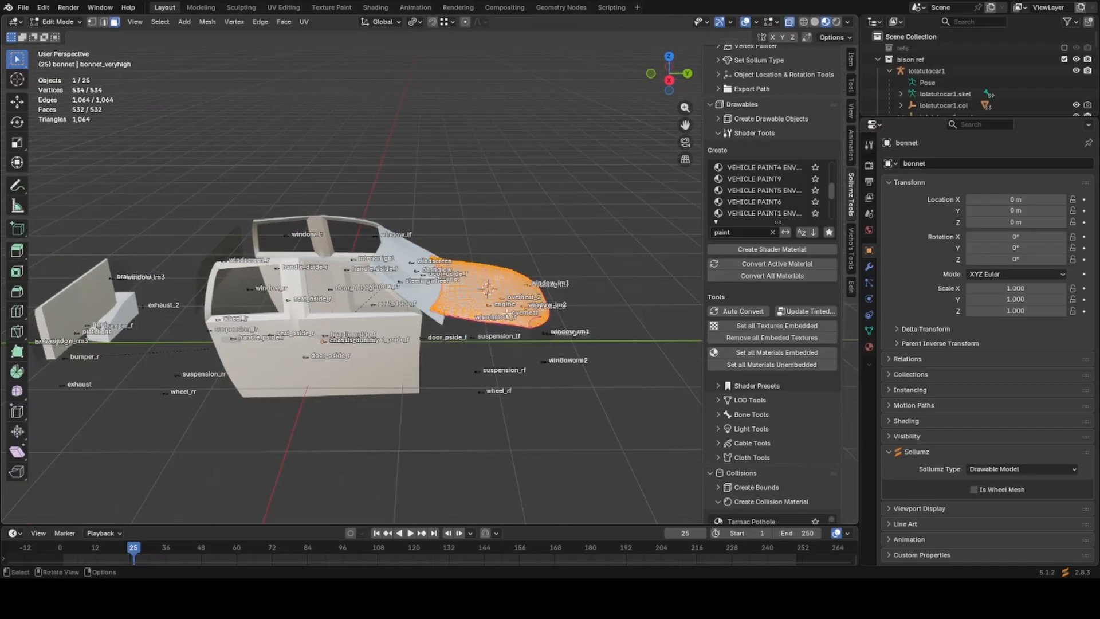
key("Tab")
Duplicate the bumper collision with its bone set to bonnet and fit its box along the bonnet, adding a loop cut.
left_click(232, 285)
key("shift+d")
left_click(320, 152)
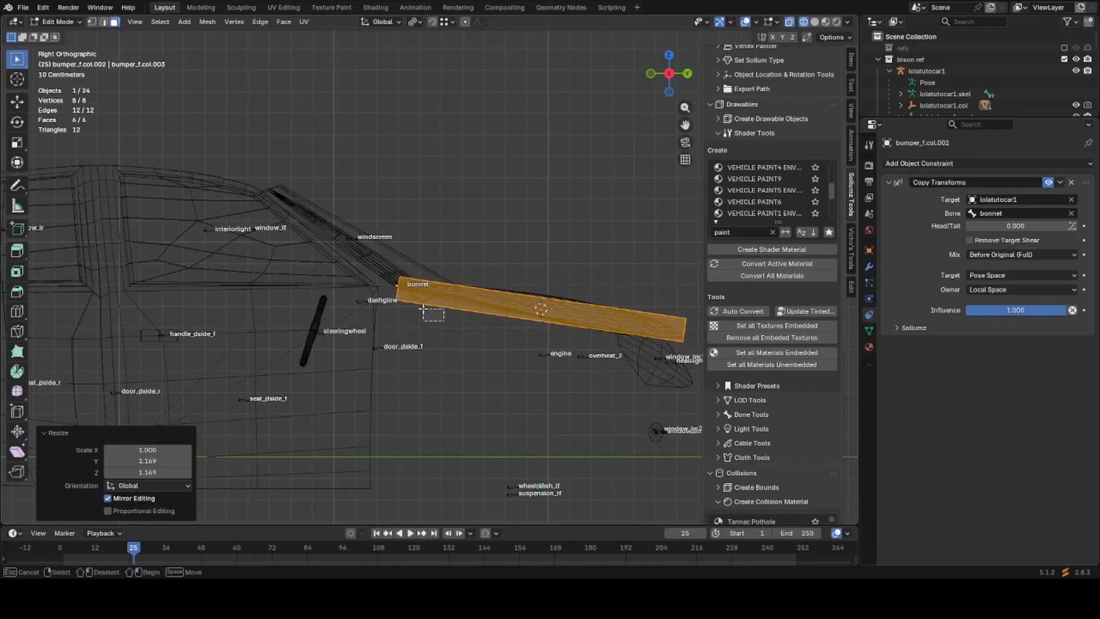
scroll(518, 361, "up", 3)
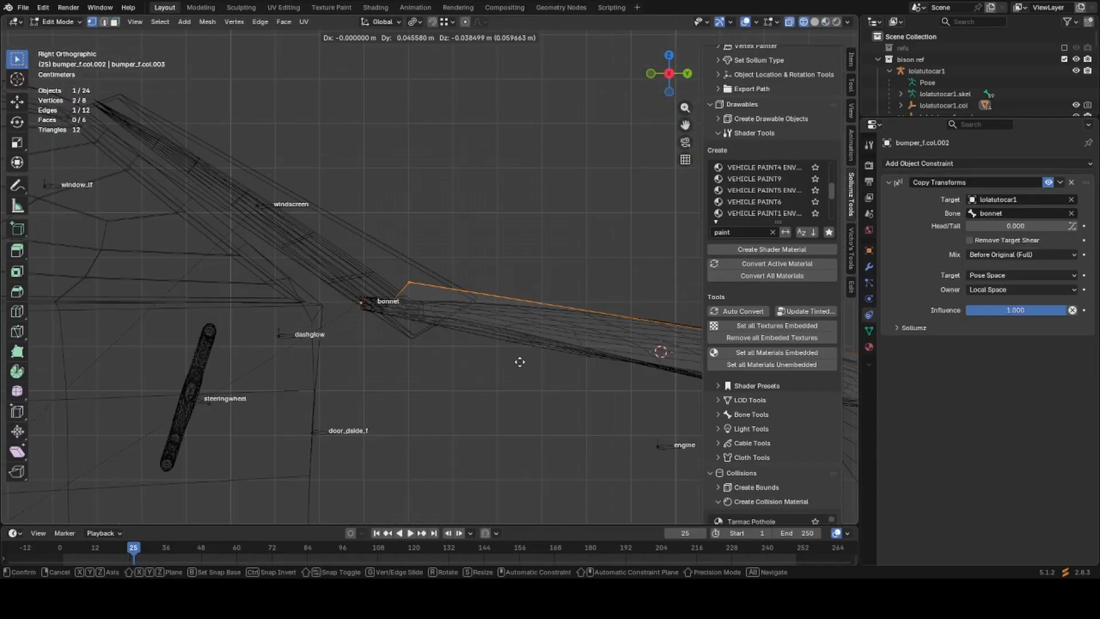
key("ctrl+r")
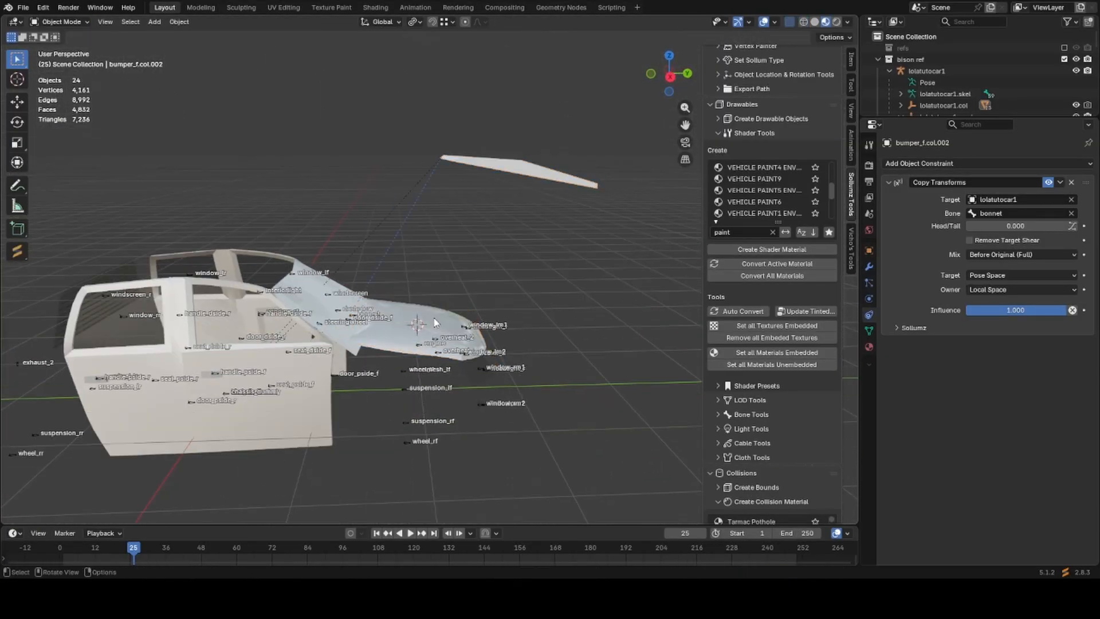
Assign the bumper collision copy to the boot bone and scale its box along X to fit the tailgate.
left_click(1009, 213)
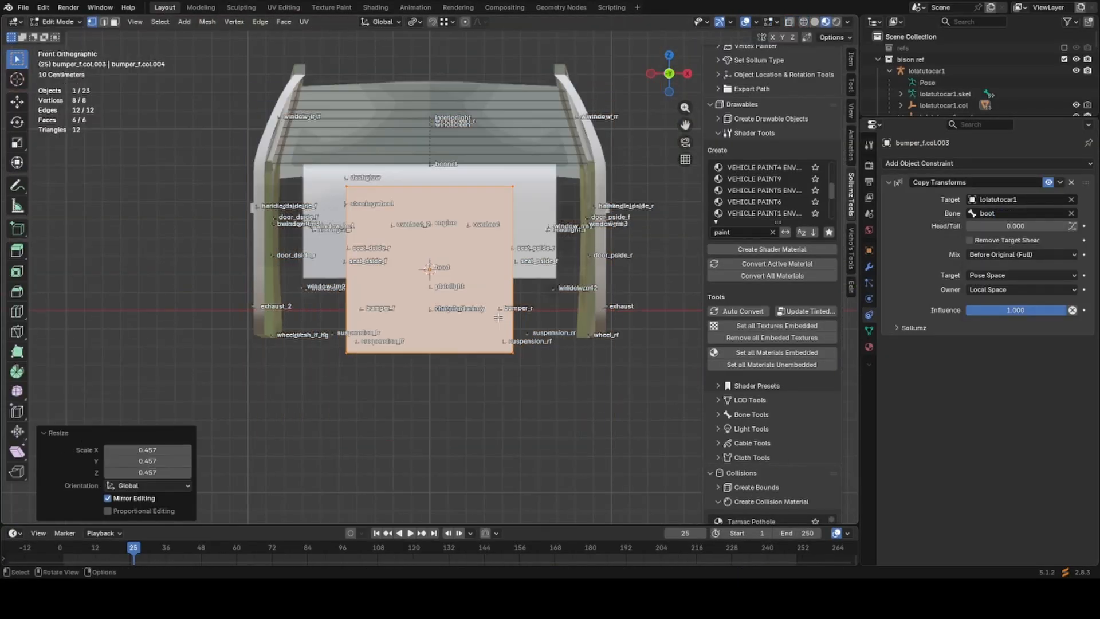
key("s")
key("x")
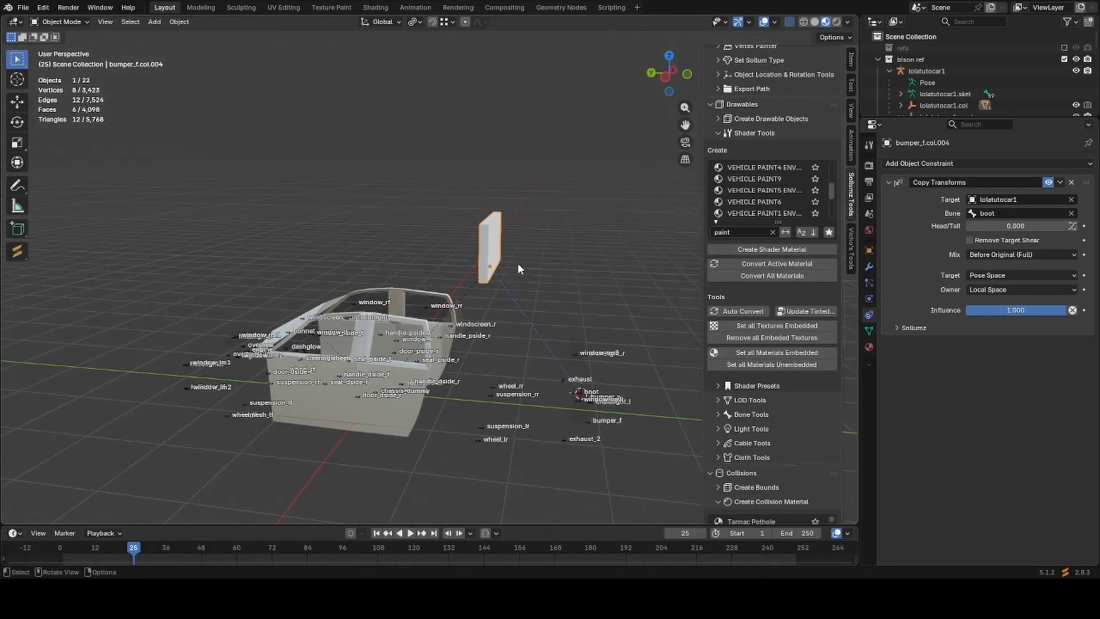
Assign the next collision copy to the door_dside_f bone and fit its box to the driver-side front door's lower panel.
left_click(1020, 213)
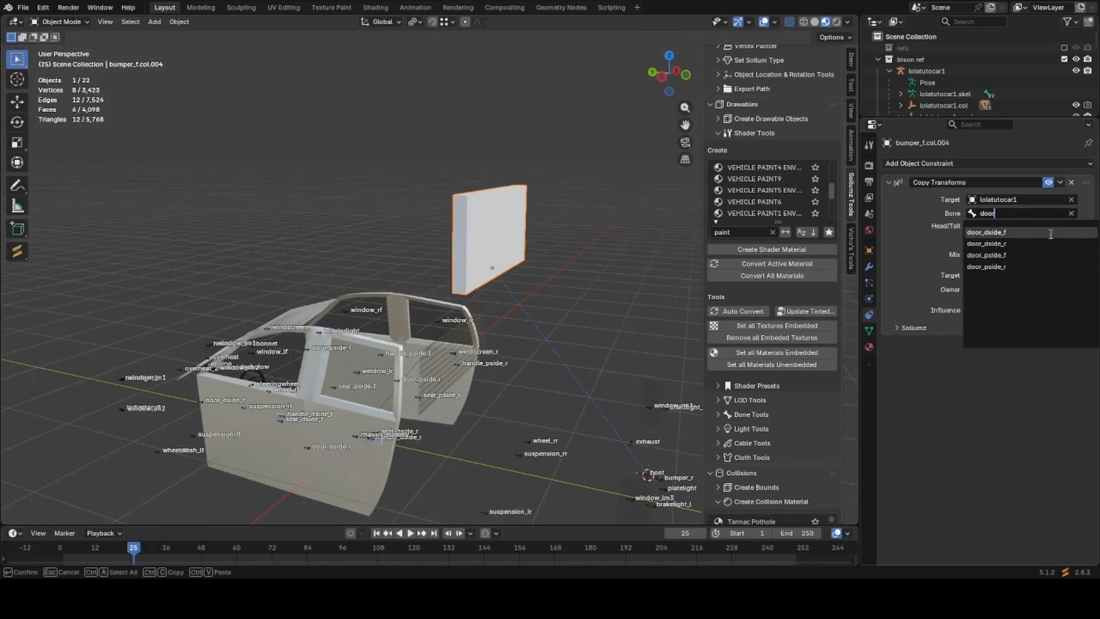
left_click(986, 232)
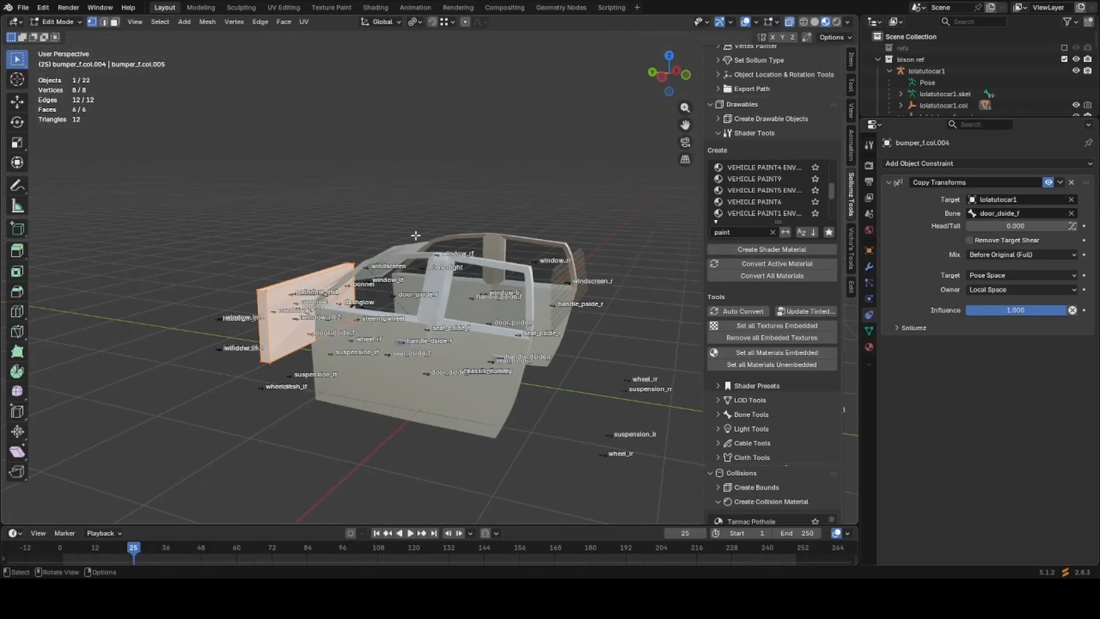
right_click(436, 227)
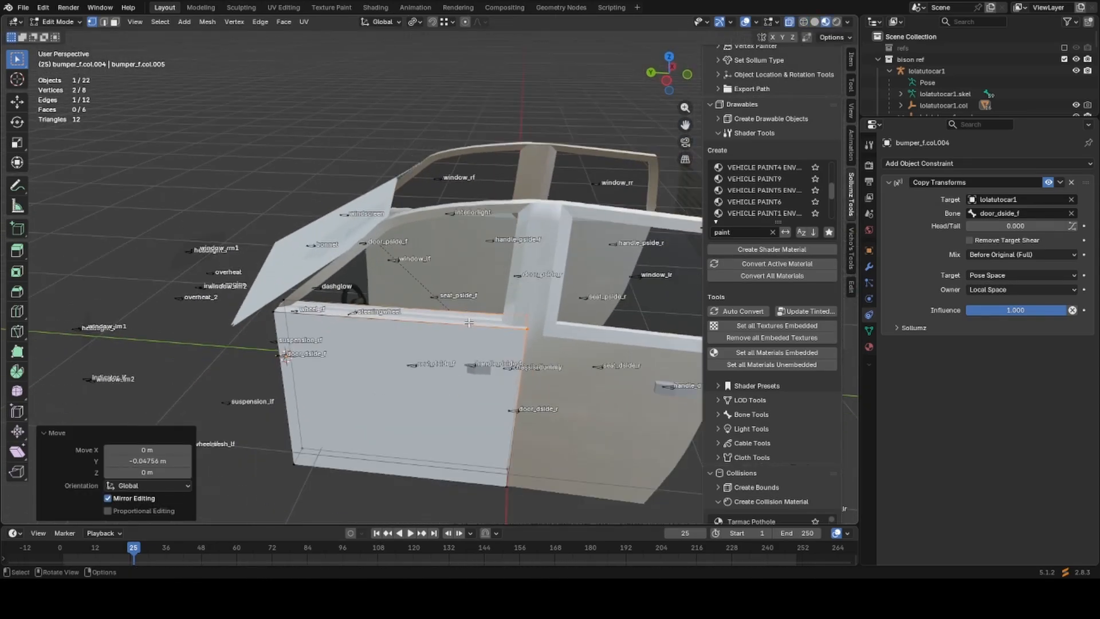
key("Tab")
middle_click_drag(452, 312, 462, 318)
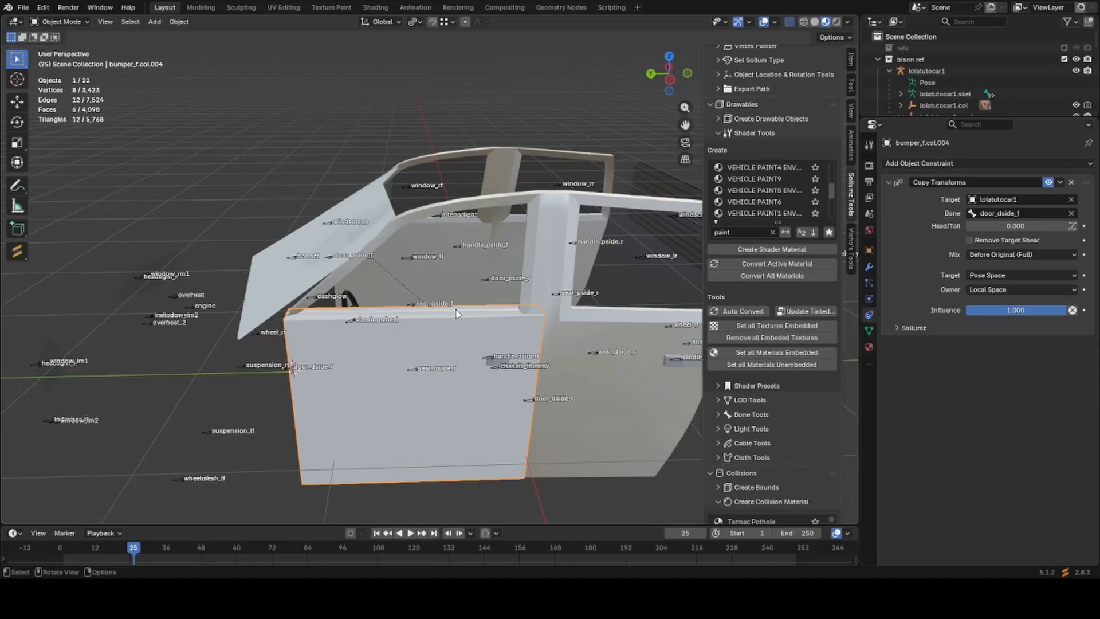
Save the file and collapse the bison ref collection in the outliner.
middle_click_drag(457, 313, 534, 188)
key("ctrl+s")
left_click(878, 59)
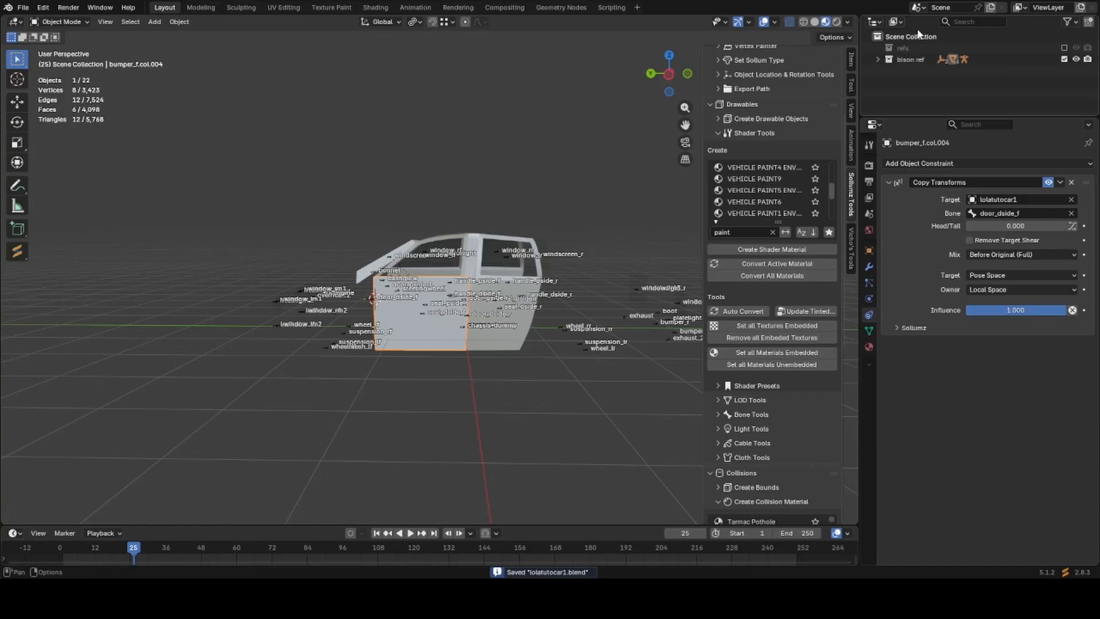
Import the bison reference vehicle with Sollumz into a new collection and examine its door and window collisions.
key("v")
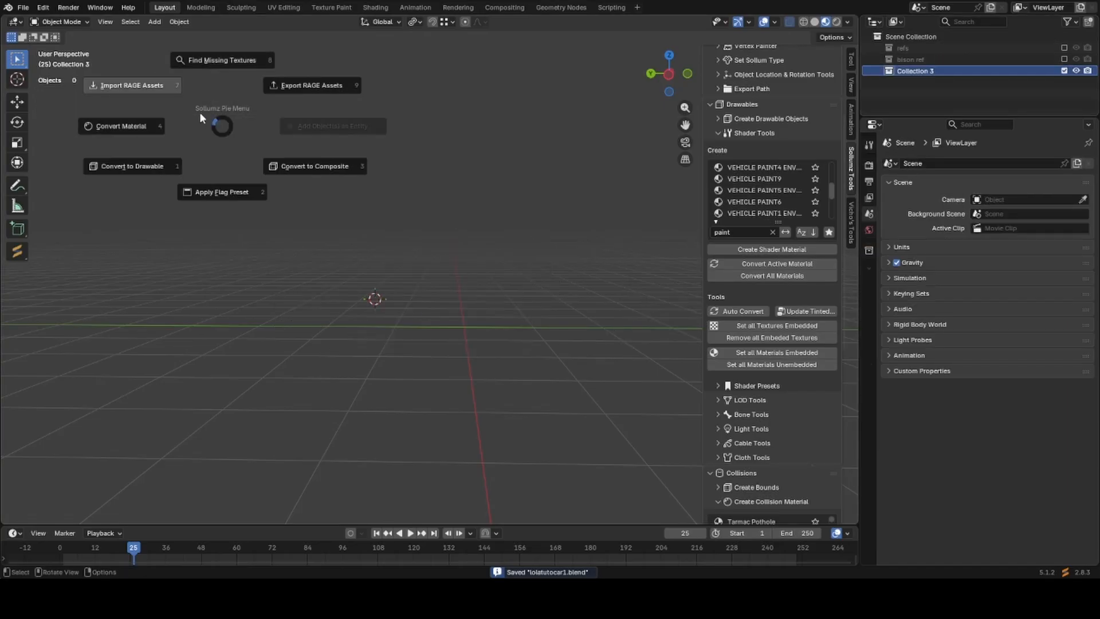
left_click(191, 107)
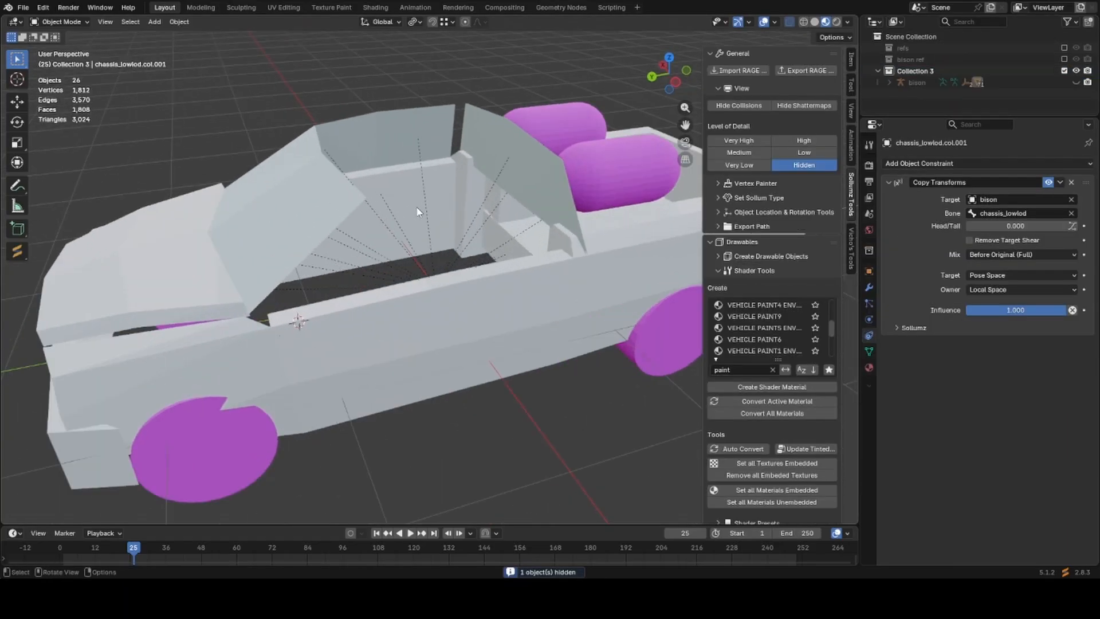
scroll(429, 245, "up", 2)
key("g")
right_click(429, 244)
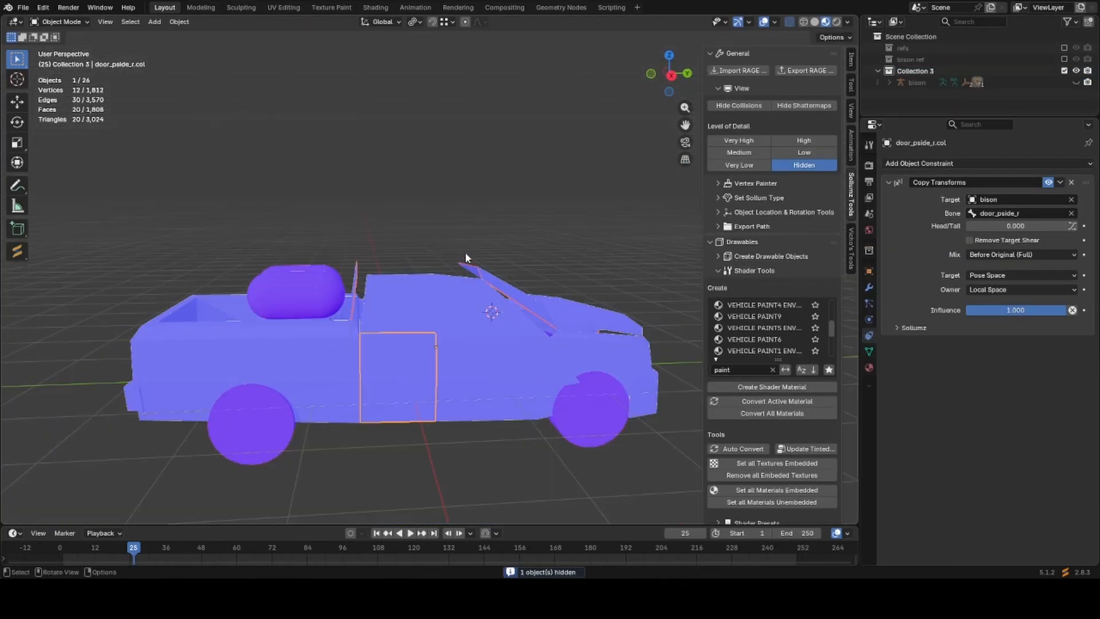
left_click(430, 317)
middle_click_drag(430, 318, 241, 309)
scroll(552, 335, "up", 3)
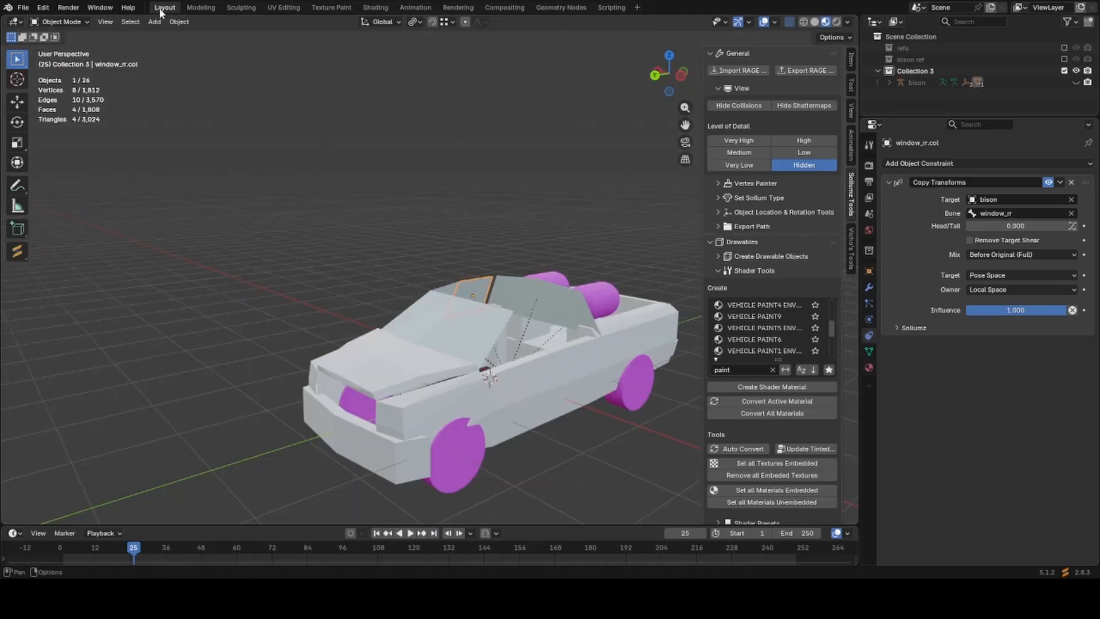
Show the Very High level of detail on the pickup and hide all collisions.
left_click(739, 152)
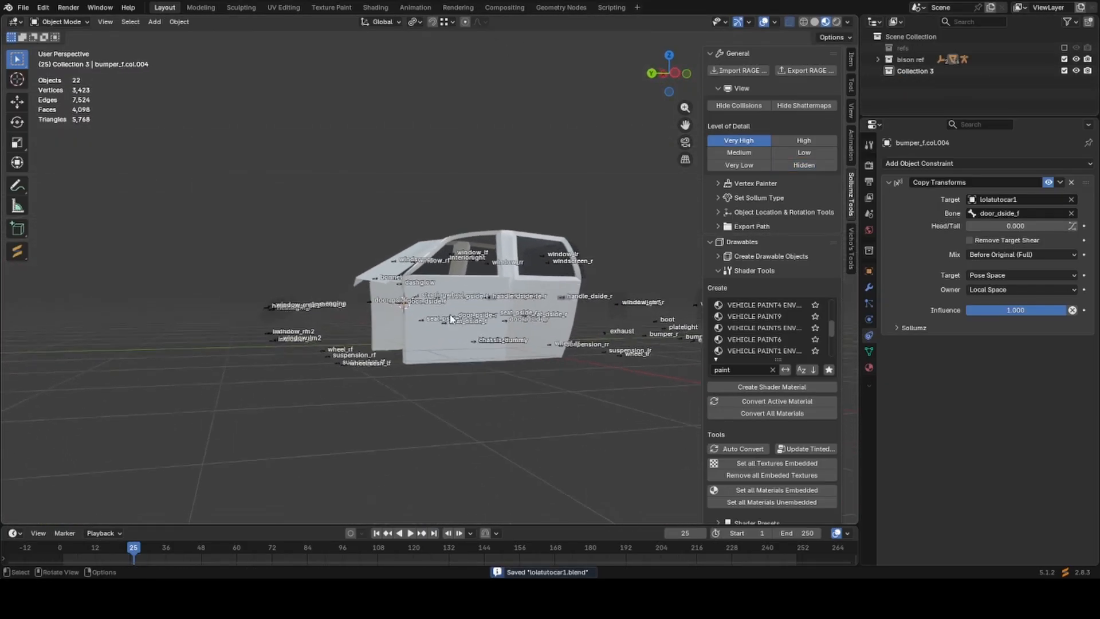
scroll(393, 248, "up", 5)
left_click(342, 250)
middle_click_drag(348, 258, 362, 279)
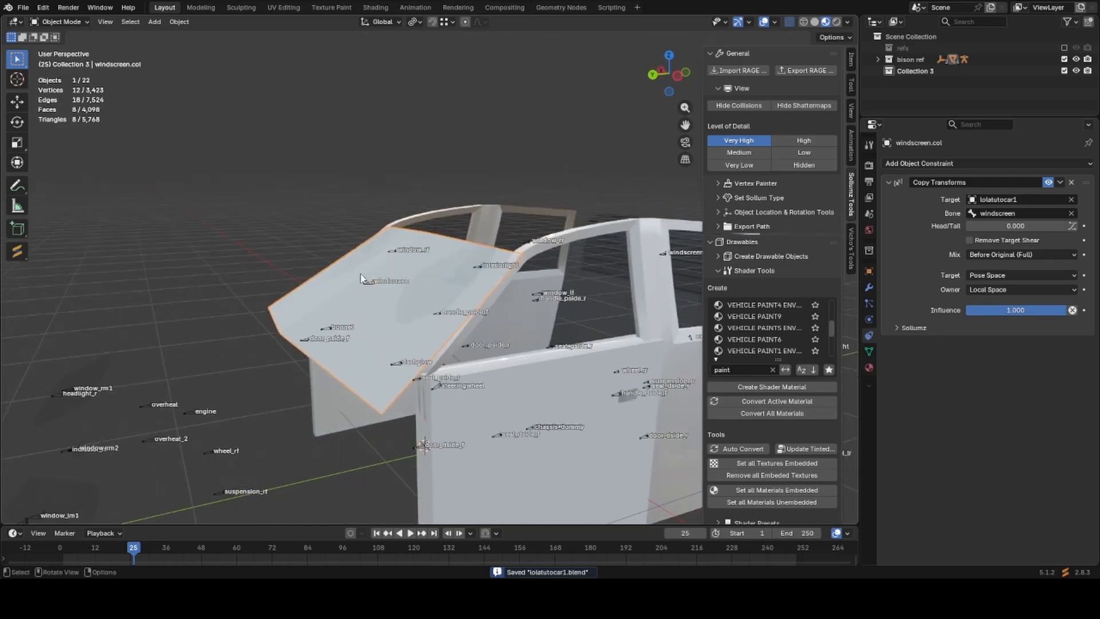
scroll(404, 299, "down", 4)
left_click(521, 263)
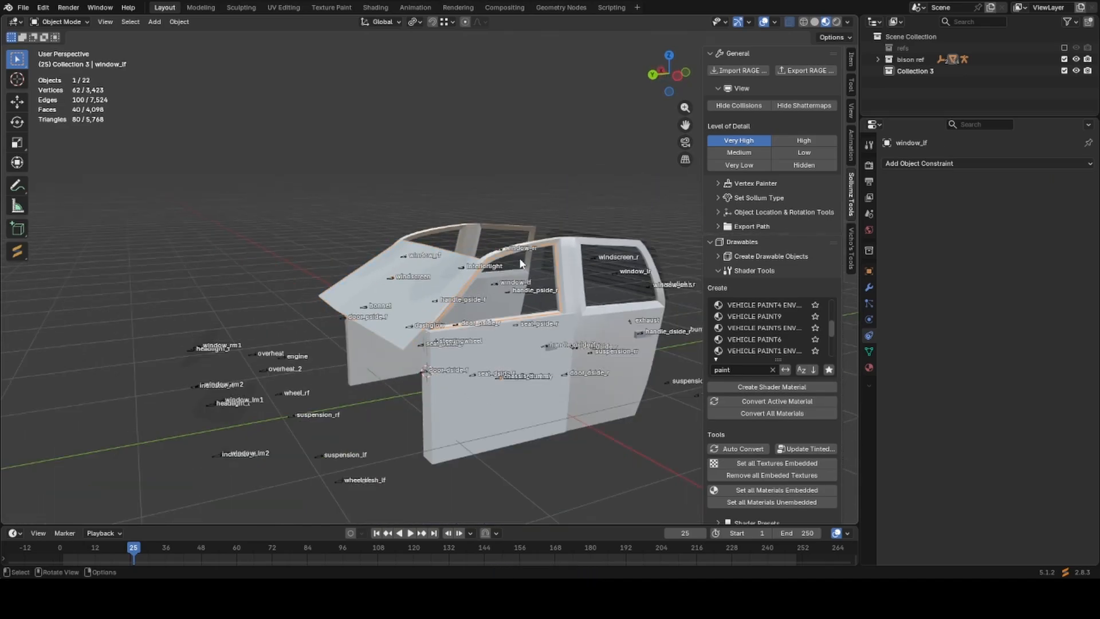
scroll(419, 223, "down", 2)
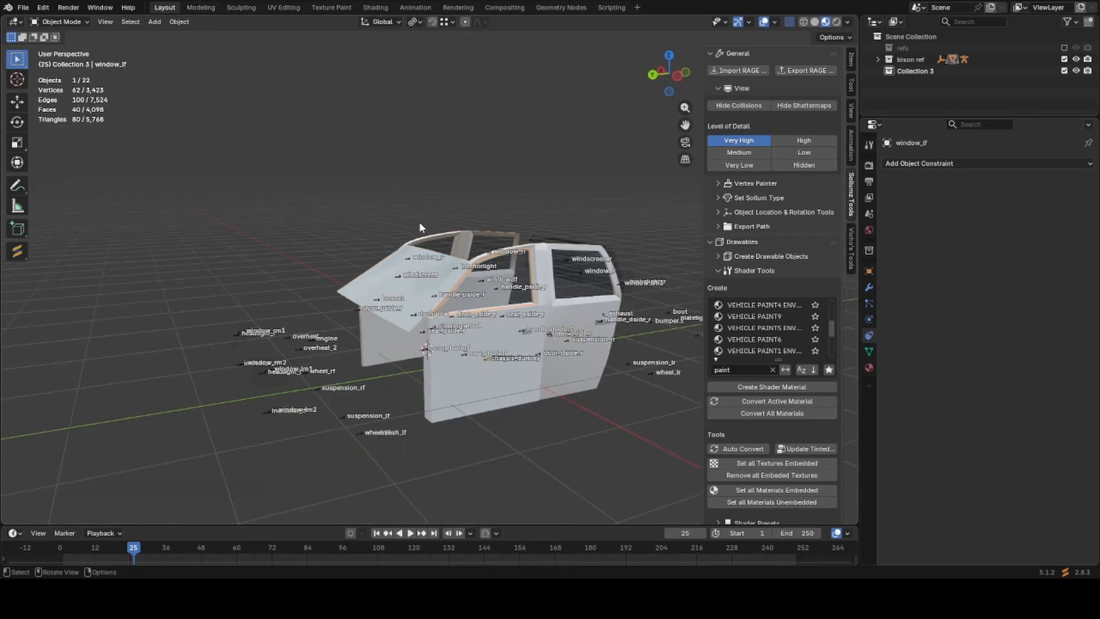
scroll(466, 278, "up", 3)
middle_click_drag(532, 281, 595, 232)
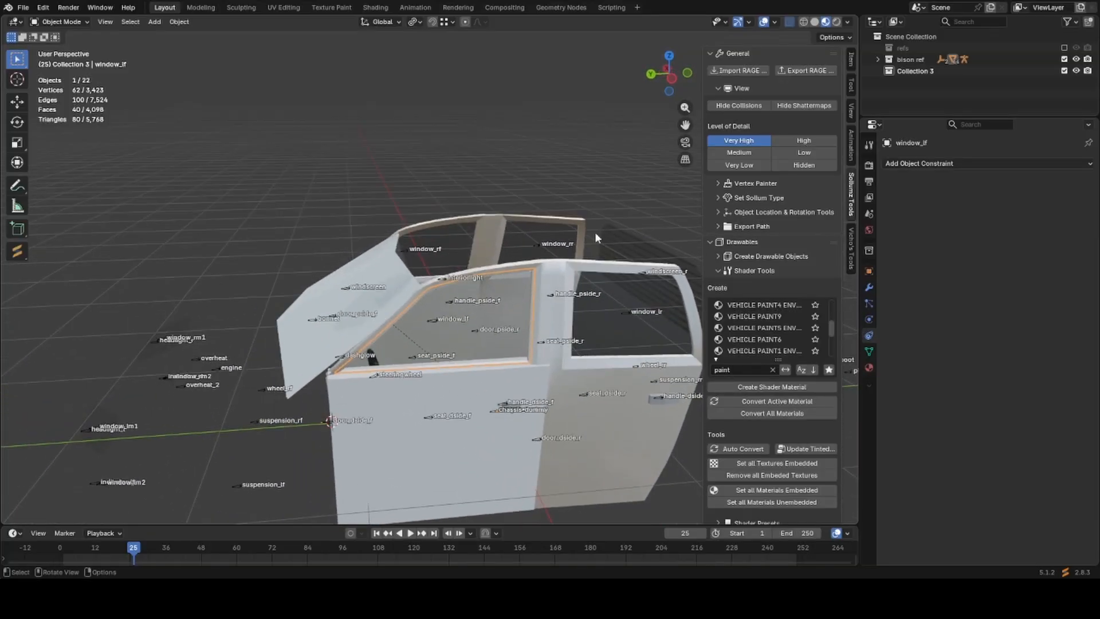
left_click(724, 109)
Select the windscreen, the rear windscreen and the window_lm3 glass together.
scroll(430, 300, "down", 3)
middle_click_drag(431, 300, 430, 282)
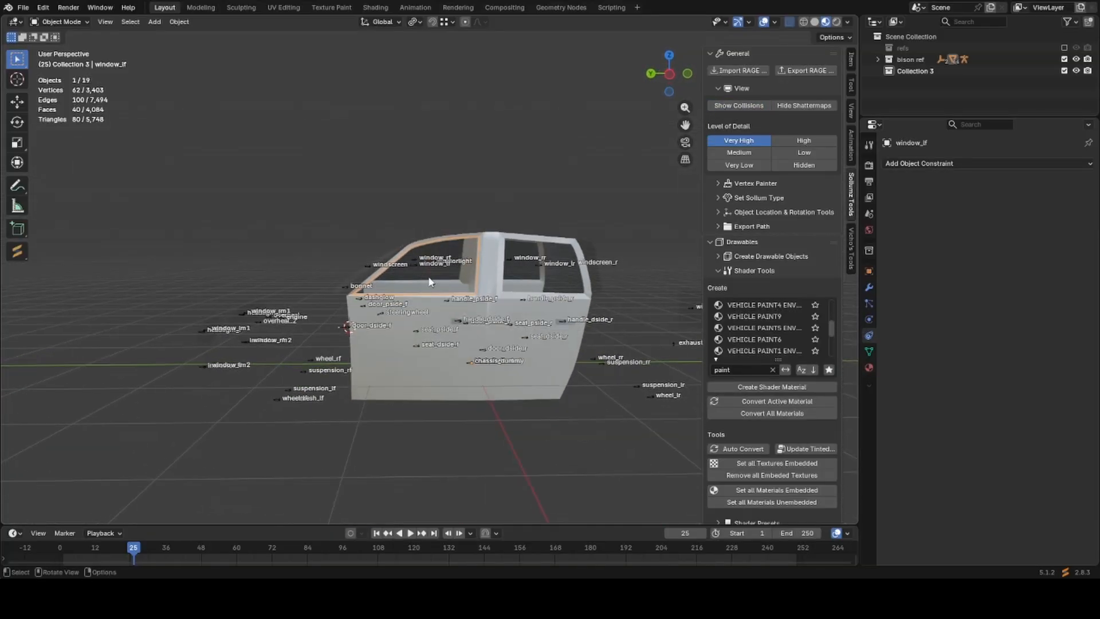
middle_click_drag(431, 268, 395, 321)
left_click(414, 304)
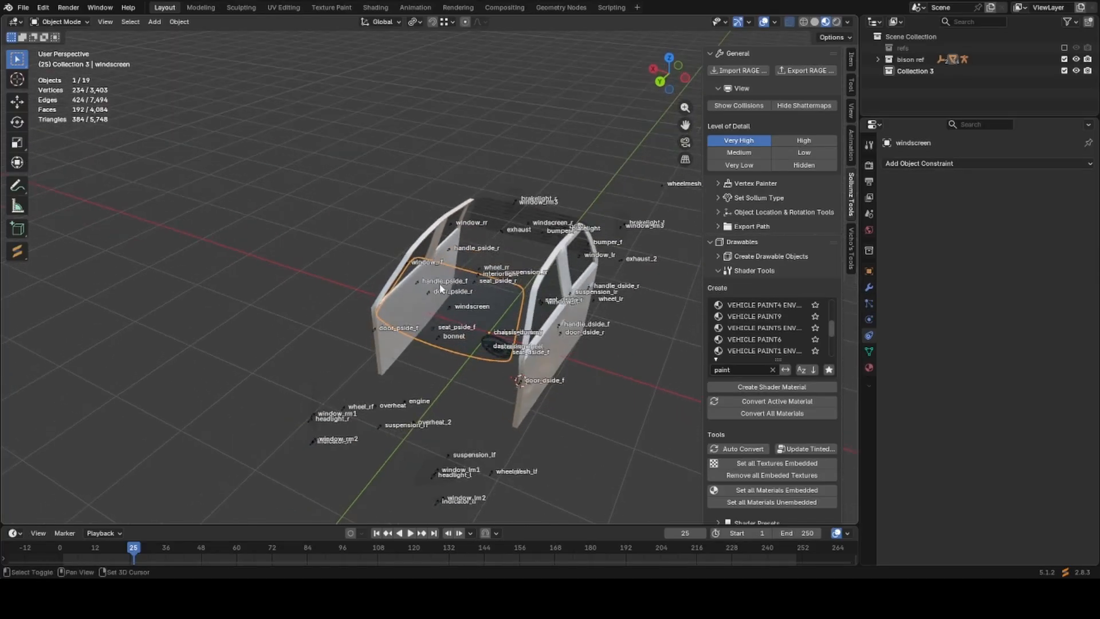
scroll(318, 334, "up", 3)
left_click(395, 272, "shift")
mouse_move(395, 272)
middle_mouse_down()
mouse_move(374, 244)
mouse_move(377, 353)
mouse_move(390, 384)
mouse_move(392, 288)
middle_mouse_up()
scroll(374, 244, "down", 3)
scroll(394, 401, "up", 3)
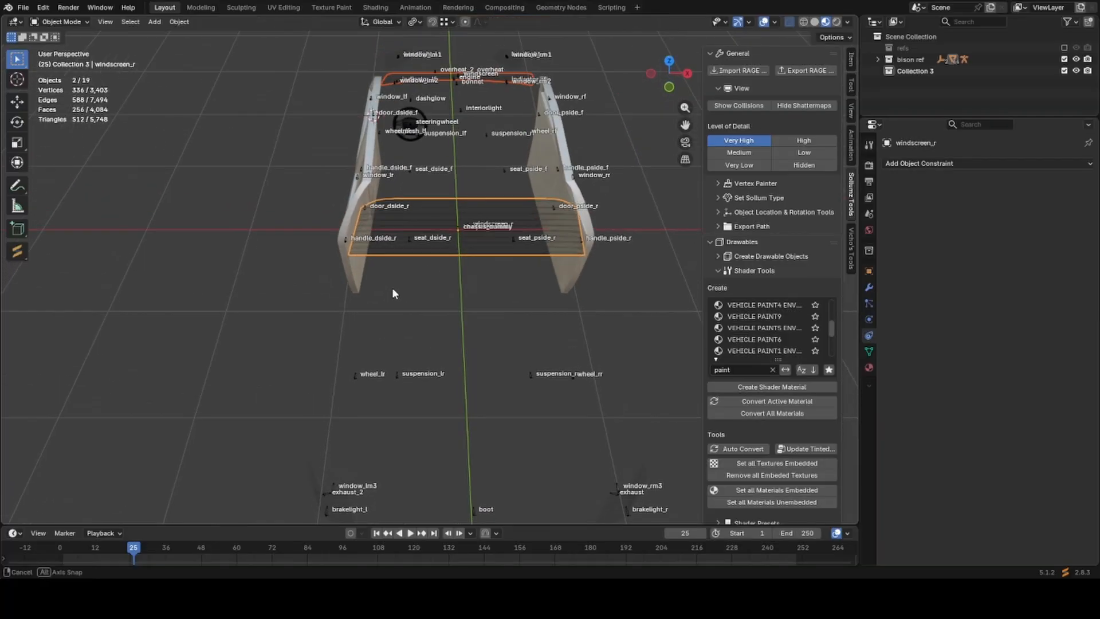
left_click(314, 484, "shift")
middle_click_drag(314, 484, 542, 354)
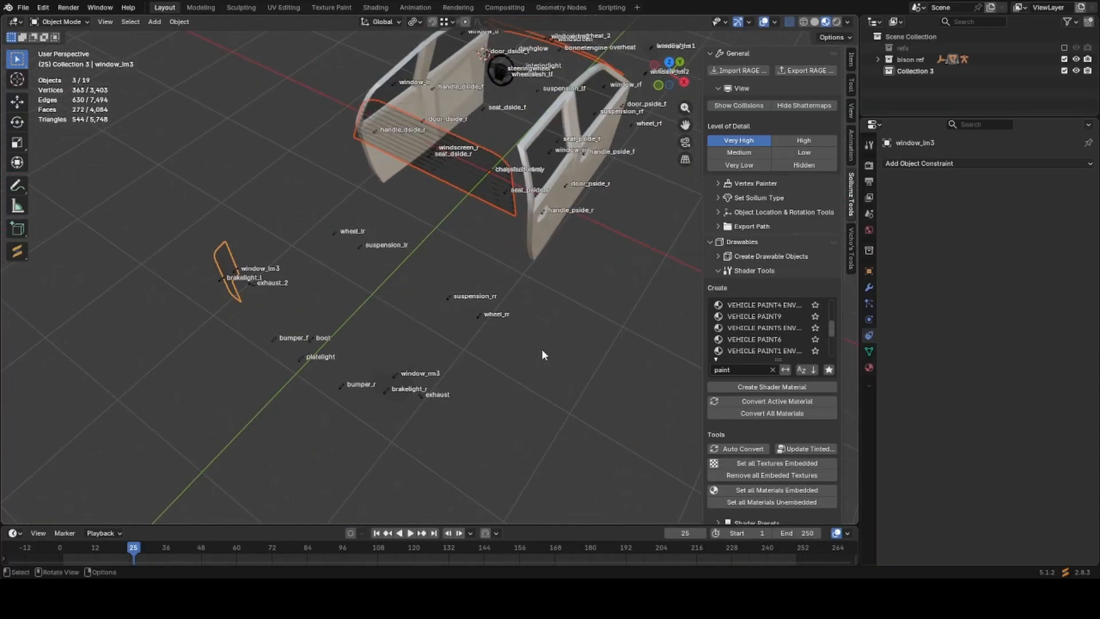
Add window_rm3 and the door windows on both sides to the selection.
left_click(378, 372, "shift")
middle_click_drag(378, 372, 316, 327)
scroll(316, 327, "up", 1)
middle_click_drag(267, 388, 392, 397)
left_click(396, 339, "shift")
middle_click_drag(396, 339, 206, 298)
left_click(564, 303, "shift")
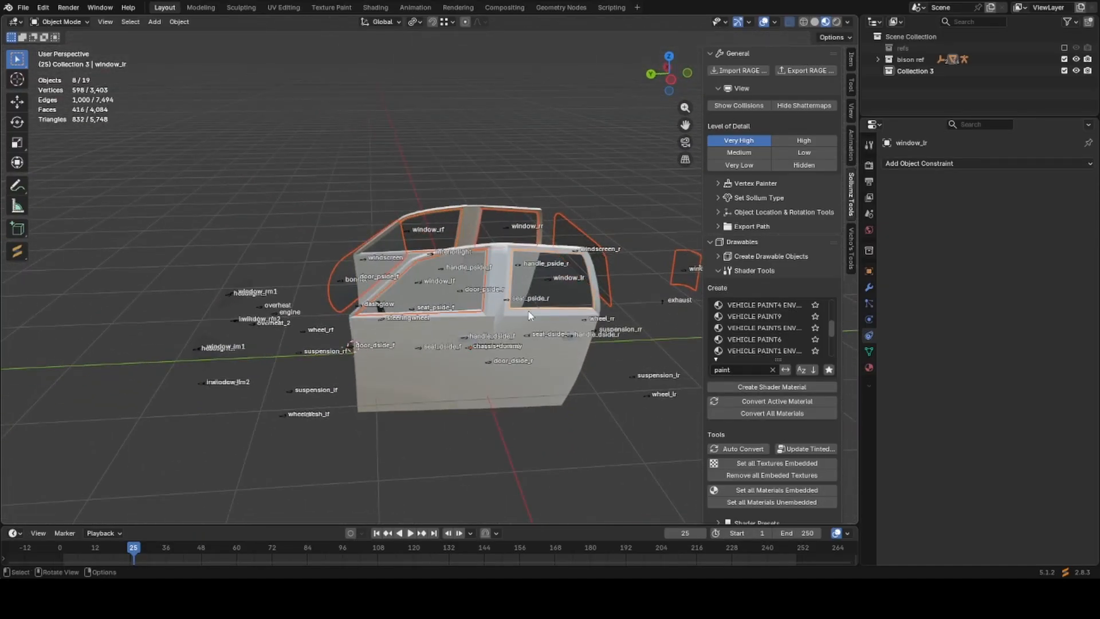
Add the front light glass window_lm1, window_lm2, window_rm1 and window_rm2 to the selection and try moving the selected glass.
middle_click_drag(564, 303, 407, 345)
scroll(407, 345, "up", 2)
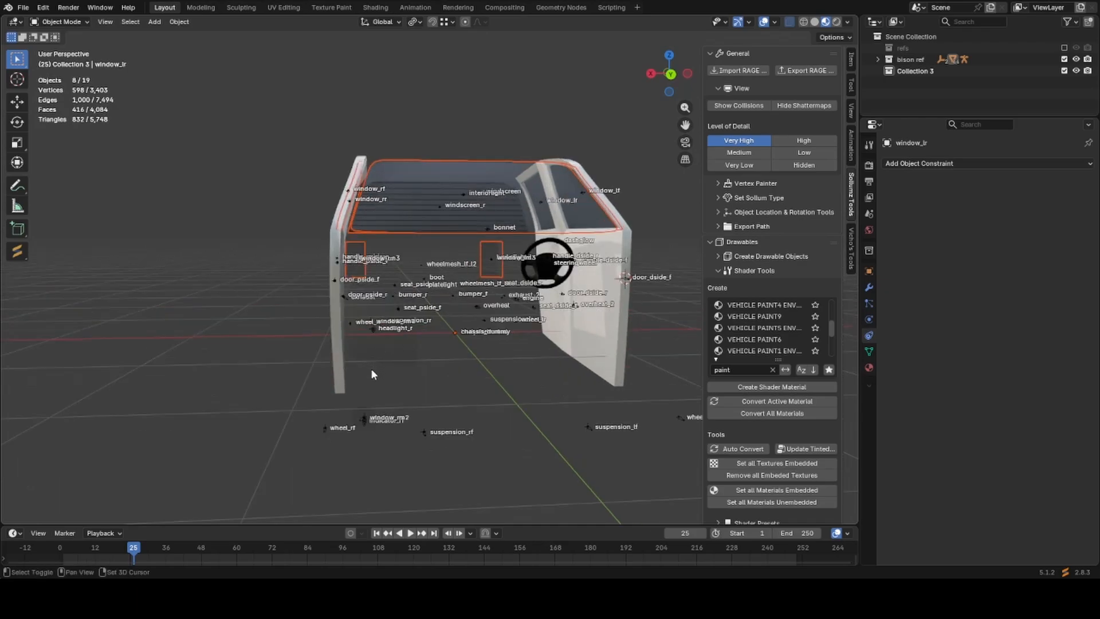
left_click(368, 400, "shift")
middle_click_drag(523, 392, 285, 385)
left_click(373, 361, "shift")
scroll(395, 369, "down", 4)
key("g")
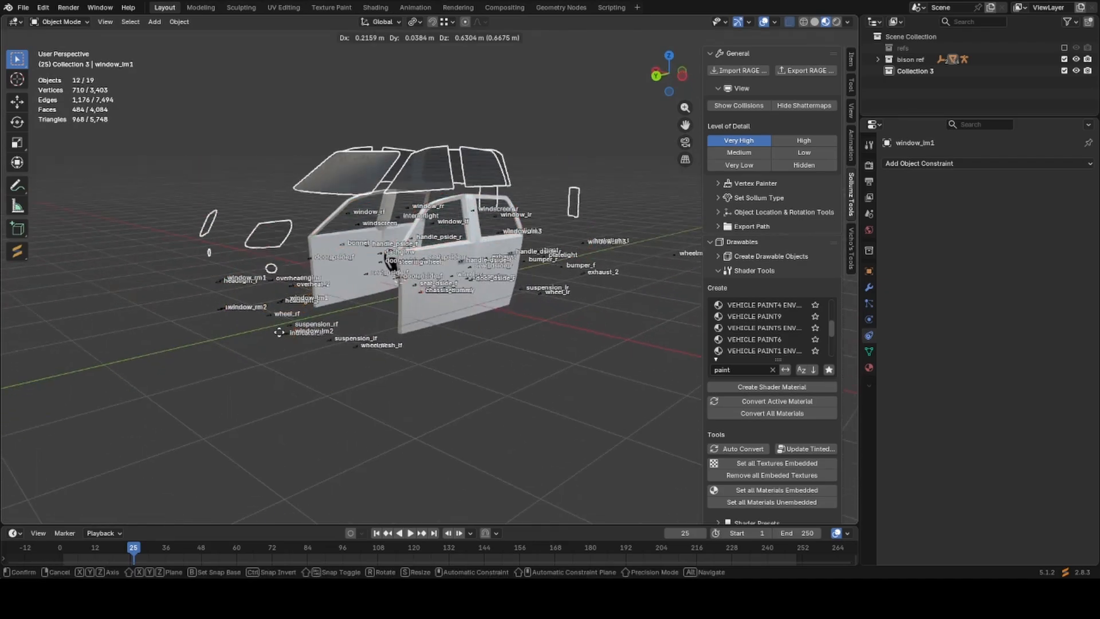
right_click(375, 294)
key("Tab")
key("Tab")
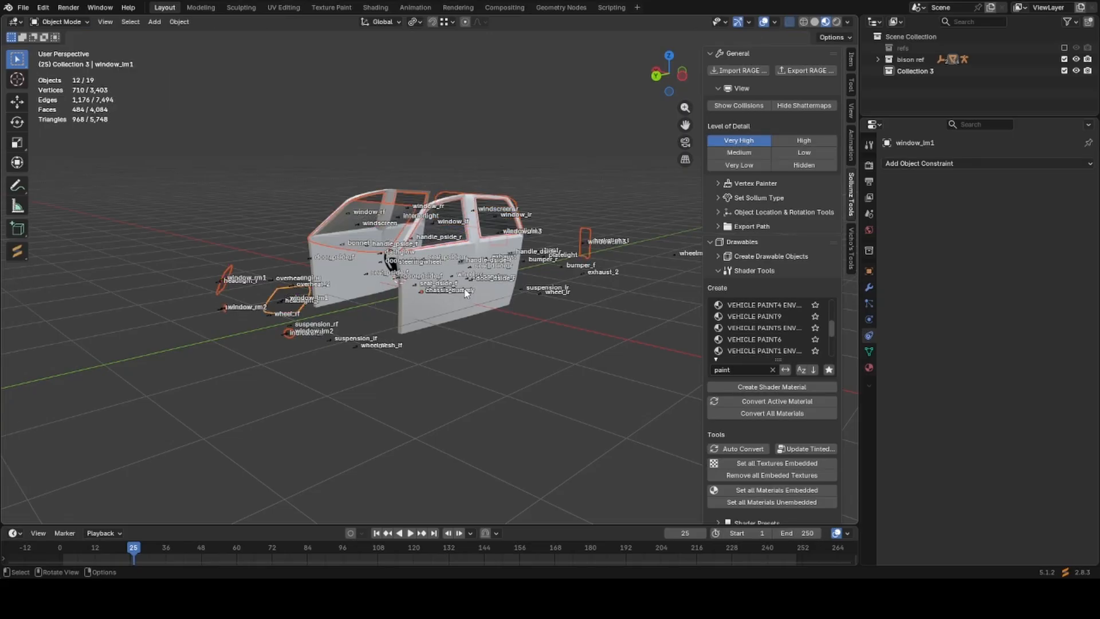
Deselect the rear and front light glass, keeping only the windscreens and door windows selected.
scroll(465, 295, "down", 1)
middle_click_drag(490, 310, 375, 189)
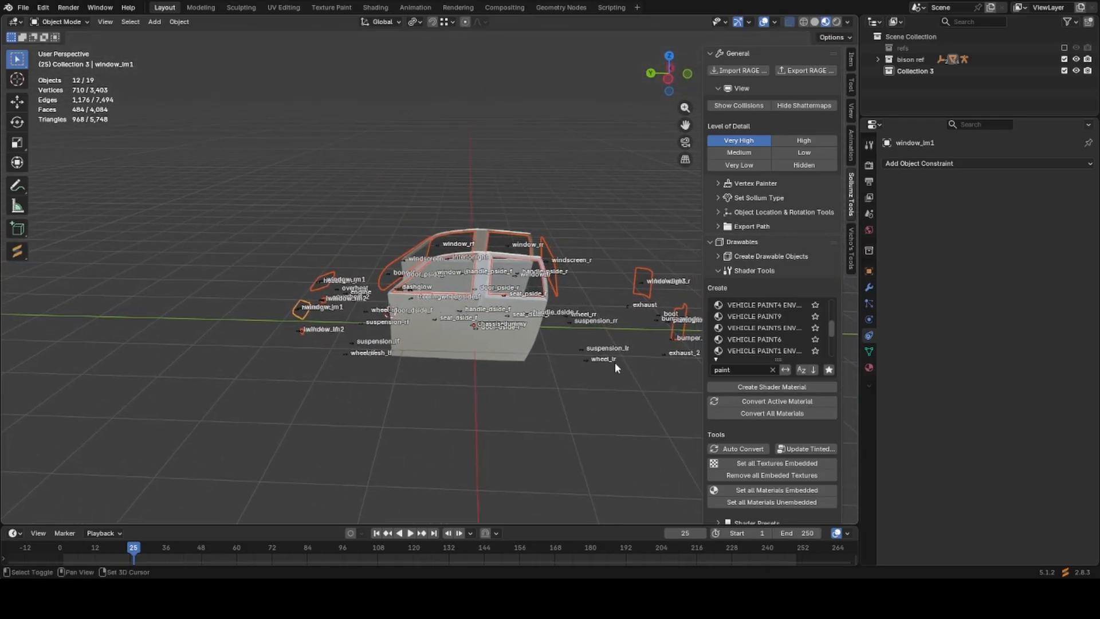
middle_click_drag(614, 362, 463, 349, "shift")
left_click_drag(473, 222, 589, 477, "ctrl")
middle_click_drag(198, 312, 564, 392, "shift")
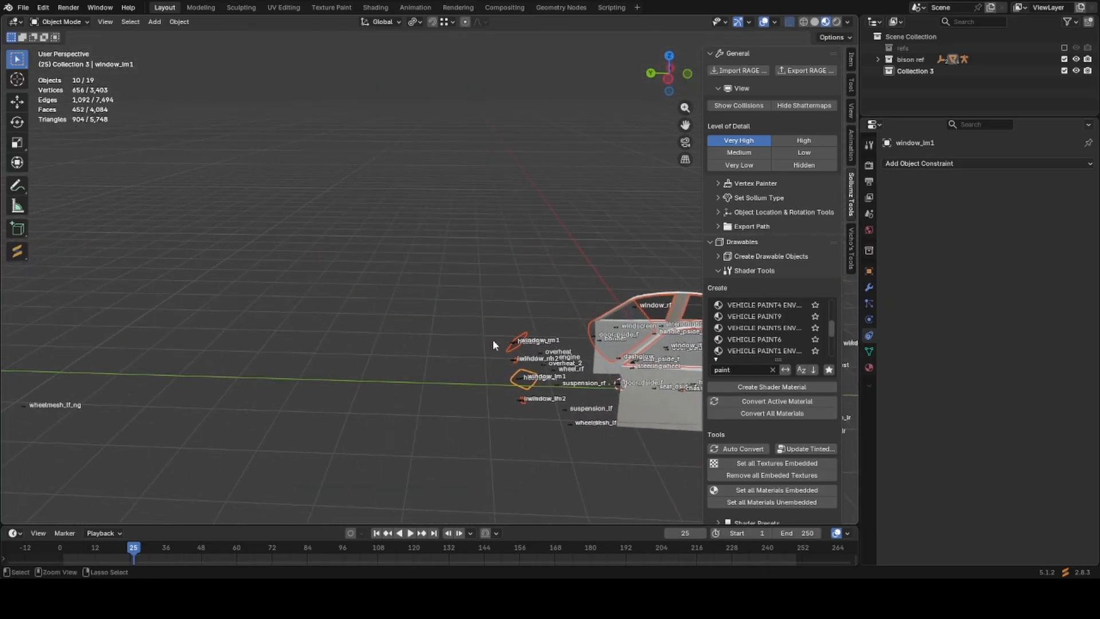
left_click_drag(449, 277, 550, 455, "ctrl")
Make the windscreen the active object and enter Edit Mode on the selected window meshes.
middle_click_drag(551, 420, 301, 346, "shift")
scroll(381, 372, "up", 3)
middle_click_drag(465, 436, 442, 365, "shift")
scroll(456, 367, "up", 4)
scroll(431, 347, "up", 2)
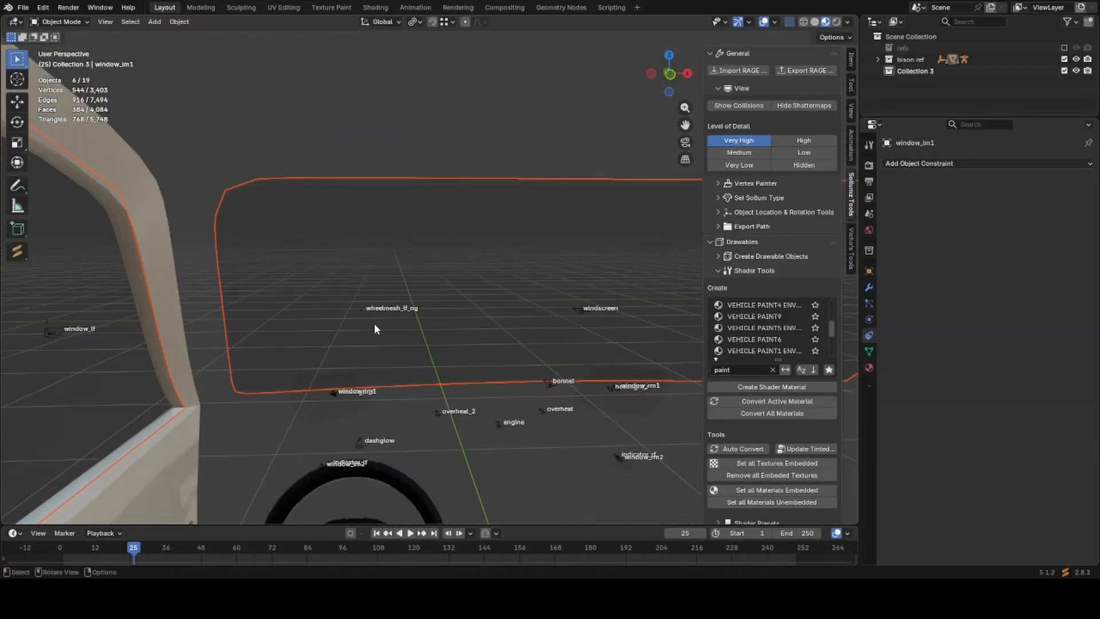
scroll(319, 298, "down", 3)
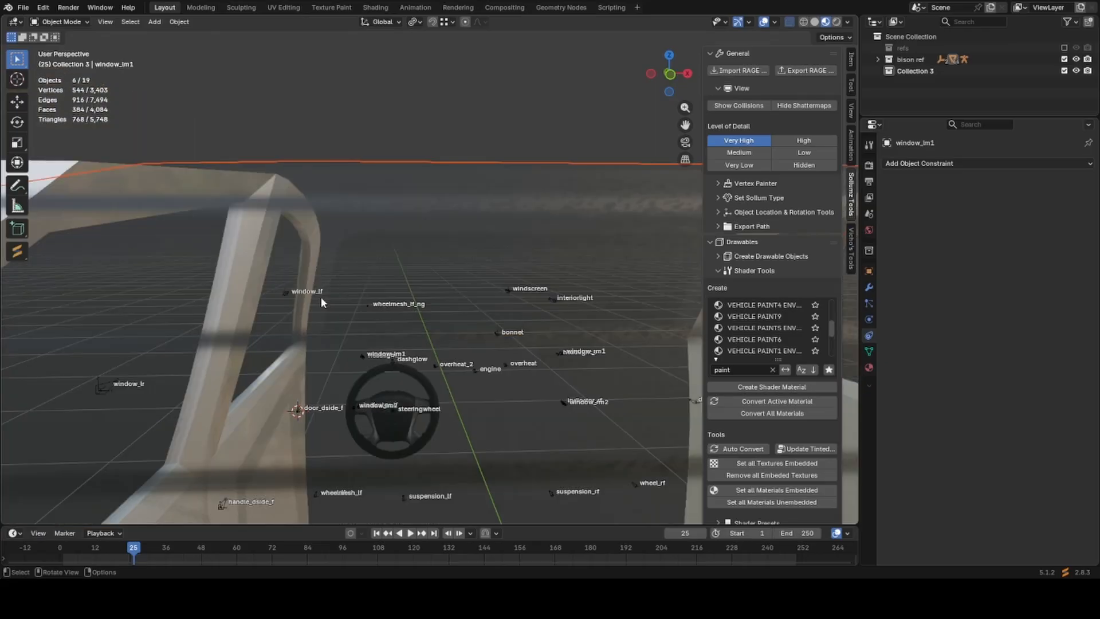
middle_click_drag(321, 297, 451, 339)
left_click(501, 328, "shift")
key("Tab")
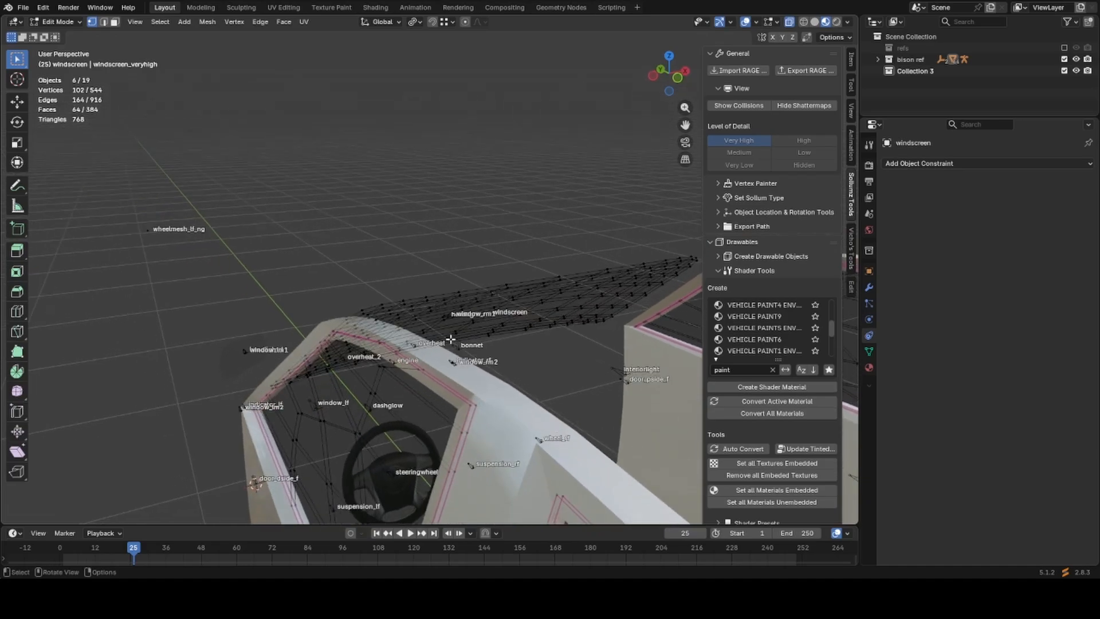
Switch the viewport to solid shading and inspect the windscreen mesh in X-ray and wireframe display.
scroll(451, 339, "up", 1)
key("shift+z")
key("alt+z")
key("shift+z")
key("alt+z")
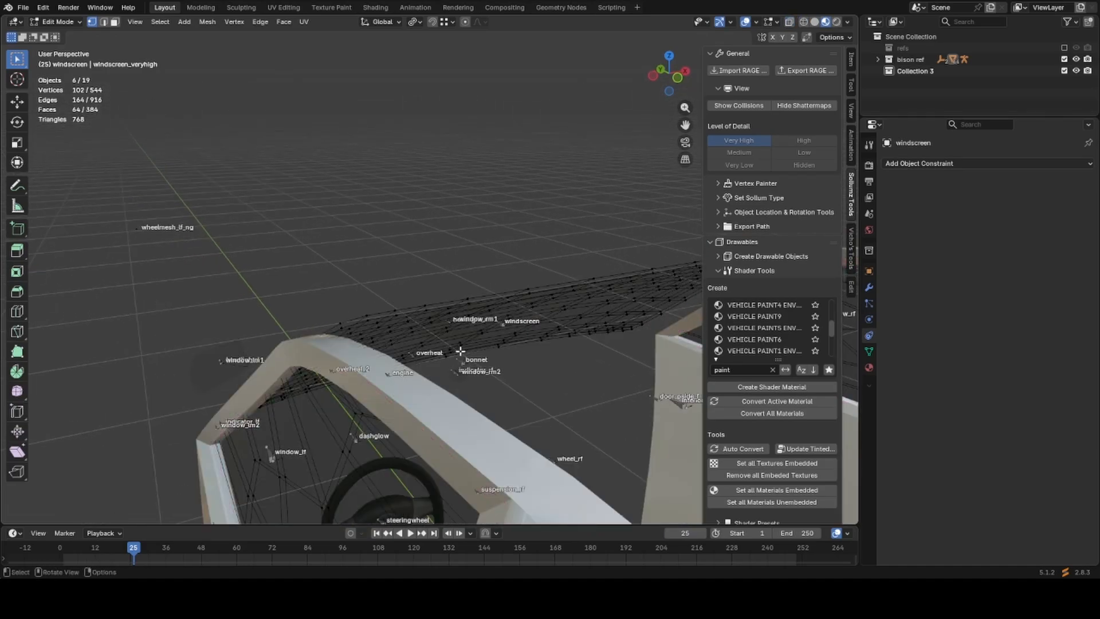
key("z")
left_click(514, 355)
scroll(496, 354, "up", 2)
key("alt+z")
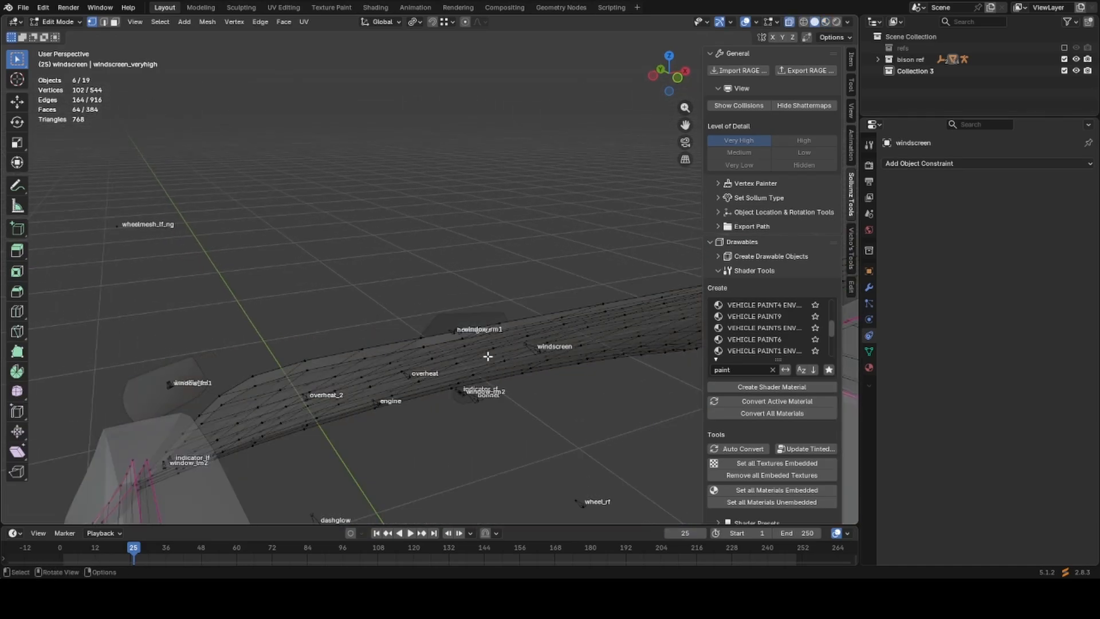
middle_click_drag(487, 356, 466, 354)
key("alt+z")
key("shift+z")
Select the windscreen's linked mesh, try moving it to check its geometry, and return to Object Mode.
mouse_move(319, 376)
middle_mouse_down()
mouse_move(333, 382)
mouse_move(326, 404)
mouse_move(315, 390)
mouse_move(556, 413)
mouse_move(535, 369)
middle_mouse_up()
key("shift+z")
key("ctrl+l")
left_click(534, 370)
key("ctrl+l")
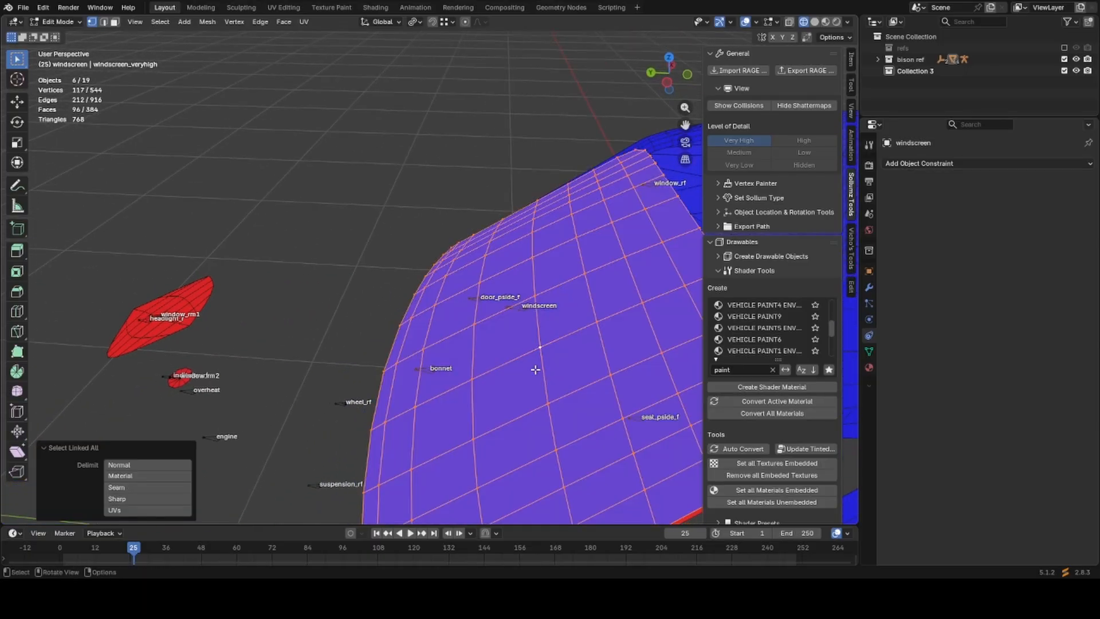
key("g")
right_click(394, 379)
key("Tab")
Rename the windscreen's glass material as vehicle_generic_glasswindows2 outer.
scroll(396, 379, "down", 4)
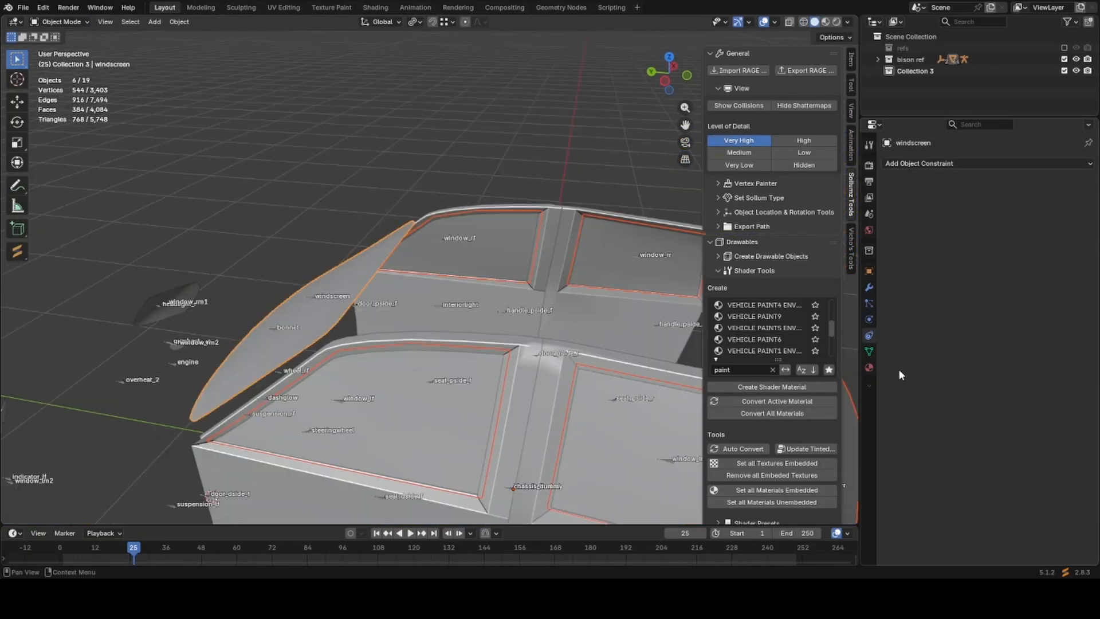
left_click(869, 367)
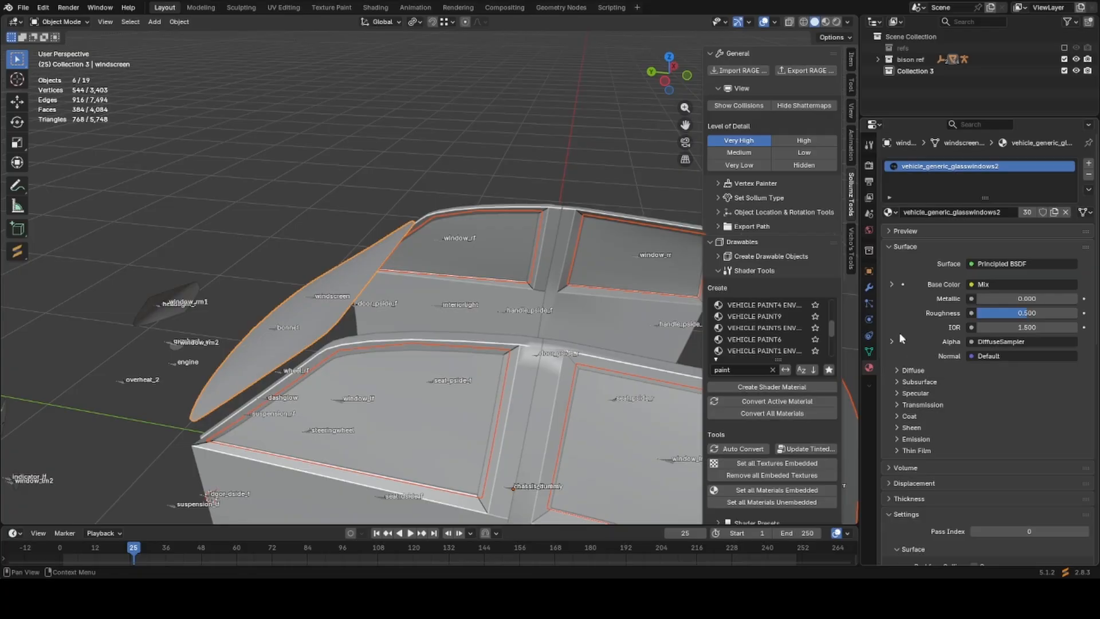
left_click(958, 213)
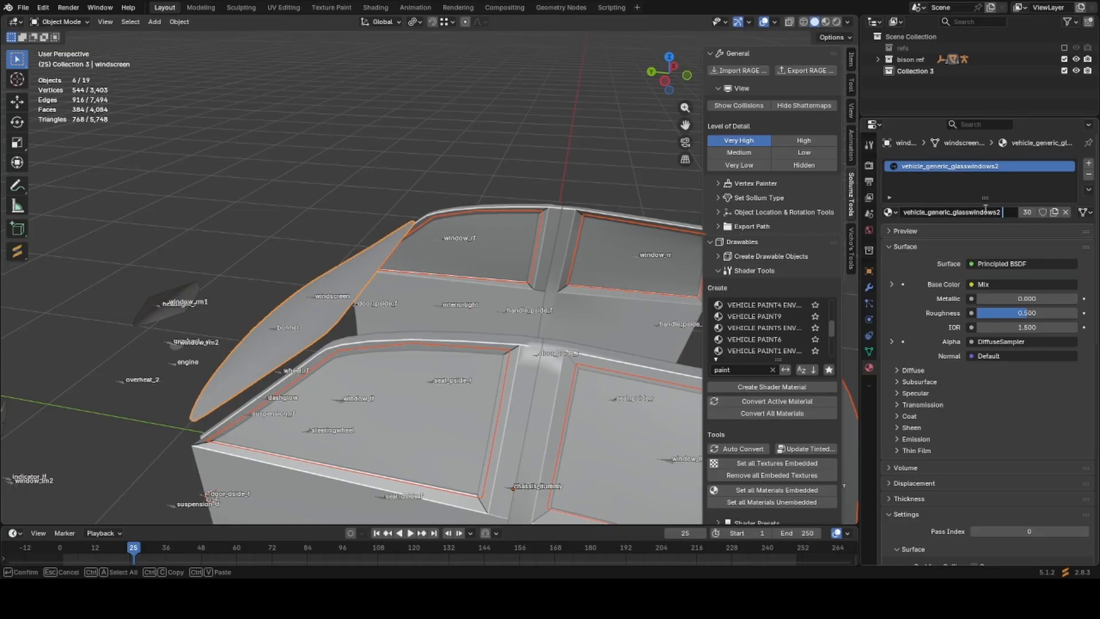
type("out")
type("e")
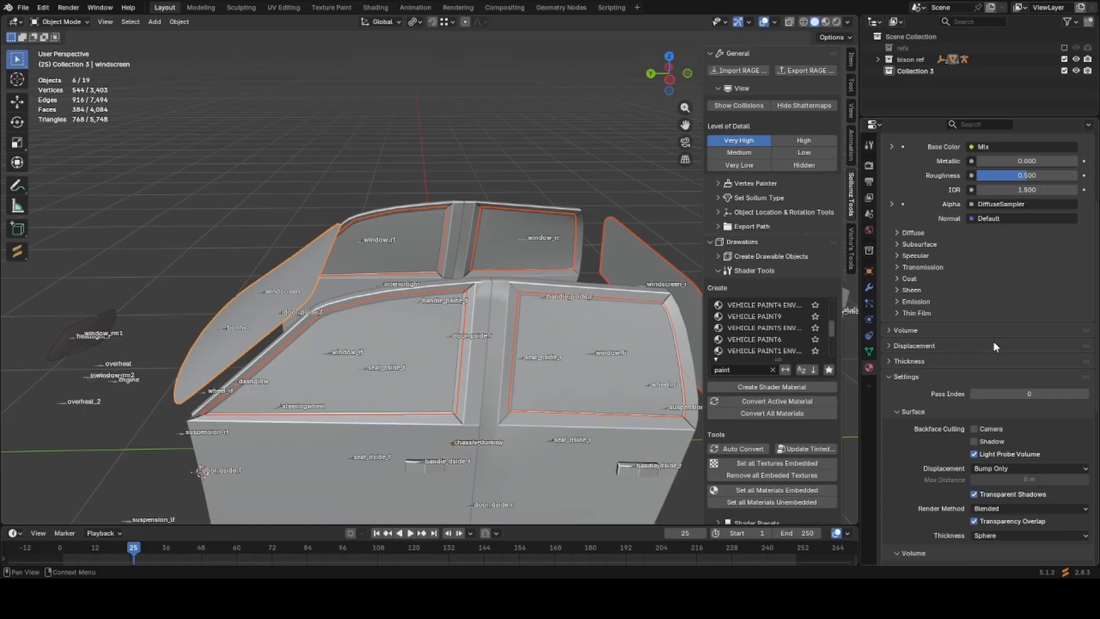
Change the outer glass material's Sollumz shader to VEHICLE VEHGLASS.
scroll(992, 341, "down", 7)
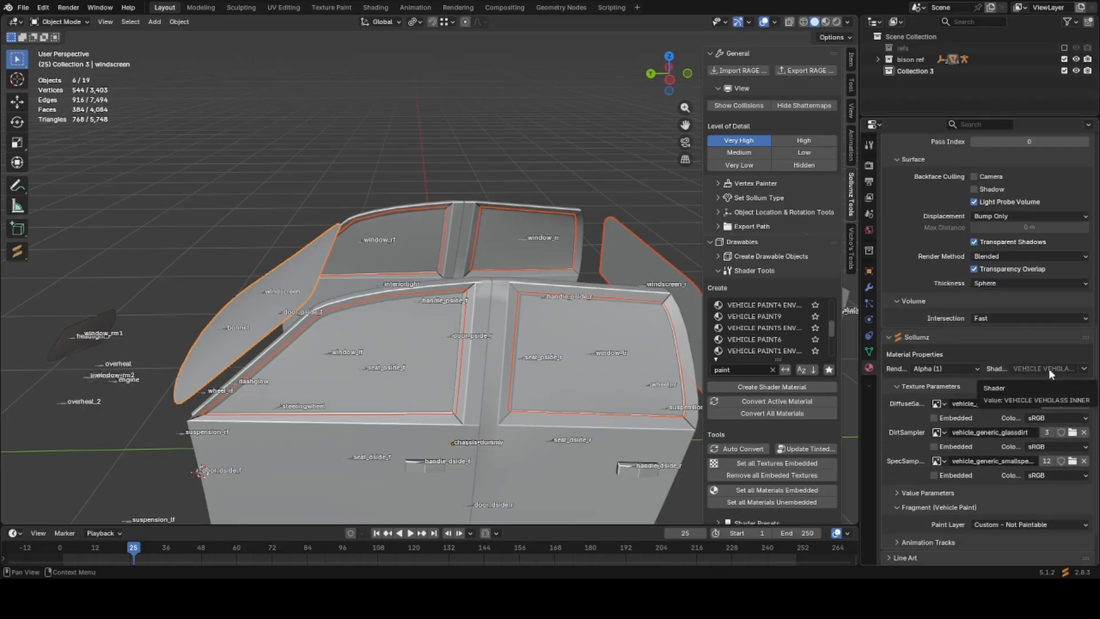
left_click(1083, 369)
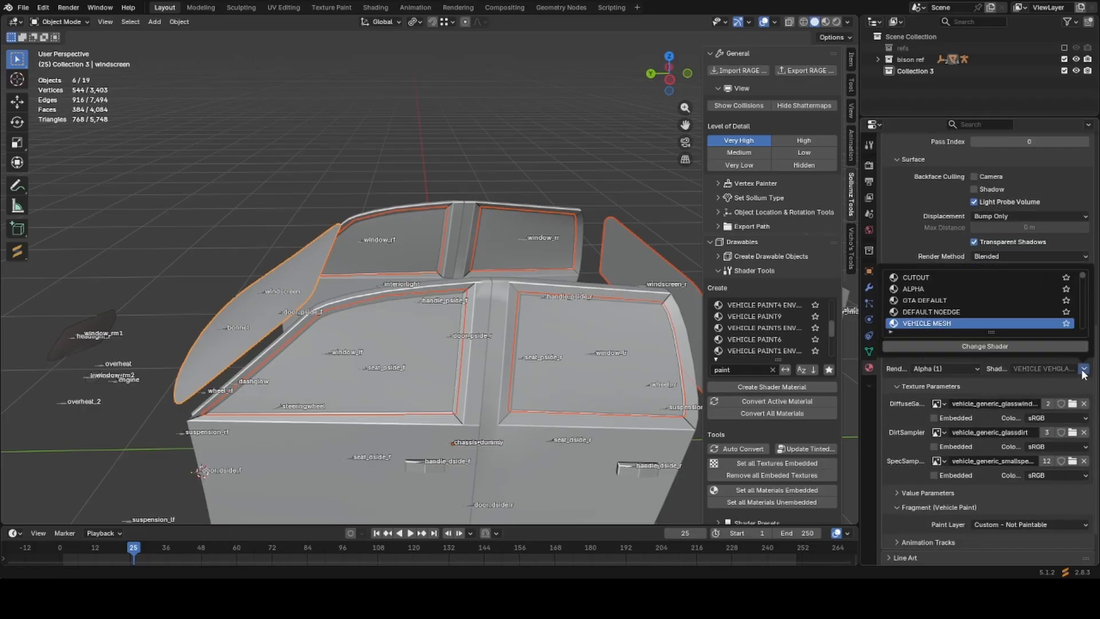
left_click(891, 331)
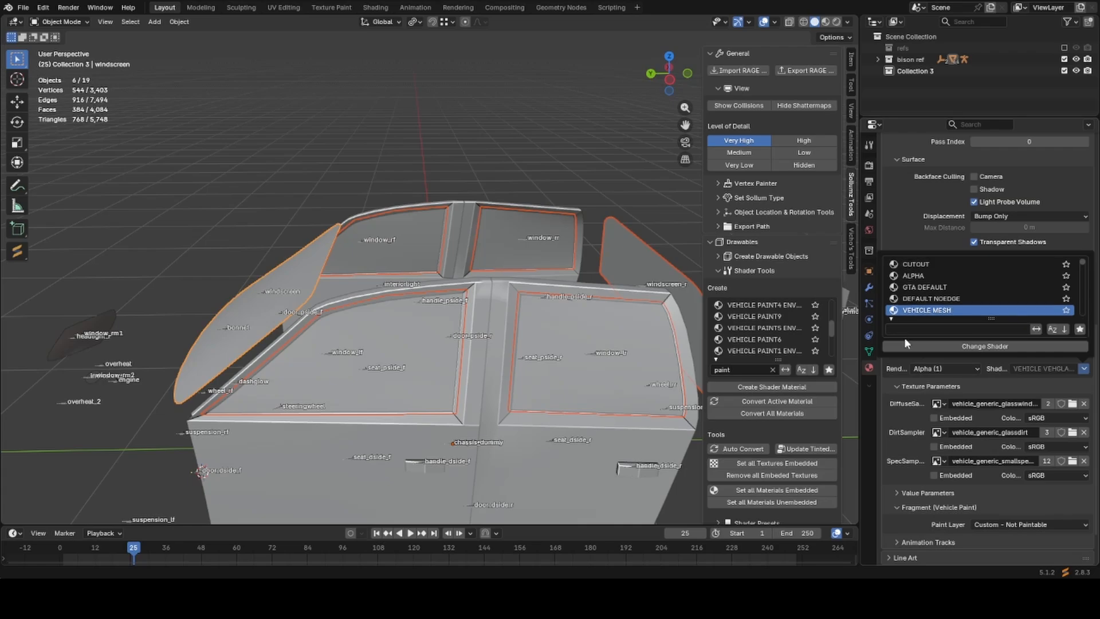
left_click(911, 329)
type("veh glass")
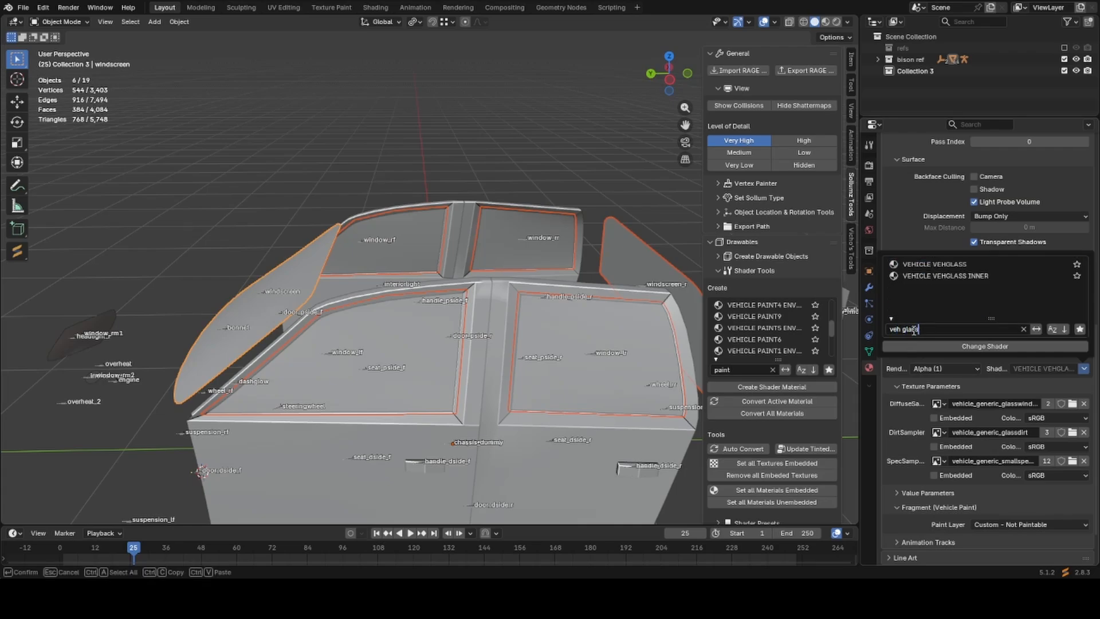
left_click(939, 264)
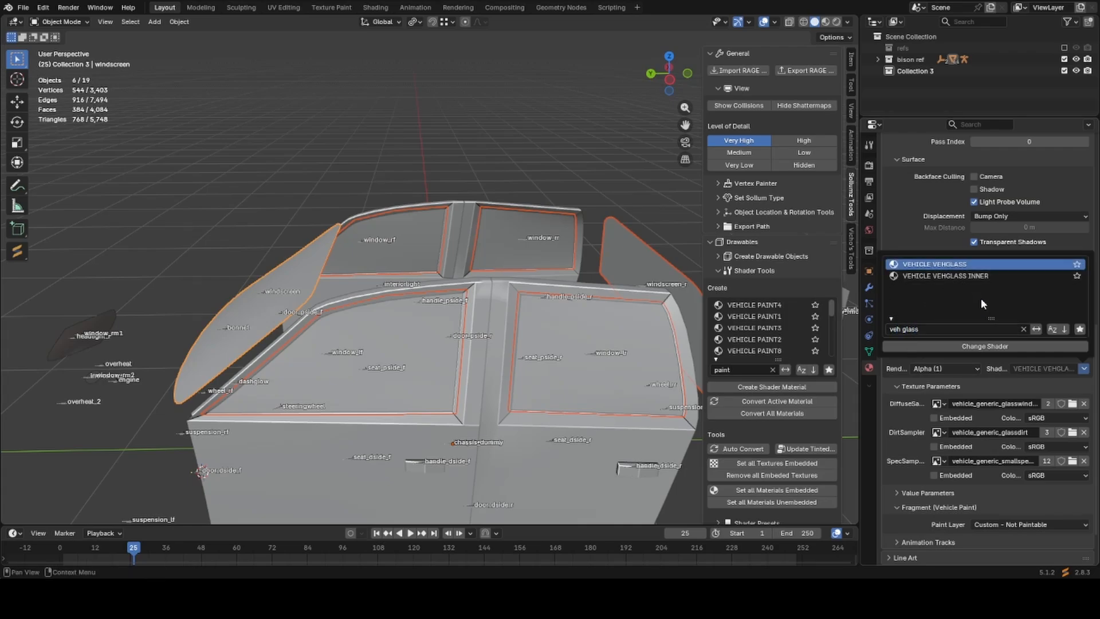
left_click(985, 347)
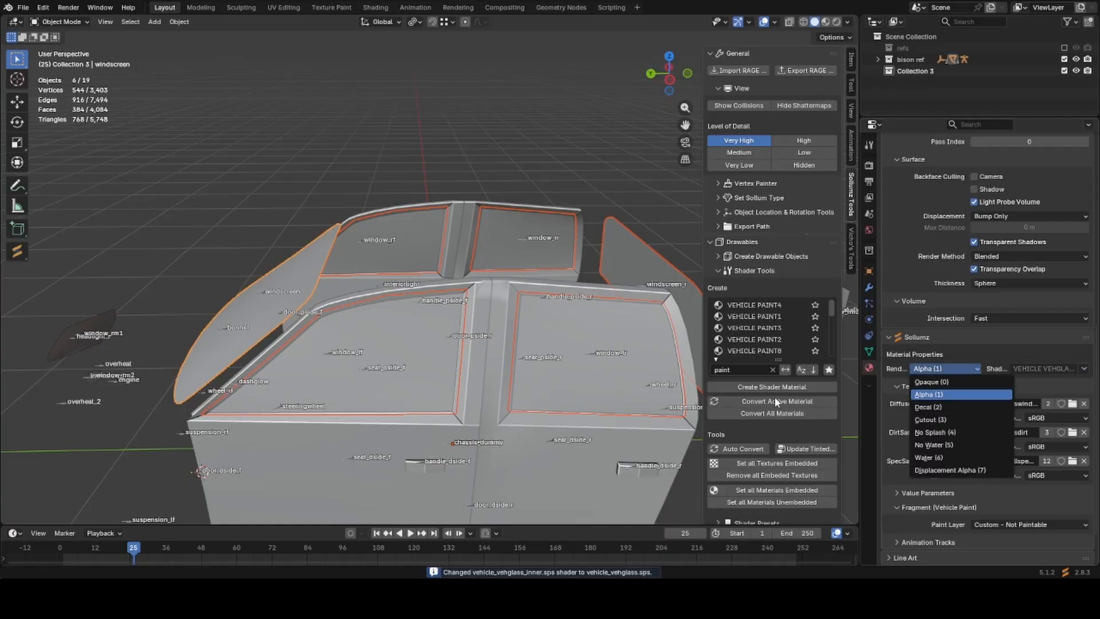
Add a second material slot to the windscreen and assign the vehicle_generic_glasswindows2 outer material to it.
scroll(923, 298, "up", 5)
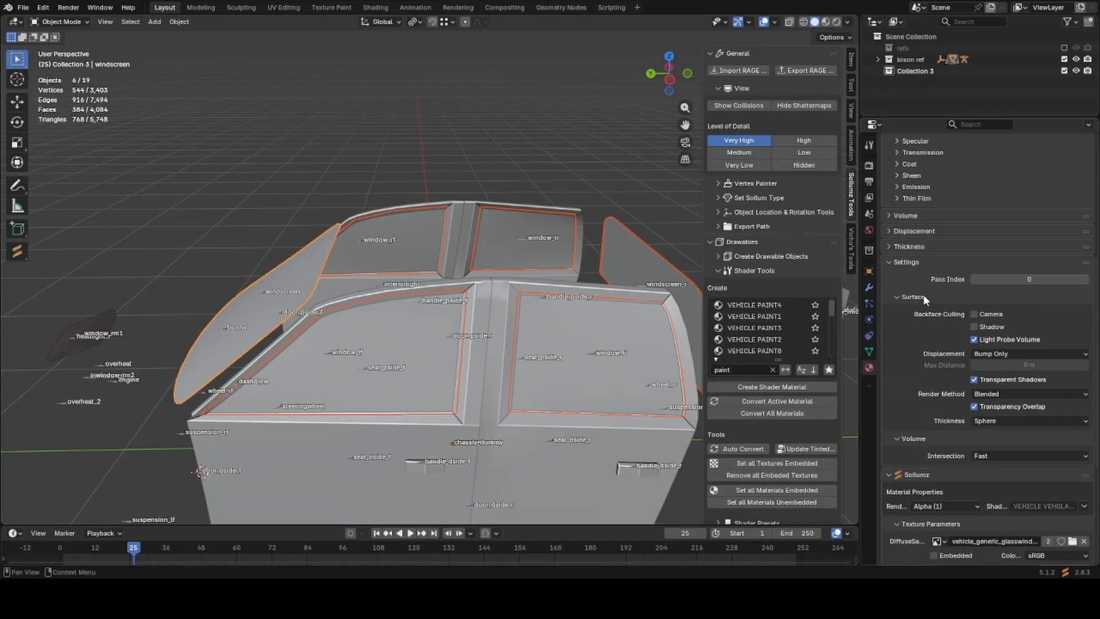
scroll(926, 295, "up", 5)
left_click(1088, 163)
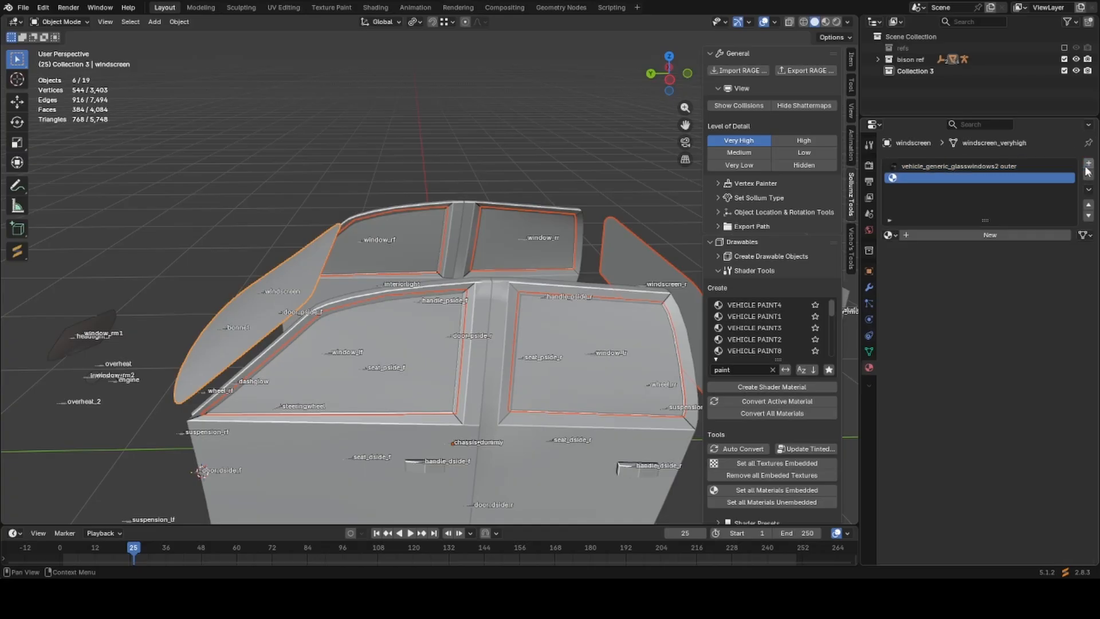
left_click(889, 235)
type("vedh")
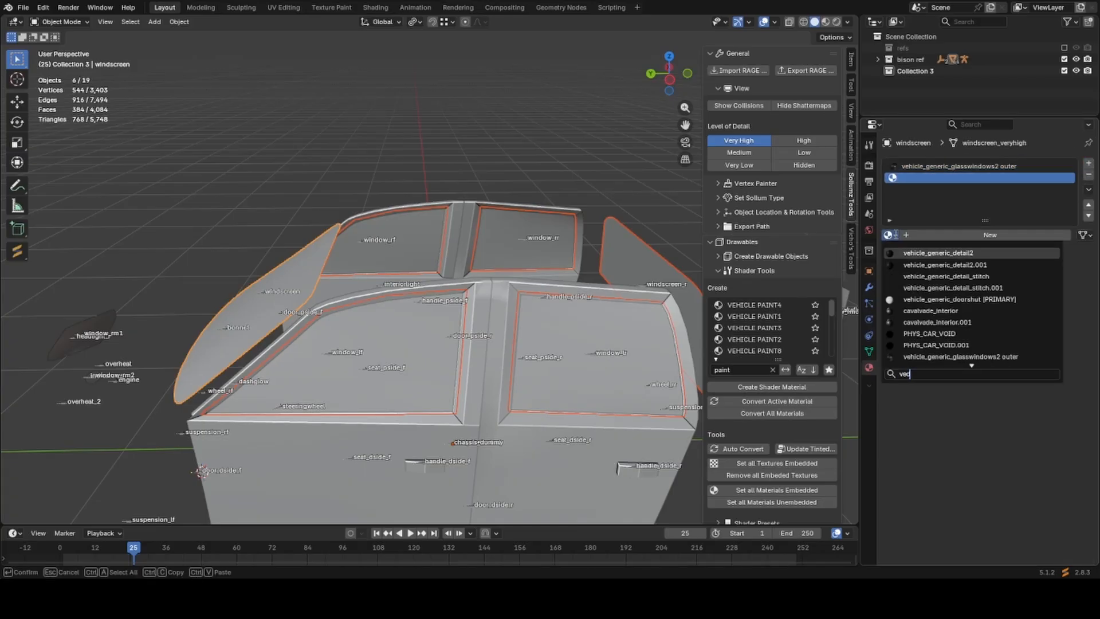
key("BackSpace")
key("BackSpace")
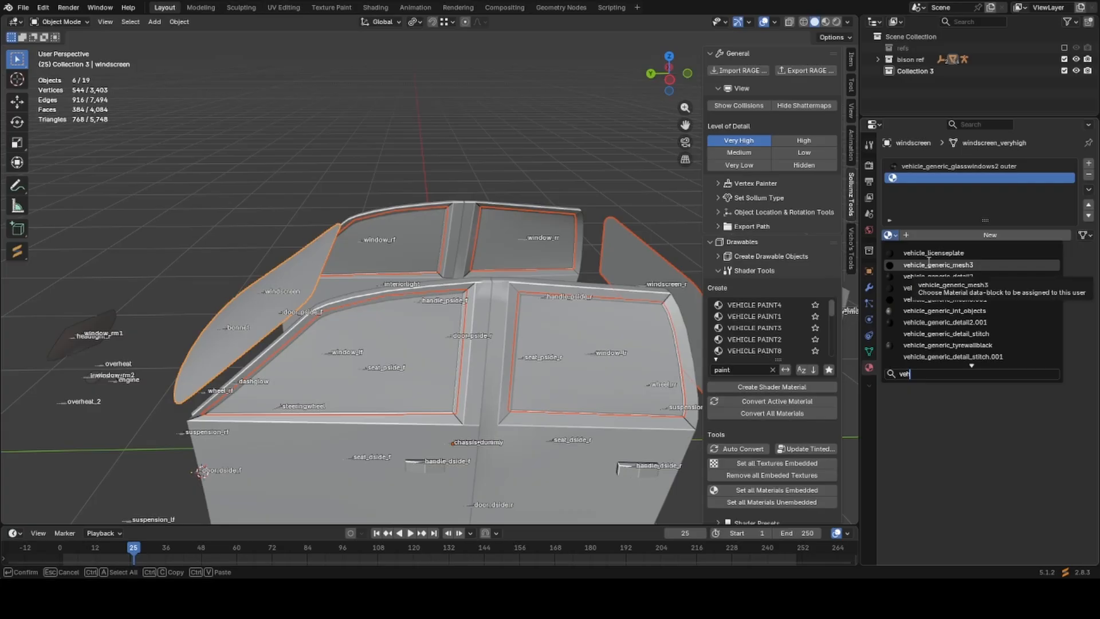
type("glass")
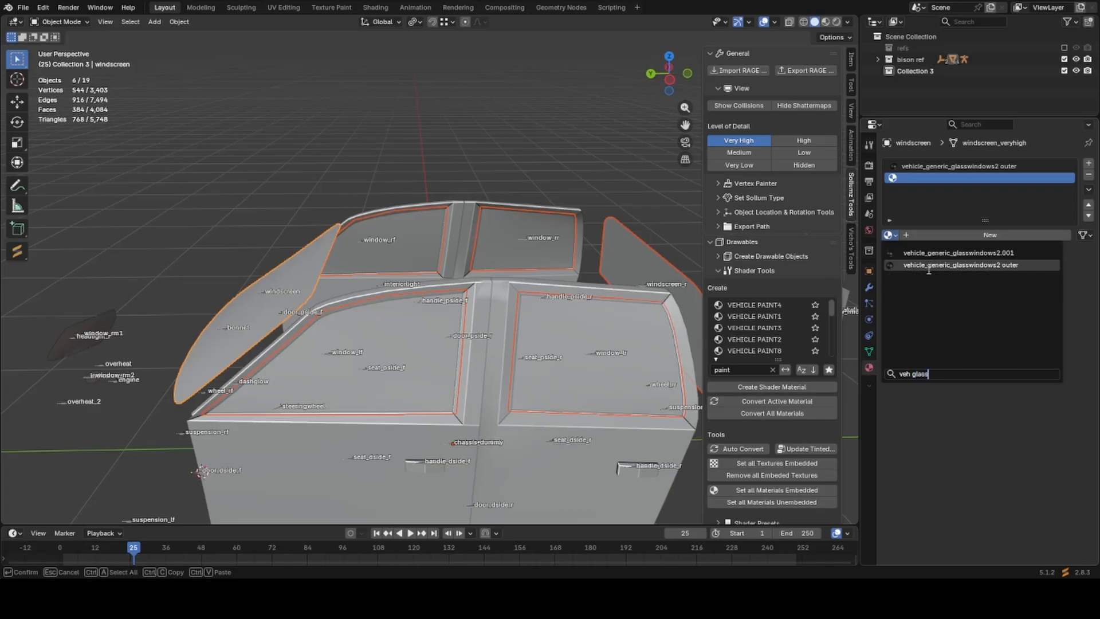
left_click(929, 265)
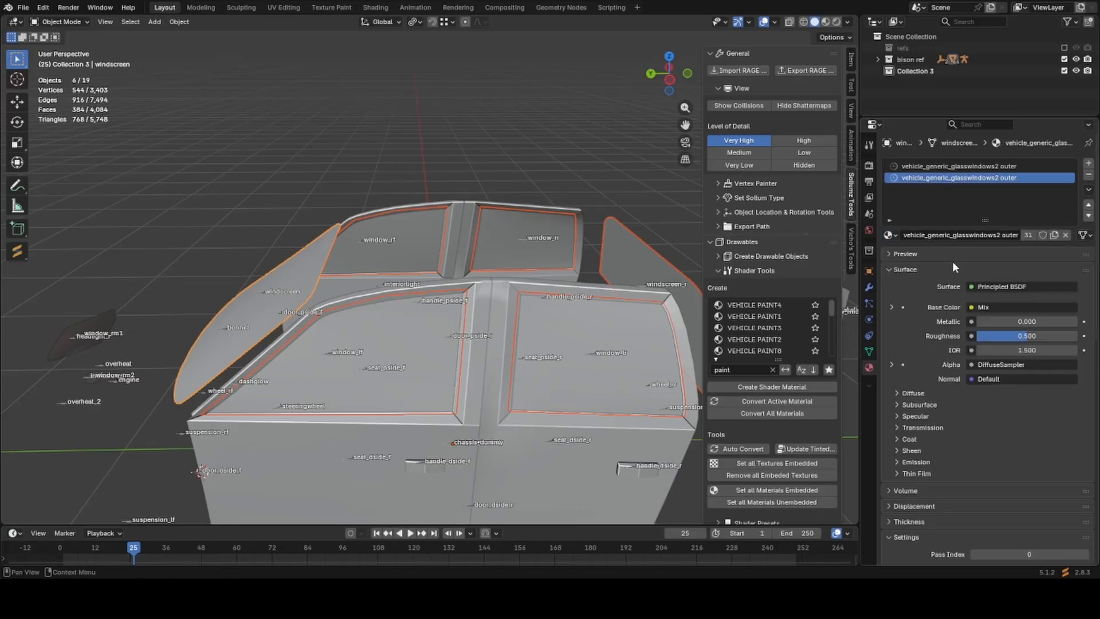
Make the second slot's material a separate copy named vehicle_generic_glasswindows2 inner.
left_click(1054, 235)
left_click(1014, 238)
left_click_drag(1001, 238, 1032, 240)
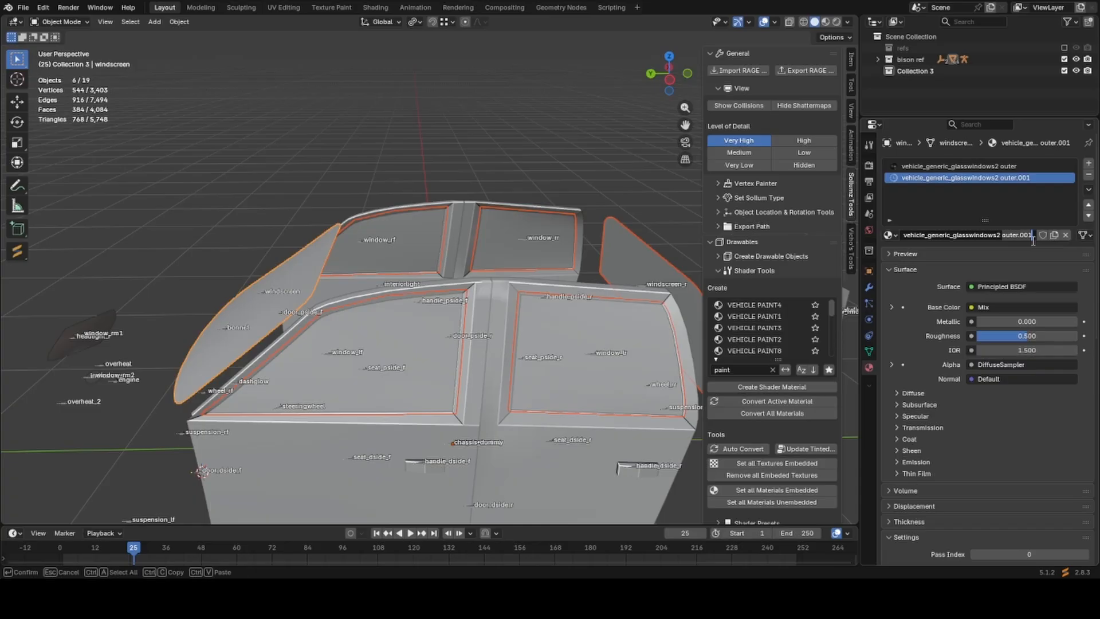
type("inner")
key("Return")
Try linking the windscreen's materials to the other selected windows.
key("ctrl+l")
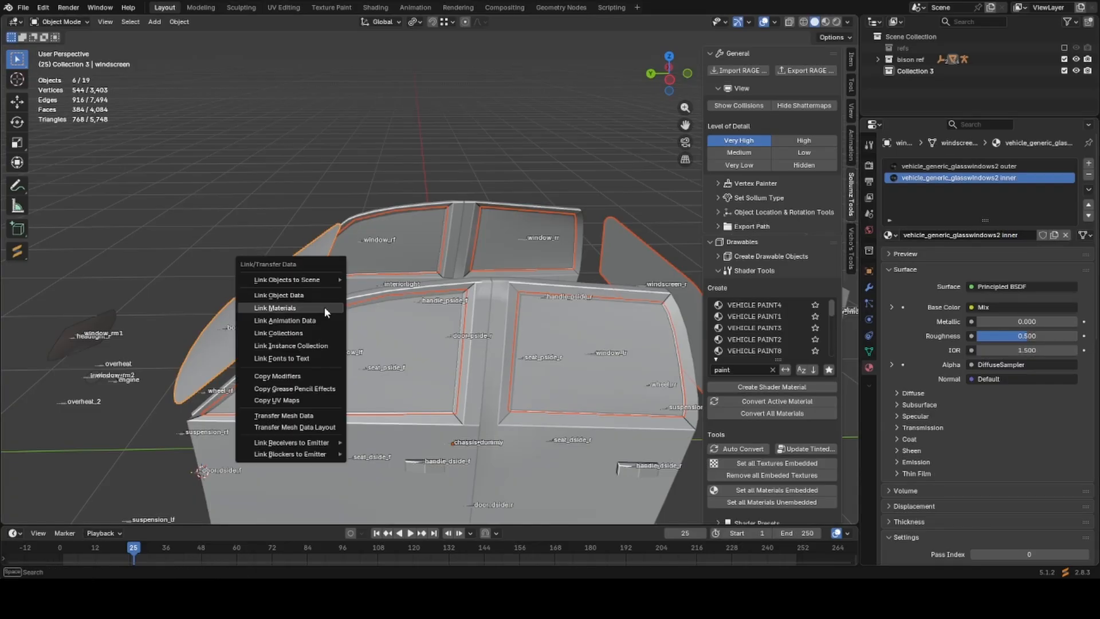
left_click(325, 308)
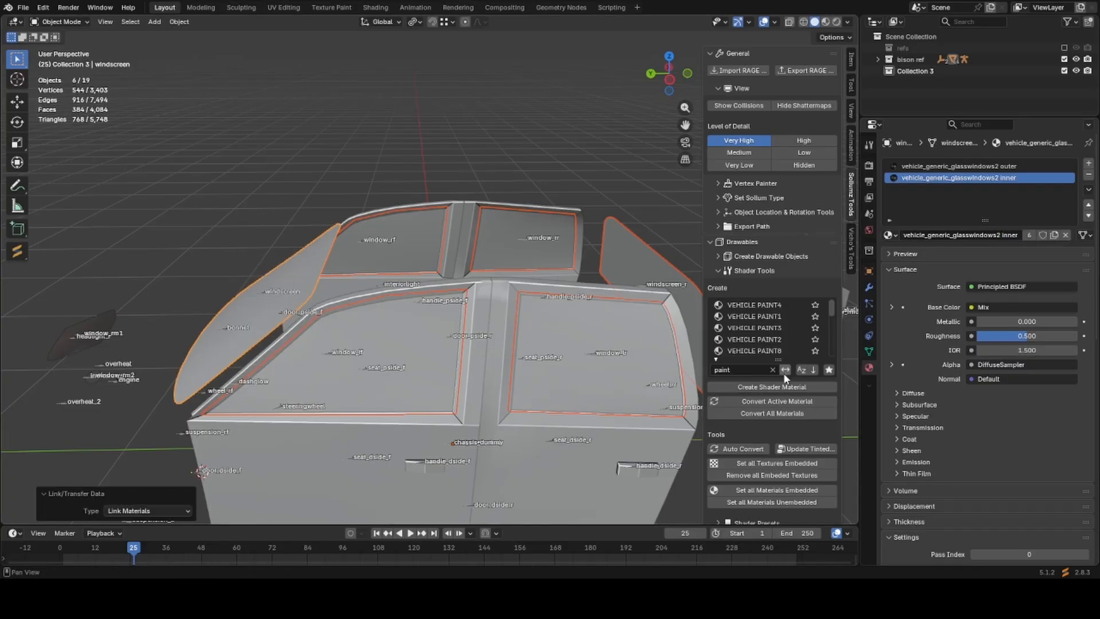
scroll(892, 373, "down", 3)
scroll(972, 300, "up", 3)
key("ctrl+z")
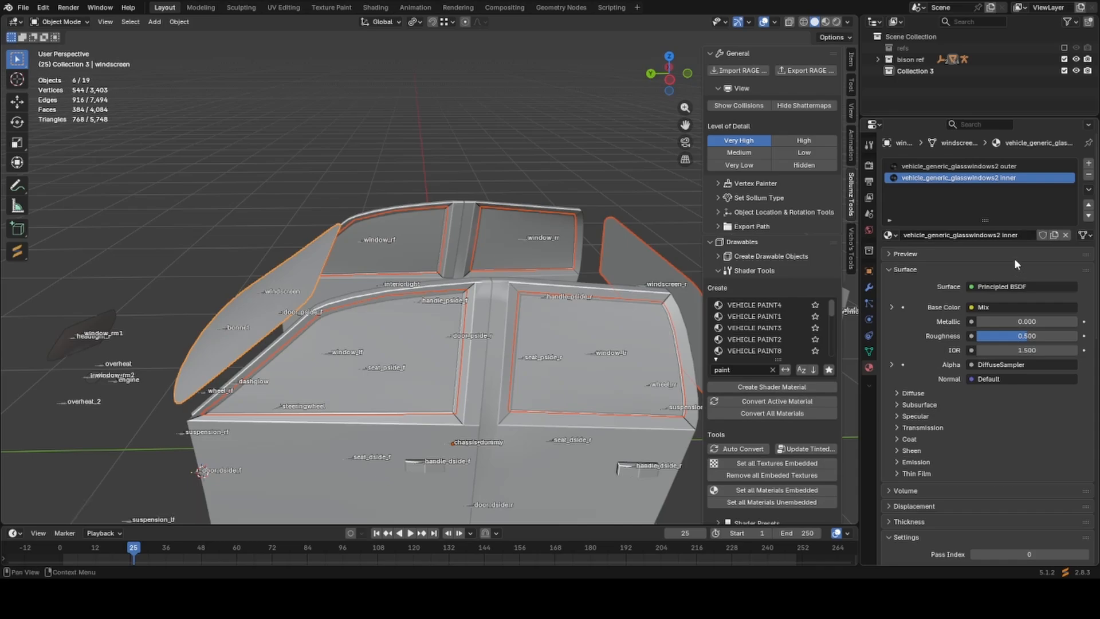
Change the inner glass material's Sollumz shader to VEHICLE VEHGLASS INNER.
scroll(974, 251, "down", 10)
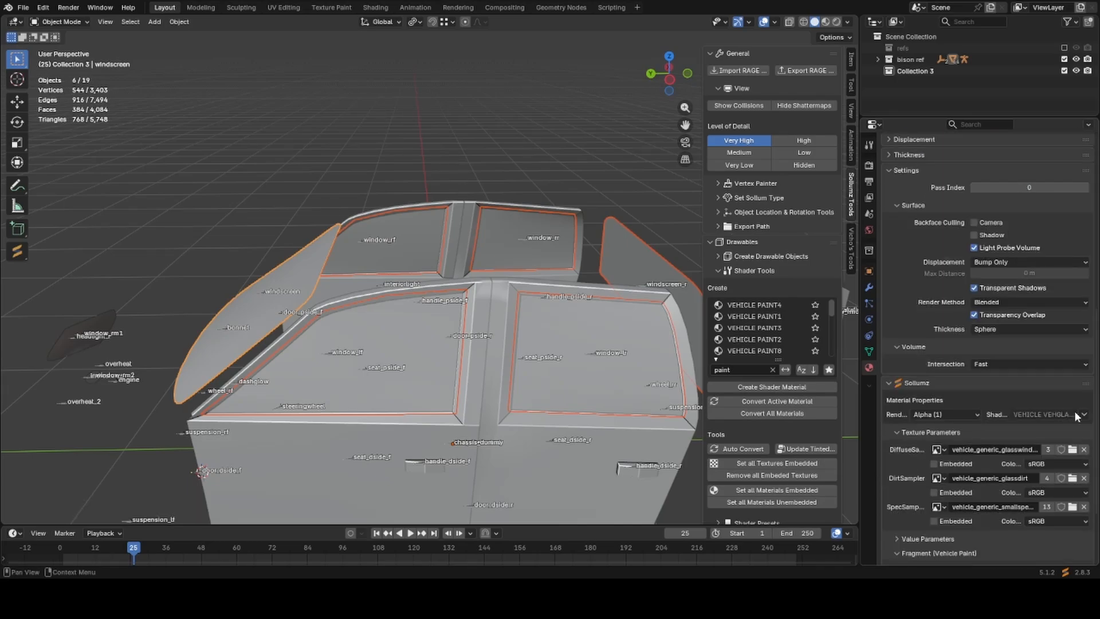
left_click(1082, 414)
left_click(1062, 417)
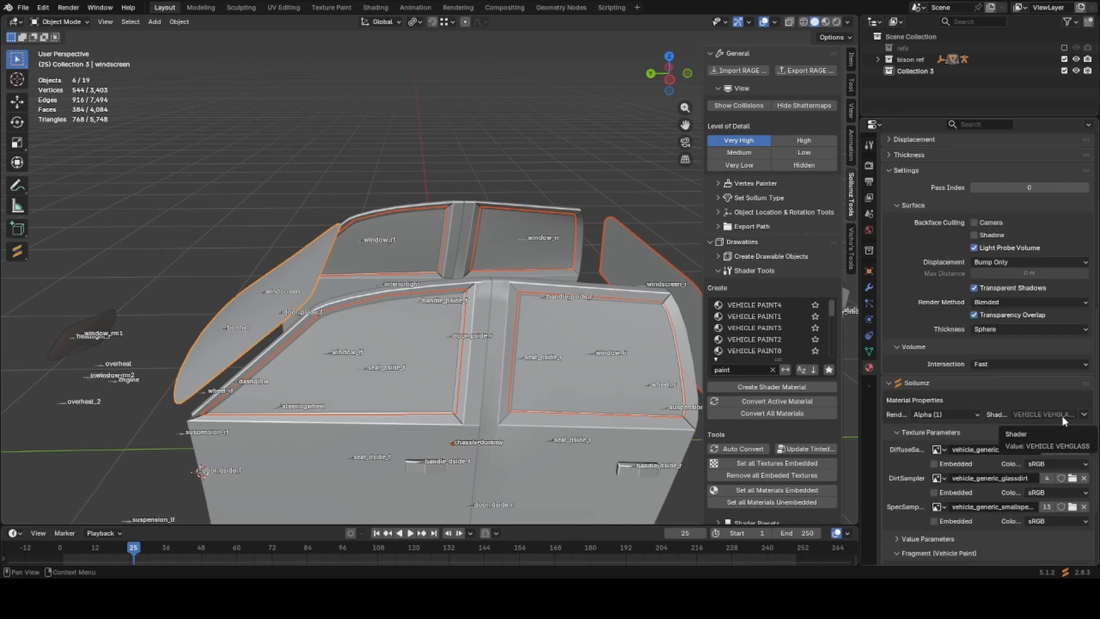
left_click(1083, 415)
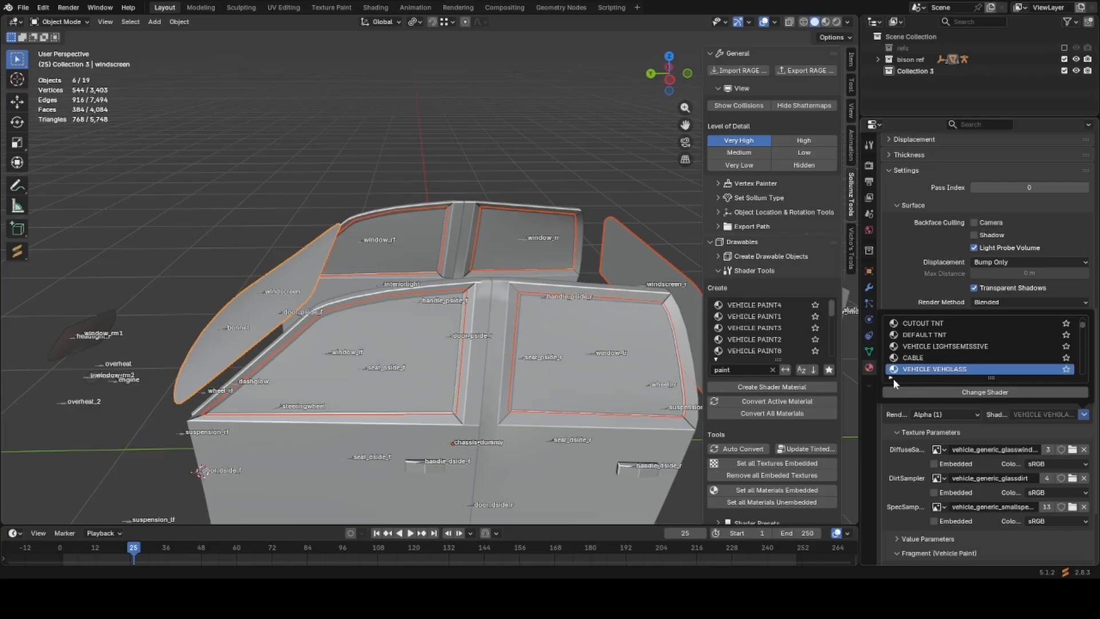
scroll(902, 372, "down", 2)
scroll(920, 363, "up", 1)
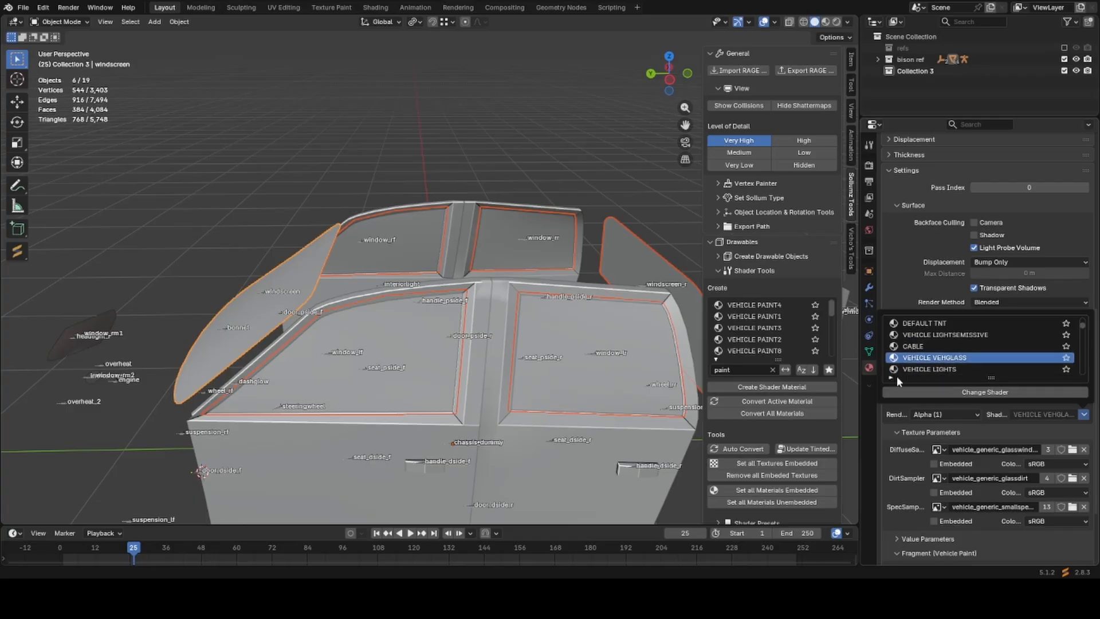
left_click(892, 377)
left_click(912, 375)
type("inner")
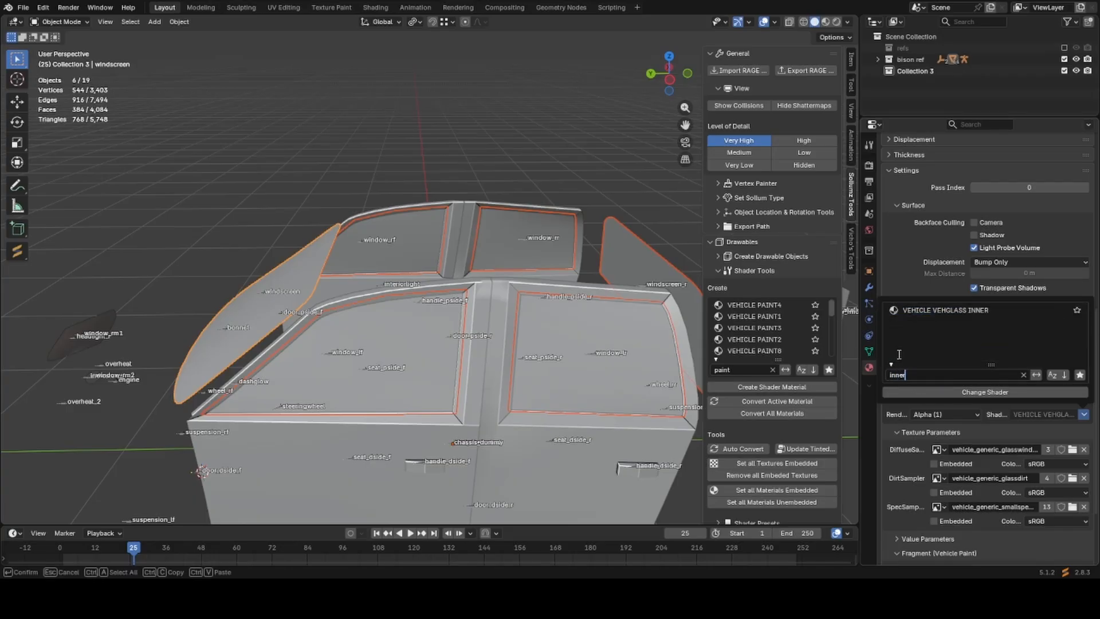
key("Return")
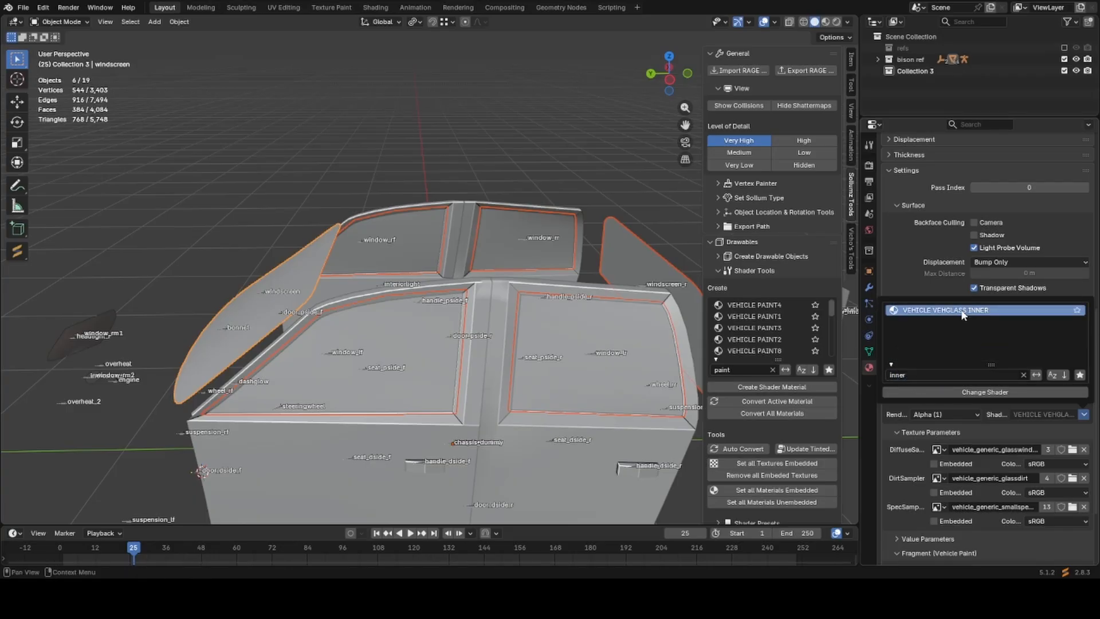
left_click(977, 394)
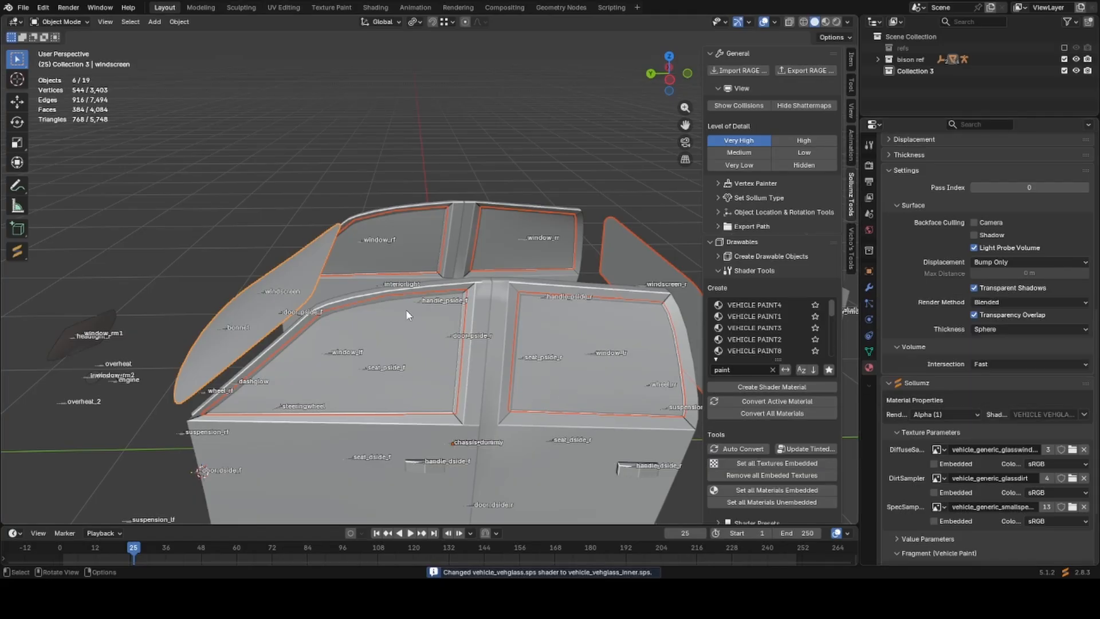
Enter Edit Mode on the selected window meshes and clear the mesh selection.
left_click(407, 282)
middle_click_drag(407, 283, 329, 298)
key("ctrl+z")
middle_click_drag(364, 263, 401, 312)
key("Tab")
key("a")
key("alt+a")
Pick a vertex on each windscreen and door window and extend the selection to one linked glass layer per window.
scroll(474, 246, "up", 3)
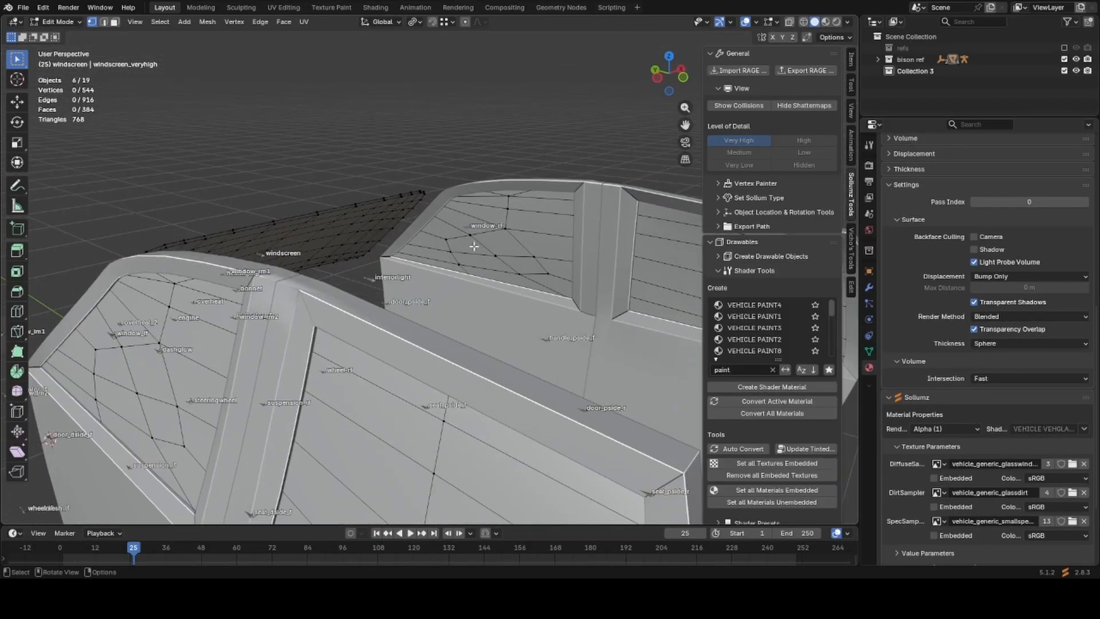
middle_click_drag(487, 233, 266, 244)
left_click(397, 247, "shift")
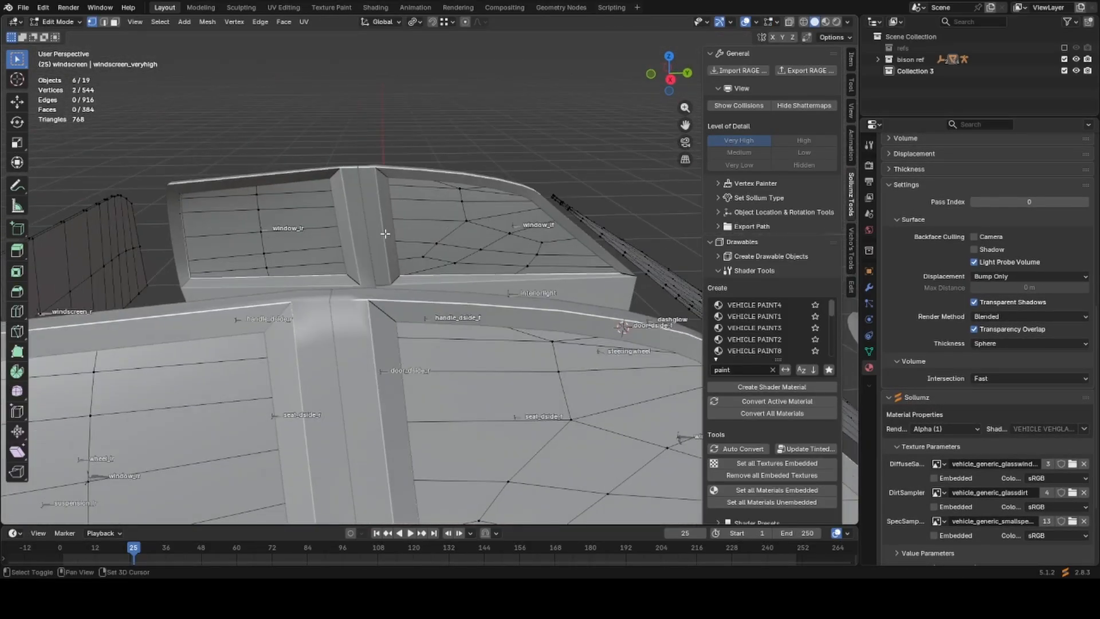
left_click(450, 221, "shift")
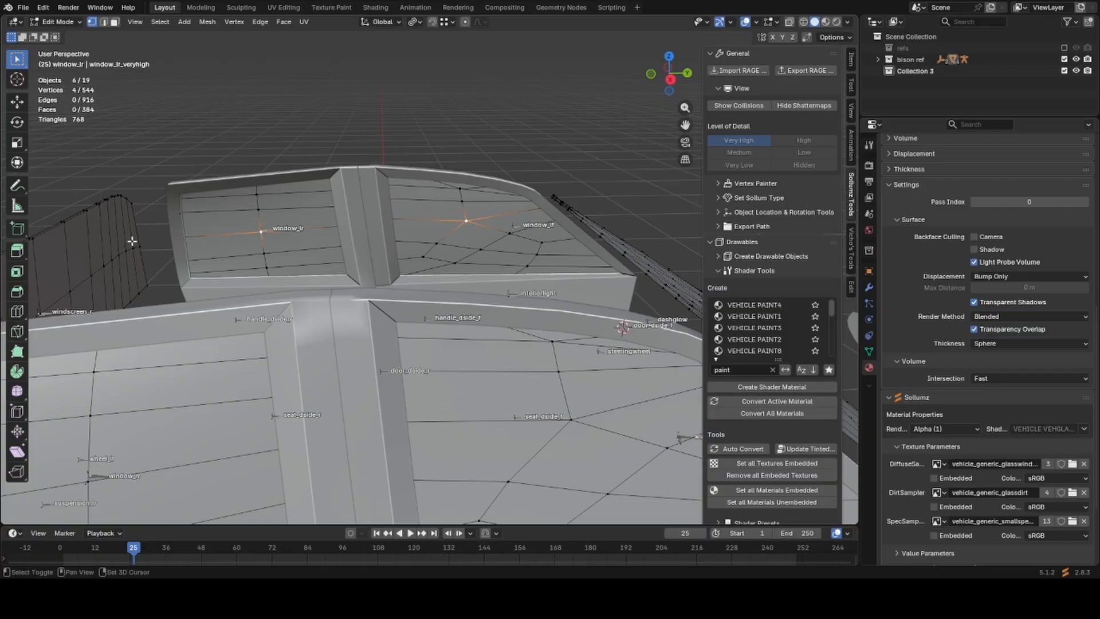
middle_click_drag(131, 241, 335, 276)
key("ctrl+l")
key("l")
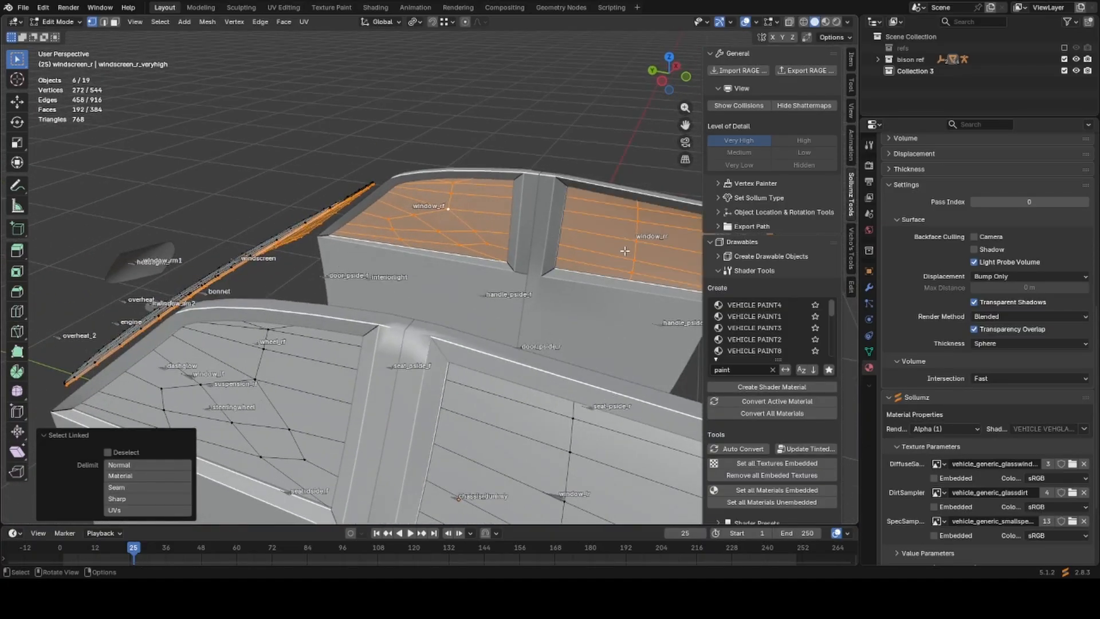
Turn on the face orientation display and move the selected glass layers to check which way they face.
scroll(621, 251, "down", 4)
middle_click_drag(620, 251, 479, 330)
key("shift+alt+f")
key("g")
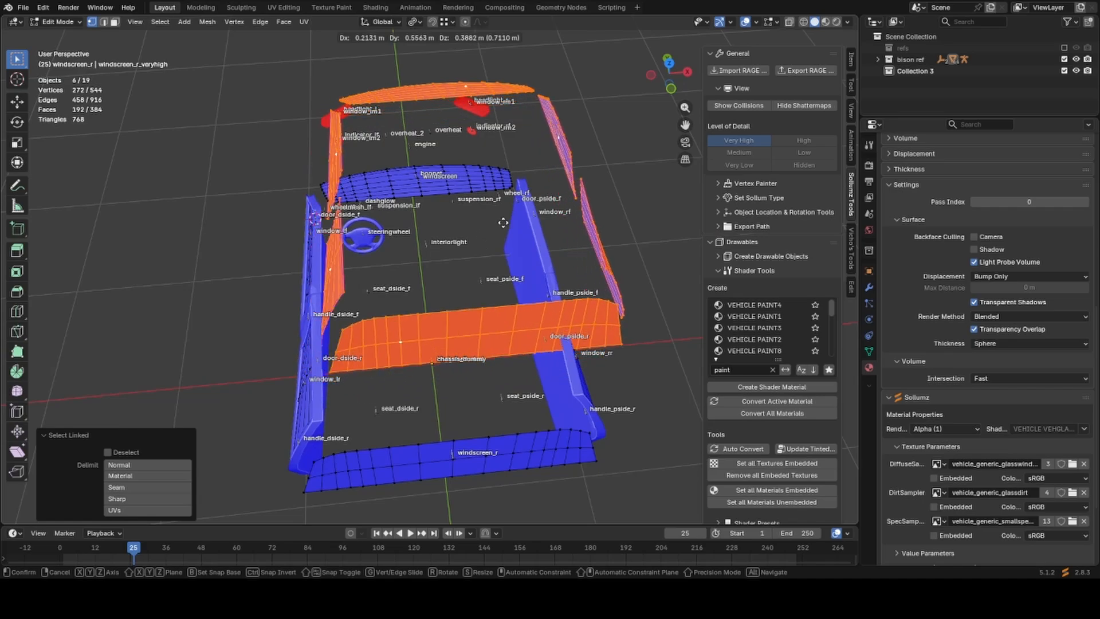
Assign the vehicle_generic_glasswindows2 inner material to the selected inner glass faces, leaving their position as it is.
right_click(346, 277)
middle_click_drag(346, 277, 460, 237)
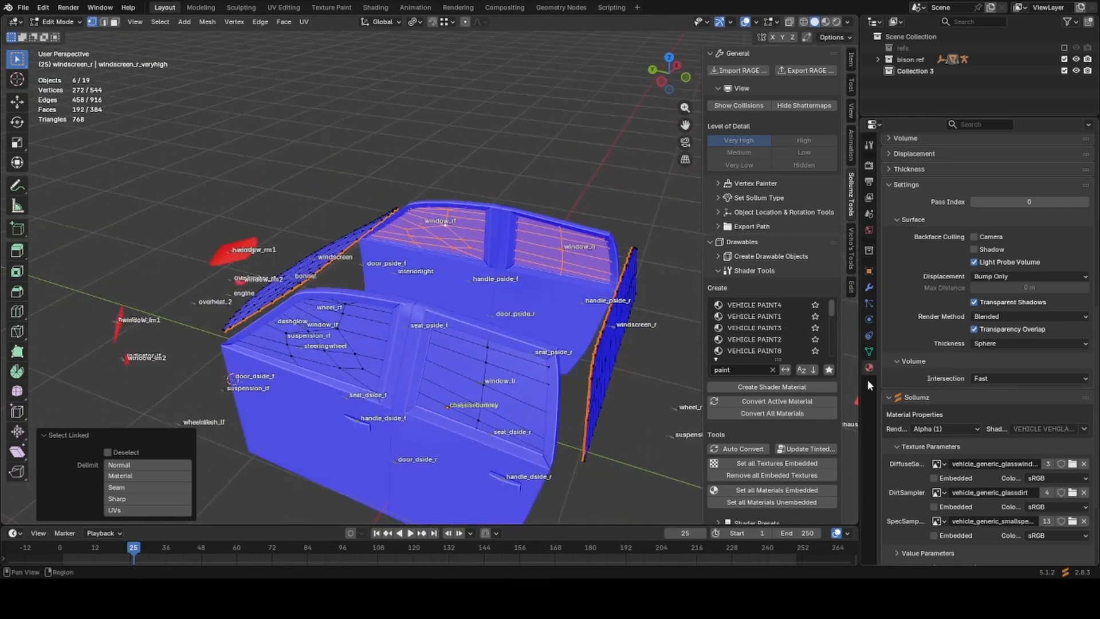
scroll(937, 294, "up", 15)
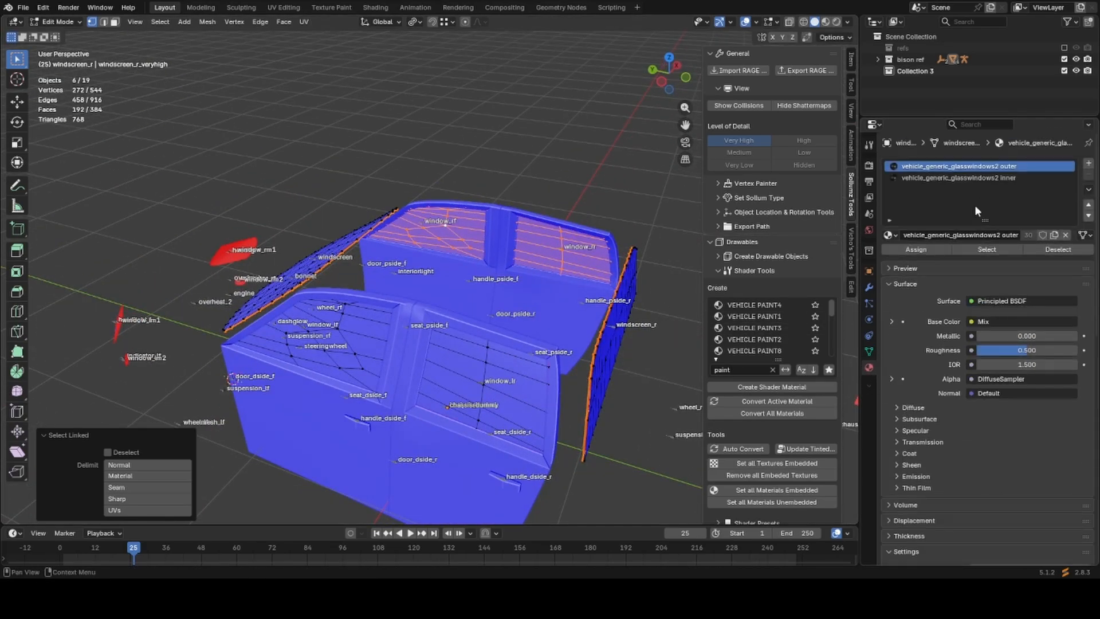
left_click(1008, 179)
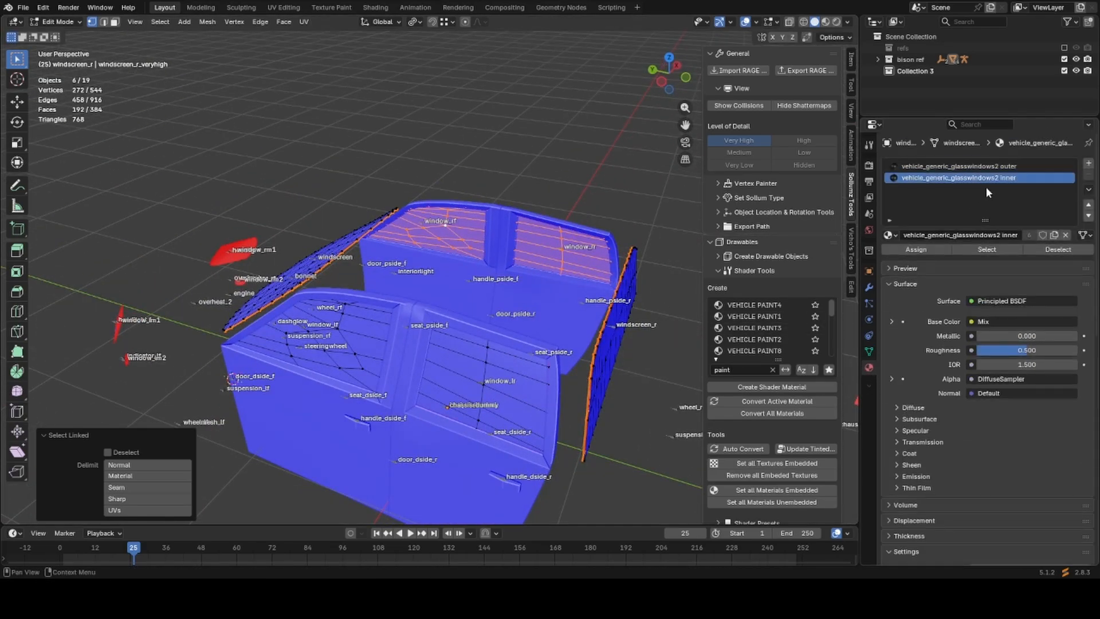
left_click(936, 250)
key("Tab")
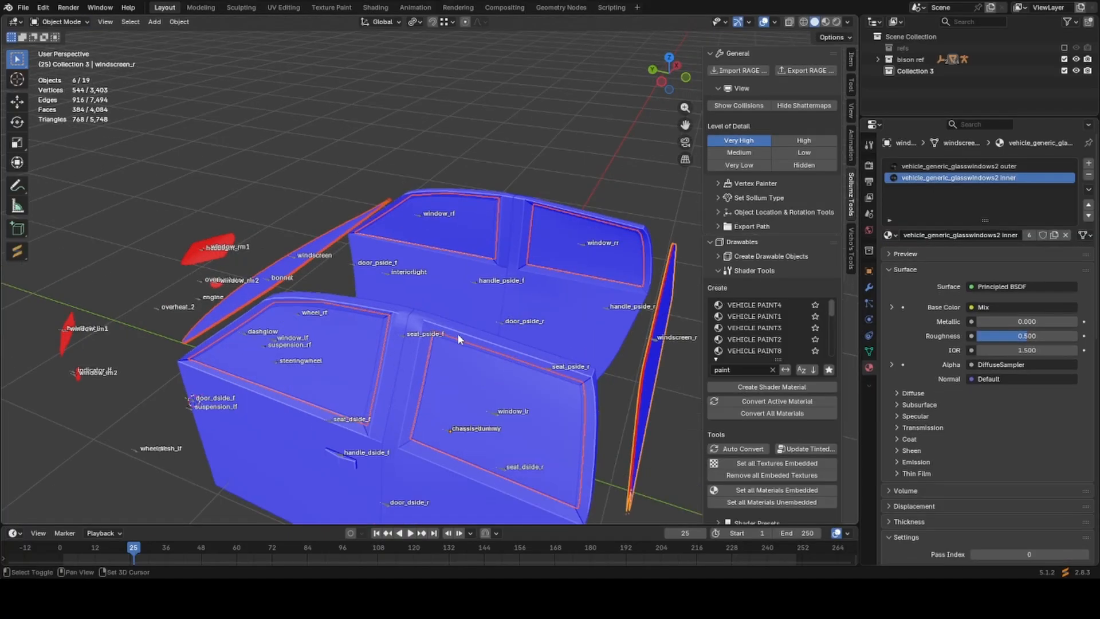
Check which glass material is assigned to the outer faces of the windscreen, side windows and rear windscreen.
scroll(434, 339, "up", 2)
scroll(434, 339, "up", 3)
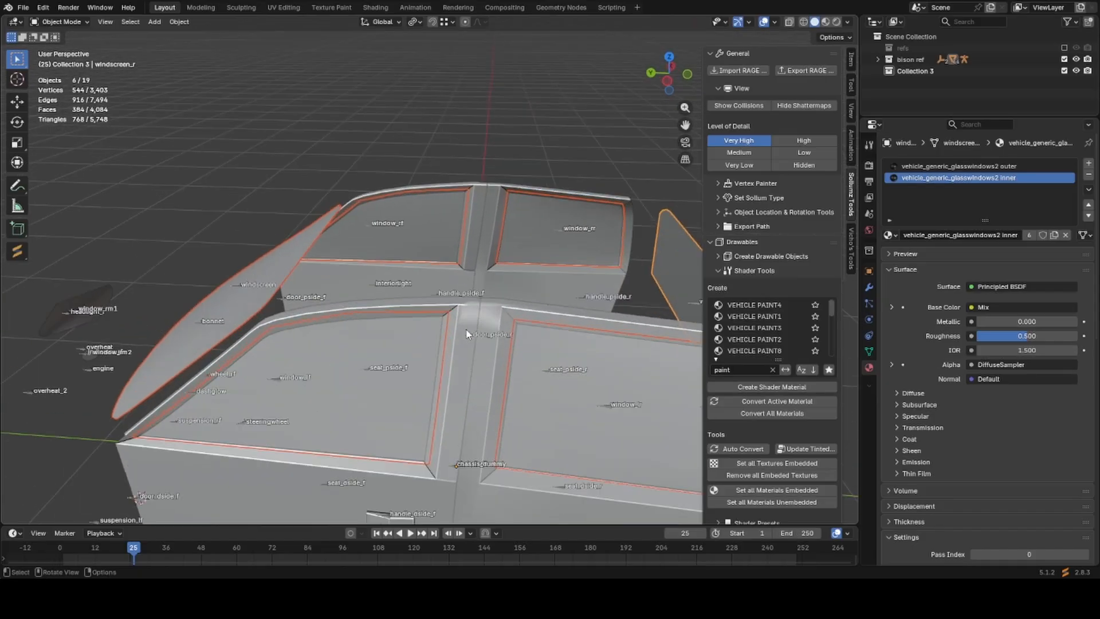
key("Tab")
left_click(275, 266)
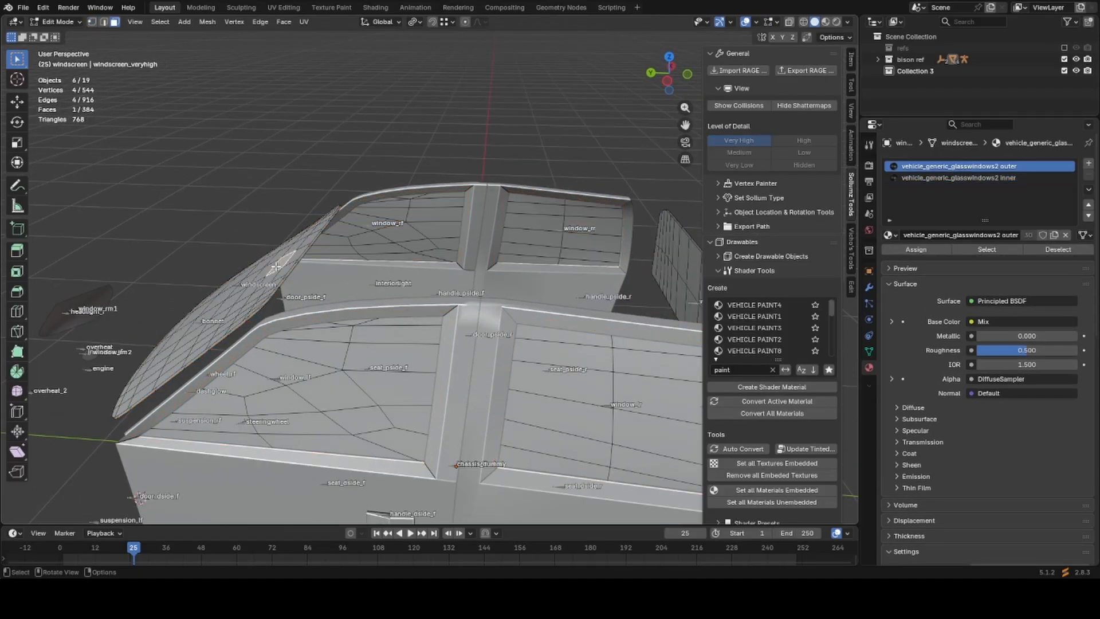
left_click(426, 231)
left_click(405, 355)
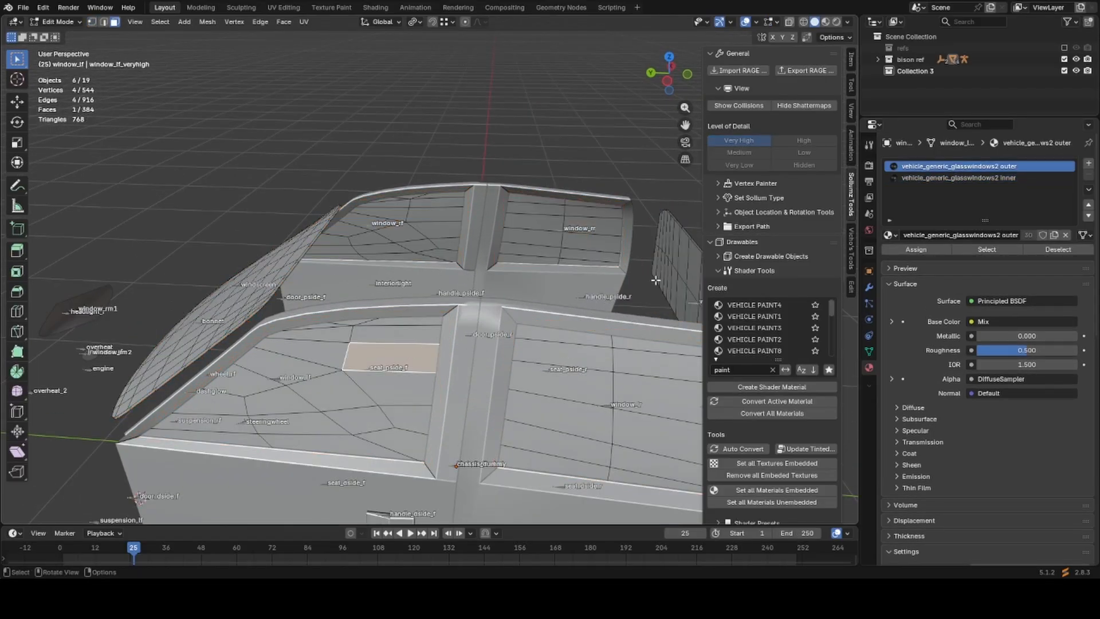
left_click(674, 274)
scroll(630, 281, "down", 3)
key("Tab")
middle_click_drag(383, 299, 431, 302)
scroll(430, 303, "down", 1)
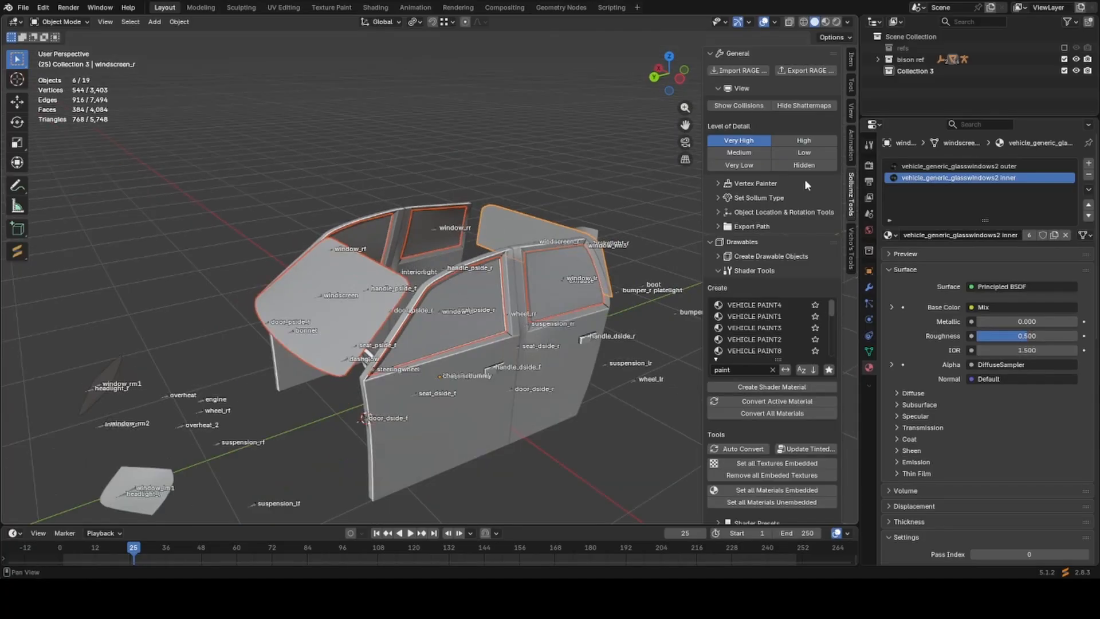
Switch the viewport shading to Material Preview.
scroll(459, 258, "down", 2)
middle_click_drag(458, 258, 436, 268)
key("z")
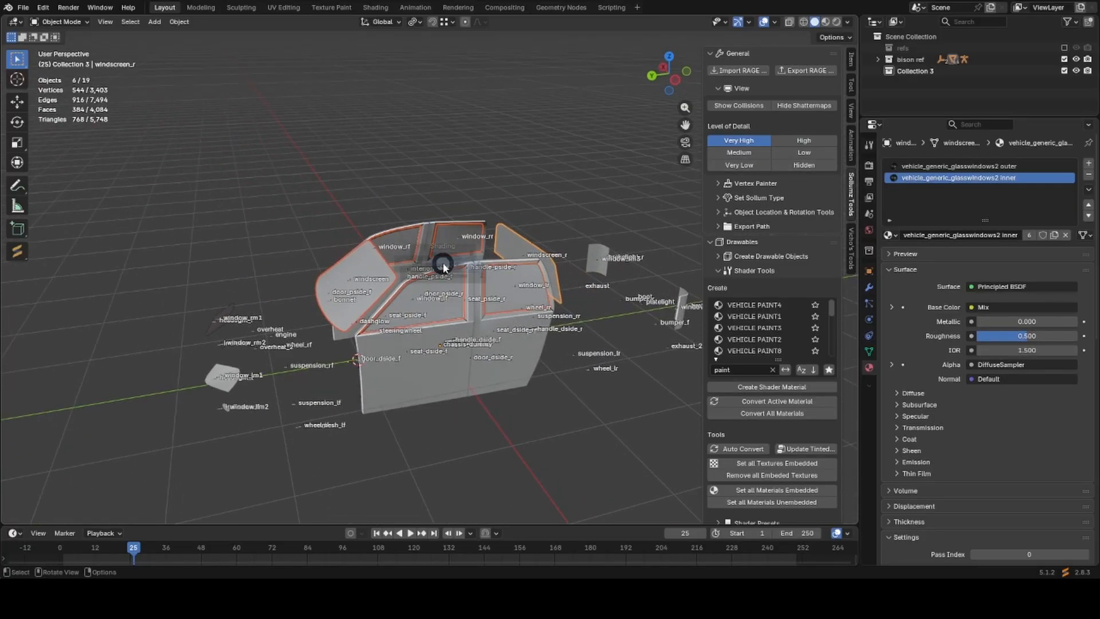
left_click(446, 321)
Reveal all hidden objects, hide the large body collision box and show the Hidden level of detail.
key("alt+h")
middle_click_drag(539, 430, 522, 429)
left_click(508, 396)
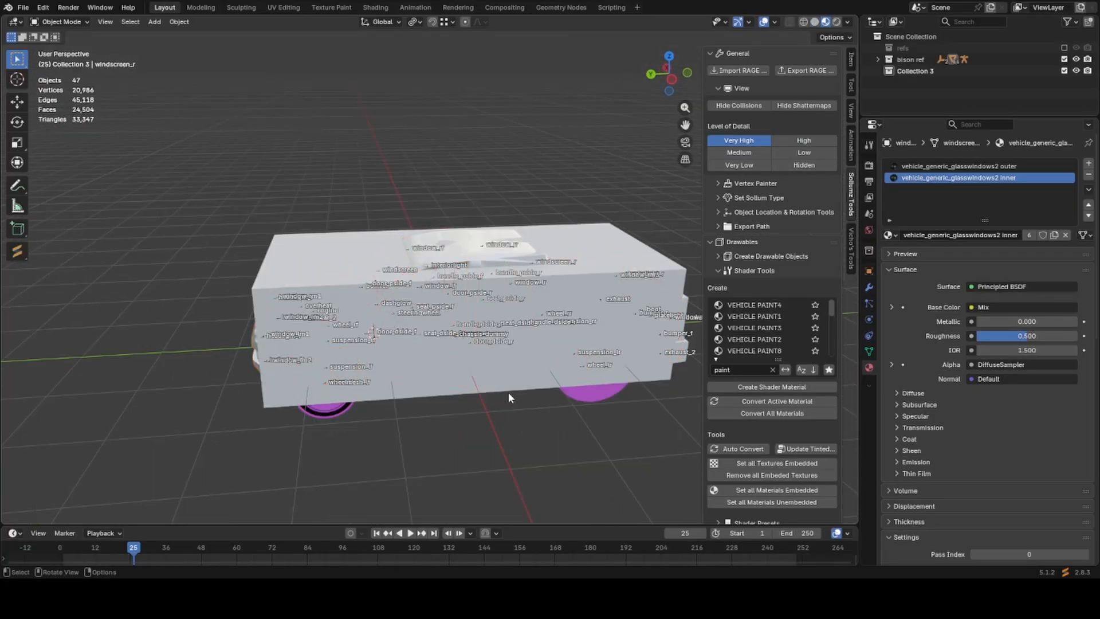
left_click(536, 390)
key("h")
middle_click_drag(478, 400, 435, 362)
left_click(436, 362)
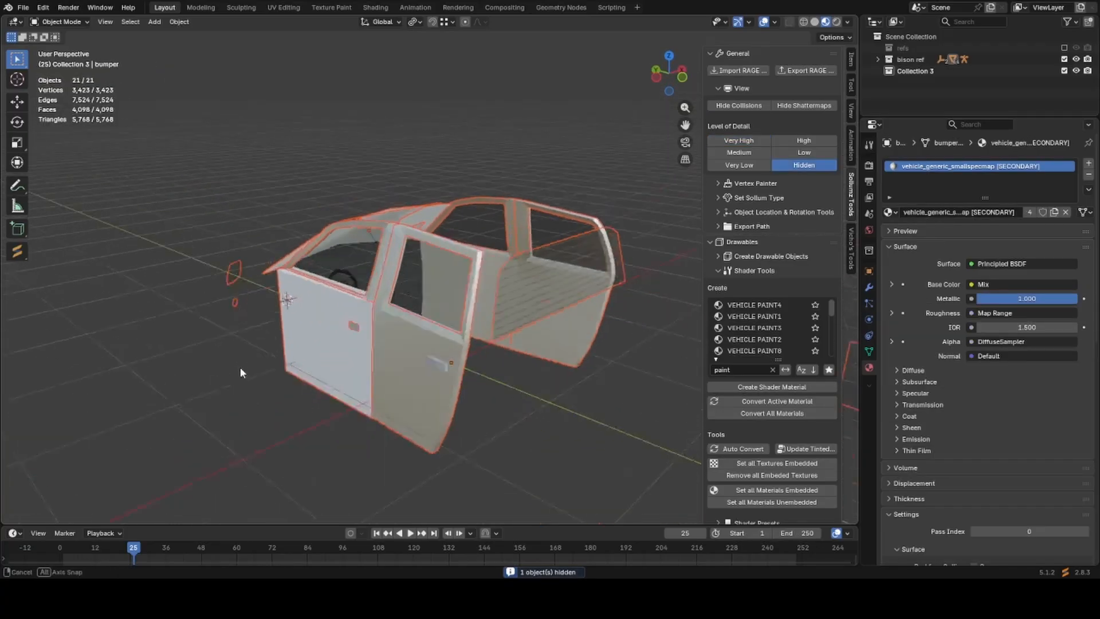
Clear the scale of the door collision box whose constraint follows the door_pside_f bone.
left_click(380, 338)
middle_click_drag(380, 339, 370, 363)
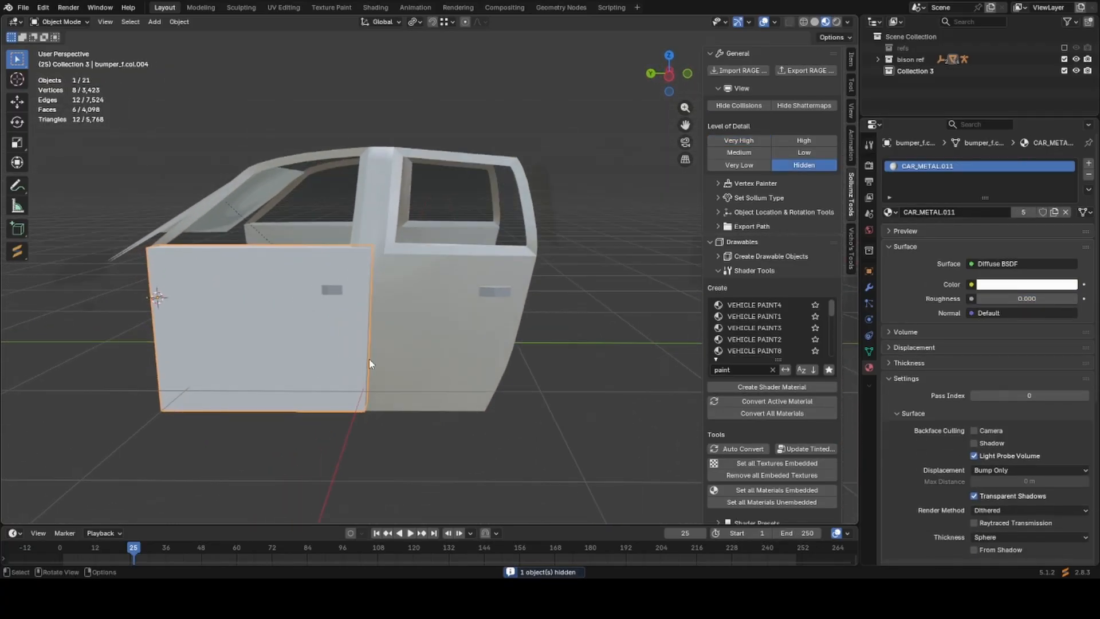
scroll(372, 360, "down", 3)
key("alt+s")
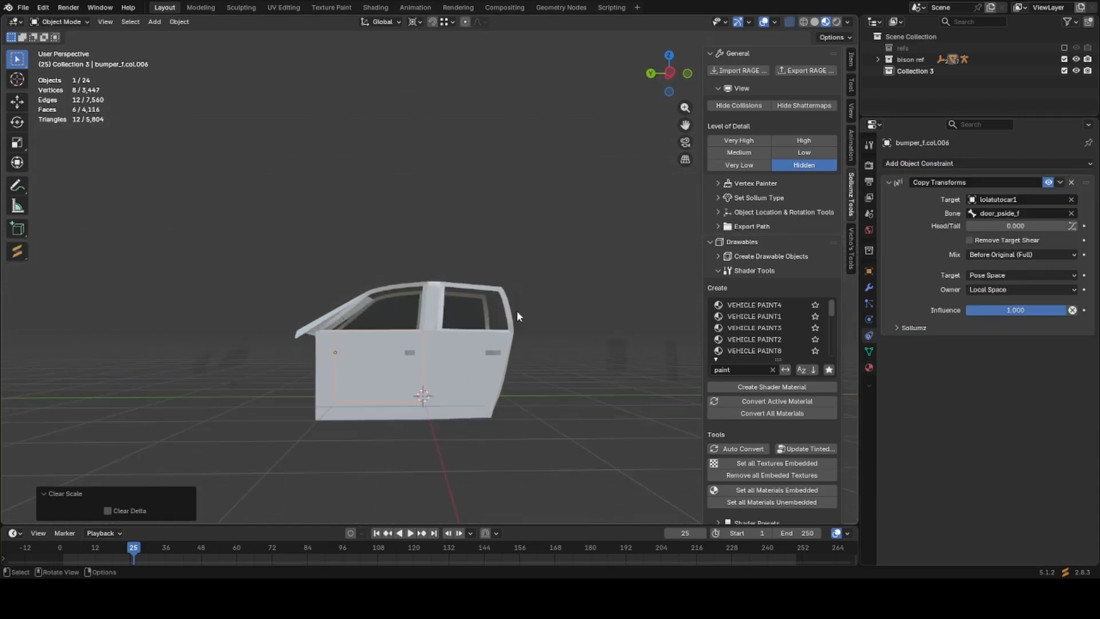
Hide the door collision boxes, the door models and the steering wheel to clear the view around the windscreen collision.
key("h")
left_click(468, 358)
key("h")
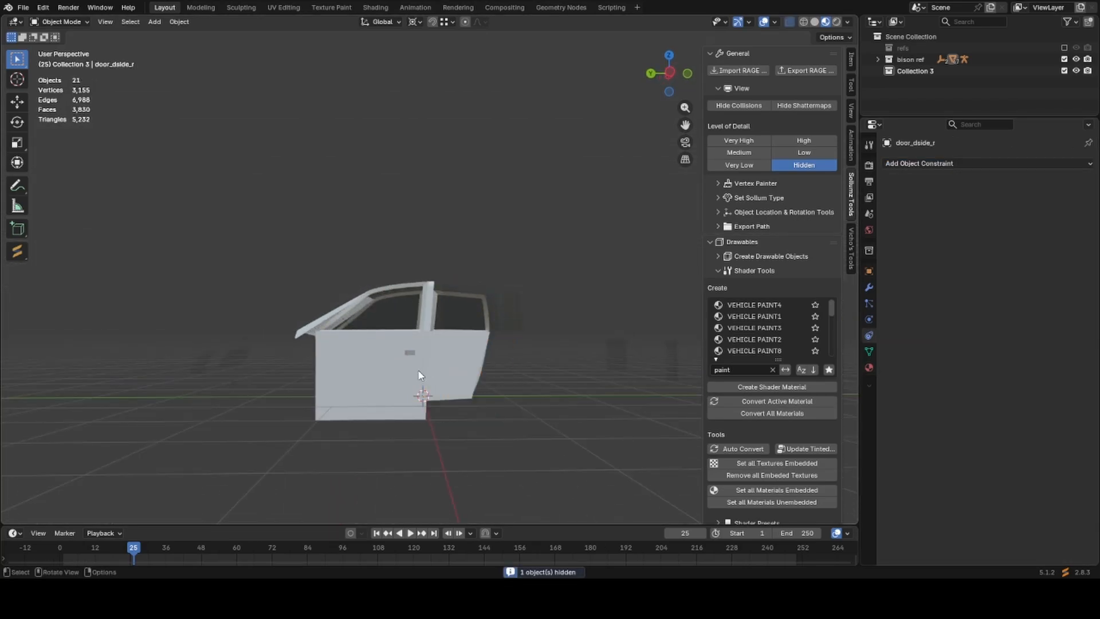
left_click(418, 370)
key("h")
left_click(418, 370)
key("h")
left_click(436, 364)
key("h")
left_click(426, 364)
key("h")
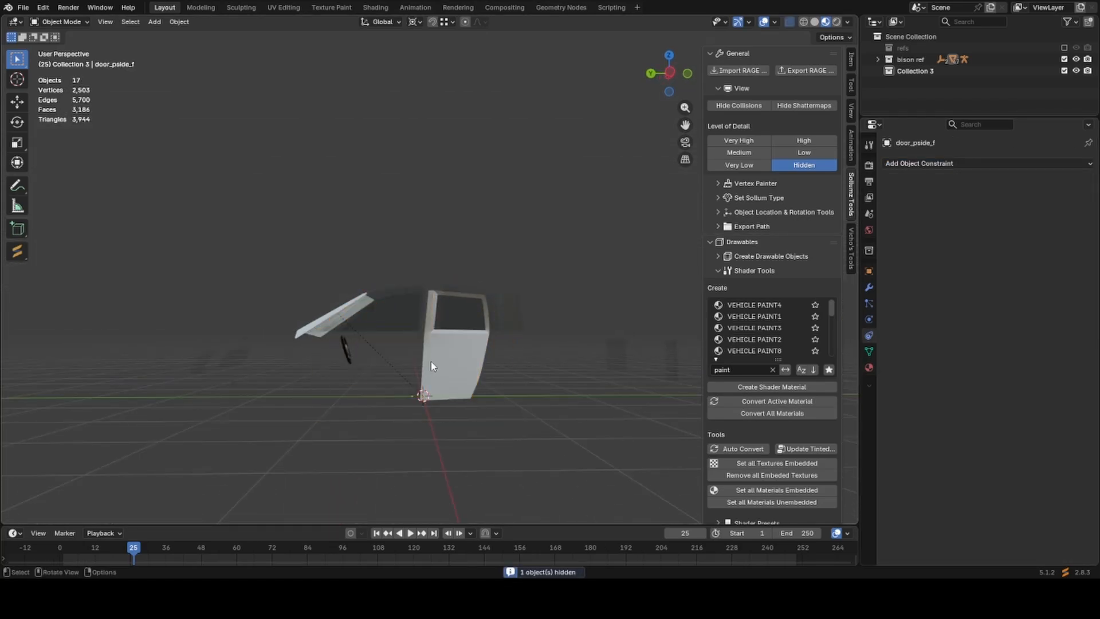
left_click(428, 364)
key("h")
middle_click_drag(372, 372, 404, 336)
left_click(349, 353)
key("h")
Scale the whole windscreen.col mesh to about 0.843 along X to narrow it to the windscreen glass.
left_click(405, 335)
middle_click_drag(393, 374, 453, 378)
middle_click_drag(403, 424, 372, 424)
key("Tab")
key("KP_7")
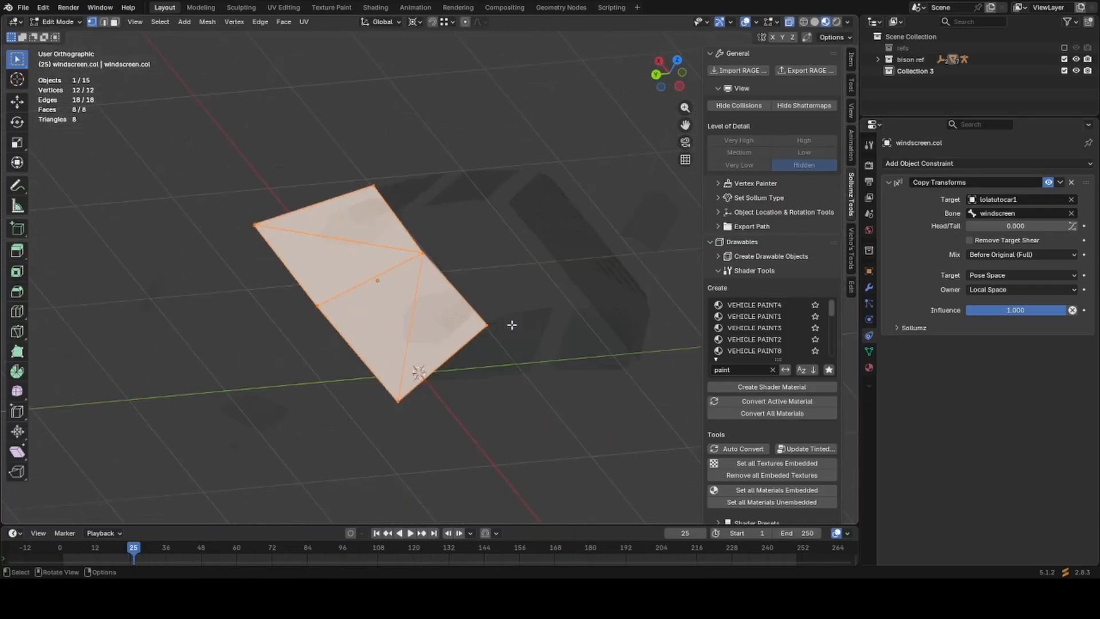
key("s")
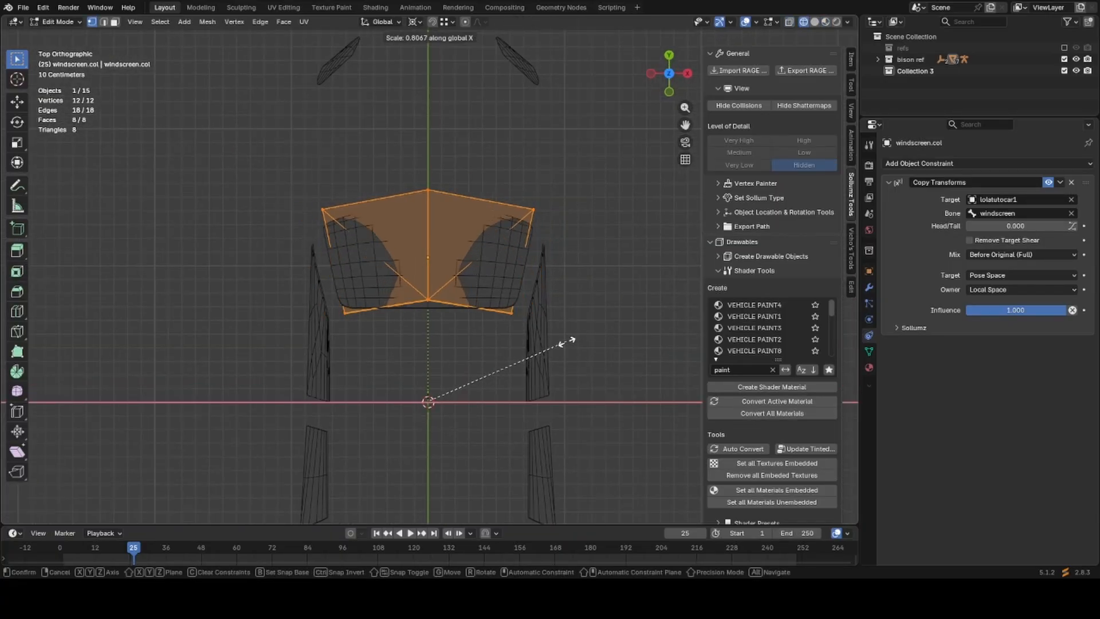
left_click(572, 342)
Move the windscreen collision's lower vertices in side view to line them up with the glass's lower edge.
key("KP_3")
key("shift+z")
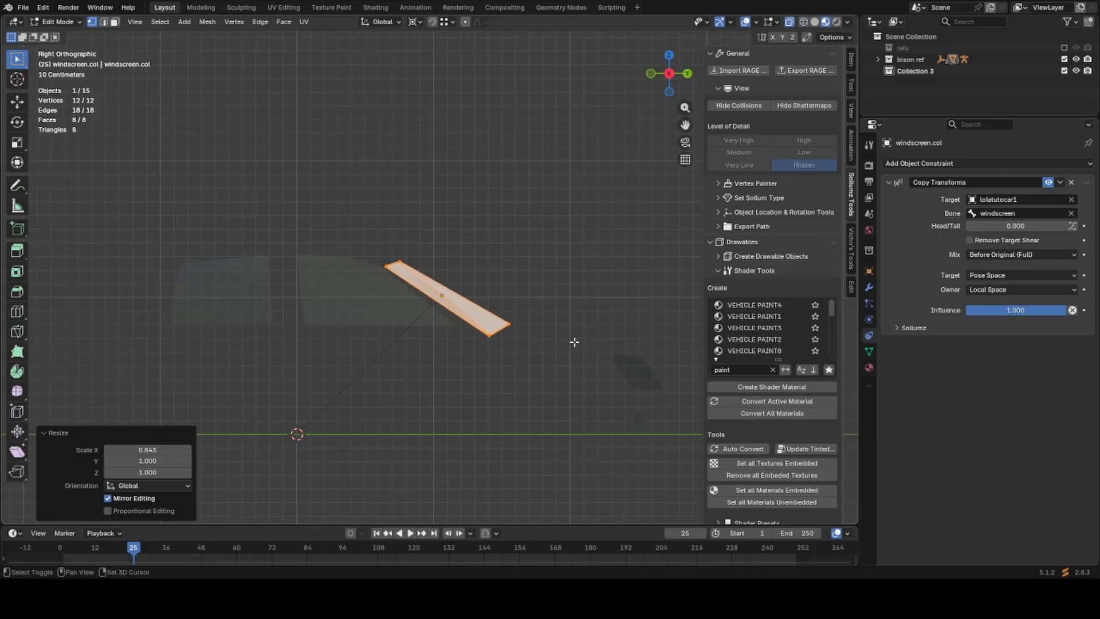
key("shift+z")
scroll(574, 342, "up", 3)
key("alt+z")
left_click_drag(619, 433, 509, 331)
key("g")
left_click(459, 327)
key("g")
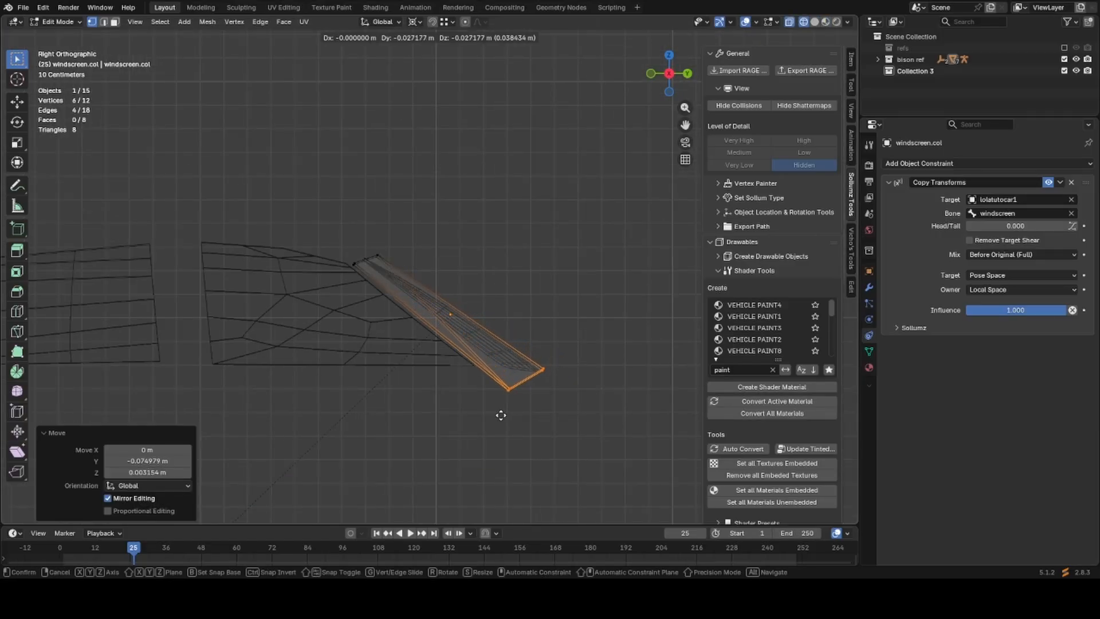
left_click(500, 414)
Raise the windscreen collision's four lower corner vertices about 0.1 m along Z and scale them to 0.958 along X.
left_click_drag(488, 418, 543, 373)
key("g")
key("z")
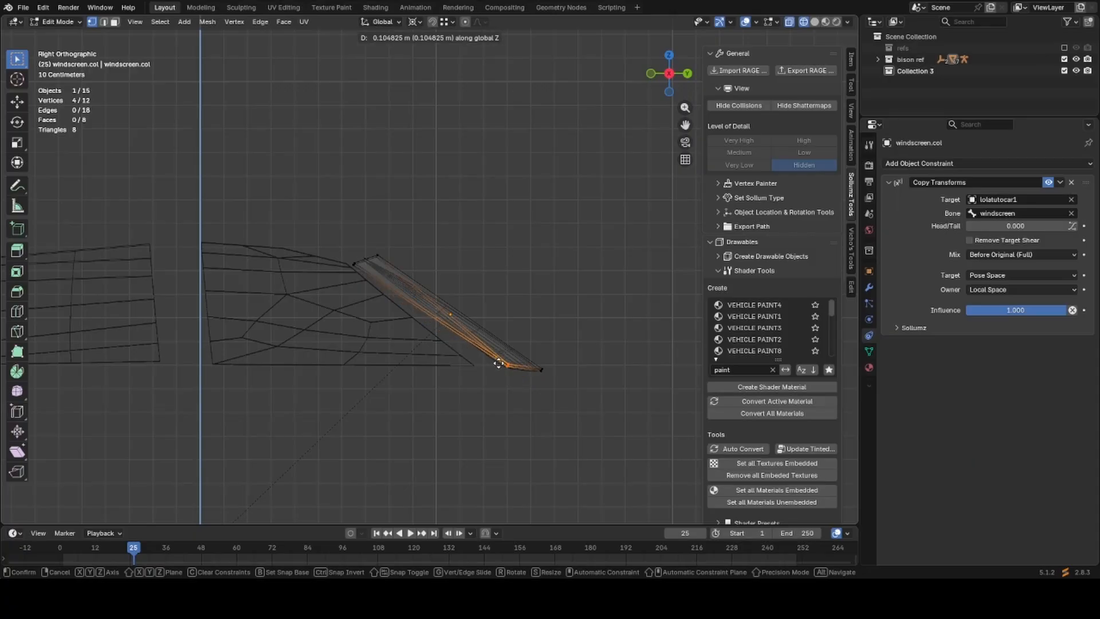
left_click(498, 363)
key("KP_7")
key("s")
key("x")
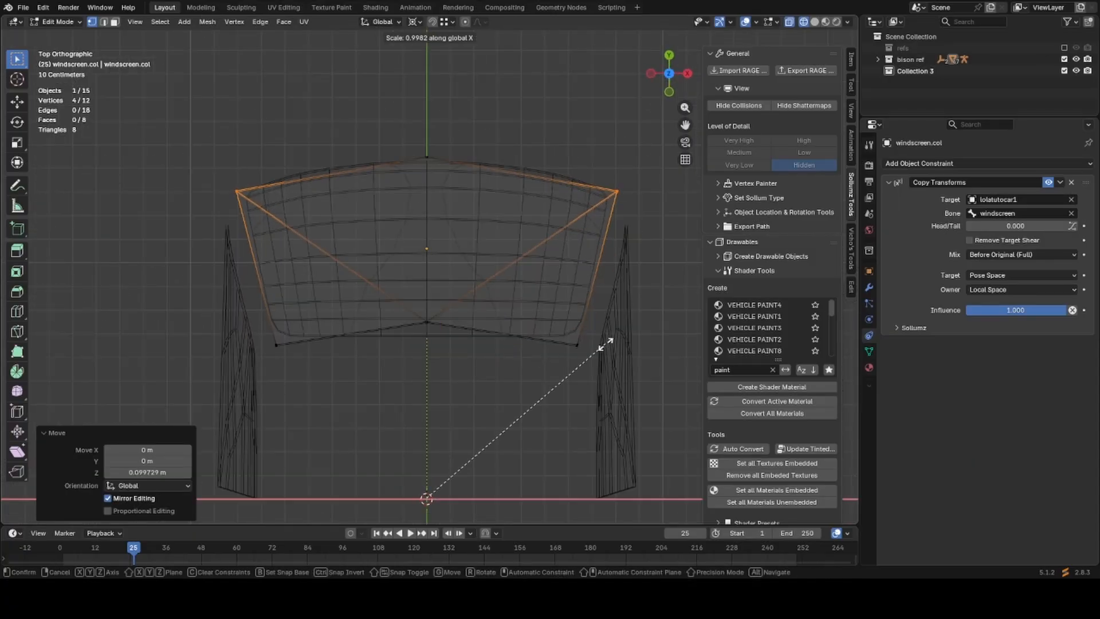
left_click(533, 390)
Move the windscreen collision's upper centre vertices about -0.056 m along Y to match the glass edge.
key("shift+c")
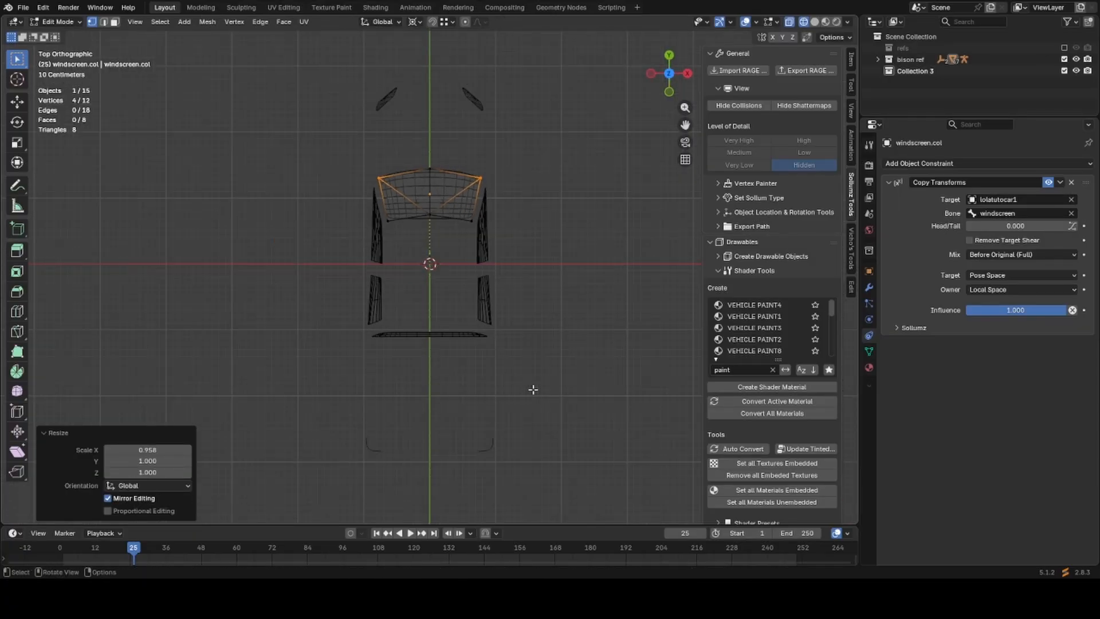
key("KP_Decimal")
left_click_drag(458, 423, 409, 364)
key("g")
key("y")
left_click(407, 377)
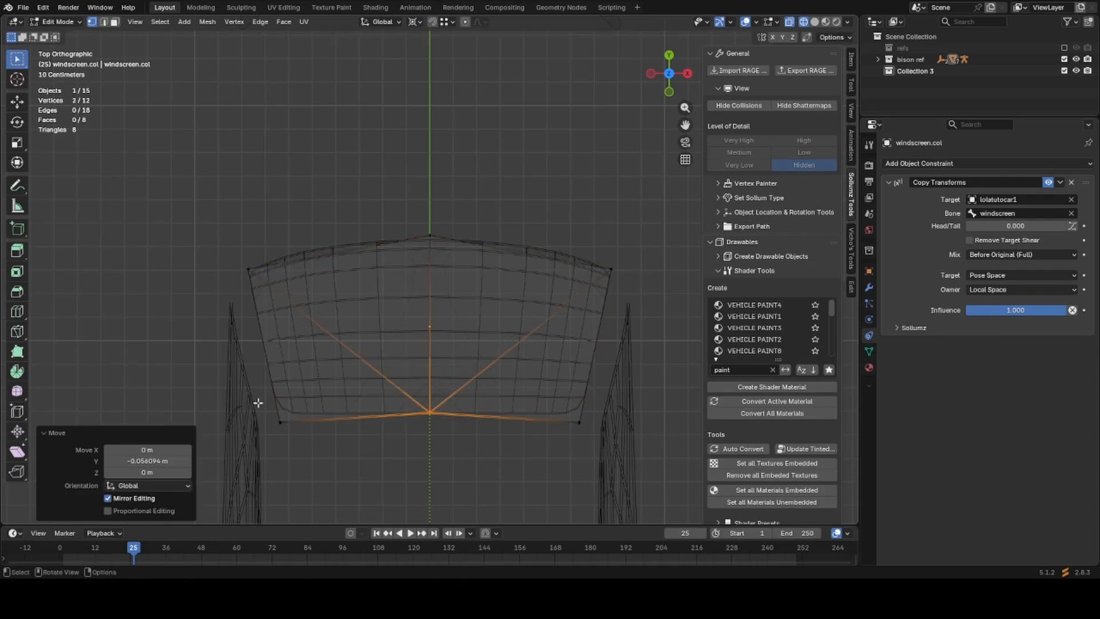
Move the windscreen collision's upper corner vertices on both sides about 0.03 m along Y.
left_click_drag(258, 403, 324, 443)
left_click_drag(554, 445, 623, 402, "shift")
left_click(631, 390)
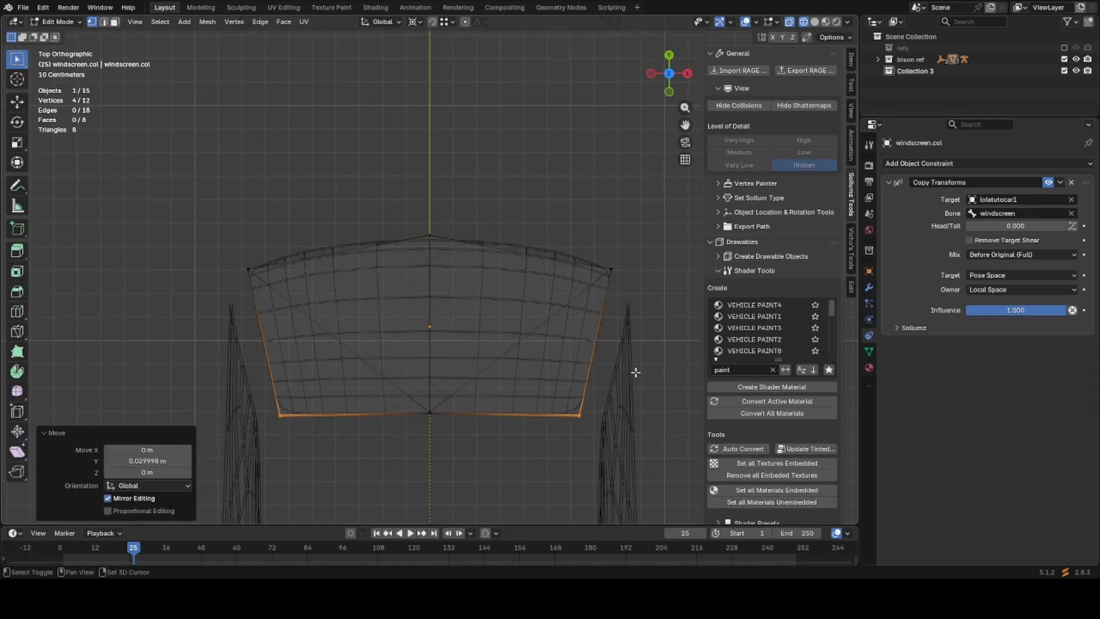
Move the windscreen collision's upper corner vertices about 0.014 m along Y and Z, leave mesh editing and save the file.
key("KP_1")
key("KP_3")
scroll(369, 284, "up", 2)
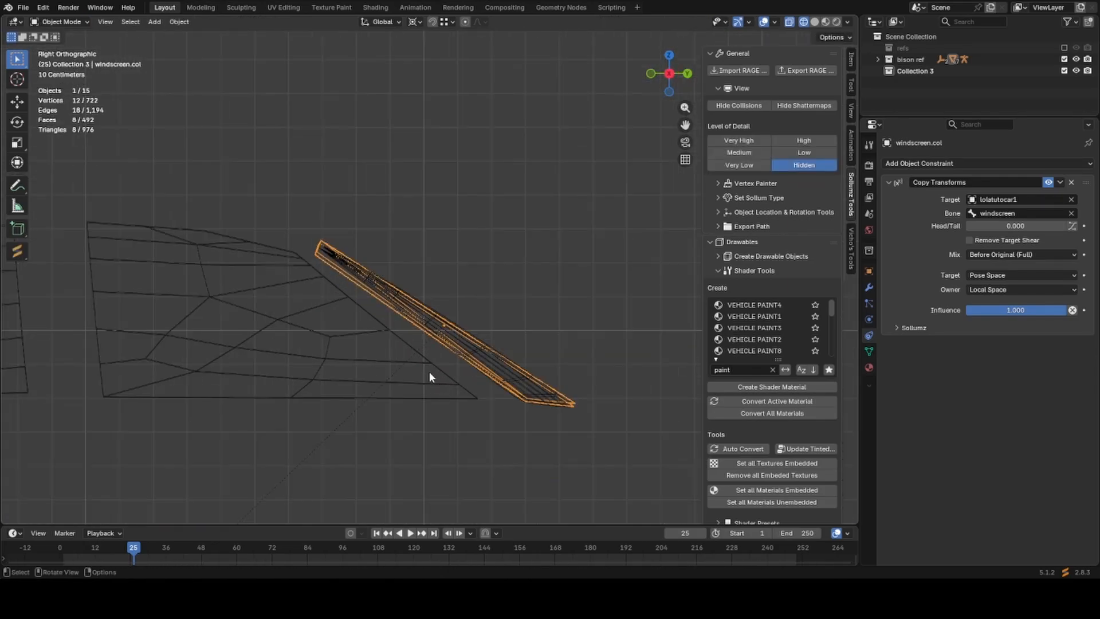
key("g")
left_click(446, 315)
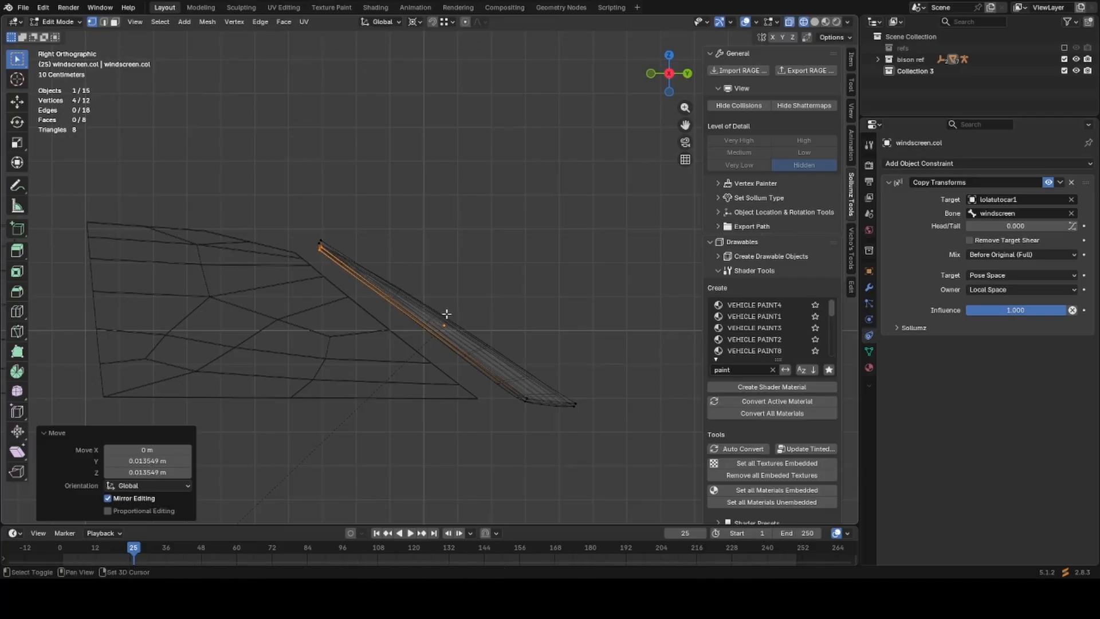
key("shift+z")
key("Tab")
mouse_move(446, 315)
middle_mouse_down()
mouse_move(387, 400)
mouse_move(429, 416)
mouse_move(431, 404)
mouse_move(411, 393)
mouse_move(422, 351)
mouse_move(447, 333)
mouse_move(378, 366)
mouse_move(427, 372)
middle_mouse_up()
key("alt+z")
key("ctrl+s")
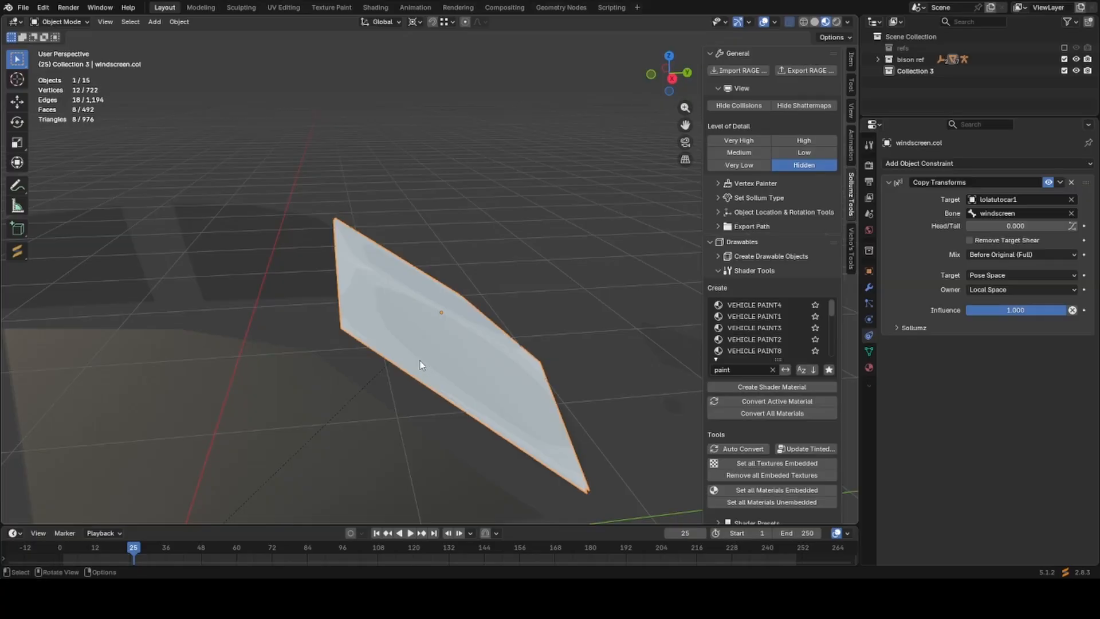
Check the material assigned to the windscreen collision mesh.
scroll(438, 479, "down", 5)
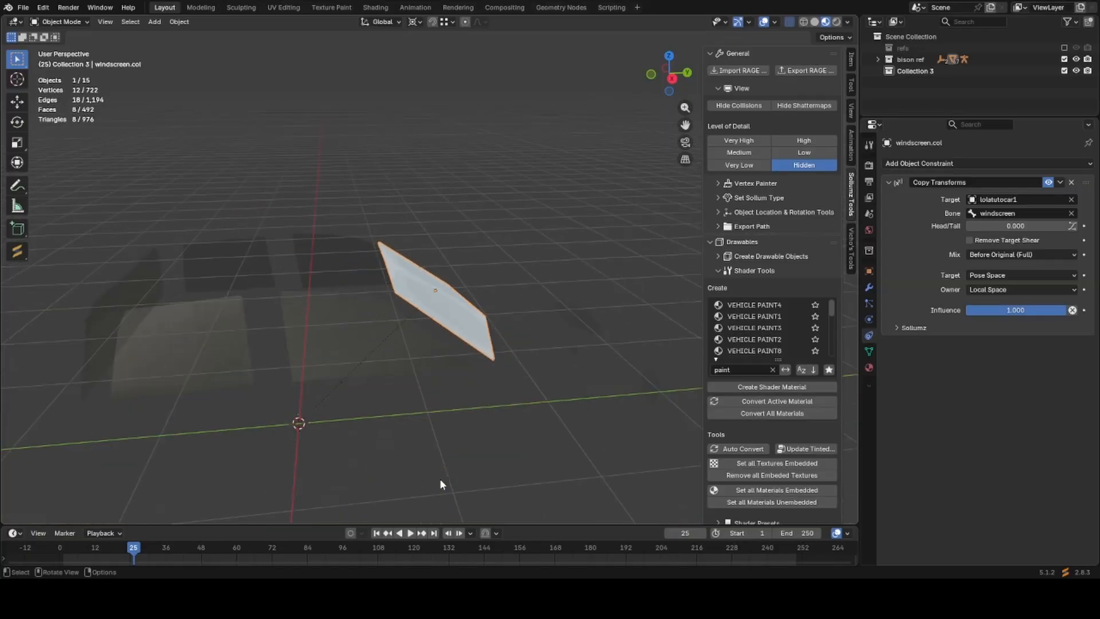
left_click(871, 350)
left_click(870, 366)
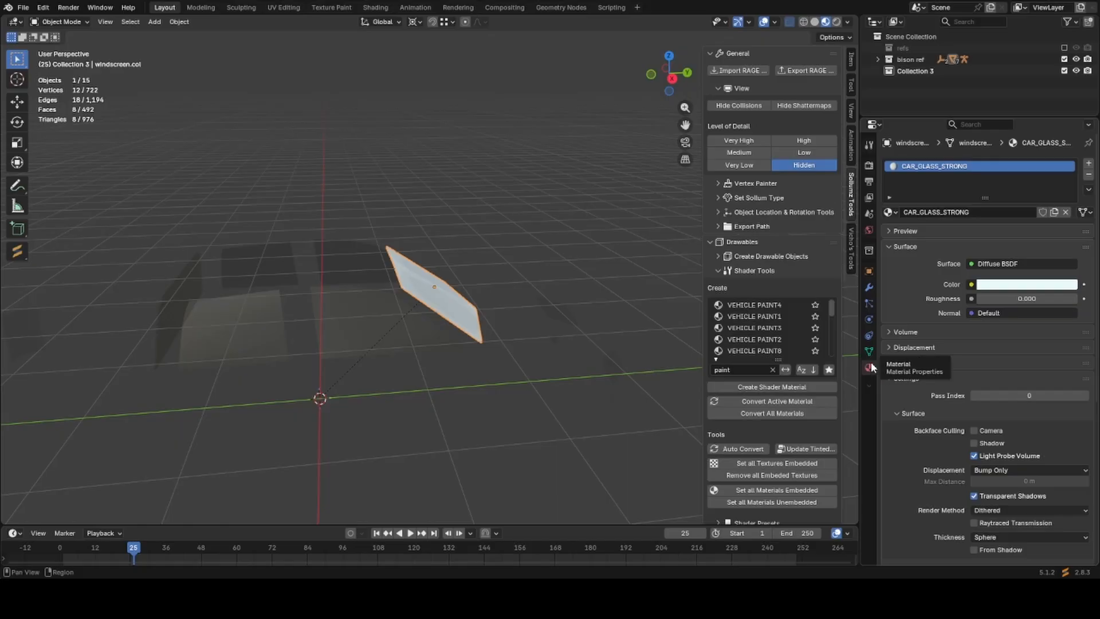
middle_click_drag(481, 338, 548, 342)
Duplicate the windscreen collision in place, set the copy's Copy Transforms bone to windscreen_r and clear its location.
left_click(870, 334)
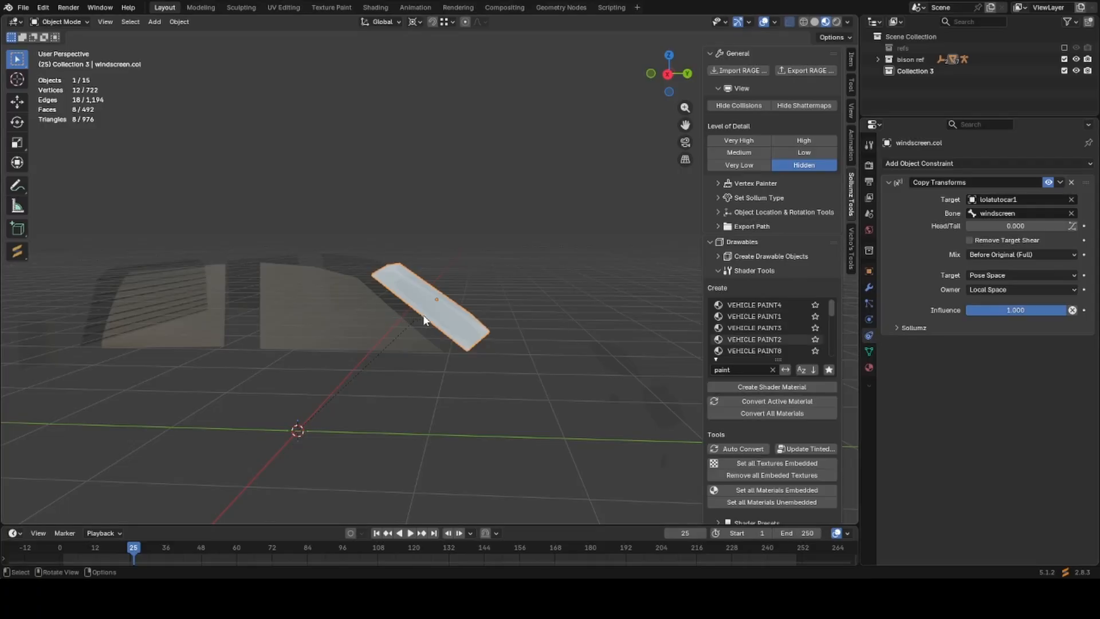
key("shift+d")
key("Escape")
left_click(1019, 214)
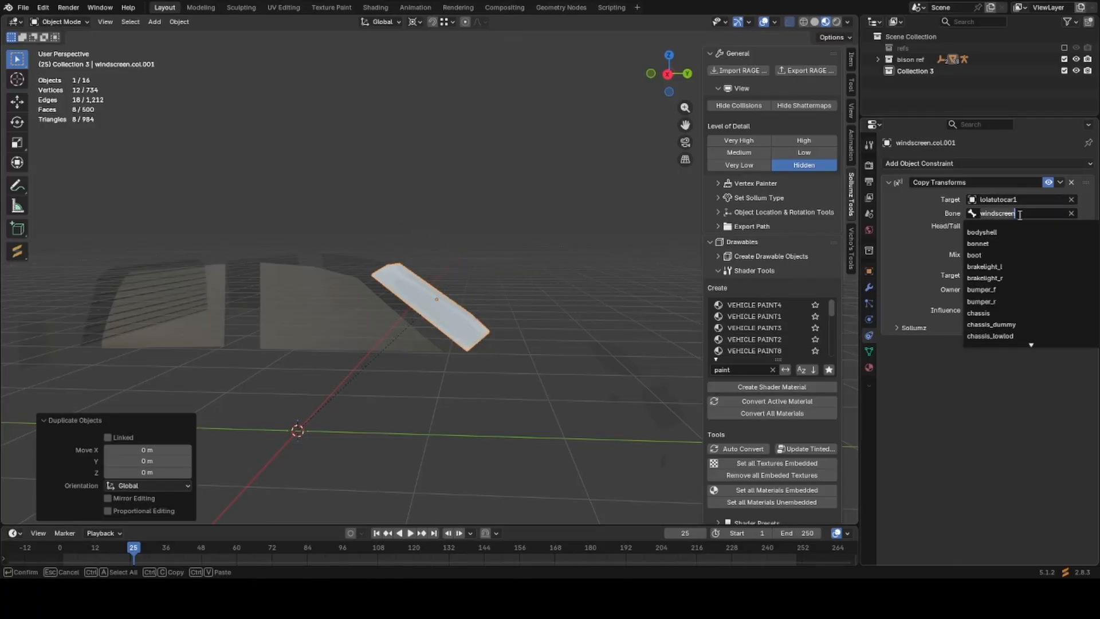
left_click(987, 243)
key("alt+g")
Simplify the rear windscreen collision mesh to two flat four-sided faces by filling between its corner vertices.
middle_click_drag(241, 298, 324, 297)
key("Tab")
key("shift+z")
key("KP_3")
middle_click_drag(490, 299, 332, 297)
key("f")
key("alt+n")
key("f")
Rotate the rear windscreen collision about 60.8° in side view and move it and its upper vertices onto the rear glass.
key("KP_3")
key("r")
left_click(515, 246)
key("g")
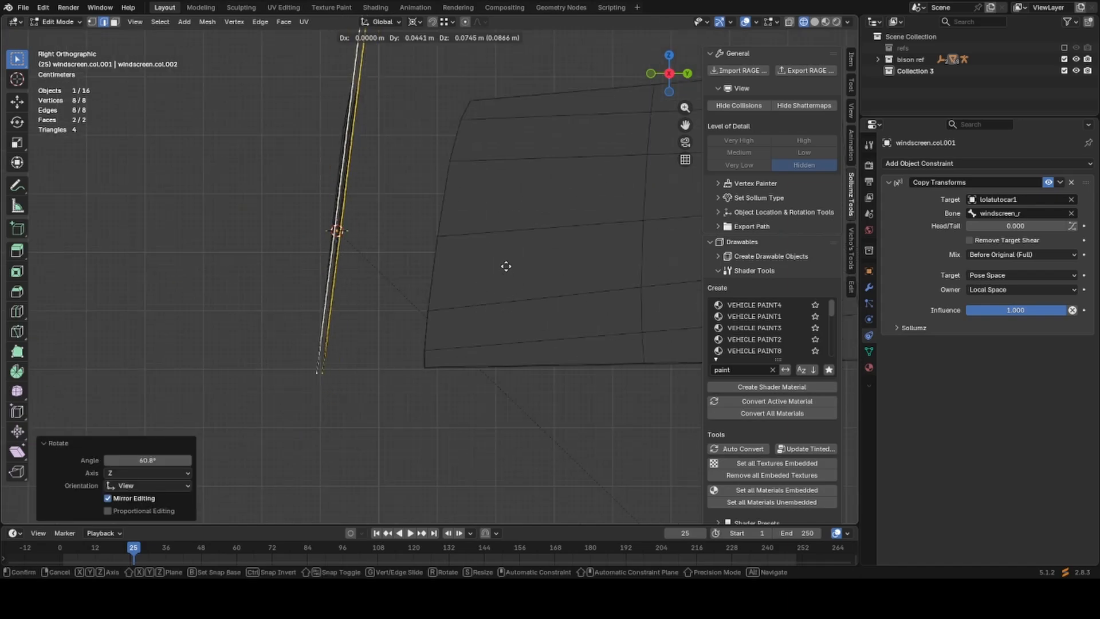
left_click(516, 265)
left_click_drag(368, 95, 401, 130)
key("g")
left_click(395, 137)
Add a centre loop cut across the rear windscreen collision faces, leave mesh editing and save the file.
key("KP_7")
key("shift+z")
key("ctrl+r")
left_click(422, 270)
middle_click_drag(422, 270, 435, 344)
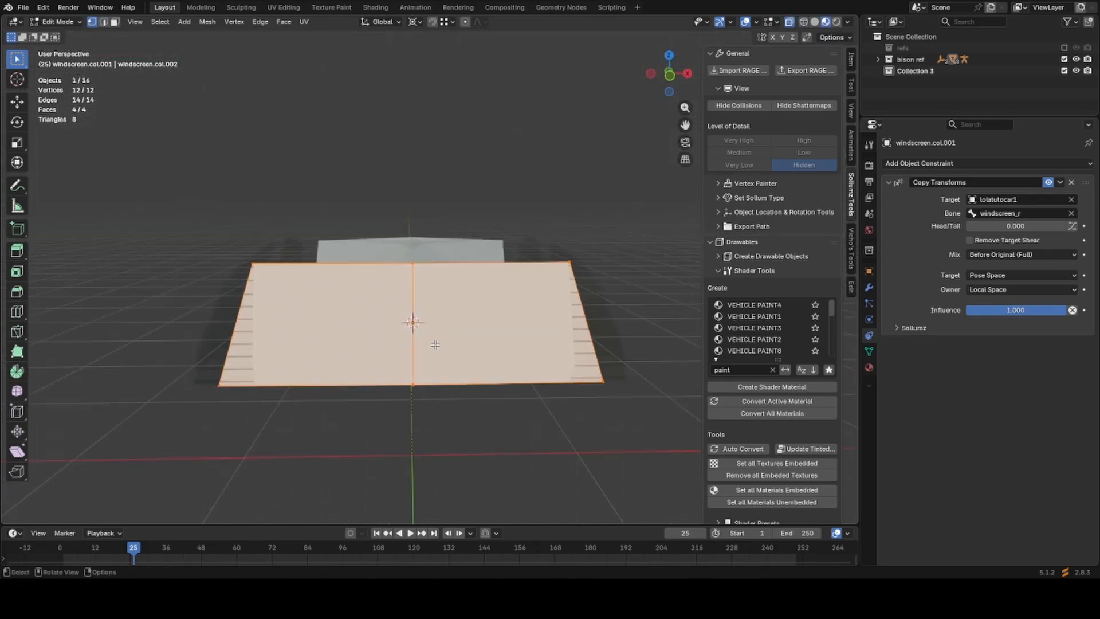
key("Tab")
key("ctrl+s")
Shift the rear windscreen collision's mesh along Y toward the rear glass and leave mesh editing.
middle_click_drag(372, 380, 385, 364)
key("Tab")
key("g")
key("y")
left_click(360, 355)
key("Tab")
Reveal all hidden objects, hide the one overlapping the rear windscreen collision and open that collision for mesh editing.
key("alt+h")
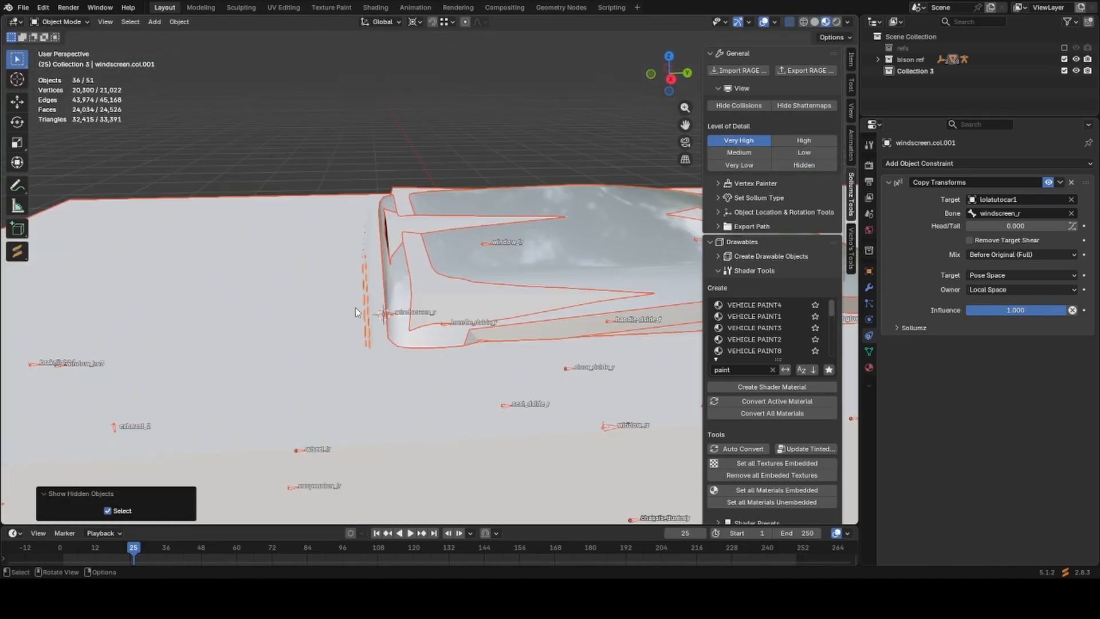
left_click(385, 303)
key("h")
left_click(362, 303)
key("Tab")
key("g")
key("x")
key("Return")
key("ctrl+z")
Adjust the rear windscreen collision mesh along Y against the revealed rear glass and leave mesh editing.
key("g")
key("y")
middle_click_drag(447, 363, 465, 346)
key("Tab")
Hide the overlapping objects, clear the duplicated collision's location and link its Copy Transforms constraint to the window_lf bone.
left_click(465, 346)
key("h")
left_click(459, 379)
key("alt+g")
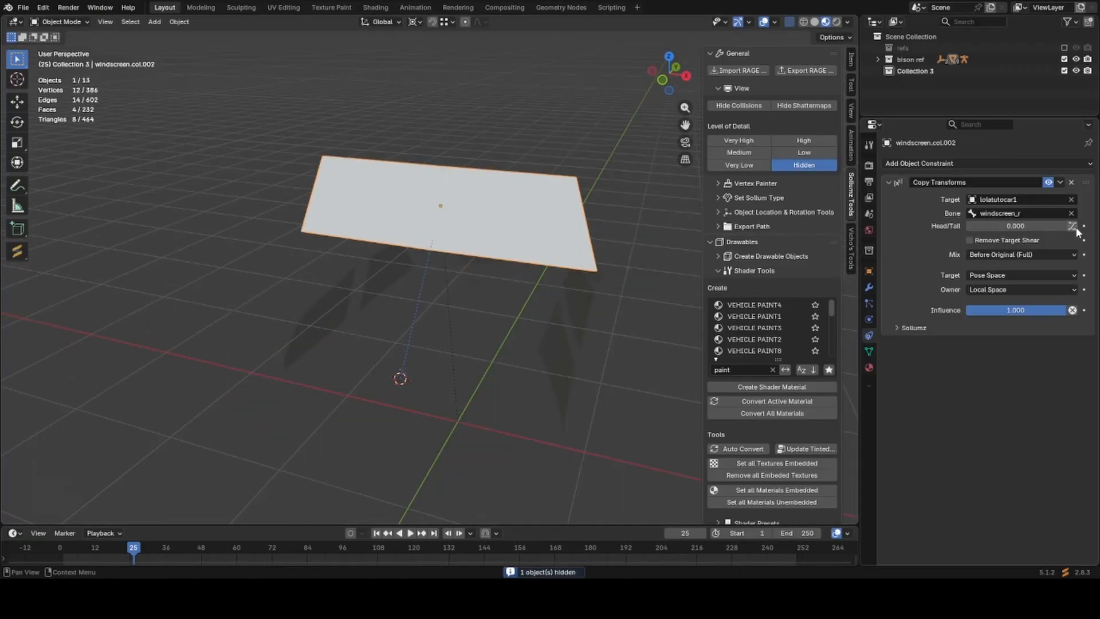
left_click(1040, 214)
type("wind")
left_click(1034, 232)
Rotate the window_lf collision's whole mesh by about 88.6° around the vertical axis to line up with the car's side.
key("KP_7")
key("Tab")
middle_click_drag(422, 264, 443, 365, "shift")
scroll(541, 271, "up", 2)
key("r")
key("9")
key("0")
key("Return")
middle_click_drag(564, 390, 561, 250)
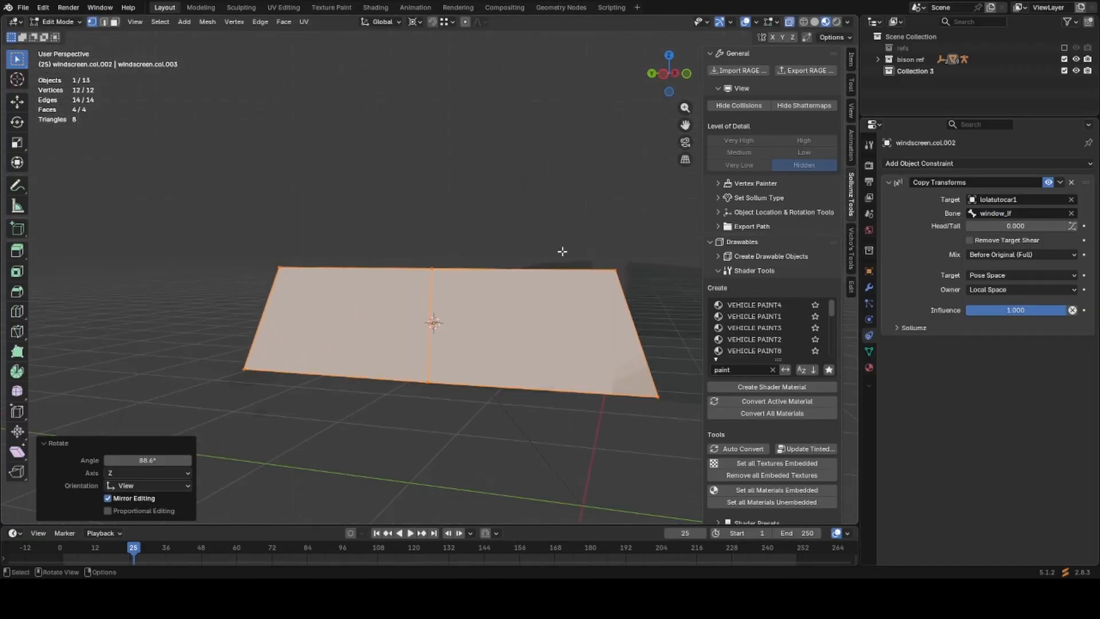
Dissolve the centre vertices of the window_lf collision mesh and move its corner vertices to the front-left window's outline.
key("ctrl+KP_3")
key("shift+z")
left_click_drag(550, 445, 412, 240)
key("ctrl+x")
key("g")
left_click(270, 189)
middle_click_drag(270, 189, 616, 252)
Move the selected edge of the window_lf collision along X against the glass, leave mesh editing and save the file.
key("shift+z")
key("shift+z")
key("g")
key("x")
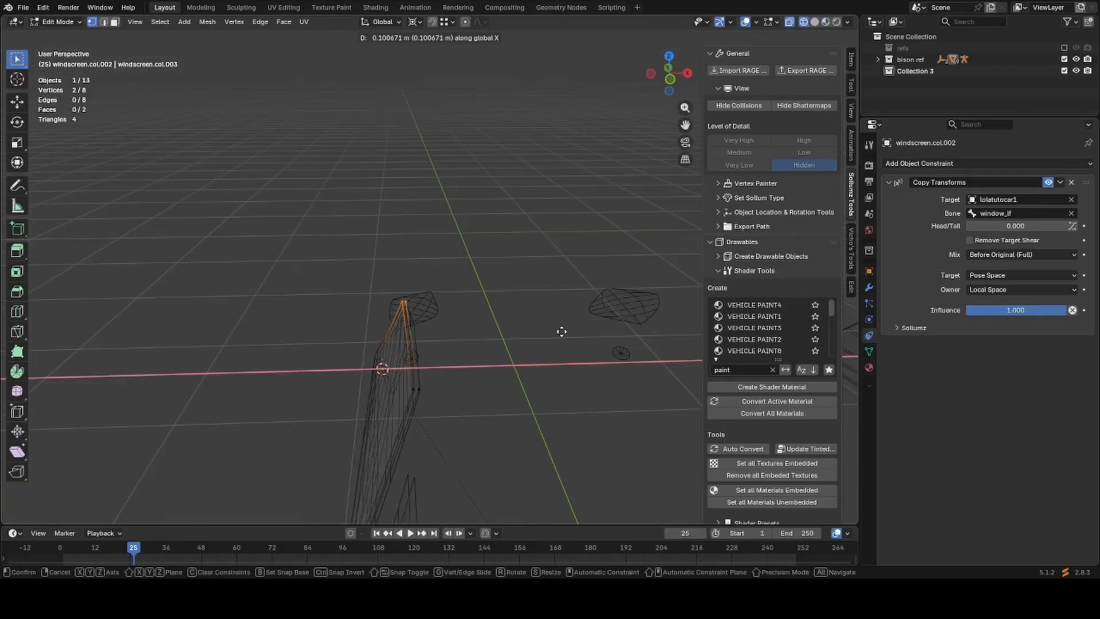
left_click(562, 332)
key("Tab")
key("shift+z")
key("ctrl+s")
Duplicate the front-left window collision, link the copy to the window_lr bone, clear its location and open it for mesh editing.
key("shift+d")
left_click(548, 261)
left_click(1005, 222)
left_click(1006, 214)
left_click(1011, 223)
key("alt+g")
key("ctrl+KP_3")
key("Tab")
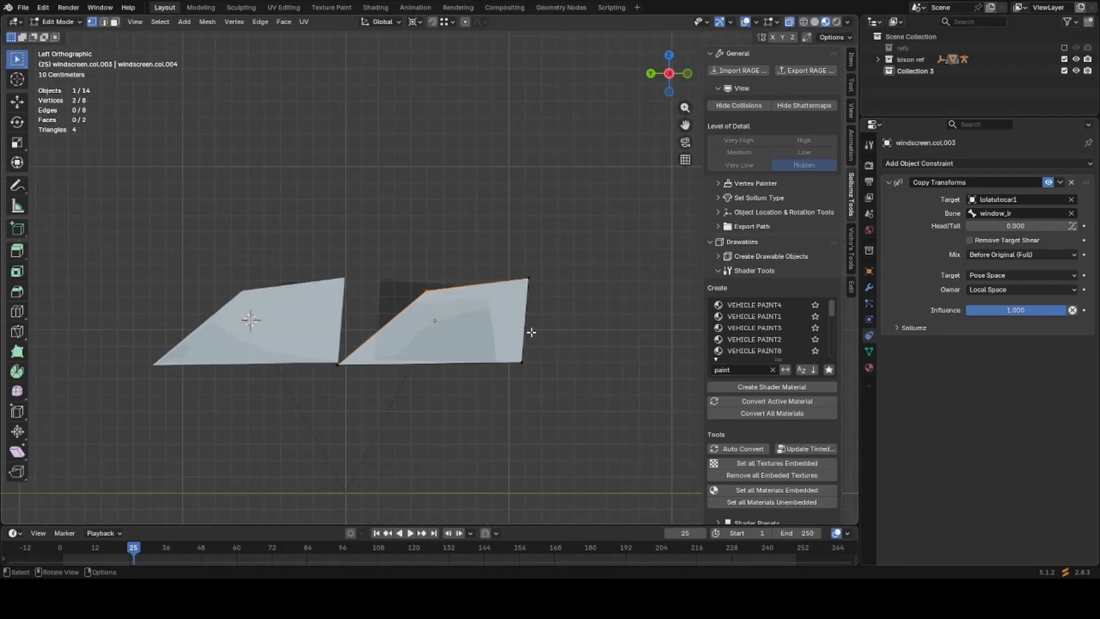
Move the corner vertices of the window_lr collision in side view to match the rear-left window's outline.
scroll(434, 273, "up", 4)
key("shift+z")
key("g")
left_click(246, 360)
left_click_drag(229, 423, 269, 481)
key("g")
left_click(458, 445)
left_click_drag(607, 260, 659, 312)
key("g")
left_click(567, 333)
Shift the selected vertices of the window_lr collision along X toward the curved glass, moving the last pair about 0.033 m.
key("shift+z")
key("shift+z")
middle_click_drag(622, 434, 494, 471)
key("g")
key("x")
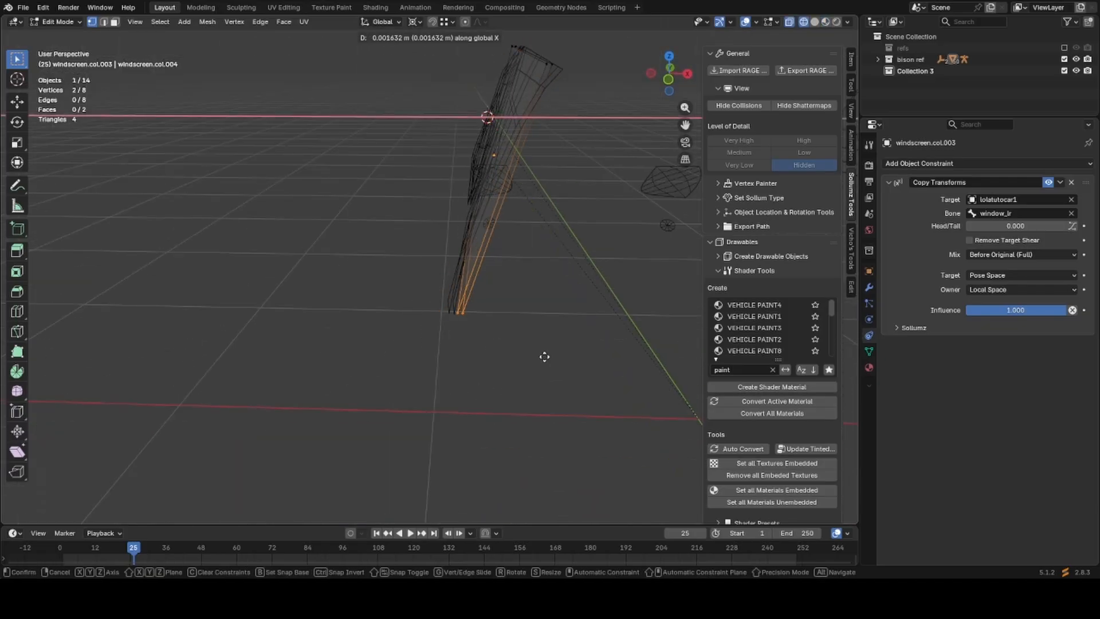
left_click(545, 355)
key("g")
key("x")
left_click(523, 136)
Readjust the window_lr collision's selected vertices along X, leave mesh editing and save the file.
key("shift+z")
middle_click_drag(523, 136, 401, 258)
key("shift+z")
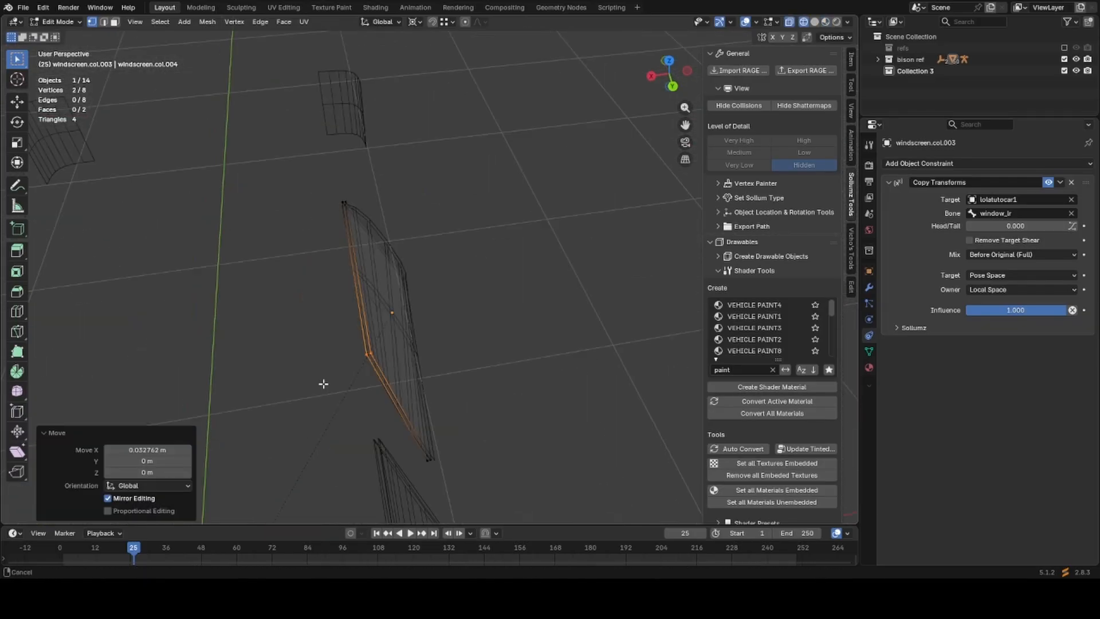
key("g")
key("x")
left_click(444, 238)
key("Tab")
key("shift+z")
key("ctrl+s")
Duplicate the two left window collisions with a move along X, hide the surplus objects and save the file.
middle_click_drag(496, 375, 436, 321)
left_click(344, 314, "shift")
key("shift+d")
key("x")
left_click(414, 252)
key("h")
key("ctrl+s")
middle_click_drag(413, 252, 445, 389)
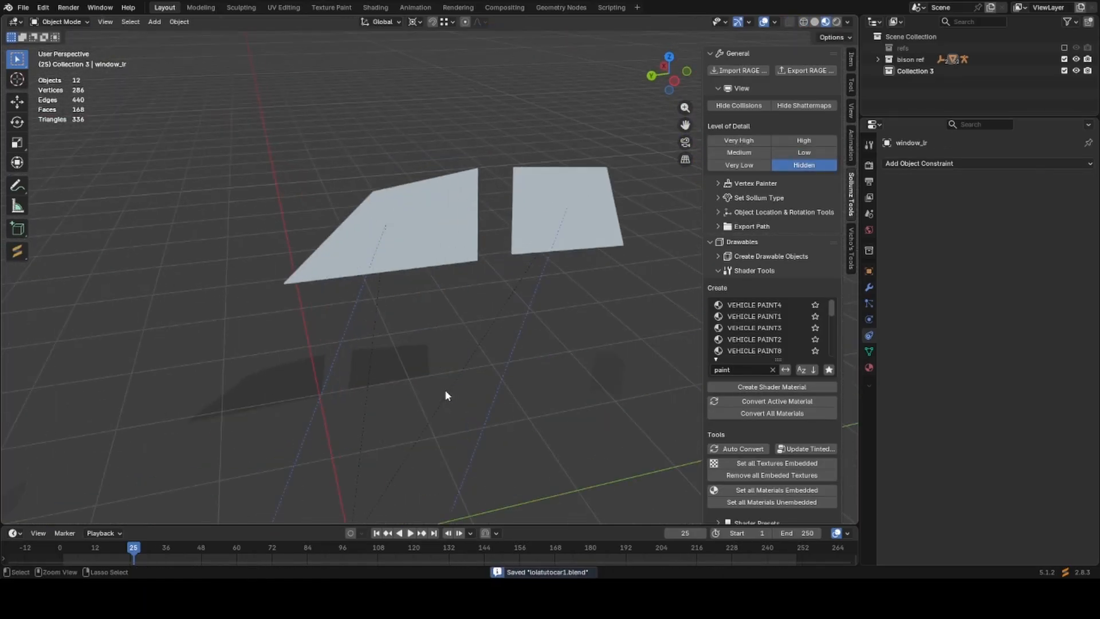
Link the front window copy to the window_rf bone and the rear window copy to the window_rr bone.
left_click(401, 234)
double_click(1009, 214)
type("rf")
key("Return")
left_click(567, 209)
double_click(1009, 213)
type("rr")
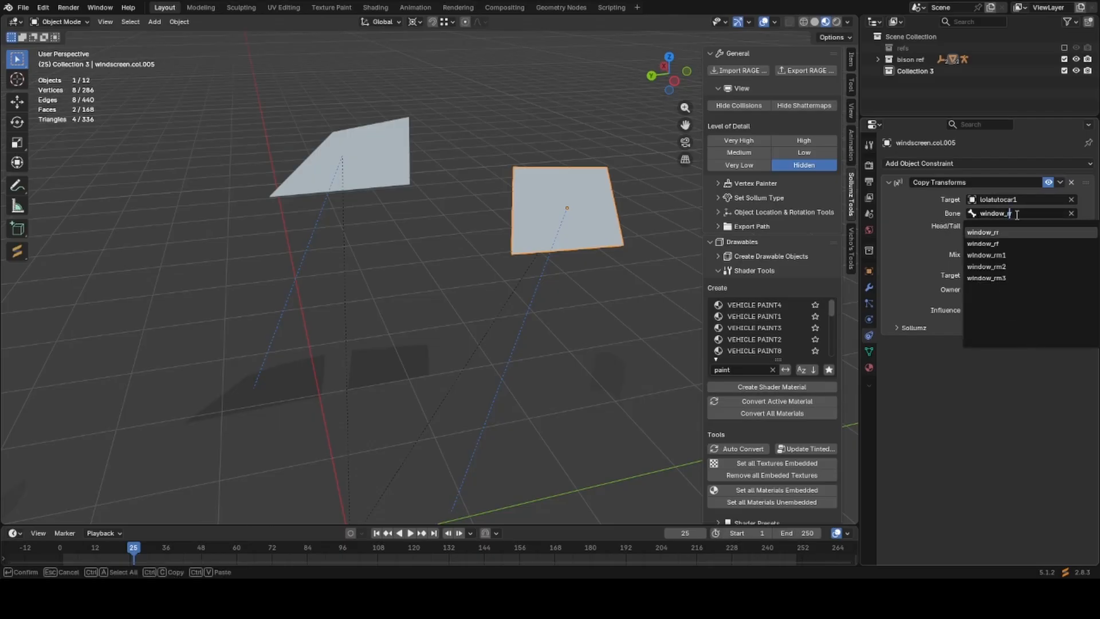
key("Return")
Mirror the window_rf and window_rr collisions together by scaling them by -1 along X.
left_click(355, 163, "shift")
key("s")
key("x")
key("minus")
key("1")
key("Return")
key("alt+s")
Hide the finished right window collisions one after the other.
middle_click_drag(431, 319, 417, 319)
key("h")
left_click(339, 300)
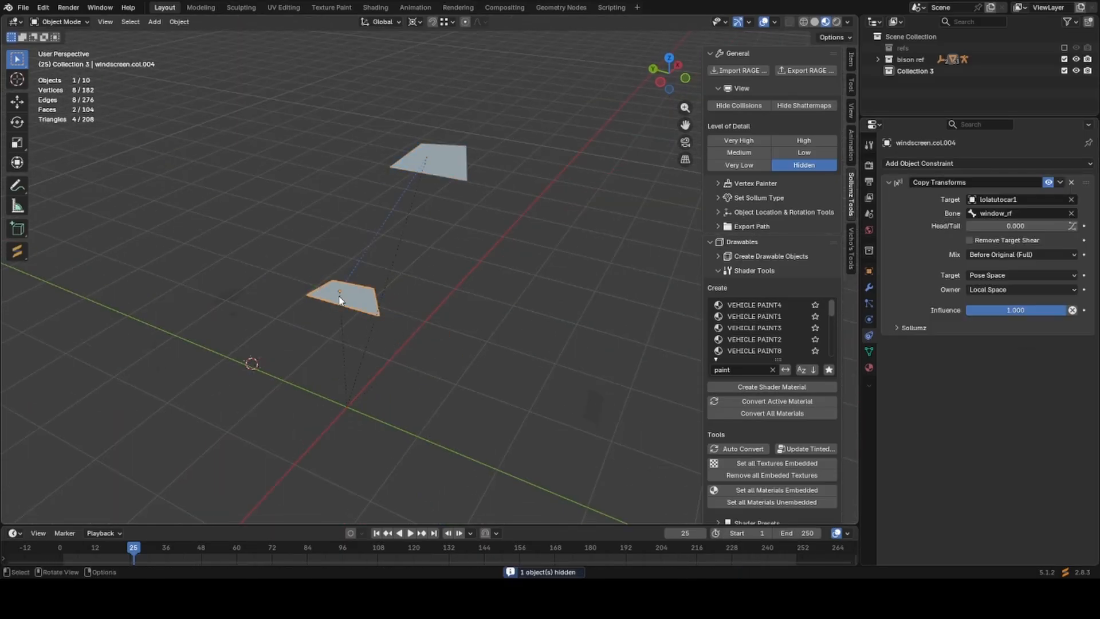
key("h")
key("a")
Delete part of the remaining collision's mesh to leave a single face and link the object to the window_lm1 bone.
middle_click_drag(339, 300, 372, 201)
left_click(535, 177)
key("Tab")
key("x")
left_click(521, 101)
key("Tab")
middle_click_drag(521, 100, 487, 149)
left_click(1009, 213)
type("lm1")
key("Return")
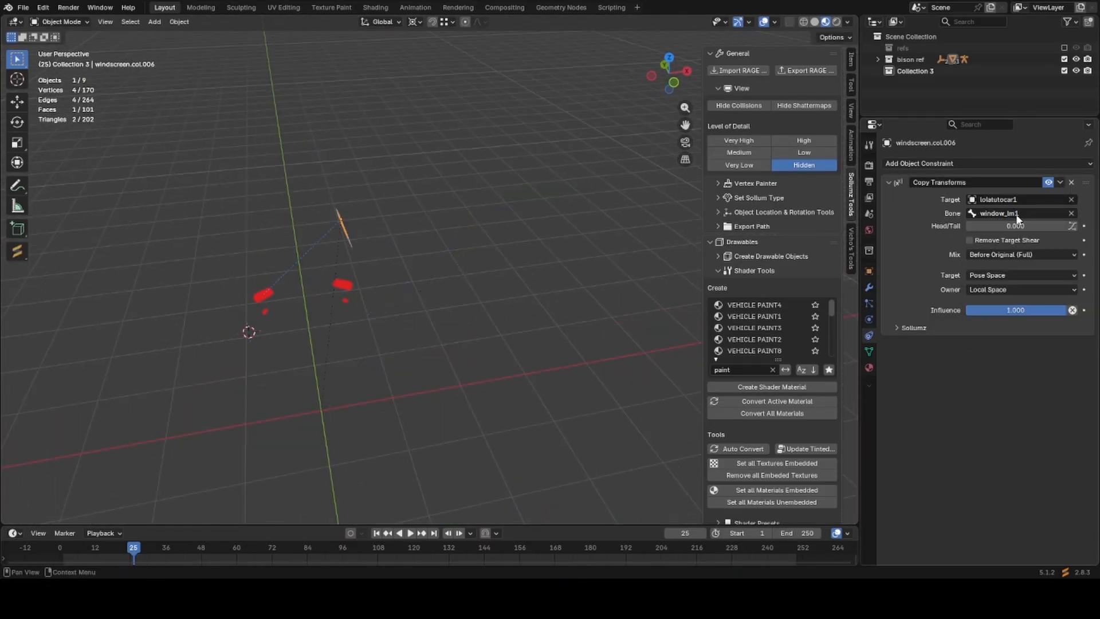
Clear the window_lm1 collision's transform, select its whole mesh, change the pivot point option and rotate the mesh toward the glass.
key("alt+s")
key("KP_7")
key("KP_Decimal")
key("Tab")
key("a")
left_click(413, 22)
left_click(433, 51)
key("r")
middle_click_drag(484, 323, 432, 252)
Move a corner vertex of the window_lm1 collision in wireframe to follow the small window's outline.
key("1")
key("shift+z")
key("g")
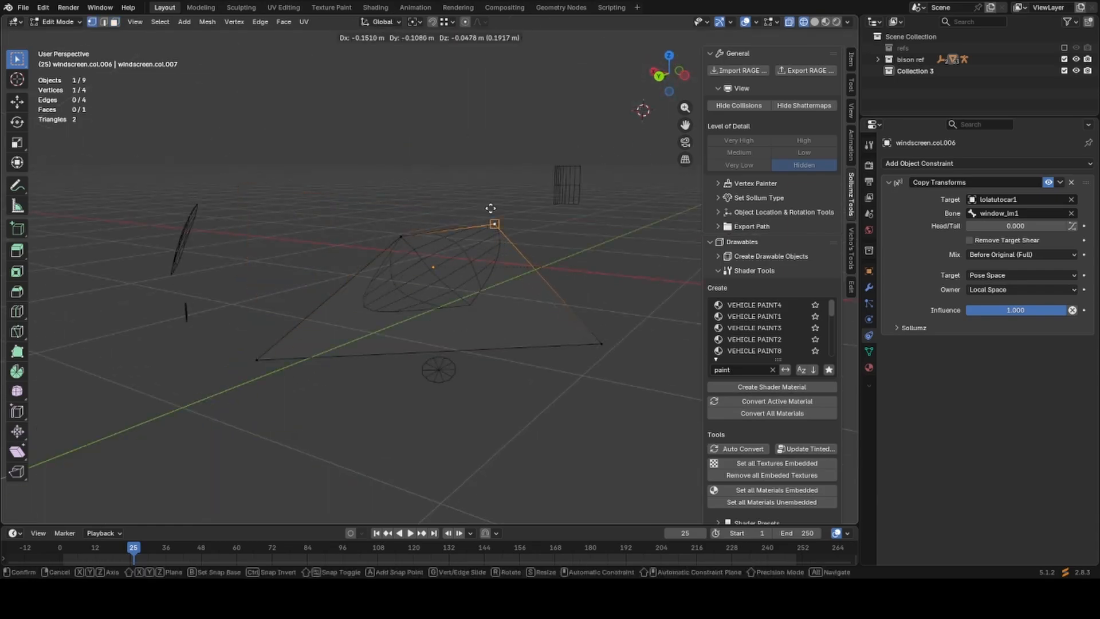
left_click(380, 315)
Scale the whole window_lm1 collision mesh to fit around the glass and leave mesh editing.
key("shift+z")
key("a")
key("s")
left_click(432, 343)
middle_click_drag(381, 314, 449, 321)
key("Tab")
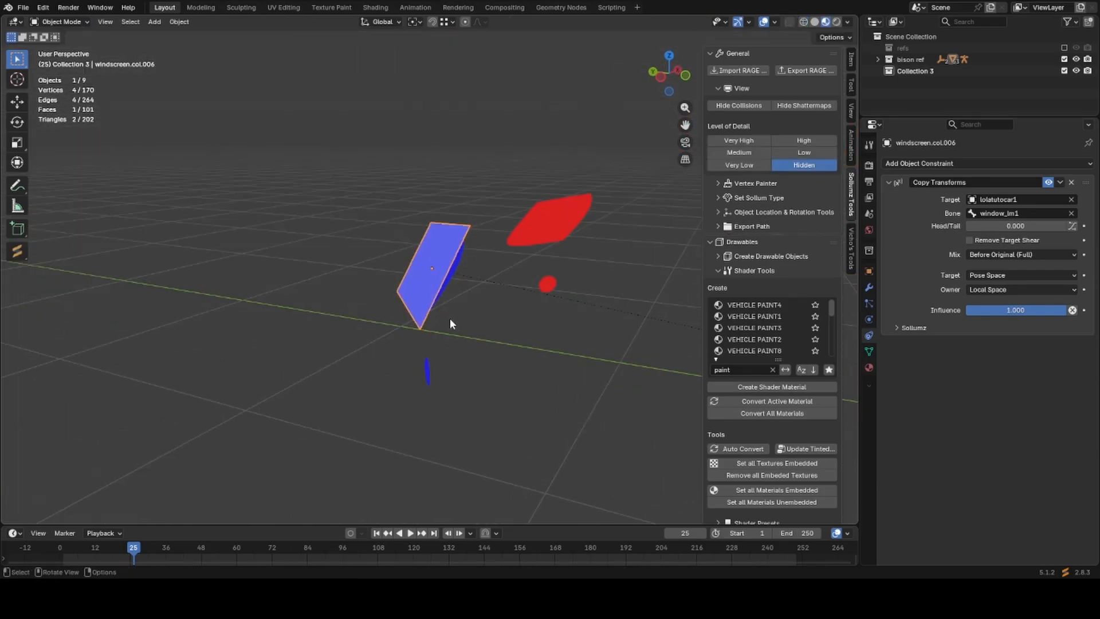
Duplicate the window_lm1 collision for the round glass and link the copy to the window_lm2 bone.
key("alt+h")
left_click(490, 289)
middle_click_drag(490, 290, 420, 313)
key("alt+z")
scroll(420, 314, "down", 3)
scroll(482, 354, "up", 5)
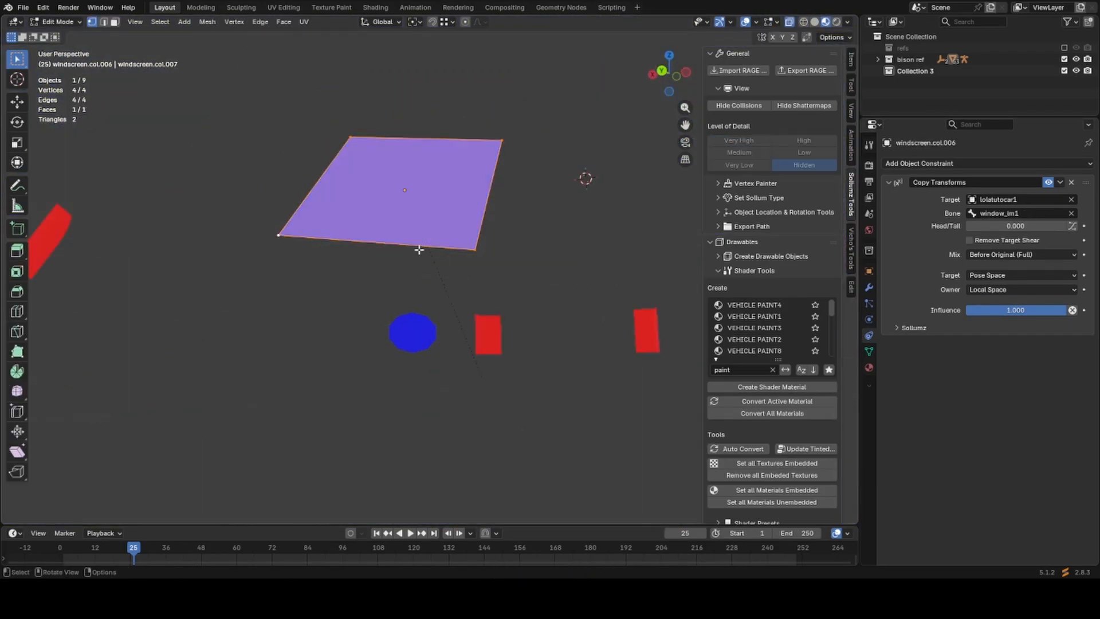
left_click(1009, 213)
type("window_lm2")
key("Return")
Open the window_lm2 collision for mesh editing and move its corner vertices into a square around the round glass.
key("Tab")
key("shift+z")
left_click(371, 272)
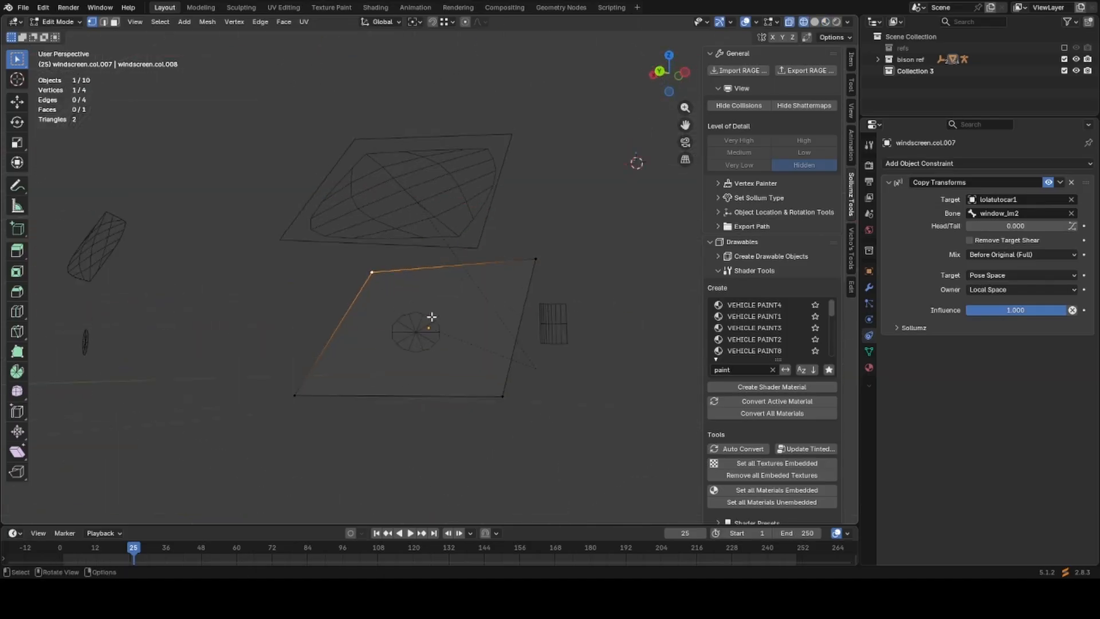
middle_click_drag(432, 319, 366, 321)
key("g")
left_click(461, 240)
left_click(467, 316)
Scale the window_lm2 collision mesh to fit around the round glass, offset it along its normals and leave mesh editing.
key("a")
key("s")
left_click(474, 326)
key("s")
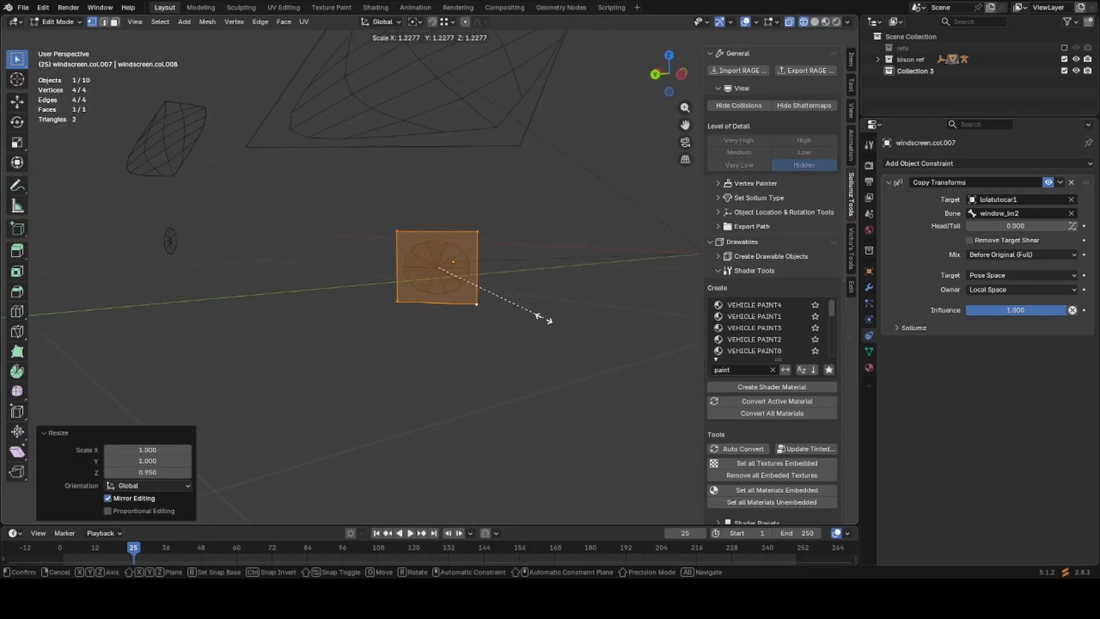
left_click(542, 317)
middle_click_drag(543, 316, 403, 244)
key("alt+z")
key("alt+s")
left_click(401, 240)
key("Tab")
Duplicate the window_lm2 collision, link the copy to the window_lm3 bone and move its mesh toward the curved glass.
key("shift+d")
key("Escape")
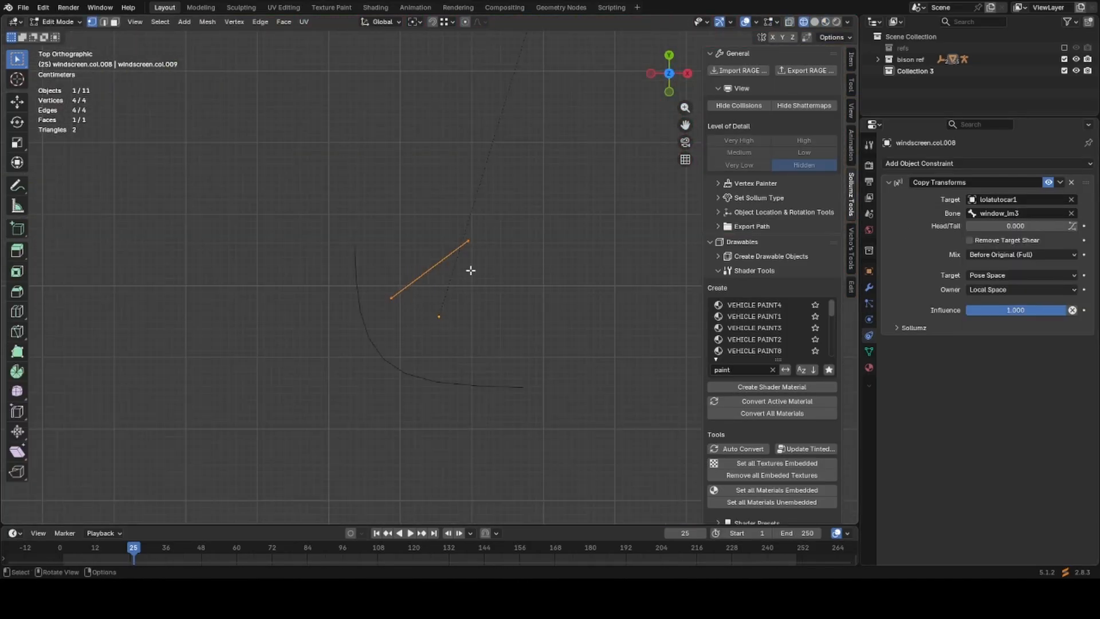
key("g")
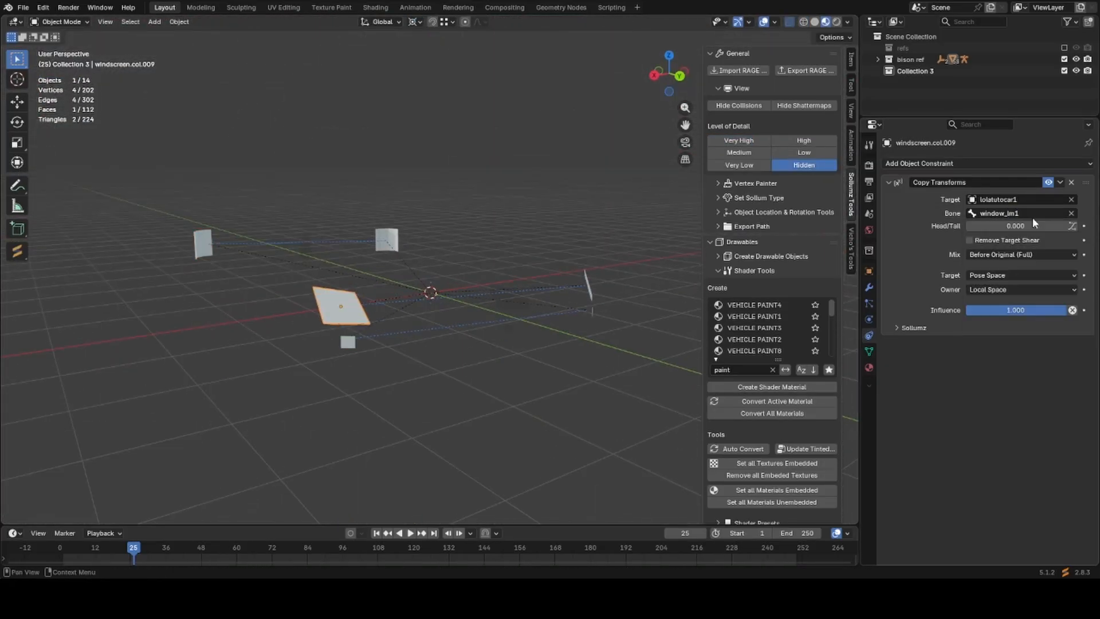
Relink the collision copies on the opposite side to their matching right-side bones, using window_rm3 for the copied window_lm3 collision.
left_click(1025, 213)
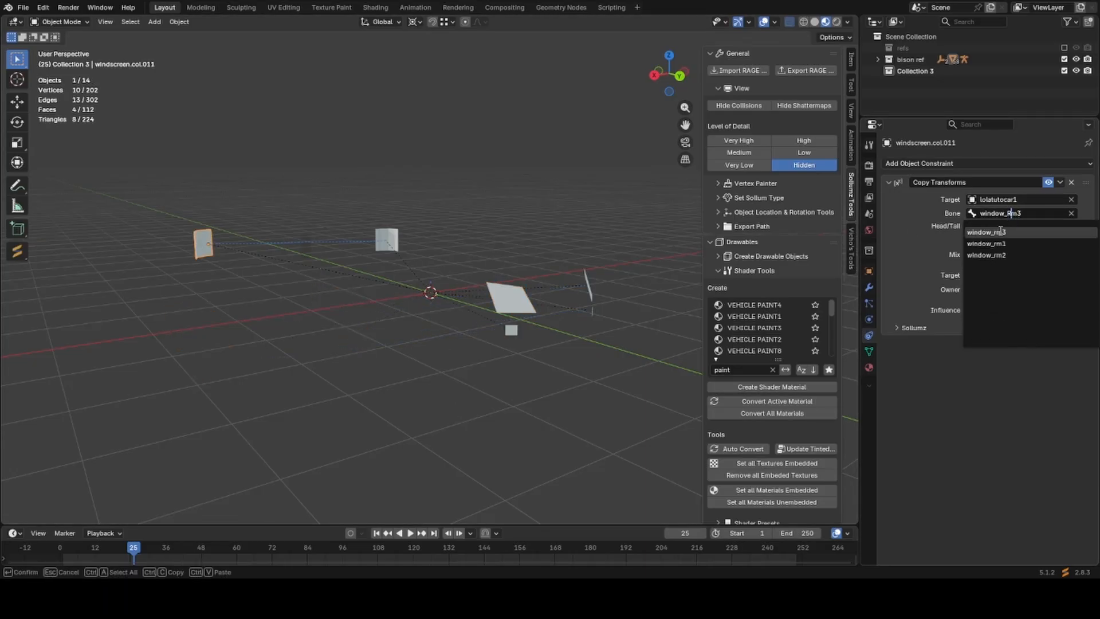
left_click(1000, 231)
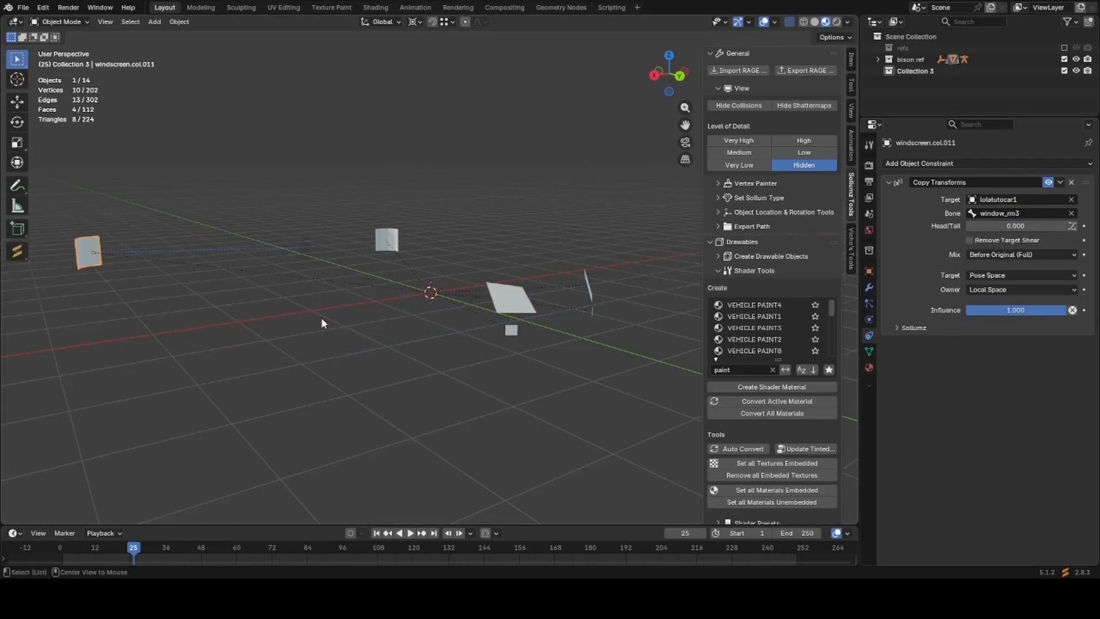
key("alt+s")
middle_click_drag(345, 315, 294, 312)
Unhide all of the vehicle's objects.
key("alt+h")
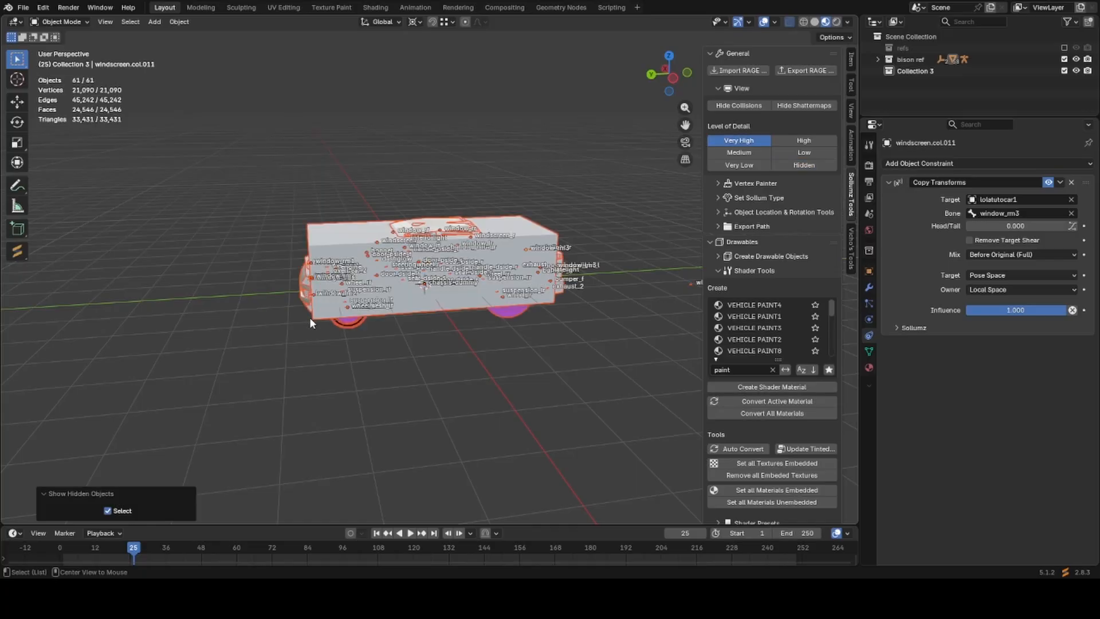
key("ctrl+z")
key("h")
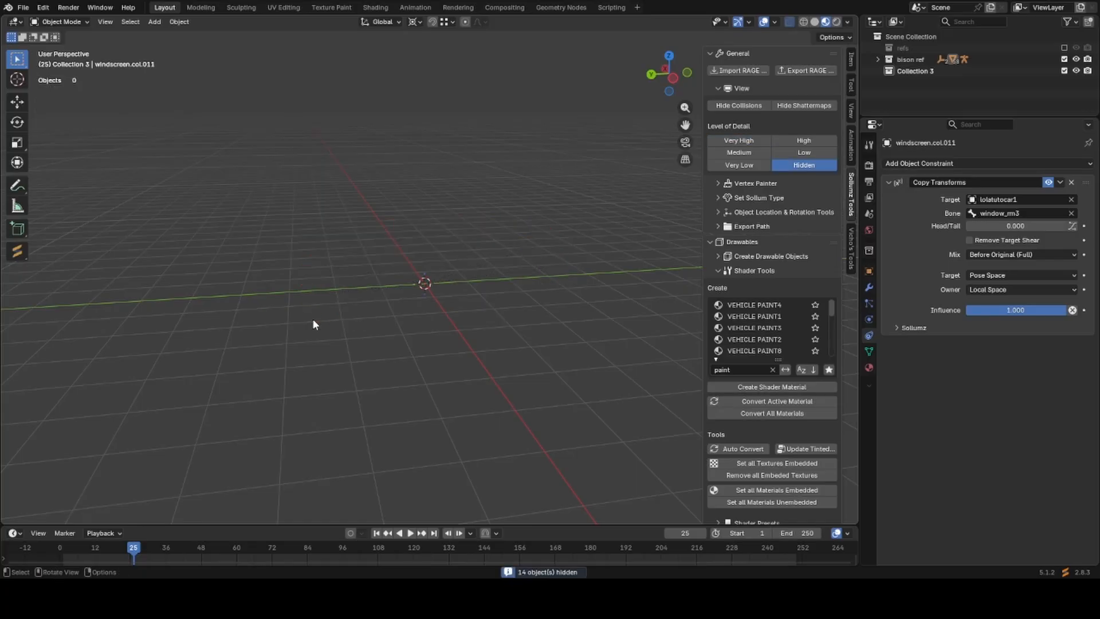
key("alt+h")
middle_click_drag(313, 324, 577, 221)
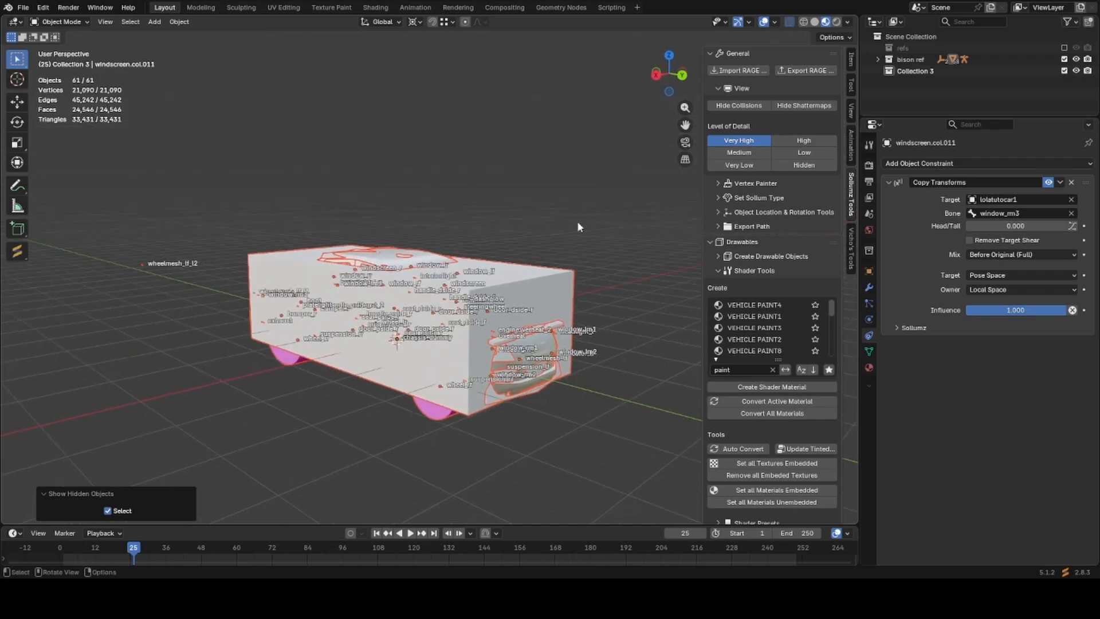
Save the vehicle file and hide its collision meshes.
left_click(739, 108)
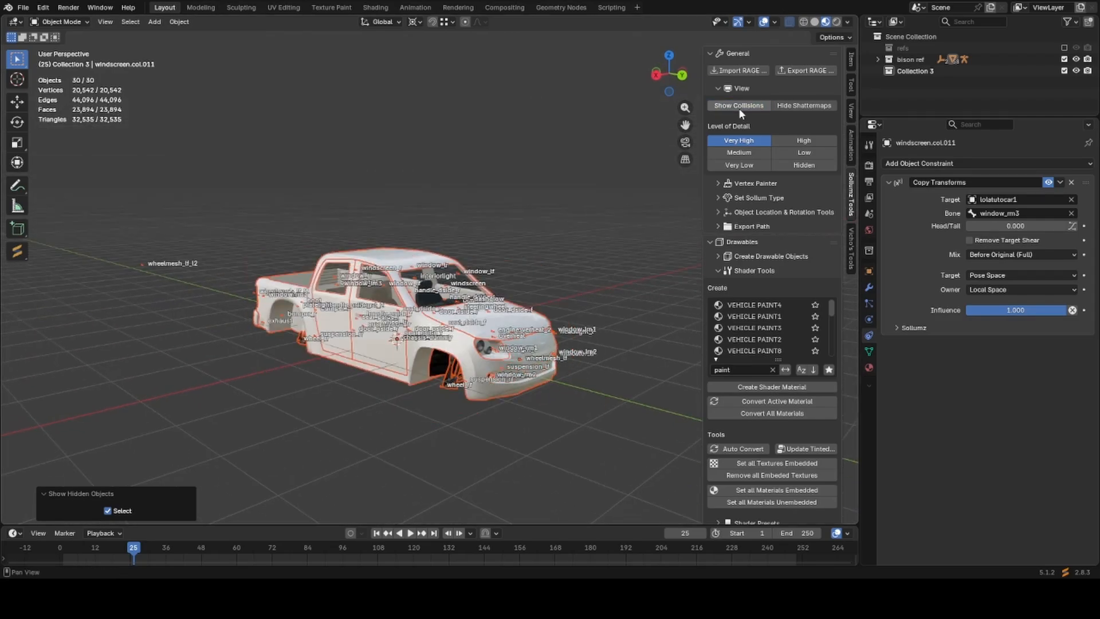
middle_click_drag(675, 161, 633, 166)
left_click(731, 104)
middle_click_drag(564, 304, 469, 320)
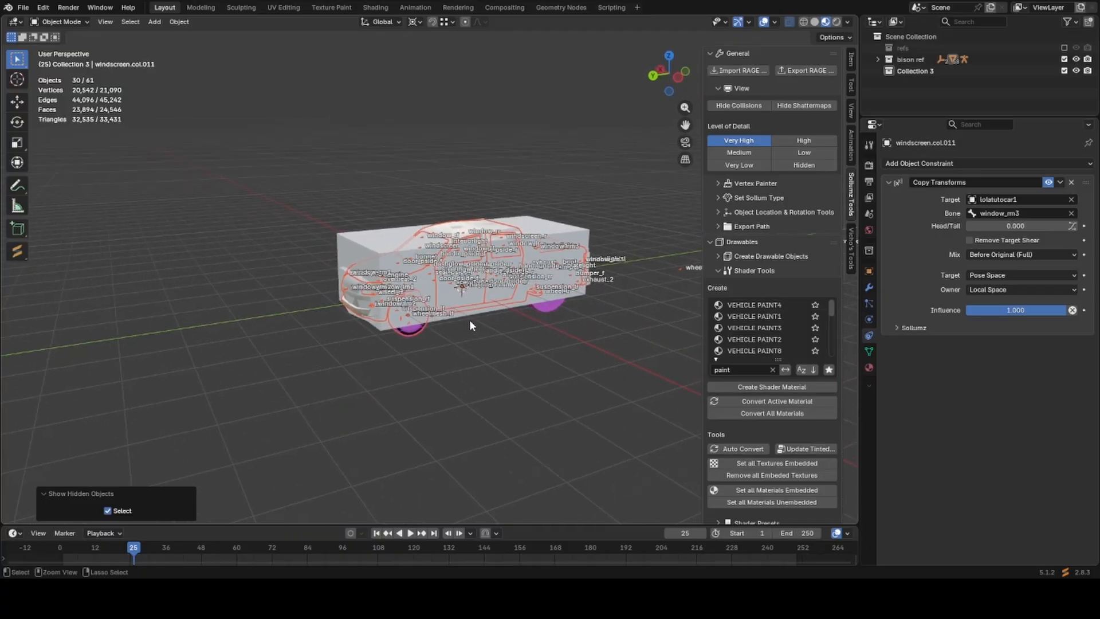
key("ctrl+s")
scroll(517, 326, "up", 3)
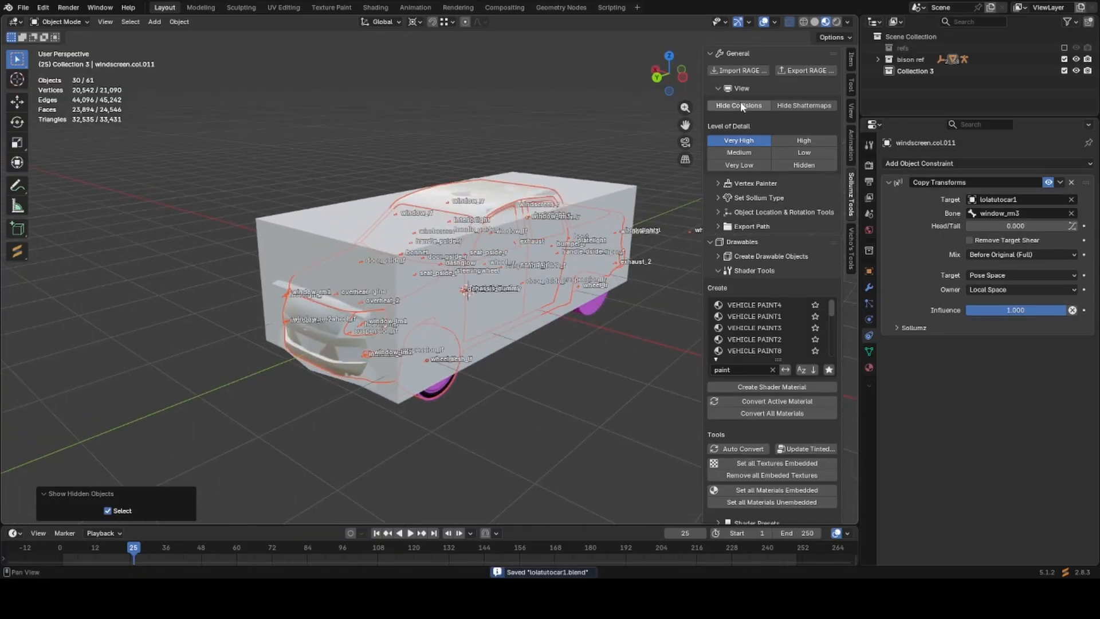
left_click(740, 105)
middle_click_drag(549, 269, 501, 269)
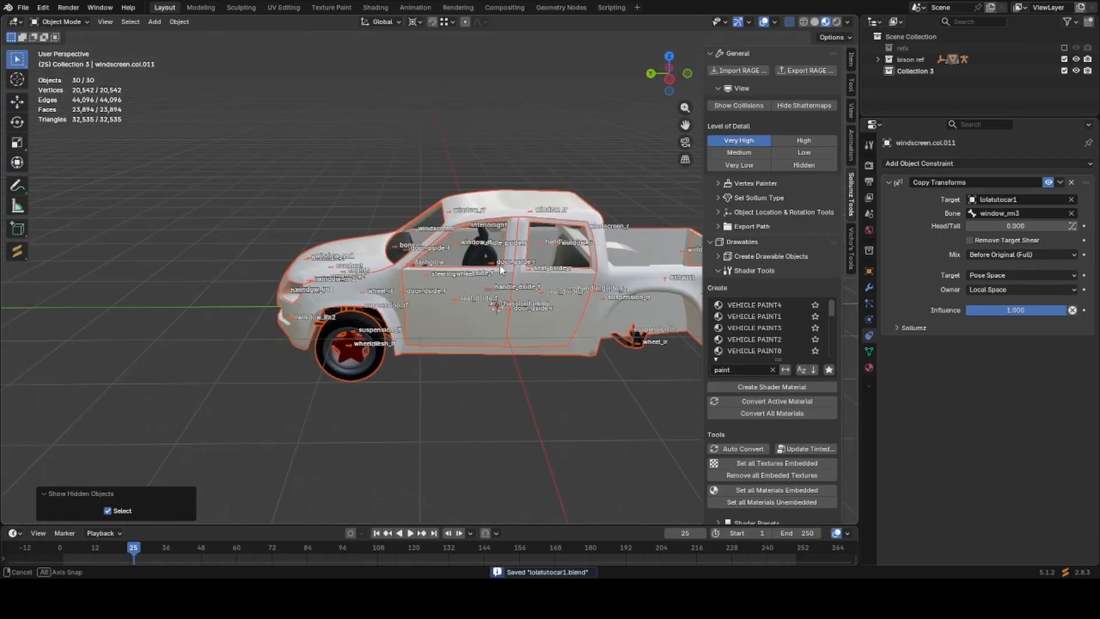
Examine the vehicle's body shell and bonnet from several sides with the collisions hidden.
left_click(521, 201)
scroll(521, 201, "down", 3)
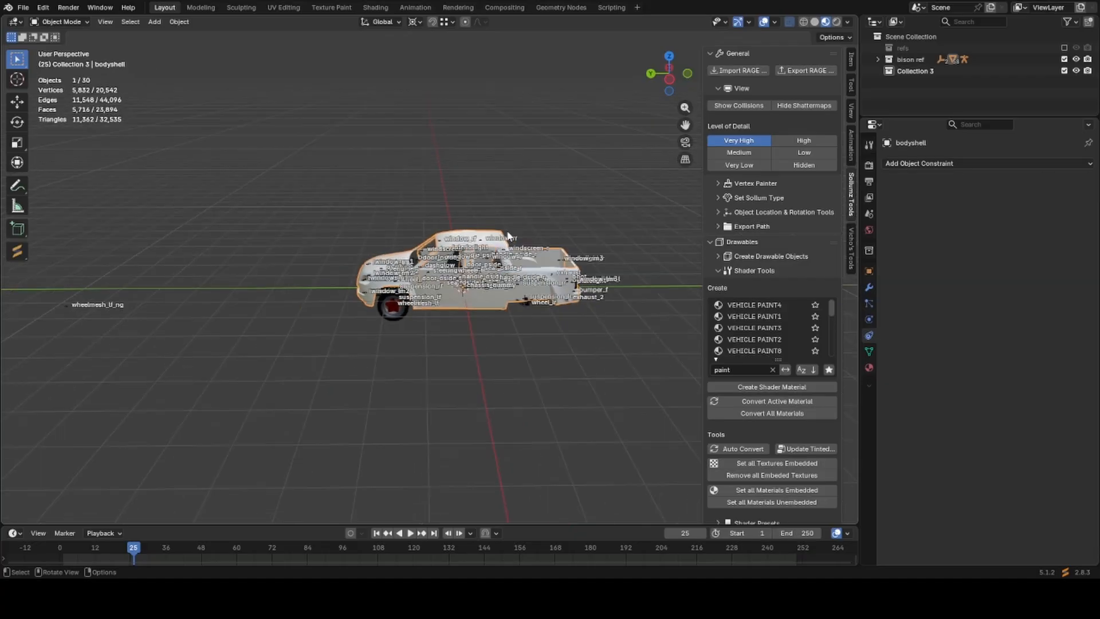
middle_click_drag(521, 200, 519, 299)
scroll(405, 372, "up", 4)
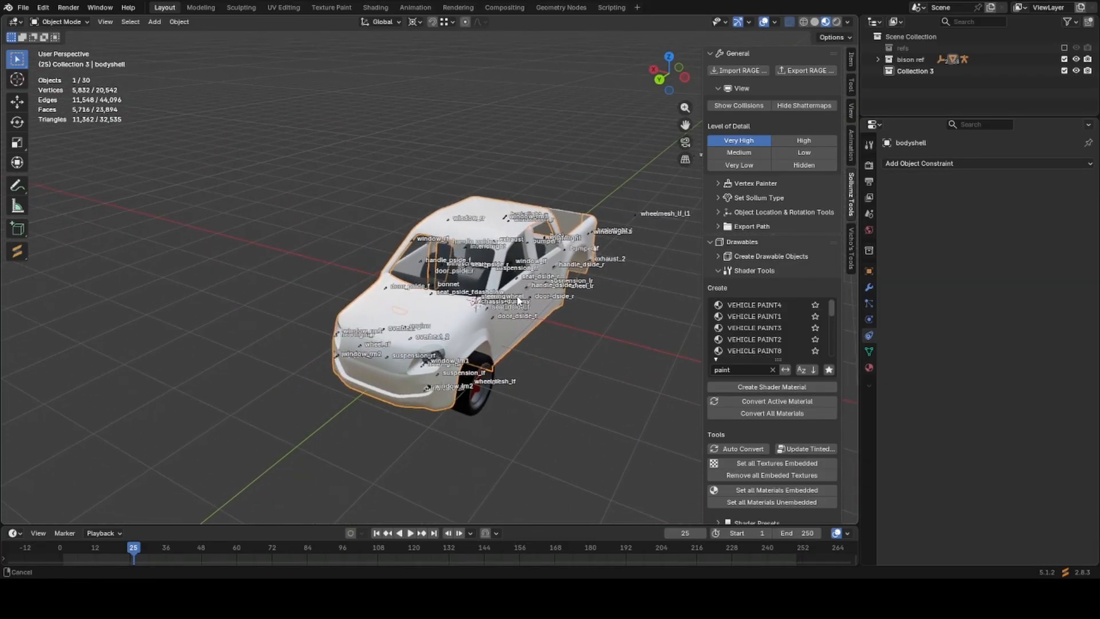
scroll(486, 277, "up", 1)
scroll(485, 278, "down", 1)
key("g")
right_click(559, 299)
key("Tab")
key("Tab")
Isolate the bonnet, make its Very High mesh a single-user copy and rename that mesh bonnet_high.
middle_click_drag(399, 319, 490, 297)
key("KP_Divide")
left_click(869, 352)
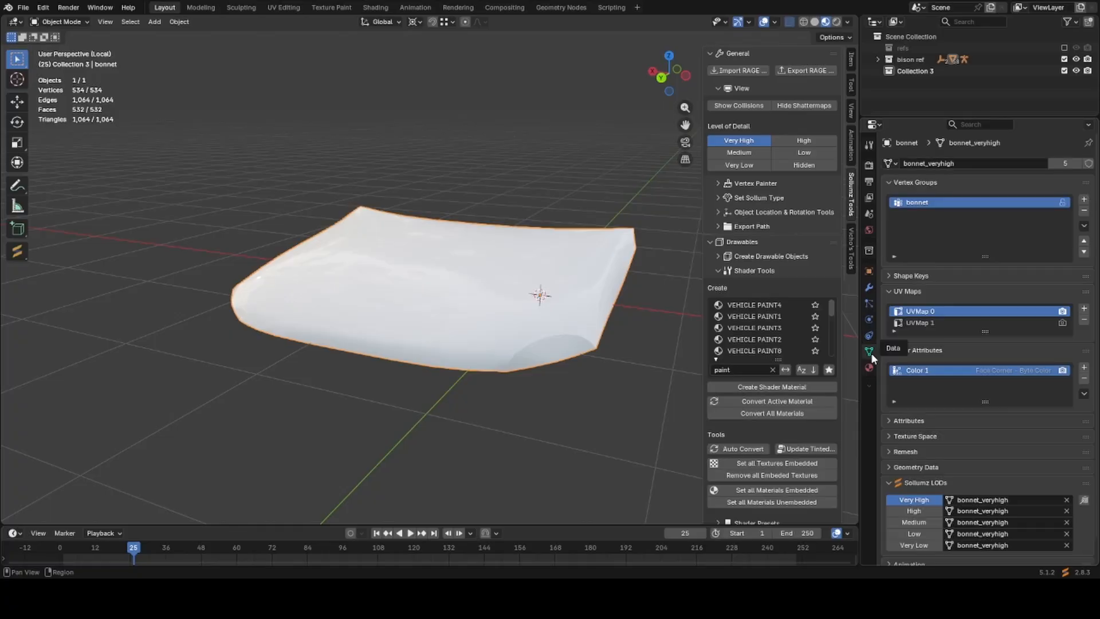
left_click(1061, 165)
scroll(532, 272, "down", 2)
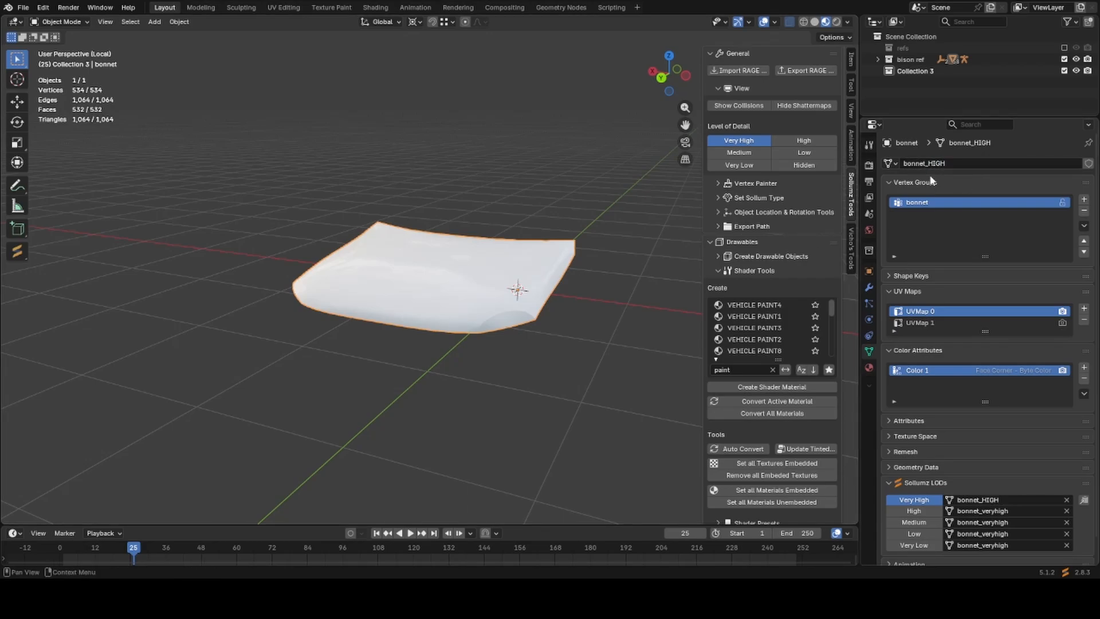
type("bonnet_high")
key("Return")
scroll(430, 285, "up", 1)
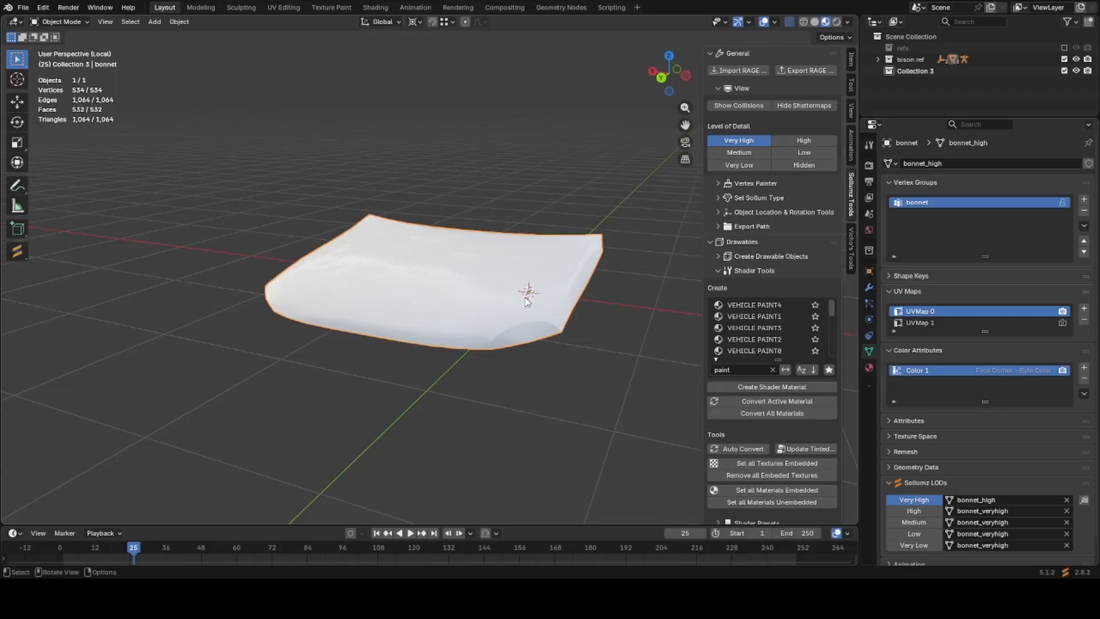
Dissolve the two lengthwise edge loops nearest the bonnet's centre line in the bonnet_high mesh.
key("Tab")
middle_click_drag(403, 282, 453, 304)
key("KP_7")
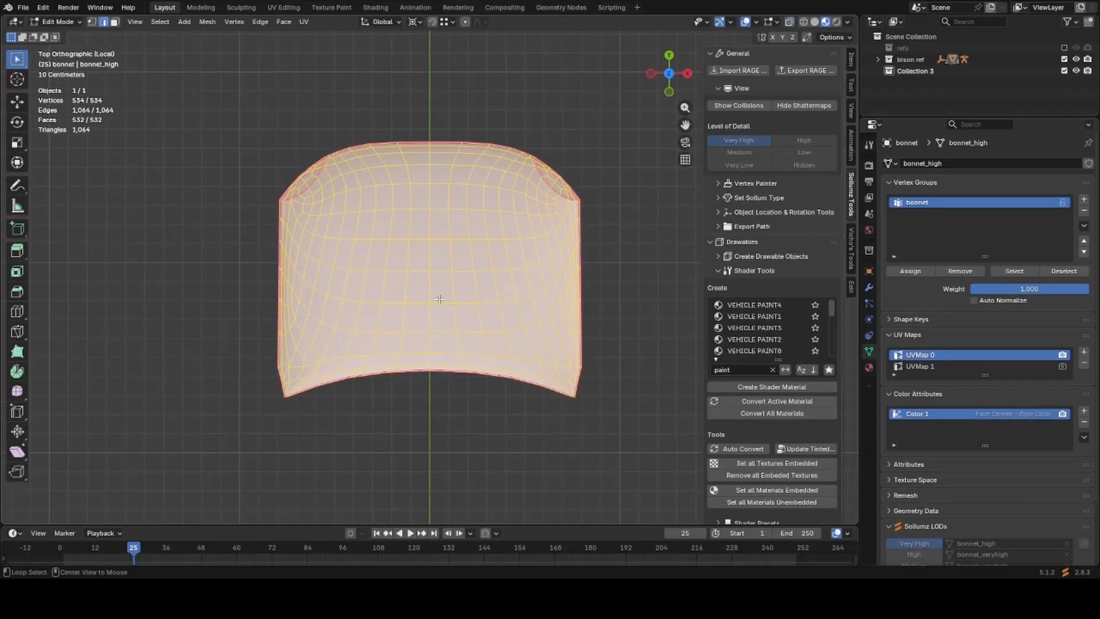
left_click(413, 288, "alt")
key("x")
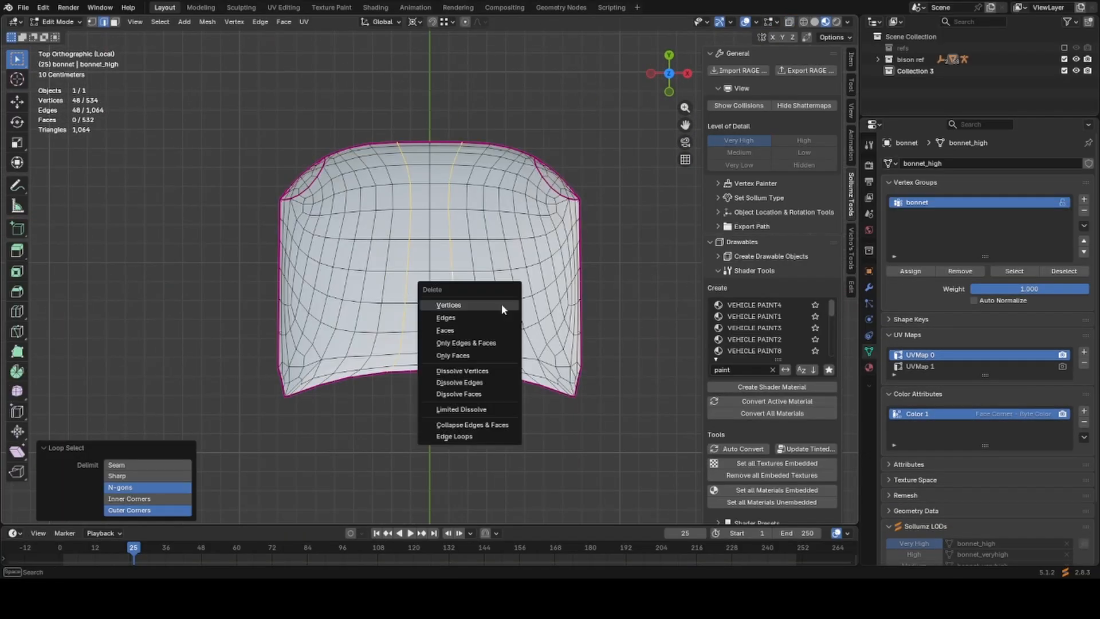
left_click(483, 377)
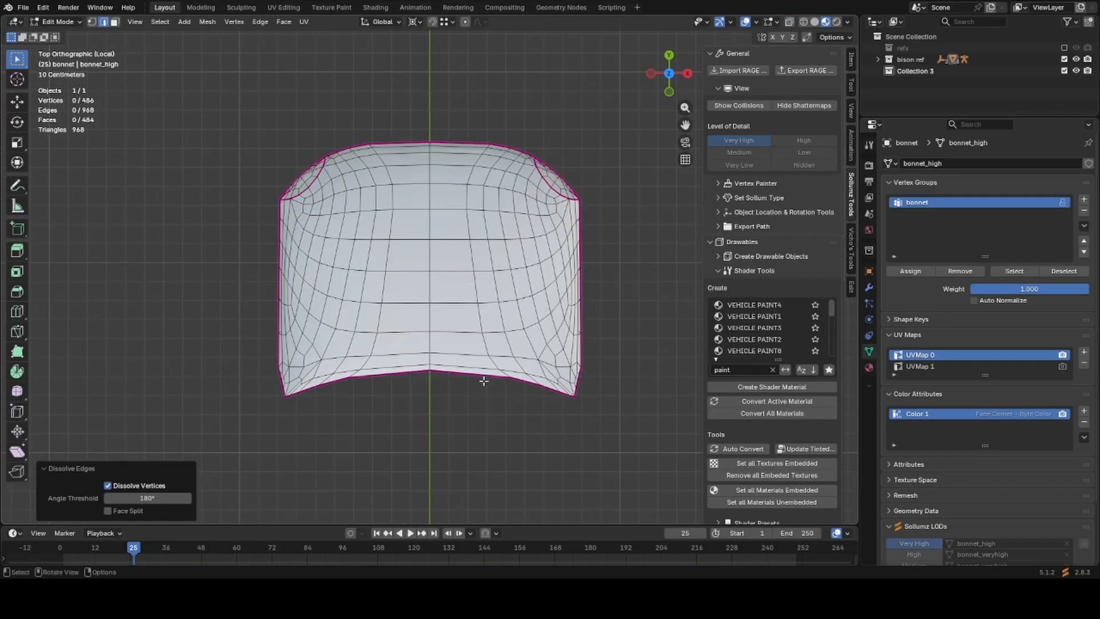
Dissolve another symmetric pair of lengthwise edge loops farther out on the bonnet and leave mesh editing.
left_click(366, 291, "alt")
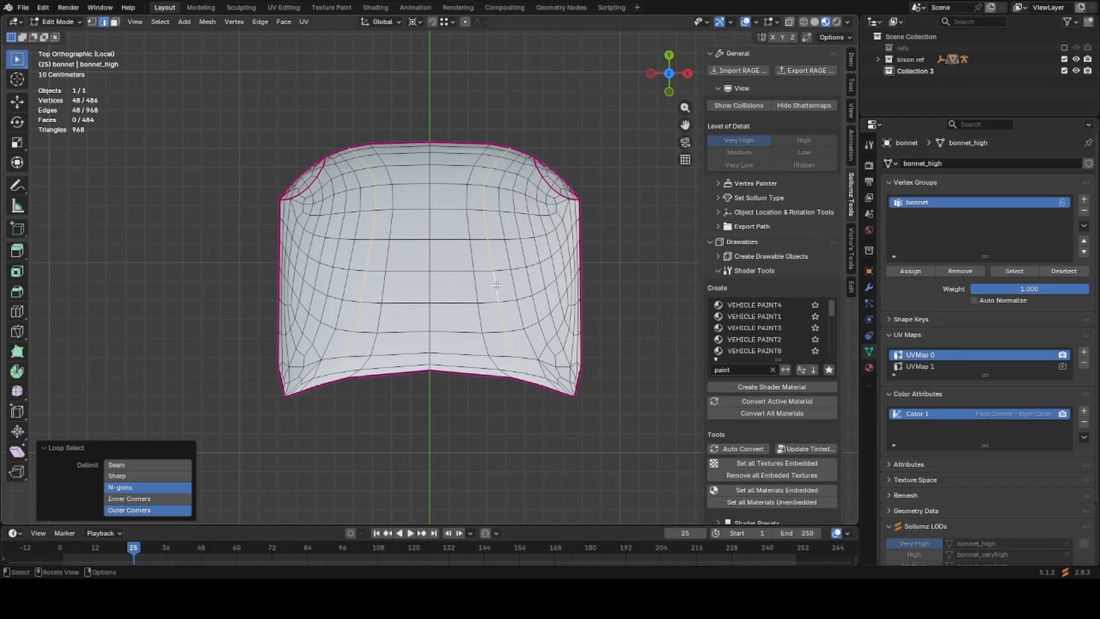
key("x")
left_click(497, 285)
scroll(495, 292, "down", 2)
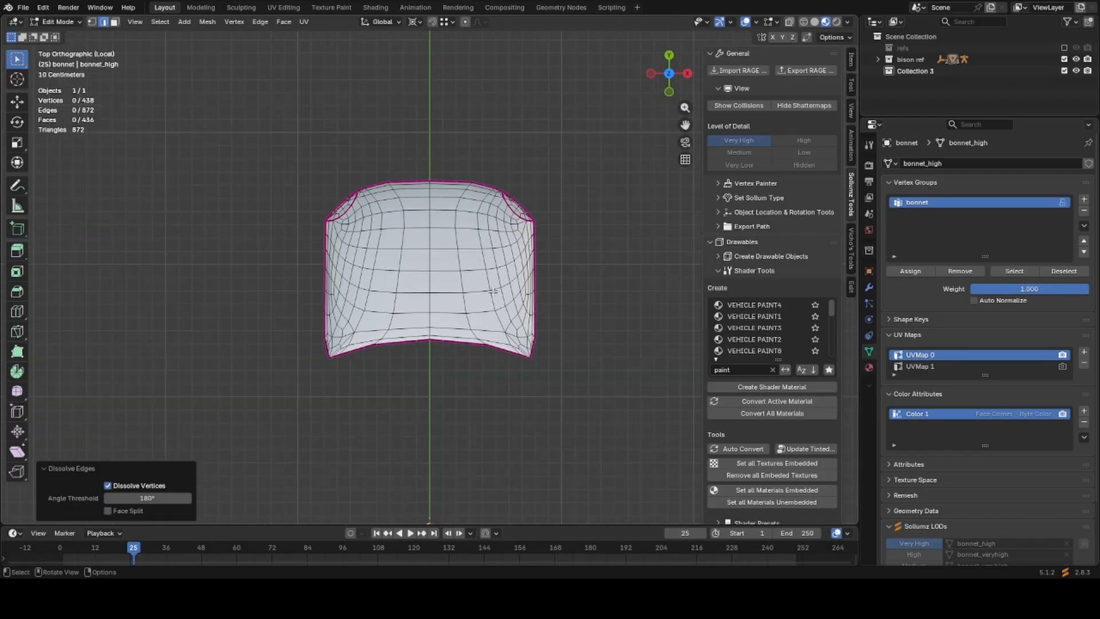
key("Tab")
middle_click_drag(556, 318, 398, 250)
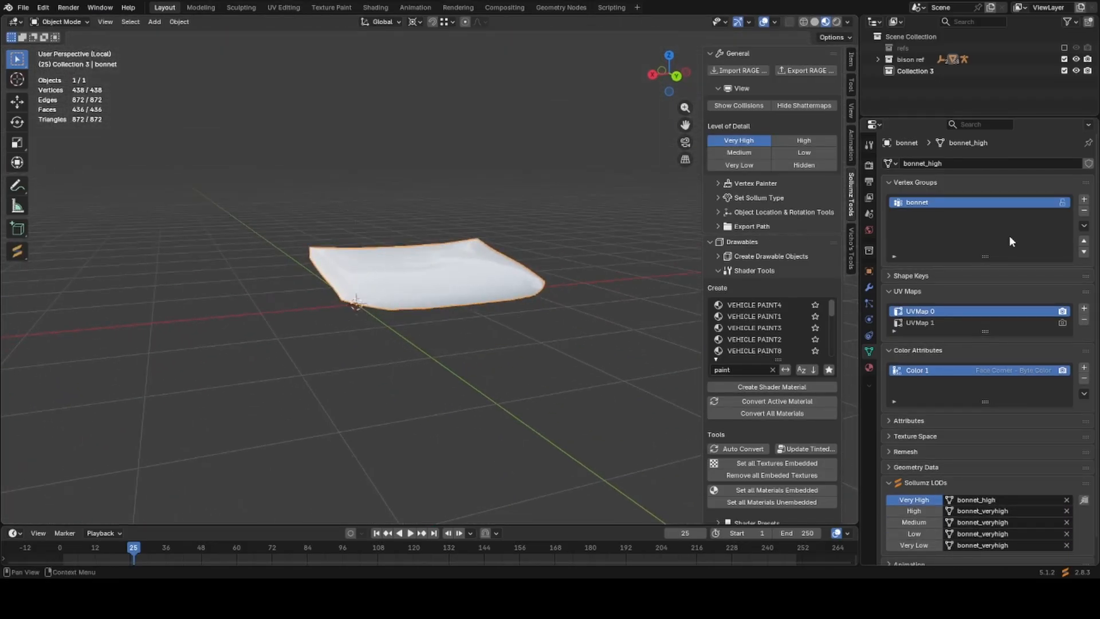
Undo the bonnet's edge loop removals, mesh renaming and single-user copy, and return to the full vehicle.
middle_click_drag(366, 298, 356, 318)
key("Tab")
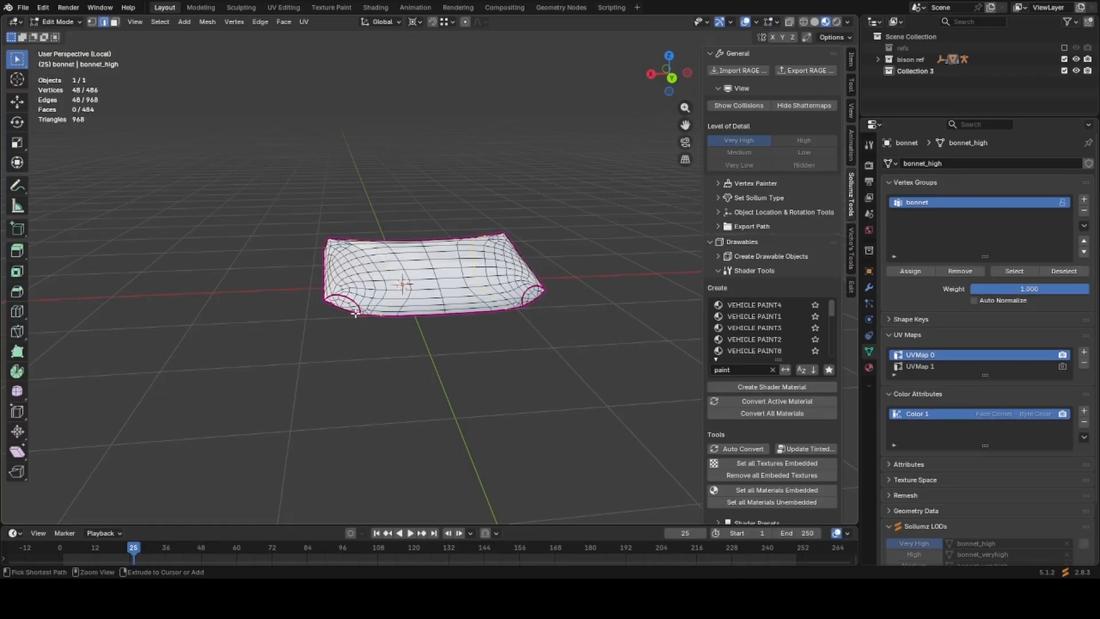
key("Tab")
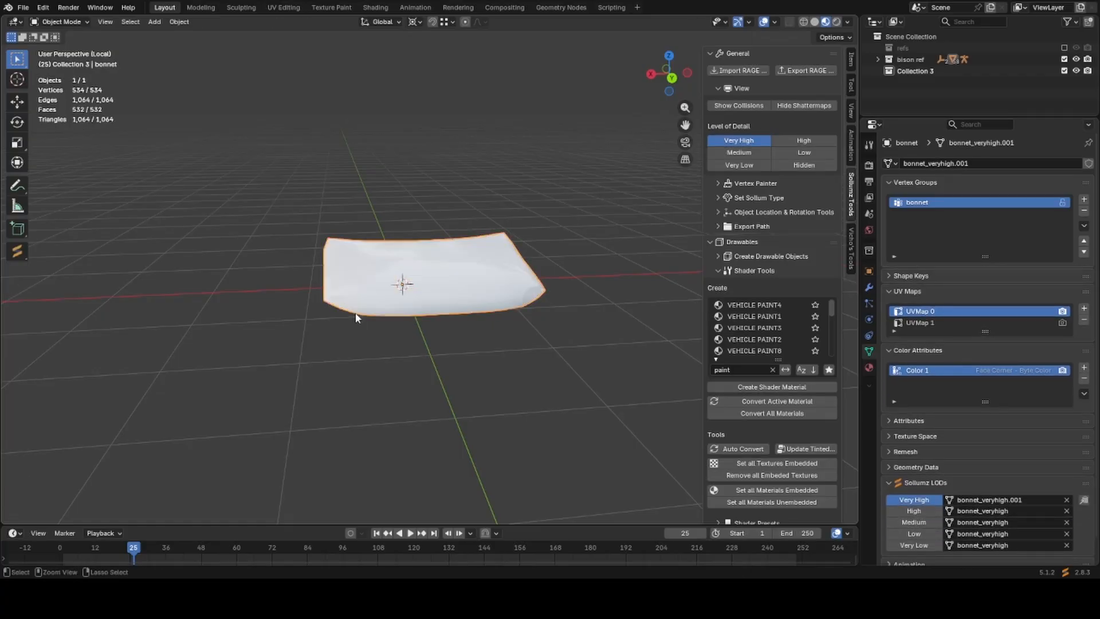
key("KP_Divide")
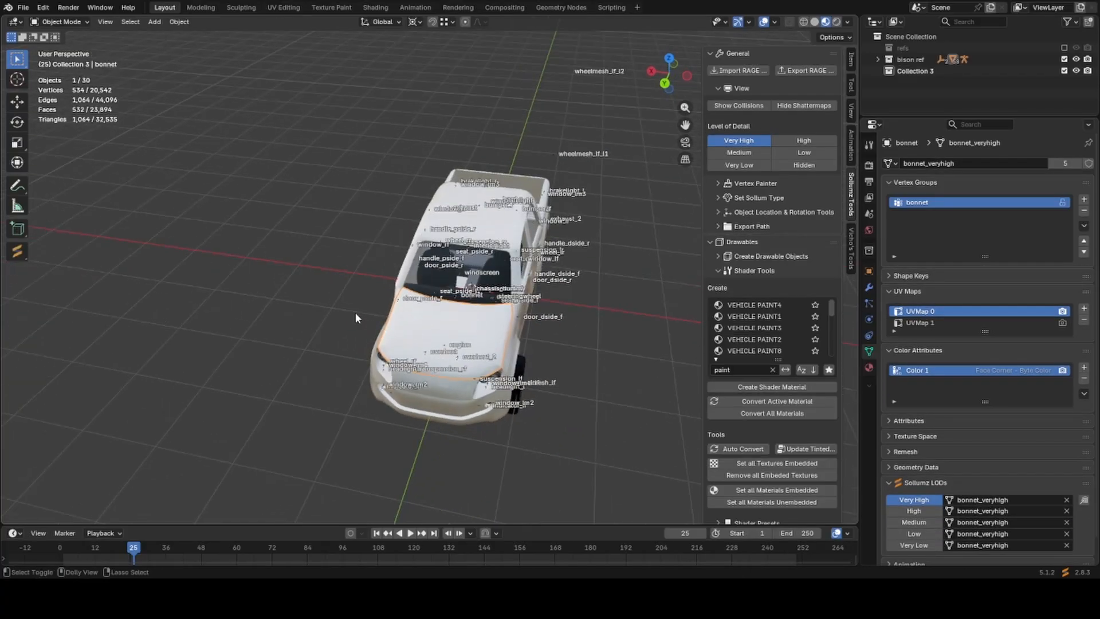
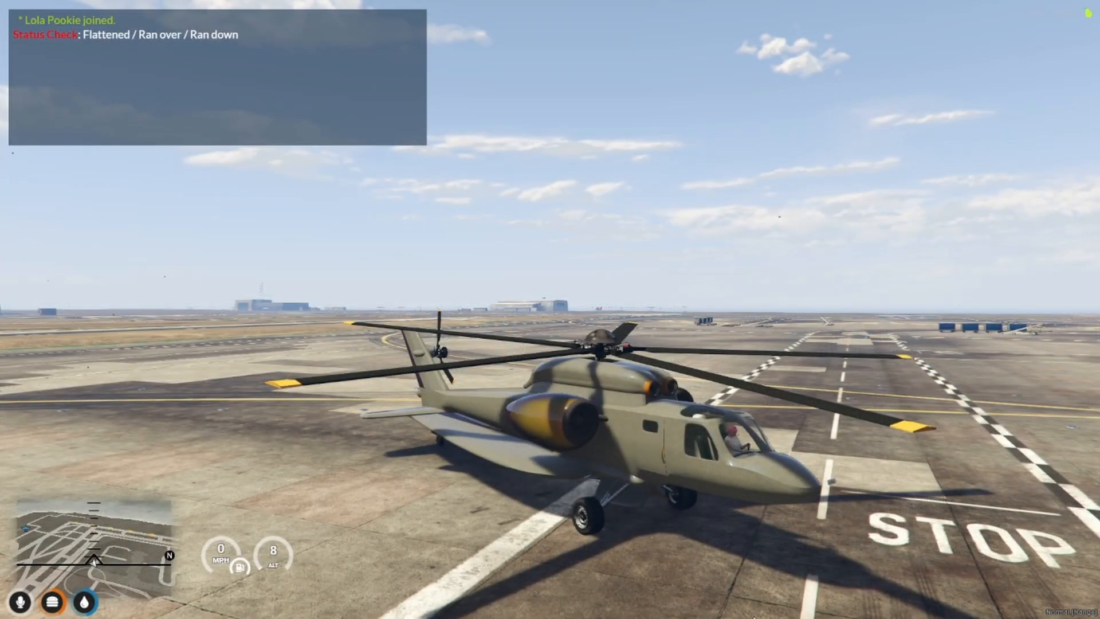
Switch to the game and spawn the bellx5 and s72 aircraft with the /car chat command.
type("t/car b")
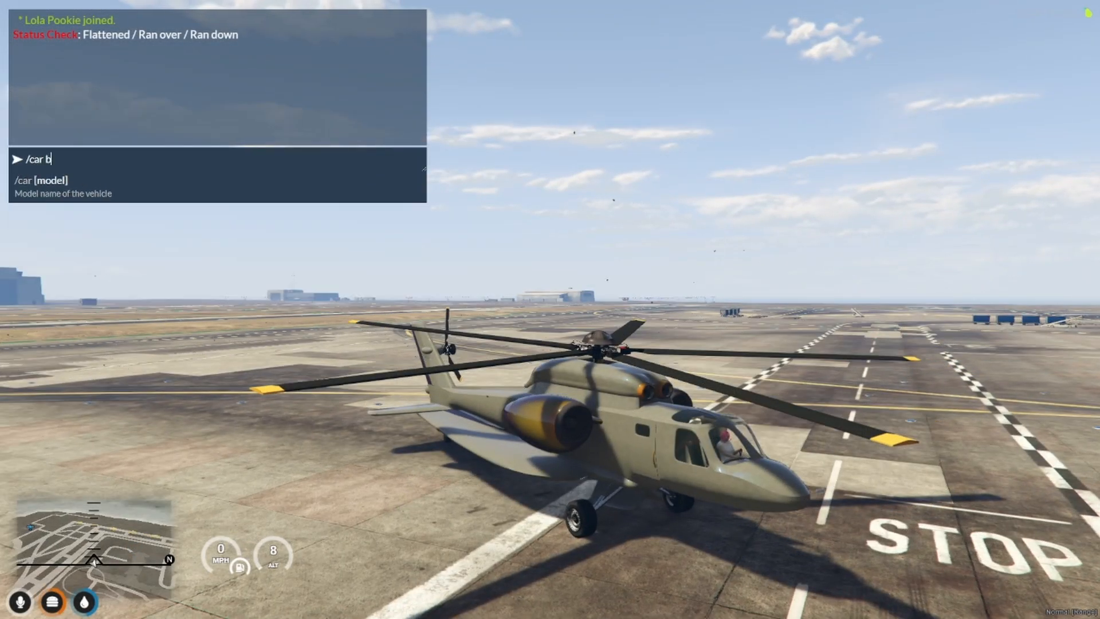
type("ellx5")
key("Return")
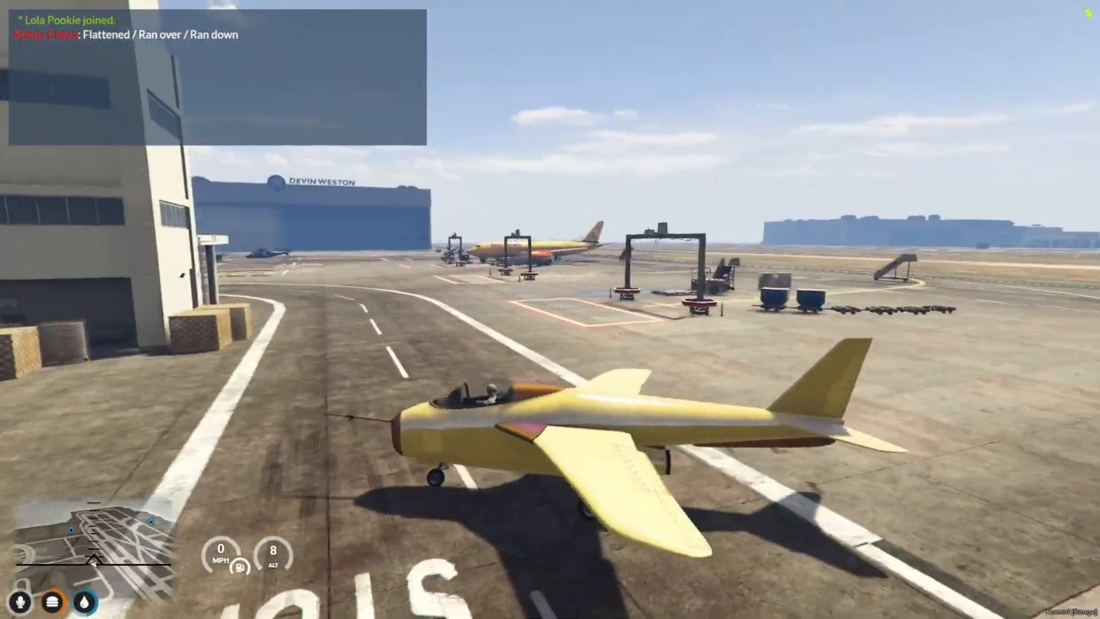
key("t")
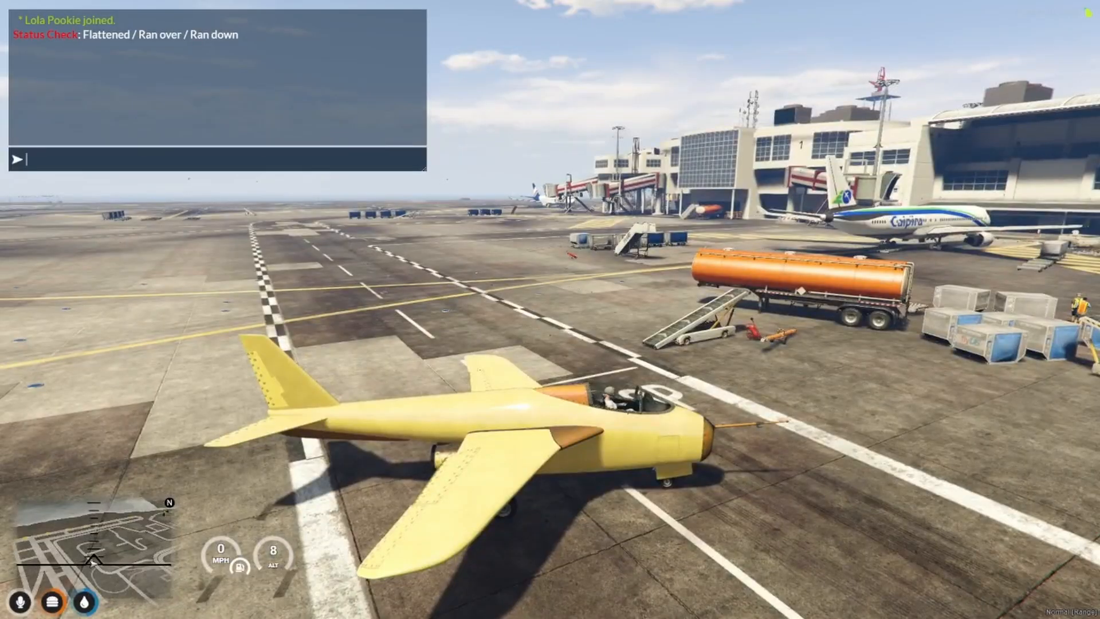
key("Up")
type("s72")
key("Return")
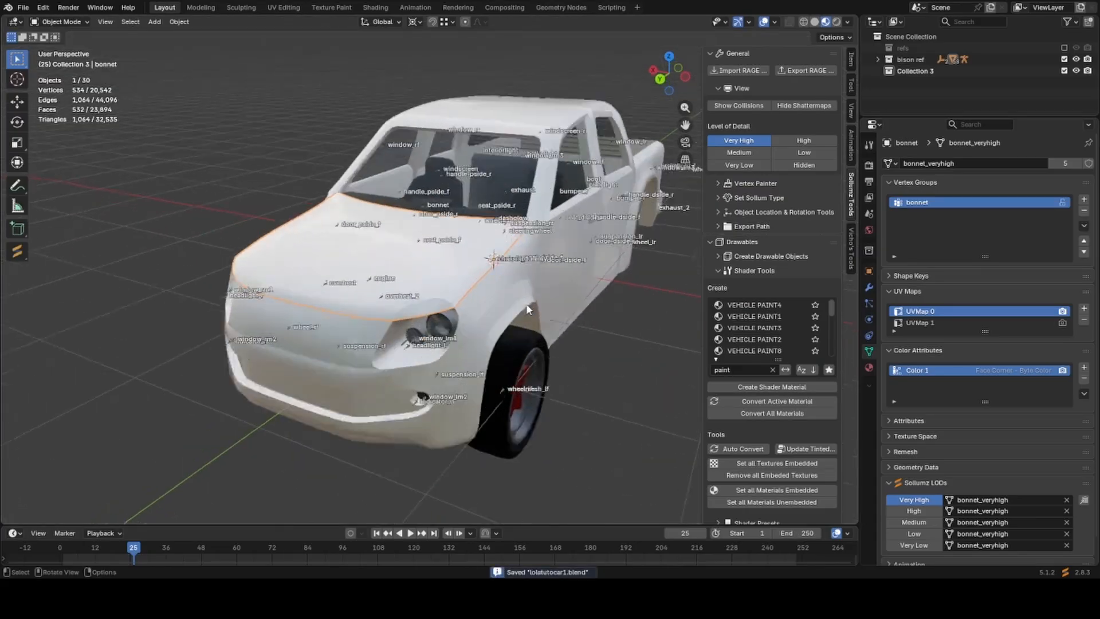
Switch back to Blender and hide the lolatutocar1 armature so its bone names no longer cover the vehicle.
scroll(522, 304, "up", 1)
middle_click_drag(470, 294, 396, 270)
scroll(521, 304, "down", 2)
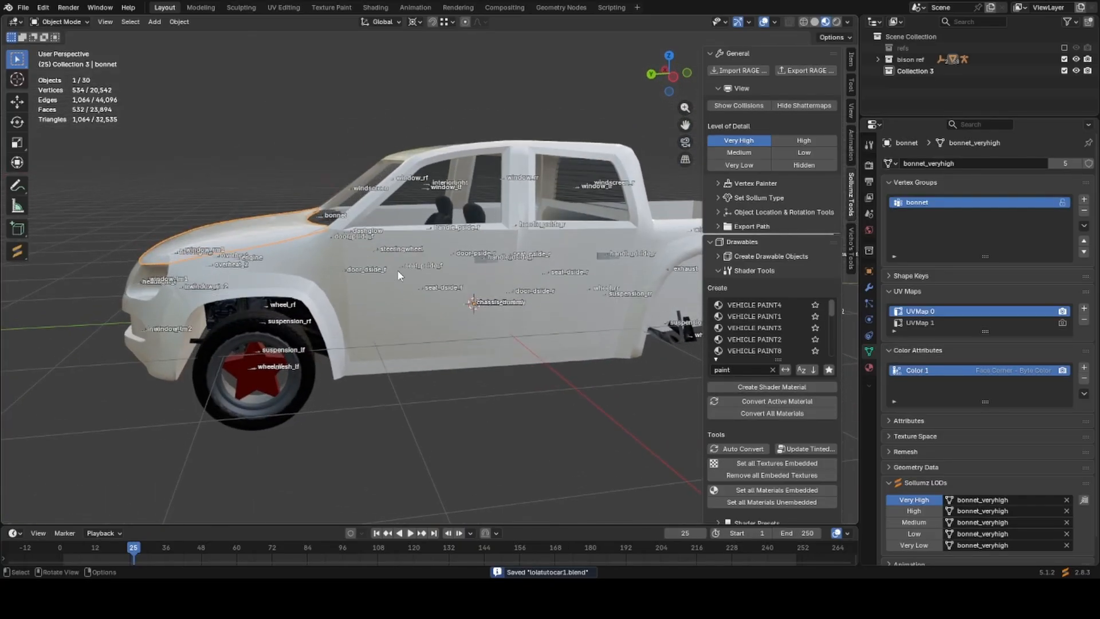
left_click(349, 276)
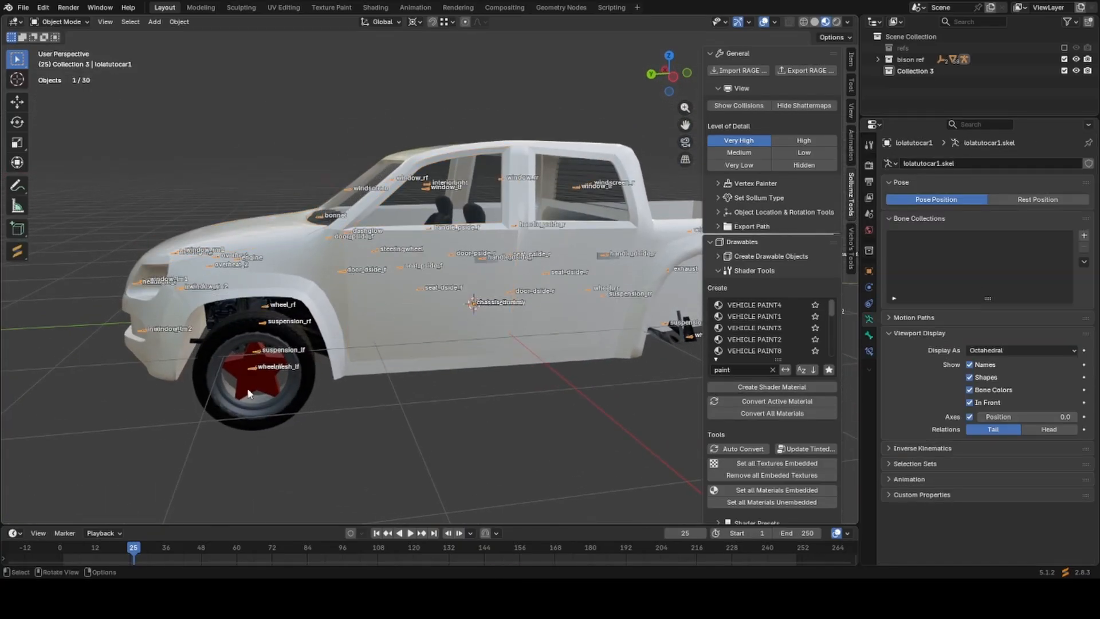
key("h")
Select the front wheel and view its Sollumz levels of detail from High down to Very Low.
middle_click_drag(315, 393, 379, 348, "shift")
left_click(350, 335)
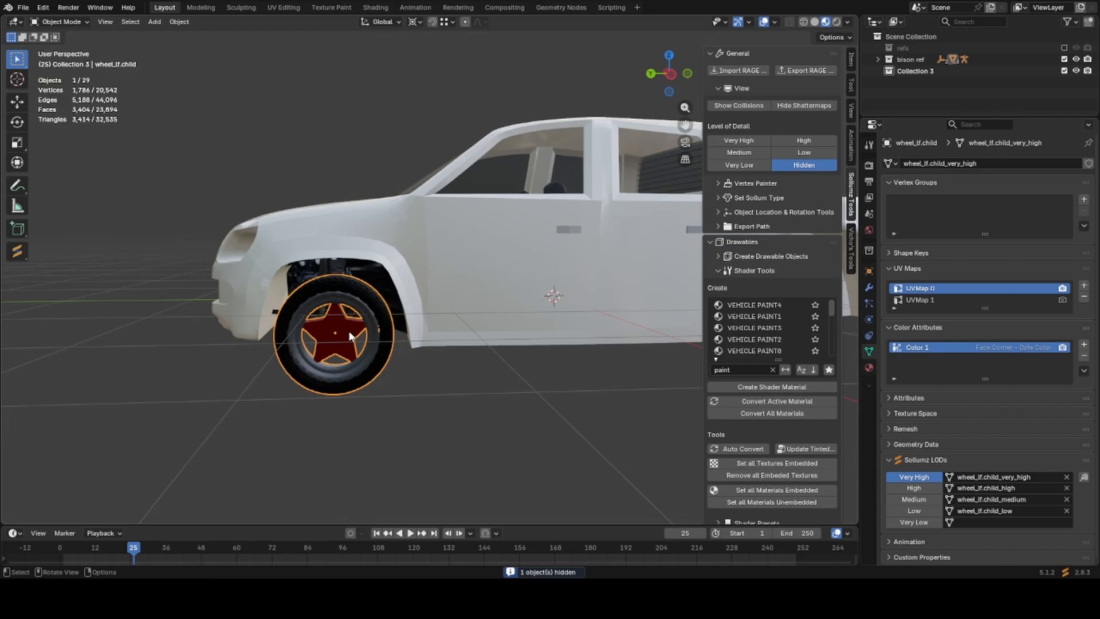
left_click(914, 488)
left_click(915, 522)
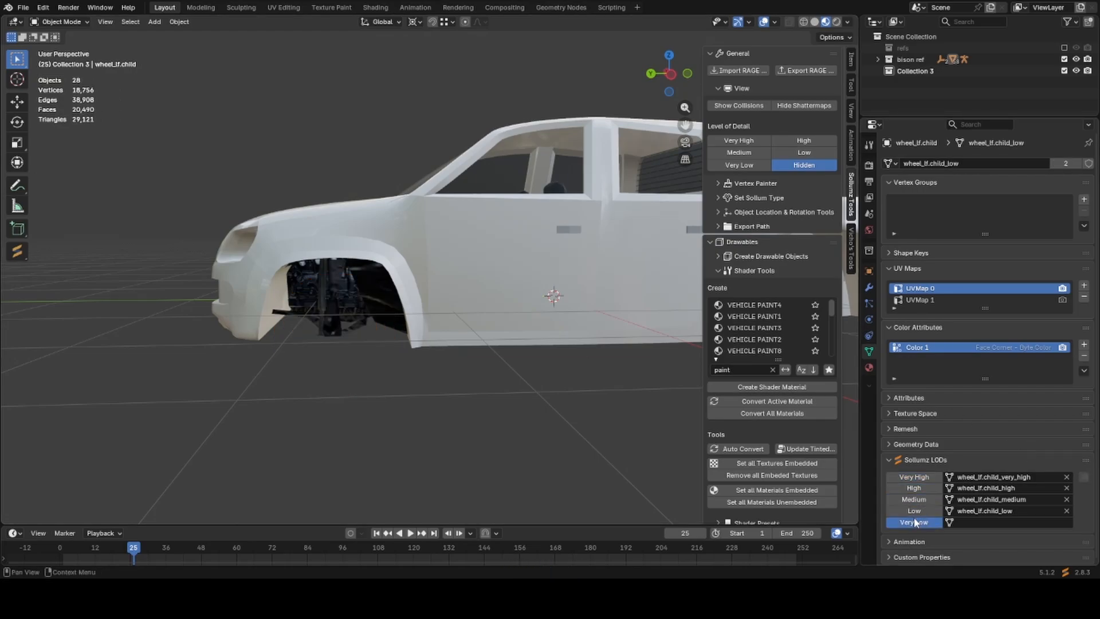
View the front wheel's levels of detail from Low back up to Very High.
left_click(915, 510)
left_click(915, 499)
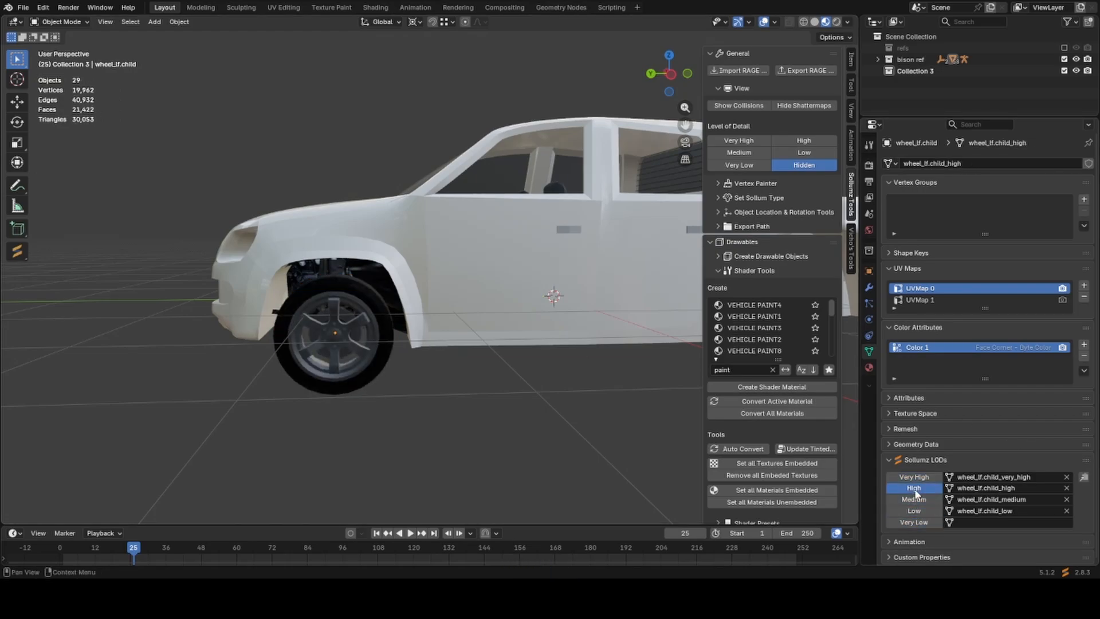
middle_click_drag(424, 409, 390, 264, "shift")
scroll(323, 303, "up", 4)
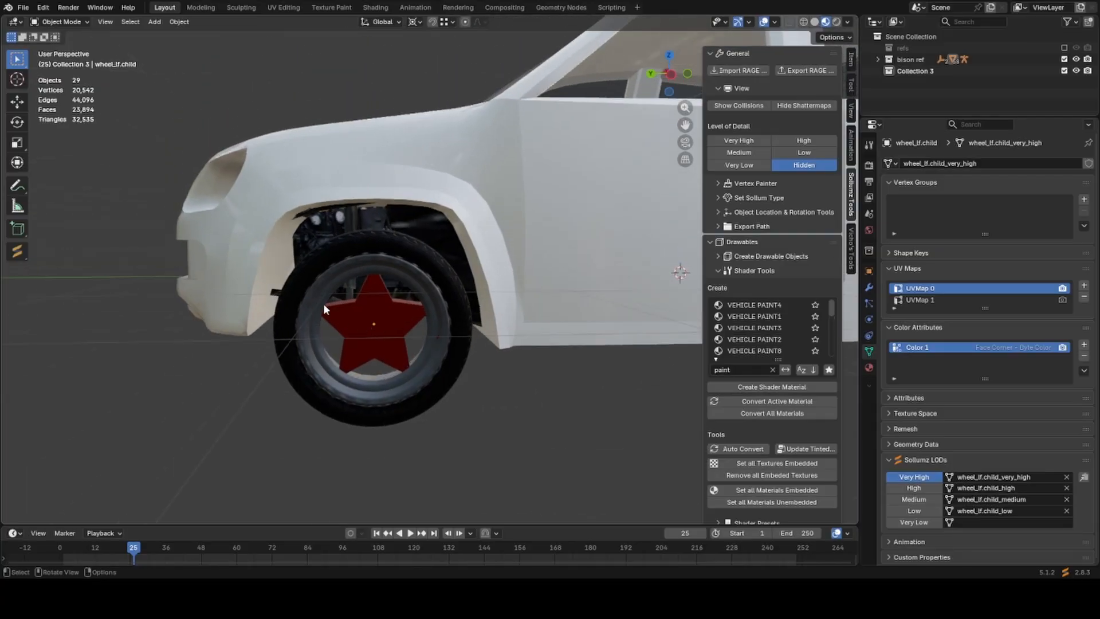
Clear the front wheel's Low, Medium and High meshes and make Very High its active level of detail.
scroll(431, 328, "down", 3)
left_click(1066, 511)
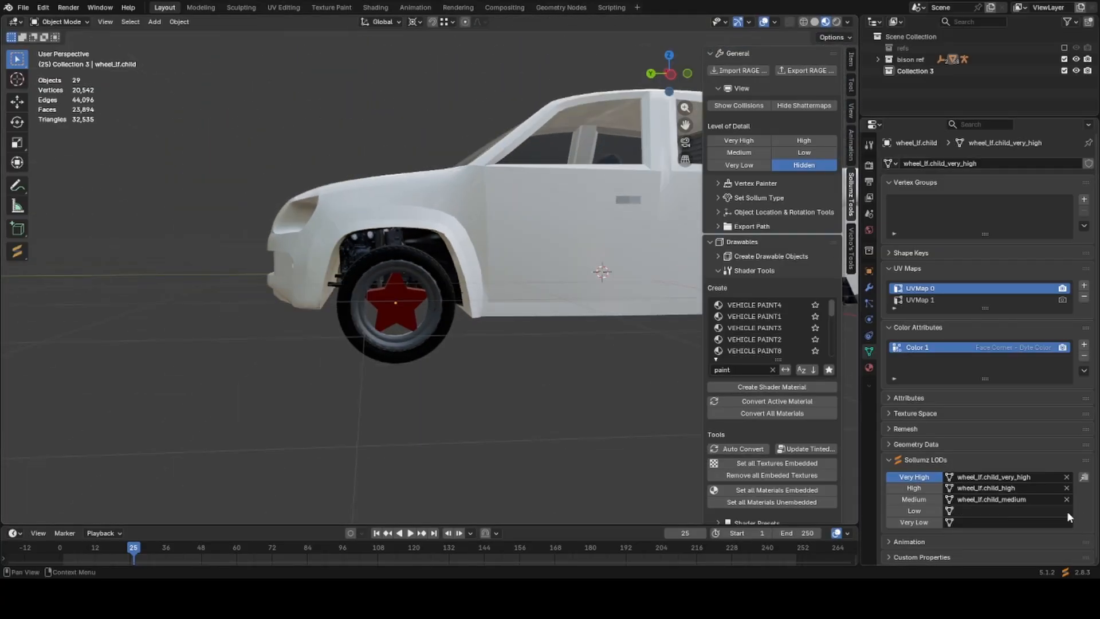
left_click(1067, 499)
left_click(1066, 487)
left_click(914, 487)
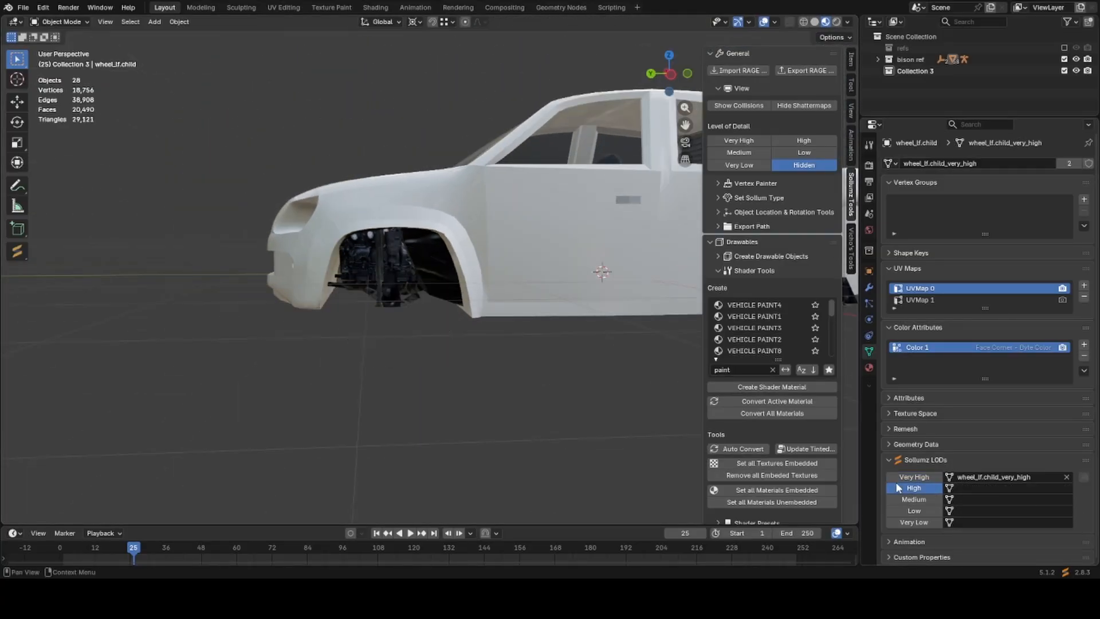
left_click(914, 476)
Hide the front and rear suspension parts inside the wheel arches.
middle_click_drag(258, 343, 498, 359)
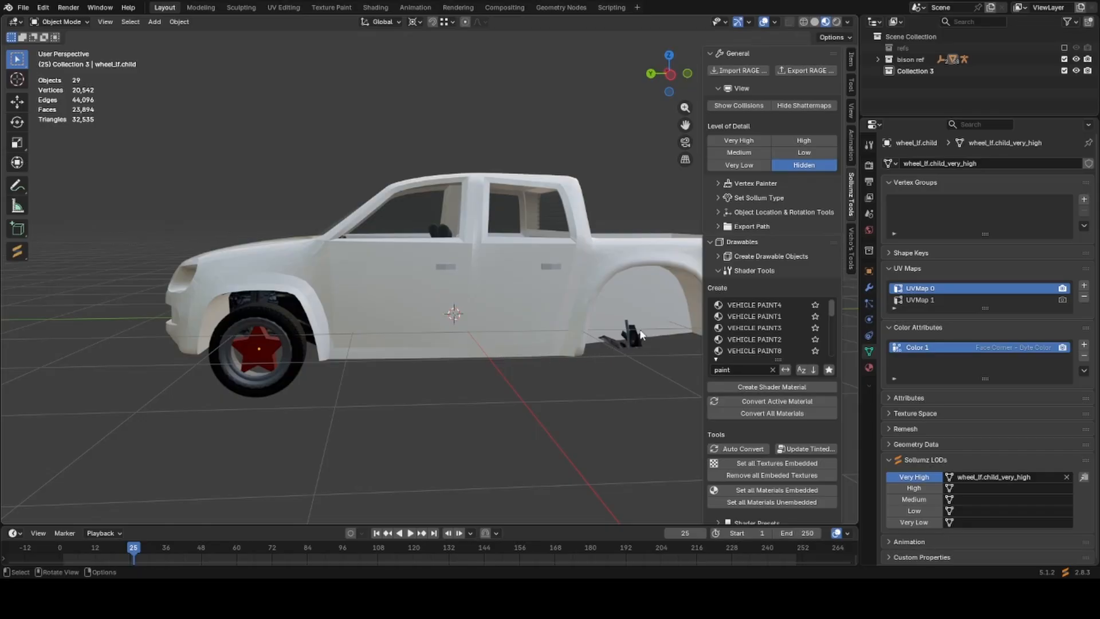
left_click(637, 336)
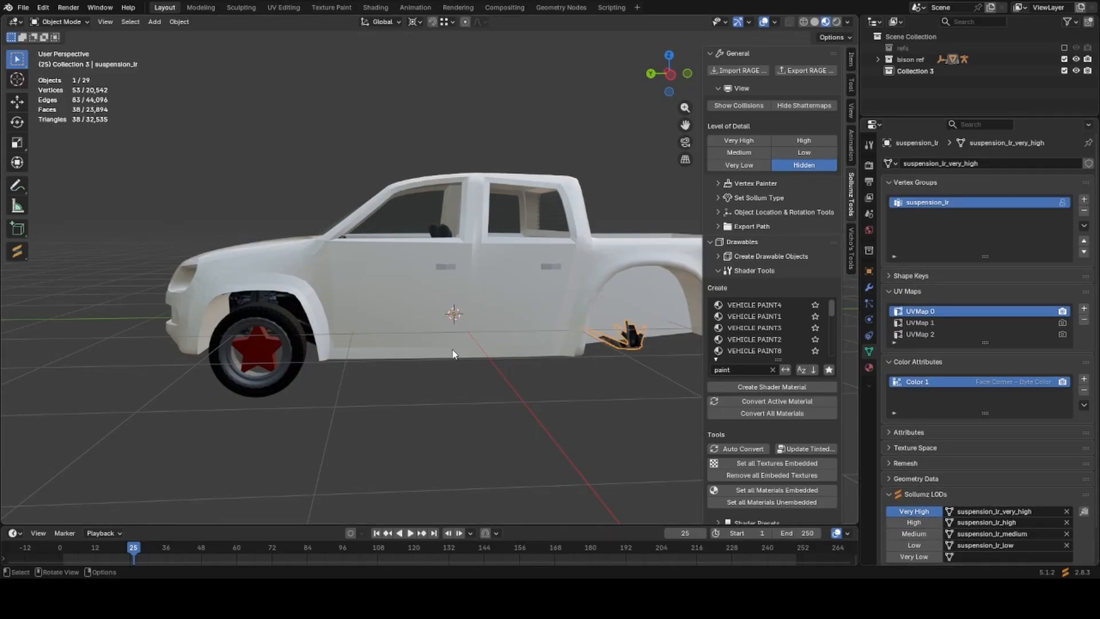
middle_click_drag(453, 353, 316, 349)
key("h")
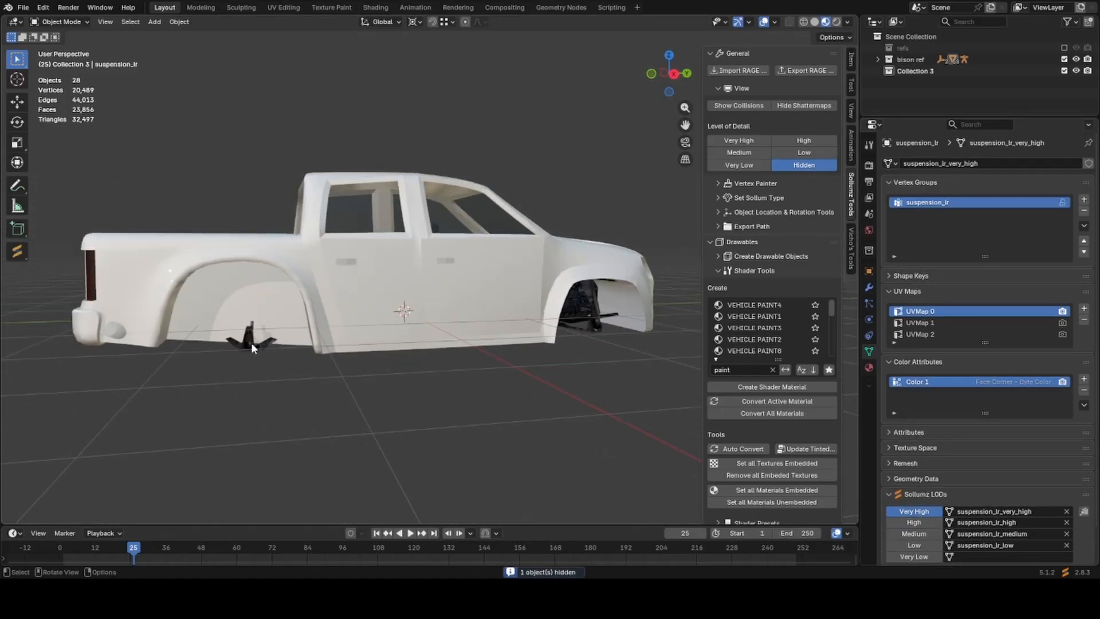
left_click(583, 324)
key("h")
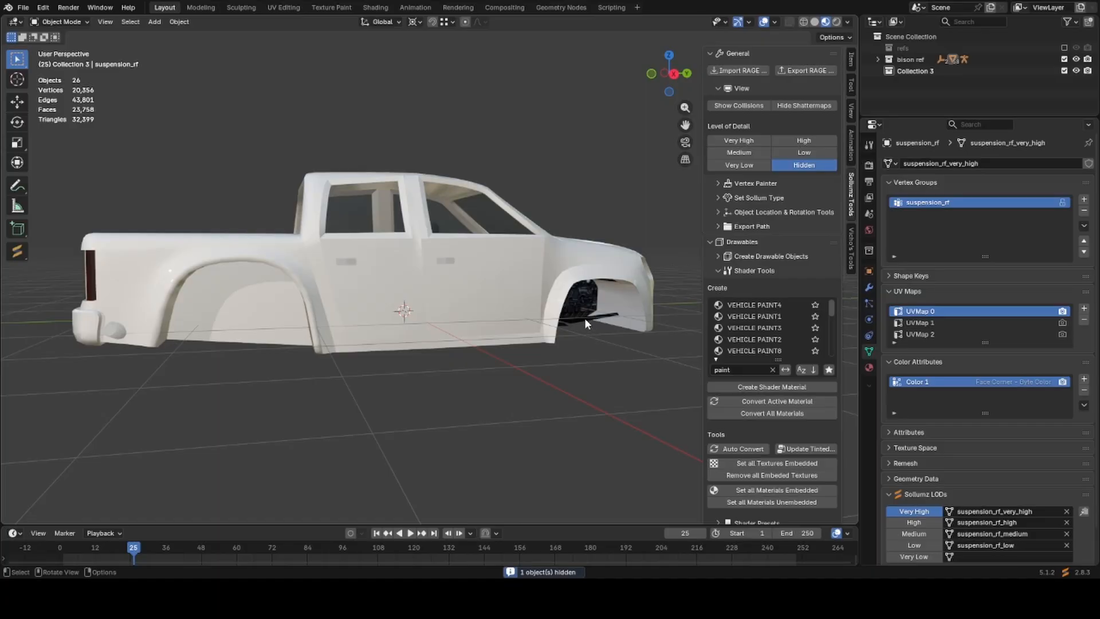
Select the chassis and open the Sollumz LOD Tools settings, collapsing the Shader Tools.
left_click(585, 317)
middle_click_drag(584, 318, 590, 341)
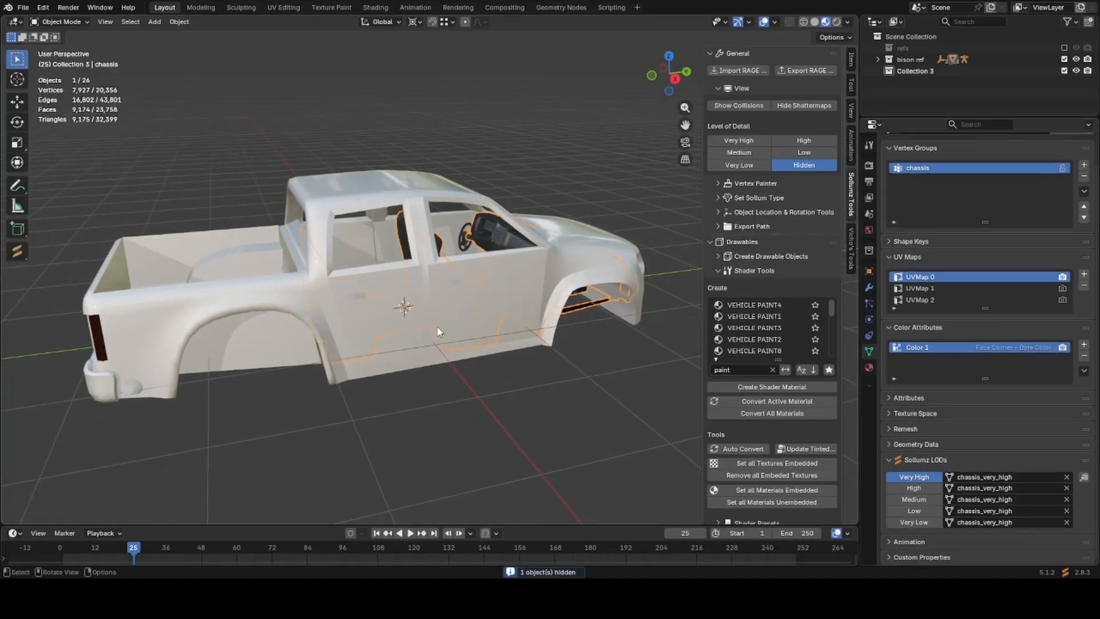
middle_click_drag(437, 331, 401, 332)
key("g")
key("Escape")
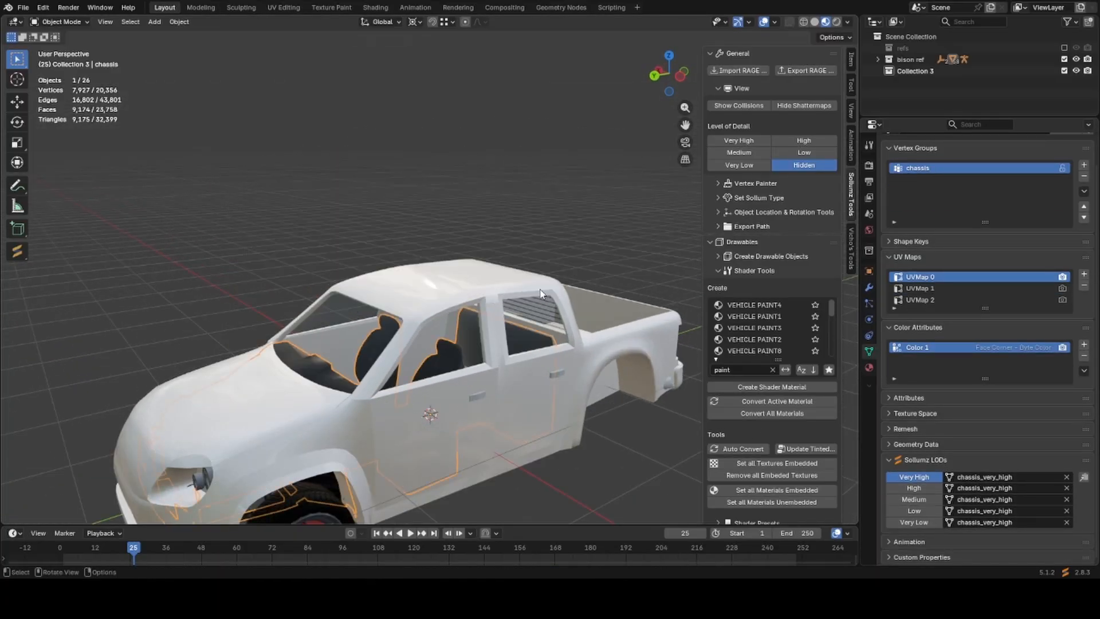
scroll(732, 199, "down", 3)
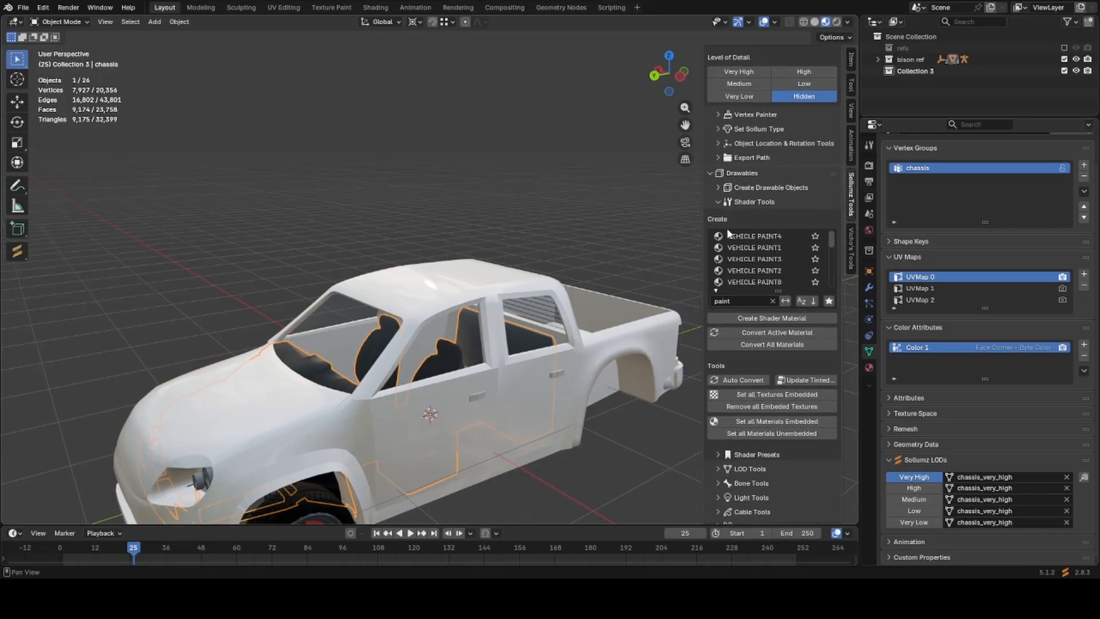
scroll(732, 199, "up", 2)
scroll(732, 199, "up", 1)
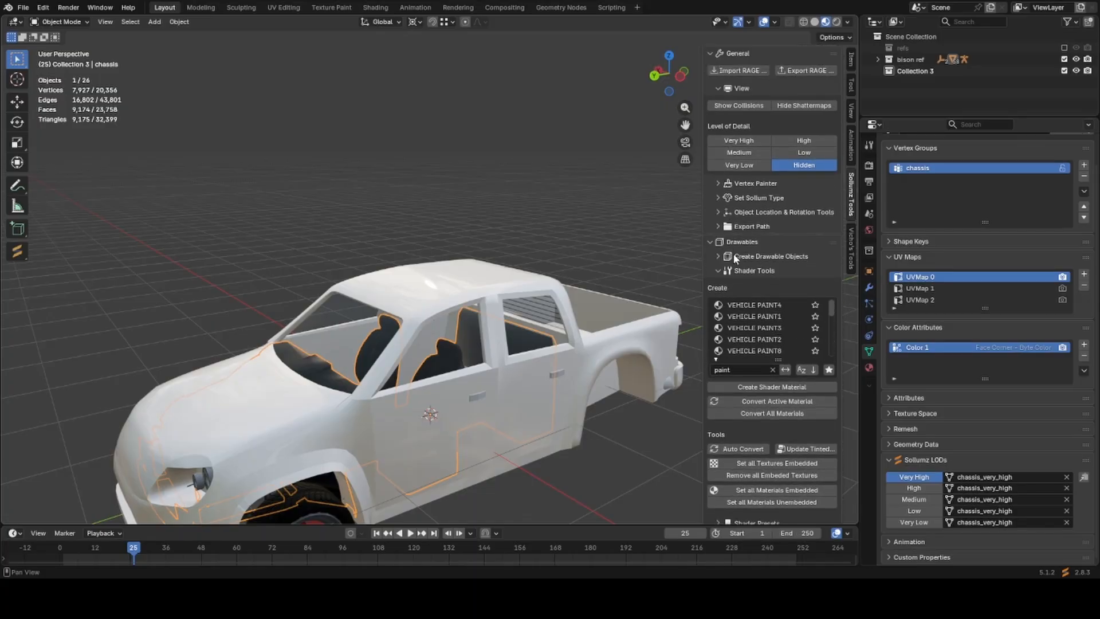
left_click(719, 270)
left_click(728, 286)
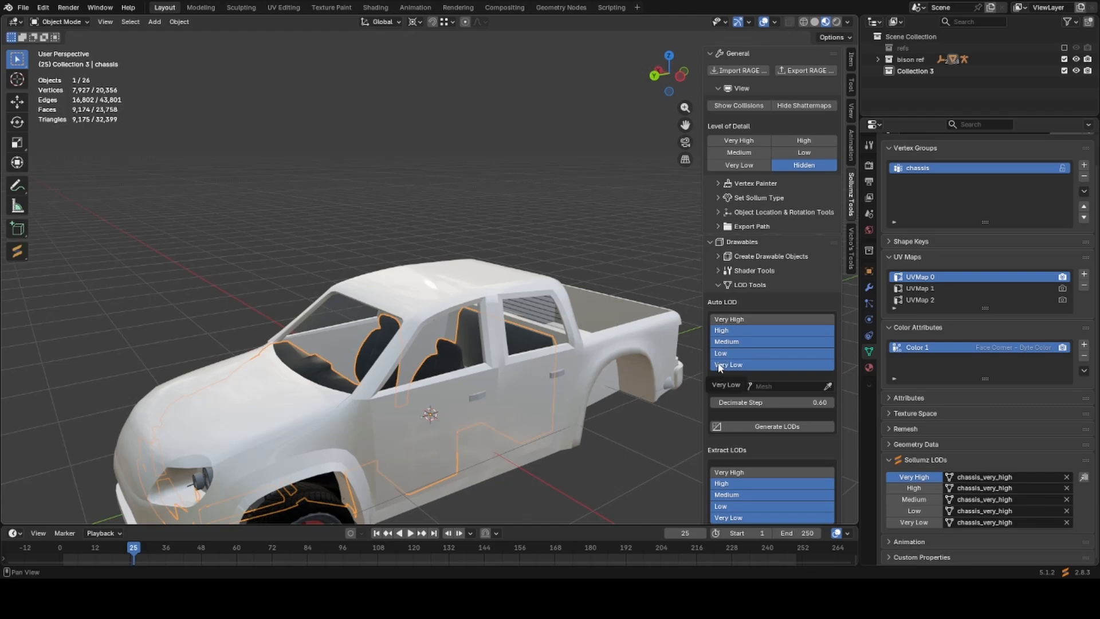
Reselect High, Medium, Low and Very Low as the Auto LOD levels, leaving out Very High.
left_click(725, 320)
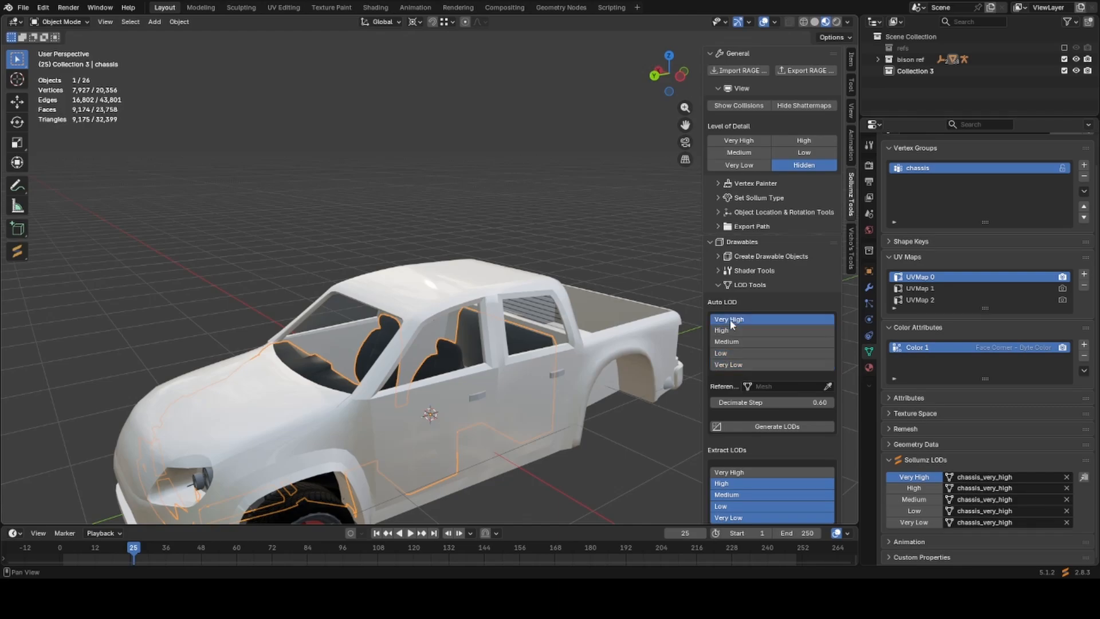
left_click(730, 330)
left_click(730, 340, "shift")
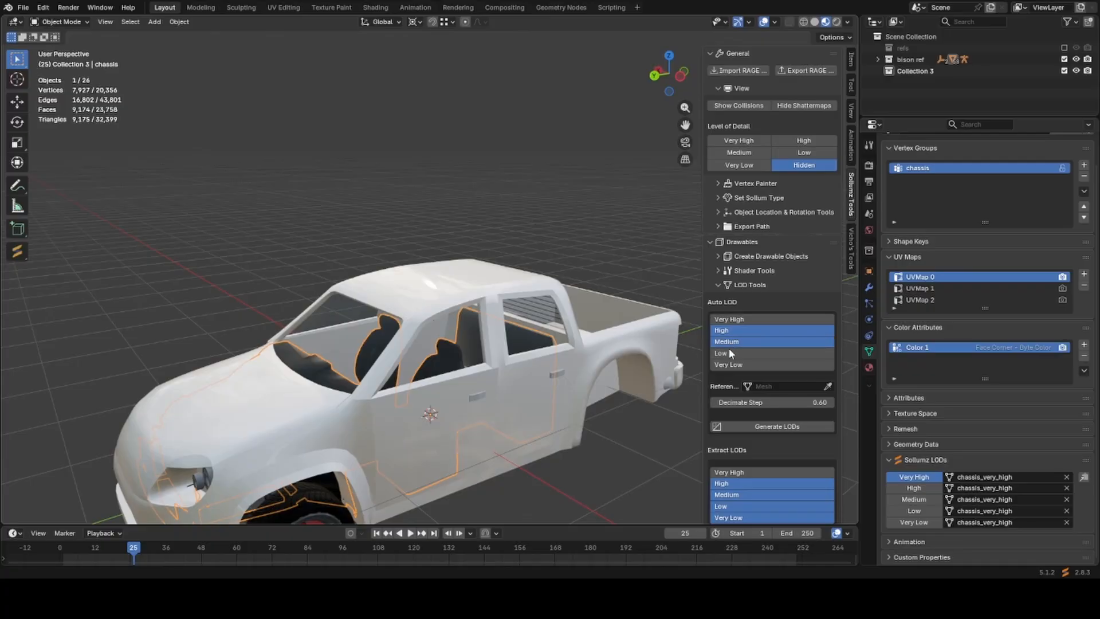
left_click(728, 351, "shift")
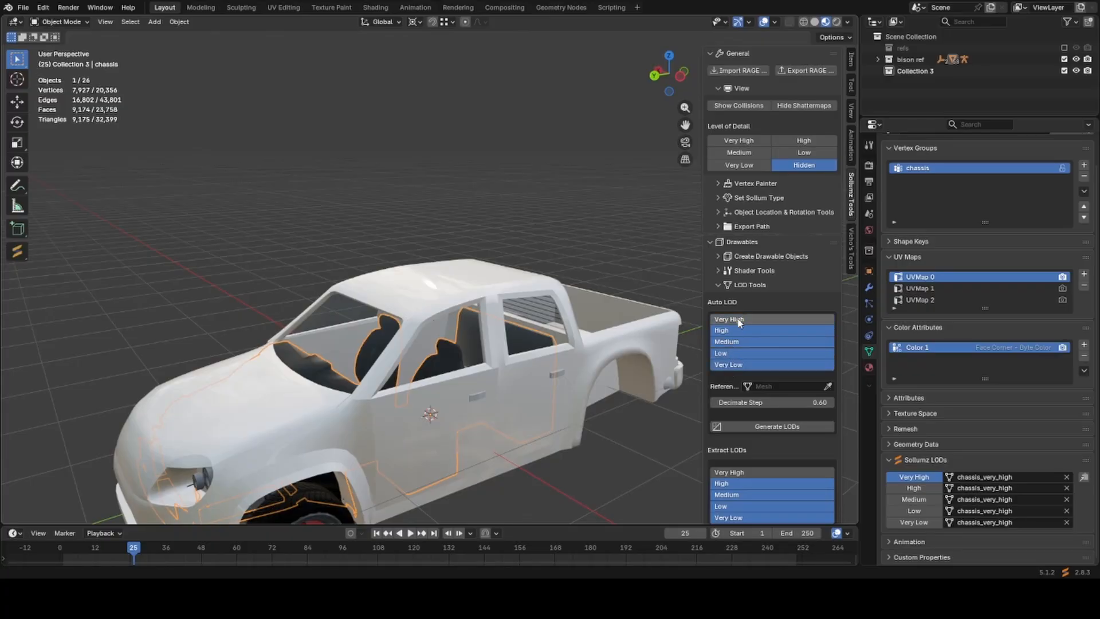
left_click(730, 330)
left_click(728, 341, "shift")
left_click(726, 353, "shift")
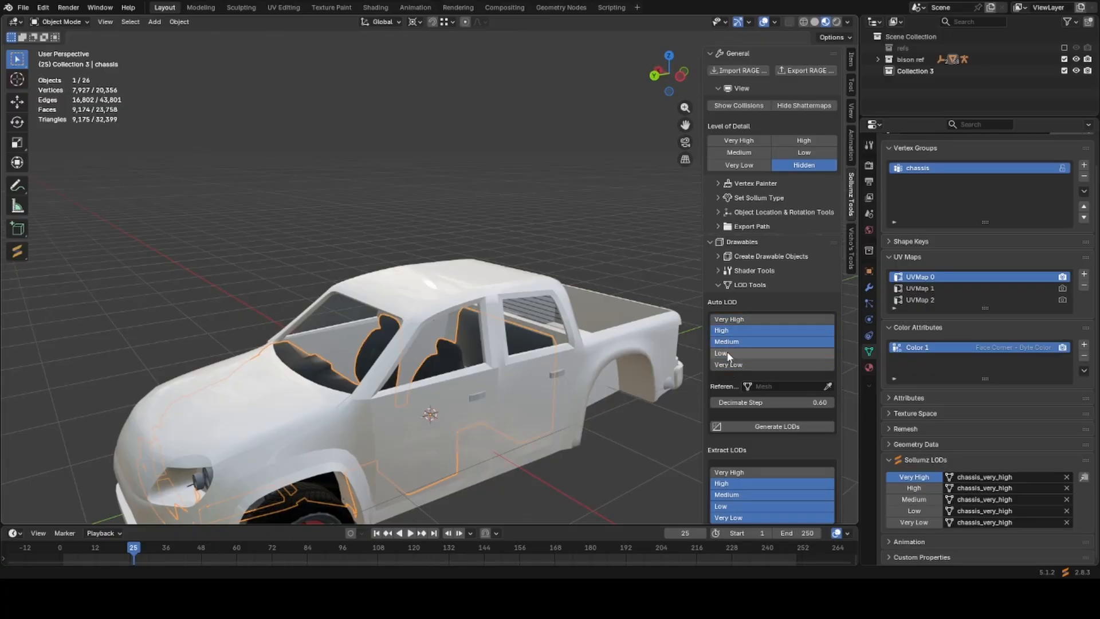
left_click(726, 364, "shift")
Pick chassis_very_high as the Auto LOD reference by temporarily lifting the chassis out, reset its location and generate its LODs.
scroll(413, 380, "down", 2)
key("g")
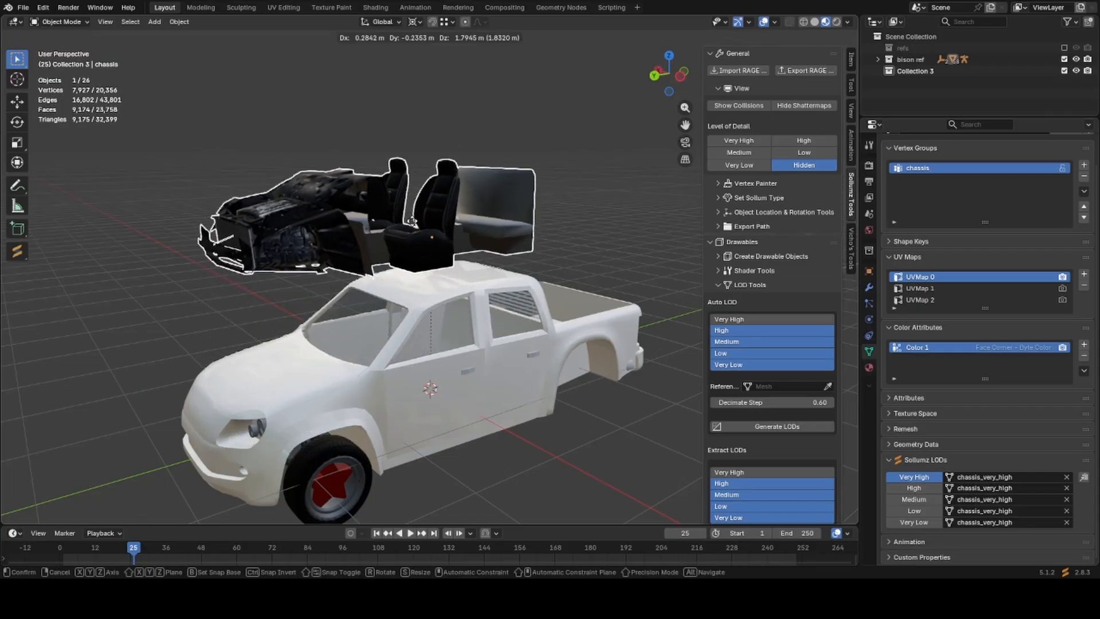
left_click(438, 188)
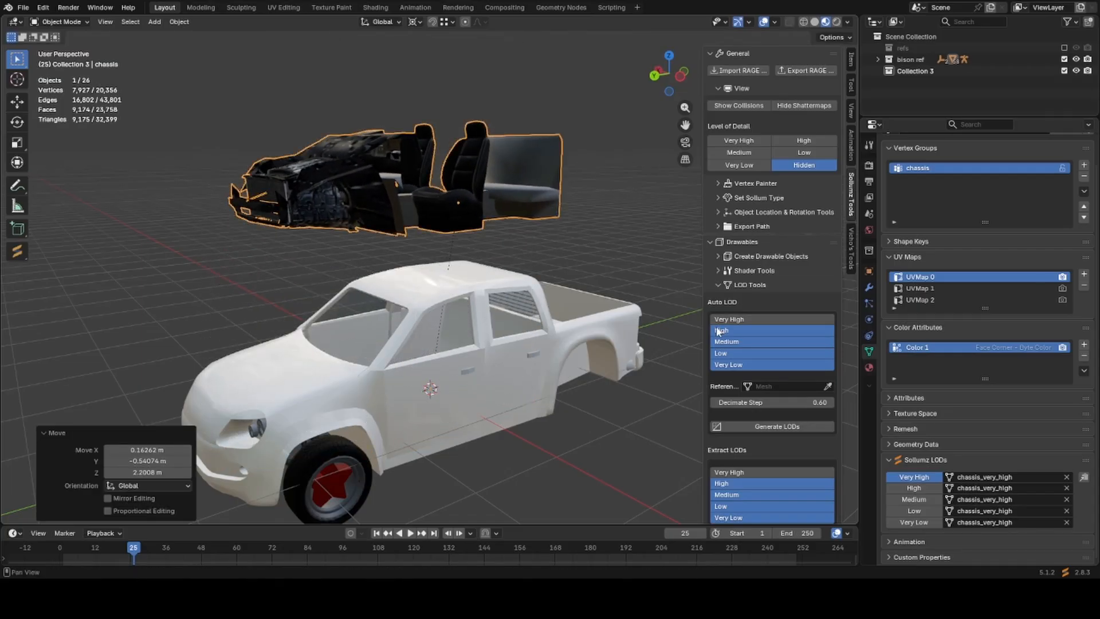
left_click(827, 386)
left_click(449, 204)
key("alt+g")
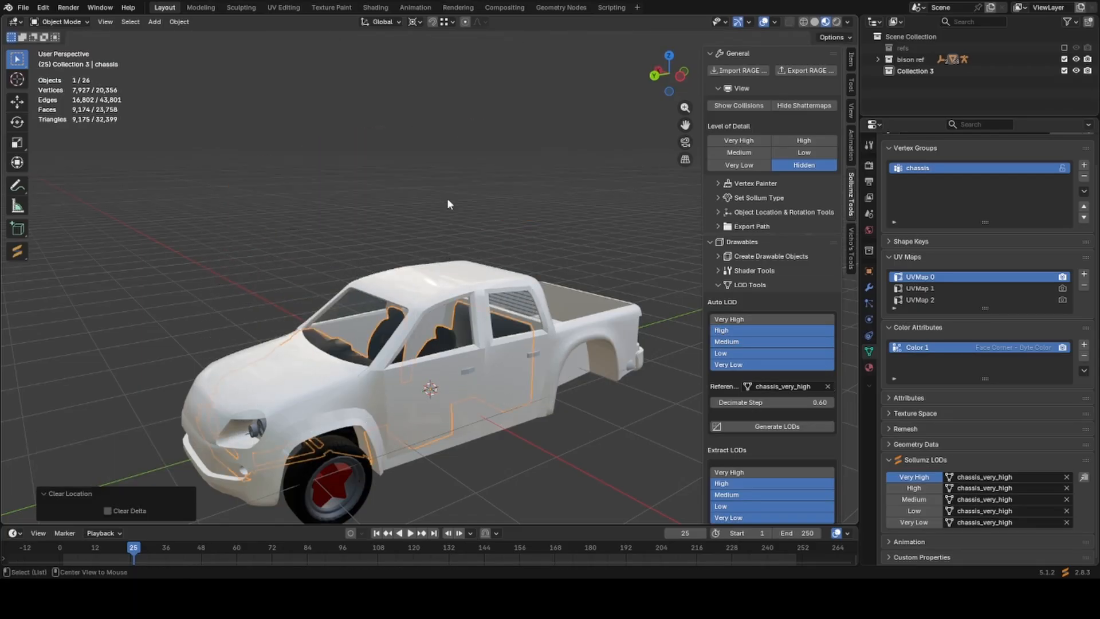
left_click(783, 426)
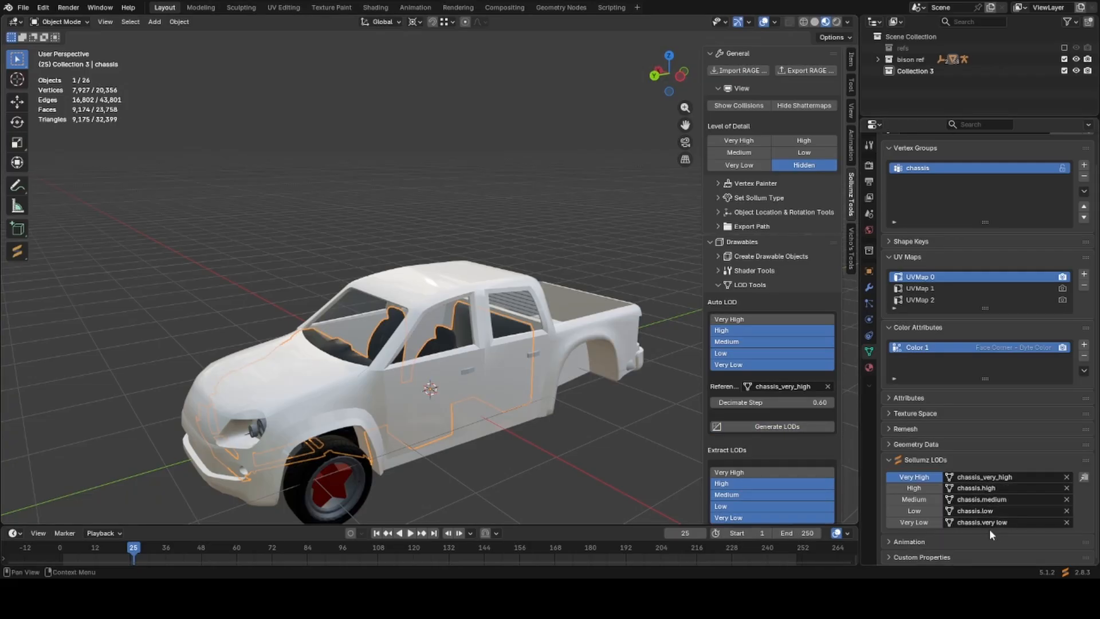
Isolate the chassis and examine its generated meshes from High down to Very Low, ending on Very High in the full vehicle view.
left_click(914, 488)
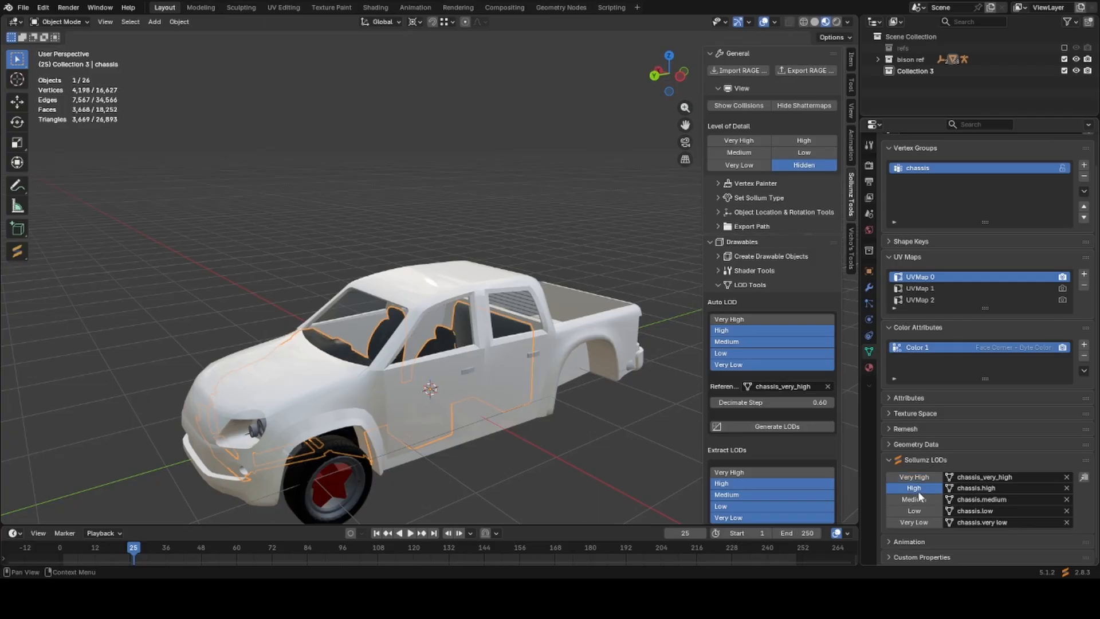
key("KP_Divide")
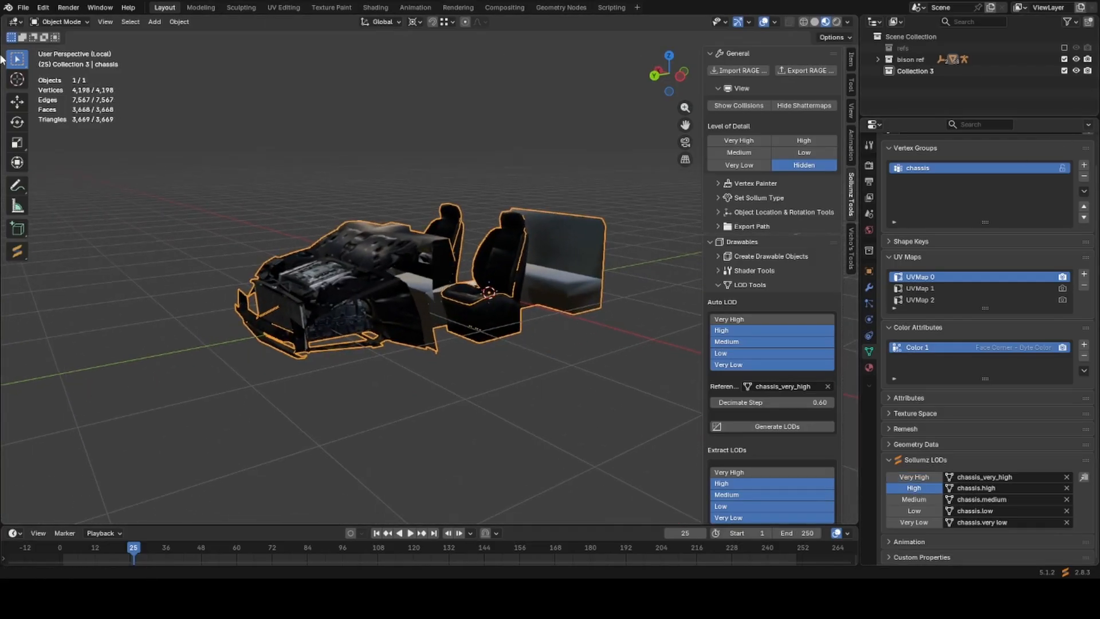
middle_click_drag(168, 185, 544, 262)
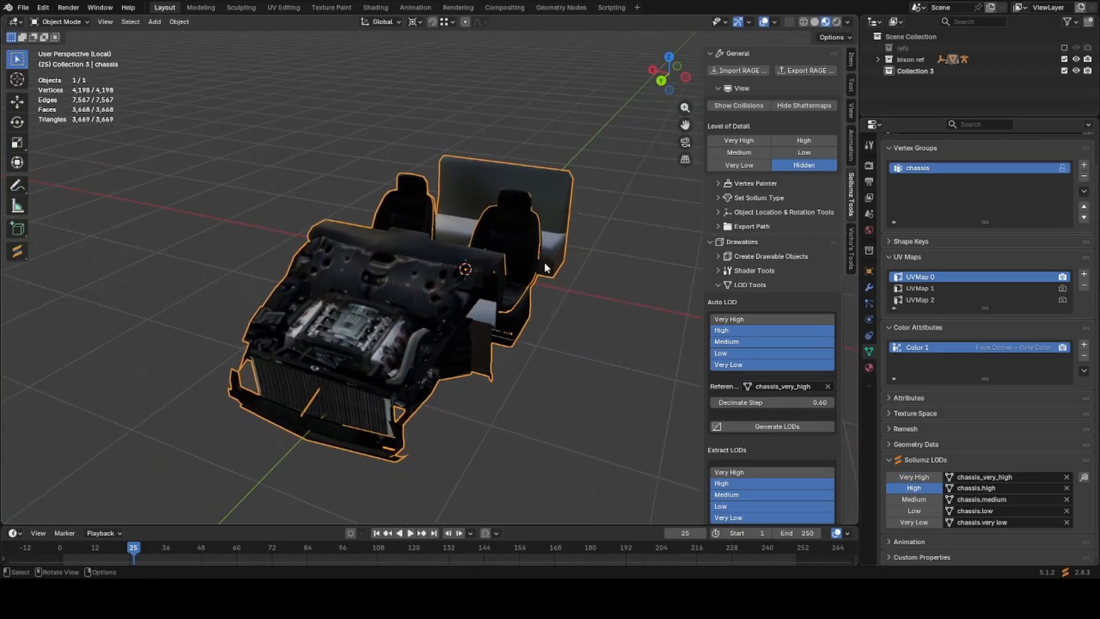
left_click(932, 498)
left_click(930, 508)
left_click(926, 522)
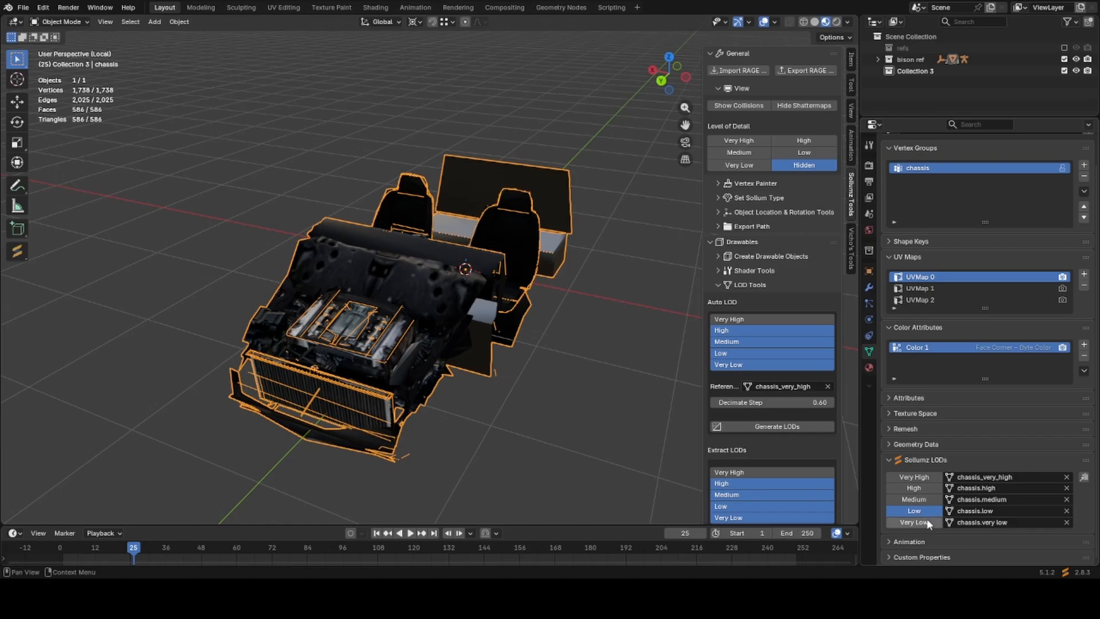
middle_click_drag(659, 436, 356, 343)
scroll(445, 326, "up", 3)
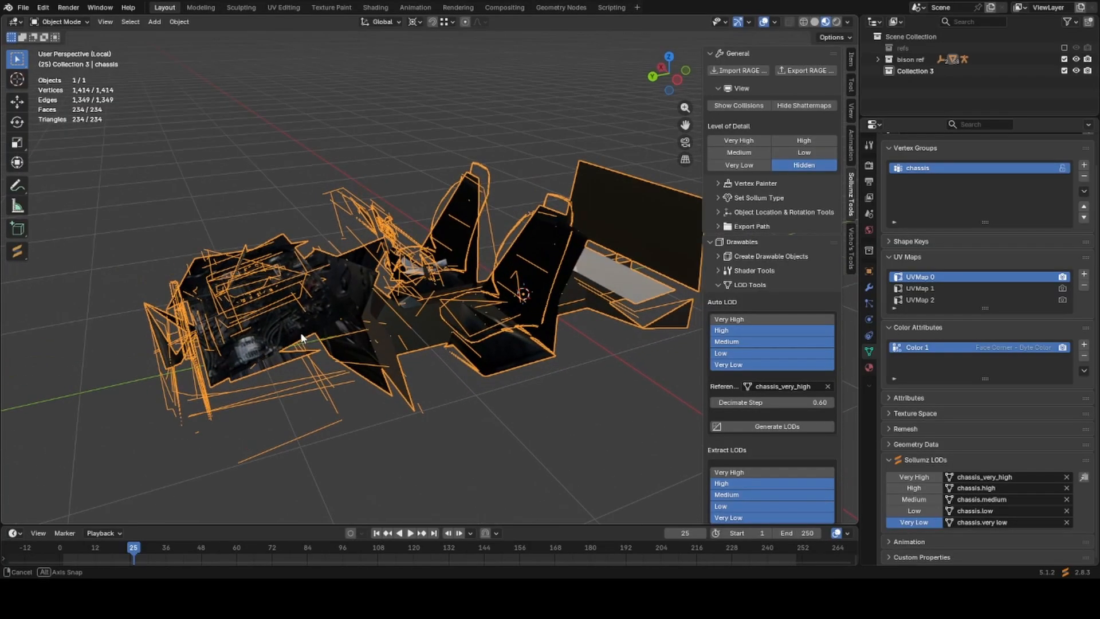
middle_click_drag(401, 389, 435, 344)
left_click(905, 478)
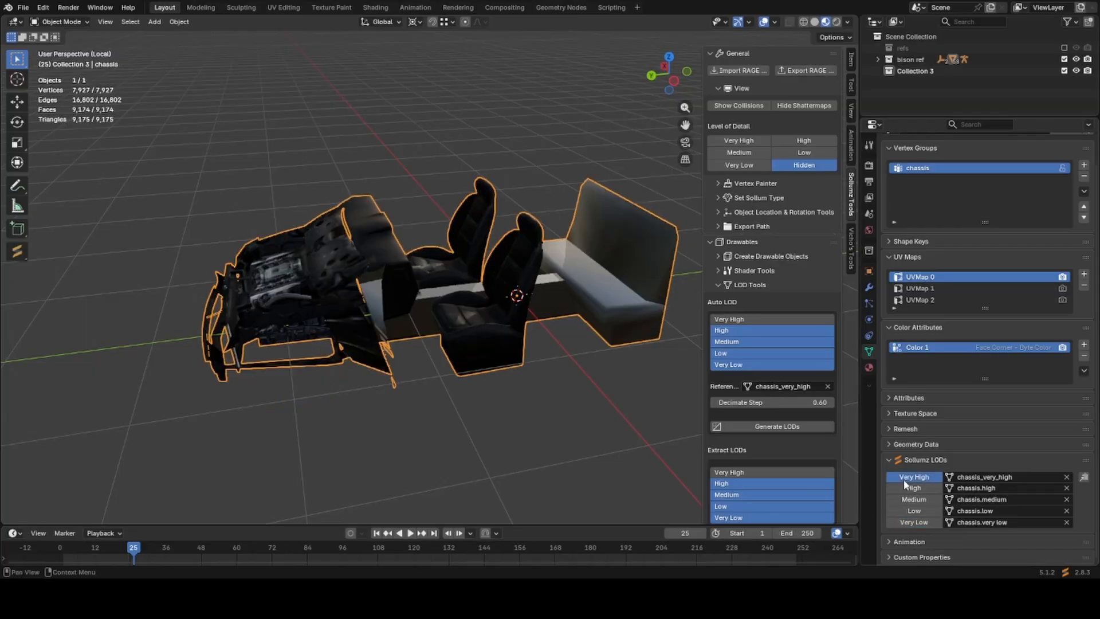
scroll(559, 390, "down", 2)
key("slash")
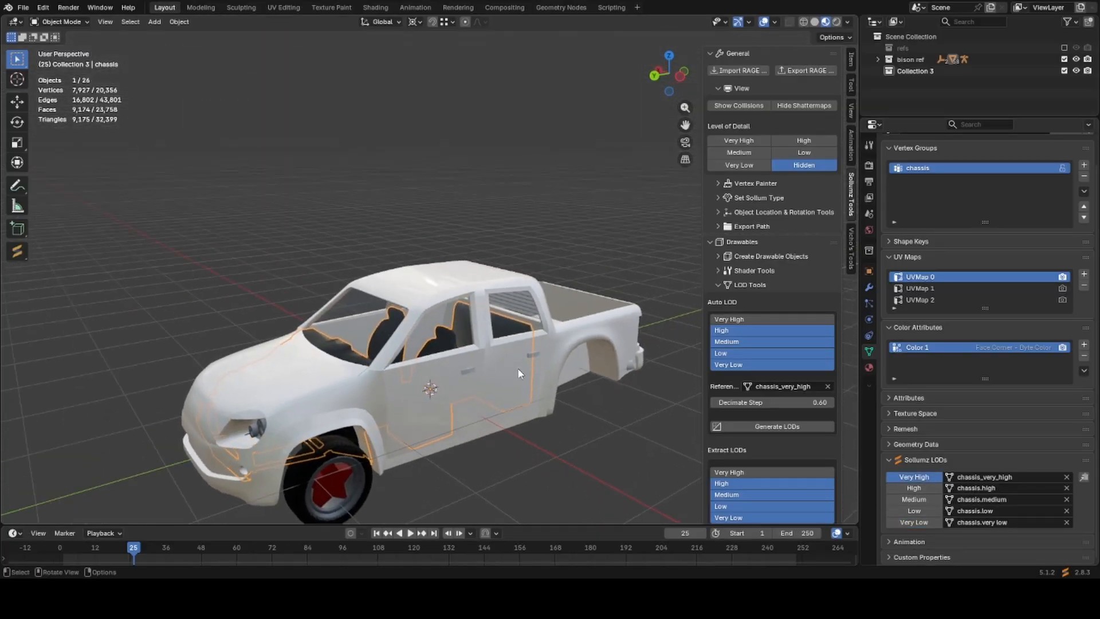
Hide the chassis and generate the front wheel's LODs, using wheel_lf.child_very_high as the Auto LOD reference mesh.
key("h")
middle_click_drag(518, 368, 481, 321)
left_click(384, 287)
middle_click_drag(550, 330, 495, 387, "shift")
scroll(494, 387, "up", 3)
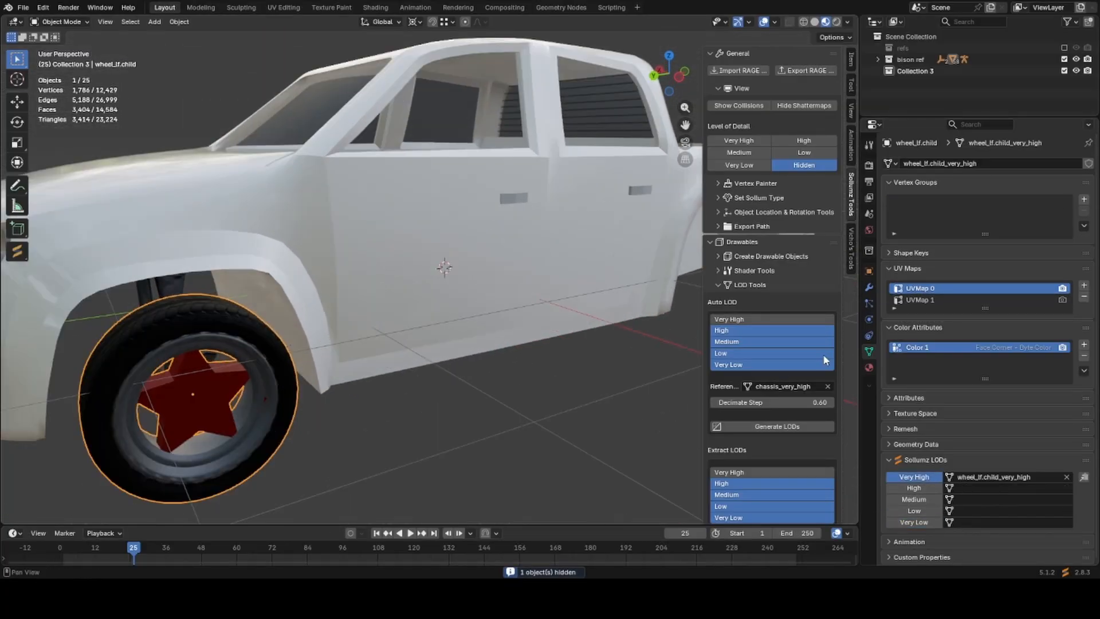
scroll(540, 380, "down", 3)
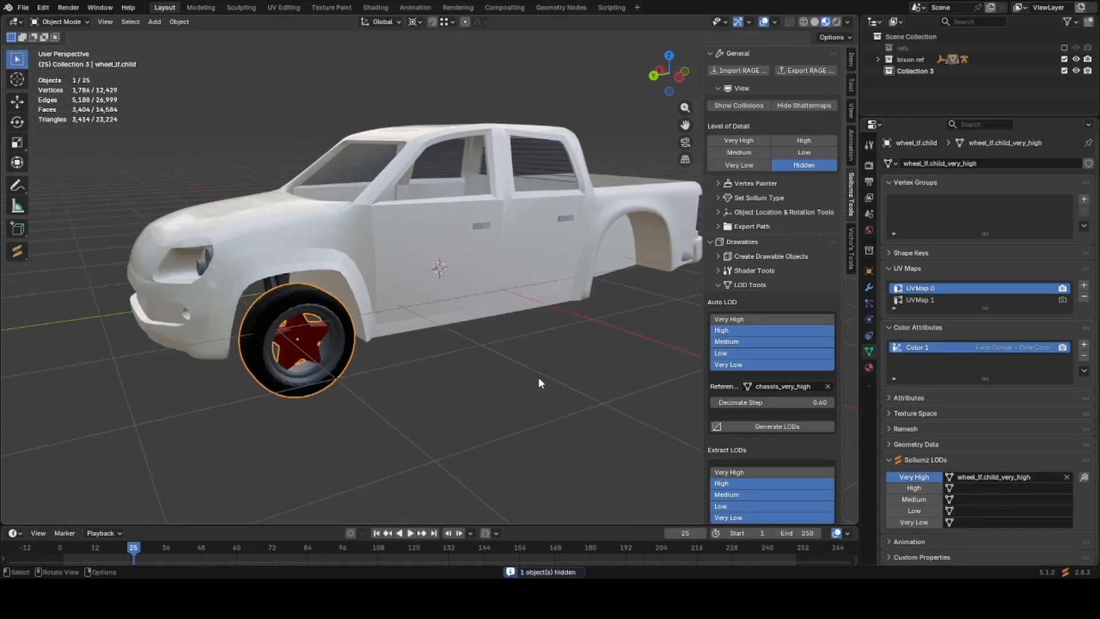
left_click(827, 386)
left_click(827, 386)
left_click(322, 346)
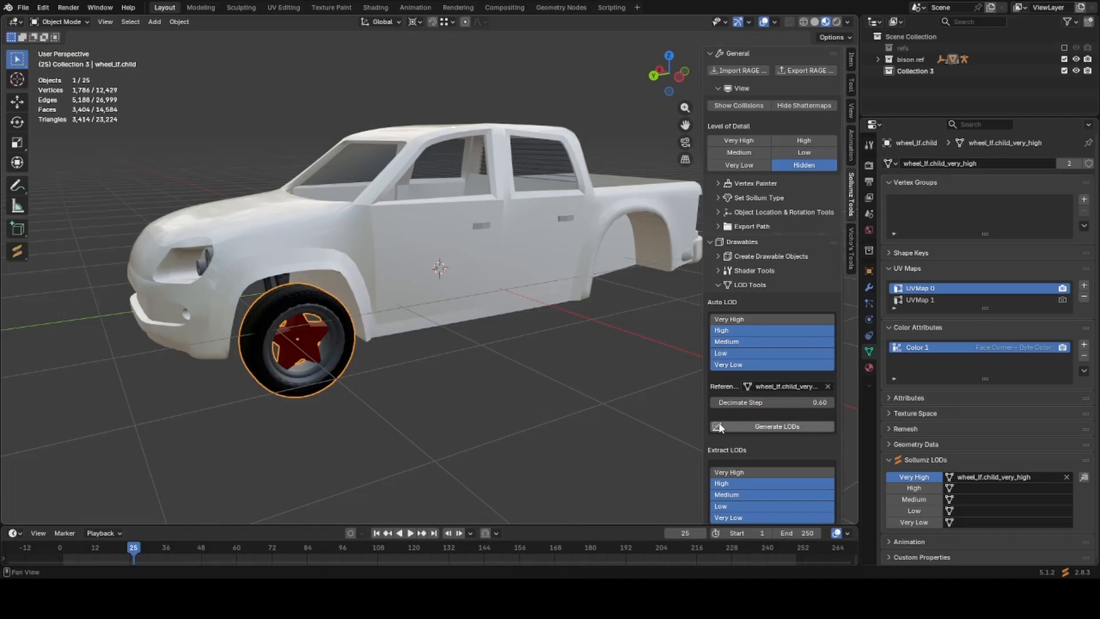
left_click(777, 426)
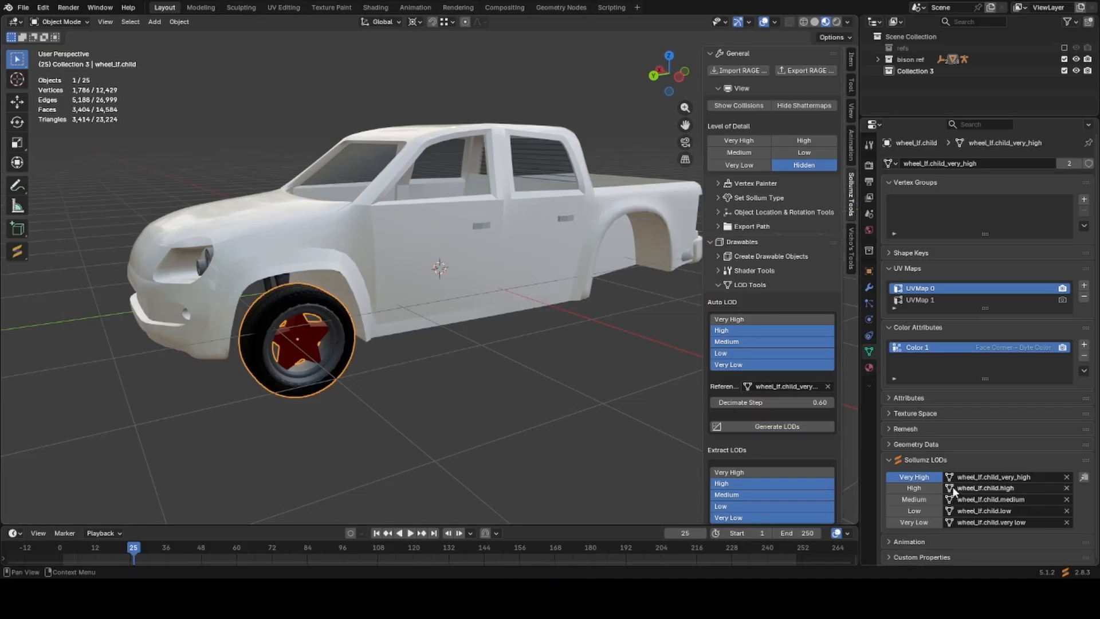
View the front wheel's generated meshes from High down to Very Low, ending on Very High.
left_click(924, 489)
left_click(924, 499)
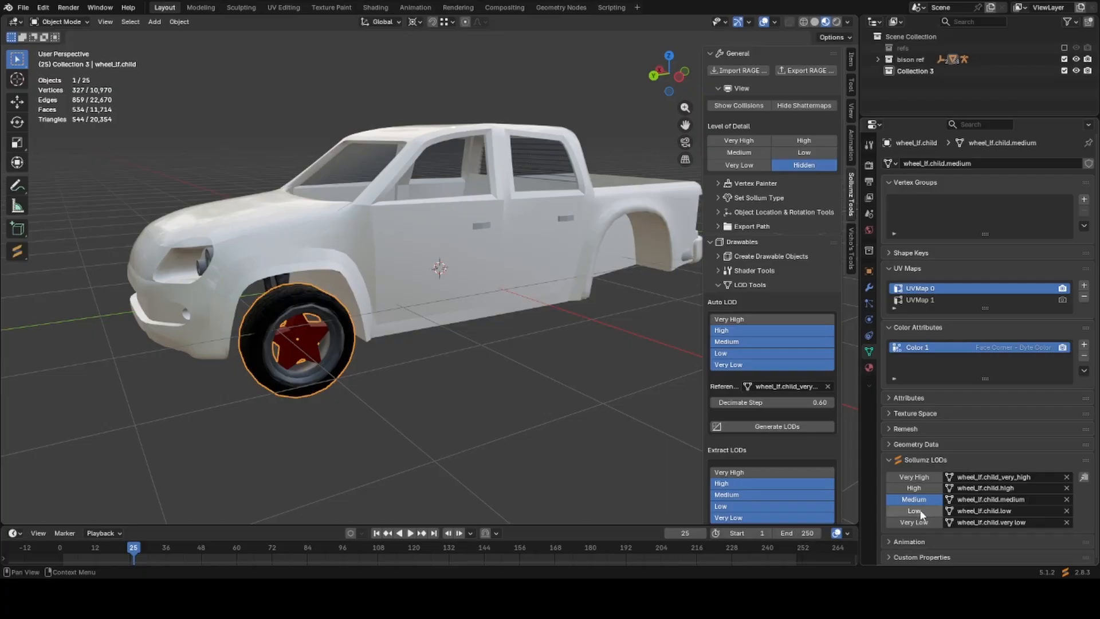
left_click(919, 510)
left_click(921, 522)
left_click(920, 478)
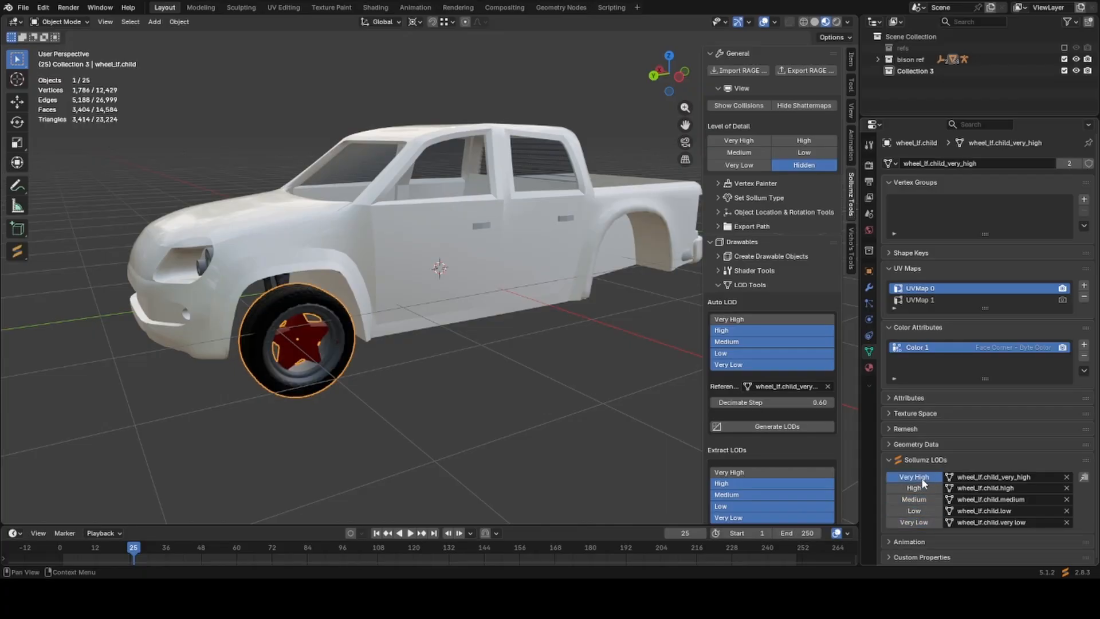
Hide the front wheel and select the bodyshell.
key("h")
left_click(373, 325)
middle_click_drag(521, 412, 508, 413)
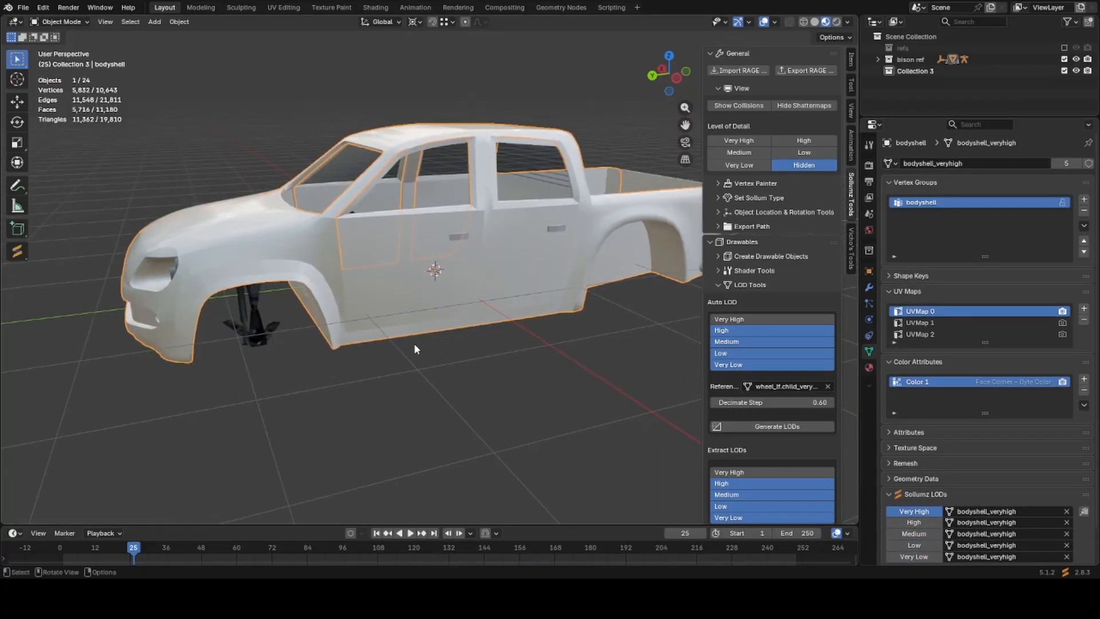
Generate the bodyshell's LODs with Auto LOD, replacing the reference mesh with the one sampled from the bodyshell.
left_click(827, 386)
left_click(827, 387)
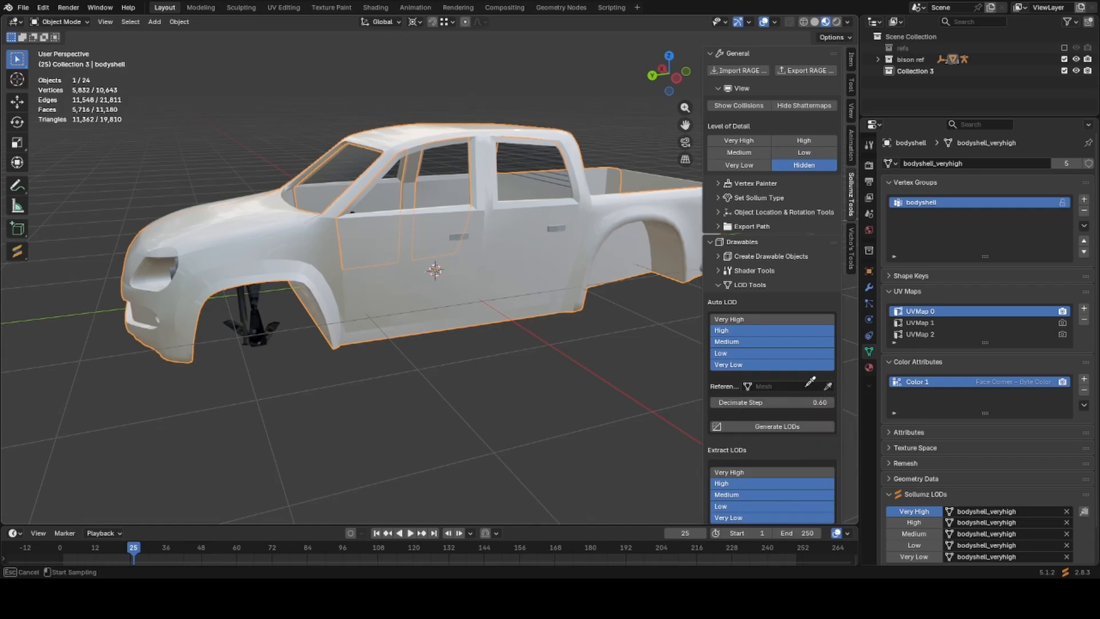
left_click(274, 232)
left_click(801, 428)
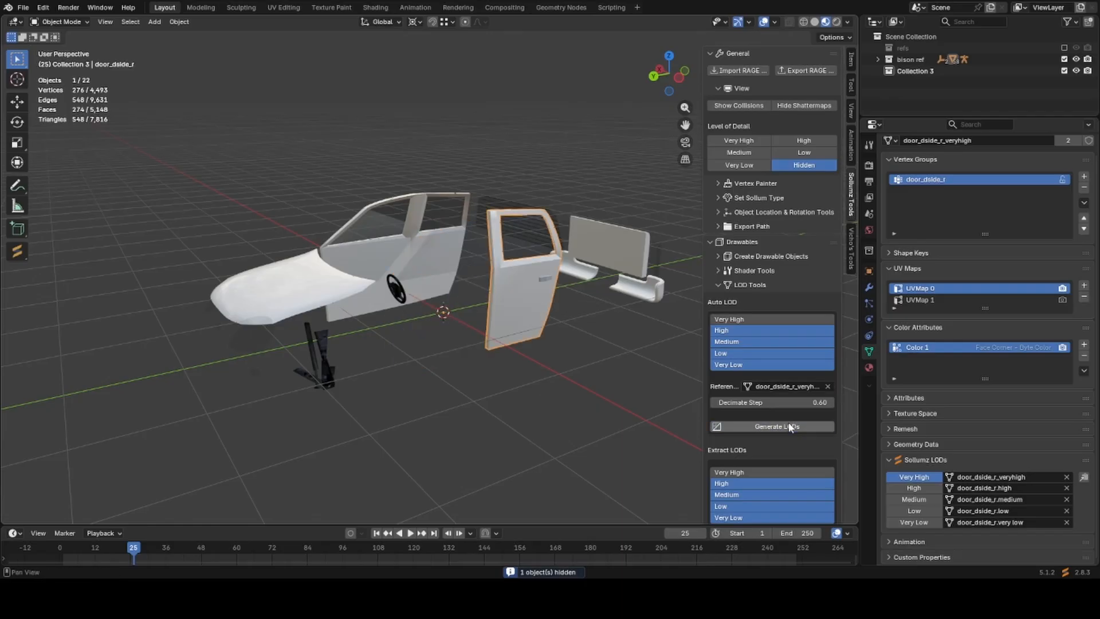
Generate Auto LODs for the remaining parts through window_rm2, using each part's very high mesh as reference and hiding each finished part.
left_click(431, 287)
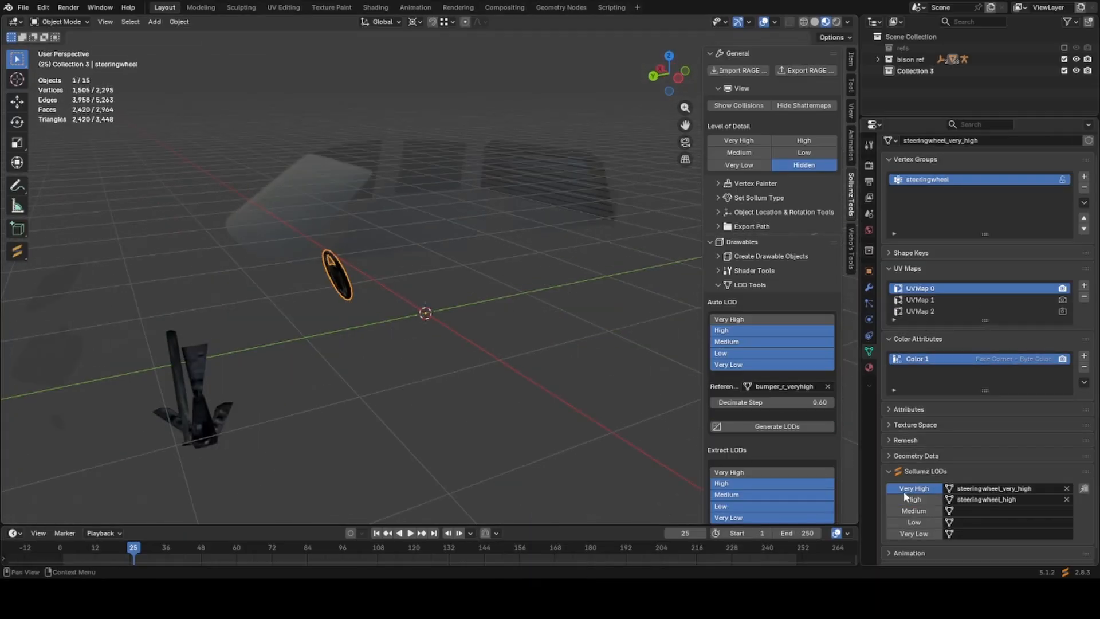
scroll(630, 413, "down", 6)
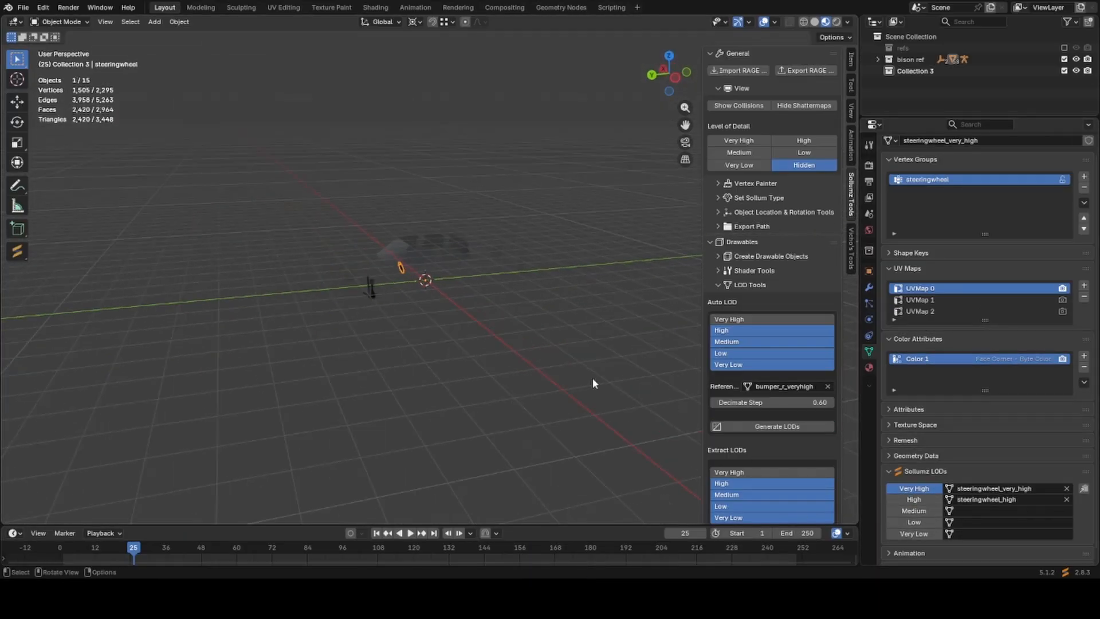
middle_click_drag(435, 349, 359, 331)
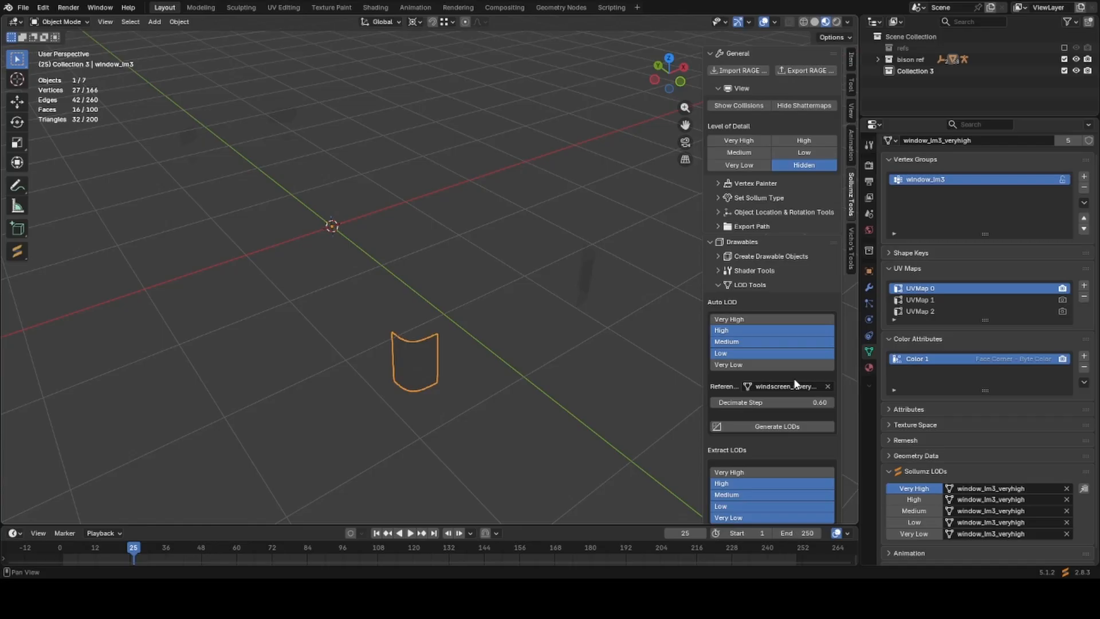
key("h")
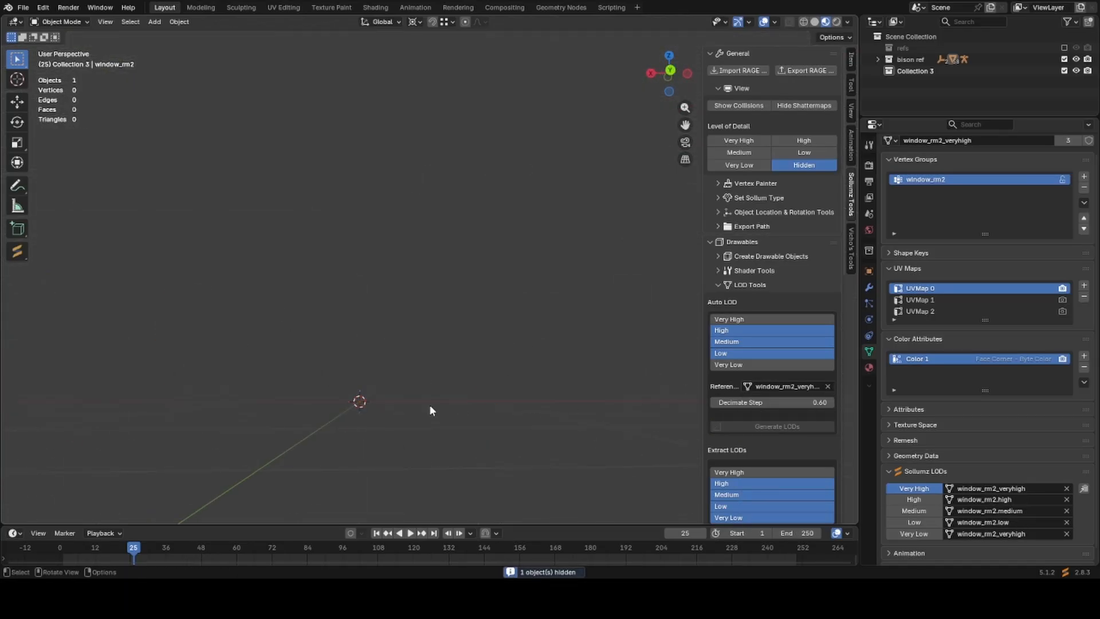
Reveal all hidden vehicle parts, keeping the collisions hidden and turning off the viewport overlays.
middle_click_drag(429, 405, 407, 397)
key("alt+h")
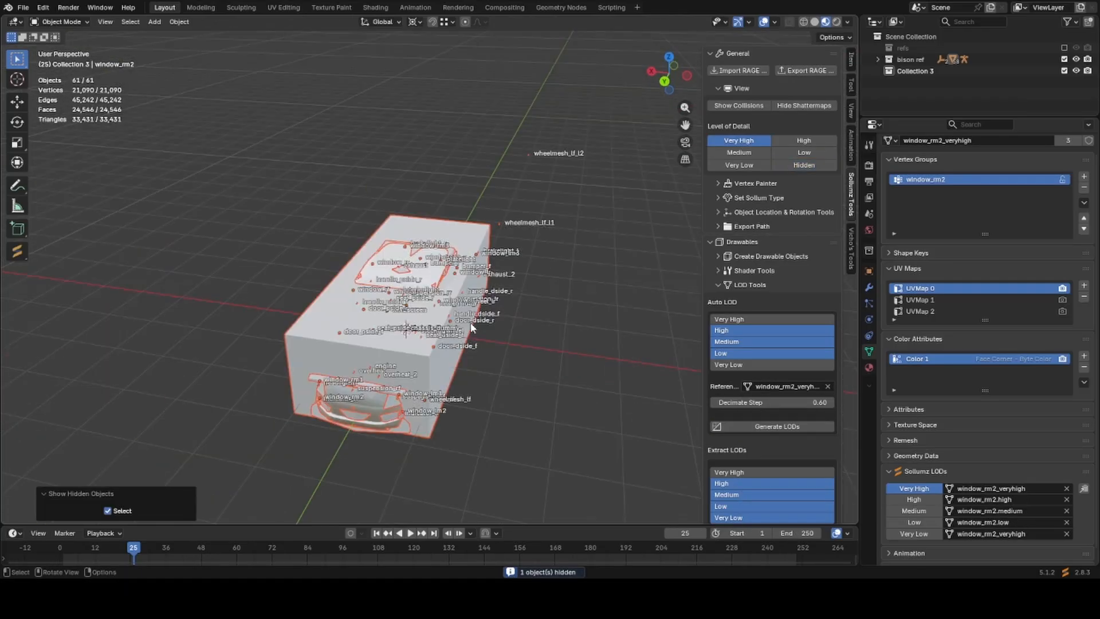
left_click(739, 105)
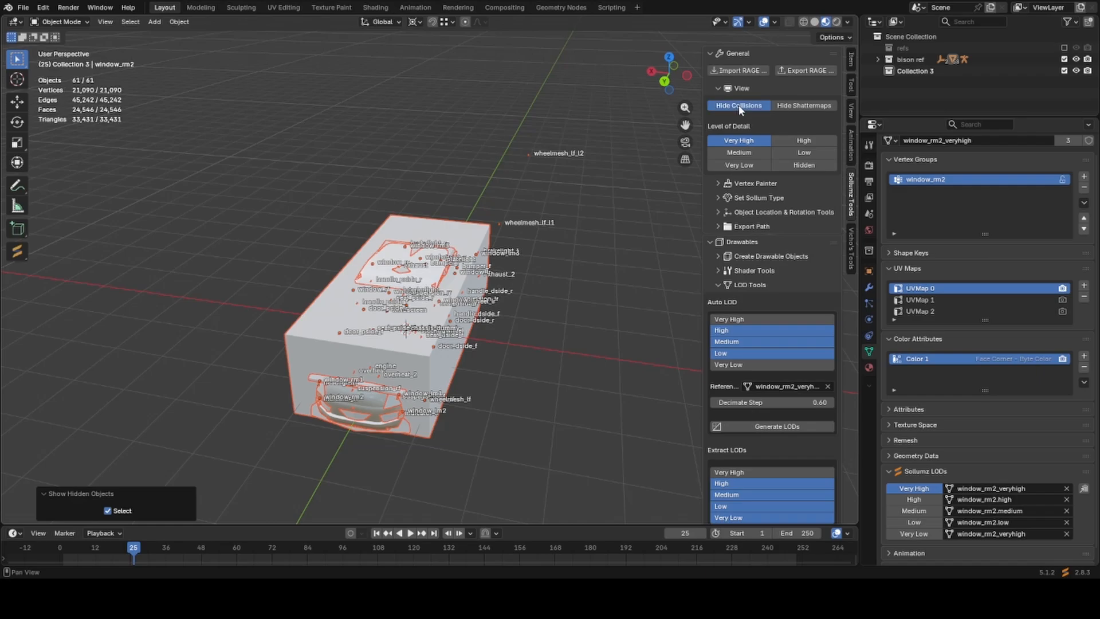
left_click(737, 105)
middle_click_drag(524, 321, 509, 313)
key("shift+alt+z")
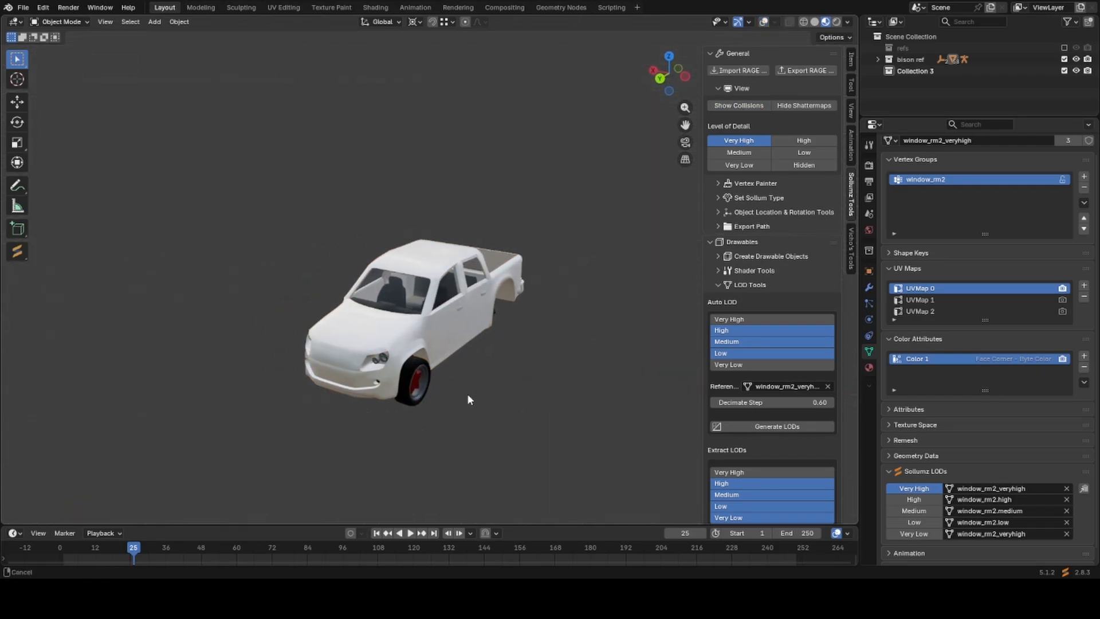
Switch the full vehicle to the High level of detail and examine its sides, underside and front.
scroll(466, 394, "up", 1)
scroll(466, 385, "down", 1)
scroll(466, 384, "up", 1)
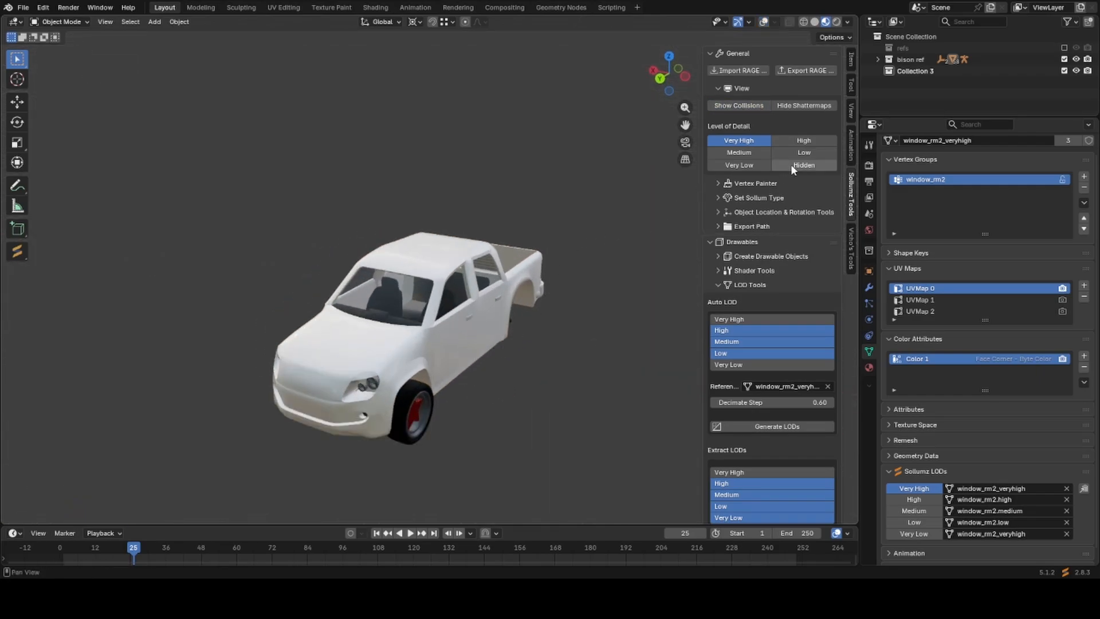
left_click(792, 142)
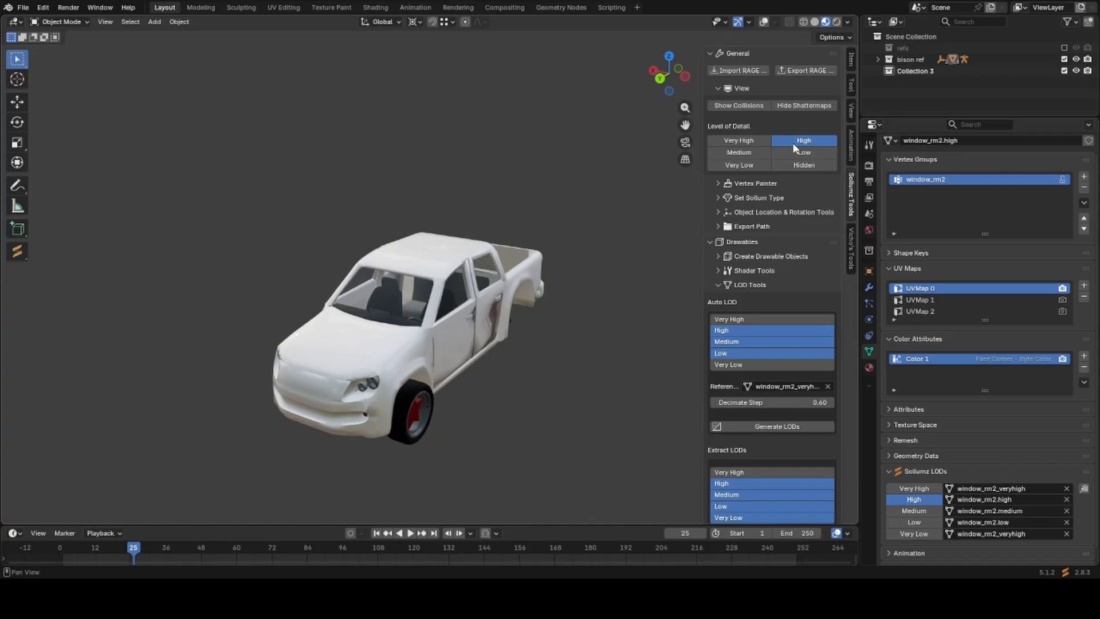
middle_click_drag(570, 341, 493, 321)
scroll(504, 310, "up", 4)
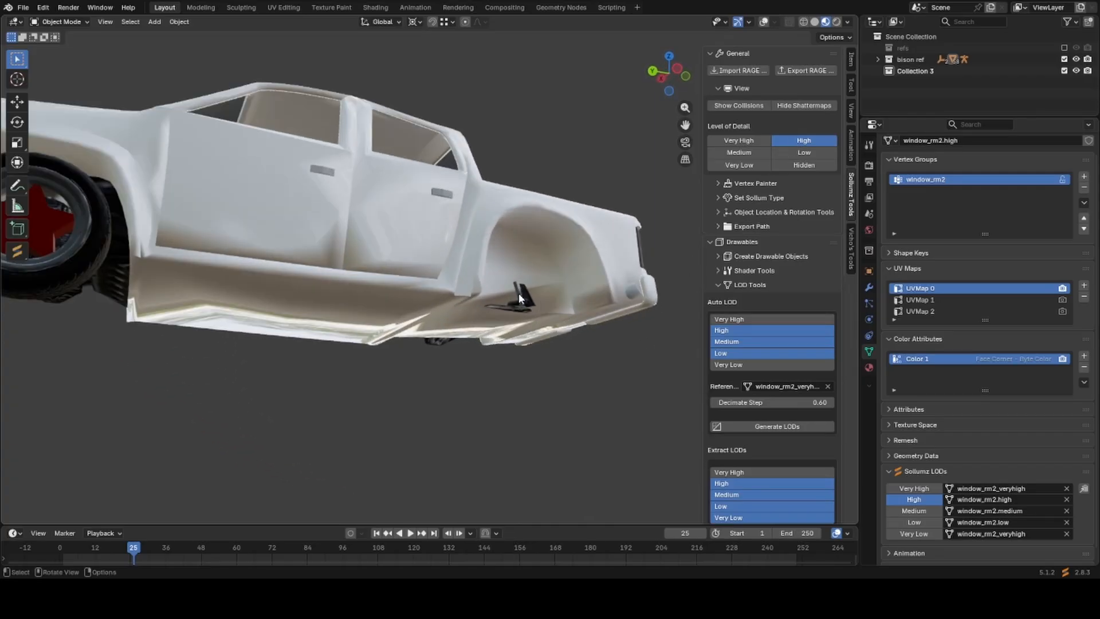
middle_click_drag(411, 253, 454, 288)
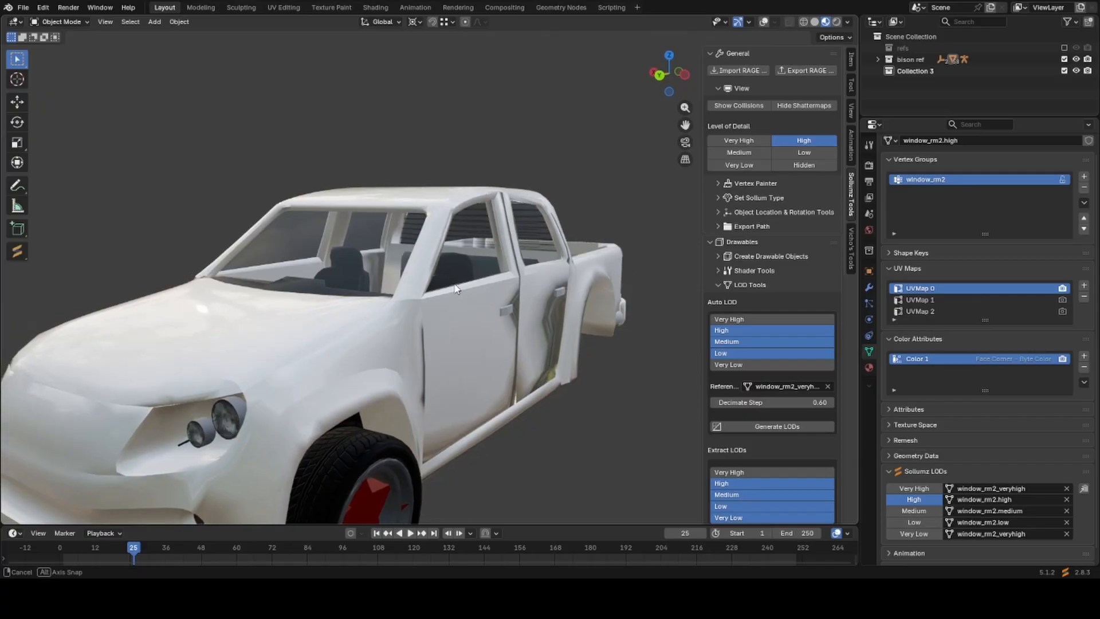
scroll(601, 364, "down", 3)
middle_click_drag(548, 354, 536, 359)
scroll(536, 359, "up", 1)
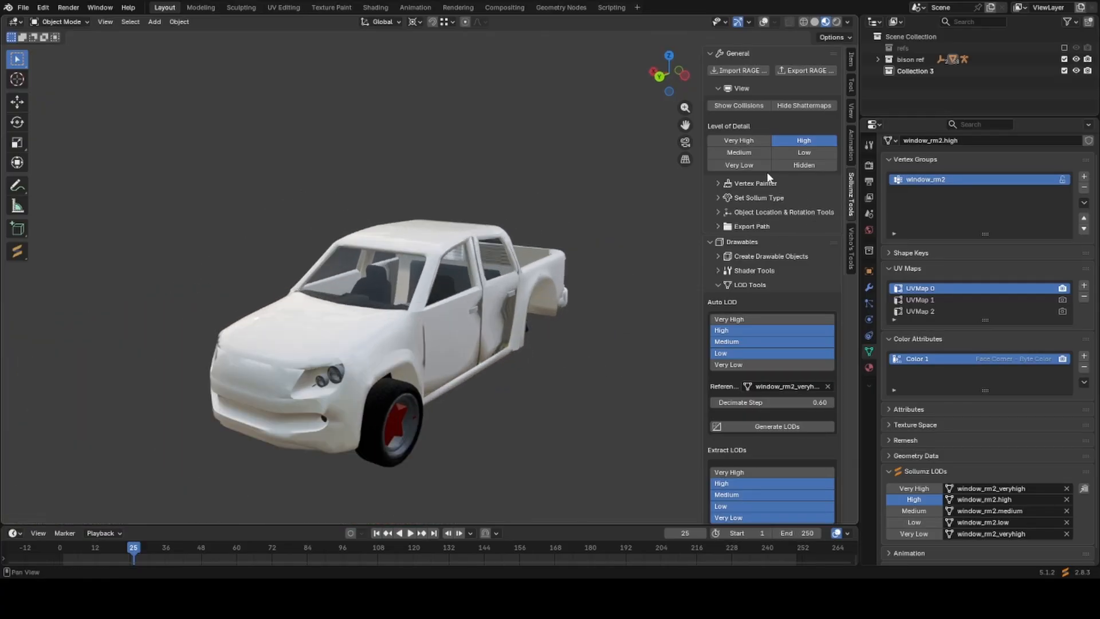
View the full vehicle at Medium, Low and Very Low levels of detail, ending on Very High.
left_click(752, 155)
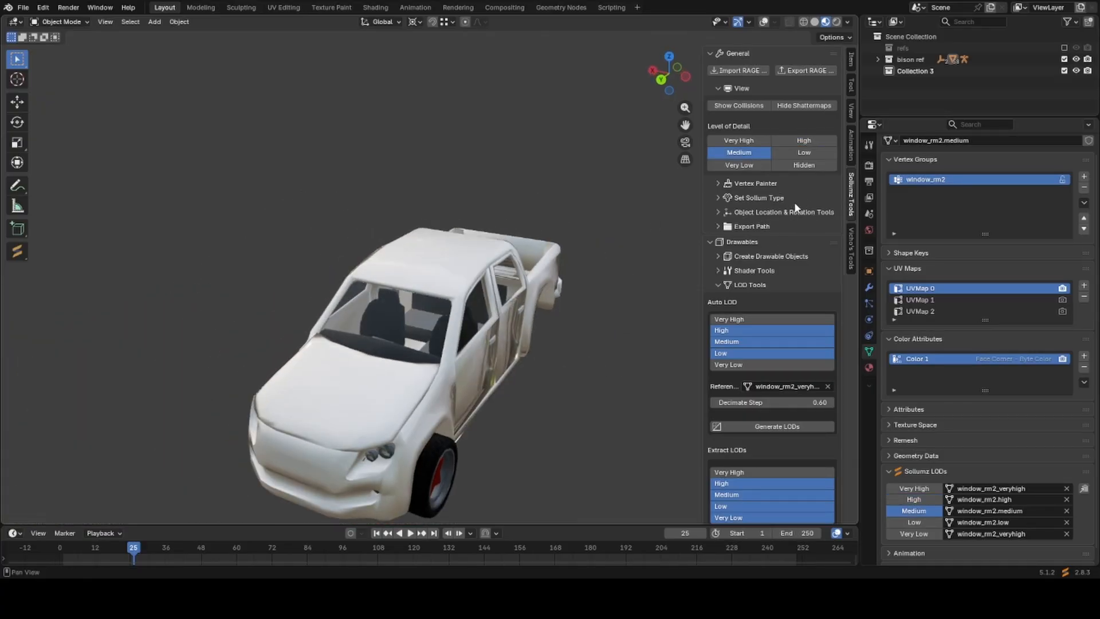
left_click(803, 153)
middle_click_drag(412, 283, 611, 216)
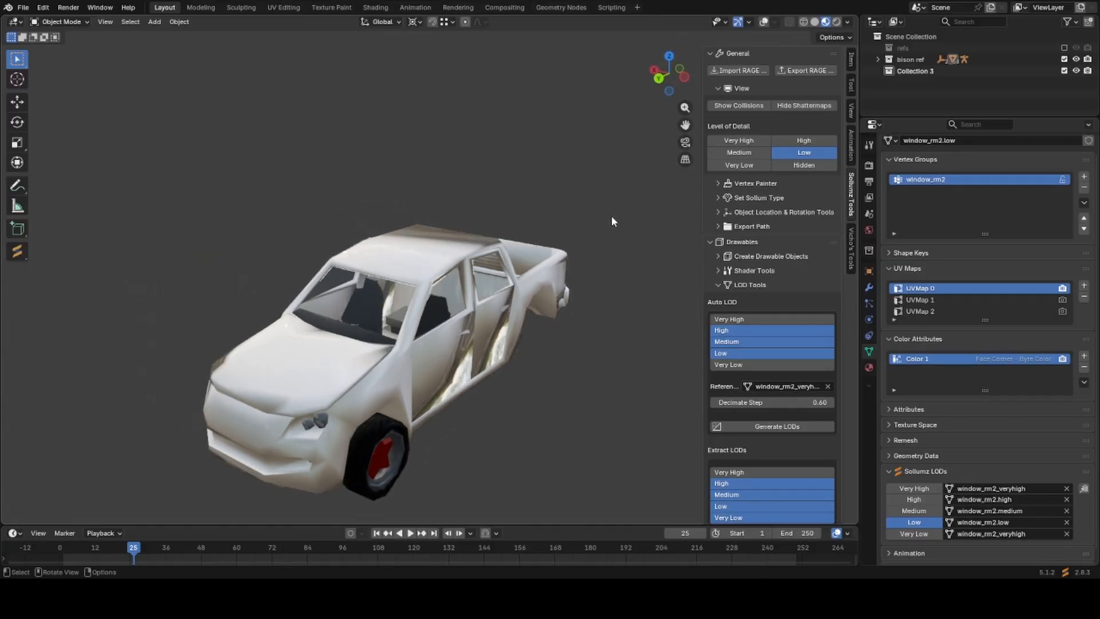
left_click(730, 166)
mouse_move(587, 332)
middle_mouse_down()
mouse_move(509, 318)
mouse_move(350, 322)
mouse_move(607, 337)
middle_mouse_up()
scroll(773, 263, "down", 1)
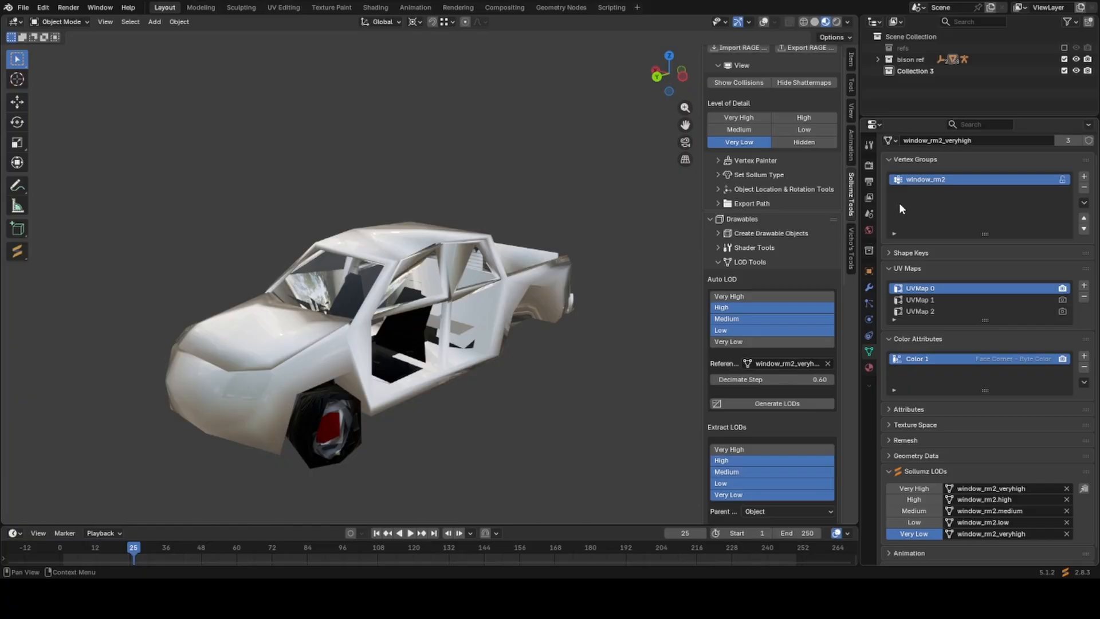
left_click(820, 145)
left_click(762, 120)
Save the file, then bring back the viewport overlays and all hidden objects, including the collisions.
key("ctrl+s")
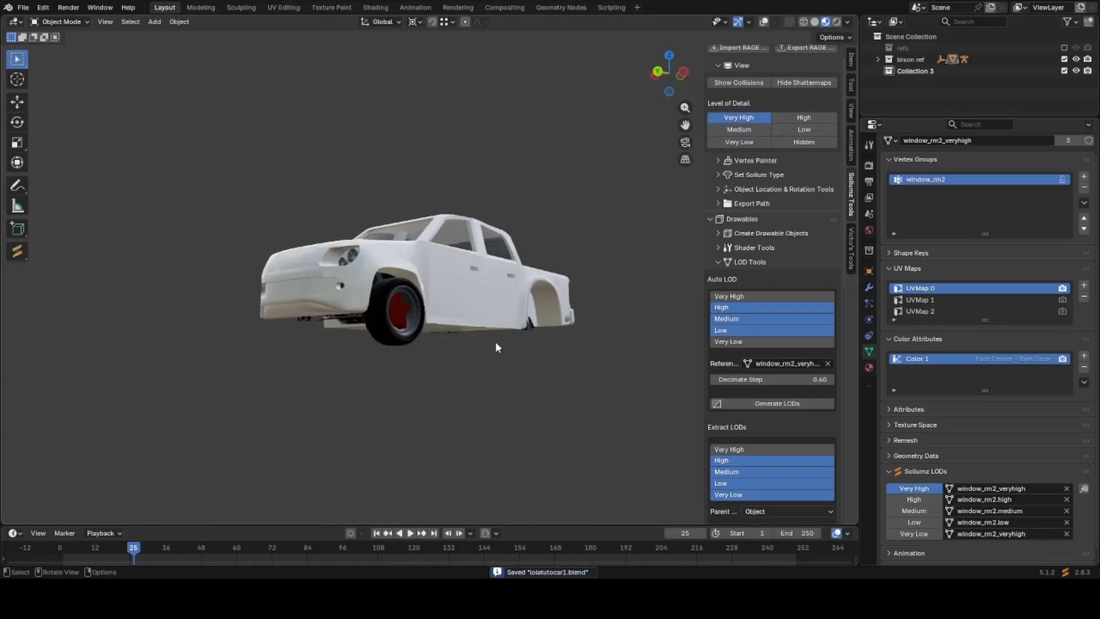
key("shift+alt+z")
middle_click_drag(495, 341, 495, 375)
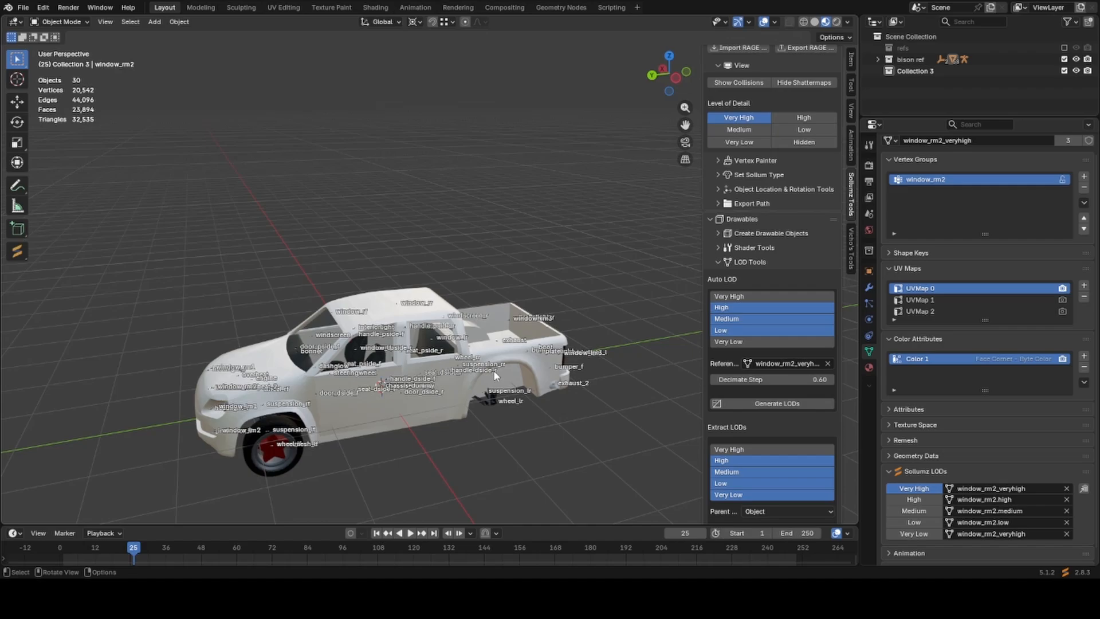
left_click(433, 407)
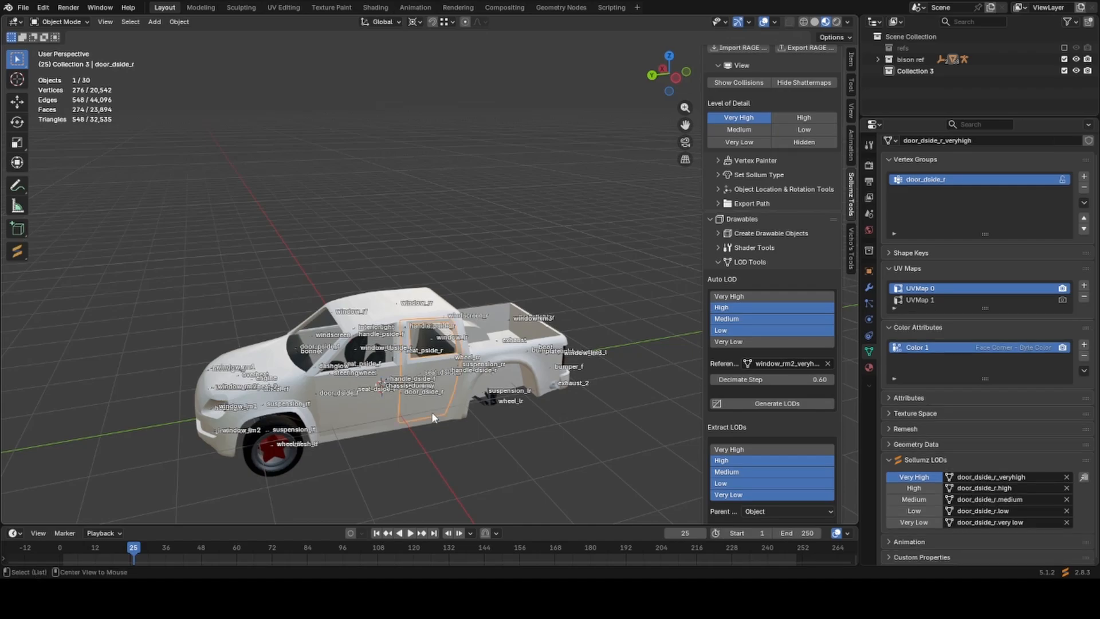
key("alt+h")
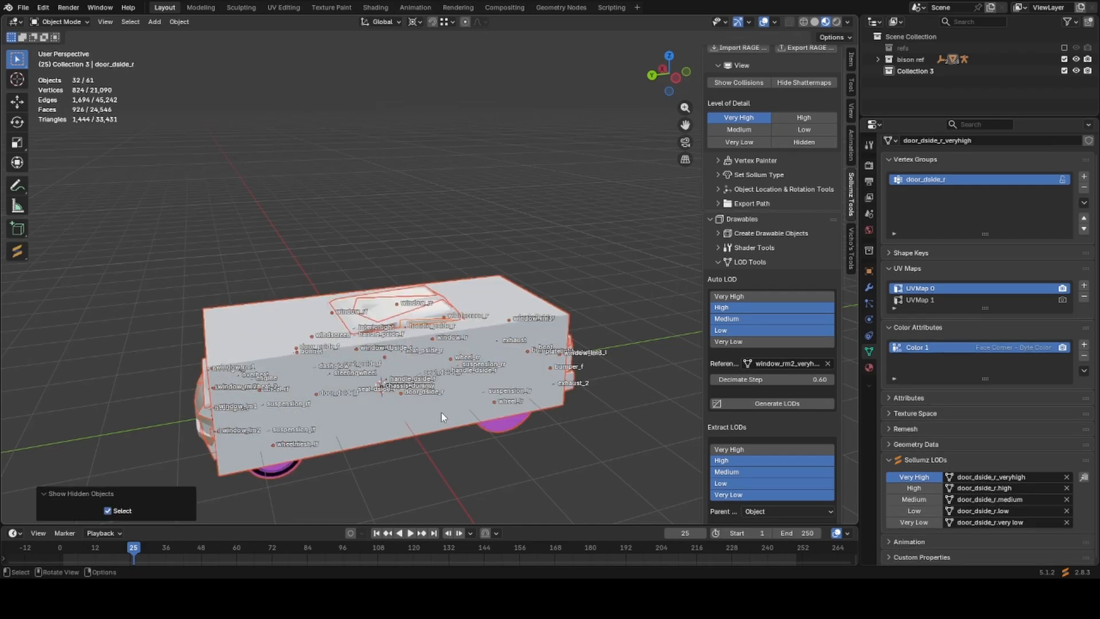
left_click(557, 354)
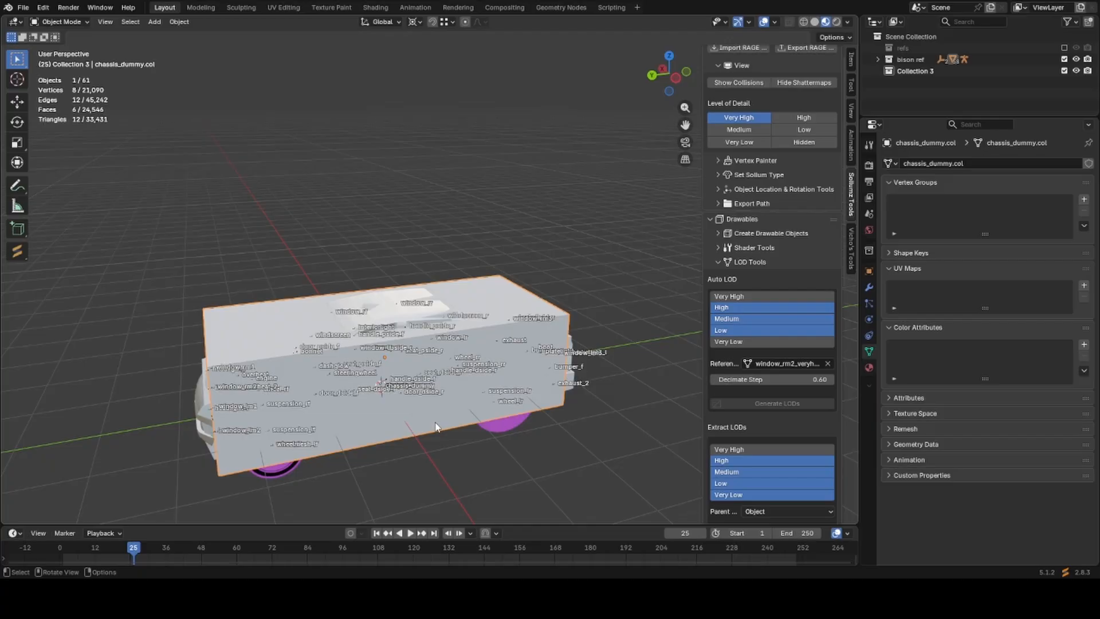
middle_click_drag(432, 420, 476, 339)
scroll(476, 339, "up", 8)
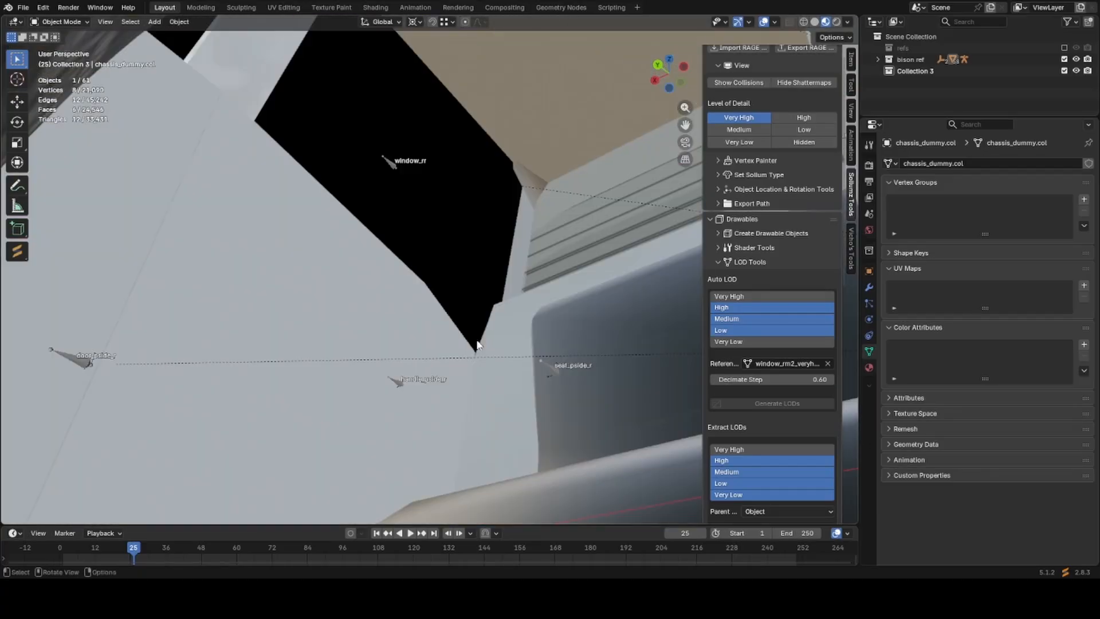
left_click(691, 308)
scroll(692, 308, "down", 8)
key("g")
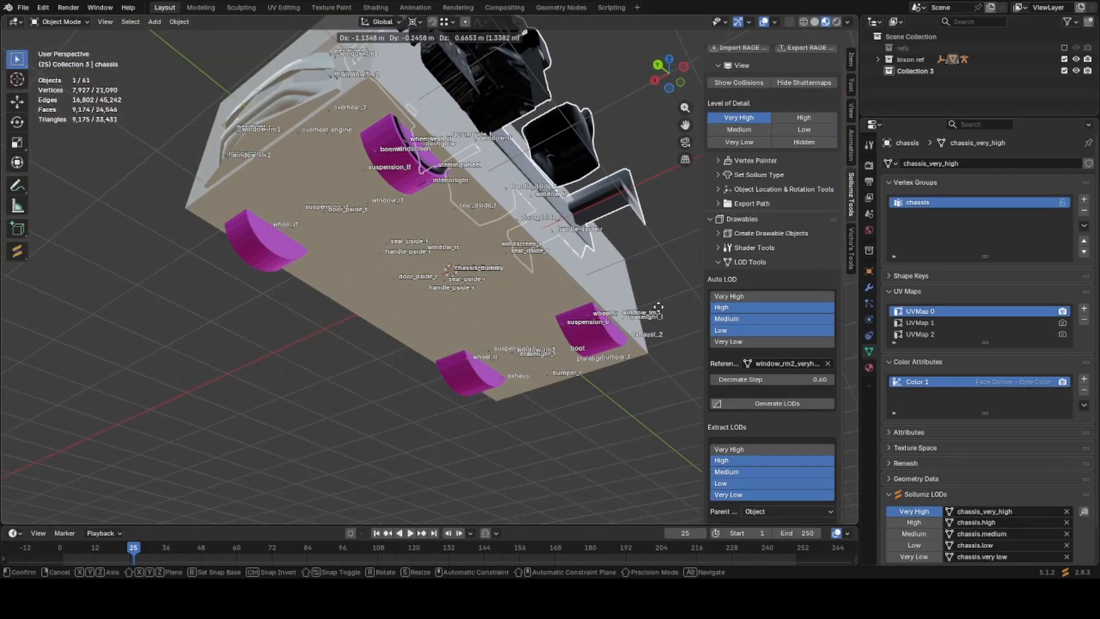
right_click(653, 309)
middle_click_drag(653, 309, 546, 399)
Select every object and use Shader Tools to set all textures and all materials as embedded.
key("a")
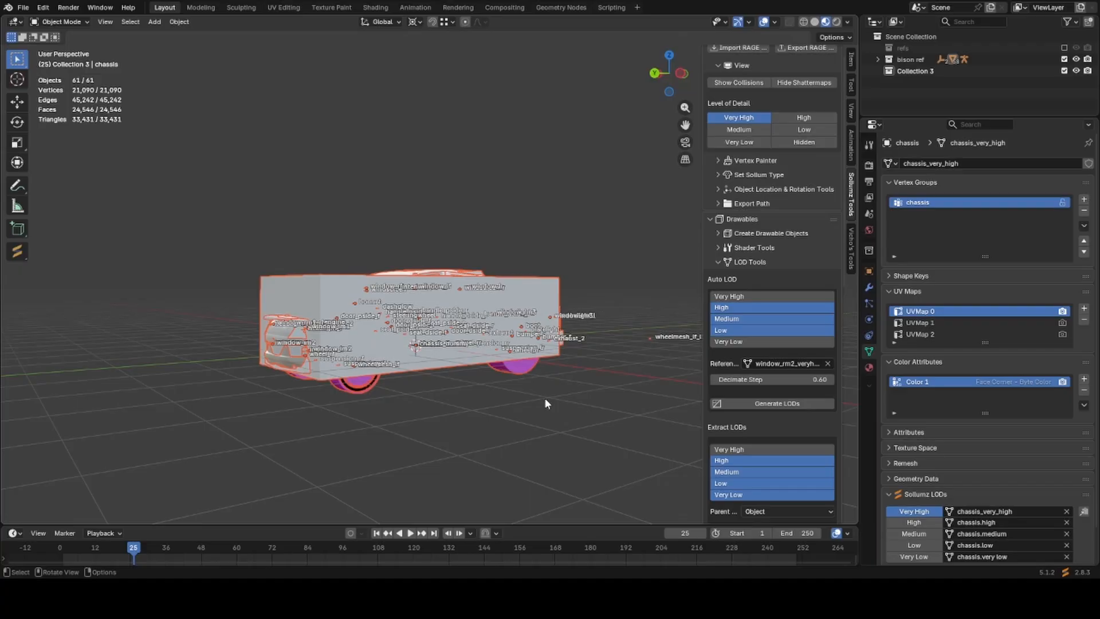
scroll(729, 240, "up", 1)
left_click(731, 244)
left_click(731, 244)
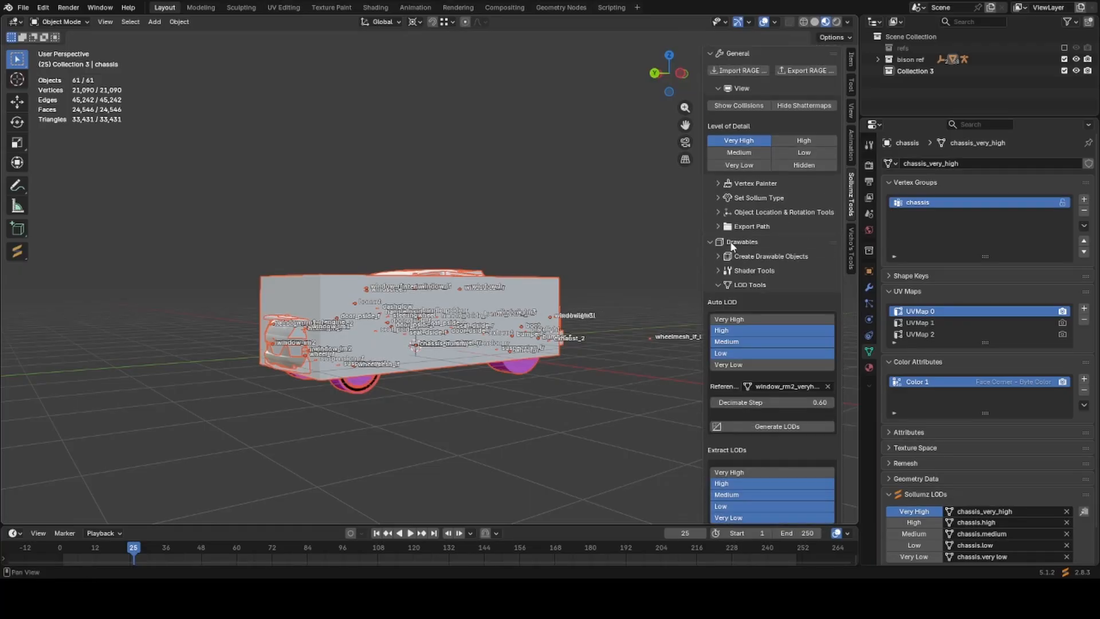
left_click(726, 271)
scroll(744, 321, "down", 2)
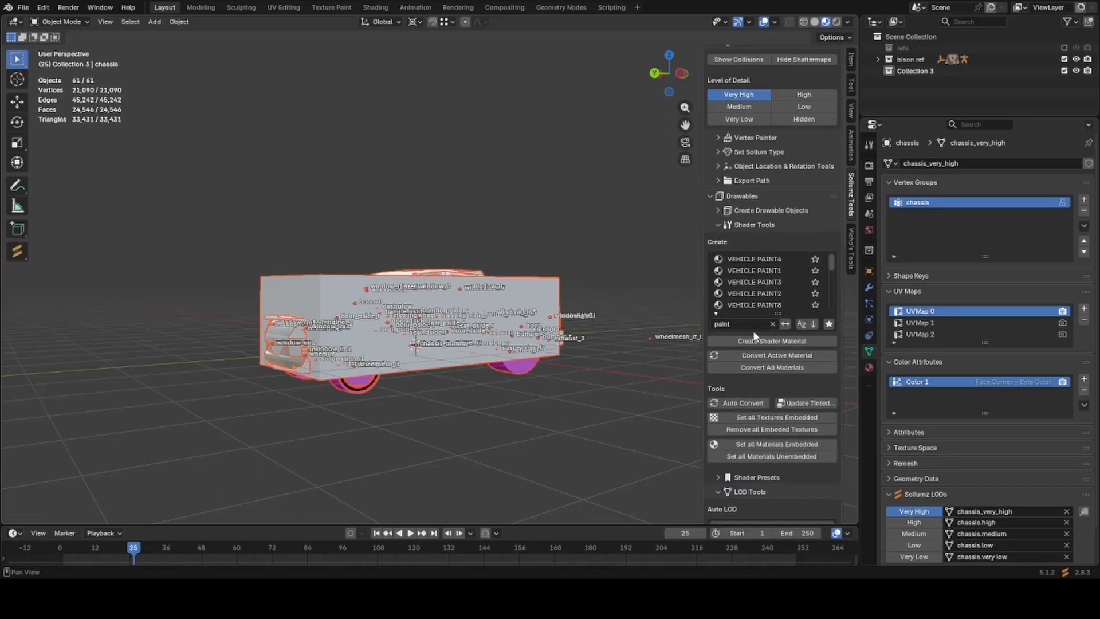
left_click(743, 417)
left_click(726, 440)
Save the Blender file with the embedded texture and material settings.
scroll(547, 380, "down", 3)
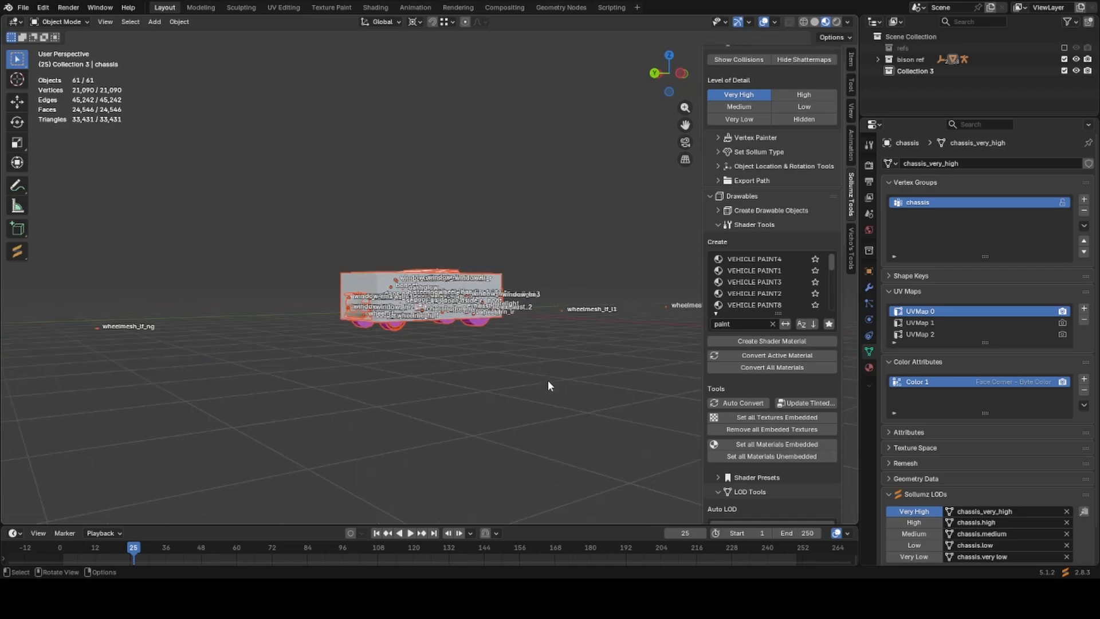
middle_click_drag(540, 360, 504, 371)
scroll(511, 395, "up", 2)
key("ctrl+s")
Select lolatutocar1 in the bison ref collection and start Export RAGE Assets for it.
left_click(878, 59)
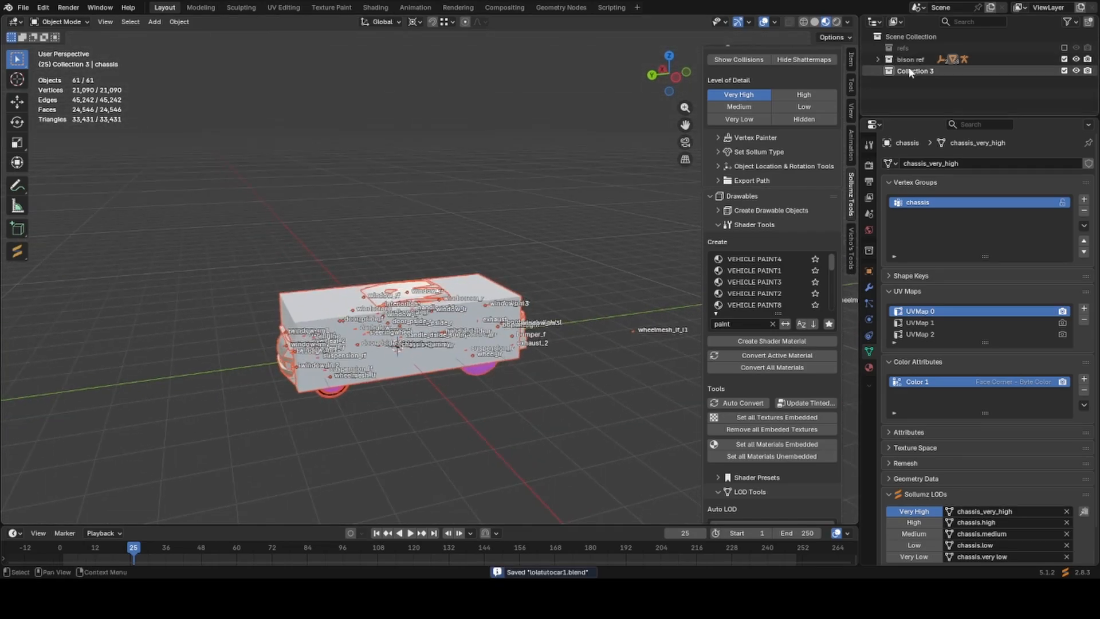
left_click(911, 71)
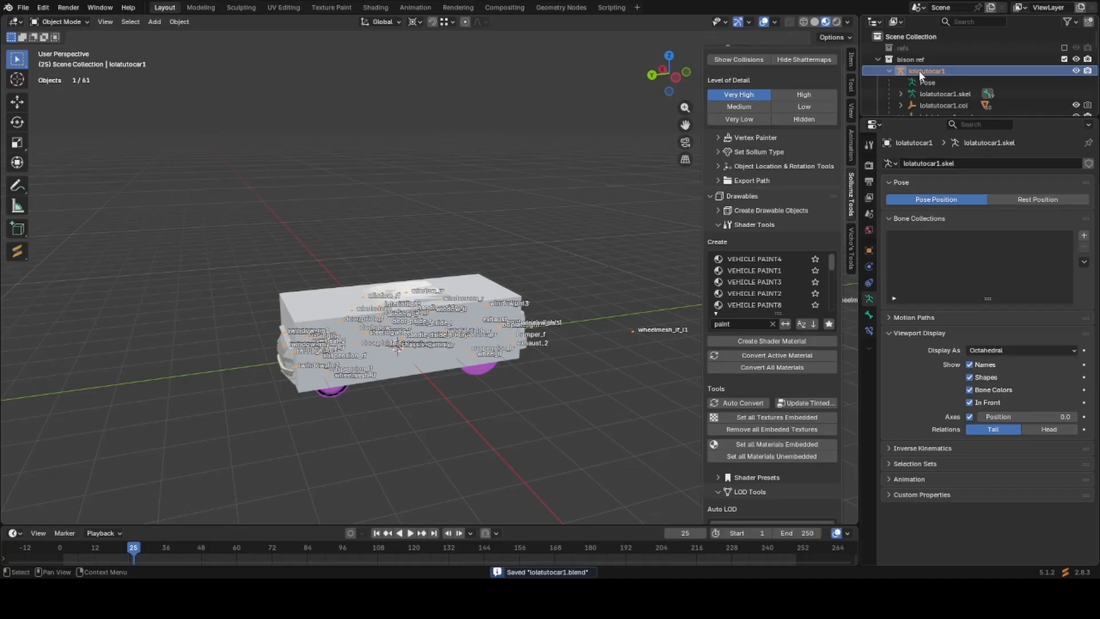
scroll(919, 71, "down", 2)
scroll(919, 71, "down", 1)
scroll(919, 71, "up", 3)
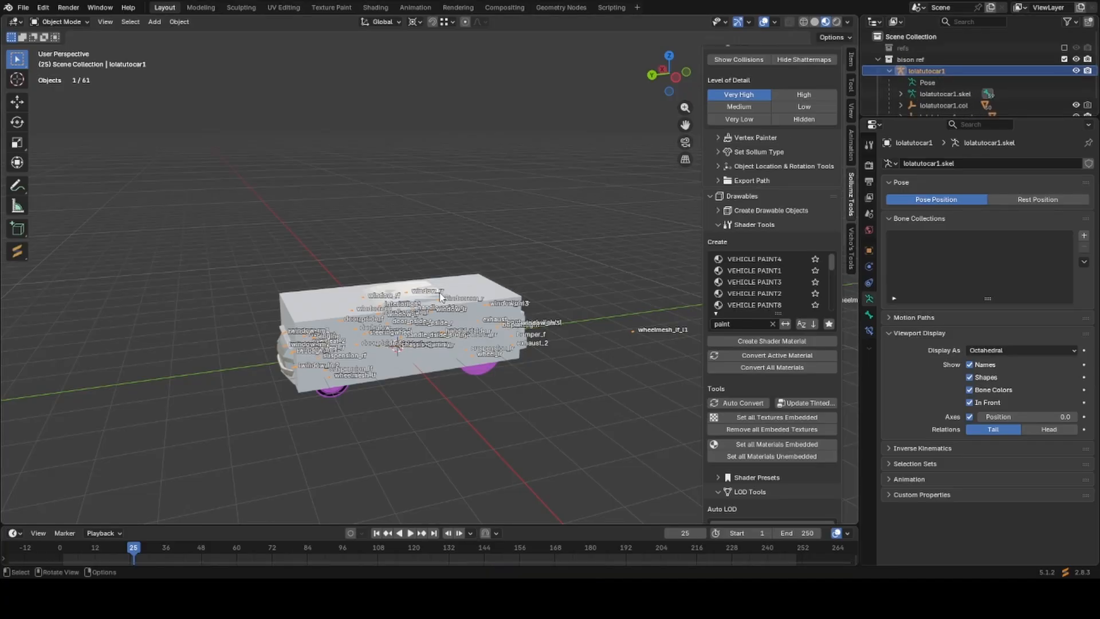
key("v")
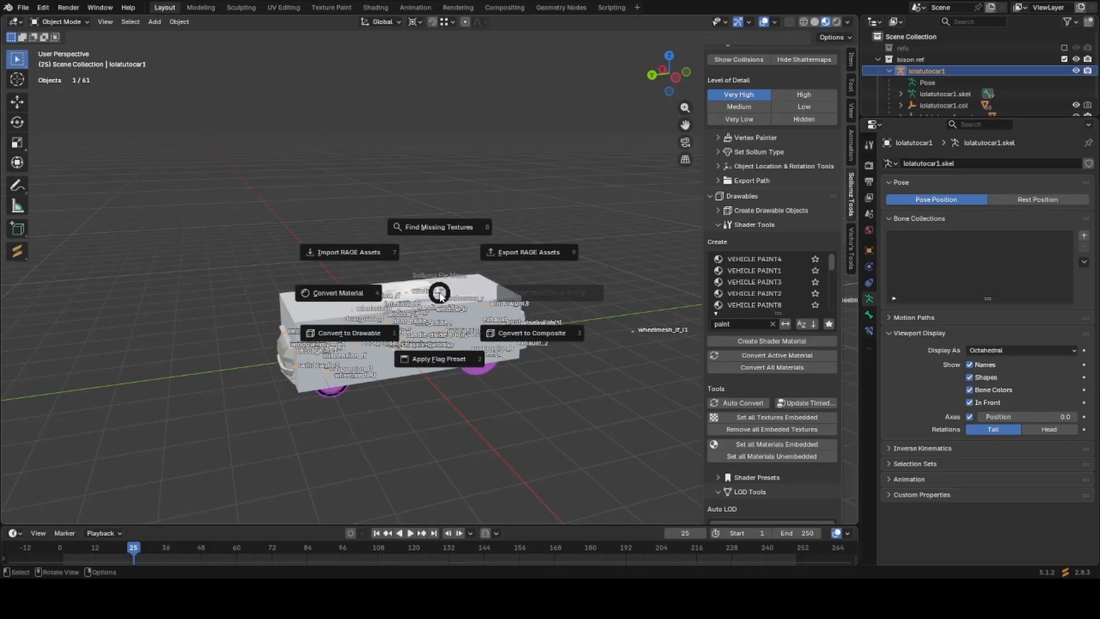
left_click(500, 258)
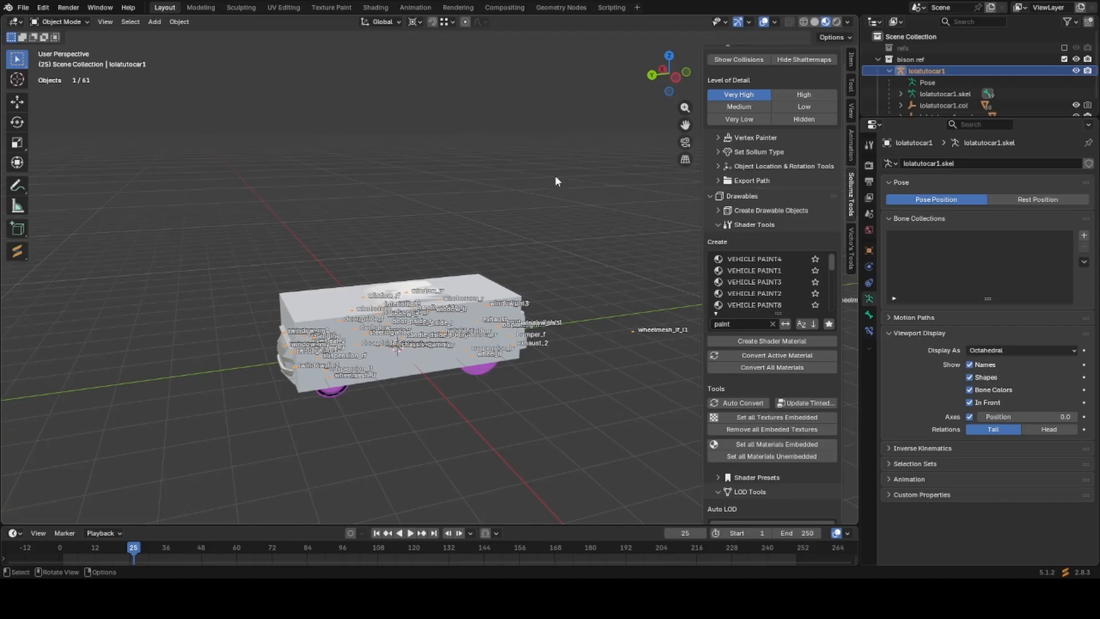
scroll(603, 390, "up", 6)
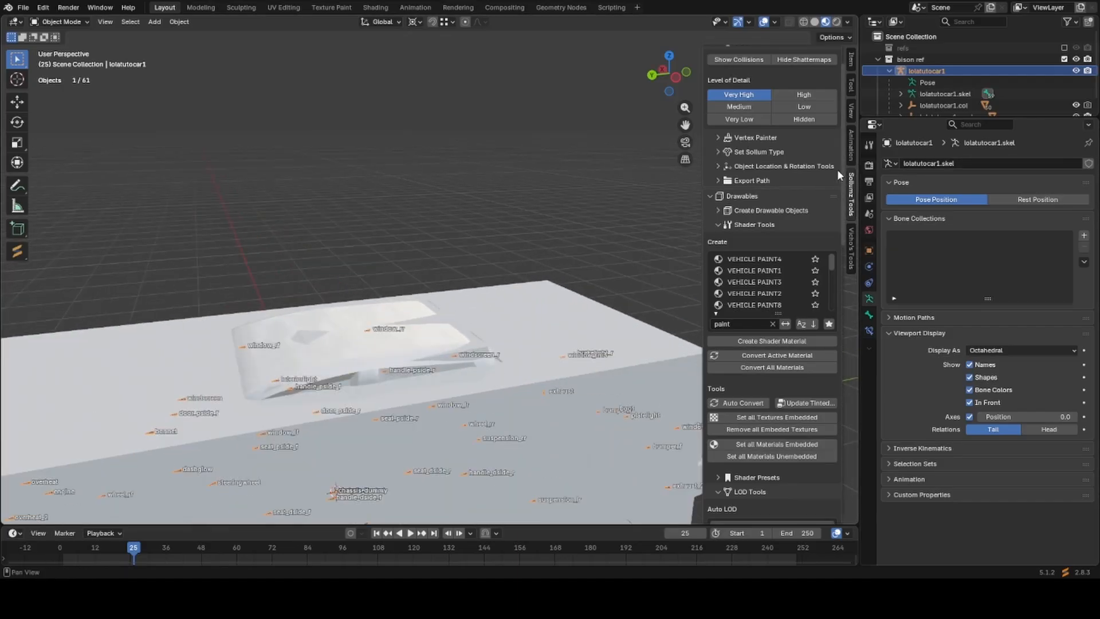
scroll(810, 122, "up", 2)
scroll(502, 238, "down", 5)
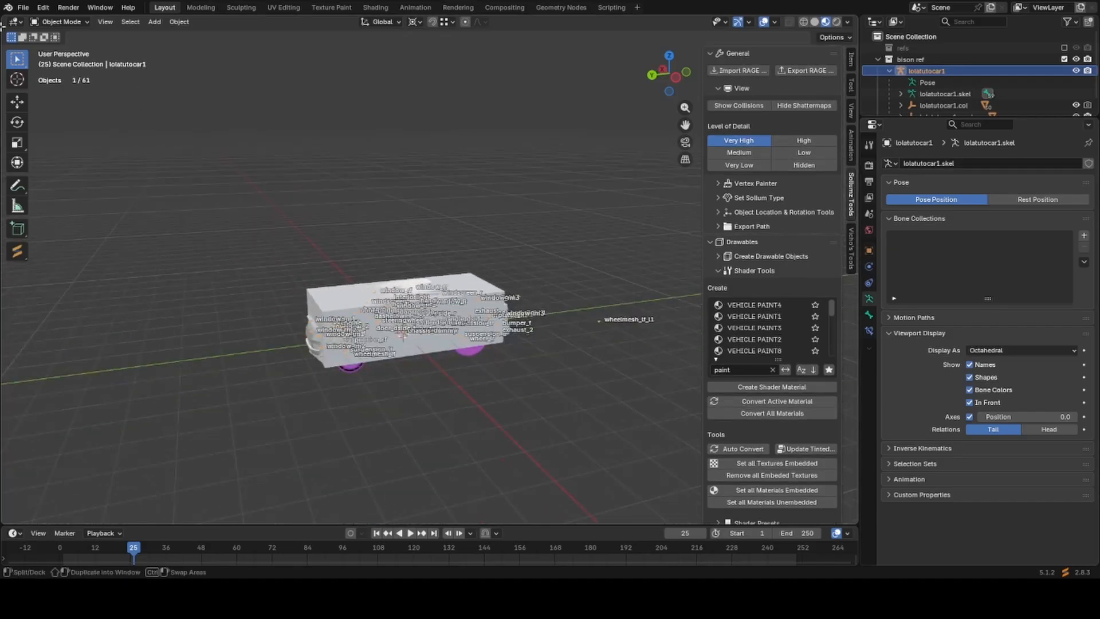
Run Export RAGE Assets on the selected lolatutocar1 fragment.
left_click(23, 7)
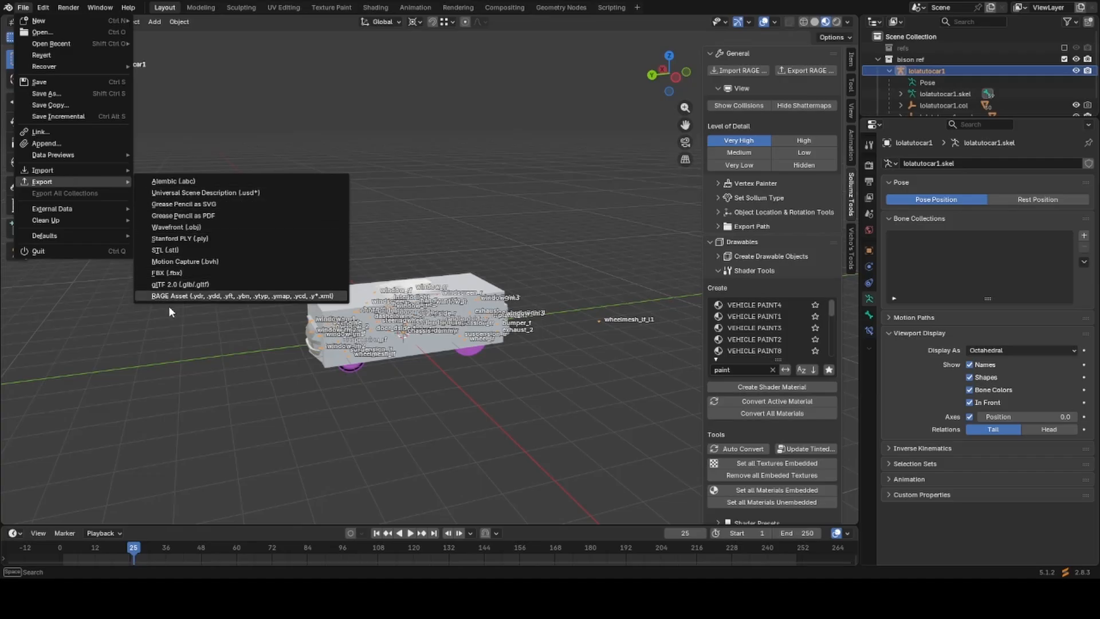
key("v")
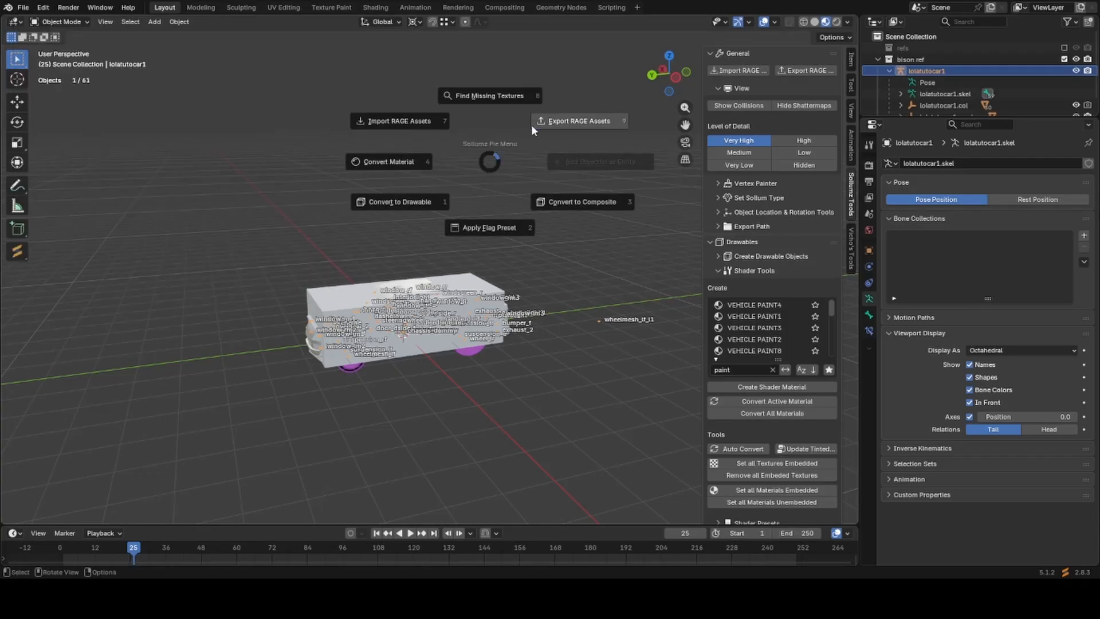
left_click(531, 125)
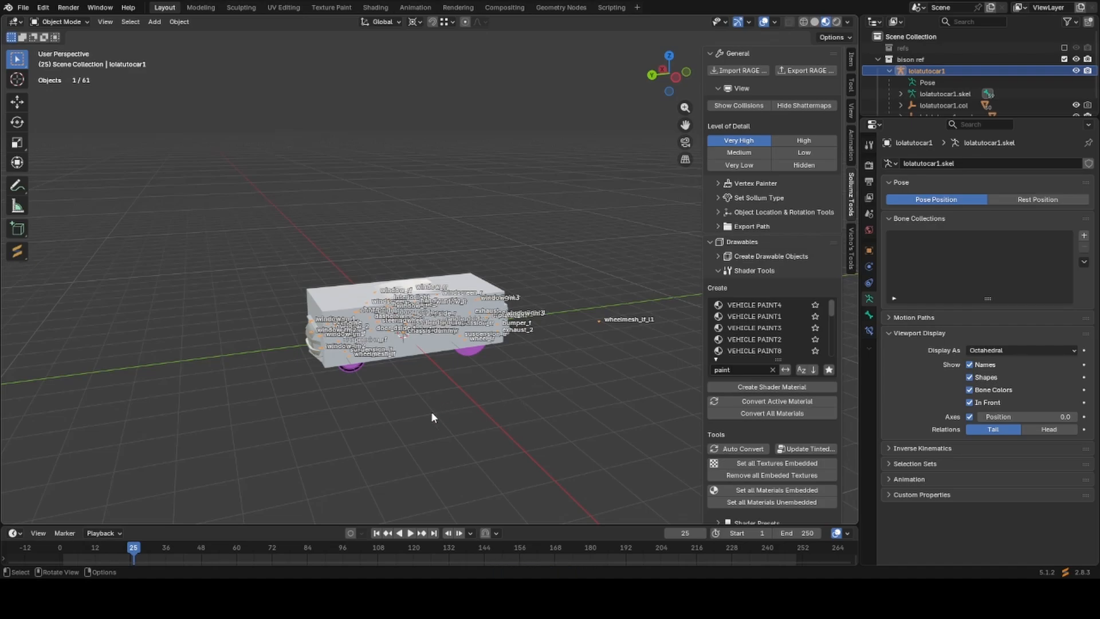
left_click(392, 457)
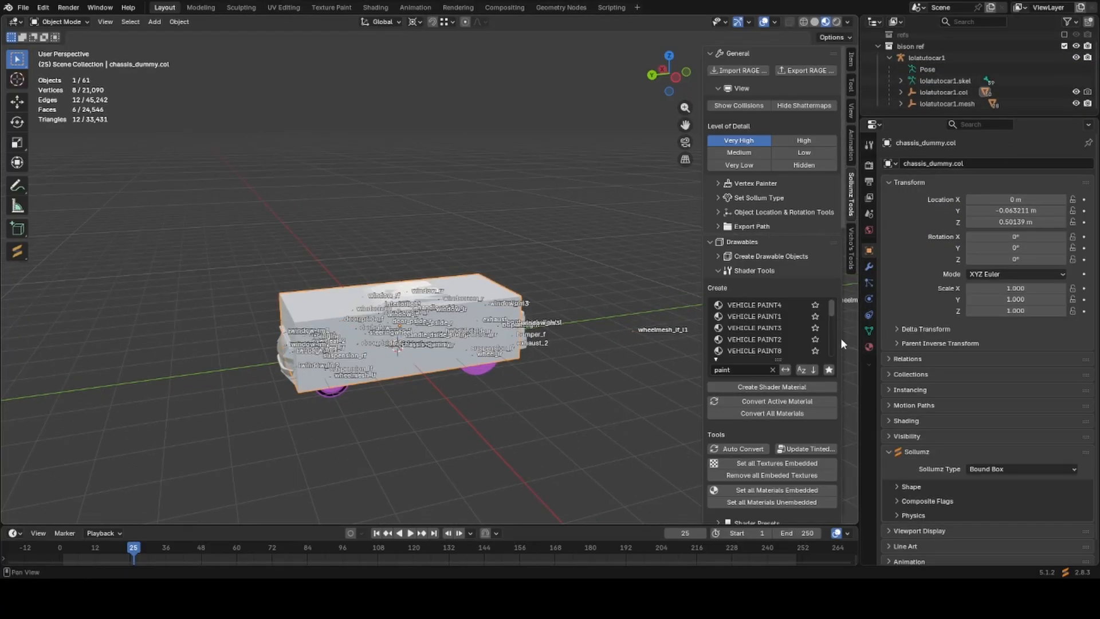
left_click(869, 346)
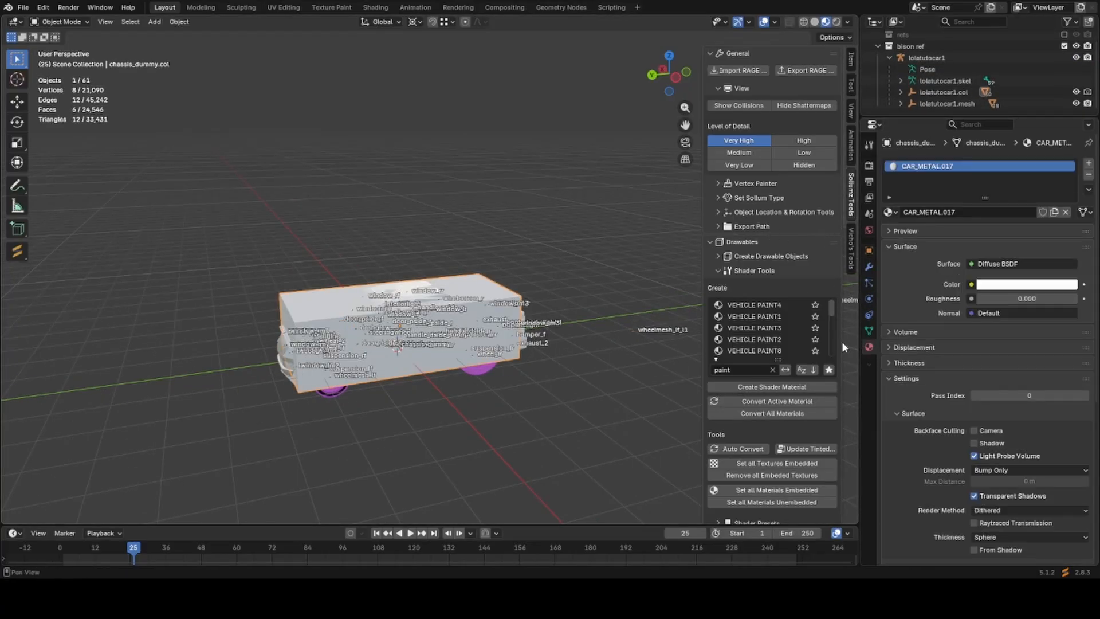
key("h")
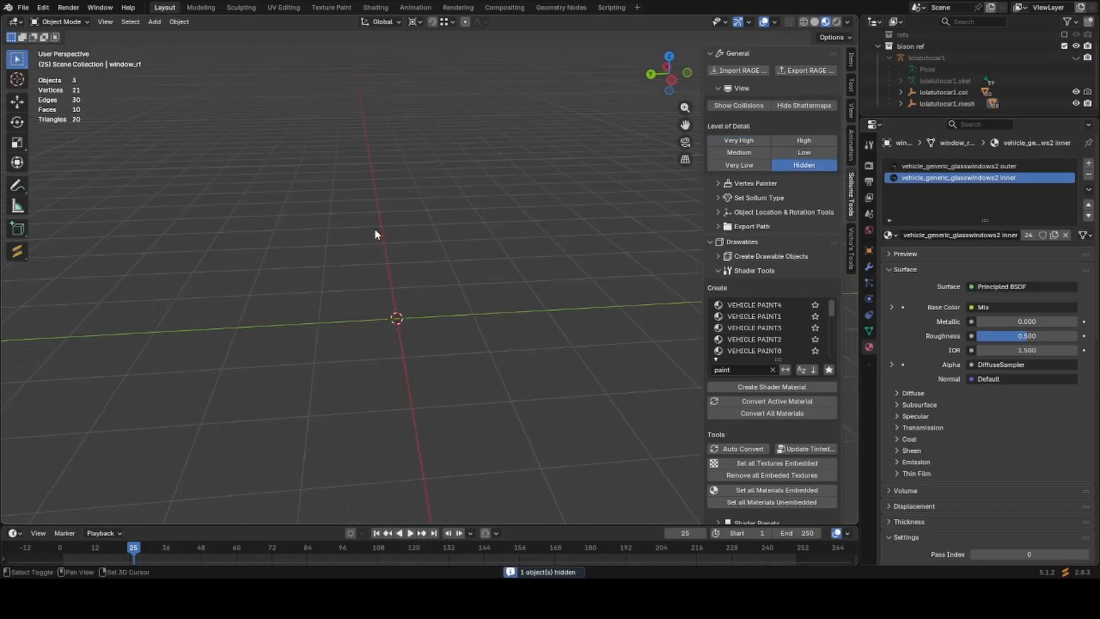
middle_click_drag(374, 228, 566, 201, "shift")
scroll(418, 244, "down", 4)
key("a")
left_click(245, 291)
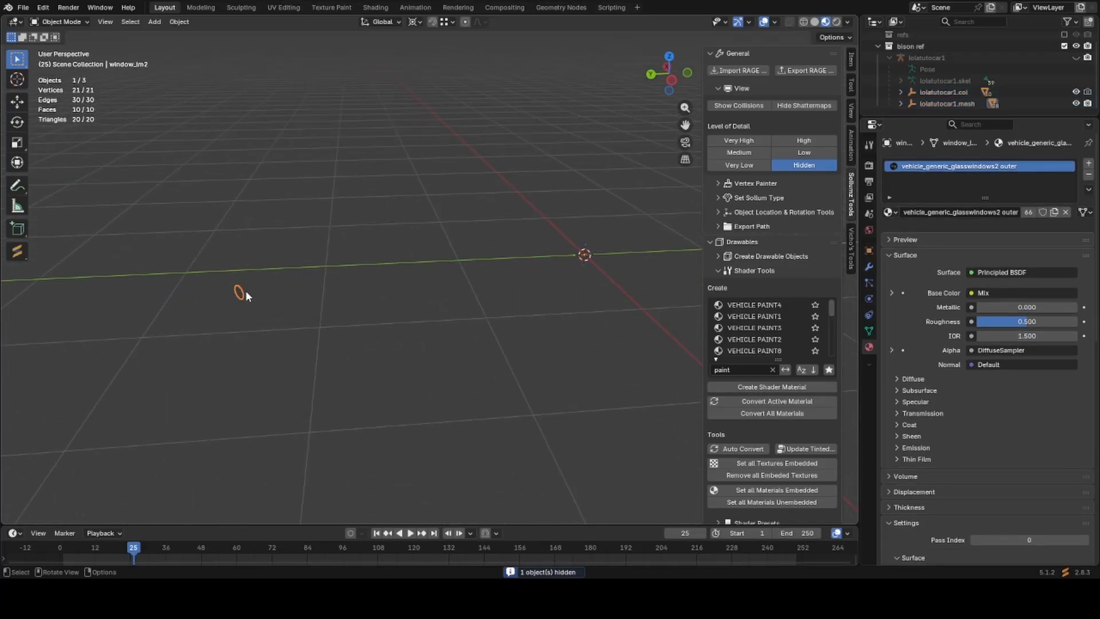
key("h")
key("alt+h")
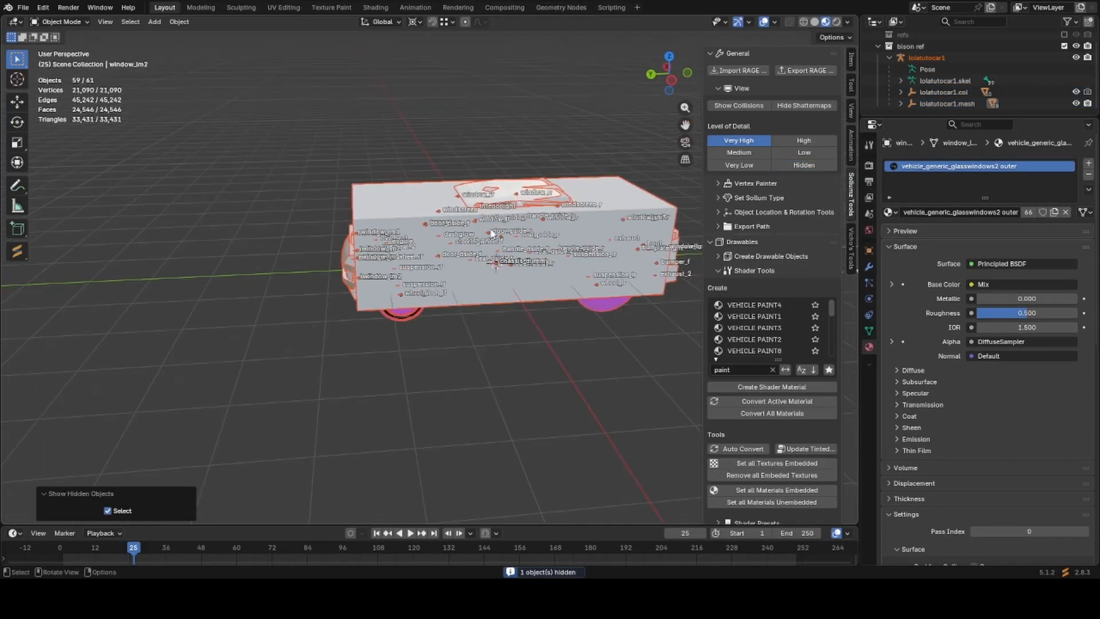
Set the level of detail to Hidden and show the collisions so only the vehicle's collision meshes are displayed.
left_click(732, 106)
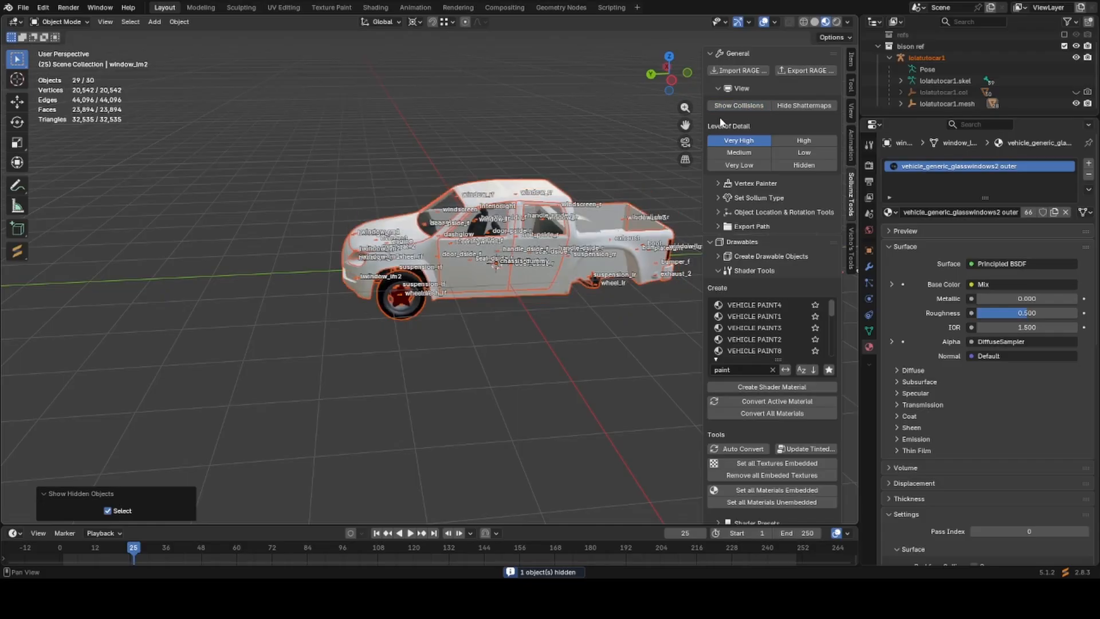
left_click(804, 165)
left_click(732, 105)
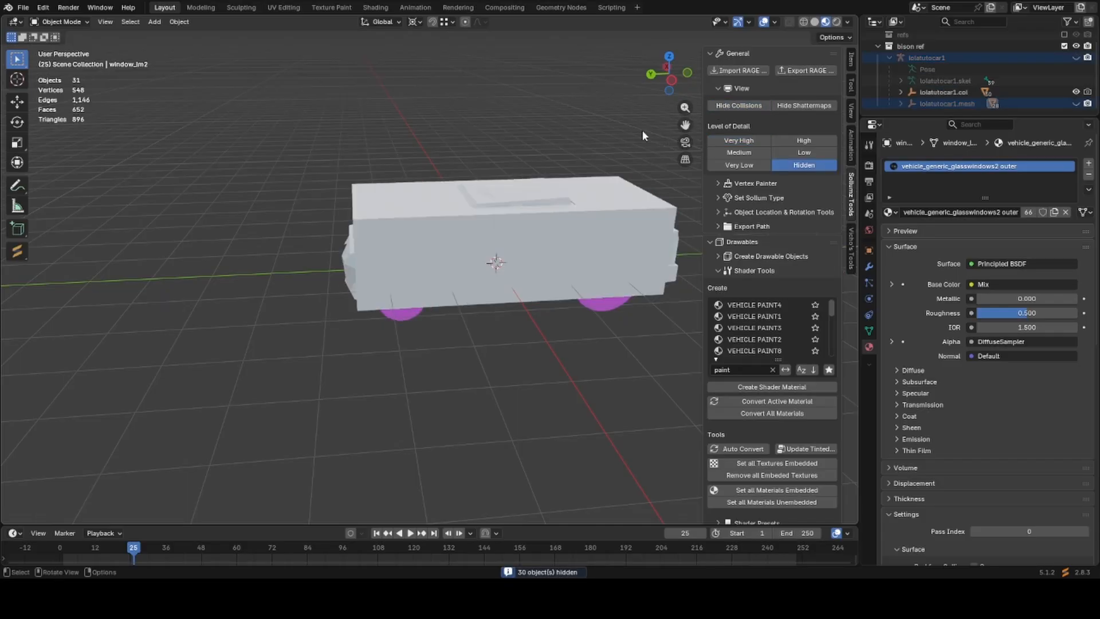
scroll(477, 207, "up", 3)
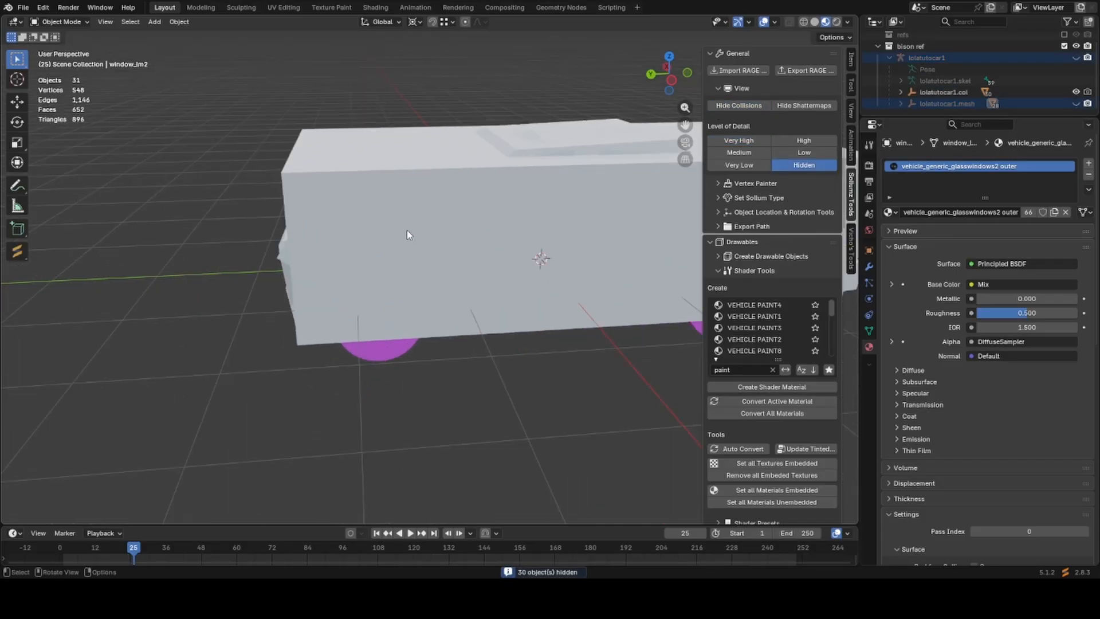
scroll(410, 230, "down", 2)
scroll(504, 206, "up", 4)
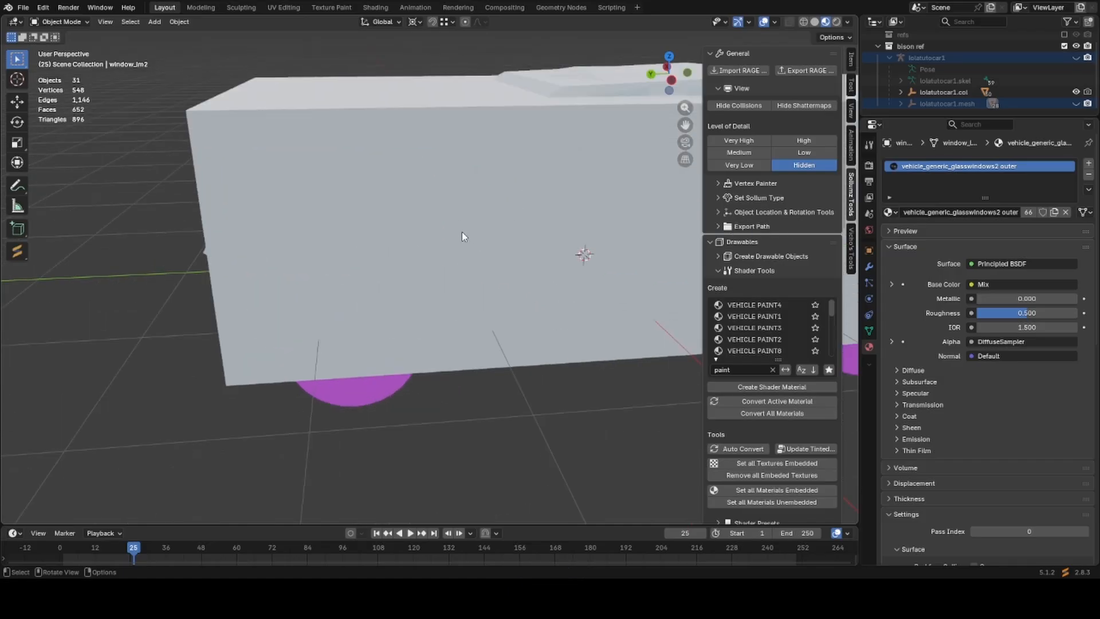
mouse_move(463, 236)
middle_mouse_down()
mouse_move(504, 221)
mouse_move(457, 255)
mouse_move(553, 231)
mouse_move(509, 223)
mouse_move(530, 218)
mouse_move(455, 248)
middle_mouse_up()
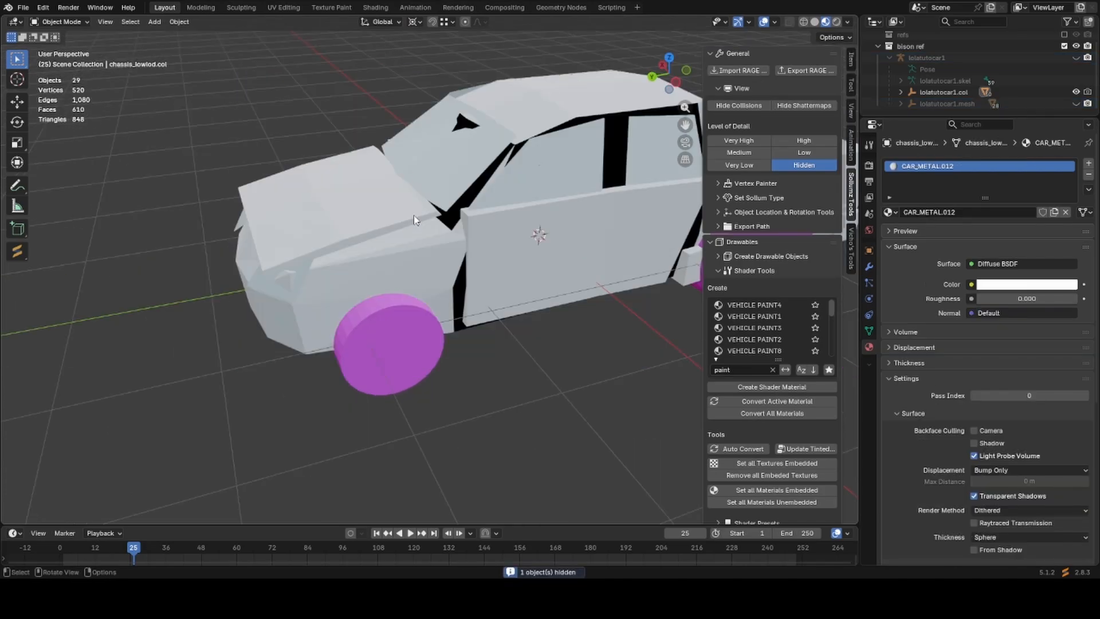
Hide the chassis, door and wheel collision meshes, leaving only the glass collisions visible.
left_click(415, 220)
key("h")
left_click(408, 240)
key("h")
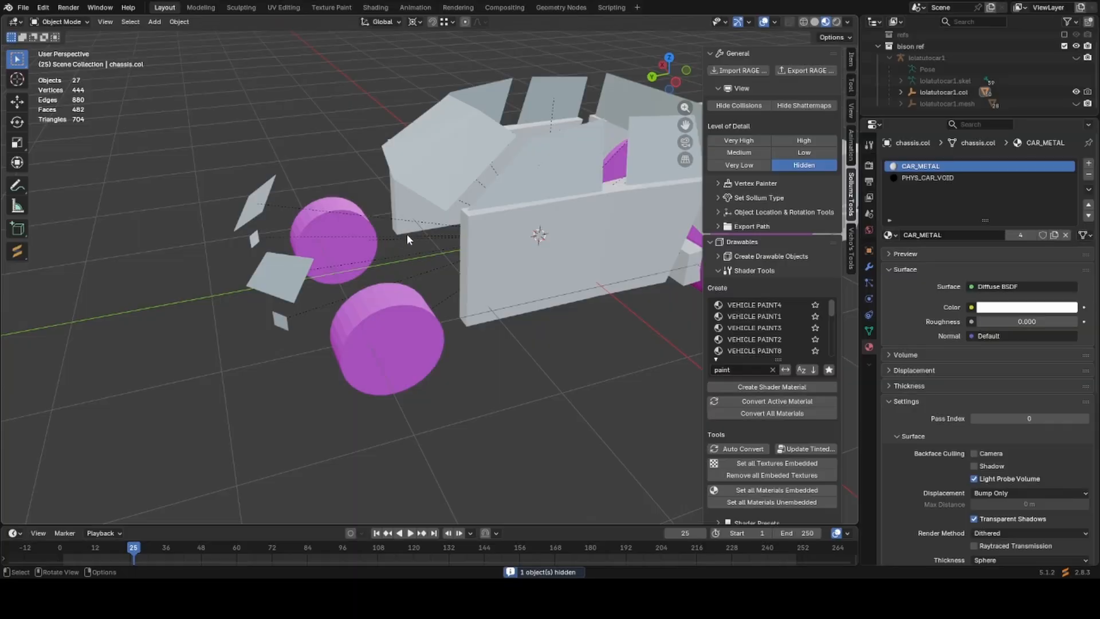
left_click(486, 232)
key("h")
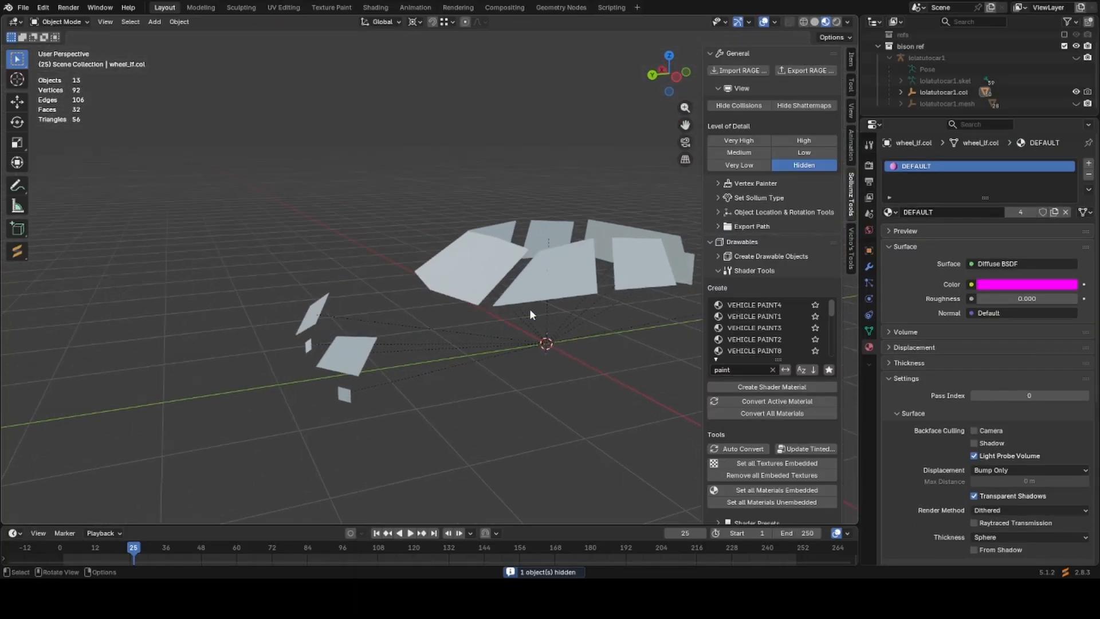
Examine the collision material and collision flags of the front windscreen, then check the front side window's material.
left_click(467, 263)
scroll(915, 366, "down", 4)
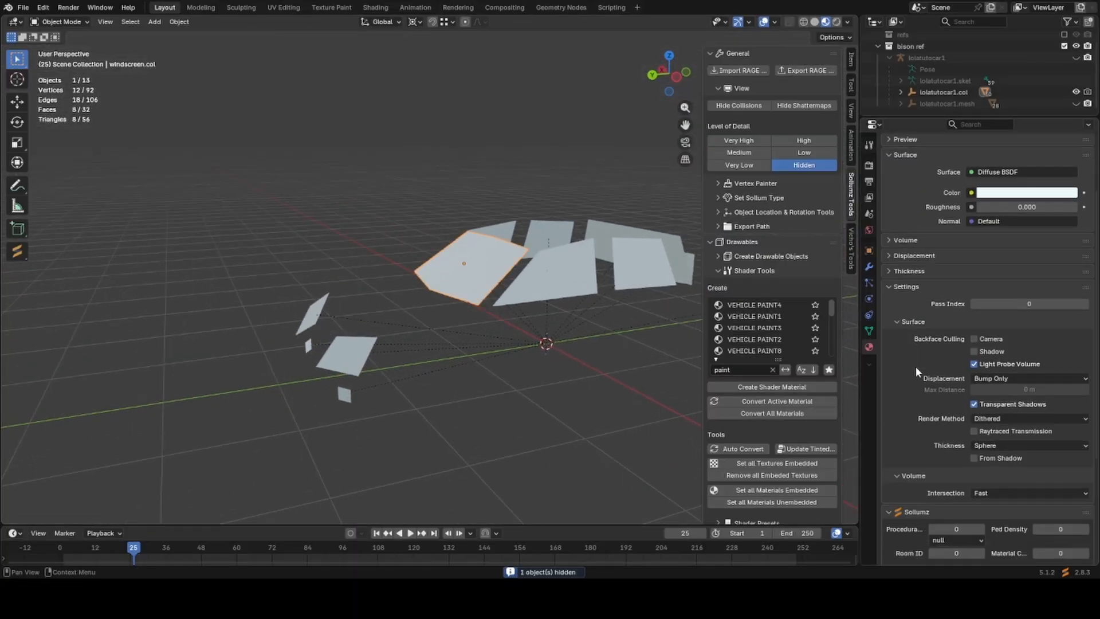
scroll(915, 366, "down", 6)
scroll(961, 355, "up", 1)
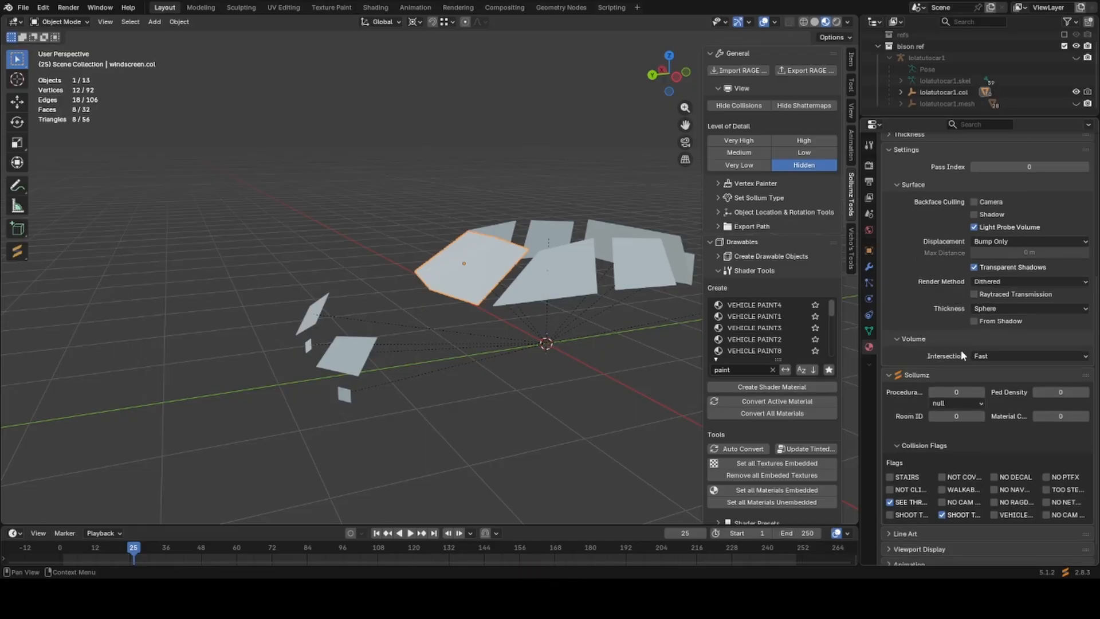
scroll(912, 352, "up", 10)
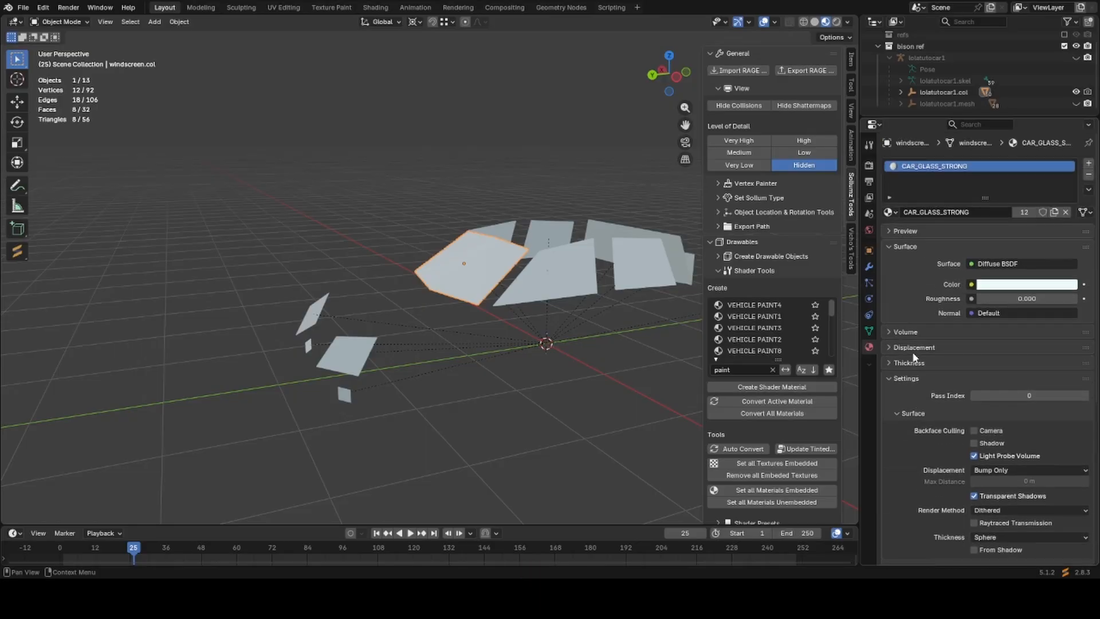
left_click(541, 289)
middle_click_drag(540, 289, 493, 305)
scroll(448, 387, "down", 2)
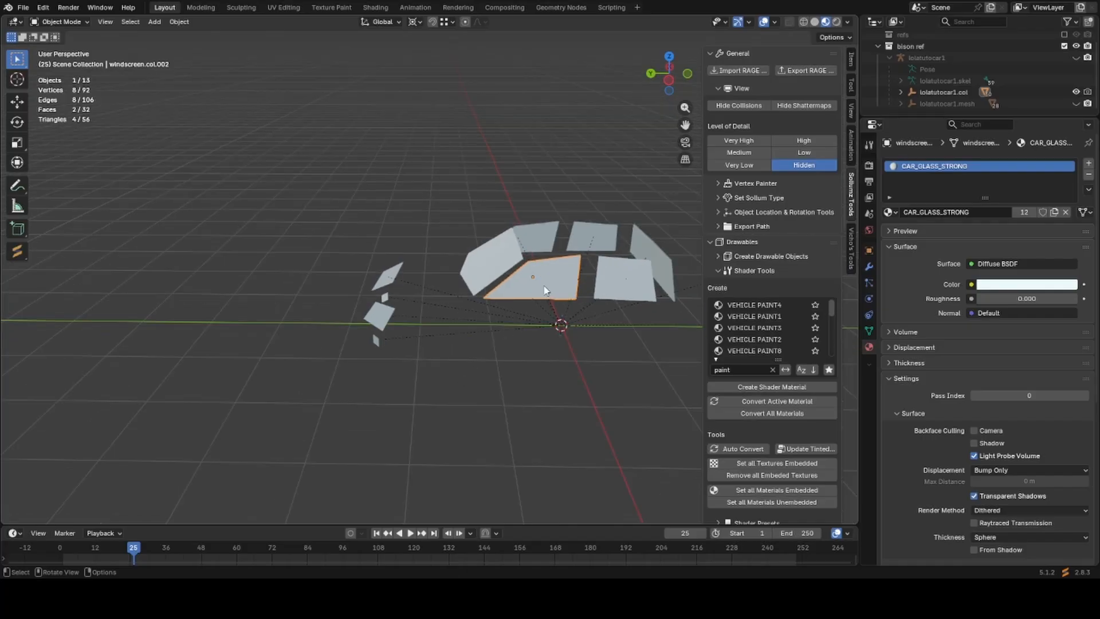
Replace the rear windscreen collision's material with Car Glass Medium, clearing the existing material.
left_click(654, 248)
scroll(655, 249, "up", 4)
middle_click_drag(655, 249, 672, 300)
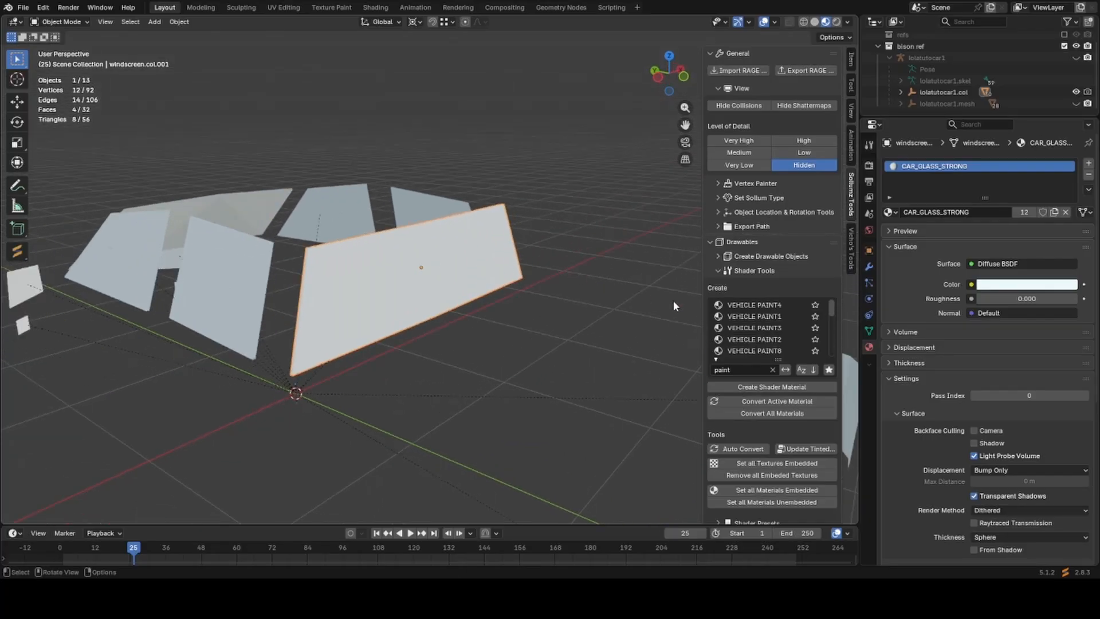
scroll(748, 421, "down", 19)
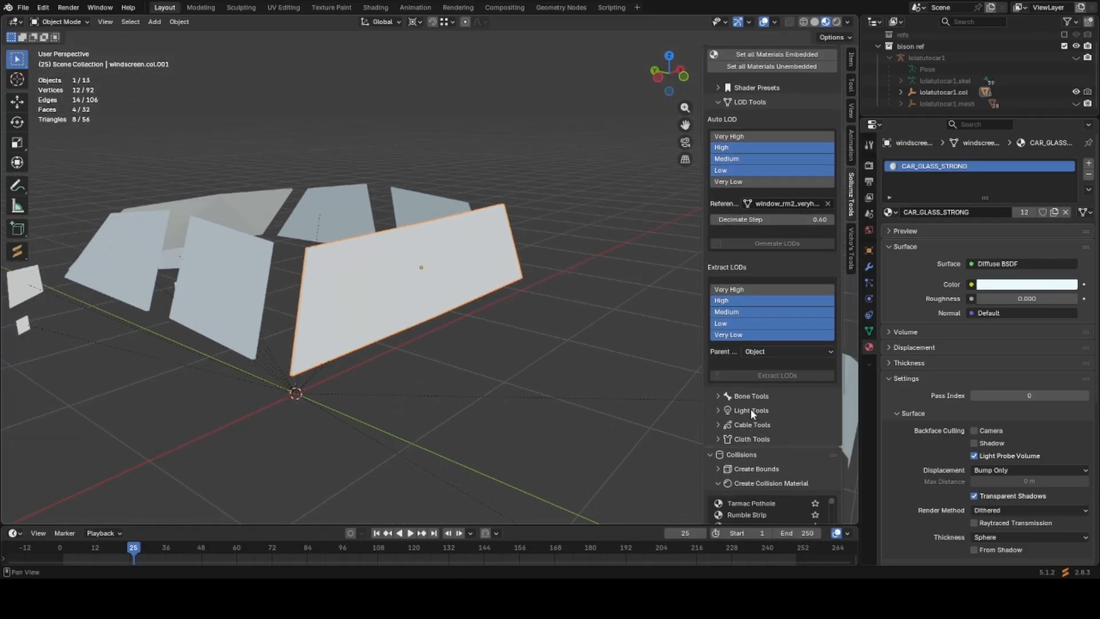
scroll(750, 407, "down", 5)
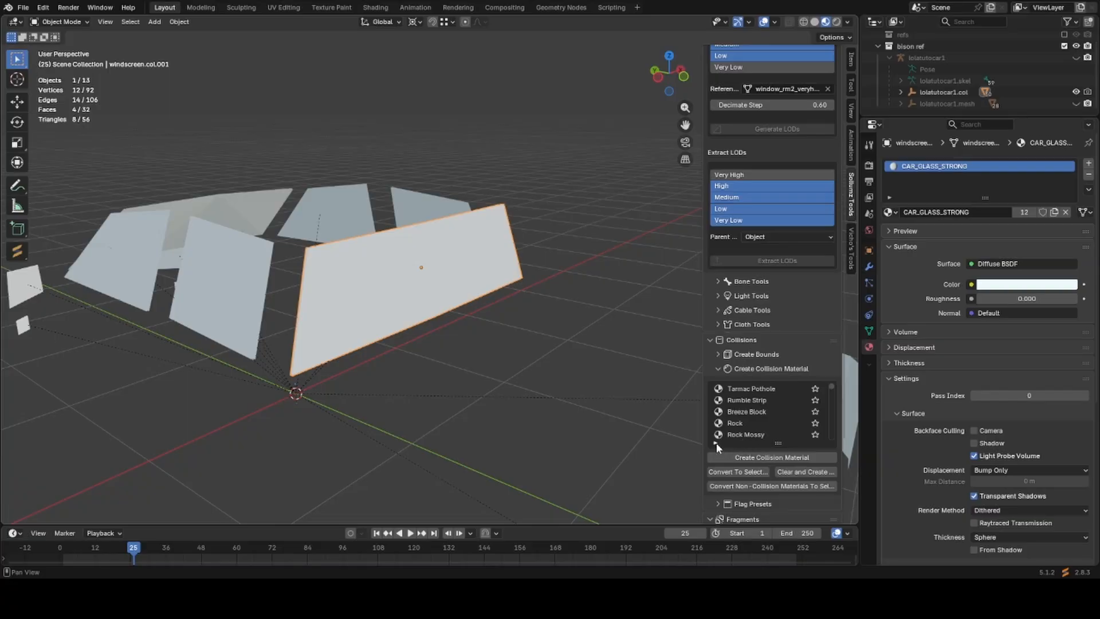
left_click(715, 444)
left_click(741, 454)
type("glas")
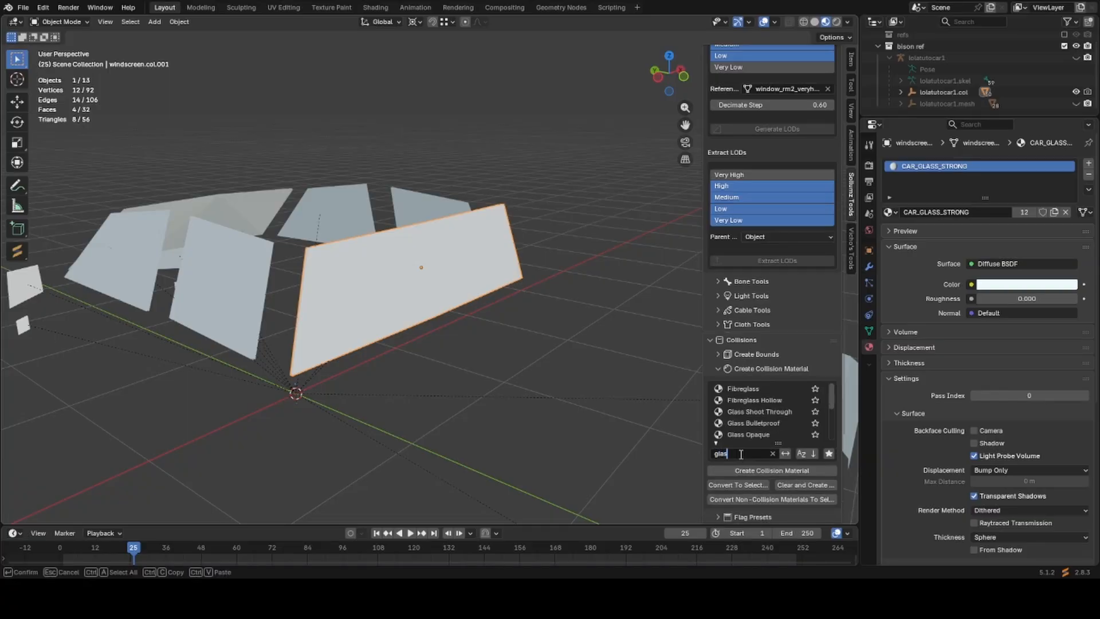
type("s me")
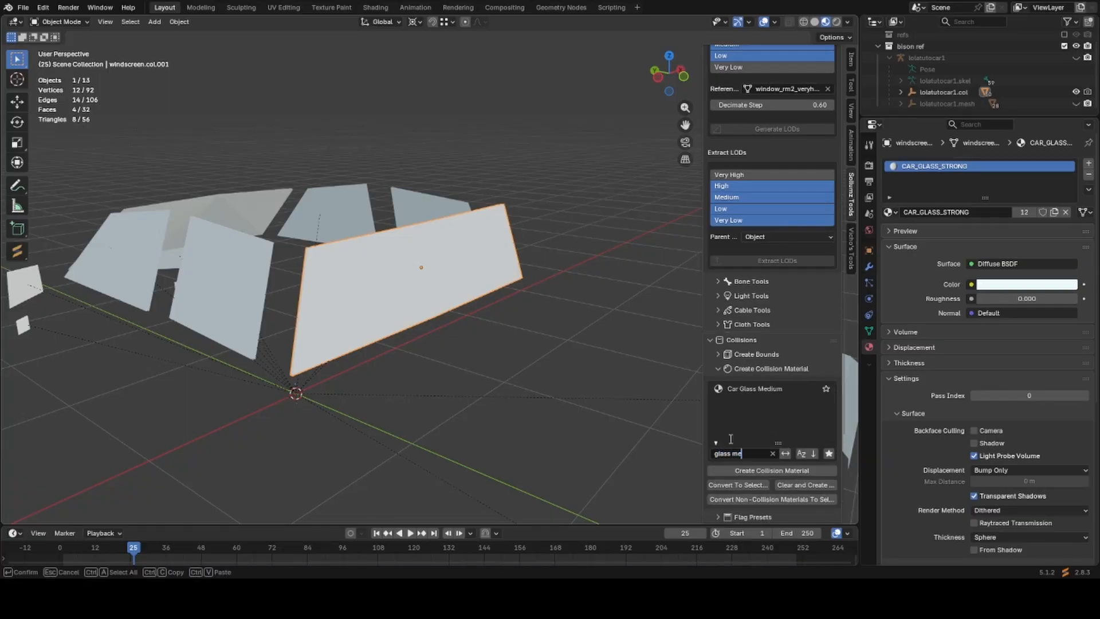
key("Return")
left_click(754, 390)
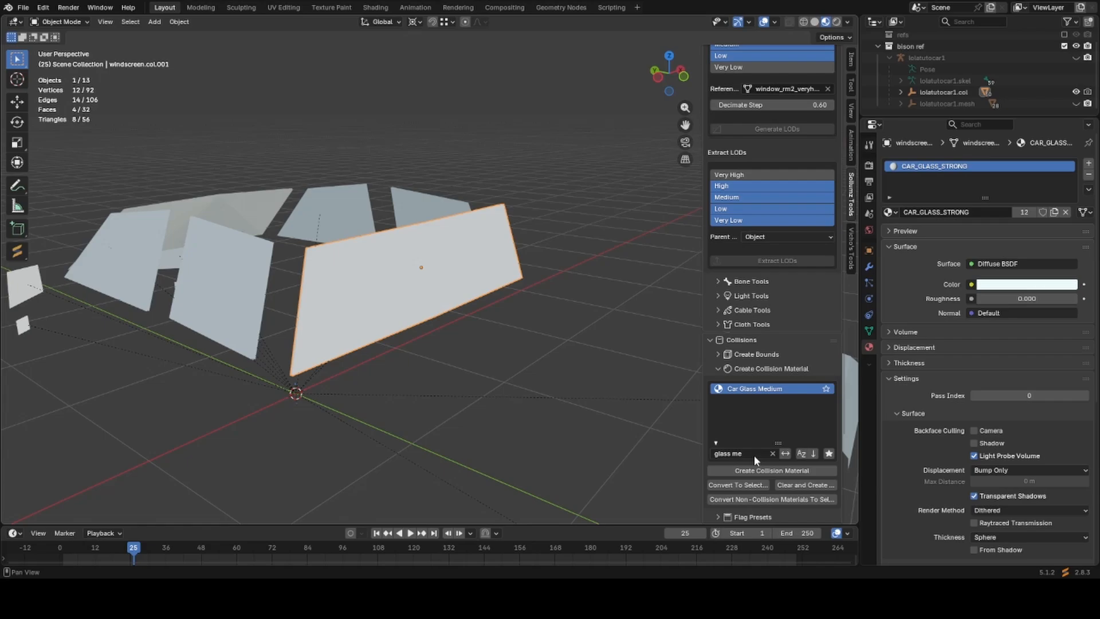
left_click(777, 484)
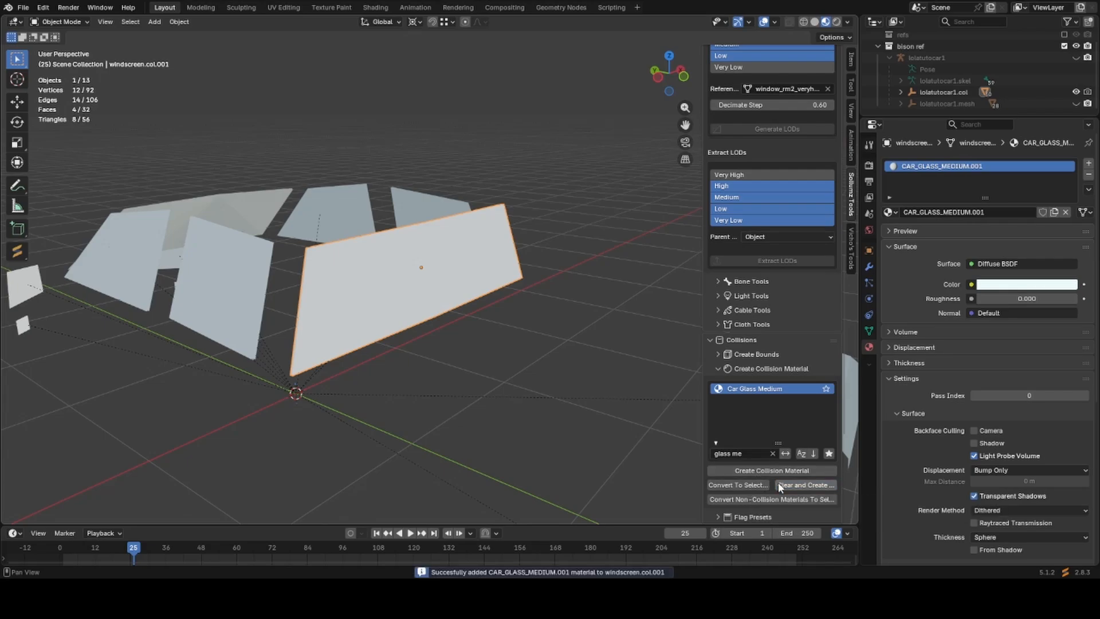
Hide the rear and front windscreen collisions so only the remaining window collisions are shown.
middle_click_drag(318, 335, 392, 336)
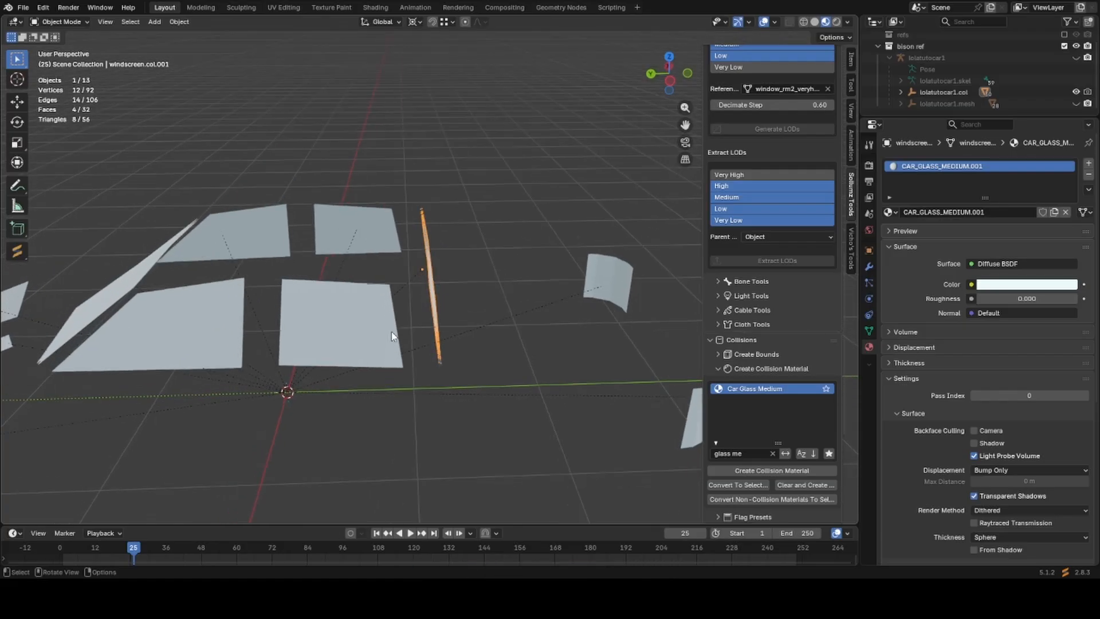
key("h")
left_click(159, 270)
key("h")
key("Home")
Replace the material of the front side window collision windscreen.col.002 with Car Glass Weak, clearing the existing one.
left_click(407, 244)
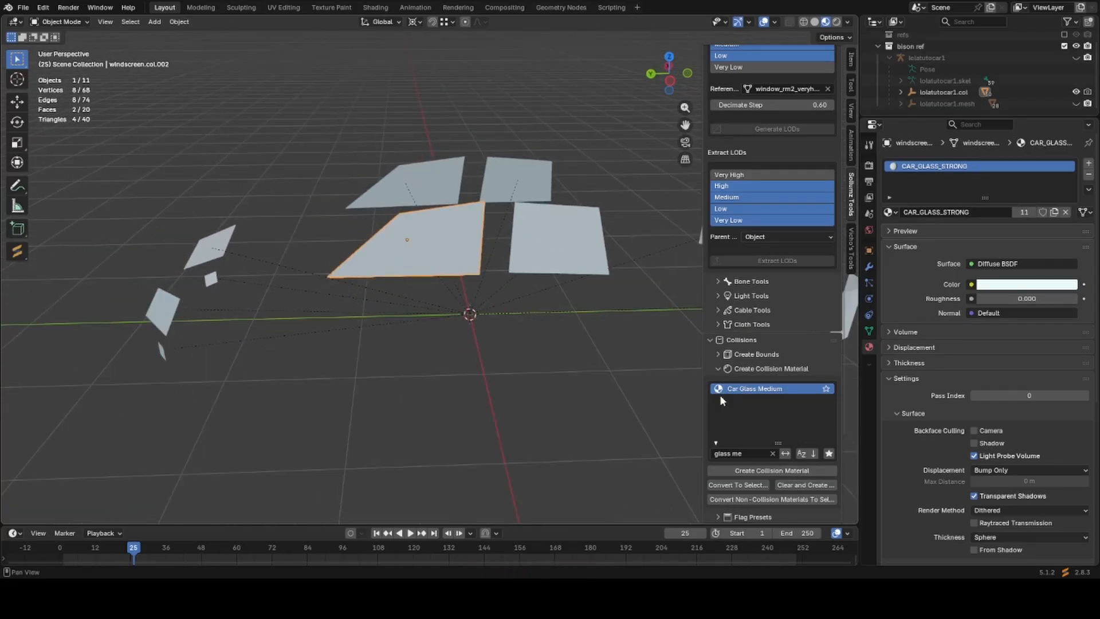
left_click(738, 453)
key("BackSpace")
key("BackSpace")
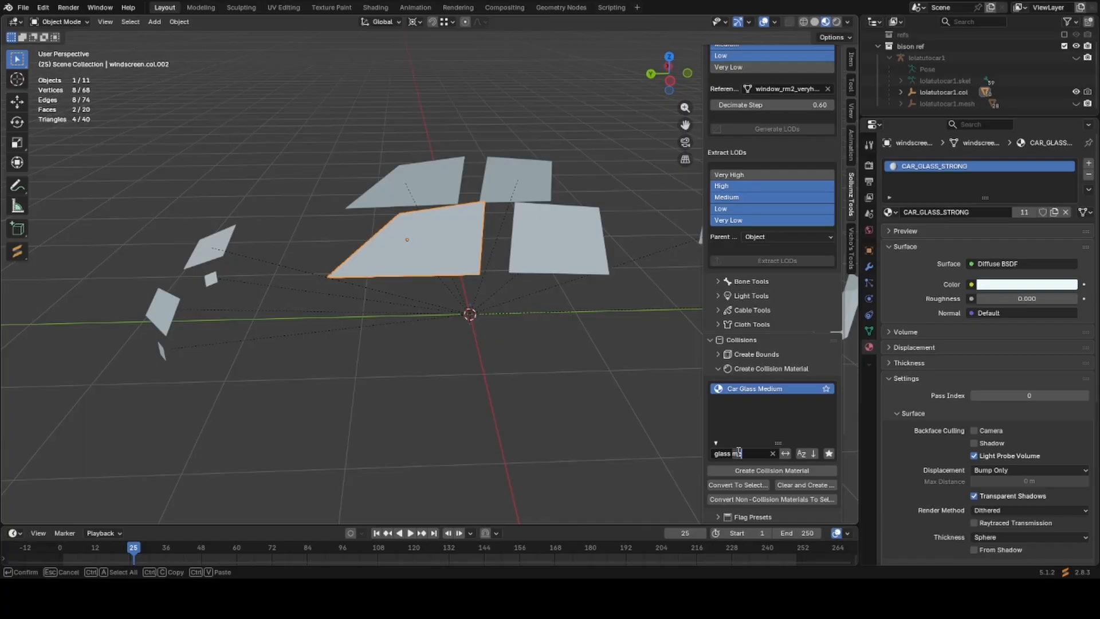
type("weak")
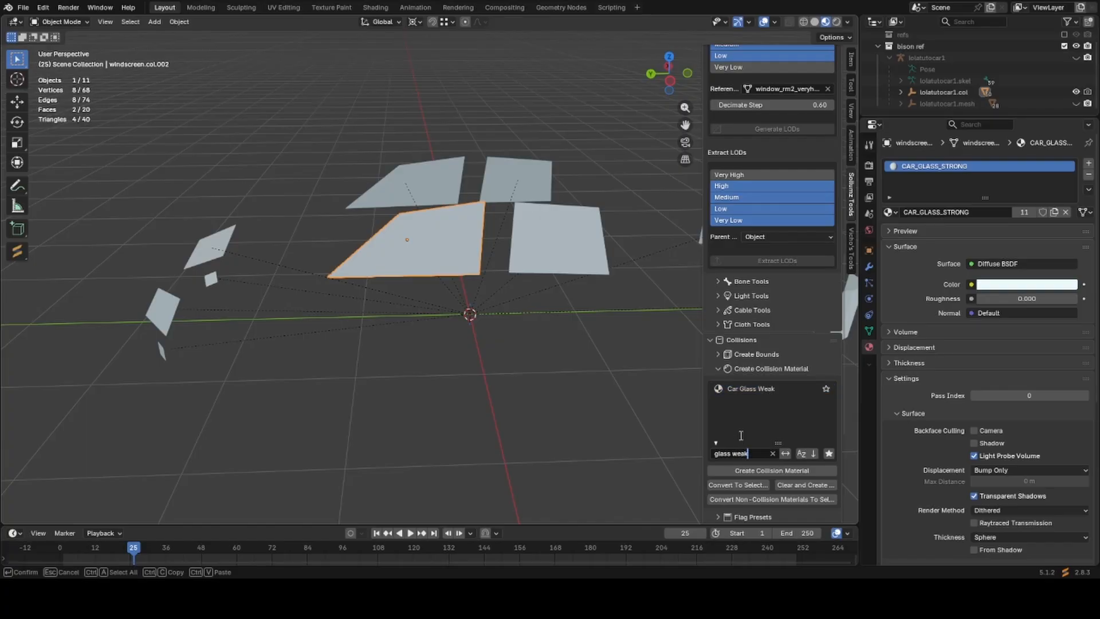
left_click(747, 388)
left_click(806, 486)
Link the Car Glass Weak material from windscreen.col.002 to all the other visible window collisions.
left_click(435, 167)
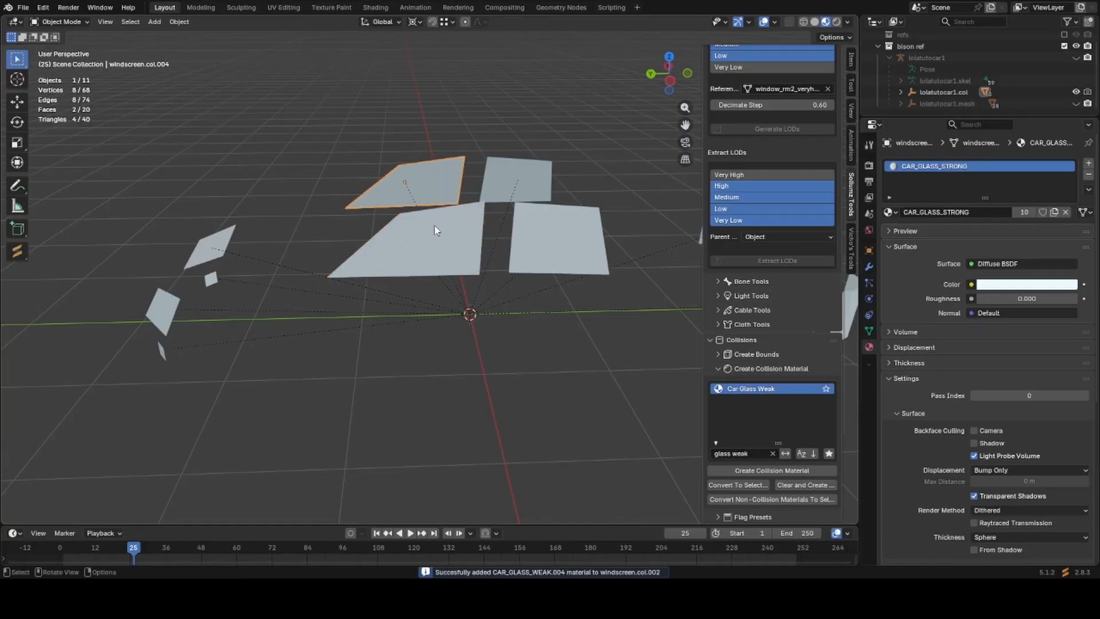
left_click(437, 229)
scroll(430, 213, "down", 2)
key("a")
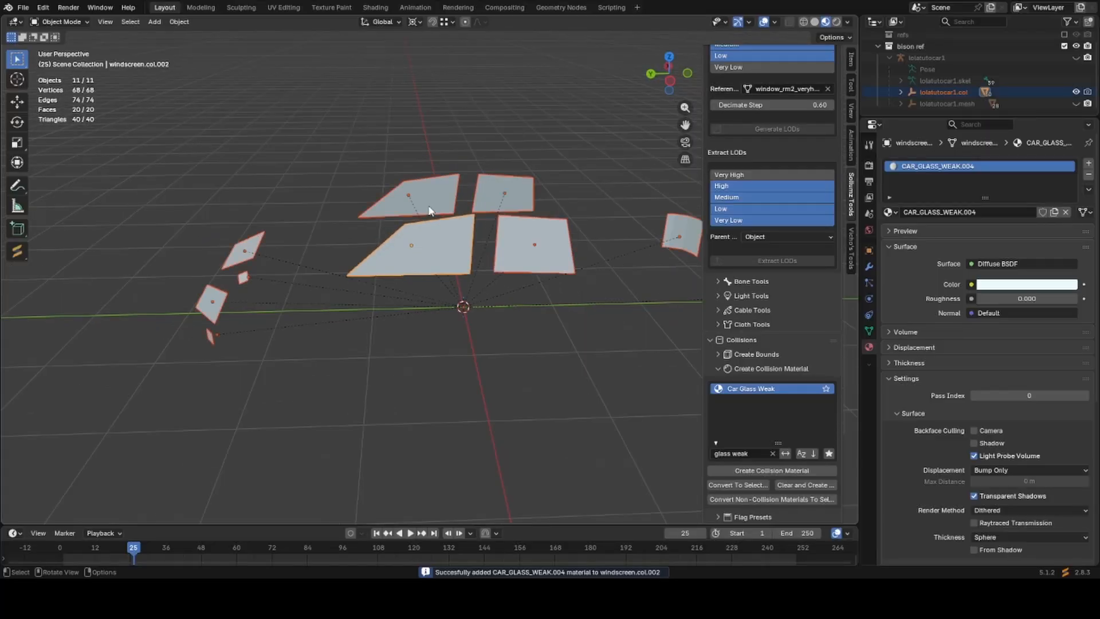
key("ctrl+l")
left_click(428, 206)
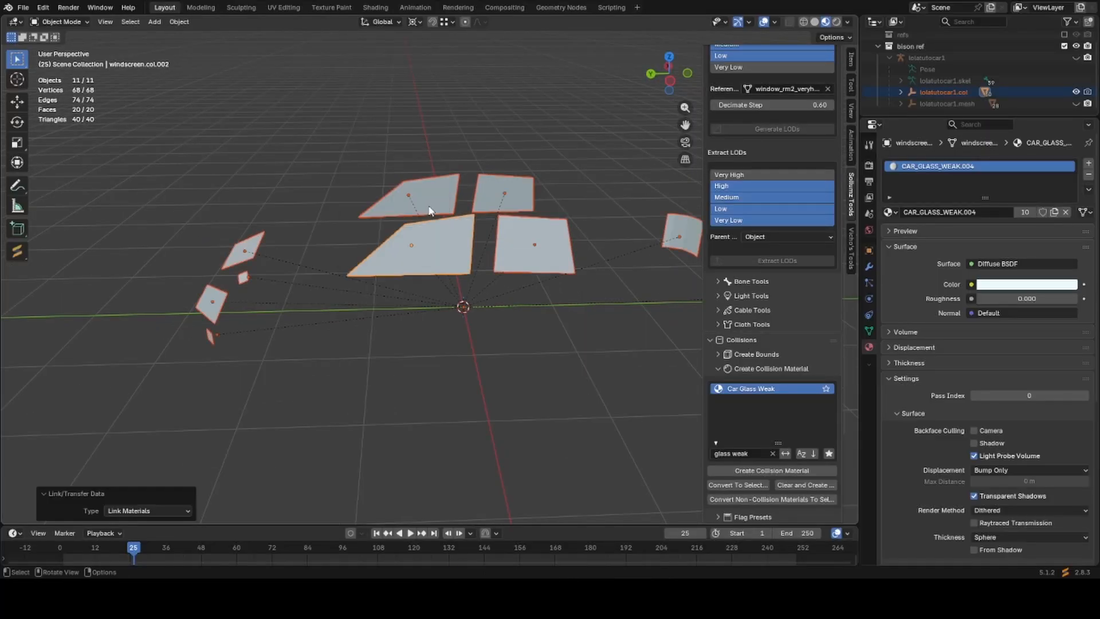
Bring back all hidden objects and save the Blender file.
left_click(430, 211)
left_click(436, 273)
middle_click_drag(436, 274, 470, 296)
key("alt+h")
scroll(481, 328, "down", 3)
key("ctrl+s")
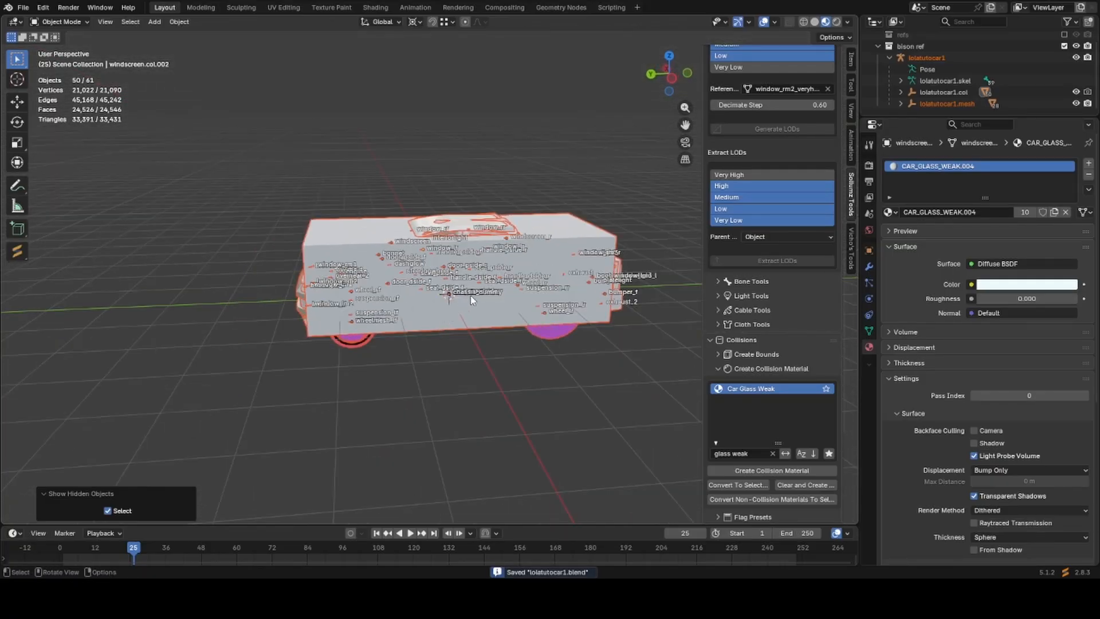
Export the vehicle again as RAGE assets with the updated glass collision materials.
key("v")
left_click(493, 269)
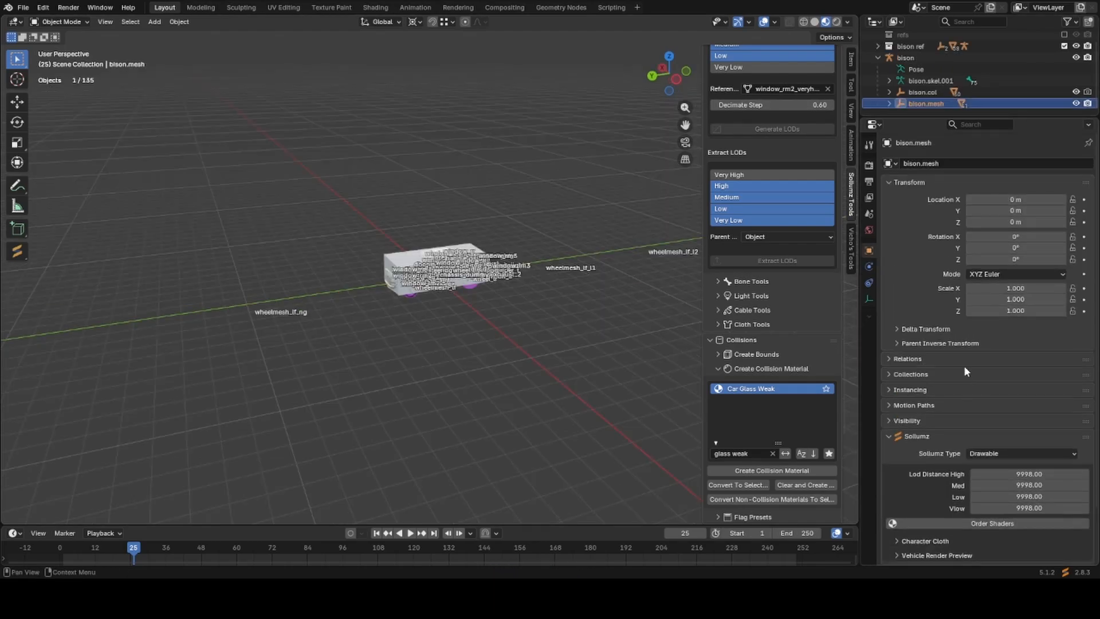
scroll(497, 281, "up", 1)
left_click(495, 282)
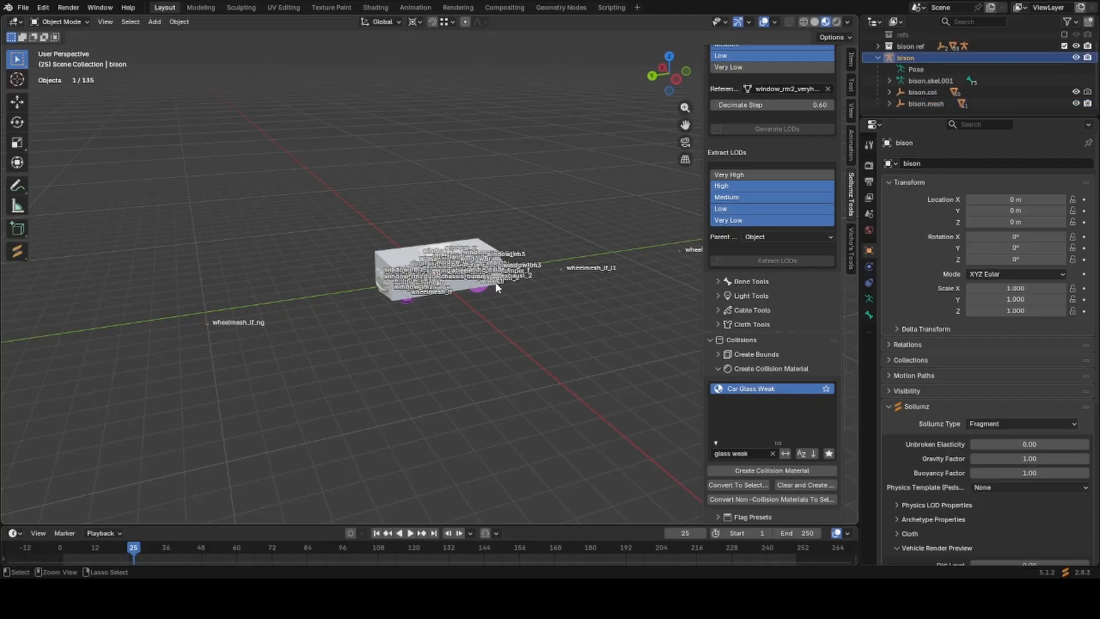
key("ctrl+z")
scroll(496, 284, "up", 2)
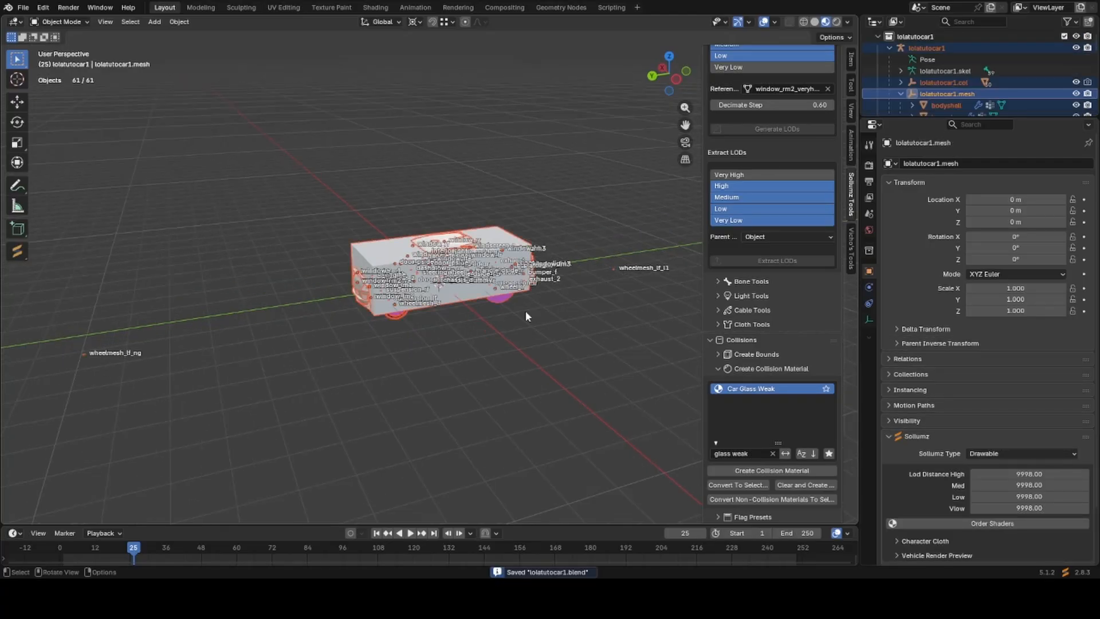
key("v")
left_click(614, 271)
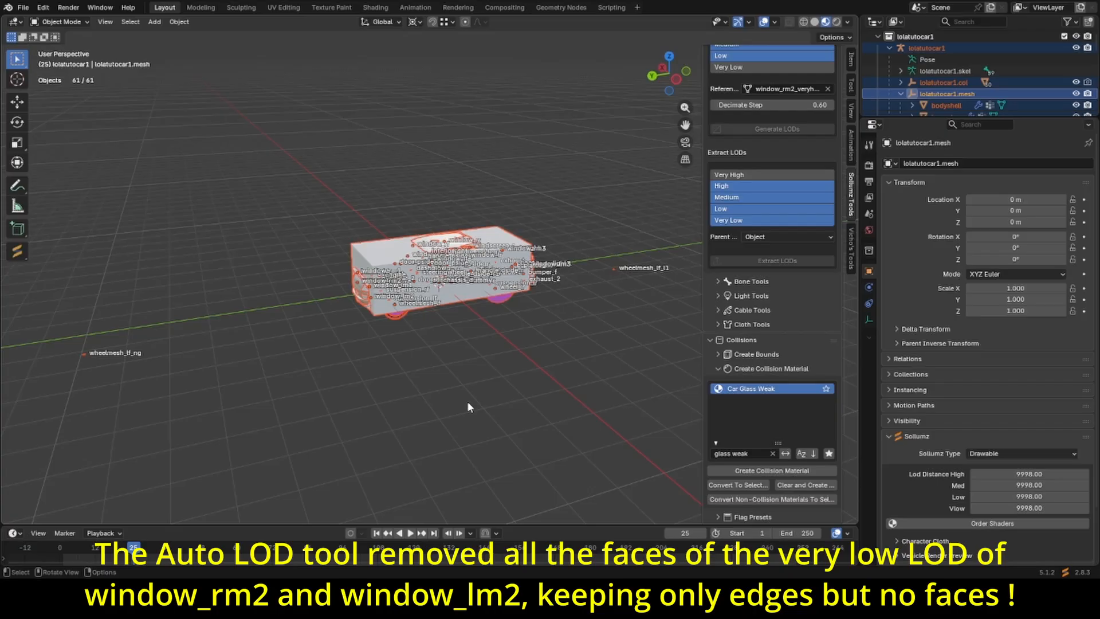
left_click(464, 451)
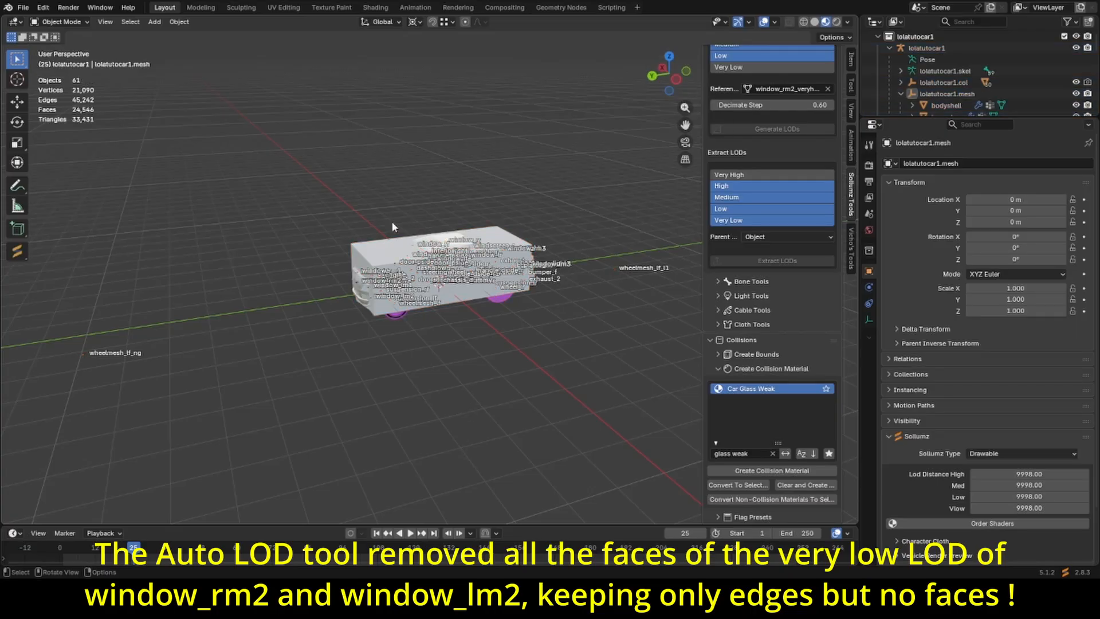
Extrude the leftover edges of window_rm2 and window_lm2 along Z in their Low LOD to create new faces.
middle_click_drag(391, 221, 347, 230)
scroll(384, 331, "up", 10)
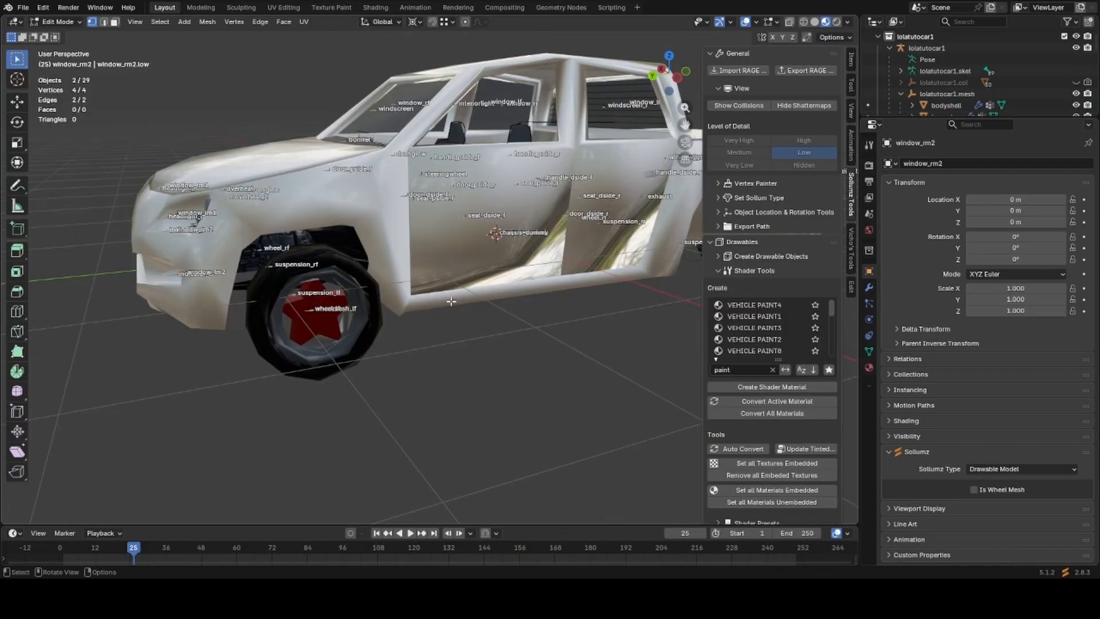
scroll(451, 301, "up", 5)
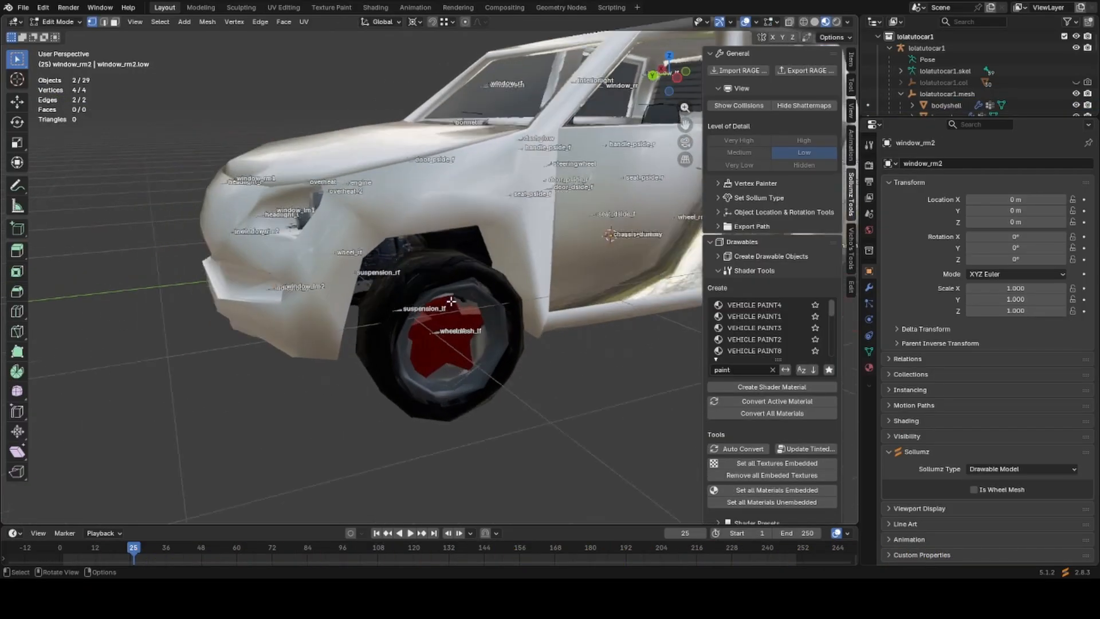
middle_click_drag(451, 301, 527, 293)
key("e")
key("z")
left_click(520, 300)
Turn on the face orientation display, recalculate the normals of window_lm2's new face, and turn the display off again.
key("shift+f")
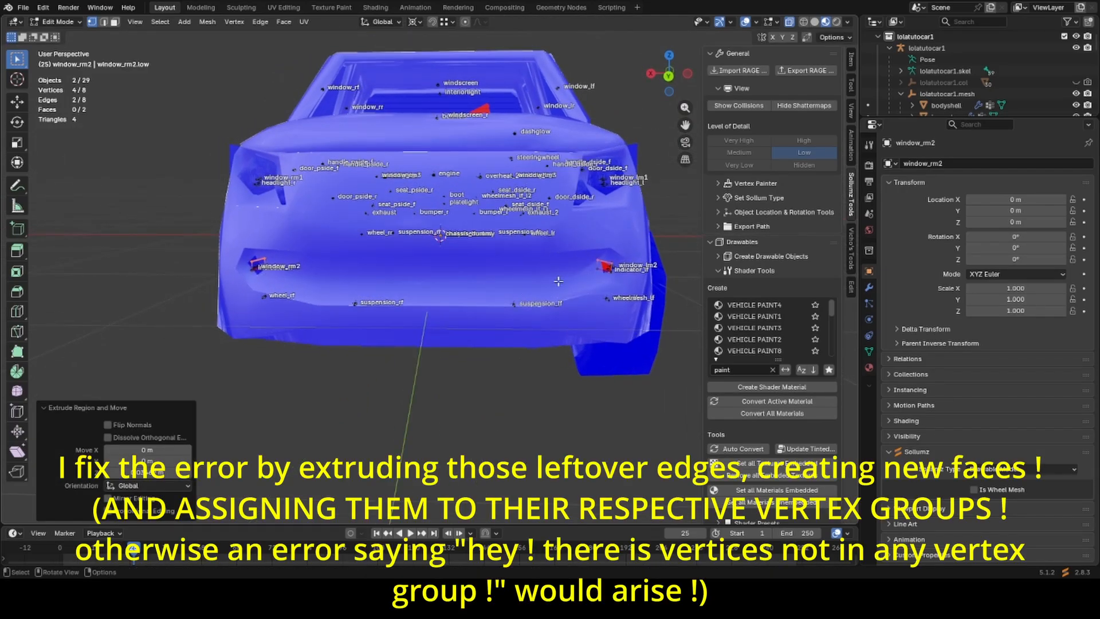
left_click(589, 259)
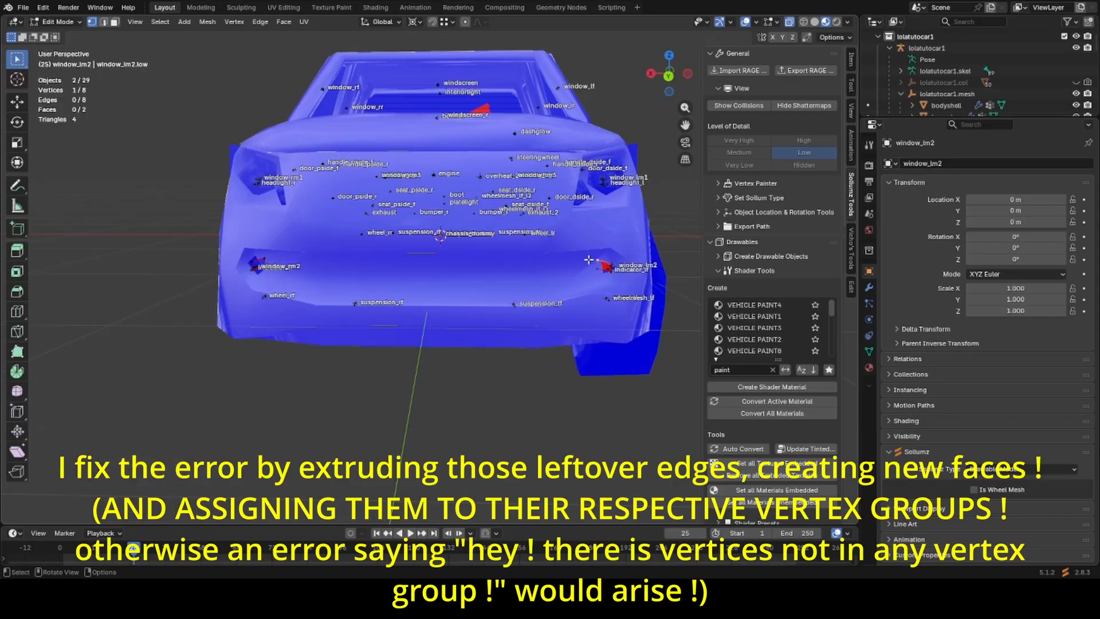
key("shift+n")
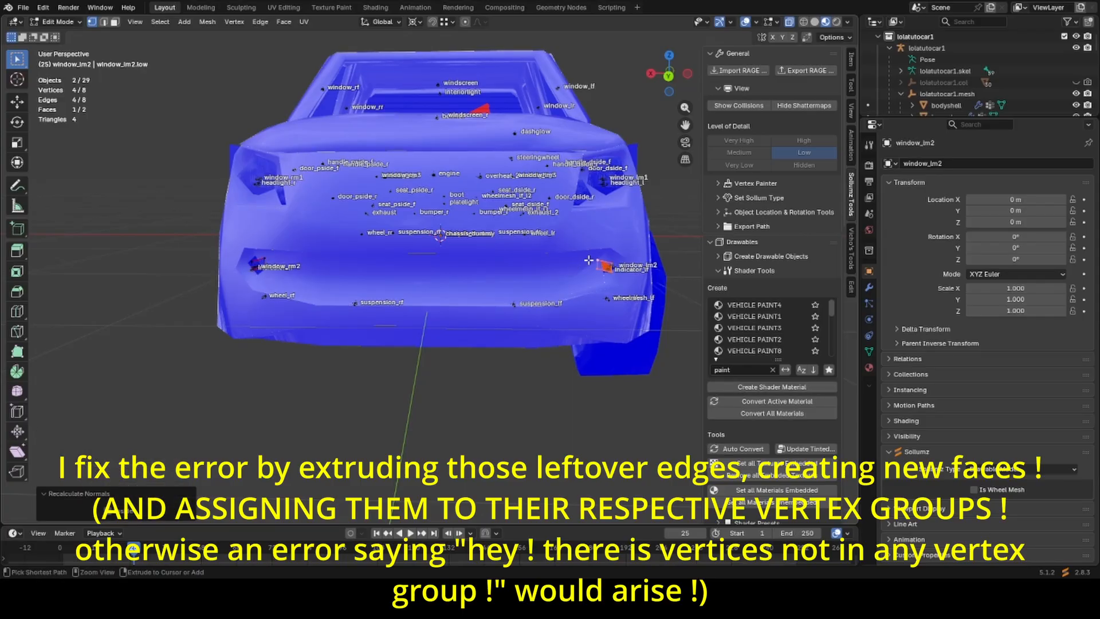
key("Tab")
key("shift+f")
middle_click_drag(565, 281, 601, 284)
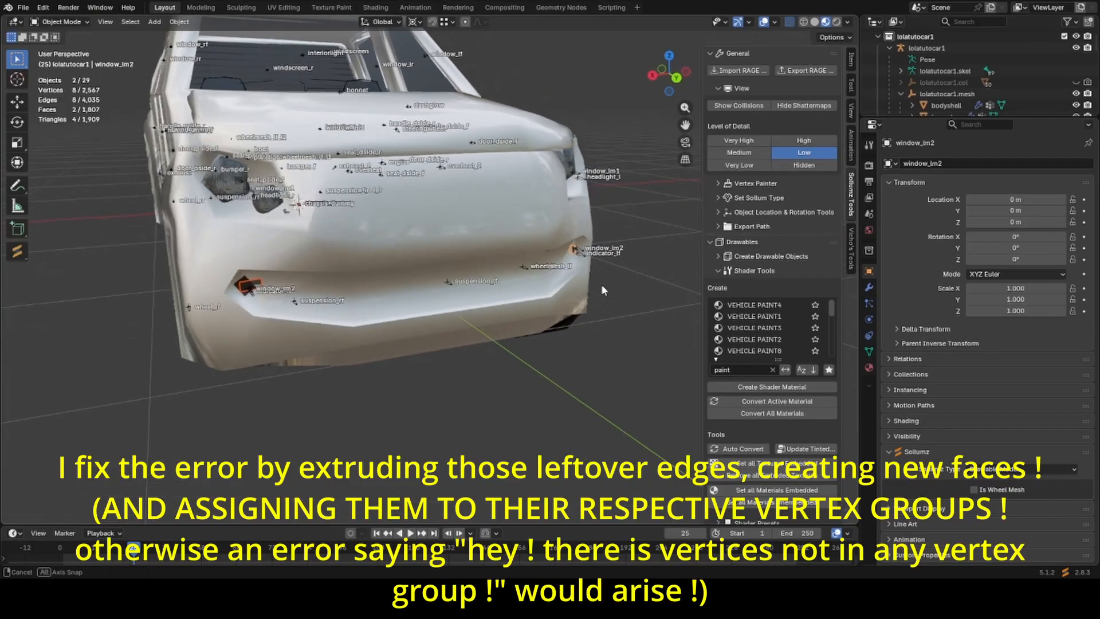
Assign all vertices of the window_lm2 Low LOD mesh to the window_lm2 vertex group.
key("Tab")
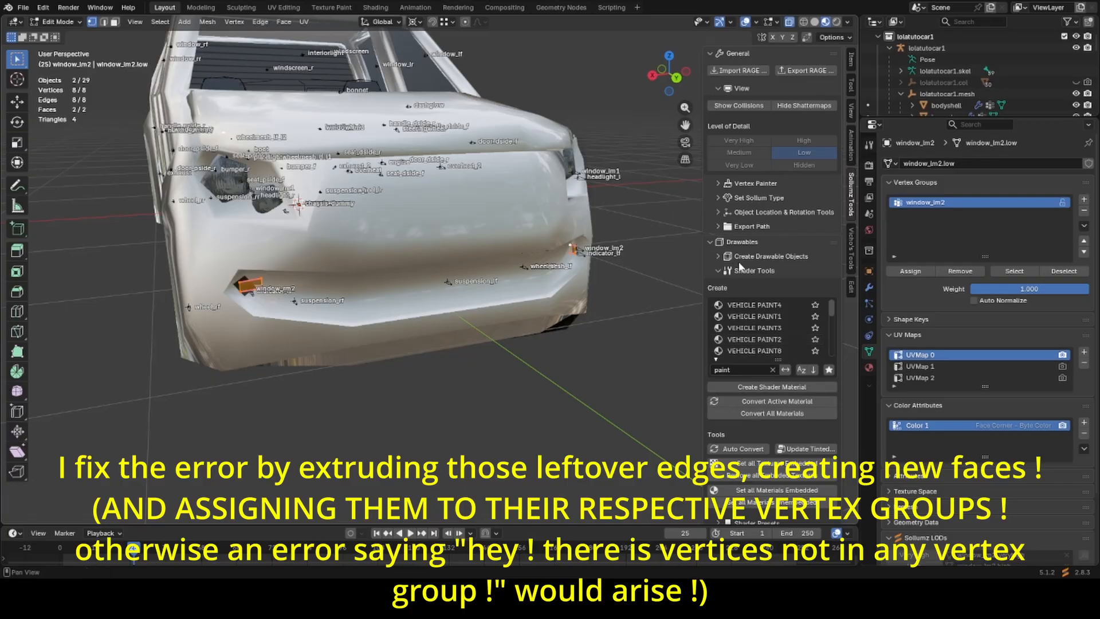
left_click(898, 274)
key("Tab")
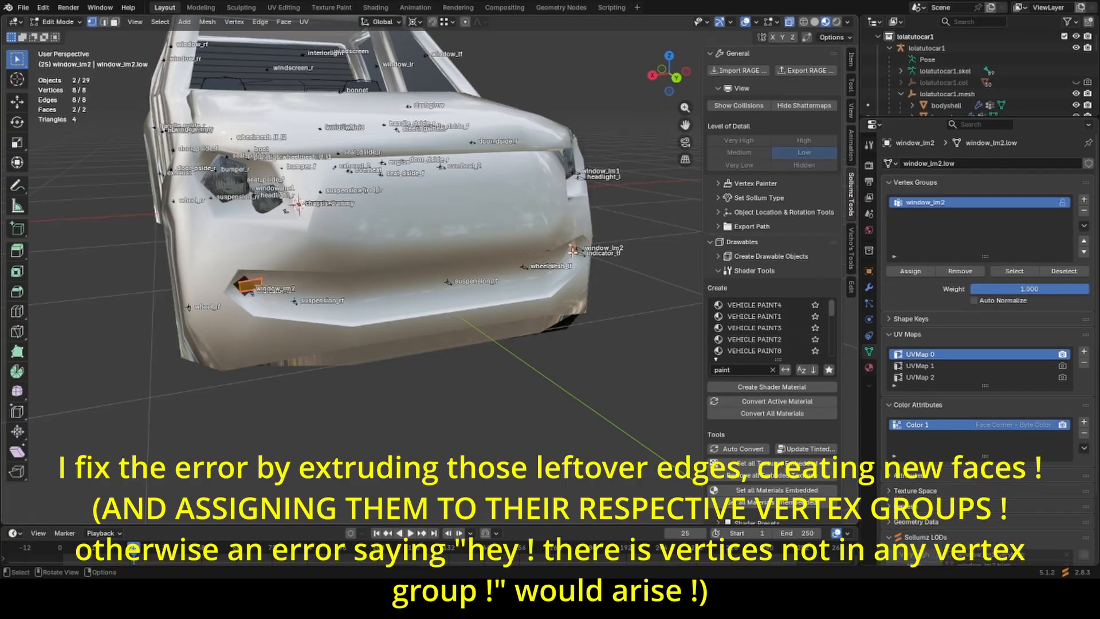
left_click(574, 256)
left_click(573, 253)
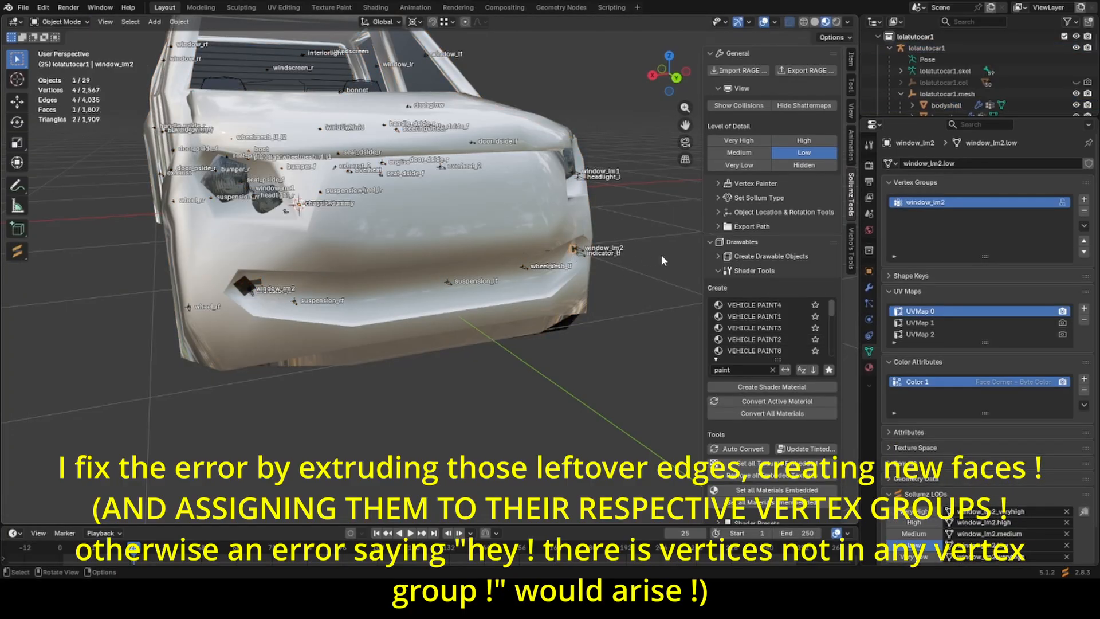
key("Tab")
left_click(908, 274)
key("Tab")
Assign all vertices of the window_rm2 Low LOD mesh to the window_rm2 vertex group.
middle_click_drag(281, 300, 304, 294)
scroll(303, 293, "up", 1)
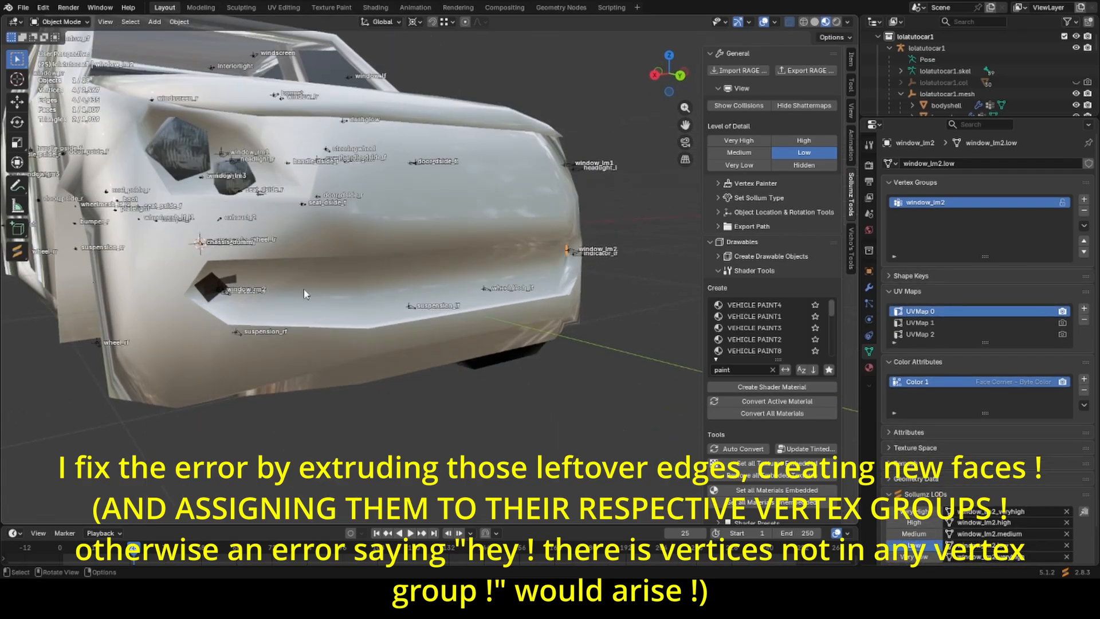
left_click(227, 282)
key("Tab")
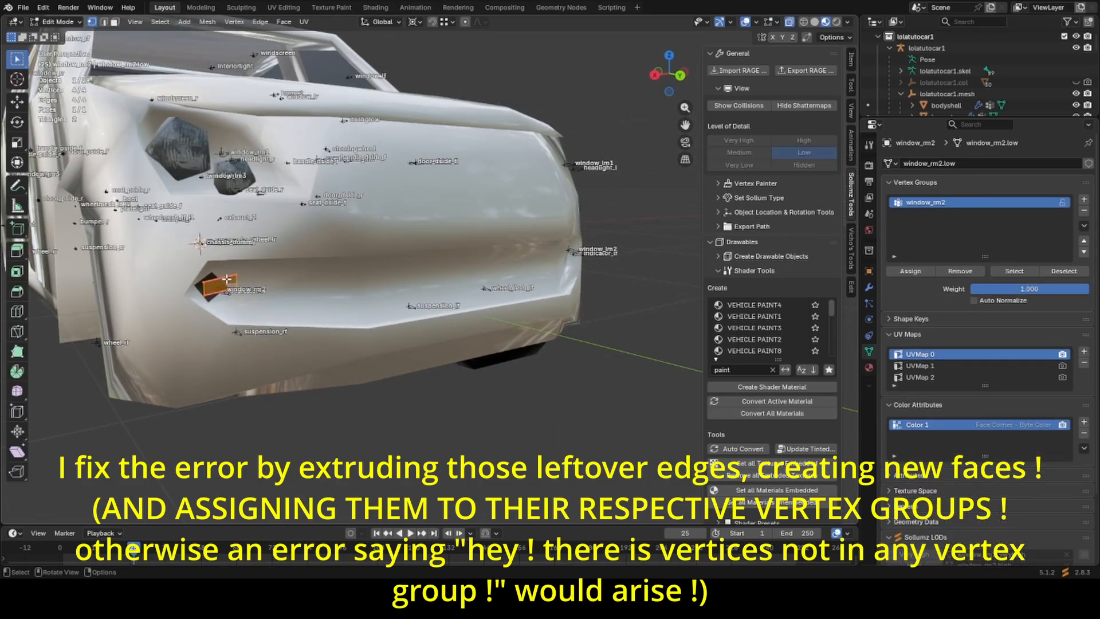
left_click(918, 273)
key("Tab")
Select all visible vehicle objects and bring back the hidden ones, including the collisions.
scroll(413, 324, "down", 1)
scroll(413, 325, "down", 3)
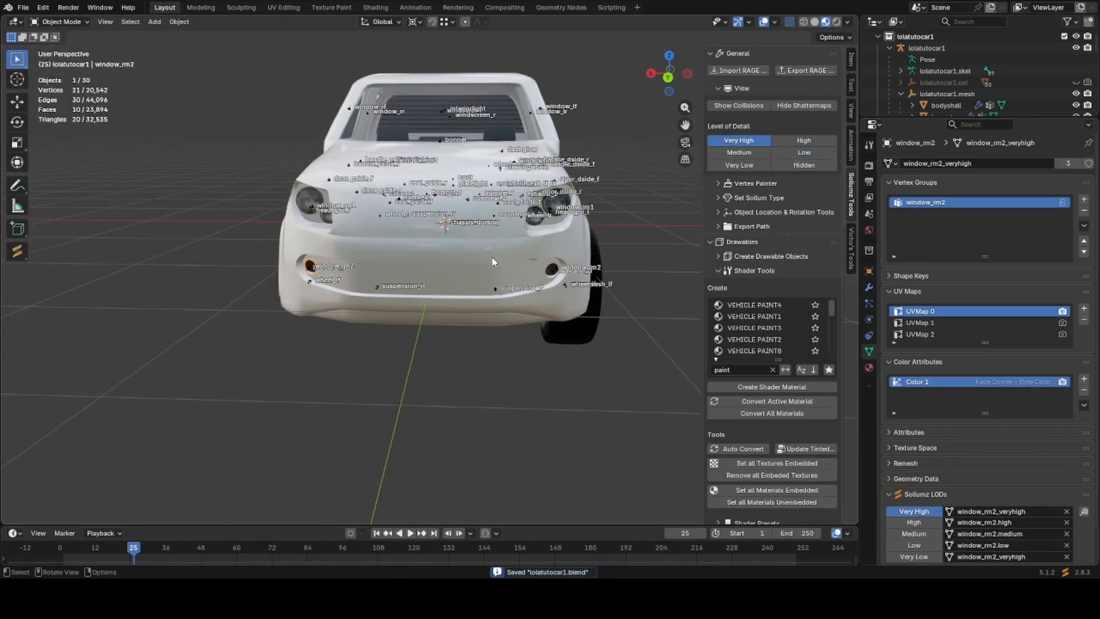
key("a")
middle_click_drag(389, 274, 445, 276)
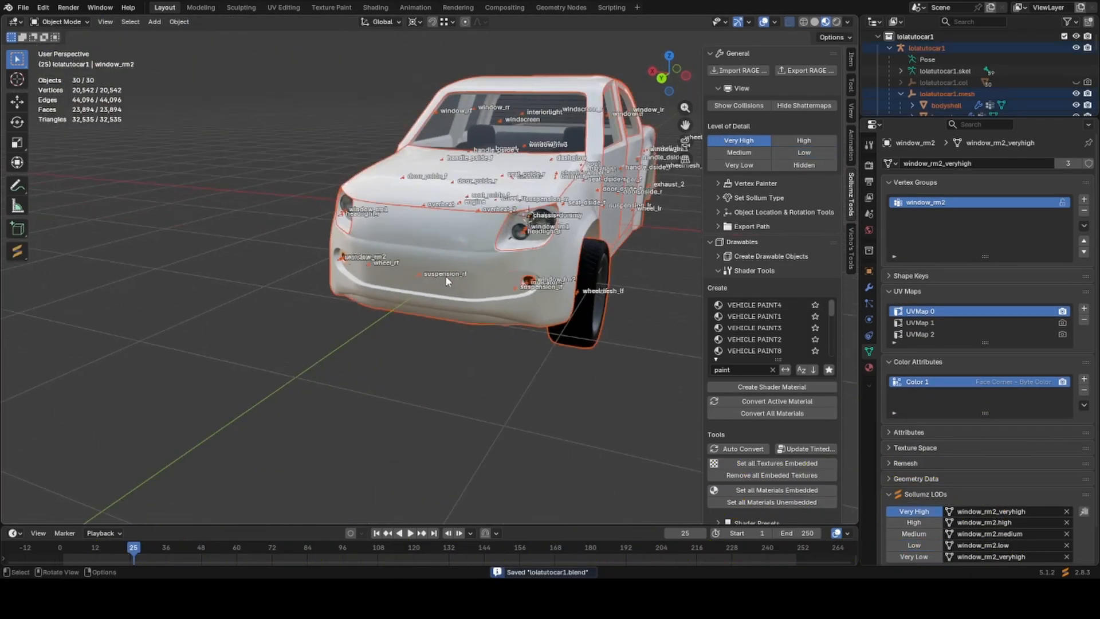
key("alt+h")
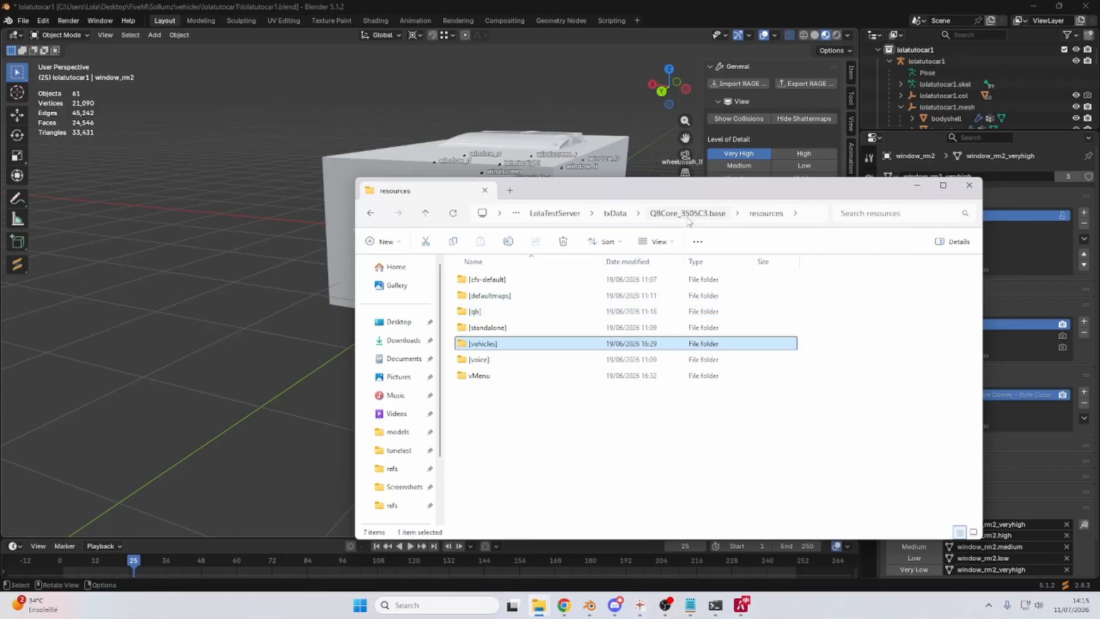
In File Explorer, go to the data folder inside _ressources/_vehiclemeta of the Sollumz vehicles folder.
left_click(687, 219)
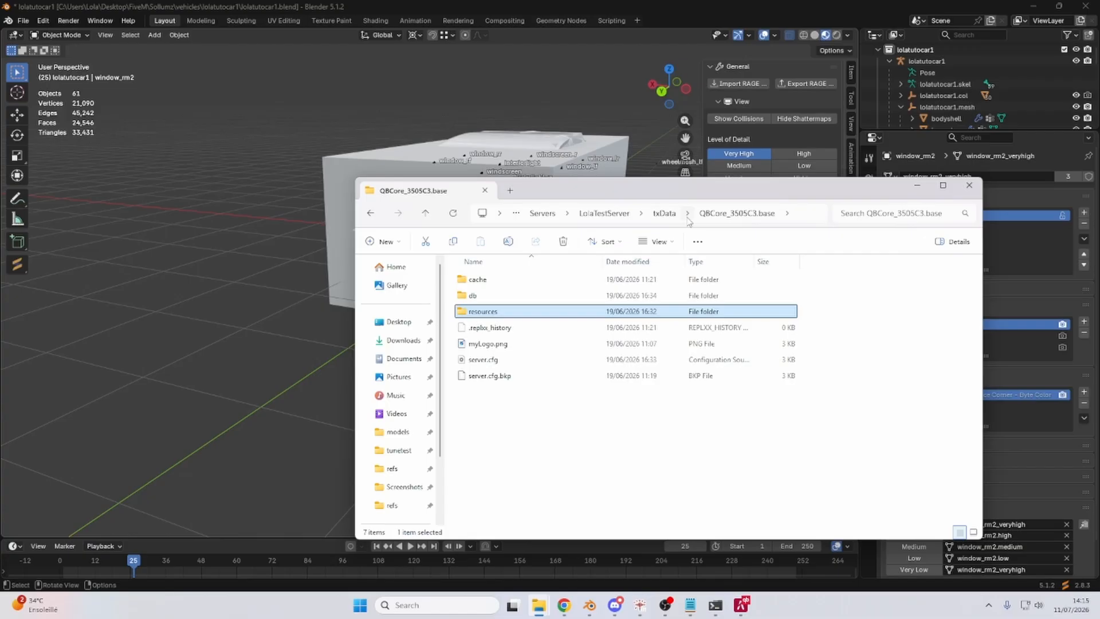
double_click(488, 311)
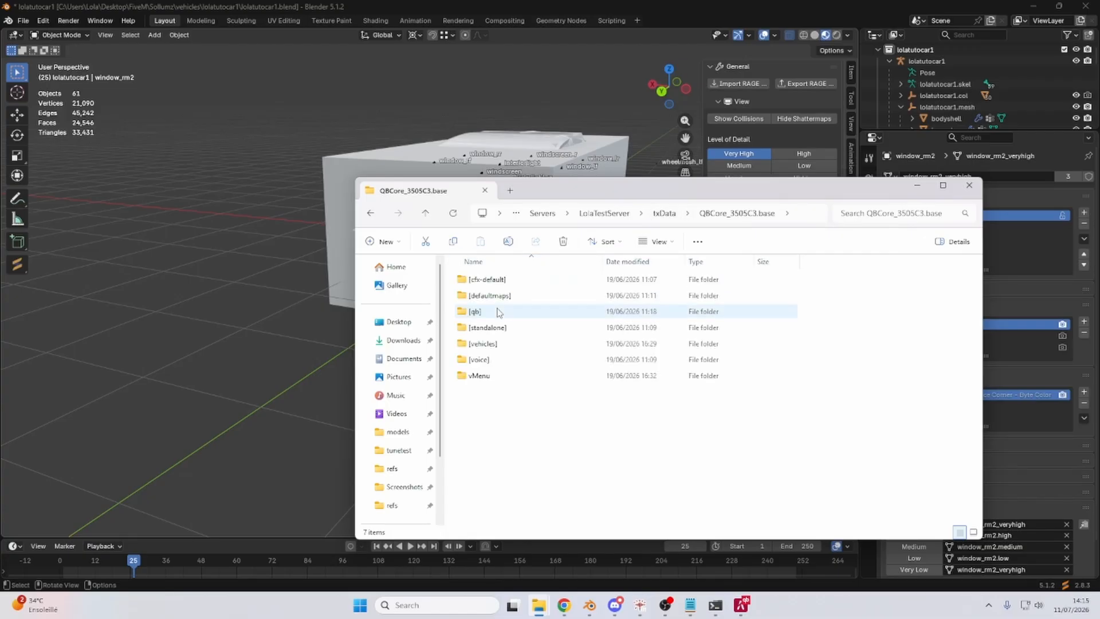
scroll(416, 453, "down", 2)
left_click(392, 428)
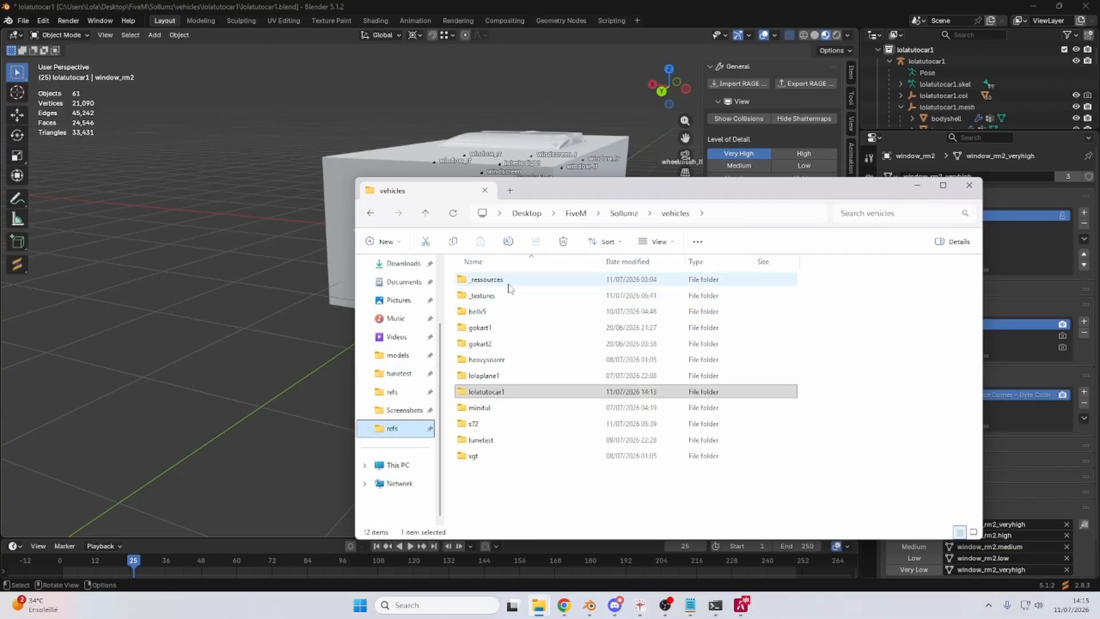
double_click(518, 280)
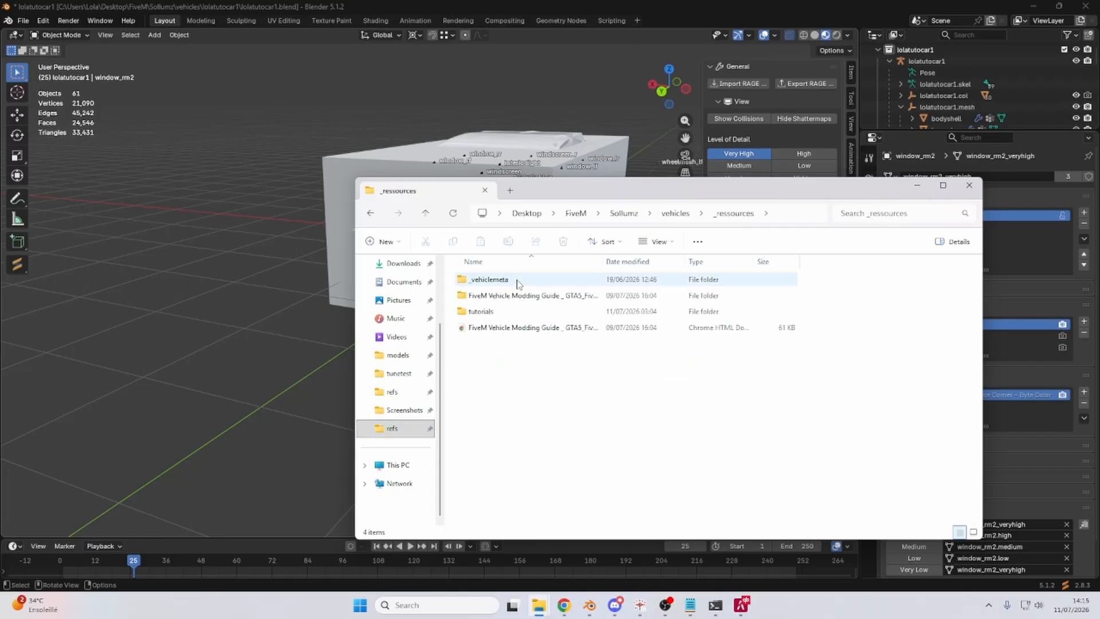
double_click(518, 280)
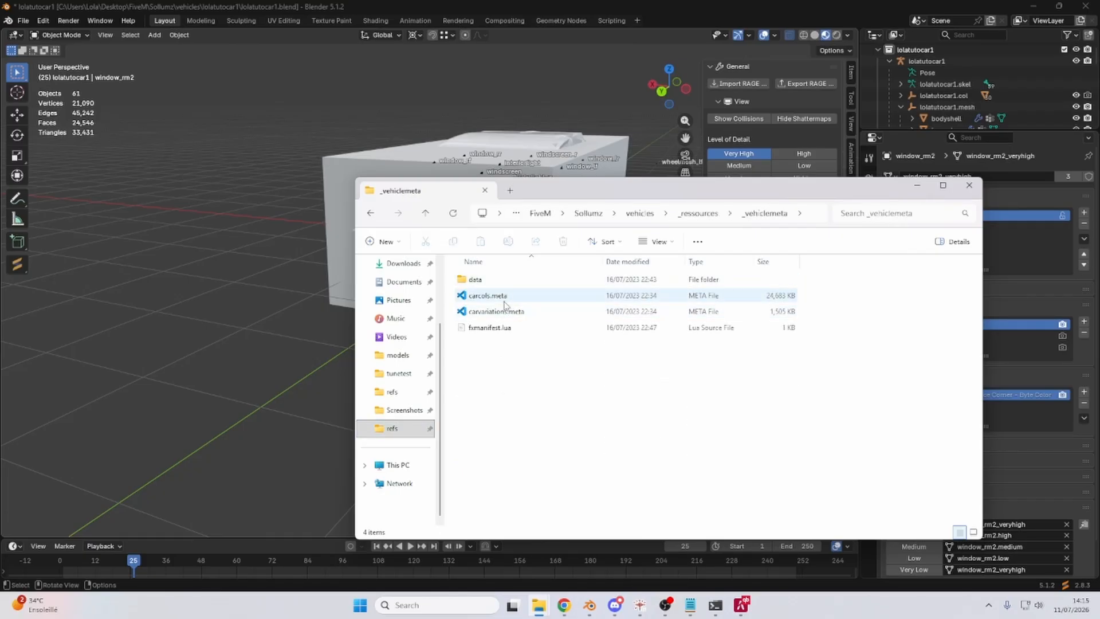
double_click(498, 282)
left_click(497, 285)
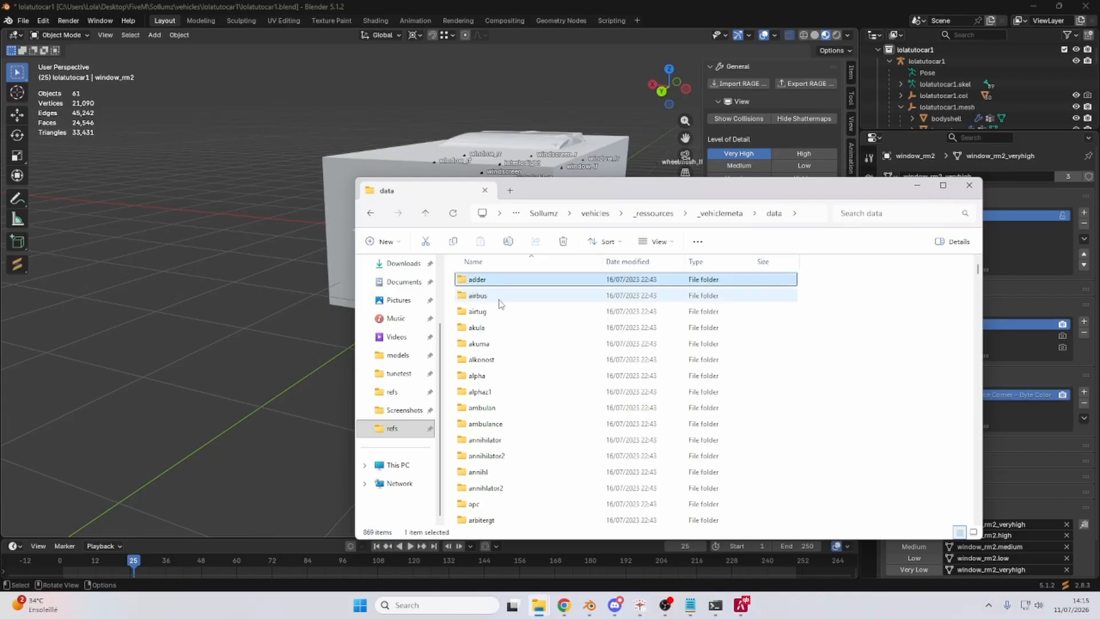
Look at the meta files inside the adder and avarus vehicle folders.
double_click(508, 285)
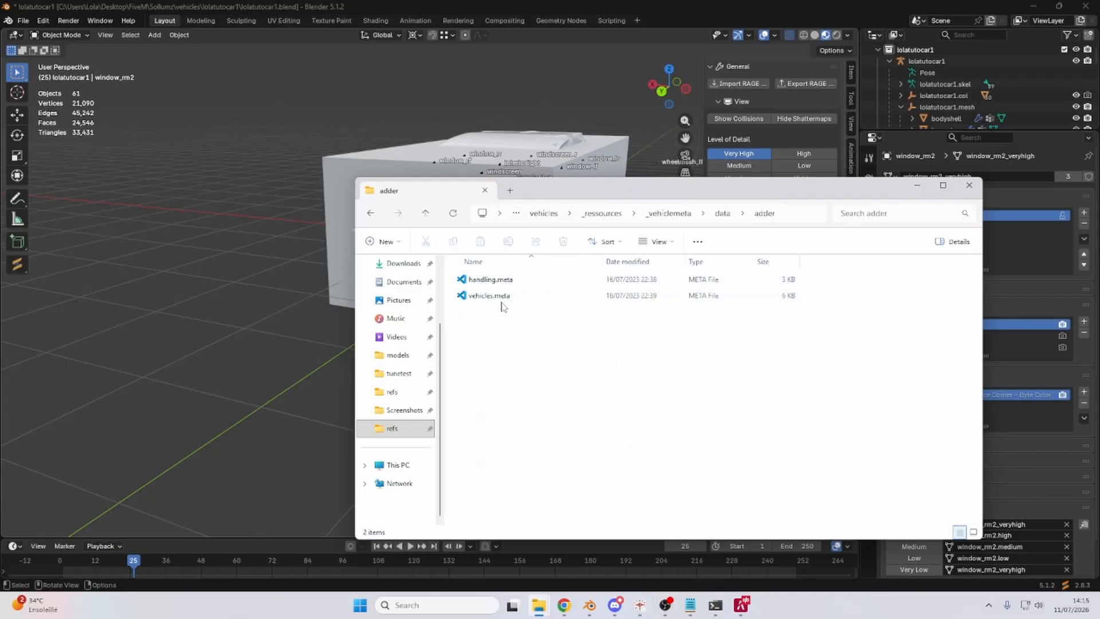
left_click(371, 213)
scroll(579, 422, "down", 3)
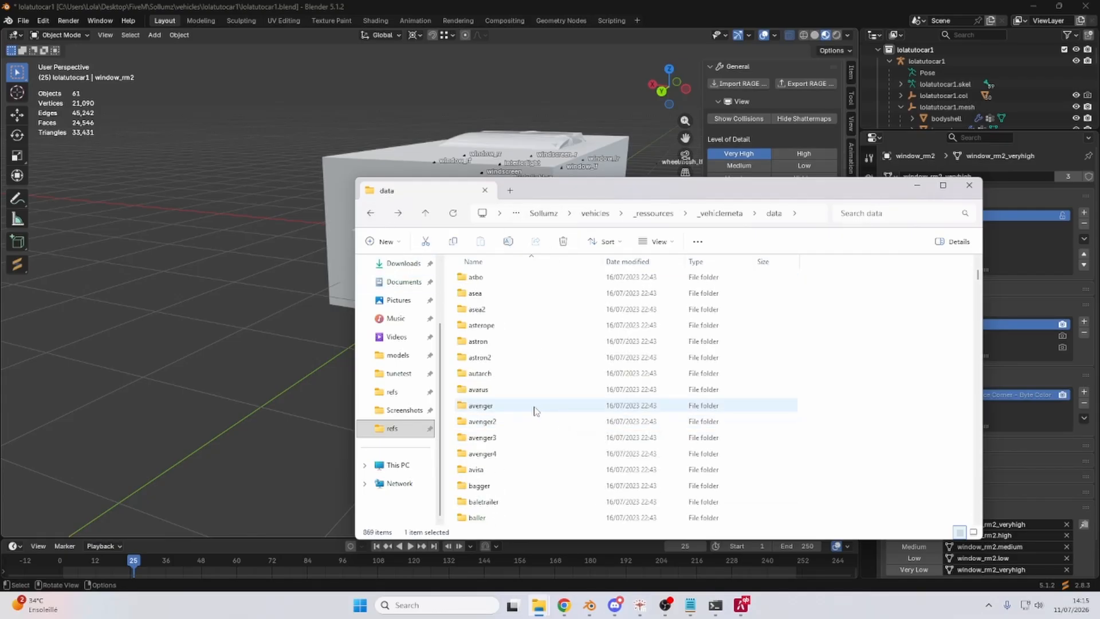
double_click(516, 392)
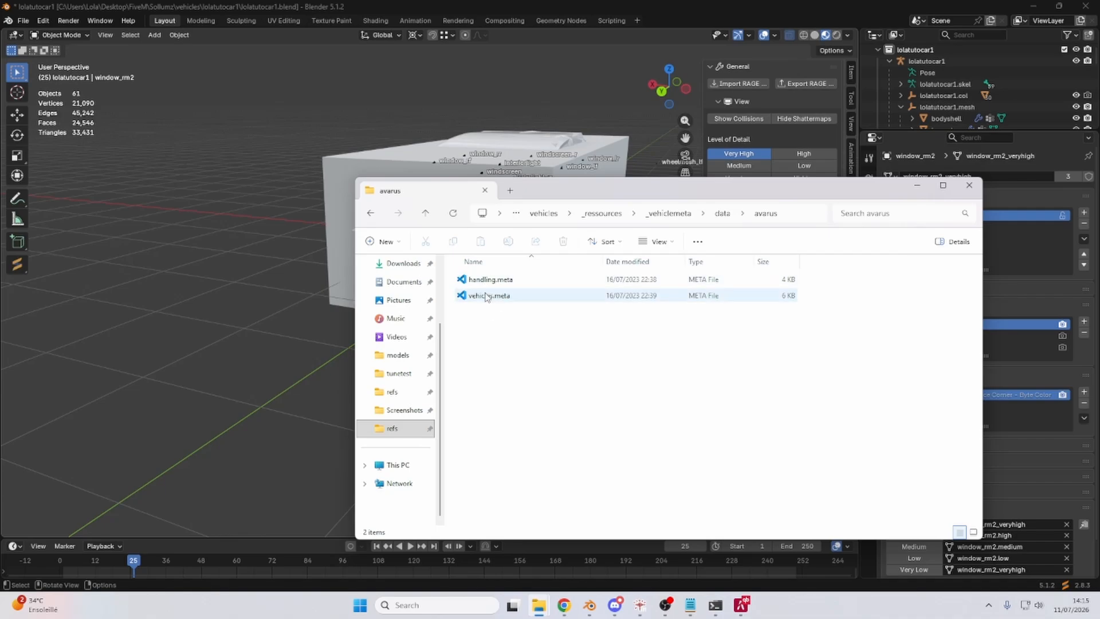
left_click(371, 213)
scroll(596, 385, "down", 4)
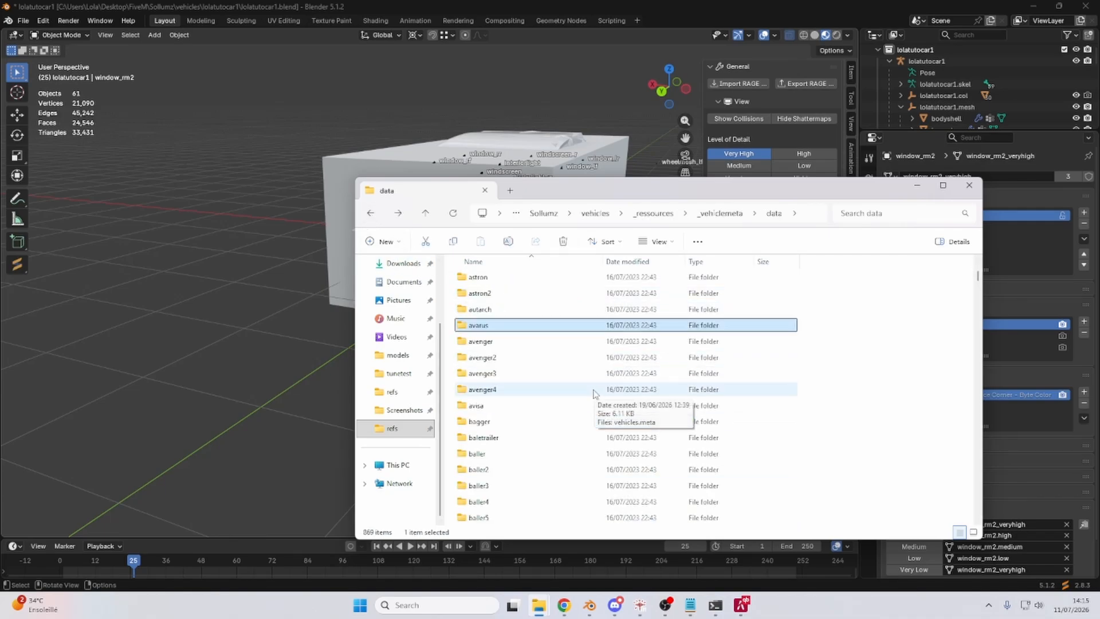
Copy handling.meta and vehicles.meta from the bison data folder into the lolatutocar1 resource folder on the server.
scroll(596, 389, "up", 2)
scroll(593, 395, "down", 2)
scroll(594, 395, "down", 5)
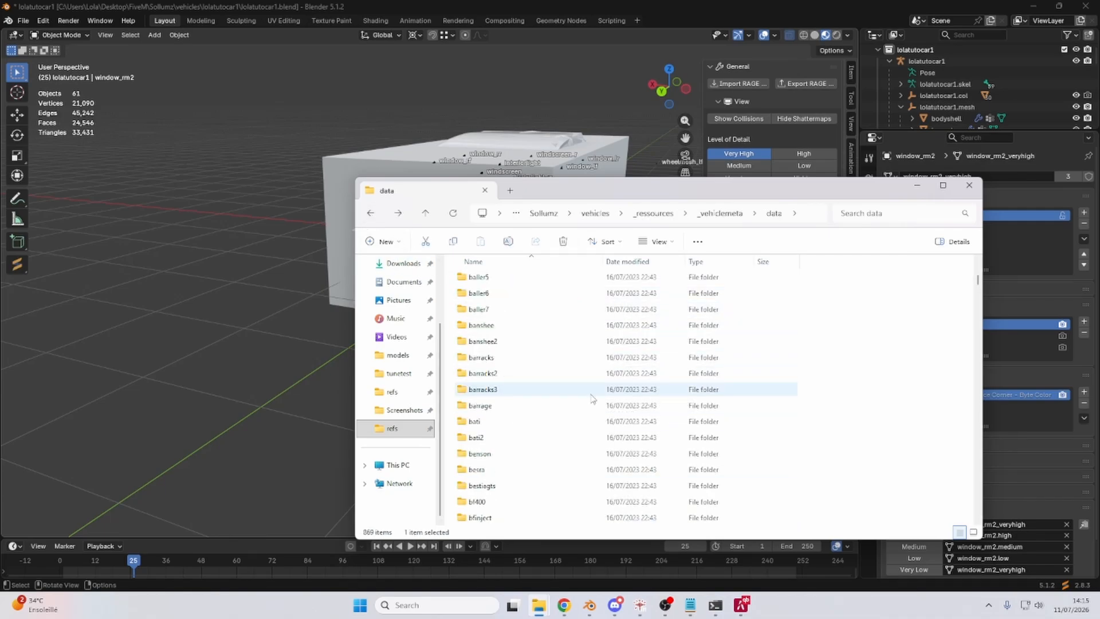
scroll(593, 399, "down", 5)
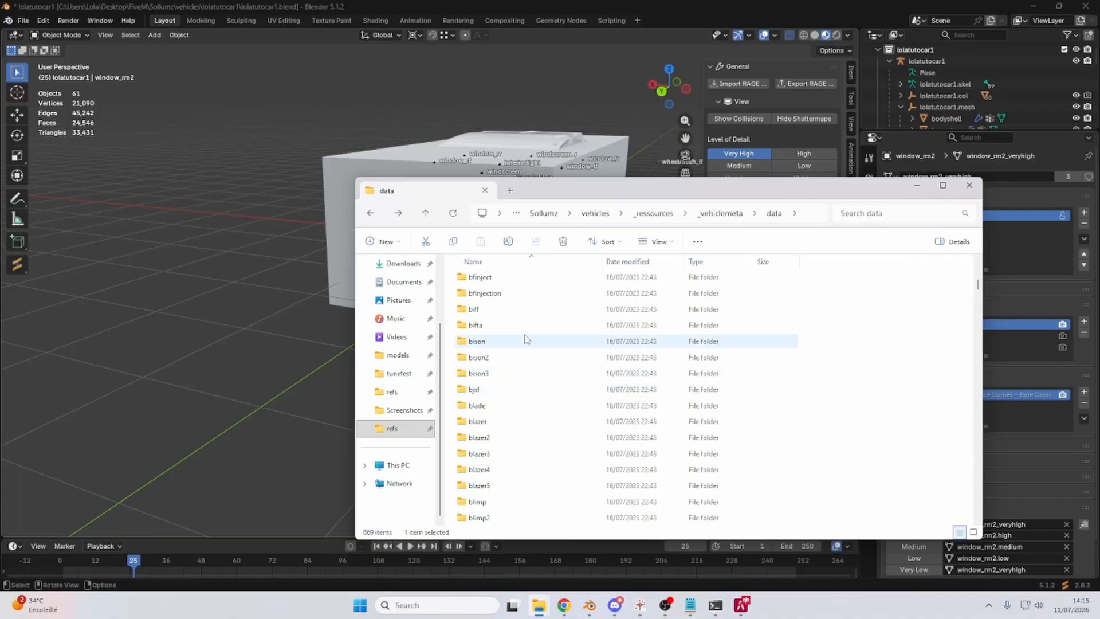
double_click(525, 340)
key("ctrl+a")
key("ctrl+c")
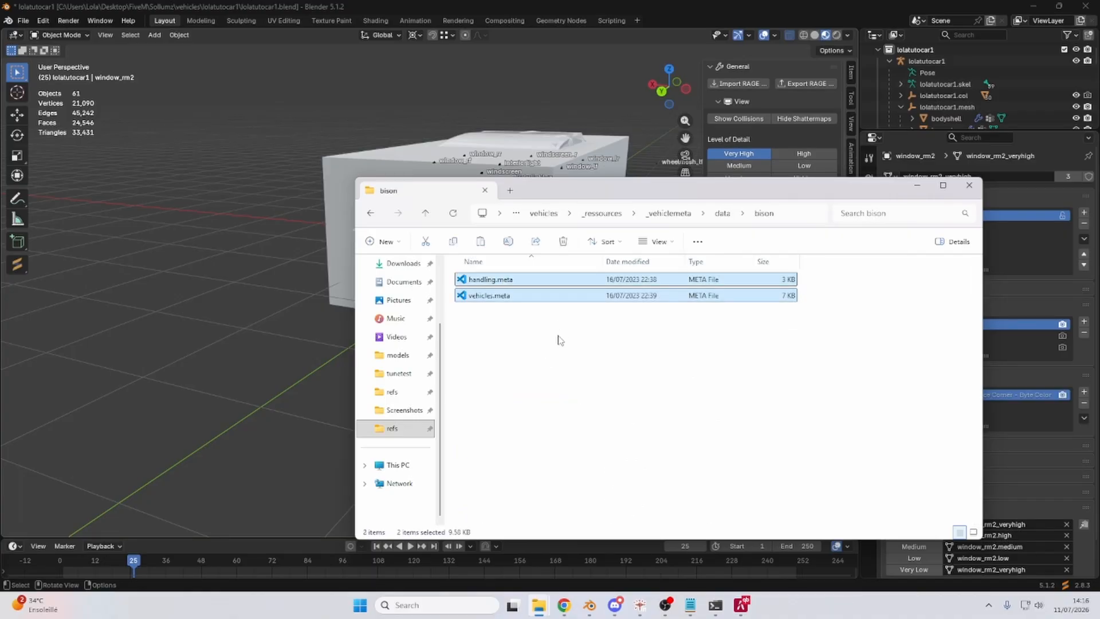
key("alt+Left")
key("alt+Left")
key("alt+Left")
key("ctrl+v")
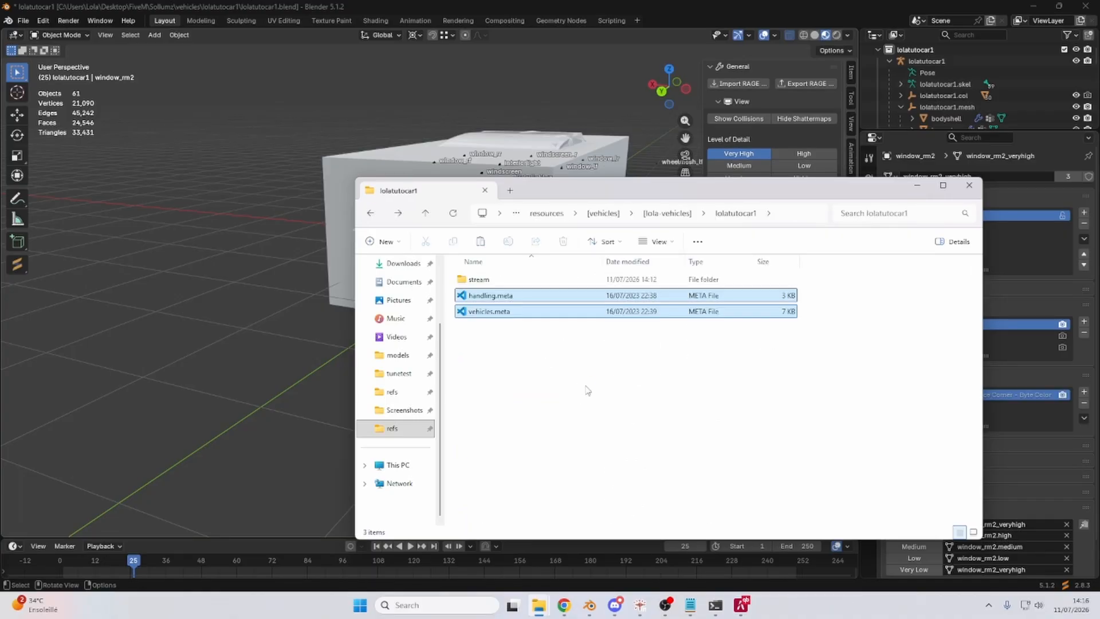
Copy fxmanifest.lua from the _vehiclemeta folder into the lolatutocar1 resource folder on the server.
left_click(399, 213)
left_click(400, 213)
left_click(400, 213)
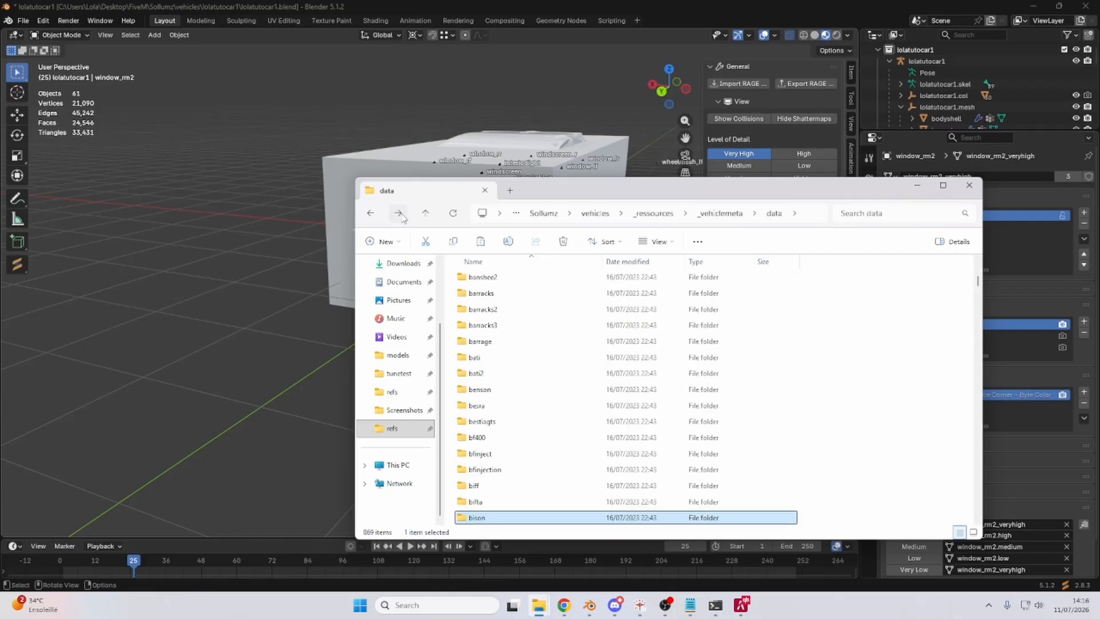
left_click(399, 213)
left_click(371, 213)
left_click(370, 213)
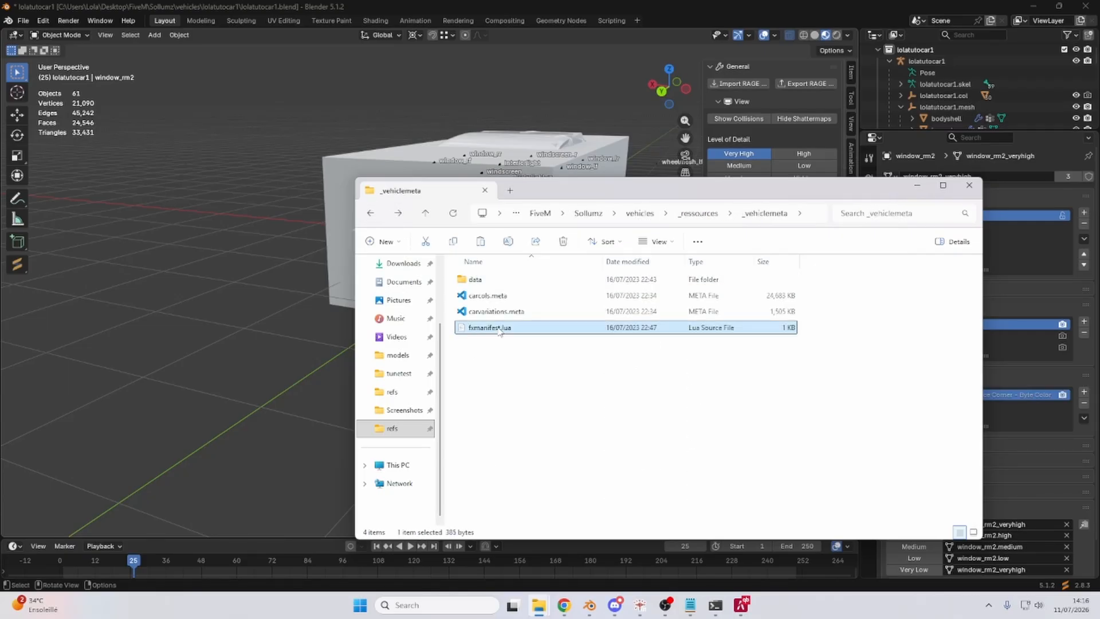
left_click(371, 213)
left_click(370, 213)
left_click(370, 213)
left_click(371, 213)
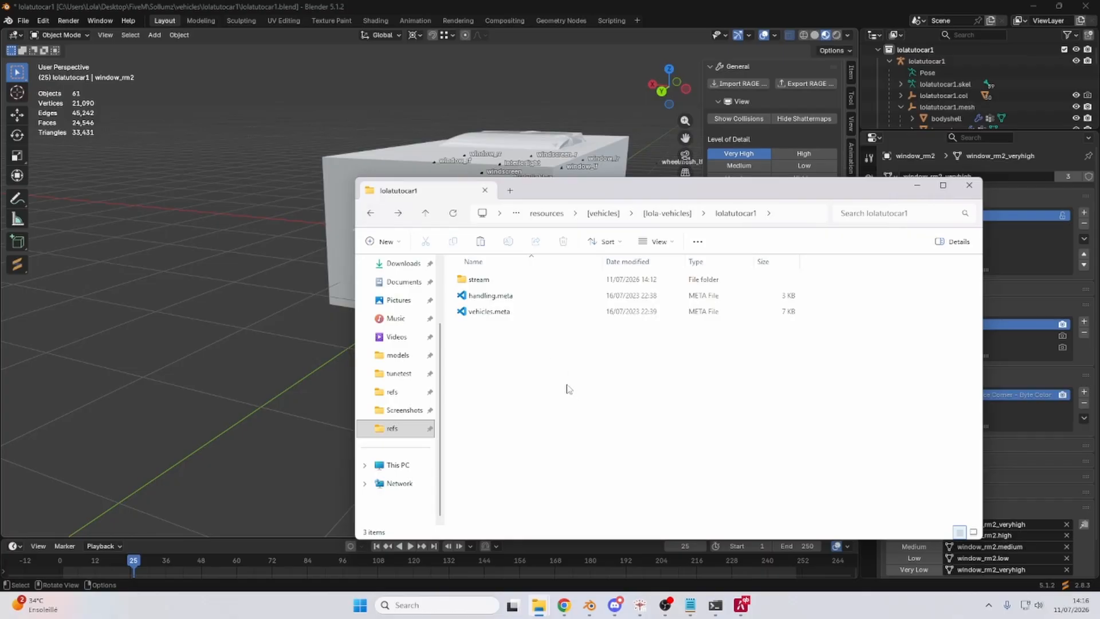
key("ctrl+v")
Set modelName, txdName, handlingId and gameName in the resource's vehicles.meta to lolatutocar1, the model name copied from Blender, and save.
double_click(923, 60)
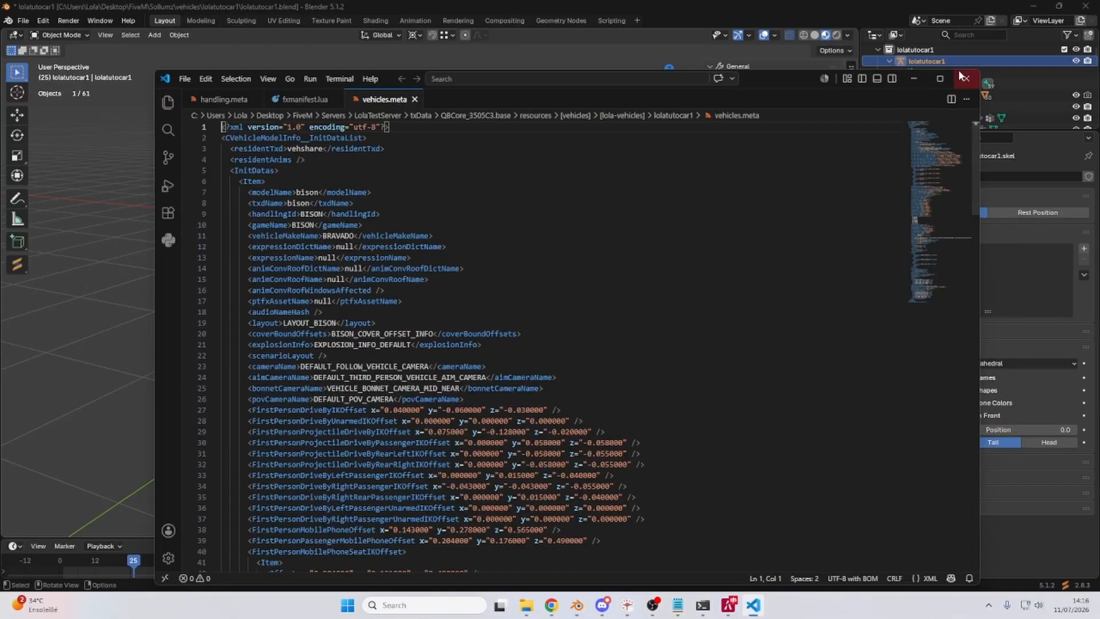
left_click(940, 79)
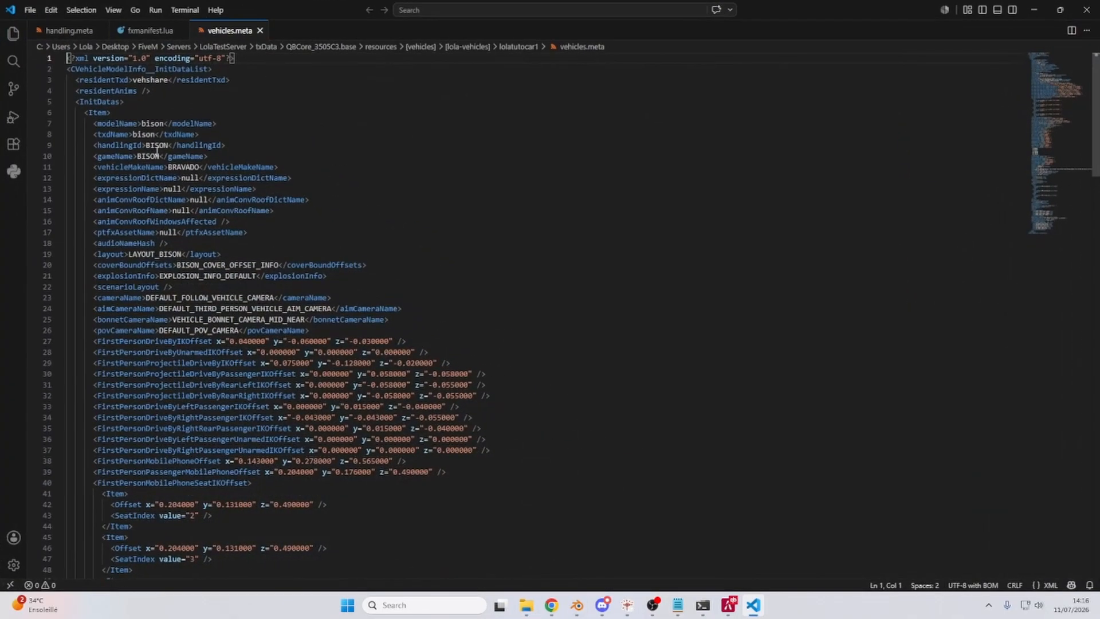
double_click(151, 124)
key("ctrl+v")
double_click(151, 134)
key("ctrl+v")
double_click(152, 145)
key("ctrl+v")
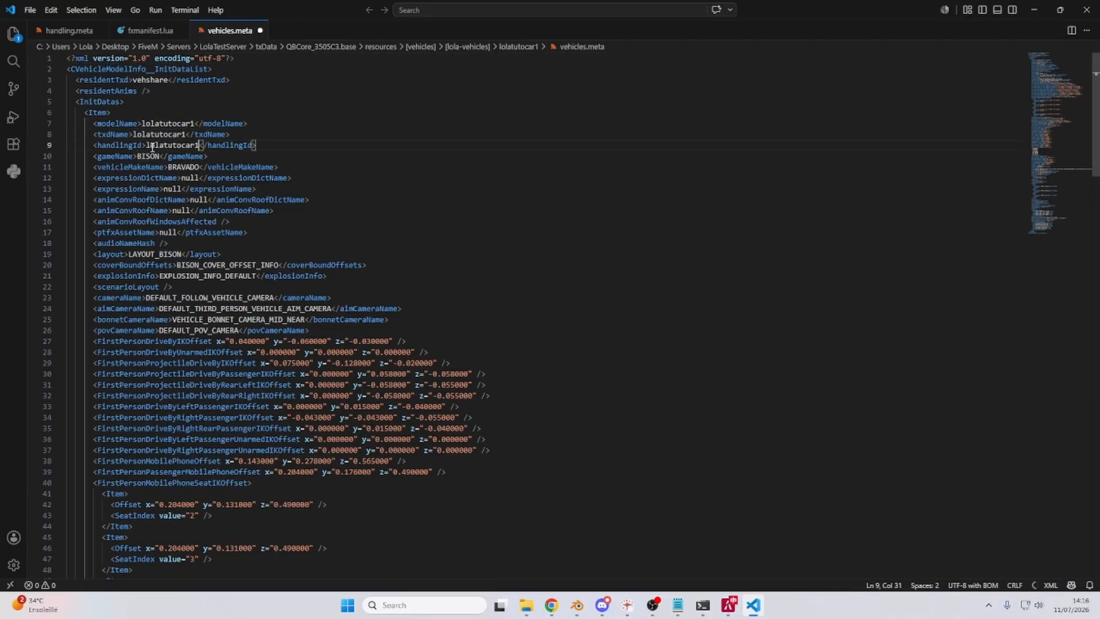
double_click(148, 157)
key("ctrl+v")
key("ctrl+s")
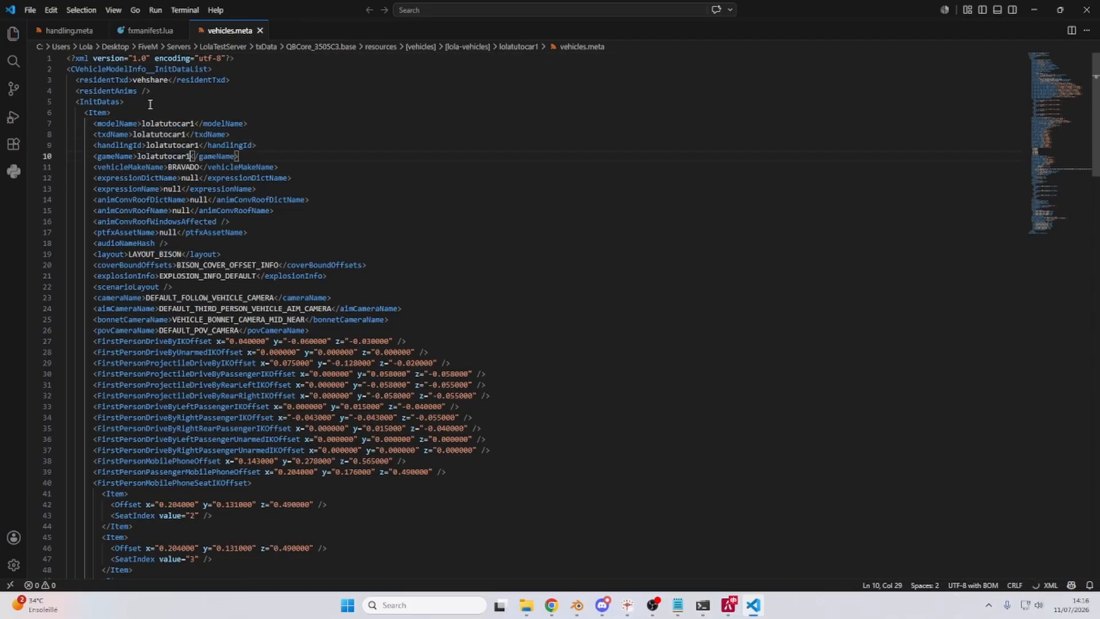
Set handlingName in handling.meta to lolatutocar1 and save the file.
left_click(66, 31)
double_click(156, 101)
key("ctrl+v")
key("ctrl+s")
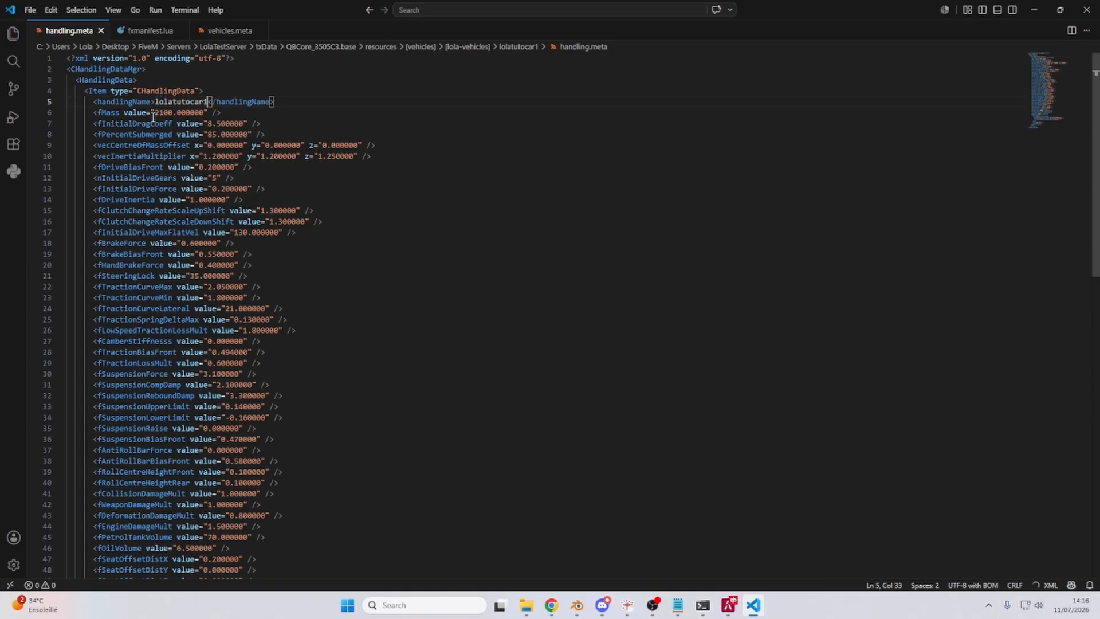
In fxmanifest.lua, remove the data/**/ prefix from the vehicles.meta and handling.meta paths in the files list and data_file lines.
left_click_drag(223, 31, 150, 31)
left_click(223, 31)
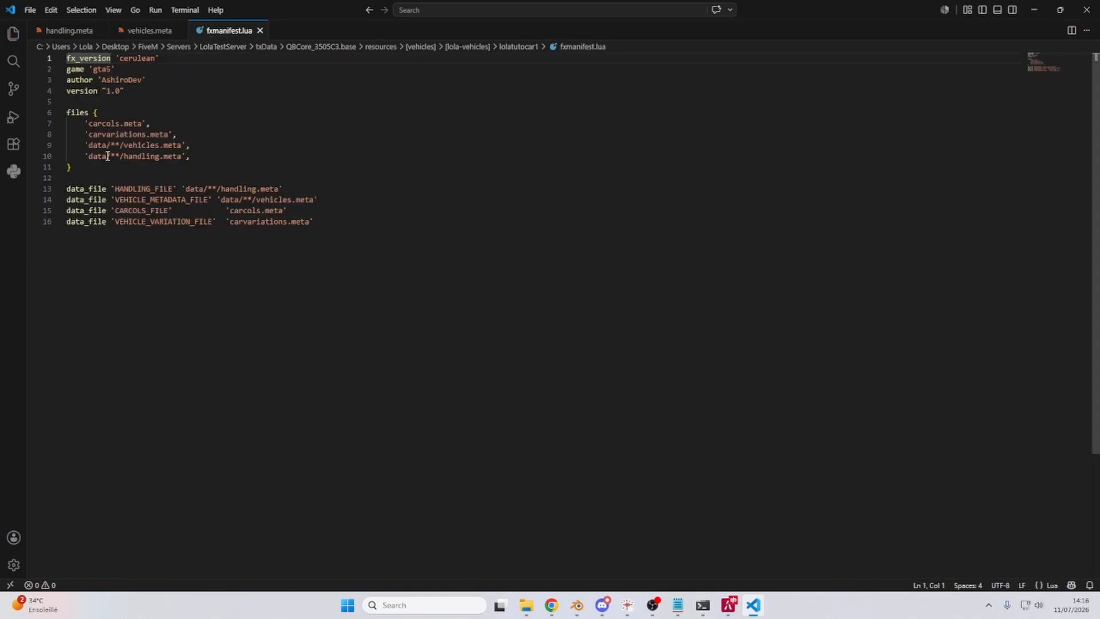
left_click_drag(124, 155, 88, 145)
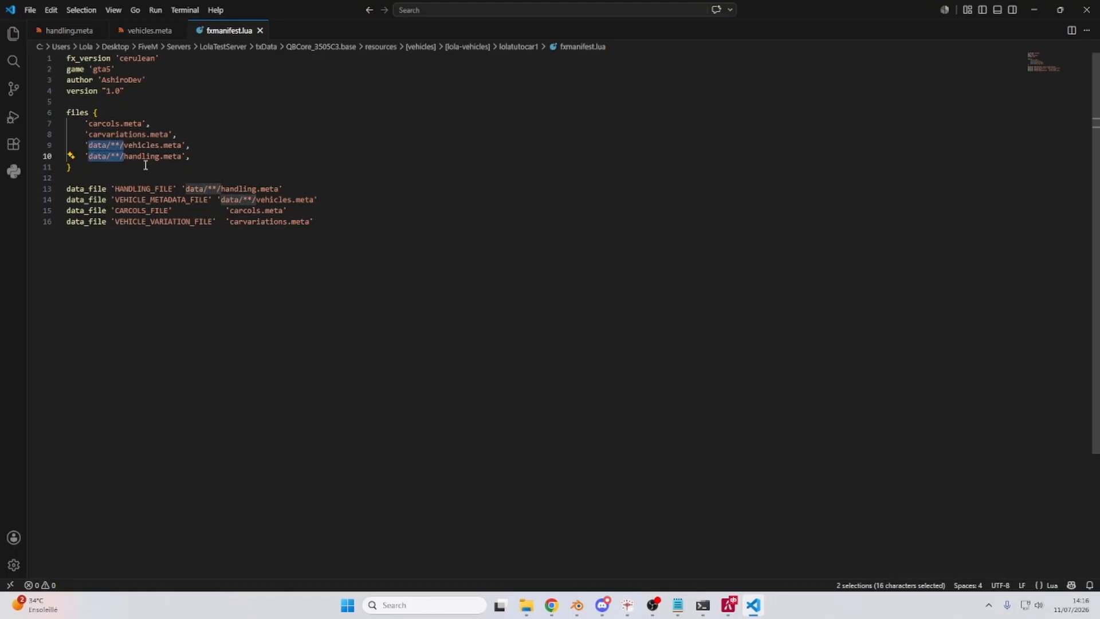
key("BackSpace")
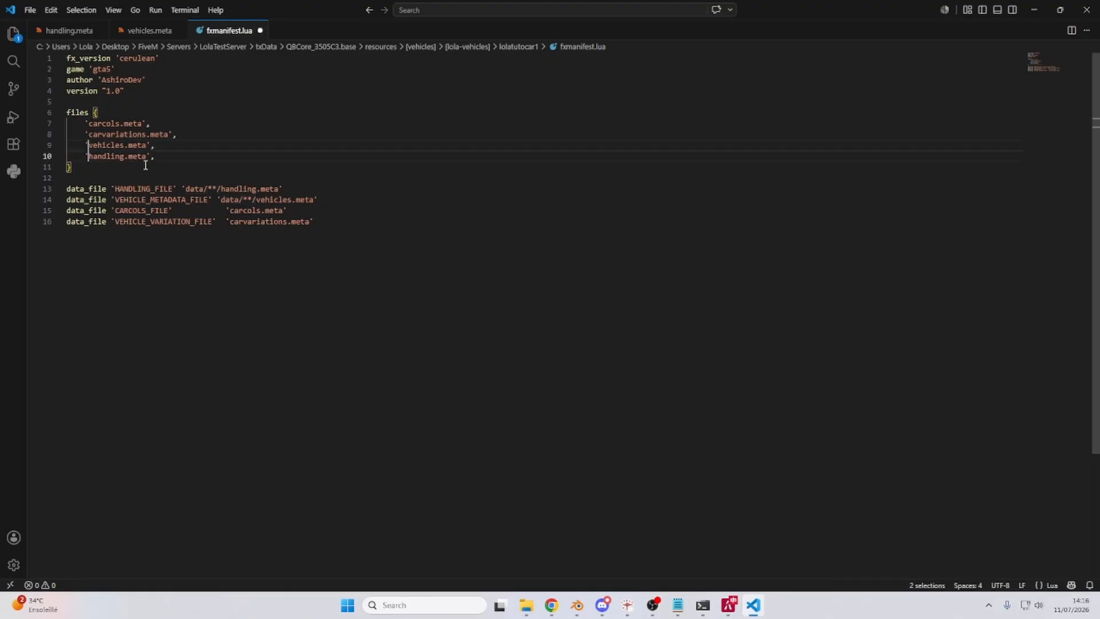
left_click_drag(186, 188, 221, 189)
key("BackSpace")
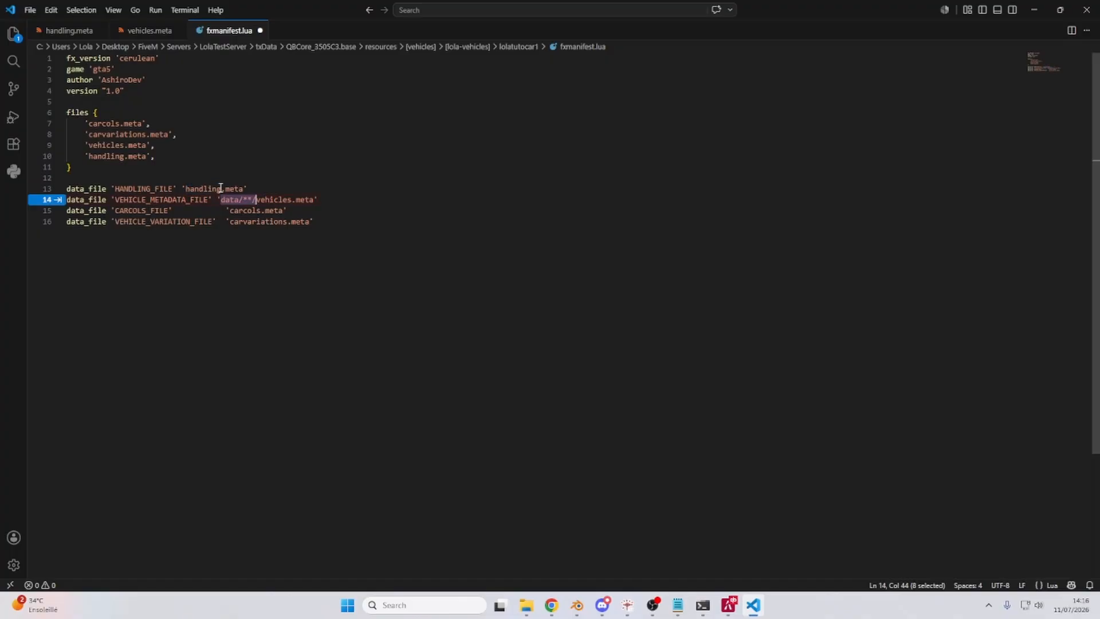
key("Tab")
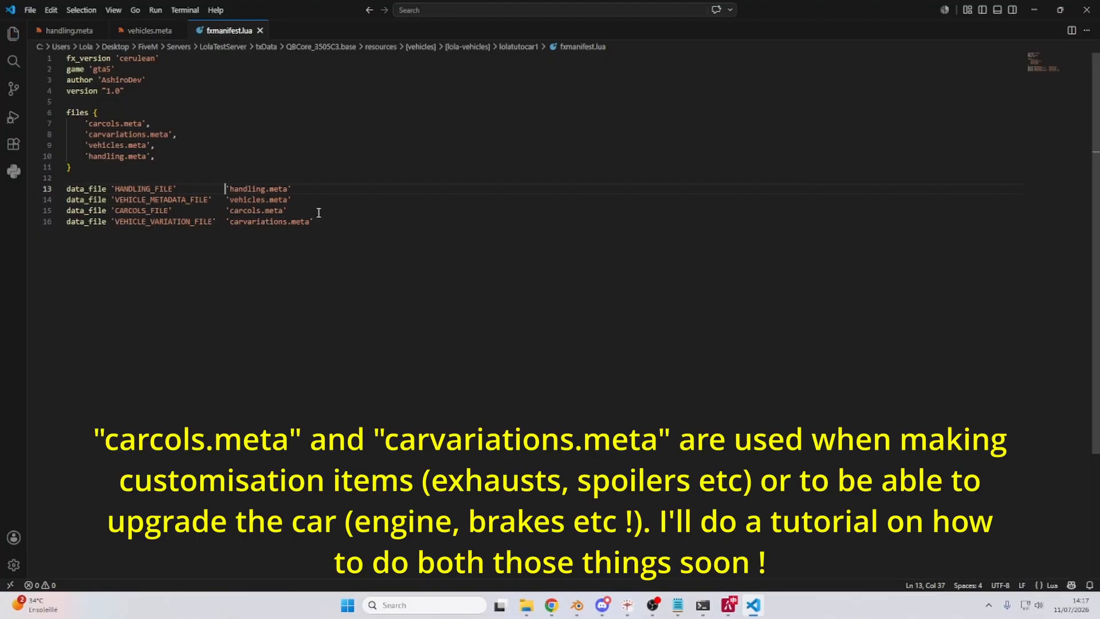
Delete the carcols.meta and carvariations.meta entries from the manifest's data_file lines and files list, and replace the author name.
left_click_drag(319, 213, 329, 203)
key("BackSpace")
left_click(330, 208)
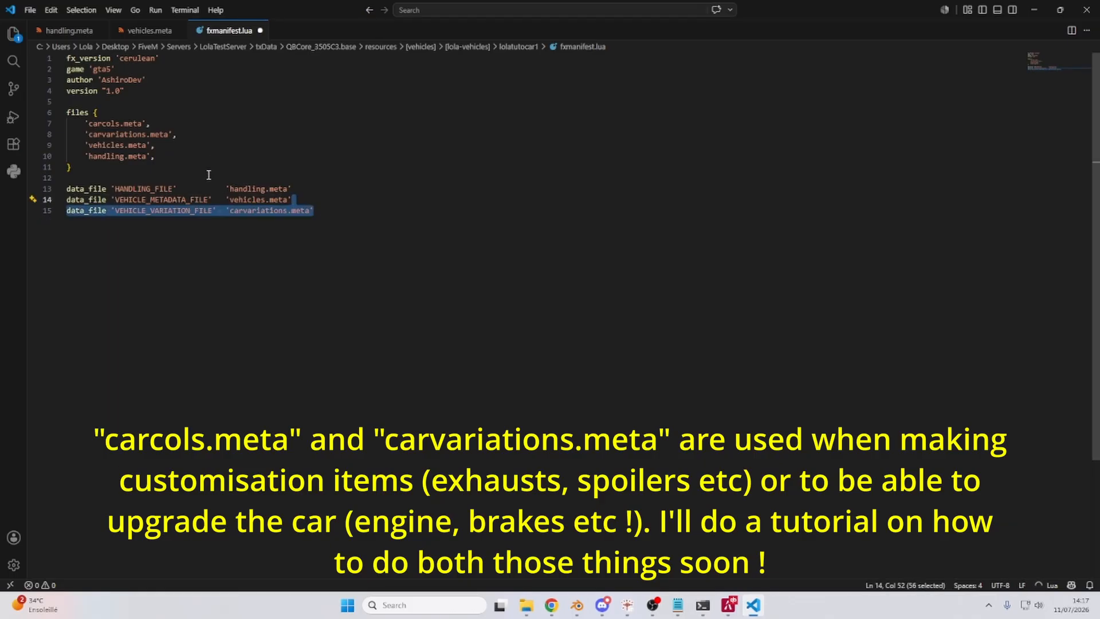
key("BackSpace")
left_click_drag(205, 137, 211, 118)
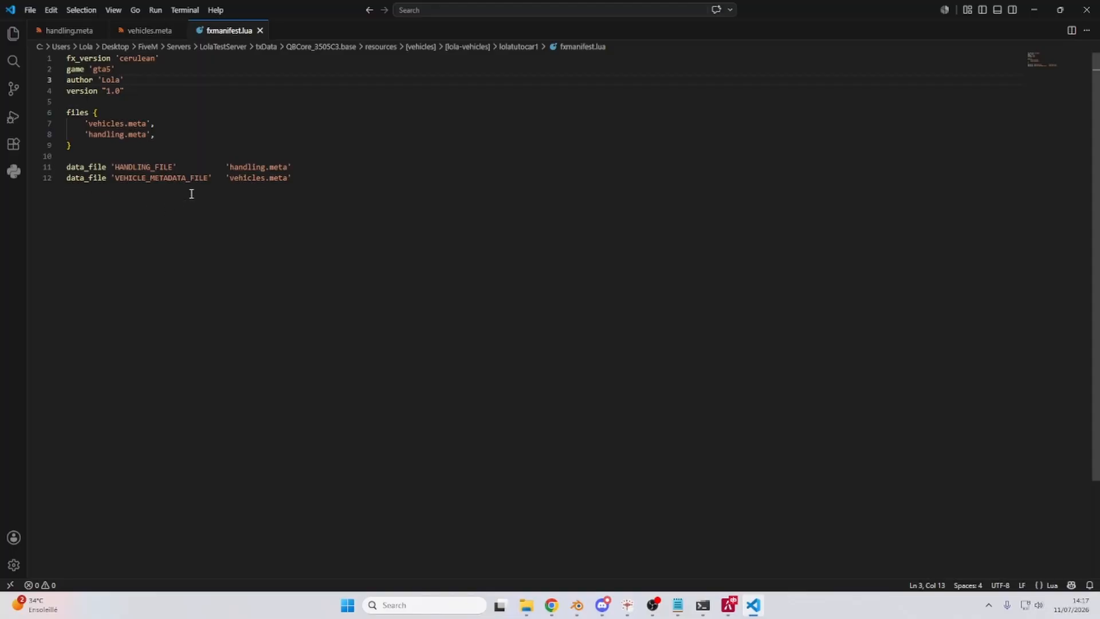
Look through vehicles.meta, especially the entries on its flags line, and the parameters in handling.meta.
left_click(163, 31)
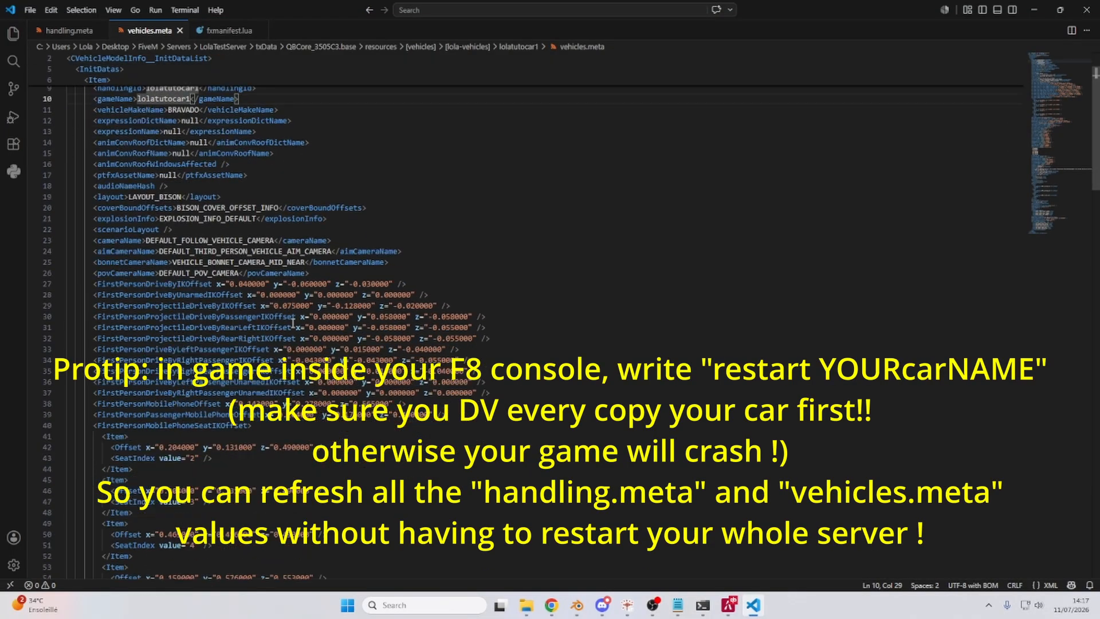
scroll(292, 323, "down", 15)
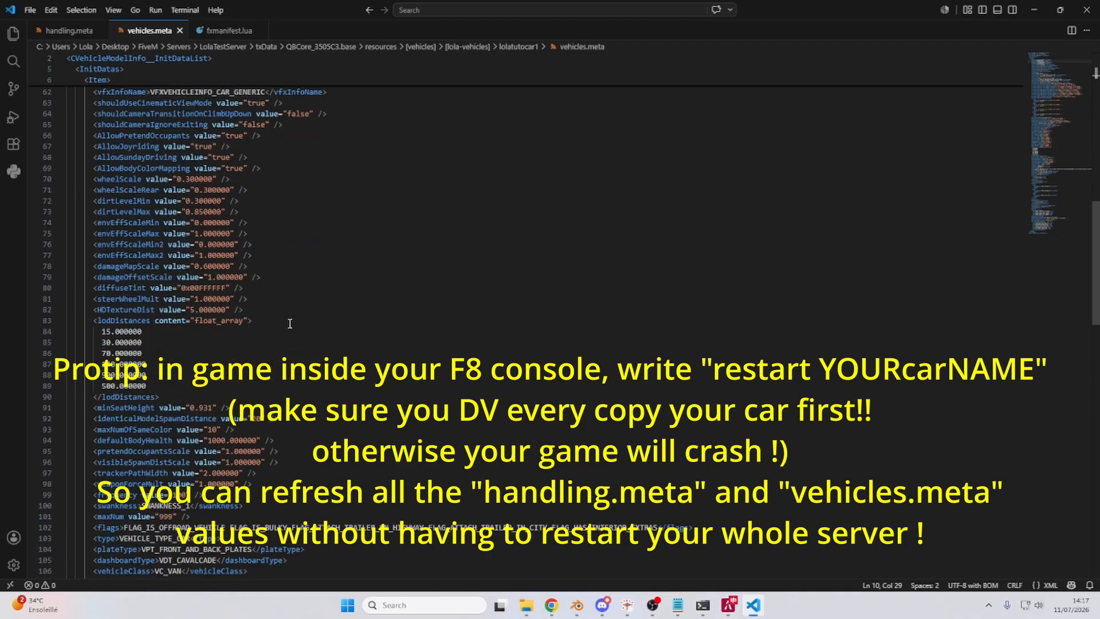
scroll(289, 323, "down", 8)
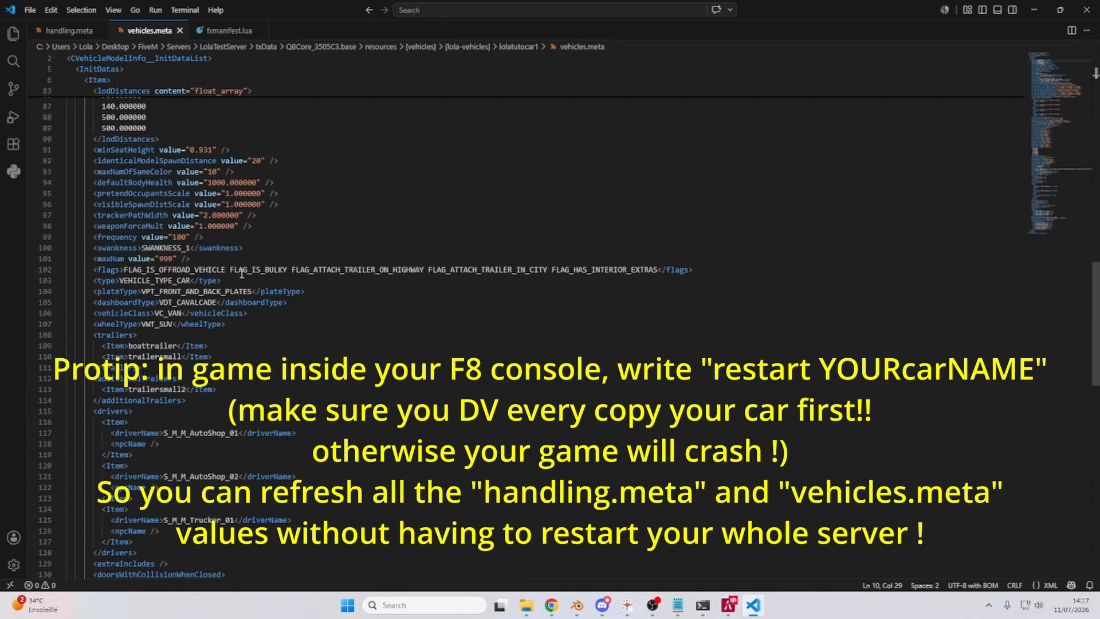
double_click(241, 270)
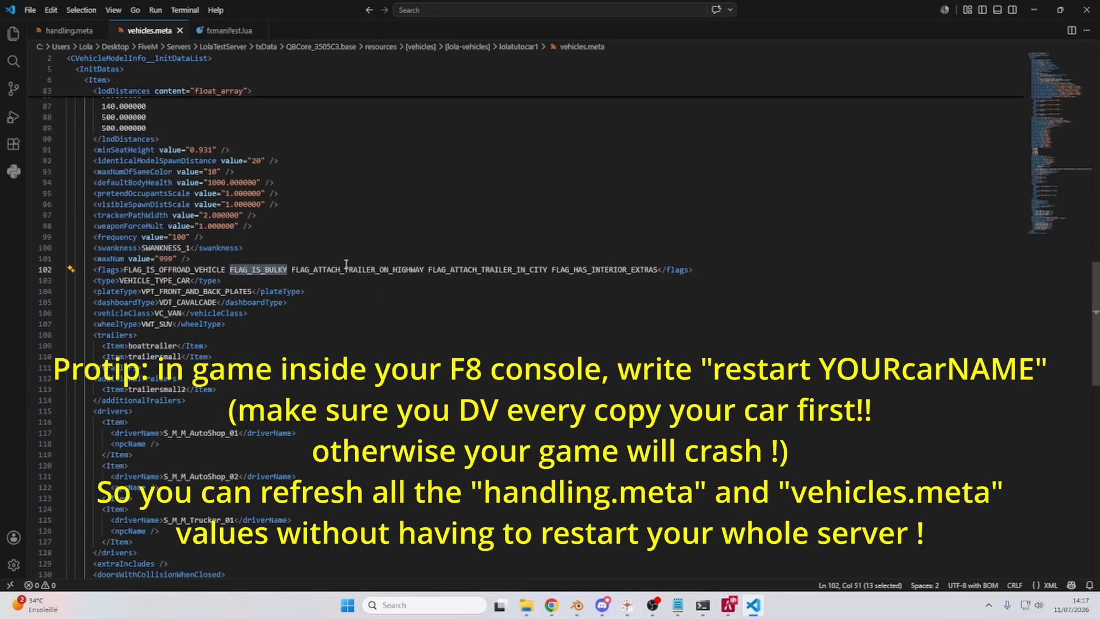
double_click(620, 269)
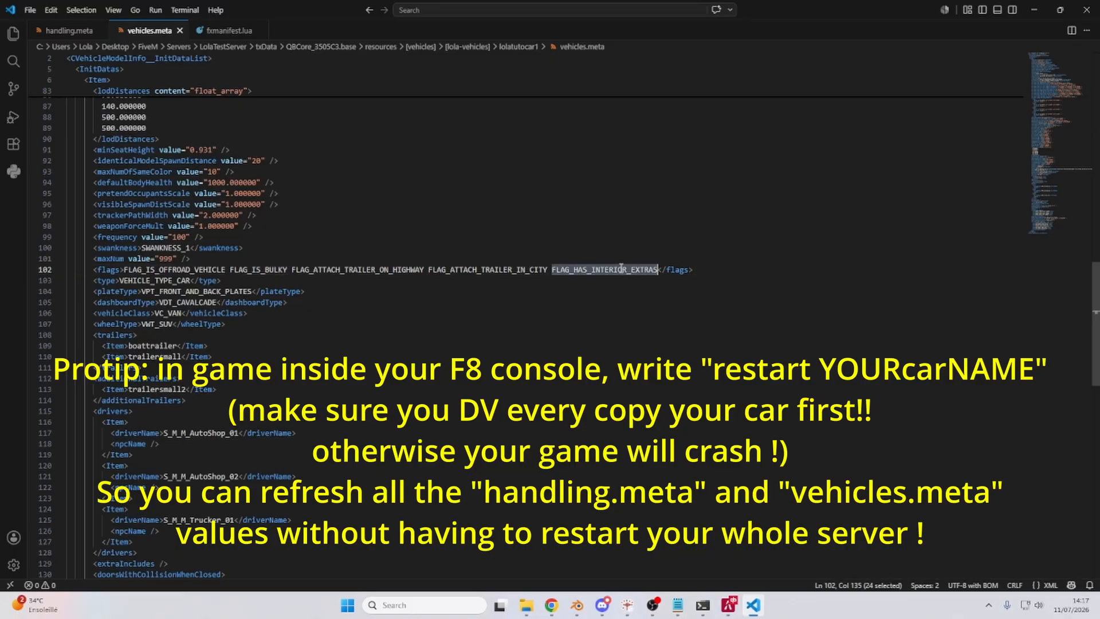
left_click(63, 32)
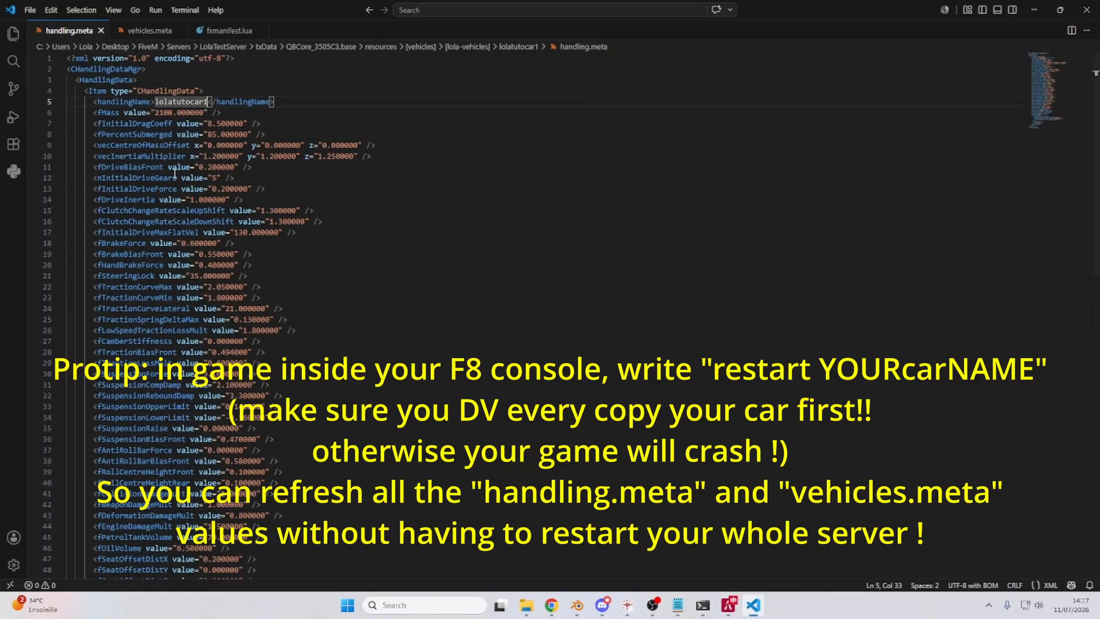
scroll(178, 195, "up", 3)
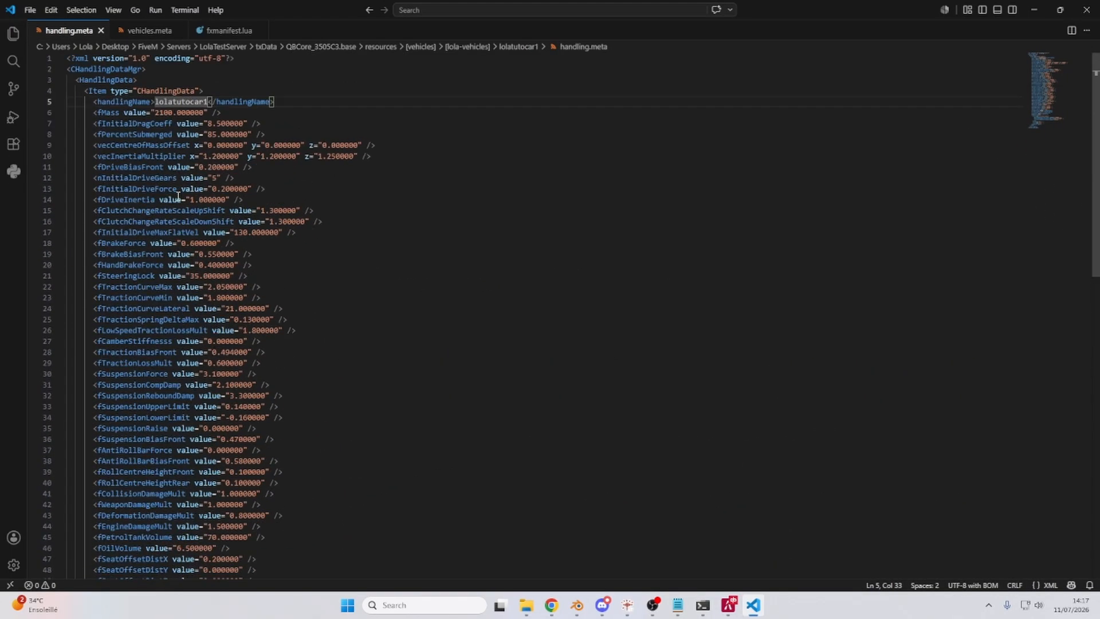
In Chrome, look through the GTAMods Wiki page on vehicles.meta for its parameter and flag descriptions.
left_click(551, 605)
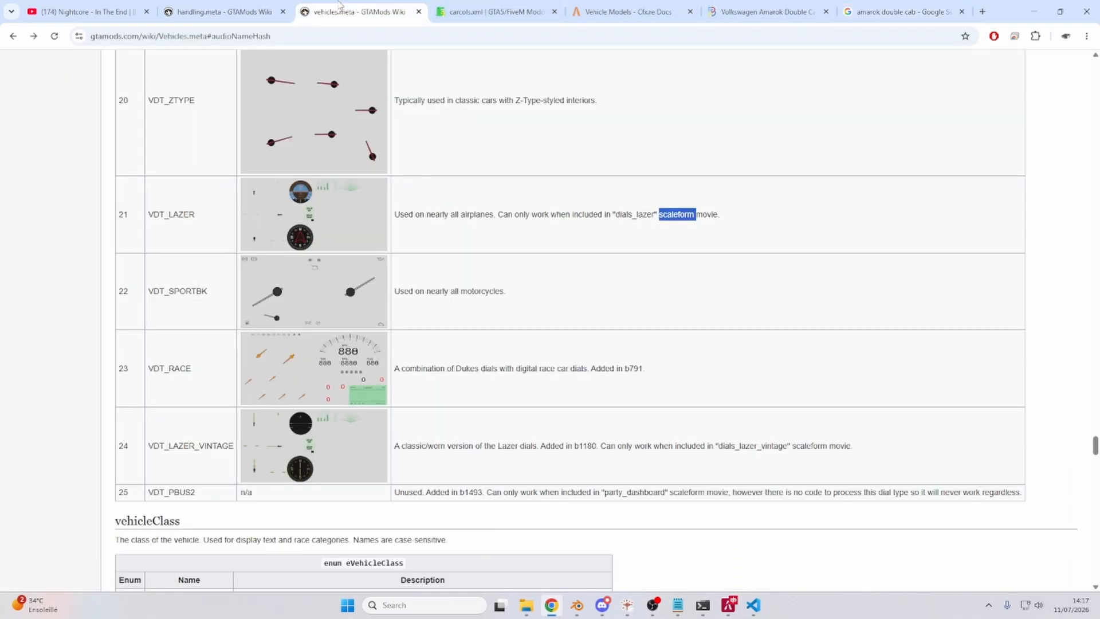
left_click(359, 12)
scroll(2, 318, "up", 1)
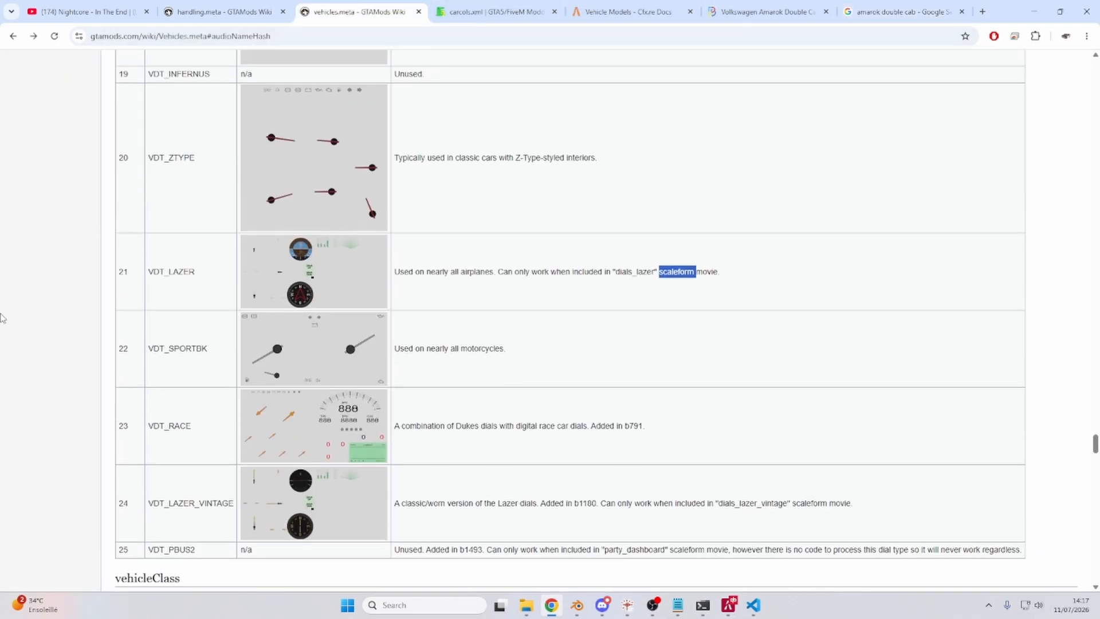
scroll(17, 170, "up", 20)
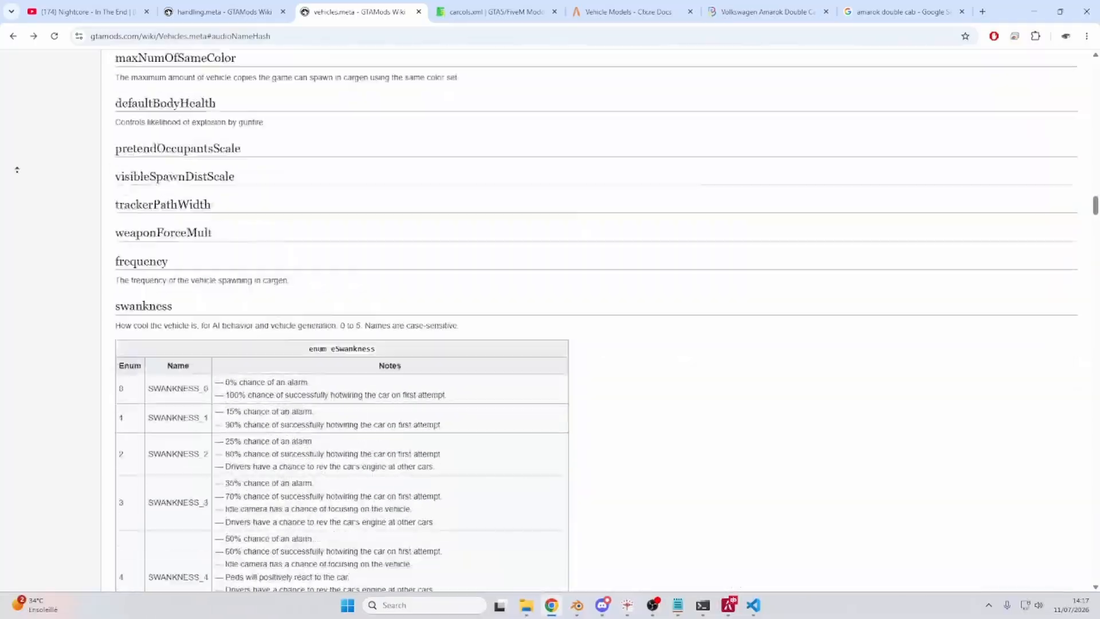
scroll(59, 224, "up", 1)
scroll(59, 226, "down", 20)
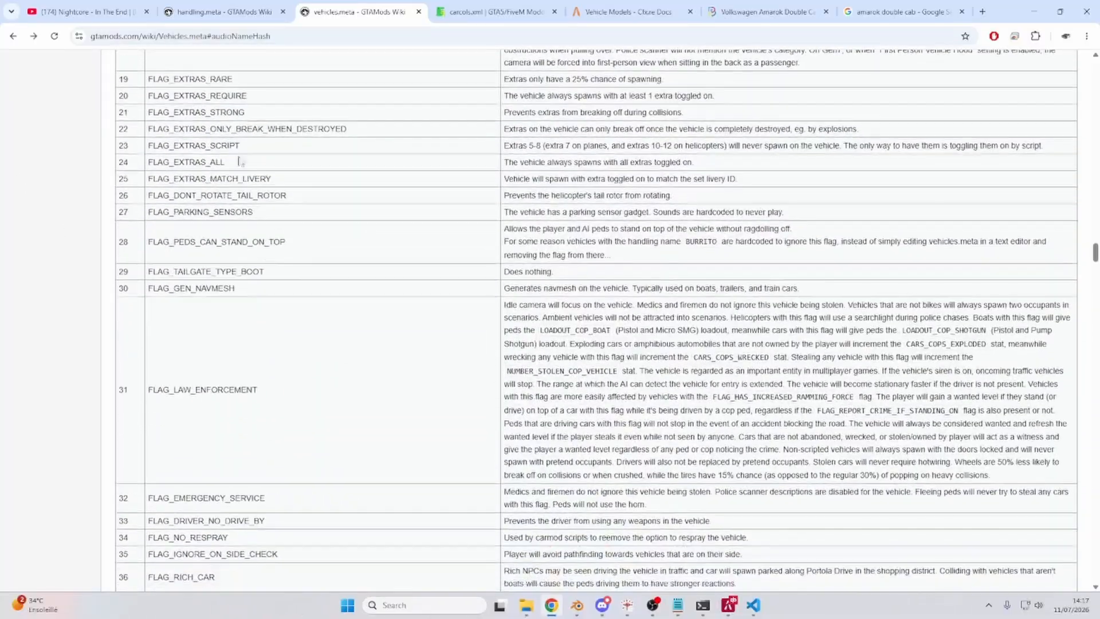
Read the handling.meta wiki page through its drive, damage, model flag and handling flag sections, and return to Visual Studio Code.
left_click(224, 16)
scroll(635, 290, "down", 12)
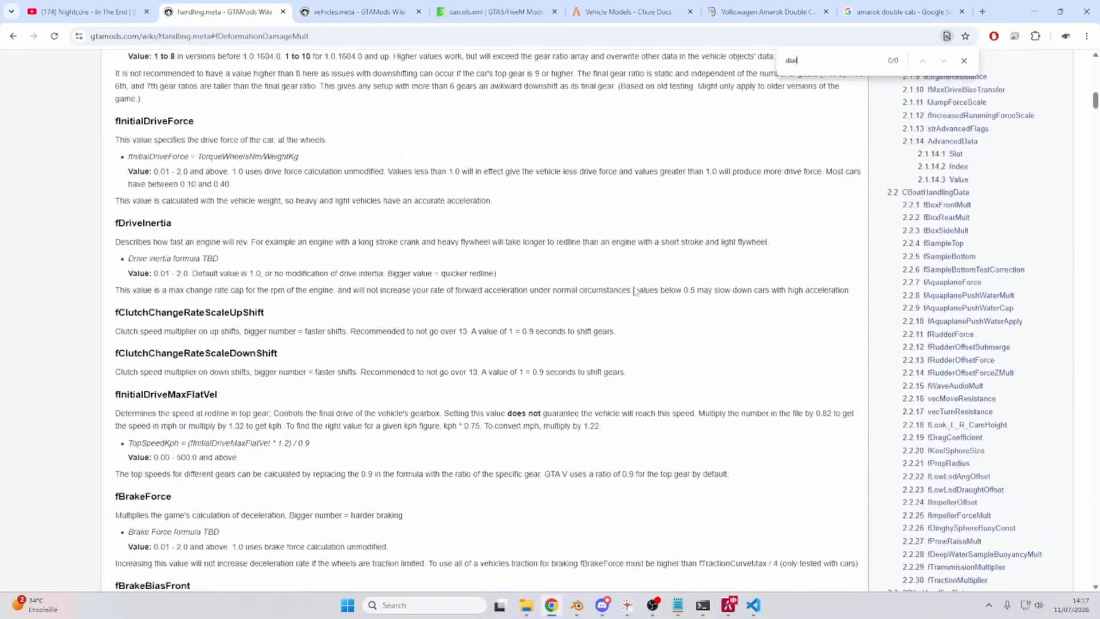
scroll(635, 290, "down", 15)
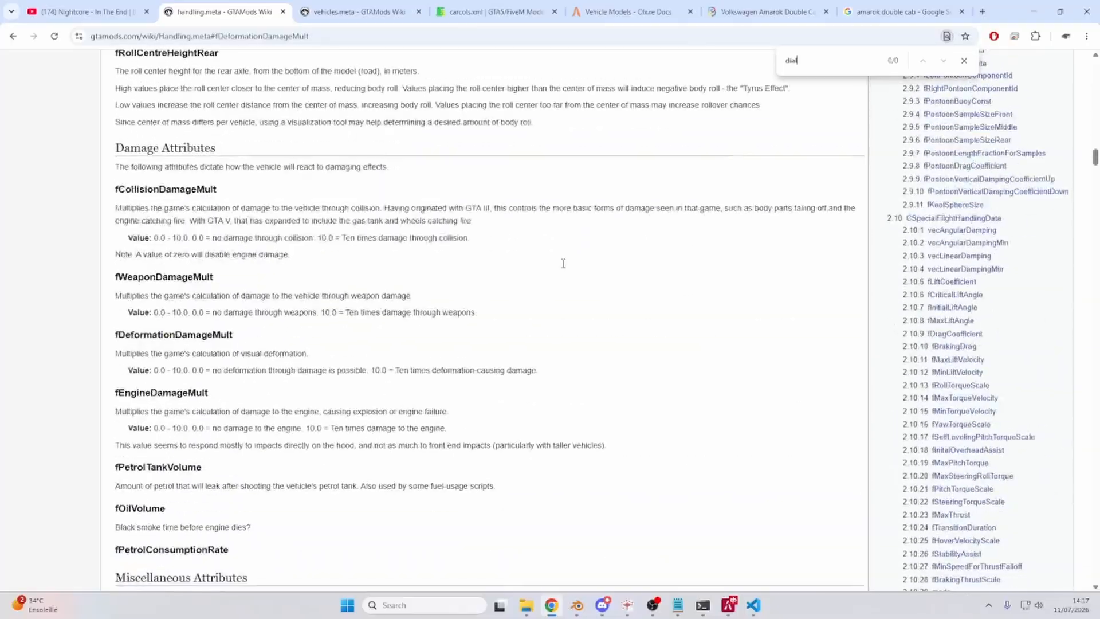
scroll(563, 263, "down", 18)
scroll(514, 550, "up", 13)
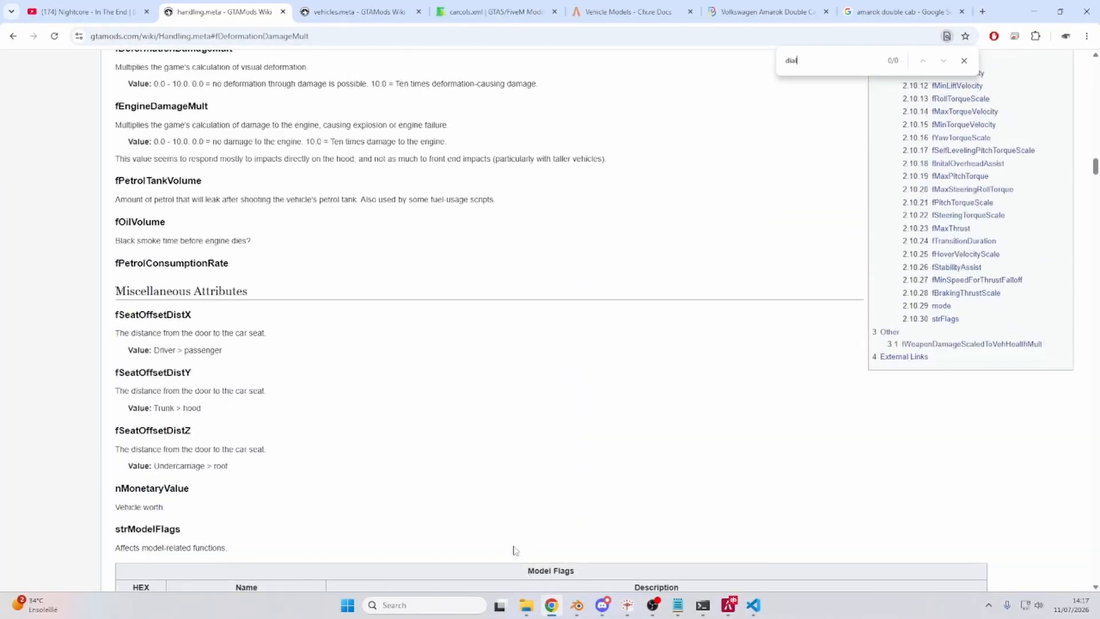
scroll(514, 550, "down", 16)
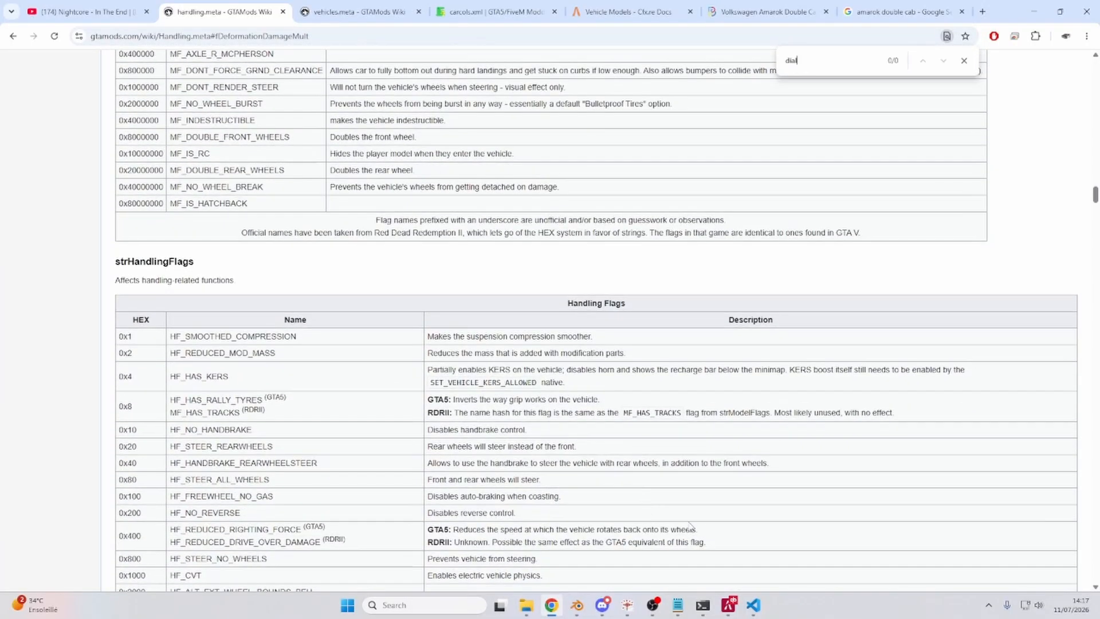
left_click(752, 604)
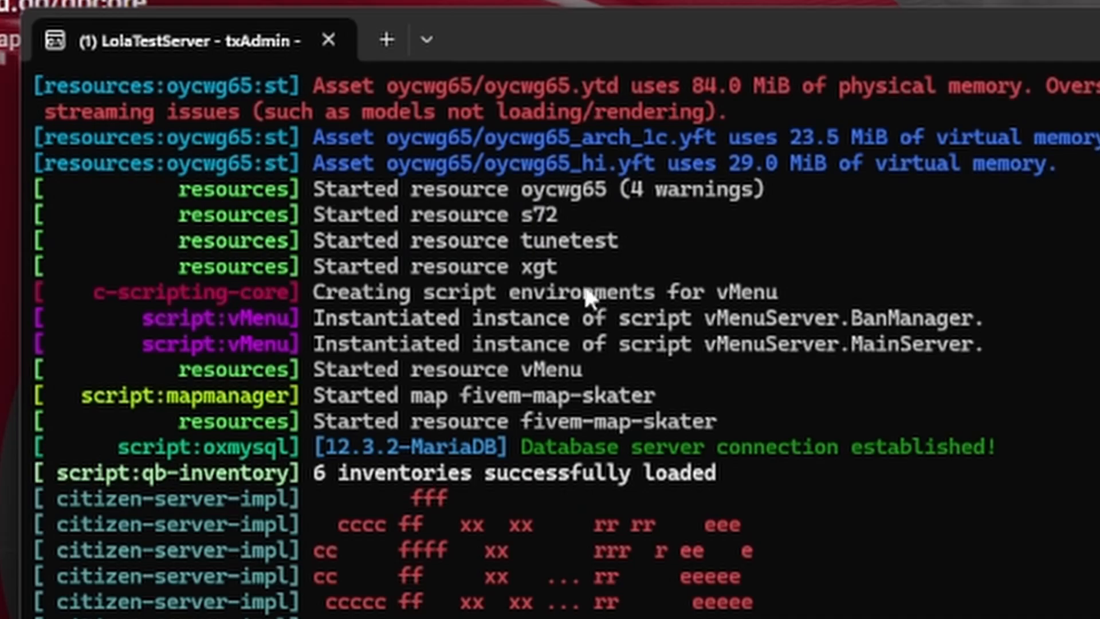
Check the test server's console output, and in the FiveM game start the character at the last location.
scroll(638, 367, "up", 4)
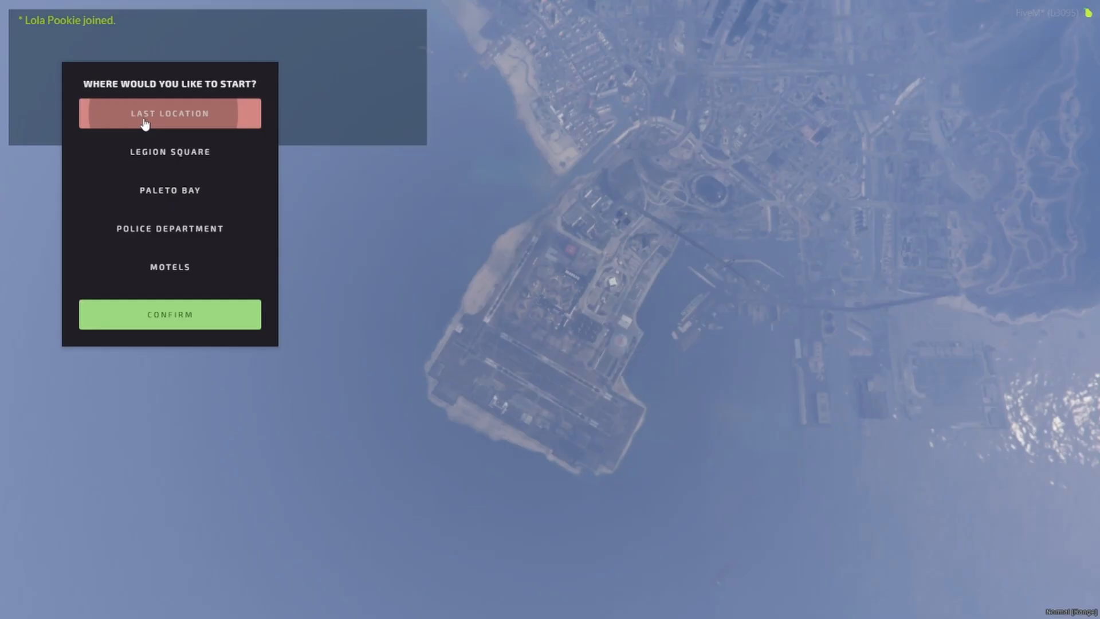
left_click(145, 122)
left_click(129, 325)
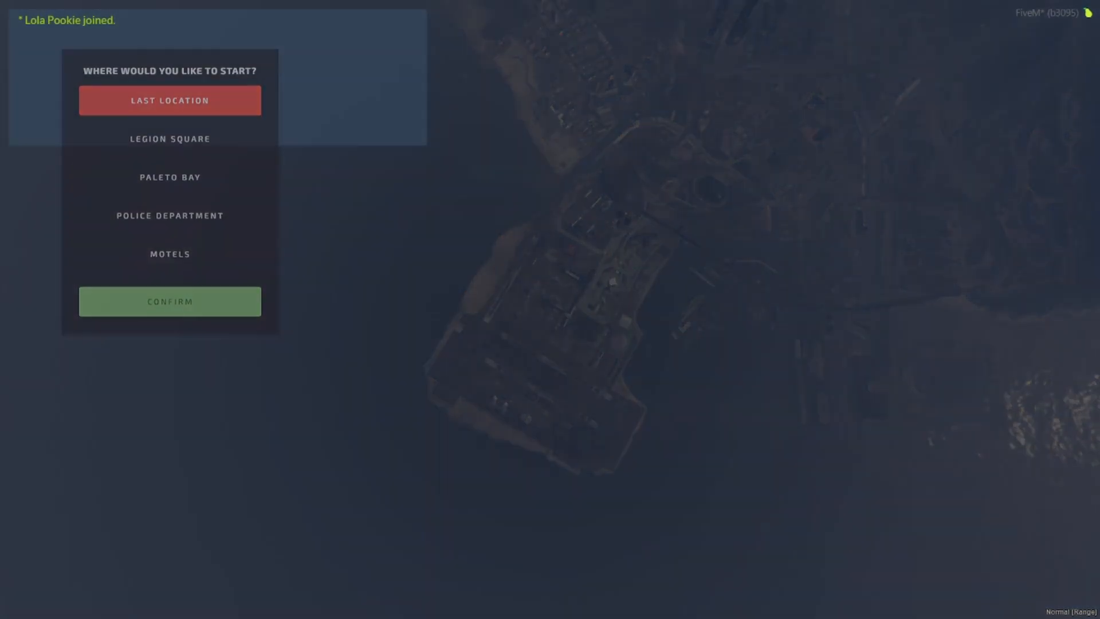
Spawn the vehicle with the chat command /car lolatutocar1 and inspect it from the rear, front and side.
type("t")
type("/car")
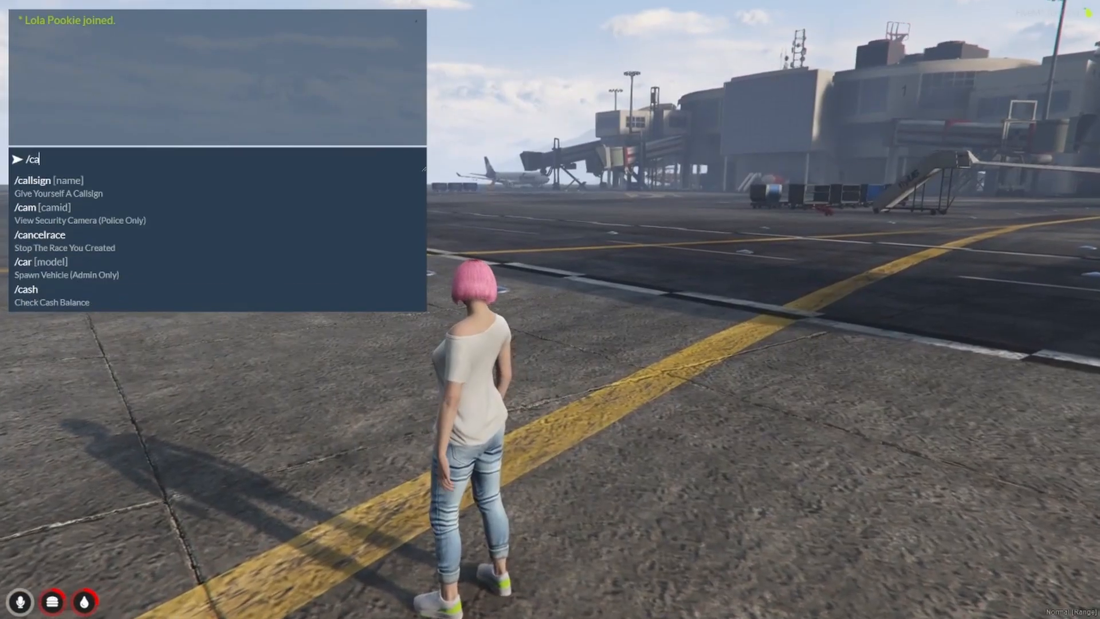
type("'carcols.meta',     'carvariations.meta',")
key("ctrl+z")
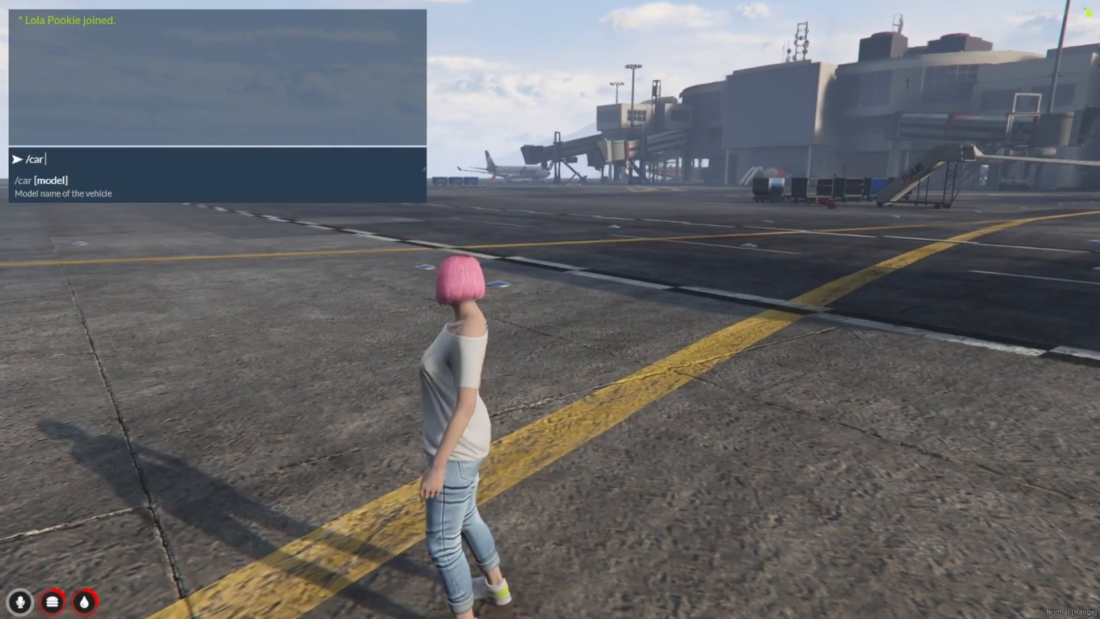
type("lolat")
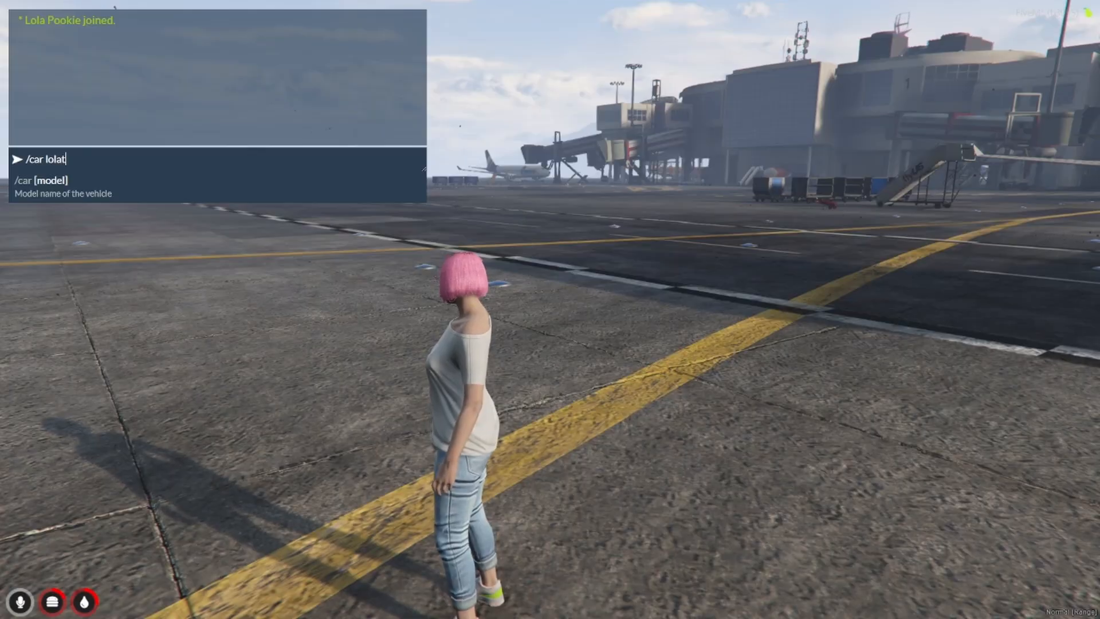
type("utocar1")
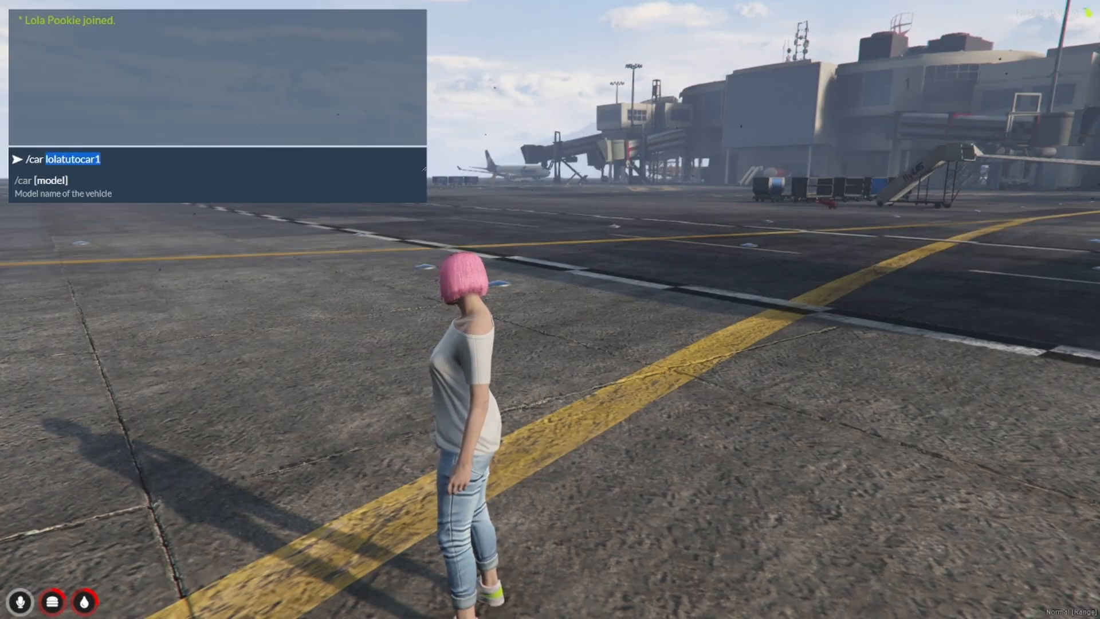
key("Right")
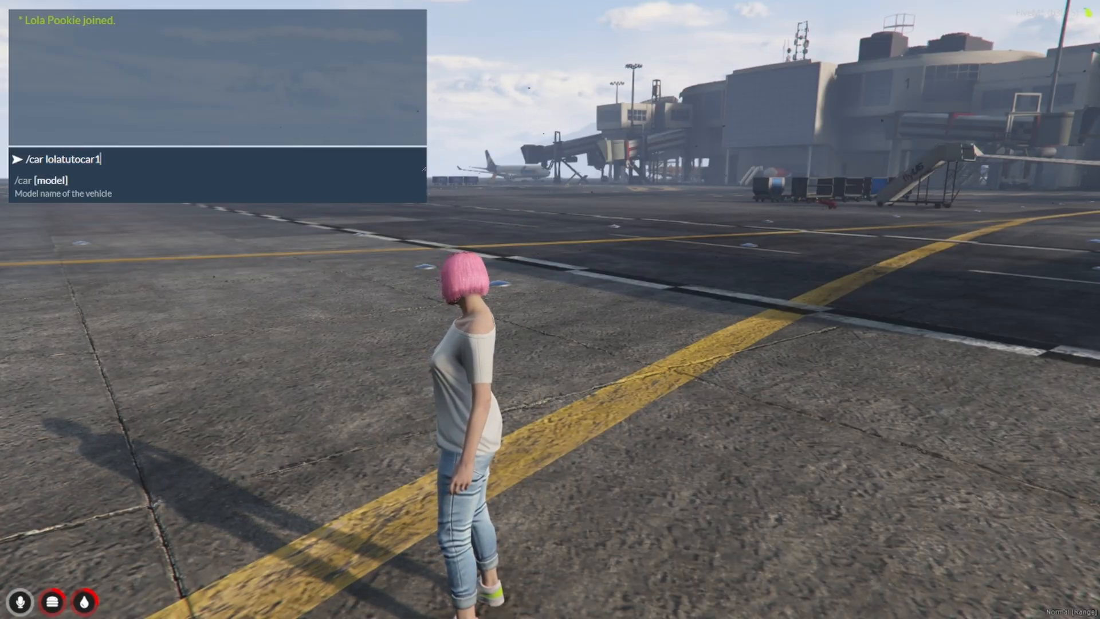
key("Return")
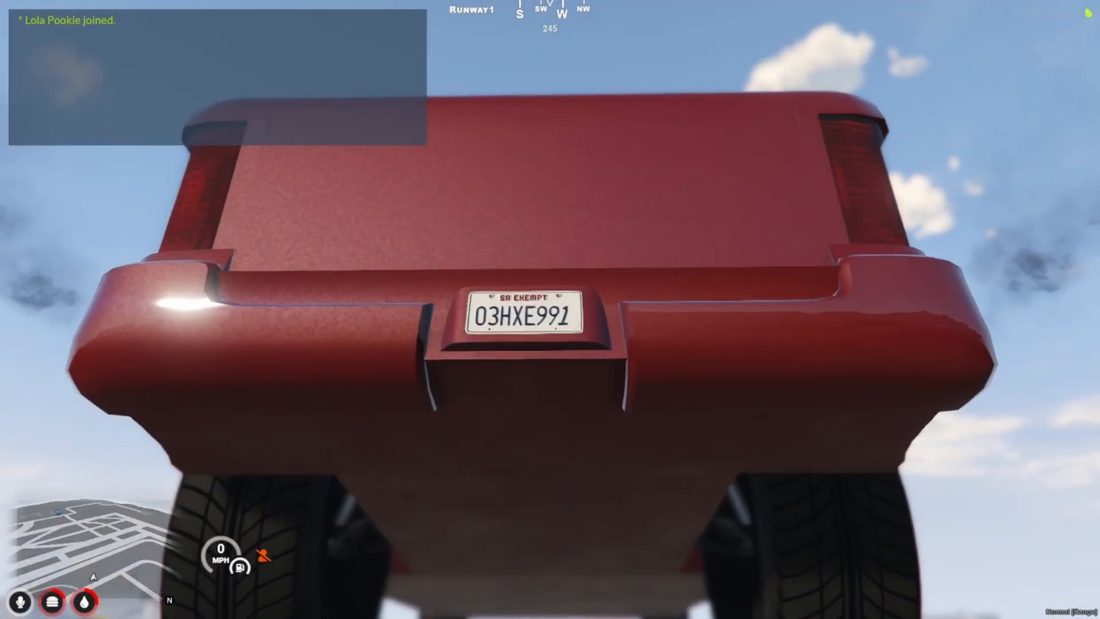
key("Return")
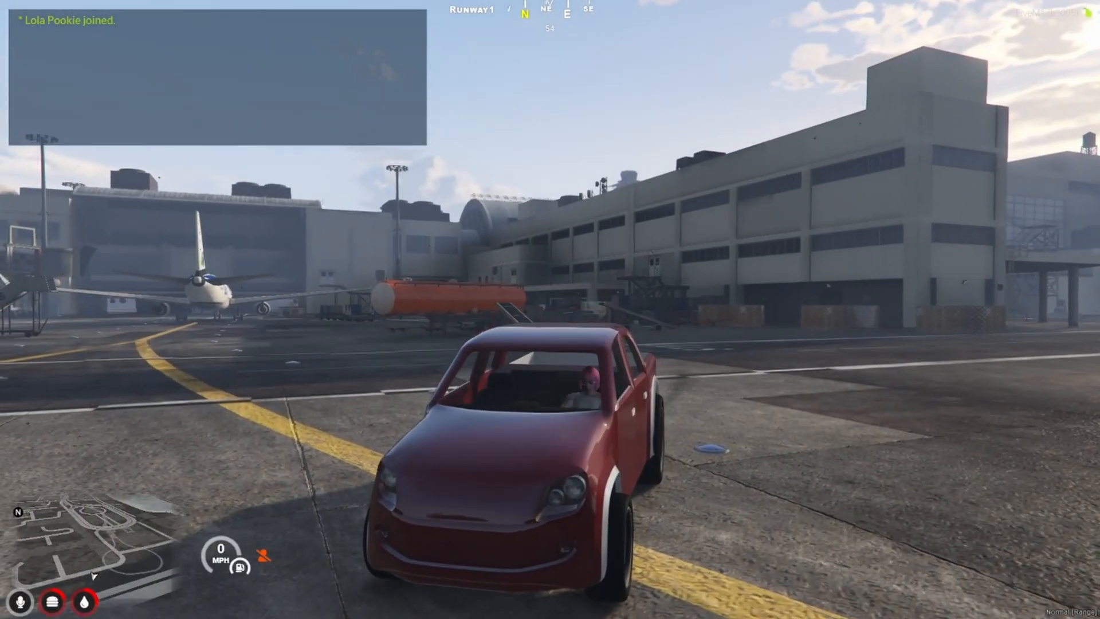
key("h")
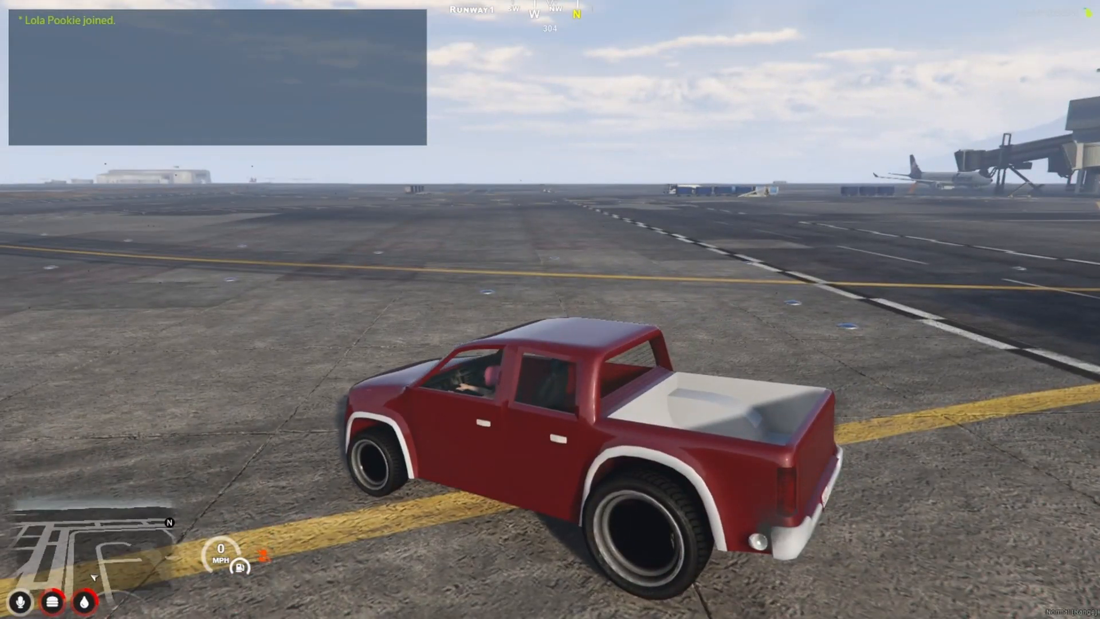
Set the spawned truck's primary colour to the Classic shade Bluish Silver in the vehicle colour options.
key("m")
key("Down")
key("Down")
key("Down")
key("Down")
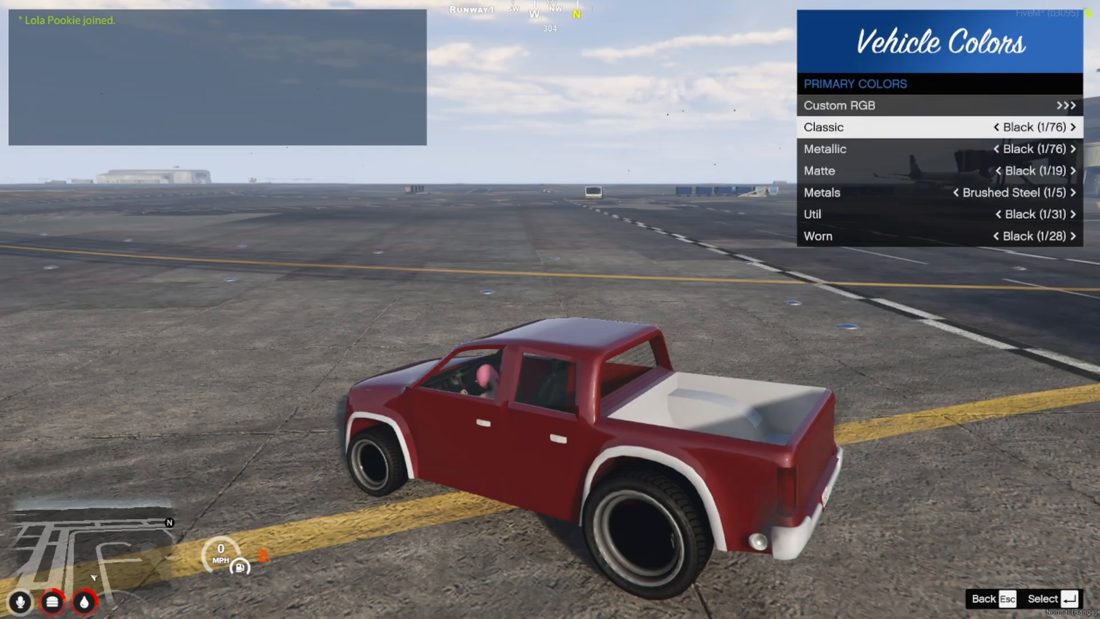
key("Right")
key("Right")
key("Right")
key("Right")
key("Right")
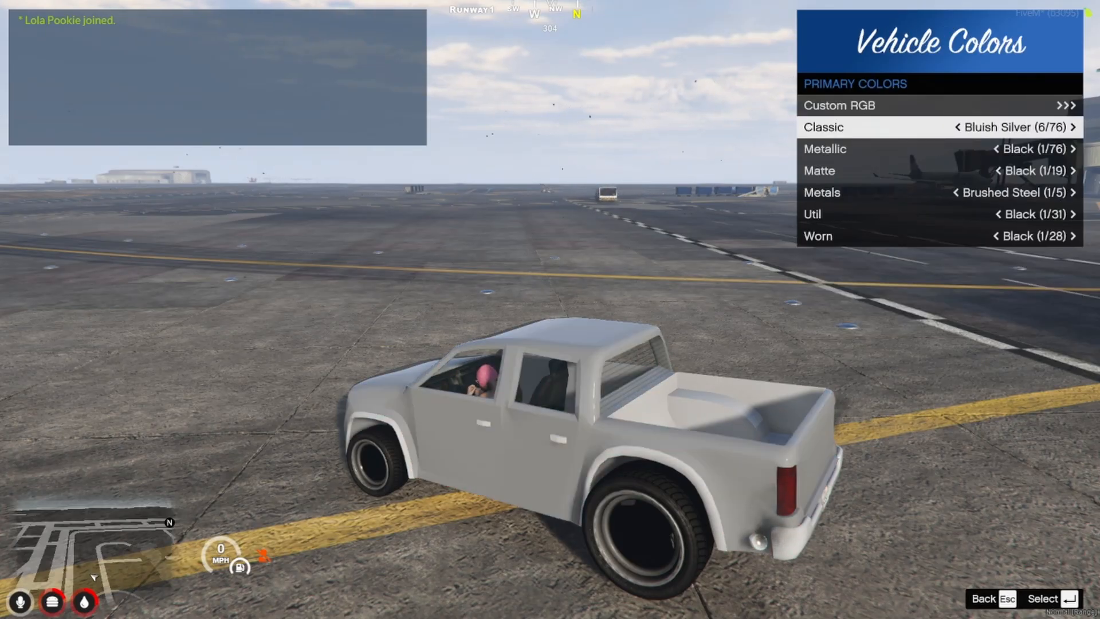
Set the truck's secondary colour to the Metallic shade Formula Red and leave the vehicle options.
key("Escape")
key("Down")
key("Return")
key("Down")
key("Down")
key("Down")
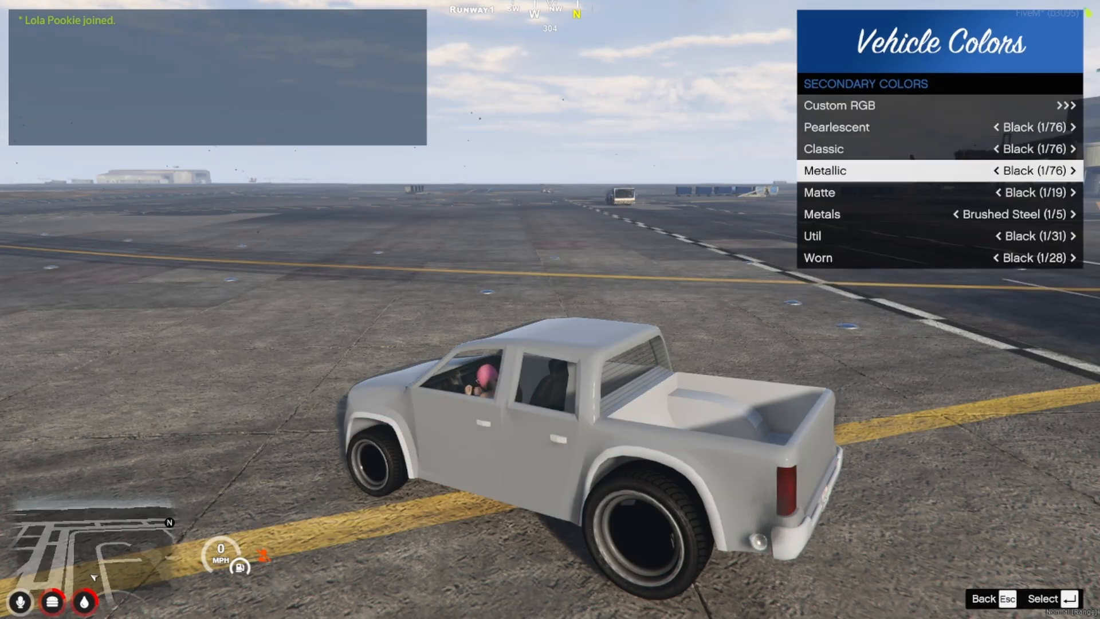
key("Right")
key("Right")
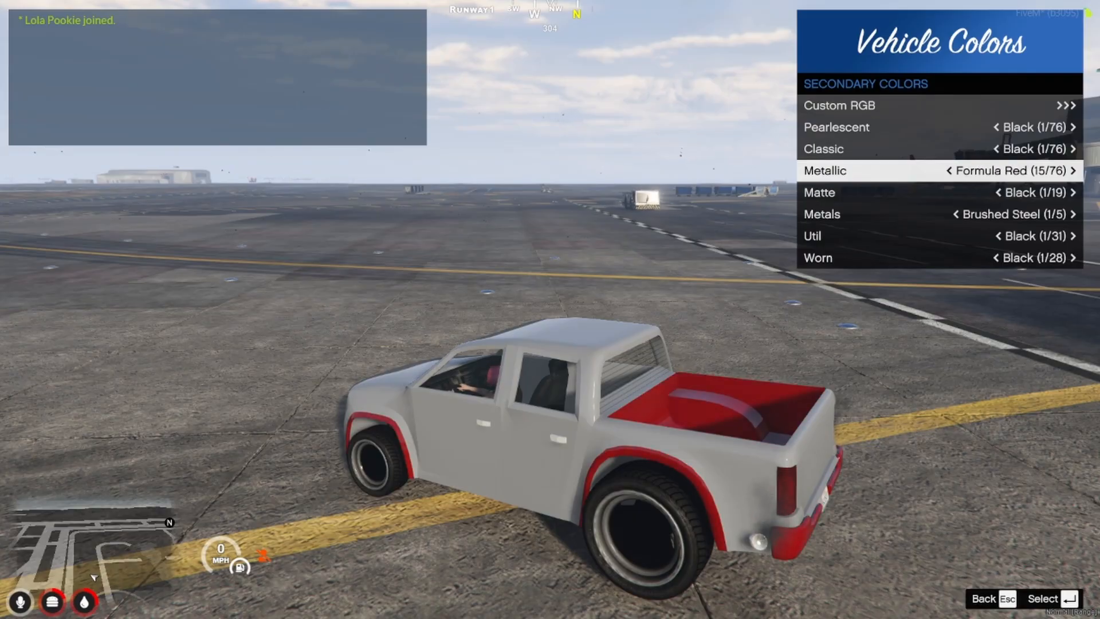
key("Escape")
key("Escape")
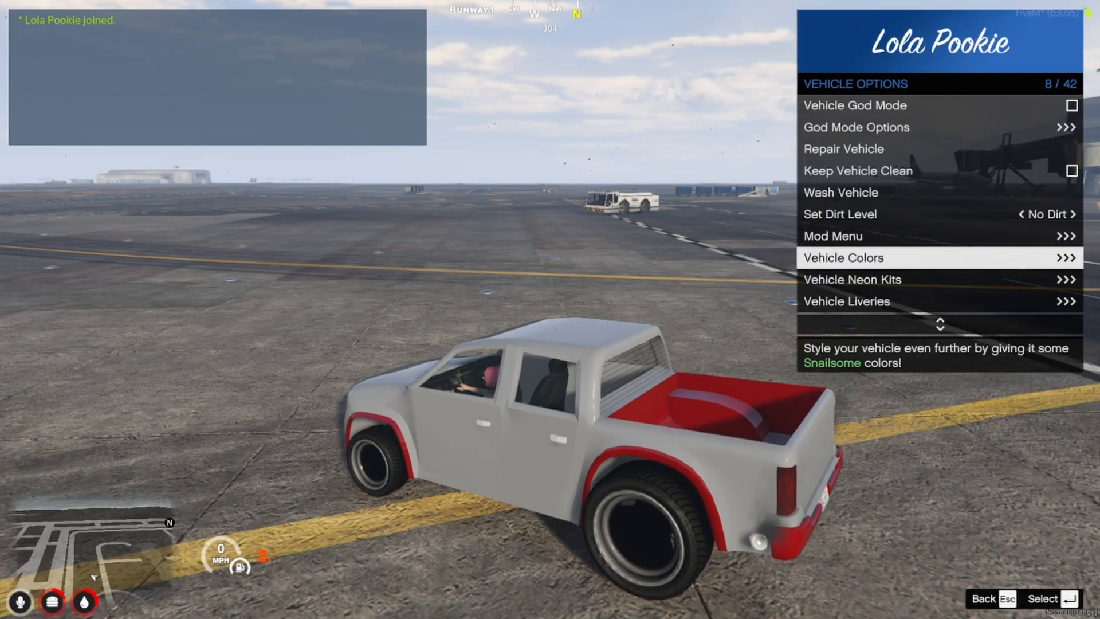
key("Escape")
key("Escape")
key("Escape")
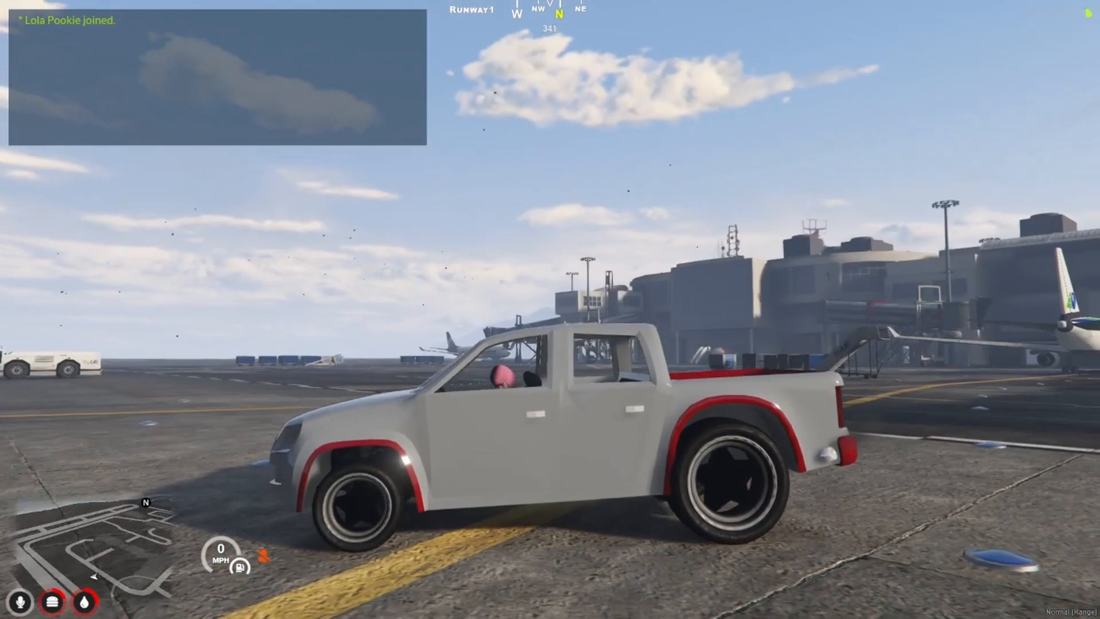
Test drive the truck across the airport apron, turning and braking to check its wheels and handling.
key("w")
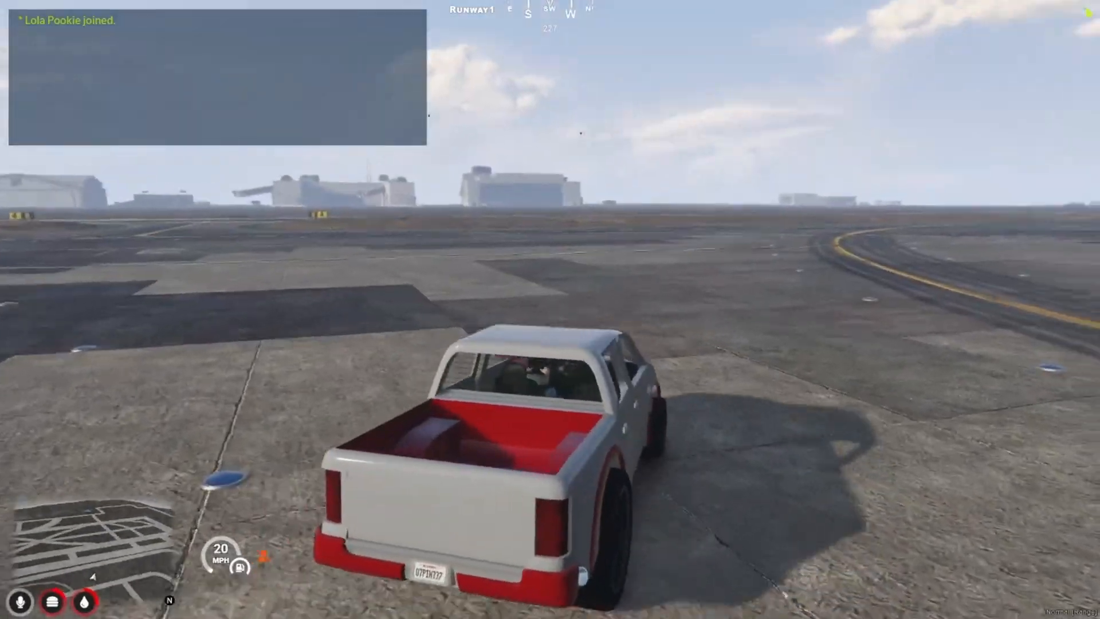
key("w")
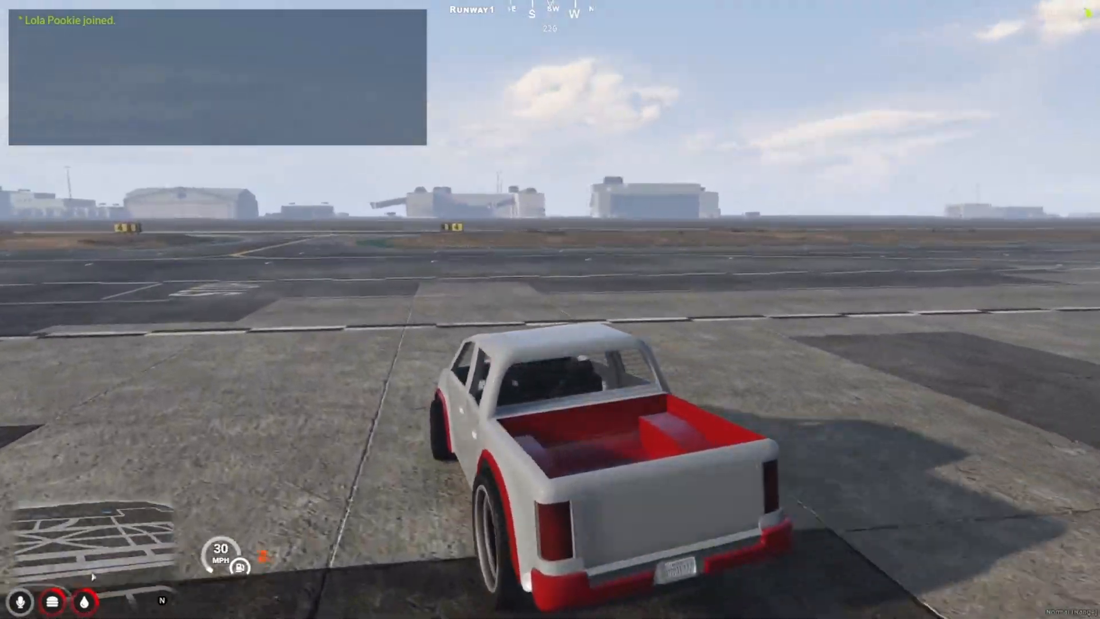
key("w")
key("d")
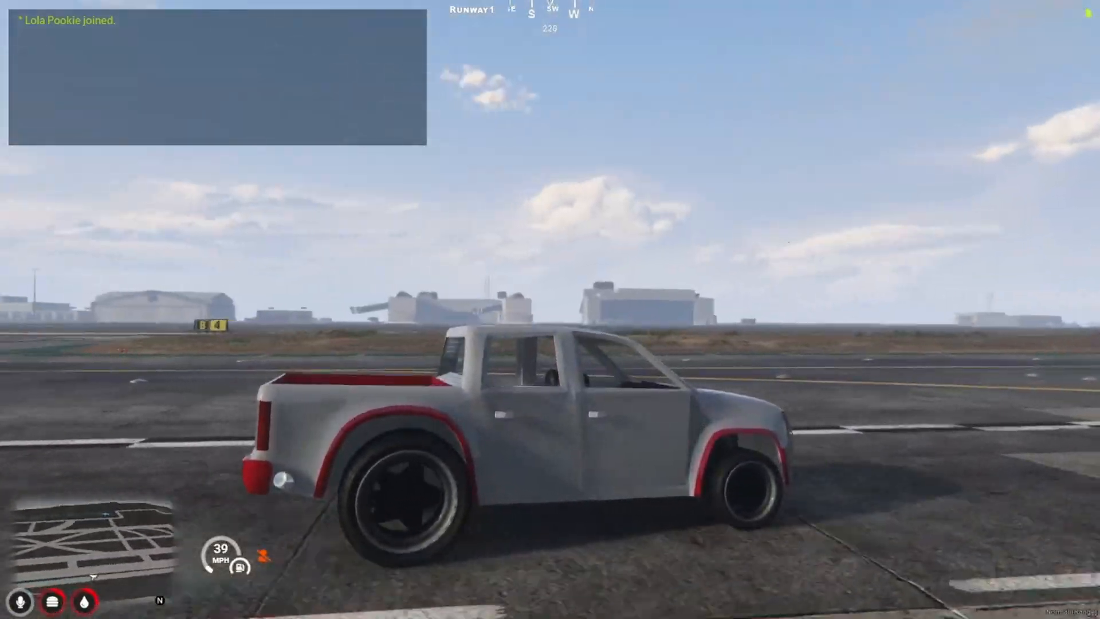
key("w")
key("d")
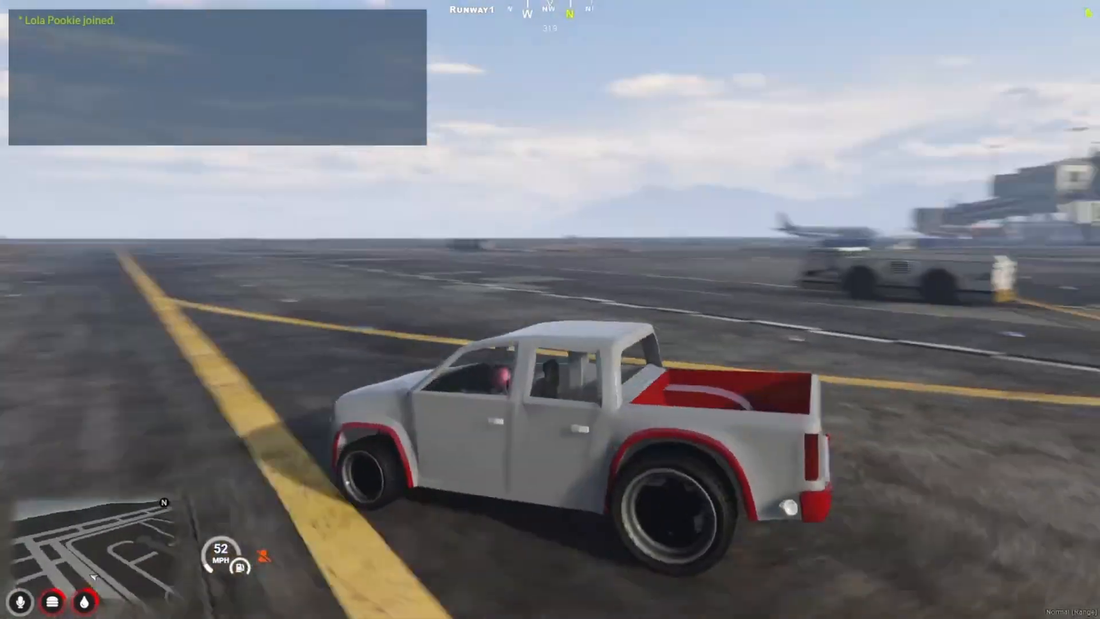
key("w")
key("s")
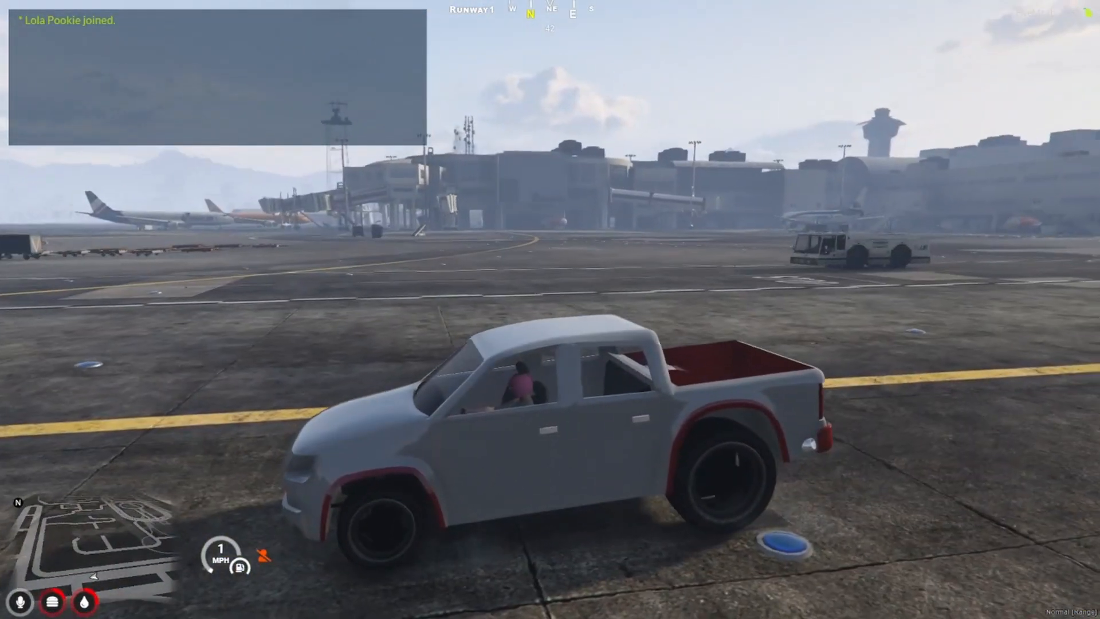
Open the truck's bonnet and tailgate and drive it along the runway, steering both ways and braking.
key("f")
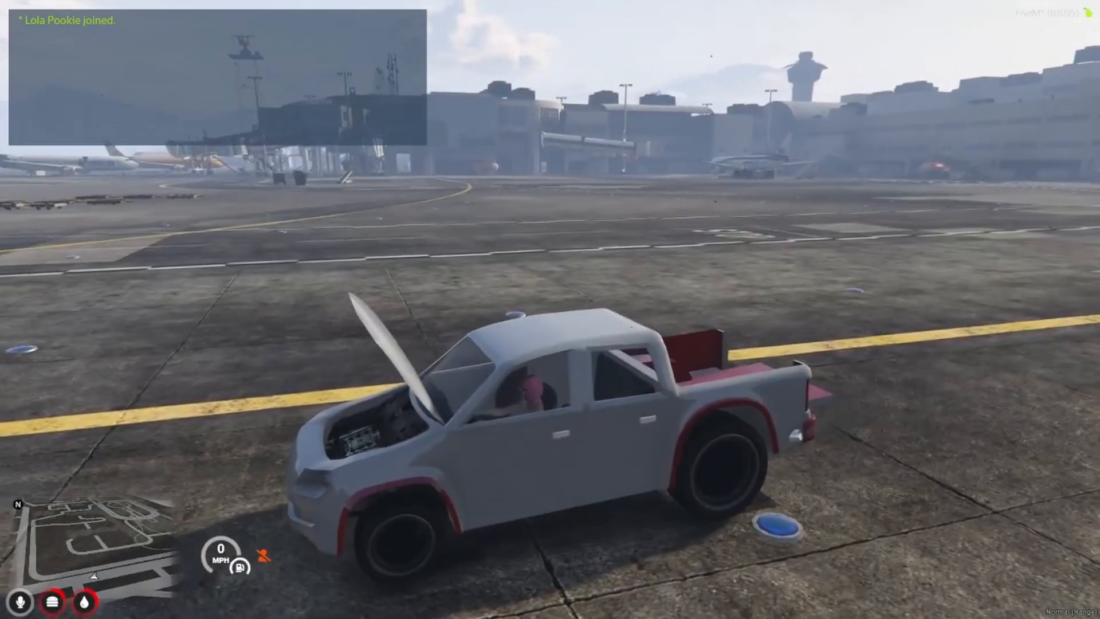
key("w")
key("d")
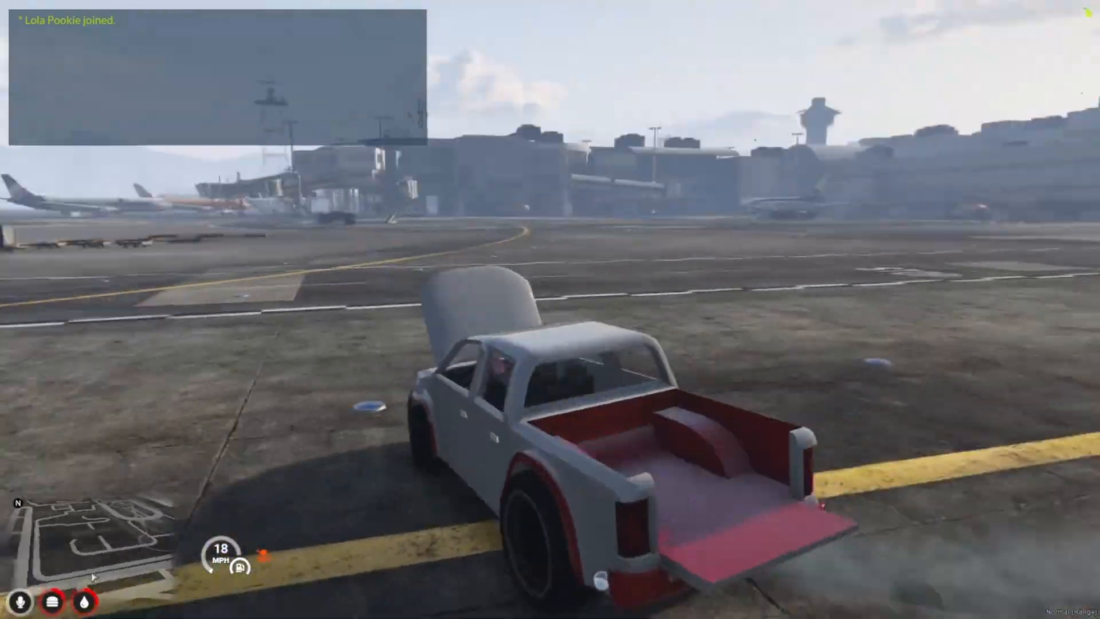
key("a")
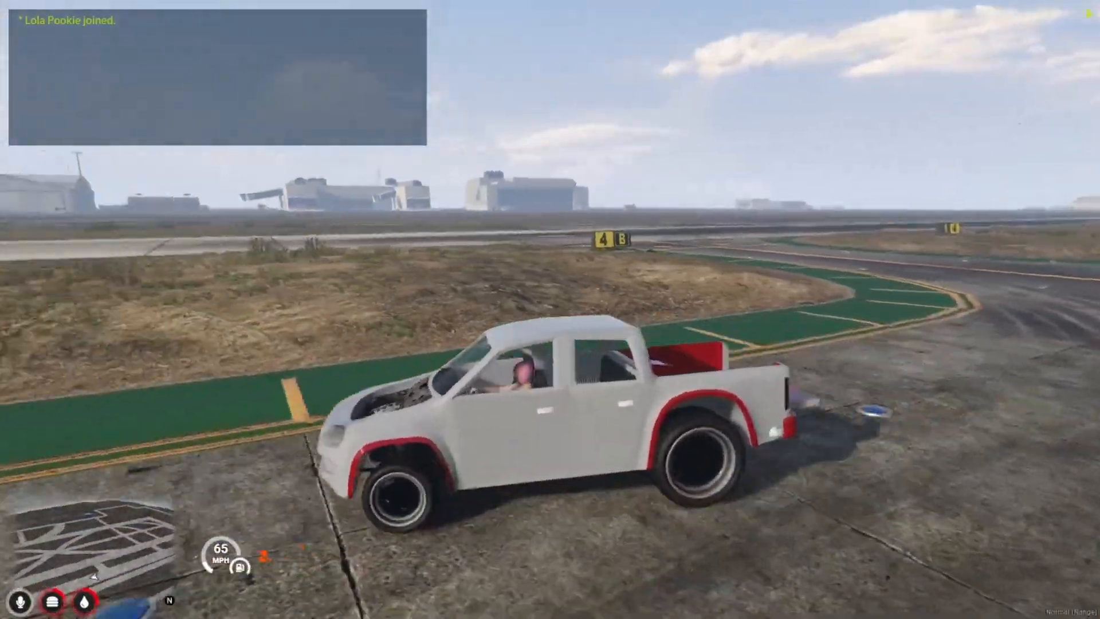
key("a")
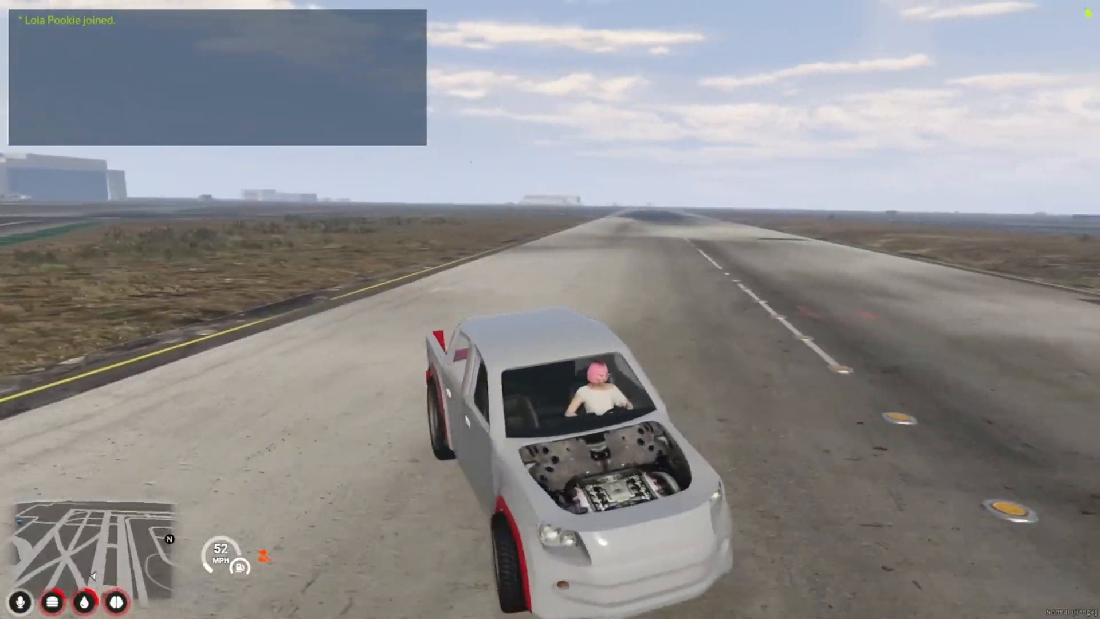
key("d")
key("a")
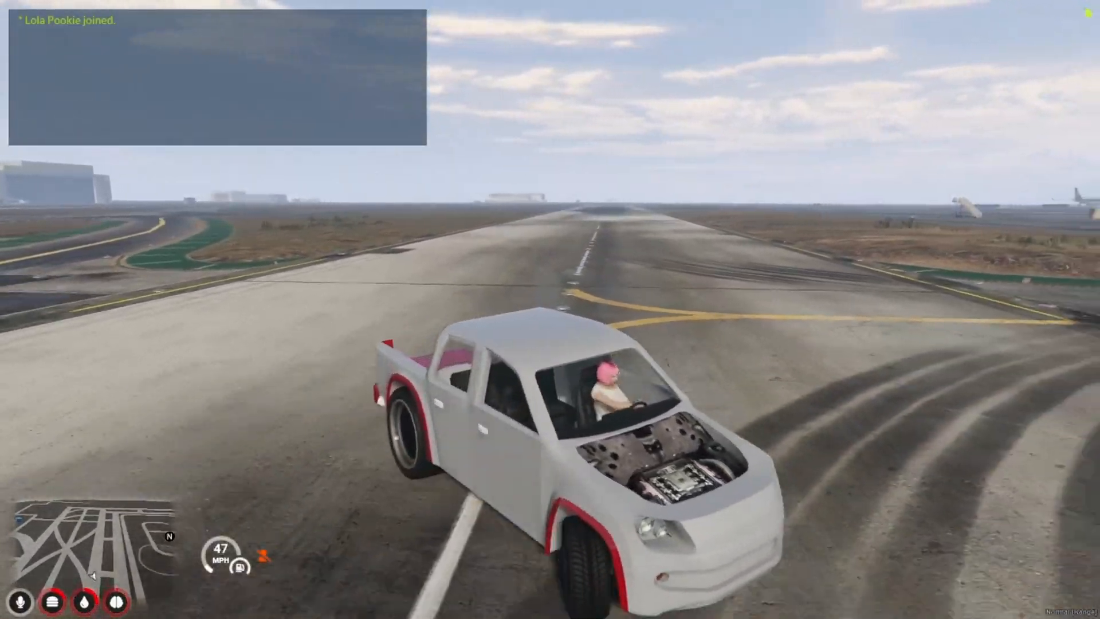
key("d")
key("a")
key("w")
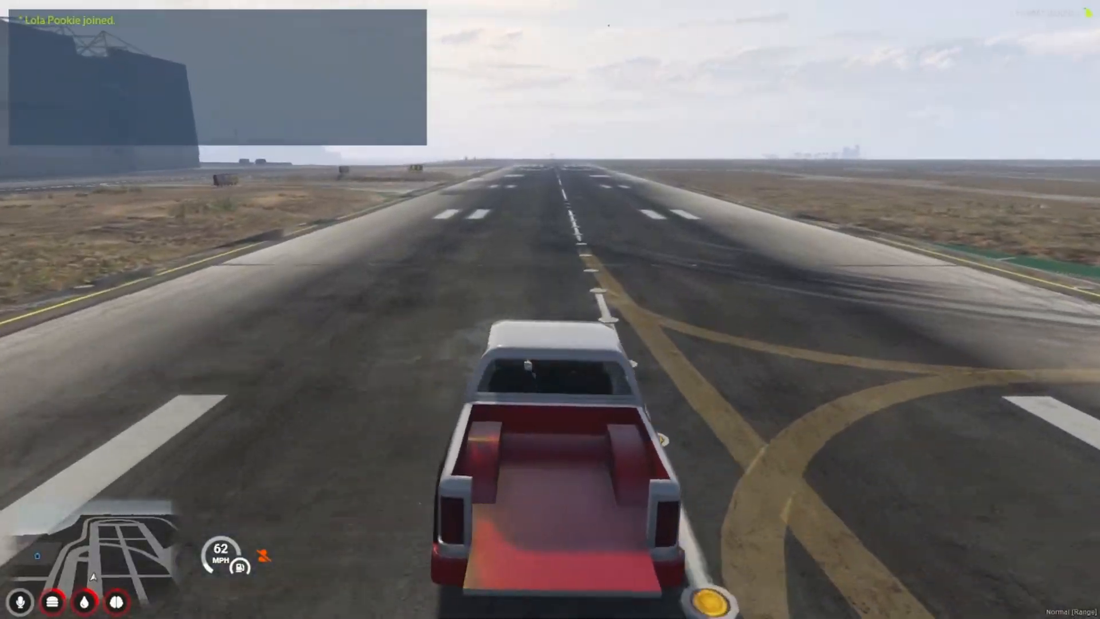
key("s")
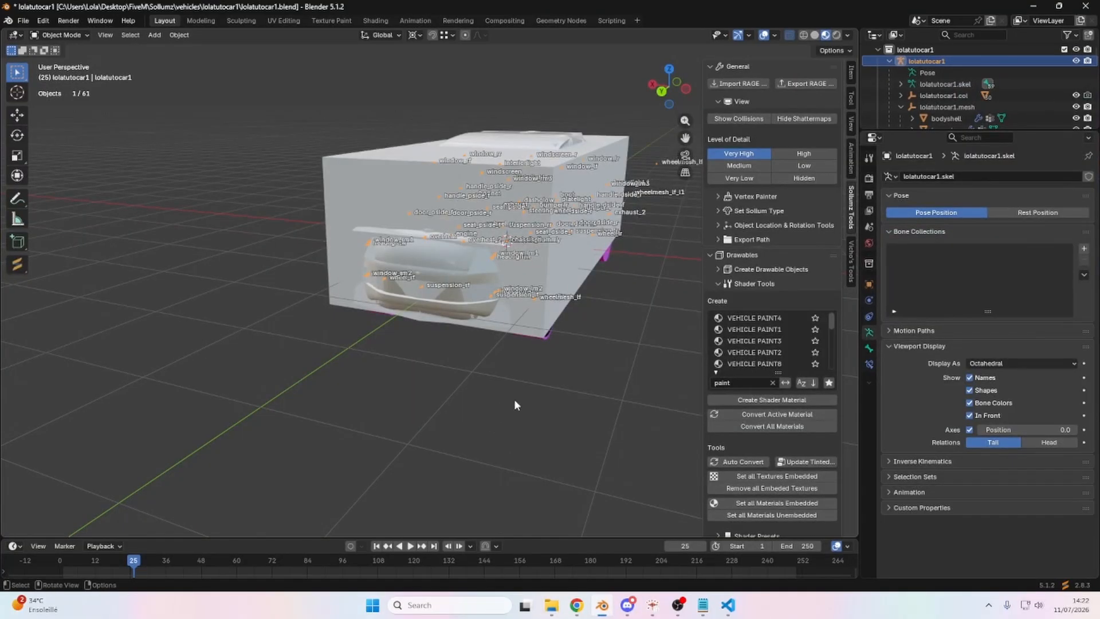
In Blender, hide the vehicle's collision objects and bring the front headlight area into close view.
left_click(551, 257)
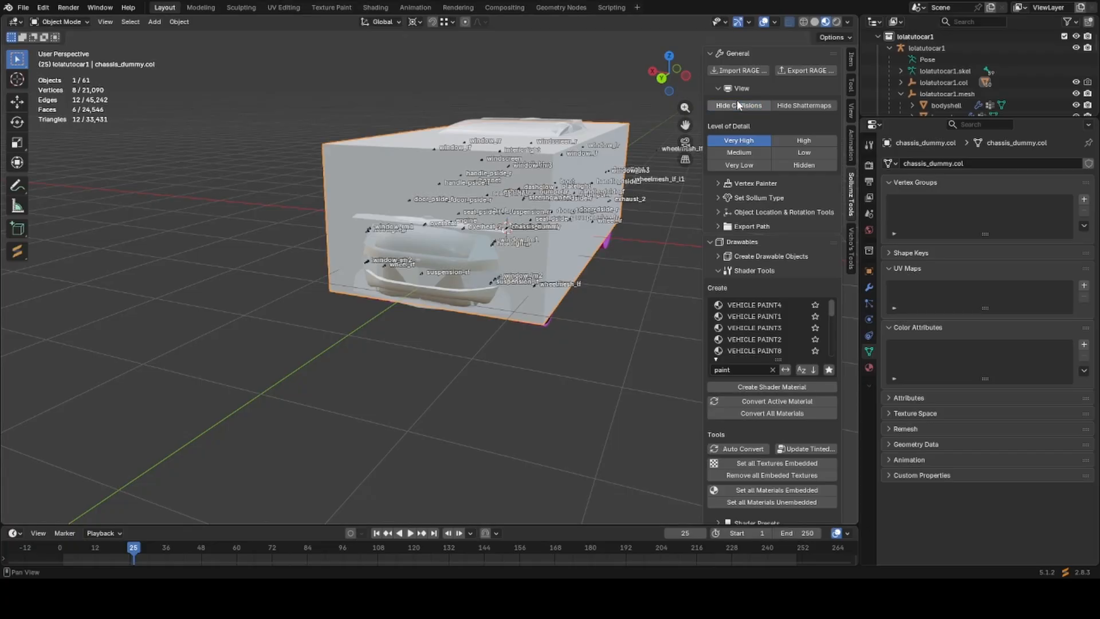
left_click(738, 105)
scroll(303, 370, "up", 6)
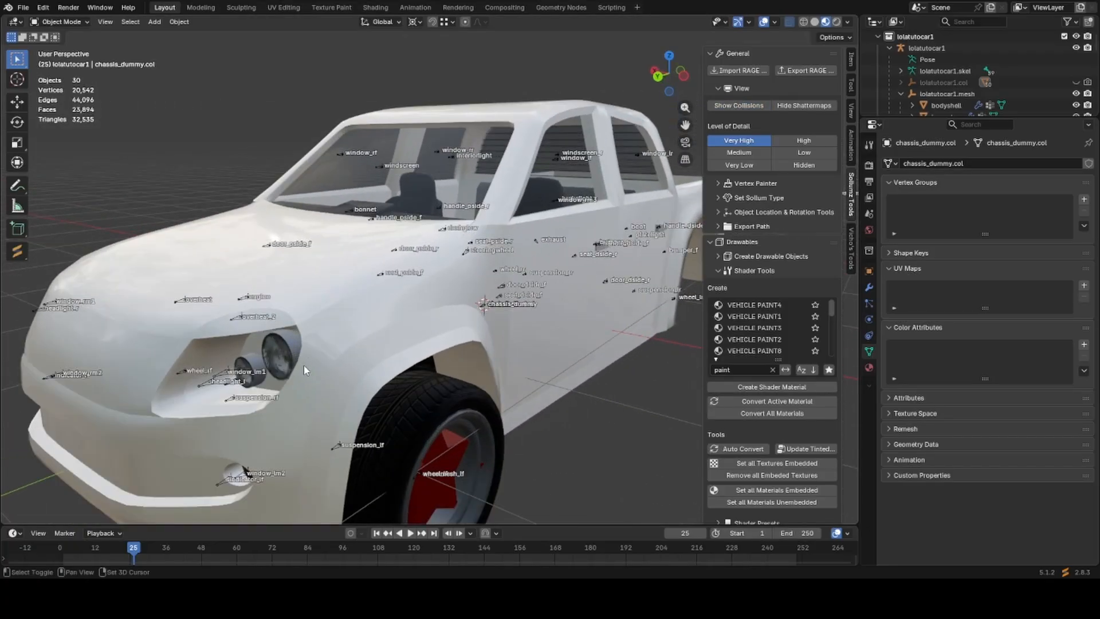
middle_click_drag(304, 370, 350, 321, "shift")
middle_click_drag(349, 321, 400, 349)
Enter Edit Mode on the bodyshell and select the centre vertices of both round lenses in the left headlight.
left_click(373, 277)
left_click(448, 344)
middle_click_drag(332, 350, 458, 364, "shift")
scroll(486, 300, "up", 1)
key("Tab")
key("alt+z")
scroll(429, 321, "up", 2)
left_click(462, 305)
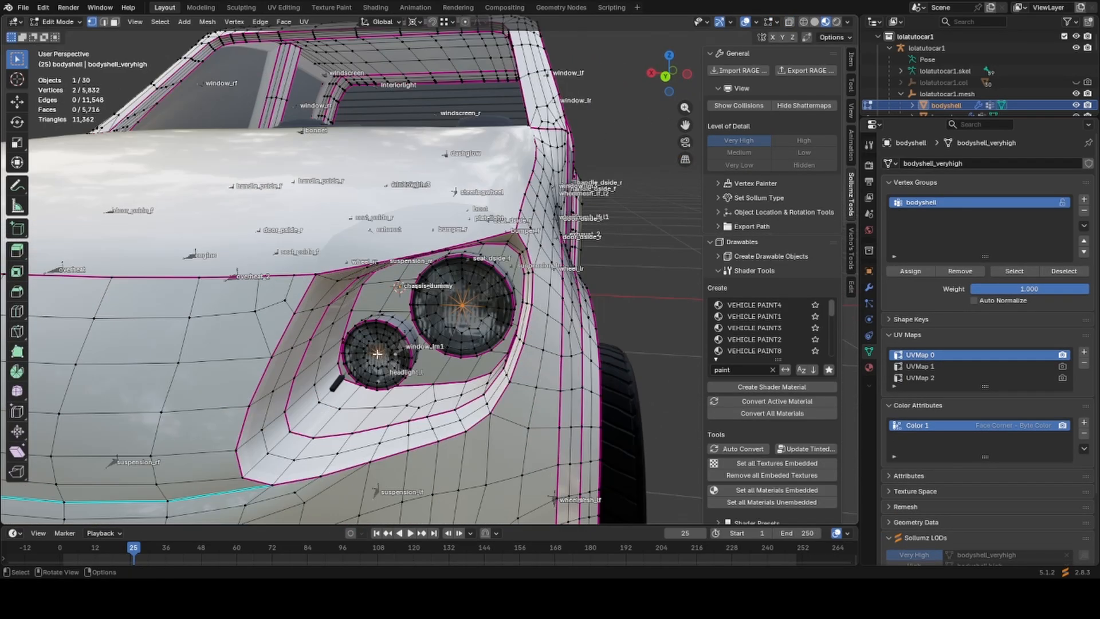
Grow the selection until it covers the complete surfaces of both left headlight lenses.
key("ctrl+KP_Add")
key("ctrl+KP_Add")
key("ctrl+KP_Add")
key("ctrl+KP_Add")
scroll(383, 352, "up", 10)
key("ctrl+KP_Add")
key("ctrl+KP_Subtract")
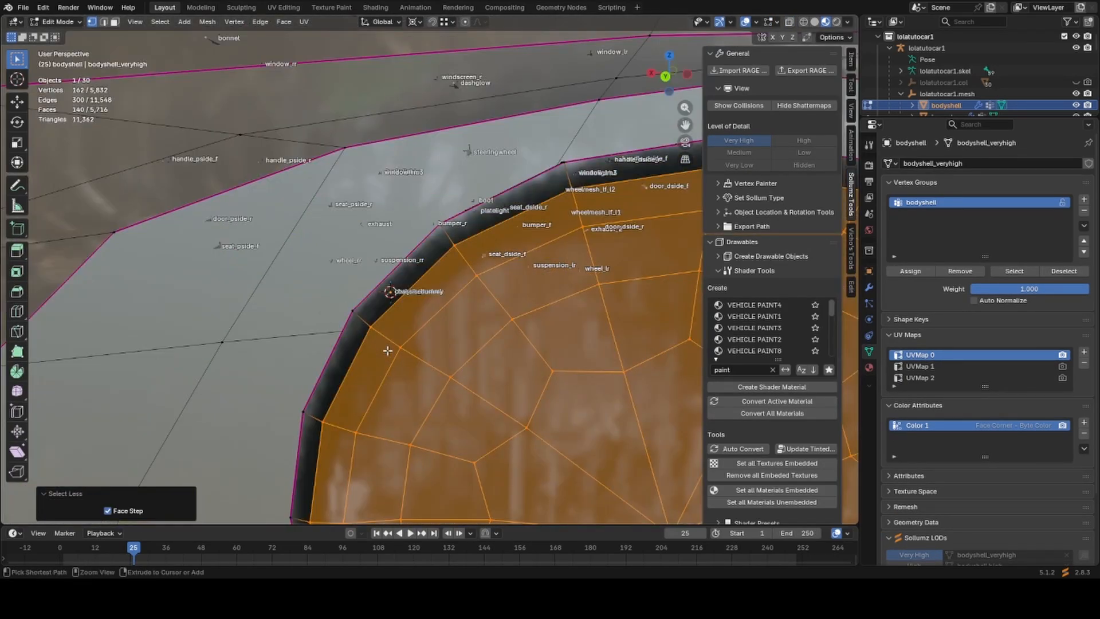
key("ctrl+z")
scroll(388, 351, "down", 10)
scroll(389, 335, "up", 3)
middle_click_drag(388, 350, 768, 263)
In face select mode, assign the Left Headlight (headlight_l) light ID to both selected left headlight lenses with Sollumz Vehicle Tools.
scroll(769, 263, "down", 16)
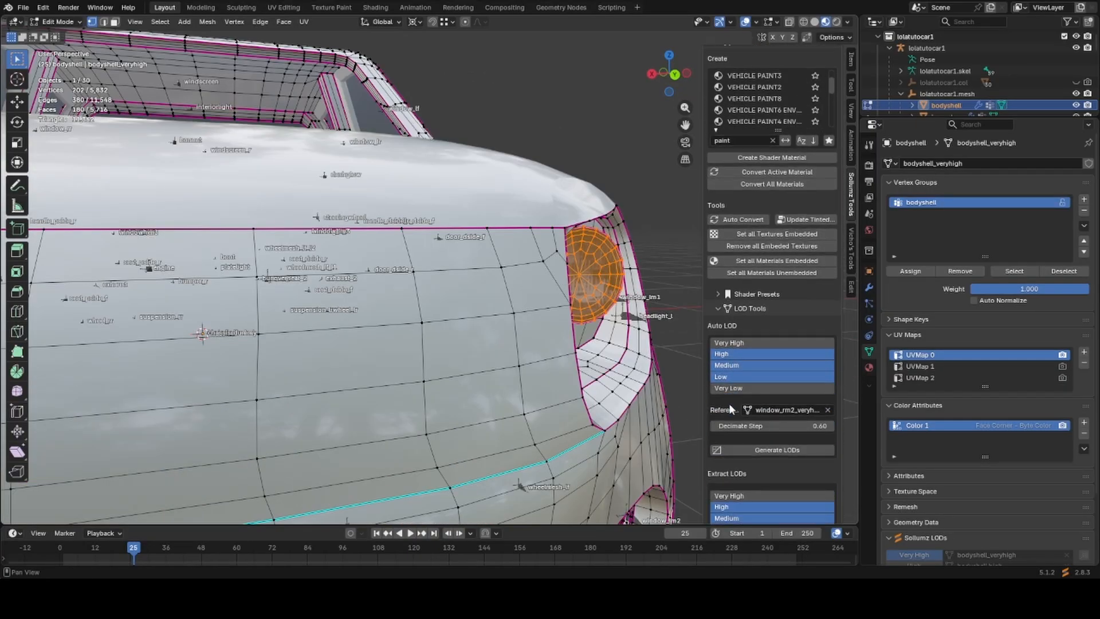
scroll(728, 403, "down", 10)
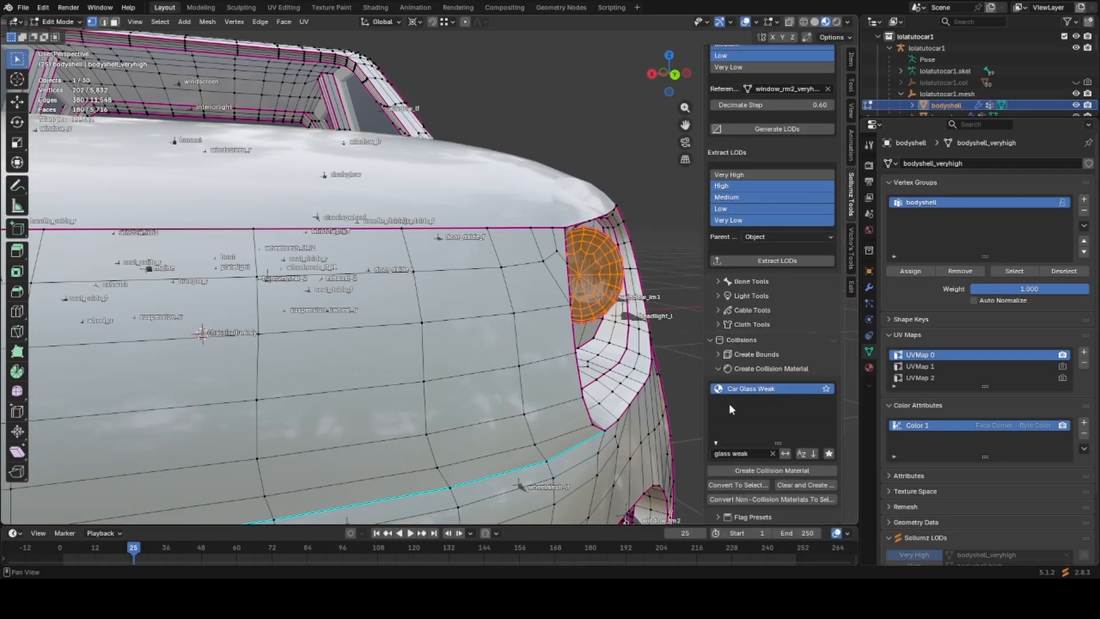
scroll(728, 403, "down", 2)
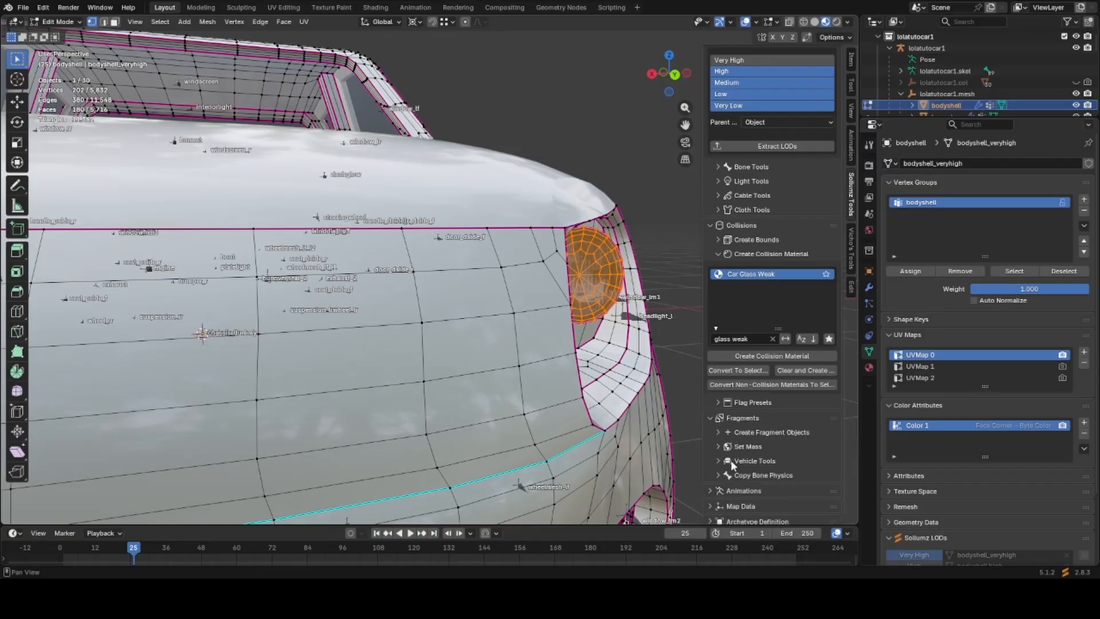
scroll(732, 454, "down", 4)
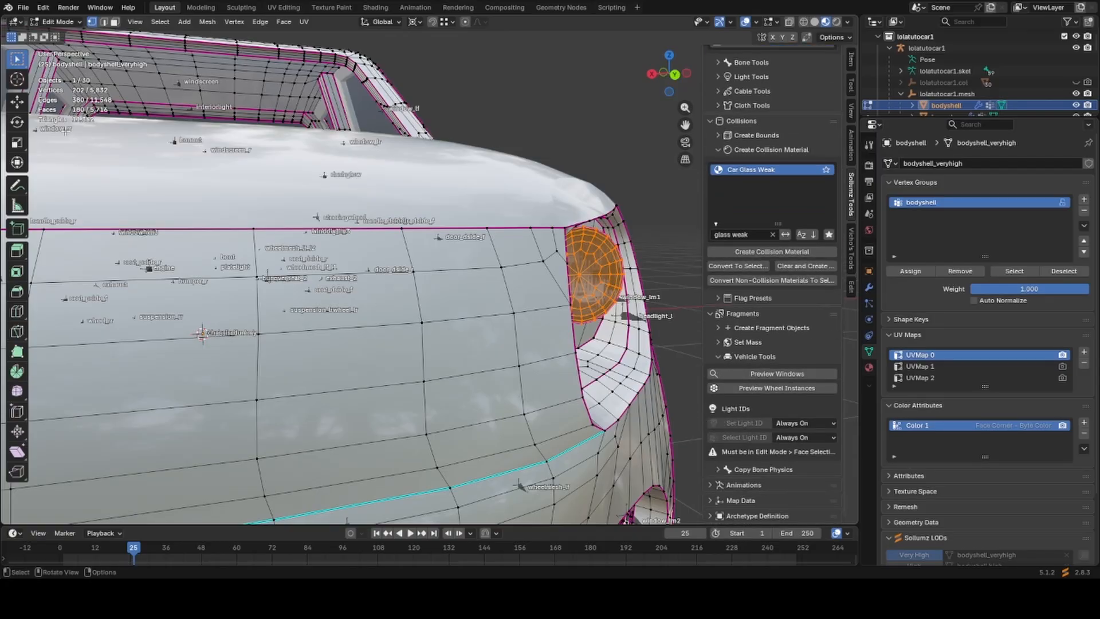
left_click(116, 23)
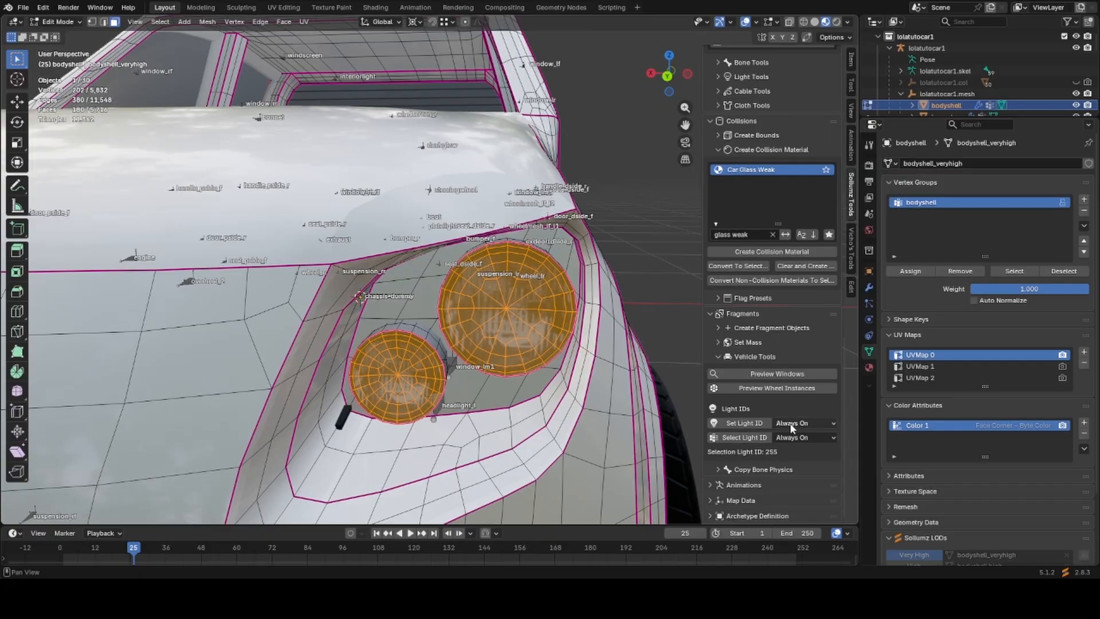
left_click(792, 424)
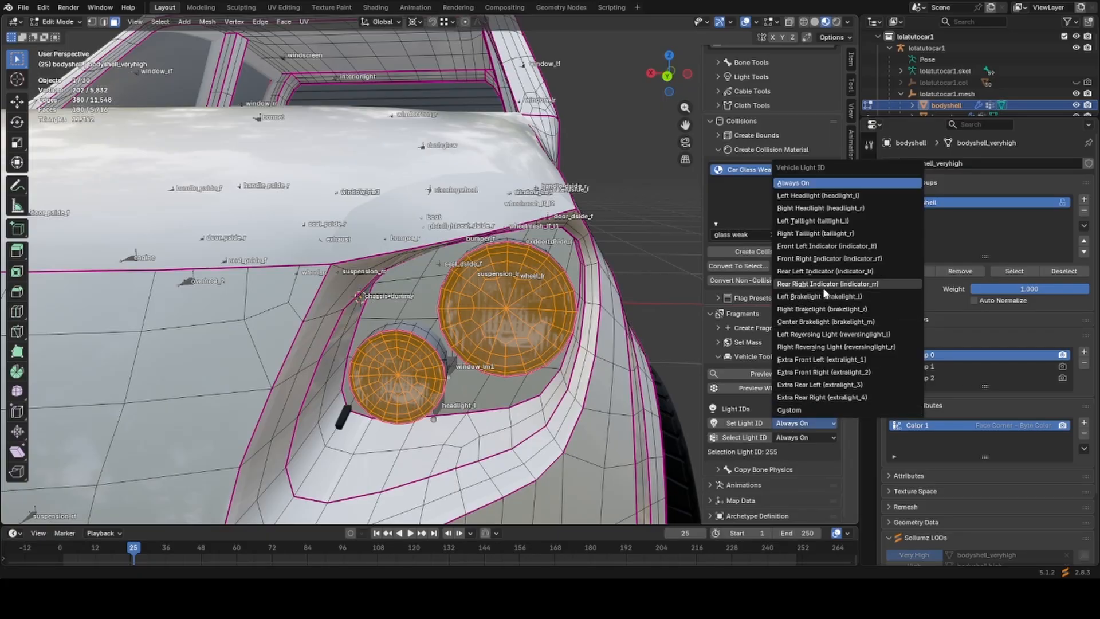
left_click(807, 196)
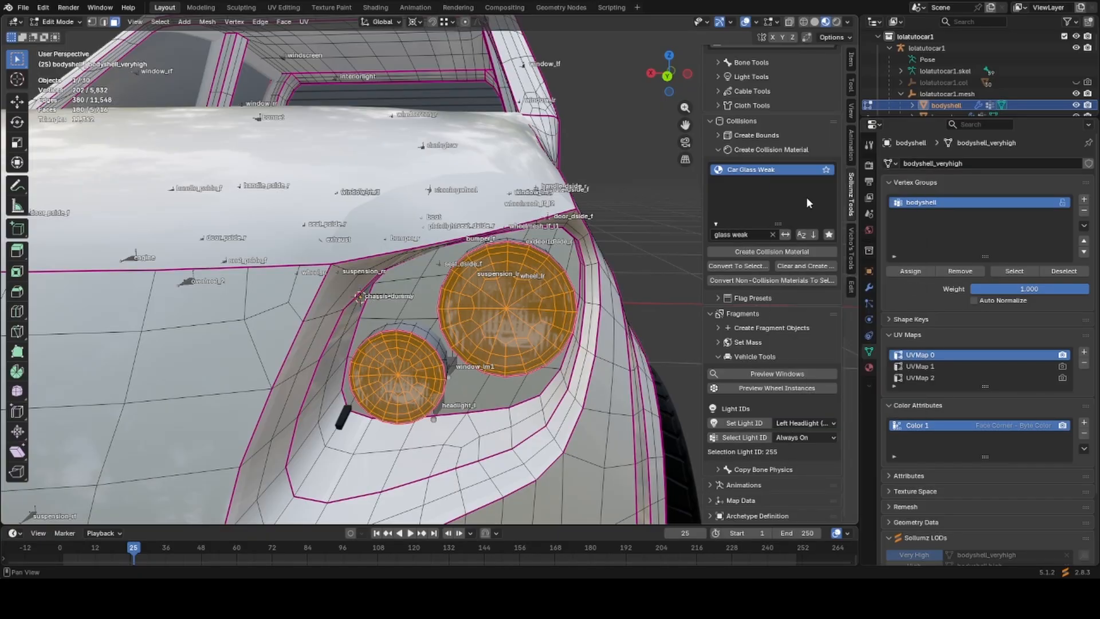
left_click(729, 424)
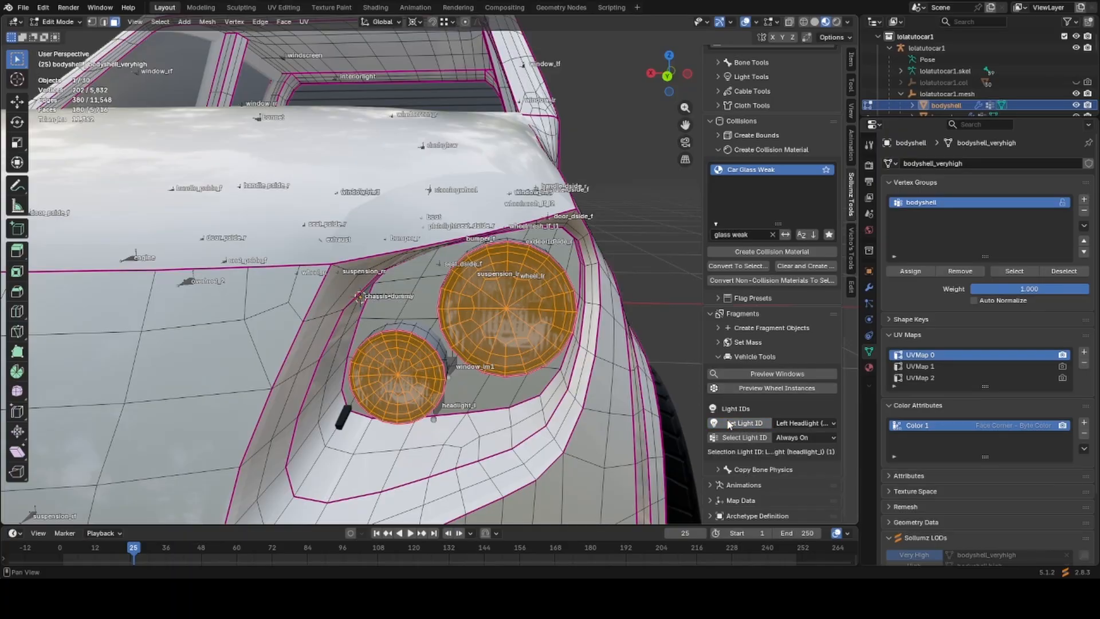
Mirror the lens selection to the right headlight and assign it the Right Headlight (headlight_r) light ID.
scroll(366, 373, "down", 5)
middle_click_drag(350, 374, 367, 374)
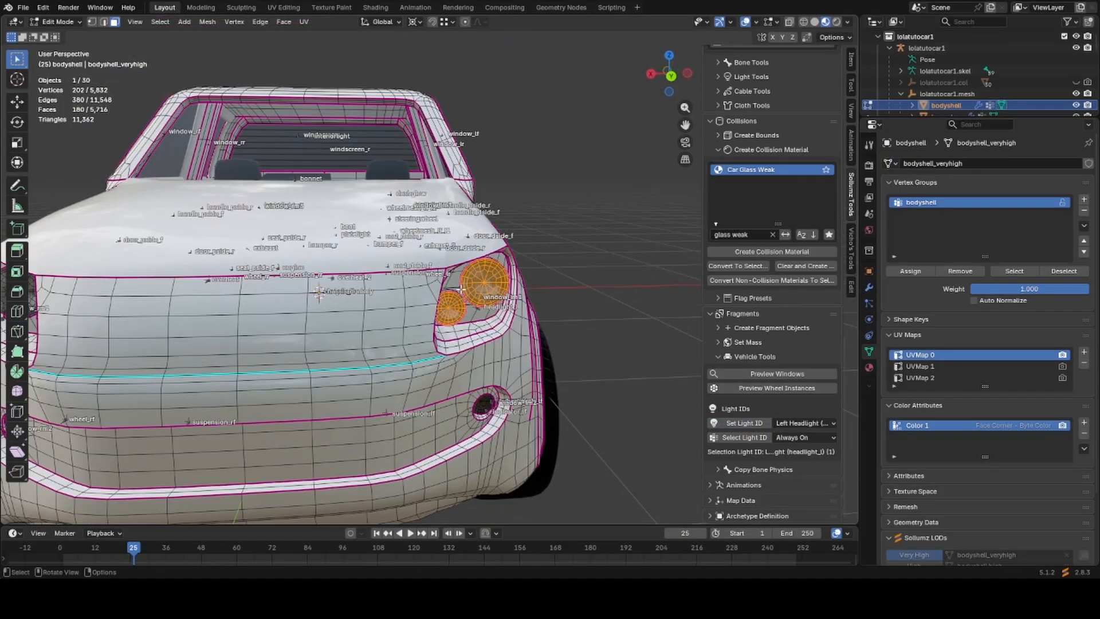
middle_click_drag(373, 316, 452, 323)
scroll(448, 322, "up", 5)
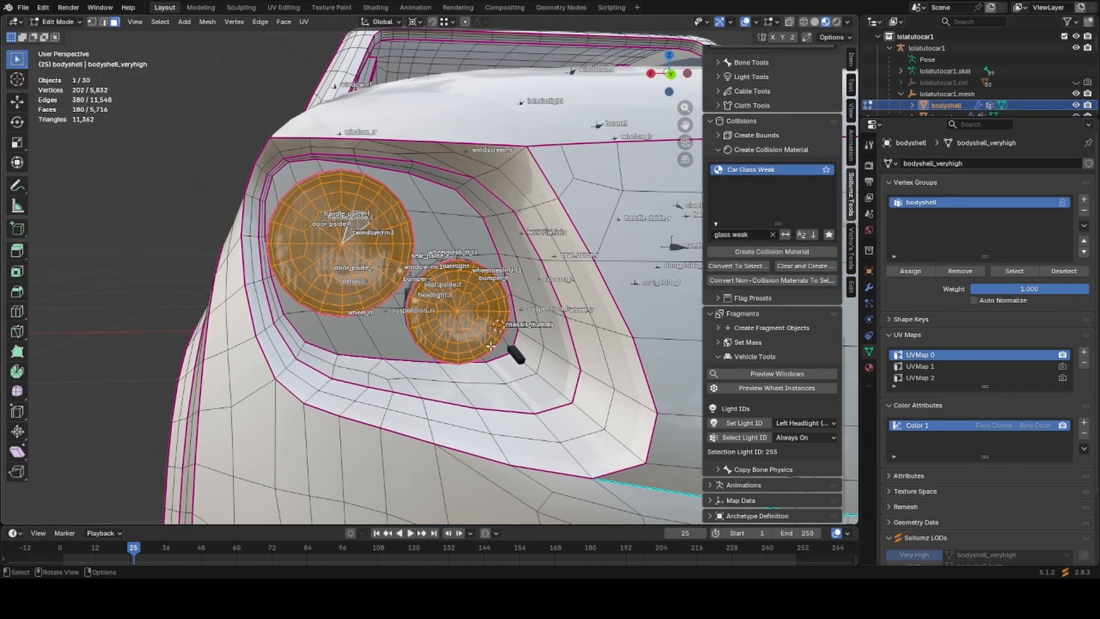
left_click(799, 423)
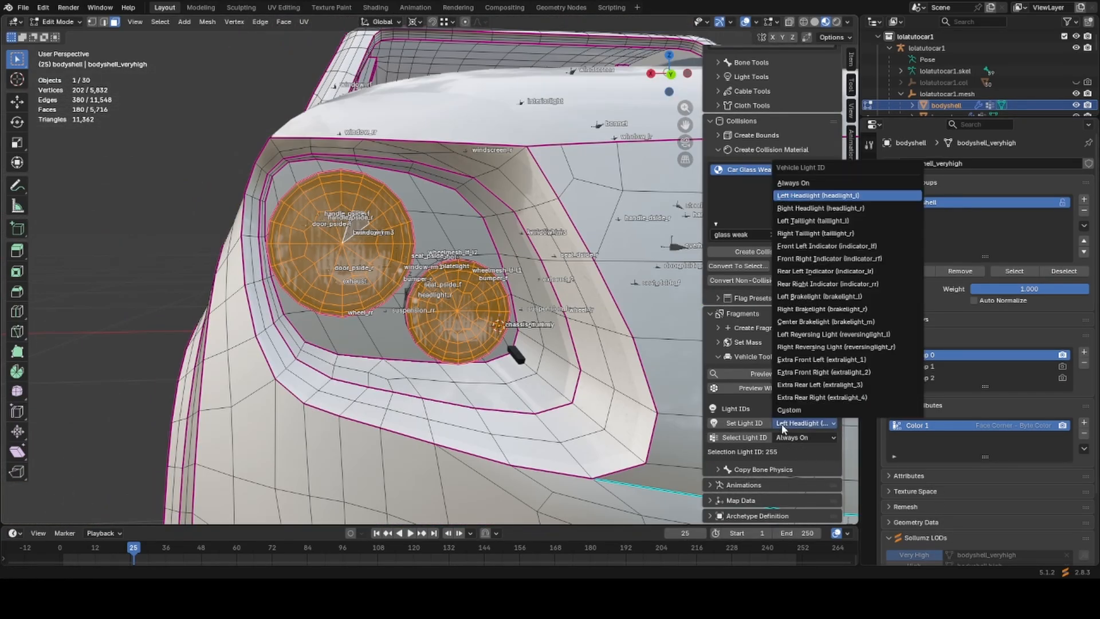
left_click(807, 208)
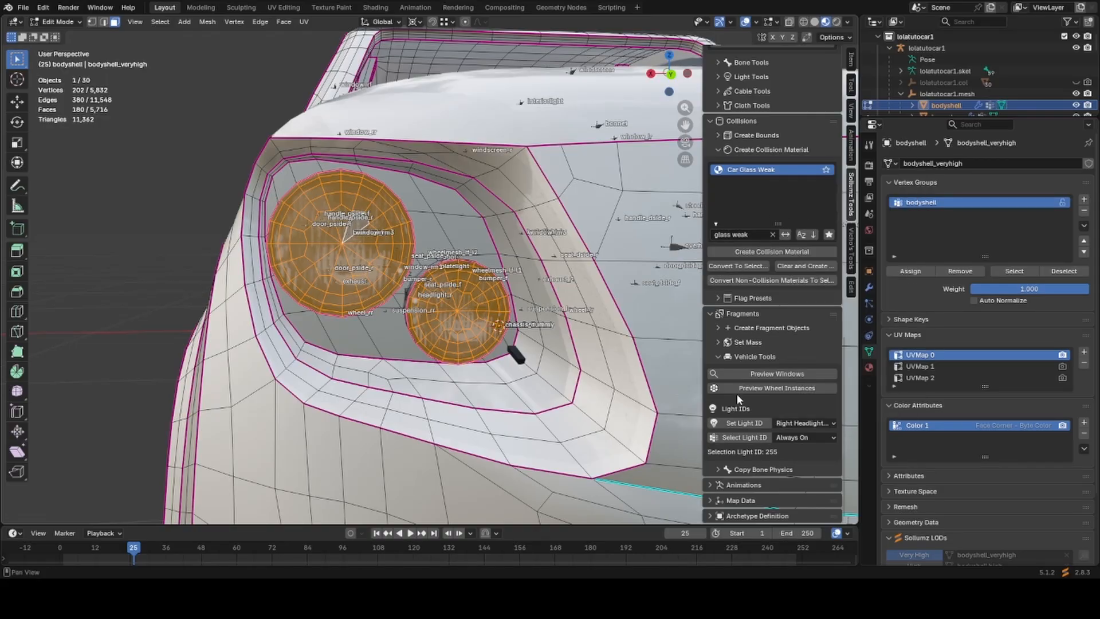
left_click(741, 426)
Select all linked faces of the right rear lamp and assign them the Right Brakelight (brakelight_r) light ID.
middle_click_drag(416, 297, 257, 332)
scroll(415, 394, "up", 3)
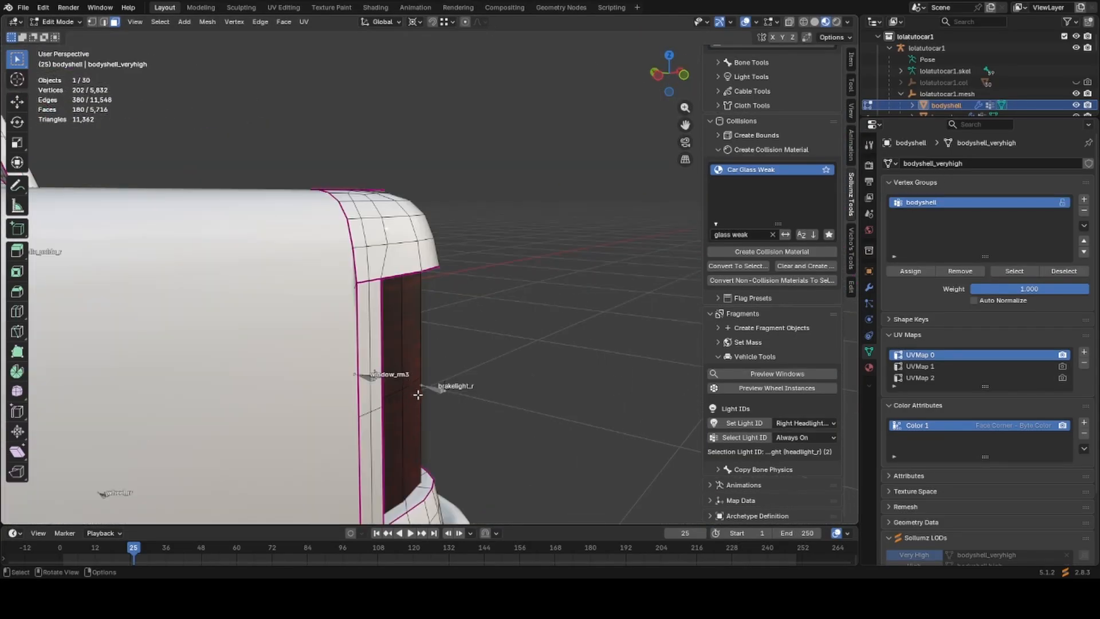
left_click(417, 395)
key("l")
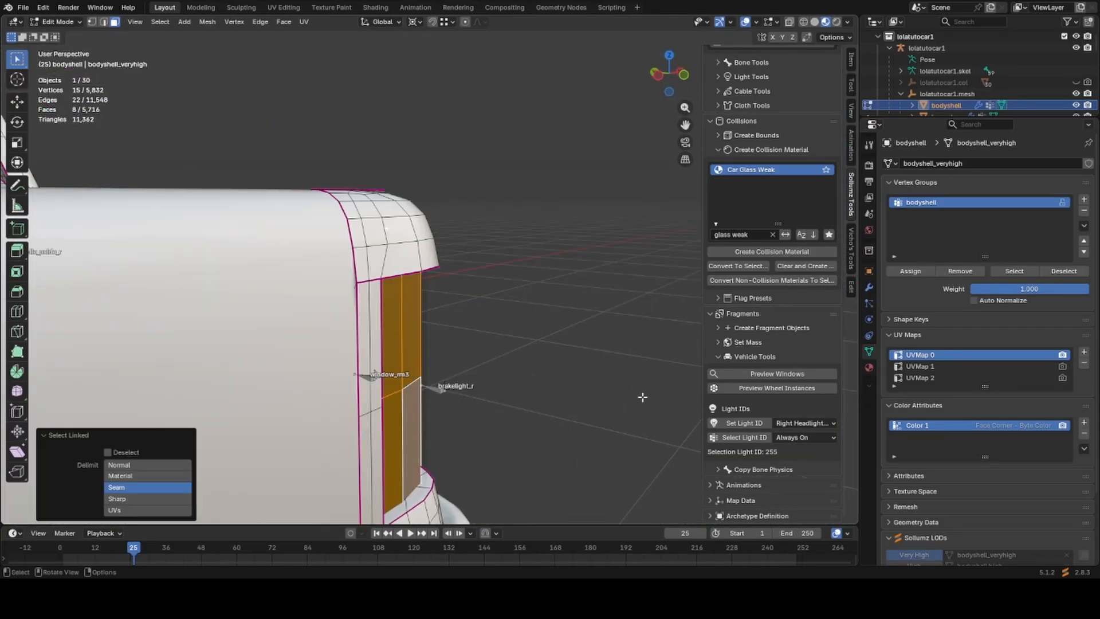
left_click(804, 423)
left_click(816, 310)
left_click(743, 423)
Select all linked faces of the left rear lamp and assign them the Left Brakelight (brakelight_l) light ID.
scroll(310, 388, "down", 5)
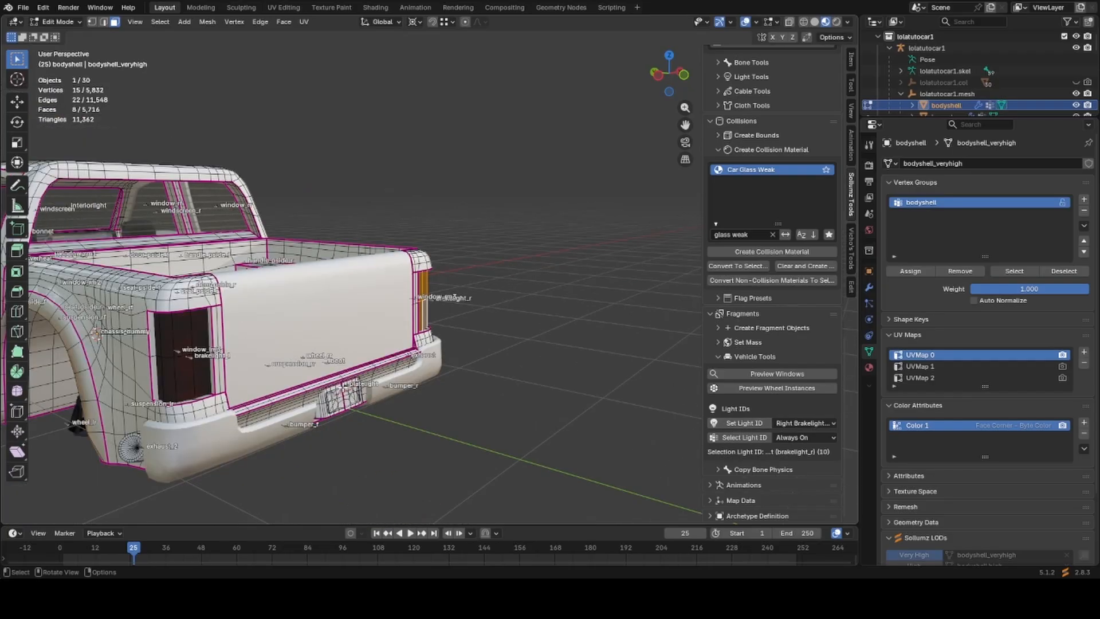
scroll(275, 337, "up", 2)
left_click(187, 365)
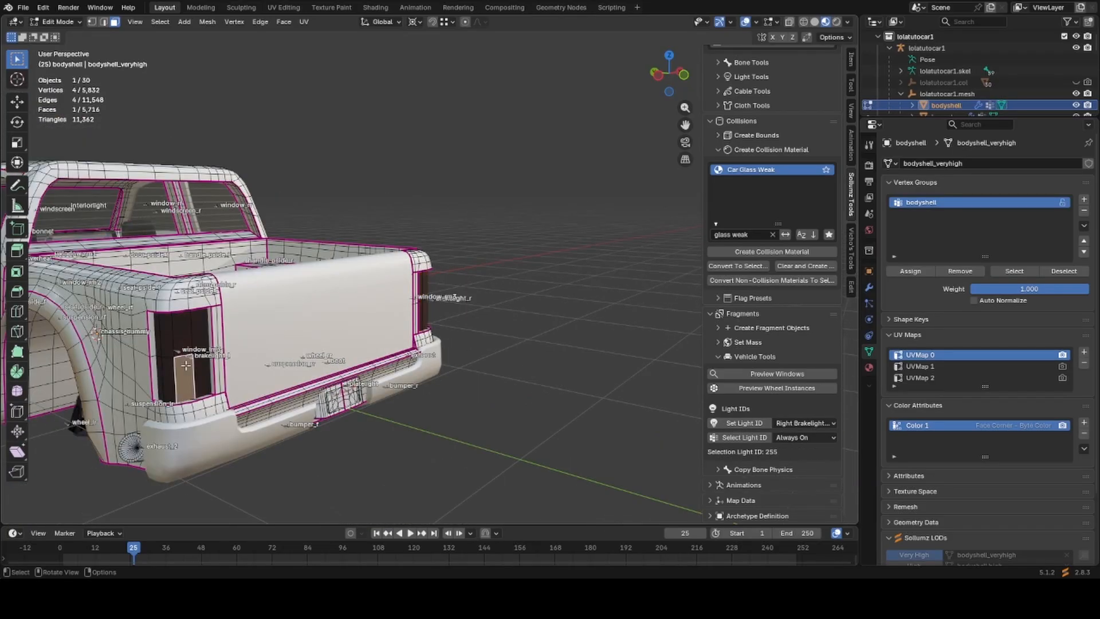
key("l")
left_click(804, 423)
left_click(834, 300)
left_click(752, 424)
Select the whole round lens in the left side of the front bumper and assign it the Front Left Indicator (indicator_lf) light ID.
middle_click_drag(395, 352, 622, 321)
scroll(628, 312, "up", 8)
key("1")
left_click(408, 351)
key("ctrl+KP_Add")
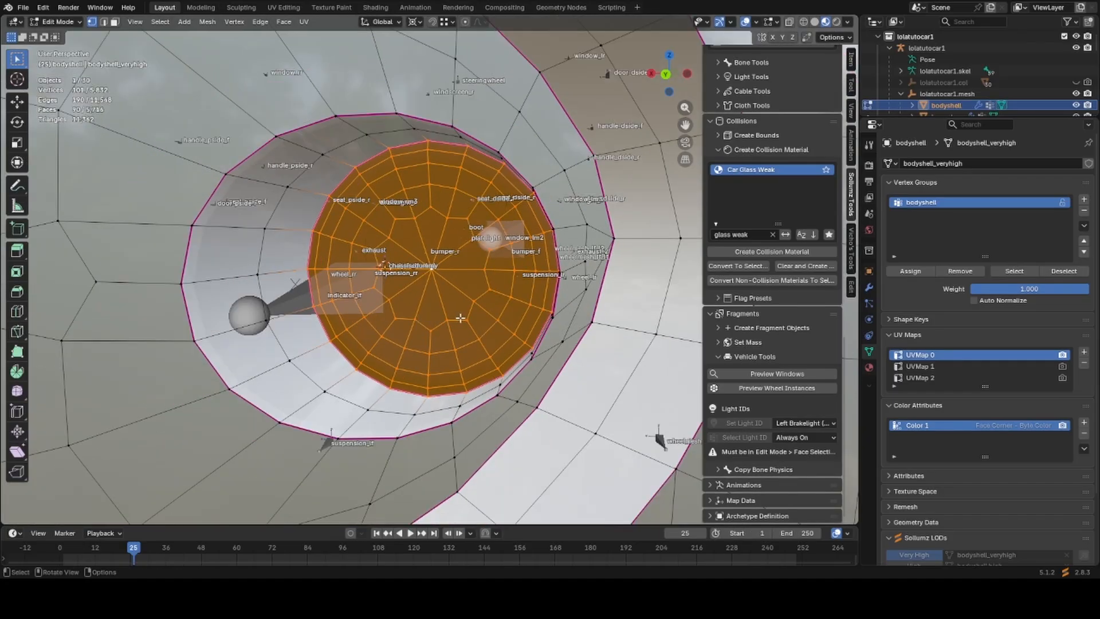
scroll(461, 318, "down", 2)
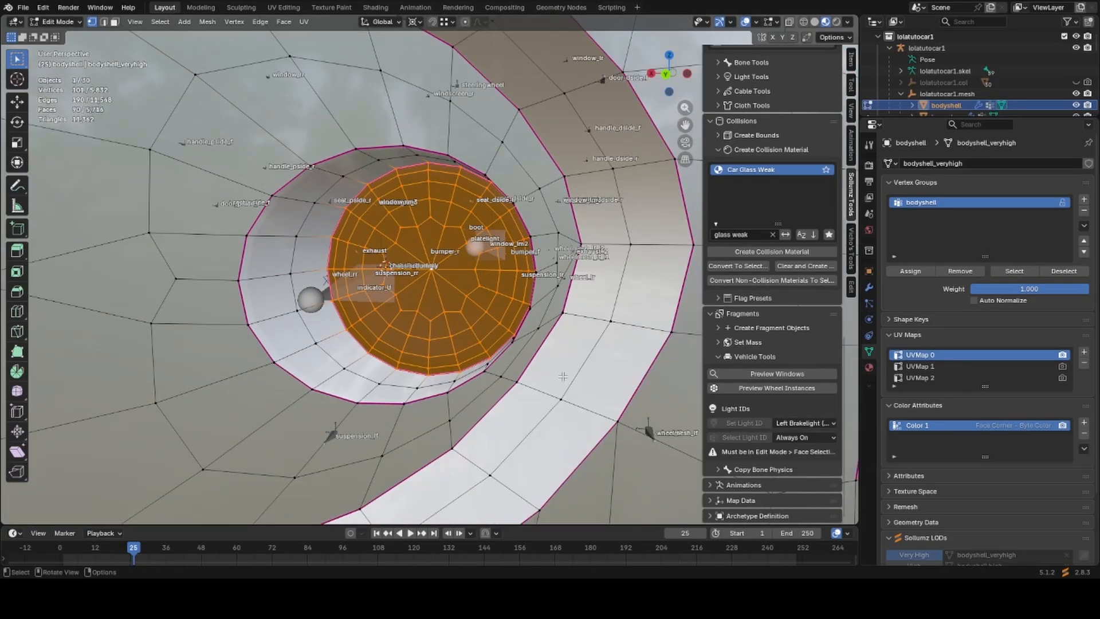
left_click(802, 422)
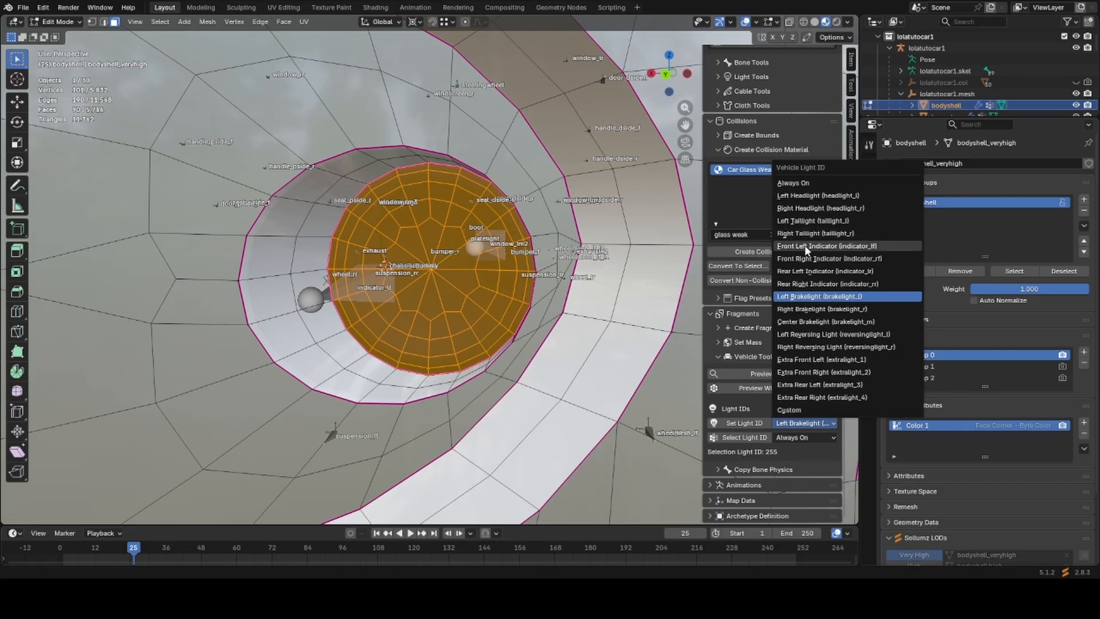
left_click(805, 245)
left_click(741, 424)
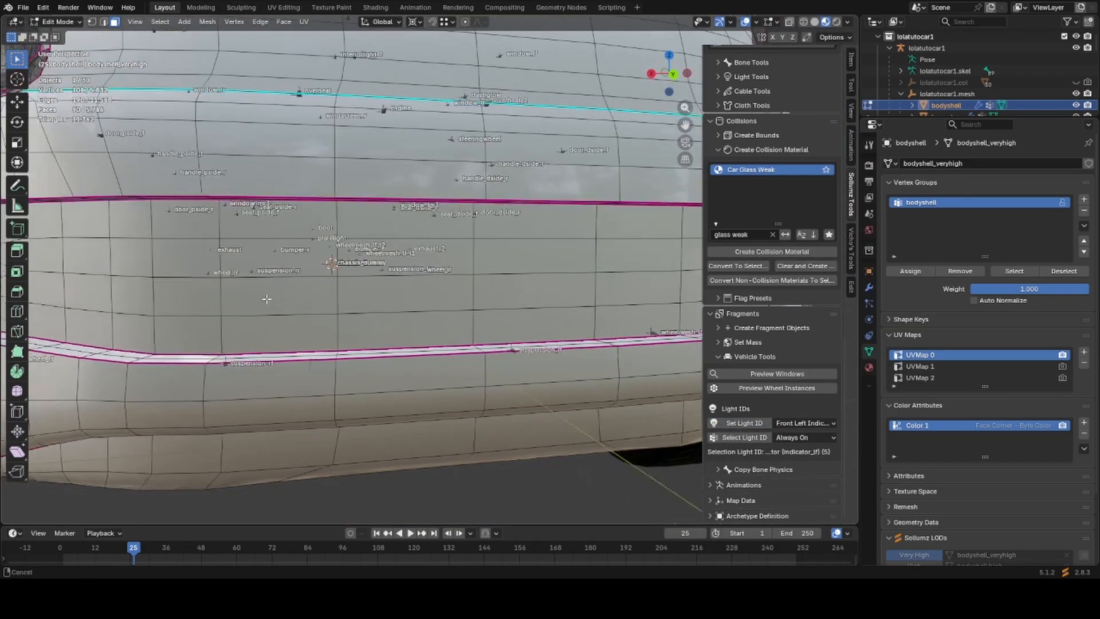
Mirror the indicator lens selection across X, assign it the Front Right Indicator (indicator_rf) light ID and leave Edit Mode.
middle_click_drag(265, 297, 495, 280, "shift")
key("q")
left_click(384, 294)
scroll(384, 293, "down", 2)
scroll(321, 255, "up", 4)
middle_click_drag(321, 255, 309, 264)
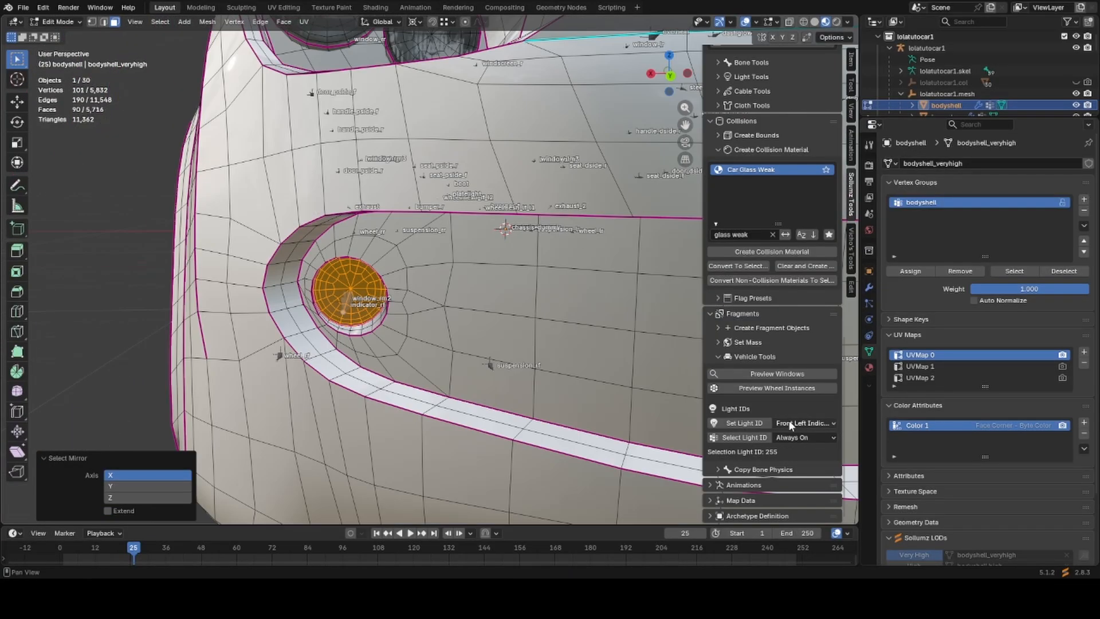
left_click(789, 423)
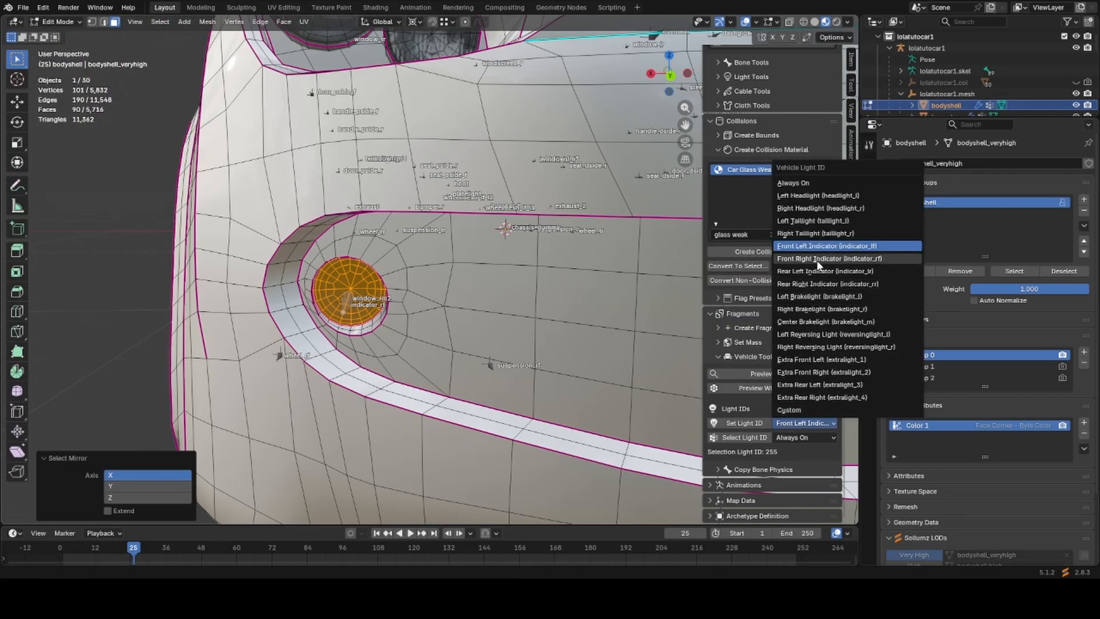
left_click(728, 424)
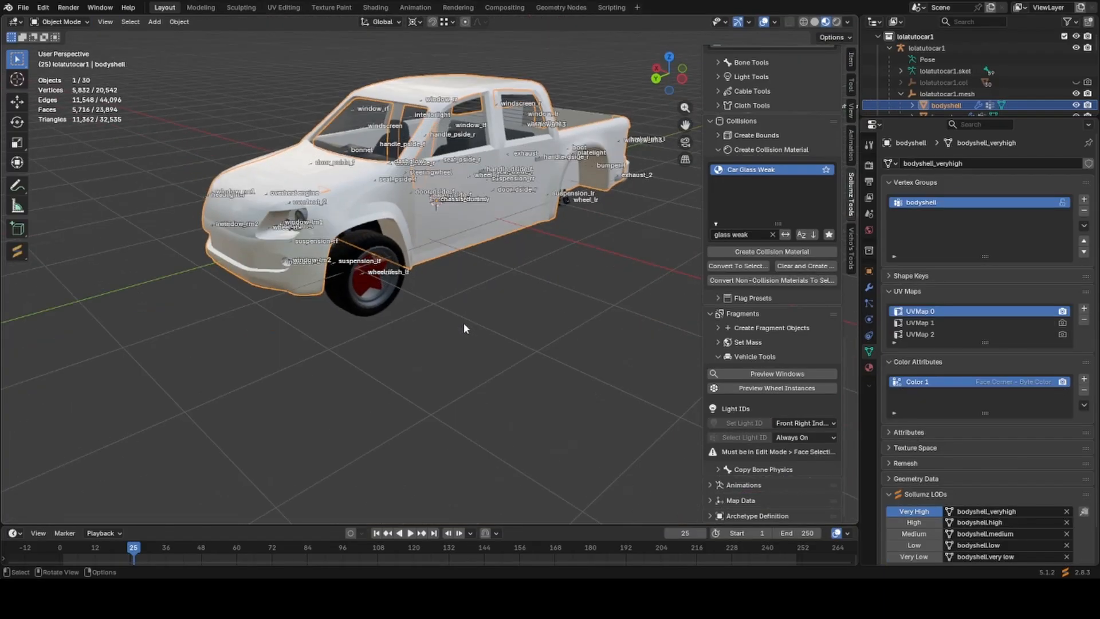
Select the door_dside_f bone in Pose Mode and open its bone constraints.
scroll(463, 322, "up", 2)
middle_click_drag(524, 181, 489, 263)
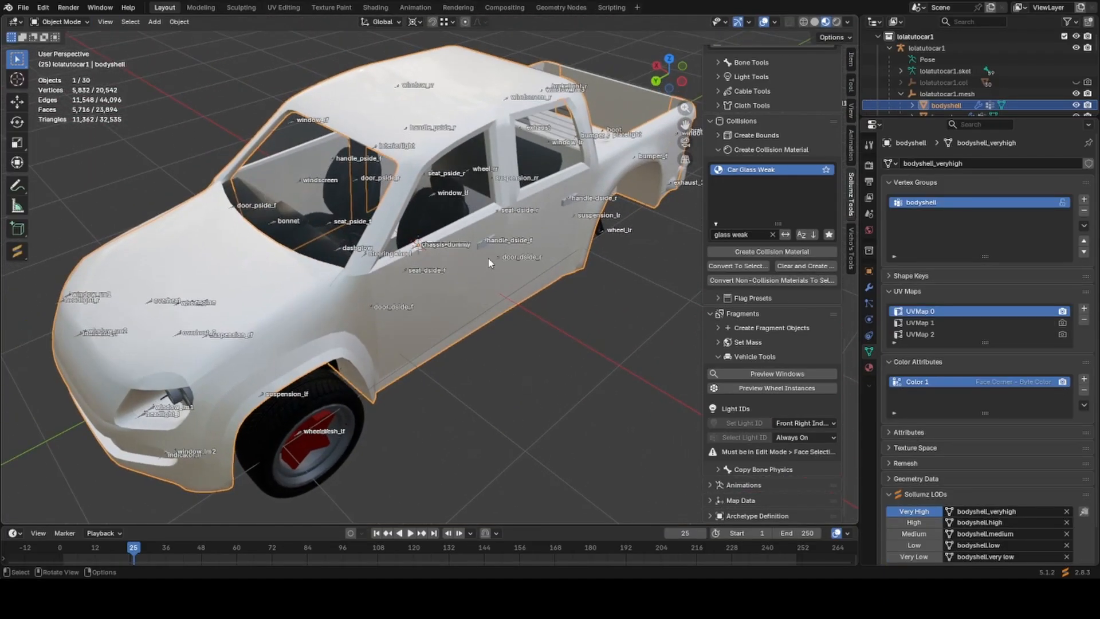
left_click(372, 307)
key("ctrl+Tab")
left_click(372, 307)
middle_click_drag(384, 312, 416, 331)
scroll(494, 392, "up", 3)
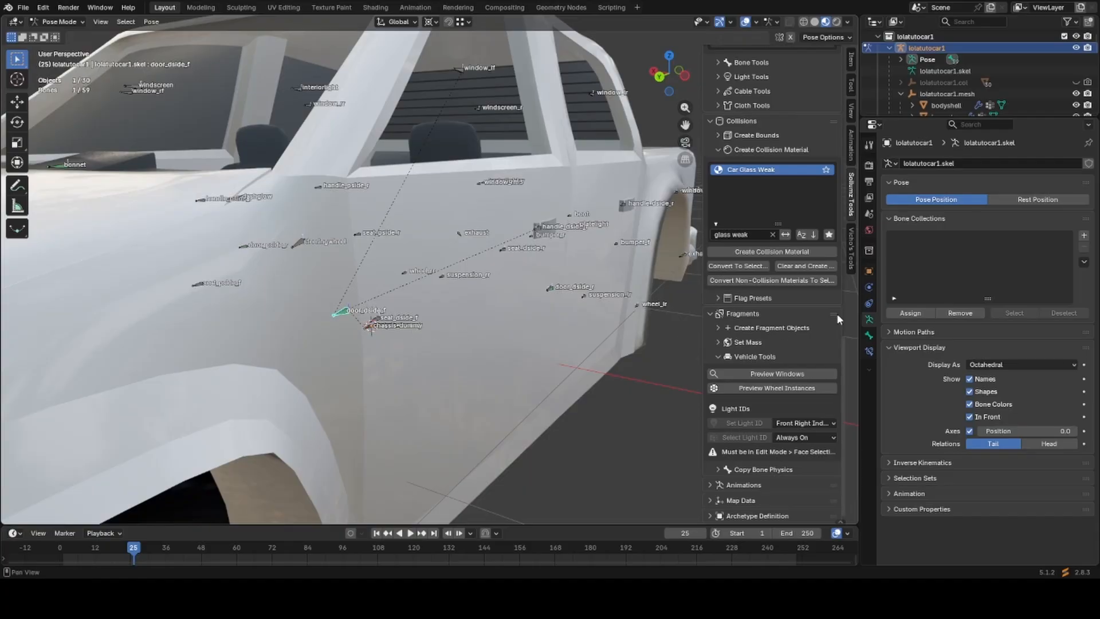
left_click(869, 347)
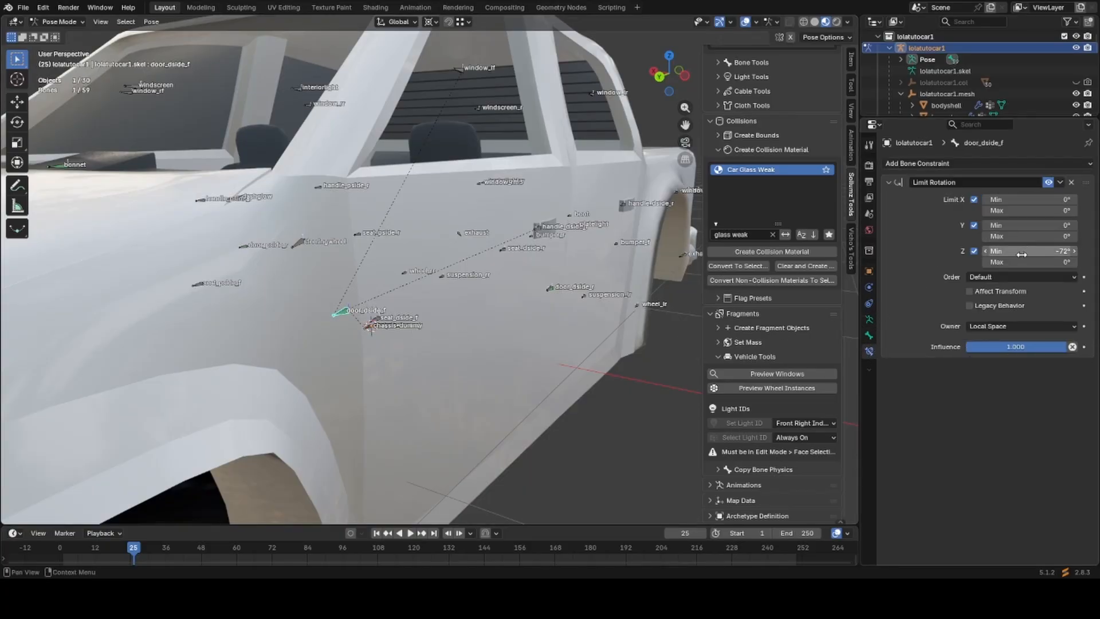
Set the minimum Z angle of the door_dside_f bone's Limit Rotation constraint to -99°.
scroll(339, 322, "up", 1)
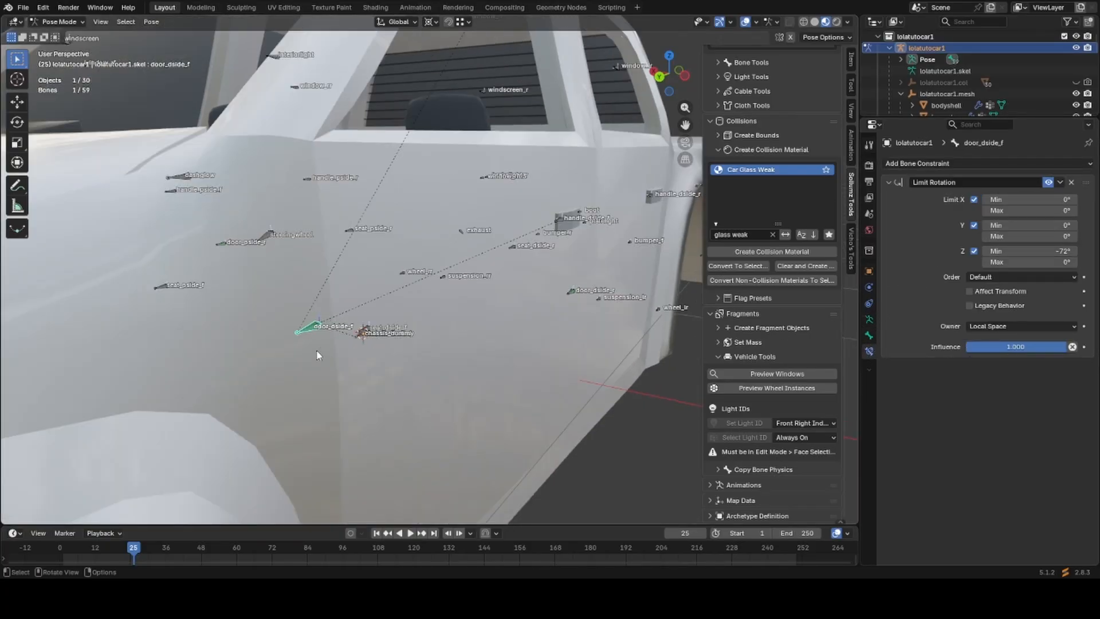
scroll(455, 318, "down", 3)
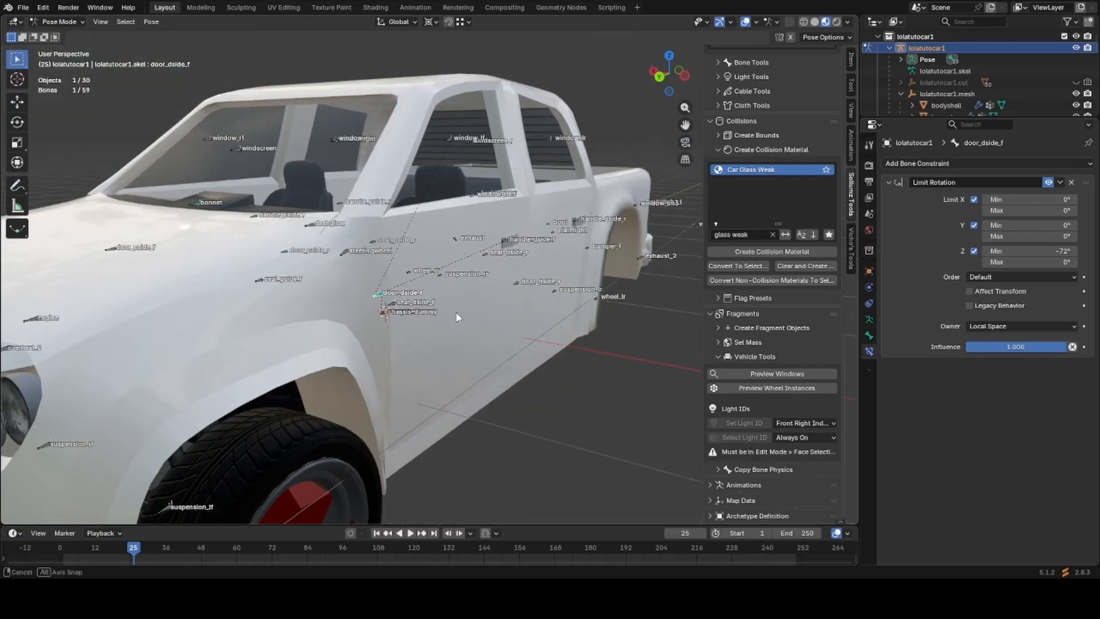
middle_click_drag(456, 316, 476, 373)
left_click_drag(1044, 251, 1040, 251)
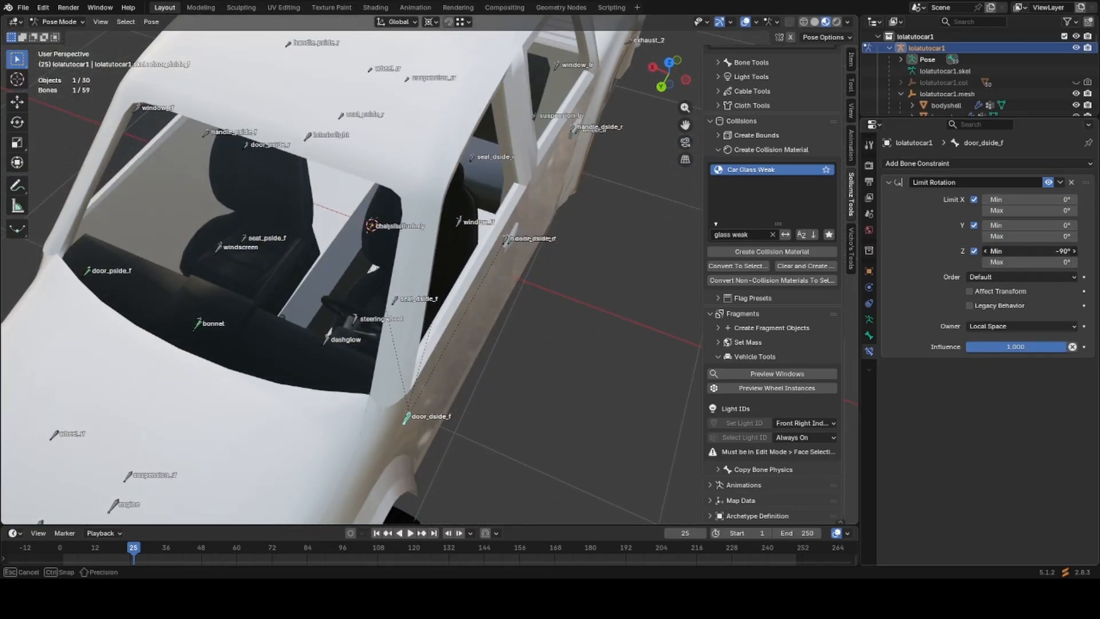
left_click_drag(1039, 251, 1039, 250)
Change the transform pivot point and rotate the door_dside_f bone about Z to swing the front driver-side door open.
scroll(530, 305, "down", 3)
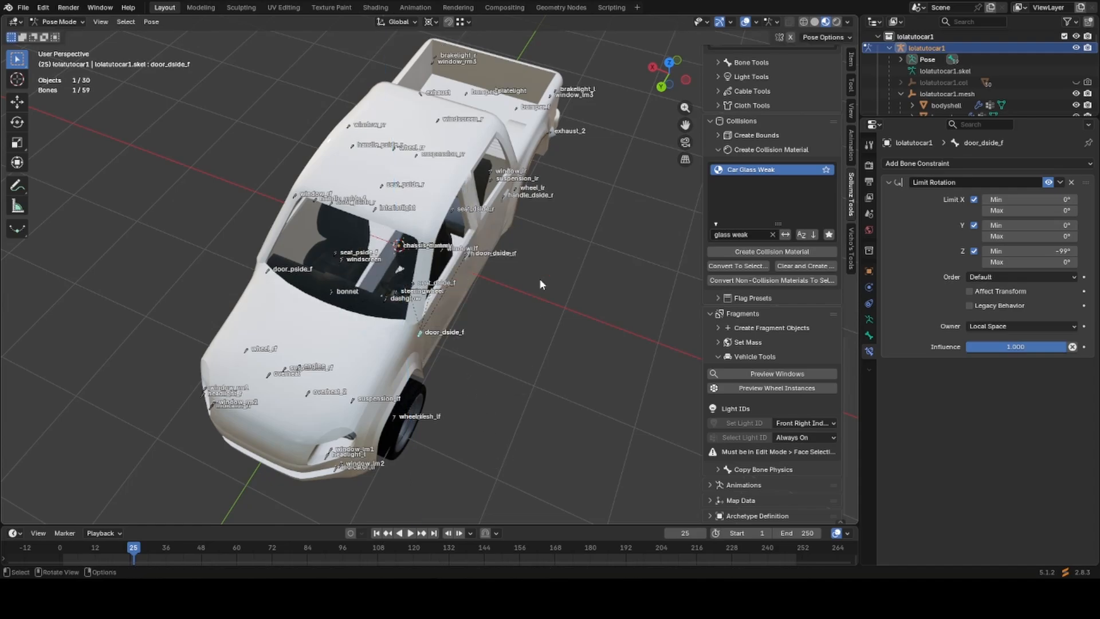
left_click(431, 21)
left_click(441, 49)
key("r")
key("z")
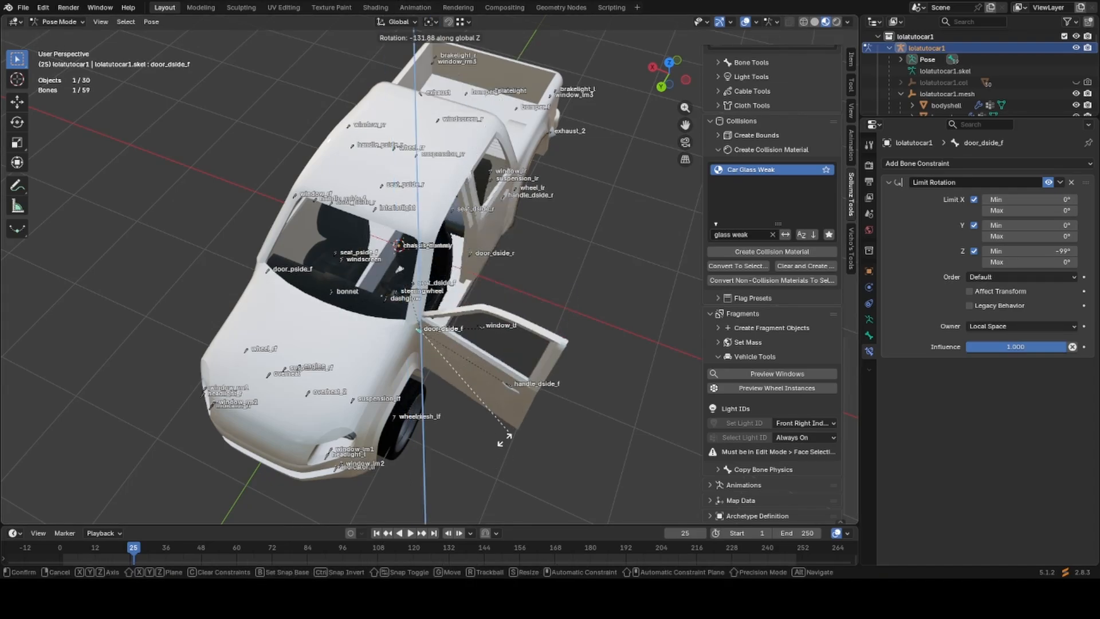
left_click(496, 441)
Replace the door_dside_r bone's Limit Rotation constraint with a Limit Location constraint in Local Space, with all axis limits and Affect Transform enabled.
middle_click_drag(468, 378, 397, 368)
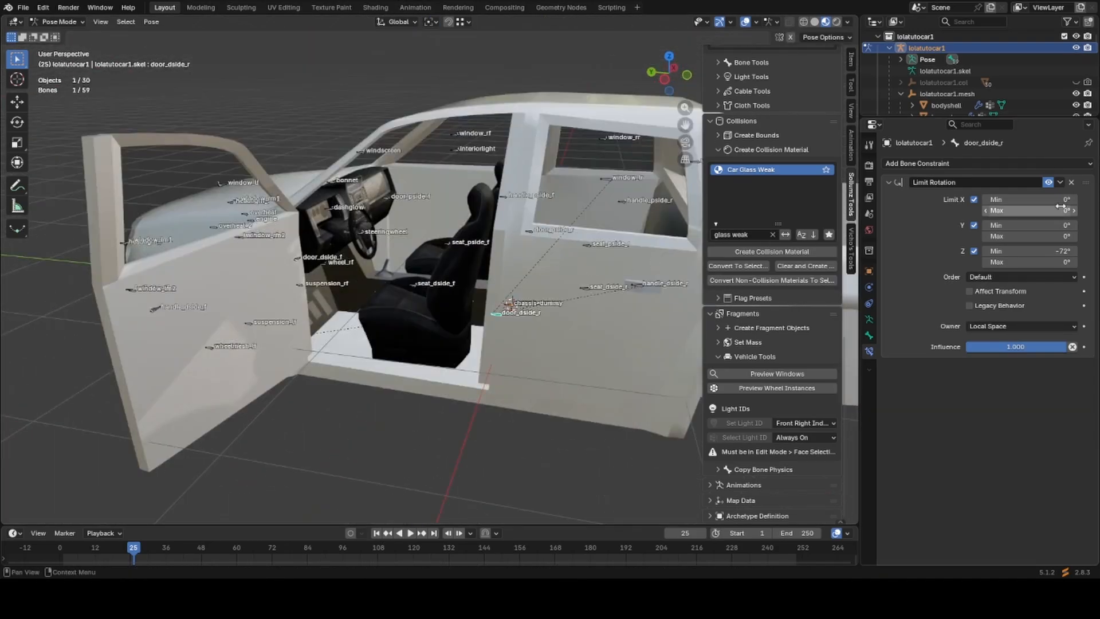
left_click(1072, 182)
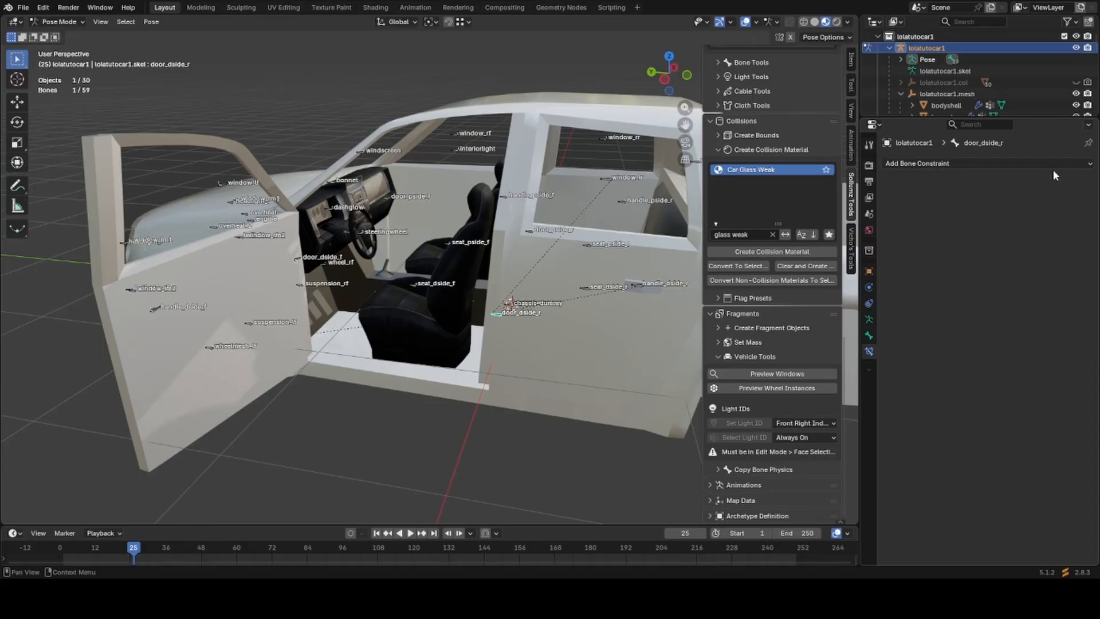
left_click(1035, 163)
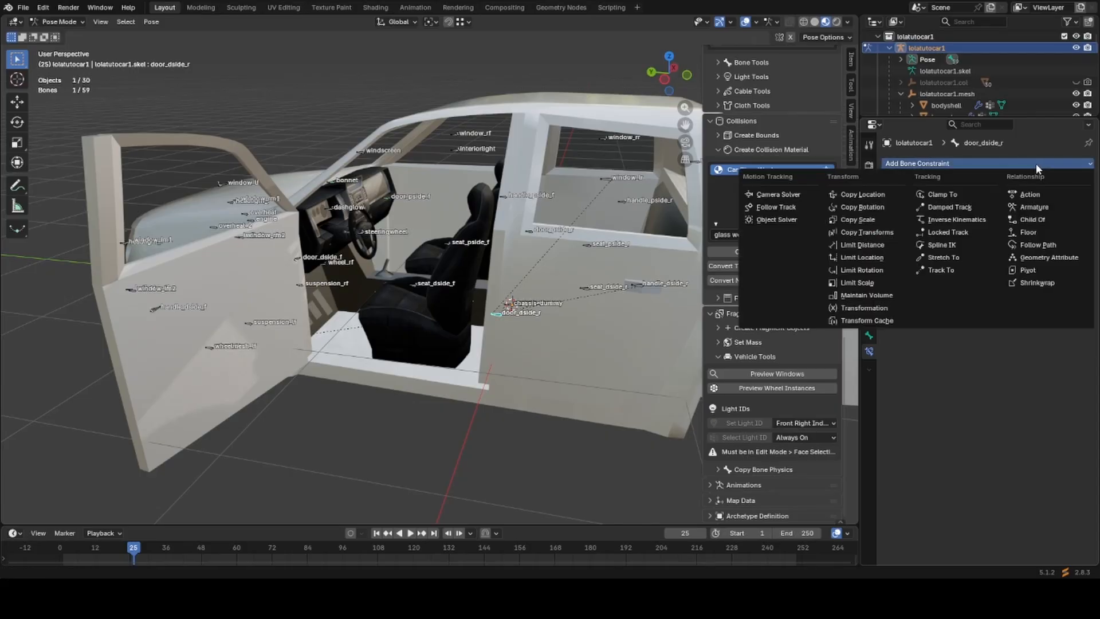
left_click(871, 260)
left_click(983, 301)
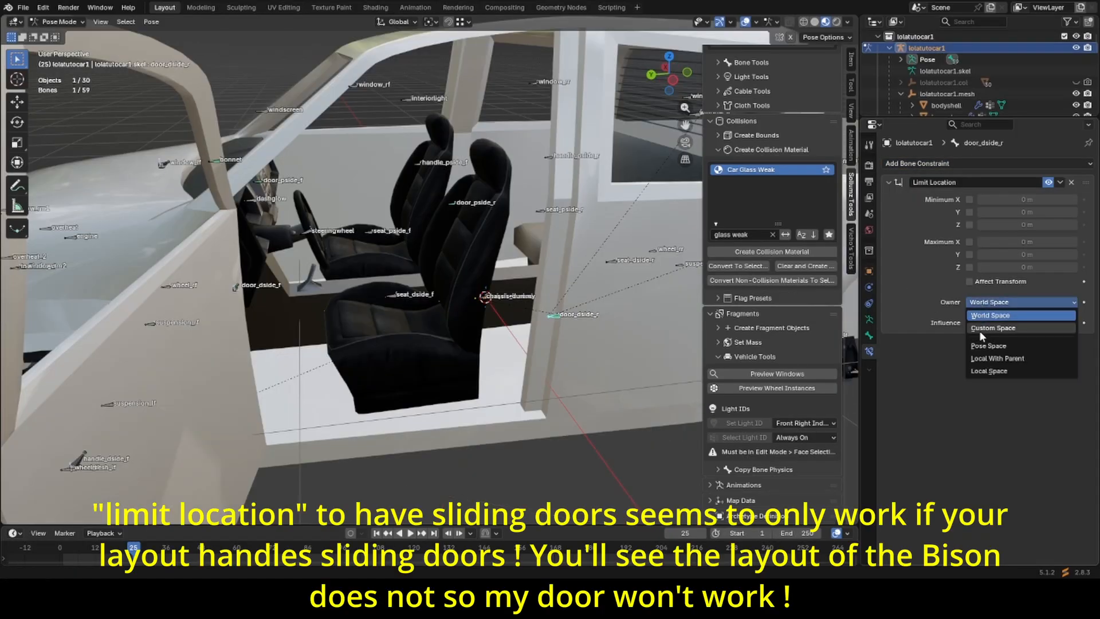
left_click(979, 370)
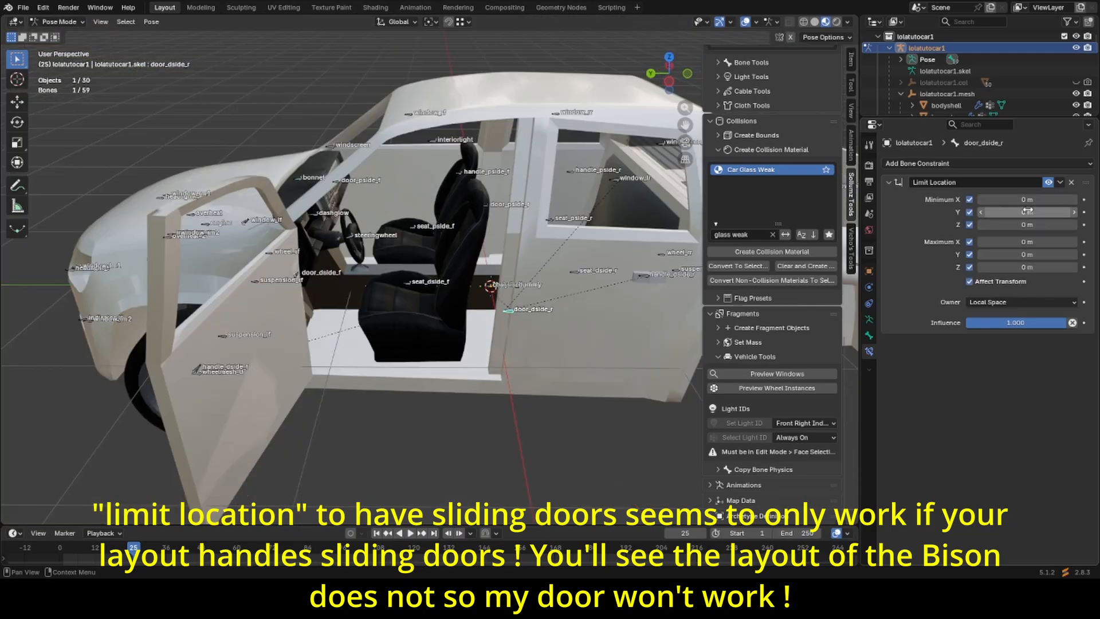
Set the minimum Y of the door_dside_r bone's Limit Location constraint to -1 m.
left_click_drag(1028, 200, 1028, 212)
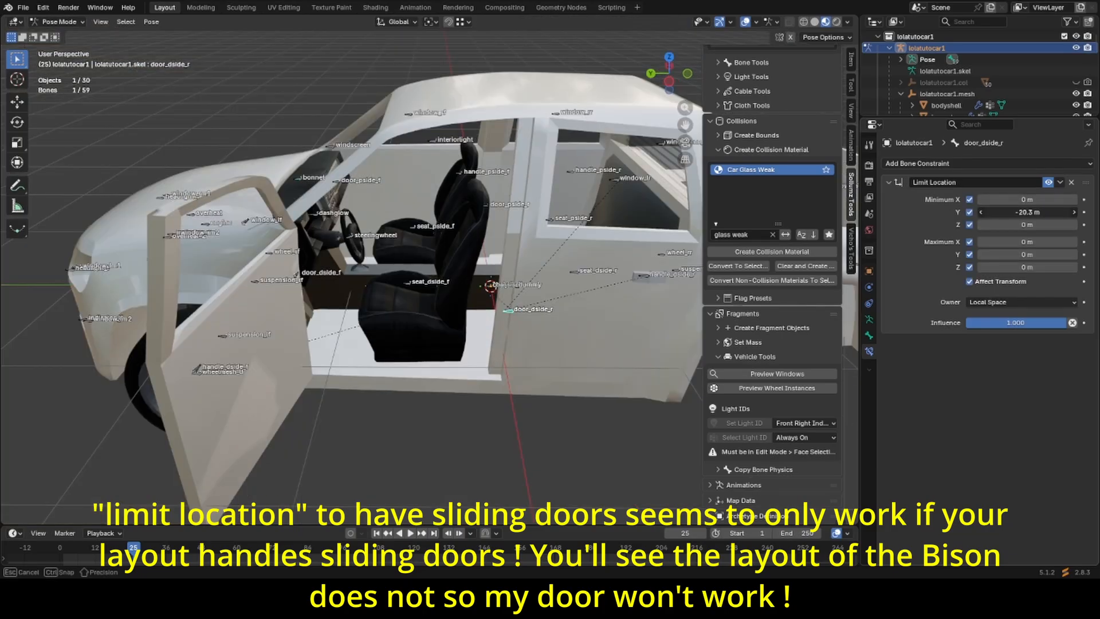
left_click(1016, 212)
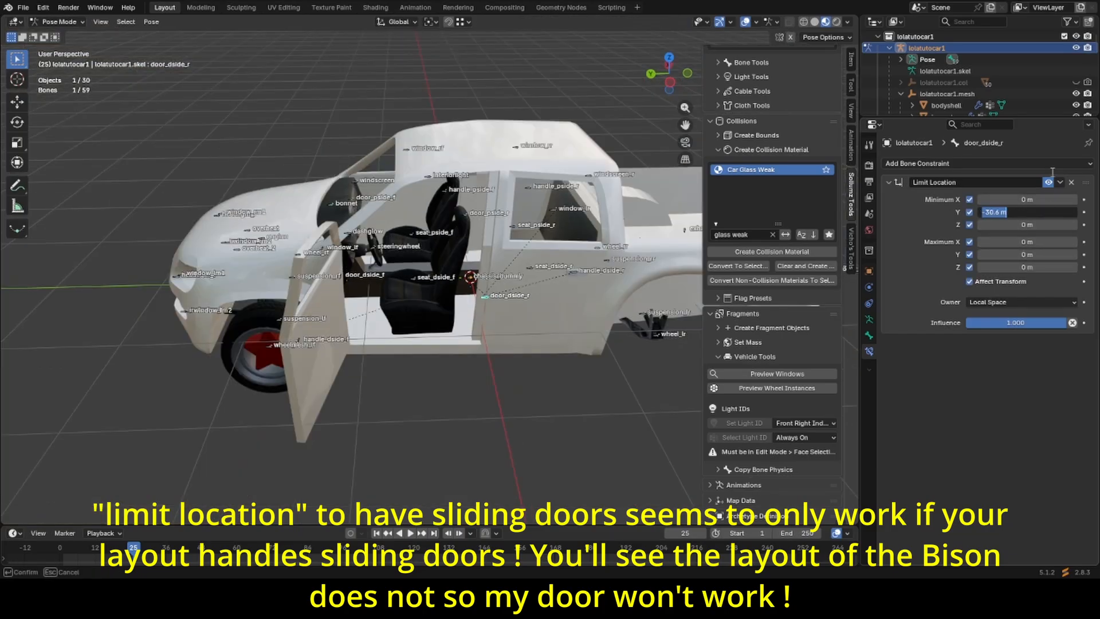
type("-1")
key("Return")
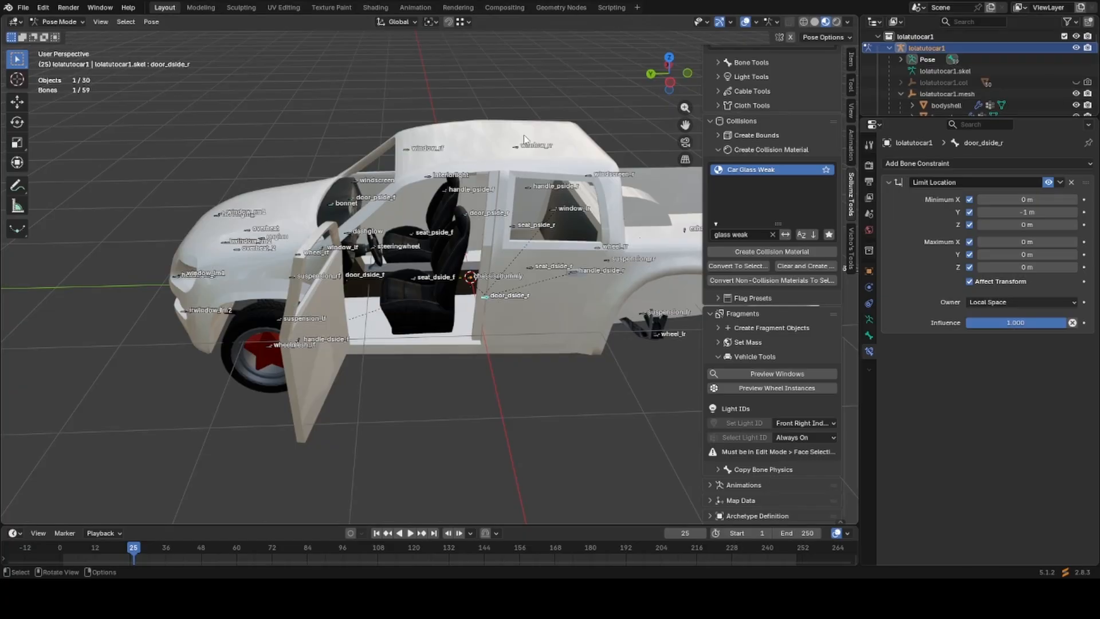
key("g")
key("y")
key("y")
right_click(568, 334)
middle_click_drag(568, 324, 433, 346)
key("Tab")
scroll(494, 364, "up", 3)
key("r")
key("z")
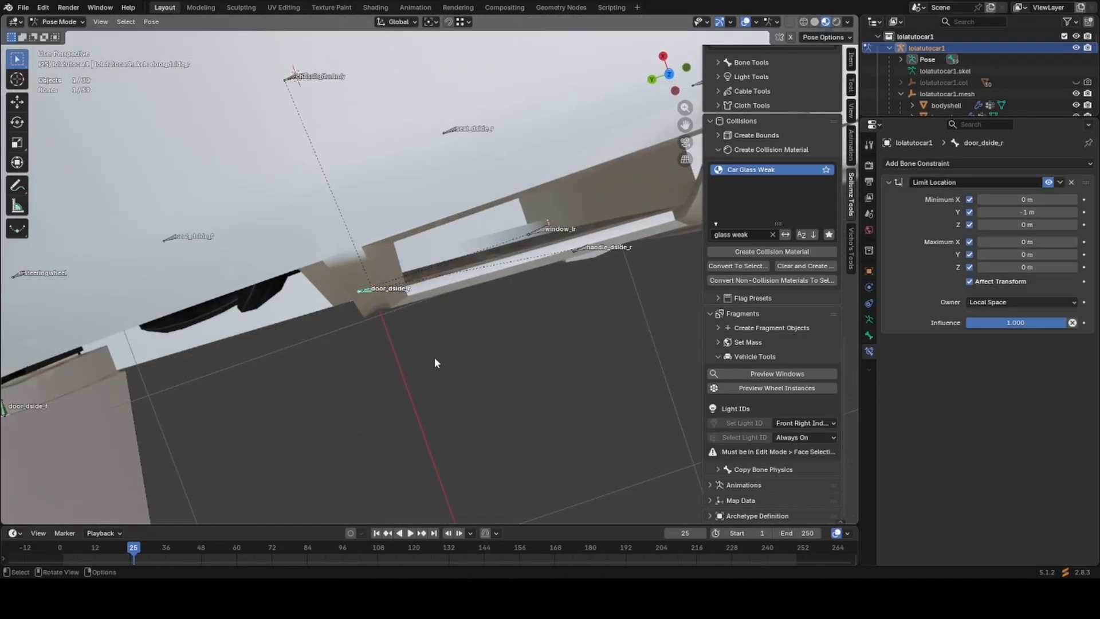
scroll(434, 356, "down", 5, "alt")
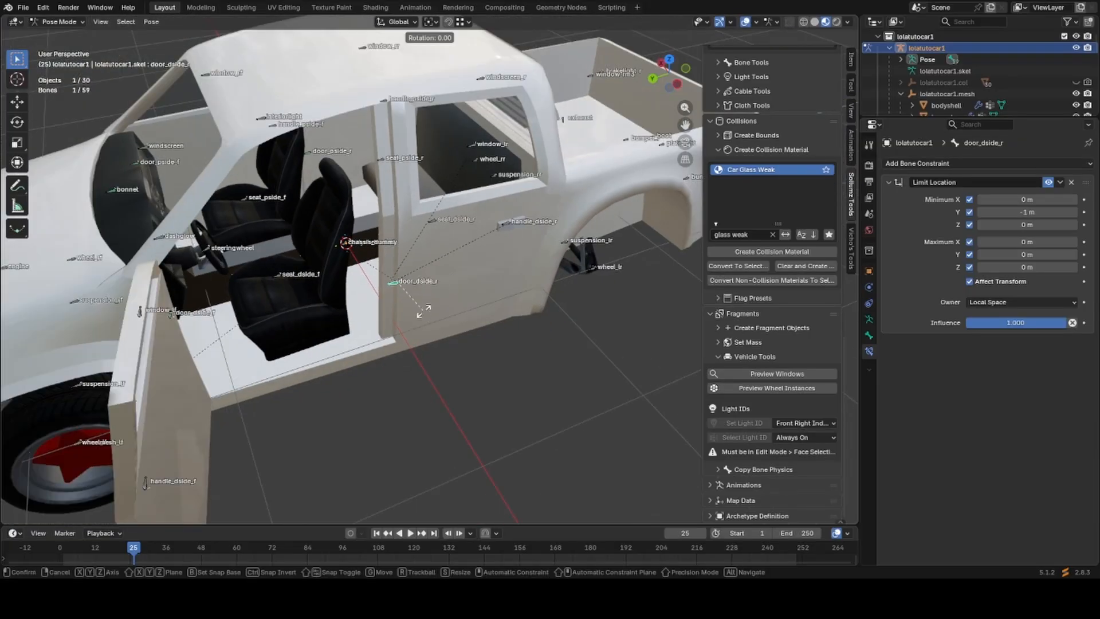
right_click(464, 311)
Move the door_dside_r bone toward the truck bed to slide the rear driver-side door open.
key("g")
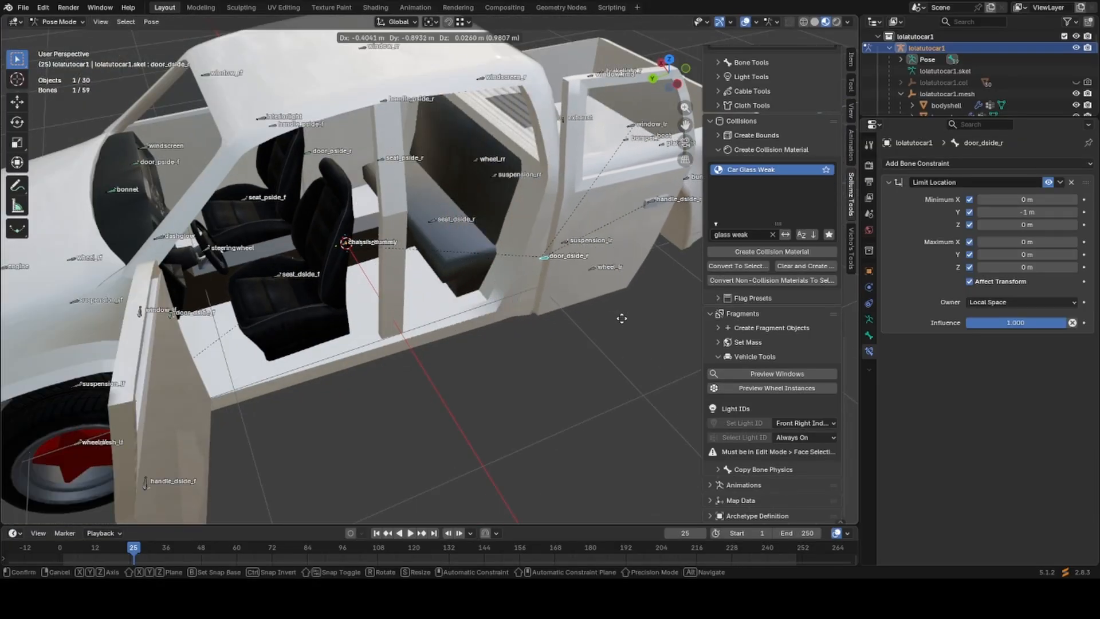
left_click(621, 318)
mouse_move(505, 263)
middle_mouse_down()
mouse_move(555, 262)
mouse_move(607, 239)
mouse_move(496, 259)
middle_mouse_up()
key("a")
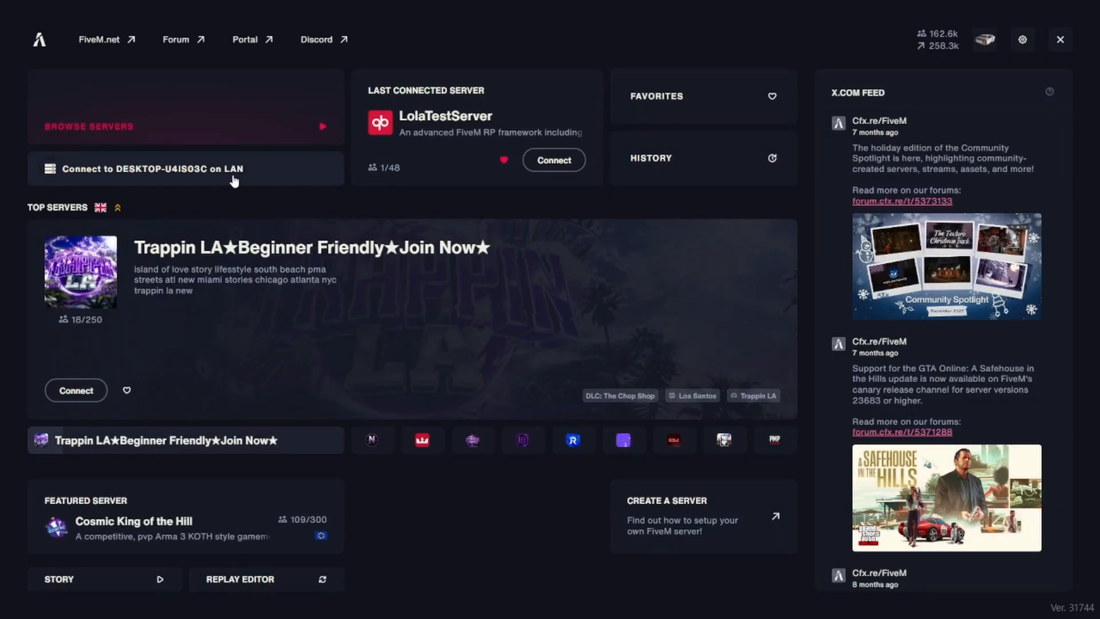
Switch to FiveM and connect to the local test server on the LAN.
left_click(234, 180)
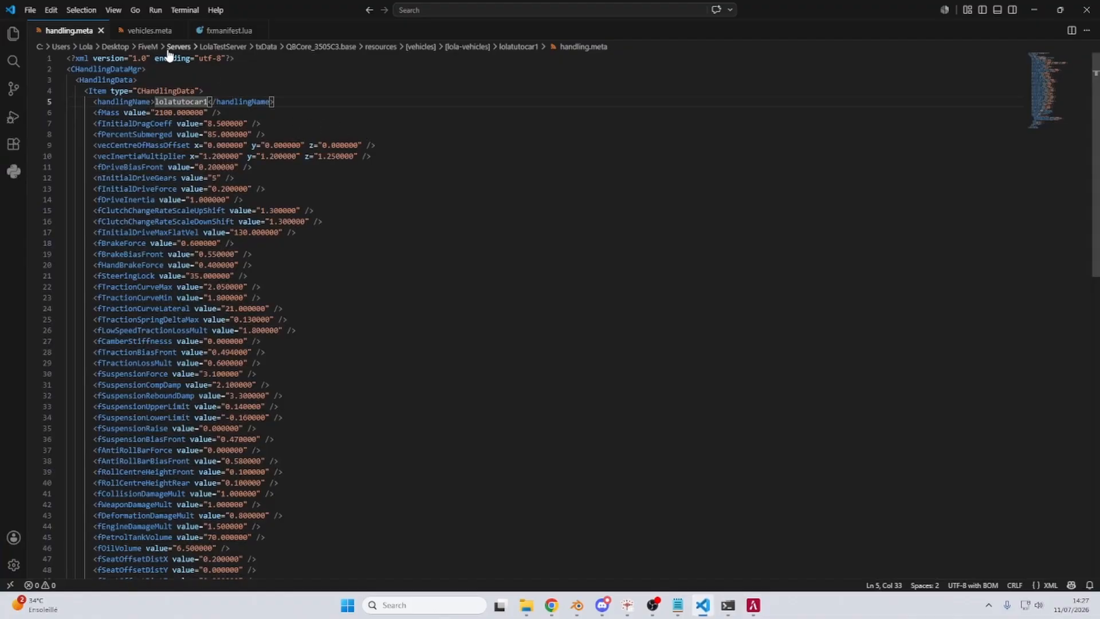
Switch to Visual Studio Code and set the audioNameHash entry in vehicles.meta to bison.
left_click(140, 33)
scroll(261, 241, "up", 10)
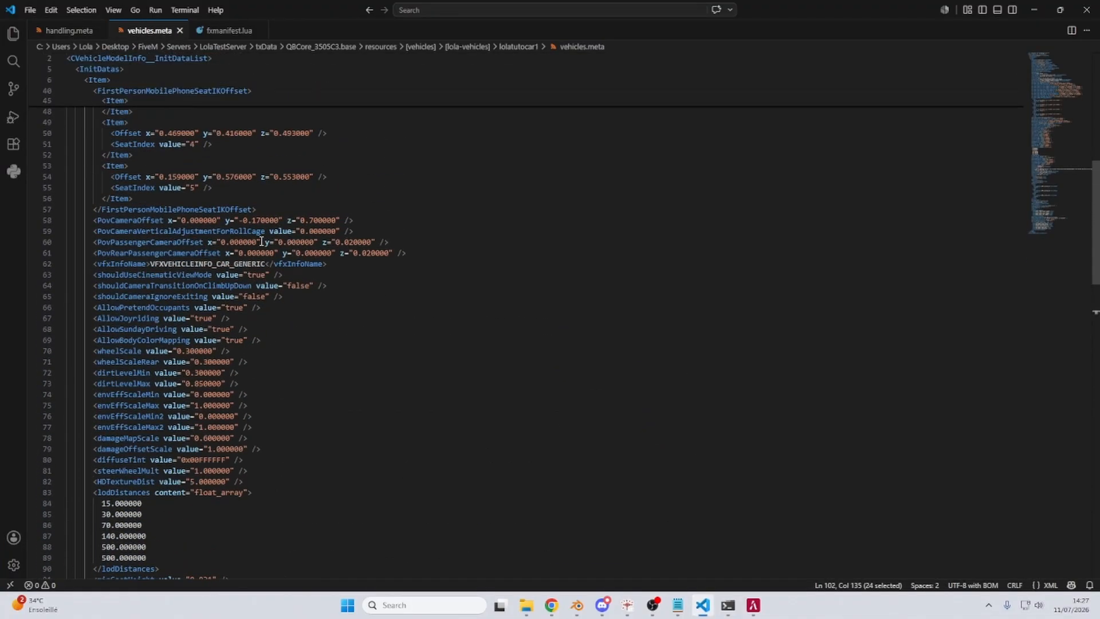
scroll(262, 241, "up", 10)
double_click(111, 243)
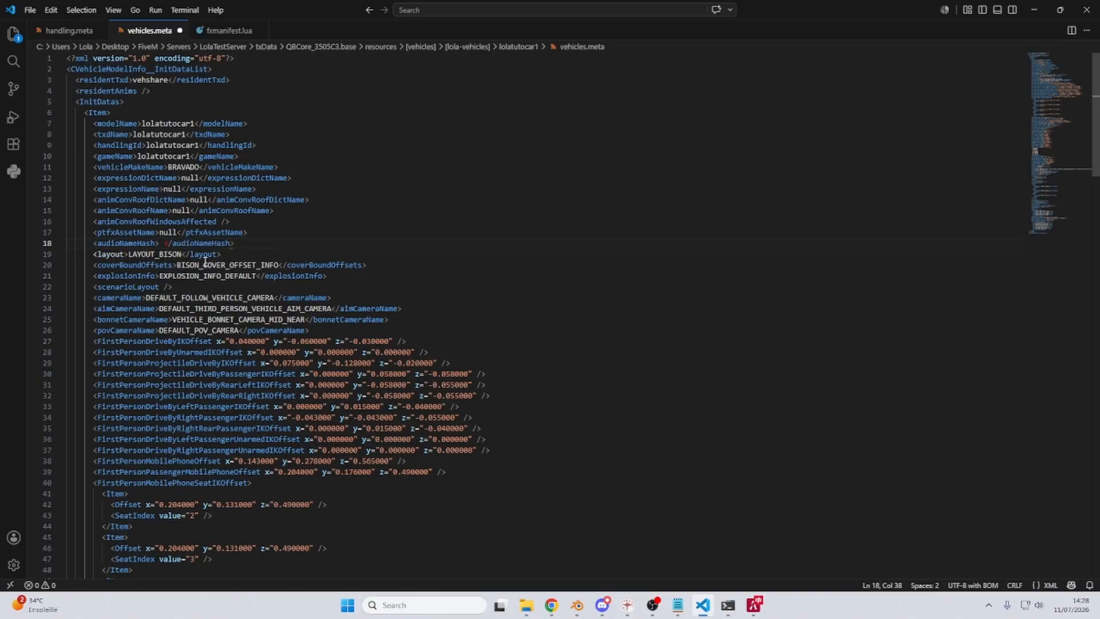
type(">")
key("ctrl+Left")
key("ctrl+Left")
key("ctrl+Left")
key("ctrl+Left")
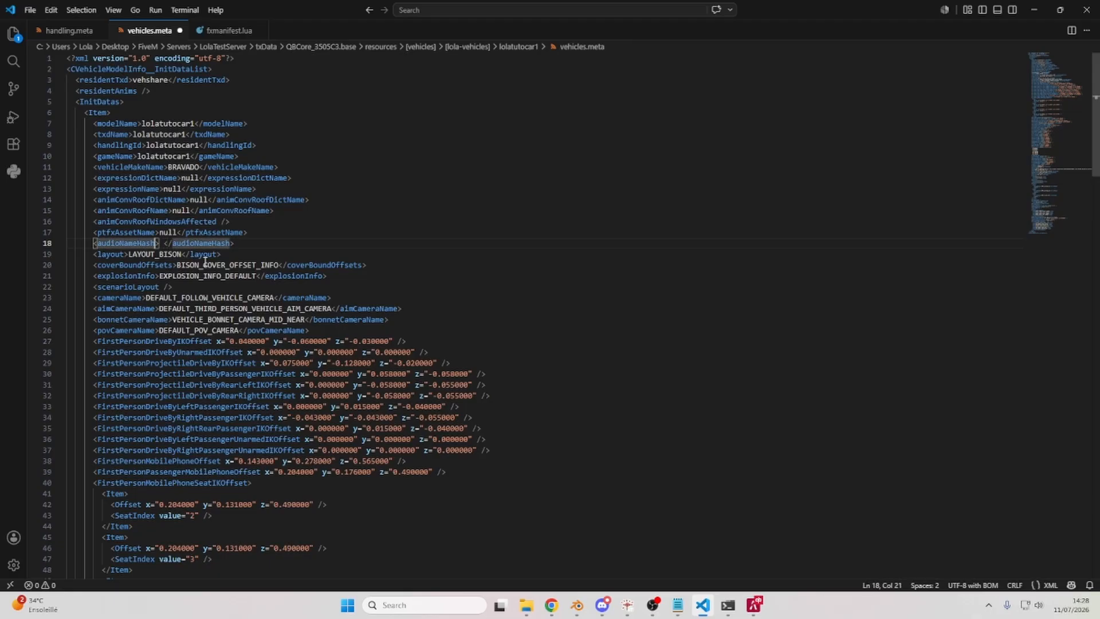
key("Right")
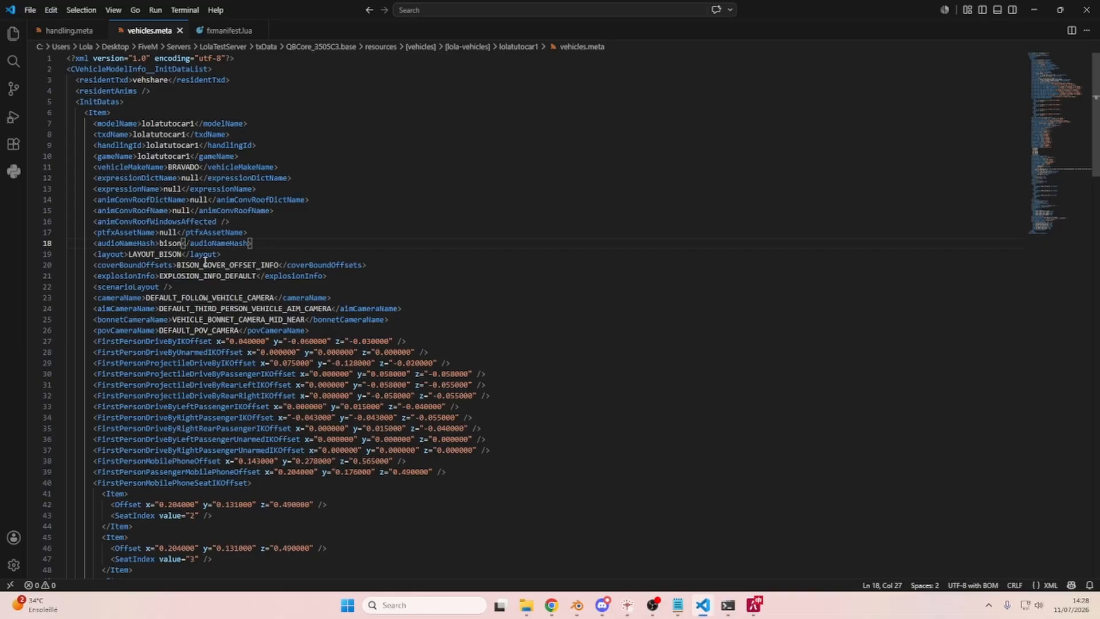
scroll(481, 343, "down", 1)
scroll(481, 343, "up", 1)
Switch back to FiveM and choose a starting location to spawn the character.
left_click(728, 606)
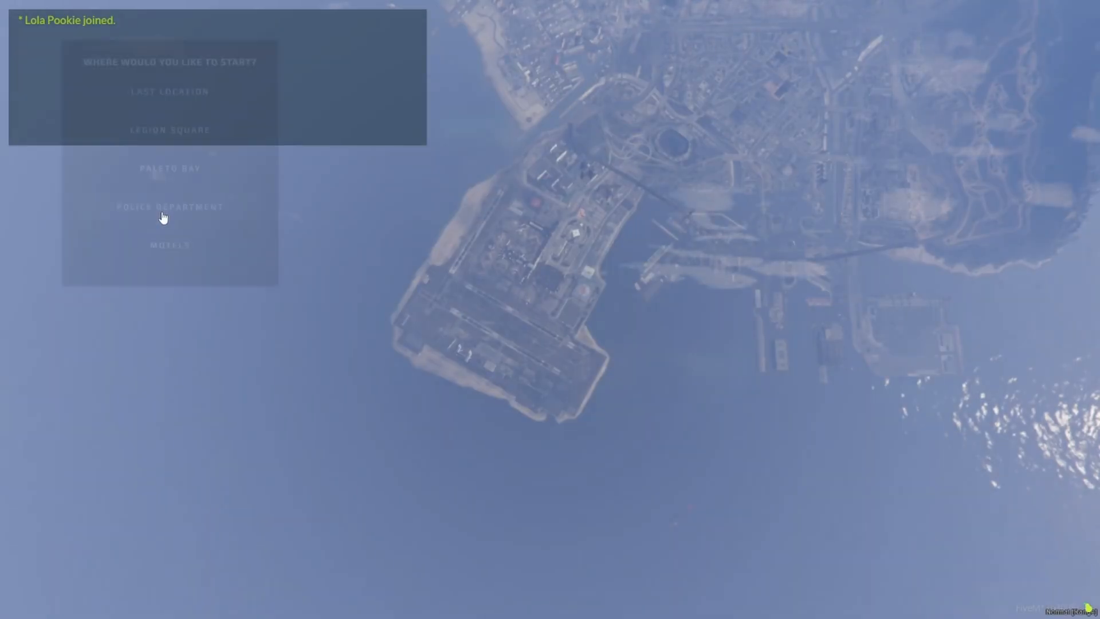
left_click(163, 127)
left_click(216, 333)
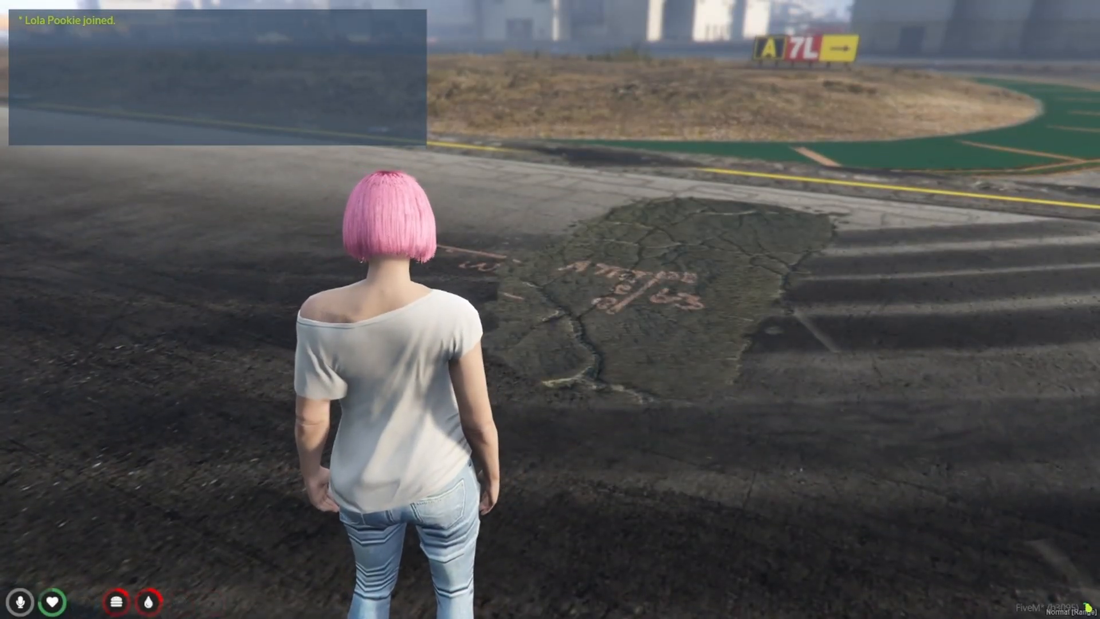
Restart the lolatutocar1 resource from the game console with "restart lolatutocar1" and close the console.
key("F8")
type("restart l")
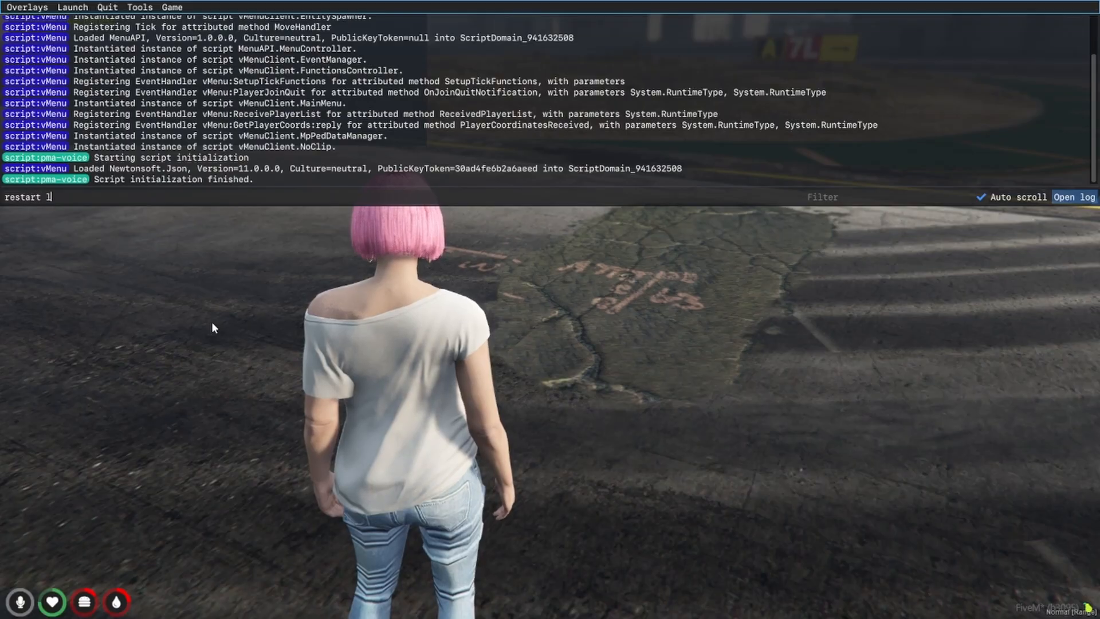
type("olatuto")
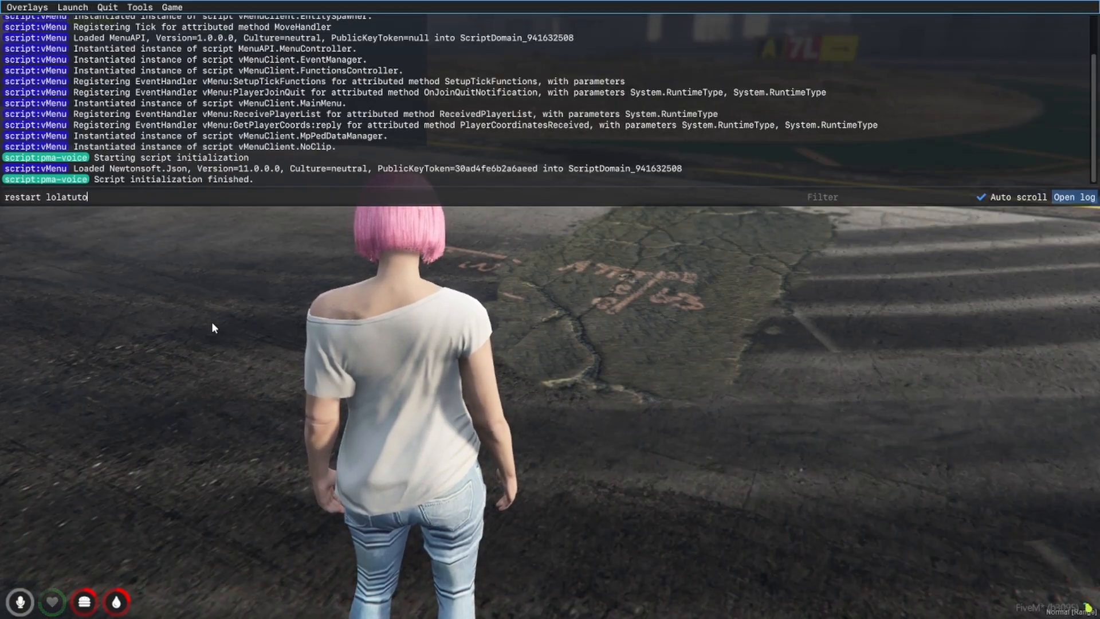
type("car1")
key("Return")
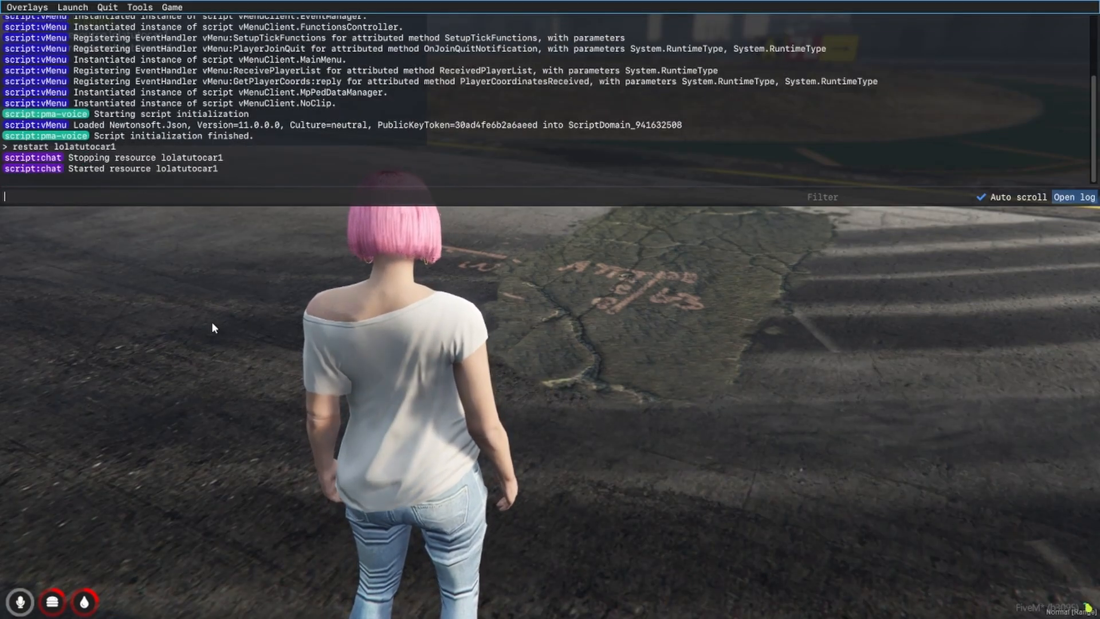
key("F8")
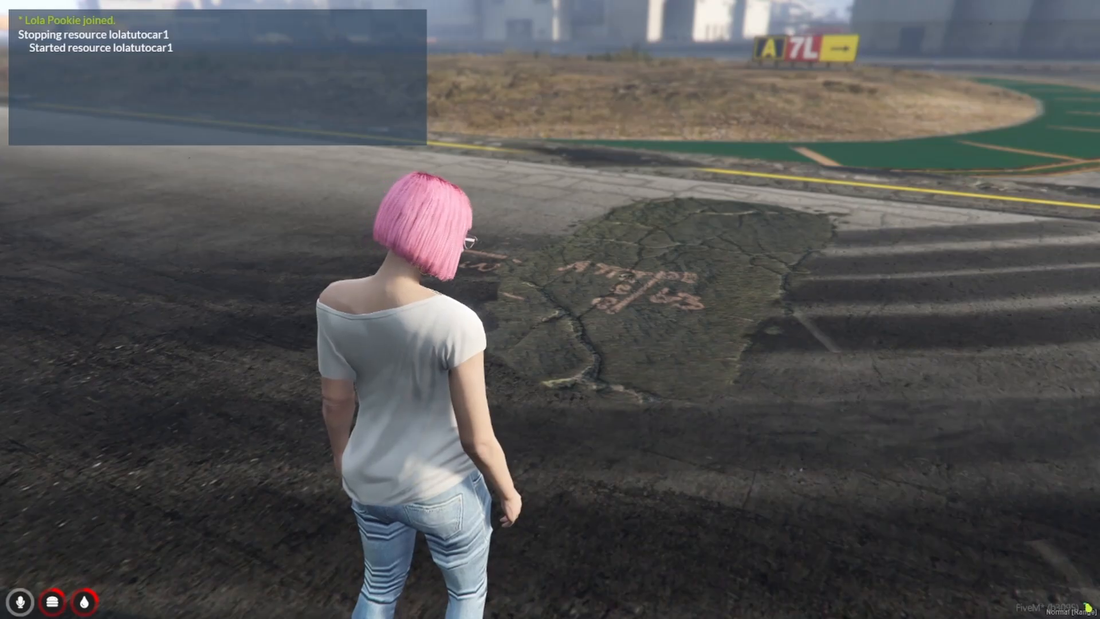
Spawn the custom truck through the chat command "/car lolatutocar1".
type("t")
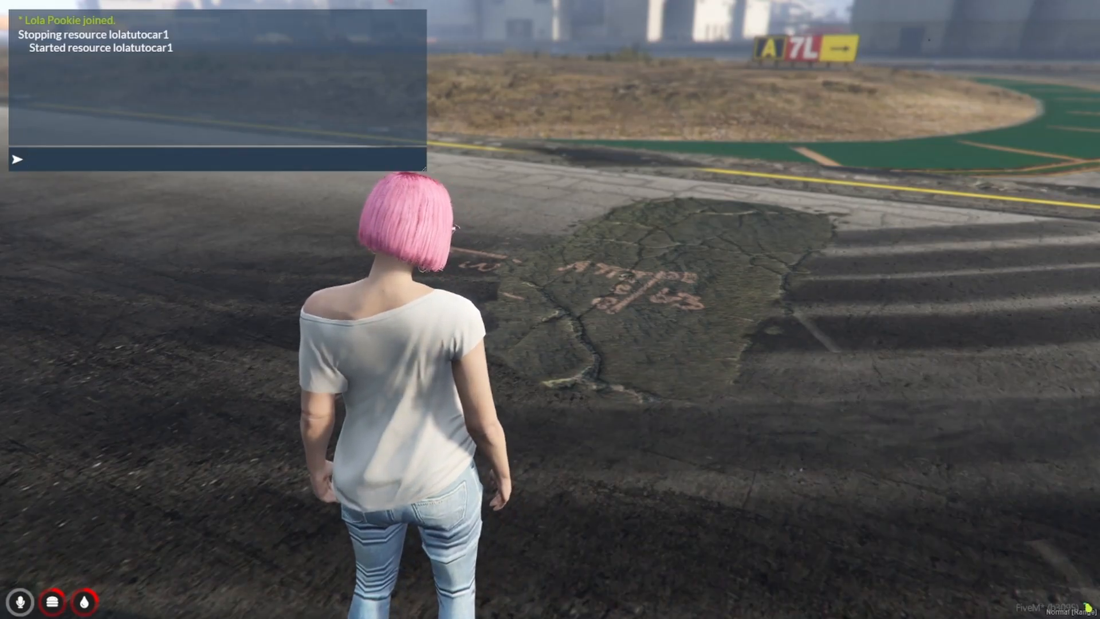
type("/car lolatutocar1")
key("Return")
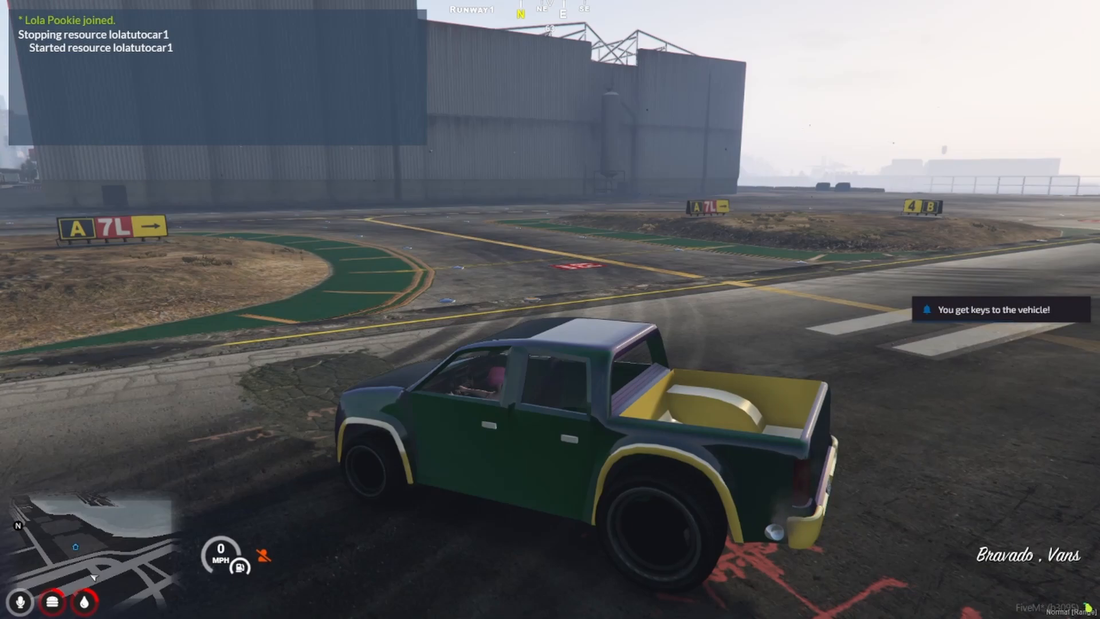
Drive the spawned truck briefly, view it from the rear and front, and switch on its headlights to check the lights.
key("q")
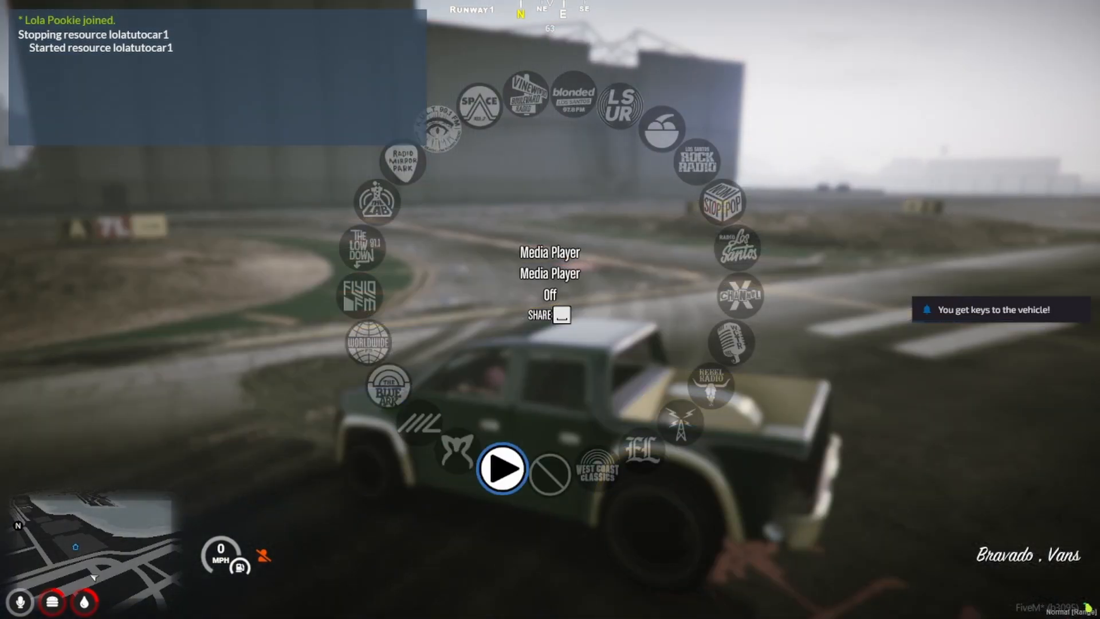
key("w")
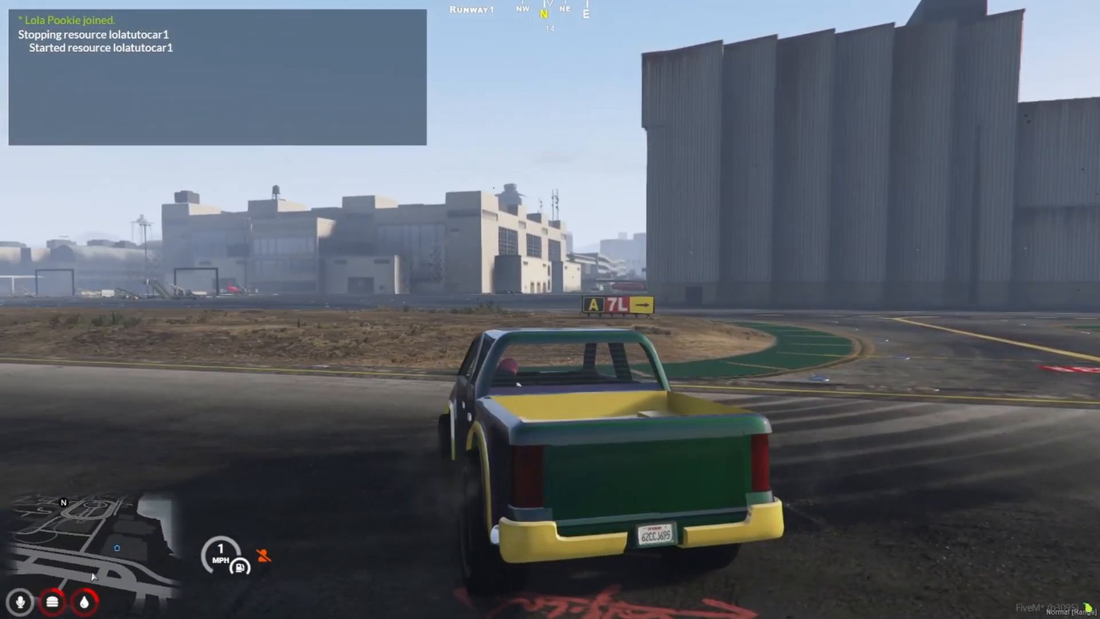
key("w")
key("a")
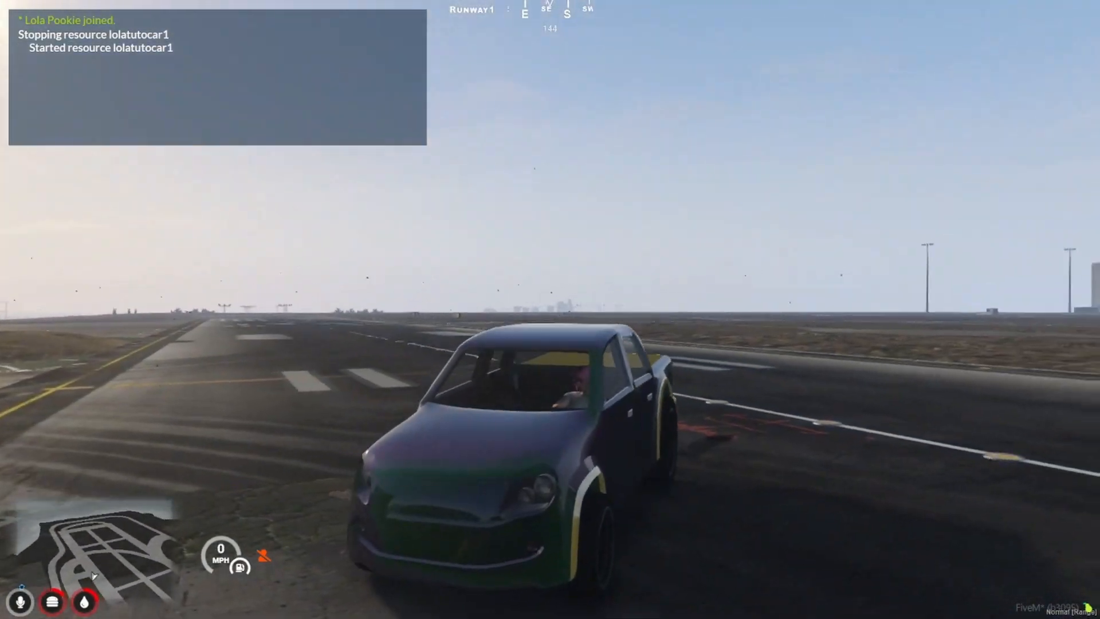
key("h")
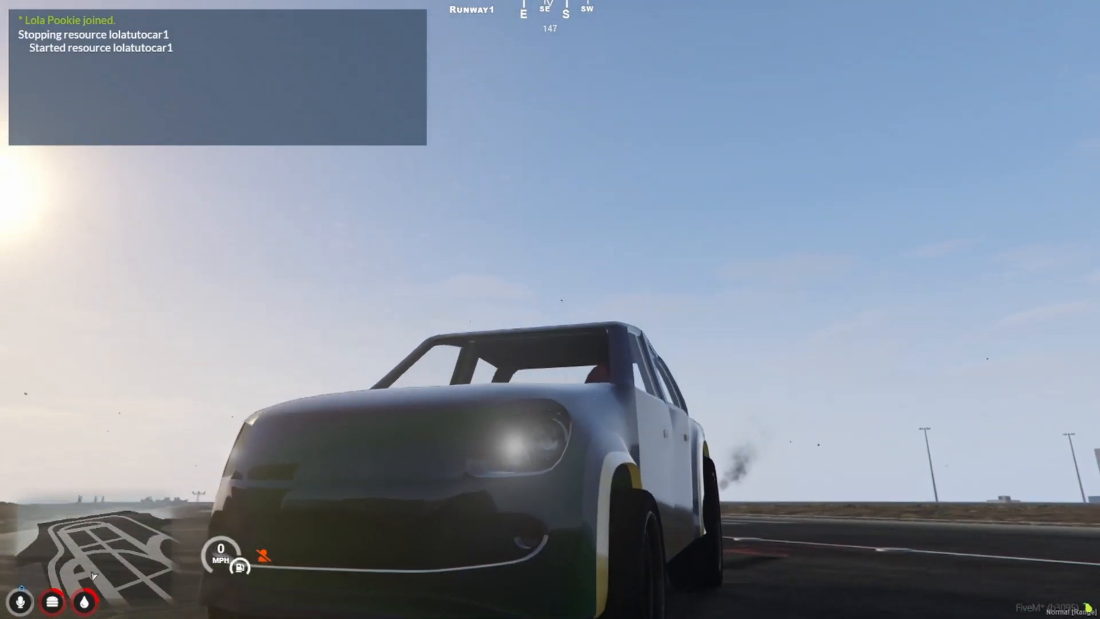
Get out of the truck to inspect its driver side, and get back into the driver's seat.
key("m")
key("Escape")
key("Escape")
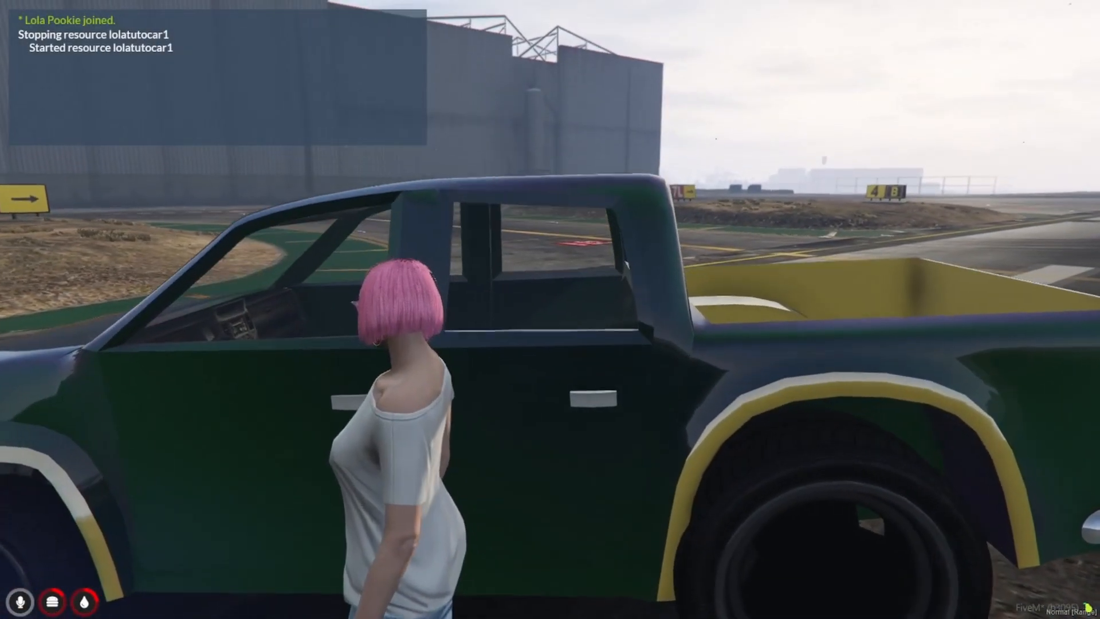
key("f")
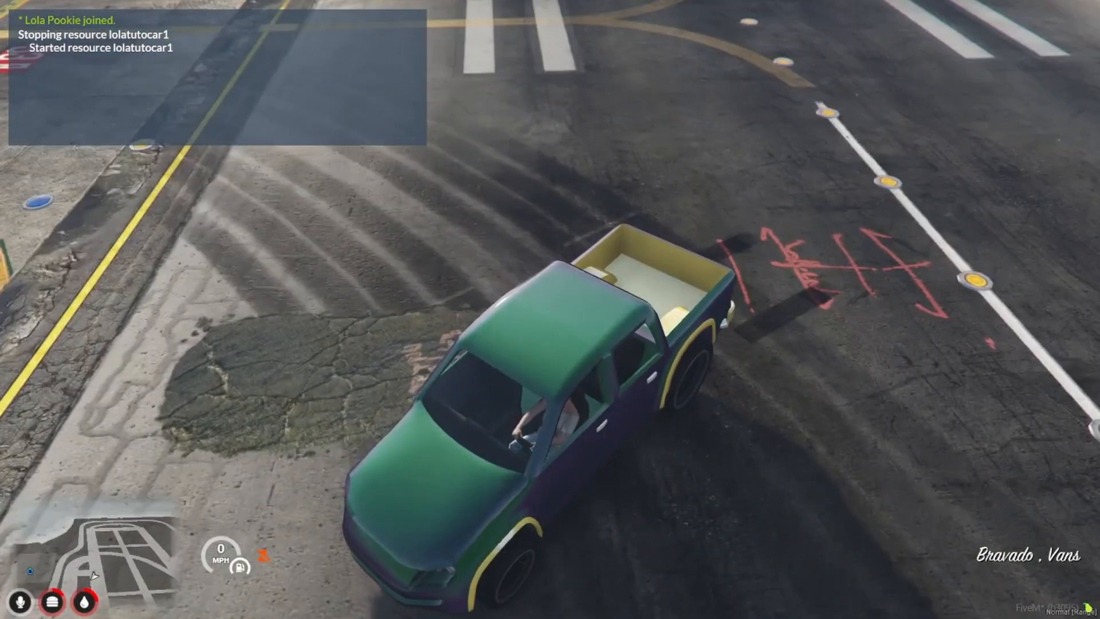
Test the truck's doors in the vehicle menu by opening the driver's door, hood and passenger's door, and close the menu.
key("F1")
left_click(550, 361)
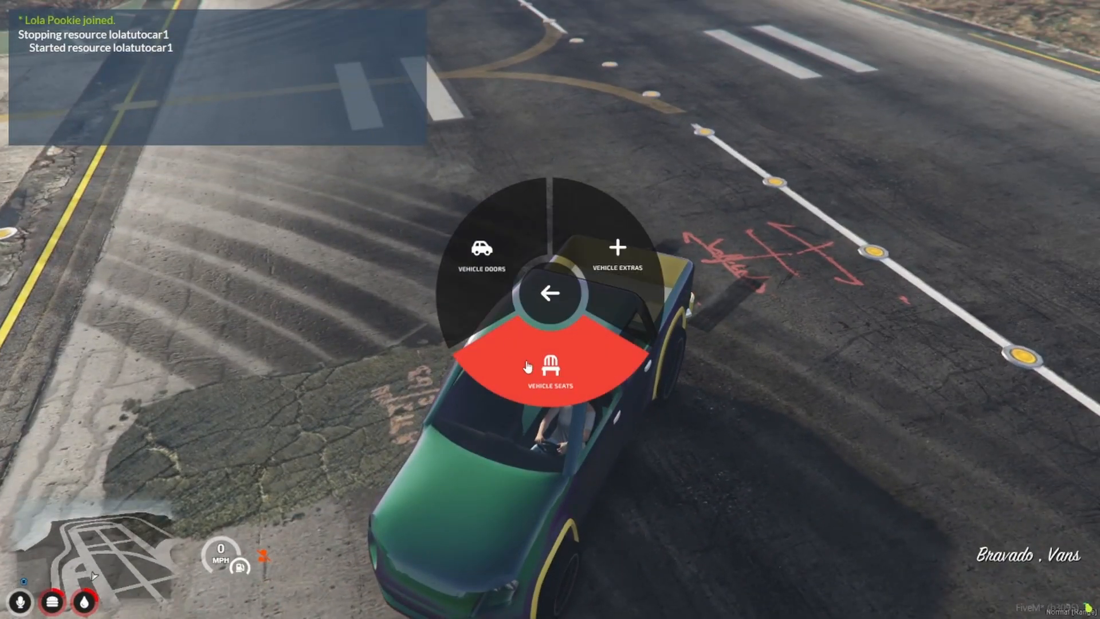
left_click(496, 281)
left_click(495, 278)
left_click(548, 215)
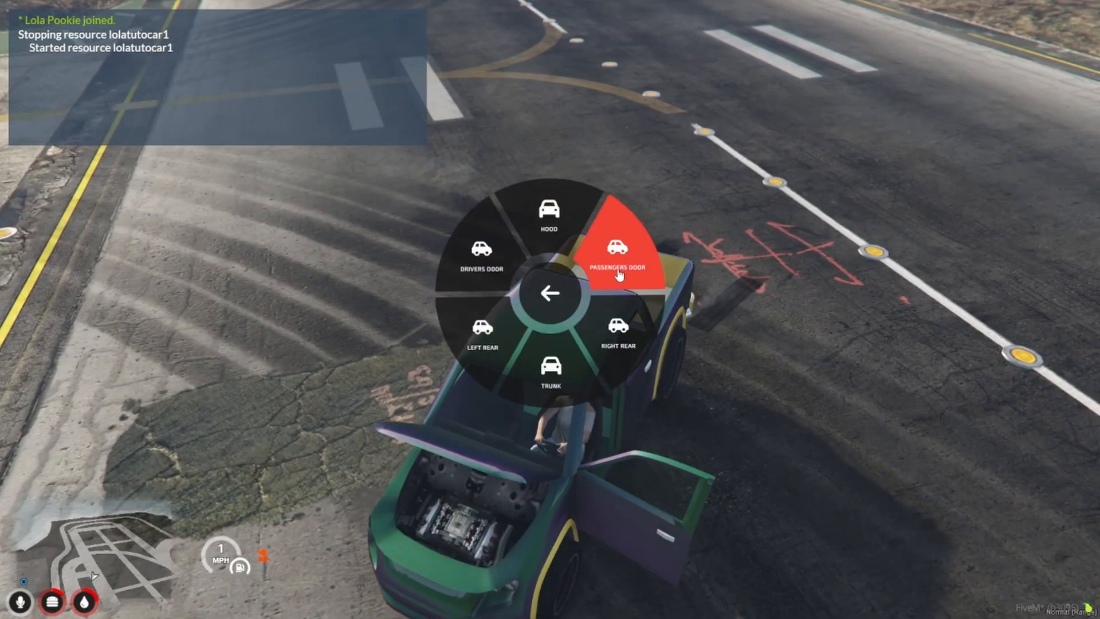
left_click(617, 252)
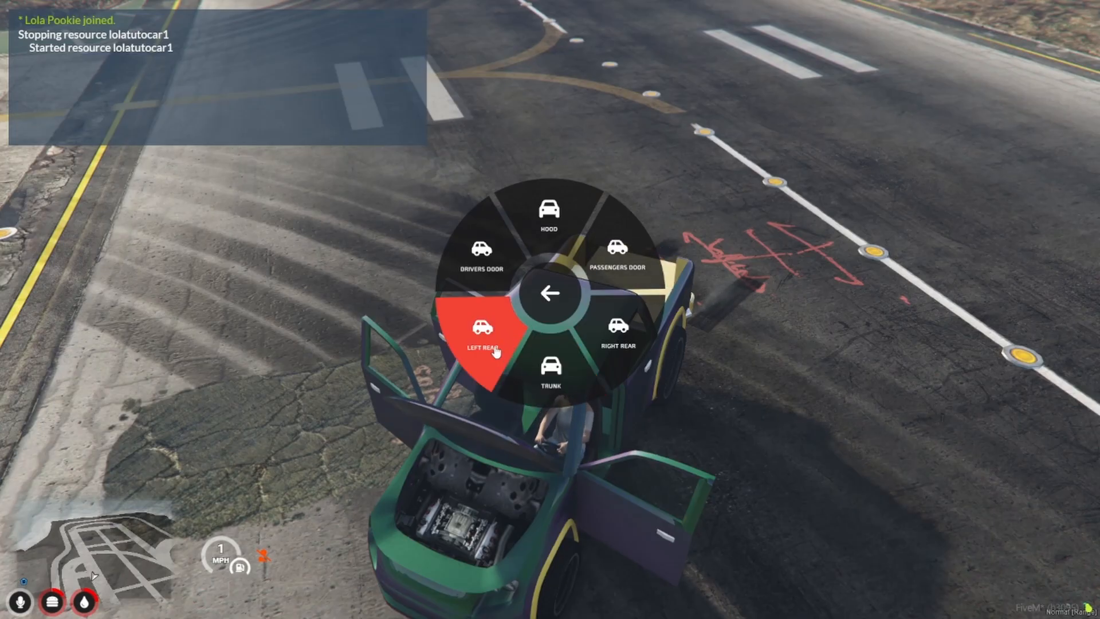
key("Escape")
key("F1")
key("Escape")
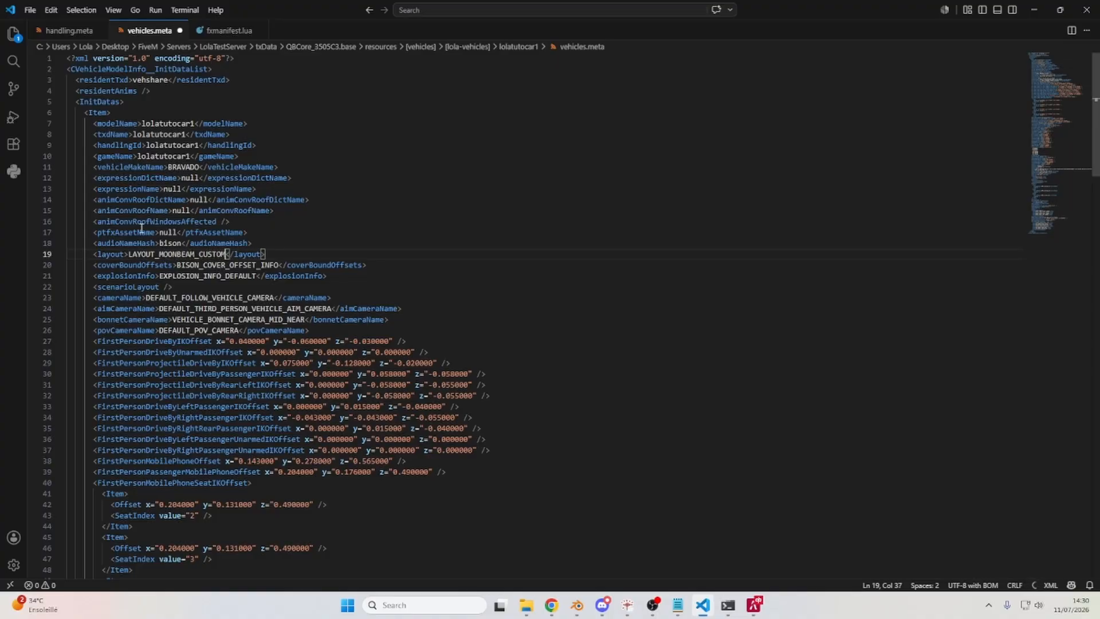
Undo the last edit to the layout value in vehicles.meta and select the layout name.
double_click(155, 252)
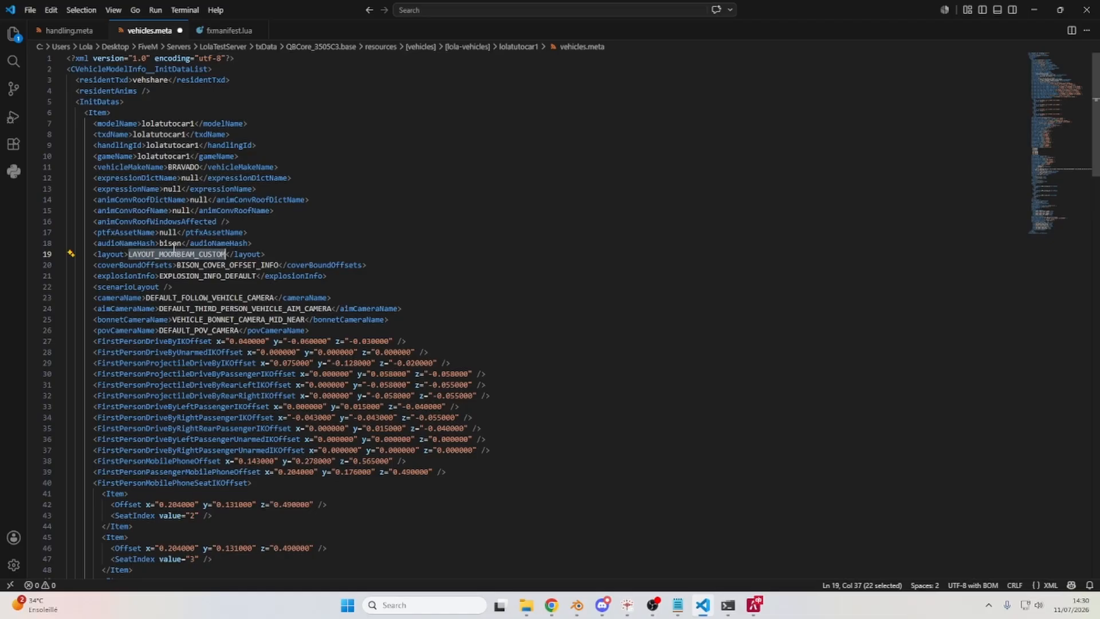
key("ctrl+z")
double_click(168, 254)
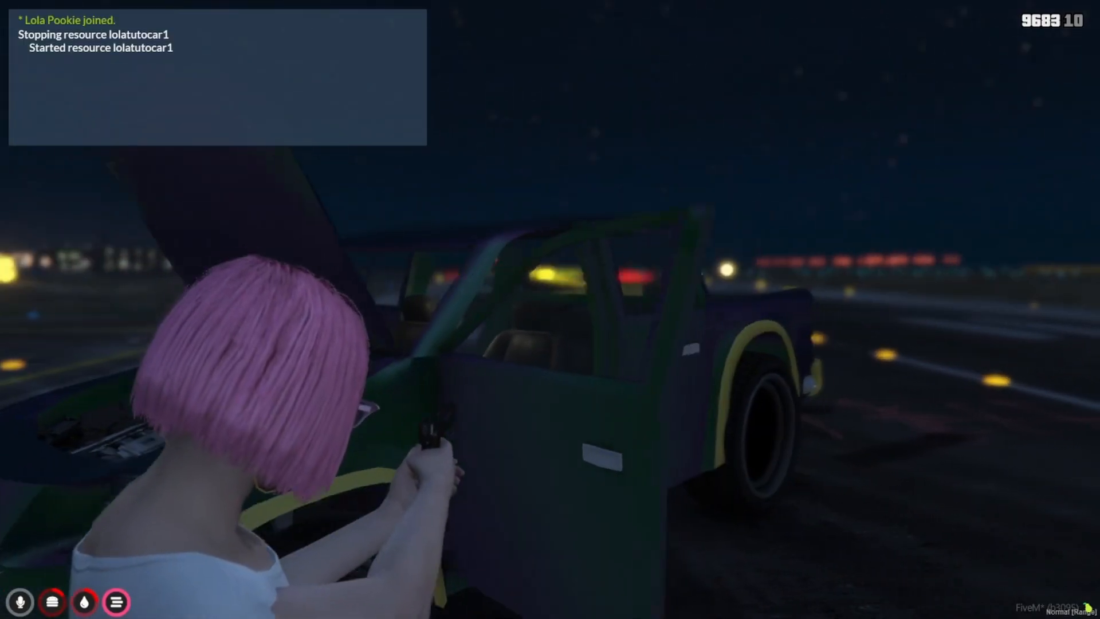
Switch to the game and shoot at the truck's driver-side doors and rear cab to test the glass and body.
left_click(550, 309)
left_click(550, 309)
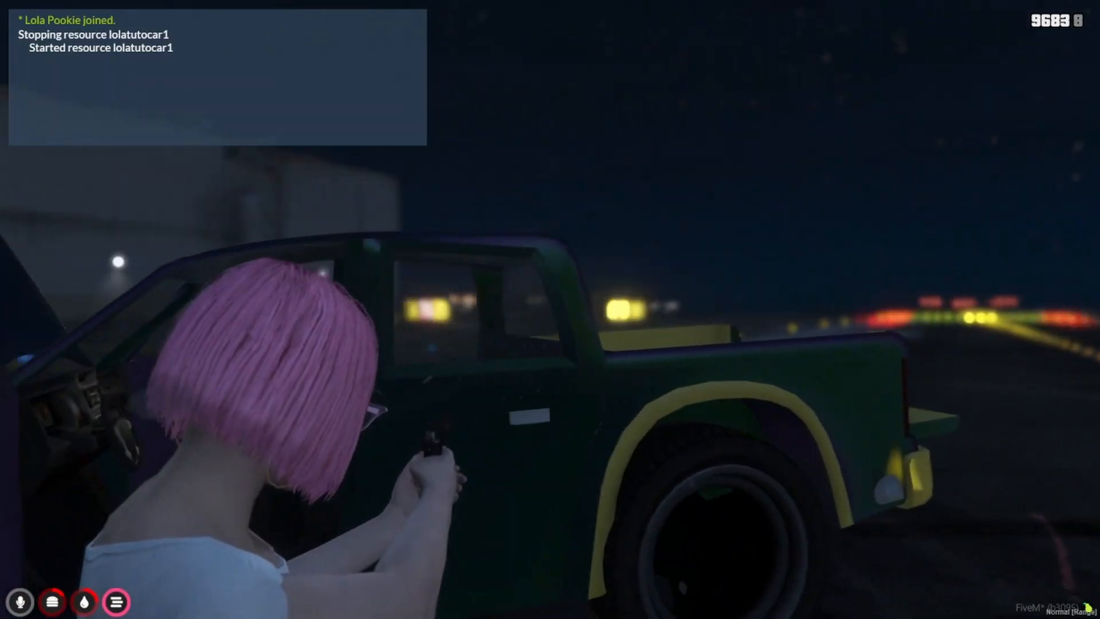
left_click(550, 309)
left_click(550, 309)
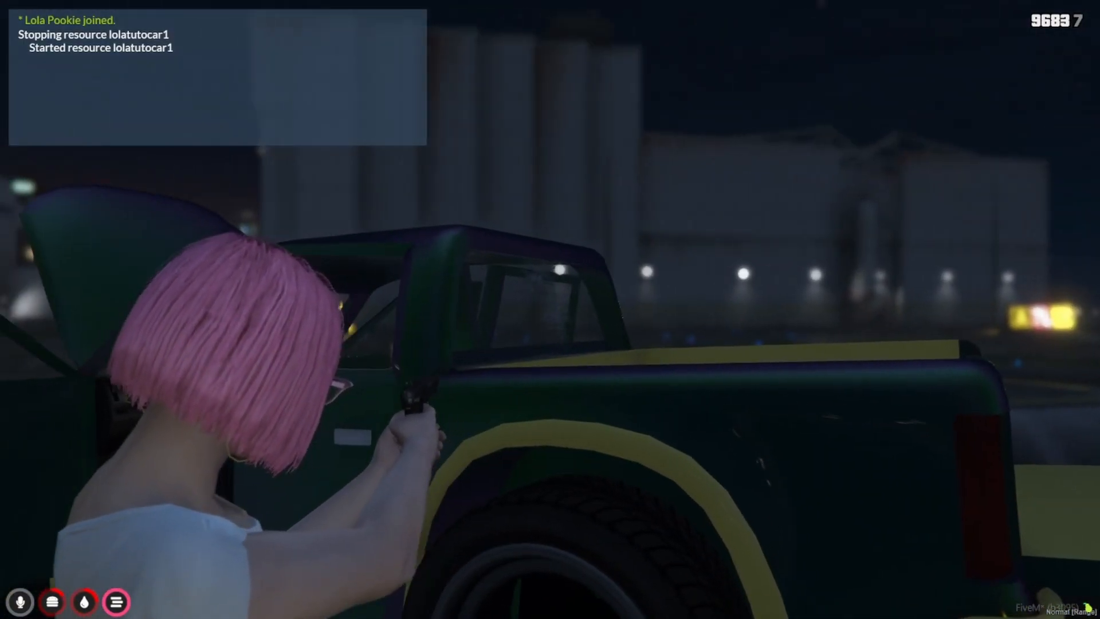
left_click(549, 309)
left_click(551, 309)
left_click(550, 309)
left_click(550, 309)
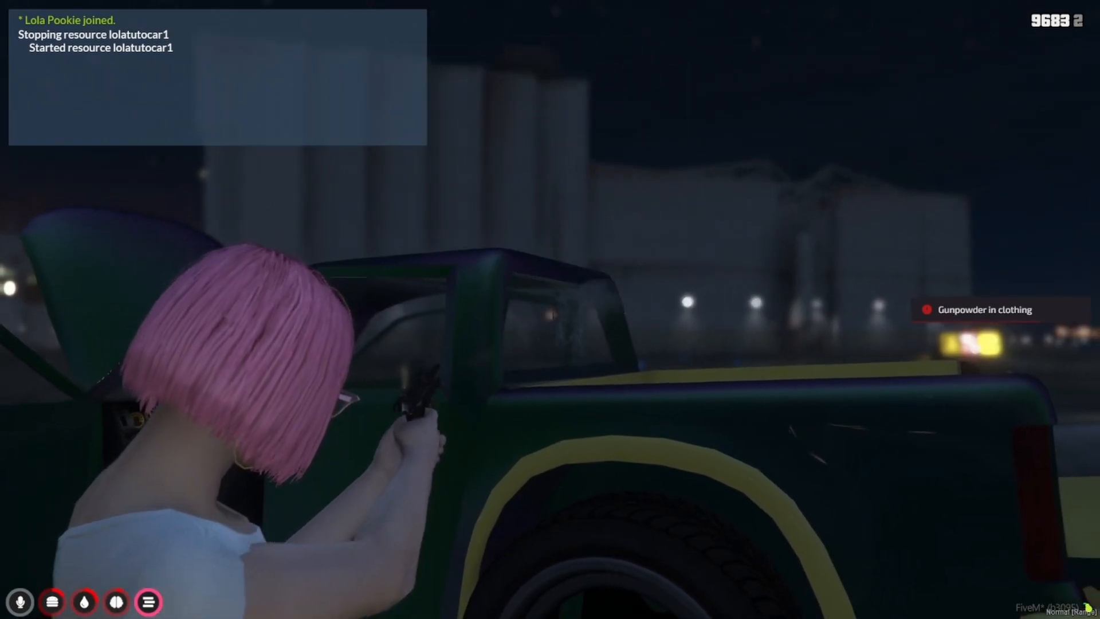
left_click(550, 309)
left_click(550, 309)
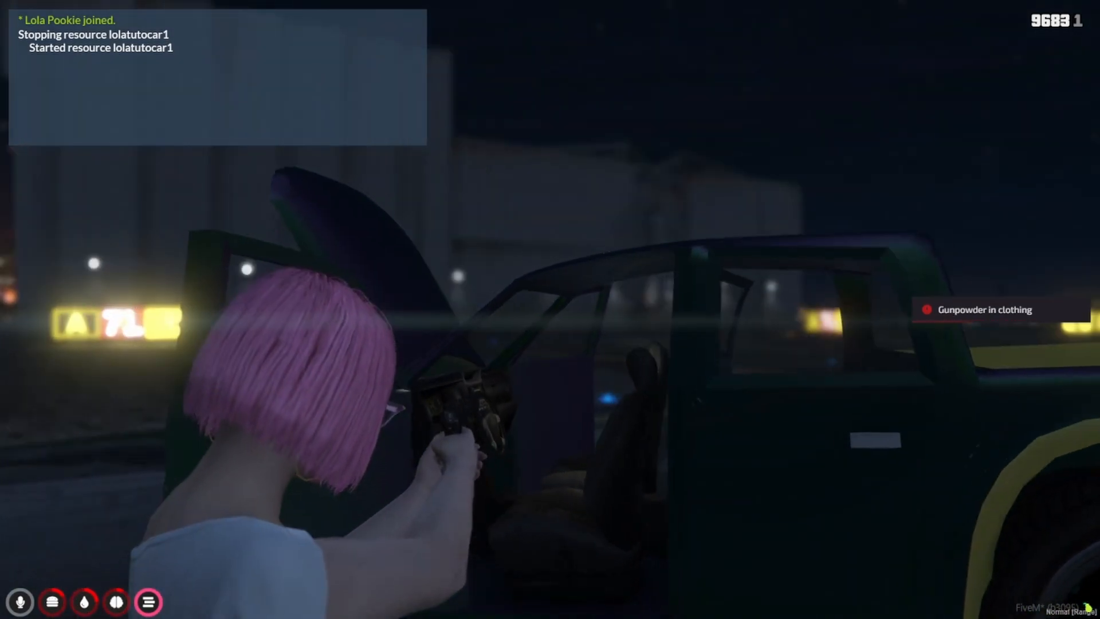
Shoot at the truck's dashboard and windscreen area through the open driver's door to test the impacts.
left_click(549, 309)
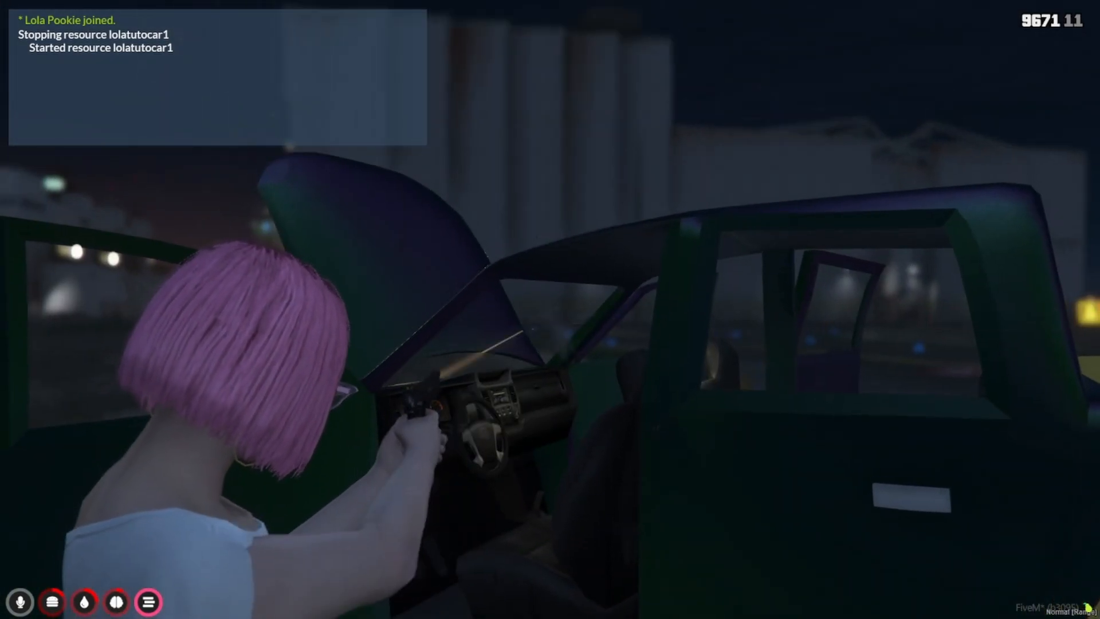
left_click(550, 310)
left_click(550, 309)
left_click(550, 310)
left_click(550, 310)
left_click(550, 309)
left_click(550, 309)
left_click(550, 309)
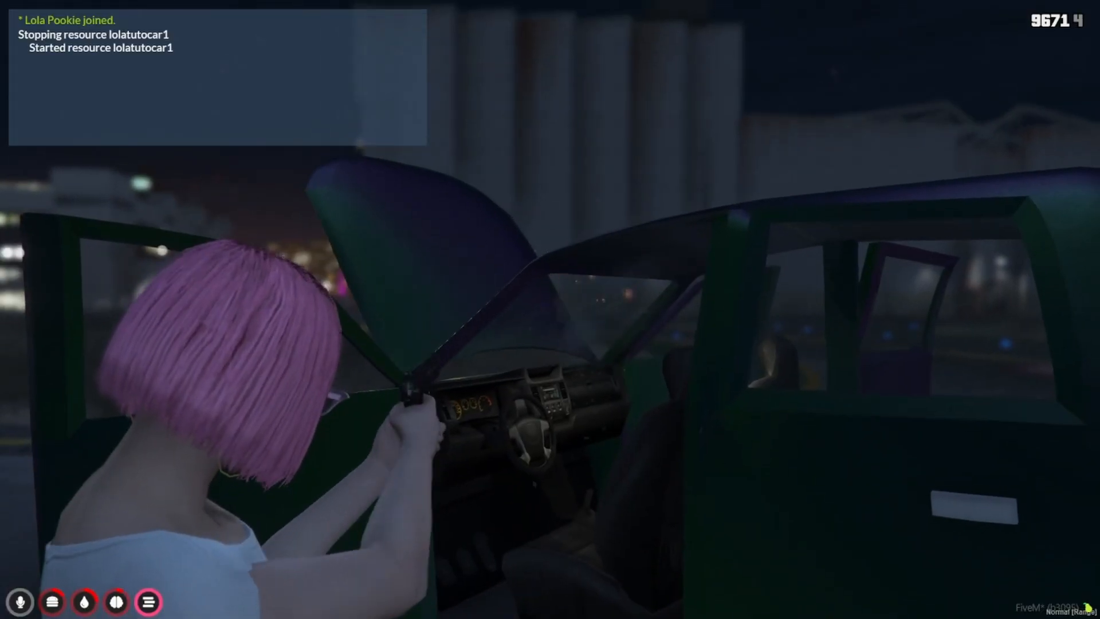
left_click(550, 310)
left_click(550, 310)
left_click(550, 310)
left_click(550, 309)
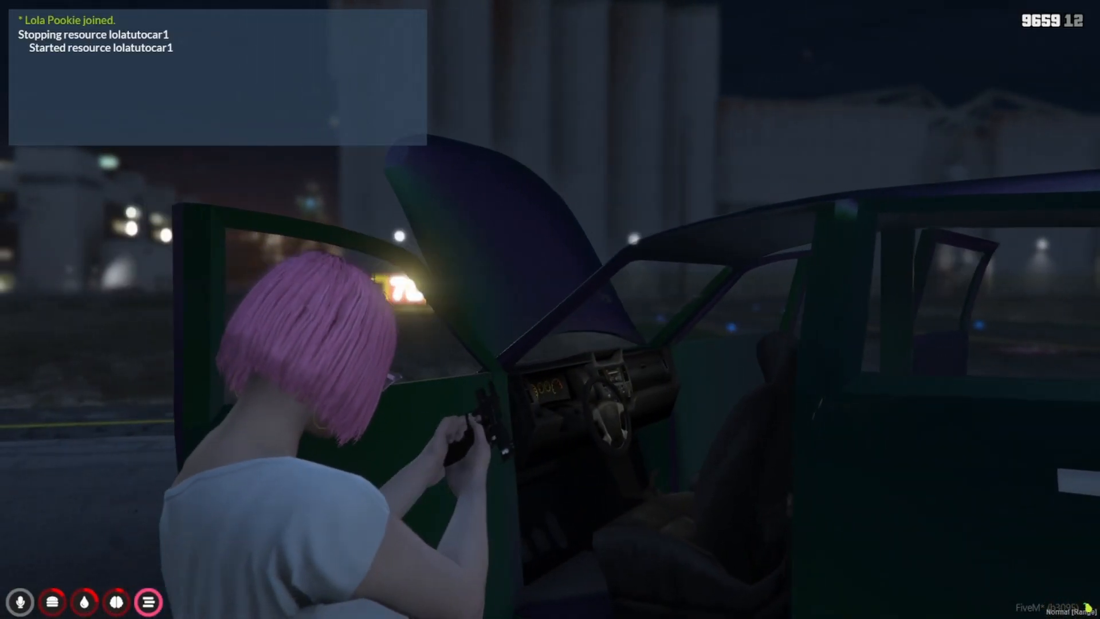
Walk around to the truck's front and shoot at the bumper and the driver-side front wheel.
key("a")
right_click(551, 309)
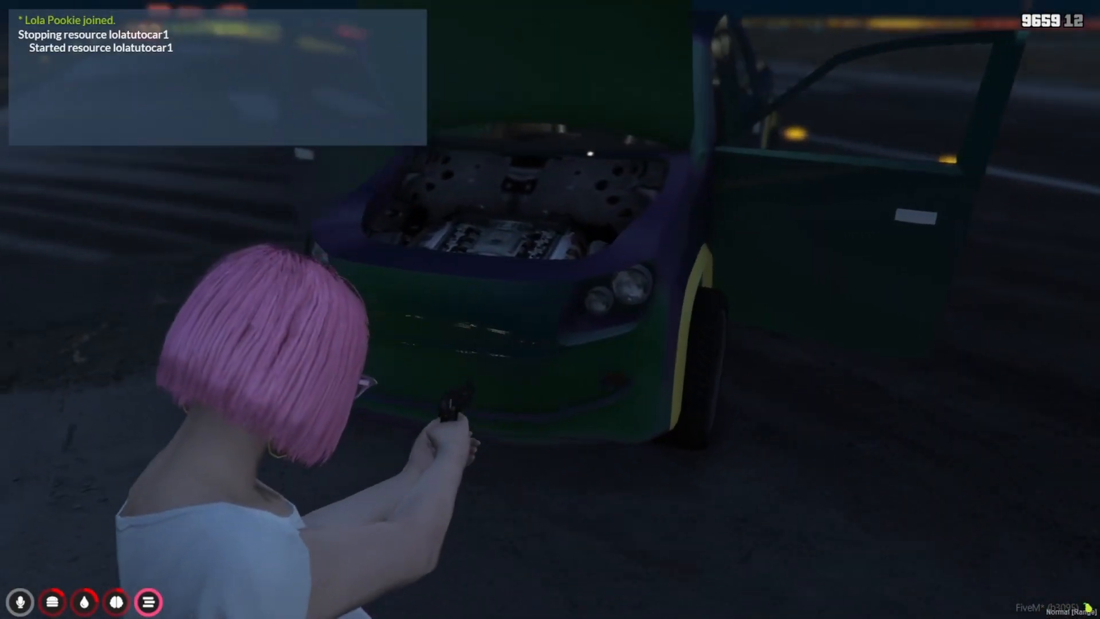
left_click(550, 309)
left_click(549, 309)
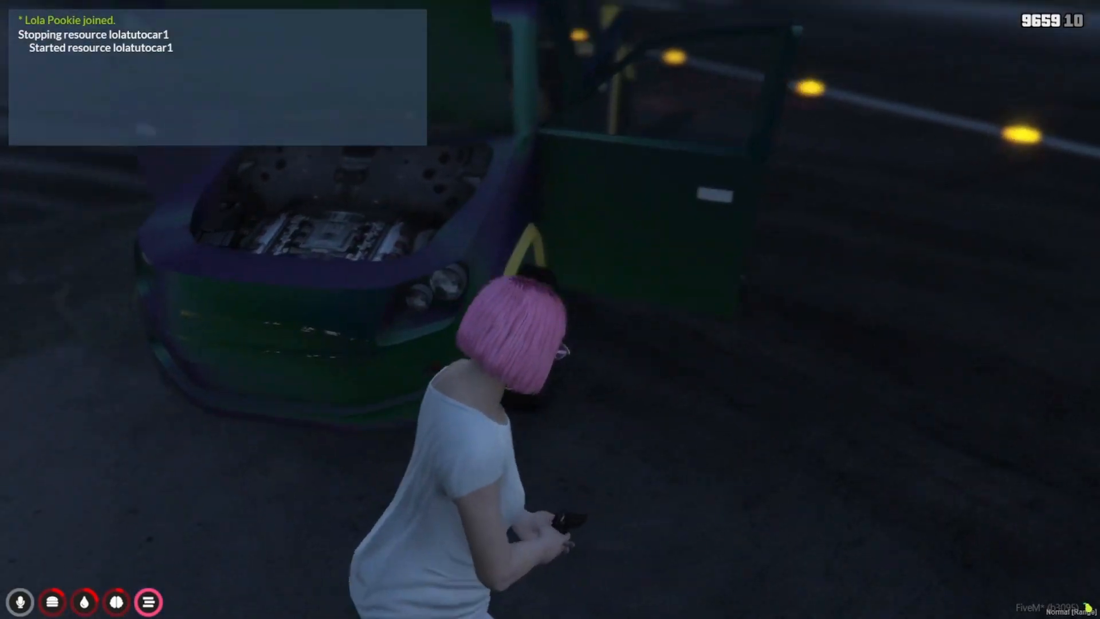
right_click(550, 309)
left_click(550, 310)
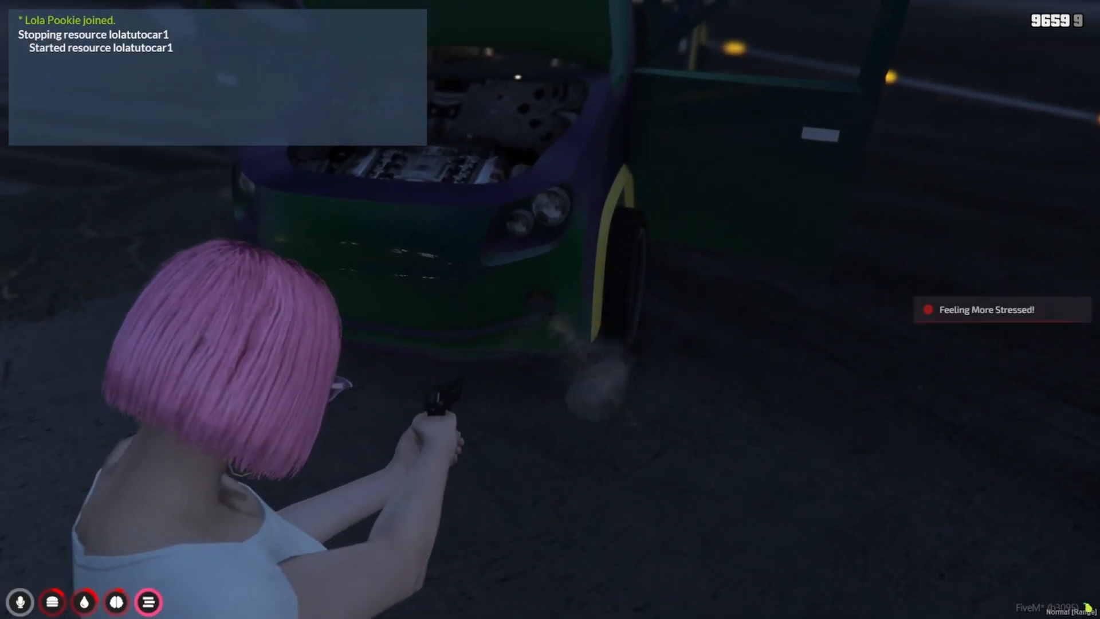
left_click(550, 309)
left_click(550, 309)
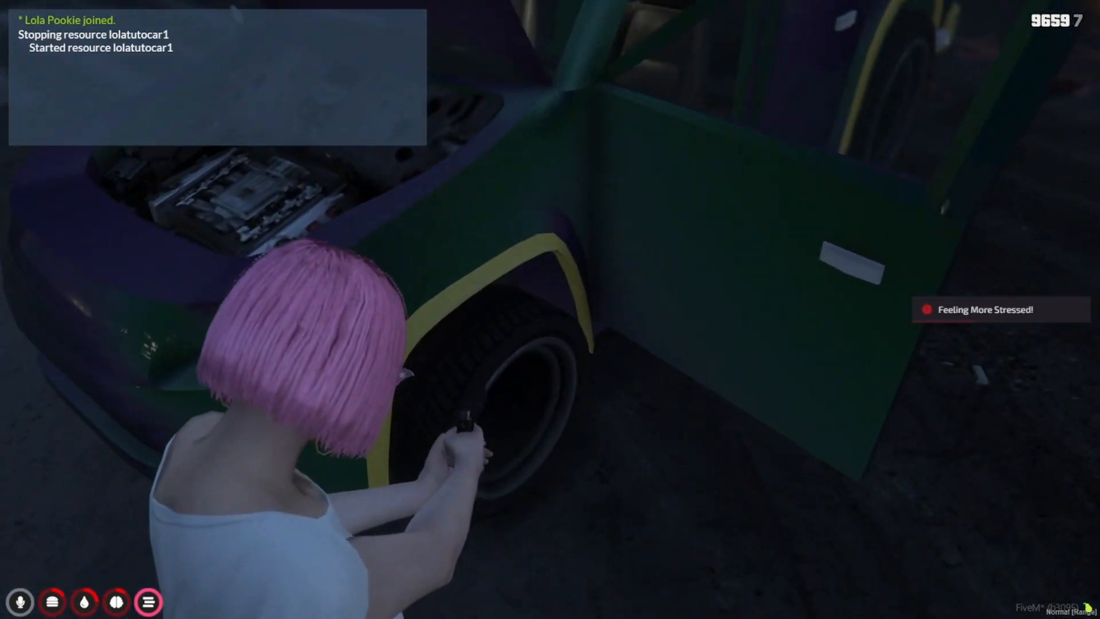
left_click(550, 310)
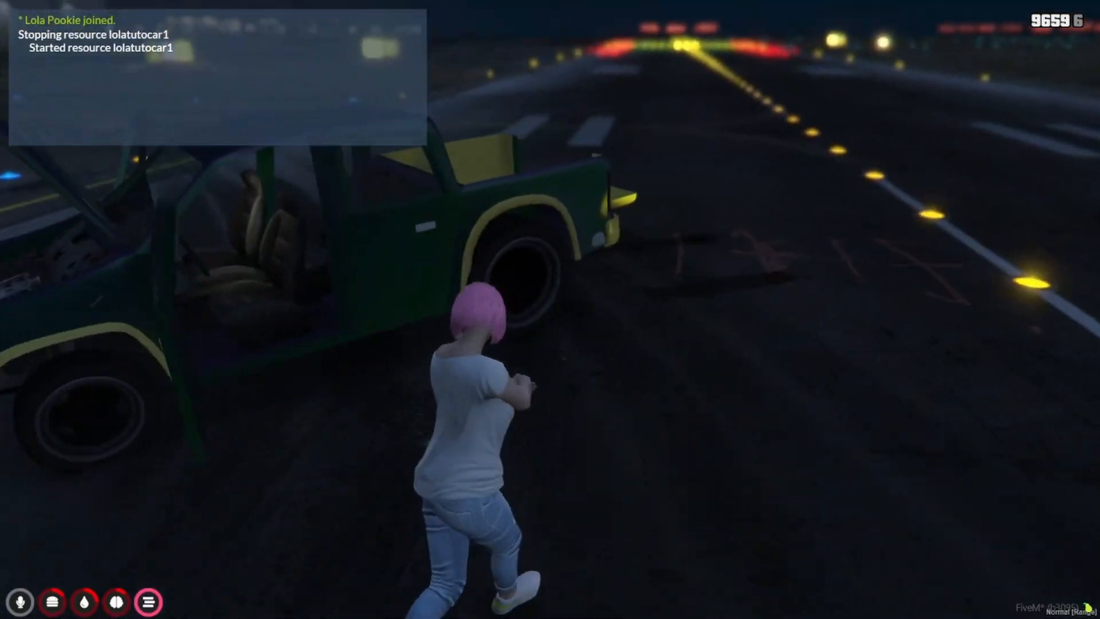
Shoot at the driver-side rear door area and get into the truck.
right_click(549, 309)
left_click(550, 310)
left_click(550, 310)
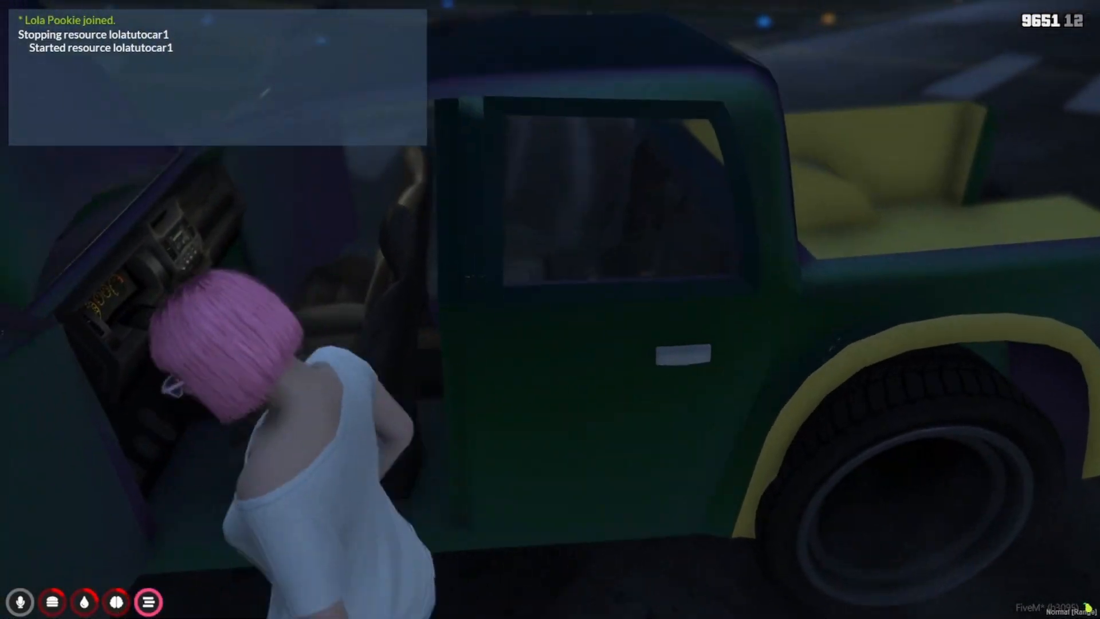
key("f")
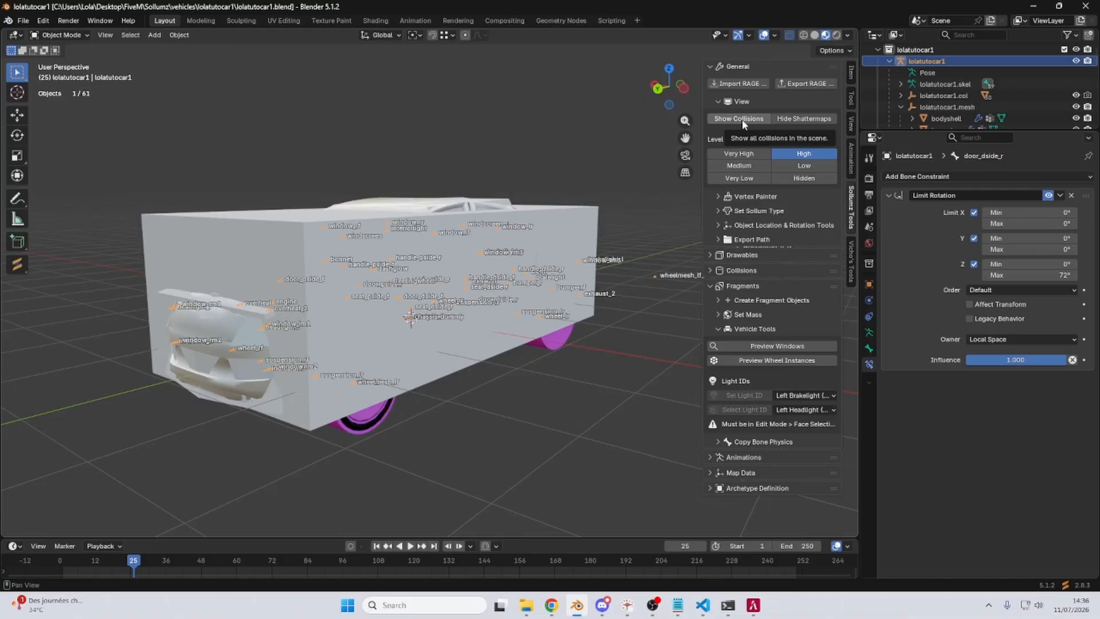
In Blender, hide the collisions, show the Very High detail model, and preview the generated windows from several angles before ending the preview.
left_click(739, 119)
middle_click_drag(636, 247, 591, 332)
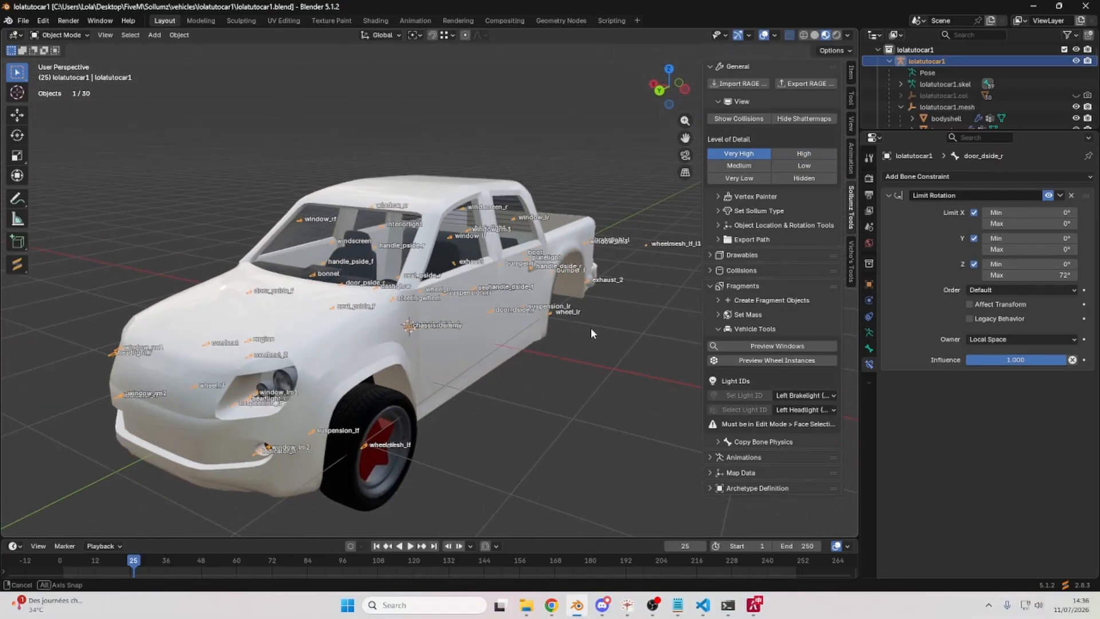
left_click(812, 346)
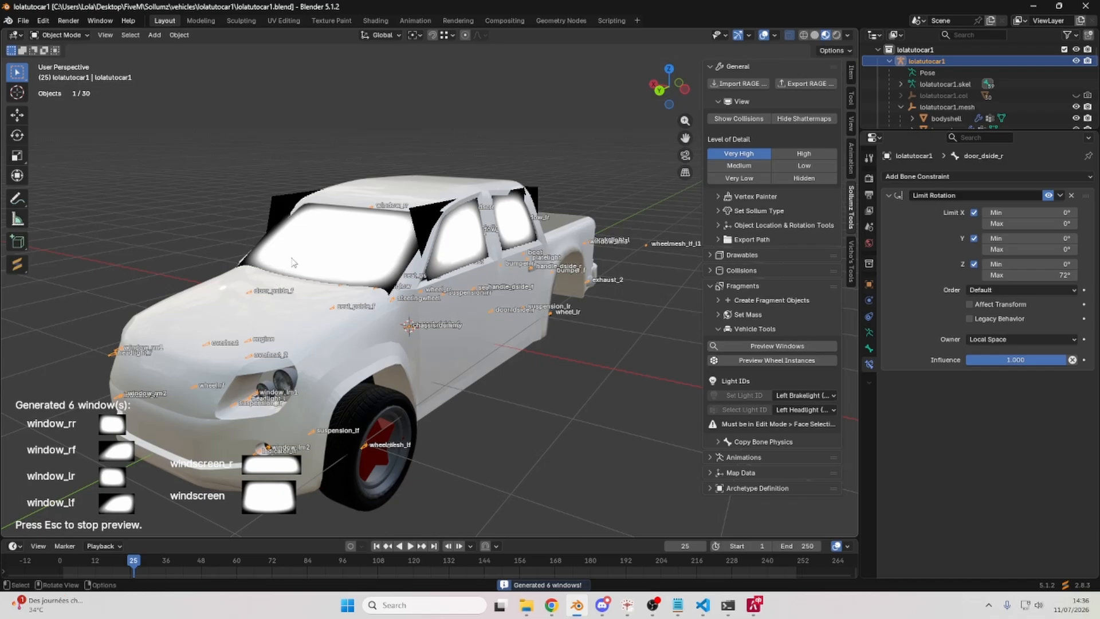
middle_click_drag(516, 257, 378, 256)
middle_click_drag(405, 245, 354, 285)
scroll(360, 247, "up", 3)
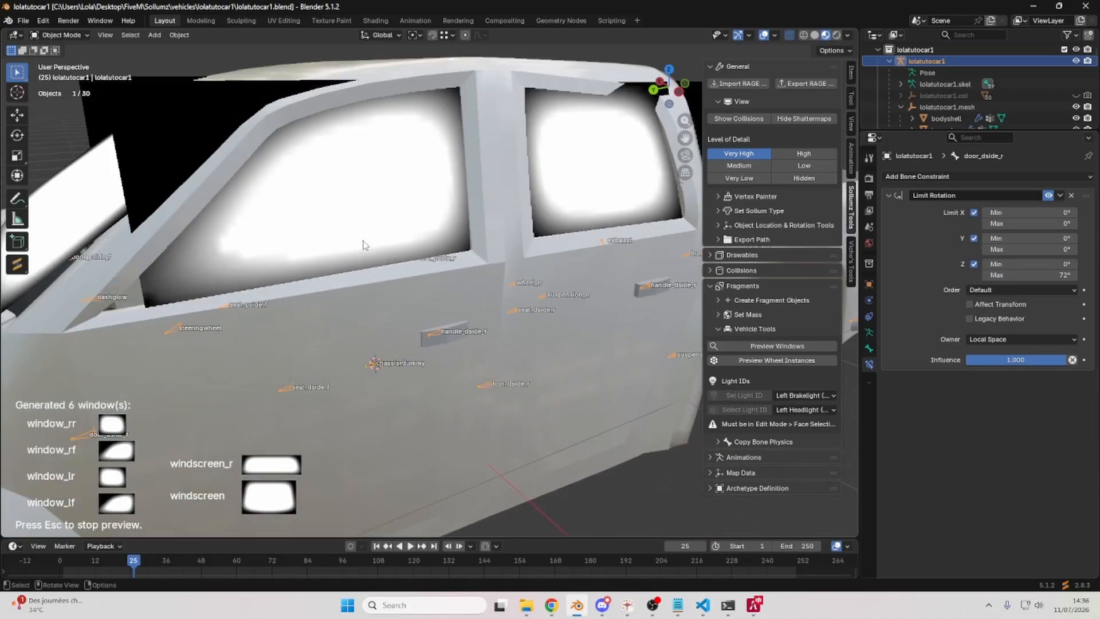
scroll(361, 248, "down", 3)
middle_click_drag(361, 247, 388, 258)
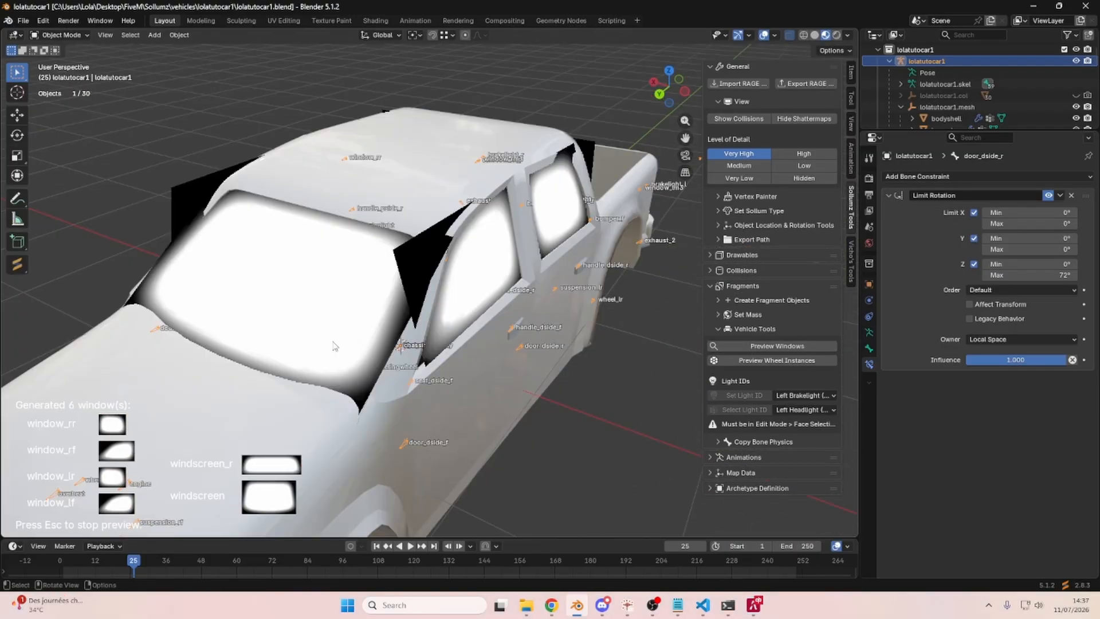
key("Escape")
Preview the truck's wheel instances and inspect them around the vehicle.
scroll(301, 344, "down", 3)
middle_click_drag(301, 347, 514, 357)
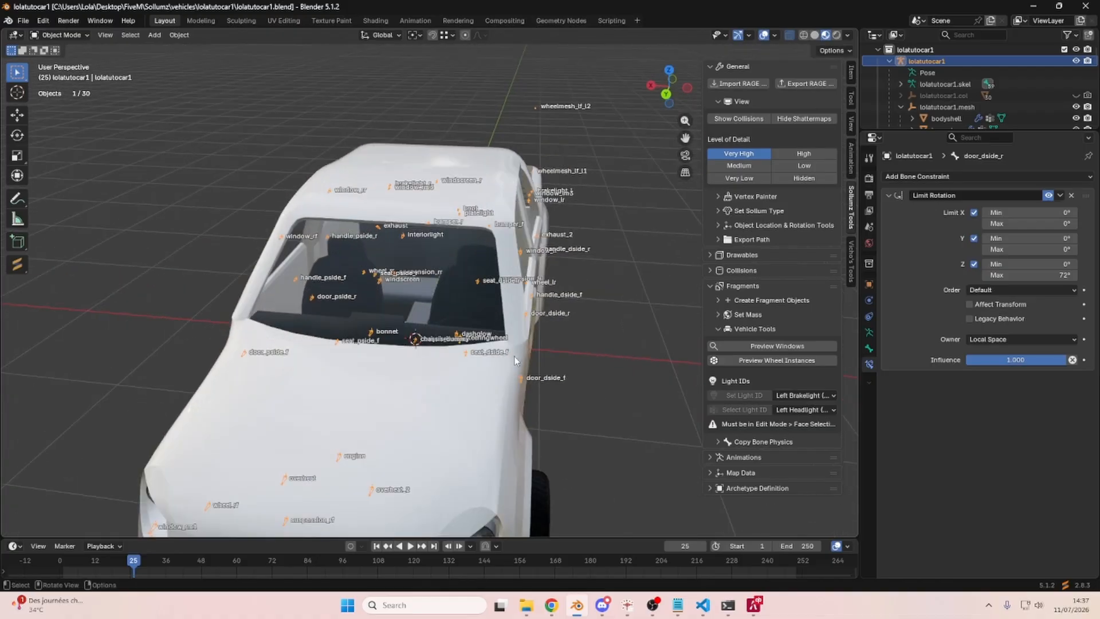
left_click(818, 361)
middle_click_drag(594, 354, 101, 343)
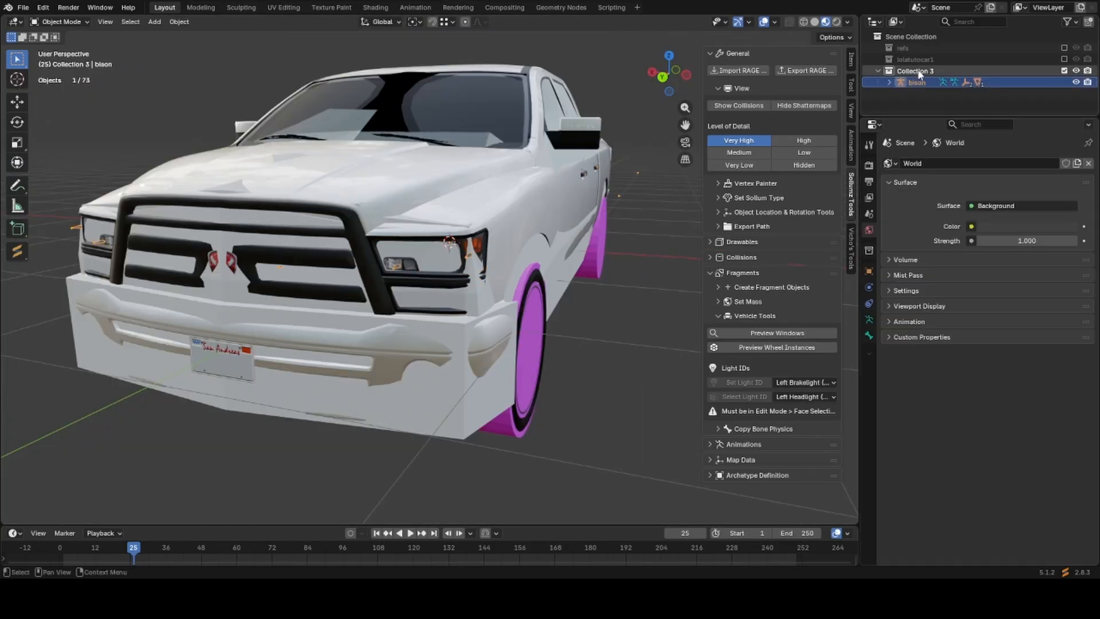
Delete Collection 3 containing the bison vehicle and re-enable the lolatutocar1 collection.
left_click(915, 72)
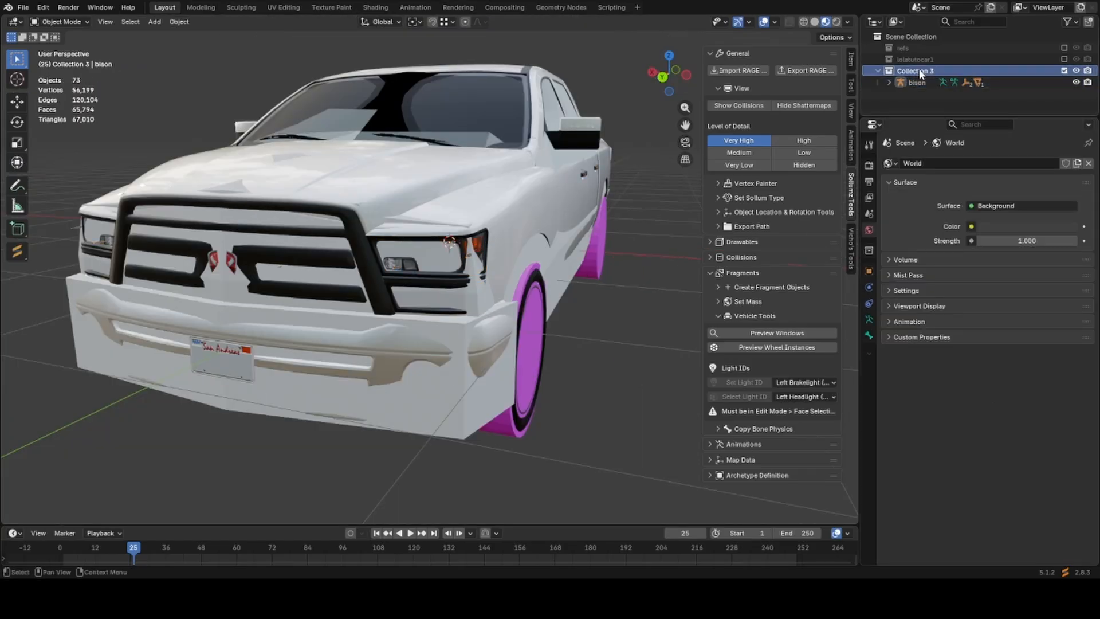
key("Delete")
left_click(1064, 60)
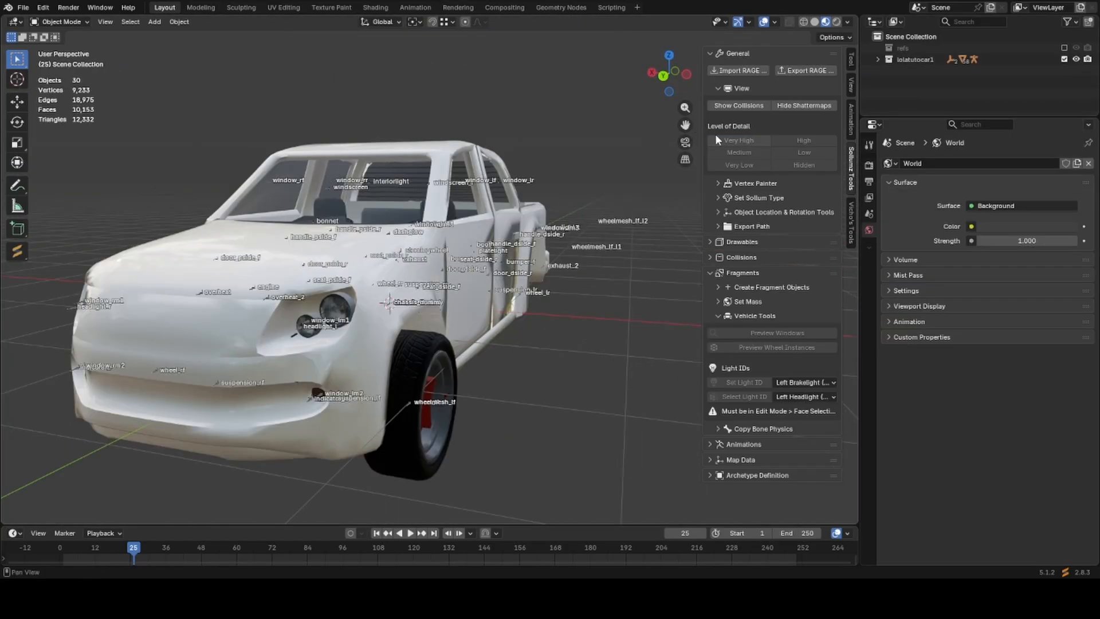
In the bodyshell's selected vehicle_generic_detail2 faces, deselect the linked rear light meshes and keep the front lights selected.
left_click(468, 150)
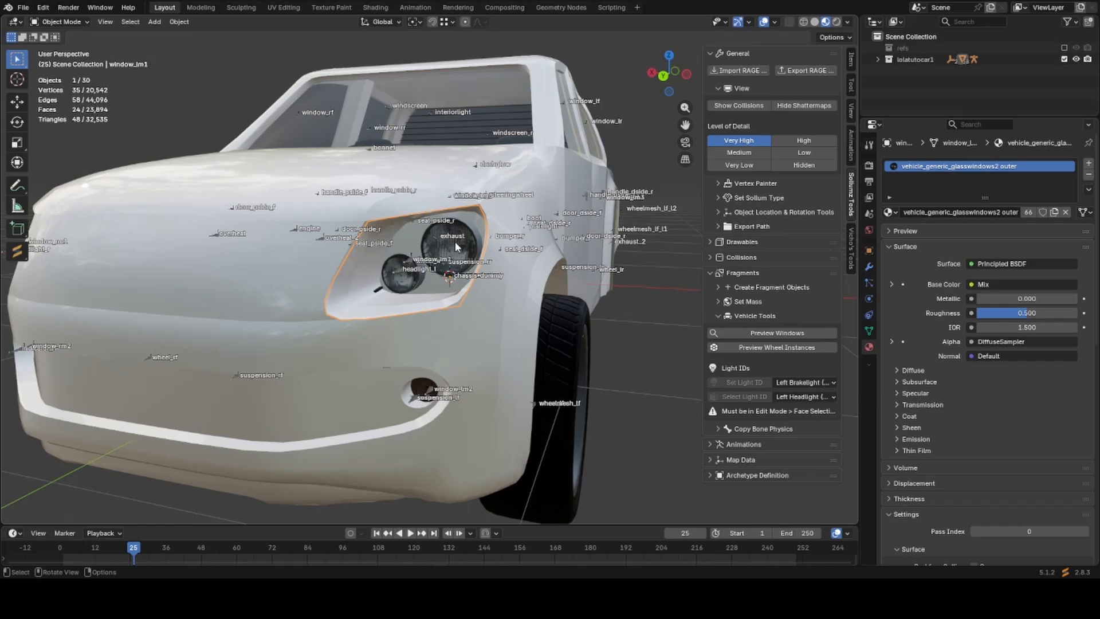
left_click(454, 241)
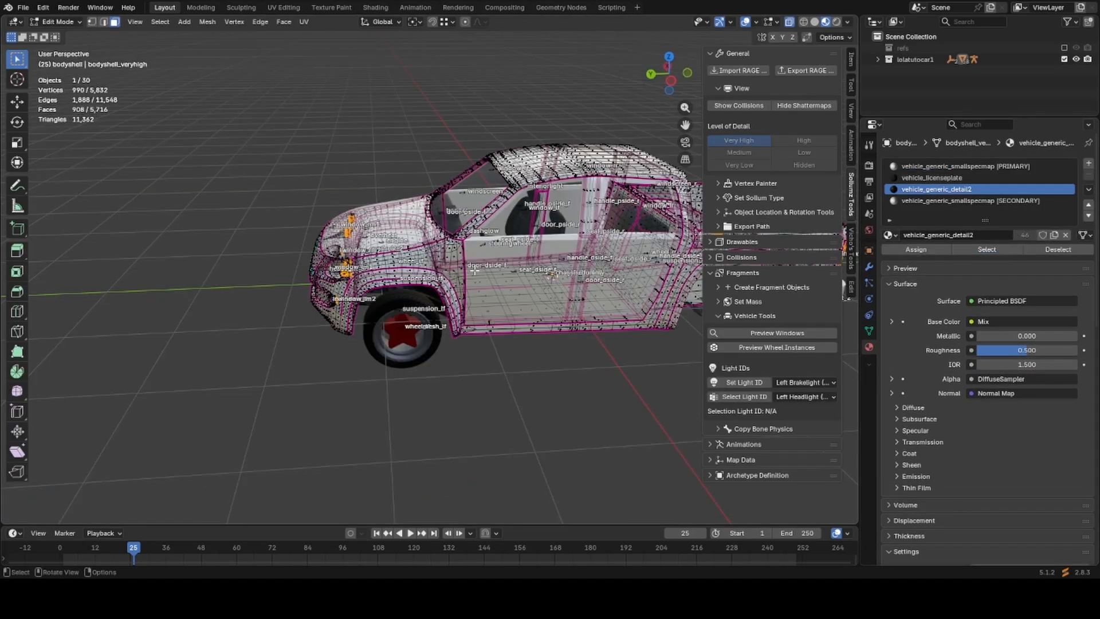
middle_click_drag(475, 271, 474, 341)
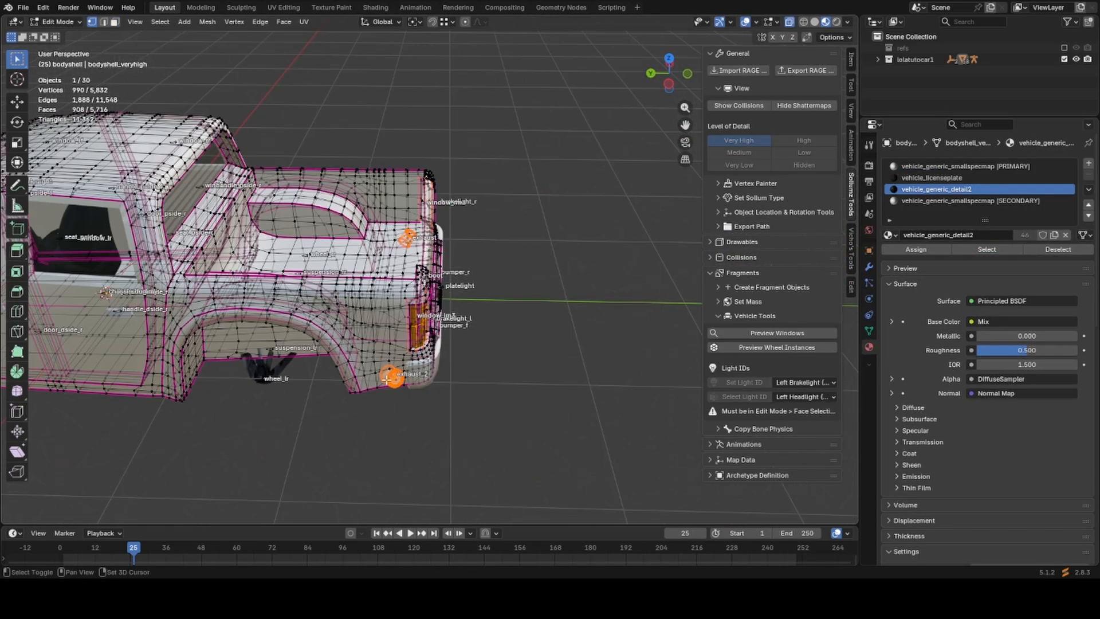
key("shift+l")
middle_click_drag(387, 378, 551, 425)
key("shift+l")
scroll(463, 360, "down", 5)
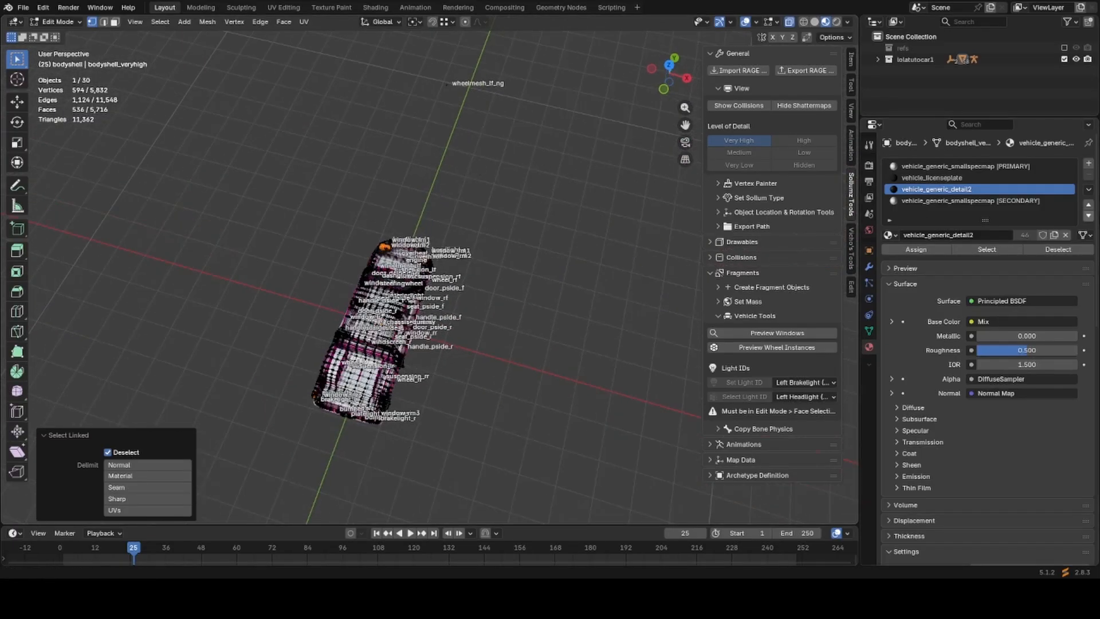
Add a material slot to the bodyshell, fill it with vehicle_generic_detail2, and make that material a separate copy.
left_click(1088, 164)
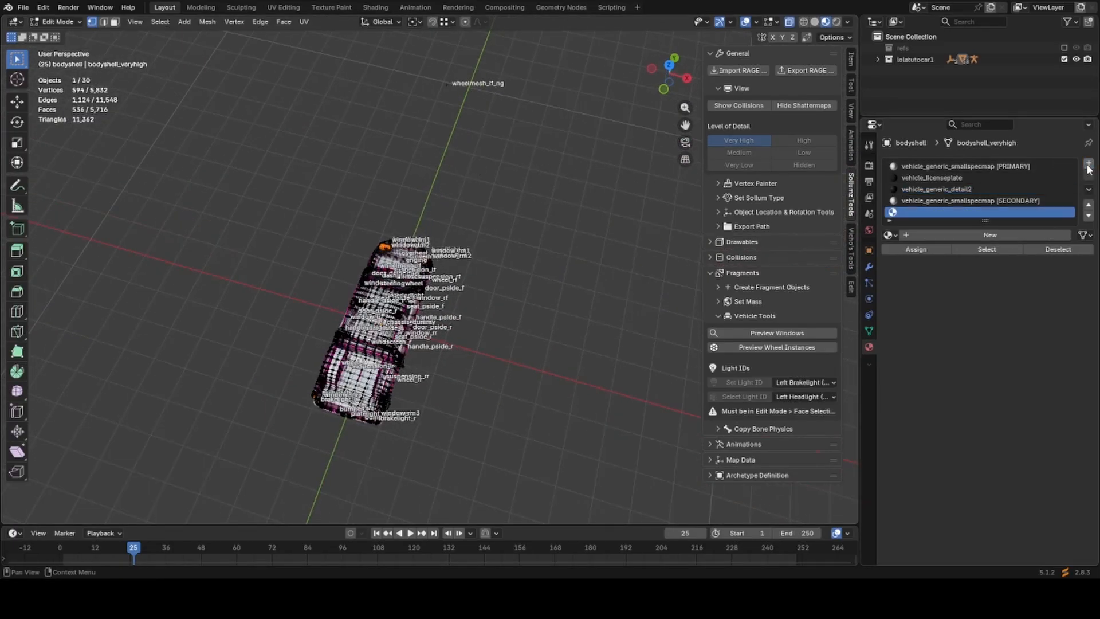
left_click(896, 239)
type("gebe2")
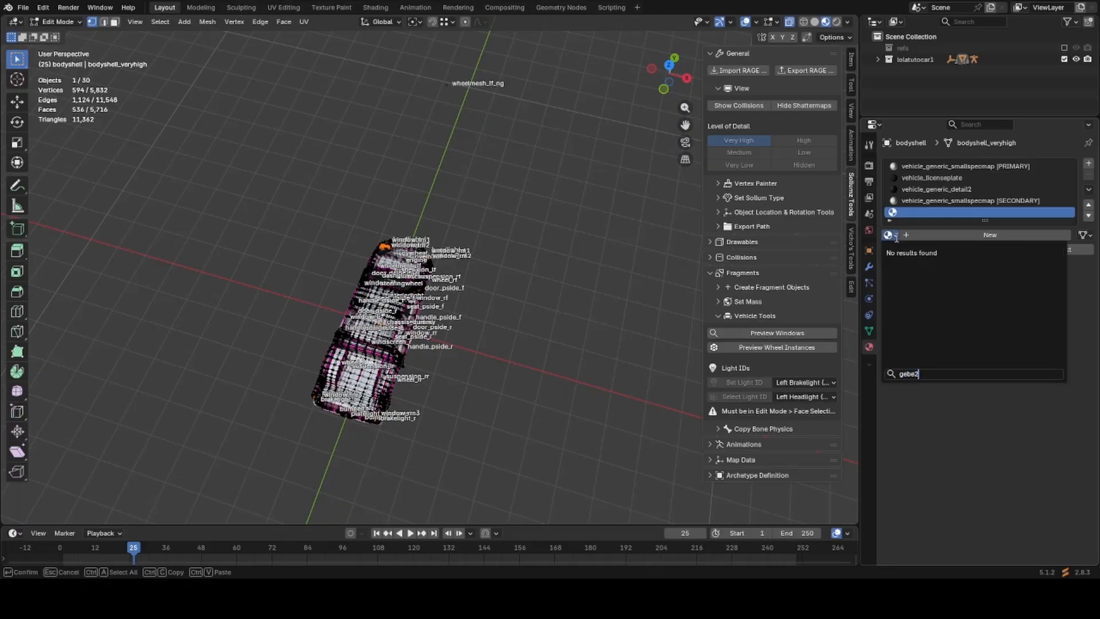
key("BackSpace")
key("BackSpace")
key("BackSpace")
type("ne")
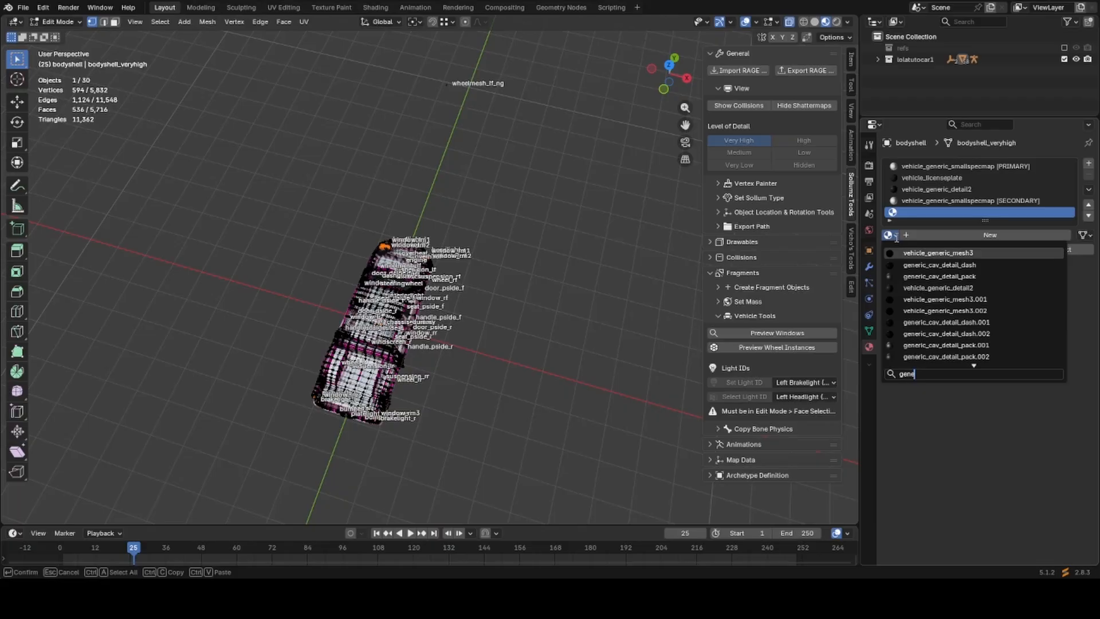
type("2")
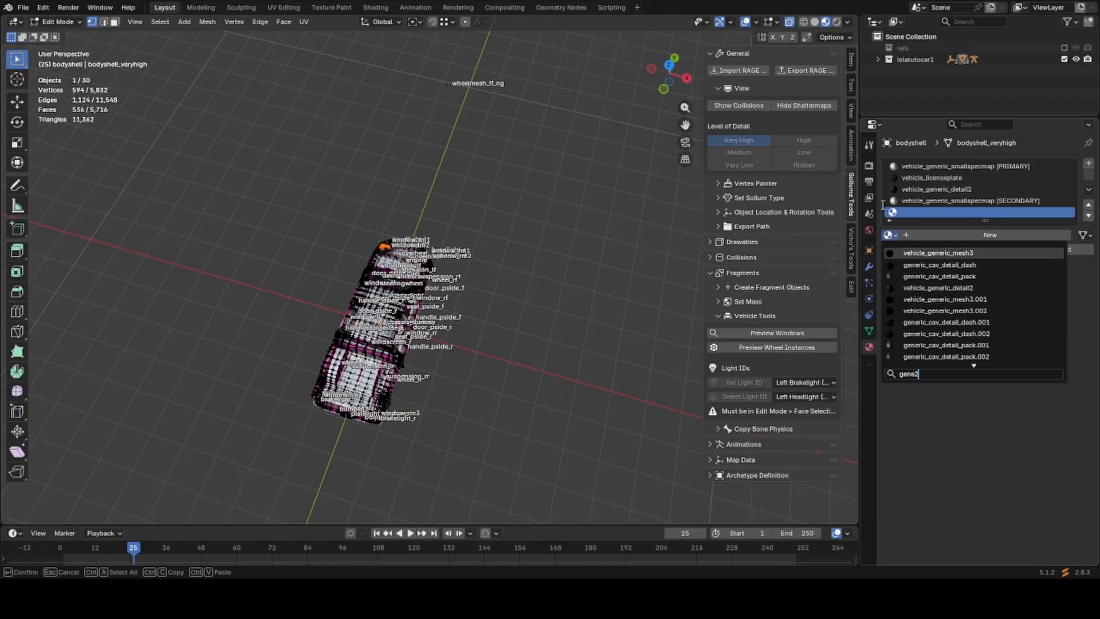
left_click(962, 288)
left_click(1056, 234)
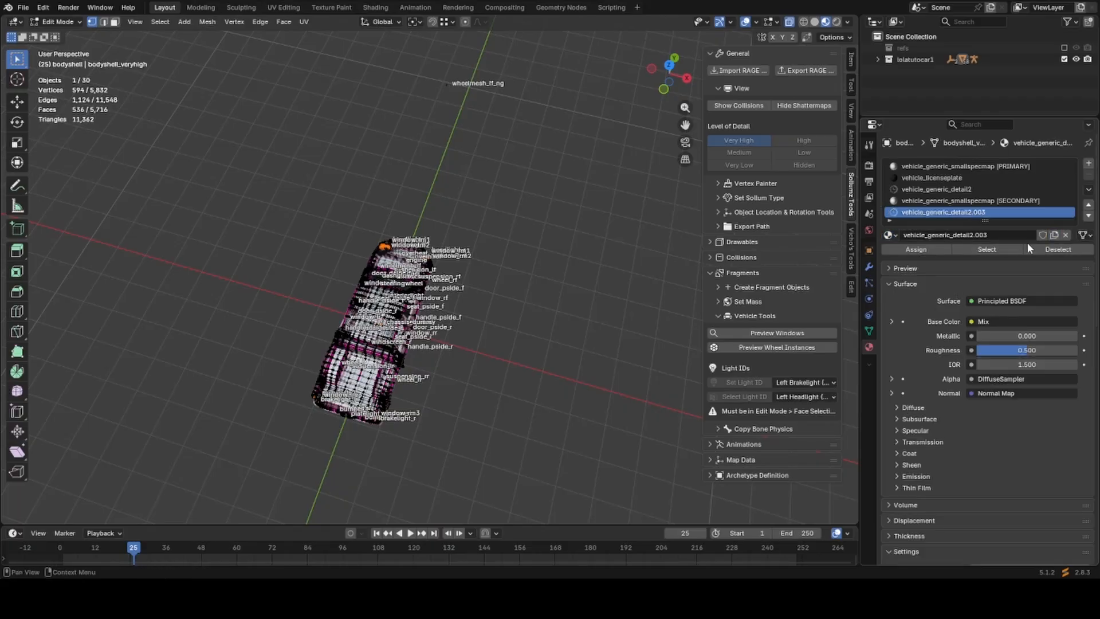
Change the copied vehicle_generic_detail2.003 material's Sollumz shader to VEHICLE LIGHTSEMISSIVE.
scroll(920, 361, "down", 8)
scroll(920, 362, "down", 8)
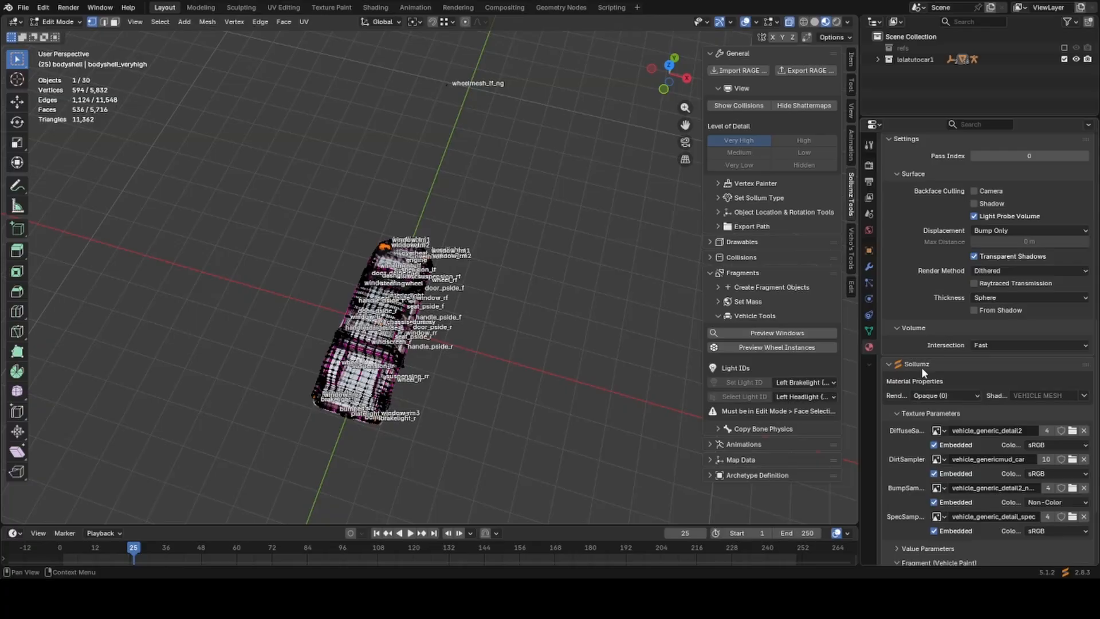
left_click(1082, 396)
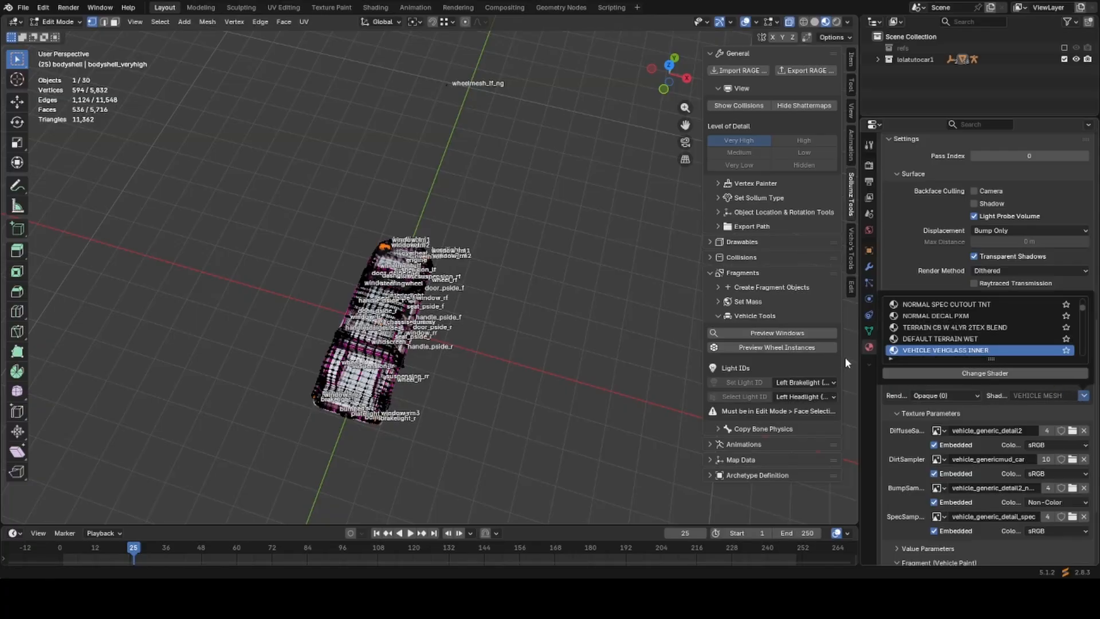
left_click(889, 357)
left_click(900, 355)
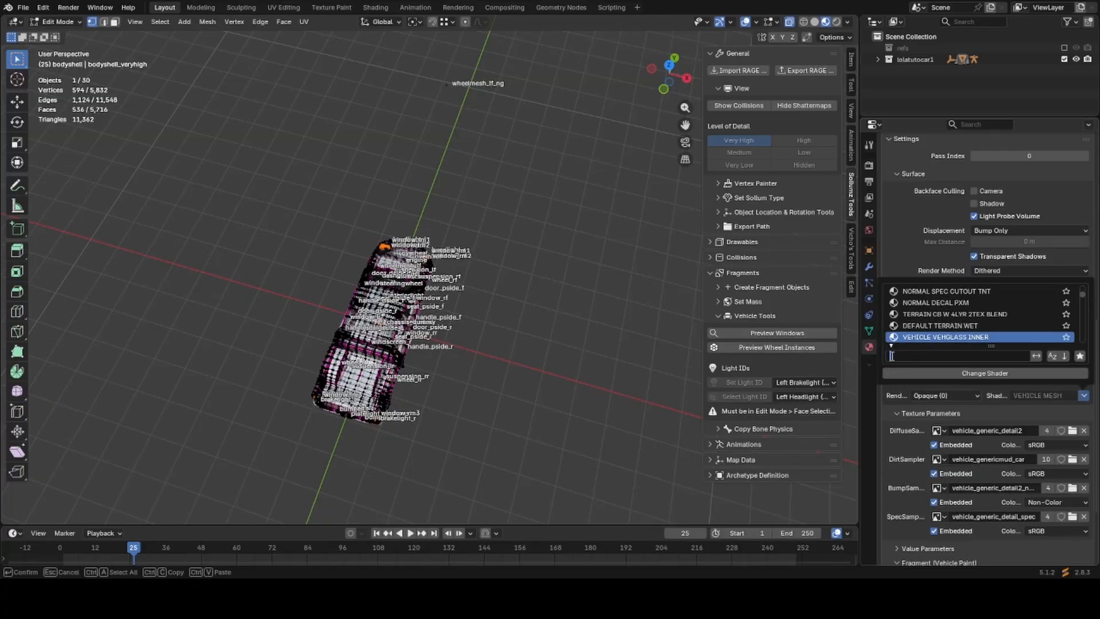
type("ligh")
key("Return")
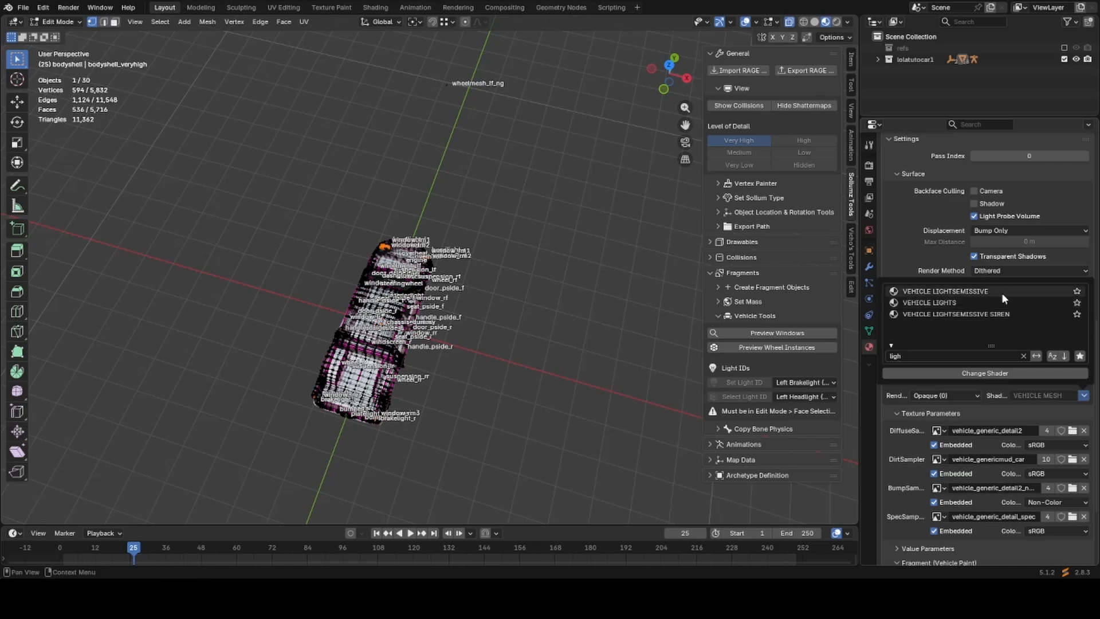
left_click(1002, 293)
left_click(977, 374)
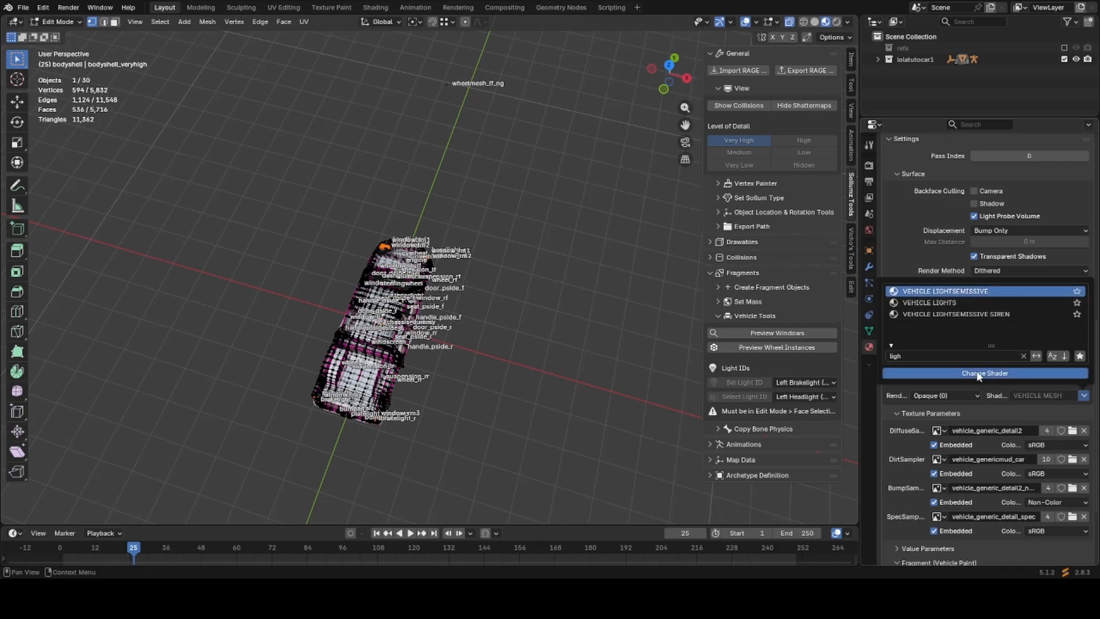
scroll(909, 228, "up", 10)
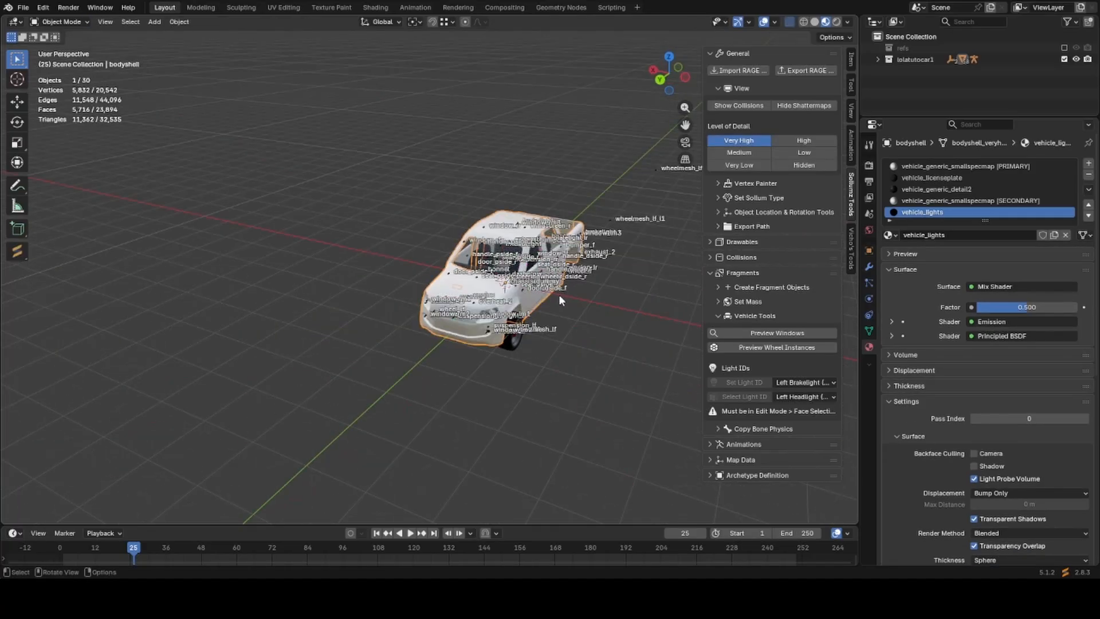
Switch to FiveM and spawn the test truck with the chat command /car lolatutocar1.
key("ctrl+Tab")
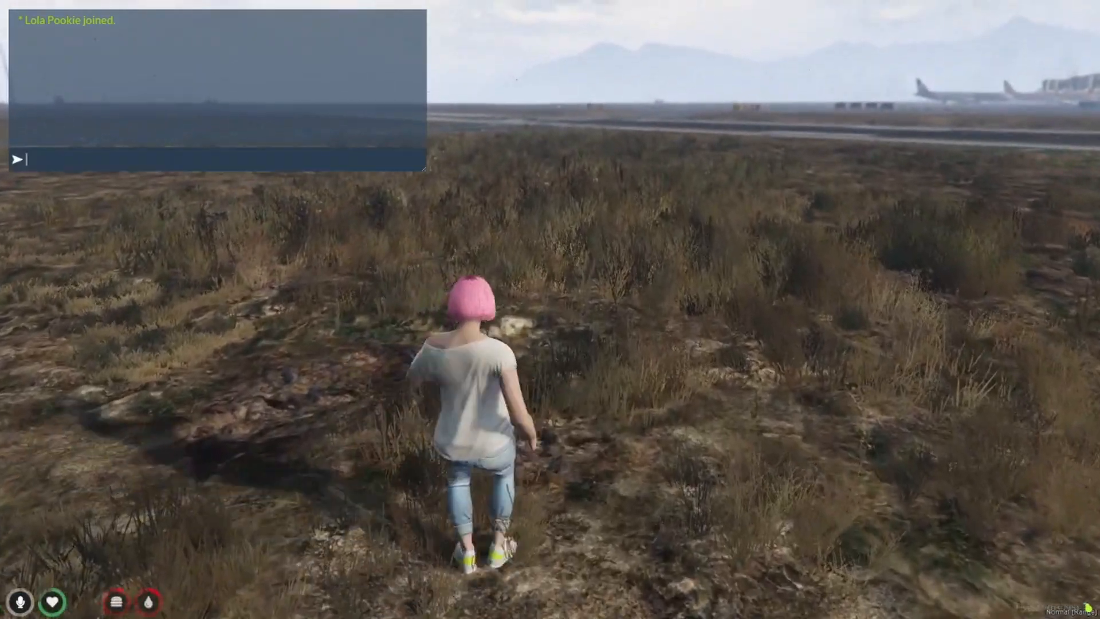
type("/car lolatutocar1")
key("Return")
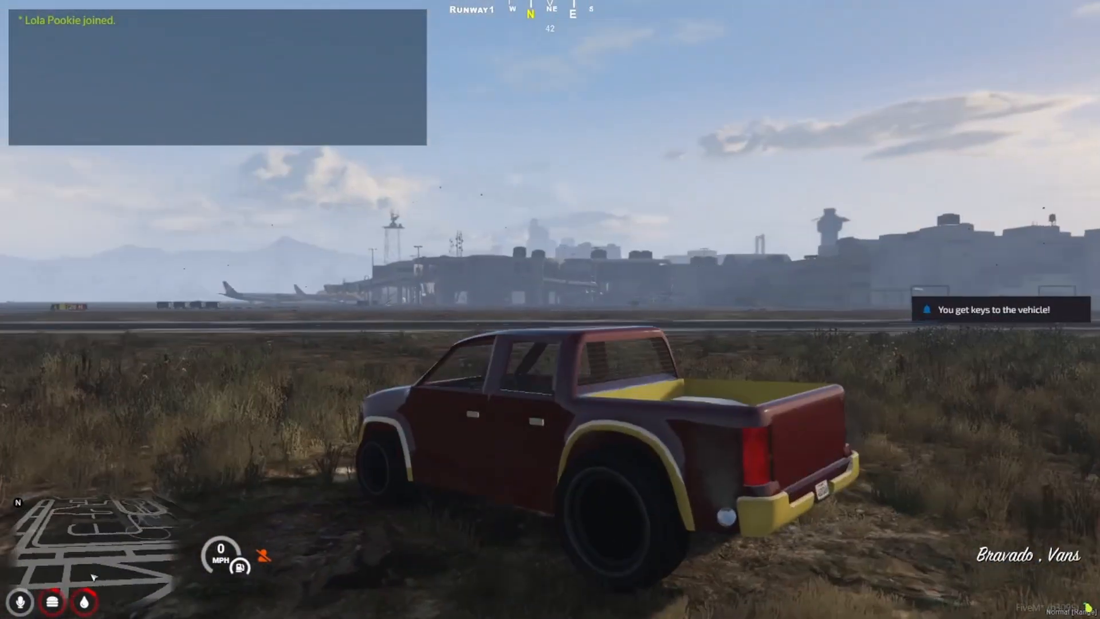
Drive the truck around the airfield and toggle its headlights to examine the front and rear lights.
key("w")
key("a")
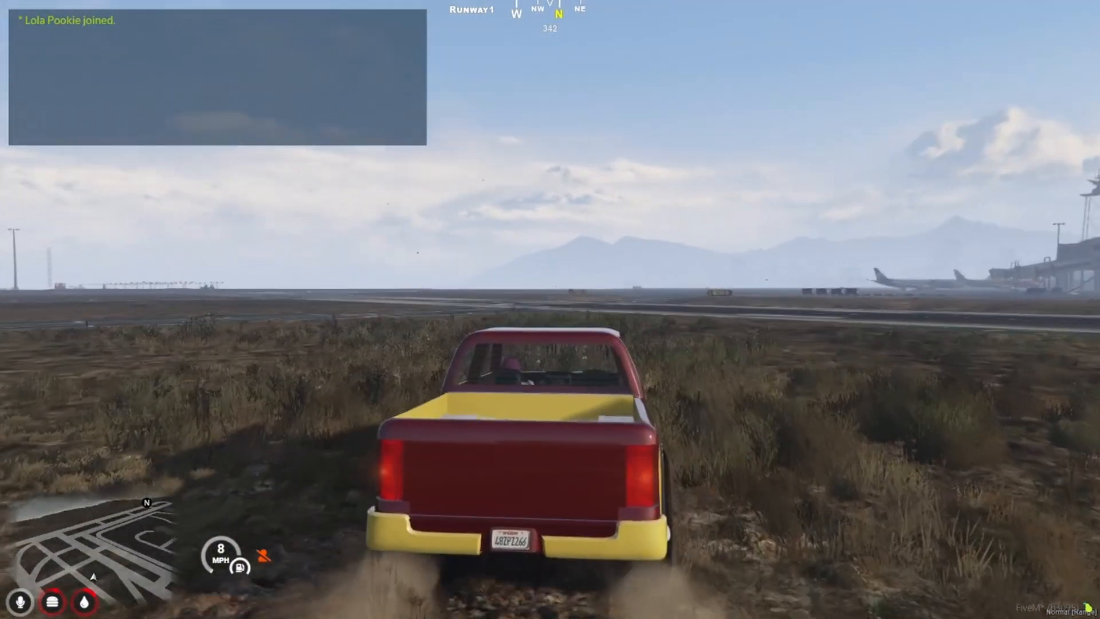
key("w")
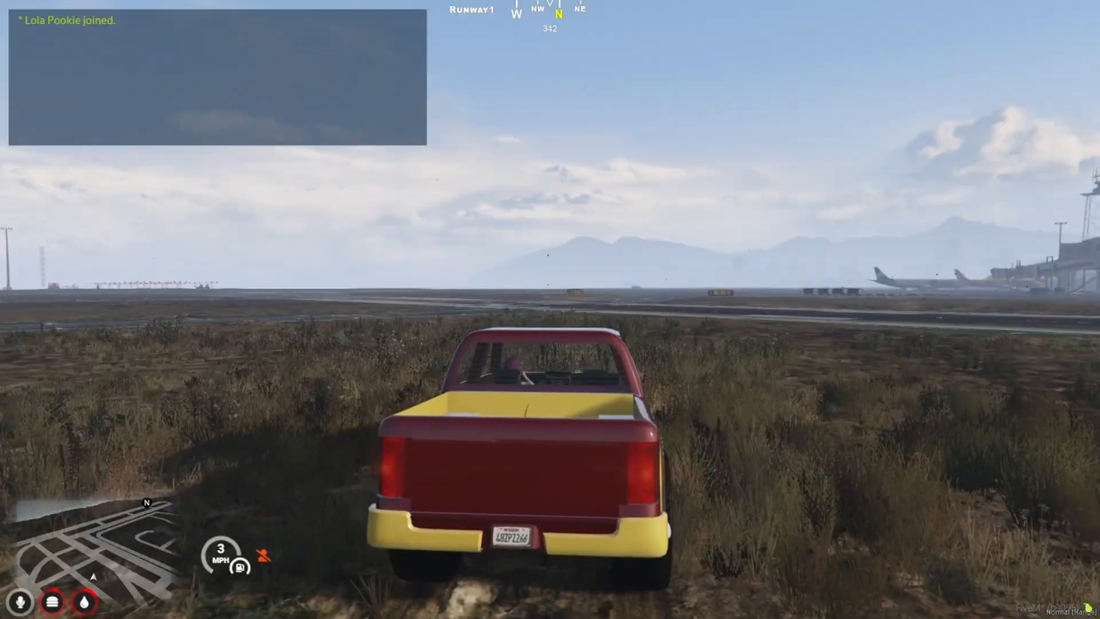
key("w")
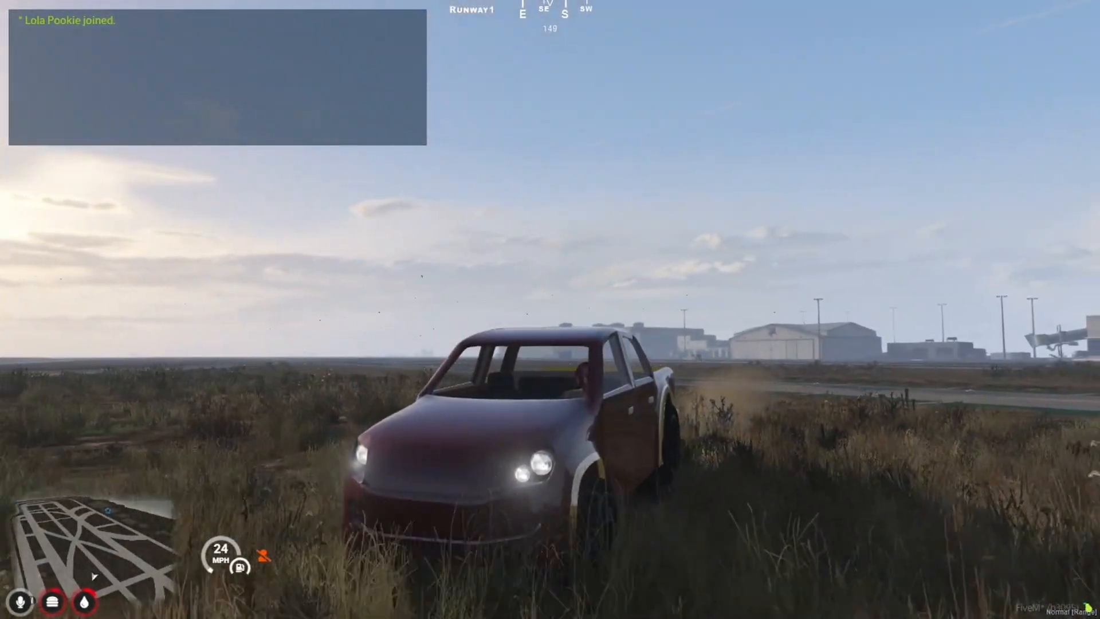
key("w")
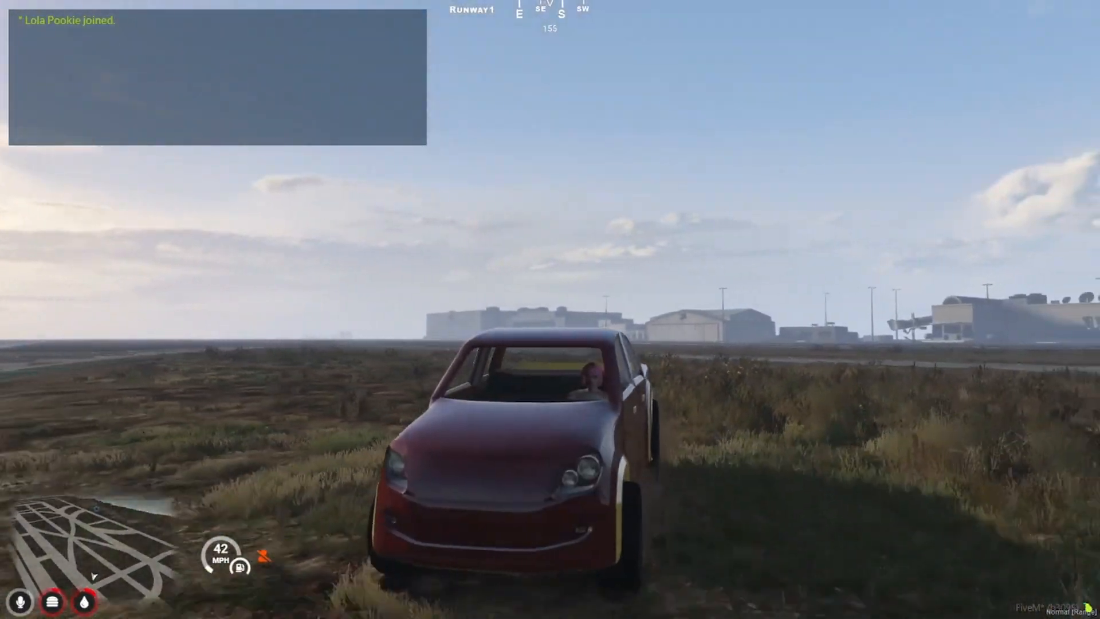
key("w")
key("h")
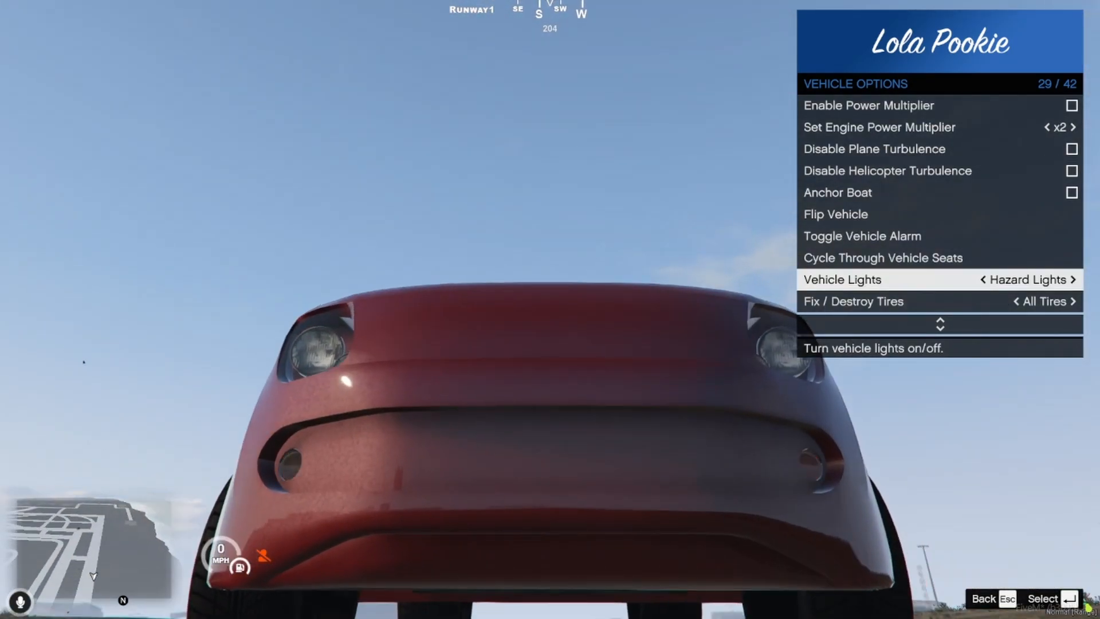
Test the truck's turn signals by switching Vehicle Lights from Hazard Lights to Left Indicator, and close the vehicle options.
key("Right")
key("Left")
key("Left")
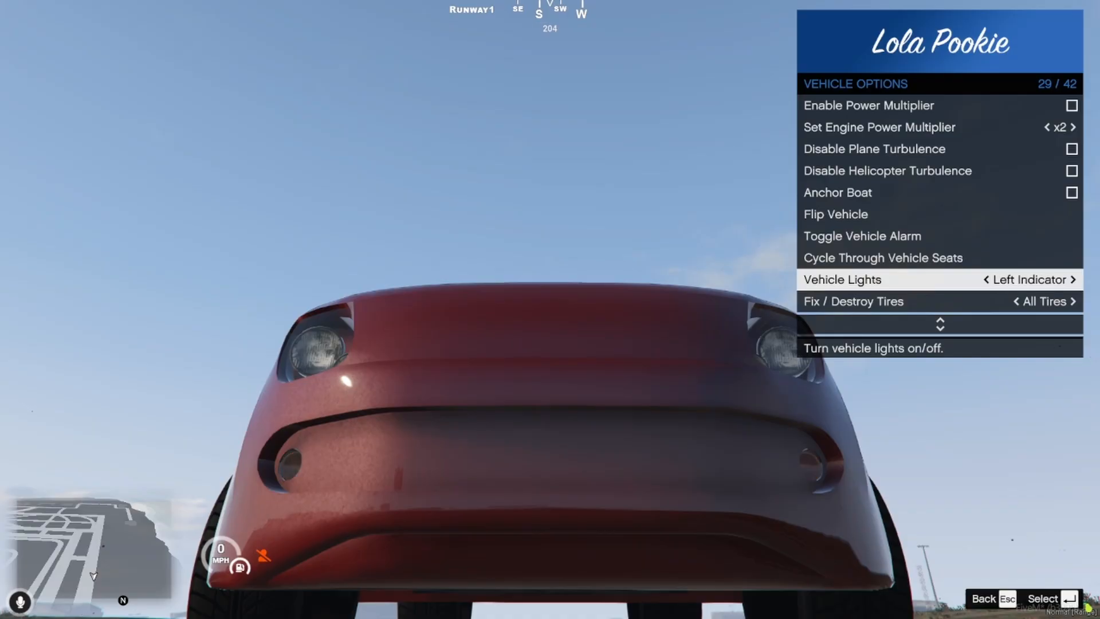
key("Left")
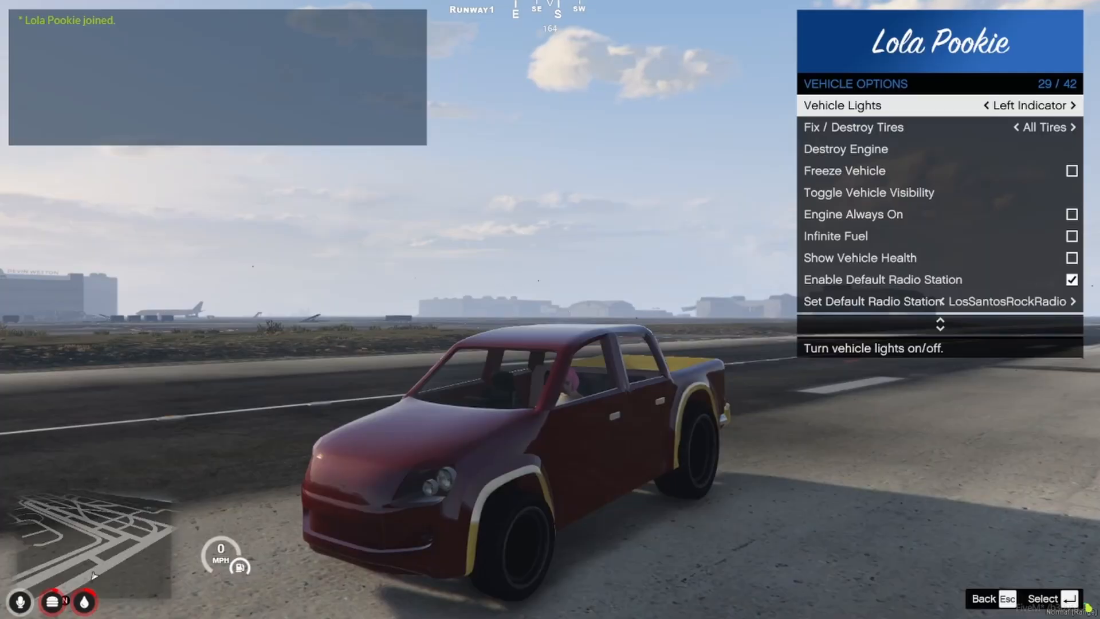
key("m")
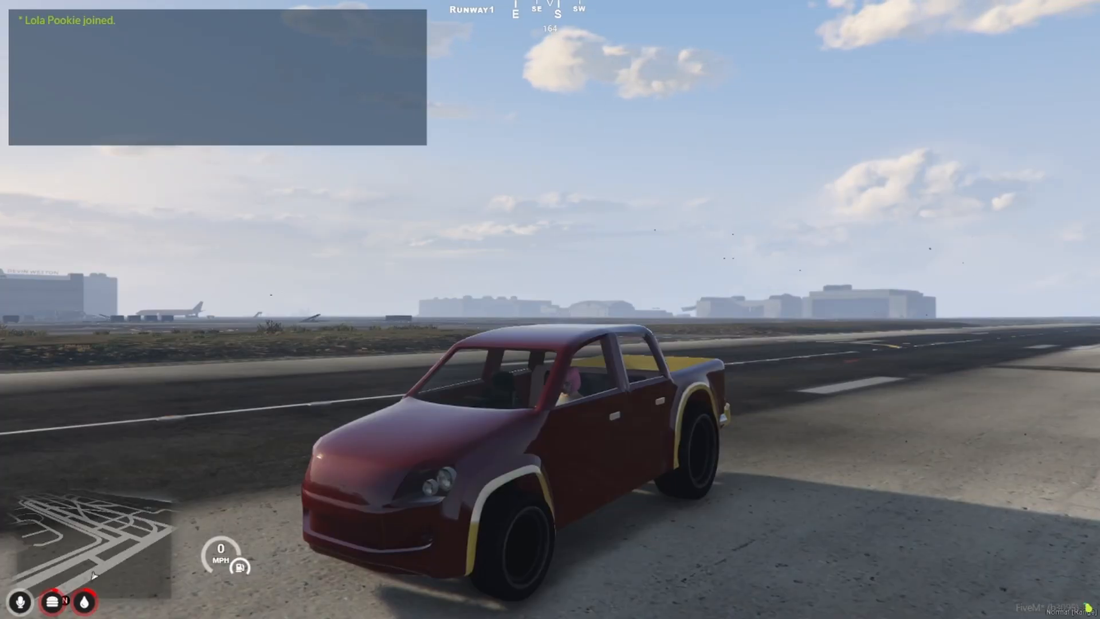